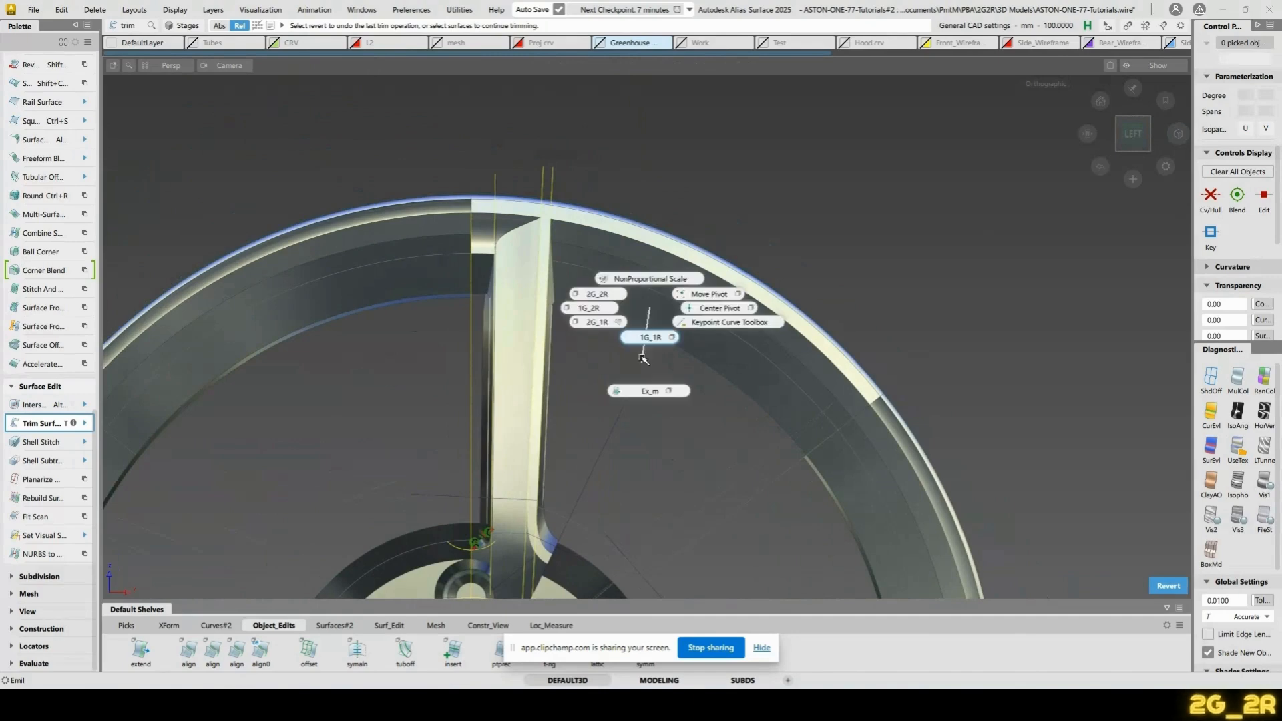
Project the radial line onto the two inner rim surfaces beside the spoke
left_click_drag(691, 473, 991, 199)
right_click_drag(870, 287, 764, 317, "alt+shift")
left_click(738, 340)
left_click(752, 394)
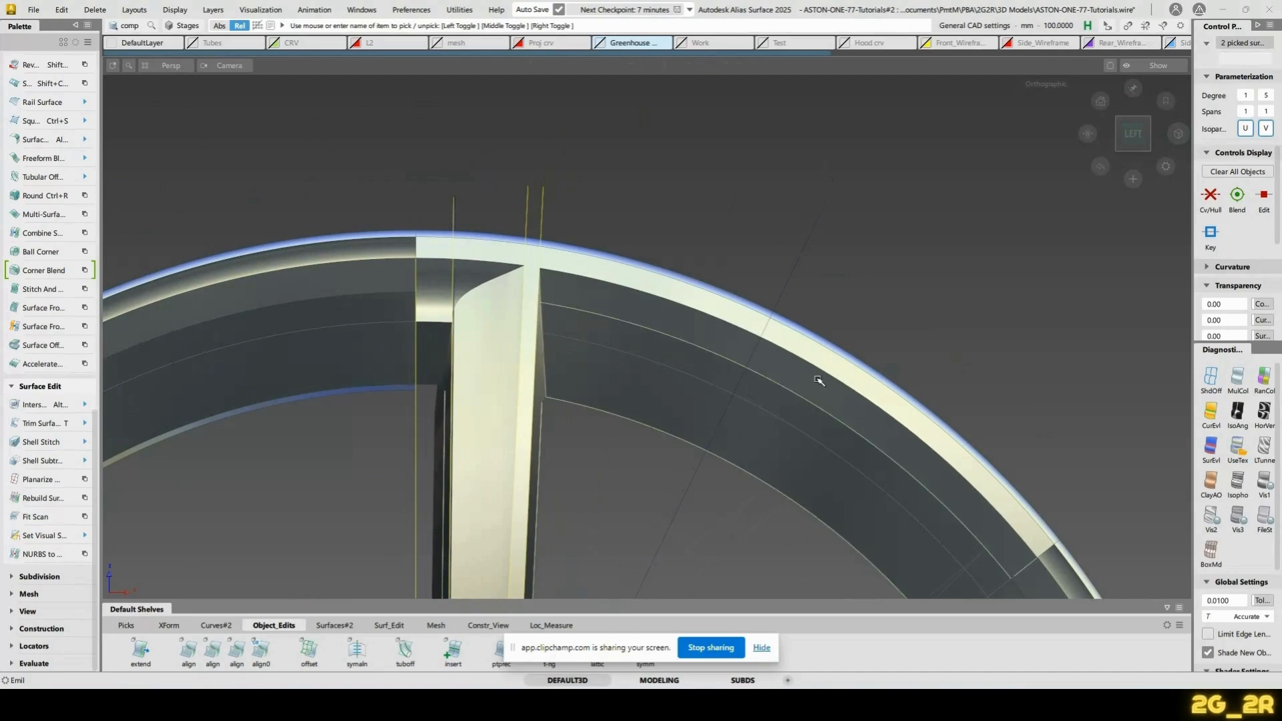
key("alt+p")
left_click_drag(847, 250, 855, 250)
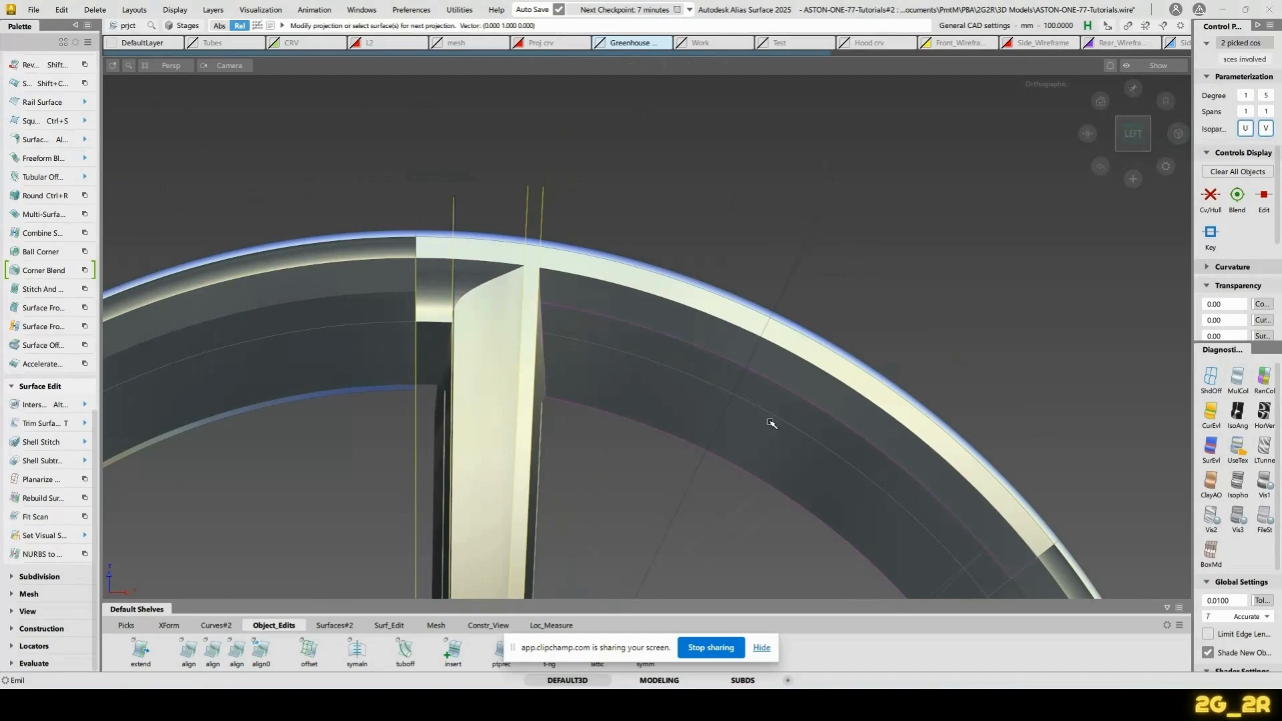
Trim the two inner rim surfaces along the projected line, keeping the portions next to the spoke
middle_click_drag(739, 480, 749, 402, "alt+shift")
key("t")
left_click(687, 306)
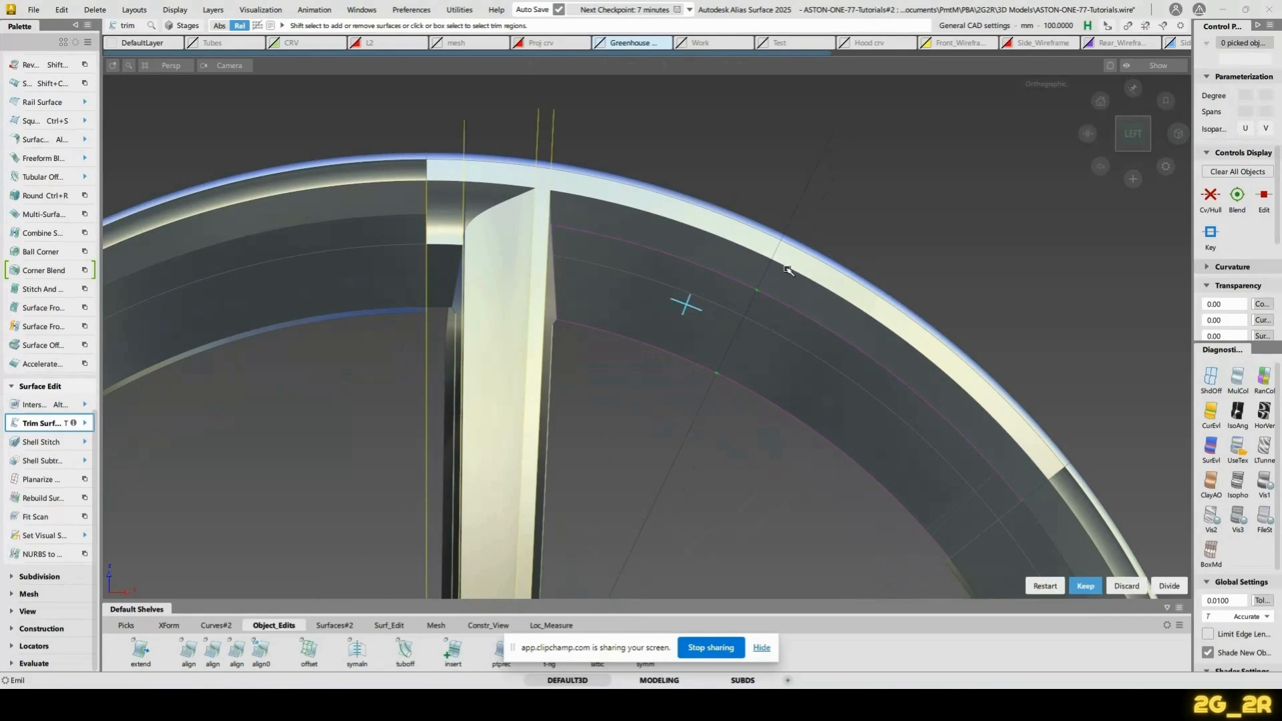
key("space")
left_click(733, 251)
key("space")
Project the same radial line onto the narrow strip under the rim face and trim the strip there, keeping the spoke side
left_click_drag(710, 185, 710, 229, "alt+shift")
left_click(710, 230)
left_click_drag(838, 367, 834, 326, "alt+shift")
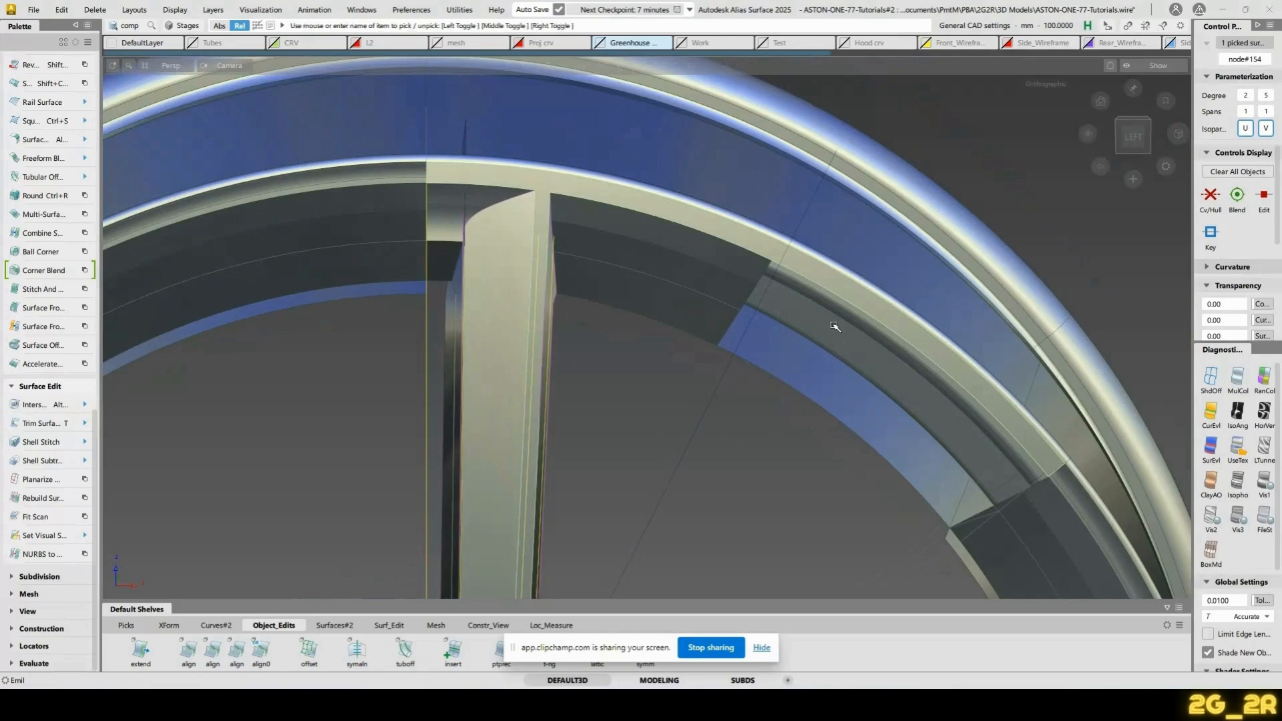
key("p")
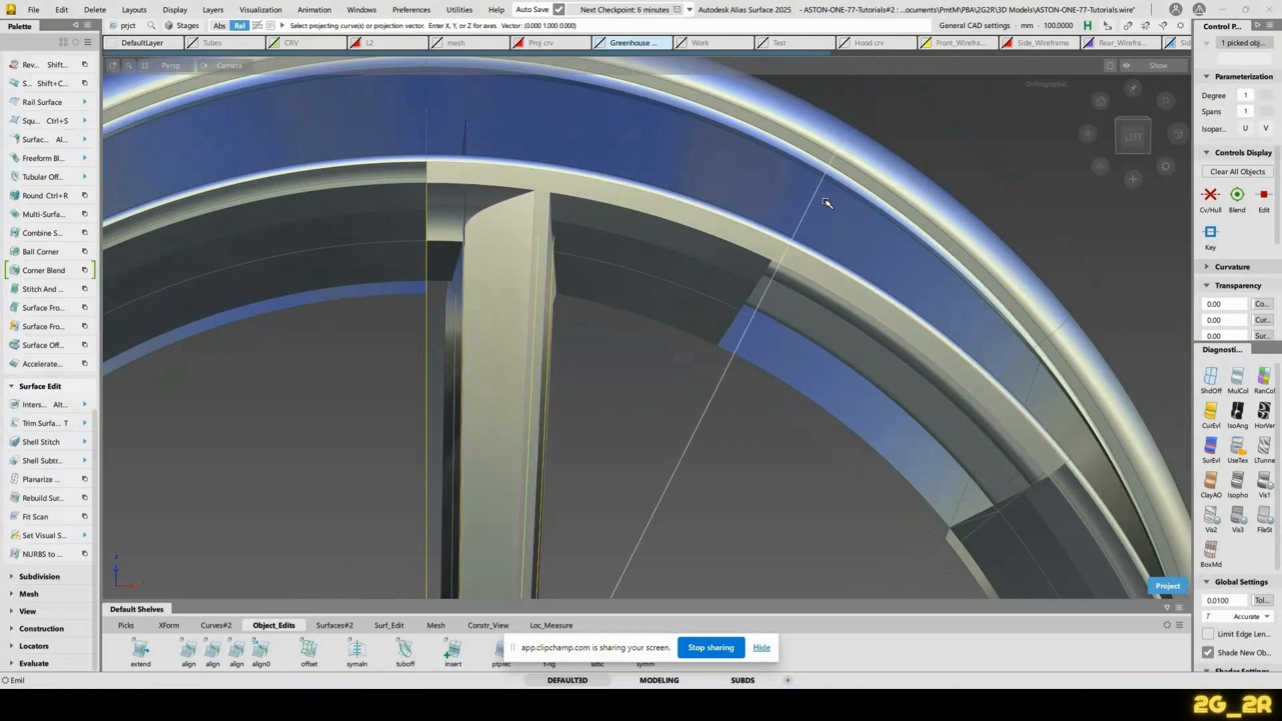
key("space")
left_click_drag(915, 280, 728, 256, "alt+shift")
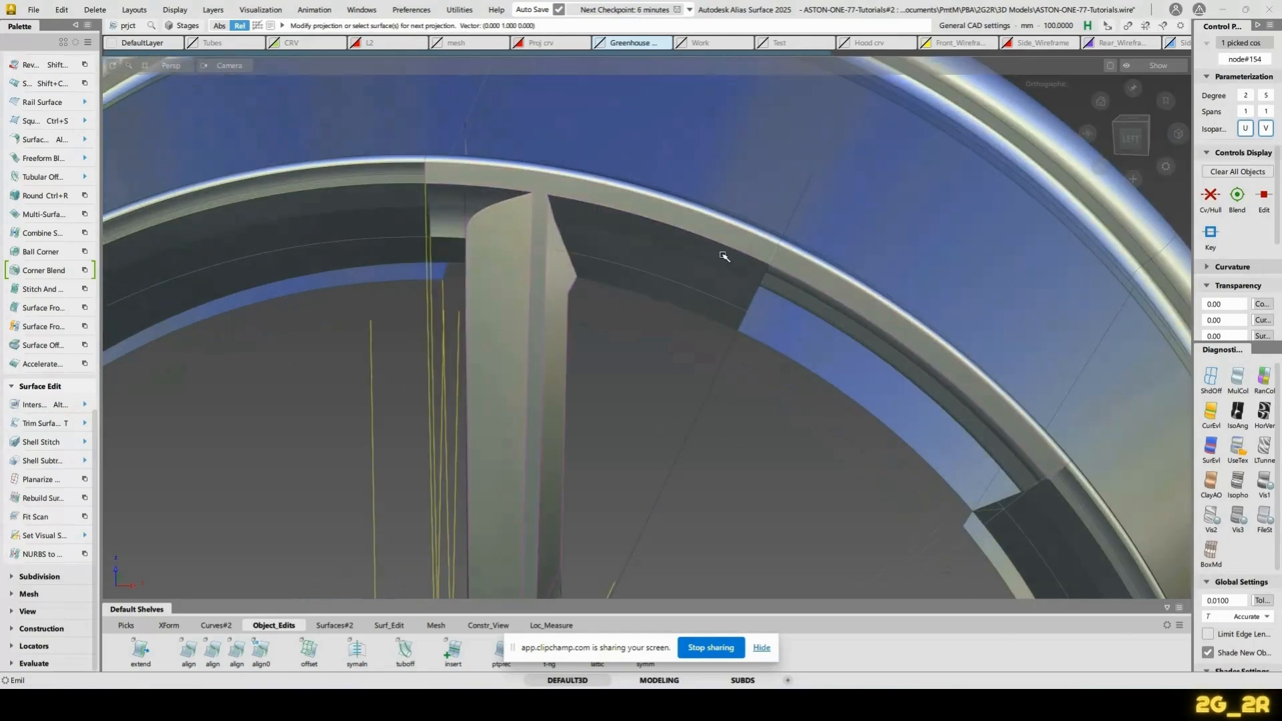
key("l")
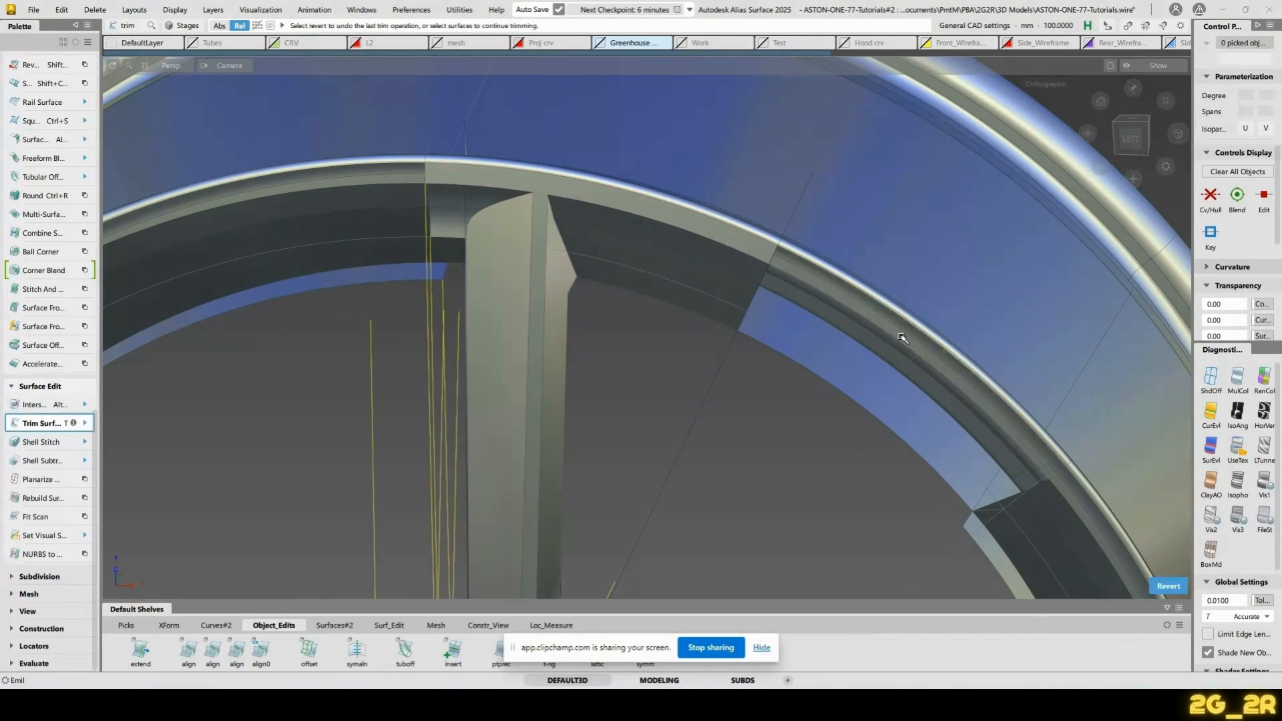
Build a G2 surface fillet with chordal length 5 between the upper inner rim surface and the spoke's side, with its end set to Auto
left_click_drag(663, 215, 638, 315, "alt+shift")
right_click_drag(639, 315, 610, 290, "alt+shift")
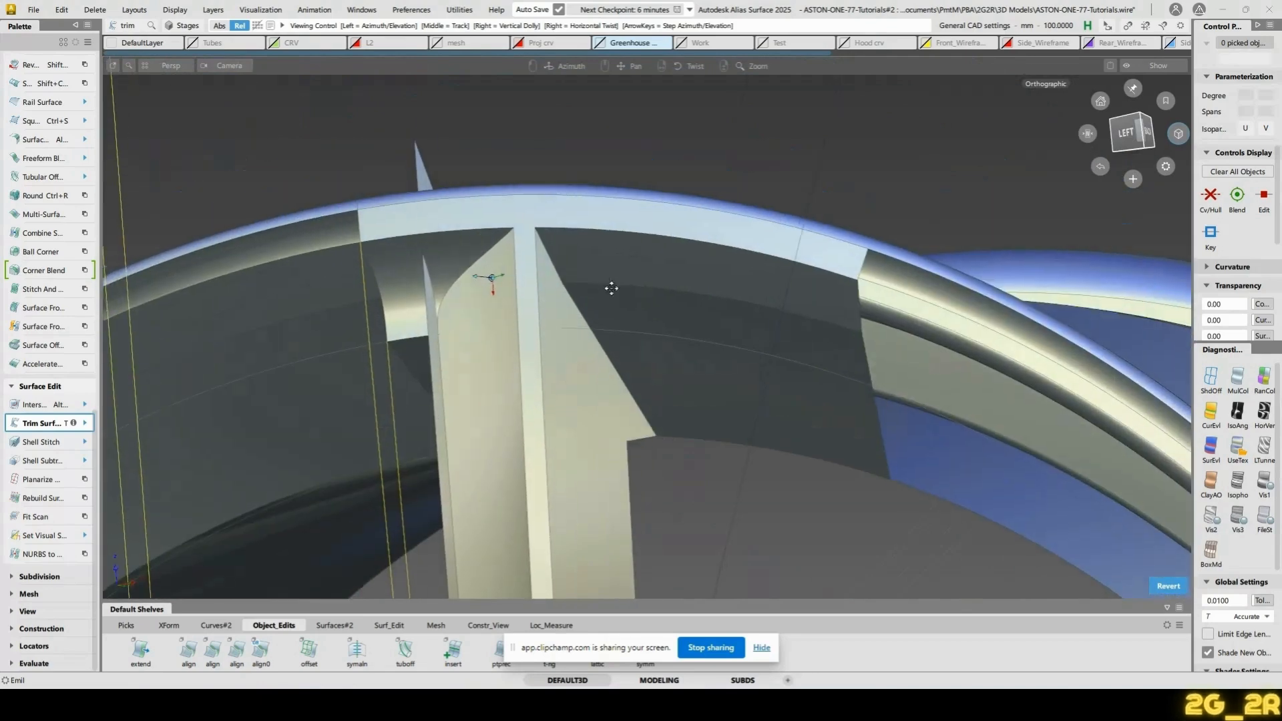
key("alt+f")
left_click_drag(652, 252, 516, 319, "alt+shift")
right_click_drag(516, 319, 584, 201, "alt+shift")
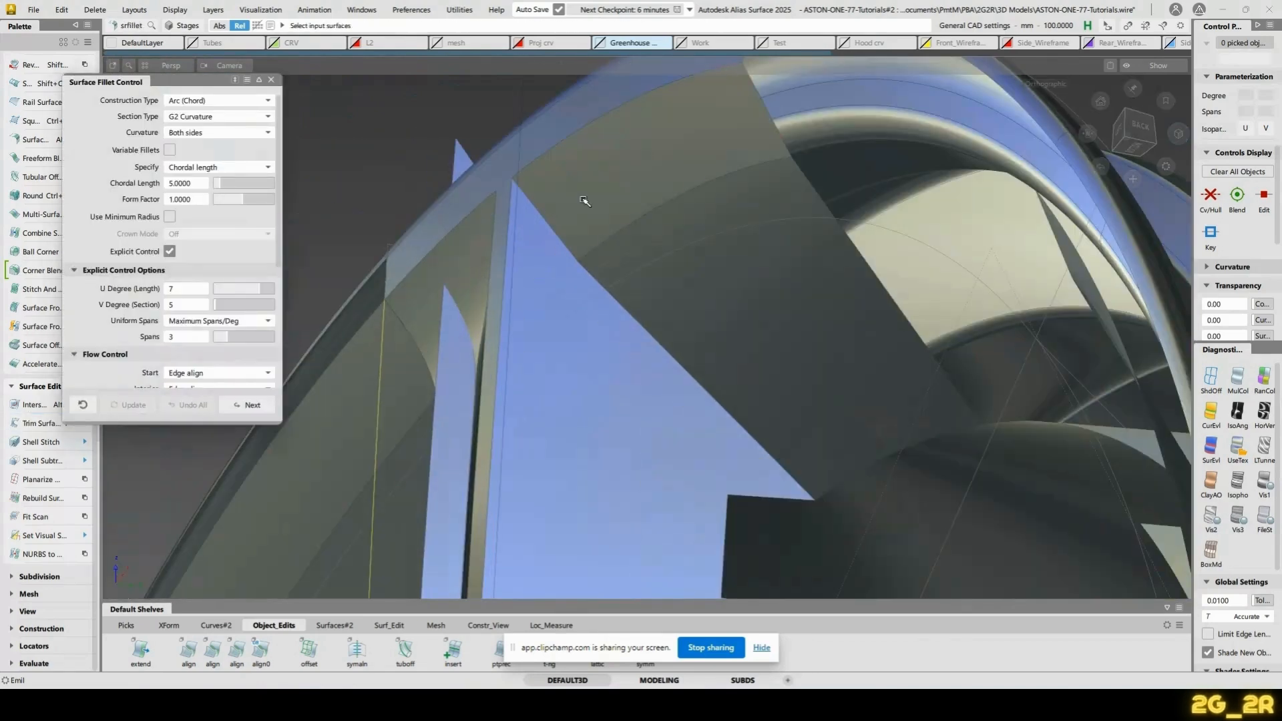
left_click(585, 201)
left_click_drag(585, 201, 627, 278, "alt+shift")
left_click(578, 270)
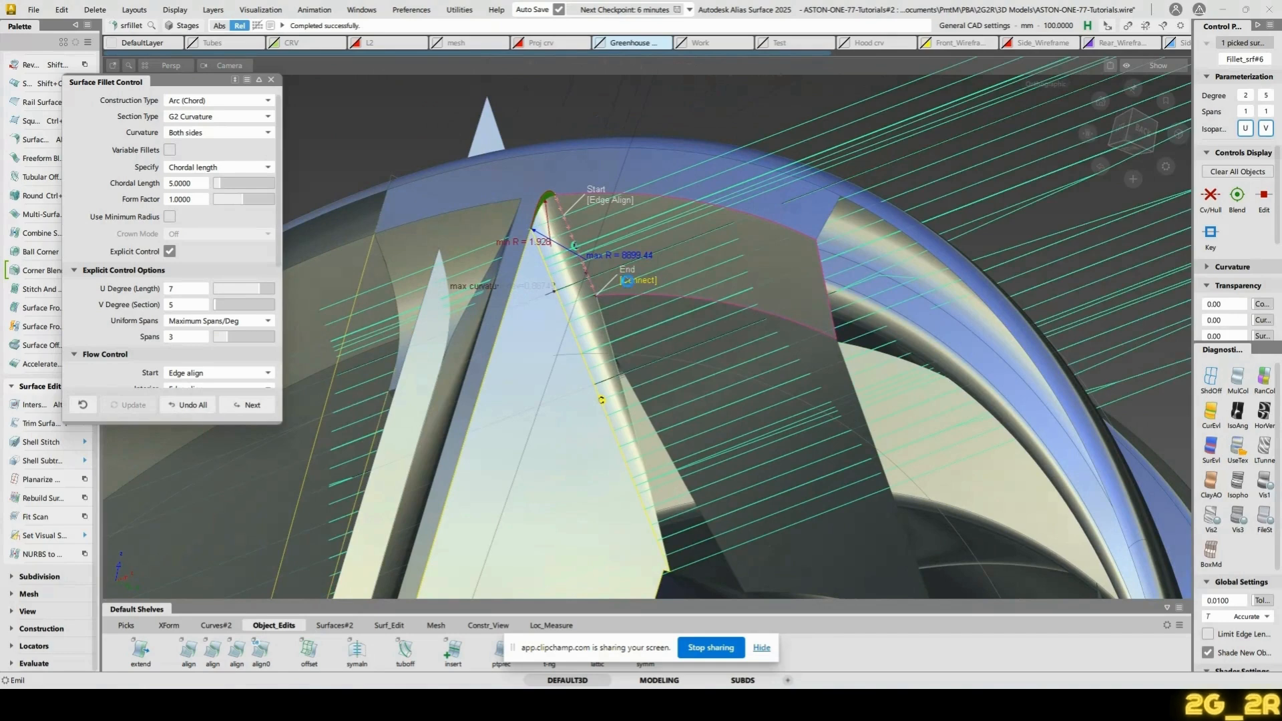
left_click(627, 281)
left_click_drag(694, 324, 821, 311, "alt+shift")
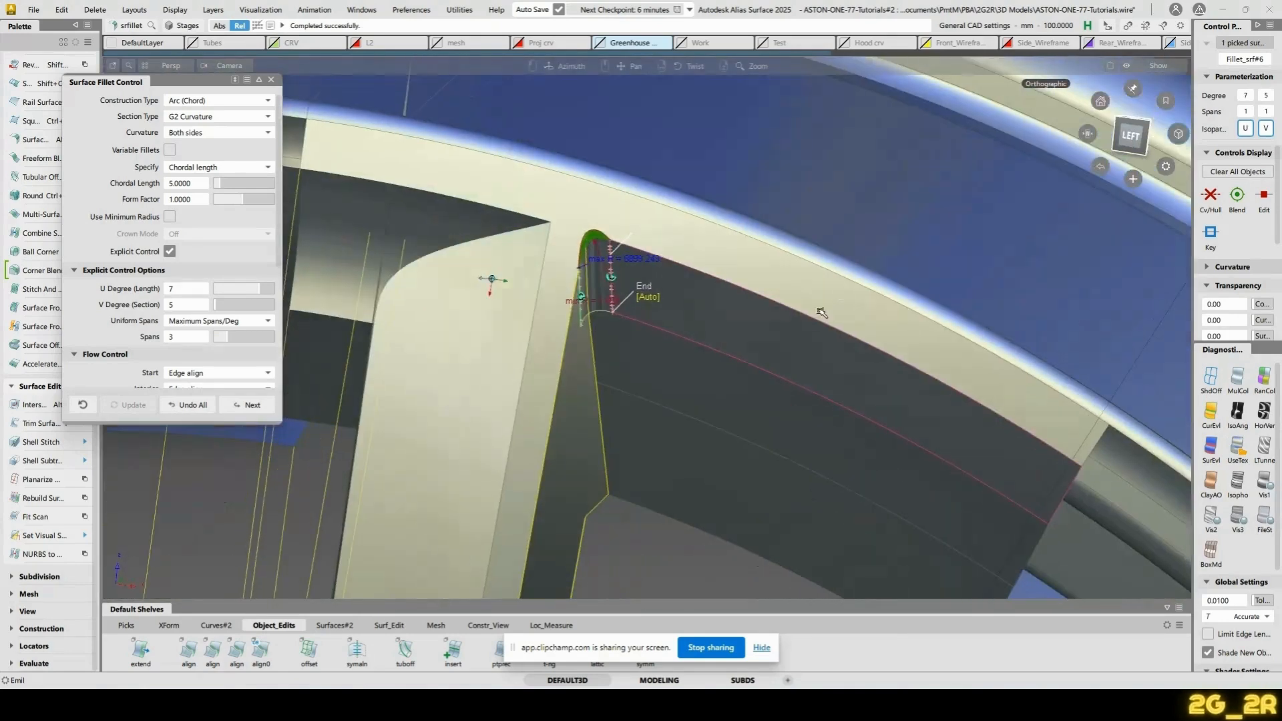
Set the chordal length of the spoke-to-rim fillet to 10
key("space")
left_click(651, 250)
left_click(703, 266)
mouse_move(621, 221)
left_mouse_down("alt+shift")
mouse_move(591, 203)
mouse_move(623, 203)
left_mouse_up("alt+shift")
left_click(596, 274)
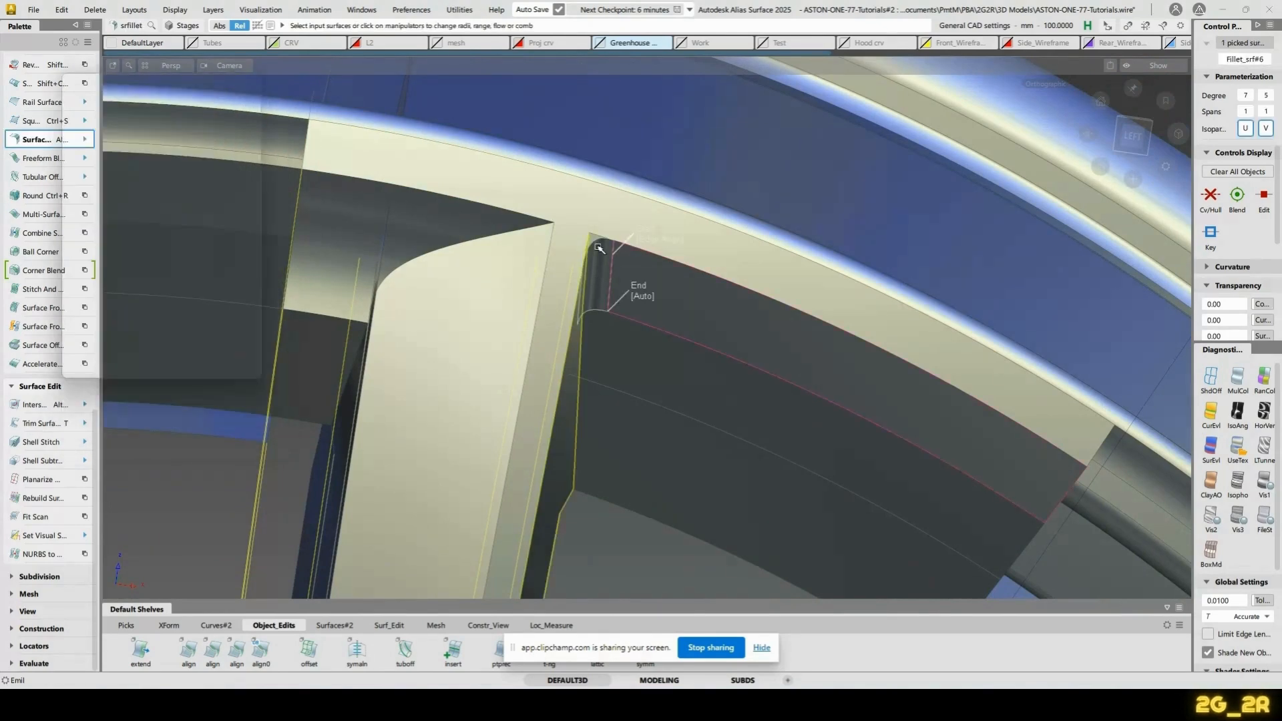
type("10")
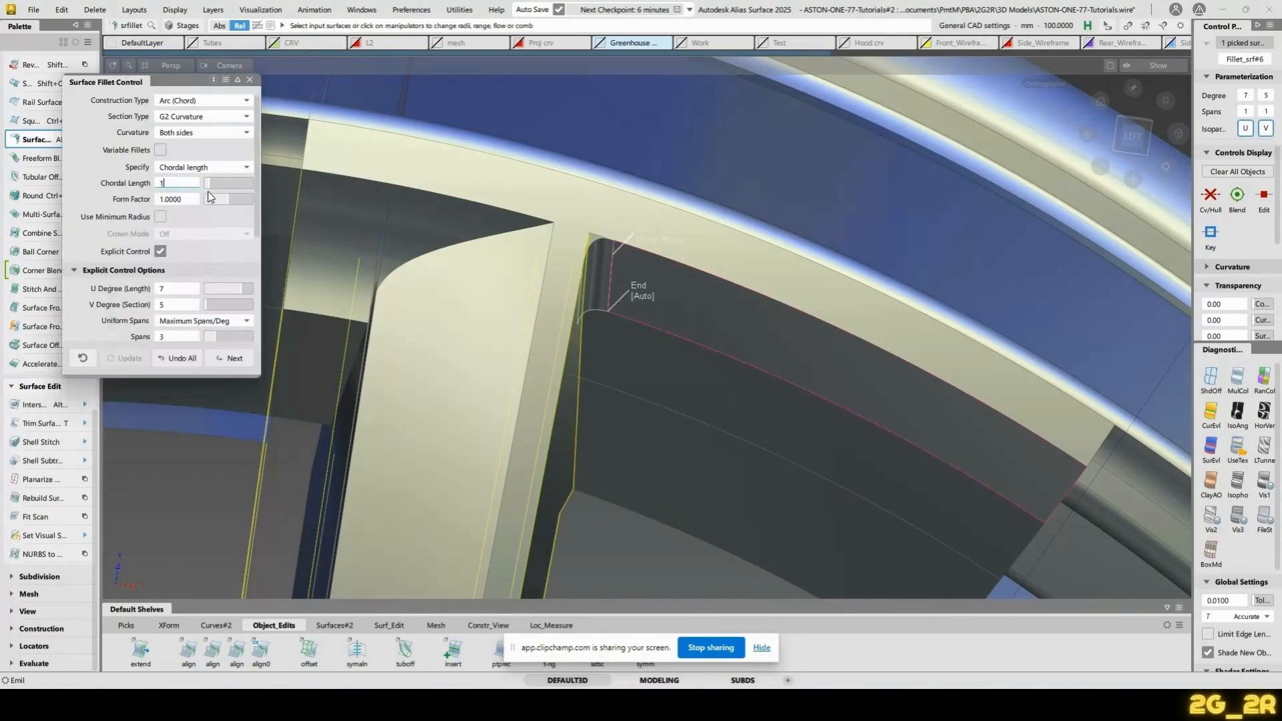
key("Return")
Build a second G2 fillet with chordal length 10 between the wide inner rim surface and the spoke's side
left_click_drag(492, 278, 593, 329, "alt+shift")
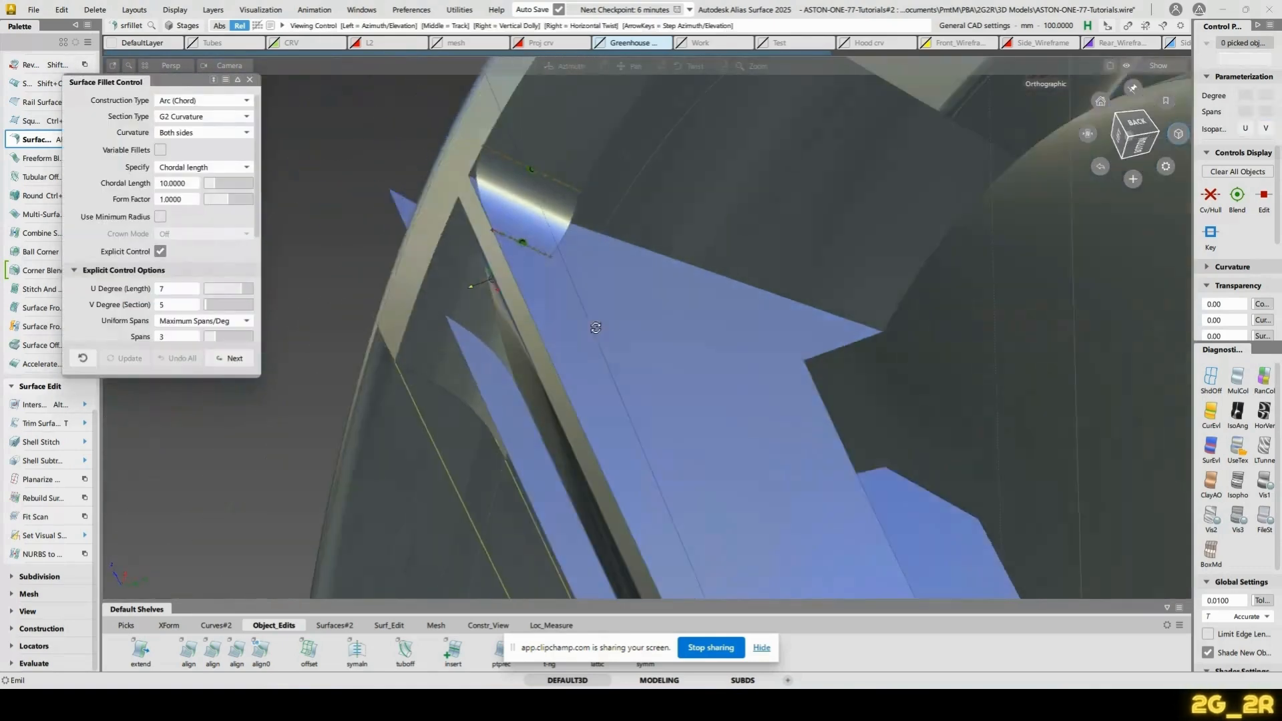
right_click_drag(593, 329, 555, 401, "alt+shift")
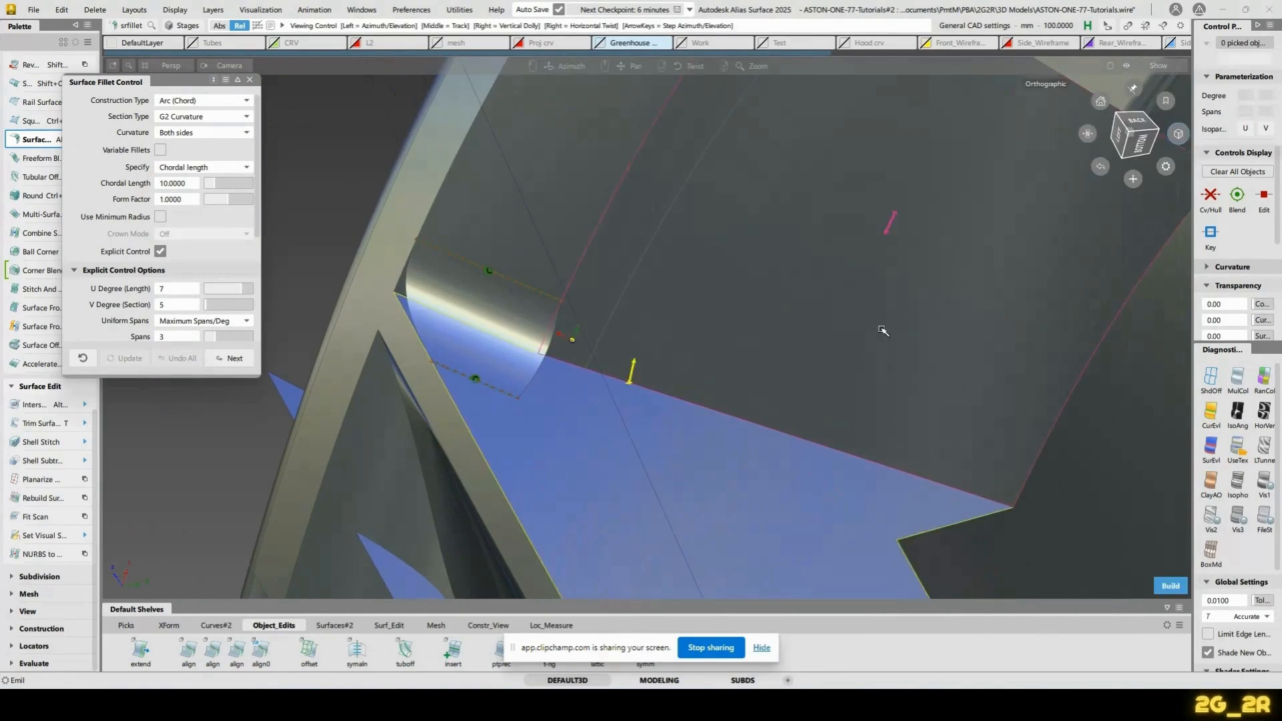
left_click_drag(882, 329, 648, 339, "alt+shift")
key("space")
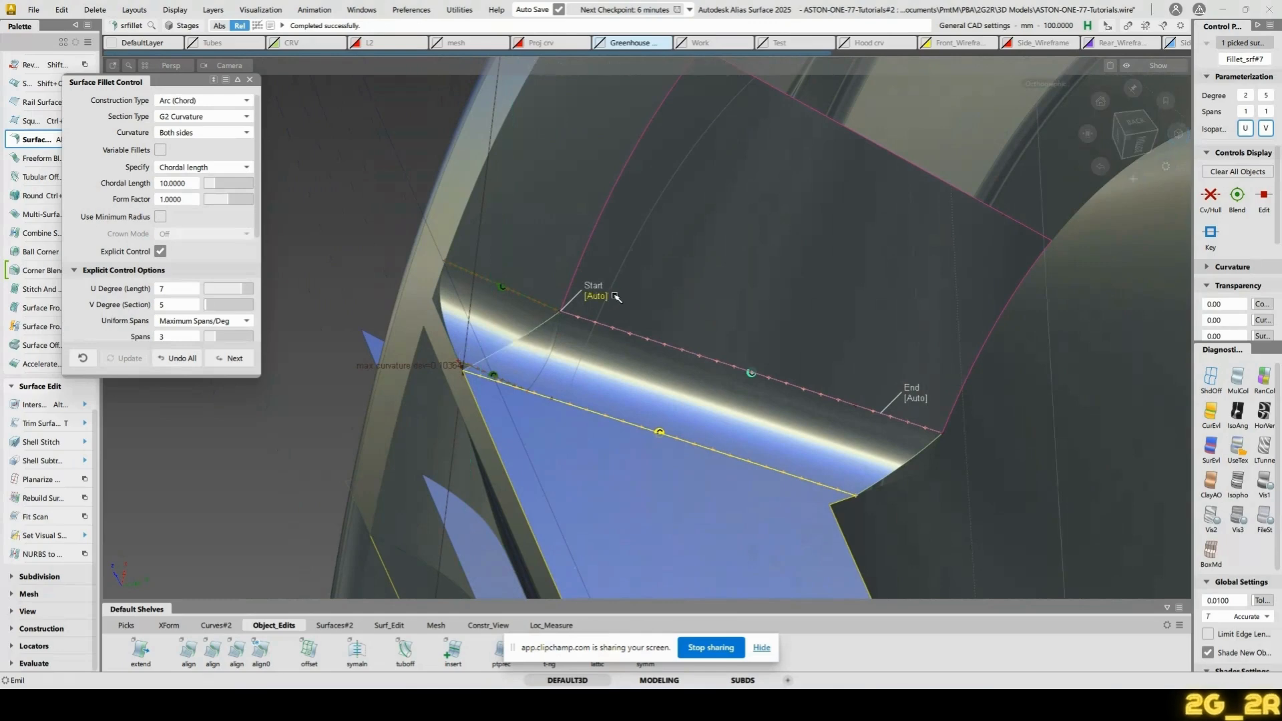
Extend the second fillet at both its start and its end
left_click(605, 296)
left_click(600, 296)
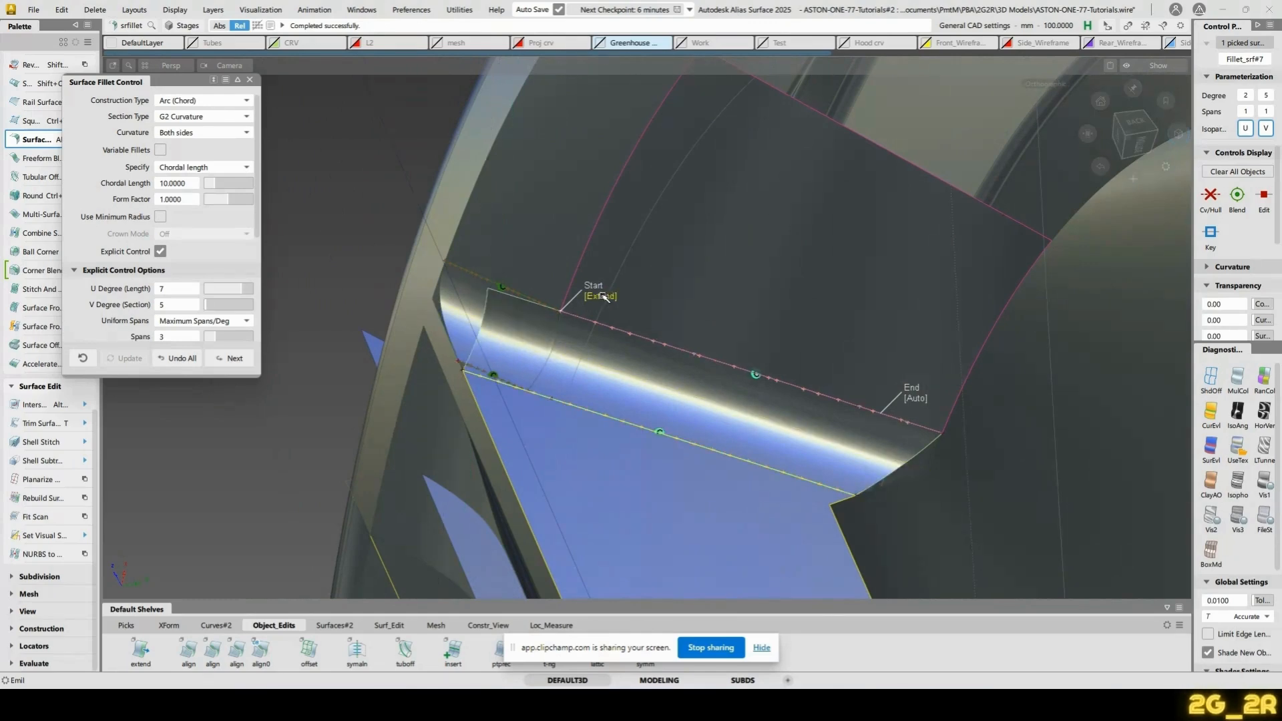
left_click_drag(739, 350, 777, 342, "alt+shift")
right_click_drag(706, 449, 686, 300, "alt+shift")
right_click_drag(698, 191, 656, 395, "alt+shift")
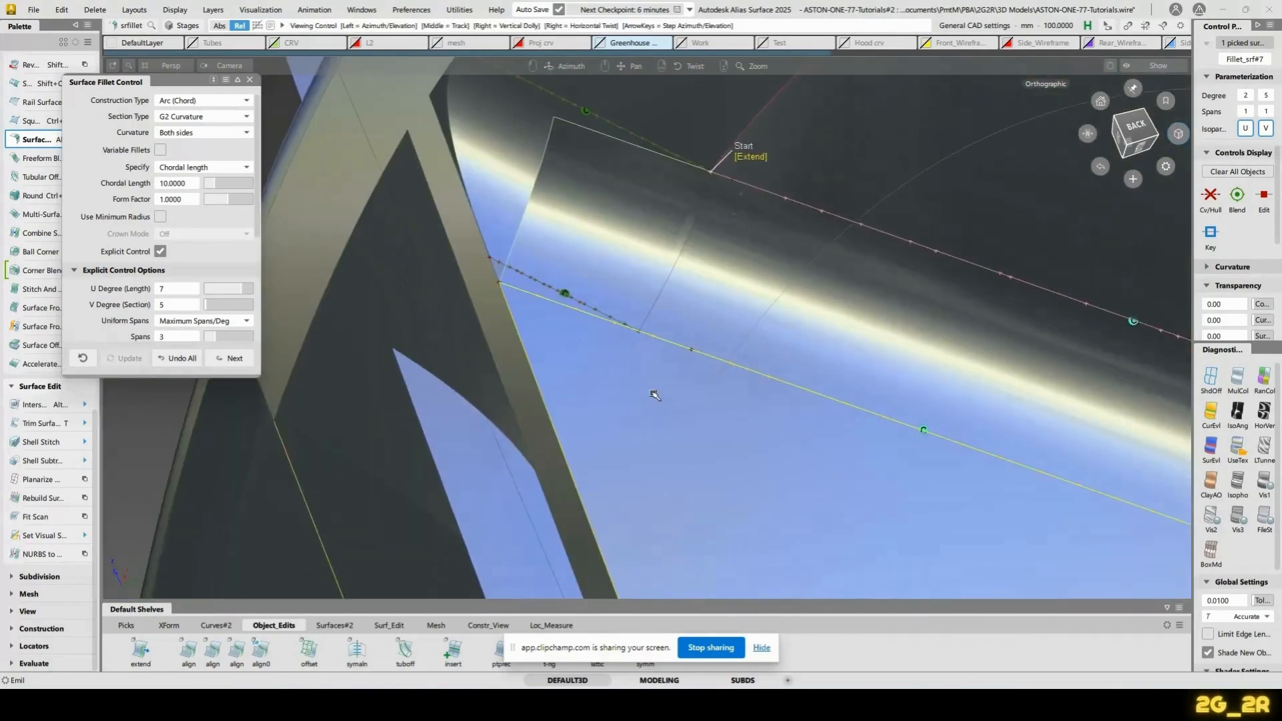
middle_click_drag(975, 255, 624, 301, "alt+shift")
right_click_drag(623, 301, 844, 314, "alt+shift")
left_click_drag(845, 314, 710, 261, "alt+shift")
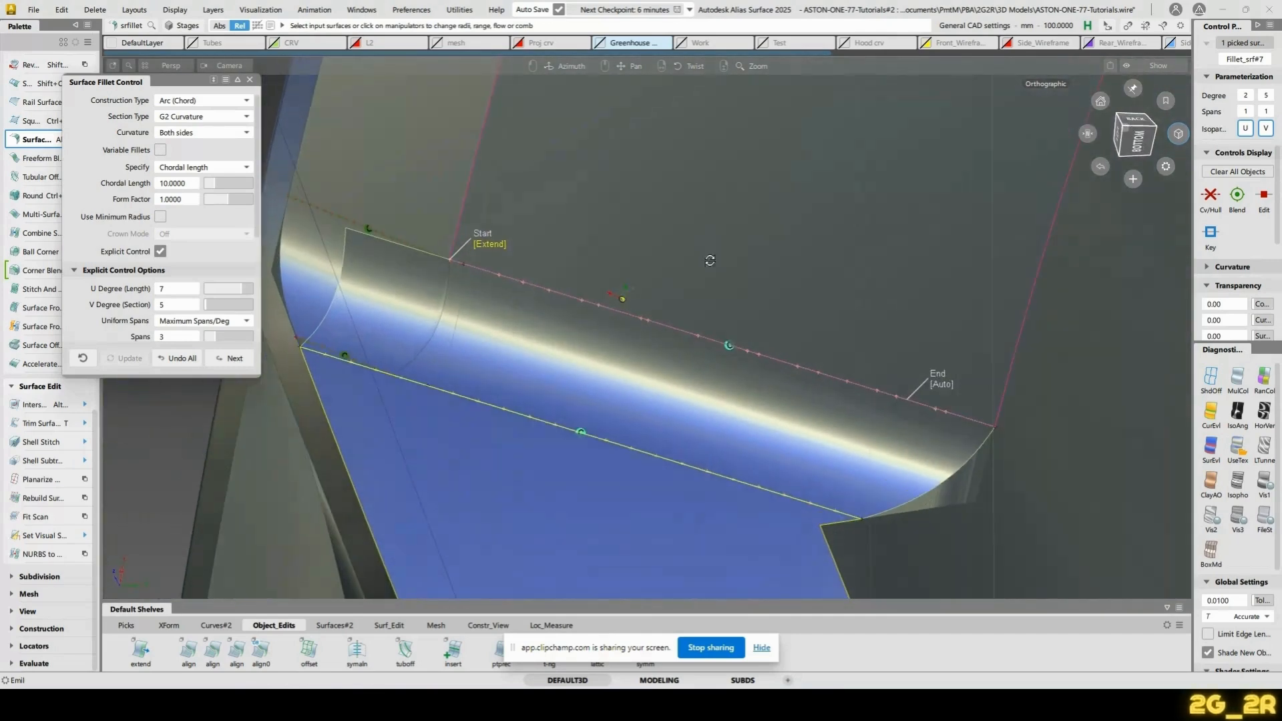
left_click(942, 383)
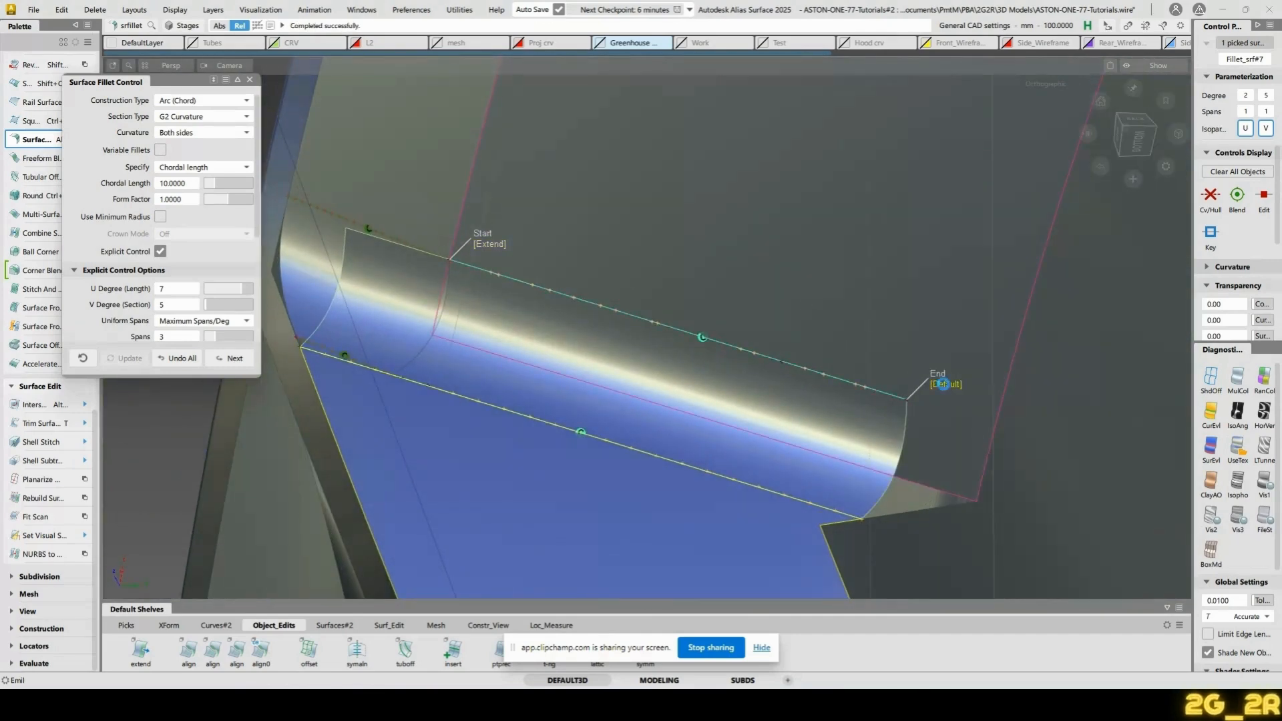
left_click(943, 385)
left_click(852, 316)
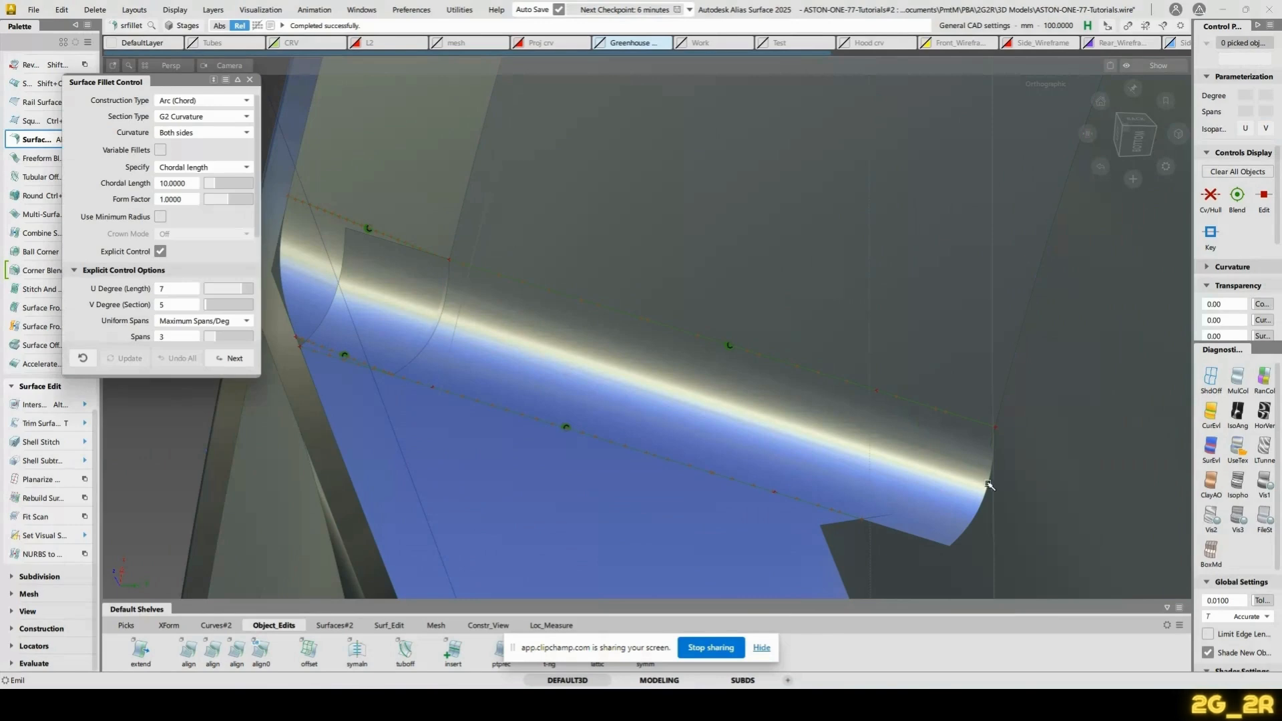
Untrim the revolved surface at the long fillet's far end and retrim it along its intersection with the fillet
key("u")
left_click(900, 582)
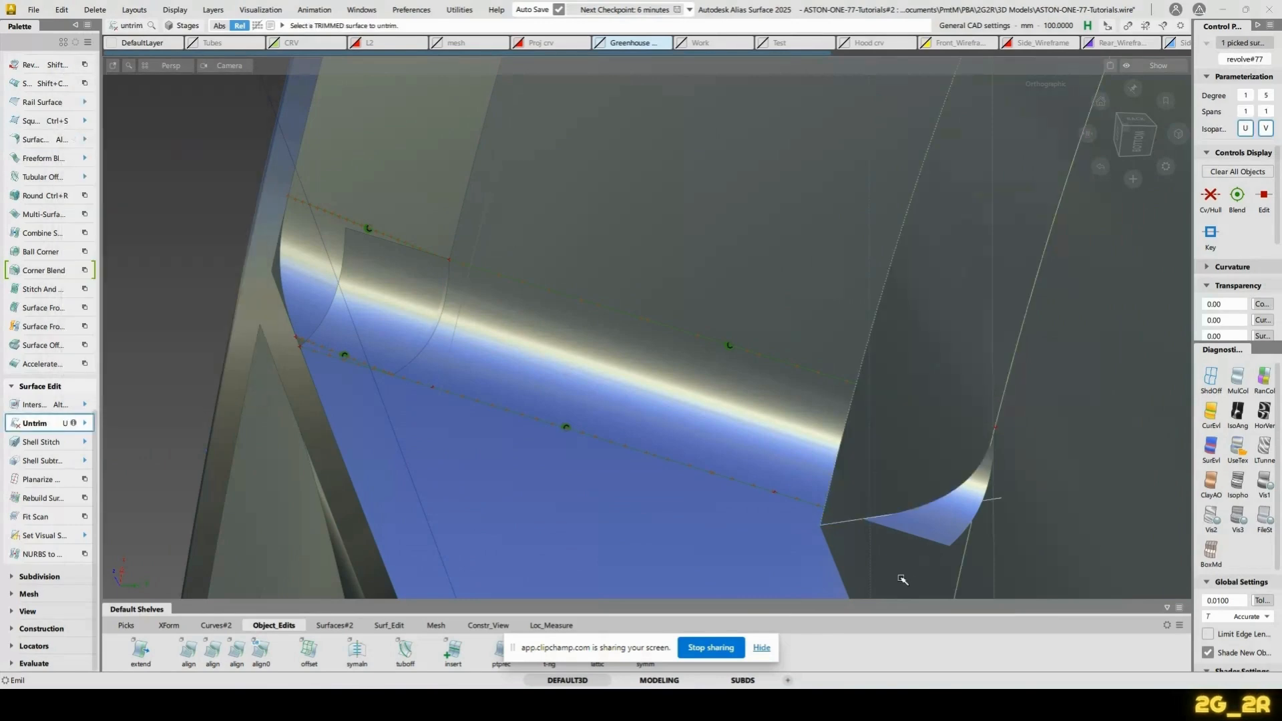
key("alt+i")
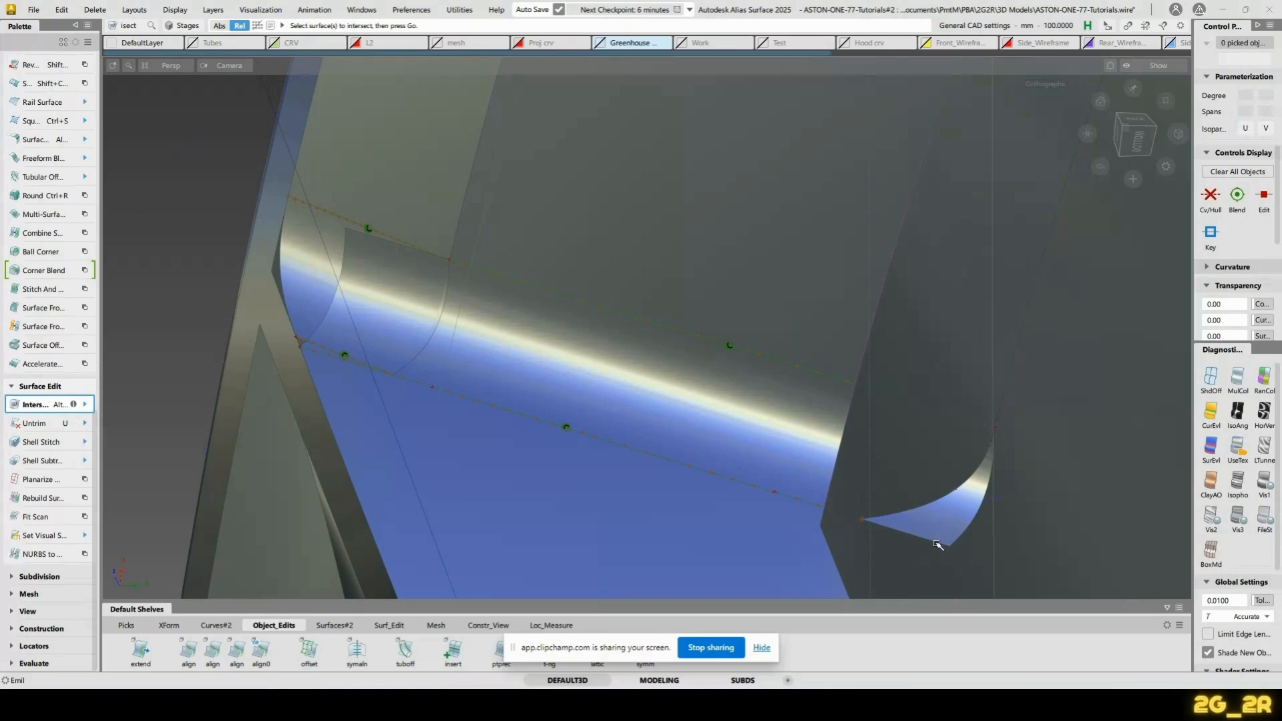
key("t")
key("space")
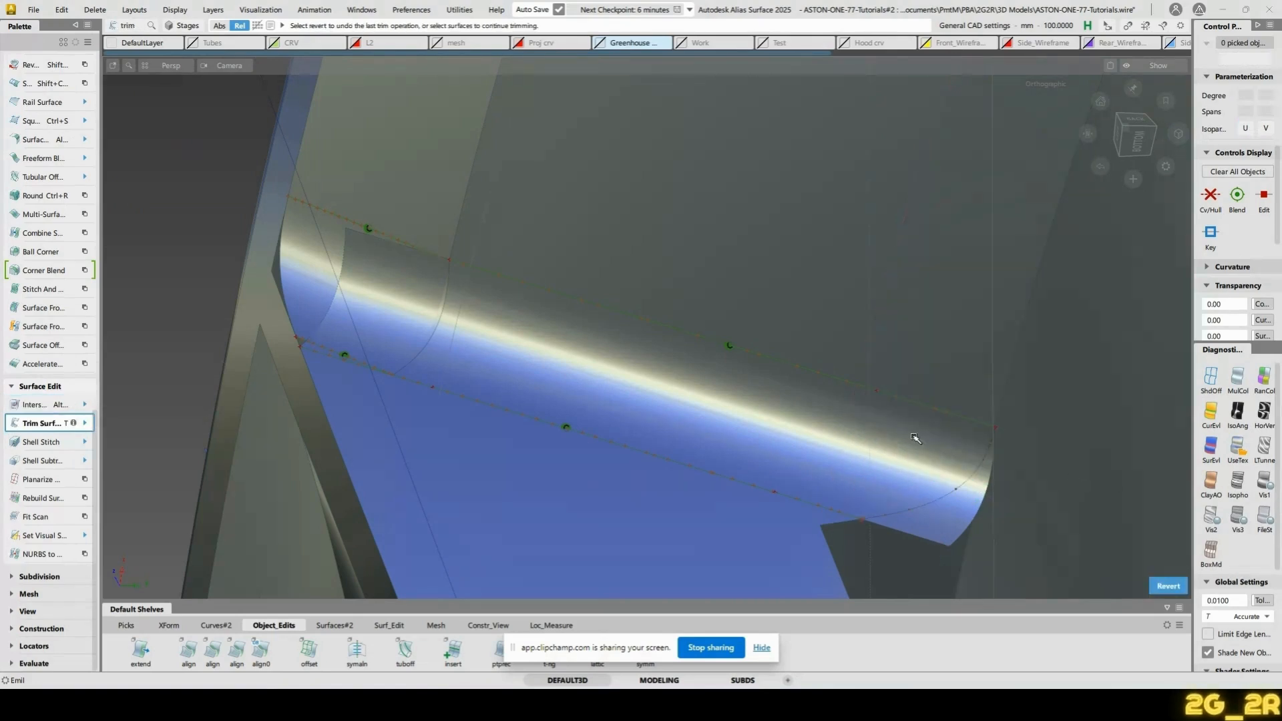
Intersect the short fillet with the long fillet where they overlap
left_click_drag(715, 447, 455, 363, "alt+shift")
key("alt+i")
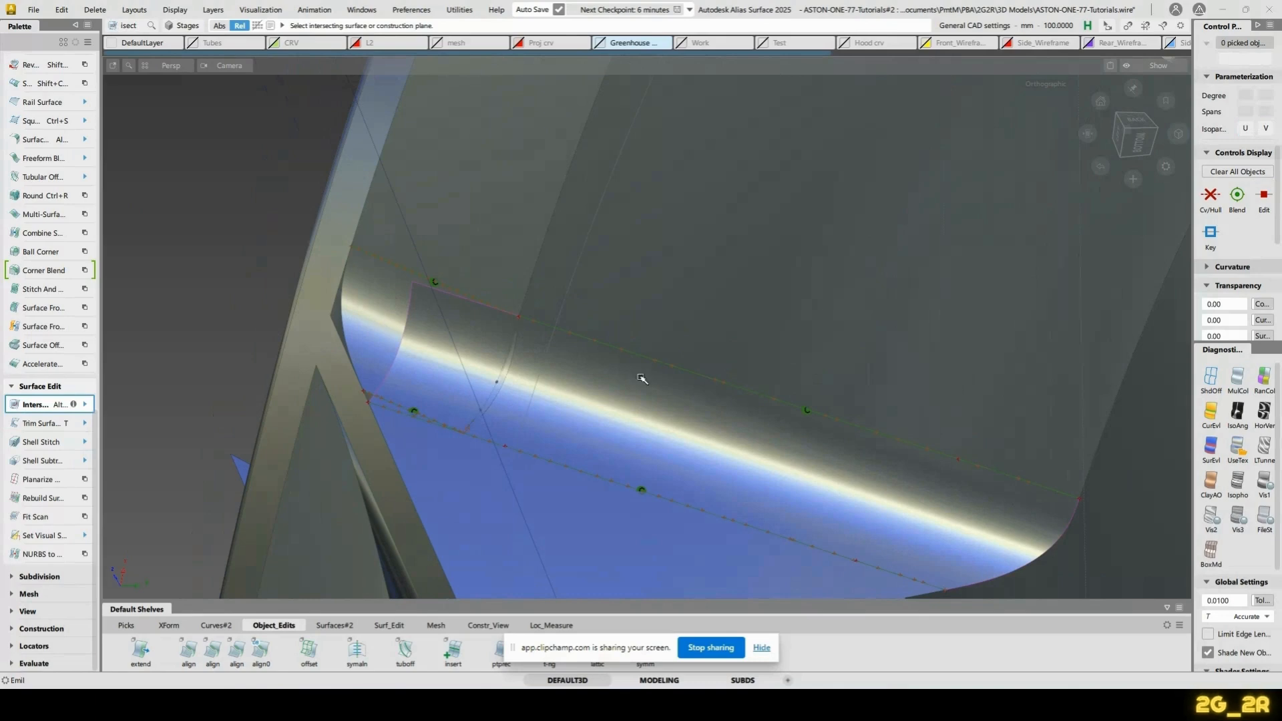
left_click_drag(642, 379, 529, 357, "alt+shift")
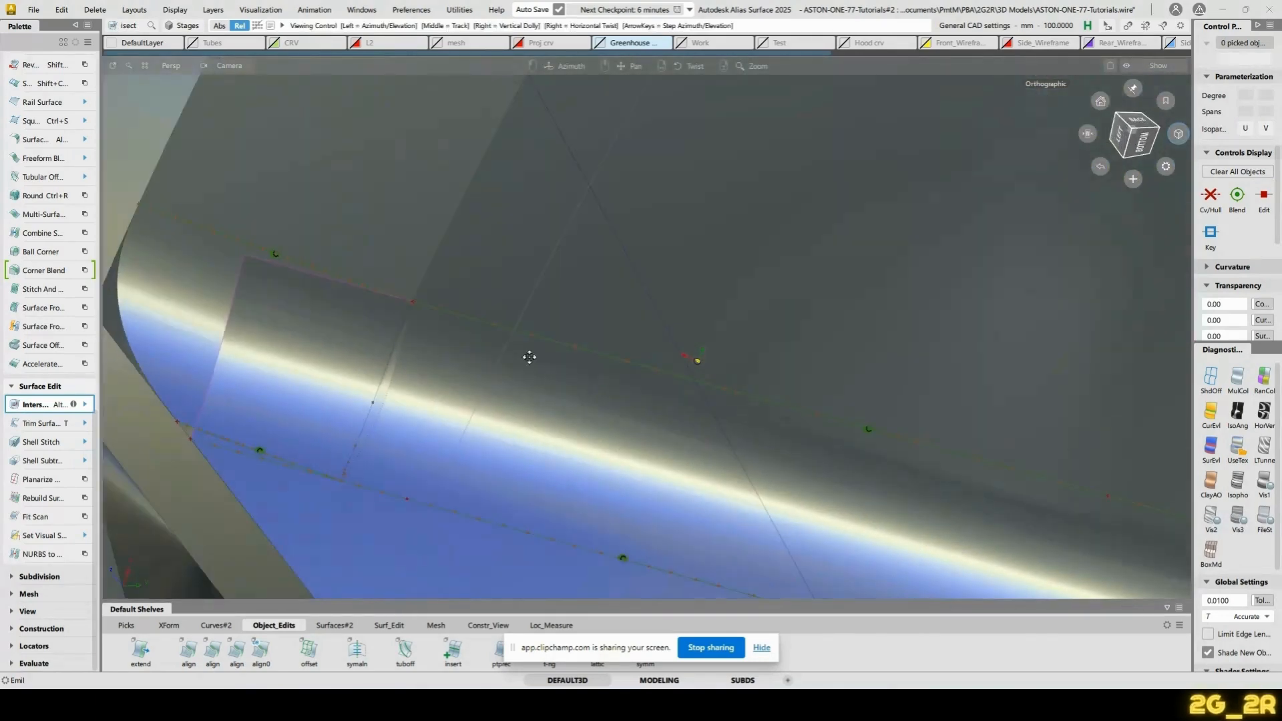
Draw a straight degree 1 edit-point curve across the fillets, snapped from the upper edge junction to the lower edge crossing
middle_click_drag(529, 358, 540, 258, "alt+shift")
left_click(534, 279)
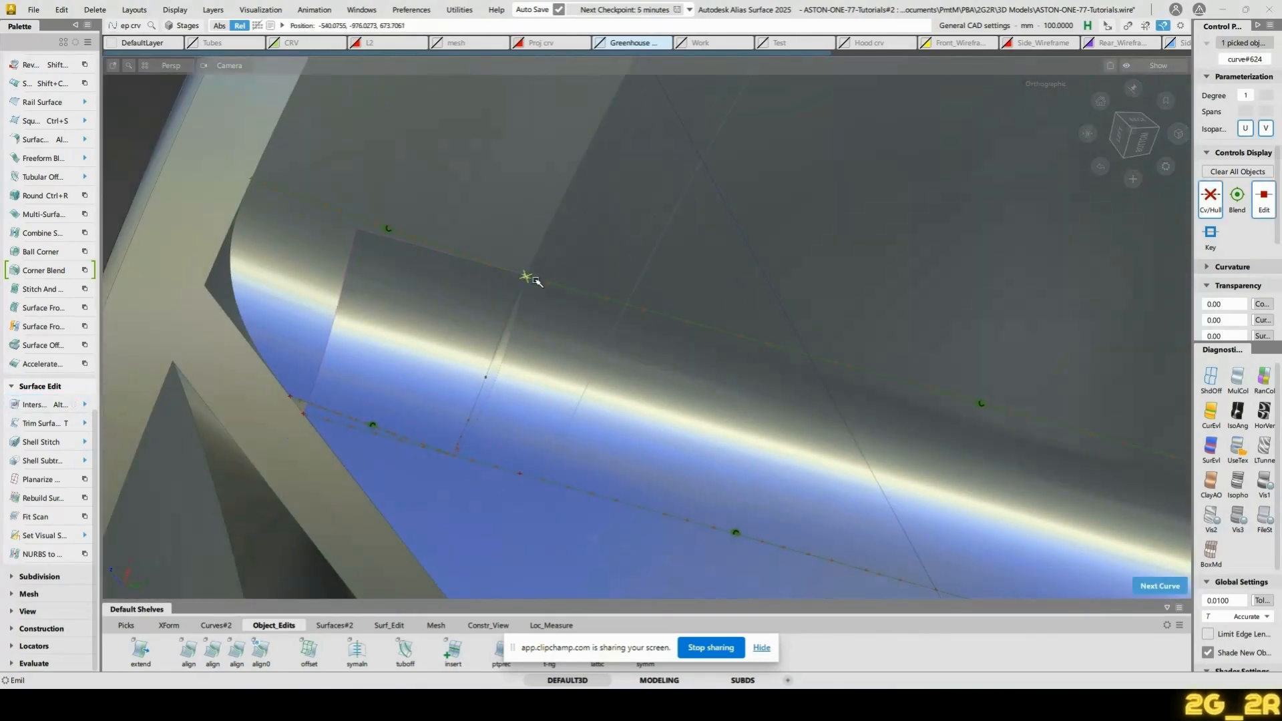
right_click_drag(484, 446, 495, 366, "alt+shift")
left_click_drag(495, 367, 369, 361, "alt+shift")
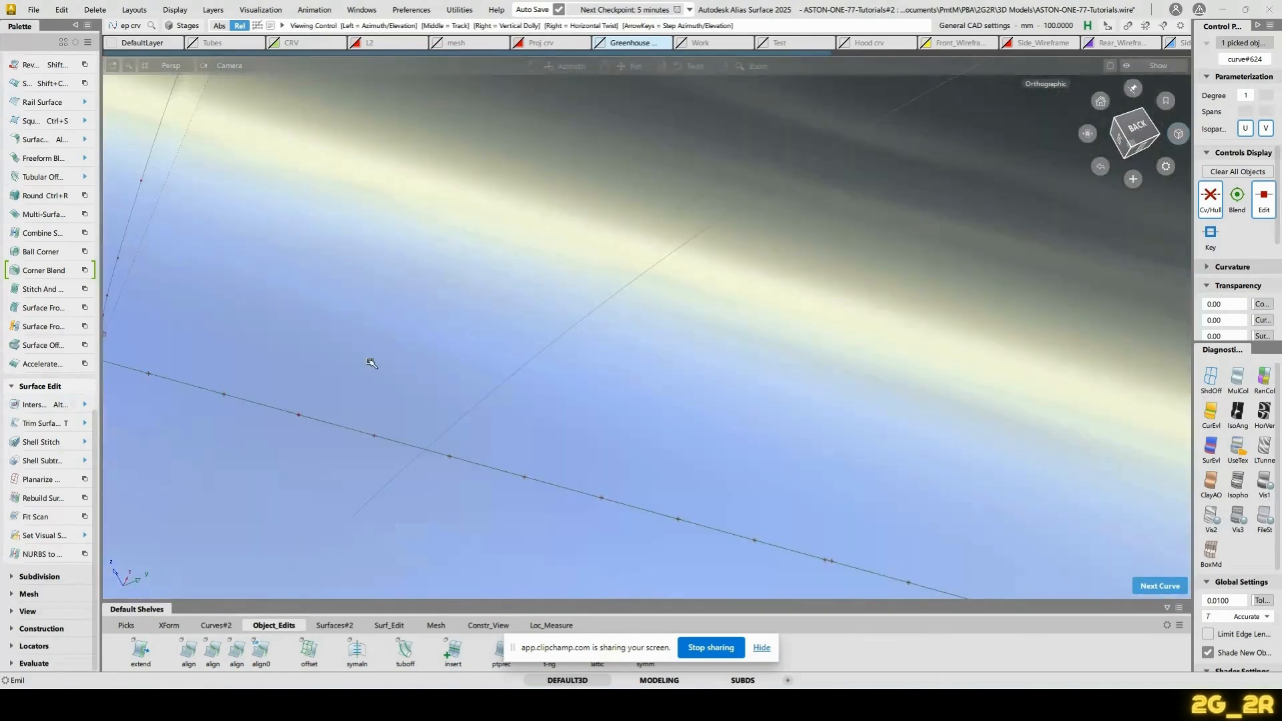
middle_click_drag(370, 361, 646, 386, "alt+shift")
right_click_drag(369, 392, 374, 296, "alt+shift")
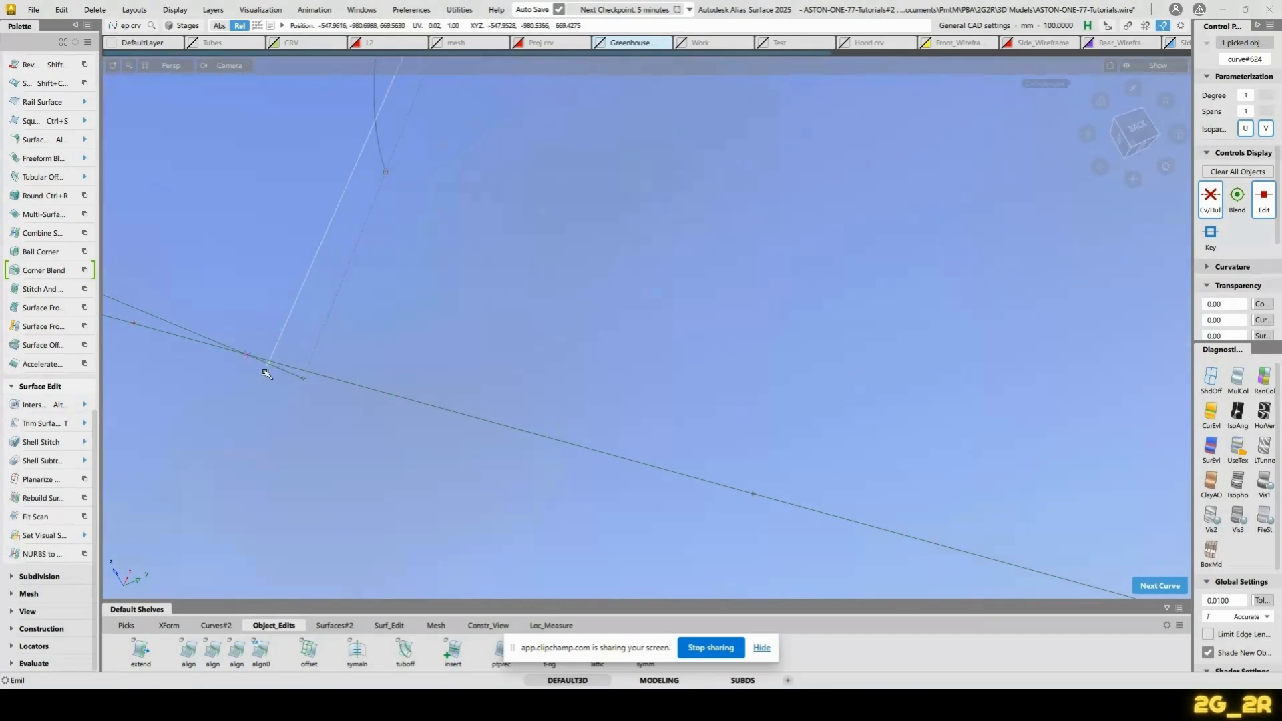
right_click_drag(524, 204, 508, 374, "alt+shift")
mouse_move(508, 374)
left_mouse_down("alt+shift")
mouse_move(842, 409)
mouse_move(472, 479)
mouse_move(347, 334)
mouse_move(409, 283)
left_mouse_up("alt+shift")
Delete the curve on surface that crosses the fillet overlap
left_click_drag(503, 289, 471, 323, "ctrl+shift")
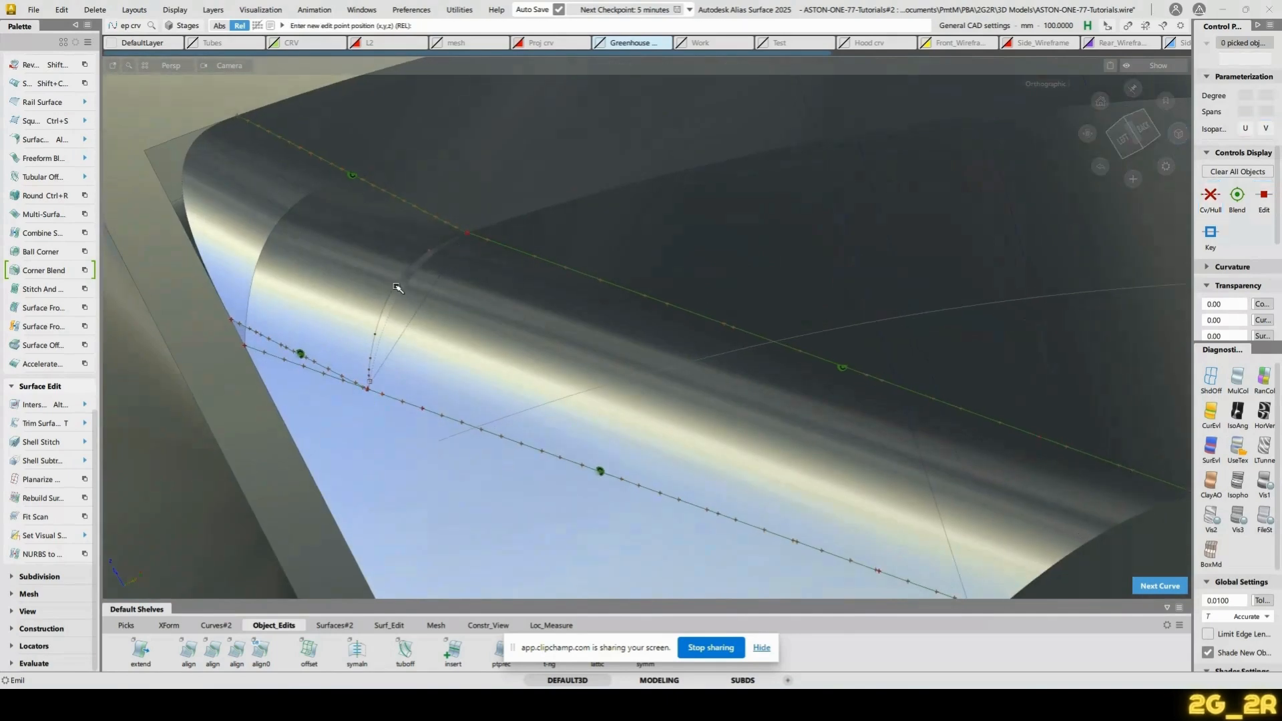
left_click_drag(396, 286, 461, 337, "ctrl+shift")
left_click_drag(576, 301, 526, 270, "alt+shift")
left_click(564, 263)
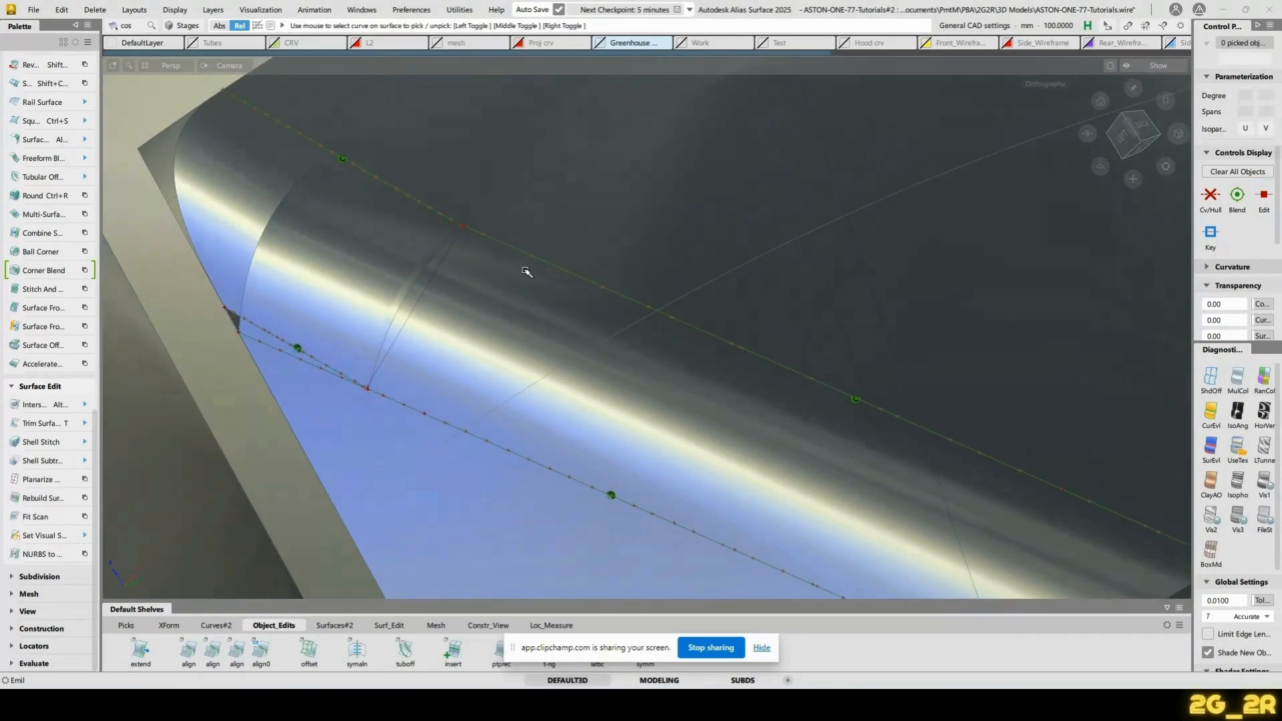
Try to sweep the straight curve with Profile along the edge of the revolved inner rim surface
right_click_drag(526, 271, 530, 240, "ctrl+shift")
left_click(444, 256)
key("space")
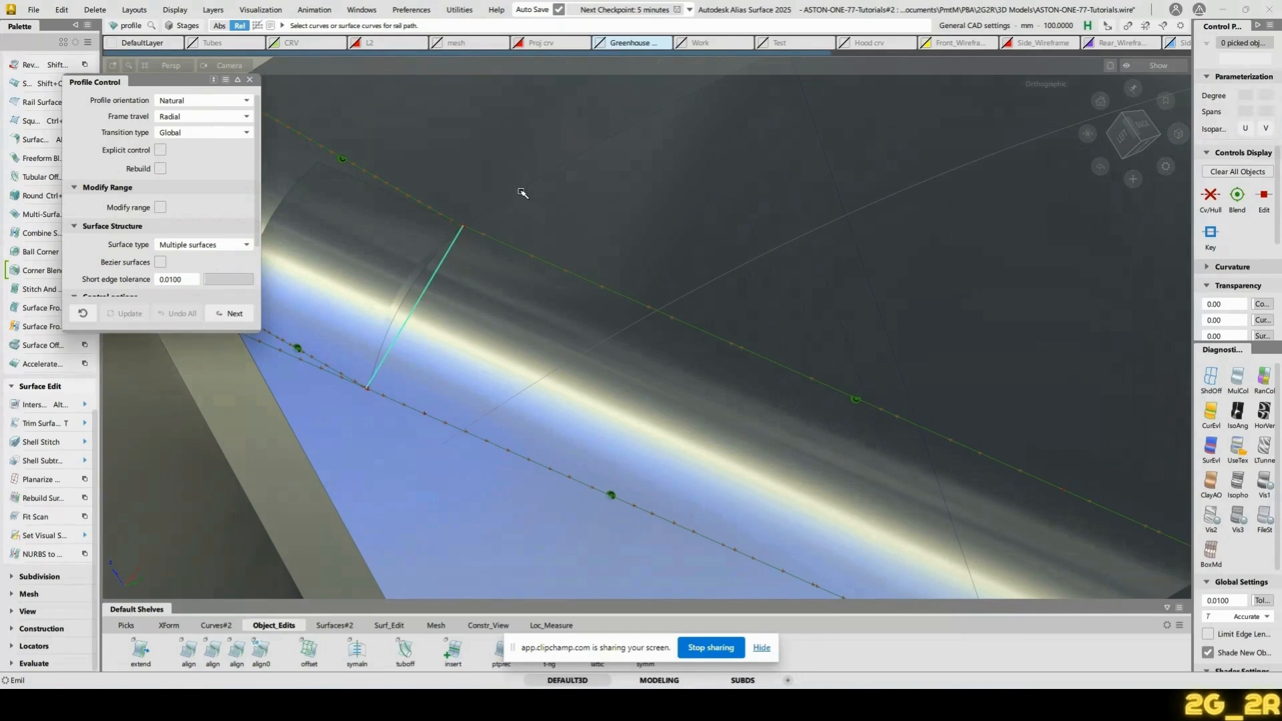
left_click(523, 193)
left_click(614, 201)
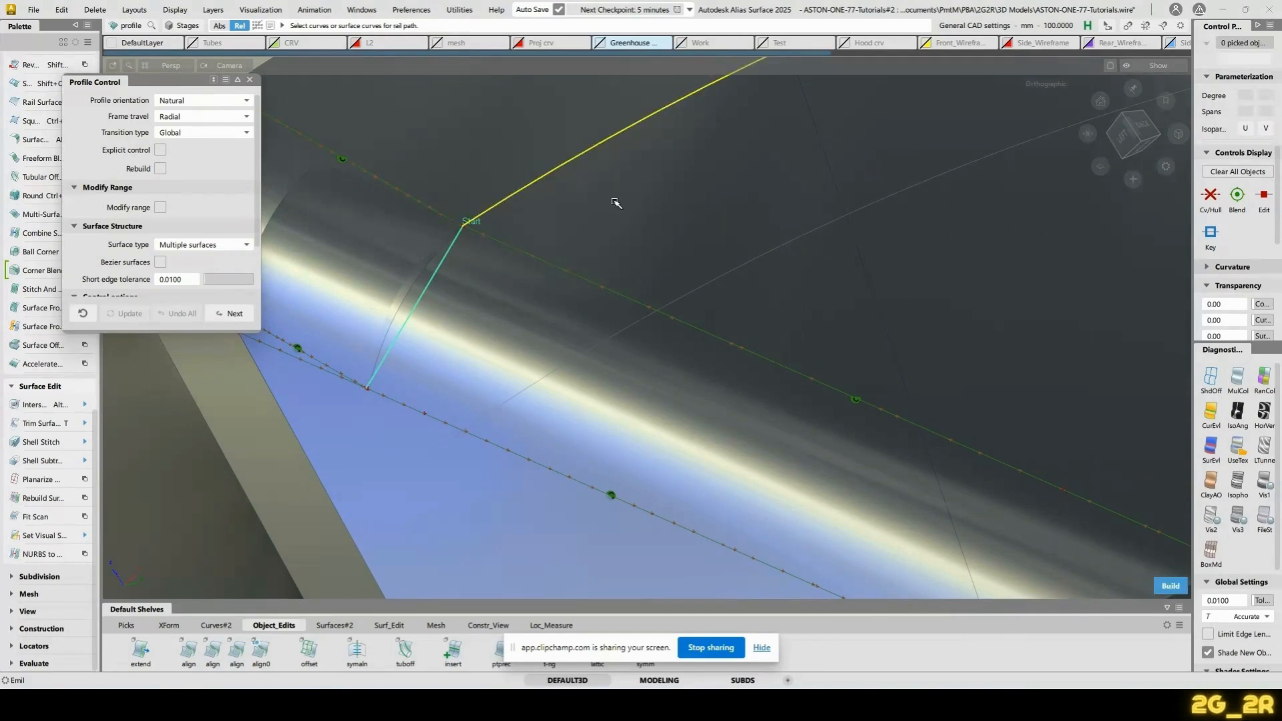
left_click(543, 181)
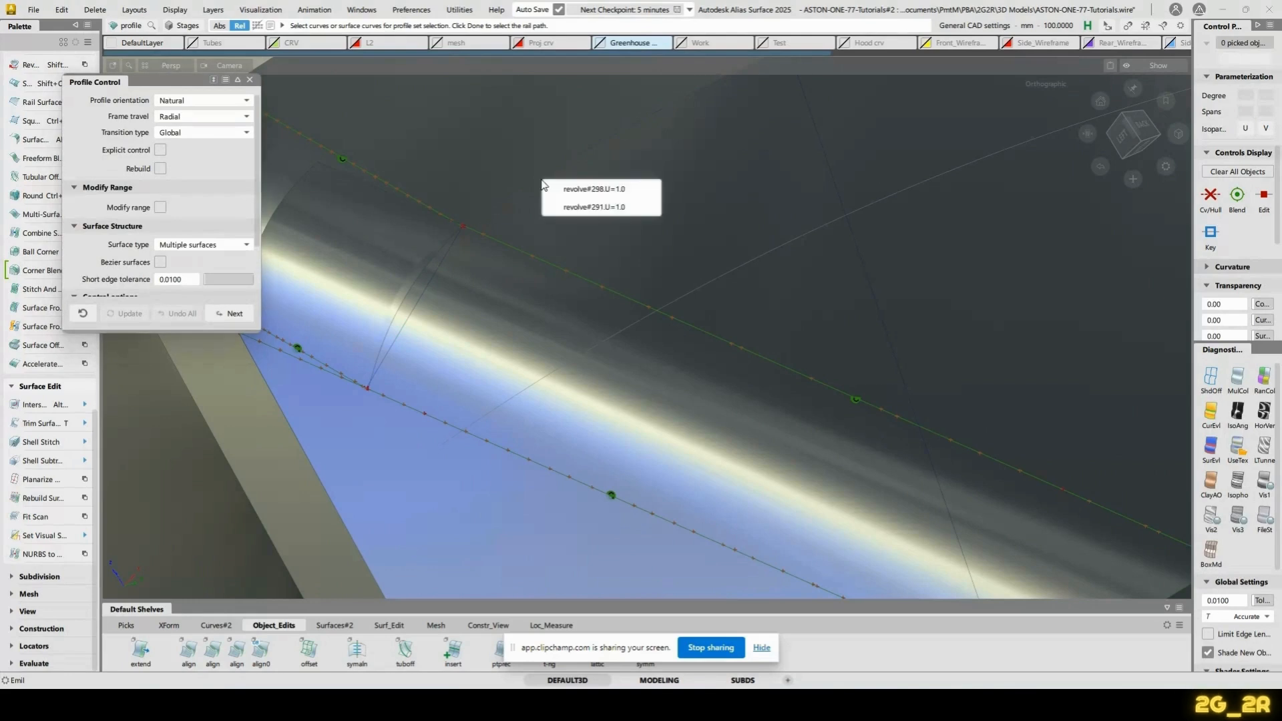
Sweep the straight curve with Profile along the circular rim curve that passes through the upper fillet junction
middle_click_drag(648, 246, 654, 297, "alt+shift")
key("u")
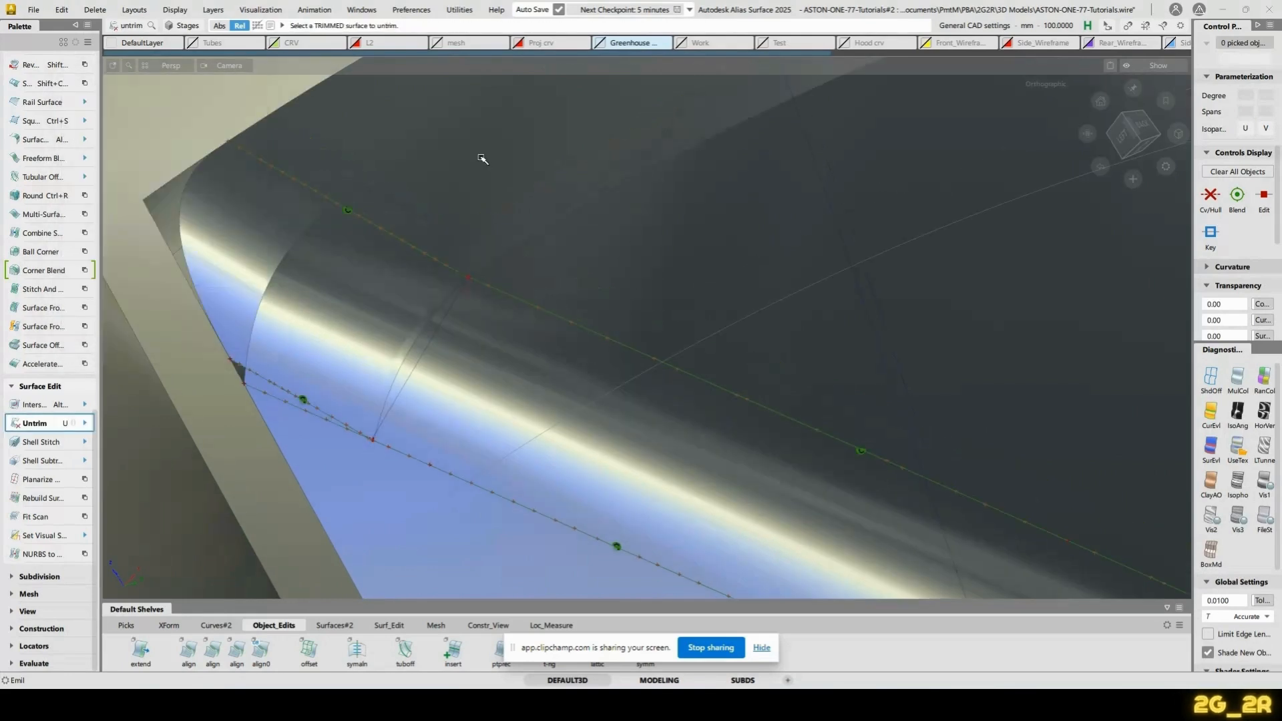
left_click(483, 159)
key("p")
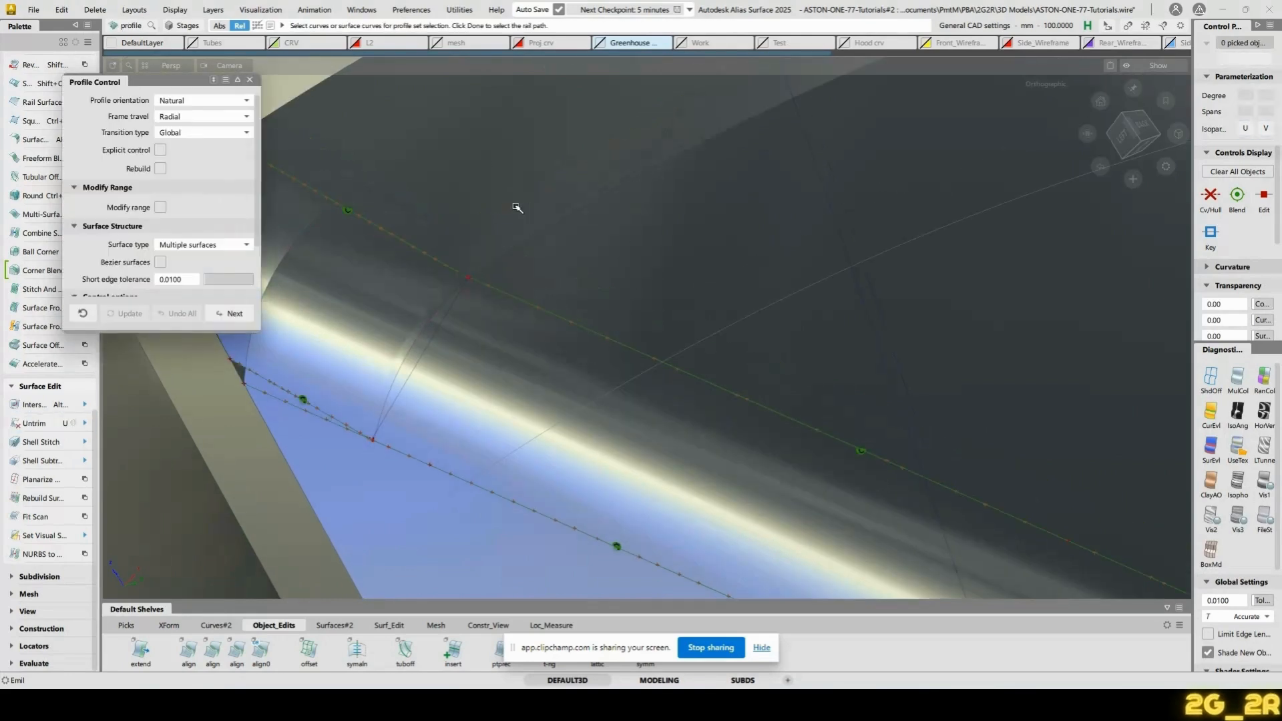
left_click(520, 210)
left_click_drag(718, 243, 579, 221, "alt+shift")
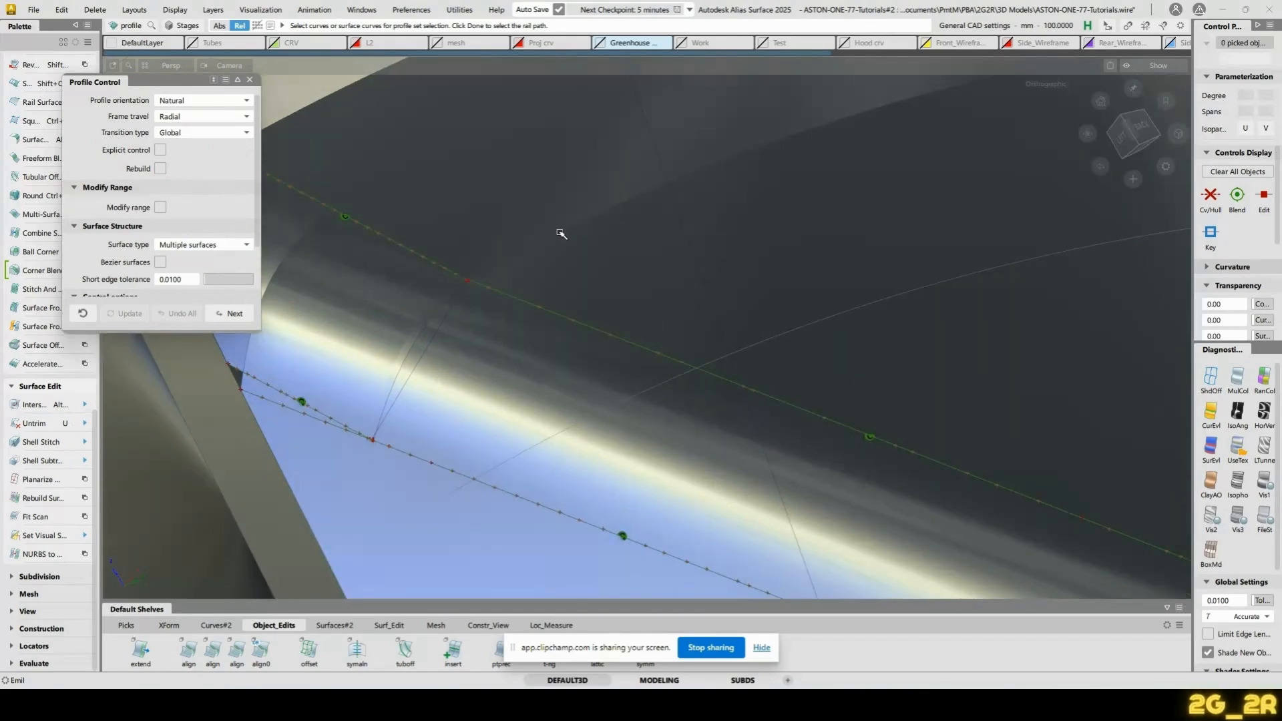
left_click(561, 234)
left_click(610, 243)
left_click(456, 320)
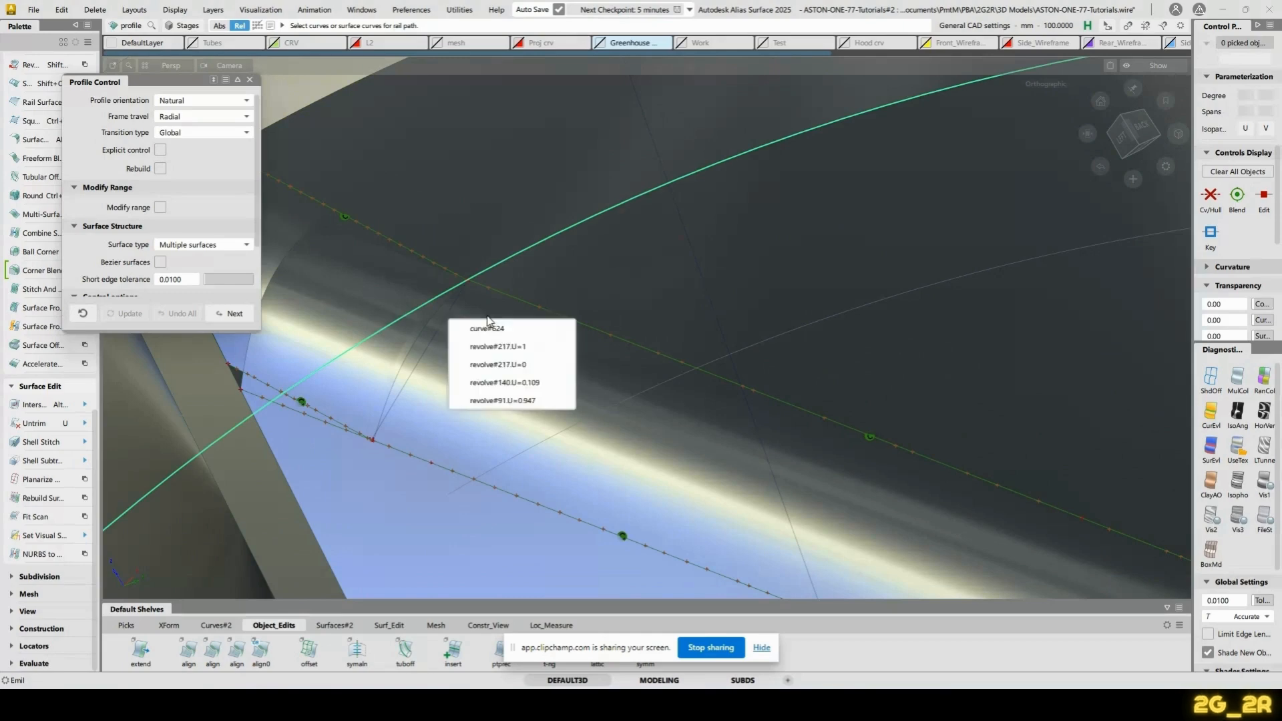
key("space")
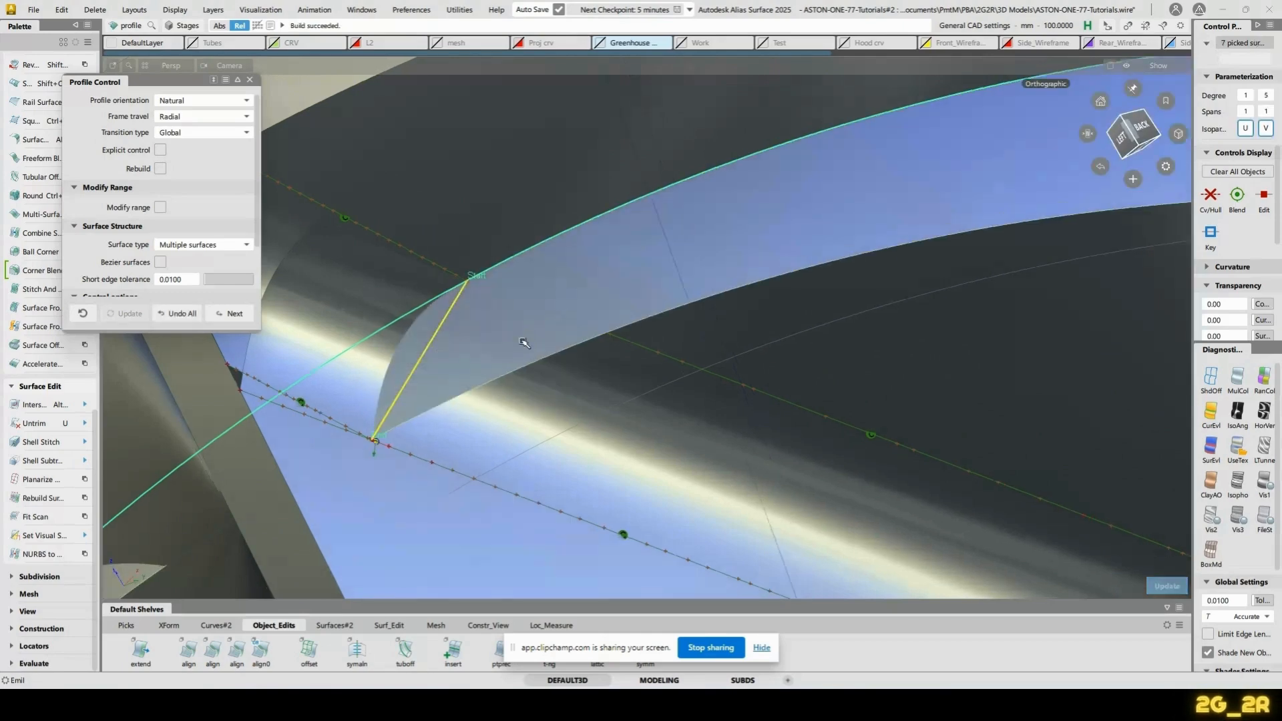
Intersect the two fillets with the swept surface
middle_click_drag(523, 340, 612, 295, "alt+shift")
key("alt+i")
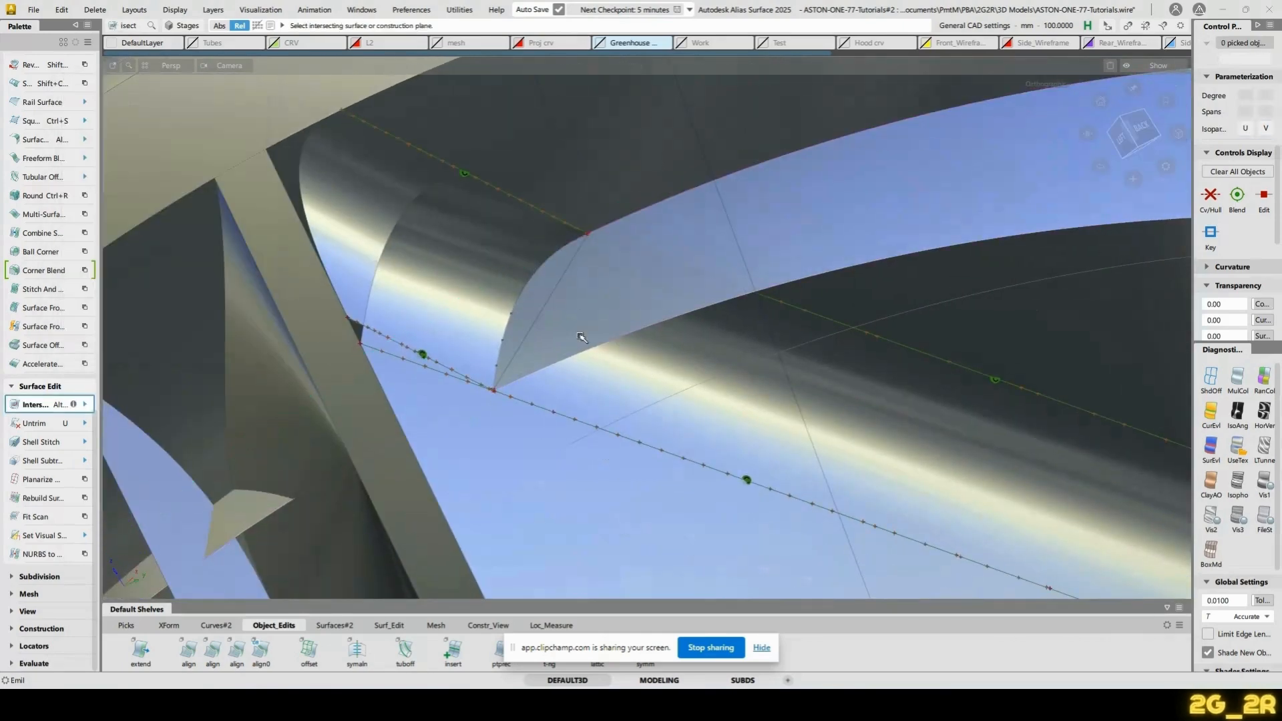
left_click(378, 208)
Trim both fillets at the swept surface, keeping the part on each fillet's own side, and delete the swept surface
key("t")
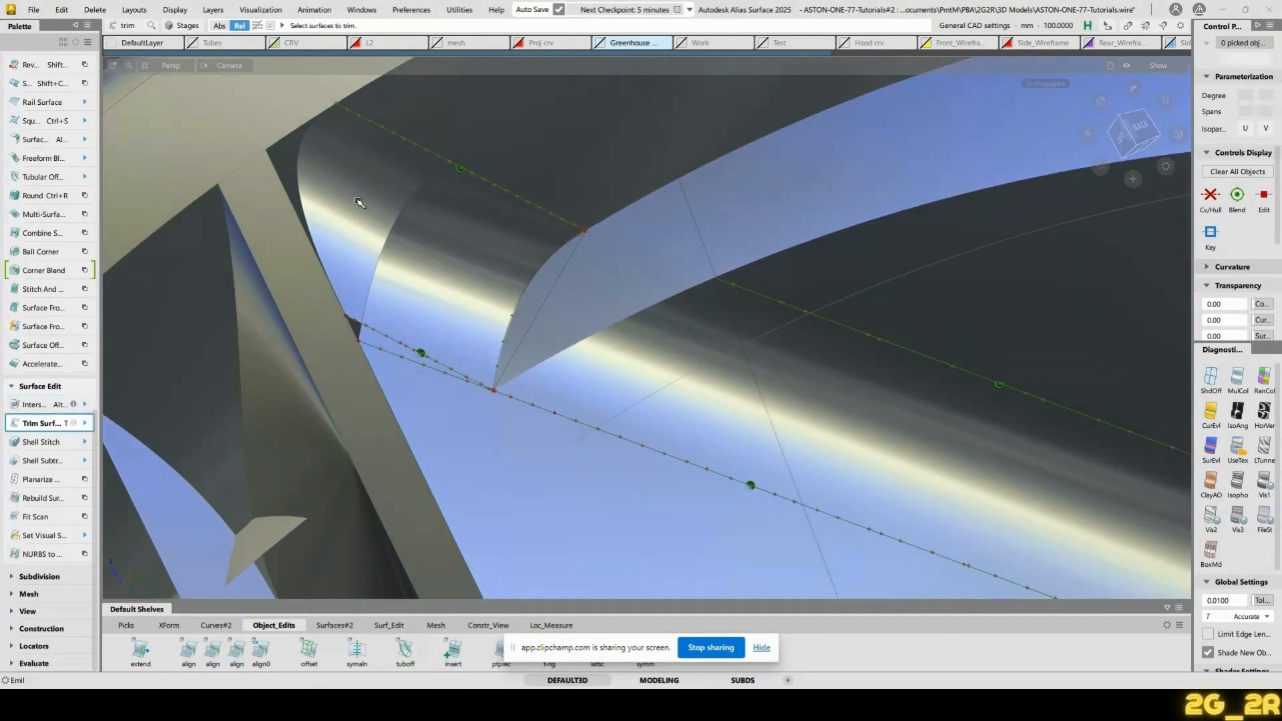
left_click(355, 191)
left_click(1085, 586)
left_click(673, 352)
left_click(1085, 585)
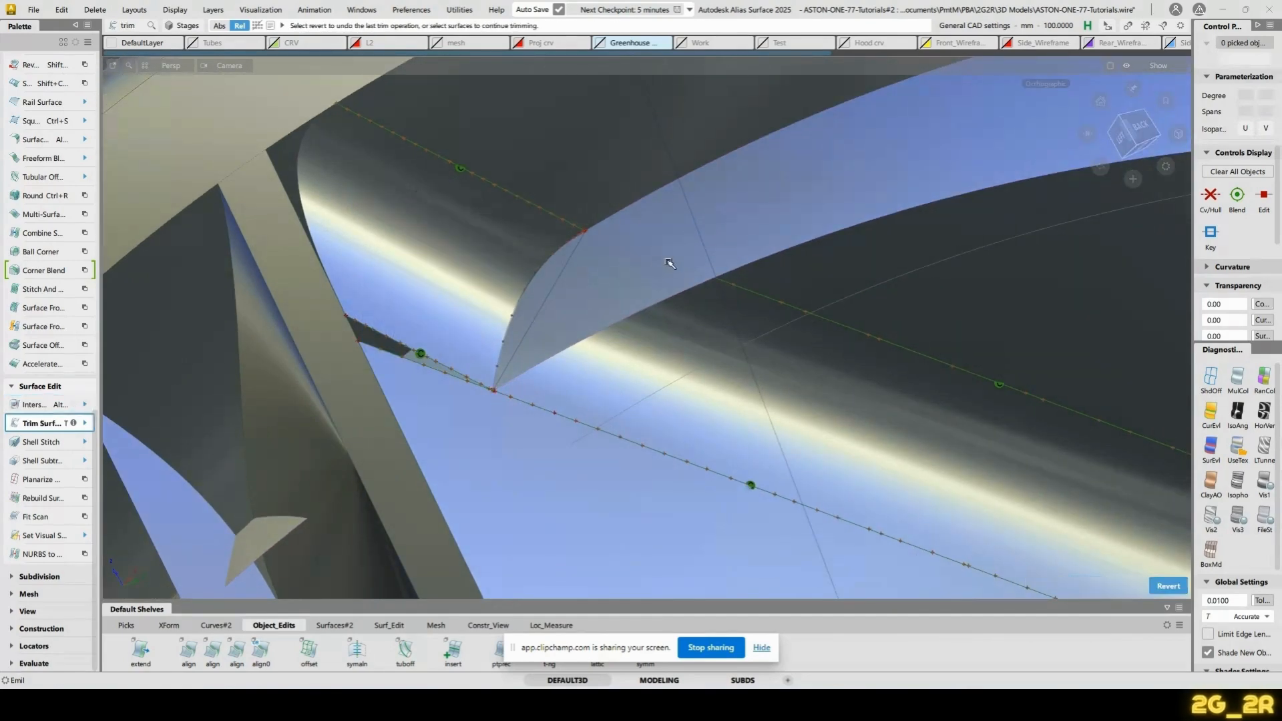
left_click_drag(654, 277, 636, 297, "ctrl+shift")
key("Delete")
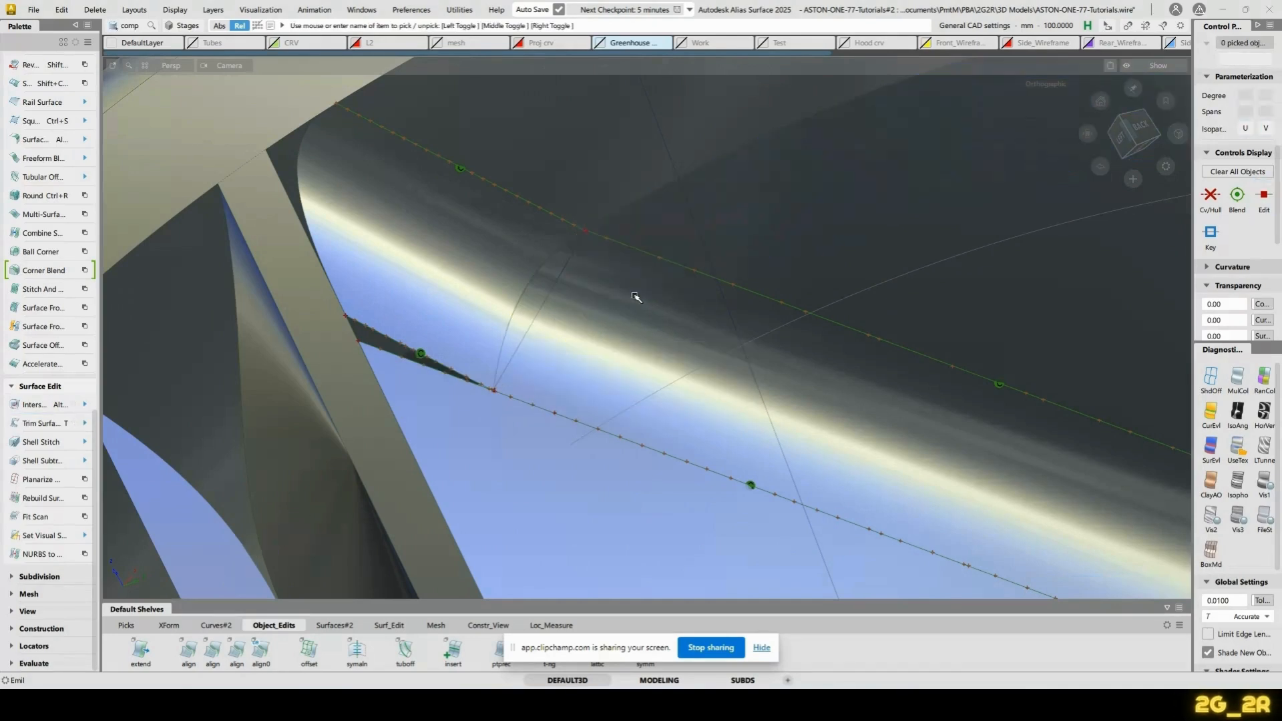
Untrim the spoke side surface below the fillets and trim it again along the fillets' lower edges
key("u")
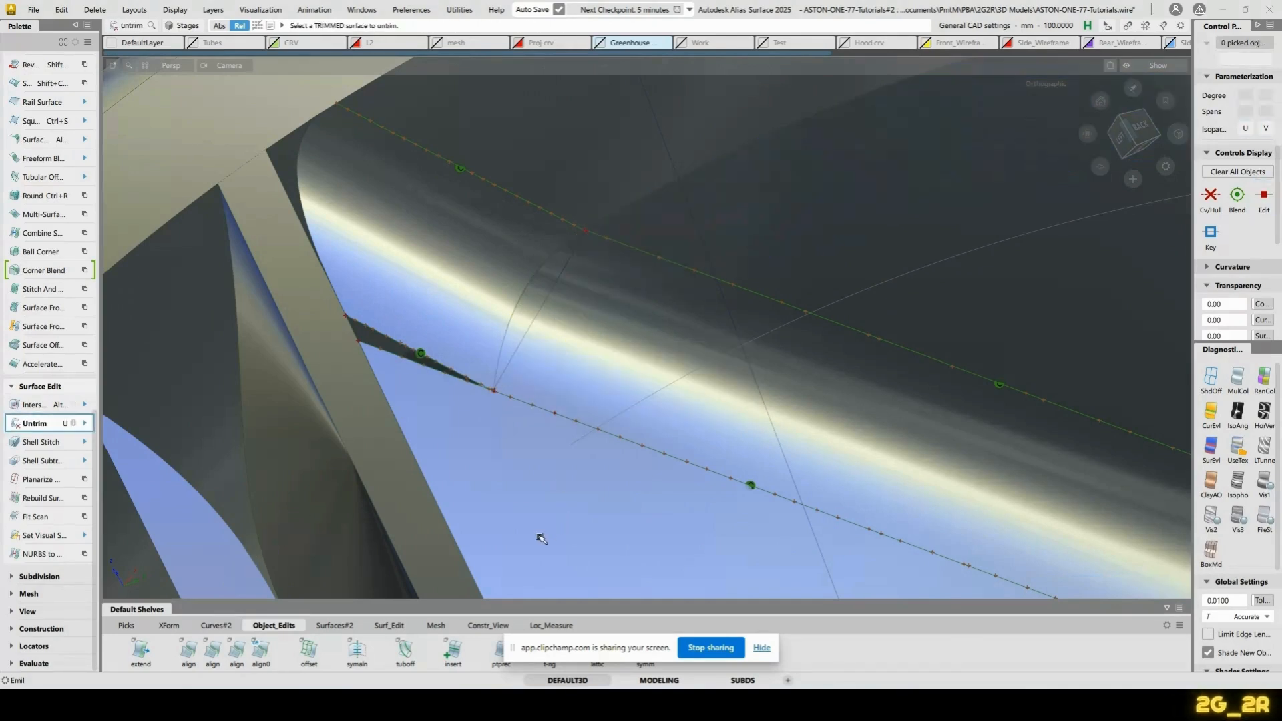
left_click(399, 627)
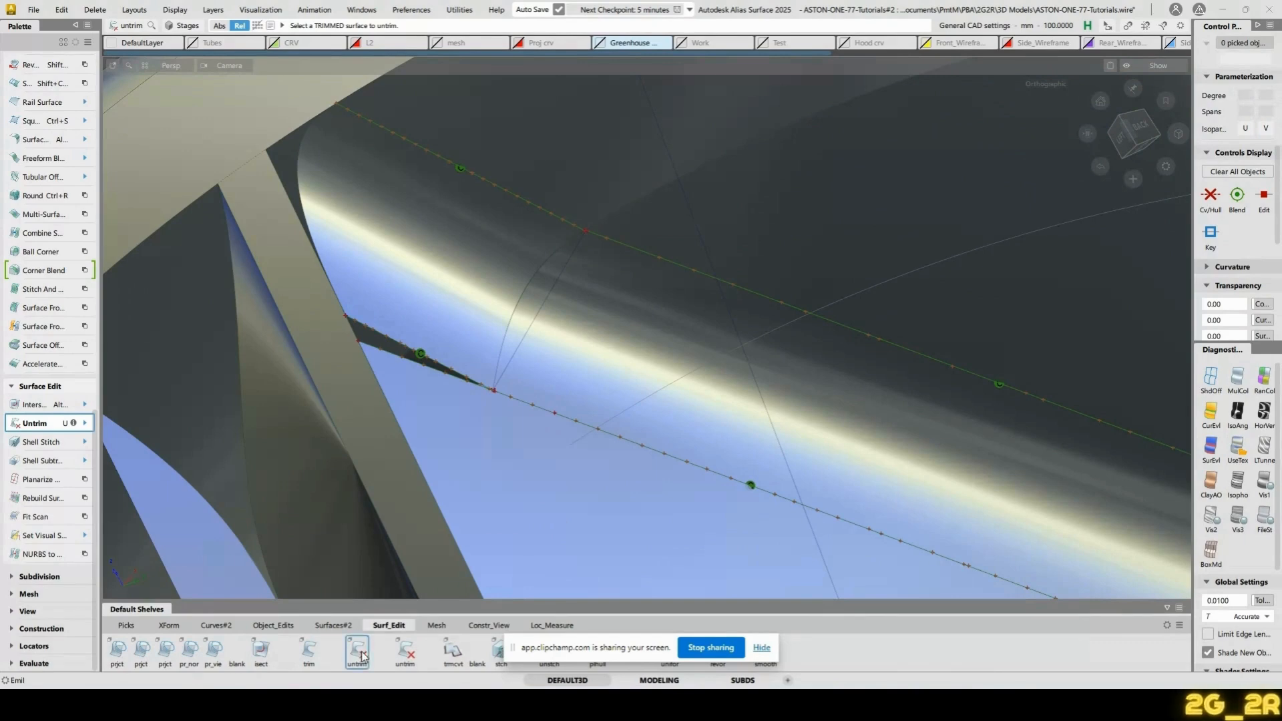
left_click(363, 657)
left_click(521, 491)
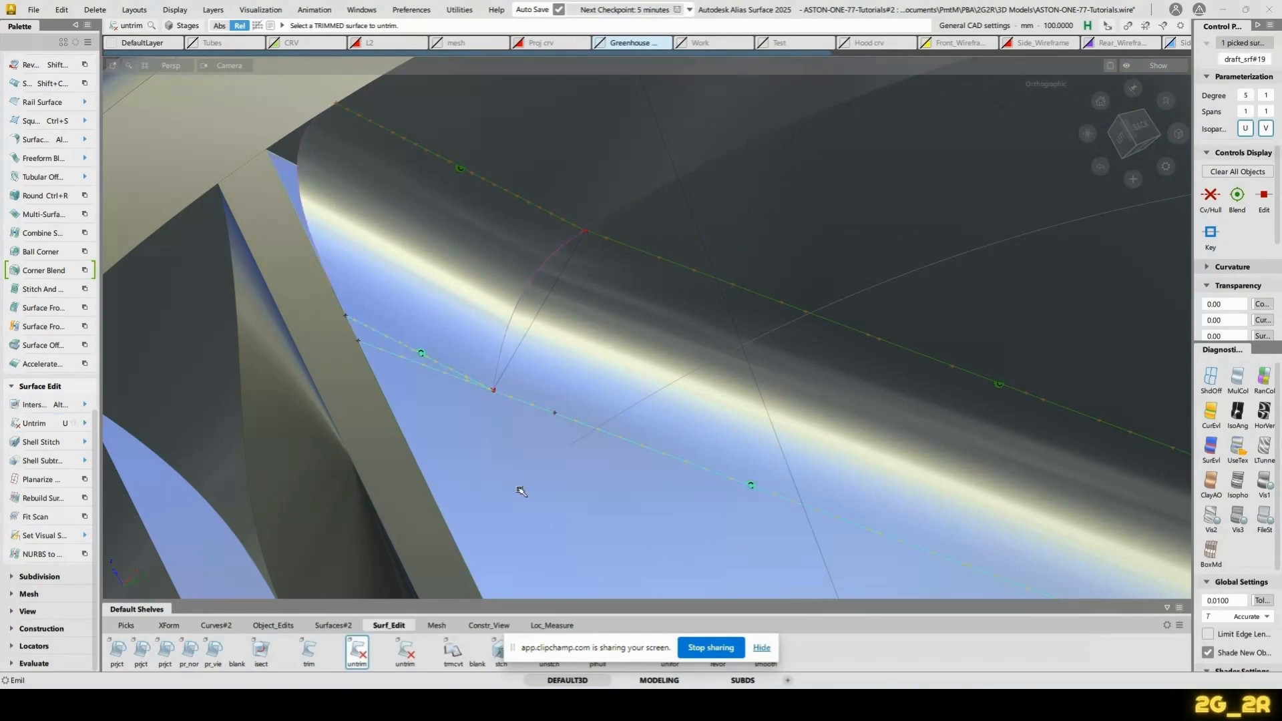
key("t")
left_click(475, 438)
key("space")
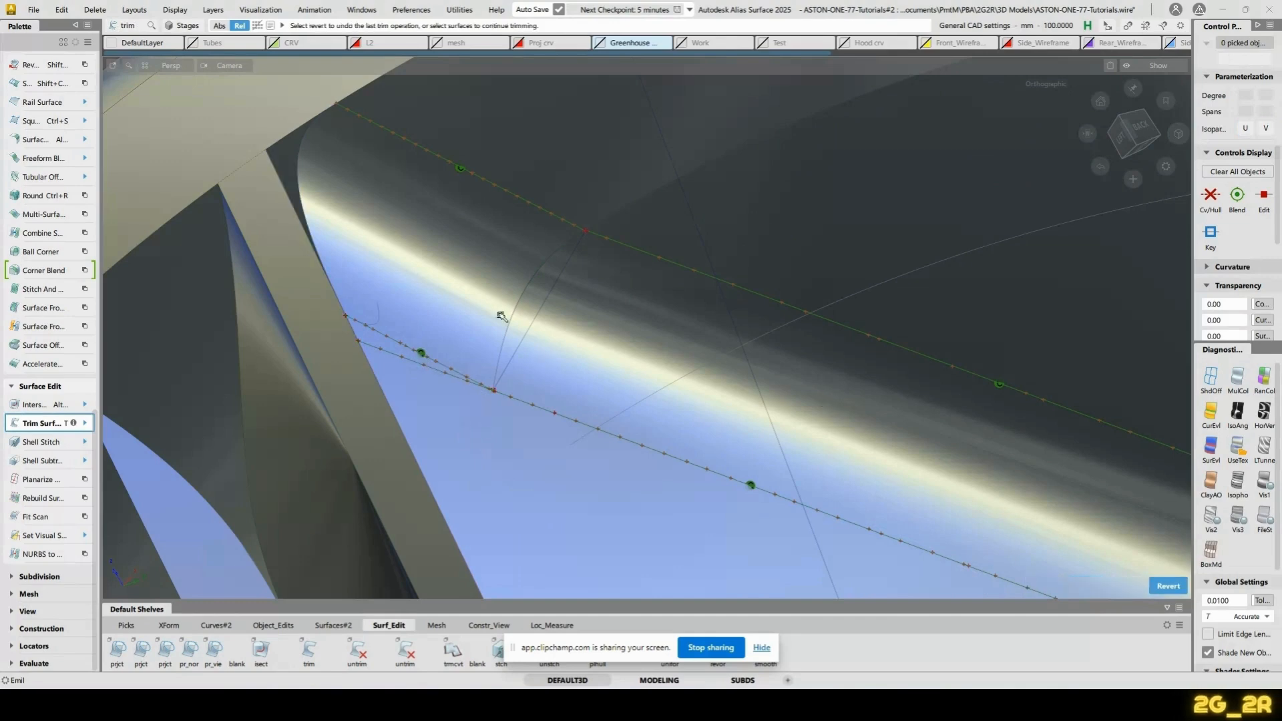
Pick the spoke side surface, untrim it once more and retry the trim along the curves on surface
right_click_drag(501, 318, 537, 310, "ctrl+shift")
left_click_drag(404, 272, 576, 373, "alt+shift")
left_click_drag(400, 328, 421, 346, "ctrl+shift")
left_click(422, 348)
left_click_drag(475, 384, 696, 484, "alt+shift")
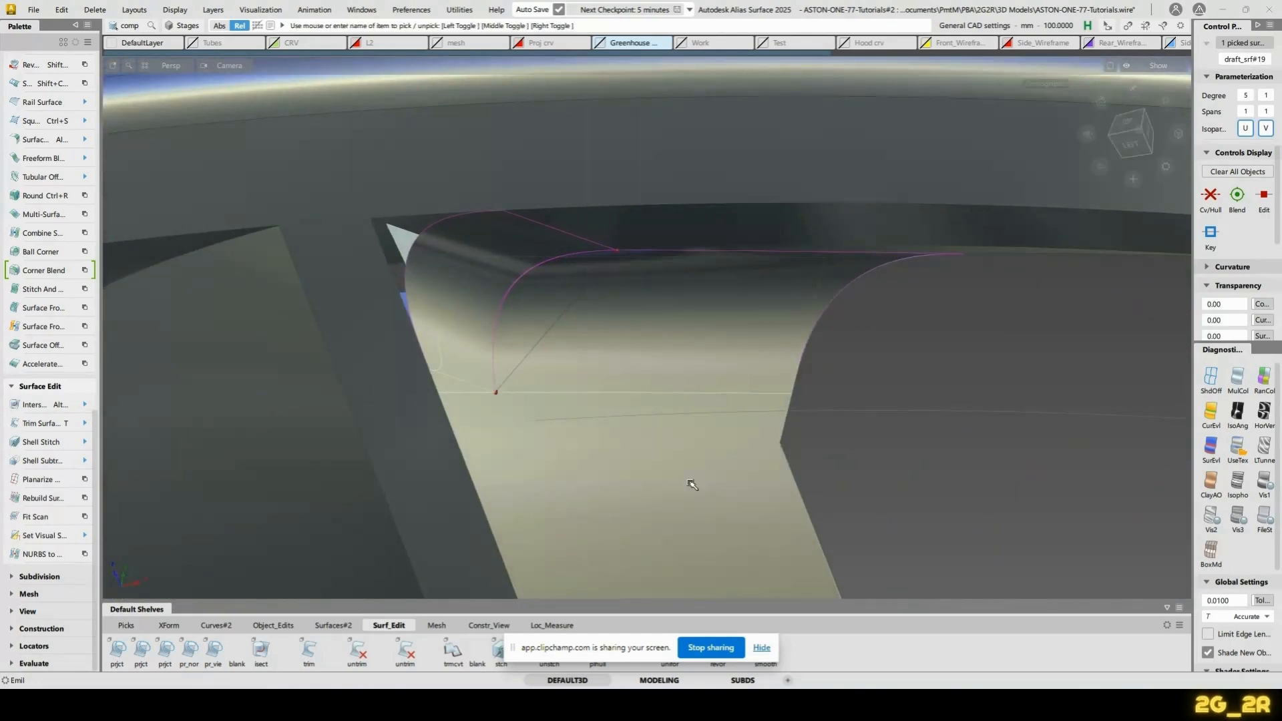
key("u")
key("t")
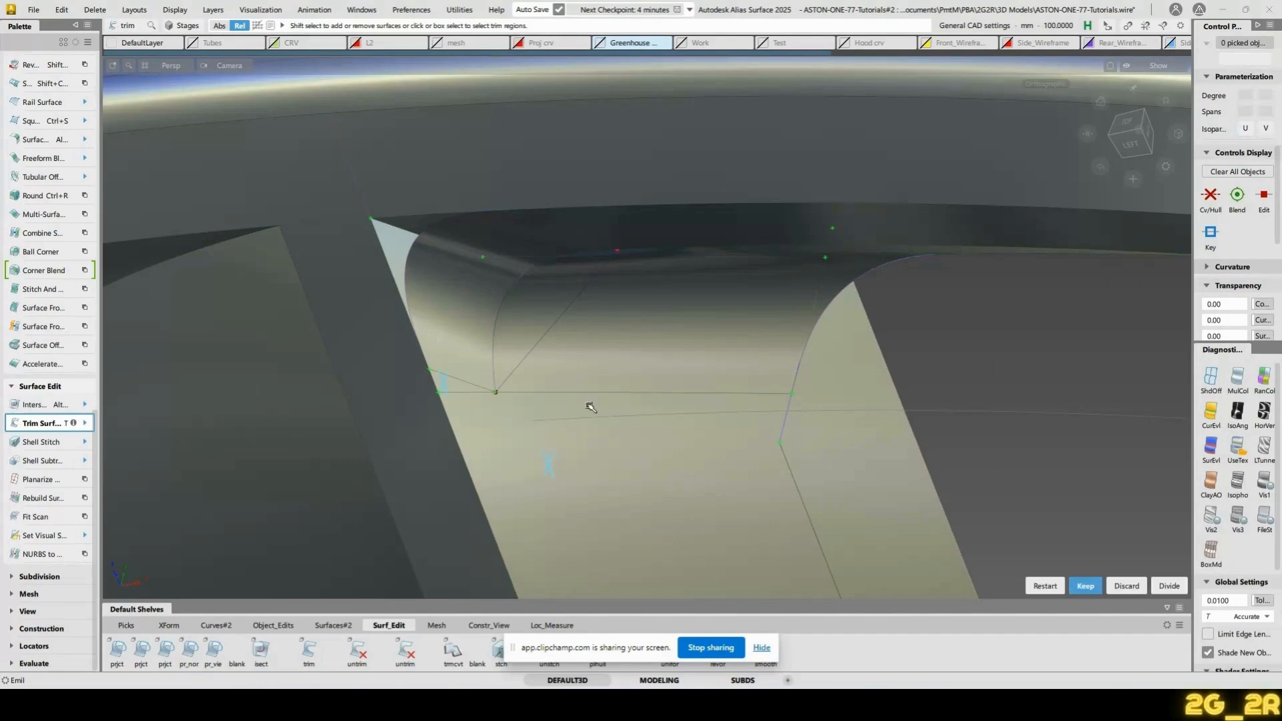
key("space")
left_click_drag(527, 294, 660, 269, "alt+shift")
Untrim the spoke side surface back to its full extent
left_click(535, 428)
key("u")
left_click_drag(805, 257, 779, 204, "alt+shift")
left_click_drag(681, 243, 647, 246, "ctrl+shift")
Extend the long fillet's curve on surface past its far end on the spoke side surface, accepting removal of its construction history
middle_click_drag(586, 219, 586, 218, "ctrl+shift")
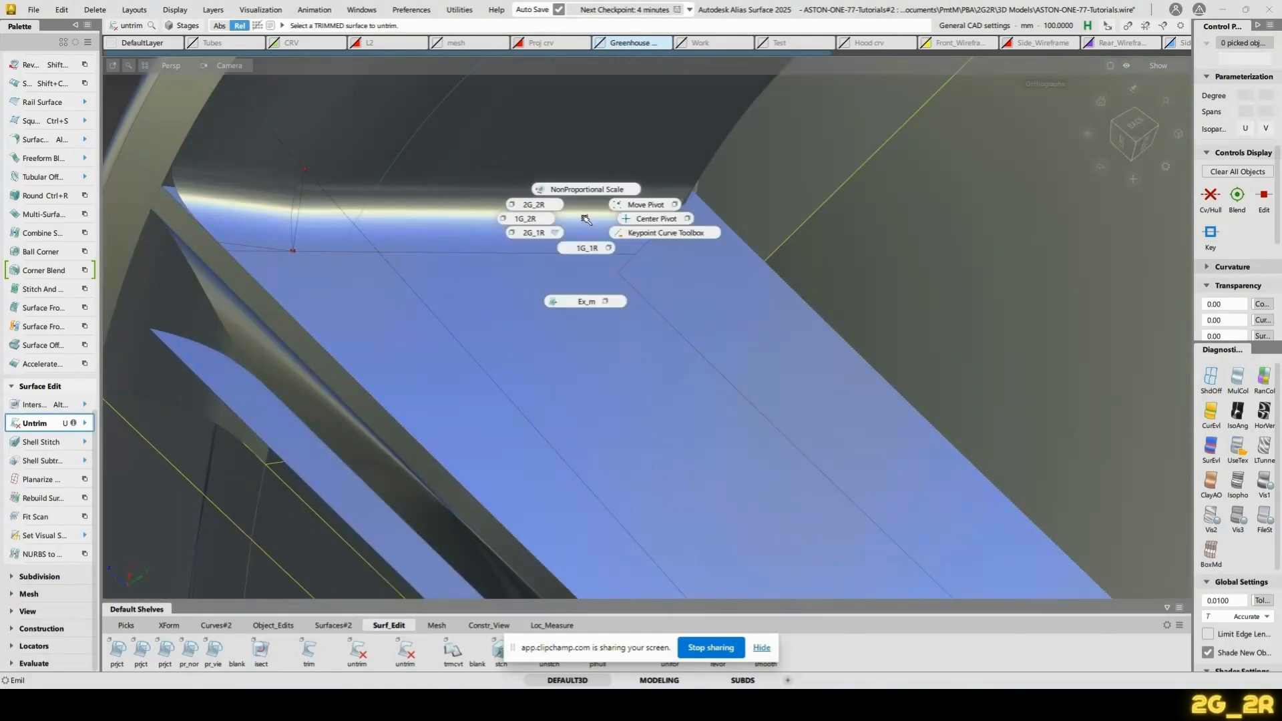
middle_click_drag(585, 303, 585, 303, "ctrl+shift")
left_click(601, 259)
left_click(618, 263)
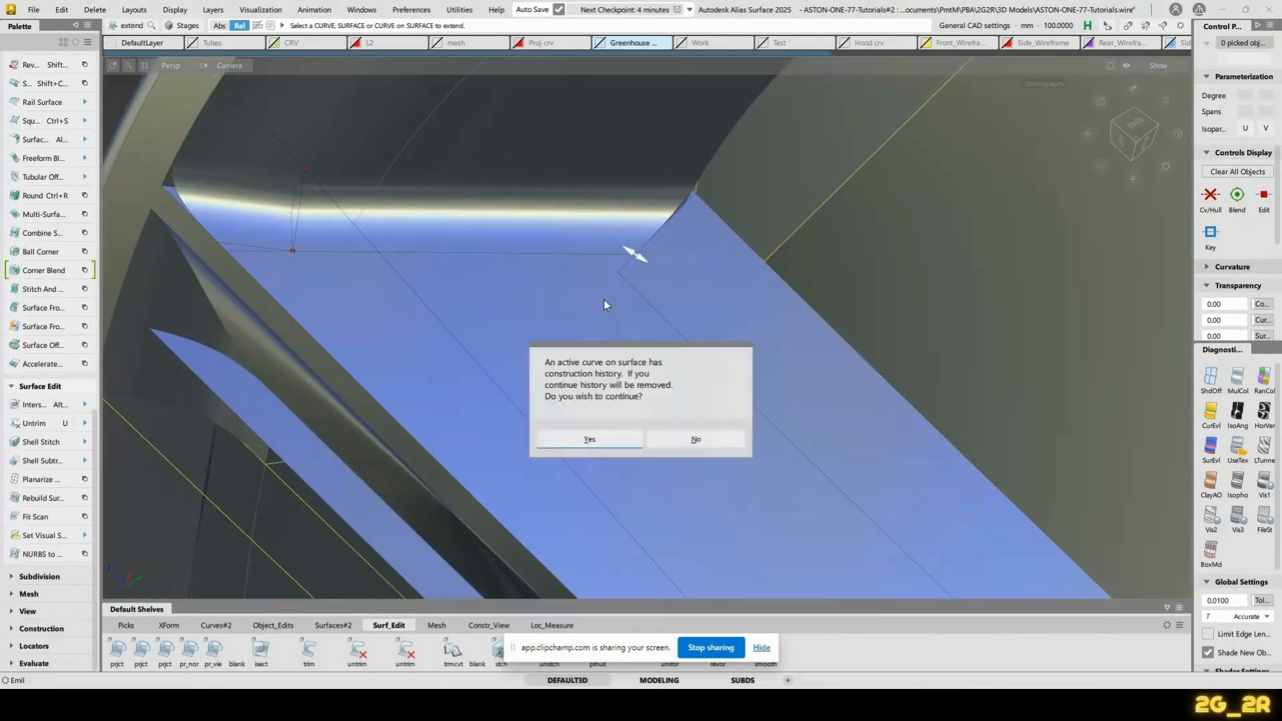
key("Return")
Extend the long curve on surface about 11.9 mm at the fillet junction end and the short one about 10.6 mm past the junction
left_click(351, 303)
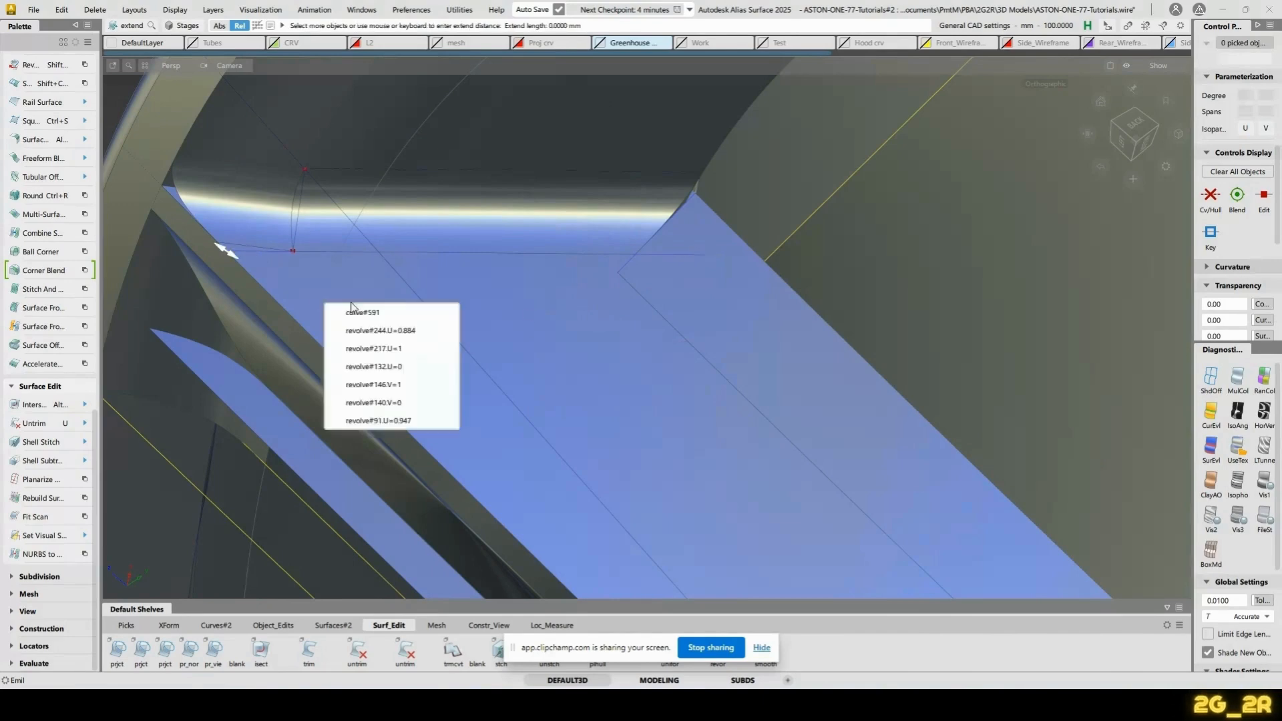
left_click(382, 290)
left_click_drag(321, 286, 290, 272, "alt+shift")
middle_click_drag(291, 272, 592, 345, "alt+shift")
left_click_drag(354, 191, 346, 177)
right_click_drag(615, 358, 560, 258, "alt+shift")
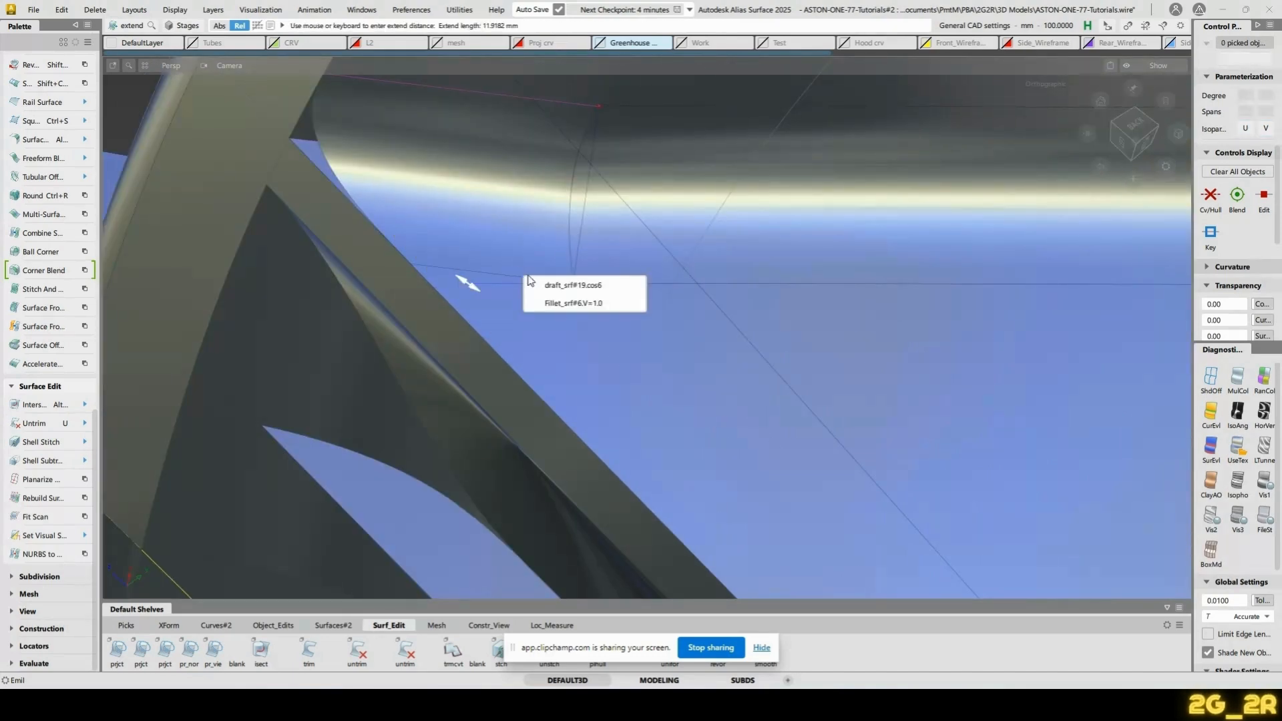
left_click(567, 286)
key("Return")
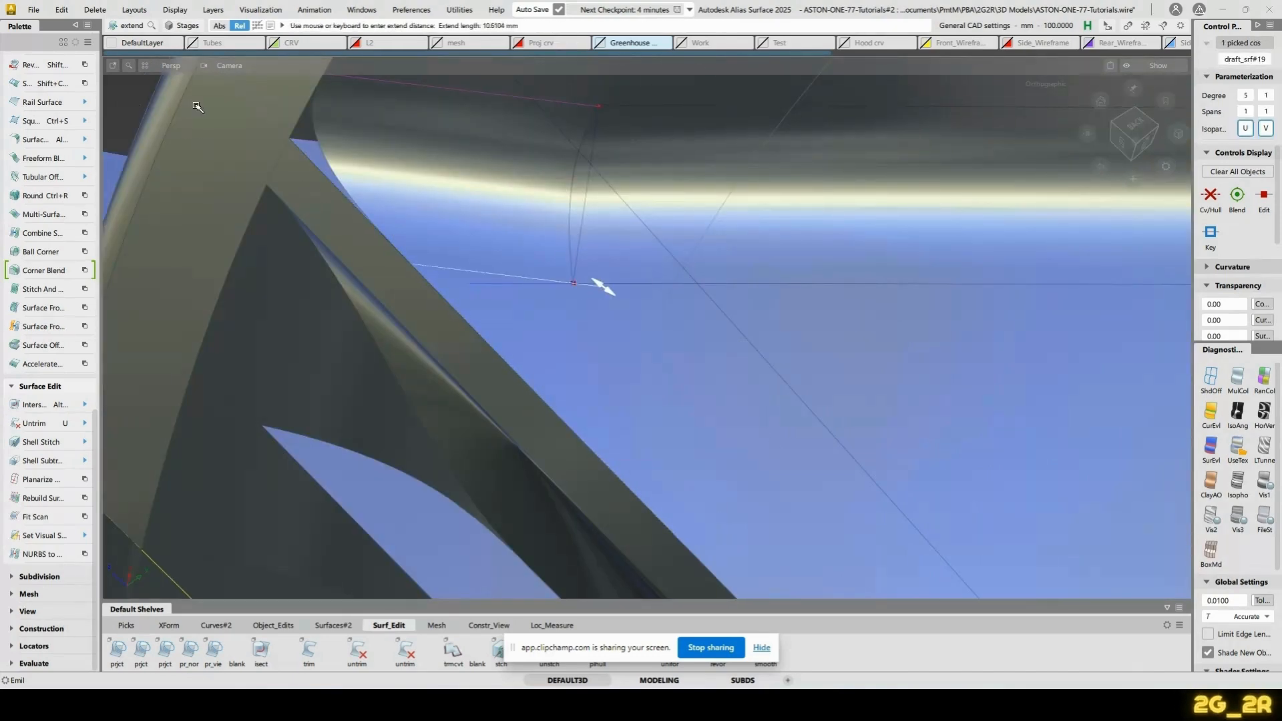
Trim the spoke side surface along the extended curves on surface, keeping the area below the fillets
key("t")
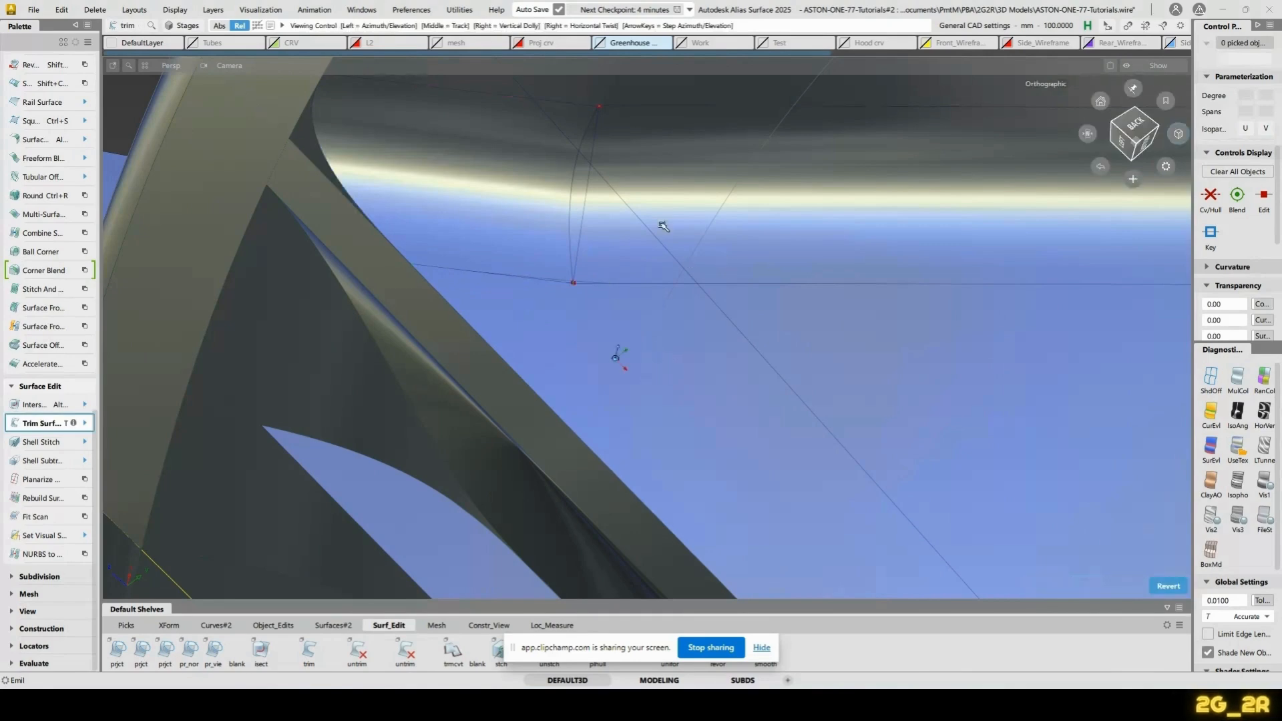
left_click_drag(664, 223, 644, 241, "alt+shift")
left_click(639, 281)
left_click(852, 291)
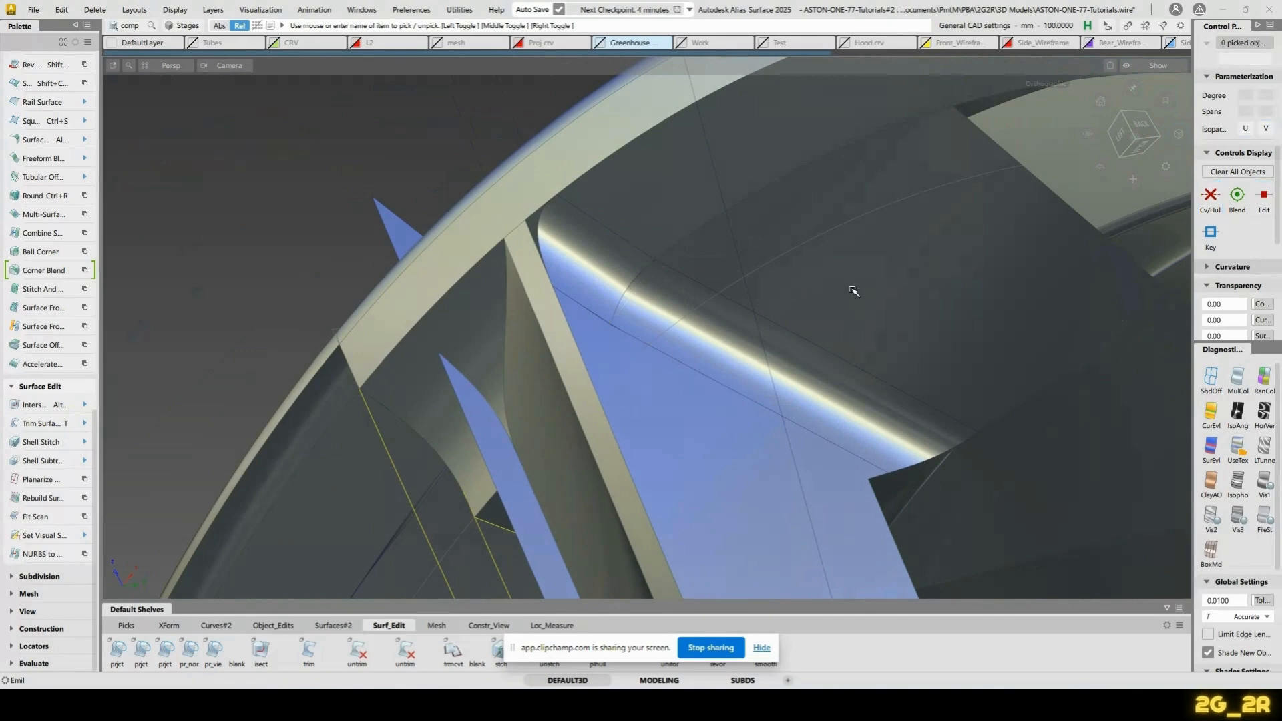
Show the control vertices of the blend surface between the rim and the neighbouring spoke and pick its second row of eight
left_click_drag(852, 292, 494, 321, "alt+shift")
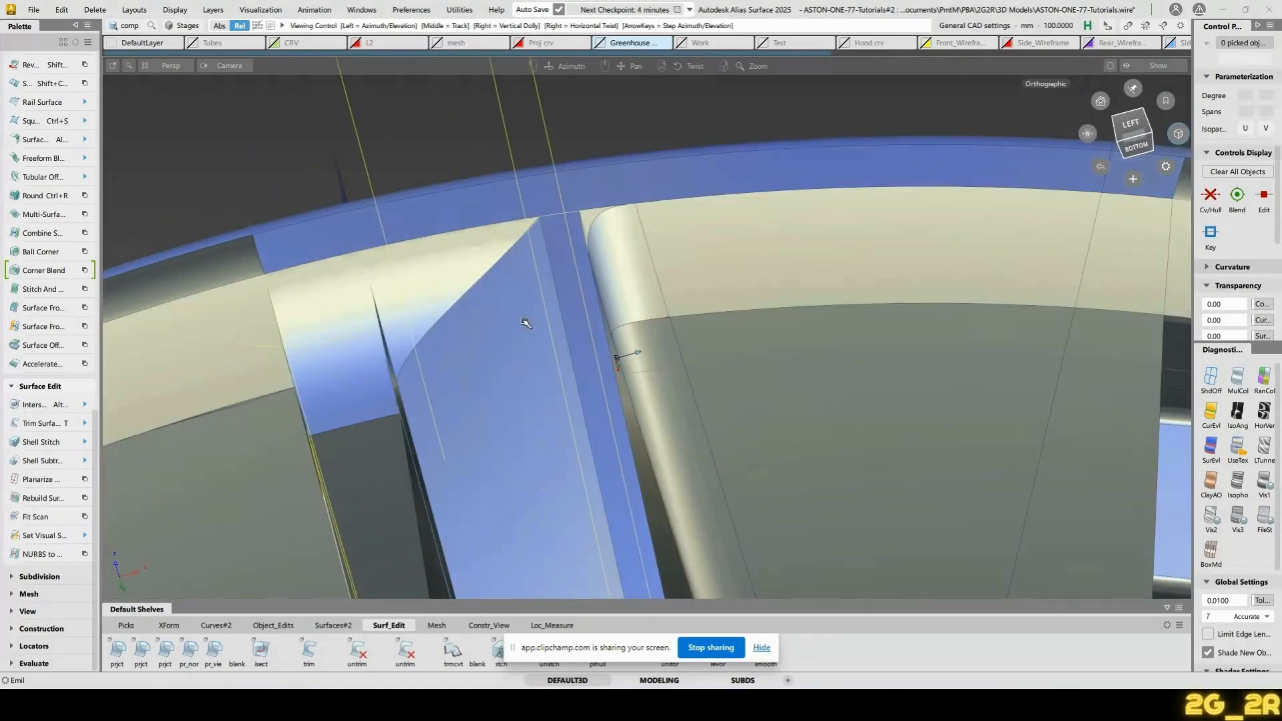
left_click_drag(416, 351, 468, 348, "alt+shift")
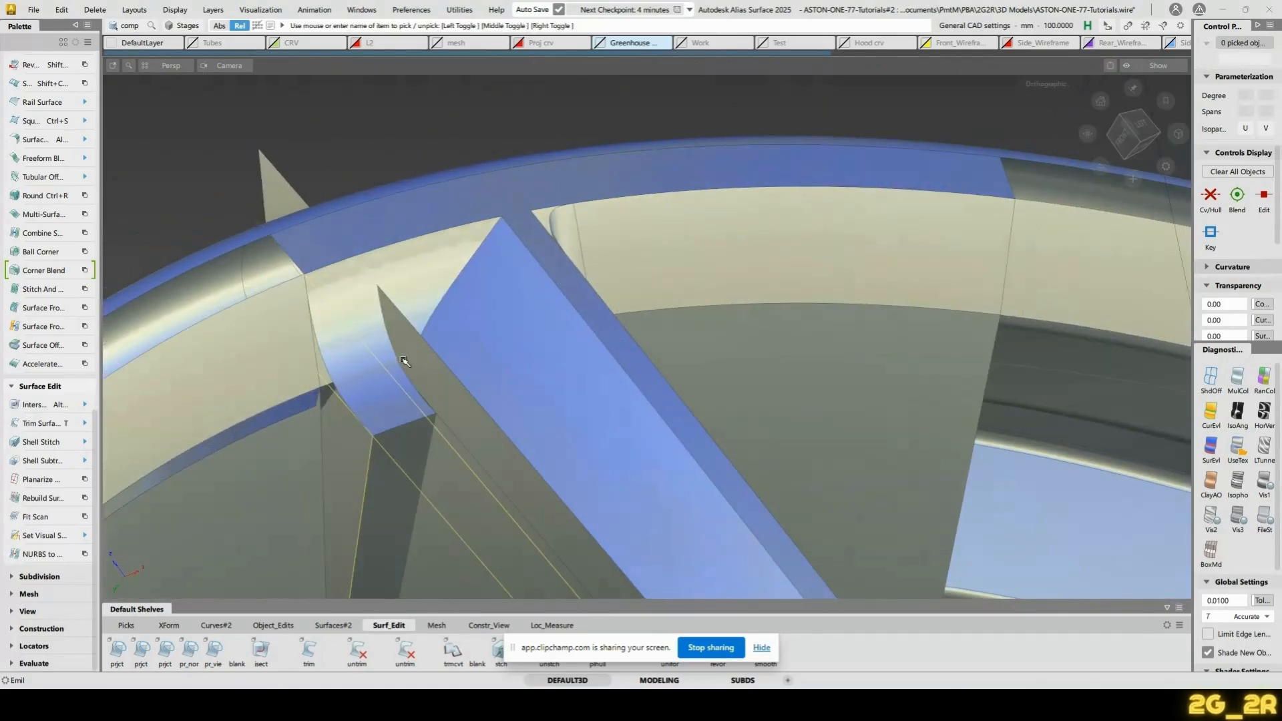
left_click(376, 392)
right_click_drag(446, 342, 489, 329, "ctrl+shift")
left_click_drag(475, 266, 614, 279, "alt+shift")
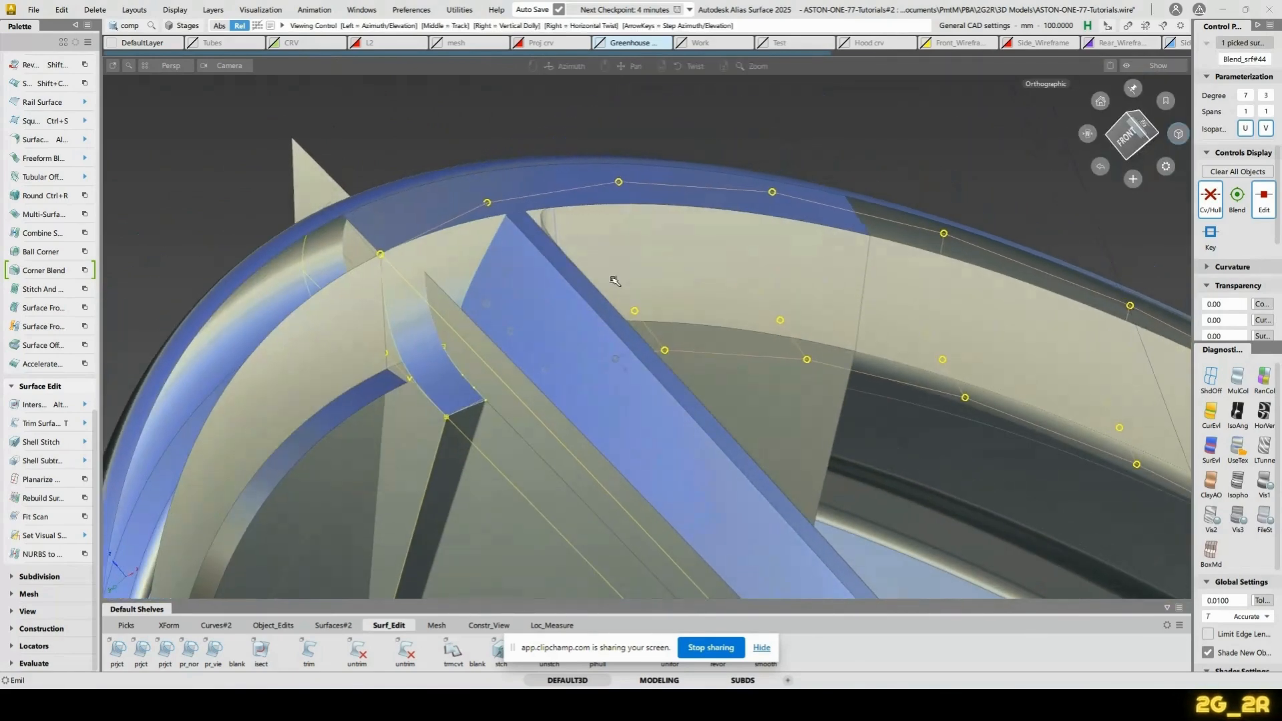
left_click(614, 279)
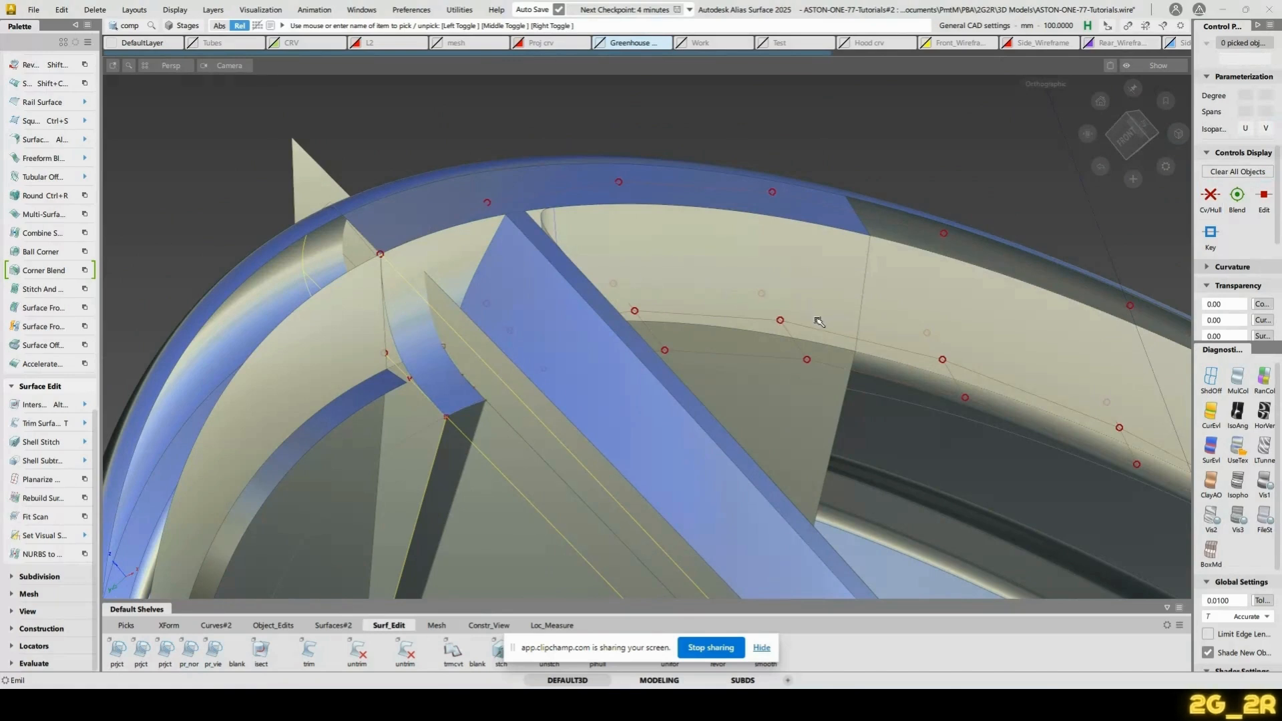
left_click(887, 324)
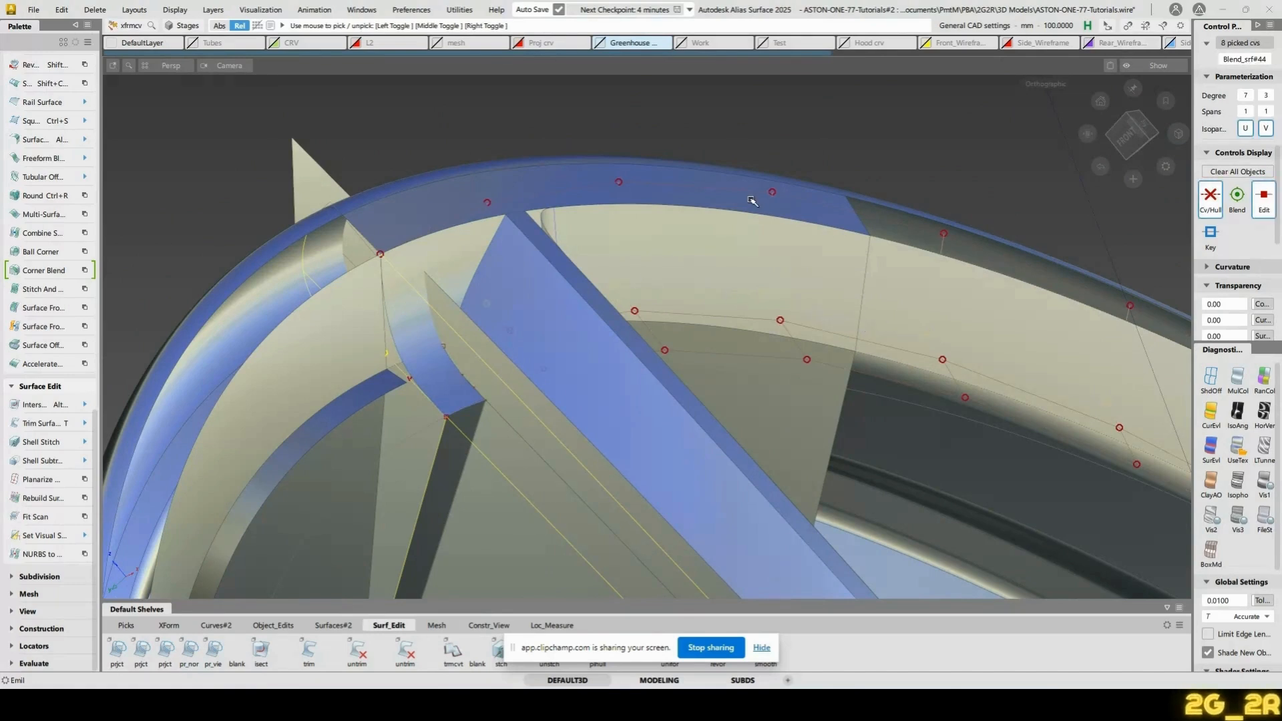
Set the CV transform to Move in XYZ and try to move the picked second row of the blend surface
key("space")
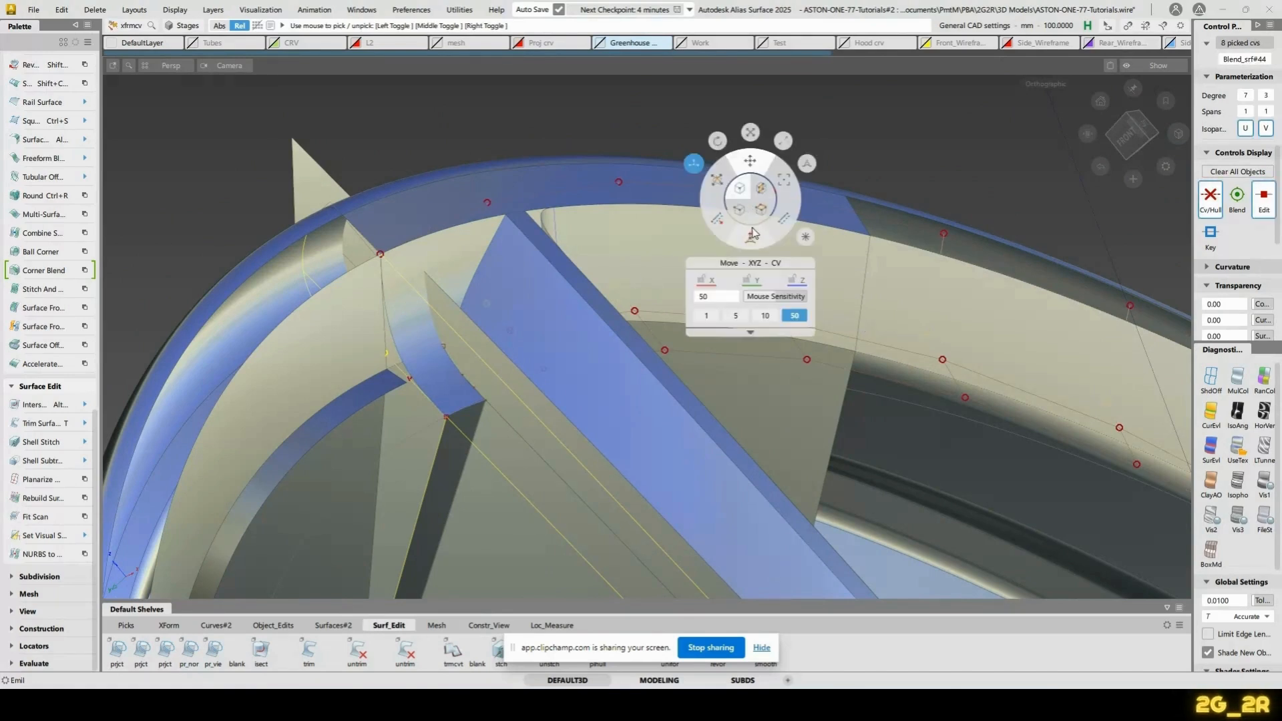
left_click(753, 133)
left_click(694, 167)
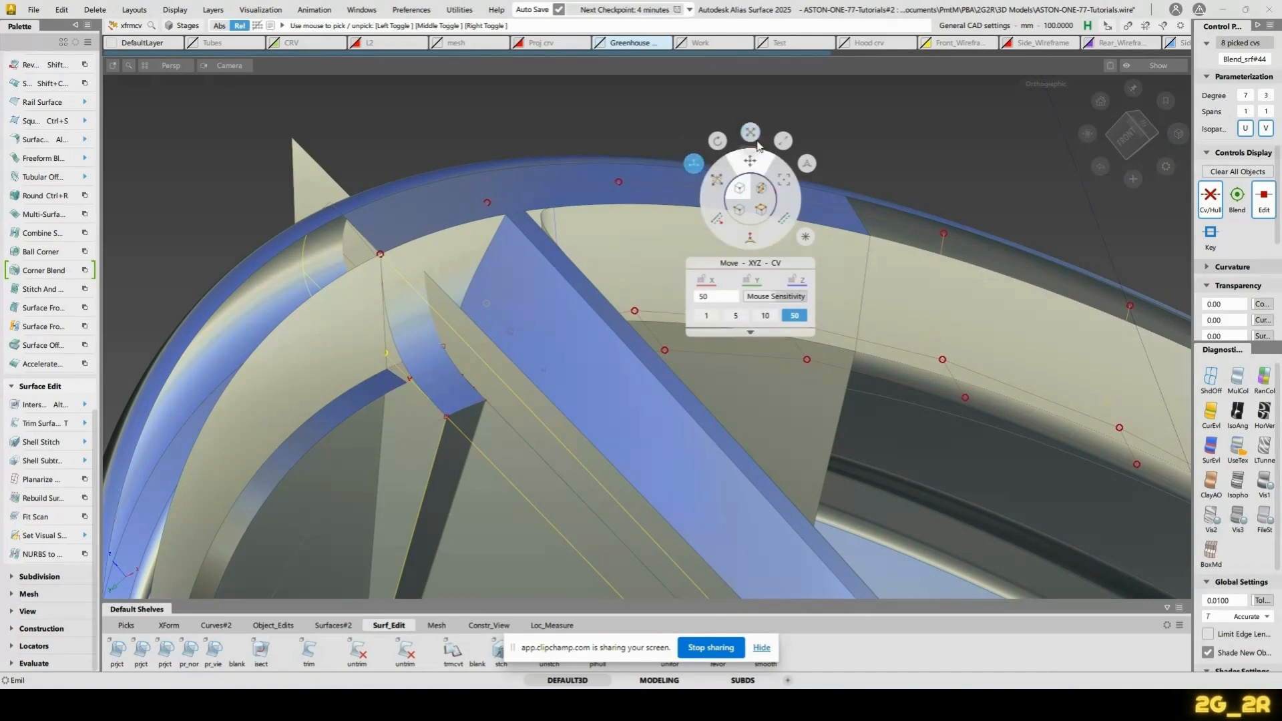
left_click(753, 137)
left_click(698, 166)
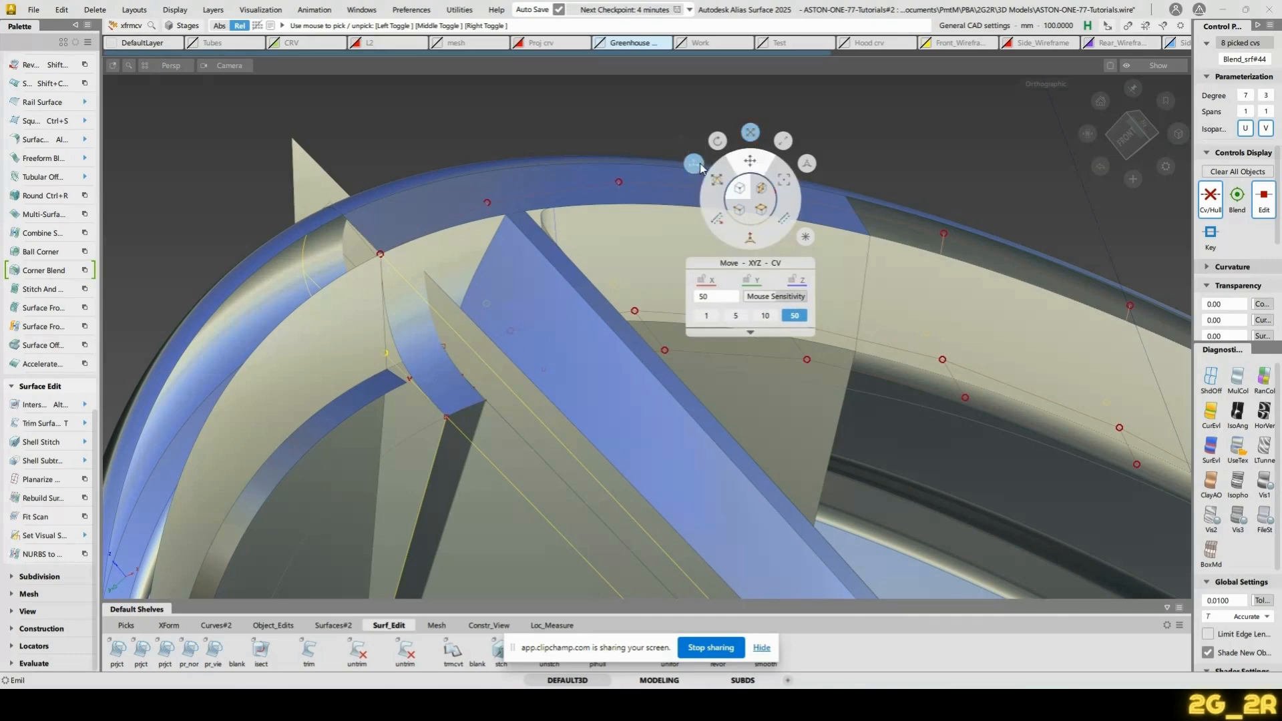
left_click(750, 171)
left_click_drag(450, 149, 510, 115)
key("Return")
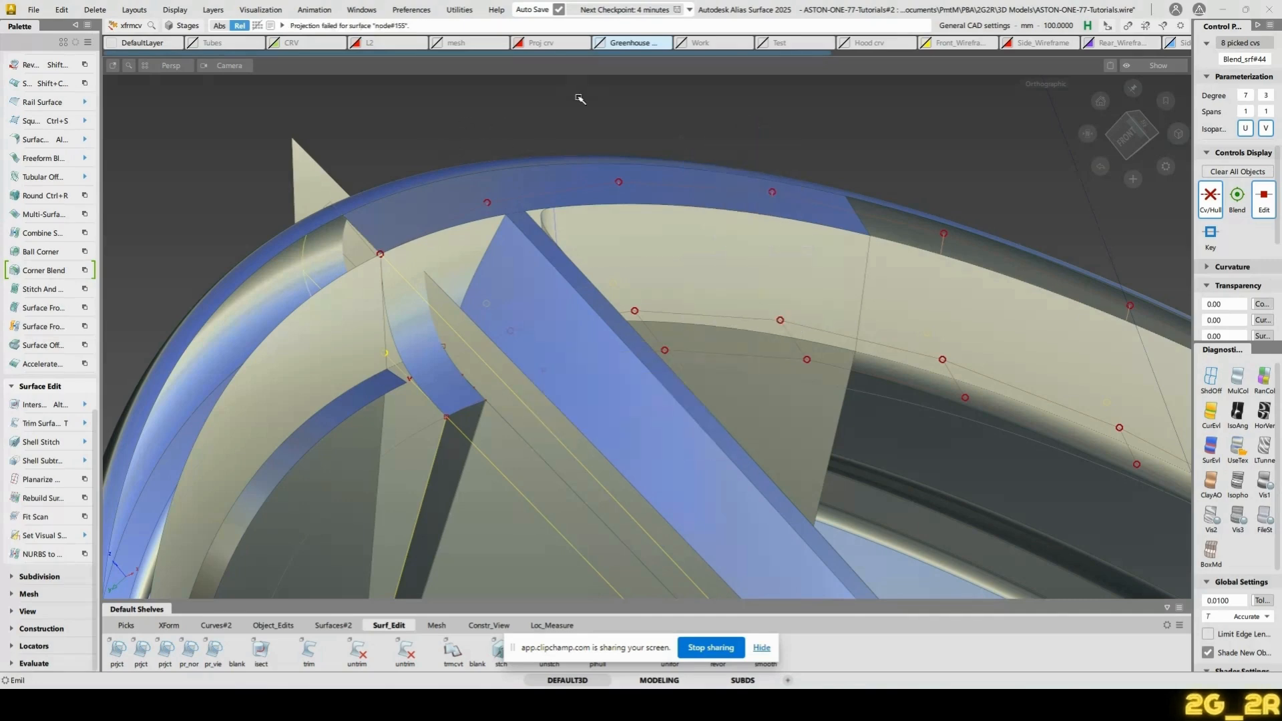
Pick the blend surface's third row of control vertices and move it to adjust the transition shape
left_click_drag(766, 143, 492, 194, "alt+shift")
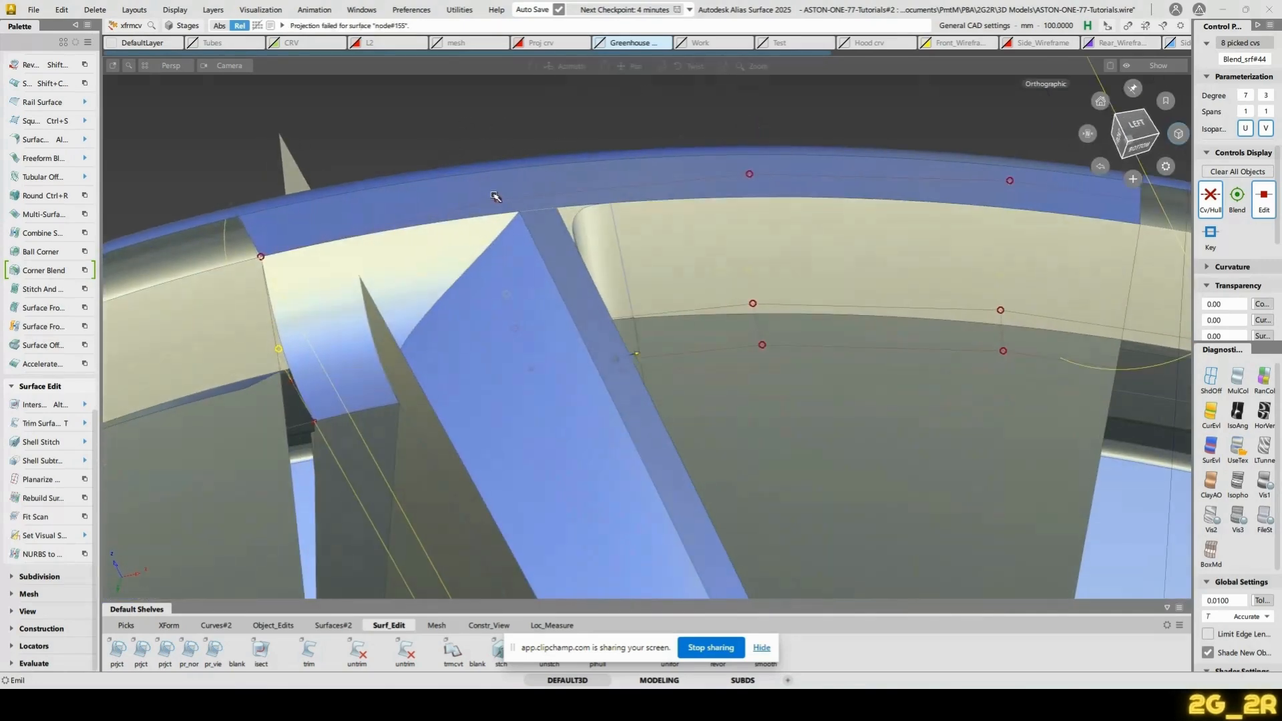
left_click_drag(565, 140, 555, 186, "alt+shift")
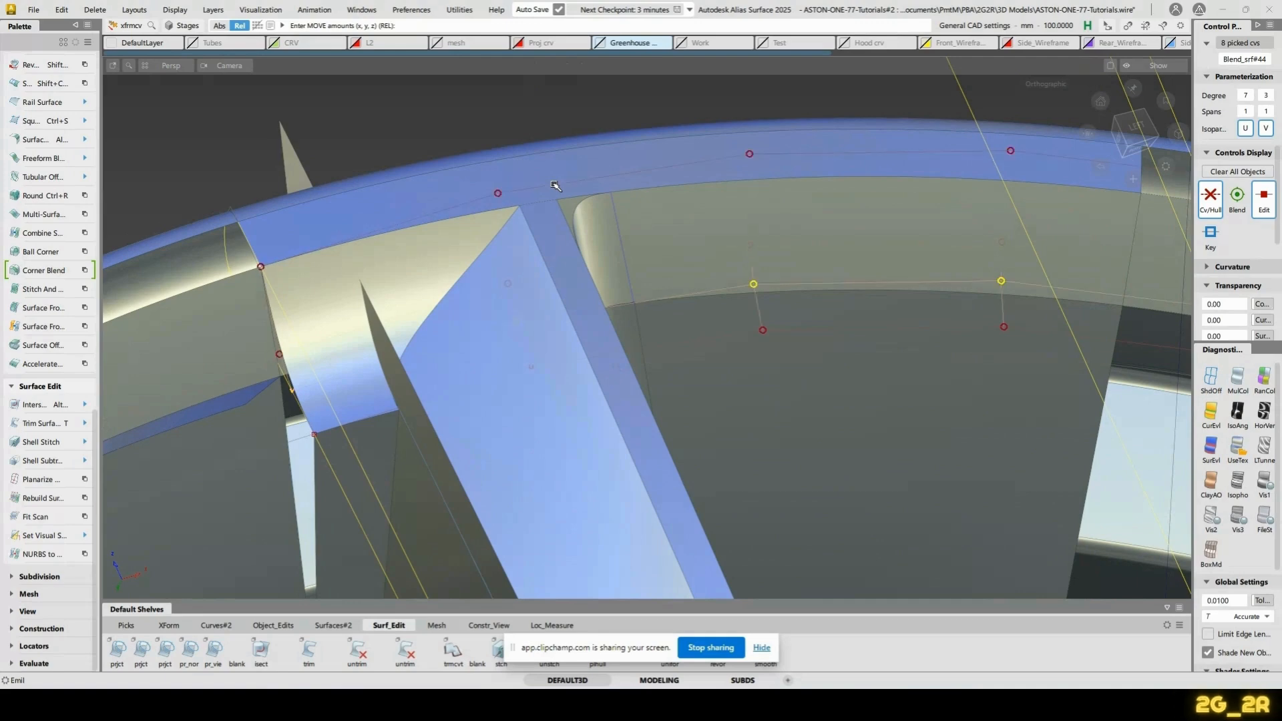
left_click_drag(554, 187, 841, 171, "alt+shift")
left_click_drag(947, 122, 1098, 124)
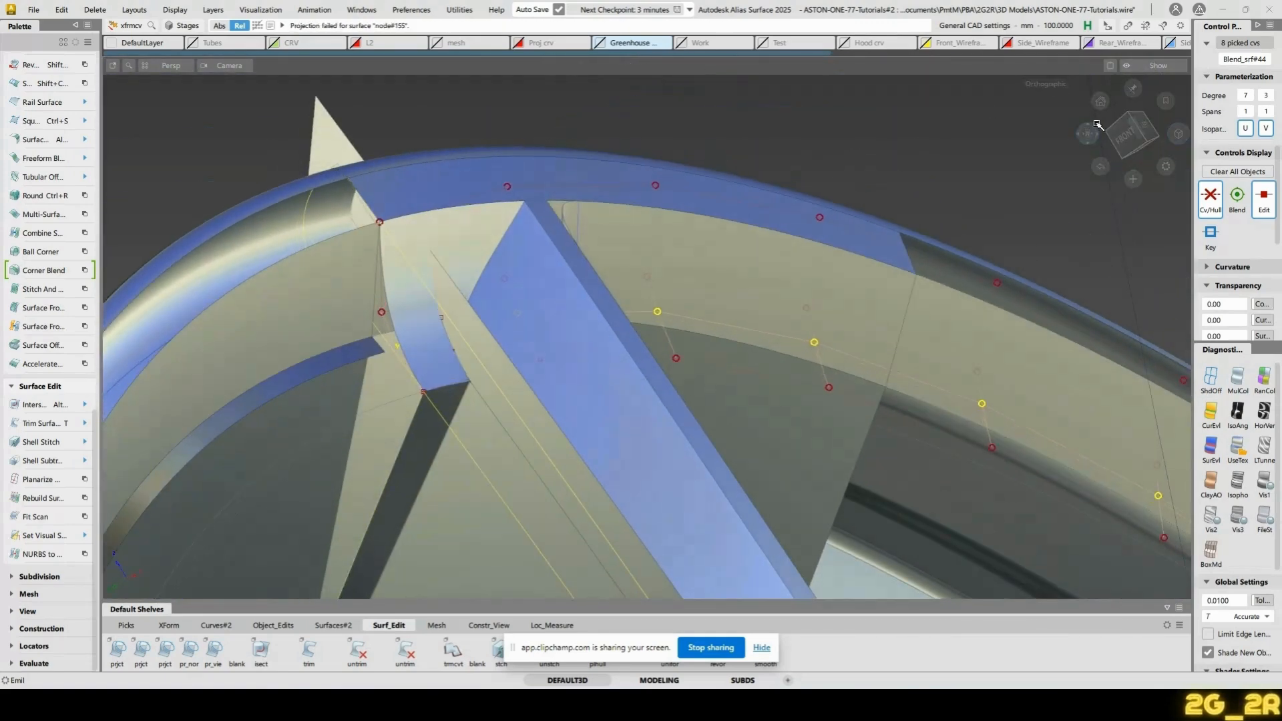
left_click_drag(1022, 172, 424, 309, "alt+shift")
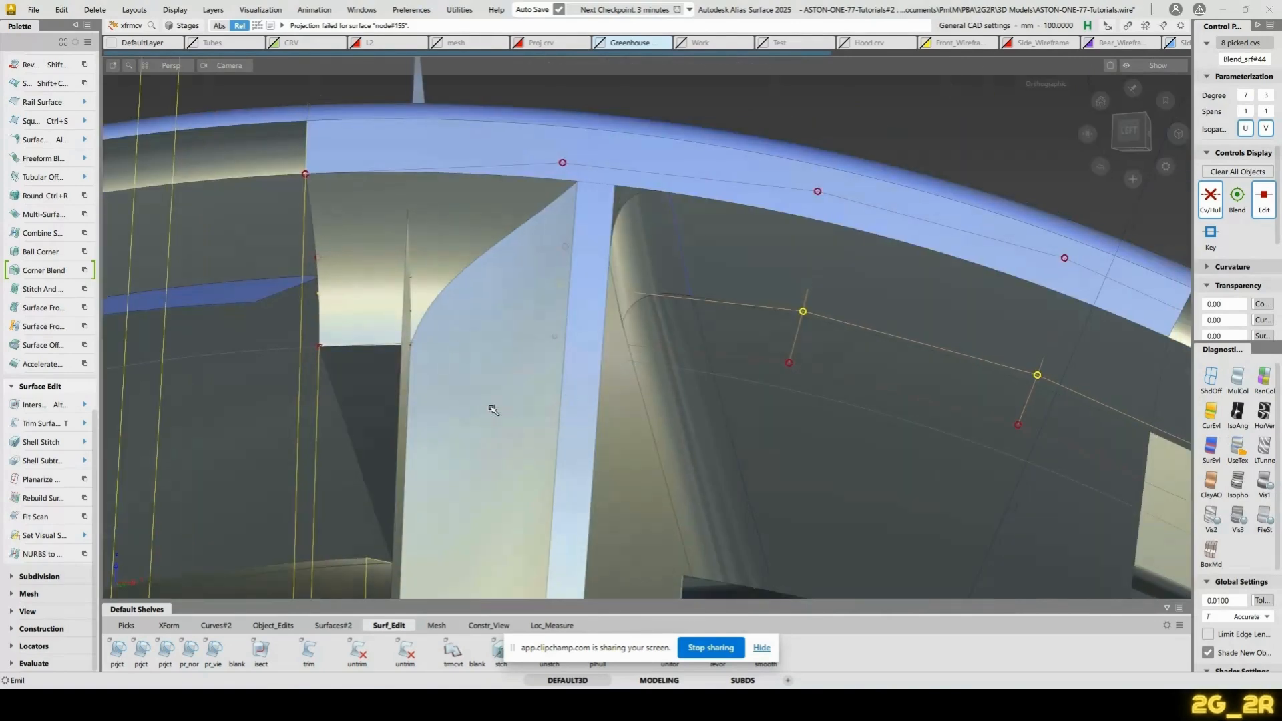
Nudge the picked row of eight control vertices on the rim blend surface along Y
left_click_drag(449, 426, 668, 478, "alt+shift")
left_click(815, 447)
left_click_drag(815, 446, 641, 461, "alt+shift")
left_click_drag(859, 482, 844, 278, "alt+shift")
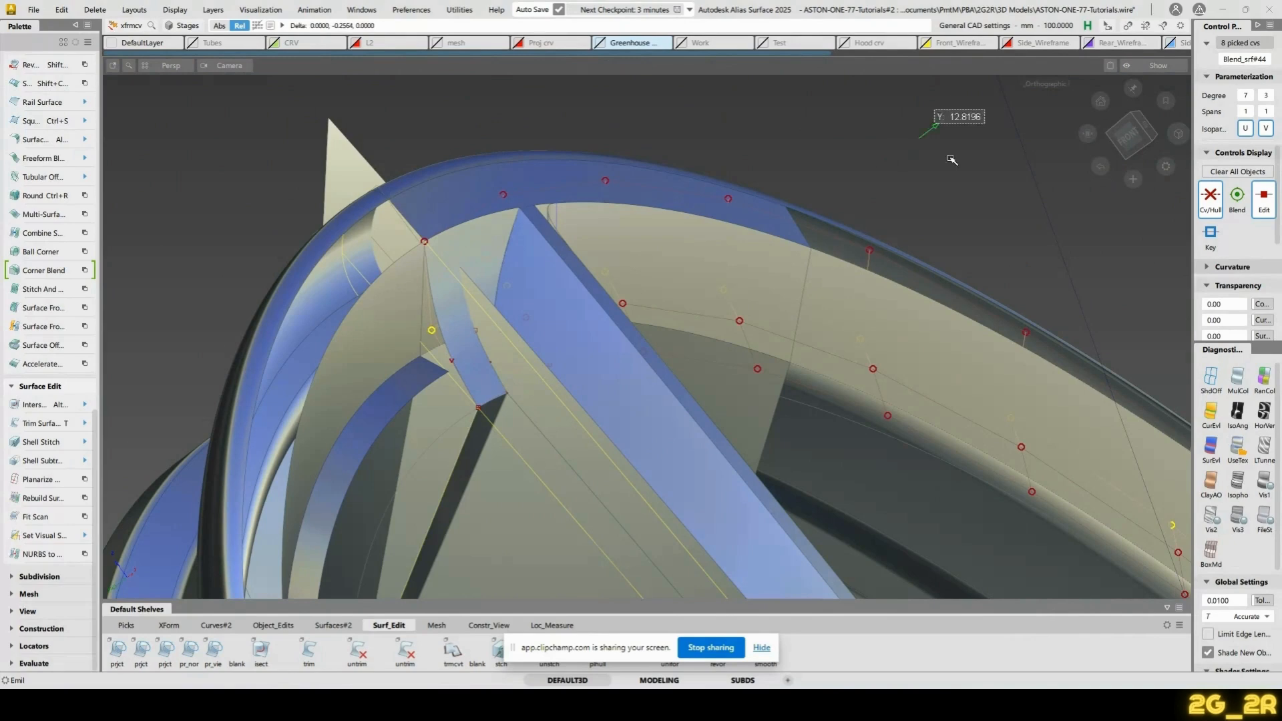
Switch the CV transform to Move in Slide mode and try sliding the blend surface's picked row
key("space")
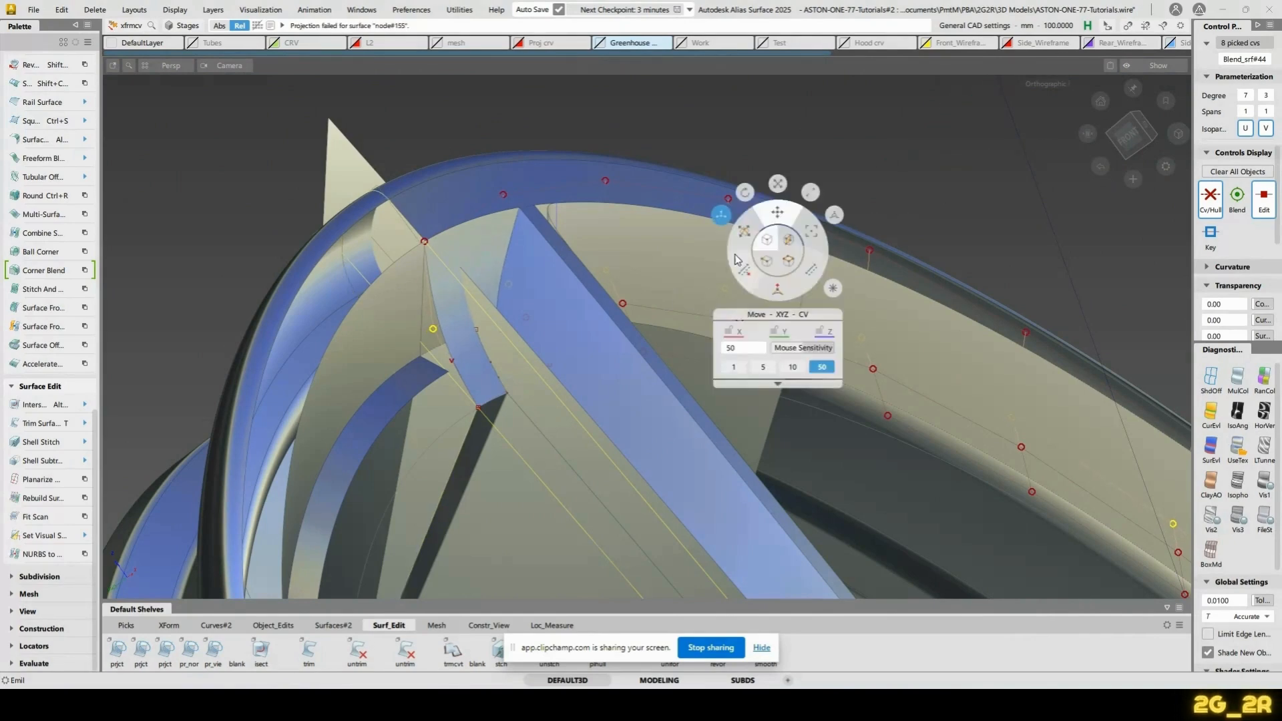
left_click(743, 229)
left_click_drag(433, 315, 828, 466, "alt+shift")
left_click_drag(954, 134, 513, 397, "alt+shift")
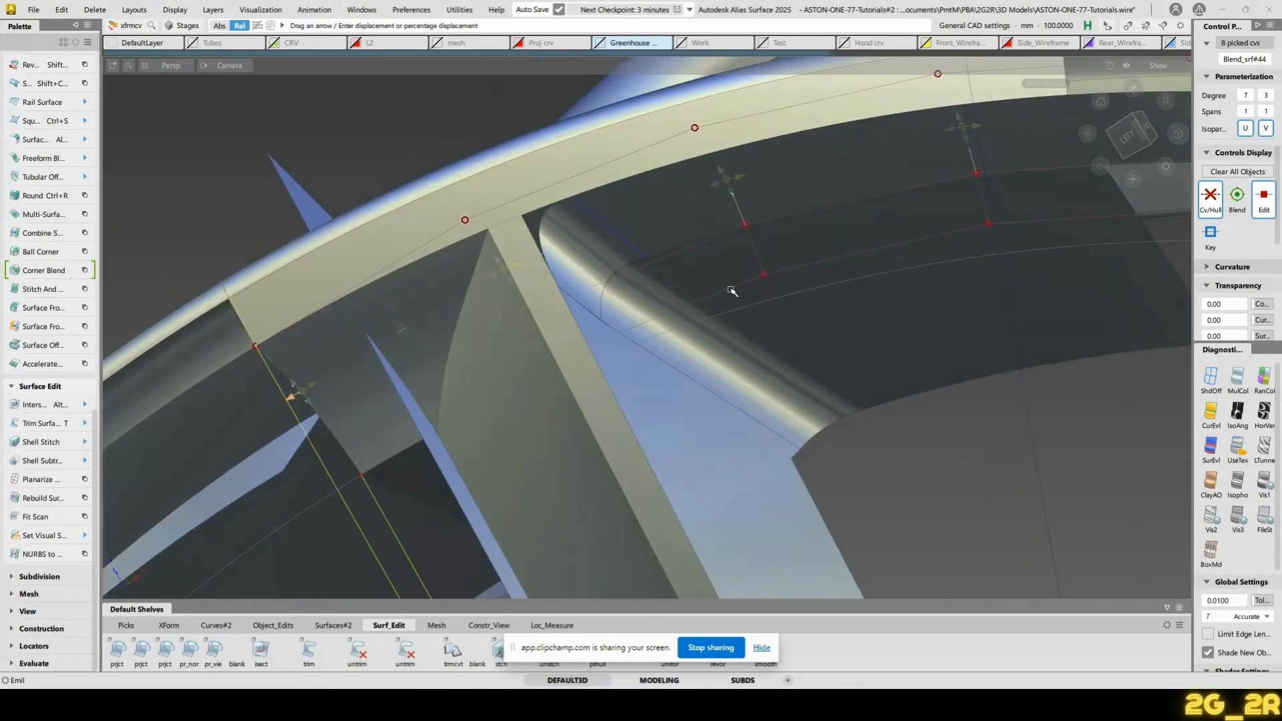
left_click_drag(732, 292, 1034, 245, "alt+shift")
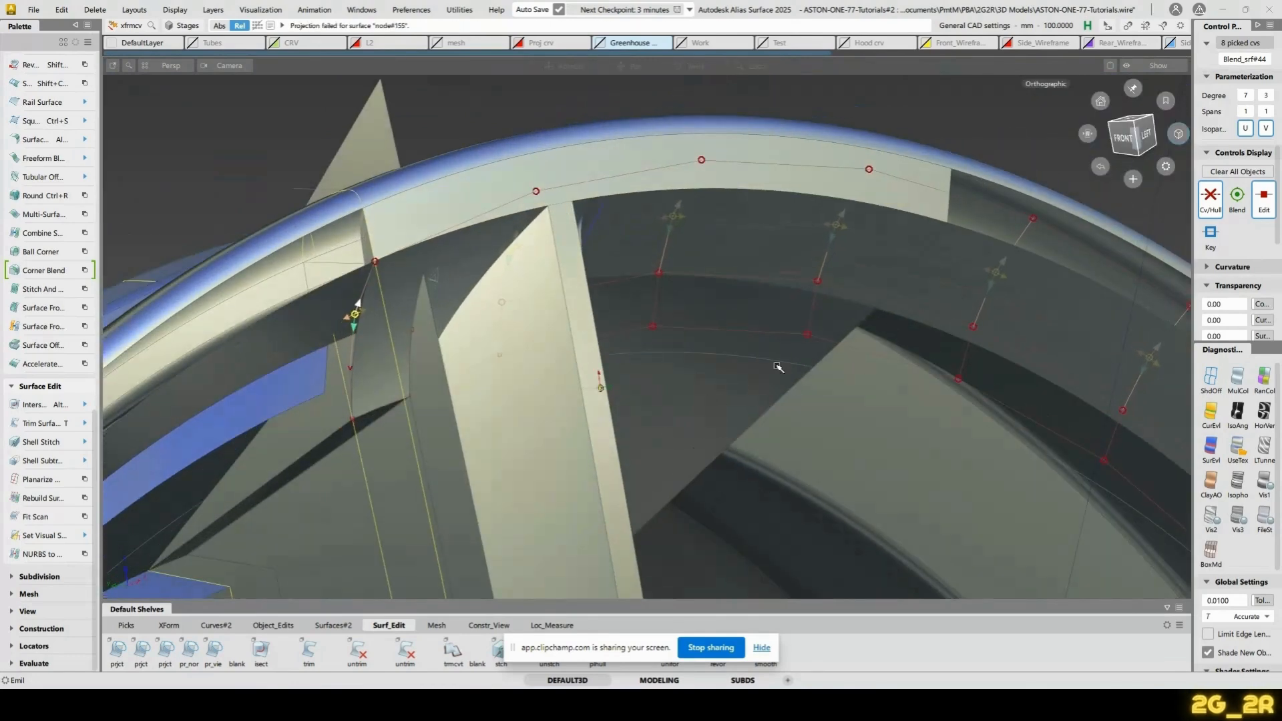
left_click_drag(852, 367, 550, 286, "alt+shift")
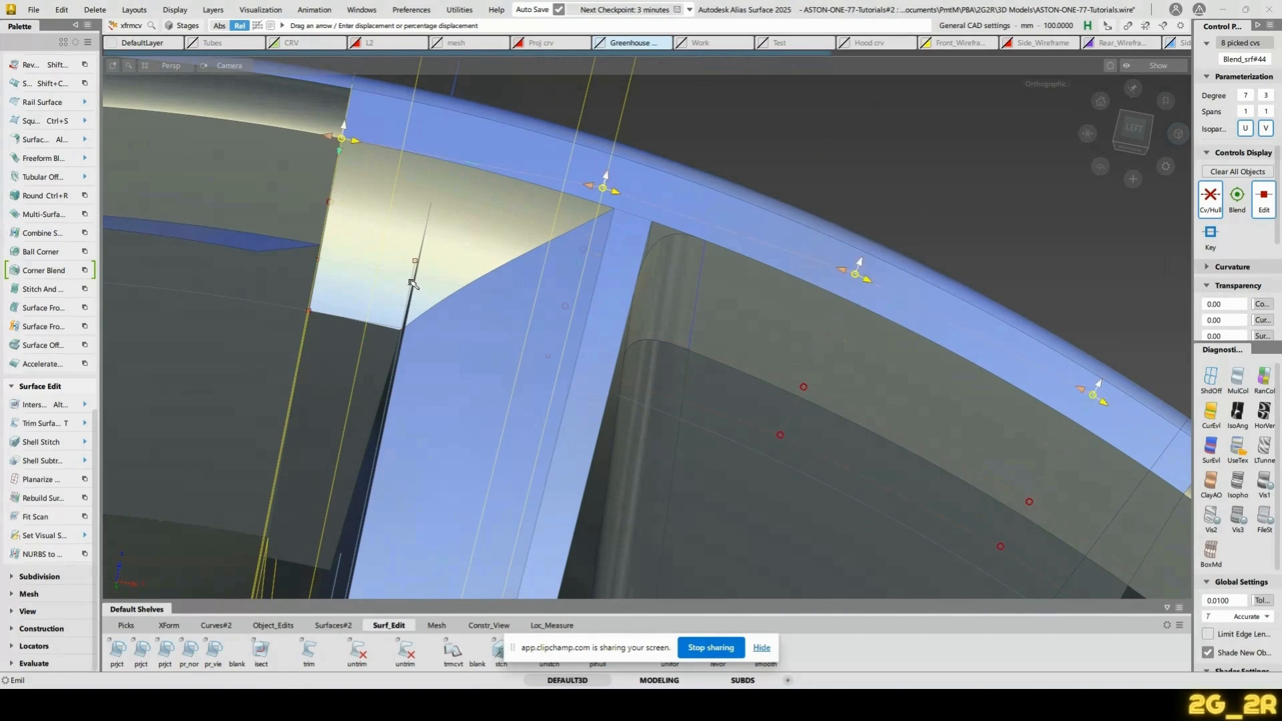
Switch the CV transform to normal/U/V movement and shift the blend surface's picked row slightly along the surface normal
right_click(432, 266)
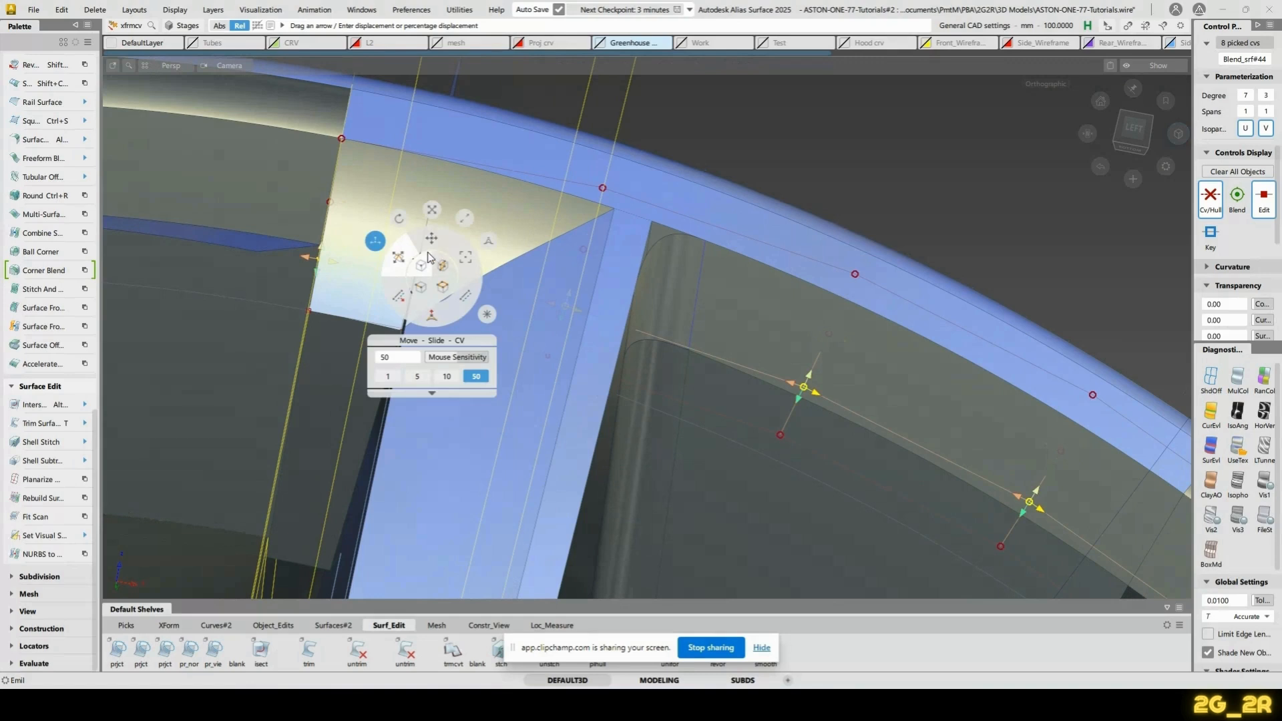
left_click(434, 317)
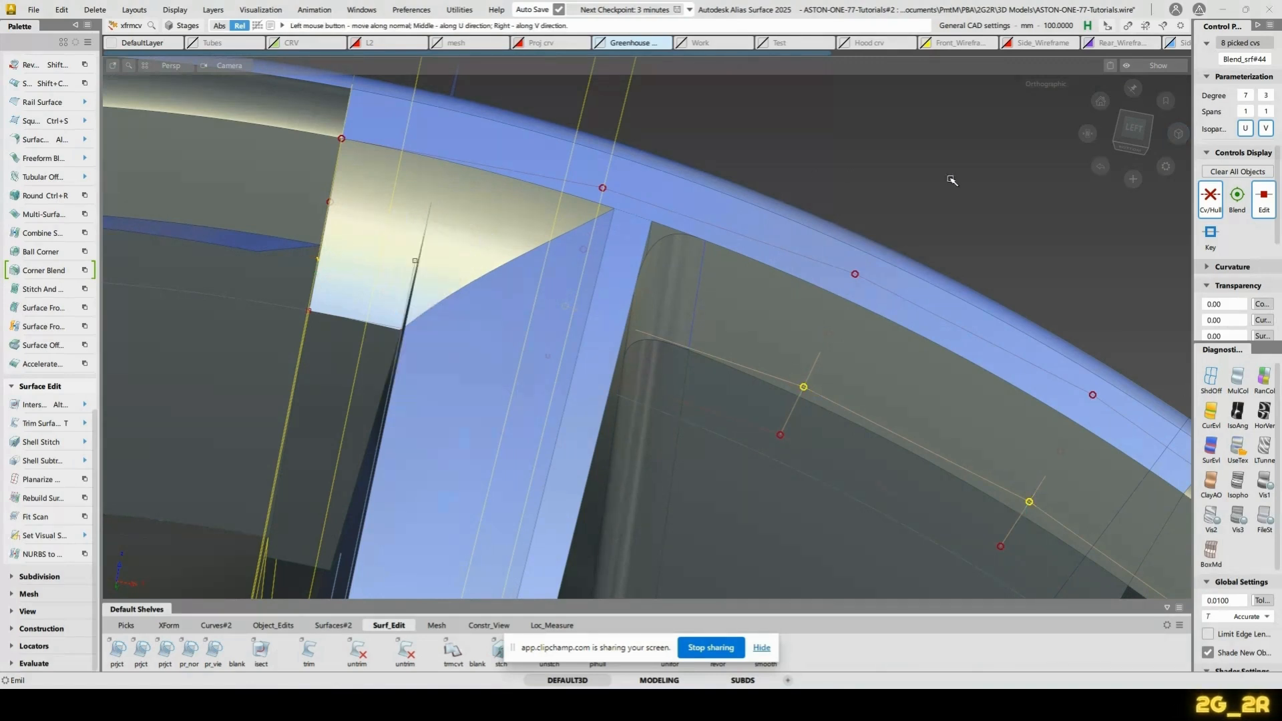
left_click_drag(888, 180, 994, 155)
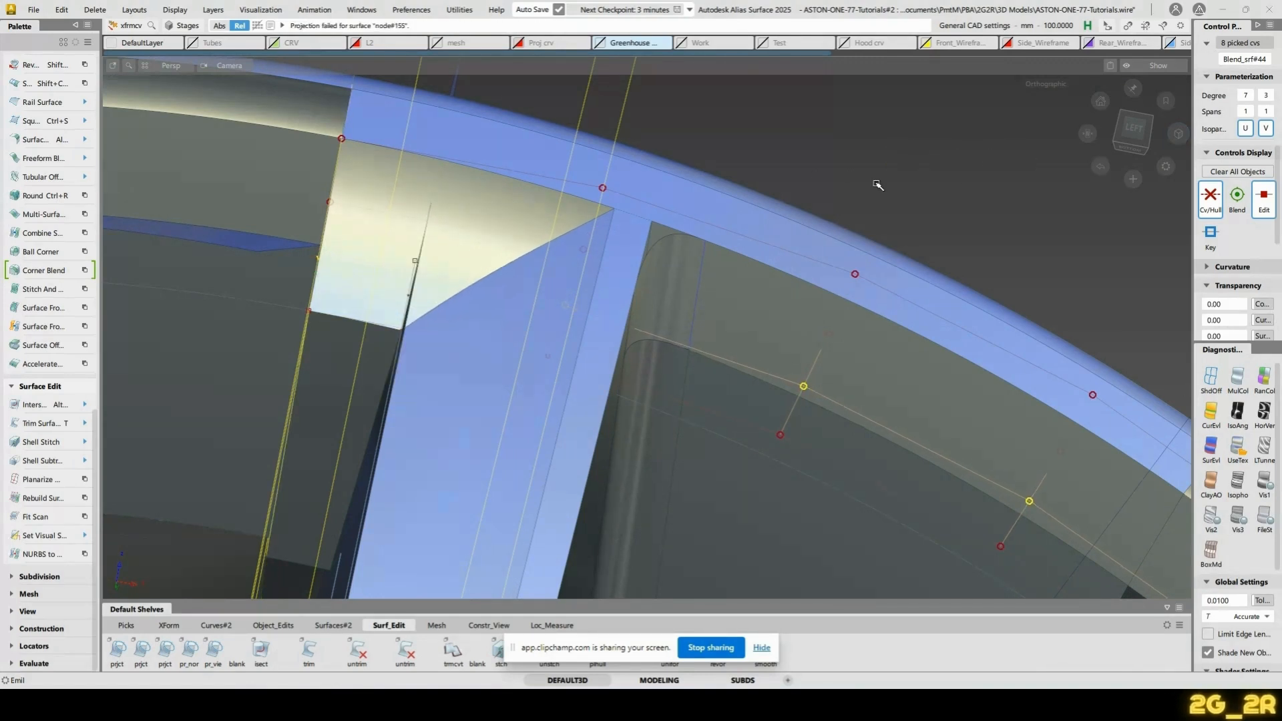
Build a G2 surface fillet with chordal length 5 between the narrow surface below the rim blend and the spoke's side surface
left_click_drag(803, 189, 521, 269, "alt+shift")
left_click(575, 257)
key("alt+f")
left_click(421, 321)
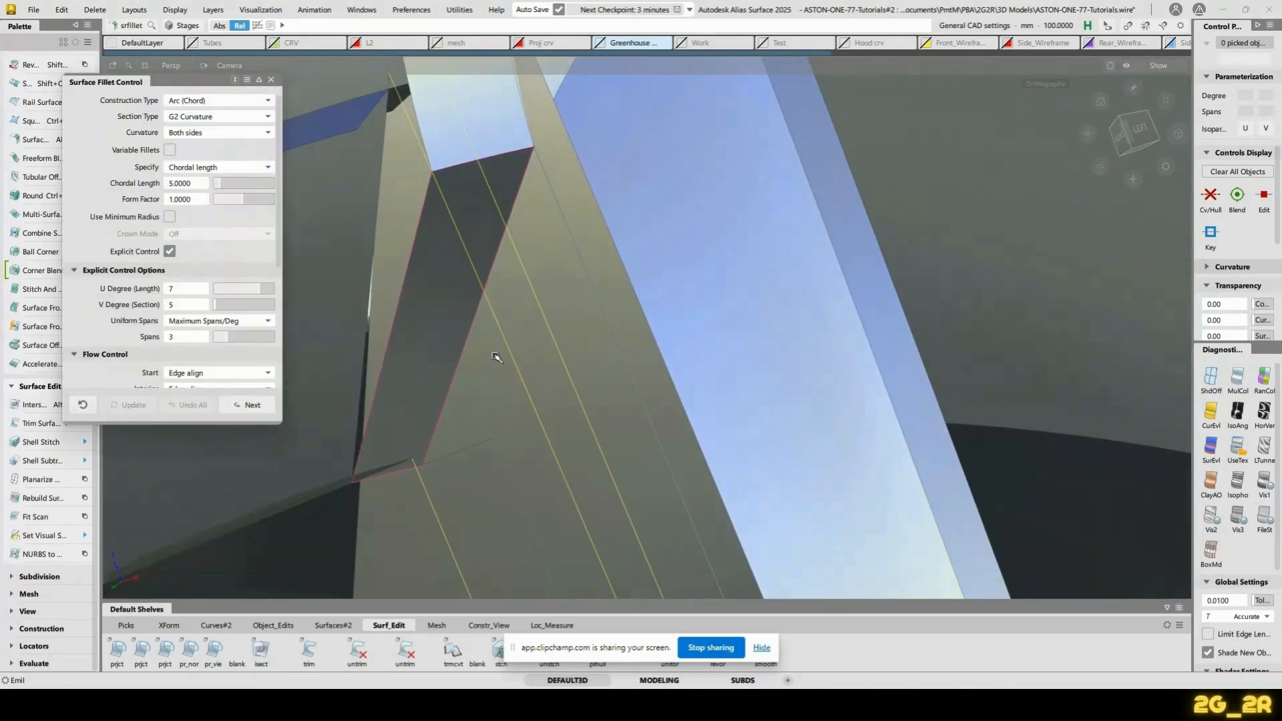
left_click(495, 375)
right_click_drag(693, 195, 558, 432, "alt+shift")
left_click_drag(559, 433, 624, 229, "alt+shift")
key("space")
right_click_drag(624, 229, 627, 194, "alt+shift")
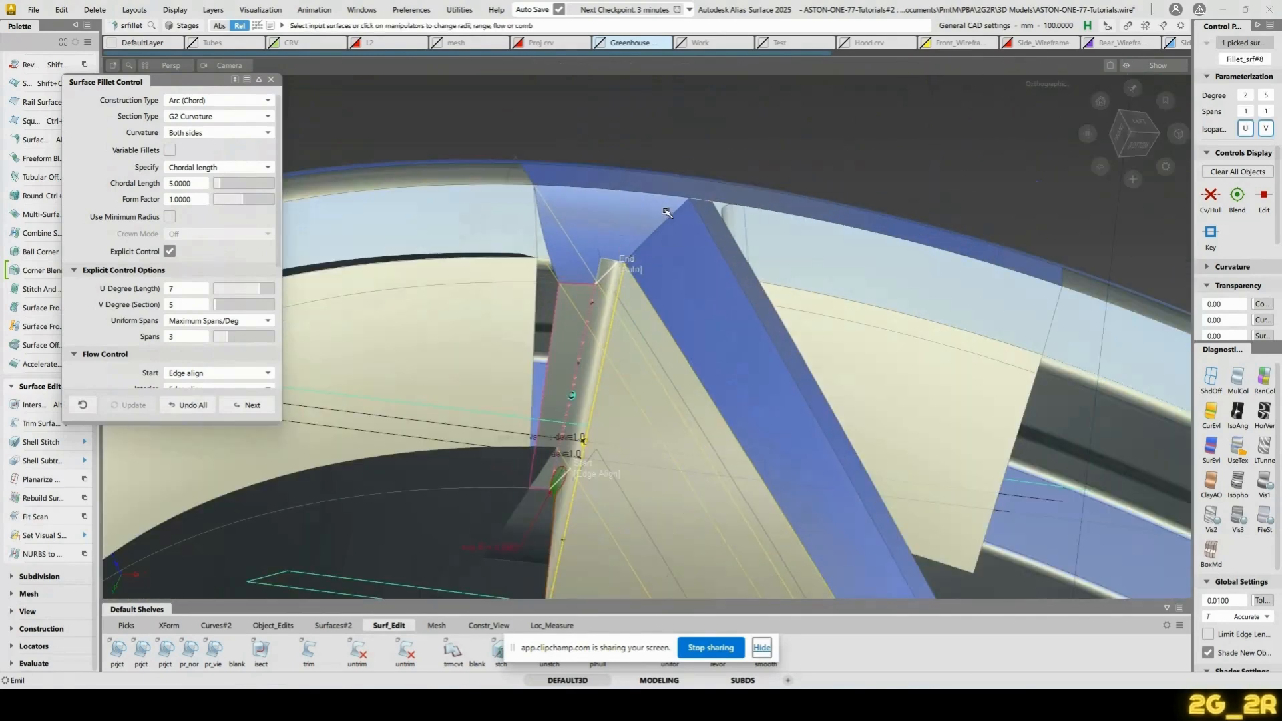
Switch between the browser's Aston Martin One-77 wheel photo and the Alias model to compare how the spokes meet the rim
key("alt+Tab")
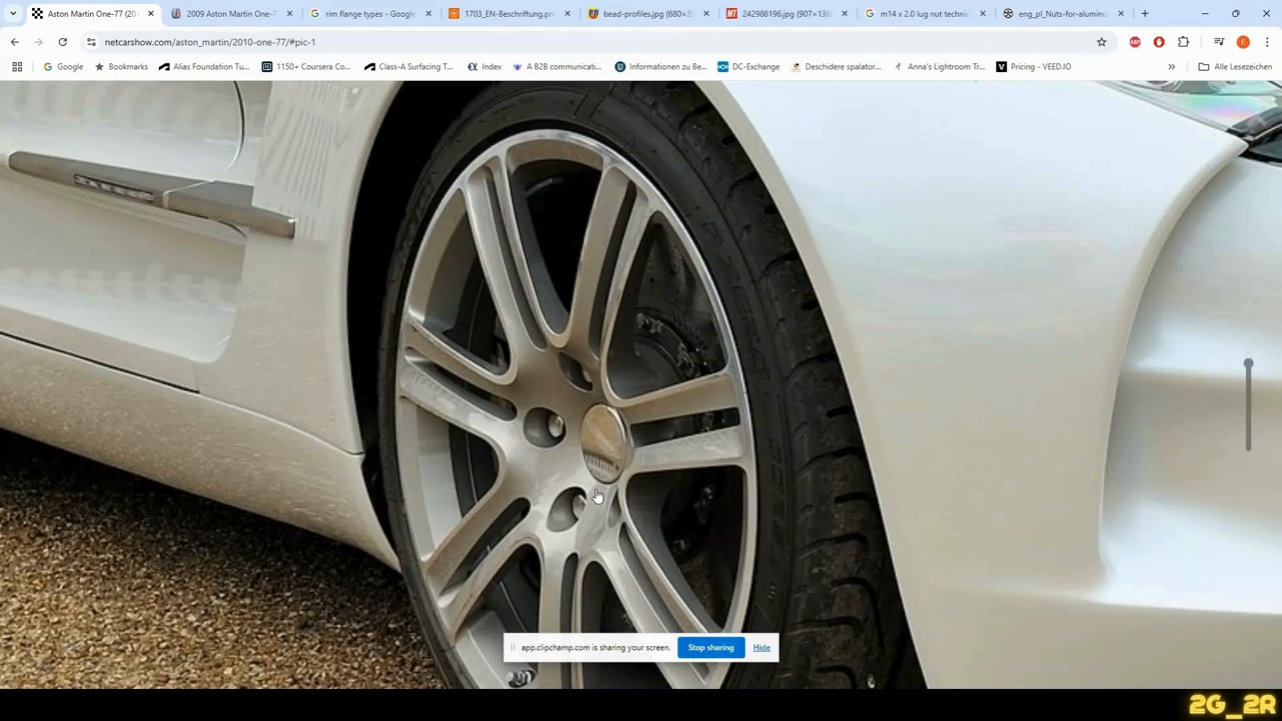
mouse_move(848, 704)
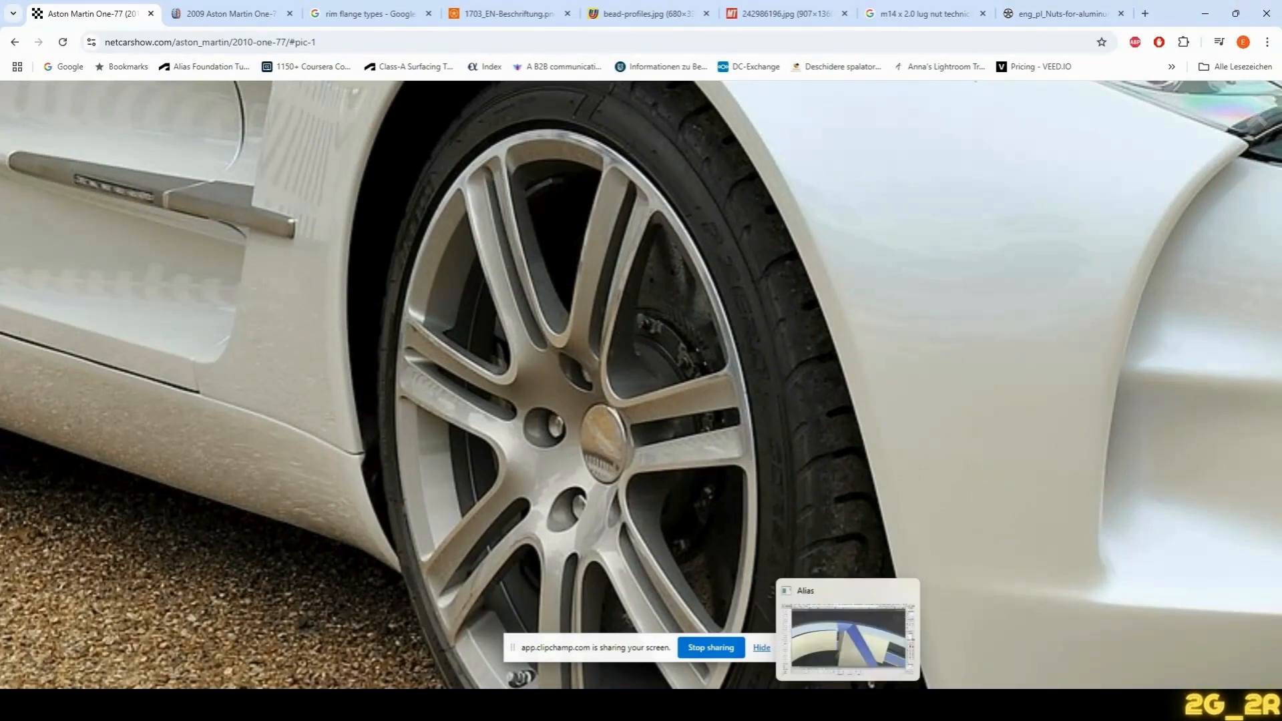
left_click(848, 634)
left_click_drag(609, 241, 584, 275, "alt+shift")
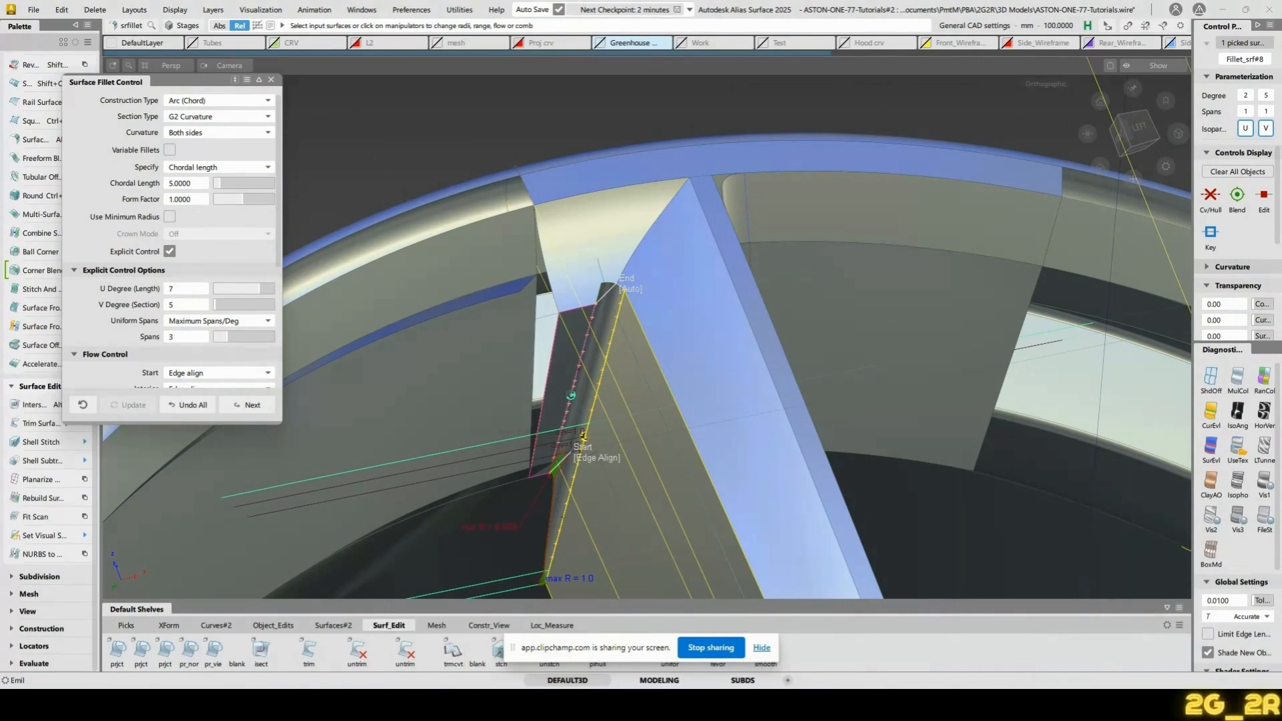
key("alt+Tab")
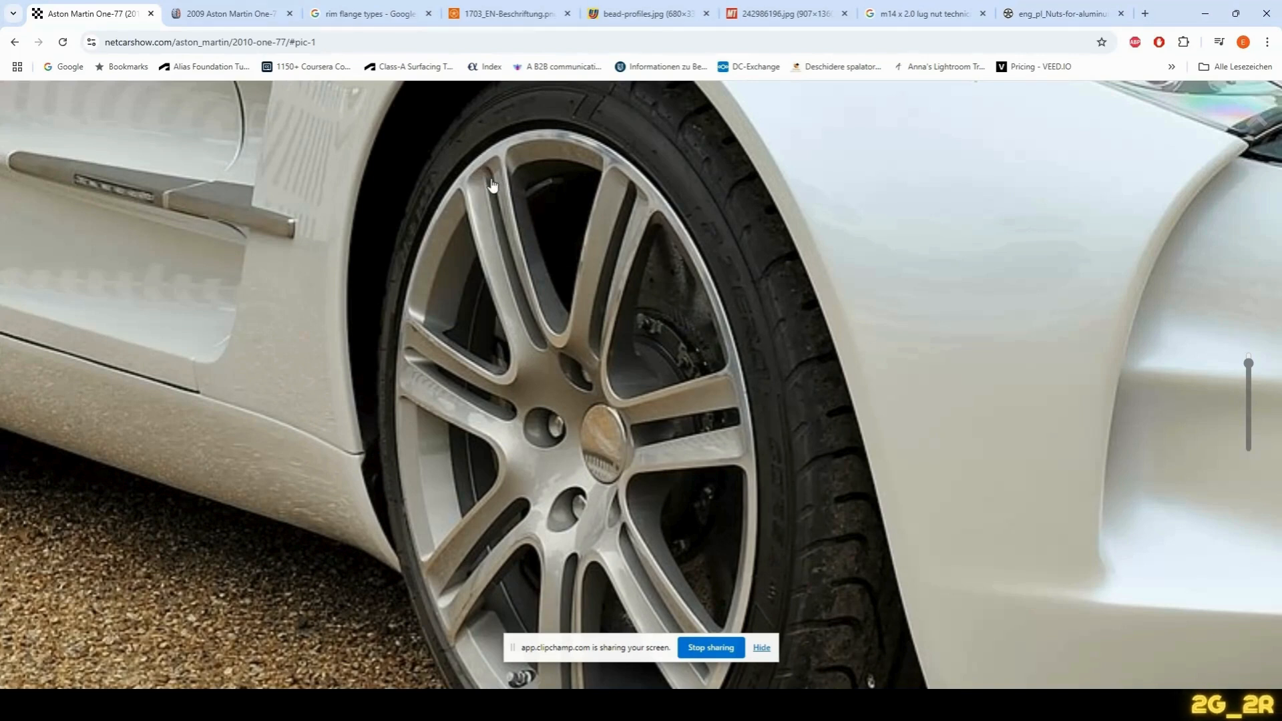
key("alt+Tab")
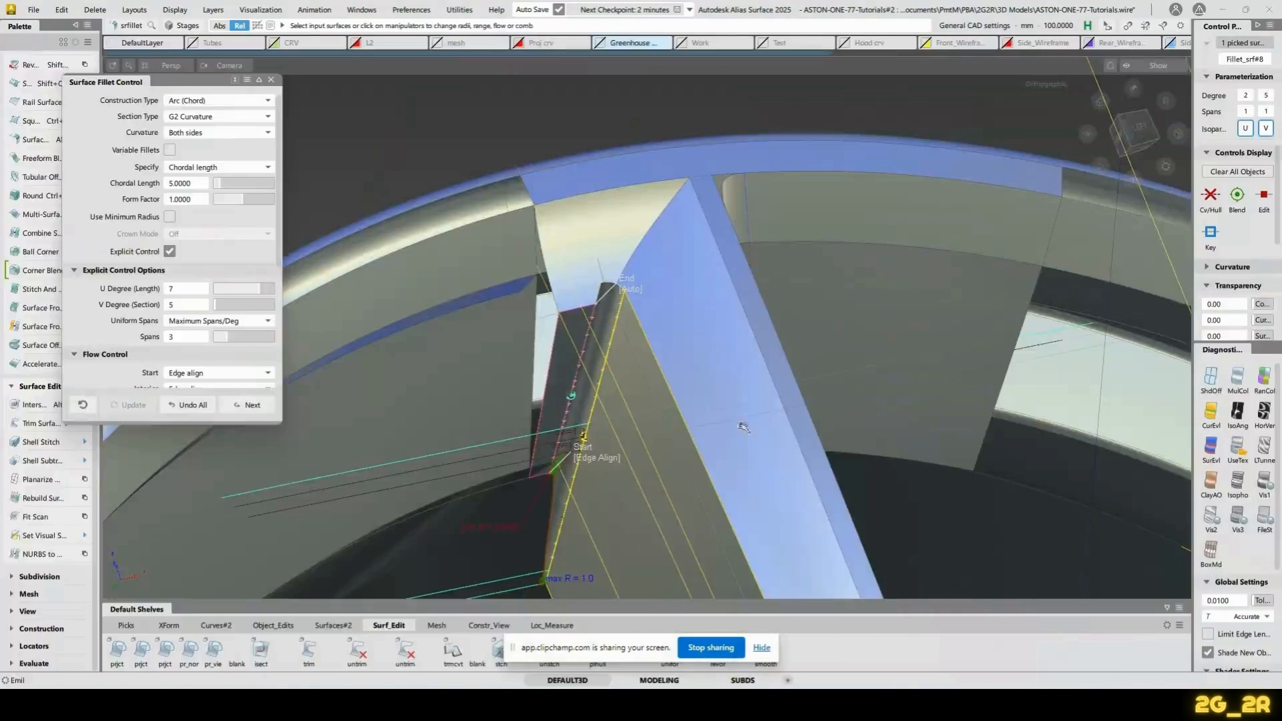
mouse_move(628, 229)
left_mouse_down("alt+shift")
mouse_move(823, 274)
mouse_move(534, 372)
mouse_move(588, 200)
mouse_move(579, 239)
mouse_move(620, 230)
left_mouse_up("alt+shift")
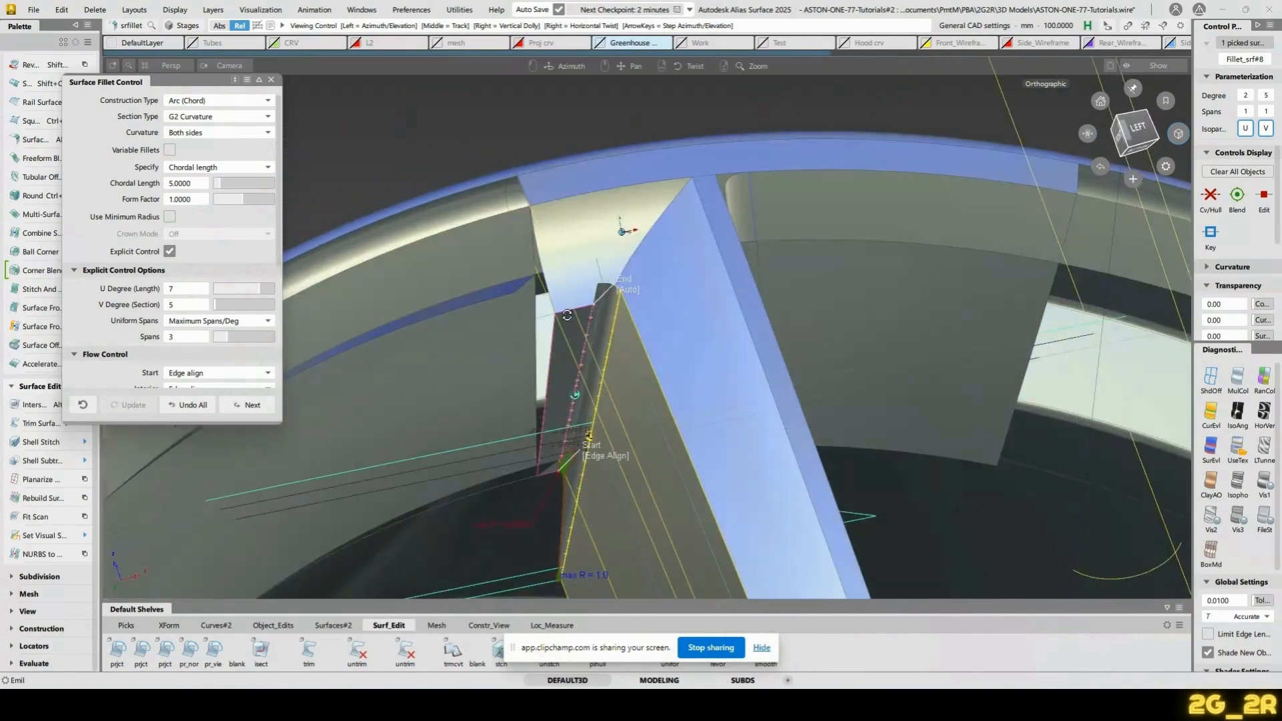
Reopen the new spoke fillet's construction history for editing and undo the fillet
key("space")
left_click_drag(567, 287, 622, 283, "alt+shift")
key("q")
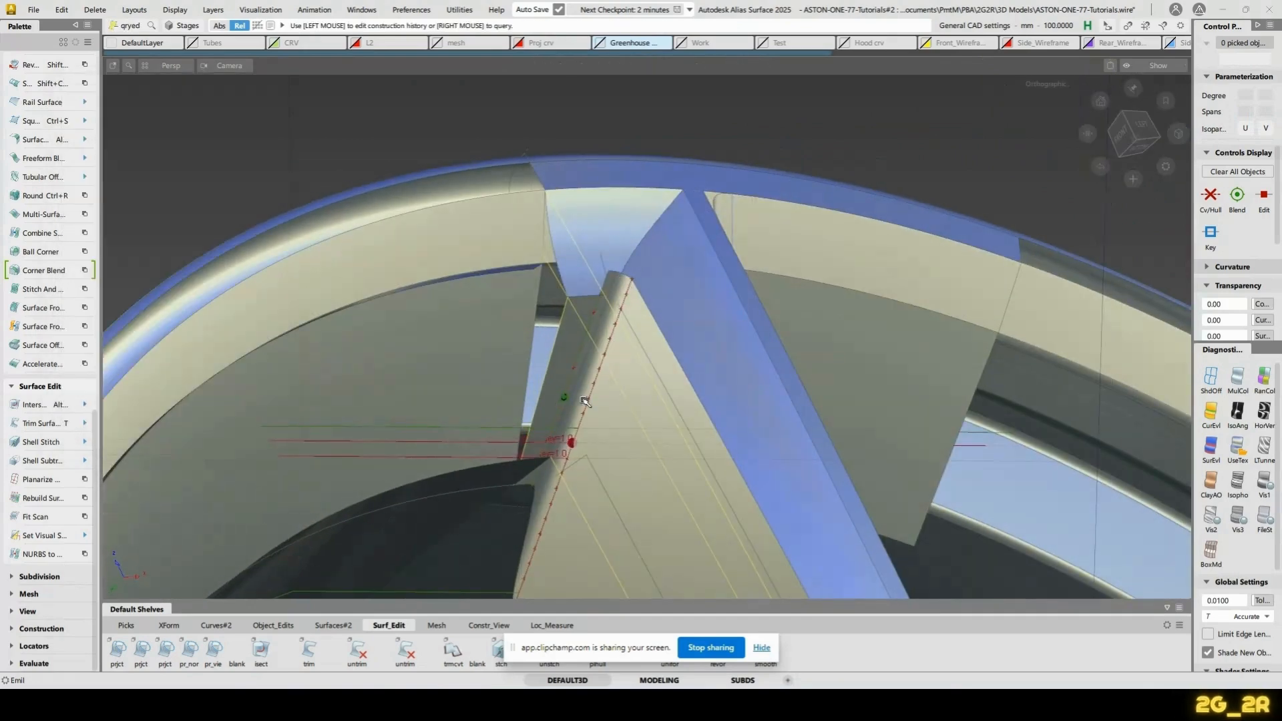
left_click(573, 382)
left_click(188, 361)
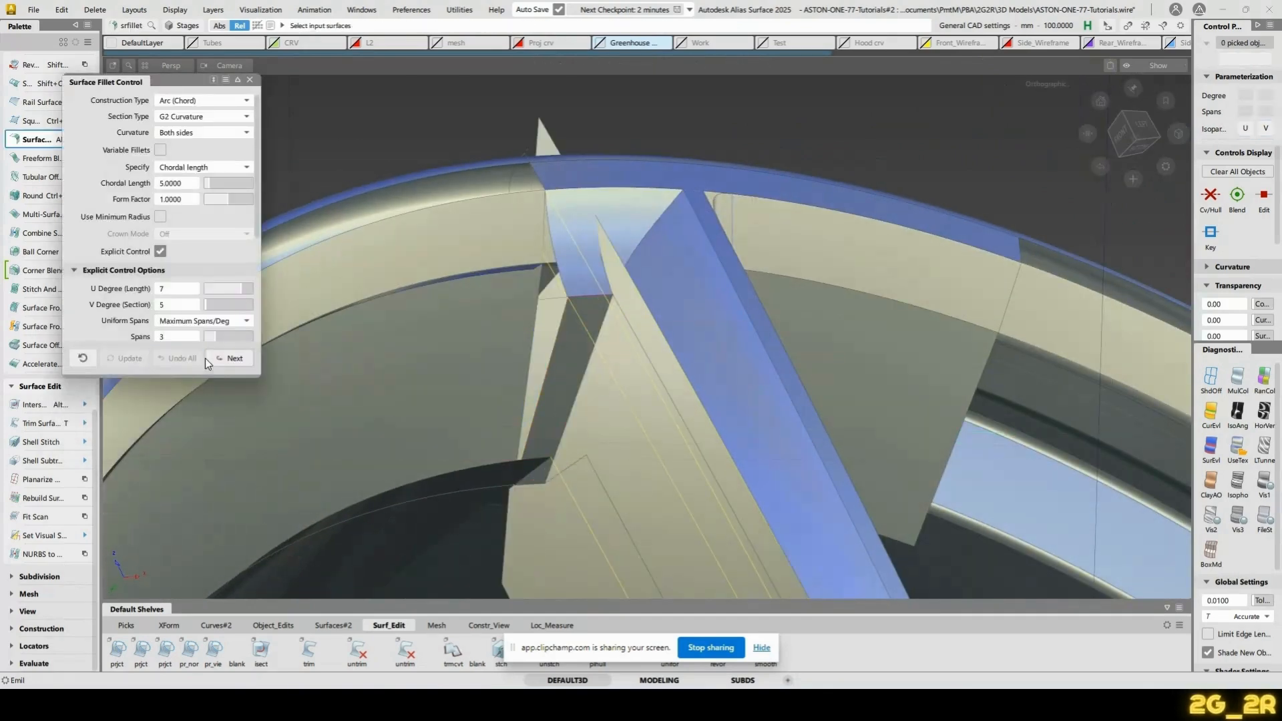
Pick the inner rim surfaces in front of the spoke's blend and clear them from the view
left_click_drag(431, 354, 509, 381, "alt+shift")
left_click(515, 361)
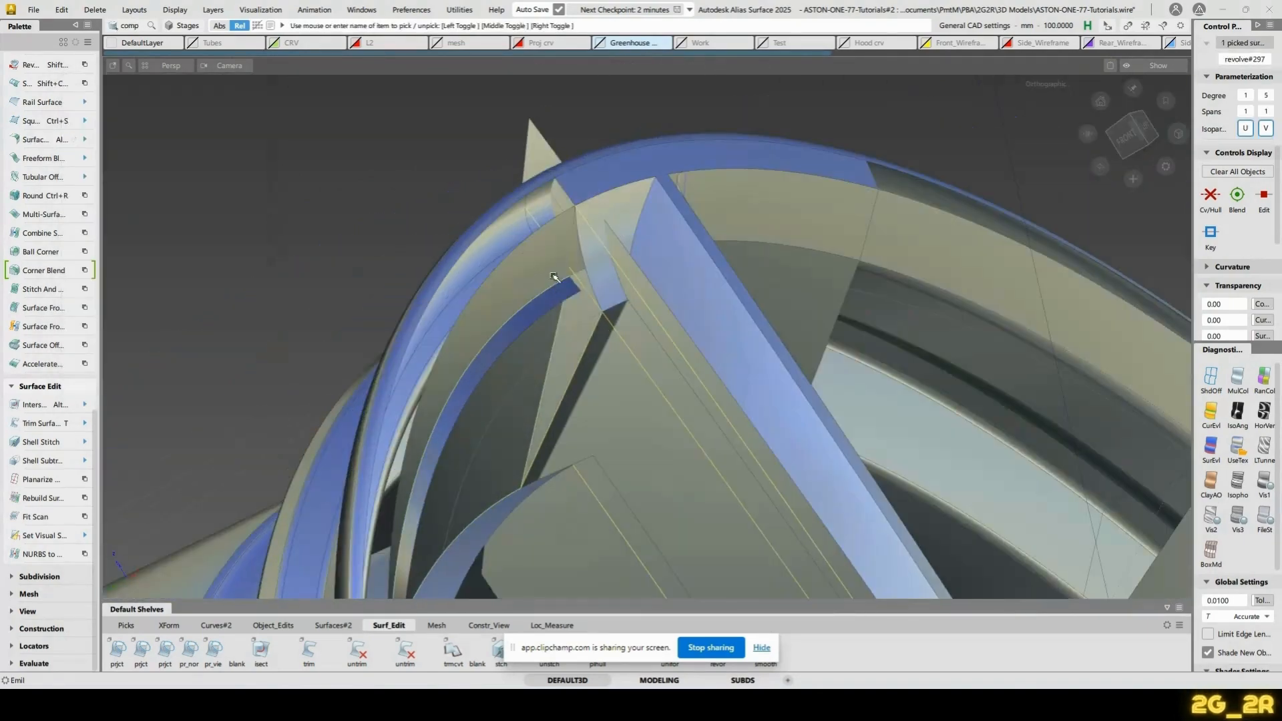
left_click(554, 277)
left_click_drag(554, 277, 361, 280, "alt+shift")
left_click_drag(667, 269, 487, 390, "alt+shift")
key("Escape")
left_click(502, 252)
left_click(679, 303)
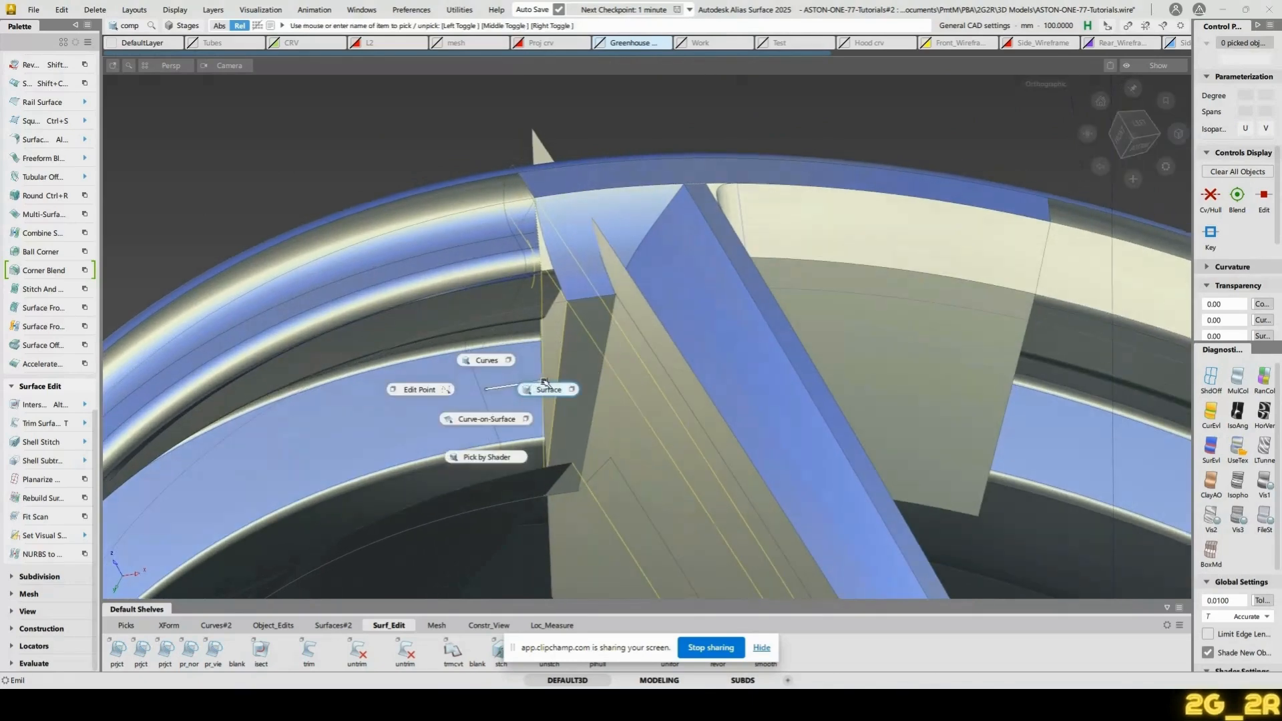
left_click(576, 385)
left_click_drag(576, 385, 549, 307, "alt+shift")
left_click_drag(546, 361, 548, 338, "ctrl+shift")
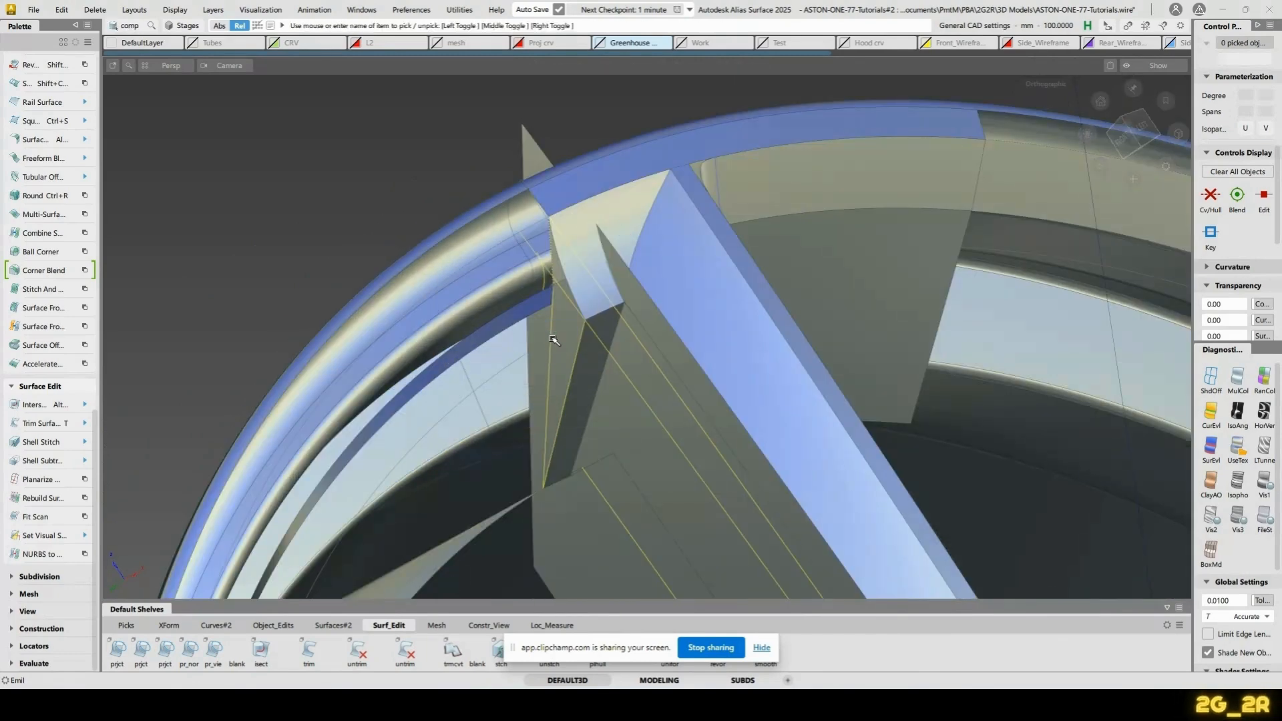
left_click(924, 270)
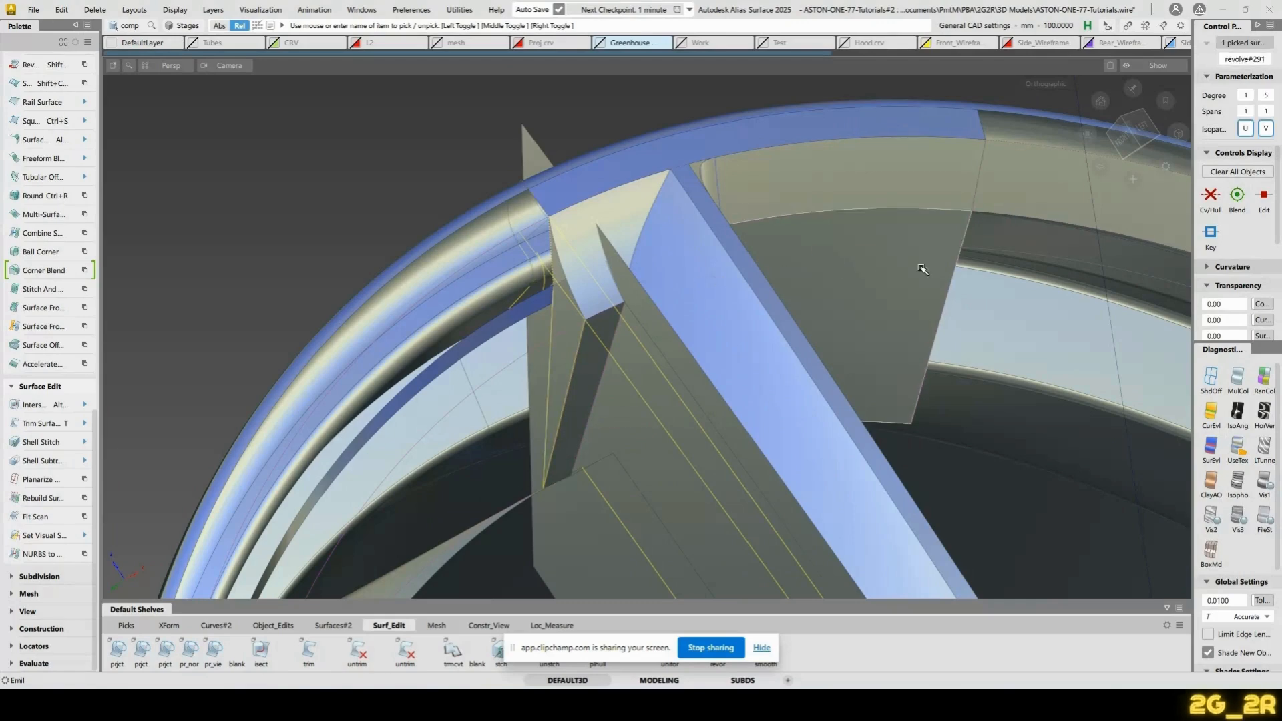
left_click_drag(925, 269, 951, 281, "alt+shift")
left_click(867, 293)
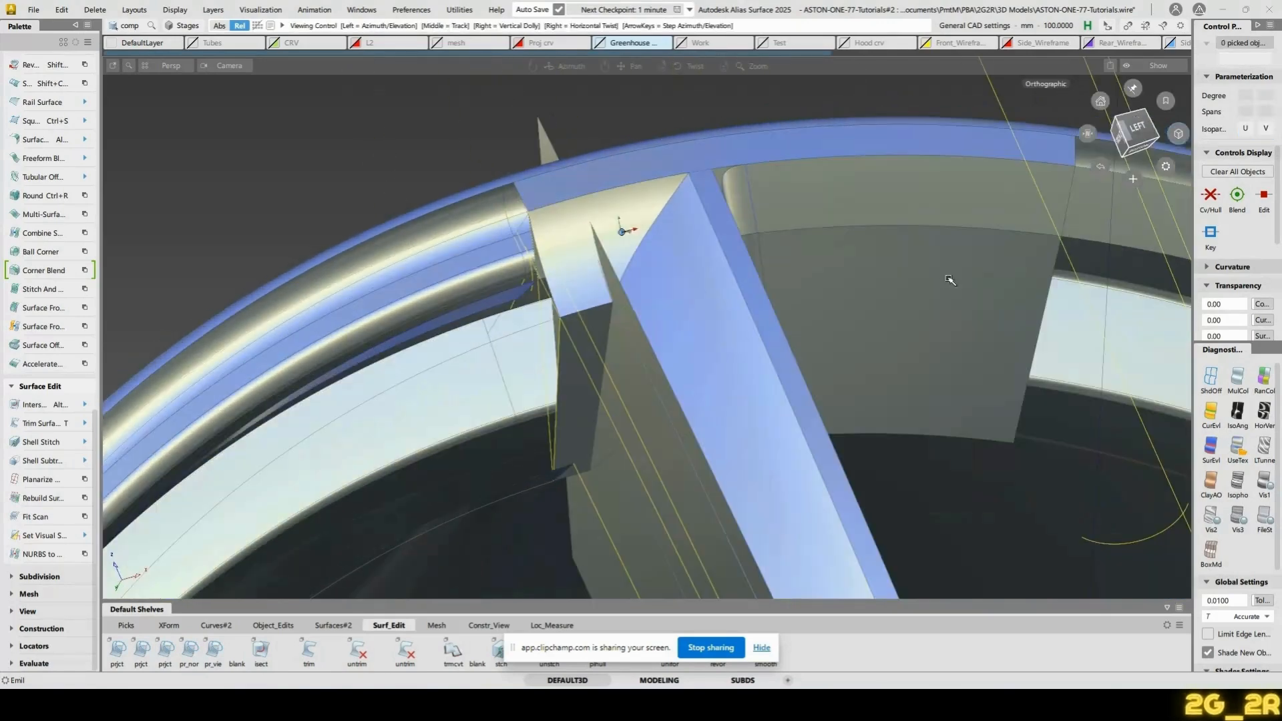
left_click(841, 198)
left_click(843, 198)
key("t")
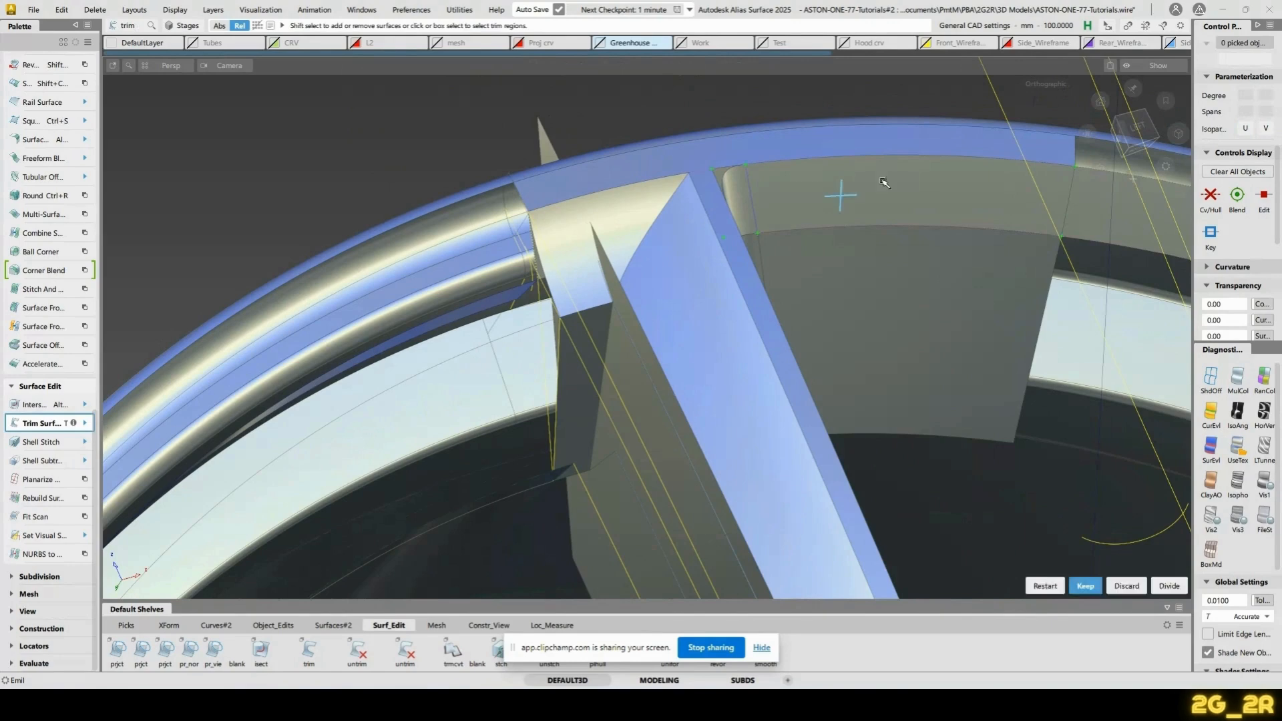
left_click_drag(835, 194, 641, 275, "alt+shift")
key("Escape")
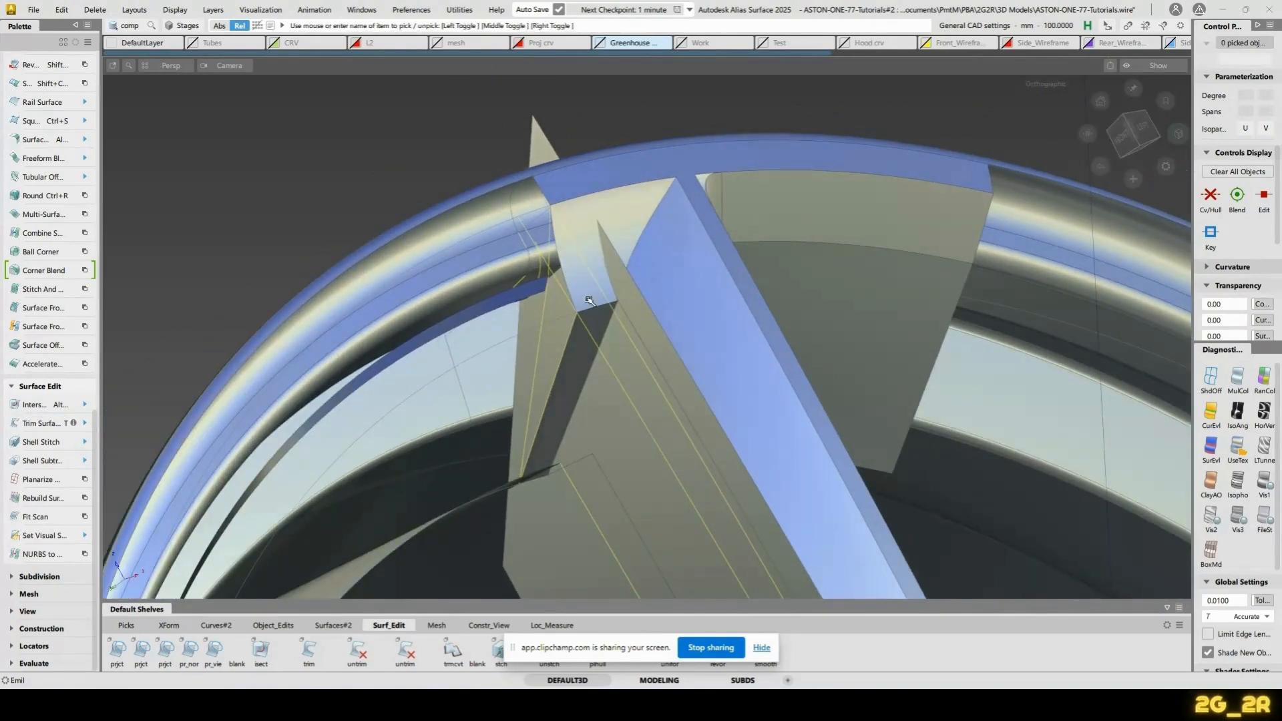
left_click(586, 297)
left_click(576, 354)
left_click_drag(715, 323, 652, 205, "alt+shift")
key("Escape")
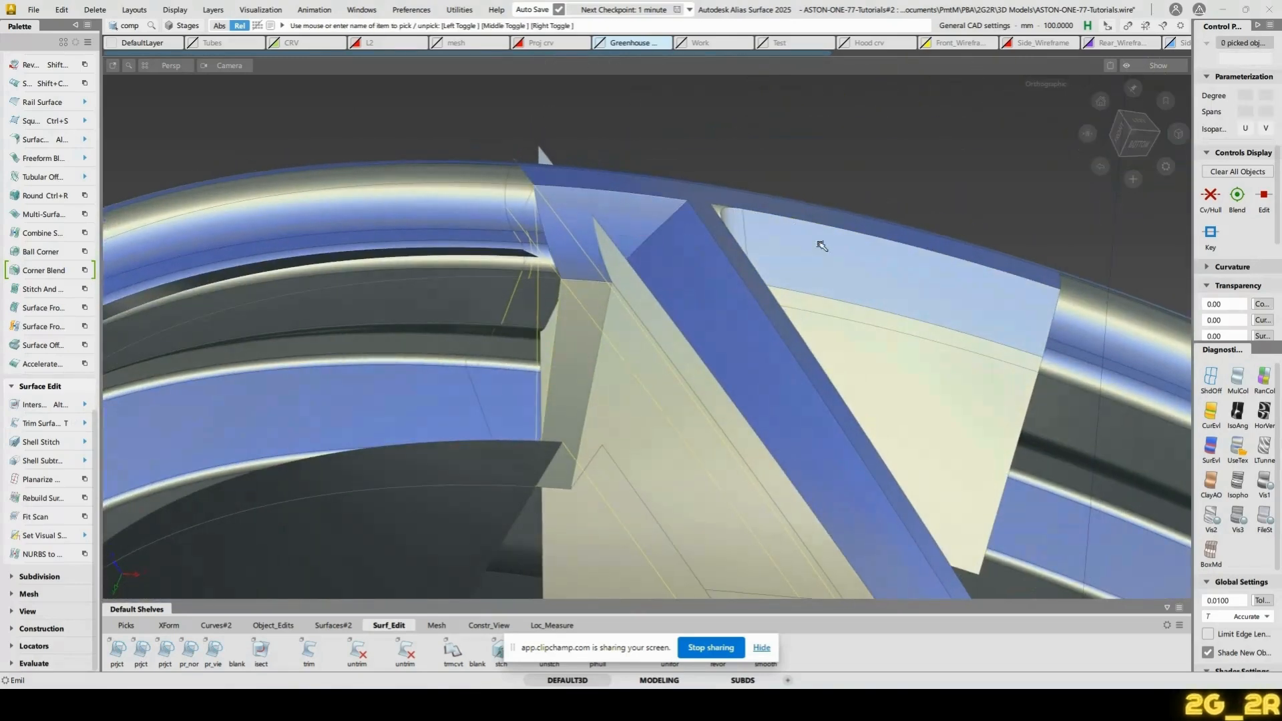
Draw a degree 1 edit point curve from the blend surface's outer corner to the lower end of the narrow surface beneath it
left_click_drag(822, 246, 628, 313, "alt+shift")
key("e")
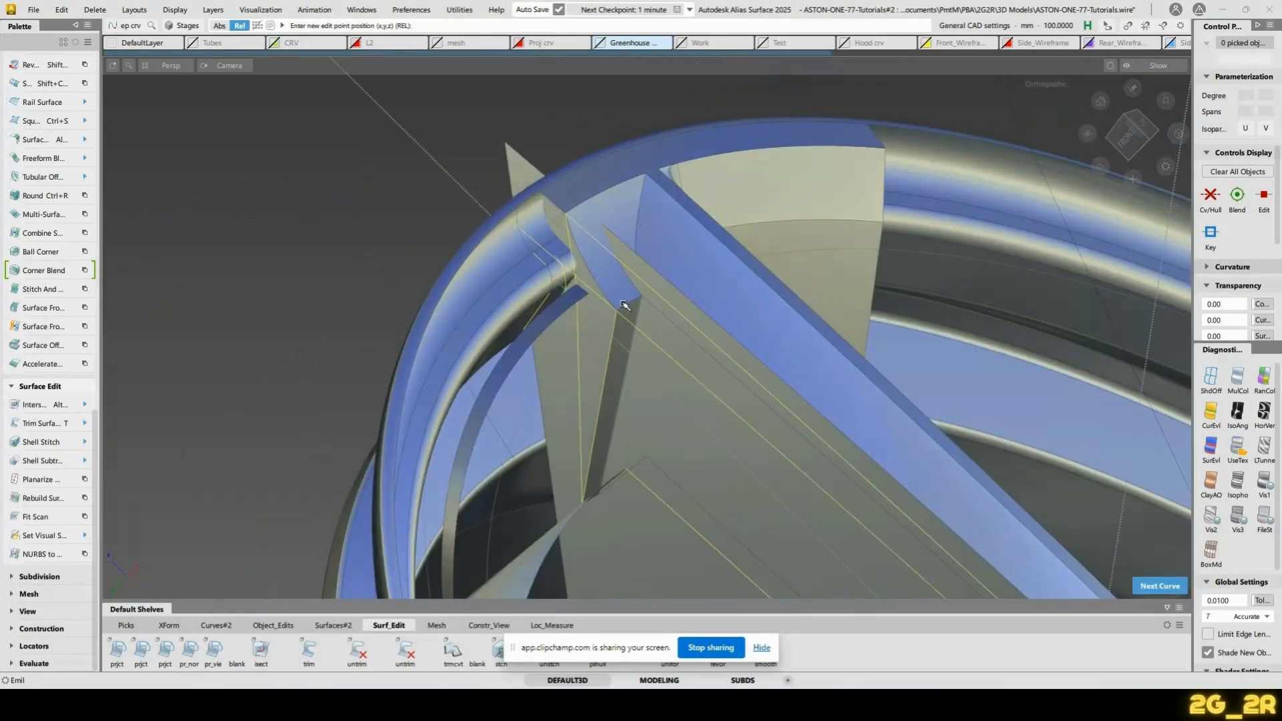
left_click(566, 214)
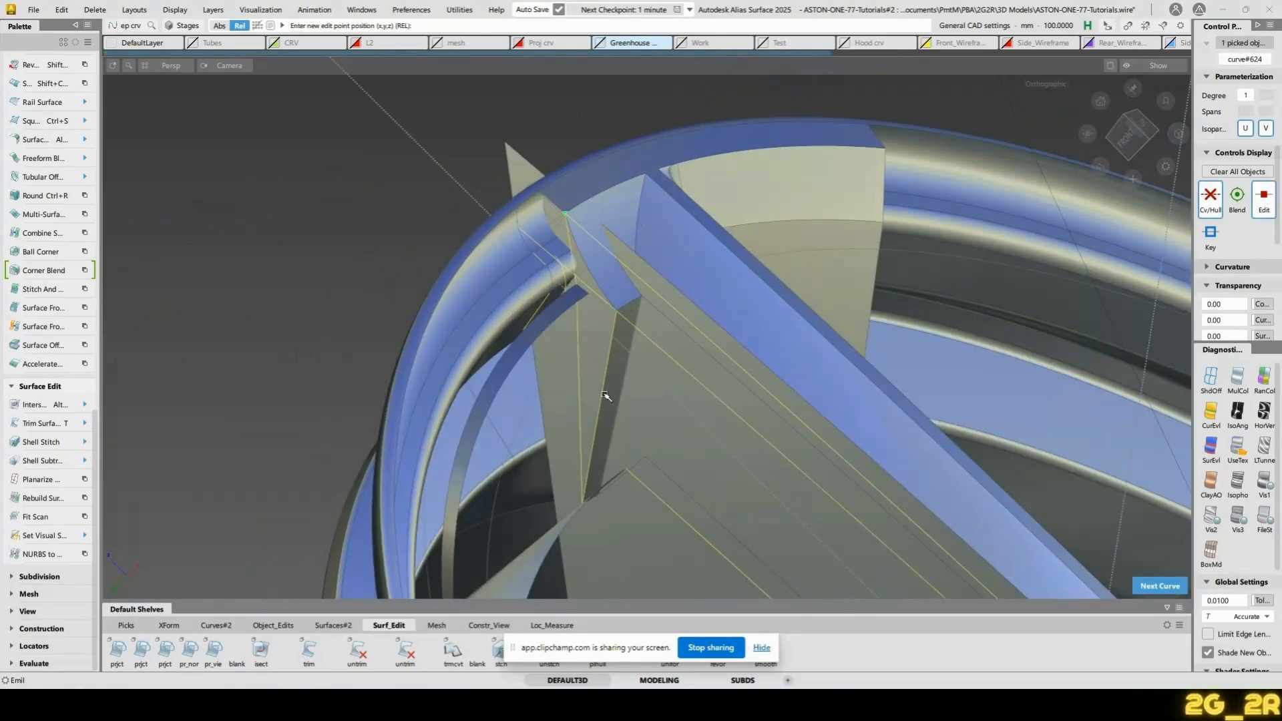
left_click_drag(608, 401, 592, 326, "alt+shift")
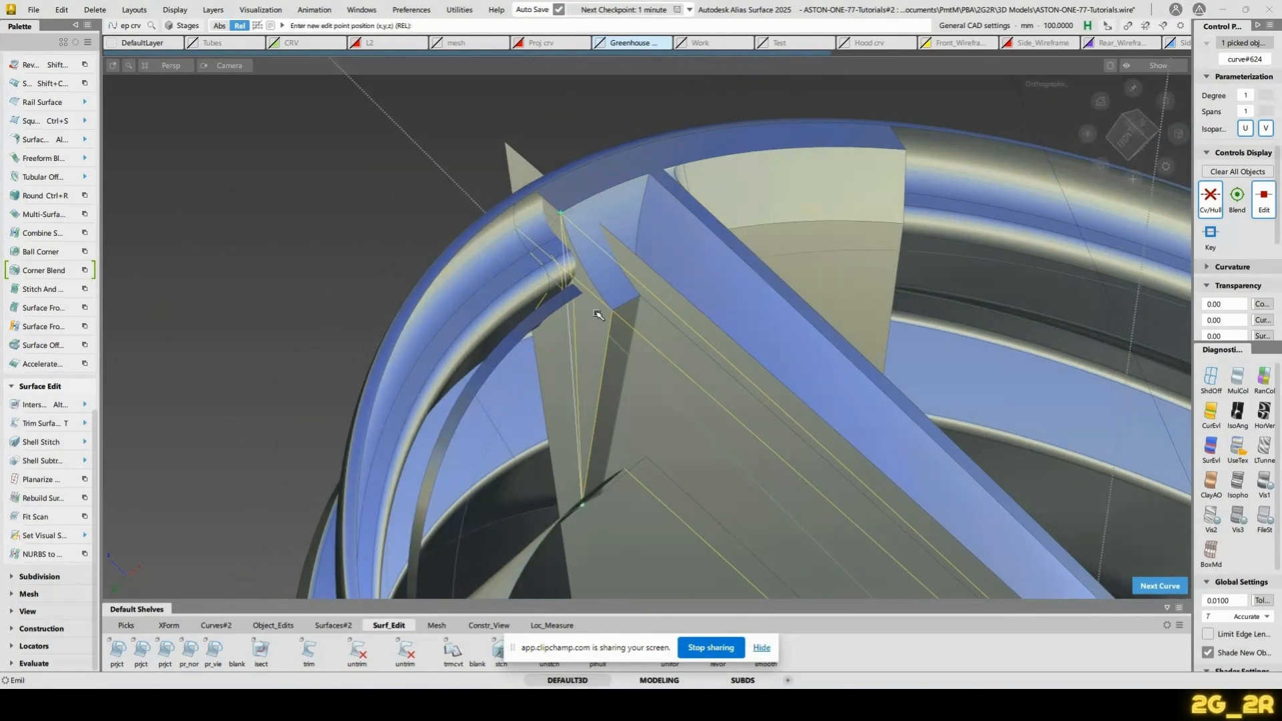
Rebuild the new line as a single-span degree 2 curve and move its middle control vertex about 1.9 mm along Y
left_click_drag(595, 279, 596, 252, "ctrl+shift")
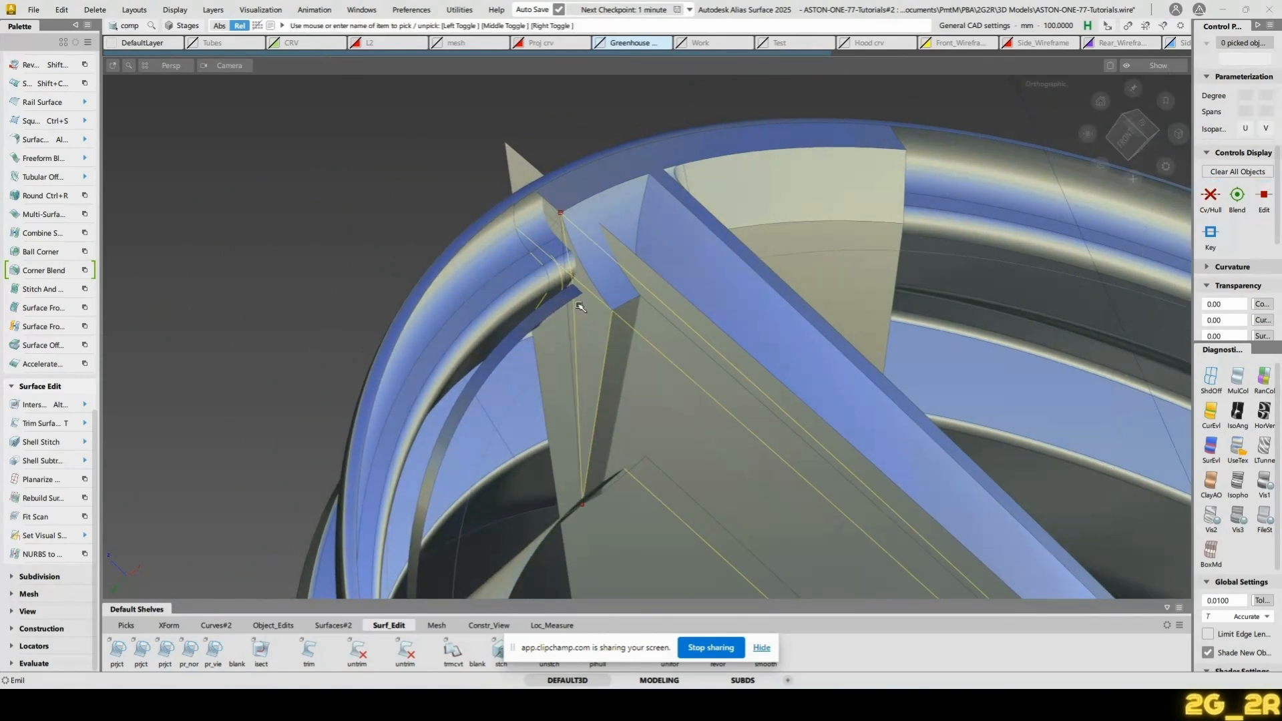
left_click(570, 339)
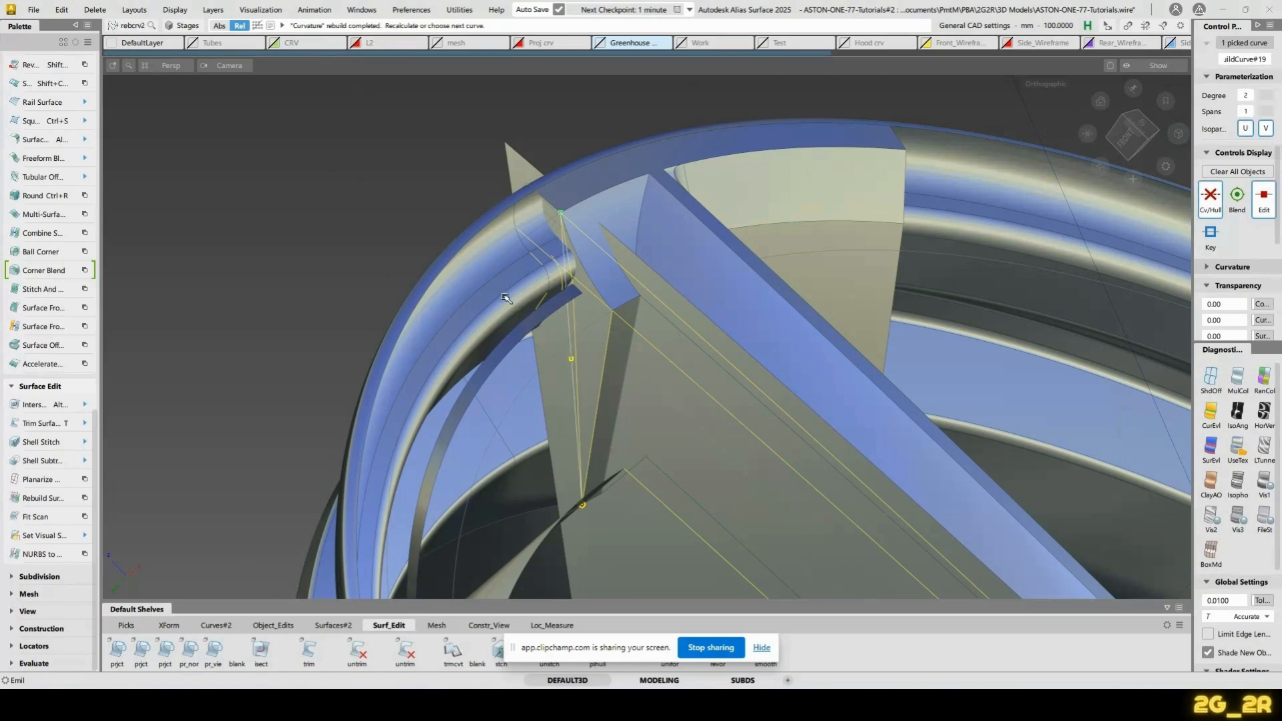
left_click_drag(532, 320, 561, 346, "ctrl+shift")
left_click(571, 361)
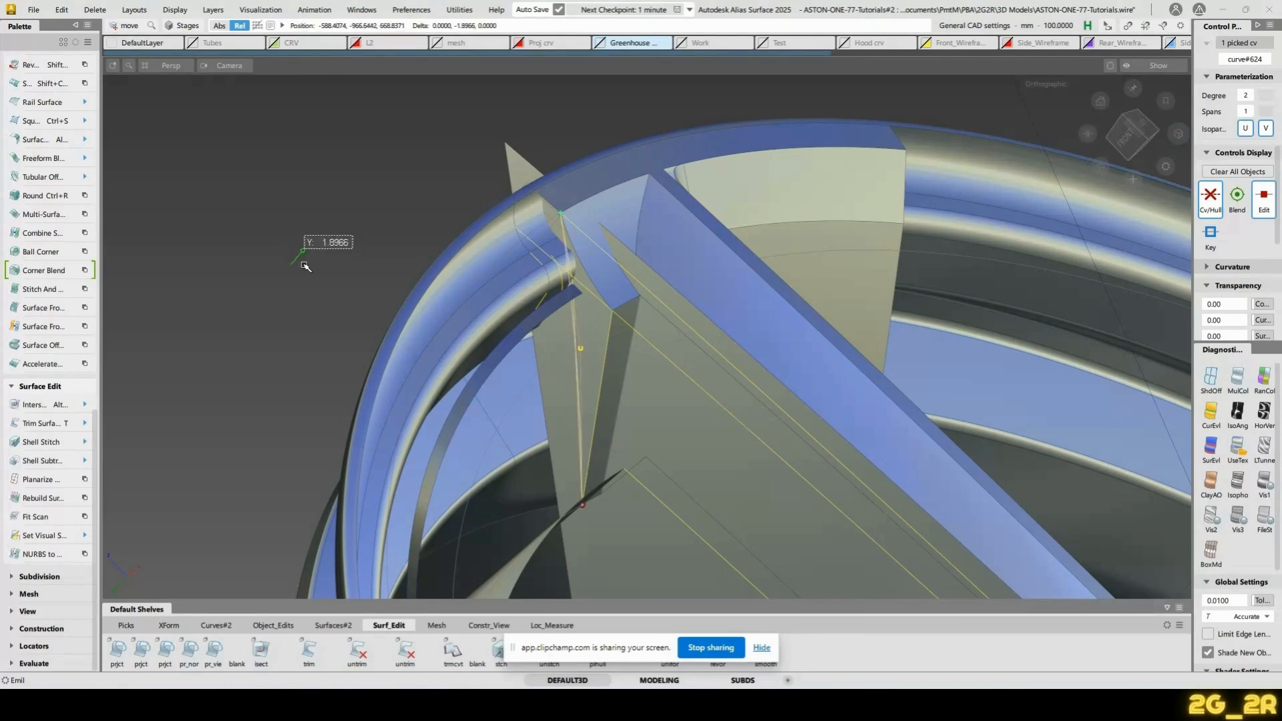
left_click_drag(321, 264, 481, 301, "alt+shift")
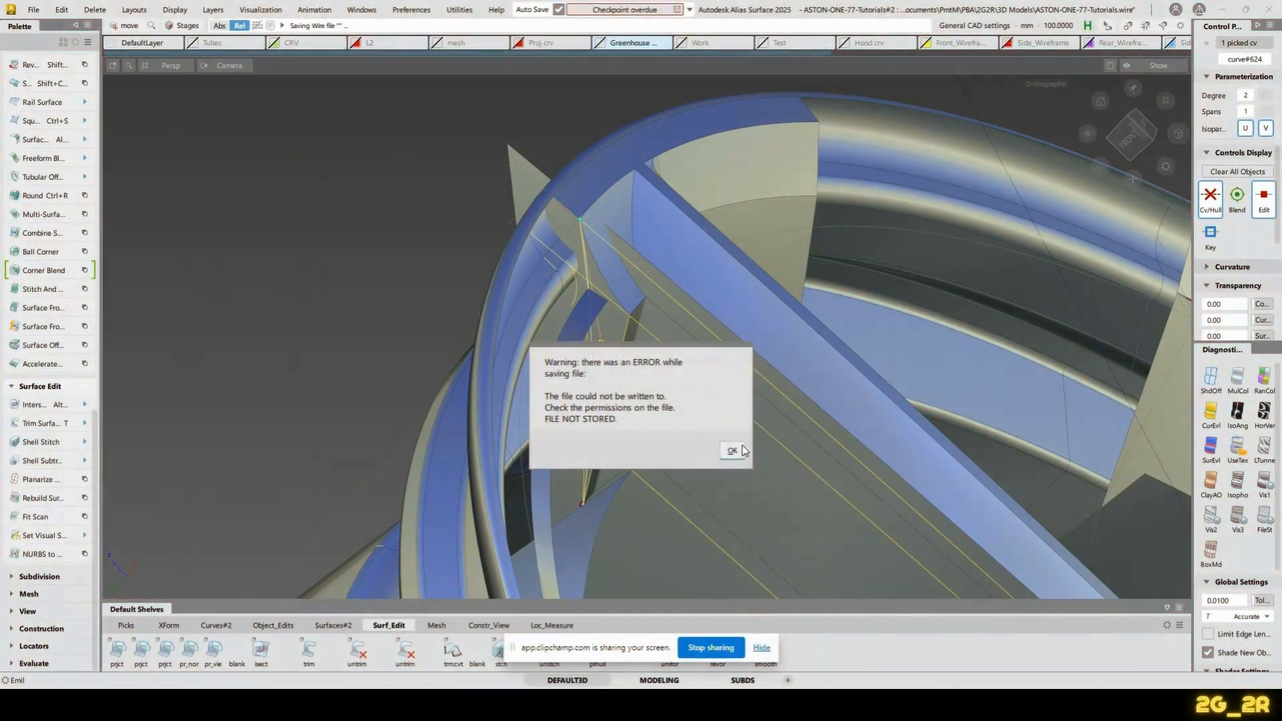
Dismiss the save error and examine the bent curve against the blend and spoke surfaces from several sides
left_click(732, 450)
left_click_drag(733, 450, 779, 213, "alt+shift")
middle_click_drag(778, 212, 770, 275, "alt+shift")
left_click_drag(770, 275, 720, 289, "alt+shift")
middle_click_drag(720, 289, 686, 379, "alt+shift")
left_click_drag(686, 379, 633, 406, "alt+shift")
right_click_drag(633, 406, 728, 374, "alt+shift")
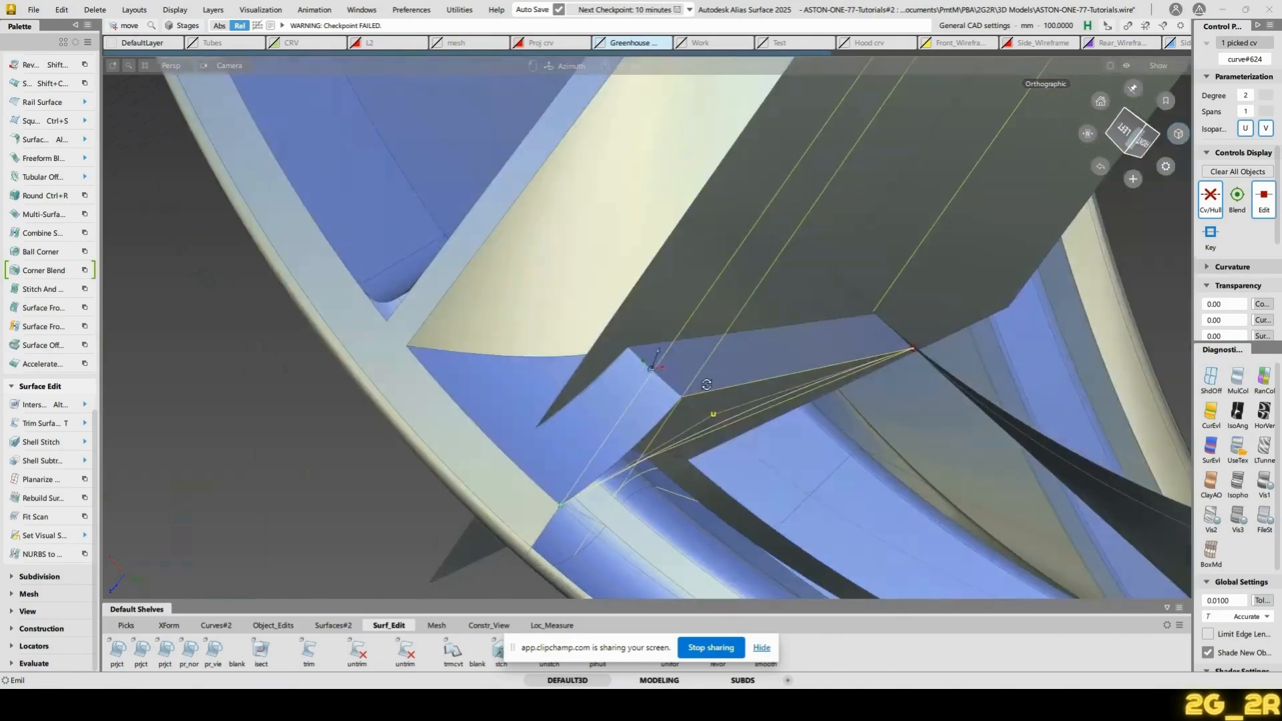
left_click_drag(728, 374, 980, 418, "alt+shift")
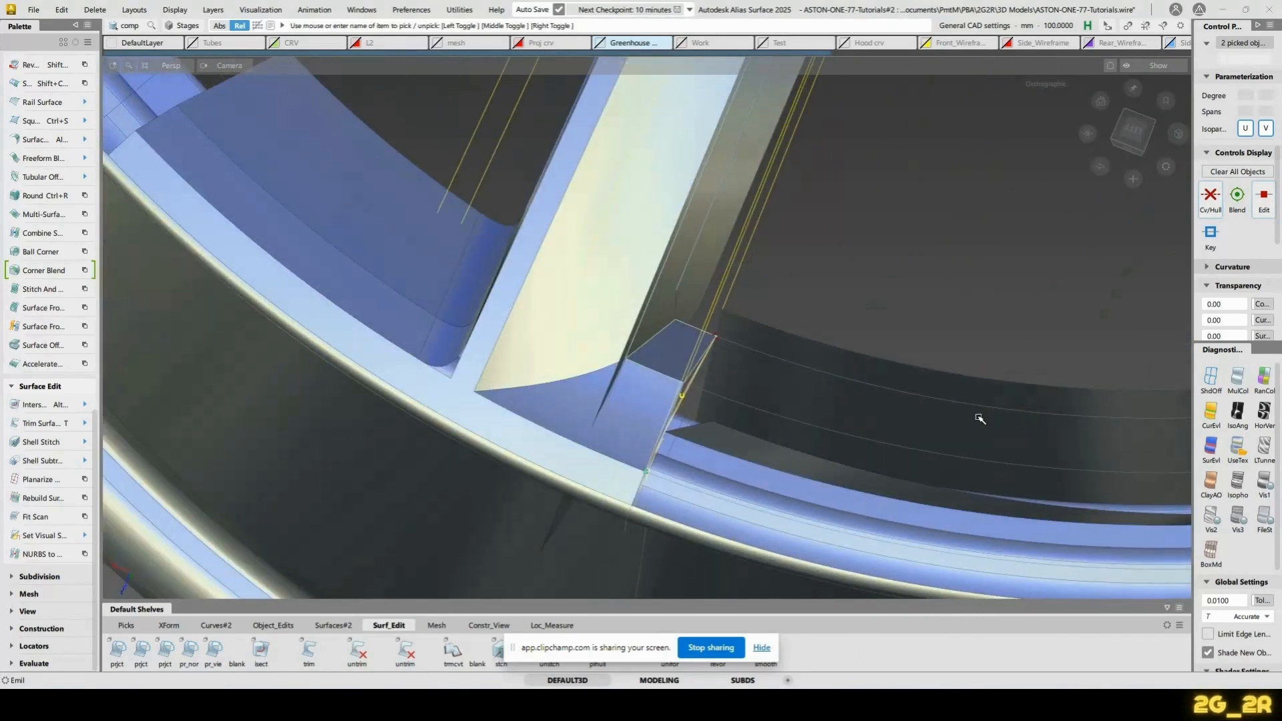
Examine the spoke's side face and the bent curve beneath the blend from the front, and clear the selection
left_click_drag(824, 334, 645, 347, "alt+shift")
left_click(561, 401)
left_click_drag(800, 370, 679, 306, "alt+shift")
left_click_drag(801, 349, 643, 401, "alt+shift")
left_click(719, 462)
left_click_drag(687, 452, 750, 367, "alt+shift")
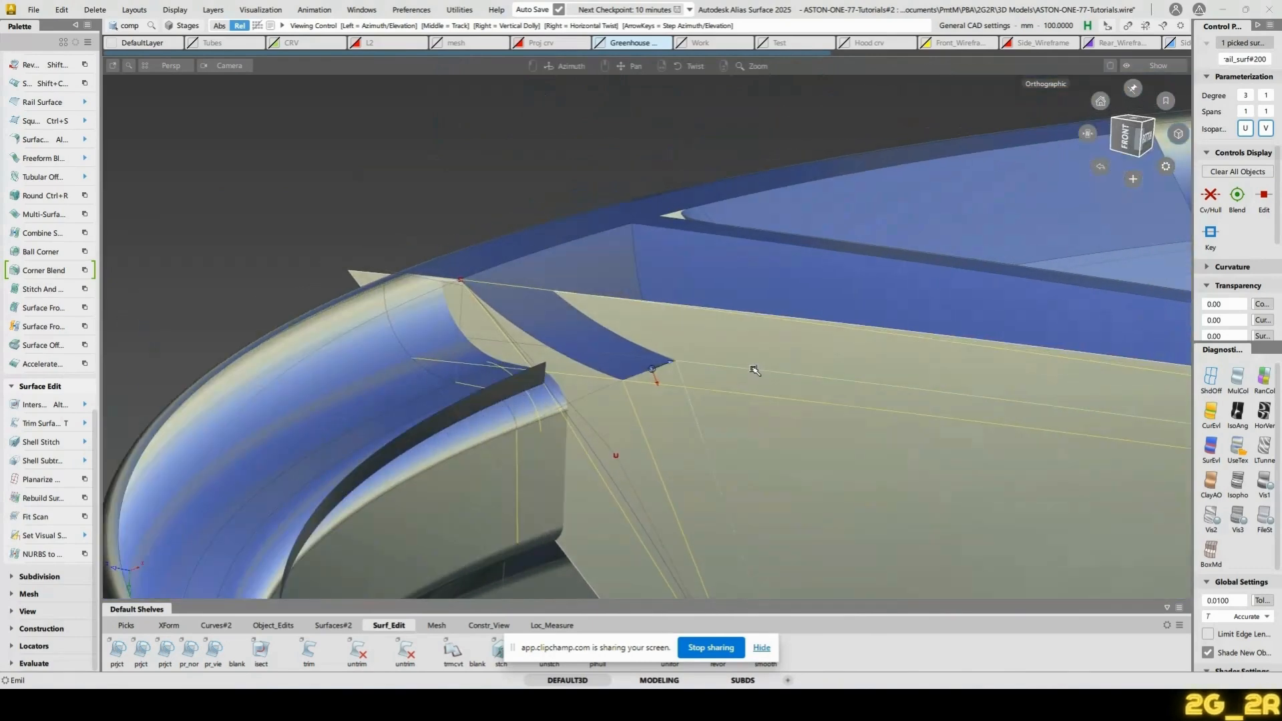
left_click(737, 316)
left_click(788, 404)
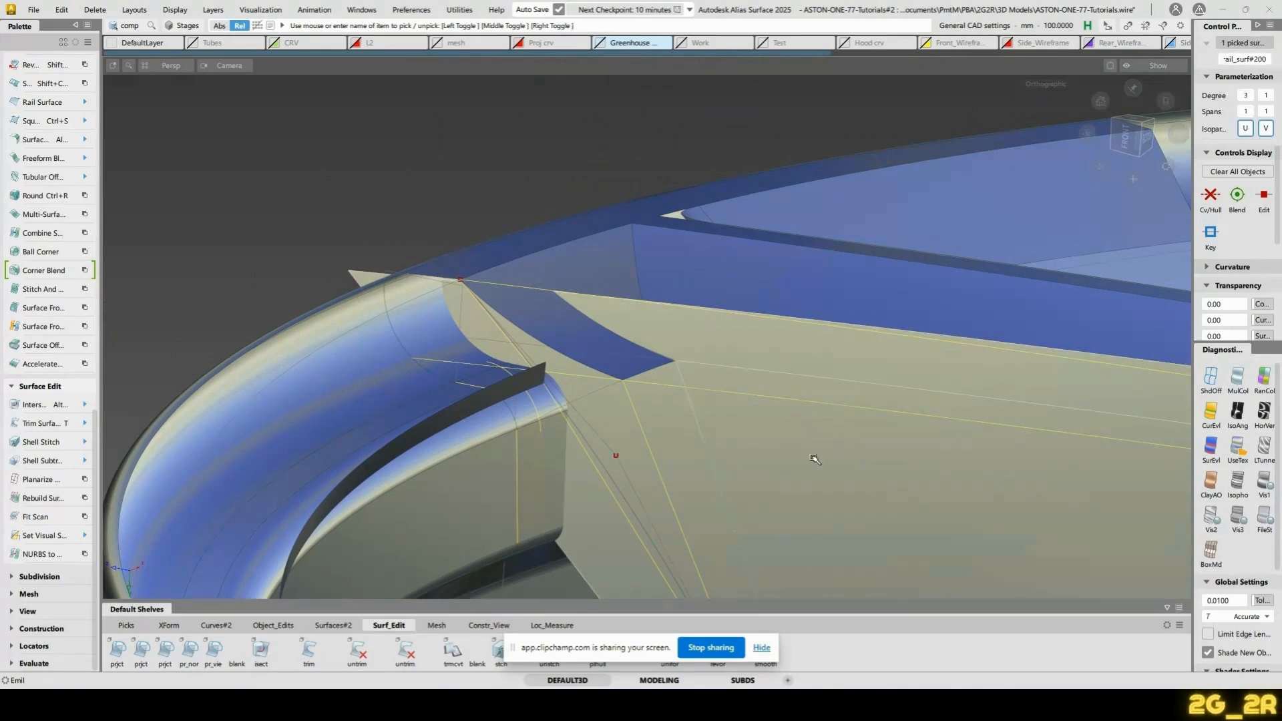
left_click_drag(815, 459, 867, 443, "alt+shift")
left_click(623, 406)
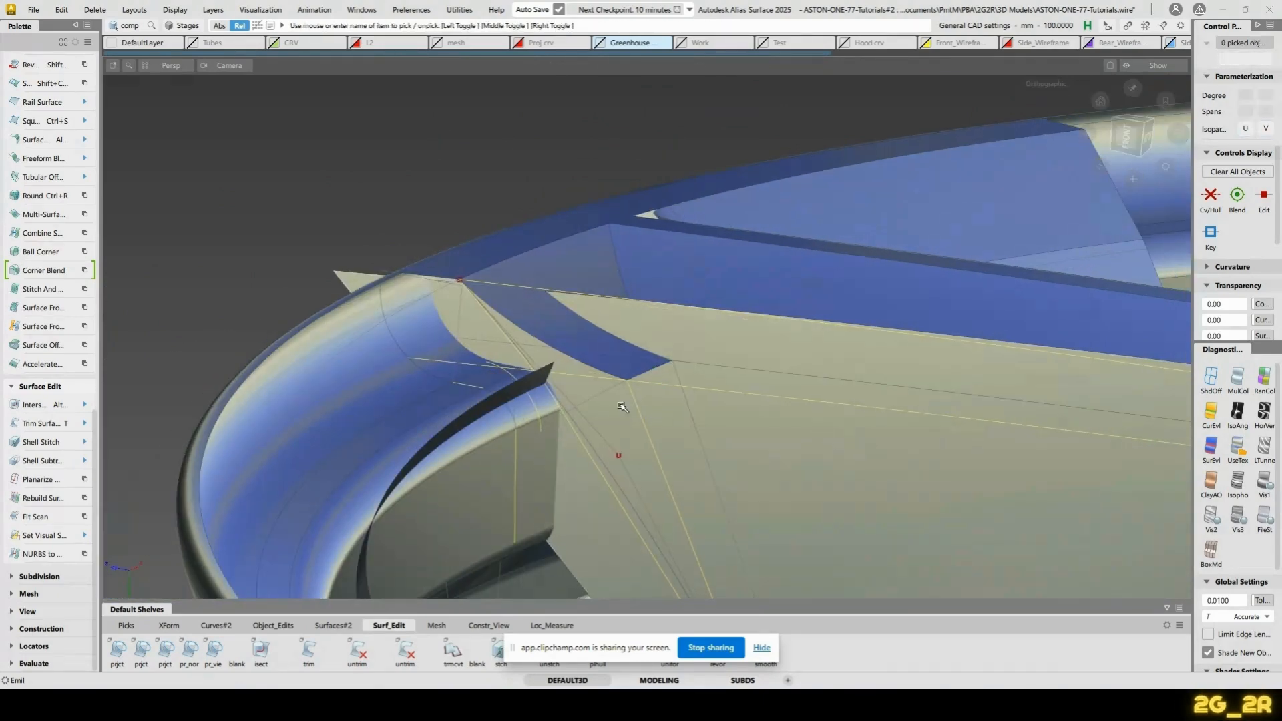
Pick the bent curve, set its pivot at the wheel's centre and revolve it around the wheel's axis vector
left_click(591, 442)
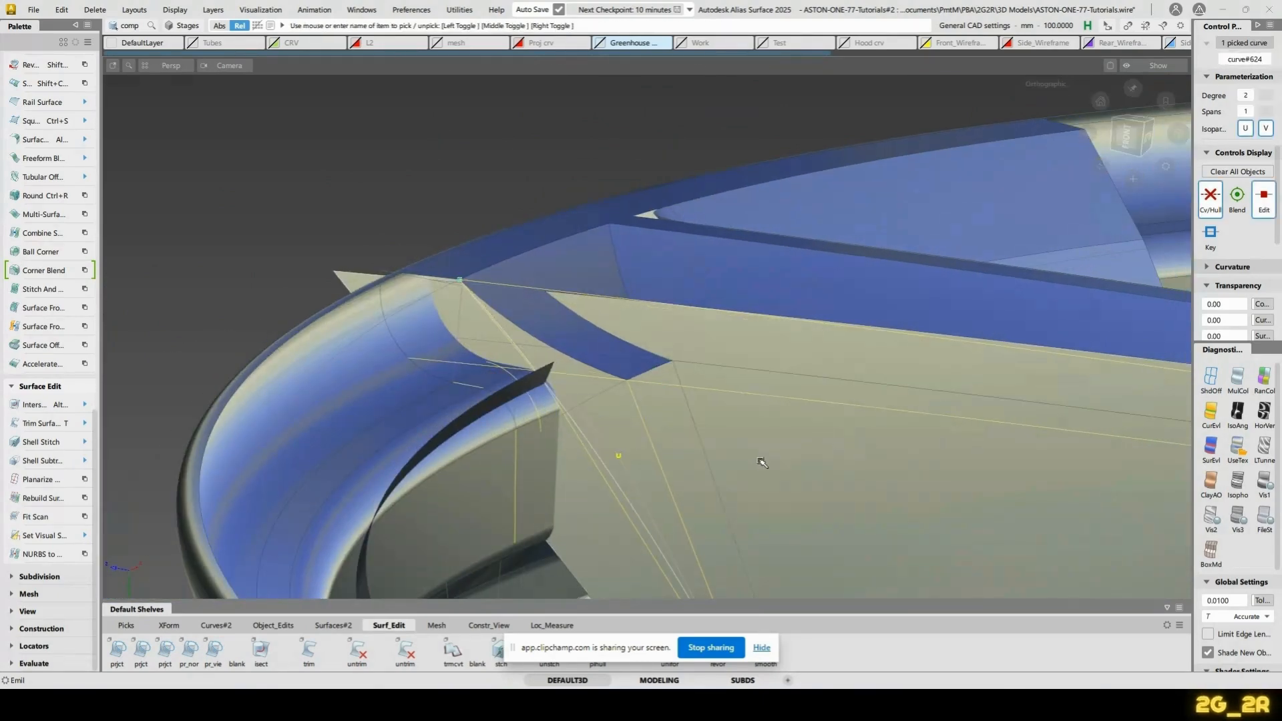
left_click_drag(762, 463, 657, 253, "alt+shift")
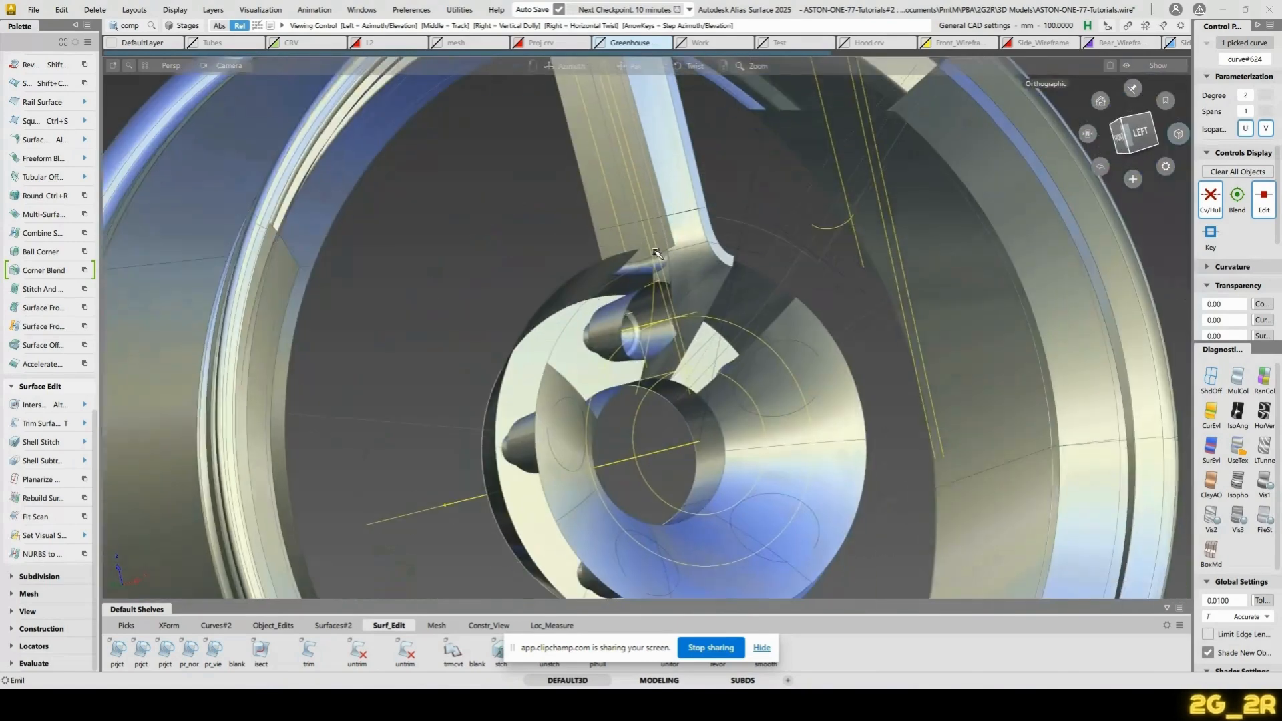
middle_click_drag(682, 429, 734, 410, "ctrl+shift")
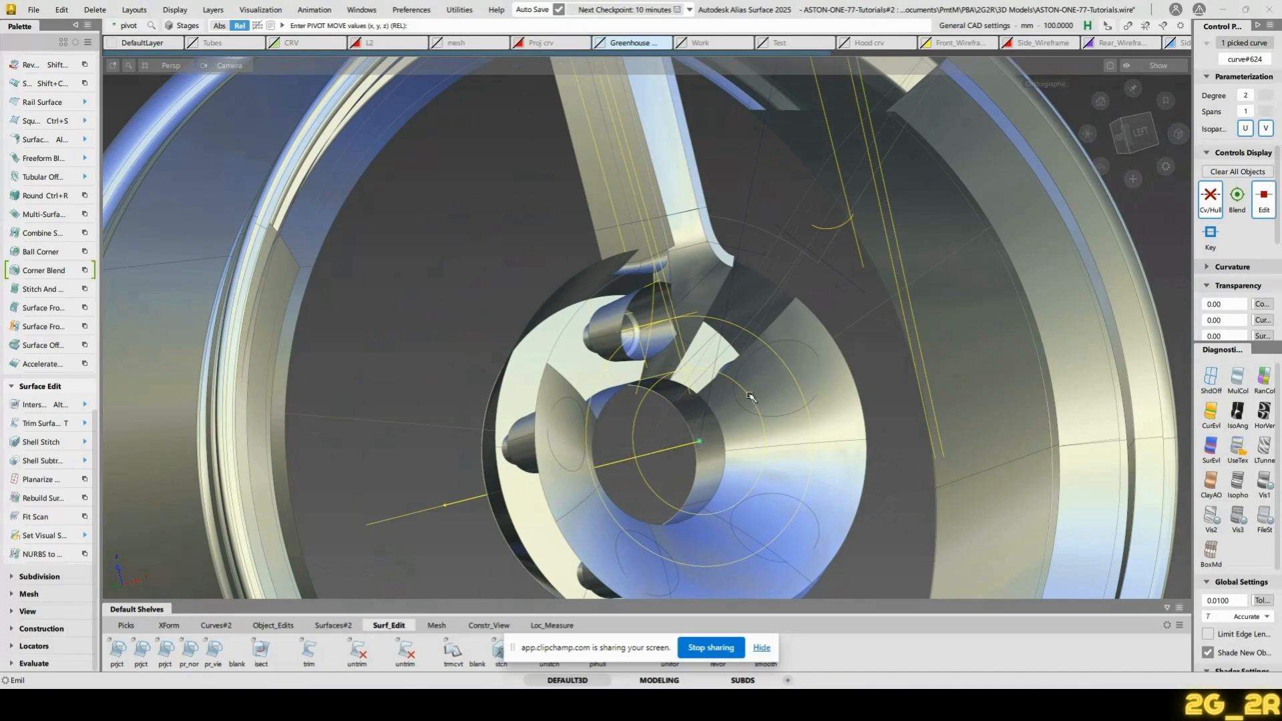
left_click(271, 626)
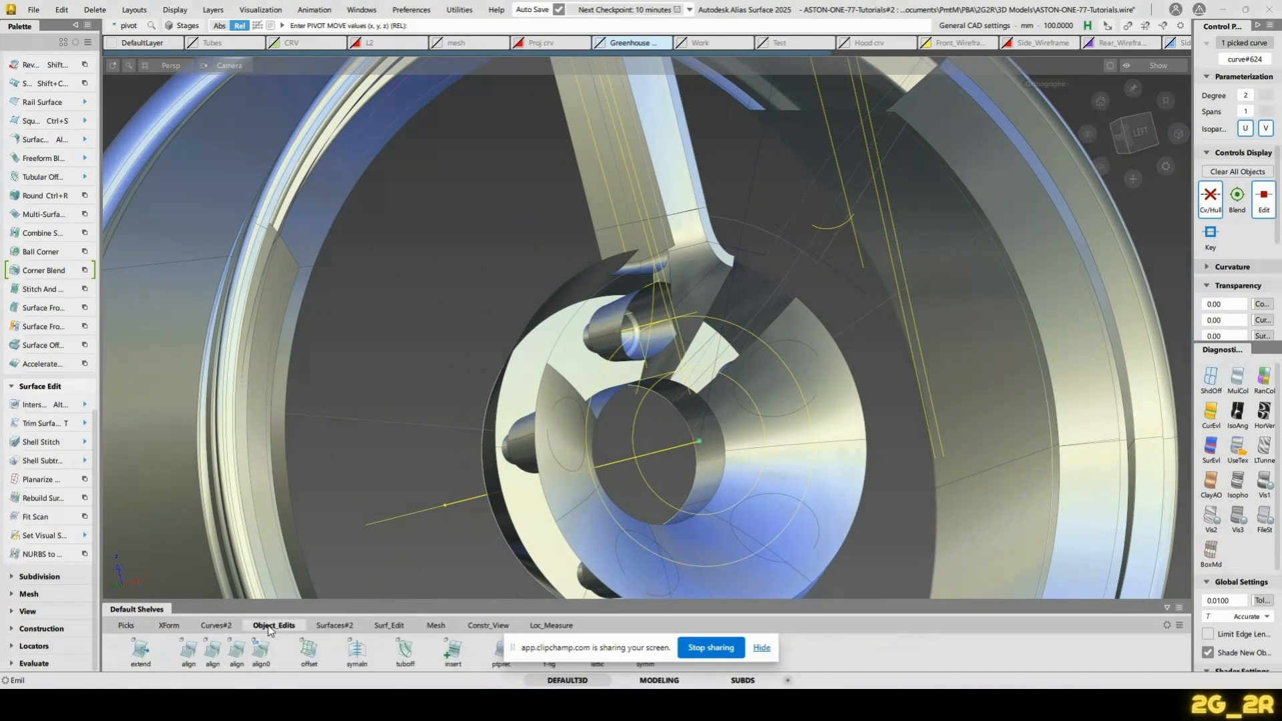
left_click(337, 627)
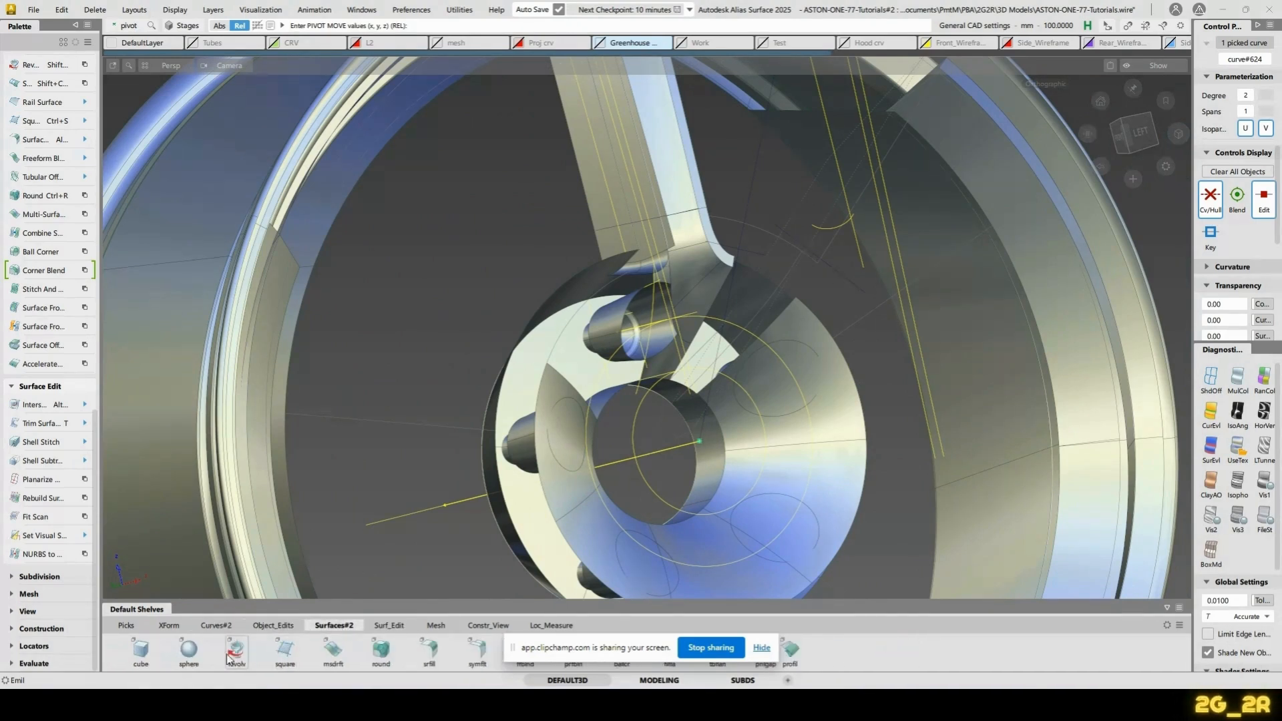
middle_click_drag(708, 109, 695, 249, "alt+shift")
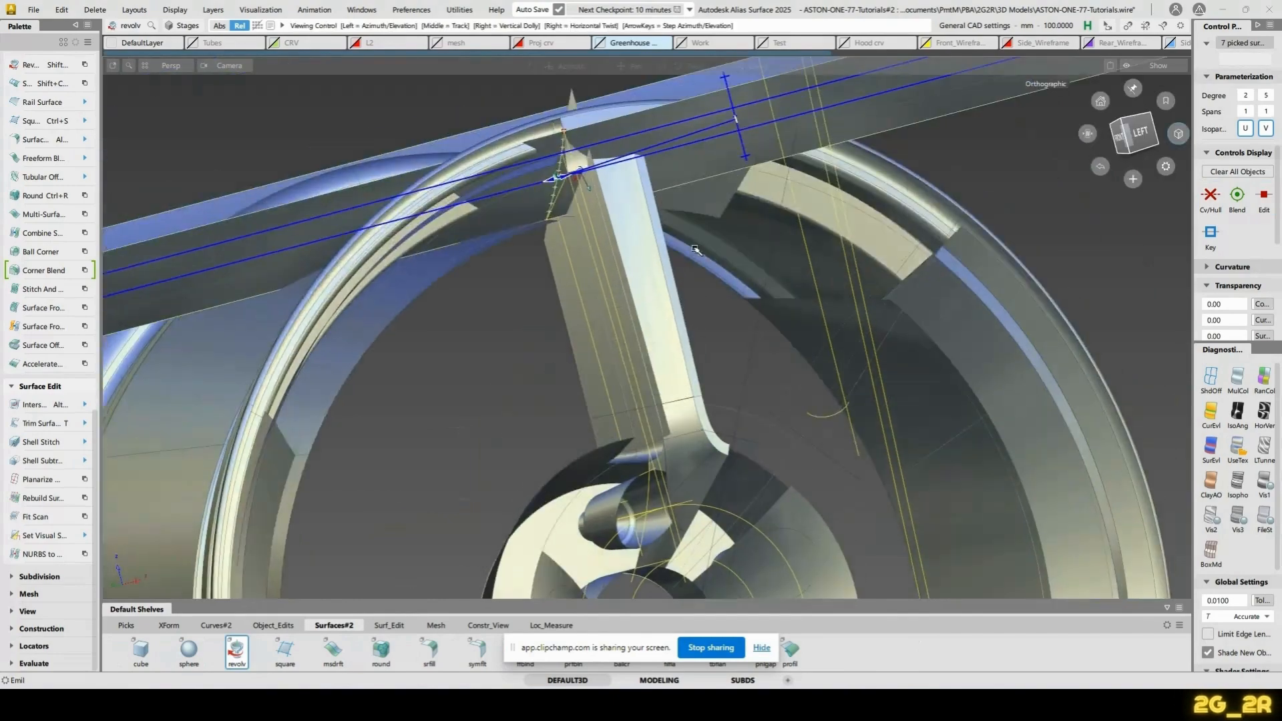
right_click_drag(695, 249, 691, 291, "alt+shift")
middle_click_drag(599, 541, 616, 461, "alt+shift")
left_click(624, 473)
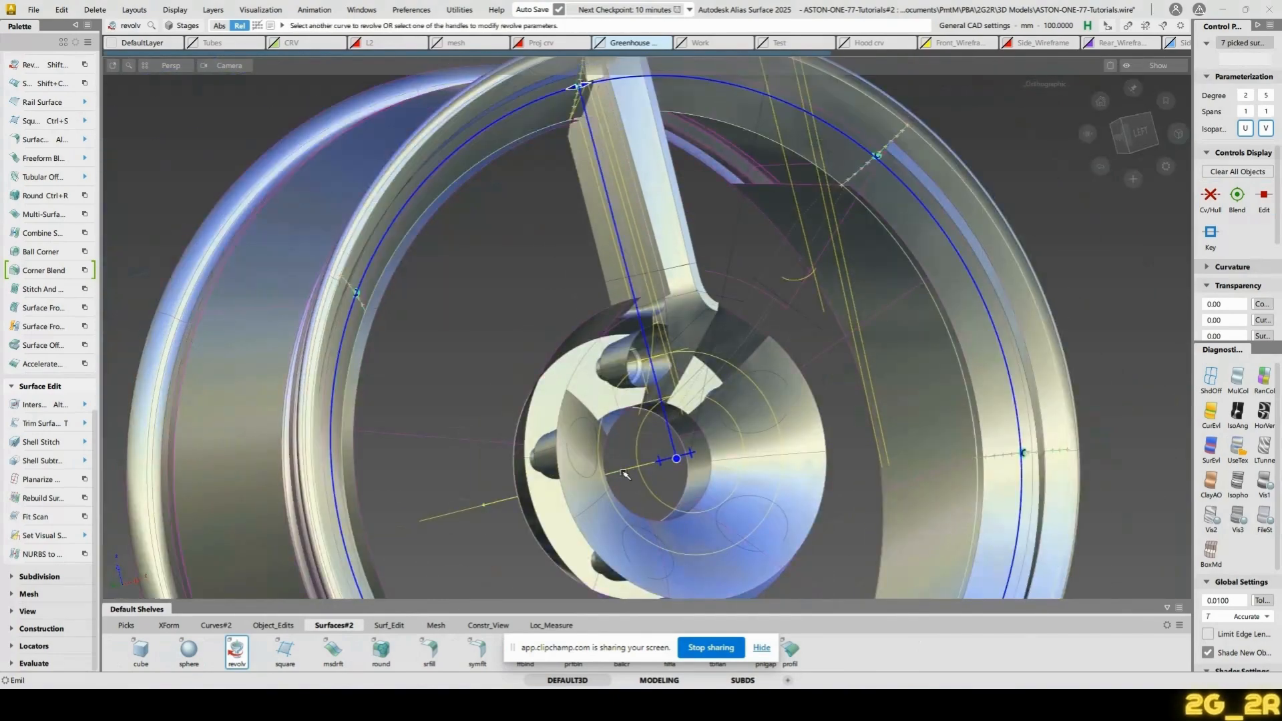
middle_click_drag(743, 225, 722, 368, "alt+shift")
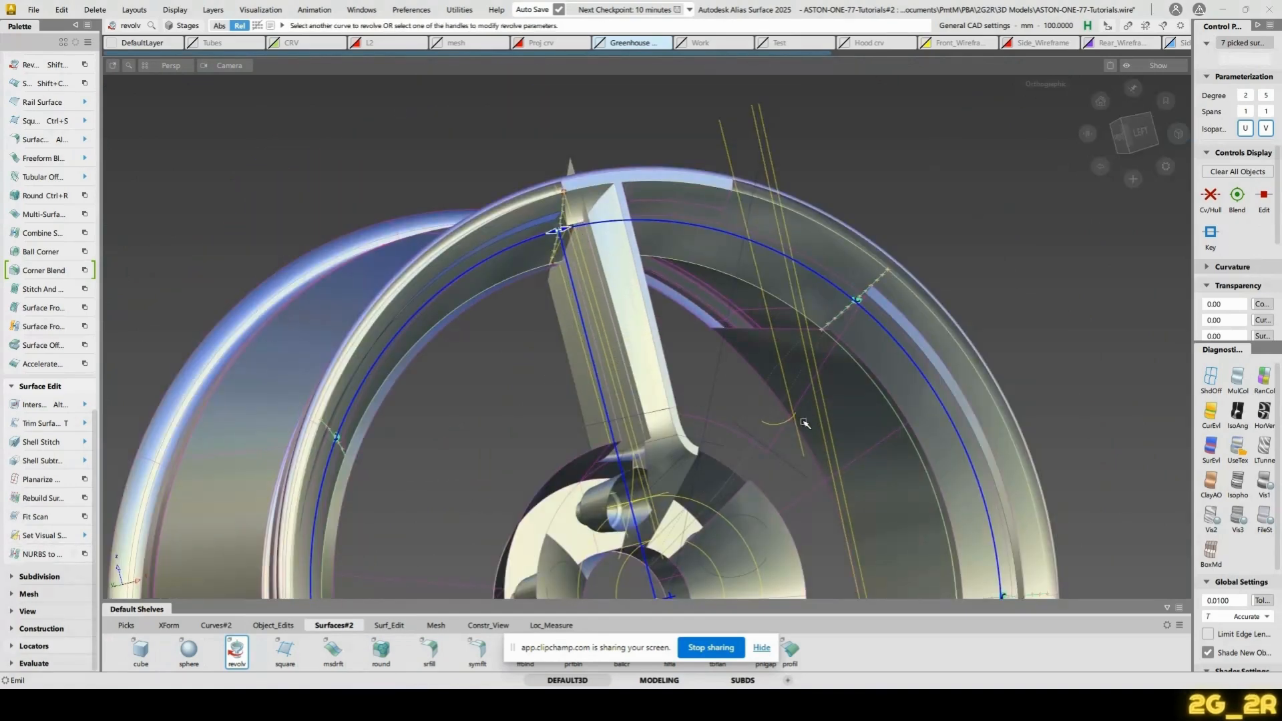
Edit the revolved surface to a 51.4286-degree sweep around the wheel's axis vector and accept it
key("Escape")
left_click_drag(772, 294, 778, 426, "alt+shift")
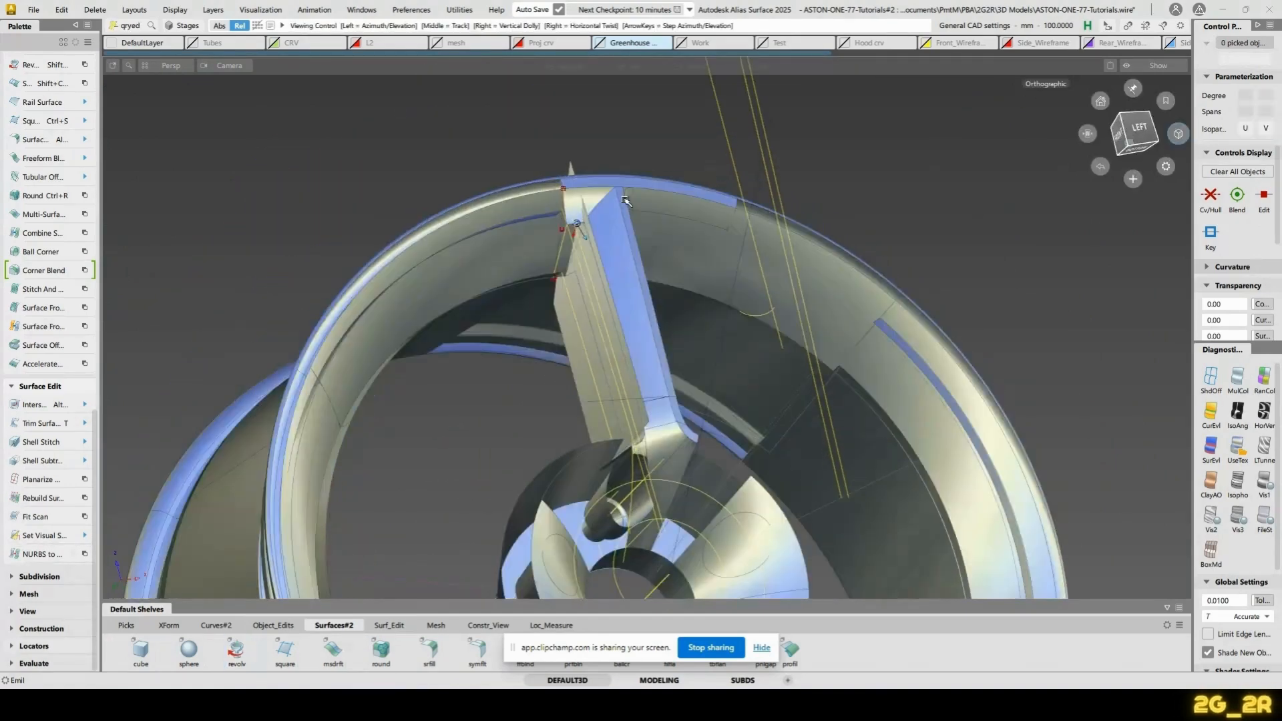
right_click_drag(779, 426, 559, 189, "alt+shift")
left_click_drag(559, 189, 531, 272, "alt+shift")
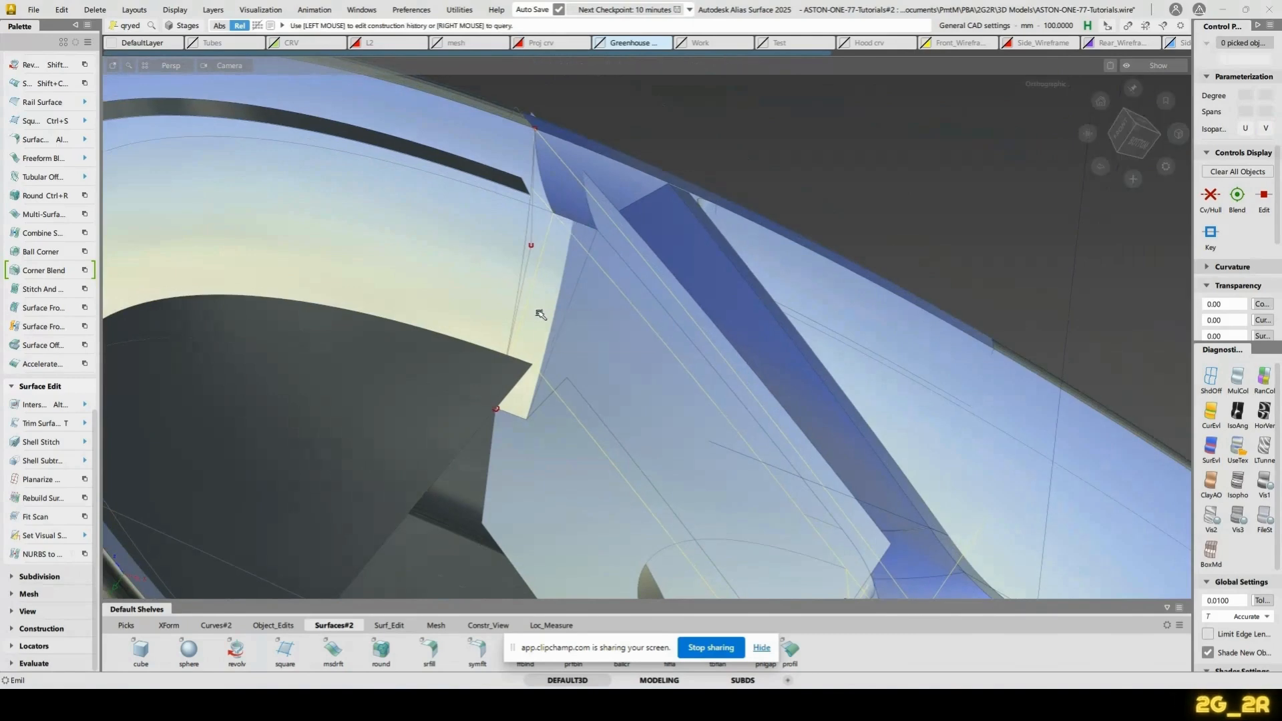
left_click(534, 296)
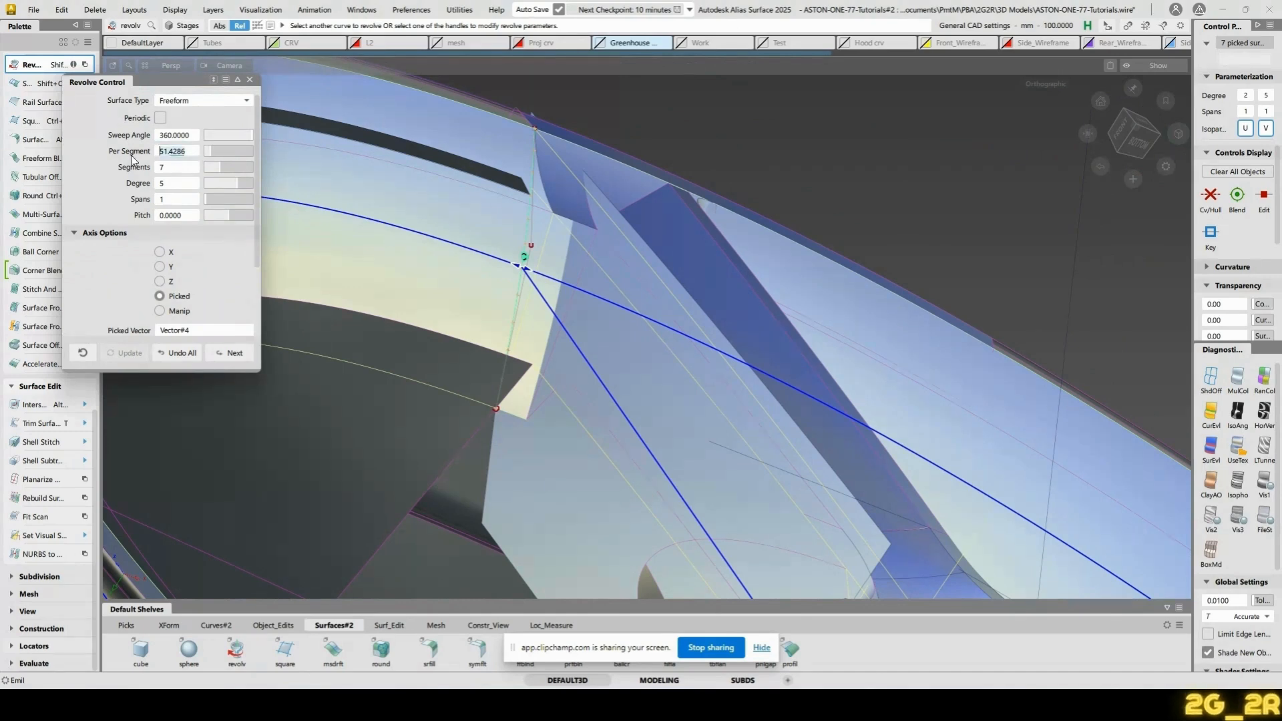
left_click(196, 266)
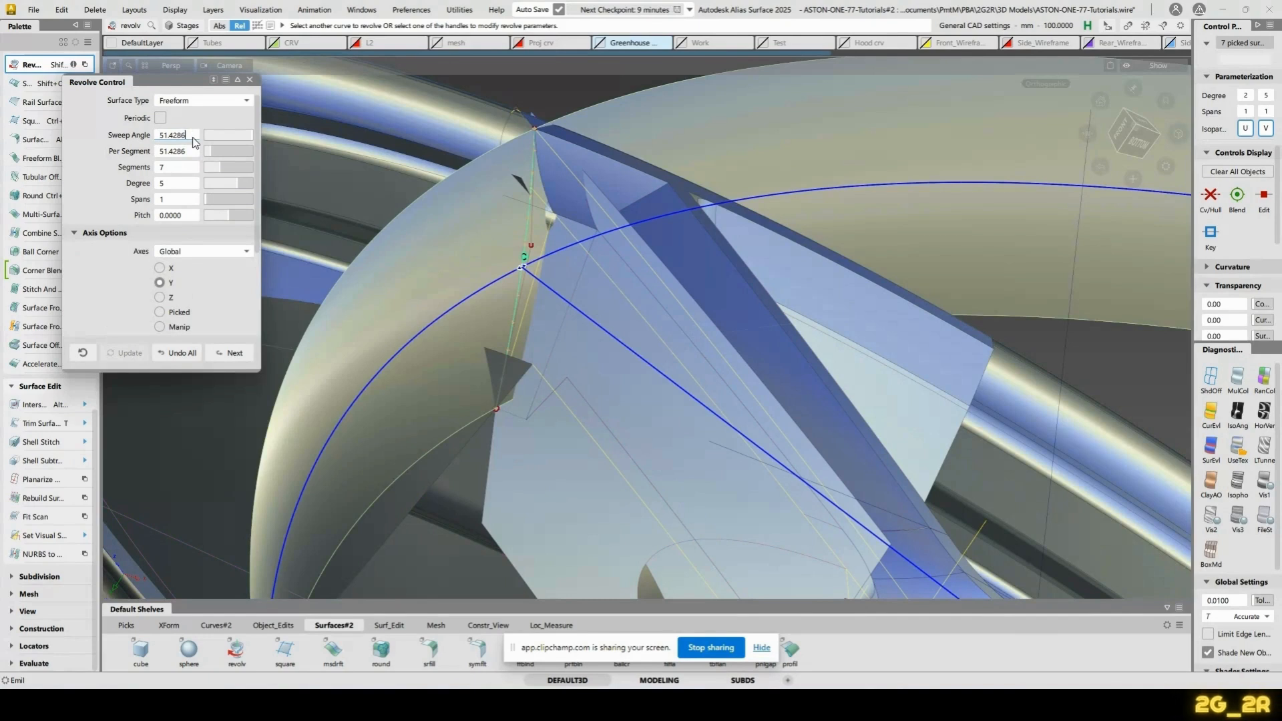
key("Return")
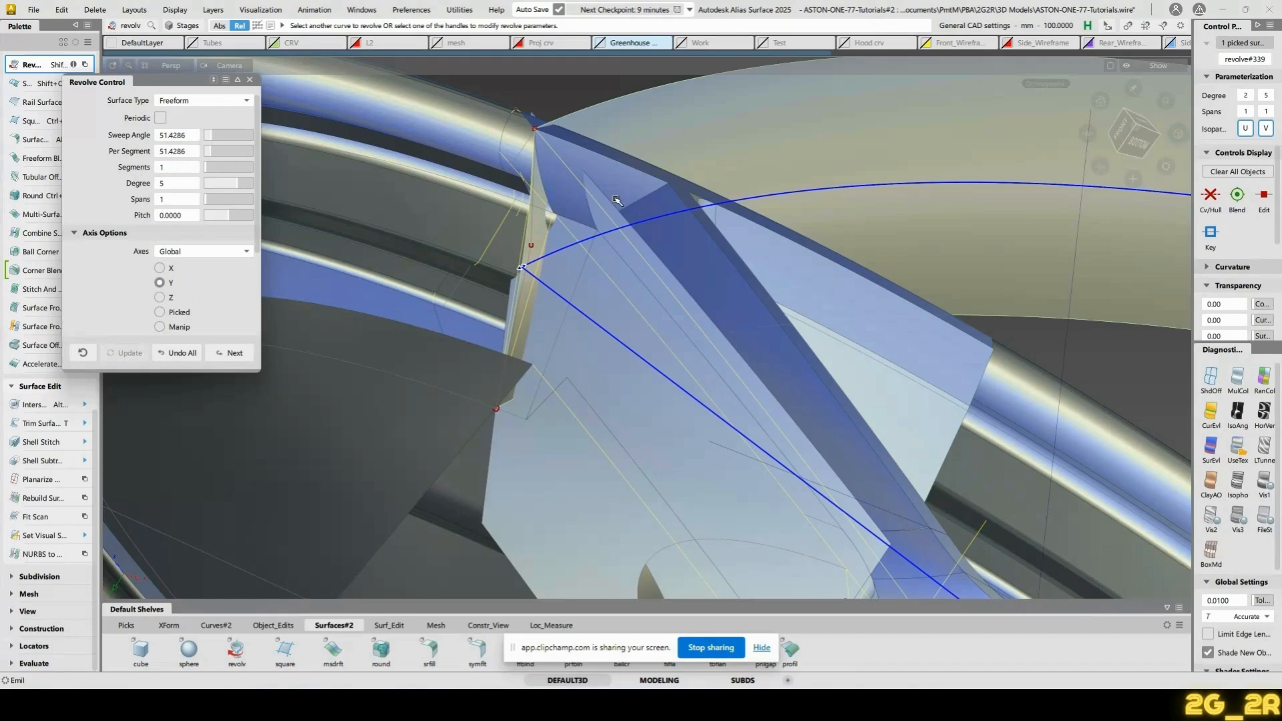
left_click_drag(616, 201, 521, 472, "alt+shift")
left_click(489, 460)
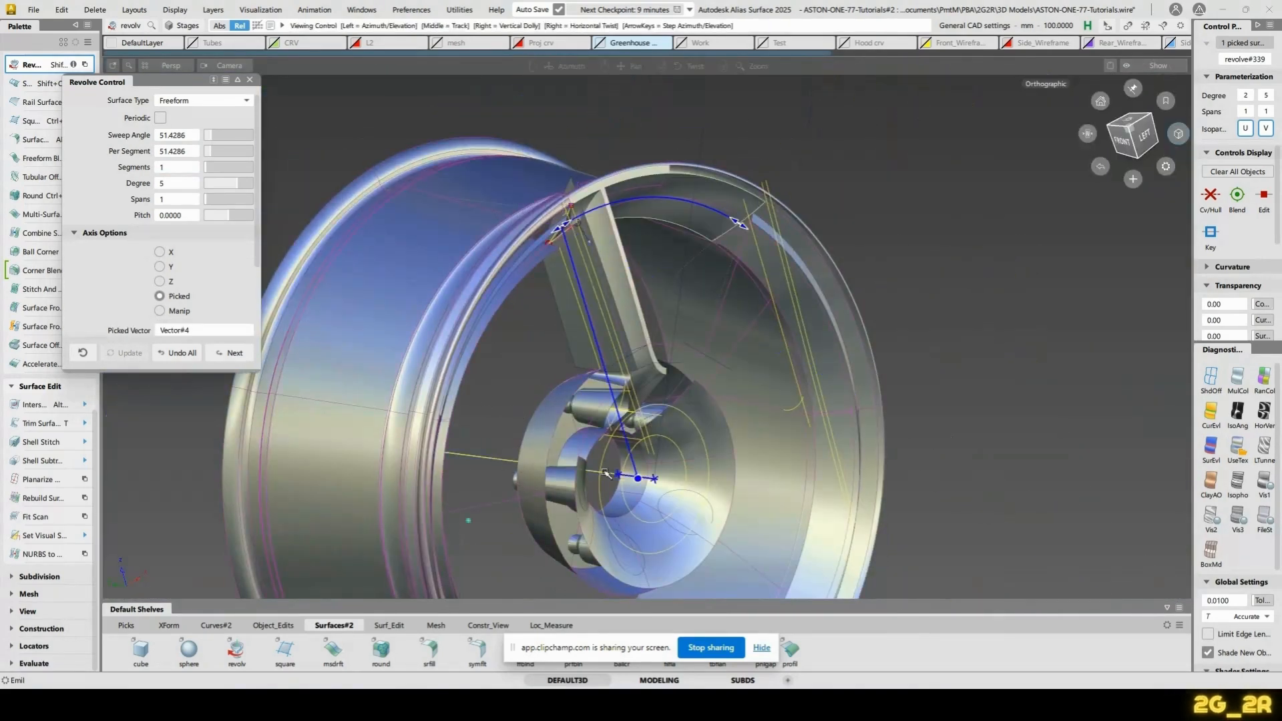
scroll(610, 172, "up", 5)
left_click_drag(649, 224, 582, 321, "alt+shift")
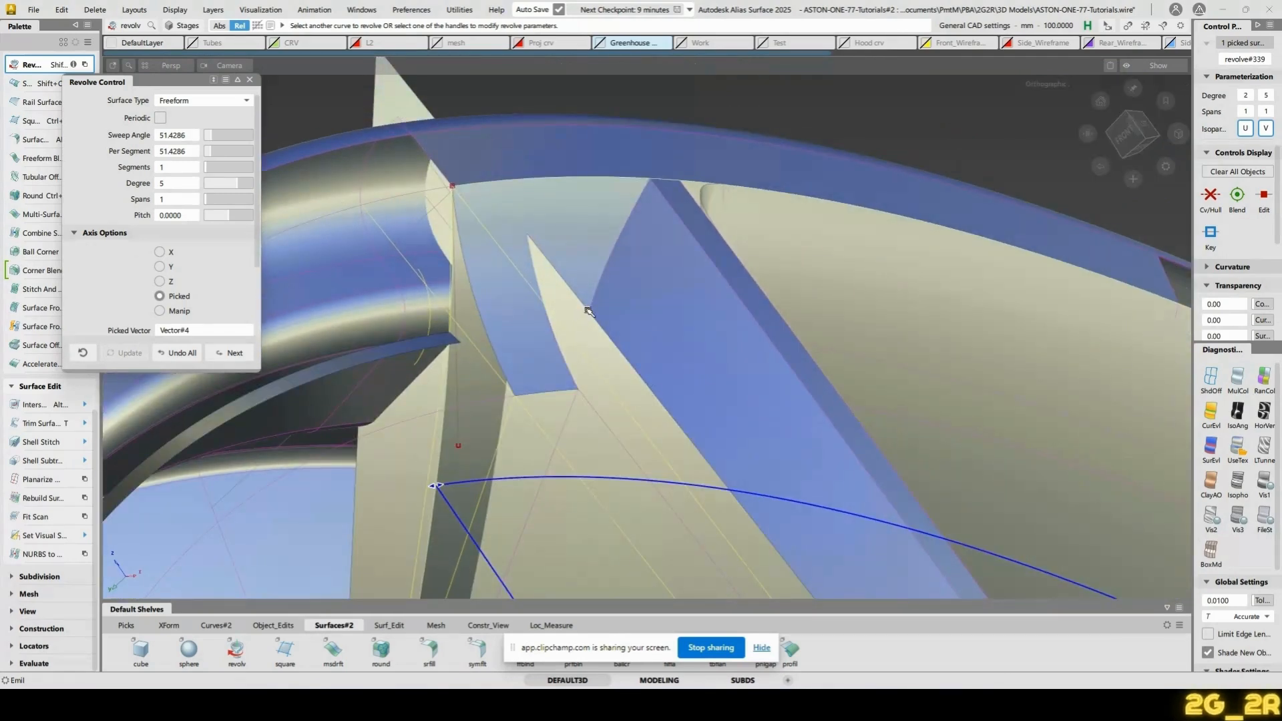
key("space")
Try to build a G2 surface fillet with chordal length 5 between the revolved surface and the spoke's side face
right_click_drag(661, 241, 605, 279, "alt+shift")
left_click_drag(605, 279, 601, 274, "alt+shift")
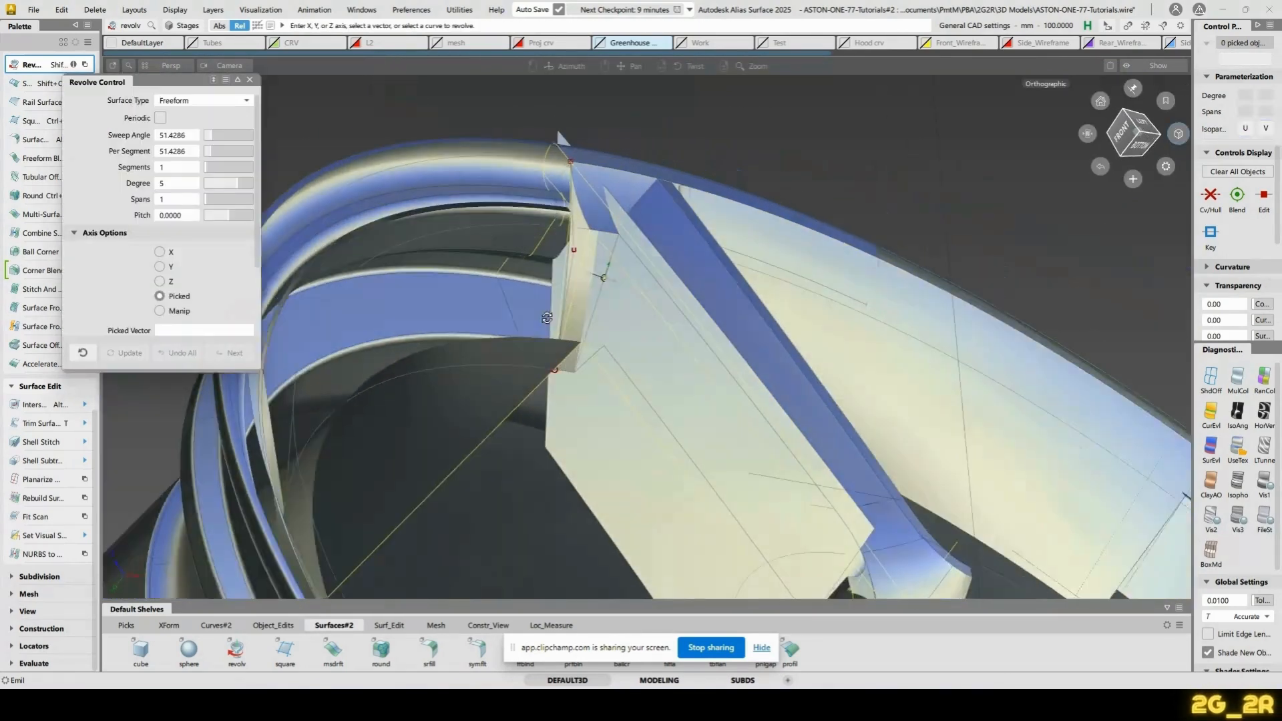
right_click_drag(601, 275, 595, 274, "alt+shift")
left_click_drag(595, 275, 664, 343, "alt+shift")
key("alt+f")
left_click(621, 329)
left_click(573, 301)
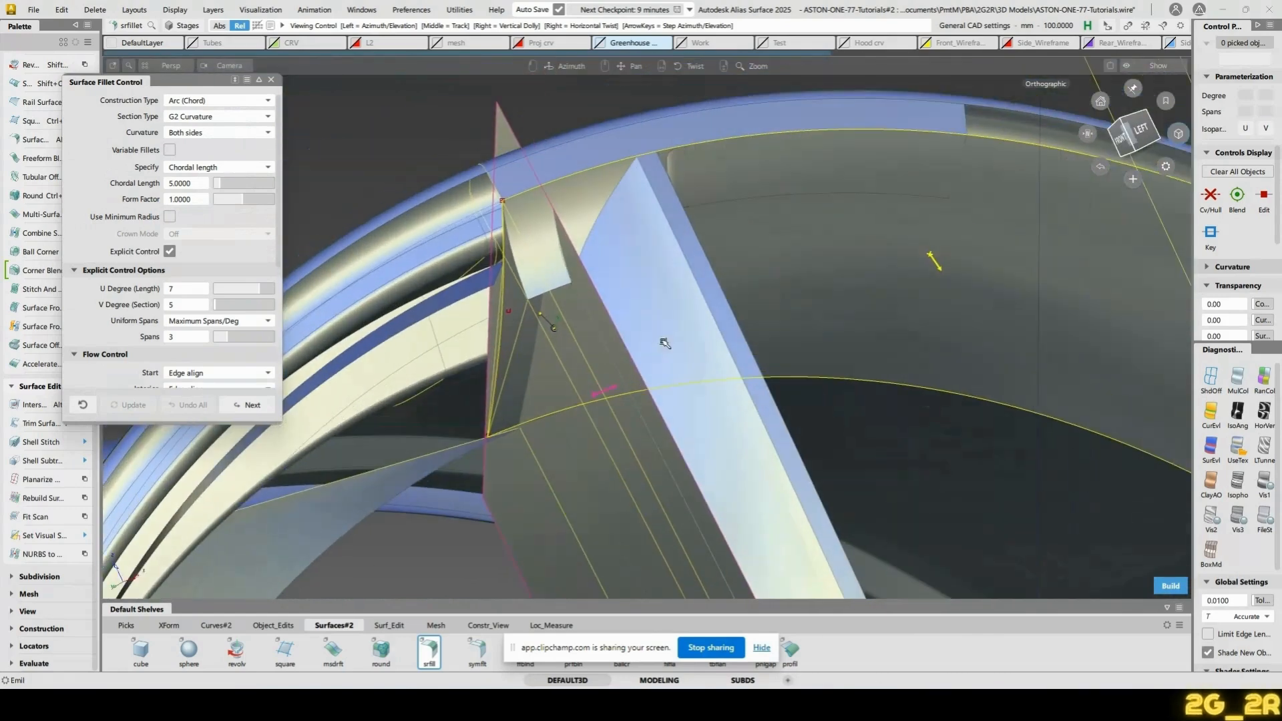
key("space")
left_click_drag(812, 301, 604, 244, "alt+shift")
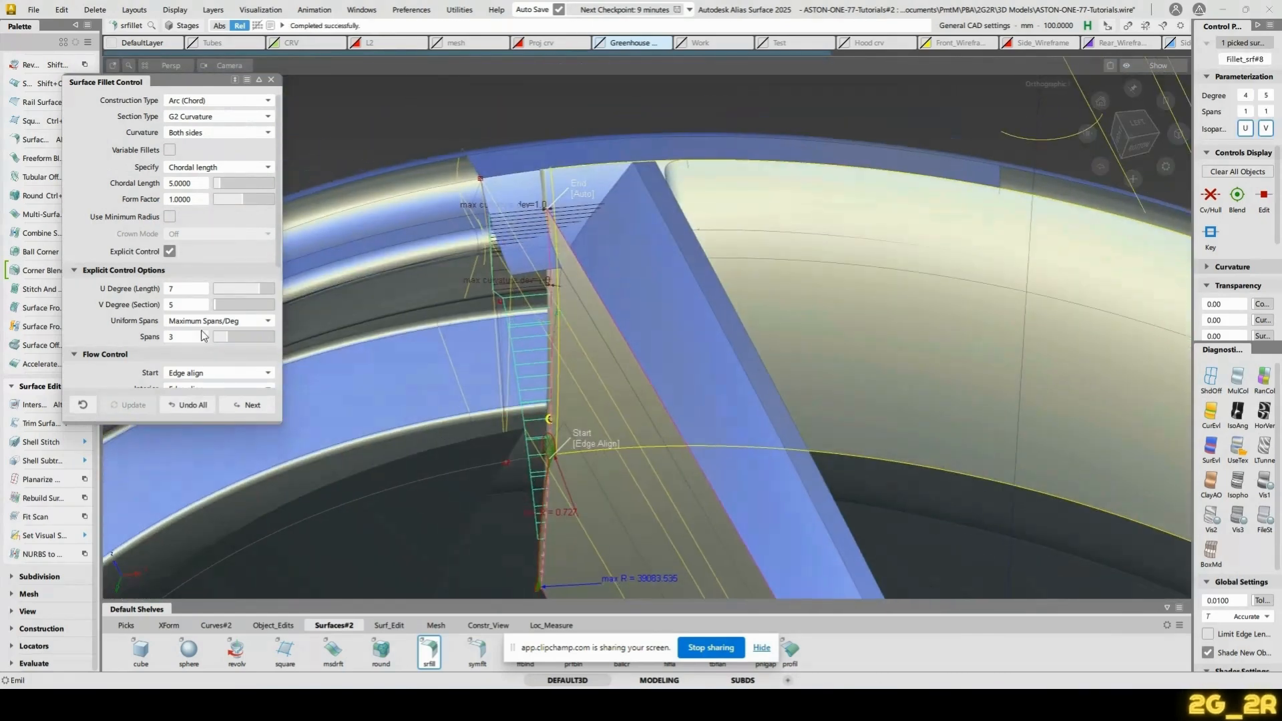
left_click(197, 404)
Build the G2 surface fillet again, with chordal length 5, between the revolved surface and the spoke's side face
left_click_drag(501, 372, 606, 383, "alt+shift")
left_click(523, 349)
left_click(608, 383)
right_click_drag(611, 383, 535, 440, "alt+shift")
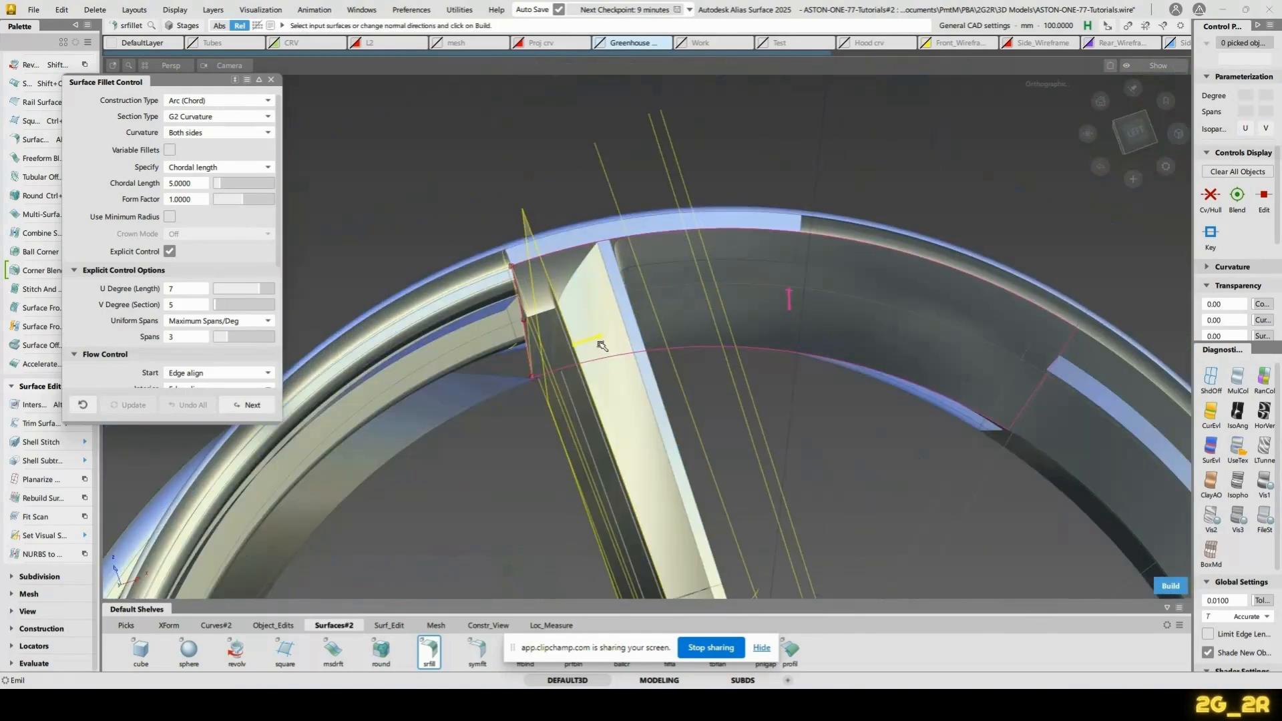
left_click_drag(598, 337, 620, 258, "alt+shift")
key("space")
right_click_drag(590, 424, 621, 258, "alt+shift")
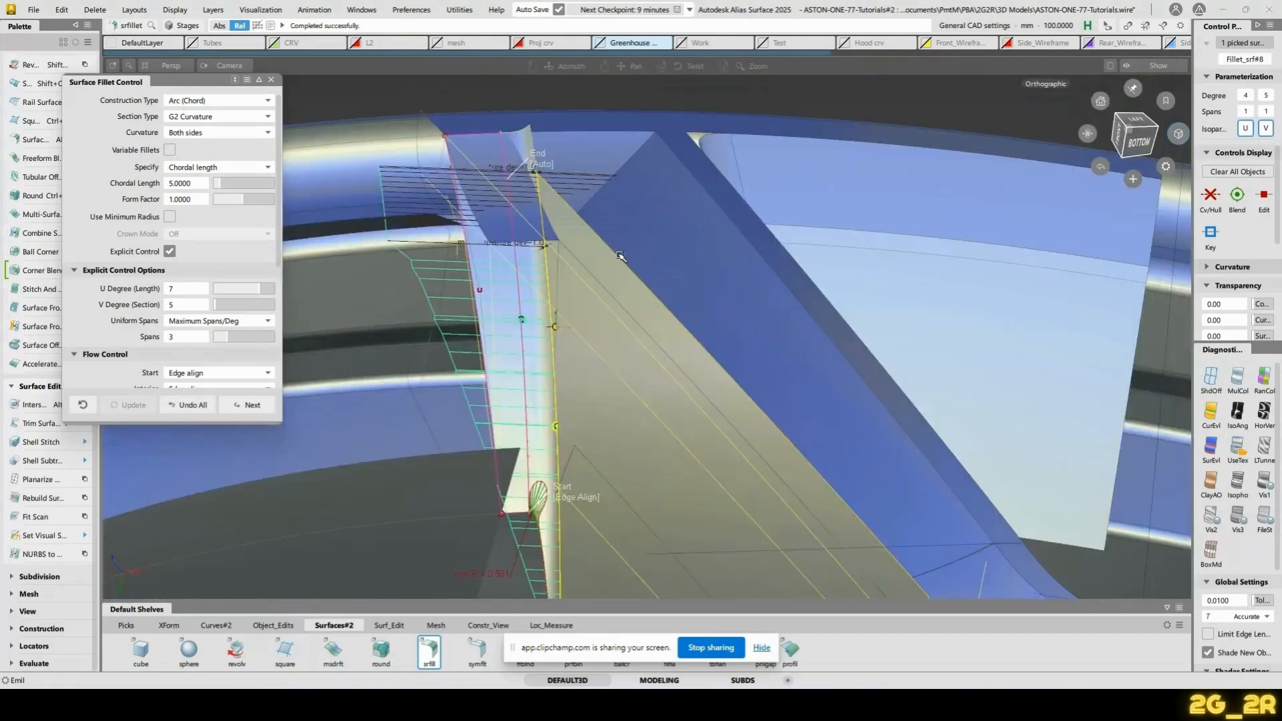
Set the flow control at the fillet's start to Extend
left_click_drag(590, 448, 583, 496, "alt+shift")
left_click(578, 496)
left_click(581, 496)
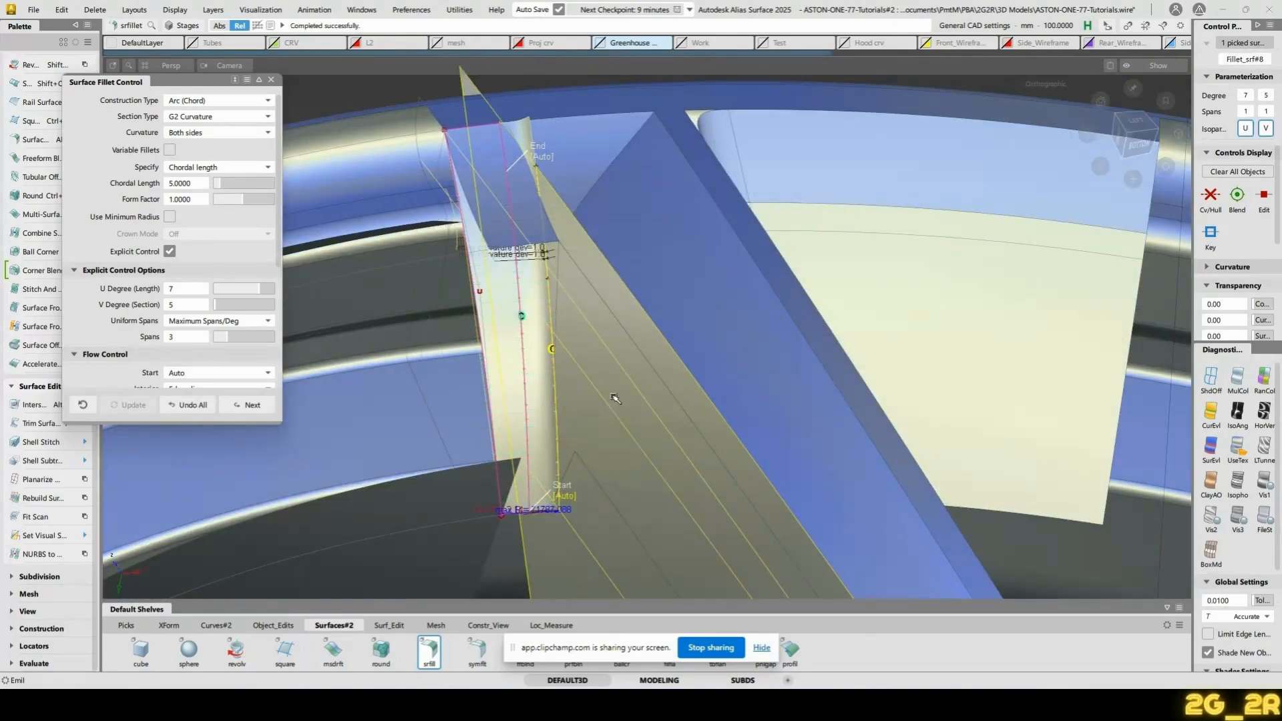
right_click_drag(615, 398, 572, 229, "alt+shift")
left_click(567, 518)
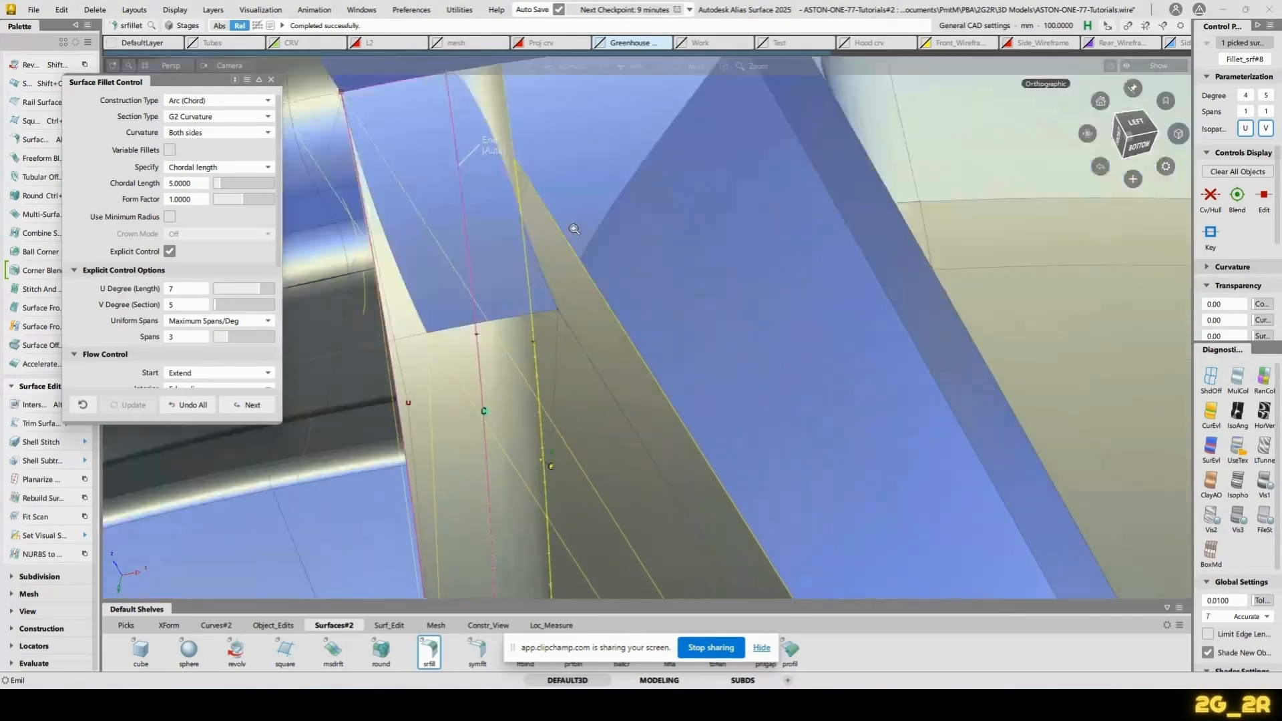
middle_click_drag(573, 229, 595, 587, "alt+shift")
scroll(214, 317, "down", 3)
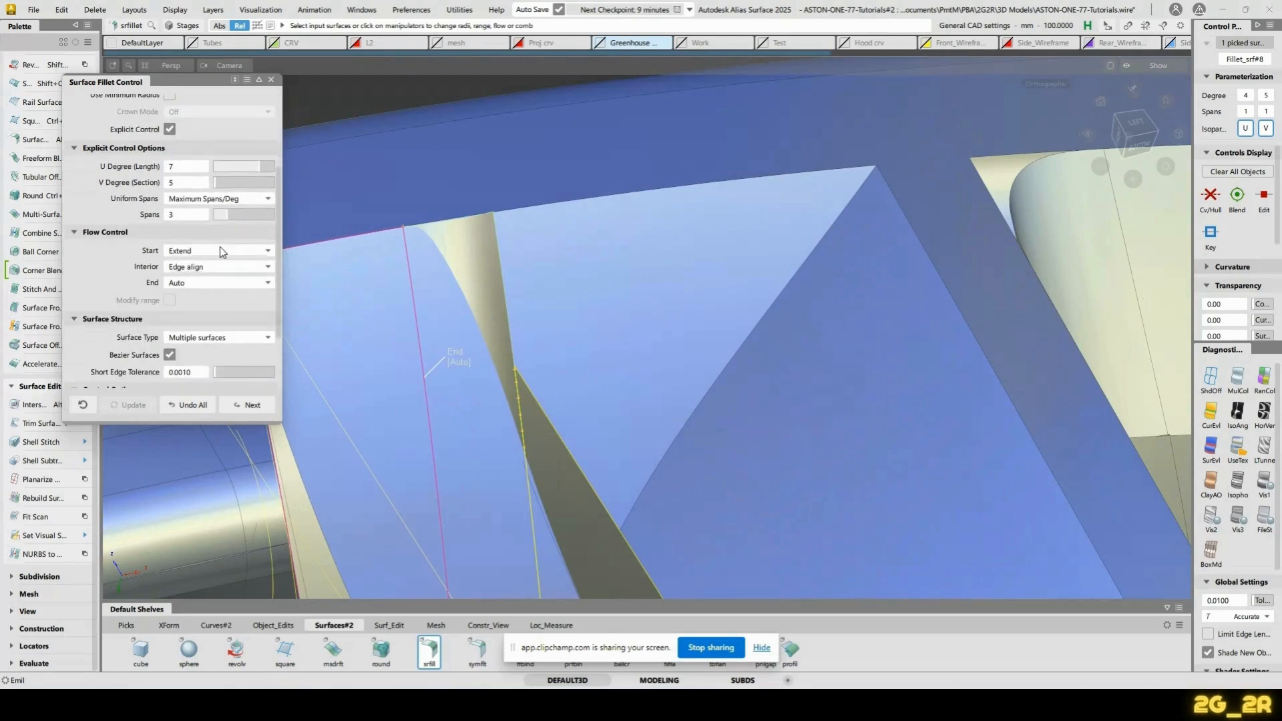
left_click(224, 258)
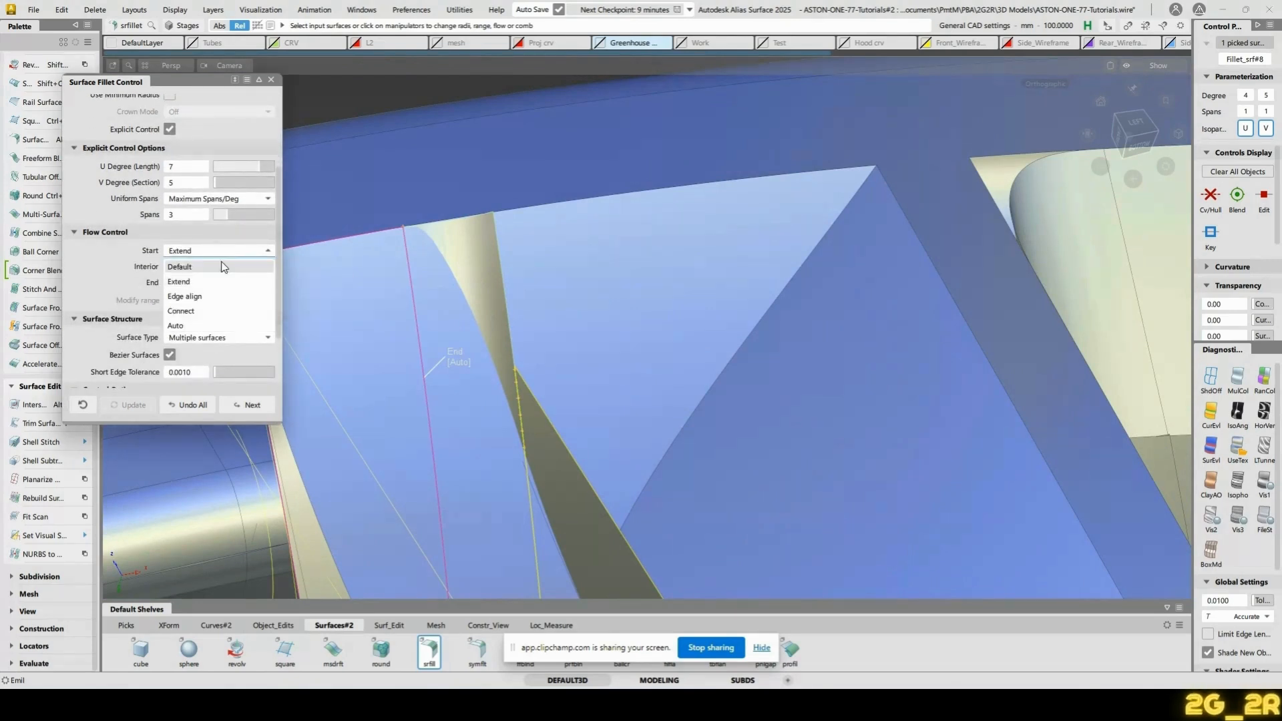
left_click(222, 286)
Set the fillet's end flow control to Extend and its interior flow to Default
left_click(223, 288)
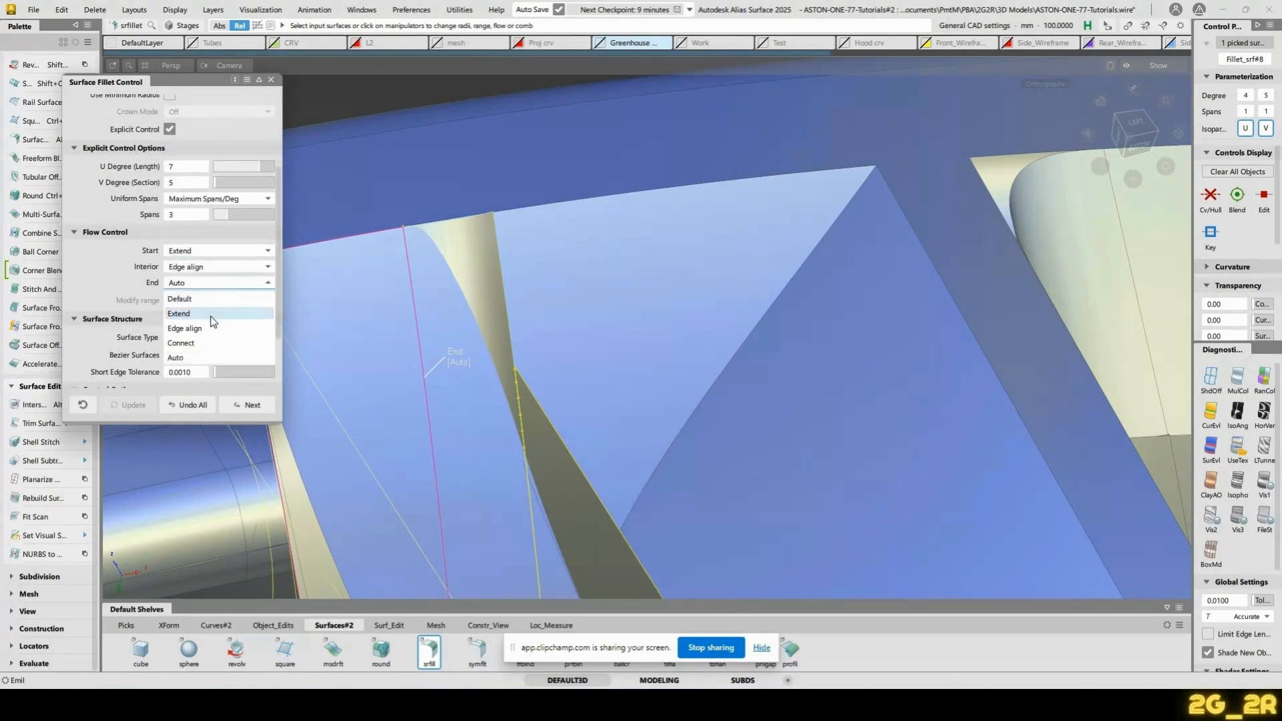
left_click(209, 311)
left_click(225, 270)
left_click(221, 282)
Examine the fillet where it meets the upper blend, the spoke's side face and the revolved surface, and accept it
left_click_drag(507, 285, 512, 309, "alt+shift")
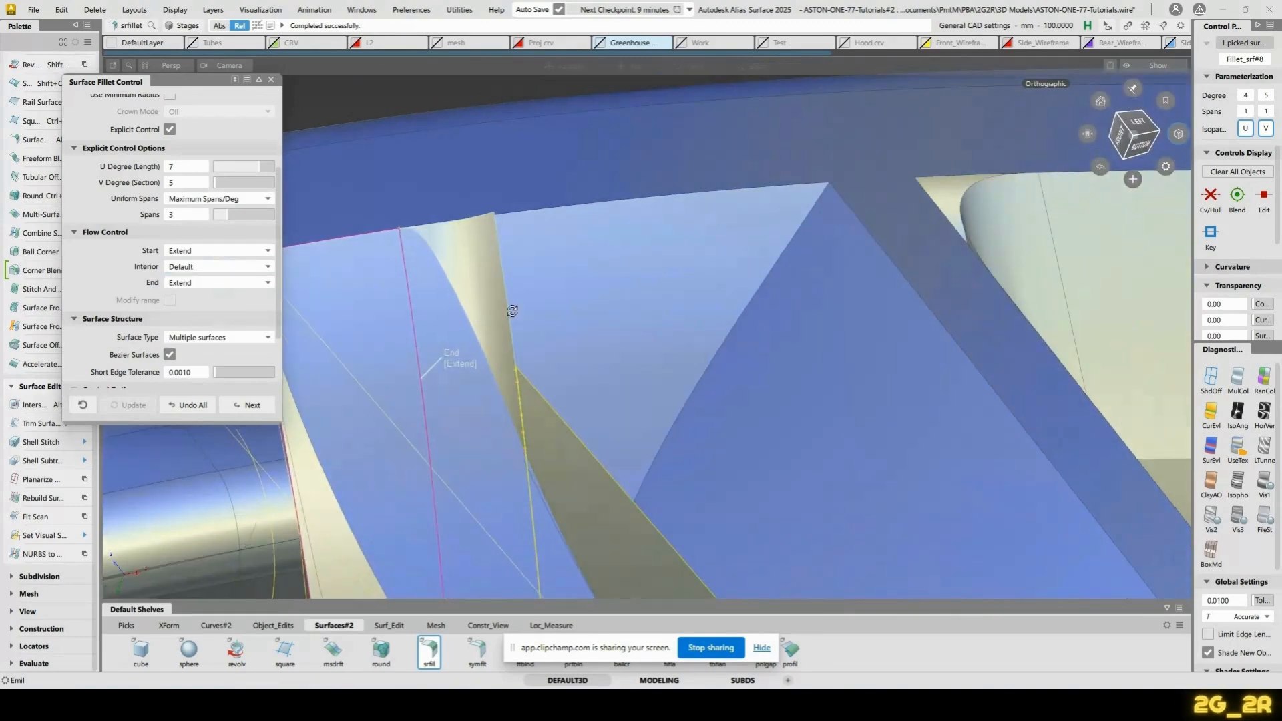
right_click_drag(512, 309, 555, 132, "alt+shift")
left_click_drag(549, 345, 581, 321, "alt+shift")
middle_click_drag(581, 320, 562, 550, "alt+shift")
left_click_drag(627, 311, 641, 407, "alt+shift")
left_click_drag(567, 373, 674, 371, "alt+shift")
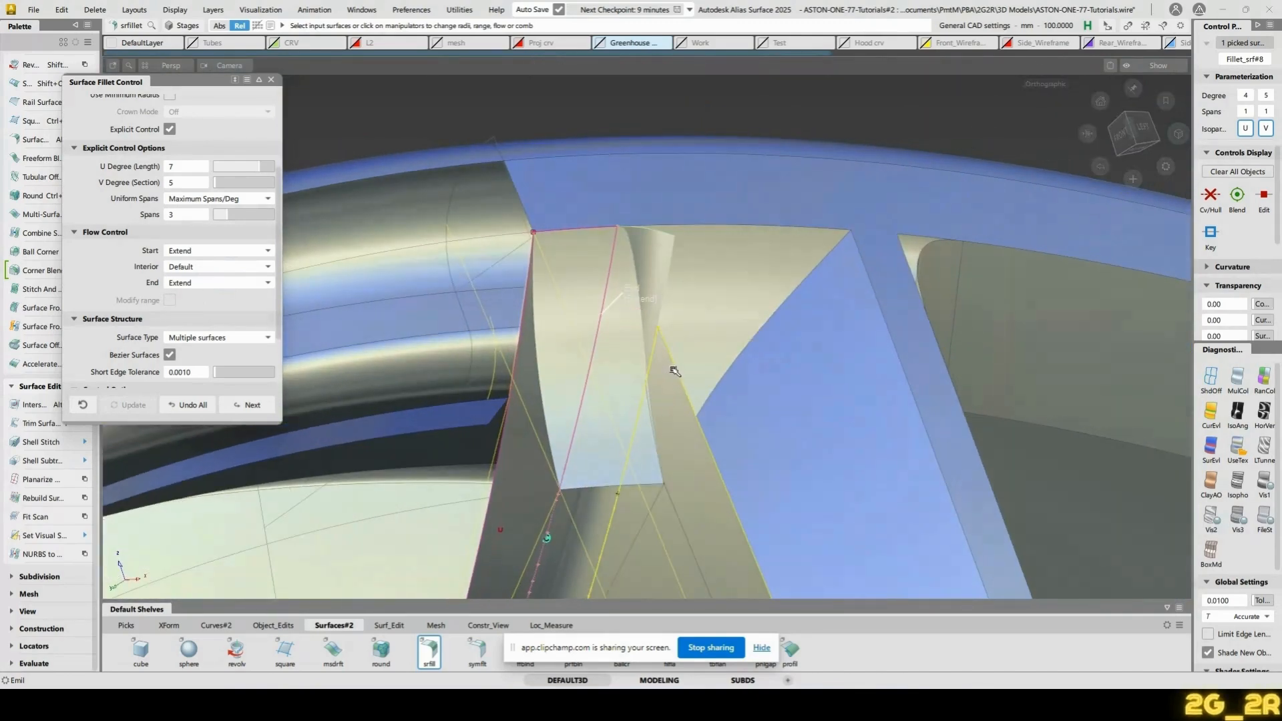
left_click_drag(764, 381, 633, 230, "alt+shift")
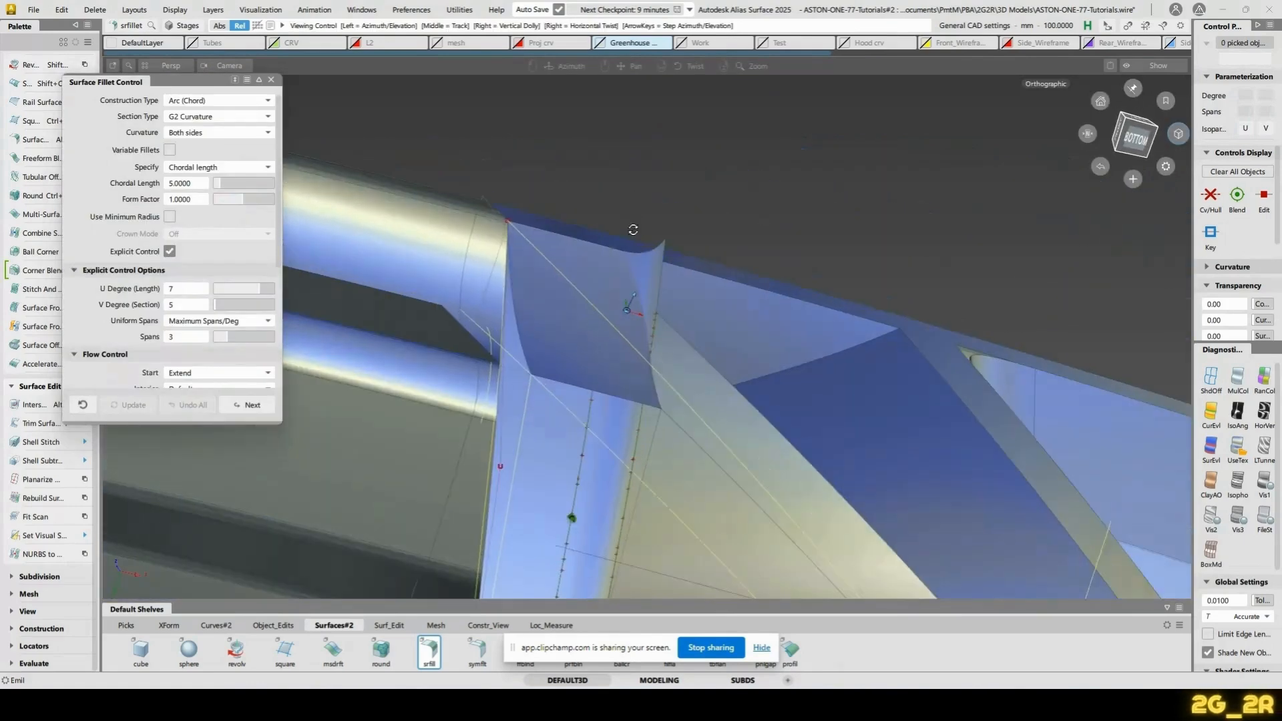
right_click_drag(634, 229, 601, 476, "alt+shift")
middle_click_drag(600, 476, 628, 391, "alt+shift")
Reopen the fillet for editing and raise its chordal length to 10
key("ctrl+q")
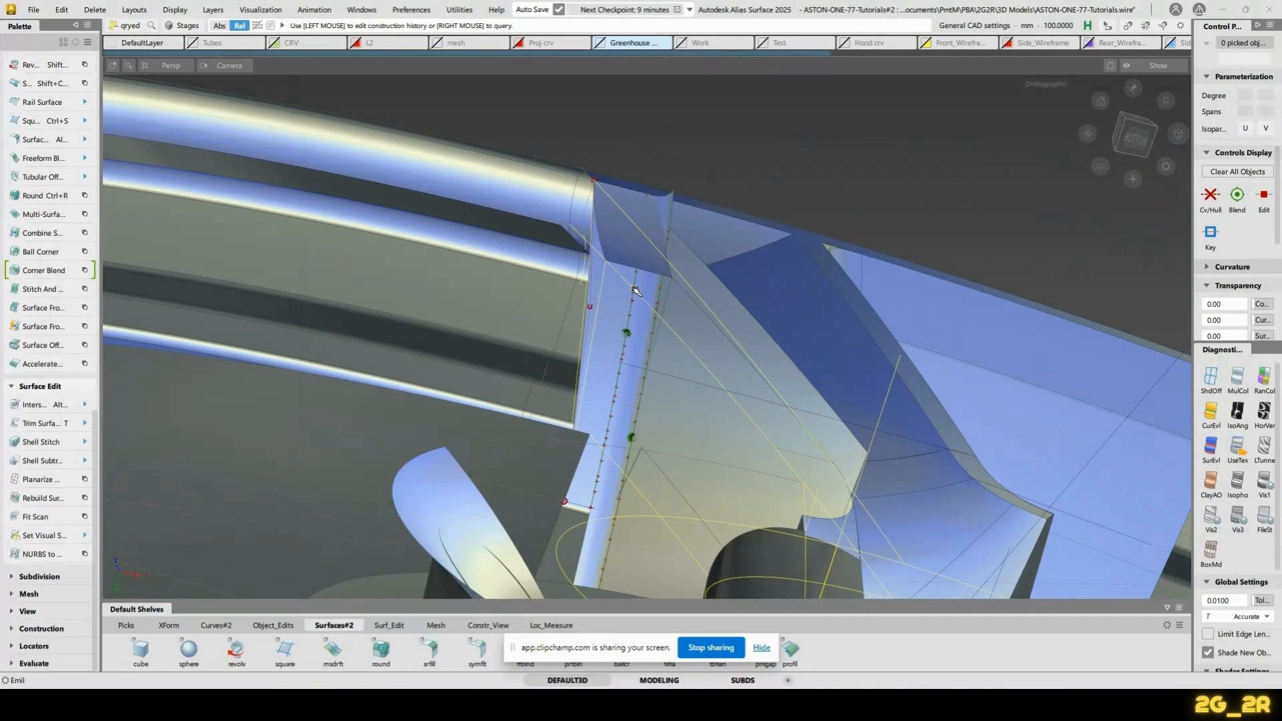
left_click(644, 291)
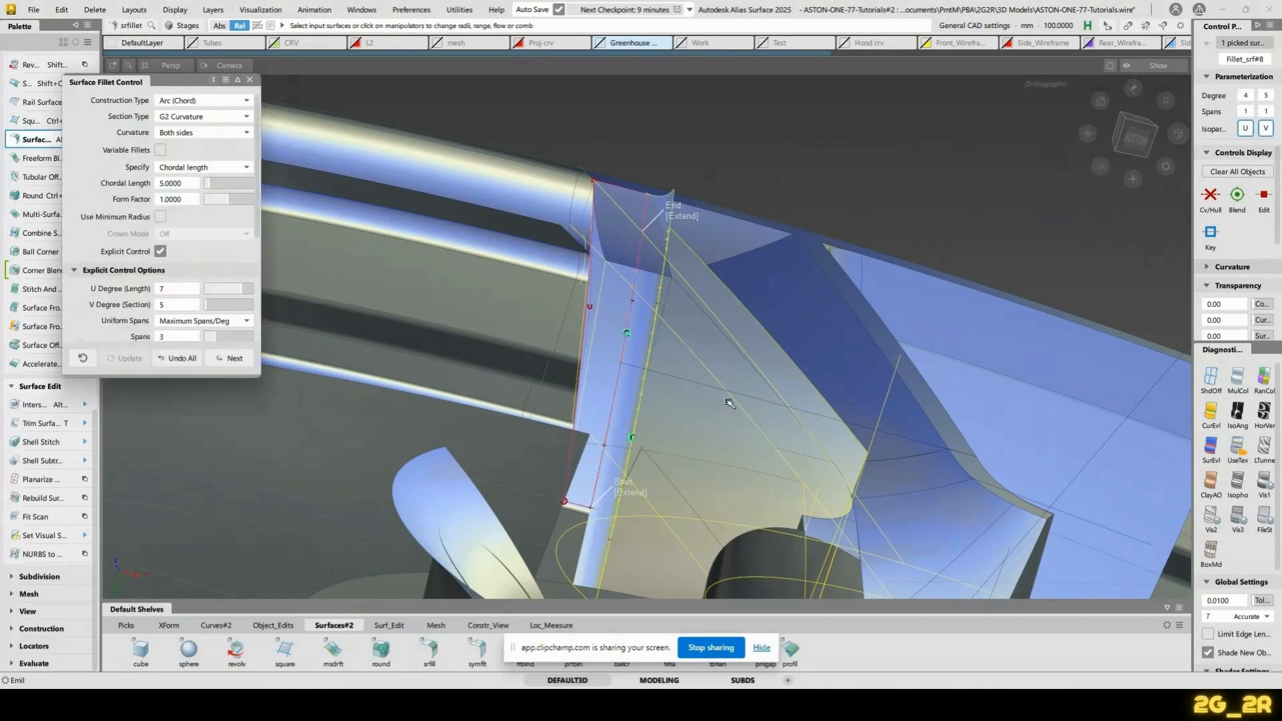
left_click_drag(213, 180, 214, 179)
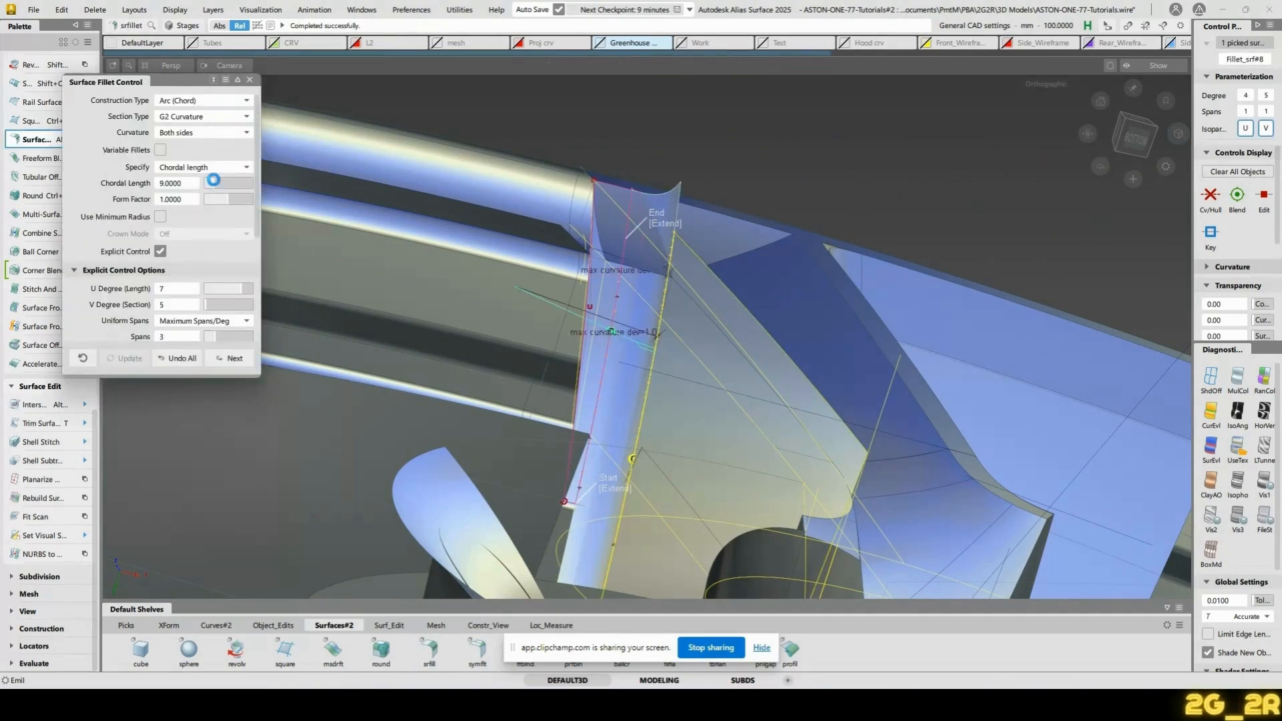
left_click_drag(309, 207, 610, 376, "alt+shift")
middle_click_drag(610, 375, 726, 172, "alt+shift")
left_click_drag(726, 173, 730, 478, "alt+shift")
middle_click_drag(750, 481, 661, 239, "alt+shift")
left_click_drag(661, 239, 658, 221, "alt+shift")
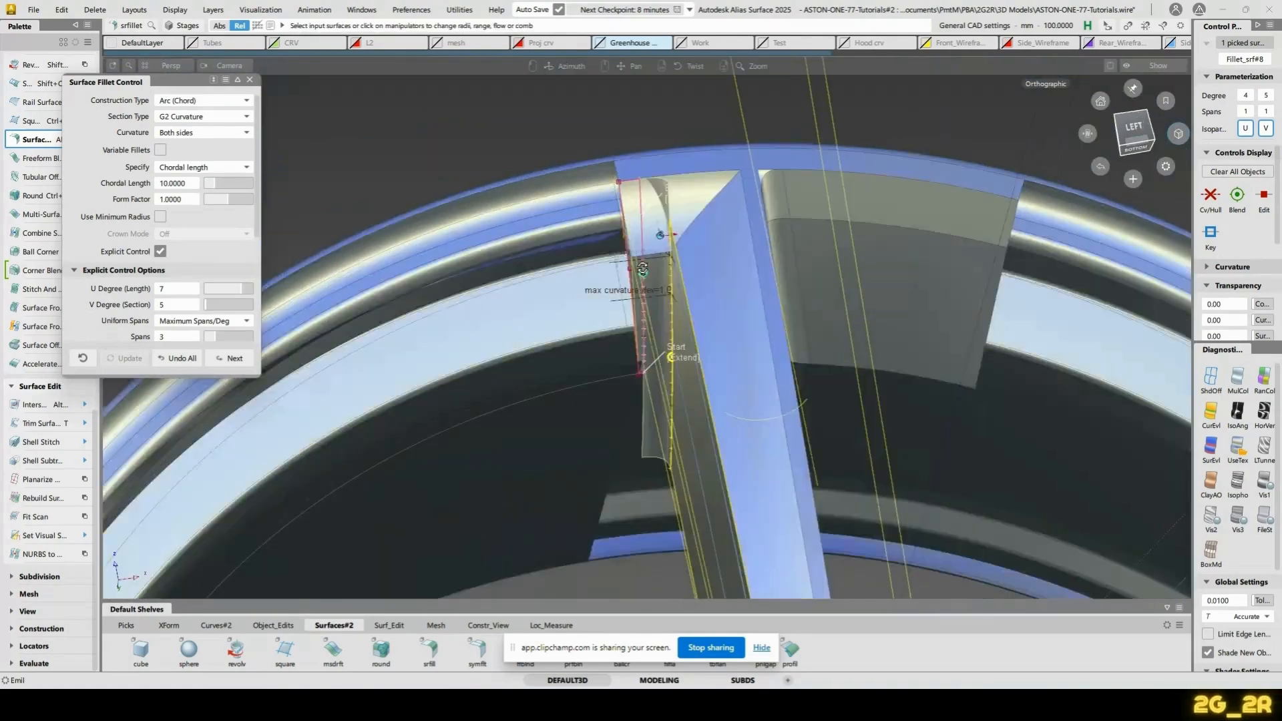
Make the fillet variable, adjust its chordal length at the upper end, and leave the fillet command
right_click_drag(659, 220, 674, 197, "alt+shift")
left_click_drag(674, 197, 668, 294, "alt+shift")
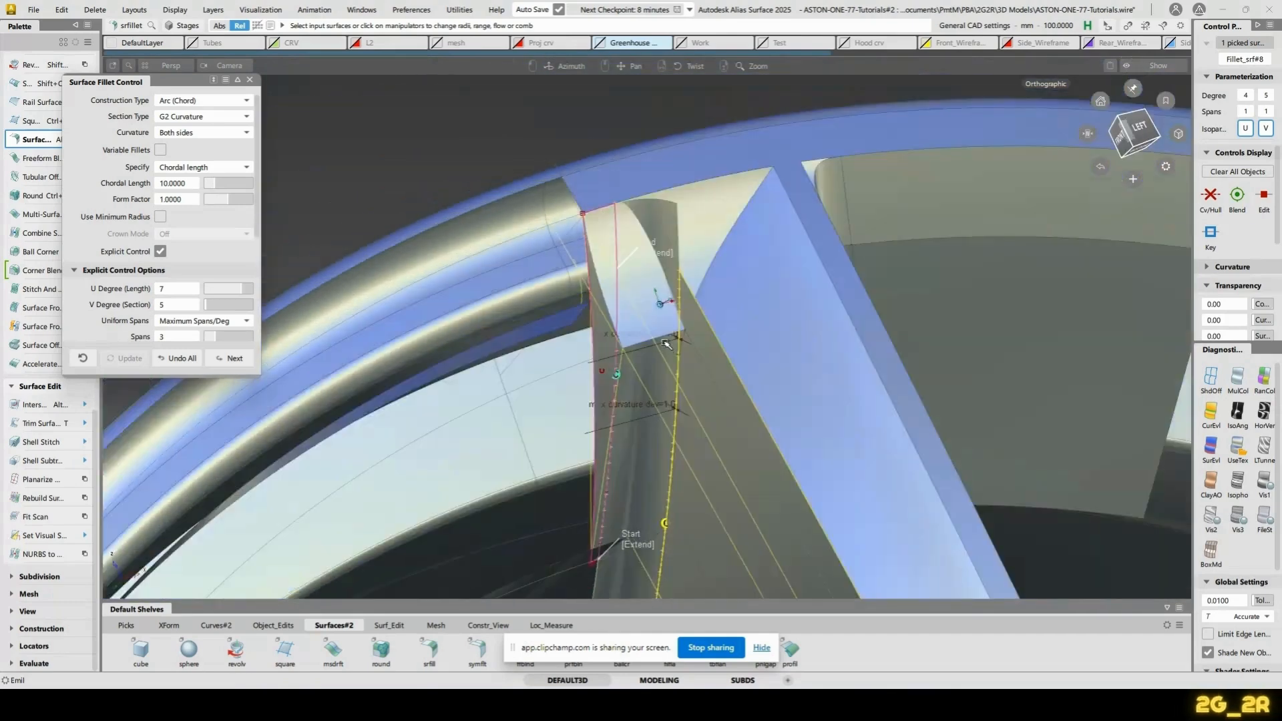
middle_click_drag(668, 294, 689, 139, "alt+shift")
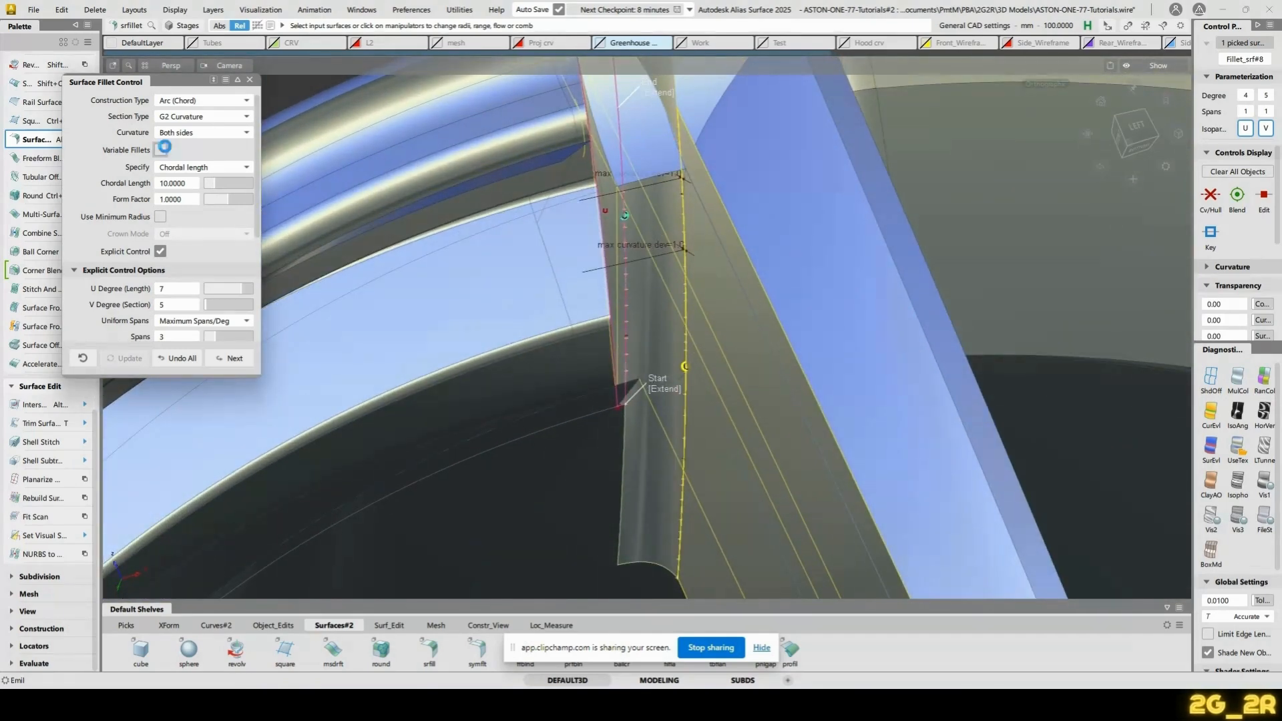
left_click(160, 150)
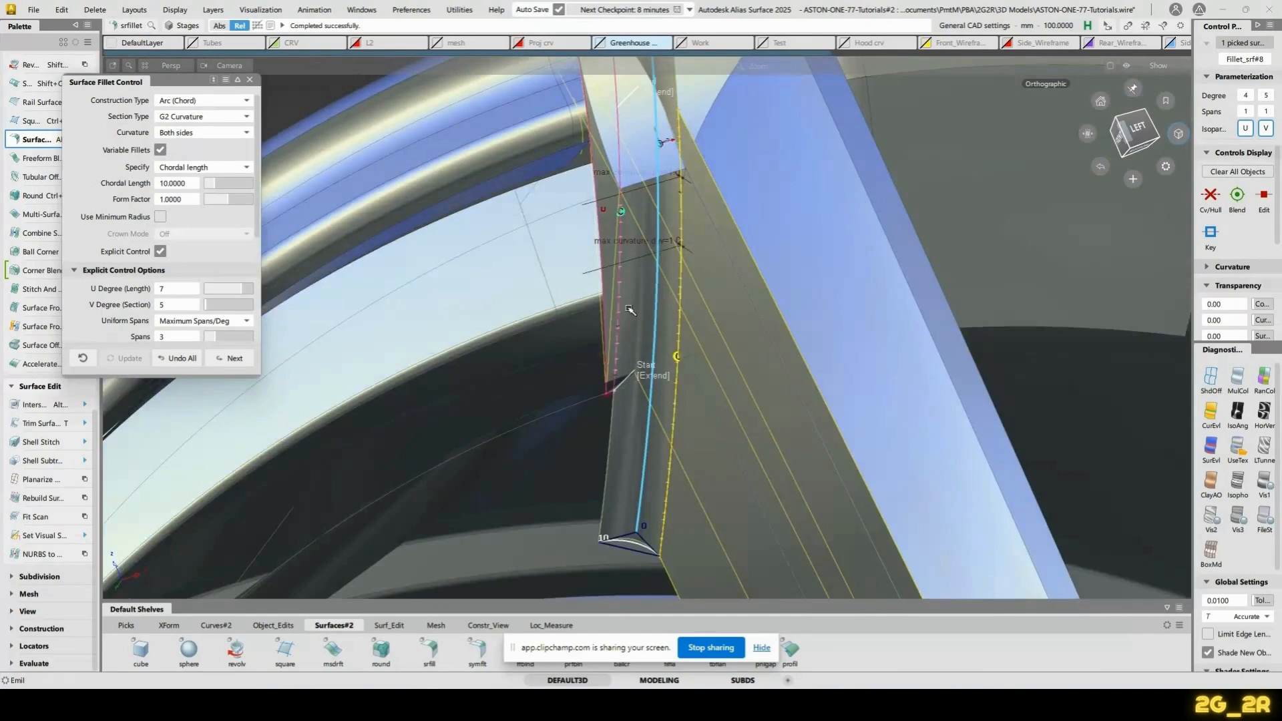
left_click_drag(629, 309, 608, 232, "alt+shift")
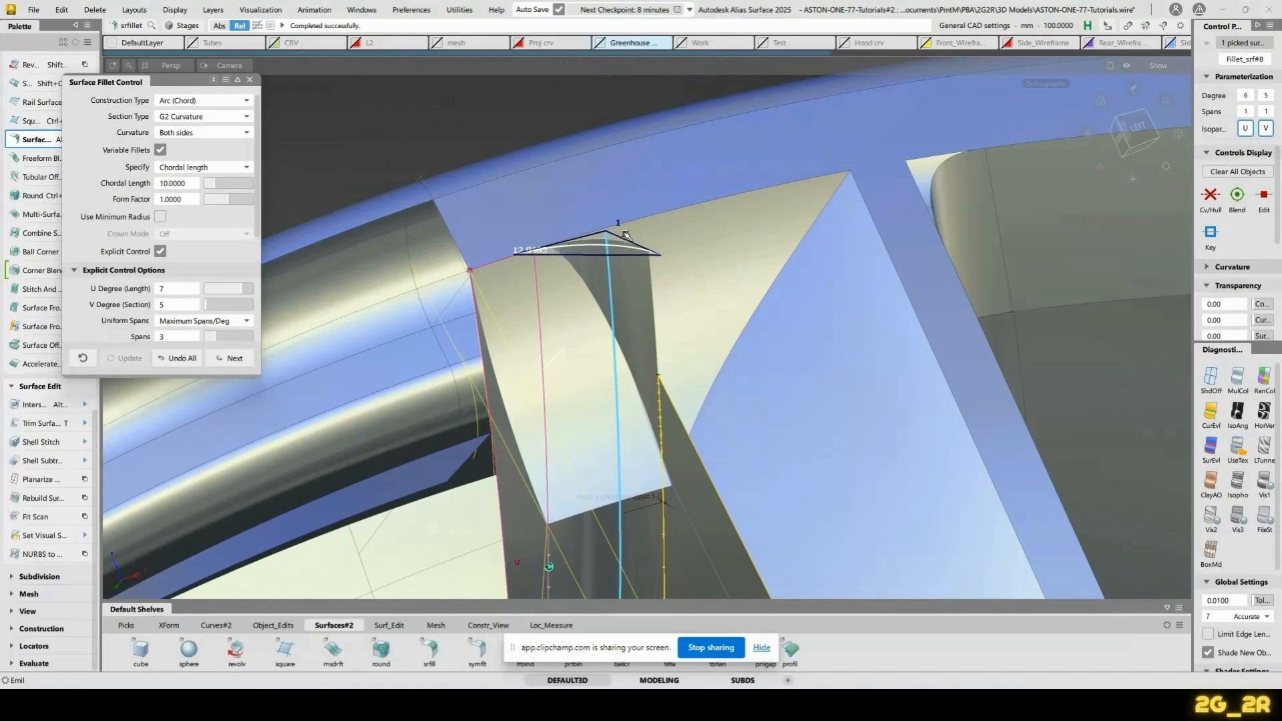
left_click_drag(626, 234, 581, 324)
middle_click_drag(581, 324, 594, 121, "alt+shift")
left_click_drag(594, 120, 710, 295, "alt+shift")
left_click_drag(686, 373, 690, 297, "alt+shift")
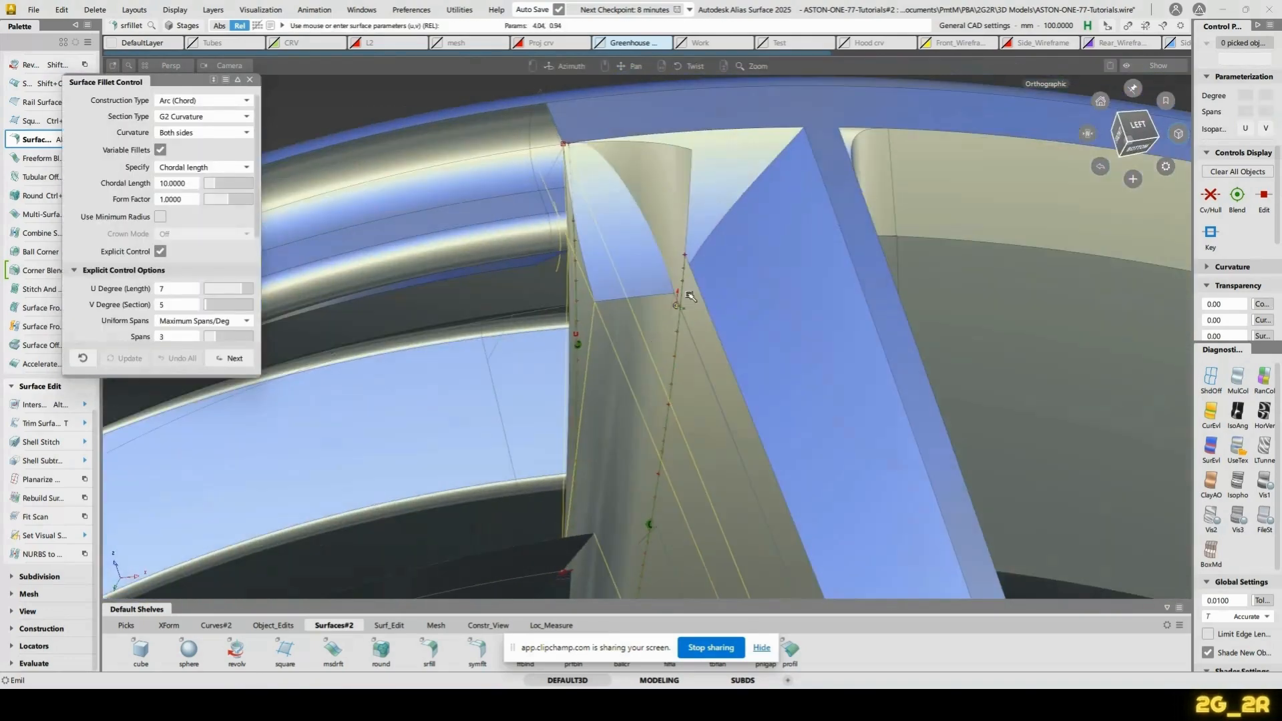
right_click_drag(877, 434, 755, 252, "alt+shift")
left_click_drag(755, 252, 724, 291, "alt+shift")
right_click_drag(725, 294, 745, 323, "alt+shift")
left_click_drag(727, 253, 809, 419, "alt+shift")
key("Escape")
Examine the control vertices of the spoke face beside the upper blend
left_click(806, 423)
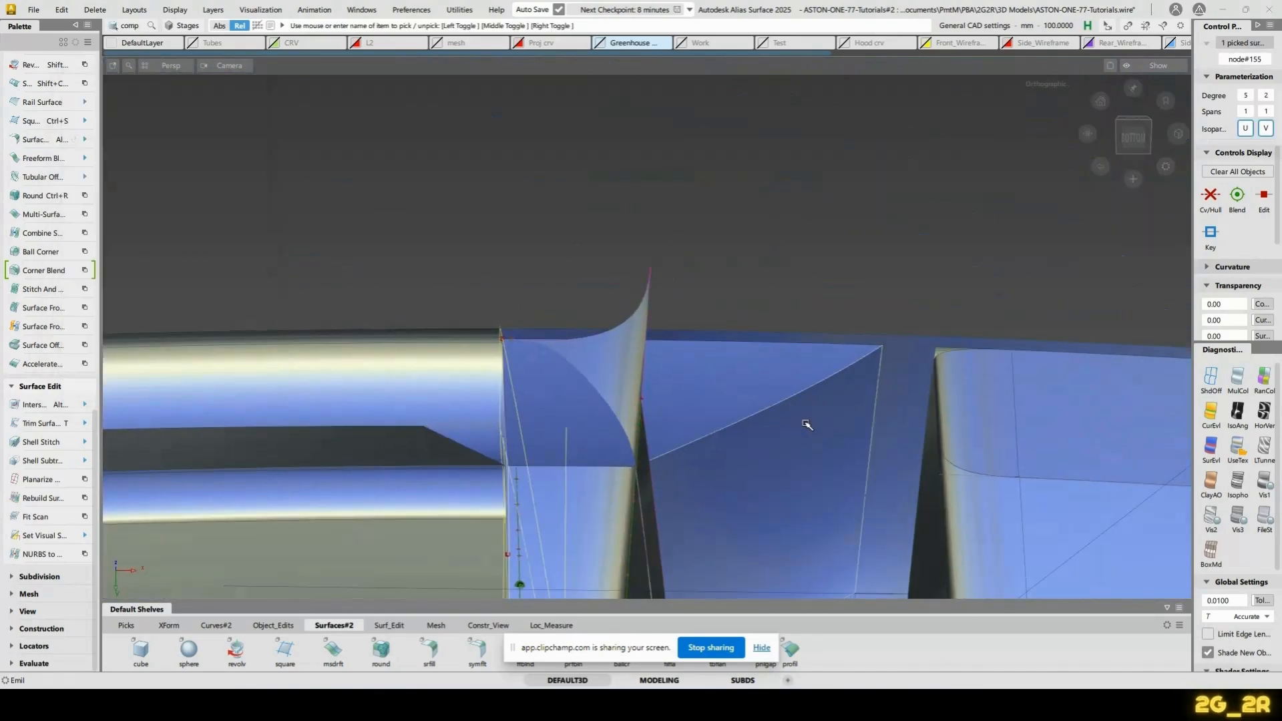
right_click_drag(806, 424, 856, 410, "ctrl+shift")
left_click_drag(839, 441, 808, 471, "alt+shift")
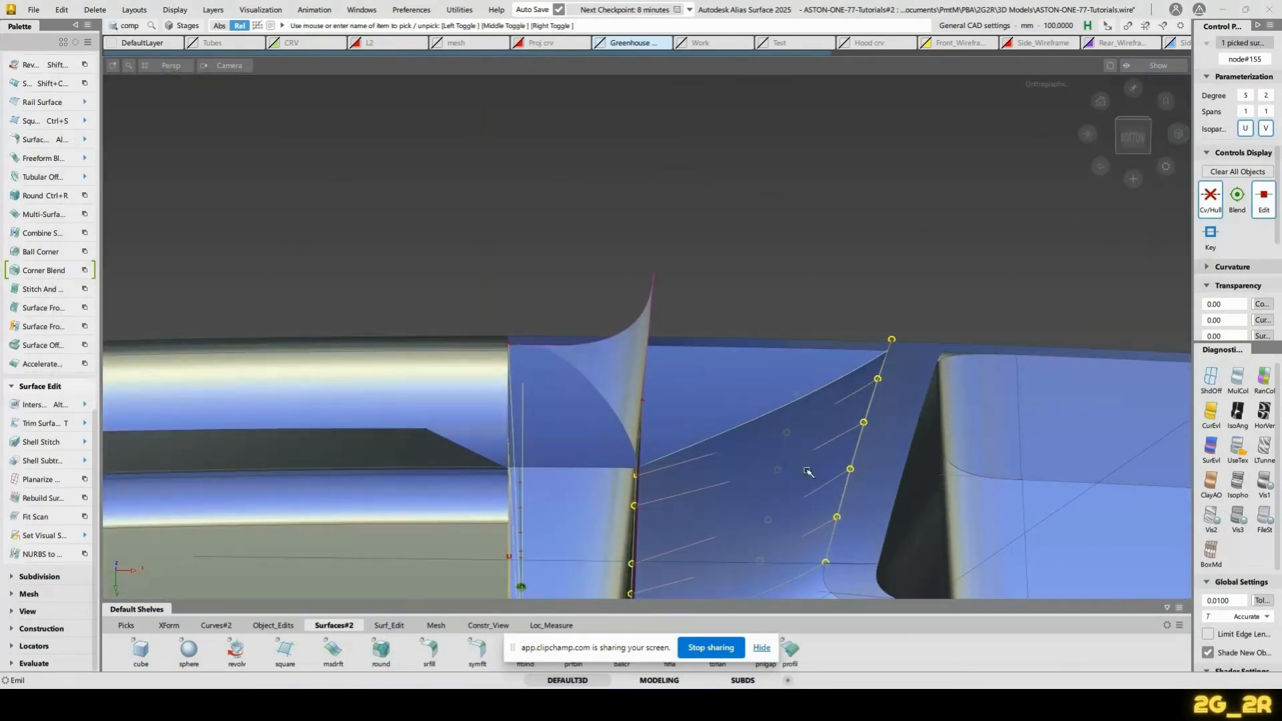
left_click(802, 490)
left_click_drag(923, 378, 567, 427, "alt+shift")
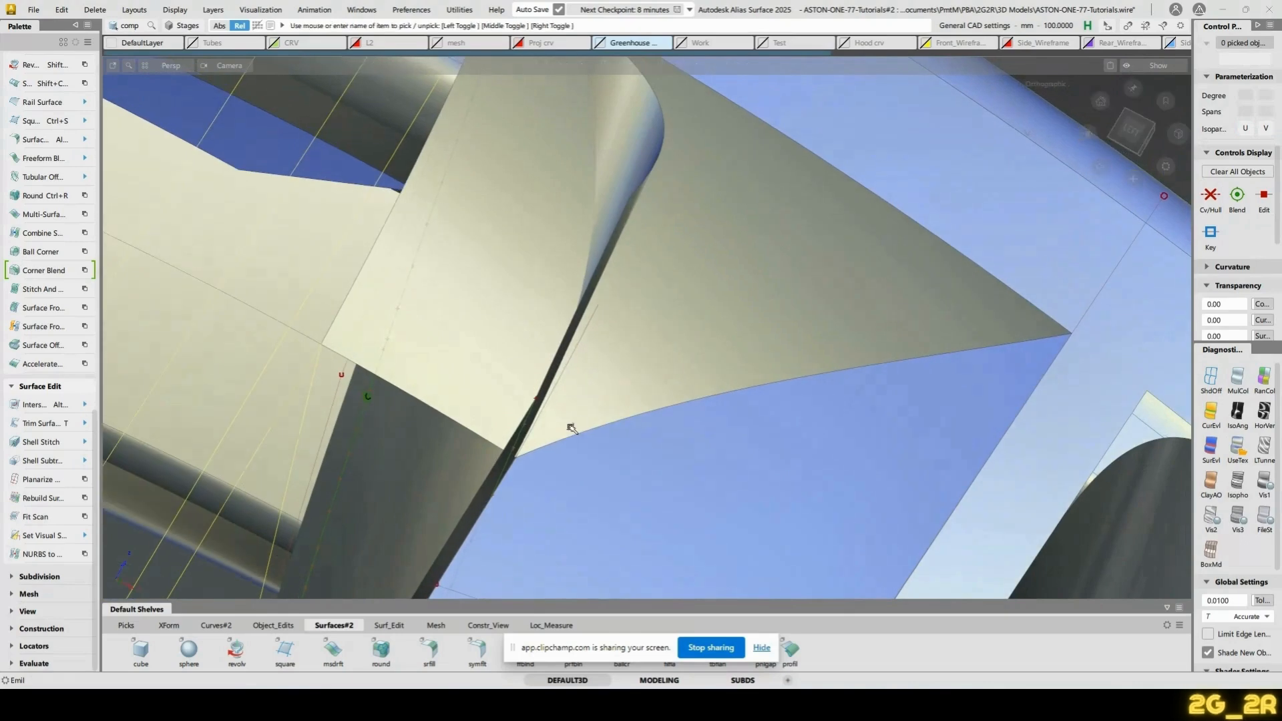
Draw a straight degree-1 edit-point curve between both ends of the curved edge shared by the upper blend and the spoke face
left_click(516, 456)
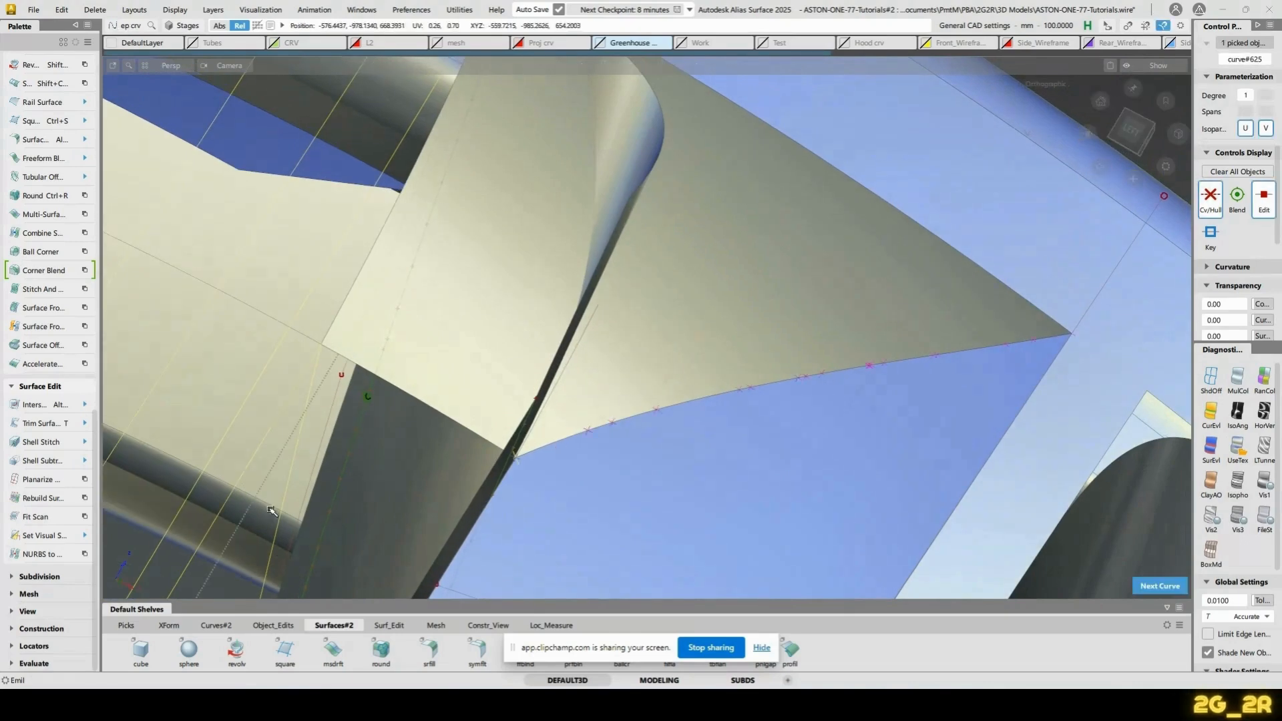
left_click(1072, 332)
left_click_drag(587, 403, 587, 340, "alt+shift")
middle_click_drag(679, 507, 637, 275, "alt+shift")
left_click_drag(746, 410, 741, 376, "alt+shift")
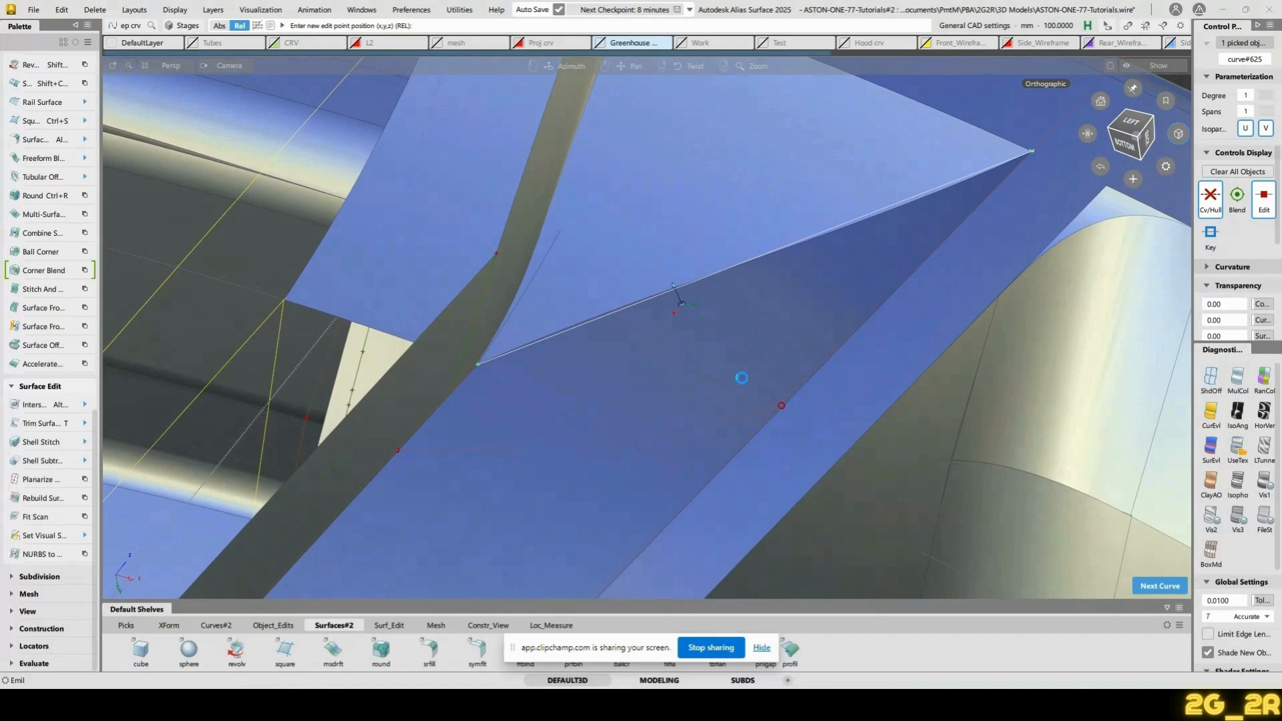
middle_click_drag(856, 203, 847, 234, "alt+shift")
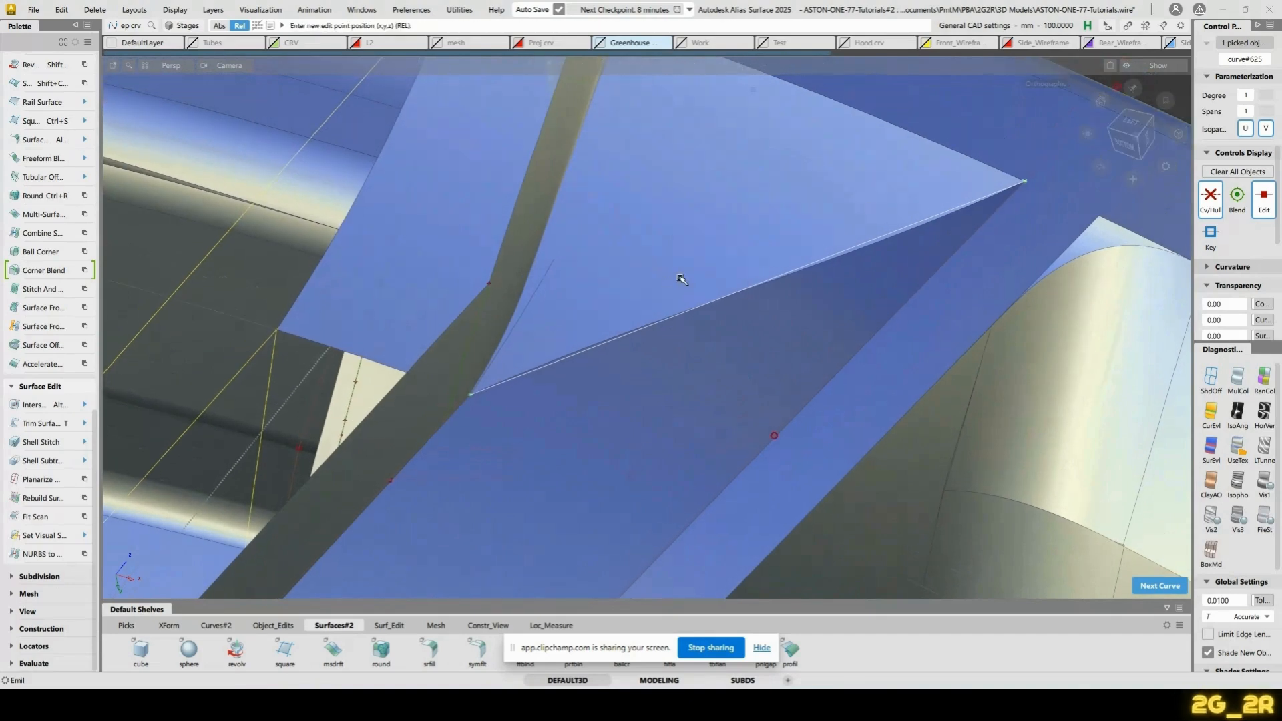
middle_click_drag(704, 272, 701, 307, "alt+shift")
key("space")
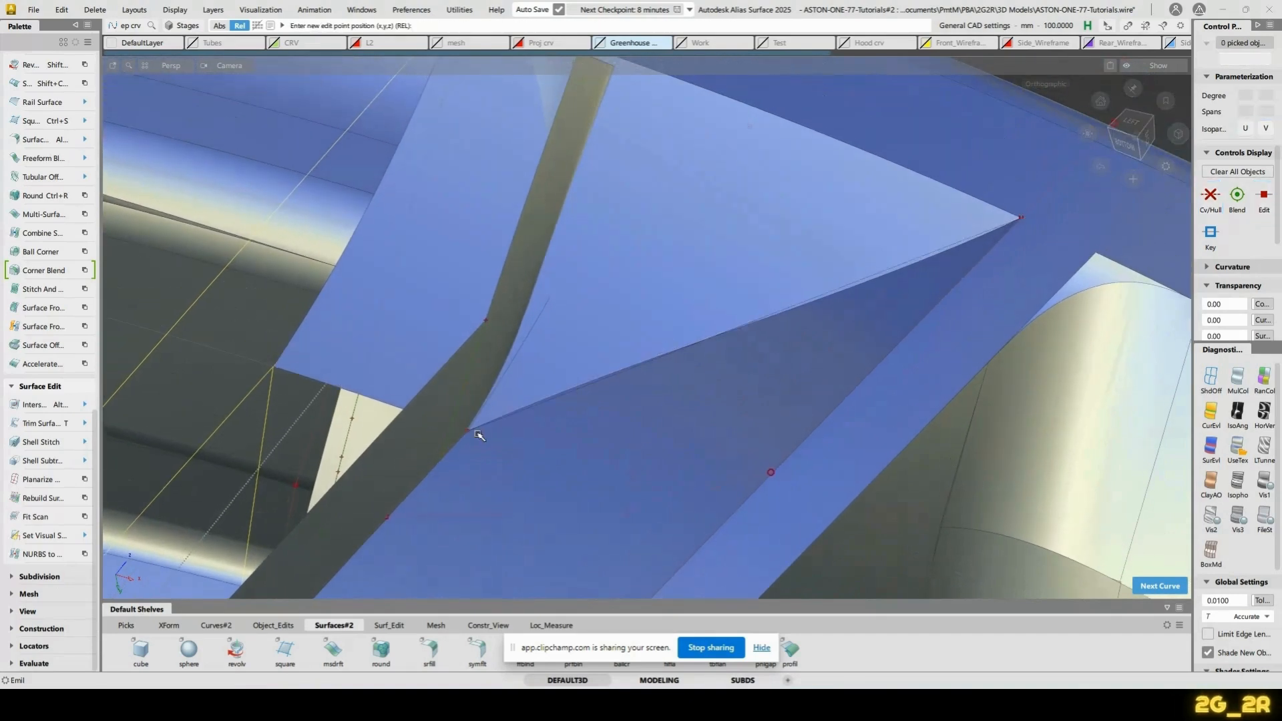
Display the upper blend surface's control vertices and pick one of its interior hull rows
left_click_drag(630, 249, 735, 238, "ctrl+shift")
left_click(736, 237)
right_click_drag(737, 238, 778, 231, "ctrl+shift")
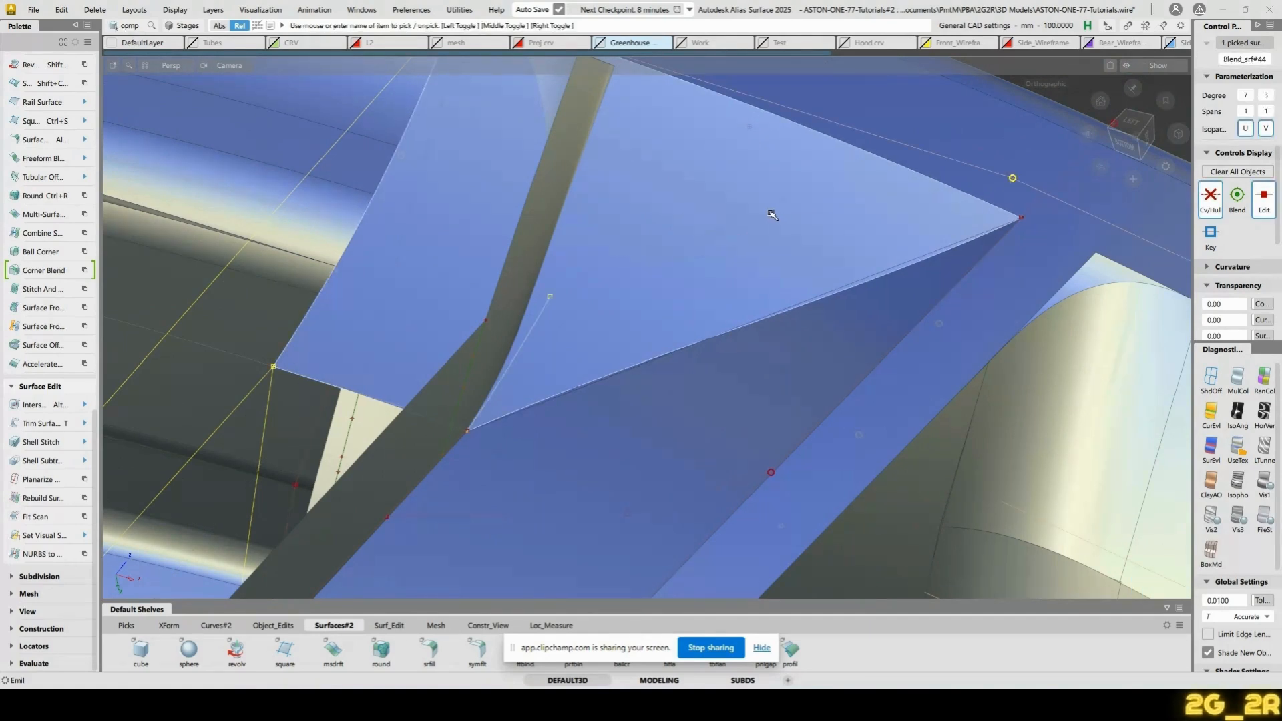
left_click_drag(772, 214, 778, 270, "ctrl+shift")
left_click(910, 322)
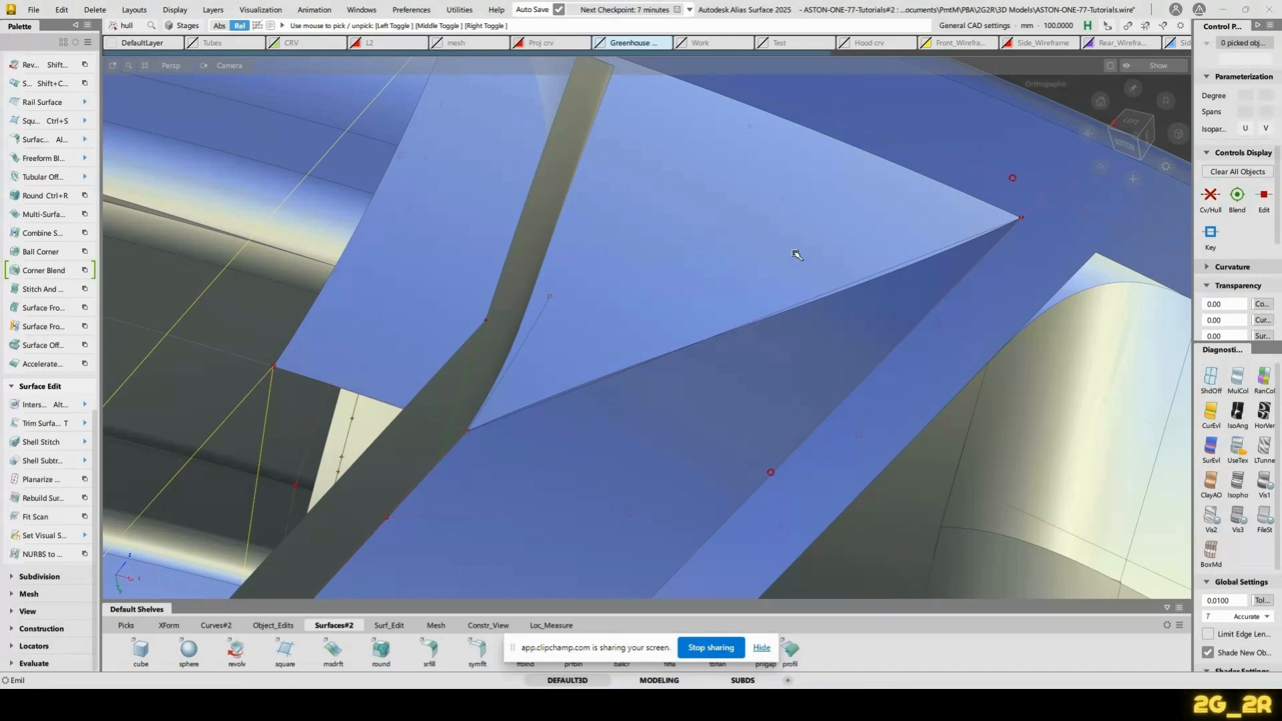
left_click(732, 247)
key("alt+s")
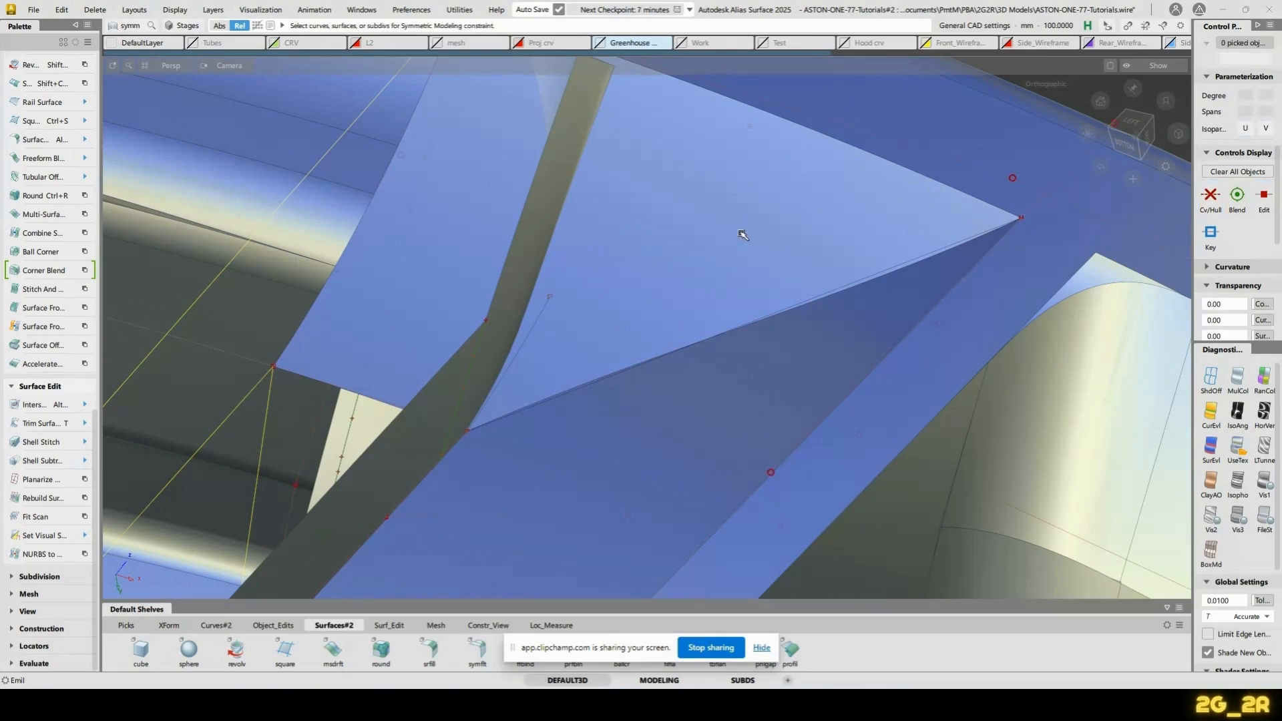
key("h")
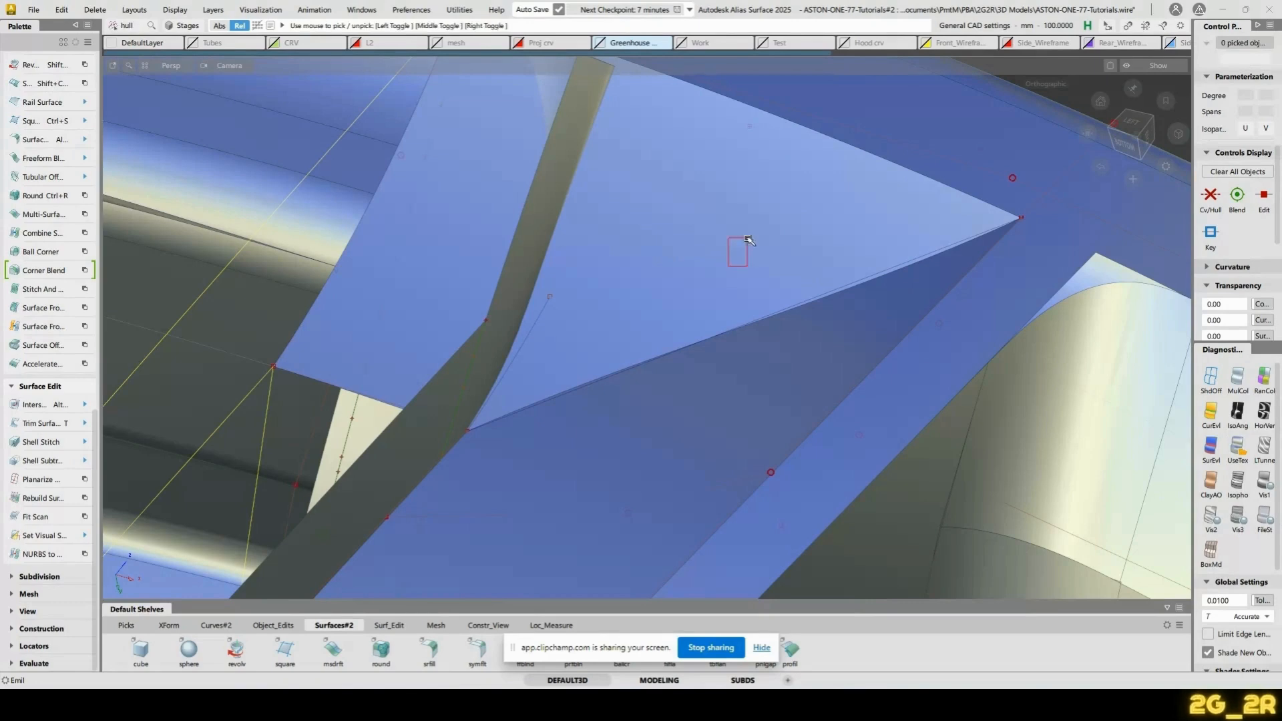
left_click_drag(749, 240, 753, 235)
right_click(746, 252)
Shift the upper blend's interior hull rows to bring its edge onto the straight reference curve
left_click(714, 219)
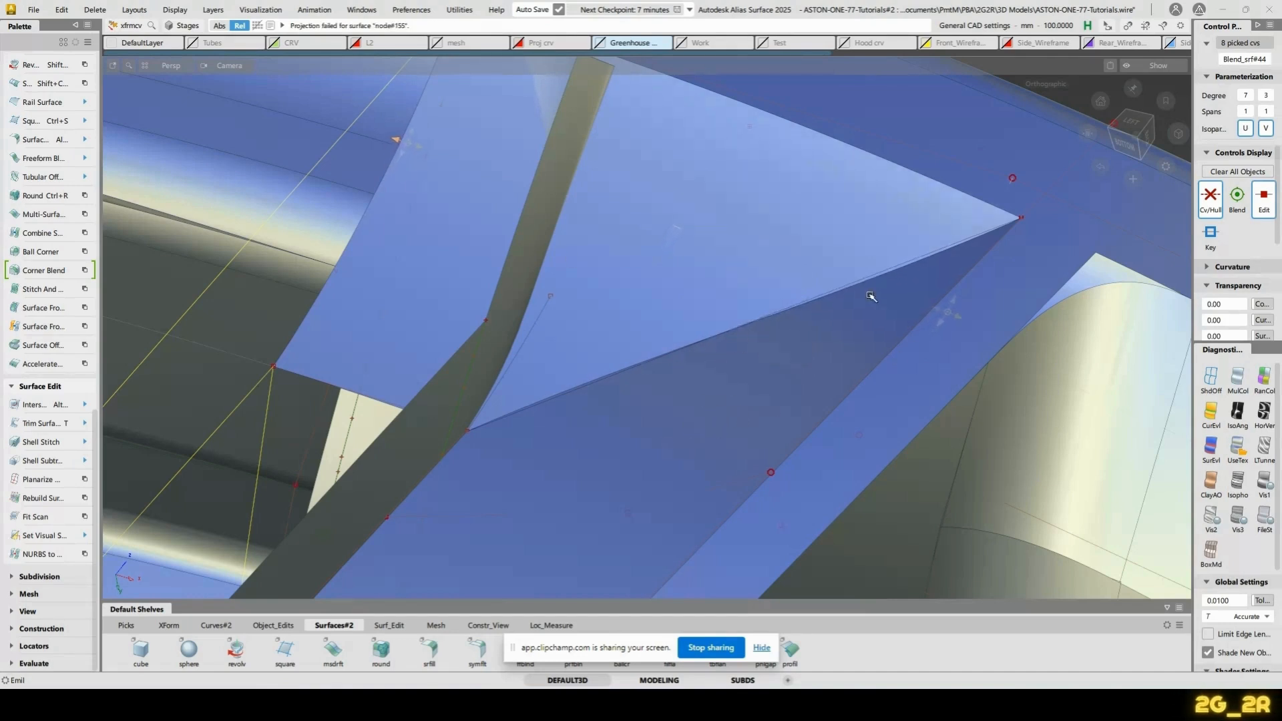
right_click(832, 302)
left_click(838, 266)
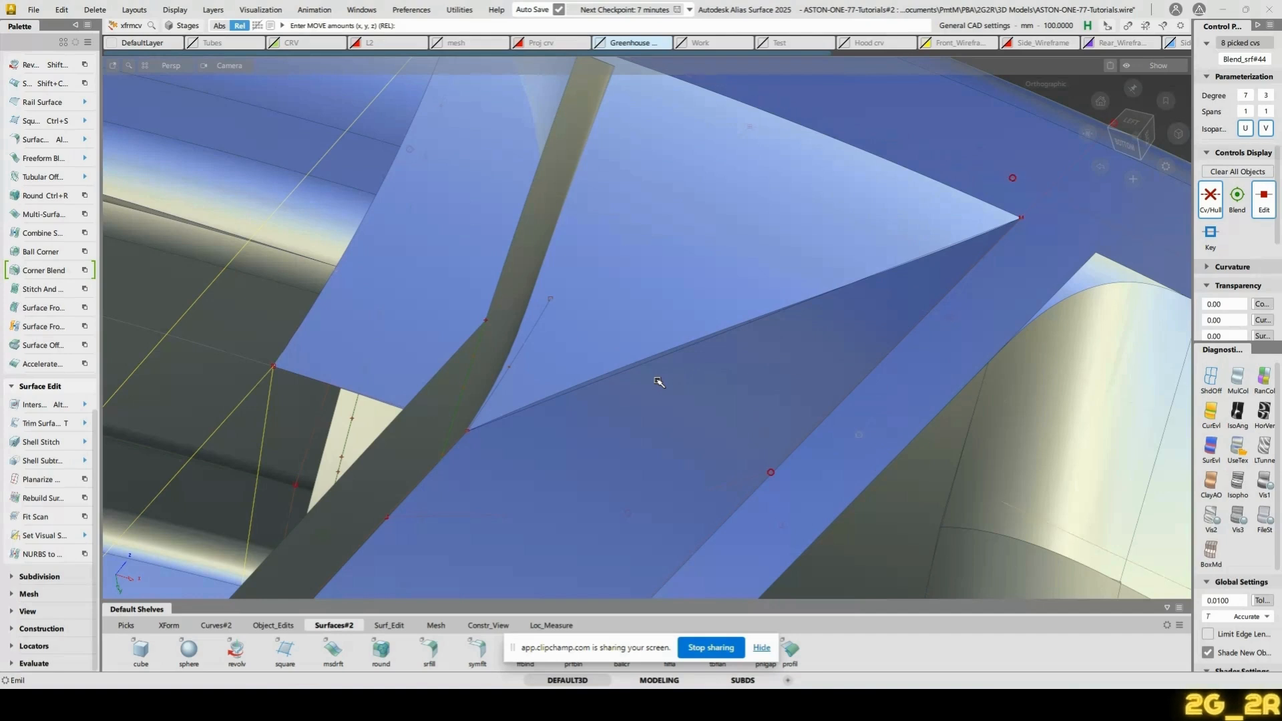
middle_click_drag(718, 427, 584, 414)
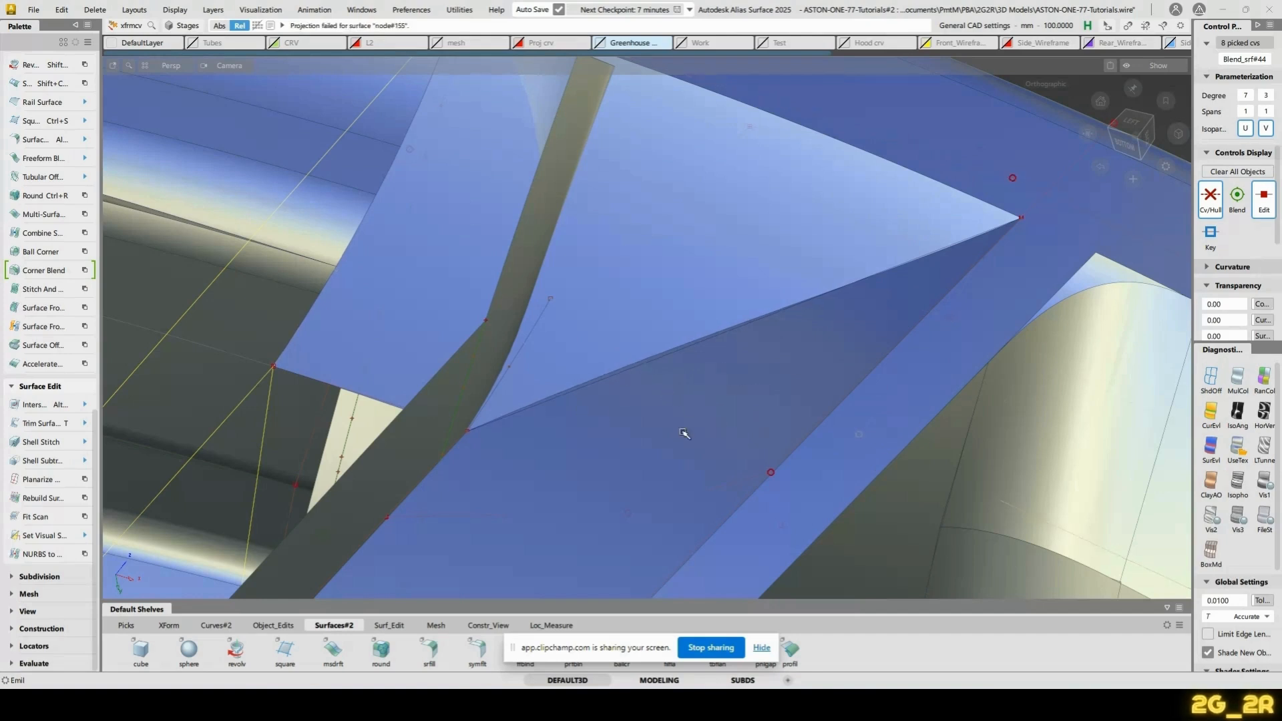
middle_click_drag(699, 489, 578, 448)
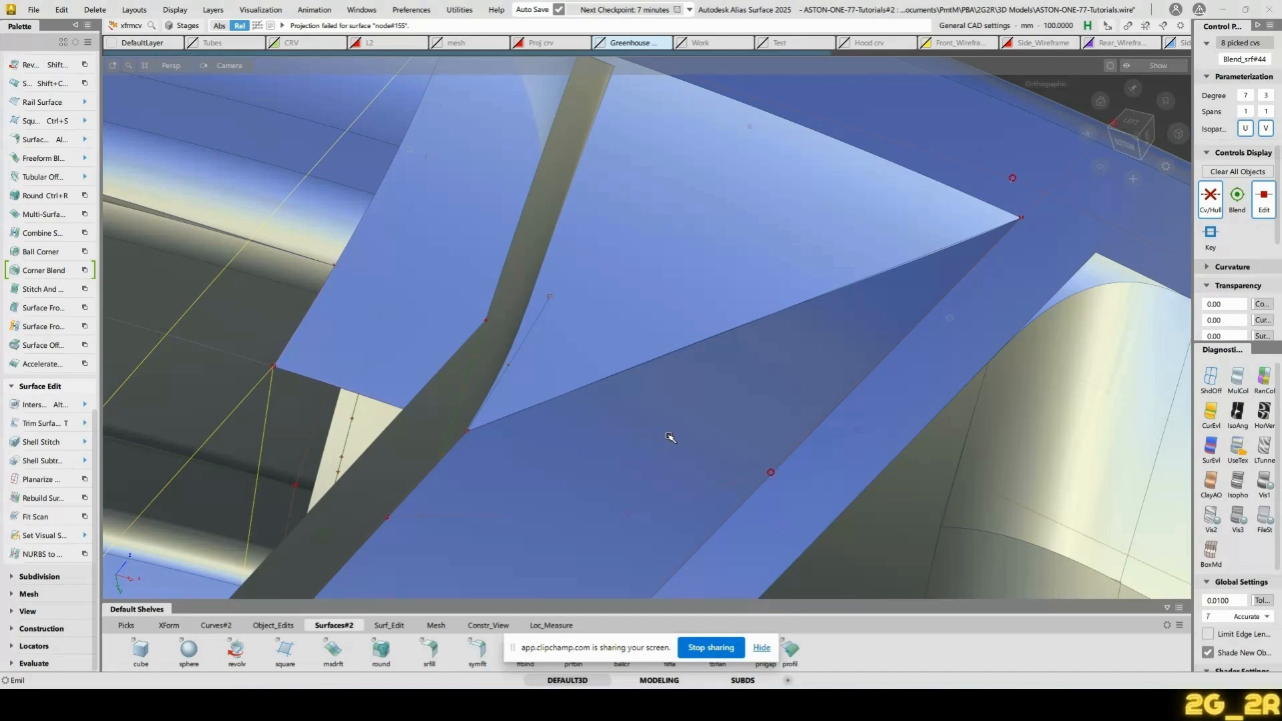
middle_click_drag(918, 436, 672, 436)
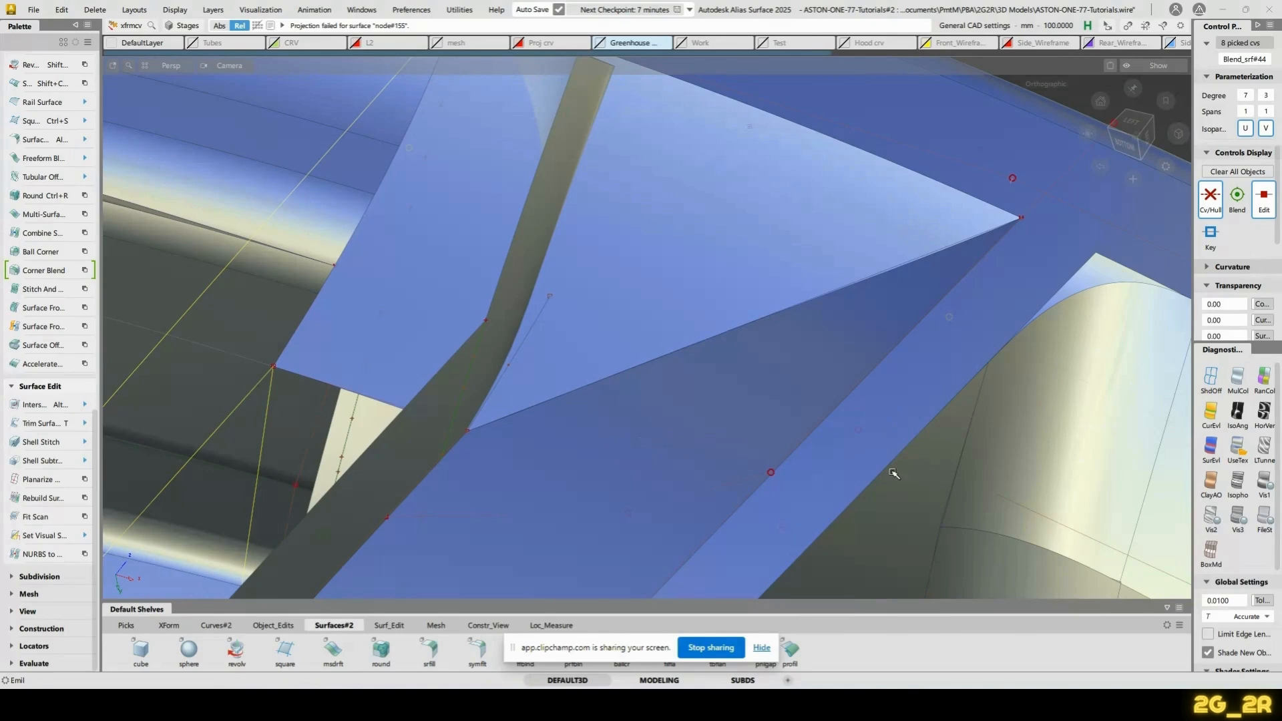
middle_click_drag(895, 474, 964, 469)
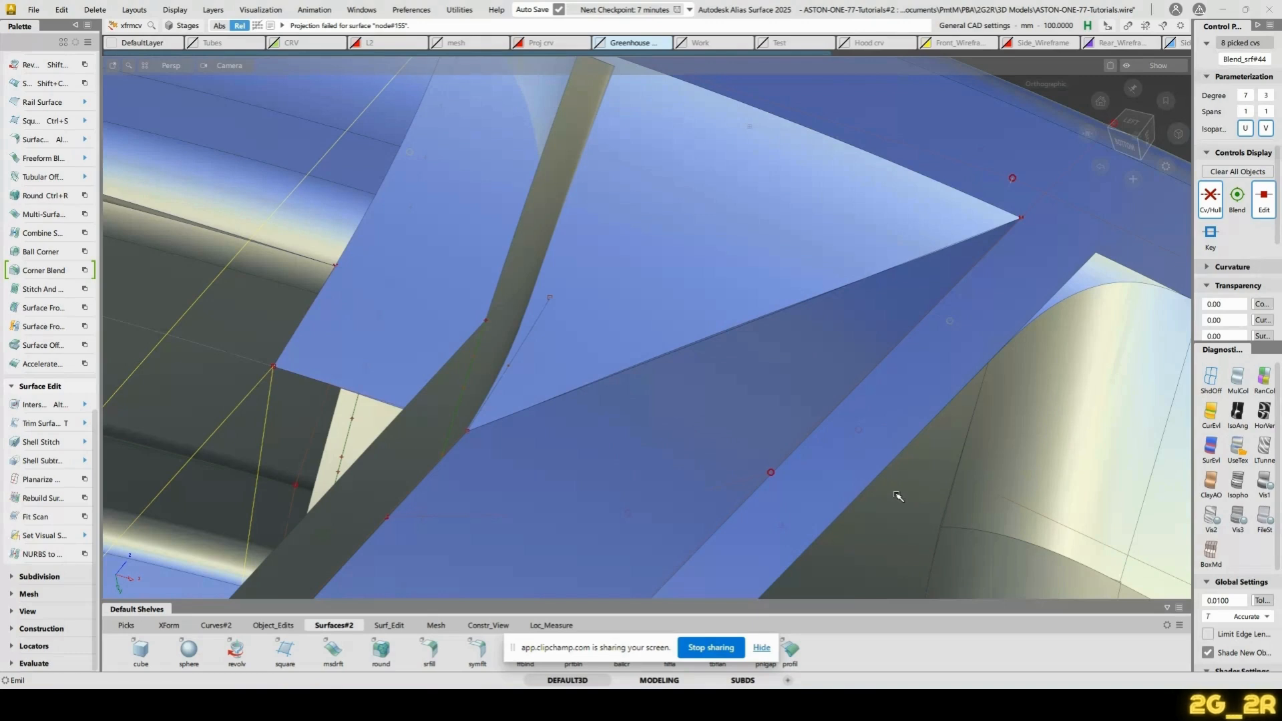
Adjust the neighbouring hull row of the upper blend and clear the control vertex selection
key("Up")
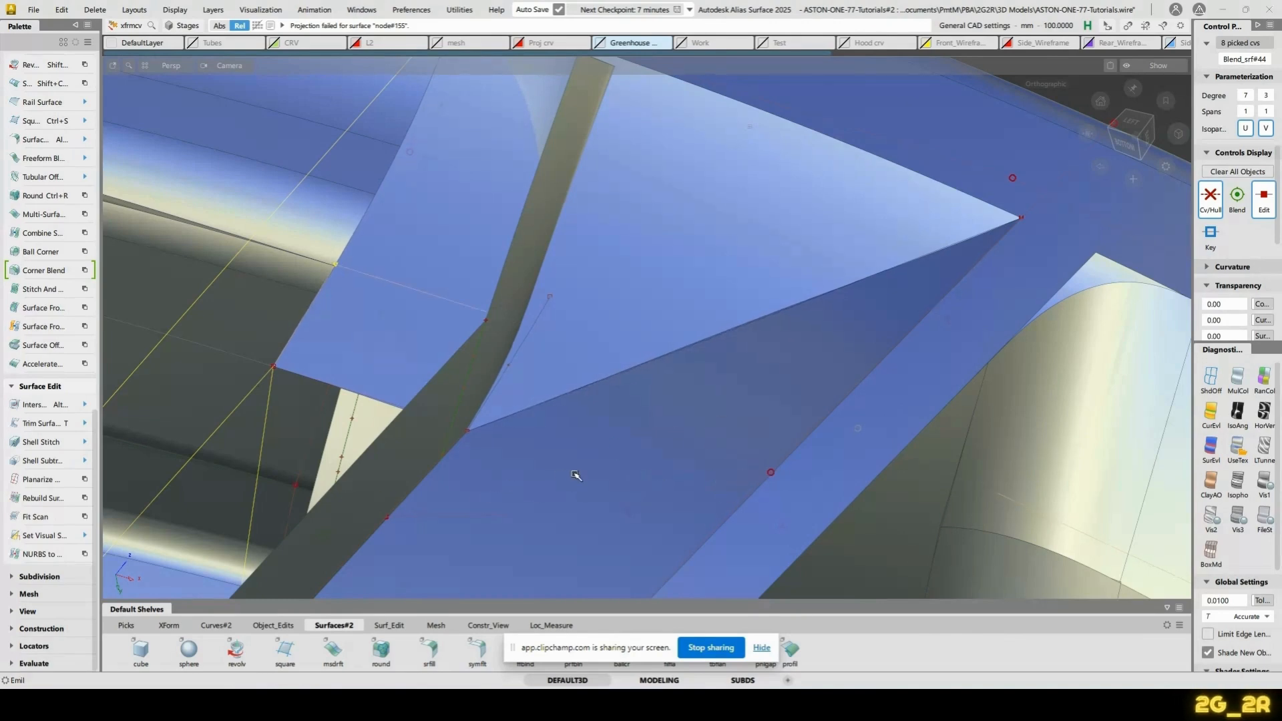
left_click_drag(652, 223, 658, 309, "alt+shift")
left_click_drag(694, 182, 741, 204, "ctrl+shift")
left_click_drag(828, 371, 823, 340, "ctrl+shift")
left_click(820, 336)
left_click(1148, 414)
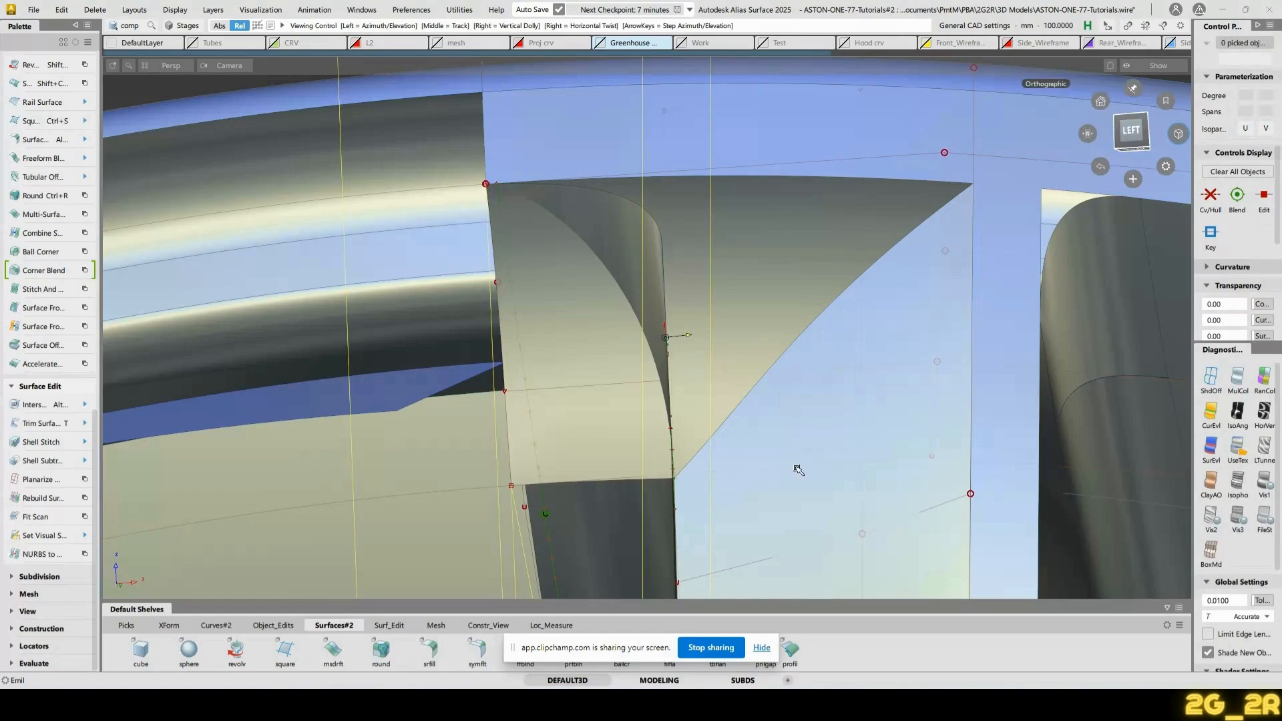
Build a G2 surface fillet with a chordal length of 5 between the upper blend and the adjoining spoke face
left_click_drag(797, 468, 877, 517, "alt+shift")
key("alt+f")
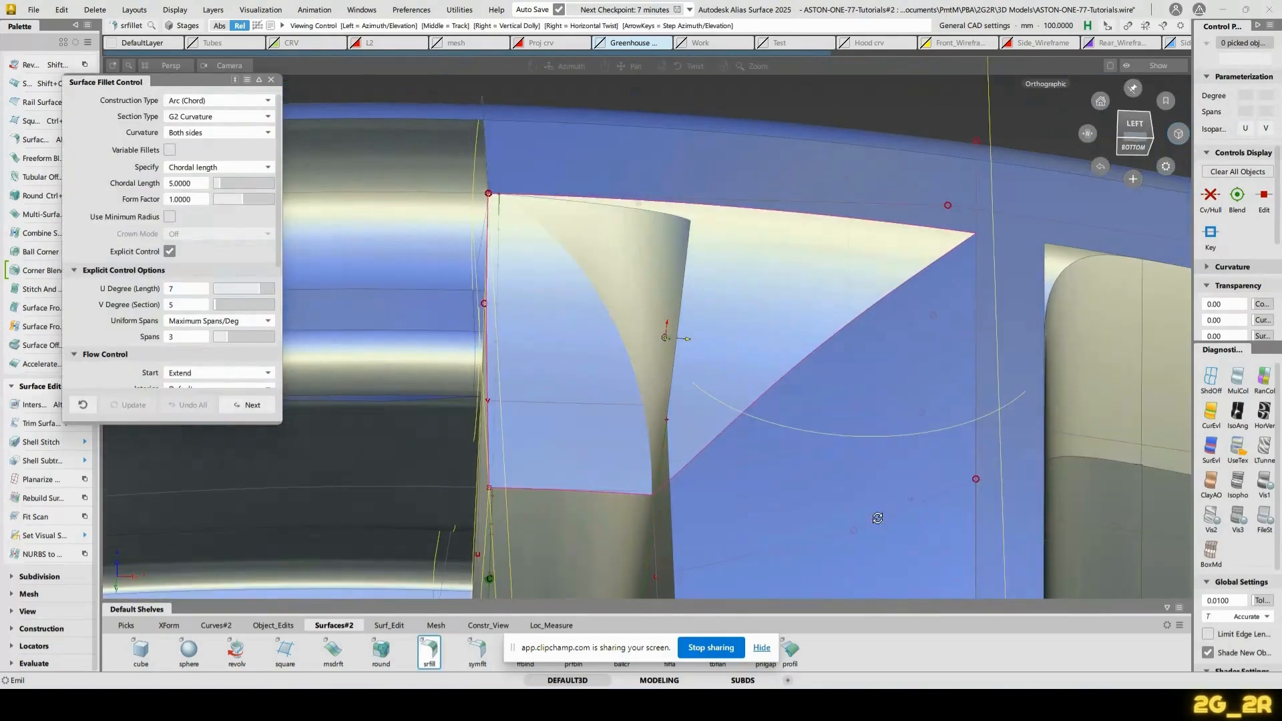
left_click(763, 472)
left_click_drag(762, 470, 786, 426, "alt+shift")
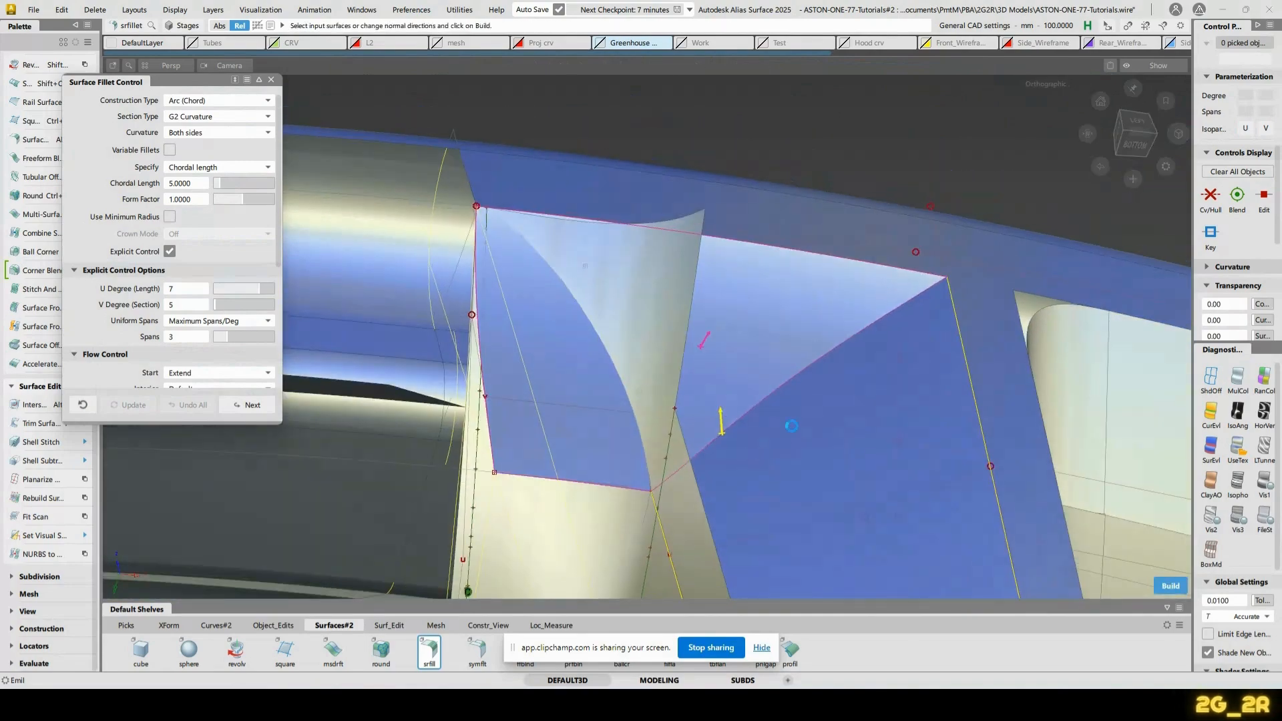
key("space")
left_click_drag(885, 429, 903, 454, "alt+shift")
right_click_drag(842, 541, 675, 414, "alt+shift")
Set the new fillet's chordal length to 11
left_click(218, 183)
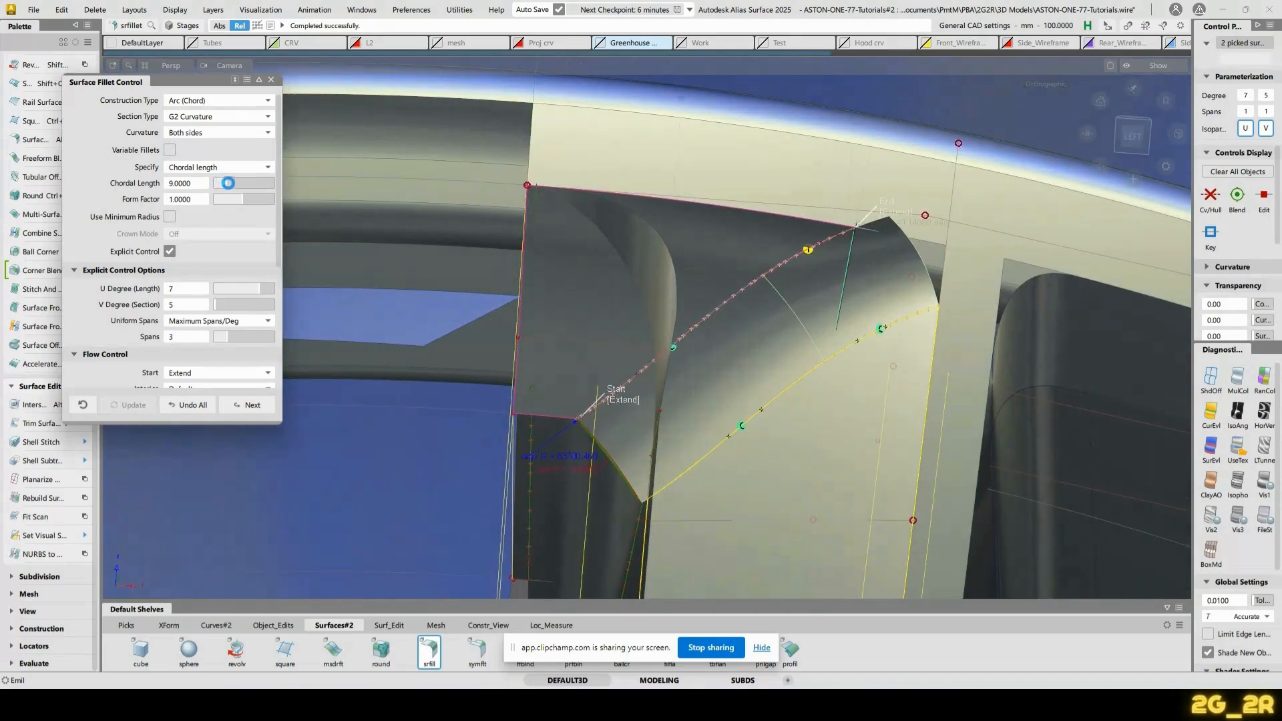
left_click(228, 183)
mouse_move(988, 328)
left_mouse_down("alt+shift")
mouse_move(821, 327)
mouse_move(947, 309)
mouse_move(1041, 323)
mouse_move(888, 314)
mouse_move(922, 293)
mouse_move(828, 335)
left_mouse_up("alt+shift")
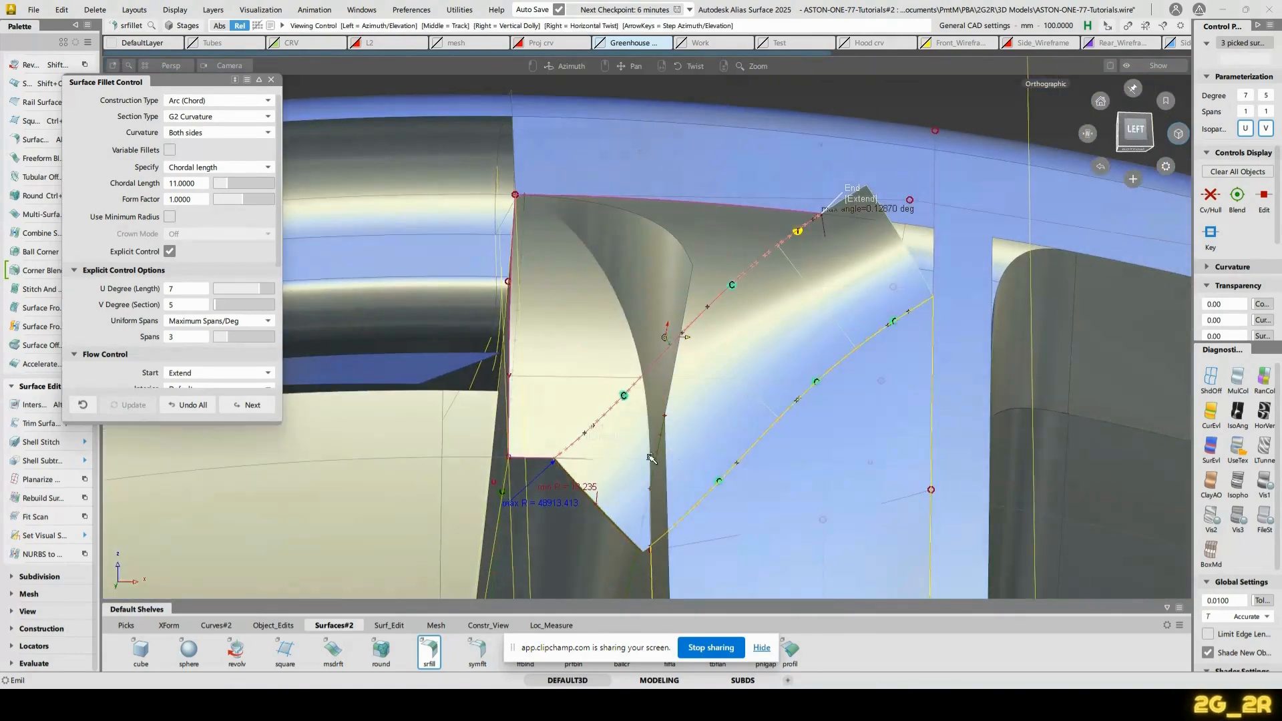
Set the fillet's start and end flow controls to Edge align and accept it
left_click(609, 428)
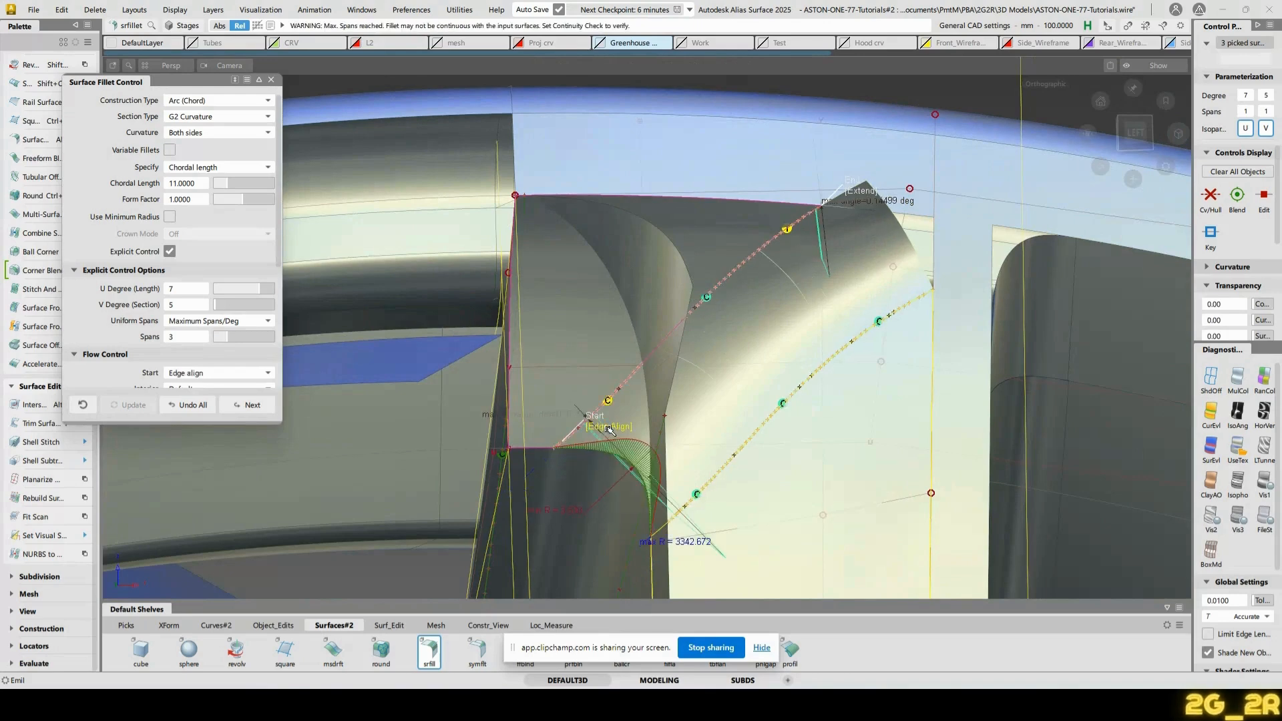
left_click_drag(898, 451, 866, 424, "alt+shift")
left_click(863, 188)
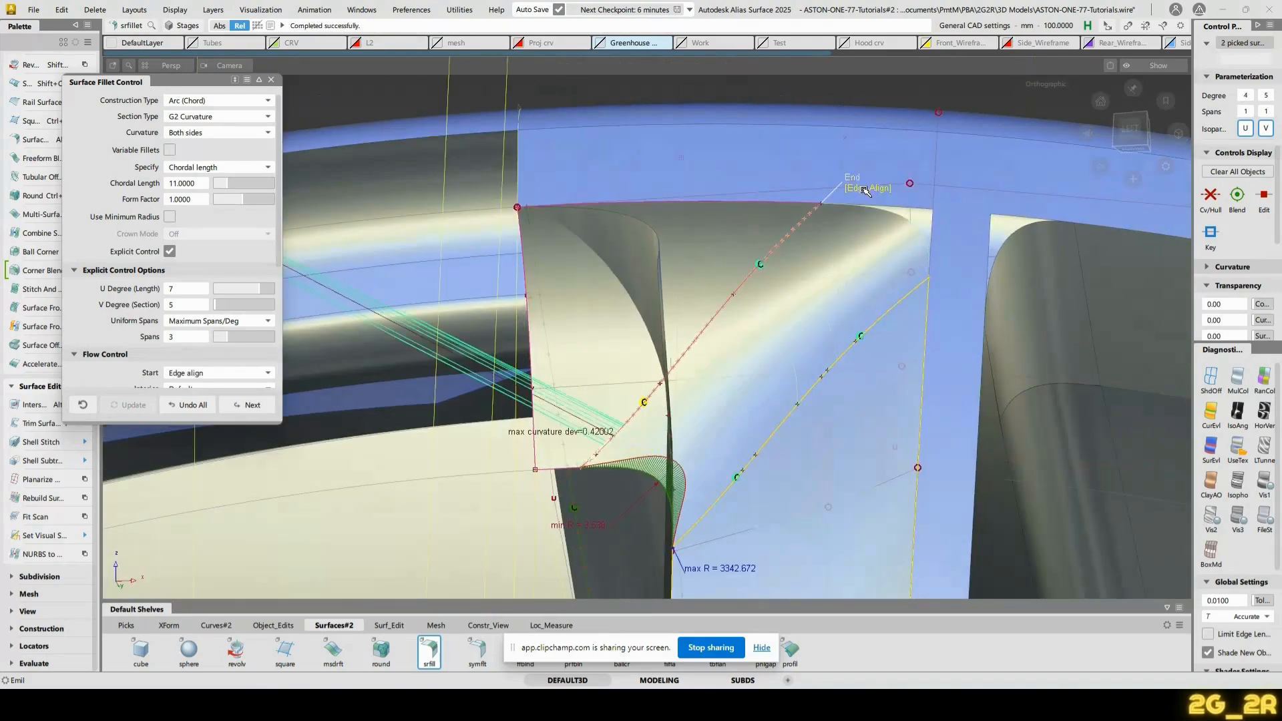
left_click_drag(863, 188, 884, 320, "alt+shift")
key("space")
Hide all control vertices and delete the locators around the spoke transition
left_click_drag(760, 340, 768, 369, "alt+shift")
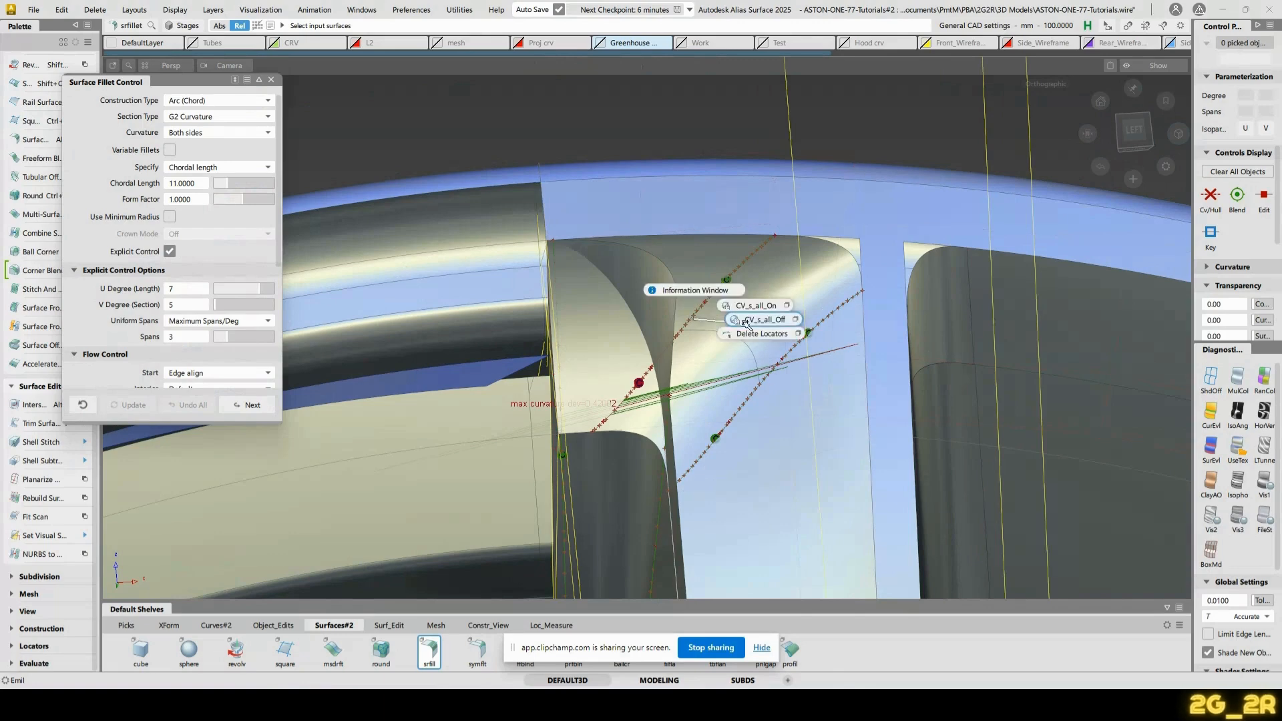
left_click_drag(758, 309, 758, 483, "alt+shift")
left_click_drag(988, 365, 890, 330, "alt+shift")
Reopen the fillet between the upper blend and the spoke face and set its chordal length to 14
key("q")
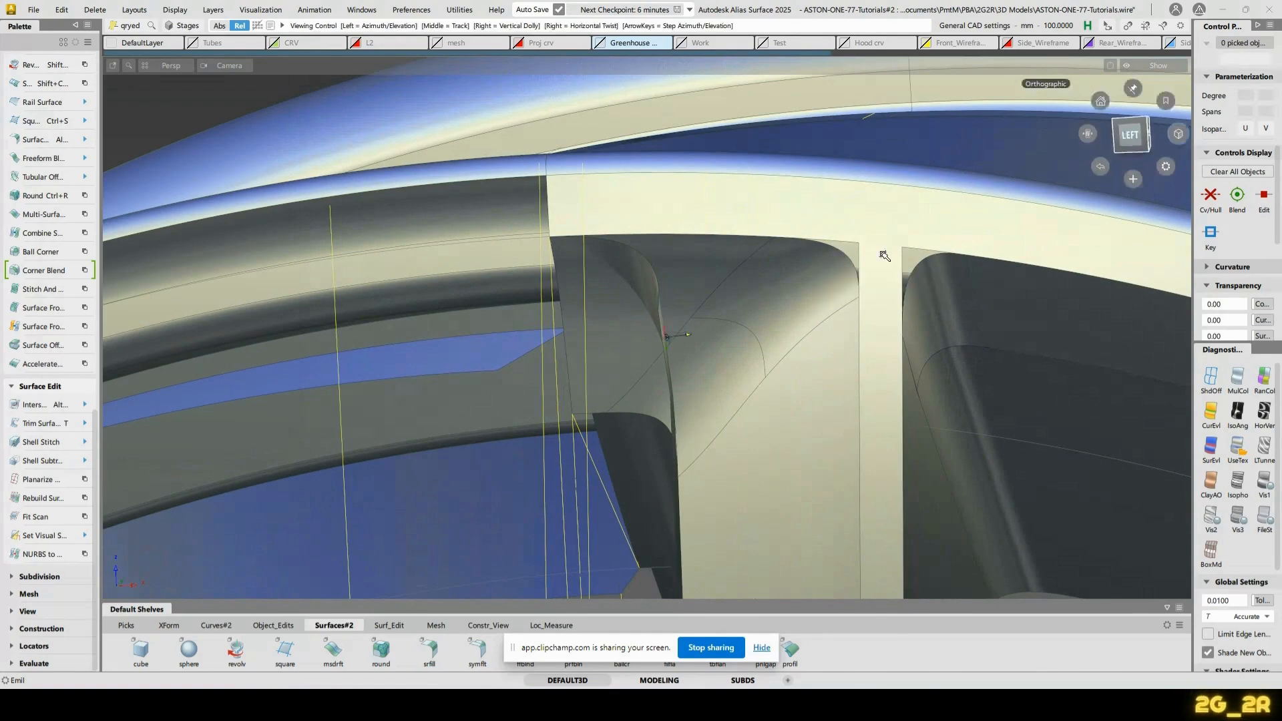
left_click_drag(885, 255, 822, 286, "alt+shift")
left_click(800, 314)
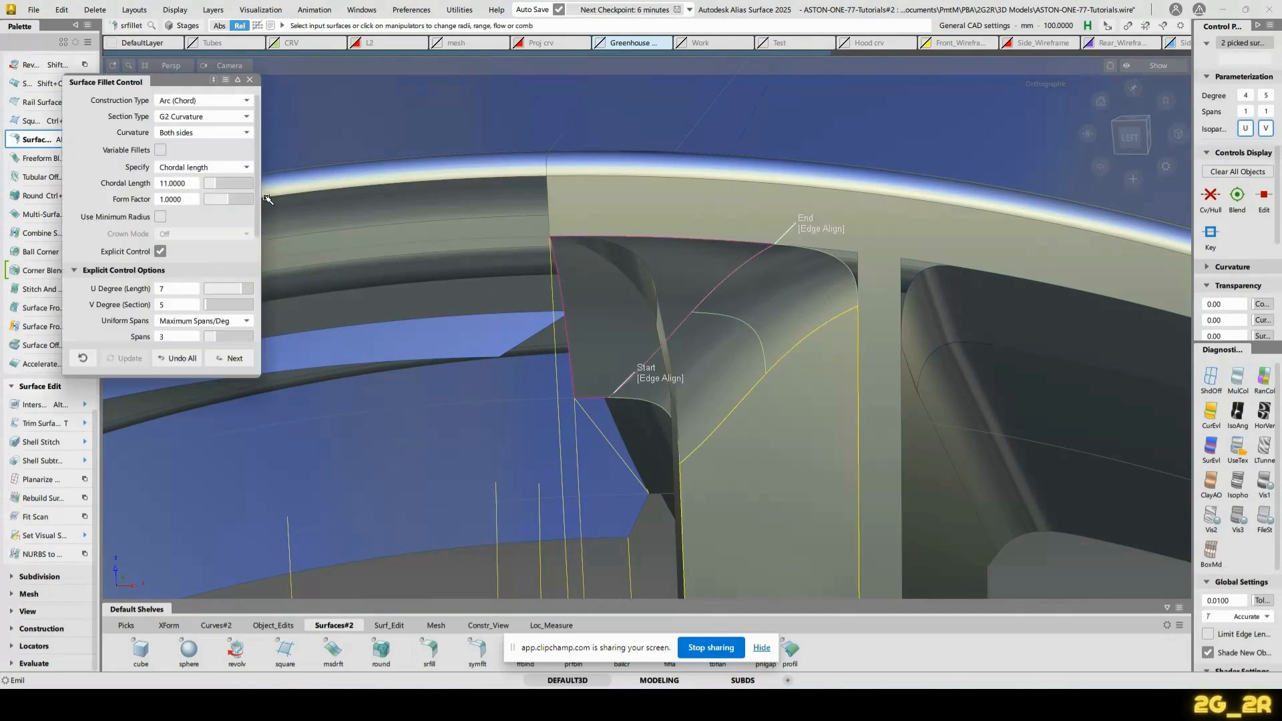
left_click_drag(214, 181, 219, 181)
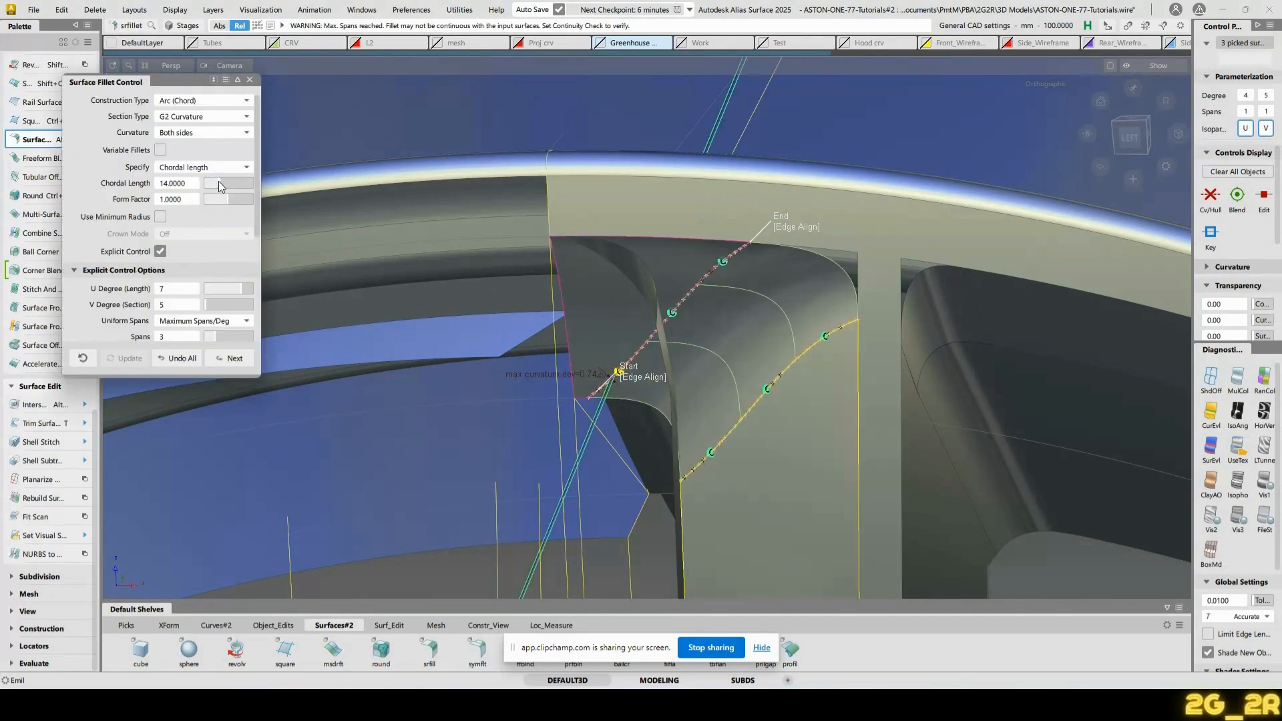
mouse_move(748, 281)
left_mouse_down("alt+shift")
mouse_move(811, 287)
mouse_move(572, 457)
mouse_move(466, 415)
mouse_move(695, 397)
mouse_move(748, 449)
mouse_move(561, 414)
mouse_move(894, 331)
left_mouse_up("alt+shift")
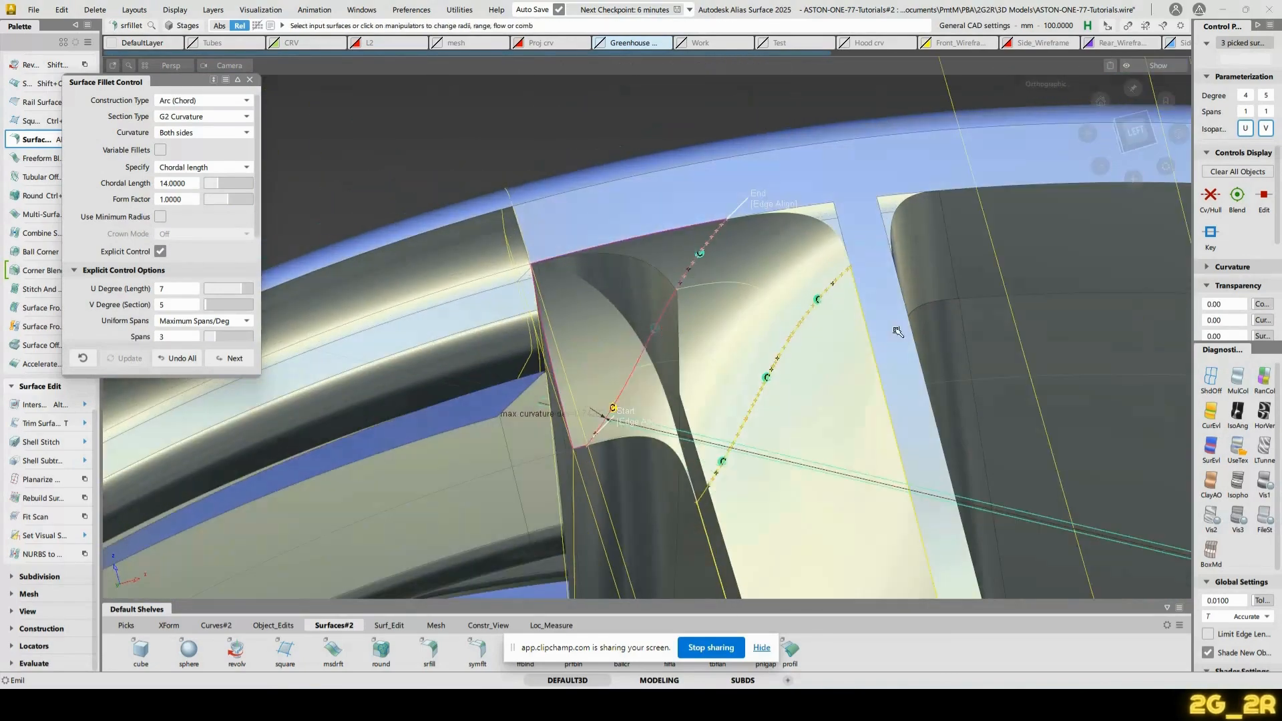
Accept the fillet between the upper blend and the spoke face and inspect the transition from several angles
key("space")
left_click_drag(707, 395, 741, 322, "alt+shift")
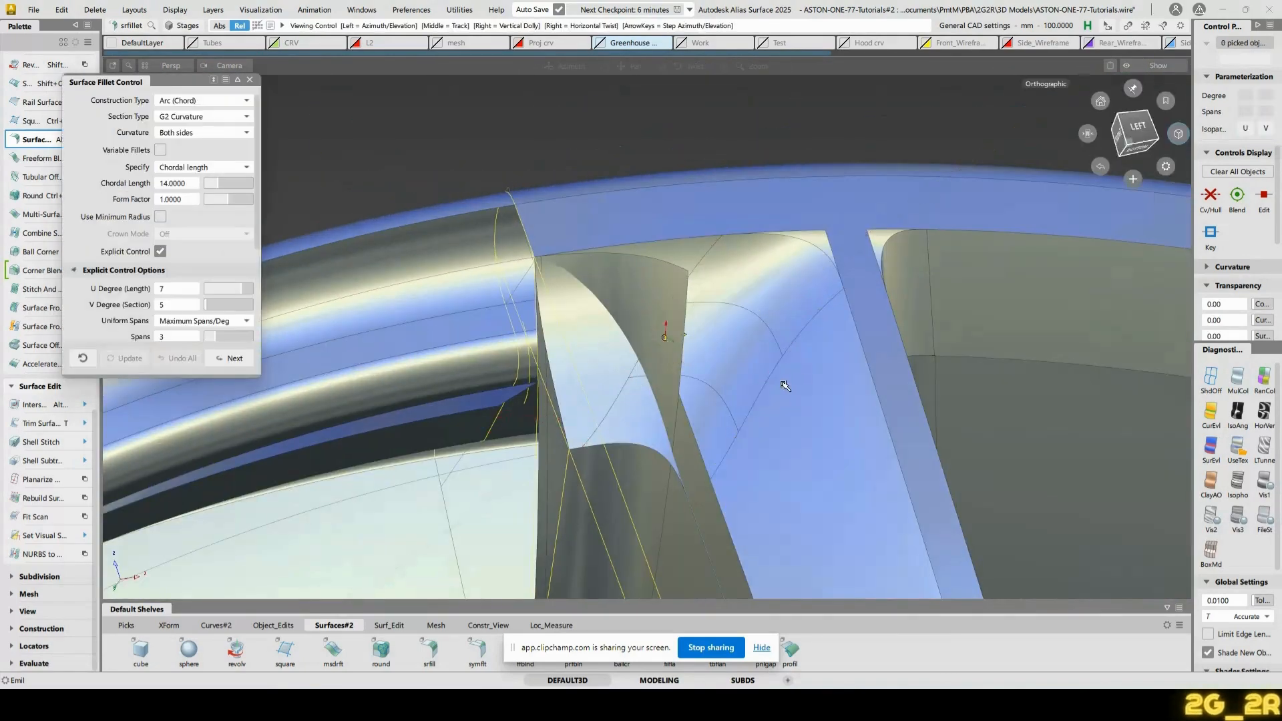
left_click_drag(786, 384, 734, 394, "alt+shift")
left_click_drag(638, 401, 601, 385, "ctrl+shift")
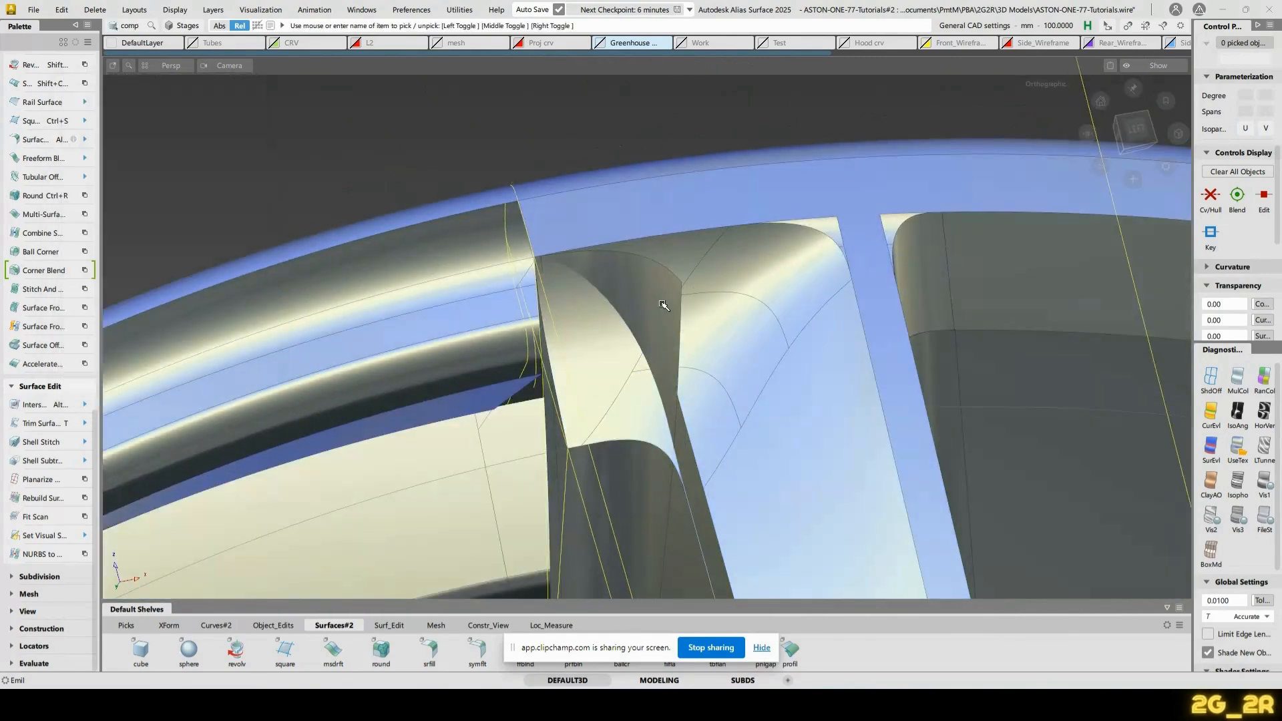
left_click(665, 306)
left_click_drag(665, 314, 676, 354, "alt+shift")
left_click_drag(640, 416, 630, 335, "alt+shift")
right_click_drag(630, 335, 637, 343, "alt+shift")
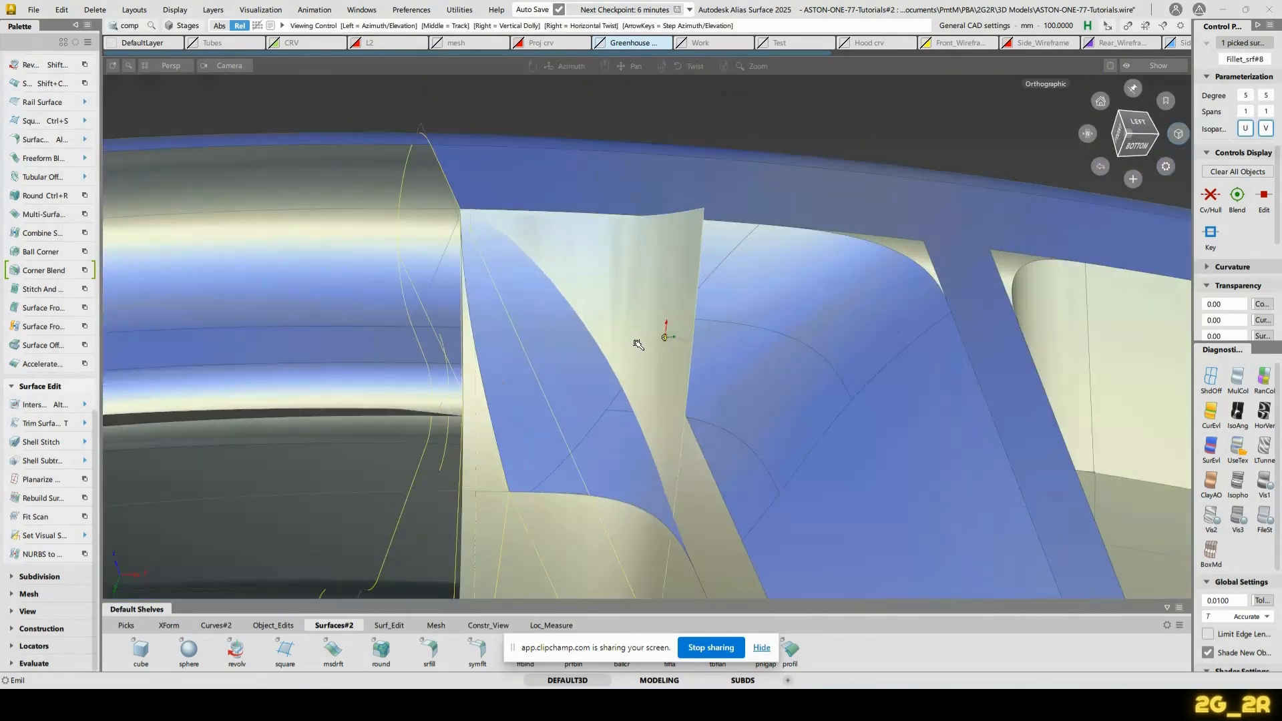
left_click_drag(638, 343, 561, 412, "alt+shift")
Intersect the new fillet surfaces with the adjoining spoke side surface to create the trim curves
key("alt+i")
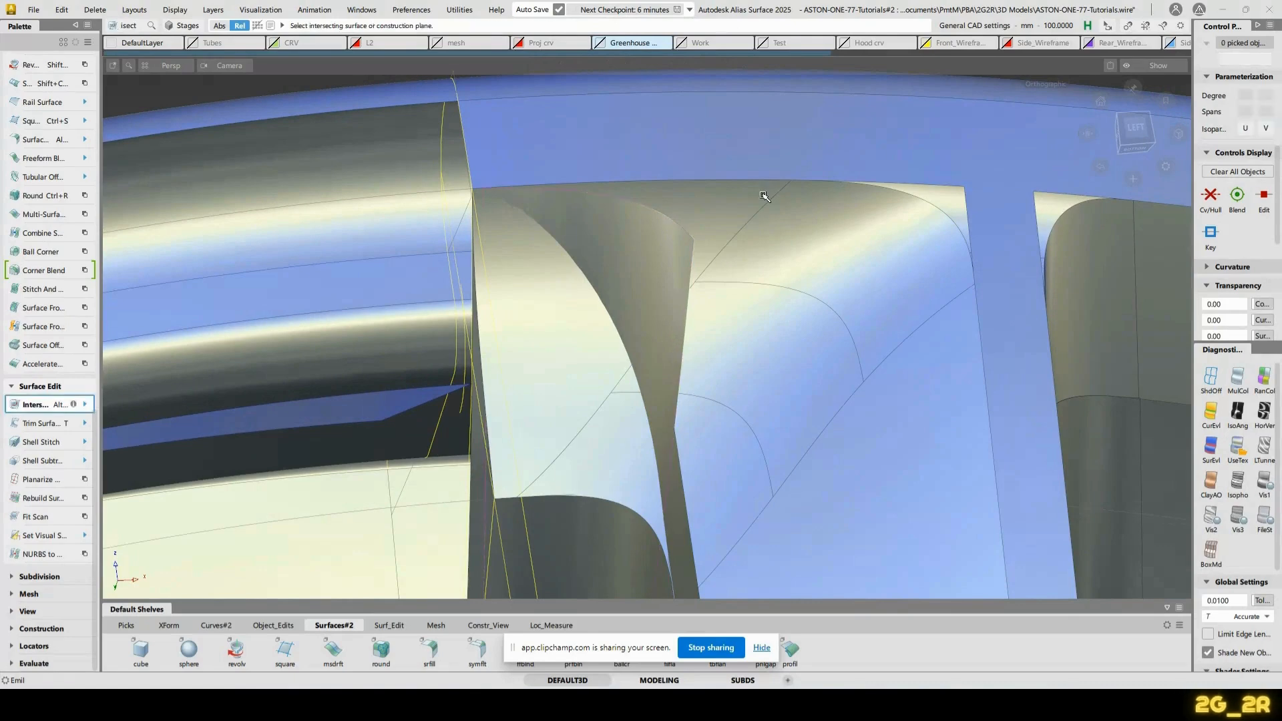
left_click_drag(719, 221, 709, 406, "alt+shift")
left_click_drag(633, 515, 646, 473, "alt+shift")
middle_click_drag(647, 473, 758, 332, "alt+shift")
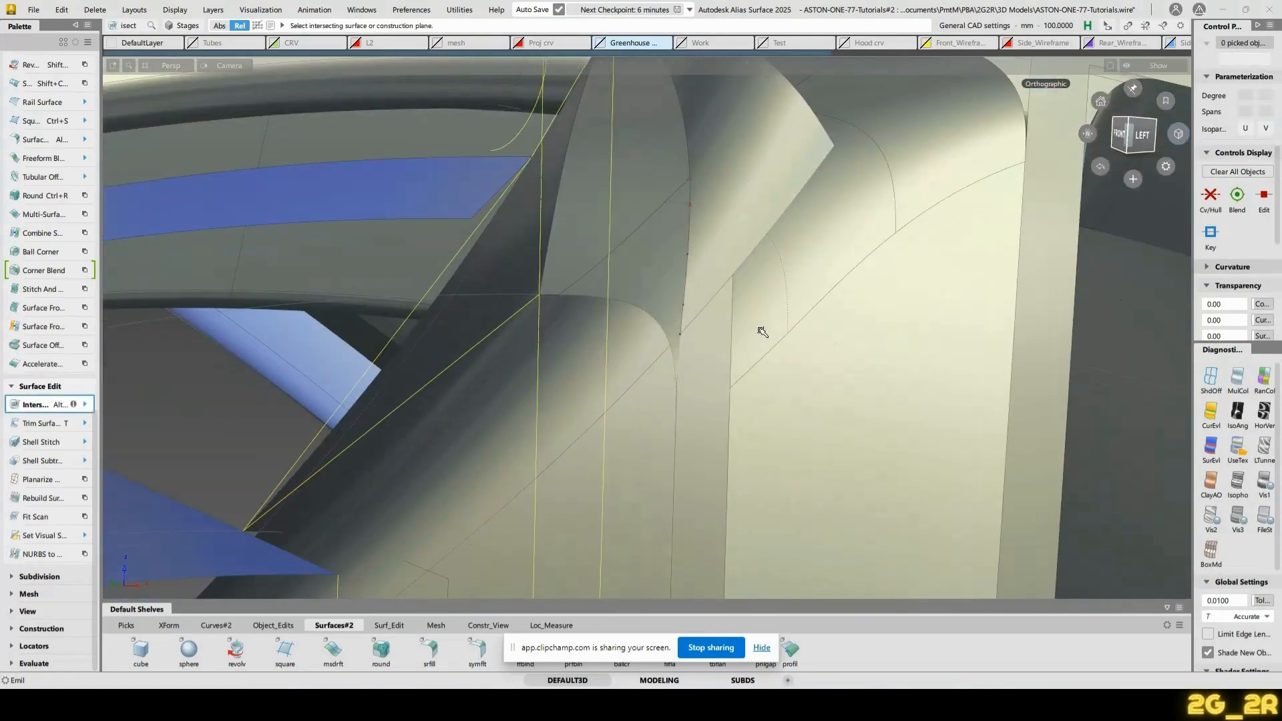
left_click_drag(711, 358, 762, 334, "ctrl+shift")
left_click_drag(734, 408, 754, 411, "alt+shift")
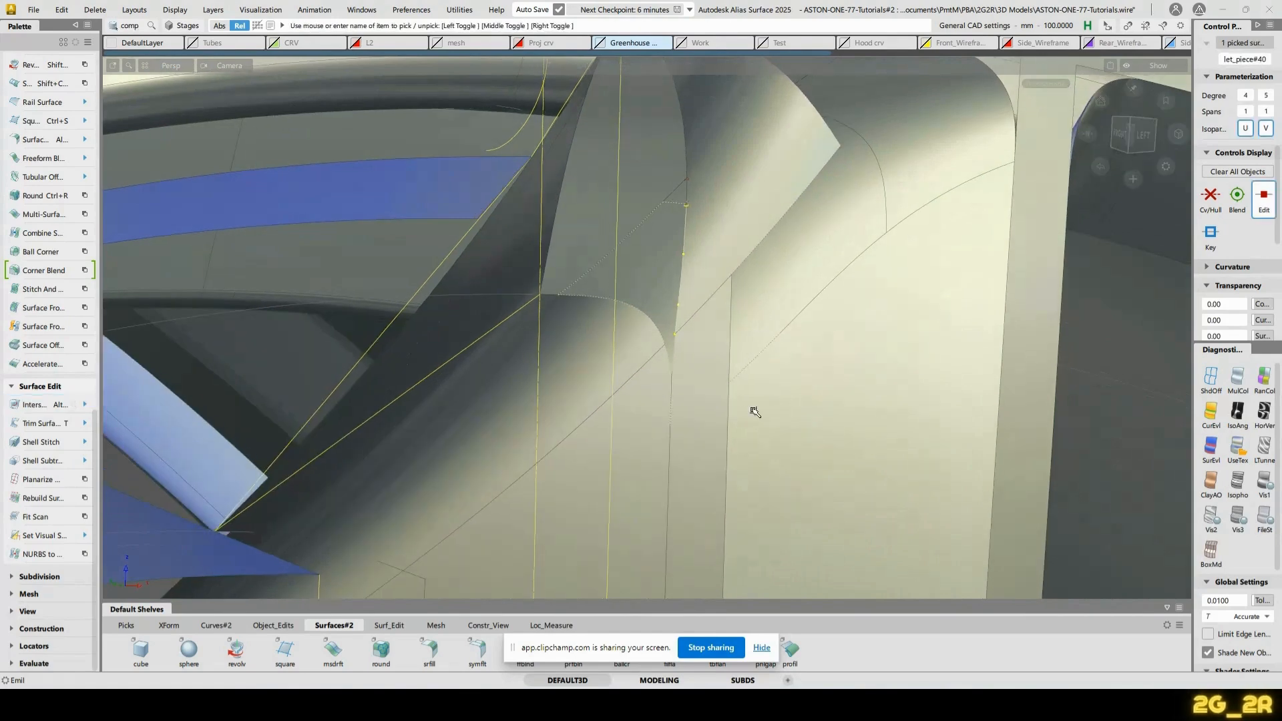
key("alt+i")
left_click_drag(768, 491, 776, 376, "alt+shift")
Trim the overlapping fillet and side surfaces back to their intersection curves at the spoke transition
key("t")
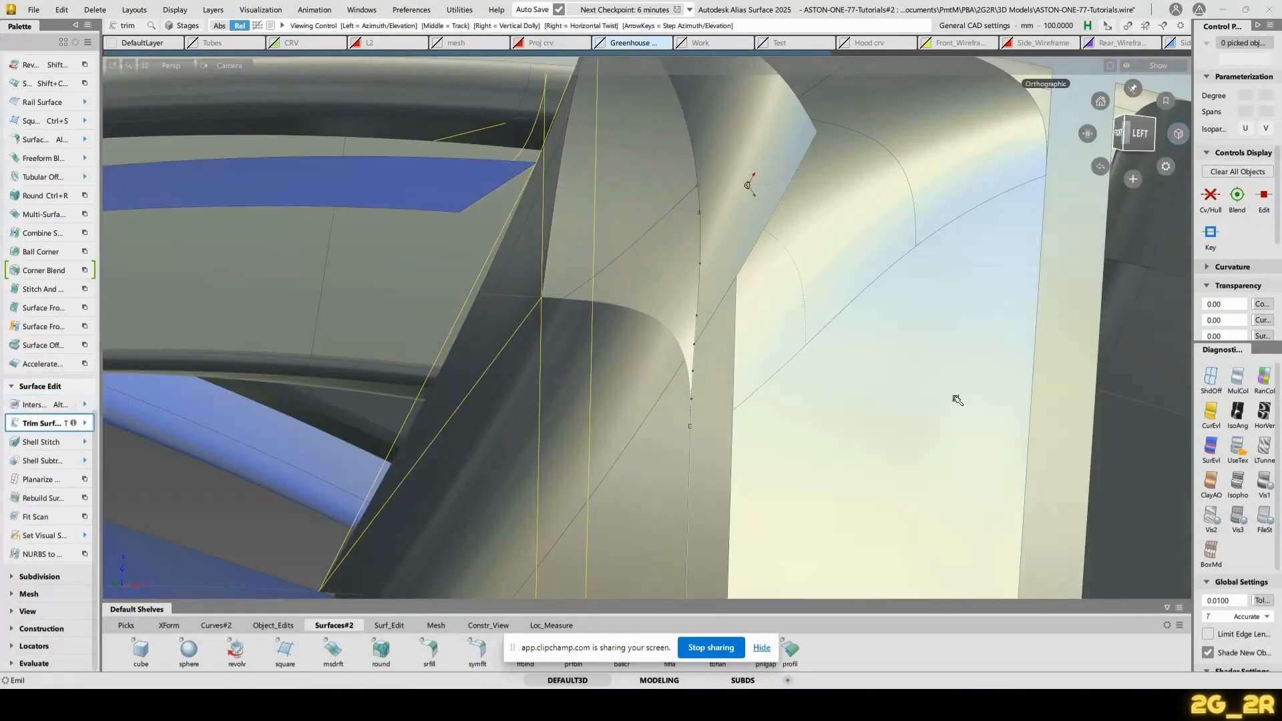
left_click_drag(956, 401, 827, 330, "alt+shift")
left_click(807, 317)
key("space")
left_click(817, 180)
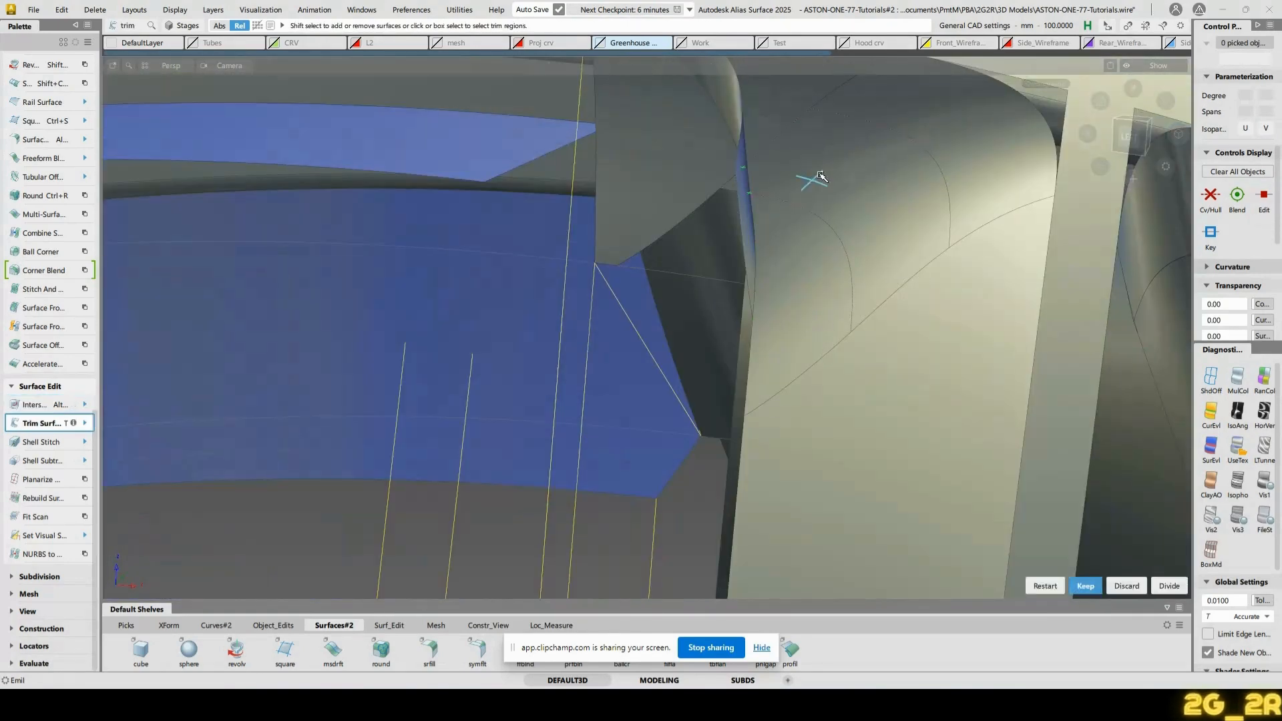
key("space")
left_click(859, 394)
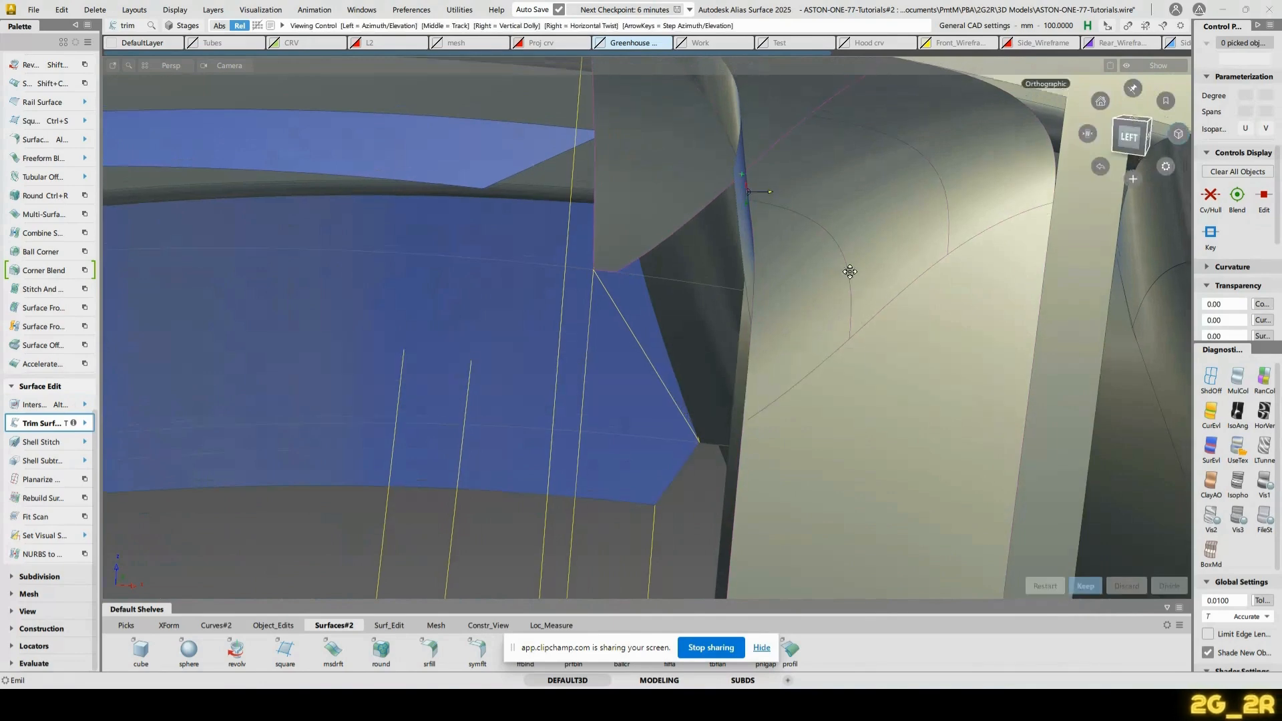
left_click_drag(850, 272, 836, 445, "alt+shift")
mouse_move(739, 419)
left_mouse_down("alt+shift")
mouse_move(1081, 405)
mouse_move(836, 323)
mouse_move(816, 352)
left_mouse_up("alt+shift")
left_click(733, 354)
key("space")
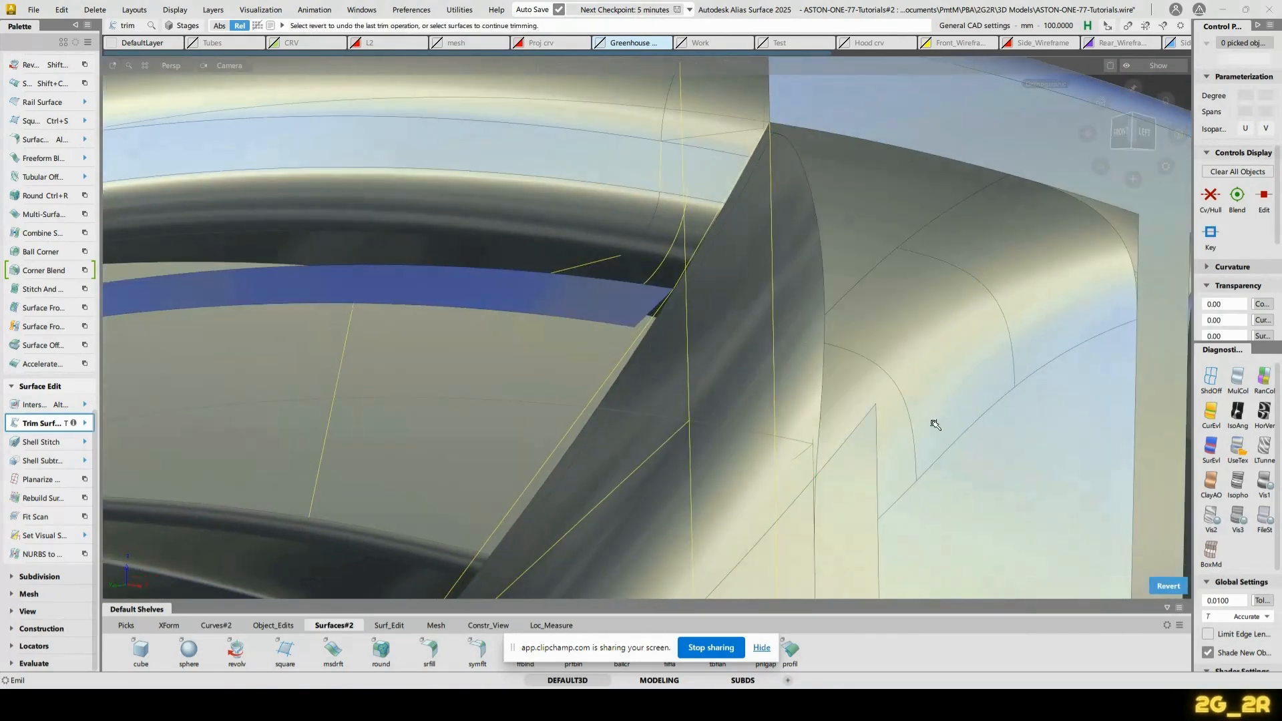
Try to trim the spoke side surface at the lower end of the fillet, declining to untrim it first
left_click_drag(931, 424, 947, 220, "alt+shift")
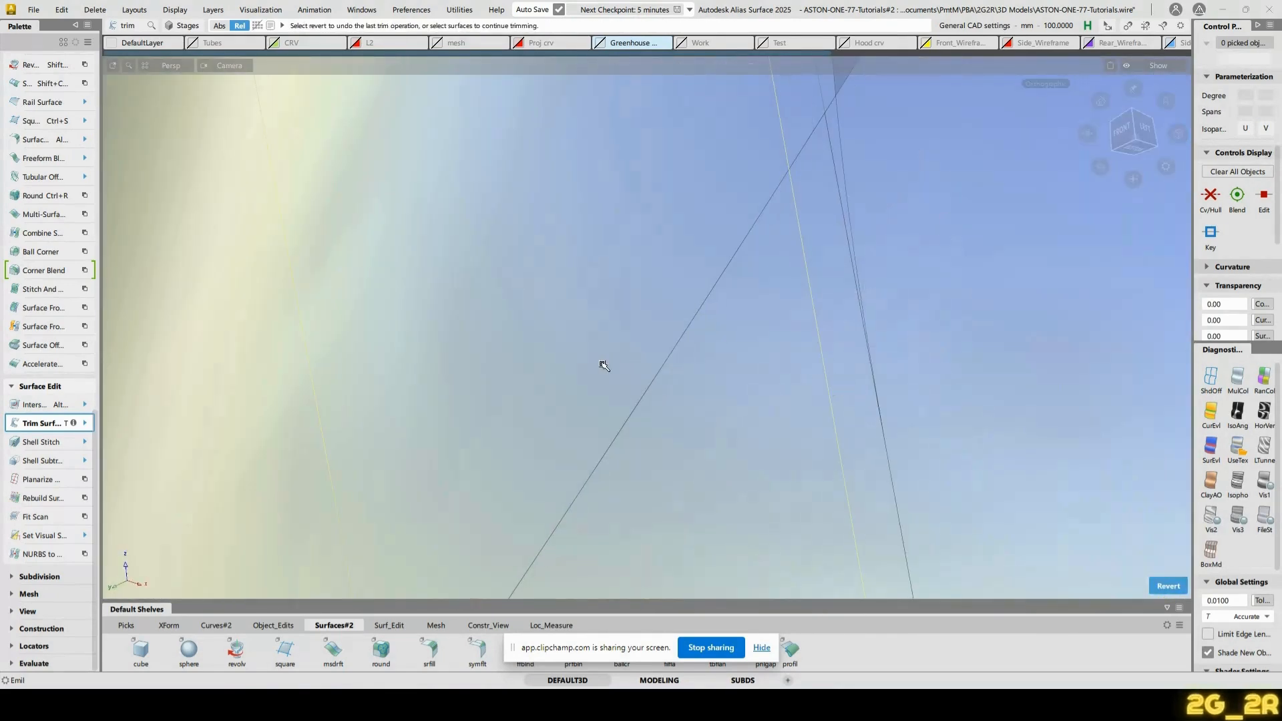
left_click_drag(603, 367, 773, 368, "ctrl+shift")
left_click(774, 367)
key("t")
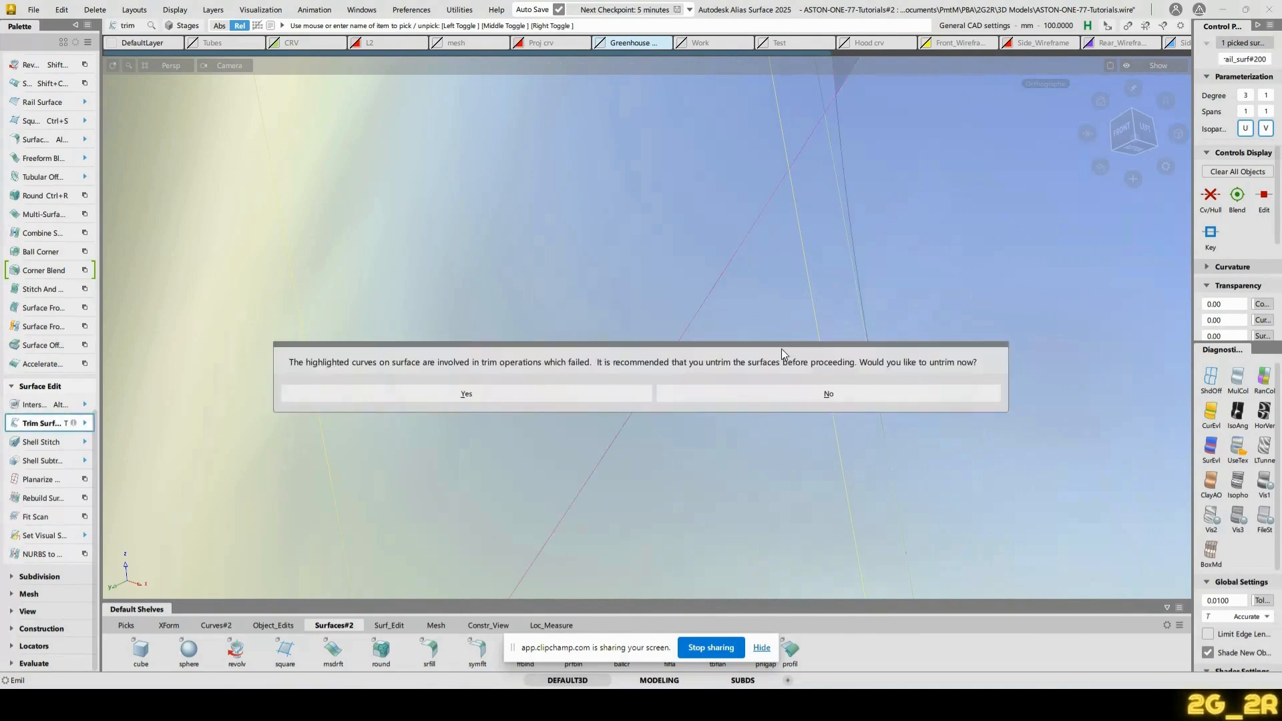
left_click(836, 393)
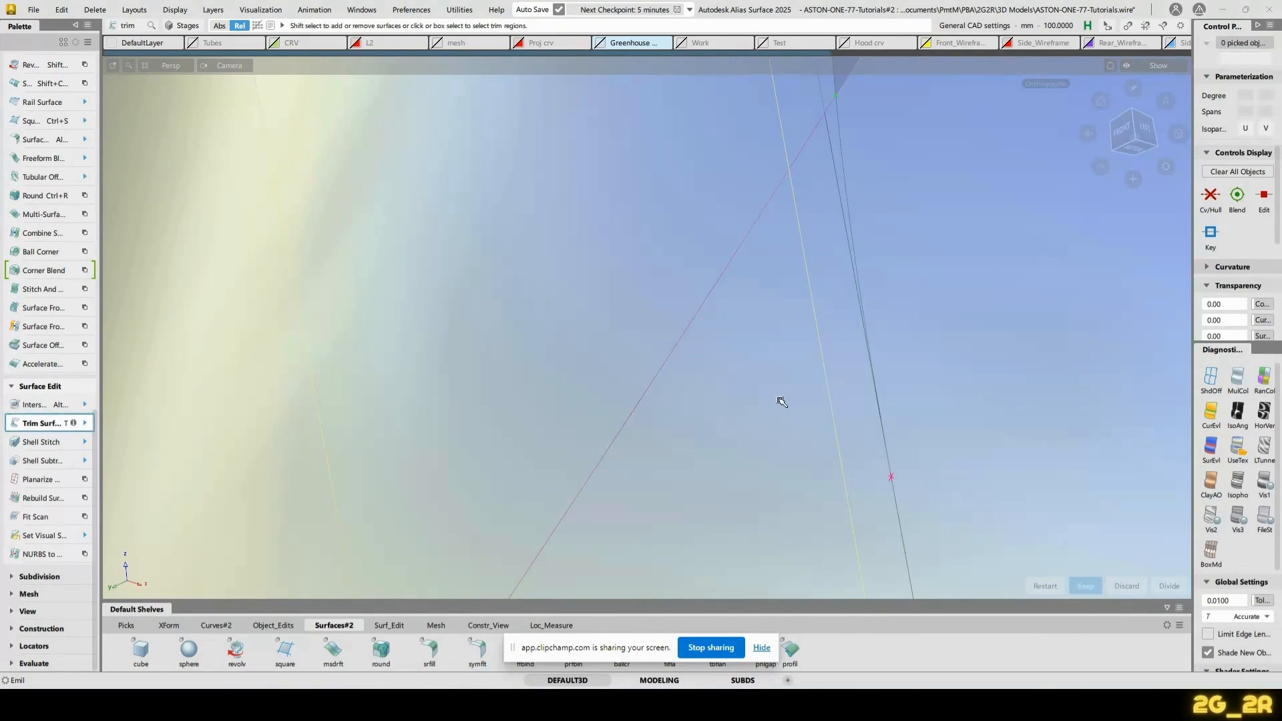
key("space")
Try to extend the curve on surface rail_surf#200.cos12 toward the fillet's trimmed edge
left_click_drag(916, 401, 758, 515, "ctrl+shift")
left_click(758, 515)
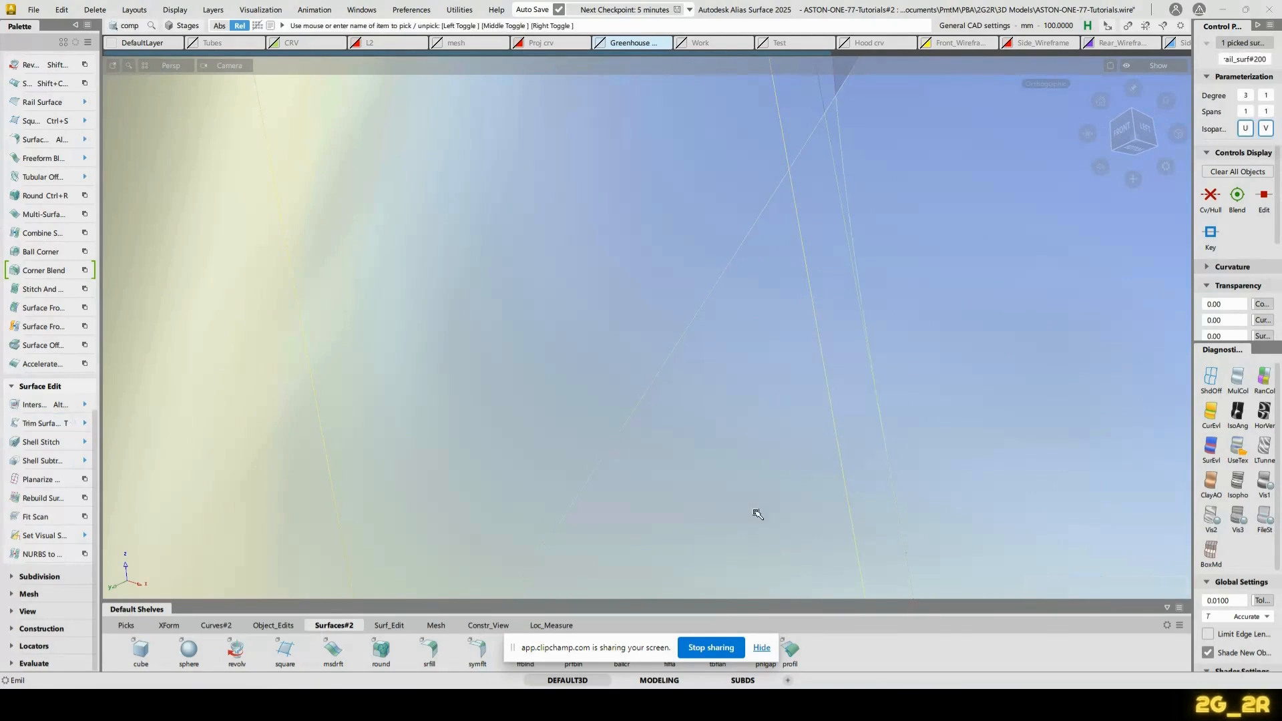
right_click_drag(756, 515, 909, 351, "alt+shift")
left_click_drag(853, 235, 849, 319, "ctrl+shift")
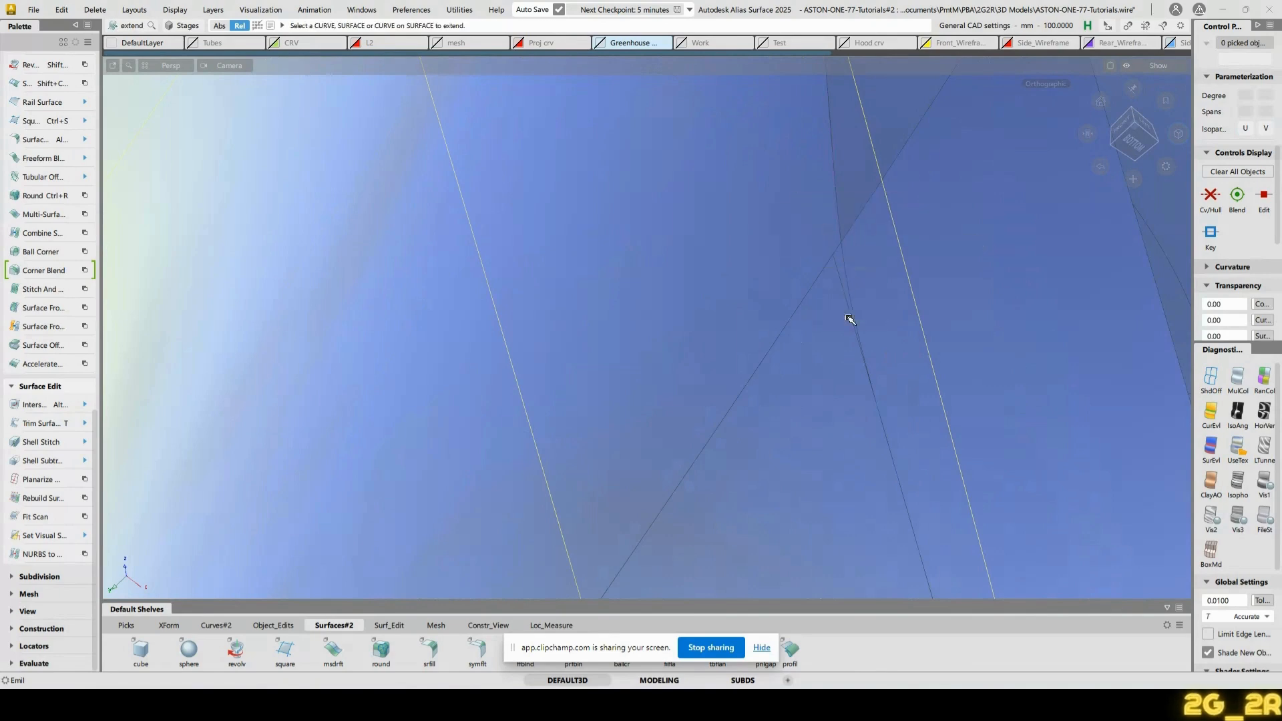
left_click(857, 309)
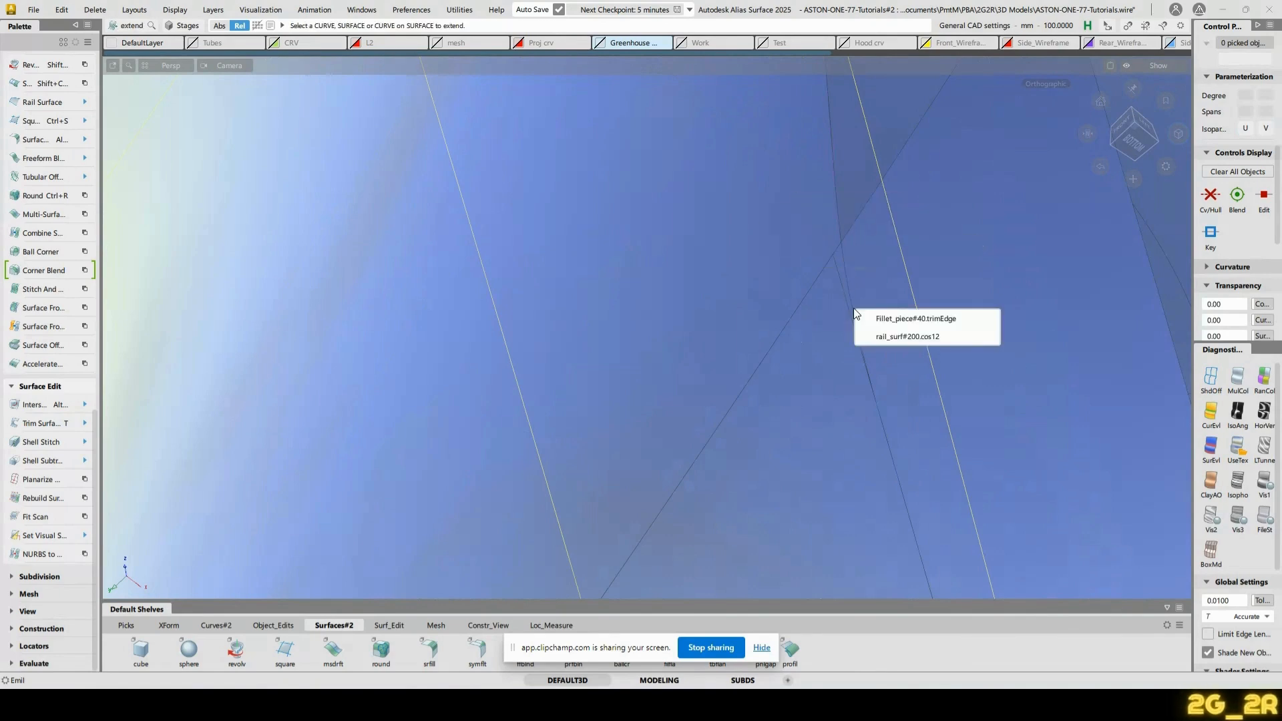
left_click(900, 341)
left_click(864, 359)
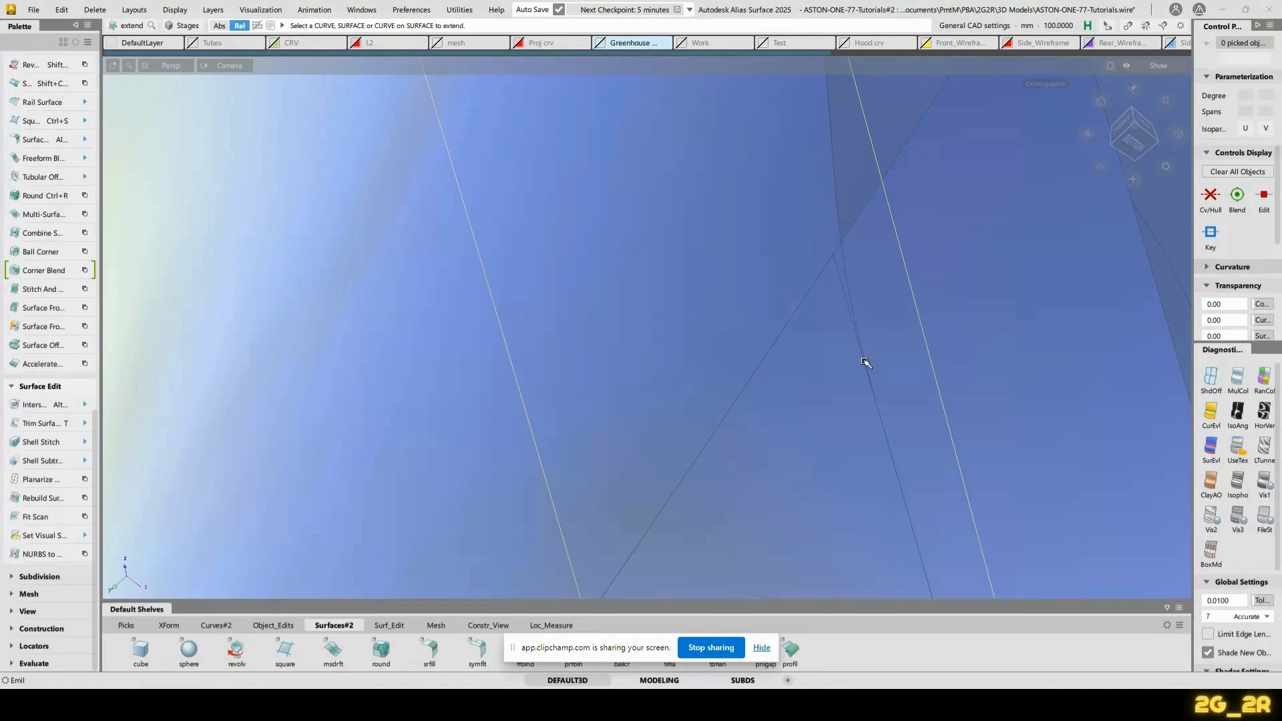
left_click(920, 411)
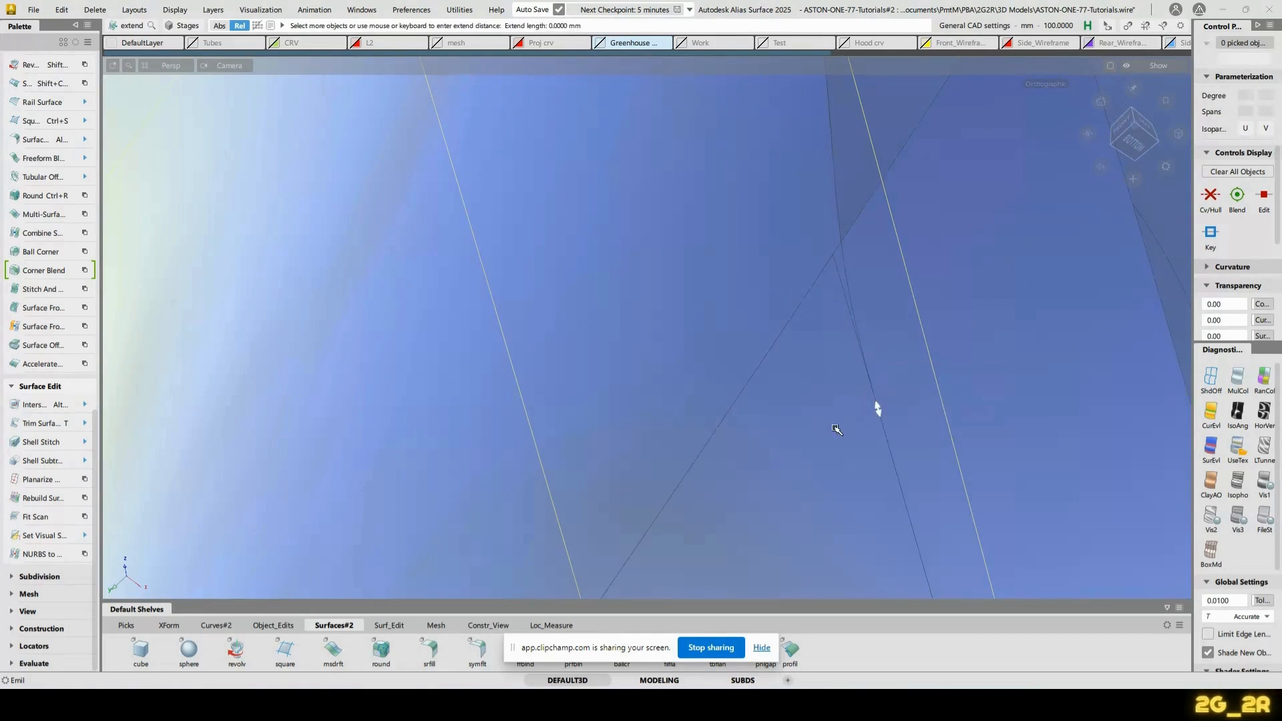
Try trimming the spoke side surface with its curve on surface again, declining the untrim suggestion
key("t")
left_click(792, 430)
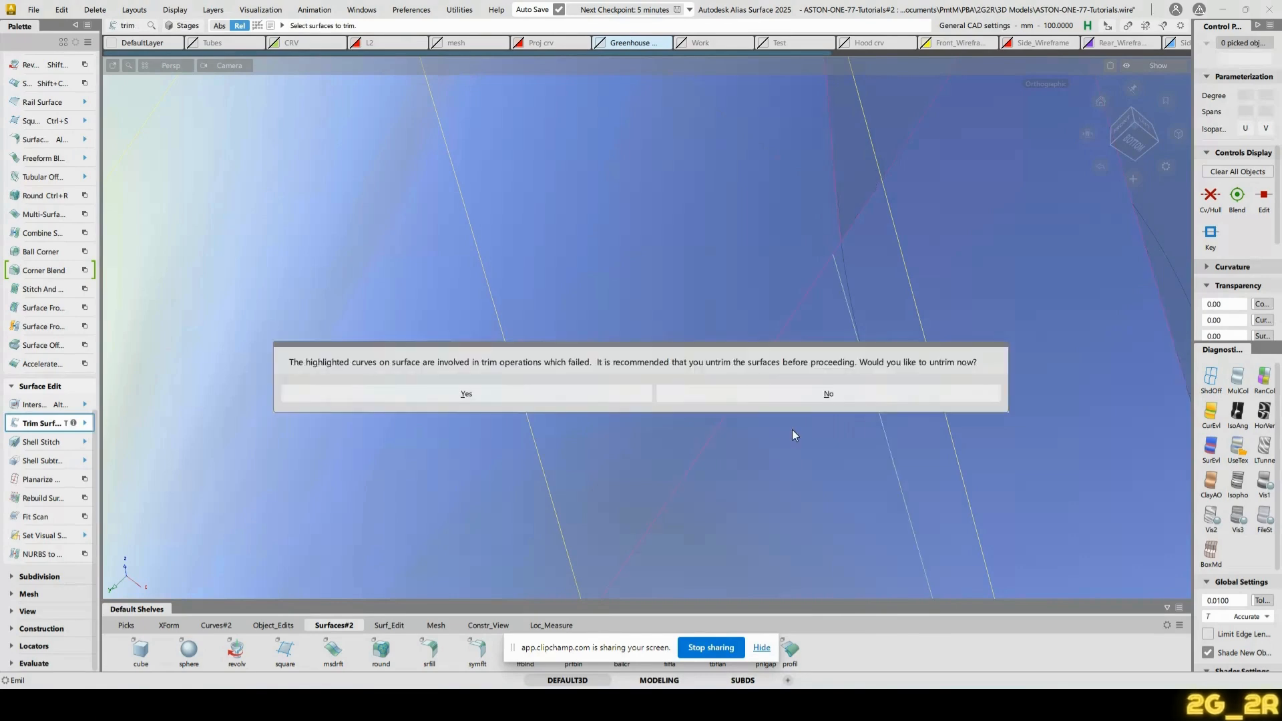
left_click(835, 402)
Retry extending the spoke side surface's curve on surface beyond its end near the fillet corner
middle_click_drag(821, 210, 821, 293, "ctrl+shift")
left_click(629, 443)
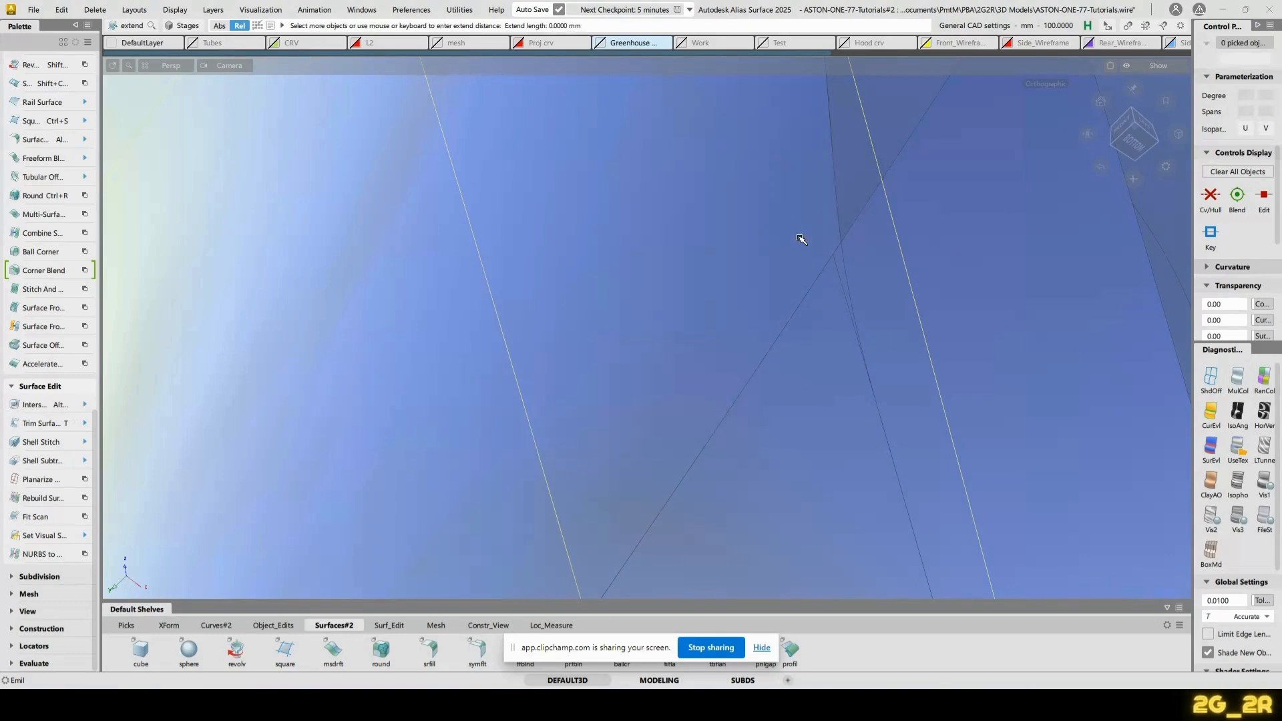
middle_click_drag(799, 239, 822, 308, "ctrl+shift")
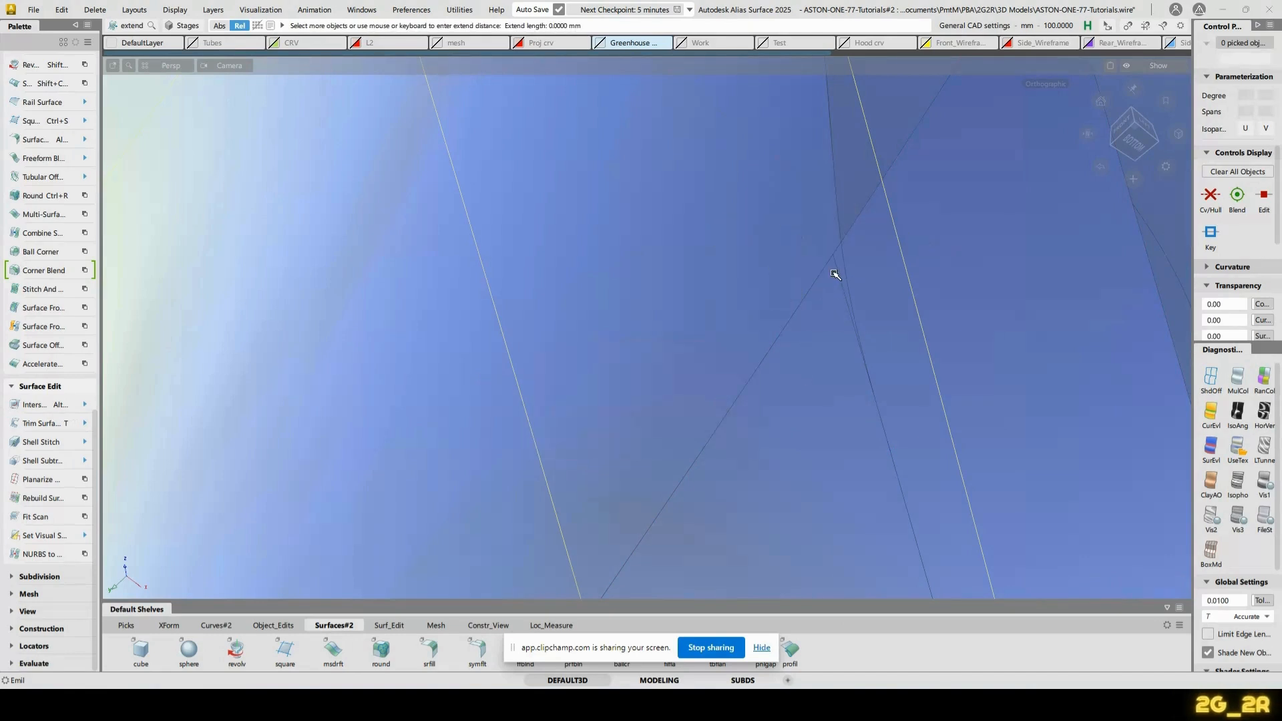
left_click_drag(795, 348, 807, 406, "ctrl+shift")
left_click(807, 406)
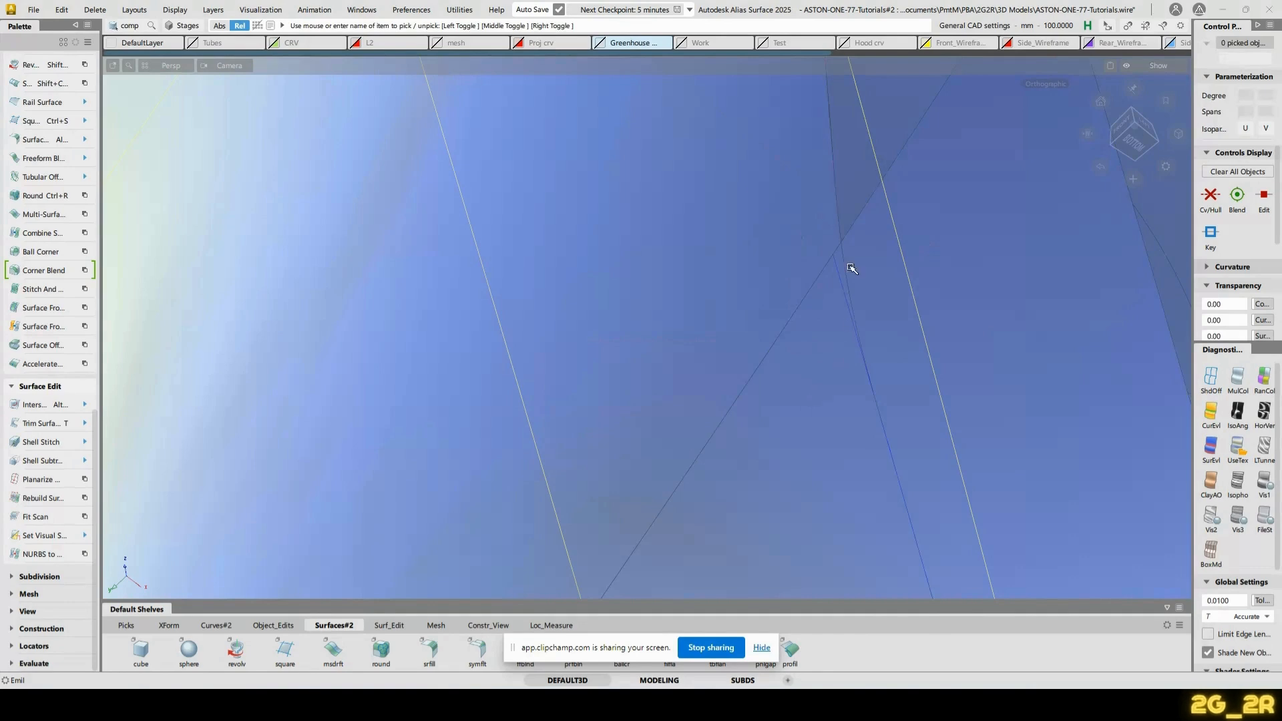
middle_click_drag(853, 266, 838, 294, "ctrl+shift")
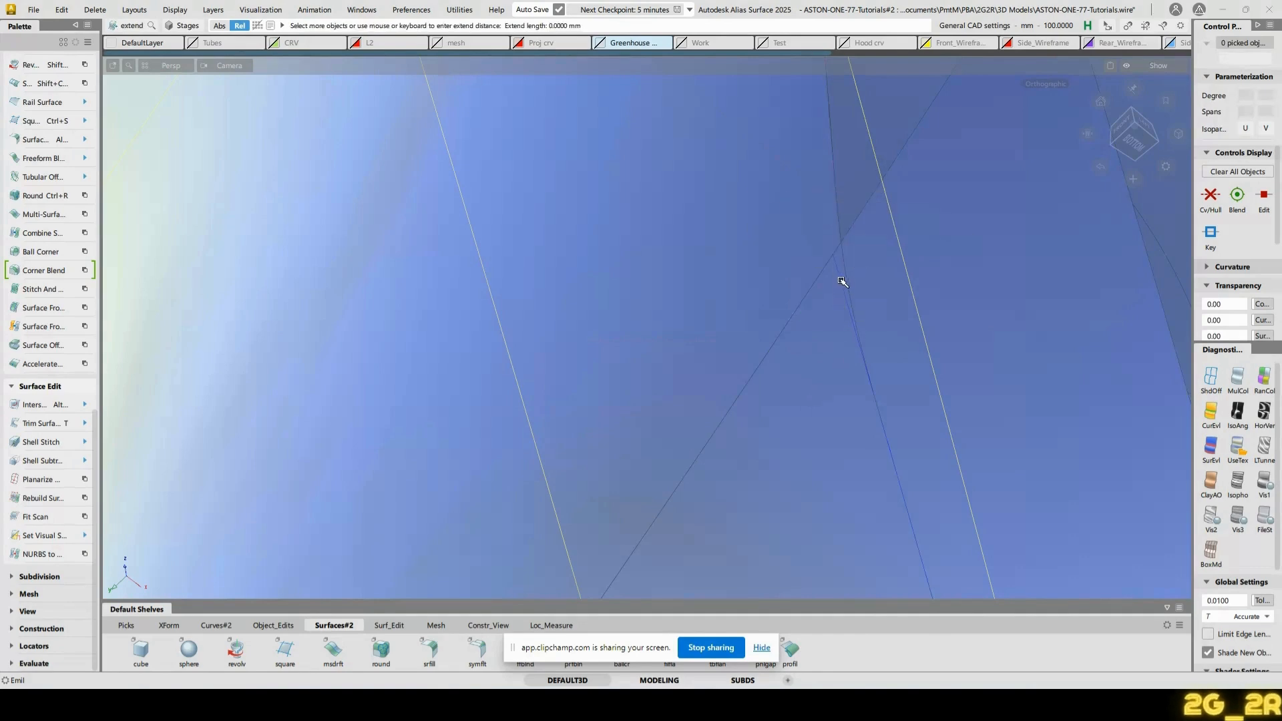
Delete the intersection curve on surface that stops short on the spoke side surface
left_click_drag(805, 352, 803, 375, "ctrl+shift")
left_click(845, 298)
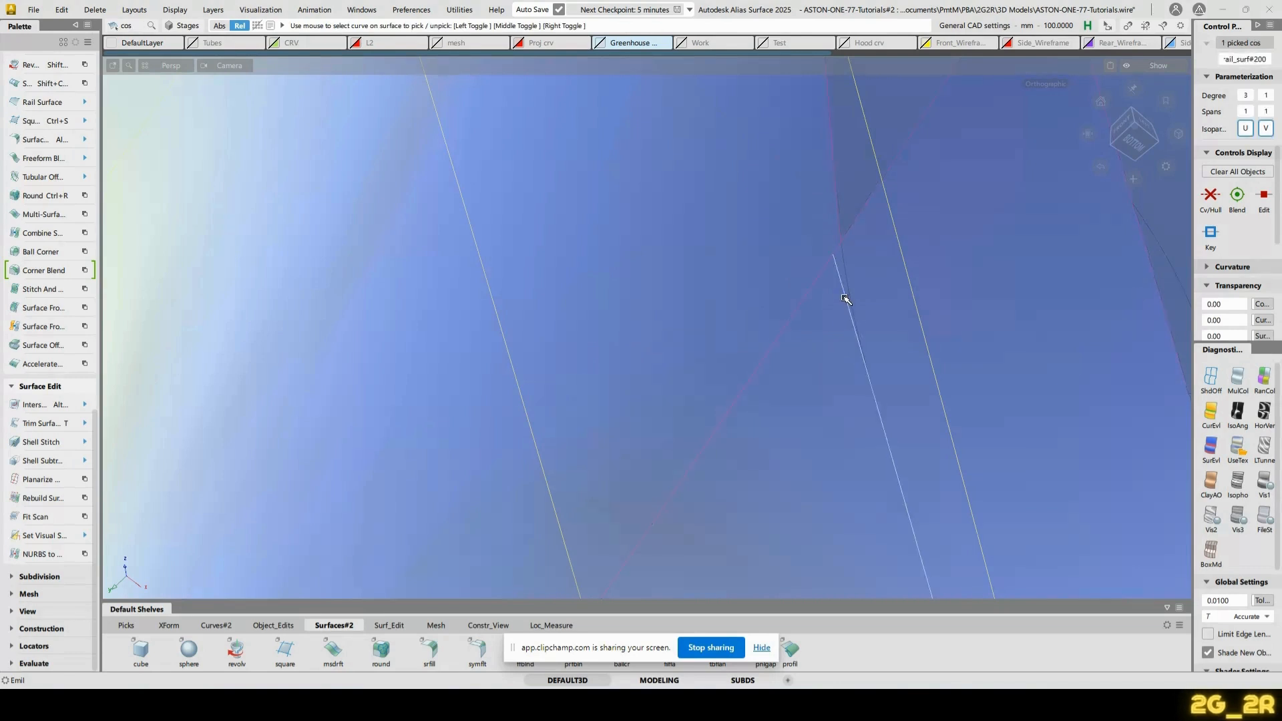
left_click(907, 323)
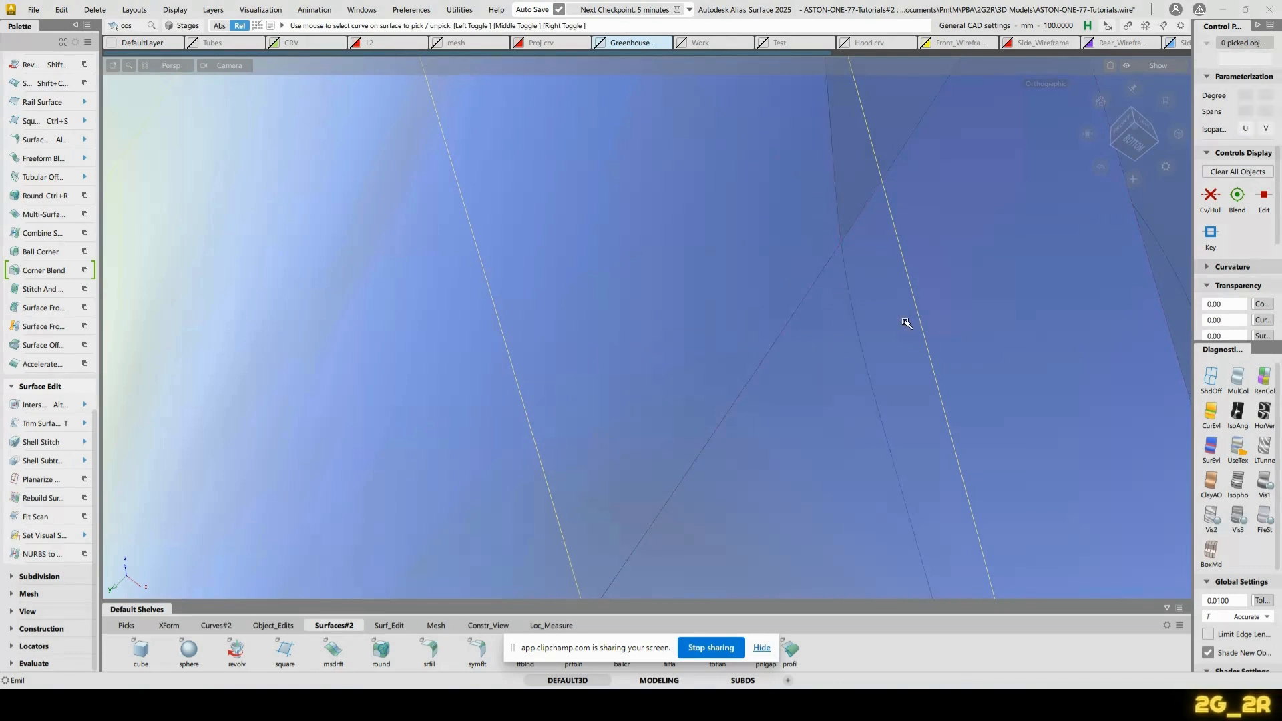
Project the fillet's trimmed edge normal onto the spoke side surface
key("alt+p")
left_click(836, 432)
key("space")
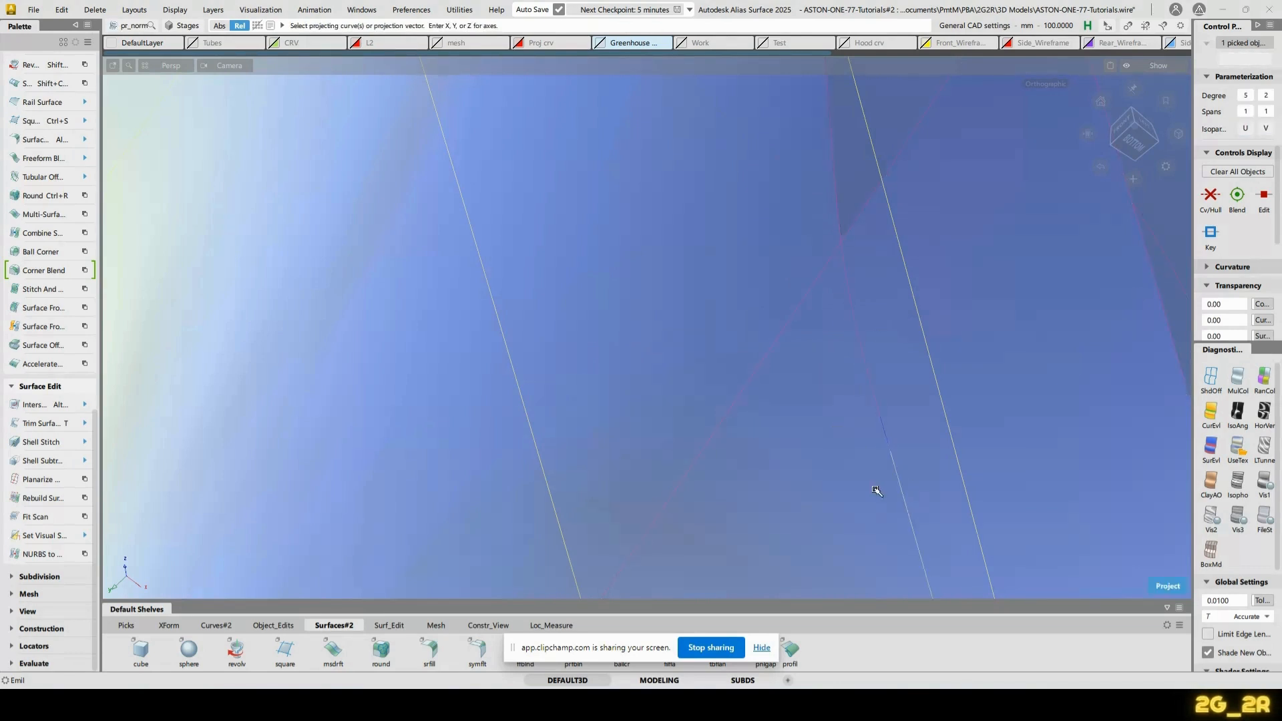
left_click(877, 491)
Untrim the spoke side surface, declining the automatic untrim offered by the Trim tool
key("t")
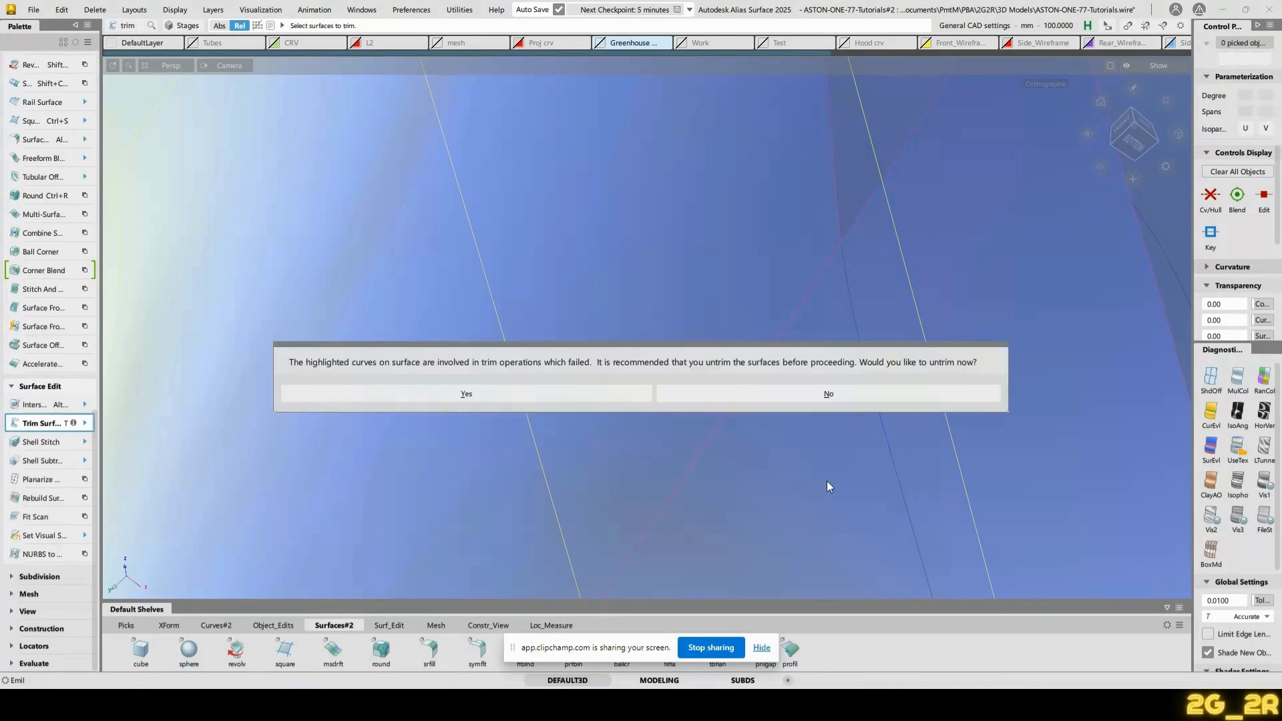
left_click(822, 399)
key("u")
left_click(826, 491)
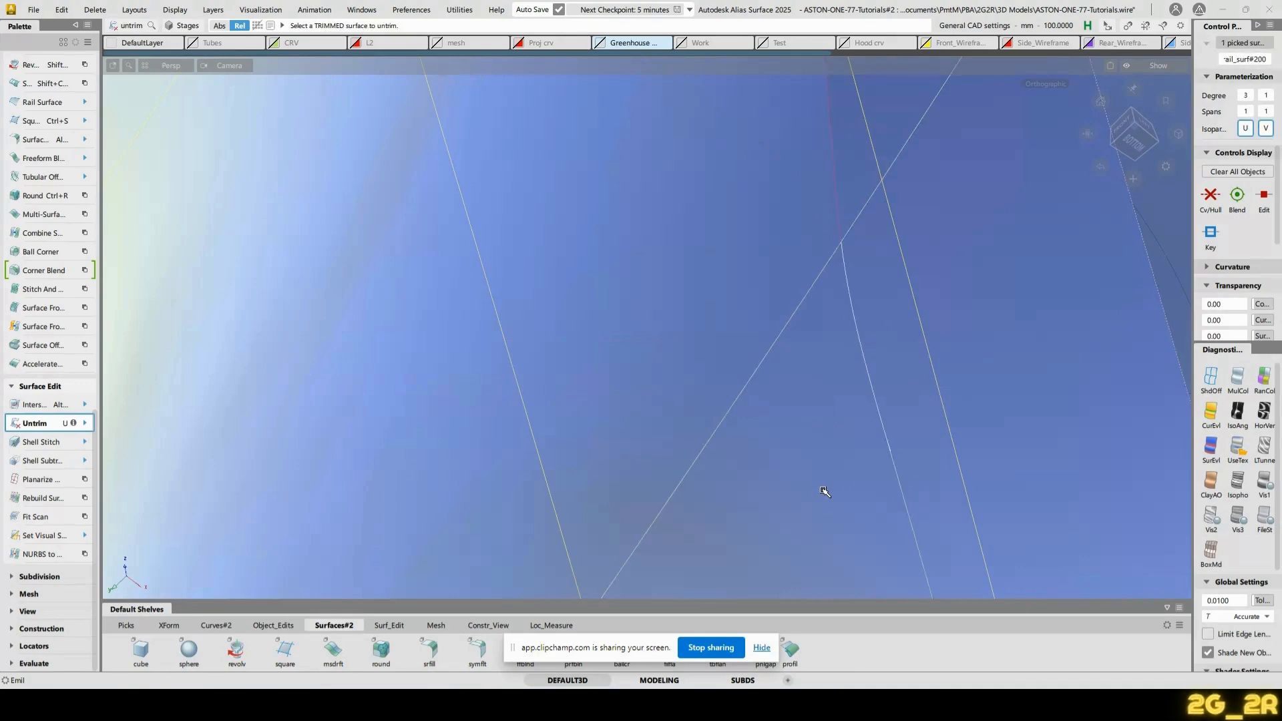
Trim the spoke side surface along the projected fillet edge and check the joined transition
key("t")
left_click(850, 438)
key("space")
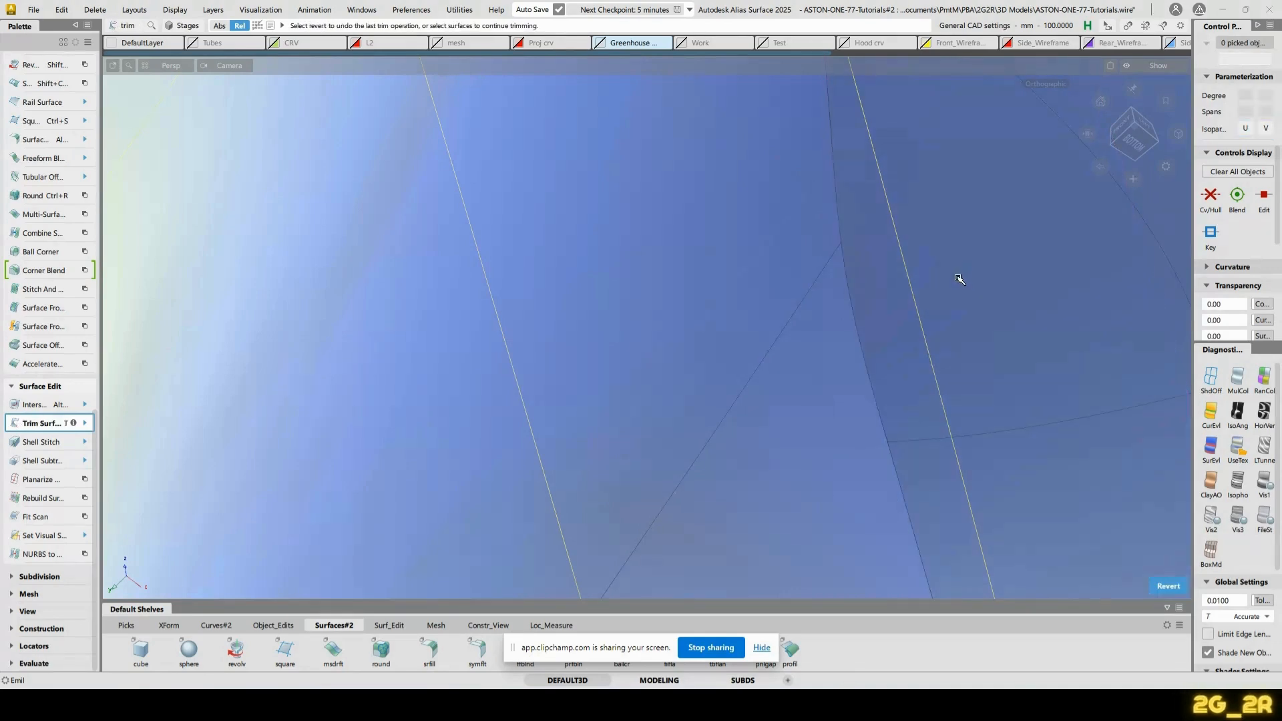
right_click_drag(940, 155, 933, 292, "alt+shift")
left_click_drag(934, 292, 739, 334, "alt+shift")
Untrim the flat inner rim face at the spoke's upper end
key("u")
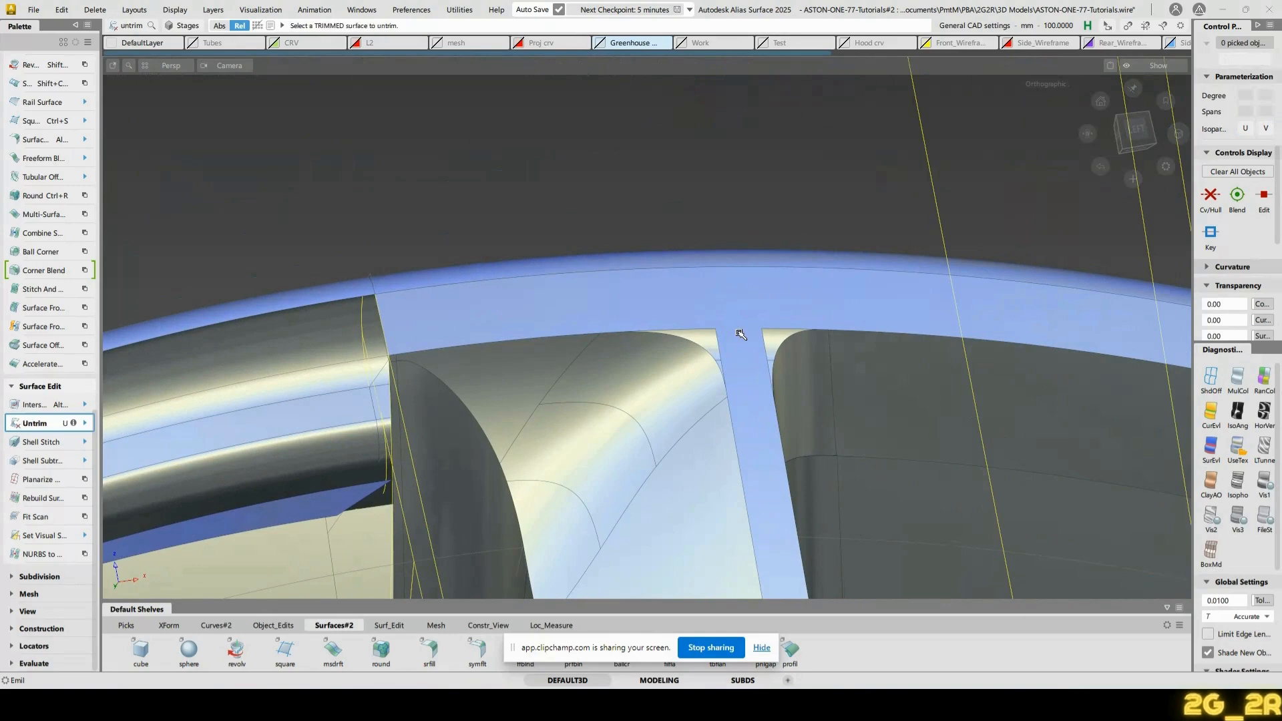
left_click(729, 368)
scroll(750, 380, "up", 3)
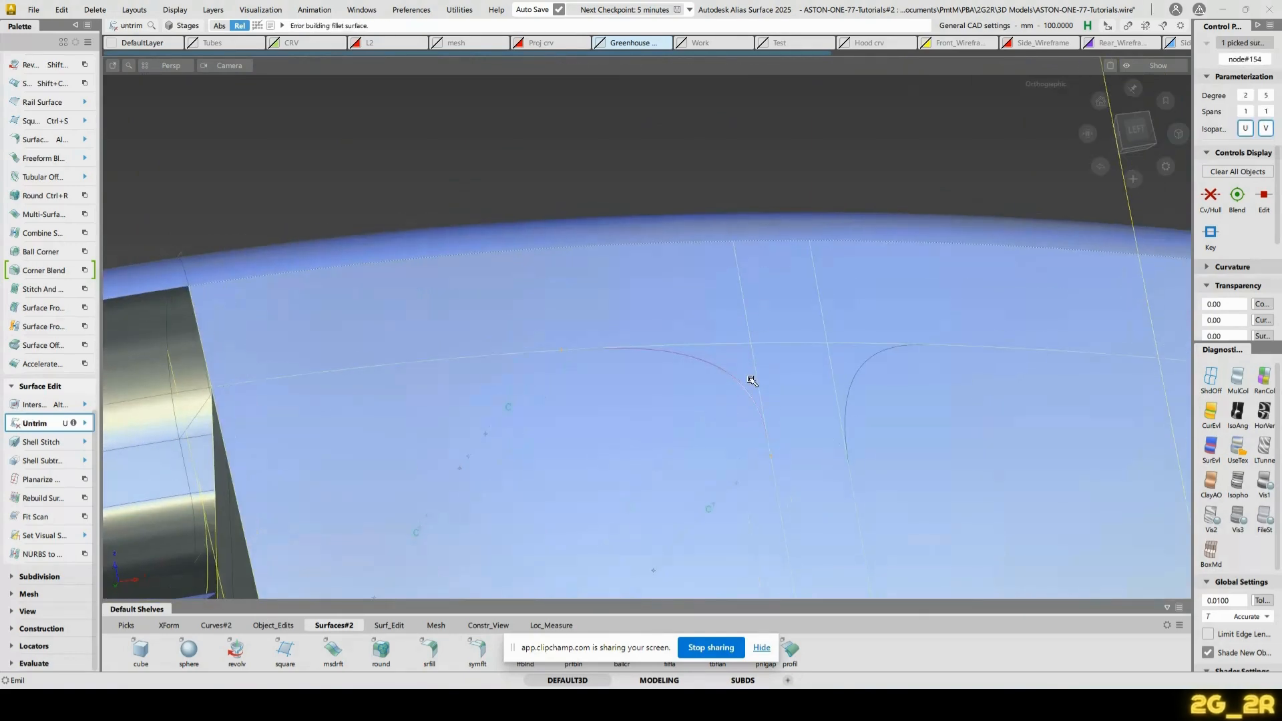
Remove the construction history from the rim face and the fillet surfaces at the spoke's upper end
key("q")
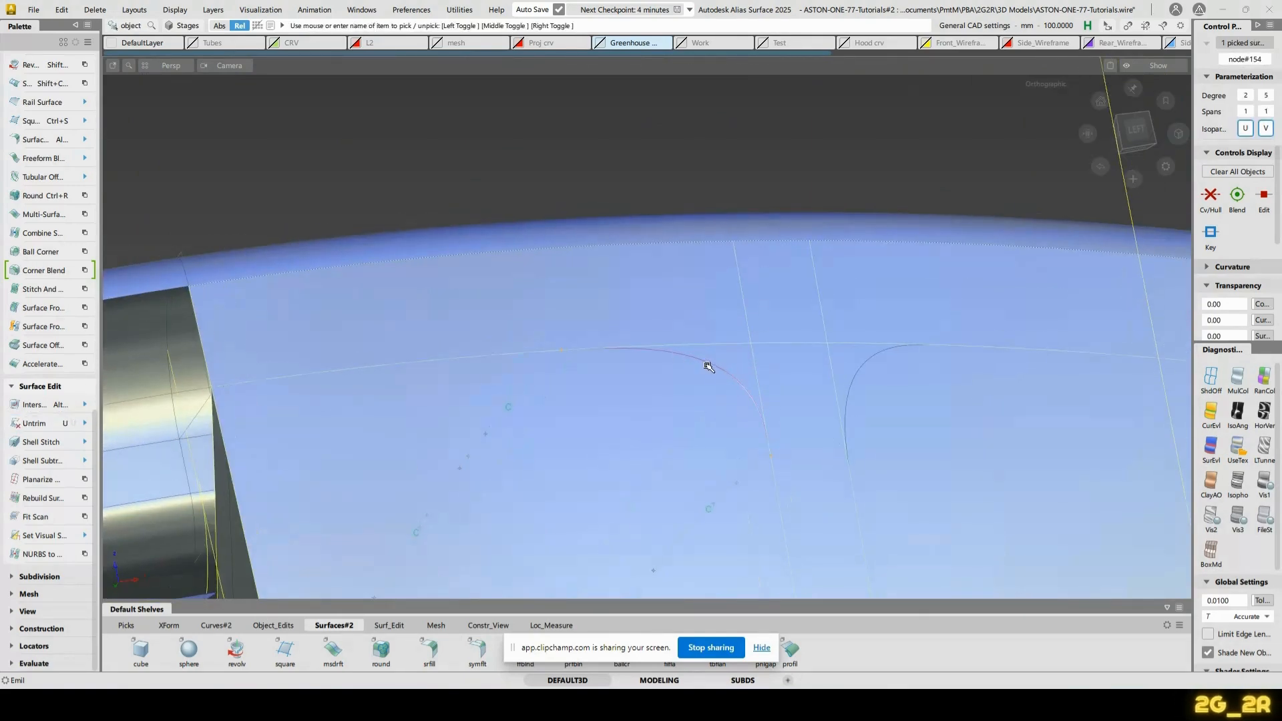
left_click_drag(759, 377, 840, 404, "alt+shift")
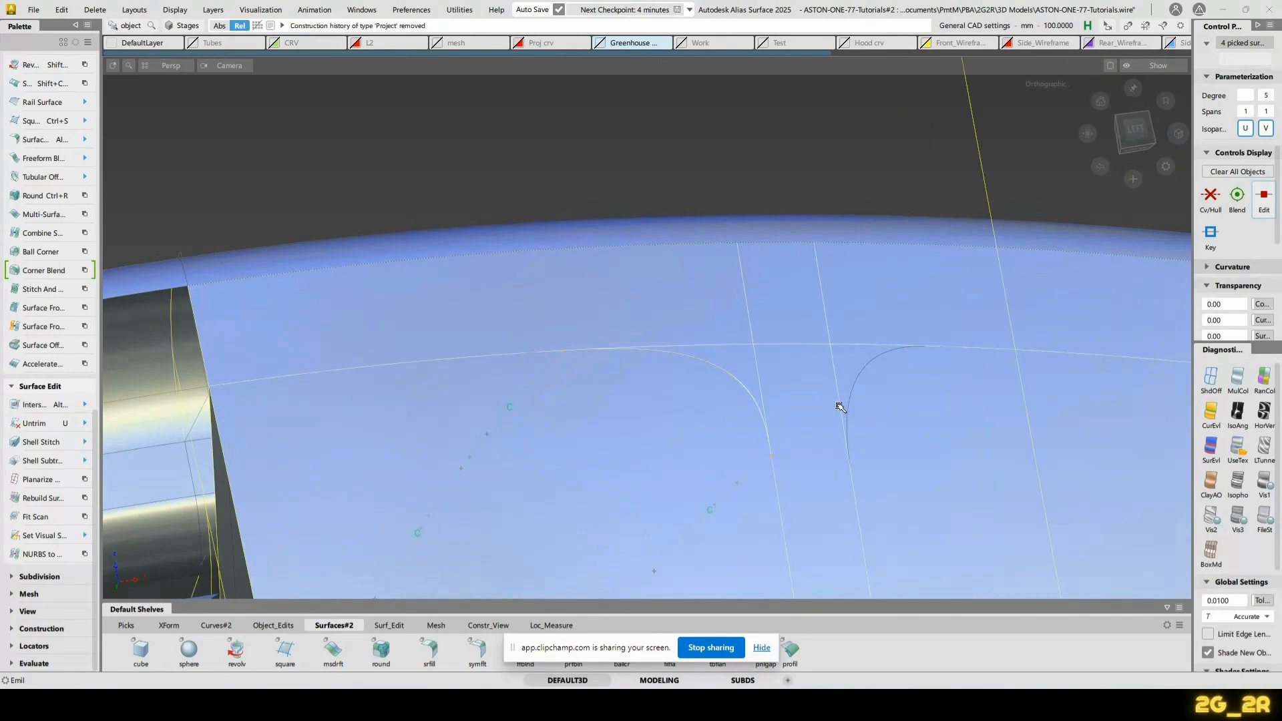
left_click(821, 405)
left_click(735, 381)
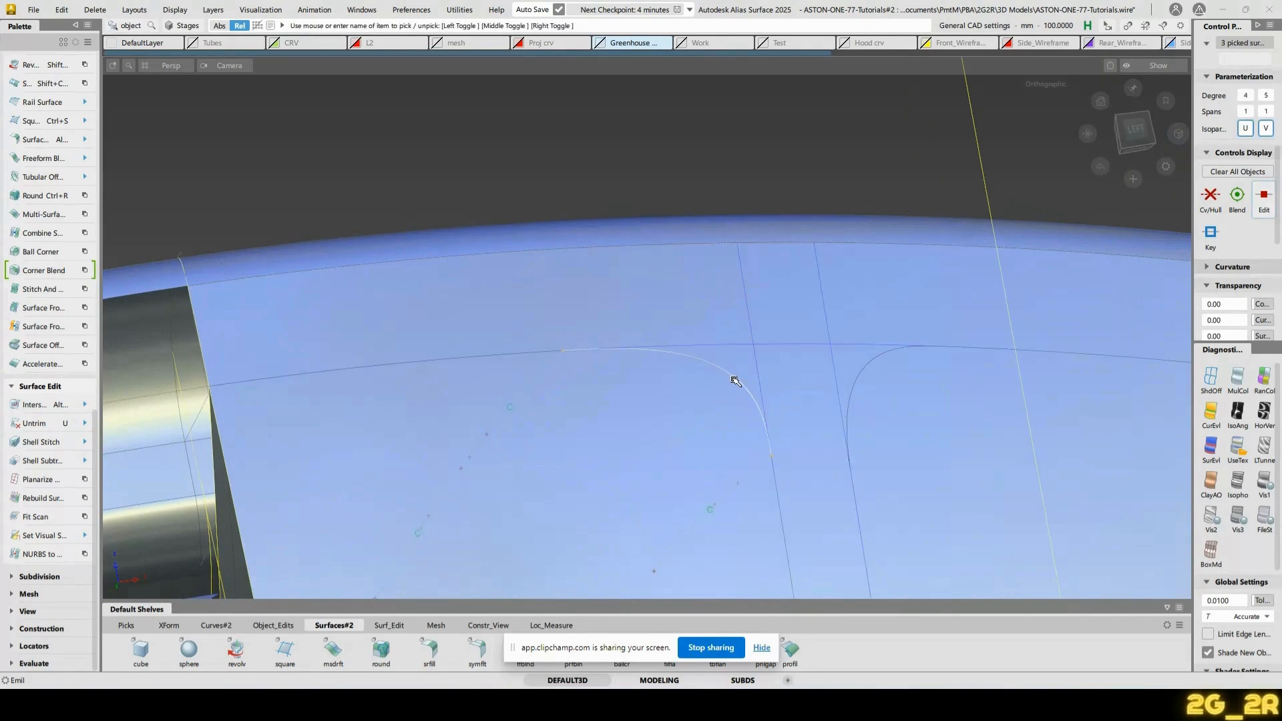
Project the upper fillet edge normal onto the flat inner rim face at the spoke's upper end
key("t")
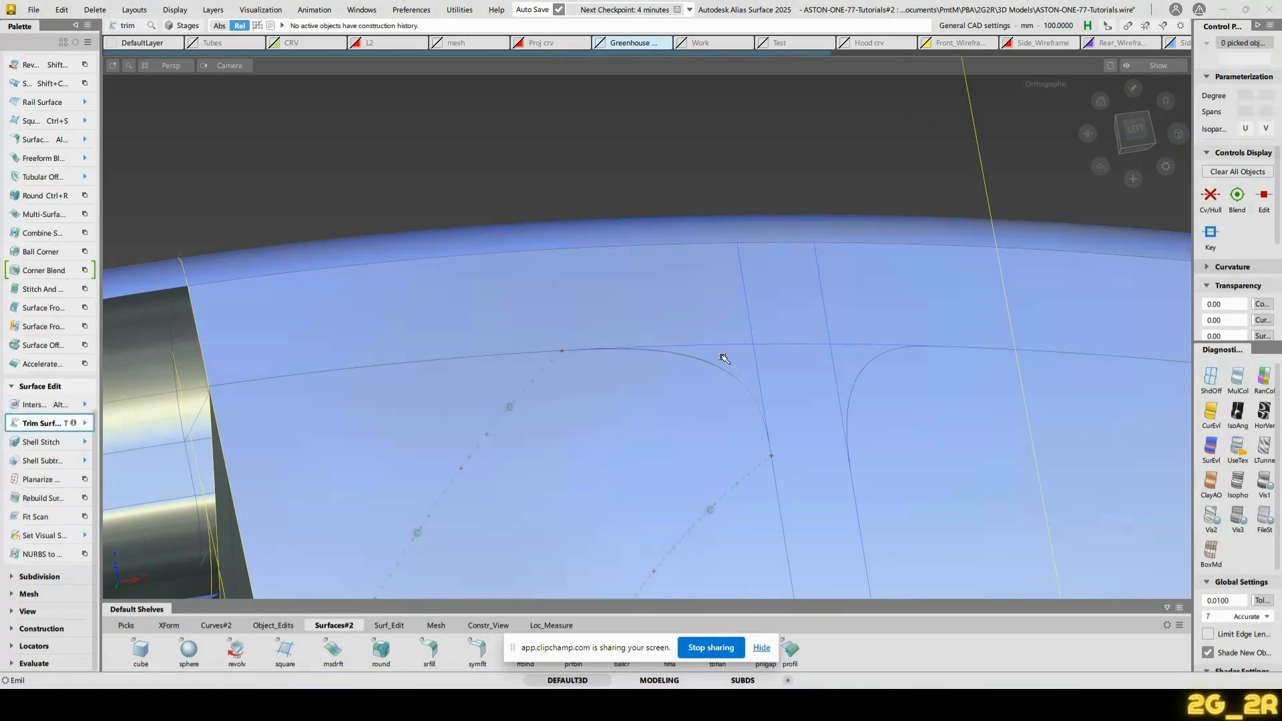
key("p")
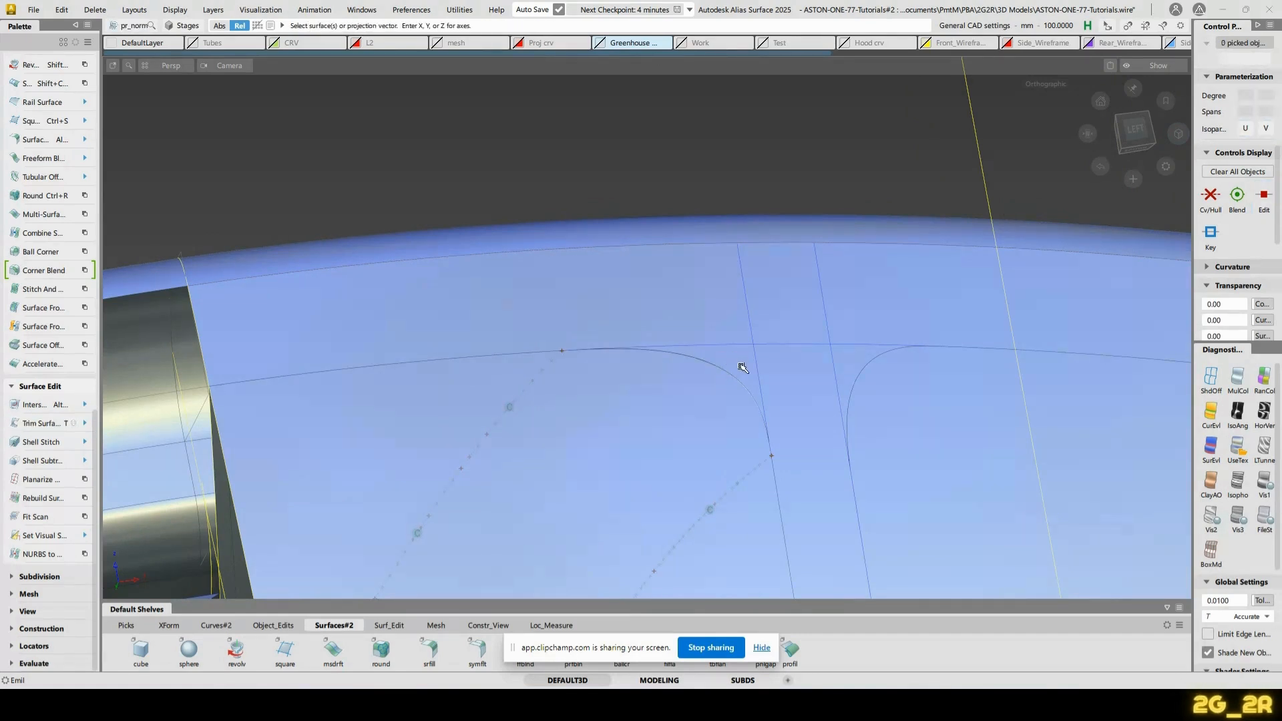
left_click(741, 368)
key("space")
left_click(739, 378)
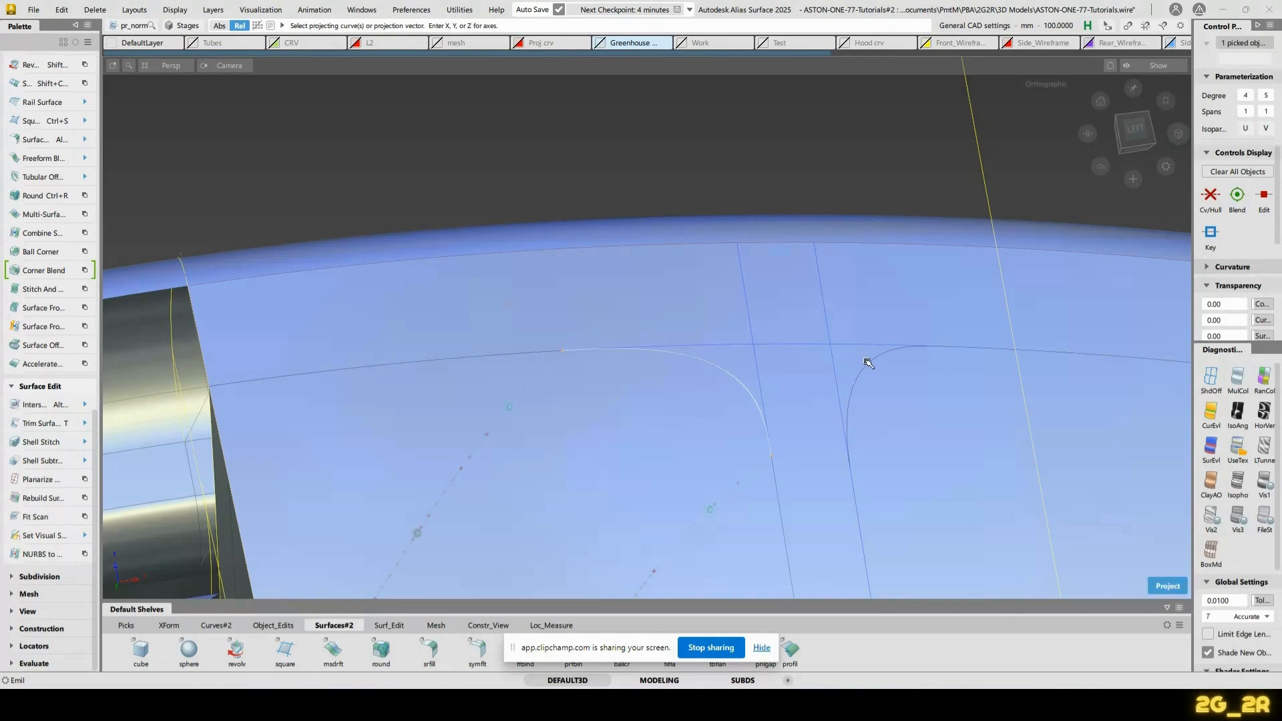
key("space")
Extend the upper edges of both spoke fillets by about 0.57 mm through the flat rim face
middle_click(720, 328, "ctrl+shift")
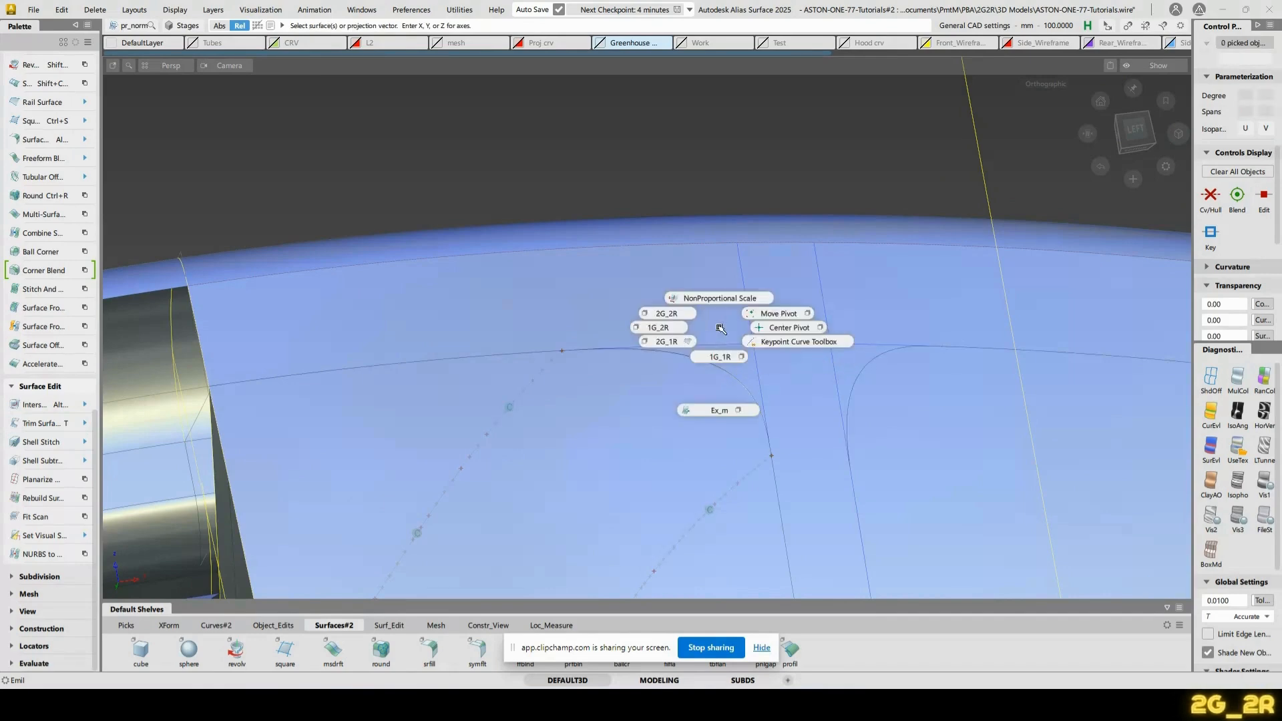
middle_click_drag(720, 407, 720, 408, "ctrl+shift")
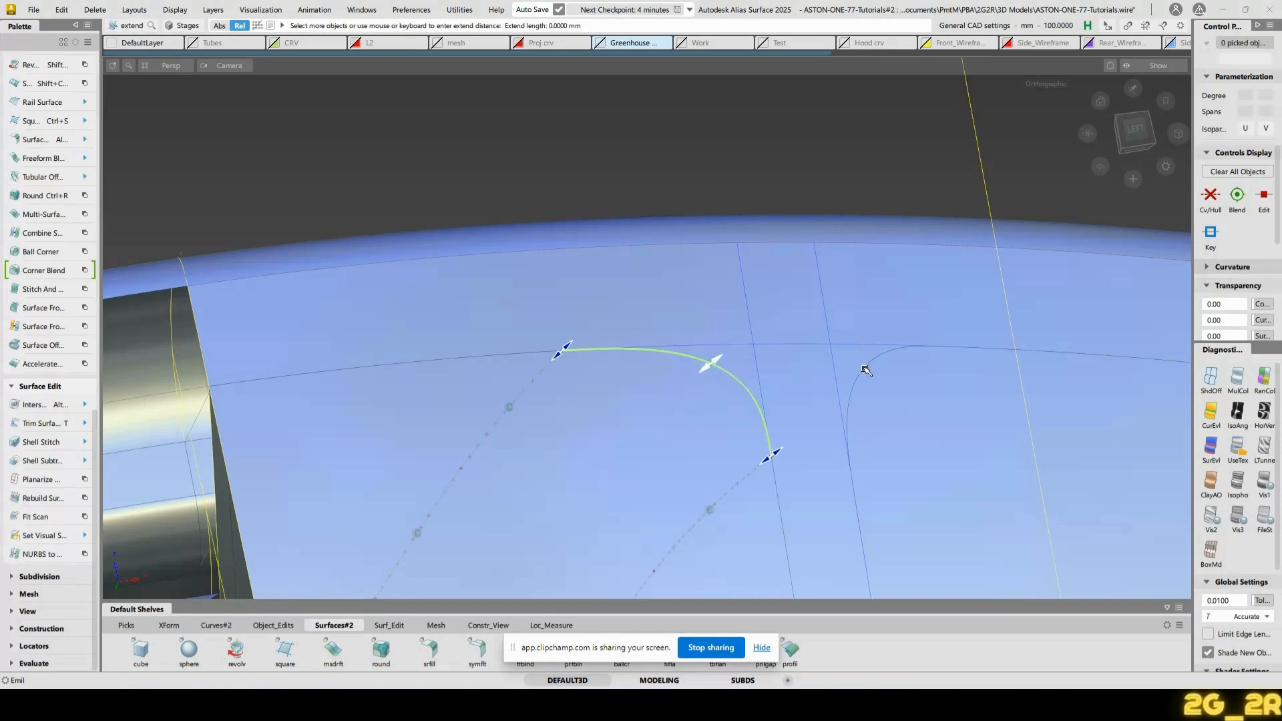
left_click(929, 405)
mouse_move(853, 169)
left_mouse_down()
mouse_move(842, 158)
mouse_move(930, 234)
mouse_move(895, 237)
left_mouse_up()
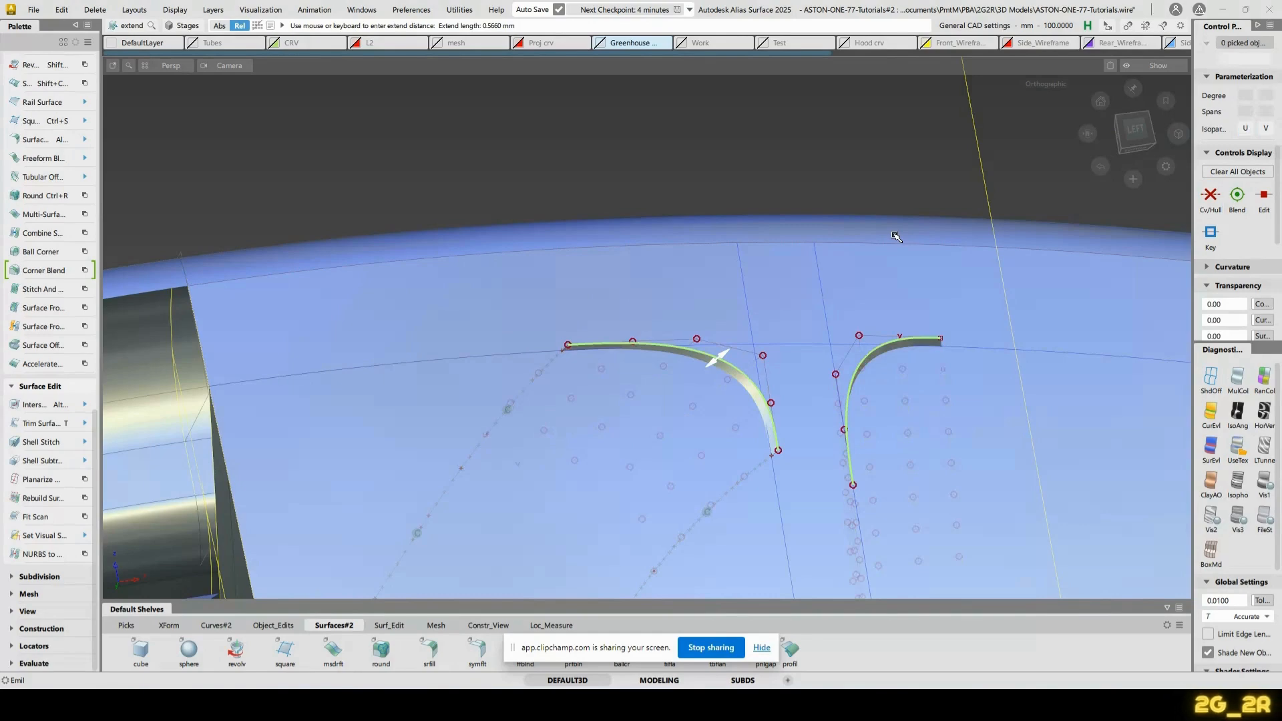
Intersect the flat inner rim face with the two extended fillet surfaces
key("alt+i")
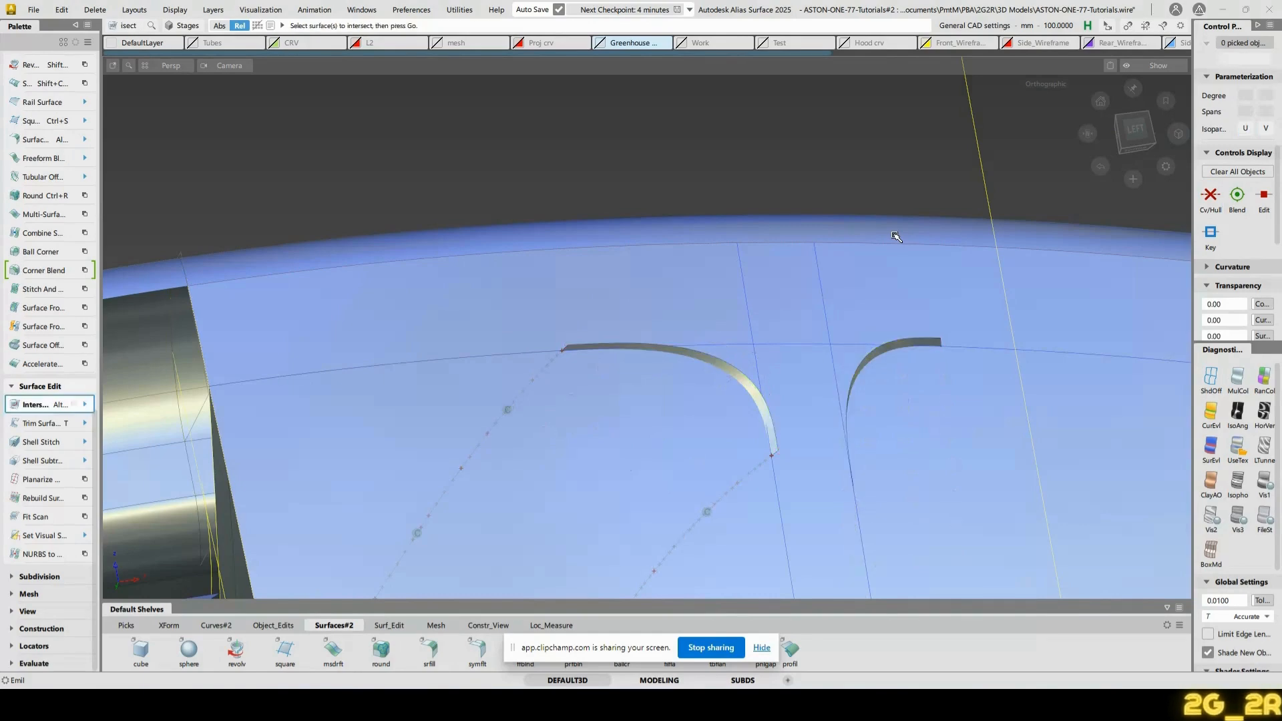
left_click(869, 364)
left_click(733, 366)
key("space")
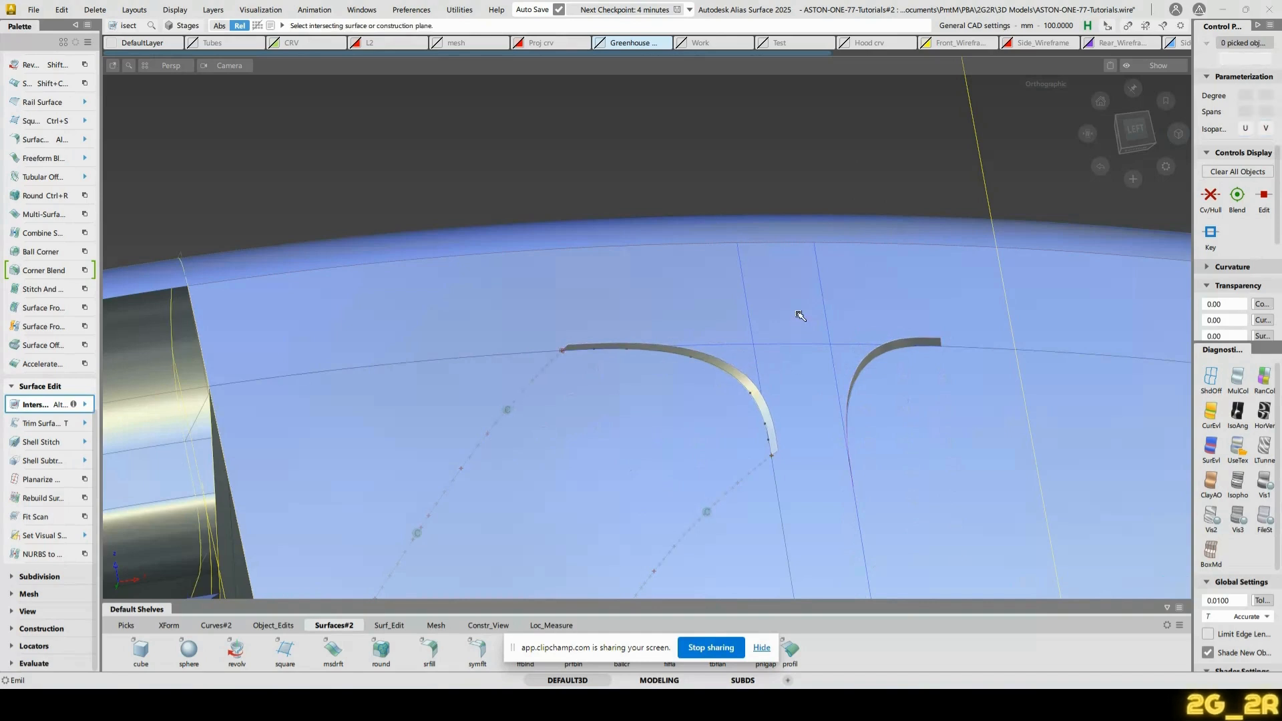
Trim the flat inner rim face along the fillet outlines, keeping the regions above and between the two fillets
key("t")
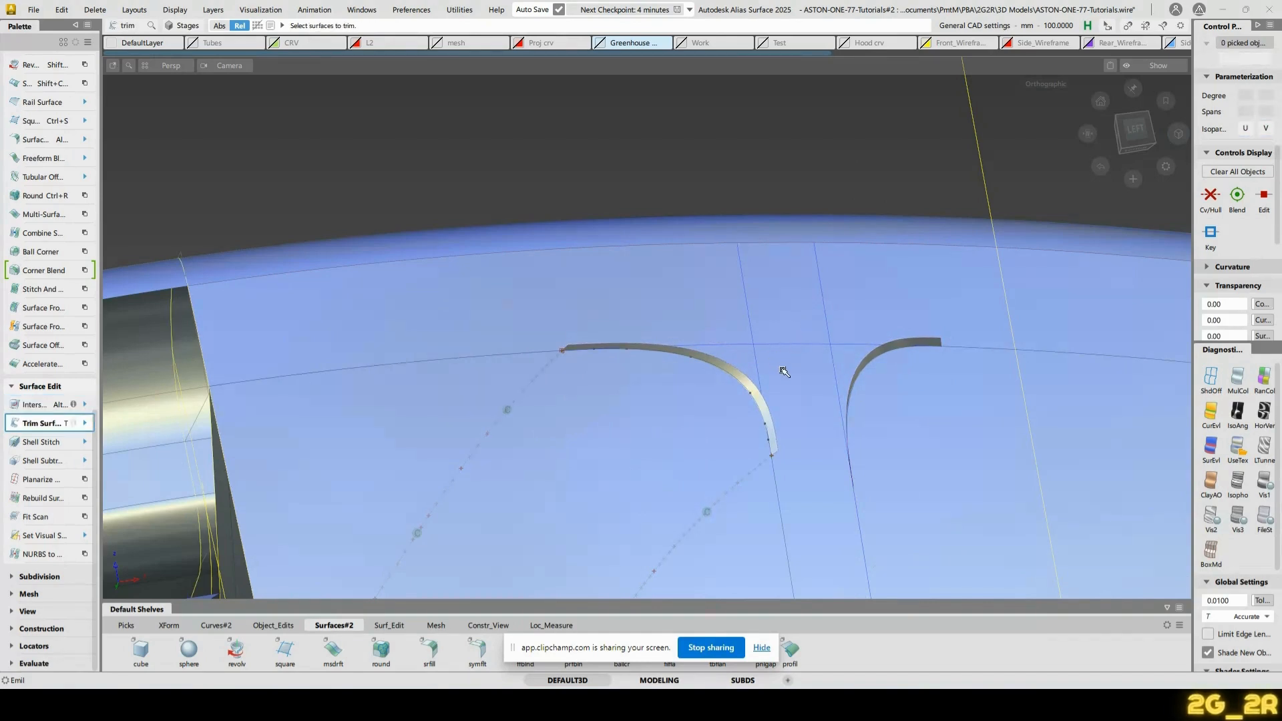
middle_click_drag(737, 247, 736, 331, "ctrl+shift")
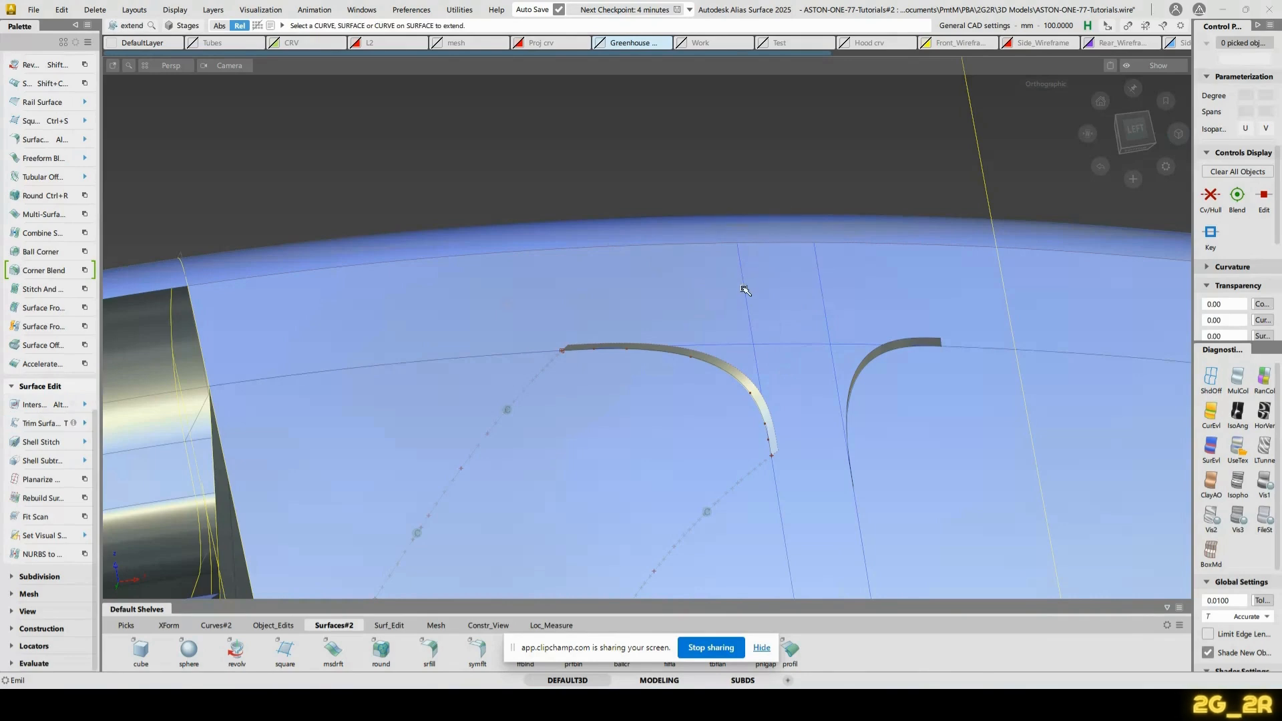
left_click(821, 304)
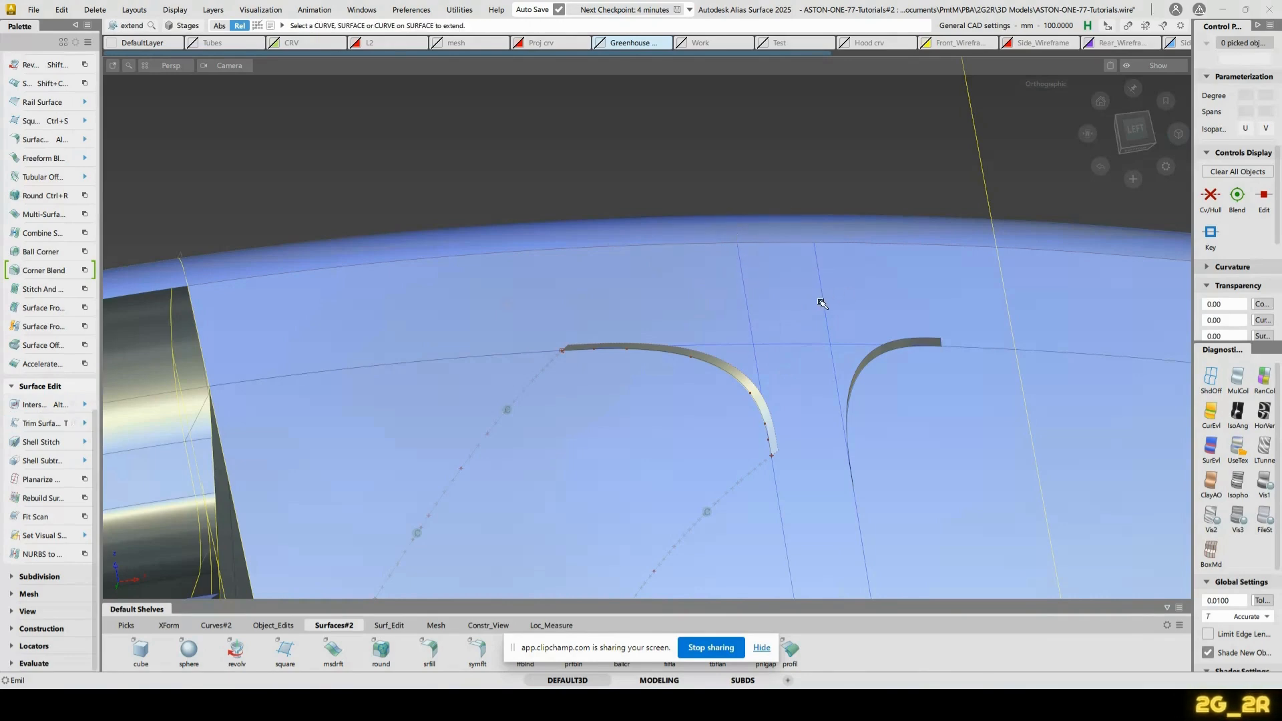
key("t")
left_click(788, 304)
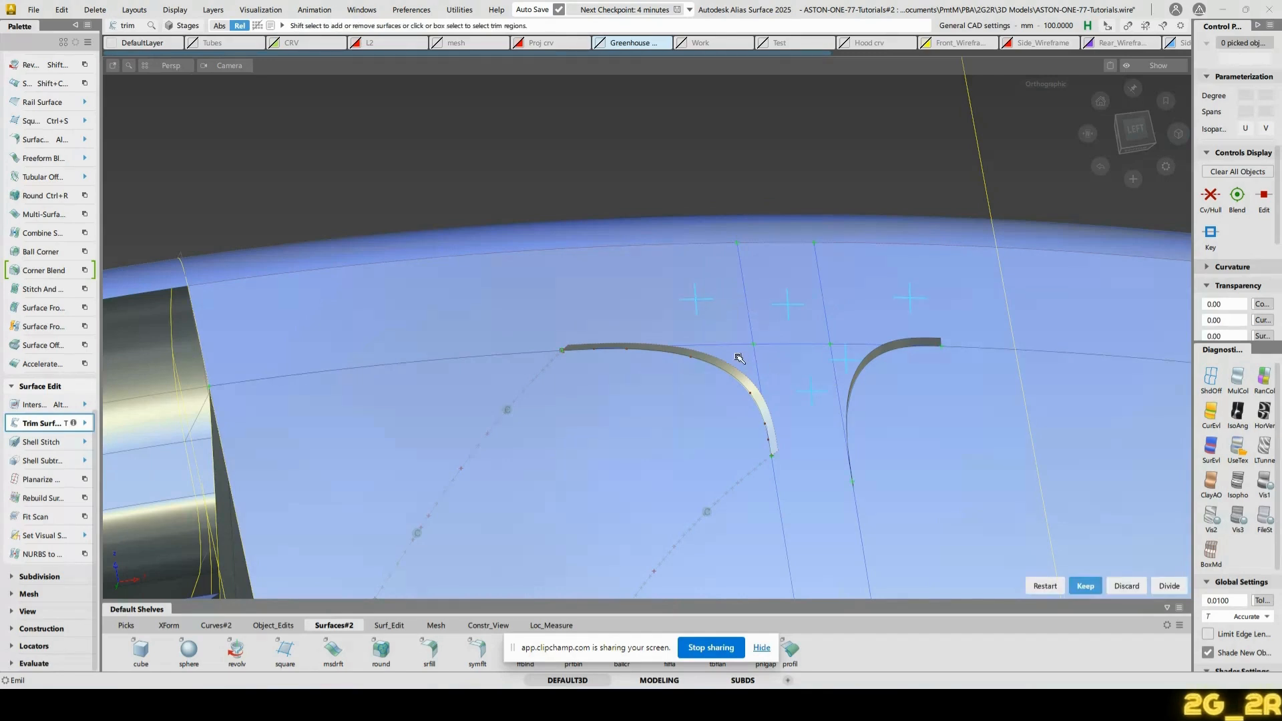
key("space")
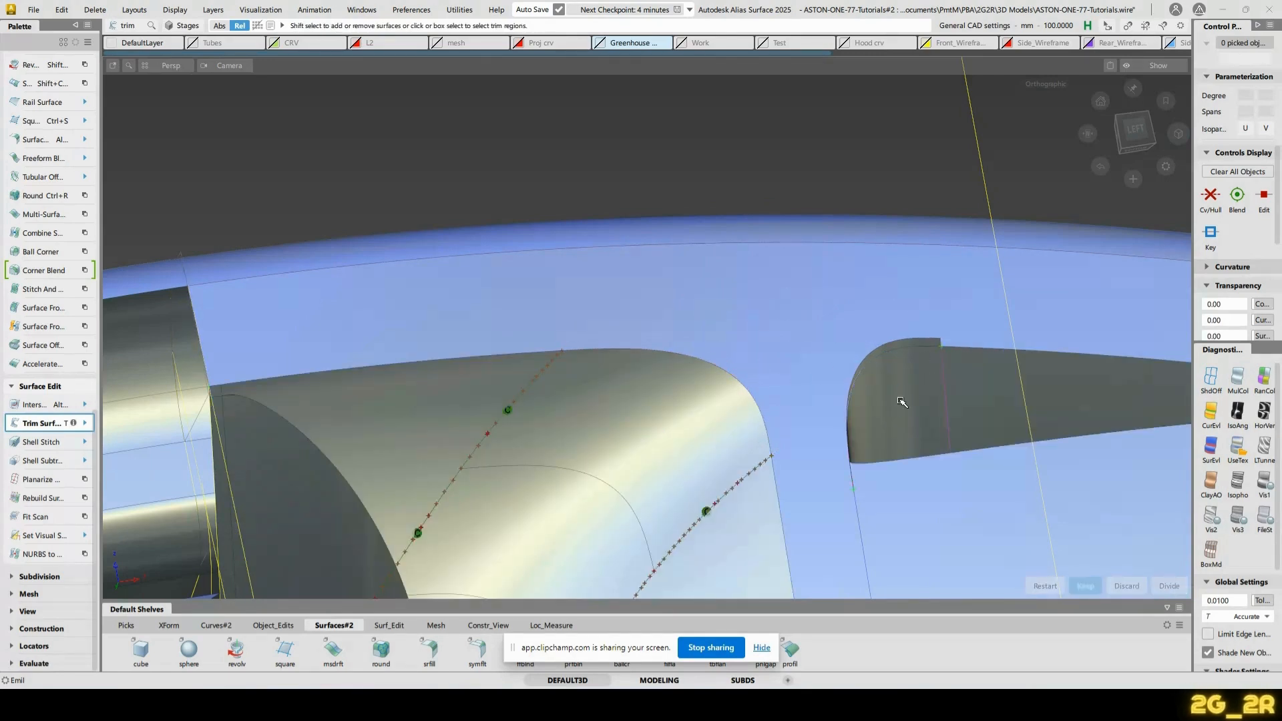
Untrim the flat inner rim face at the spoke's upper end again
mouse_move(902, 400)
left_mouse_down("alt+shift")
mouse_move(721, 446)
mouse_move(689, 429)
left_mouse_up("alt+shift")
left_click_drag(689, 429, 810, 430, "ctrl+shift")
mouse_move(809, 430)
left_mouse_down("alt+shift")
mouse_move(799, 432)
mouse_move(815, 388)
left_mouse_up("alt+shift")
key("u")
mouse_move(755, 288)
left_mouse_down("alt+shift")
mouse_move(752, 241)
mouse_move(744, 298)
left_mouse_up("alt+shift")
right_click_drag(744, 297, 741, 346, "alt+shift")
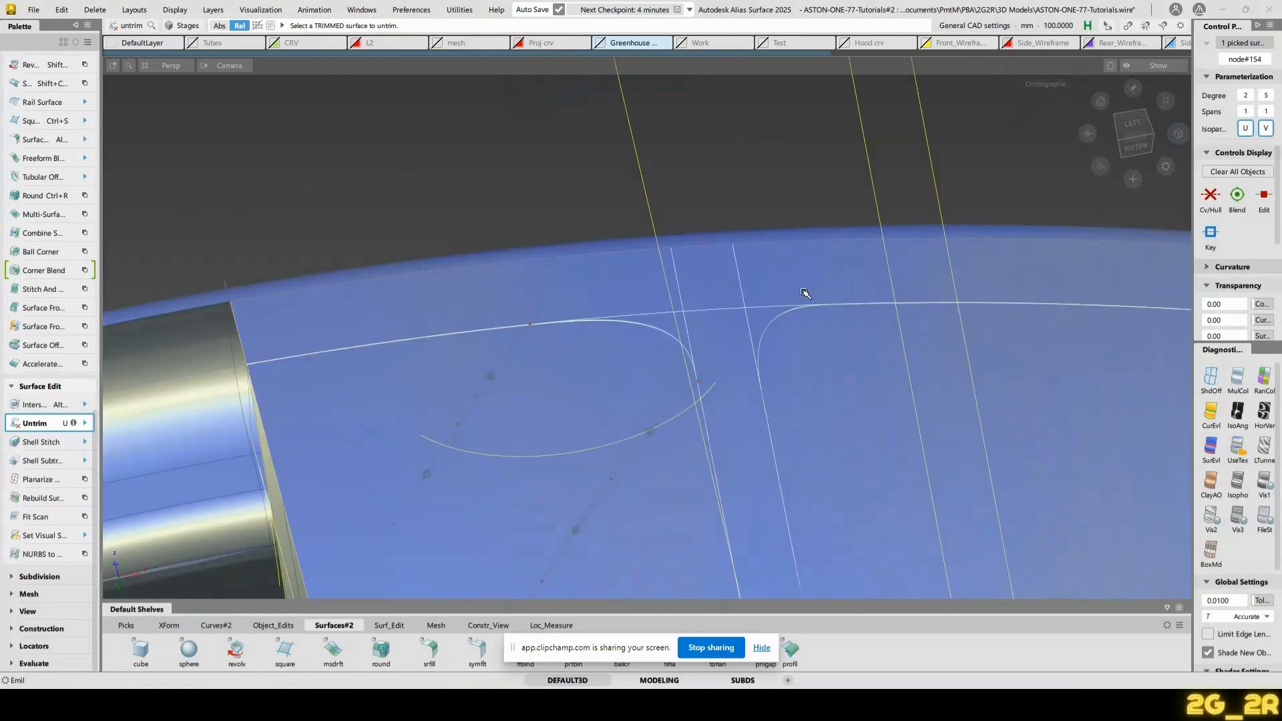
left_click(804, 292)
Select the revolved inner rim surface beside the spoke's lower edge and untrim it
left_click_drag(731, 421, 881, 163, "alt+shift")
key("Escape")
left_click(723, 319)
mouse_move(725, 327)
left_mouse_down("alt+shift")
mouse_move(733, 369)
mouse_move(630, 354)
mouse_move(734, 322)
left_mouse_up("alt+shift")
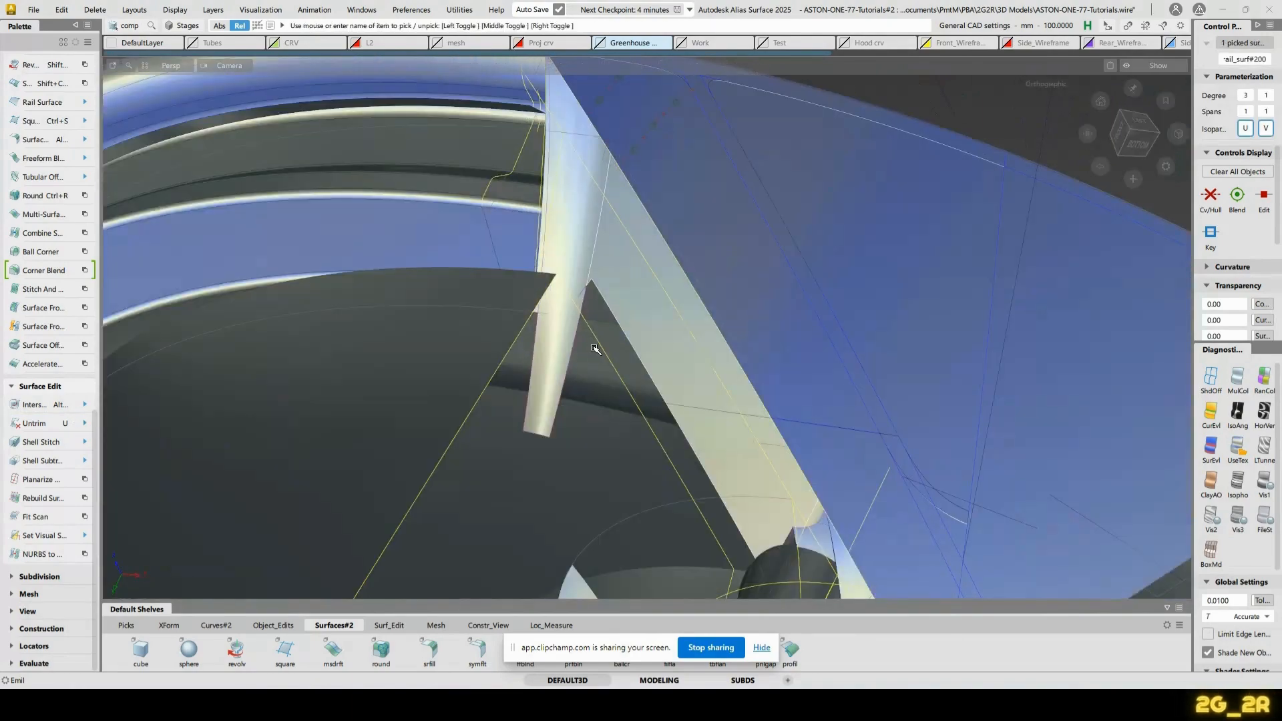
right_click_drag(596, 349, 601, 288, "alt+shift")
left_click(608, 331)
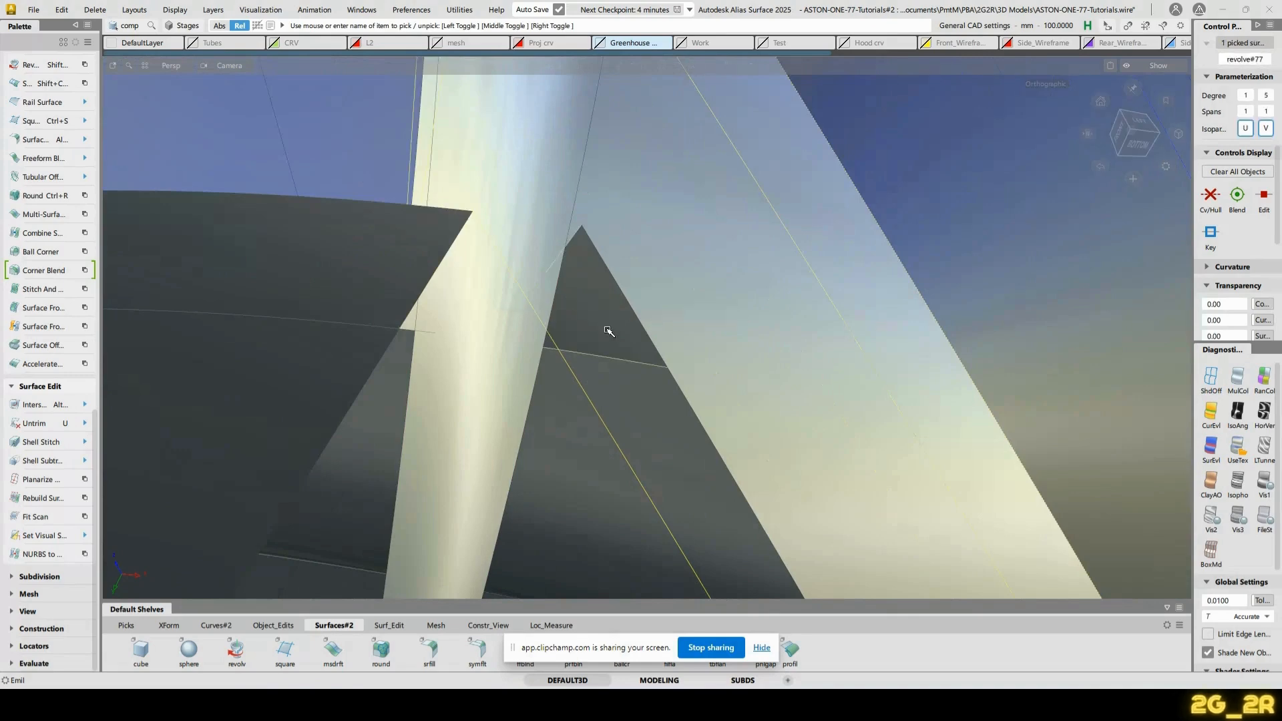
left_click_drag(609, 332, 581, 314, "alt+shift")
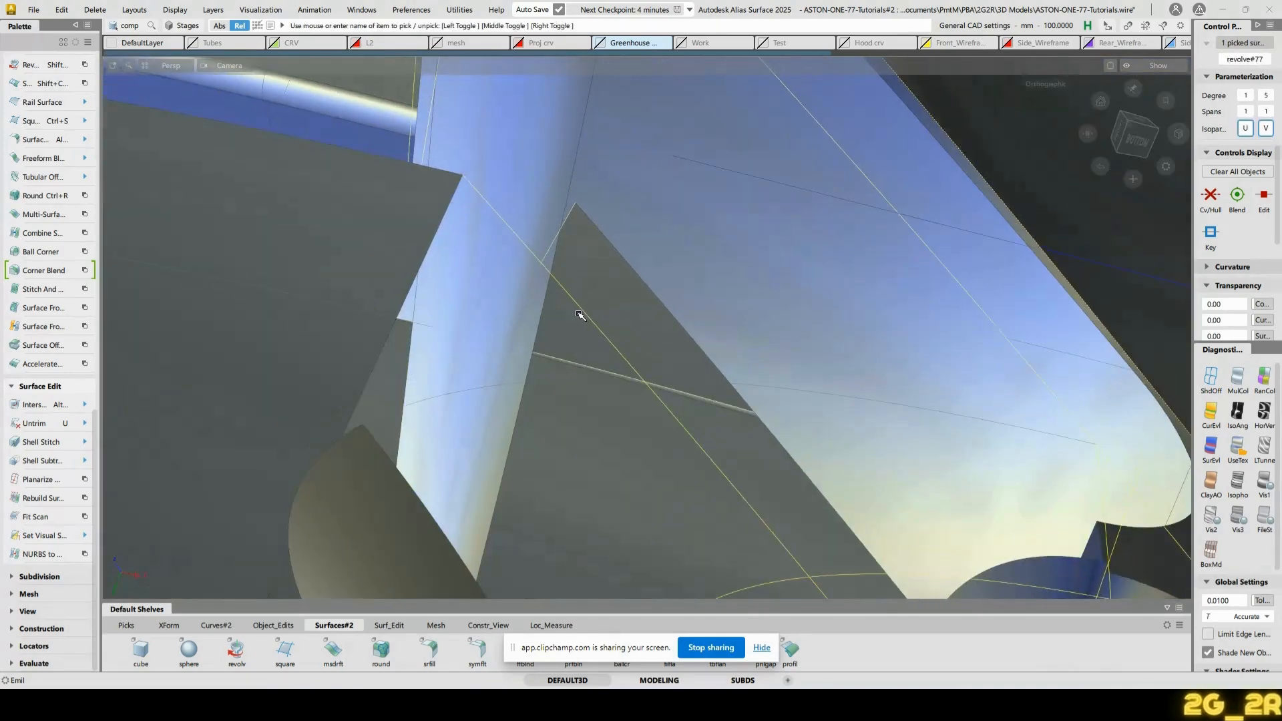
key("u")
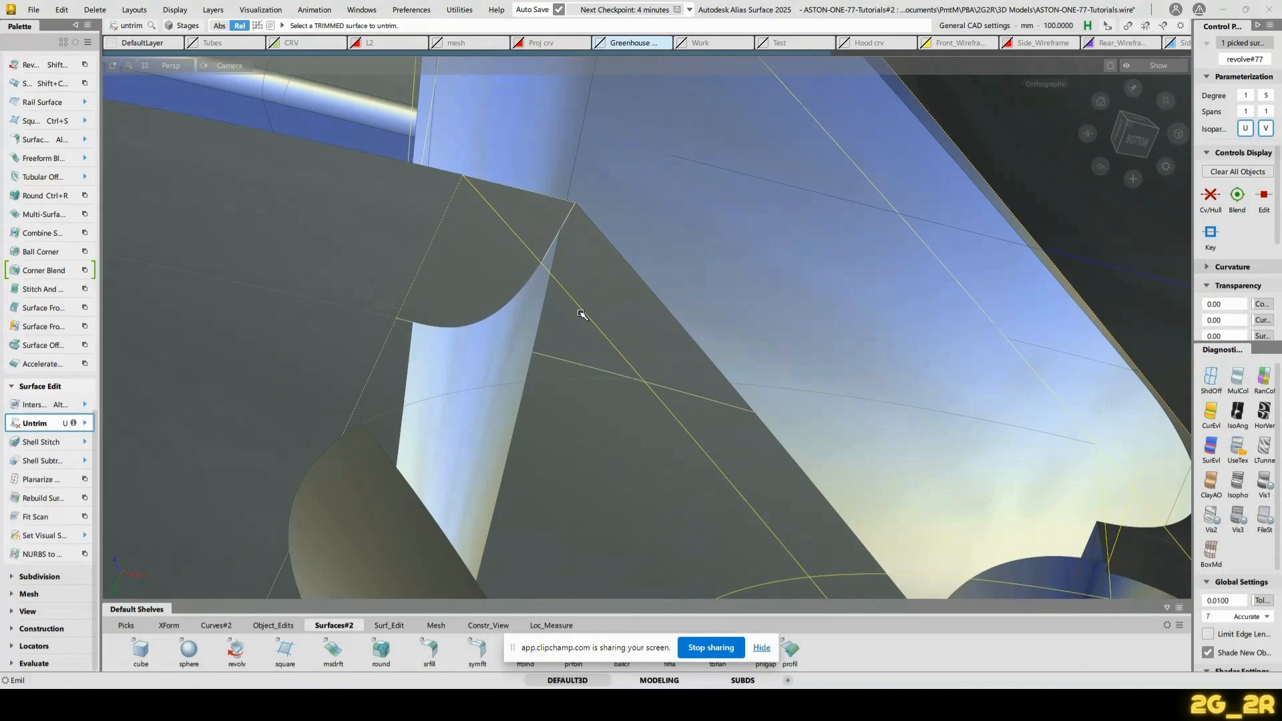
Intersect the revolved inner rim surface with the adjoining spoke surfaces
key("alt+i")
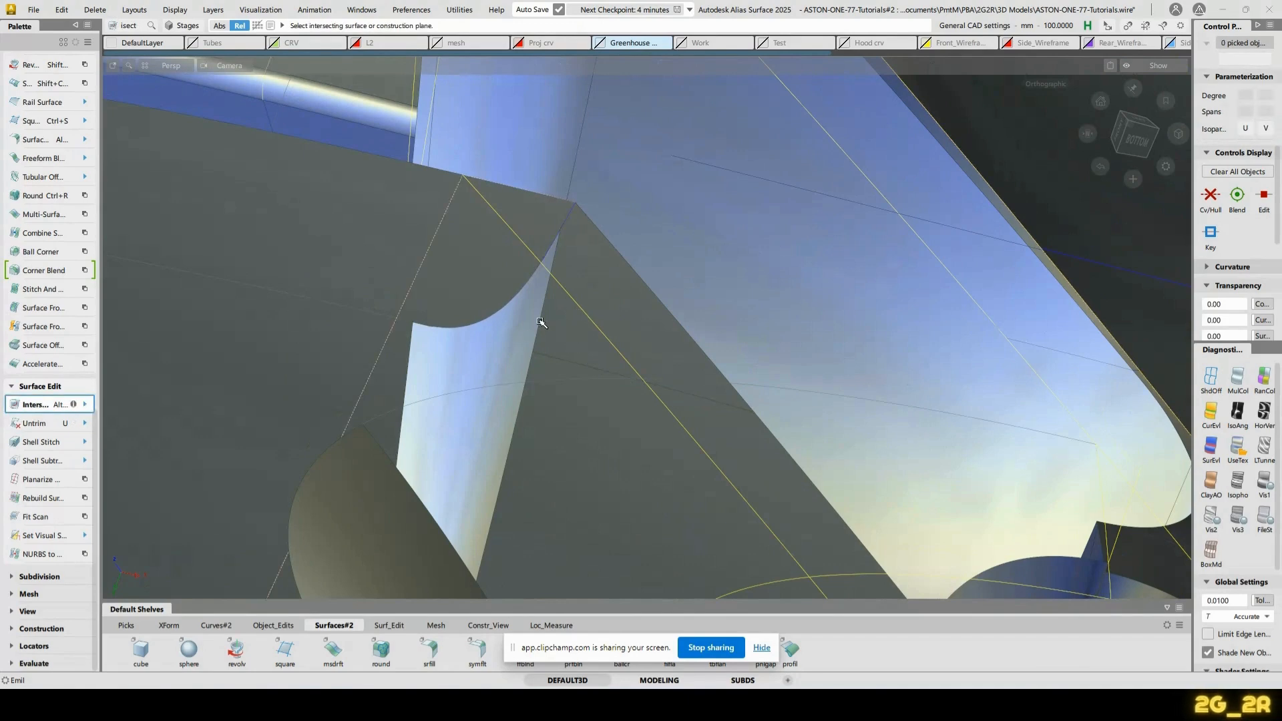
left_click_drag(541, 322, 502, 366, "ctrl+shift")
left_click(587, 305)
Trim the revolved inner rim surface along its intersection with the spoke, keeping the selected regions
key("t")
left_click(571, 326)
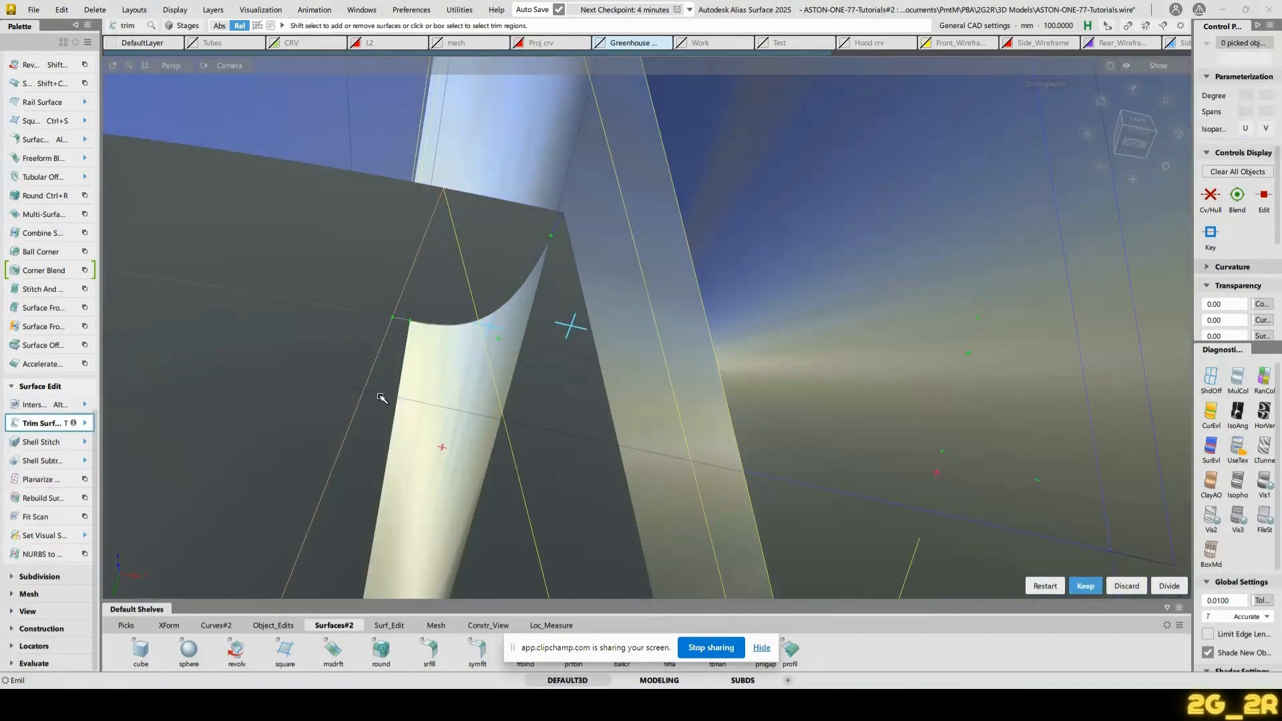
left_click_drag(382, 398, 781, 361, "alt+shift")
key("space")
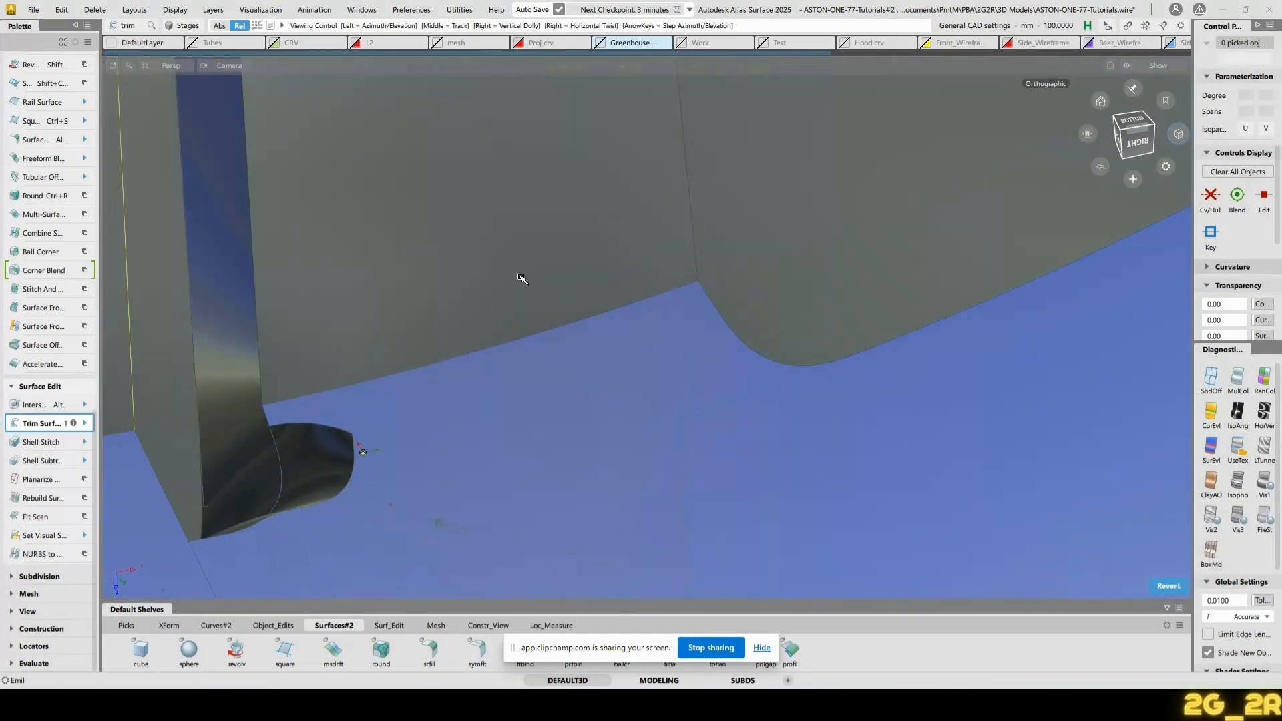
middle_click_drag(269, 411, 519, 327, "alt+shift")
left_click(500, 417)
key("space")
Temporarily remove the flat inner rim face to inspect the filleted spoke-to-rim transition beneath, and restore the face
left_click_drag(664, 149, 556, 274, "alt+shift")
right_click_drag(725, 362, 810, 229, "alt+shift")
middle_click_drag(783, 243, 688, 307, "alt+shift")
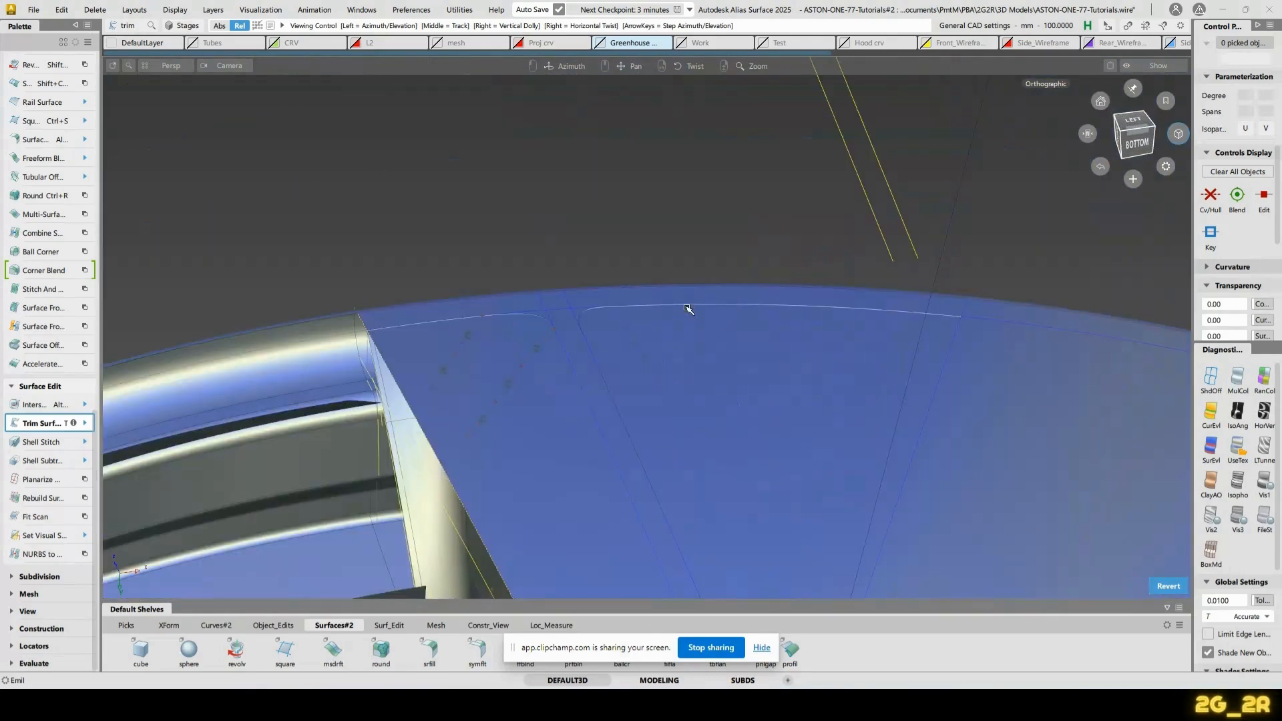
left_click_drag(632, 306, 655, 347, "alt+shift")
right_click_drag(655, 347, 700, 203, "alt+shift")
left_click_drag(700, 204, 688, 208, "alt+shift")
middle_click_drag(510, 318, 676, 134, "alt+shift")
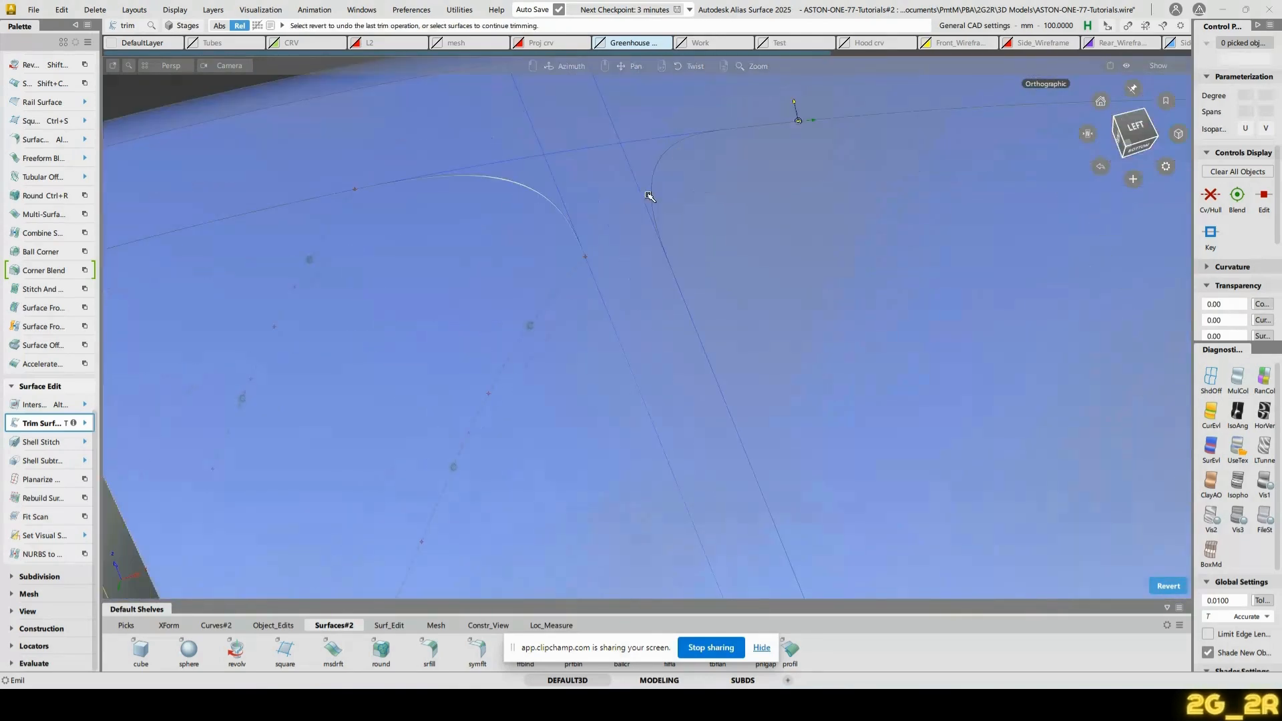
left_click_drag(653, 197, 558, 387, "ctrl+shift")
left_click(558, 386)
key("Delete")
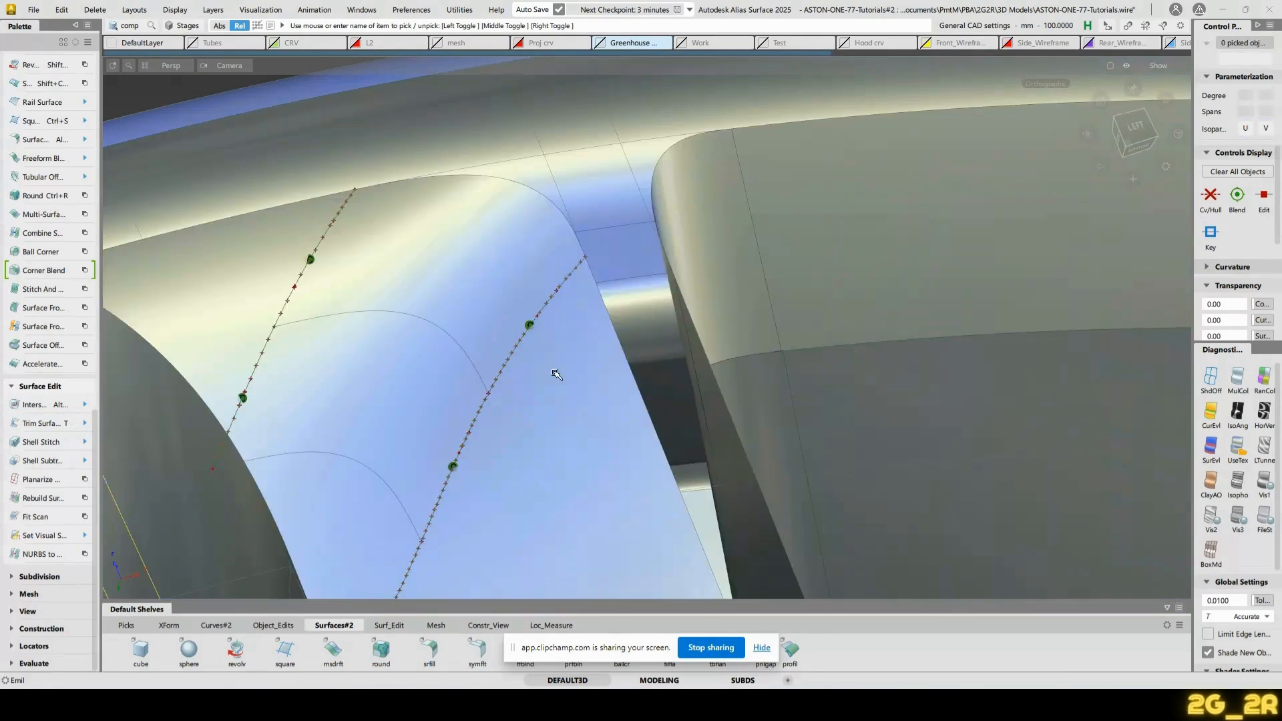
left_click(566, 418)
left_click_drag(843, 411, 684, 435, "alt+shift")
key("Delete")
right_click_drag(565, 332, 468, 341, "alt+shift")
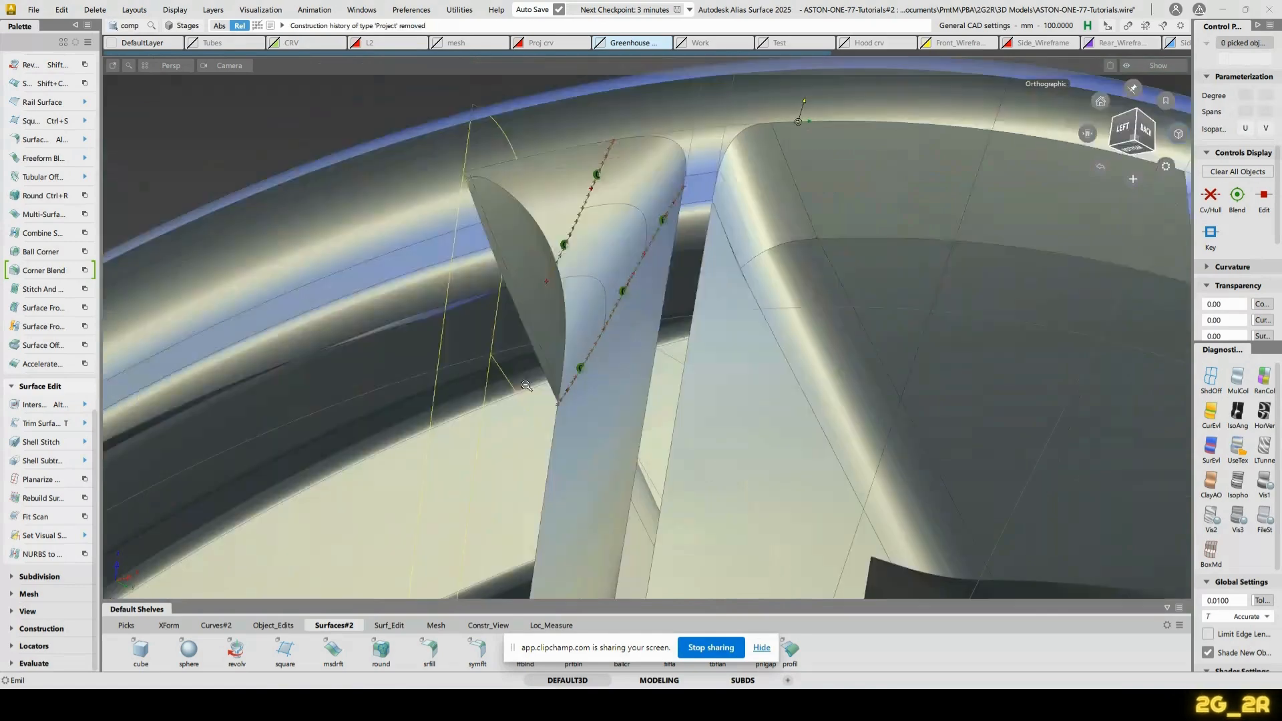
left_click_drag(467, 341, 727, 364, "alt+shift")
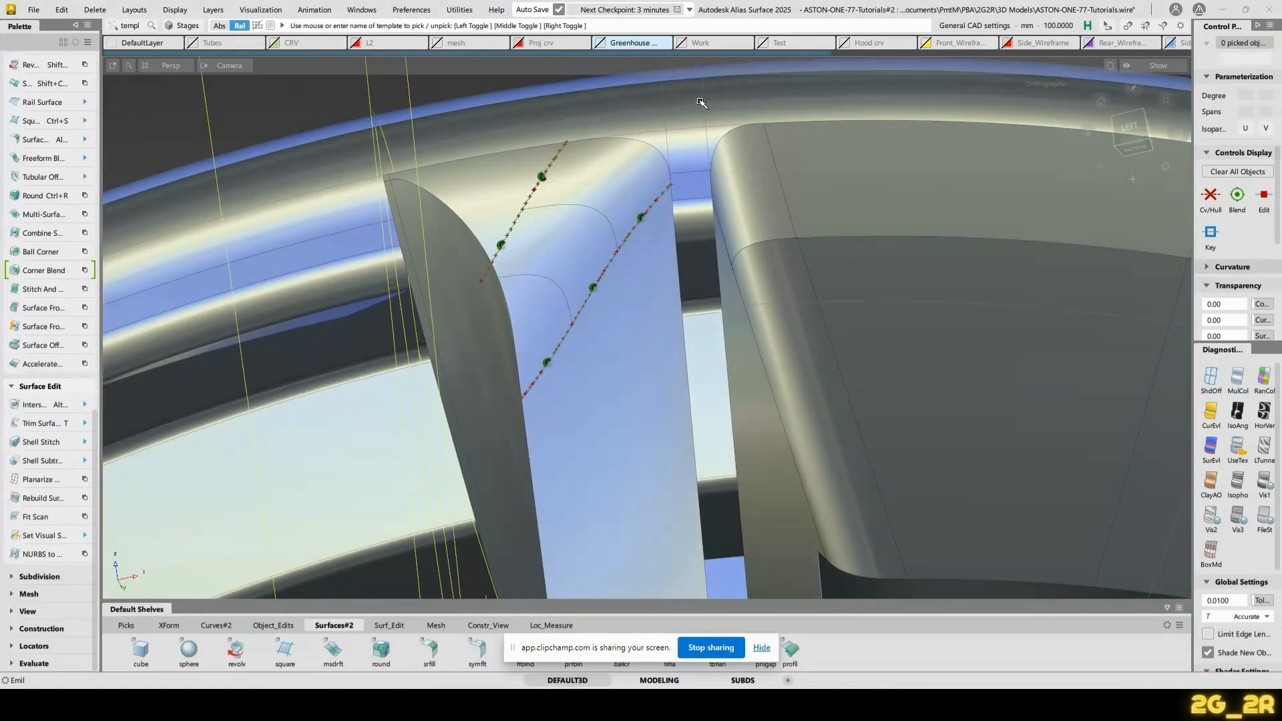
left_click(728, 112)
left_click_drag(589, 175, 719, 206, "alt+shift")
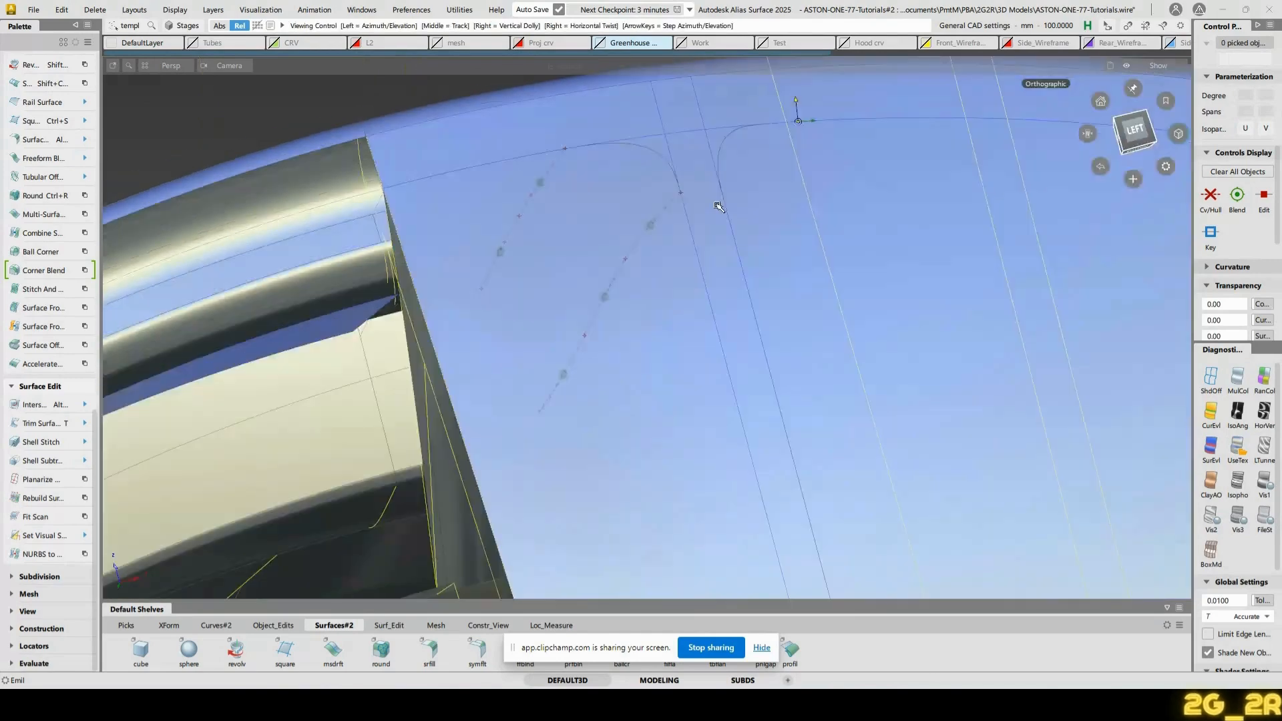
Use Curve Section to cut the first straight curve on the flat rim face at the fillet curve, keeping its lower part
middle_click_drag(718, 206, 579, 367, "alt+shift")
scroll(601, 249, "up", 3)
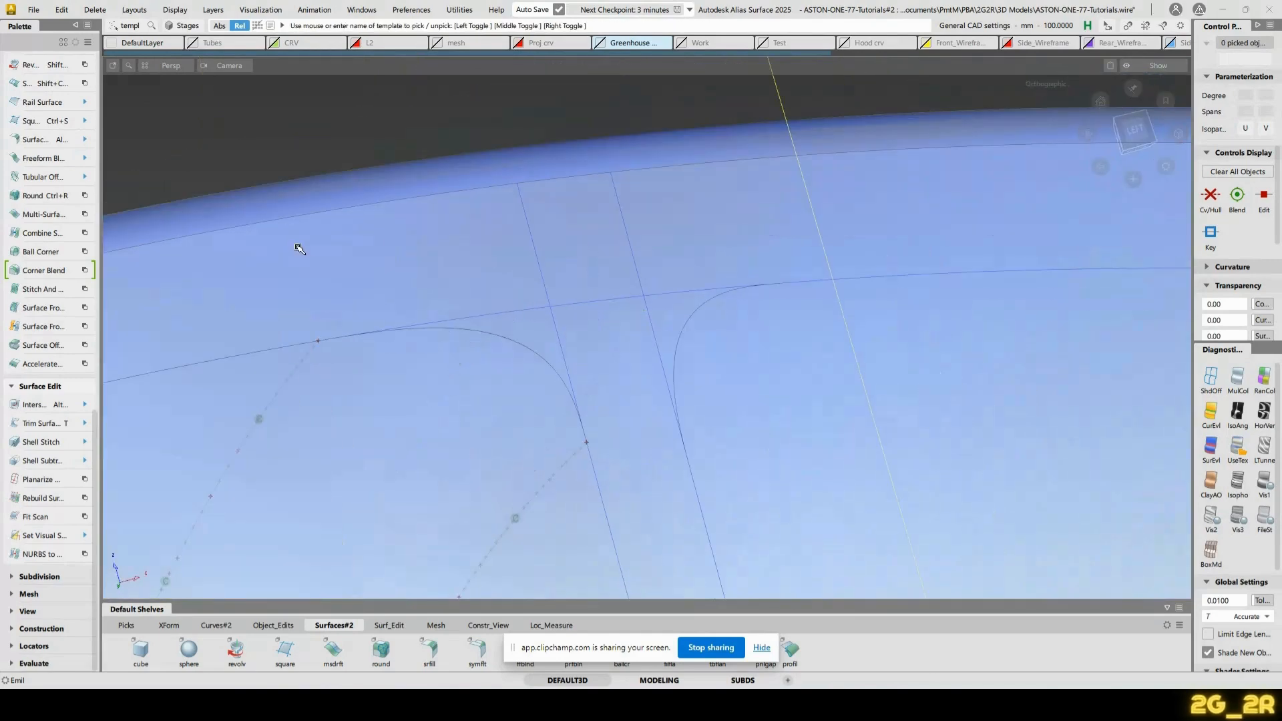
scroll(57, 585, "up", 5)
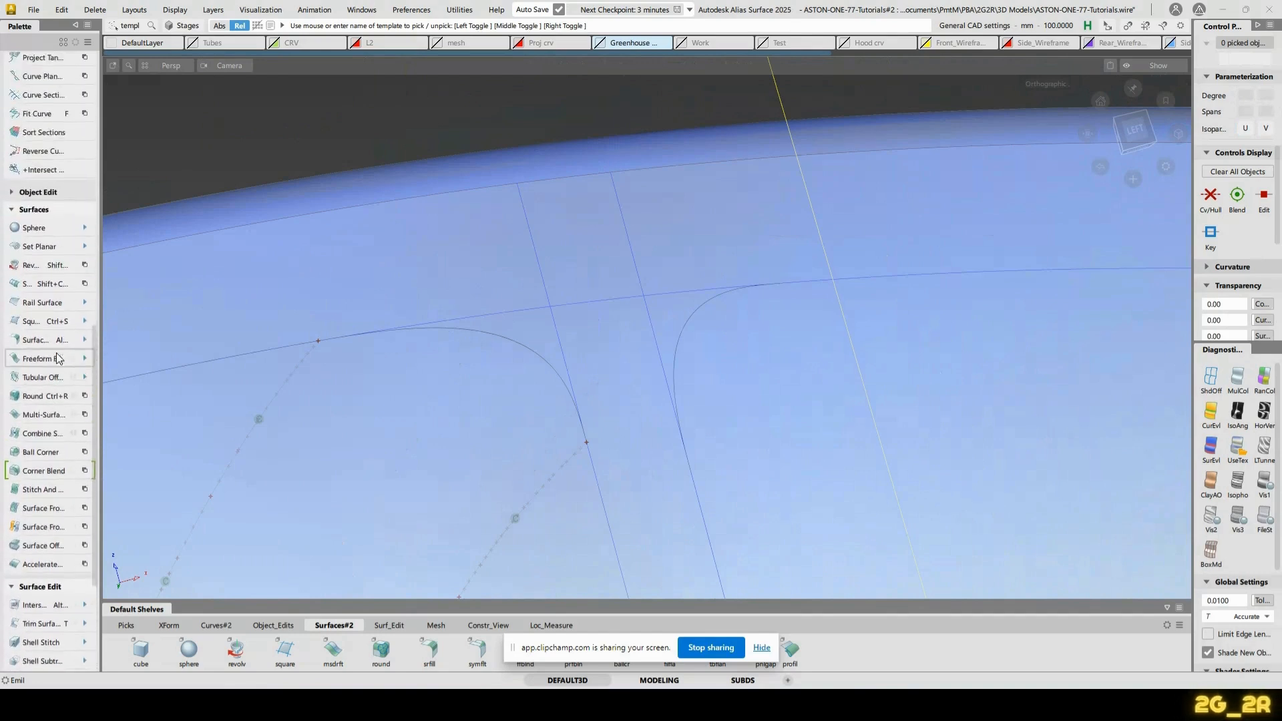
scroll(67, 300, "up", 3)
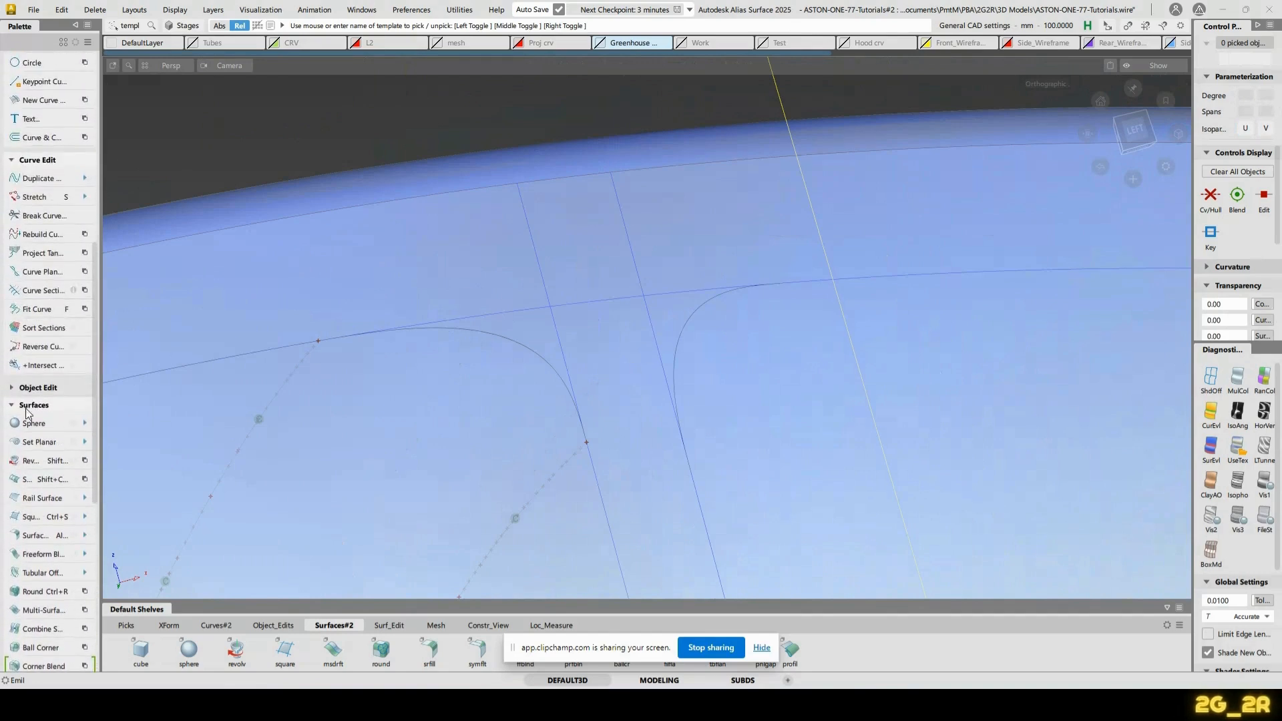
left_click(43, 291)
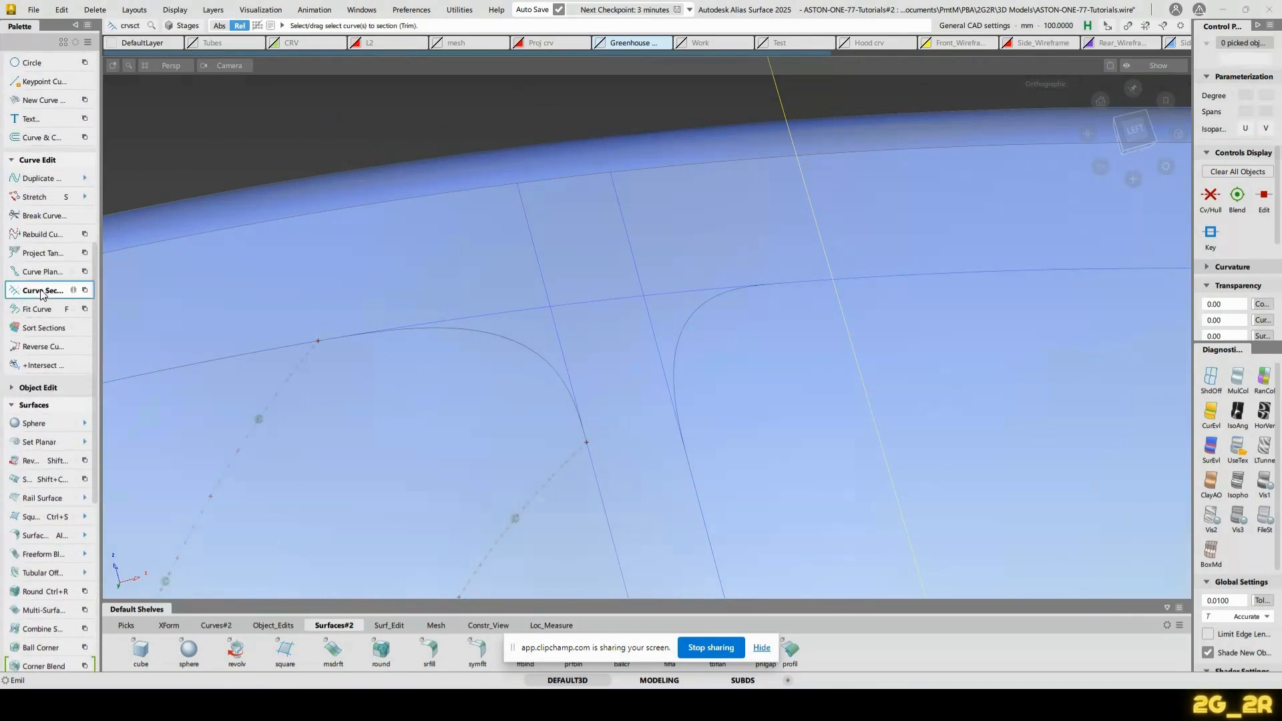
left_click(612, 534)
left_click(552, 369)
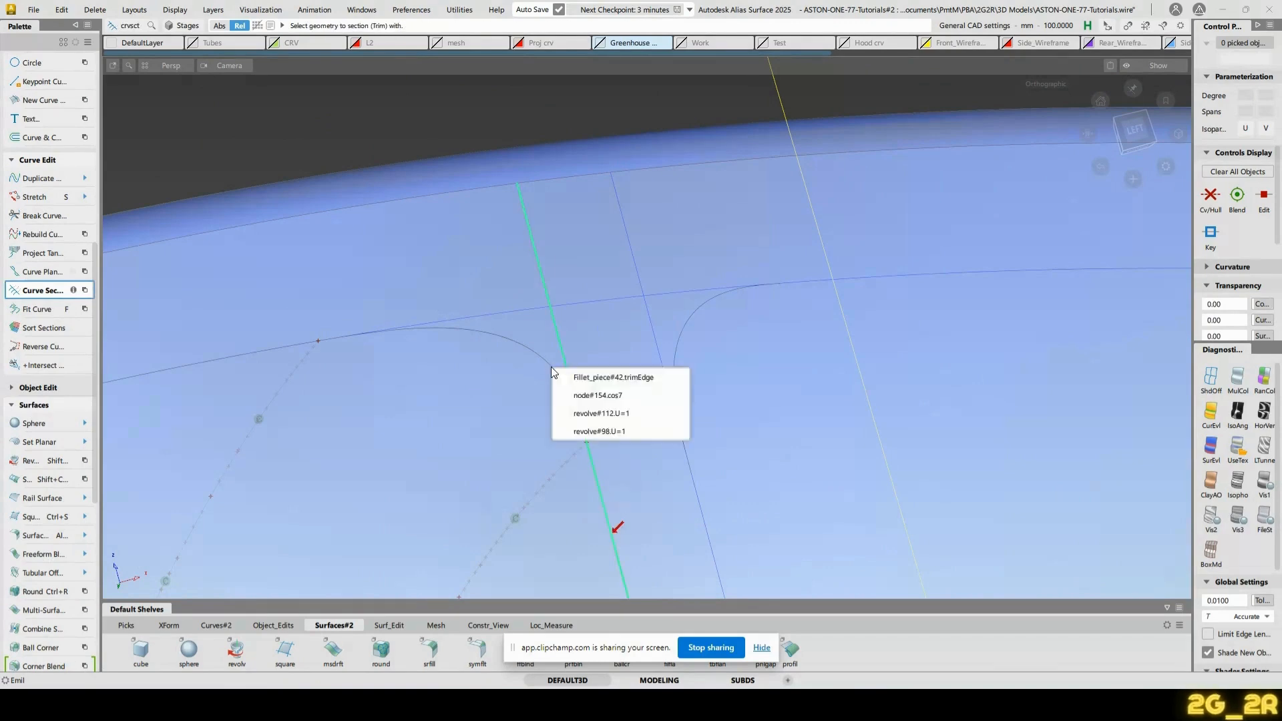
left_click(615, 397)
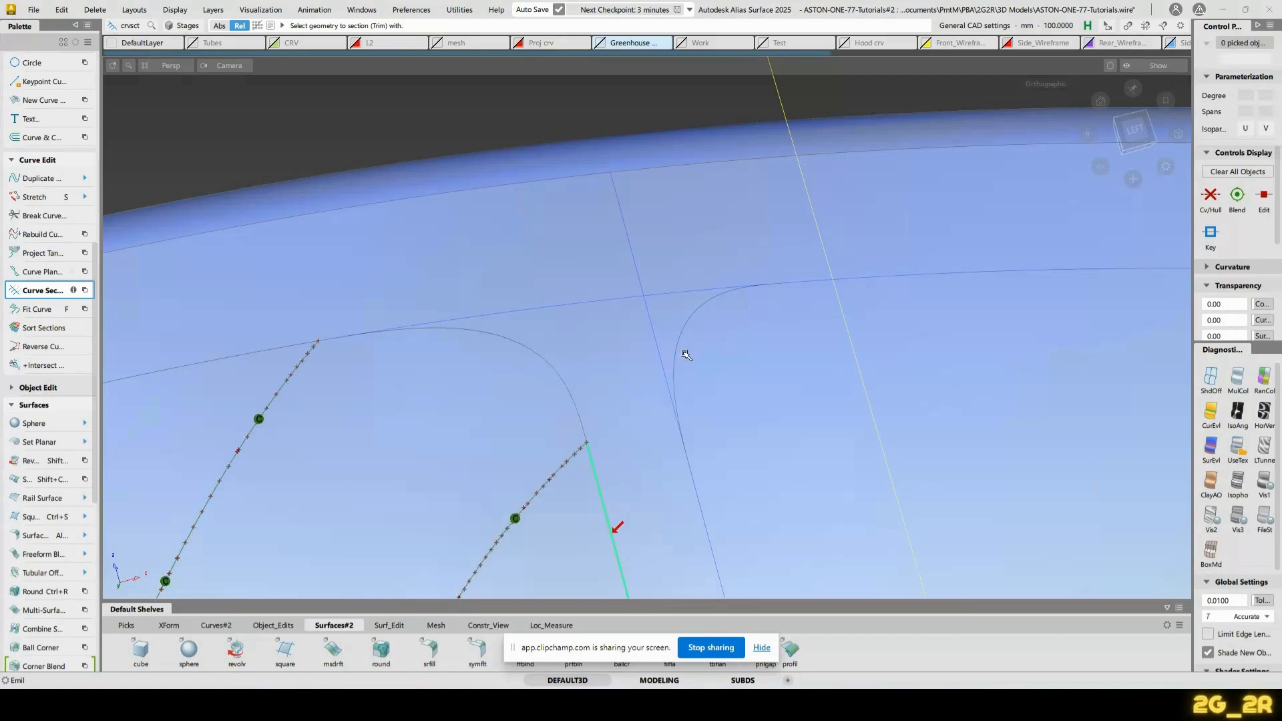
Use Curve Section to cut the second straight curve on the flat rim face at the neighbouring fillet curve, keeping its lower part
left_click(699, 508)
left_click(707, 513)
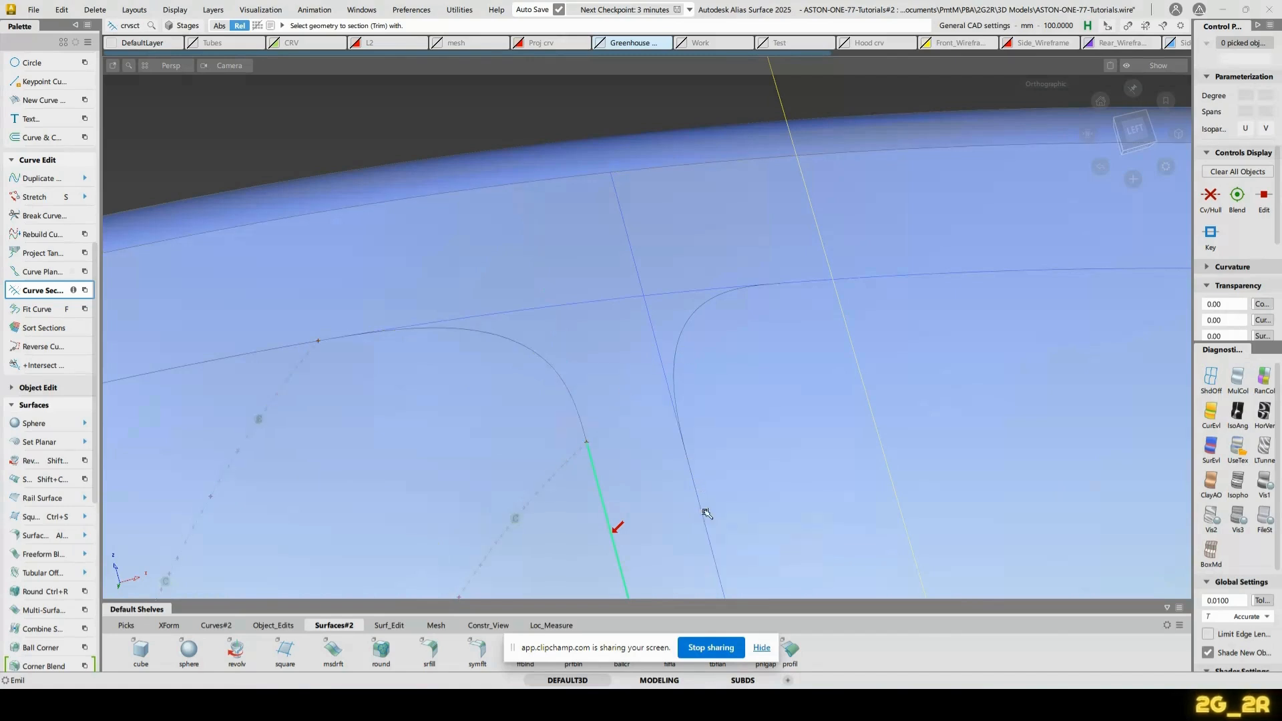
left_click(707, 524)
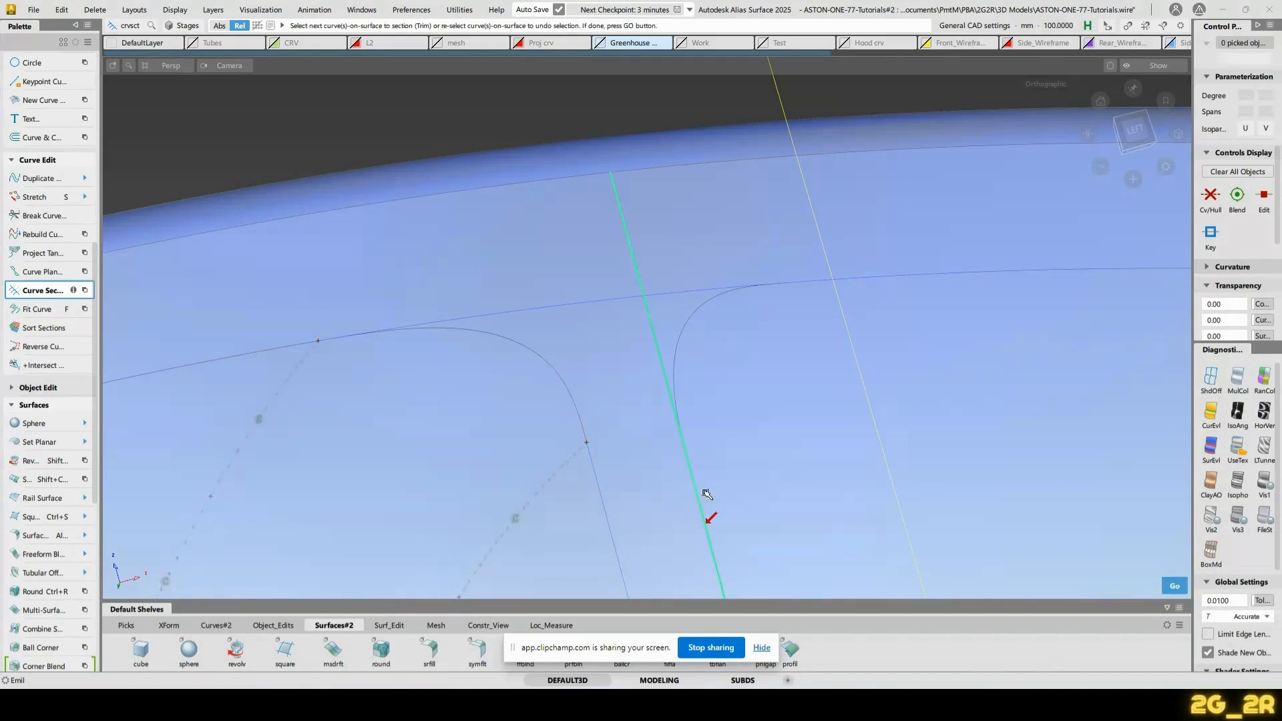
left_click(675, 382)
left_click(770, 393)
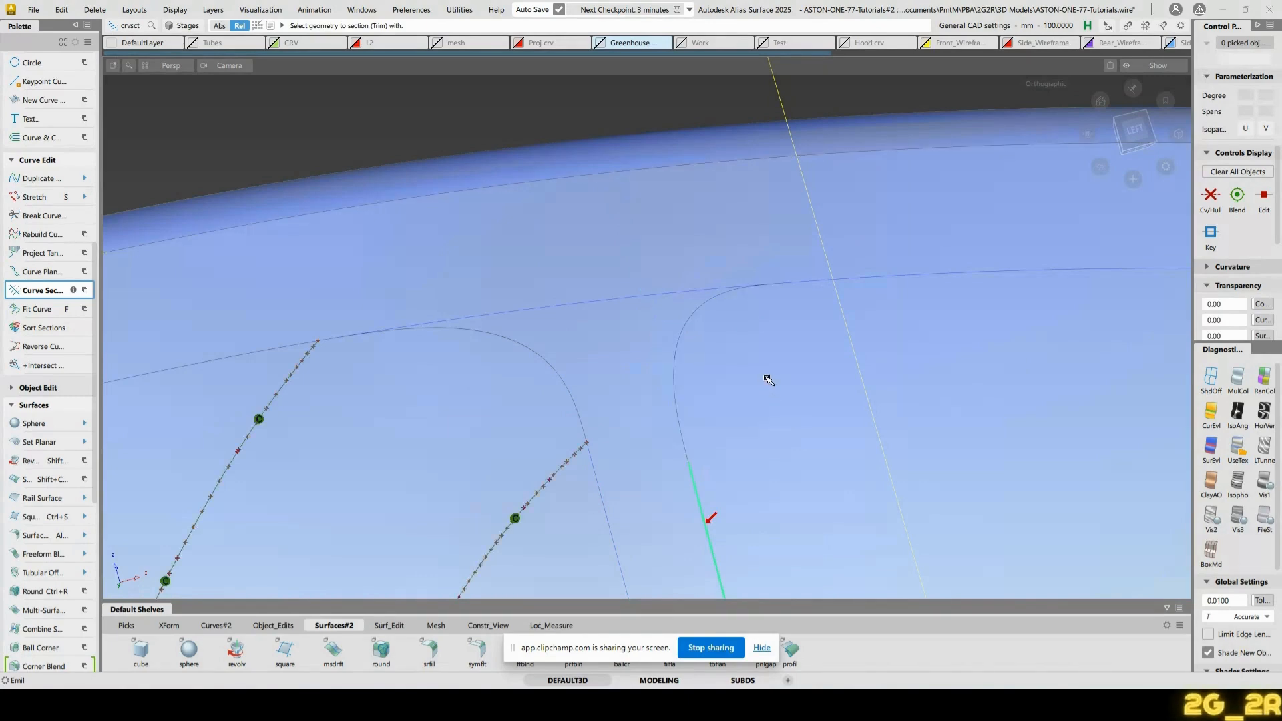
Try to trim the flat rim face along the fillet curves, keeping the outer rim region
key("t")
left_click(579, 251)
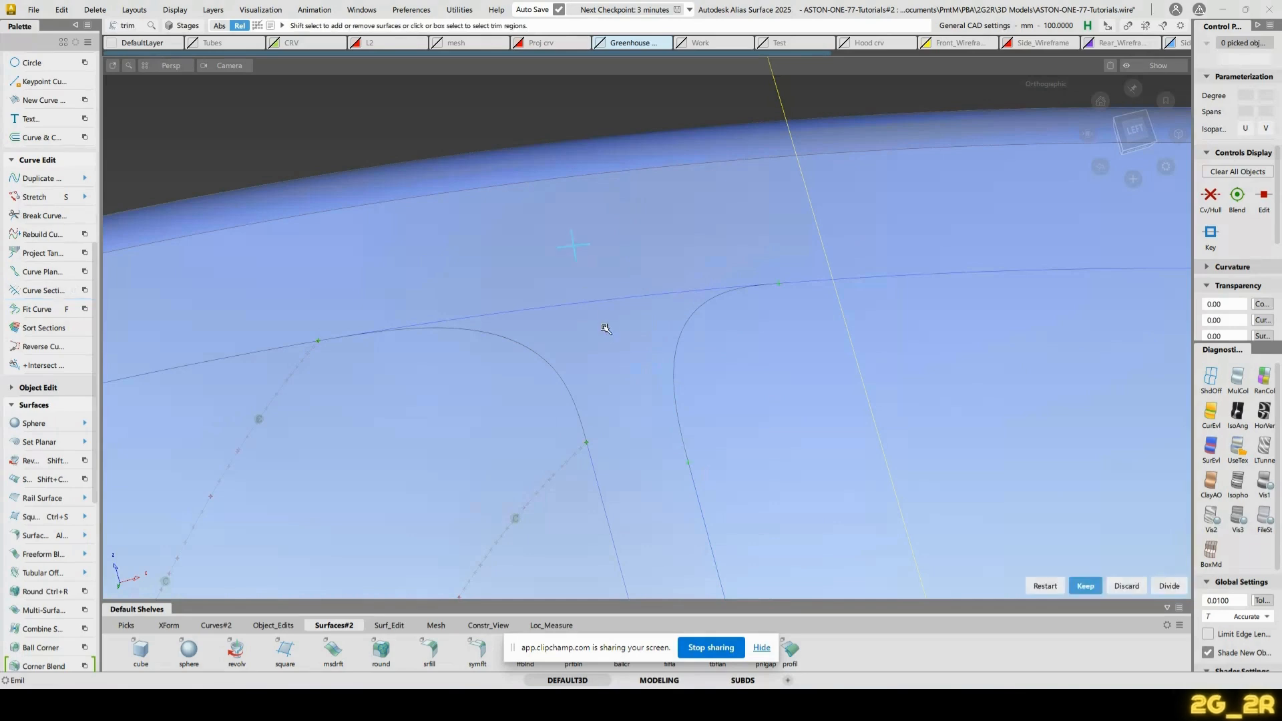
key("space")
right_click_drag(741, 358, 723, 438, "alt+shift")
key("space")
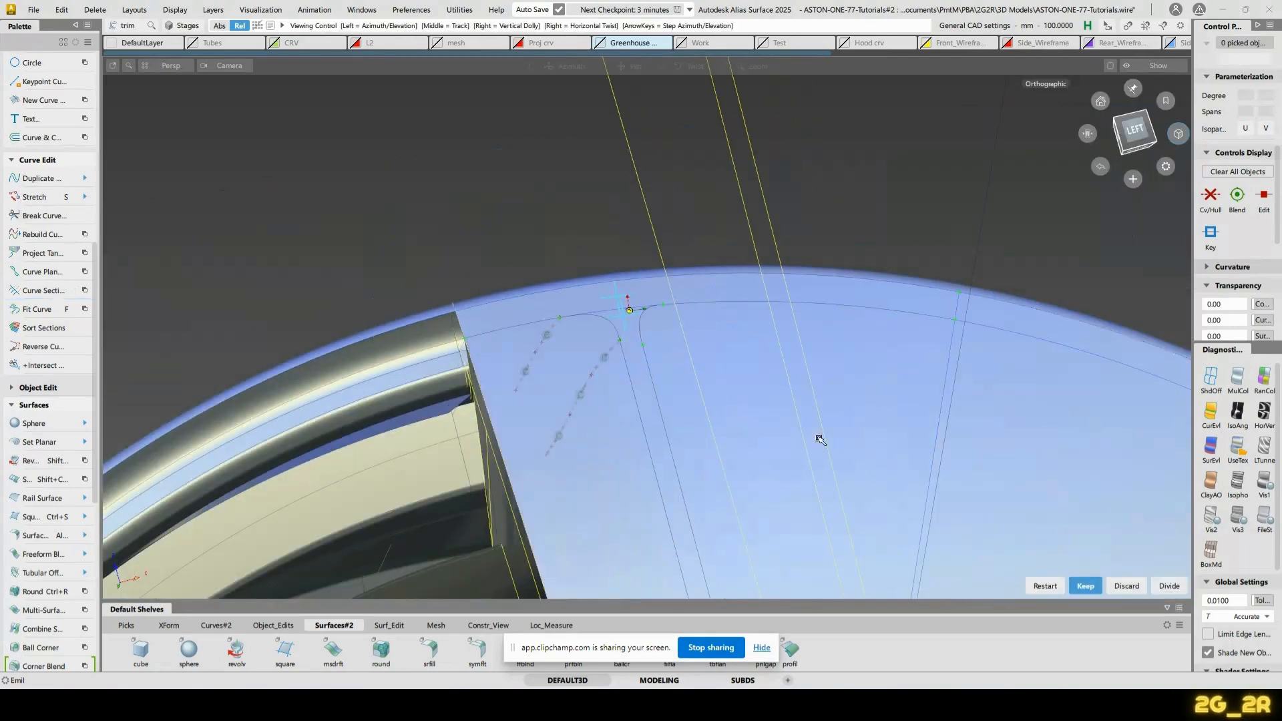
right_click_drag(819, 441, 664, 395, "alt+shift")
left_click_drag(664, 395, 635, 381, "alt+shift")
right_click_drag(635, 381, 650, 227, "alt+shift")
key("ctrl+z")
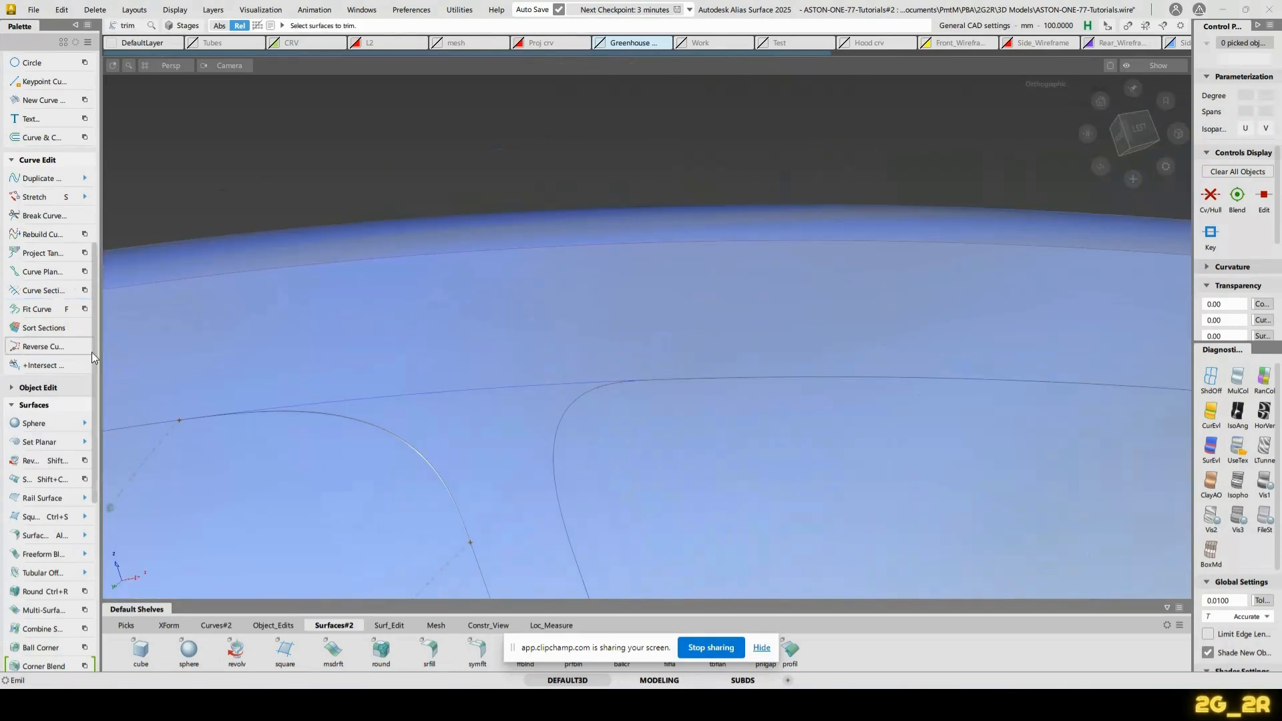
Use Curve Section in Segment mode to split the rim arc on the flat face at the two spoke fillet curves
left_click(47, 298)
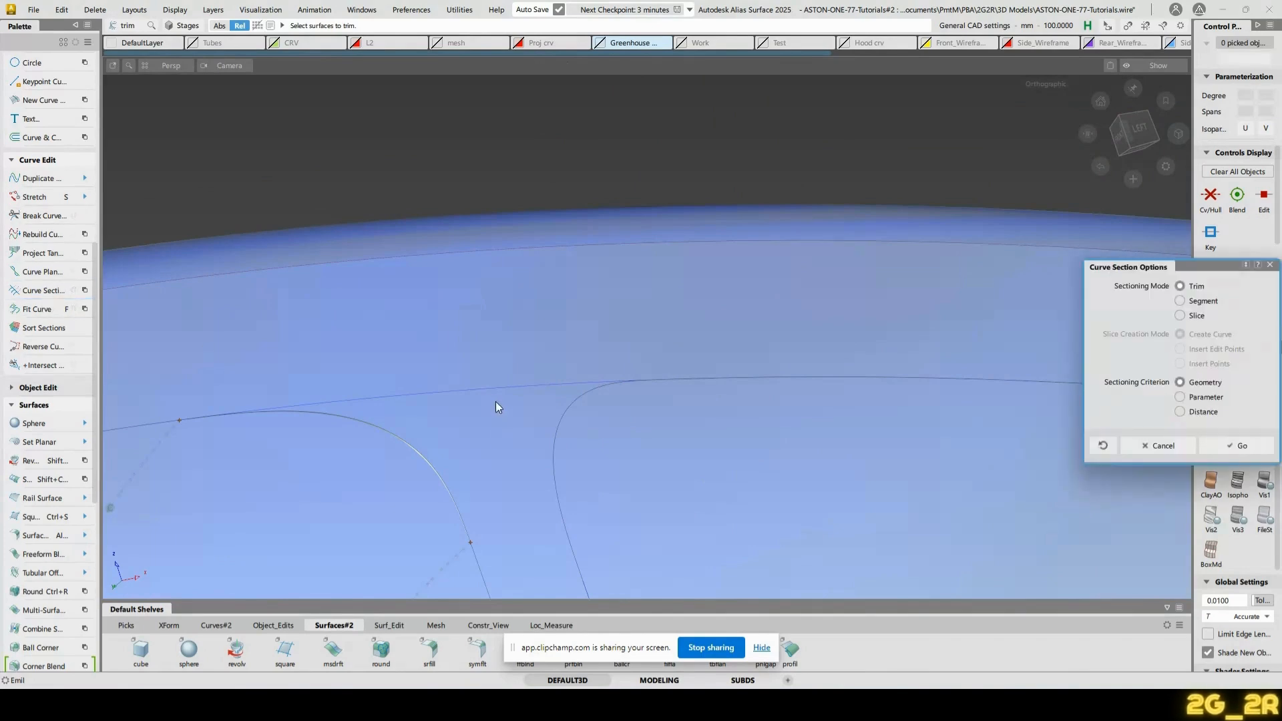
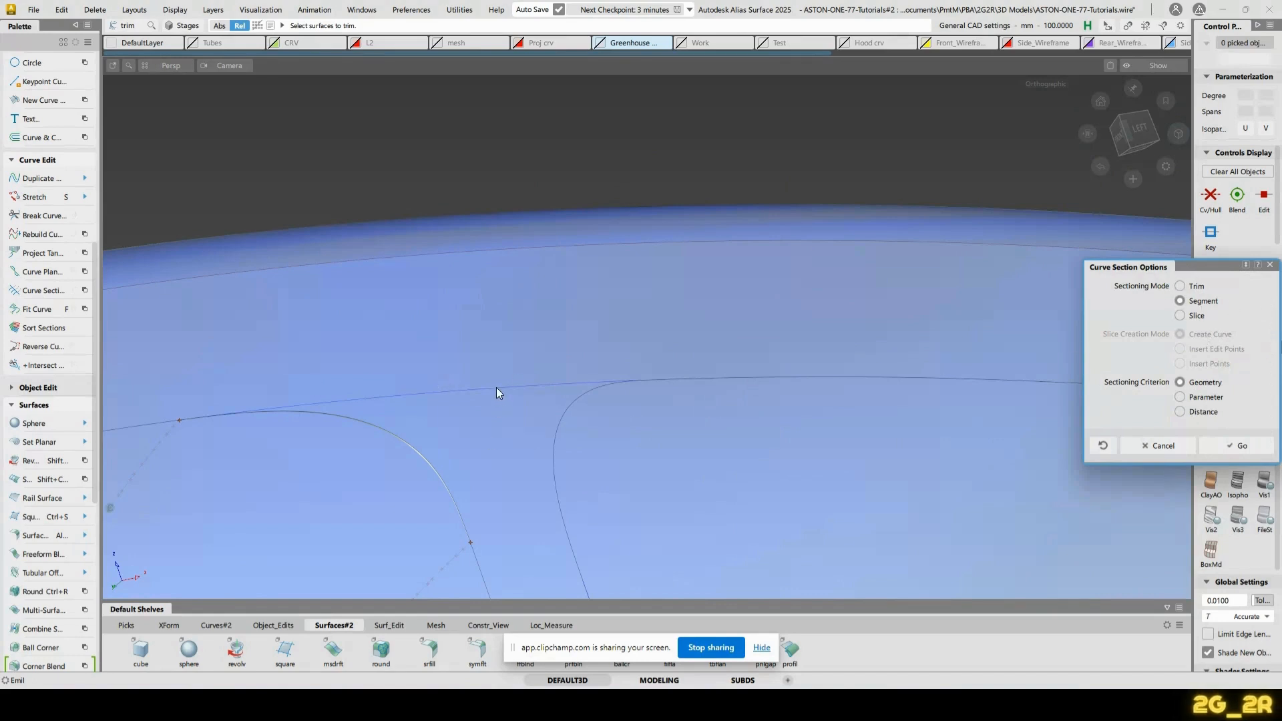
left_click(1237, 445)
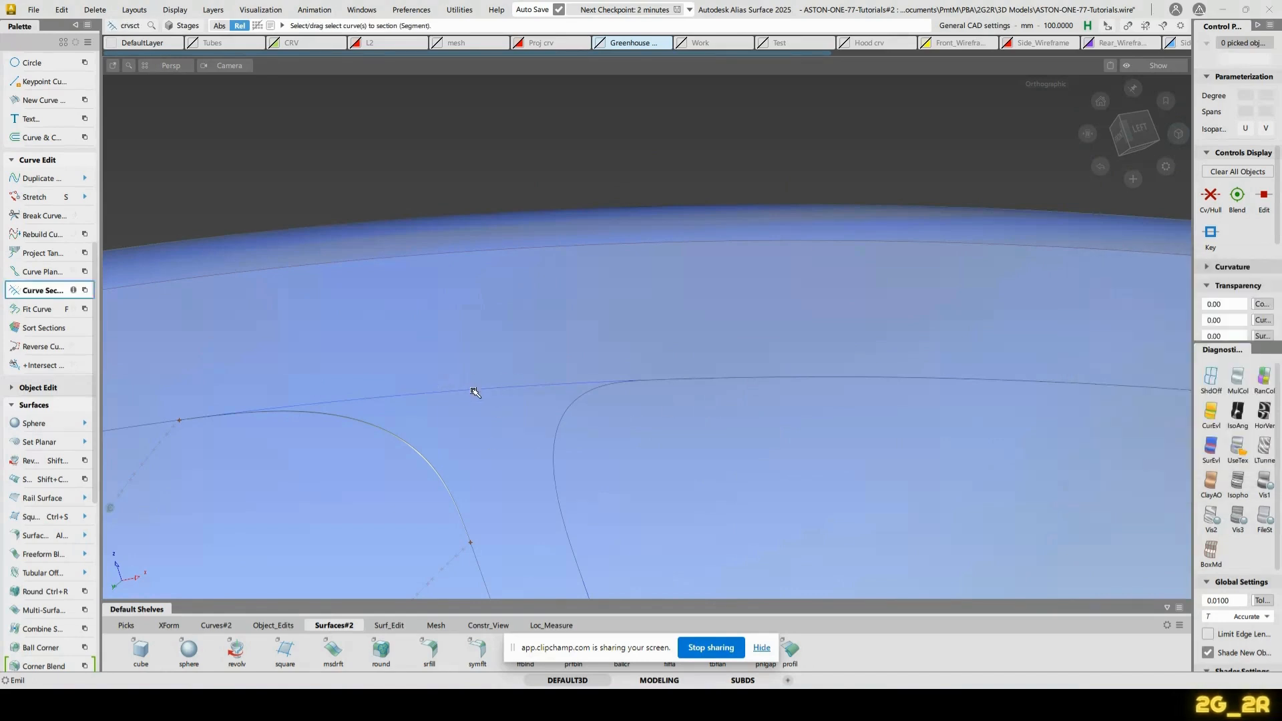
left_click(475, 393)
left_click(418, 455)
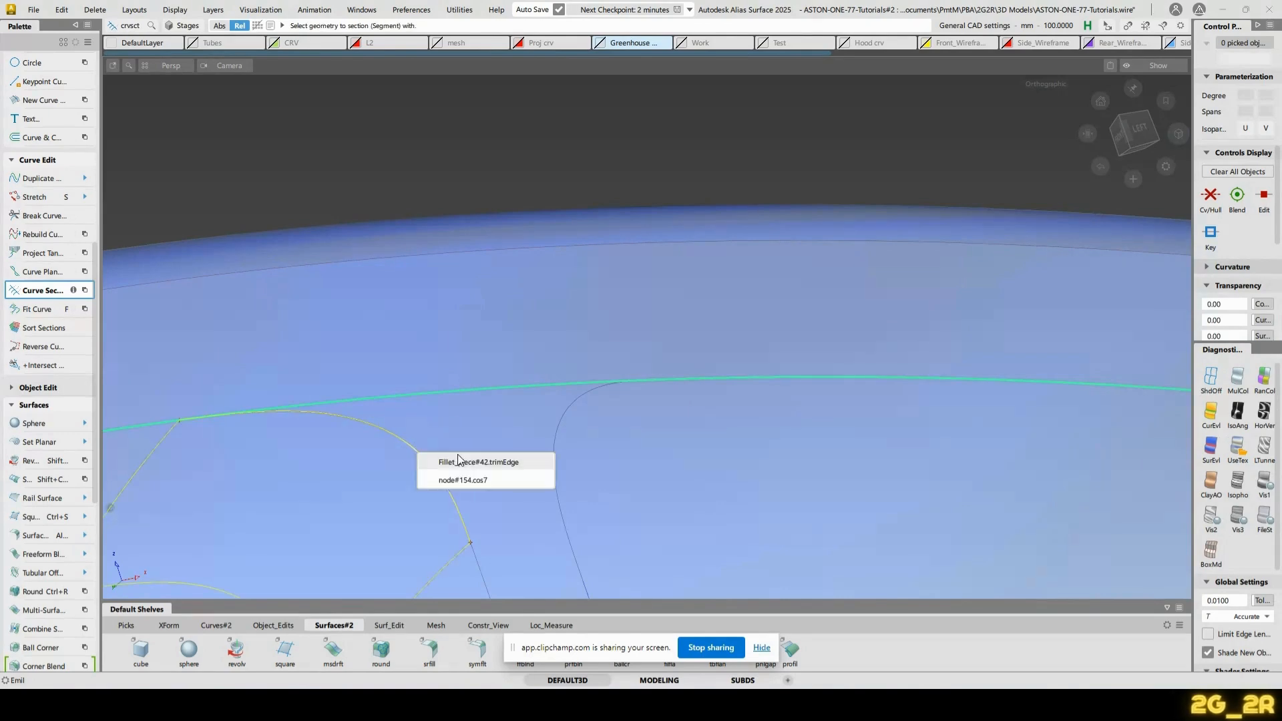
left_click(460, 478)
left_click(555, 443)
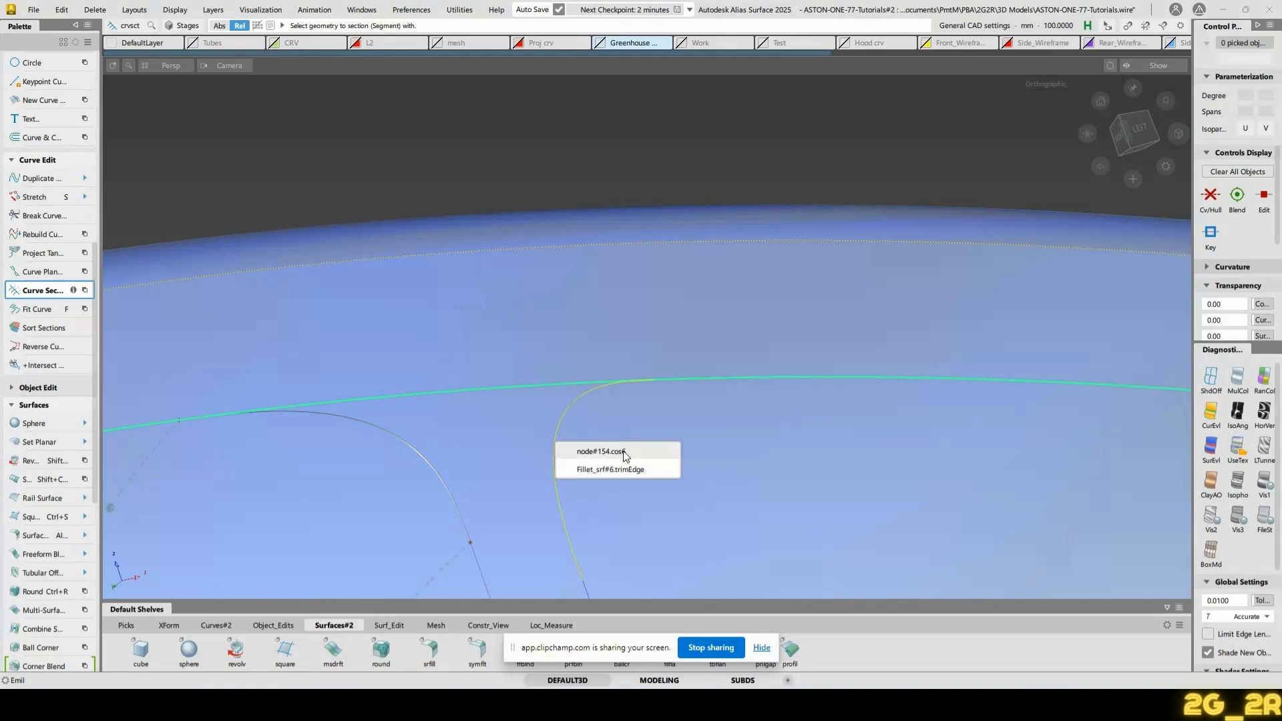
left_click(626, 455)
left_click(525, 382)
Delete the arc segment spanning the spoke opening between the two fillet curves
left_click_drag(496, 337, 495, 368, "ctrl+shift")
left_click(484, 386)
right_click_drag(484, 386, 510, 335, "alt+shift")
middle_click_drag(510, 335, 747, 274, "alt+shift")
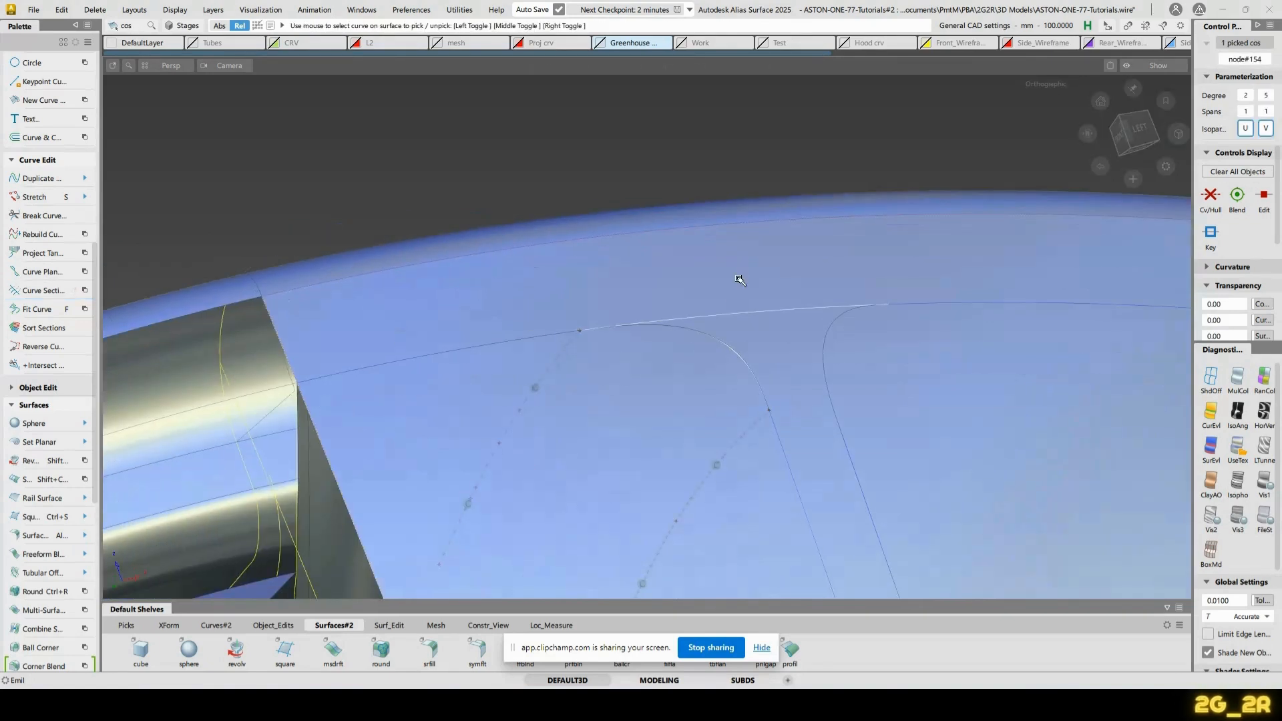
key("Delete")
Try to trim the flat rim face again with the arc segment removed, keeping the region between the fillets
key("t")
left_click(758, 280)
left_click(1087, 585)
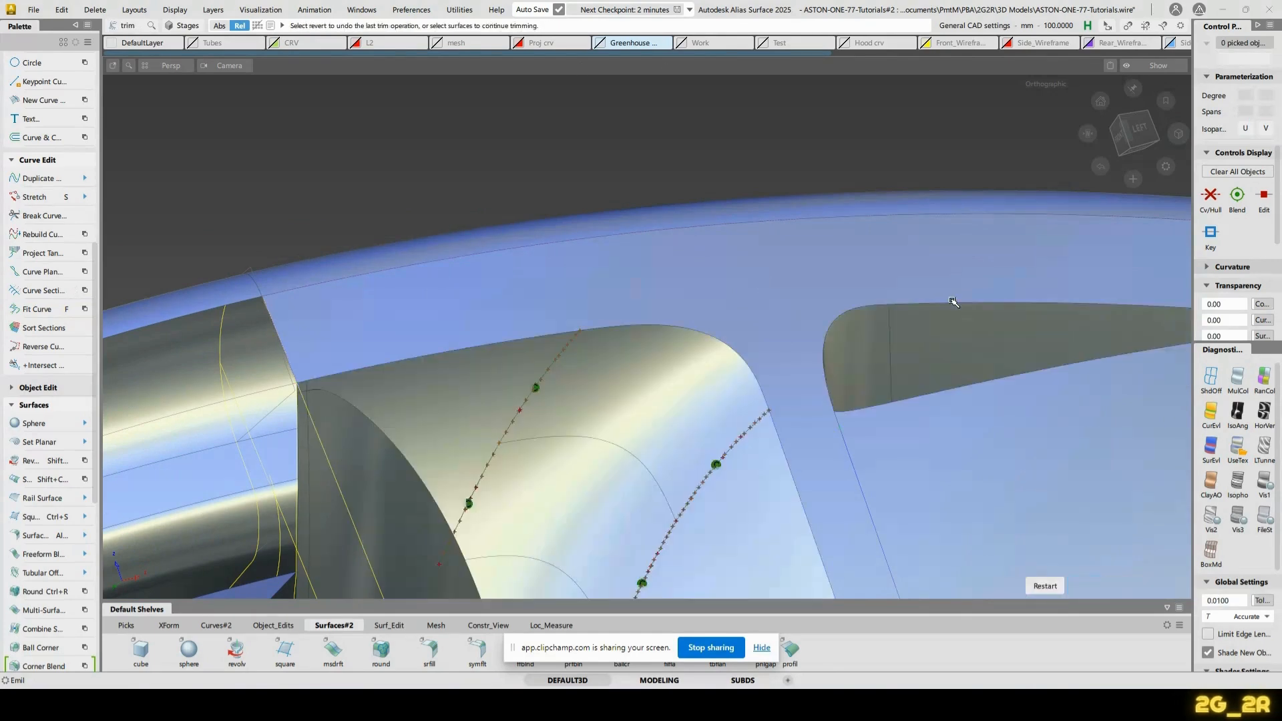
right_click_drag(890, 235, 484, 163, "alt+shift")
key("ctrl+z")
Delete the remaining long arc curve on surface that runs past the second fillet across the flat rim face
left_click_drag(601, 206, 776, 201, "alt+shift")
right_click_drag(776, 201, 586, 220, "alt+shift")
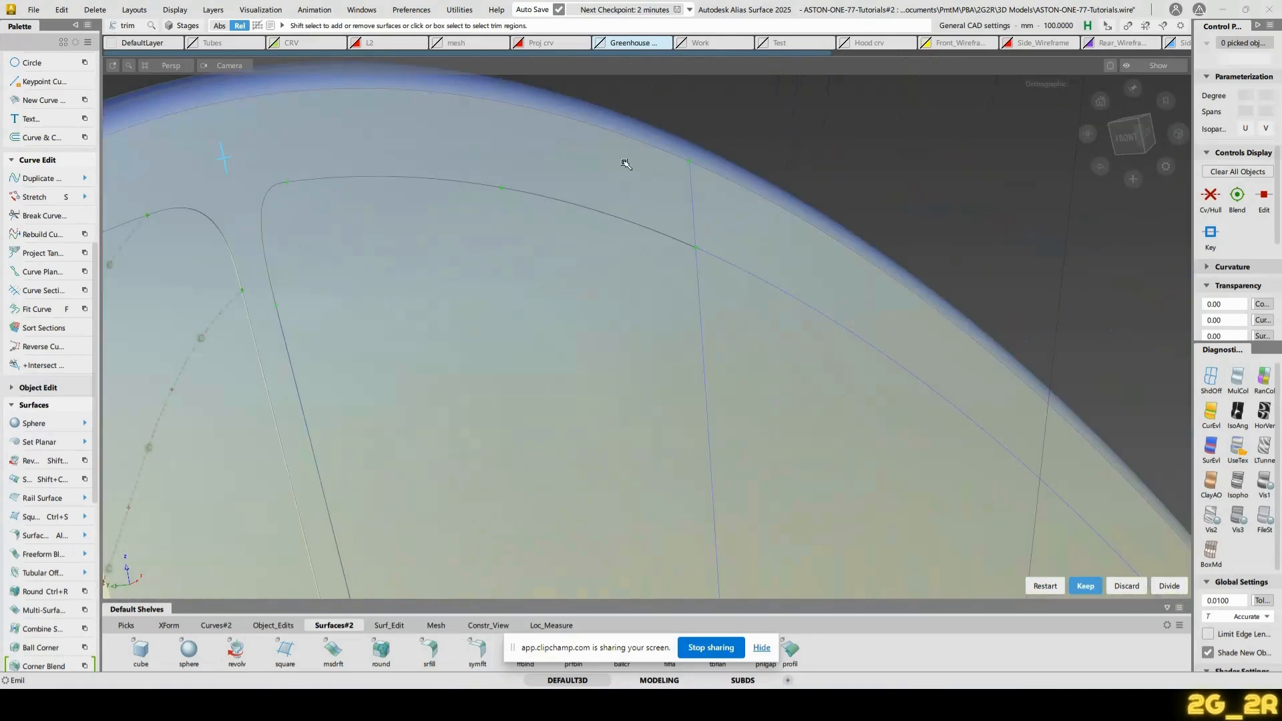
left_click_drag(458, 170, 471, 214, "ctrl+shift")
left_click(573, 205)
left_click(572, 205)
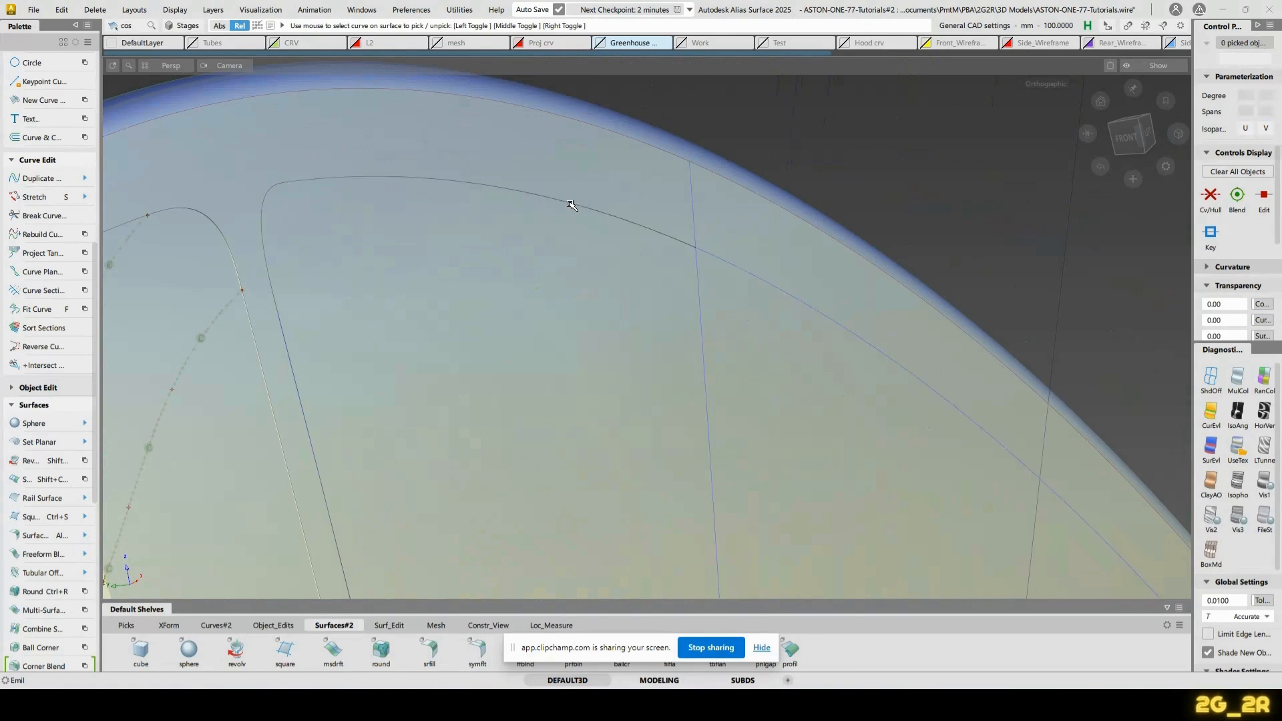
left_click(579, 210)
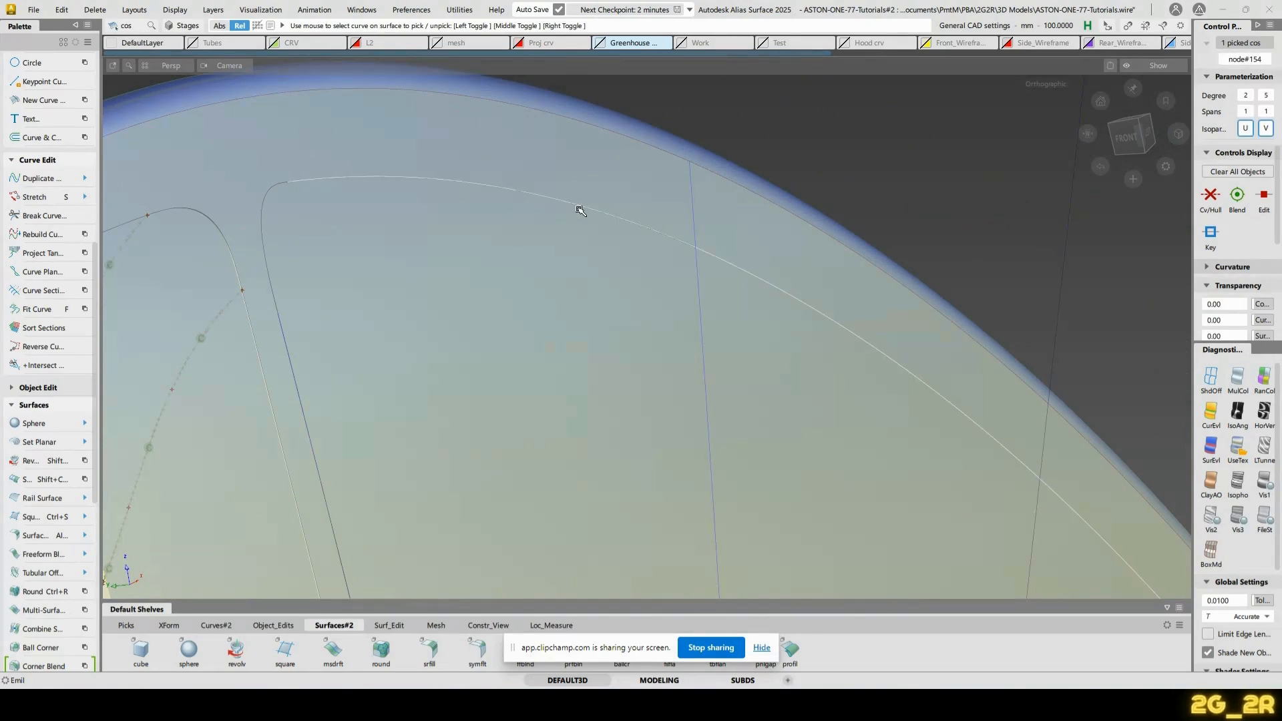
left_click(579, 210)
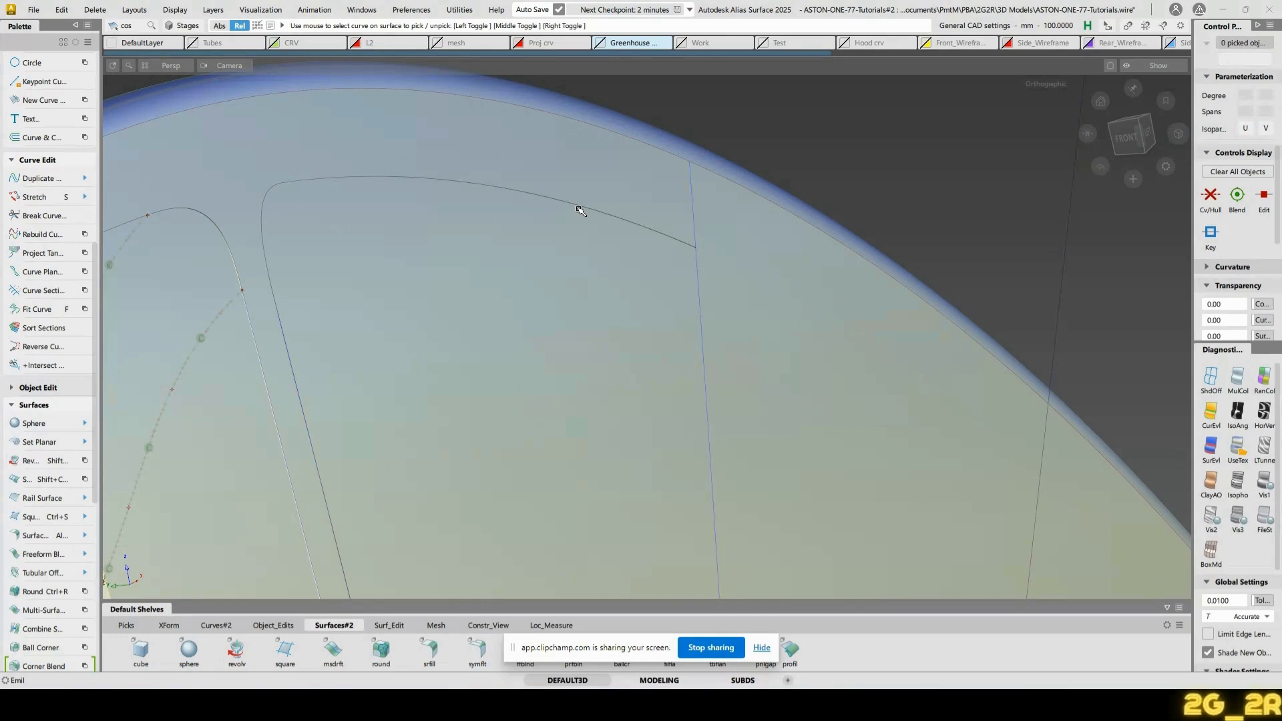
Project the underlying arc edge beyond the second fillet normally onto the flat rim face
key("p")
left_click(544, 221)
key("space")
left_click(540, 196)
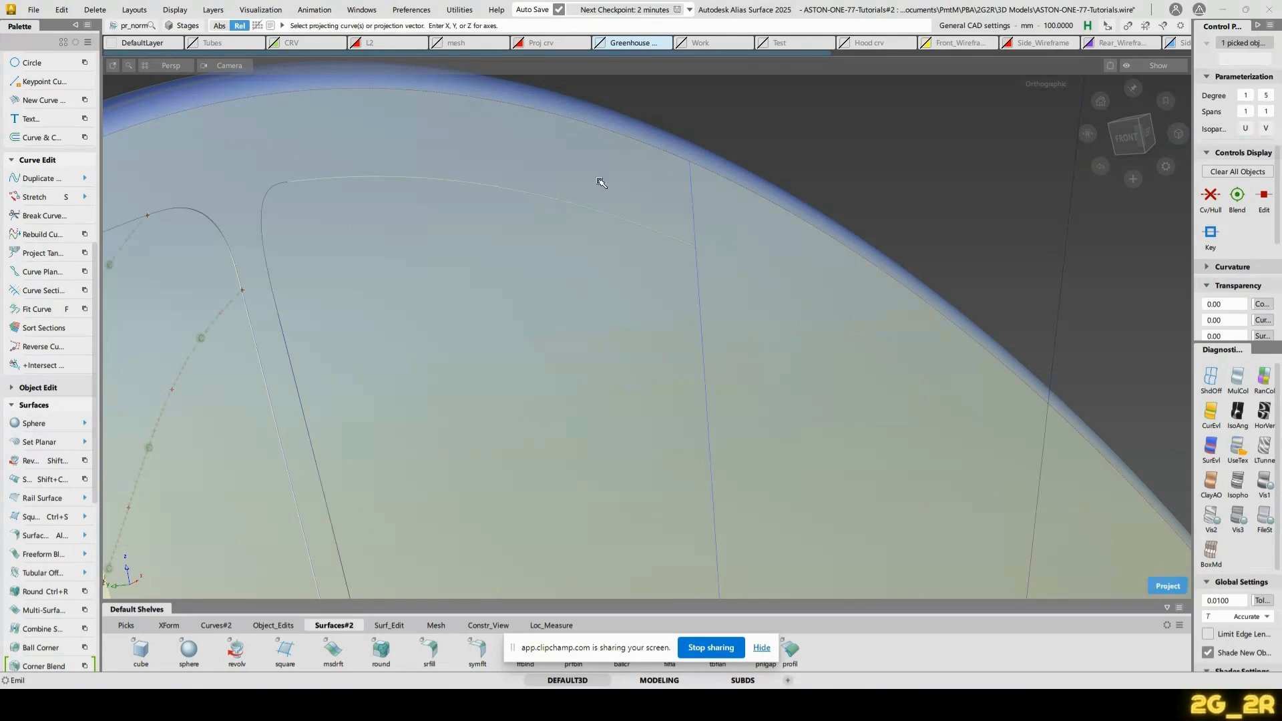
key("space")
left_click(451, 154)
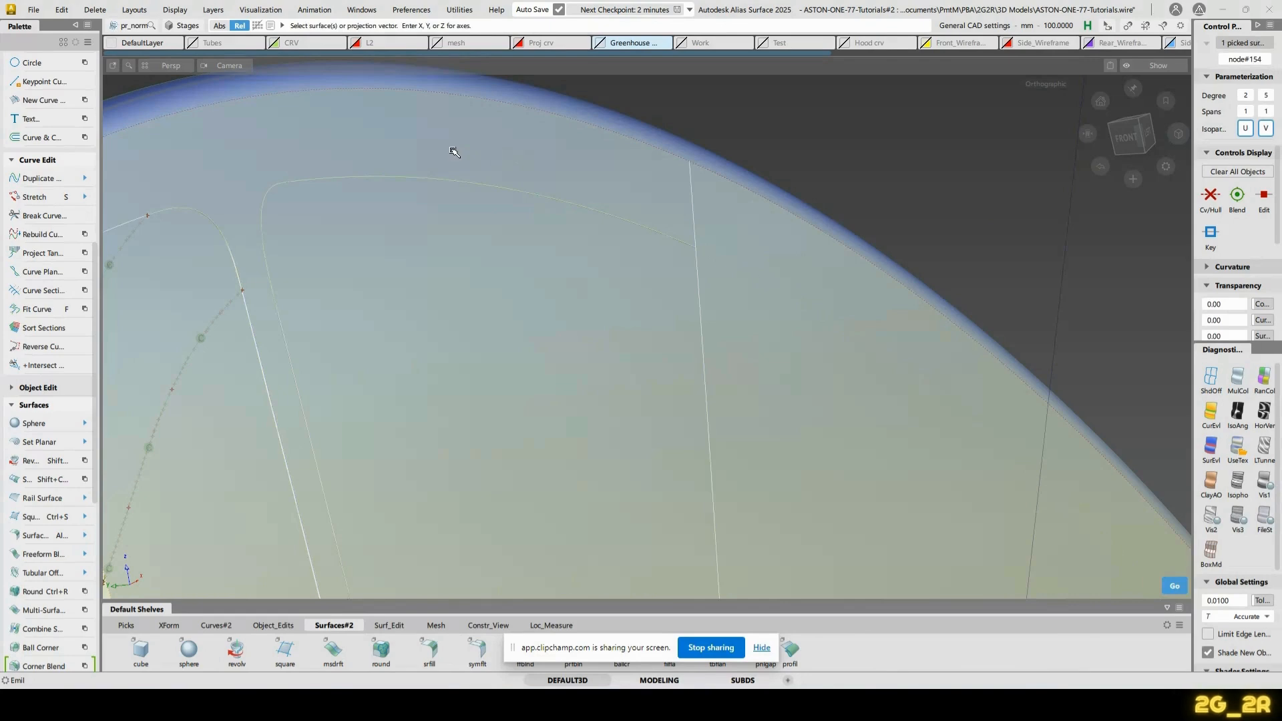
Try to trim the flat rim face with the newly projected arc, keeping its outer region
key("t")
left_click(453, 152)
key("space")
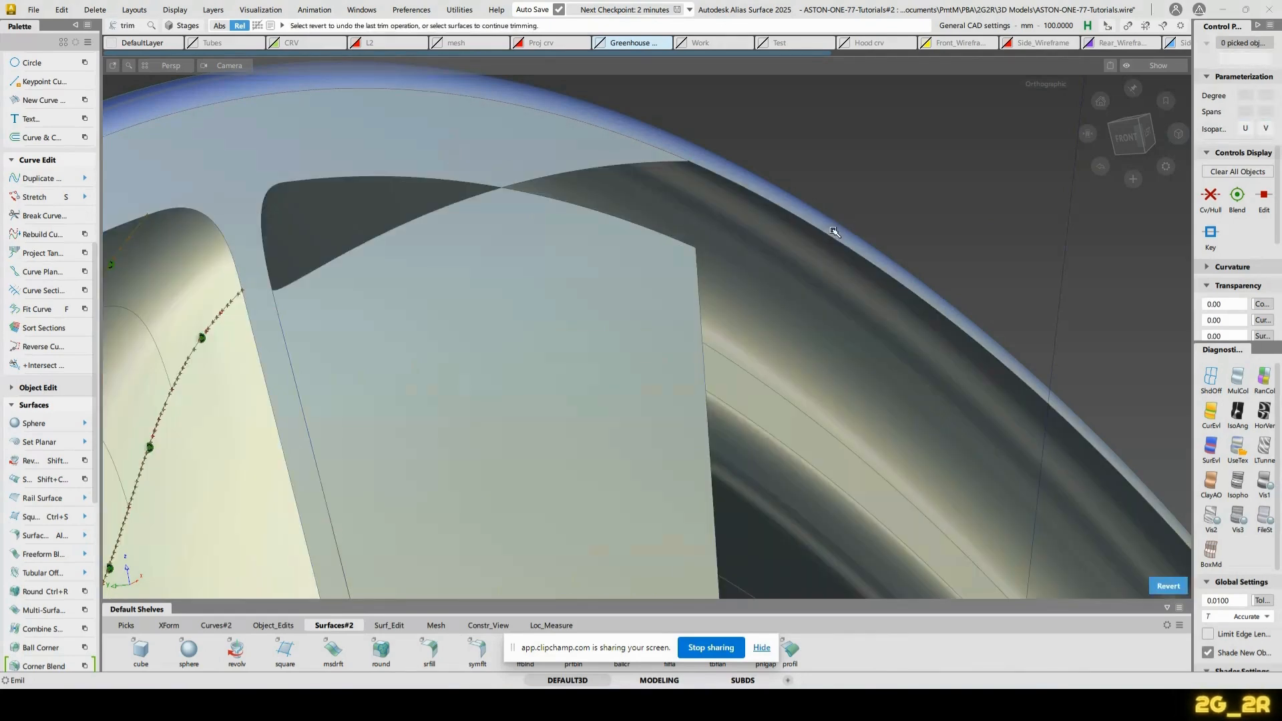
key("space")
Extend the projected arc curve by about 39.3 mm past the diagonal straight curve on the flat rim face
left_click_drag(718, 188, 733, 213, "alt+shift")
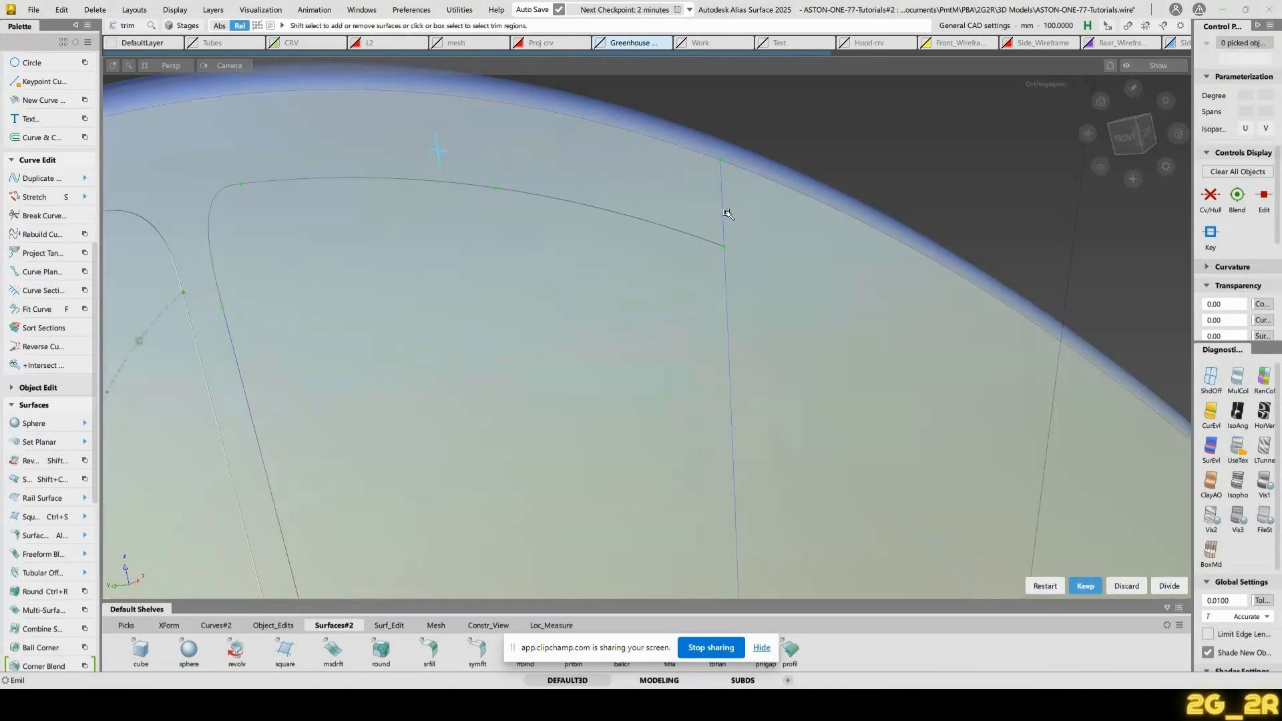
middle_click_drag(734, 212, 728, 298, "ctrl+shift")
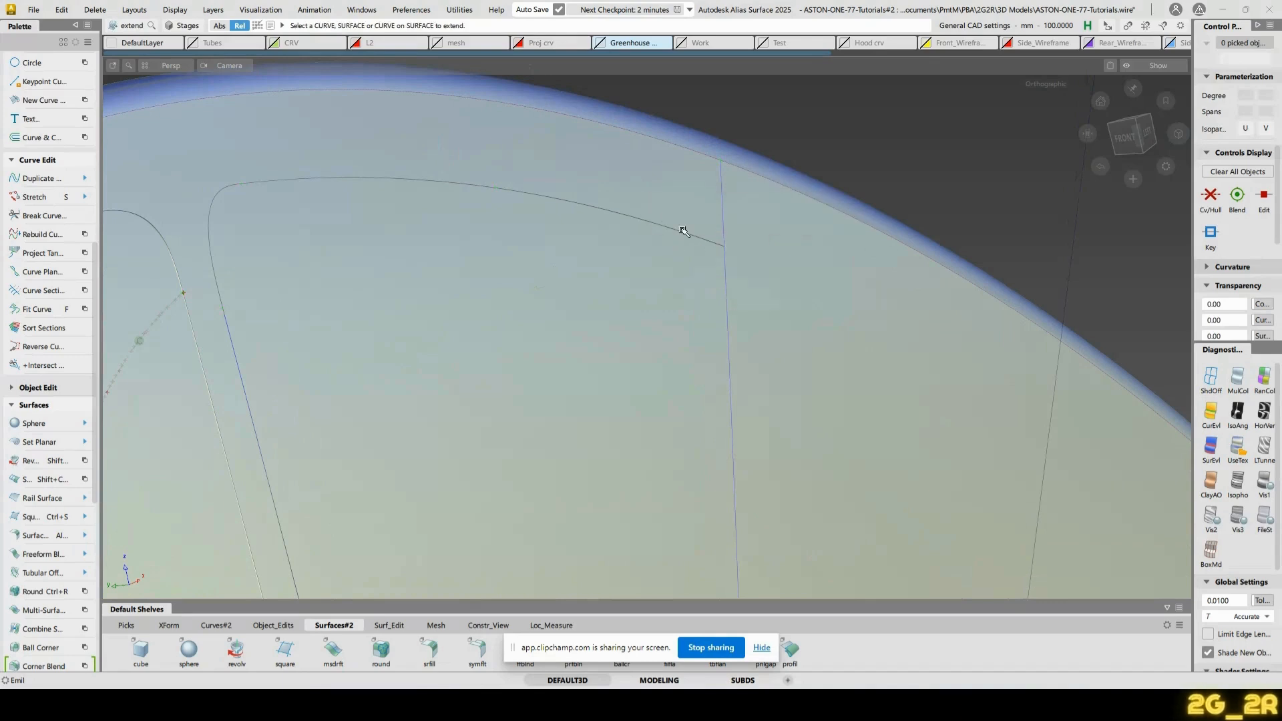
left_click(683, 231)
left_click(735, 254)
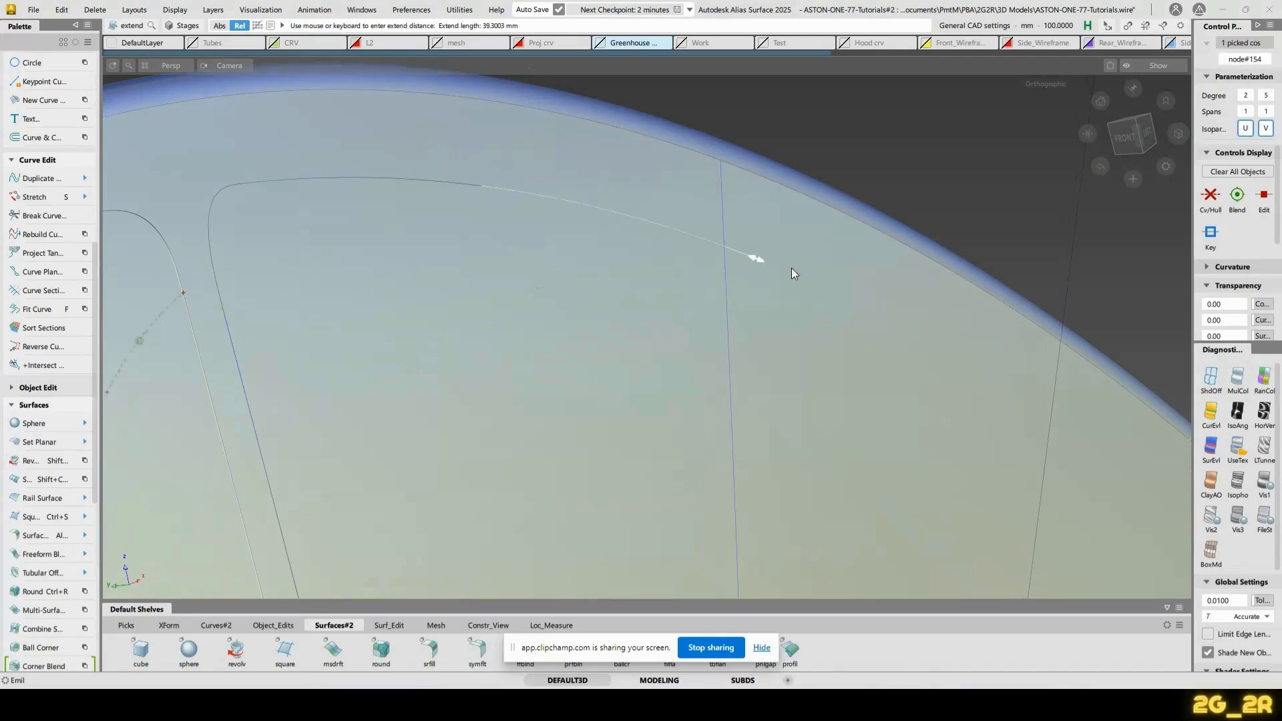
left_click(792, 268)
left_click(590, 440)
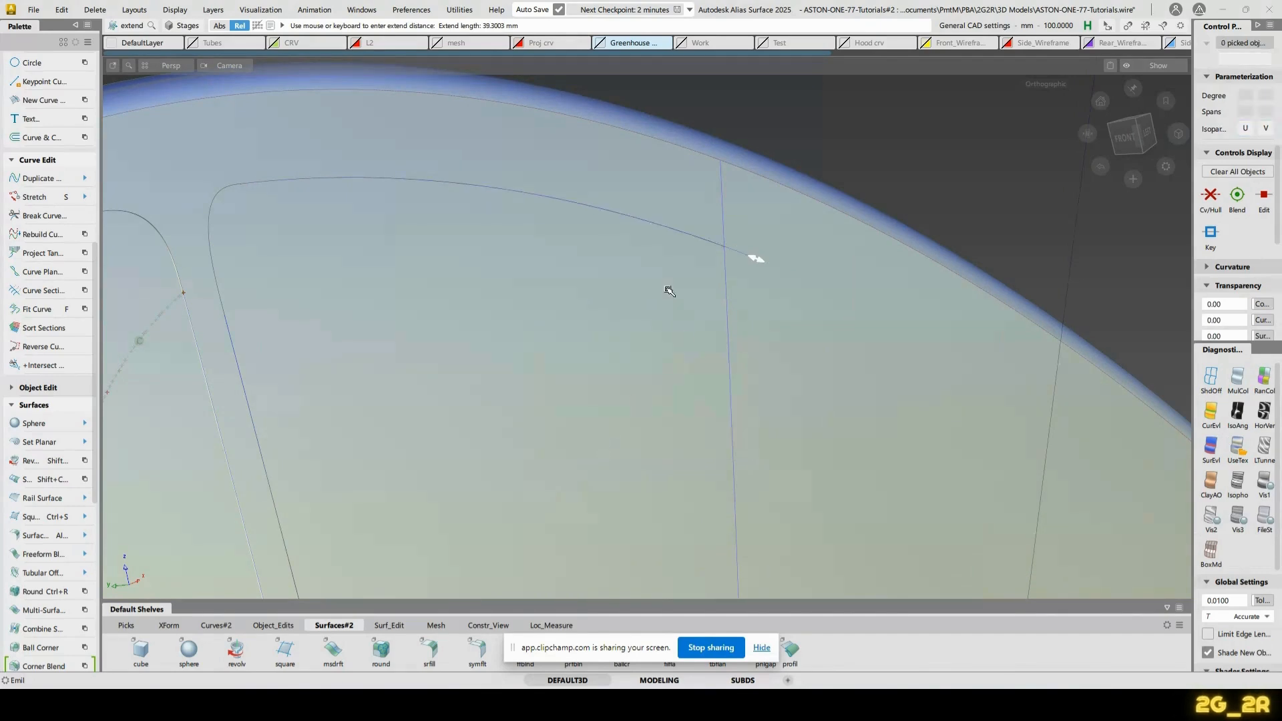
Try to trim the flat rim face using the extended arc, keeping its outer region
key("t")
left_click(512, 149)
key("space")
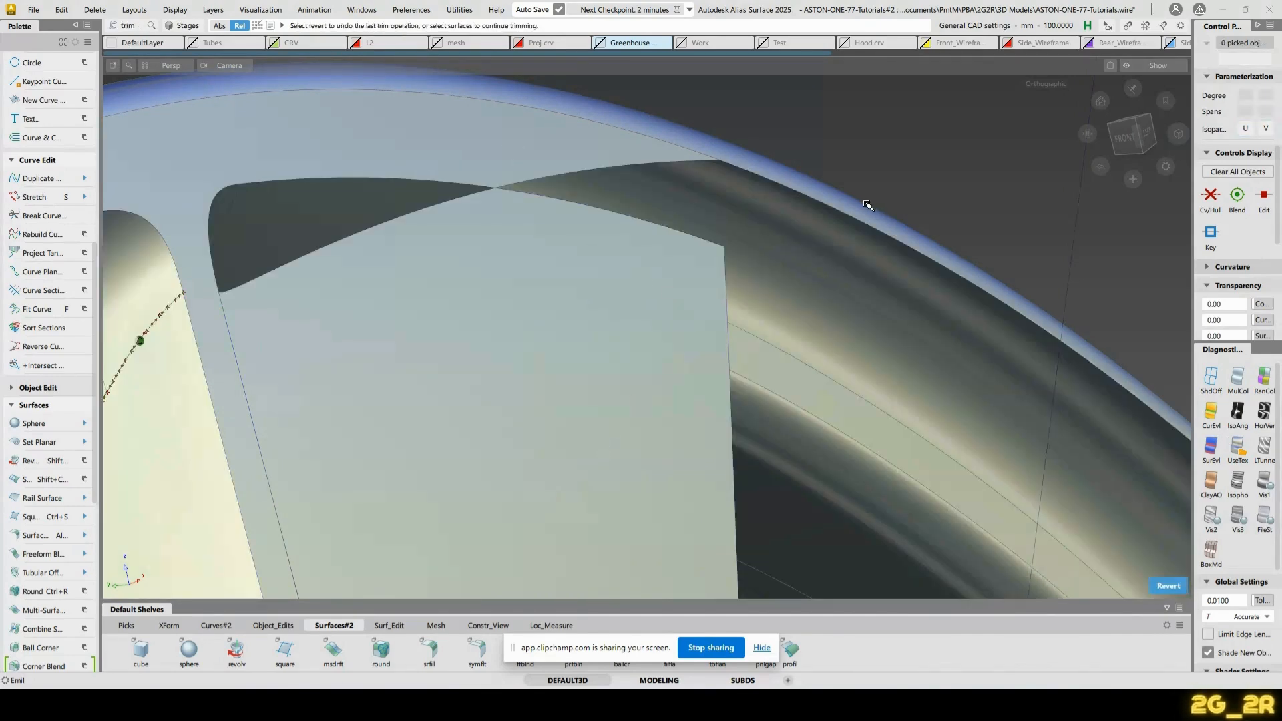
key("ctrl+z")
Isolate the flat rim face by hiding all other geometry, and clear the selection
middle_click_drag(392, 212, 695, 206, "alt+shift")
right_click_drag(695, 206, 616, 227, "alt+shift")
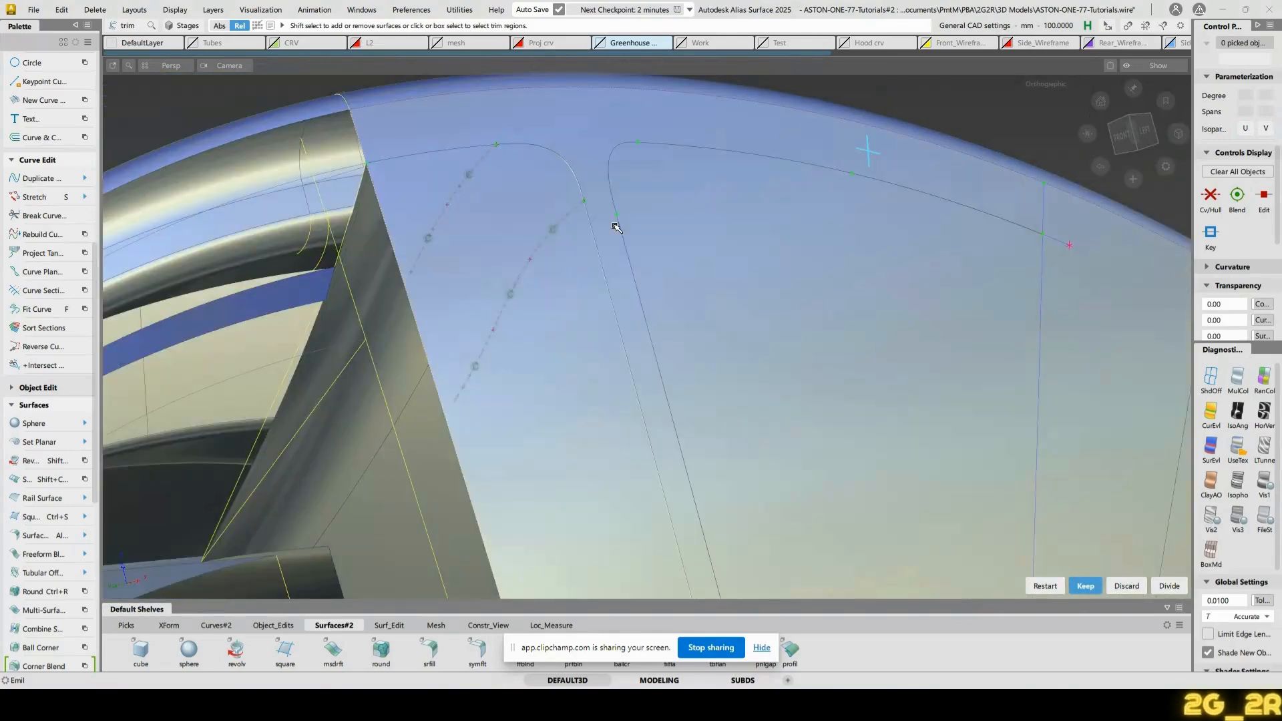
left_click_drag(616, 227, 662, 226, "ctrl+shift")
left_click(747, 262)
key("alt+h")
right_click_drag(796, 267, 758, 444, "alt+shift")
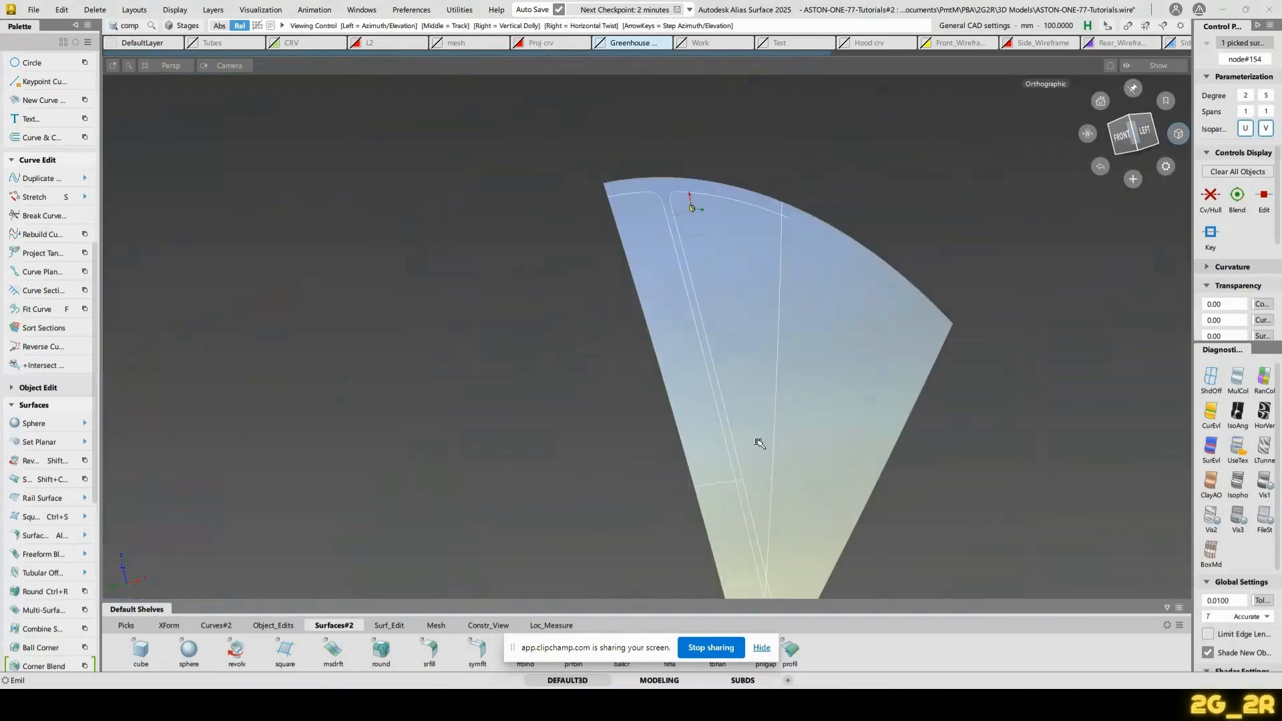
middle_click_drag(758, 443, 688, 321, "alt+shift")
left_click_drag(730, 450, 565, 388, "alt+shift")
left_click(802, 371)
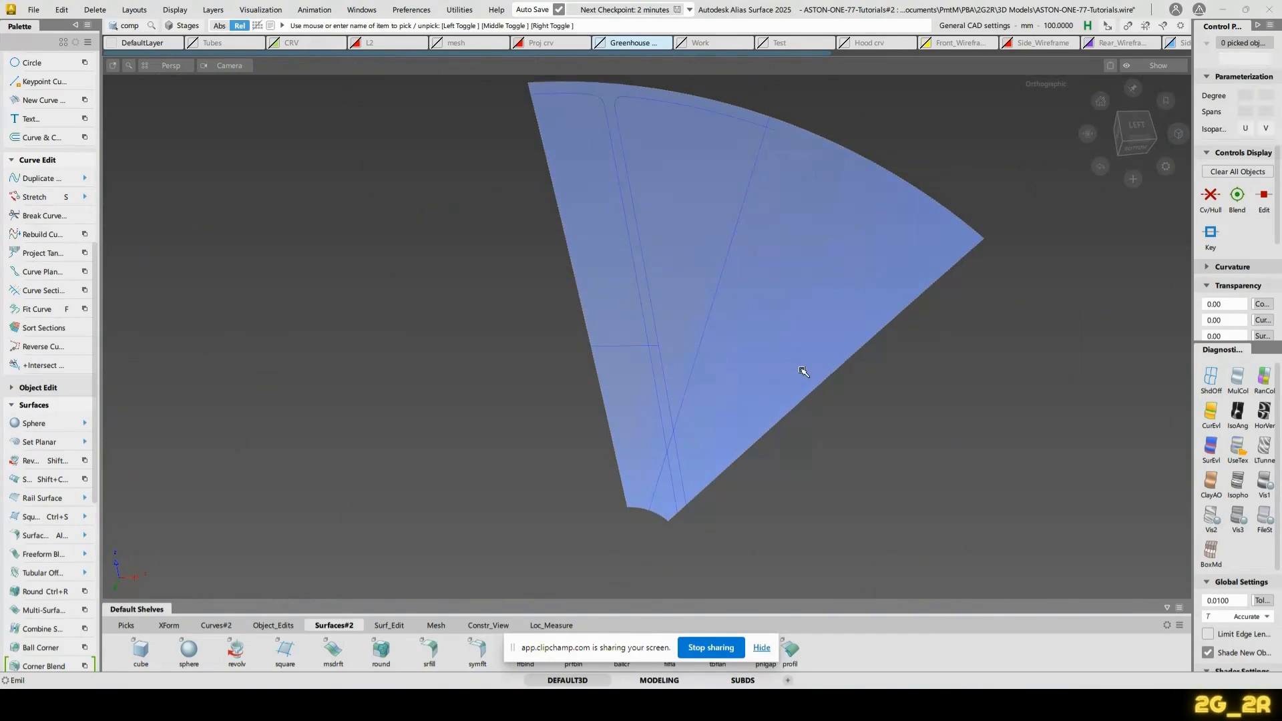
Examine the curves on the isolated face, especially where the extended arc crosses the diagonal straight curve near the outer edge
right_click_drag(745, 492, 760, 422, "alt+shift")
middle_click_drag(760, 422, 717, 461, "alt+shift")
middle_click_drag(740, 203, 705, 250, "alt+shift")
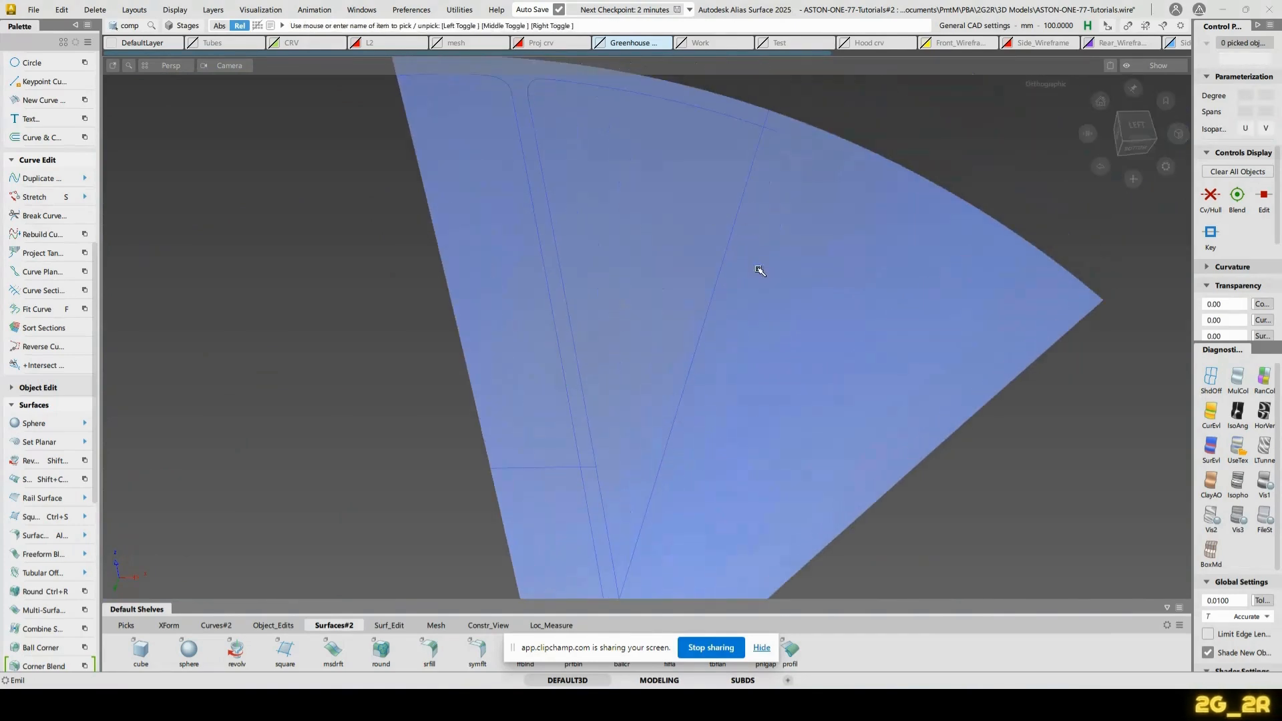
right_click_drag(759, 173, 759, 209, "alt+shift")
middle_click_drag(759, 209, 759, 135, "alt+shift")
middle_click_drag(720, 214, 666, 340, "alt+shift")
left_click(682, 209, "alt+shift")
left_click_drag(682, 208, 698, 230, "alt+shift")
right_click_drag(698, 230, 768, 218, "alt+shift")
left_click_drag(736, 261, 691, 237, "alt+shift")
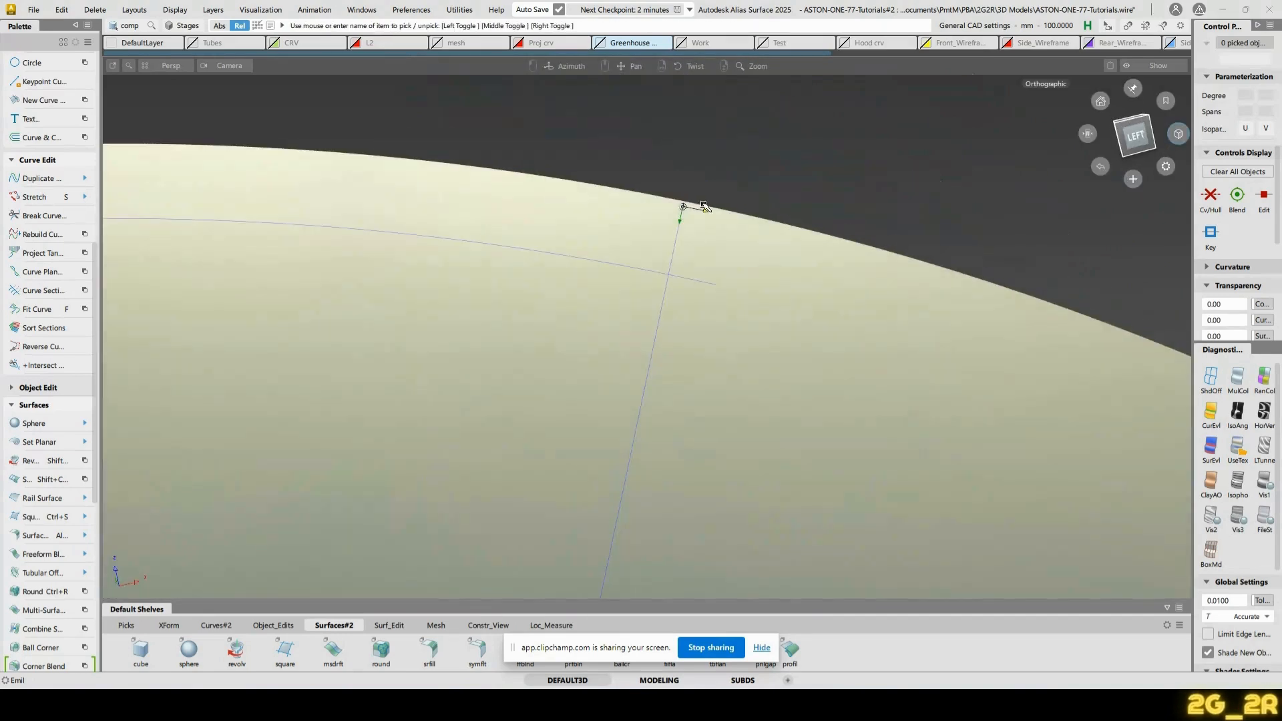
right_click_drag(705, 206, 678, 220, "alt+shift")
middle_click_drag(677, 220, 751, 170, "alt+shift")
Segment the diagonal straight curve and the extended arc at their crossing with Curve Section, and pick the diagonal's lower piece
left_click(50, 291)
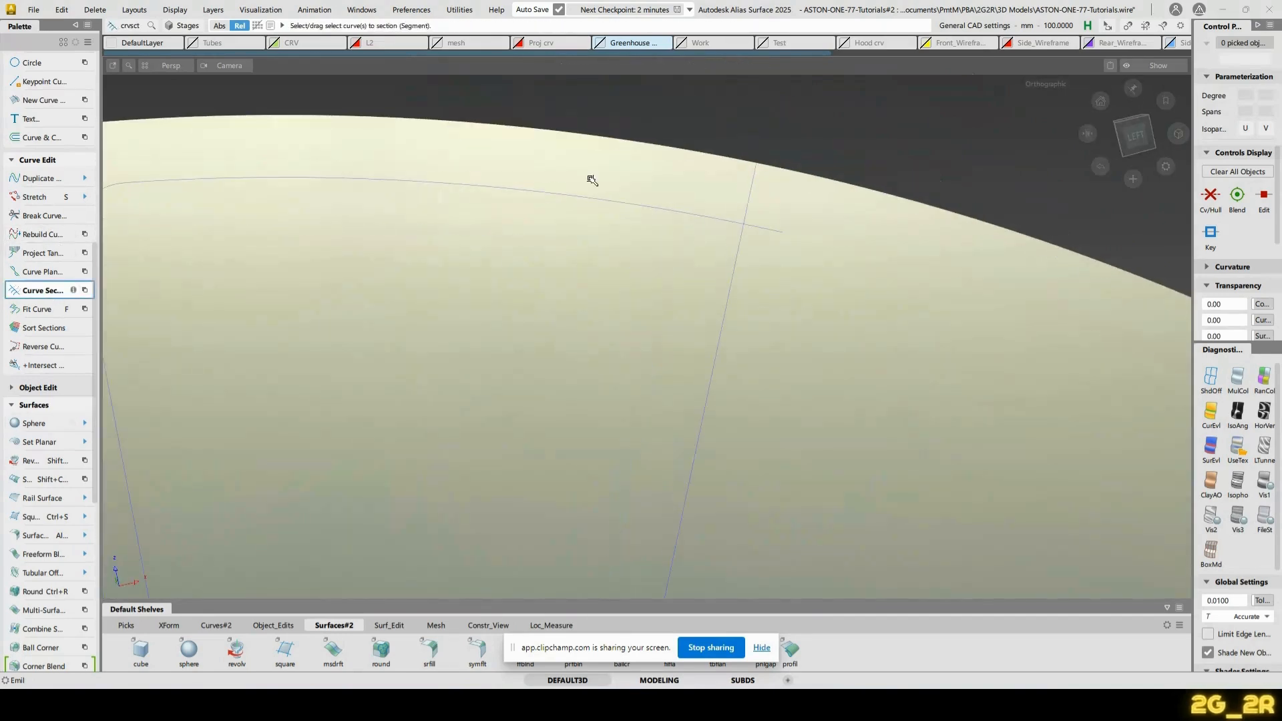
left_click(749, 211)
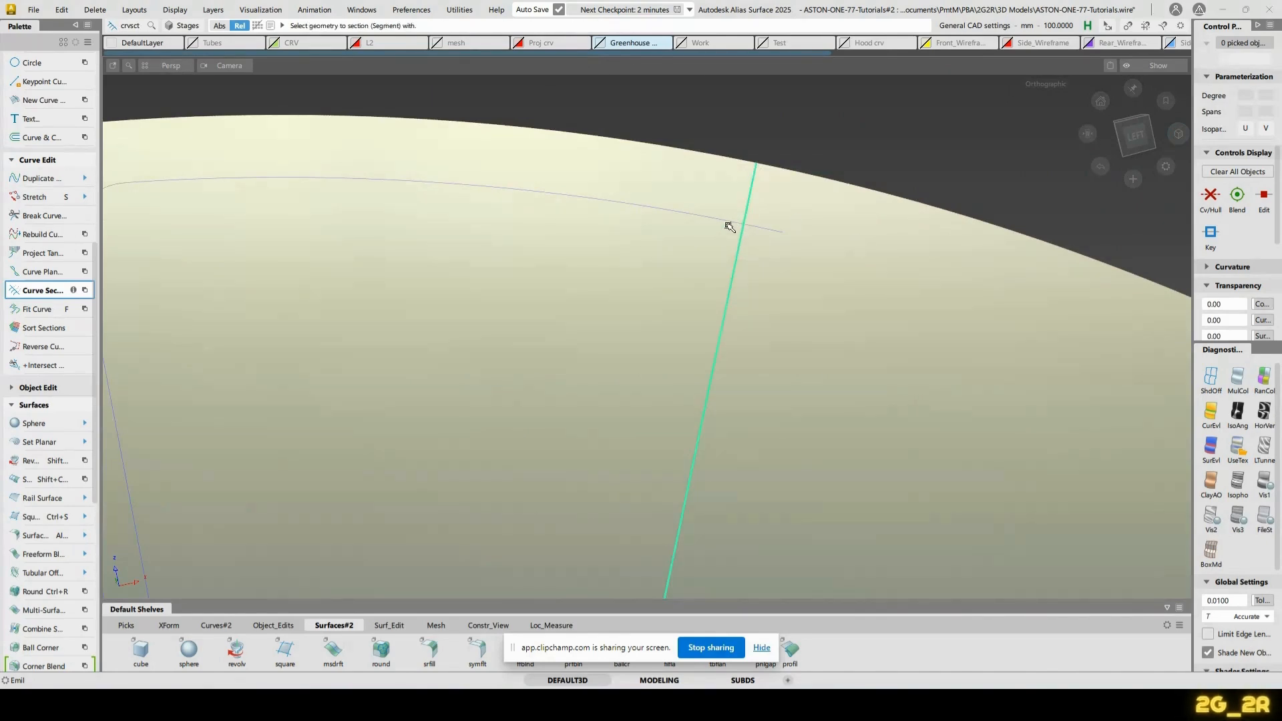
left_click_drag(734, 224, 704, 241, "alt+shift")
left_click(716, 223)
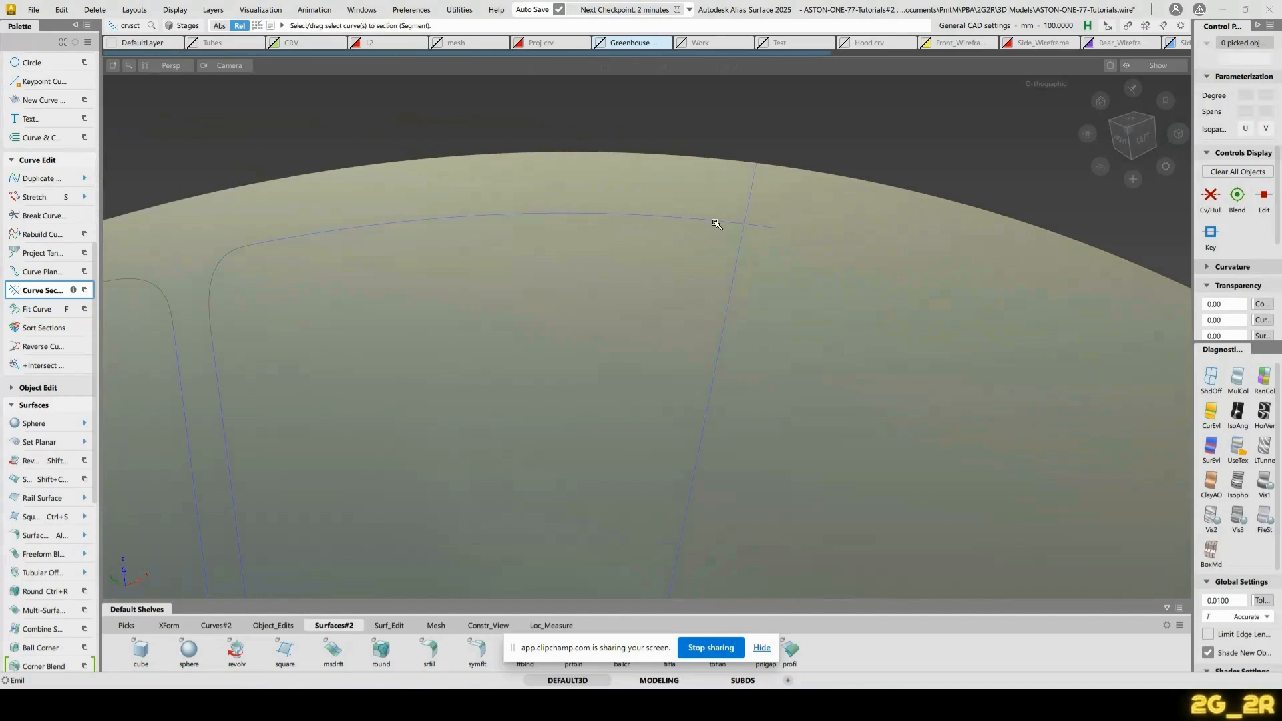
left_click(716, 224)
left_click(739, 249)
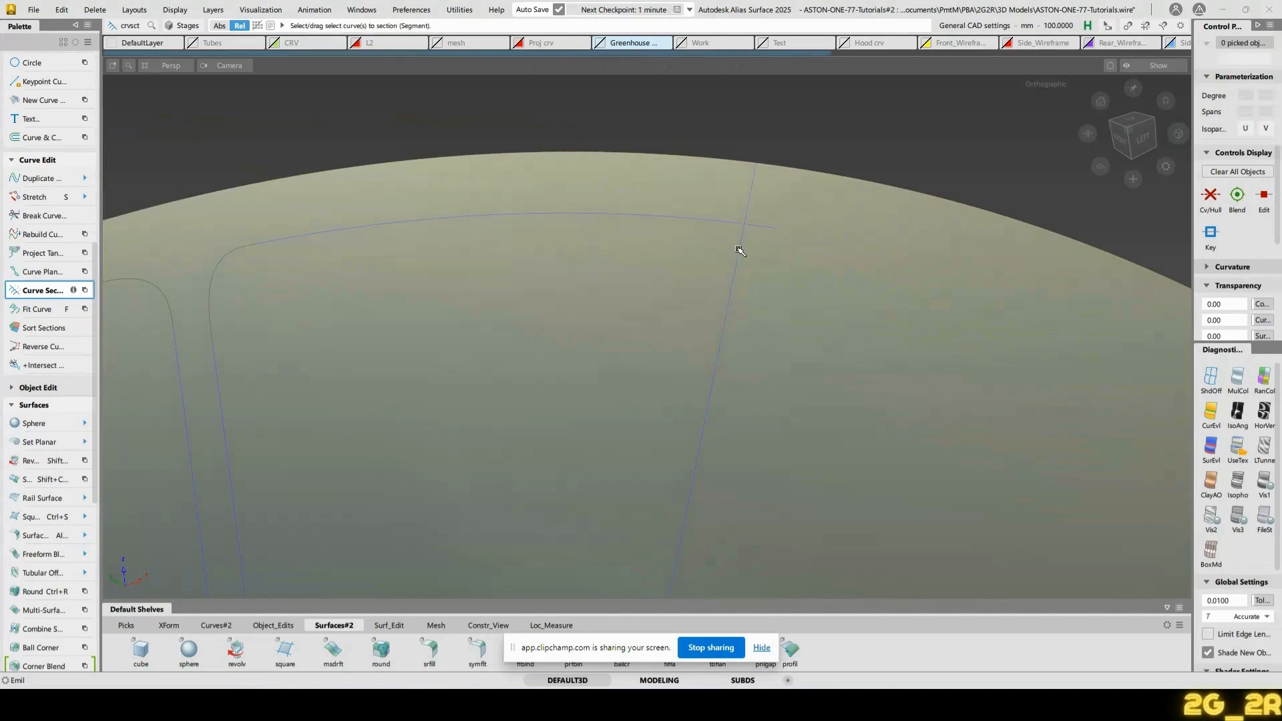
left_click_drag(739, 249, 819, 283, "ctrl+shift")
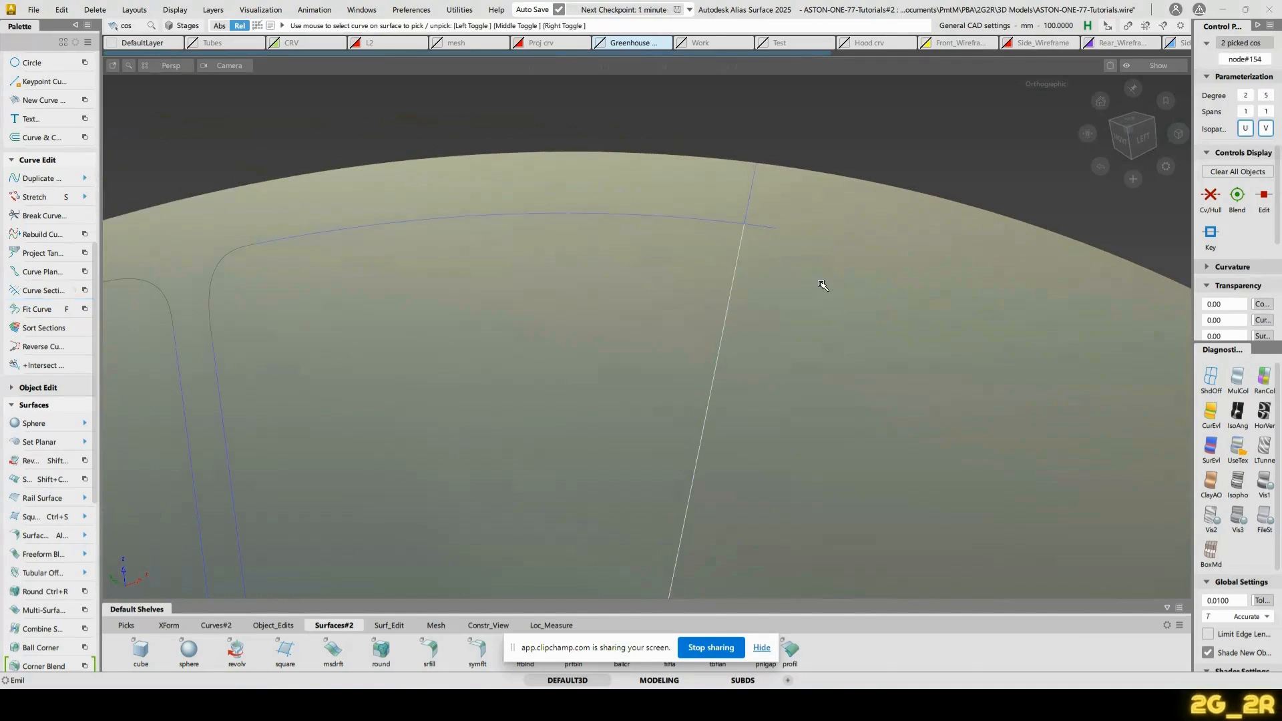
Delete the diagonal curve's lower piece, and trim the extended arc at the remaining diagonal using Curve Section in Trim mode
key("Delete")
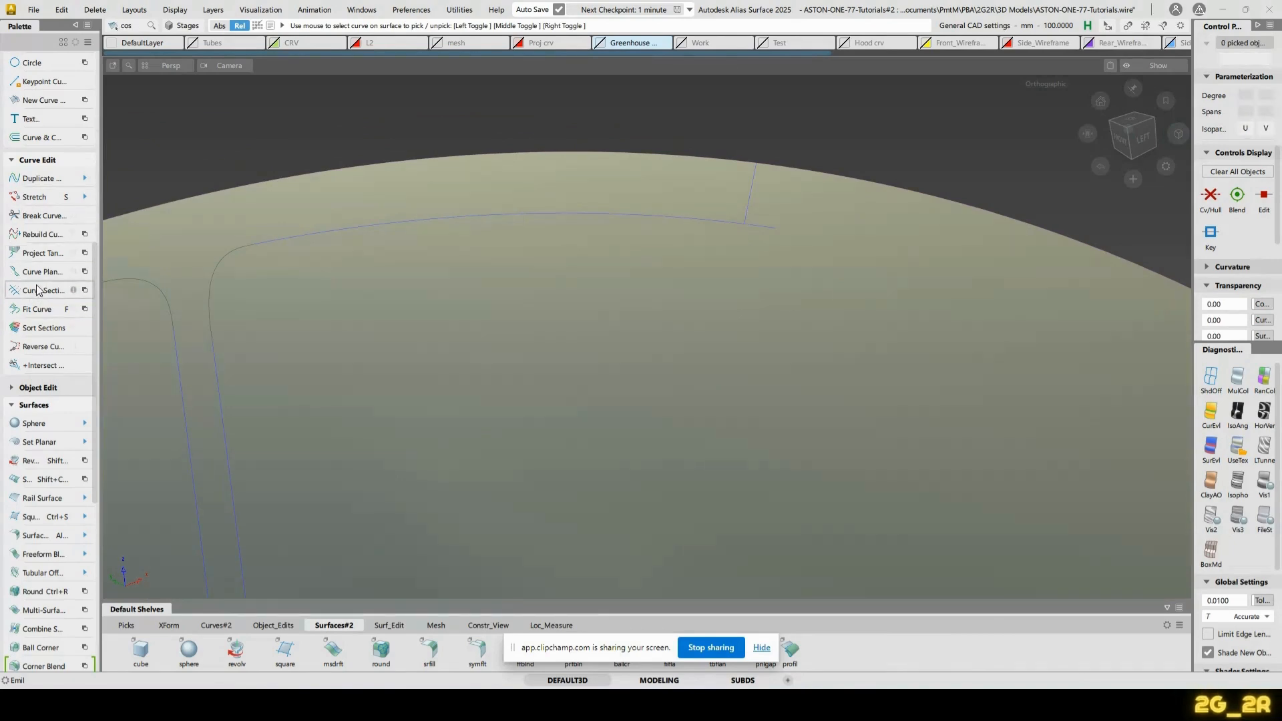
double_click(38, 291)
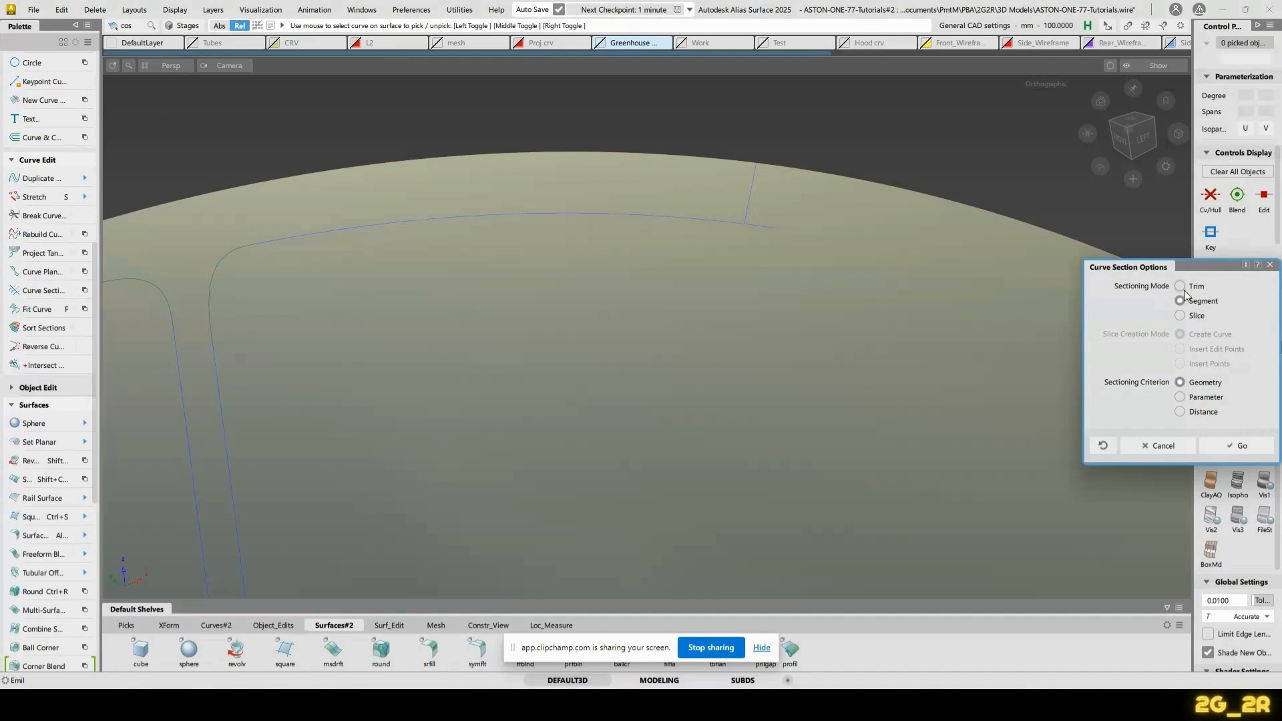
left_click(1237, 446)
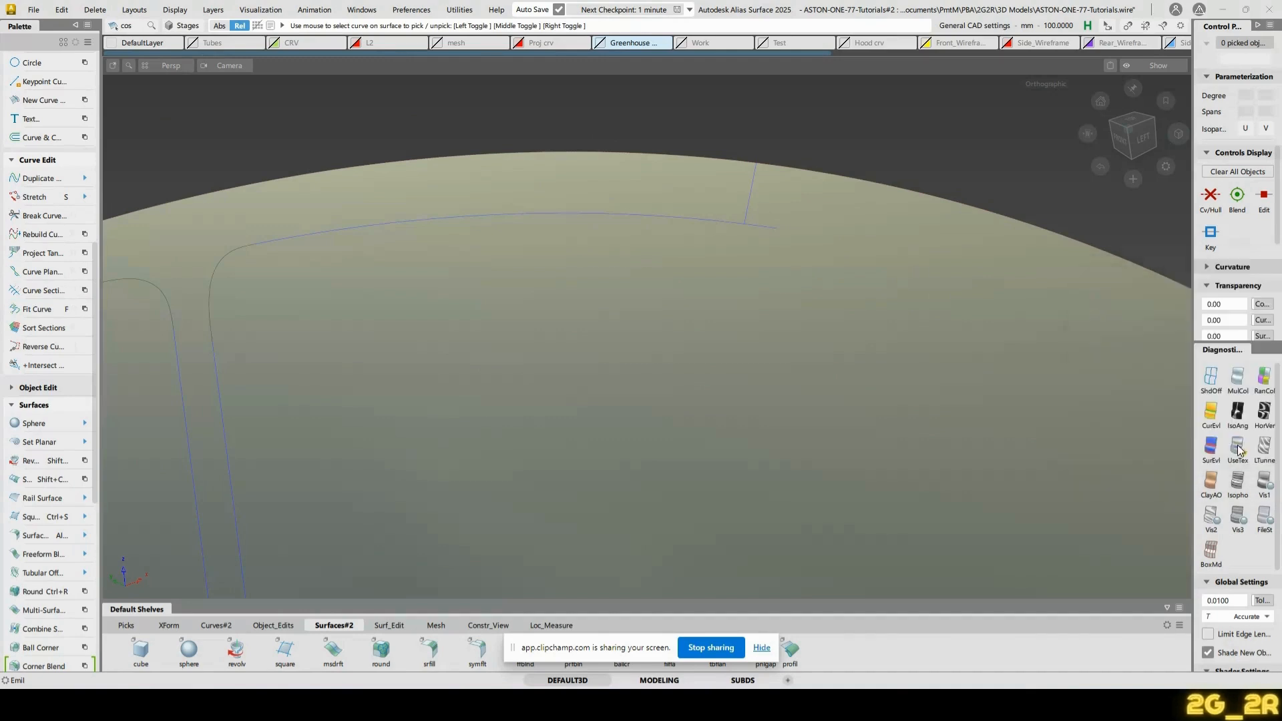
left_click(723, 219)
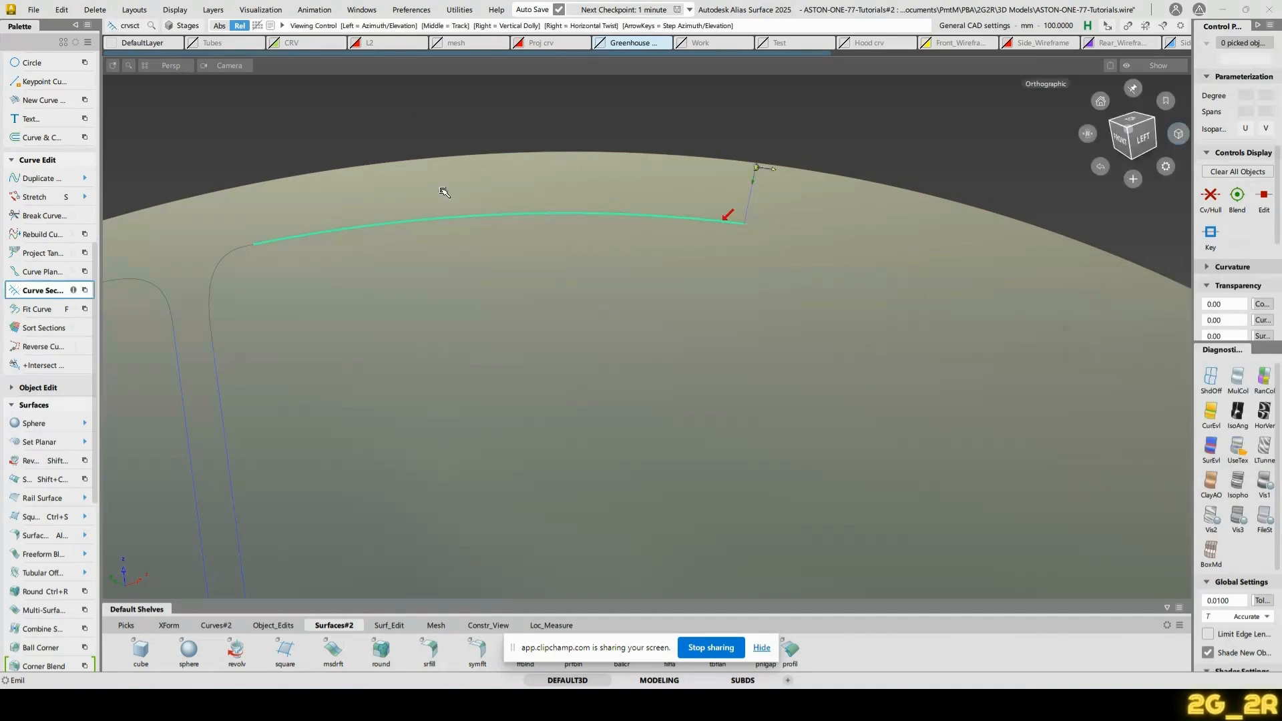
middle_click_drag(443, 192, 887, 138, "alt+shift")
Check the boundary curves on the flat rim face by picking the arcs, both corner fillets and the two long spoke curves
left_click(794, 172)
left_click_drag(589, 219, 588, 248, "ctrl+shift")
left_click_drag(628, 233, 738, 235)
left_click_drag(539, 257, 612, 220)
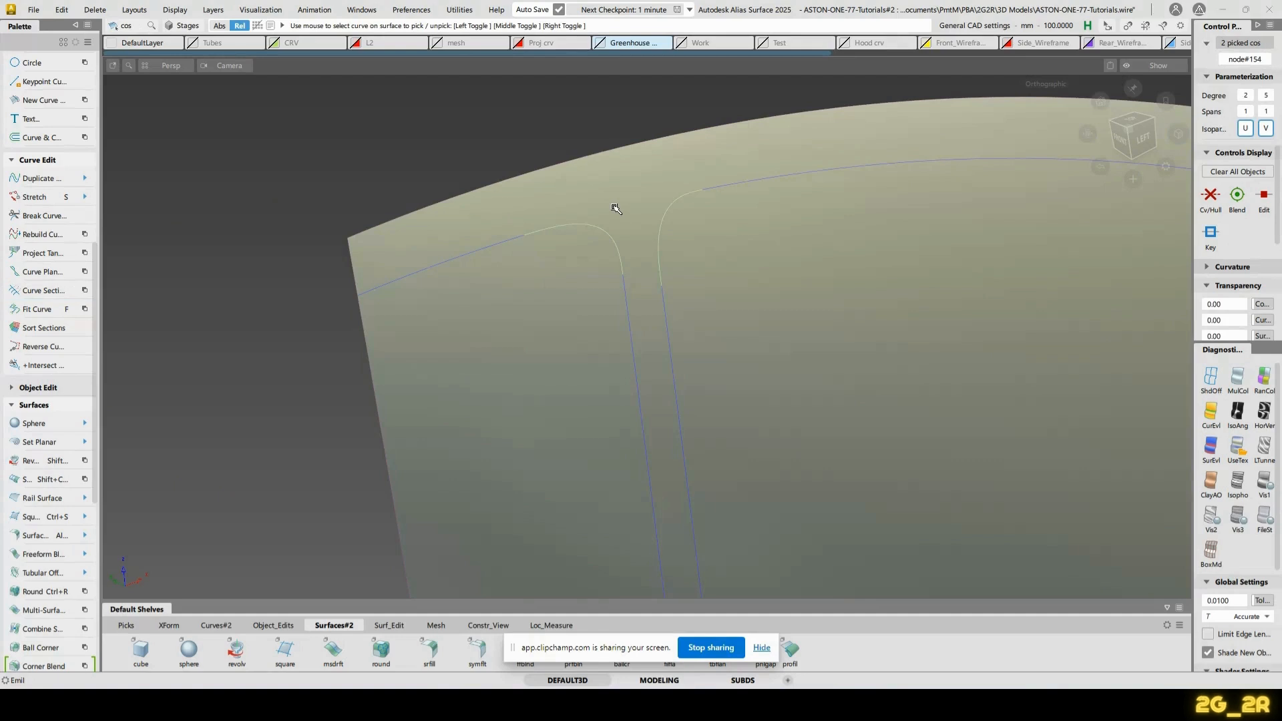
left_click(648, 226)
left_click_drag(516, 247, 515, 275, "ctrl+shift")
left_click(455, 268)
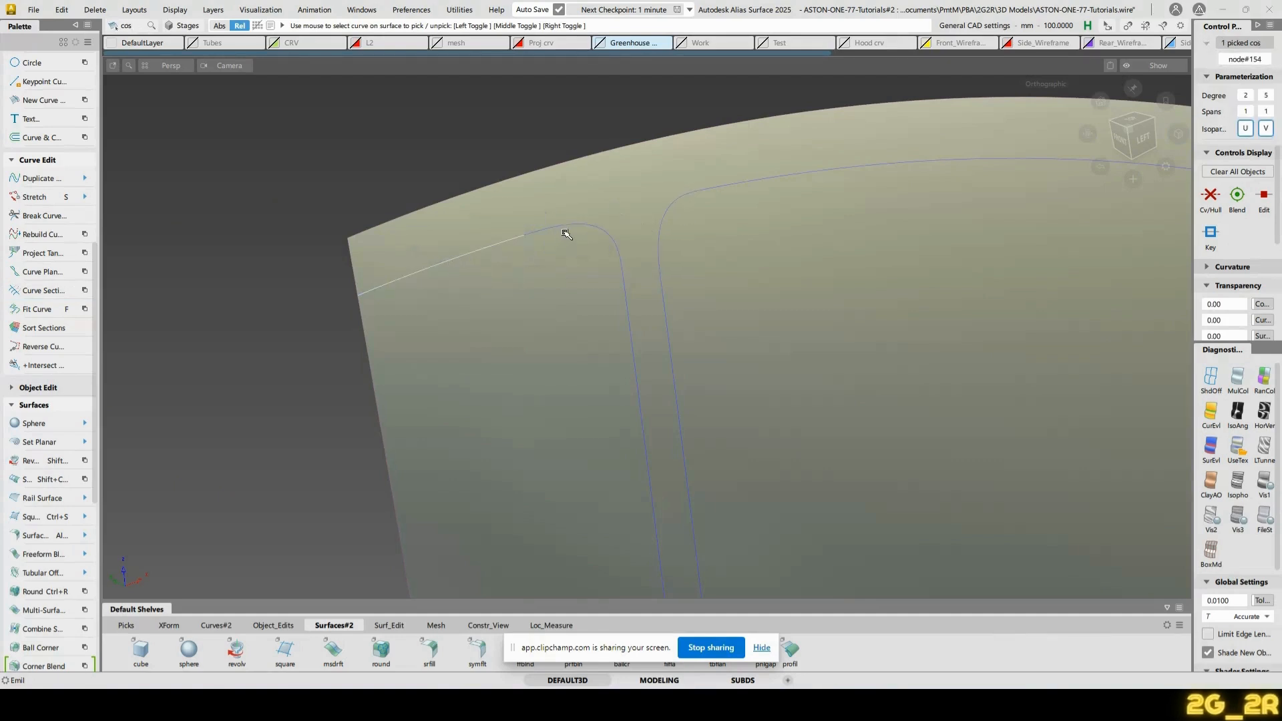
left_click(675, 205)
left_click(708, 189)
right_click_drag(784, 141, 681, 188, "alt+shift")
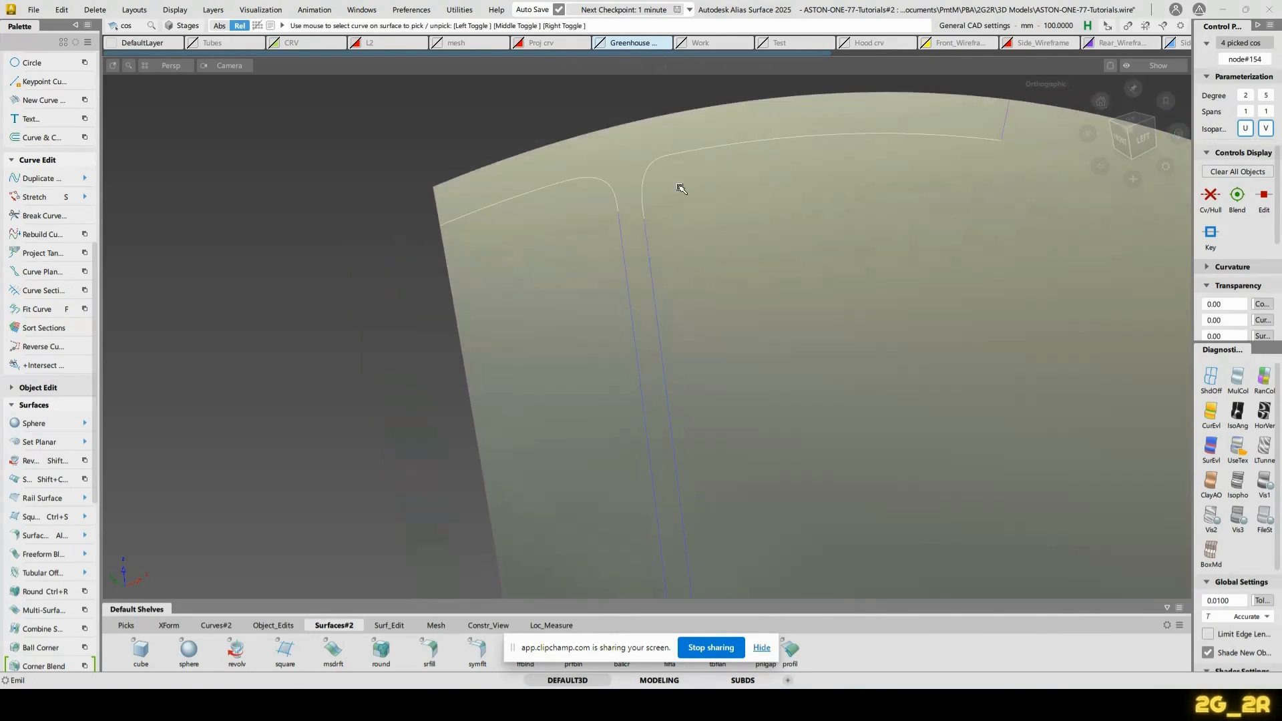
left_click(626, 240)
left_click(647, 249)
right_click_drag(755, 235, 847, 278, "alt+shift")
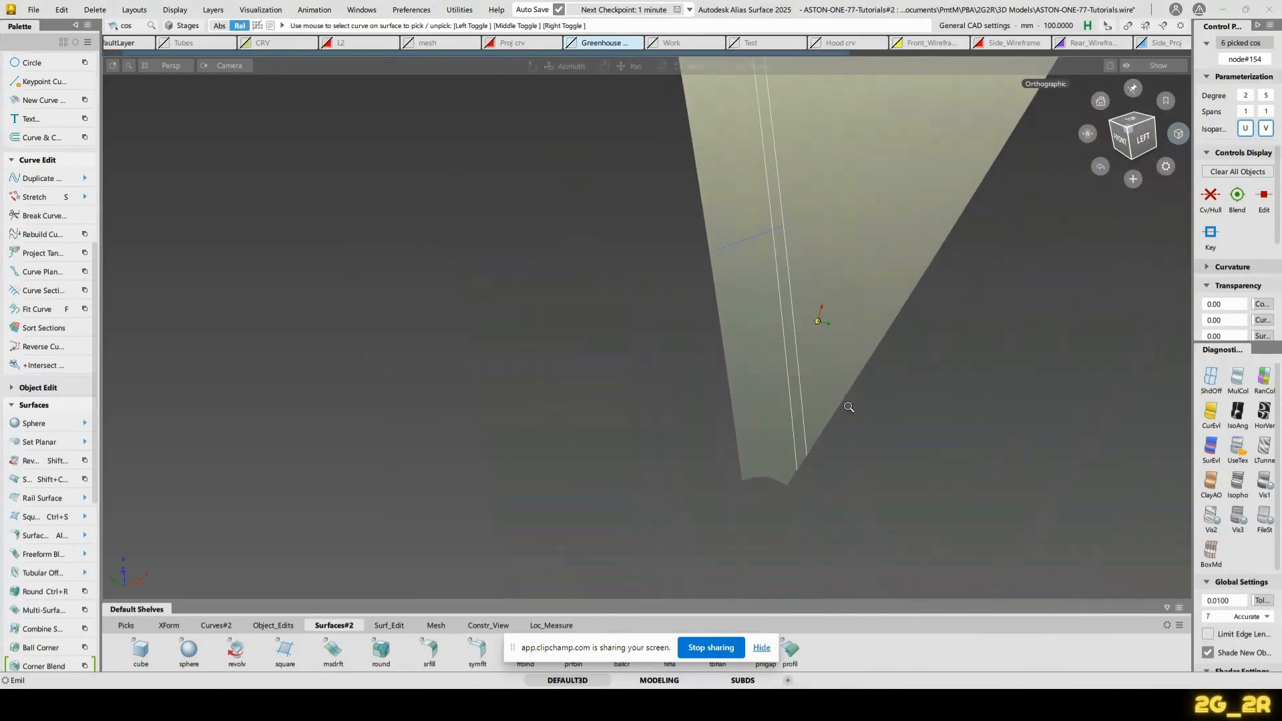
right_click_drag(849, 407, 802, 355, "alt+shift")
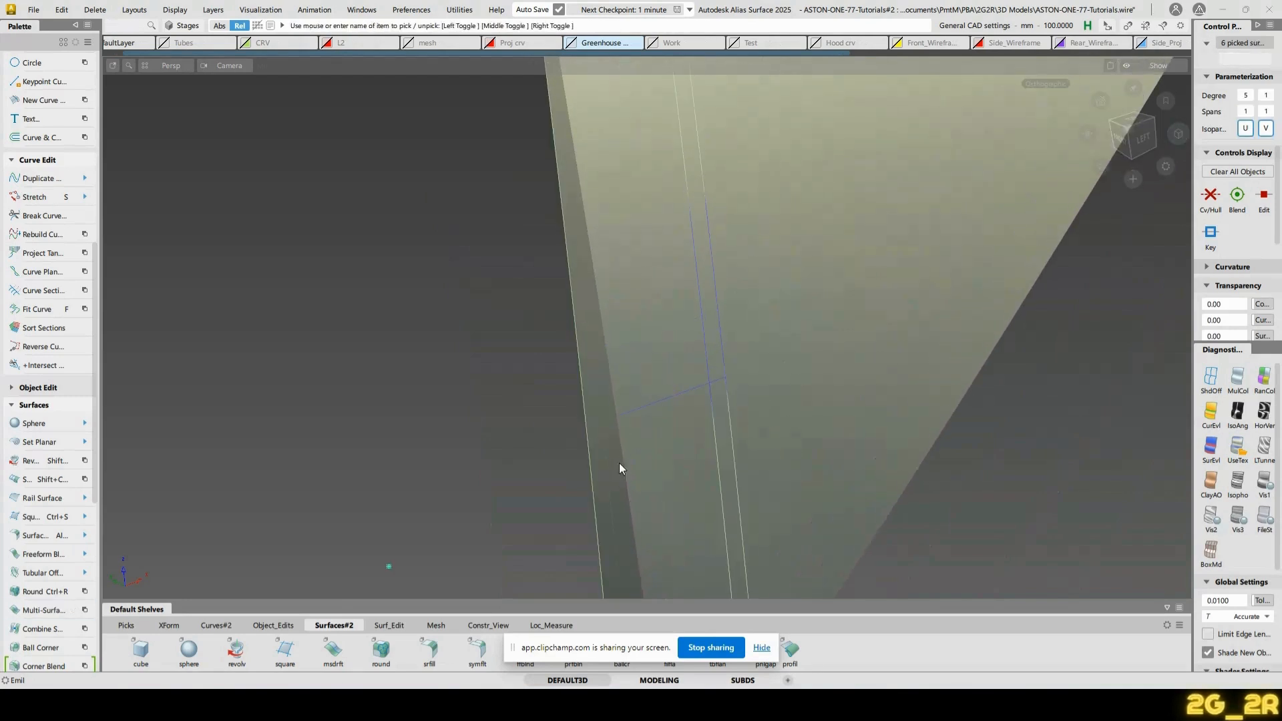
Trim the two long spoke curves at the short crossing curve, and trim that curve to the piece between them
left_click(41, 290)
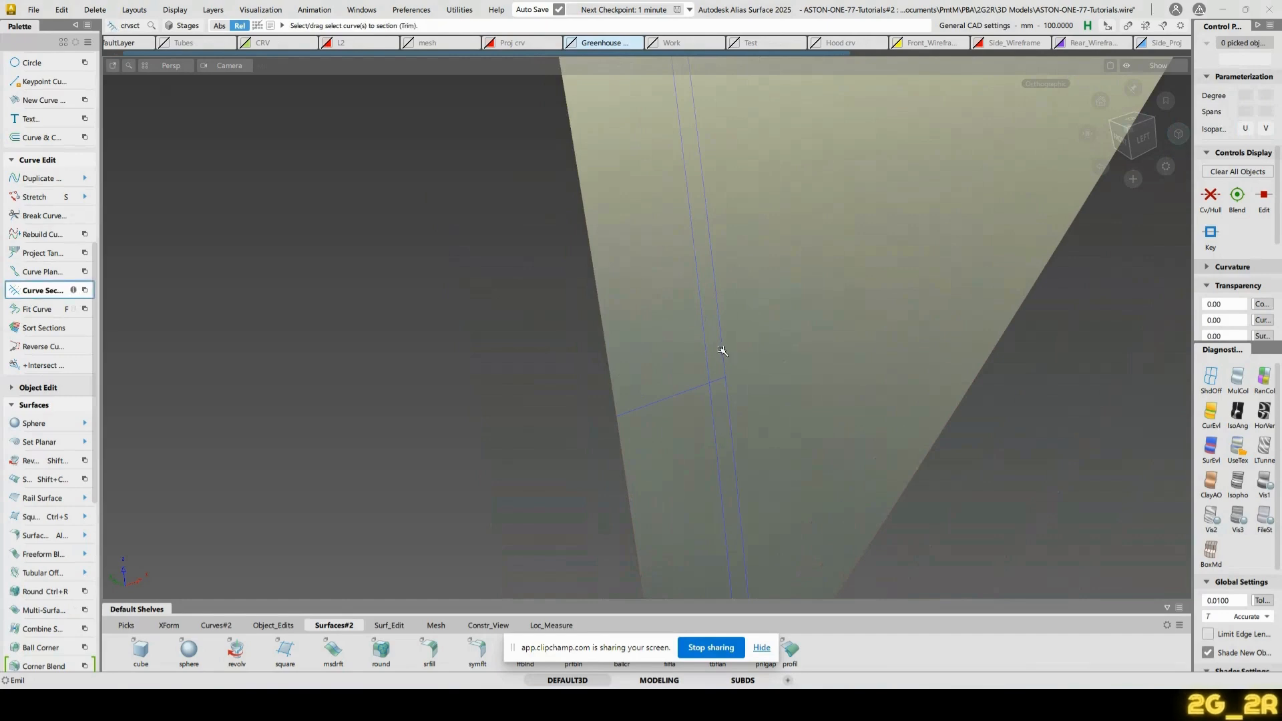
left_click_drag(704, 351, 725, 344)
left_click(664, 401)
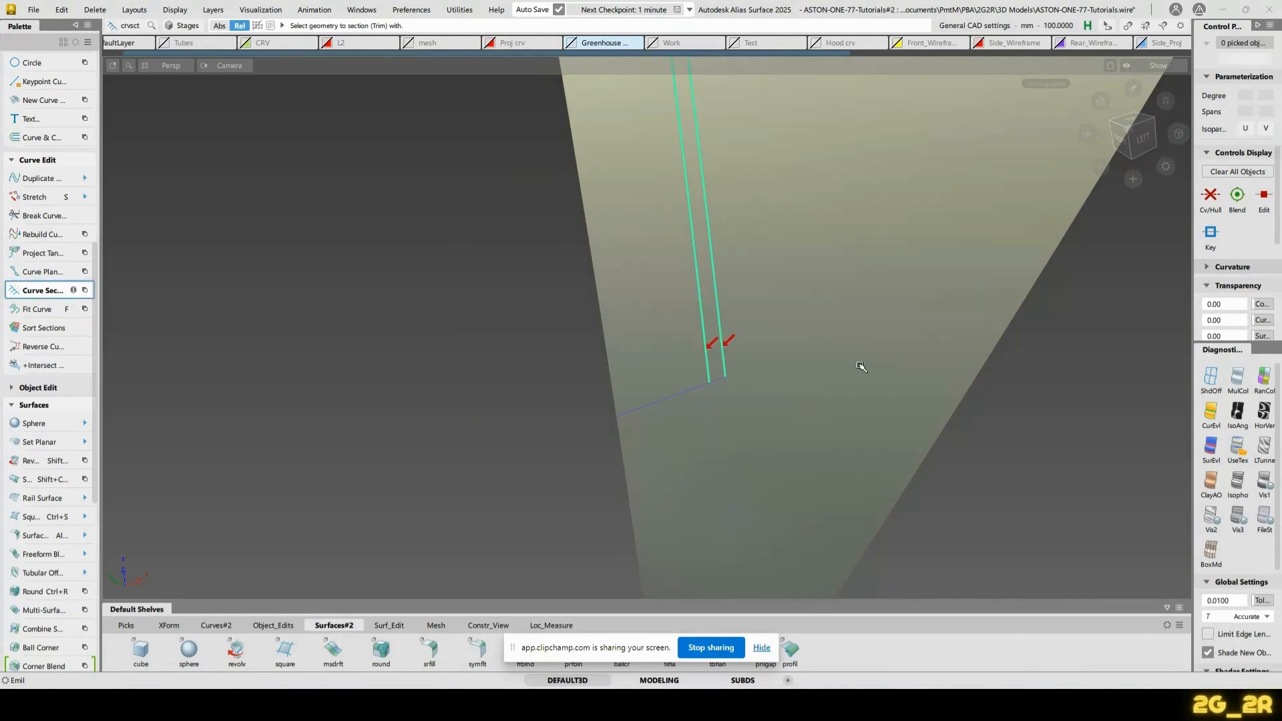
left_click(810, 380)
left_click(721, 378)
key("space")
left_click(710, 369)
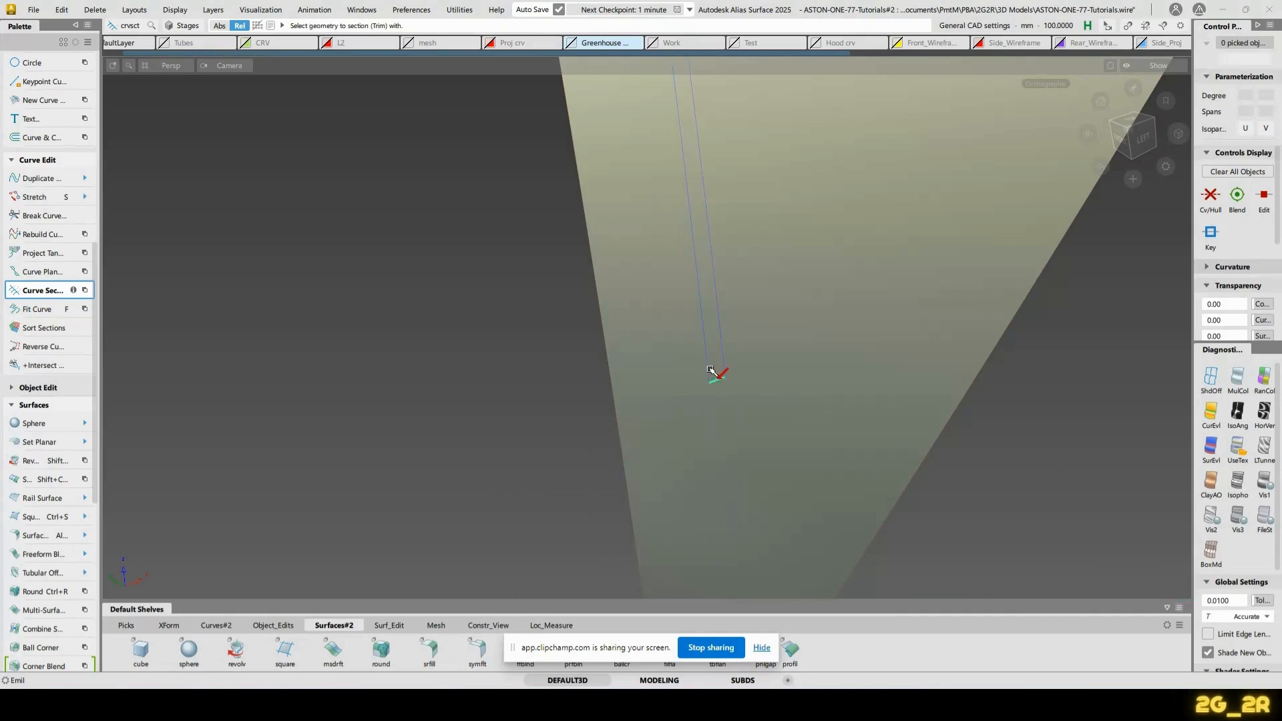
left_click(769, 324)
Try to trim the flat rim face, picking the region between the two spoke curves
key("t")
left_click(714, 328)
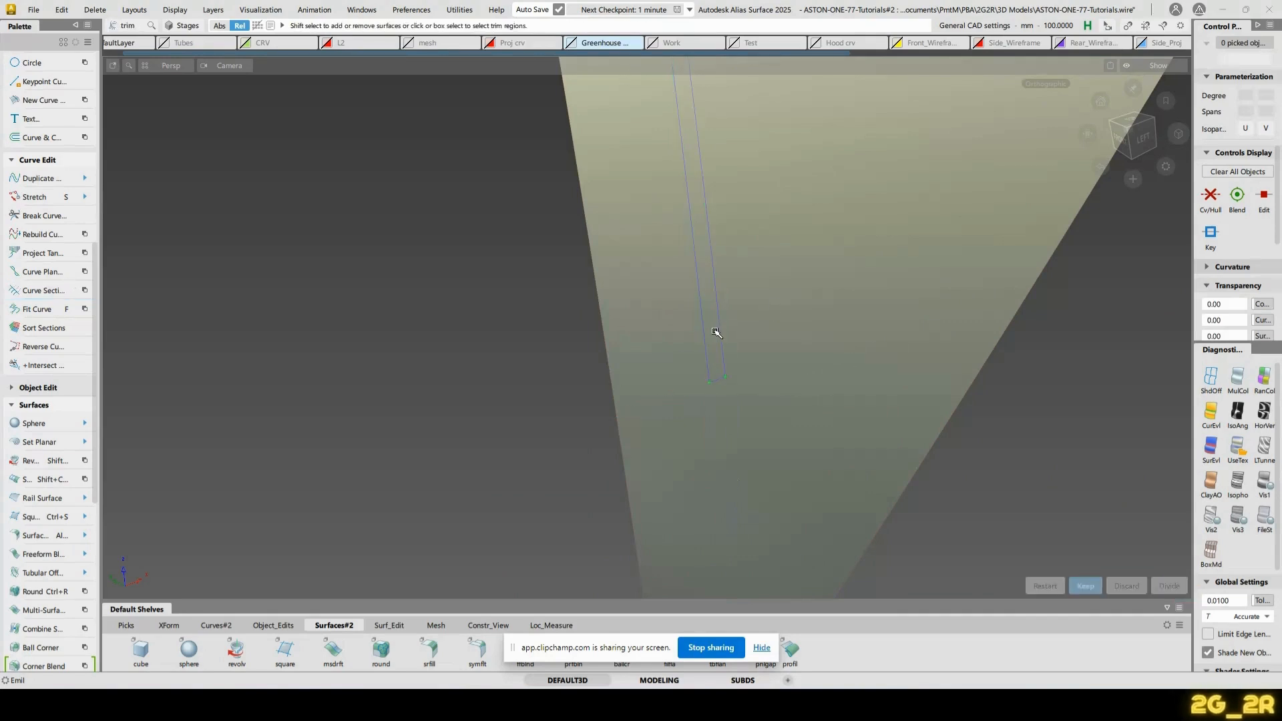
key("space")
middle_click_drag(808, 203, 812, 567, "alt+shift")
key("space")
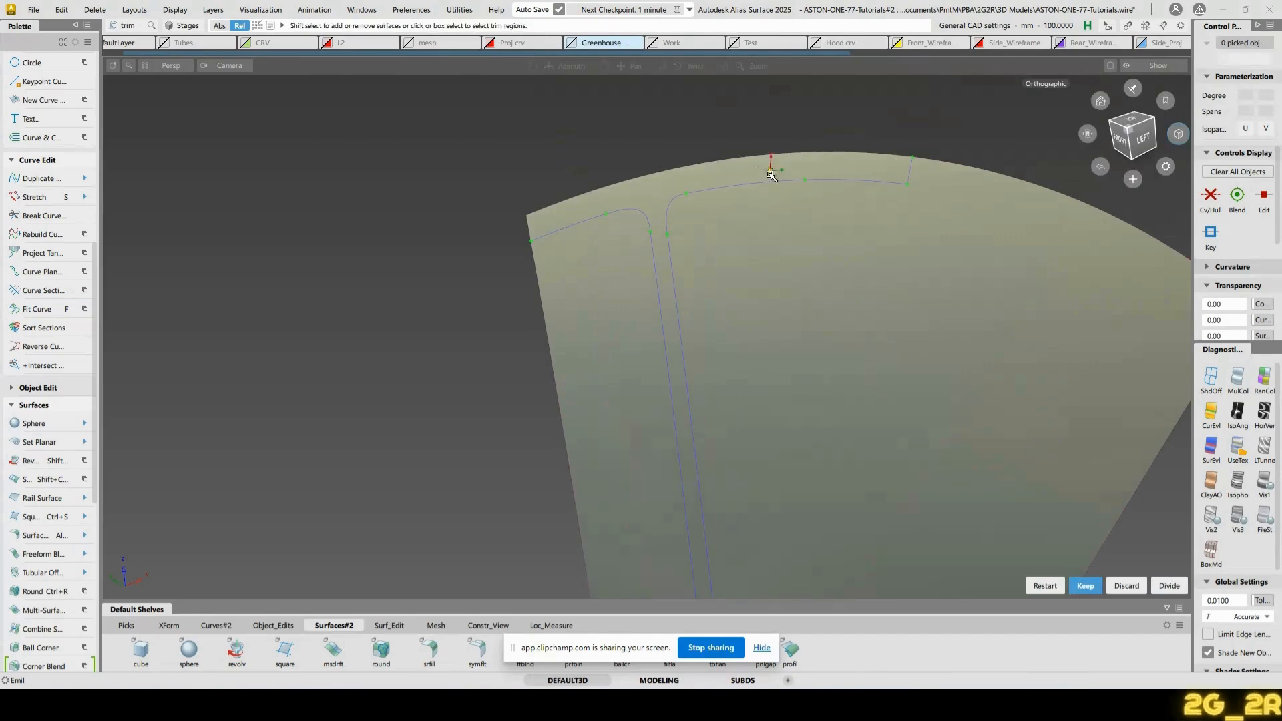
Delete the outer arc curve between the corner fillet and the short diagonal curve
right_click_drag(771, 168, 744, 280, "alt+shift")
middle_click_drag(743, 280, 674, 460, "alt+shift")
left_click_drag(647, 367, 646, 395, "ctrl+shift")
left_click(642, 392)
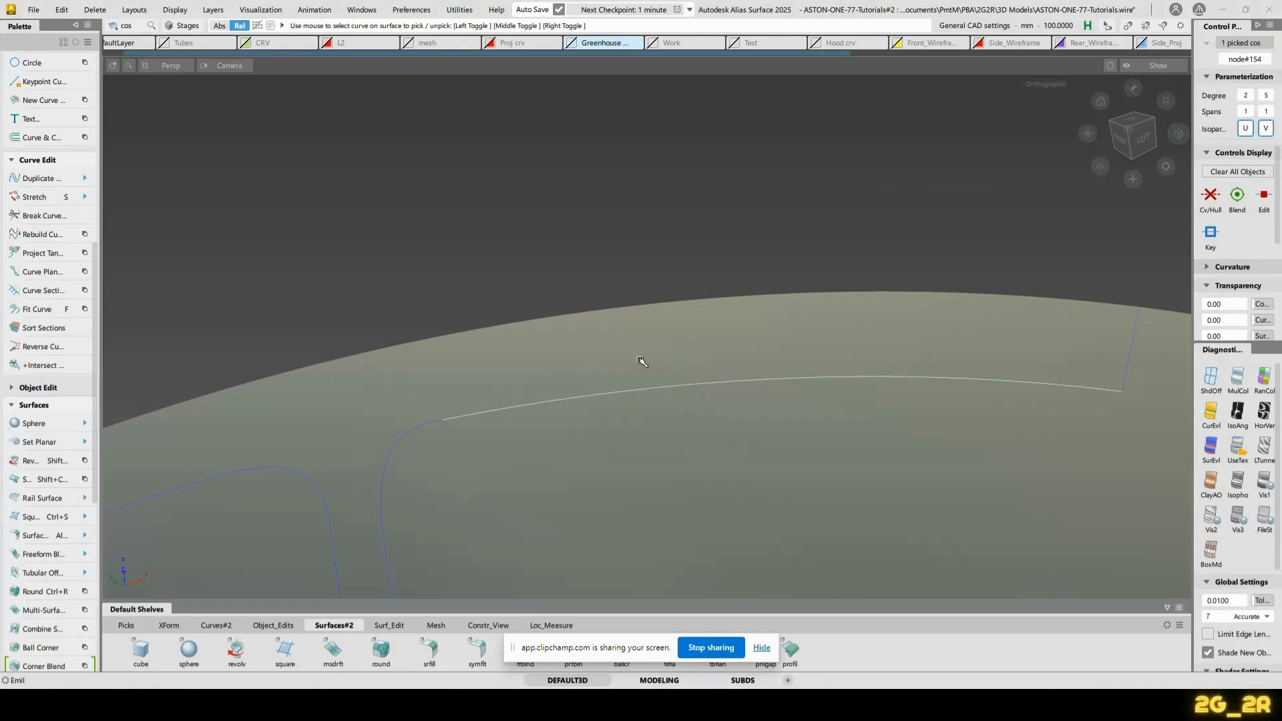
left_click_drag(698, 338, 765, 350, "alt+shift")
right_click_drag(762, 349, 804, 335, "ctrl+shift")
mouse_move(815, 355)
left_mouse_down("alt+shift")
mouse_move(709, 435)
mouse_move(767, 352)
mouse_move(821, 351)
left_mouse_up("alt+shift")
key("Delete")
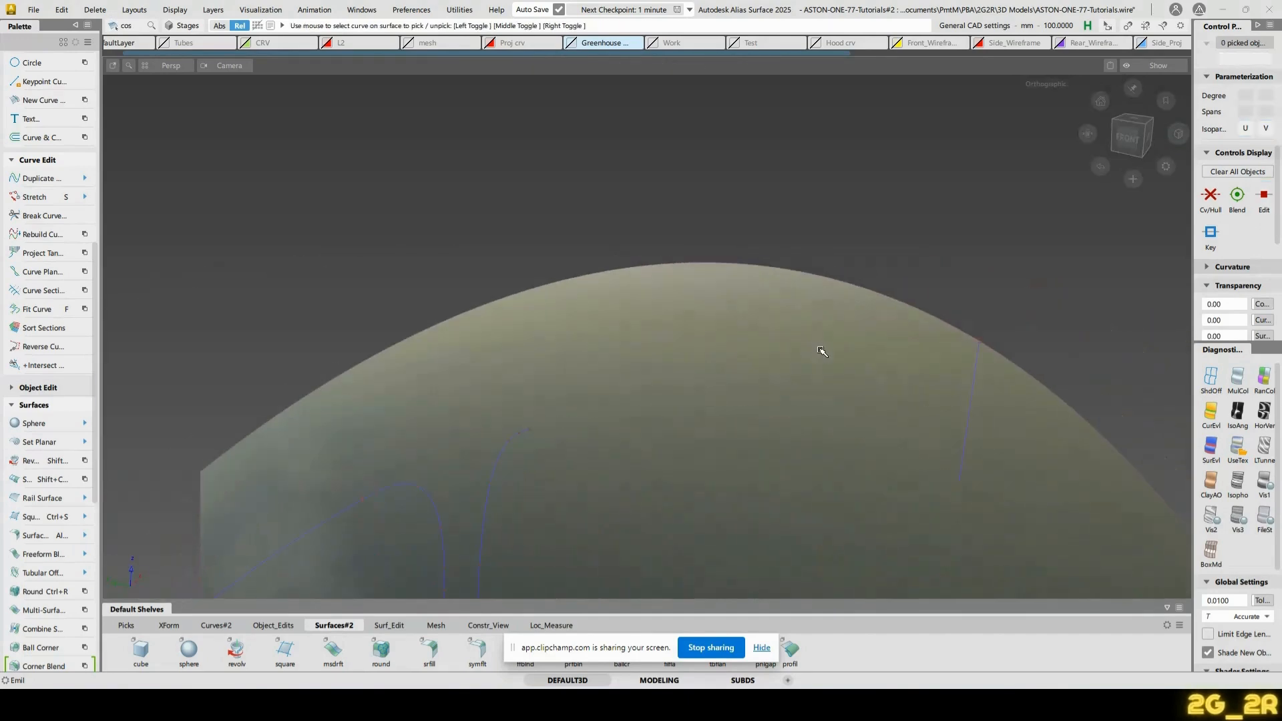
Bring back the hidden geometry, select the dark revolved surface bordering the spoke opening, and display its control vertices
key("alt+i")
left_click_drag(555, 442, 615, 443, "ctrl+shift")
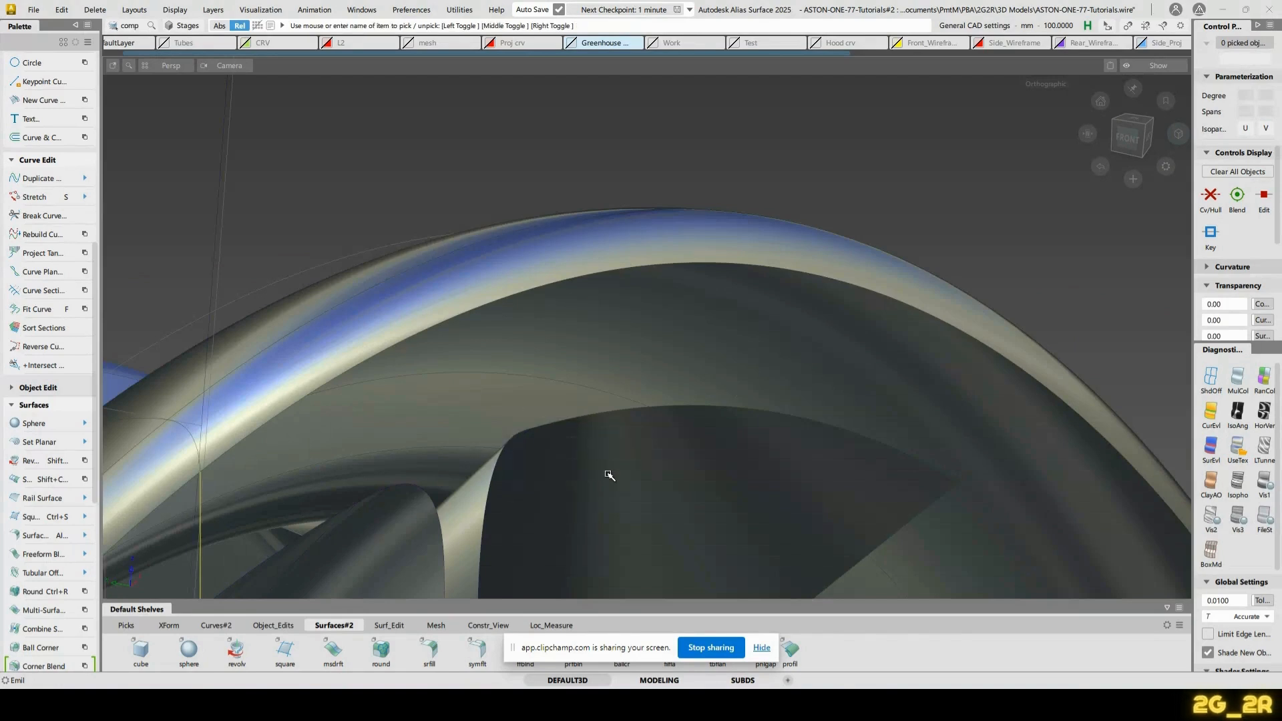
left_click(608, 474)
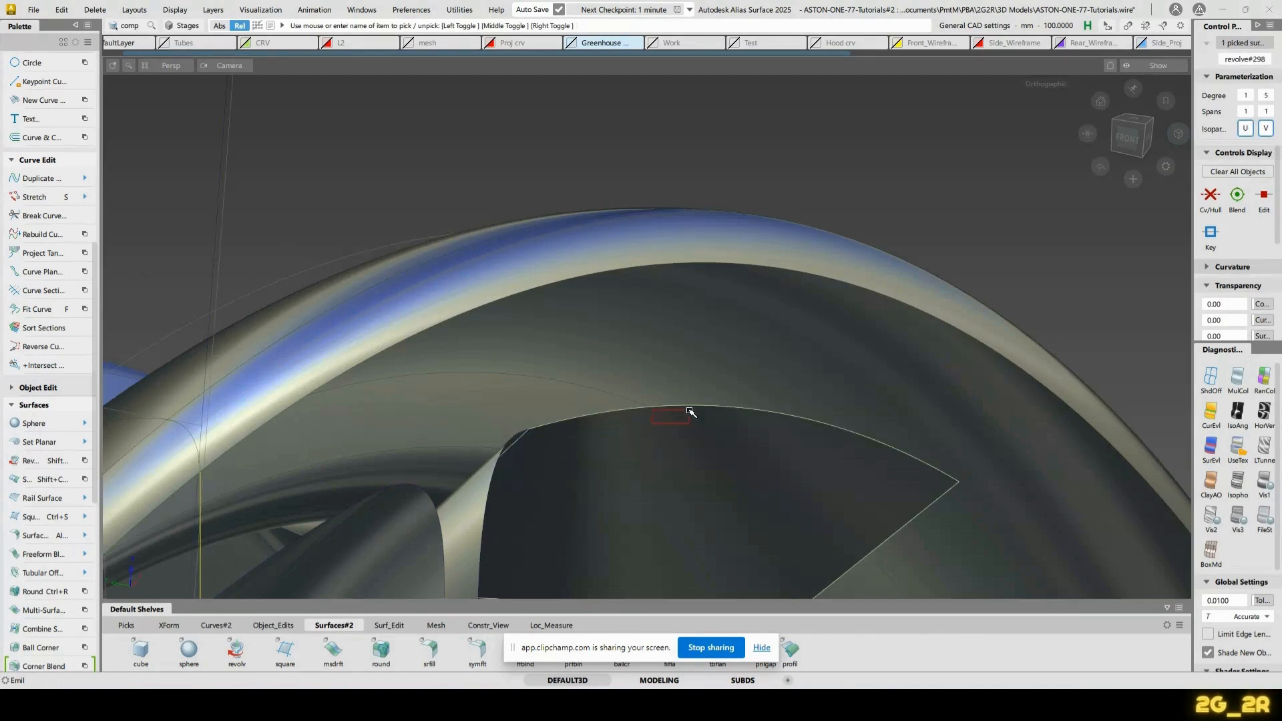
left_click_drag(697, 417, 683, 443)
left_click_drag(601, 429, 636, 427, "ctrl+shift")
left_click(635, 427)
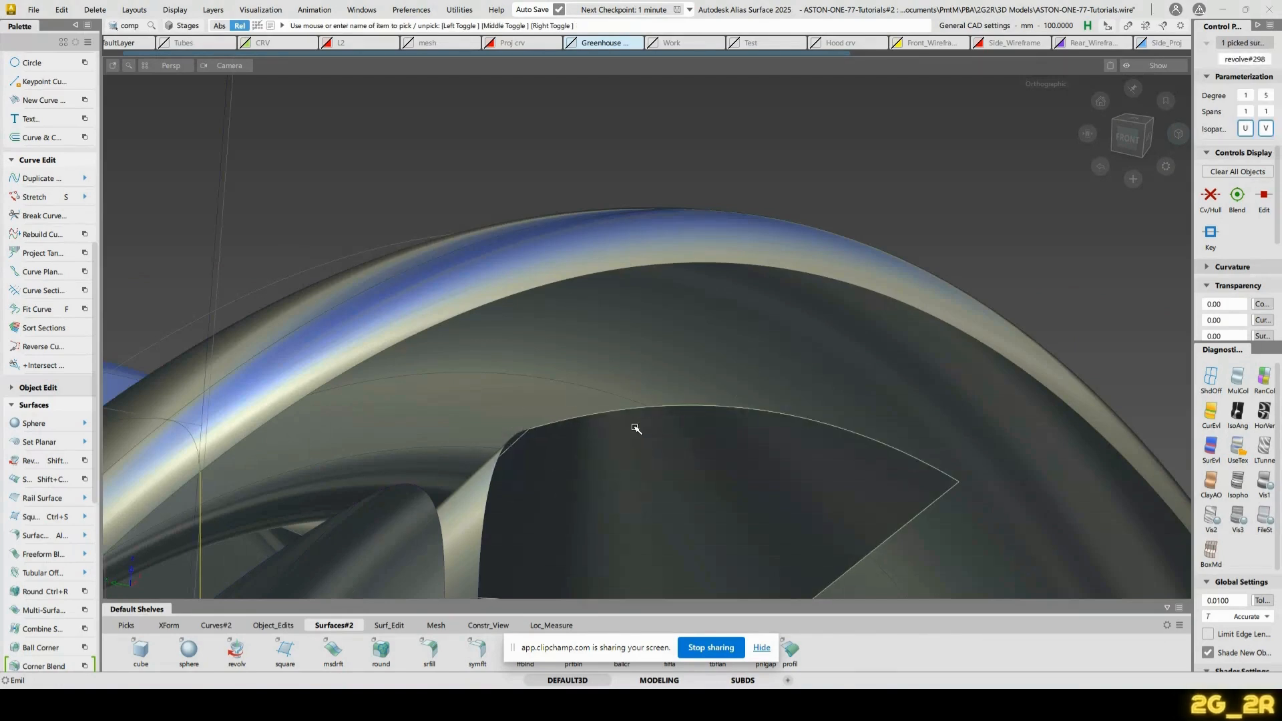
right_click_drag(740, 430, 793, 419, "ctrl+shift")
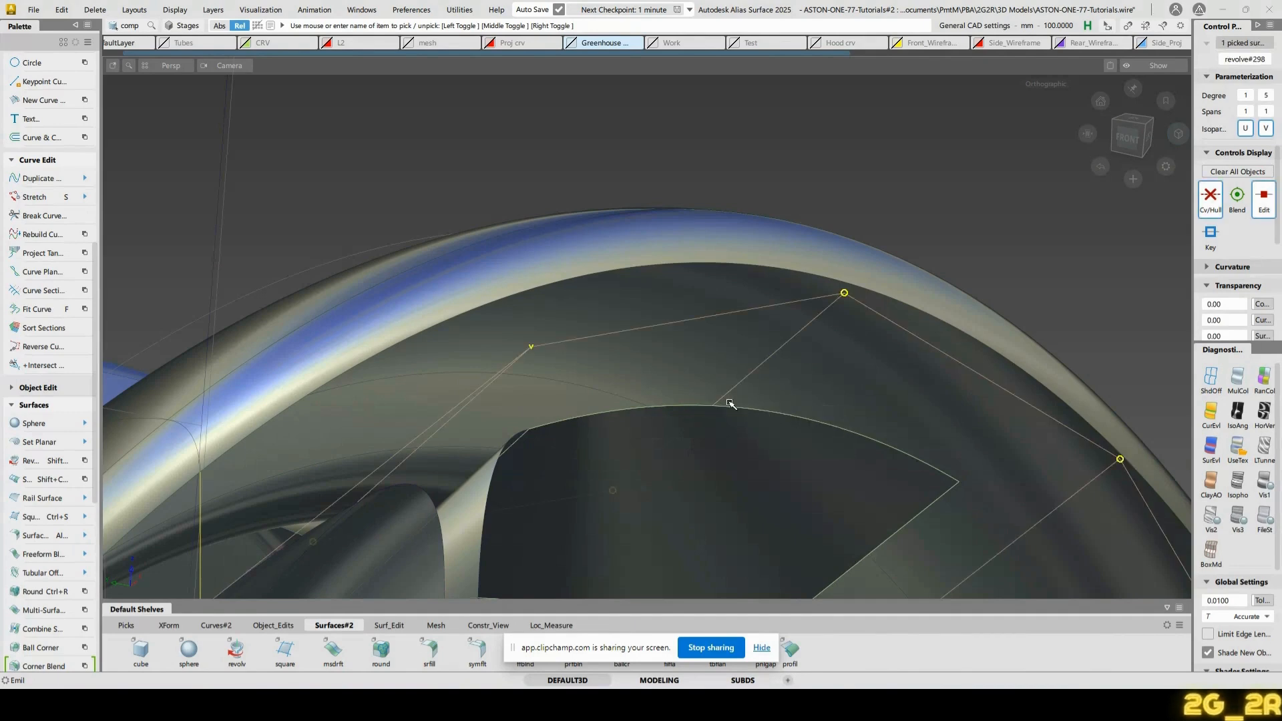
left_click_drag(766, 344, 381, 458, "alt+shift")
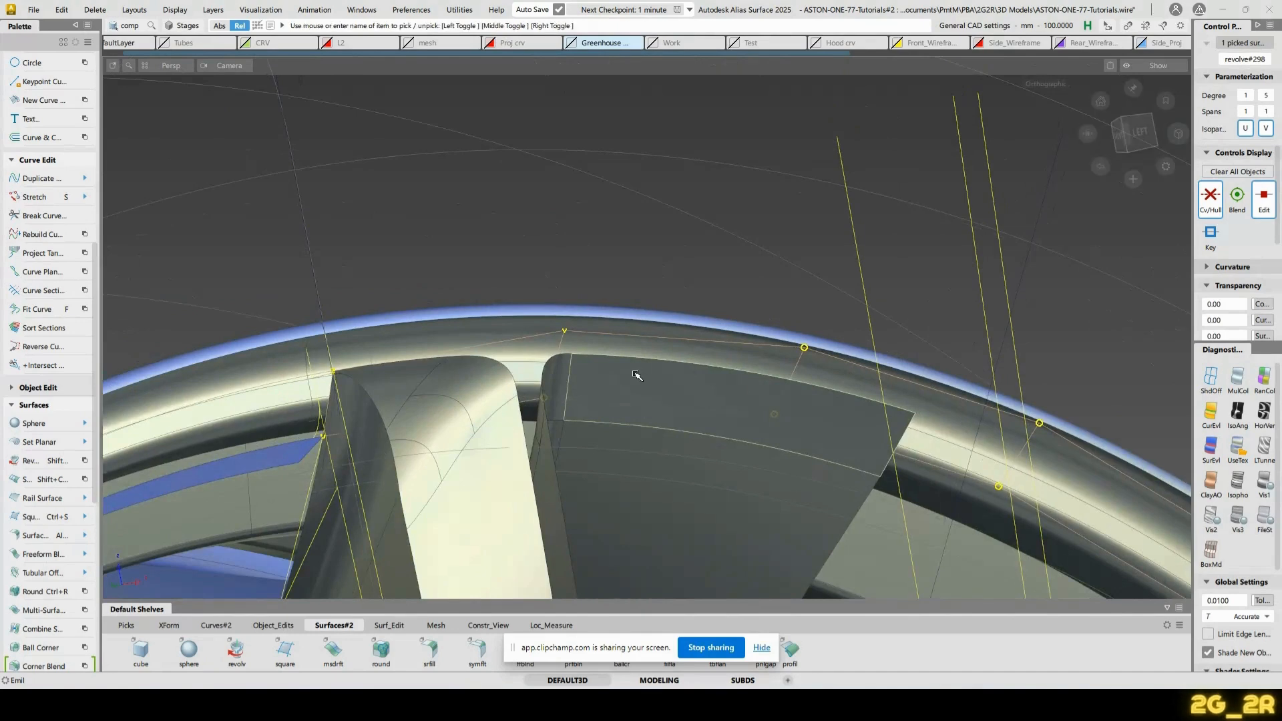
Intersect the flat rim face with the revolved surface to rebuild the outer arc, and isolate the face with its curves
right_click_drag(636, 375, 699, 380, "ctrl+shift")
left_click_drag(591, 376, 749, 269, "alt+shift")
key("Delete")
key("ctrl+h")
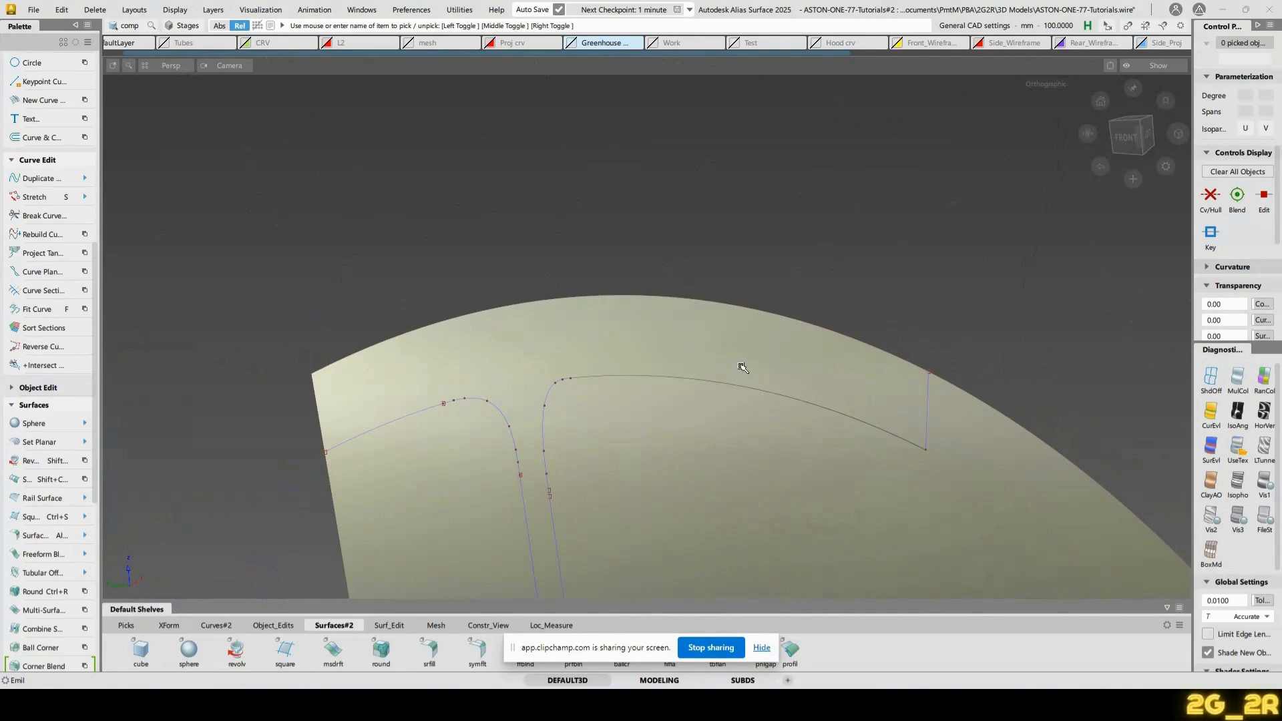
middle_click_drag(754, 418, 761, 364, "ctrl+shift")
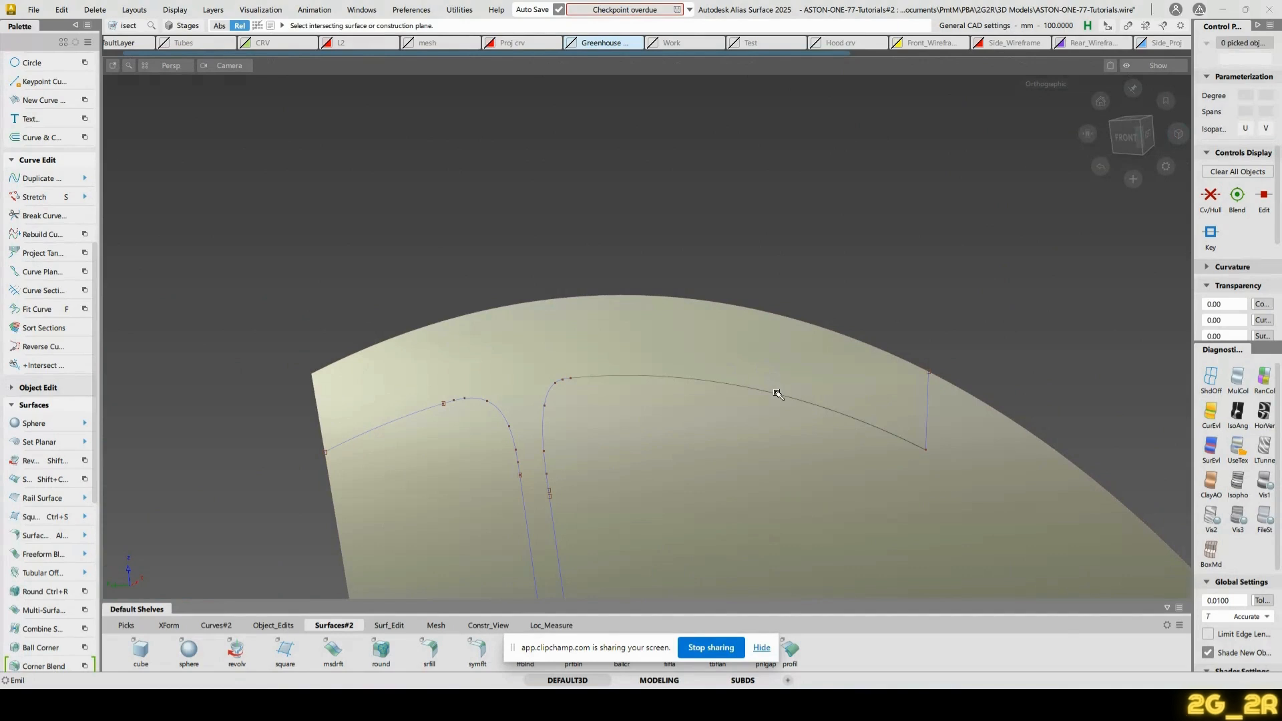
Pick the curves on the flat rim face, delete their Intersect construction history, and clear the selection
left_click_drag(629, 350, 672, 351, "ctrl+shift")
left_click(672, 351)
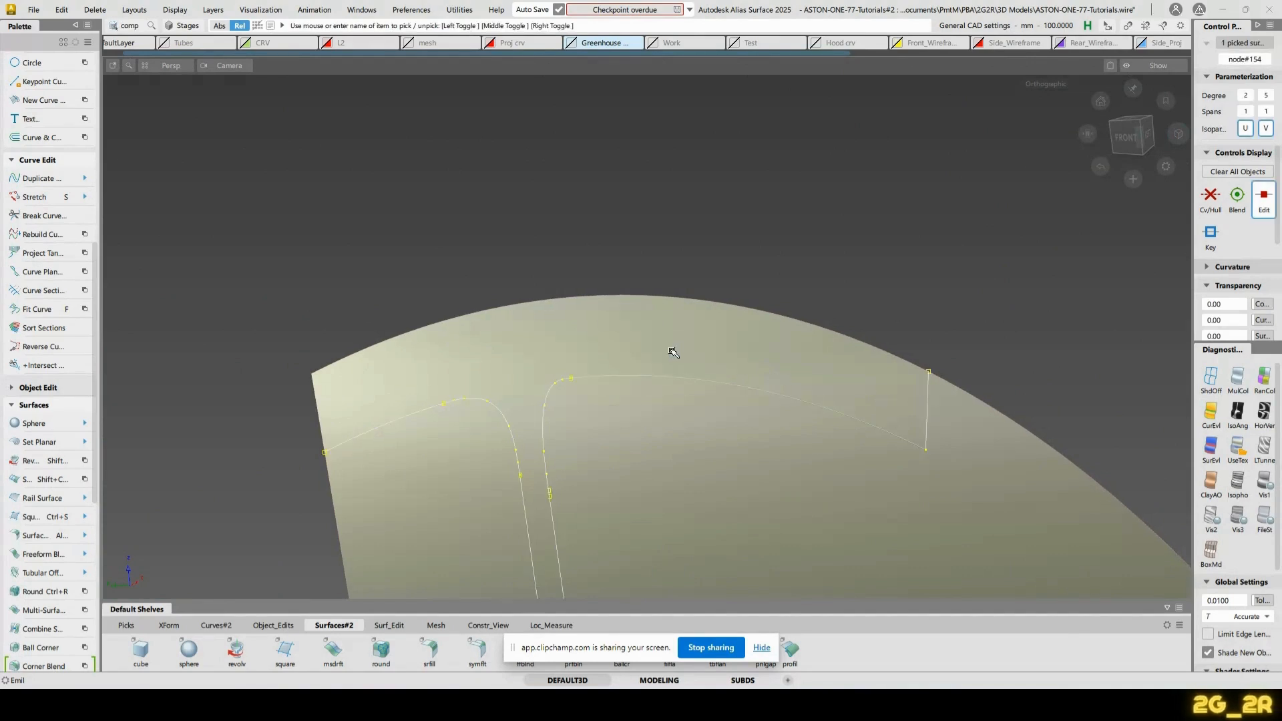
key("Delete")
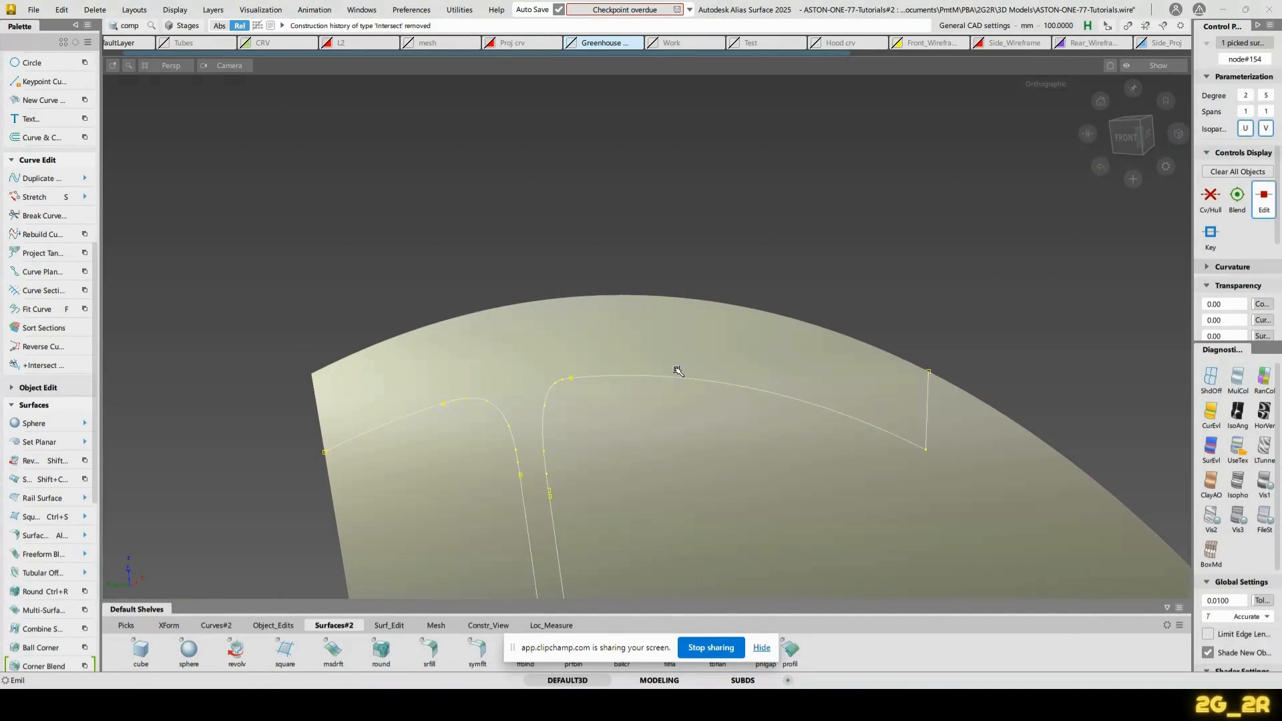
left_click(731, 449)
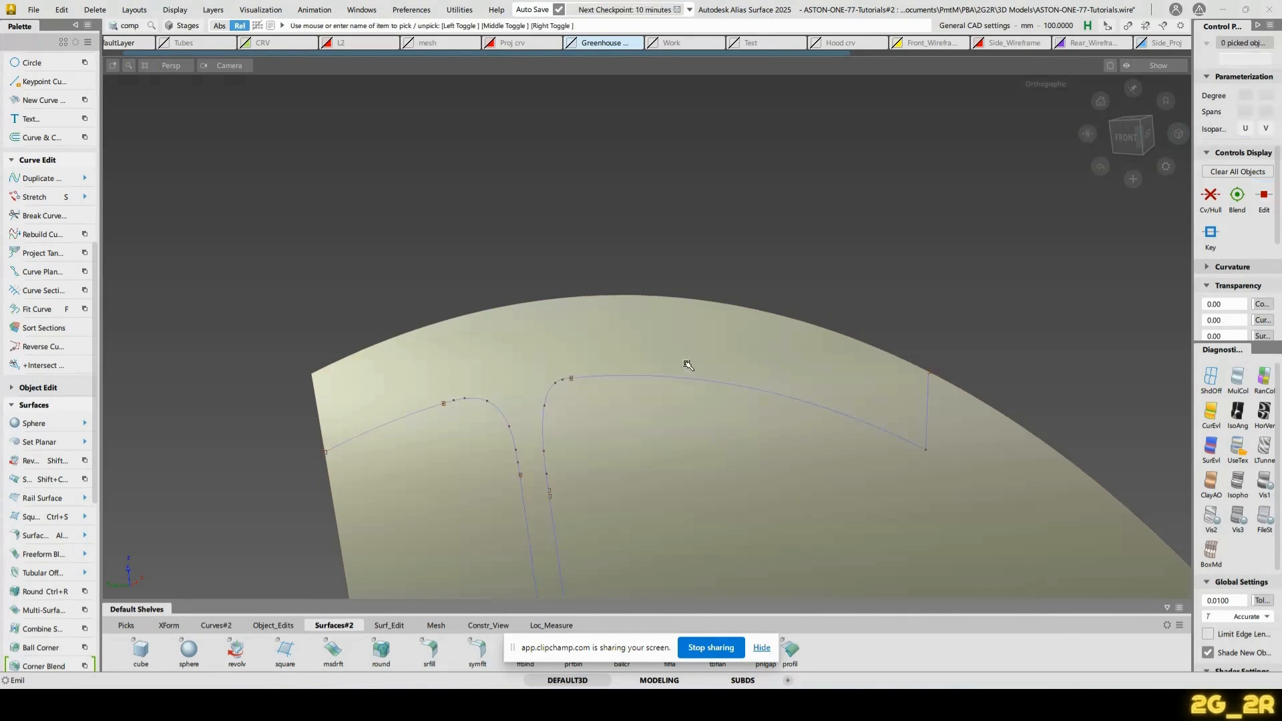
Try to trim the flat rim face with the rebuilt outer arc, picking the region above the arc
left_click(848, 332)
key("t")
left_click(678, 337)
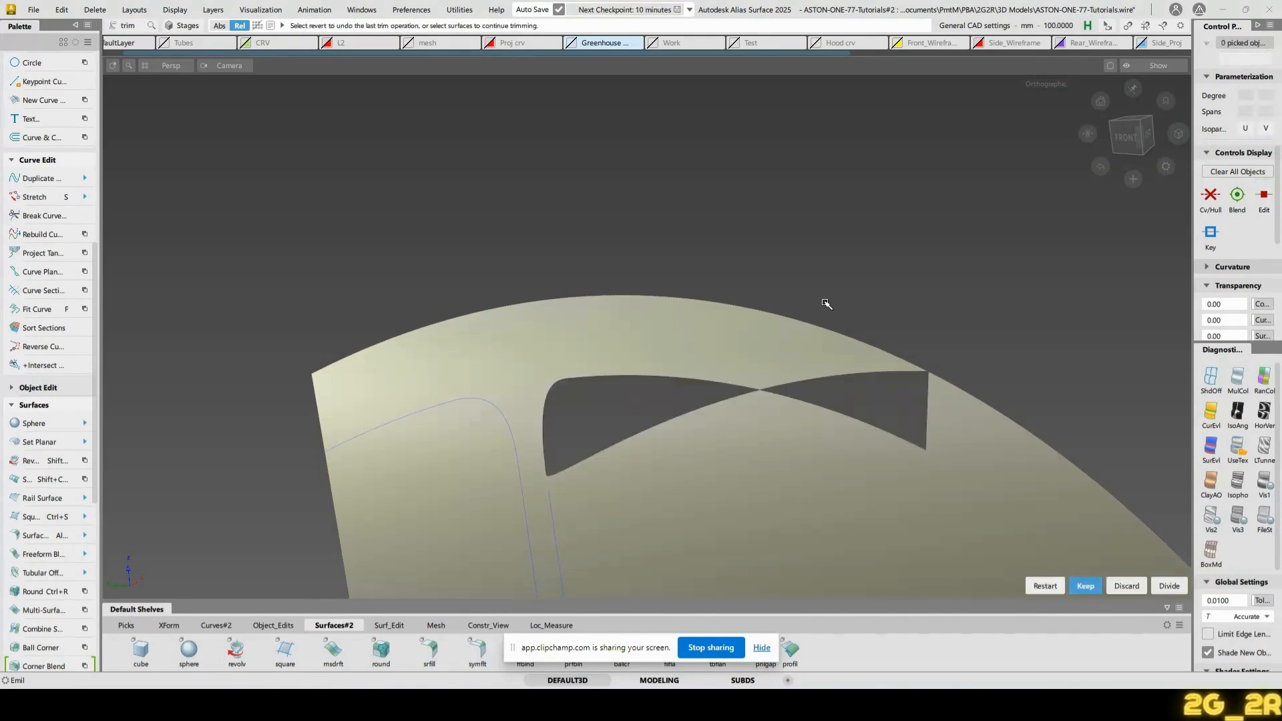
Extend the short diagonal curve past the face's outer edge by about 14.7 mm
left_click_drag(731, 358, 924, 425, "ctrl+shift")
left_click(931, 399)
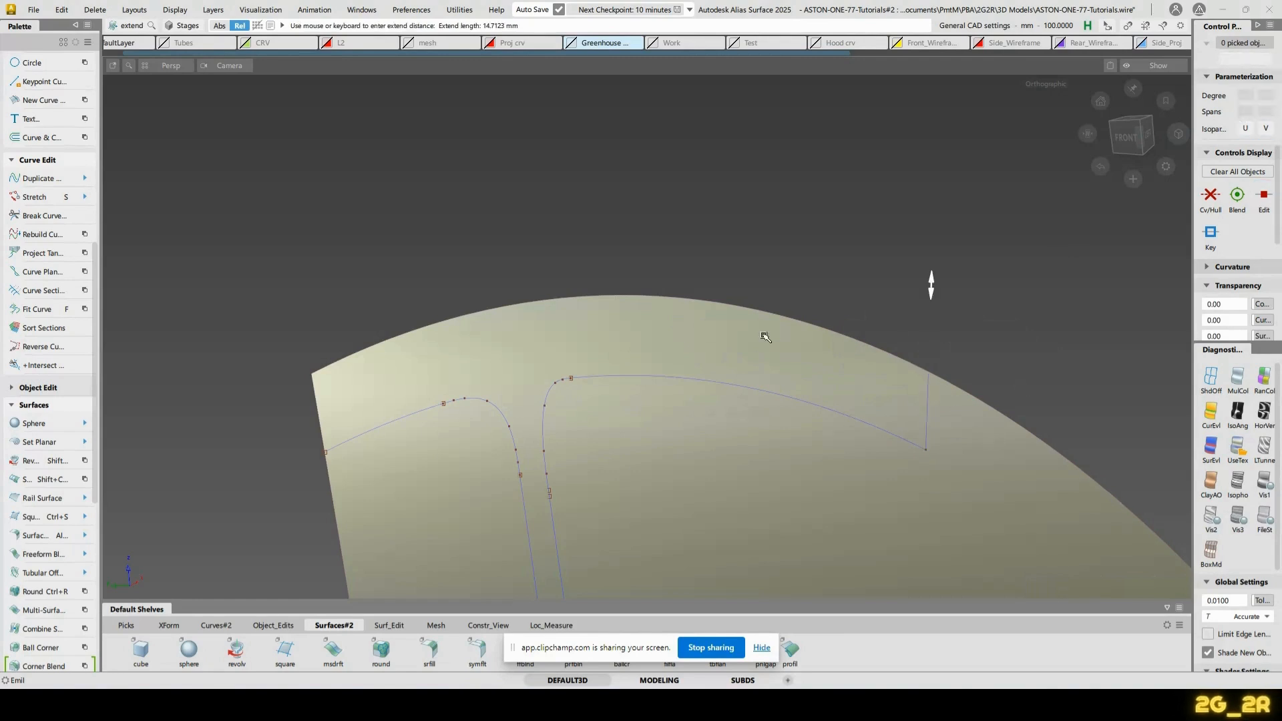
Try trimming the flat rim face to the T-shaped rim and spoke region, inspect its spoke edge, and undo the trim
key("t")
left_click(642, 334)
key("space")
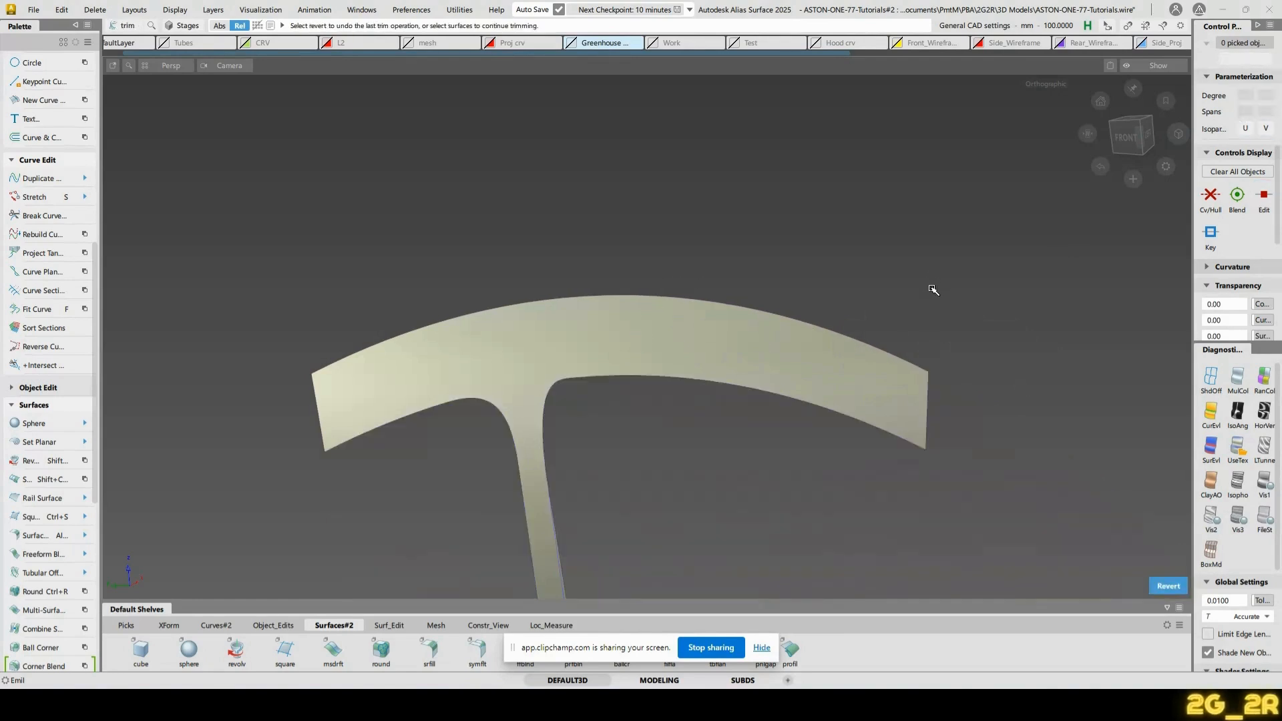
right_click_drag(790, 211, 790, 256, "alt+shift")
left_click_drag(790, 256, 491, 439, "alt+shift")
middle_click_drag(528, 451, 543, 312, "alt+shift")
left_click_drag(544, 312, 587, 344, "alt+shift")
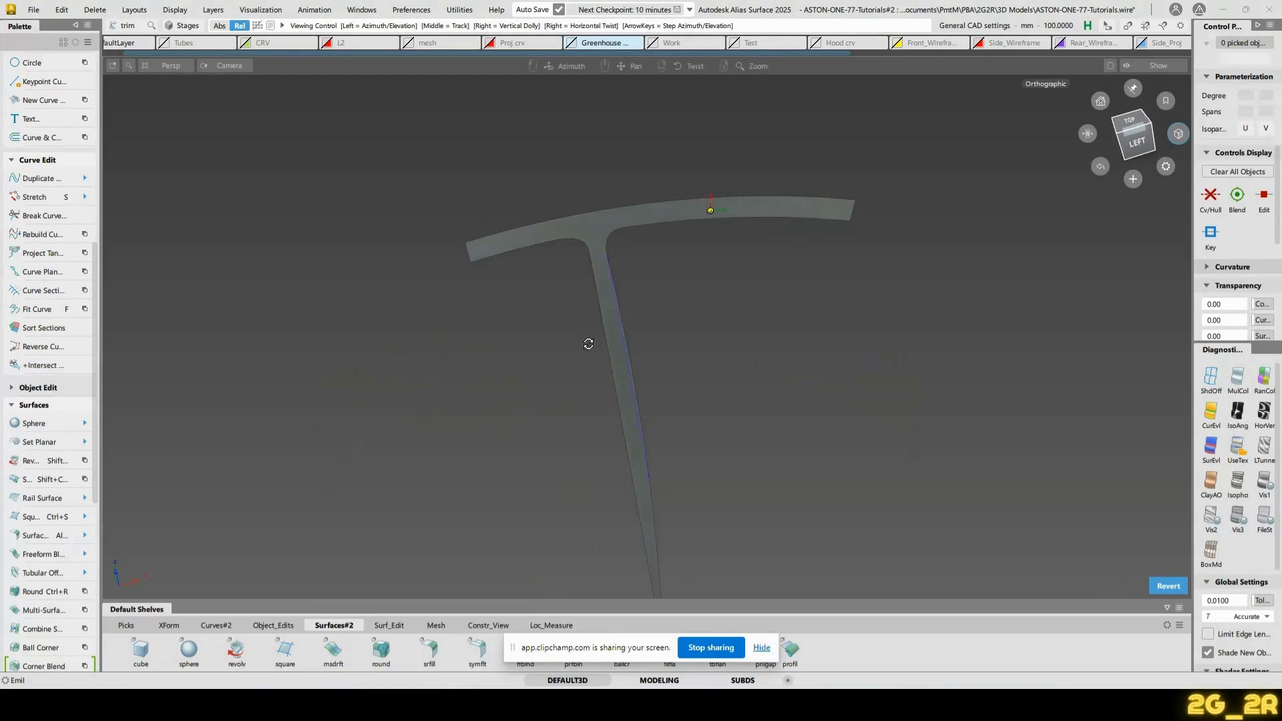
key("ctrl+z")
Examine the two long spoke curves and their joins with the corner fillets, picking them and clearing the selection
right_click_drag(748, 417, 670, 323, "alt+shift")
middle_click_drag(670, 324, 676, 206, "alt+shift")
left_click_drag(676, 206, 664, 244, "ctrl+shift")
left_click(658, 267)
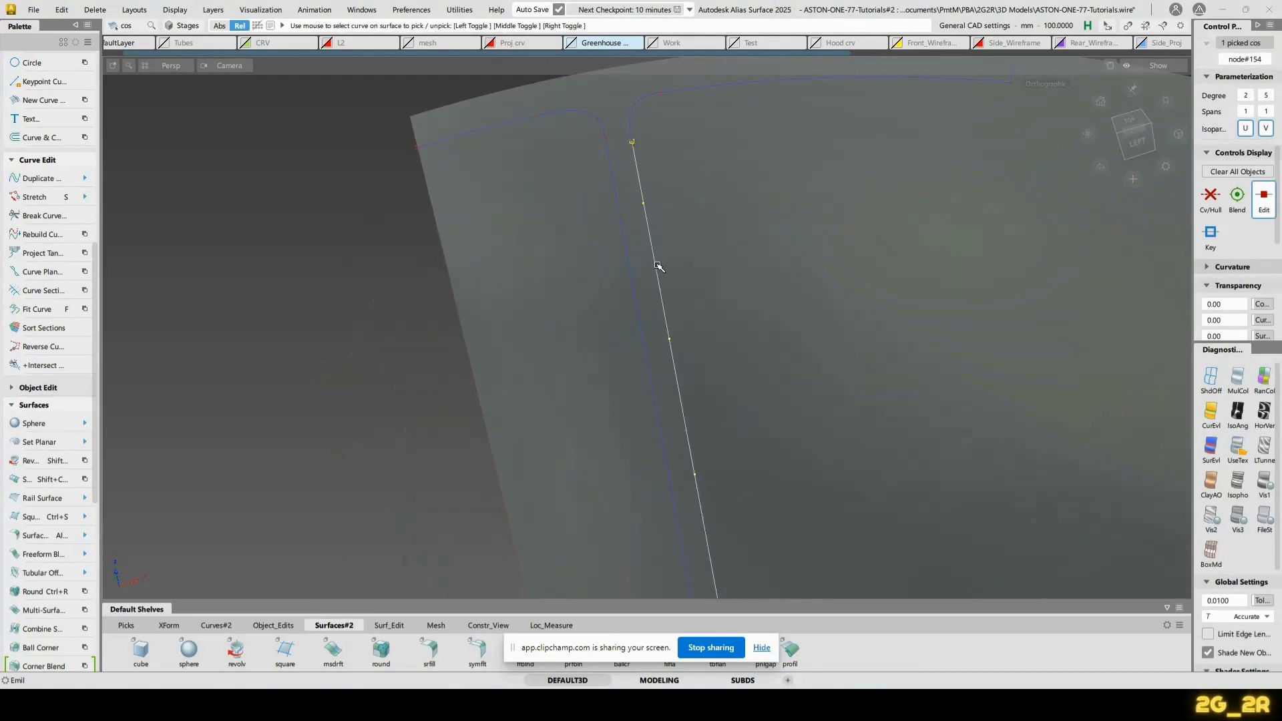
left_click(648, 269)
left_click(634, 274)
left_click(634, 275)
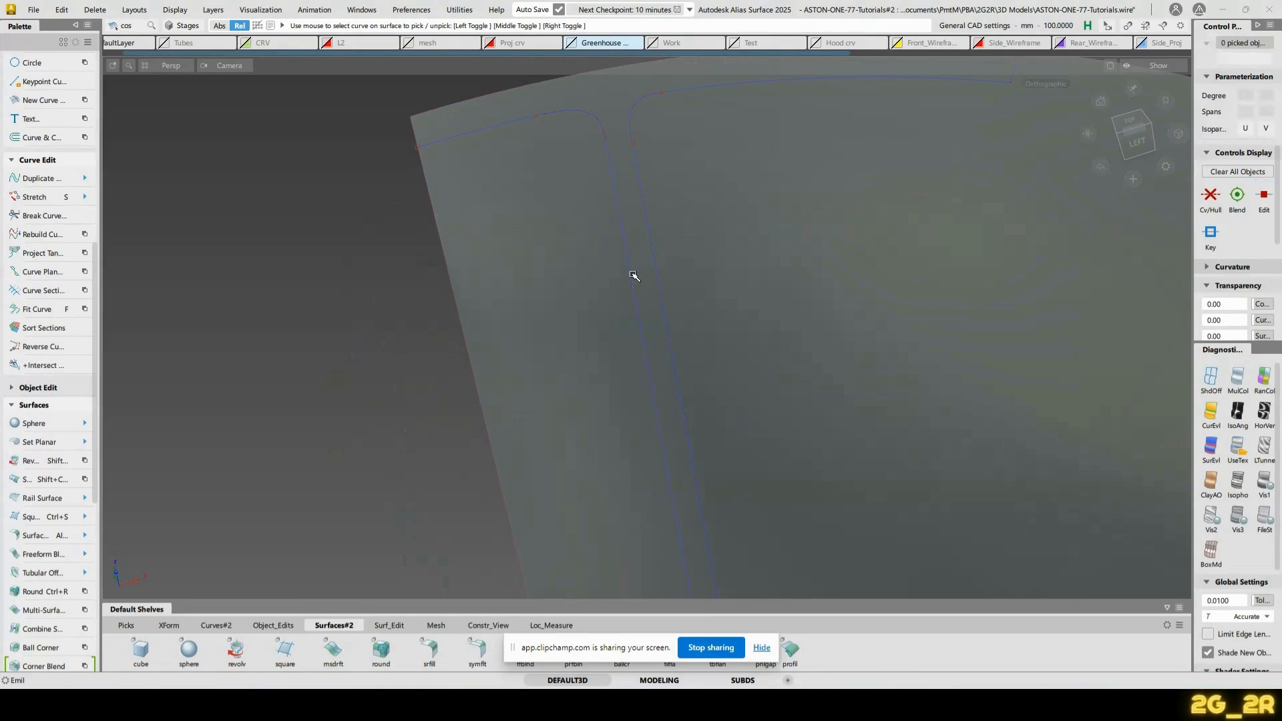
right_click_drag(633, 275, 730, 230, "alt+shift")
middle_click_drag(730, 229, 695, 423, "alt+shift")
right_click_drag(694, 414, 728, 332, "alt+shift")
middle_click_drag(728, 332, 692, 498, "alt+shift")
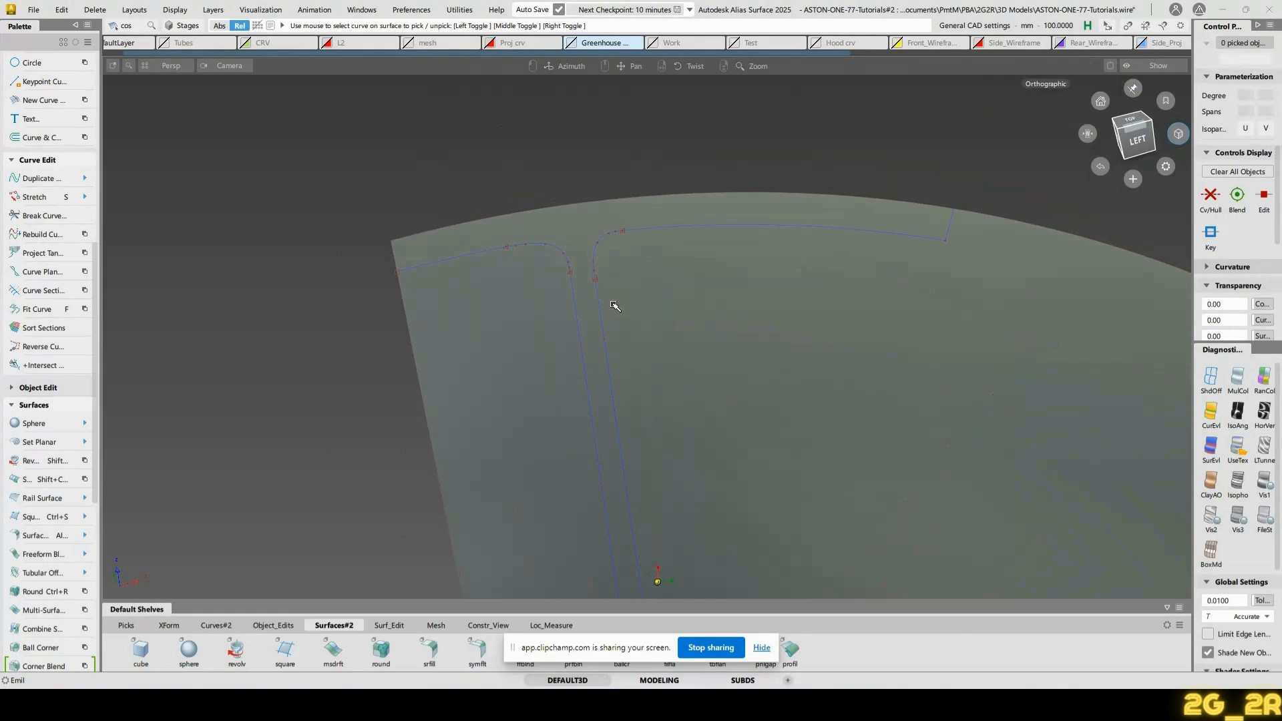
Trim the flat rim face, keeping the T-shaped region formed by the rim band and the spoke
key("t")
left_click(584, 223)
left_click(583, 223)
key("space")
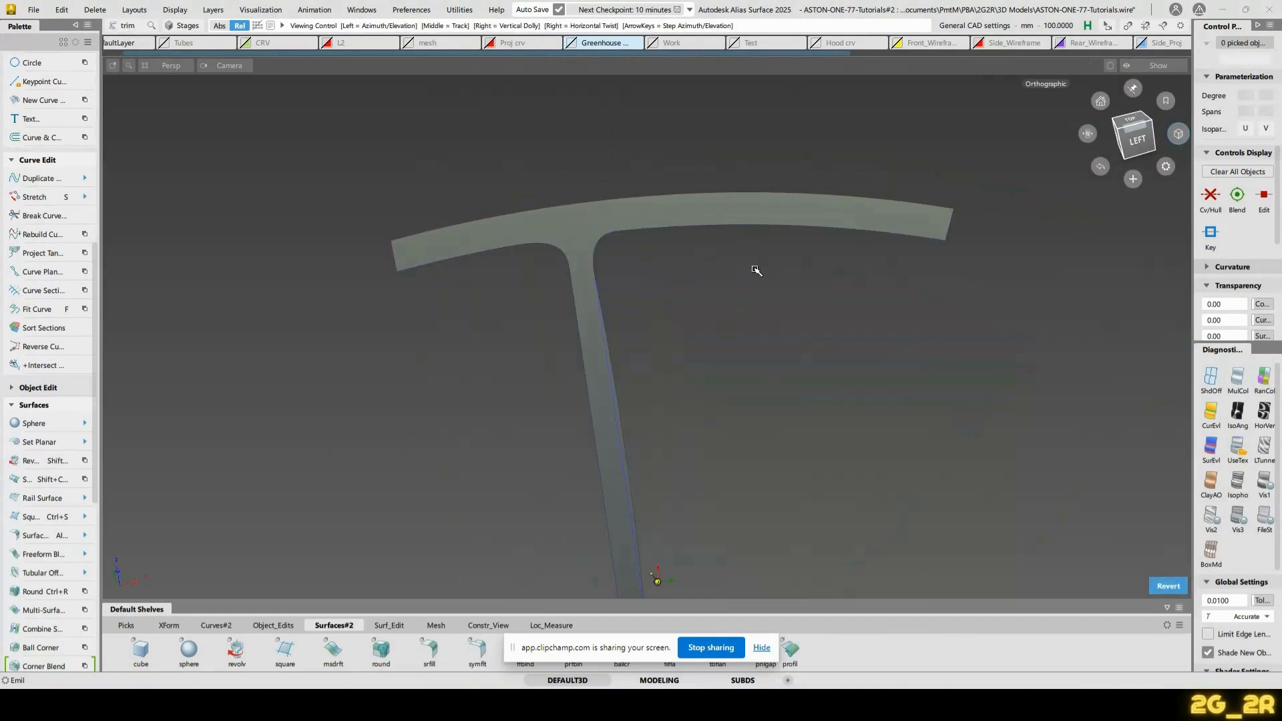
Try trimming the flat rim face to the T-shaped region again and inspect the spoke's lower end
right_click_drag(756, 269, 661, 341, "alt+shift")
left_click_drag(661, 341, 629, 415, "alt+shift")
middle_click_drag(630, 414, 610, 274, "alt+shift")
left_click_drag(610, 274, 615, 378, "alt+shift")
left_click(602, 404)
left_click(602, 403)
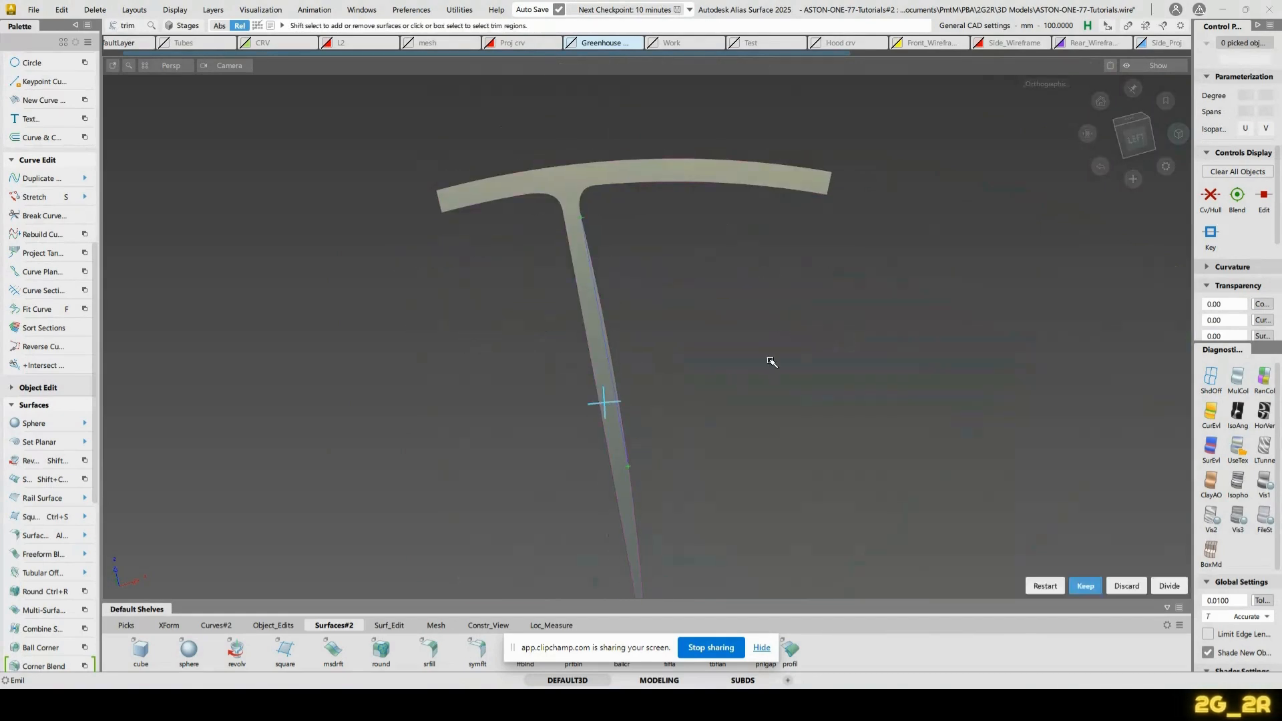
key("space")
middle_click_drag(639, 481, 618, 423, "alt+shift")
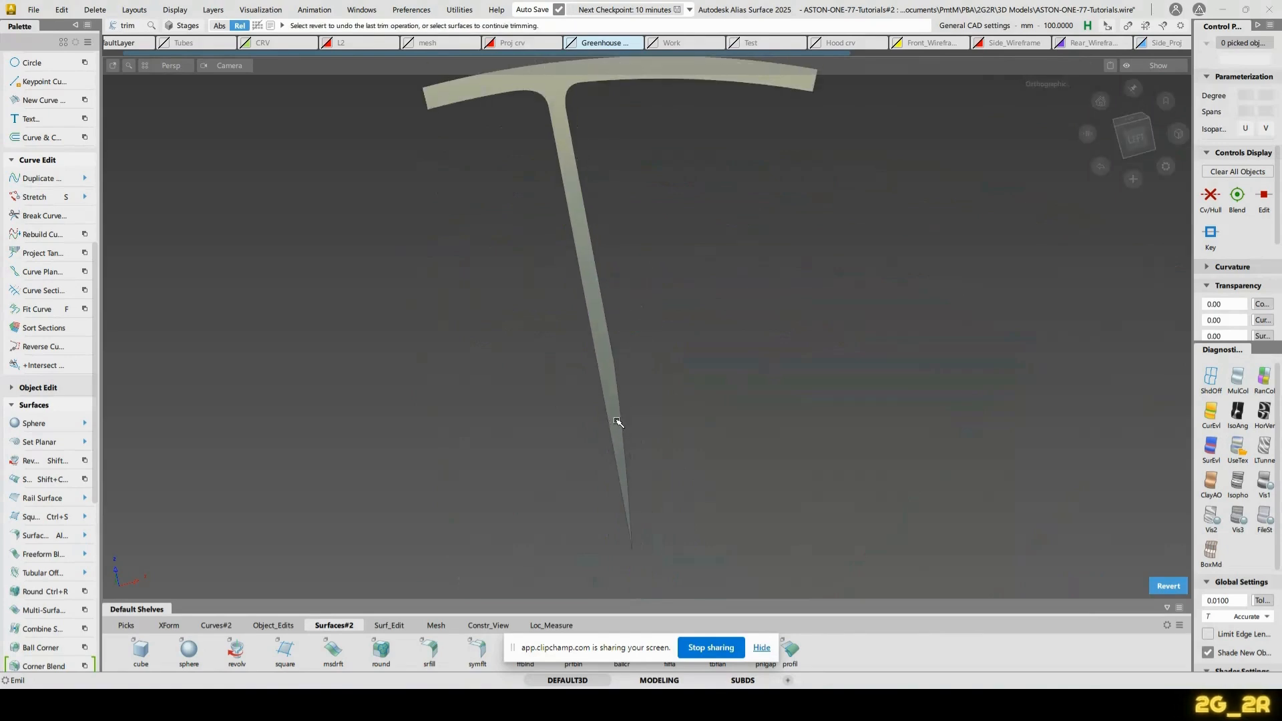
Untrim the flat rim face, mark the spoke region for another trim, and check the curves at the spoke's lower end
key("shift+t")
left_click(619, 422)
key("t")
left_click(618, 422)
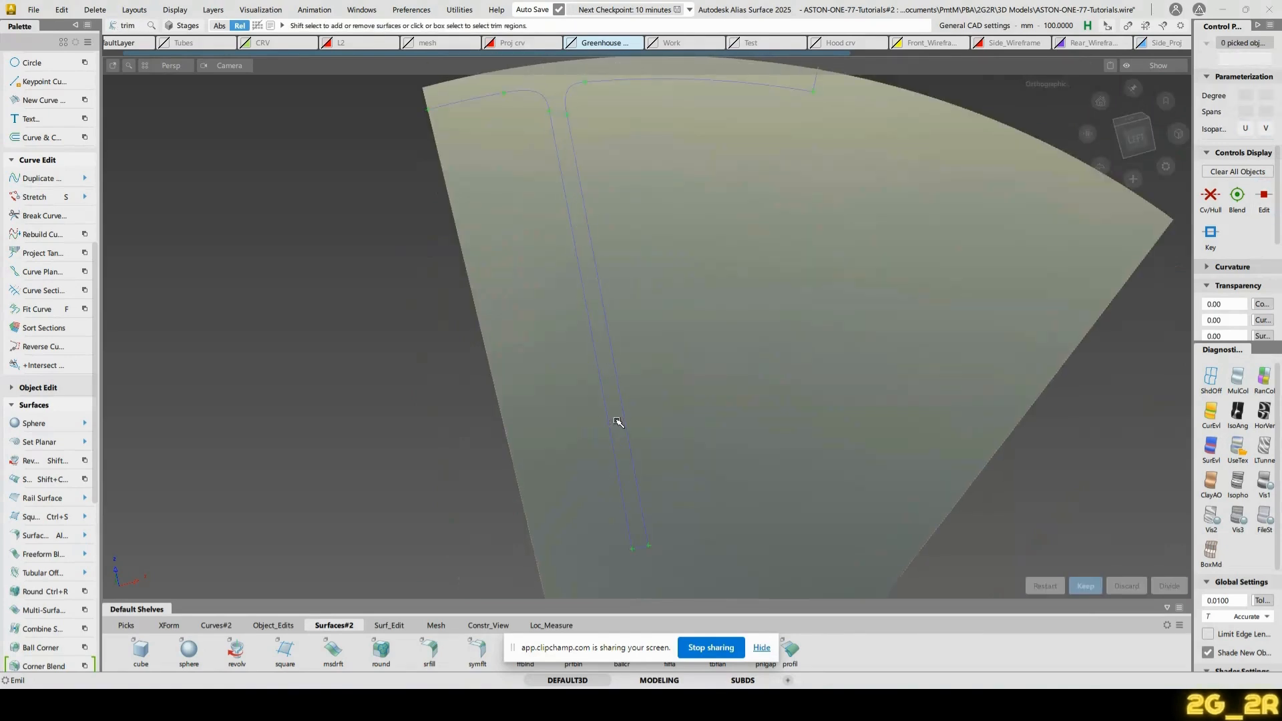
key("space")
key("space")
middle_click_drag(665, 501, 698, 289, "alt+shift")
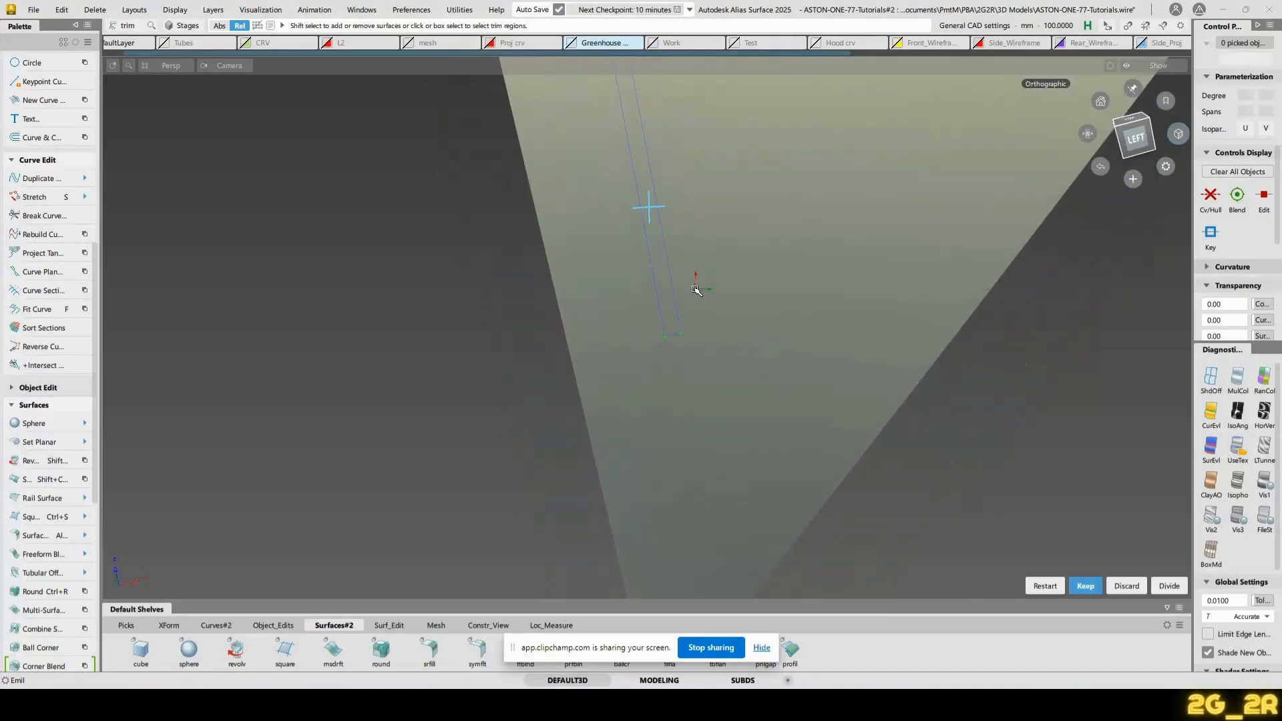
right_click_drag(698, 289, 730, 326, "alt+shift")
middle_click_drag(720, 511, 698, 396, "alt+shift")
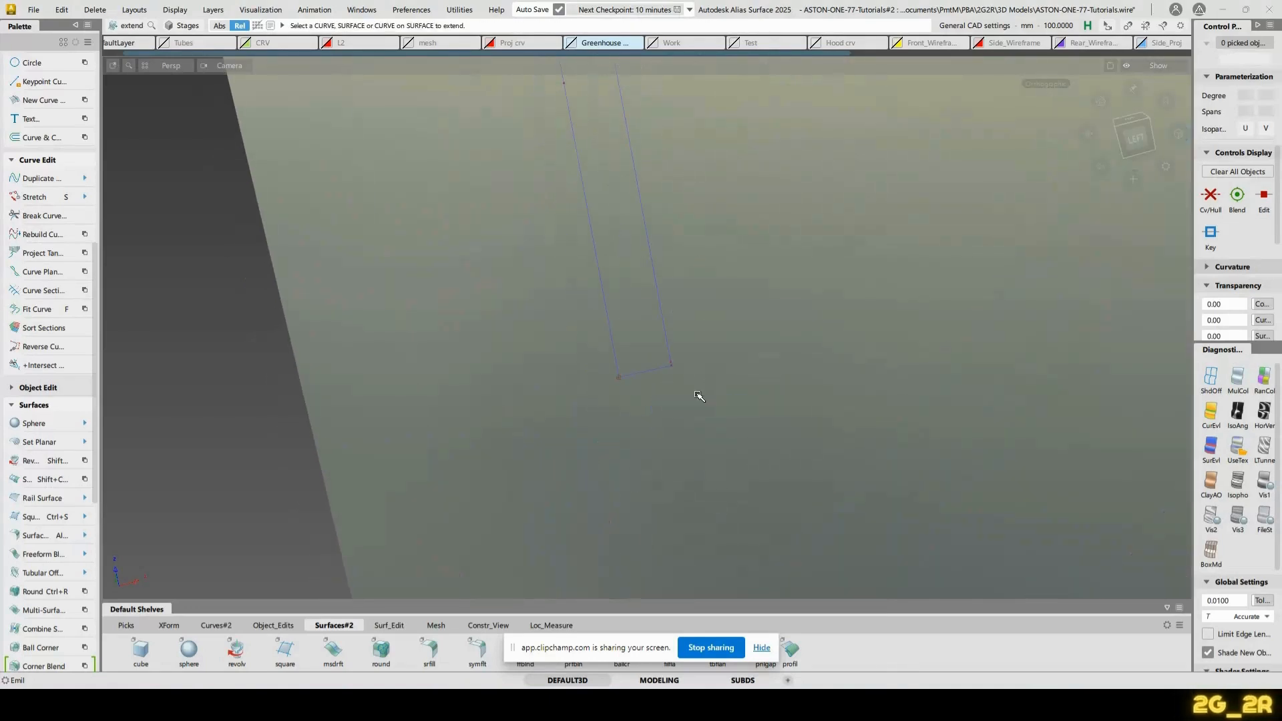
Extend the short end curve and adjoining long spoke curve about 2.6 mm past their corner, and mark the spoke region for trimming
left_click(664, 372)
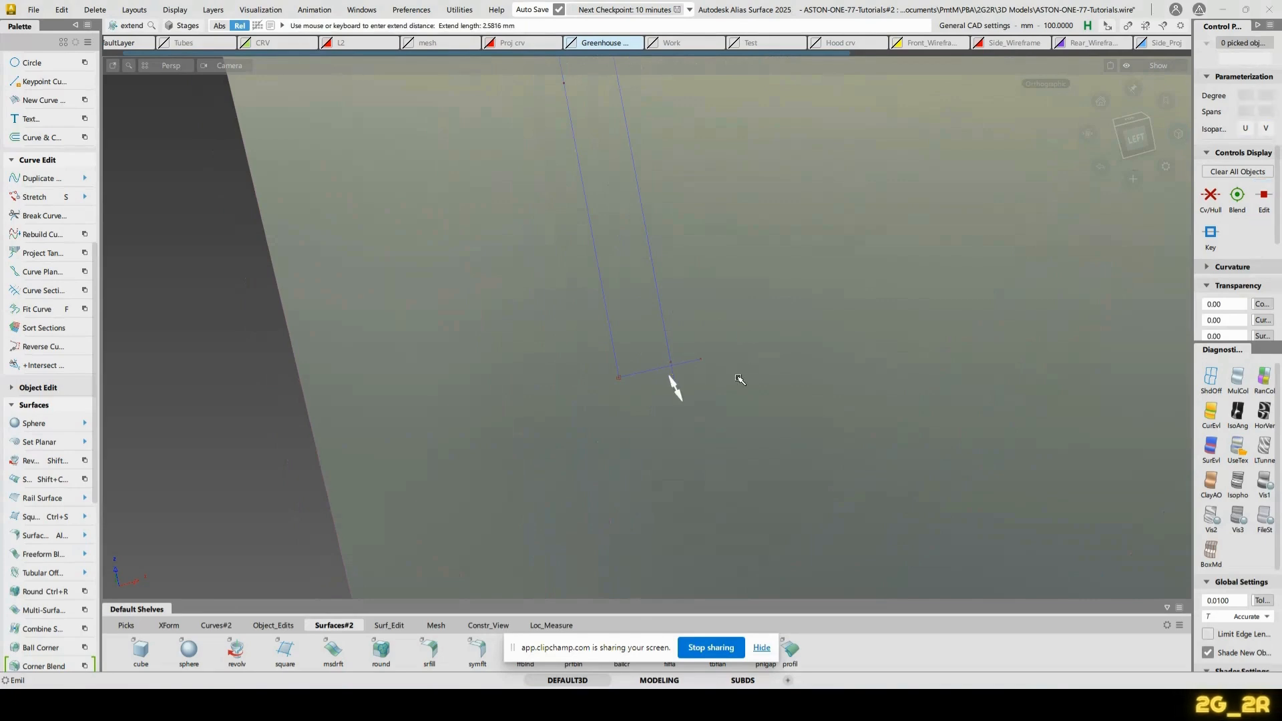
key("t")
left_click(627, 314)
key("space")
key("space")
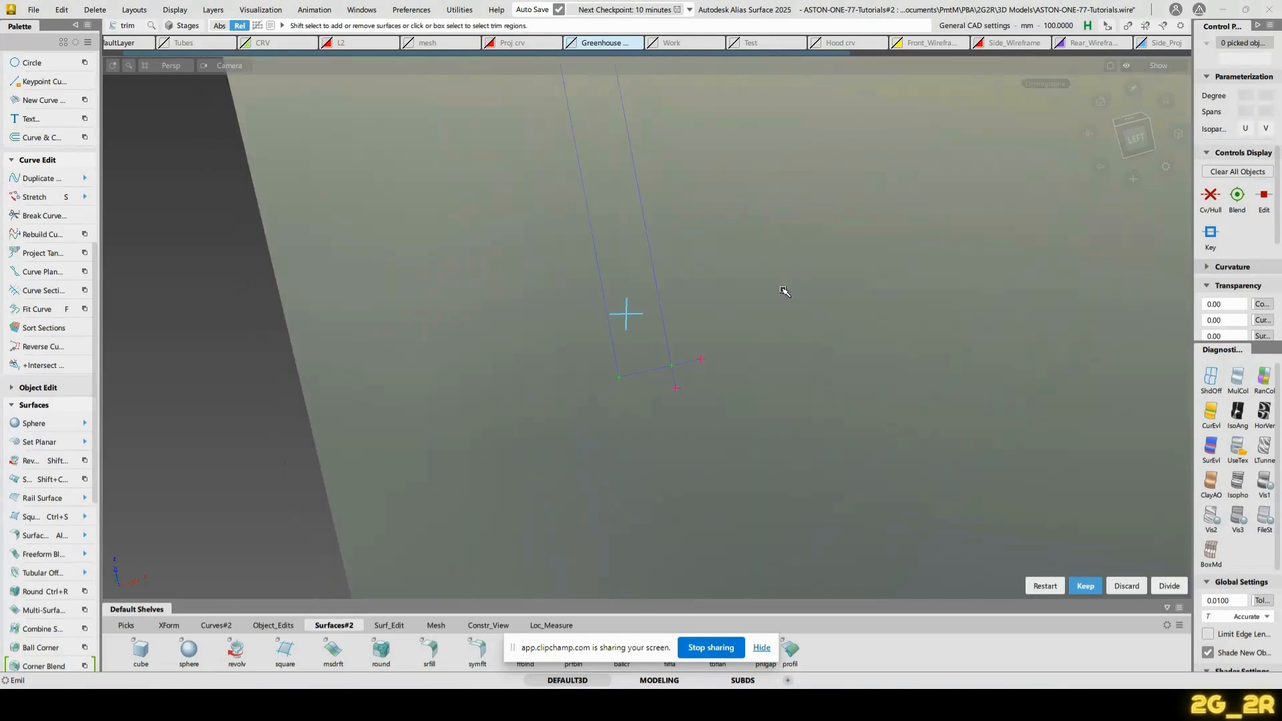
right_click_drag(743, 287, 708, 357, "alt+shift")
mouse_move(775, 167)
middle_mouse_down("alt+shift")
mouse_move(787, 450)
mouse_move(774, 177)
middle_mouse_up("alt+shift")
key("space")
key("space")
right_click_drag(773, 176, 817, 229, "alt+shift")
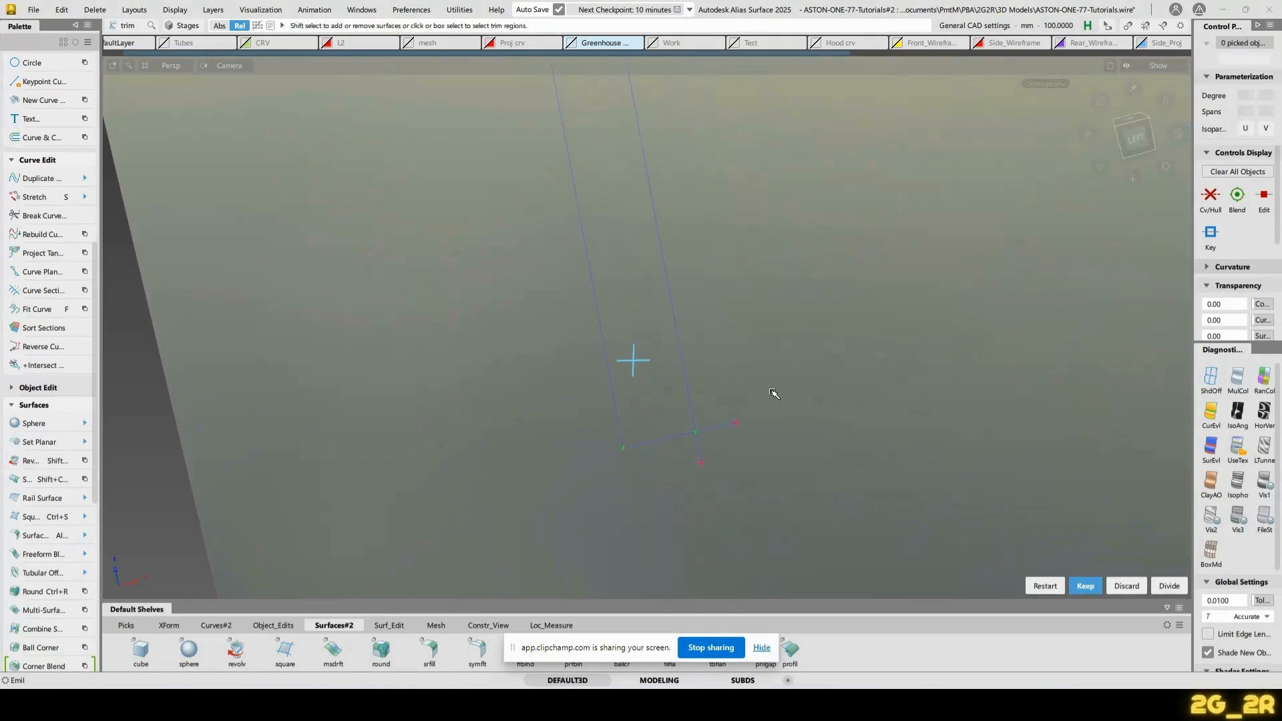
Pull the extended curves back to their corner at the spoke's lower end and try trimming the face to the spoke region
left_click_drag(773, 392, 792, 452, "ctrl+shift")
middle_click_drag(754, 356, 752, 427, "ctrl+shift")
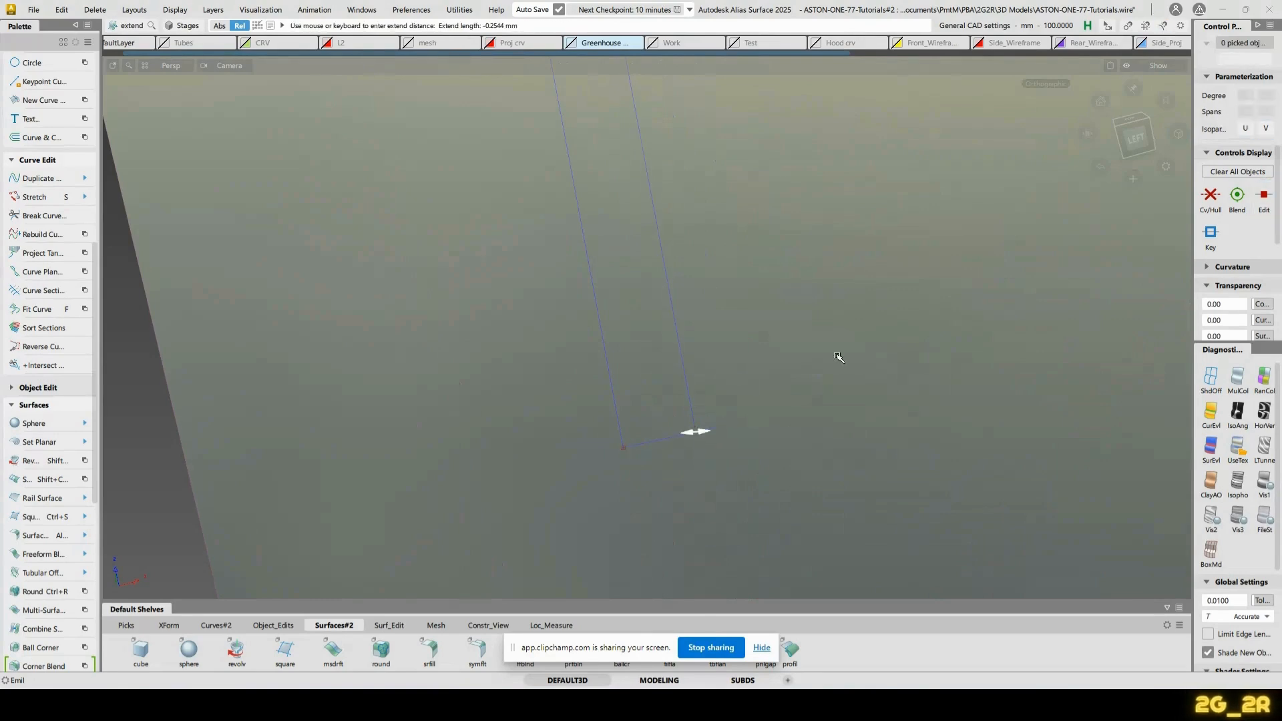
left_click(666, 361)
key("space")
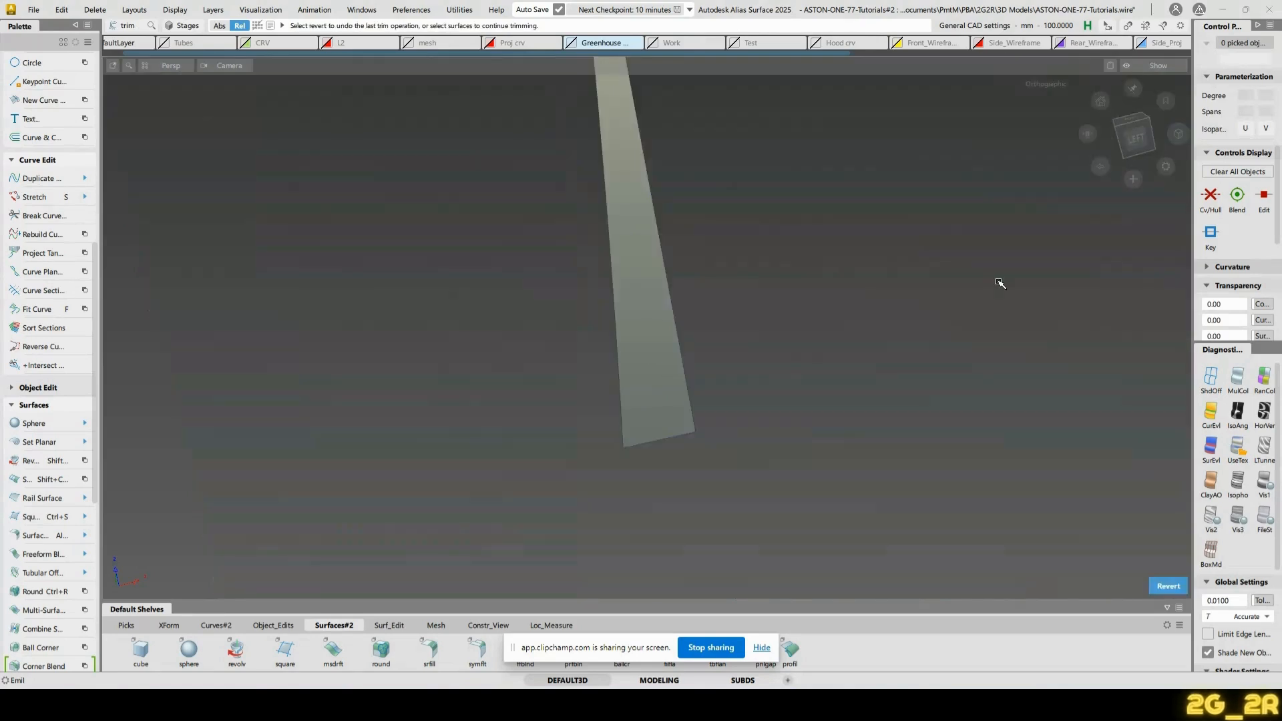
key("space")
right_click_drag(761, 588, 760, 513, "alt+shift")
middle_click_drag(790, 222, 763, 390, "alt+shift")
key("space")
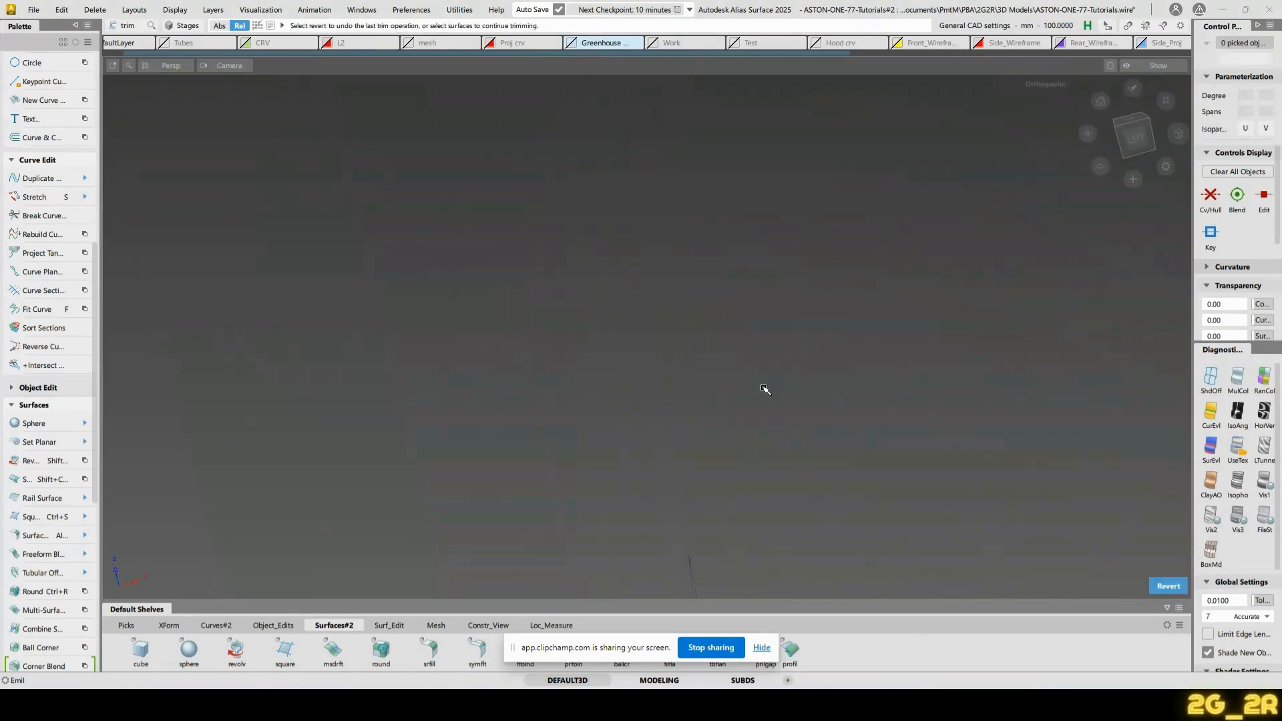
key("space")
Check the end of the short inner rim curve and retry trimming the flat face to the T shape
middle_click_drag(574, 265, 575, 349, "ctrl+shift")
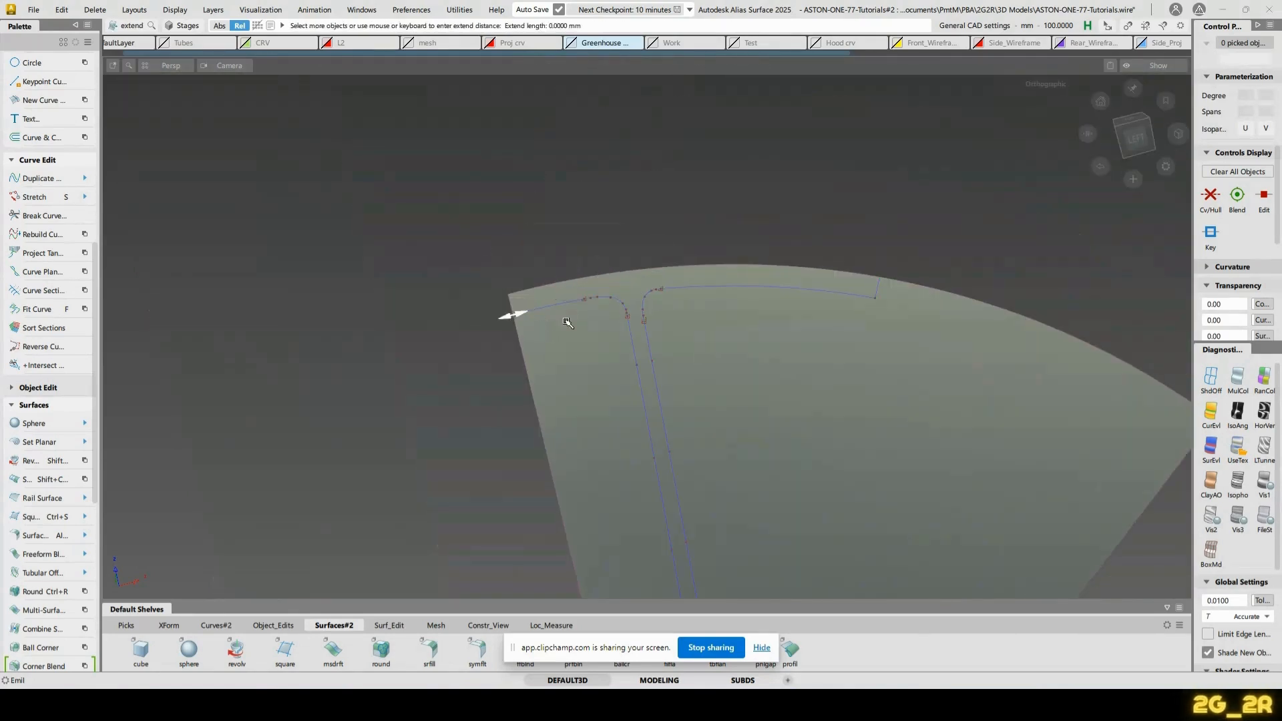
key("t")
left_click(646, 286)
key("space")
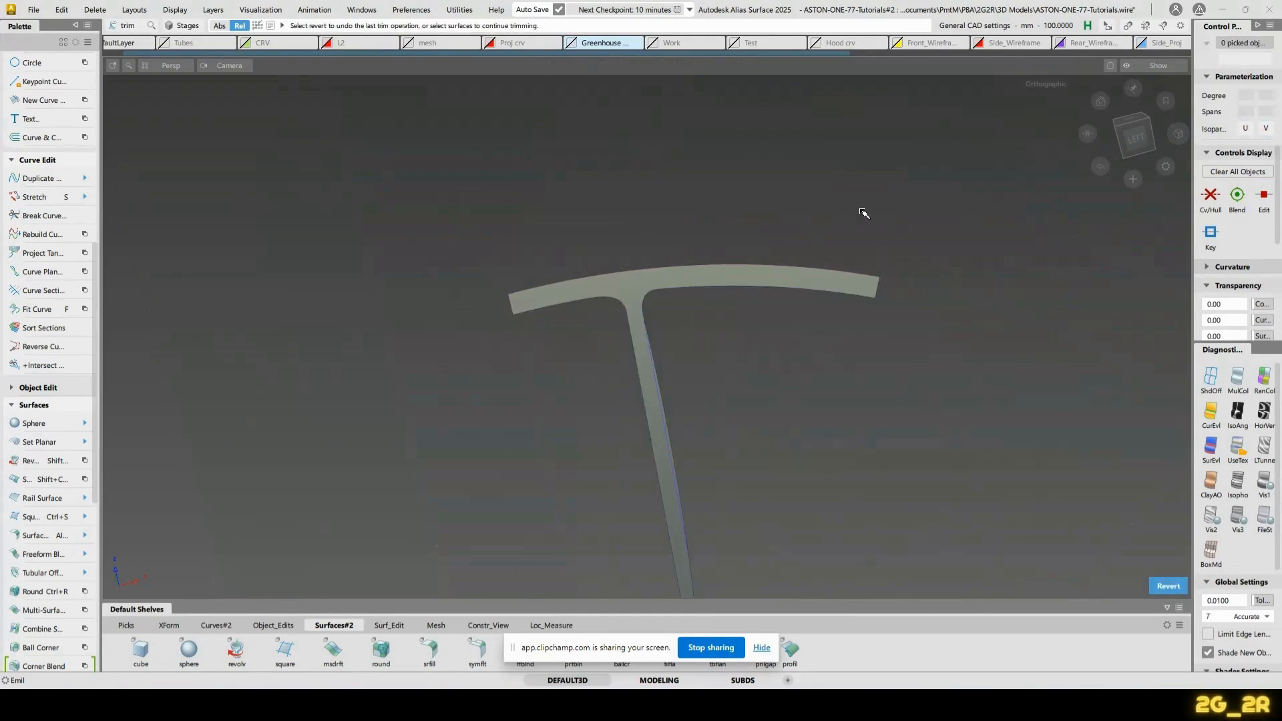
Untrim the flat rim face and delete all of its curves on surface
key("space")
right_click_drag(736, 292, 727, 309, "alt+shift")
left_click_drag(727, 309, 662, 290, "alt+shift")
left_click_drag(543, 266, 973, 486)
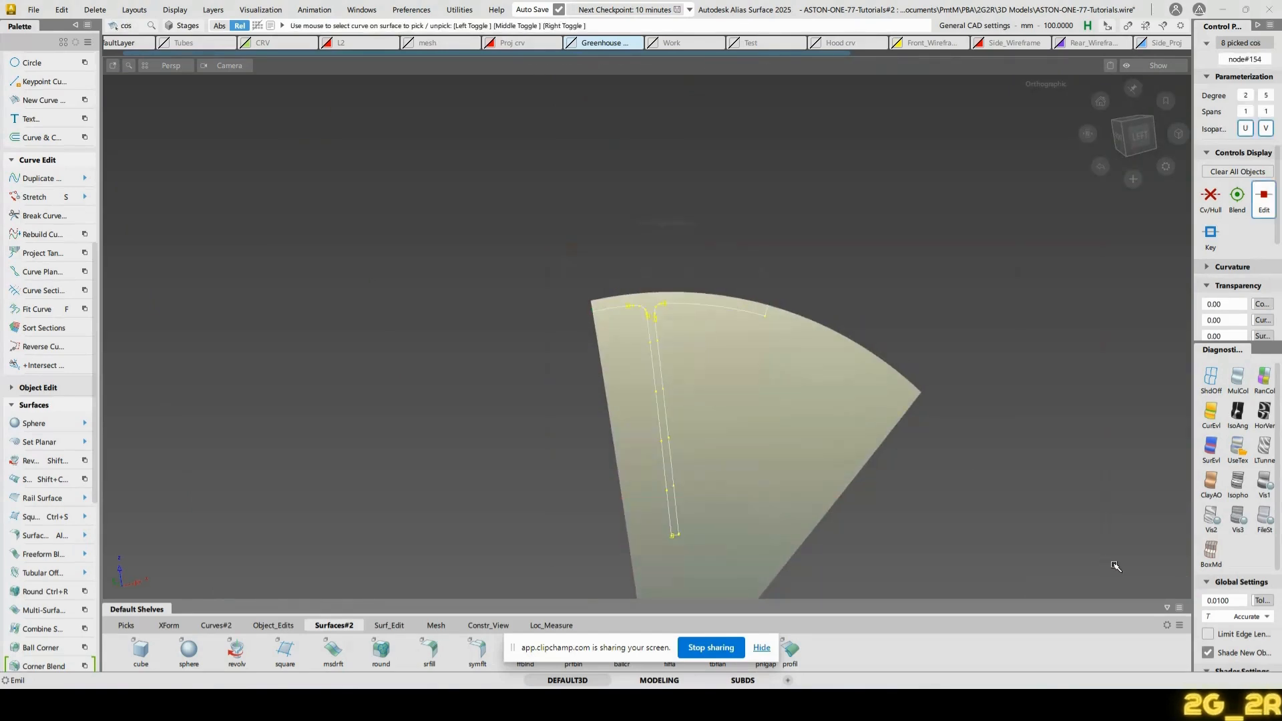
key("Delete")
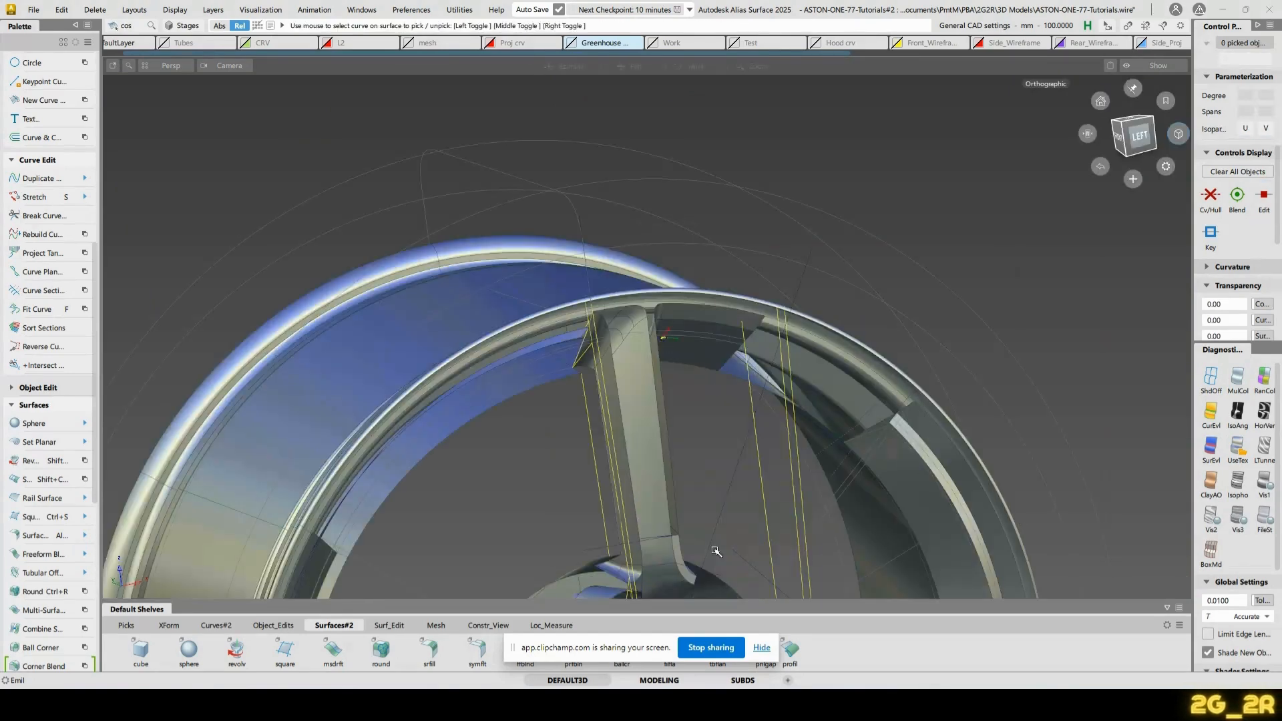
Pick the spoke-to-rim transition surfaces and the side and foot surfaces along the spoke
right_click_drag(712, 380, 679, 477, "alt+shift")
left_click_drag(455, 362, 636, 504, "ctrl+shift")
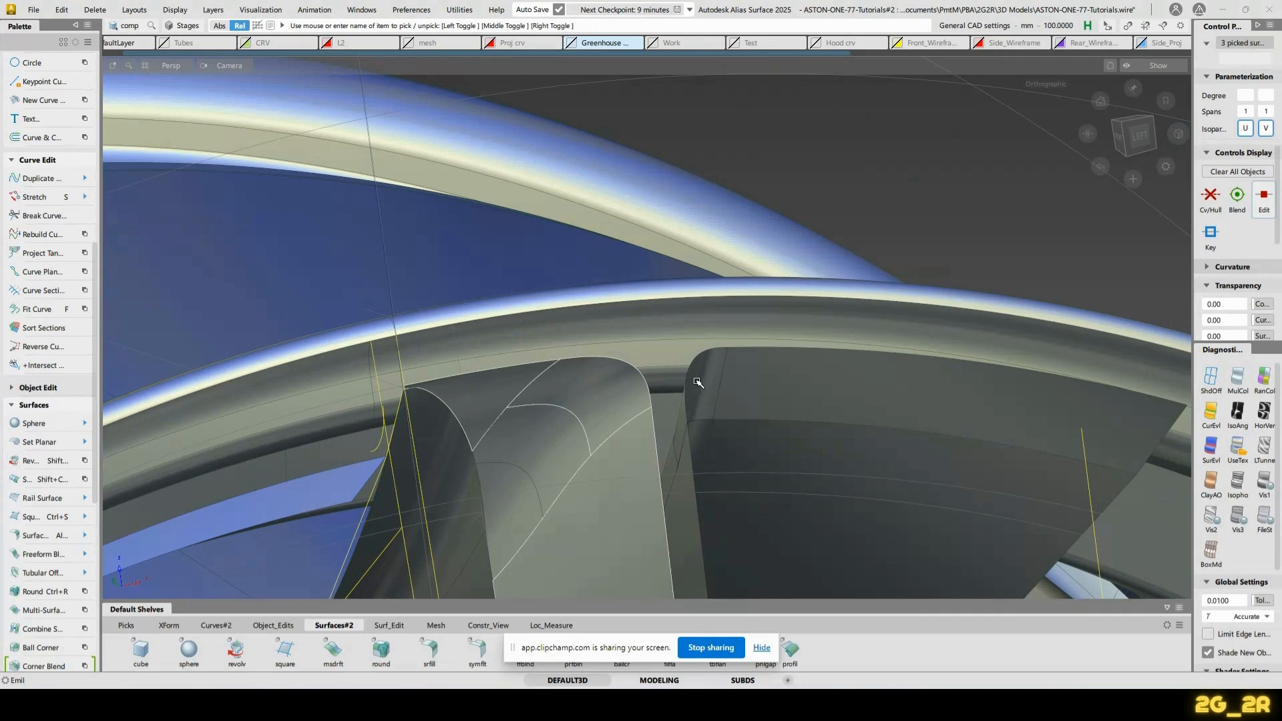
left_click(781, 377)
right_click_drag(780, 377, 807, 480, "alt+shift")
left_click_drag(807, 481, 667, 378, "alt+shift")
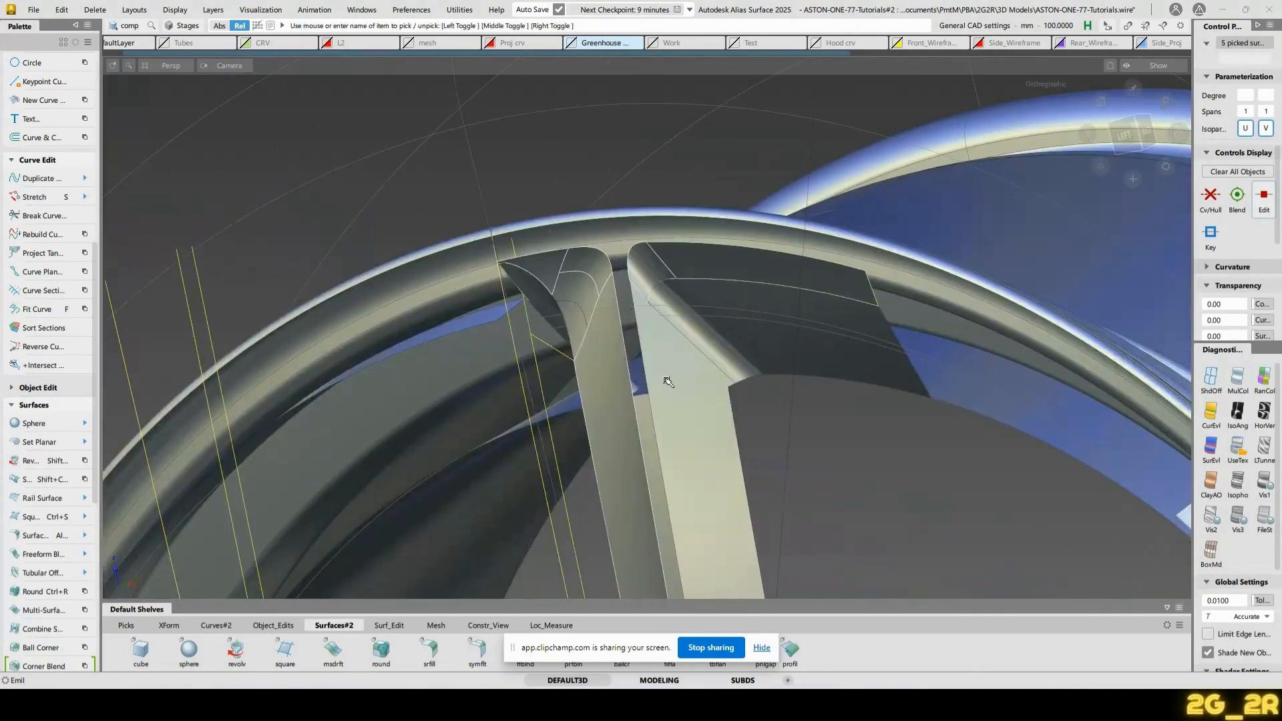
left_click(668, 378)
middle_click_drag(667, 378, 679, 107, "alt+shift")
mouse_move(702, 410)
left_mouse_down("alt+shift")
mouse_move(647, 438)
mouse_move(679, 355)
mouse_move(702, 406)
left_mouse_up("alt+shift")
left_click(679, 355)
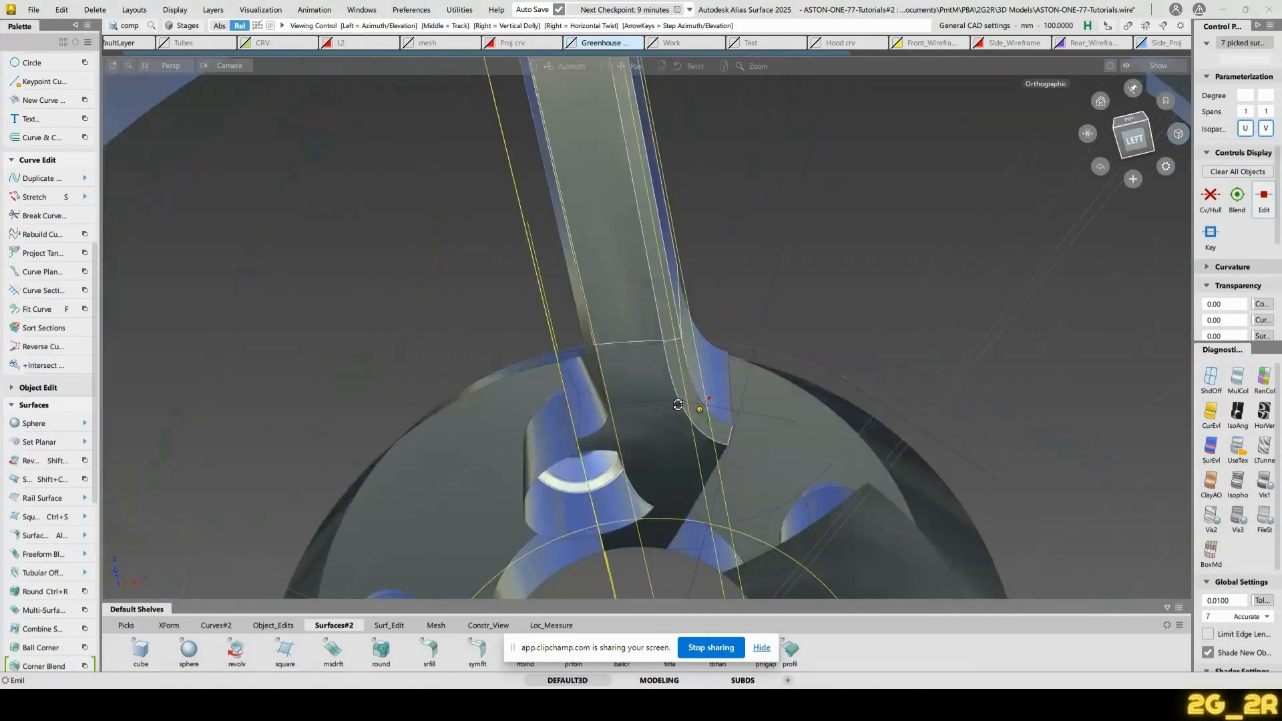
Clear the selection and extend the spoke front face's lower edge about 0.25 mm to meet the foot surface, using non-proportional extension
right_click_drag(703, 406, 737, 241, "alt+shift")
middle_click_drag(501, 233, 523, 380, "alt+shift")
left_click_drag(508, 375, 663, 340, "alt+shift")
right_click_drag(647, 339, 649, 280, "alt+shift")
middle_click_drag(649, 280, 653, 372, "alt+shift")
left_click_drag(653, 372, 656, 364, "ctrl+shift")
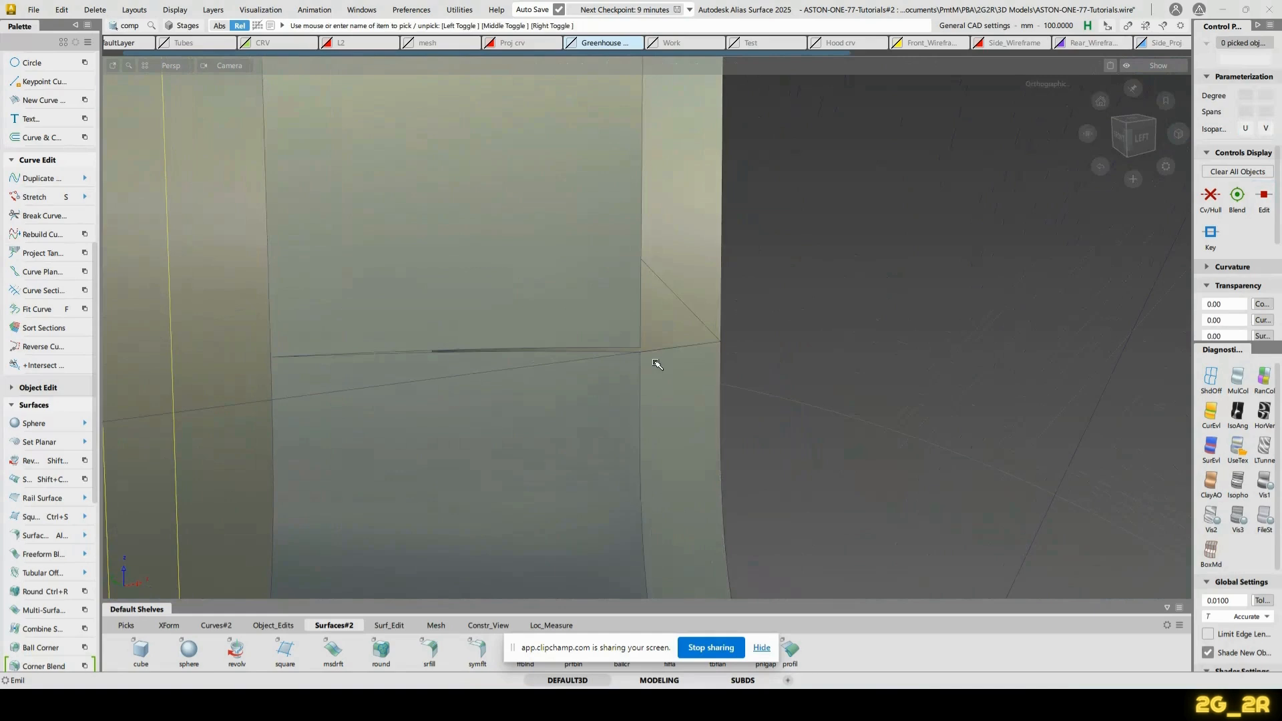
right_click_drag(708, 434, 645, 344, "alt+shift")
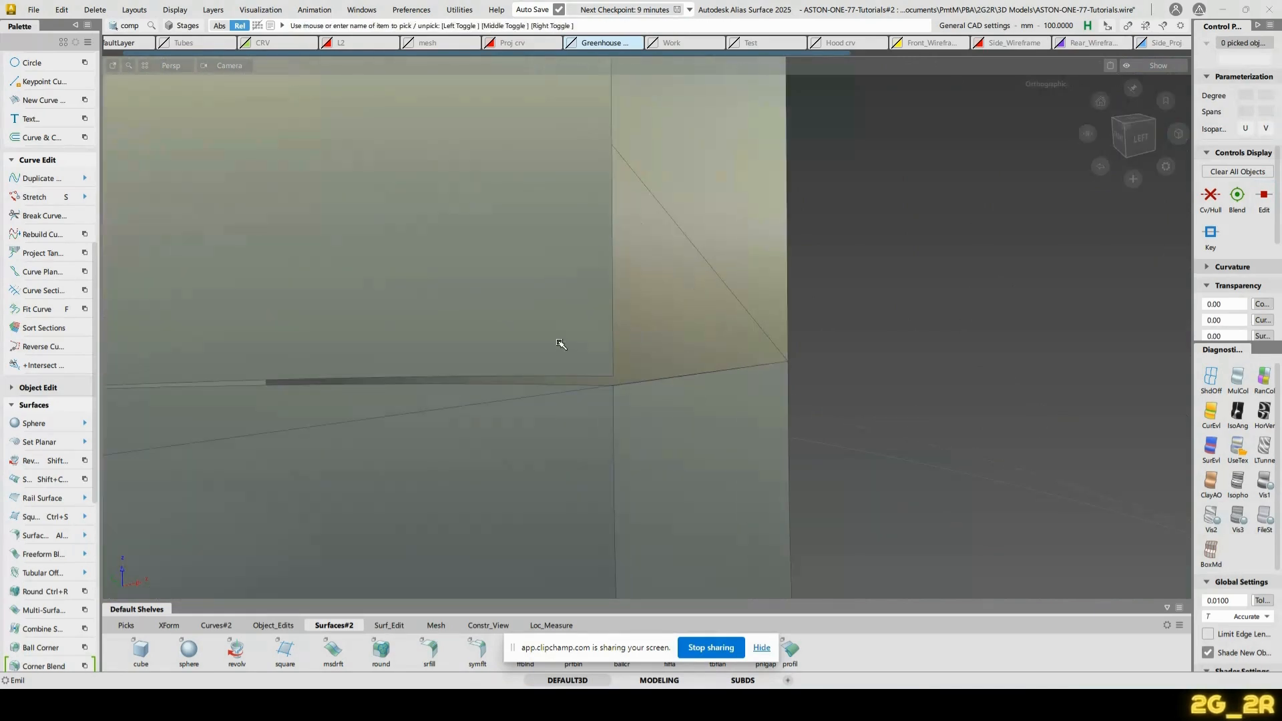
middle_click_drag(561, 343, 559, 423, "ctrl+shift")
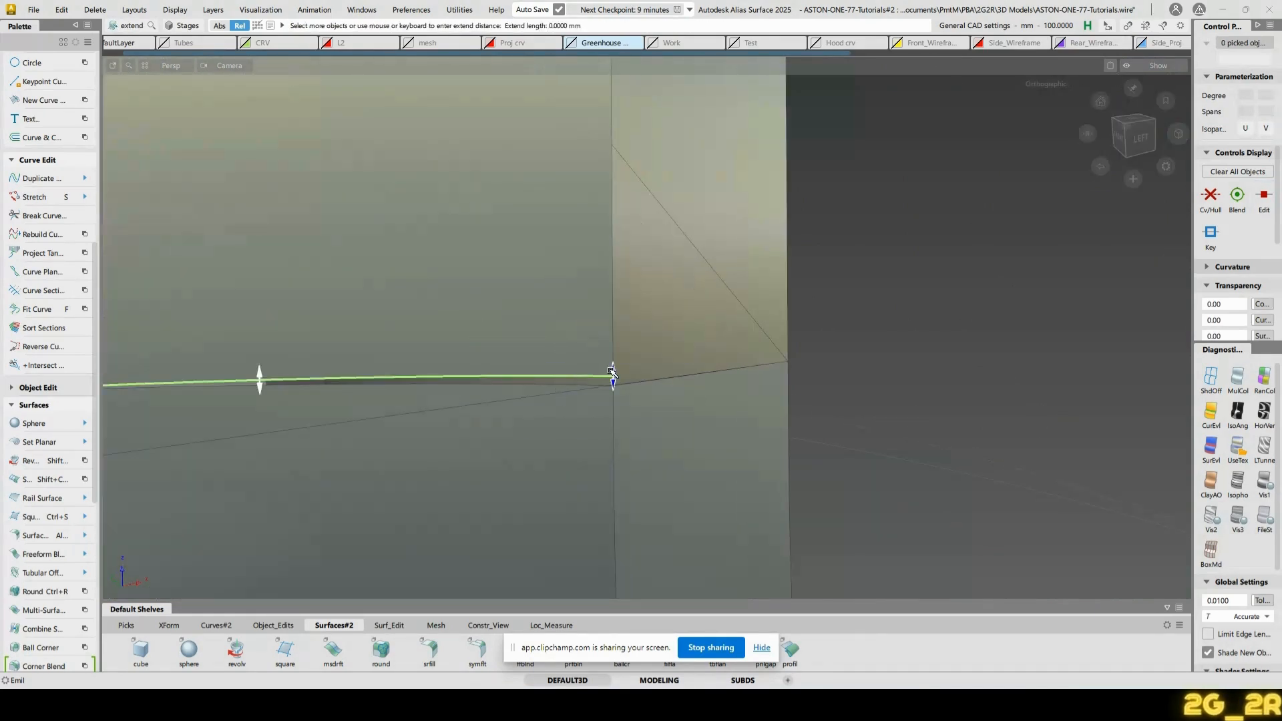
left_click(590, 386, "ctrl")
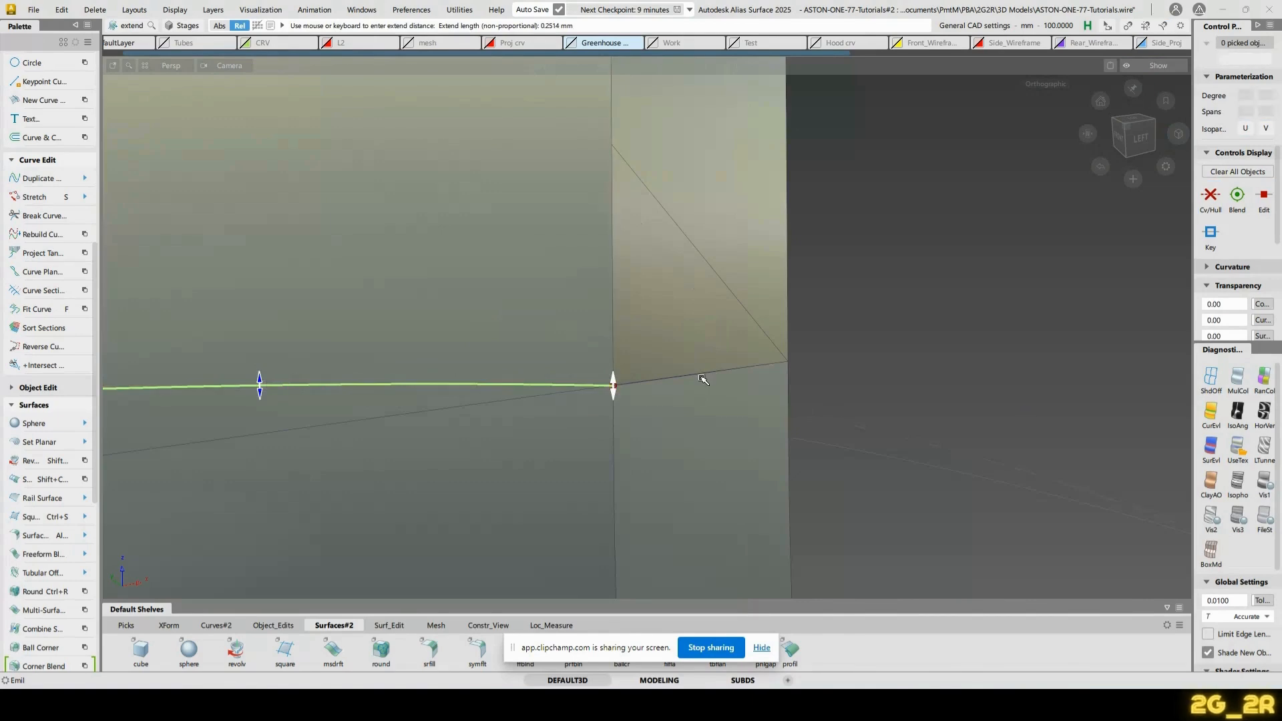
left_click(407, 194)
Align the foot surface's upper edge to the spoke front face with G1 continuity, Project alignment and explicit control
left_click_drag(407, 194, 417, 234, "alt+shift")
right_click_drag(417, 233, 424, 373, "alt+shift")
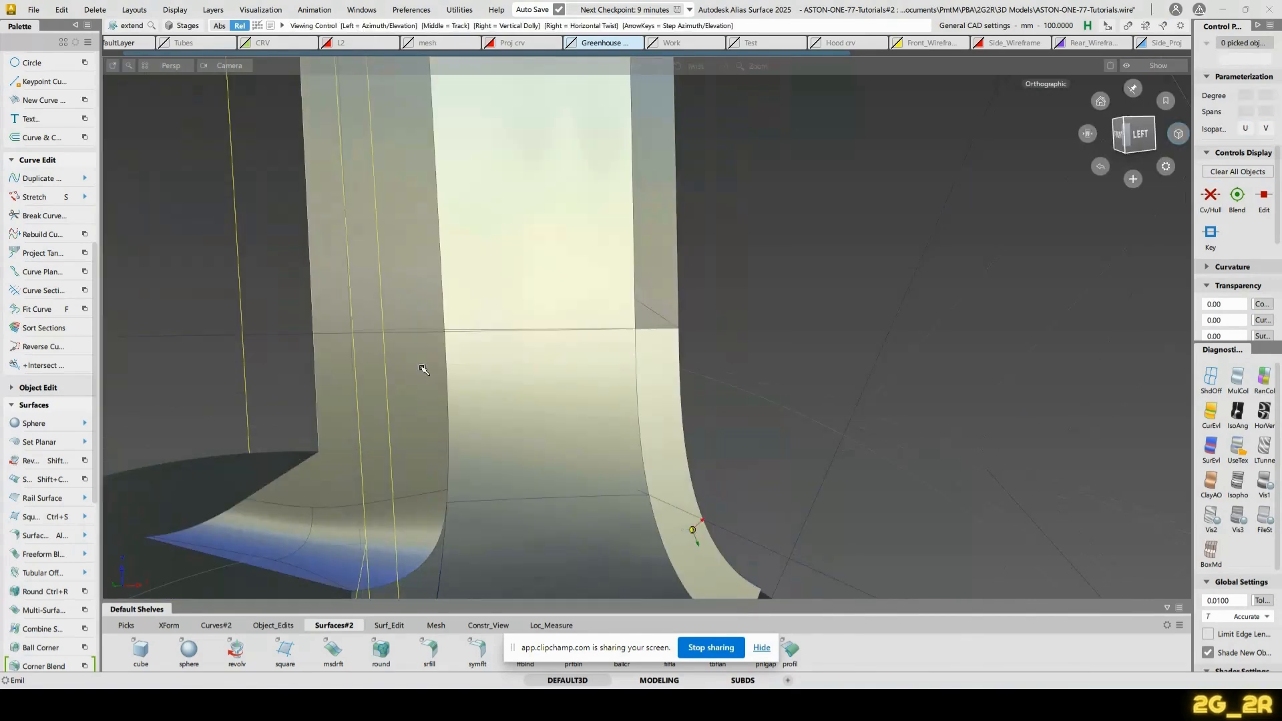
left_click(267, 626)
double_click(217, 654)
left_click(579, 343)
left_click_drag(418, 250, 446, 294, "alt+shift")
left_click(532, 342)
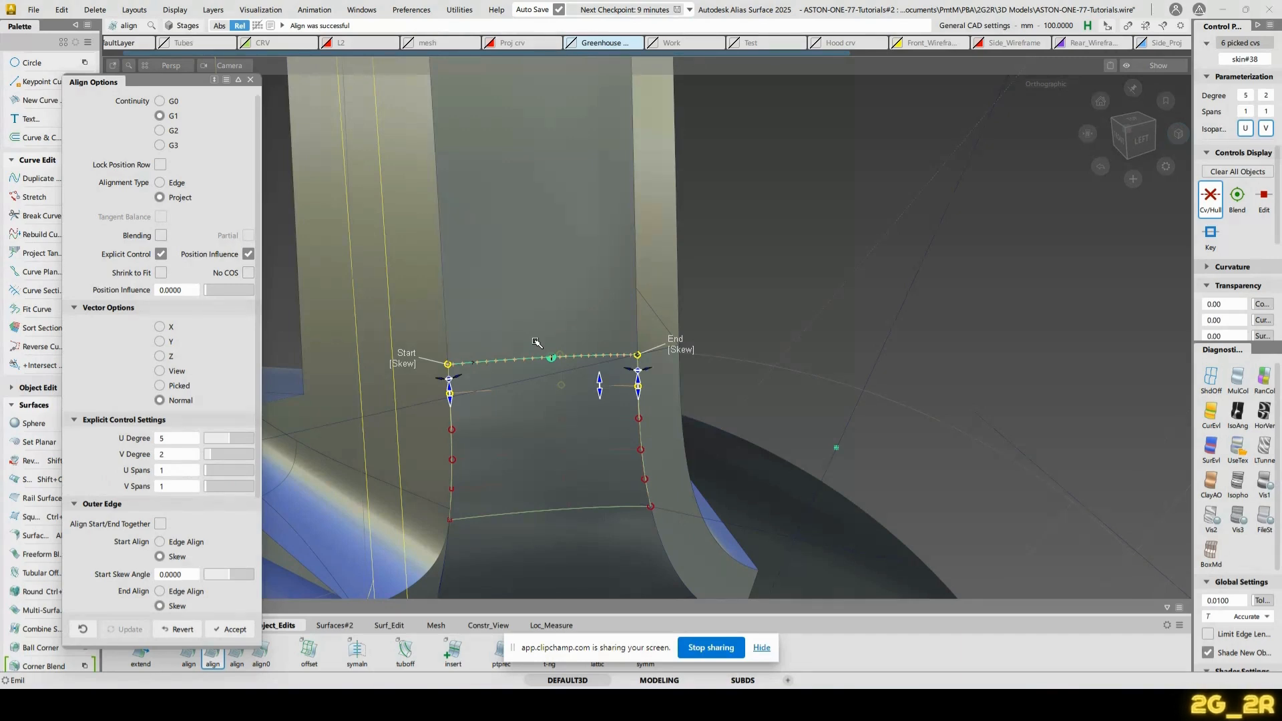
left_click_drag(871, 278, 881, 307, "ctrl+shift")
left_click_drag(840, 381, 703, 318, "alt+shift")
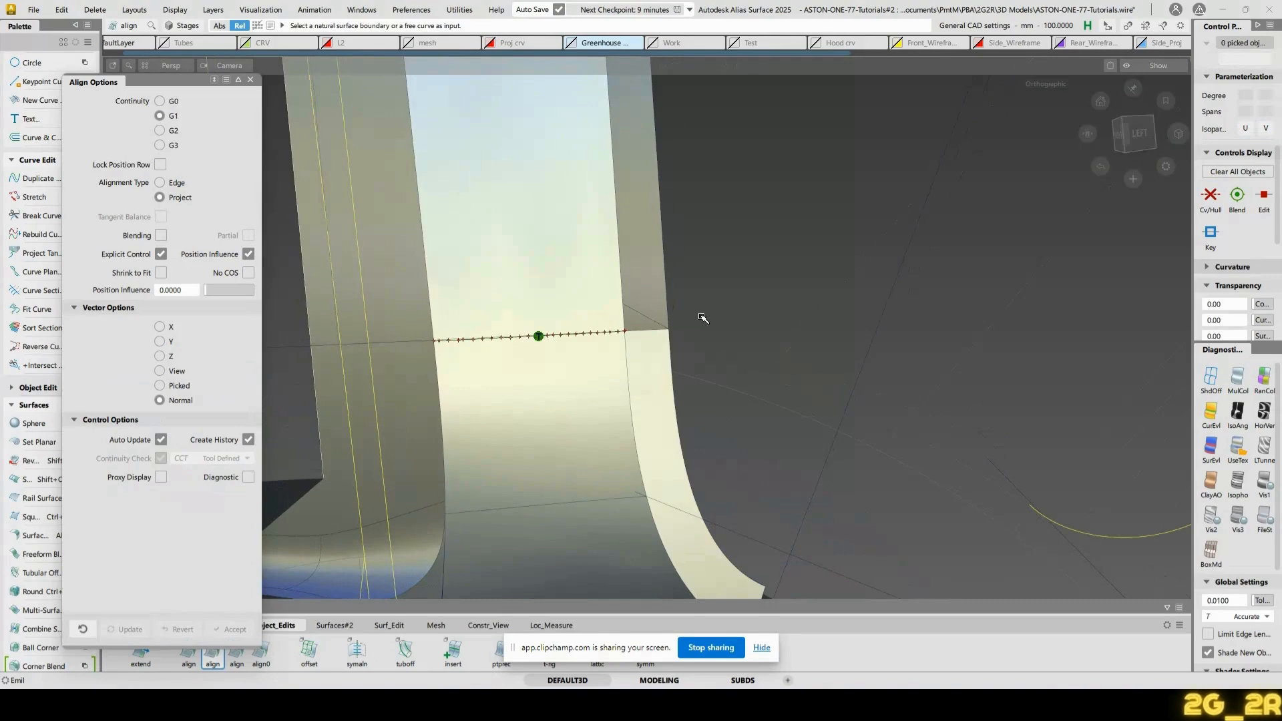
right_click_drag(721, 269, 773, 281, "ctrl+shift")
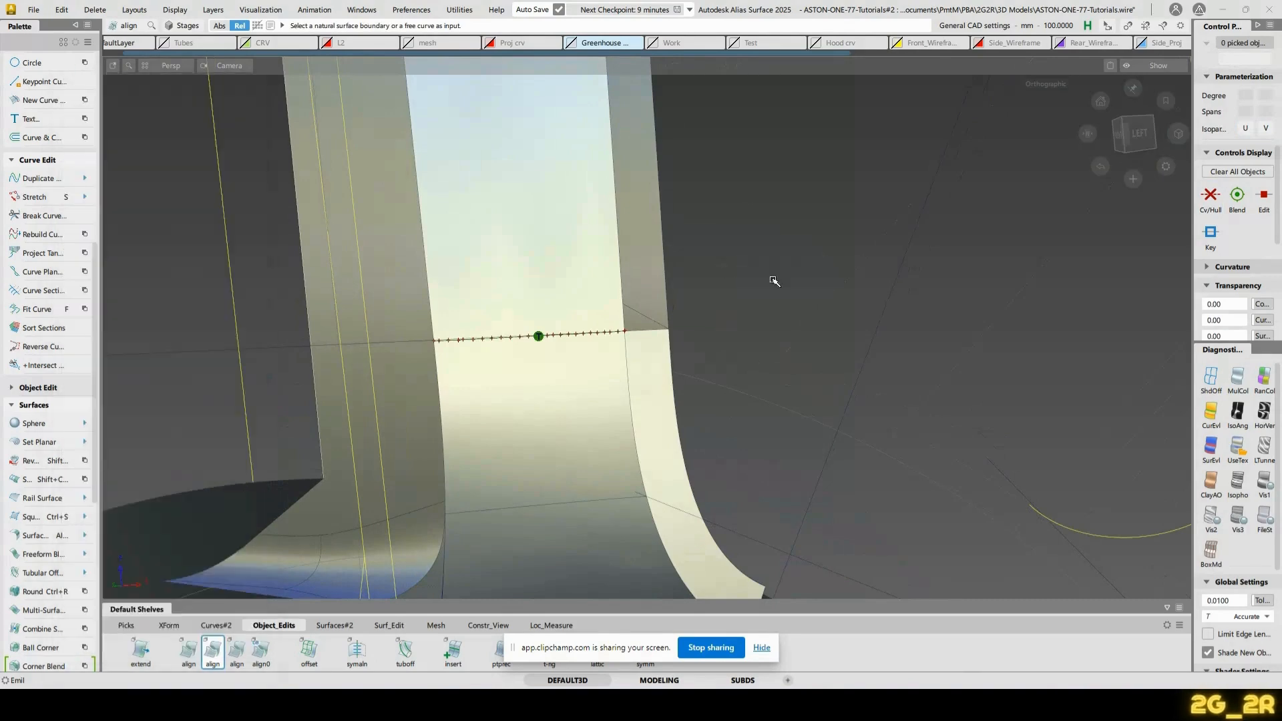
left_click_drag(773, 281, 709, 316, "alt+shift")
Delete the spoke's old front face above the foot surface and bring up the untrimmed flat rim face
left_click_drag(509, 268, 570, 301, "ctrl+shift")
key("Delete")
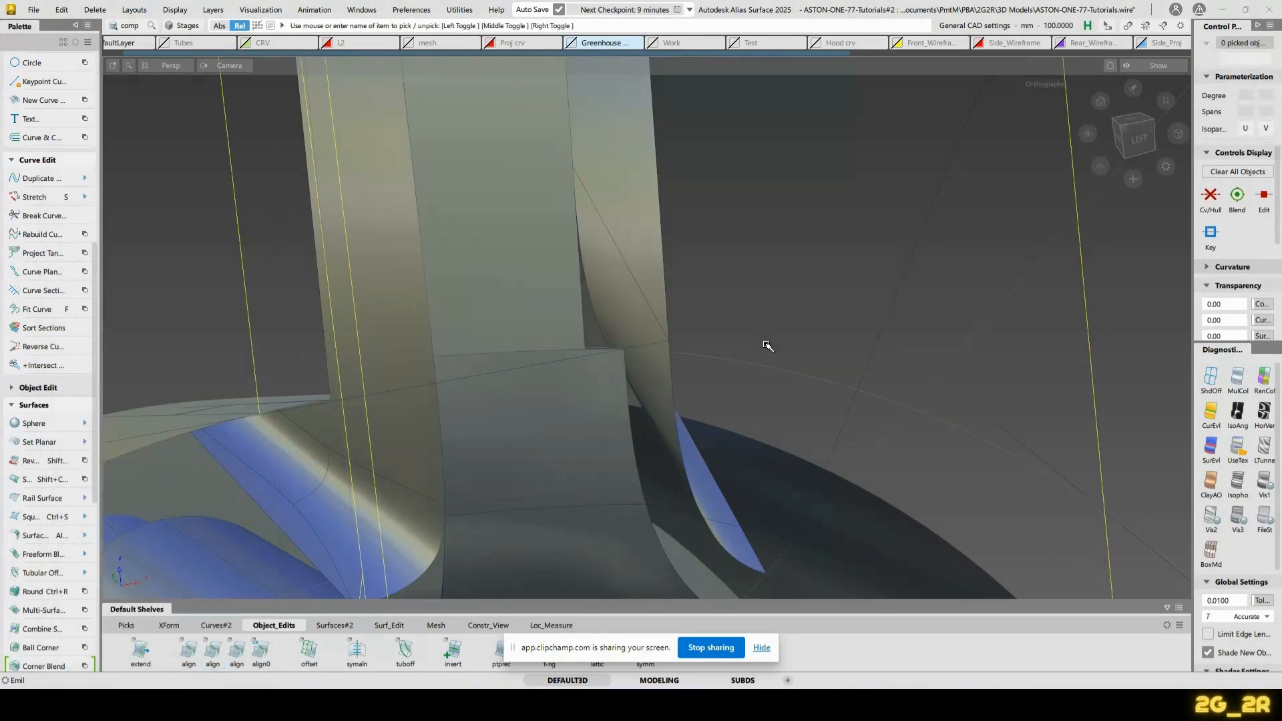
scroll(766, 346, "up", 3)
left_click_drag(728, 140, 704, 496, "alt+shift")
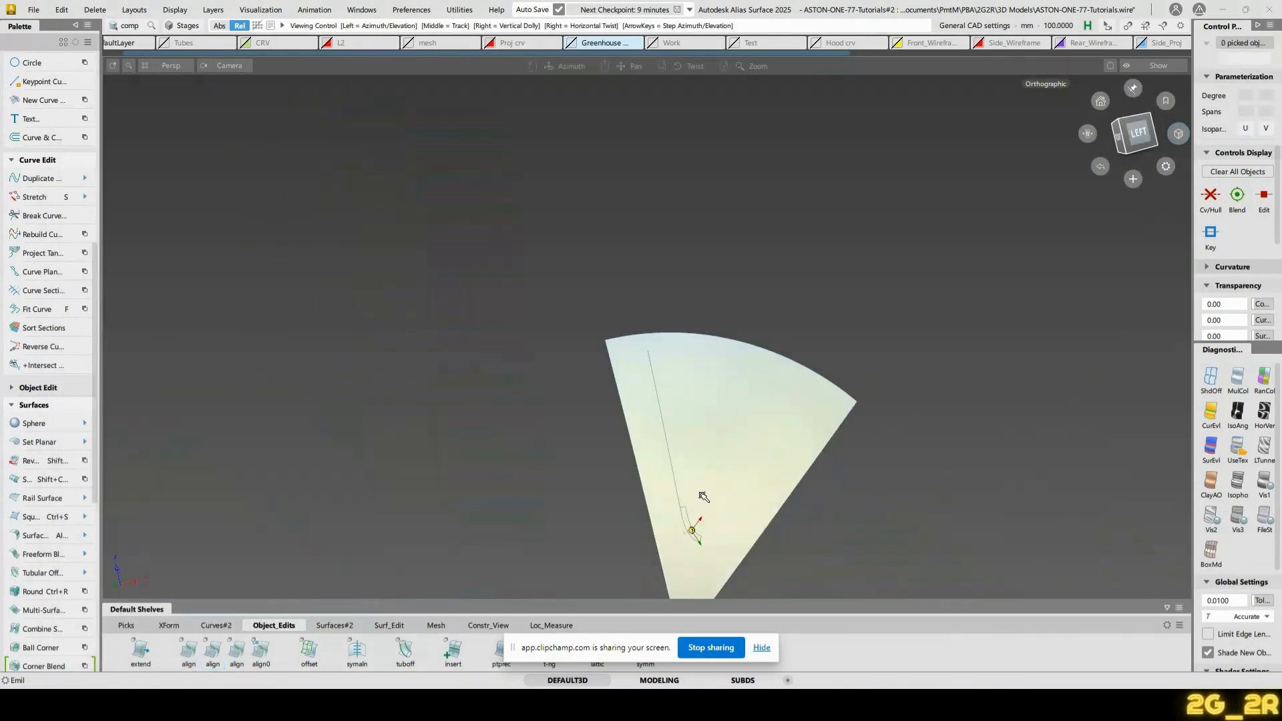
Pick the rounded spoke-to-rim transition surfaces on both sides of the spoke and the adjoining rim and spoke side surfaces
right_click_drag(708, 461, 685, 184, "ctrl+shift")
left_click_drag(684, 184, 575, 290, "alt+shift")
right_click_drag(575, 290, 611, 105, "alt+shift")
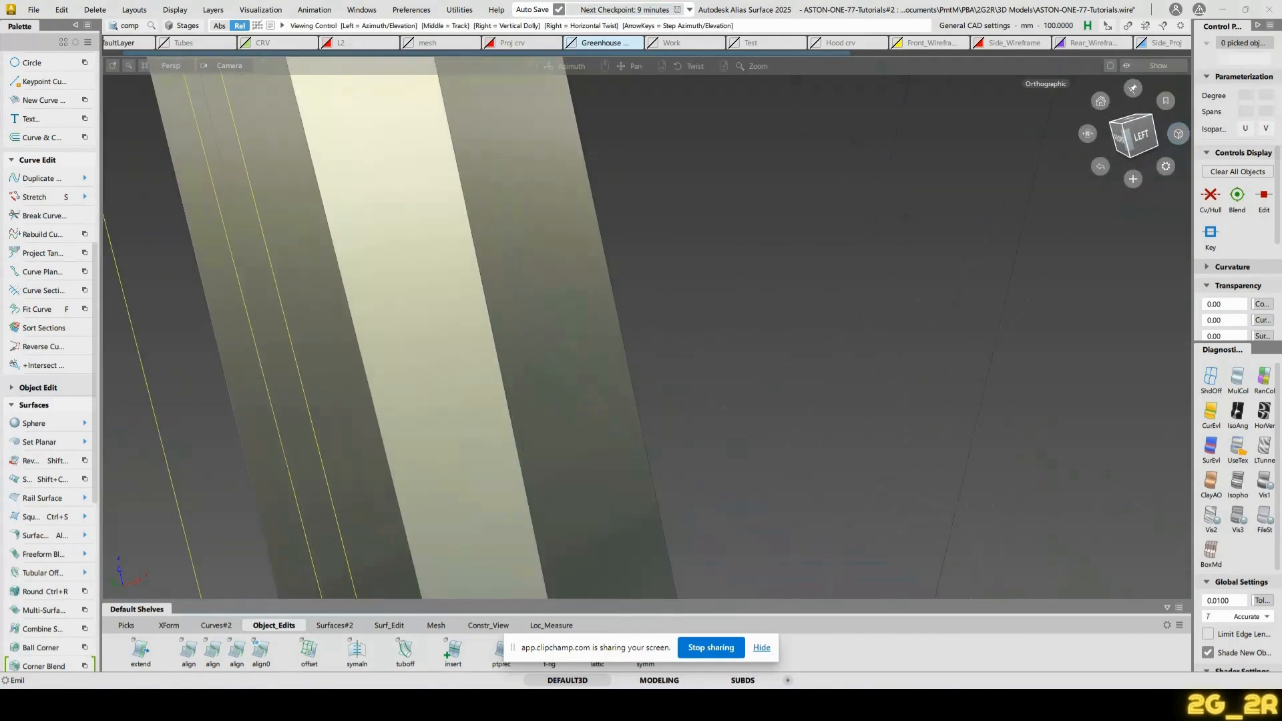
middle_click_drag(611, 104, 592, 384, "alt+shift")
left_click_drag(592, 383, 481, 326, "alt+shift")
left_click(374, 311)
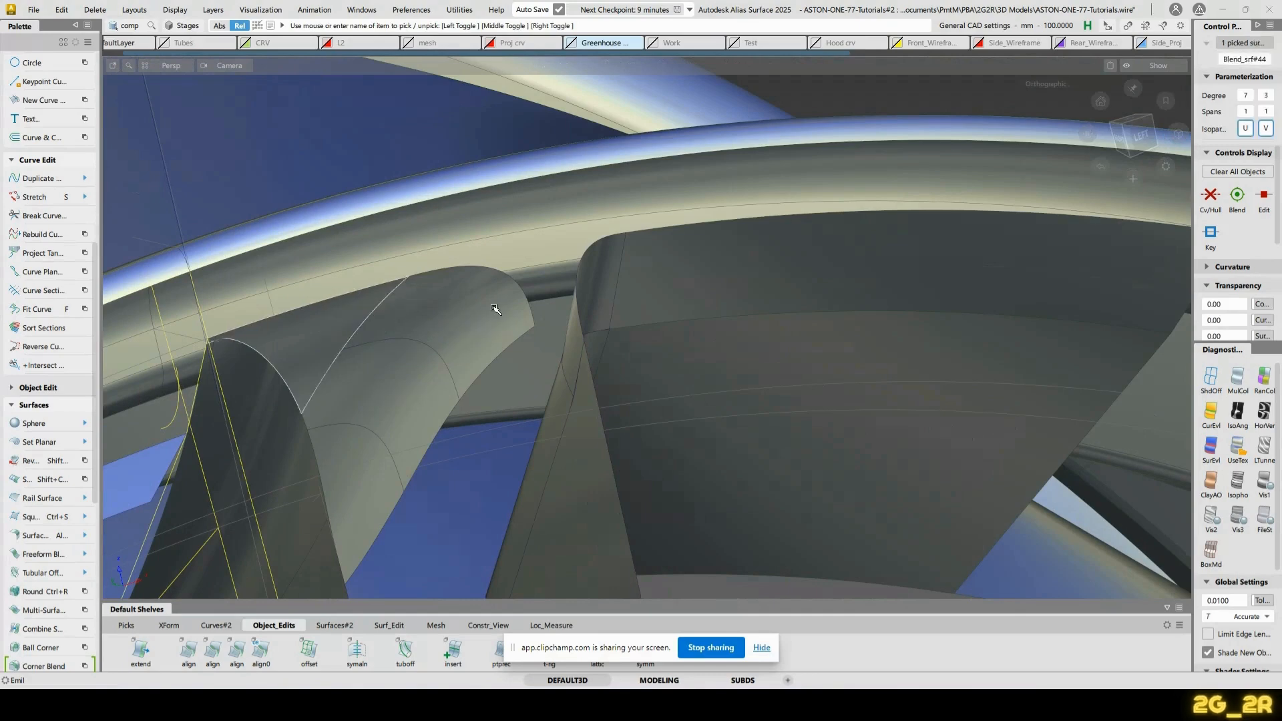
left_click_drag(635, 281, 559, 287, "alt+shift")
left_click(661, 308, "alt+shift")
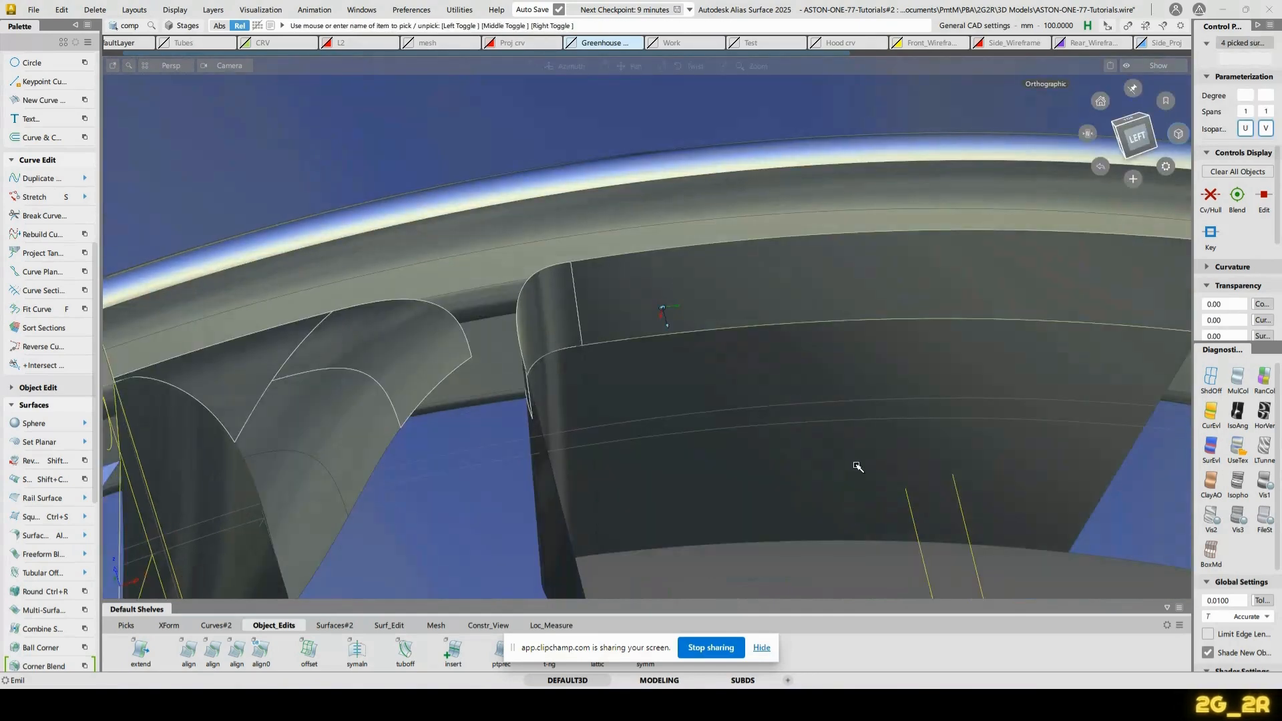
left_click_drag(859, 466, 610, 488, "alt+shift")
left_click(612, 515)
middle_click_drag(610, 488, 650, 394, "alt+shift")
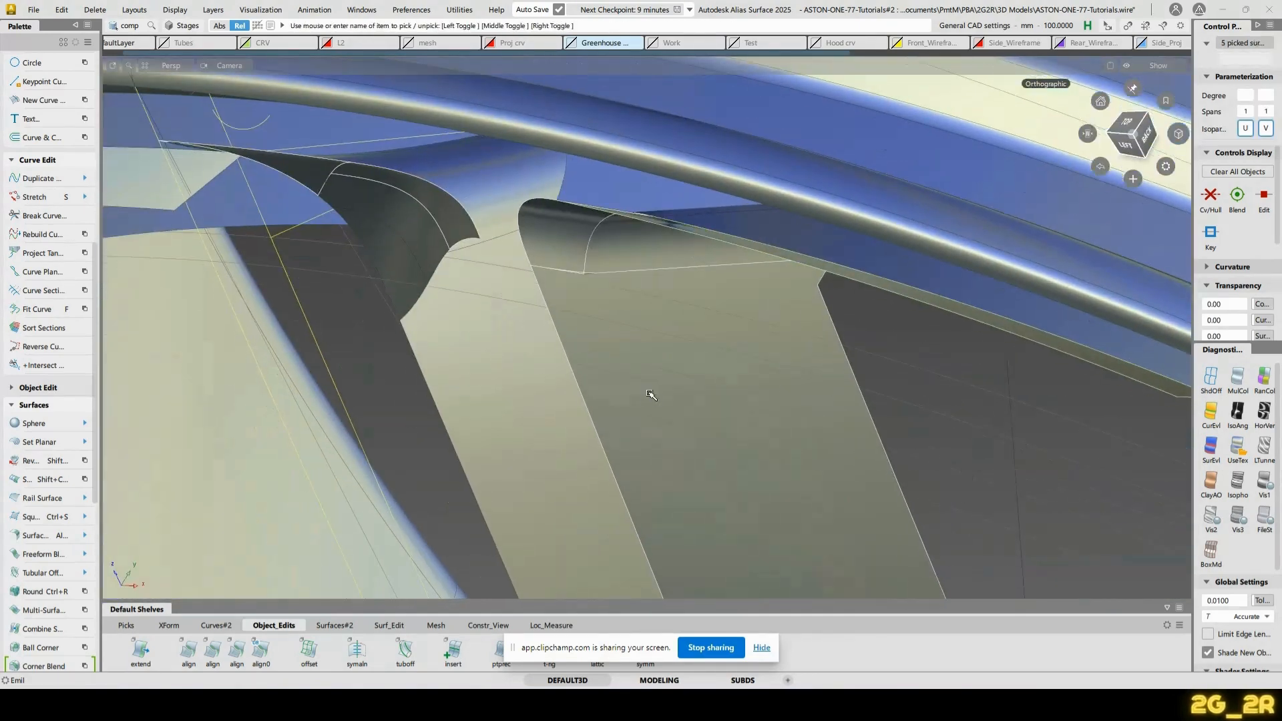
key("ctrl+z")
key("ctrl+z")
Project the spoke-side and rounded transition edges, including the revolve#298.U=0.0 edge, onto the isolated flat rim face
left_click_drag(493, 367, 640, 258, "alt+shift")
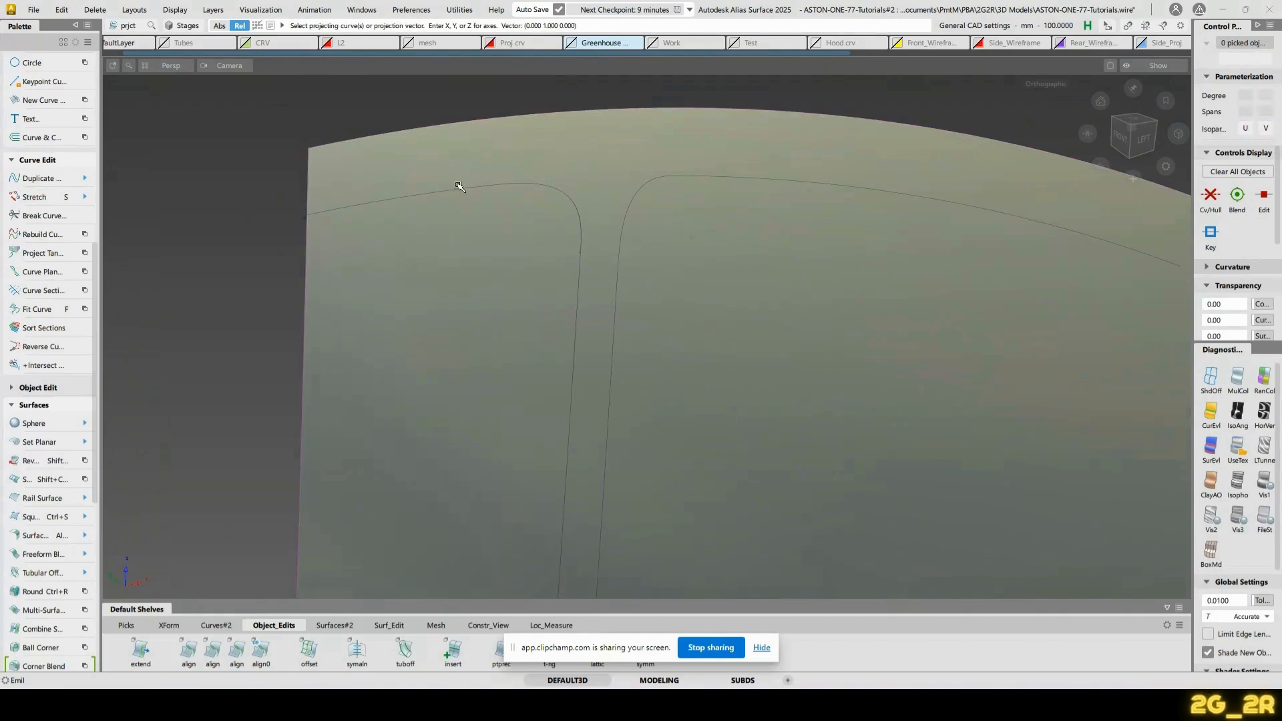
left_click_drag(578, 252, 579, 386, "alt+shift")
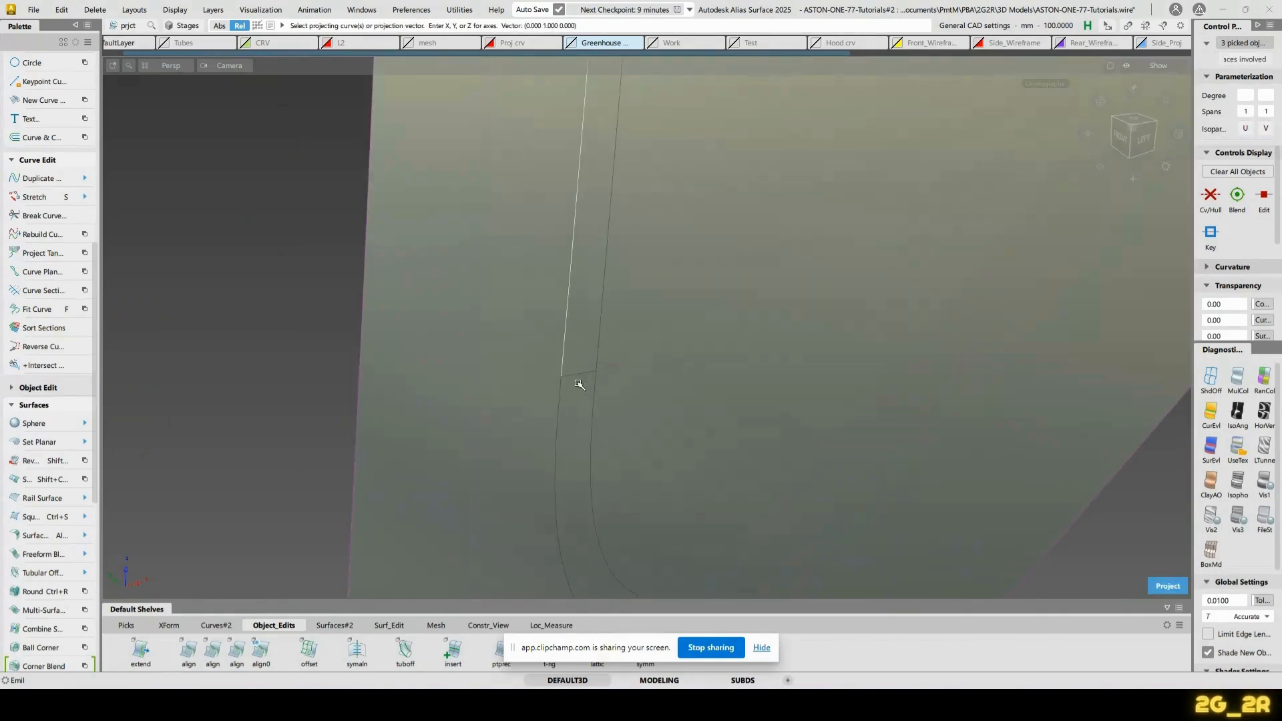
left_click(600, 344)
right_click_drag(600, 344, 653, 263, "alt+shift")
middle_click_drag(652, 263, 578, 323, "alt+shift")
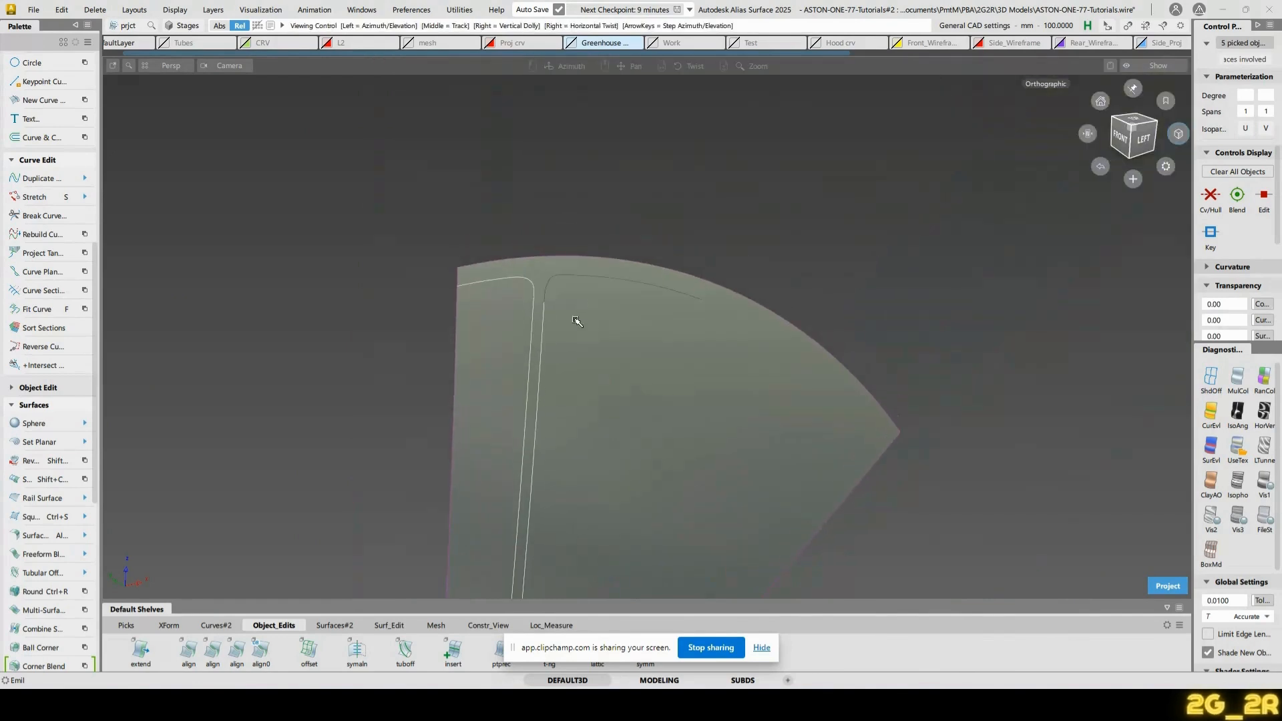
right_click_drag(577, 323, 584, 467, "alt+shift")
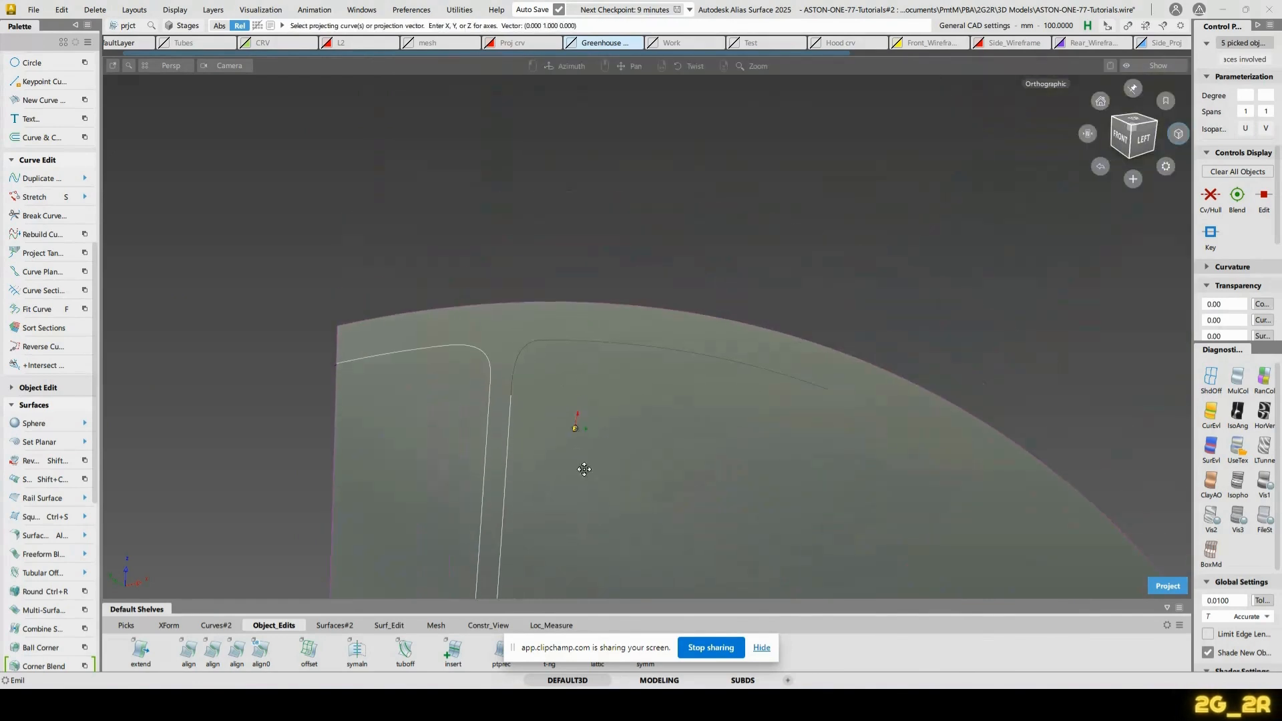
left_click(600, 347)
left_click_drag(591, 418, 561, 424, "alt+shift")
left_click(688, 349)
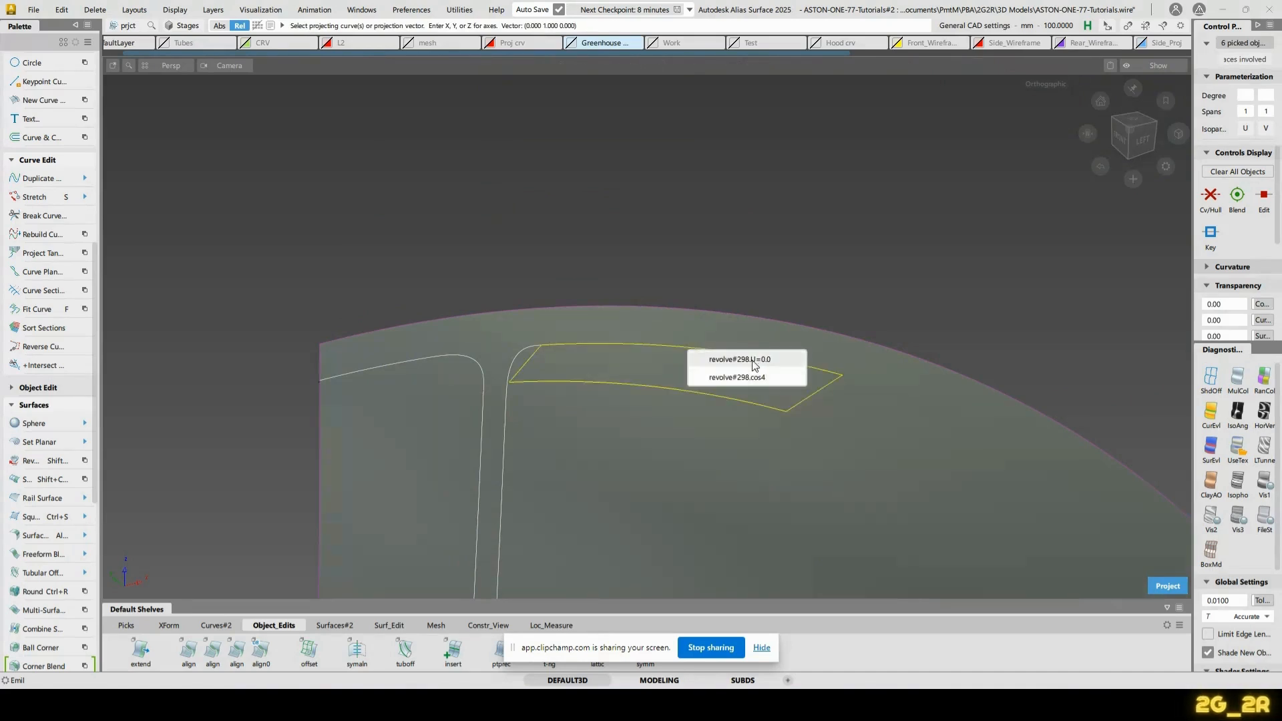
left_click(754, 358)
left_click_drag(754, 358, 598, 344, "alt+shift")
key("space")
Bring the straight construction line at the rim sector's end into view together with the isolated flat rim face
left_click_drag(665, 267, 638, 303, "alt+shift")
left_click(700, 285)
key("super")
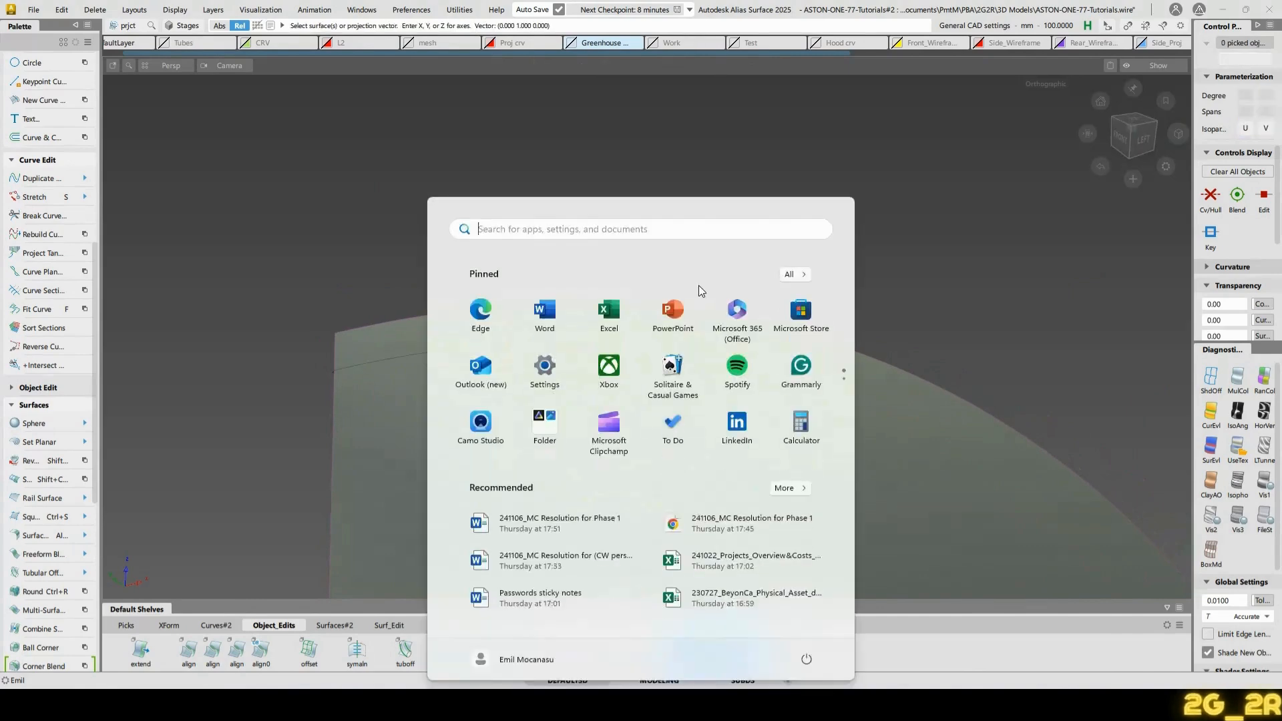
key("super")
middle_click_drag(773, 369, 770, 323, "alt+shift")
right_click_drag(770, 324, 848, 325, "ctrl+shift")
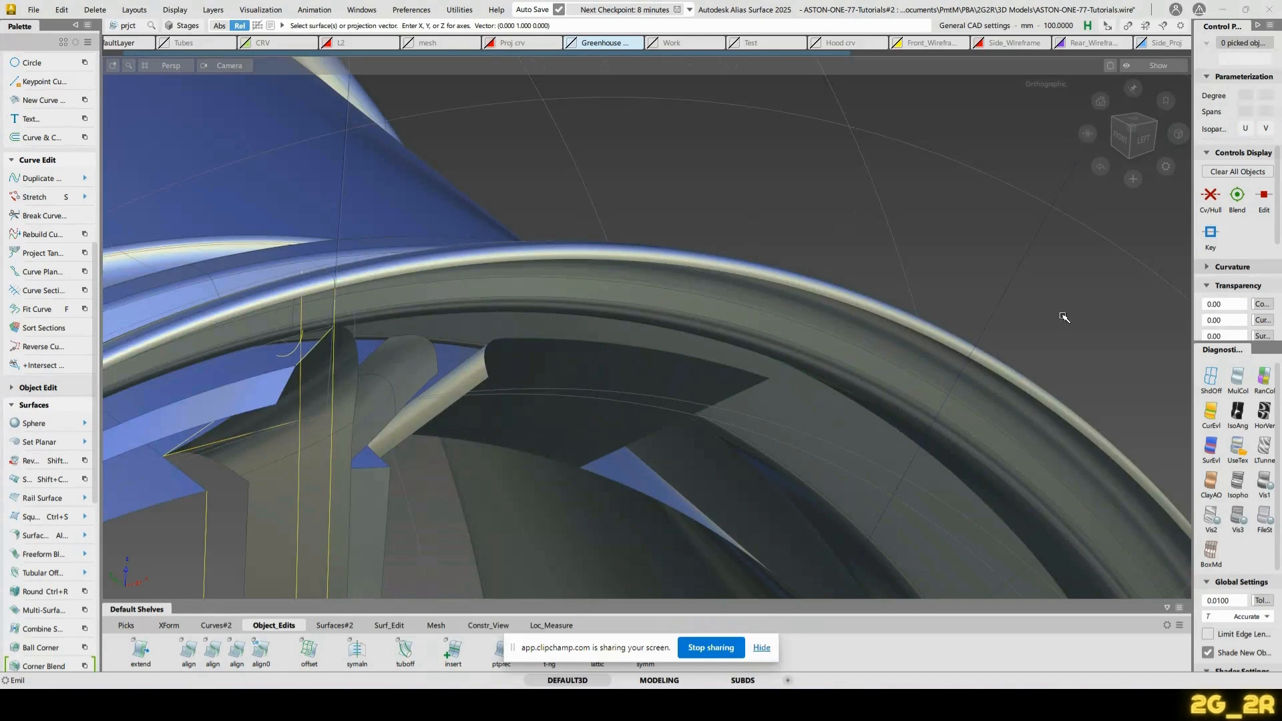
left_click_drag(1062, 314, 986, 267, "ctrl+shift")
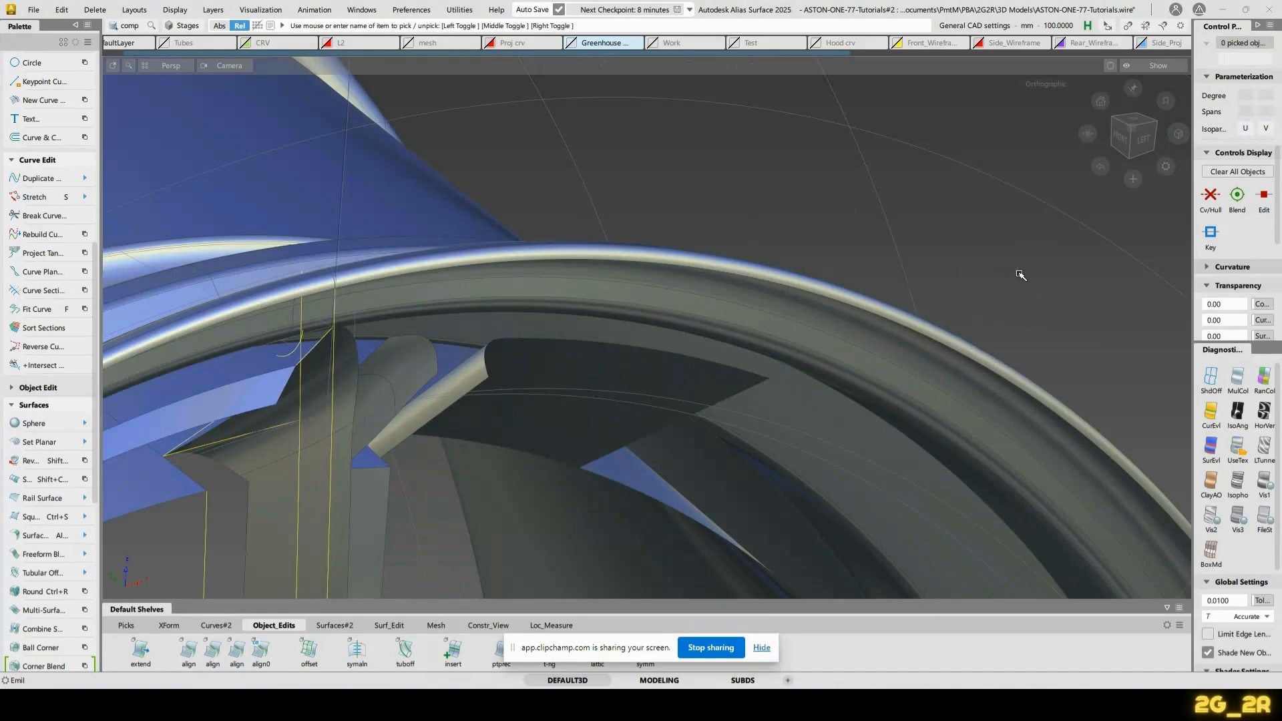
key("ctrl+z")
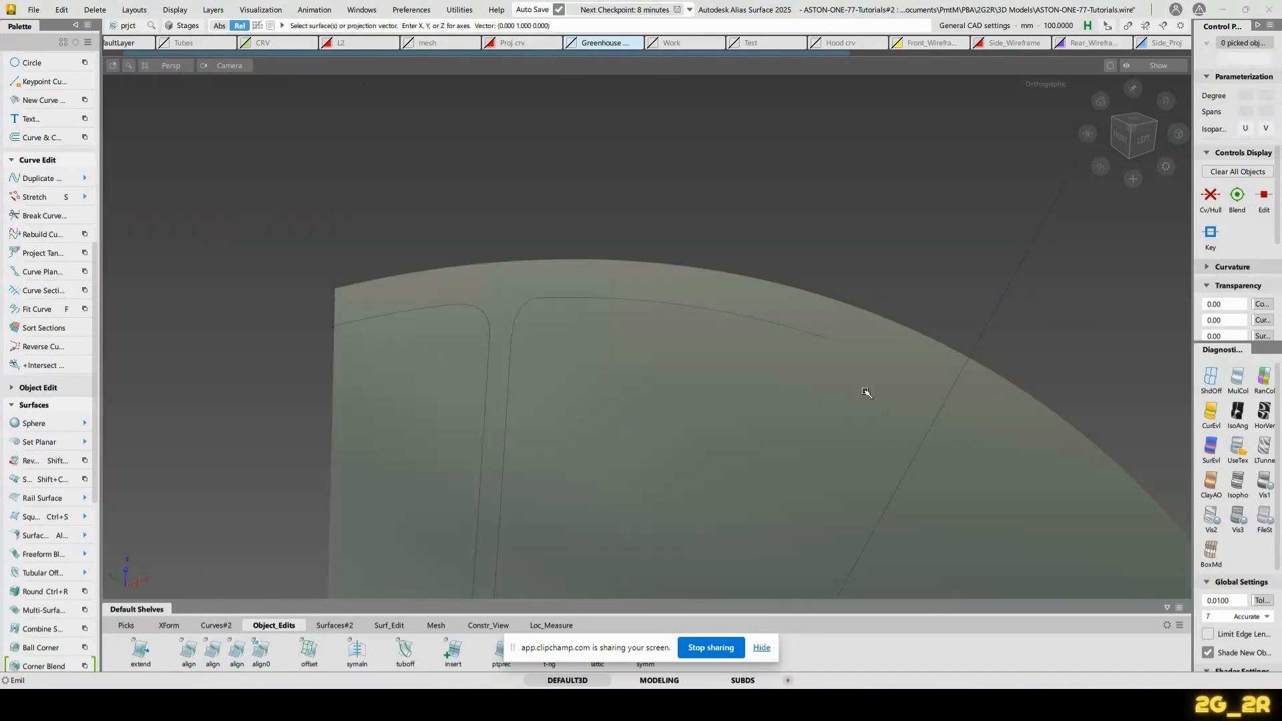
Project the rim sector's straight end line onto the flat rim face
left_click(867, 393)
right_click_drag(714, 315, 679, 292, "ctrl+shift")
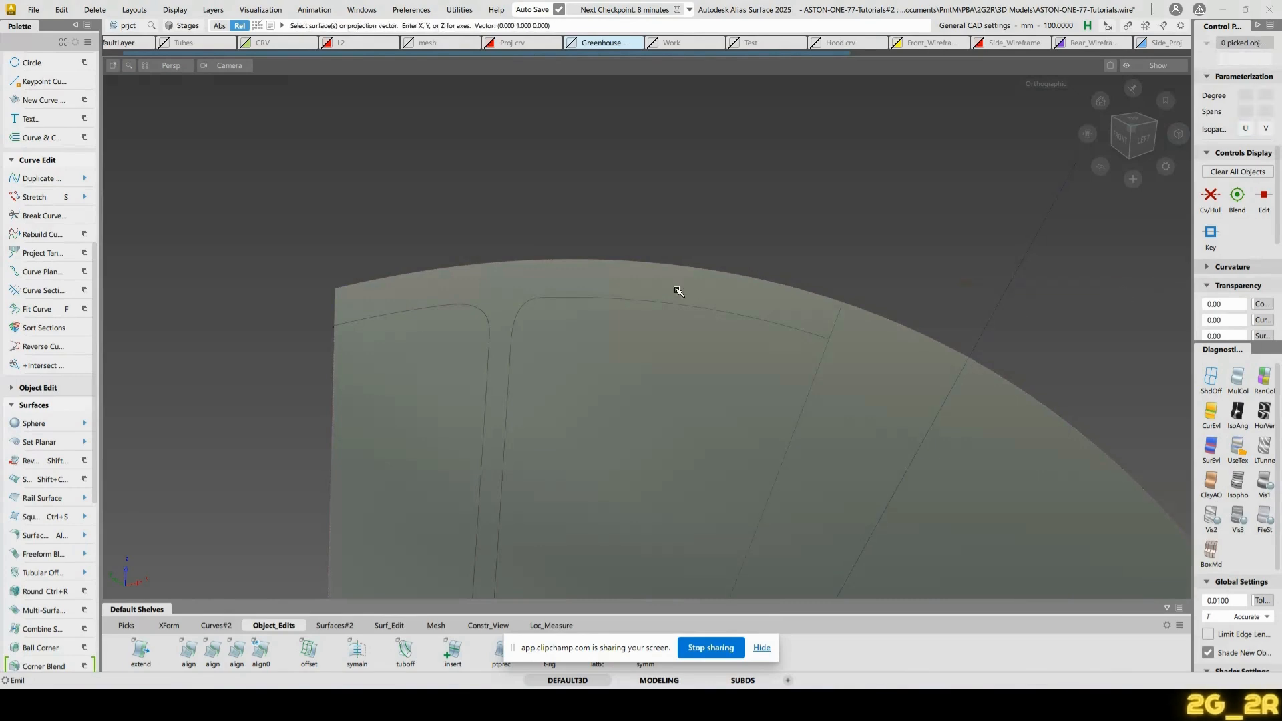
left_click(638, 274)
key("space")
Examine the trimmed rim face and the spoke-to-rim transition from the front, the side and below
left_click_drag(767, 300, 963, 259, "alt+shift")
right_click_drag(881, 222, 843, 381, "alt+shift")
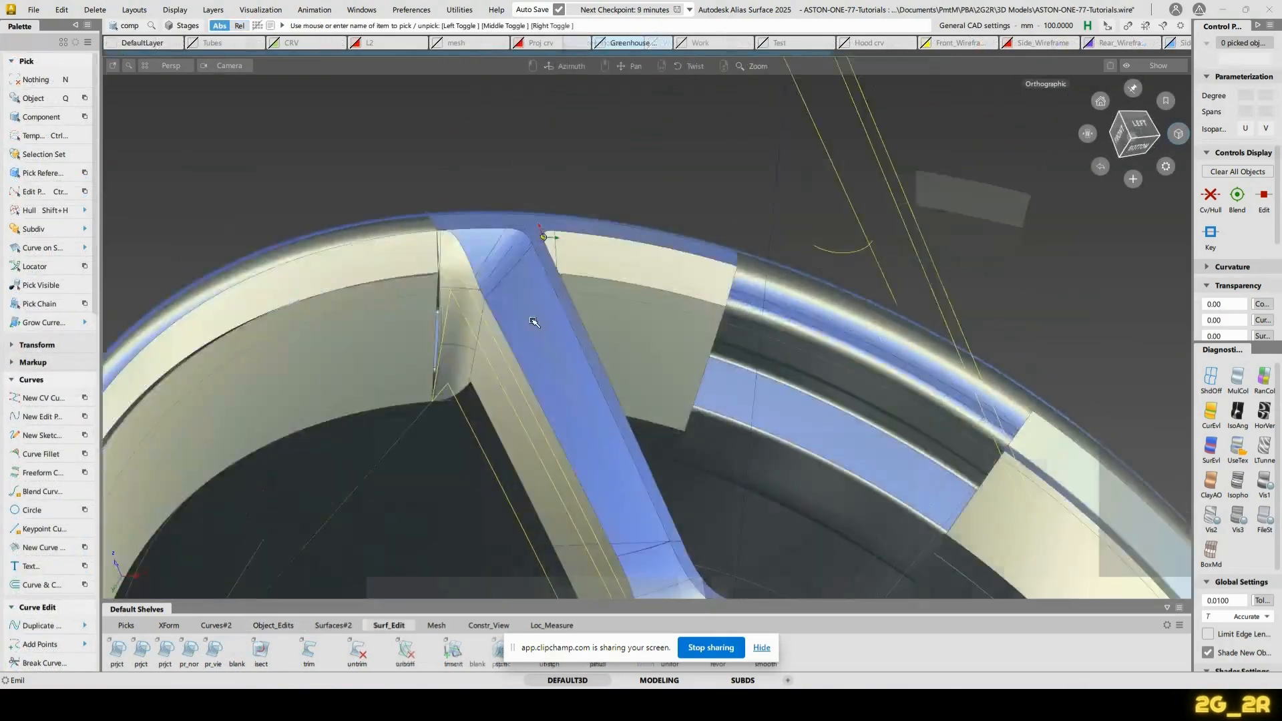
mouse_move(609, 315)
left_mouse_down("alt+shift")
mouse_move(480, 240)
mouse_move(736, 293)
mouse_move(570, 318)
mouse_move(524, 363)
mouse_move(526, 470)
mouse_move(444, 119)
mouse_move(518, 324)
mouse_move(572, 295)
mouse_move(525, 360)
mouse_move(486, 315)
mouse_move(629, 298)
mouse_move(508, 280)
mouse_move(519, 243)
mouse_move(572, 215)
mouse_move(544, 258)
mouse_move(679, 218)
mouse_move(558, 392)
mouse_move(604, 334)
mouse_move(641, 324)
mouse_move(653, 355)
mouse_move(635, 298)
mouse_move(604, 330)
mouse_move(587, 400)
mouse_move(601, 234)
mouse_move(512, 146)
mouse_move(739, 195)
mouse_move(668, 254)
mouse_move(641, 300)
mouse_move(678, 331)
left_mouse_up("alt+shift")
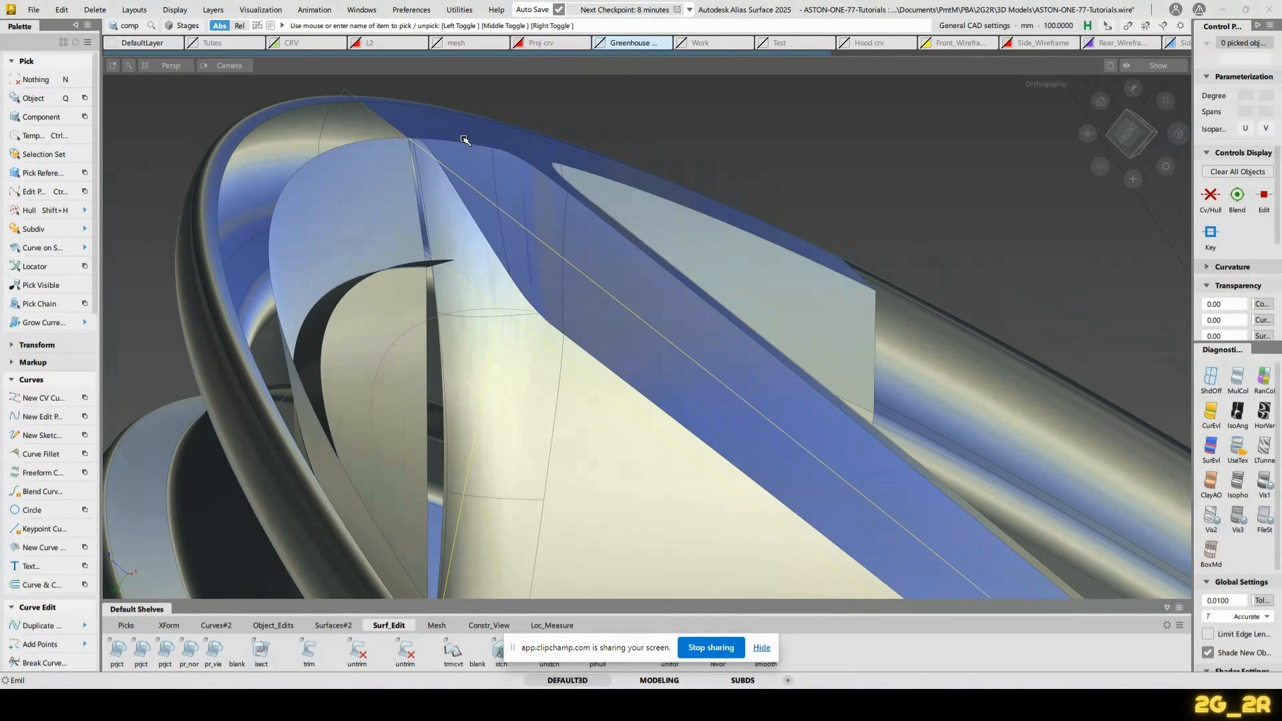
left_click_drag(500, 159, 352, 295, "alt+shift")
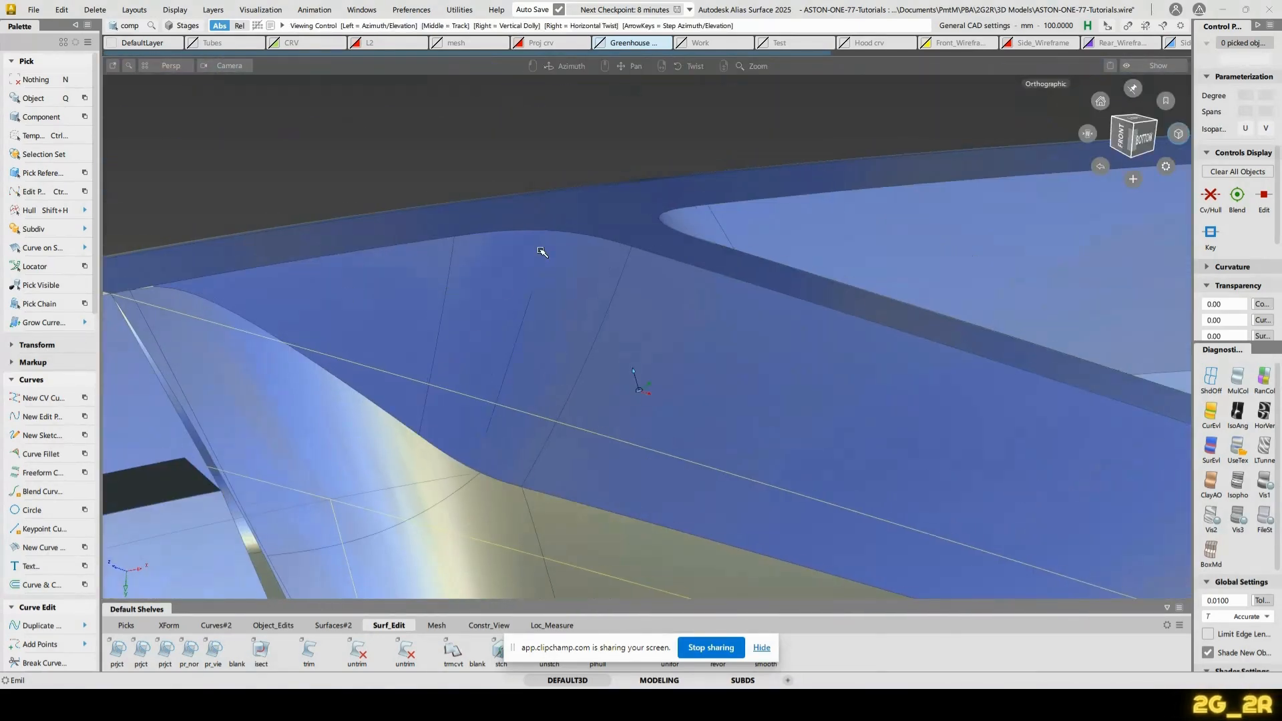
left_click_drag(542, 252, 534, 321, "alt+shift")
right_click_drag(534, 321, 503, 524, "alt+shift")
left_click_drag(504, 523, 634, 395, "alt+shift")
right_click_drag(634, 395, 704, 486, "alt+shift")
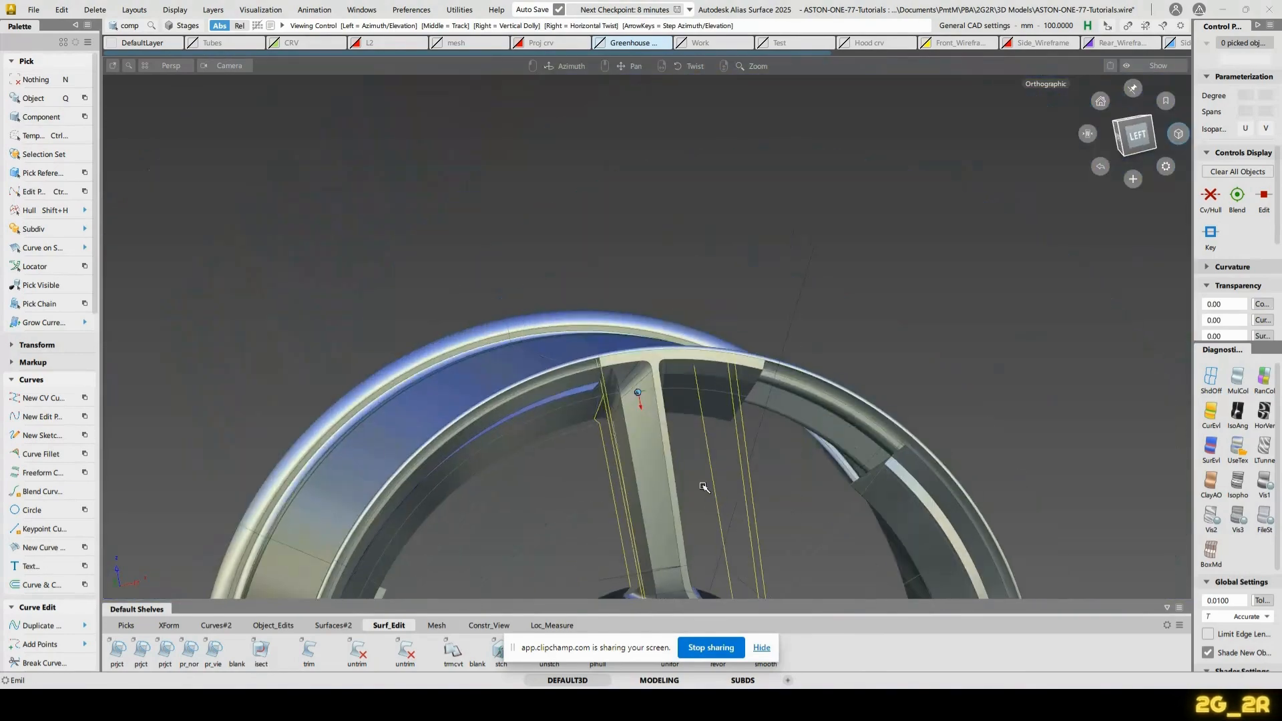
Pick the spoke's foot surfaces beside the bolt-hole pocket where the spoke meets the hub
middle_click_drag(704, 487, 704, 249, "alt+shift")
left_click_drag(704, 249, 652, 317, "alt+shift")
middle_click_drag(791, 461, 691, 319, "alt+shift")
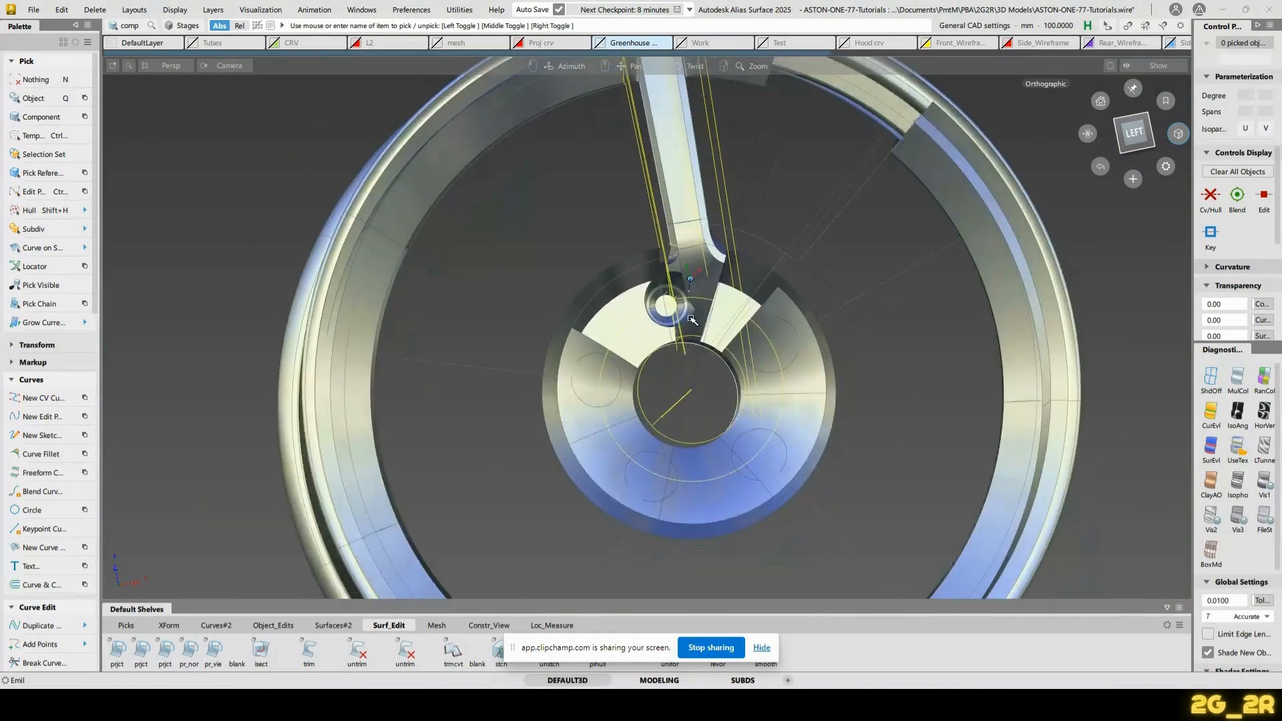
left_click_drag(692, 319, 601, 301, "alt+shift")
right_click_drag(601, 301, 707, 295, "alt+shift")
mouse_move(708, 295)
left_mouse_down("alt+shift")
mouse_move(661, 347)
mouse_move(738, 410)
mouse_move(698, 298)
left_mouse_up("alt+shift")
right_click_drag(699, 298, 699, 403, "alt+shift")
left_click_drag(699, 404, 656, 280, "alt+shift")
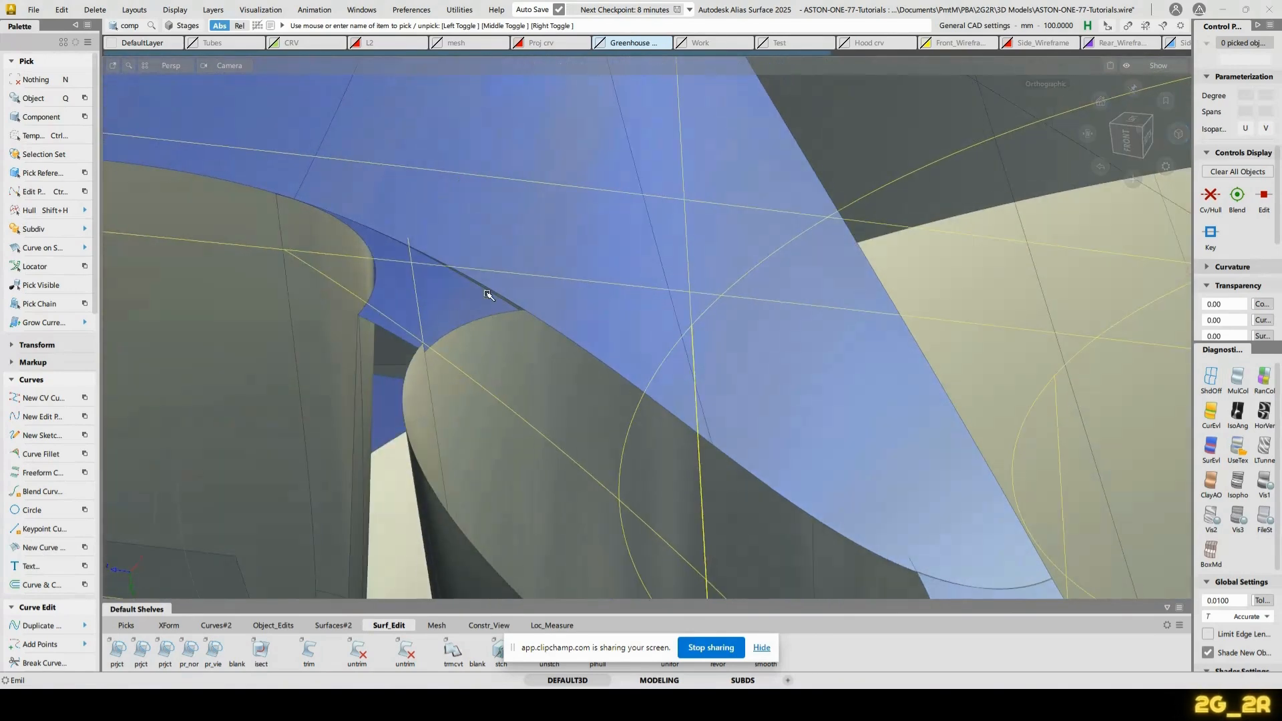
left_click(516, 267)
left_click(615, 261)
left_click_drag(615, 261, 481, 363, "alt+shift")
left_click(608, 389)
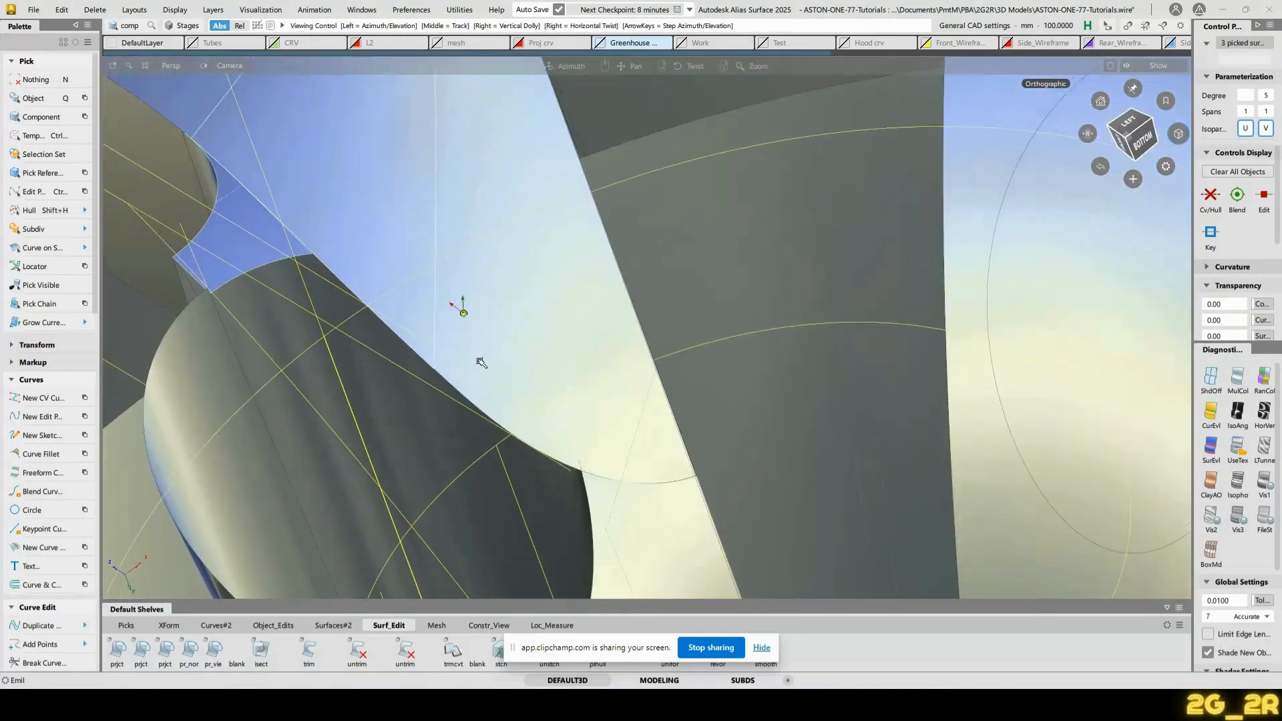
Isolate the blend surfaces and their adjoining fillet and revolved surfaces by hiding them and inverting the visibility
key("alt+h")
middle_click_drag(384, 271, 555, 313, "alt+shift")
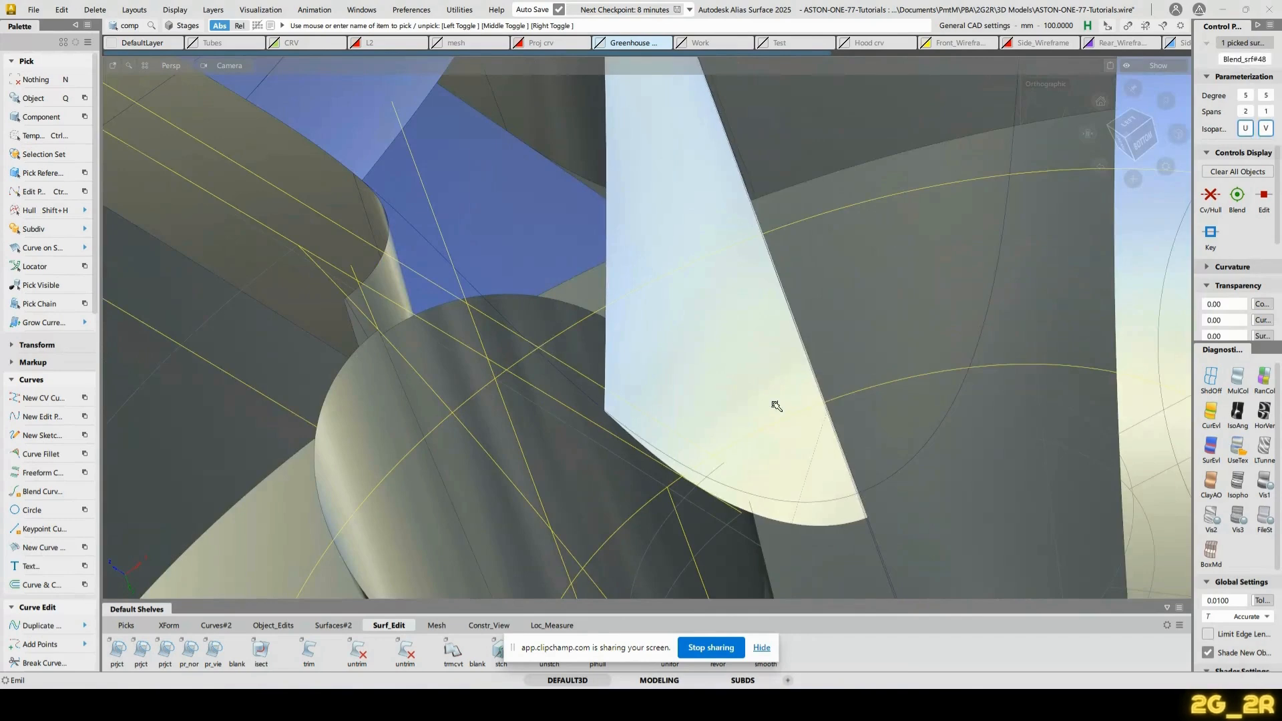
left_click(775, 404)
left_click_drag(775, 403, 799, 329, "alt+shift")
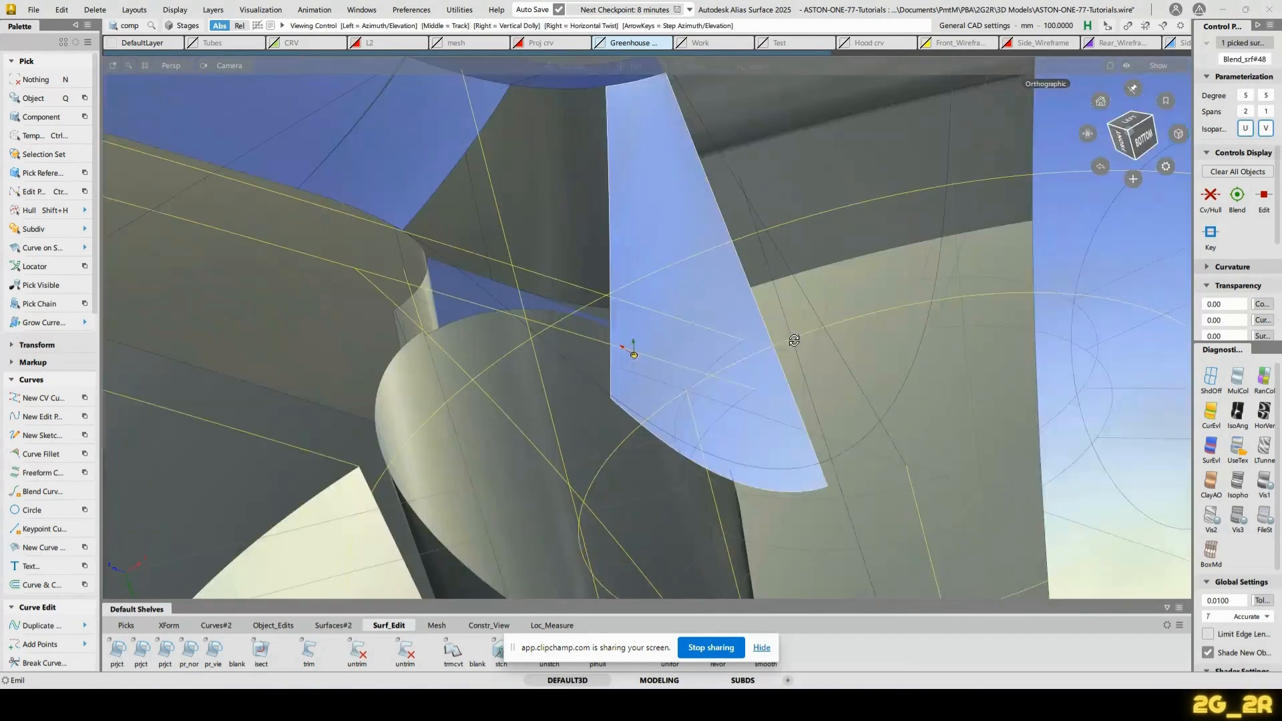
key("alt+h")
key("alt+shift+h")
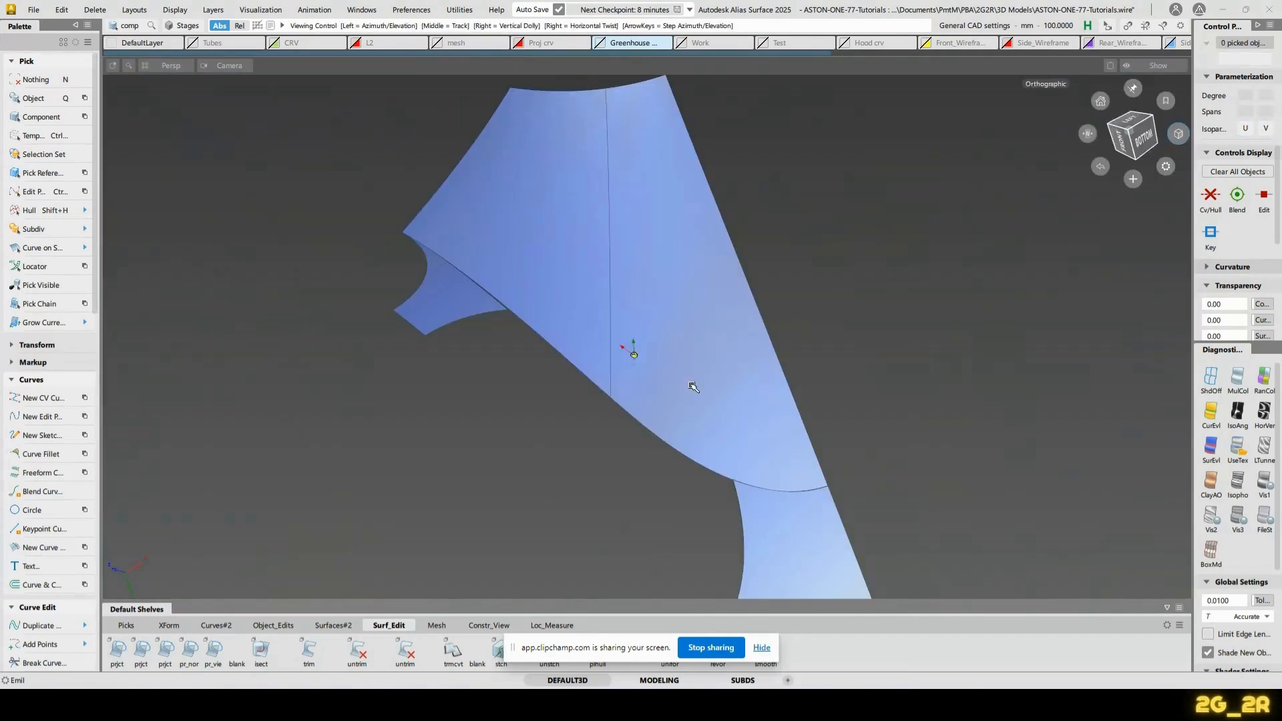
Untrim the fillet strip and the revolved surface along the lower edges of the blend surfaces
left_click_drag(692, 387, 747, 340, "alt+shift")
left_click(553, 356)
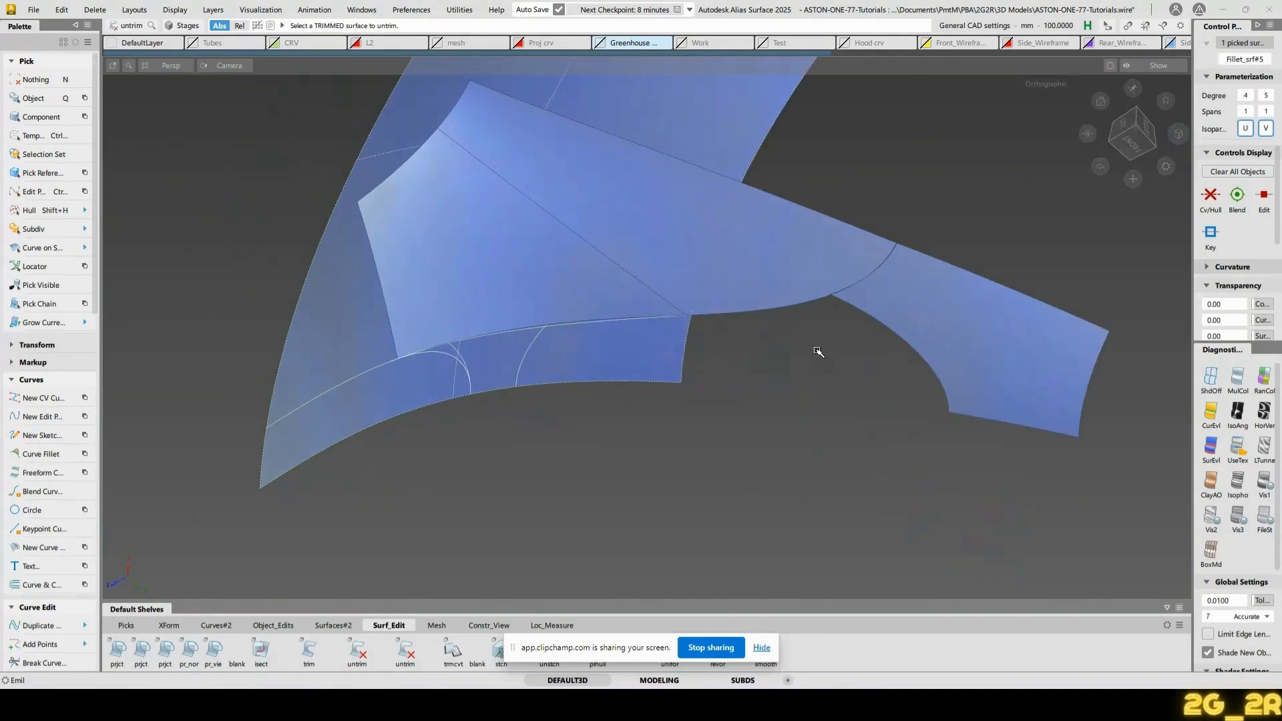
left_click(714, 438)
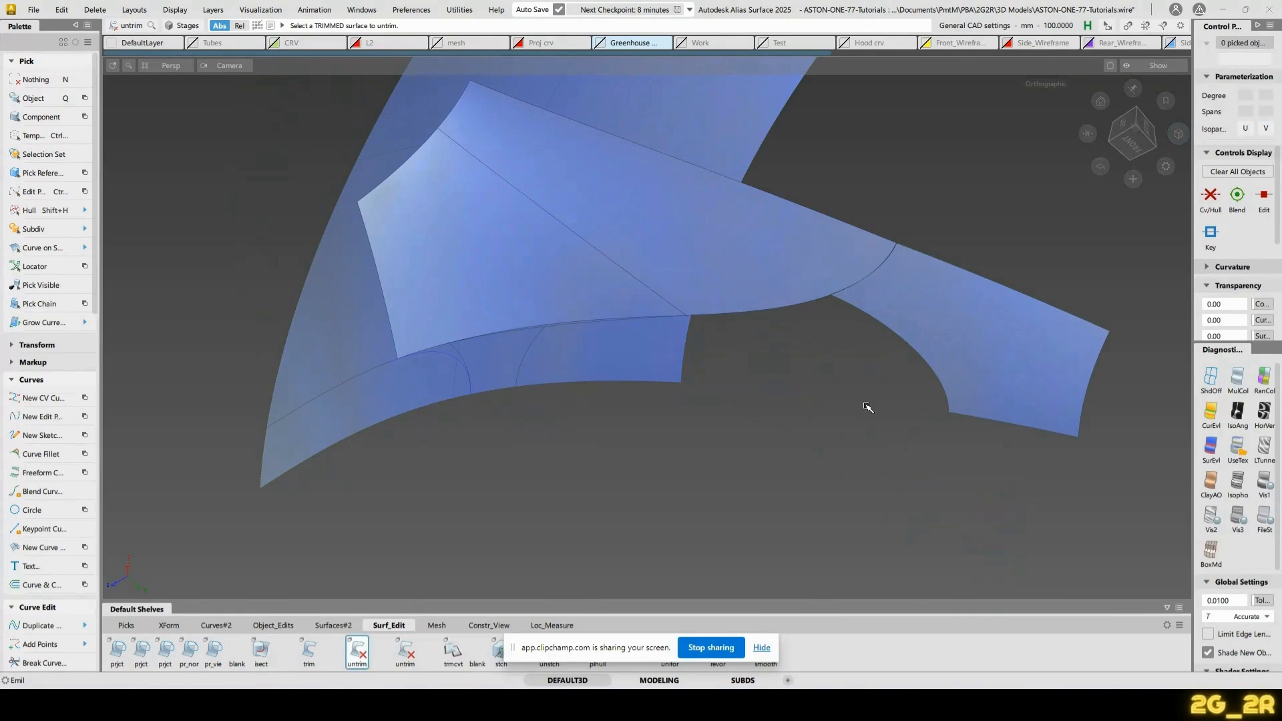
left_click(874, 319)
left_click_drag(856, 338, 671, 345, "alt+shift")
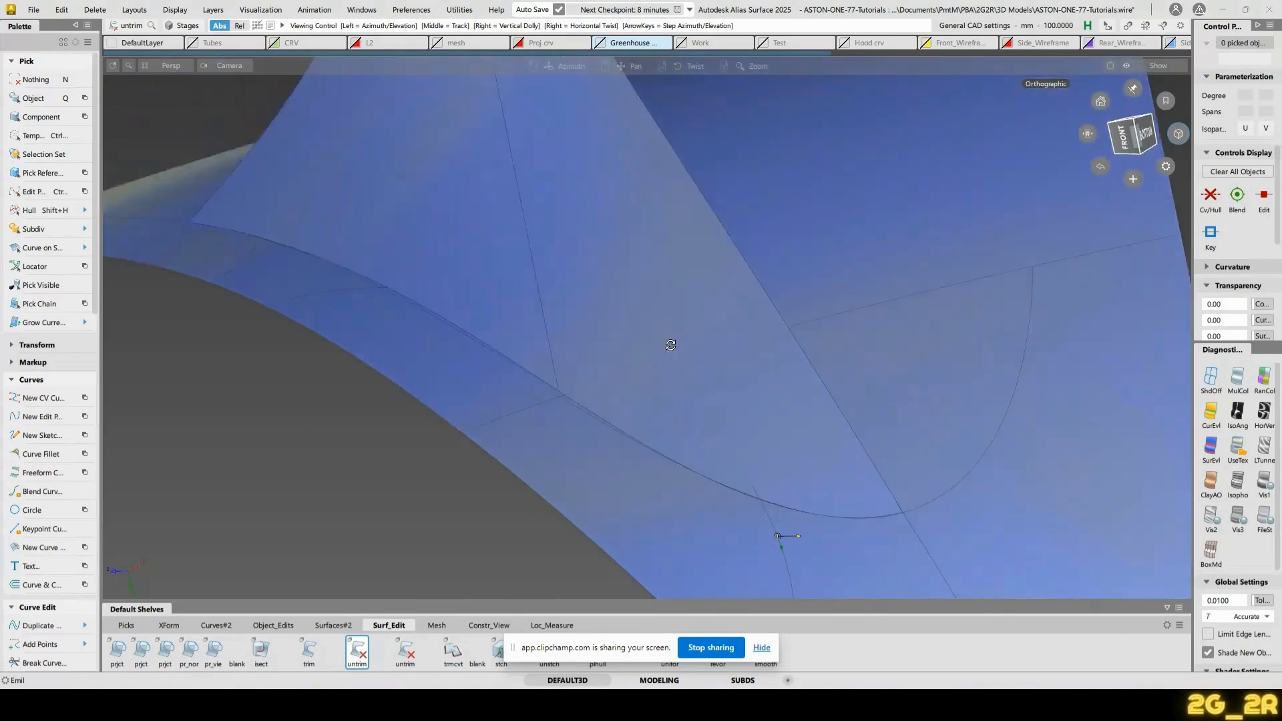
left_click(652, 491)
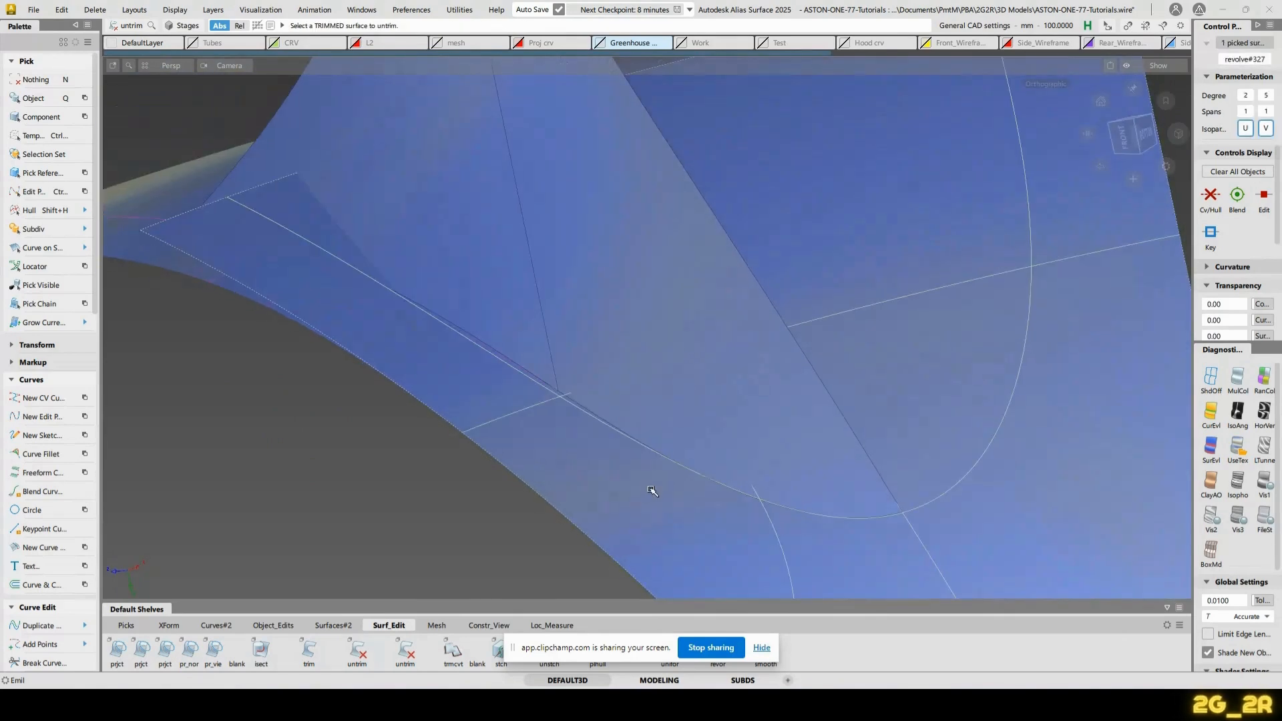
left_click_drag(653, 492, 638, 435, "alt+shift")
left_click(602, 437)
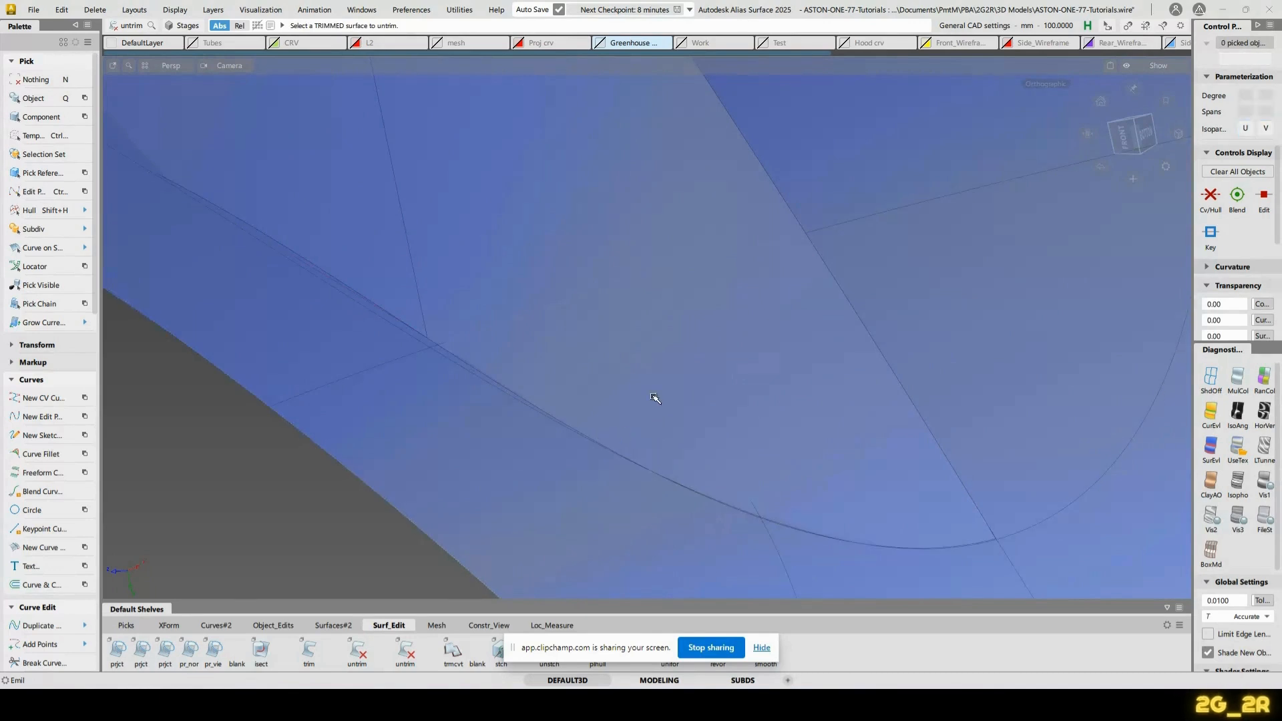
left_click(698, 407)
left_click_drag(695, 403, 689, 402, "alt+shift")
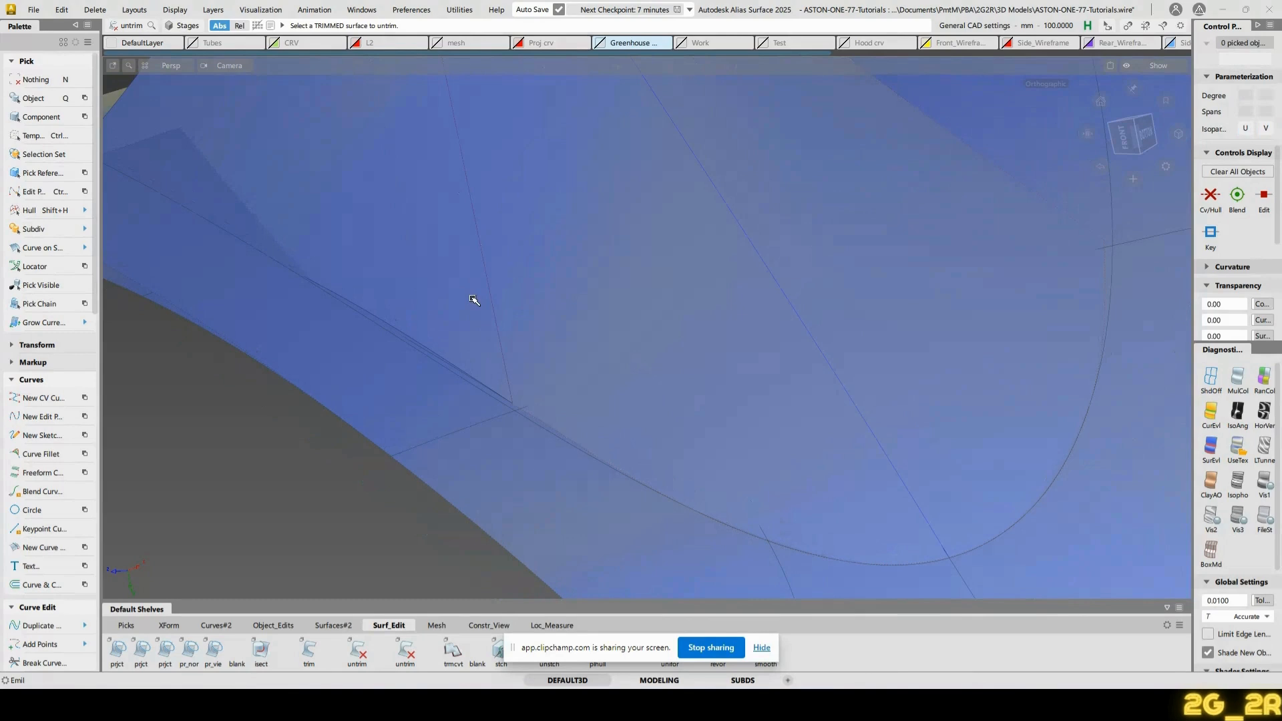
Align the inner edge of the side blend surface to the central blend surface with G2 continuity
left_click(229, 624)
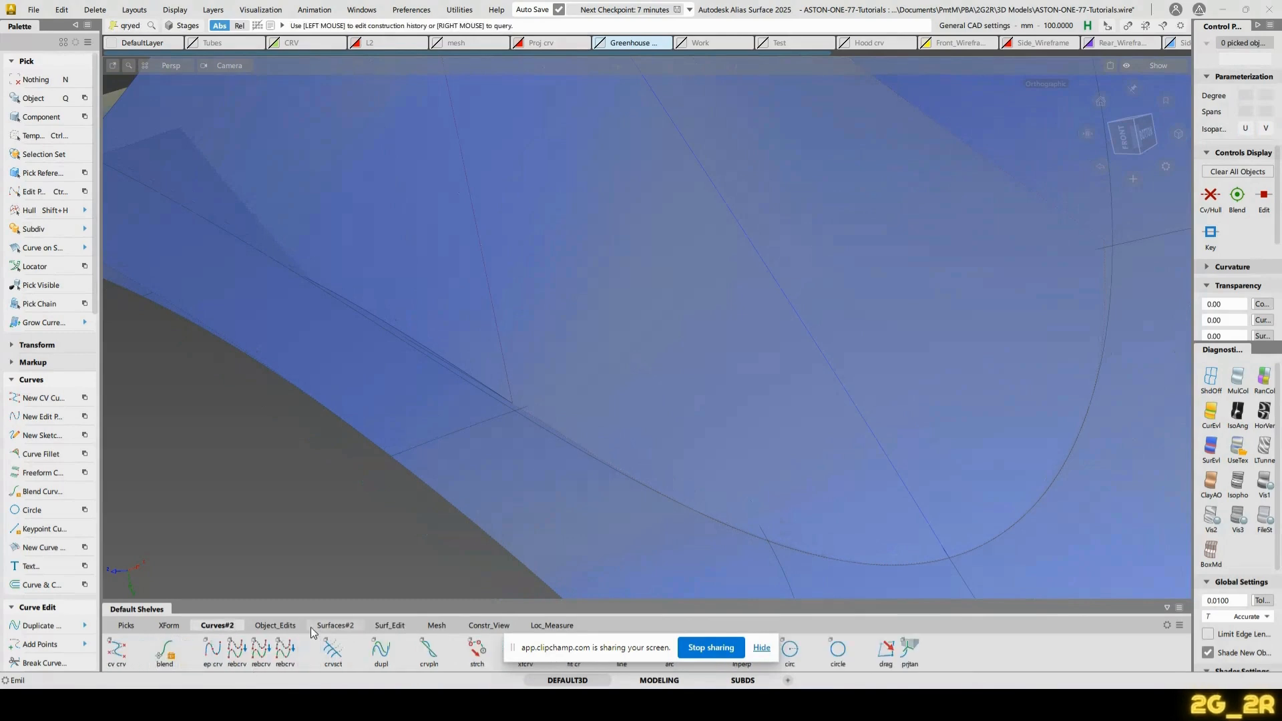
left_click(275, 628)
double_click(237, 657)
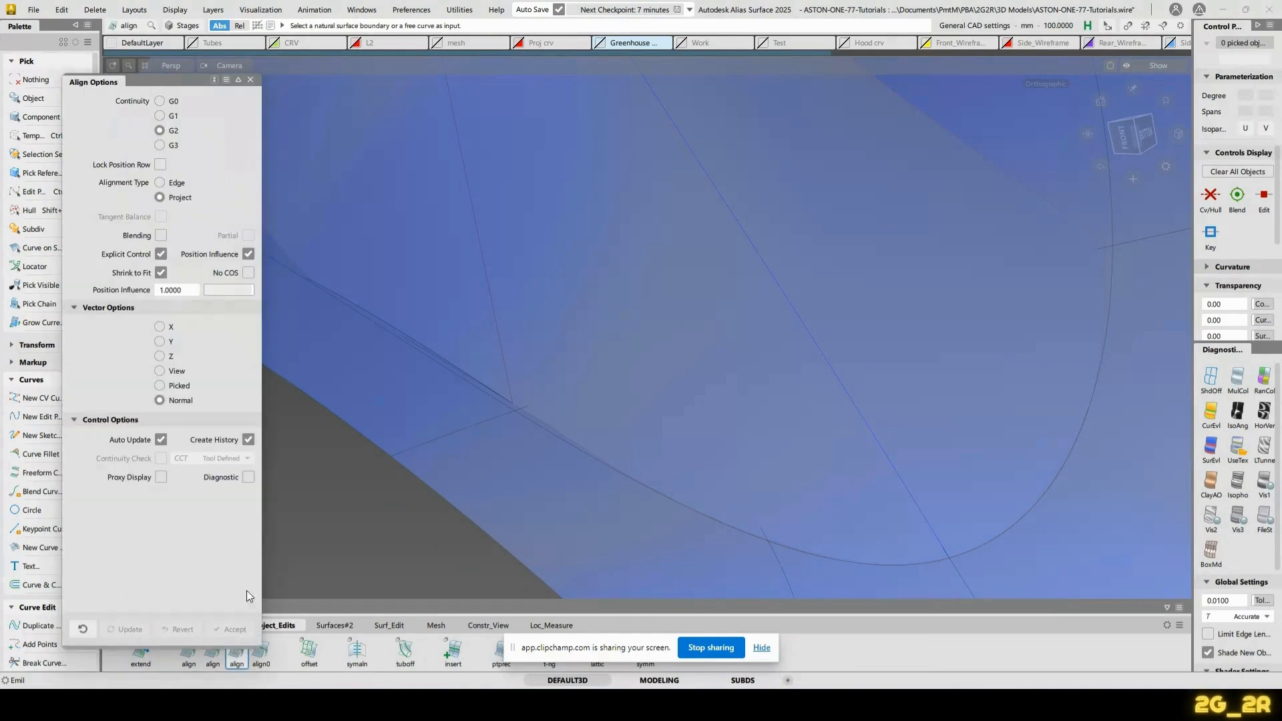
left_click(250, 79)
left_click(461, 181)
left_click(469, 187)
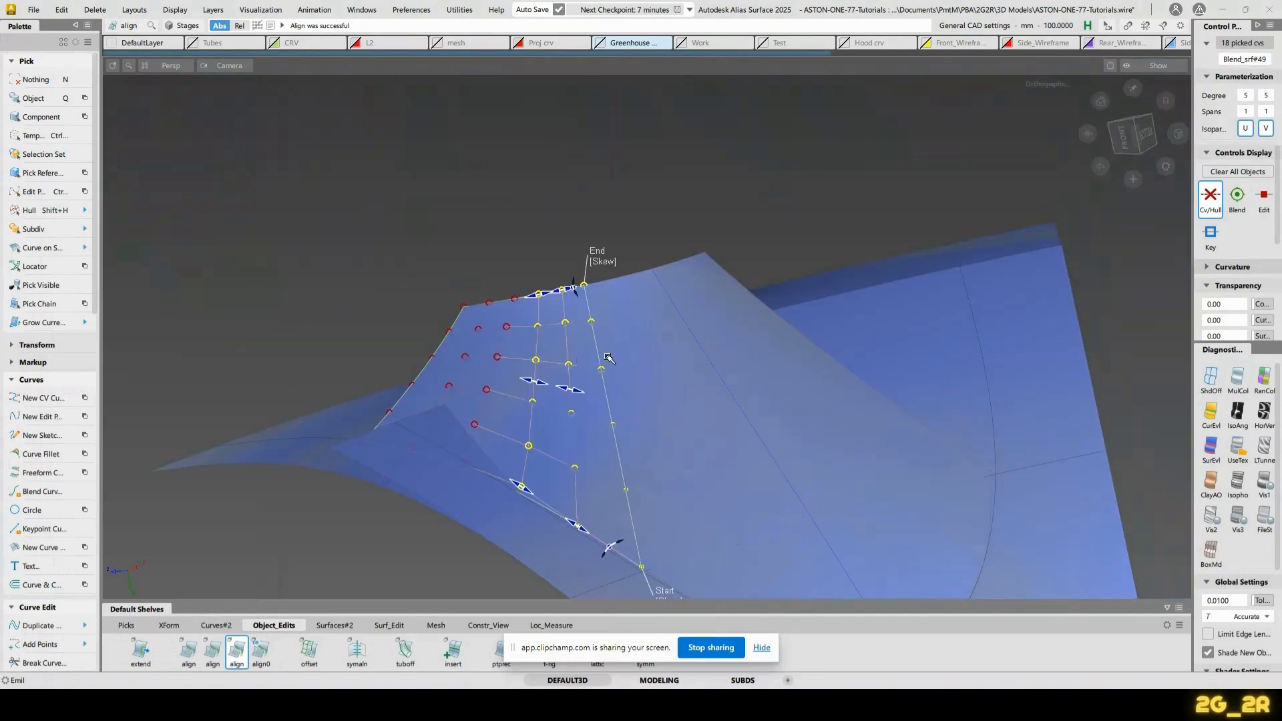
Query-edit the side blend surface's alignment and change its alignment type to Edge
left_click_drag(608, 358, 590, 418, "ctrl+shift")
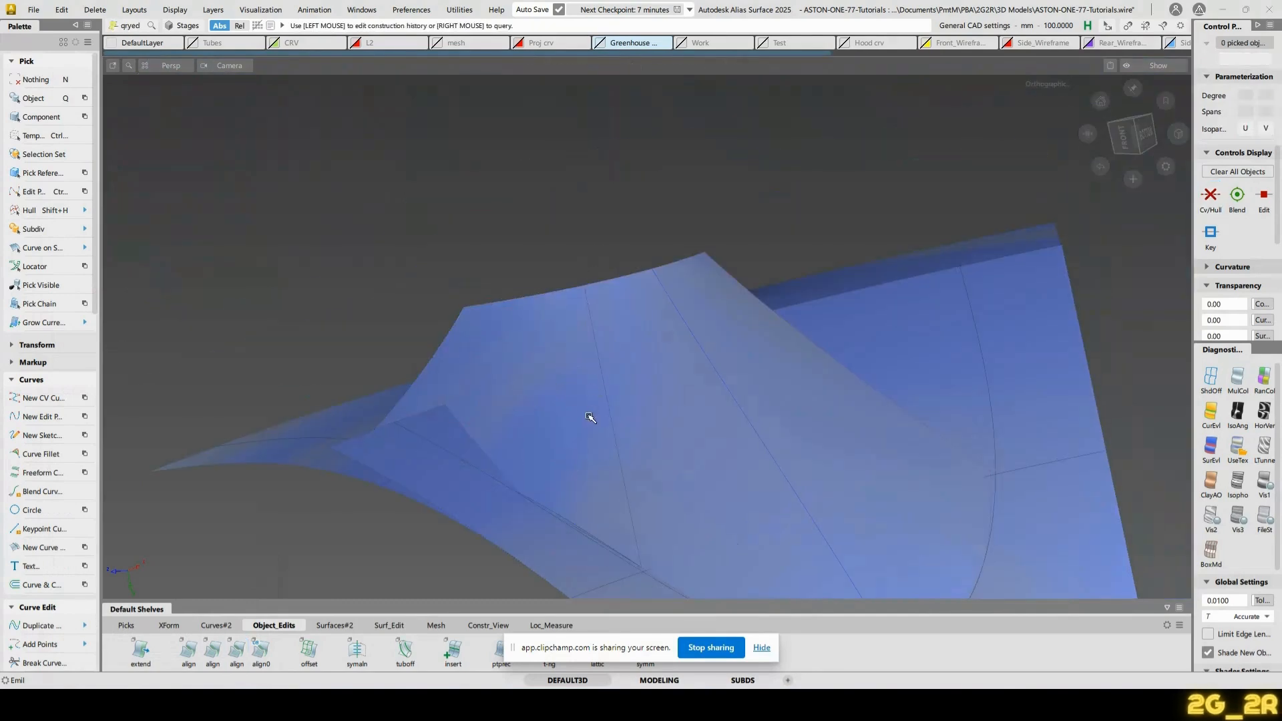
left_click(589, 420)
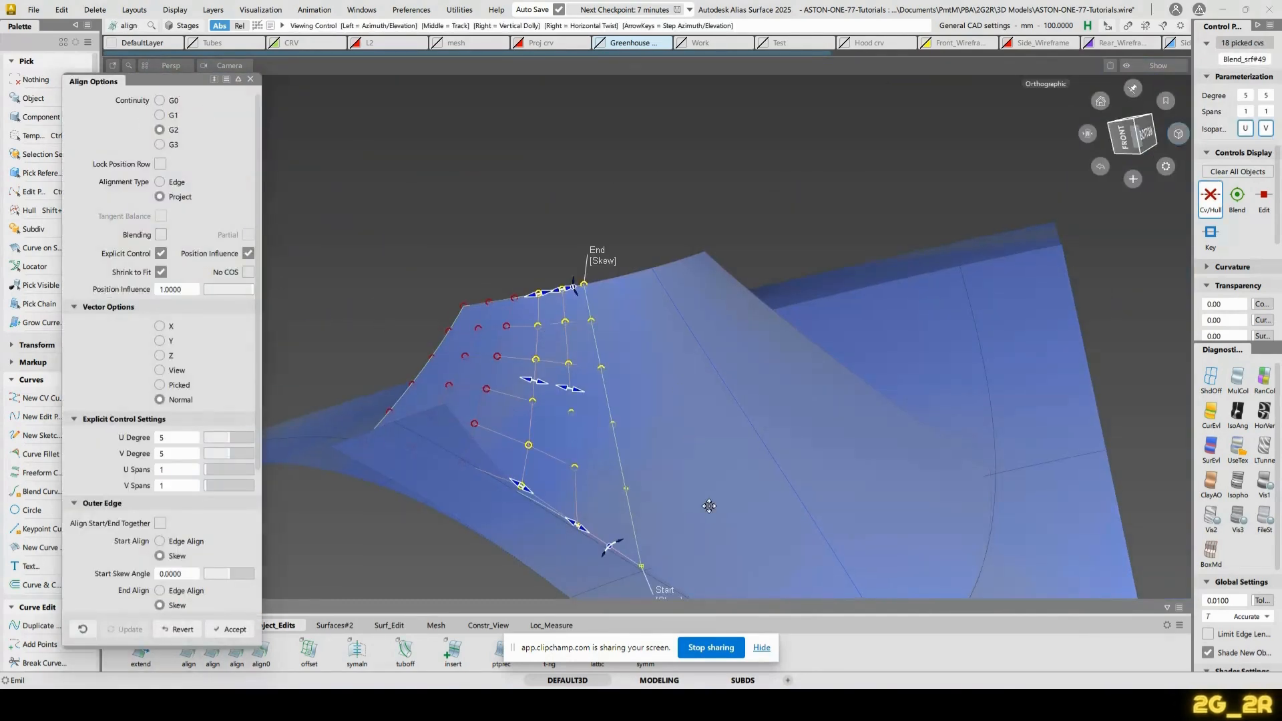
middle_click_drag(707, 505, 650, 309, "alt+shift")
left_click(180, 182)
middle_click_drag(675, 243, 661, 280, "alt+shift")
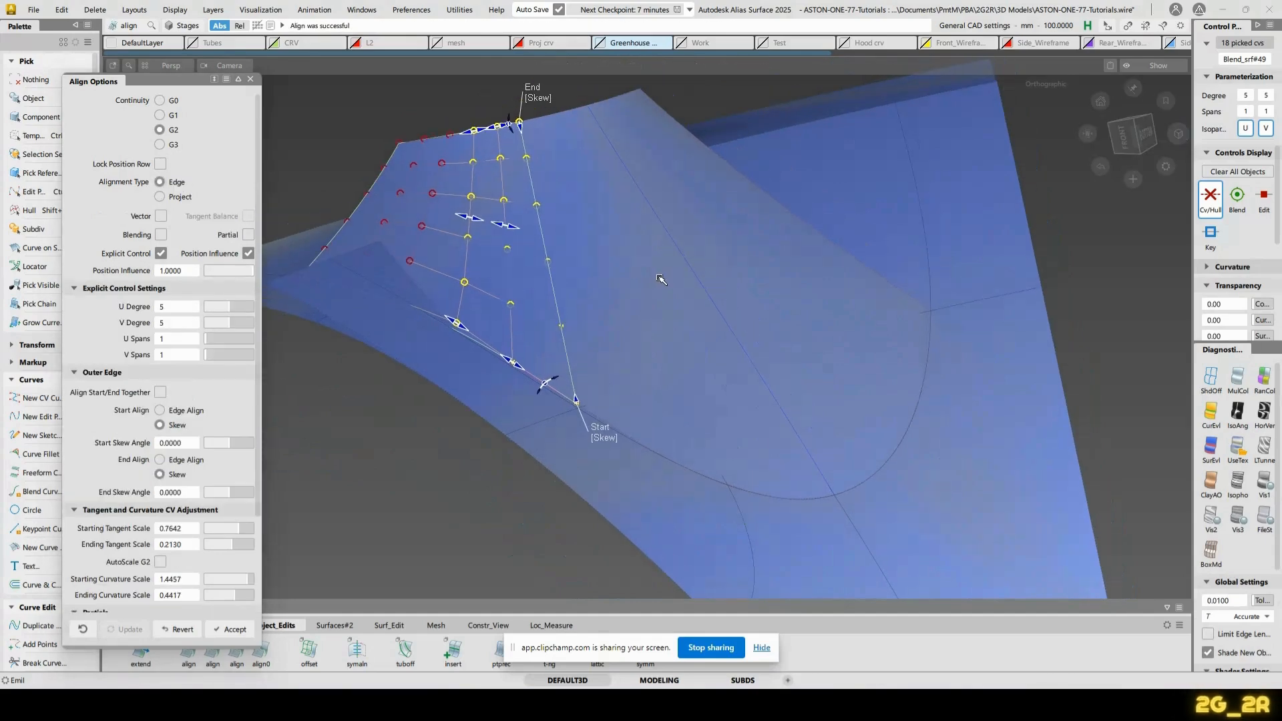
right_click_drag(661, 279, 767, 424, "ctrl+shift")
Adjust both side edges of the central blend surface with a non-proportional Extend of about -0.56 mm
middle_click_drag(741, 461, 692, 286, "alt+shift")
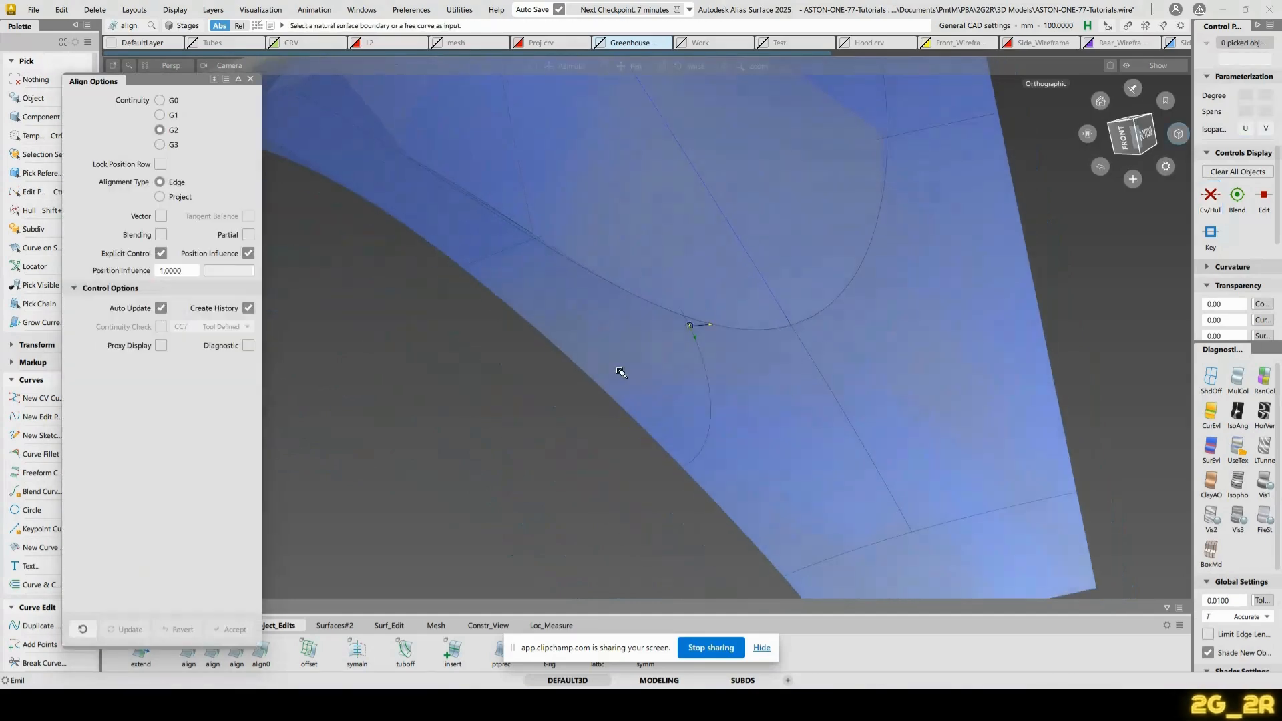
right_click_drag(621, 372, 728, 313, "alt+shift")
middle_click_drag(728, 312, 920, 509, "alt+shift")
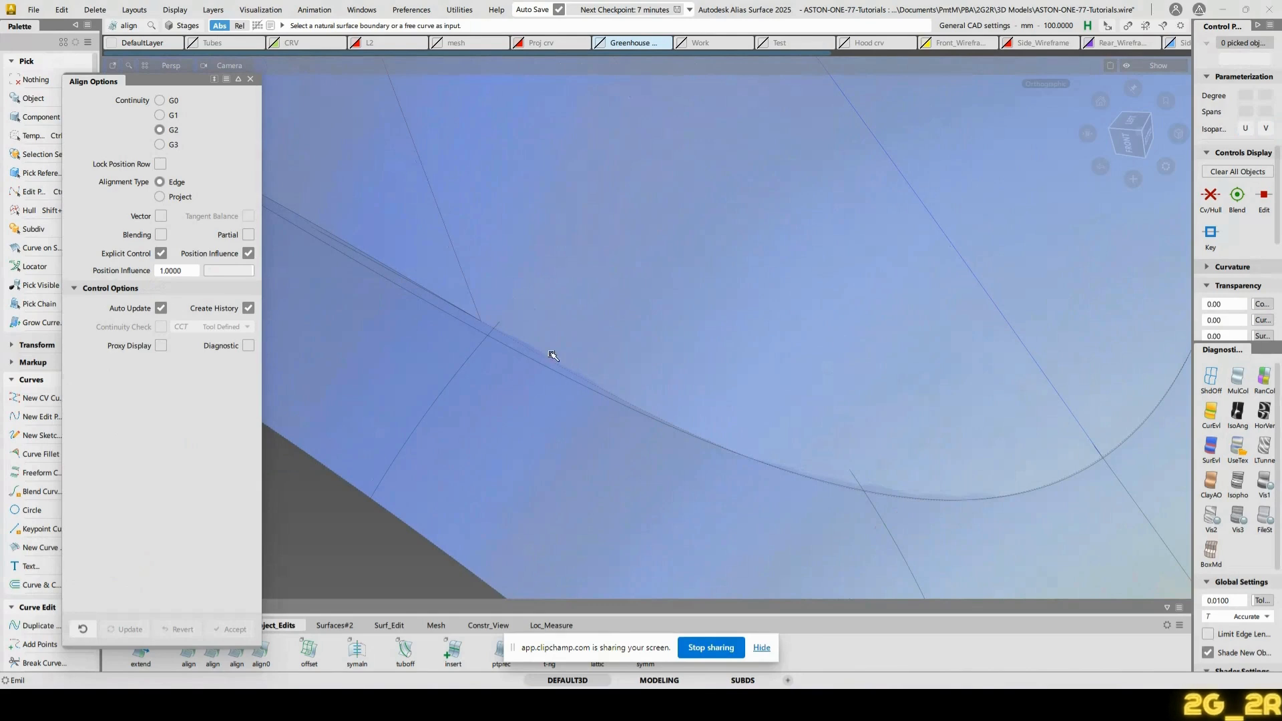
middle_click_drag(553, 356, 564, 447, "alt+shift")
right_click_drag(535, 337, 541, 375, "ctrl+shift")
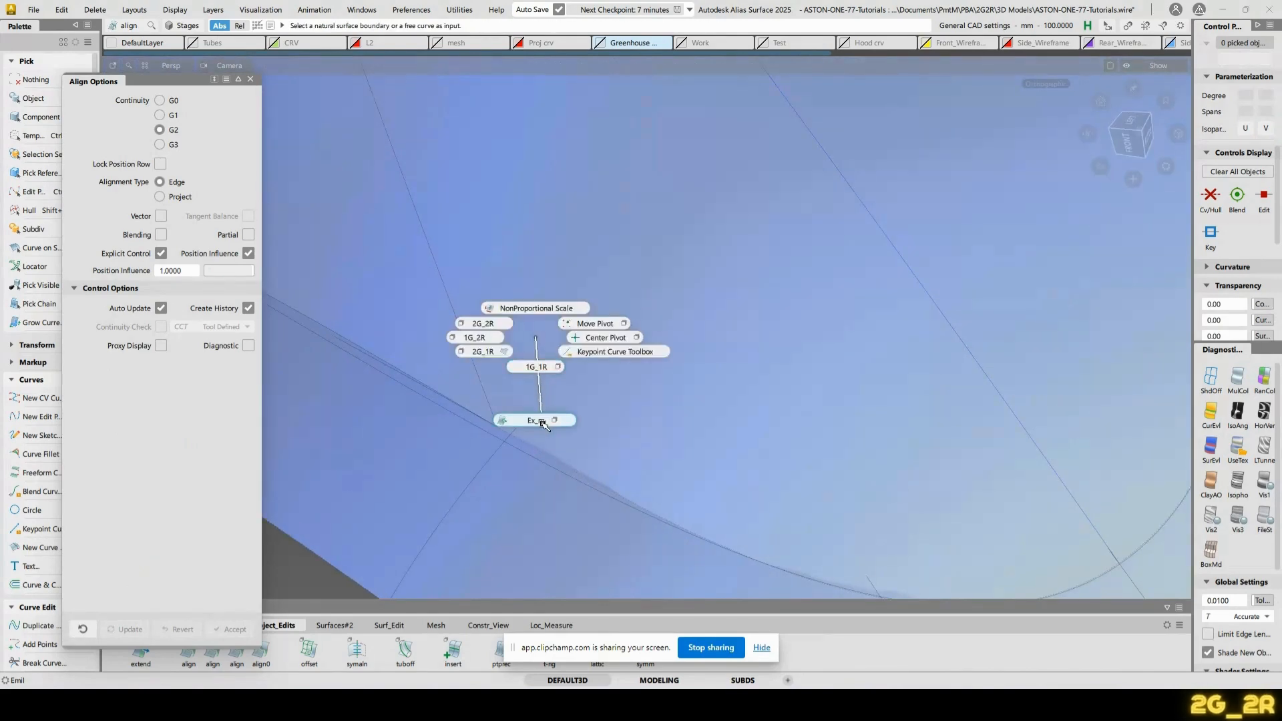
right_click_drag(543, 422, 543, 422, "ctrl+shift")
mouse_move(561, 406)
left_mouse_down("alt+shift")
mouse_move(727, 443)
mouse_move(609, 372)
mouse_move(604, 533)
mouse_move(641, 306)
mouse_move(524, 349)
left_mouse_up("alt+shift")
middle_click(461, 318, "ctrl+shift")
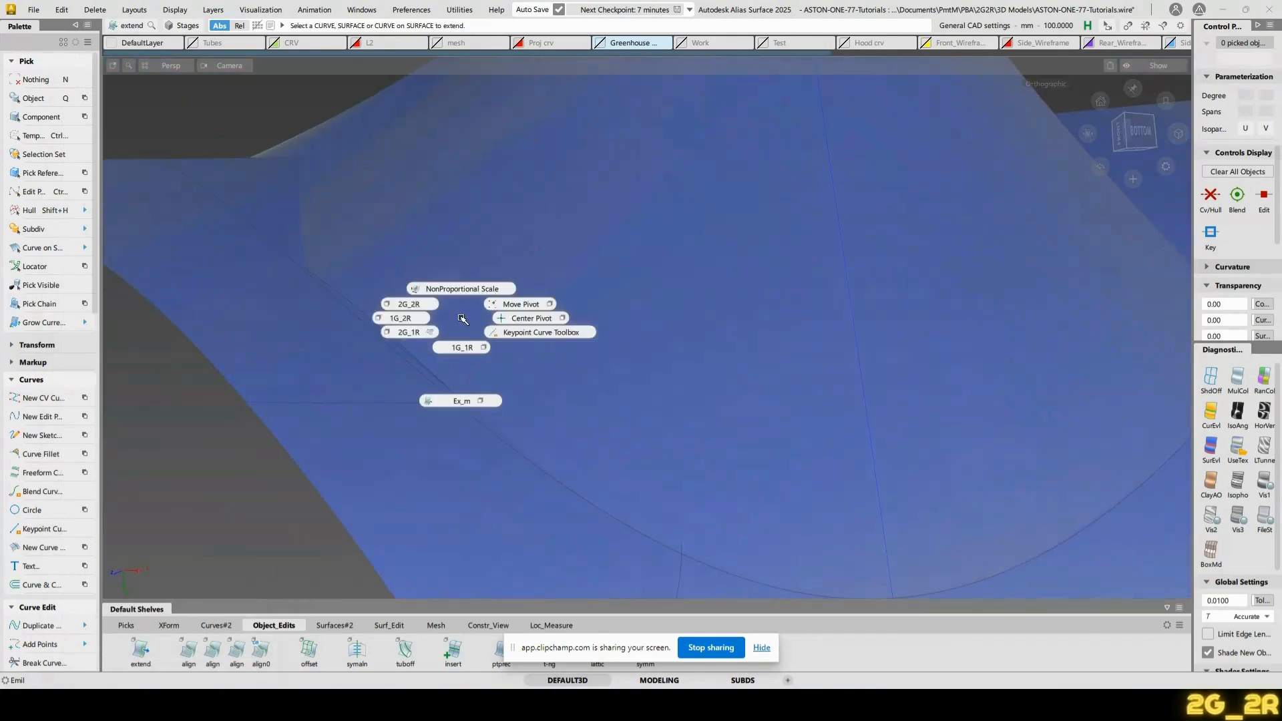
left_click(477, 363)
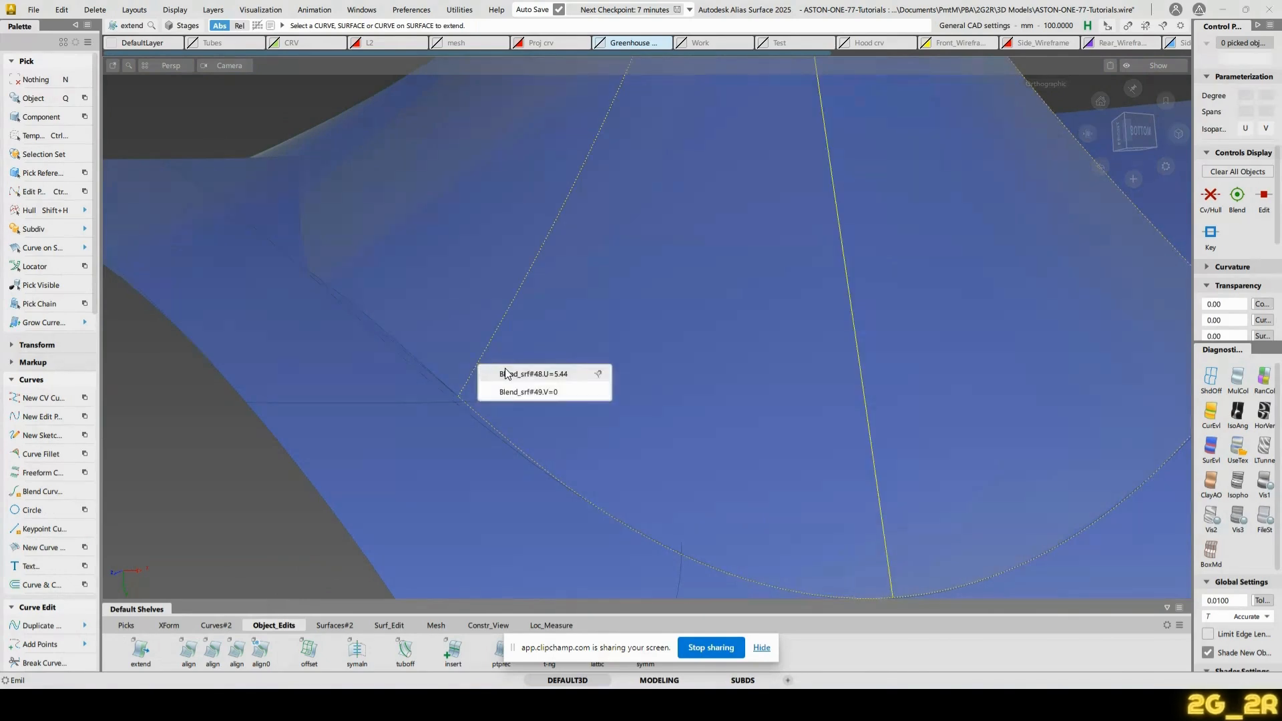
left_click(505, 367)
middle_click_drag(736, 357, 584, 401, "alt+shift")
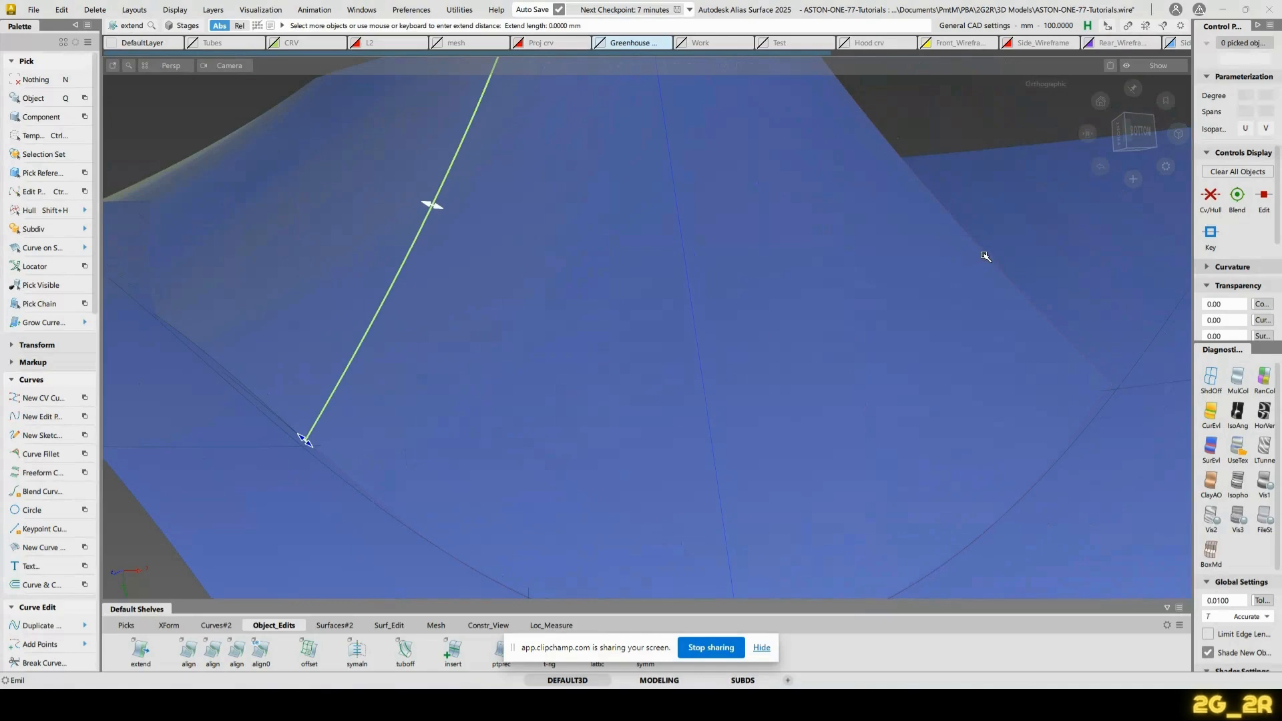
left_click_drag(404, 443, 449, 423, "alt+shift")
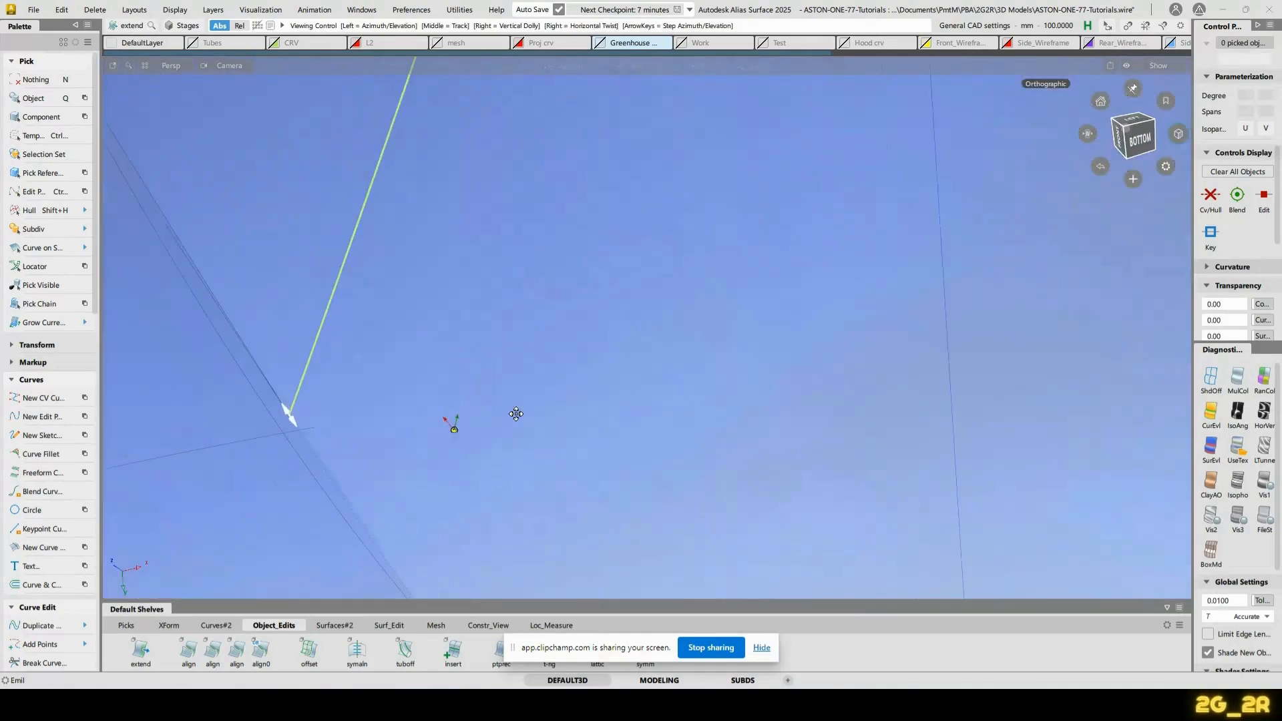
middle_click_drag(449, 423, 805, 303, "alt+shift")
left_click(634, 313)
right_click_drag(634, 313, 833, 361, "alt+shift")
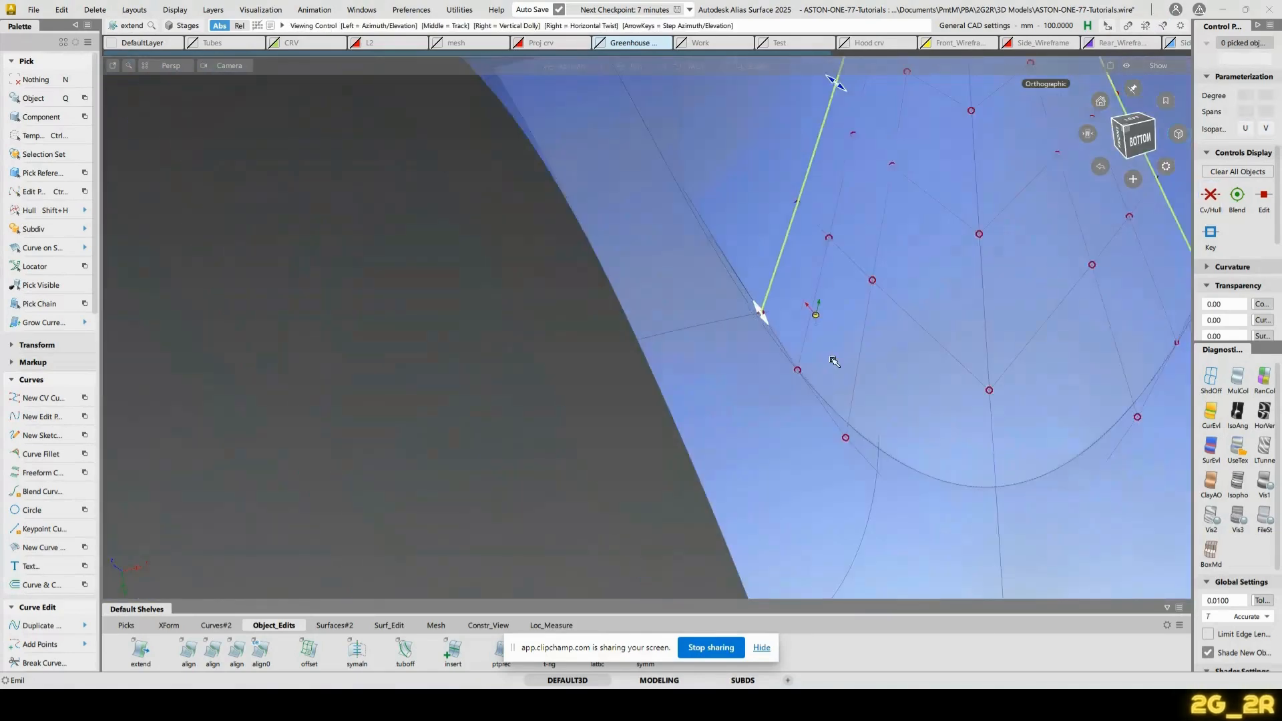
middle_click_drag(833, 361, 590, 334, "alt+shift")
left_click_drag(590, 335, 592, 451, "alt+shift")
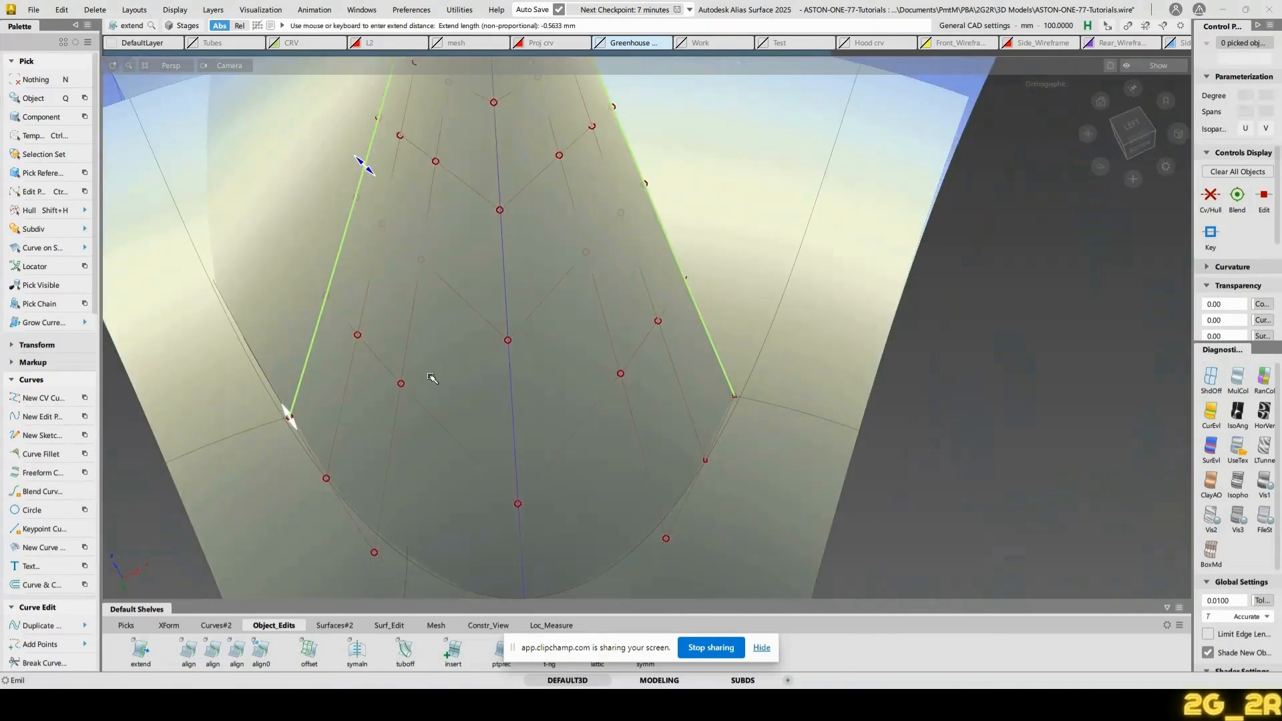
Pick the old curve-on-surface on the revolved surface below the blend and delete it
middle_click_drag(384, 452, 681, 330, "alt+shift")
mouse_move(681, 329)
left_mouse_down("alt+shift")
mouse_move(619, 392)
mouse_move(699, 450)
left_mouse_up("alt+shift")
key("n")
left_click(733, 469)
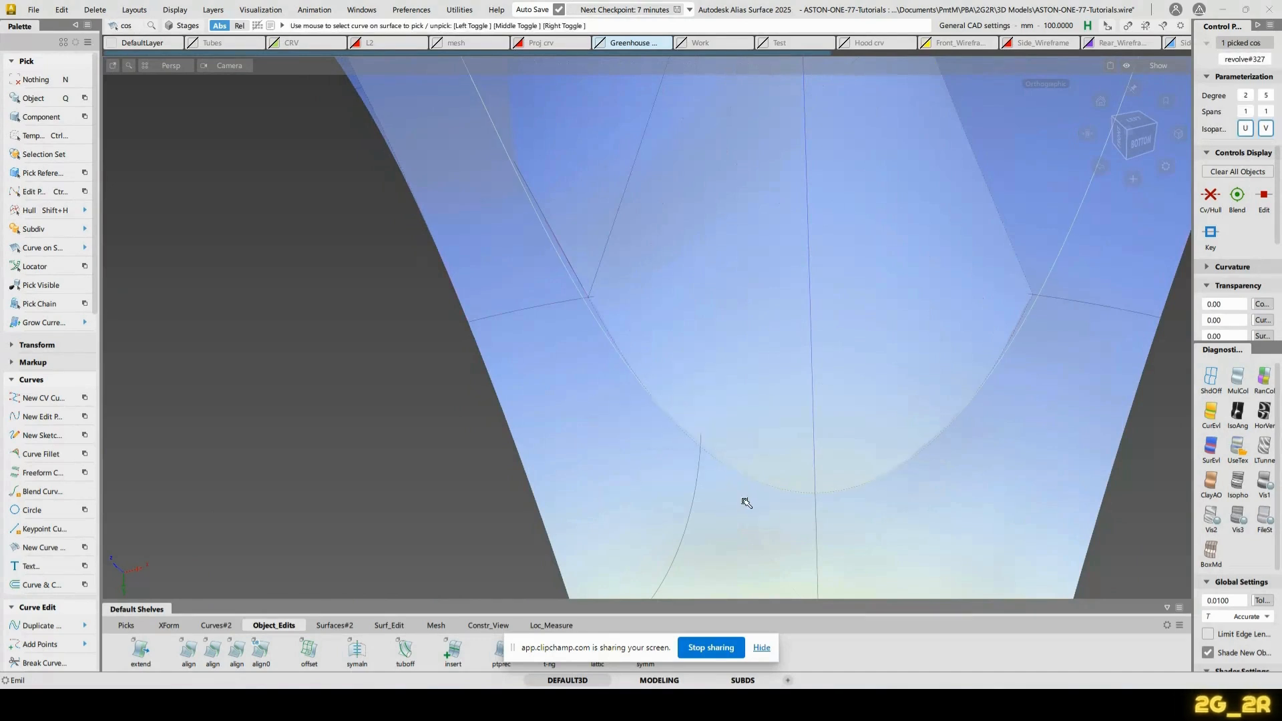
Align the central blend surface's lower edge to the revolved surface using Project alignment along the Y vector with G2 continuity and blending
double_click(189, 660)
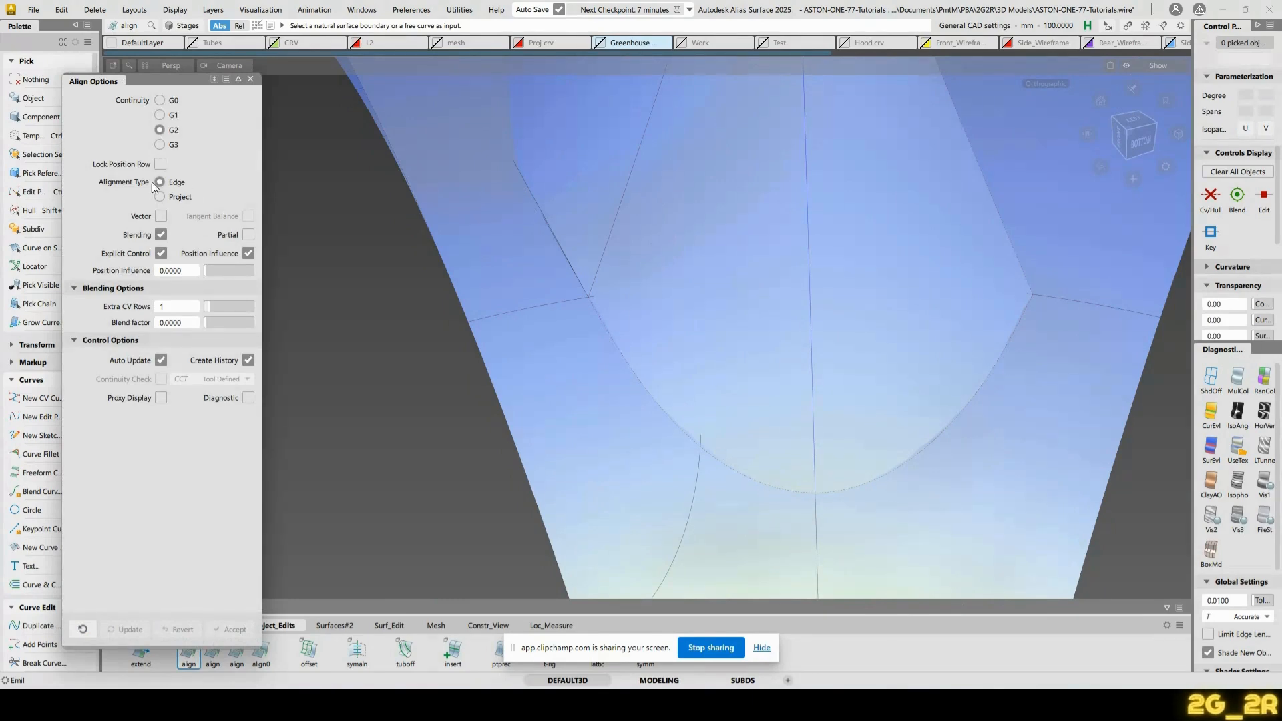
left_click(160, 197)
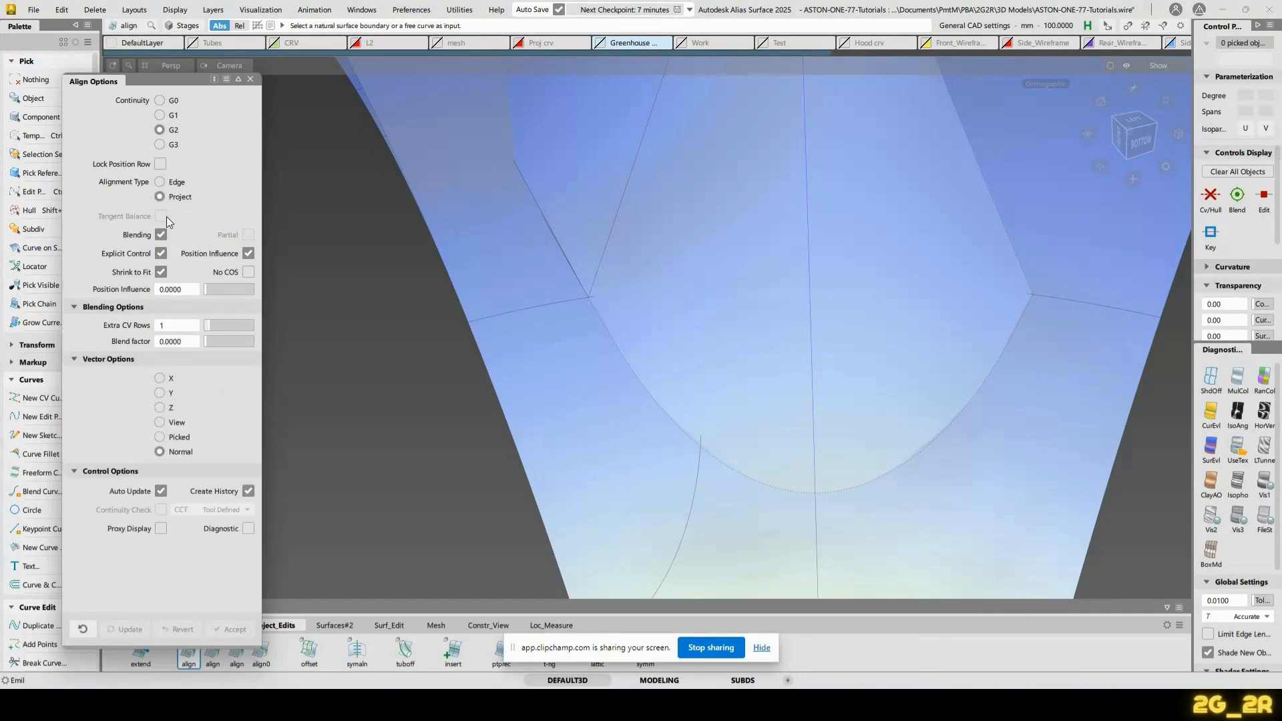
left_click(160, 394)
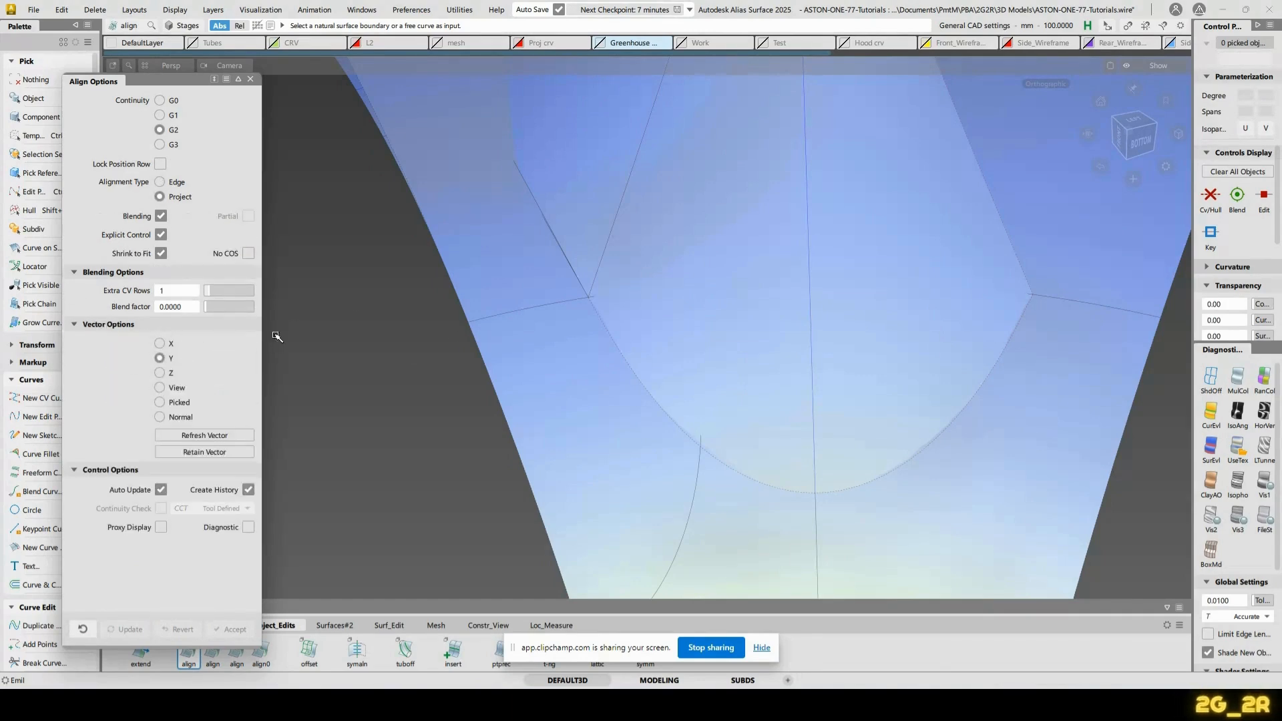
mouse_move(413, 291)
left_mouse_down("alt+shift")
mouse_move(630, 375)
mouse_move(649, 395)
left_mouse_up("alt+shift")
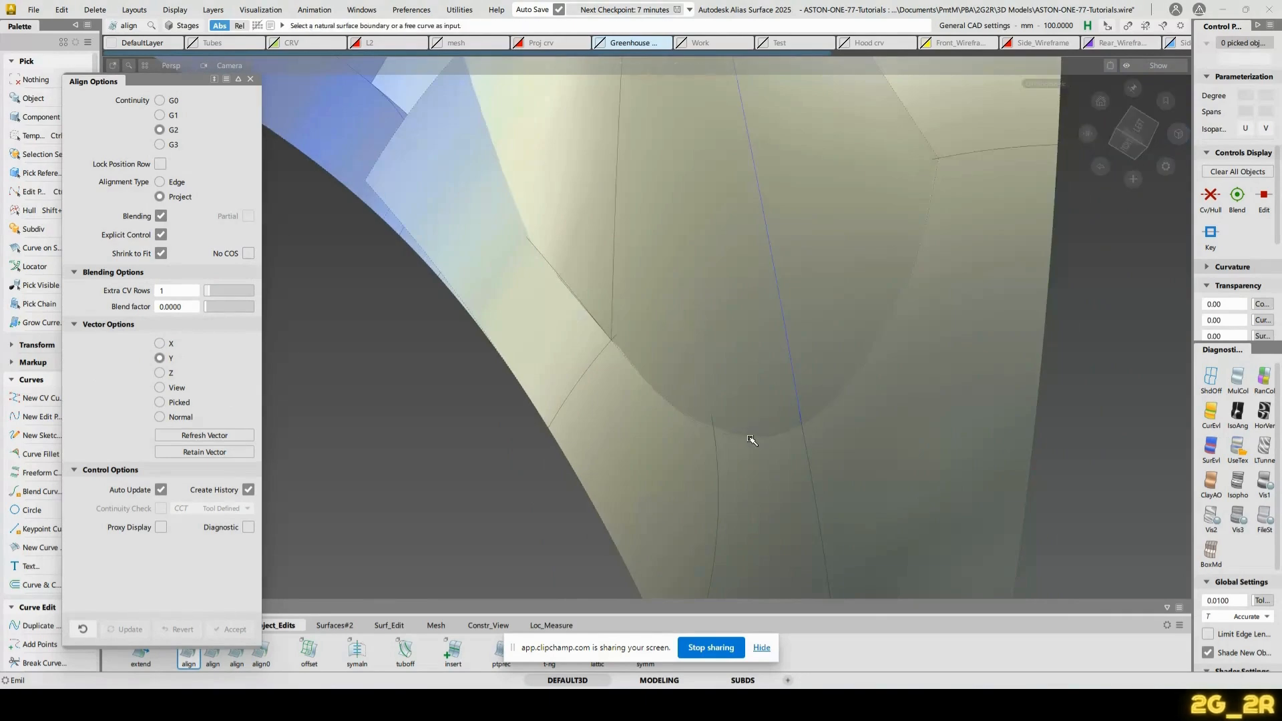
left_click_drag(931, 418, 929, 462, "alt+shift")
left_click(929, 462)
left_click_drag(891, 290, 862, 380, "alt+shift")
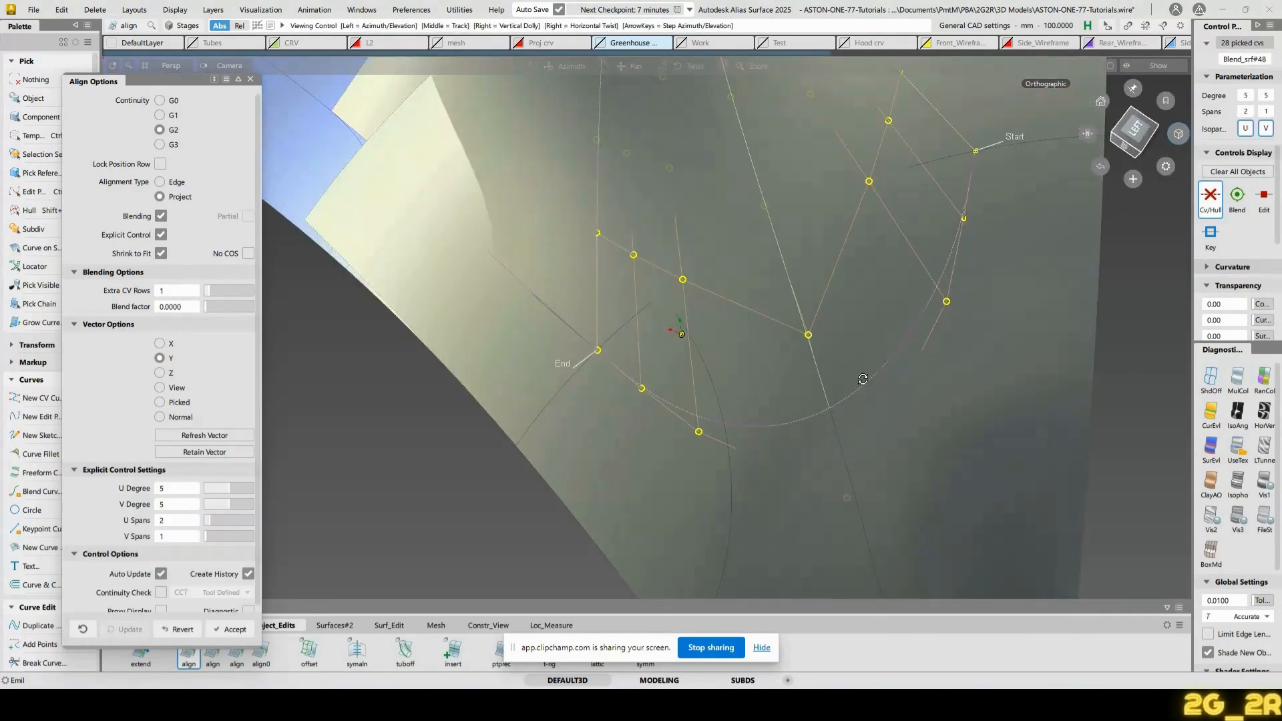
Reduce the projected alignment to G0 continuity and turn off blending
left_click(160, 101)
left_click_drag(655, 347, 802, 257, "alt+shift")
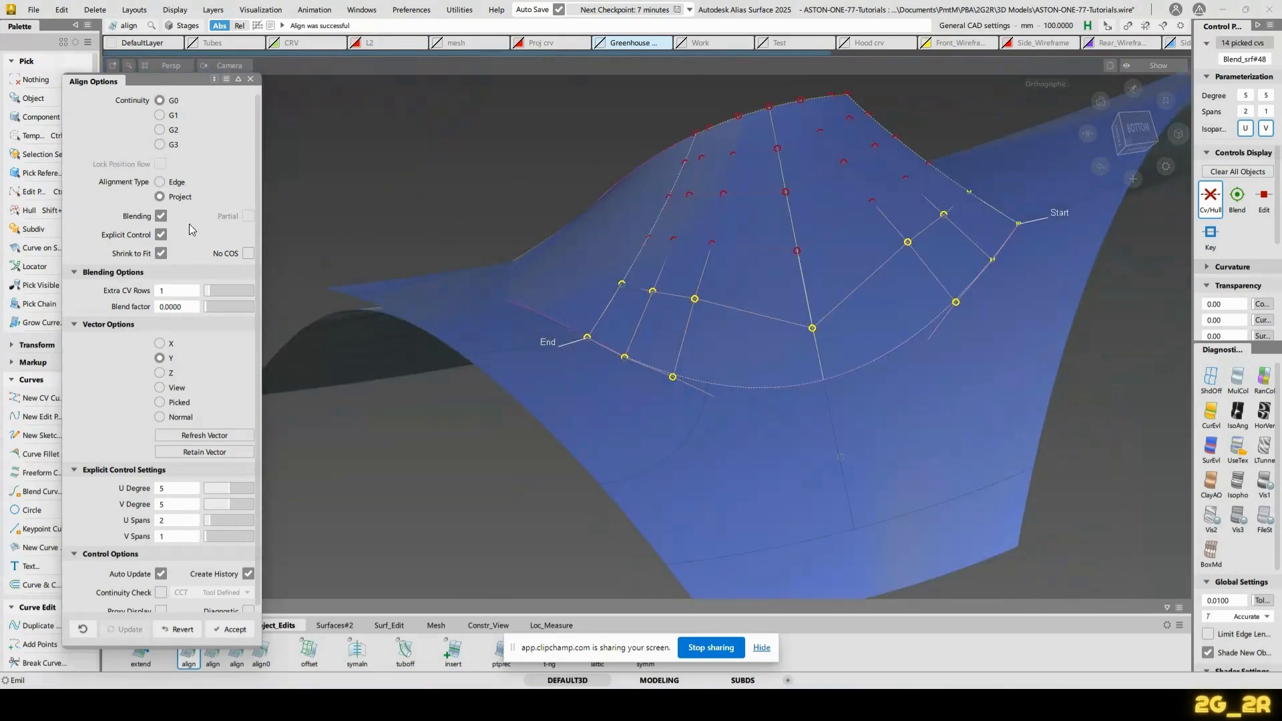
left_click(159, 216)
left_click_drag(647, 290, 794, 345, "alt+shift")
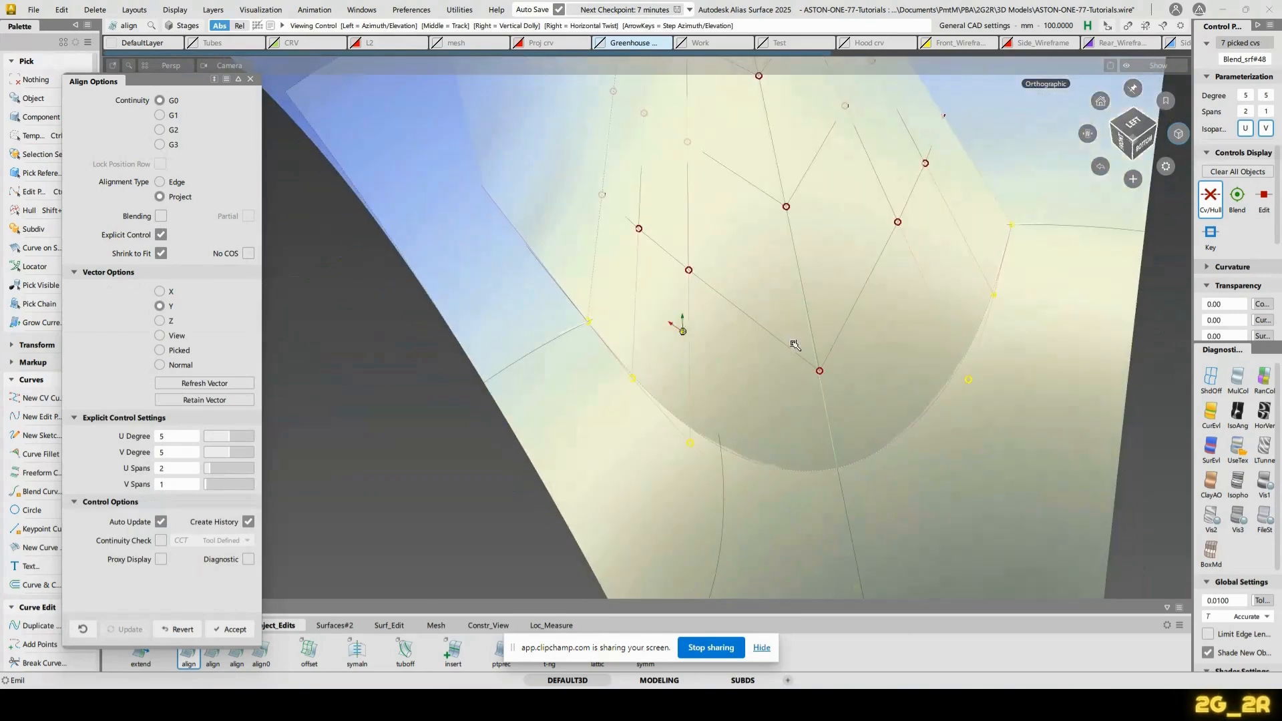
key("ctrl+z")
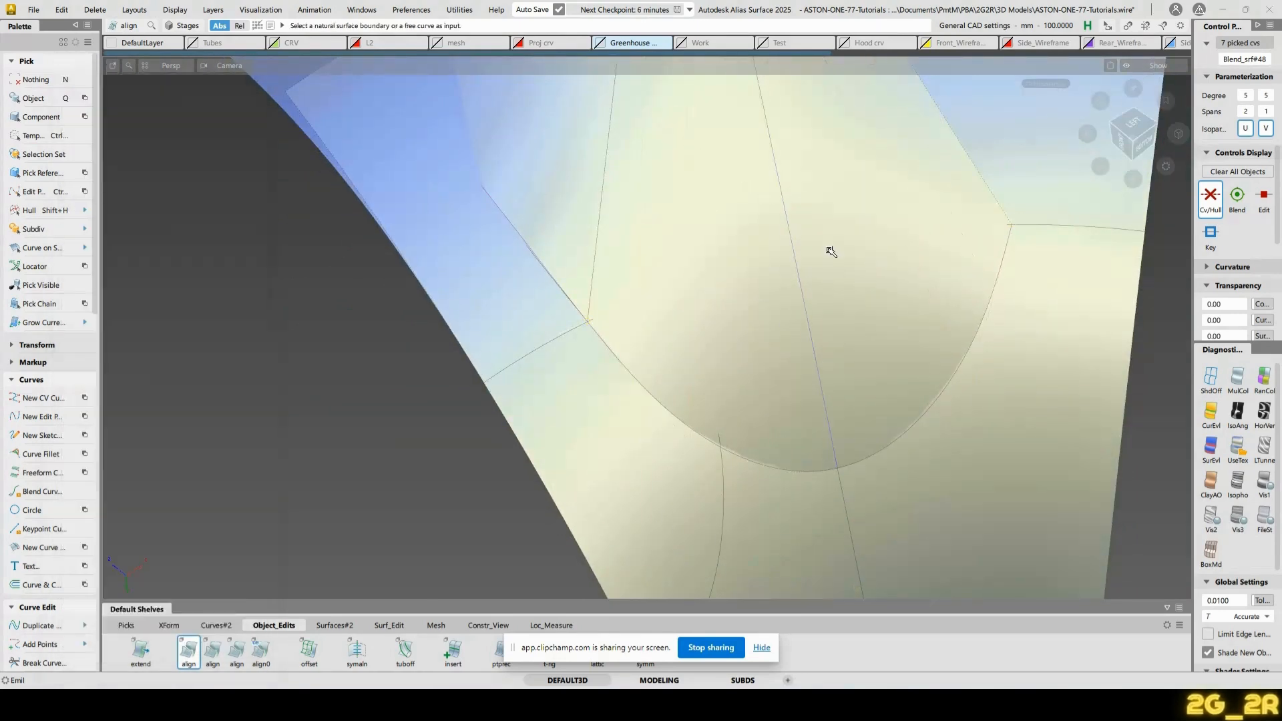
Check the trim curves of the surface below the blend and pick the curve-on-surface on the central blend surface
left_click_drag(867, 356, 752, 208, "alt+shift")
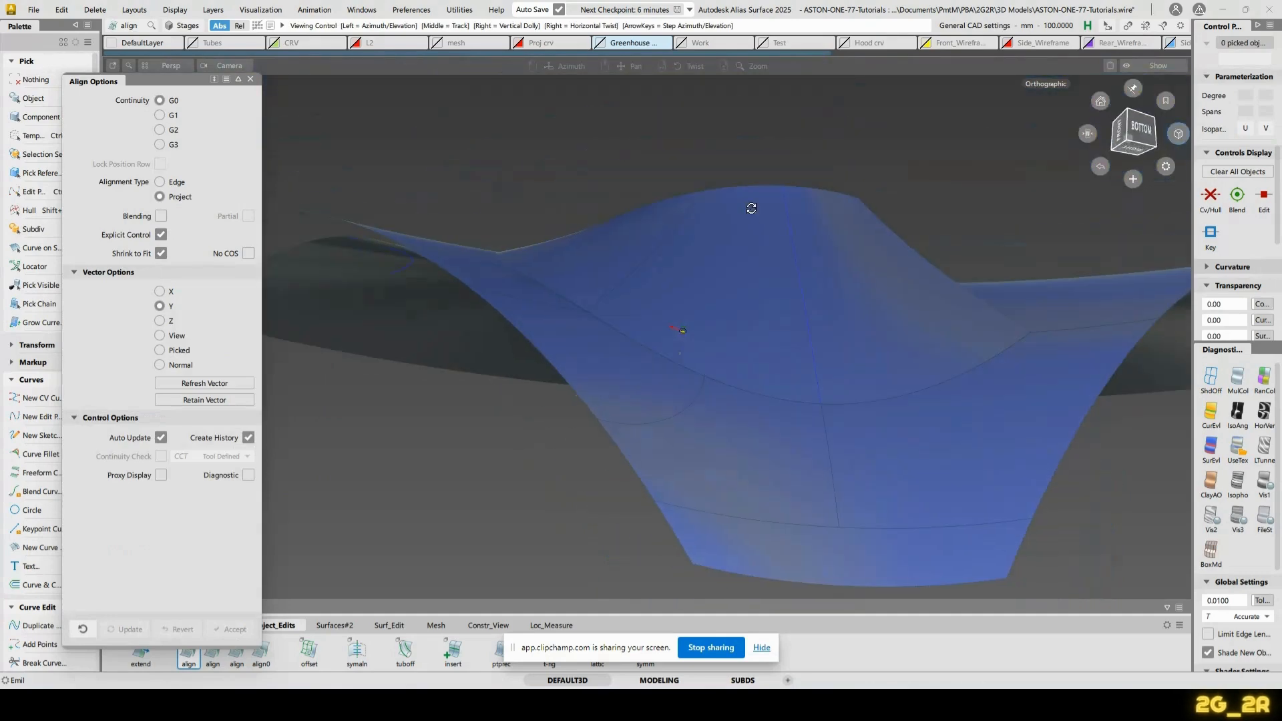
key("t")
left_click(739, 255)
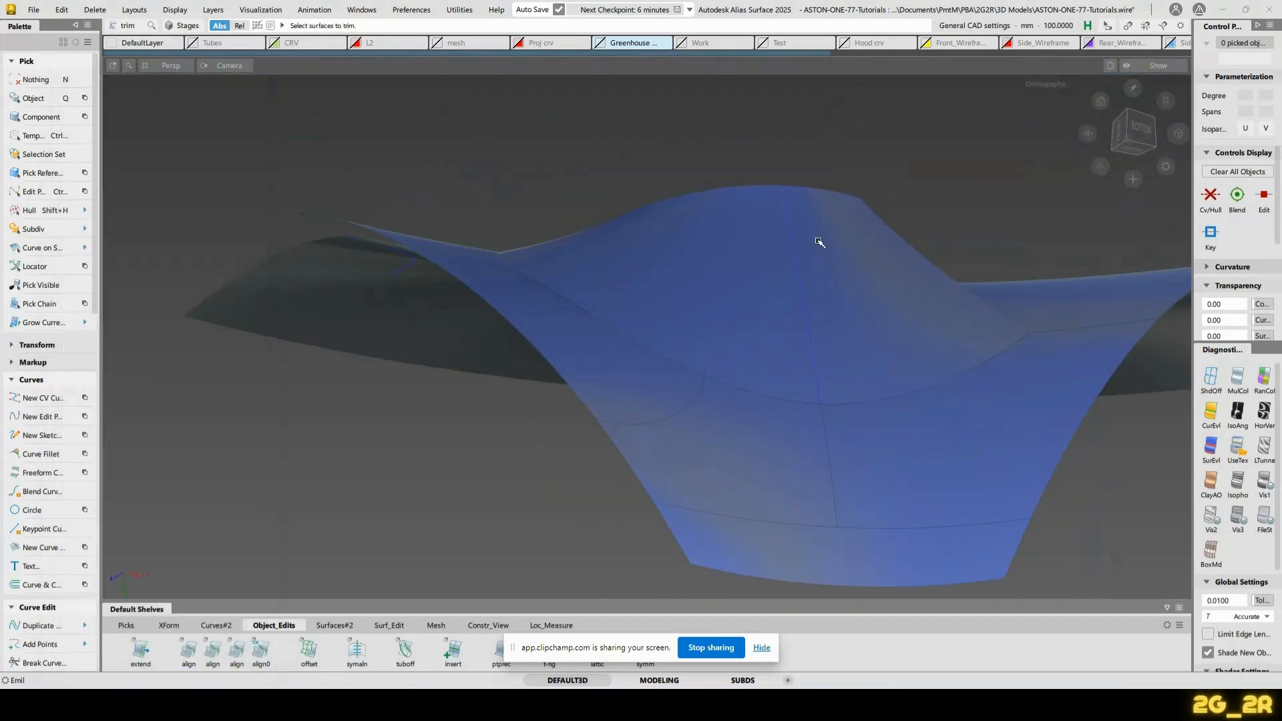
left_click_drag(809, 243, 807, 271, "ctrl+shift")
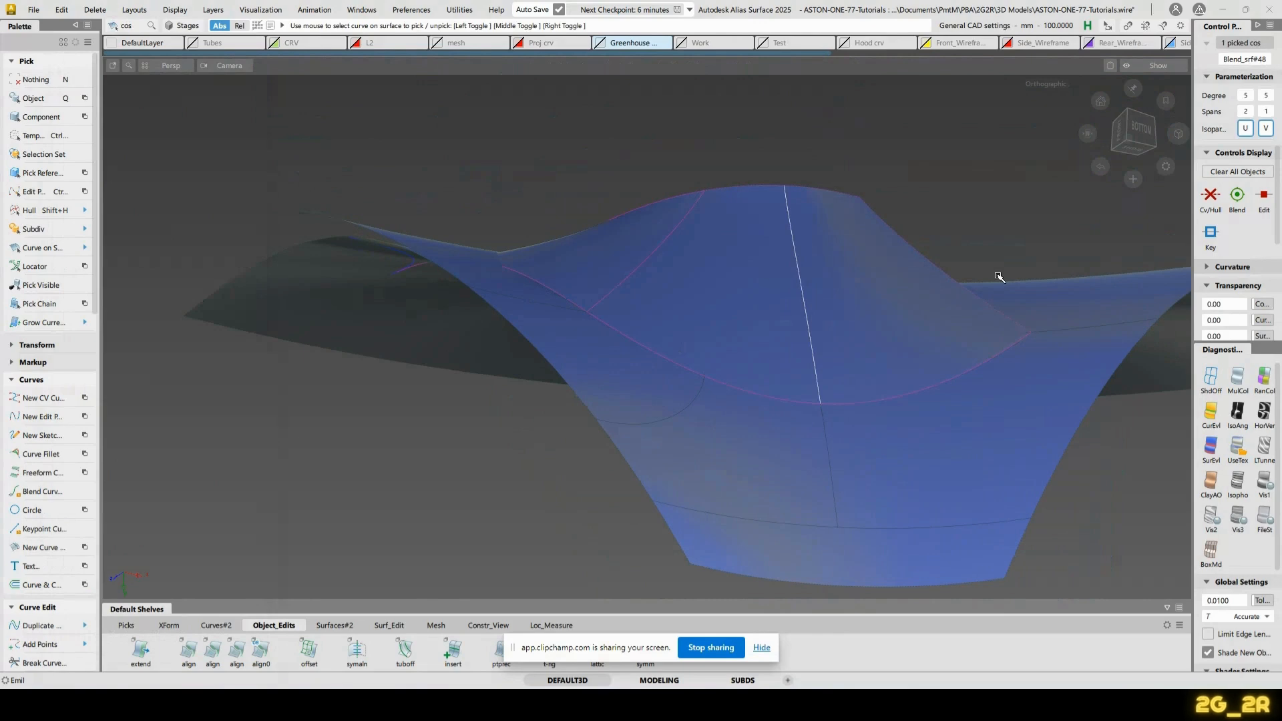
left_click_drag(998, 276, 828, 418, "alt+shift")
middle_click_drag(790, 423, 787, 367, "alt+shift")
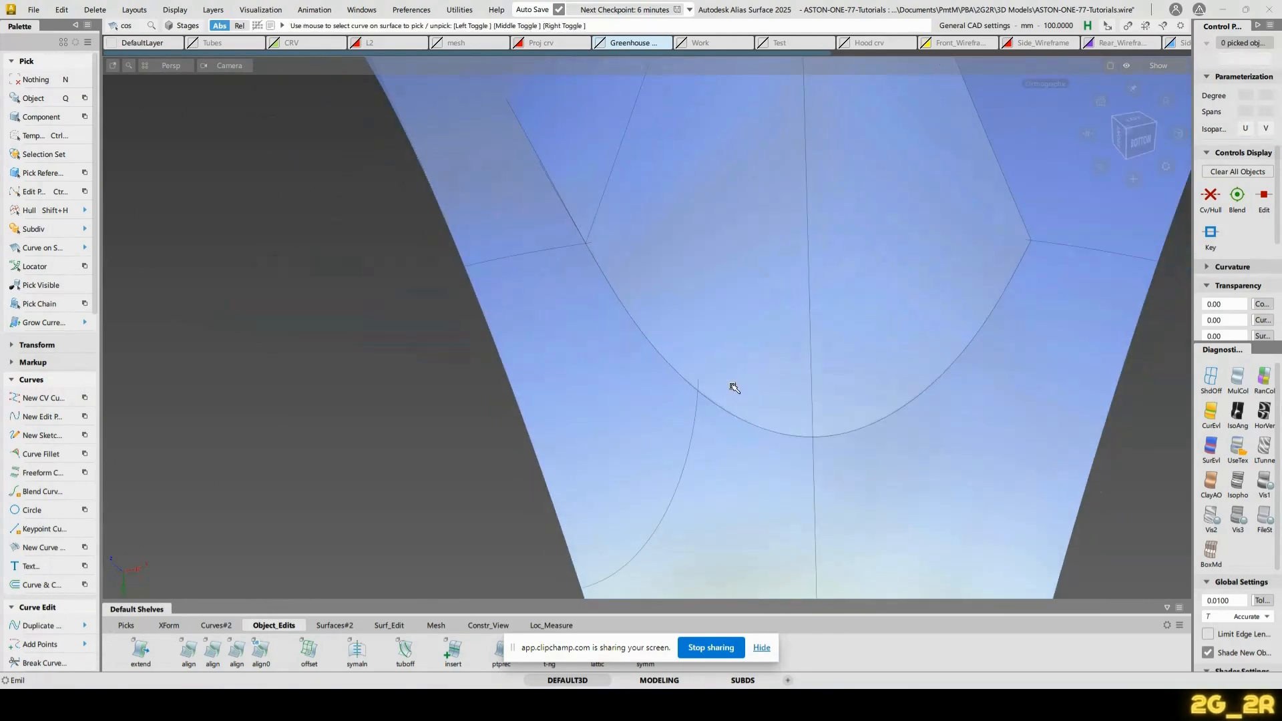
key("f")
left_click(745, 388)
left_click(702, 449)
left_click_drag(701, 450, 753, 278, "alt+shift")
key("ctrl+z")
key("ctrl+z")
key("q")
left_click(732, 275)
middle_click_drag(723, 239, 692, 312, "alt+shift")
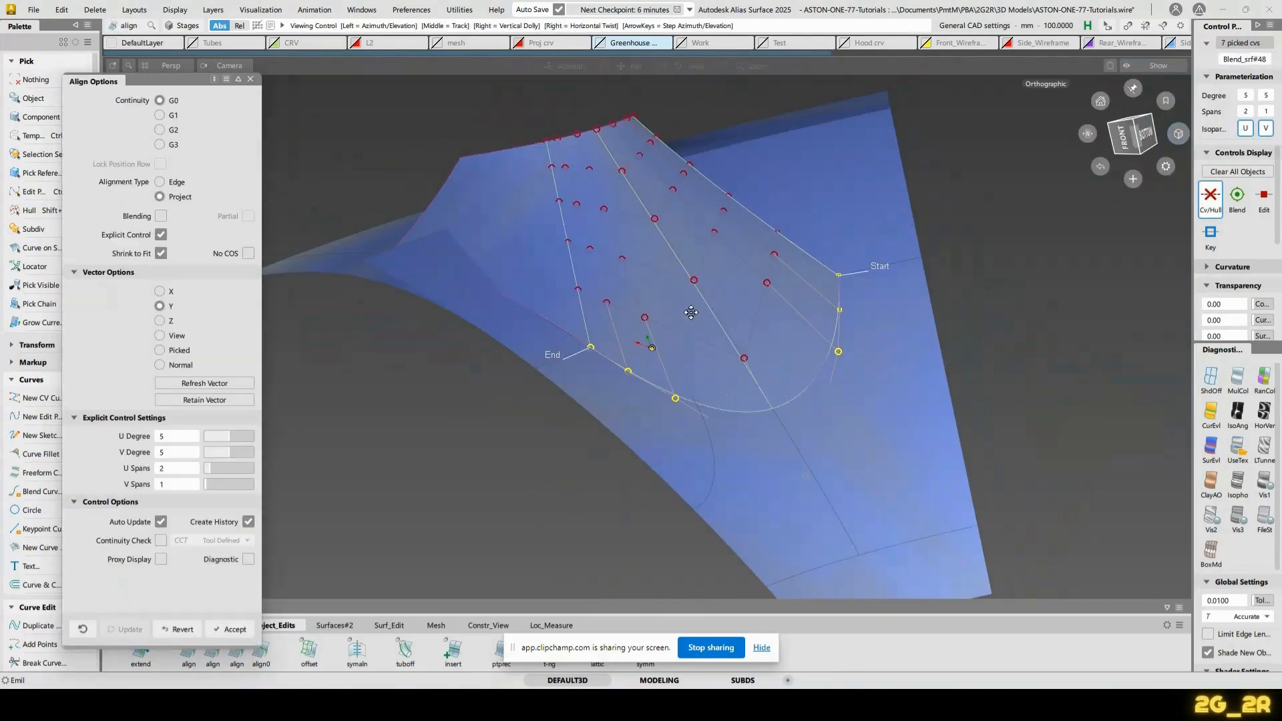
key("ctrl+z")
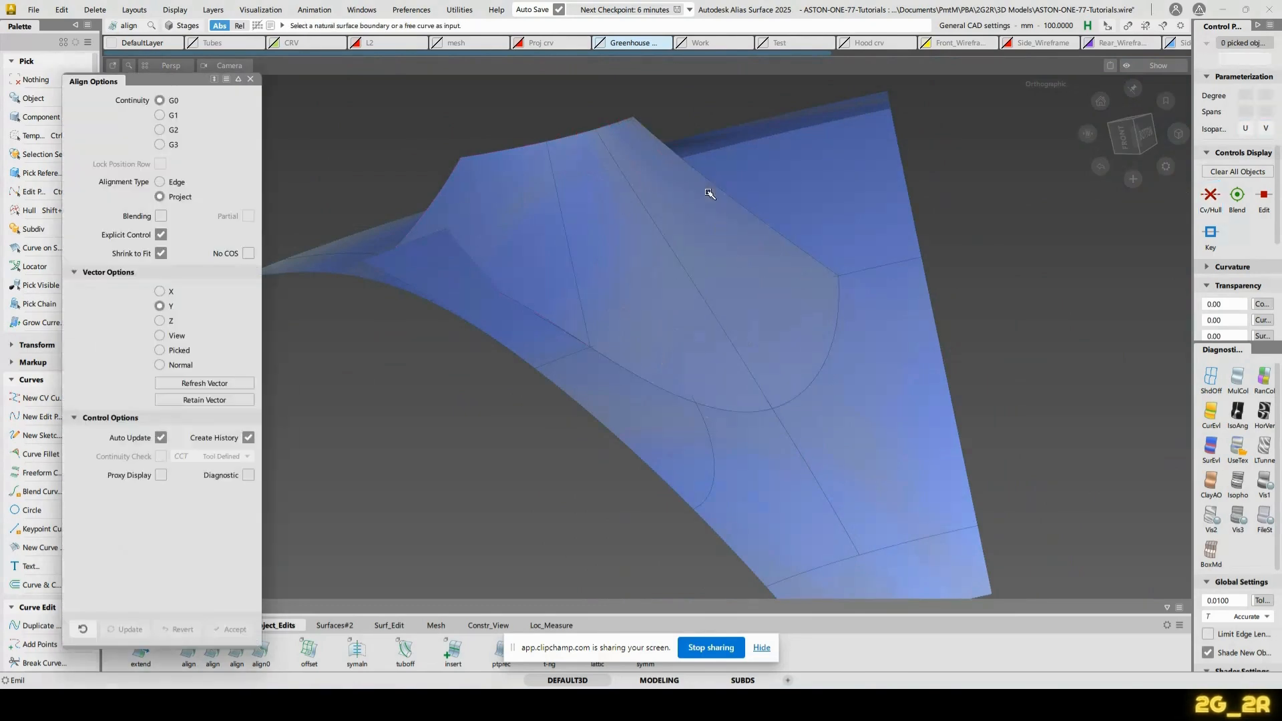
Start Extend on the central blend surface's upper edge and accept removing its construction history
middle_click_drag(689, 164, 692, 248, "ctrl+shift")
left_click(614, 123)
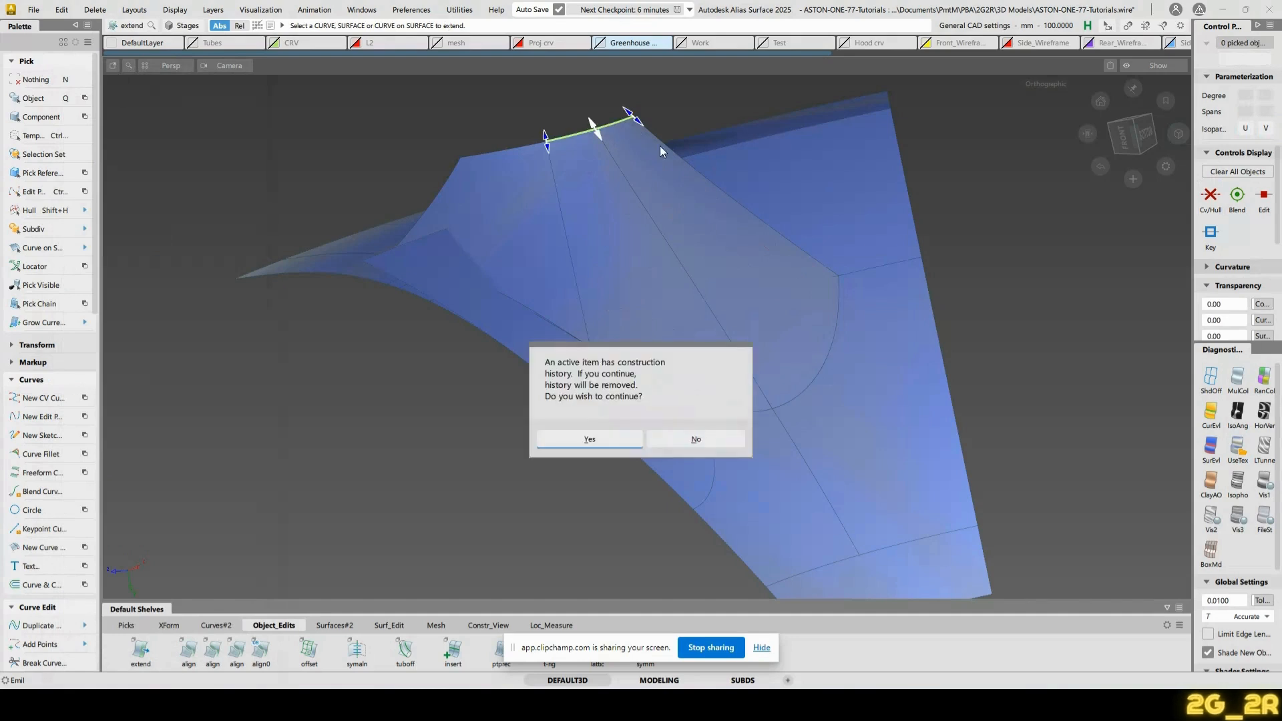
key("Return")
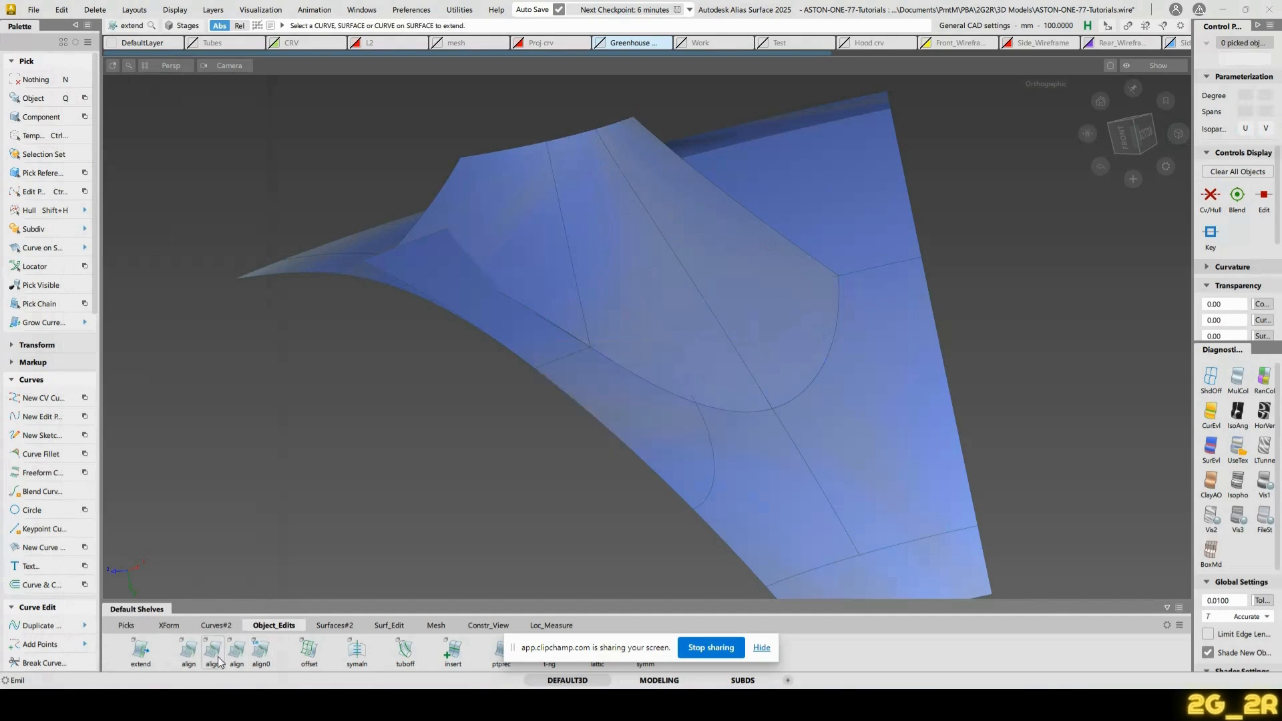
Try a surface fillet with 5 mm chordal length between the central blend surface and the surface below it
middle_click_drag(466, 563, 596, 382, "ctrl+shift")
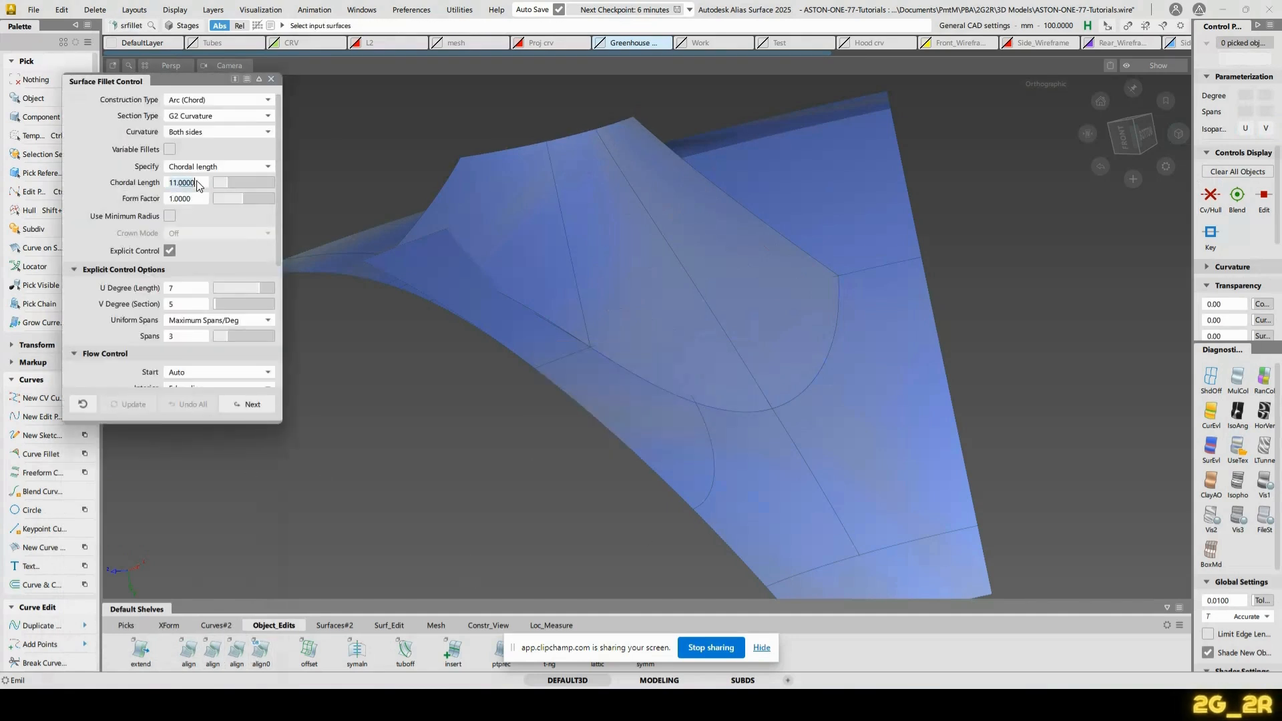
left_click(744, 379)
left_click(757, 462)
left_click_drag(652, 347, 872, 239, "alt+shift")
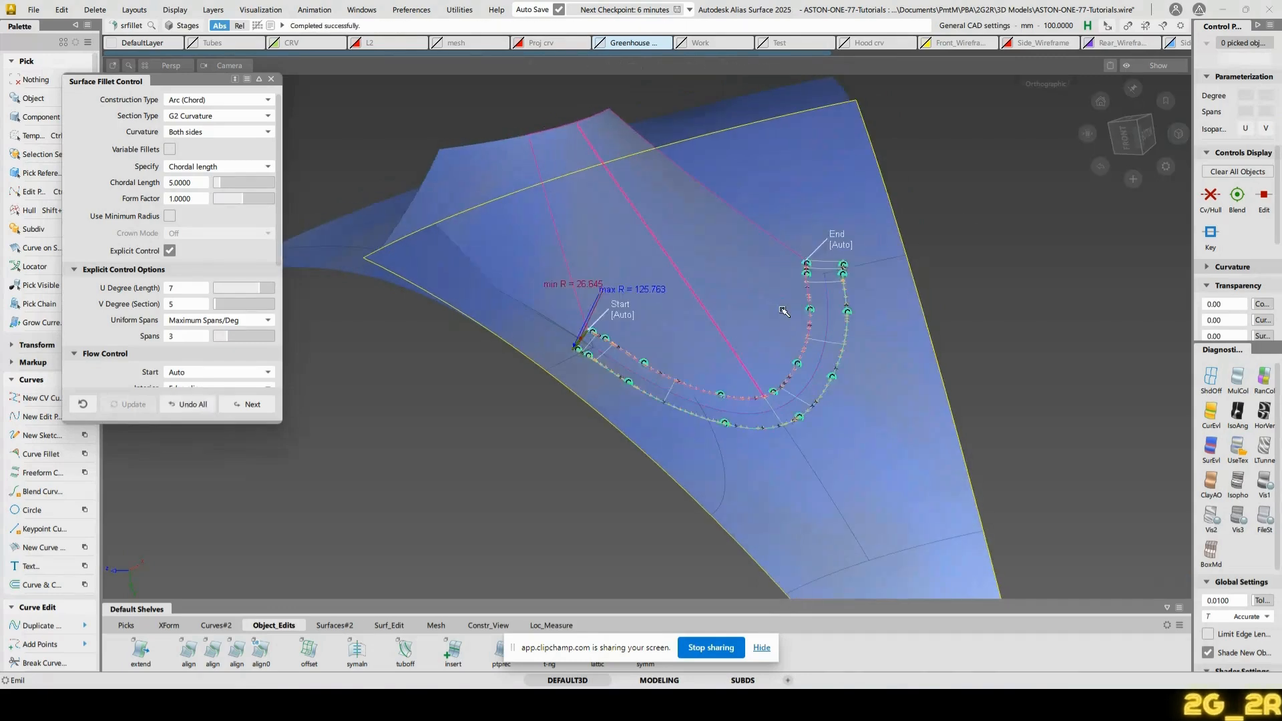
Set both the start and end flow control of the trial surface fillet to Default
scroll(207, 331, "down", 4)
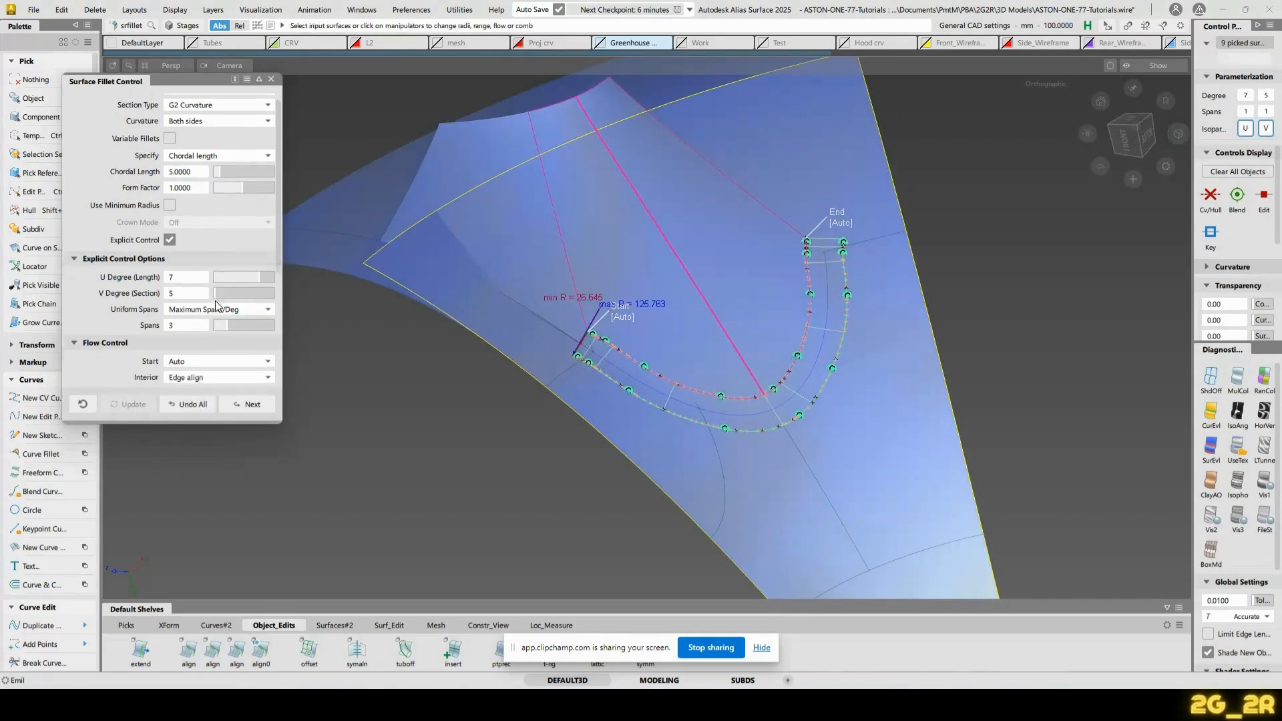
left_click(241, 240)
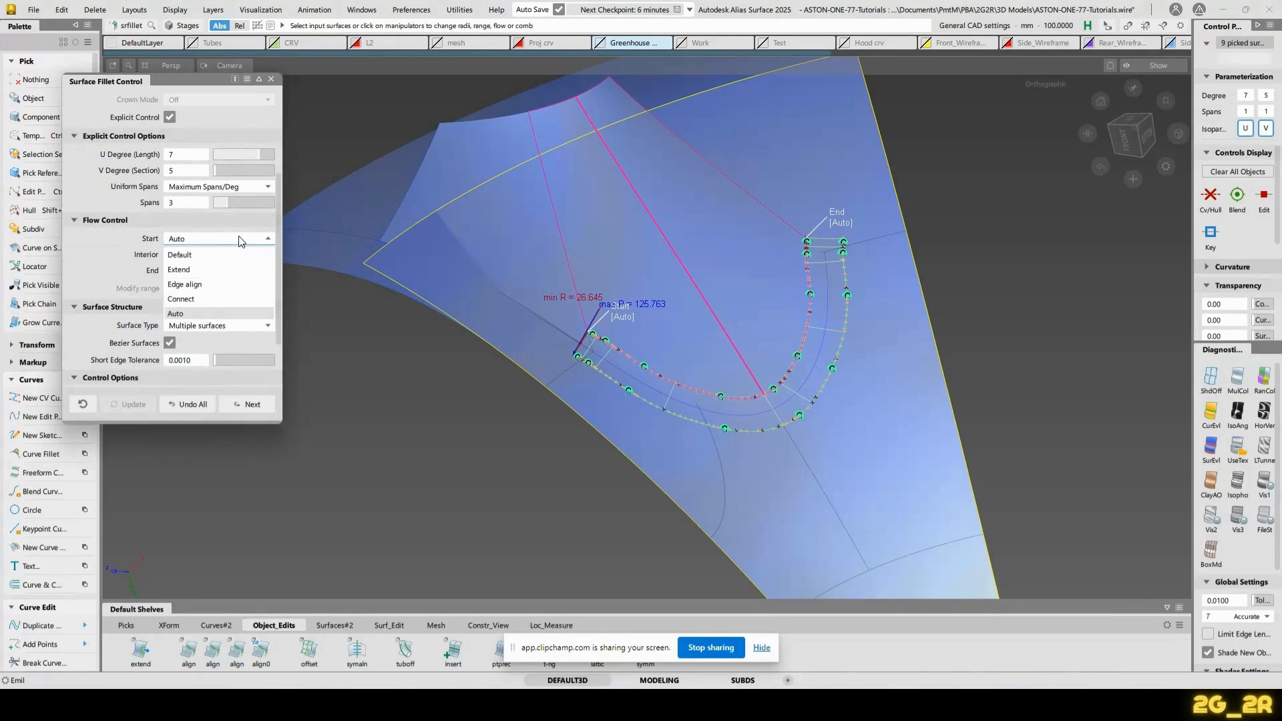
left_click(225, 270)
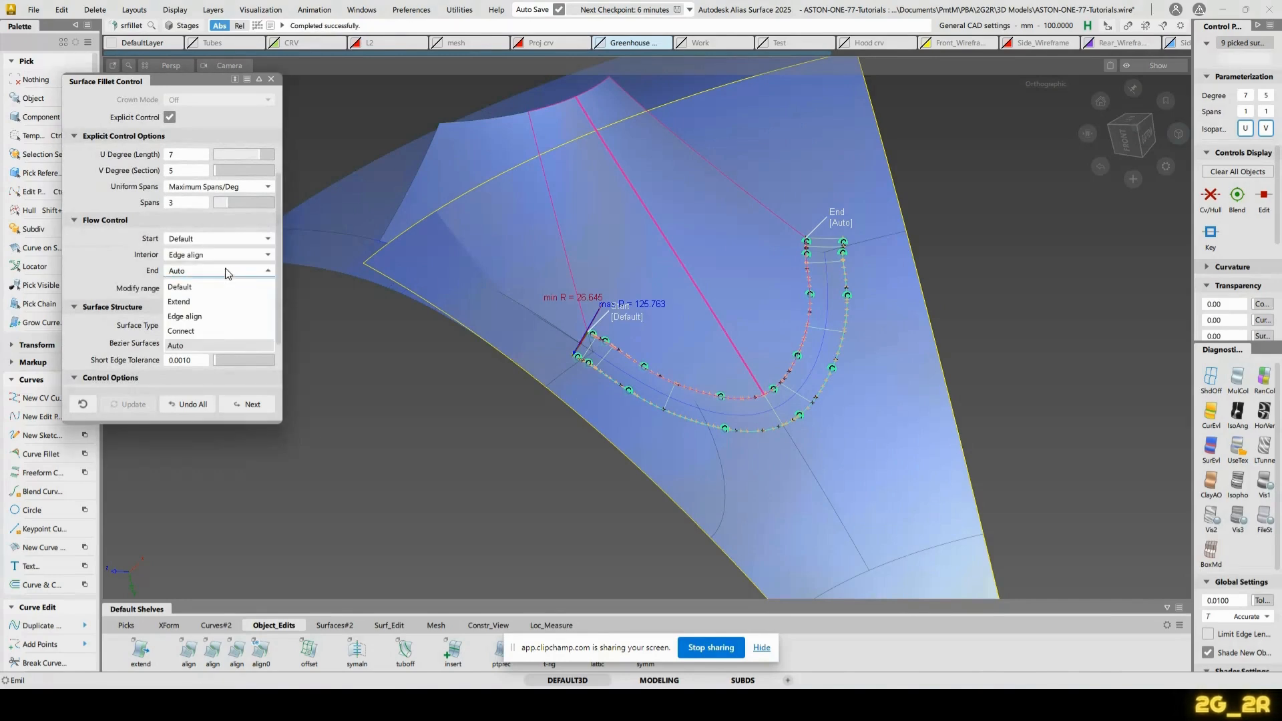
mouse_move(718, 315)
left_mouse_down("alt+shift")
mouse_move(694, 330)
mouse_move(651, 415)
mouse_move(673, 292)
left_mouse_up("alt+shift")
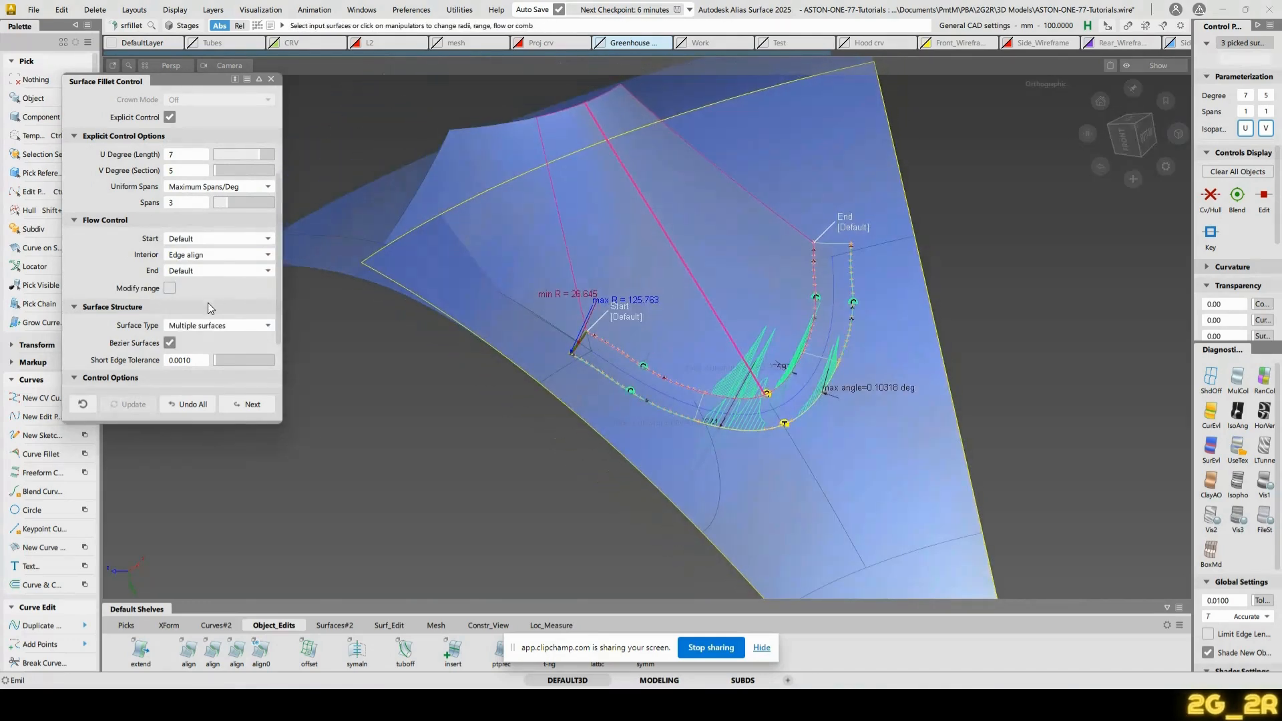
scroll(212, 243, "up", 3)
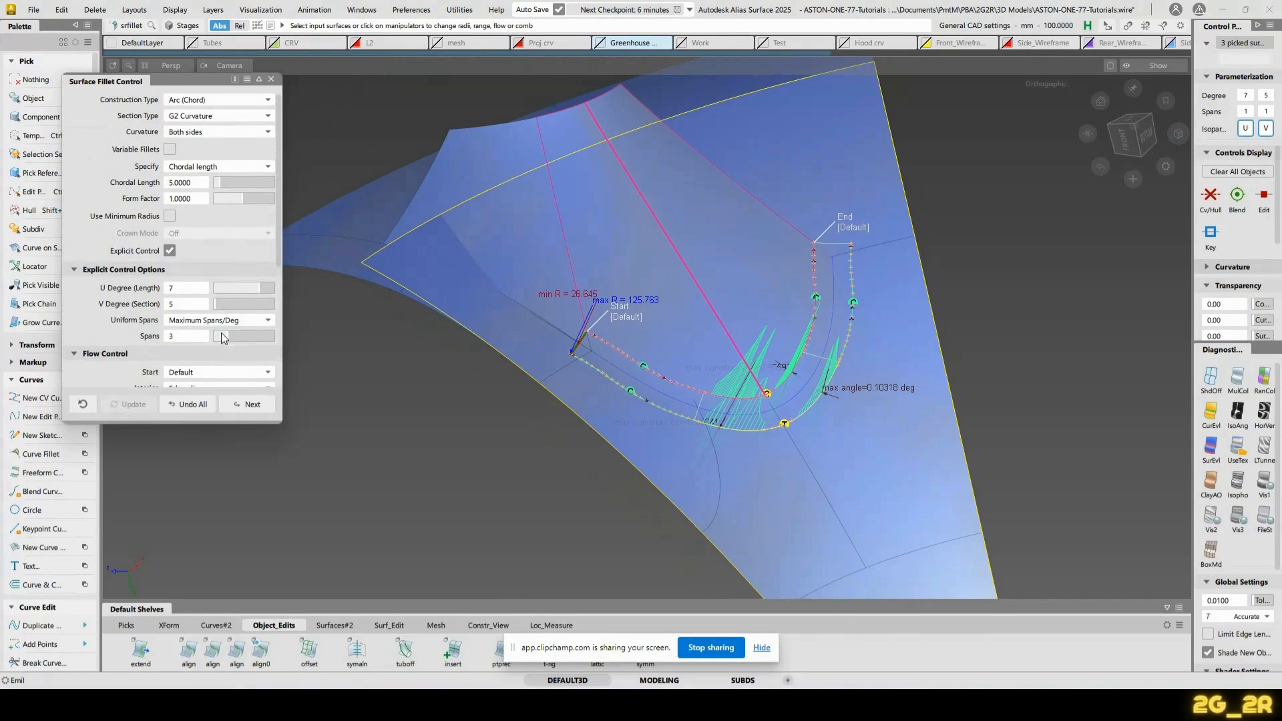
left_click_drag(902, 402, 848, 394, "alt+shift")
left_click(183, 336)
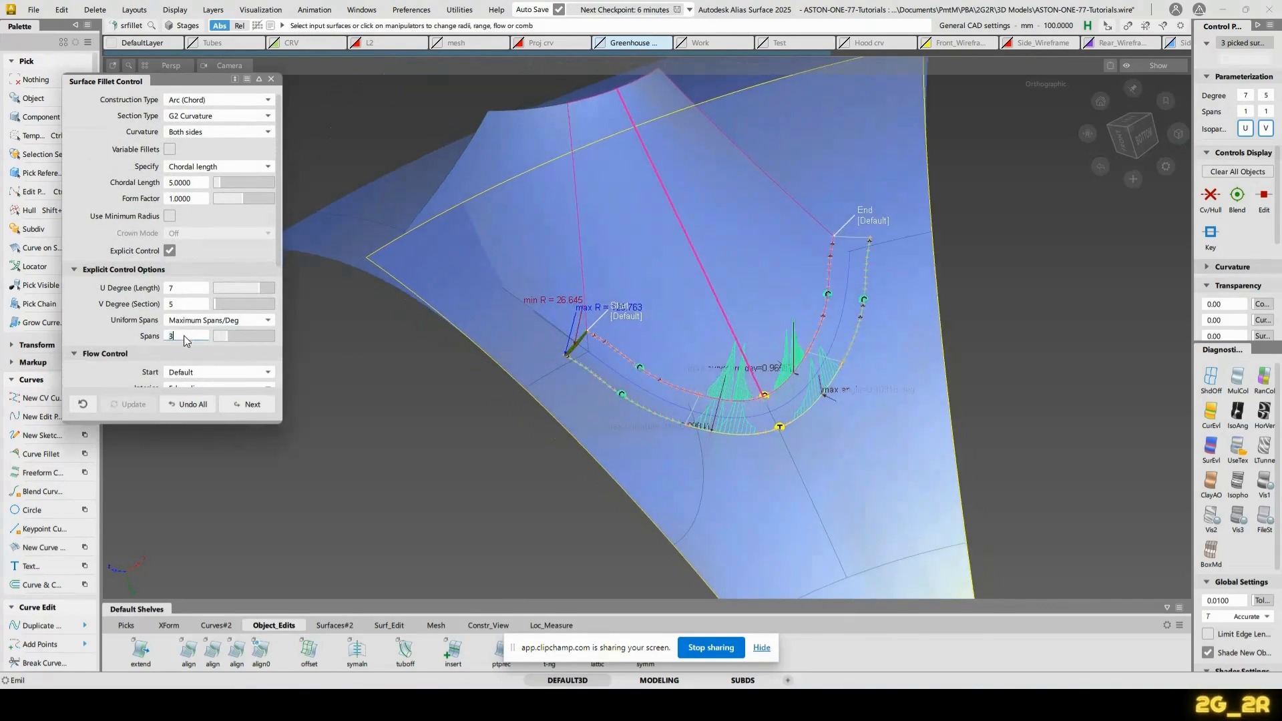
Try an 11 mm chordal length for the surface fillet and undo the fillet
middle_click_drag(665, 296, 624, 90, "alt+shift")
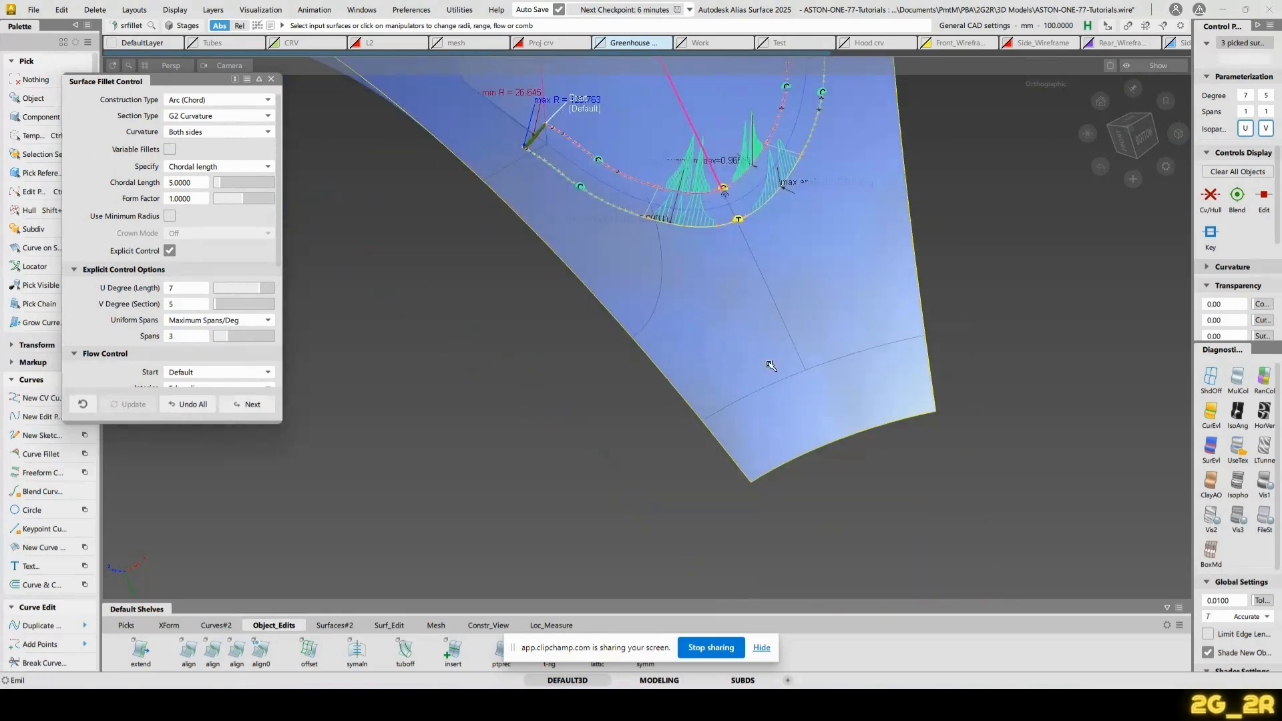
right_click_drag(770, 367, 733, 440, "alt+shift")
left_click_drag(653, 455, 566, 482, "alt+shift")
left_click(201, 182)
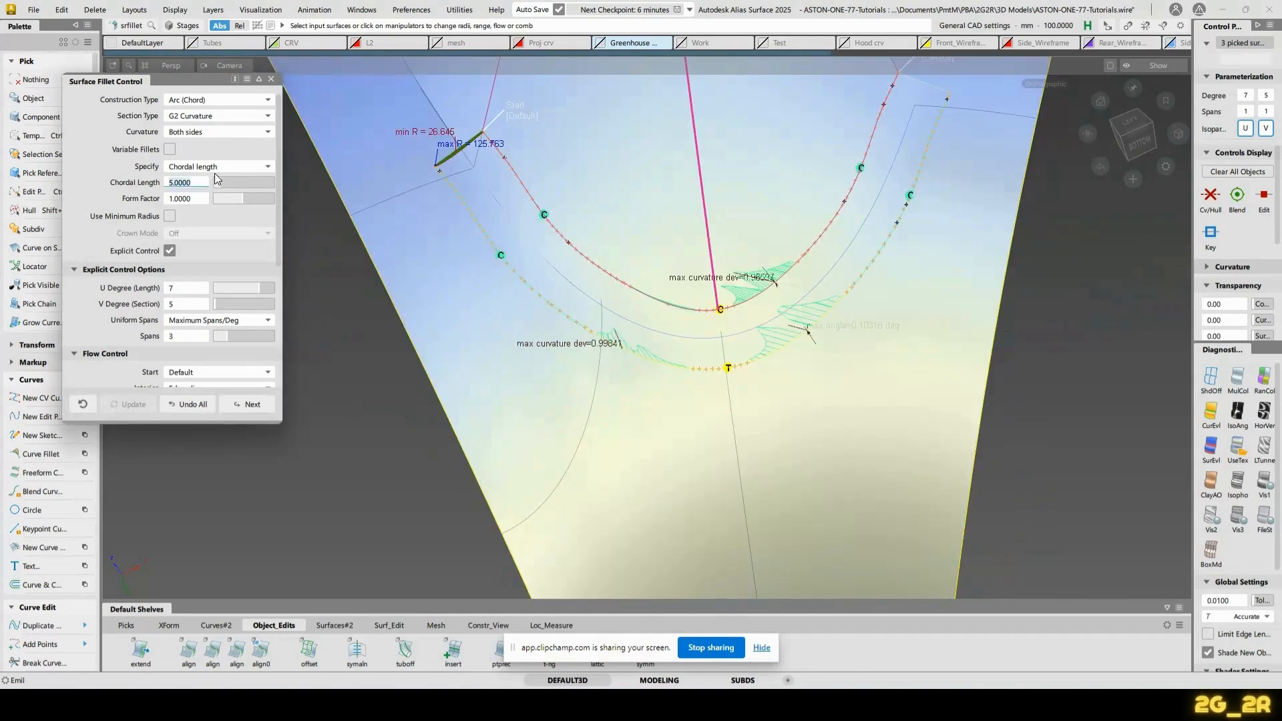
left_click_drag(704, 252, 709, 278, "alt+shift")
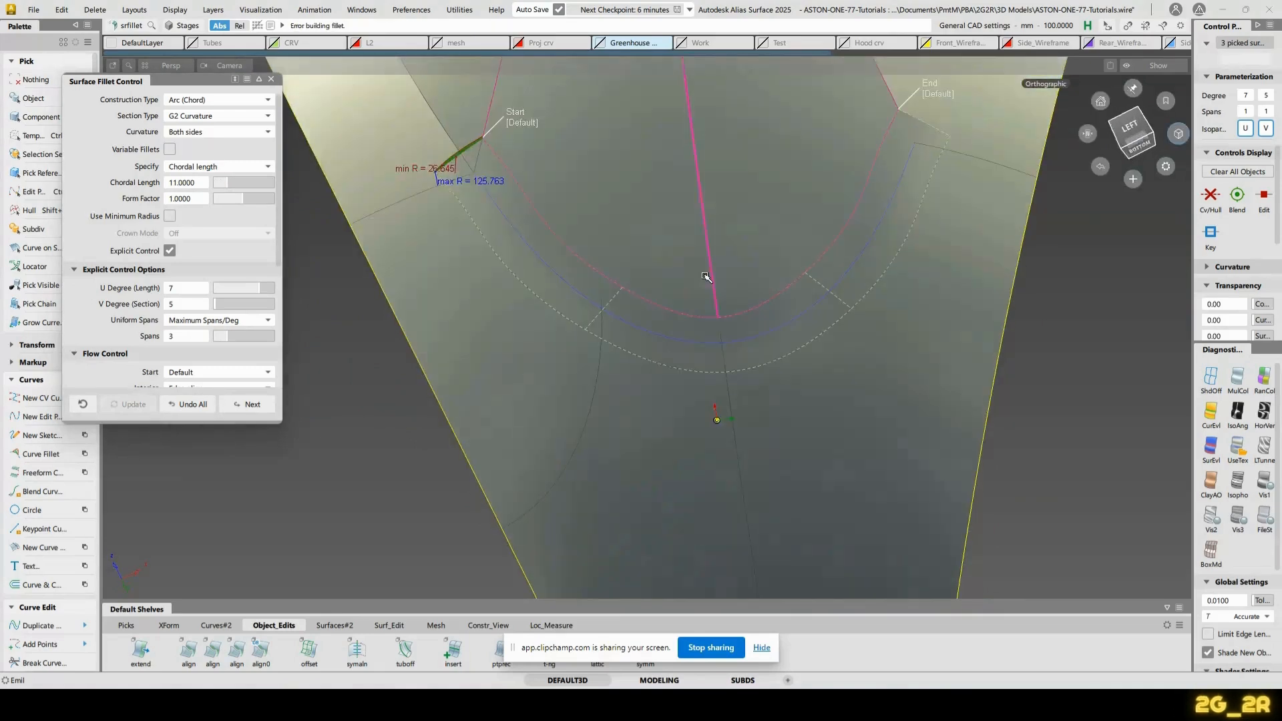
left_click(202, 400)
Trim the surface below the blend along the blend outline, removing the regions covered by the blend surfaces
right_click_drag(700, 274, 670, 358, "alt+shift")
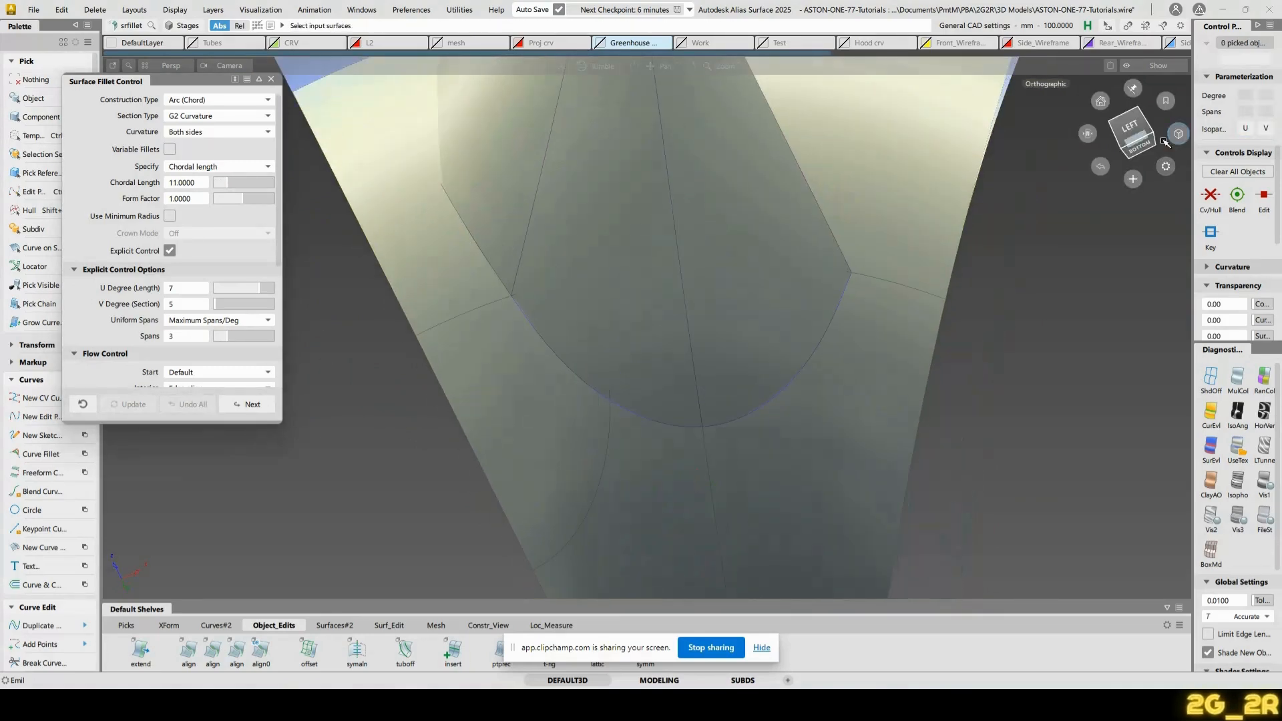
left_click(1129, 129)
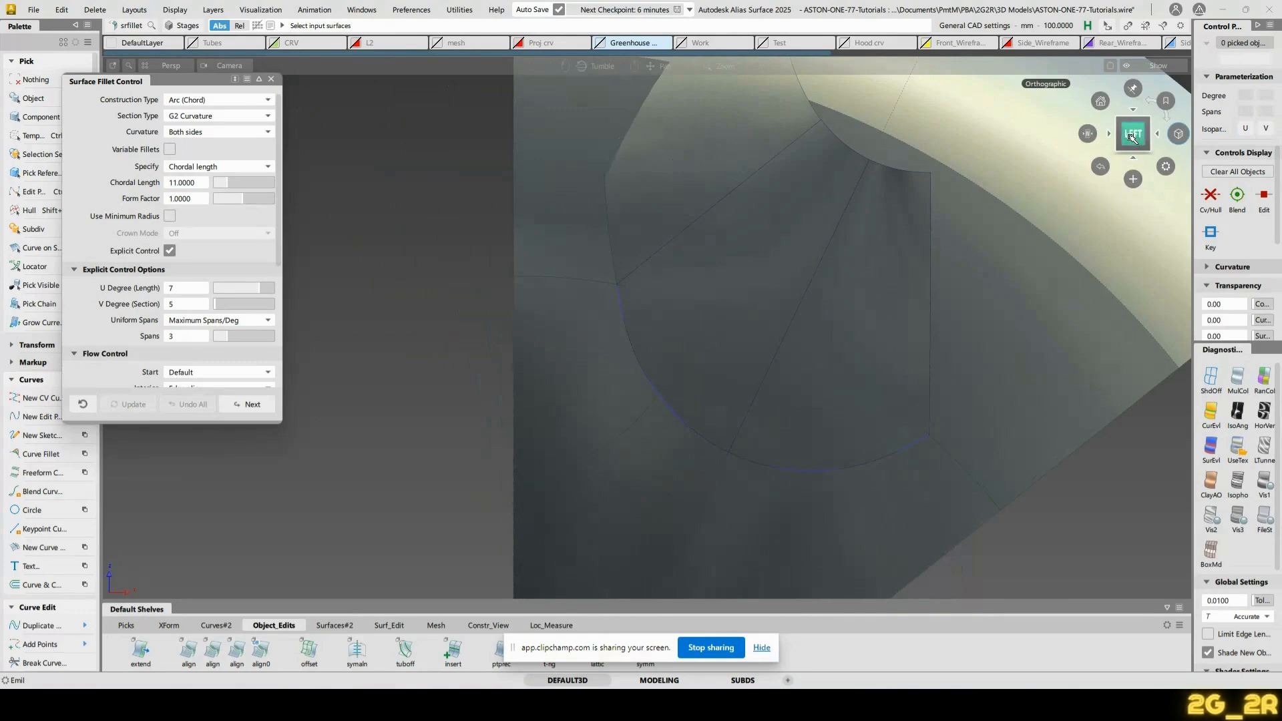
left_click_drag(645, 270, 645, 301, "ctrl+shift")
middle_click_drag(658, 237, 660, 288, "alt+shift")
left_click_drag(660, 289, 675, 424, "alt+shift")
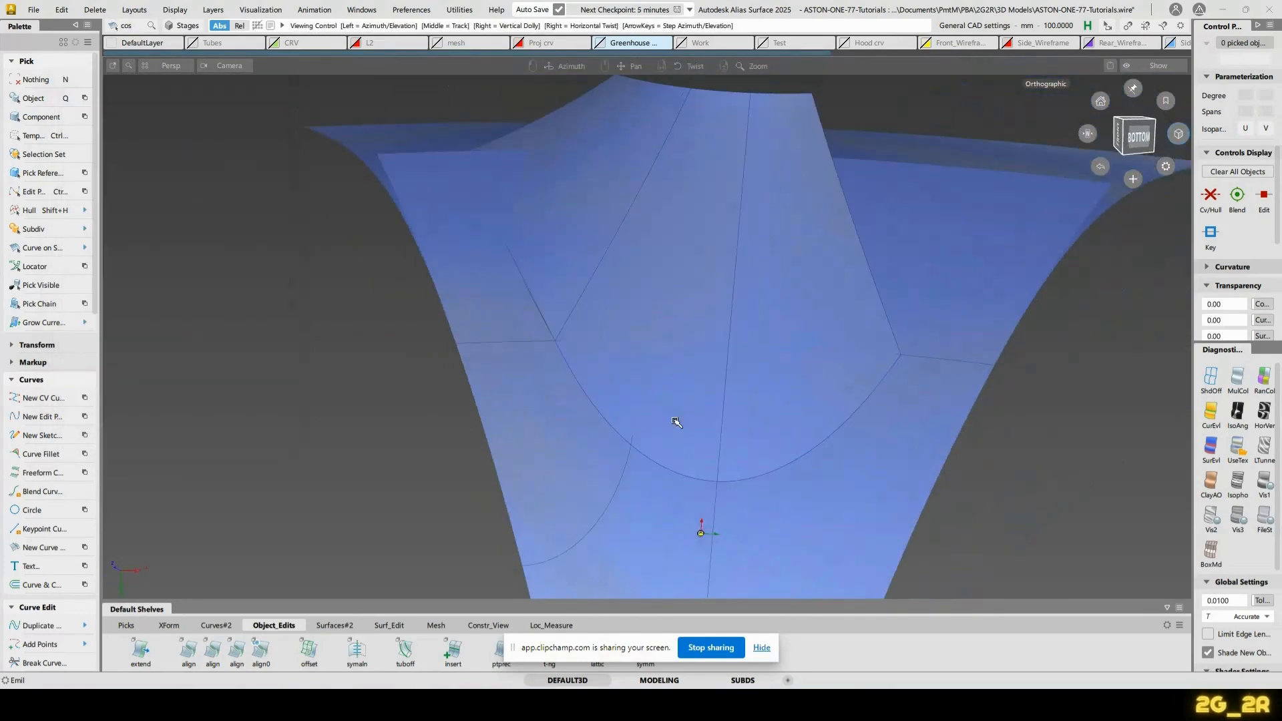
right_click_drag(655, 495, 656, 521, "ctrl+shift")
left_click(656, 522)
key("space")
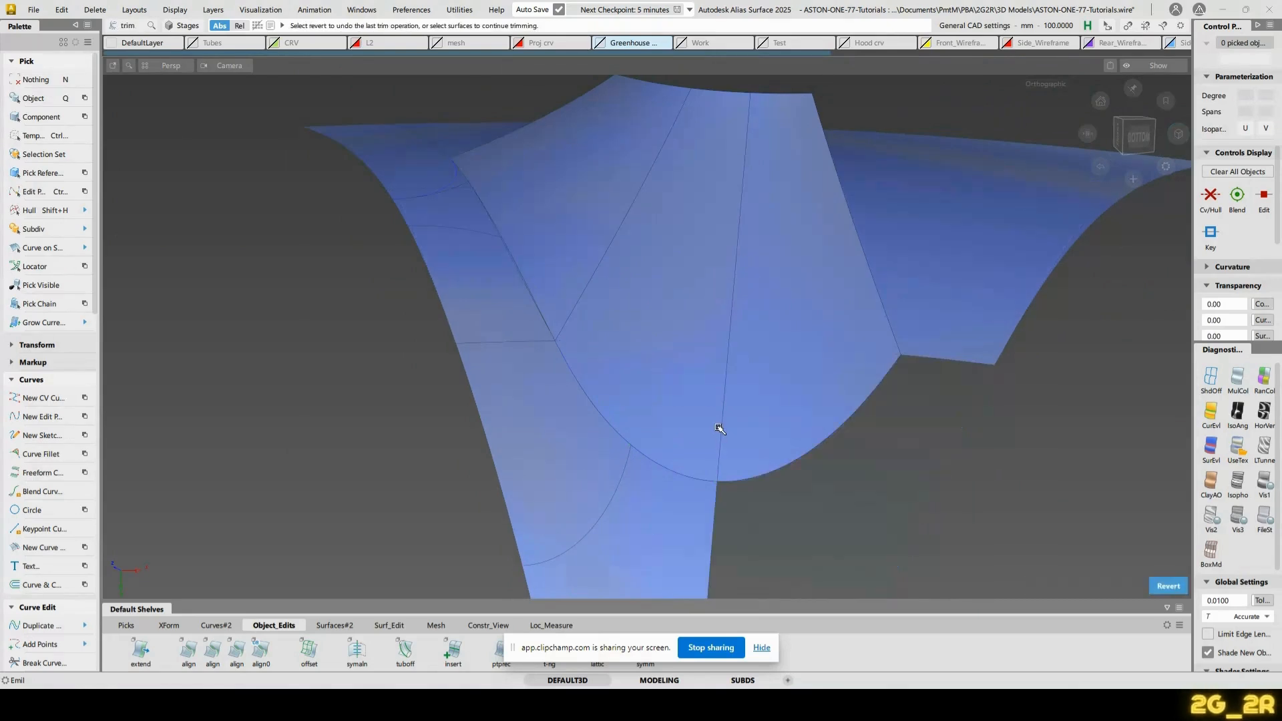
left_click(670, 400)
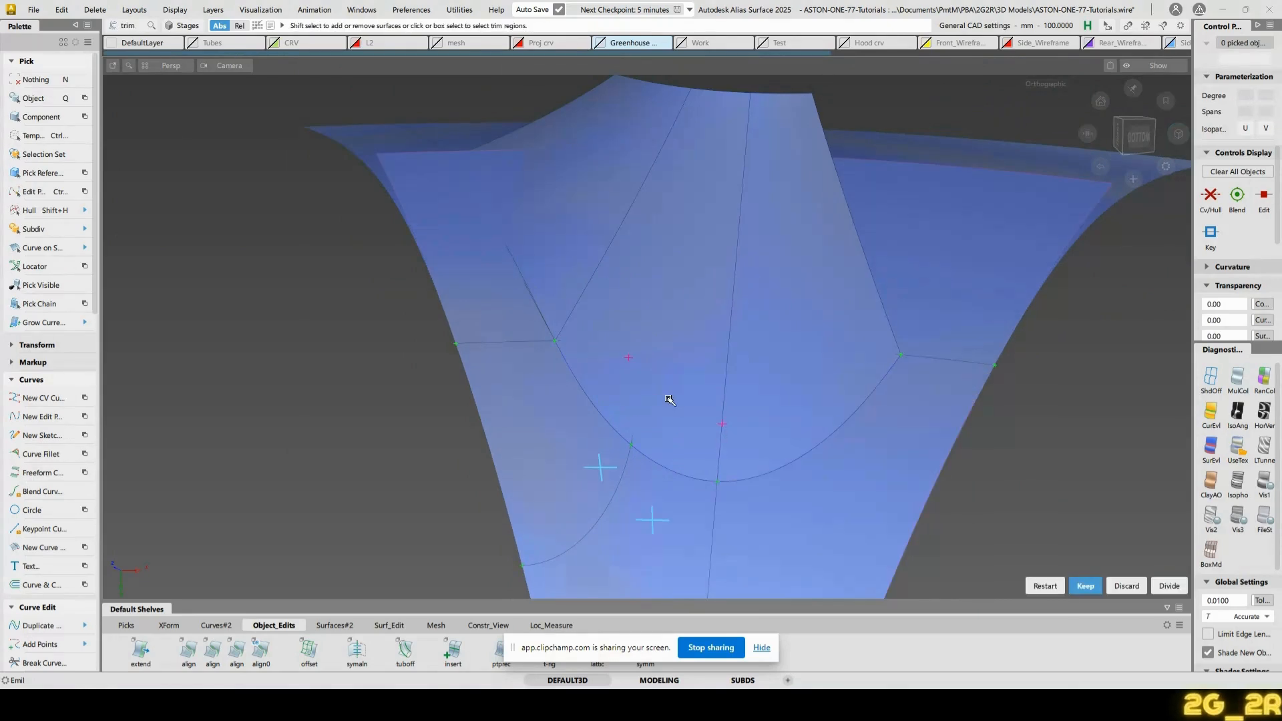
key("space")
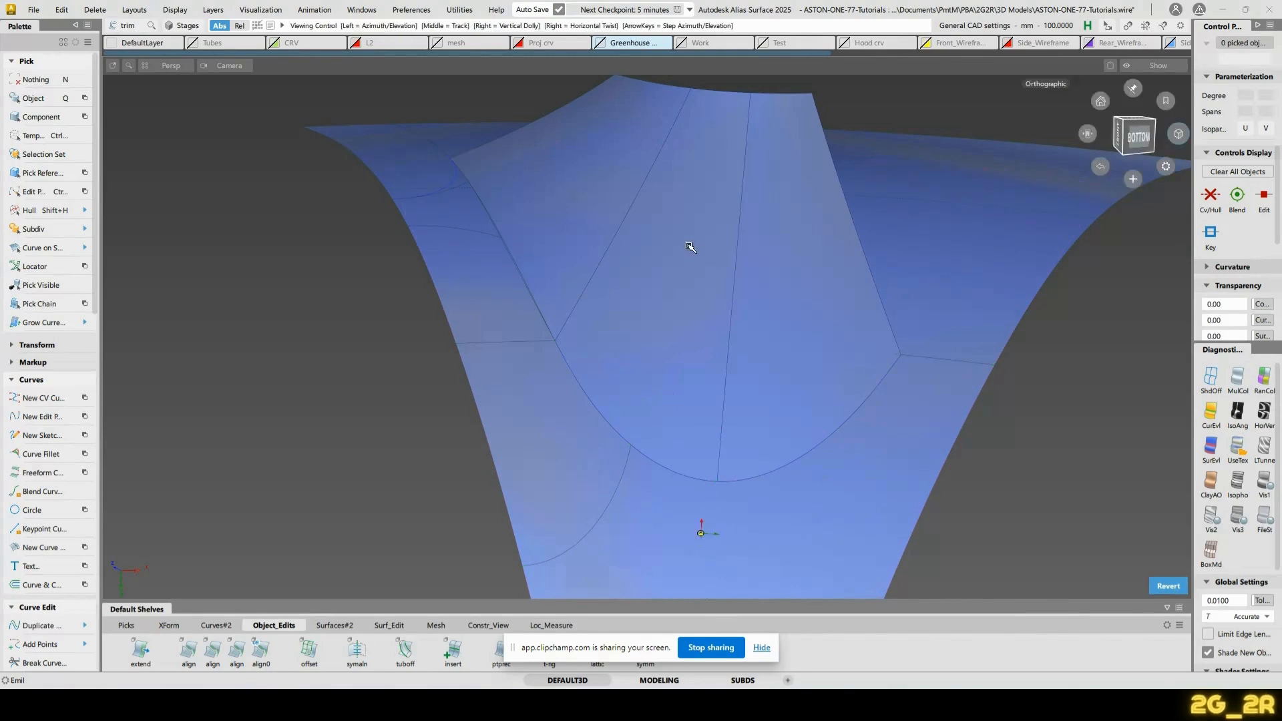
Bring the hidden fillet piece beside the blend's outer edge into the visible set of surfaces
left_click_drag(690, 247, 581, 480, "alt+shift")
left_click(1133, 122)
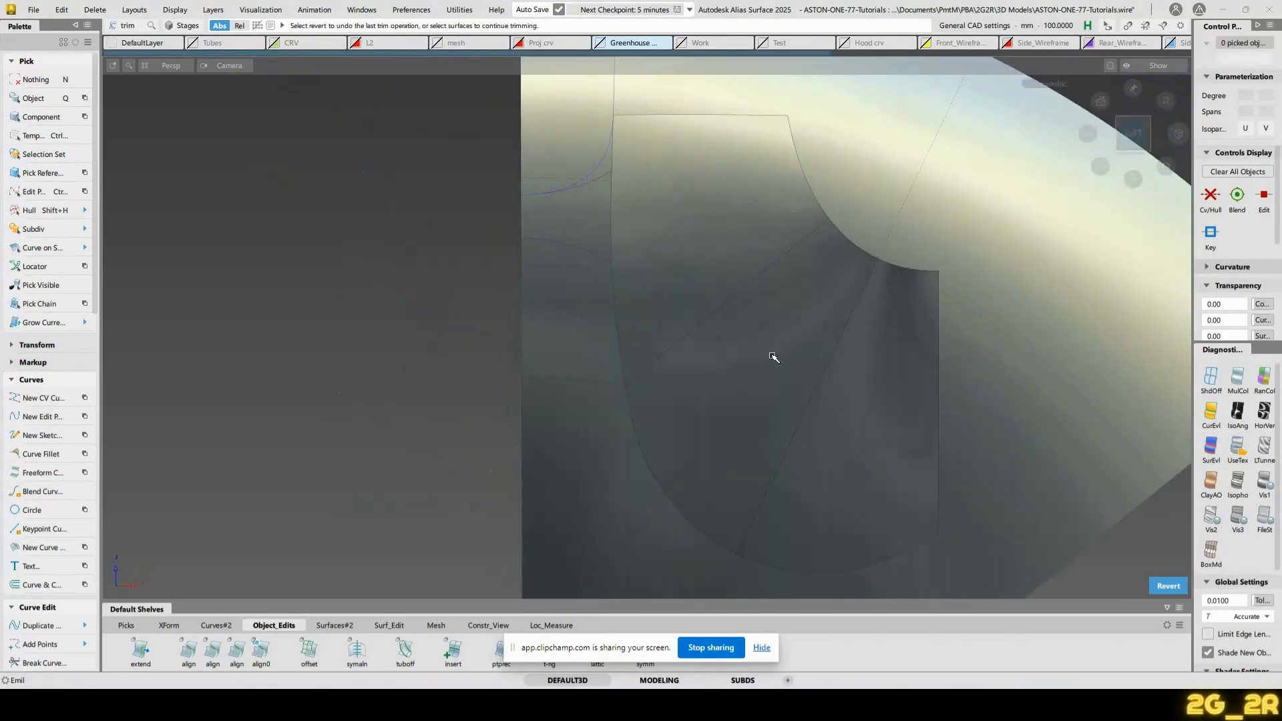
middle_click_drag(704, 280, 742, 206, "alt+shift")
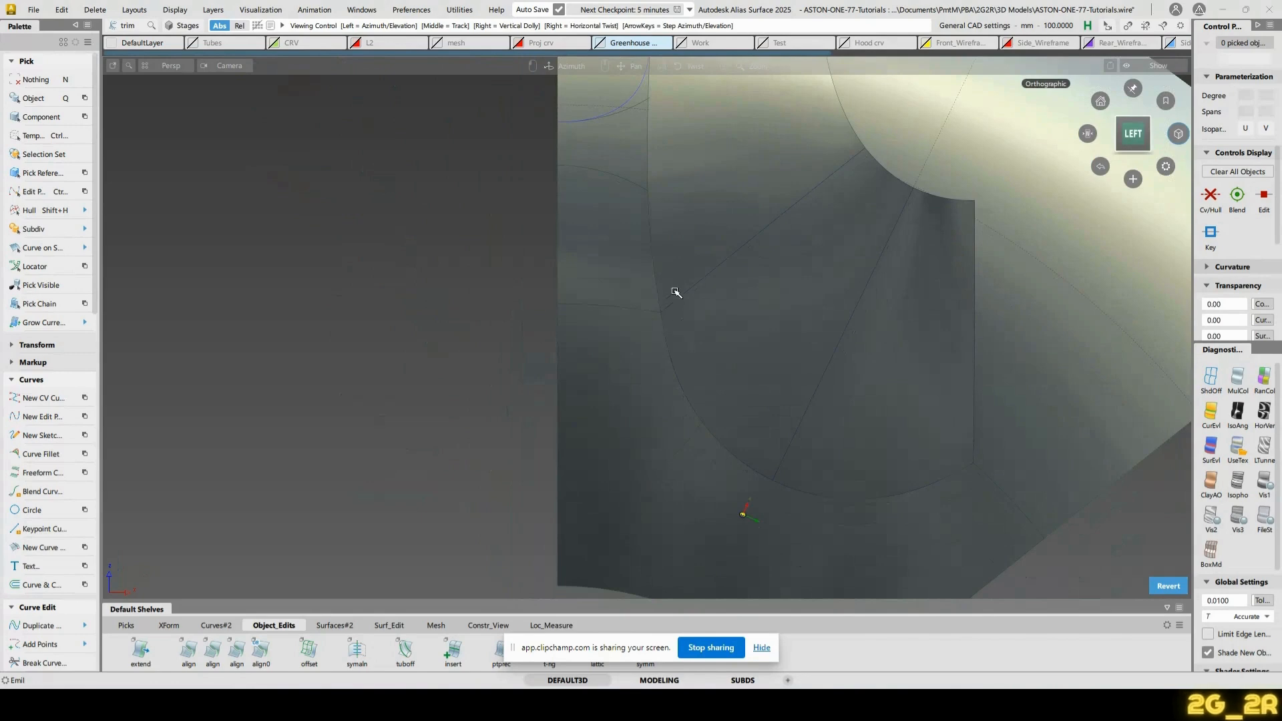
middle_click_drag(718, 334, 668, 416, "alt+shift")
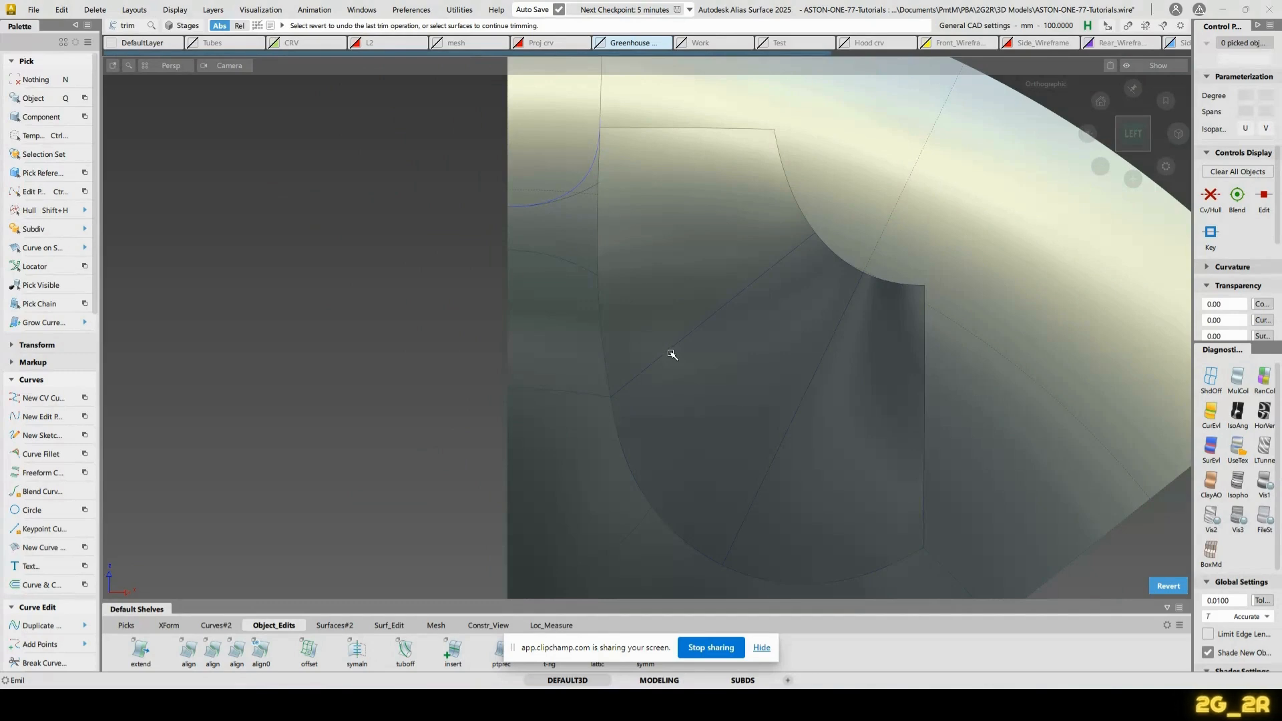
key("shift+i")
left_click_drag(563, 175, 671, 190, "ctrl+shift")
left_click(572, 173)
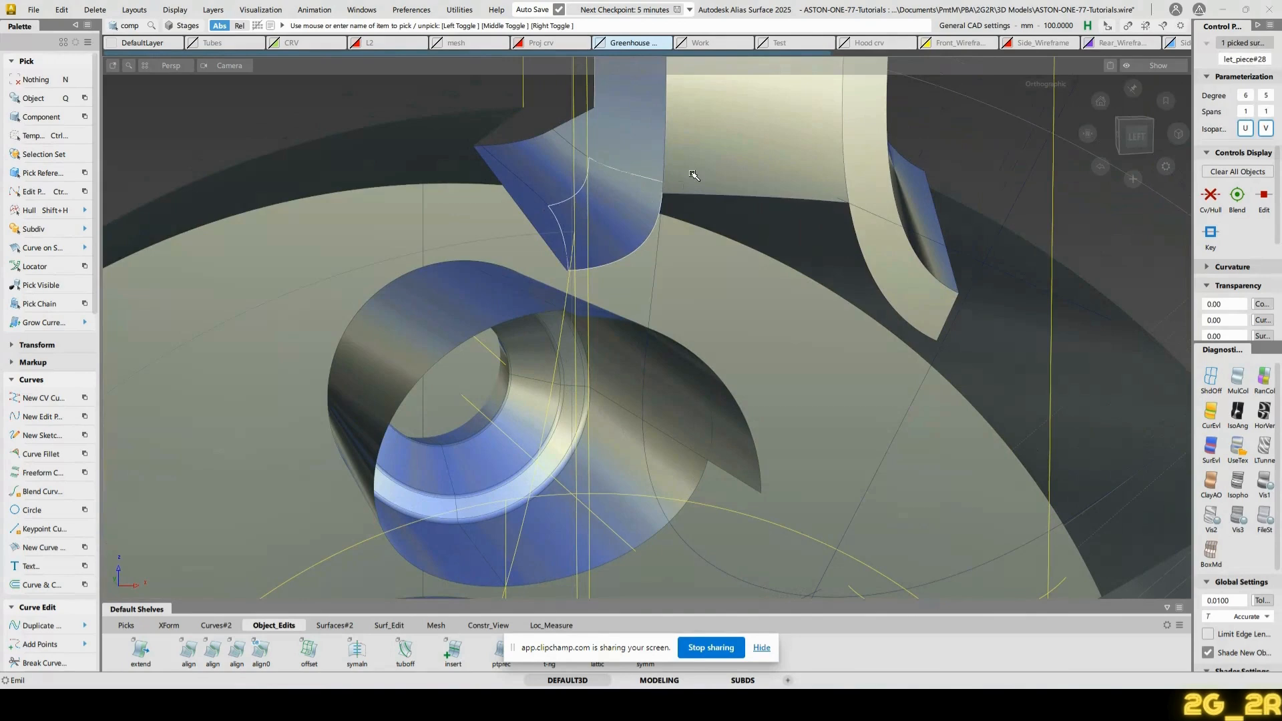
key("h")
key("shift+i")
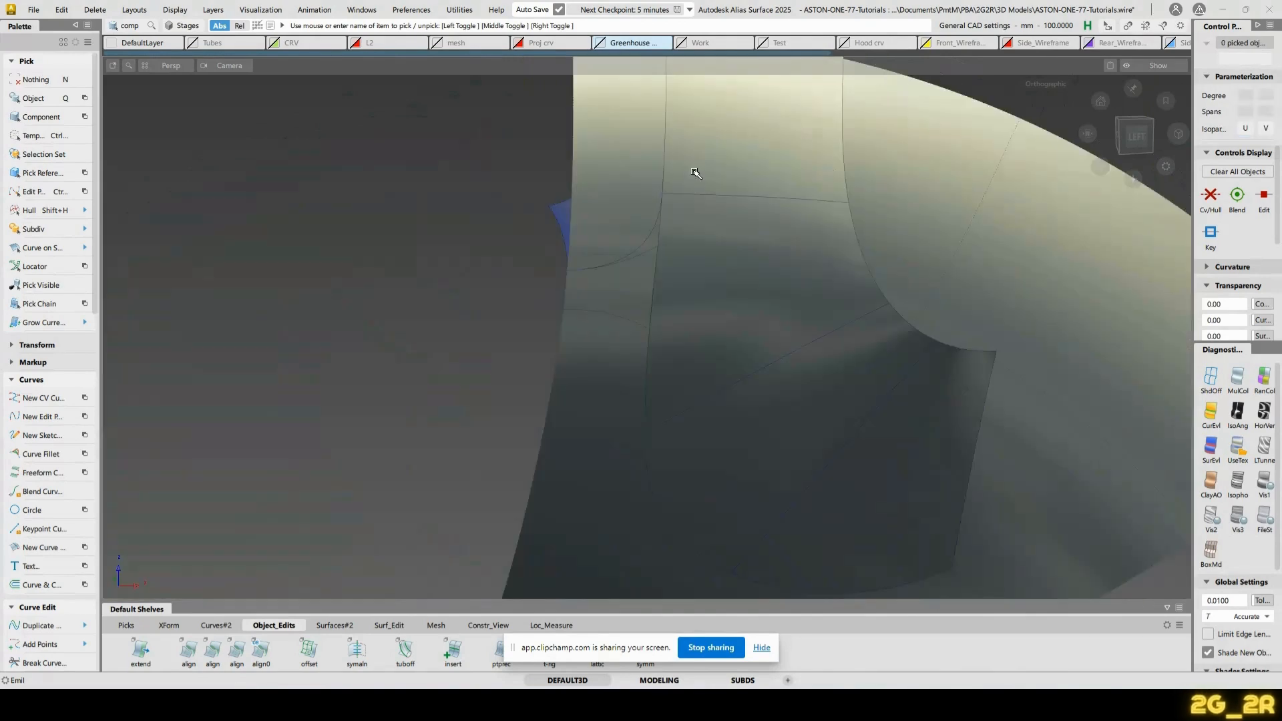
left_click_drag(695, 173, 655, 267, "alt+shift")
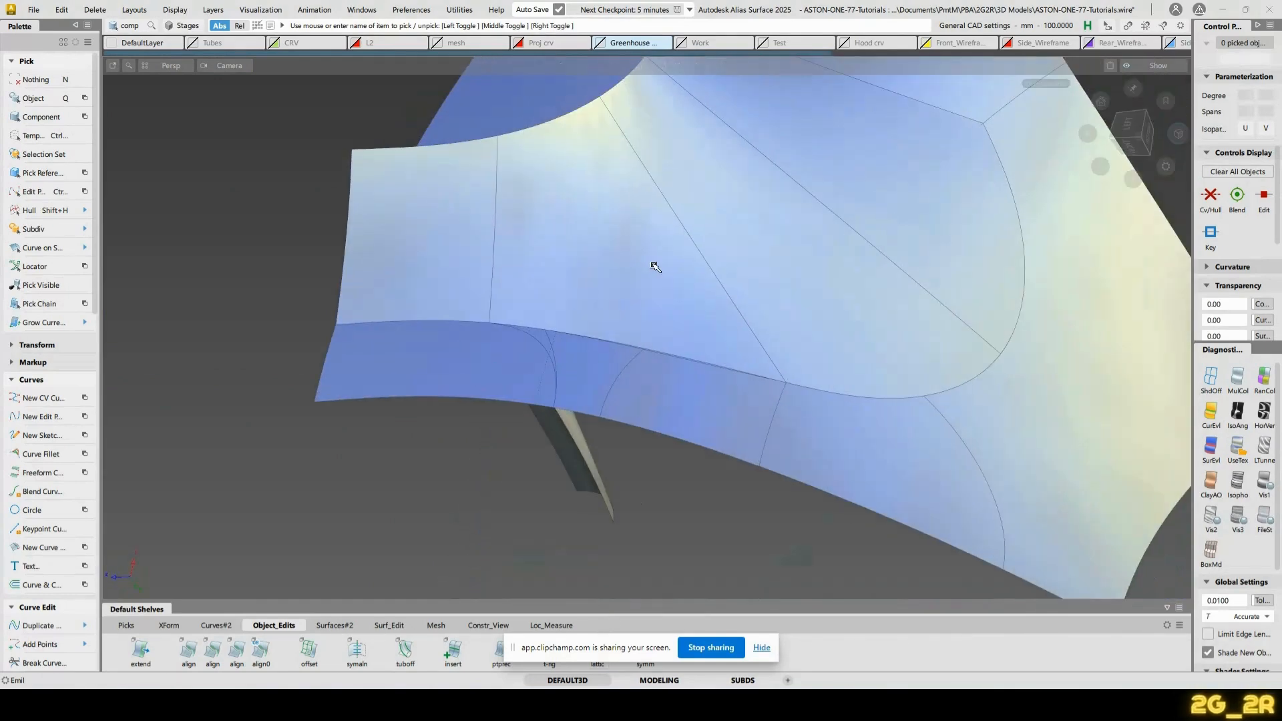
key("ctrl+f")
left_click(611, 311)
left_click(581, 361)
left_click_drag(581, 361, 672, 366, "alt+shift")
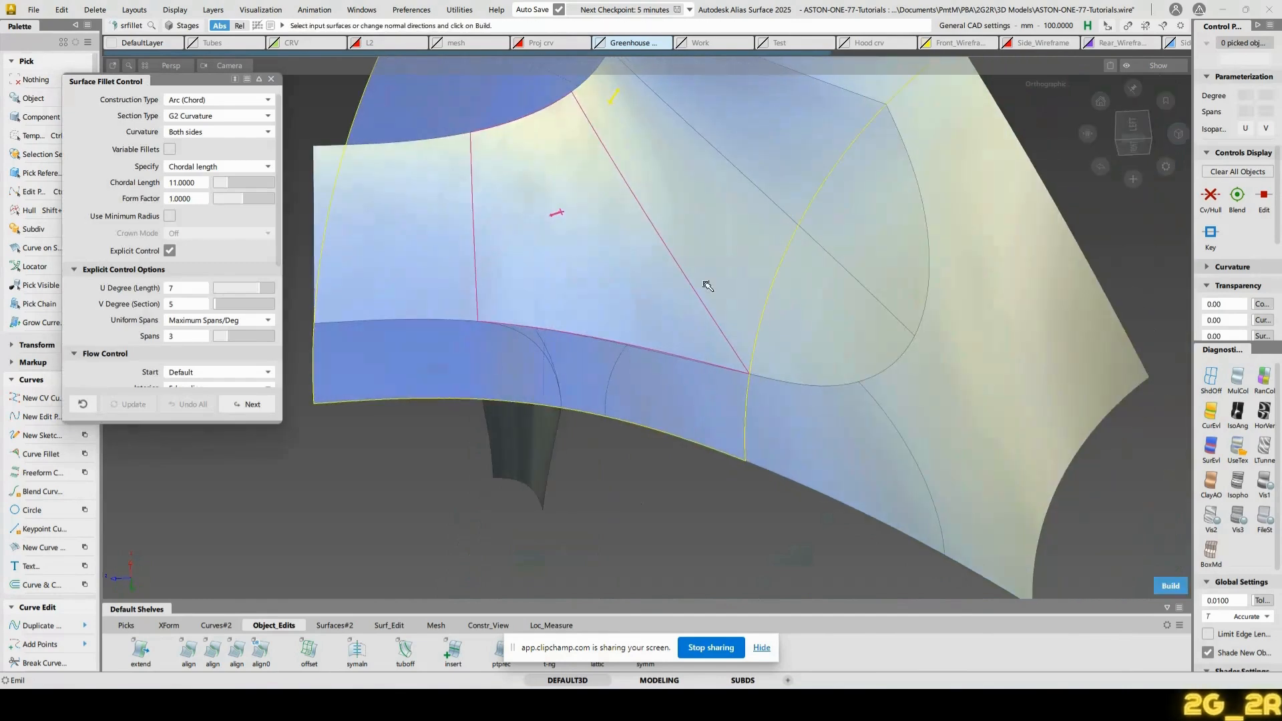
key("ctrl+z")
Create a single-surface tubular offset with an 8 mm radius along the side blend surface's lower edge
left_click(405, 651)
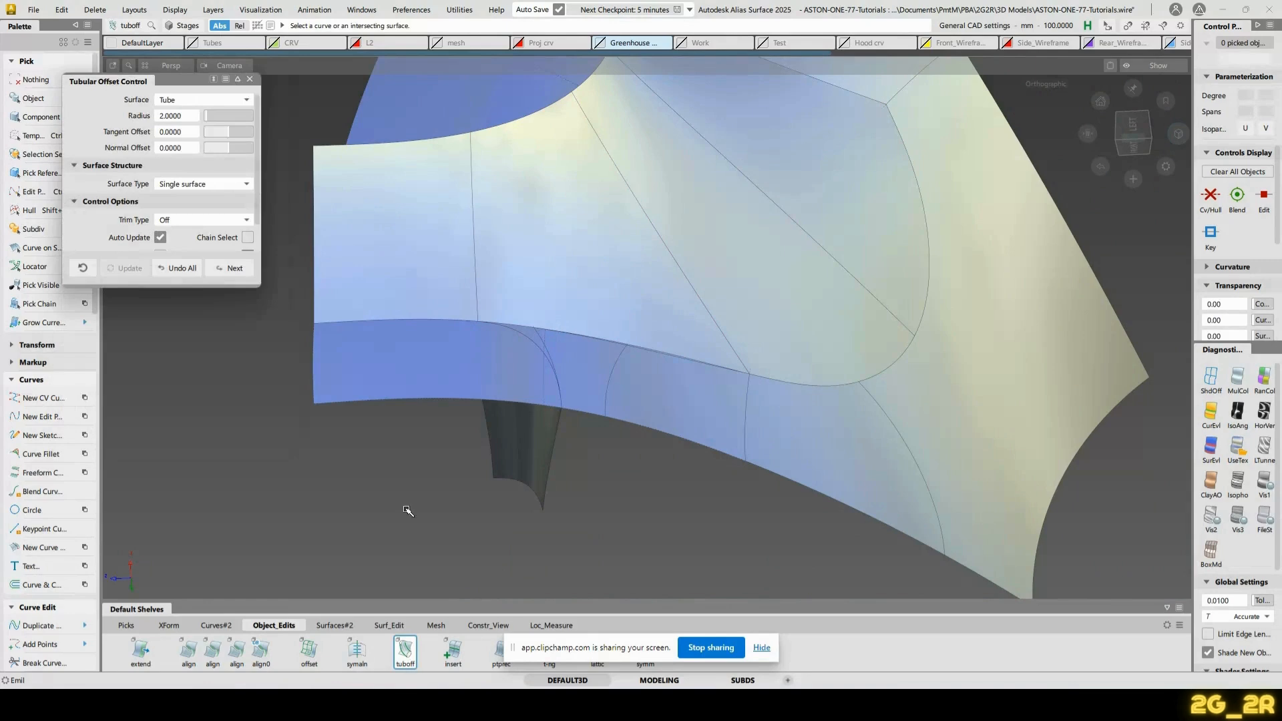
left_click(575, 338)
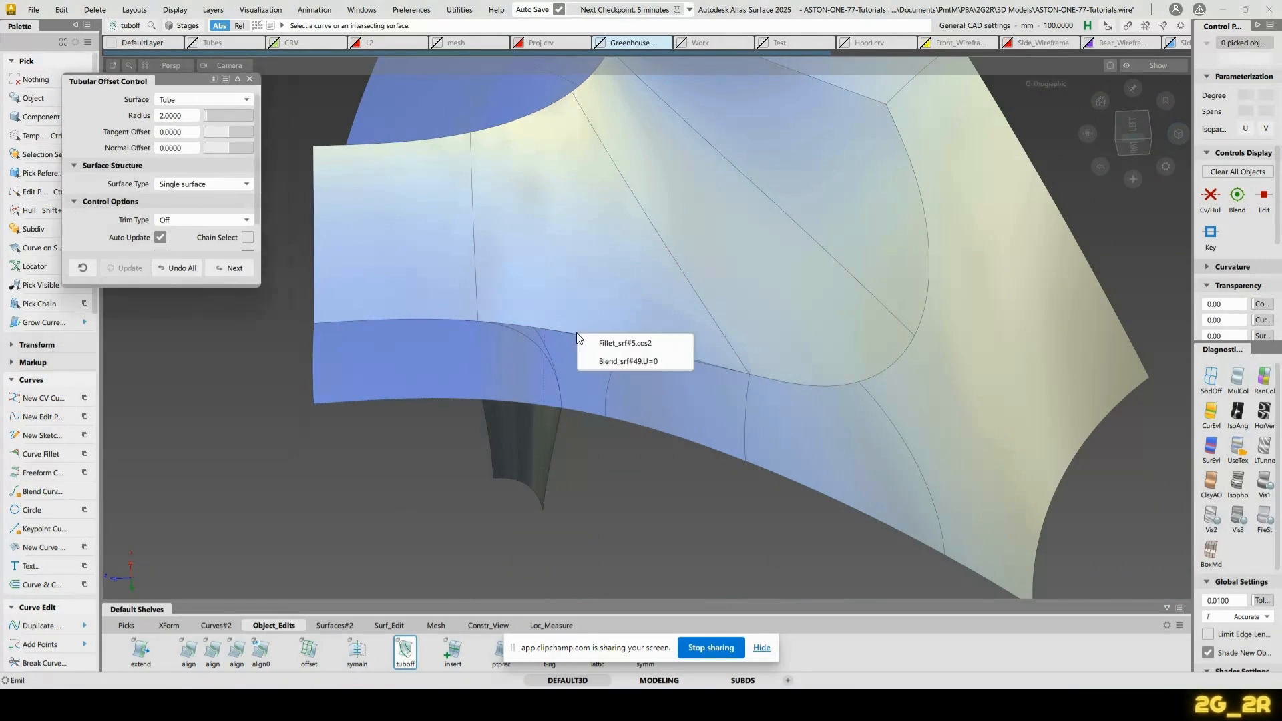
left_click(624, 360)
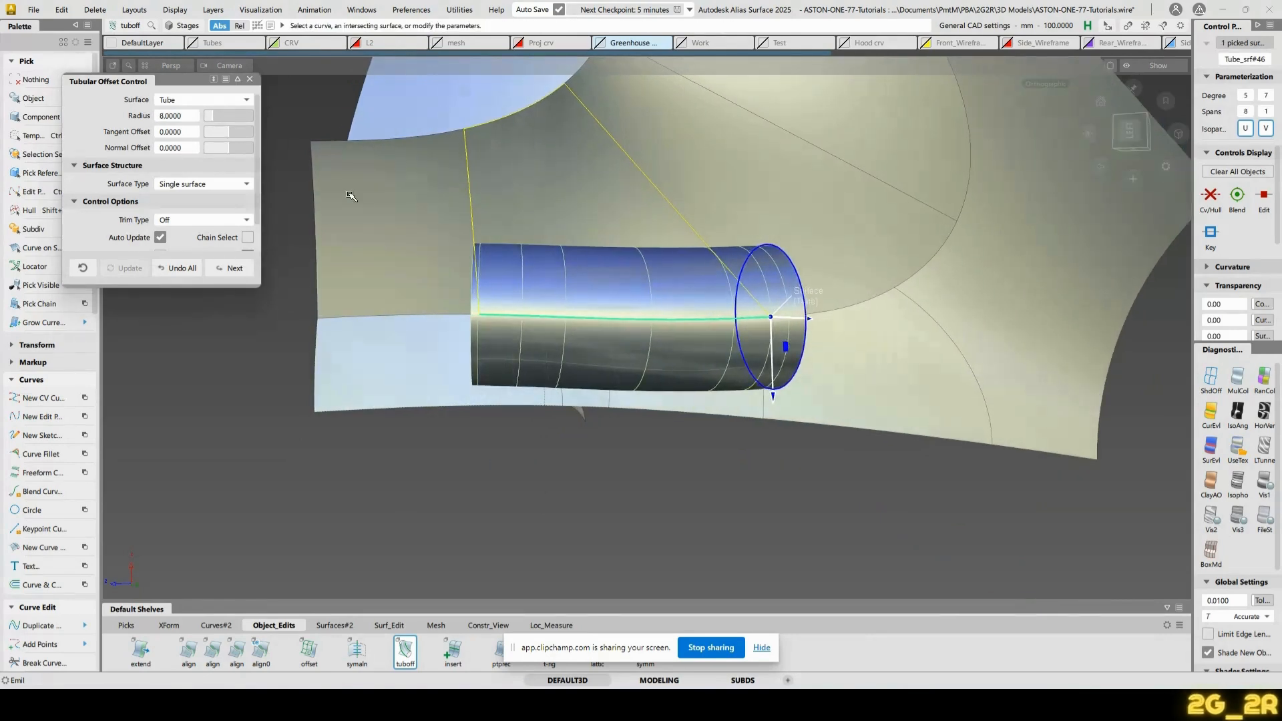
Try a single-surface tubular offset with an 8 mm radius along the blend's curved lower edge
mouse_move(540, 245)
left_mouse_down("alt+shift")
mouse_move(450, 286)
mouse_move(360, 300)
mouse_move(487, 317)
mouse_move(514, 302)
left_mouse_up("alt+shift")
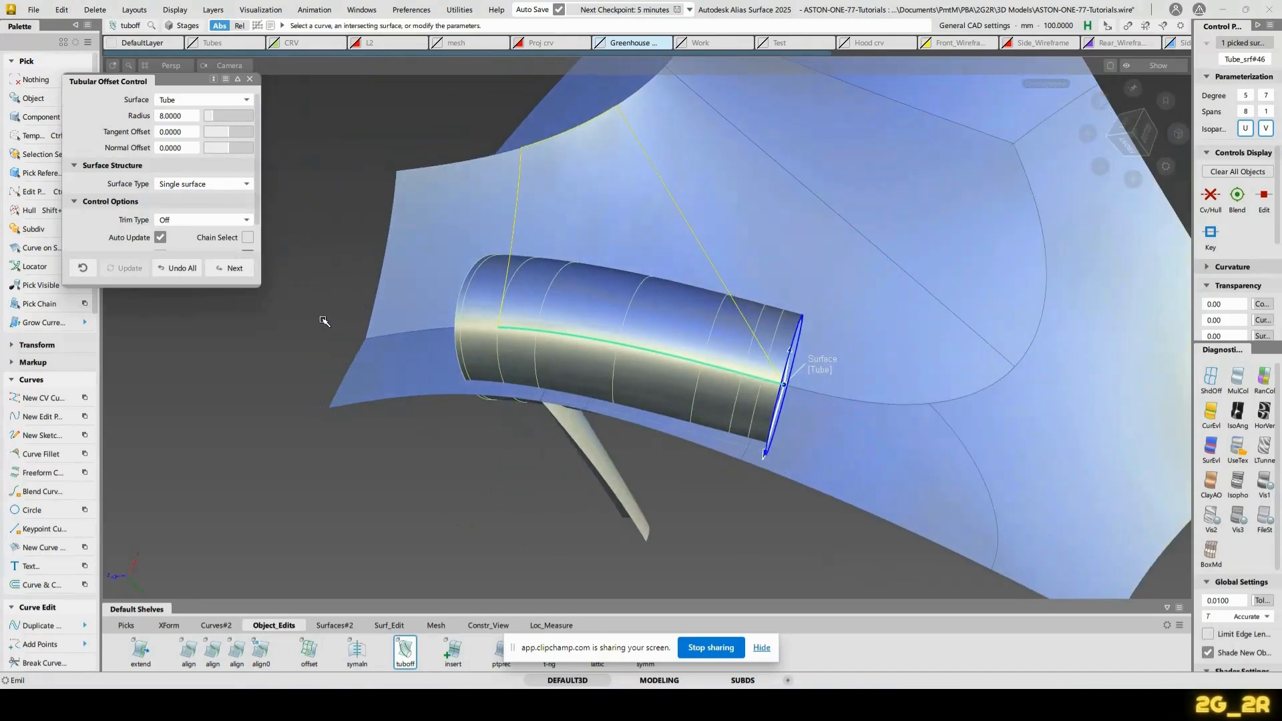
left_click(240, 269)
left_click(849, 410)
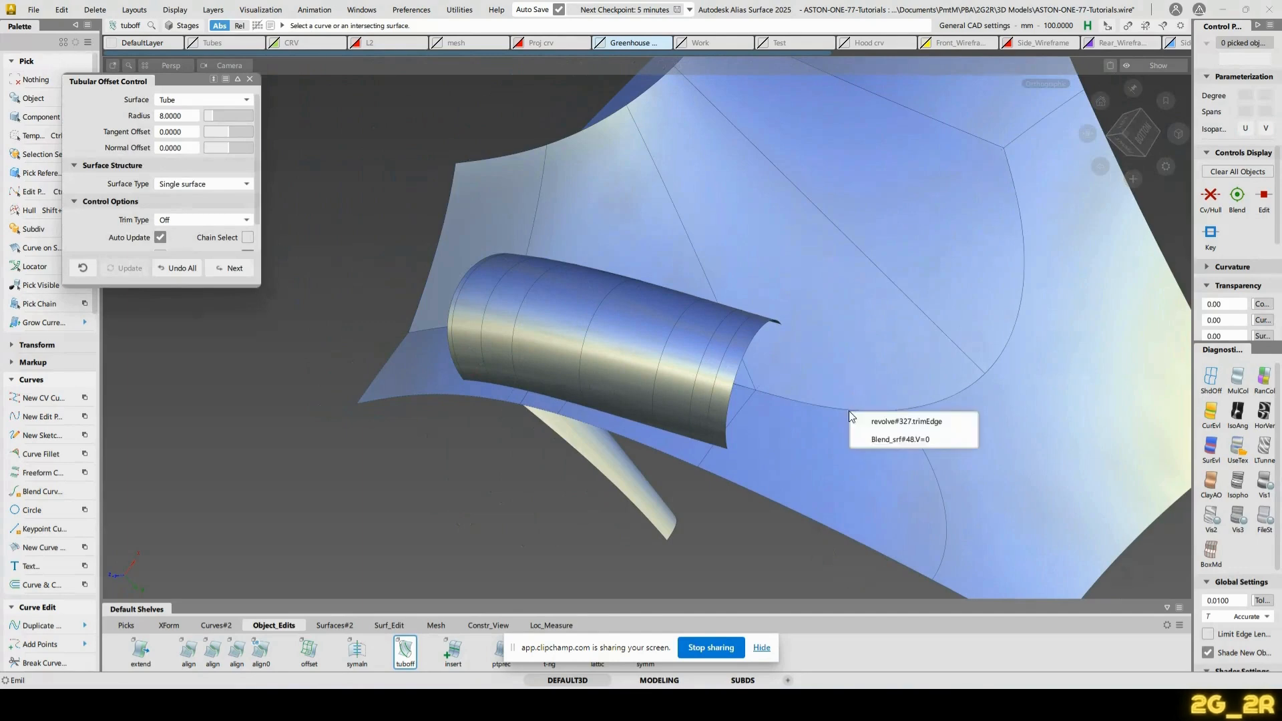
left_click(908, 439)
left_click_drag(998, 423, 968, 424, "alt+shift")
middle_click_drag(968, 424, 874, 358, "alt+shift")
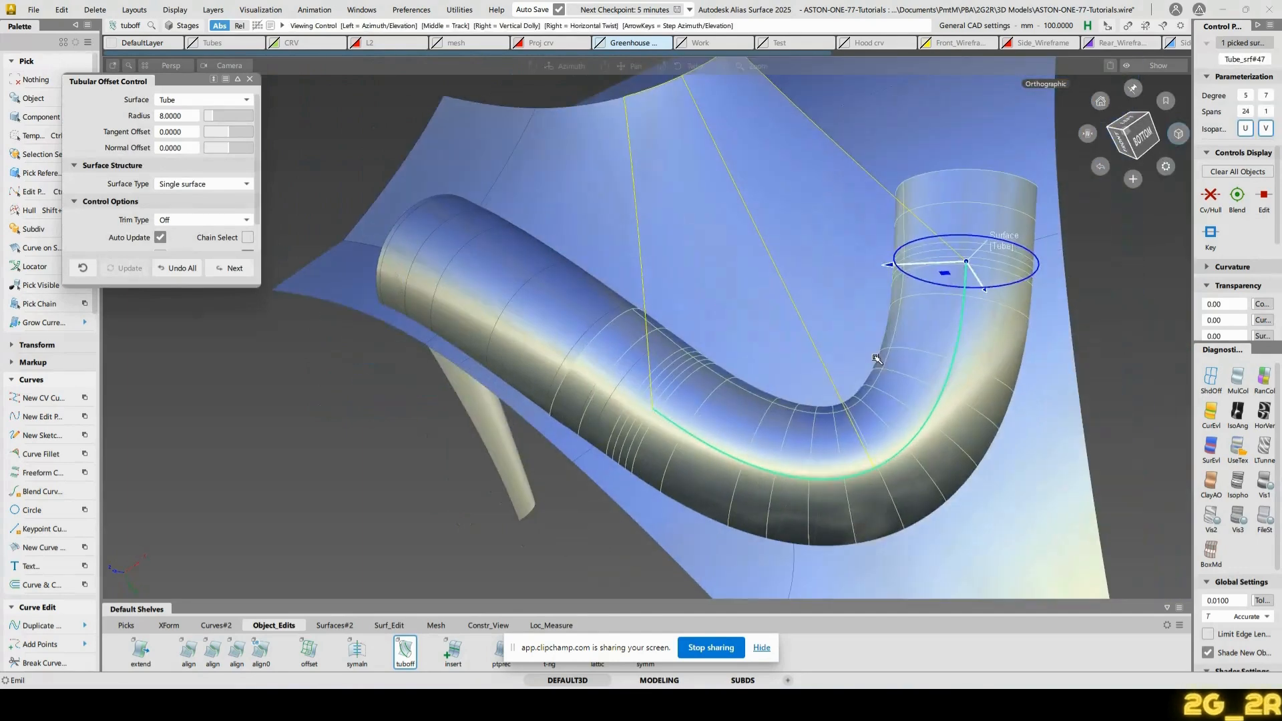
left_click_drag(874, 359, 793, 292, "alt+shift")
left_click_drag(762, 354, 750, 381, "alt+shift")
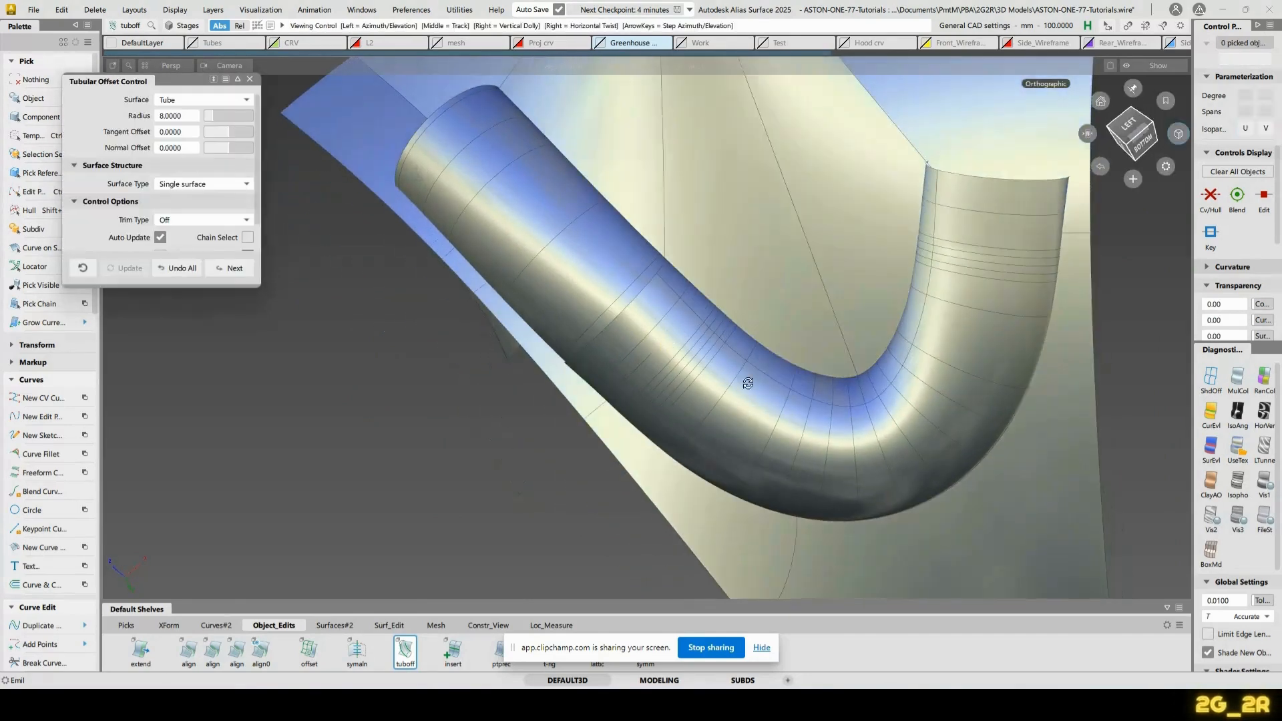
Reopen the curved tube's construction settings and undo the tubular offset
key("q")
key("ctrl+q")
left_click(871, 465)
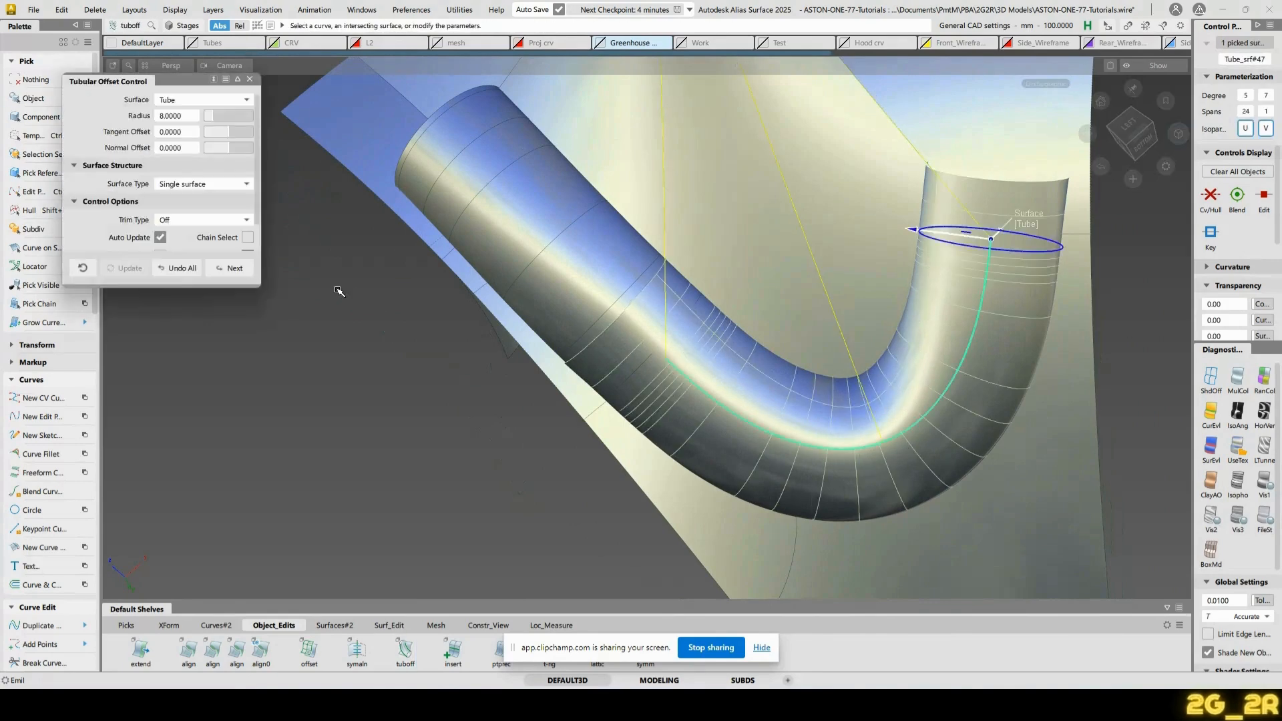
left_click(183, 266)
Create the 8 mm tubular offset again along the curved lower edge, using the blend surface's own edge as the path
left_click_drag(889, 364, 894, 388, "alt+shift")
left_click(896, 431)
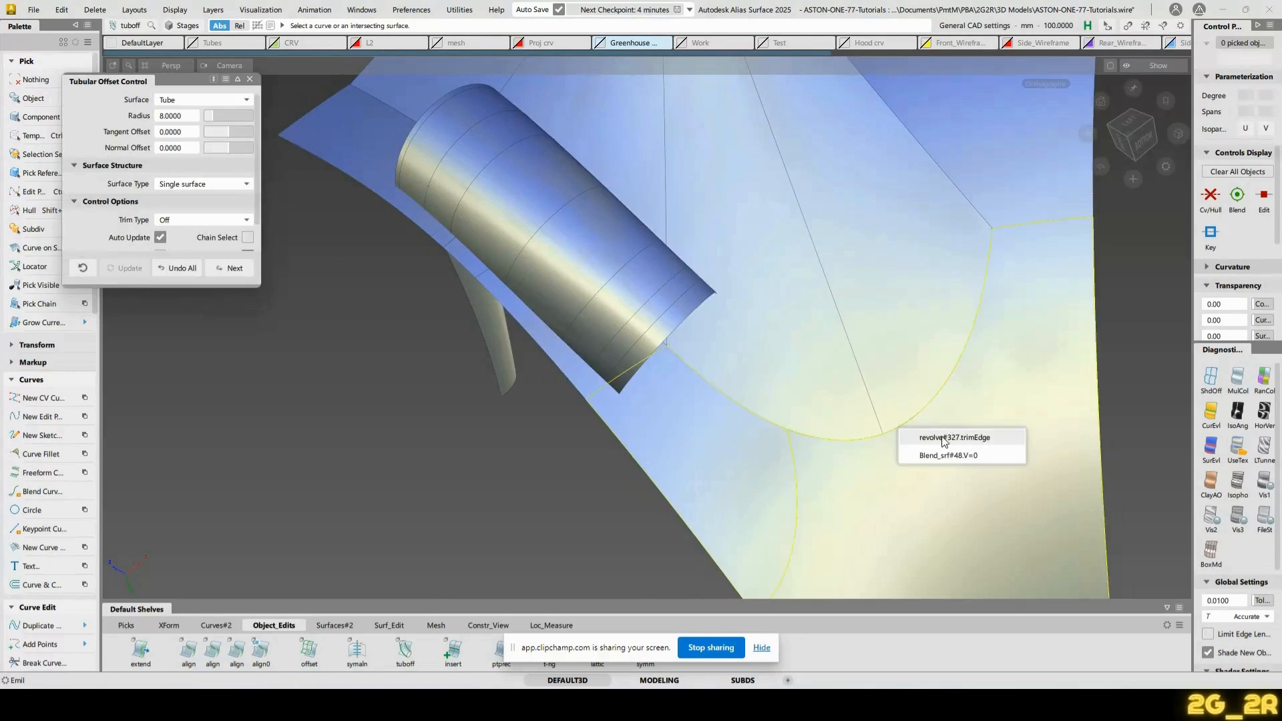
left_click(941, 455)
mouse_move(942, 455)
left_mouse_down("alt+shift")
mouse_move(984, 433)
mouse_move(944, 394)
mouse_move(935, 472)
left_mouse_up("alt+shift")
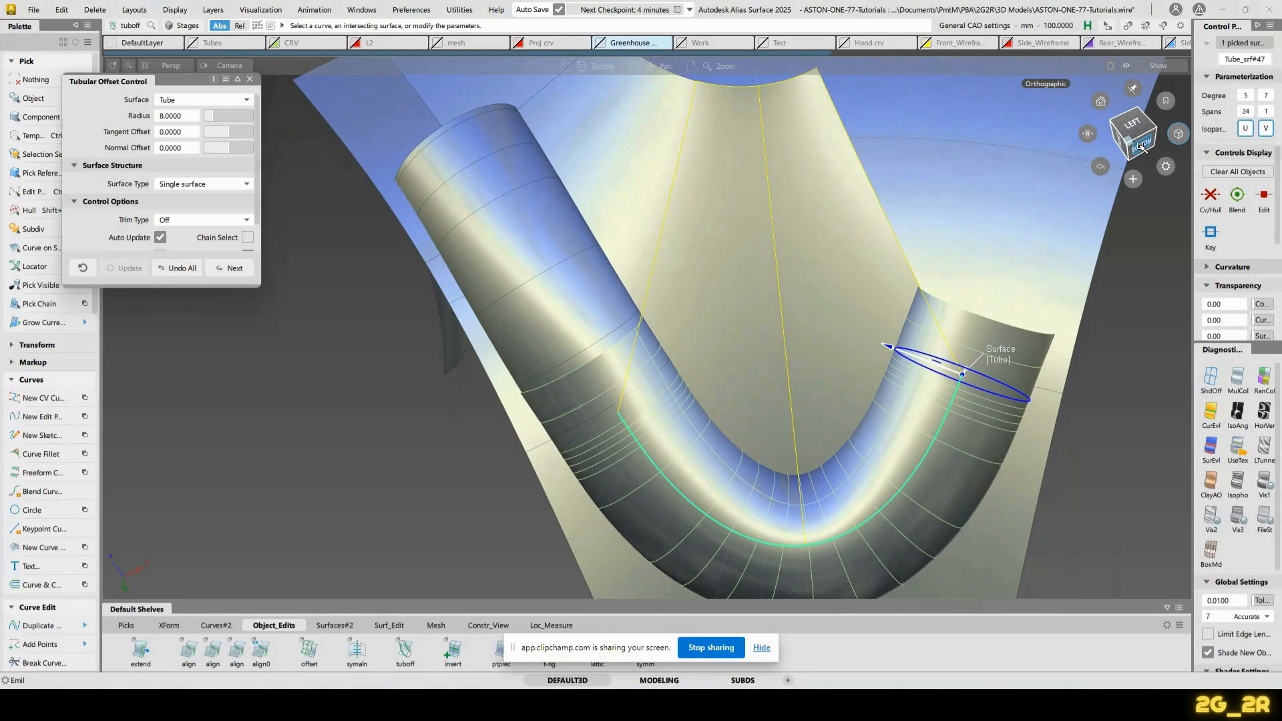
left_click(1142, 147)
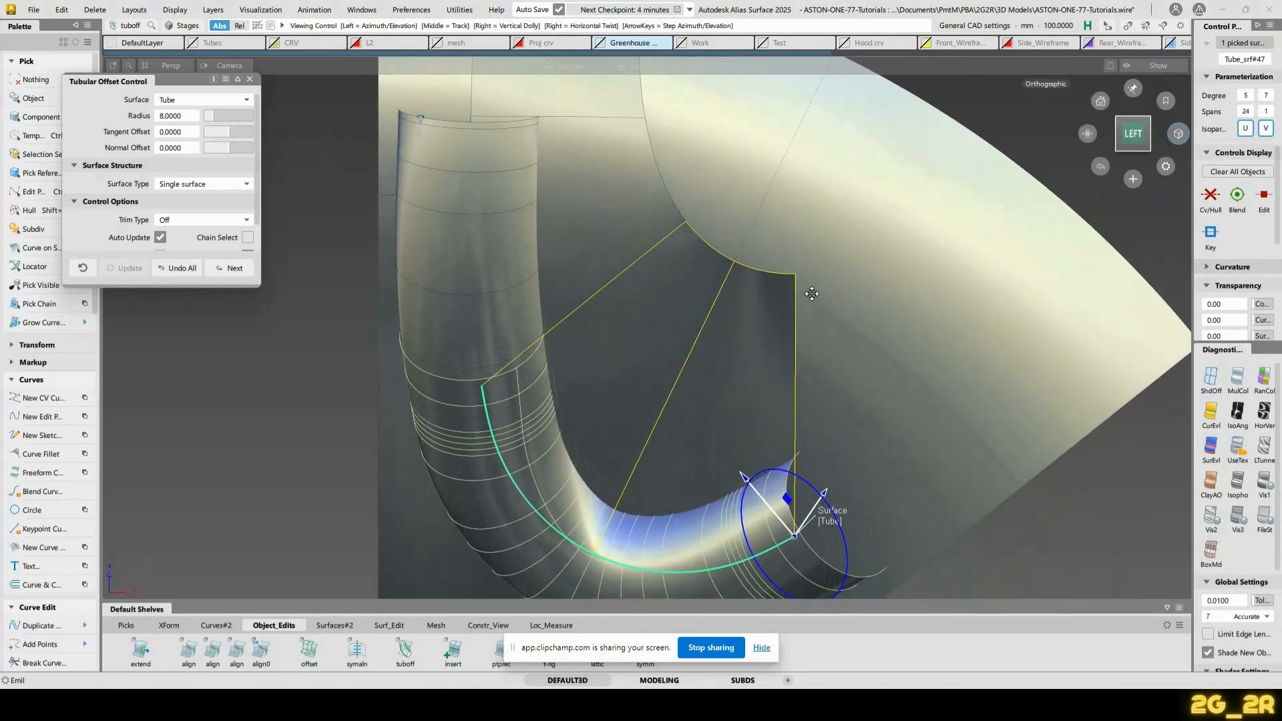
left_click_drag(800, 393, 700, 269, "alt+shift")
middle_click_drag(701, 268, 687, 255, "alt+shift")
Intersect the curved tube with the surrounding surfaces and turn the tube into a template
right_click_drag(885, 234, 916, 341, "ctrl+shift")
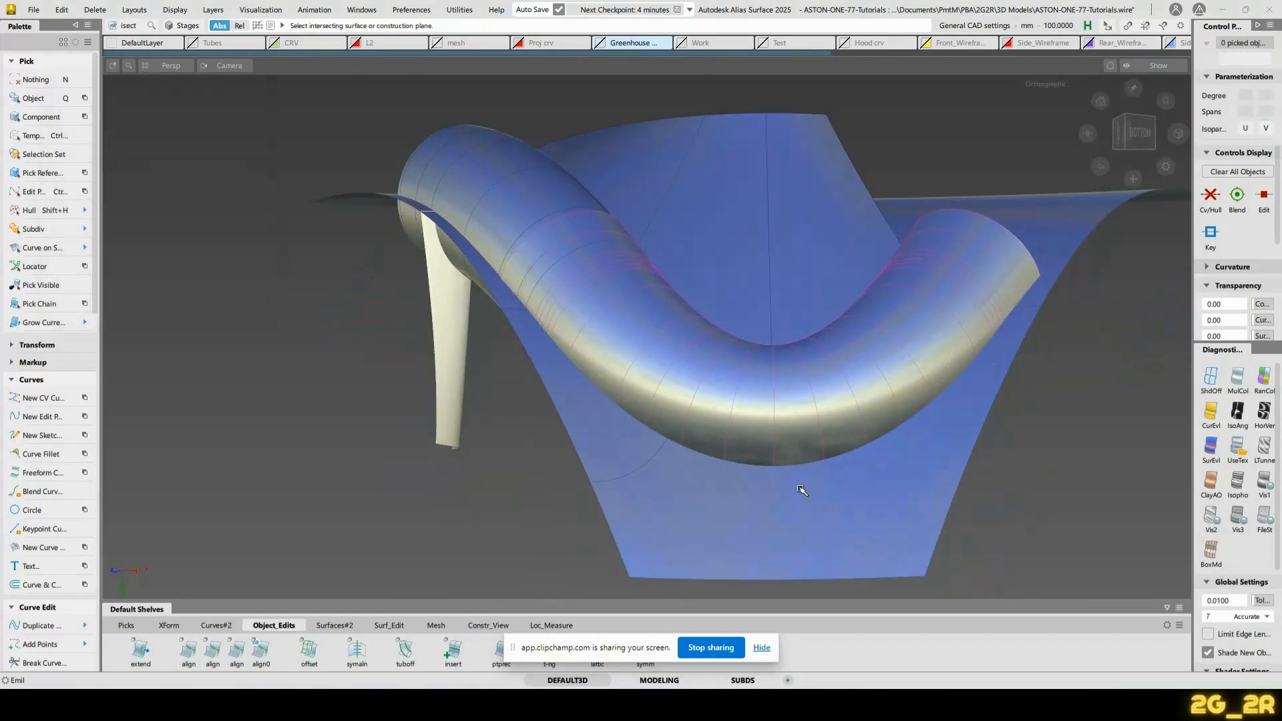
left_click_drag(802, 336, 755, 361, "alt+shift")
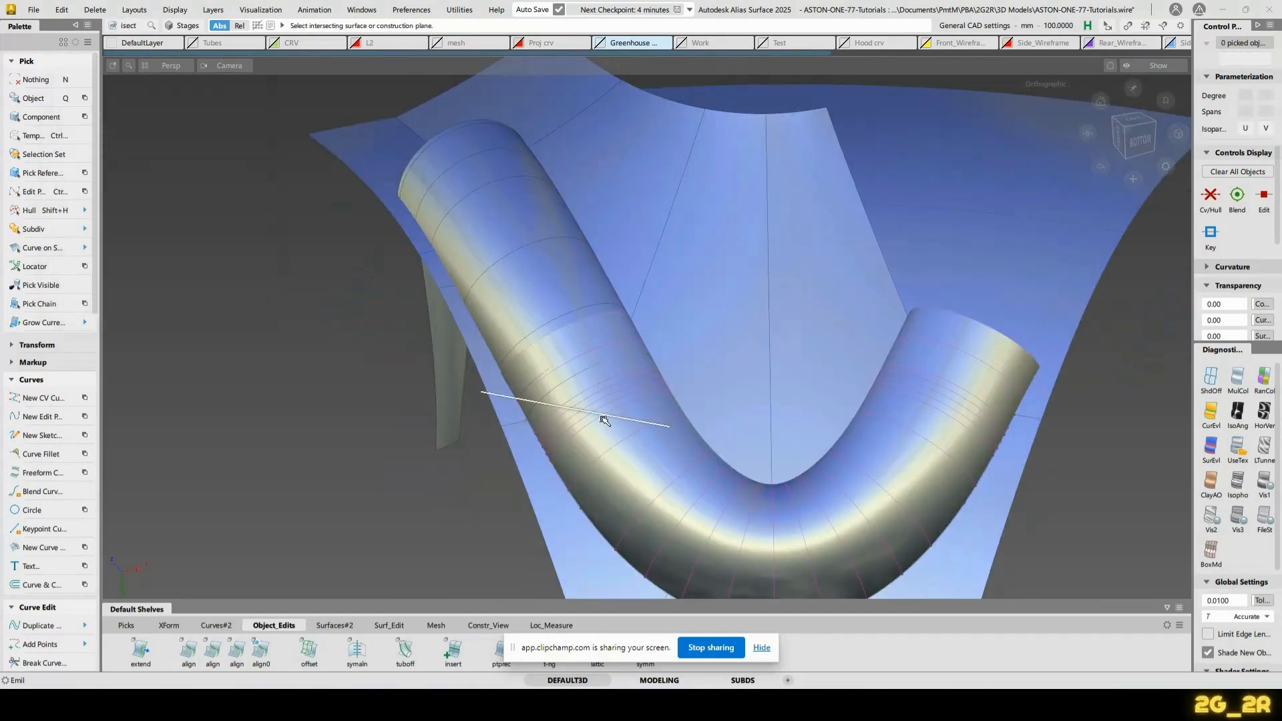
left_click(666, 472)
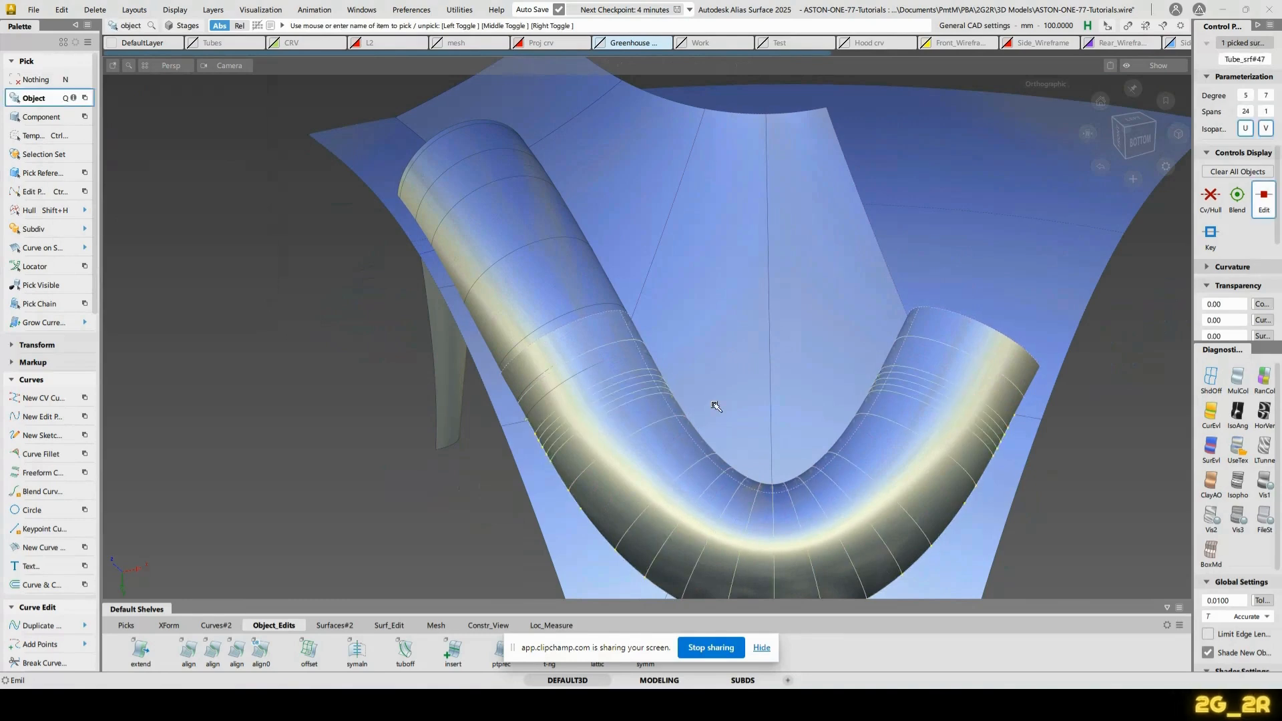
key("Delete")
right_click_drag(708, 420, 725, 447, "ctrl+shift")
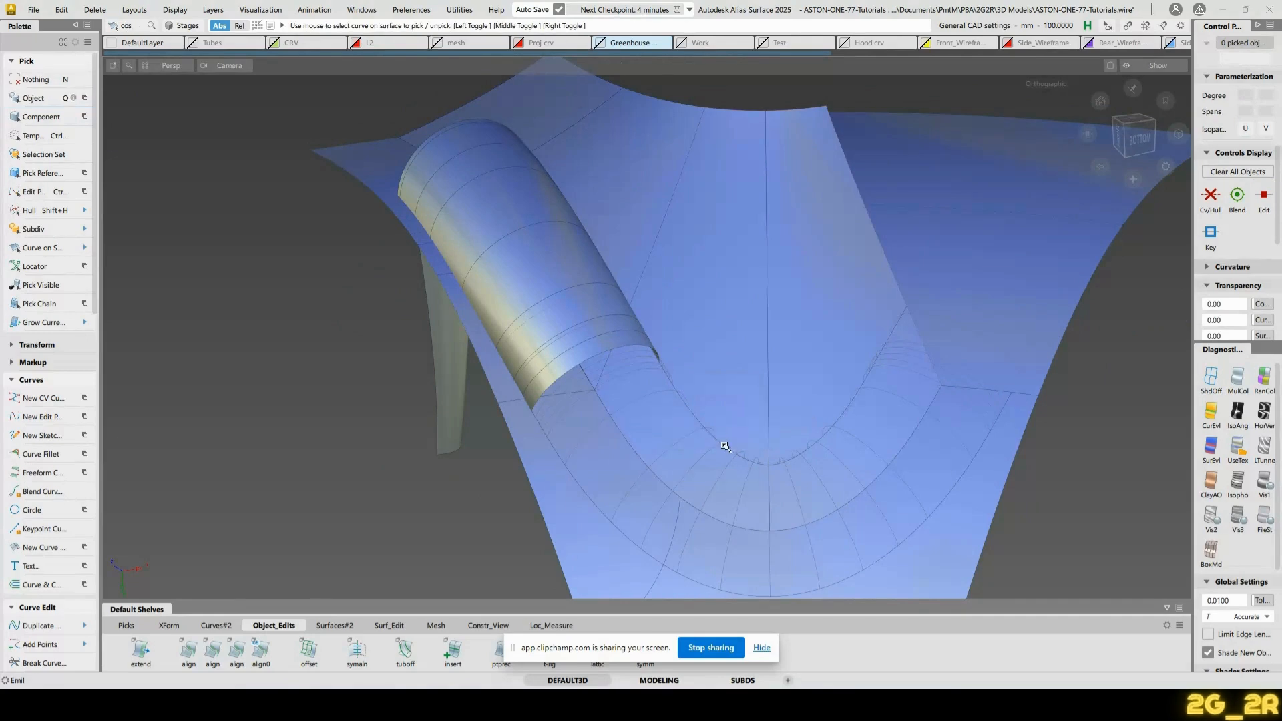
left_click_drag(768, 381, 924, 212, "alt+shift")
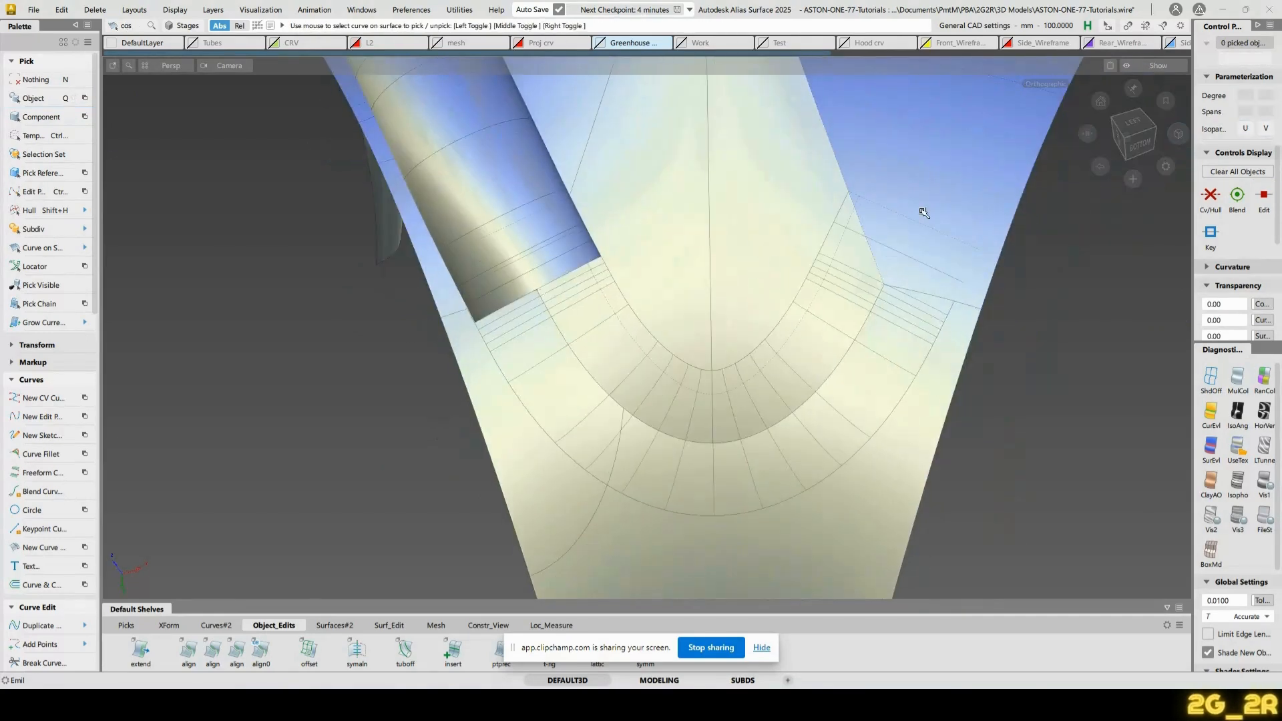
left_click(915, 222)
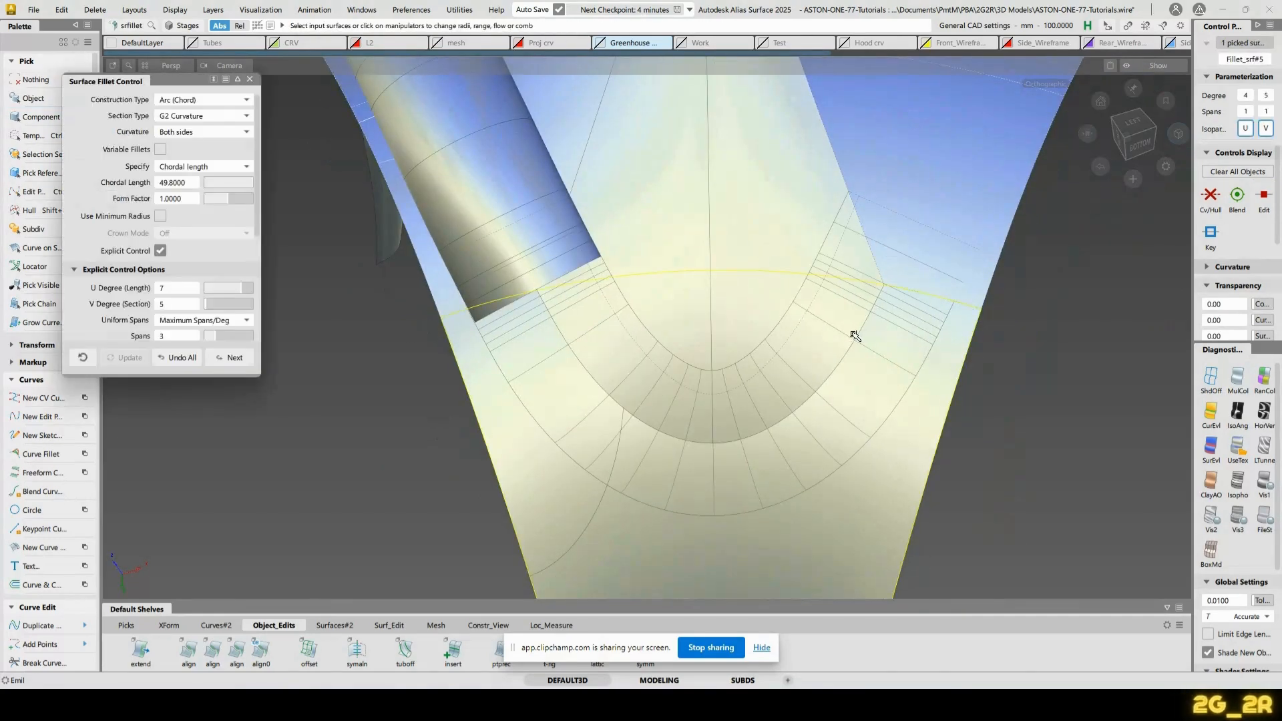
middle_click_drag(855, 336, 819, 464, "ctrl+shift")
key("ctrl+t")
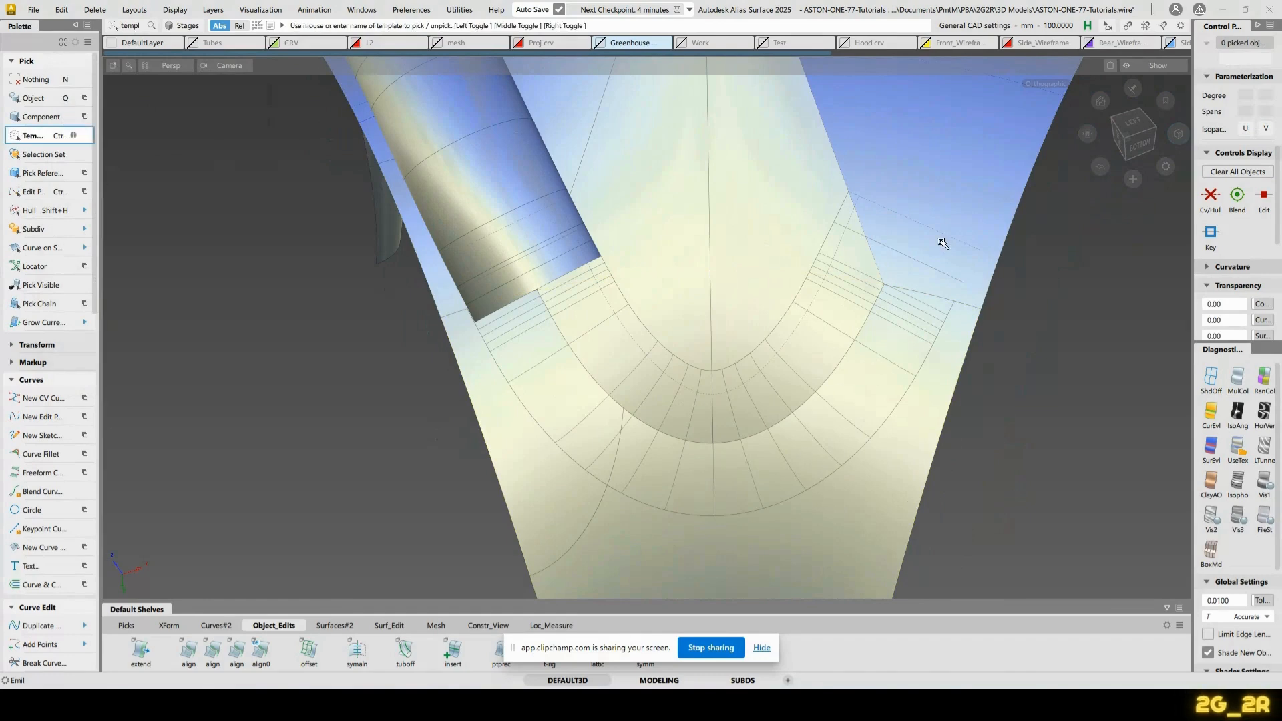
left_click(944, 244)
key("t")
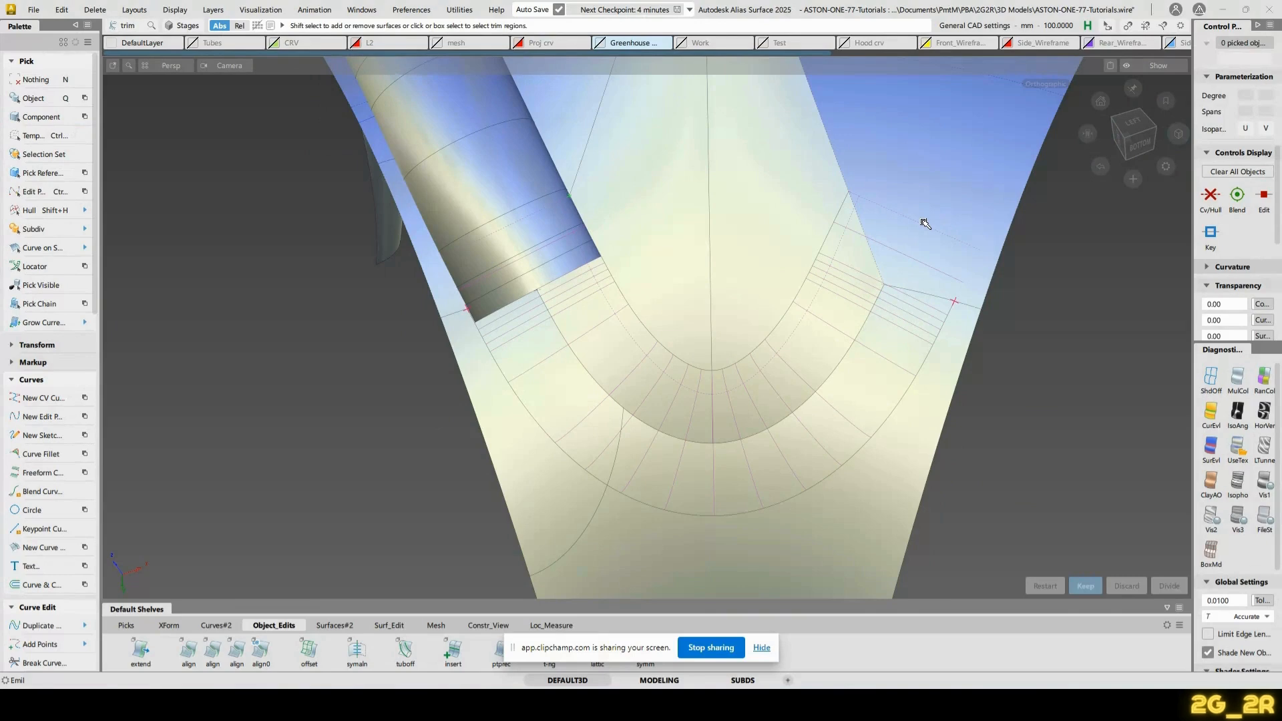
key("ctrl+q")
left_click(923, 223)
left_click_drag(764, 189, 920, 233, "alt+shift")
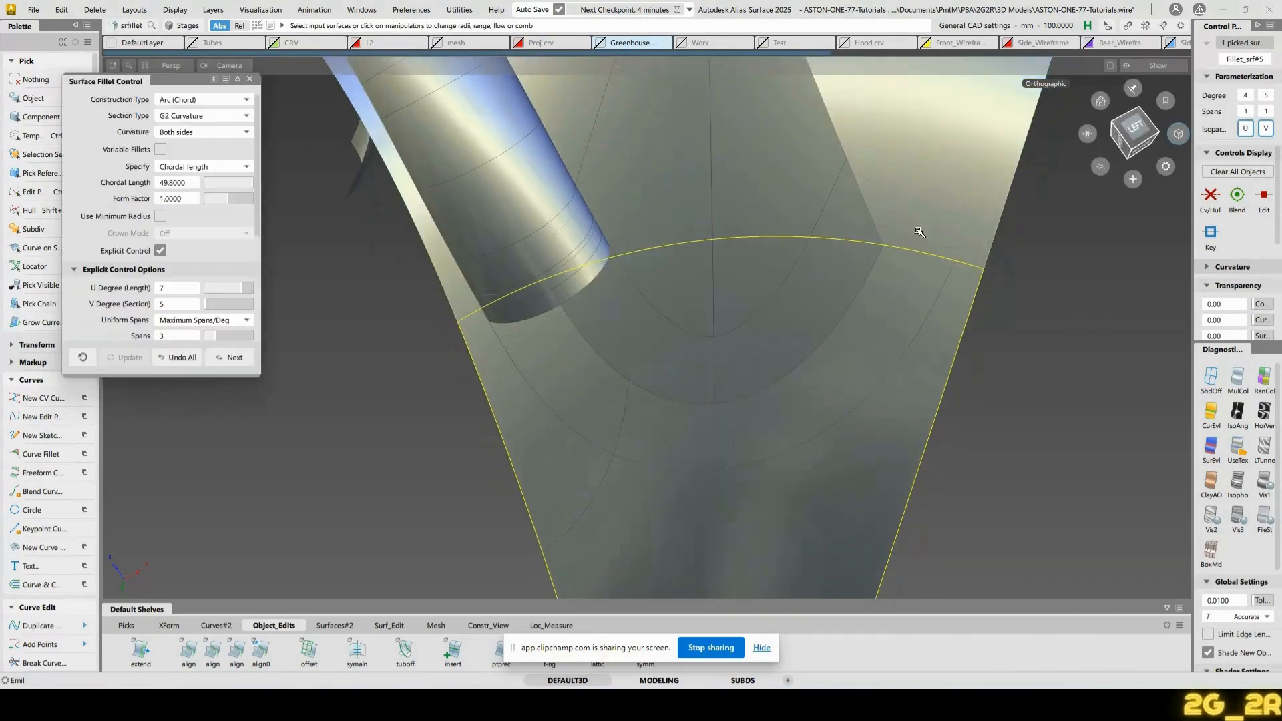
key("ctrl+z")
Restore the templated curved tube to a normal surface and set its tubular offset radius to 5 mm
key("ctrl+t")
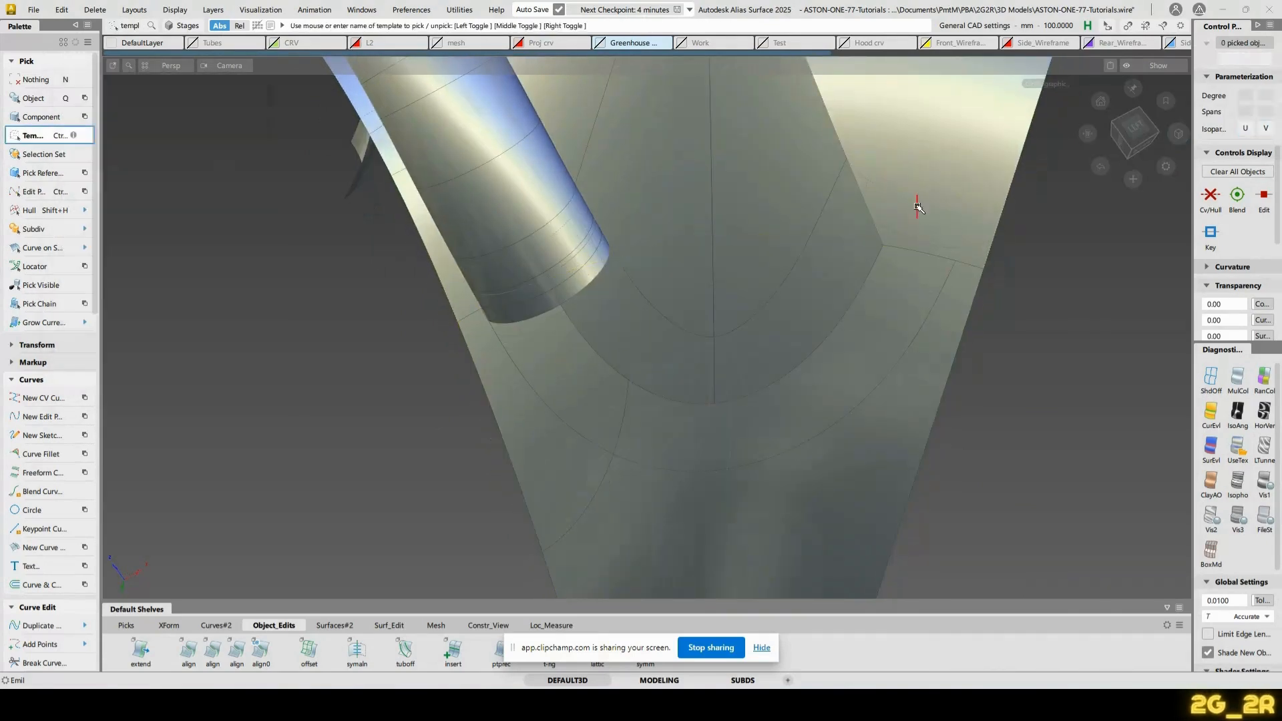
left_click(916, 270)
key("alt+t")
key("ctrl+q")
left_click(901, 253)
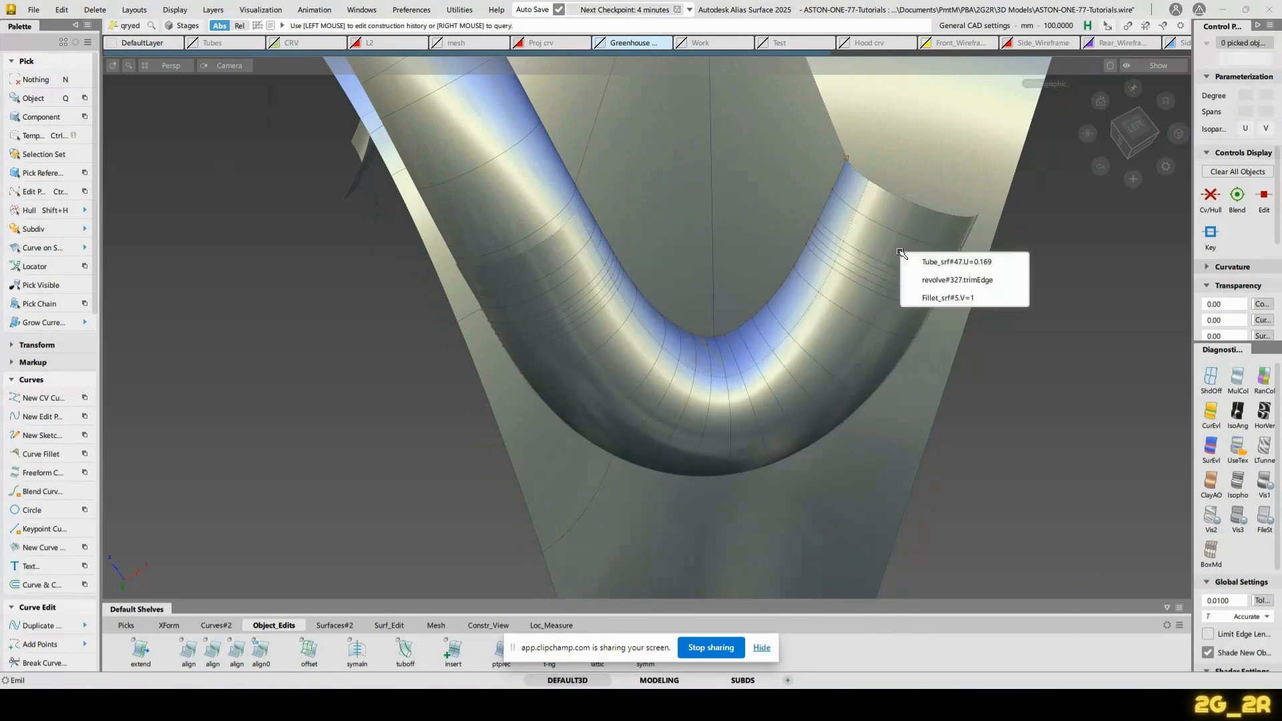
left_click(920, 262)
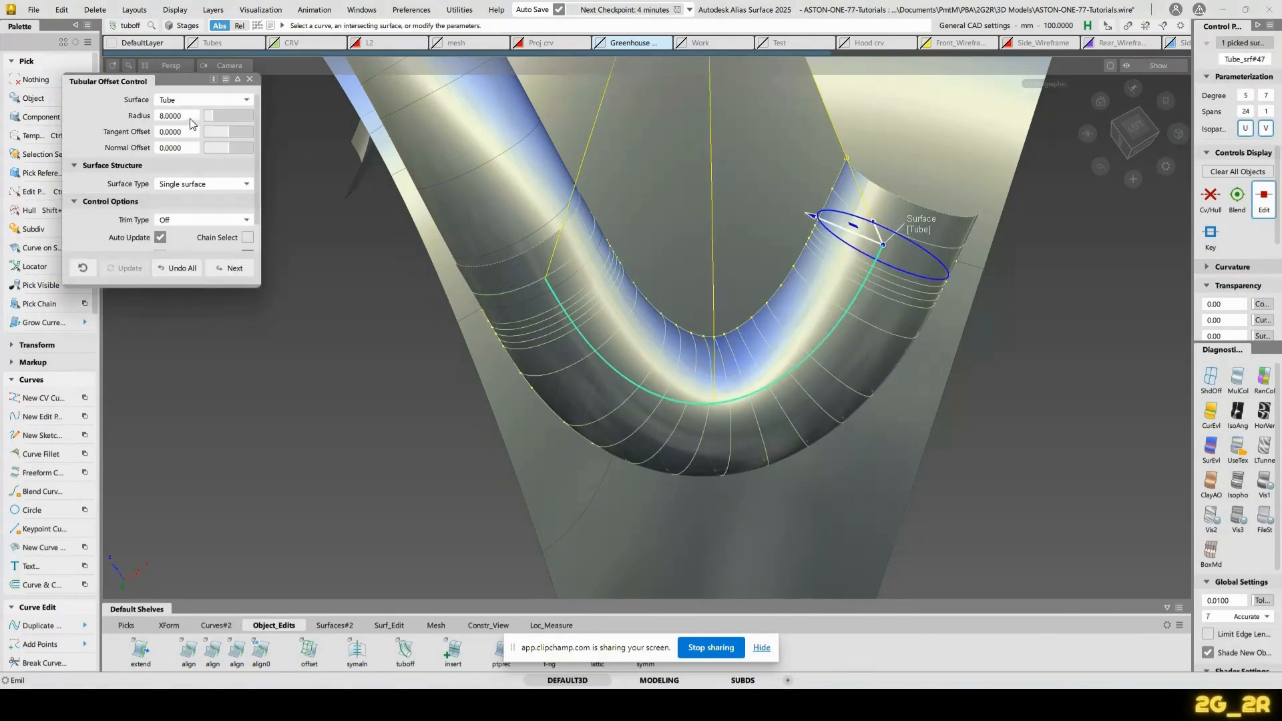
key("Return")
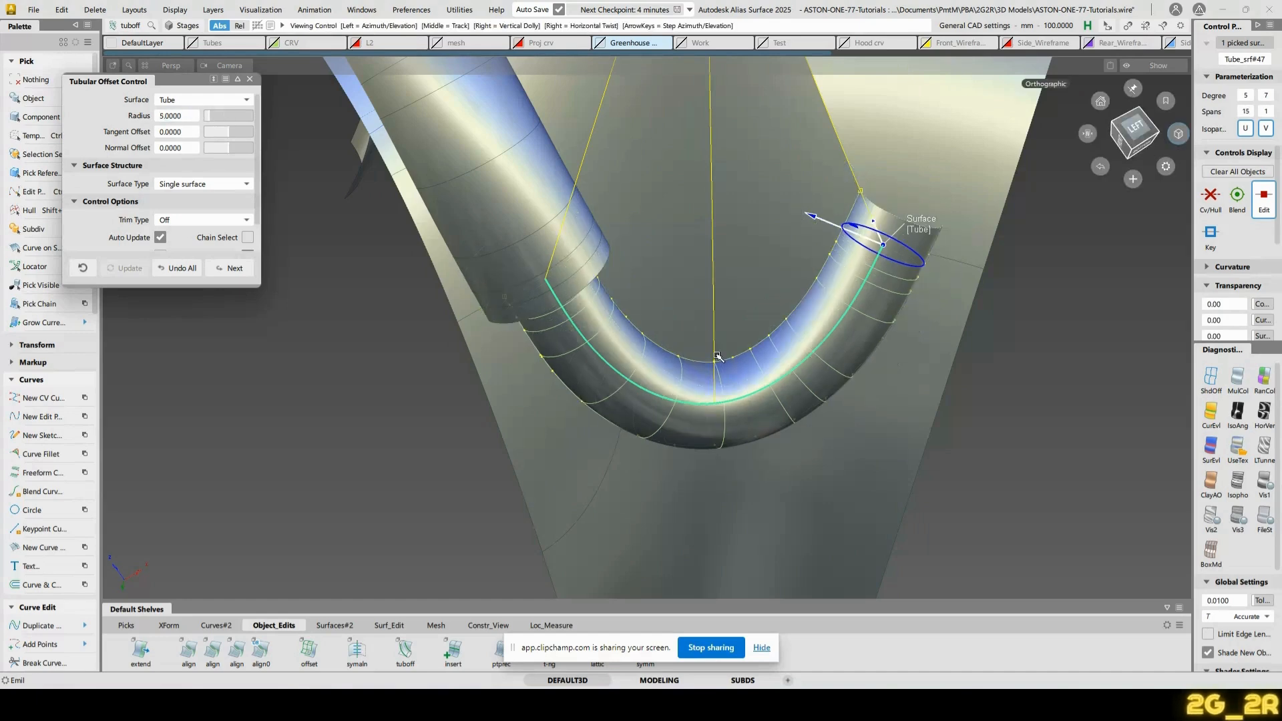
left_click_drag(718, 356, 651, 311, "alt+shift")
key("Escape")
Set the tubular offset radius of the tube along the side blend edge to 5 mm
left_click(489, 192)
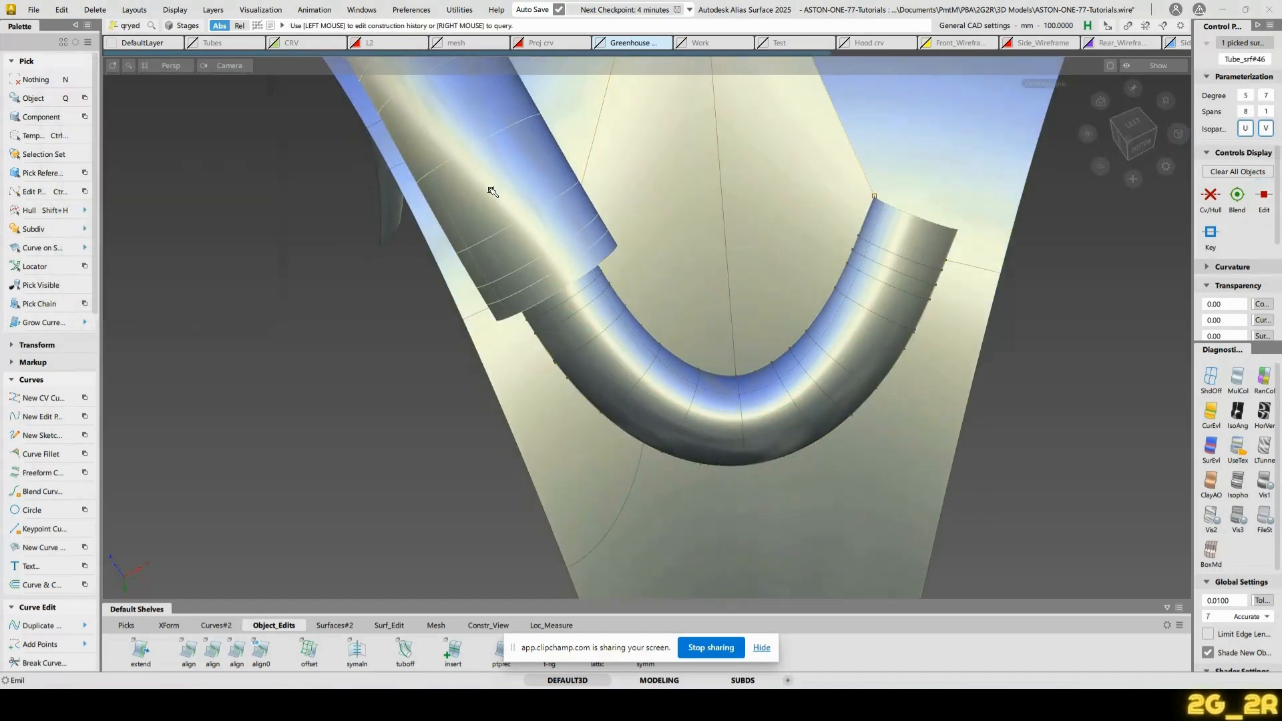
middle_click_drag(510, 177, 527, 257, "alt+shift")
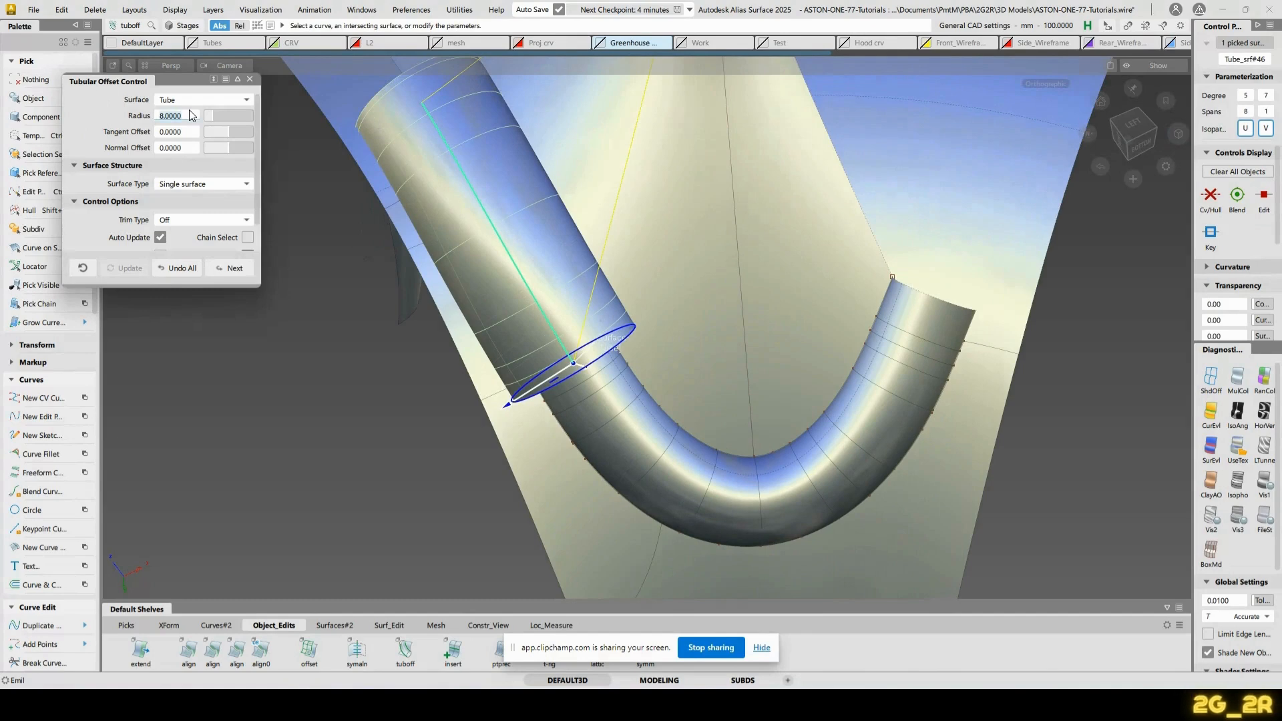
left_click_drag(800, 365, 751, 210, "alt+shift")
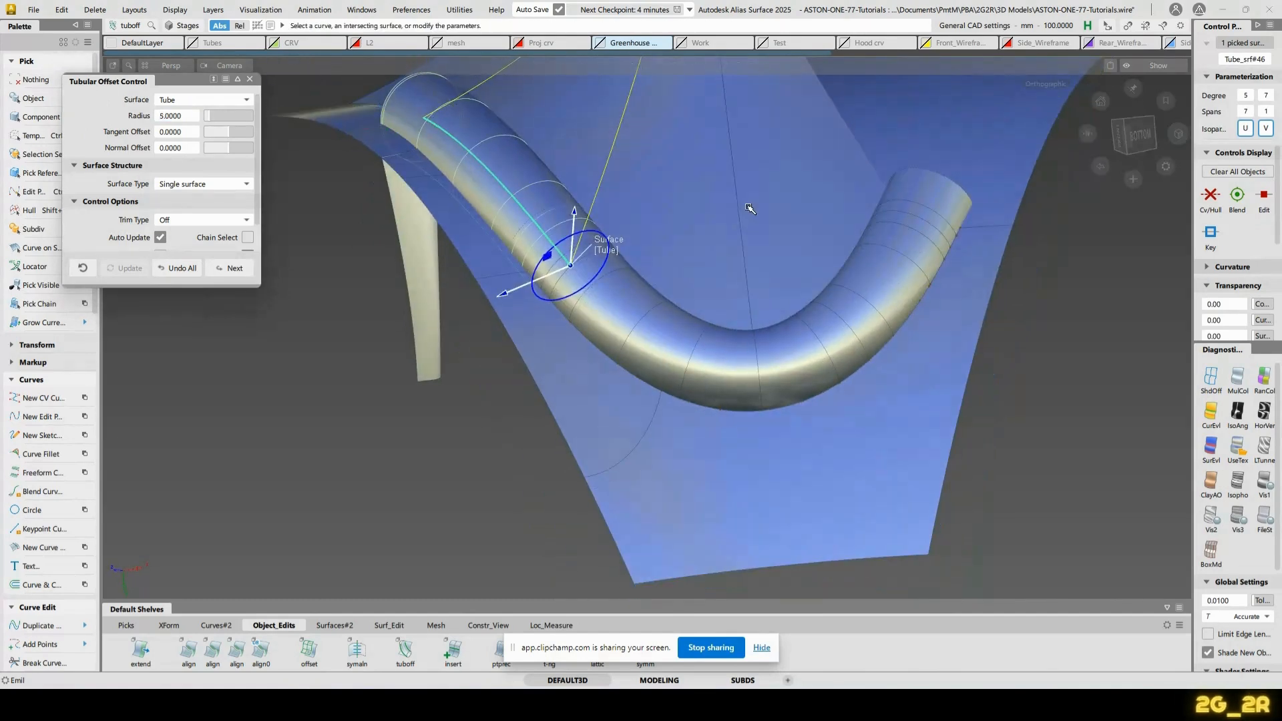
key("Escape")
Intersect the side tube with the surfaces it passes through to create curves on surface
left_click_drag(572, 227, 511, 223, "ctrl+shift")
left_click(496, 189)
middle_click_drag(505, 156, 515, 201, "alt+shift")
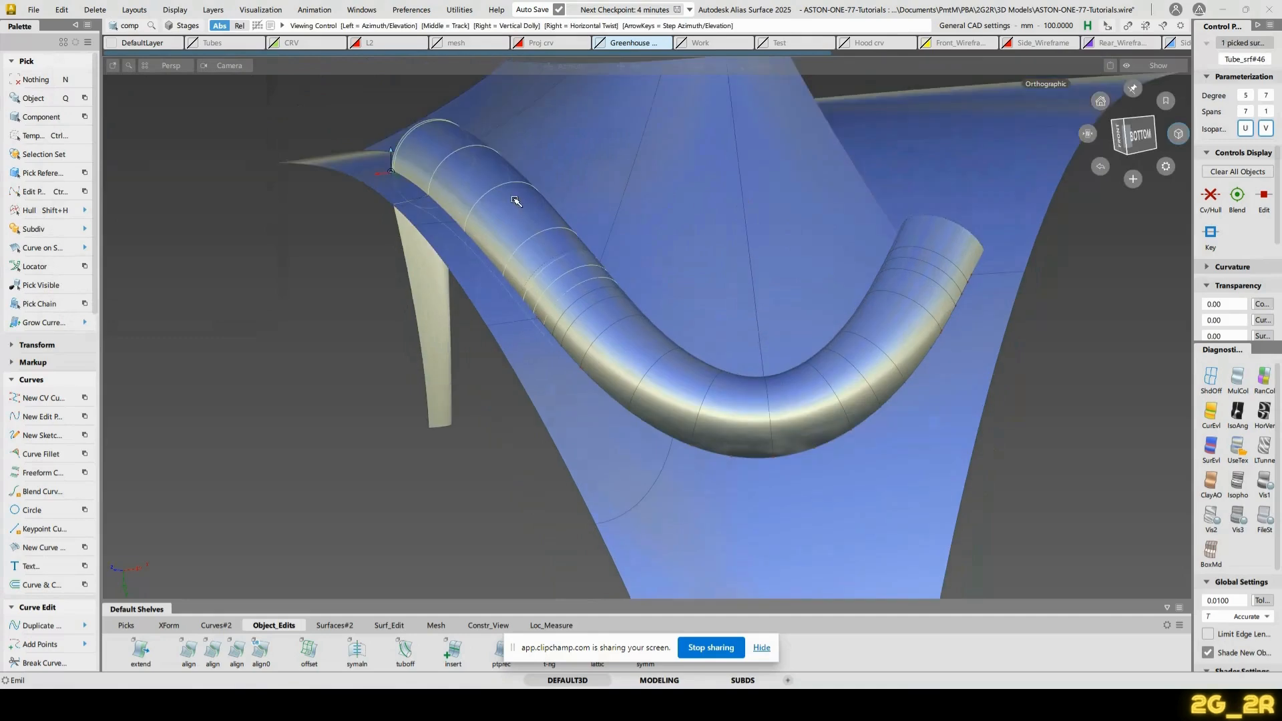
left_click_drag(515, 200, 599, 322, "alt+shift")
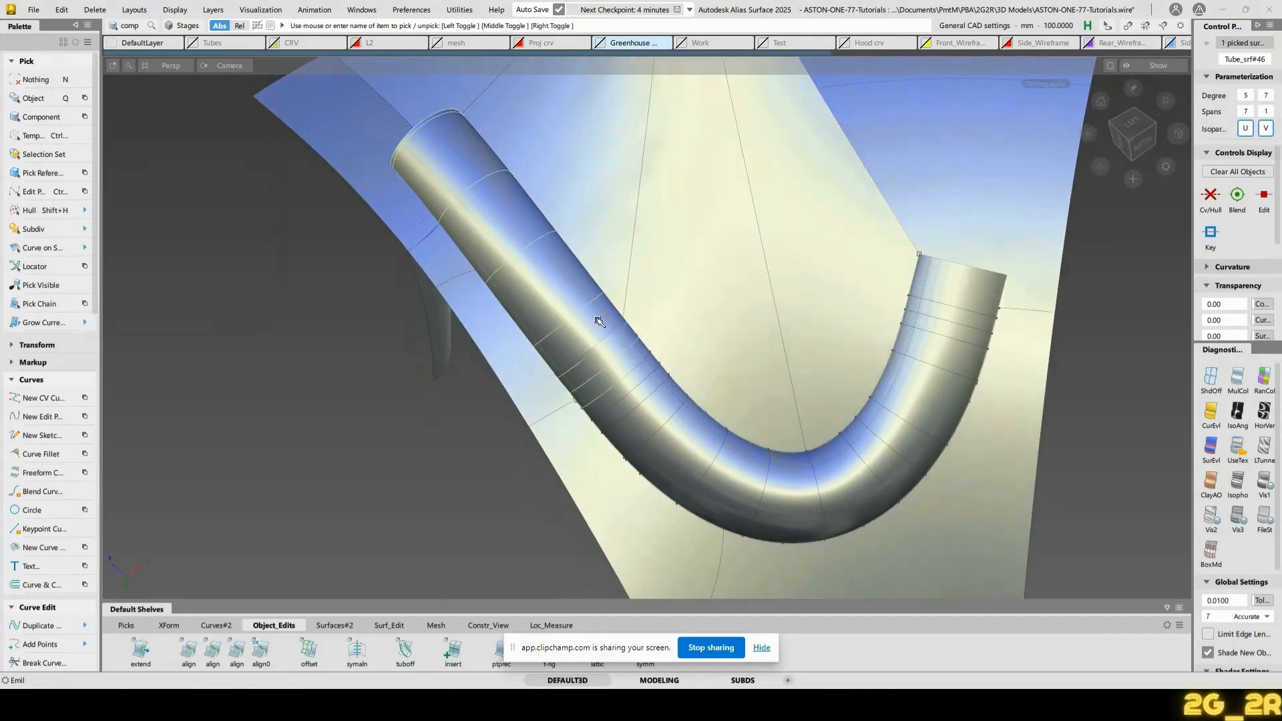
right_click_drag(596, 320, 622, 202, "ctrl+shift")
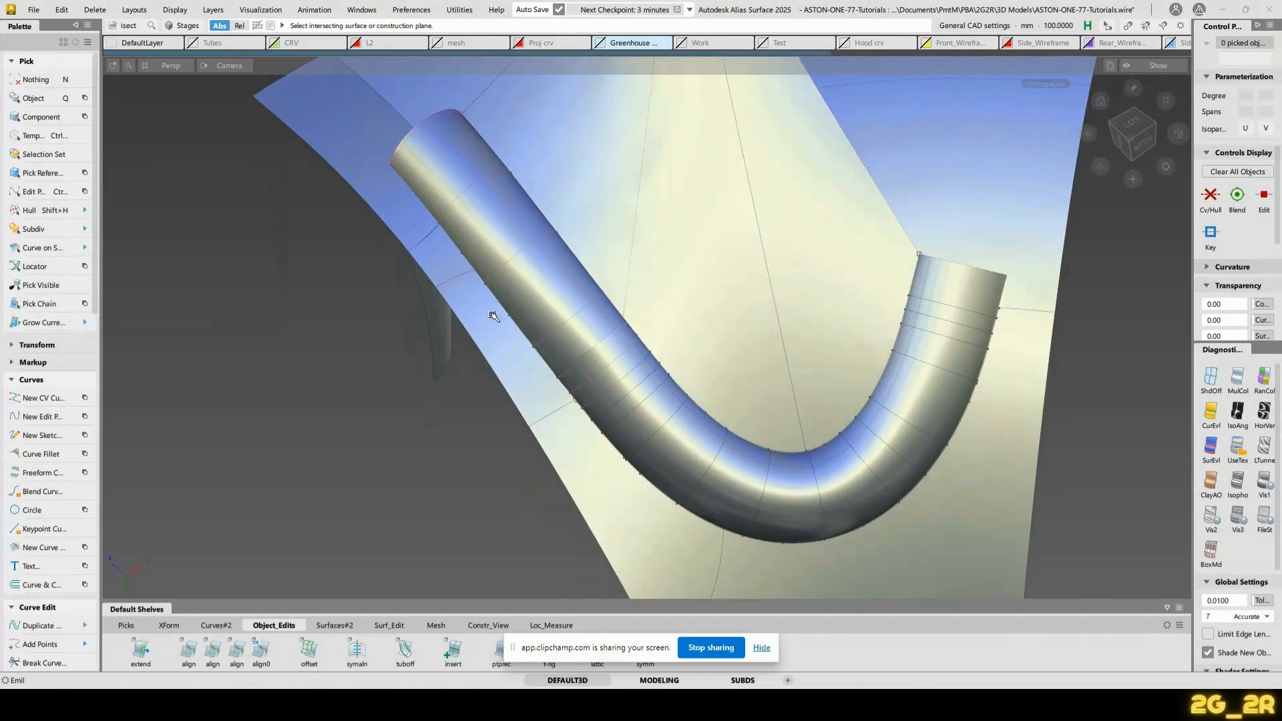
Select both the side tube and the curved tube and turn them into templates
left_click_drag(453, 271, 434, 285, "ctrl+shift")
left_click(555, 334)
left_click(818, 489)
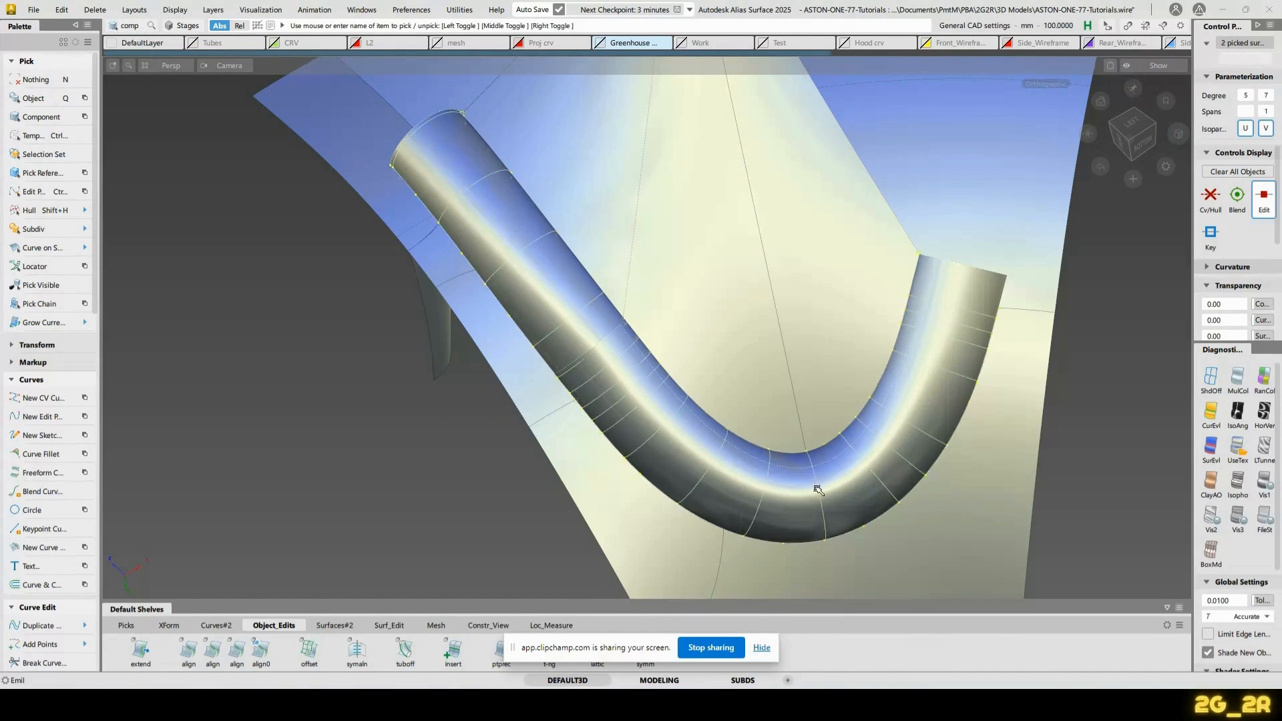
key("Delete")
left_click_drag(840, 516, 772, 332, "alt+shift")
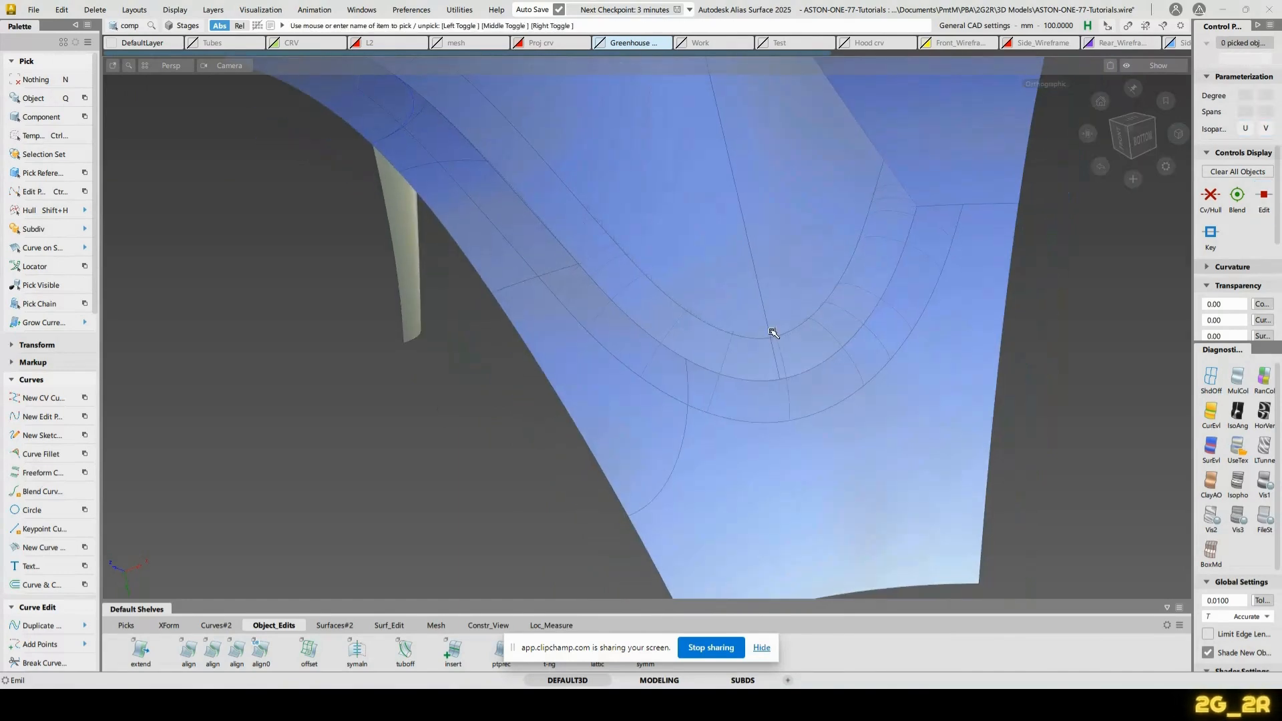
Create a G2-to-G0 multiple-surface freeform blend between the inner and outer intersection curves around the curved edge, with trim type Curves on Surface
left_click(760, 416)
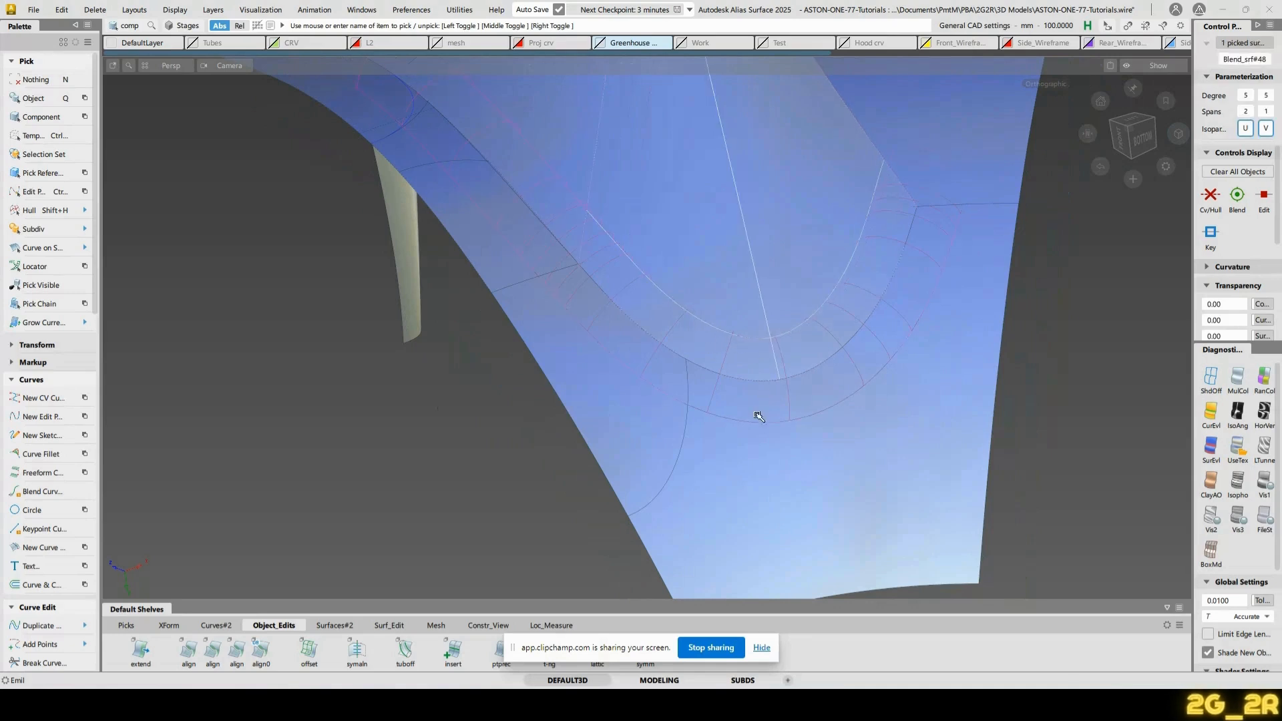
left_click(828, 324)
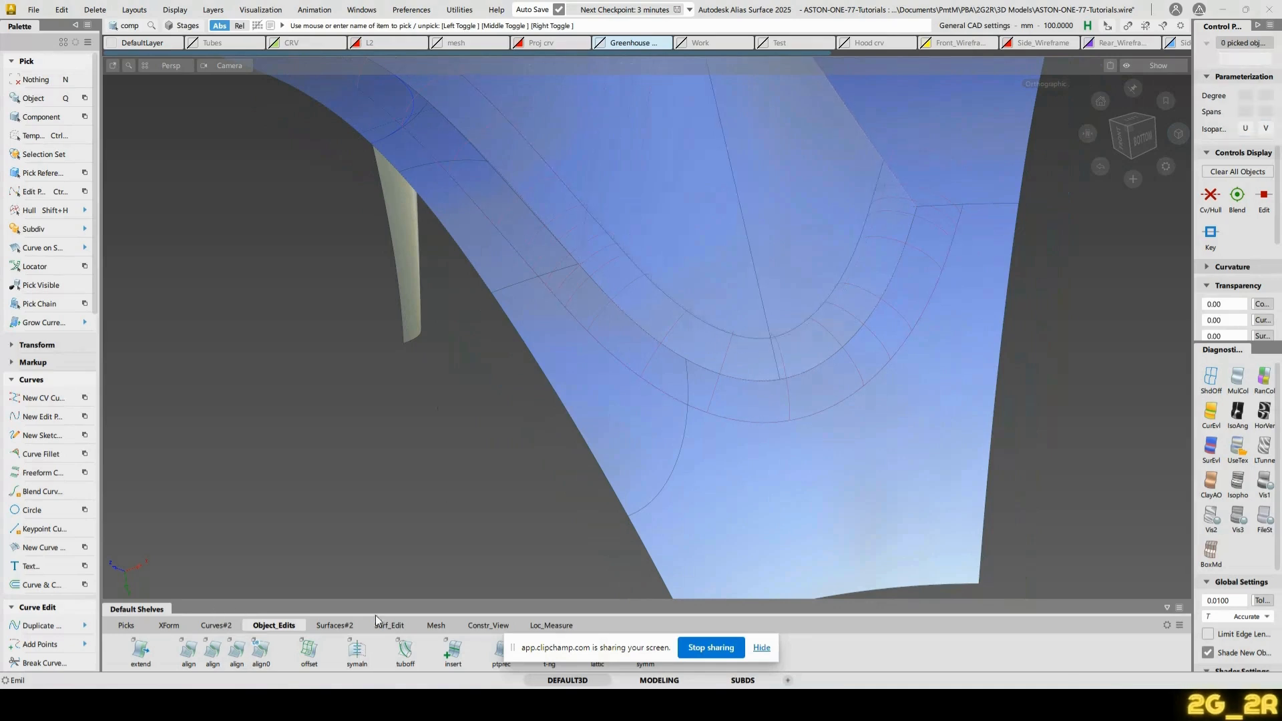
left_click(336, 626)
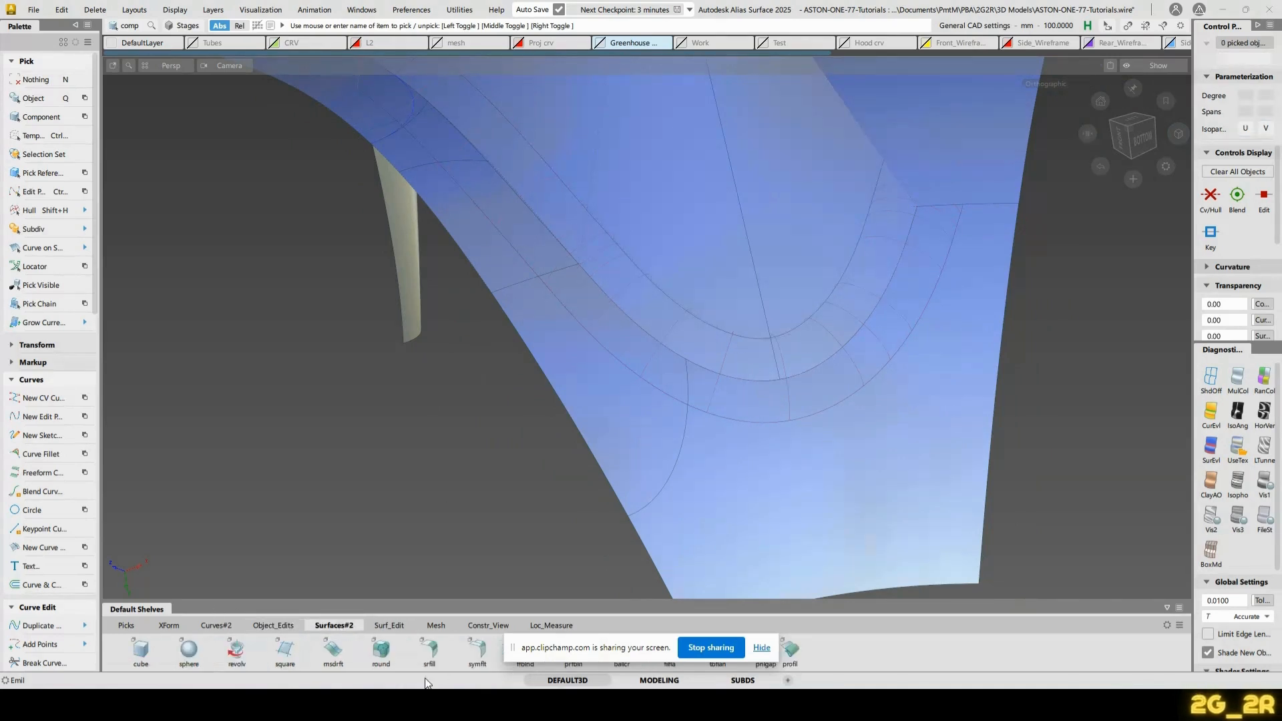
left_click(762, 647)
left_click(526, 649)
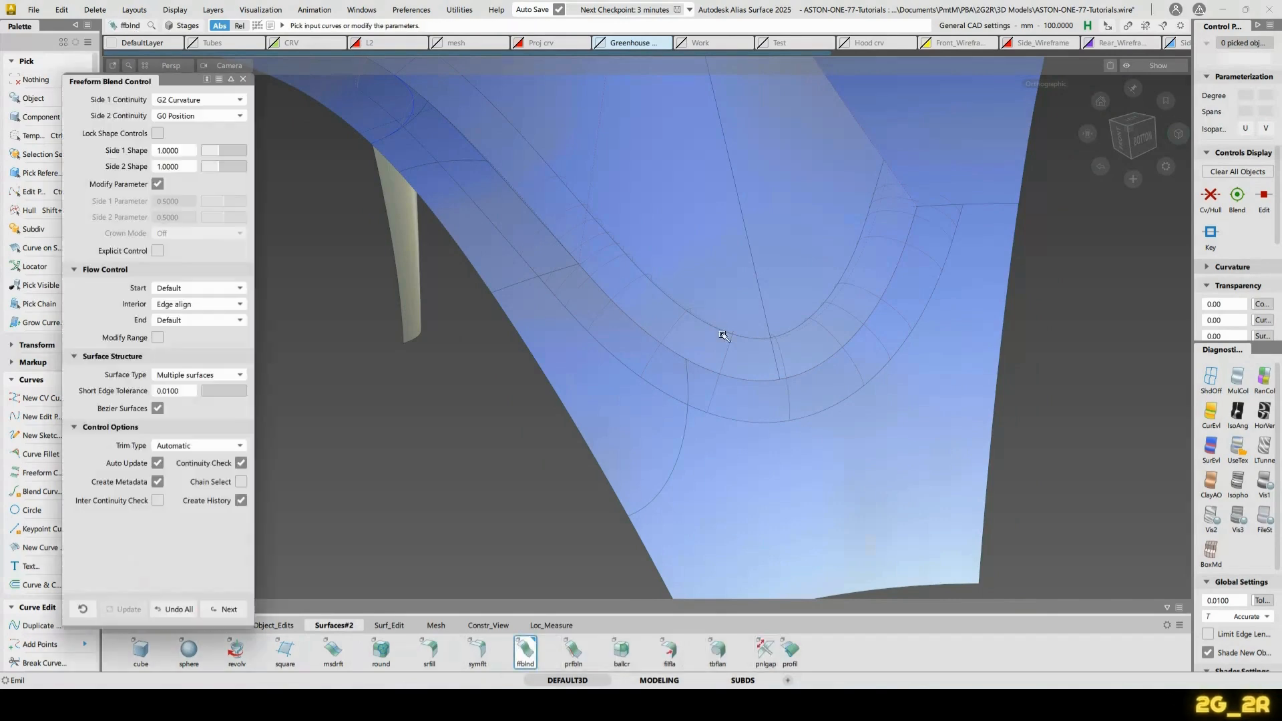
left_click(760, 341)
left_click(790, 405)
mouse_move(811, 375)
left_mouse_down("alt+shift")
mouse_move(822, 386)
mouse_move(807, 458)
mouse_move(801, 382)
left_mouse_up("alt+shift")
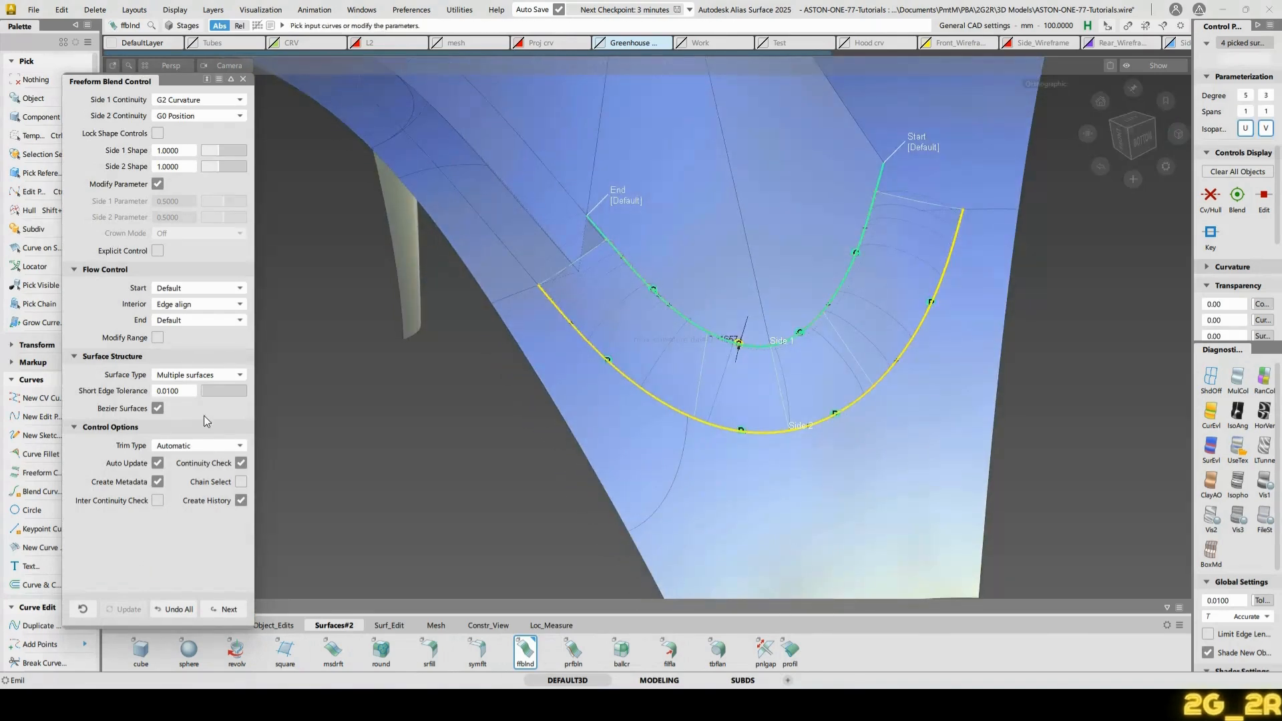
left_click(231, 445)
left_click(210, 475)
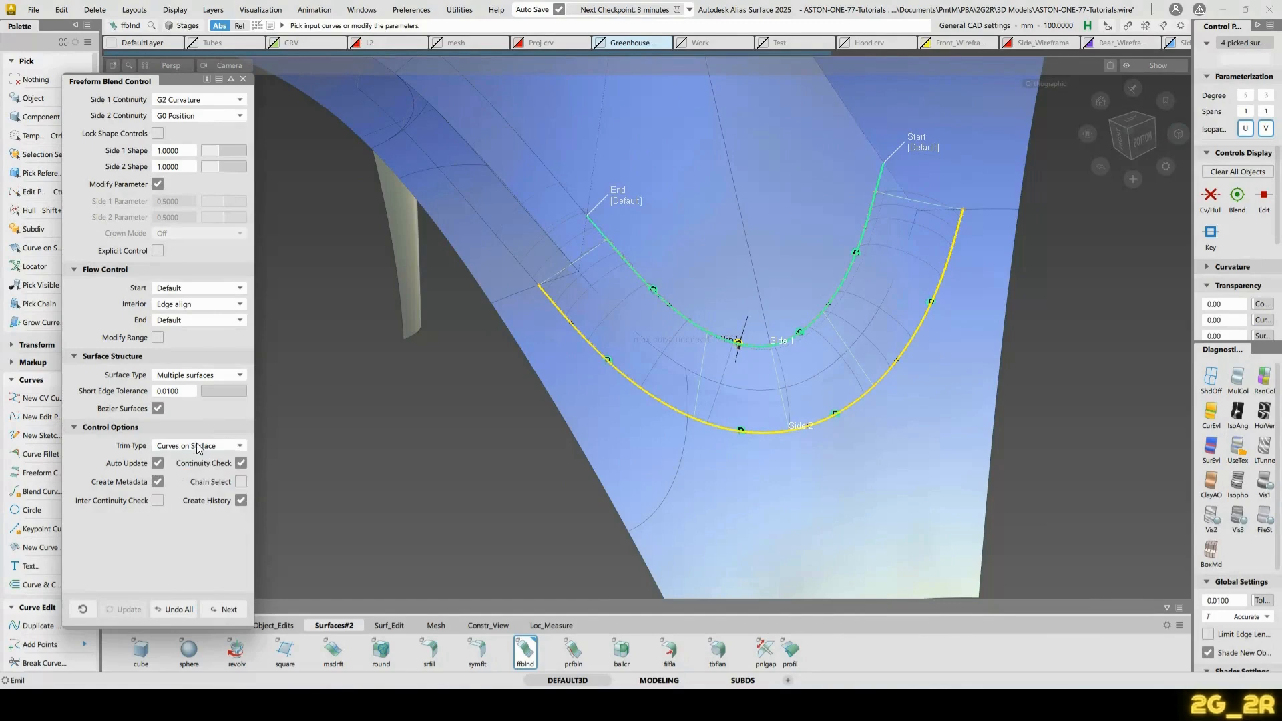
Turn off trimming for the curved-edge freeform blend and set its Side 2 continuity to G2 Curvature
left_click(201, 446)
left_click(187, 489)
mouse_move(686, 348)
left_mouse_down("alt+shift")
mouse_move(691, 373)
mouse_move(704, 326)
mouse_move(746, 304)
left_mouse_up("alt+shift")
left_click(200, 116)
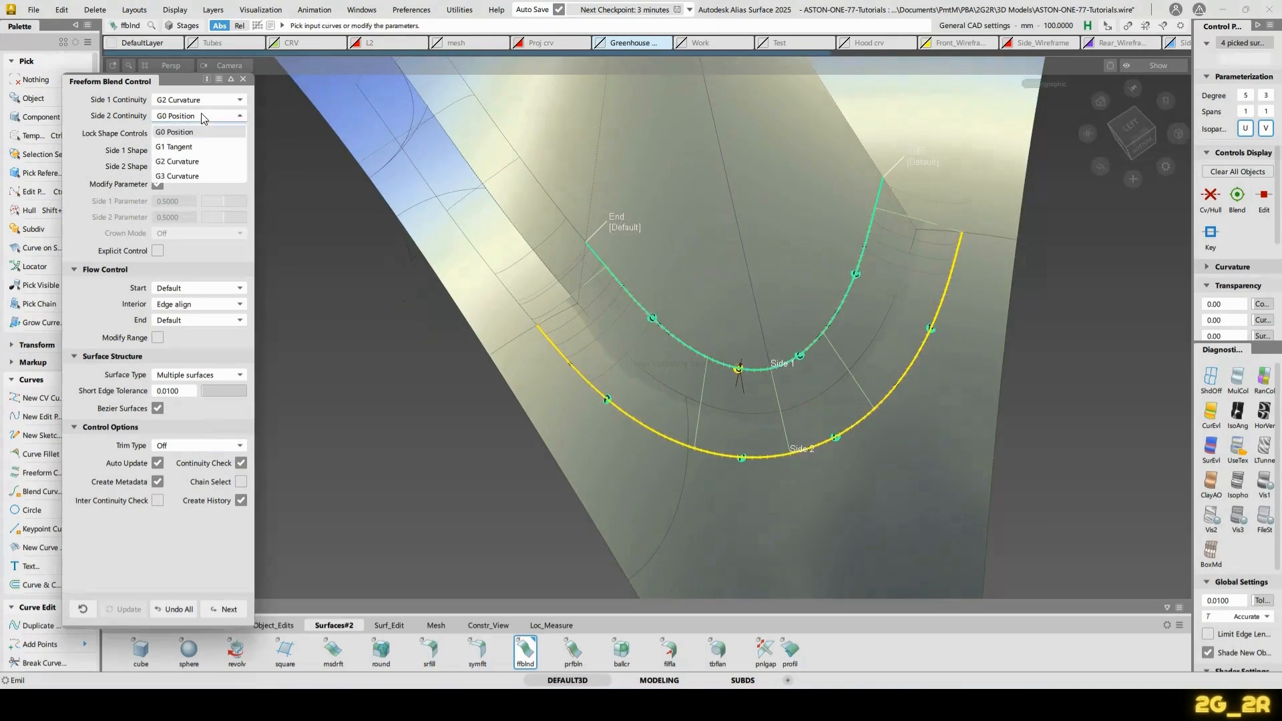
left_click(200, 162)
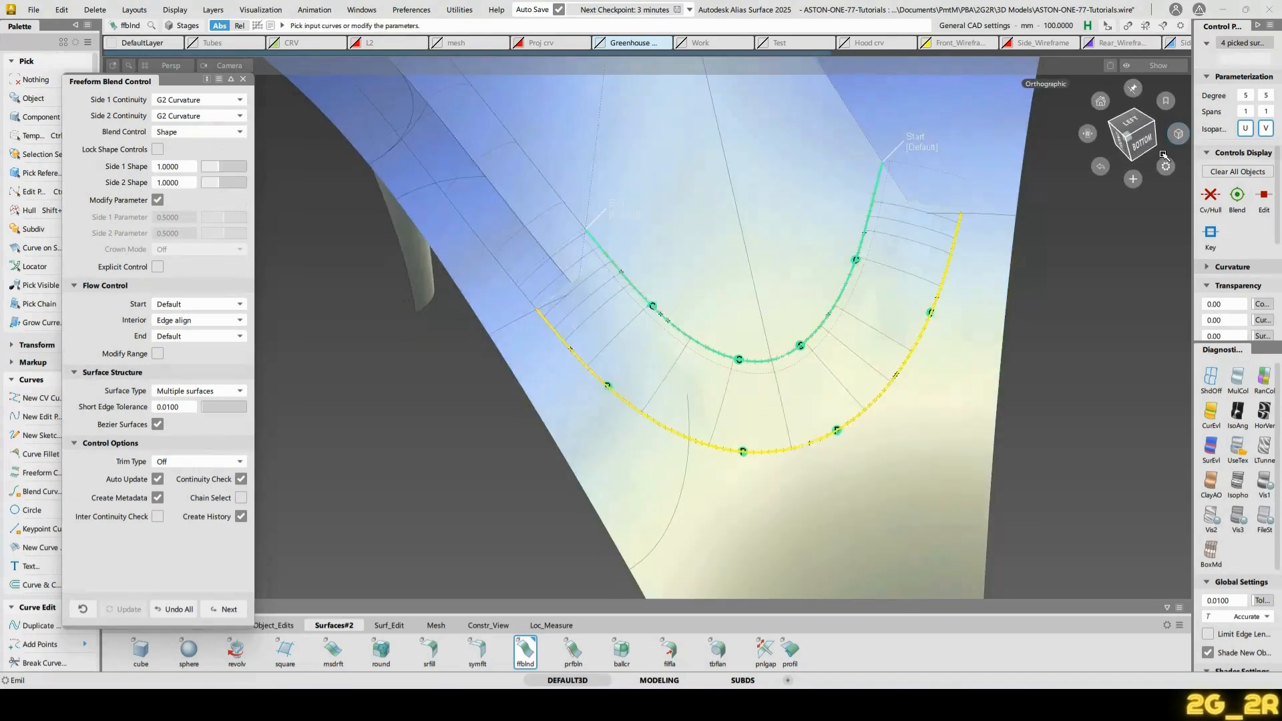
left_click(1139, 131)
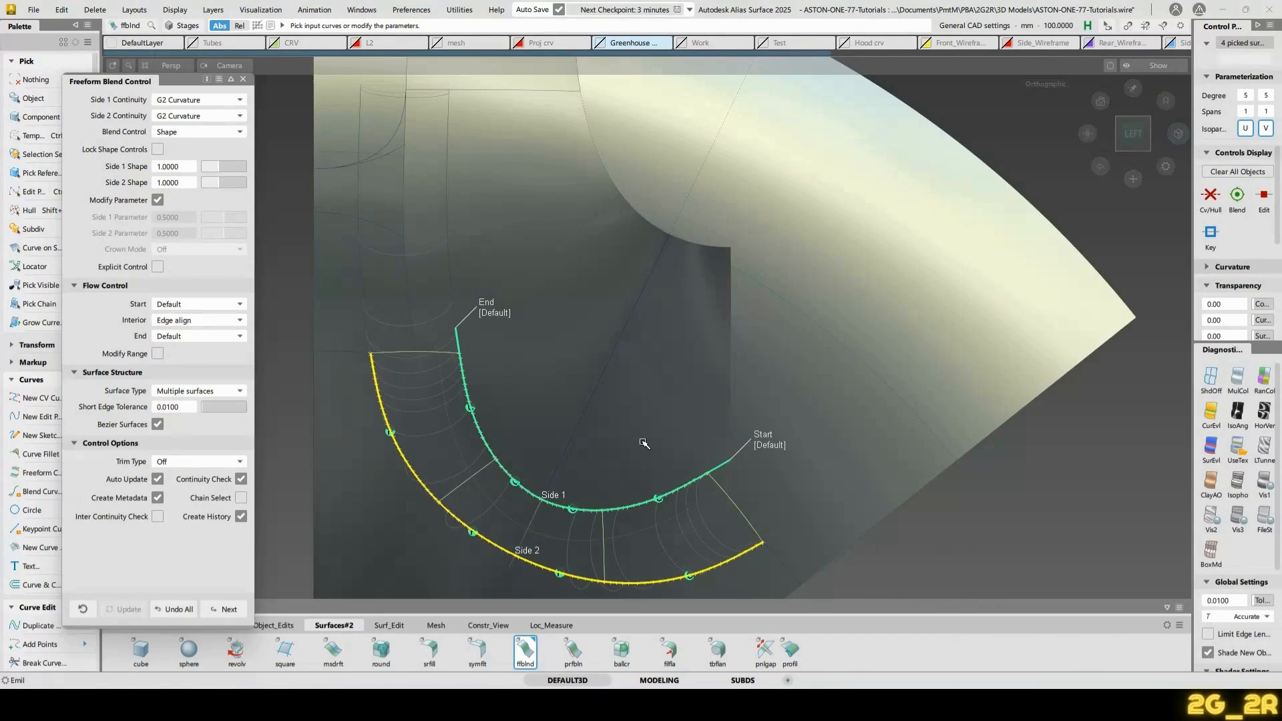
left_click_drag(608, 513, 639, 237, "alt+shift")
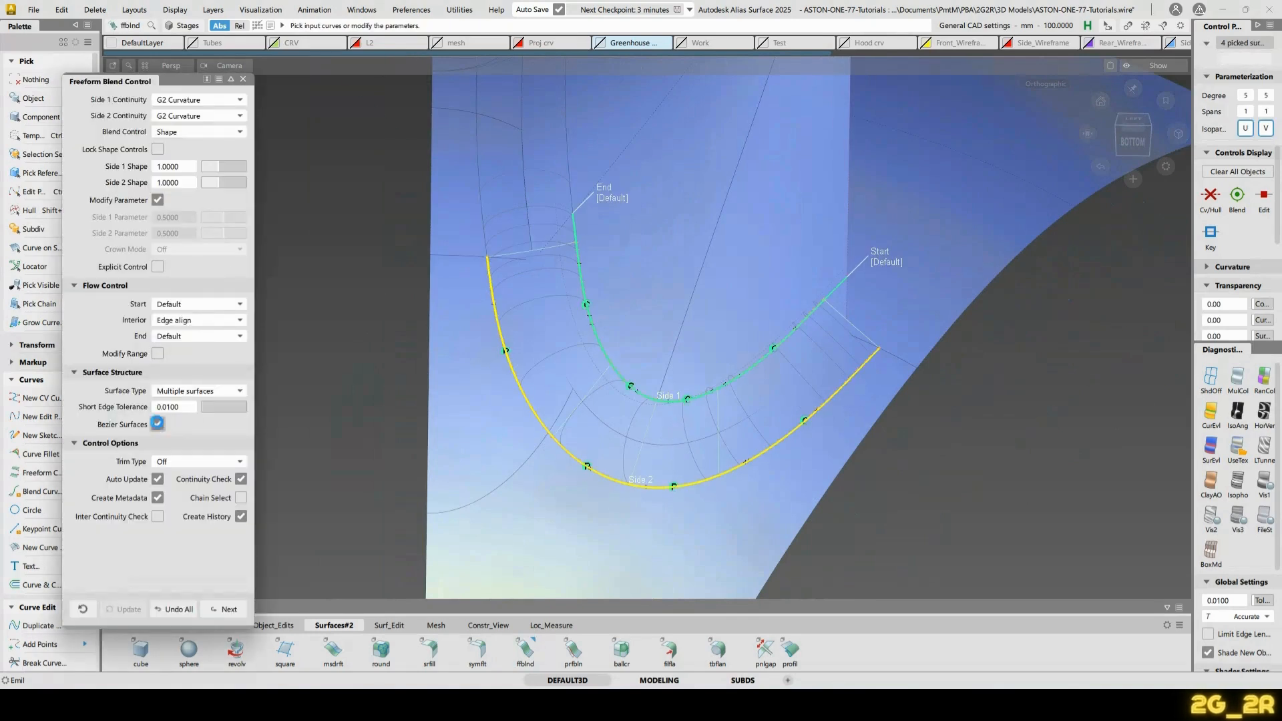
Disable Bezier surfaces for the curved-edge blend and enable explicit control with U Degree 7 and Max. Spans 2
left_click(158, 423)
left_click(158, 266)
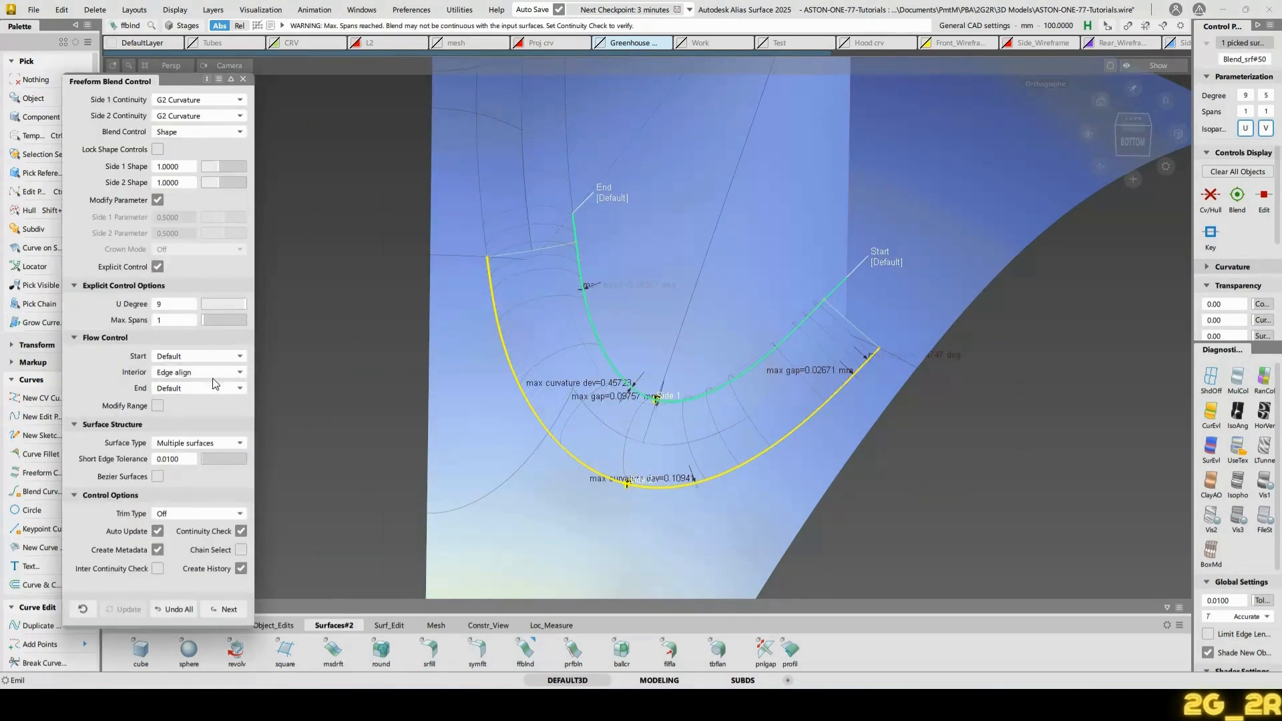
left_click(203, 322)
left_click_drag(695, 450, 626, 449, "alt+shift")
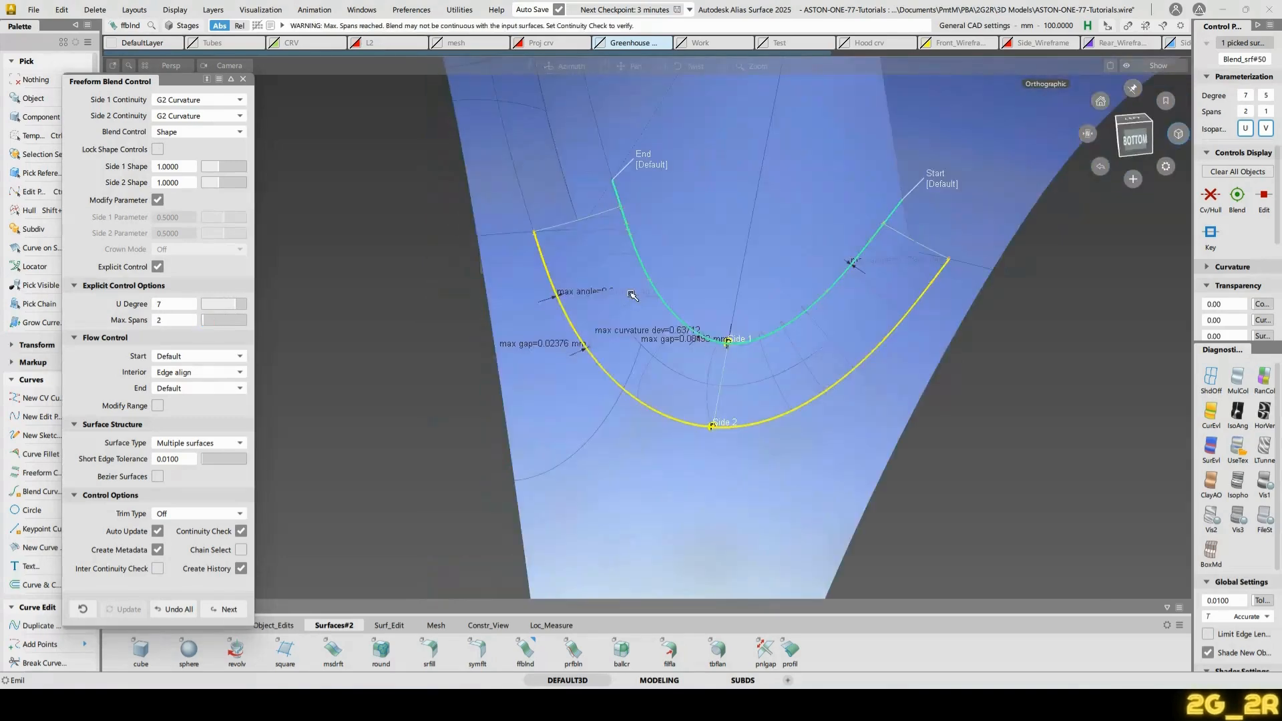
left_click_drag(632, 295, 593, 397, "alt+shift")
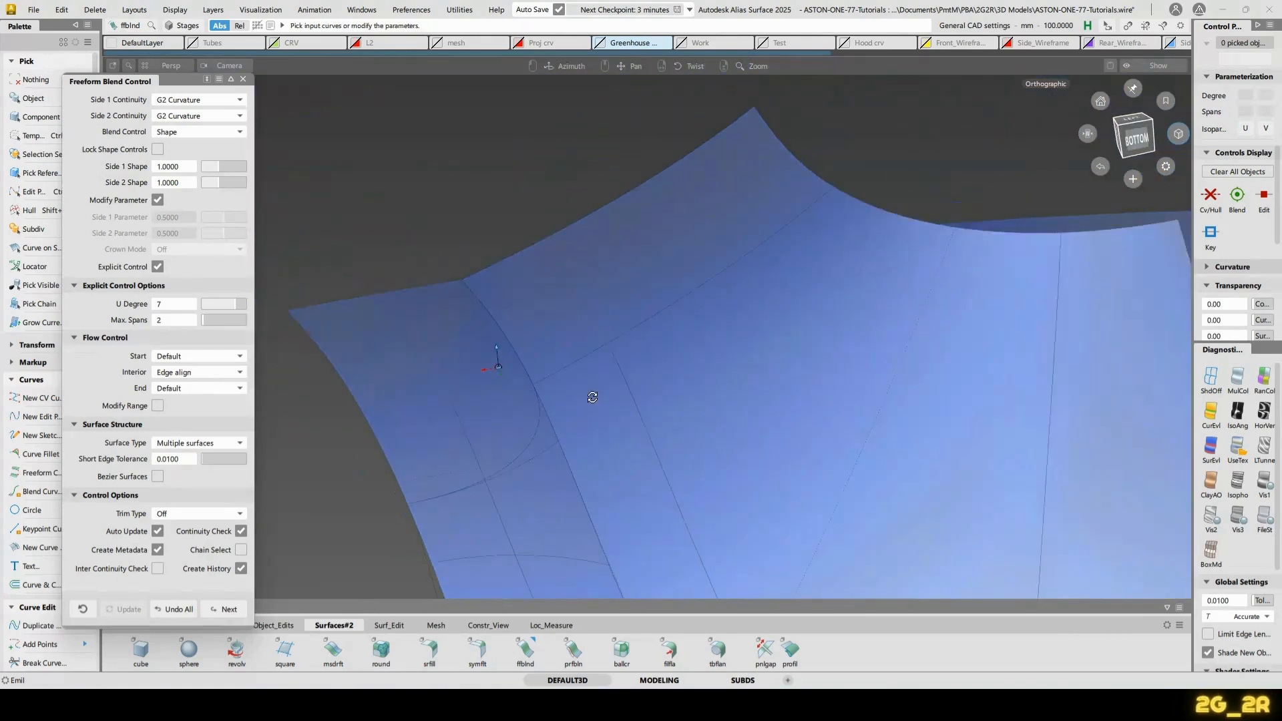
Create a G2 freeform blend between the two intersection curves along the side edge, using Blend_srf#49.cos1 as Side 2
middle_click_drag(593, 398, 558, 310, "alt+shift")
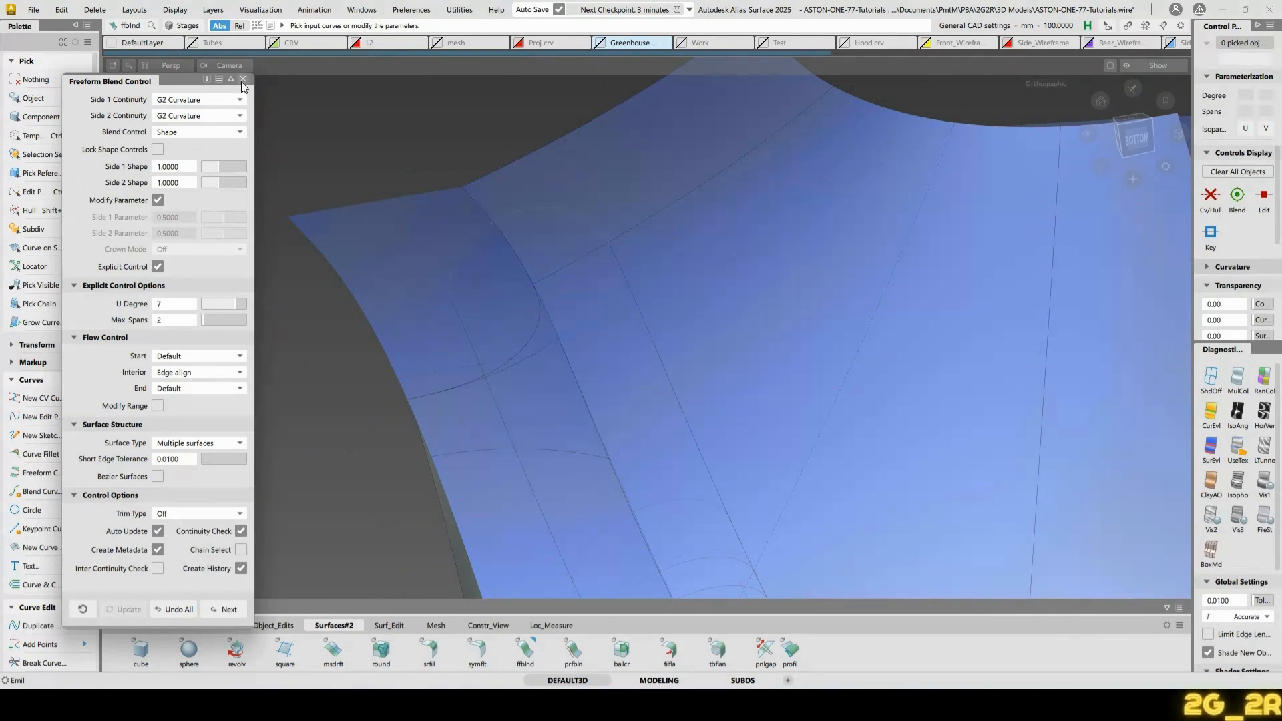
left_click(502, 411)
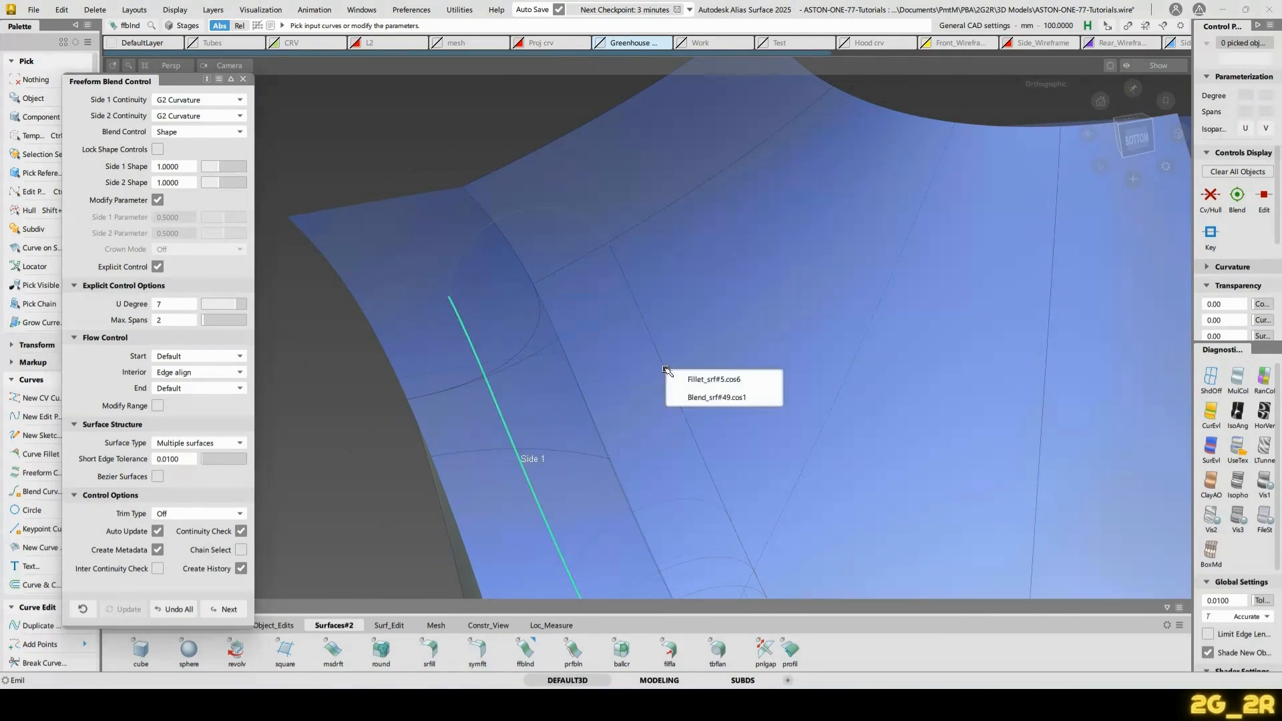
left_click_drag(675, 375, 649, 345, "alt+shift")
left_click(626, 349)
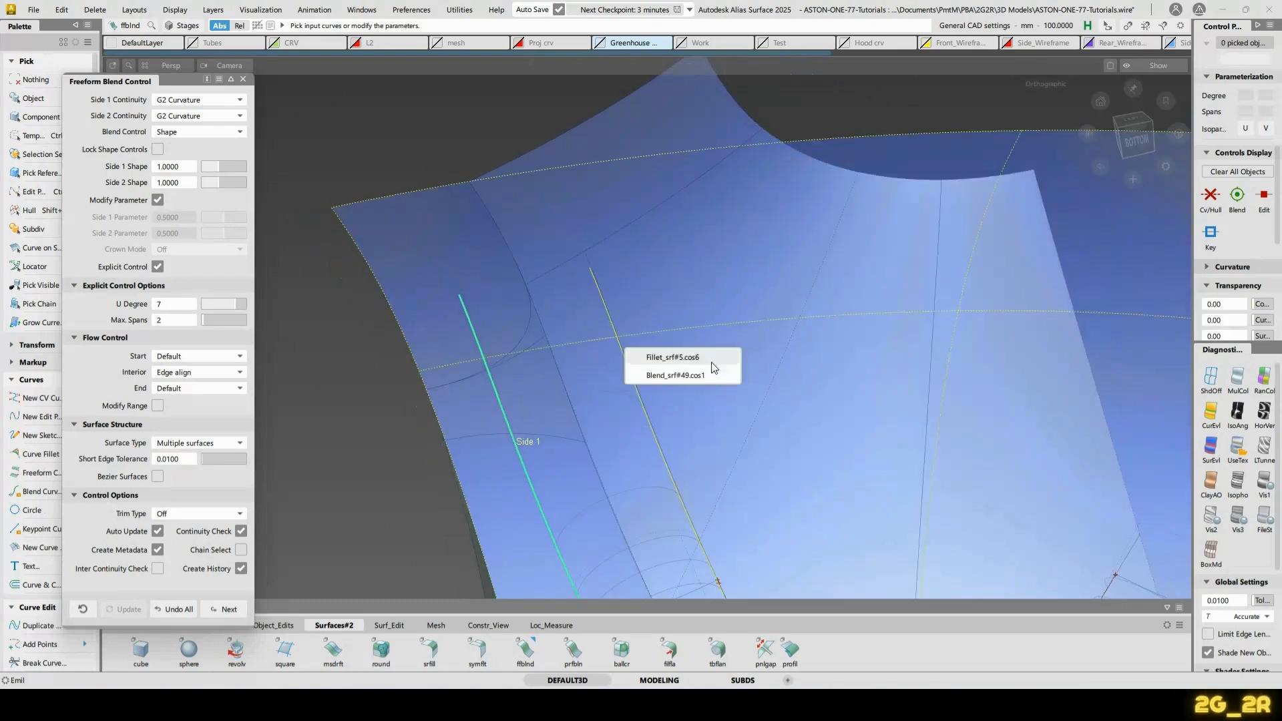
left_click(706, 375)
left_click_drag(705, 375, 677, 336, "alt+shift")
key("space")
Bridge the gap between the side blend and the curved-edge blend with a G2 freeform blend, and lower its explicit U degree
right_click_drag(532, 229, 576, 259, "ctrl+shift")
mouse_move(488, 199)
left_mouse_down("alt+shift")
mouse_move(655, 323)
mouse_move(501, 272)
mouse_move(472, 212)
mouse_move(562, 358)
mouse_move(710, 364)
mouse_move(642, 248)
mouse_move(588, 287)
mouse_move(619, 311)
mouse_move(593, 343)
mouse_move(695, 358)
mouse_move(796, 281)
mouse_move(782, 330)
mouse_move(822, 194)
mouse_move(750, 229)
left_mouse_up("alt+shift")
right_click_drag(745, 323, 766, 289, "alt+shift")
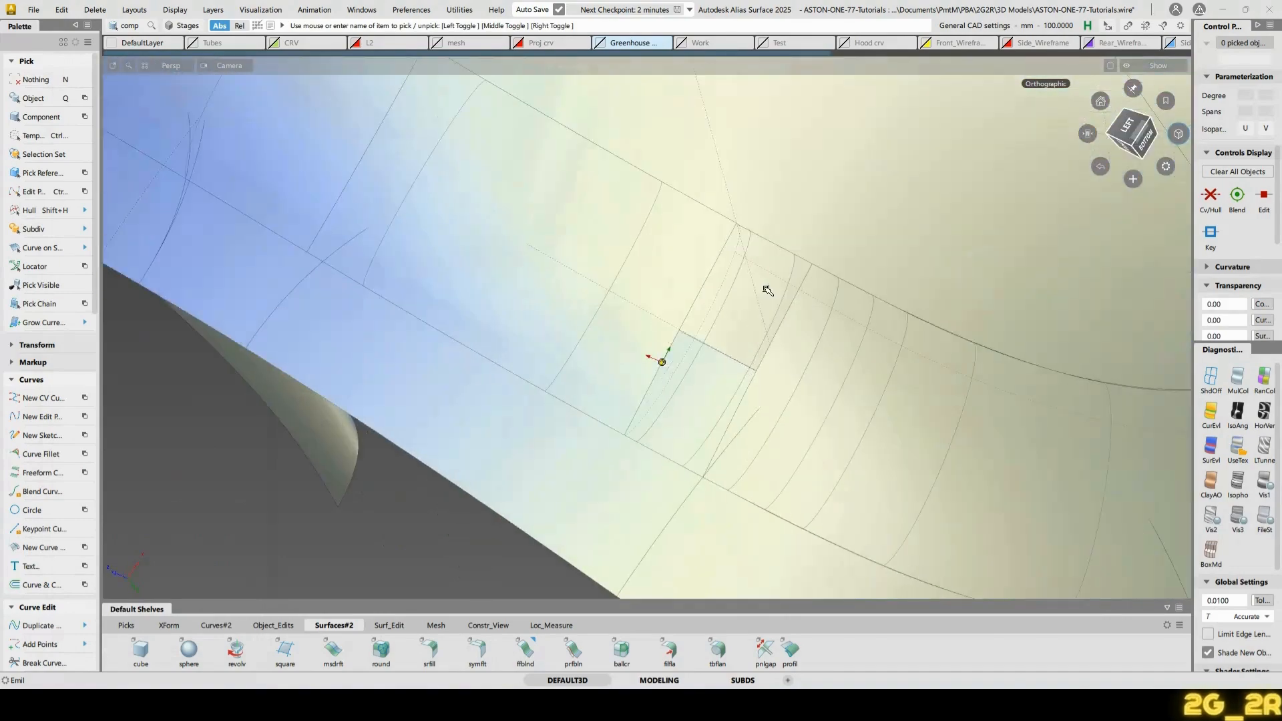
left_click_drag(767, 290, 746, 218, "alt+shift")
left_click(652, 375)
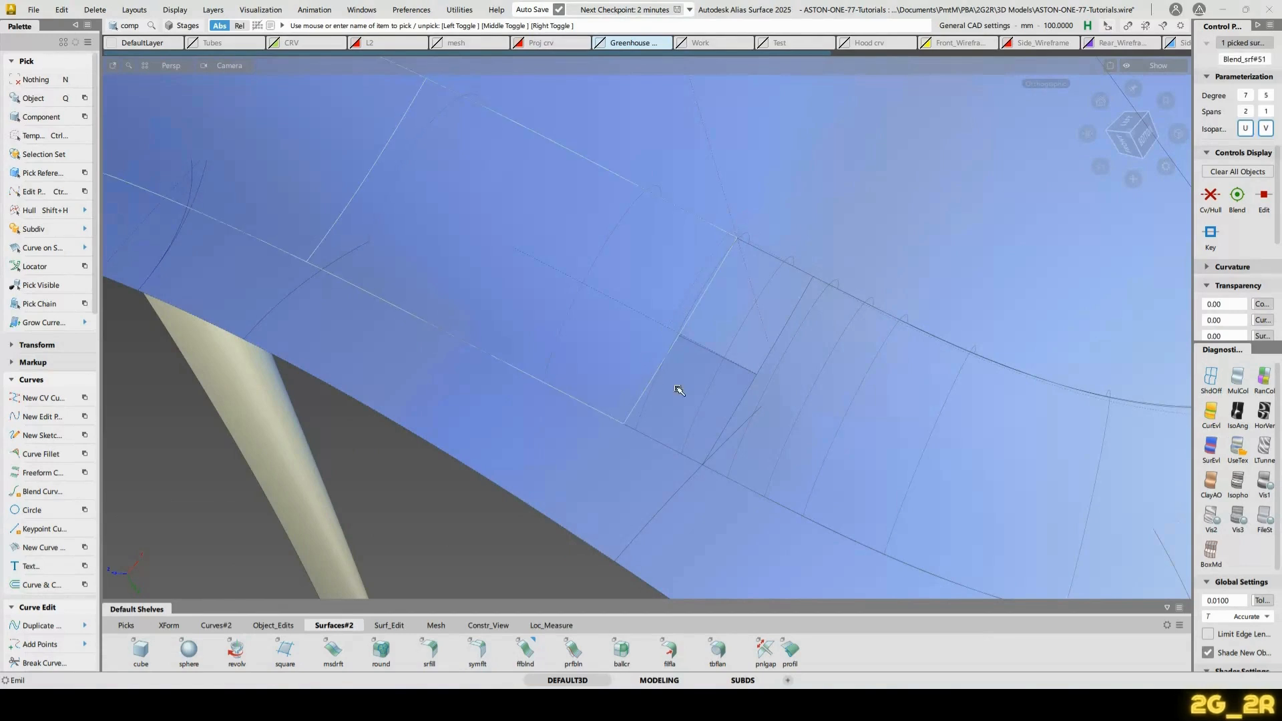
left_click(673, 368)
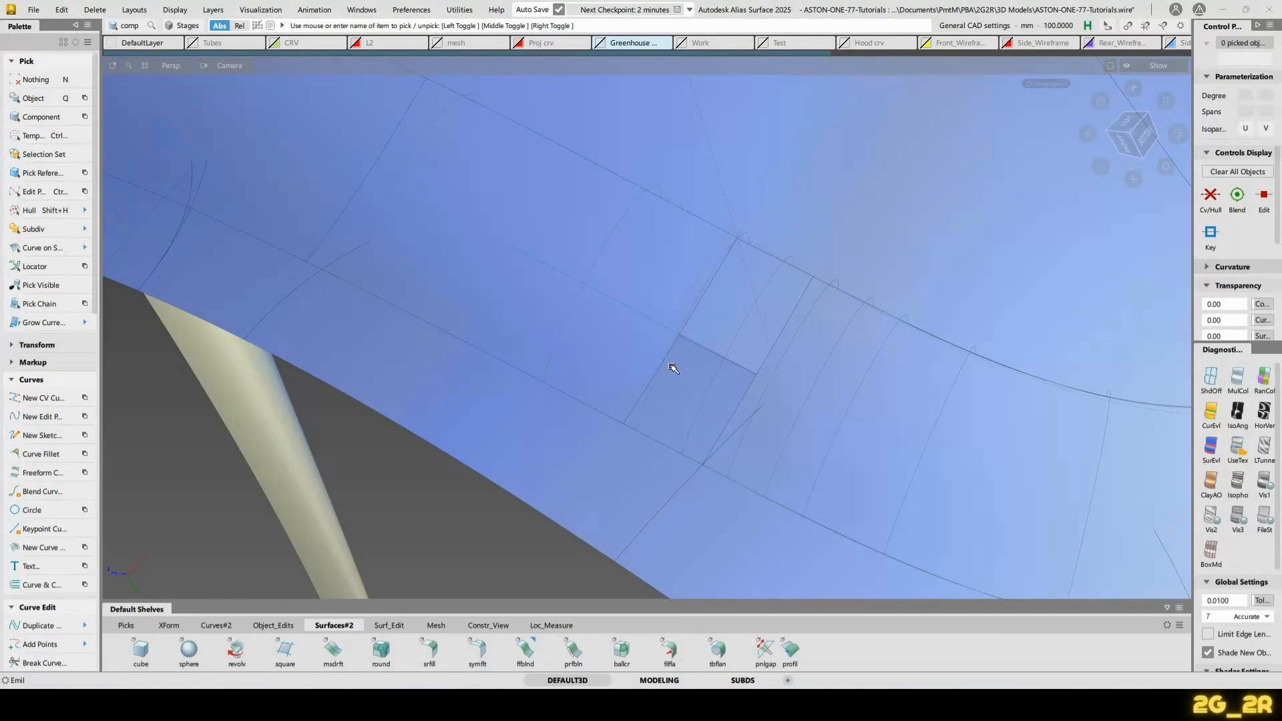
left_click(630, 378)
left_click(229, 608)
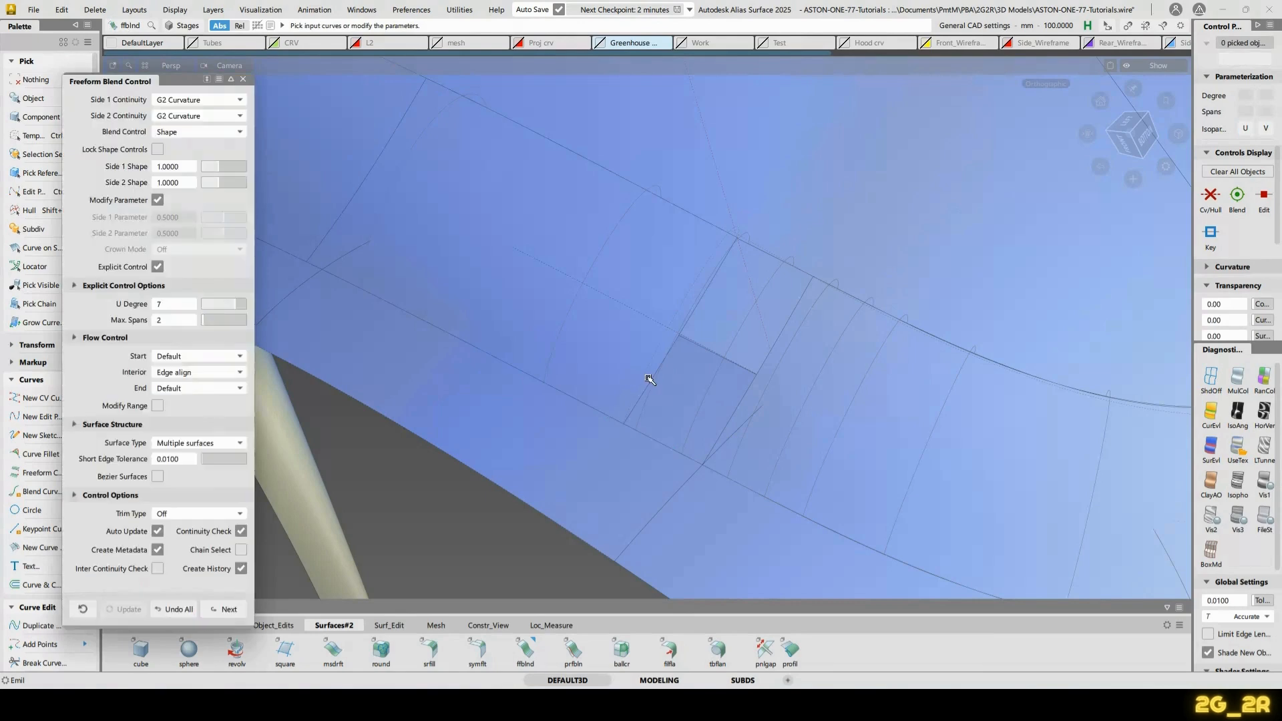
left_click(651, 375)
left_click(735, 405)
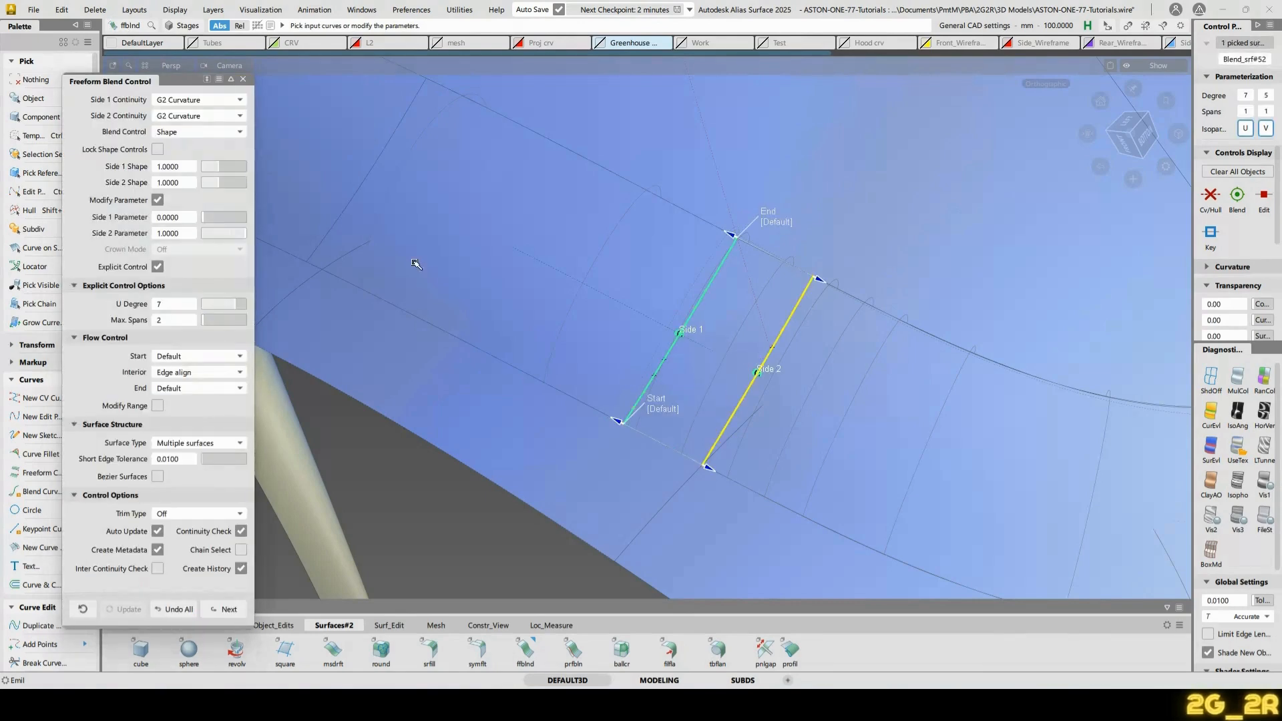
left_click_drag(231, 305, 24, 328)
Trim the outer surface along the outer curve of the curved-edge blend, keeping the region outside the blend
left_click_drag(712, 394, 798, 330, "alt+shift")
right_click_drag(655, 289, 712, 309, "ctrl+shift")
right_click_drag(709, 308, 628, 179, "alt+shift")
mouse_move(628, 179)
left_mouse_down("alt+shift")
mouse_move(673, 393)
mouse_move(1237, 400)
left_mouse_up("alt+shift")
mouse_move(831, 294)
left_mouse_down("alt+shift")
mouse_move(870, 303)
mouse_move(928, 389)
left_mouse_up("alt+shift")
middle_click_drag(928, 389, 751, 323, "alt+shift")
key("t")
left_click(916, 456)
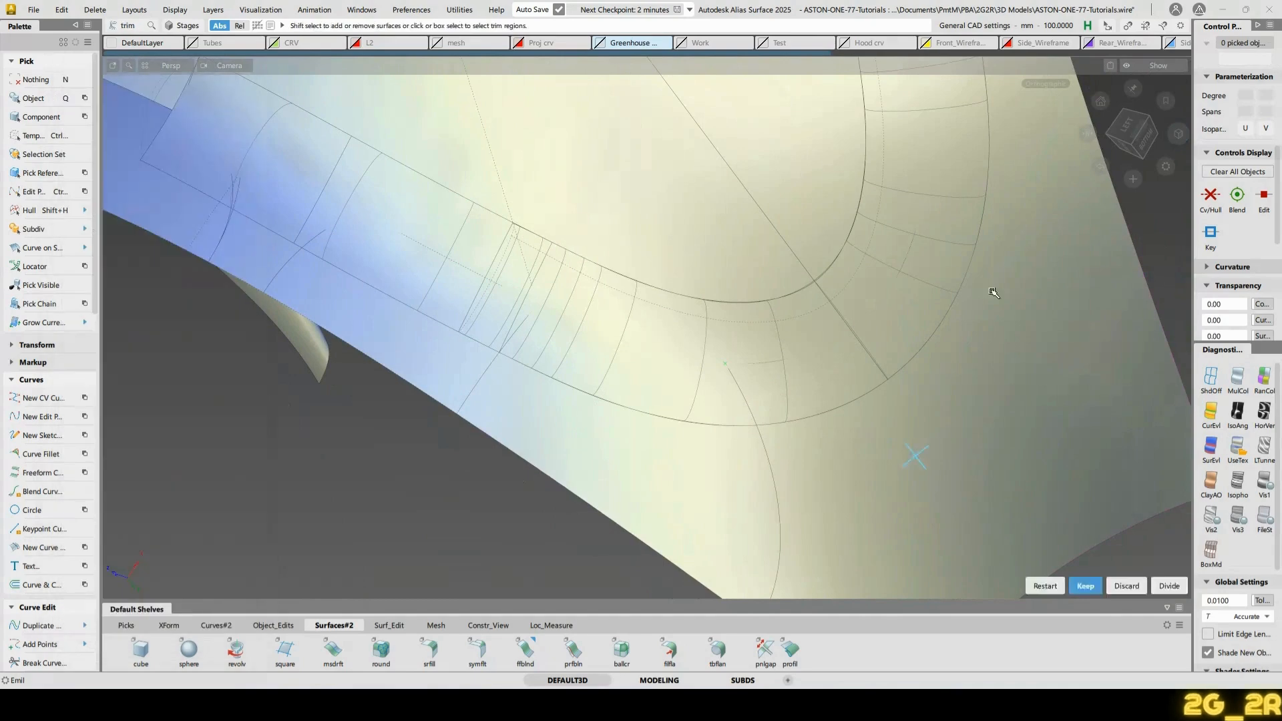
key("space")
Trim the narrow surface beside the side blend along its intersection curve
middle_click_drag(470, 184, 744, 289, "alt+shift")
left_click_drag(744, 289, 739, 407, "alt+shift")
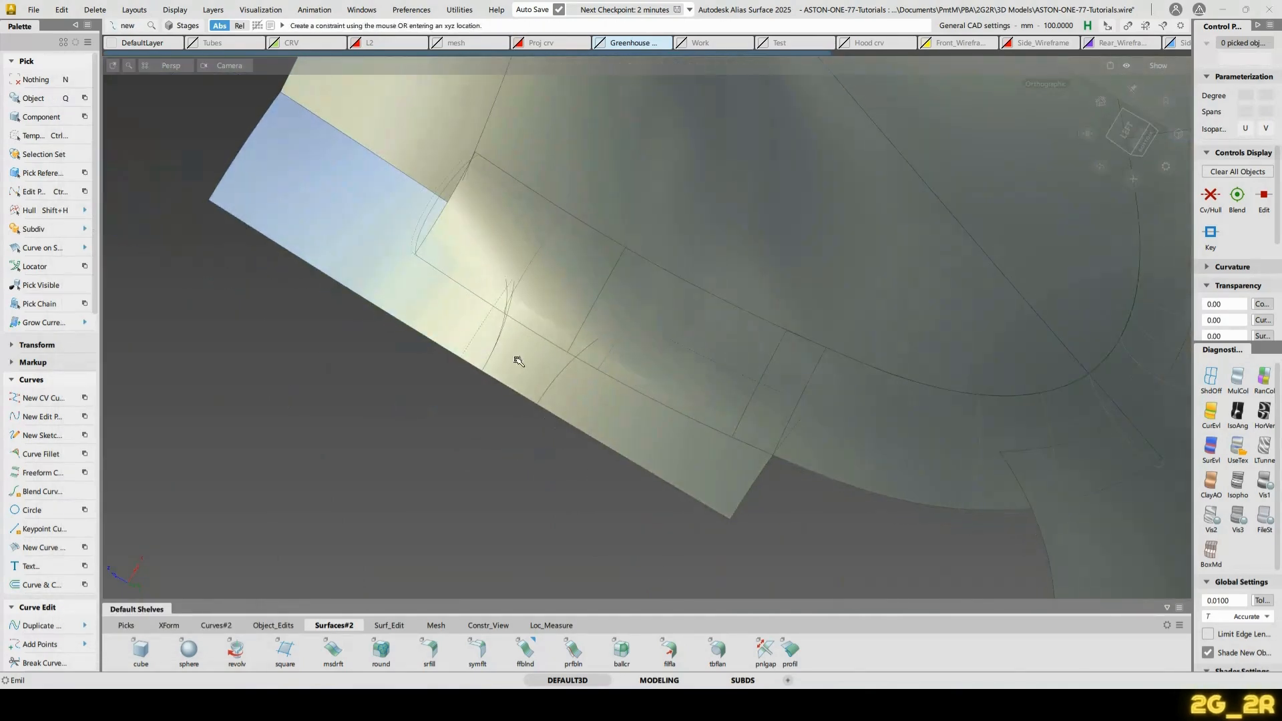
left_click(551, 357)
key("t")
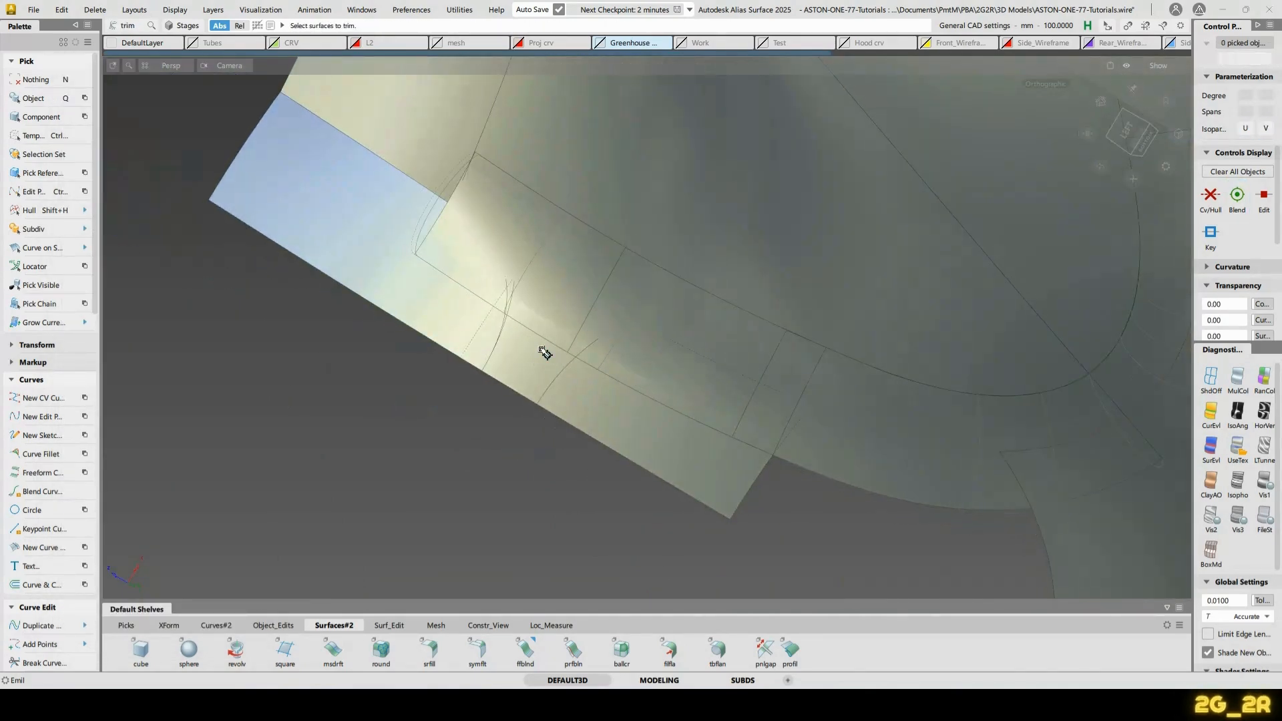
left_click(542, 350)
key("space")
left_click_drag(649, 333, 914, 162, "alt+shift")
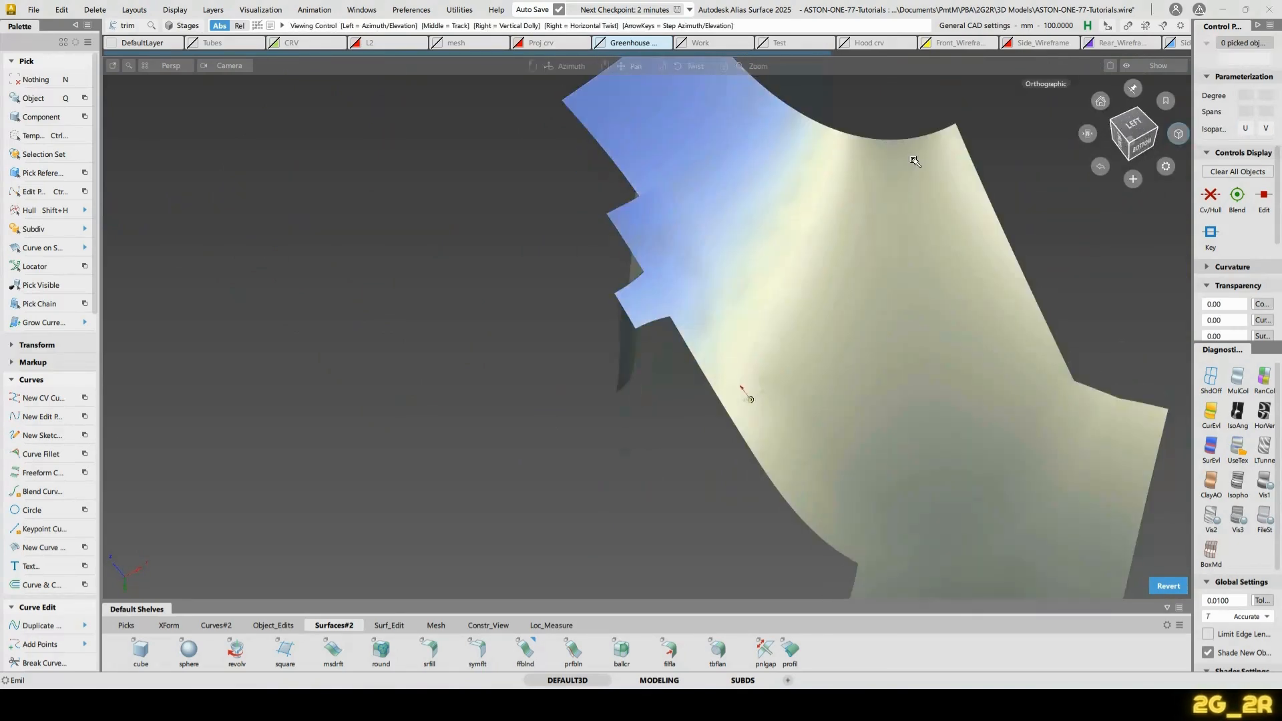
Examine the highlight flow across the trimmed blend surfaces with isoangle stripe shading, and restore the previous shading
left_click(1239, 414)
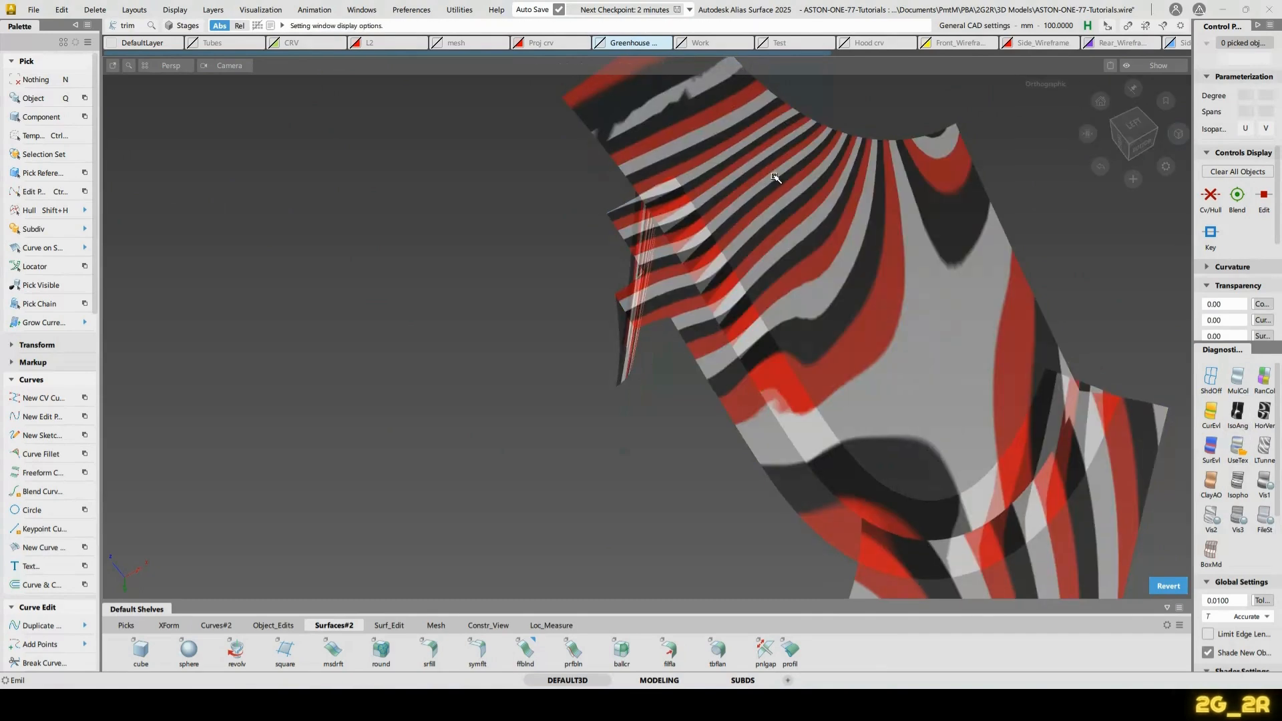
left_click(1237, 449)
left_click_drag(1116, 400, 973, 280, "alt+shift")
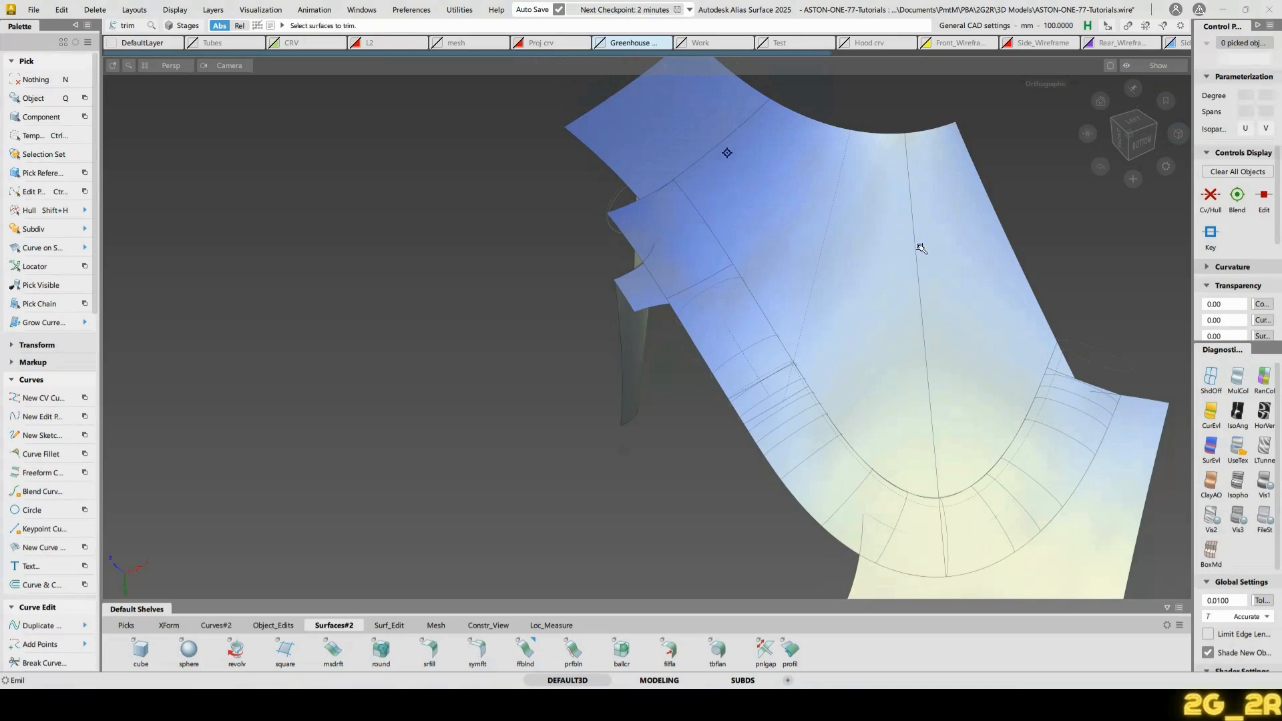
Trim the large inner surface along the inner blend curve, keeping the region enclosed by the blends
left_click(847, 295)
key("space")
left_click_drag(745, 117, 771, 199, "alt+shift")
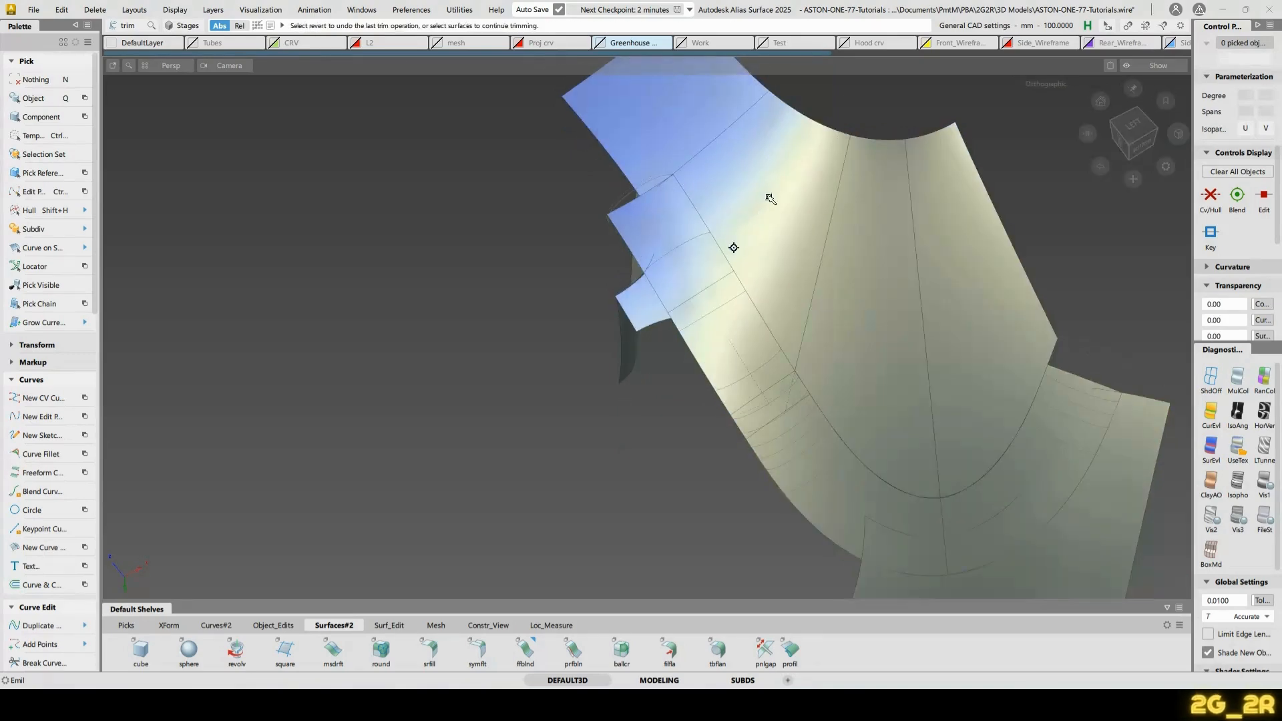
Draw a degree-1 edit-point curve from the side blend's end corner to the adjacent surface's edge near the pillar
mouse_move(908, 214)
left_mouse_down("alt+shift")
mouse_move(884, 341)
mouse_move(724, 234)
mouse_move(625, 258)
mouse_move(839, 323)
mouse_move(916, 163)
mouse_move(842, 175)
mouse_move(755, 270)
mouse_move(839, 106)
mouse_move(830, 90)
mouse_move(787, 206)
mouse_move(779, 315)
mouse_move(831, 171)
mouse_move(806, 185)
mouse_move(799, 213)
left_mouse_up("alt+shift")
middle_click_drag(742, 206, 722, 268, "ctrl+shift")
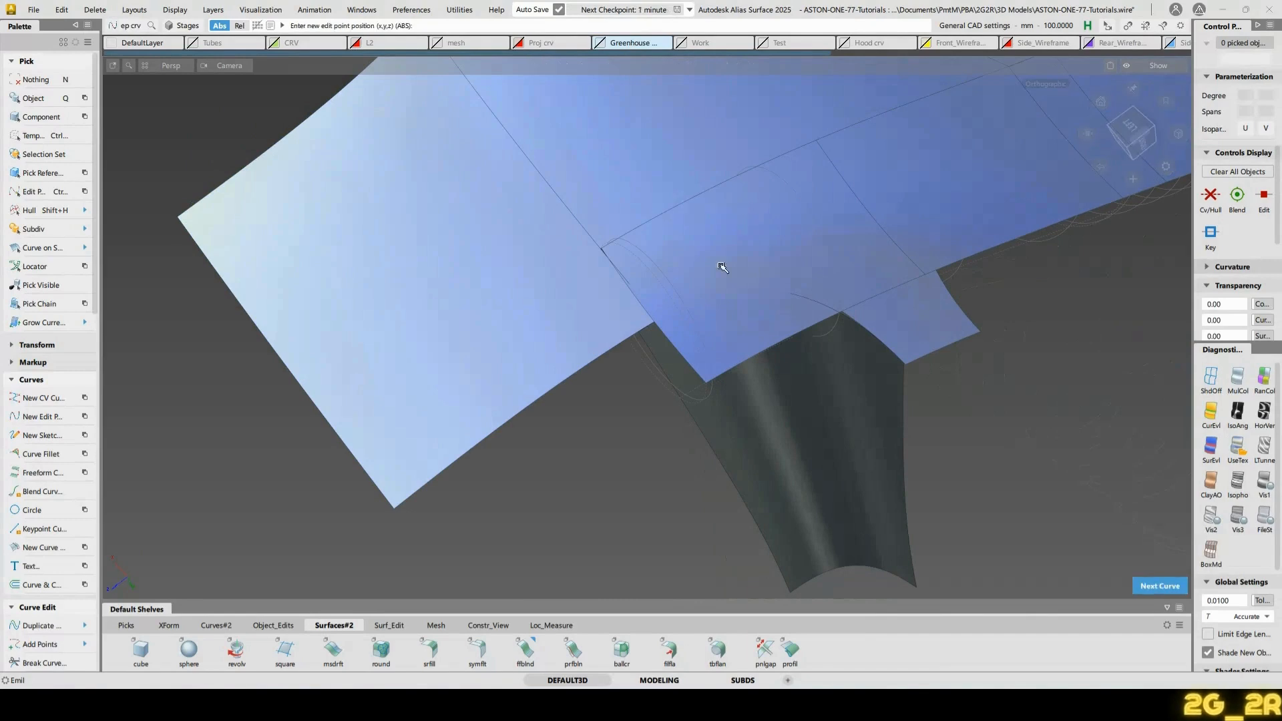
left_click(641, 334)
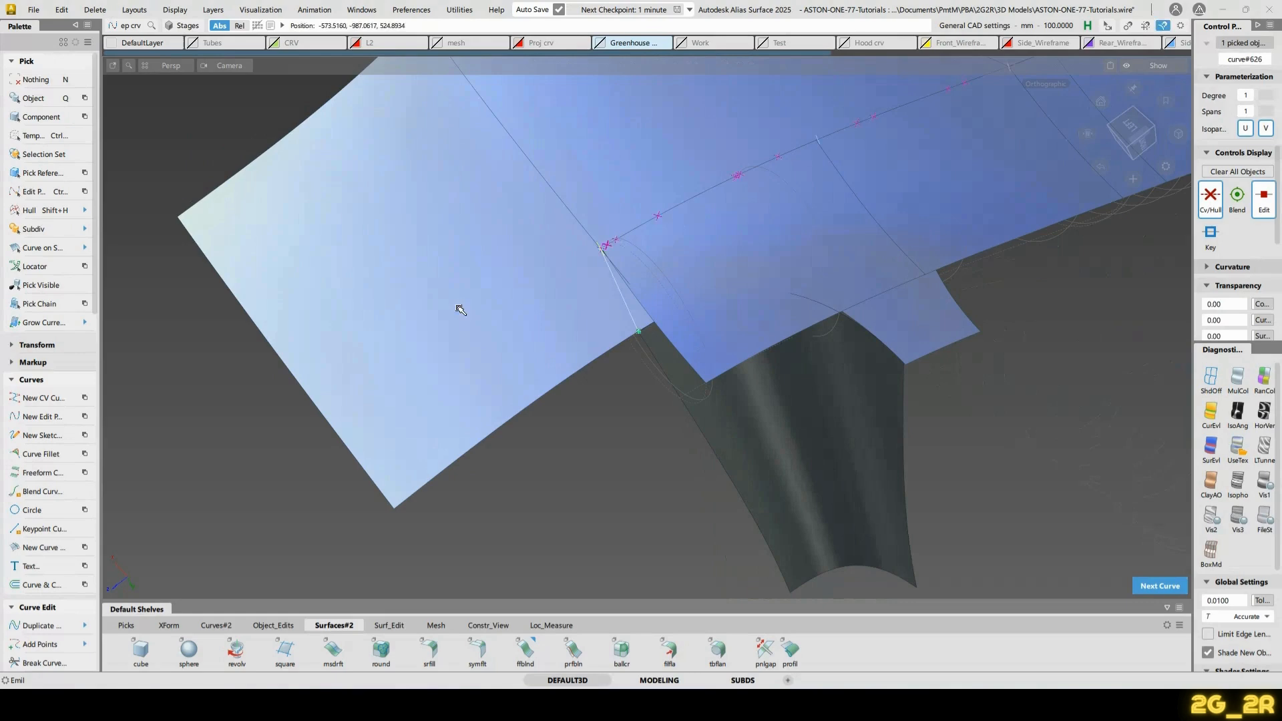
left_click_drag(684, 207, 745, 234, "alt+shift")
key("space")
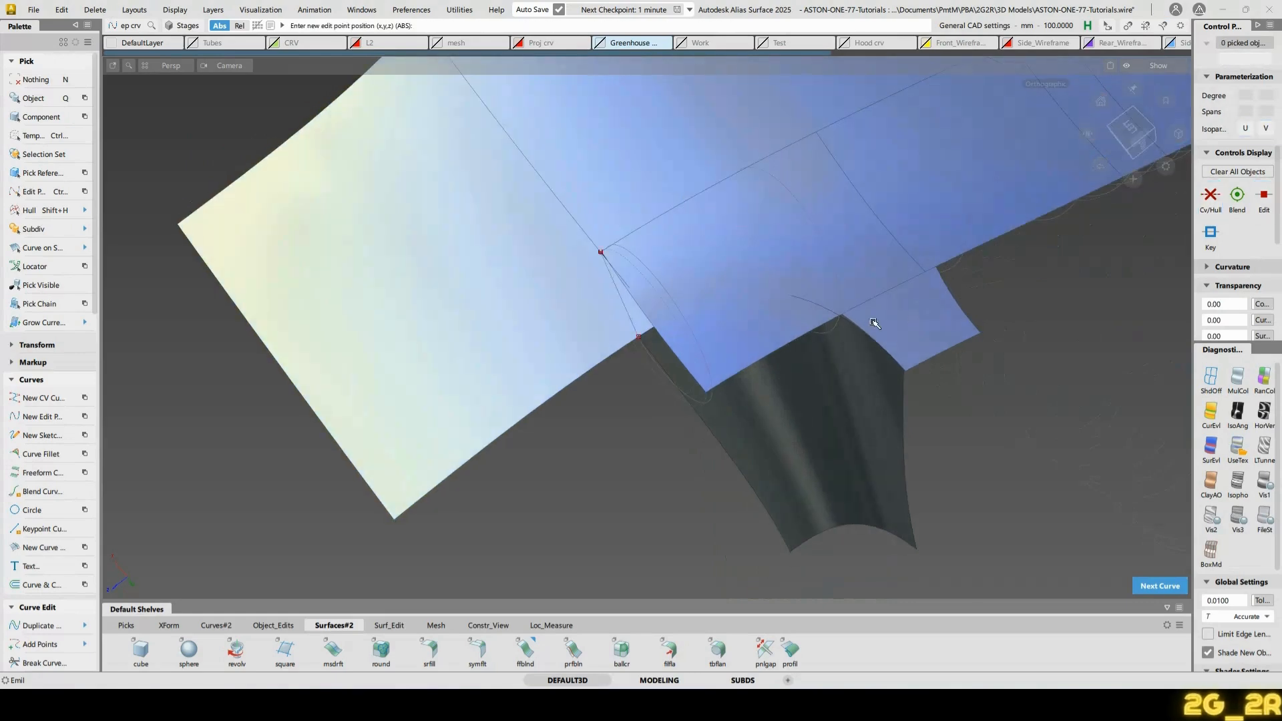
Intersect the dark pillar surface with the blend surface above it to create a curve on surface
left_click_drag(875, 324, 642, 143, "alt+shift")
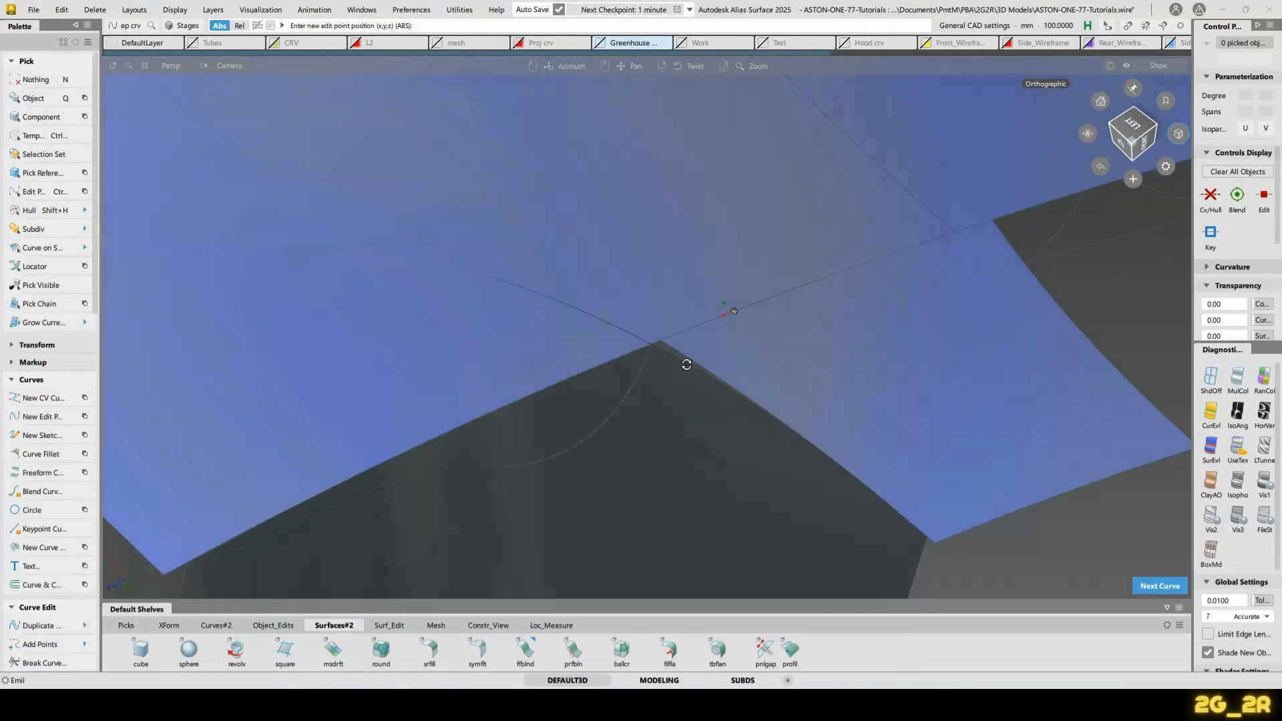
left_click_drag(687, 364, 658, 366, "alt+shift")
left_click_drag(693, 428, 692, 429, "ctrl+shift")
left_click(690, 429)
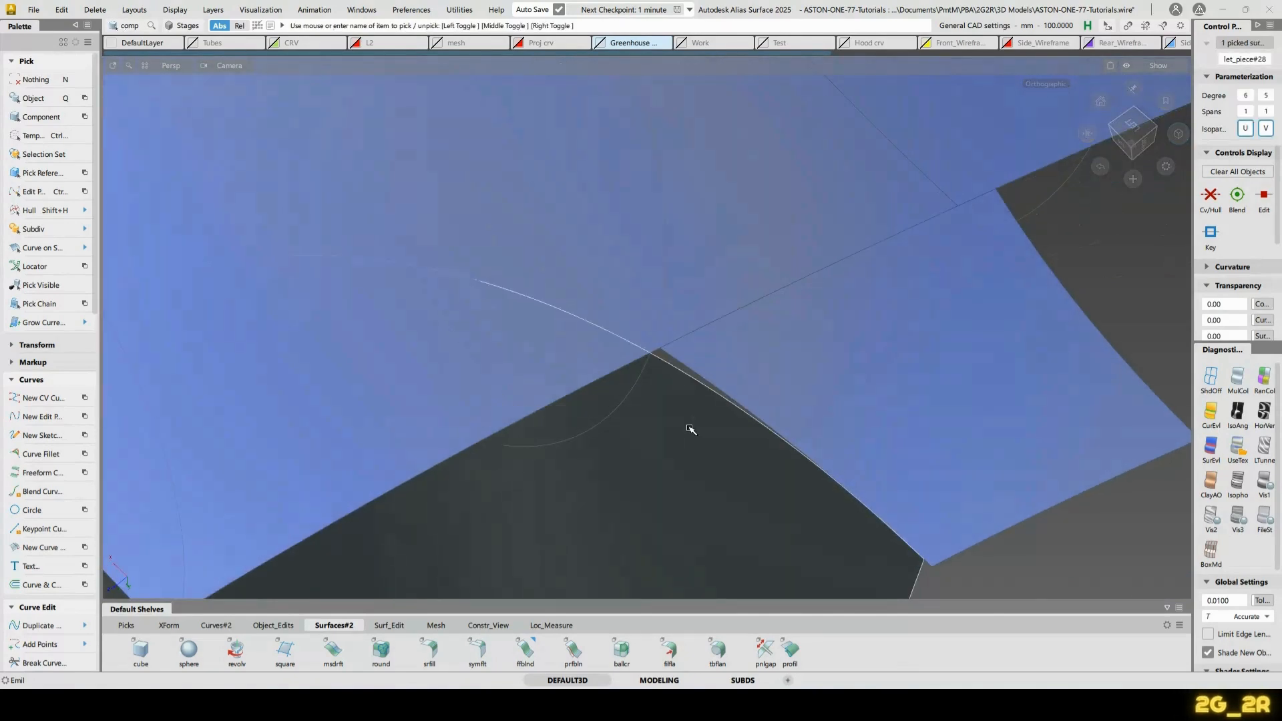
right_click_drag(691, 429, 675, 328, "ctrl+shift")
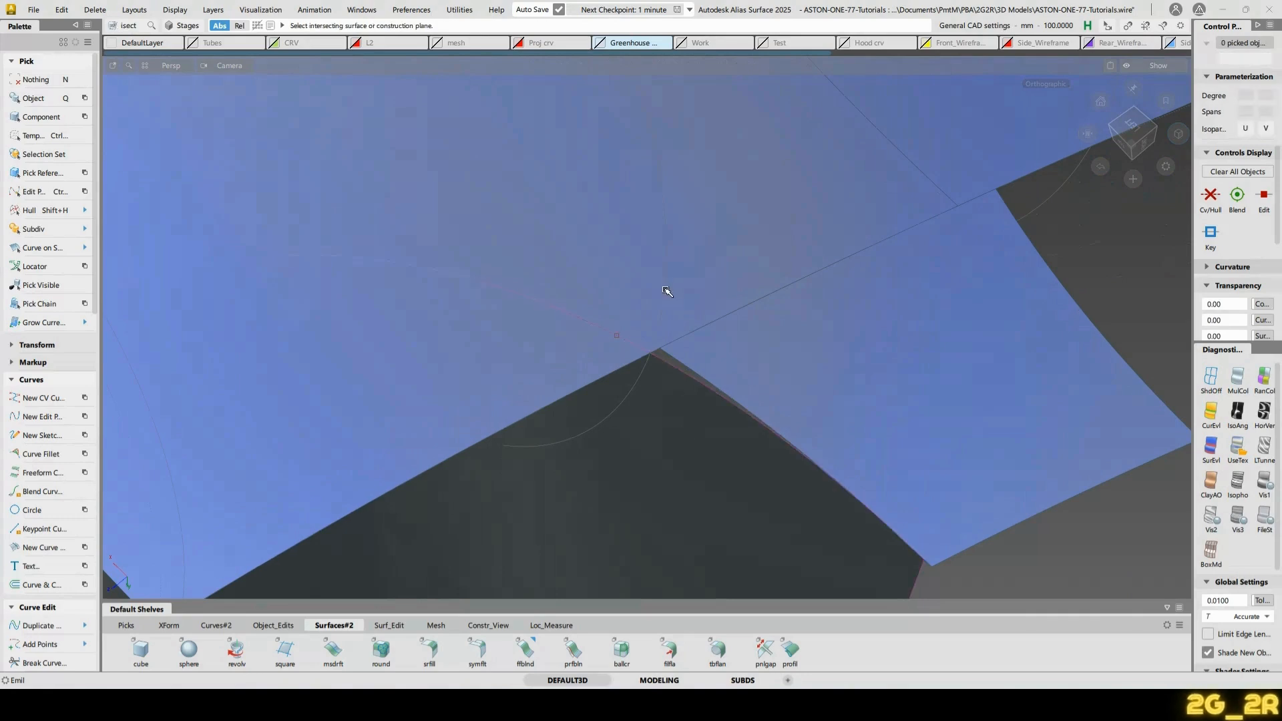
left_click(641, 350)
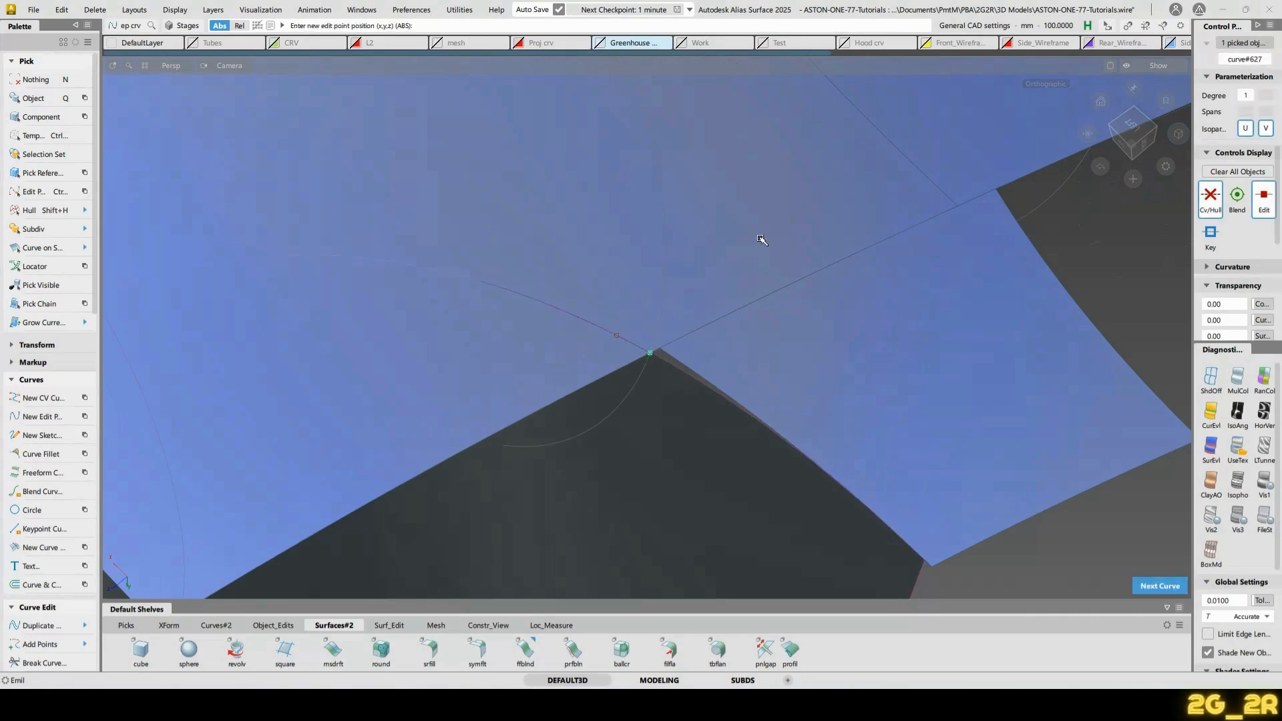
left_click_drag(761, 238, 750, 415, "alt+shift")
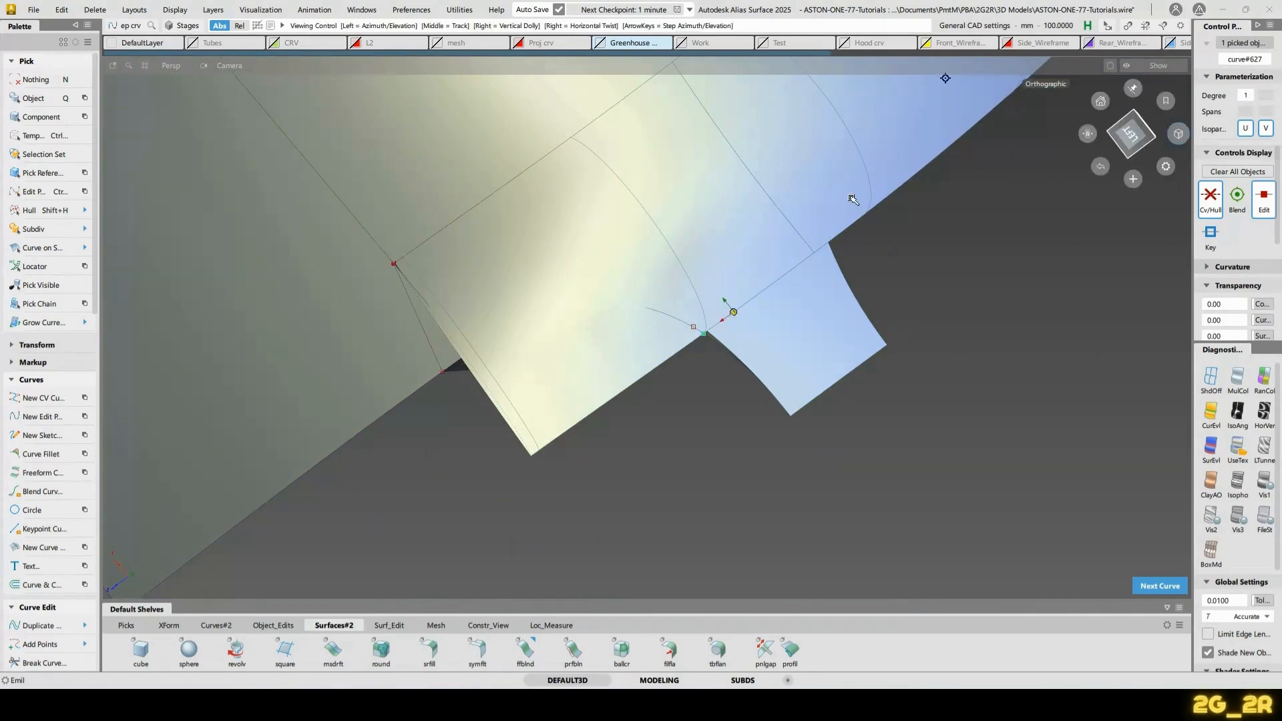
left_click_drag(727, 307, 630, 234, "alt+shift")
key("space")
Build a rail surface from the short straight curve at the blend corner, using the pillar intersection curve as primary rail
middle_click_drag(625, 232, 621, 263, "ctrl+shift")
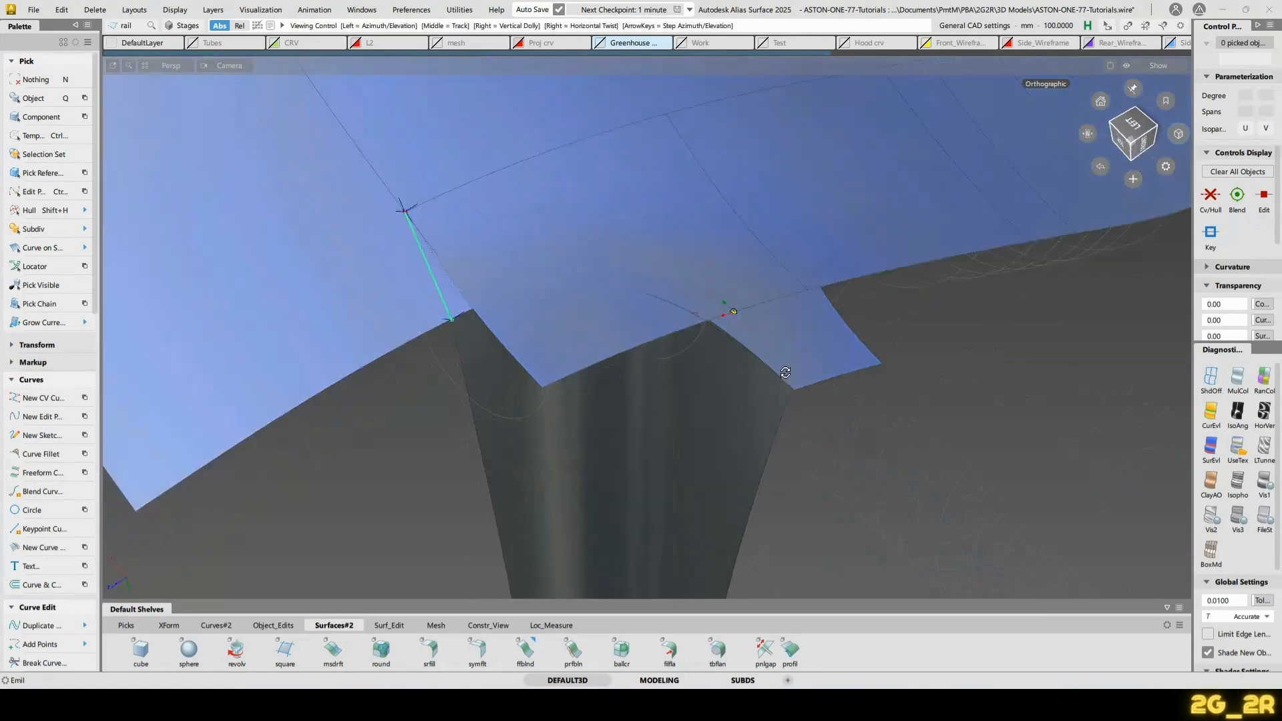
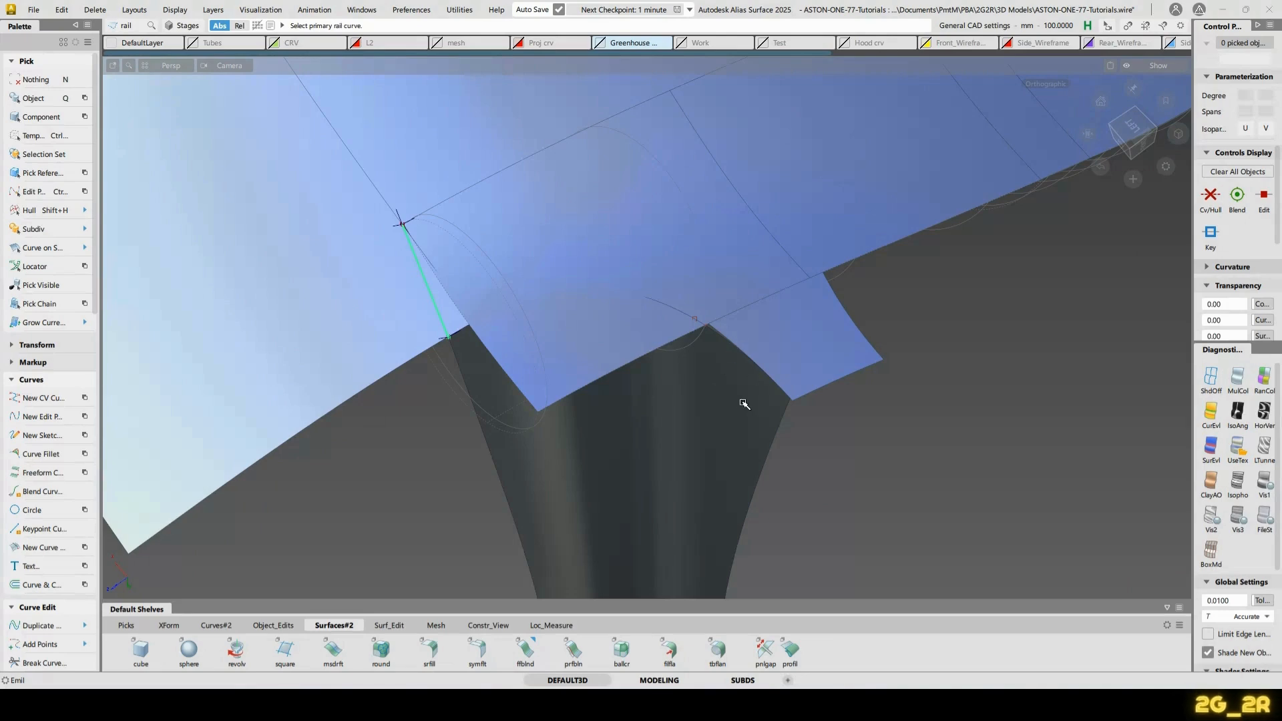
left_click_drag(385, 366, 409, 320, "alt+shift")
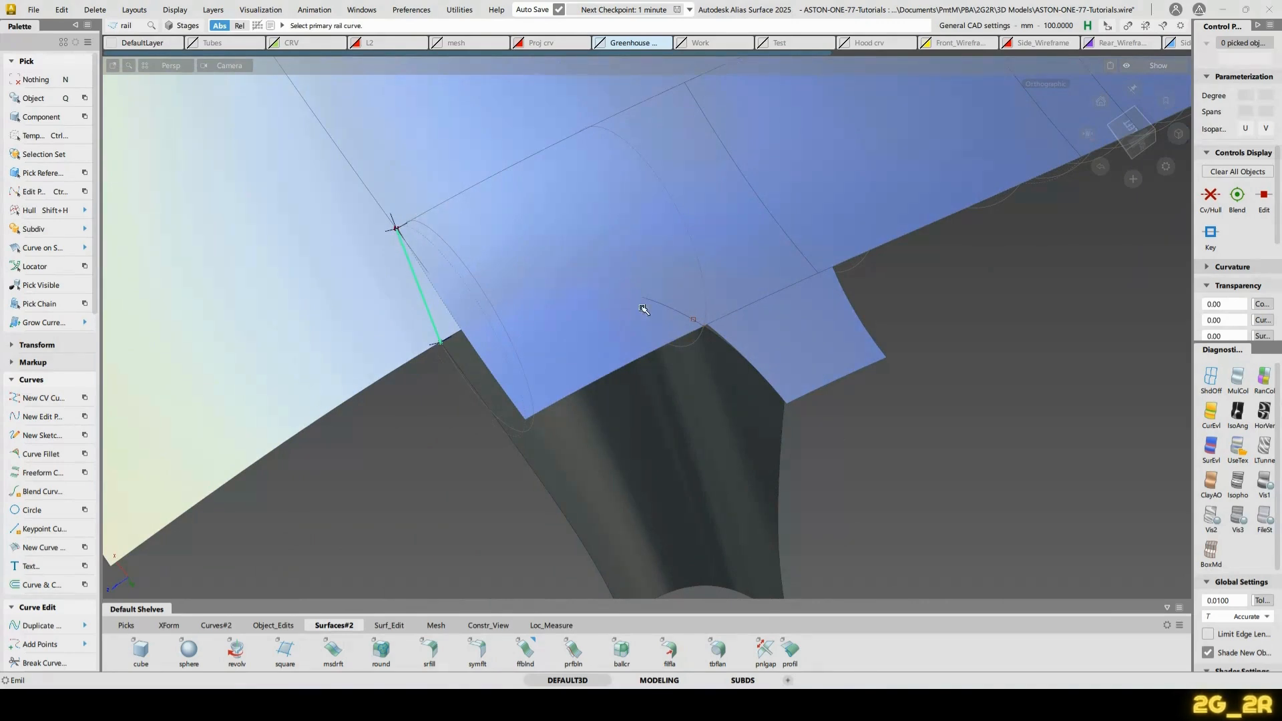
left_click_drag(615, 308, 788, 207, "alt+shift")
left_click(668, 305)
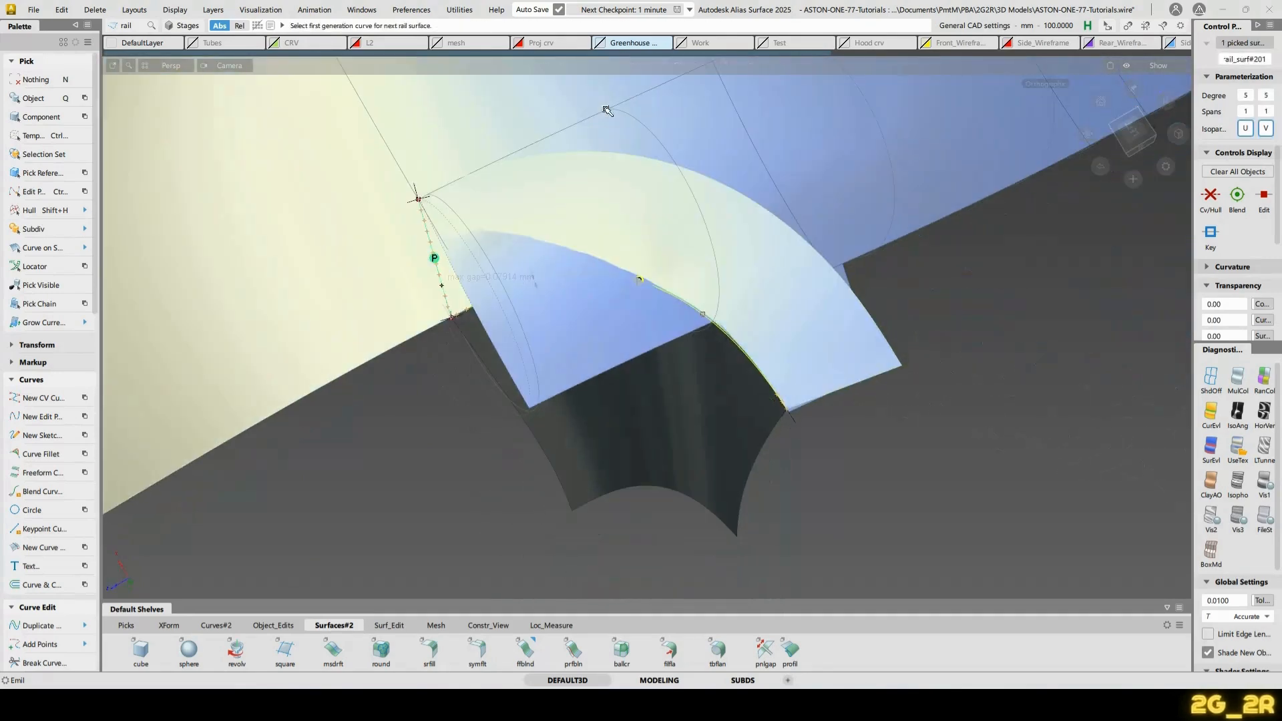
left_click_drag(755, 167, 877, 359, "ctrl+shift")
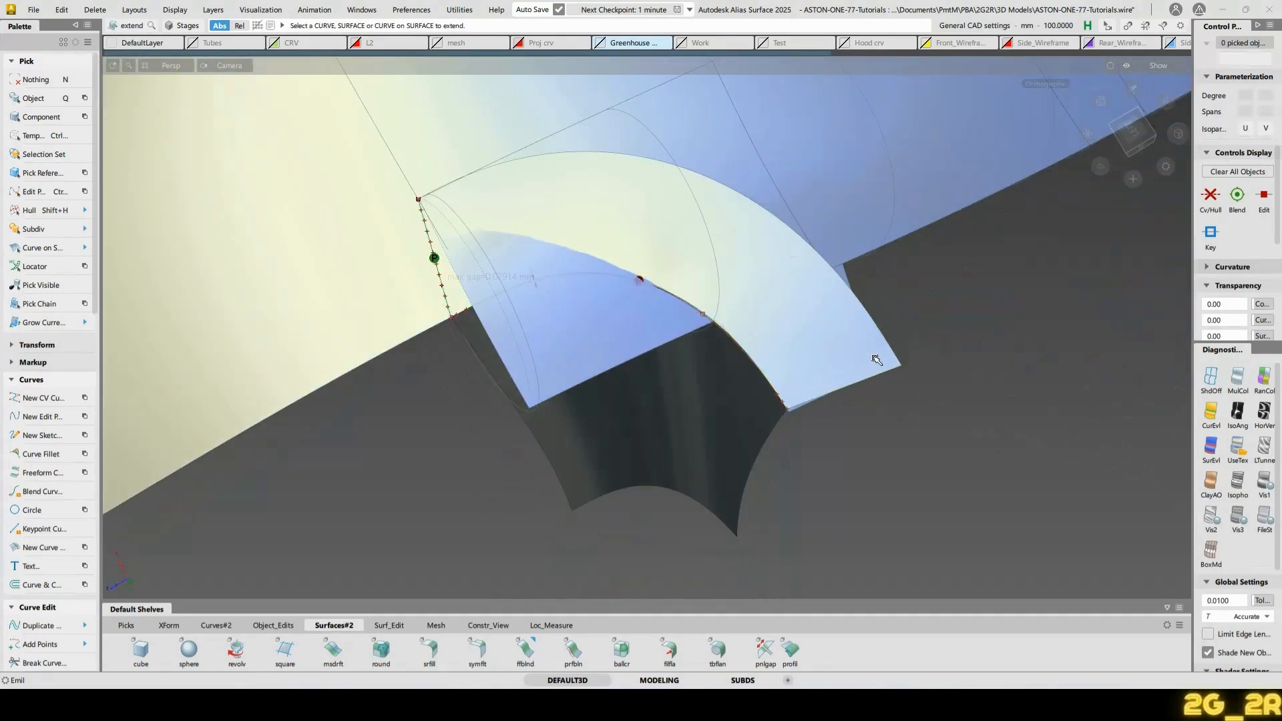
Shorten the rail surface at its free end with a negative extend of about 5.68 mm to meet the pillar corner, discarding its history
left_click(897, 374)
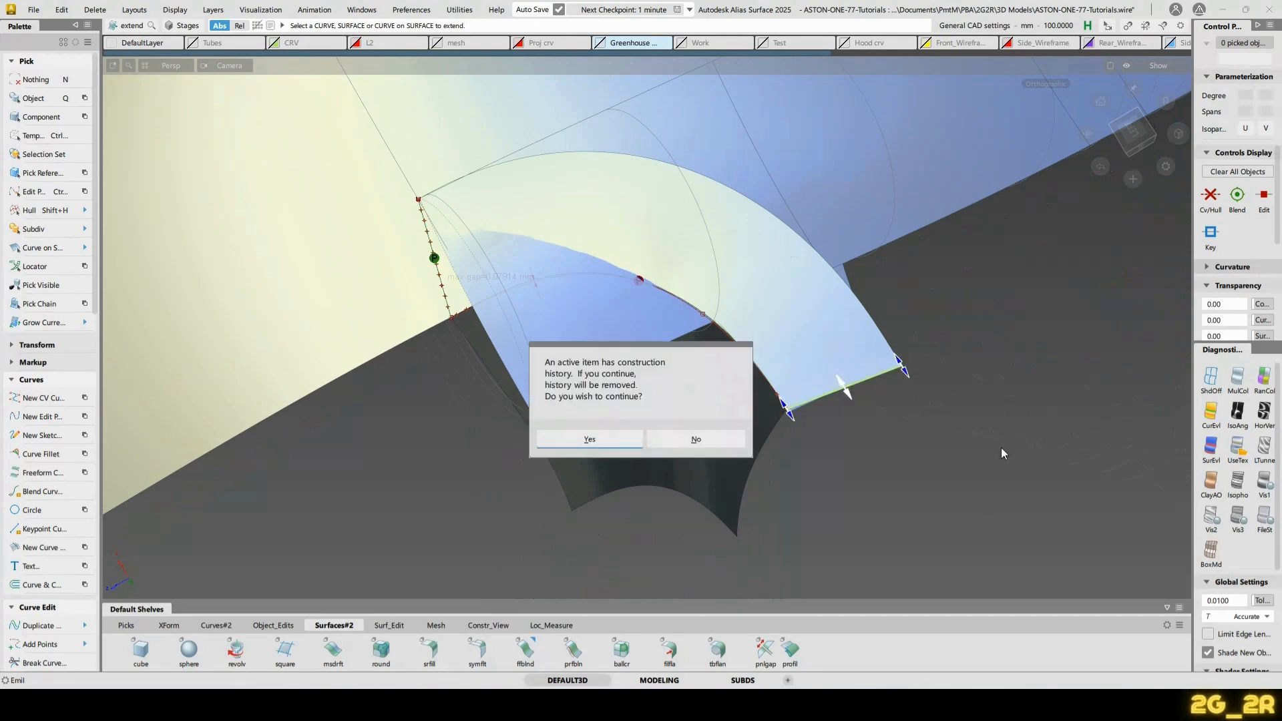
key("Return")
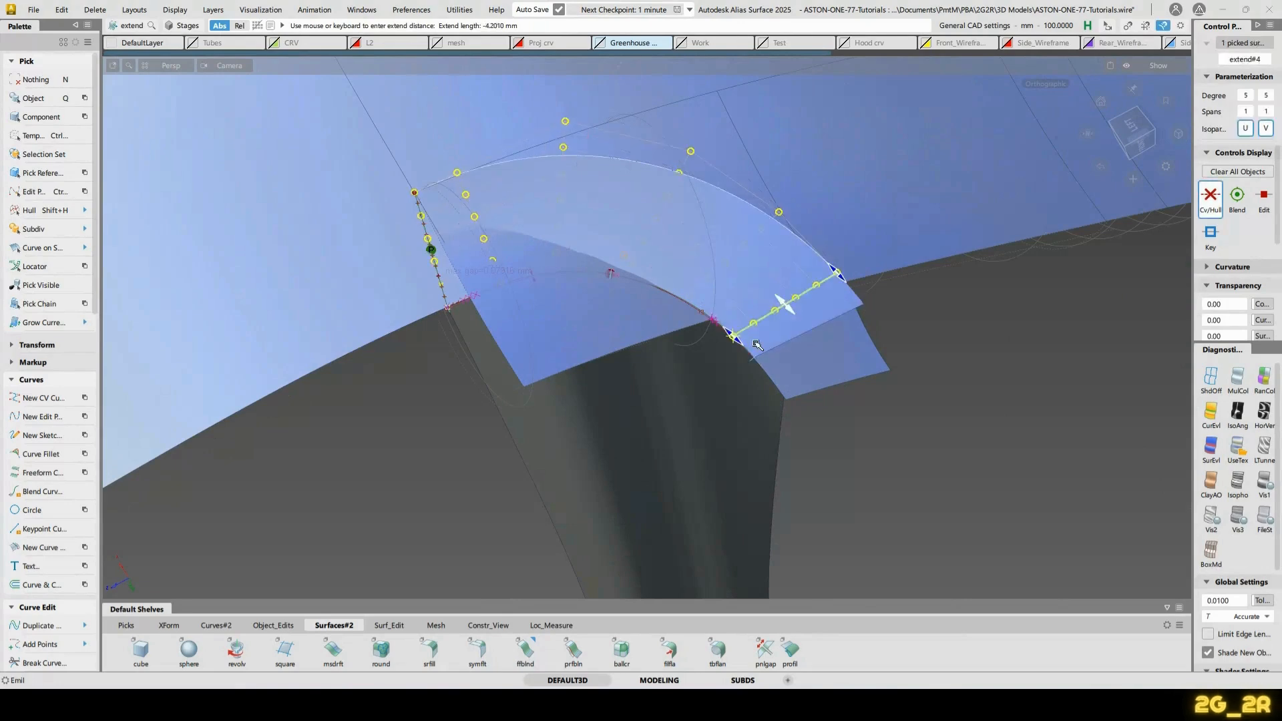
left_click_drag(757, 345, 717, 323)
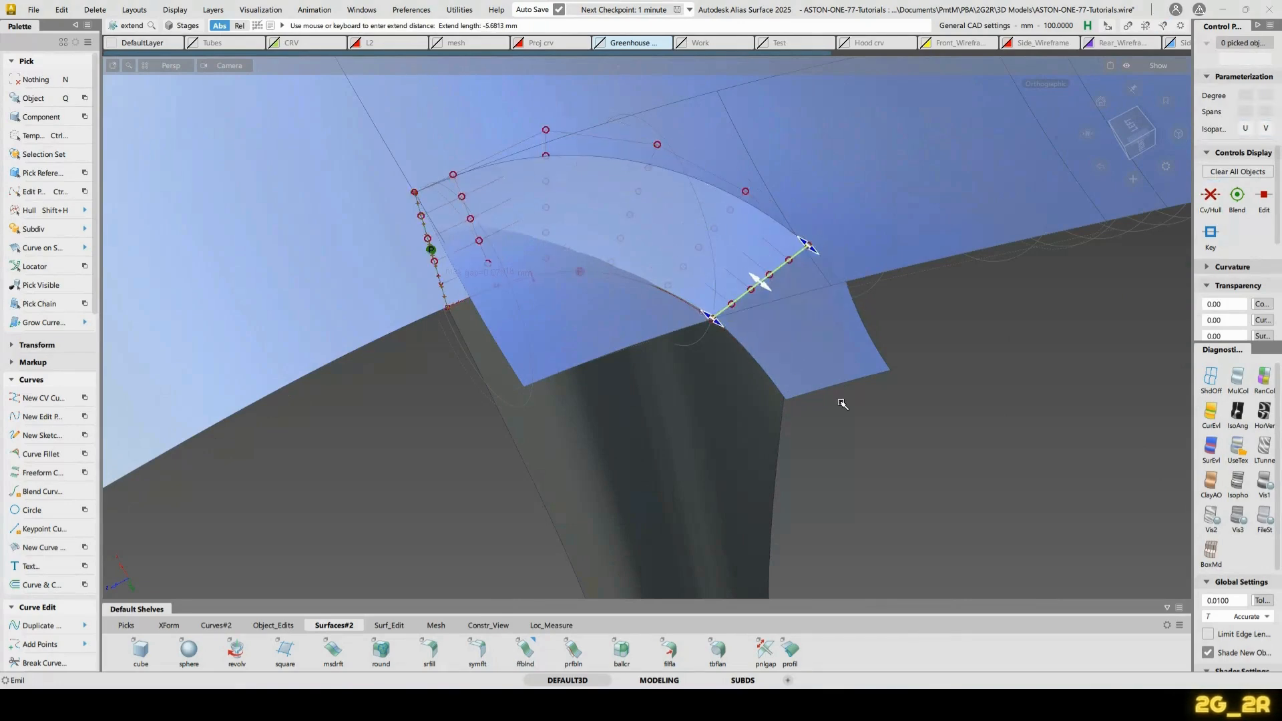
left_click_drag(839, 401, 741, 302, "alt+shift")
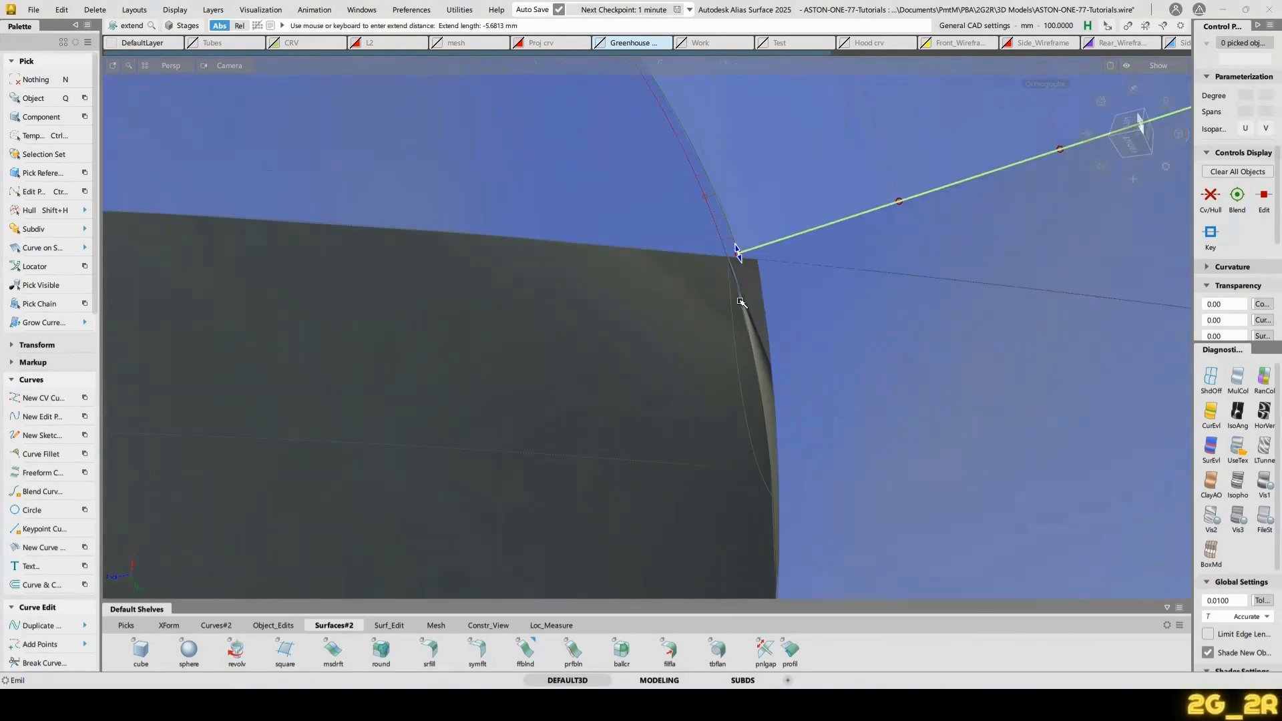
left_click(734, 253)
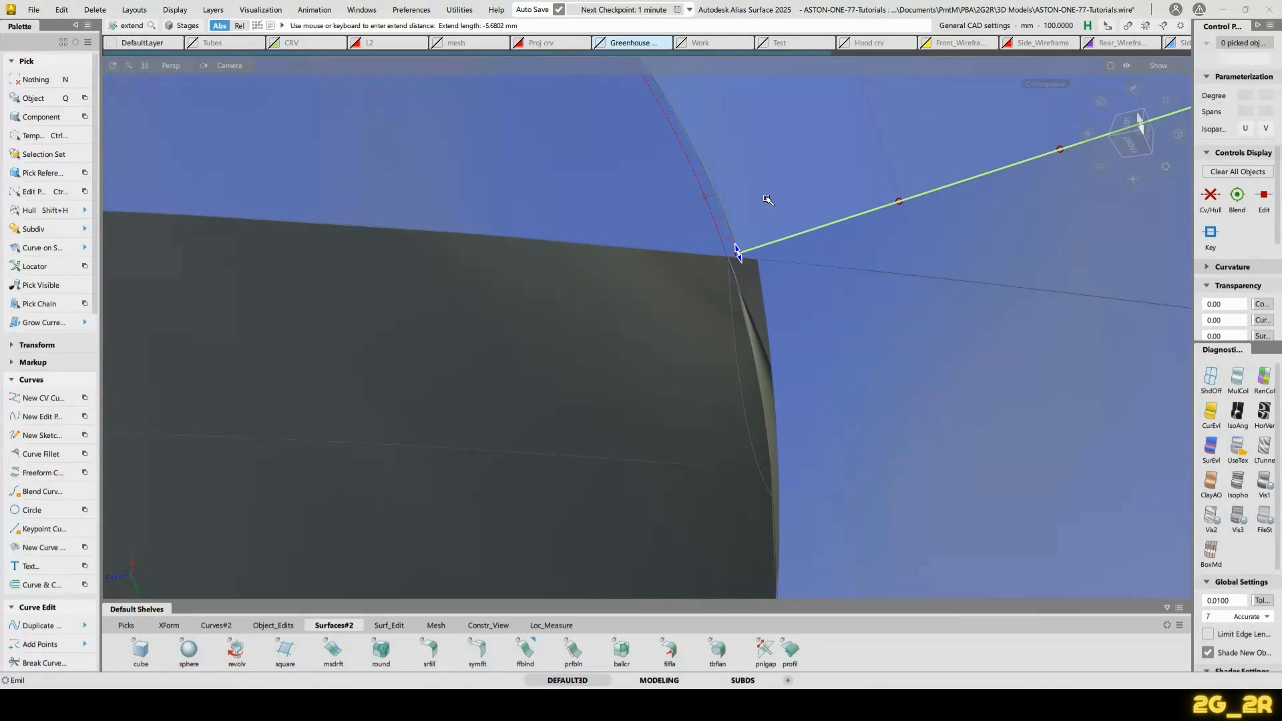
left_click(576, 439)
Align the rail surface's lower long edge to the pillar intersection curve with G0 continuity
left_click(213, 625)
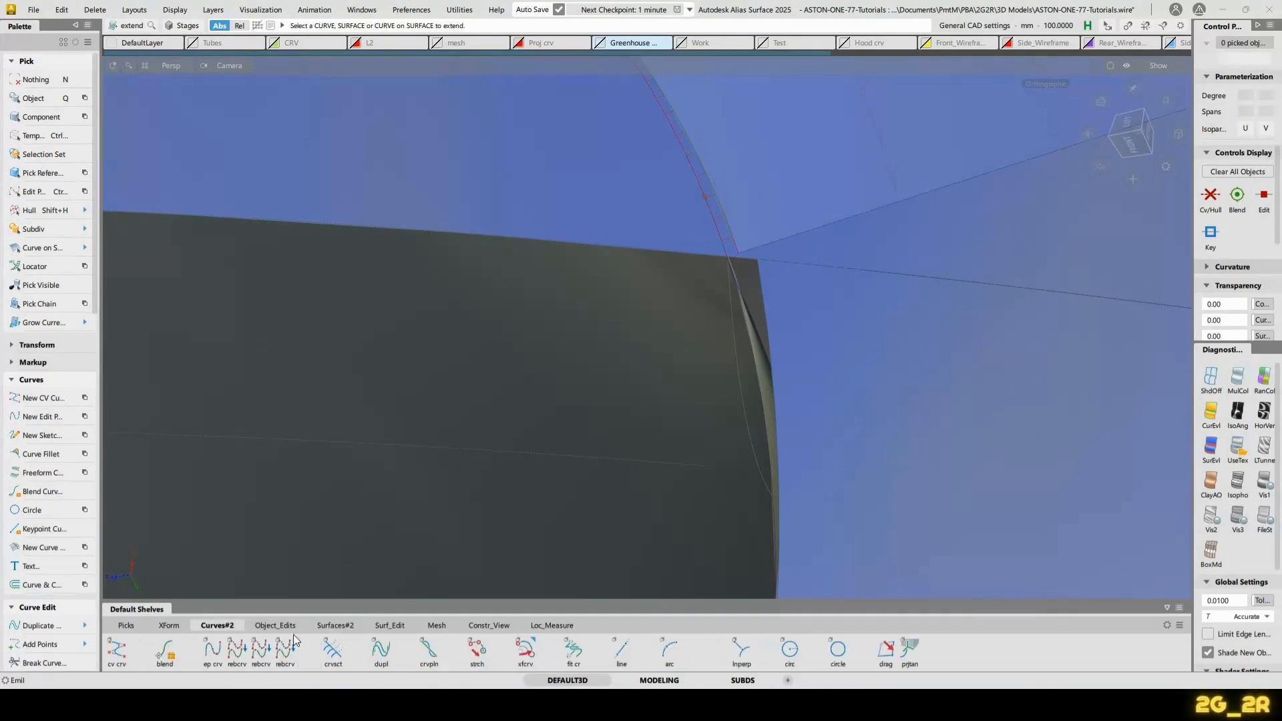
left_click(267, 626)
double_click(190, 652)
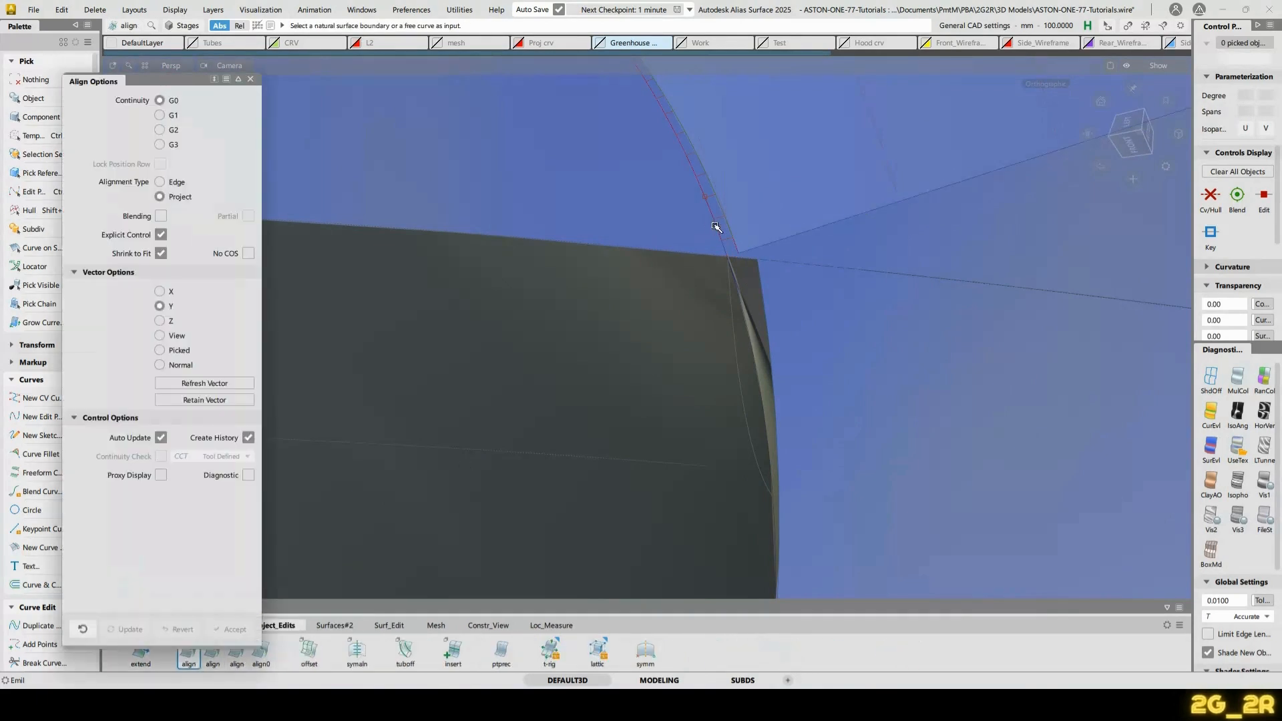
left_click(732, 241)
left_click_drag(730, 272, 693, 332, "alt+shift")
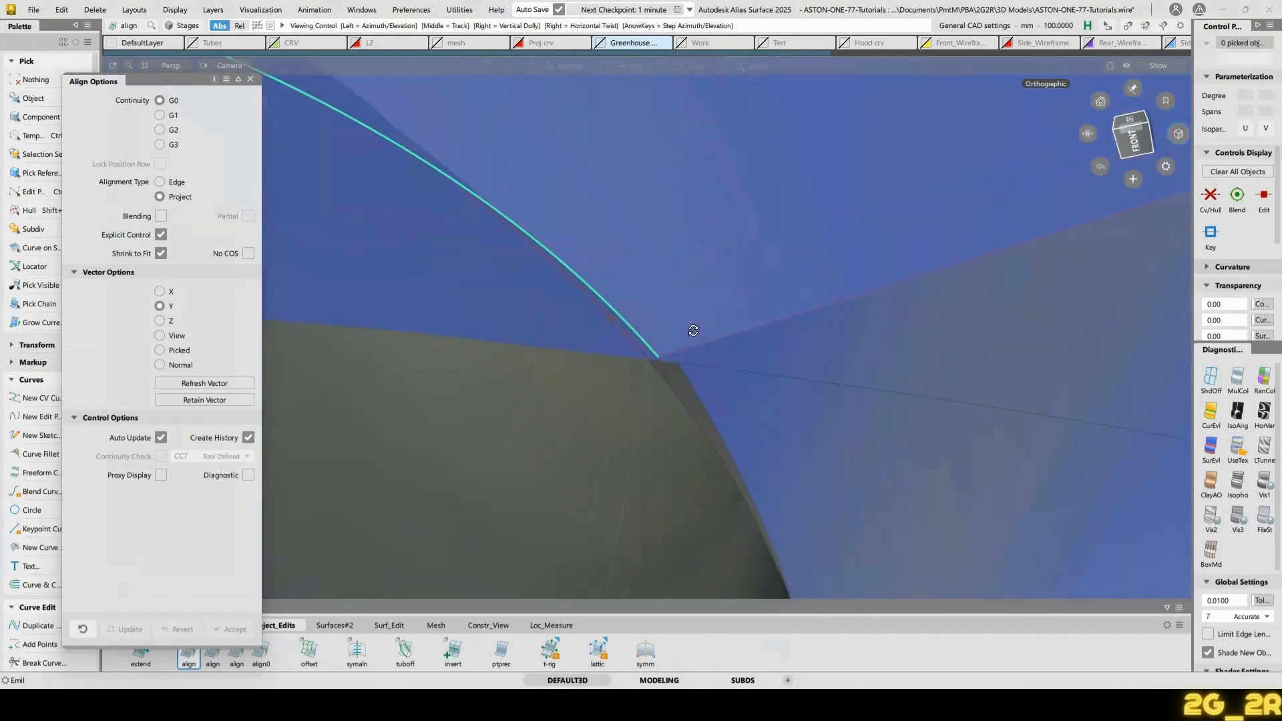
left_click(658, 374)
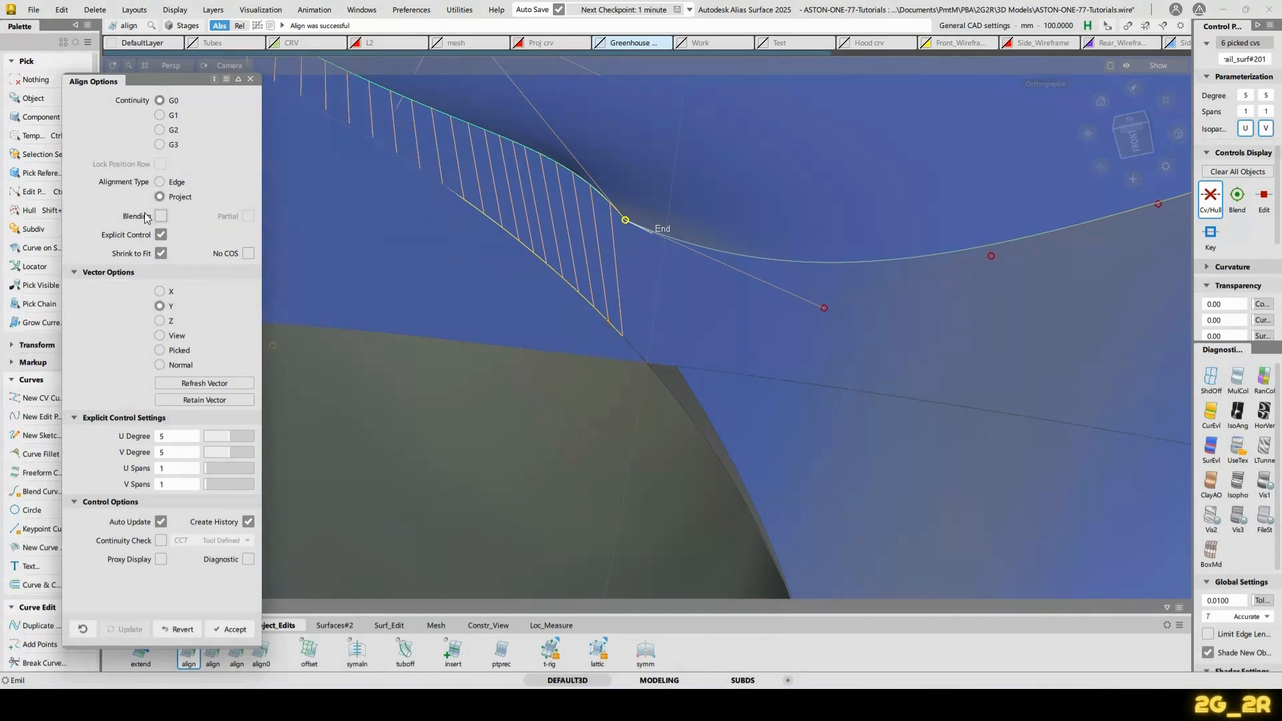
Change the alignment type to Edge with Partial enabled, then deselect the rail surface
left_click(161, 182)
left_click(248, 234)
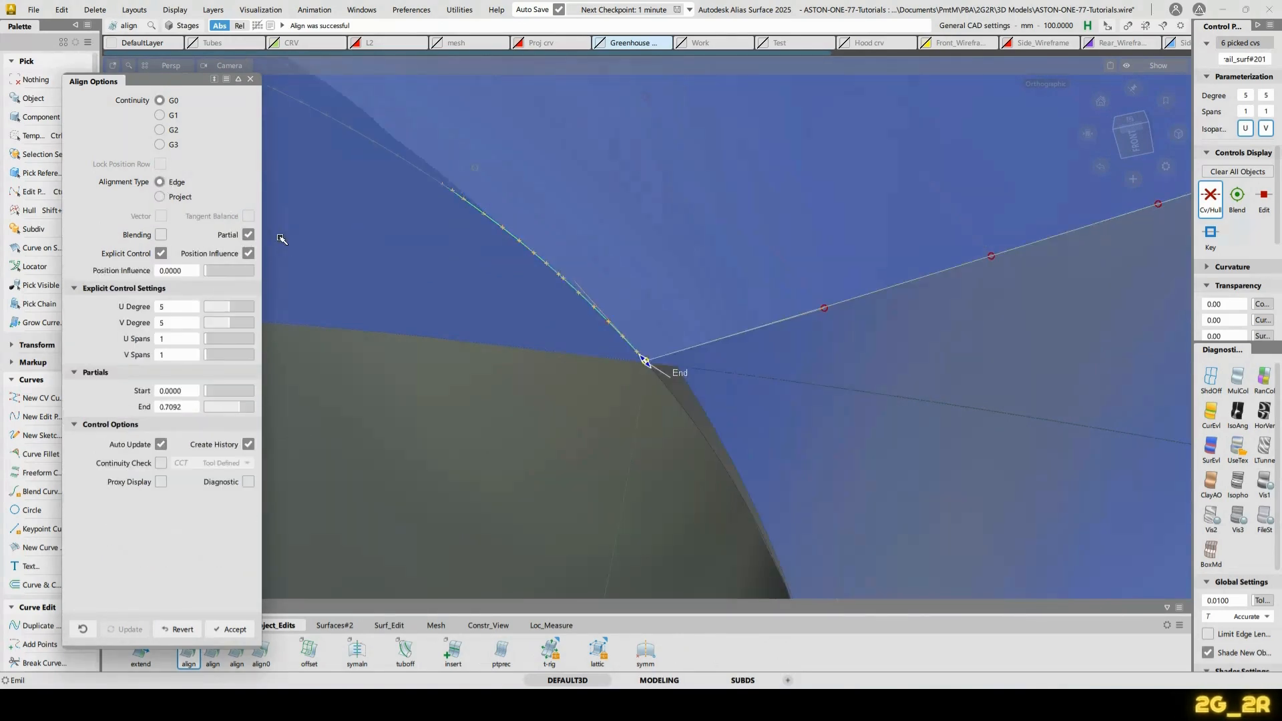
right_click_drag(728, 327, 736, 488, "alt+shift")
left_click_drag(737, 488, 697, 404, "alt+shift")
right_click_drag(691, 407, 827, 475, "alt+shift")
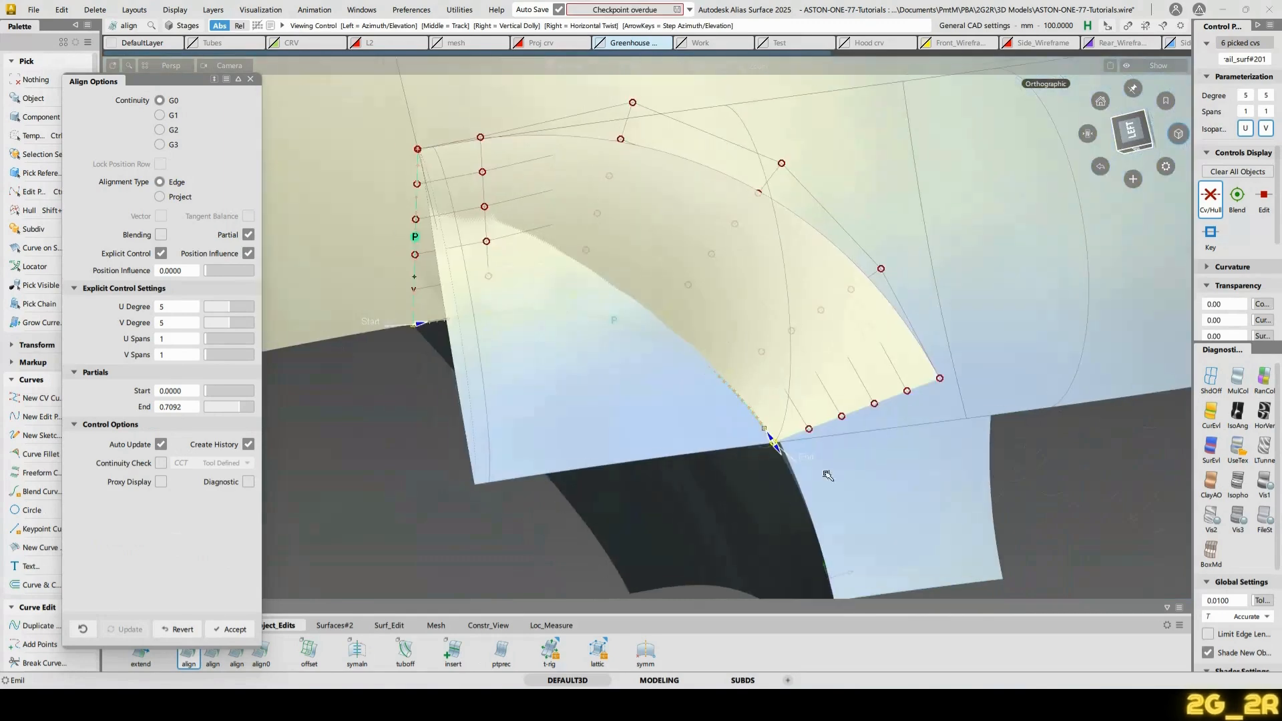
left_click_drag(724, 415, 724, 367, "alt+shift")
key("n")
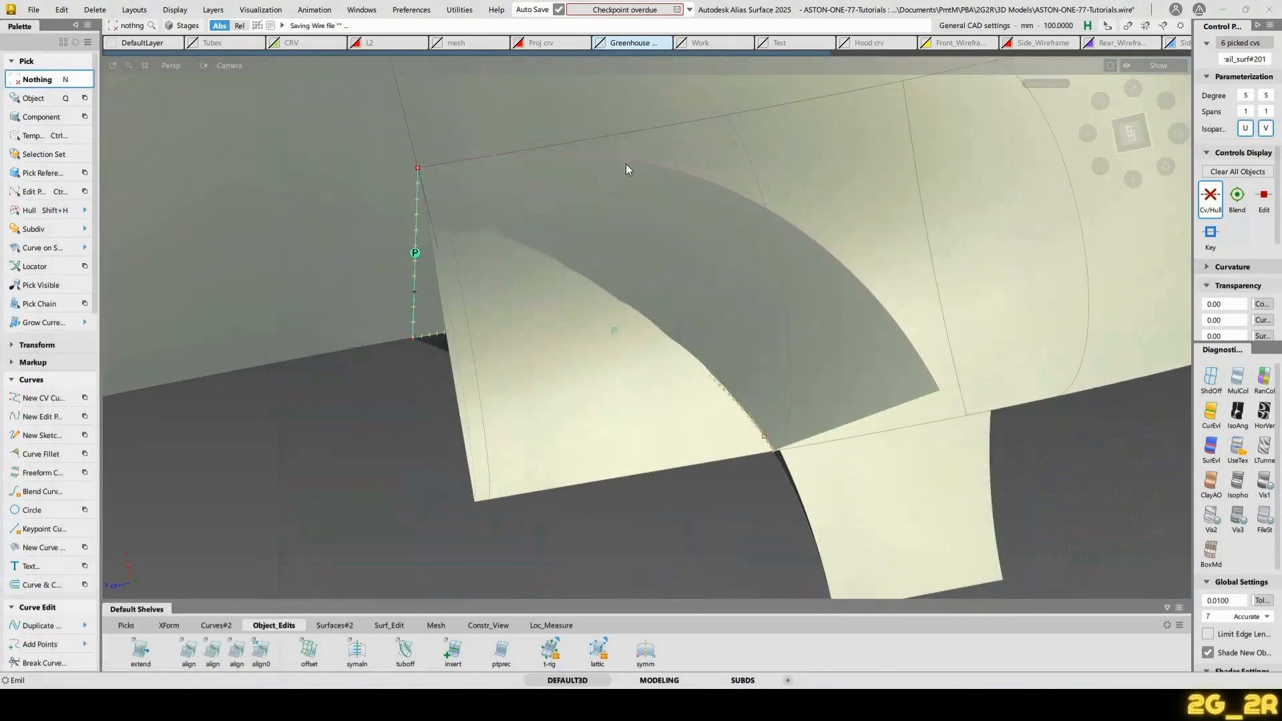
Display the control vertices of the aligned rail surface and clear the selection
left_click(730, 452)
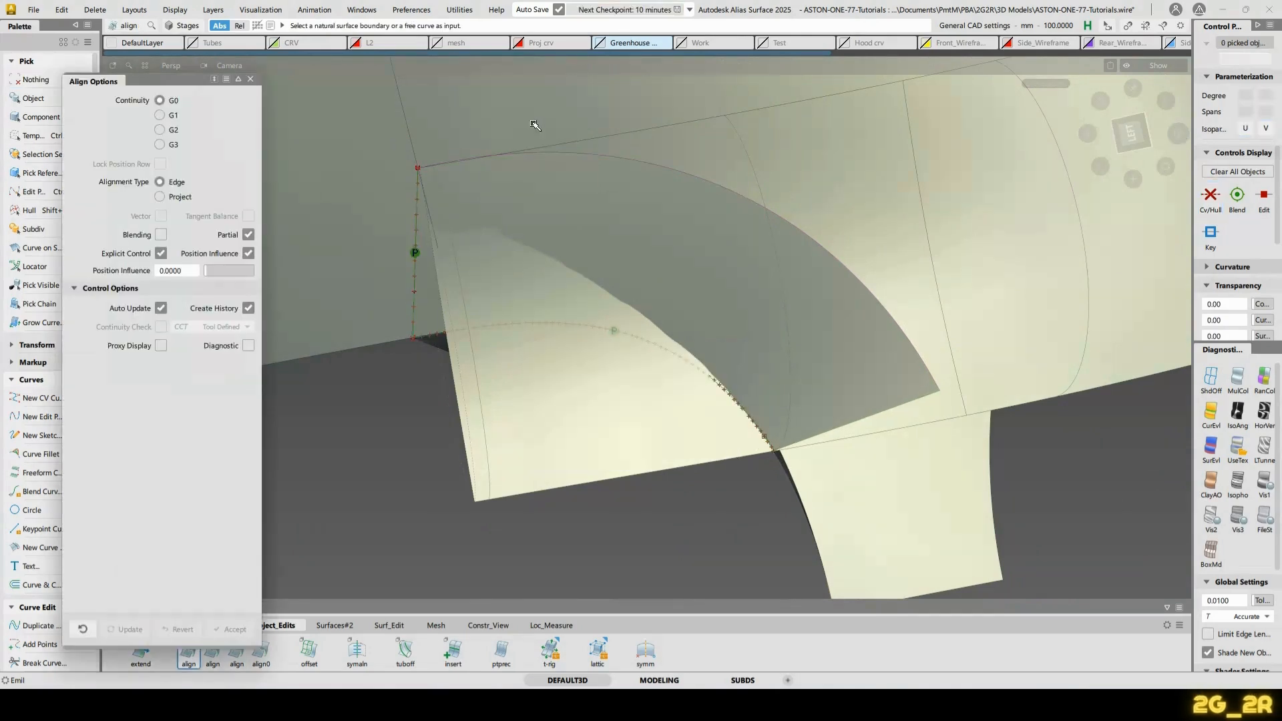
left_click(535, 126)
left_click(574, 148)
left_click_drag(690, 262, 690, 252, "alt+shift")
left_click_drag(621, 215, 635, 186, "ctrl+shift")
left_click(635, 186)
right_click_drag(564, 152, 619, 138, "ctrl+shift")
left_click_drag(530, 138, 559, 147, "alt+shift")
key("n")
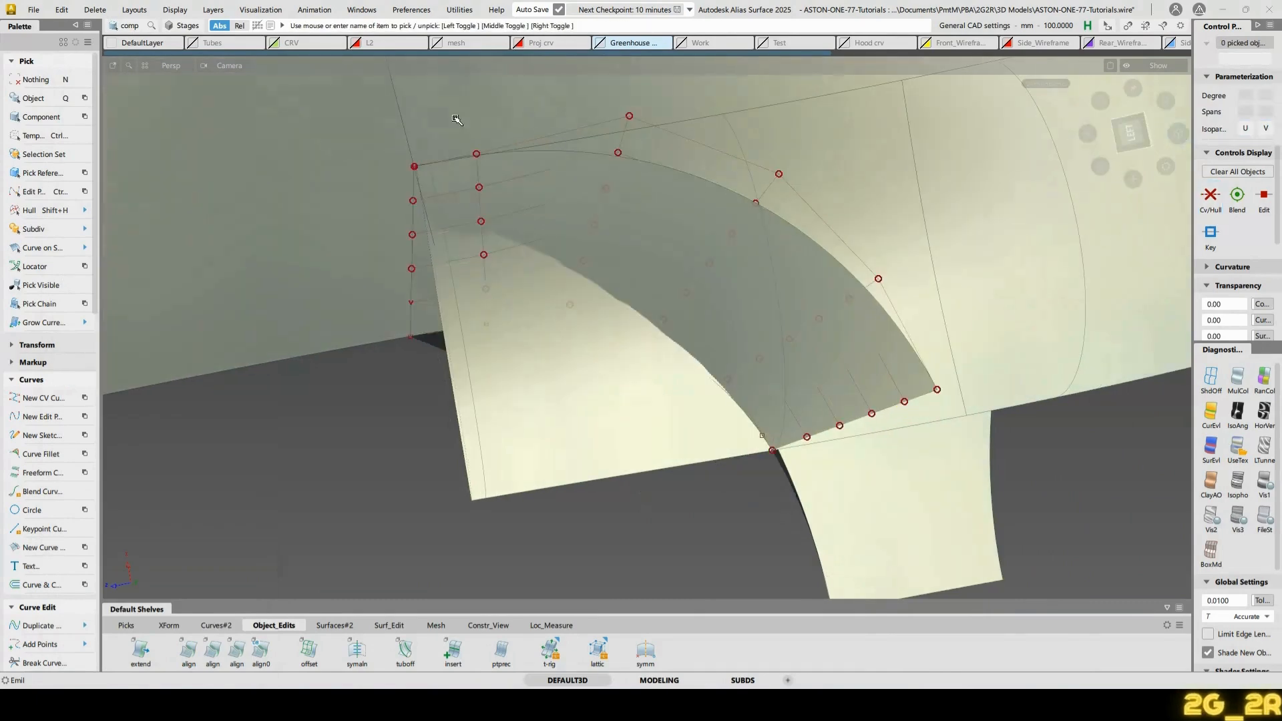
Pick the second control vertex of the rail surface's upper edge and set a proportional-modification range down its row
key("shift+c")
left_click_drag(432, 108, 505, 166)
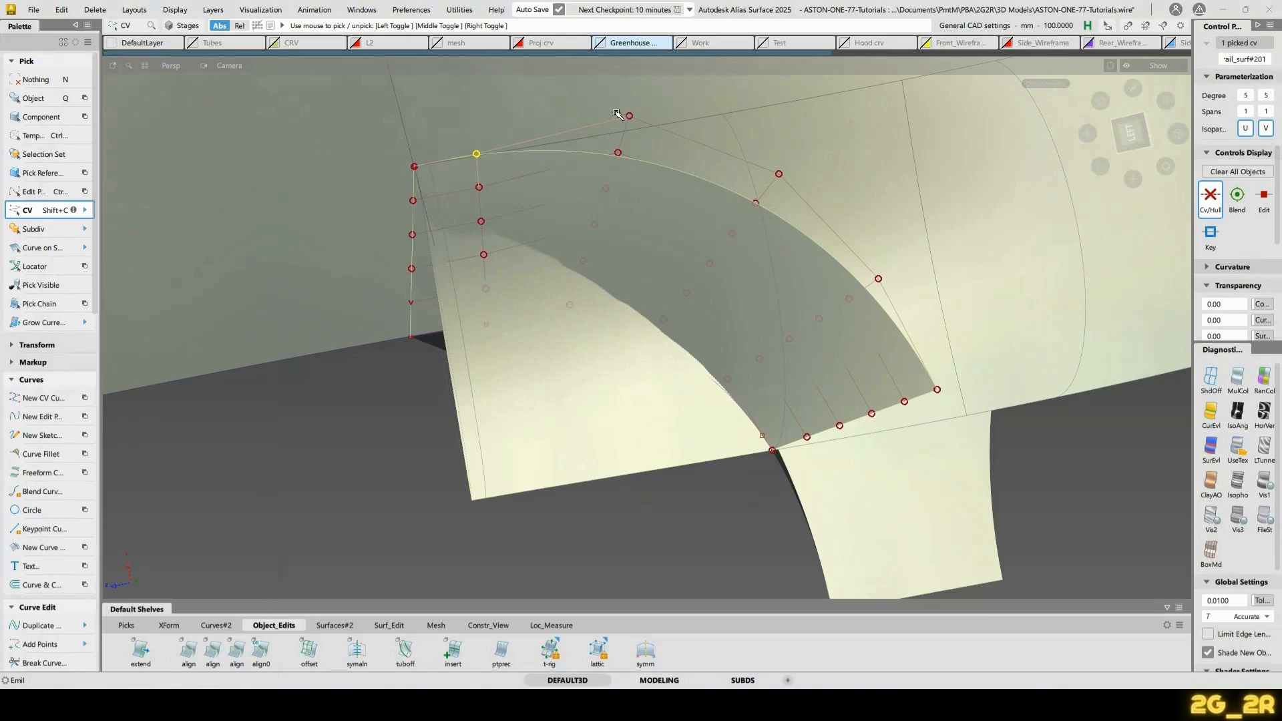
key("n")
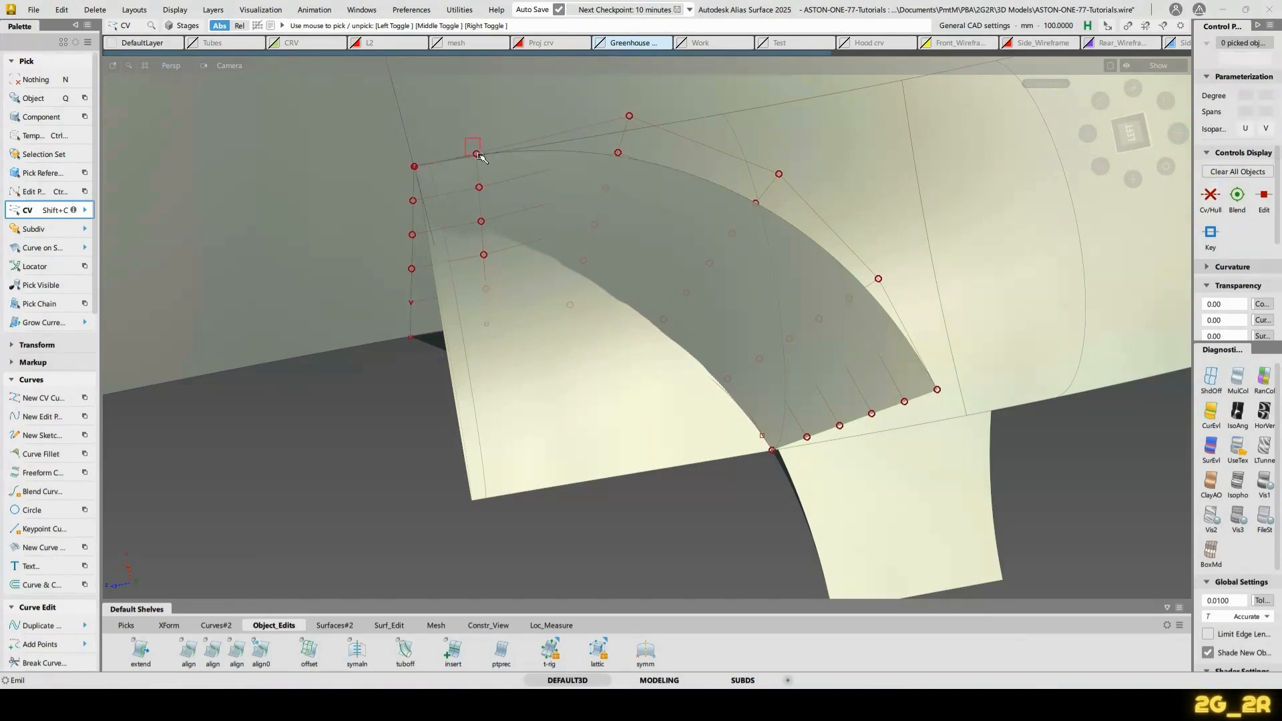
left_click_drag(480, 156, 489, 160)
key("t")
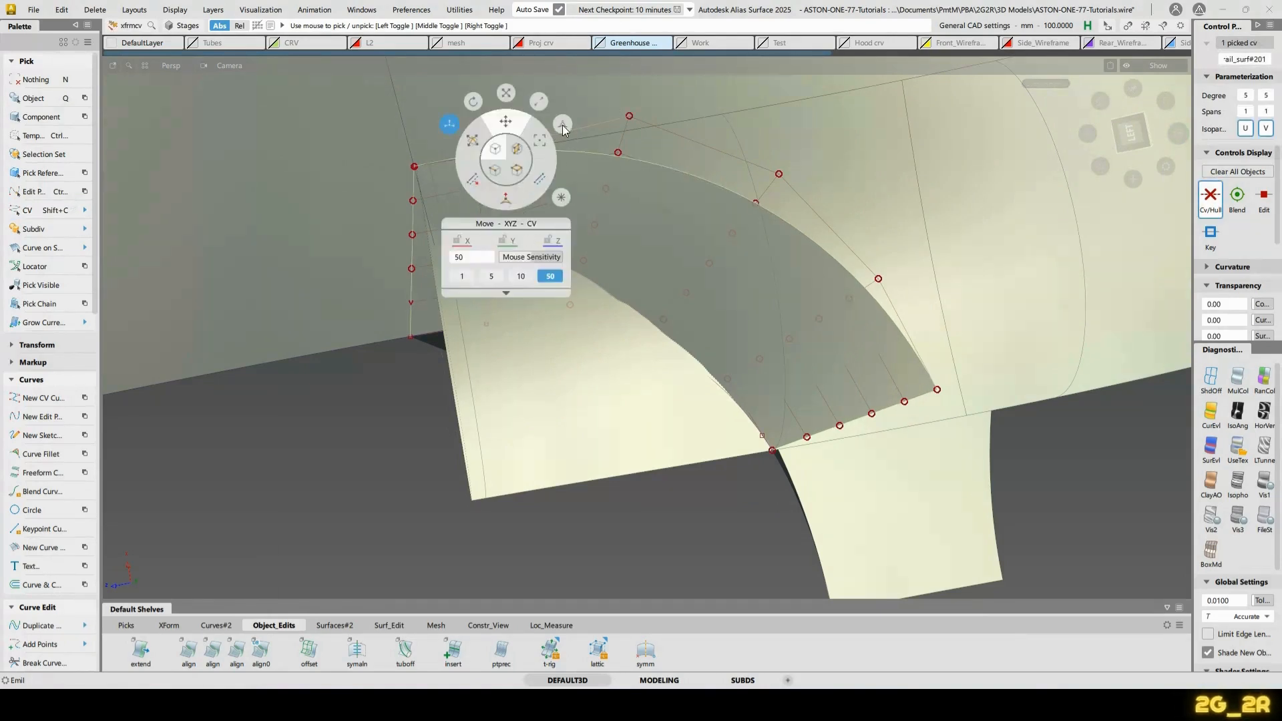
left_click(539, 101)
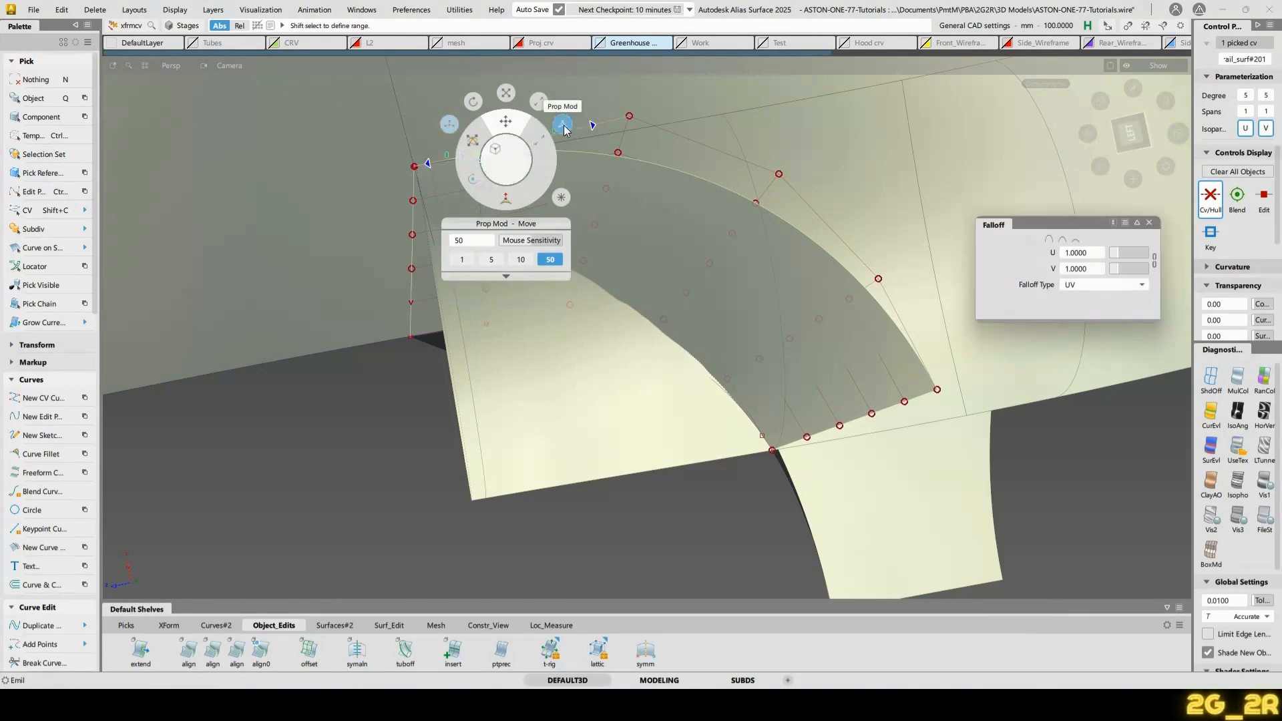
left_click(481, 185, "shift")
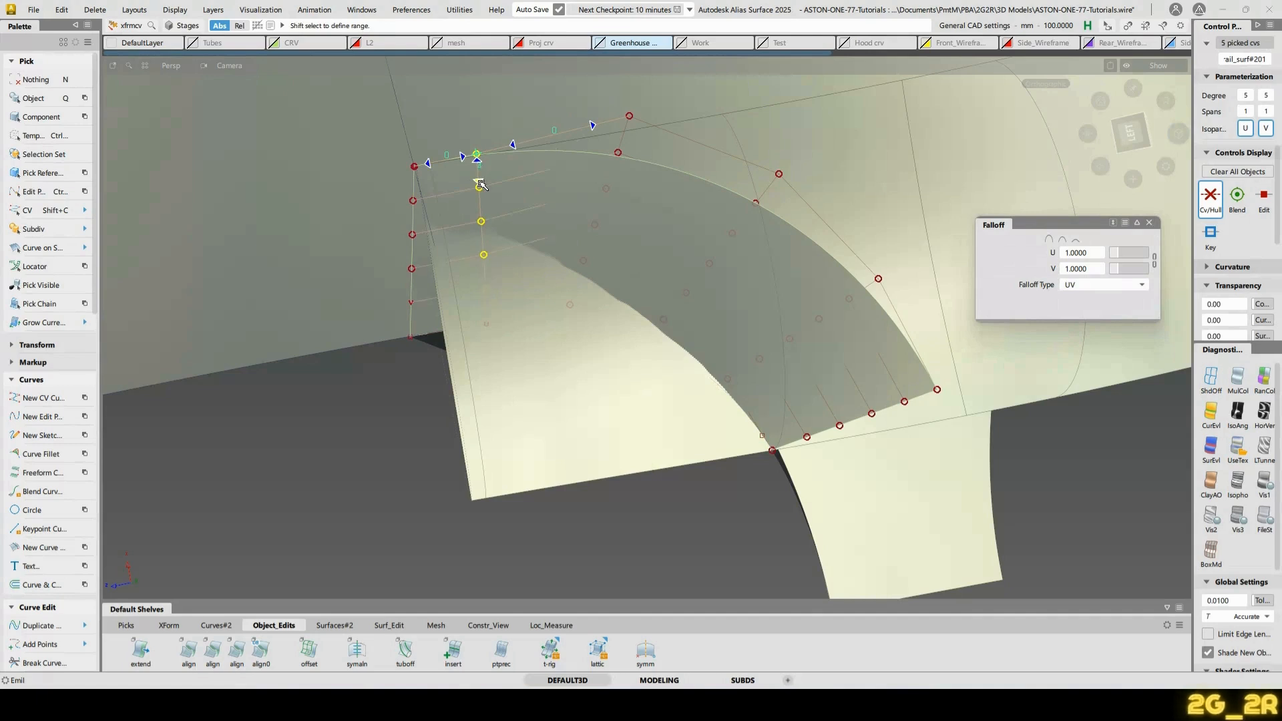
Slide the second control vertex row away from the start corner along the hull and lower it slightly with proportional modification
right_click(509, 148)
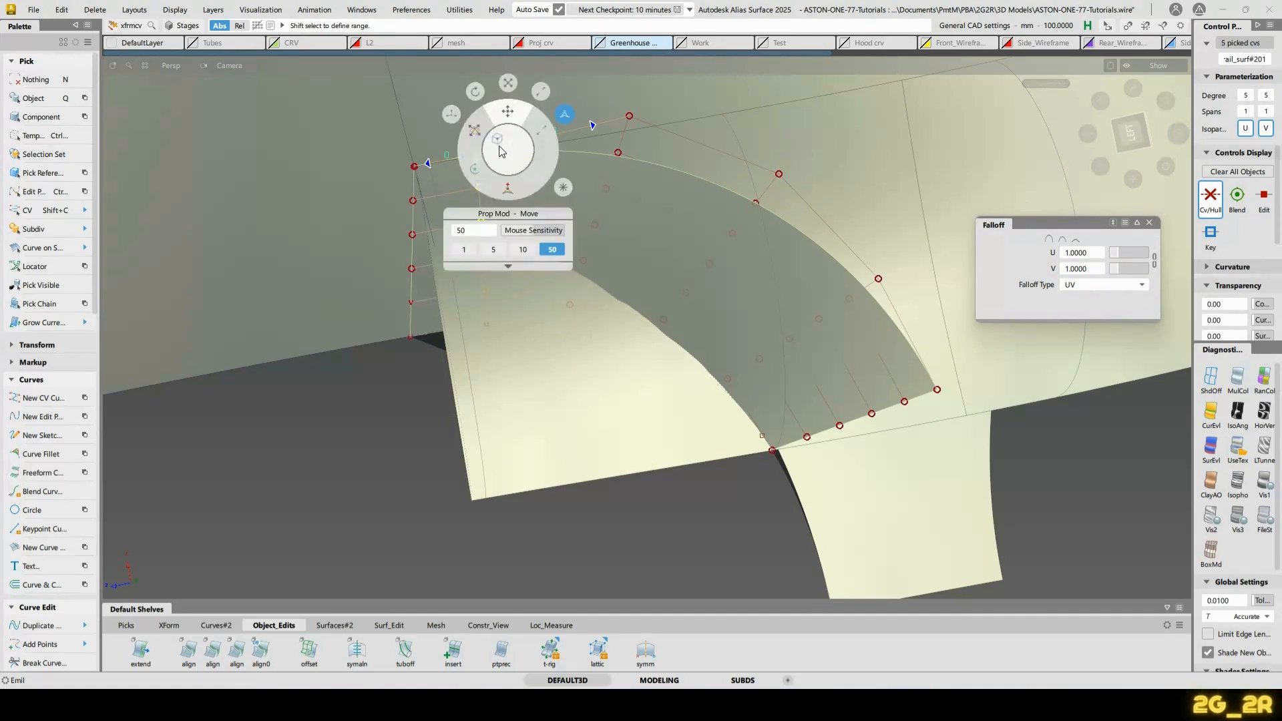
left_click(477, 129)
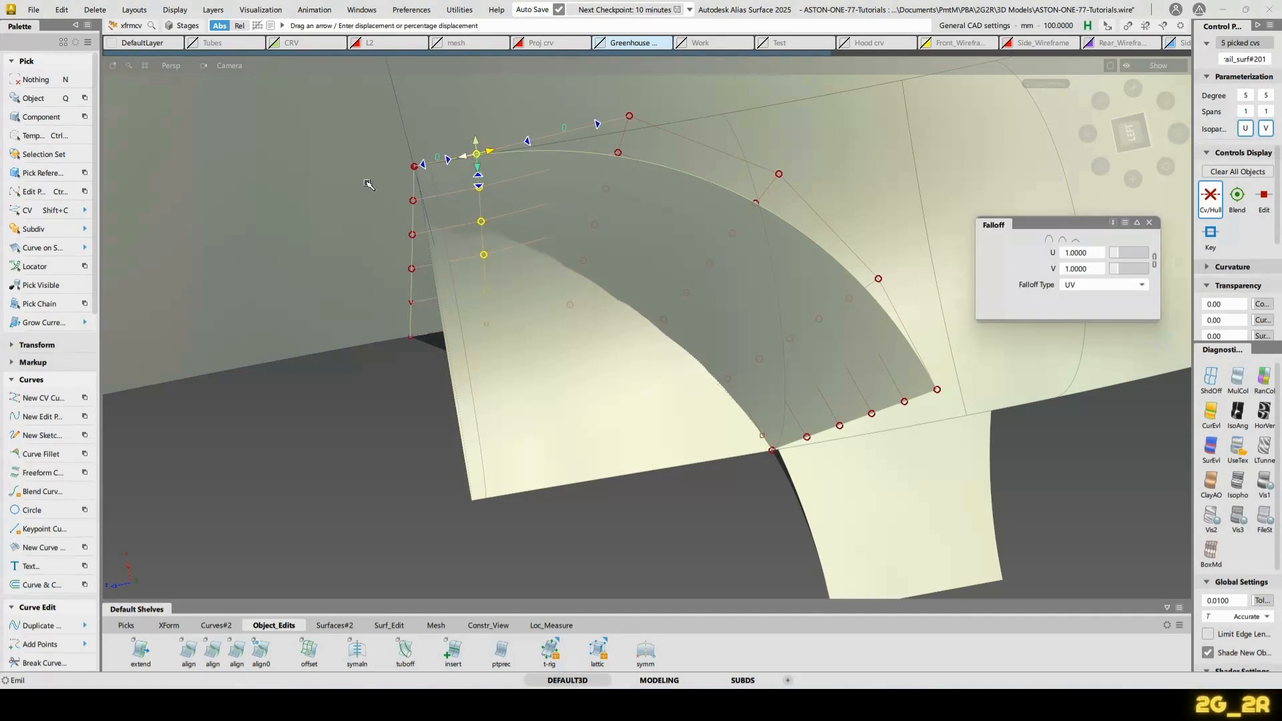
left_click_drag(489, 151, 513, 145)
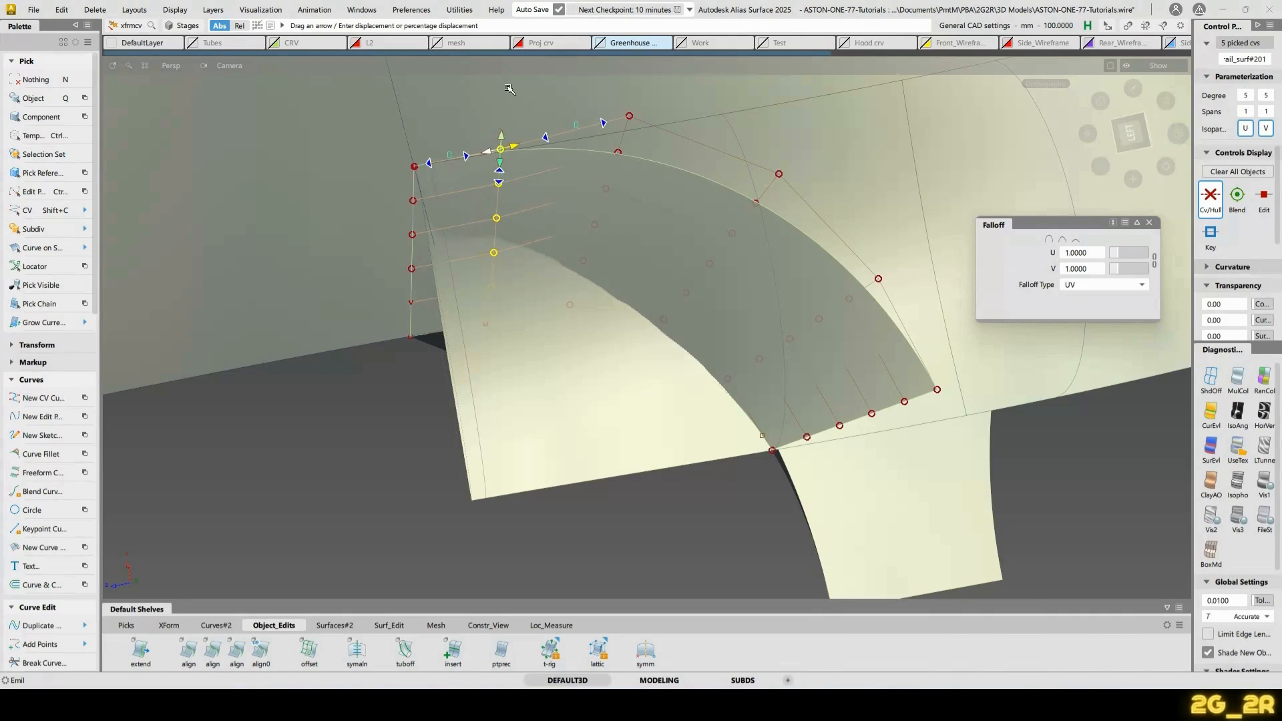
type("4")
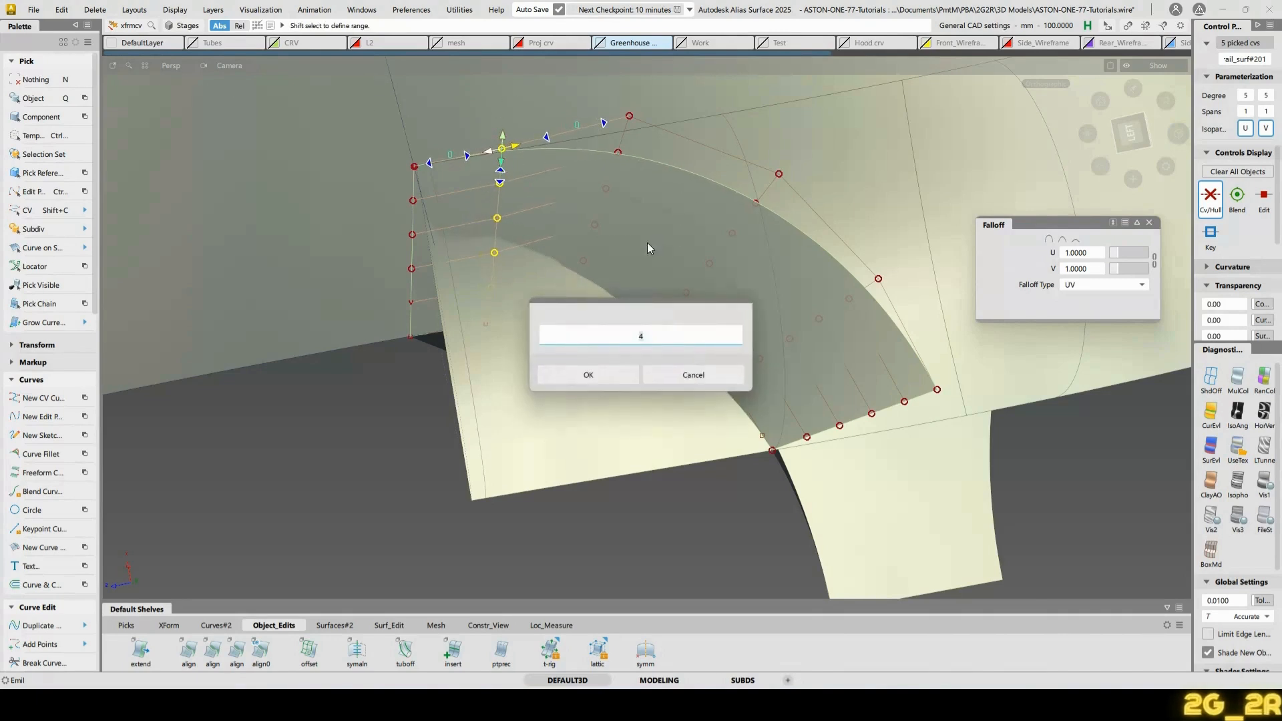
left_click(675, 375)
left_click_drag(561, 296, 624, 256, "alt+shift")
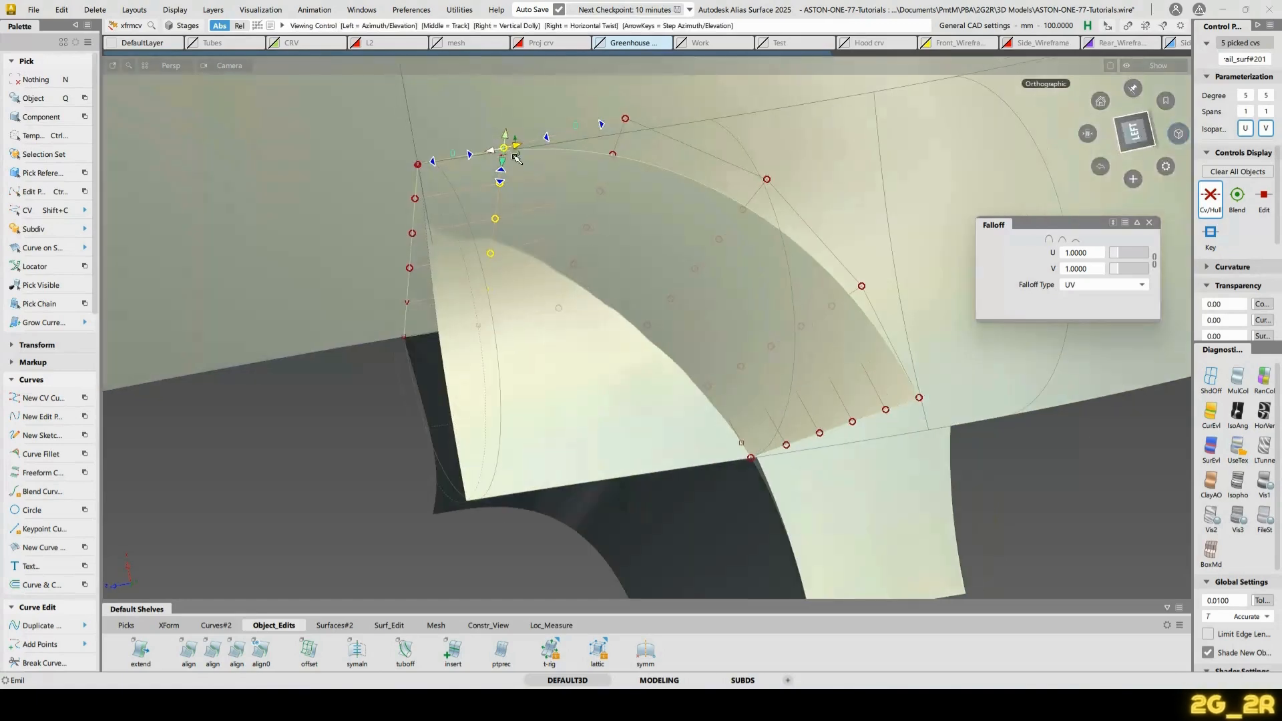
middle_click_drag(629, 205, 618, 315)
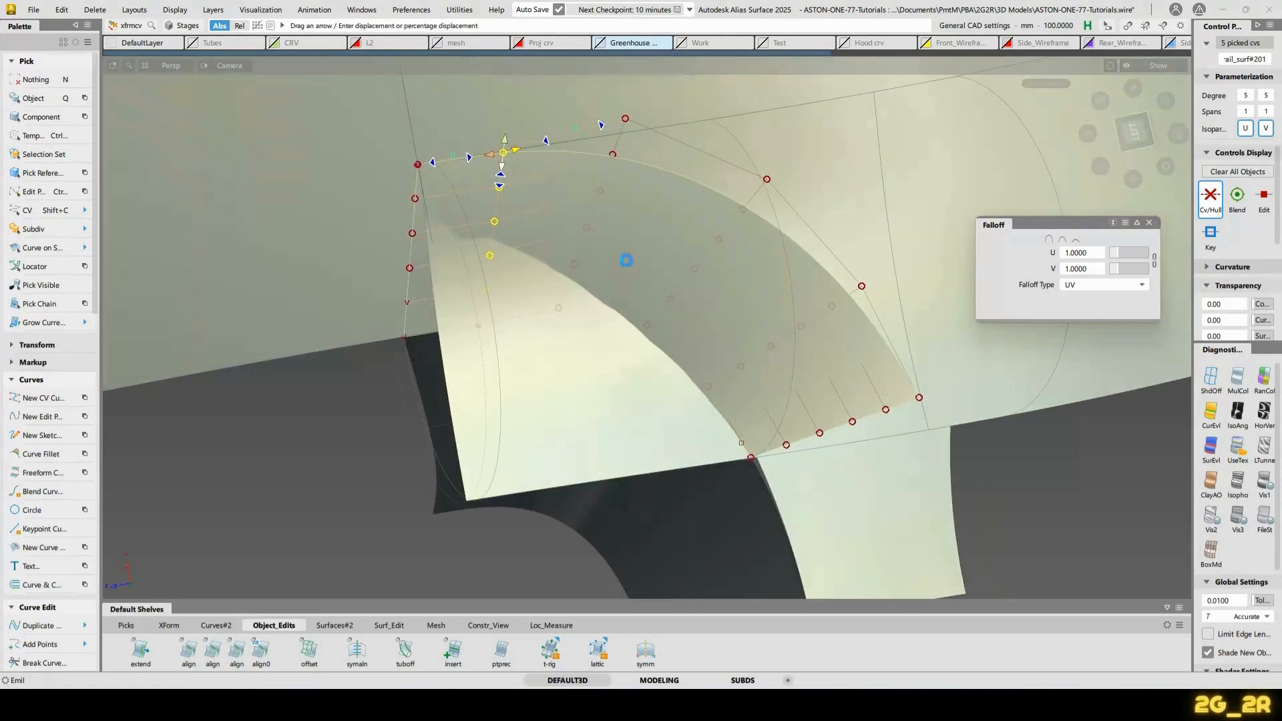
Lower the third control vertex row of the rail surface with proportional modification to flatten its upper edge, then deselect everything
left_click_drag(626, 261, 638, 251, "alt+shift")
left_click(630, 119)
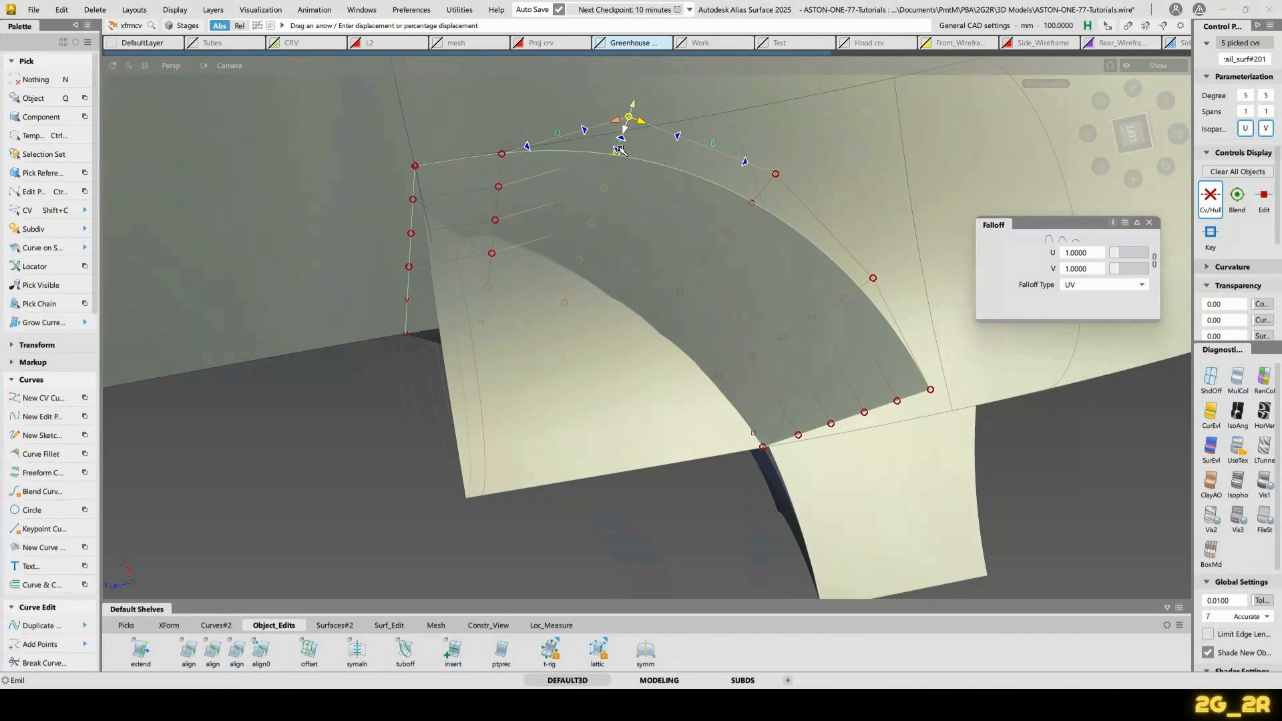
middle_click_drag(702, 257, 633, 504)
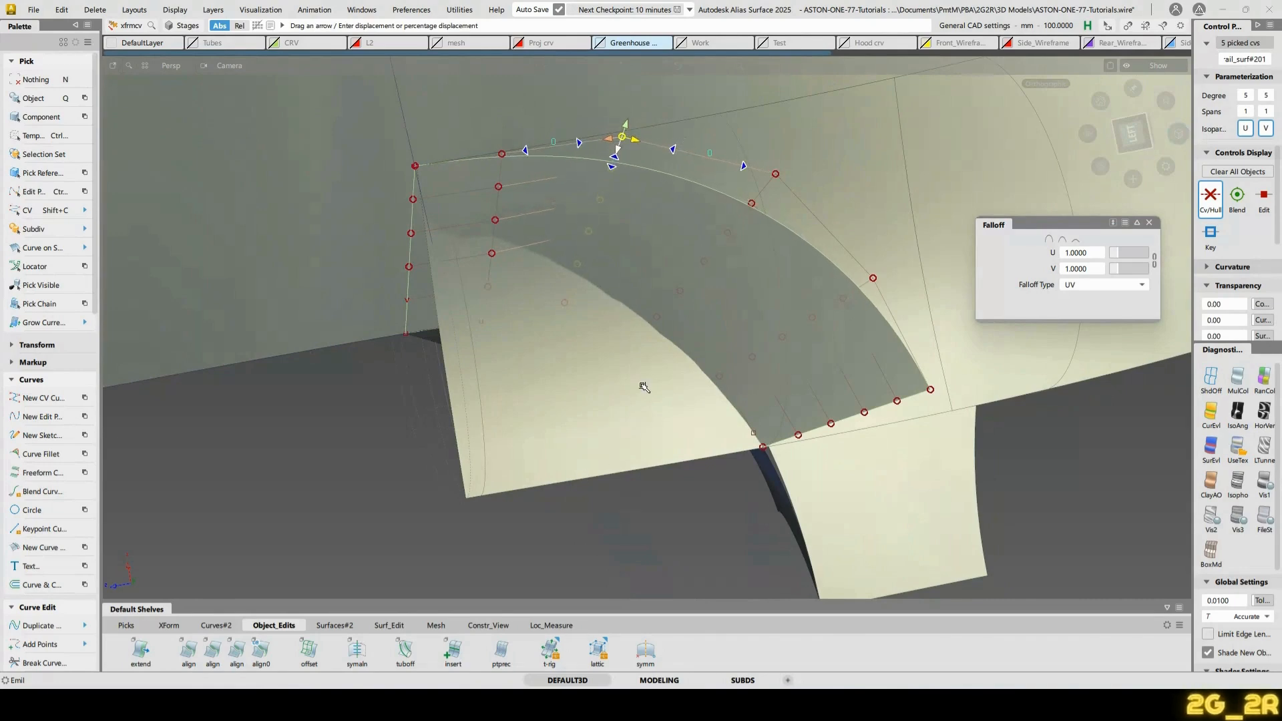
mouse_move(644, 388)
left_mouse_down("alt+shift")
mouse_move(567, 352)
mouse_move(595, 374)
left_mouse_up("alt+shift")
left_click_drag(521, 249, 536, 262, "alt+shift")
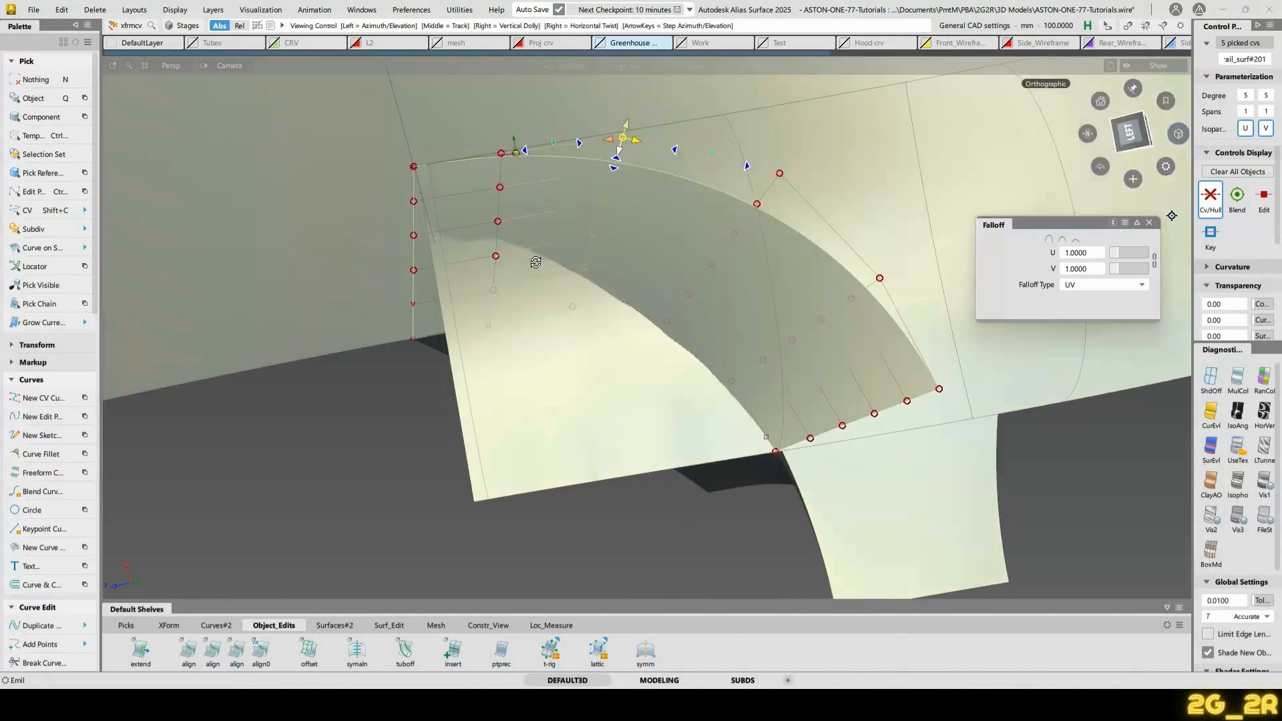
key("n")
Try to extend the rail surface's short end edge non-proportionally by about 20 mm past the pillar corner
left_click_drag(728, 371, 802, 296, "alt+shift")
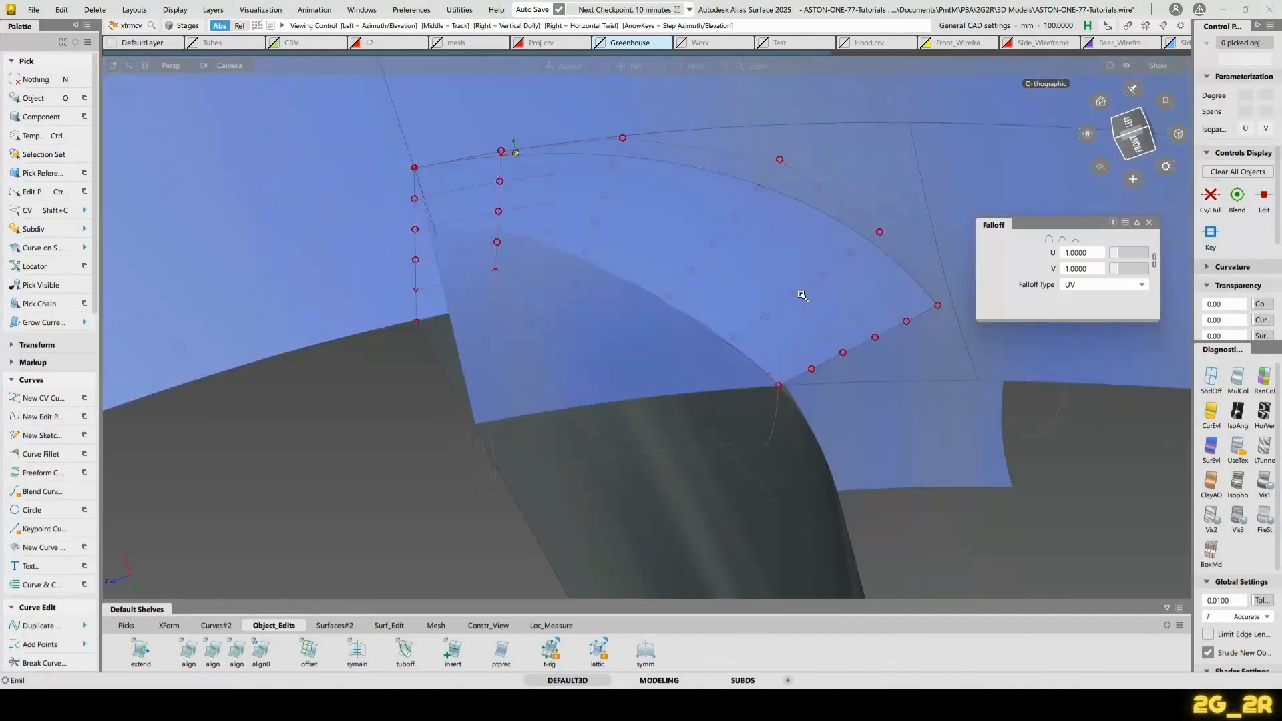
middle_click_drag(802, 296, 650, 249, "alt+shift")
mouse_move(649, 248)
left_mouse_down("alt+shift")
mouse_move(658, 328)
mouse_move(665, 249)
mouse_move(680, 330)
mouse_move(798, 333)
left_mouse_up("alt+shift")
middle_click_drag(748, 170, 748, 255, "ctrl+shift")
left_click(786, 300)
key("Return")
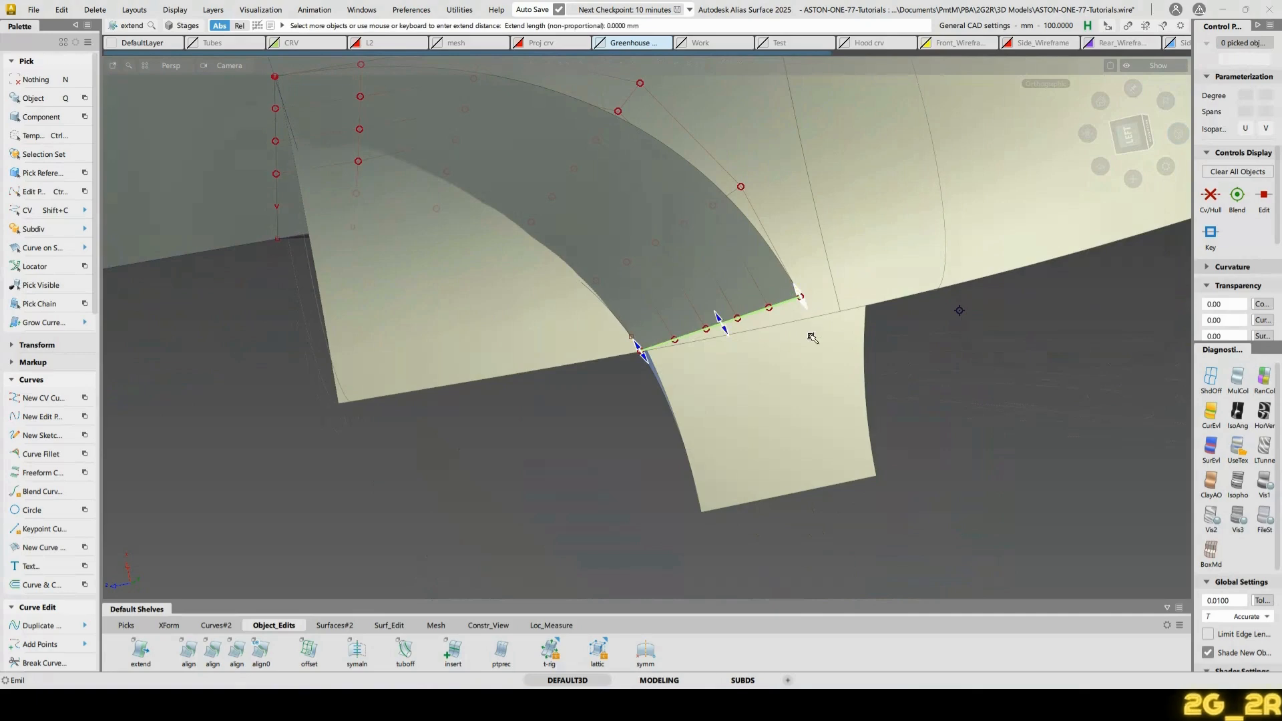
left_click_drag(821, 316, 822, 316)
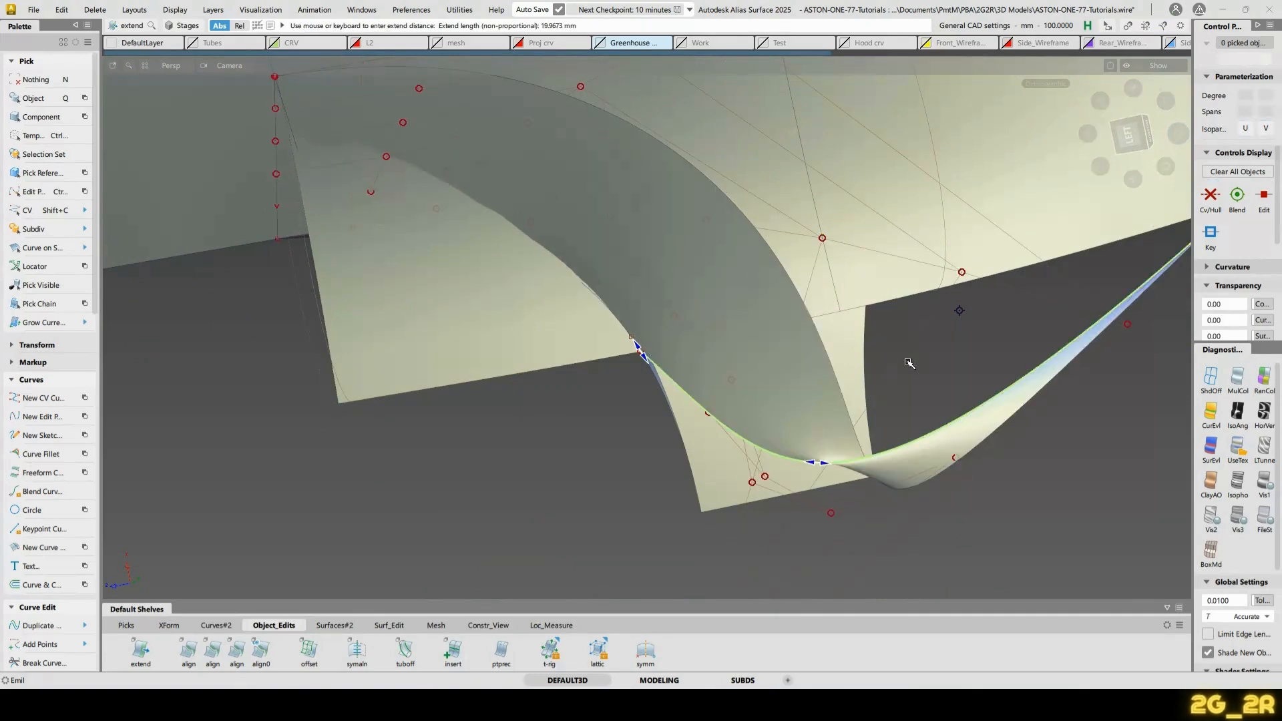
key("ctrl+z")
left_click_drag(868, 401, 823, 292, "alt+shift")
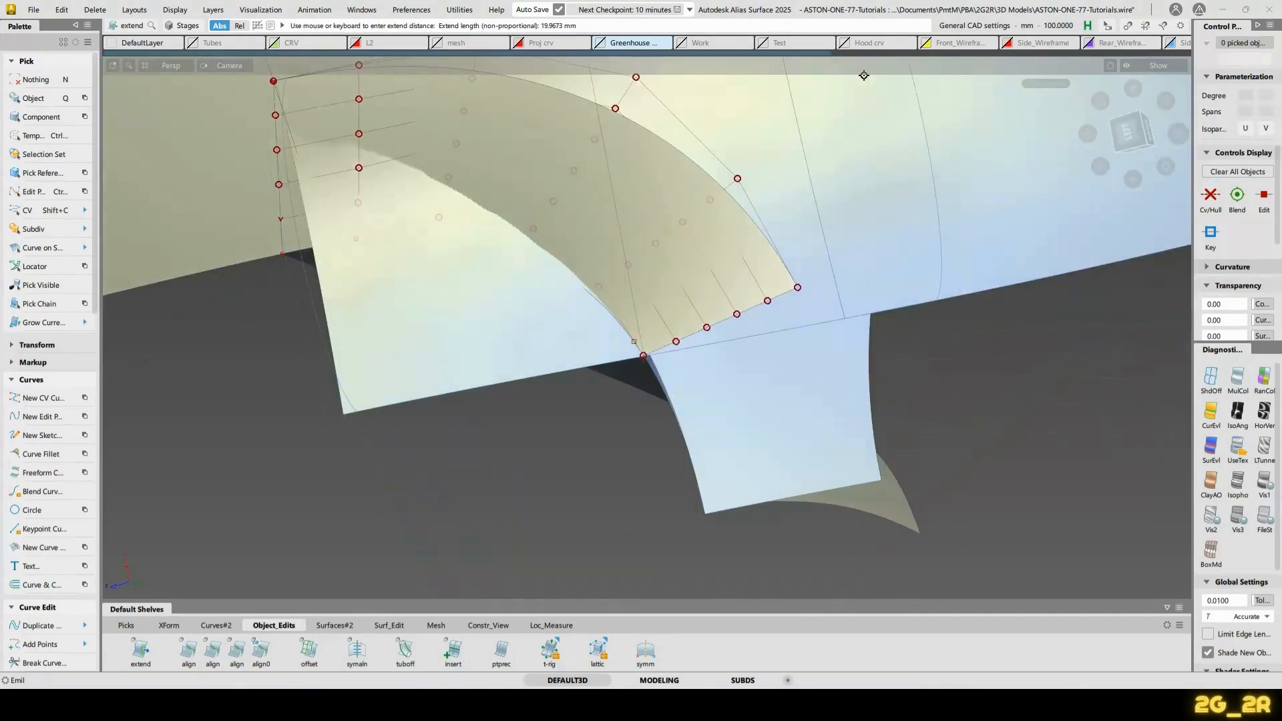
Align the rail surface's short end edge to the adjacent blend surface's edge with G2 continuity, projected along the normal
double_click(246, 657)
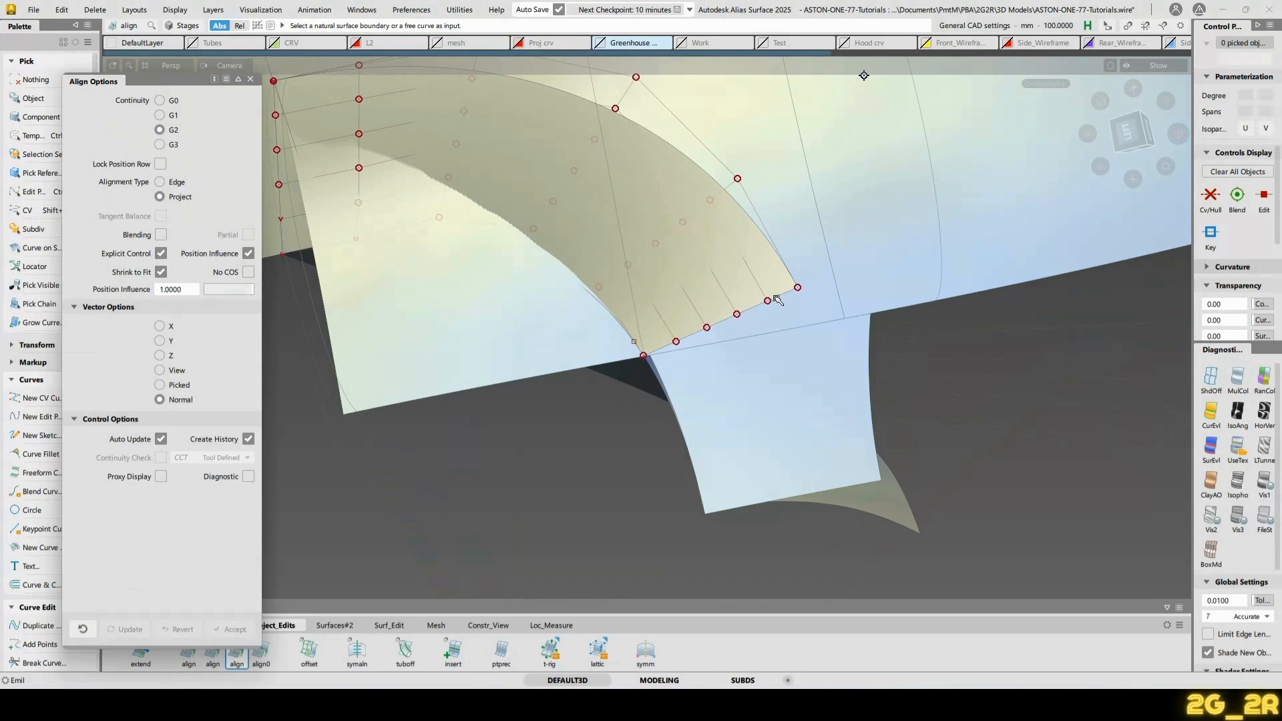
left_click(776, 300)
left_click(775, 334)
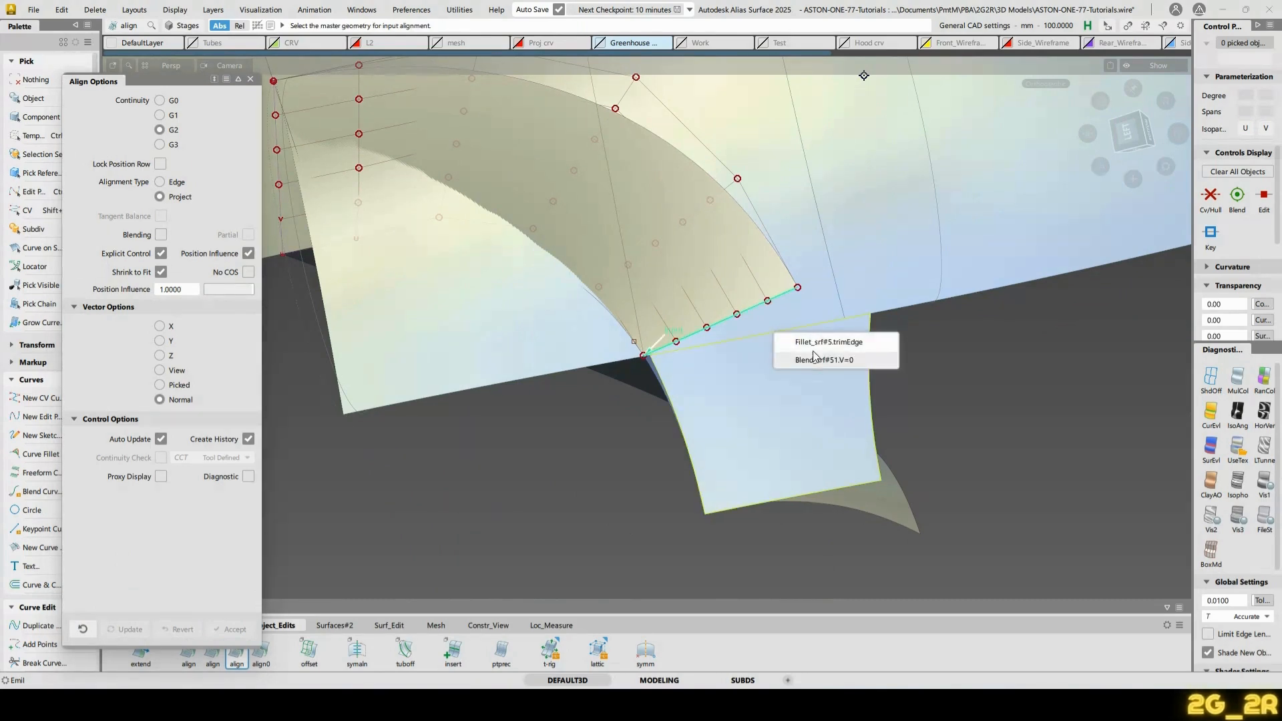
left_click(812, 363)
left_click_drag(762, 235, 776, 197, "alt+shift")
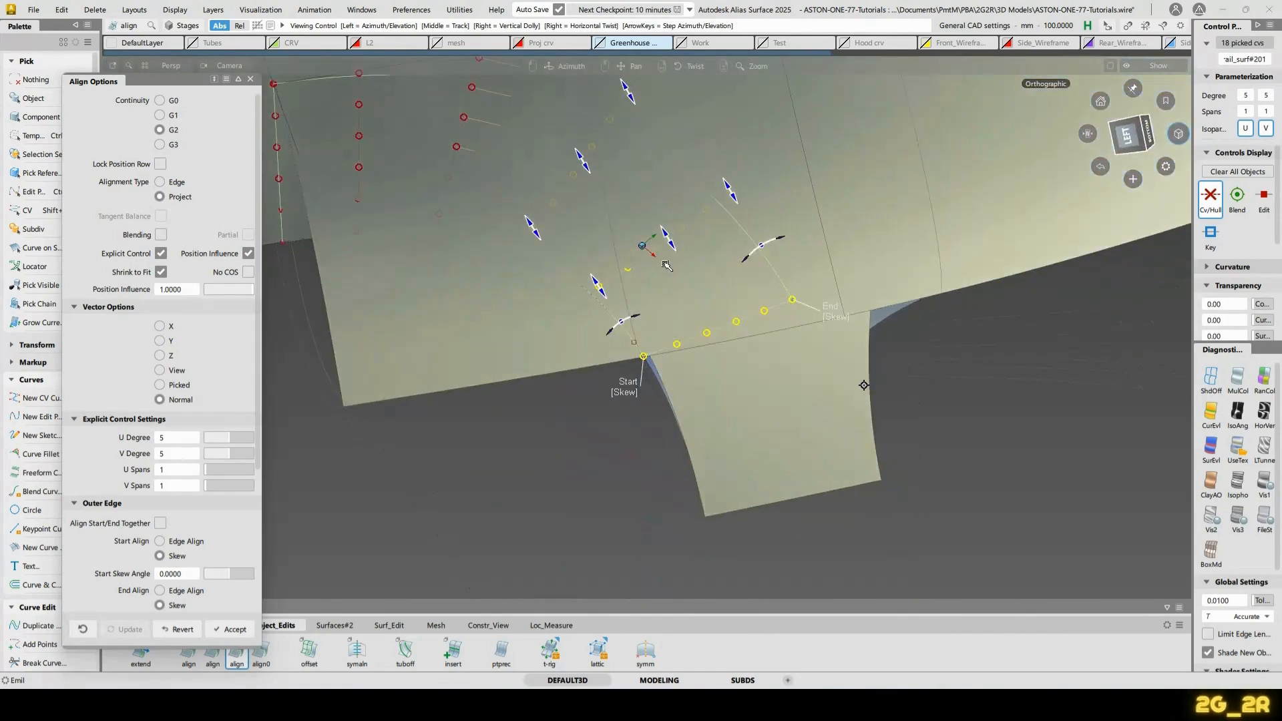
Try edge-type G2 alignment with Partial enabled on the rail surface's short end edge, and revert it
left_click(160, 182)
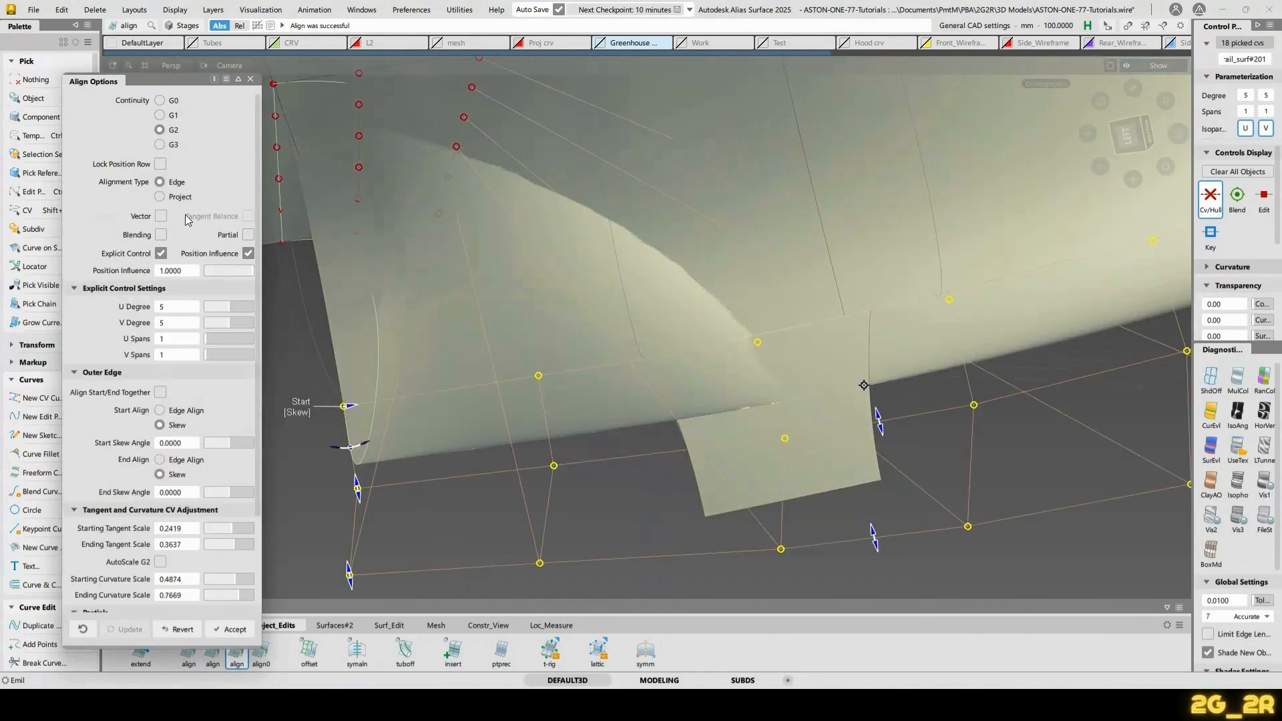
left_click(248, 235)
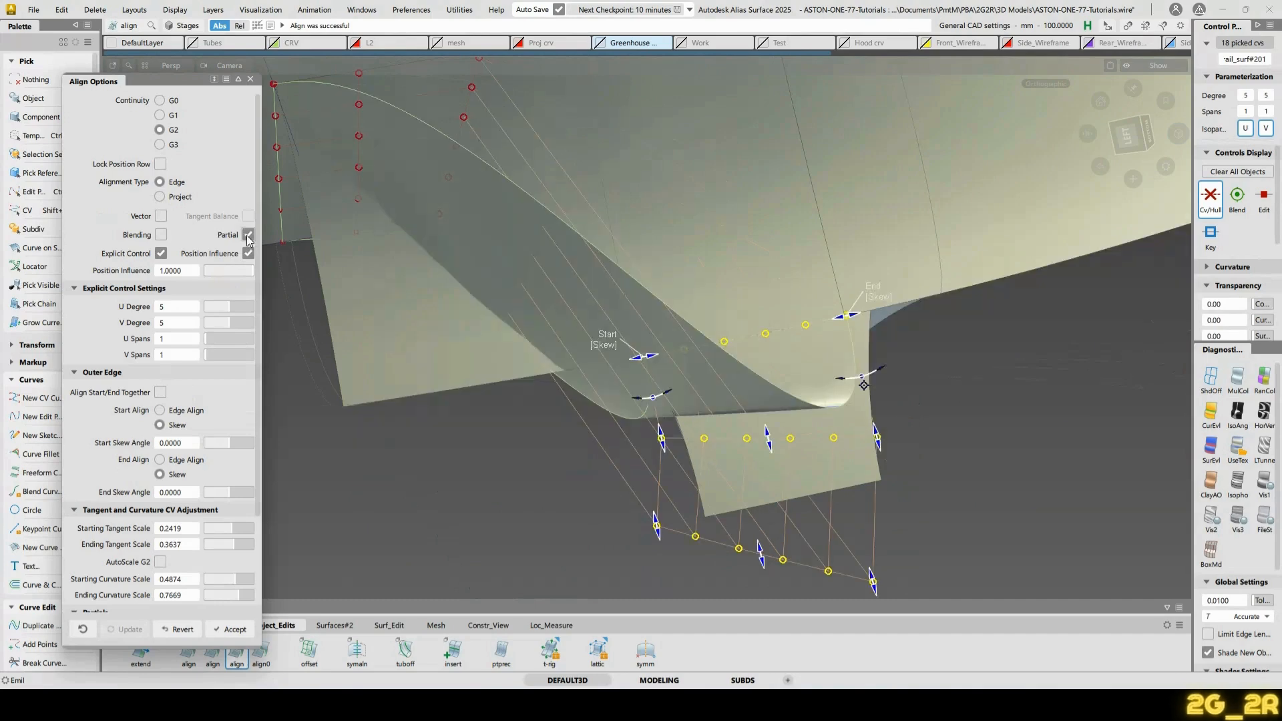
left_click(177, 629)
Realign the rail surface's short end edge to the adjacent fillet surface's trimmed edge with projected G2 continuity and skew at the start
left_click_drag(709, 421, 713, 394, "alt+shift")
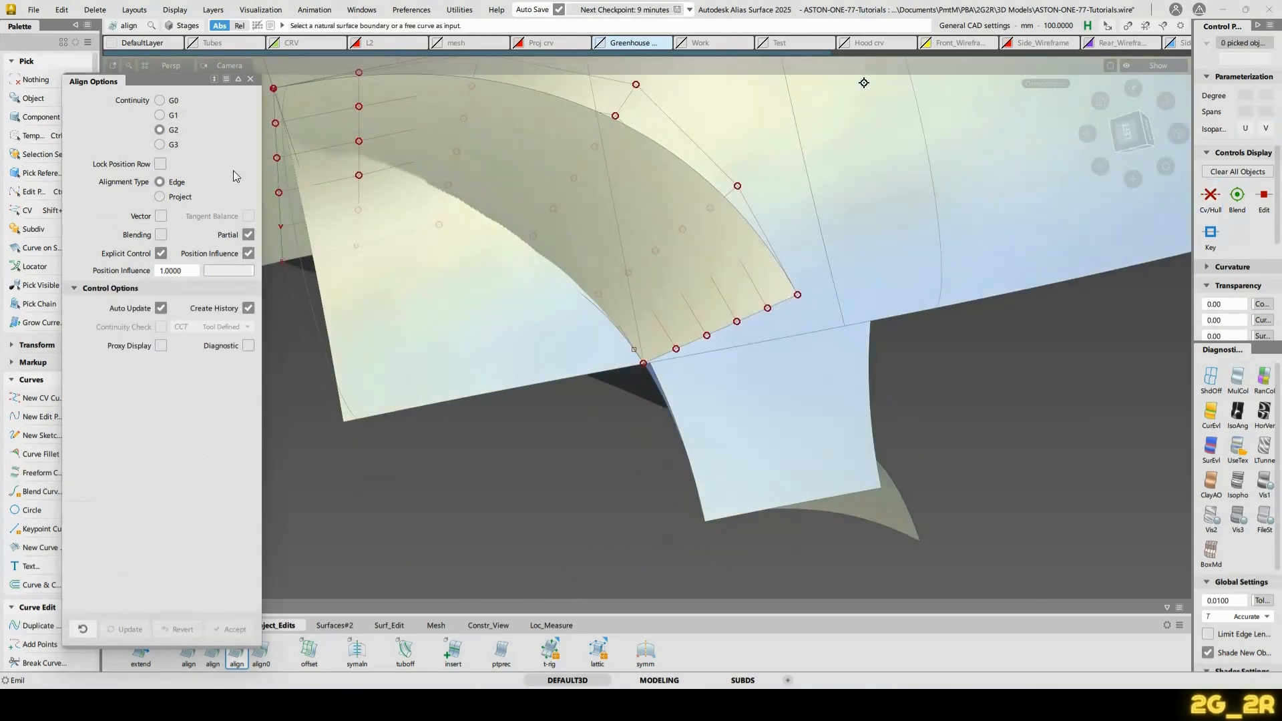
left_click(769, 309)
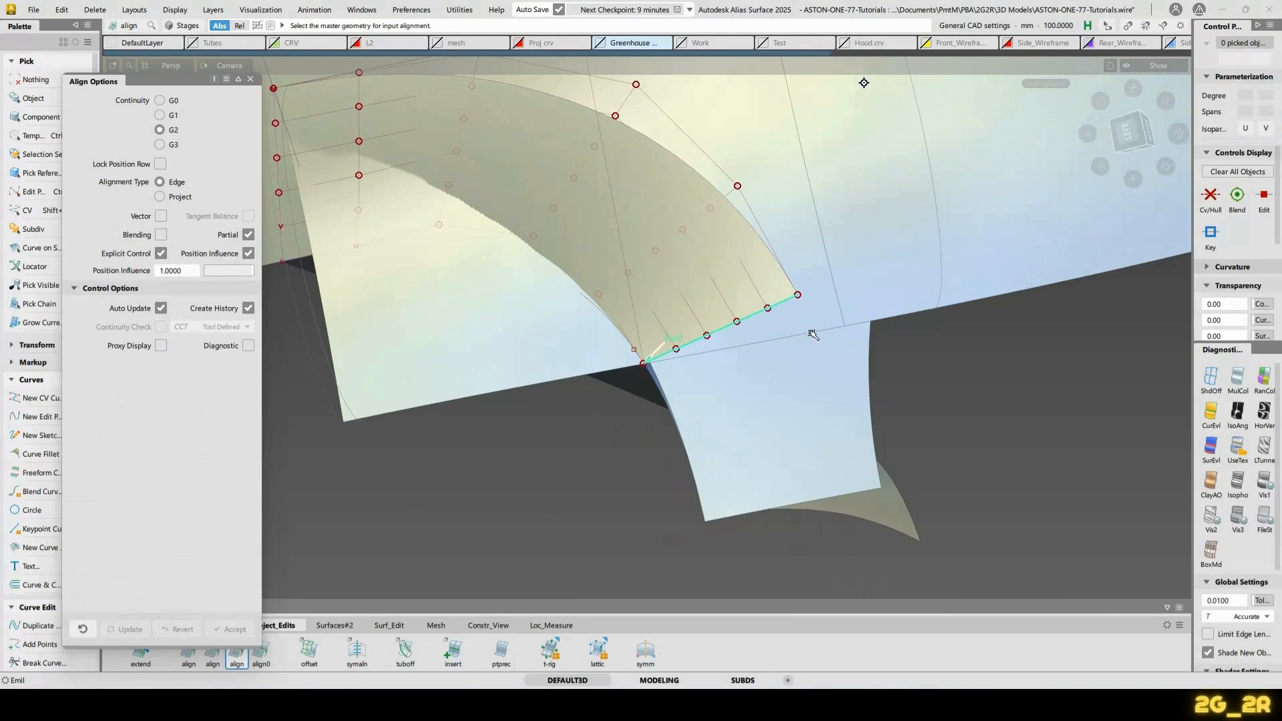
left_click(821, 333)
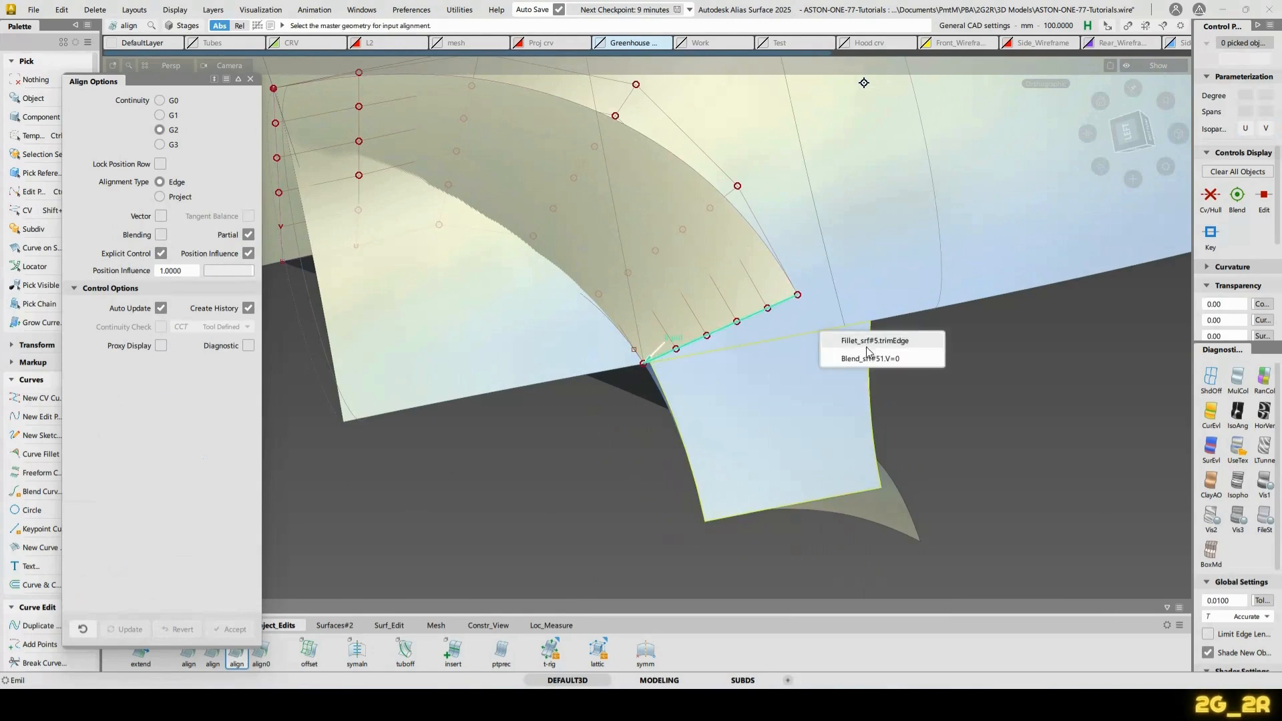
left_click(867, 346)
left_click(160, 196)
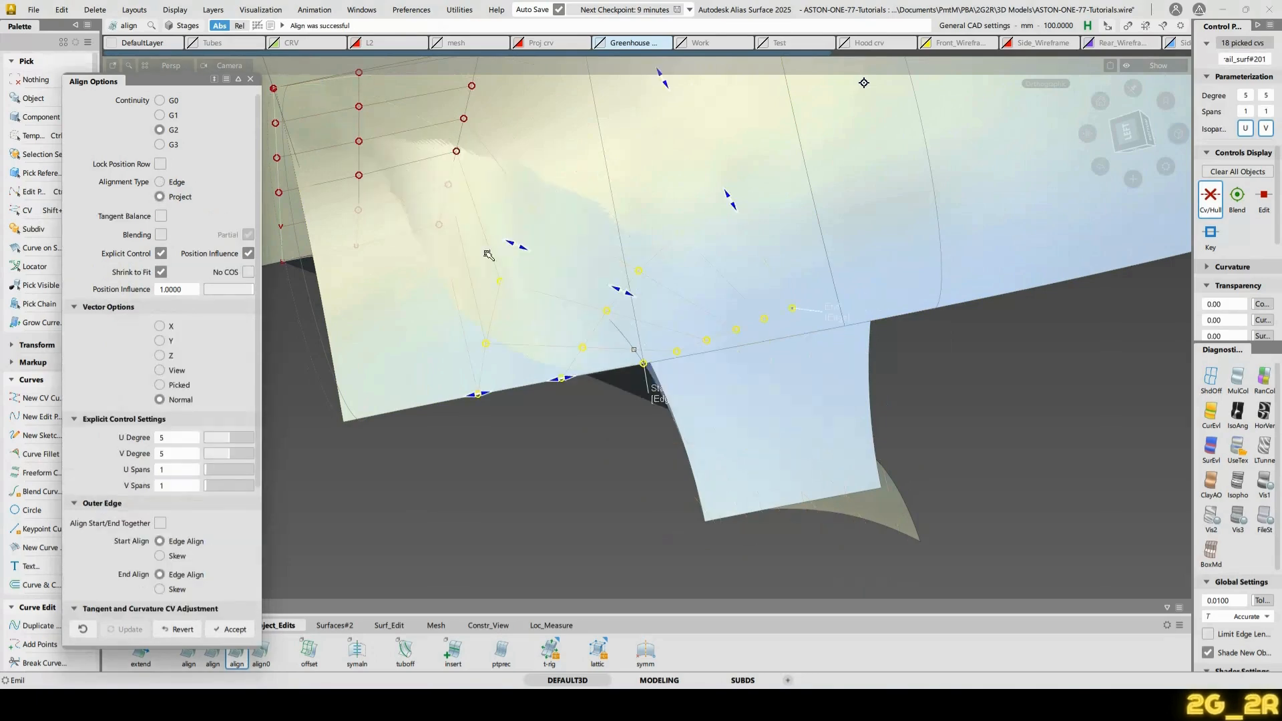
left_click(662, 406)
left_click_drag(662, 374, 768, 196, "alt+shift")
middle_click_drag(682, 127, 748, 235, "alt+shift")
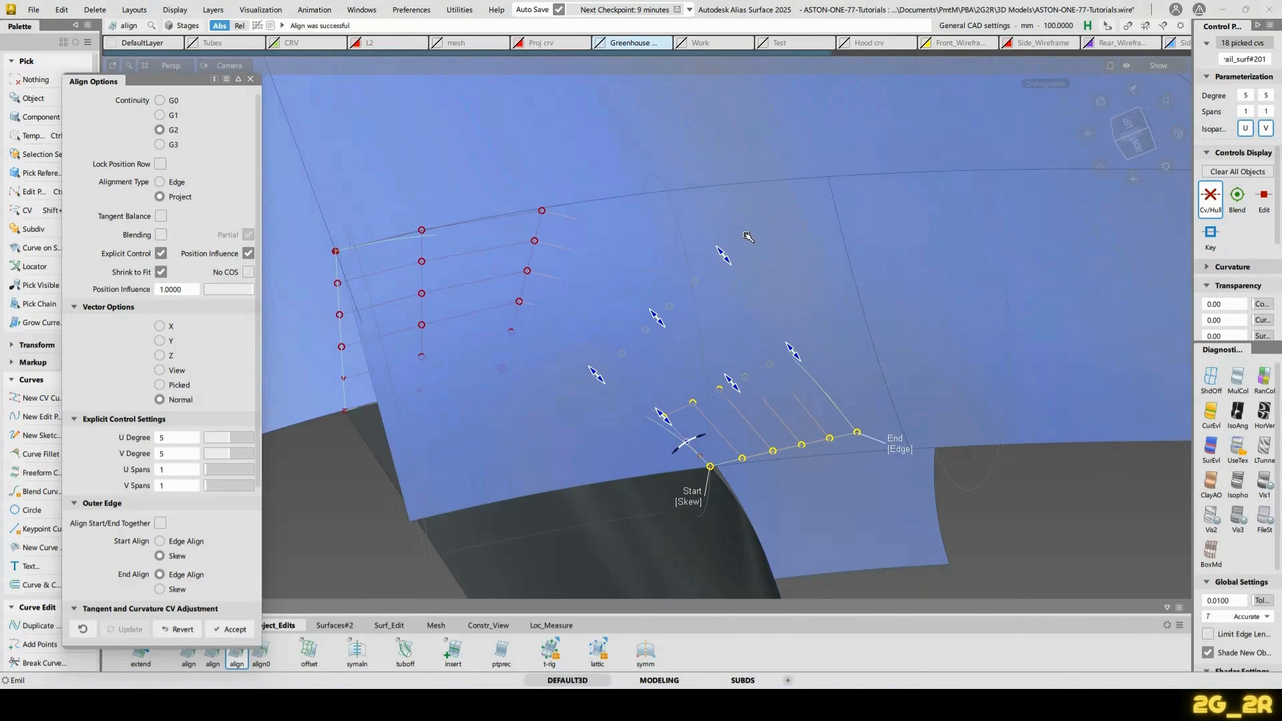
key("space")
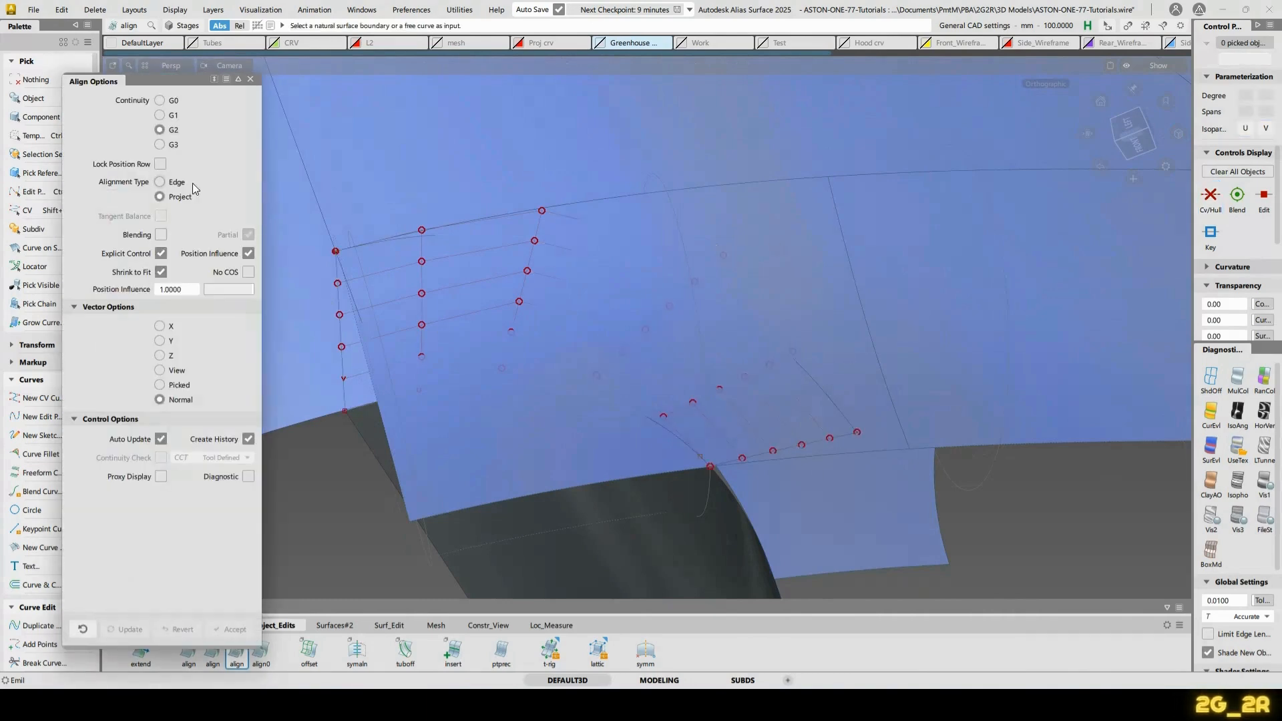
Align the rail surface's opposite short edge to the neighbouring side surface with G2 continuity, projected along the normal
left_click(338, 302)
left_click(367, 327)
middle_click_drag(372, 321, 519, 314, "alt+shift")
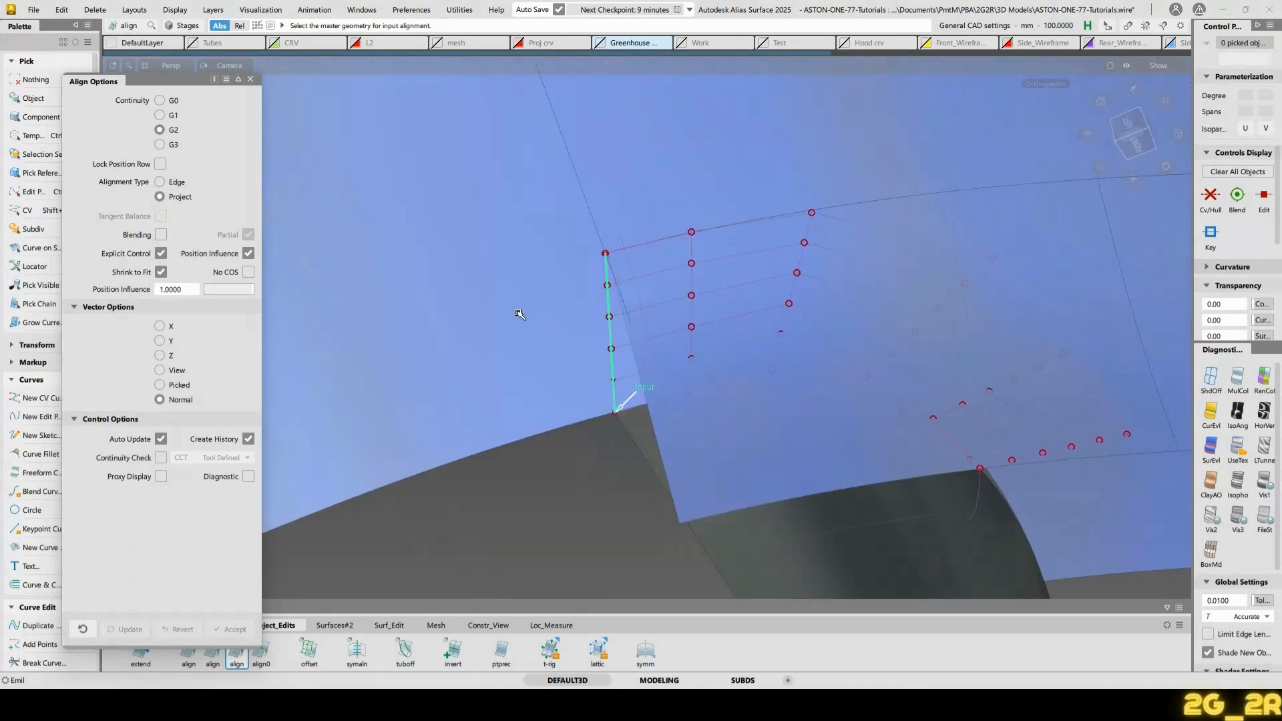
left_click(523, 370)
left_click_drag(698, 297, 553, 360, "alt+shift")
key("space")
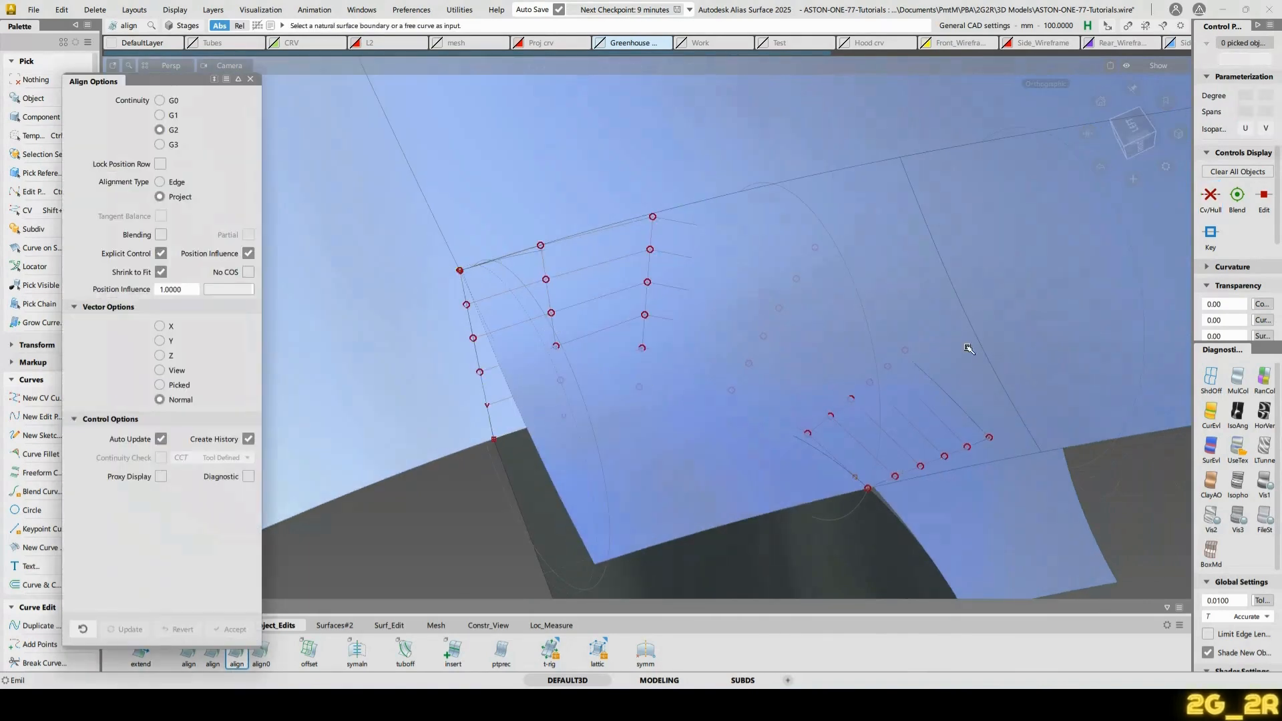
Align the rail surface's long curved upper edge to the blend surface with G2 continuity, projected along the normal
left_click(953, 395)
key("Return")
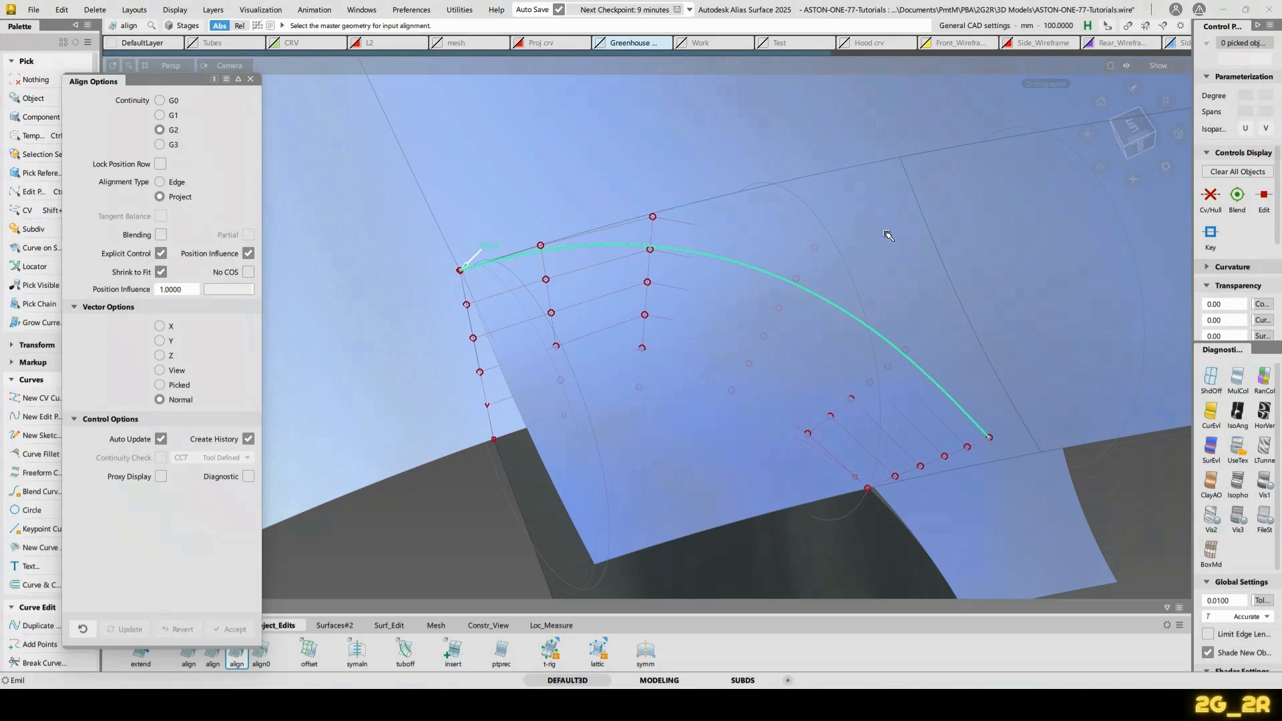
left_click(823, 209)
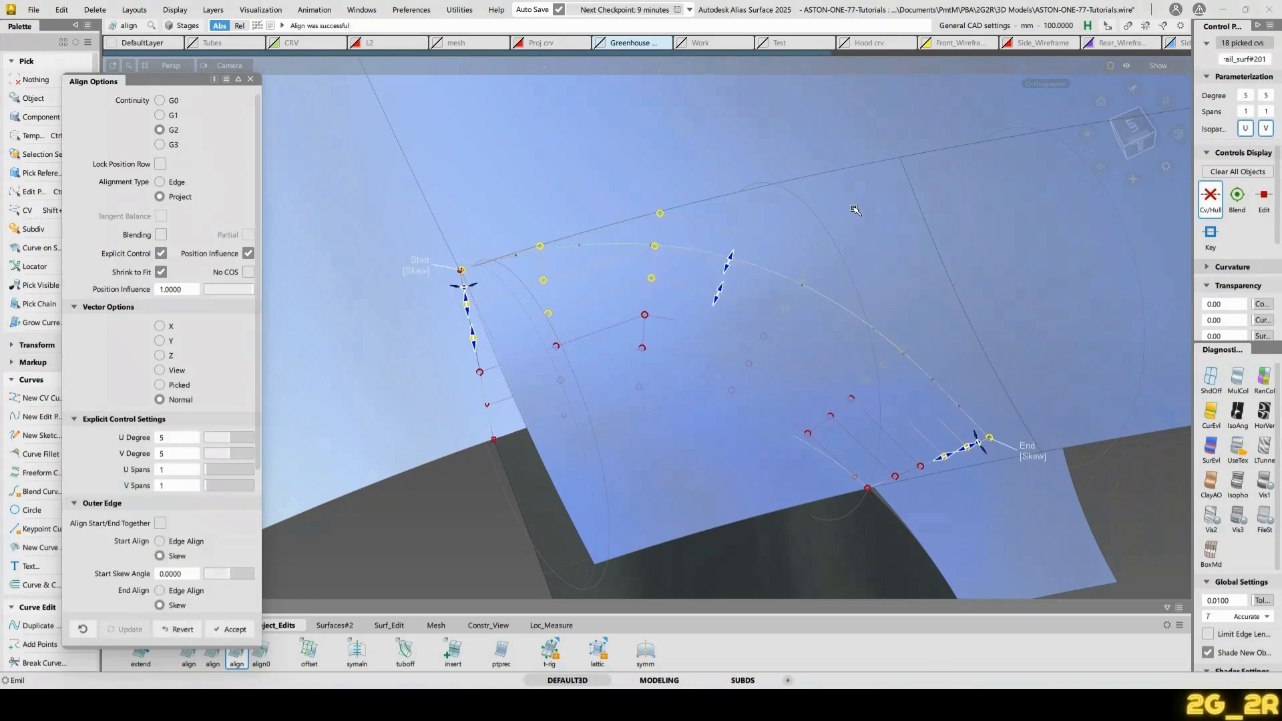
left_click_drag(822, 208, 881, 247, "alt+shift")
key("space")
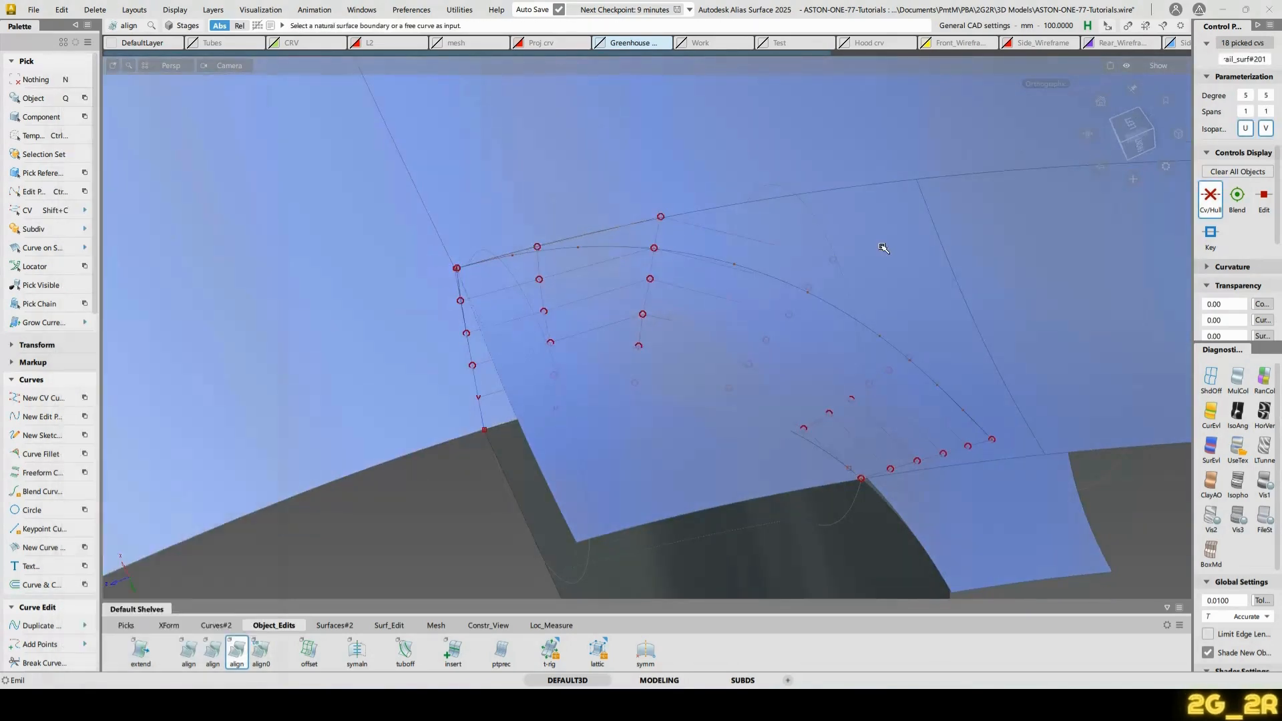
Extend the outer corner of the rail surface's pillar-end edge non-proportionally by about 0.84 mm, accepting the removal of construction history
left_click_drag(1005, 354, 747, 367, "alt+shift")
middle_click_drag(706, 259, 644, 231, "alt+shift")
left_click_drag(626, 219, 626, 294, "ctrl+shift")
left_click_drag(638, 227, 644, 317, "ctrl+shift")
left_click(667, 354)
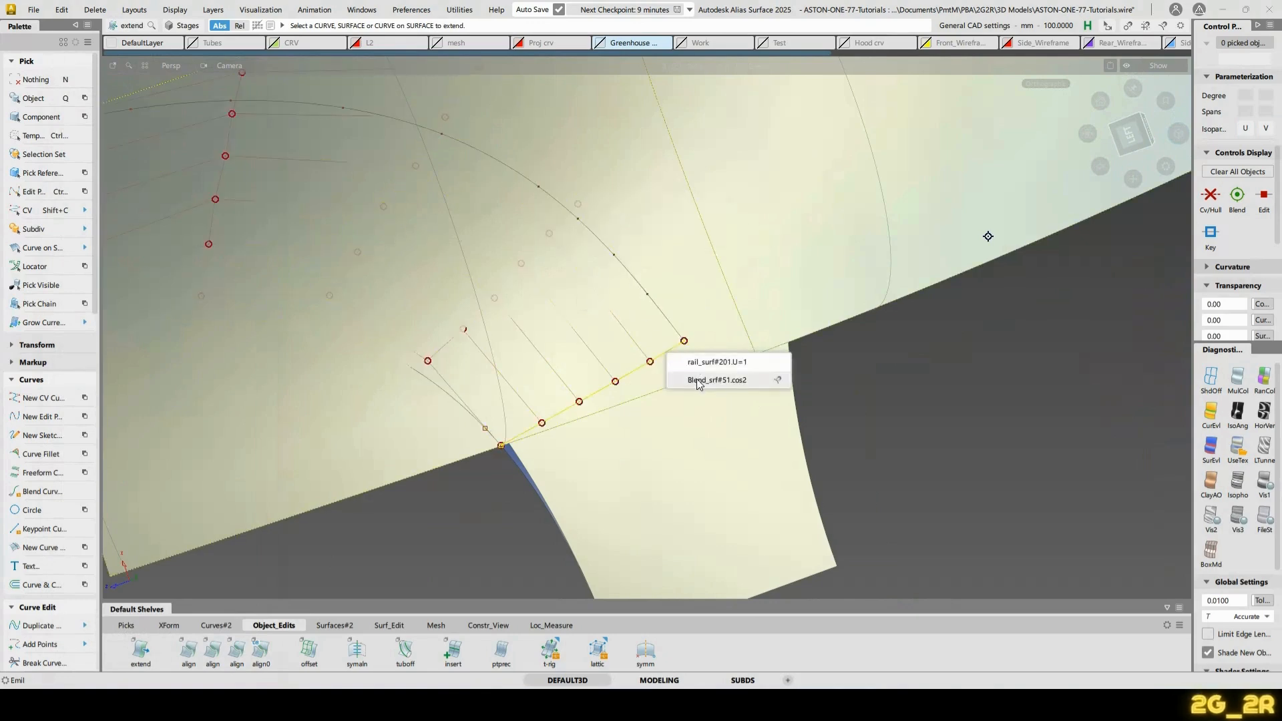
left_click(696, 381)
mouse_move(896, 345)
left_mouse_down("alt+shift")
mouse_move(819, 387)
mouse_move(769, 376)
left_mouse_up("alt+shift")
right_click_drag(749, 375, 779, 222, "alt+shift")
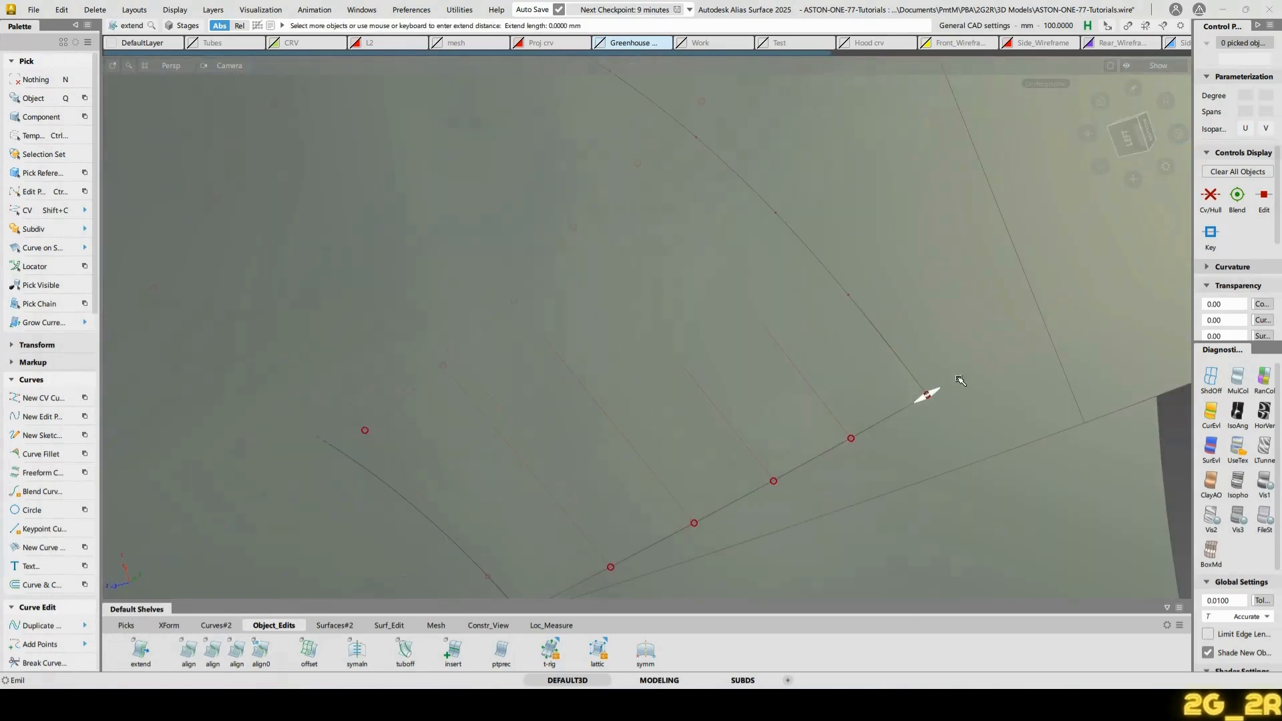
left_click(976, 415)
left_click(897, 412)
left_click(935, 422)
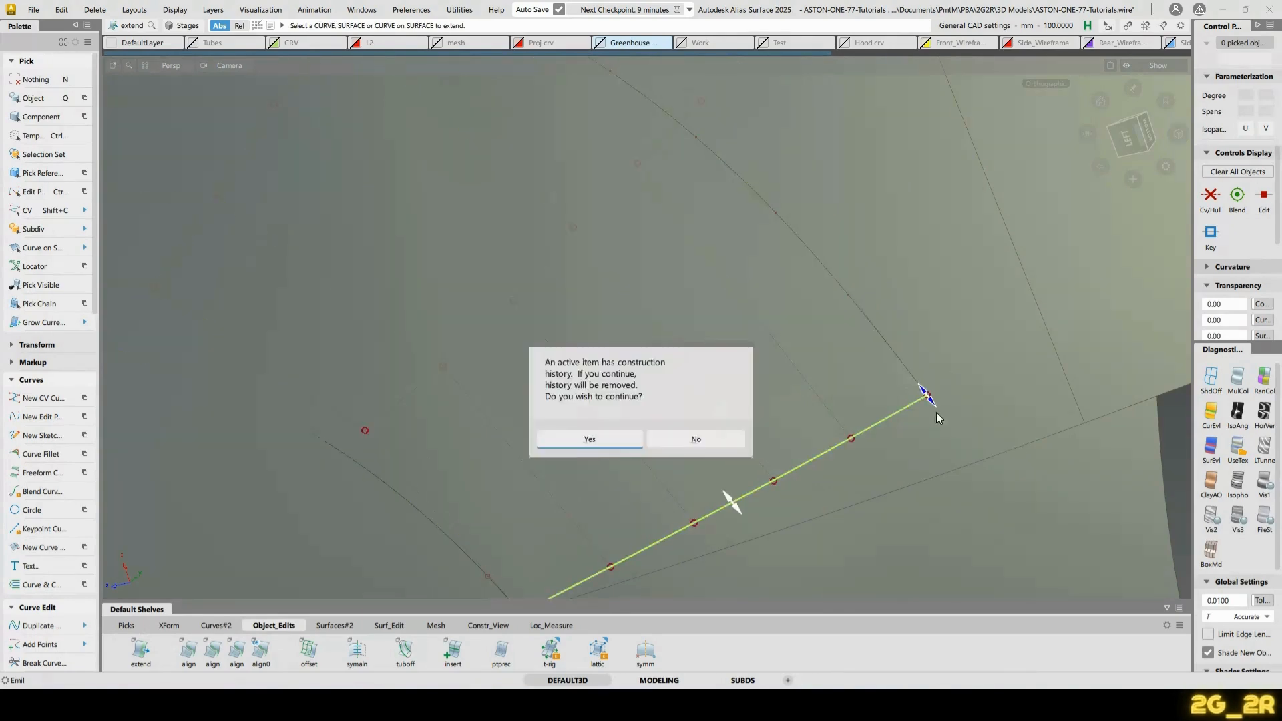
key("Return")
left_click_drag(935, 403, 976, 460)
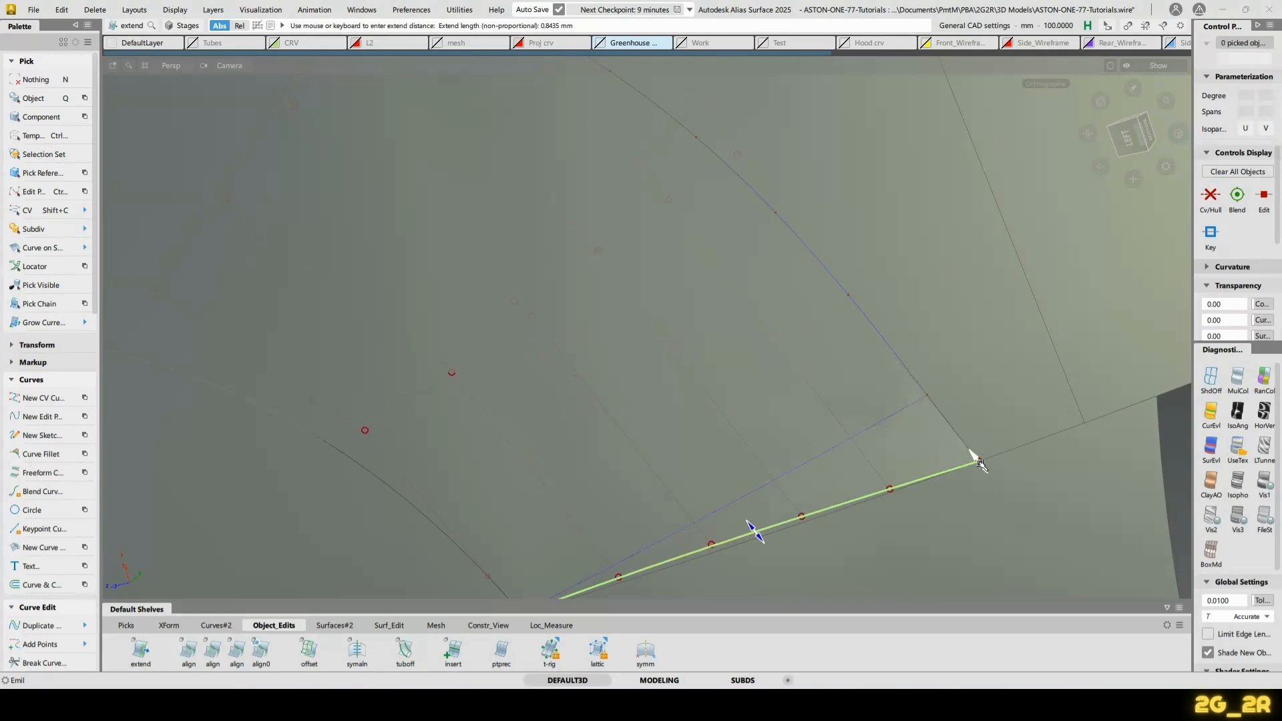
right_click_drag(975, 460, 947, 395, "alt+shift")
left_click_drag(867, 420, 831, 478, "alt+shift")
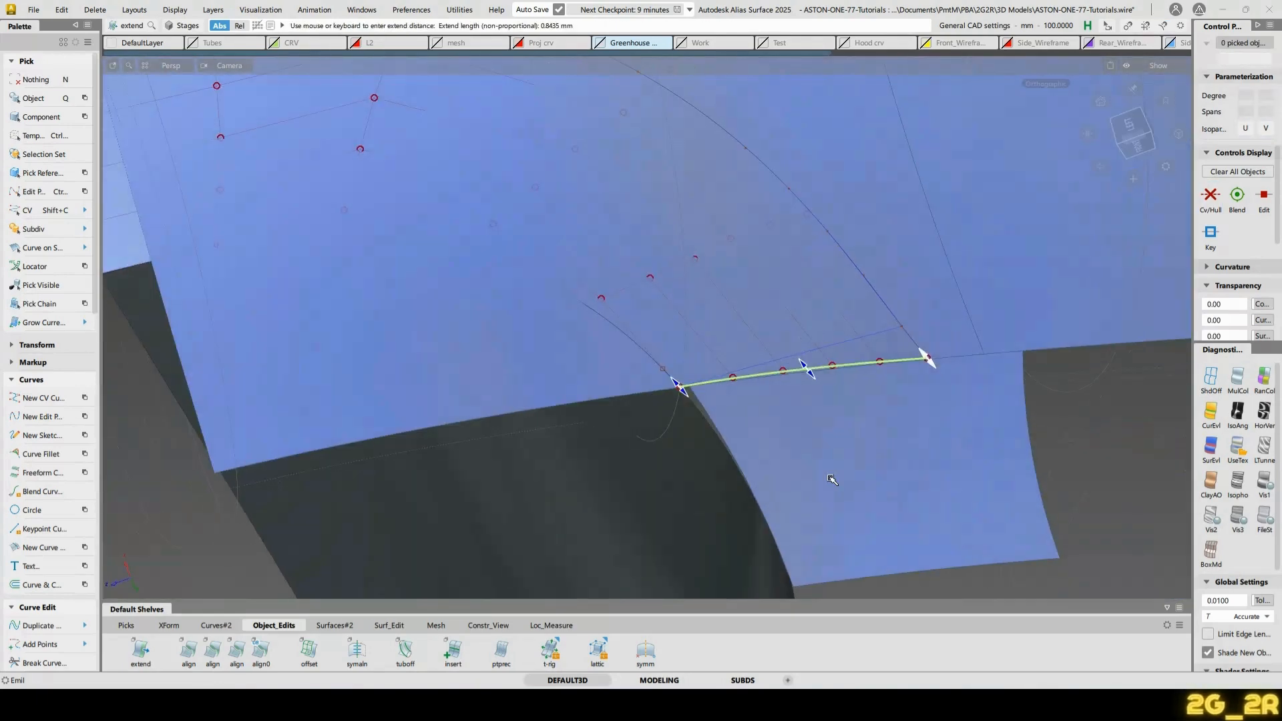
Untrim the fillet surface below the rail surface's end edge and deselect everything
key("u")
left_click(832, 478)
left_click_drag(841, 400, 841, 414, "alt+shift")
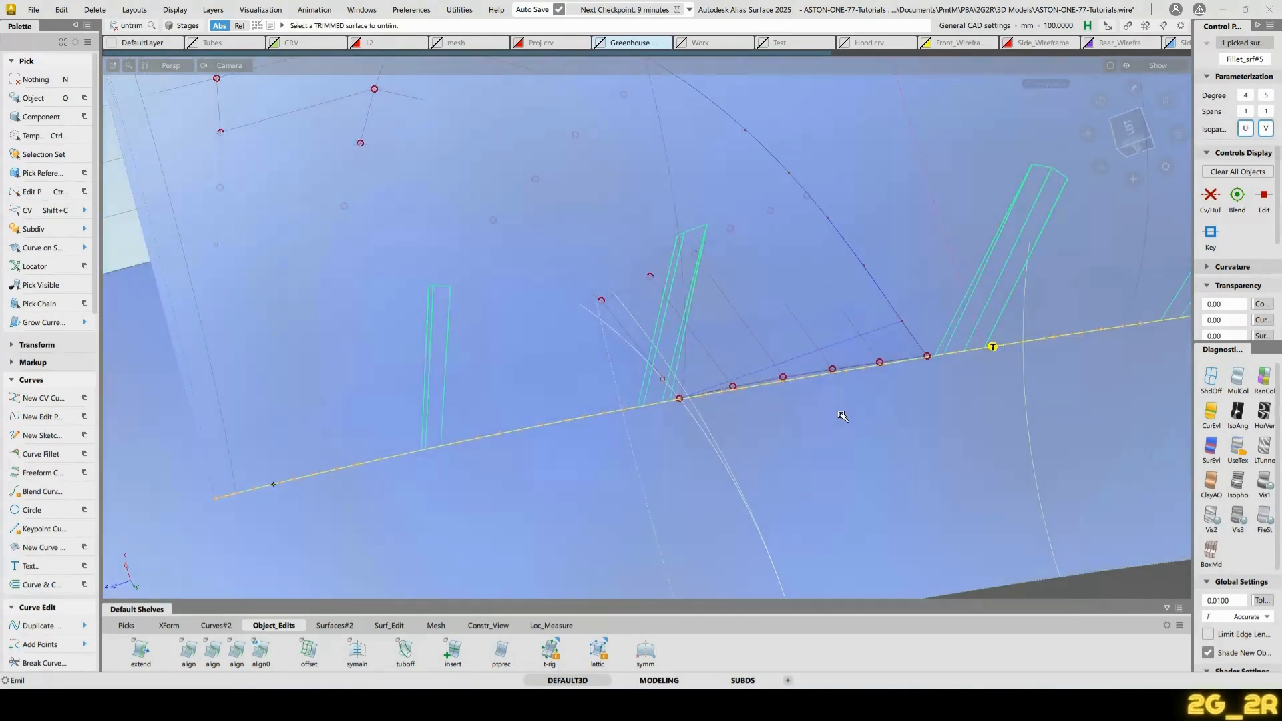
key("n")
Align the rail surface's short end edge to the untrimmed fillet surface's edge with G2 continuity, Edge alignment type and Partial enabled
double_click(240, 656)
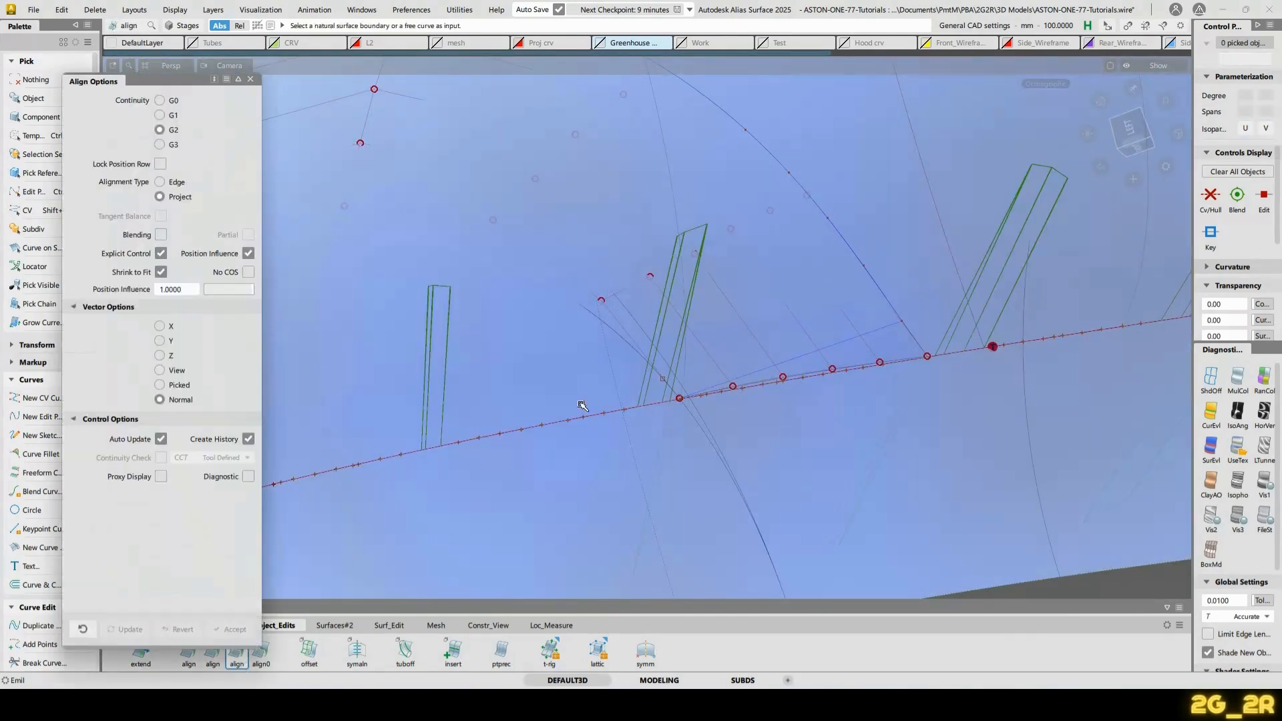
left_click(746, 372)
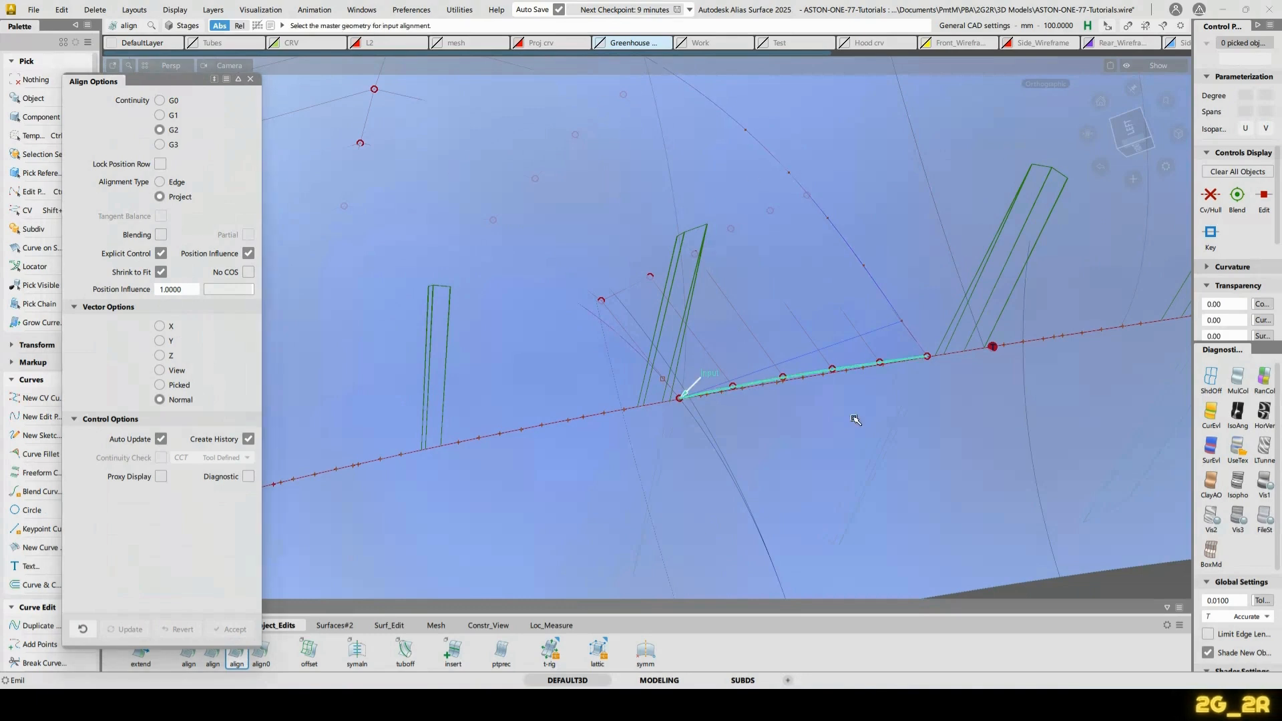
left_click(169, 182)
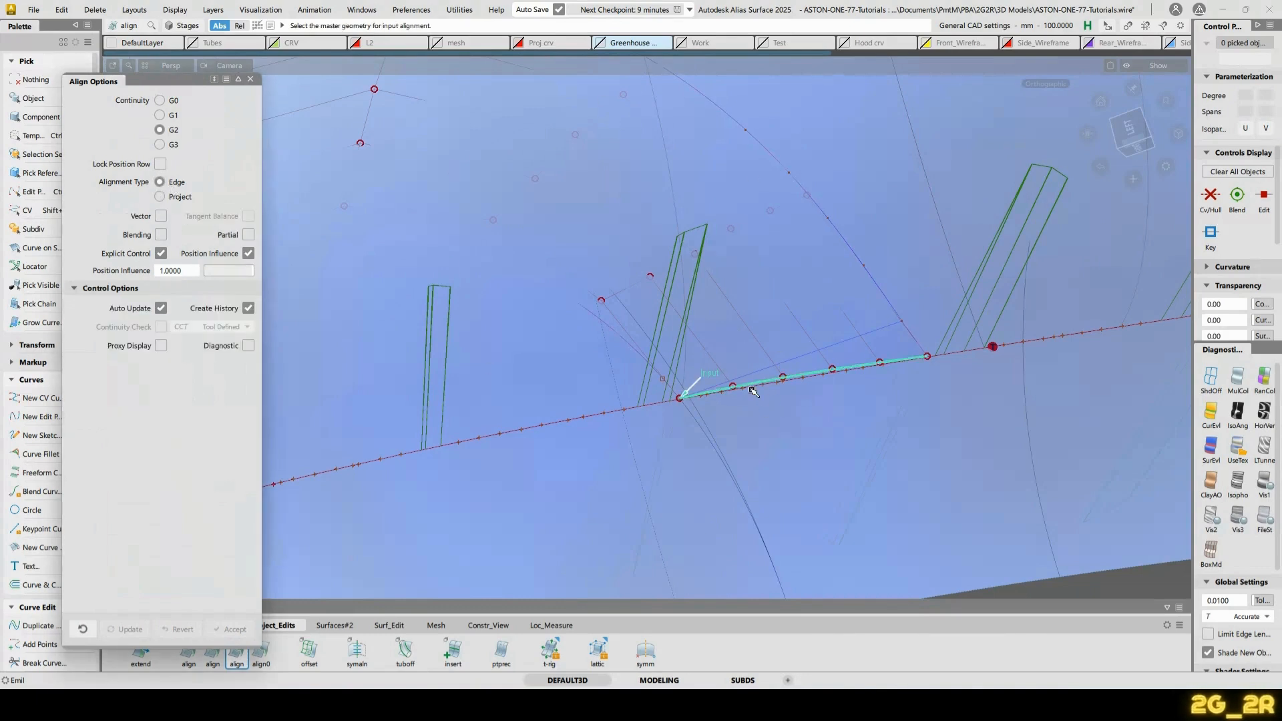
left_click(753, 392)
left_click(806, 399)
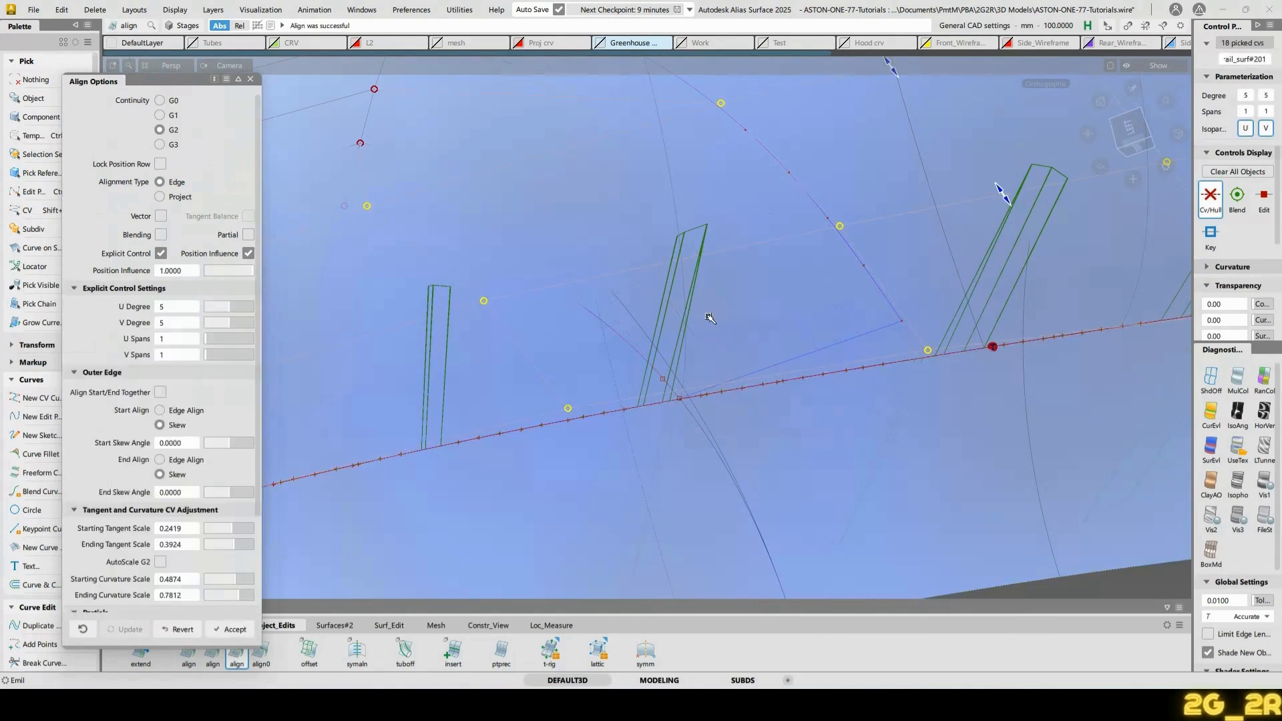
left_click(248, 235)
left_click_drag(868, 401, 891, 493, "alt+shift")
left_click(755, 431, "alt+shift")
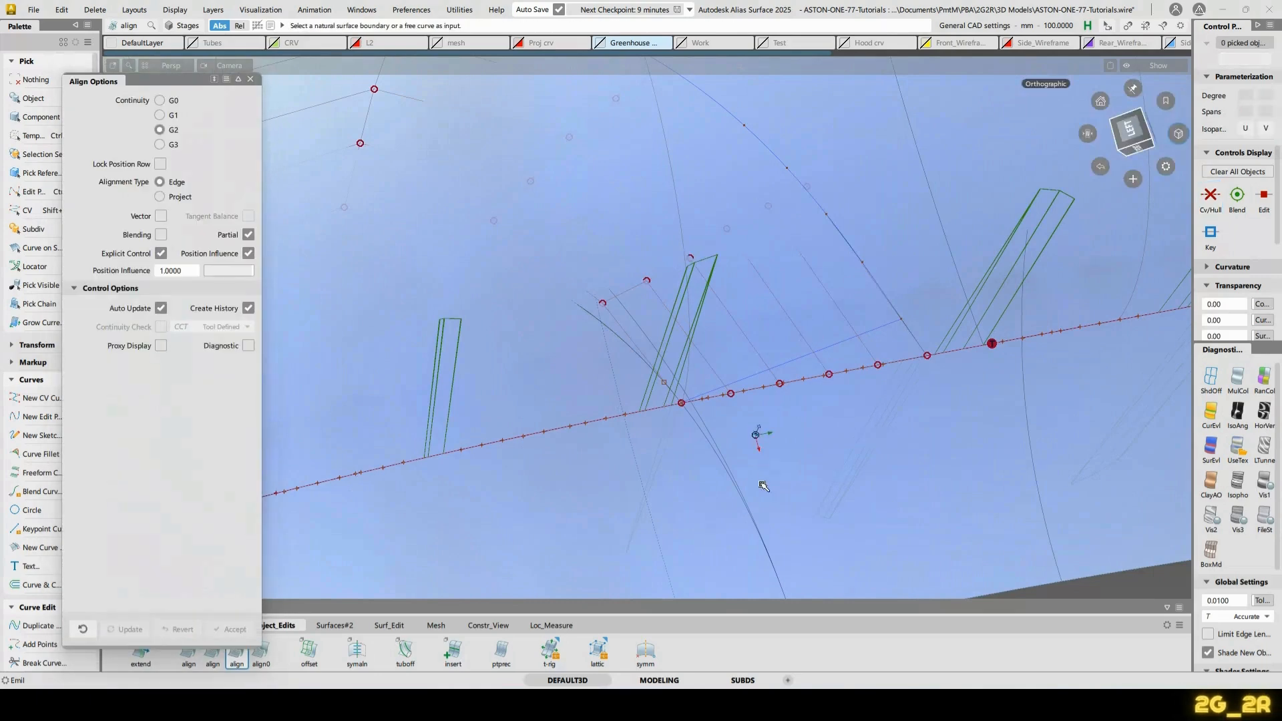
Trim the fillet surface again, keeping the pillar region below the rail surface's end edge
mouse_move(762, 486)
right_mouse_down("alt+shift")
mouse_move(721, 358)
mouse_move(765, 374)
right_mouse_up("alt+shift")
left_click(740, 409, "alt+shift")
left_click_drag(665, 390, 890, 418, "ctrl+shift")
left_click(868, 416)
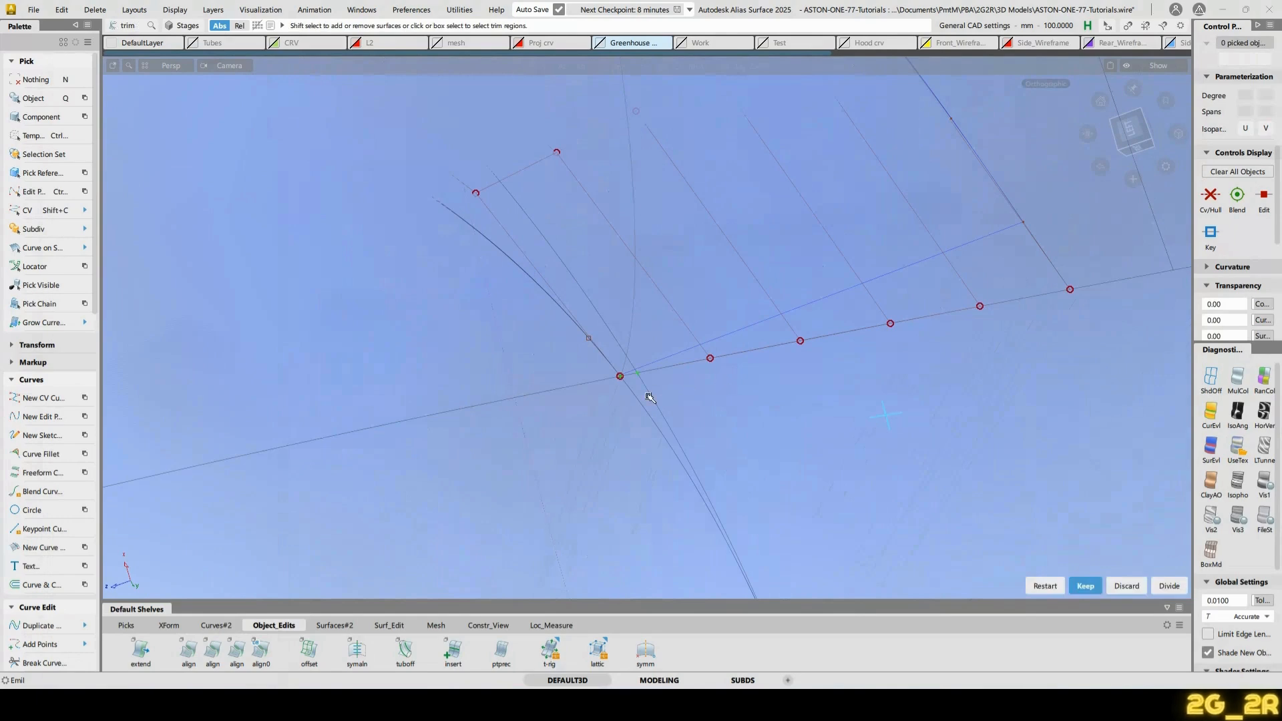
left_click(648, 397)
key("space")
Delete the leftover curves on surface from the blend surface around the rail surface
right_click_drag(833, 291, 820, 369, "alt+shift")
middle_click_drag(822, 372, 795, 396, "alt+shift")
mouse_move(920, 374)
left_mouse_down("alt+shift")
mouse_move(882, 432)
mouse_move(887, 420)
left_mouse_up("alt+shift")
left_click_drag(768, 354, 772, 391, "ctrl+shift")
left_click(774, 384)
key("Delete")
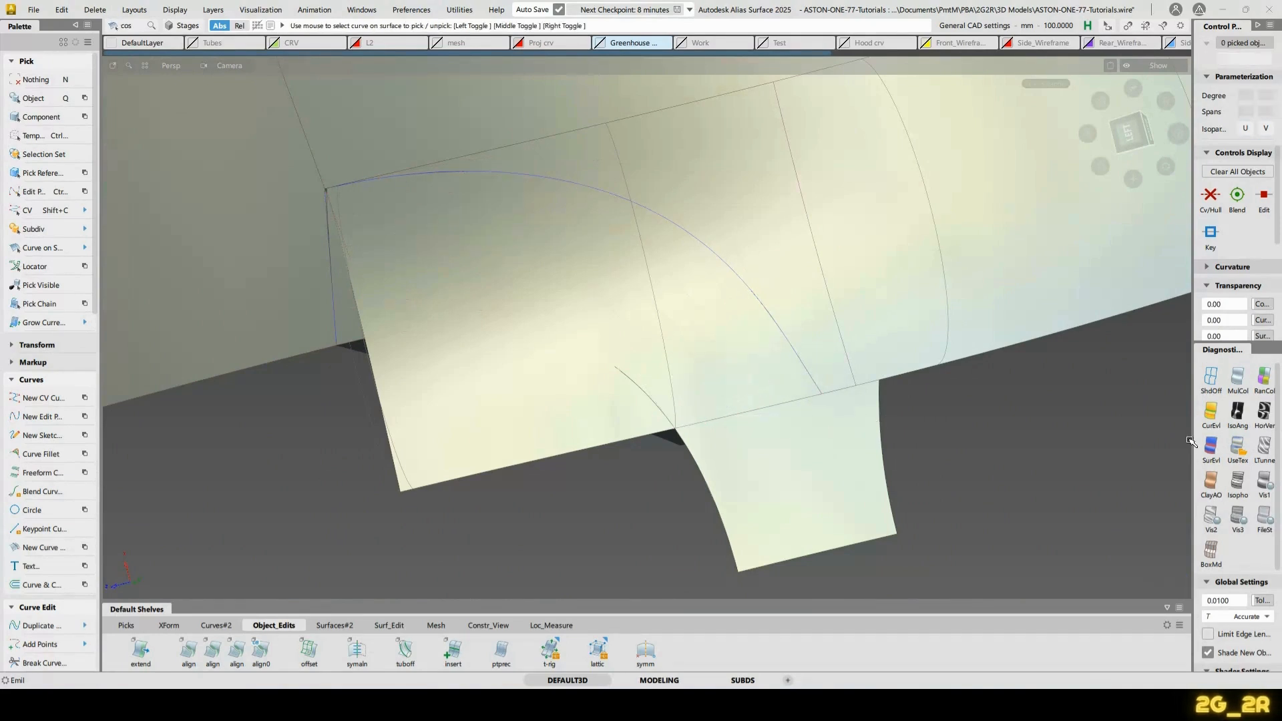
left_click_drag(521, 230, 524, 229, "alt+shift")
left_click_drag(689, 188, 689, 240, "ctrl+shift")
left_click(692, 242)
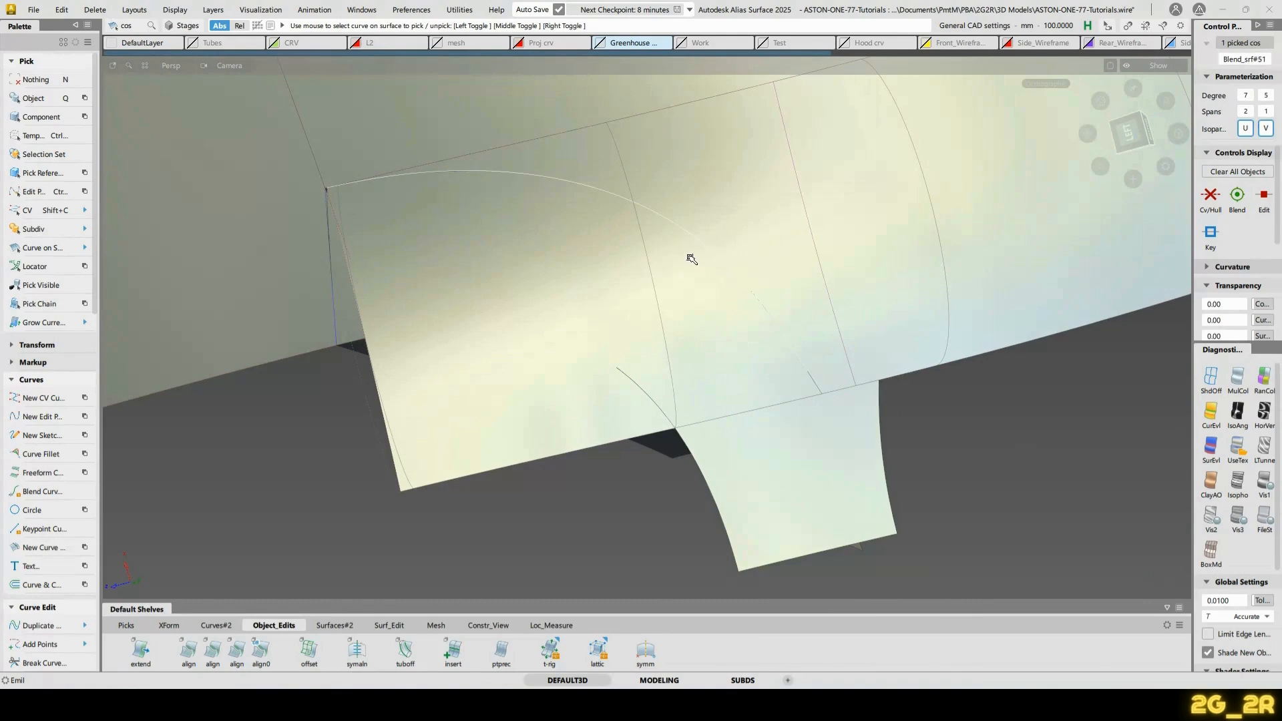
key("Delete")
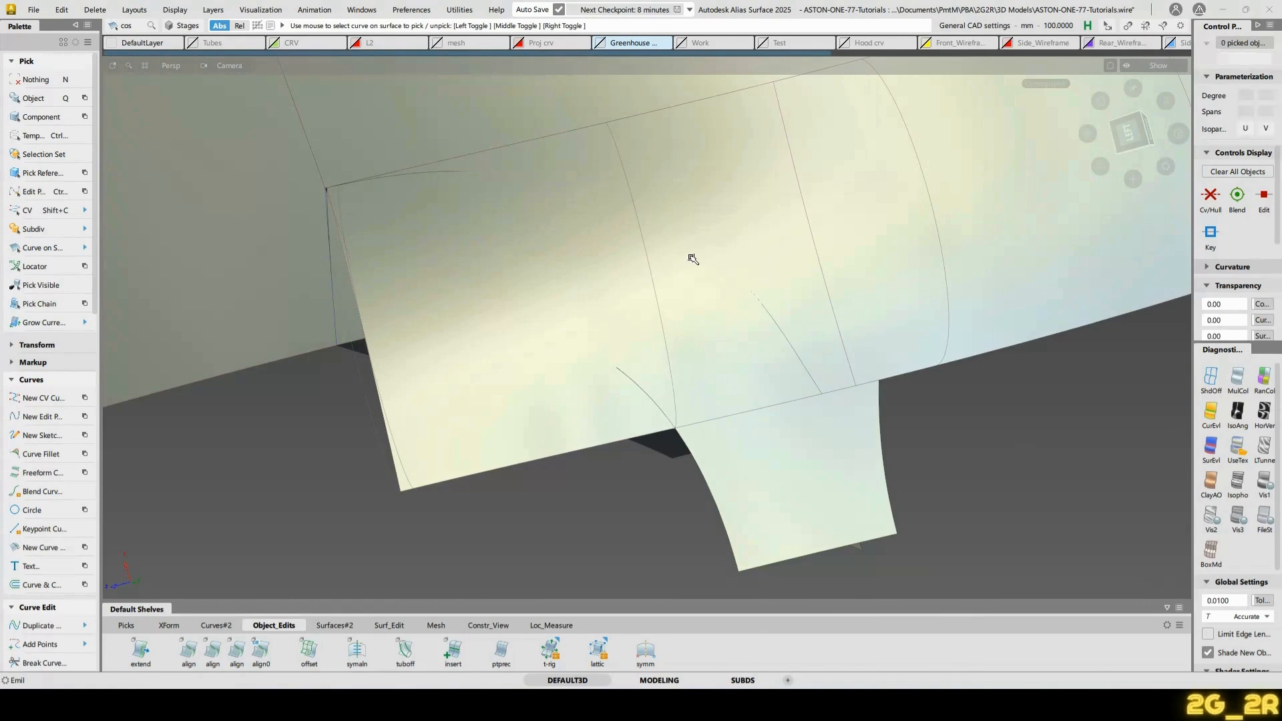
Align the rail surface's curved upper edge to the blend surface with projected G1 continuity and a position influence of 1.0000
double_click(217, 659)
mouse_move(398, 178)
left_mouse_down("alt+shift")
mouse_move(409, 214)
mouse_move(380, 239)
left_mouse_up("alt+shift")
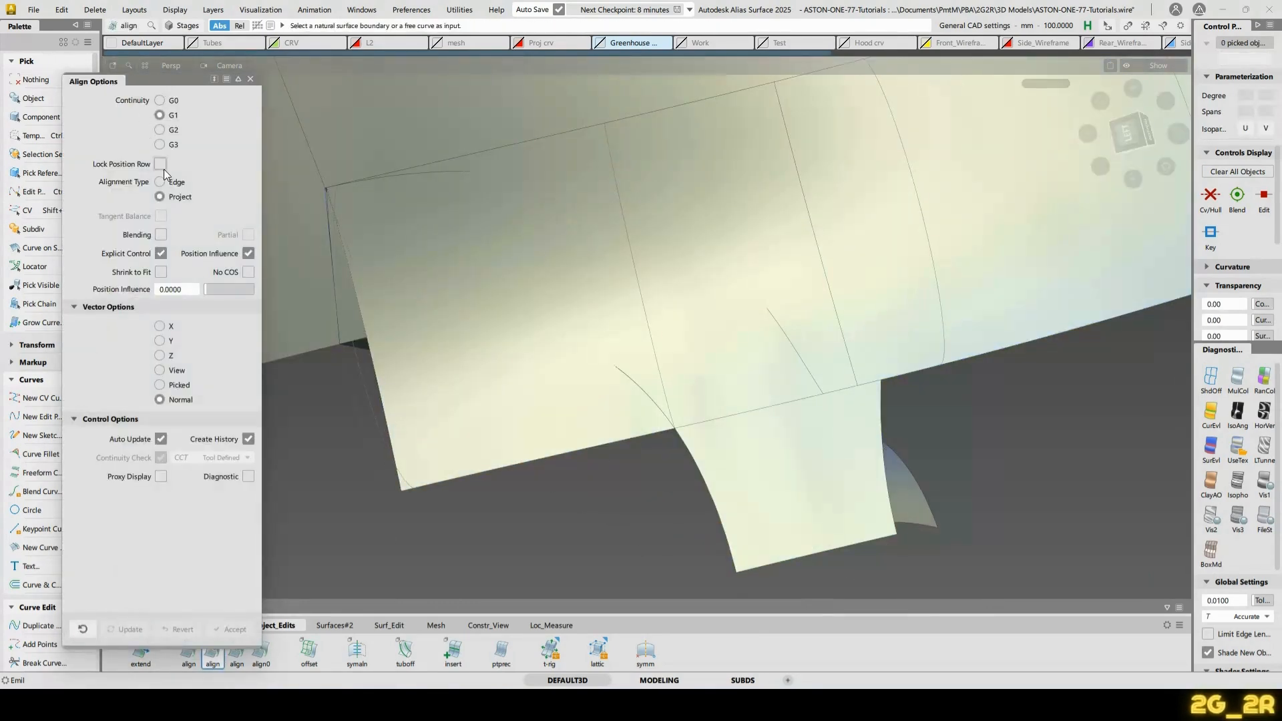
mouse_move(790, 341)
left_mouse_down("alt+shift")
mouse_move(753, 327)
mouse_move(800, 317)
left_mouse_up("alt+shift")
left_click(788, 321)
key("Return")
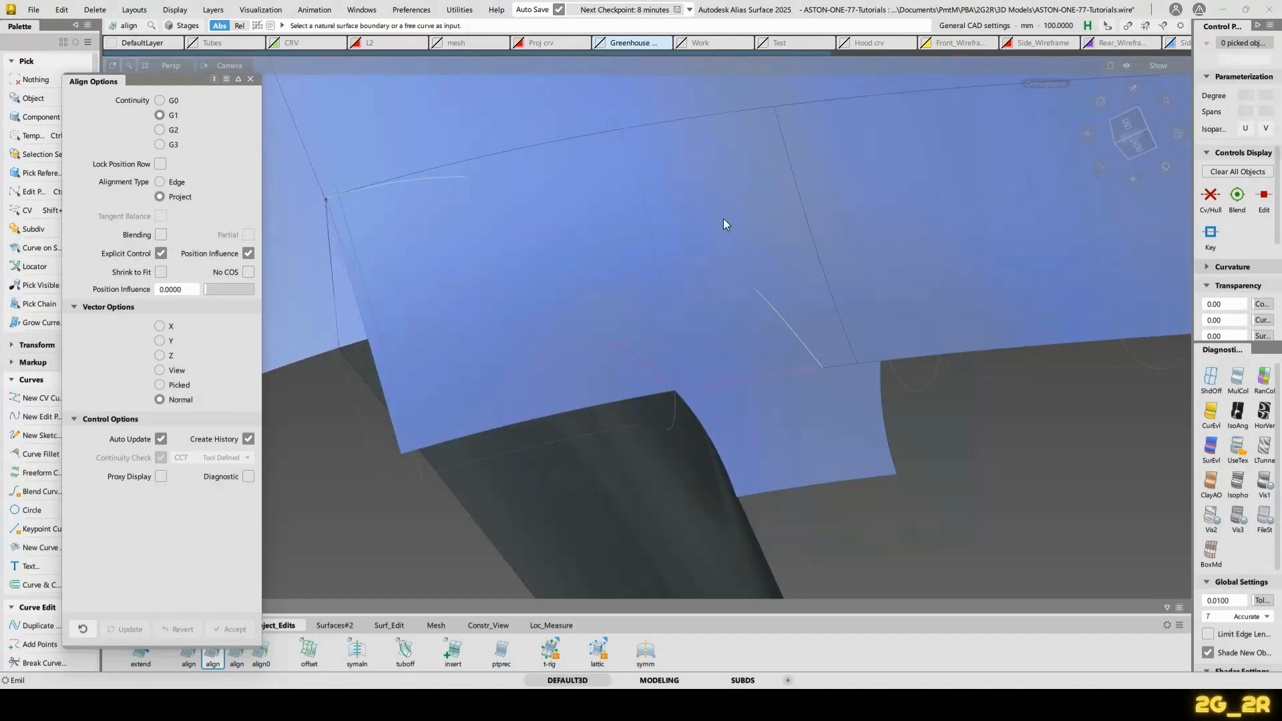
left_click(723, 218)
middle_click_drag(570, 222, 692, 226, "alt+shift")
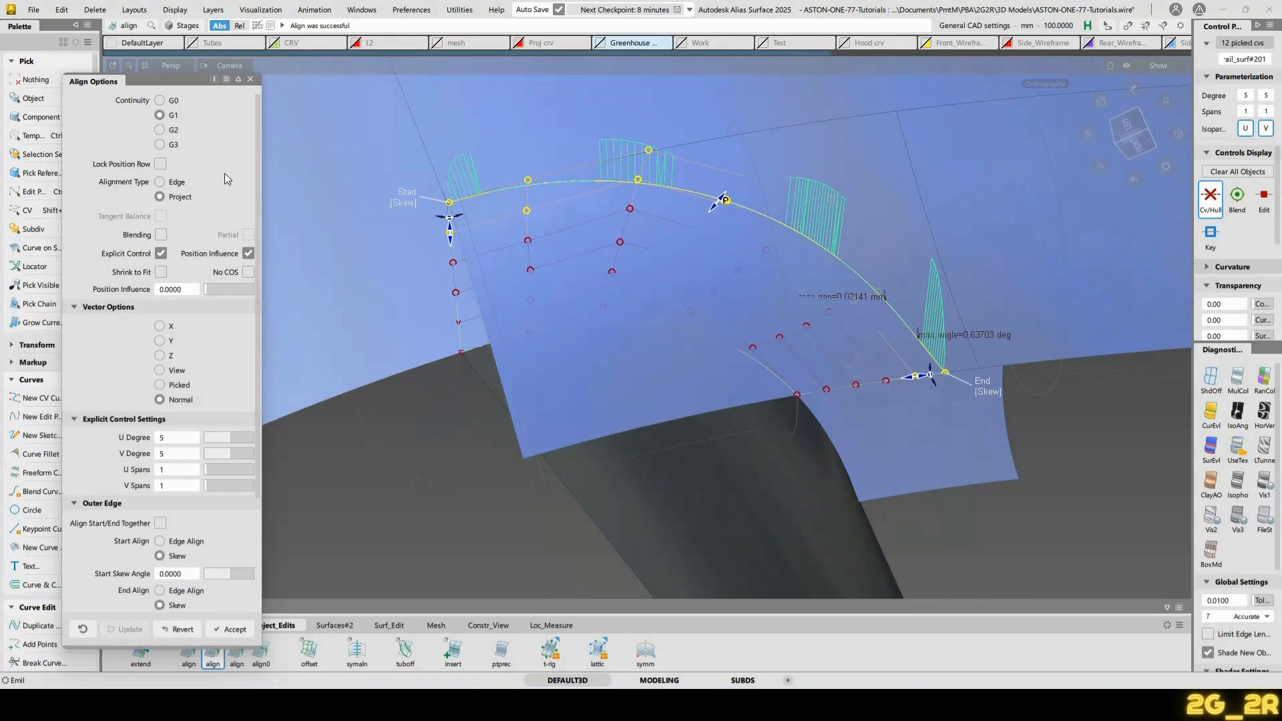
left_click_drag(208, 289, 255, 289)
mouse_move(917, 220)
left_mouse_down("alt+shift")
mouse_move(921, 234)
mouse_move(925, 167)
mouse_move(927, 227)
left_mouse_up("alt+shift")
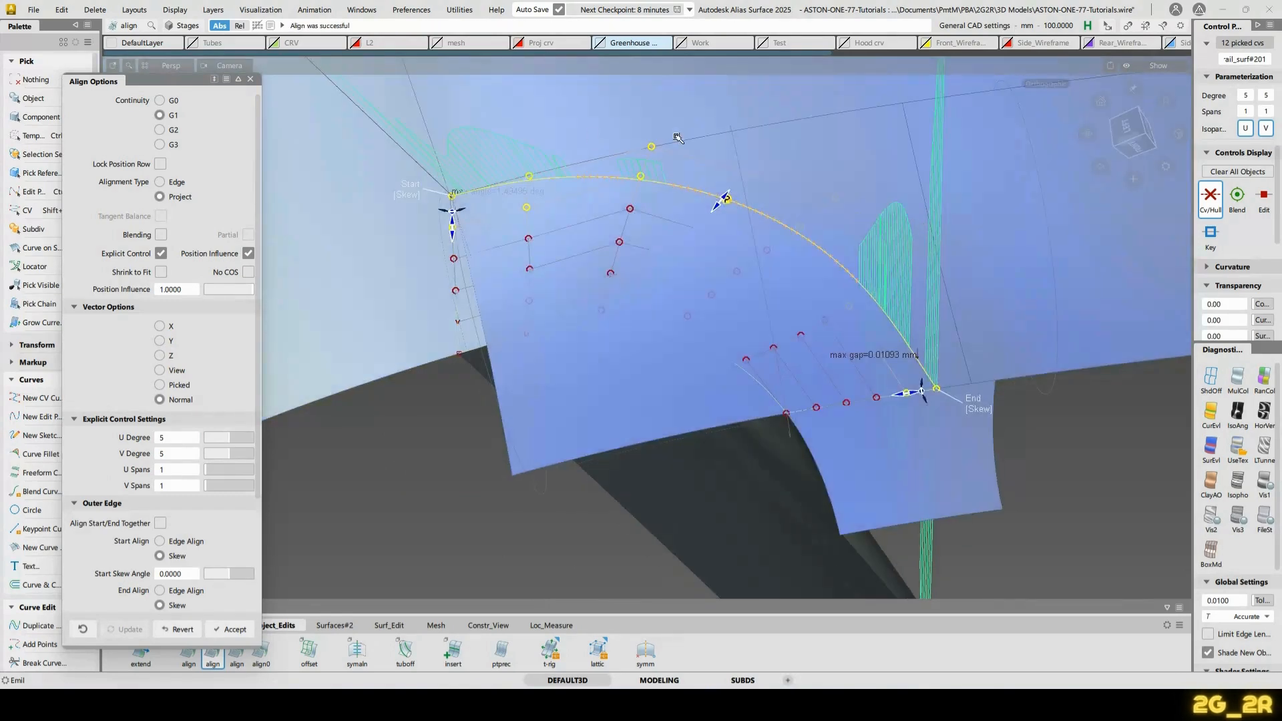
Trim the blend surface along the rail surface's curved upper edge, keeping the region outside the rail surface
key("n")
key("t")
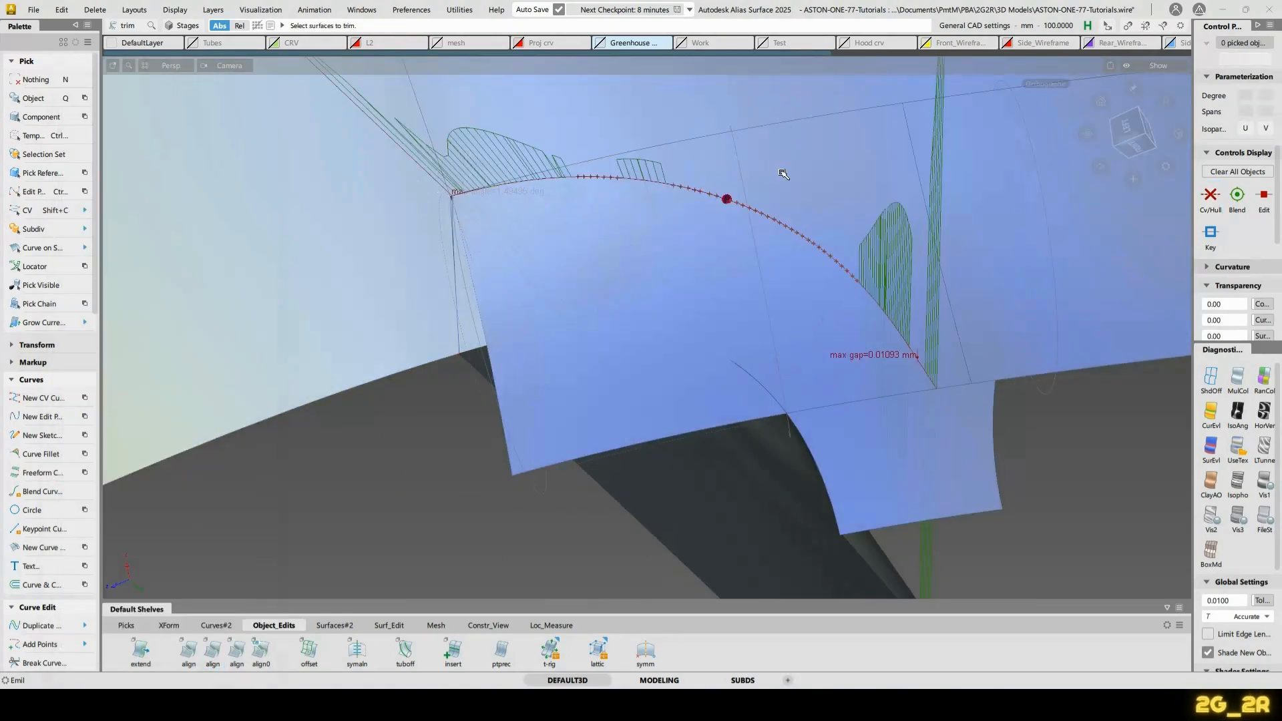
left_click(784, 174)
key("space")
Inspect the rail surface's upper start corner where it meets the blend and side surfaces
left_click_drag(556, 212, 594, 255, "alt+shift")
right_click_drag(442, 148, 494, 163, "ctrl+shift")
left_click_drag(494, 167, 515, 198, "alt+shift")
right_click_drag(515, 198, 710, 235, "alt+shift")
middle_click_drag(710, 234, 752, 303, "alt+shift")
right_click_drag(753, 303, 870, 311, "alt+shift")
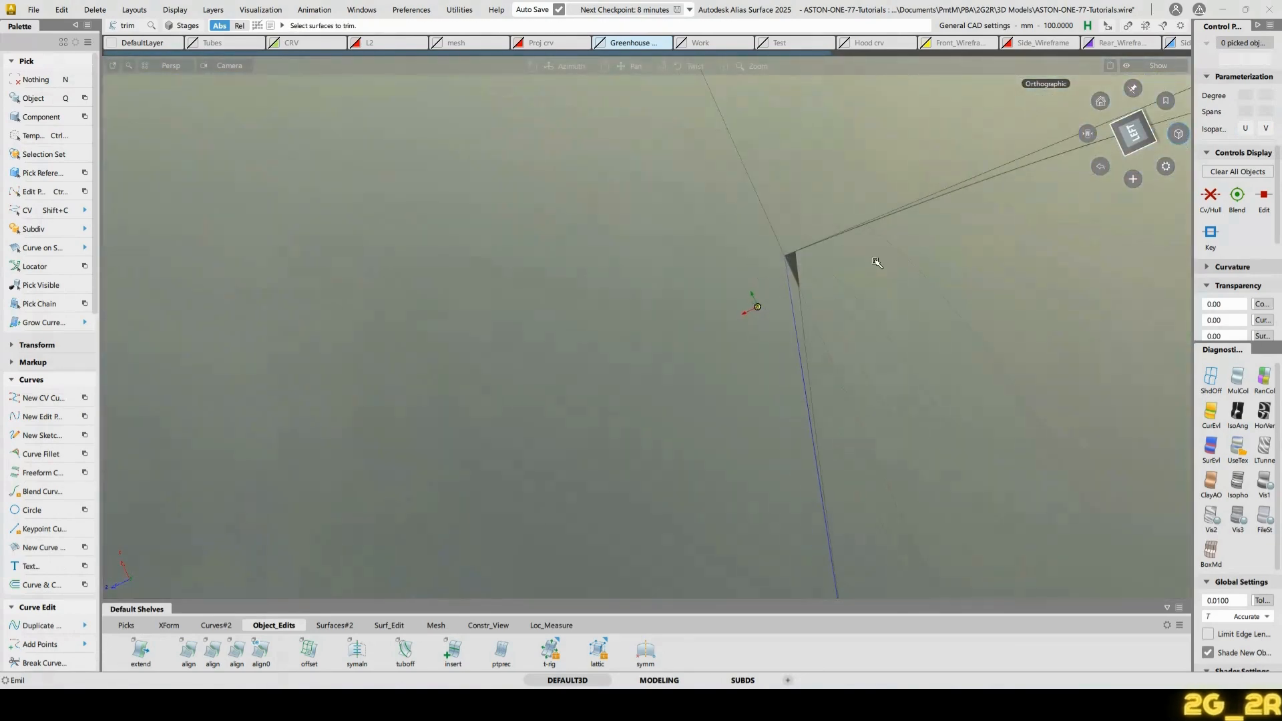
right_click_drag(876, 258, 912, 236, "alt+shift")
middle_click_drag(912, 237, 906, 251, "alt+shift")
mouse_move(533, 212)
left_mouse_down("alt+shift")
mouse_move(718, 329)
mouse_move(679, 241)
left_mouse_up("alt+shift")
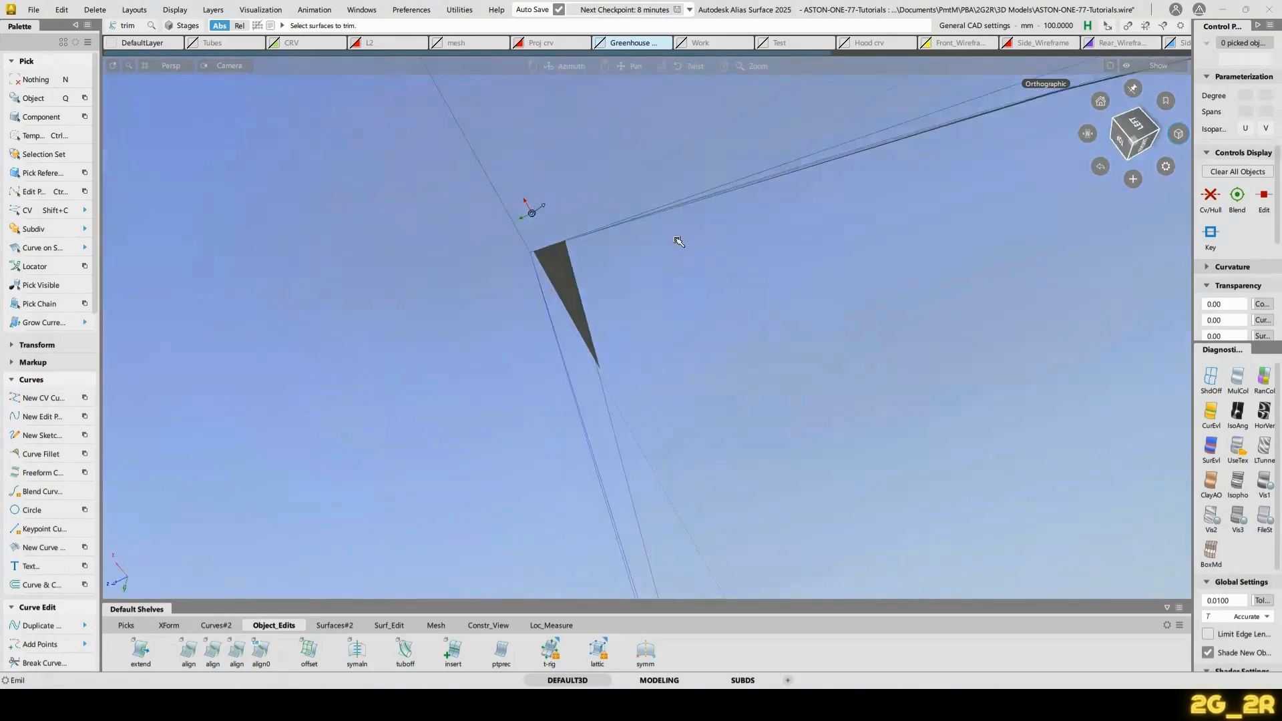
Display the rail surface's control vertices at its upper start corner
right_click_drag(679, 240, 685, 289, "alt+shift")
left_click_drag(533, 286, 582, 287, "ctrl+shift")
left_click(673, 318)
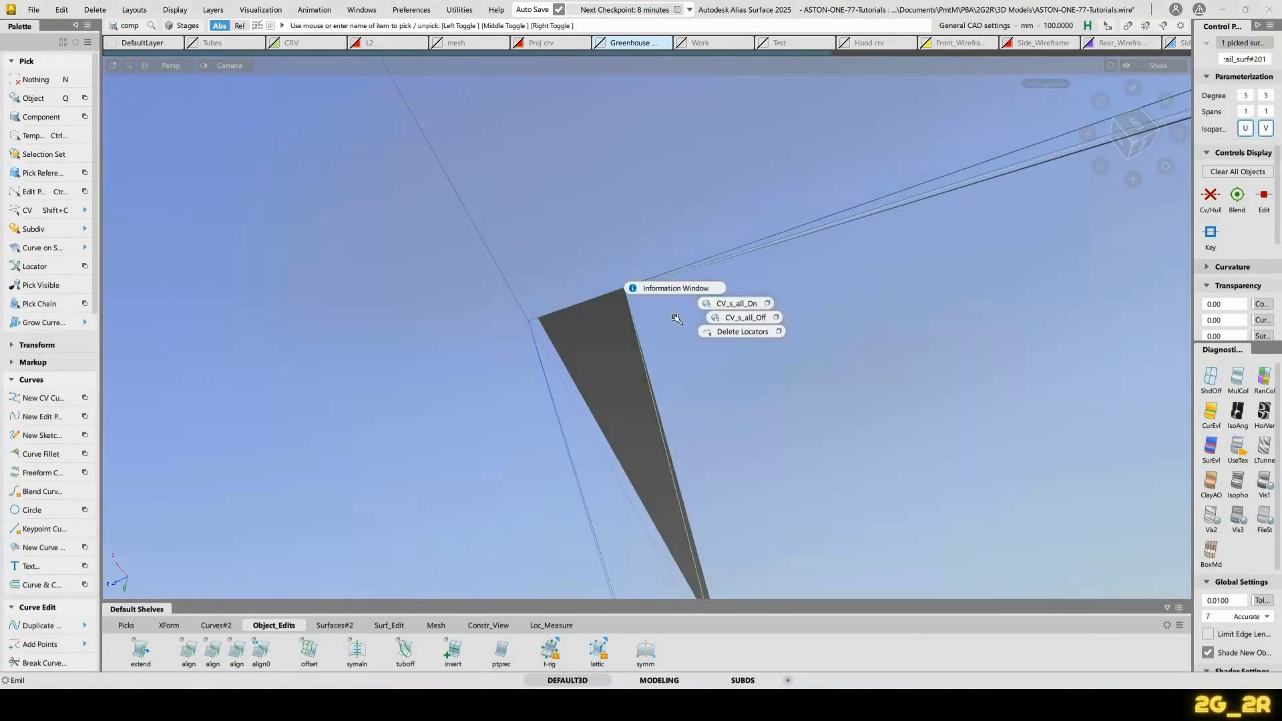
left_click(700, 304)
left_click_drag(733, 306, 667, 332, "alt+shift")
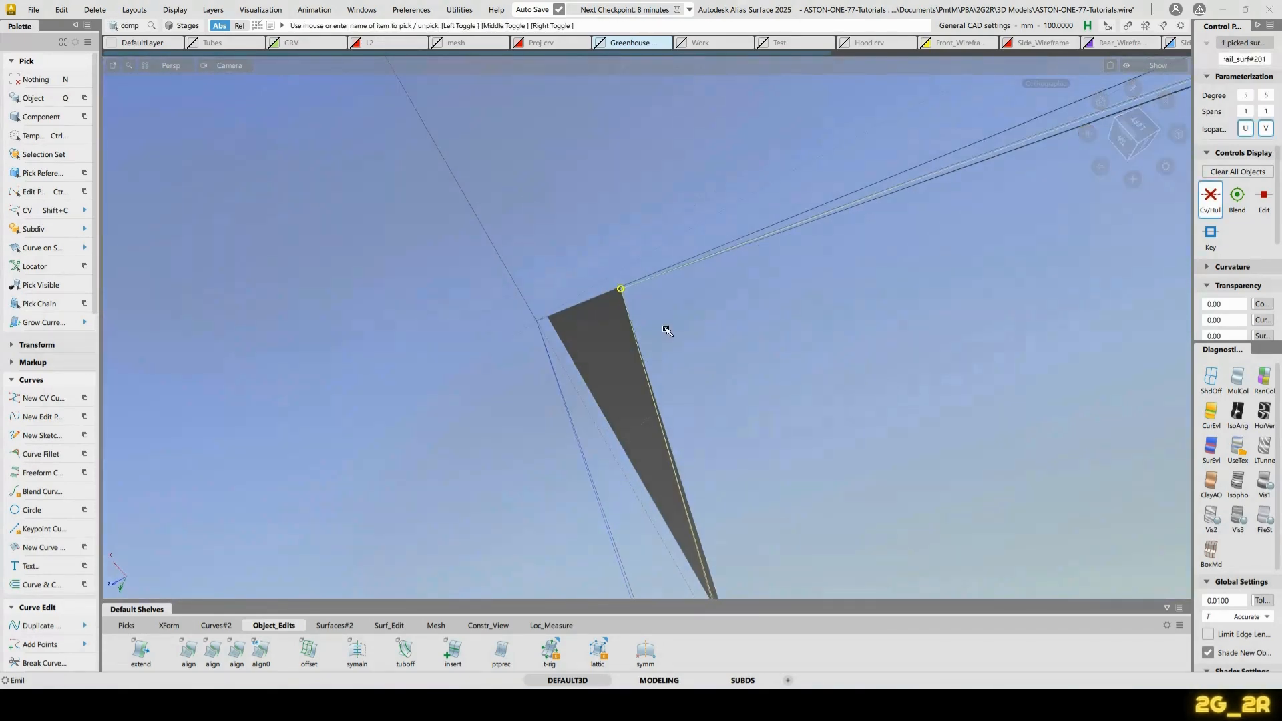
left_click(615, 376)
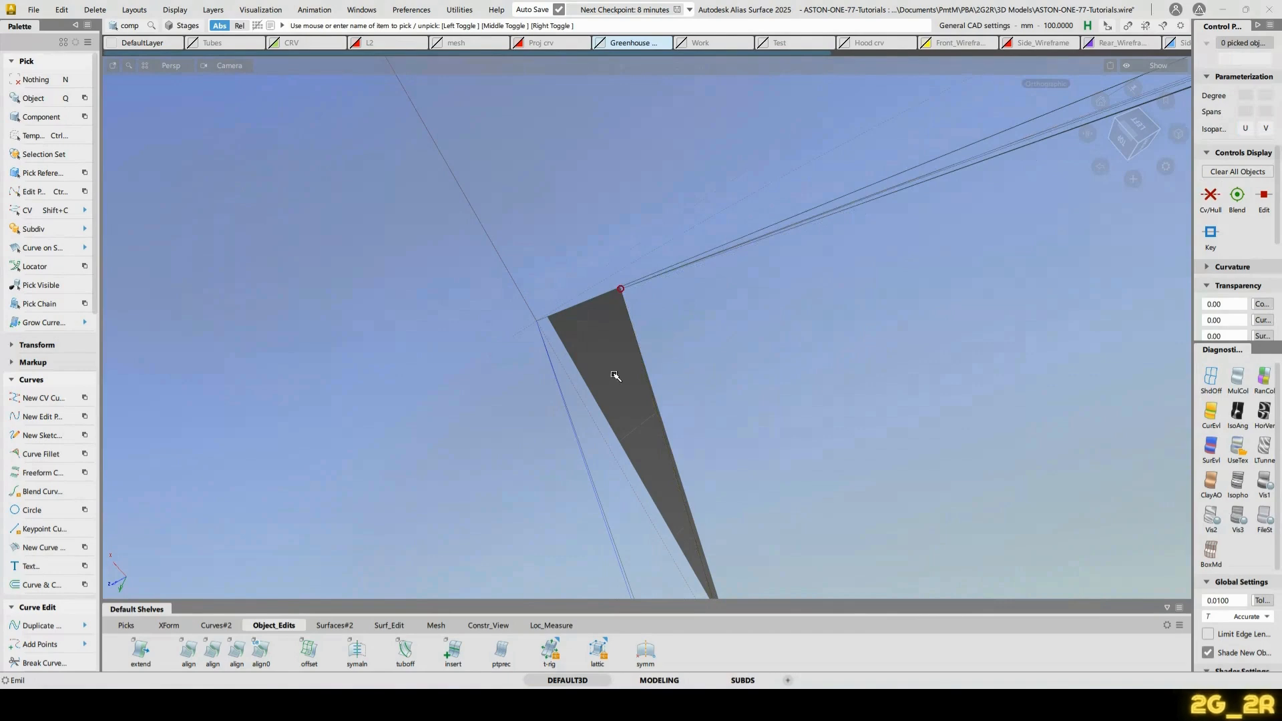
Align the rail surface's start edge to the side surface's curve on surface, using edge alignment with G0 continuity
double_click(212, 651)
left_click(658, 410)
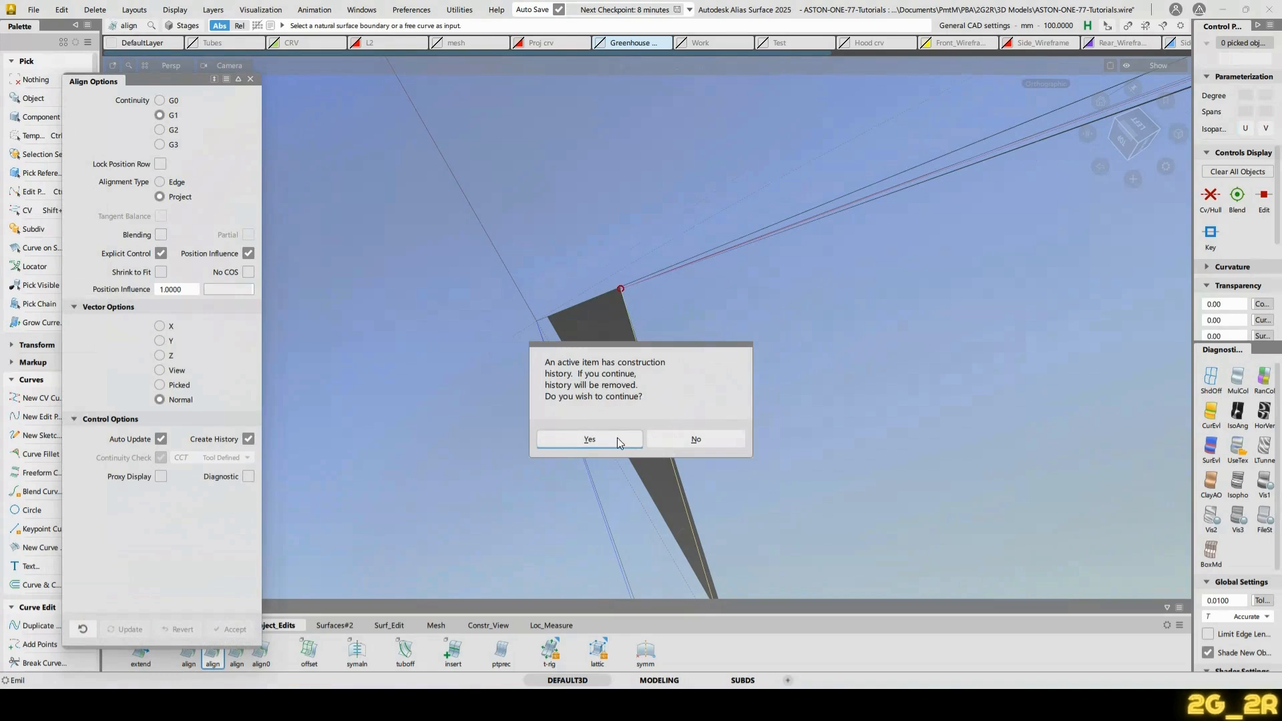
left_click(589, 439)
left_click(591, 481)
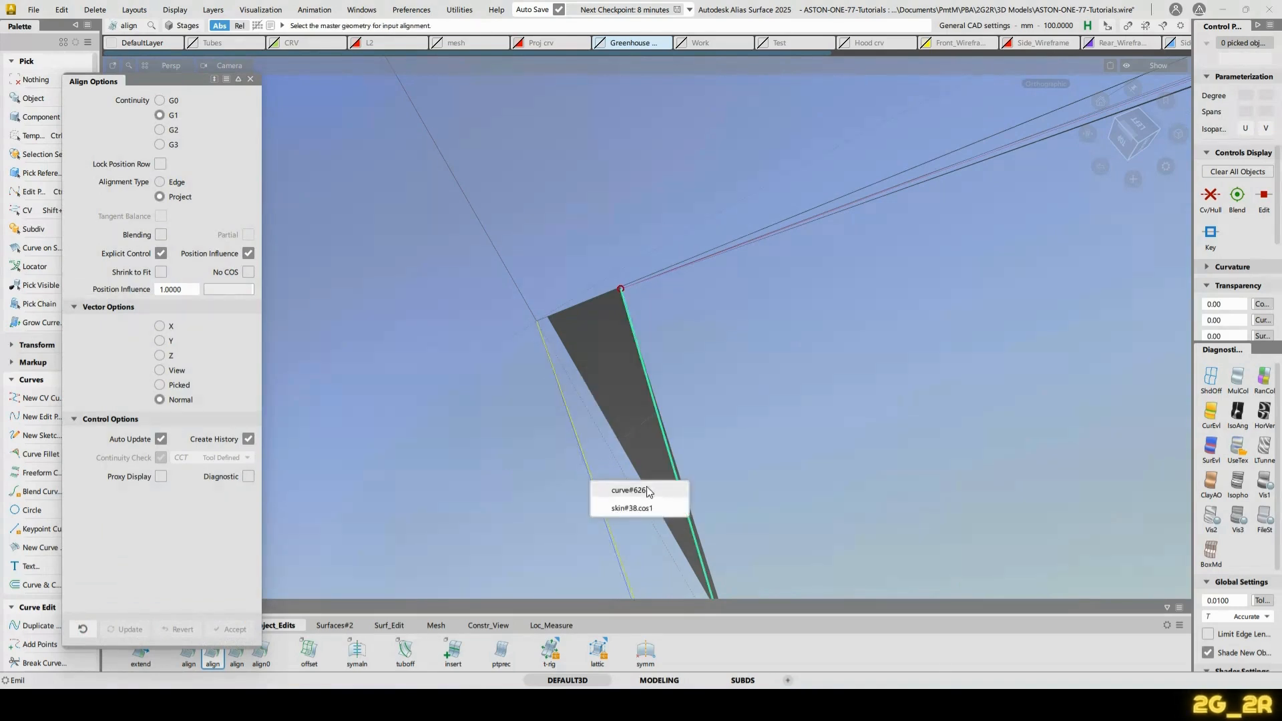
left_click(644, 509)
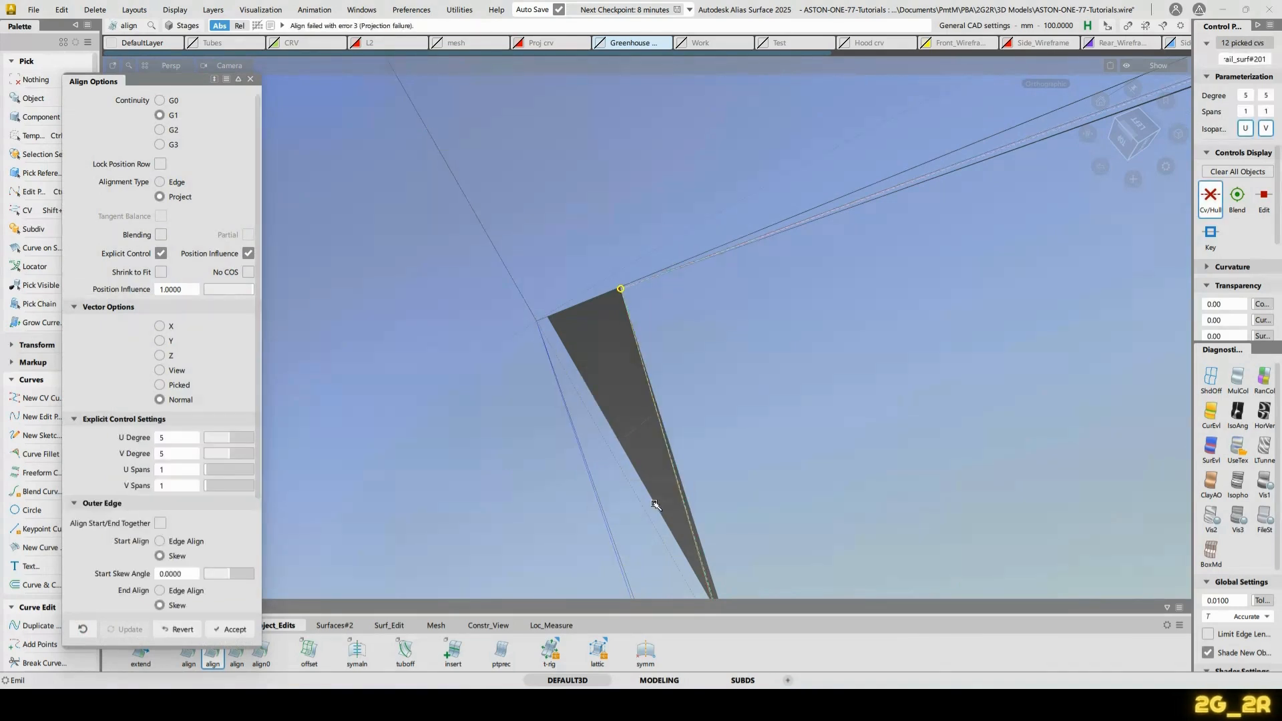
left_click(185, 183)
middle_click_drag(591, 372, 584, 374, "alt+shift")
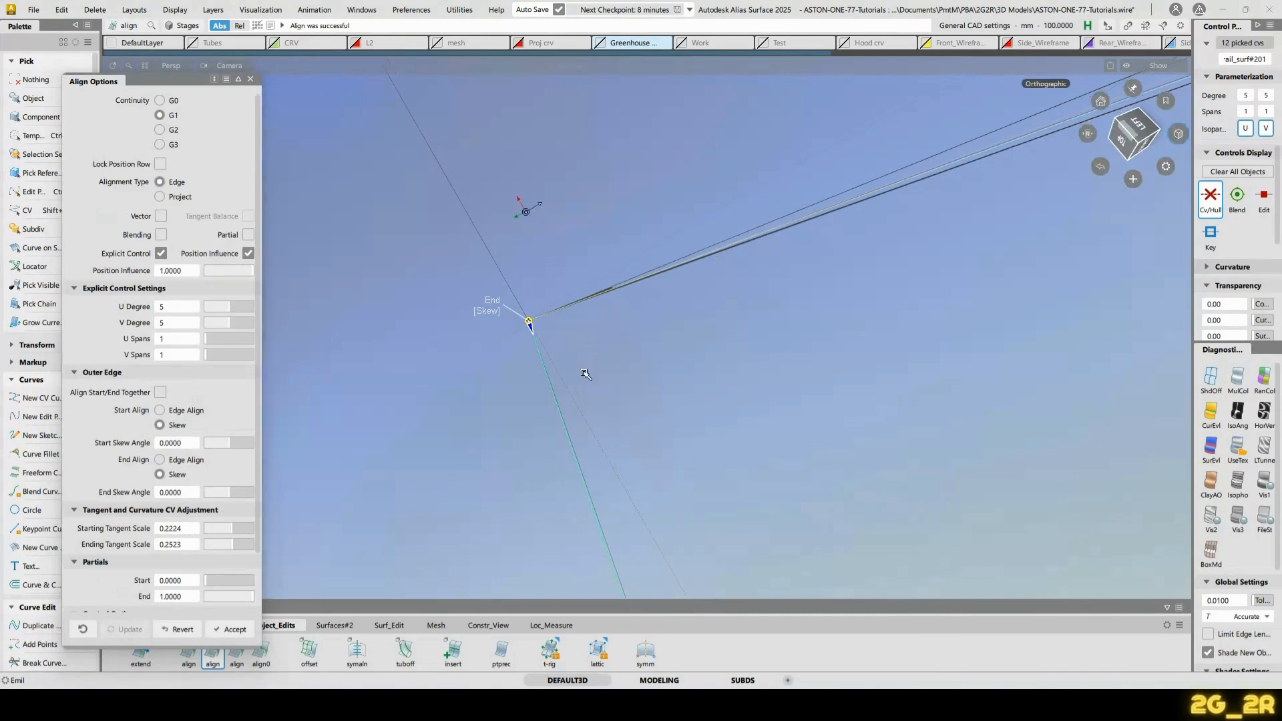
left_click(171, 104)
middle_click_drag(561, 318, 533, 152, "alt+shift")
key("ctrl+z")
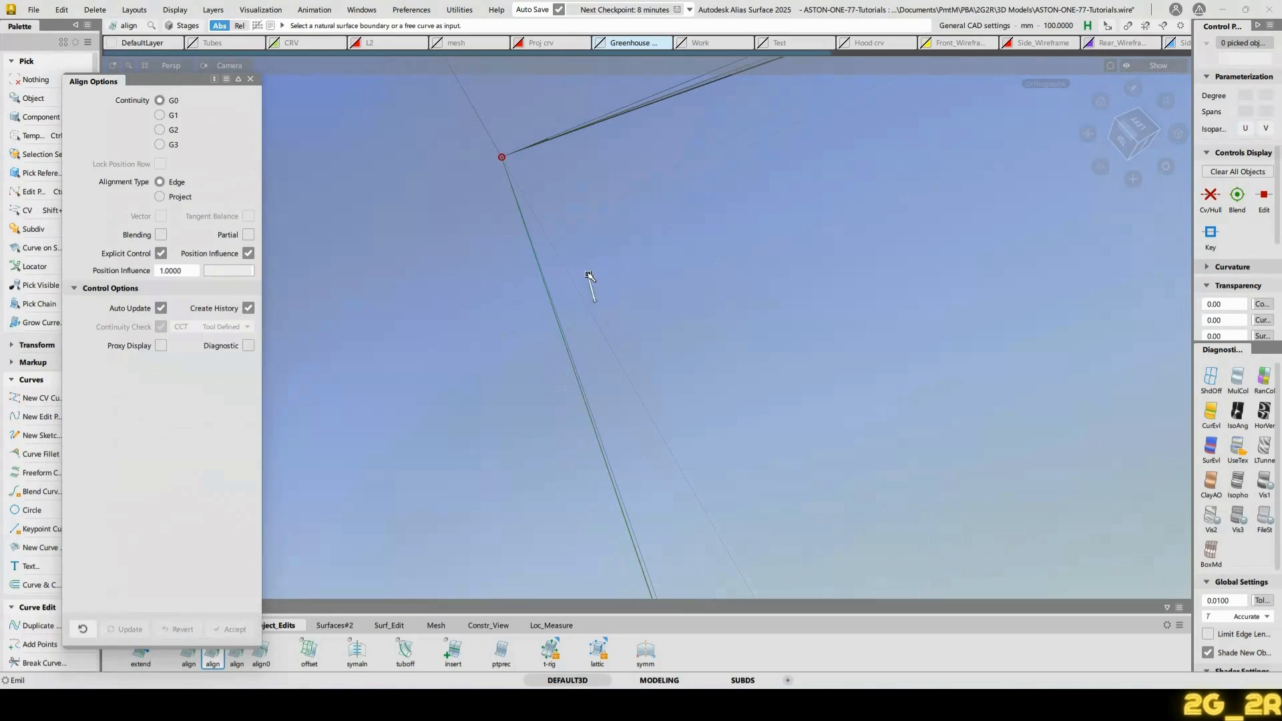
Untrim the blend surface around the rail surface's curved upper edge
left_click_drag(595, 350, 435, 332, "ctrl+shift")
left_click(564, 340)
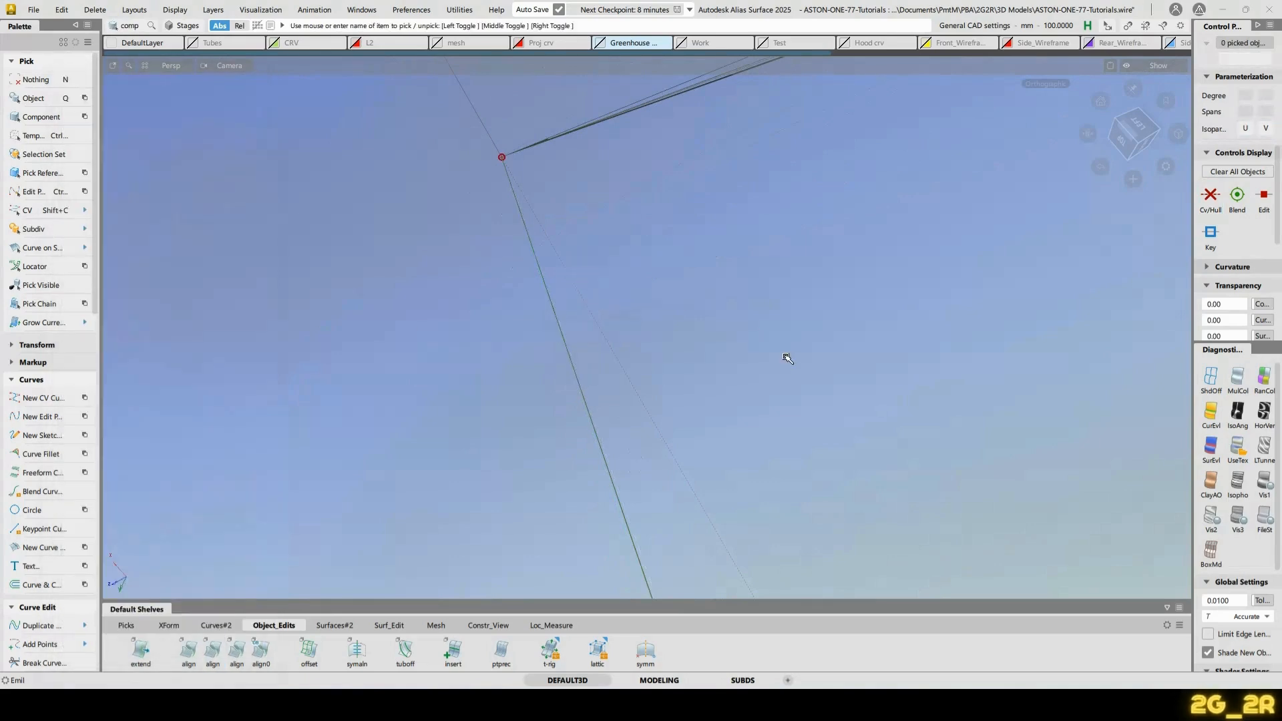
left_click_drag(867, 355, 742, 187, "alt+shift")
left_click(787, 434)
right_click_drag(797, 269, 627, 404, "alt+shift")
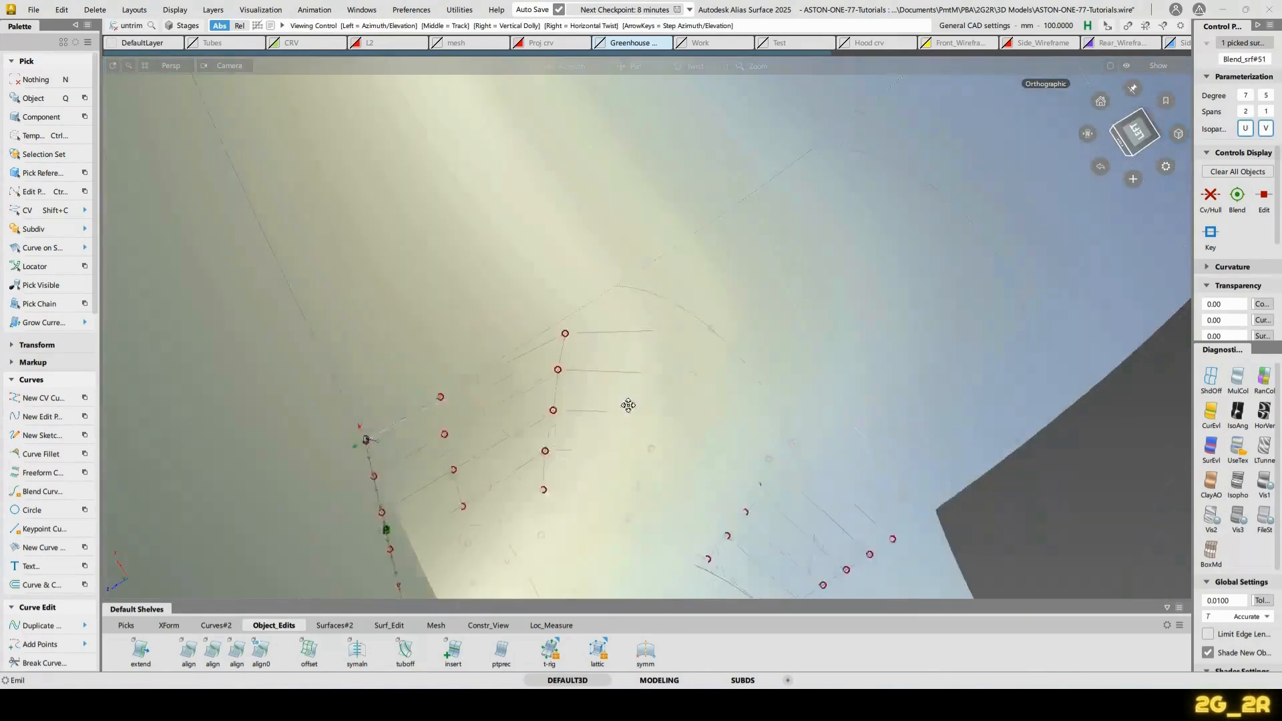
middle_click_drag(627, 404, 664, 361, "alt+shift")
left_click_drag(665, 361, 651, 342, "ctrl+shift")
left_click_drag(603, 298, 640, 341, "ctrl+shift")
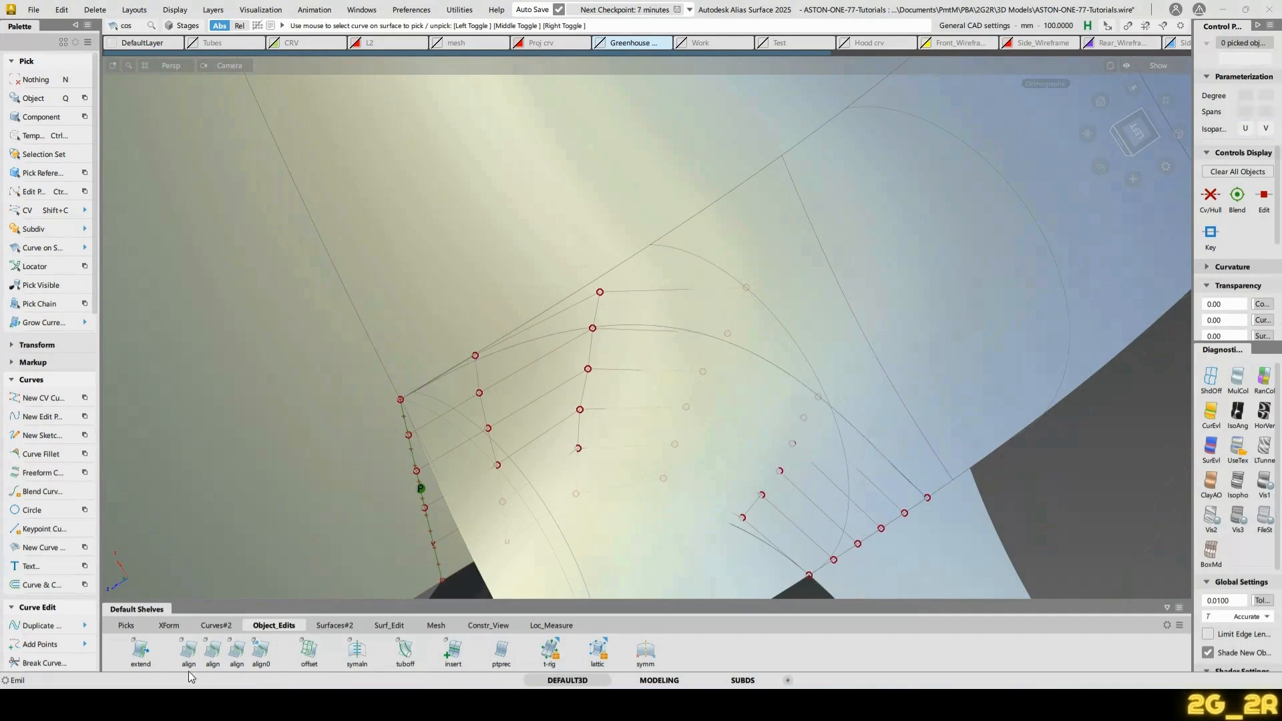
Align the rail surface's upper edge to the blend surface with projected G1 continuity, Shrink to Fit enabled and a position influence of 0.0000
double_click(221, 658)
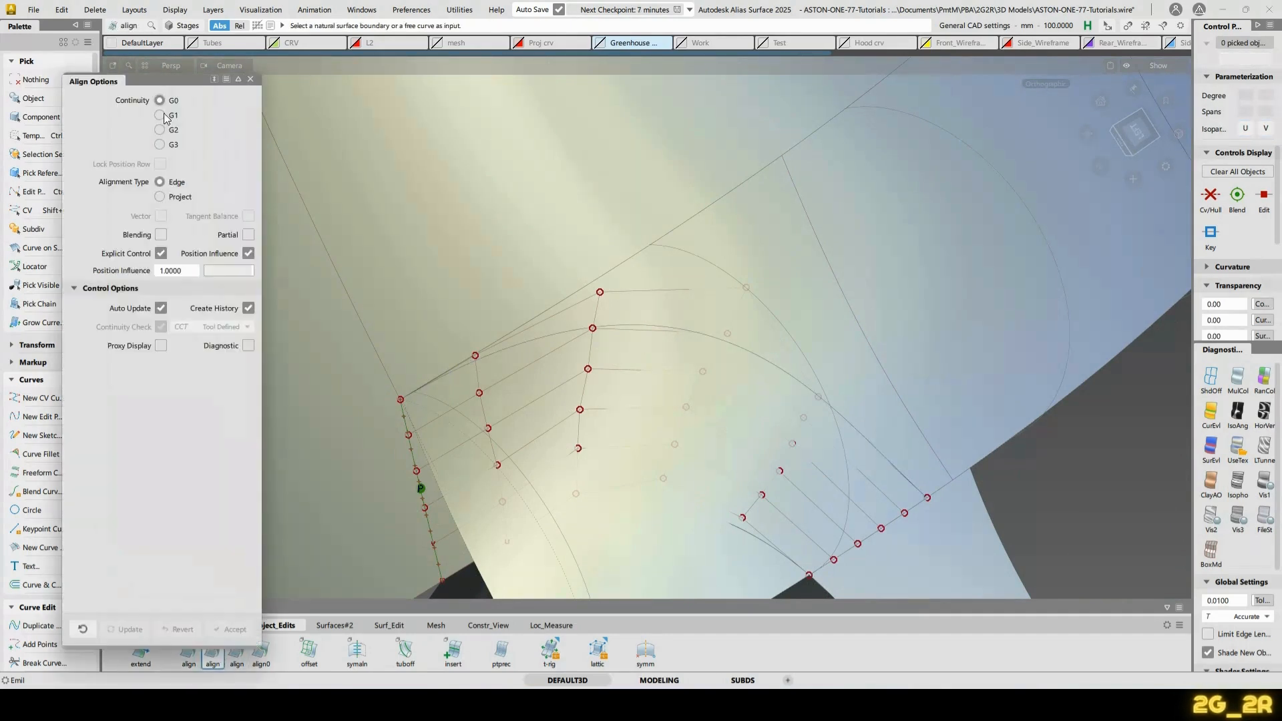
left_click(160, 115)
left_click(667, 330)
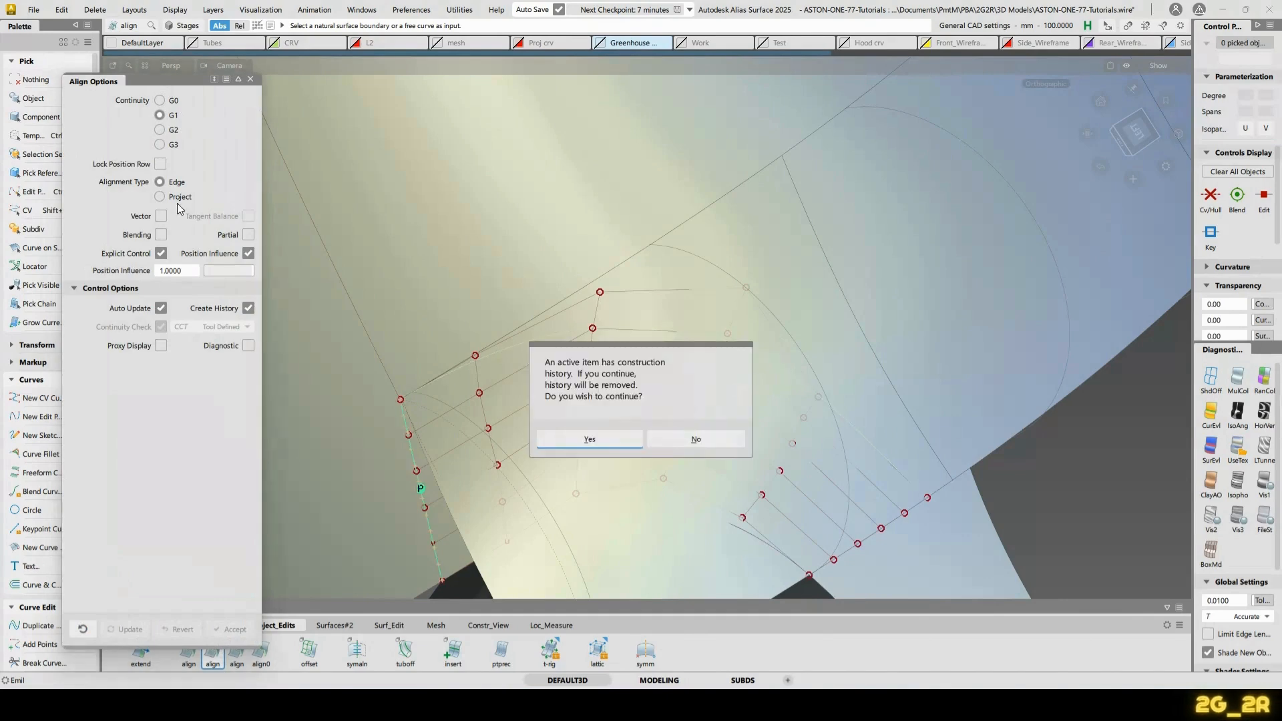
key("Return")
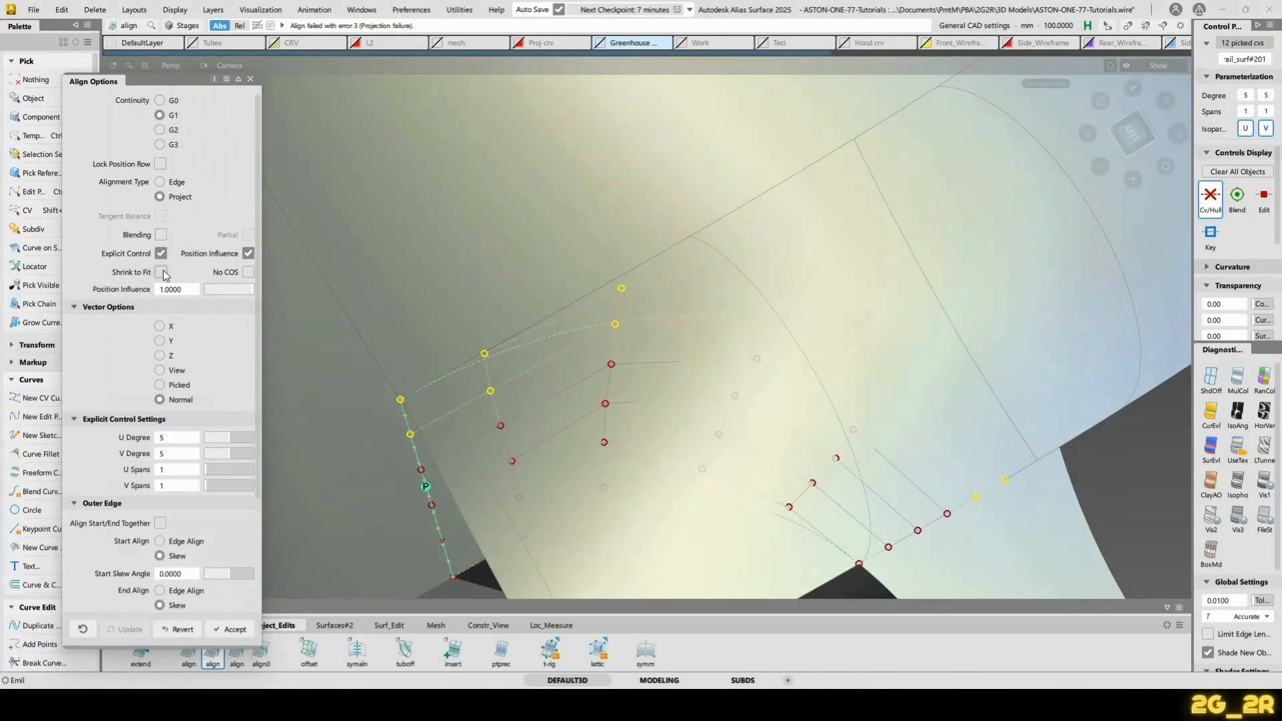
left_click(161, 272)
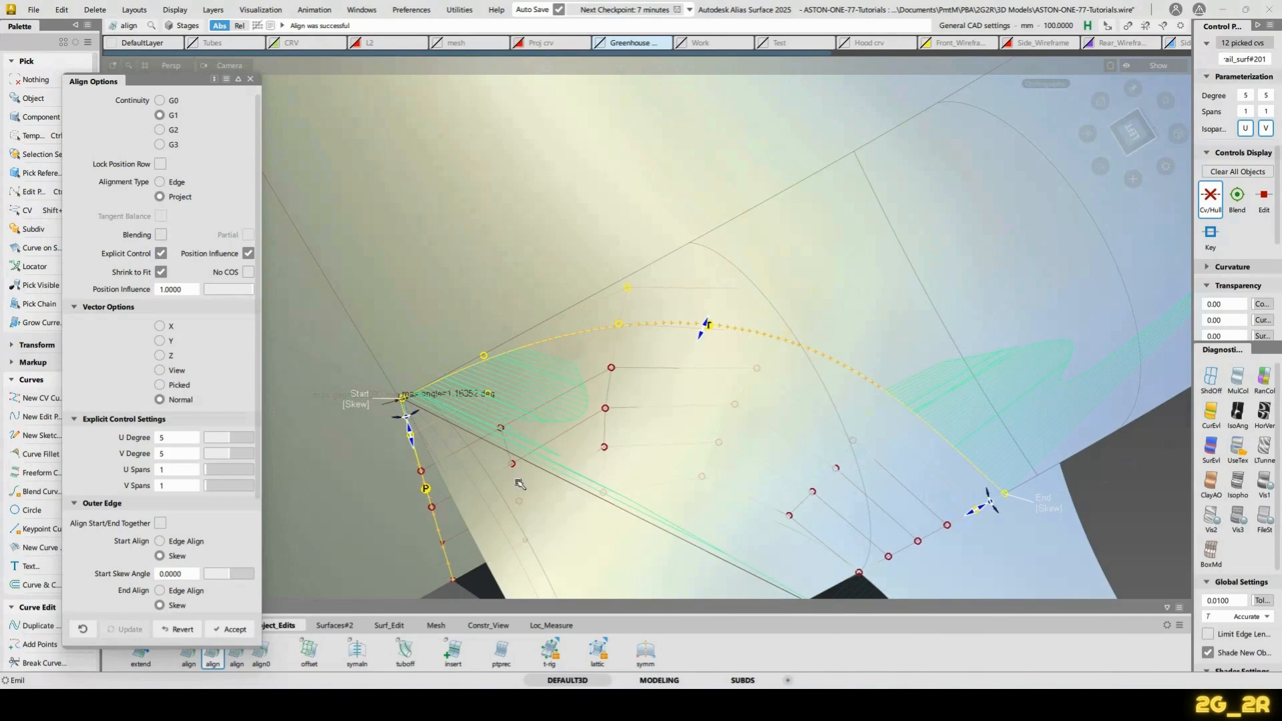
middle_click_drag(520, 483, 775, 358, "alt+shift")
right_click_drag(661, 268, 776, 344, "alt+shift")
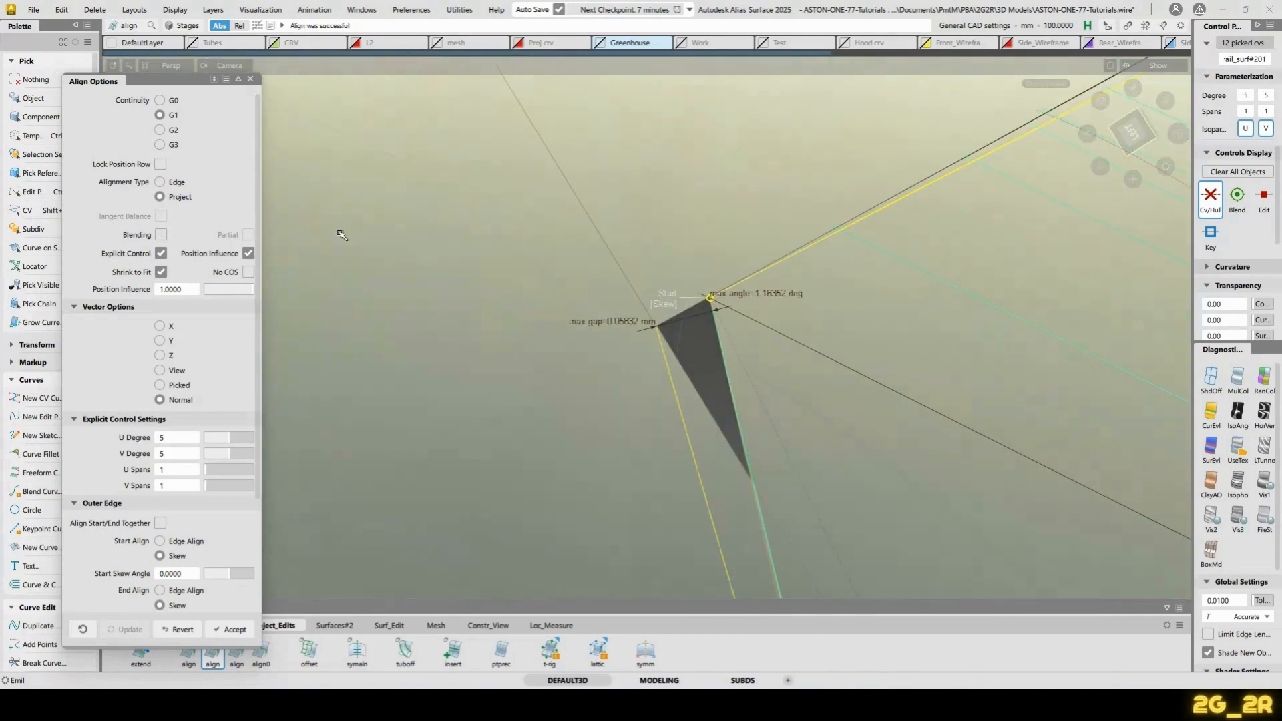
left_click_drag(254, 292, 68, 229)
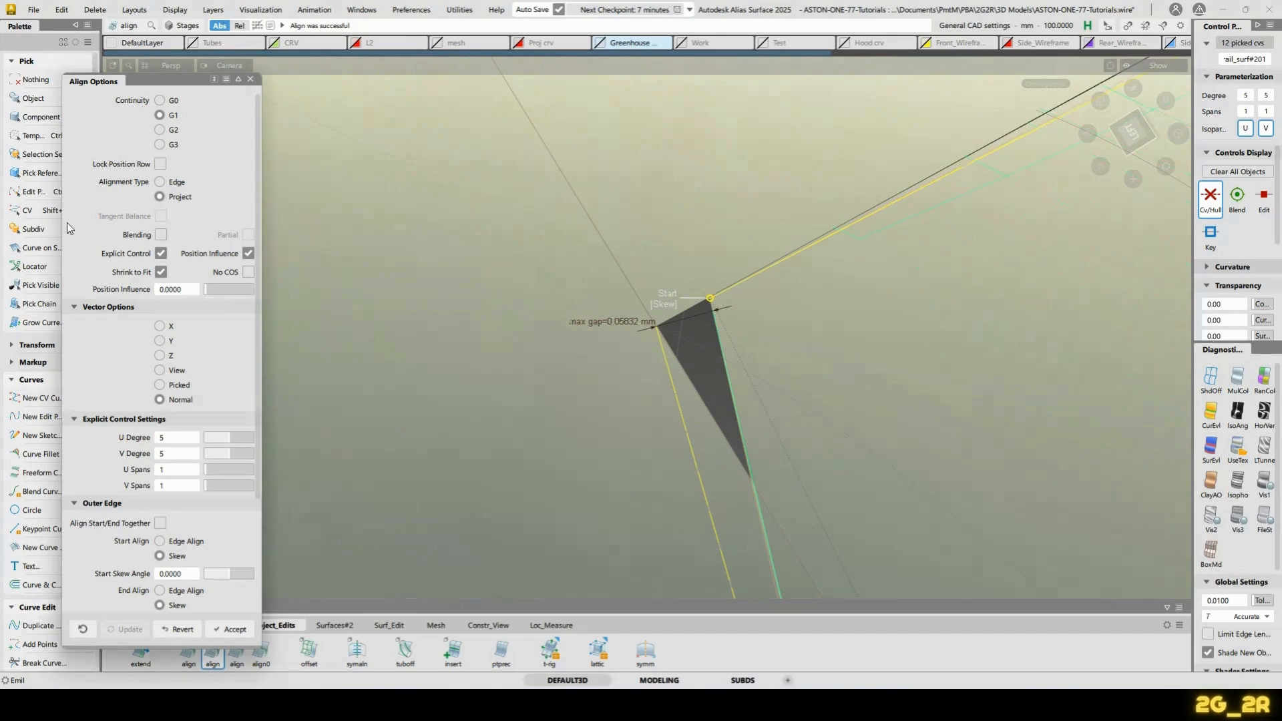
key("n")
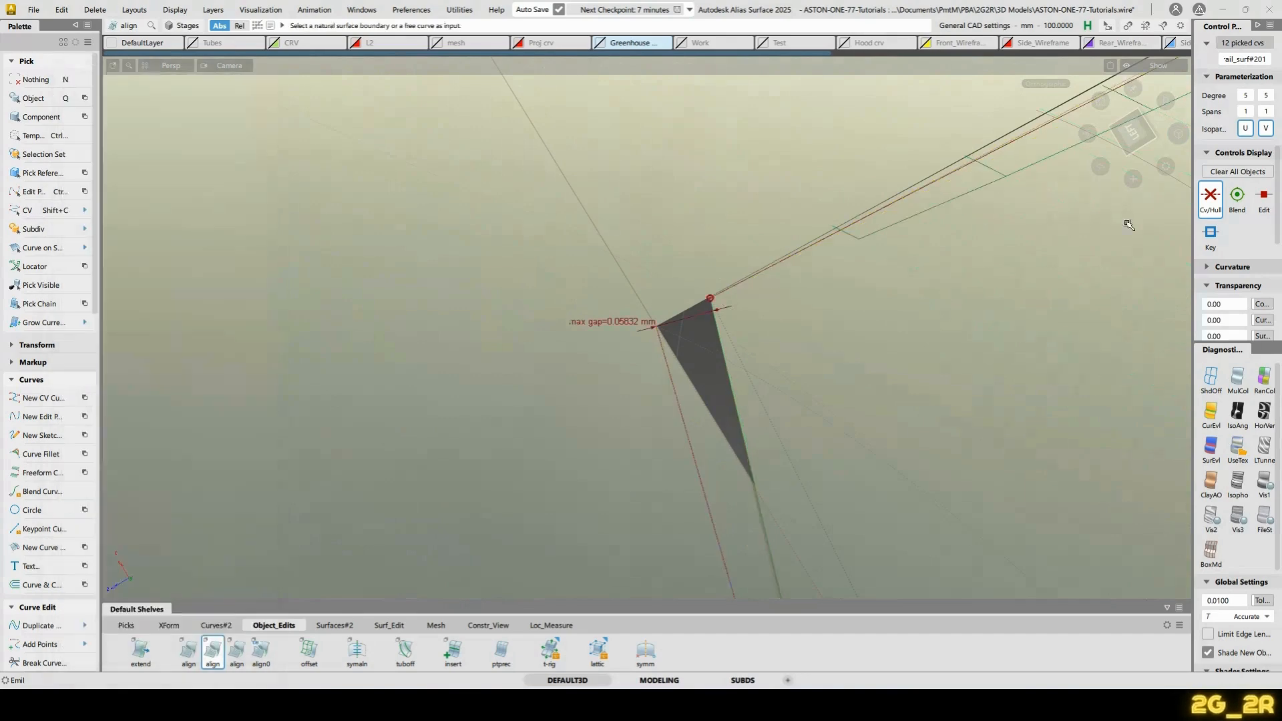
Display the blend surface's control vertices and edit points over the rail surface
left_click_drag(733, 192, 789, 192, "ctrl+shift")
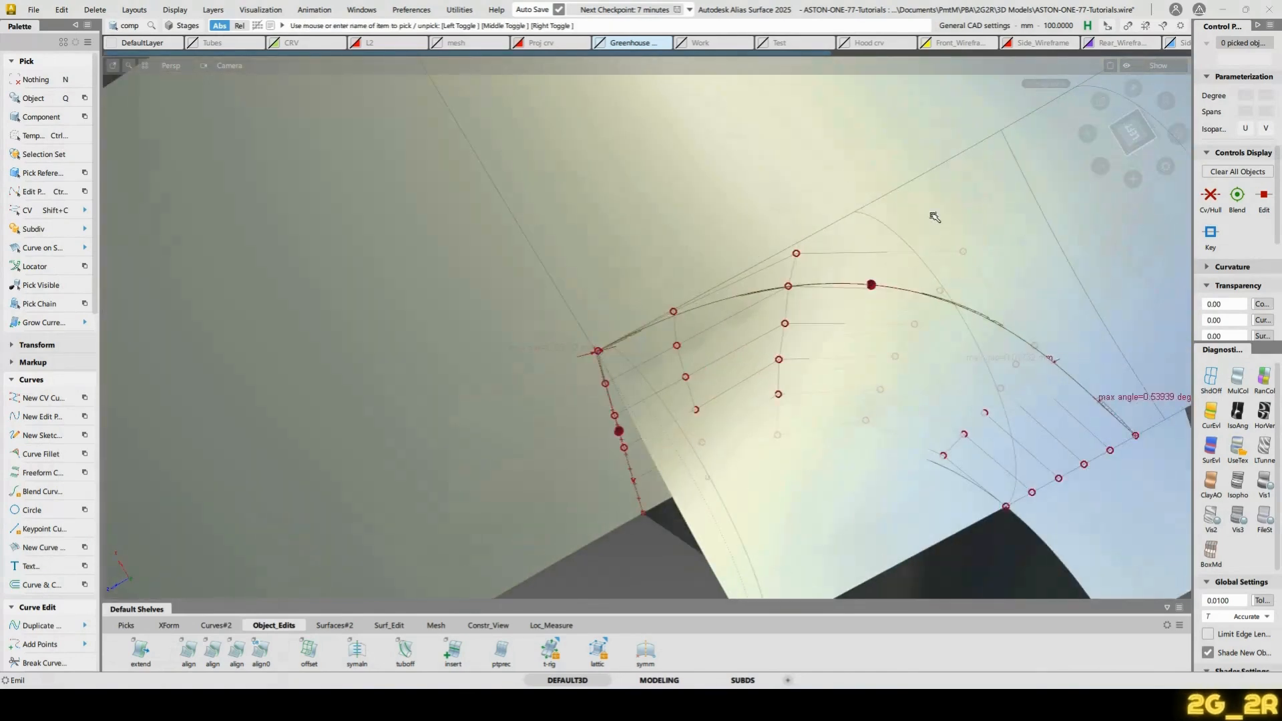
left_click(828, 284)
right_click_drag(643, 289, 699, 275, "ctrl+shift")
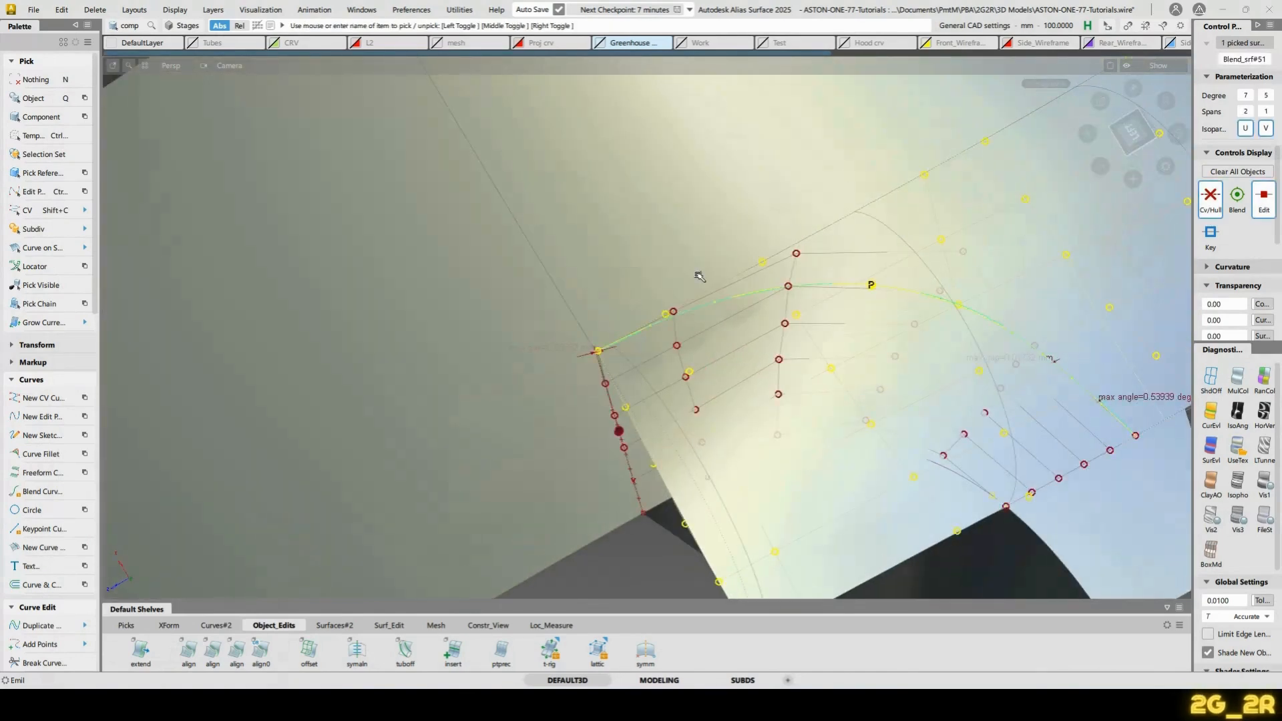
Inspect the gap at the rail surface's upper start corner and the blend surface's control vertices along its curved upper edge
right_click_drag(671, 130, 724, 333, "alt+shift")
middle_click_drag(724, 334, 624, 151, "alt+shift")
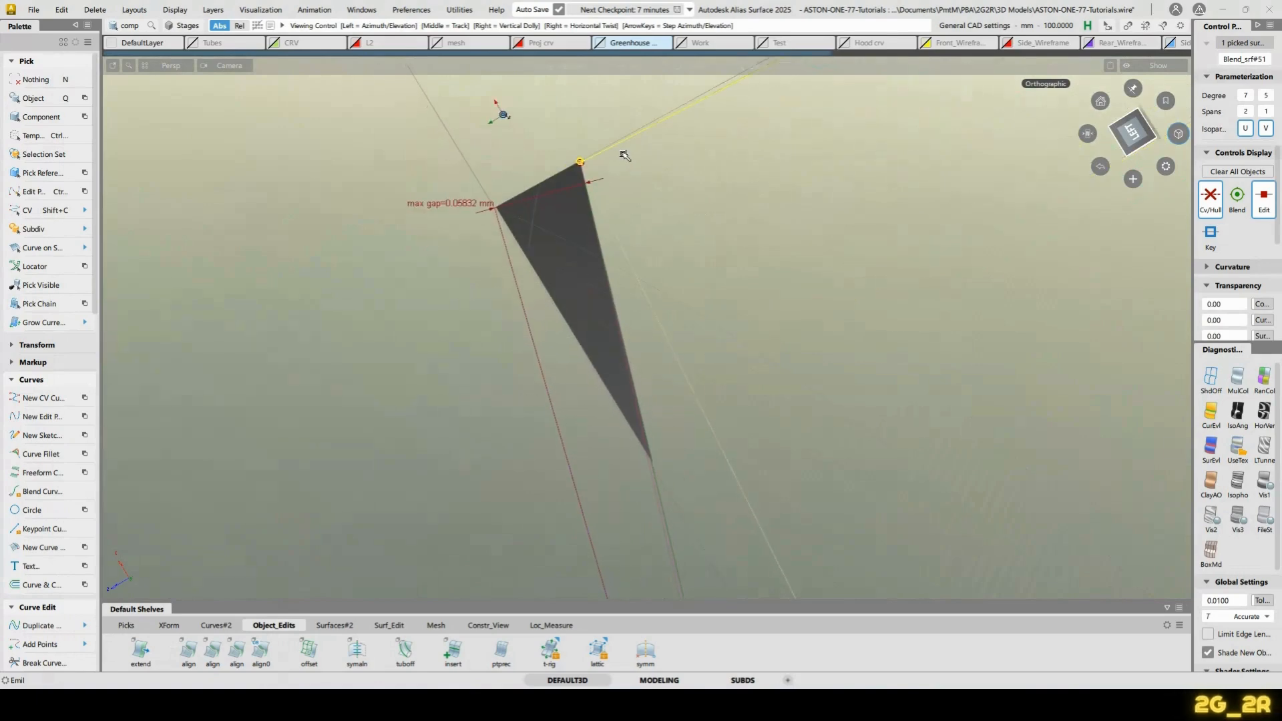
right_click_drag(774, 235, 673, 527, "alt+shift")
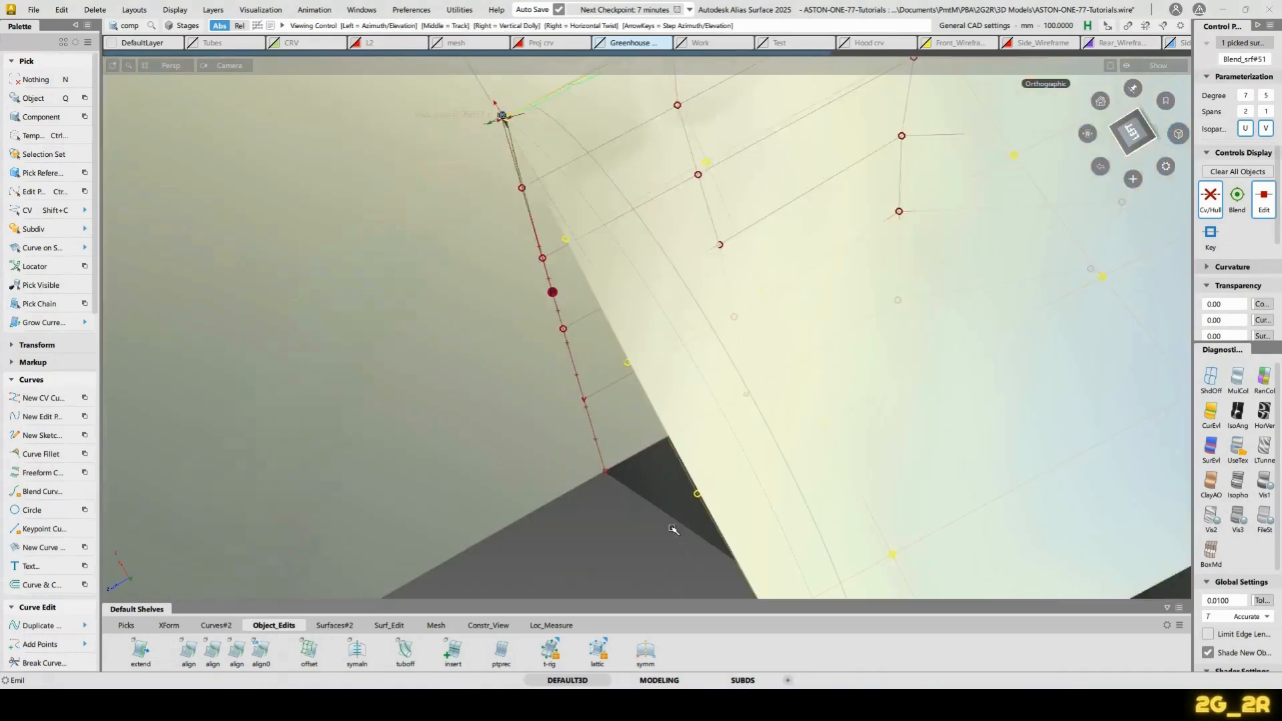
right_click_drag(730, 314, 693, 392, "alt+shift")
left_click_drag(693, 392, 675, 329, "alt+shift")
right_click_drag(675, 329, 648, 248, "alt+shift")
middle_click_drag(648, 247, 607, 420, "alt+shift")
middle_click_drag(716, 271, 589, 342, "alt+shift")
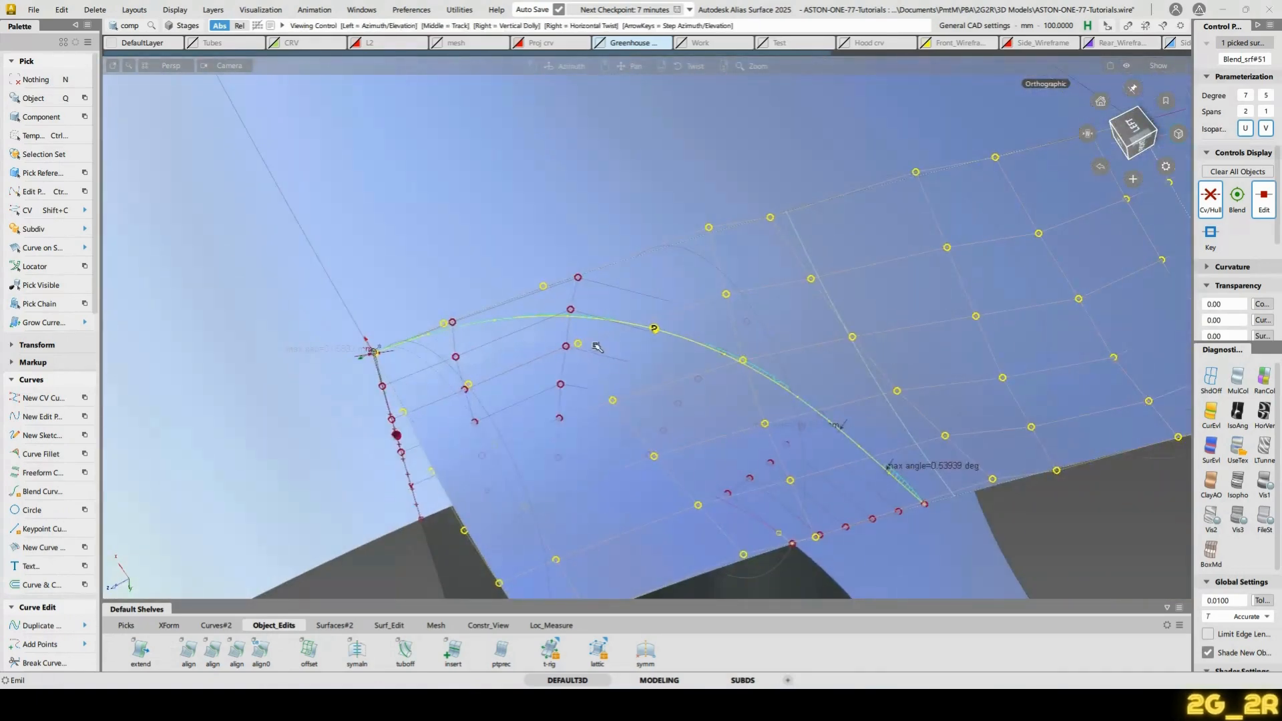
right_click_drag(589, 342, 535, 454, "alt+shift")
key("n")
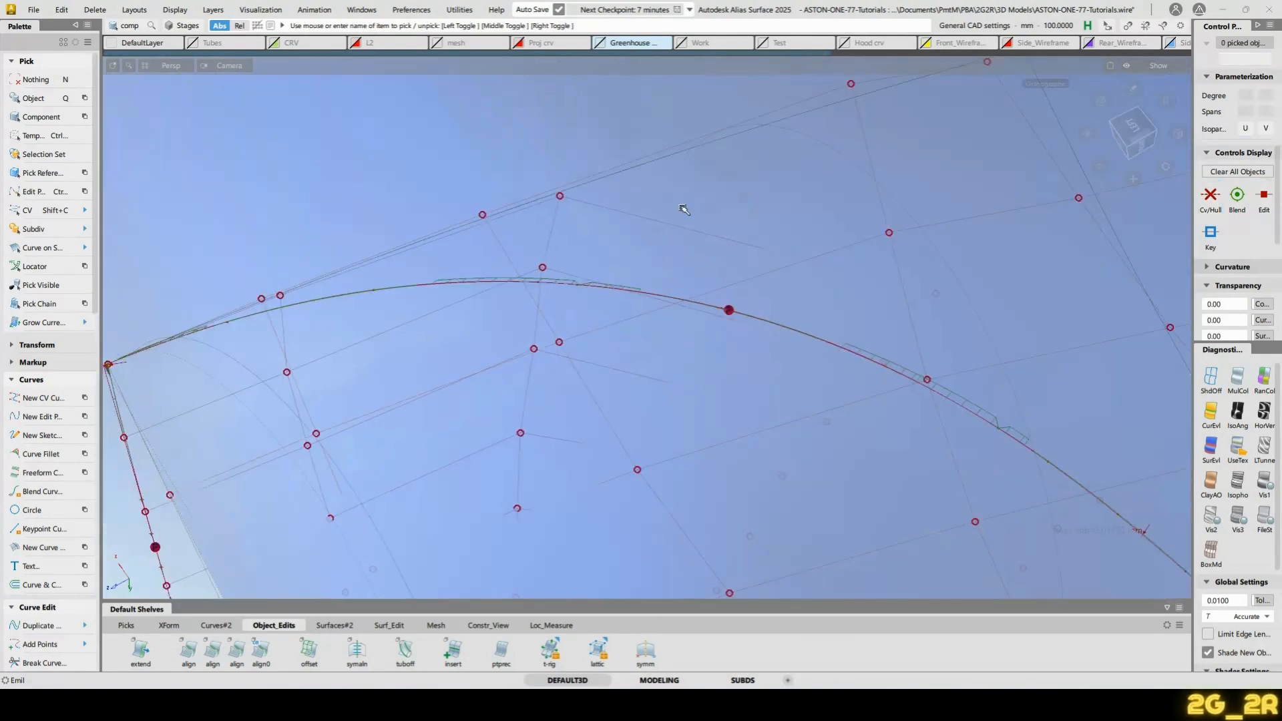
Detach the blend surface at the span boundary just beyond the rail surface's far end
right_click_drag(681, 207, 679, 315, "alt+shift")
middle_click_drag(807, 341, 844, 354, "ctrl+shift")
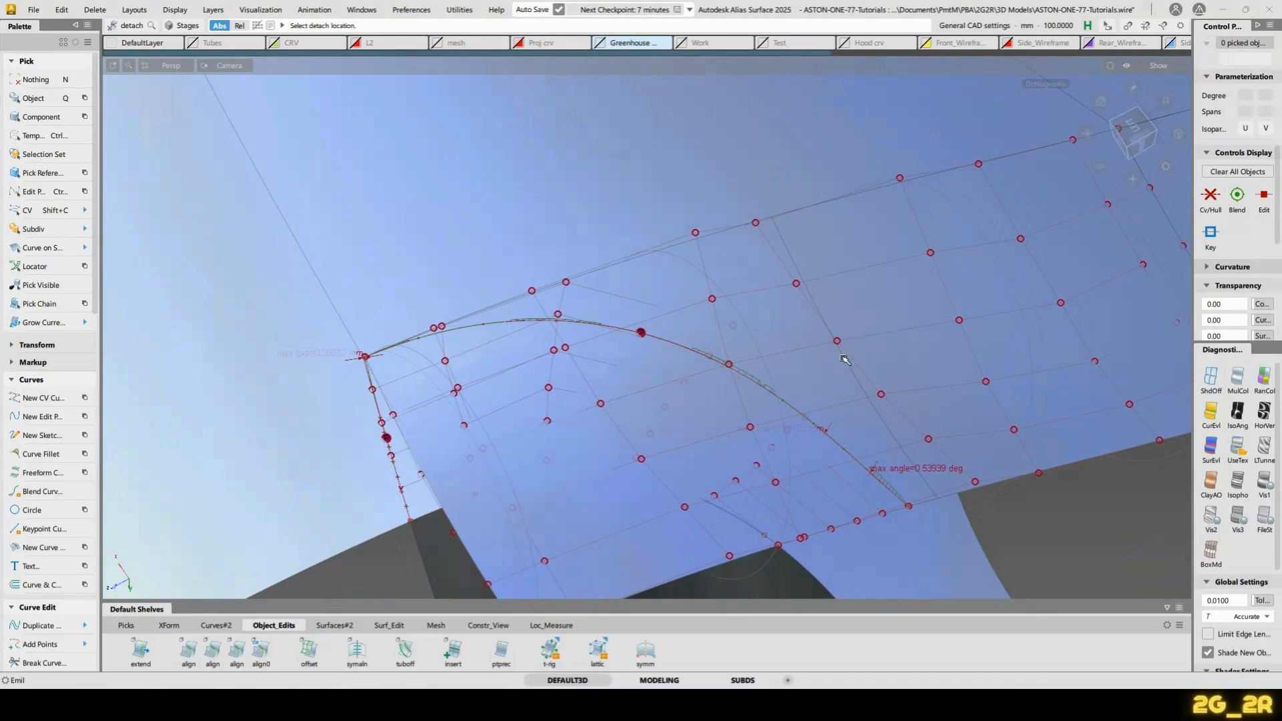
left_click(842, 358)
key("Return")
key("space")
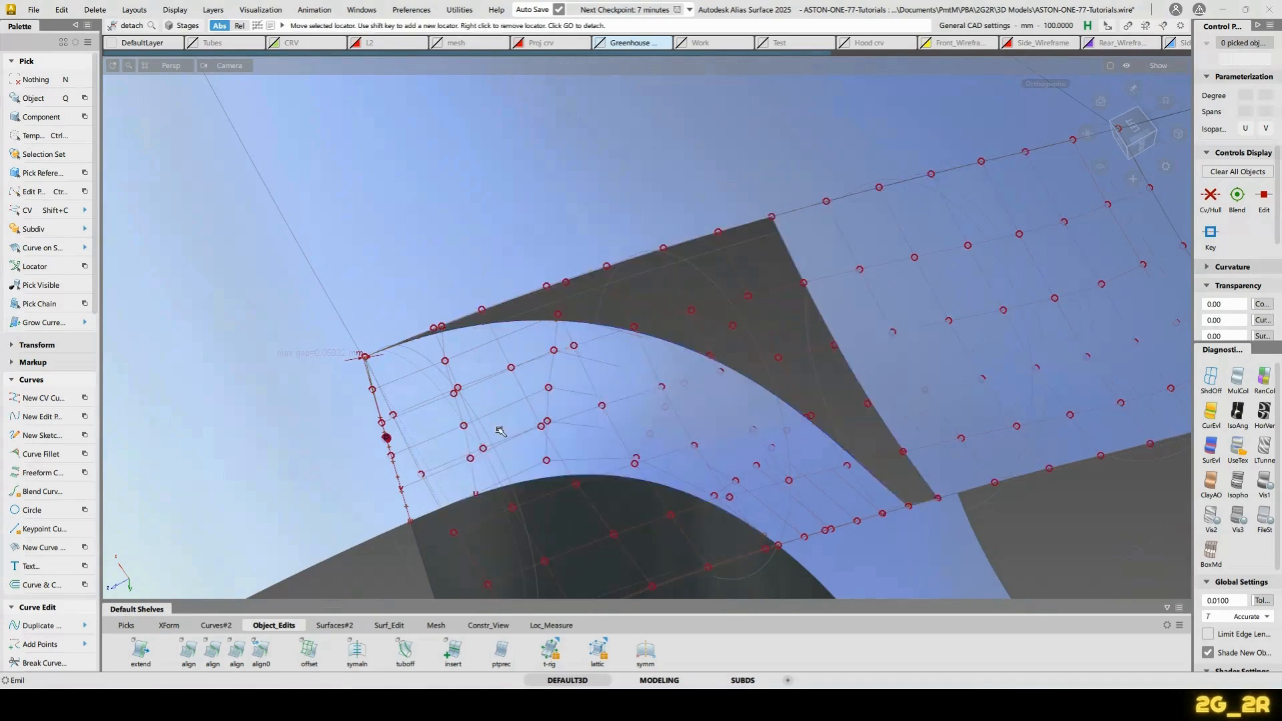
Extend the blend surface's edge outward at the rail surface's upper start corner, beyond the corner gap
middle_click_drag(501, 431, 738, 414, "alt+shift")
right_click_drag(739, 414, 773, 326, "alt+shift")
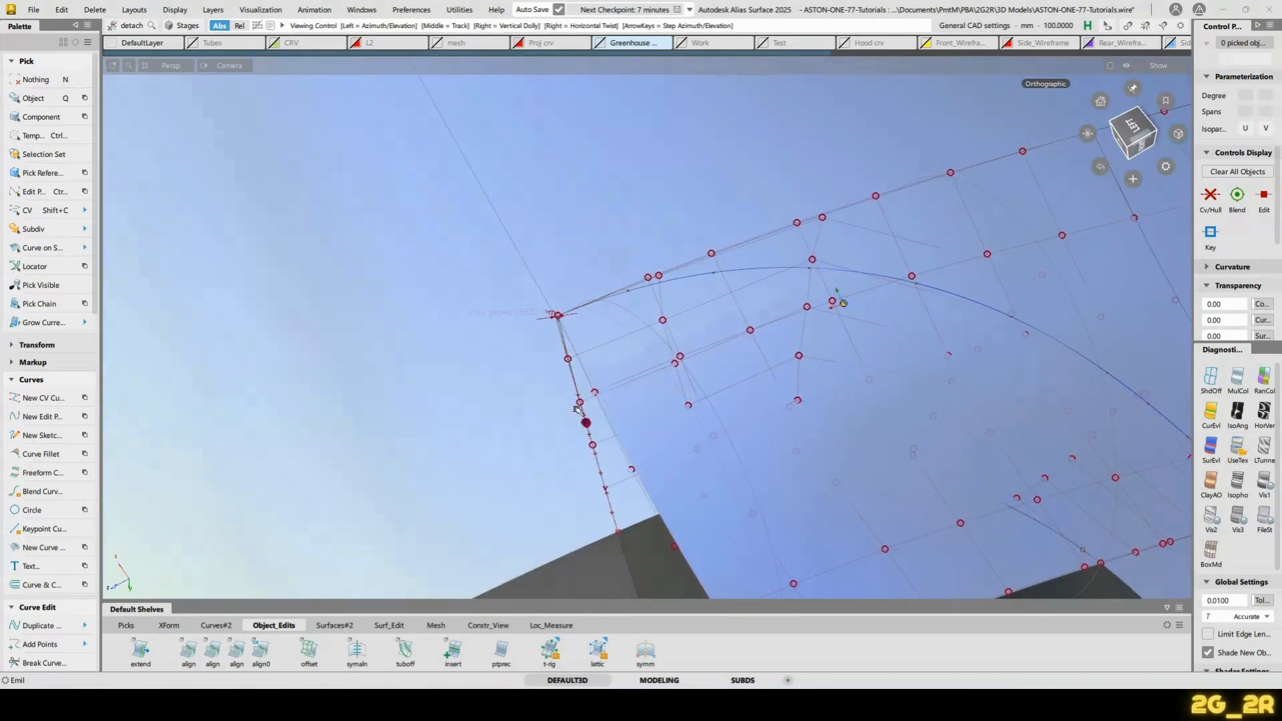
right_click_drag(577, 409, 575, 271, "alt+shift")
middle_click_drag(302, 347, 799, 349, "alt+shift")
right_click_drag(799, 350, 820, 247, "alt+shift")
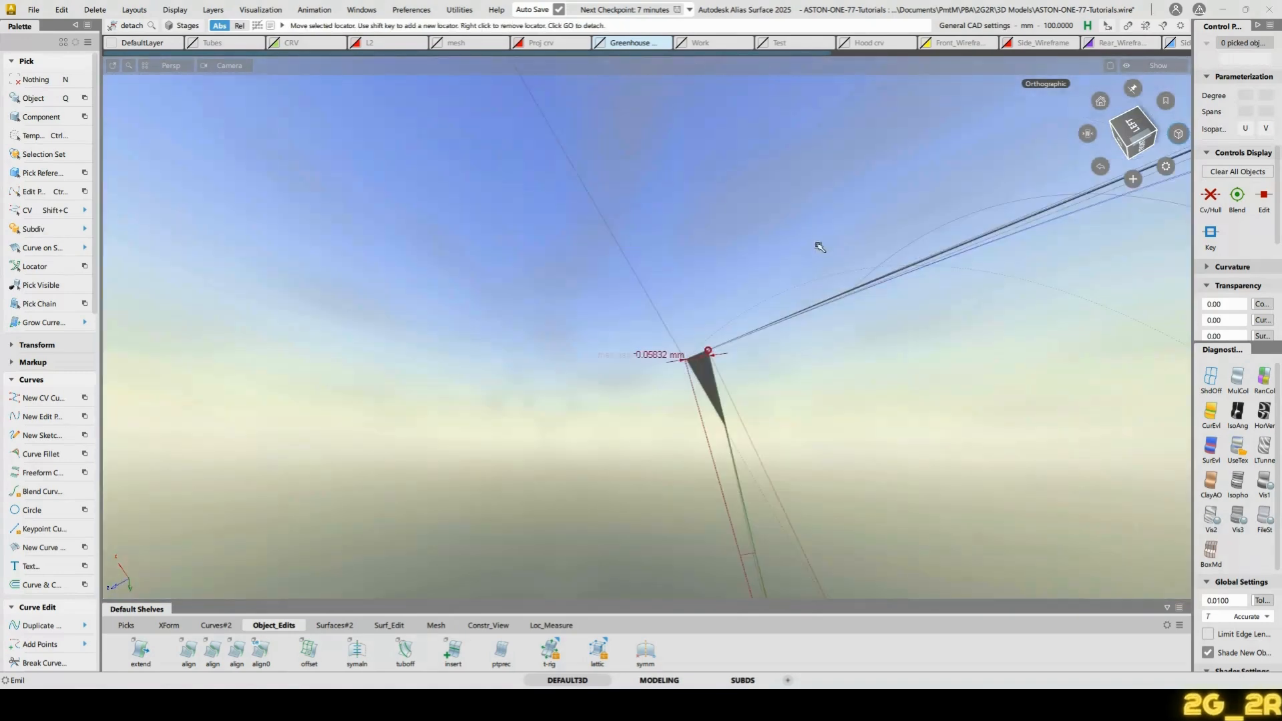
middle_click_drag(756, 241, 756, 327, "ctrl+shift")
left_click(736, 408)
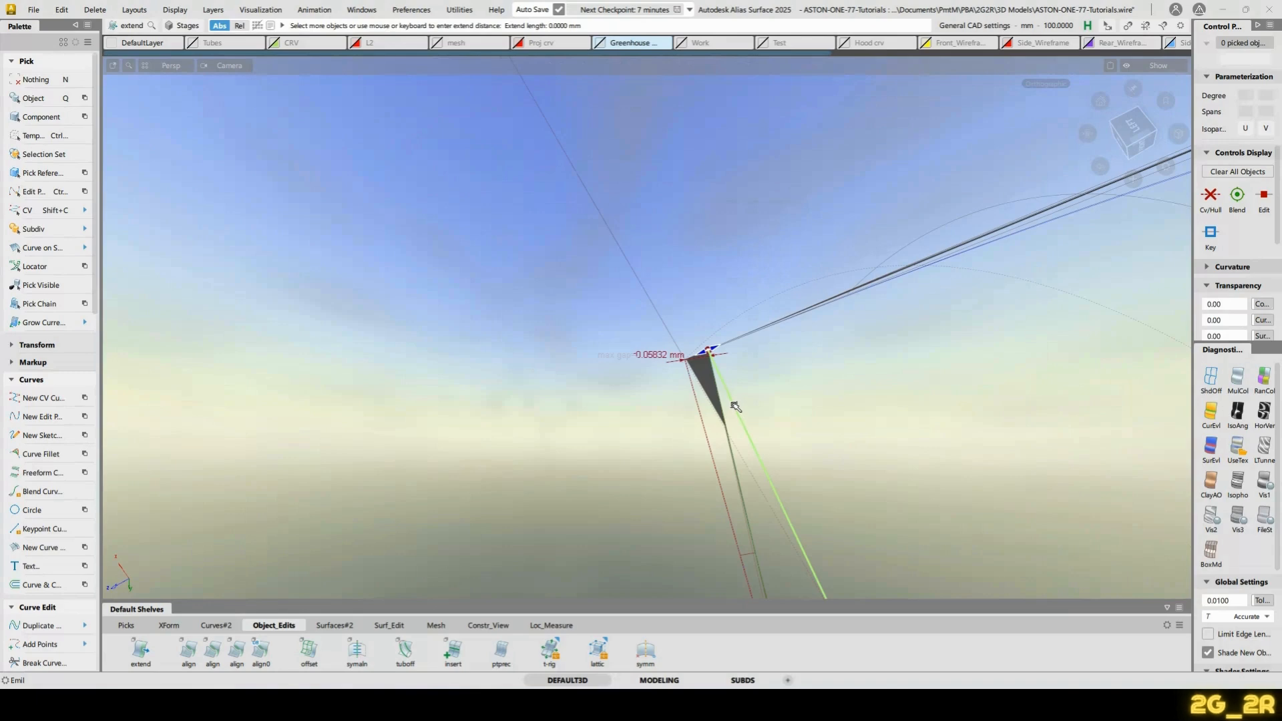
middle_click_drag(694, 359, 533, 415)
right_click_drag(780, 216, 764, 421, "alt+shift")
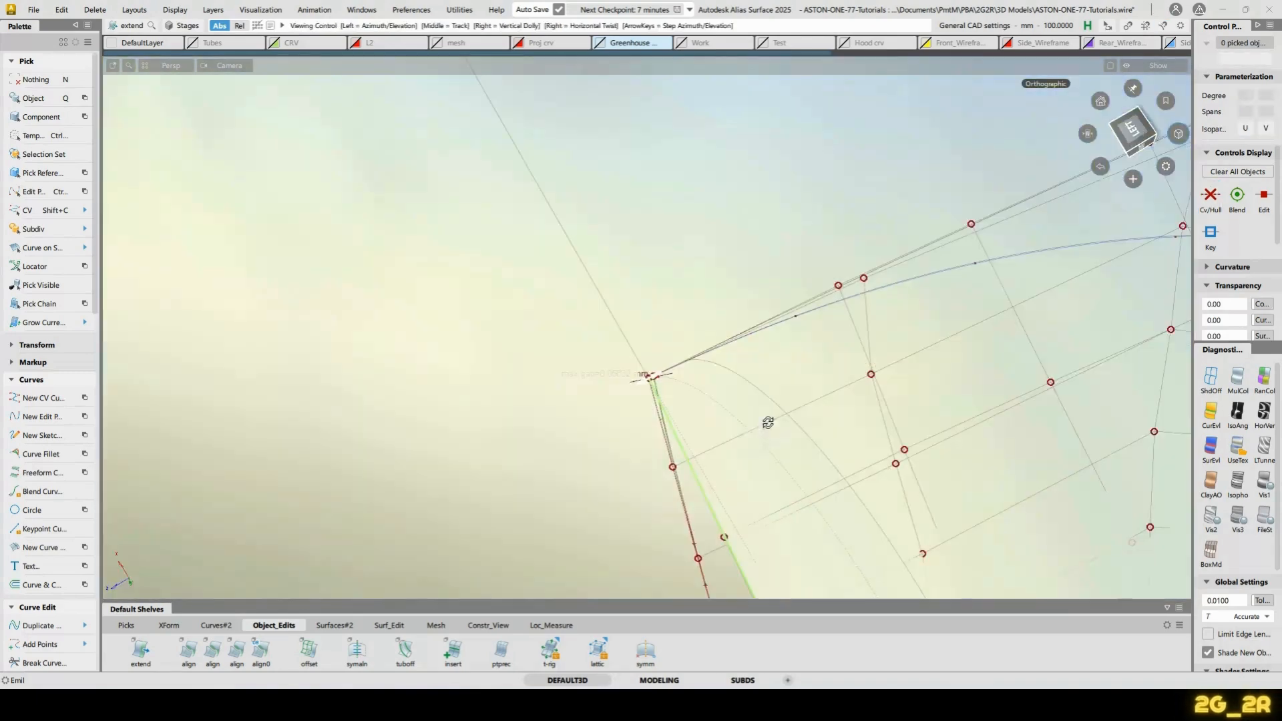
left_click_drag(751, 438, 806, 421, "ctrl+shift")
right_click_drag(730, 452, 699, 358, "alt+shift")
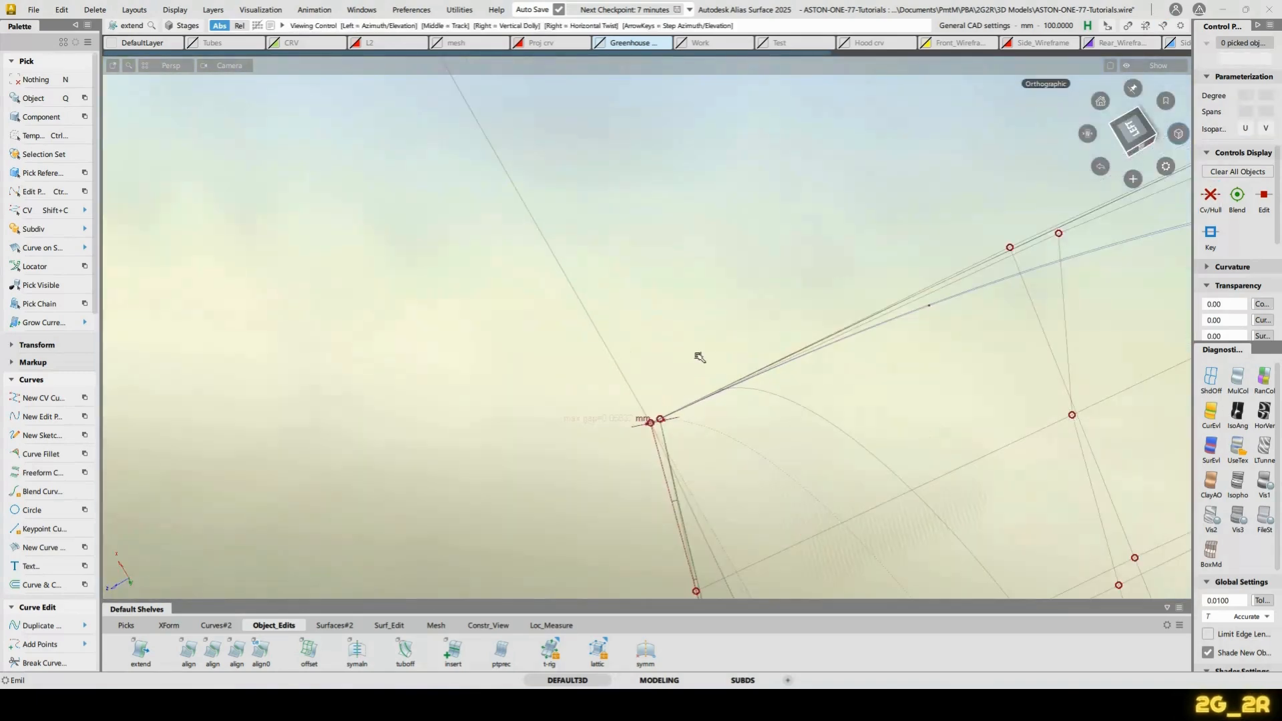
mouse_move(699, 358)
left_mouse_down("ctrl+shift")
mouse_move(688, 497)
mouse_move(695, 375)
left_mouse_up("ctrl+shift")
Align the rail surface's short side edge at the upper start corner to the adjacent edge with G0 continuity and Edge alignment
middle_click_drag(696, 375, 687, 148, "alt+shift")
right_click_drag(687, 149, 744, 170, "ctrl+shift")
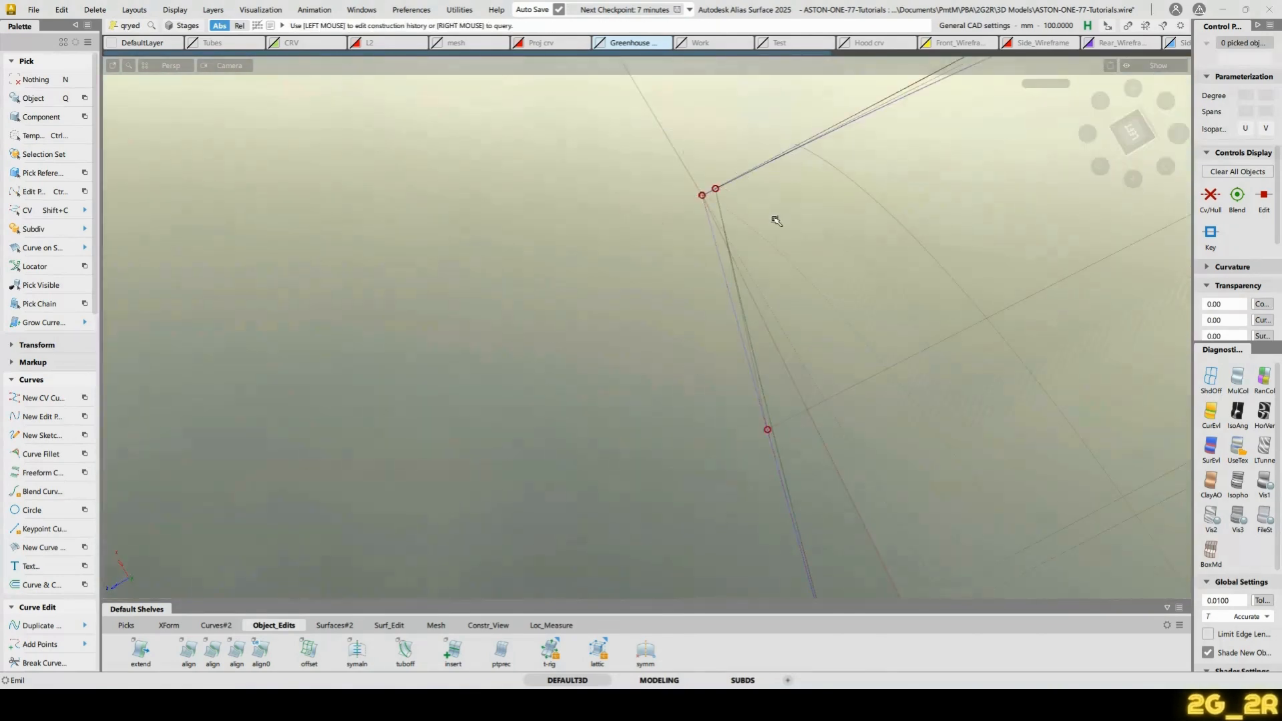
middle_click_drag(777, 222, 764, 272, "alt+shift")
double_click(213, 650)
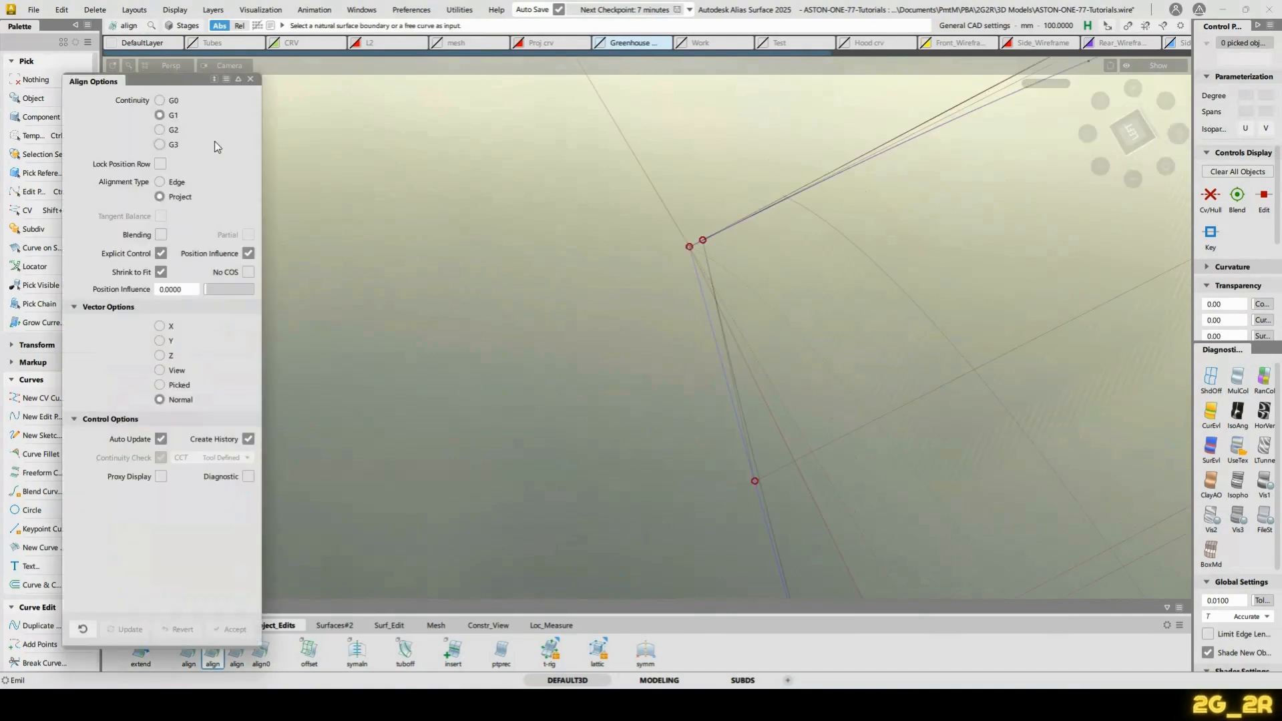
left_click(183, 184)
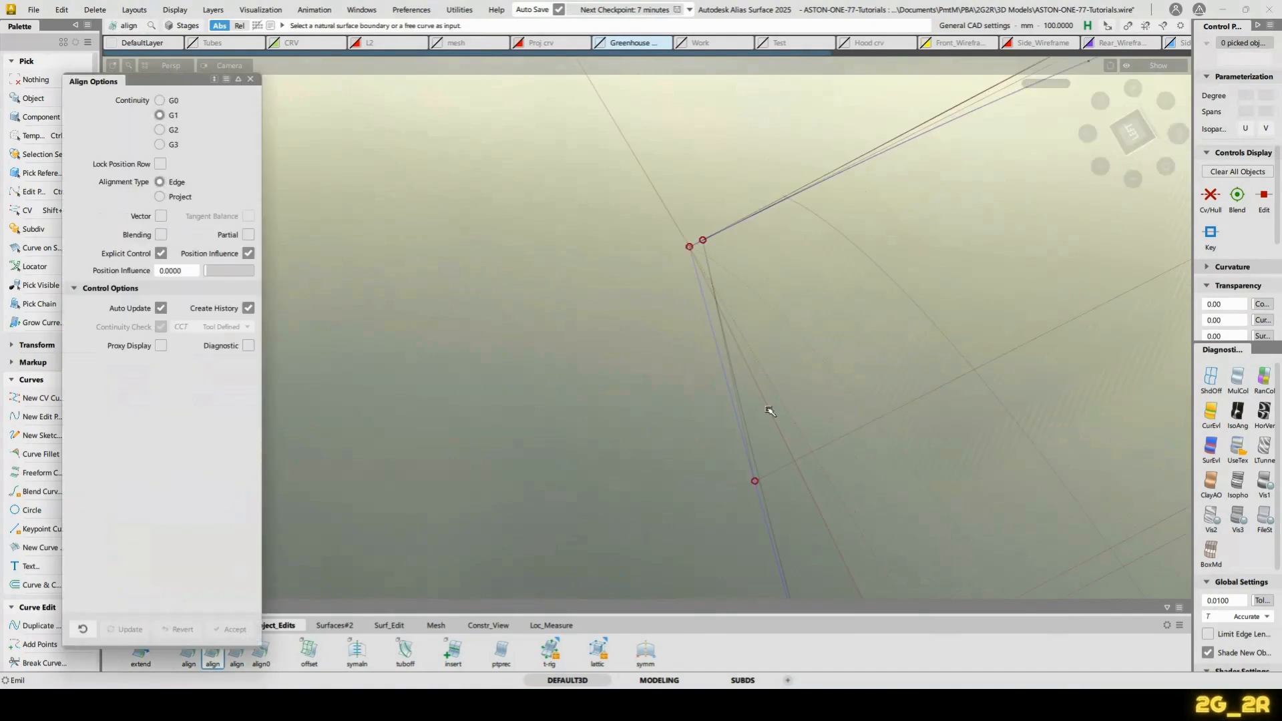
left_click(172, 100)
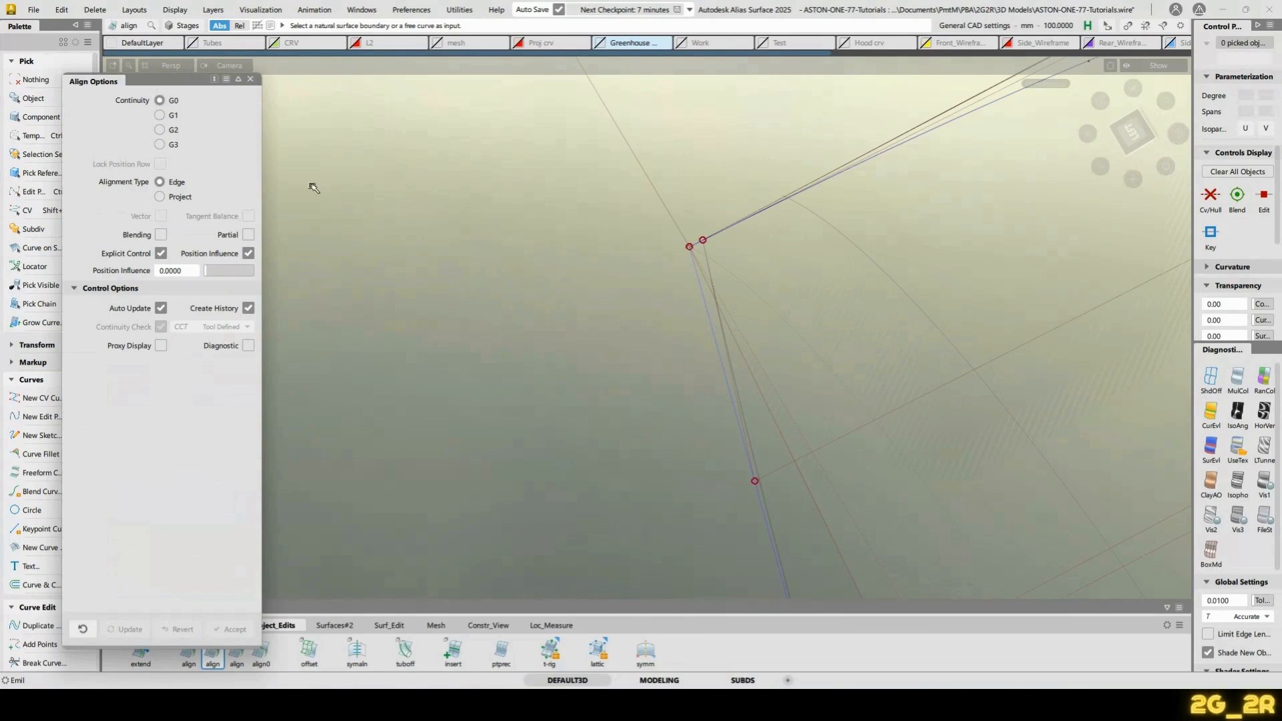
left_click(740, 408)
left_click(735, 406)
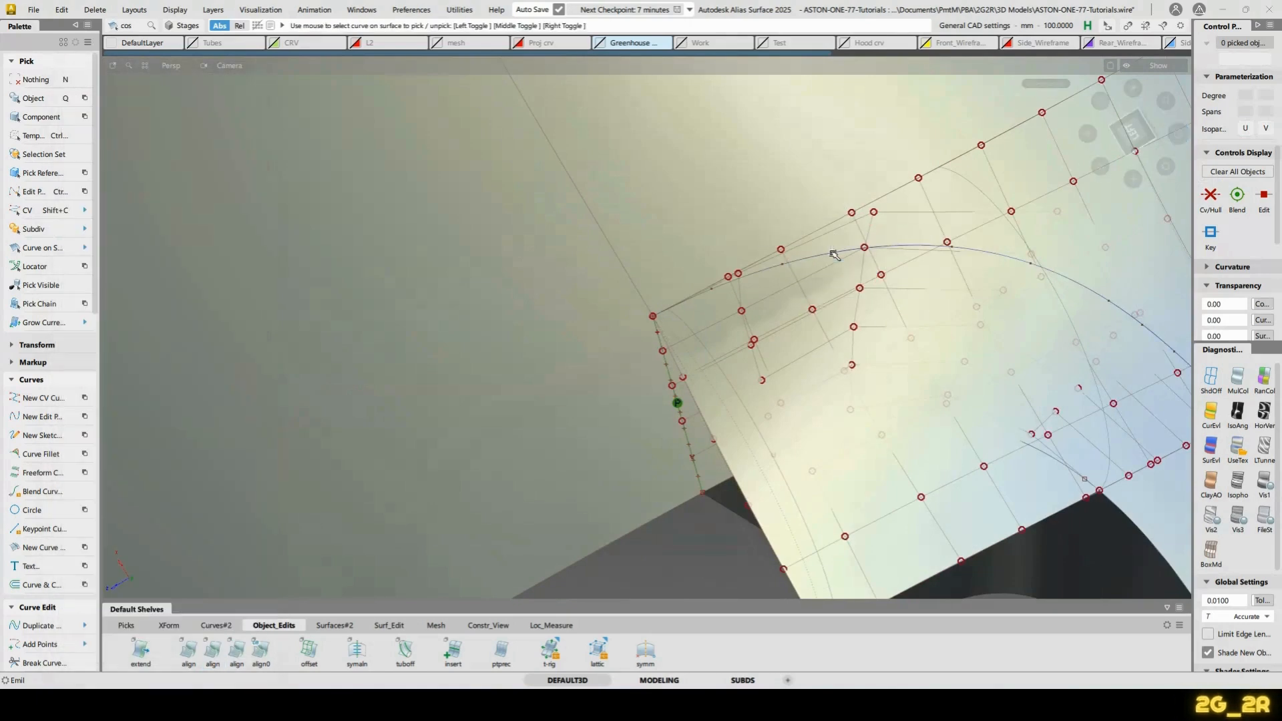
Delete the curve on the blend surface and align the rail surface's curved upper edge to that surface with G1 Project alignment
left_click(834, 254)
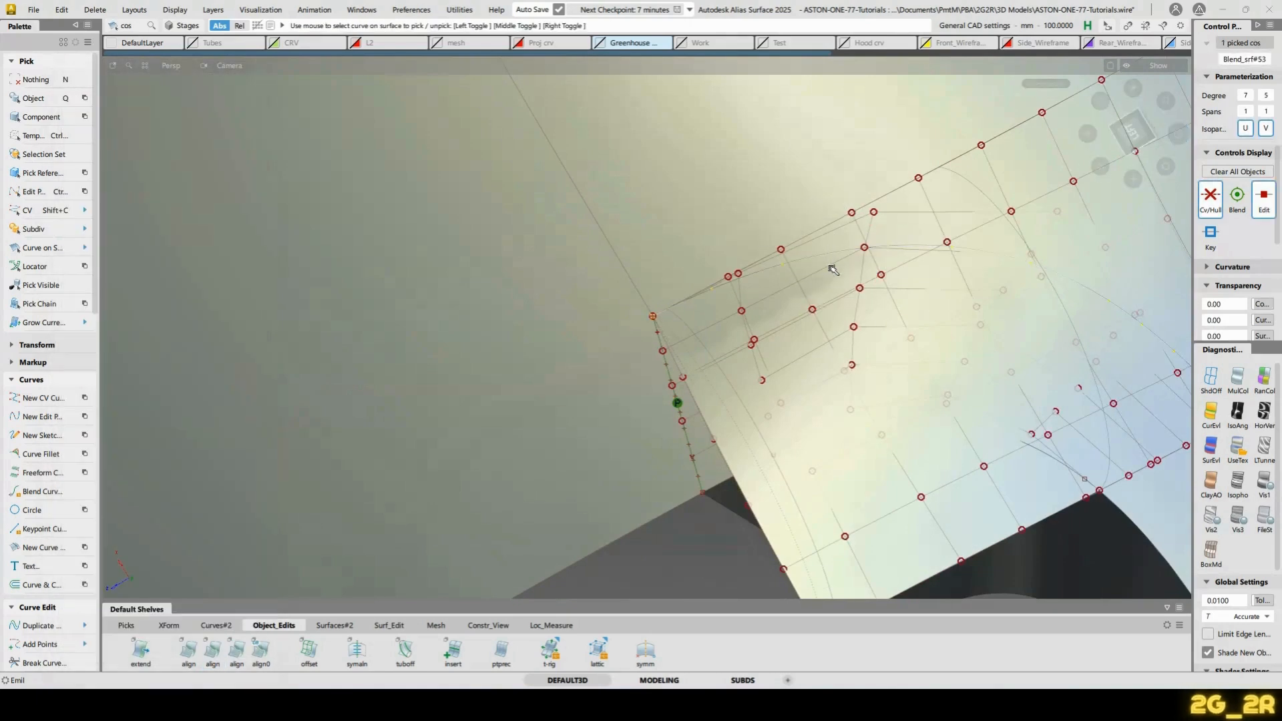
left_click(834, 269)
double_click(213, 650)
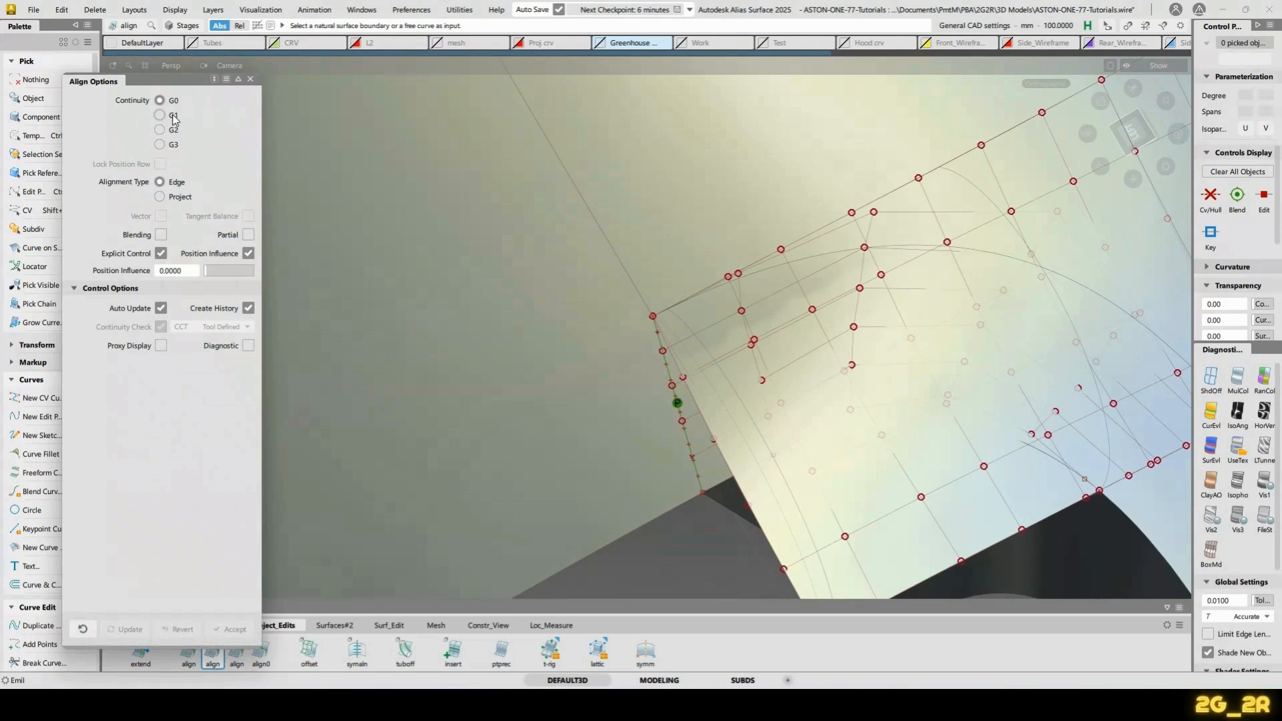
left_click(173, 117)
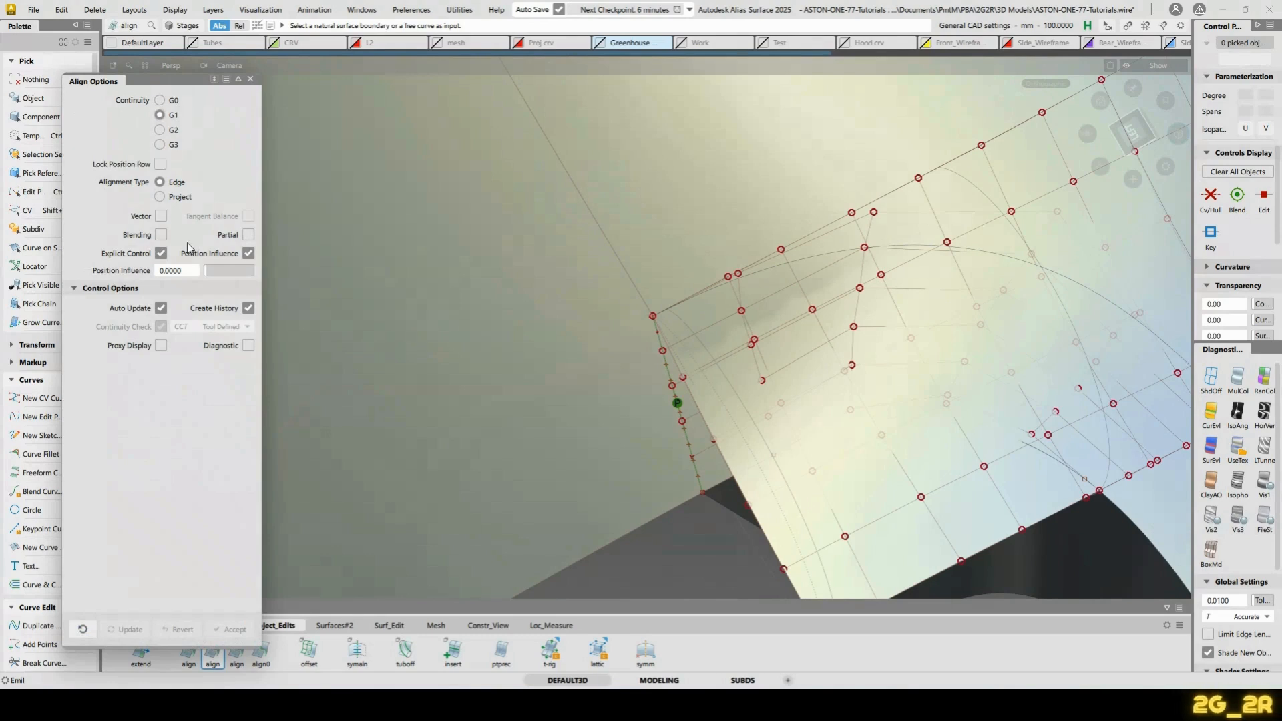
left_click(189, 197)
left_click(908, 251)
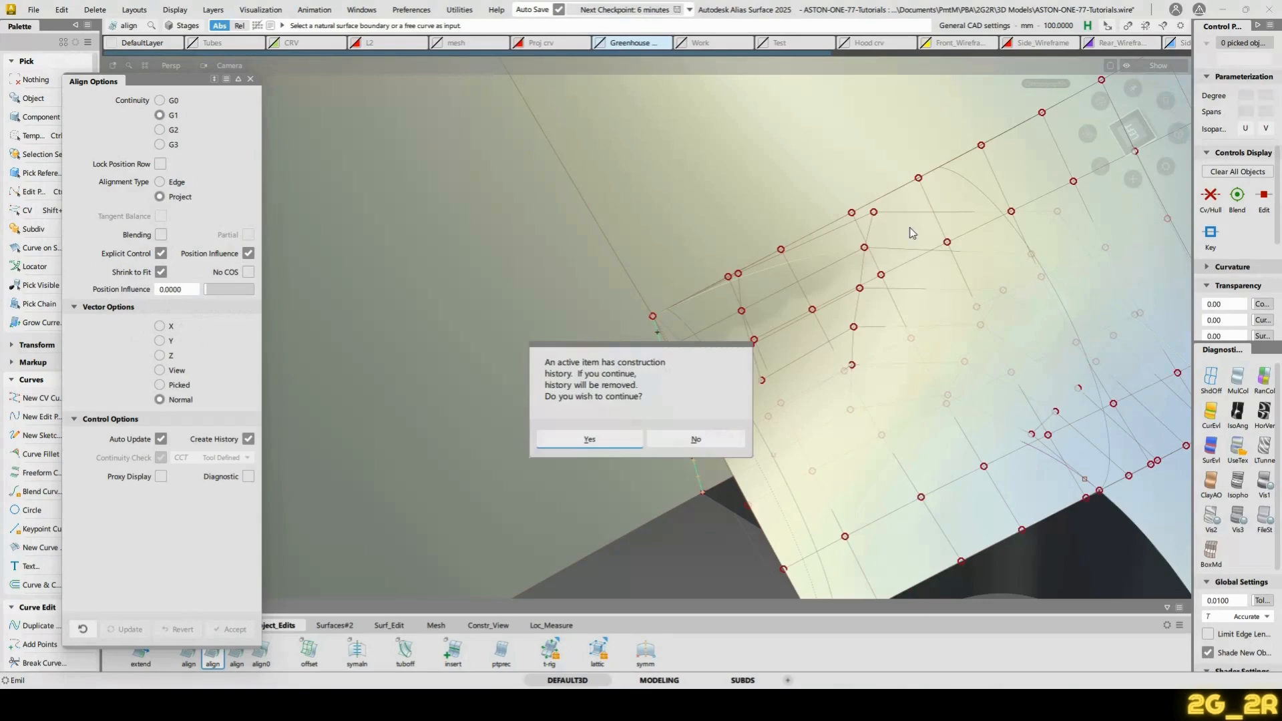
key("Return")
Set the position influence of the rail surface's curved-edge alignment to 1.0000
left_click_drag(674, 213, 658, 233, "alt+shift")
middle_click_drag(658, 234, 549, 272, "alt+shift")
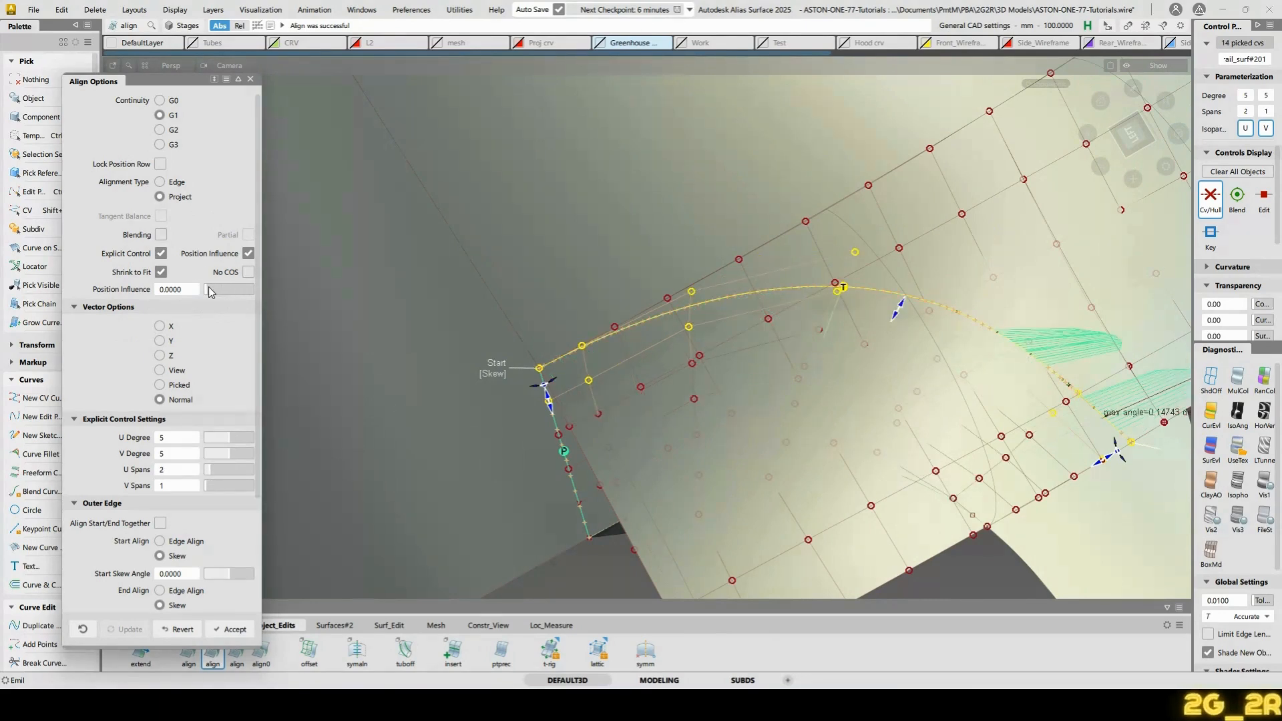
left_click_drag(209, 292, 254, 291)
left_click_drag(1113, 286, 975, 301, "alt+shift")
key("space")
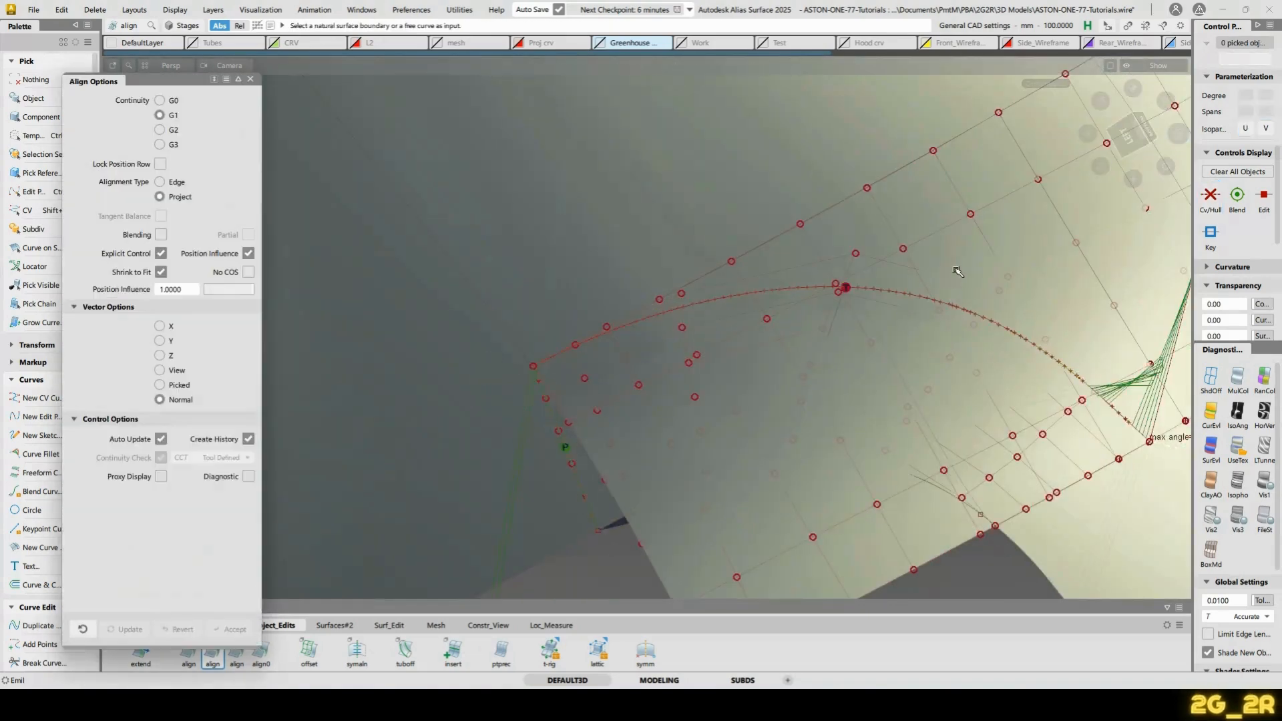
Trim away the blend surface area covering the rail surface along the rail's curved upper edge
key("t")
left_click(813, 349)
left_click_drag(813, 349, 821, 330, "alt+shift")
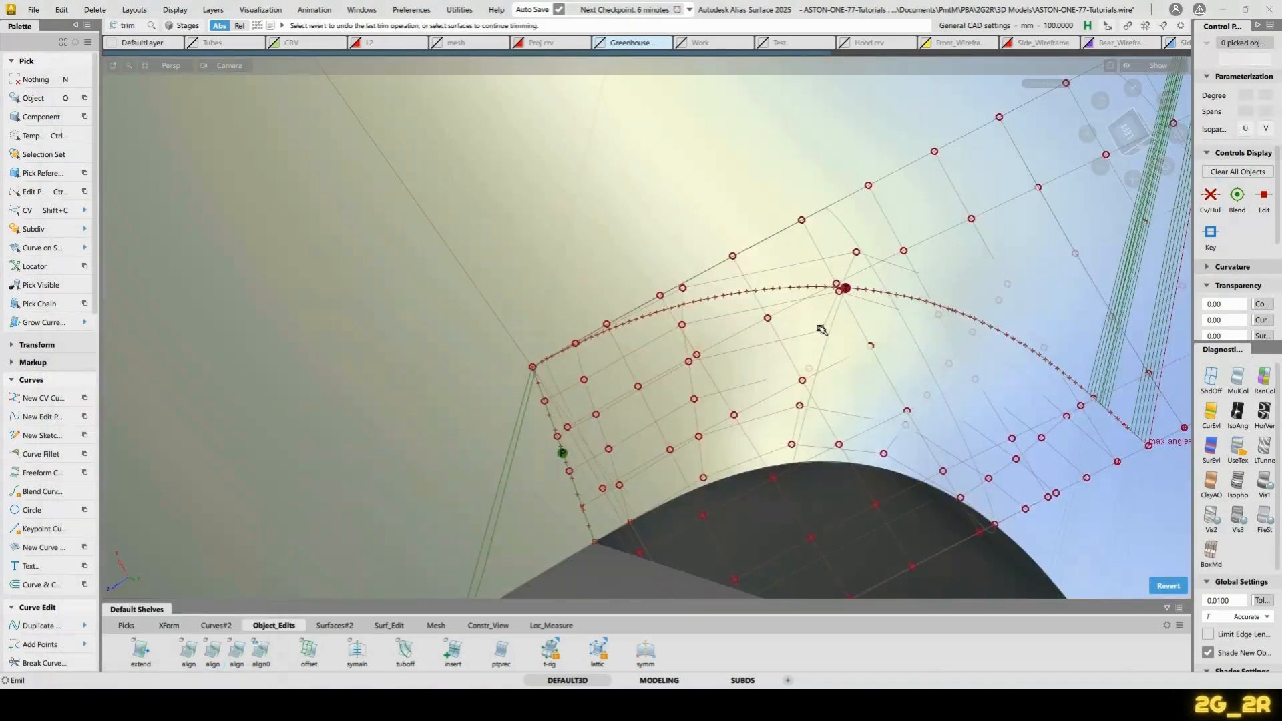
Hide the control vertices and detach the rail surface at the span boundary partway along its curved upper edge
key("ctrl+h")
key("d")
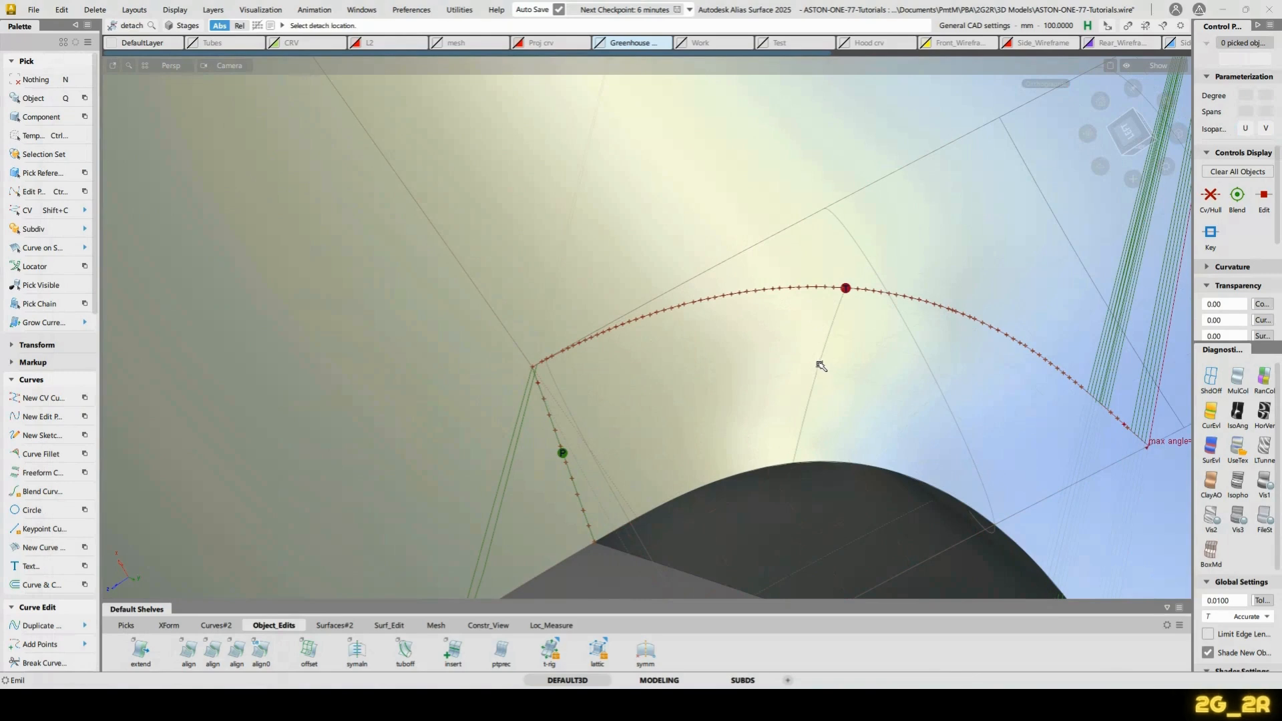
left_click(821, 366)
key("Return")
key("space")
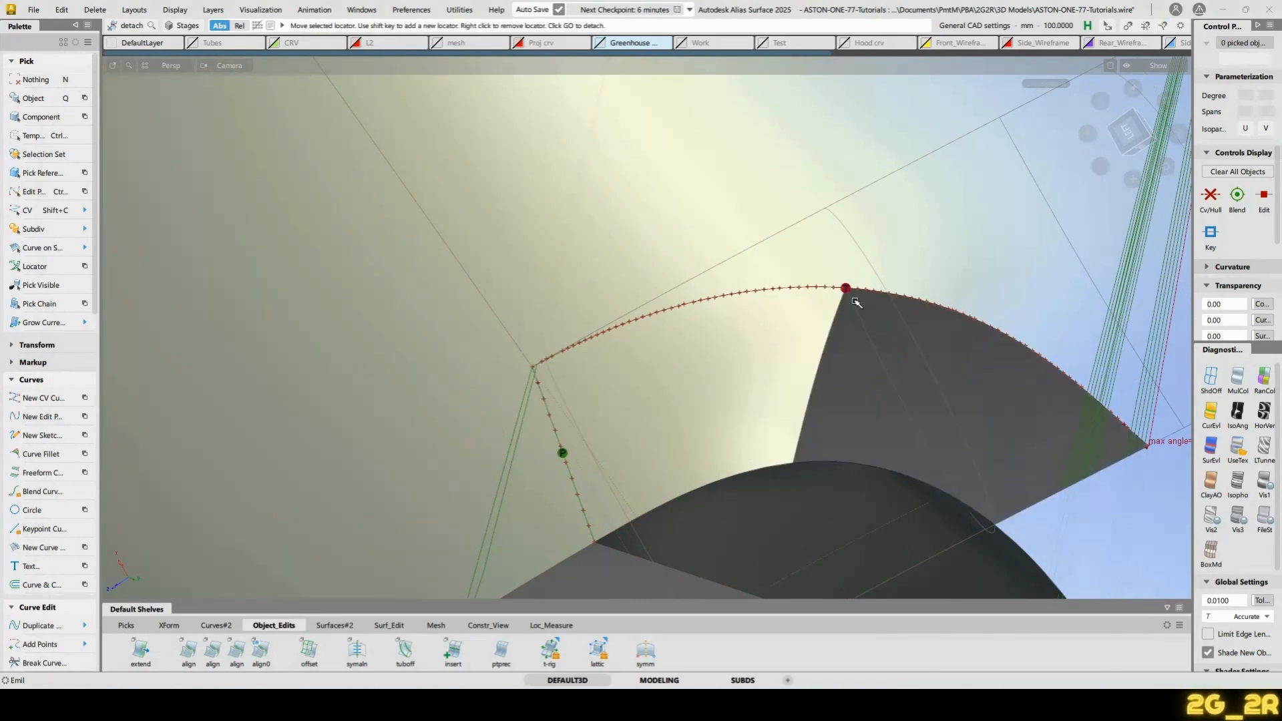
Change the surface shading and delete the templated objects across the whole blend model
right_click_drag(855, 299, 913, 452, "alt+shift")
left_click(1243, 457)
left_click_drag(889, 334, 751, 287, "alt+shift")
right_click_drag(735, 263, 779, 277, "ctrl+shift")
mouse_move(781, 280)
left_mouse_down("alt+shift")
mouse_move(857, 309)
mouse_move(844, 278)
mouse_move(815, 339)
left_mouse_up("alt+shift")
middle_click_drag(815, 339, 689, 247, "alt+shift")
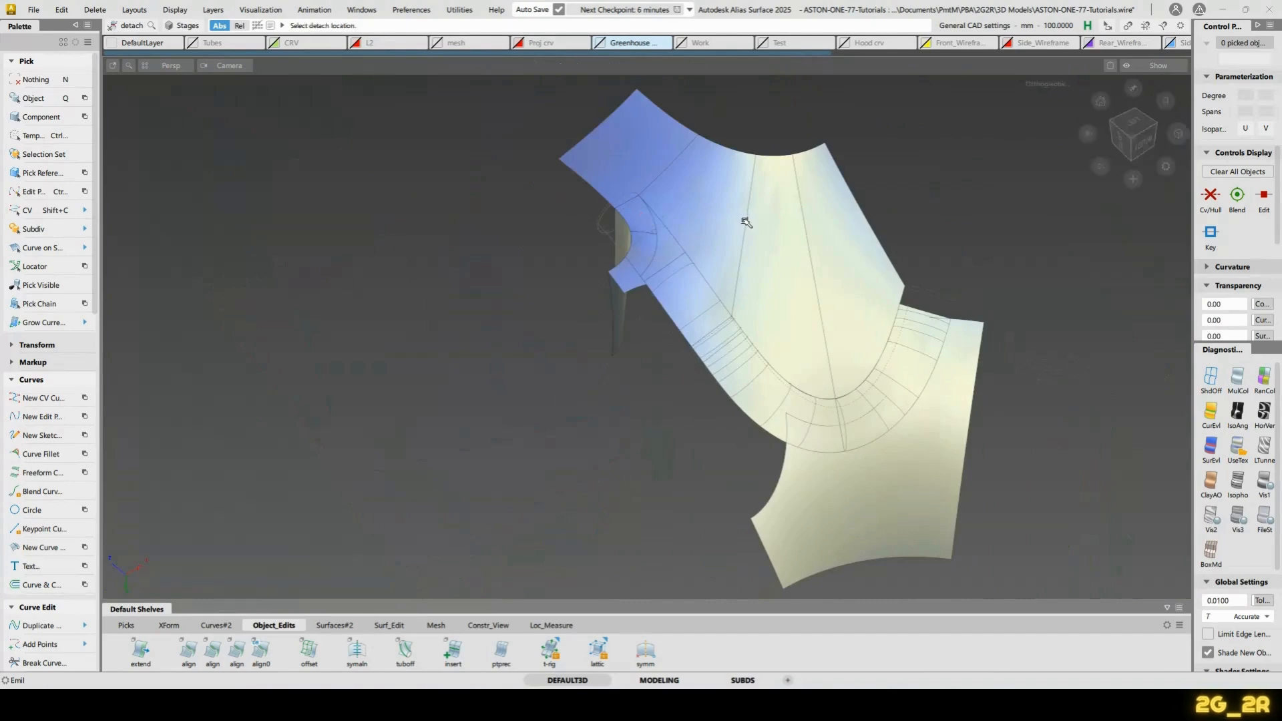
key("ctrl+t")
left_click_drag(651, 128, 1034, 450)
left_click_drag(1033, 451, 971, 372, "alt+shift")
key("Delete")
right_click_drag(970, 372, 956, 212, "alt+shift")
middle_click_drag(1135, 581, 775, 354, "alt+shift")
left_click_drag(778, 367, 698, 380, "alt+shift")
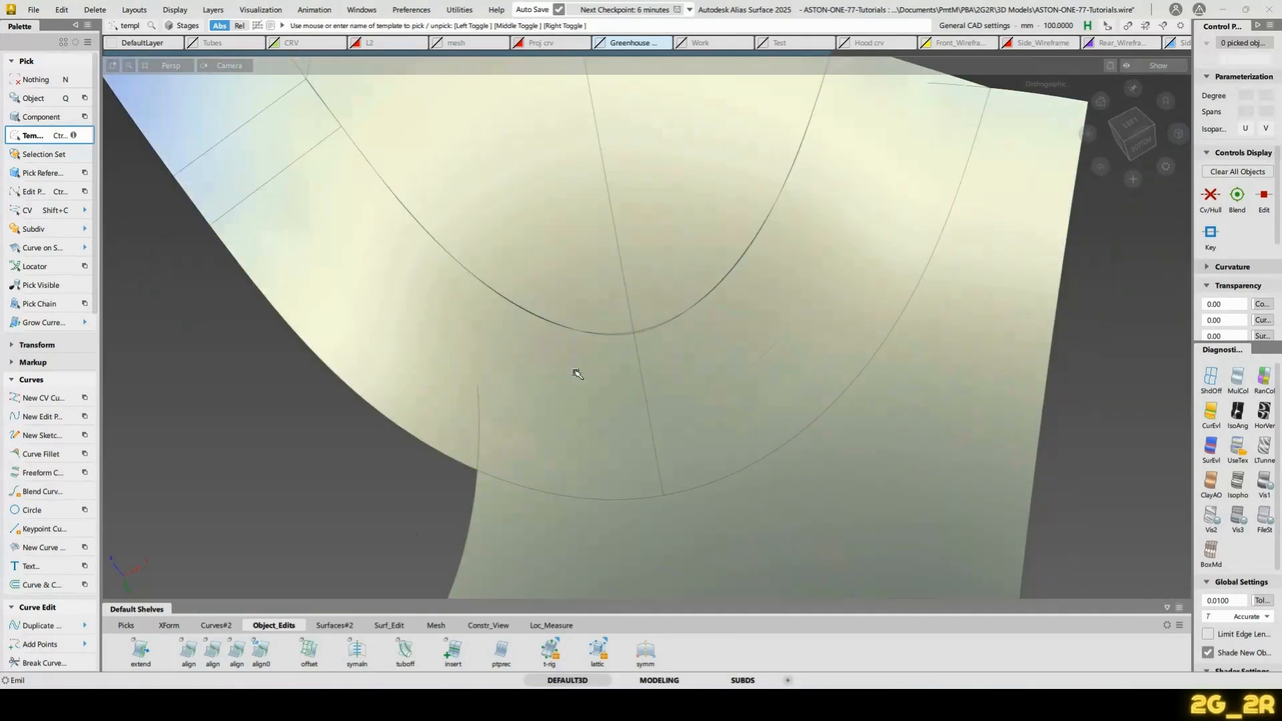
Untrim the large main surface above the rounded lower corner
left_click_drag(576, 372, 594, 385, "ctrl+shift")
left_click(596, 385)
left_click(596, 384)
middle_click_drag(599, 314, 616, 406, "alt+shift")
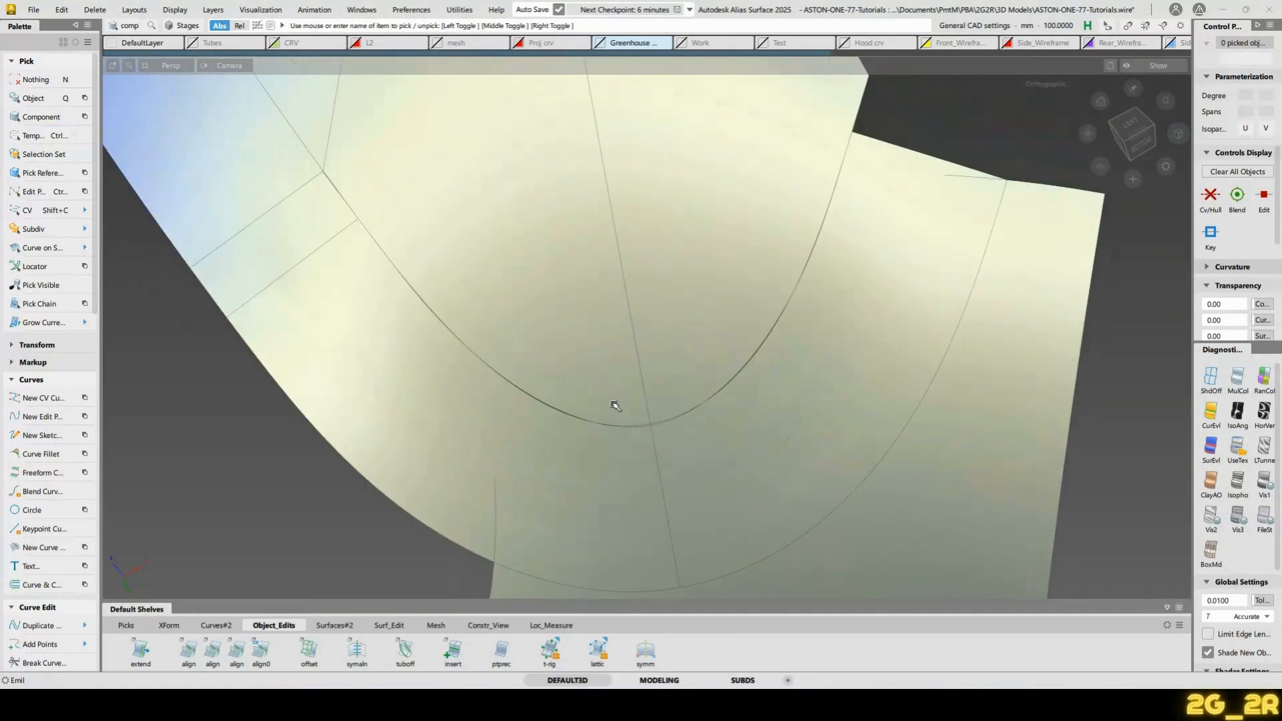
key("u")
left_click(606, 366)
key("n")
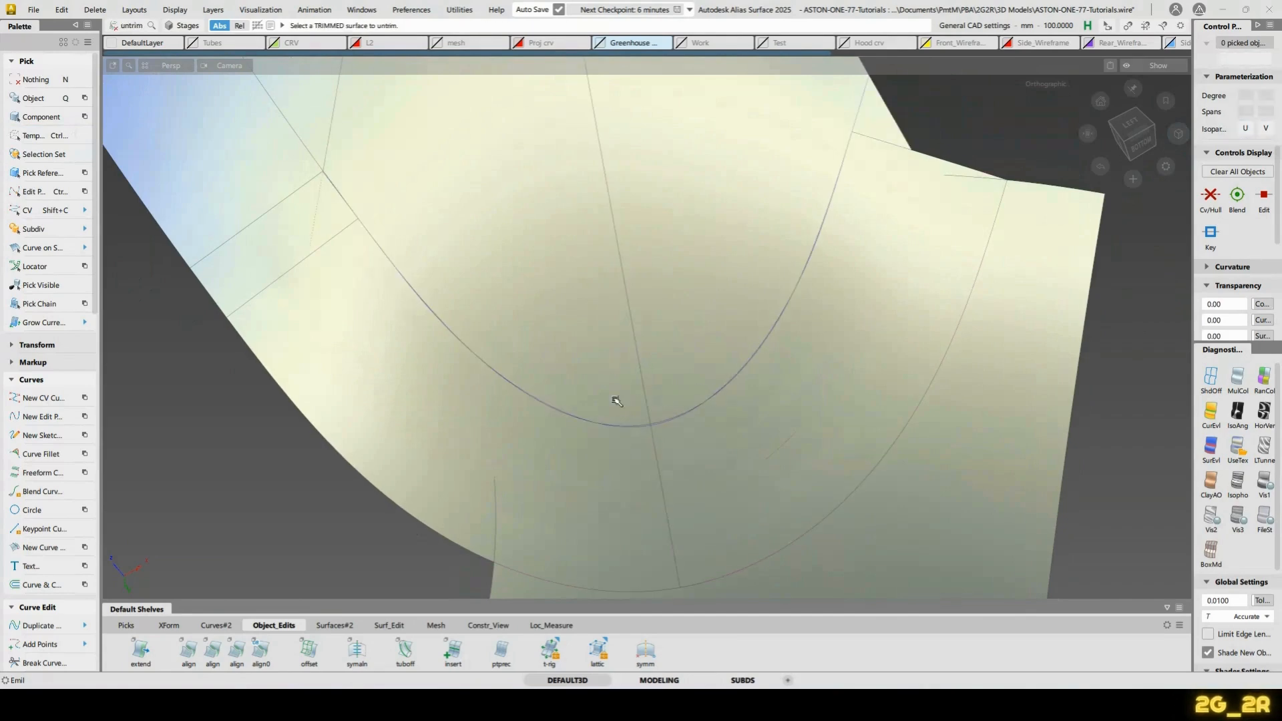
Delete the leftover object along the inner edge of the rounded lower corner
left_click_drag(615, 400, 618, 448, "ctrl+shift")
left_click_drag(612, 413, 537, 469)
key("Delete")
Set the U degree of the curved blend surface spanning the rounded corner to 2
left_click(654, 434)
right_click_drag(706, 421, 746, 404, "ctrl+shift")
left_click_drag(744, 370, 716, 347, "alt+shift")
right_click_drag(716, 347, 710, 394, "alt+shift")
middle_click_drag(754, 488, 768, 444, "alt+shift")
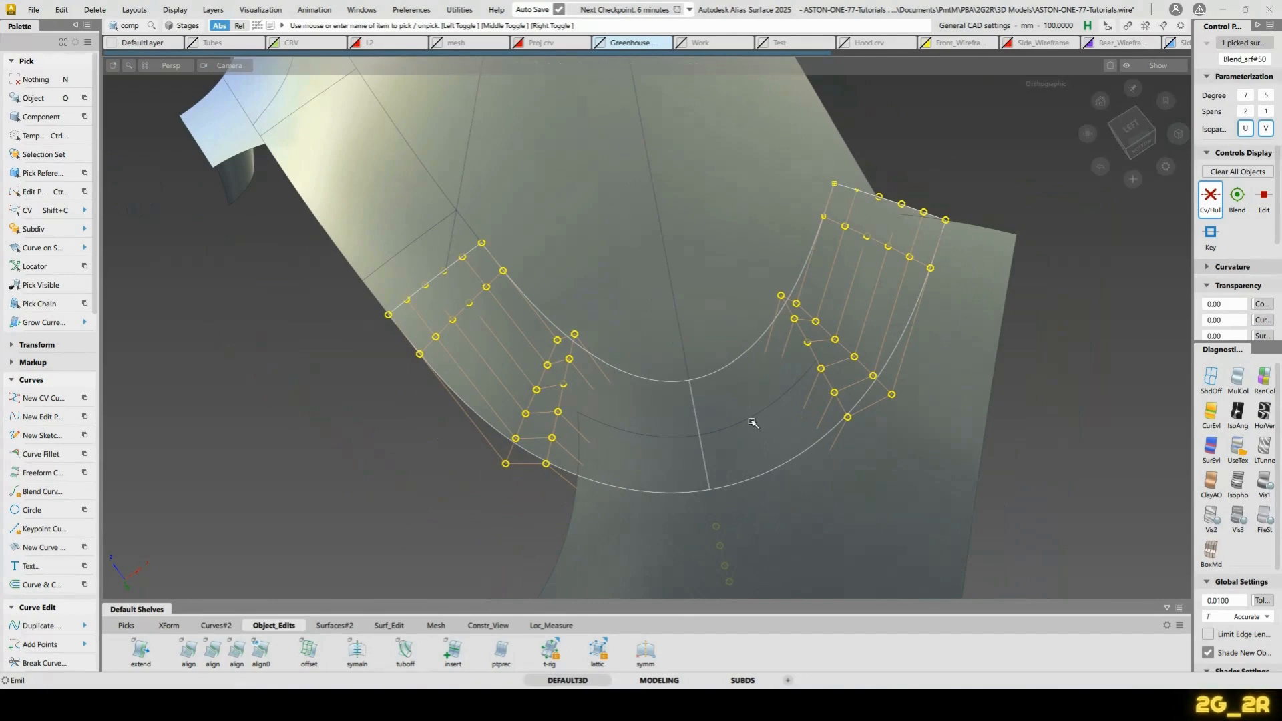
key("n")
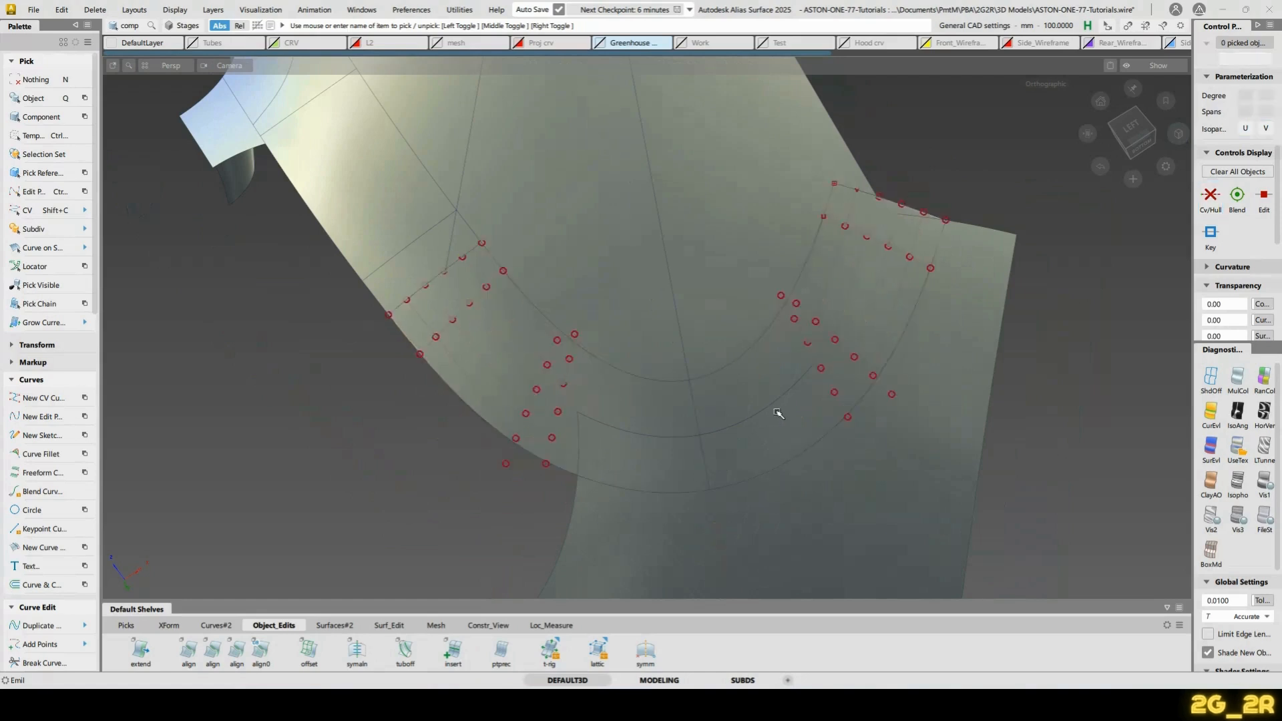
left_click(640, 401)
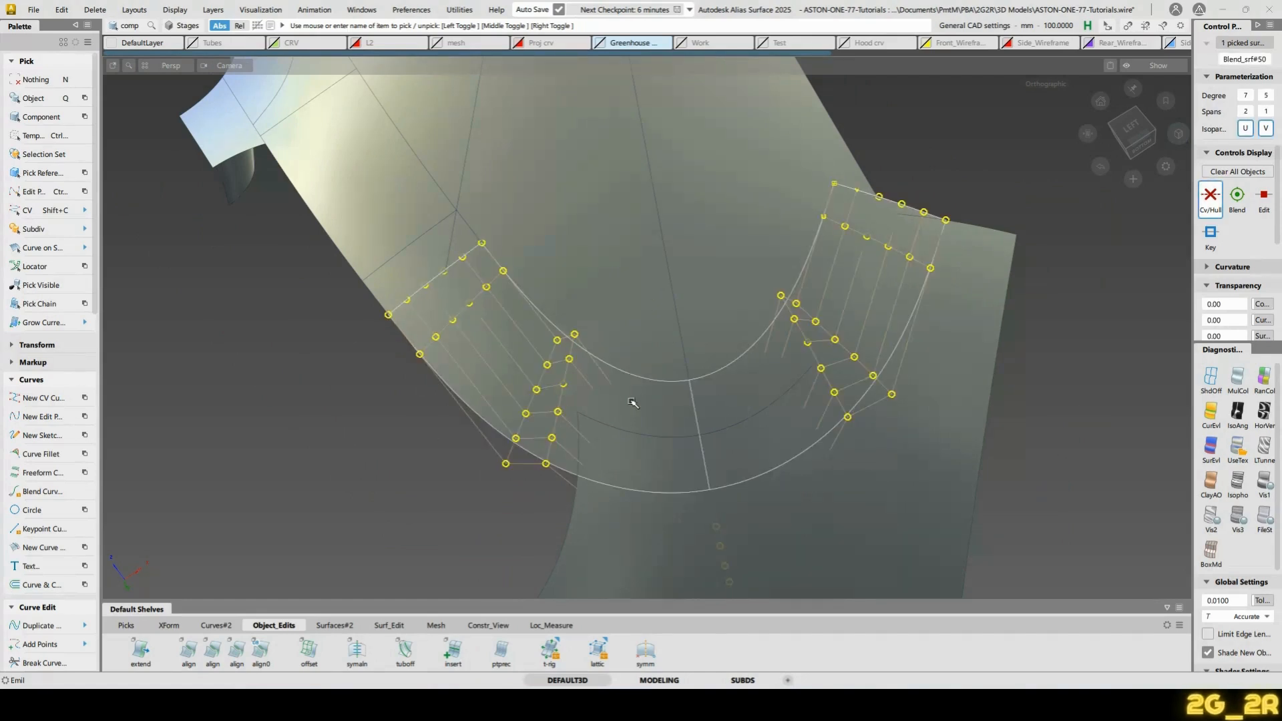
left_click(1249, 97)
left_click(1246, 37)
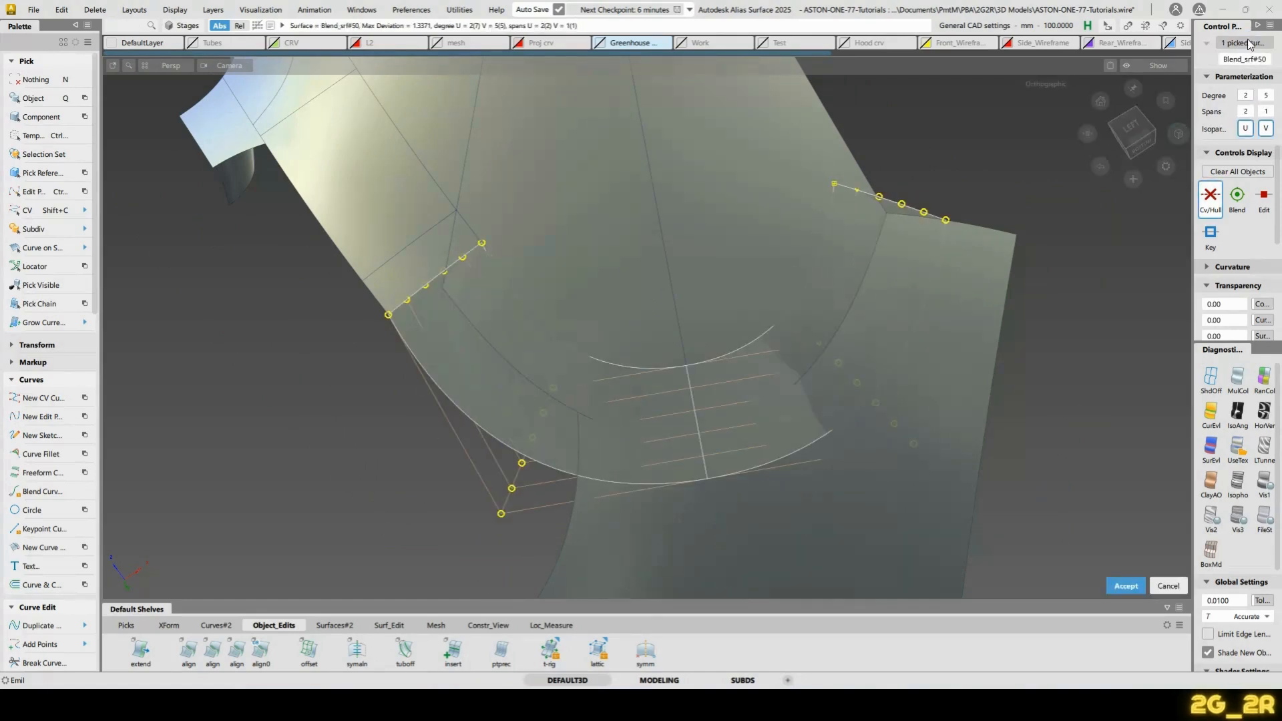
key("space")
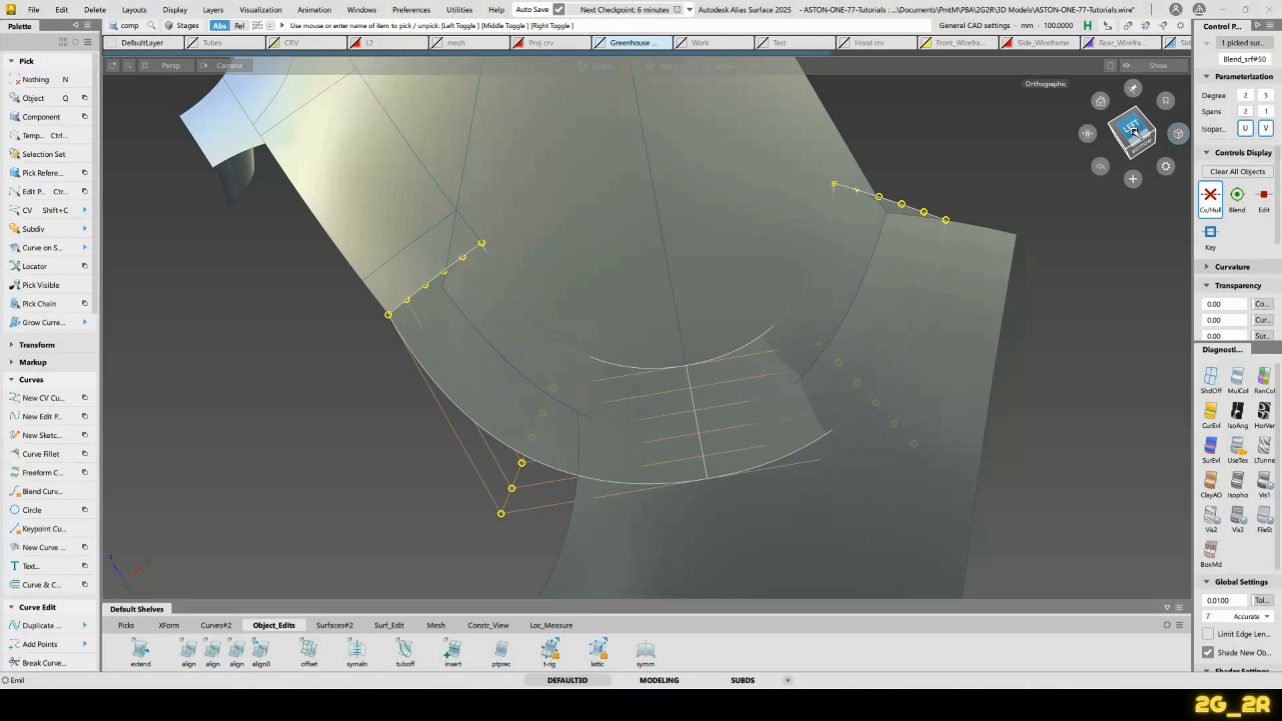
View the curved blend surface's control vertices without shading, from the left side
mouse_move(1135, 132)
left_mouse_down()
mouse_move(935, 200)
mouse_move(868, 267)
mouse_move(853, 310)
mouse_move(798, 284)
left_mouse_up()
left_click(766, 299)
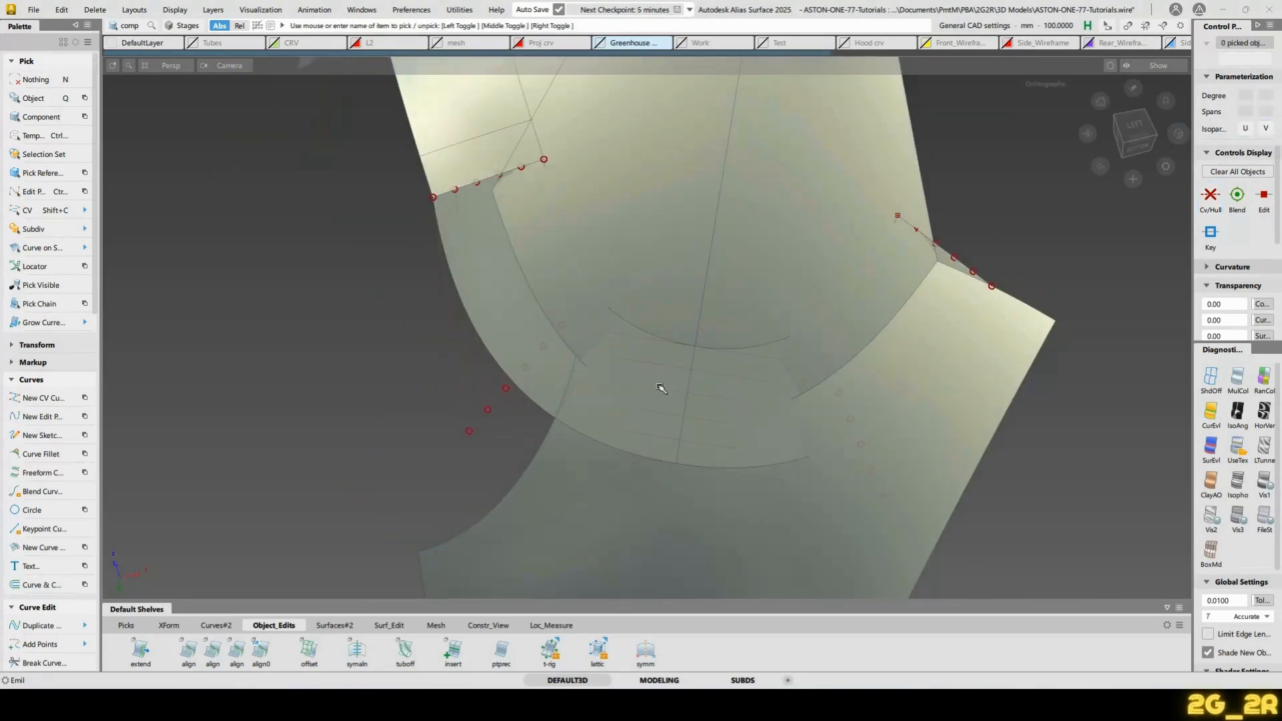
left_click(1211, 377)
middle_click_drag(657, 269, 646, 316, "alt+shift")
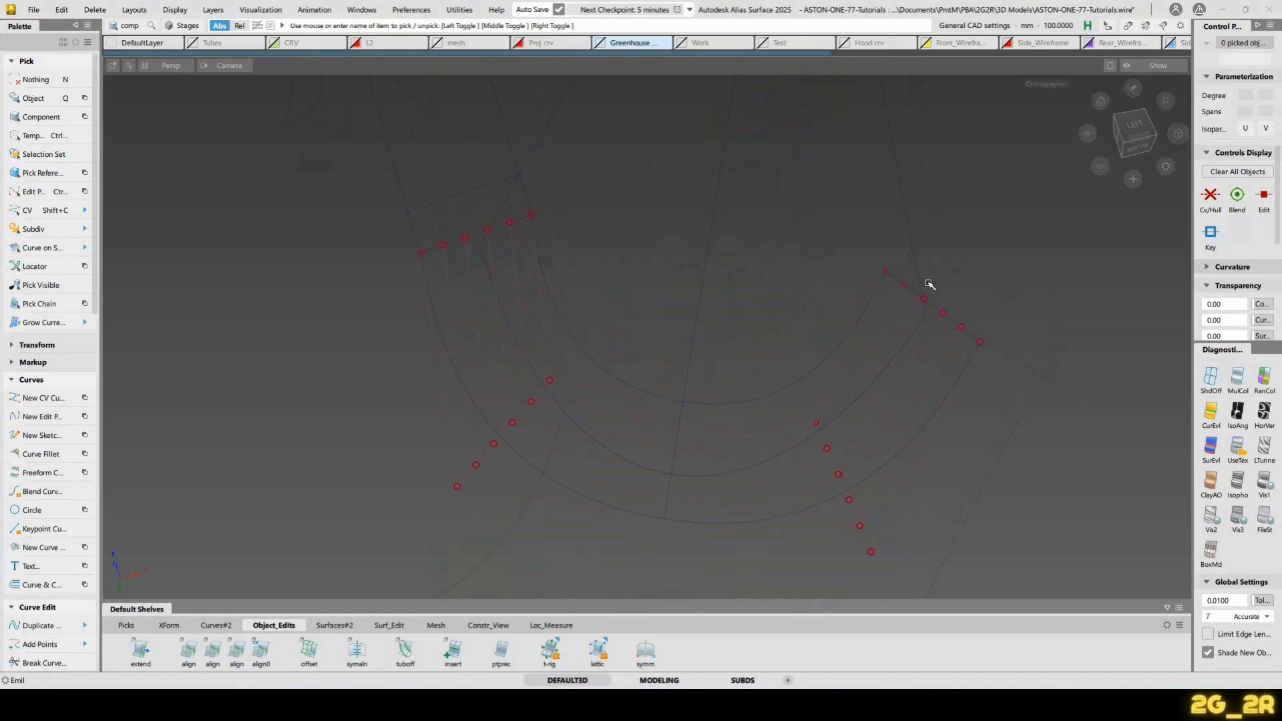
left_click(1134, 127)
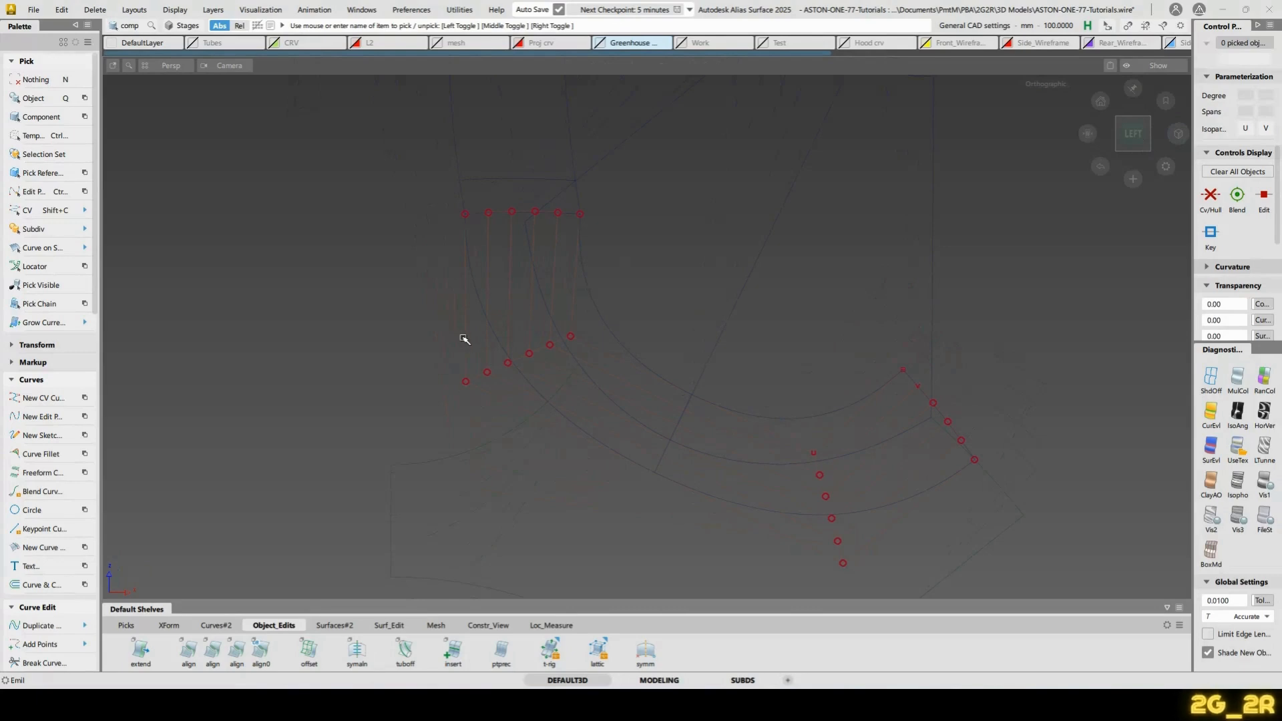
Try to scale the curved blend surface's two inner CV rows non-proportionally about a centred pivot
key("shift+c")
left_click_drag(853, 585, 853, 585)
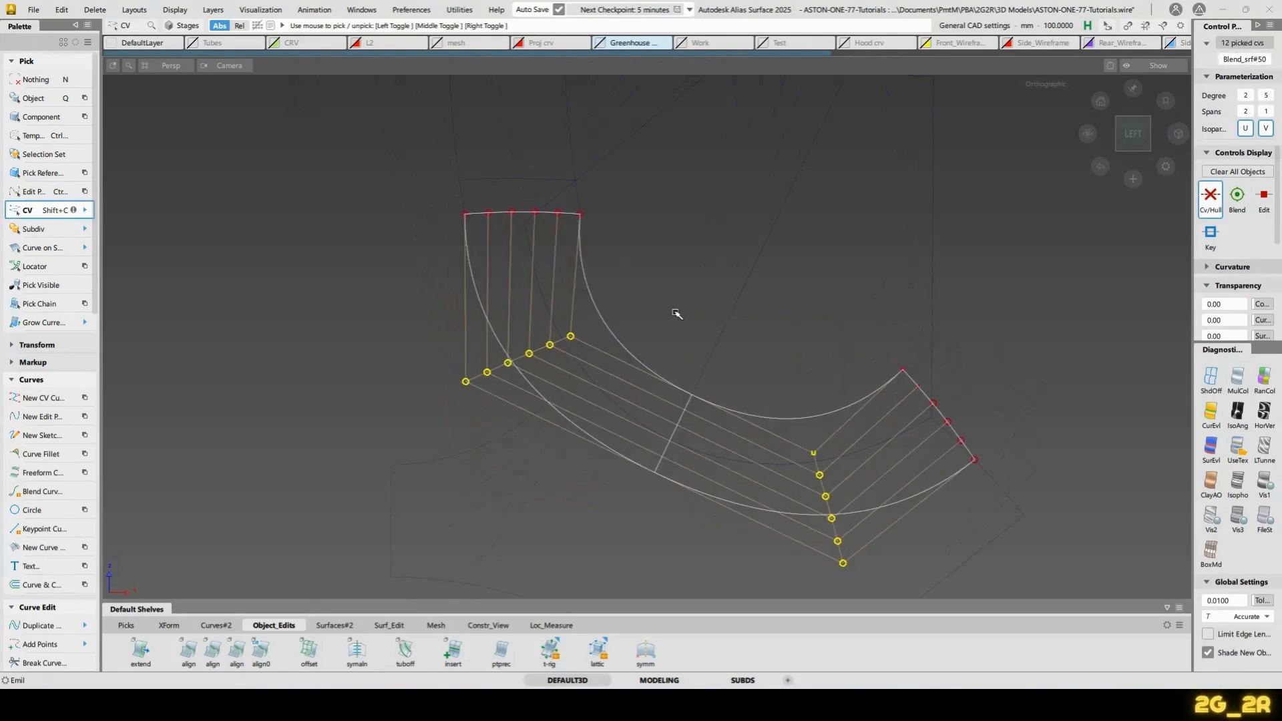
middle_click_drag(675, 313, 787, 308, "ctrl+shift")
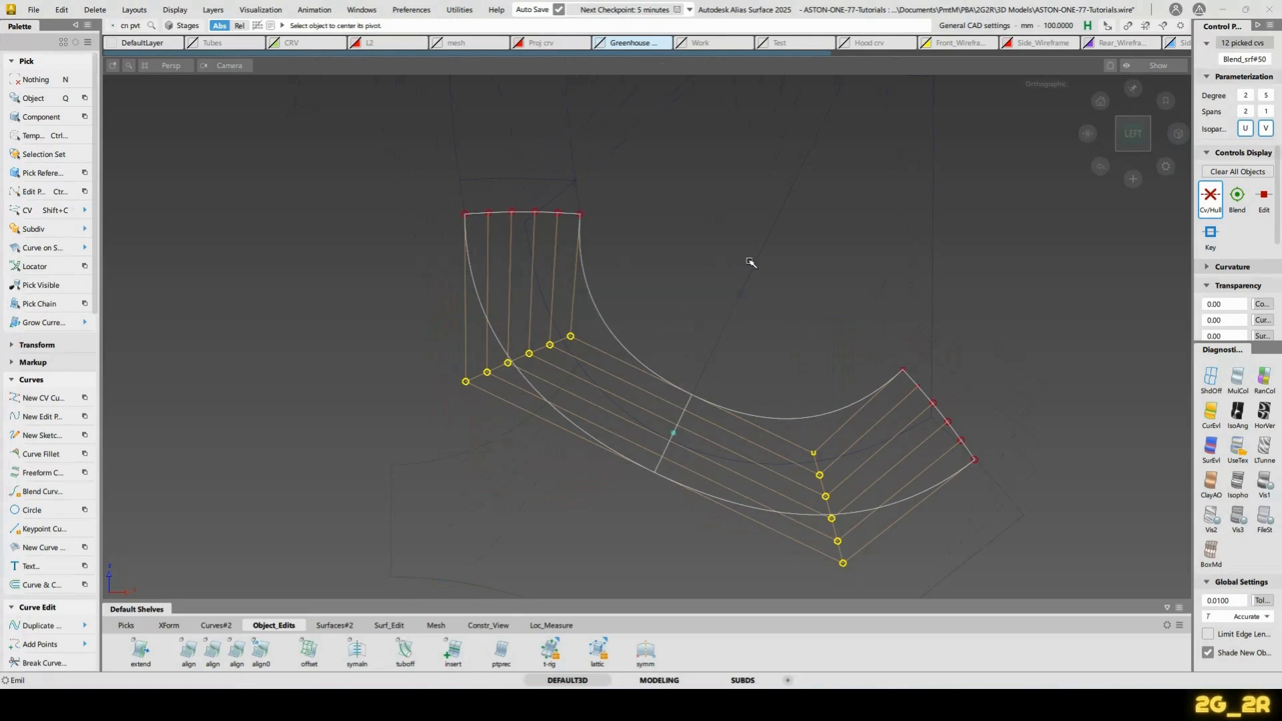
middle_click_drag(749, 261, 751, 239, "ctrl+shift")
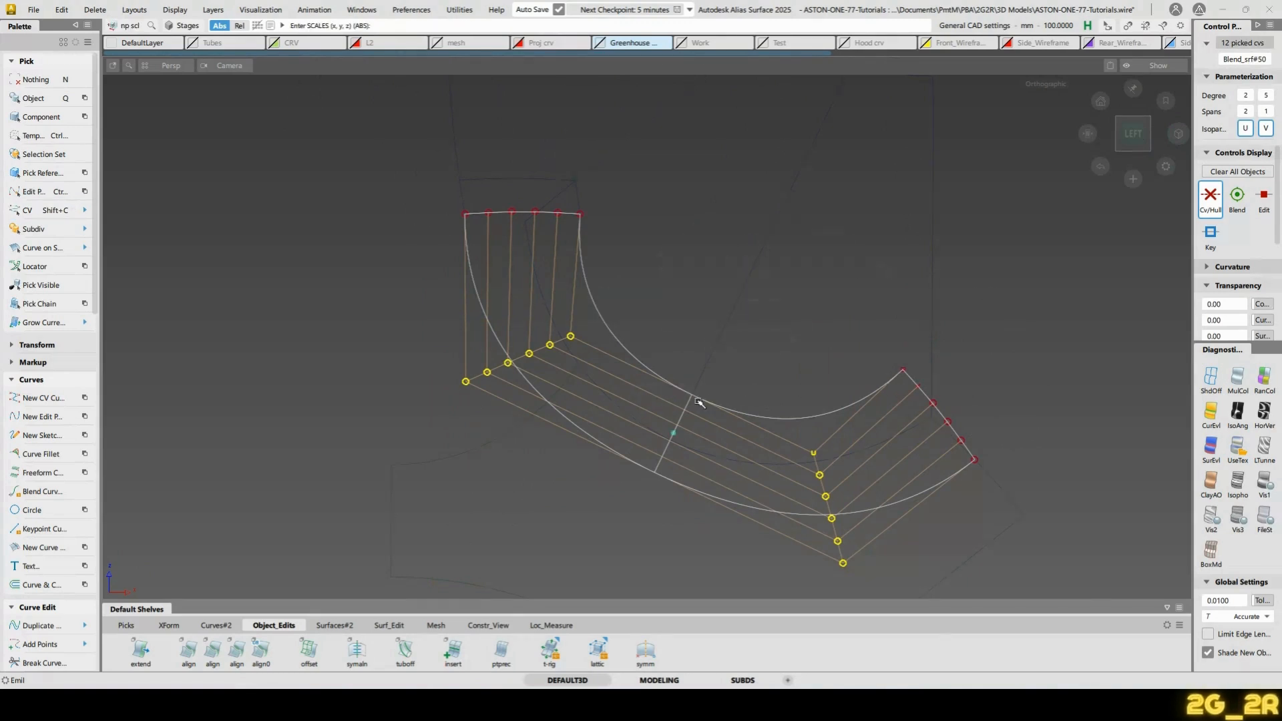
key("ctrl+z")
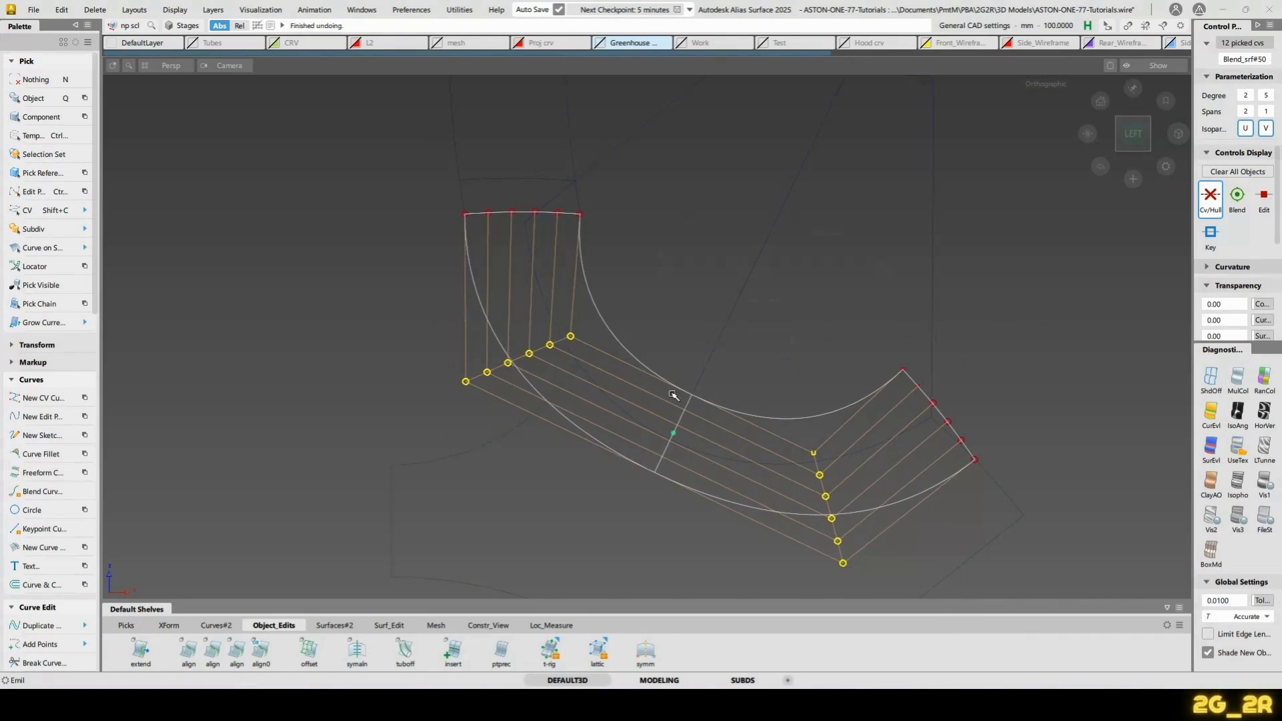
key("n")
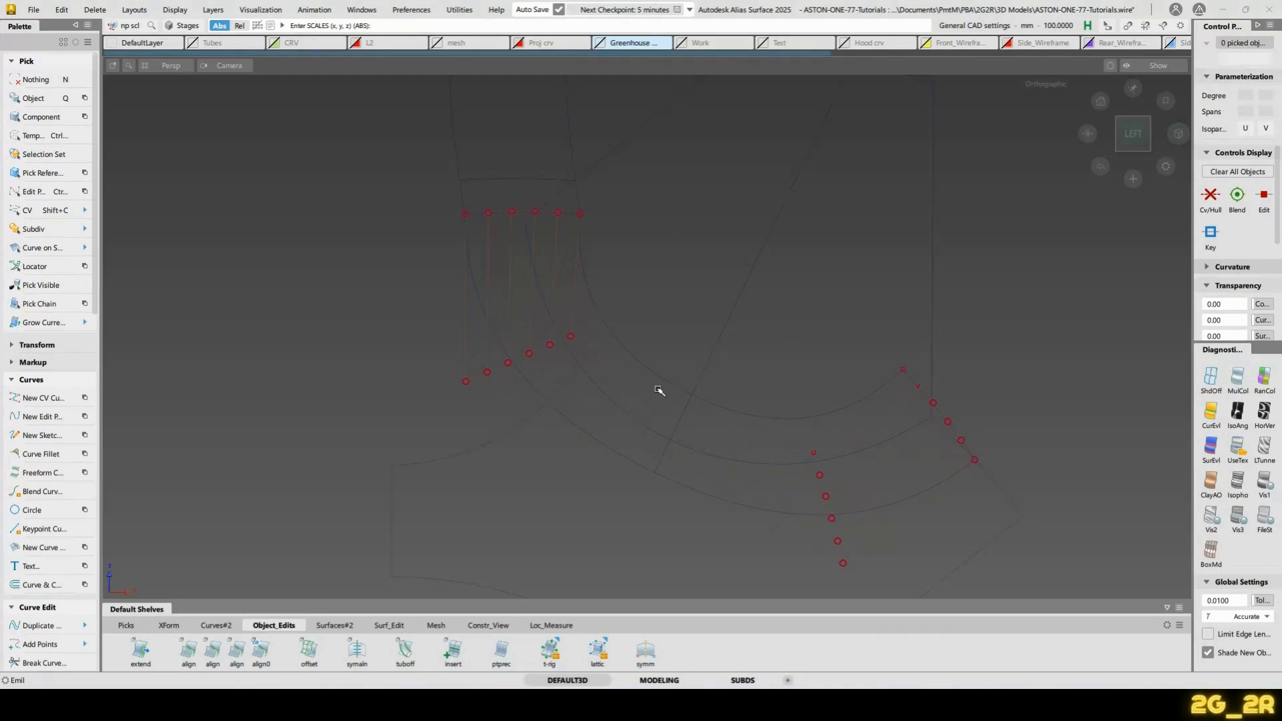
left_click(478, 179, "ctrl+shift")
left_click_drag(688, 361, 810, 468, "alt+shift")
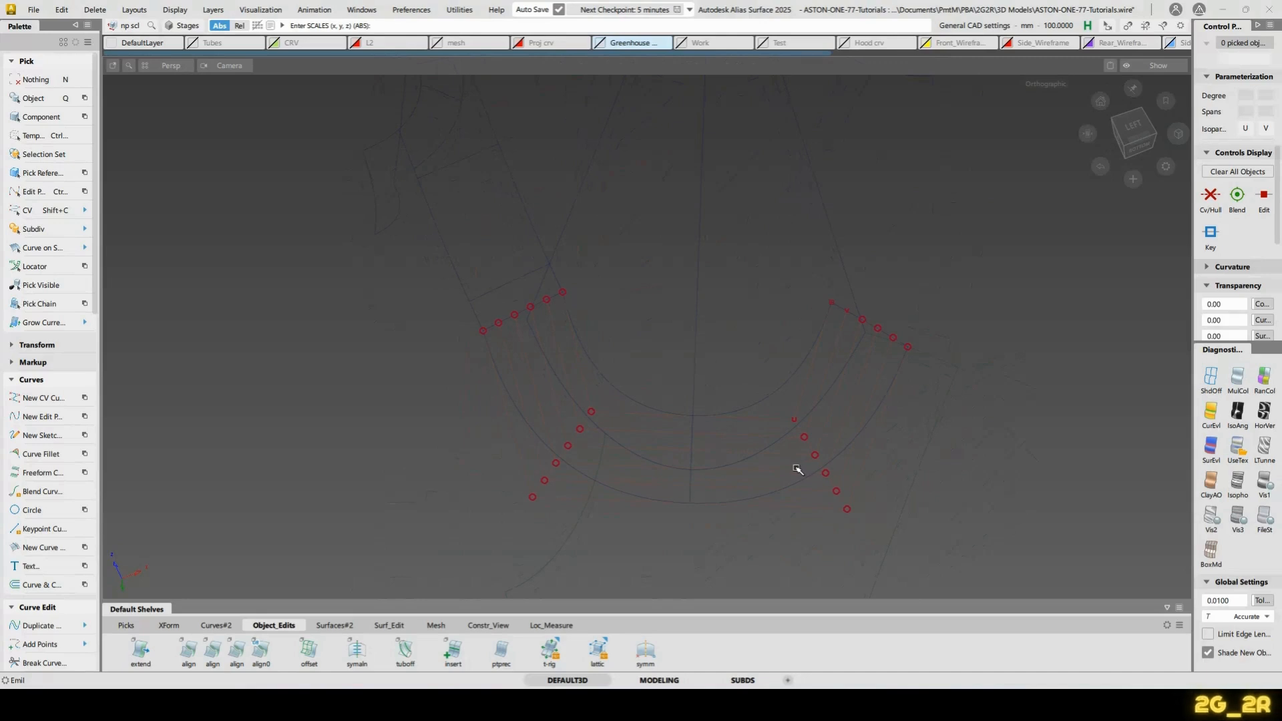
key("ctrl+z")
Check the curved blend surface's full control hull and restore the shaded display
left_click_drag(762, 325, 788, 322, "ctrl+shift")
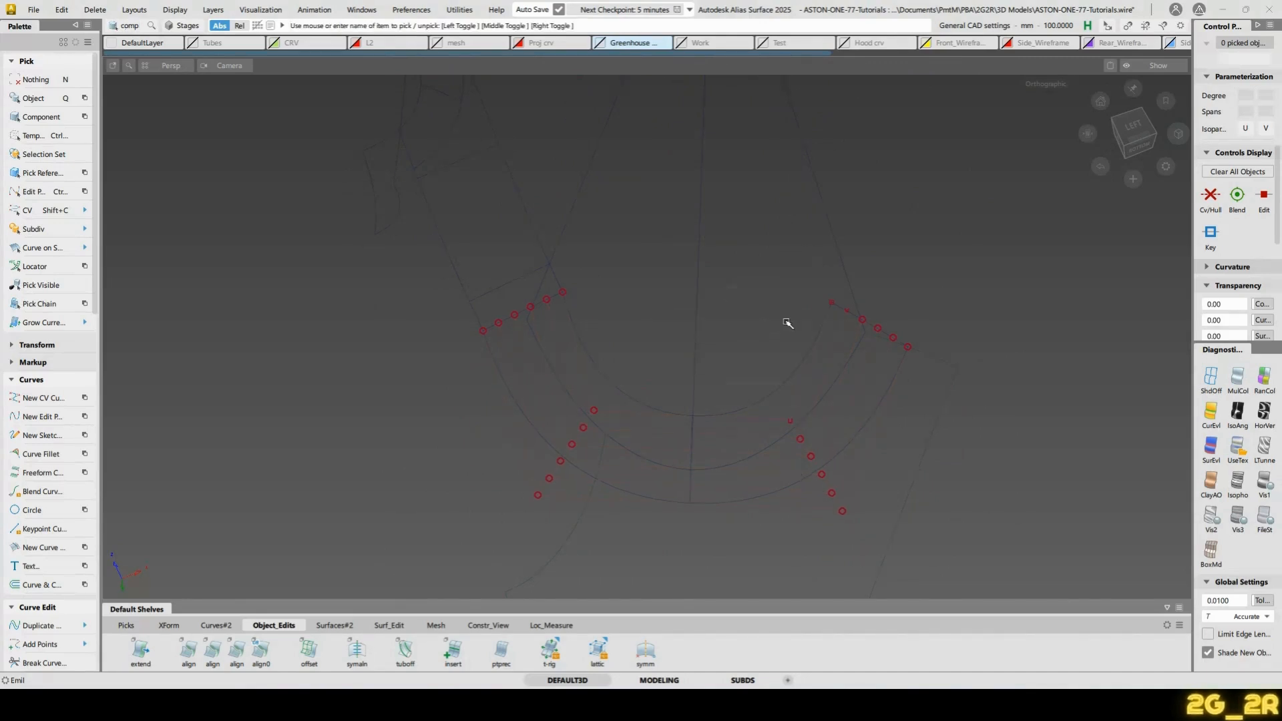
left_click(799, 415)
left_click_drag(865, 341, 867, 349, "alt+shift")
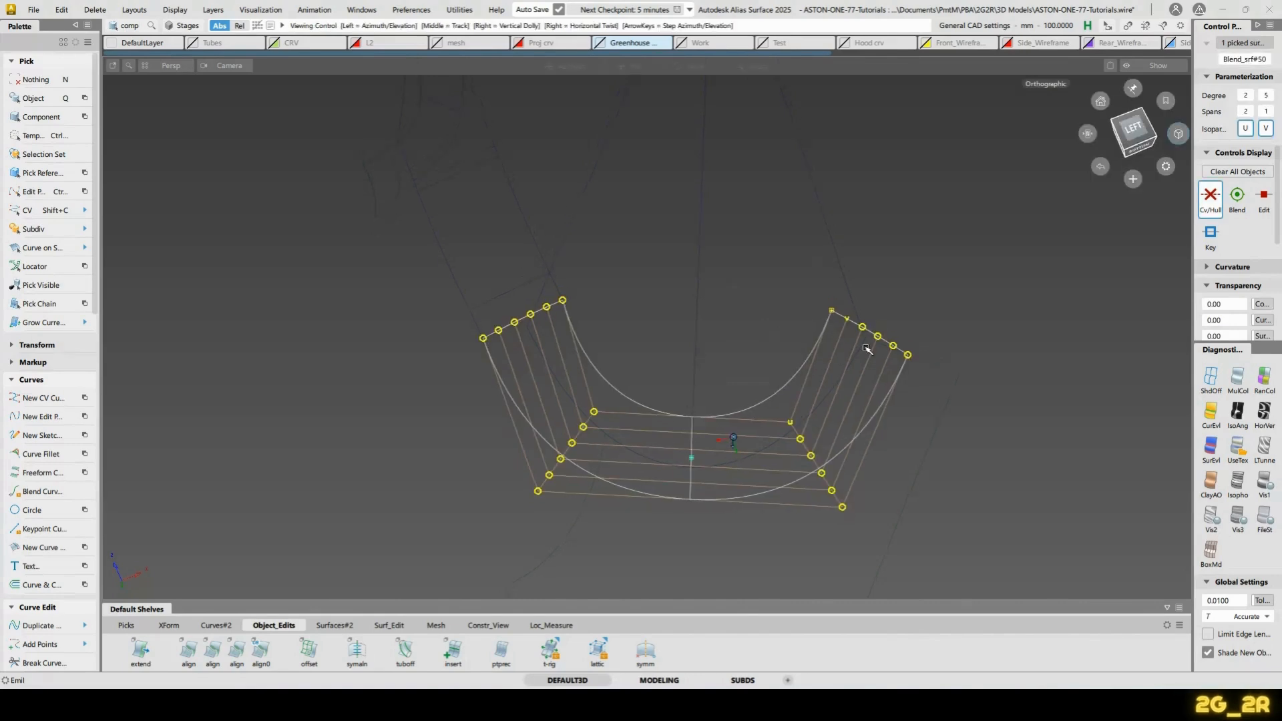
left_click(956, 186)
left_click(1242, 448)
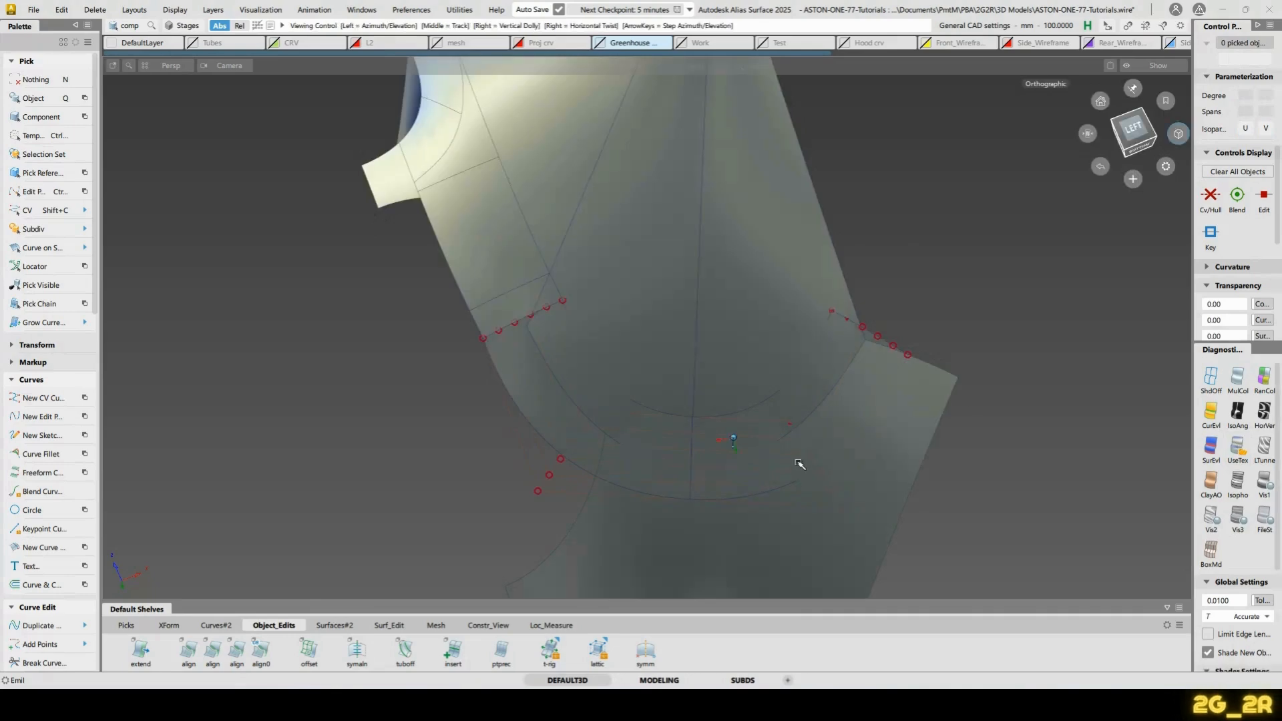
Examine the curved blend surface's control vertices unshaded from several angles, and turn the shading back on
mouse_move(799, 464)
left_mouse_down("alt+shift")
mouse_move(833, 217)
mouse_move(793, 434)
left_mouse_up("alt+shift")
left_click(1211, 378)
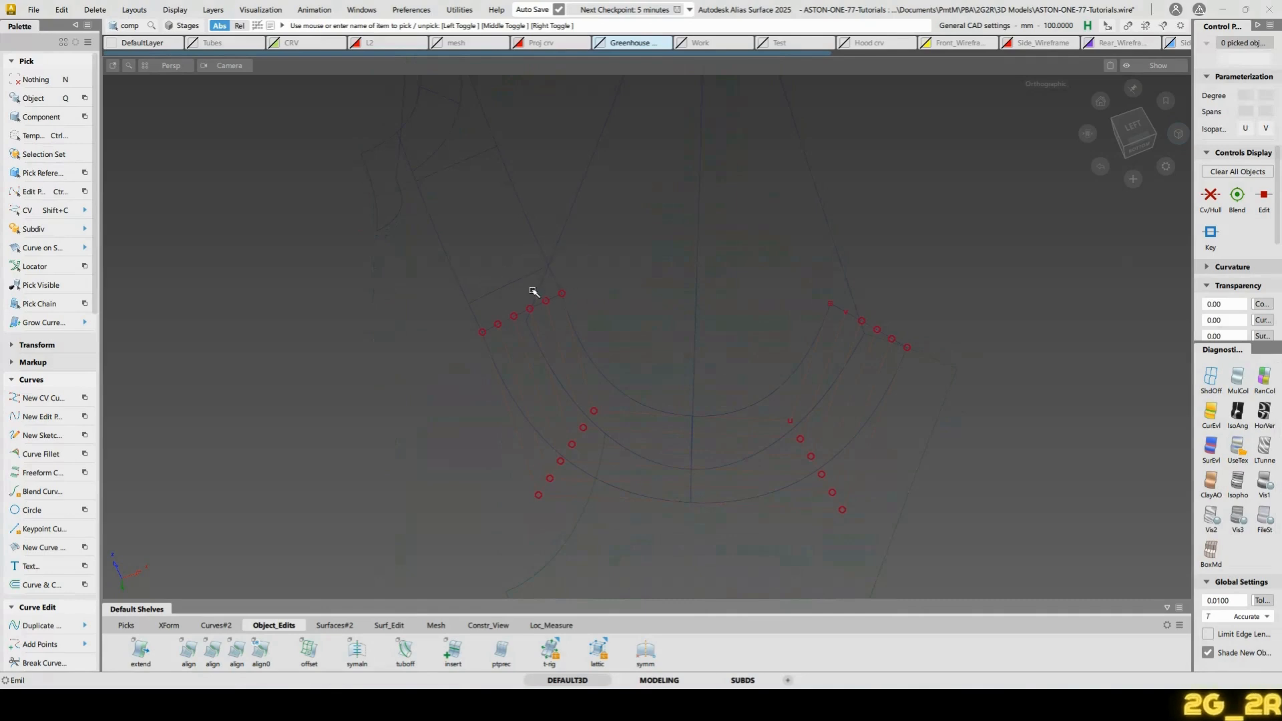
left_click(511, 297)
left_click_drag(509, 295, 676, 501, "alt+shift")
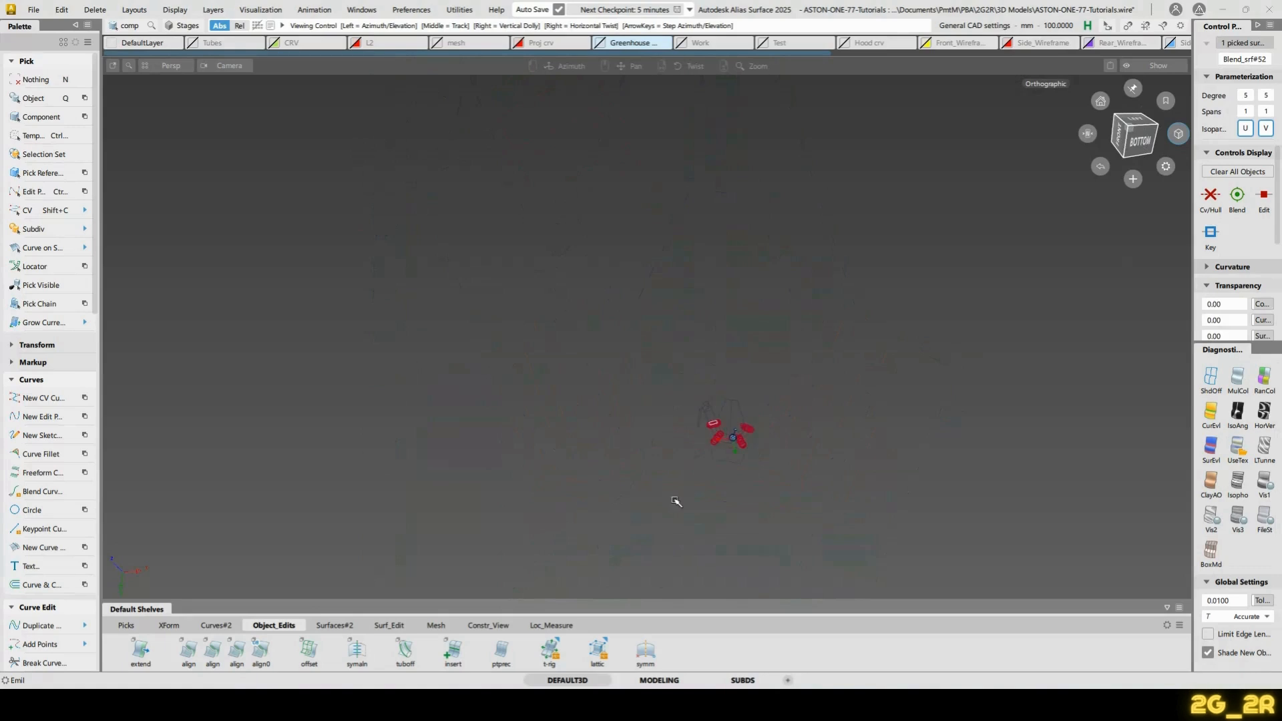
left_click_drag(750, 406, 748, 493, "alt+shift")
right_click_drag(747, 493, 749, 181, "alt+shift")
left_click(782, 334)
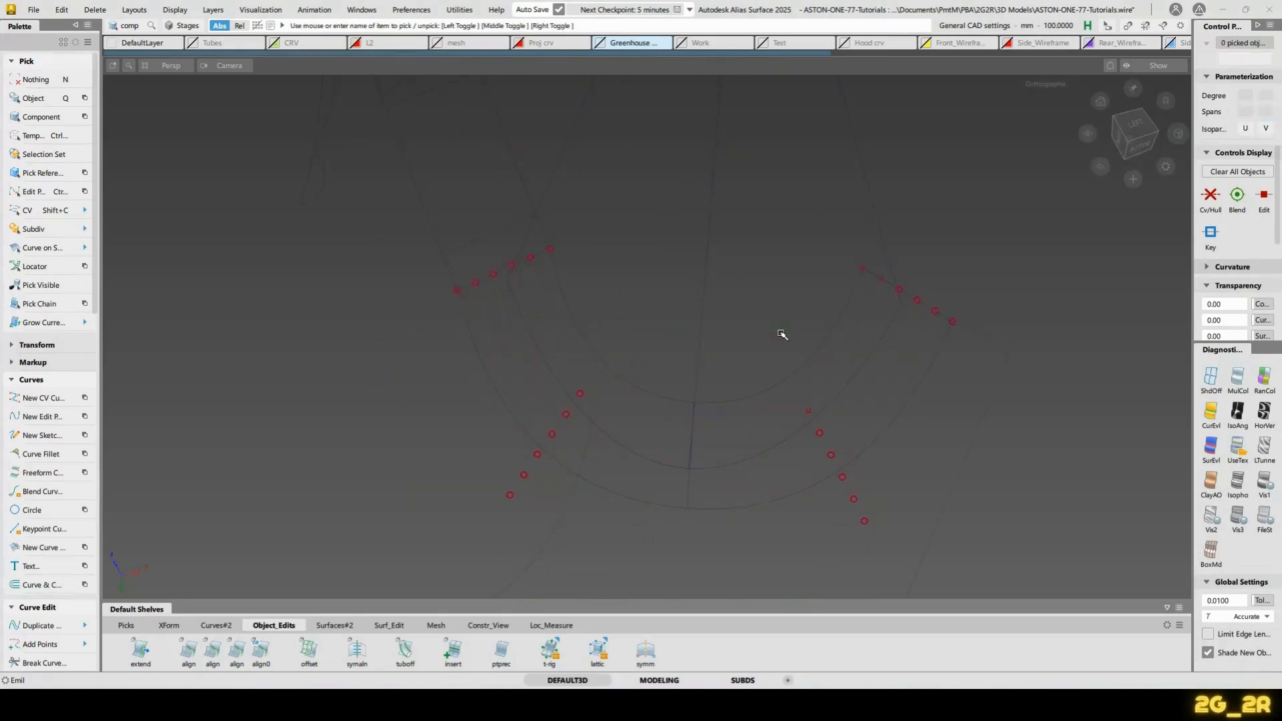
left_click(1239, 447)
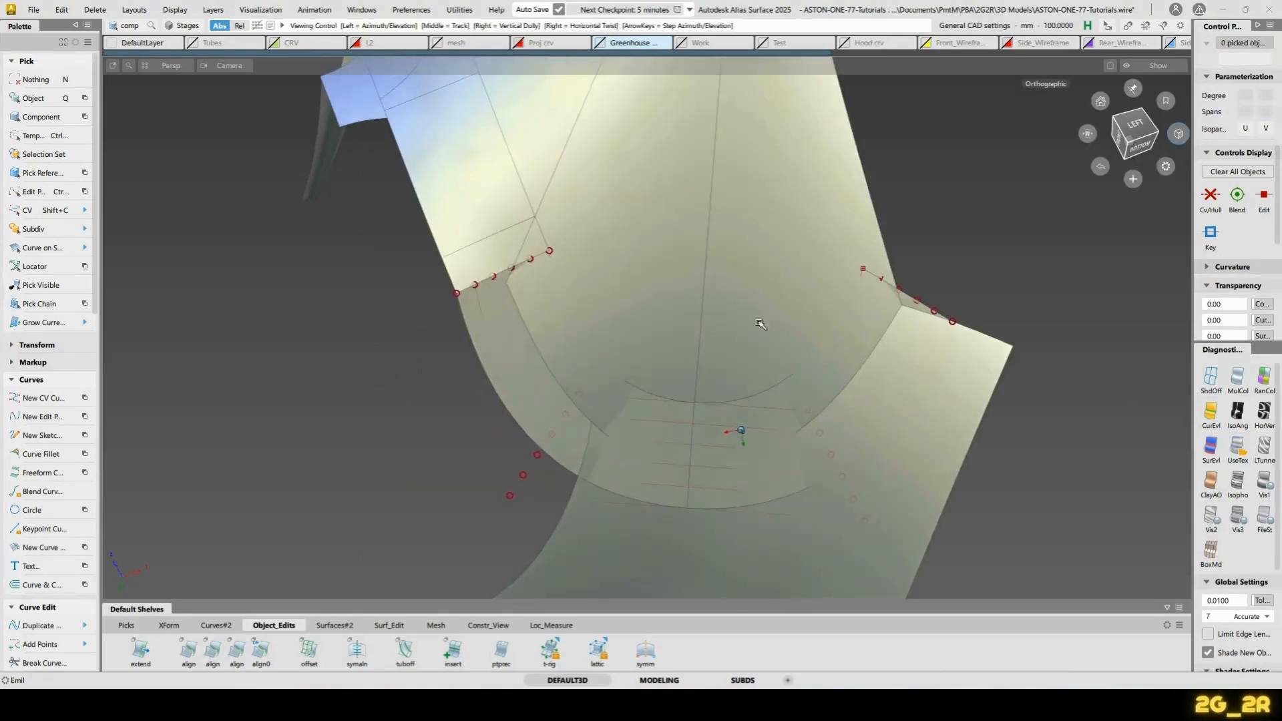
Inspect the shaded curved blend and its neighbouring surfaces from the left side and the front
mouse_move(761, 326)
left_mouse_down("alt+shift")
mouse_move(756, 351)
mouse_move(761, 307)
mouse_move(799, 267)
mouse_move(801, 126)
mouse_move(741, 400)
mouse_move(758, 385)
left_mouse_up("alt+shift")
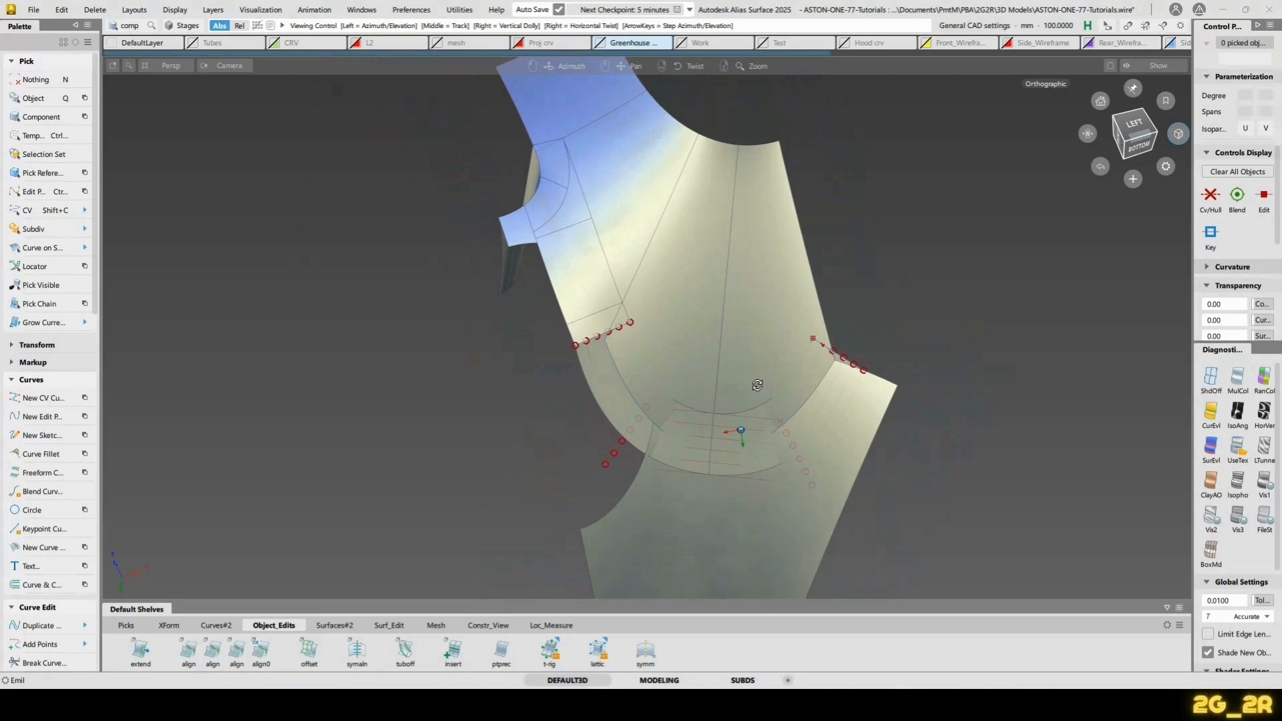
right_click_drag(757, 385, 744, 478, "alt+shift")
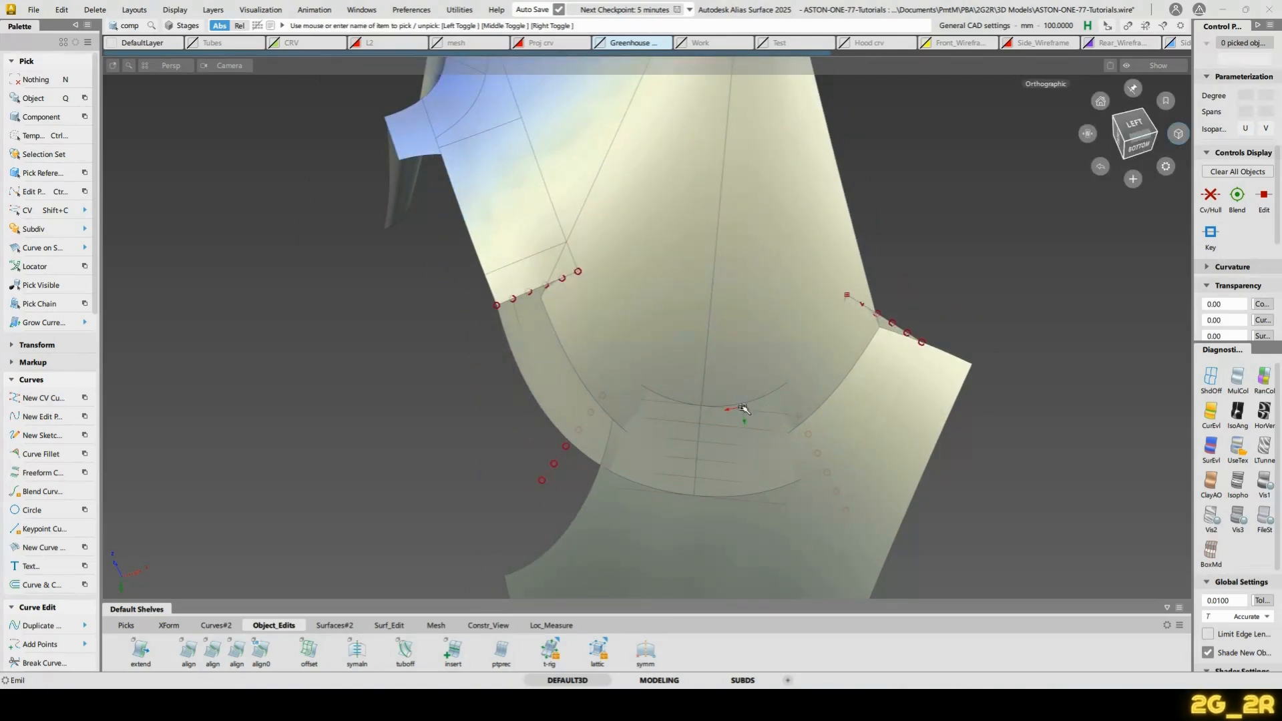
mouse_move(742, 407)
left_mouse_down("alt+shift")
mouse_move(828, 371)
mouse_move(814, 461)
left_mouse_up("alt+shift")
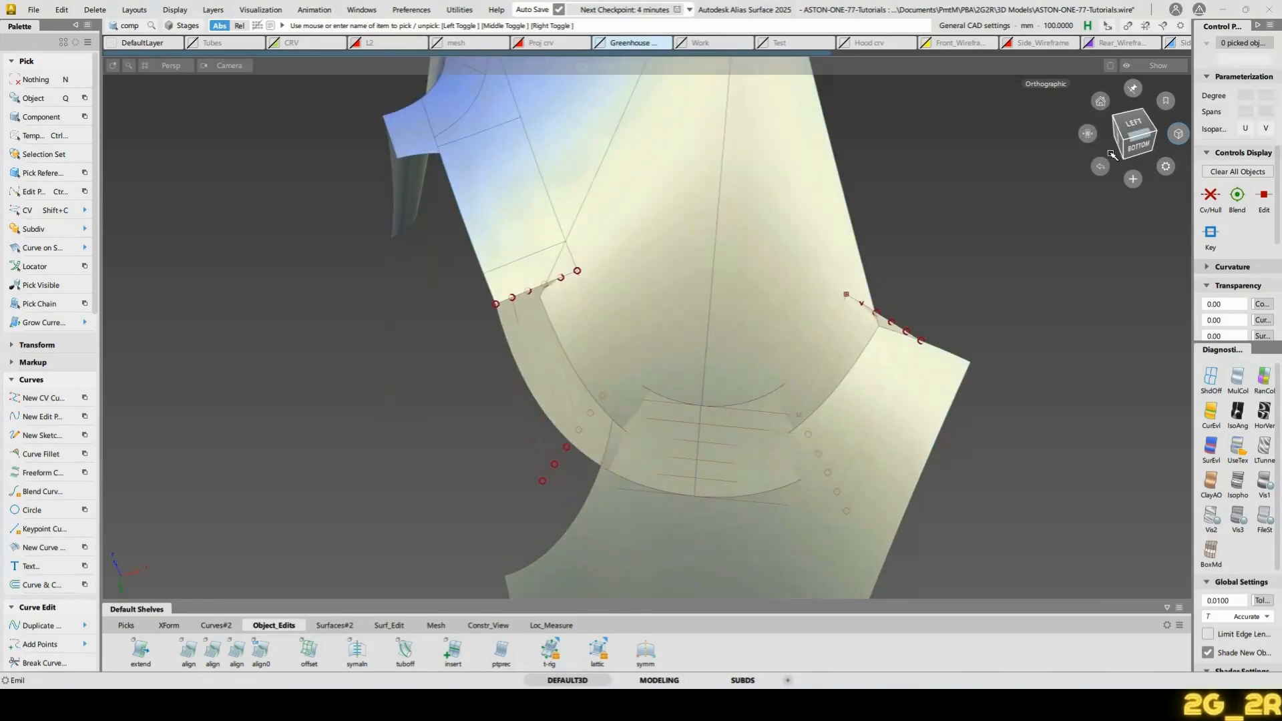
left_click(1134, 124)
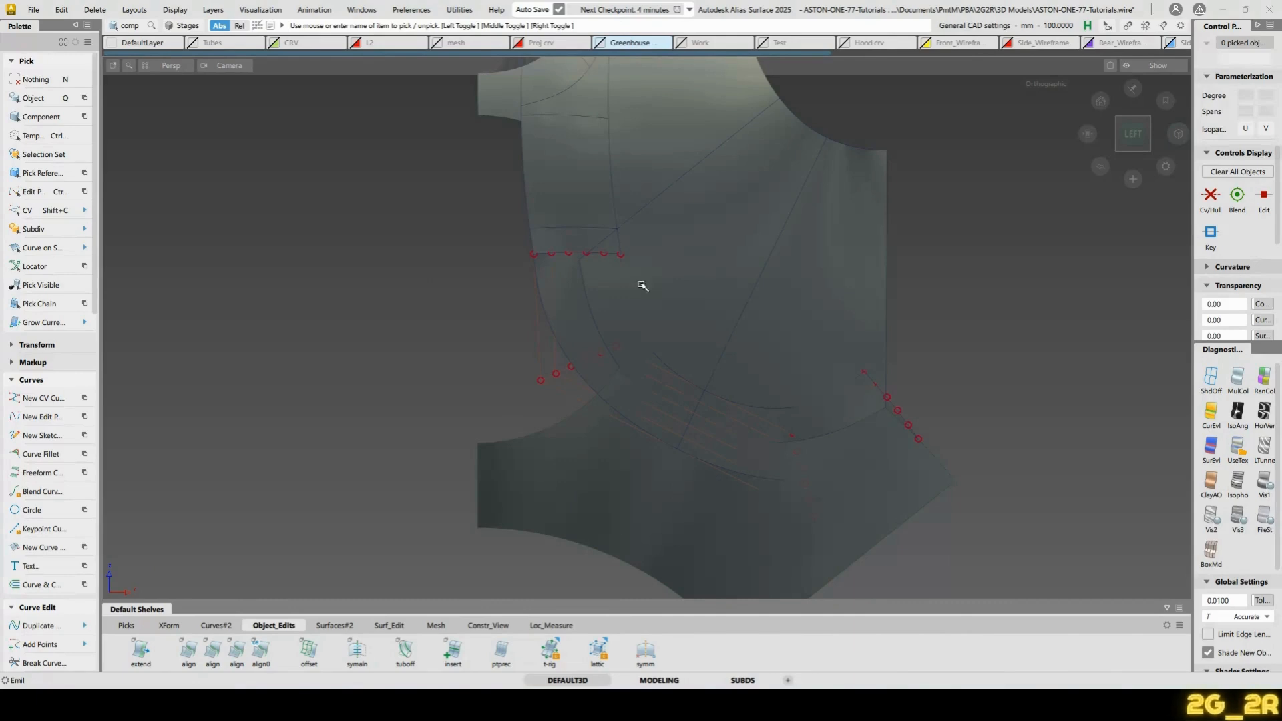
left_click_drag(725, 406, 867, 48, "alt+shift")
right_click(867, 48)
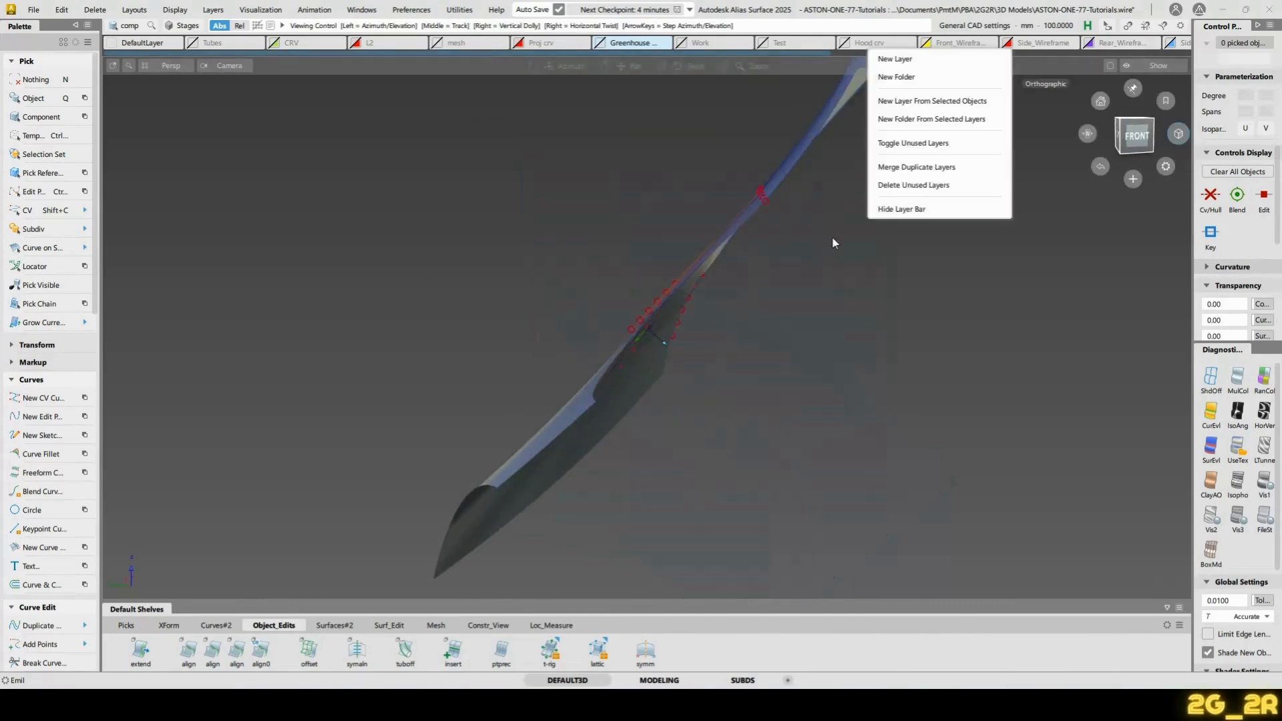
left_click(833, 241)
left_click_drag(595, 279, 734, 348, "alt+shift")
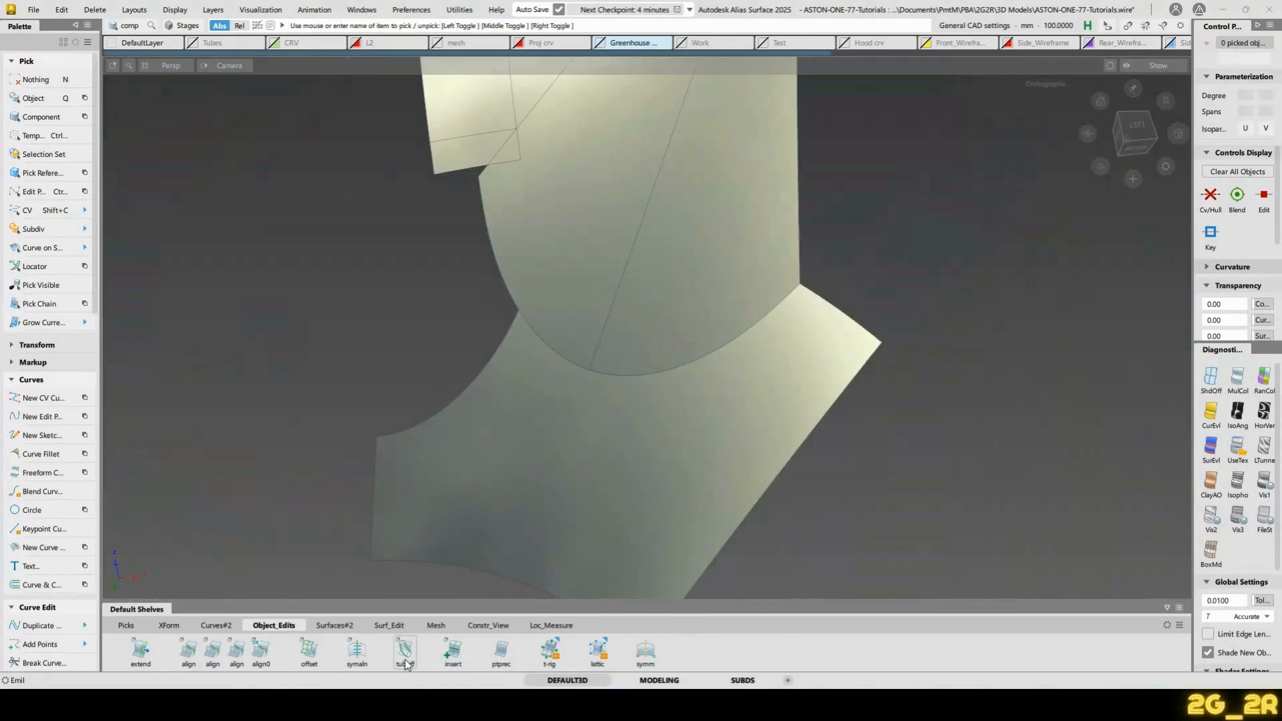
Create a tubular offset tube along the shared U-shaped edge of the upper and lower surfaces with a radius of 5 mm
left_click(405, 657)
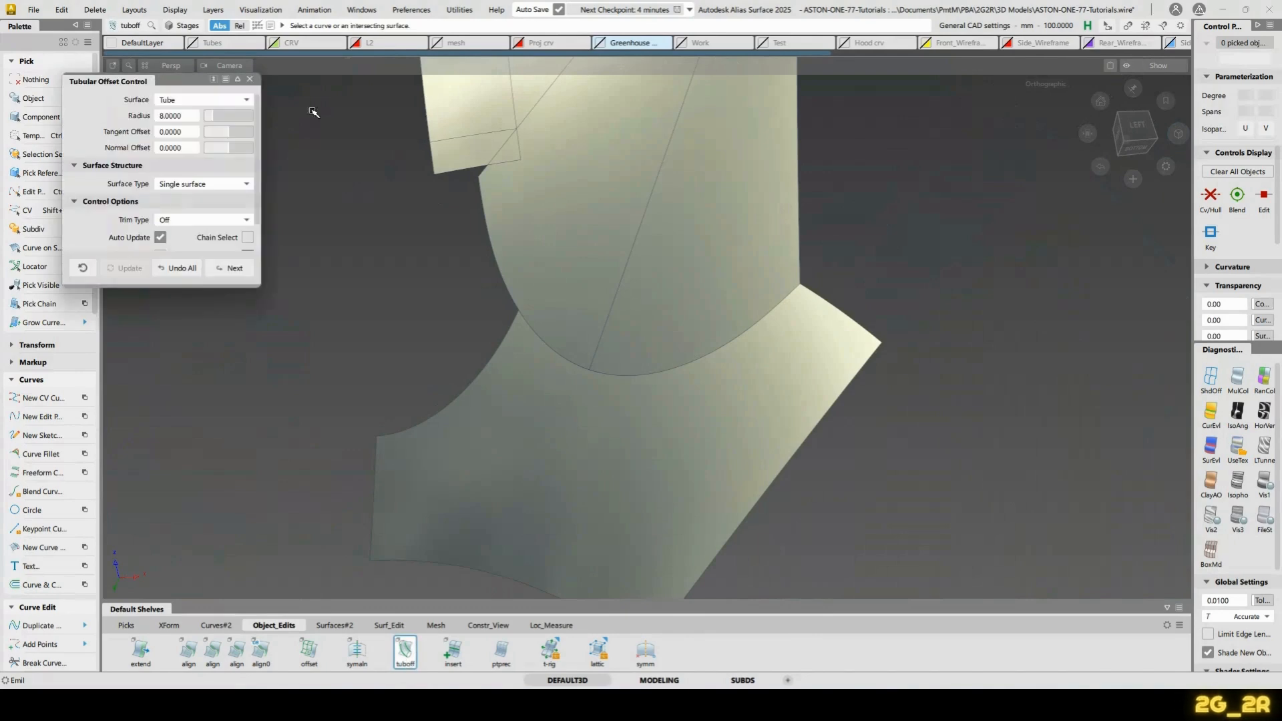
left_click(502, 272)
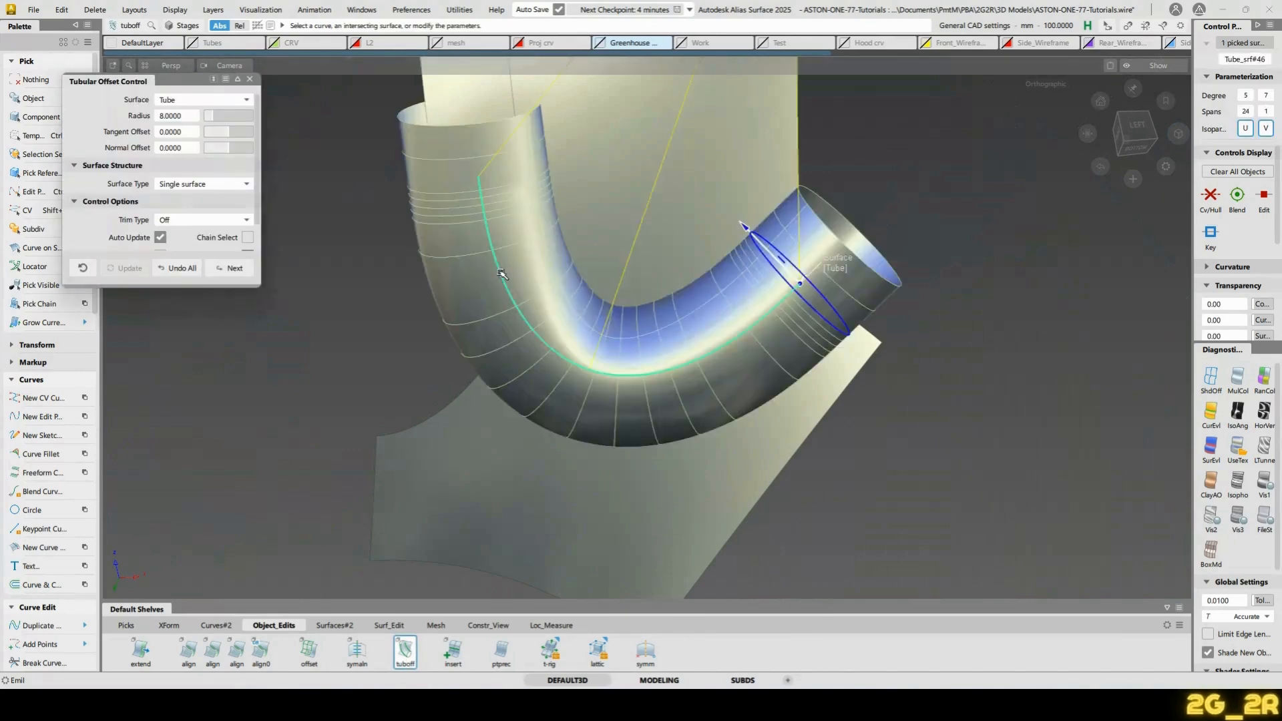
left_click(197, 117)
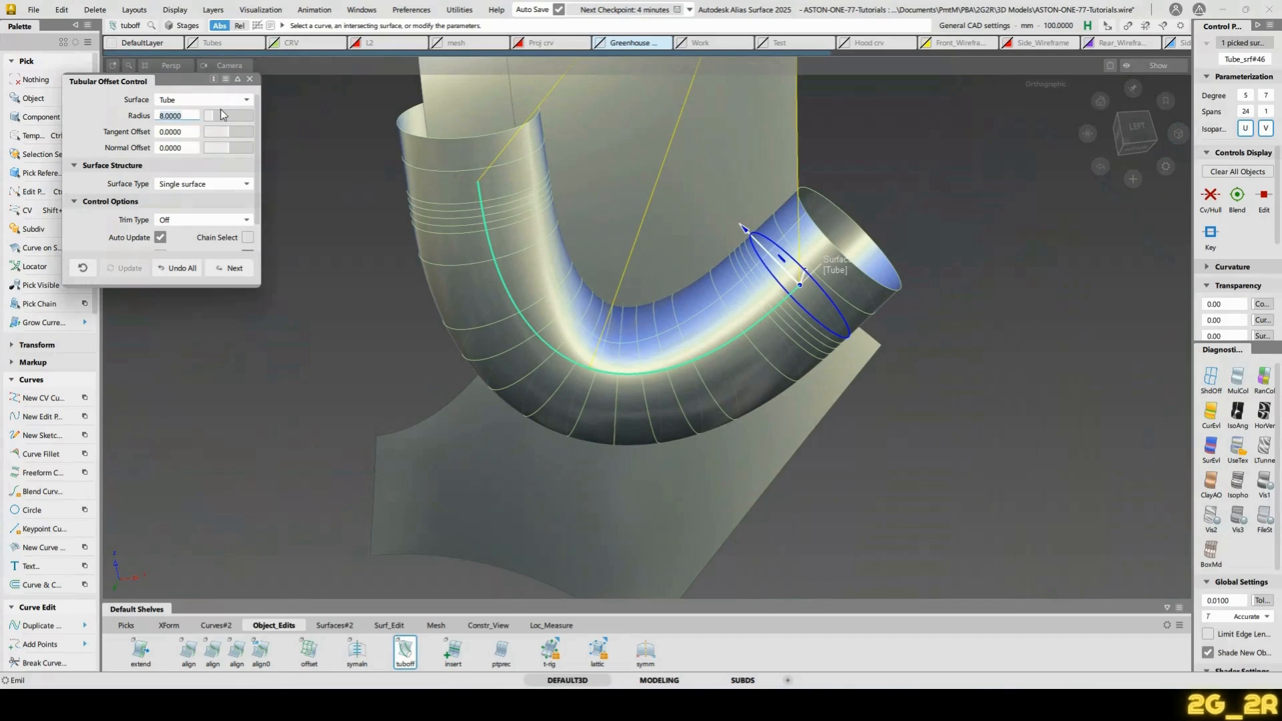
type("5")
key("Return")
left_click_drag(695, 241, 698, 200, "alt+shift")
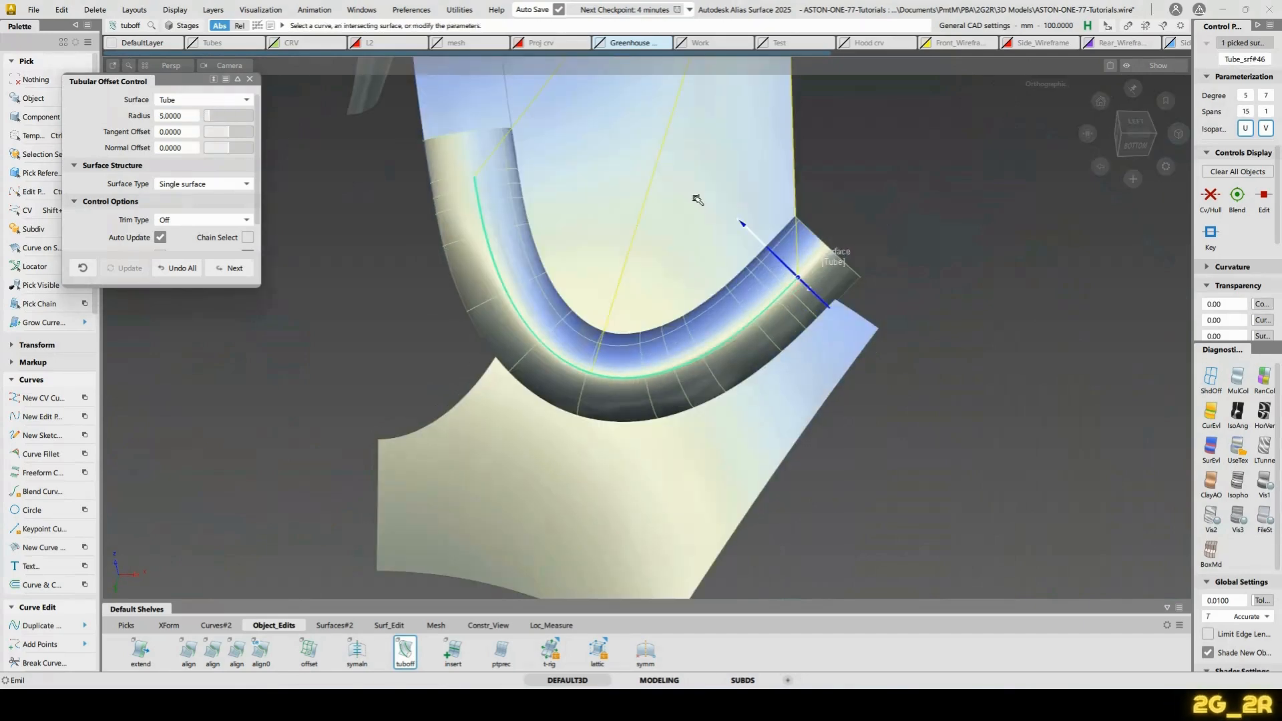
left_click_drag(607, 197, 626, 237, "alt+shift")
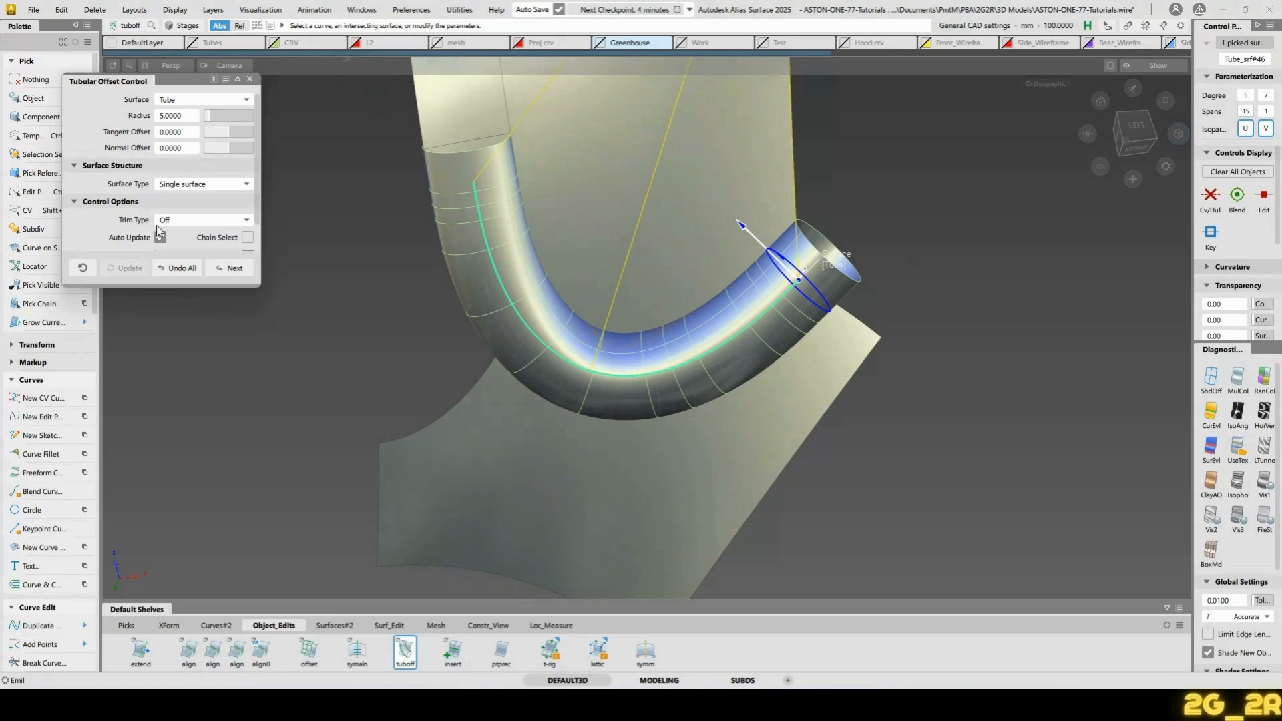
scroll(160, 234, "down", 1)
Intersect the tube with the adjoining surfaces to create curves on surface, and delete the tube
key("i")
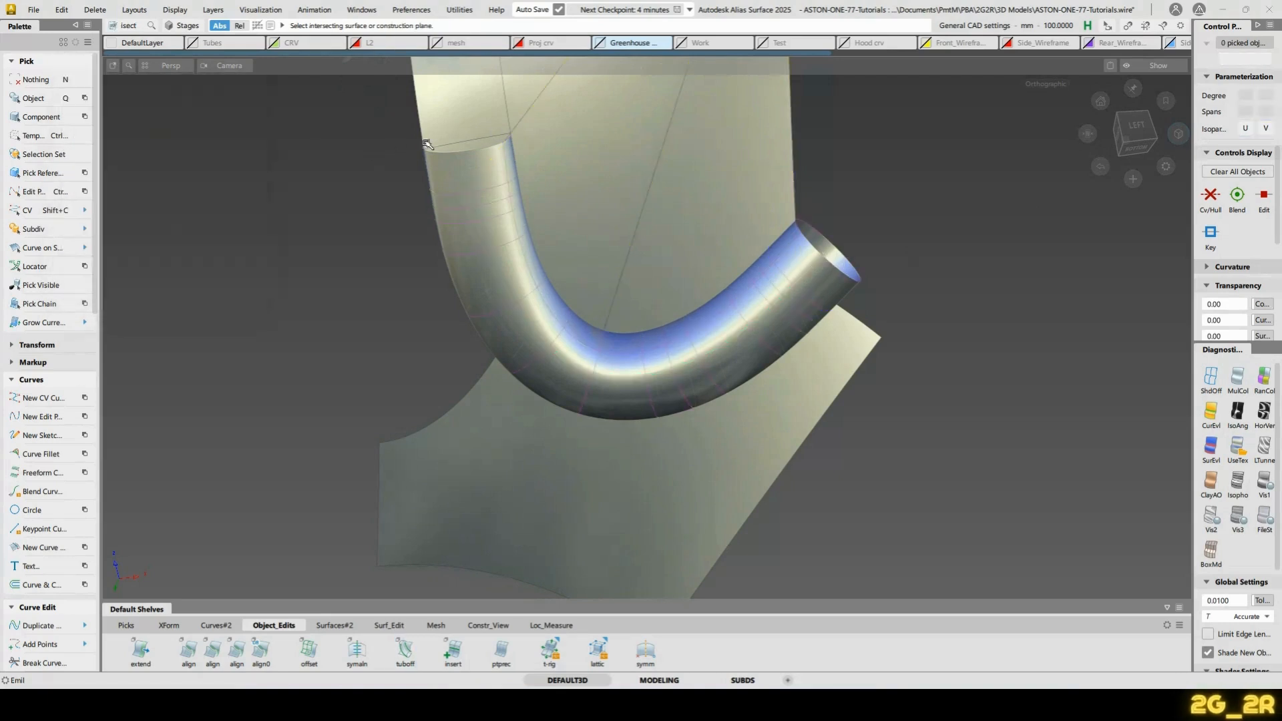
left_click(663, 407)
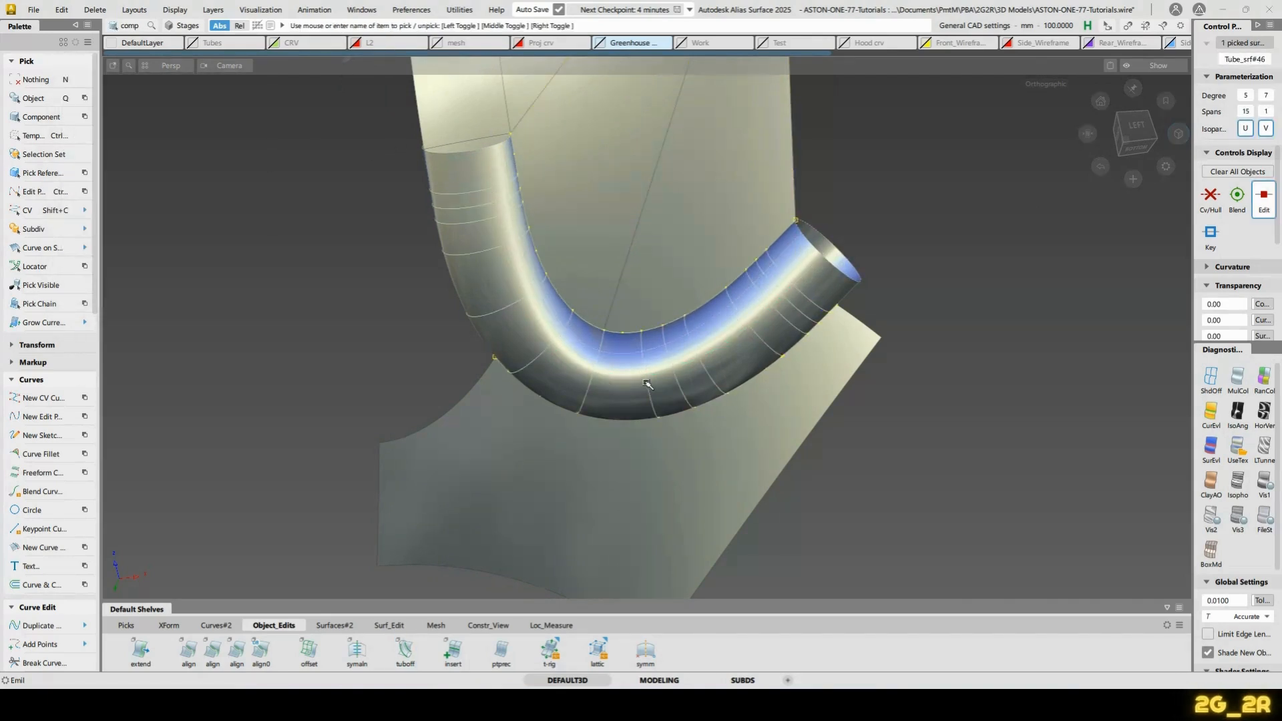
key("Delete")
Untrim the lower revolved surface beneath the rounded corner
key("u")
left_click(627, 485)
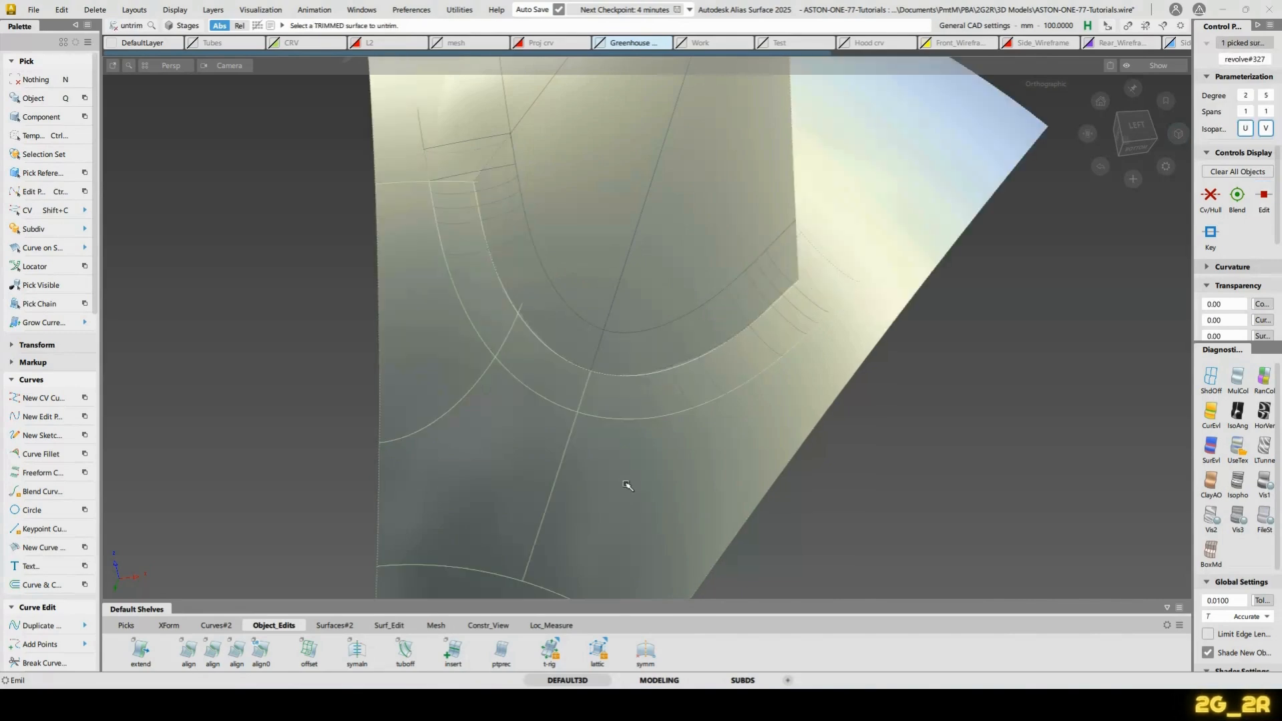
left_click_drag(630, 457, 633, 434, "alt+shift")
key("n")
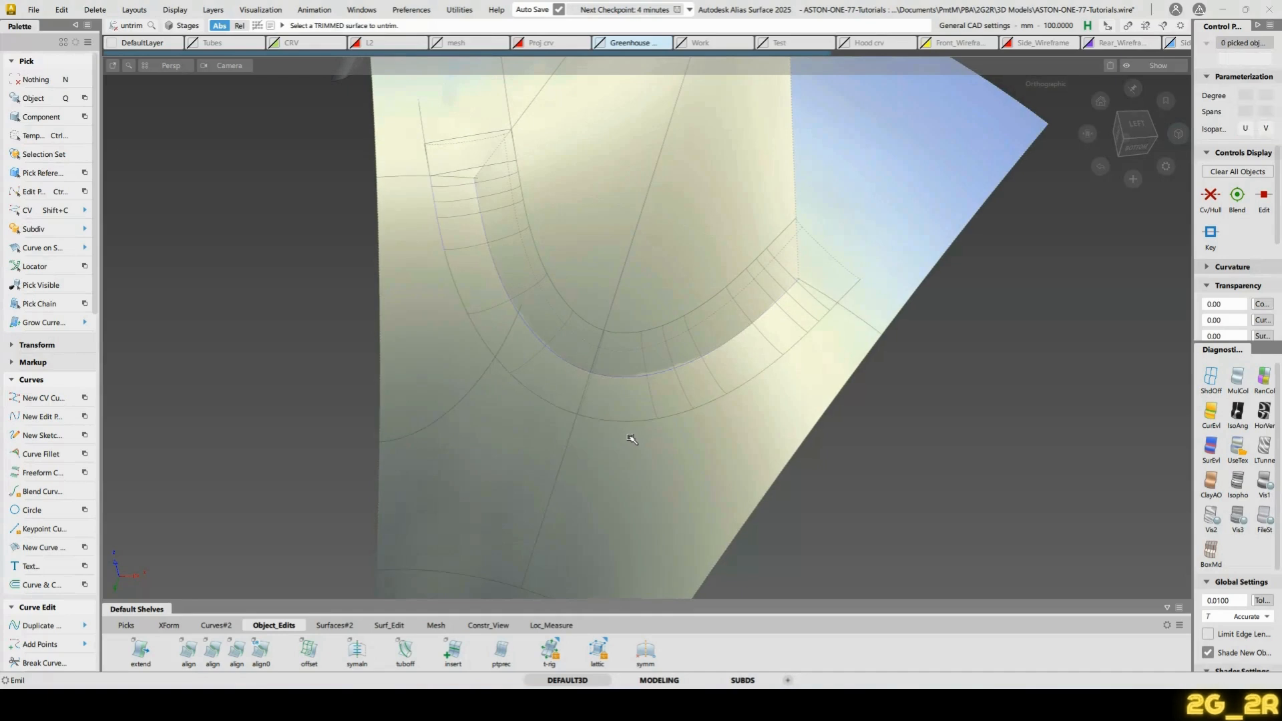
Create a Freeform Blend between the inner and outer tube intersection curves, with G2 Curvature on both sides and explicit U degree 5
key("f")
left_click(628, 338)
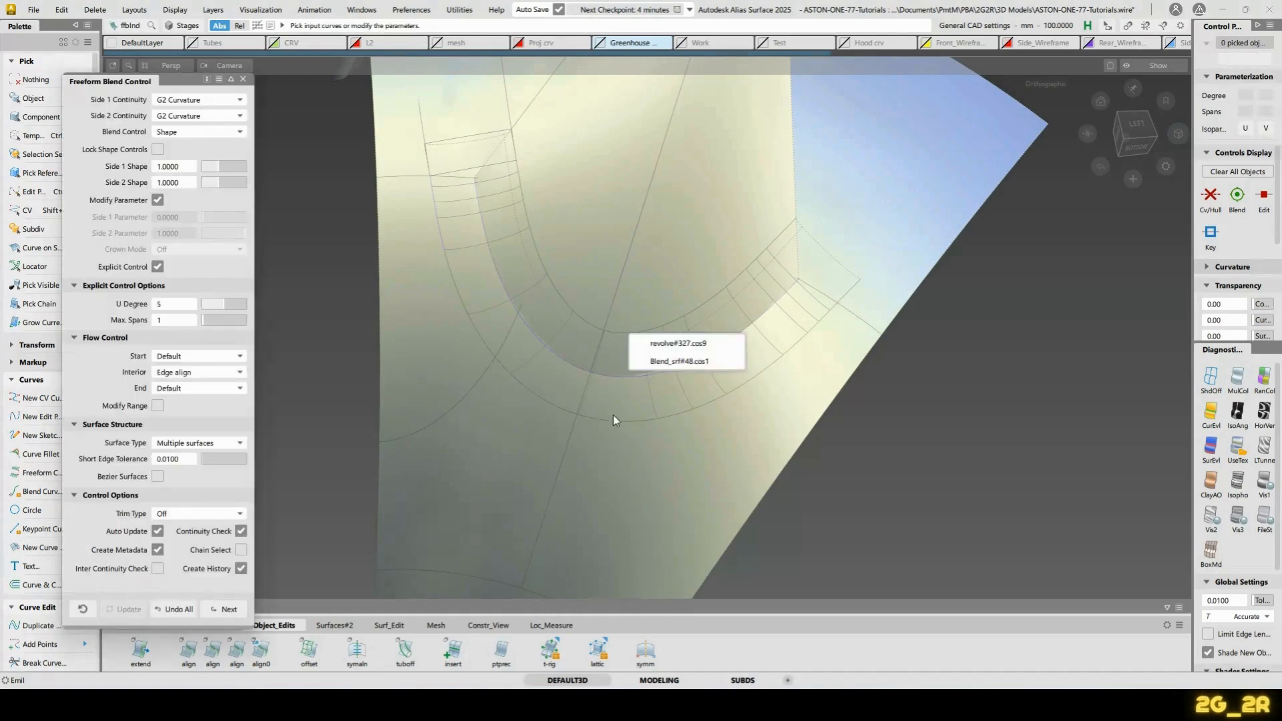
left_click(700, 347)
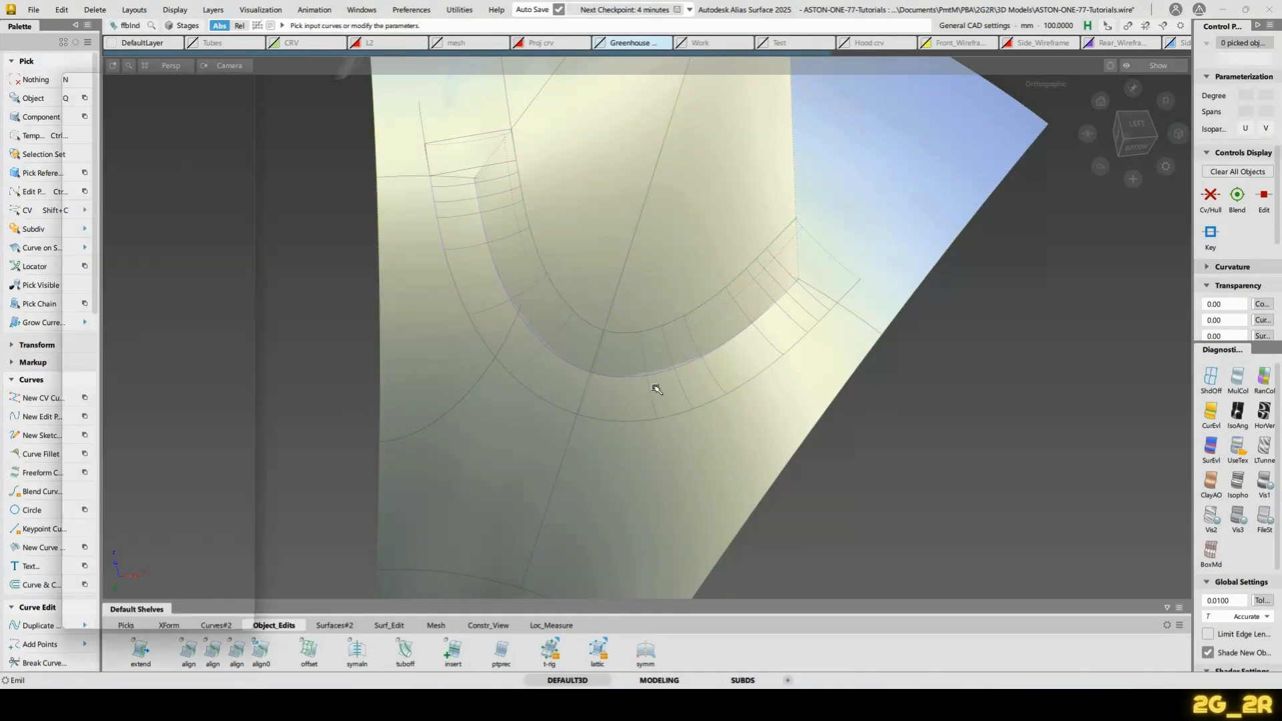
left_click(643, 331)
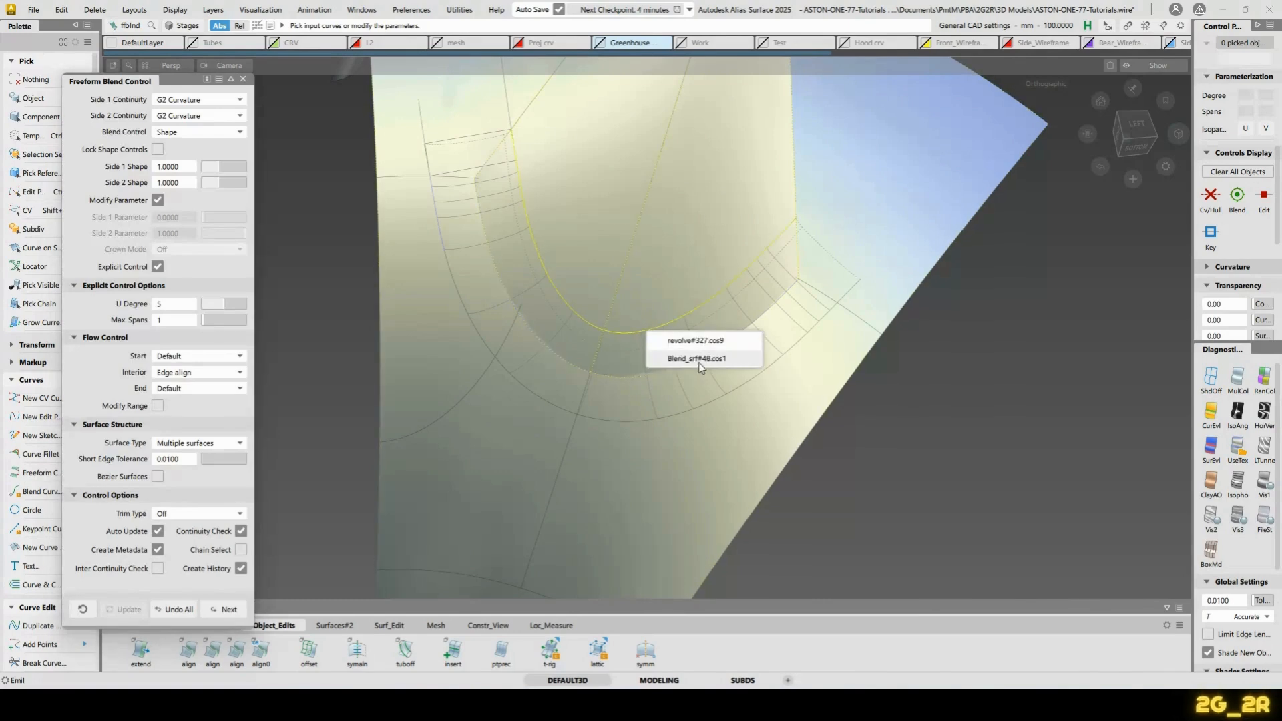
left_click(707, 347)
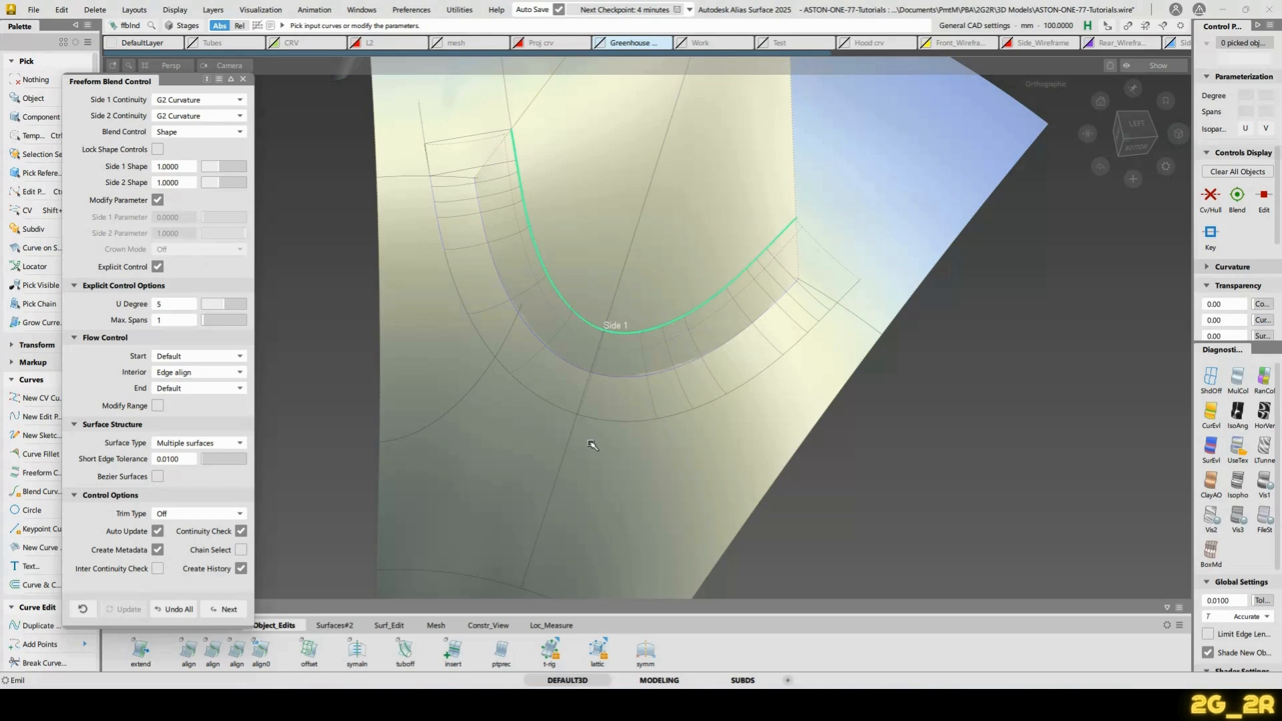
left_click(645, 425)
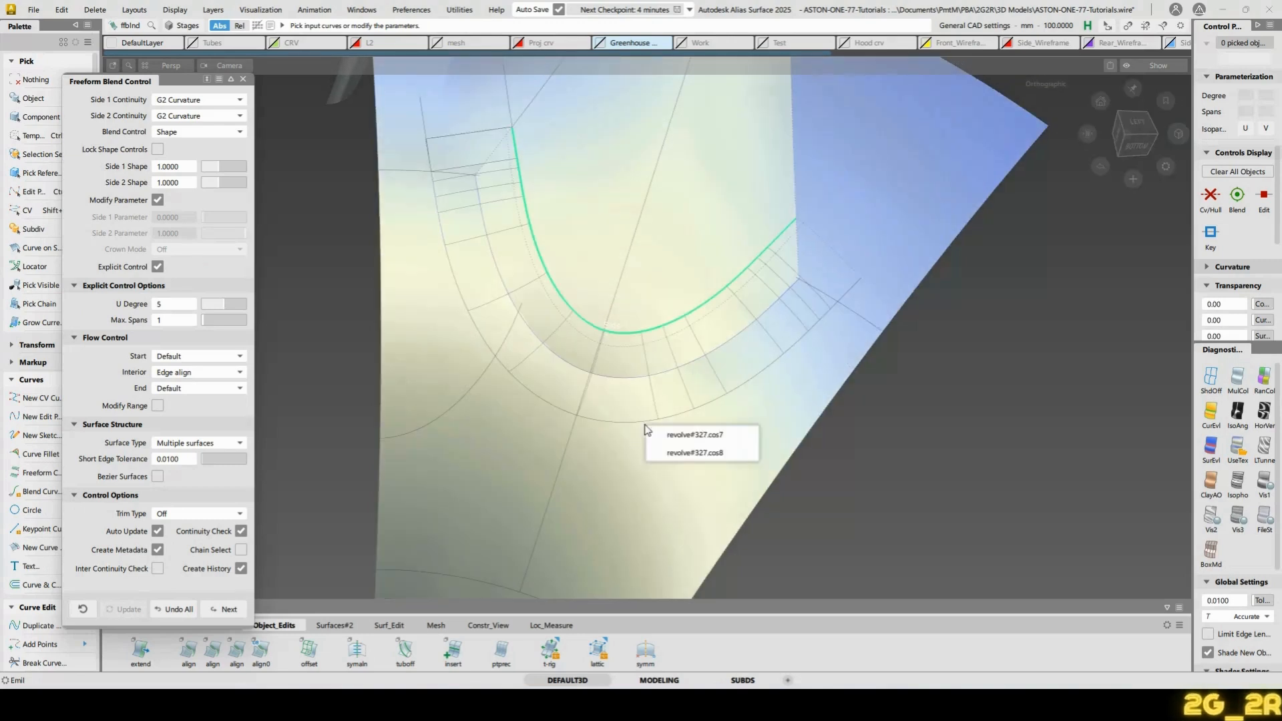
left_click(711, 455)
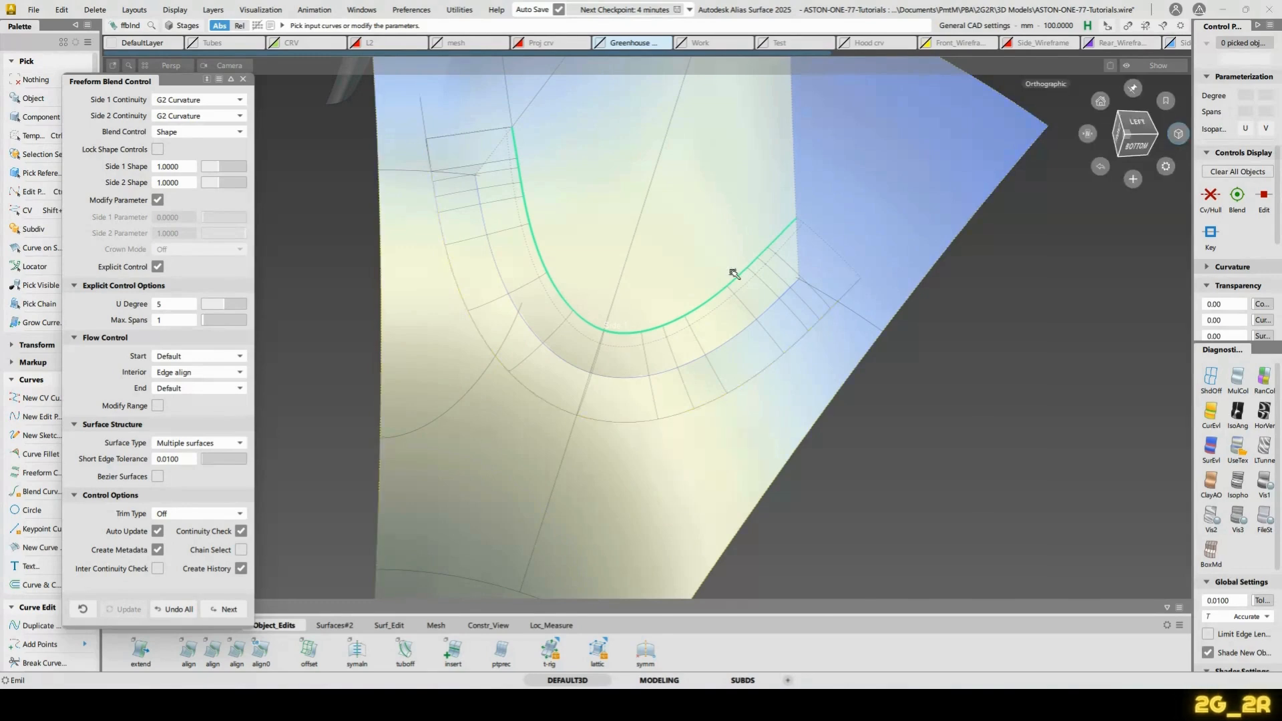
left_click_drag(733, 272, 696, 337, "alt+shift")
left_click(601, 431)
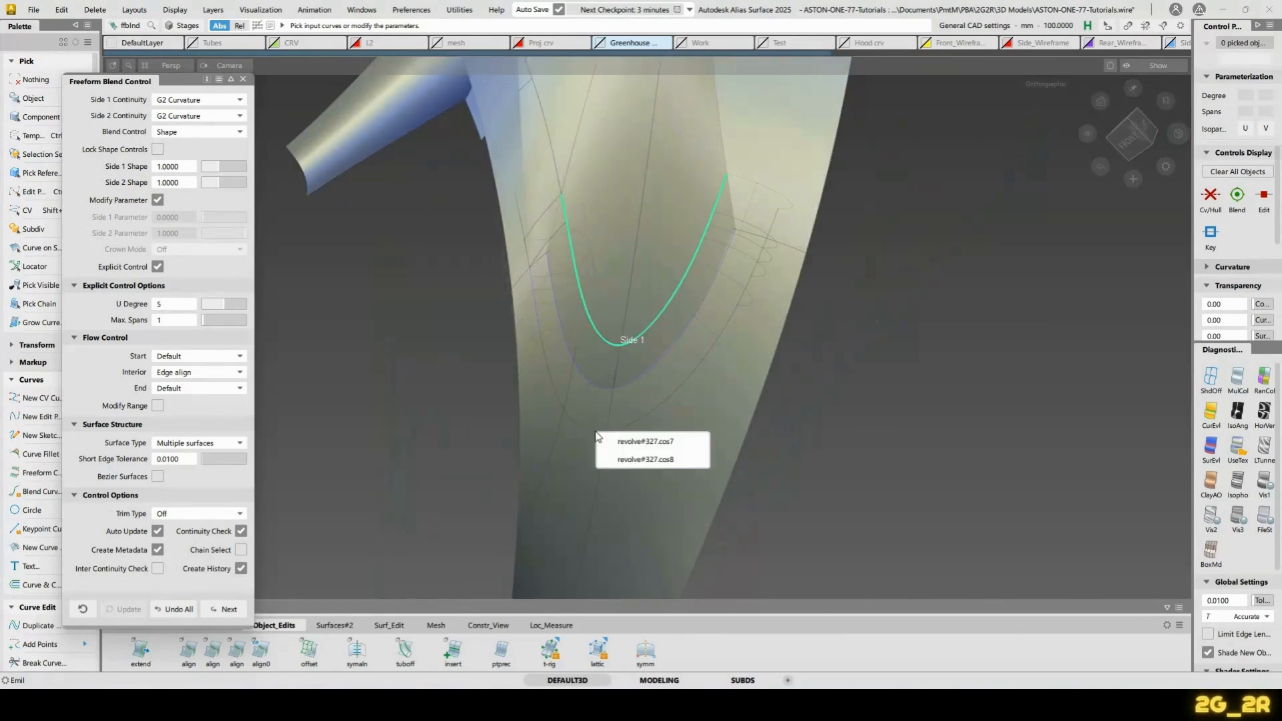
left_click(670, 459)
Display the new corner blend's control vertices and examine their flow and the continuity deviations along both edges
mouse_move(885, 377)
left_mouse_down("alt+shift")
mouse_move(708, 280)
mouse_move(691, 258)
mouse_move(599, 281)
mouse_move(567, 272)
left_mouse_up("alt+shift")
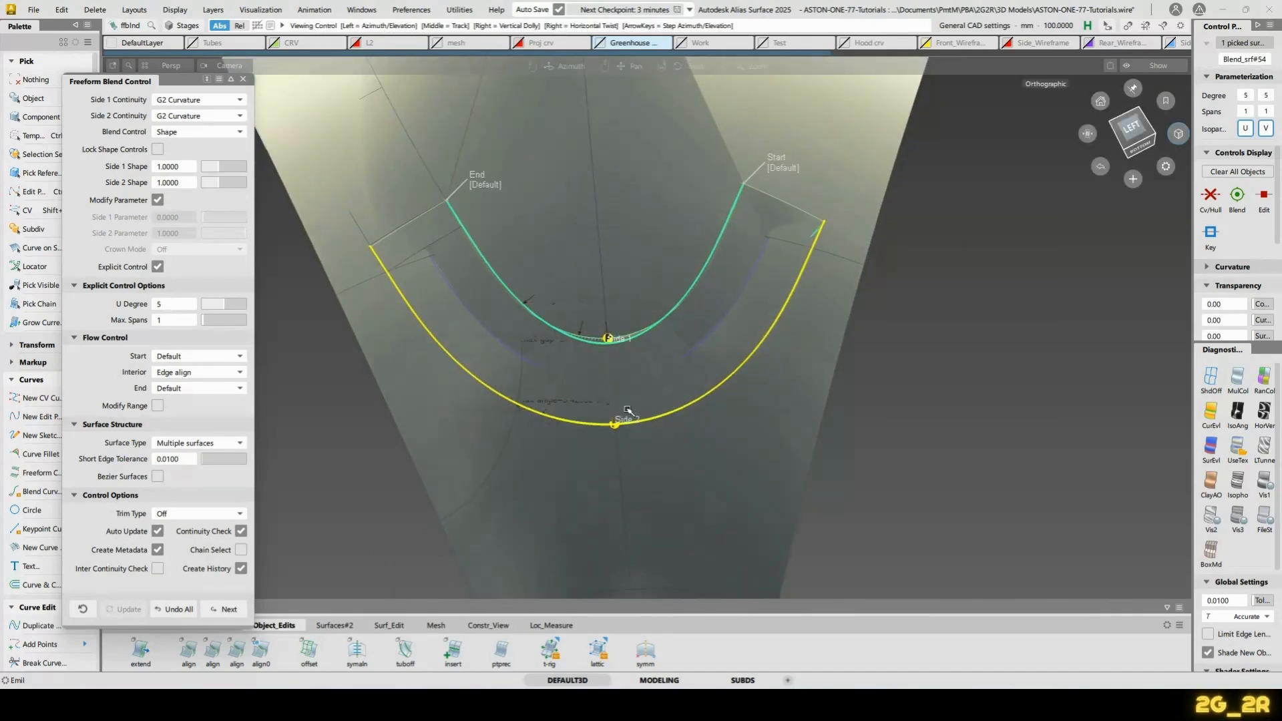
left_click_drag(624, 414, 684, 374, "alt+shift")
right_click_drag(595, 341, 658, 326, "ctrl+shift")
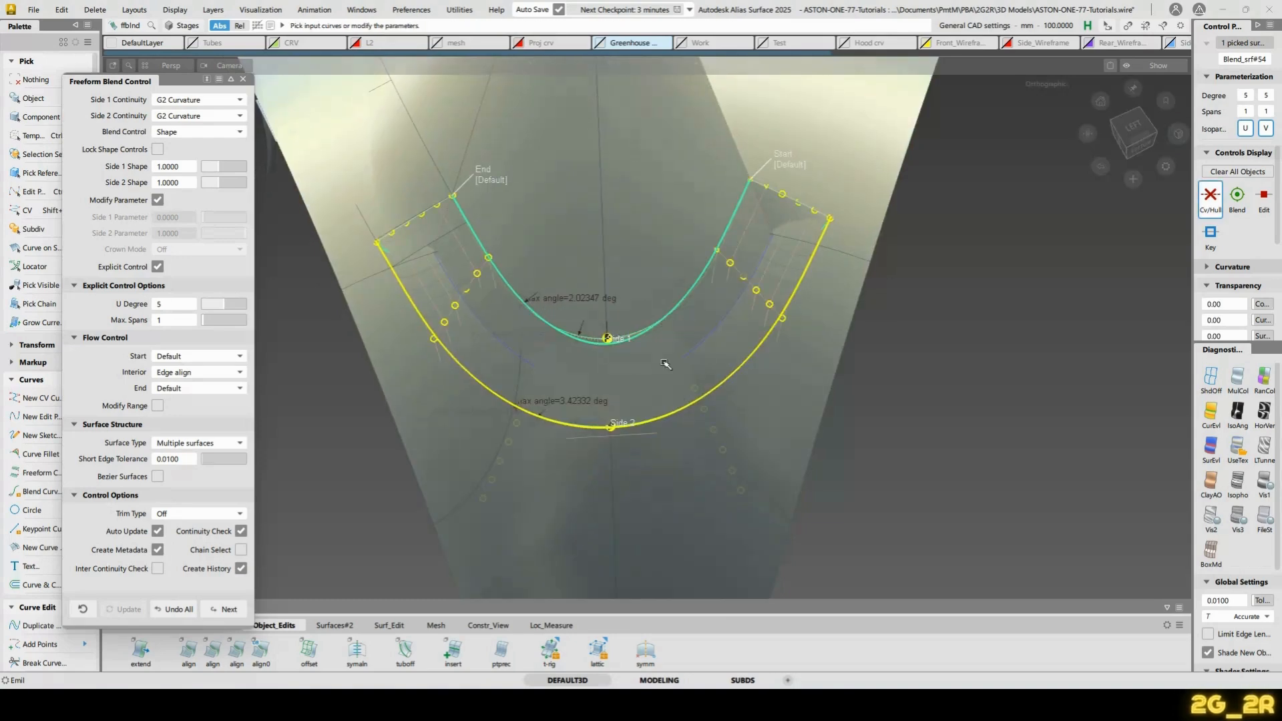
left_click_drag(664, 364, 663, 398, "alt+shift")
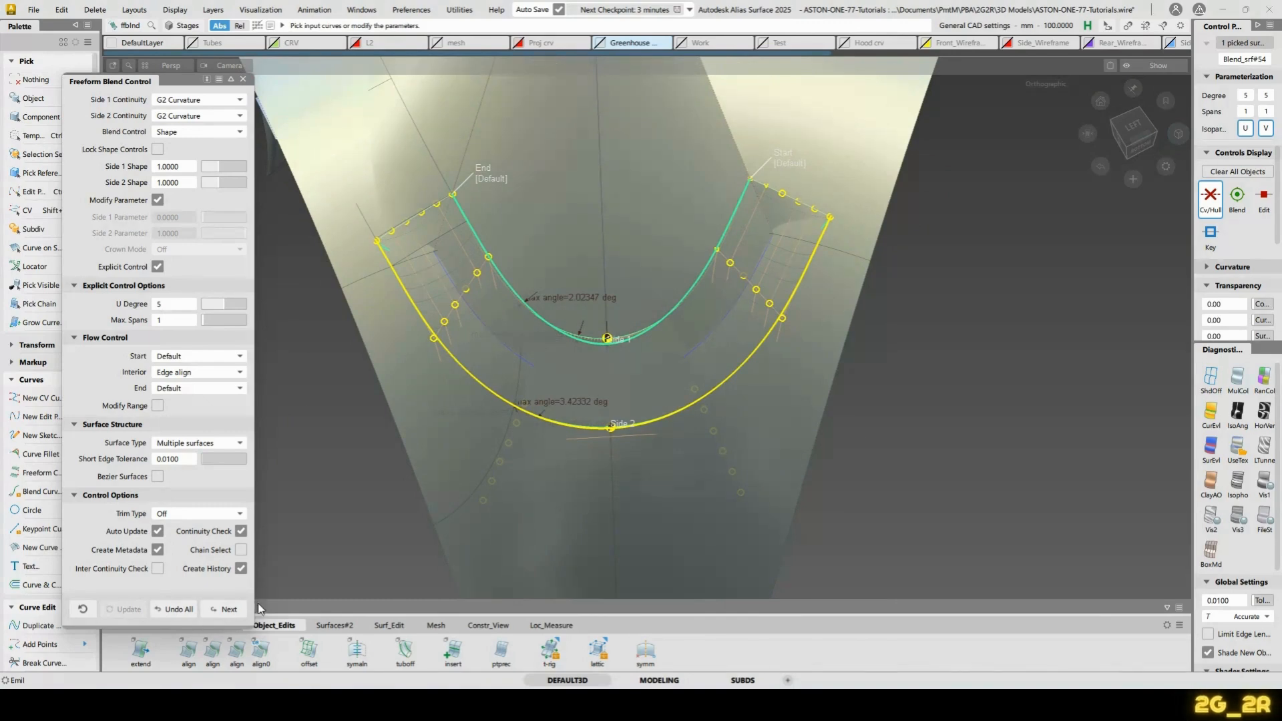
right_click_drag(688, 458, 721, 415, "alt+shift")
left_click_drag(722, 414, 683, 493, "alt+shift")
key("space")
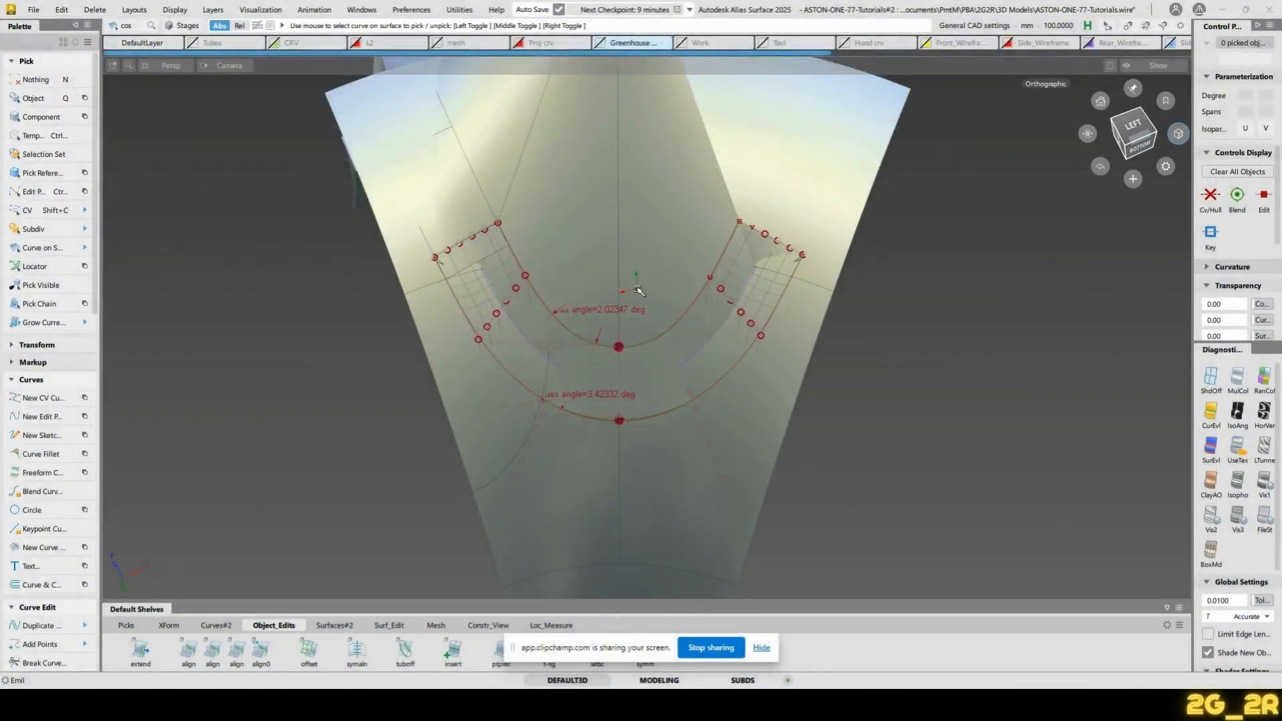
left_click_drag(639, 291, 634, 386, "alt+shift")
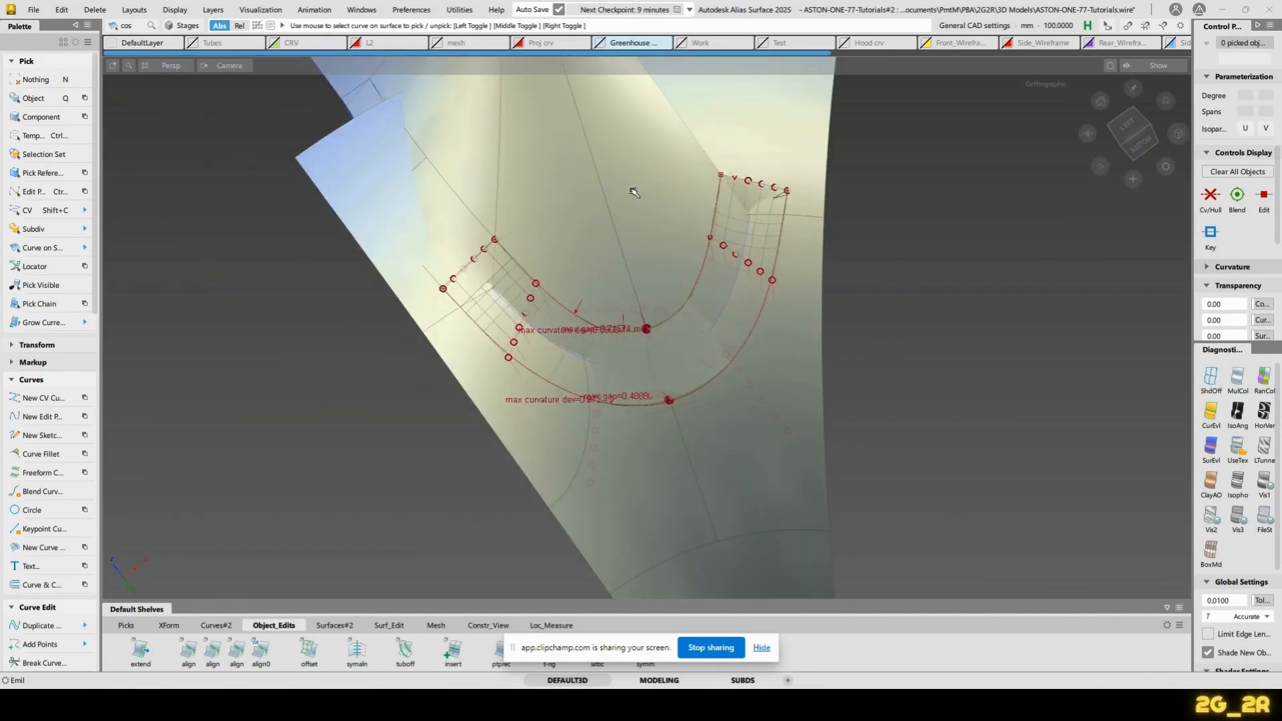
left_click_drag(572, 274, 618, 279, "alt+shift")
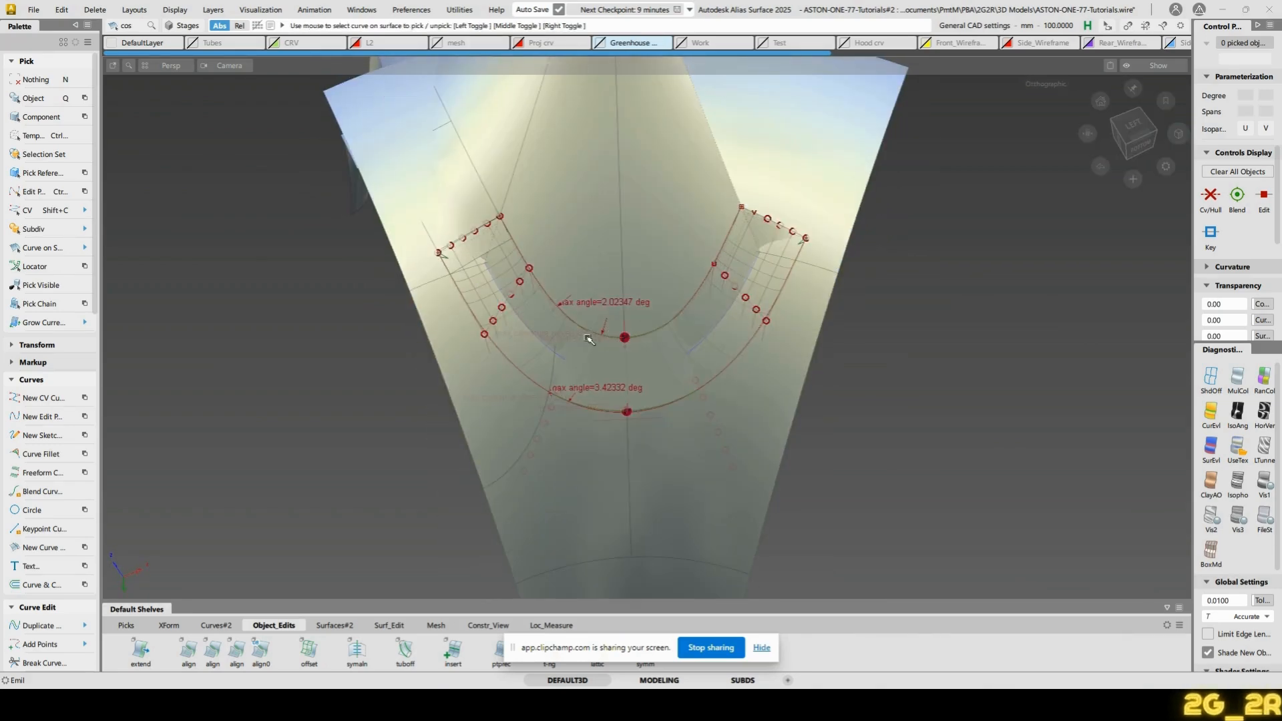
Try to delete the templated continuity-check markers along the blend's two curved edges
key("ctrl+t")
left_click_drag(583, 292, 651, 442)
mouse_move(675, 442)
left_mouse_down("alt+shift")
mouse_move(691, 434)
mouse_move(648, 349)
left_mouse_up("alt+shift")
key("Delete")
right_click_drag(647, 349, 519, 221, "alt+shift")
middle_click_drag(473, 215, 474, 215, "ctrl+shift")
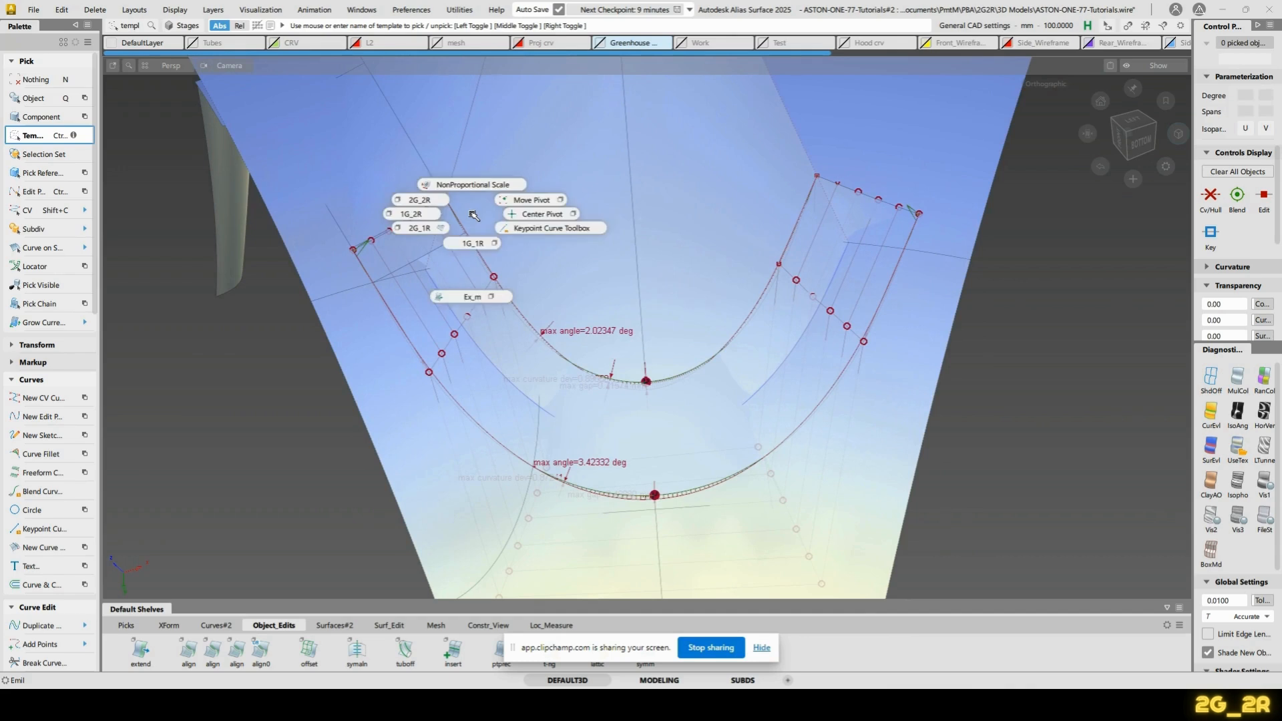
middle_click_drag(472, 294, 475, 295, "ctrl+shift")
left_click_drag(285, 257, 289, 286, "ctrl+shift")
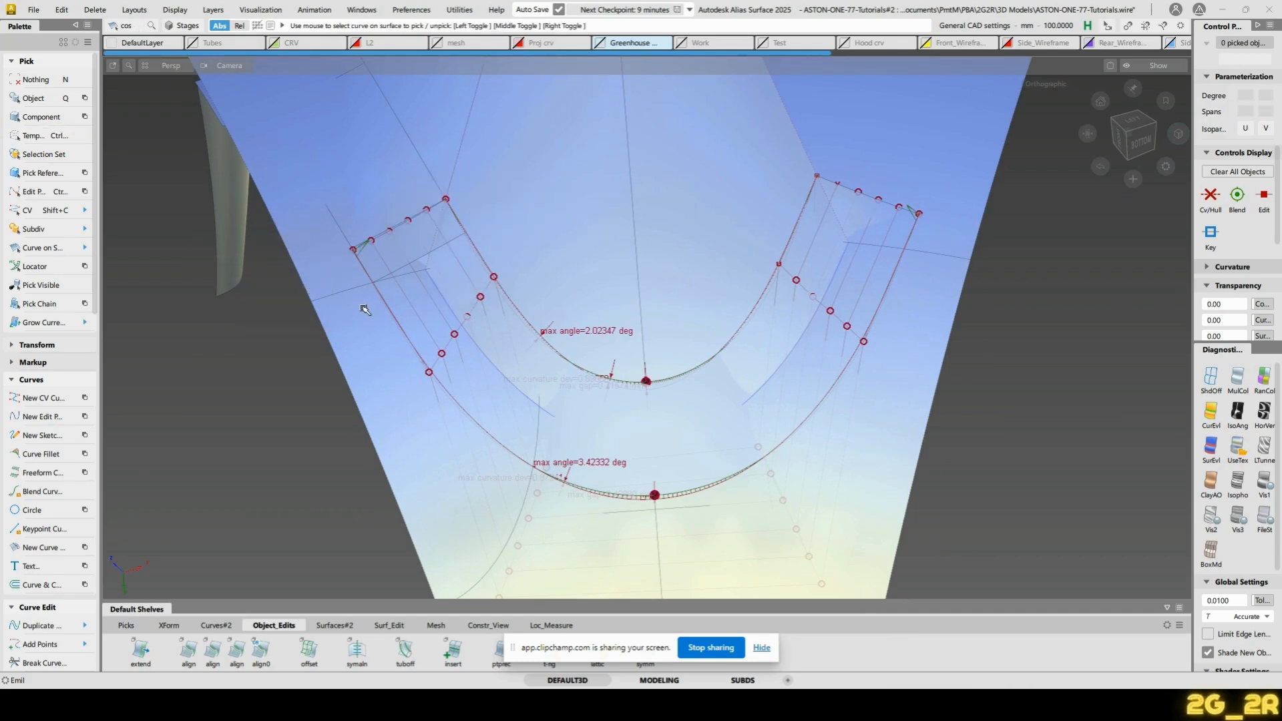
left_click(336, 295)
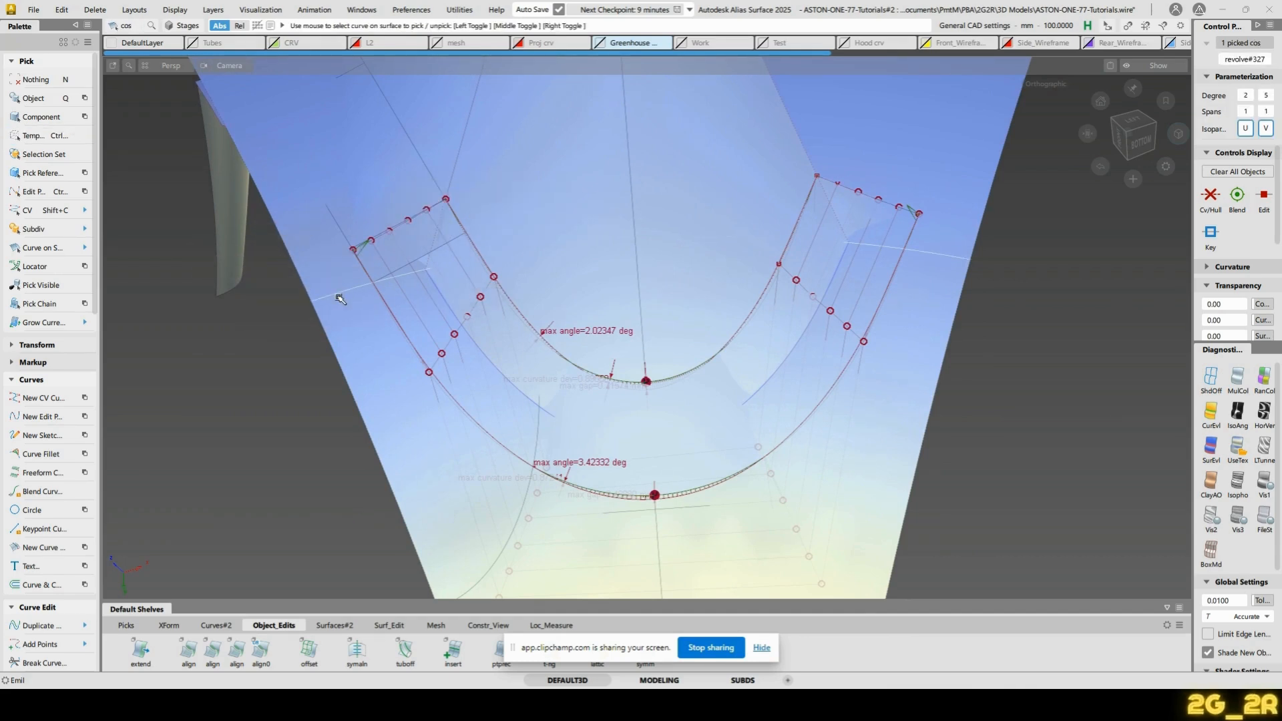
left_click(341, 299)
left_click_drag(409, 250, 326, 295, "alt+shift")
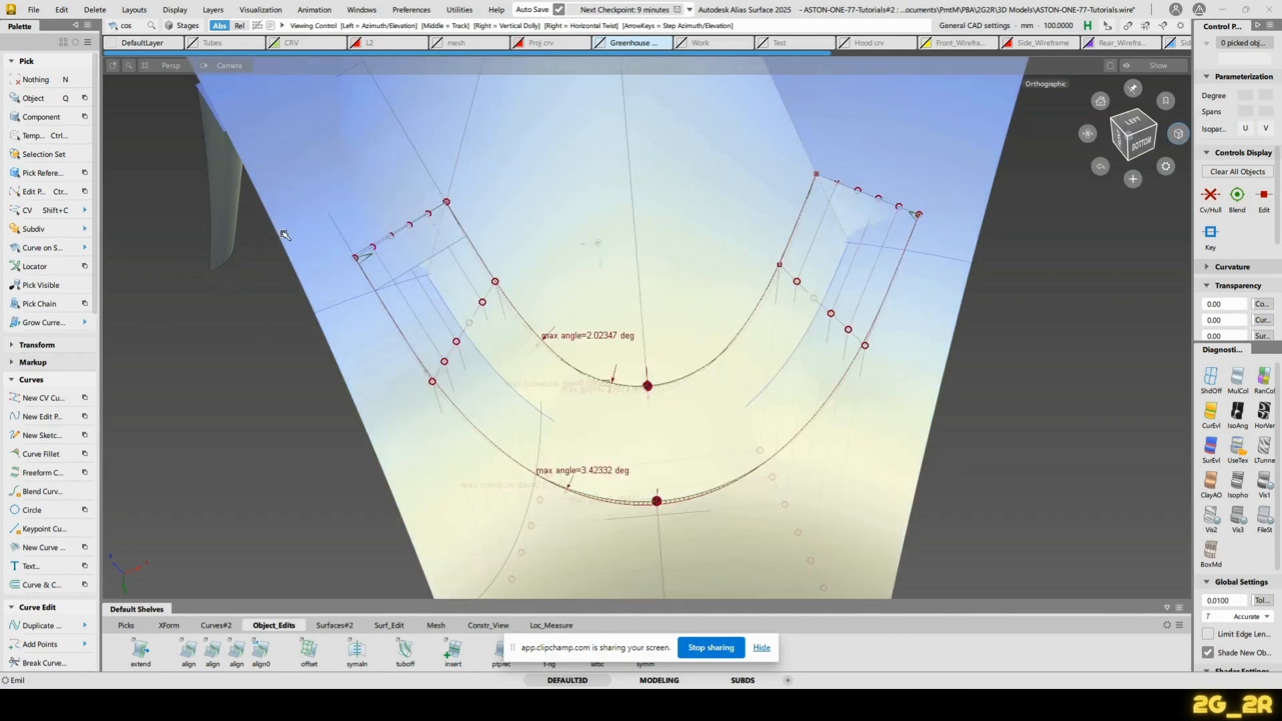
Shorten both ends of the corner blend by about 5.82 mm with Extend, back toward the curves crossing the revolved surface
left_click_drag(299, 191, 300, 215, "ctrl+shift")
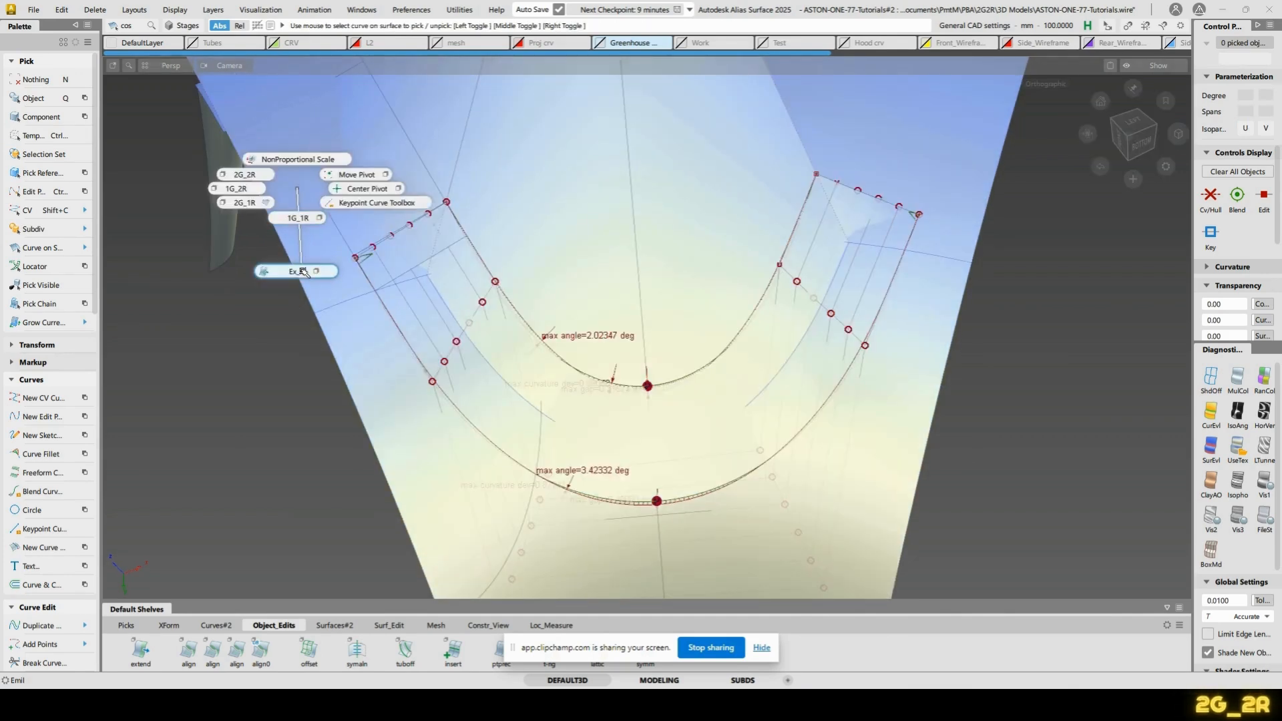
left_click_drag(304, 272, 305, 272, "ctrl+shift")
left_click(390, 238)
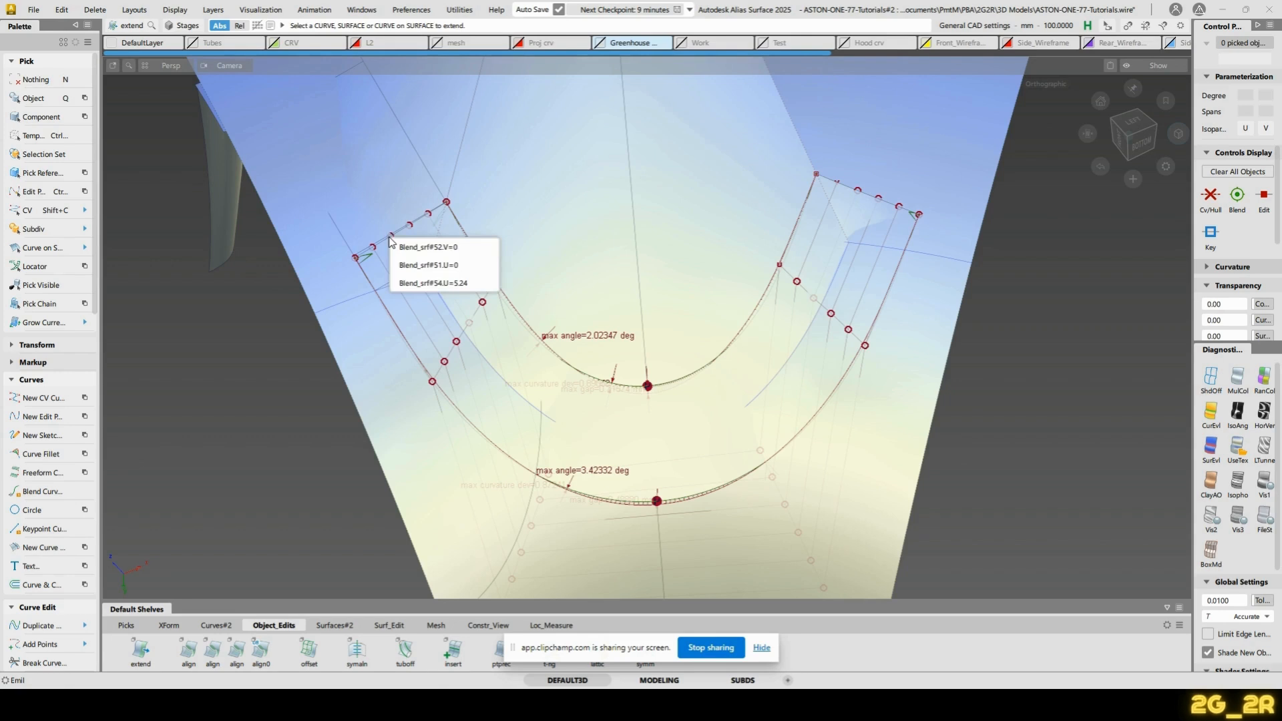
left_click(431, 284)
key("Return")
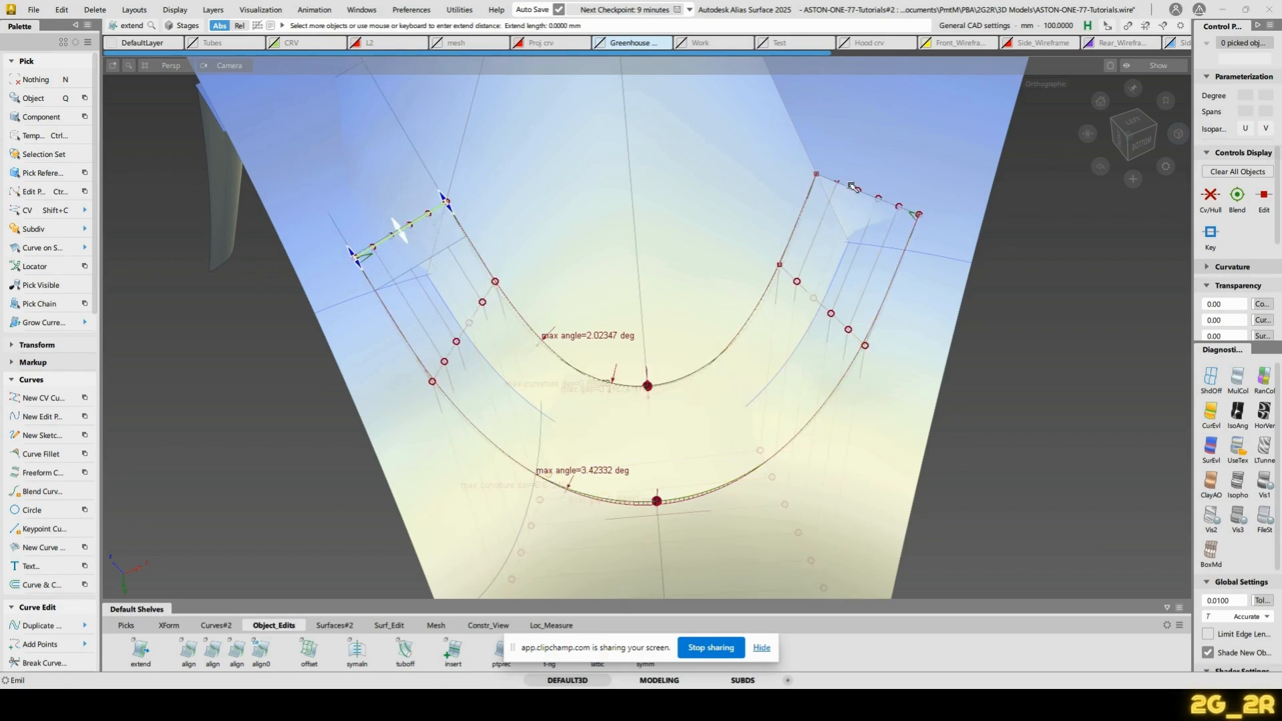
left_click_drag(341, 335, 401, 352, "alt+shift")
right_click_drag(401, 352, 435, 176, "alt+shift")
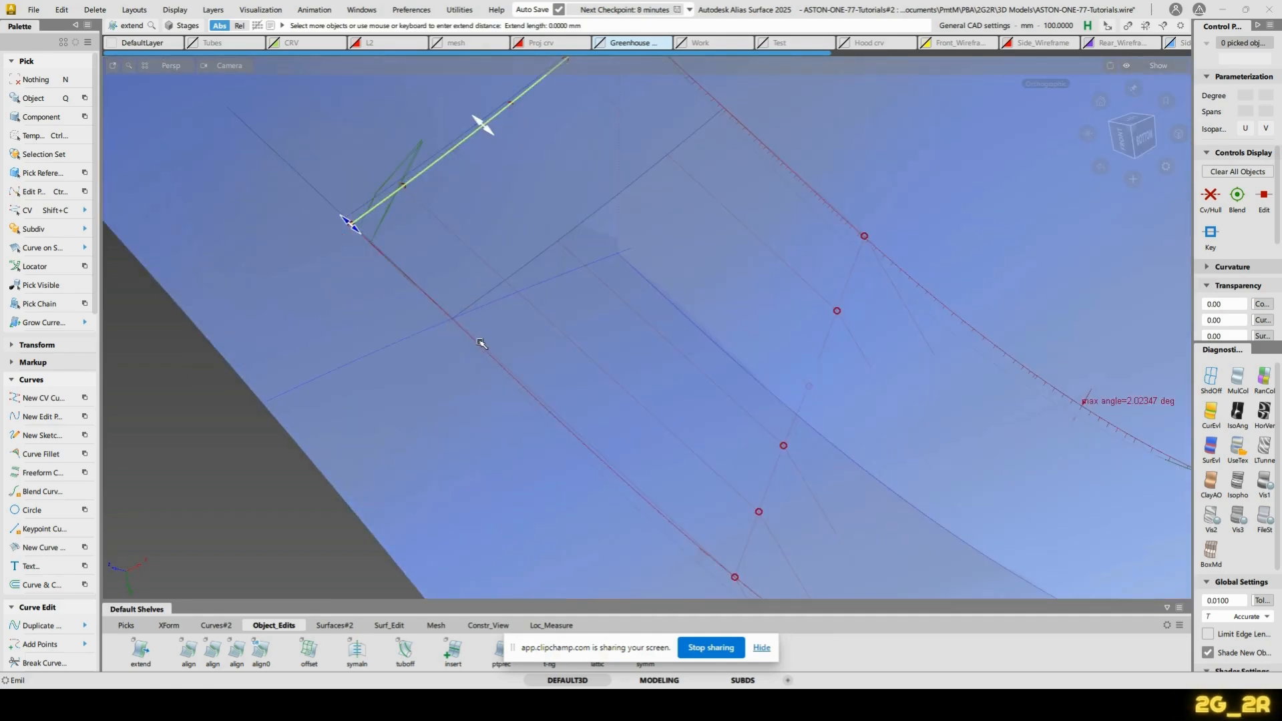
left_click_drag(481, 343, 603, 380)
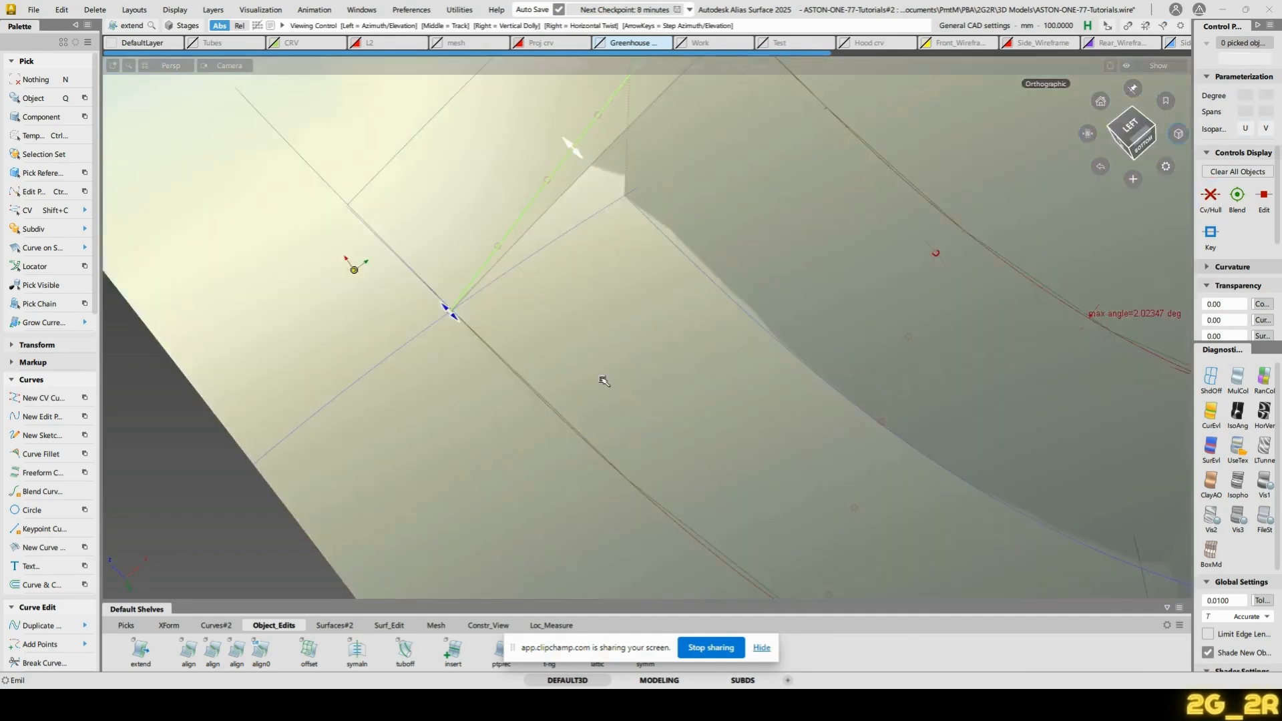
right_click_drag(603, 381, 564, 317, "alt+shift")
middle_click_drag(686, 334, 623, 320, "alt+shift")
left_click(622, 318, "alt+shift")
right_click_drag(719, 326, 746, 399, "alt+shift")
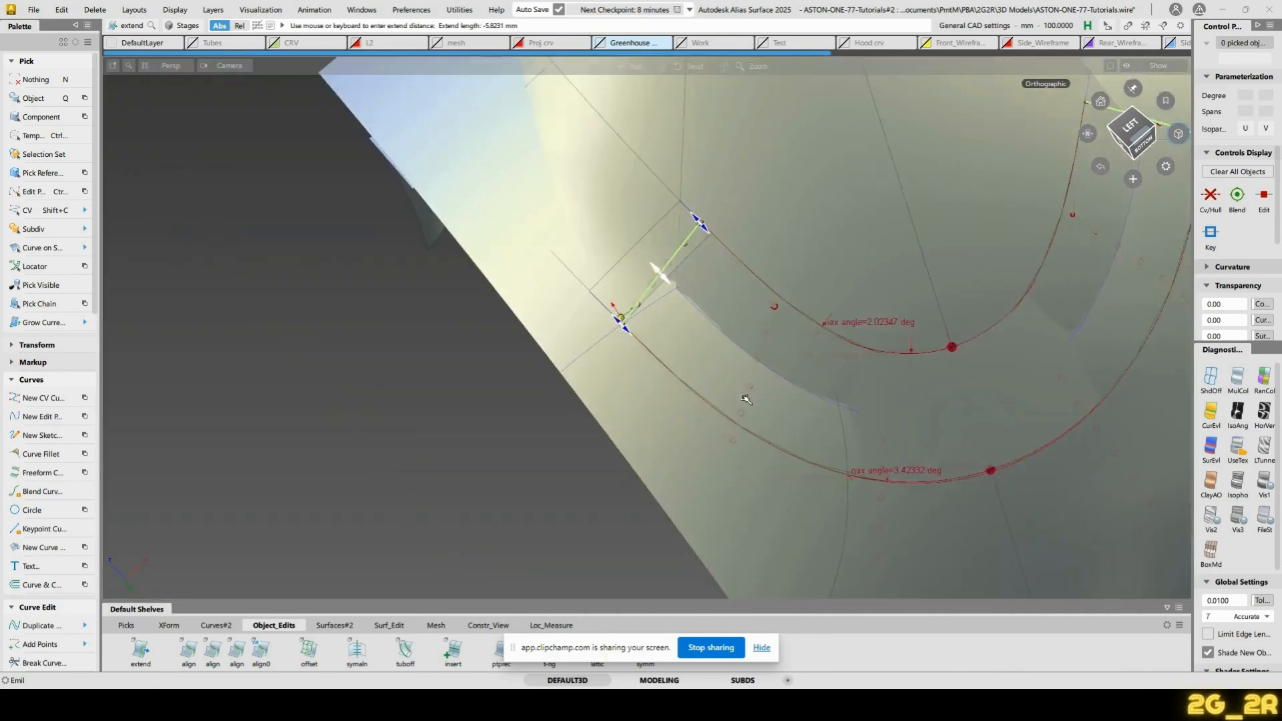
left_click_drag(746, 399, 730, 338, "alt+shift")
middle_click_drag(897, 350, 722, 286, "alt+shift")
left_click(720, 284, "alt+shift")
left_click_drag(555, 235, 578, 342, "alt+shift")
left_click(679, 319)
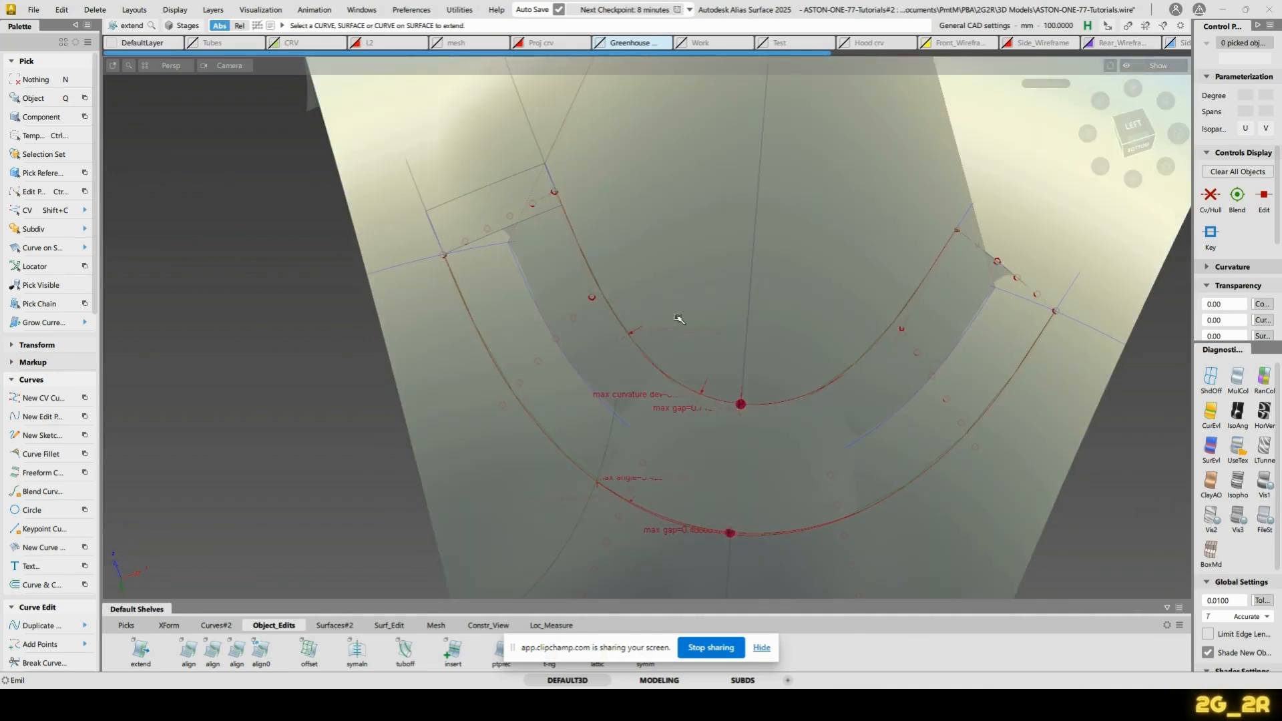
Adjust the blend's outer long edge with Extend so its end corner meets the outer tube intersection curve
right_click_drag(556, 235, 483, 149, "alt+shift")
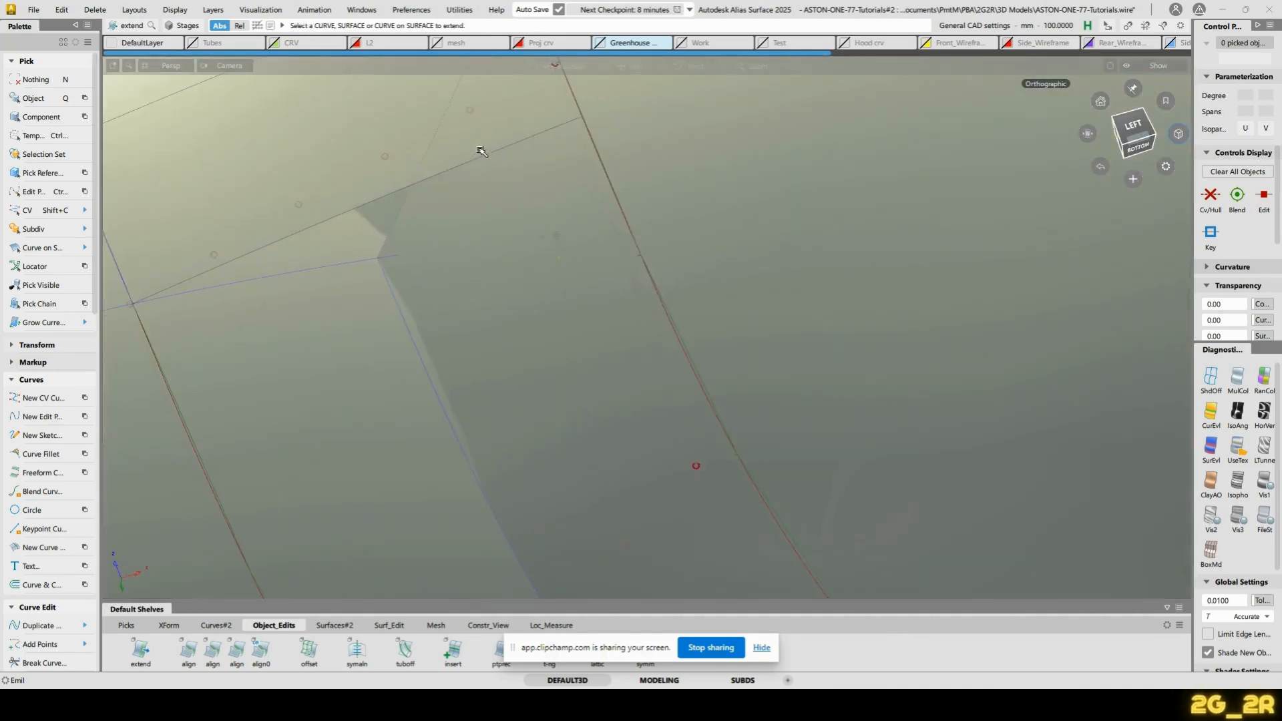
middle_click_drag(182, 229, 492, 231, "alt+shift")
right_click_drag(480, 234, 460, 336, "alt+shift")
middle_click_drag(460, 337, 430, 267, "alt+shift")
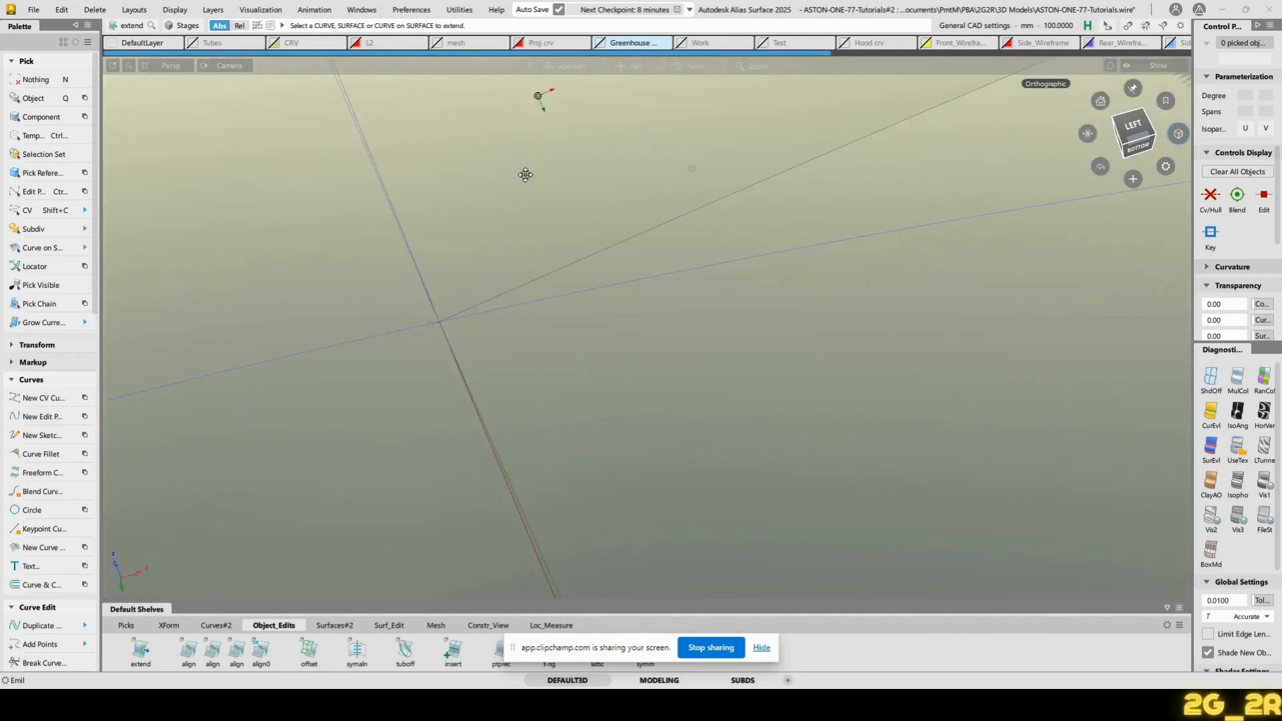
left_click(429, 254, "ctrl+shift")
left_click(429, 336)
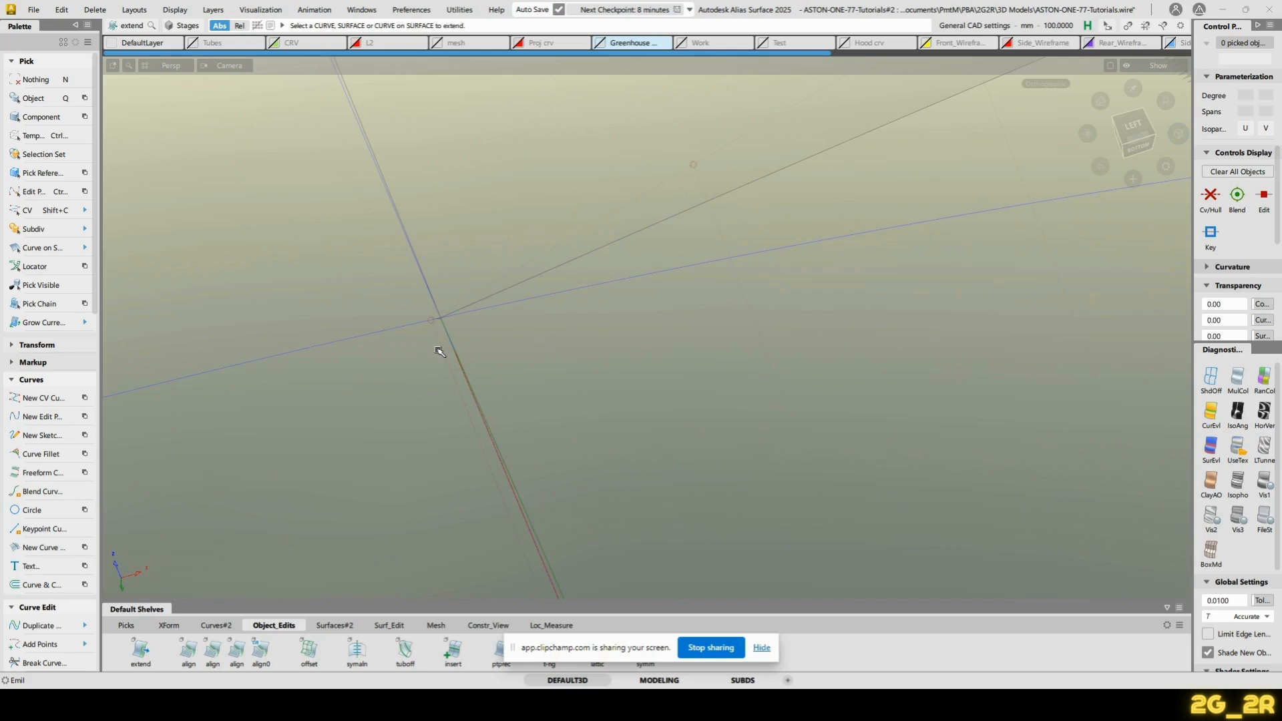
left_click(445, 355)
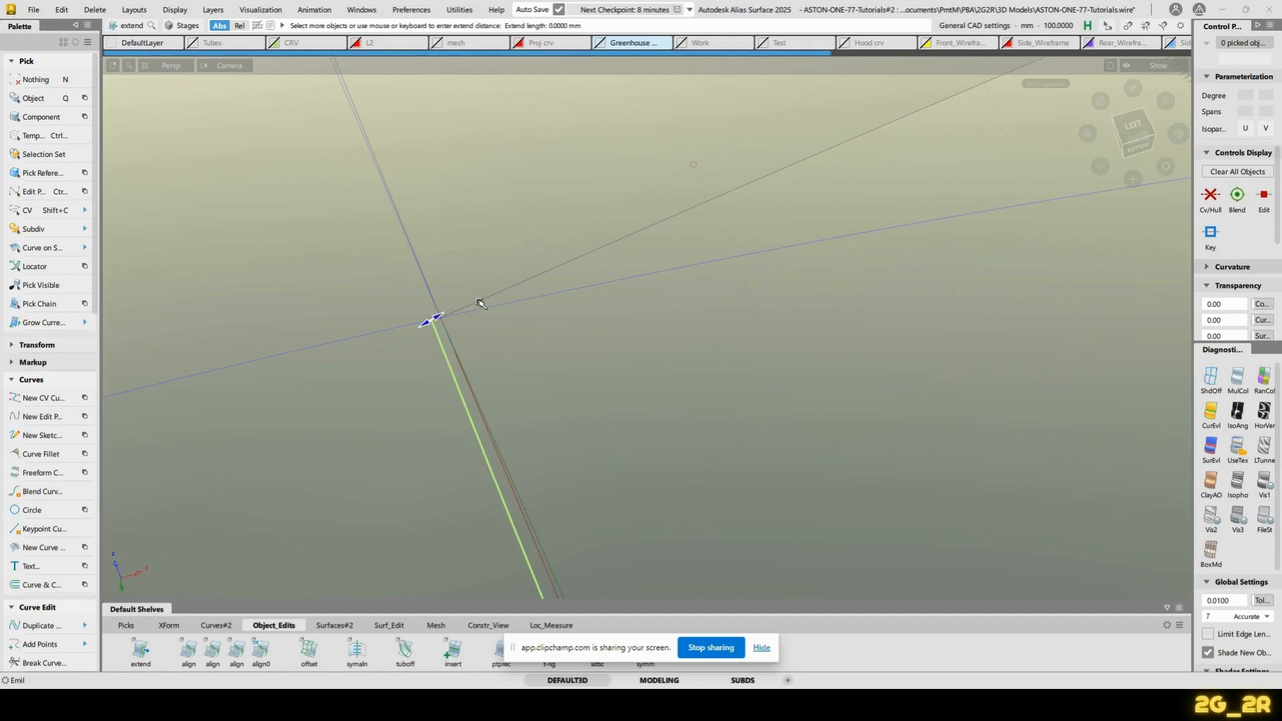
left_click_drag(481, 304, 308, 366)
key("n")
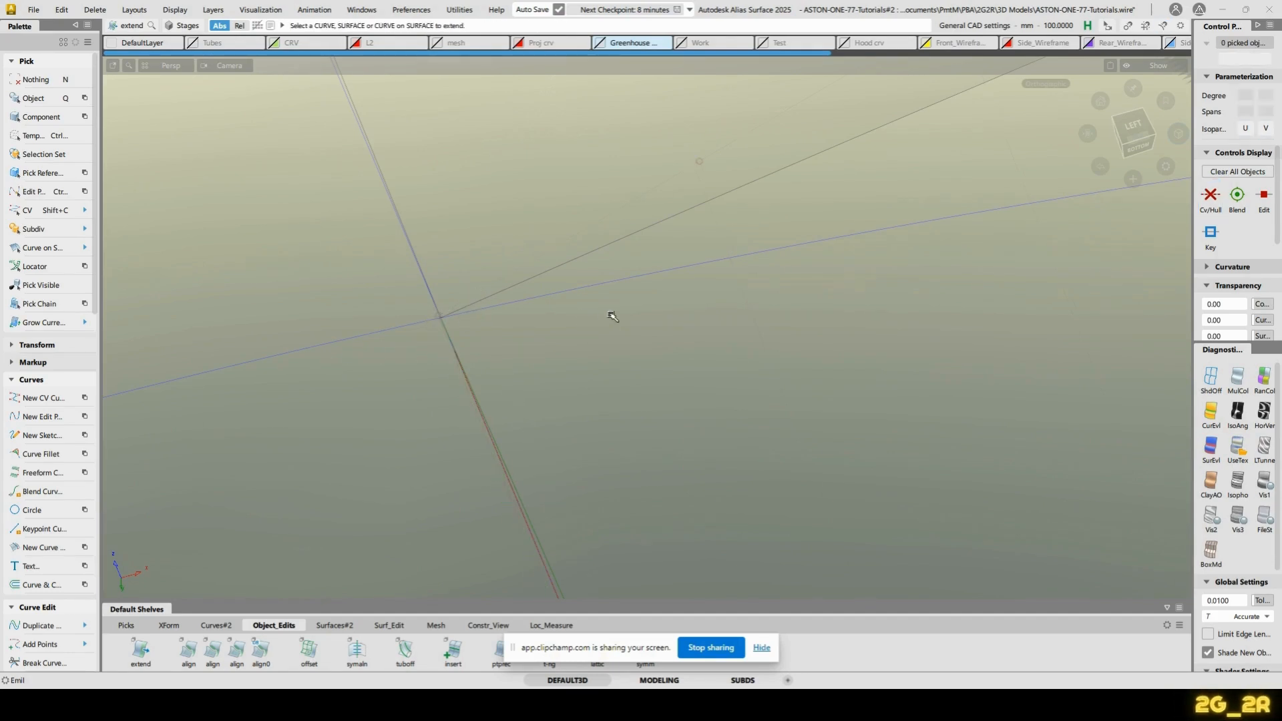
Shorten the blend's end edge by about 0.12 mm with Extend to meet the crossing point of the surface curves
right_click_drag(613, 315, 554, 216, "alt+shift")
middle_click_drag(530, 163, 530, 231, "ctrl+shift")
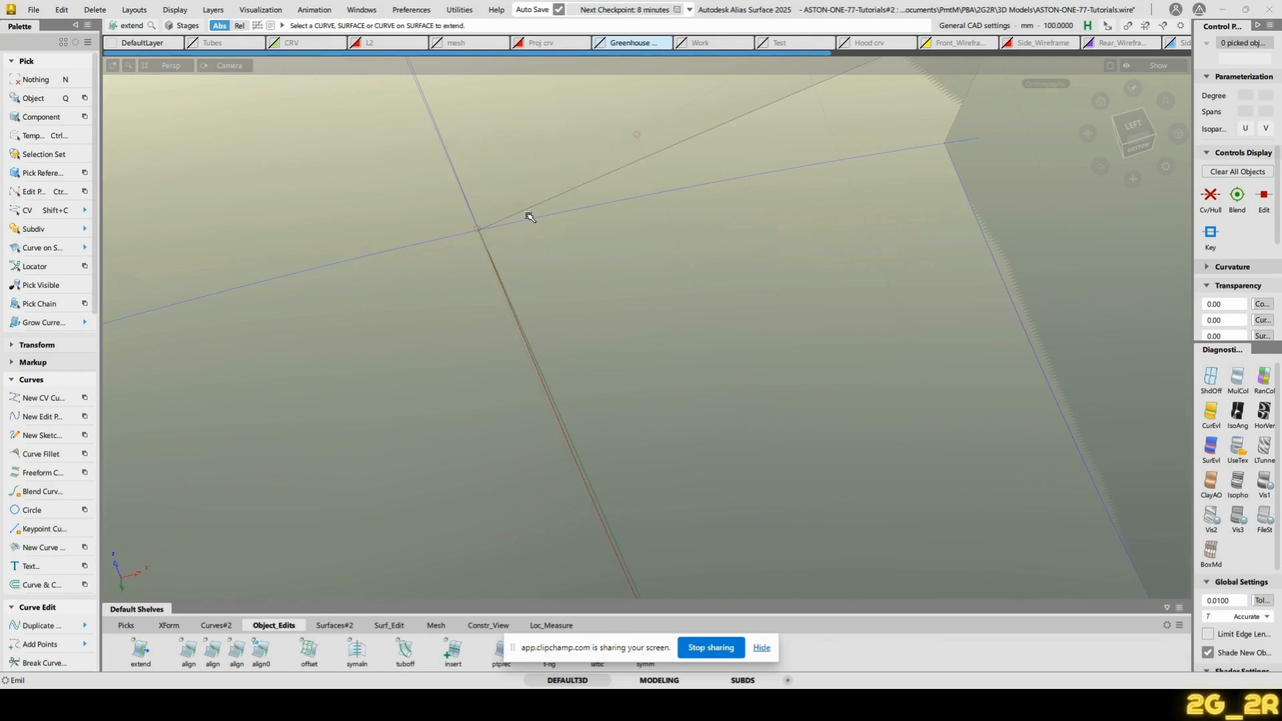
right_click_drag(546, 163, 400, 200, "alt+shift")
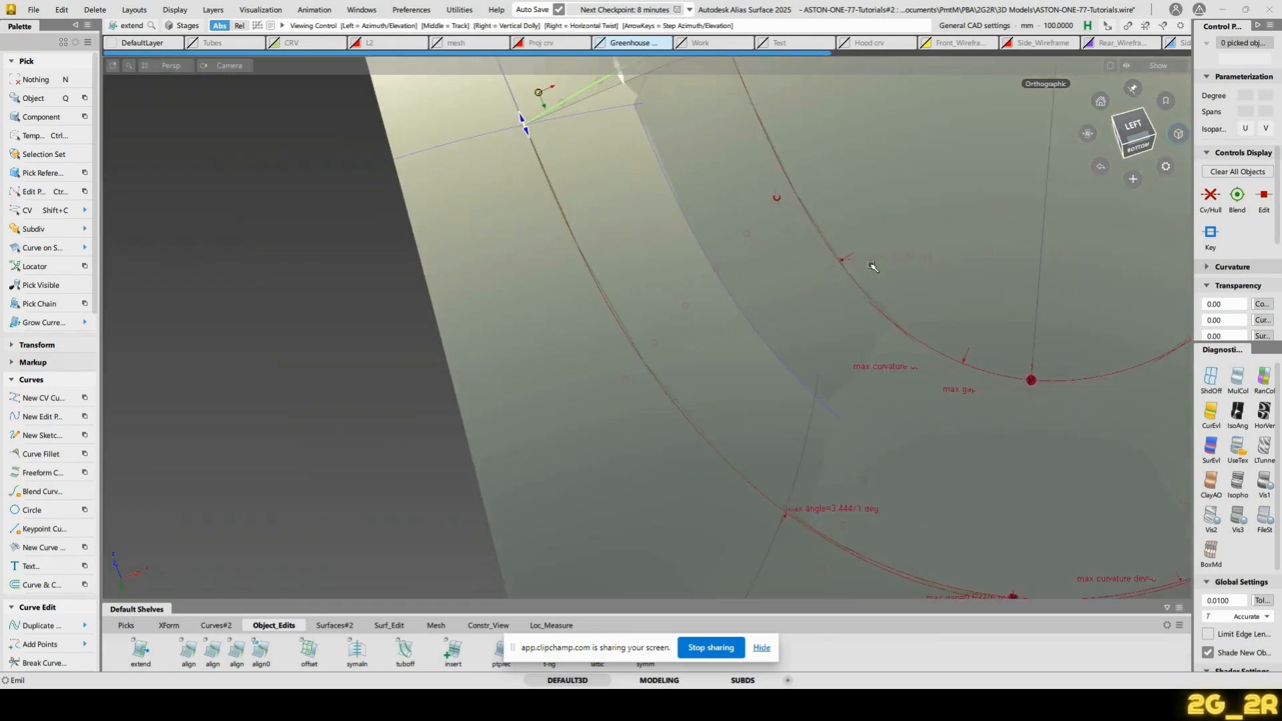
middle_click_drag(873, 267, 266, 325, "alt+shift")
middle_click_drag(419, 284, 1070, 292, "alt+shift")
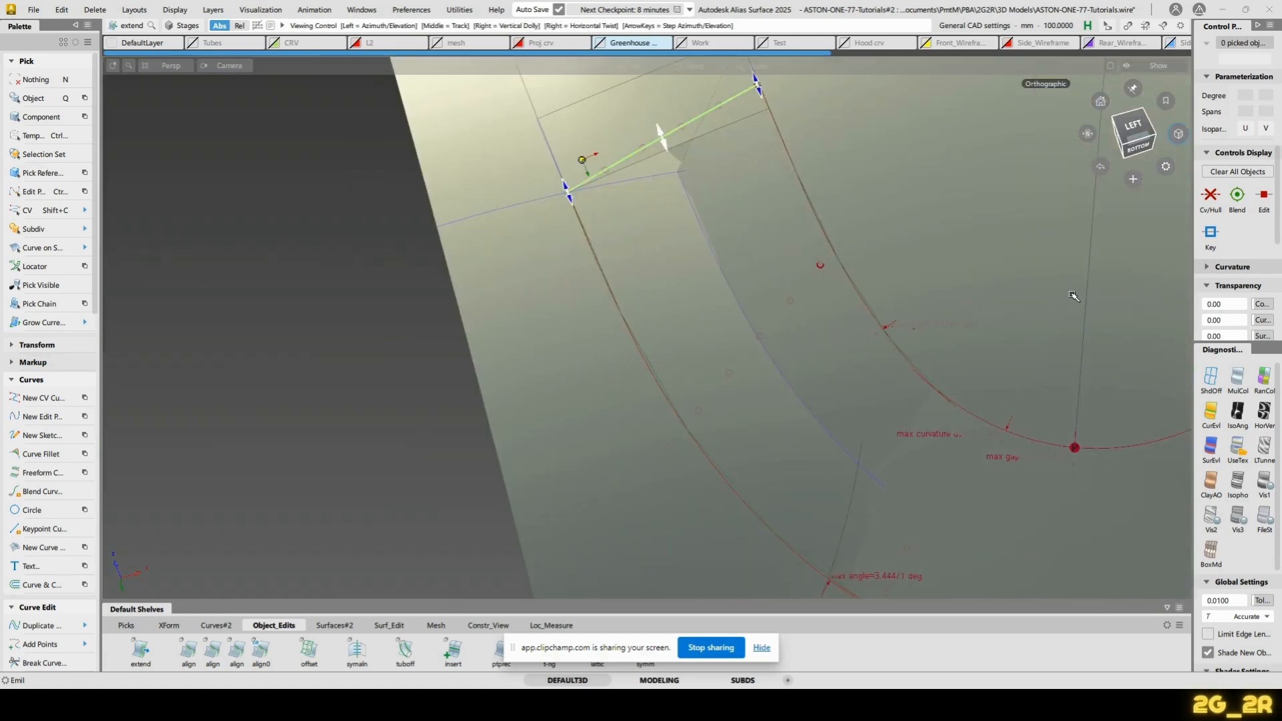
right_click_drag(543, 372, 561, 221, "alt+shift")
right_click_drag(572, 422, 571, 213, "alt+shift")
middle_click_drag(534, 399, 708, 57, "alt+shift")
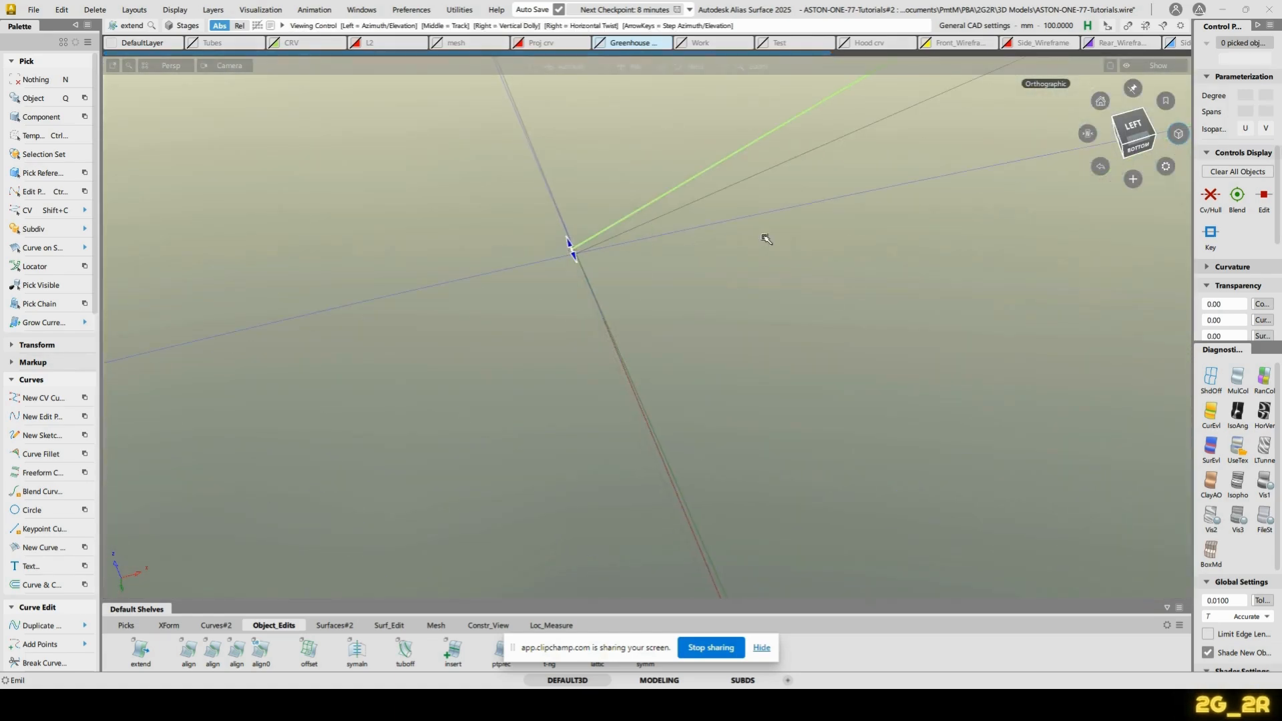
left_click(1134, 126)
middle_click_drag(571, 189, 654, 307, "alt+shift")
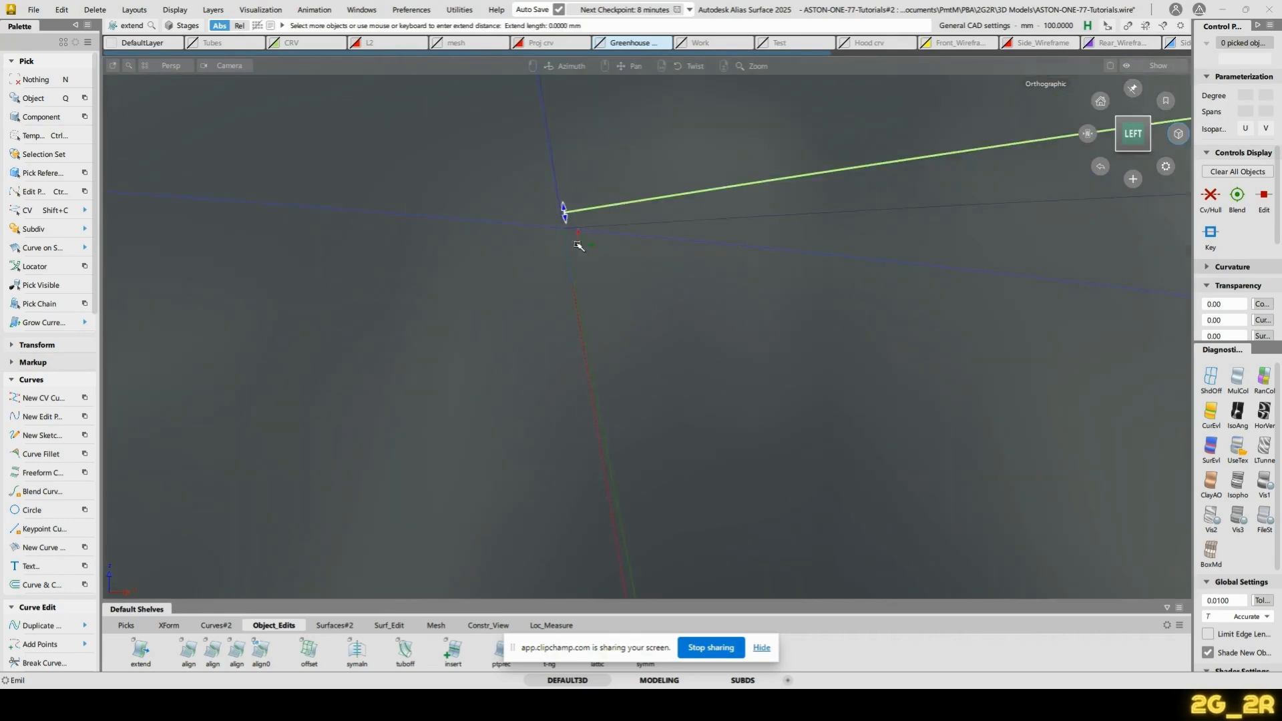
scroll(576, 249, "up", 5)
scroll(576, 257, "down", 1)
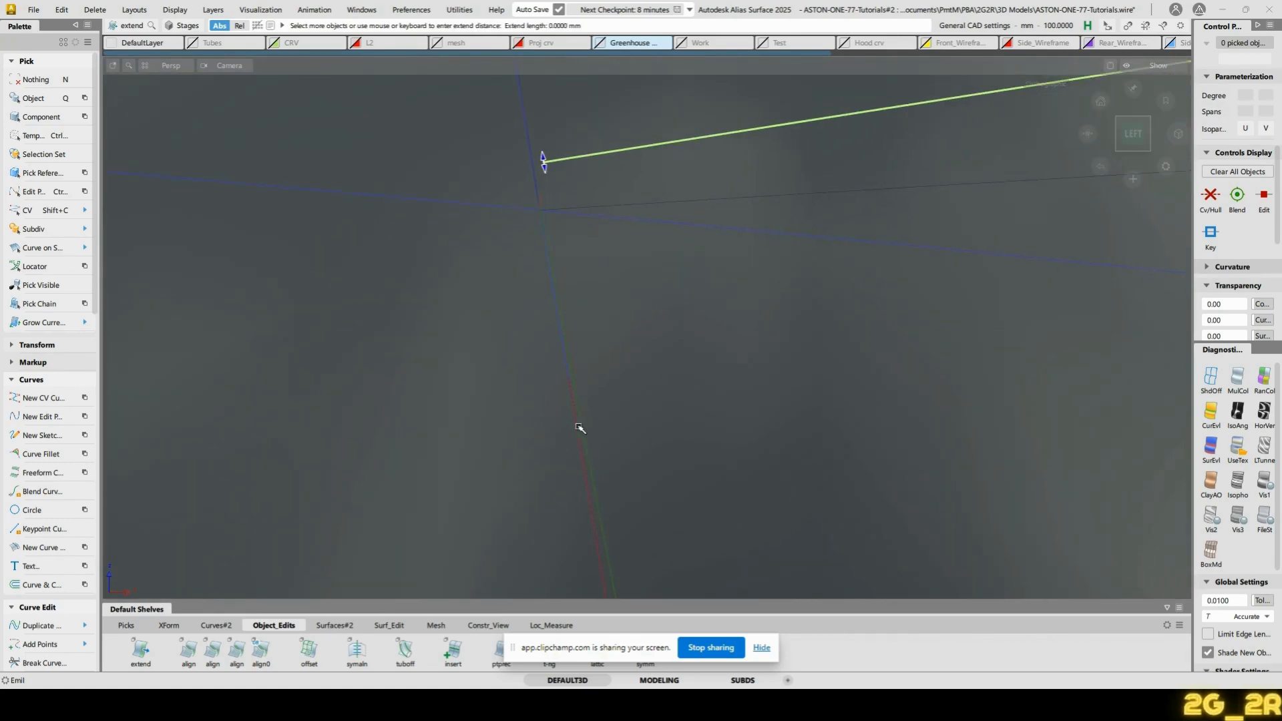
left_click_drag(576, 425, 549, 209)
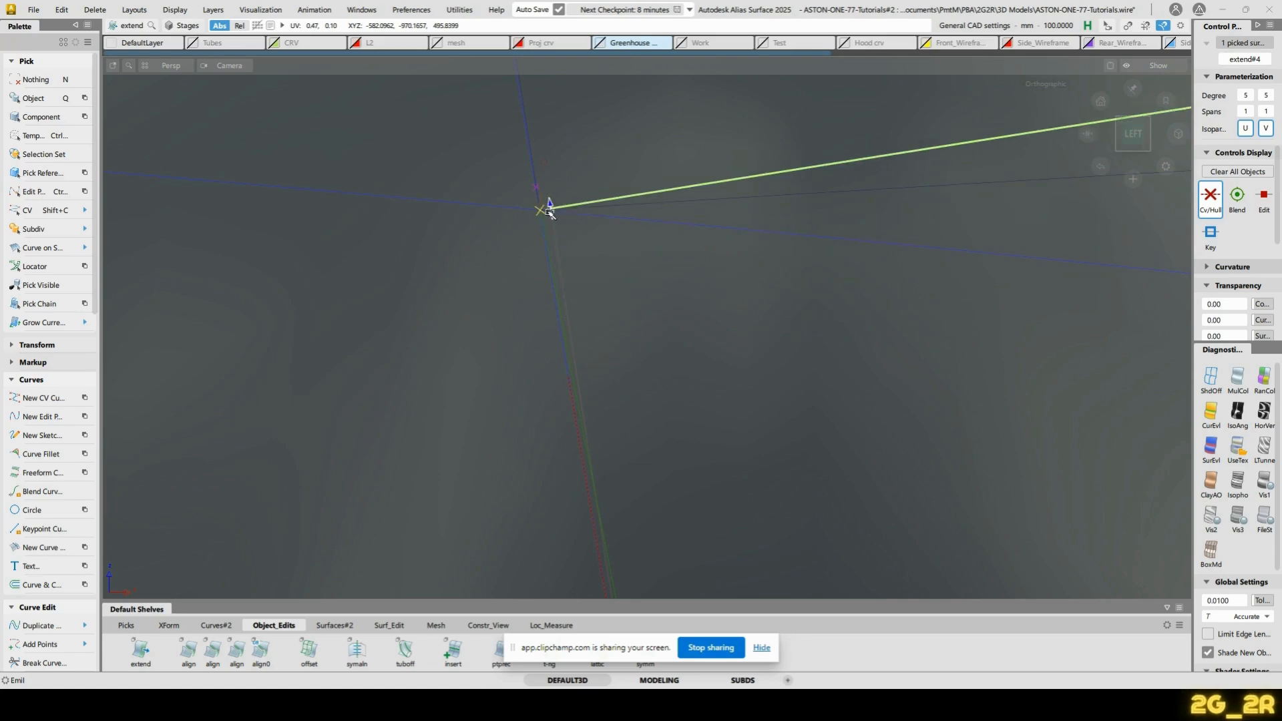
Remove the continuity-check markers along the corner blend's inner and outer curved edges
middle_click_drag(563, 258, 584, 281, "alt+shift")
left_click_drag(585, 281, 879, 219, "alt+shift")
middle_click_drag(879, 219, 558, 341, "alt+shift")
right_click_drag(559, 341, 639, 388, "alt+shift")
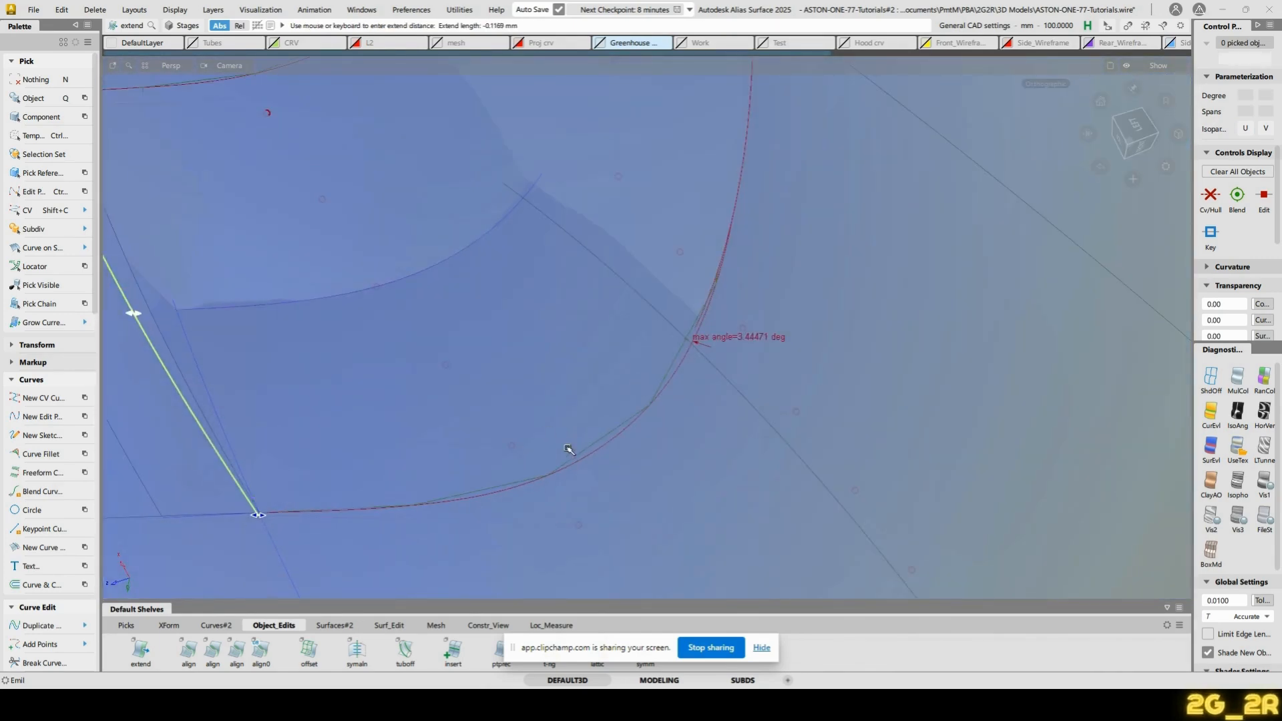
key("ctrl+z")
left_click_drag(497, 475, 498, 505, "ctrl+shift")
left_click_drag(488, 481, 487, 530)
left_click_drag(477, 449, 563, 499)
left_click_drag(467, 458, 467, 483, "ctrl+shift")
right_click_drag(514, 406, 514, 406, "ctrl+shift")
right_click_drag(585, 431, 579, 434, "ctrl+shift")
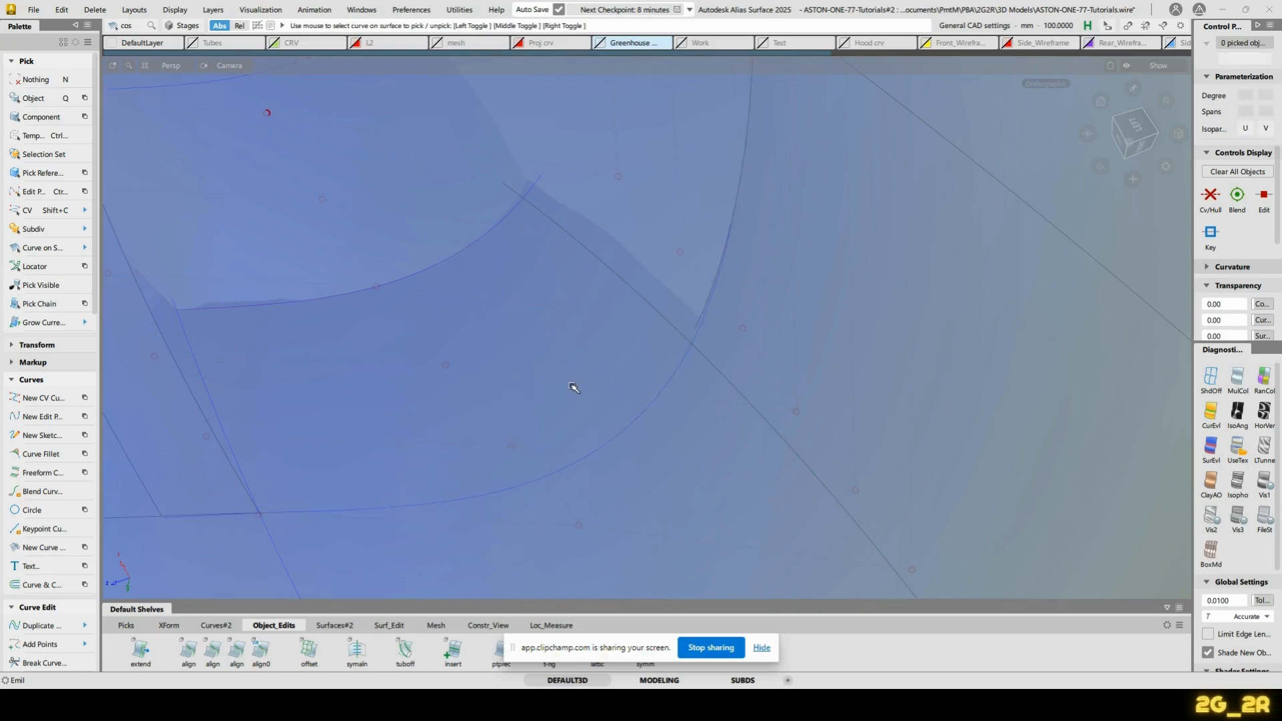
Try to align the blend's outer edge to the outer tube intersection curve with G0 continuity and the Edge alignment type
mouse_move(573, 386)
left_mouse_down("alt+shift")
mouse_move(510, 455)
mouse_move(430, 332)
left_mouse_up("alt+shift")
left_click_drag(661, 493, 429, 541, "alt+shift")
double_click(192, 658)
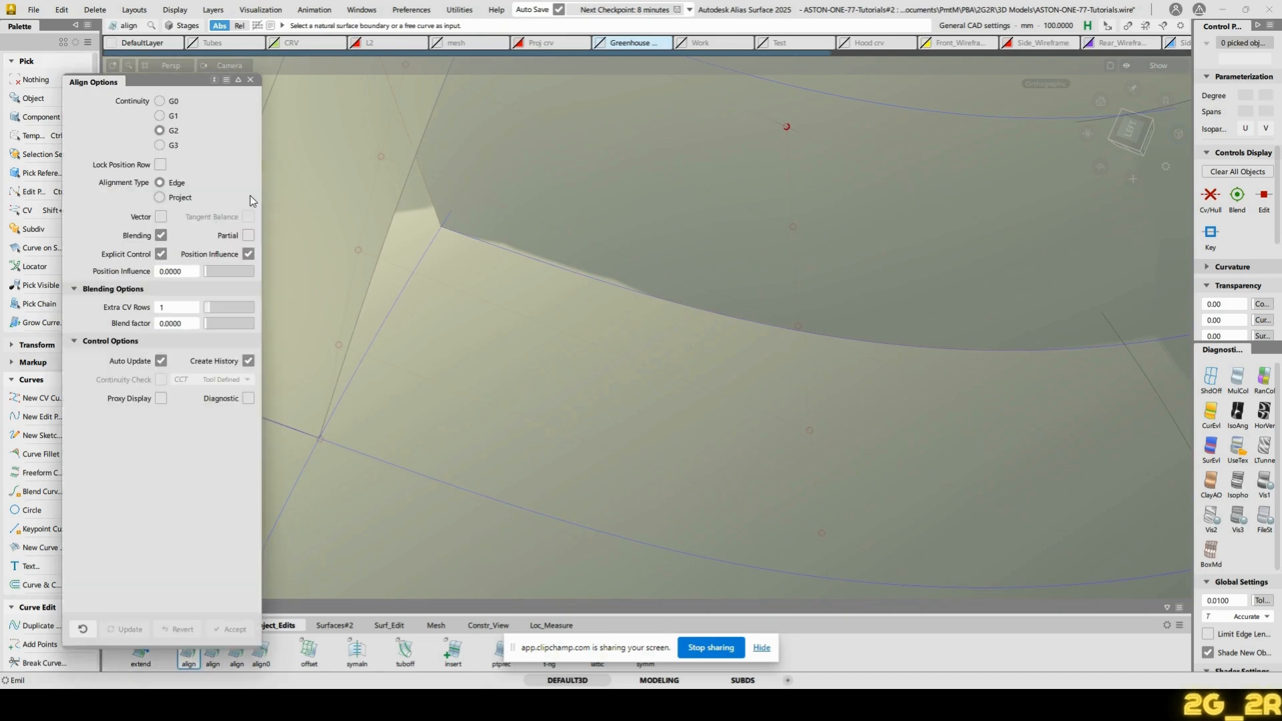
left_click(168, 102)
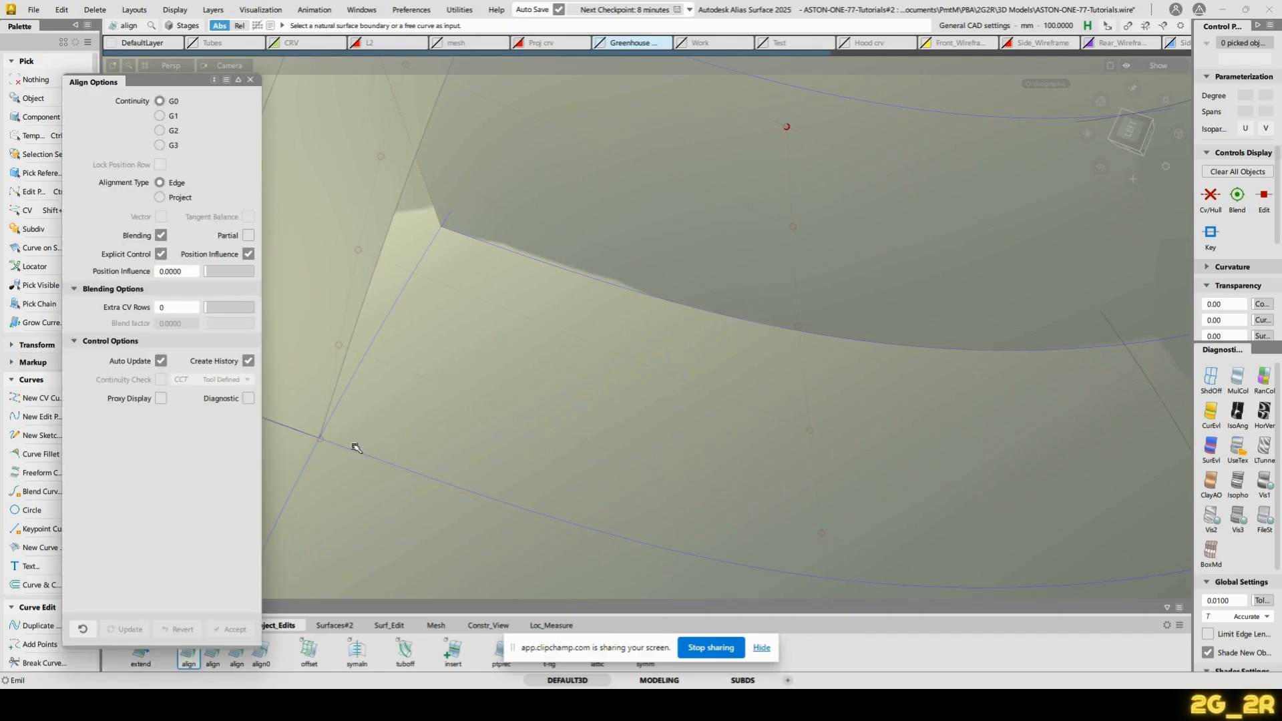
left_click(384, 461)
left_click(385, 464)
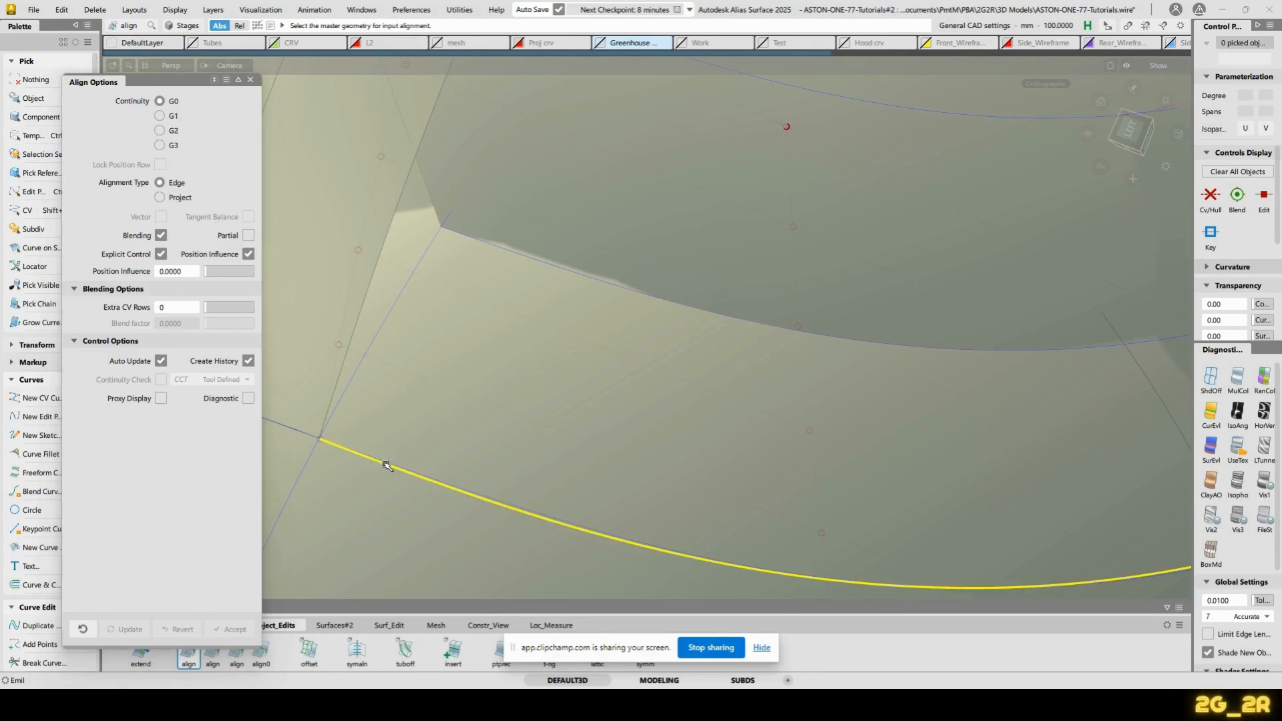
left_click(401, 474)
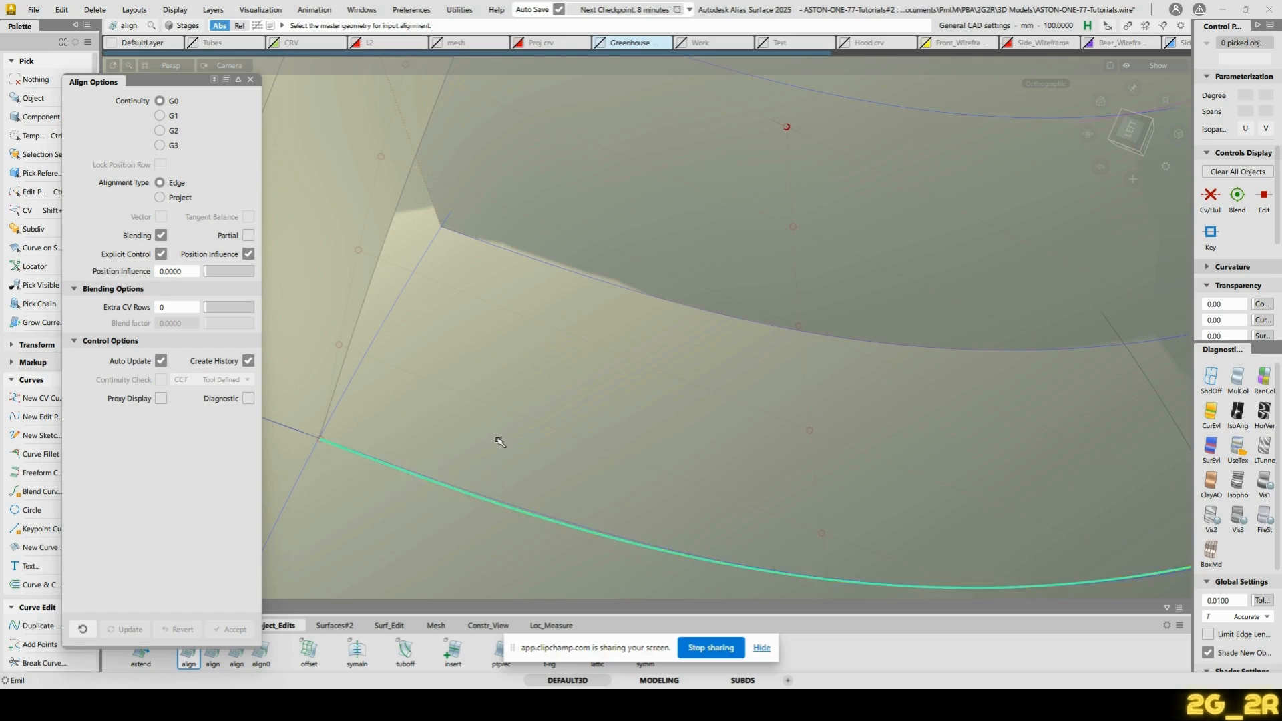
left_click_drag(509, 218, 628, 434, "alt+shift")
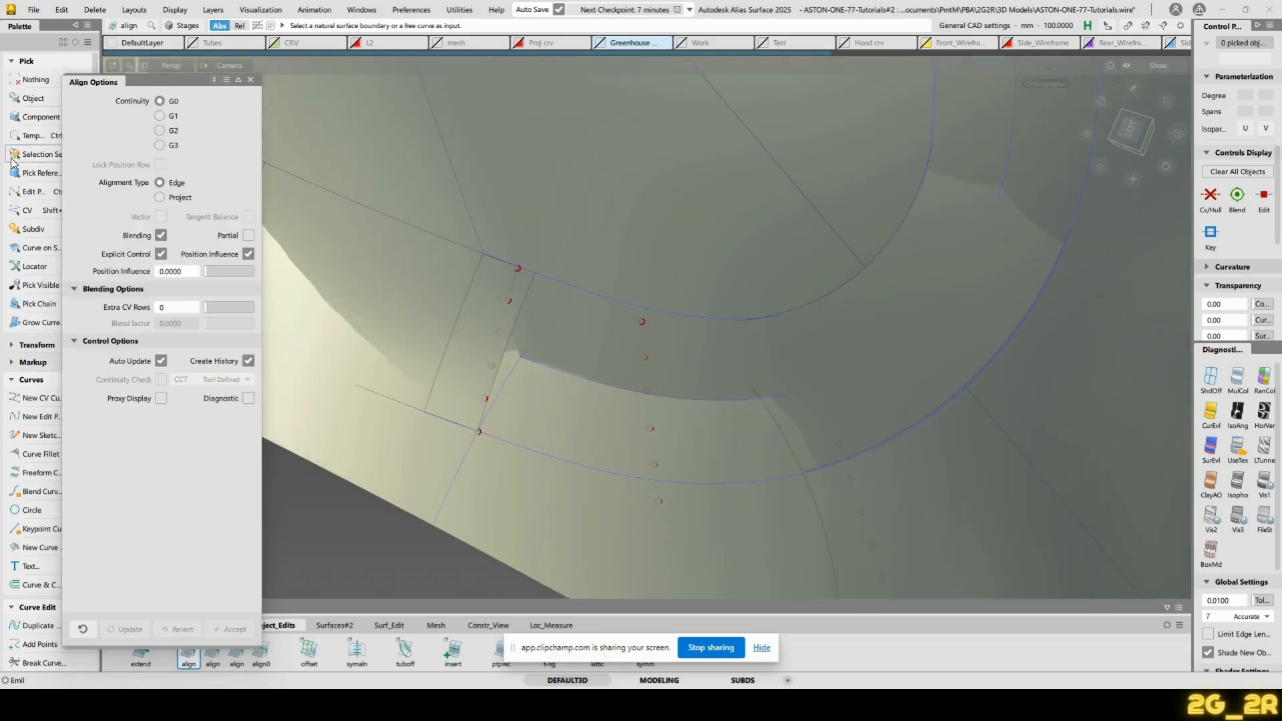
left_click(250, 79)
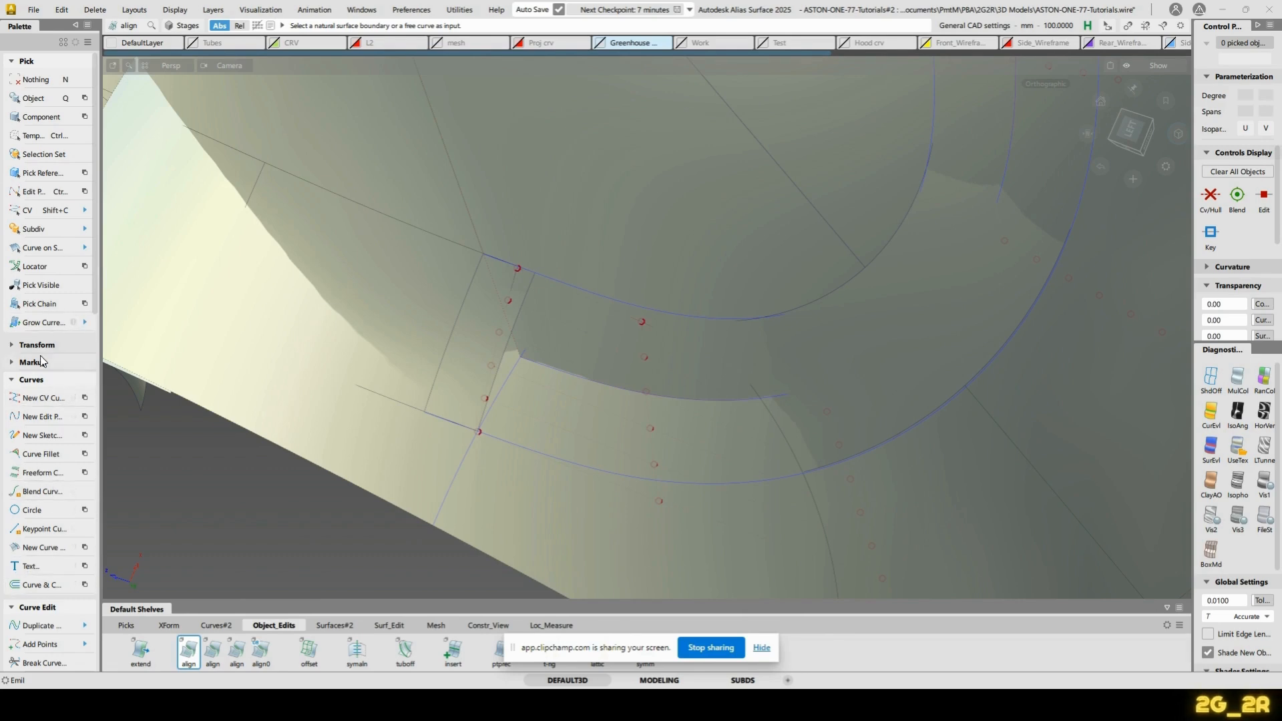
scroll(36, 410, "down", 5)
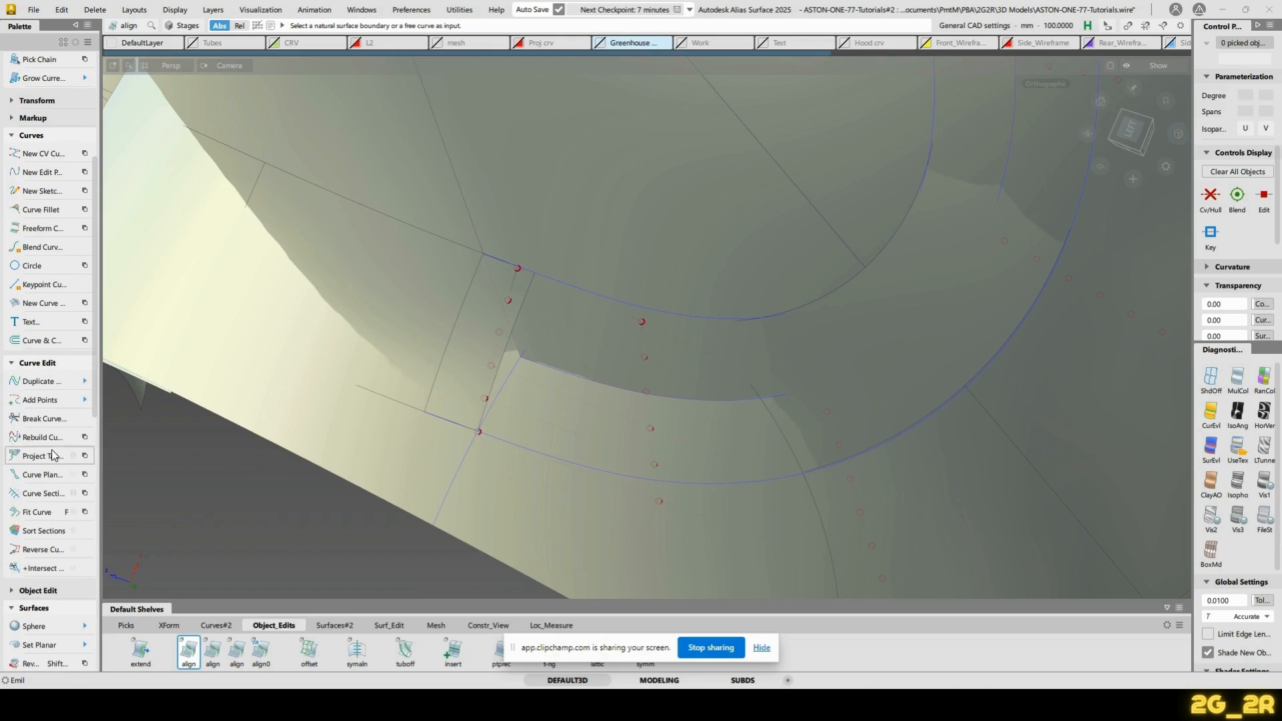
left_click(40, 501)
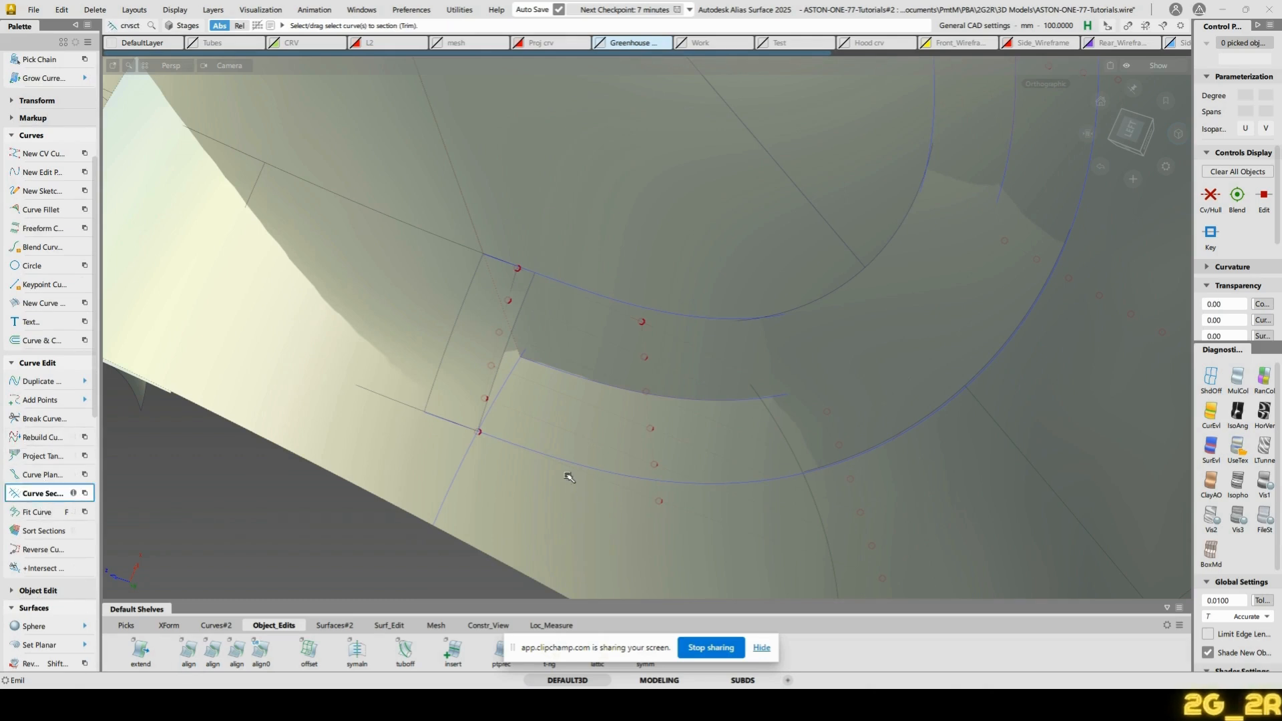
left_click(571, 461)
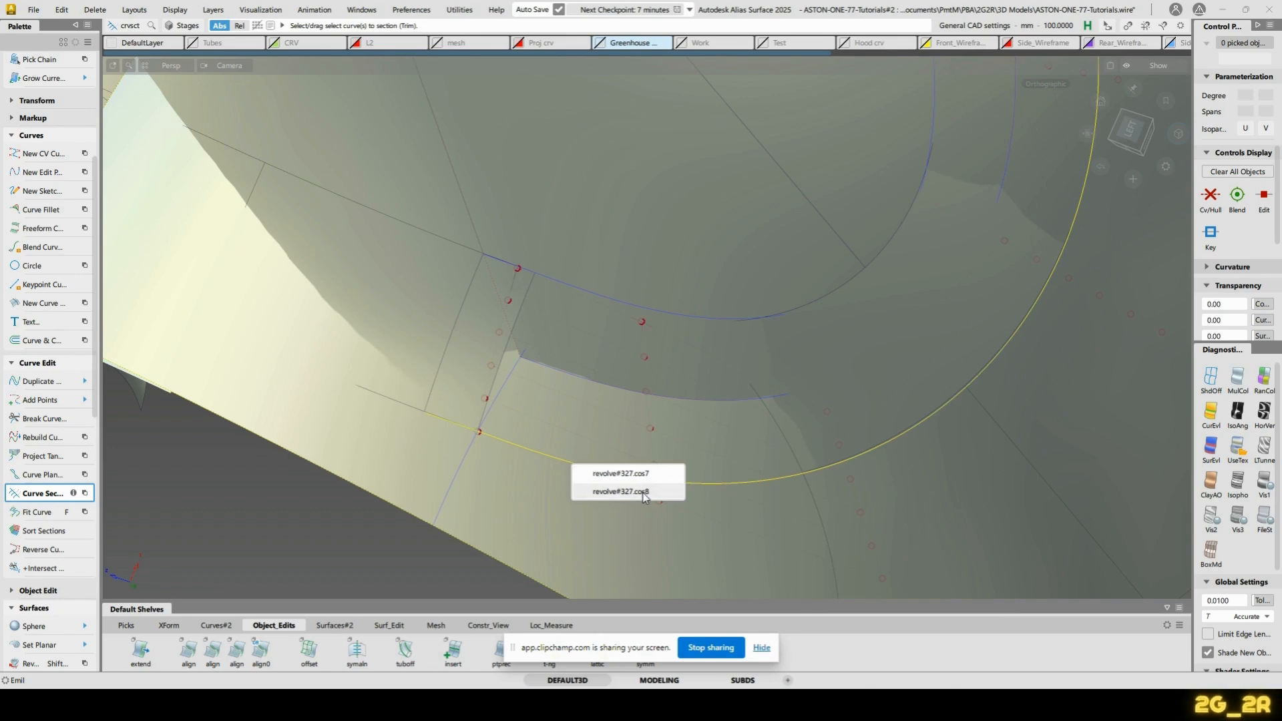
left_click(622, 438)
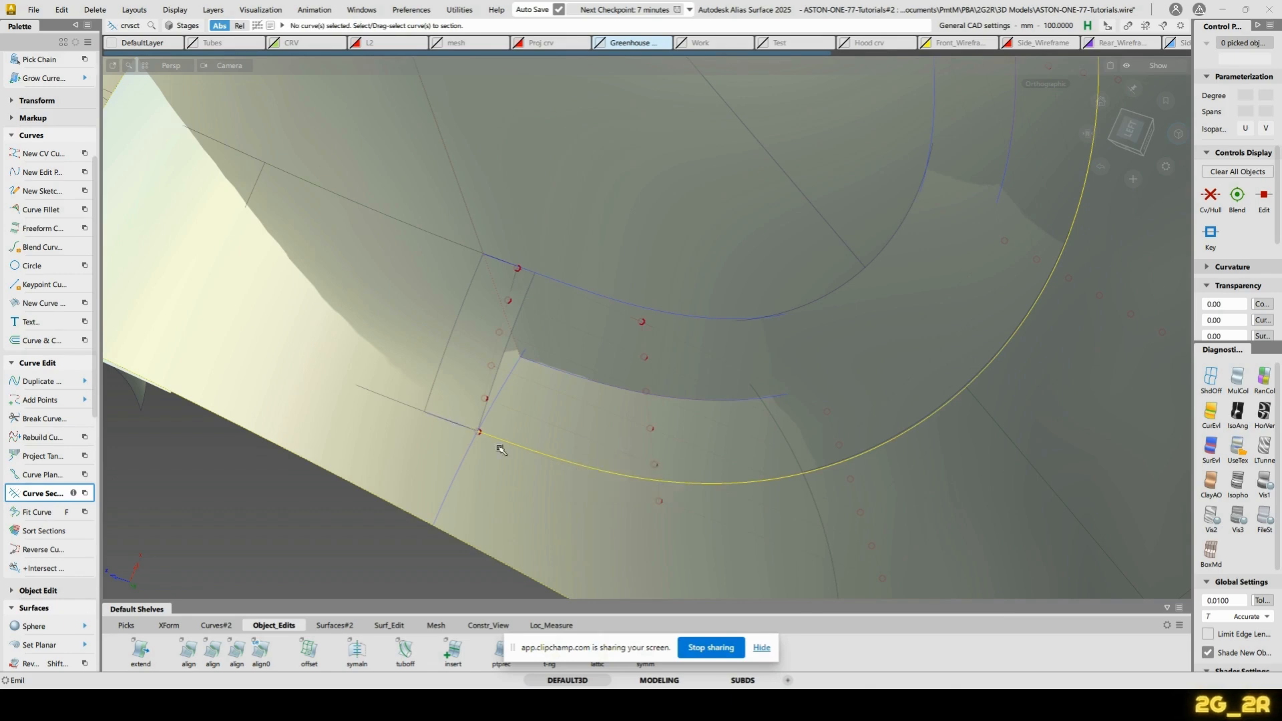
left_click(536, 431)
Delete the shorter of the two overlapping curves-on-surface that run along the blend's outer edge
left_click(569, 456, "ctrl+shift")
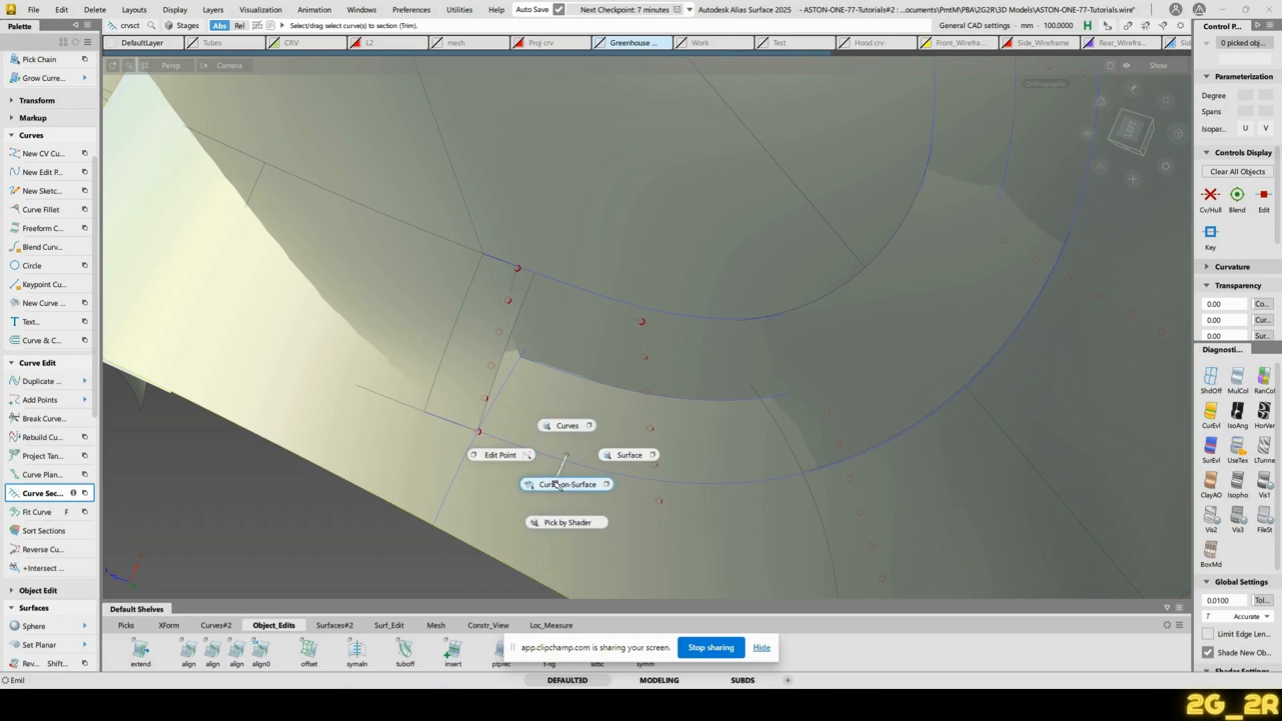
left_click(559, 485)
left_click(569, 461)
left_click(641, 471)
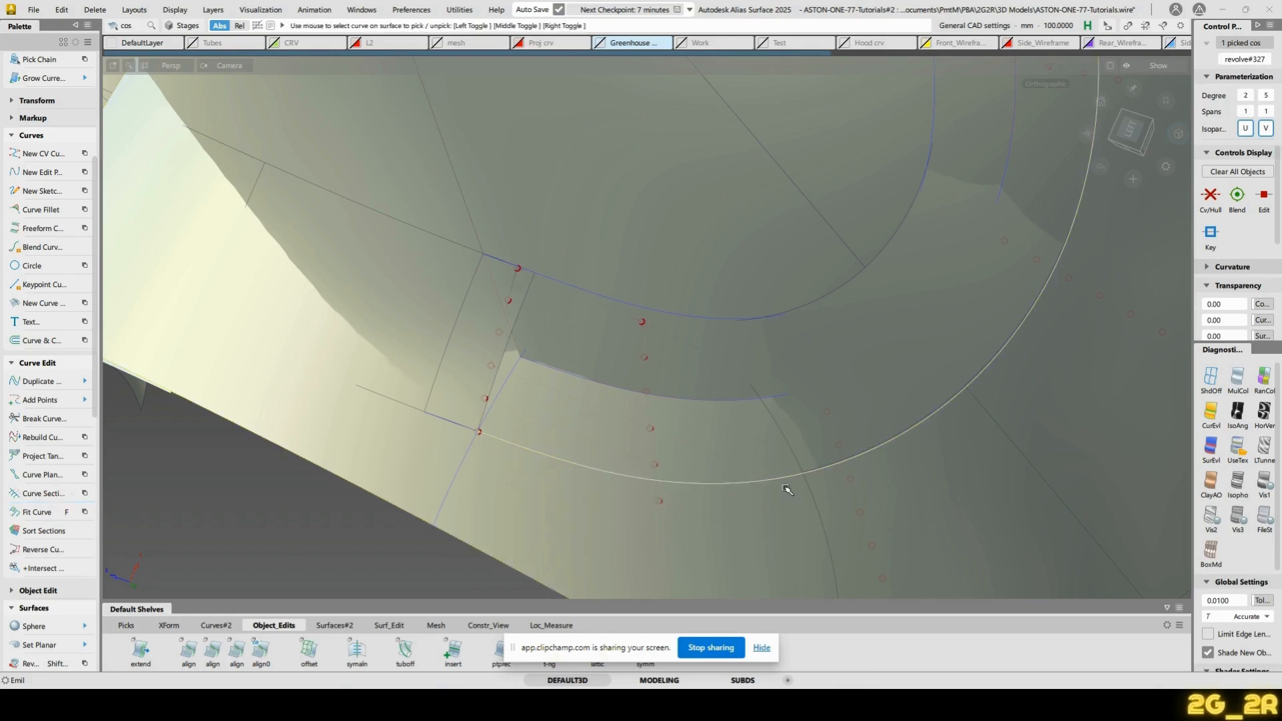
left_click(905, 502)
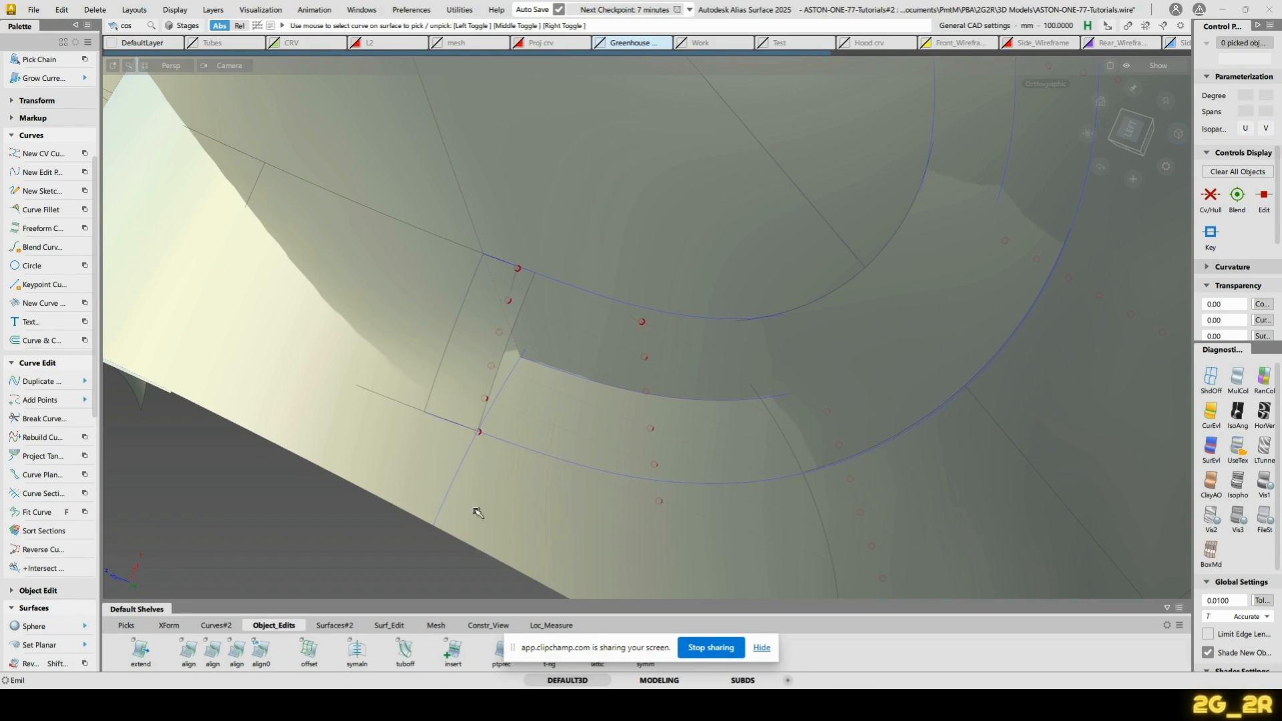
Section the remaining outer curve-on-surface where it crosses the surface curve at the blend's end edge
left_click(39, 495)
left_click(538, 455)
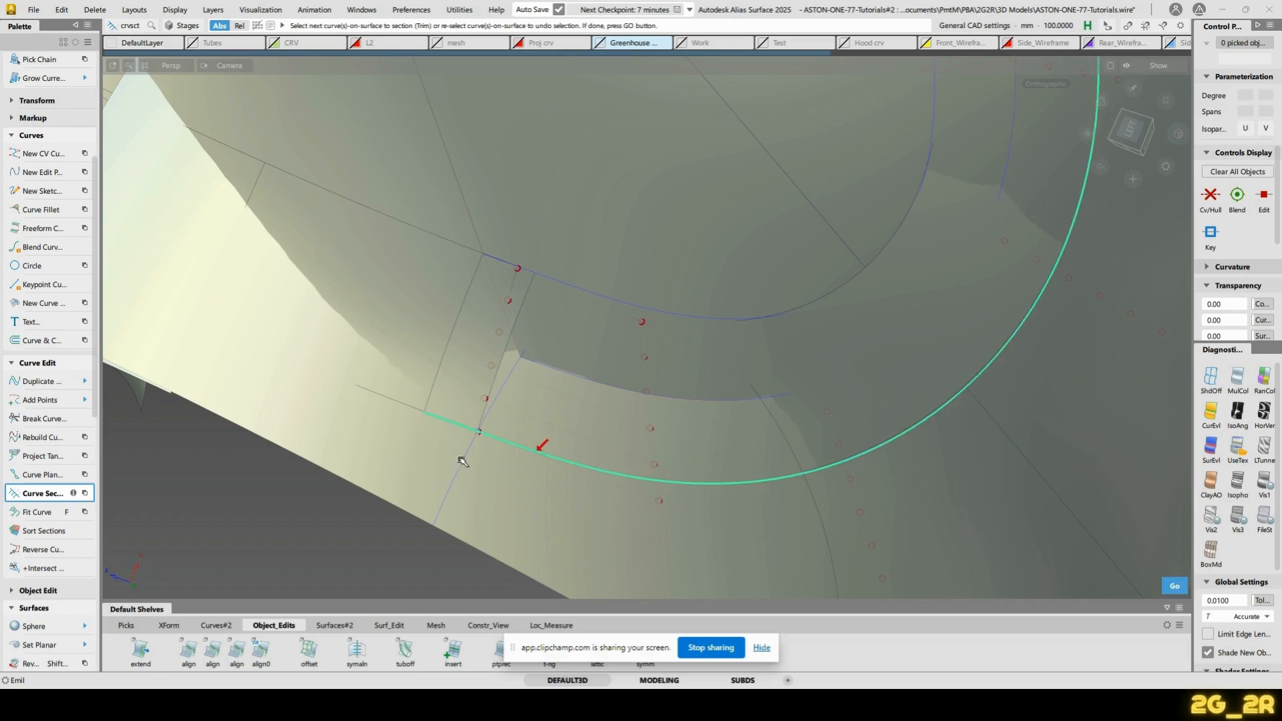
left_click(620, 440)
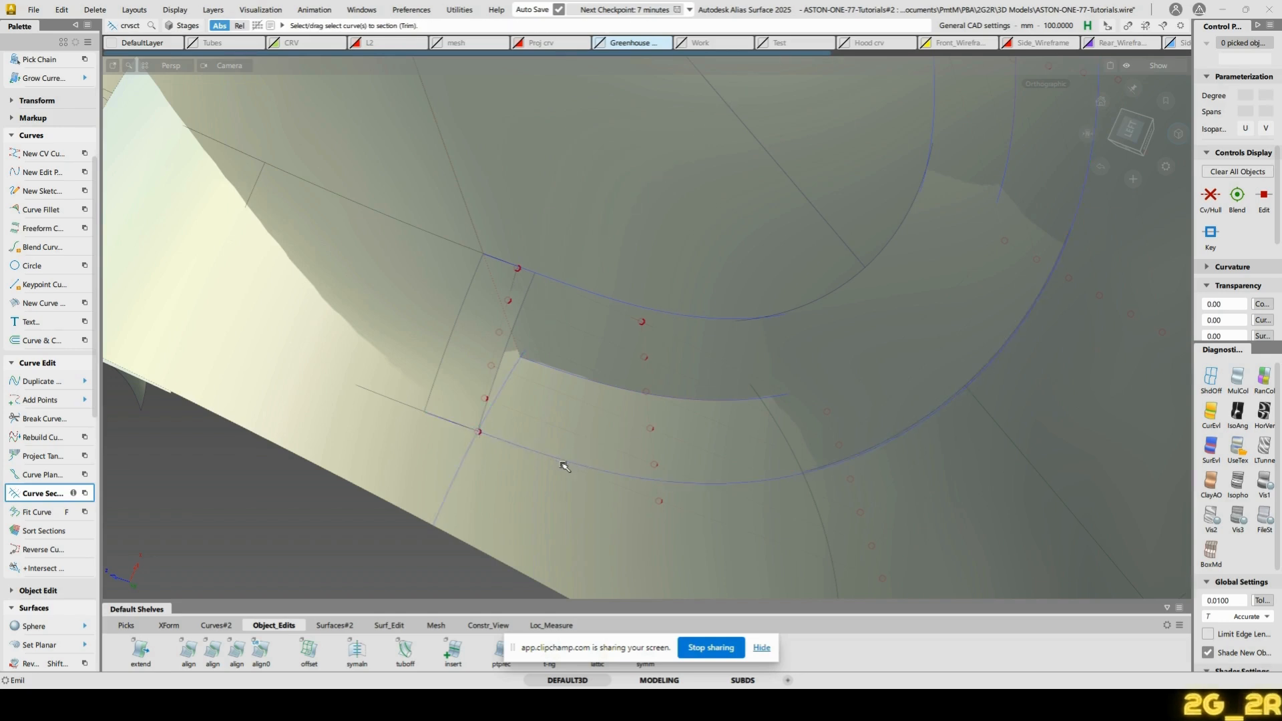
left_click(566, 461)
key("space")
left_click(465, 455)
left_click_drag(764, 249, 804, 395, "alt+shift")
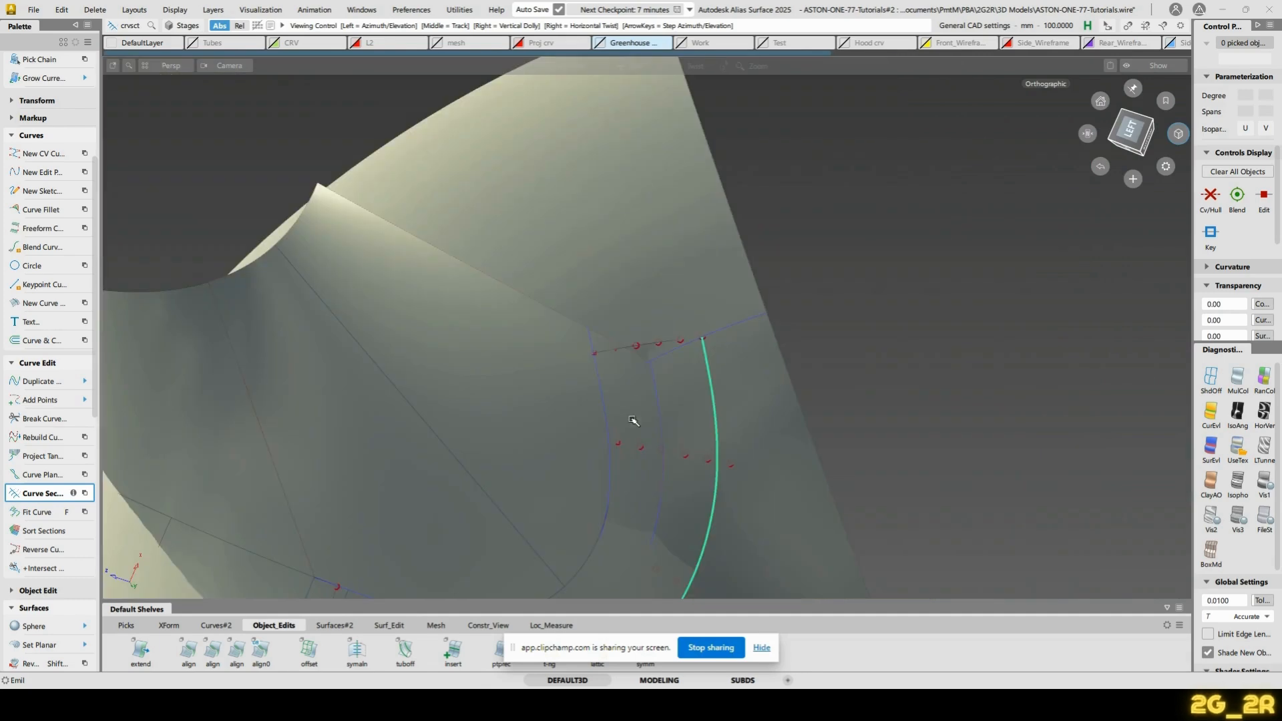
left_click_drag(707, 407, 701, 278, "alt+shift")
Align the blend's outer edge to the sectioned outer curve with G0 continuity, Edge alignment type and 2 U spans
left_click(563, 363, "alt+shift")
left_click_drag(563, 363, 427, 398, "alt+shift")
left_click_drag(921, 214, 572, 252, "alt+shift")
double_click(189, 651)
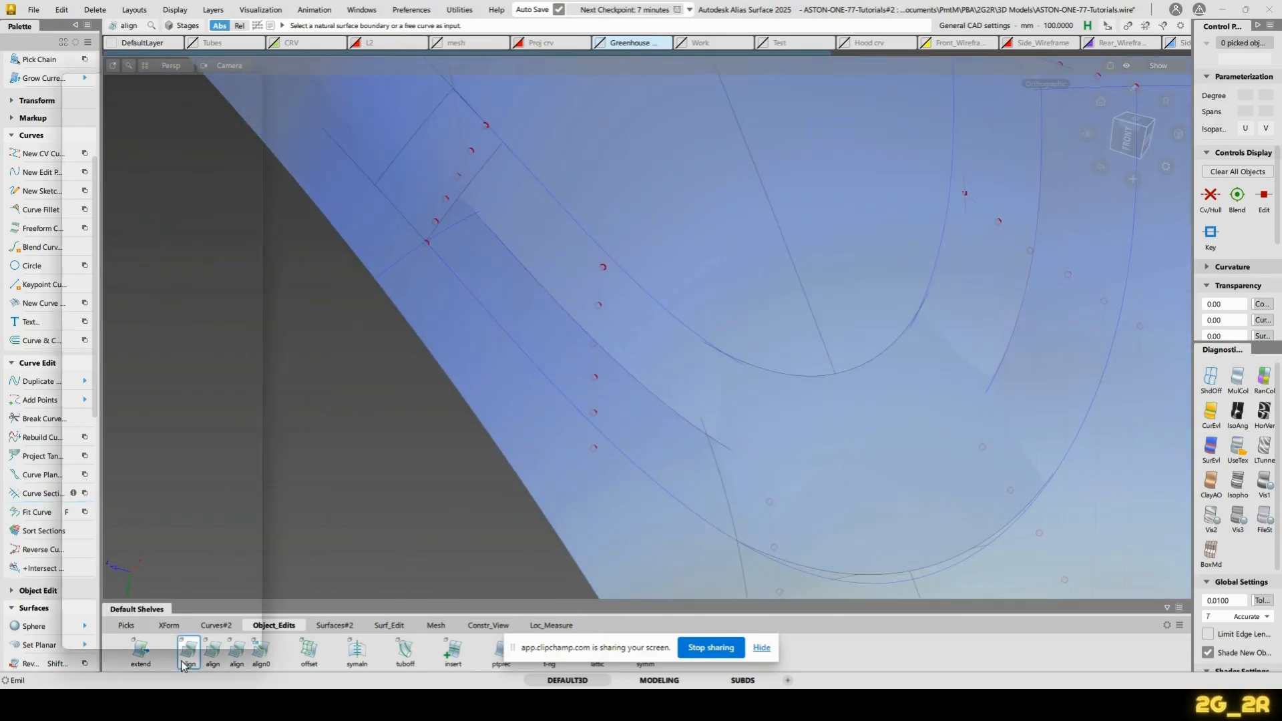
left_click(903, 589)
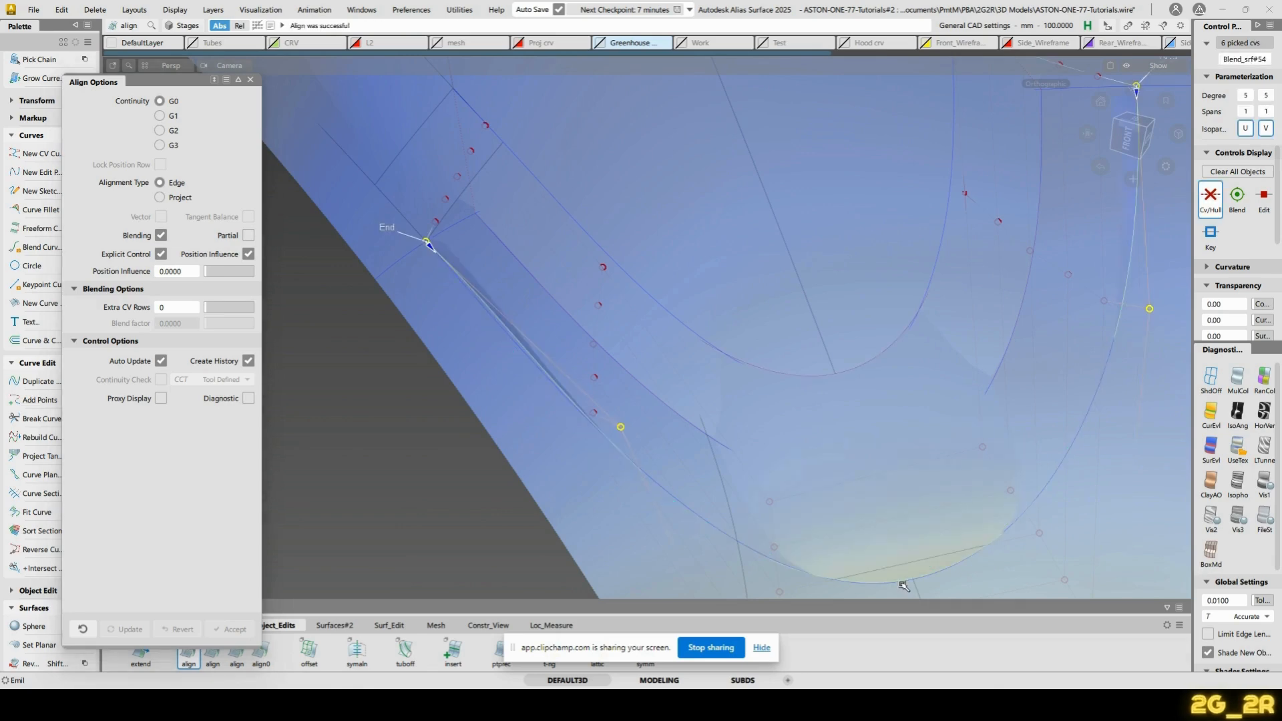
left_click_drag(902, 586, 669, 333, "alt+shift")
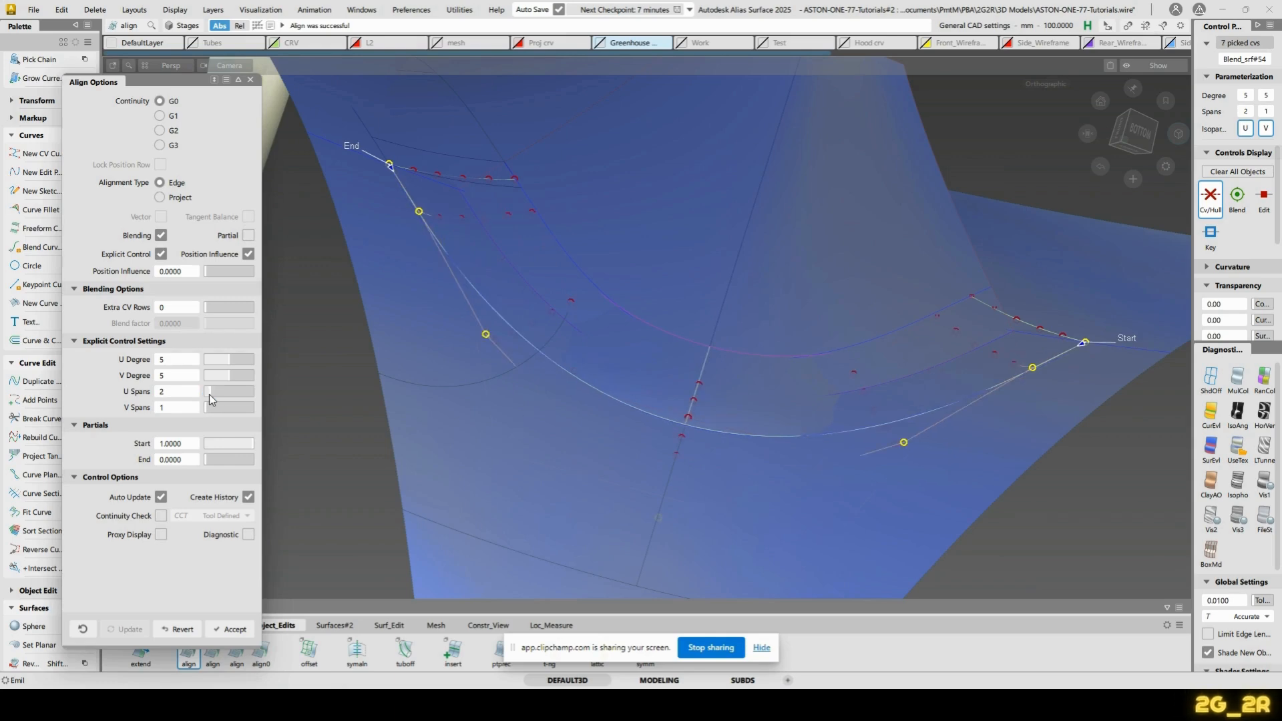
left_click_drag(500, 401, 733, 338, "alt+shift")
key("space")
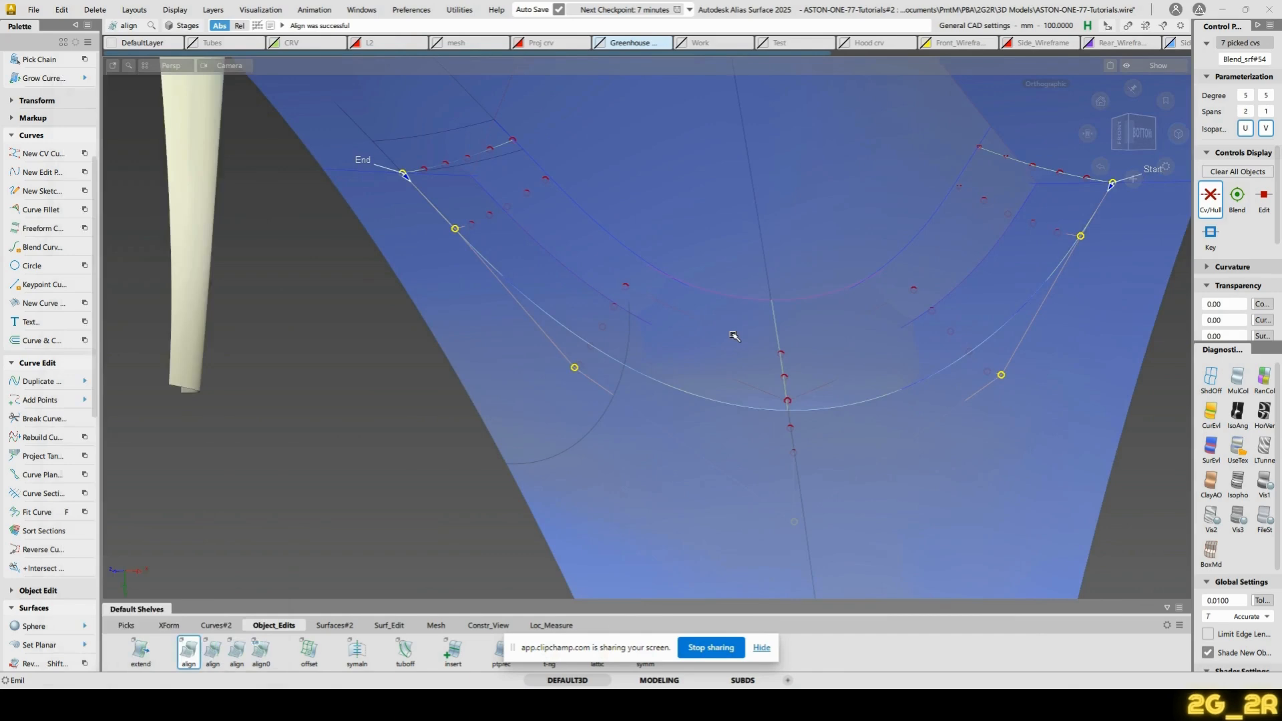
Delete the outer curve-on-surface that the blend's outer edge was aligned to
left_click_drag(707, 381, 686, 408, "ctrl+shift")
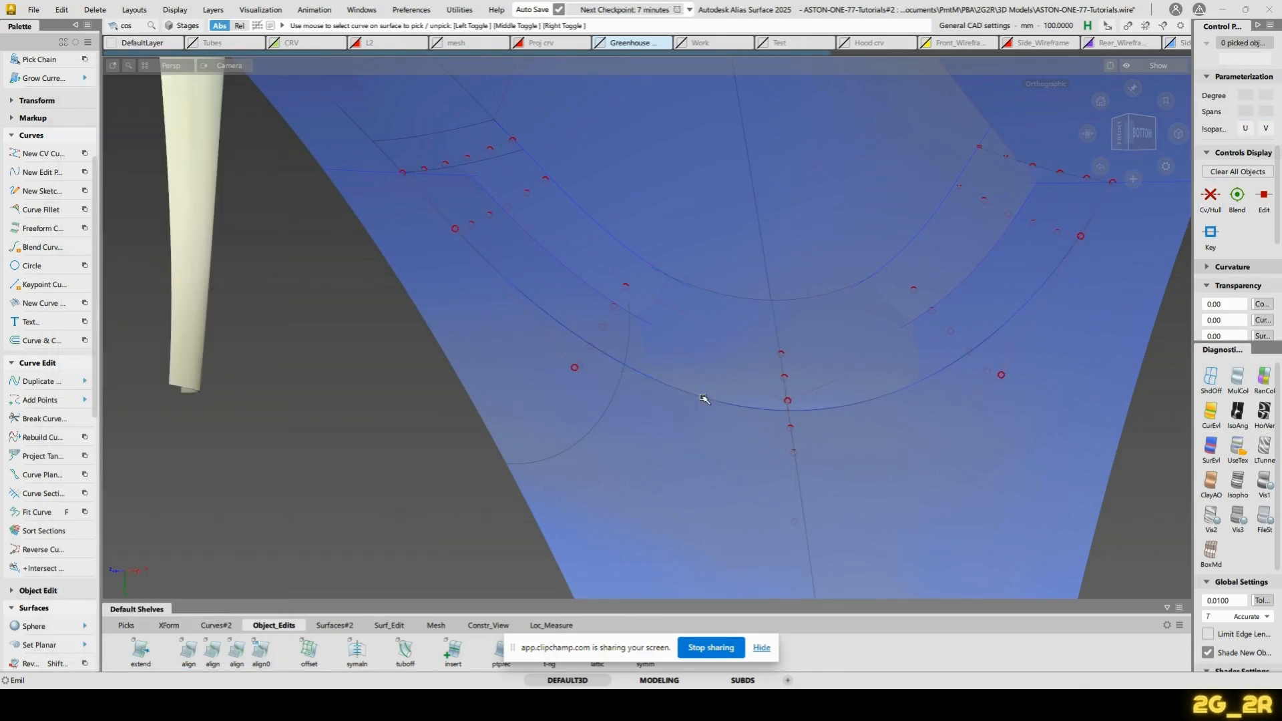
left_click(704, 399)
left_click(707, 421)
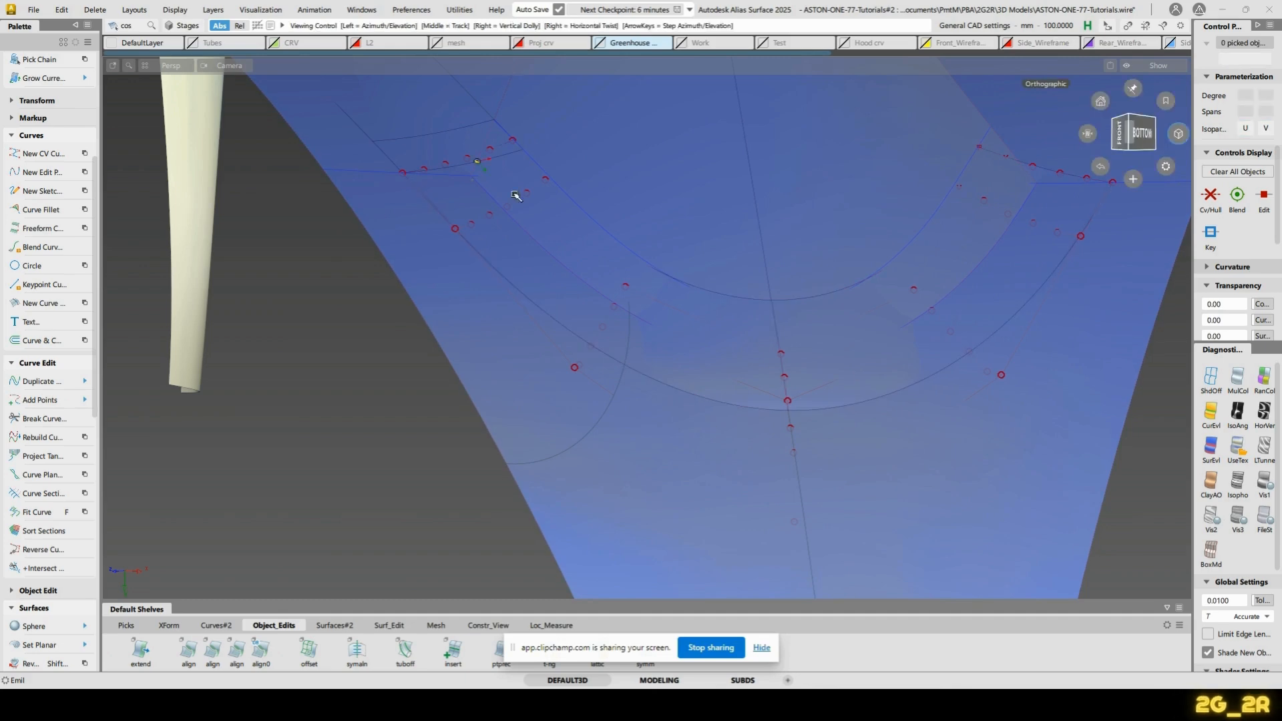
Examine up close how the blend's end corner meets the surface curves
left_click_drag(515, 194, 586, 247, "alt+shift")
middle_click_drag(585, 247, 630, 380, "alt+shift")
right_click_drag(629, 381, 604, 440, "alt+shift")
left_click_drag(643, 520, 564, 349, "alt+shift")
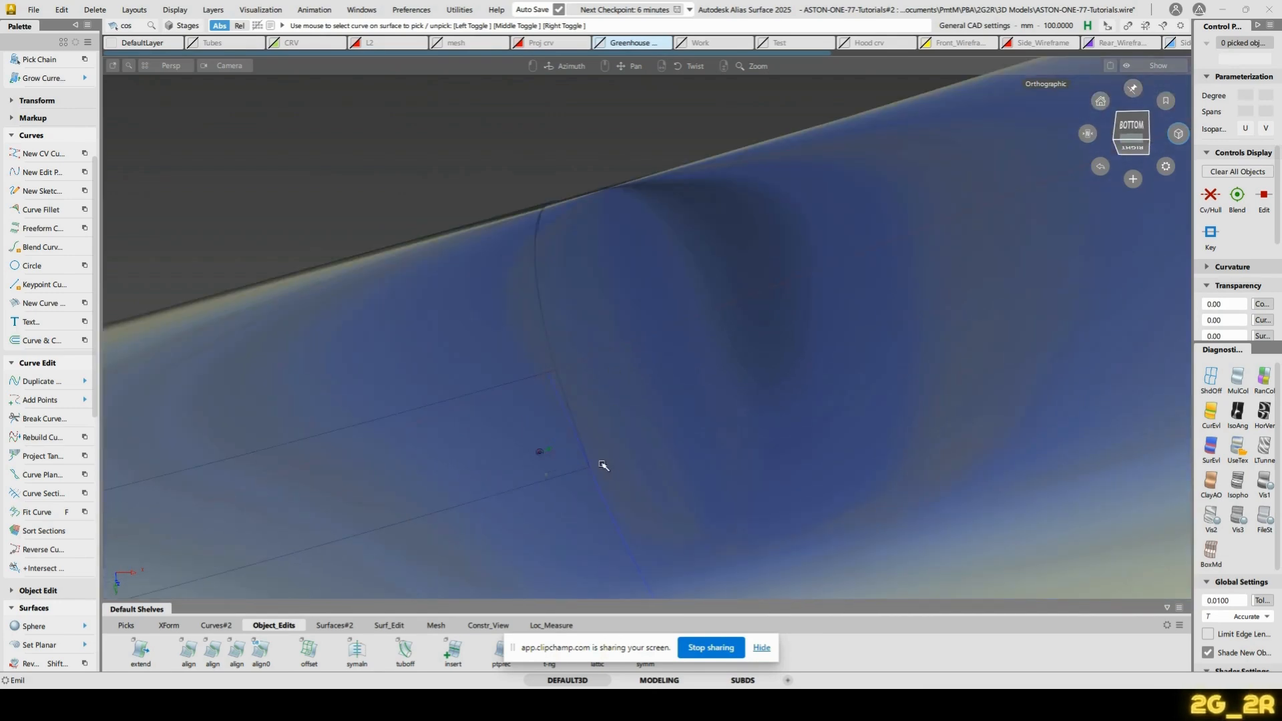
scroll(603, 465, "up", 3)
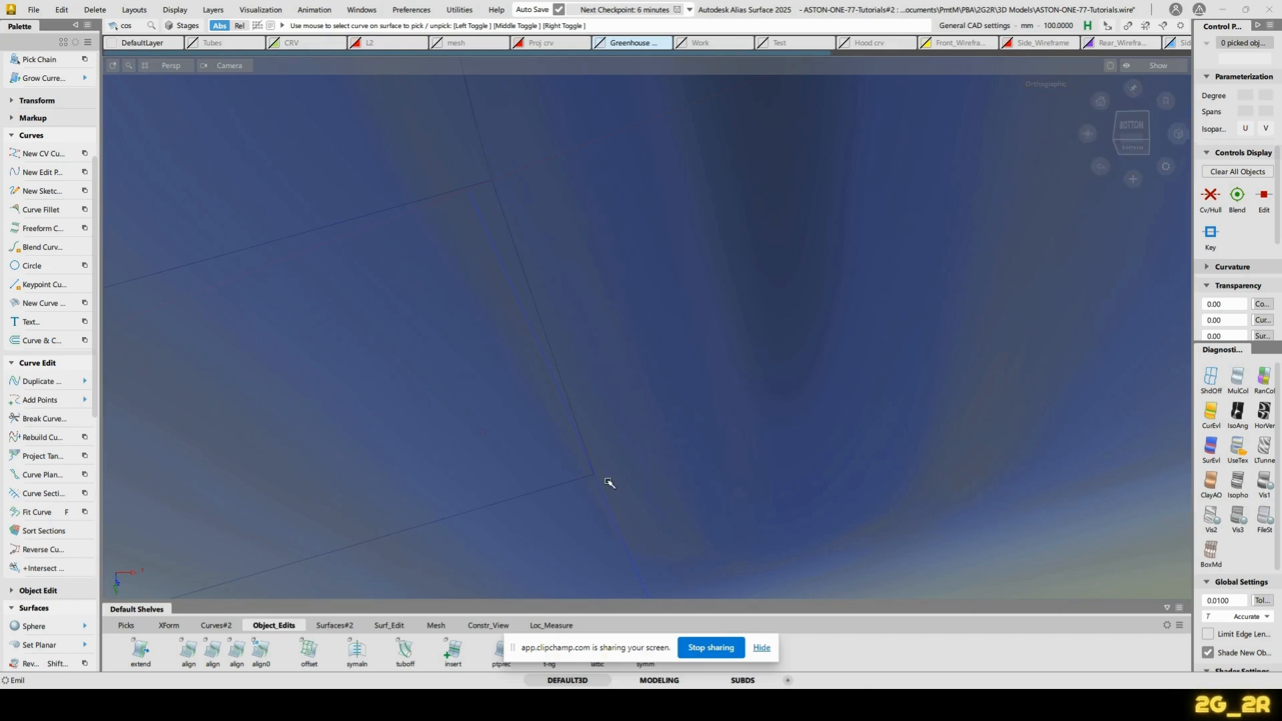
mouse_move(507, 151)
left_mouse_down("alt+shift")
mouse_move(644, 329)
mouse_move(993, 518)
mouse_move(829, 525)
mouse_move(782, 332)
mouse_move(647, 421)
left_mouse_up("alt+shift")
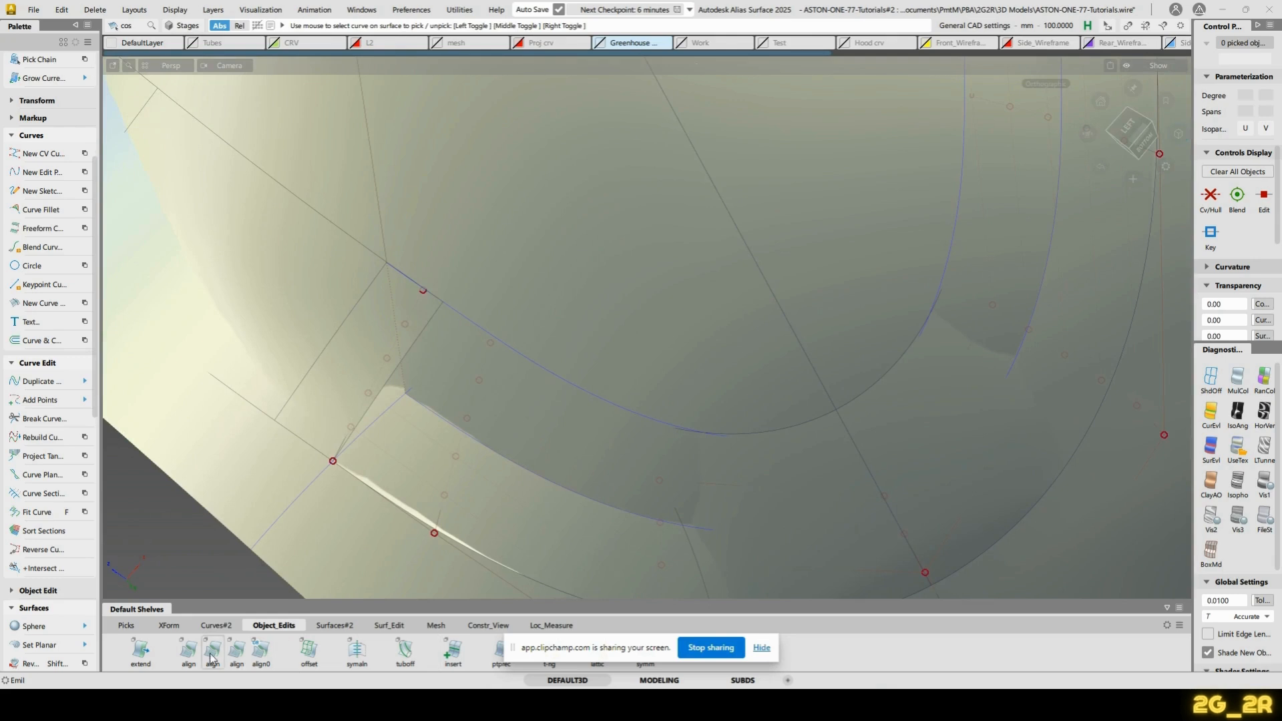
Align the blend's inner edge to the inner tube intersection curve with G0 continuity and the Edge alignment type
double_click(191, 649)
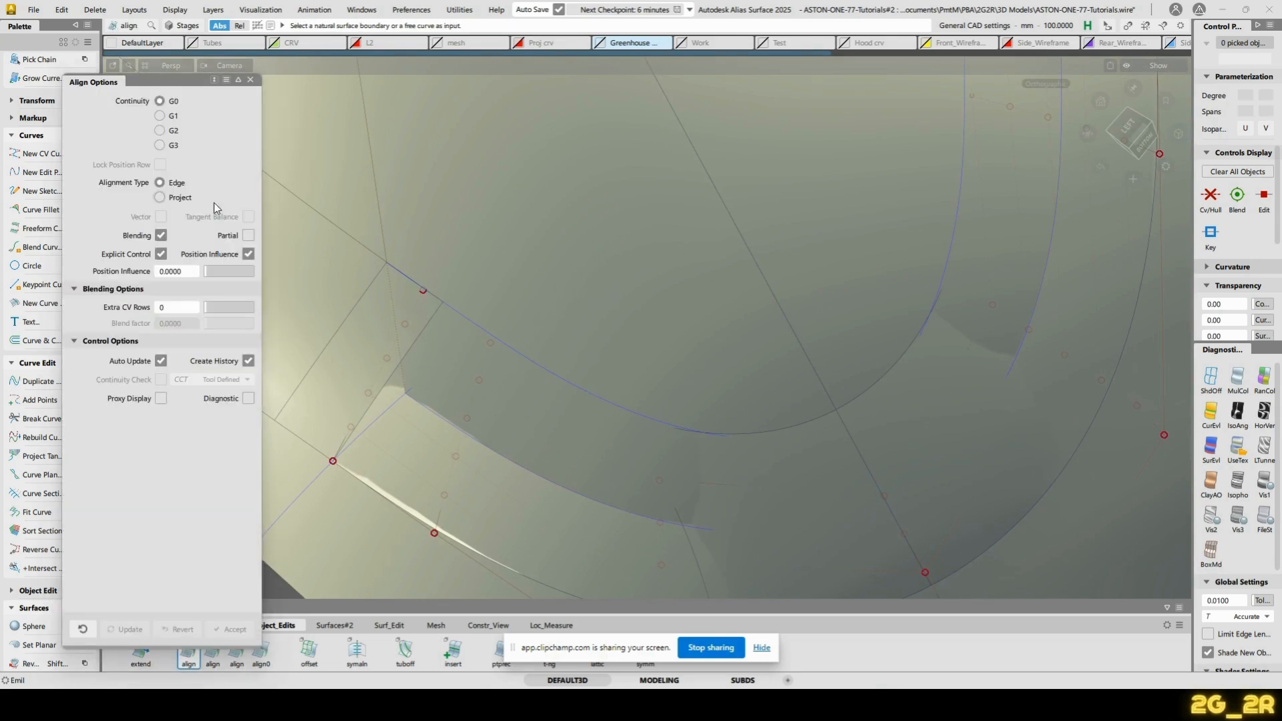
left_click_drag(546, 370, 670, 314, "alt+shift")
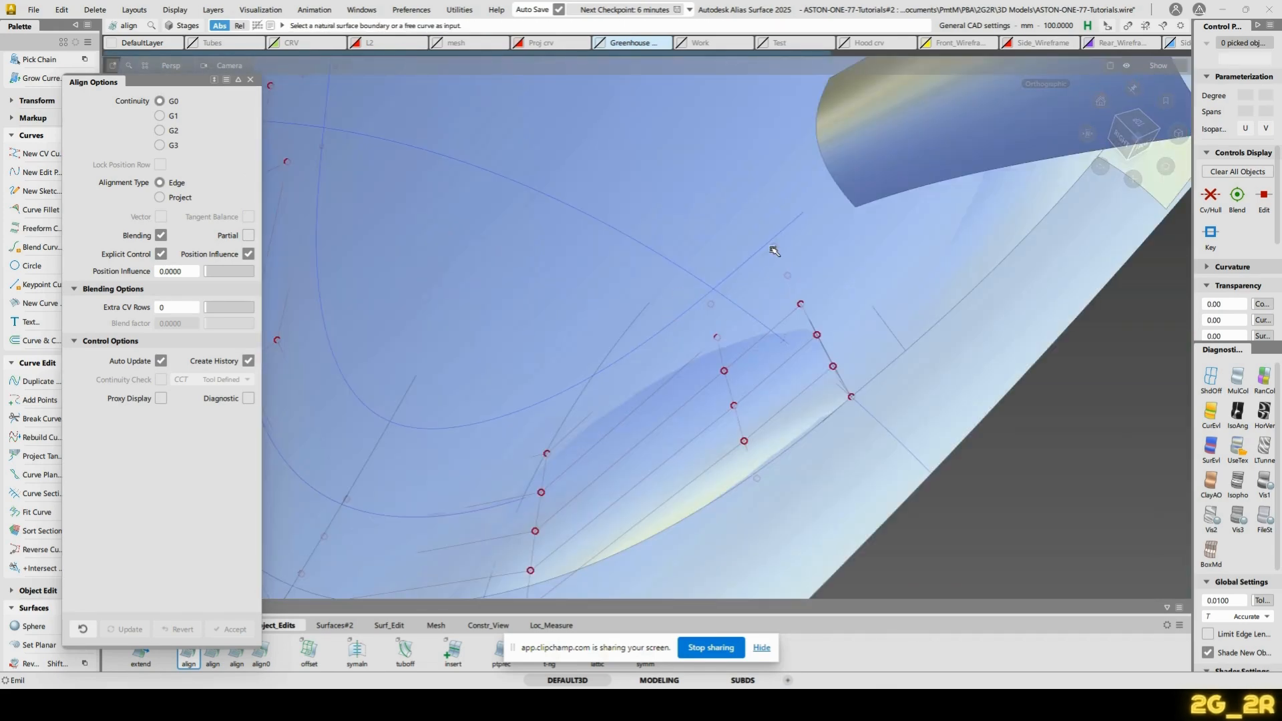
left_click(766, 254)
left_click(761, 260)
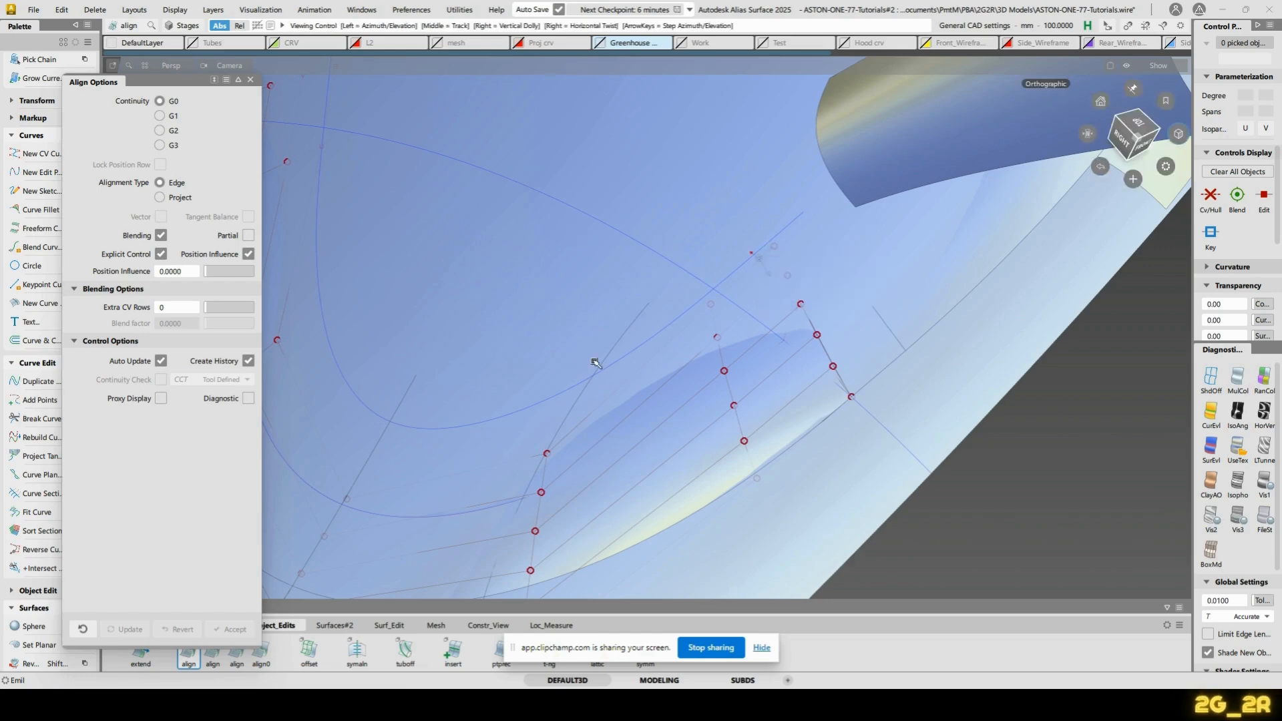
left_click_drag(595, 362, 590, 341, "alt+shift")
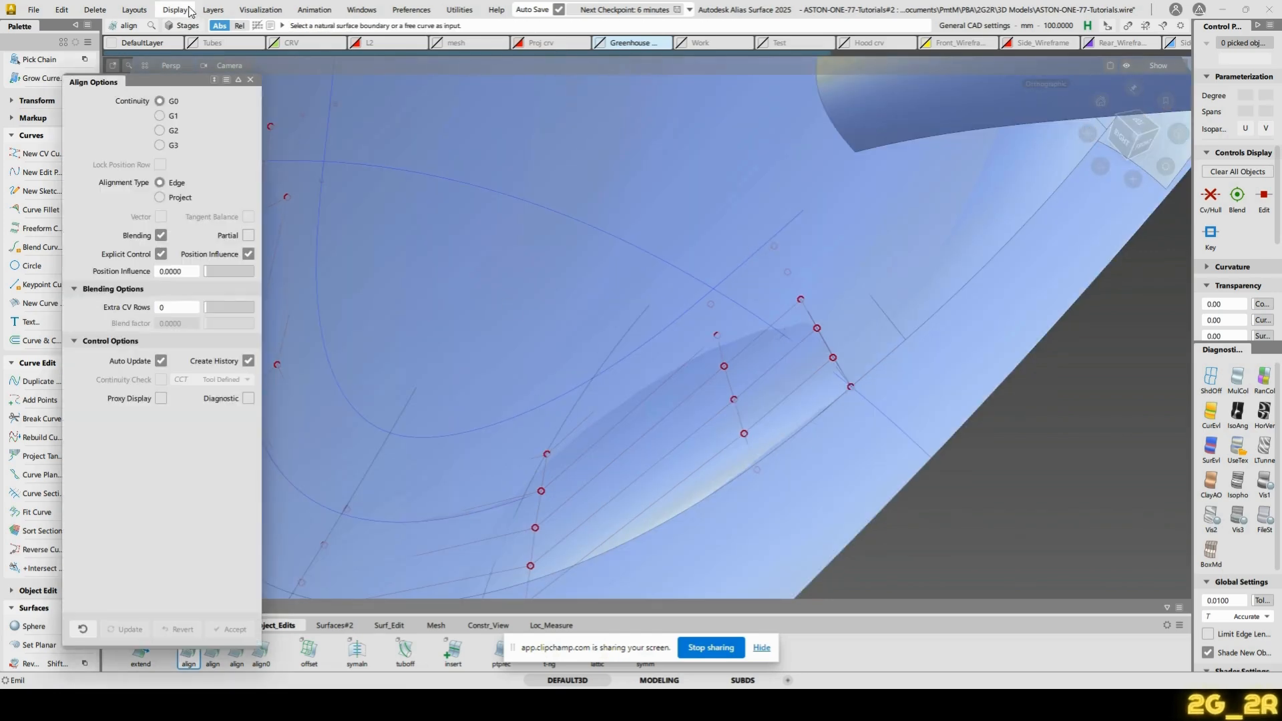
Trim off the ends of the U-shaped curve-on-surface beyond the arched curve, using Curve Section with the arched curve as the cutter
left_click(250, 79)
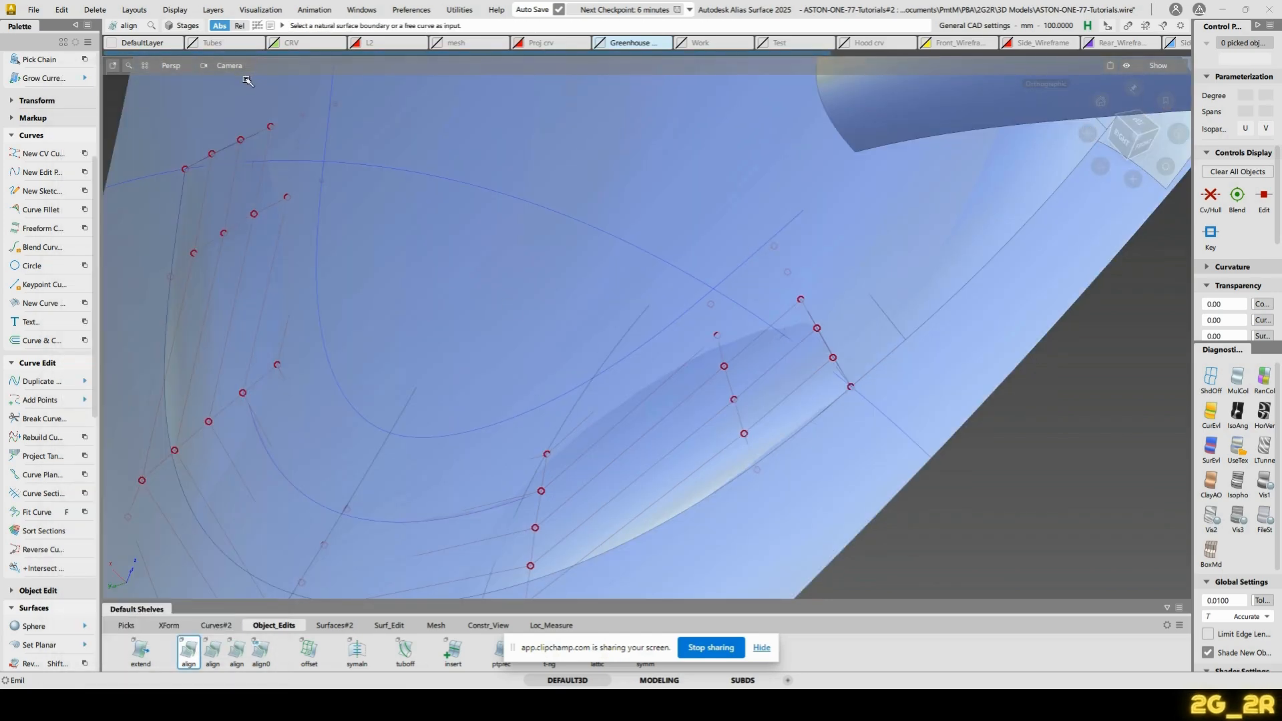
left_click(44, 495)
left_click(540, 204)
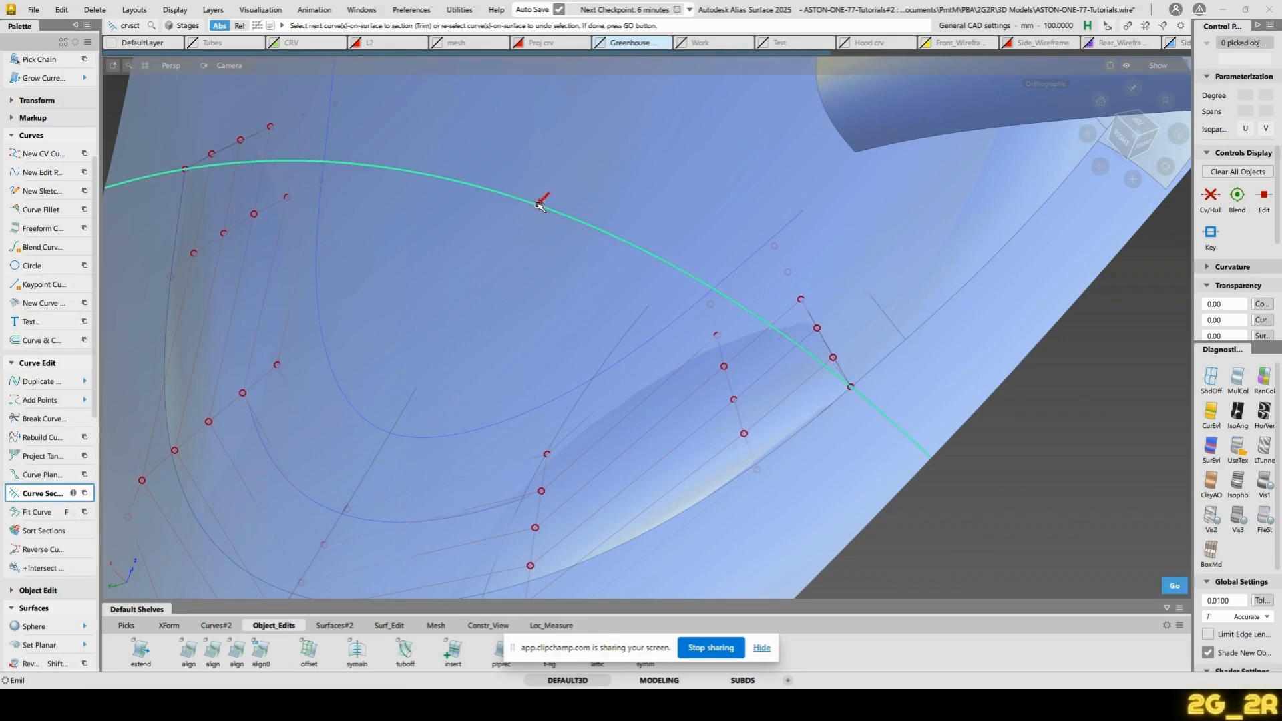
left_click(491, 330)
left_click(480, 430)
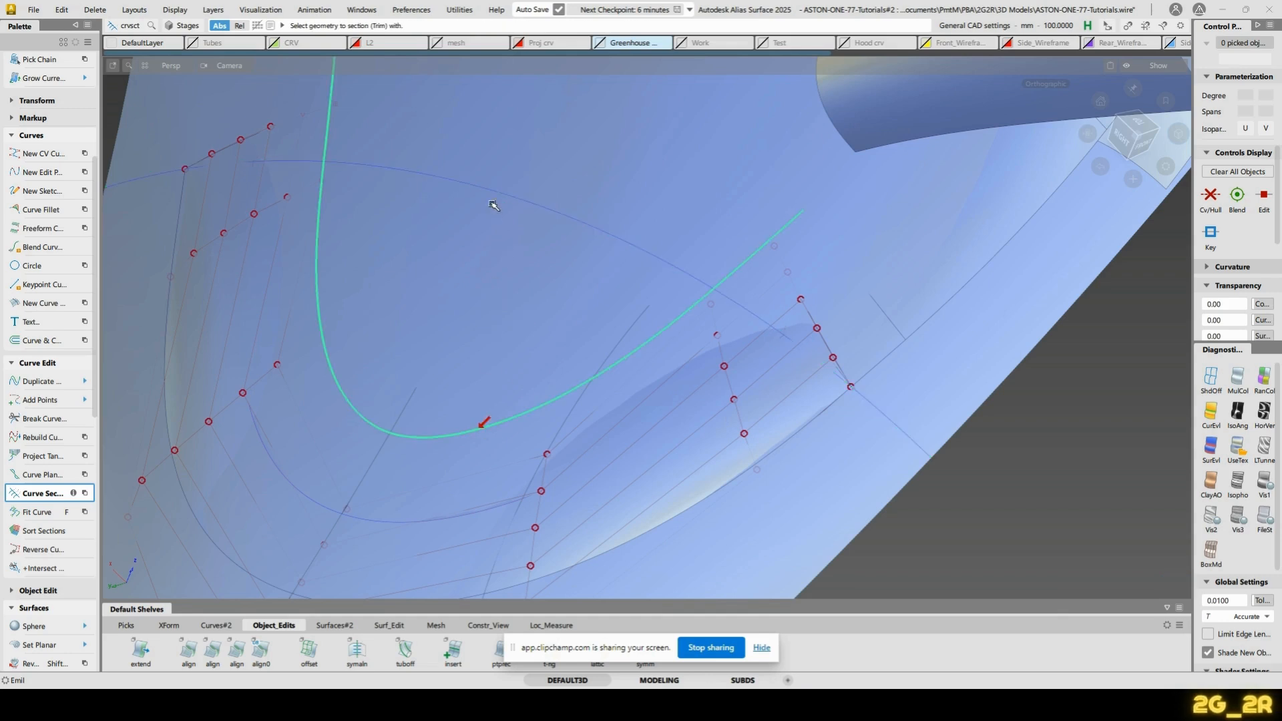
left_click(498, 195)
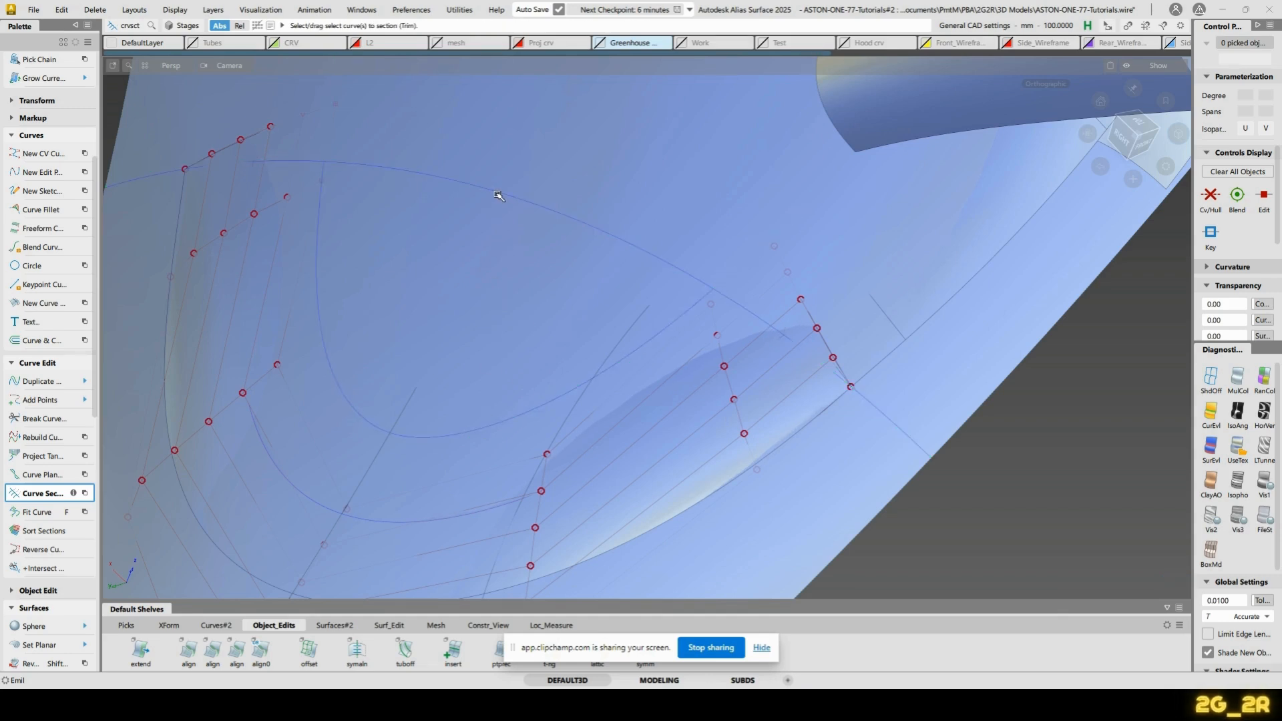
Align the U-shaped blend surface's inner edge to the curve-on-surface Blend_srf#48.cos1 with G0 edge alignment and partial alignment enabled
left_click_drag(854, 254, 603, 255, "alt+shift")
double_click(180, 651)
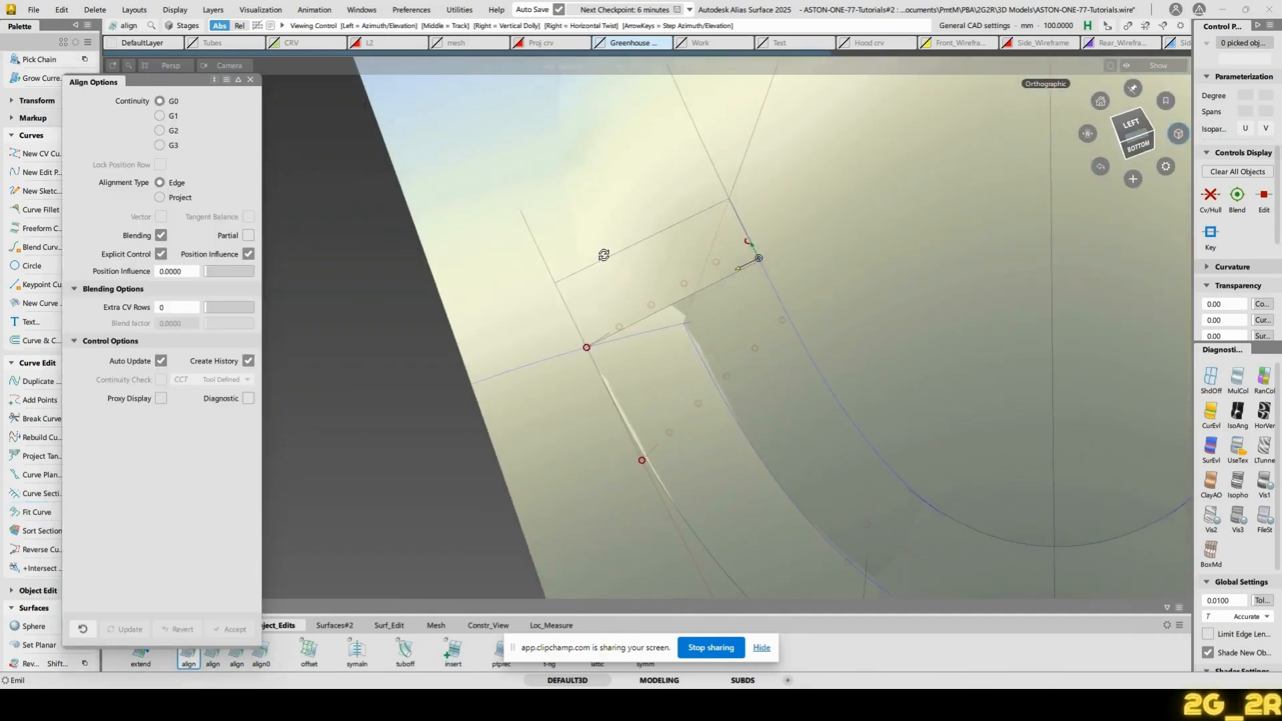
mouse_move(725, 265)
left_mouse_down("alt+shift")
mouse_move(737, 144)
mouse_move(740, 259)
left_mouse_up("alt+shift")
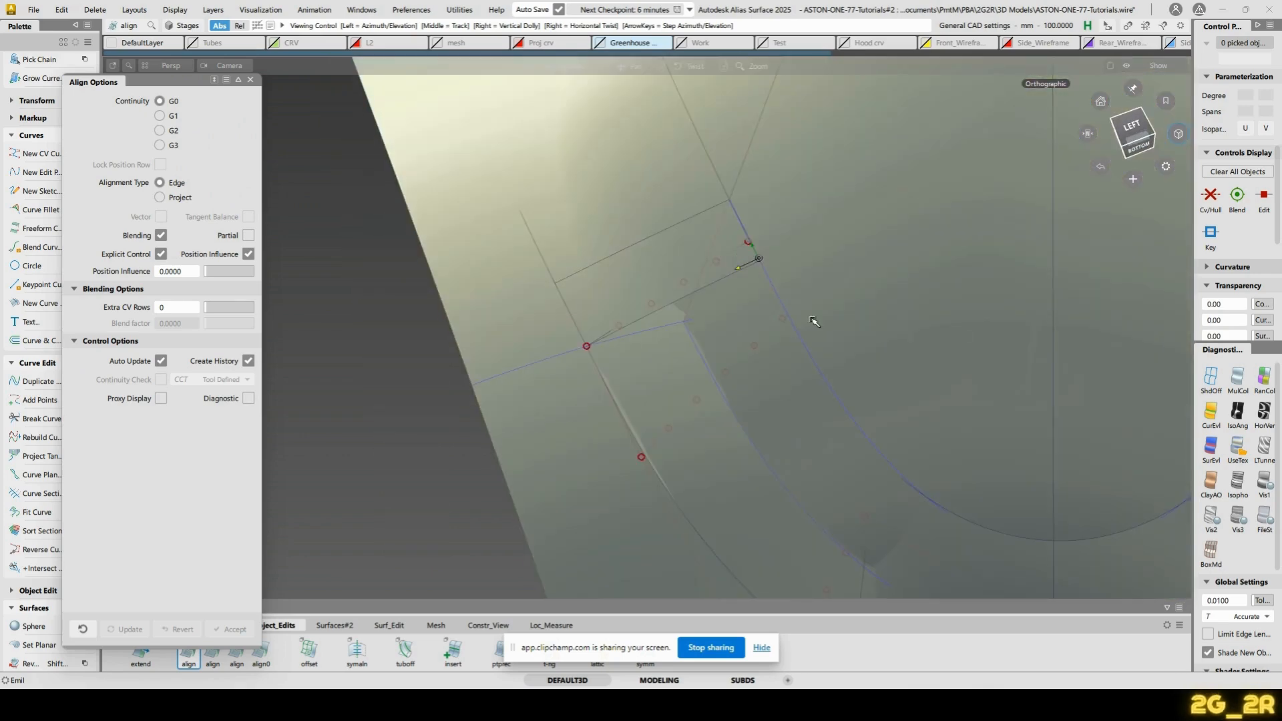
mouse_move(814, 321)
left_mouse_down("alt+shift")
mouse_move(715, 259)
mouse_move(668, 313)
mouse_move(587, 307)
mouse_move(636, 310)
mouse_move(690, 266)
mouse_move(654, 100)
mouse_move(750, 234)
left_mouse_up("alt+shift")
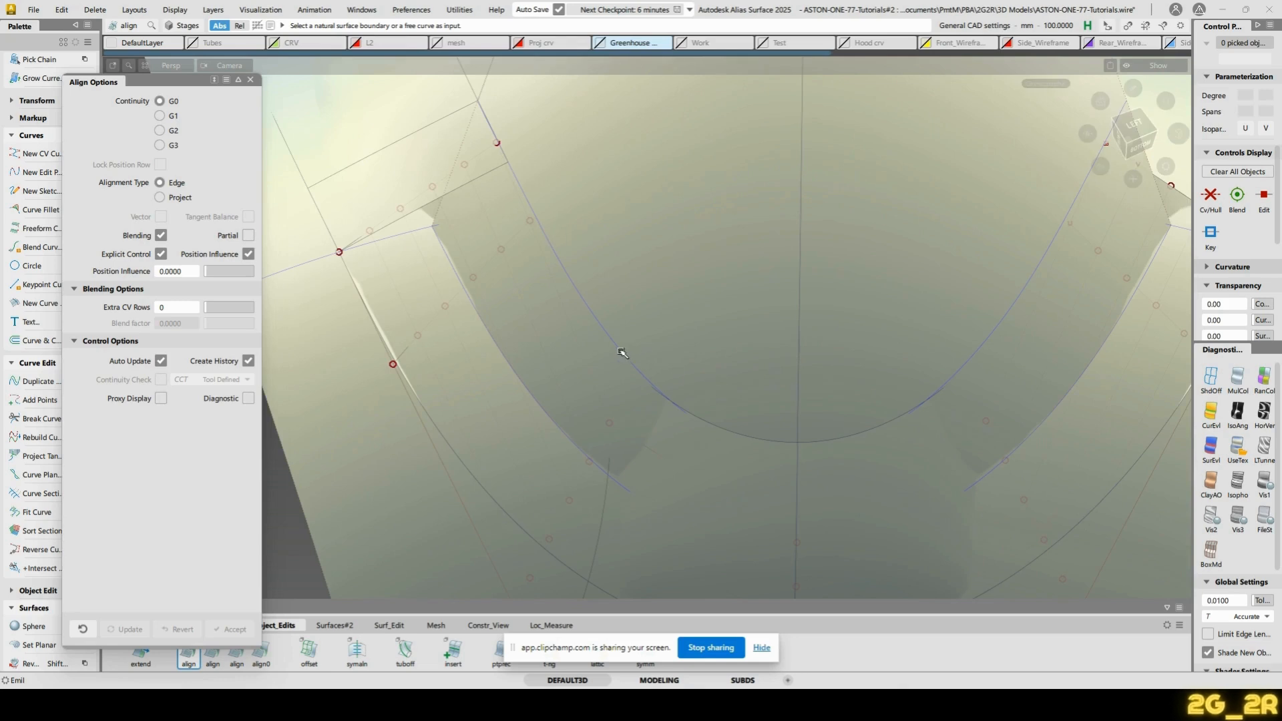
left_click(820, 441)
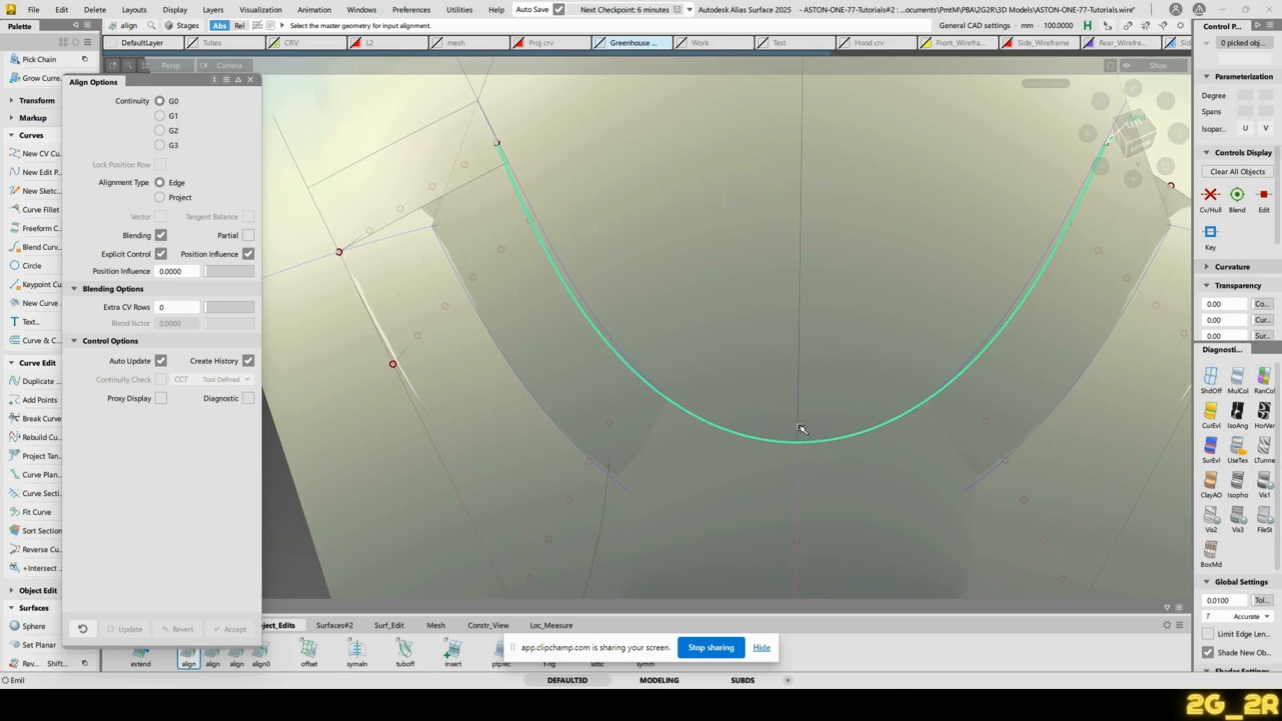
left_click(554, 250)
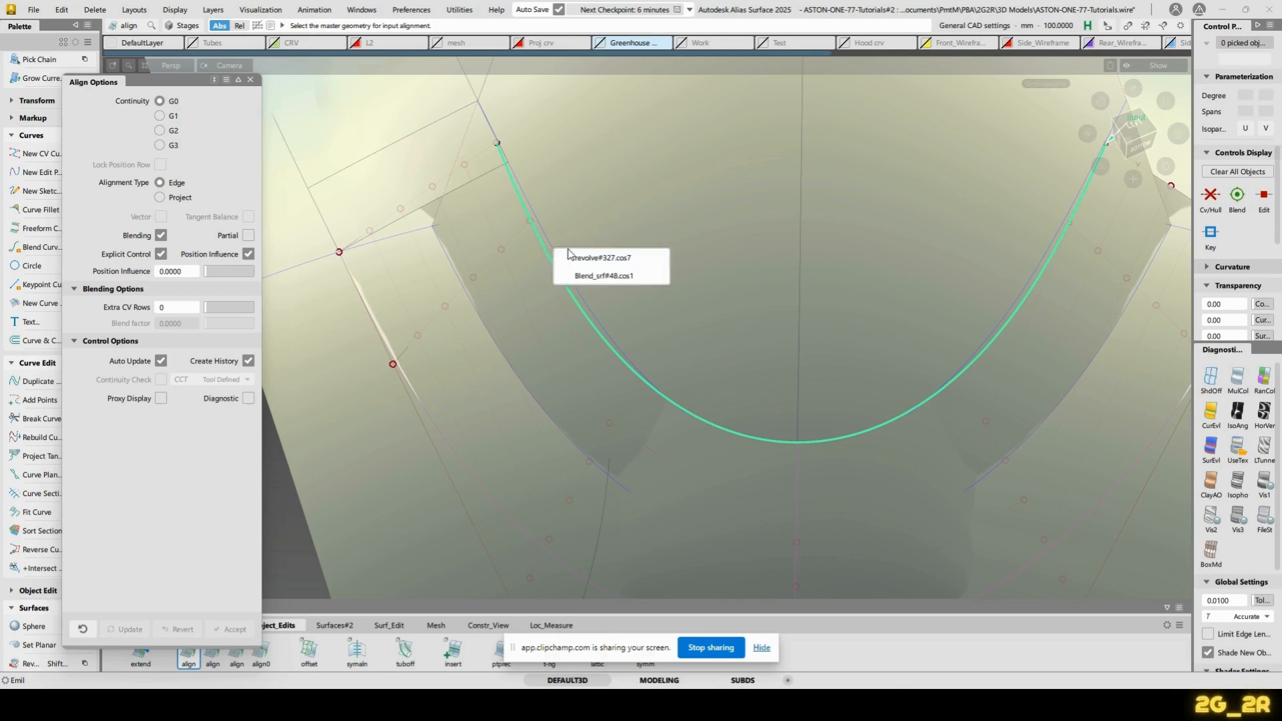
left_click(631, 276)
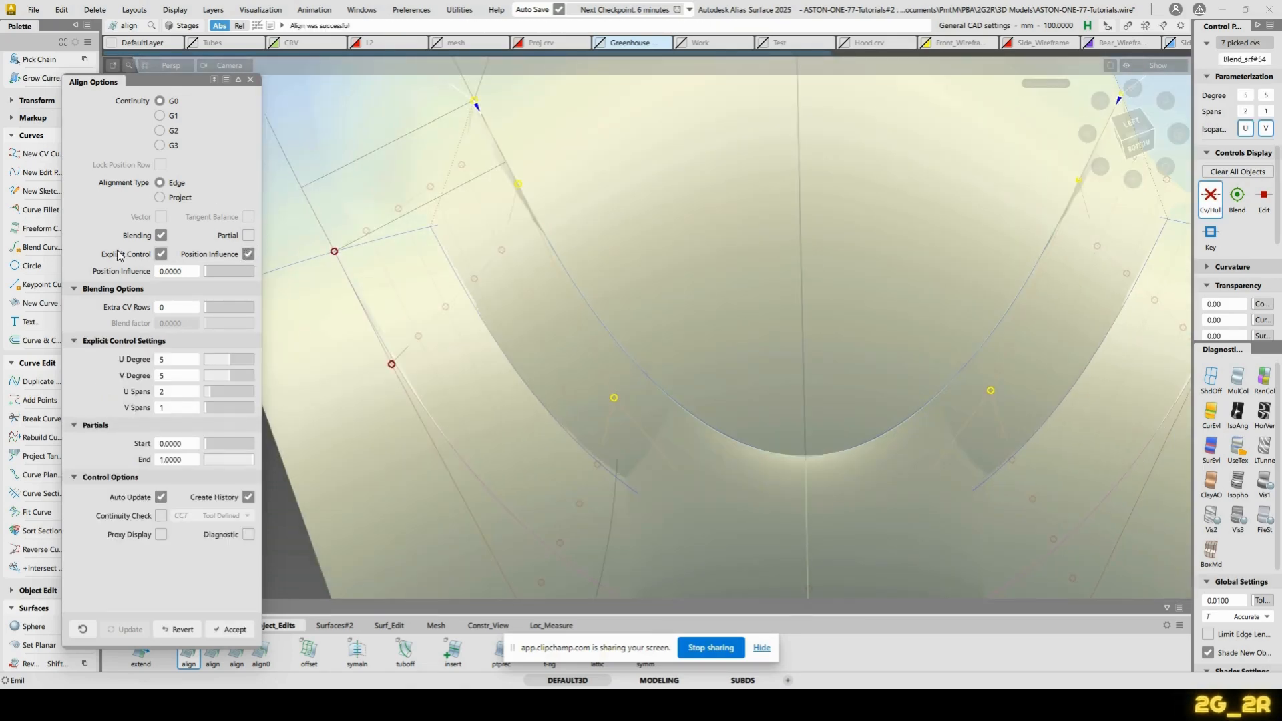
left_click(248, 236)
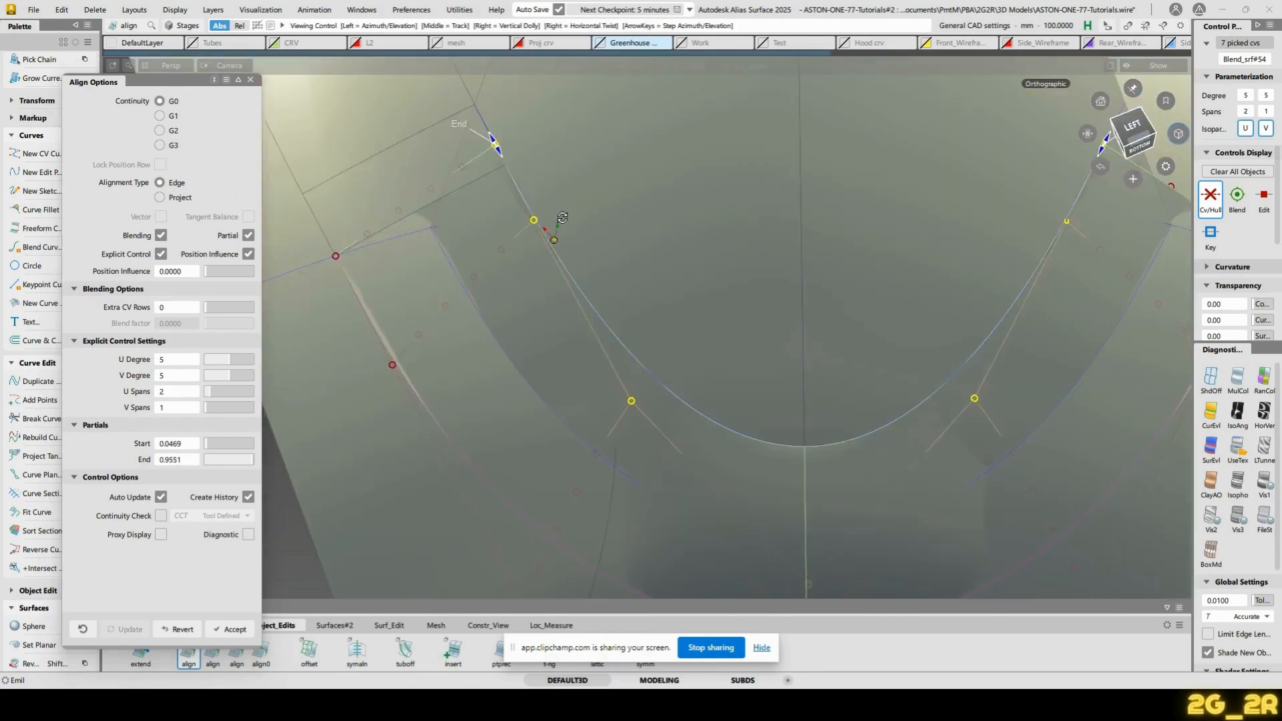
mouse_move(562, 218)
left_mouse_down("alt+shift")
mouse_move(668, 279)
mouse_move(684, 103)
mouse_move(687, 247)
left_mouse_up("alt+shift")
right_click_drag(687, 247, 698, 367, "alt+shift")
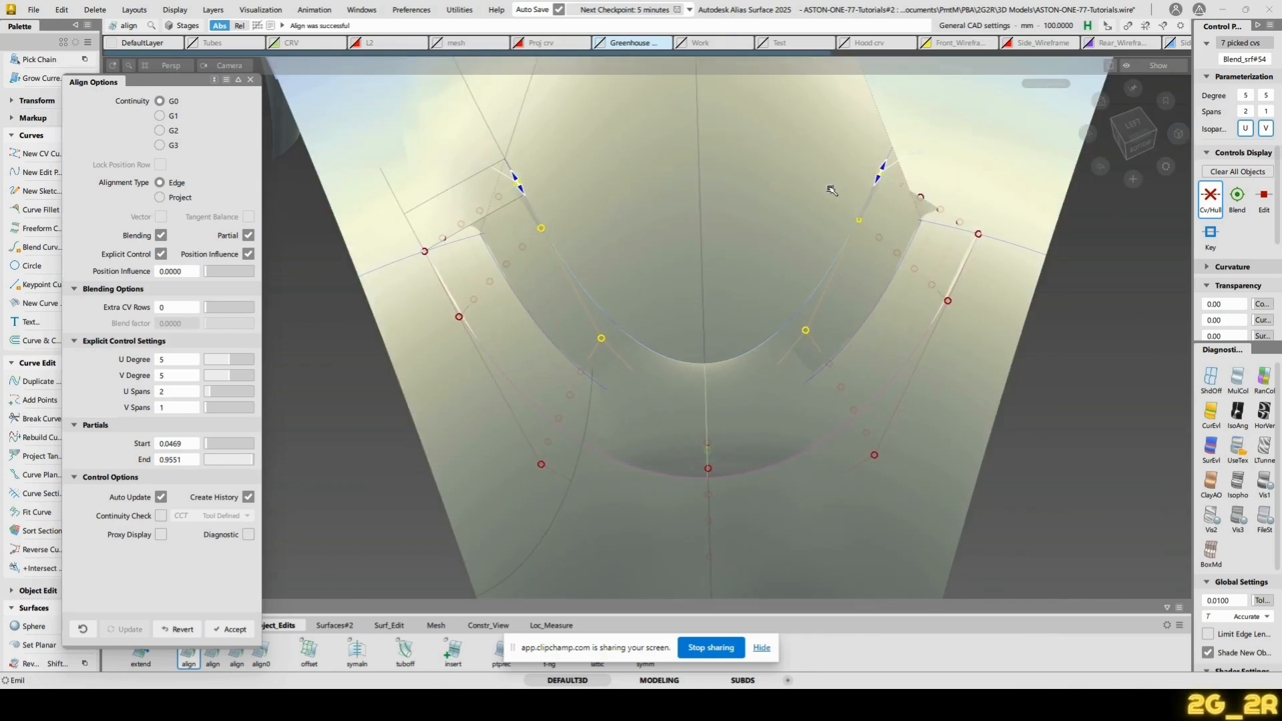
left_click_drag(828, 186, 804, 343, "ctrl+shift")
middle_click_drag(560, 304, 566, 334, "ctrl+shift")
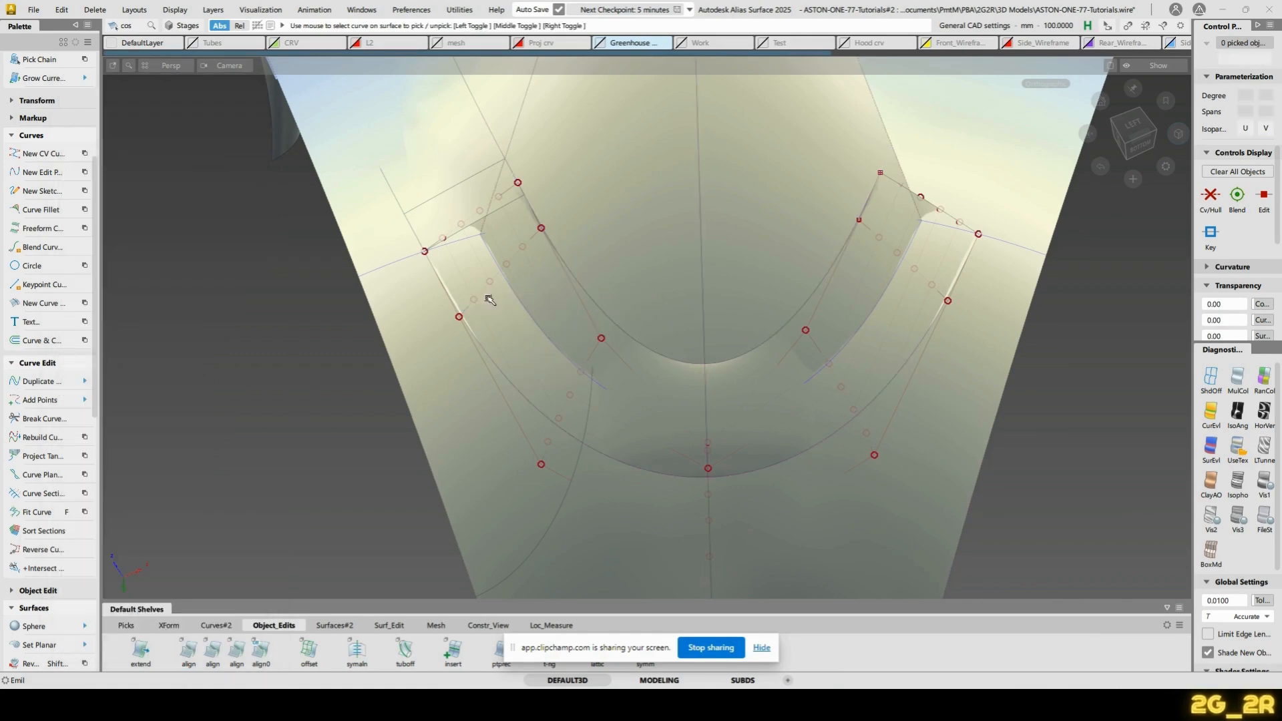
Shorten both end edges of the U-shaped blend surface non-proportionally with Extend, using a length of about -1.2 mm
scroll(545, 289, "up", 4)
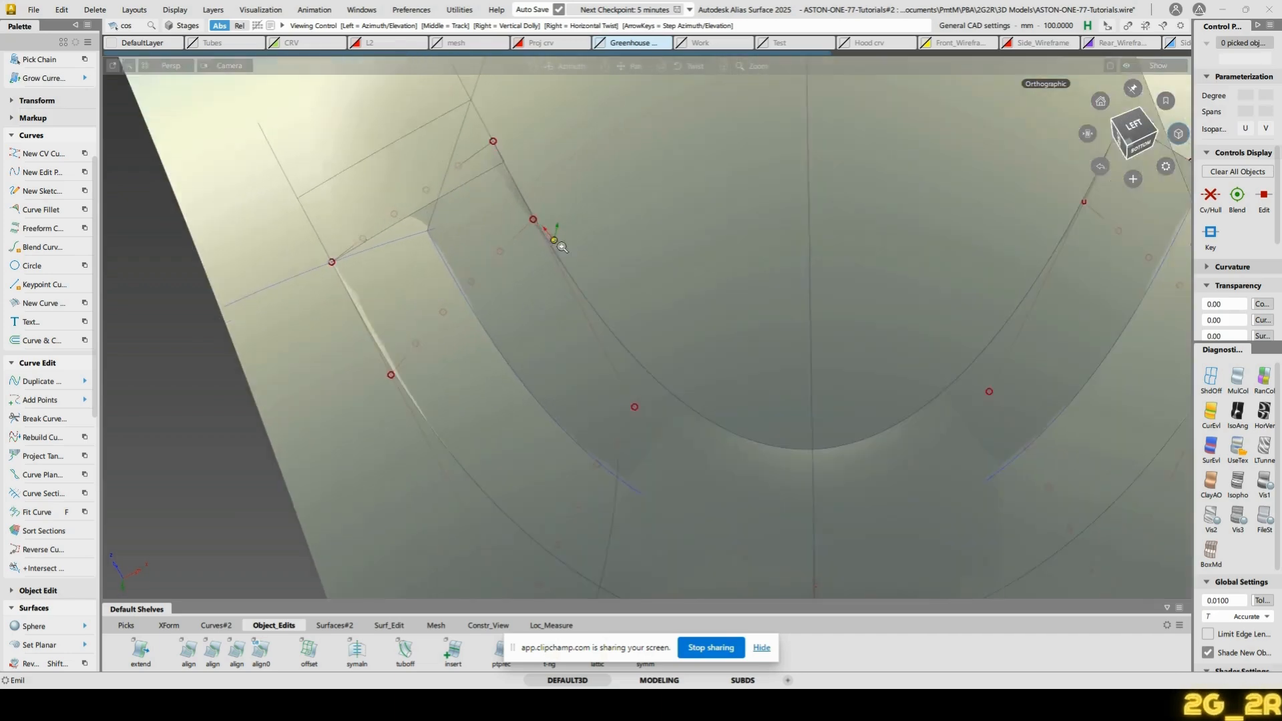
middle_click_drag(562, 247, 578, 332, "alt+shift")
scroll(540, 165, "up", 3, "alt+shift")
middle_click_drag(507, 181, 506, 180, "ctrl+shift")
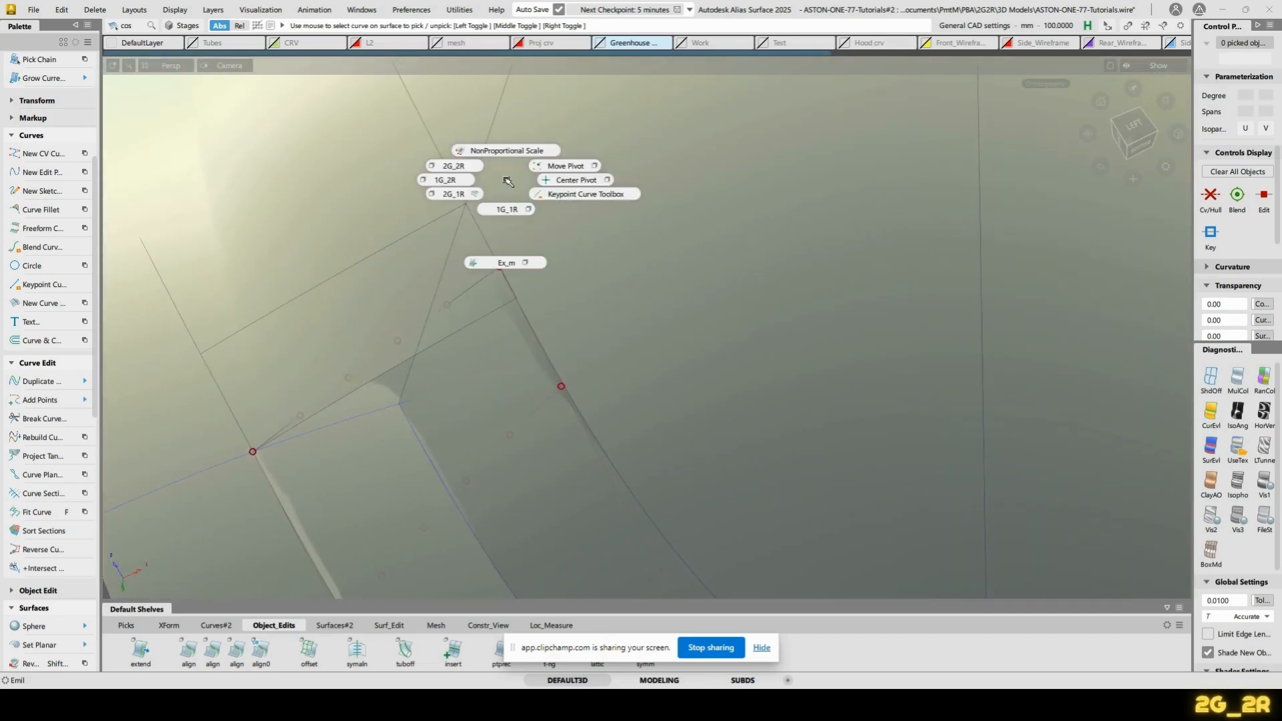
middle_click_drag(509, 267, 506, 266, "ctrl+shift")
left_click(490, 272)
scroll(498, 267, "down", 3, "alt+shift")
middle_click_drag(782, 197, 367, 406, "alt+shift")
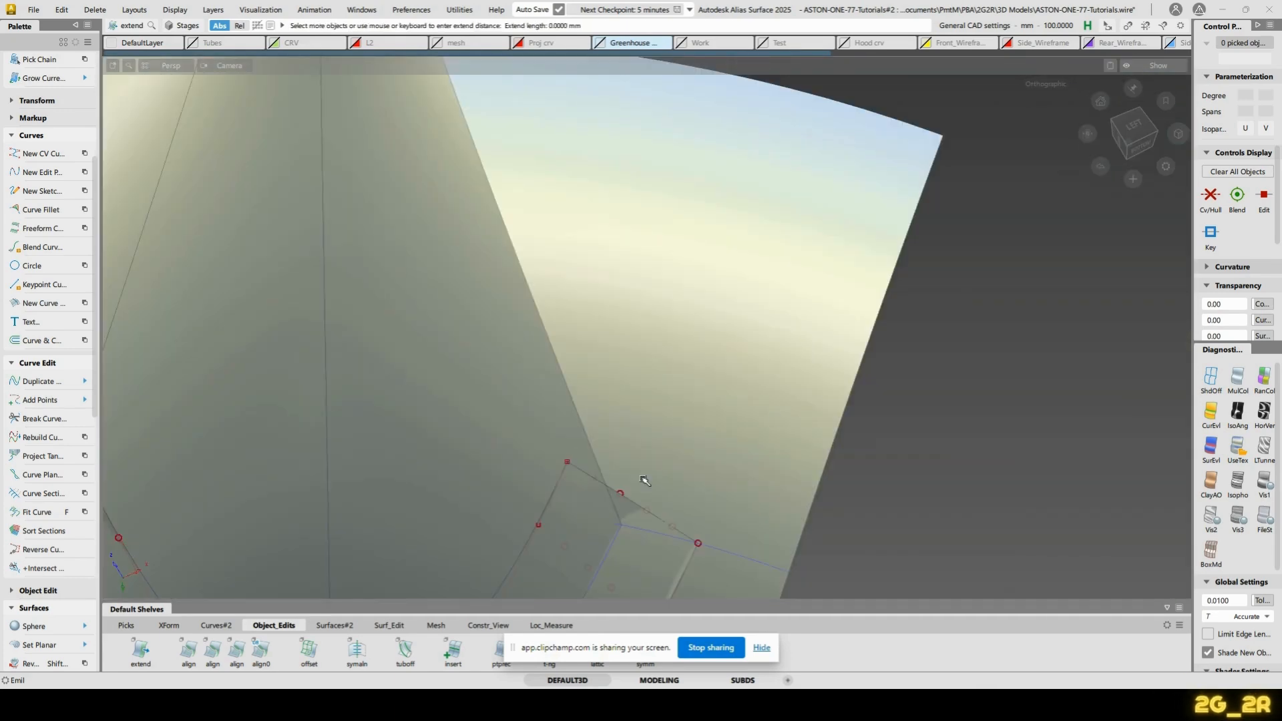
left_click(583, 472)
middle_click_drag(249, 402, 639, 264, "alt+shift")
scroll(510, 407, "up", 3, "alt+shift")
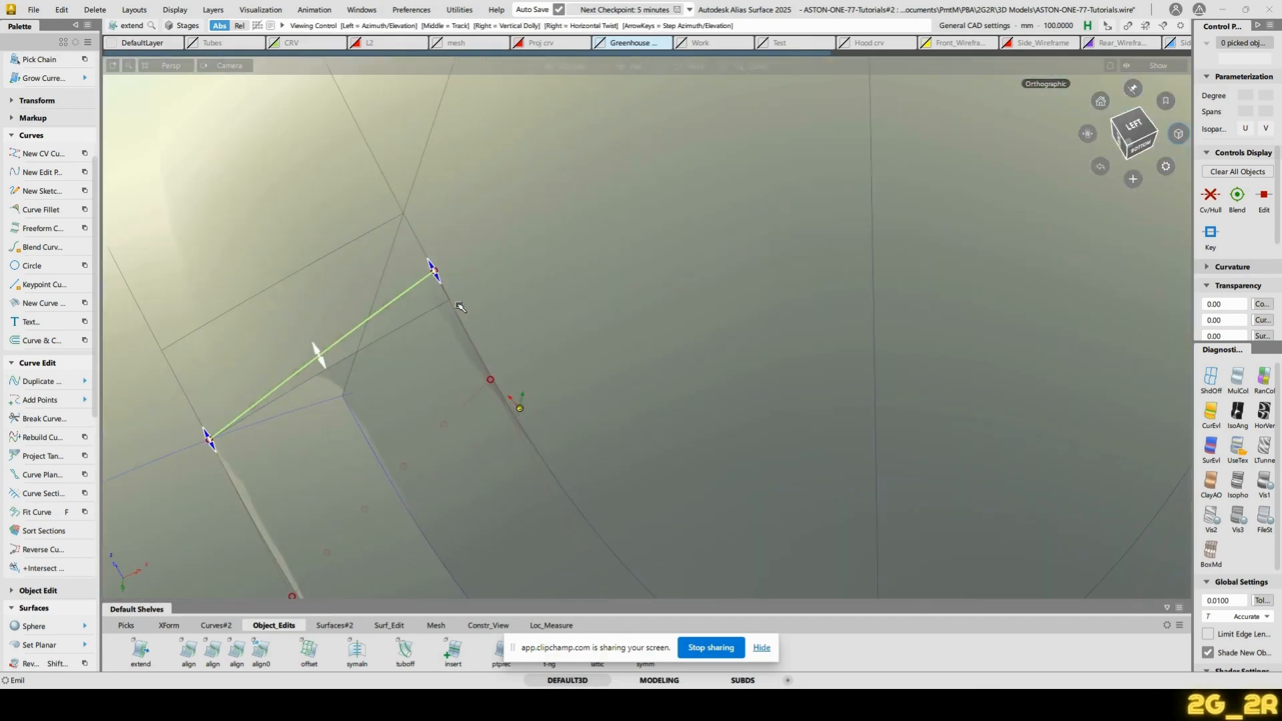
left_click(436, 273)
middle_click_drag(521, 405, 347, 231, "alt+shift")
left_click_drag(330, 207, 356, 202)
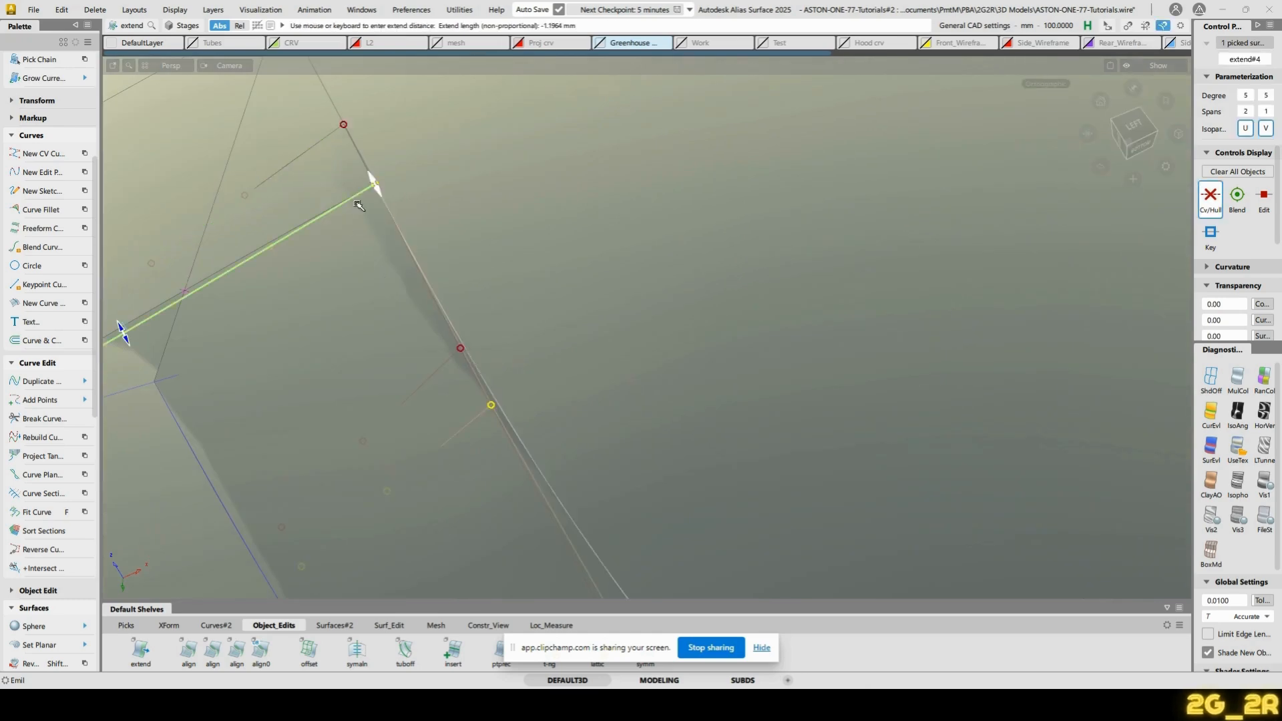
right_click_drag(519, 143, 648, 315, "alt+shift")
middle_click_drag(647, 314, 431, 275, "alt+shift")
mouse_move(680, 300)
left_mouse_down("alt+shift")
mouse_move(630, 327)
mouse_move(637, 401)
left_mouse_up("alt+shift")
middle_click_drag(636, 402, 770, 328, "alt+shift")
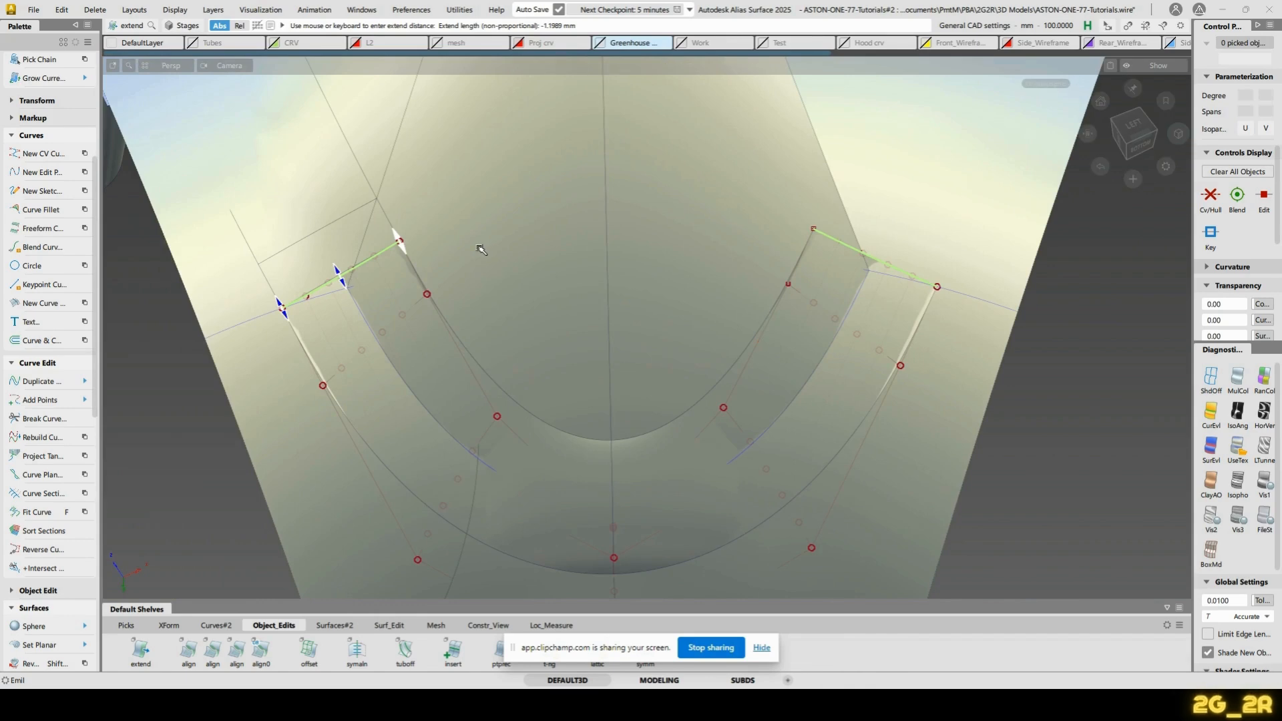
left_click(481, 249)
Align the small end patch's outer edge to the adjoining surface with G2 edge continuity, setting its start to Edge Align
middle_click_drag(483, 404, 492, 290, "alt+shift")
middle_click_drag(309, 155, 367, 278, "alt+shift")
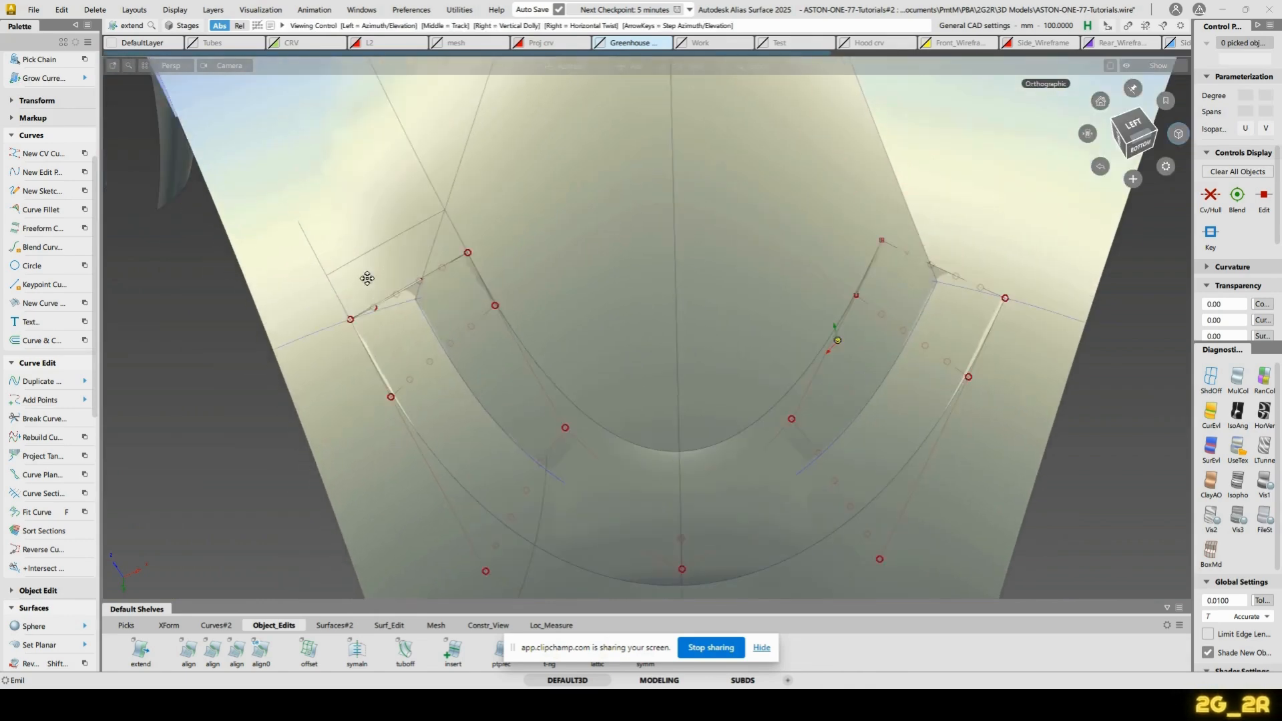
right_click_drag(367, 278, 730, 274, "alt+shift")
middle_click_drag(730, 274, 835, 275, "alt+shift")
double_click(236, 651)
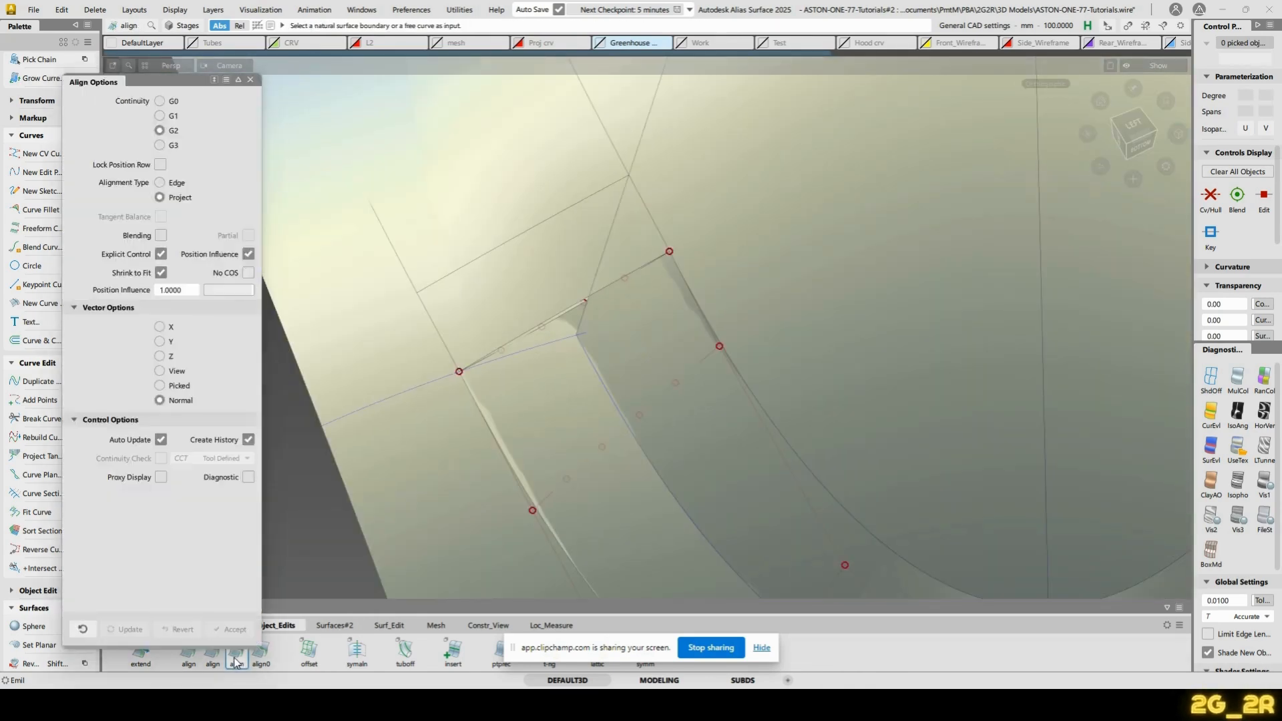
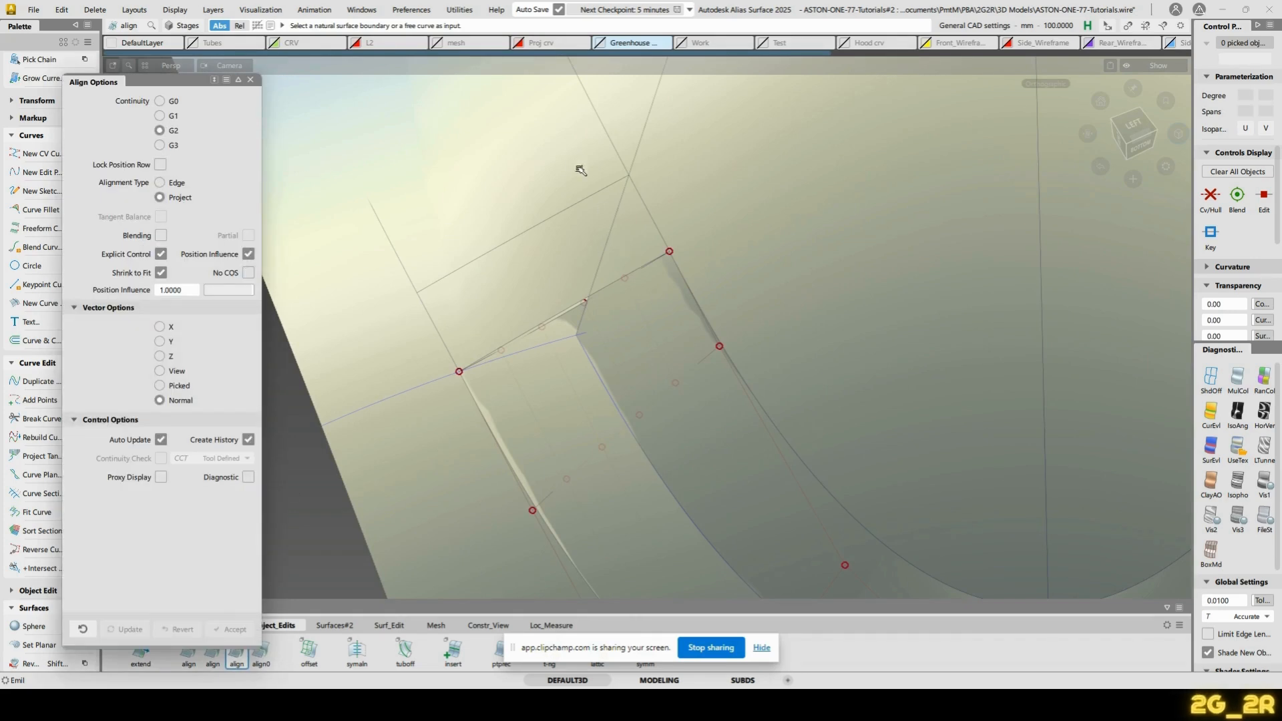
left_click(578, 205)
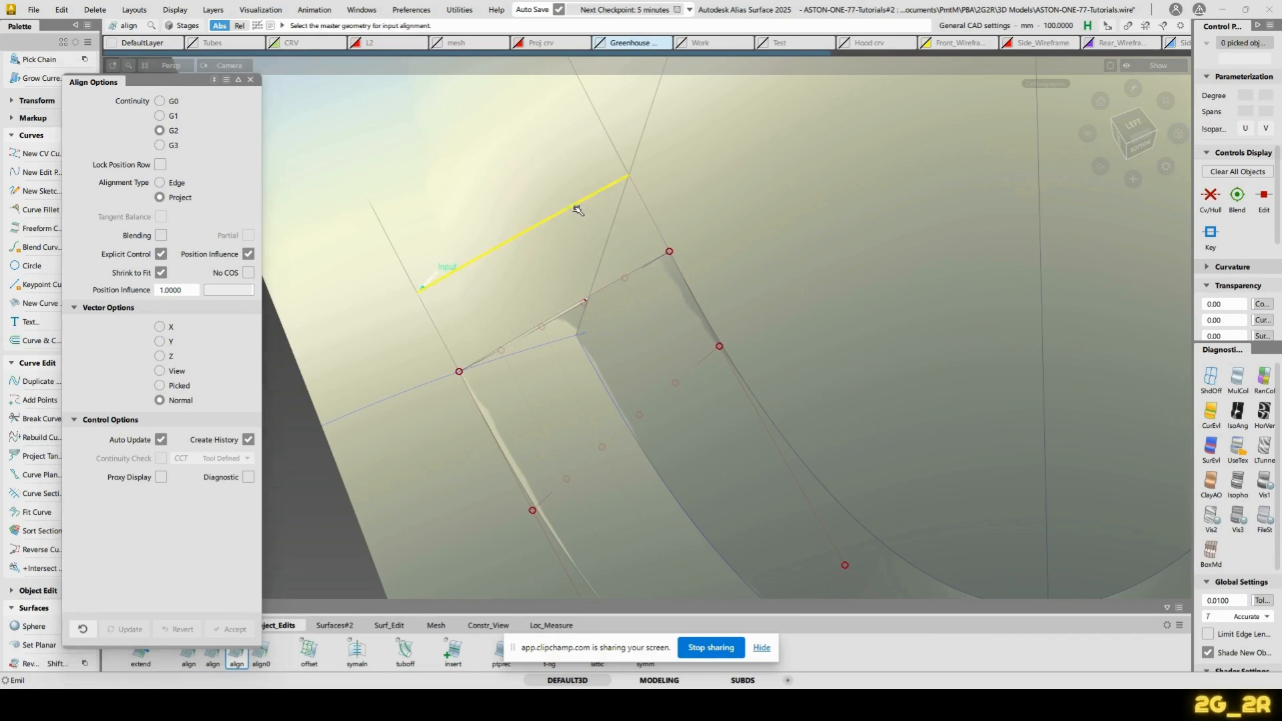
left_click(161, 182)
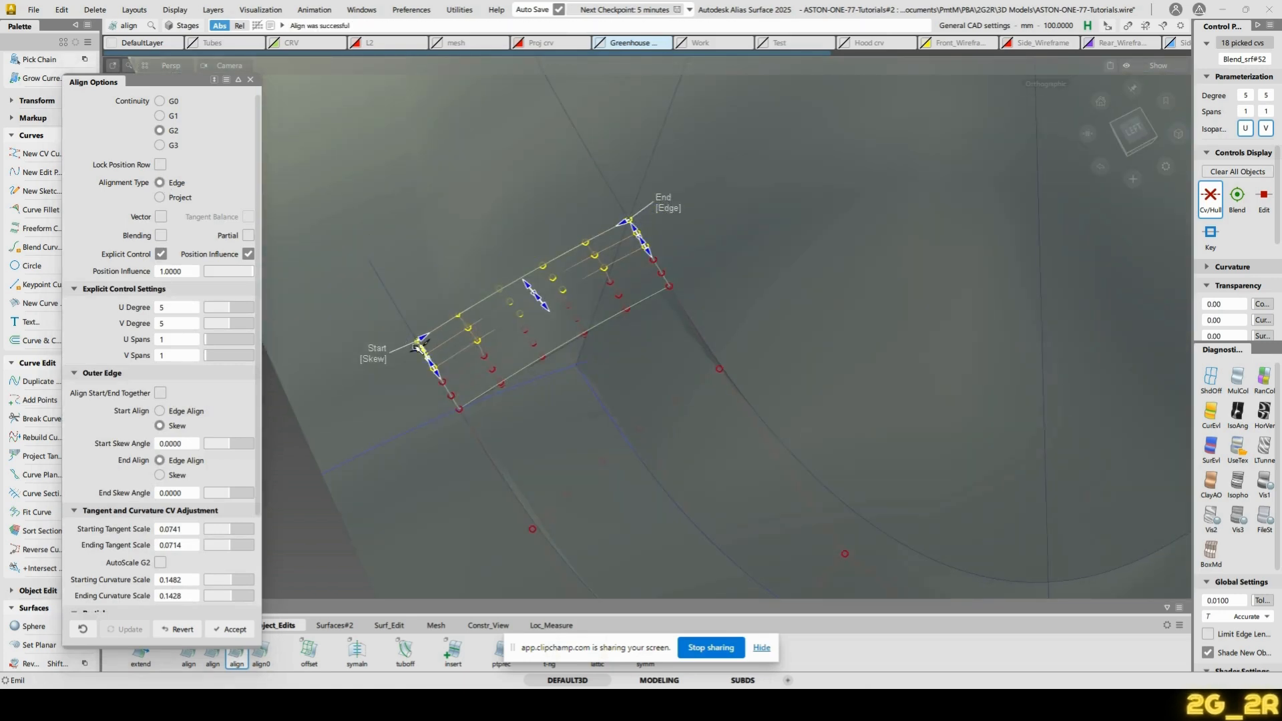
left_click(371, 358)
right_click_drag(371, 359, 670, 310, "alt+shift")
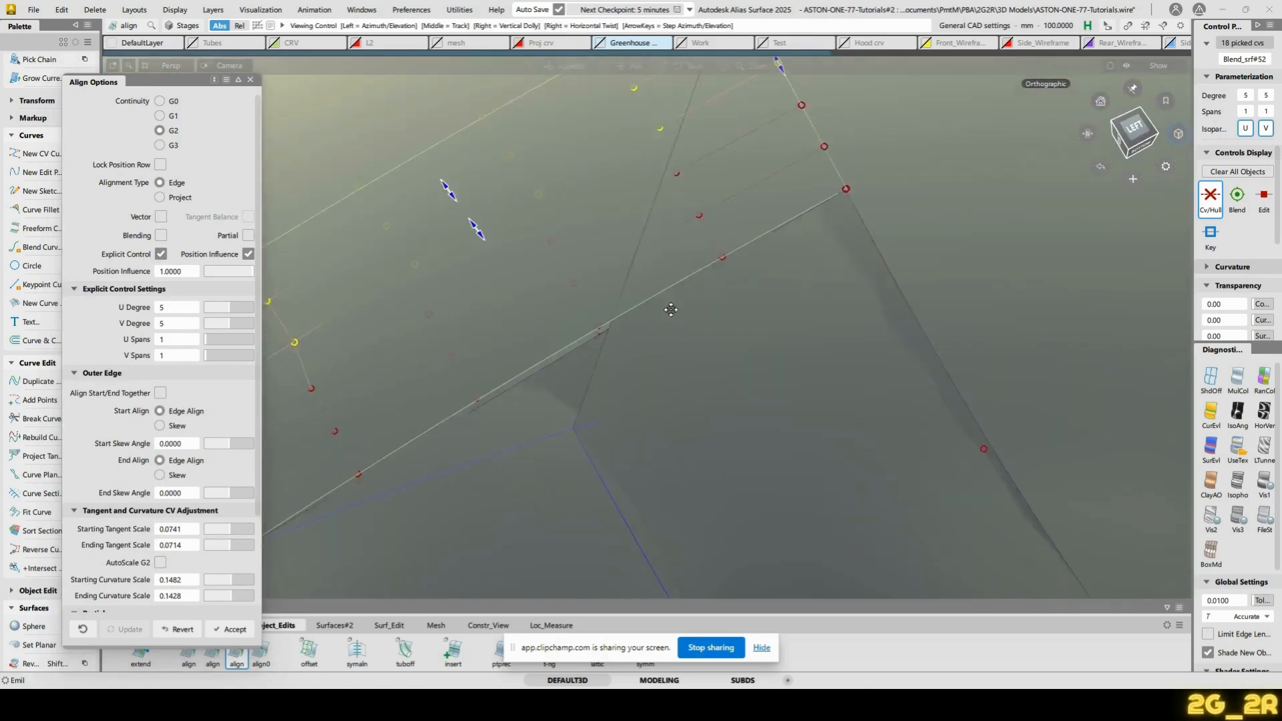
middle_click_drag(670, 309, 788, 282, "alt+shift")
left_click_drag(788, 282, 788, 298, "alt+shift")
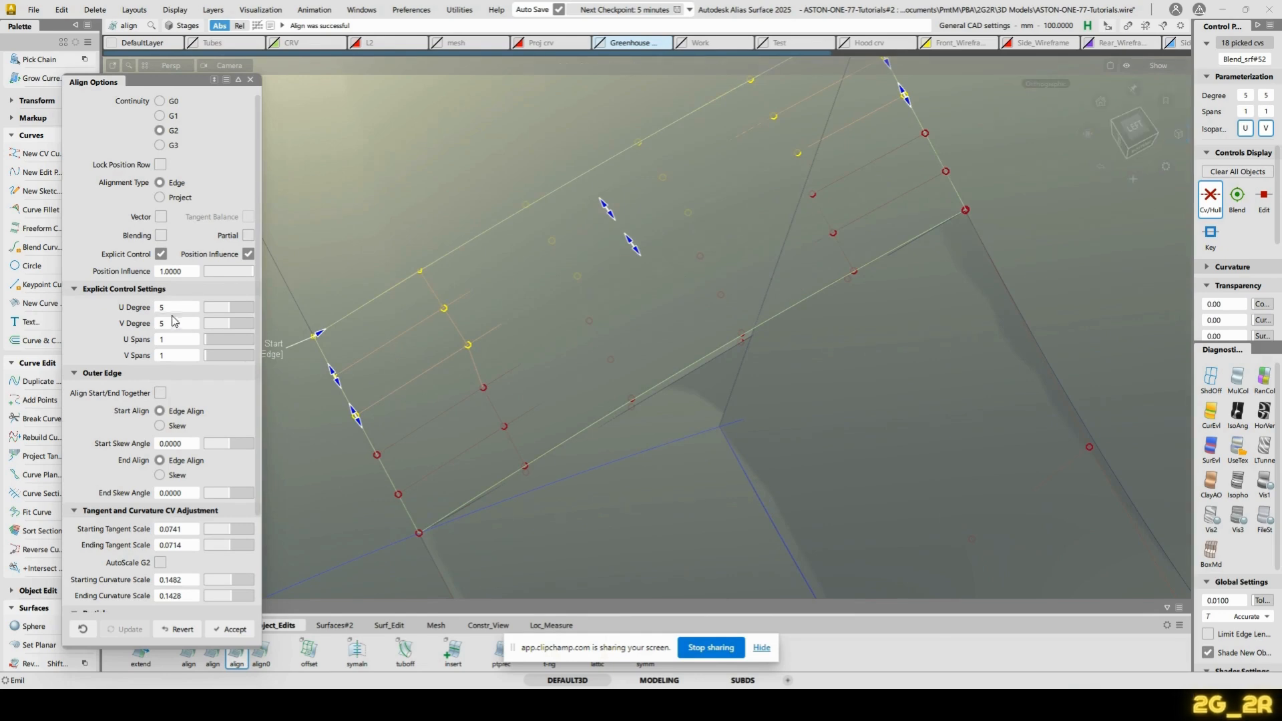
Align the small patch's opposite edge to the end of the U-shaped blend surface with G2 edge continuity
left_click(705, 361)
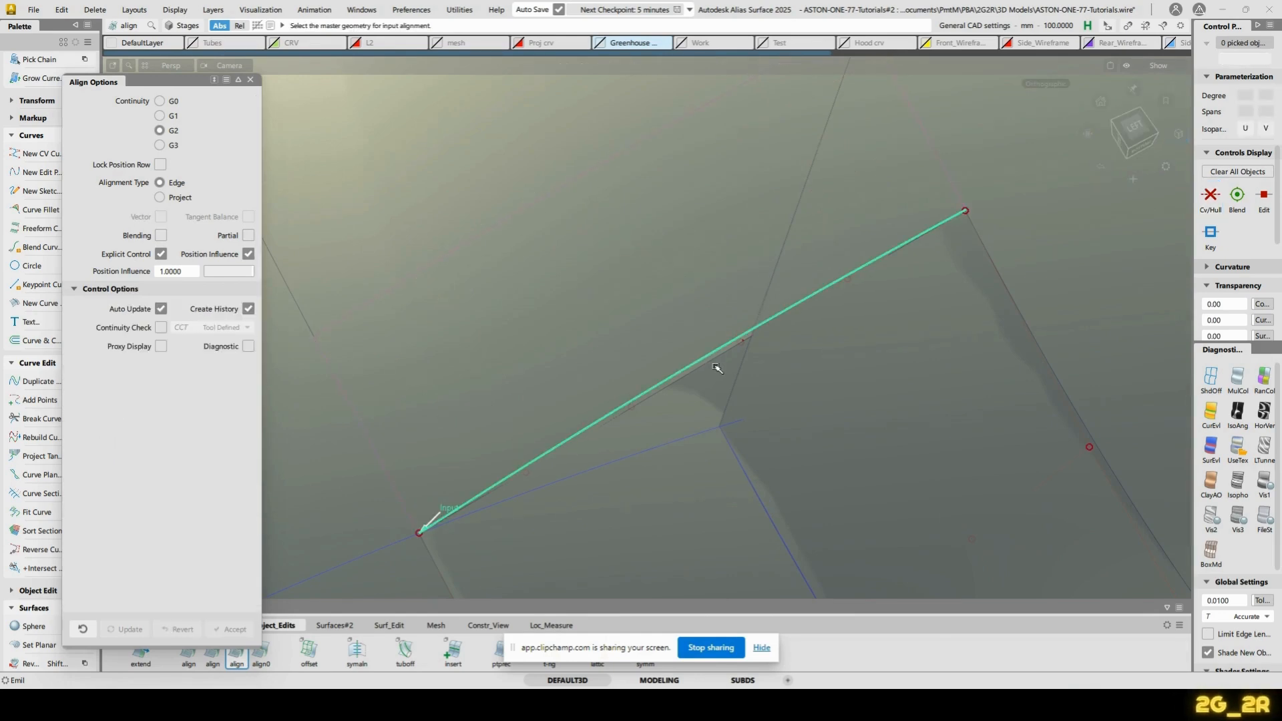
left_click(717, 368)
left_click_drag(717, 368, 682, 410, "alt+shift")
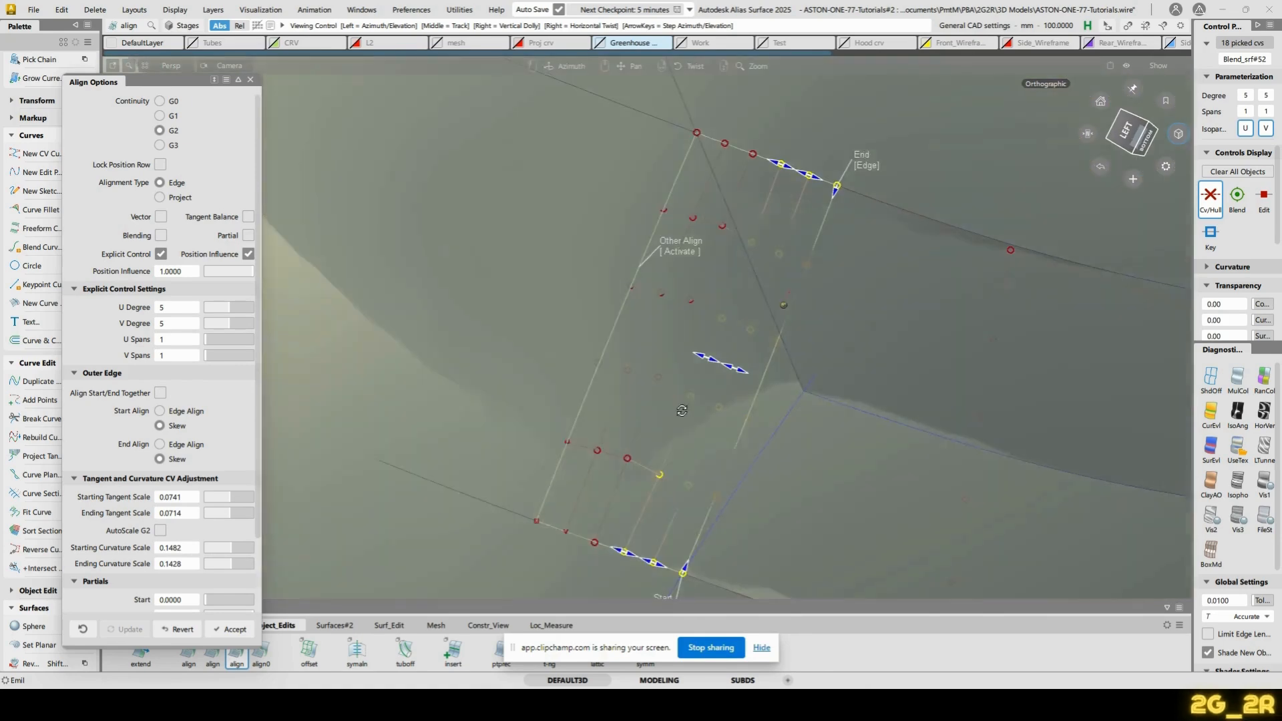
right_click_drag(682, 410, 844, 399, "alt+shift")
middle_click_drag(844, 398, 644, 334, "alt+shift")
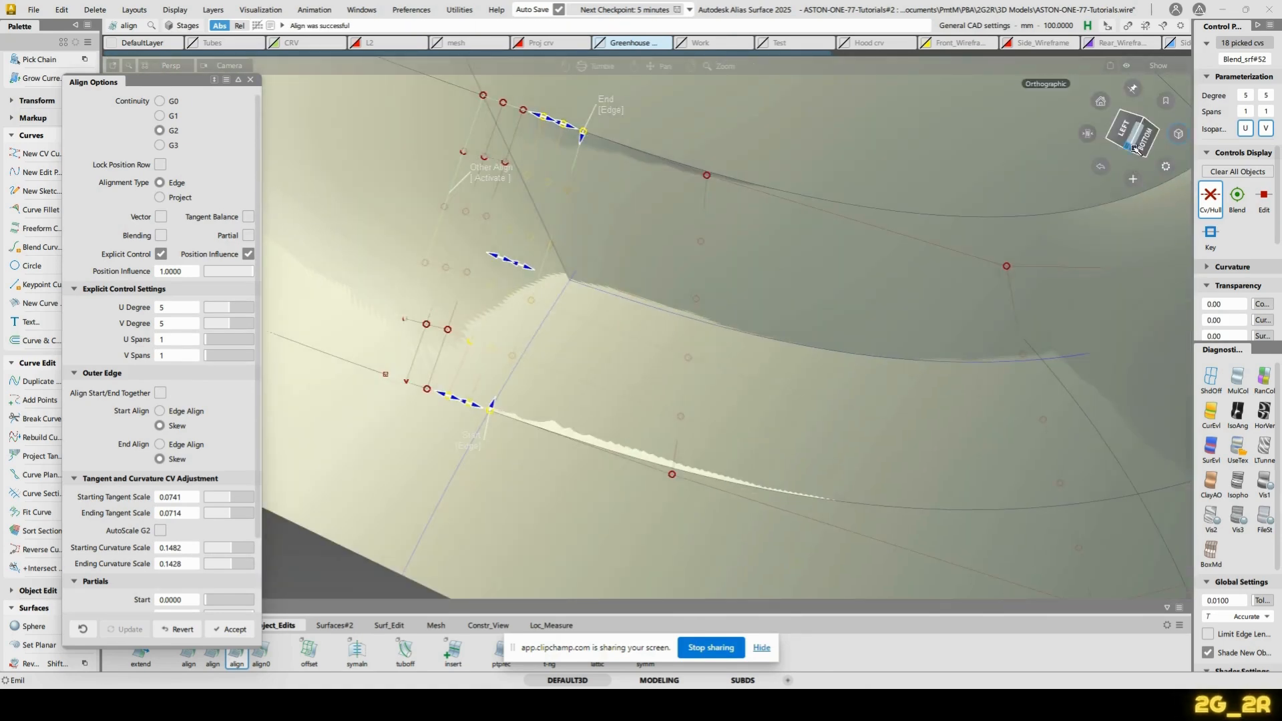
left_click(1126, 131)
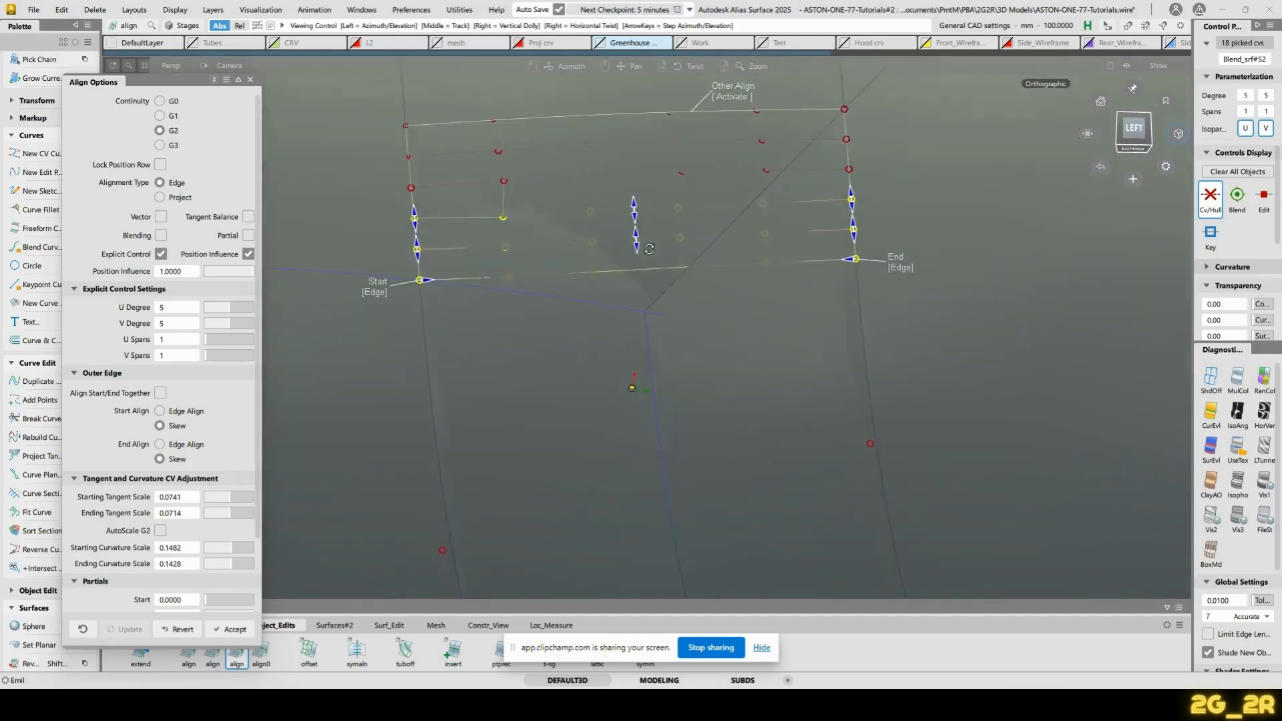
middle_click_drag(650, 250, 635, 404, "alt+shift")
left_click_drag(635, 404, 664, 374, "alt+shift")
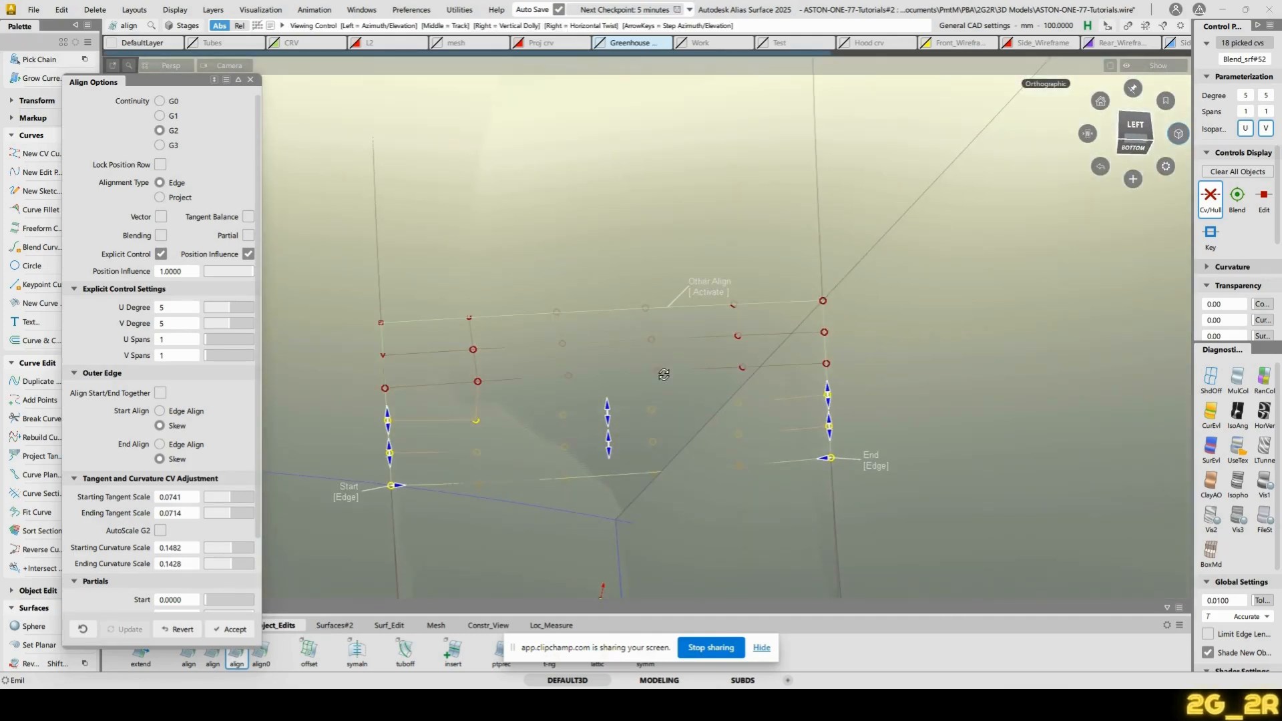
key("ctrl+z")
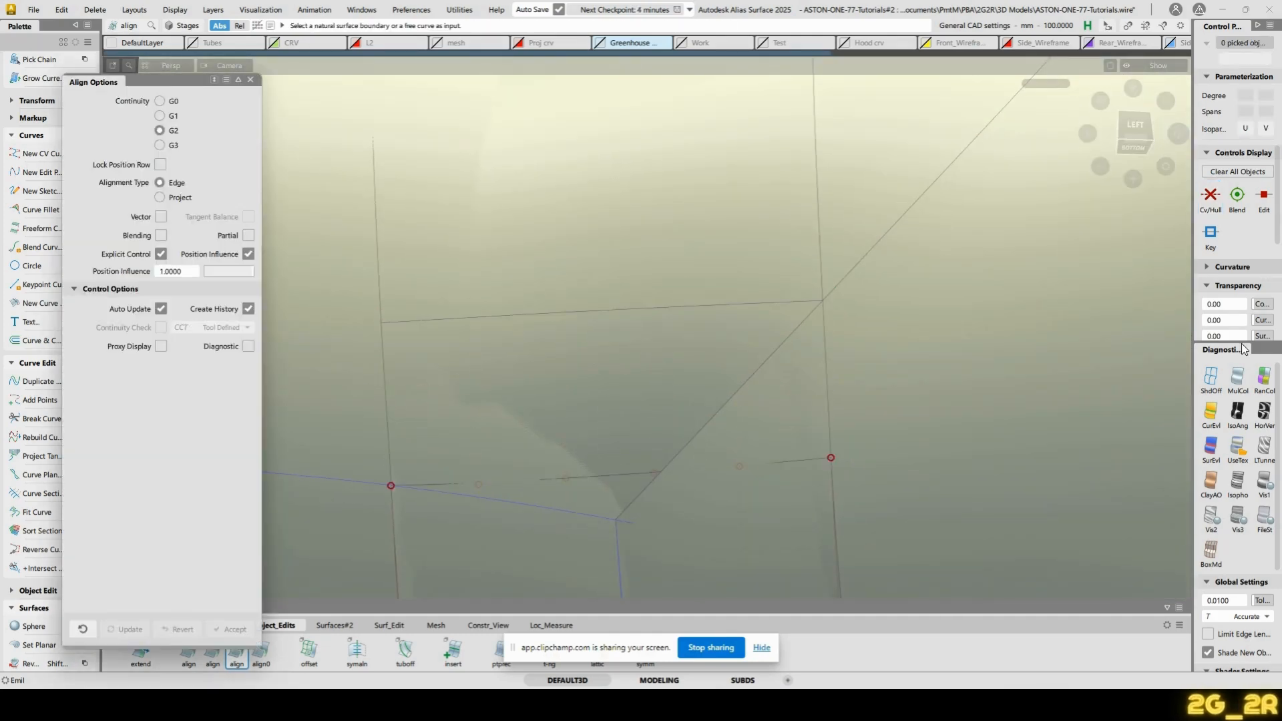
Turn off diagnostic shading and display the control vertices of the small patch Blend_srf#52, leaving it unselected
left_click(1211, 376)
left_click_drag(404, 394, 509, 363, "ctrl+shift")
left_click(487, 347)
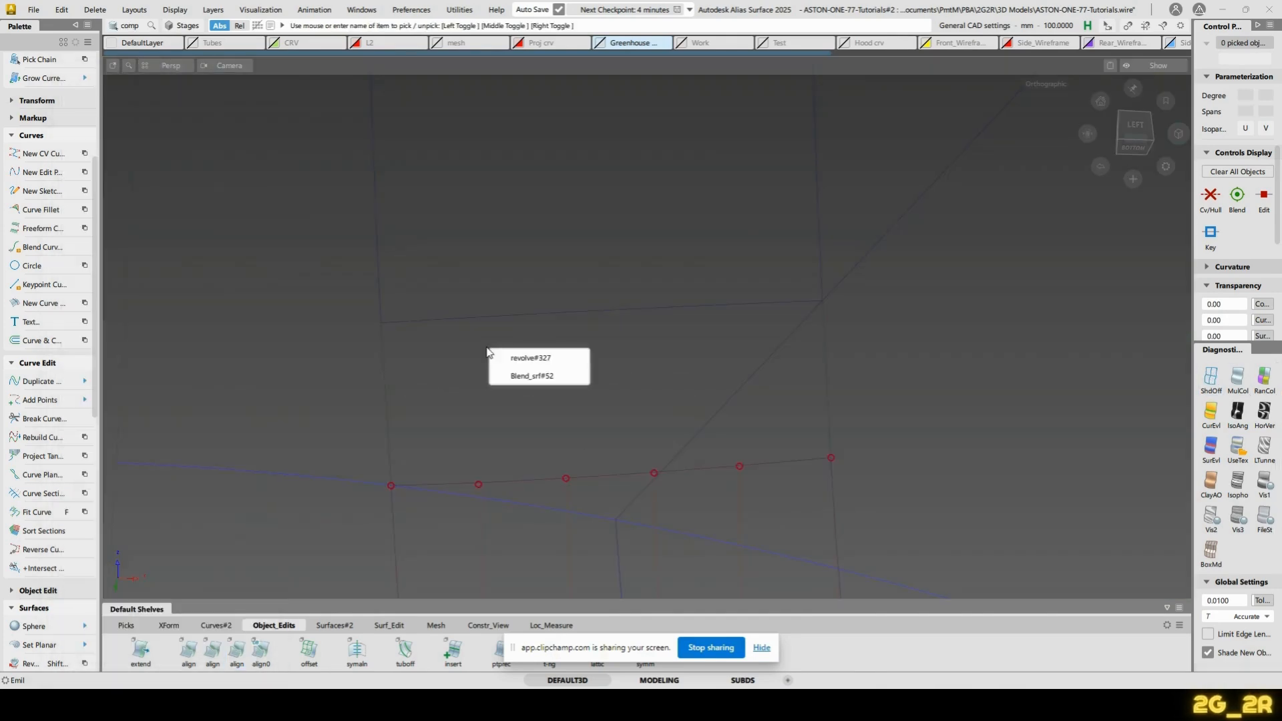
left_click(531, 372)
right_click_drag(533, 372, 589, 355, "ctrl+shift")
left_click_drag(619, 440, 622, 450, "alt+shift")
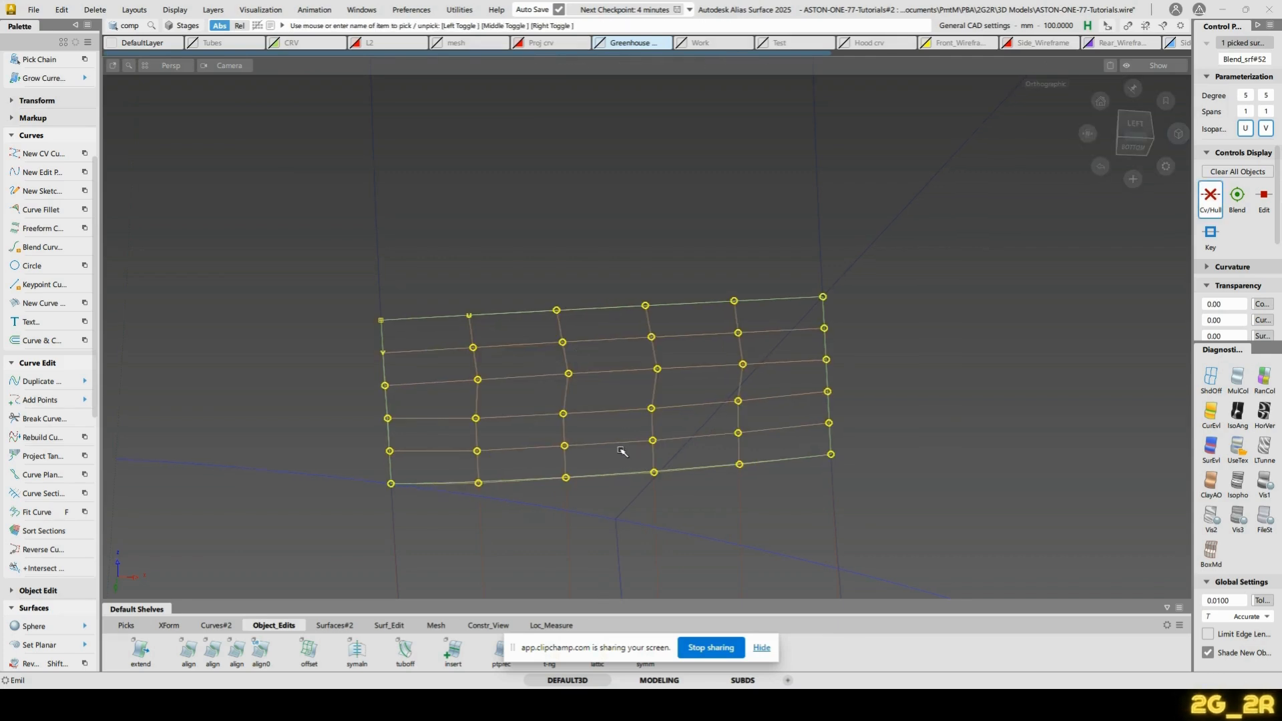
left_click(613, 447)
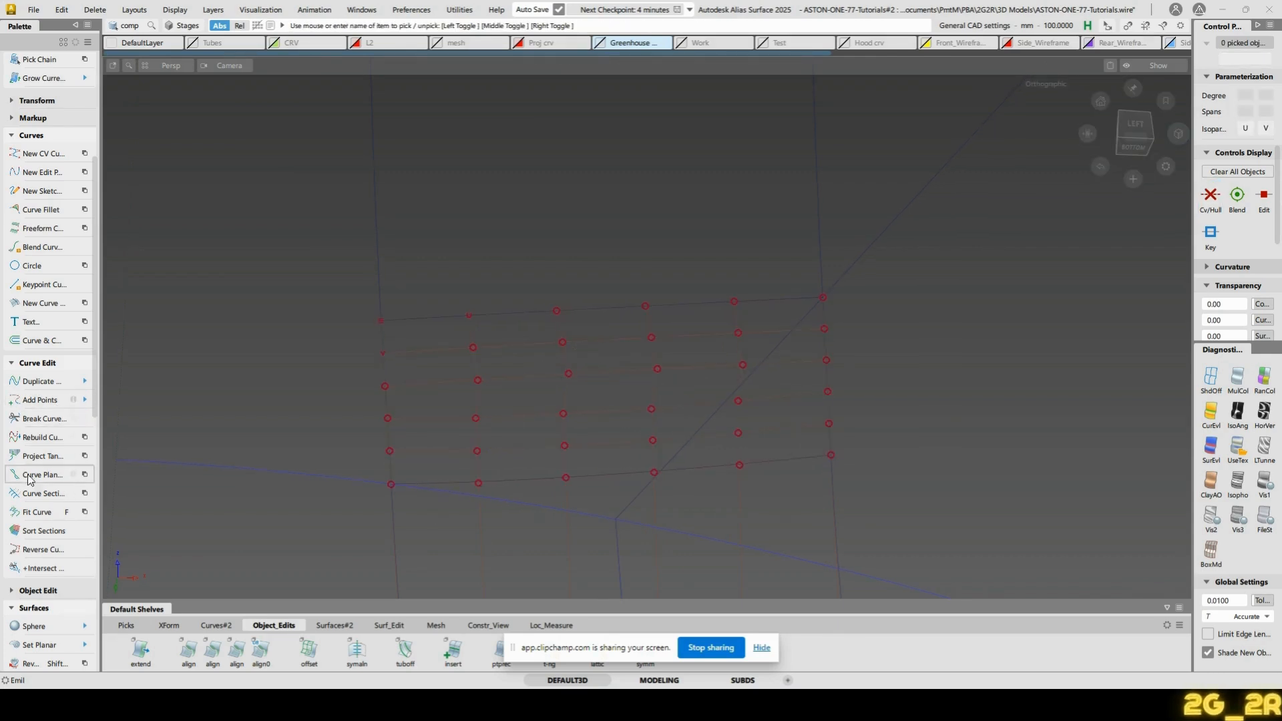
Planarize the four interior lengthwise hulls of the small end patch individually with view-based Hull Planarize
scroll(34, 540, "down", 15)
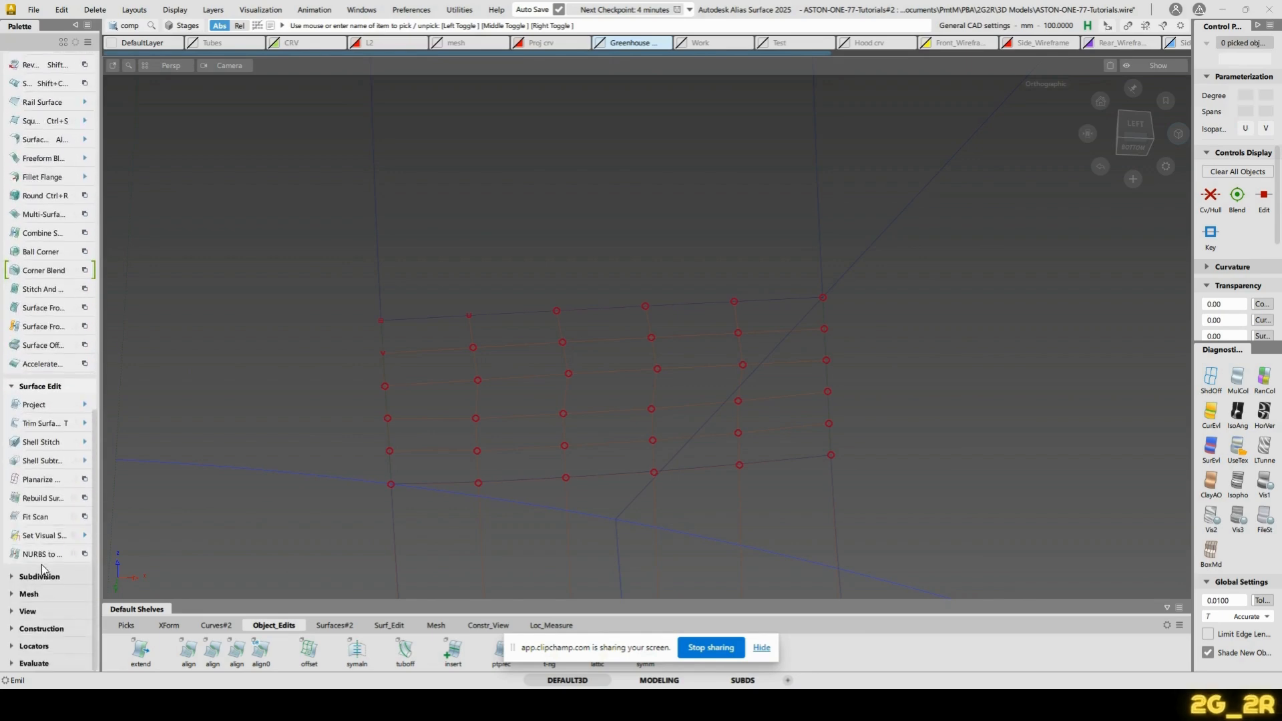
double_click(34, 481)
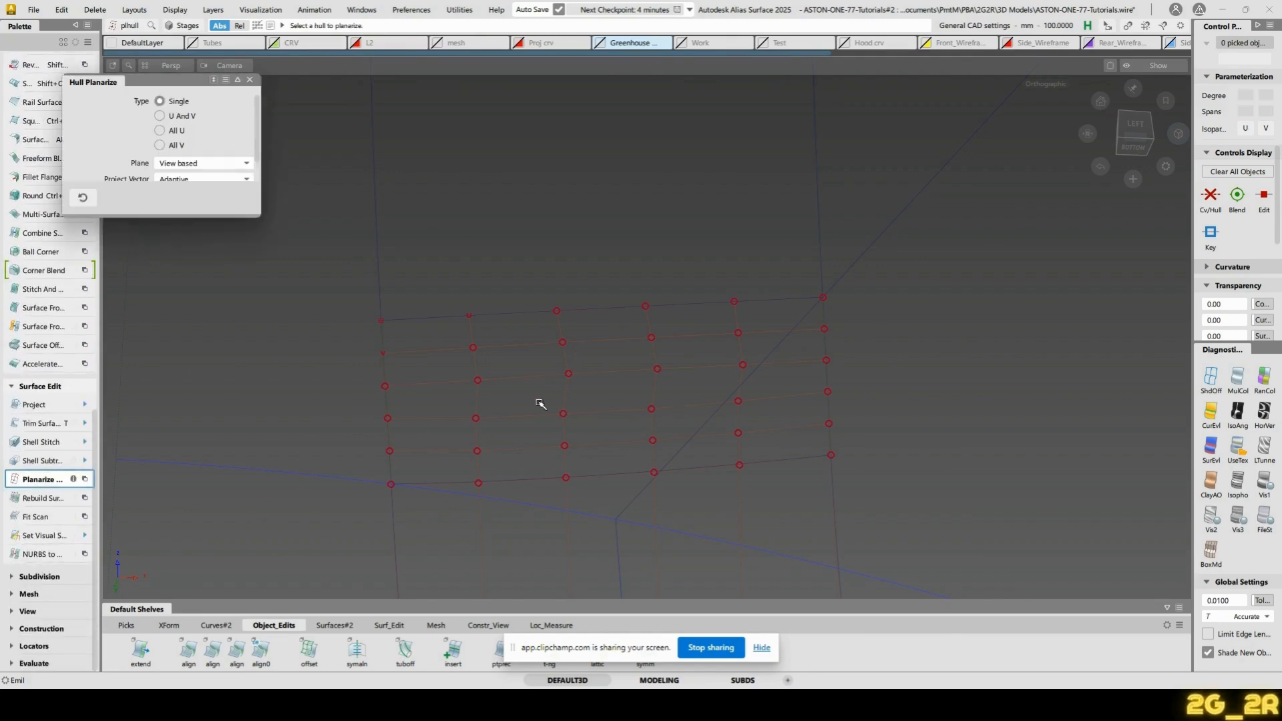
left_click(593, 412)
left_click(617, 449)
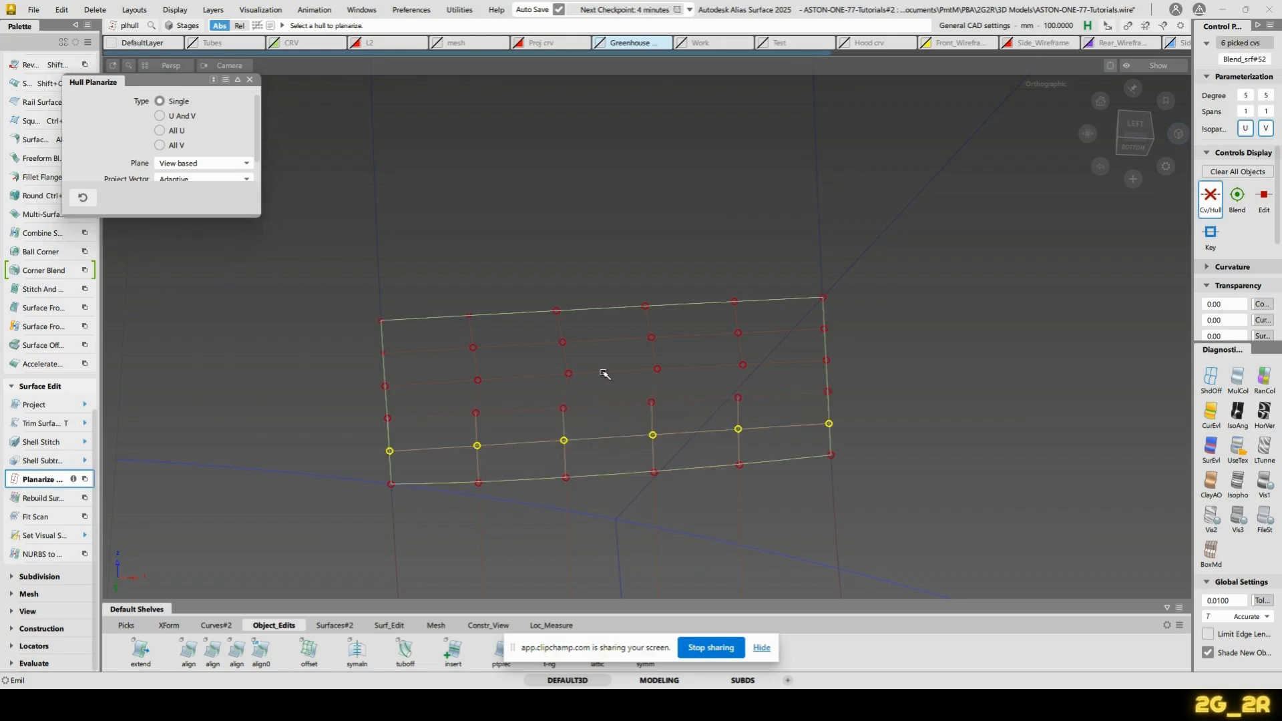
left_click(604, 374)
left_click(593, 339)
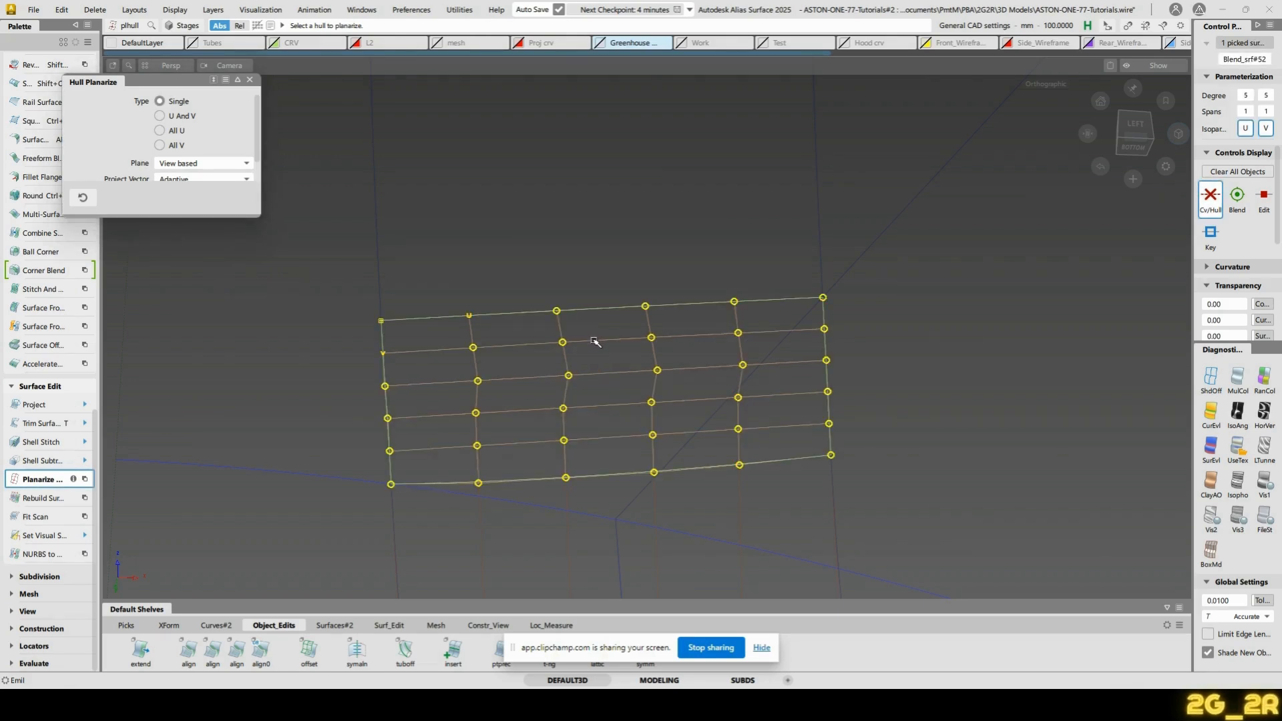
left_click(608, 275)
Display the control vertices of the neighbouring surface Blend_srf#51 above the small patch, leaving it unselected
left_click(503, 228, "ctrl+shift")
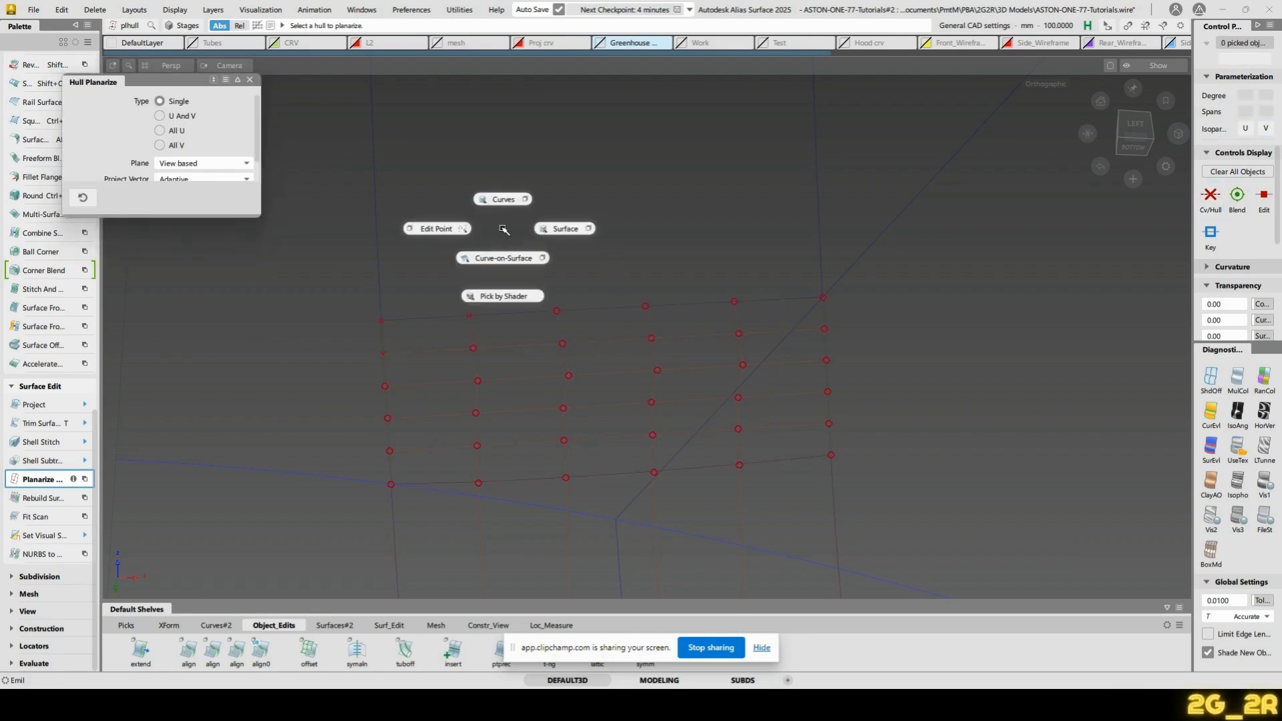
left_click_drag(503, 228, 552, 219, "ctrl+shift")
left_click(552, 219)
right_click_drag(601, 223, 625, 237, "ctrl+shift")
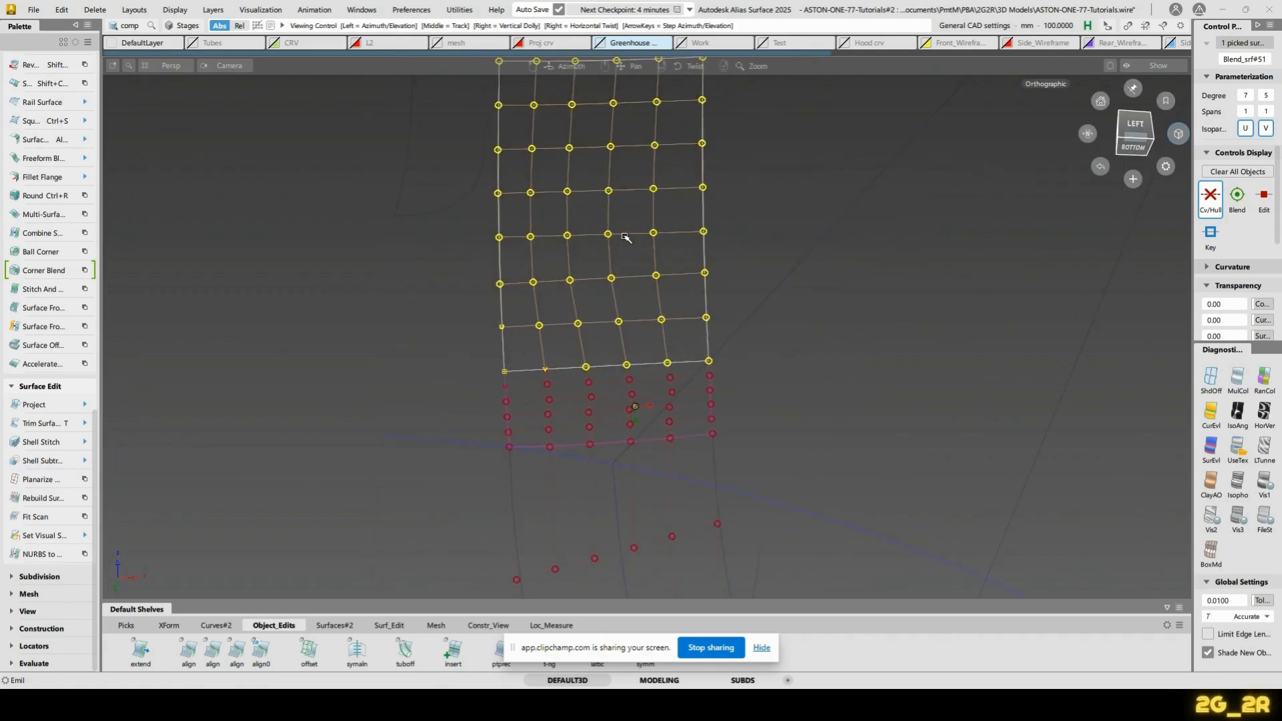
middle_click_drag(627, 262, 637, 413, "alt+shift")
left_click(630, 312)
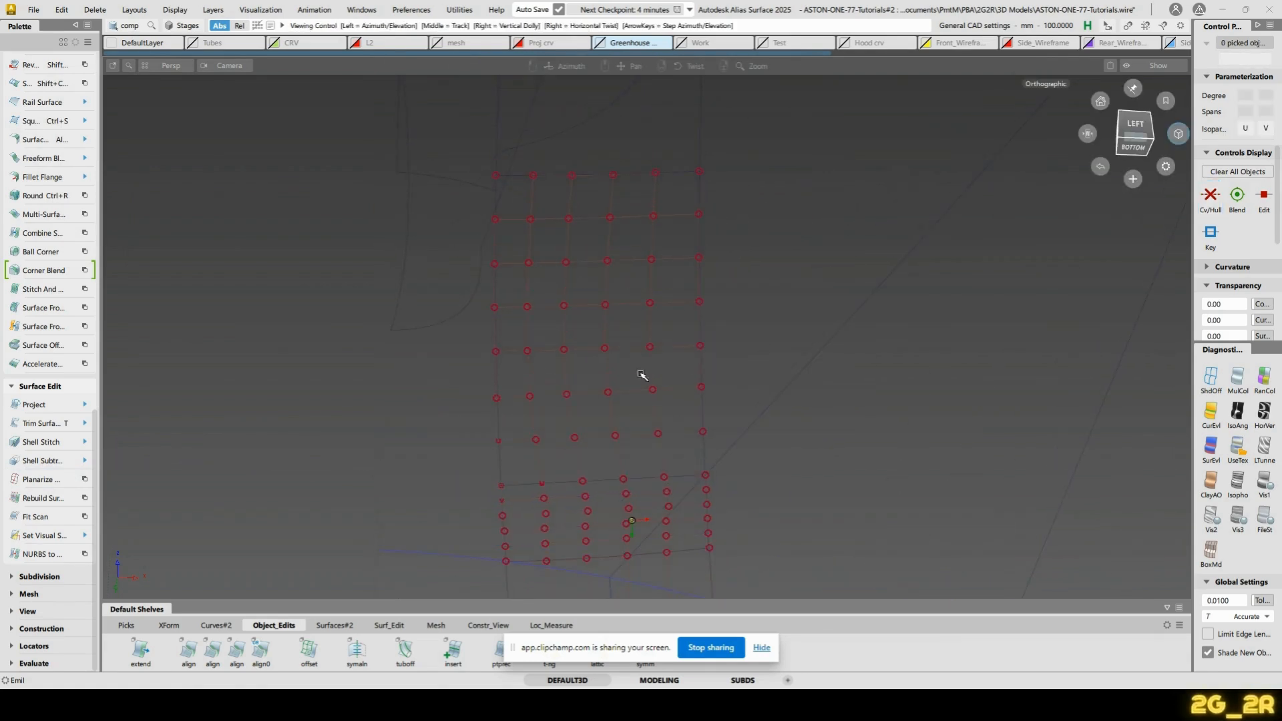
Display the control vertices of the next surface up, Blend_srf#53, leaving it unselected
right_click_drag(641, 376, 638, 285, "alt+shift")
middle_click_drag(638, 286, 640, 357, "alt+shift")
left_click_drag(551, 299, 651, 293, "ctrl+shift")
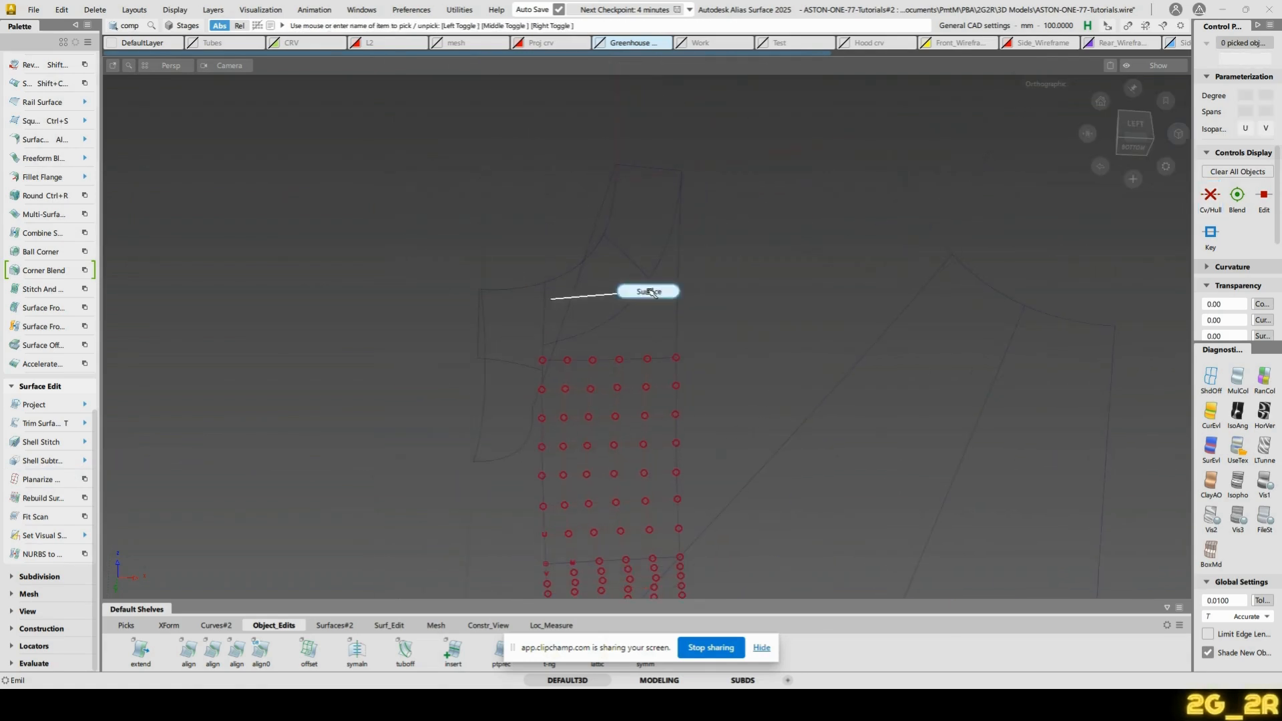
left_click(658, 341)
left_click(687, 329)
right_click_drag(624, 456, 633, 461, "alt+shift")
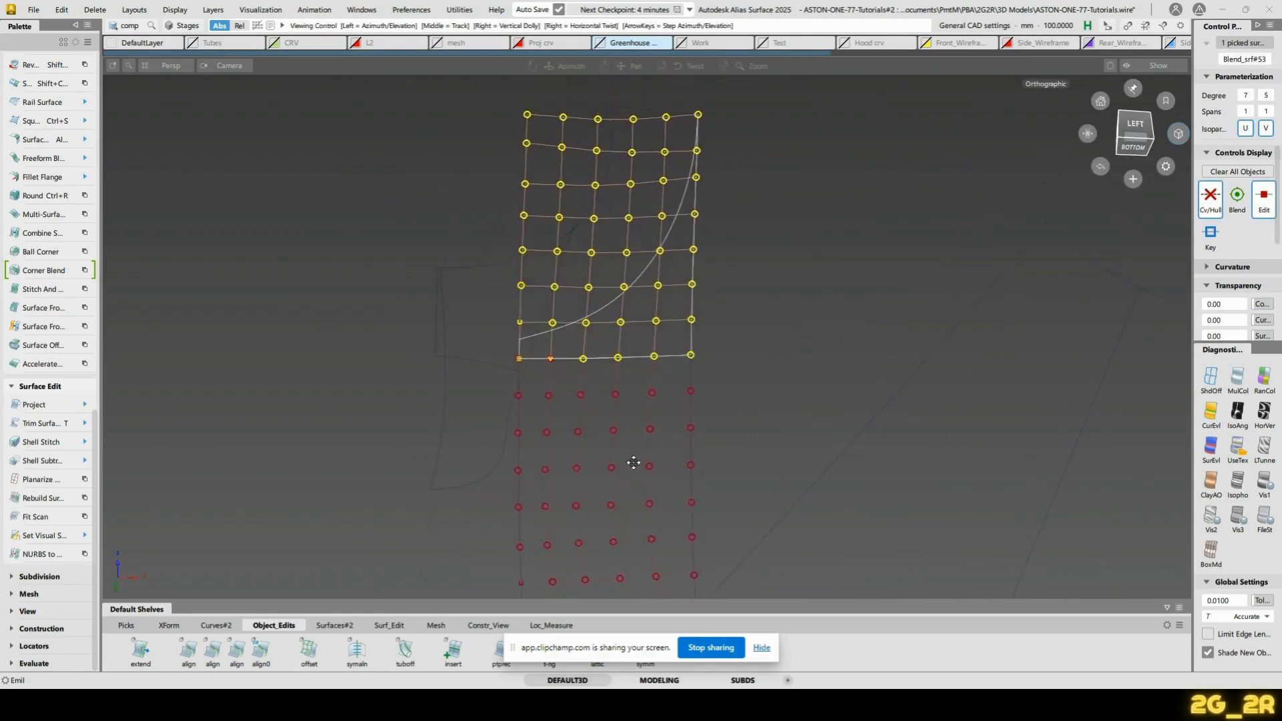
middle_click_drag(632, 461, 633, 371, "alt+shift")
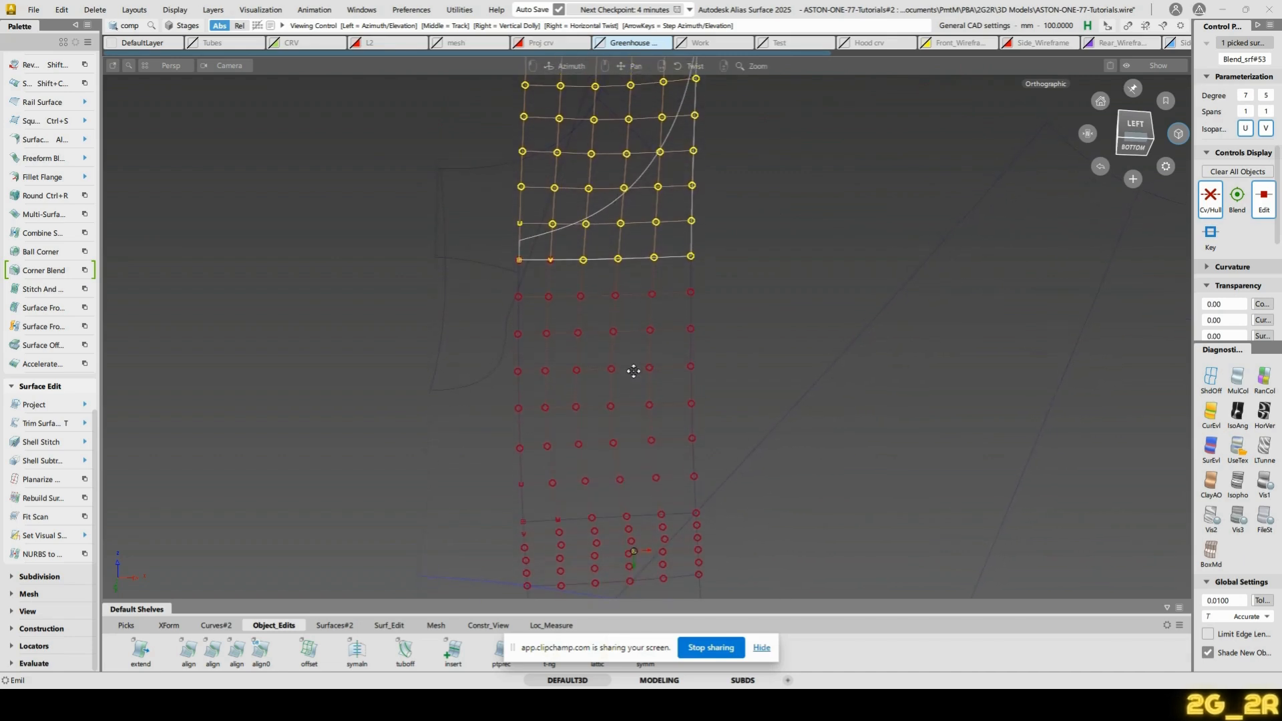
left_click(741, 399)
Planarize the interior lengthwise hulls of Blend_srf#51 with single, view-based Hull Planarize
left_click_drag(661, 434, 684, 506, "alt+shift")
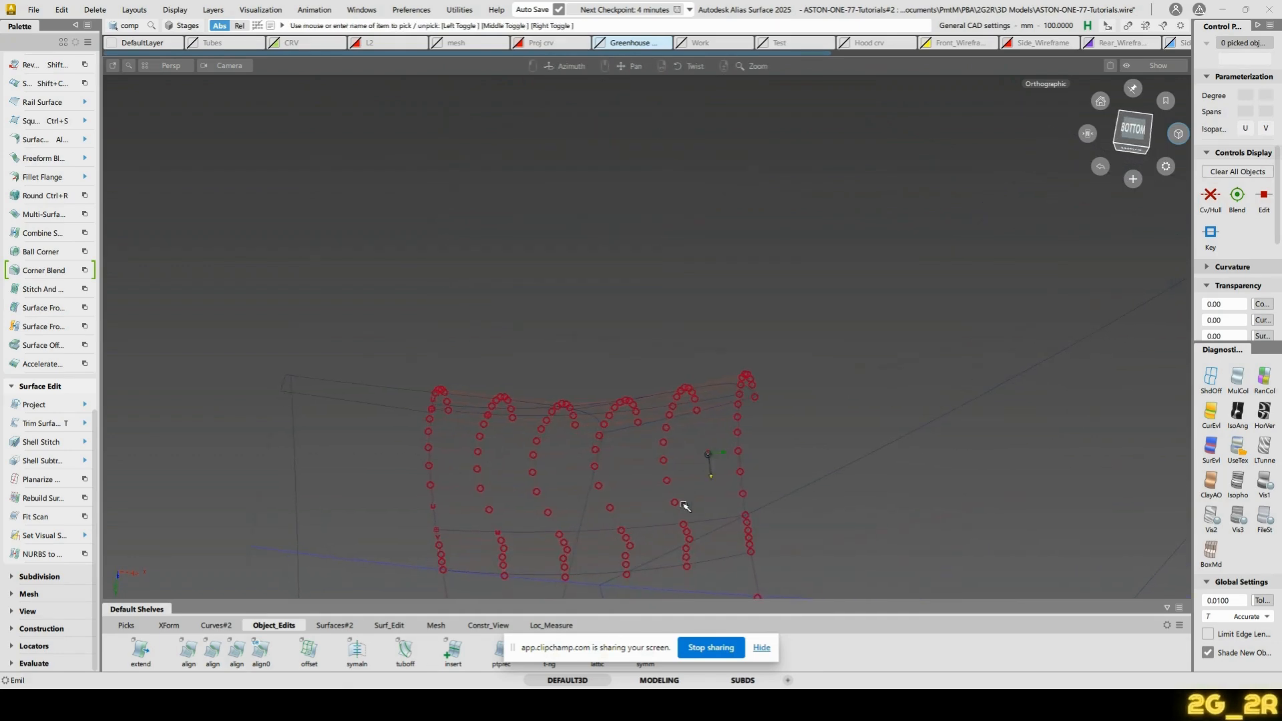
right_click_drag(684, 507, 703, 437, "alt+shift")
left_click_drag(702, 437, 600, 345, "alt+shift")
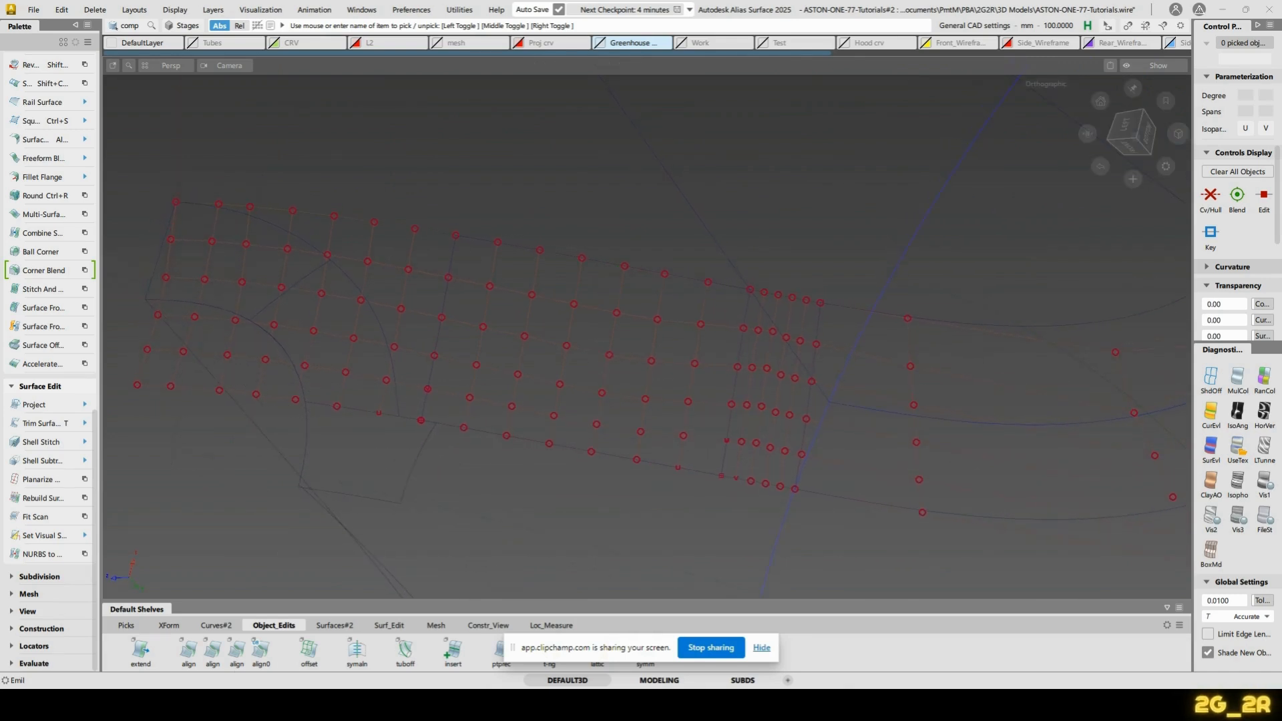
double_click(51, 484)
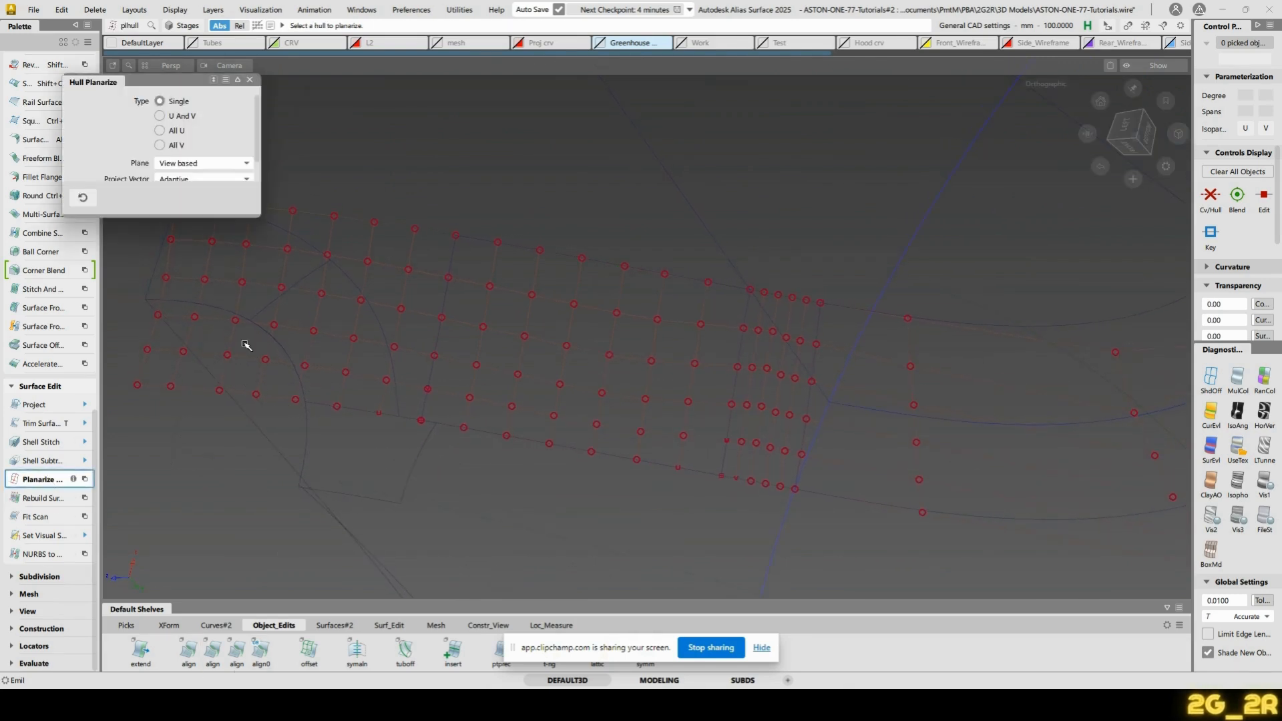
left_click(592, 305)
left_click_drag(583, 353, 584, 419)
left_click(583, 419)
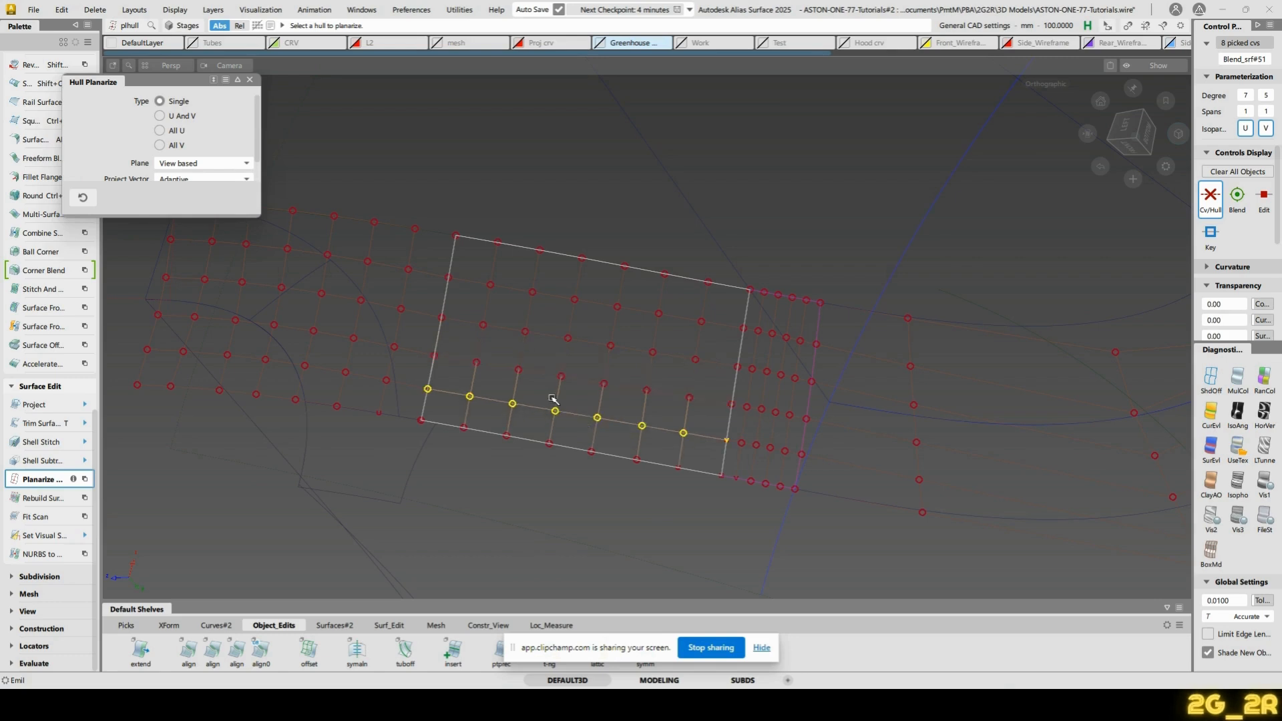
Planarize the interior lengthwise hulls of Blend_srf#53 with Hull Planarize and clear the selection
middle_click_drag(441, 344, 696, 415, "alt+shift")
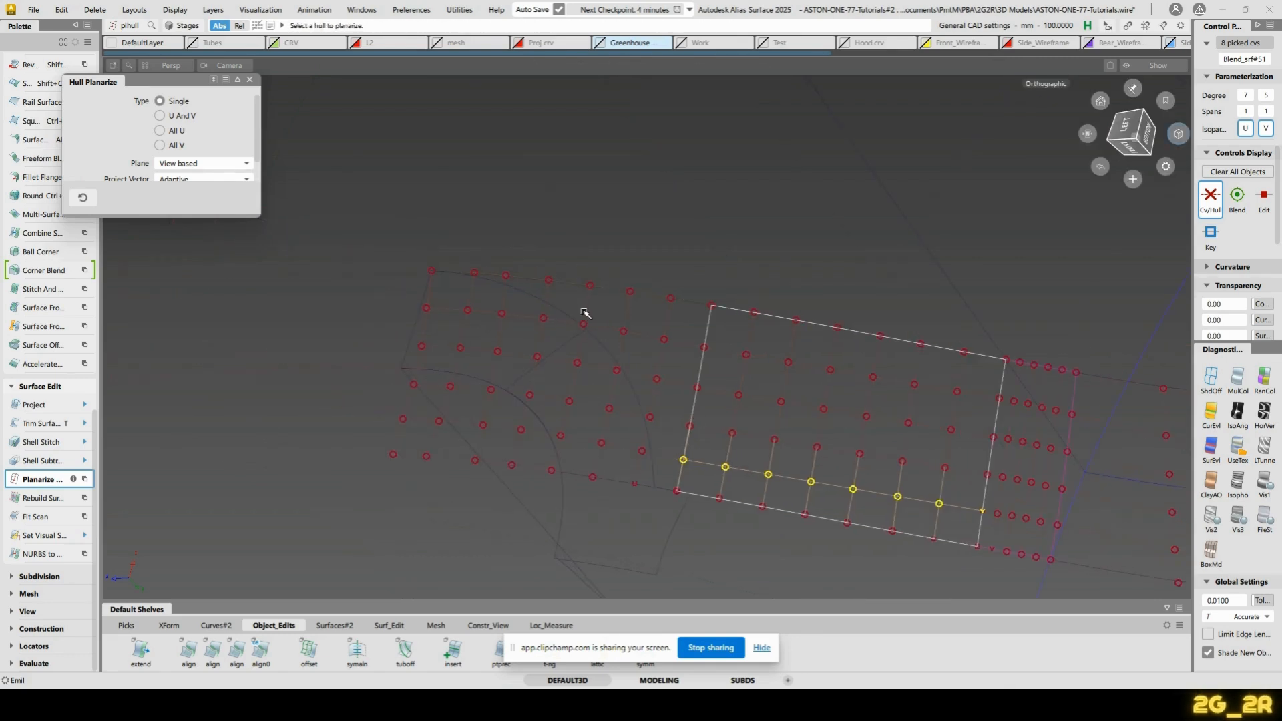
left_click(587, 439)
left_click(582, 398)
left_click(587, 365)
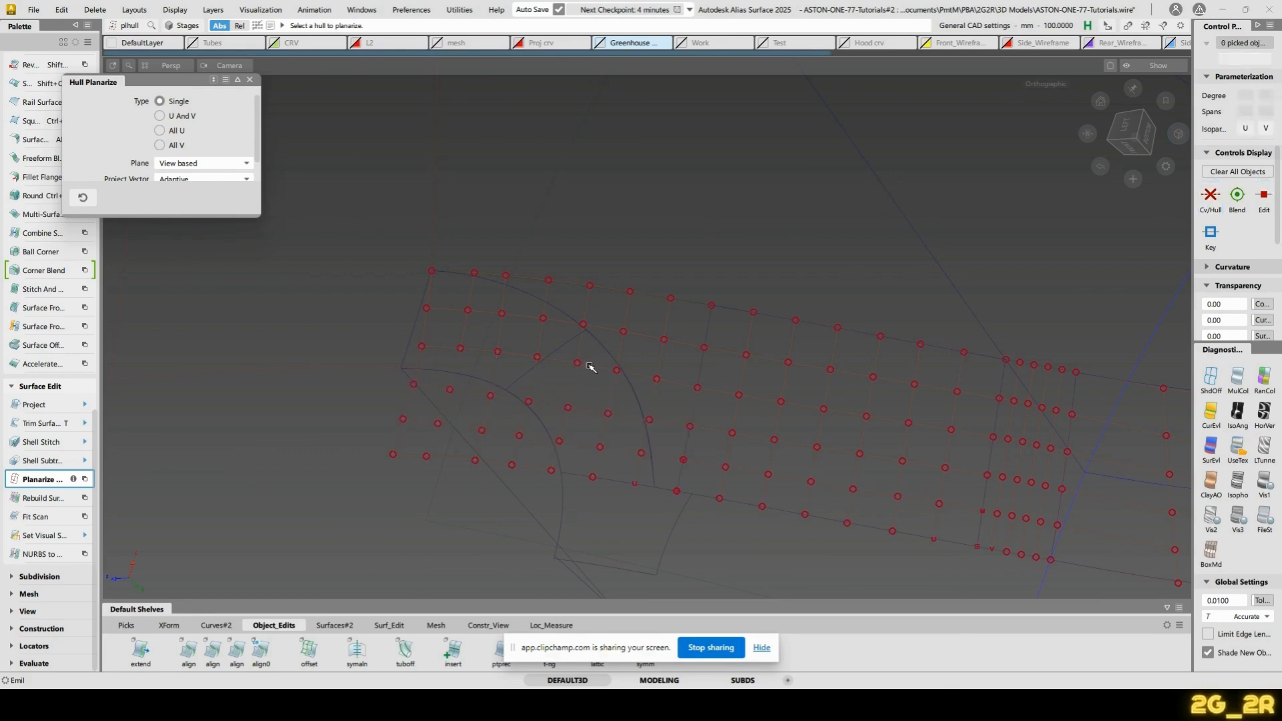
left_click(600, 327)
left_click_drag(611, 284, 687, 298, "alt+shift")
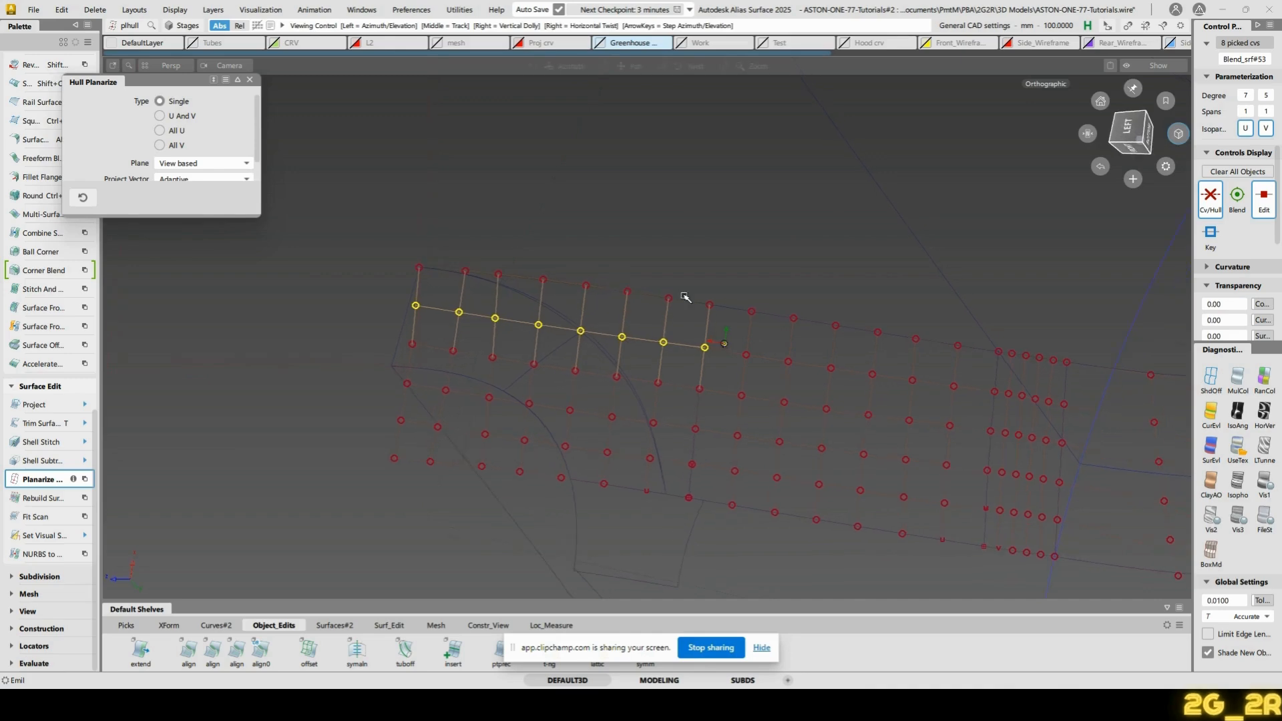
key("Escape")
Turn on the UseTex diagnostic shading and query the small end patch's construction history
left_click(1237, 451)
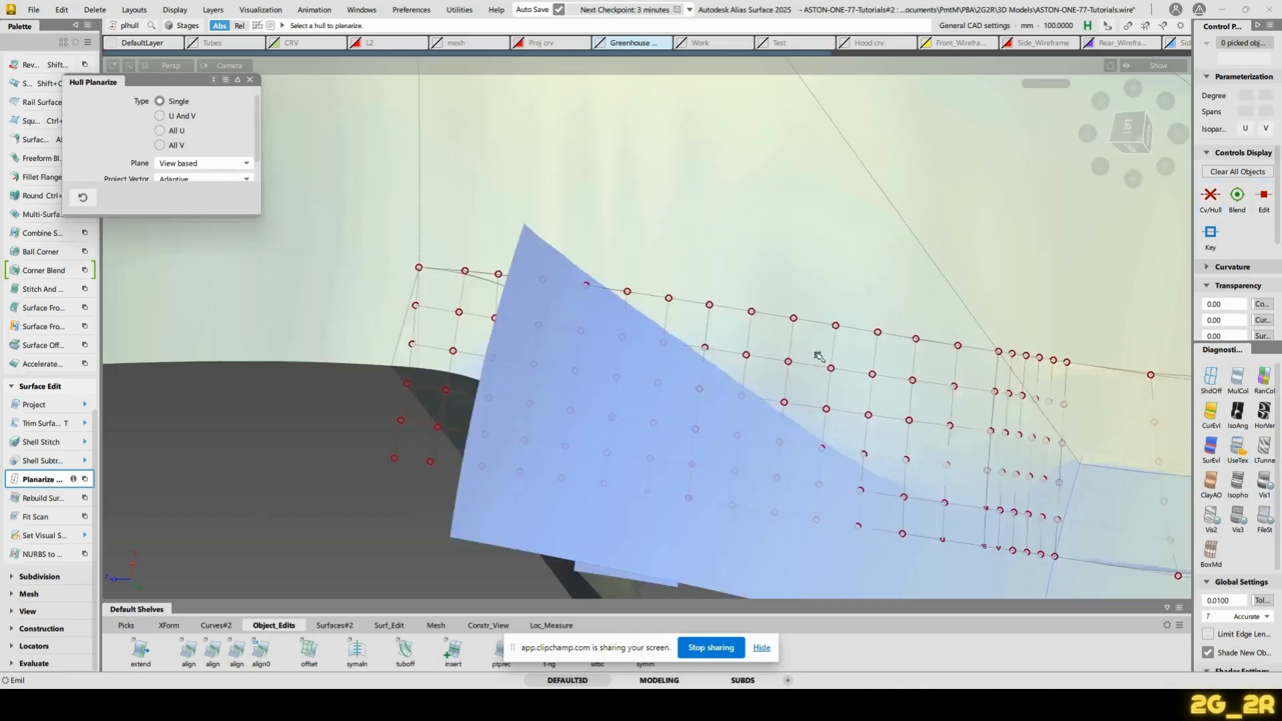
mouse_move(638, 394)
left_mouse_down("alt+shift")
mouse_move(574, 228)
mouse_move(728, 518)
mouse_move(578, 300)
mouse_move(587, 314)
mouse_move(807, 329)
left_mouse_up("alt+shift")
right_click_drag(807, 330, 709, 312, "alt+shift")
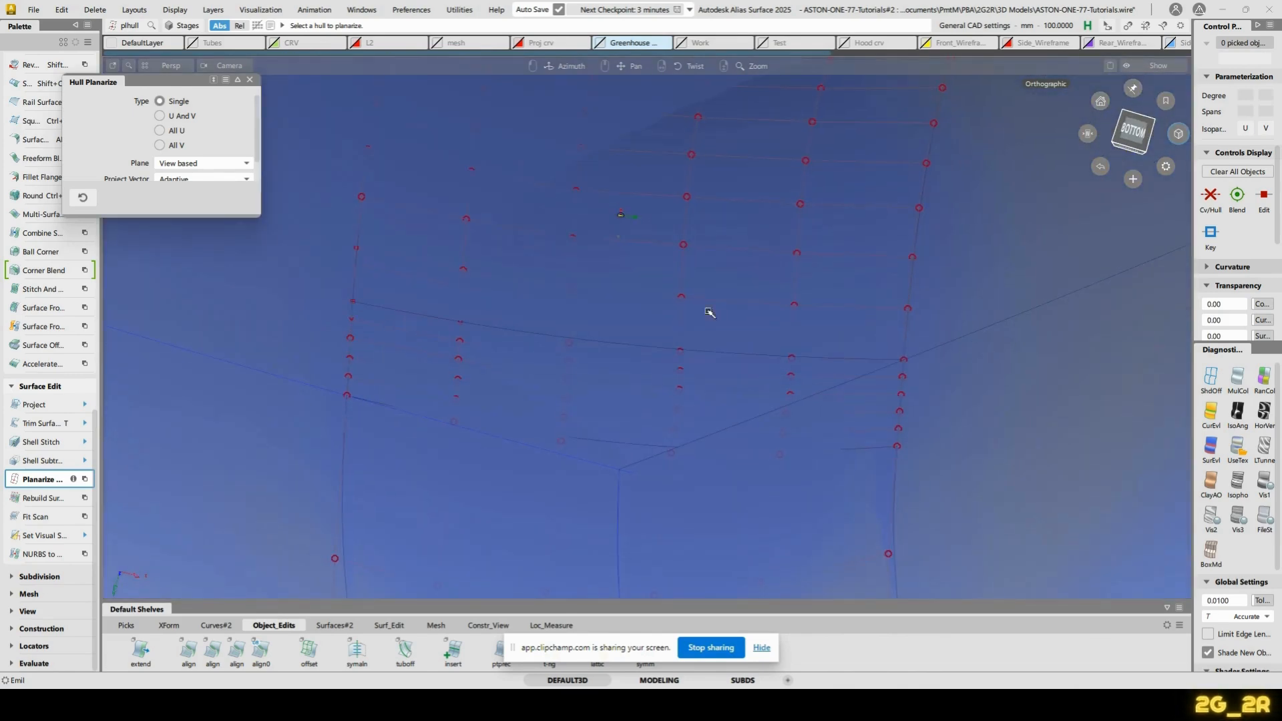
key("q")
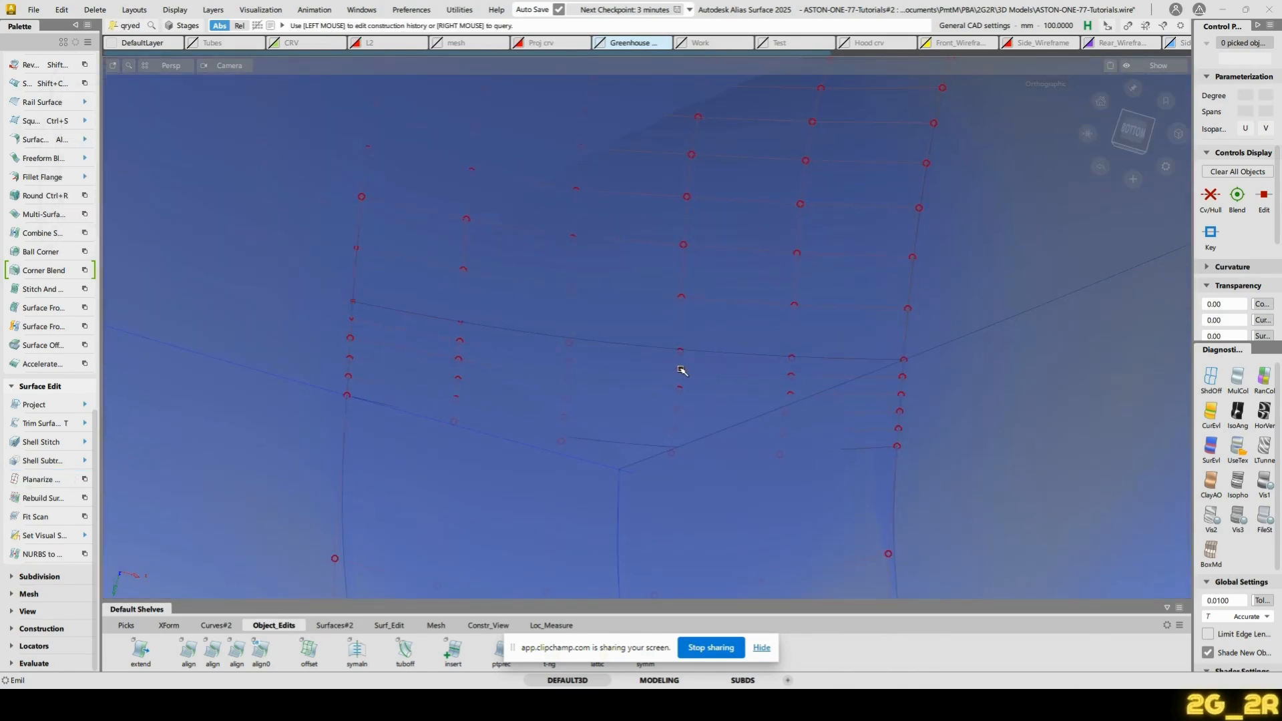
left_click(682, 371)
Examine where the small end patch and the U-shaped blend meet the underlying surface for gaps along their edges
key("a")
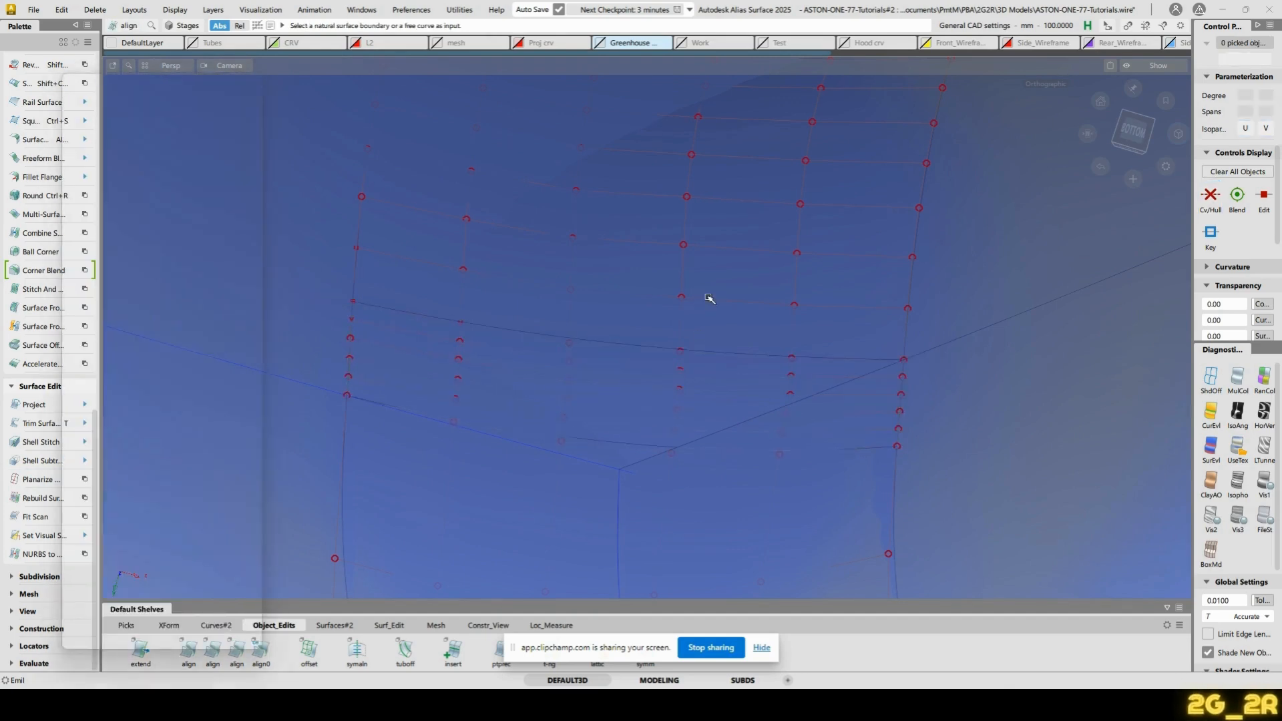
right_click_drag(710, 298, 784, 438, "alt+shift")
left_click_drag(785, 438, 844, 452, "alt+shift")
middle_click_drag(726, 253, 649, 347, "alt+shift")
left_click_drag(774, 358, 581, 332, "alt+shift")
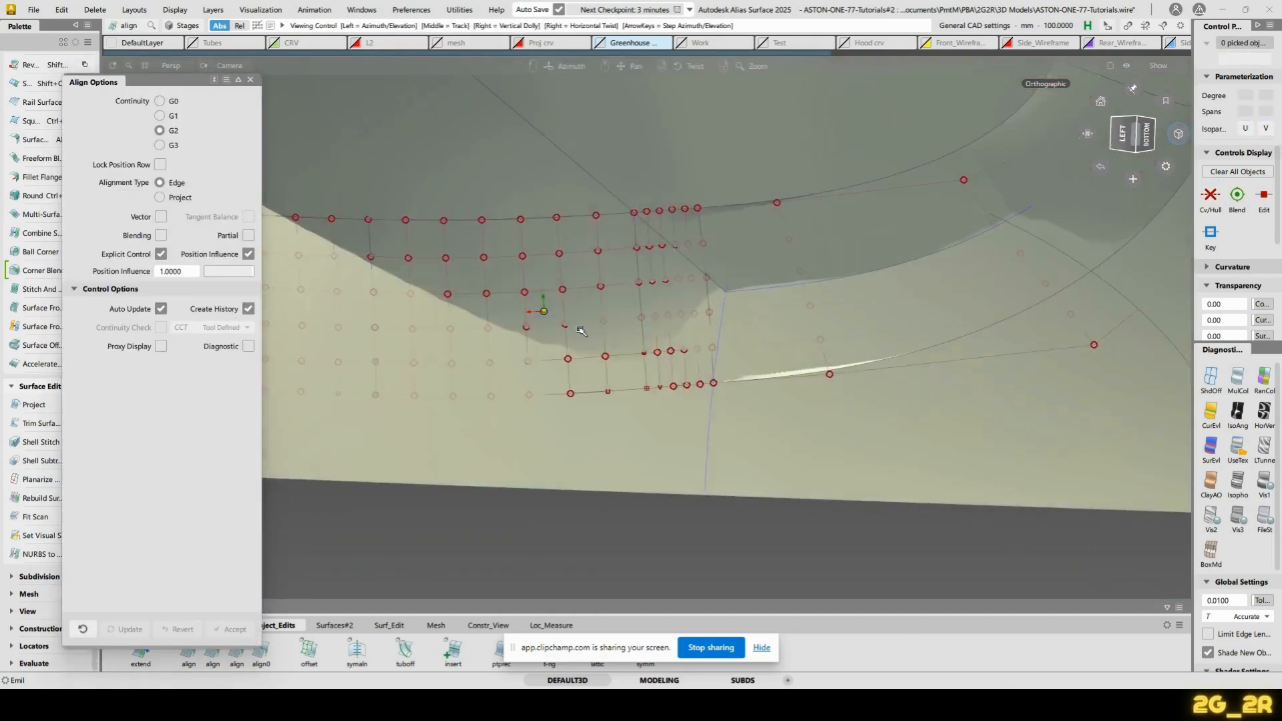
left_click_drag(834, 357, 661, 425, "alt+shift")
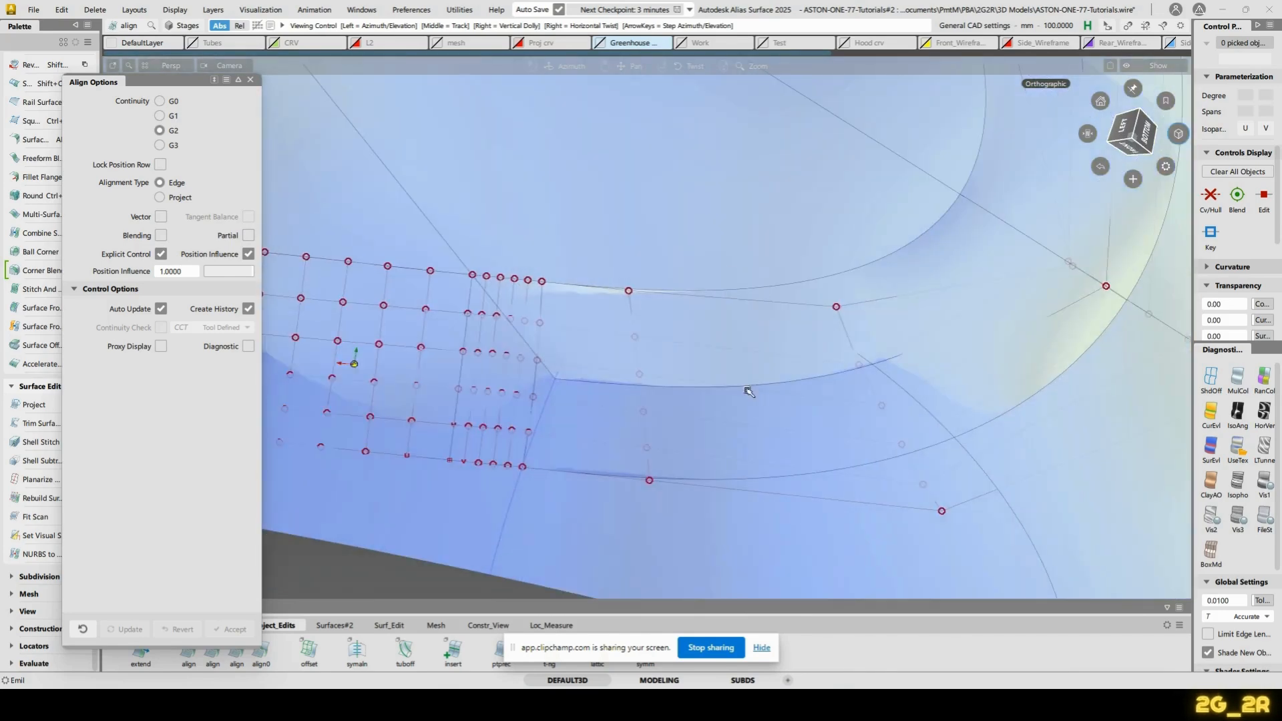
left_click_drag(748, 392, 755, 347, "alt+shift")
middle_click_drag(781, 306, 773, 338, "alt+shift")
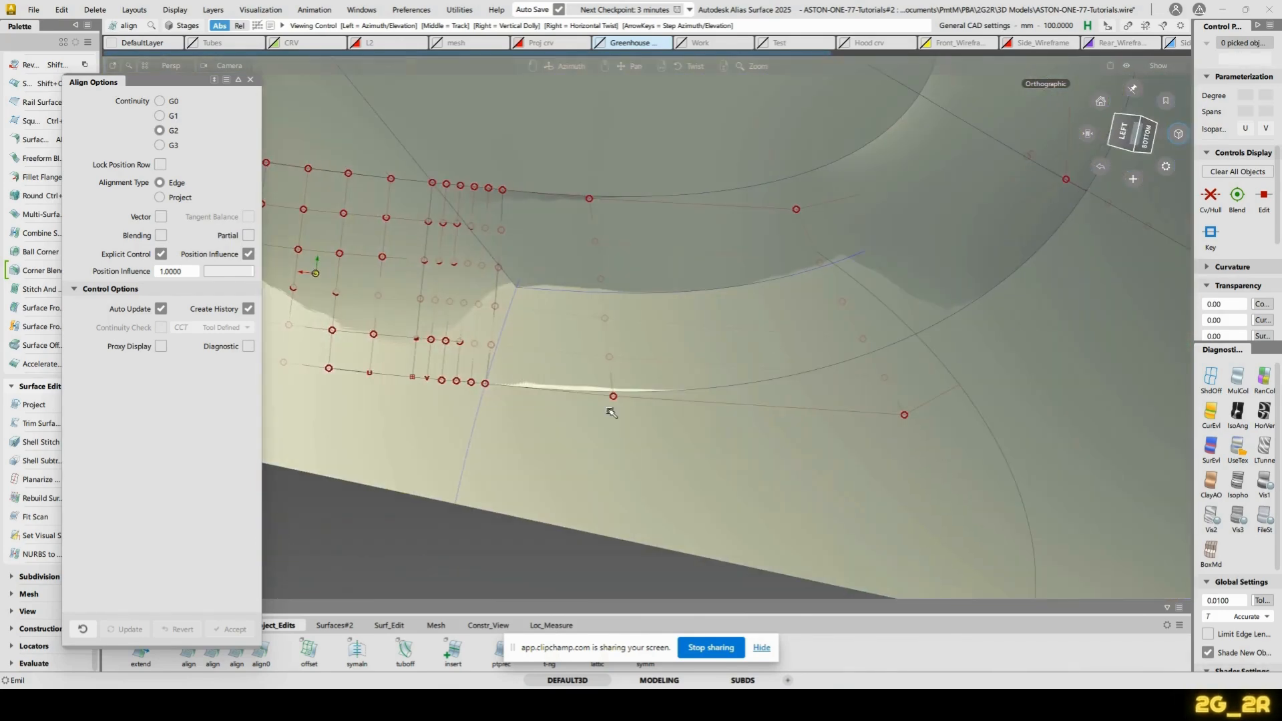
left_click(251, 79)
Align the U-shaped blend's outer edge to the underlying surface with G2 Project alignment along the Normal vector
double_click(242, 652)
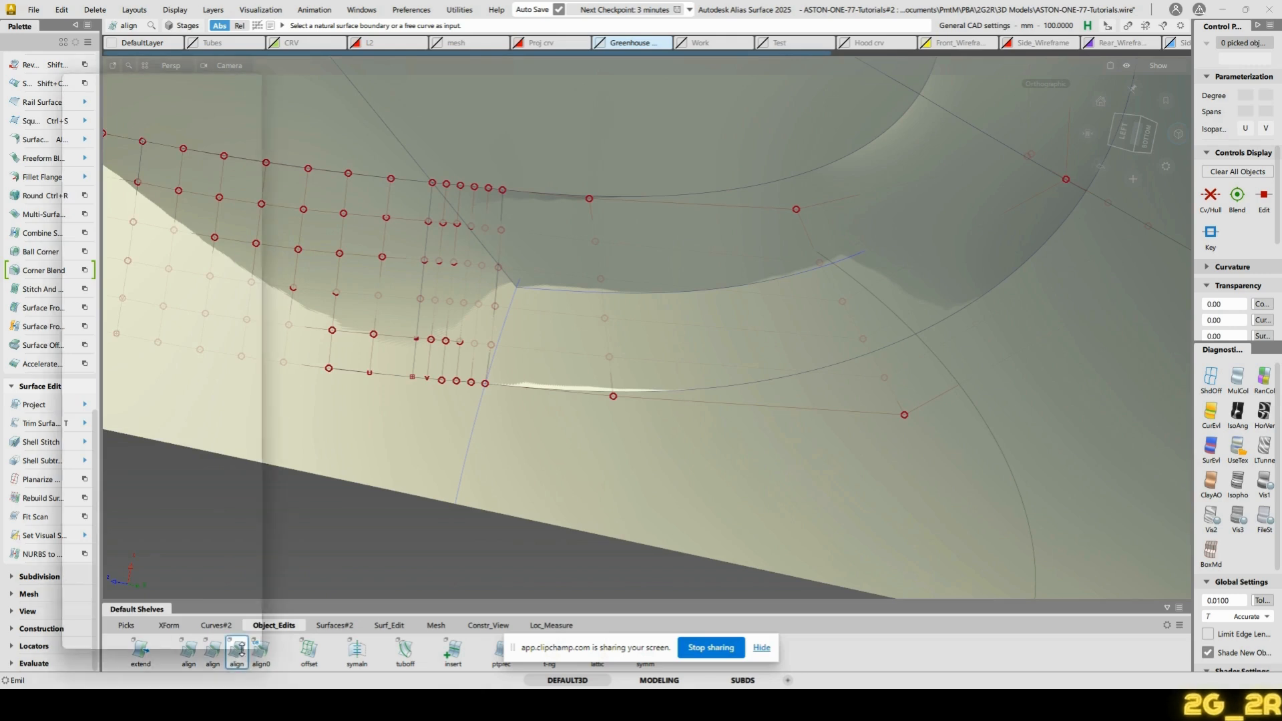
left_click(160, 197)
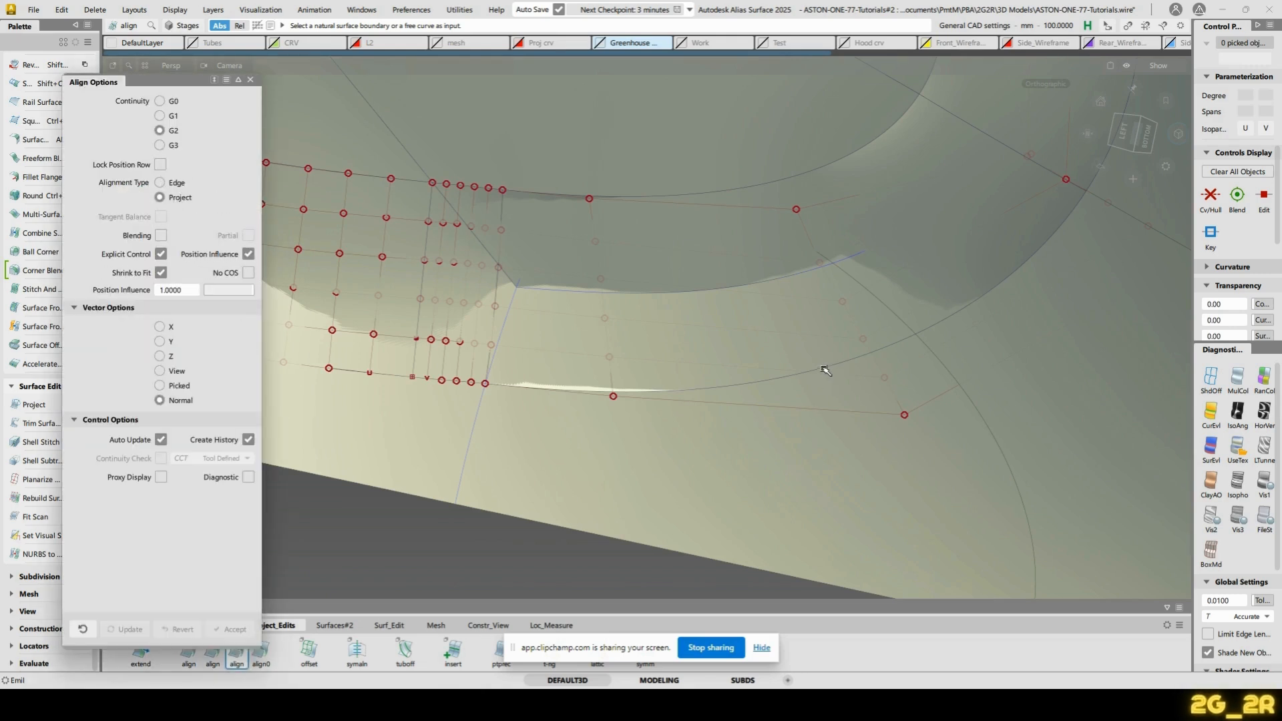
left_click(1079, 348)
left_click_drag(982, 424, 552, 406, "alt+shift")
middle_click_drag(860, 430, 615, 364, "alt+shift")
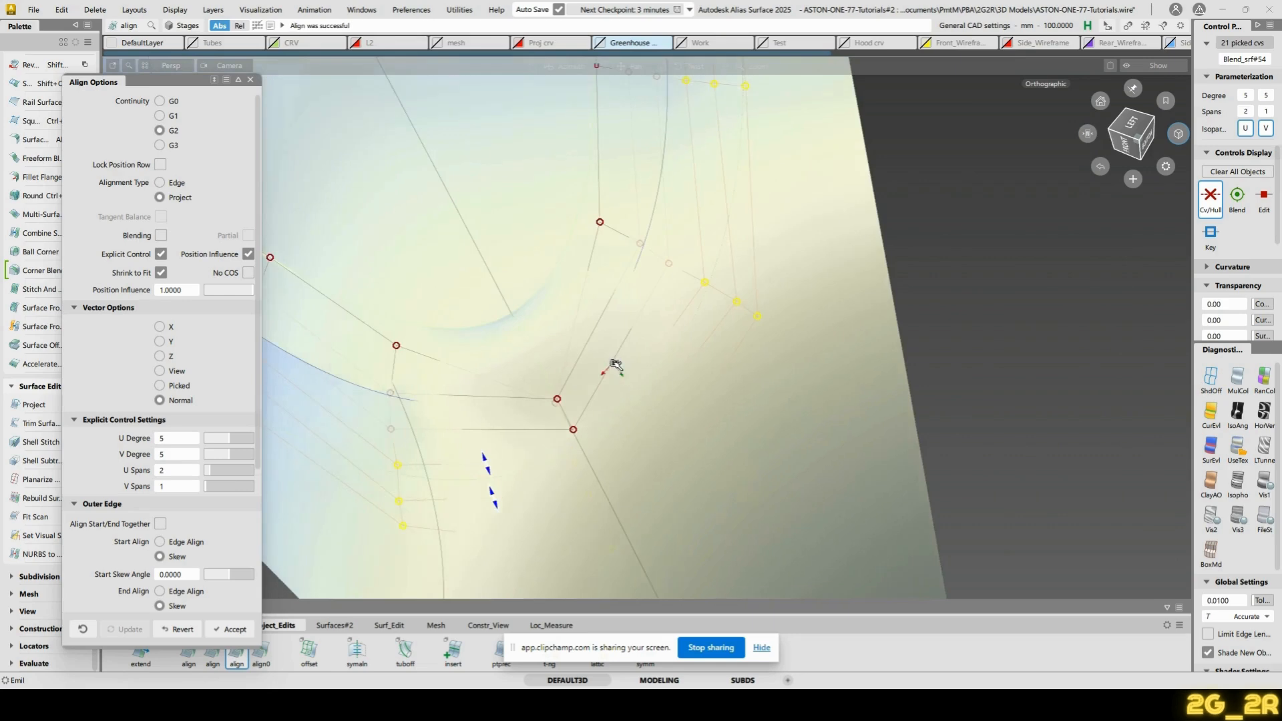
left_click_drag(616, 364, 518, 401, "alt+shift")
middle_click_drag(518, 401, 764, 375, "alt+shift")
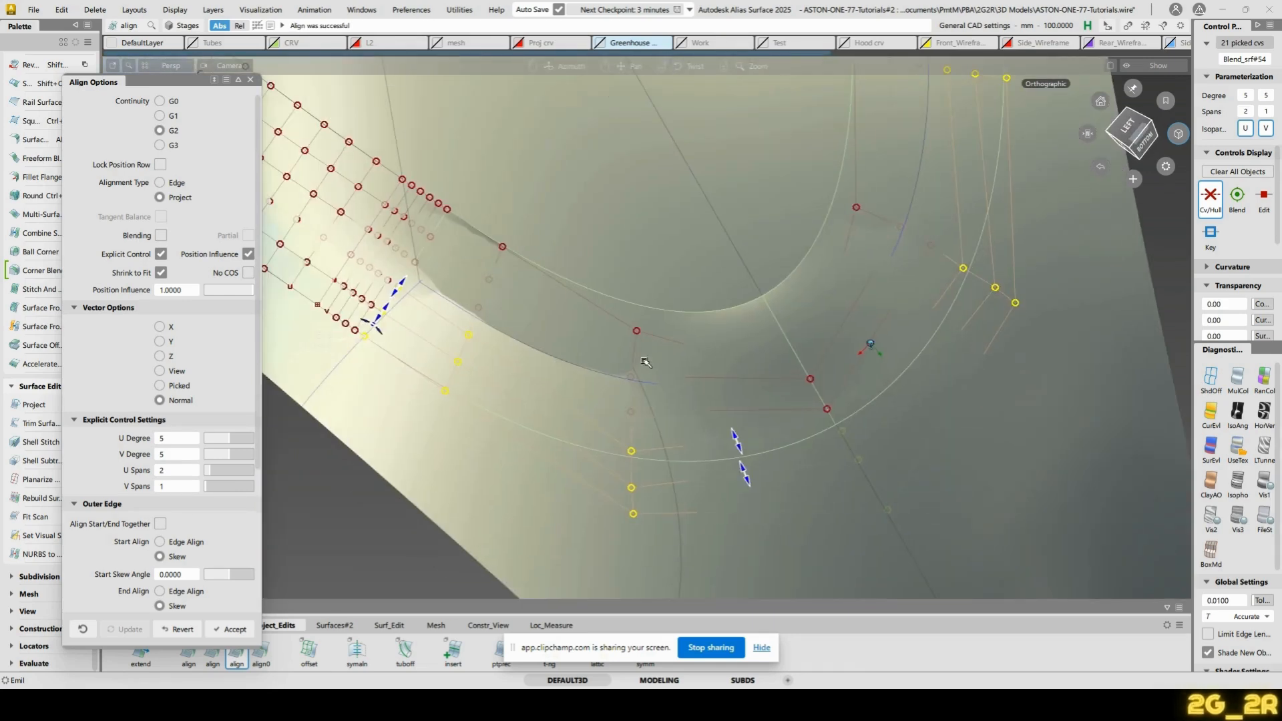
middle_click_drag(646, 362, 765, 374, "alt+shift")
key("space")
Align the U-shaped blend's inner edge to the large adjoining surface with G2 Project alignment along the Normal vector
left_click(795, 324)
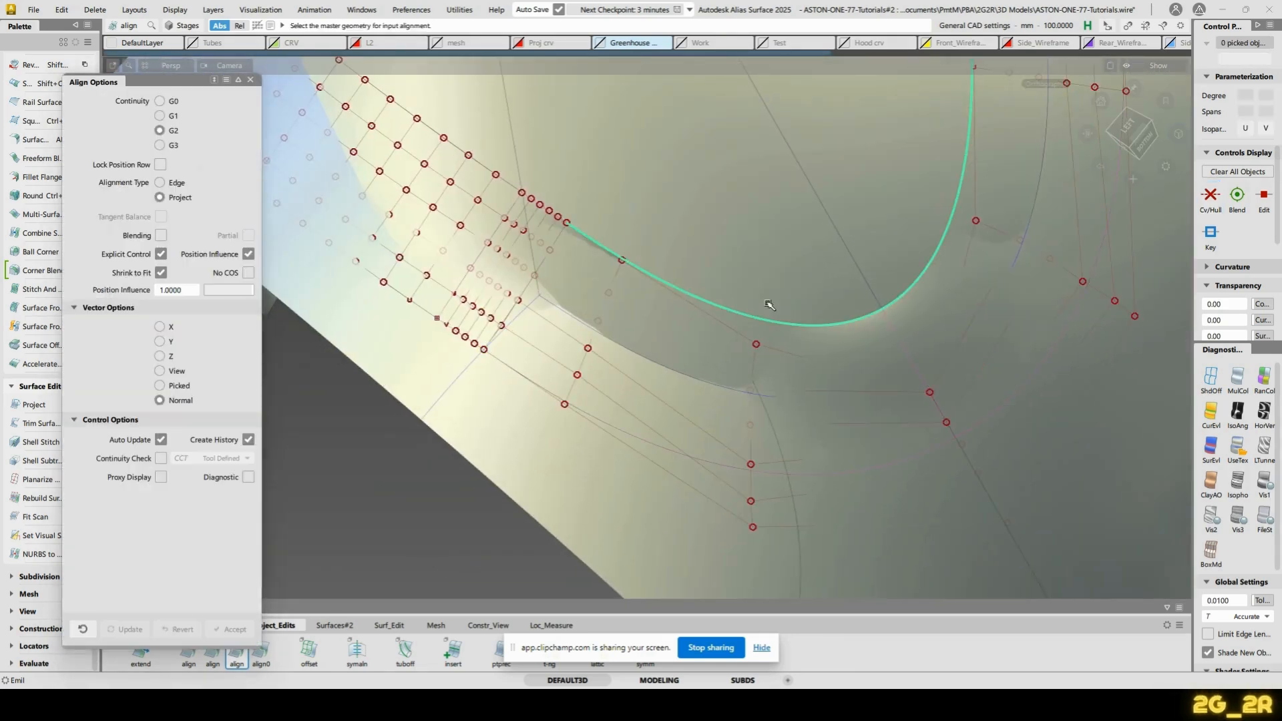
left_click(739, 261)
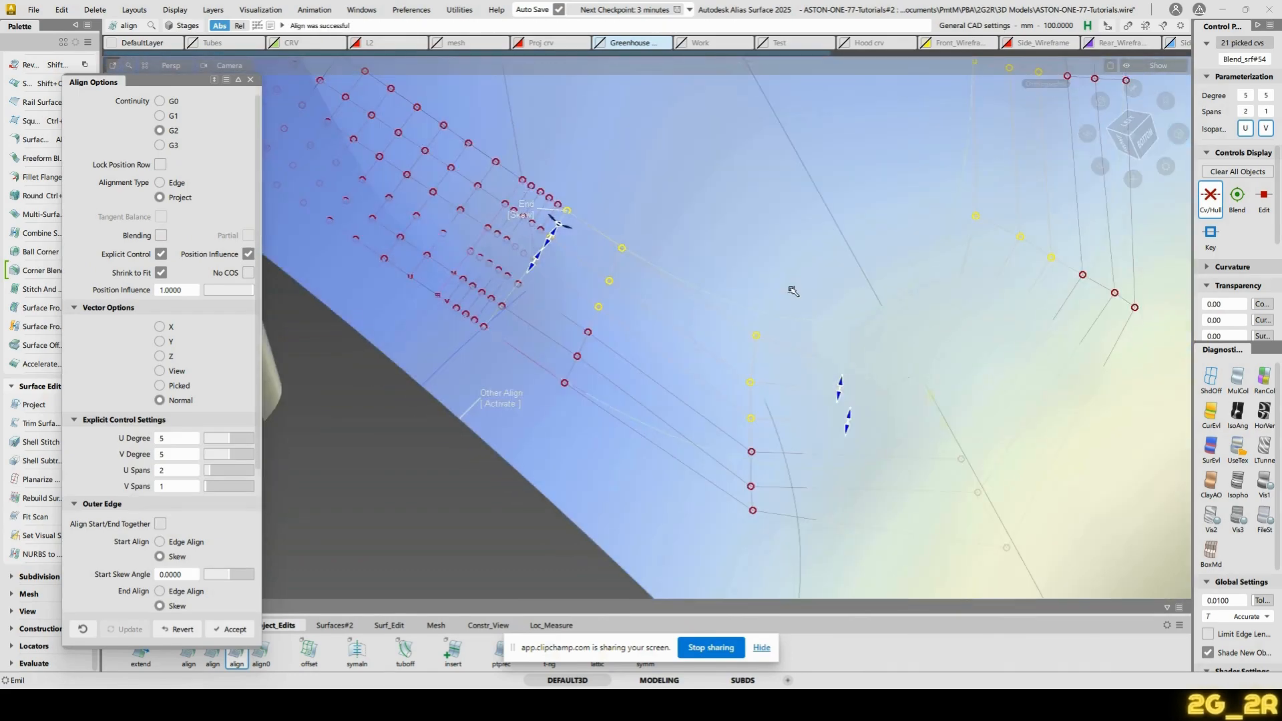
key("space")
middle_click_drag(590, 170, 639, 286, "alt+shift")
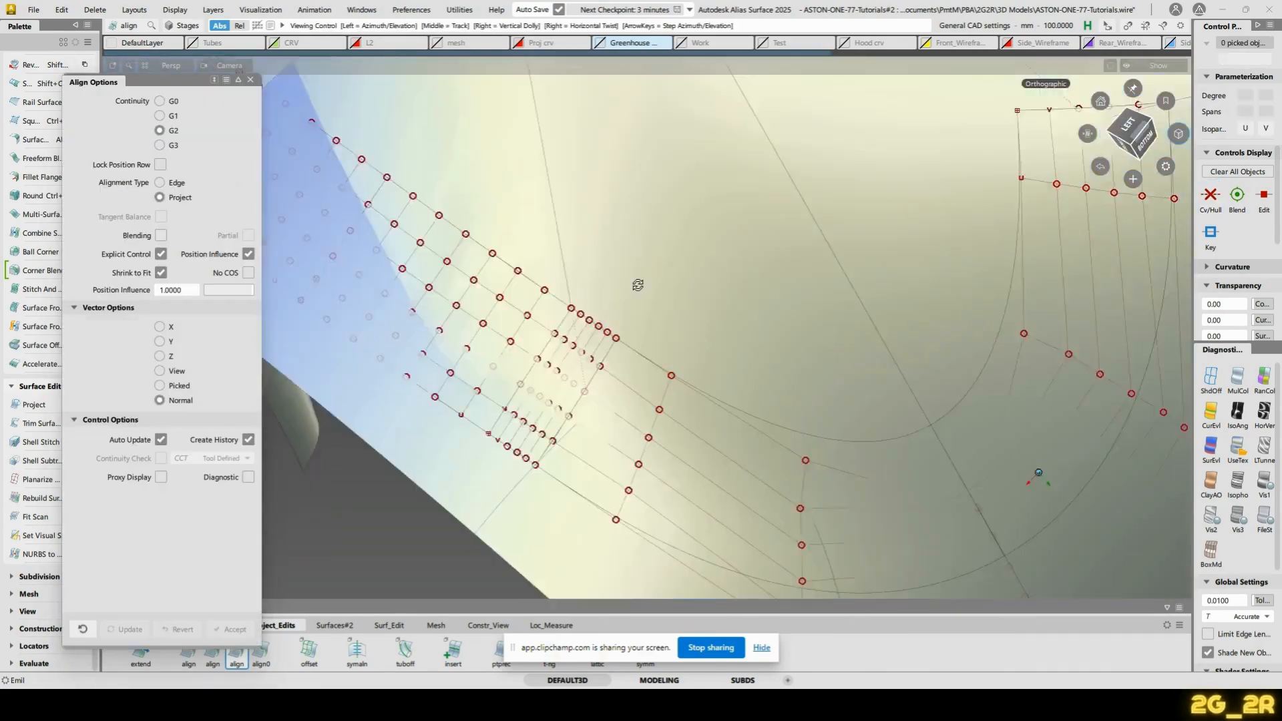
left_click_drag(638, 286, 647, 322, "alt+shift")
Project a curve-on-surface onto the large surface Blend_srf#48 using the Normal vector option
key("p")
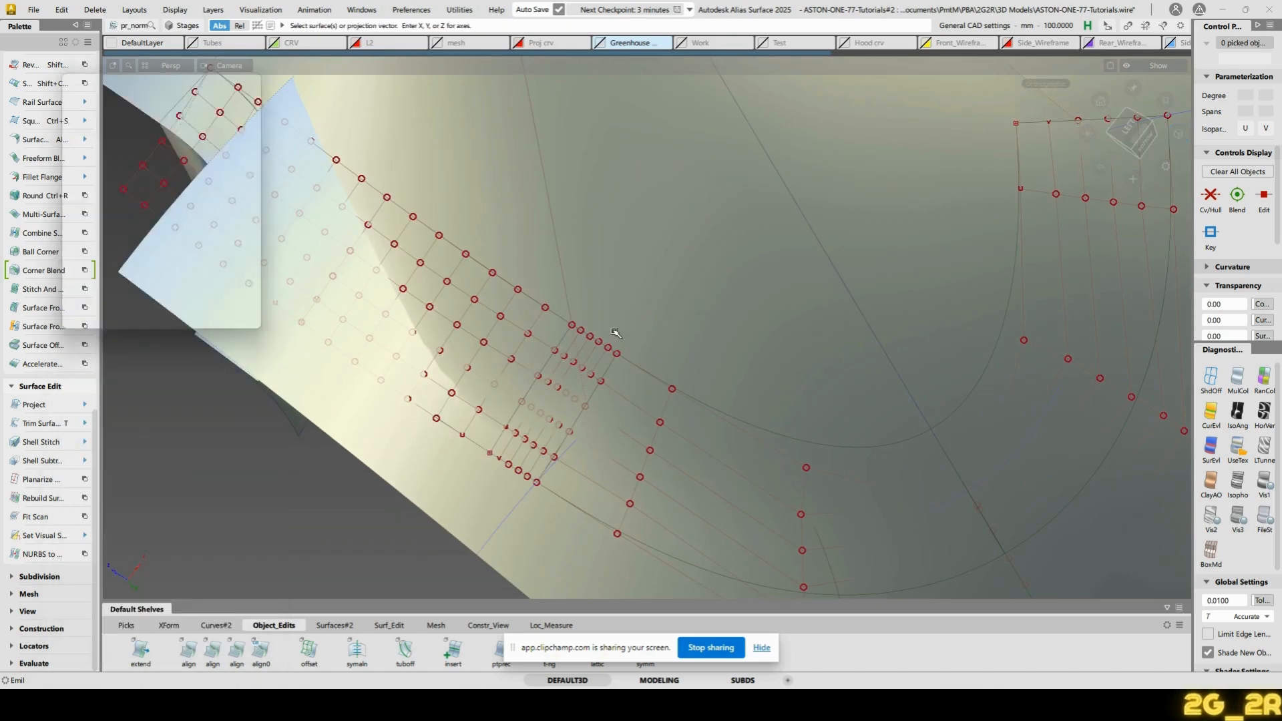
left_click(618, 332)
key("space")
key("space")
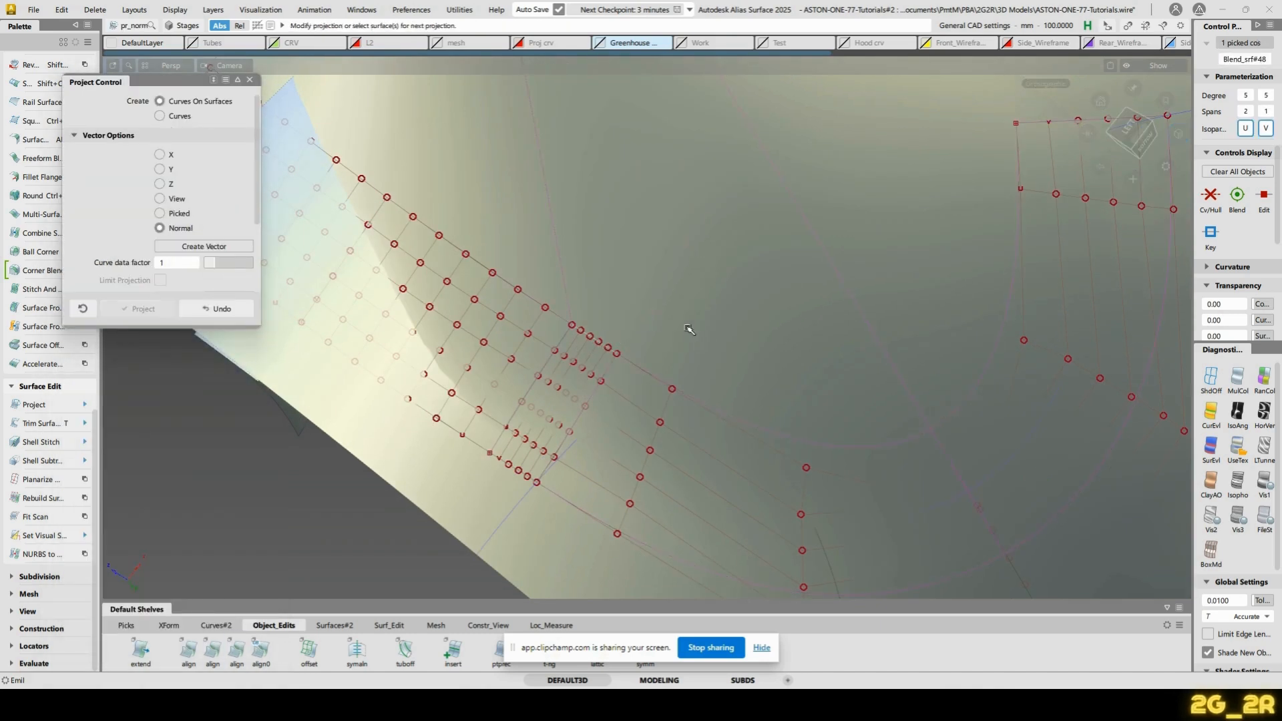
Try to trim the large blend surface with the projected curve-on-surface
key("t")
left_click(683, 294)
key("space")
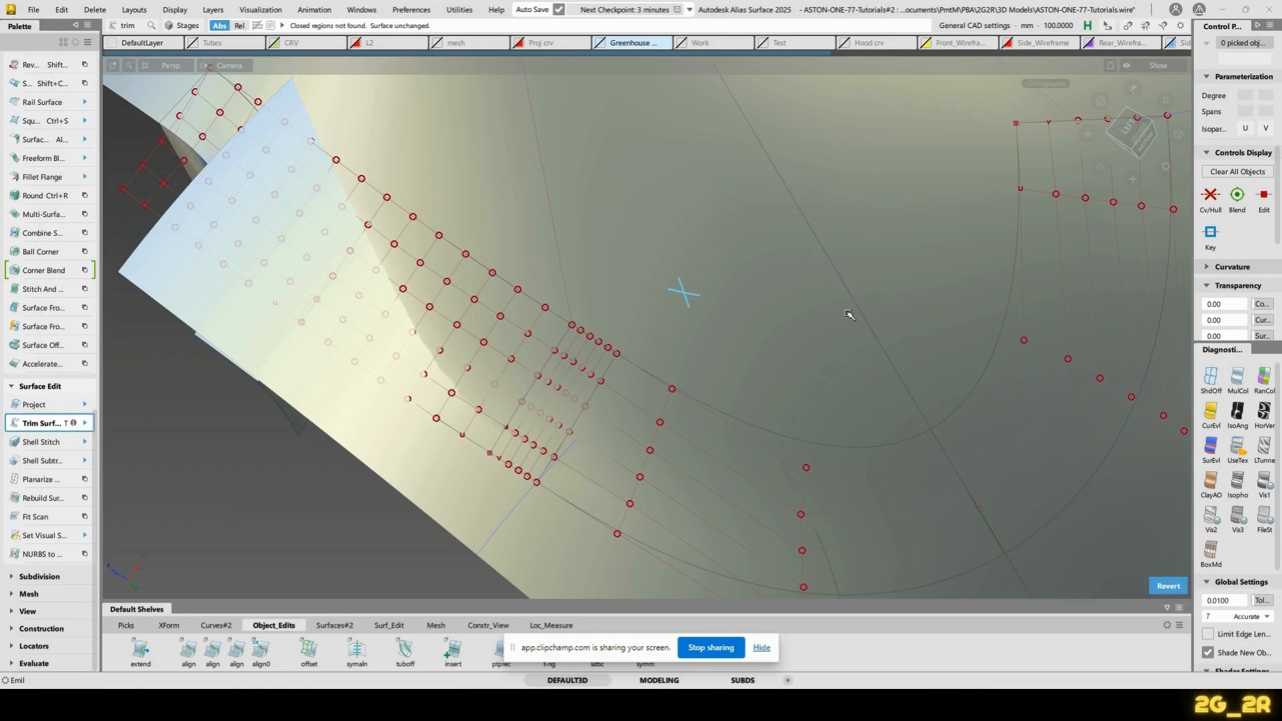
right_click_drag(850, 314, 775, 298, "alt+shift")
middle_click_drag(849, 330, 820, 376, "alt+shift")
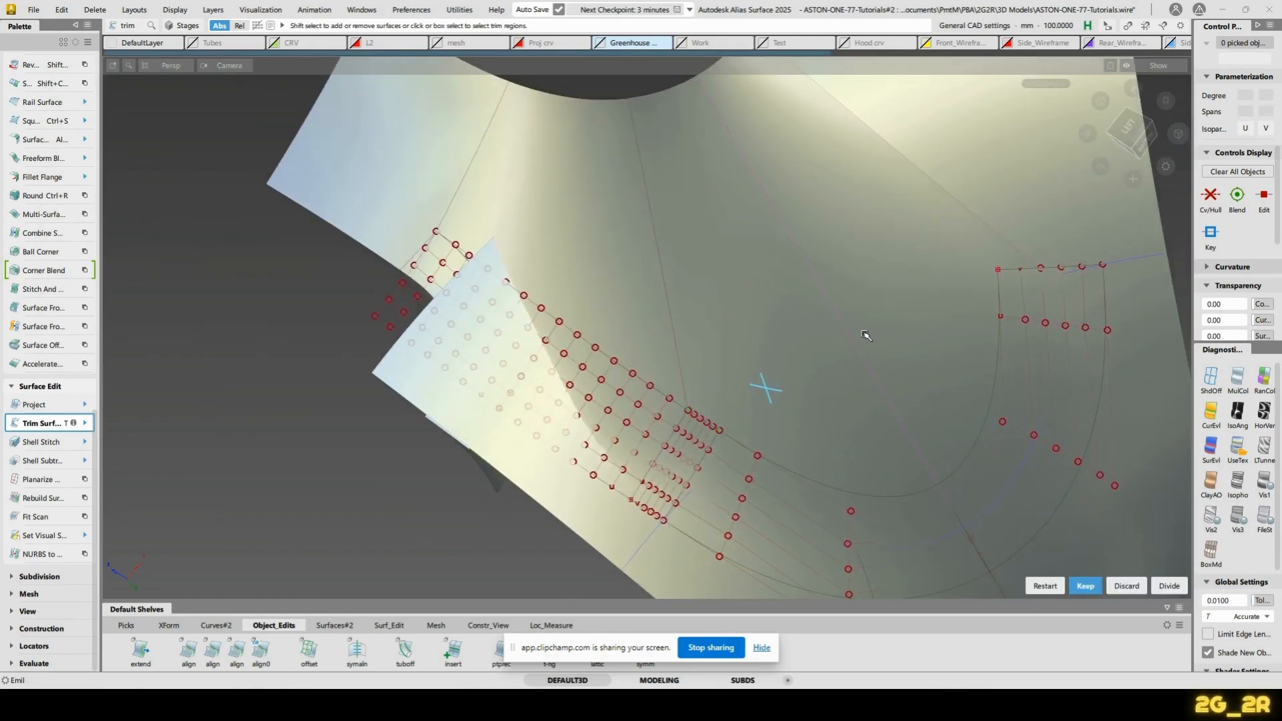
left_click_drag(846, 336, 883, 439, "alt+shift")
right_click_drag(834, 441, 830, 394, "alt+shift")
middle_click_drag(830, 395, 865, 304, "alt+shift")
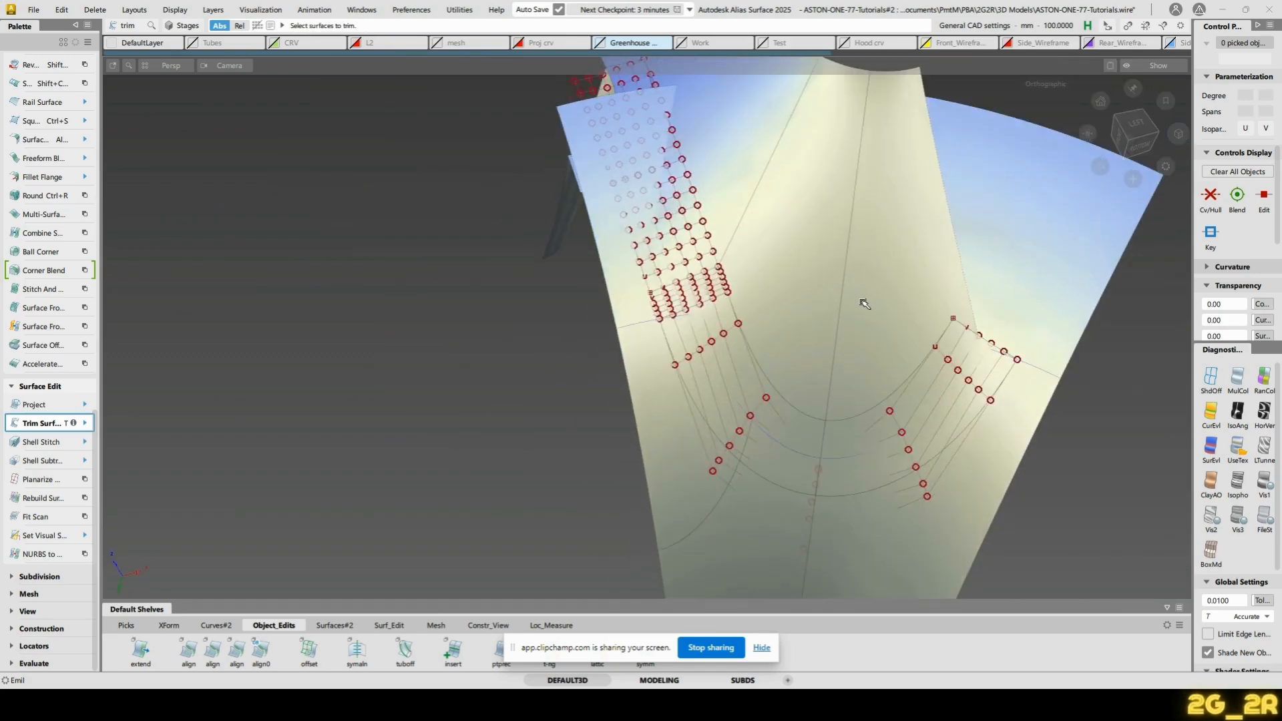
Bring the hidden straight curve curve#621, running through the wheel hub, back into view with the greenhouse surfaces
key("1")
right_click_drag(935, 134, 822, 320, "alt+shift")
left_click_drag(821, 321, 795, 492, "alt+shift")
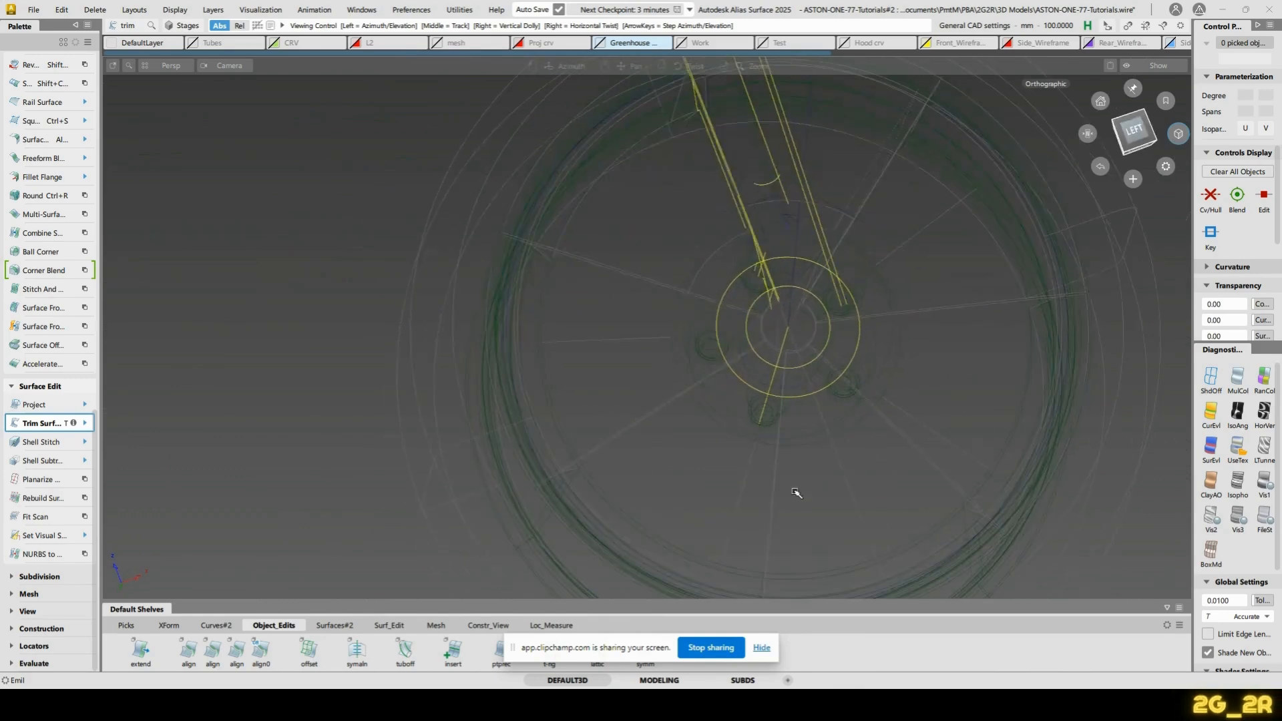
left_click_drag(828, 133, 789, 285, "alt+shift")
left_click_drag(788, 285, 781, 306, "ctrl+shift")
left_click(782, 305)
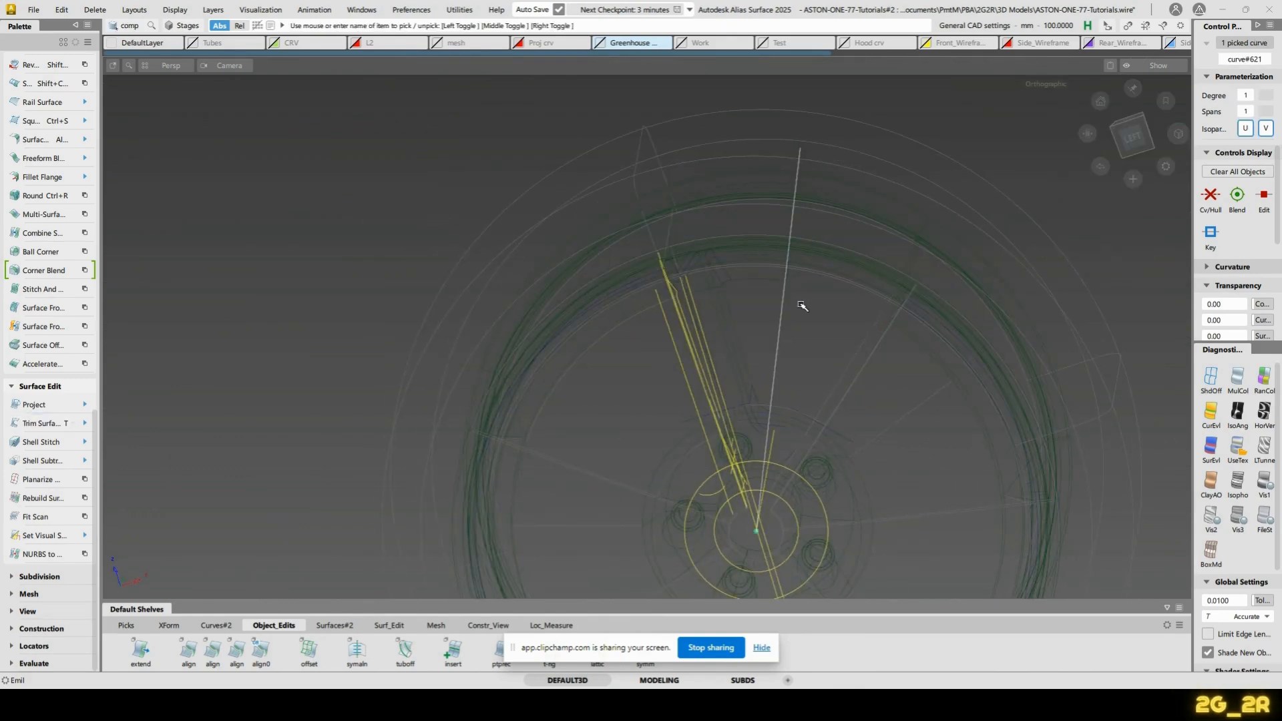
key("1")
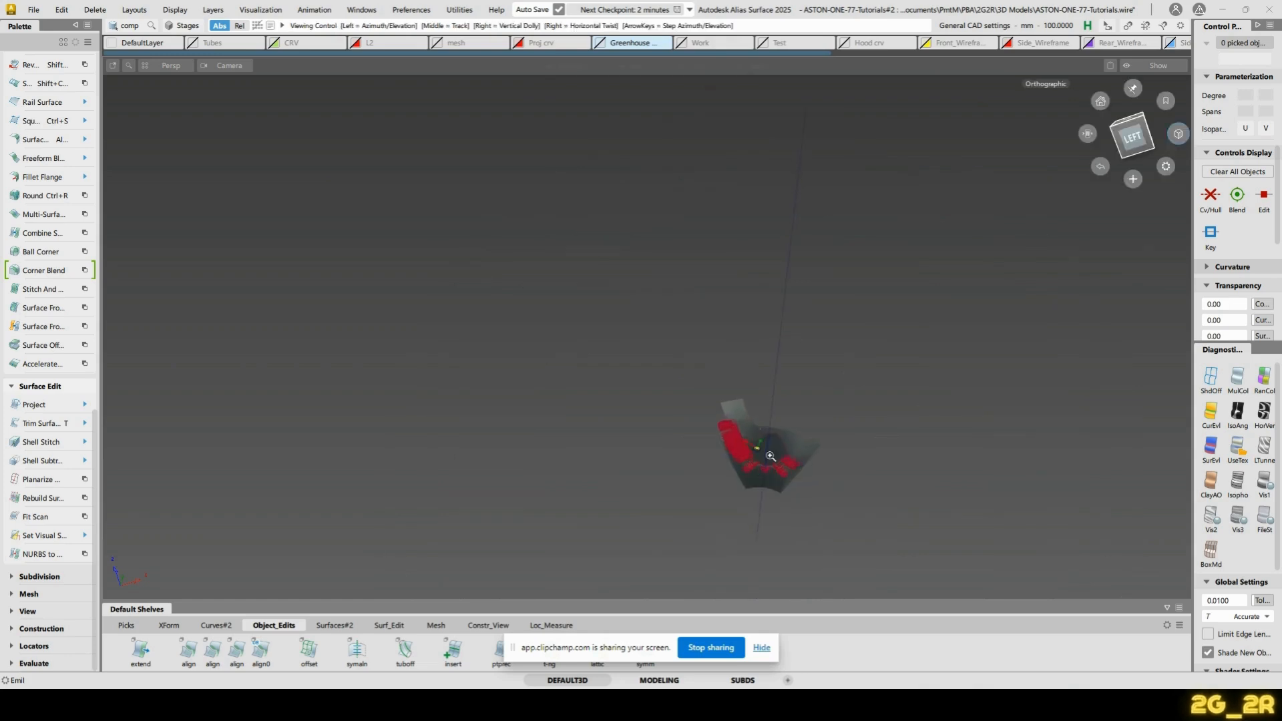
right_click_drag(768, 451, 813, 349, "alt+shift")
left_click_drag(813, 349, 831, 289, "alt+shift")
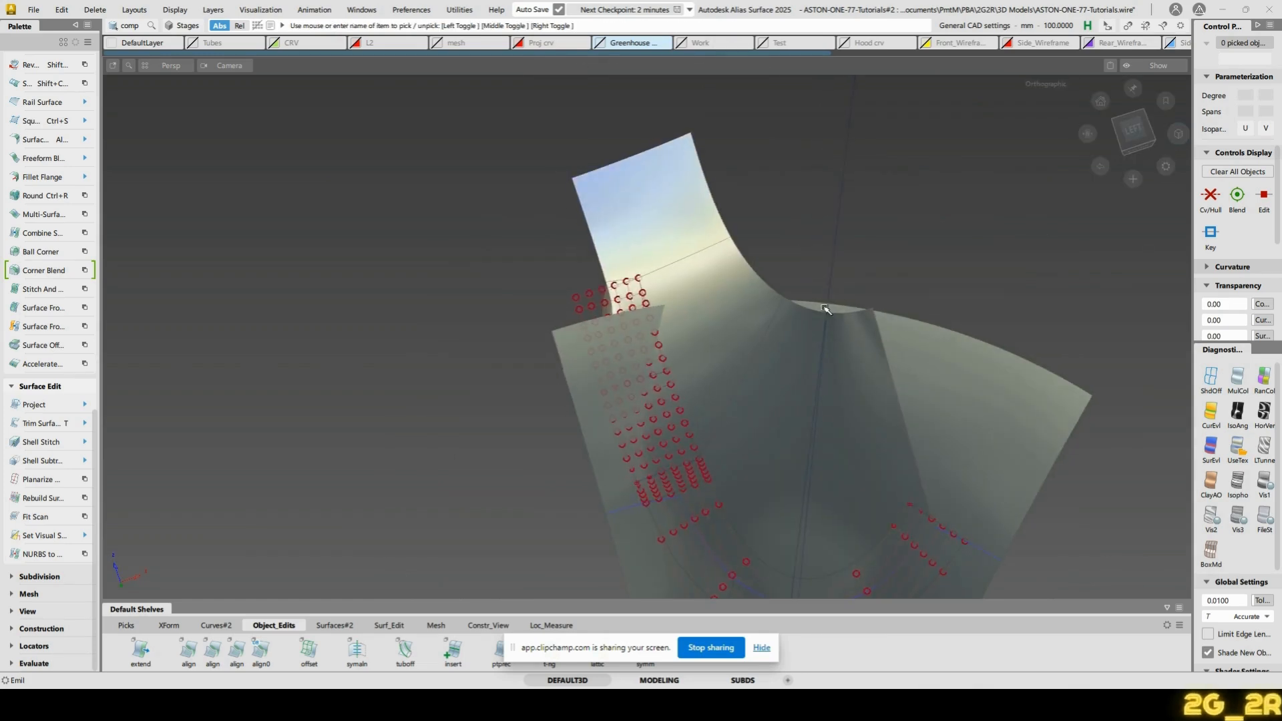
Project the straight curve onto the large blend surface and trim away the portion beyond it
right_click_drag(825, 308, 826, 335, "ctrl+shift")
left_click(852, 367)
left_click(840, 240)
left_click_drag(760, 446, 794, 353, "alt+shift")
key("t")
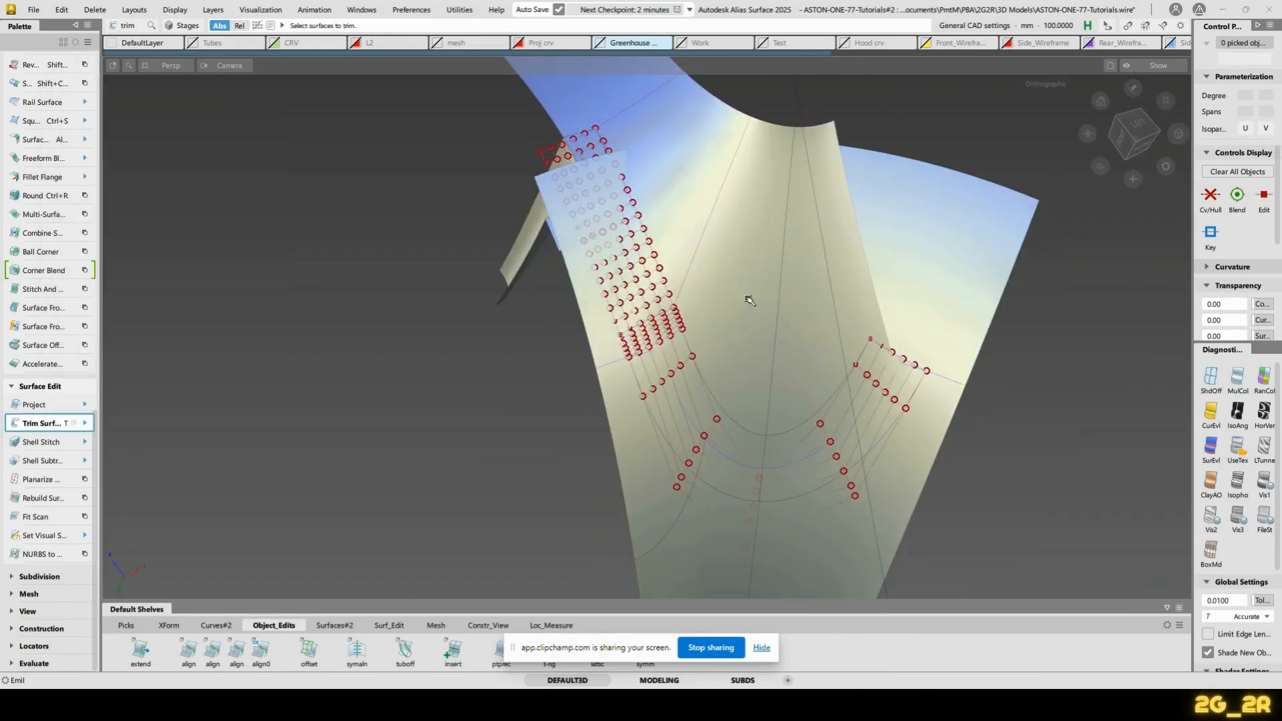
left_click(750, 293)
left_click_drag(954, 294, 845, 369, "alt+shift")
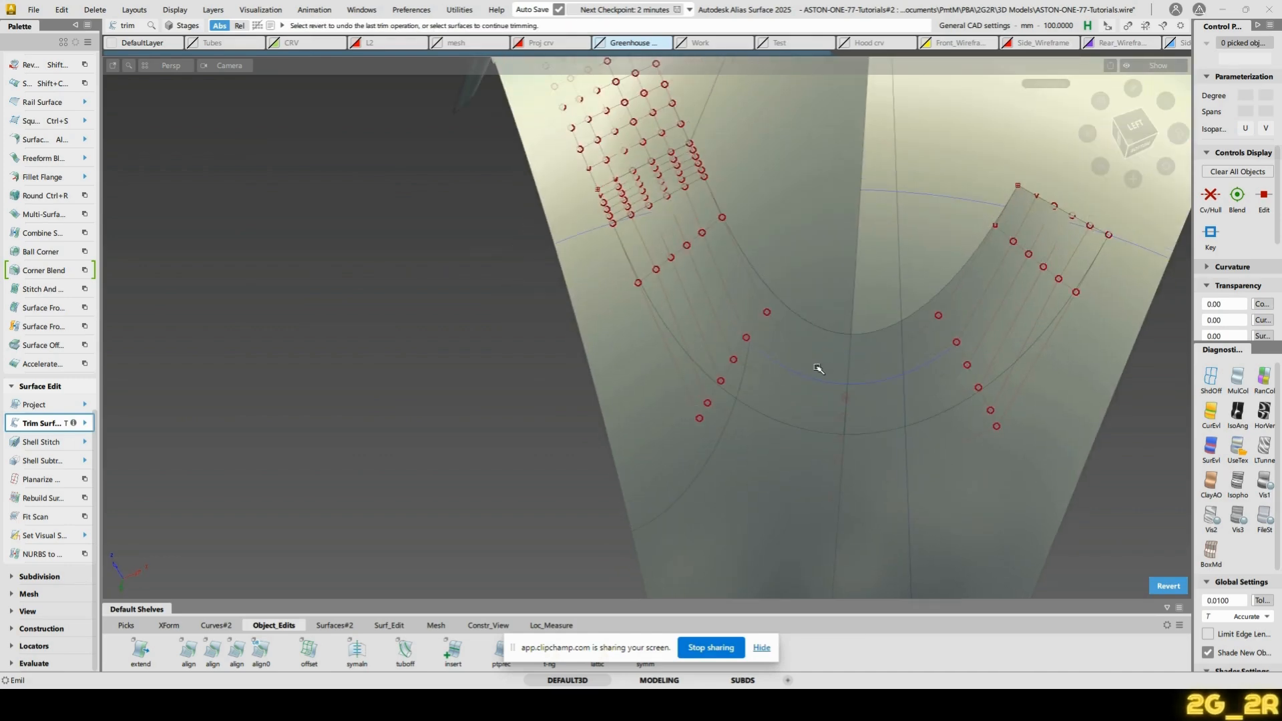
Project the straight curve onto the U-shaped blend as a curve-on-surface along the Y vector
key("p")
left_click(959, 385)
key("space")
left_click(903, 465)
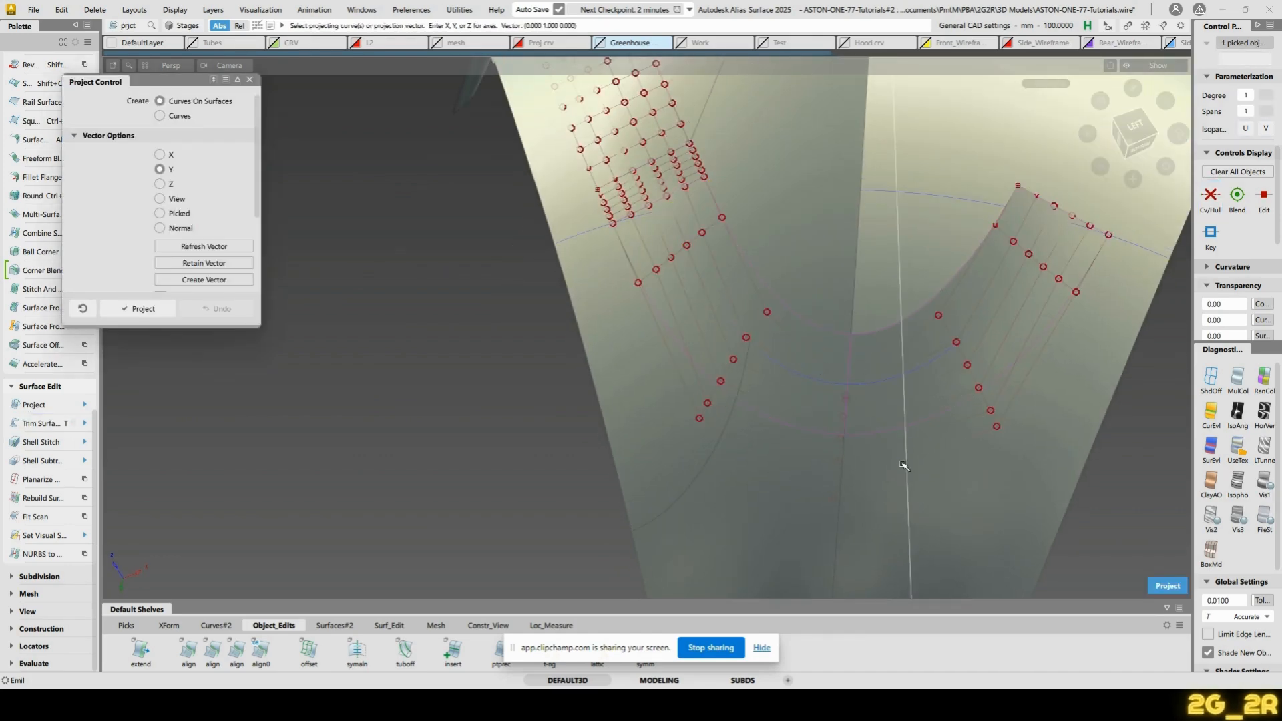
key("space")
Trim the U-shaped blend and the underlying surface at the straight curve, removing the portions beyond it
key("t")
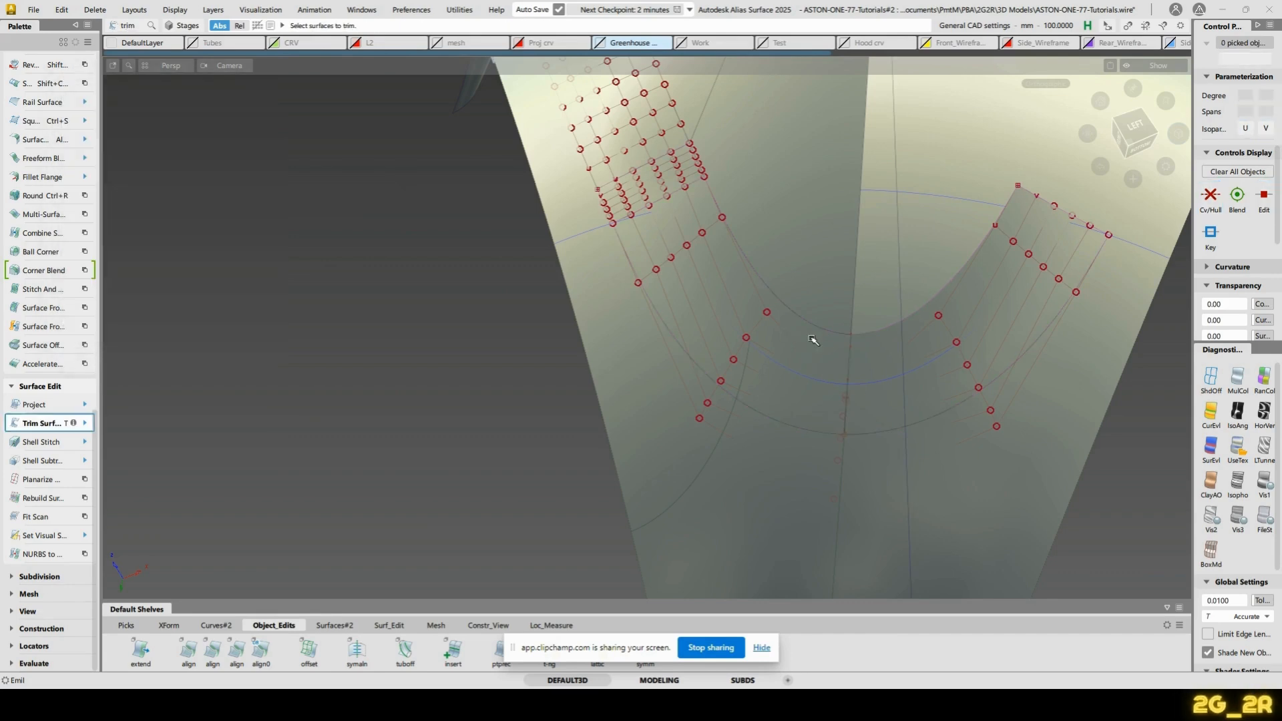
left_click(818, 349)
left_click(1127, 586)
right_click_drag(965, 401, 860, 440, "alt+shift")
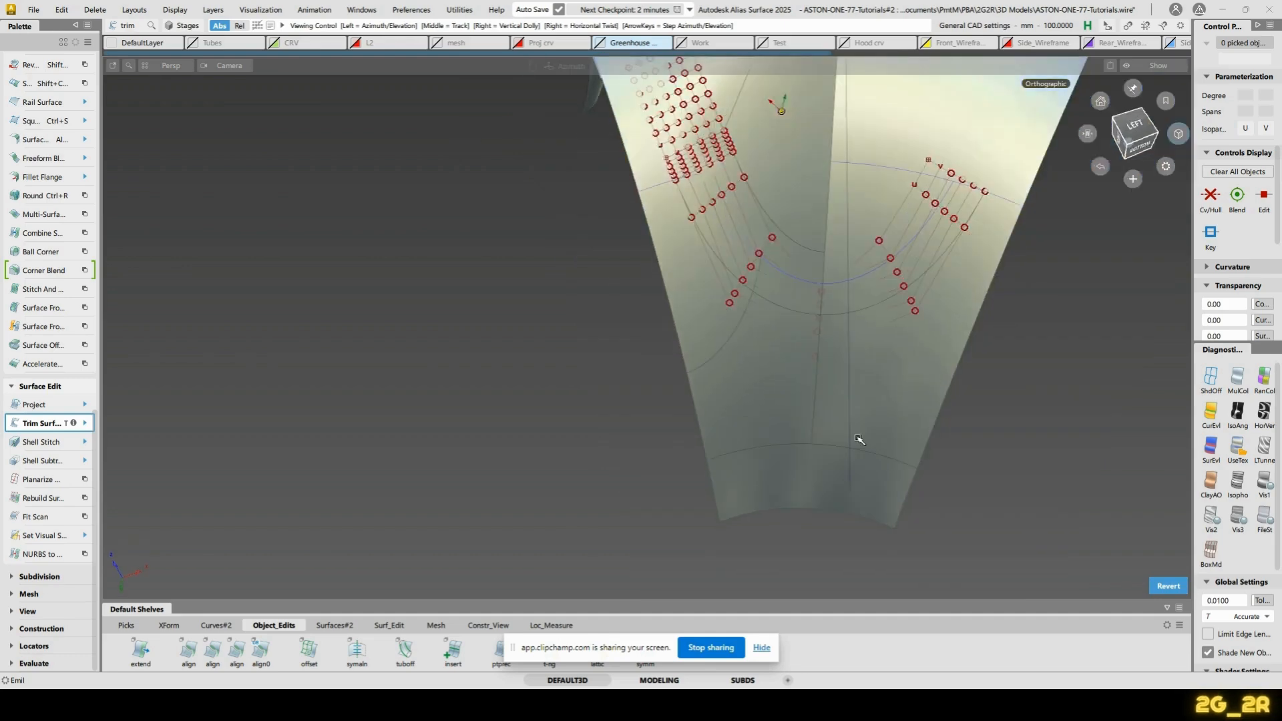
left_click(777, 392)
key("space")
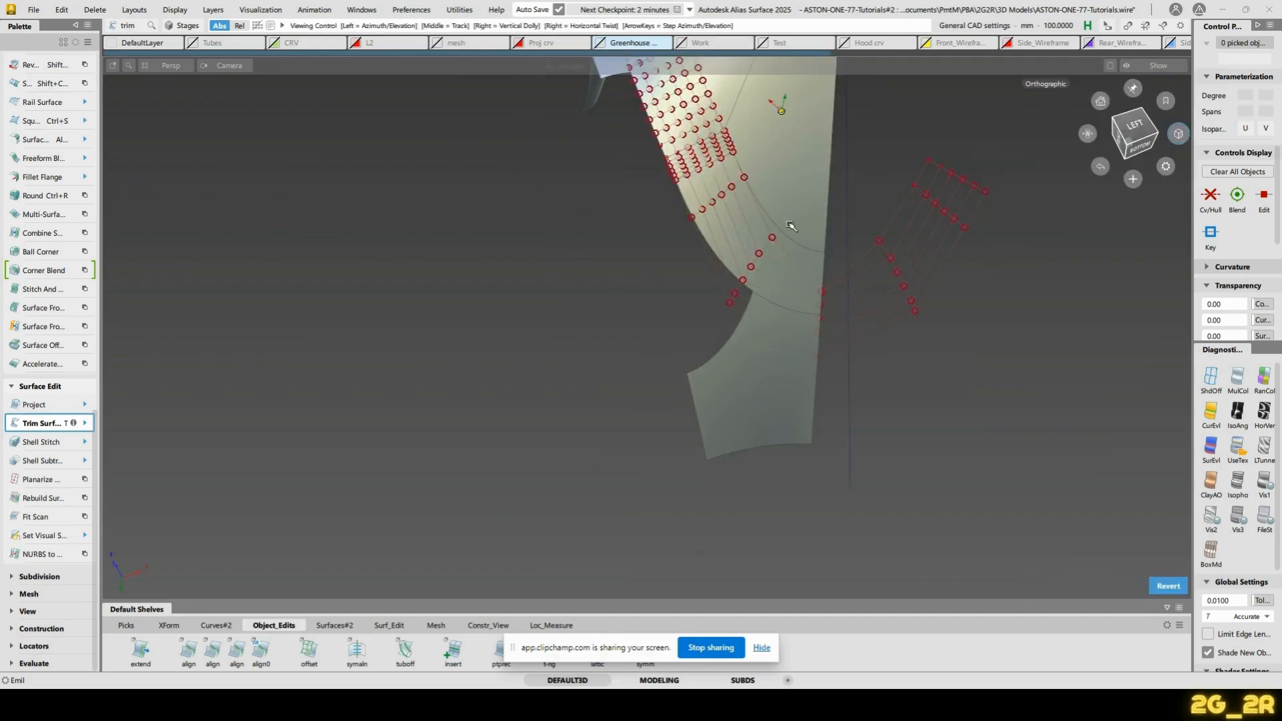
middle_click_drag(791, 227, 814, 428, "alt+shift")
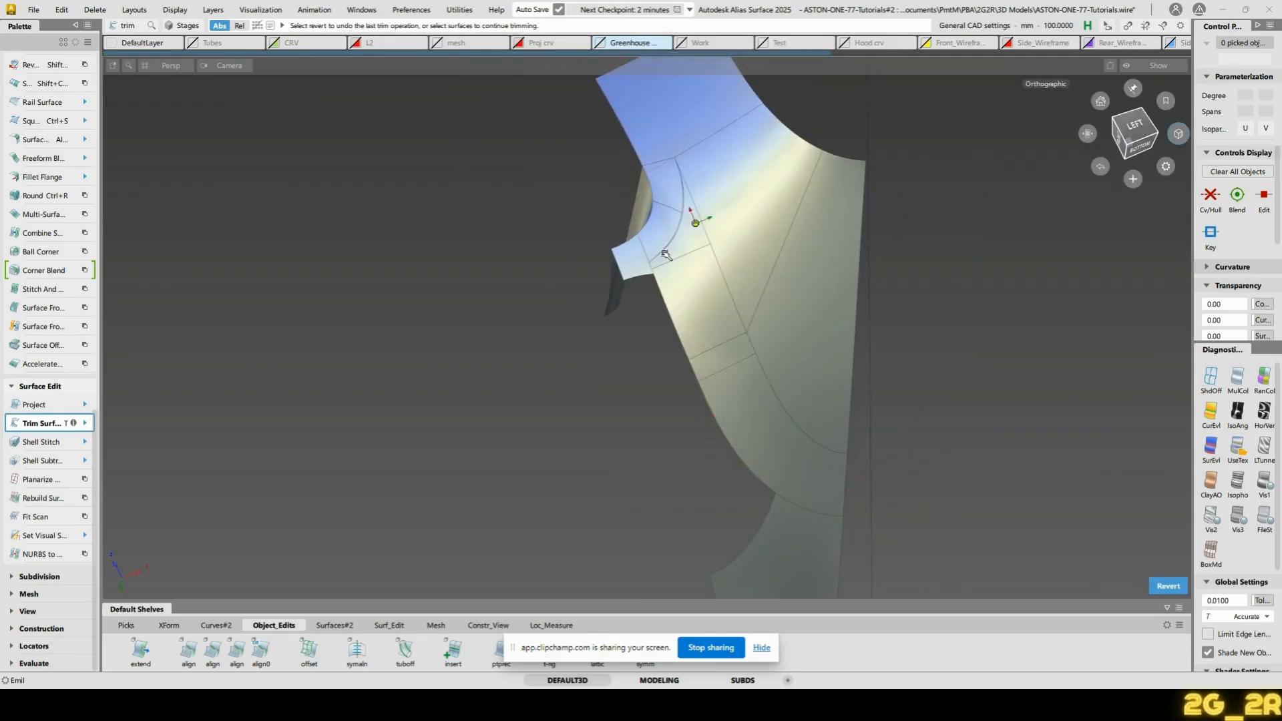
Untrim the small fillet surface Fillet_srf#5 and the adjoining end patch around the curved corner
mouse_move(828, 401)
left_mouse_down("alt+shift")
mouse_move(581, 338)
mouse_move(673, 327)
left_mouse_up("alt+shift")
right_click_drag(673, 328, 744, 332, "alt+shift")
left_click_drag(730, 317, 651, 320, "alt+shift")
left_click(708, 428)
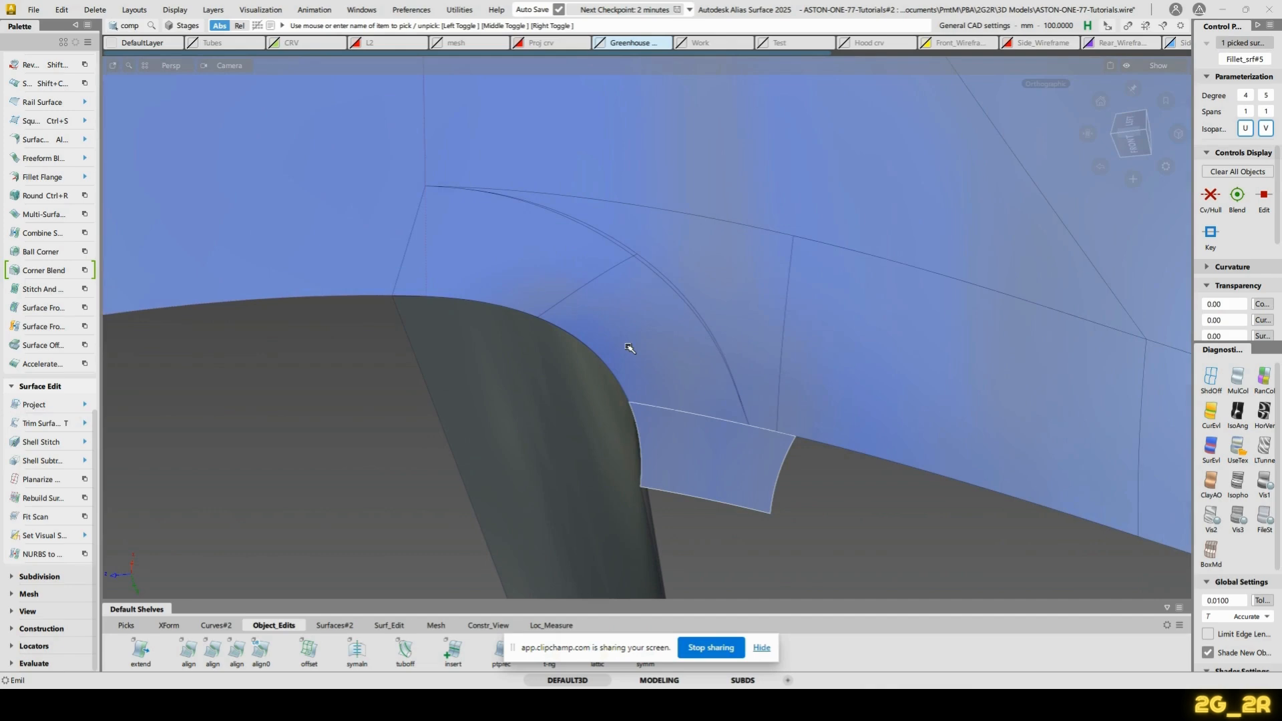
right_click_drag(659, 340, 688, 333, "ctrl+shift")
left_click_drag(607, 334, 614, 334, "alt+shift")
key("u")
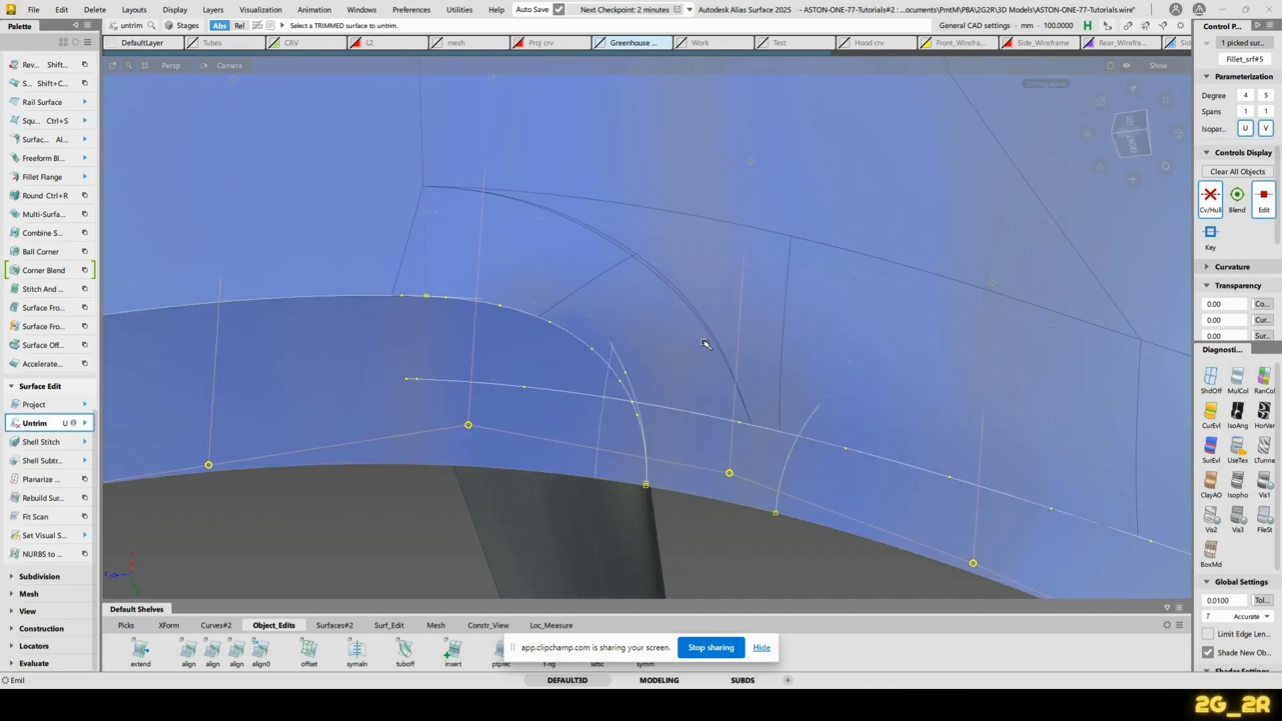
left_click_drag(757, 309, 755, 326, "alt+shift")
left_click_drag(839, 351, 797, 352, "ctrl+shift")
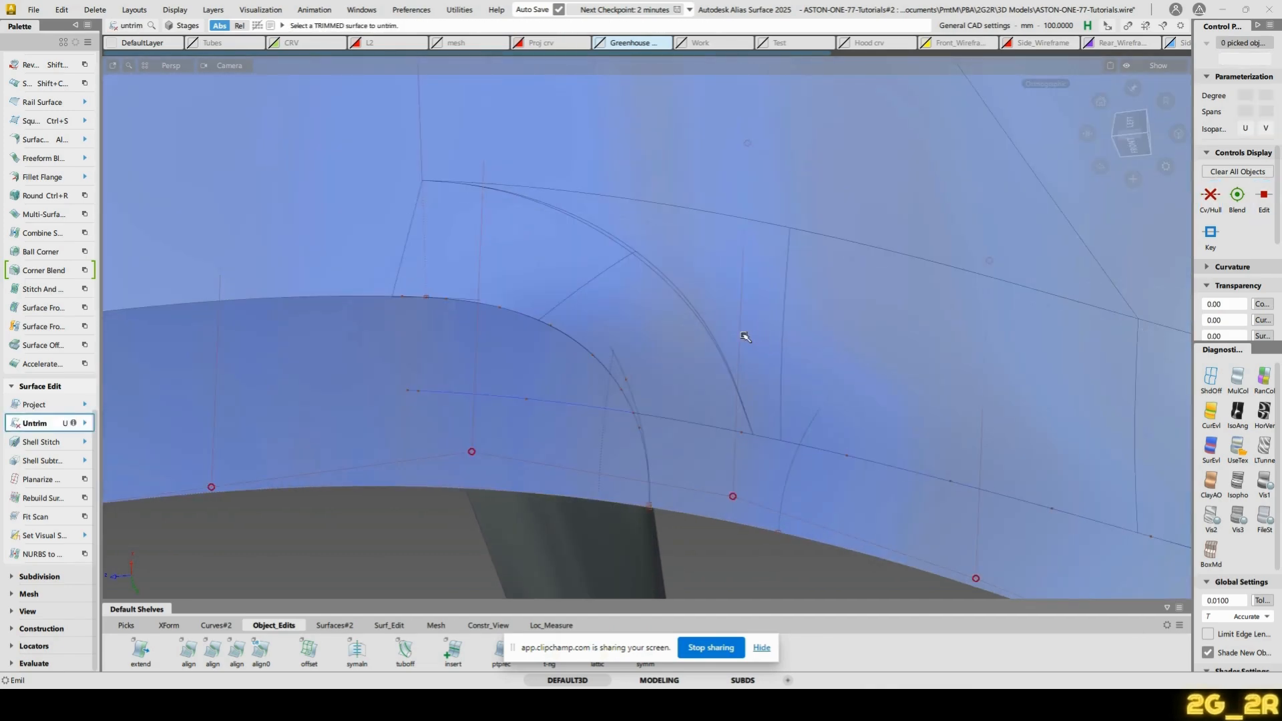
left_click(761, 304)
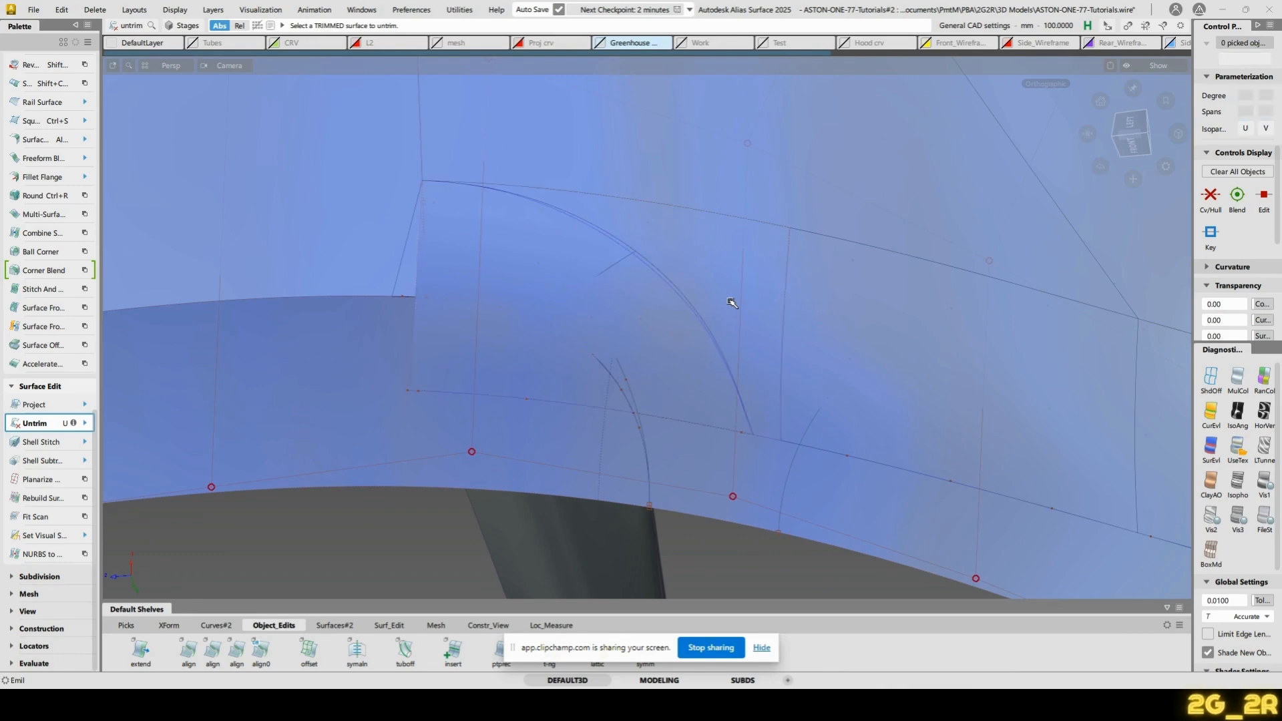
Examine how the untrimmed end patch meets Blend_srf#49 and the fillet surface along their shared edges
left_click_drag(652, 252, 668, 314, "alt+shift")
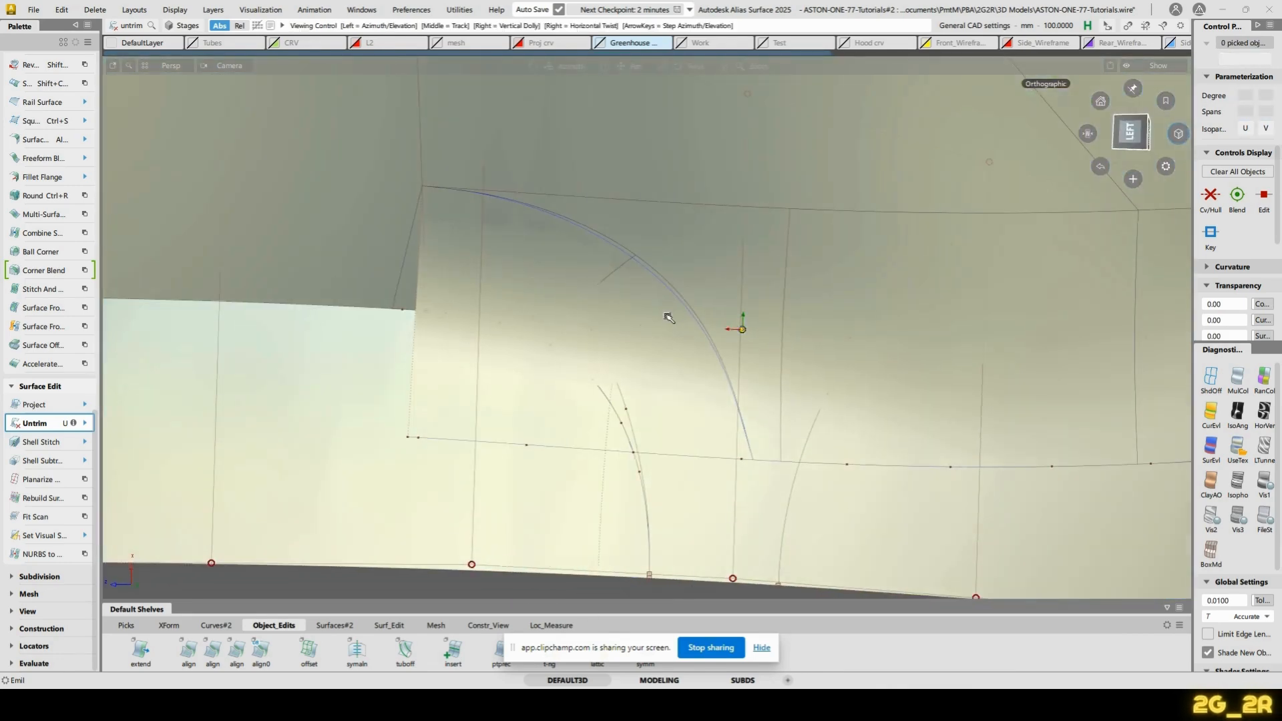
left_click_drag(538, 159, 604, 144, "ctrl+shift")
left_click(605, 145)
right_click_drag(740, 336, 659, 347, "alt+shift")
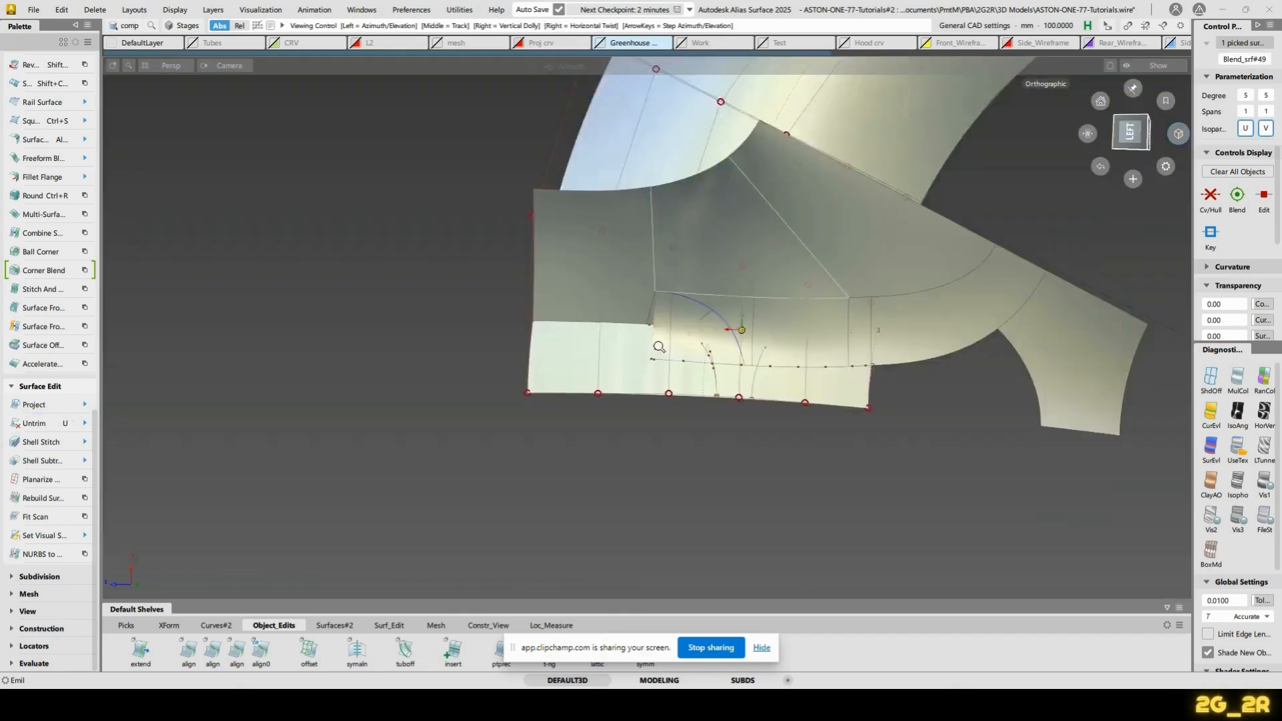
left_click_drag(659, 347, 733, 354, "alt+shift")
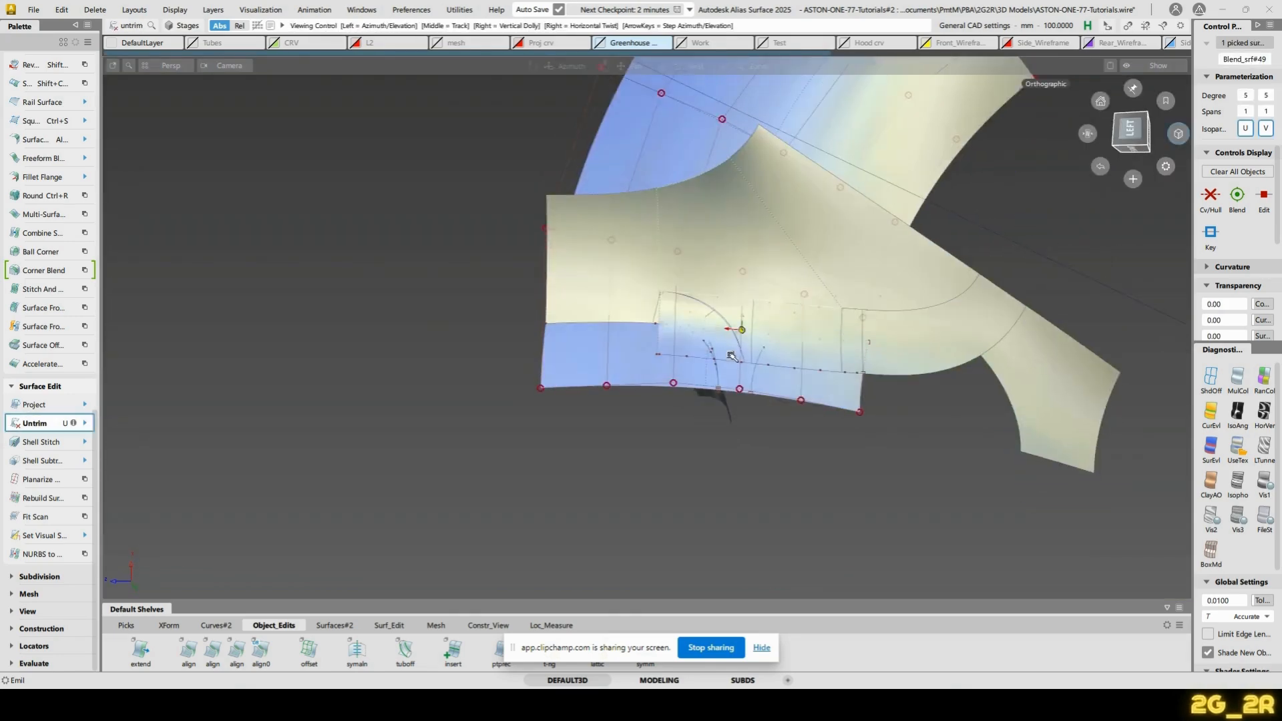
right_click_drag(732, 355, 741, 332, "alt+shift")
left_click(768, 300)
left_click_drag(730, 266, 728, 286, "ctrl+shift")
left_click(731, 271)
left_click_drag(813, 269, 735, 300, "alt+shift")
left_click(732, 273)
left_click(727, 268)
left_click(724, 262)
Align the end patch's edge to the adjoining large surface with G2 Project alignment along the Normal vector
left_click(215, 653)
double_click(221, 657)
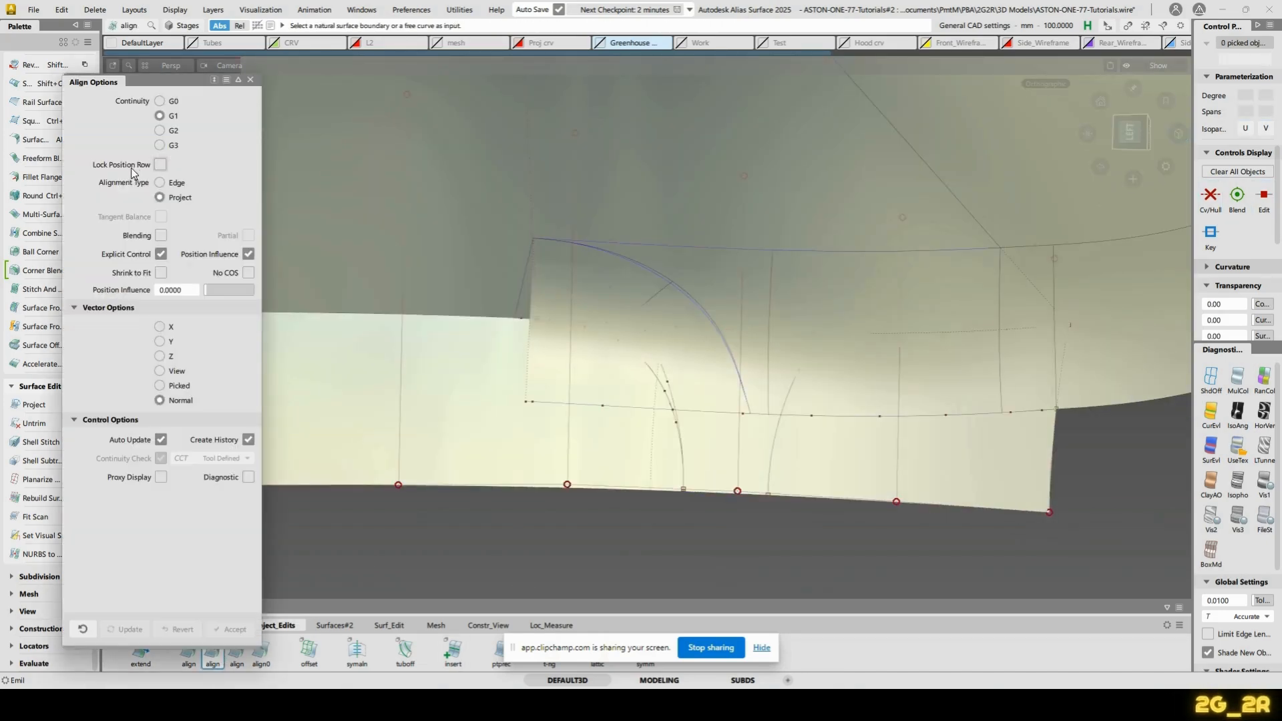
left_click(667, 248)
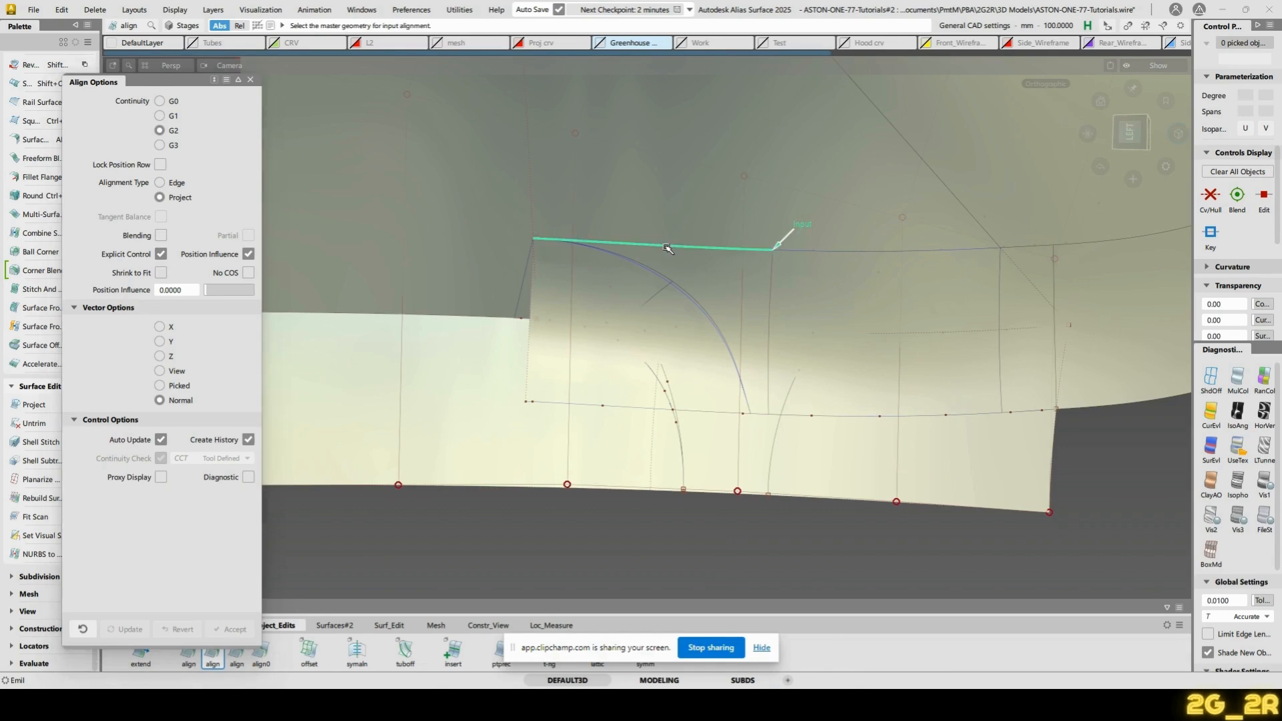
left_click(764, 247)
left_click(839, 261)
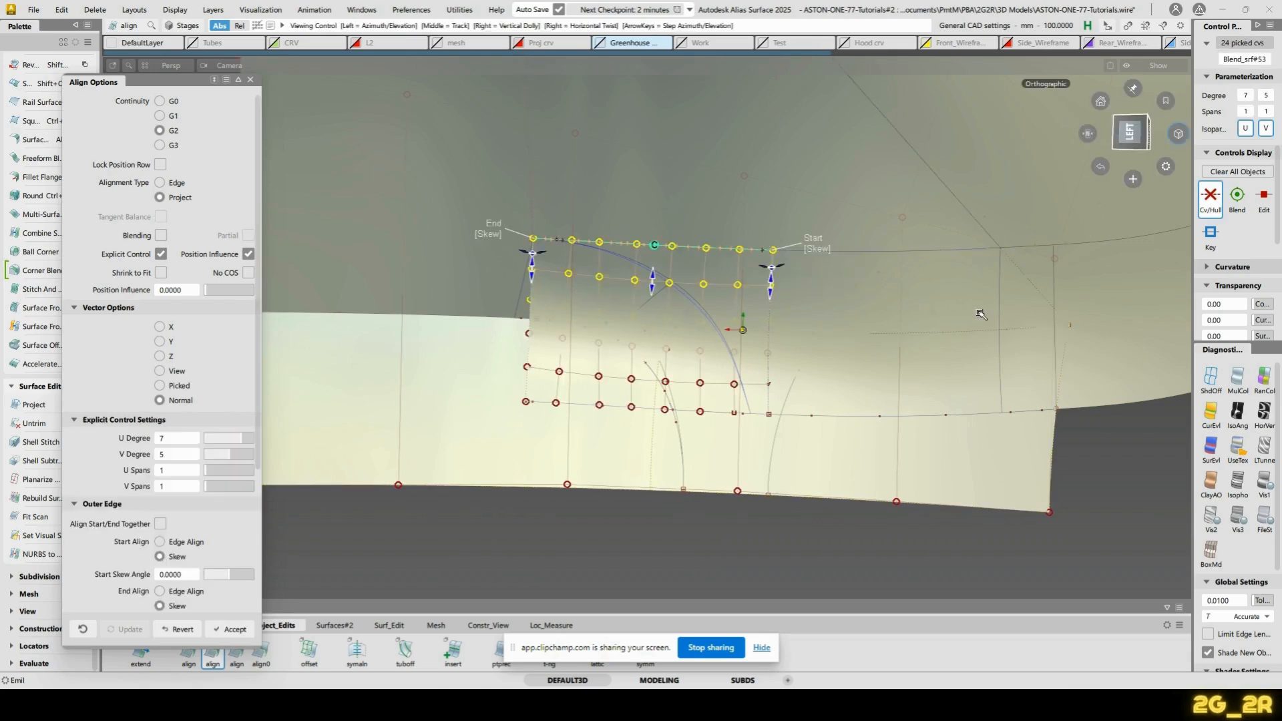
scroll(534, 251, "up", 3)
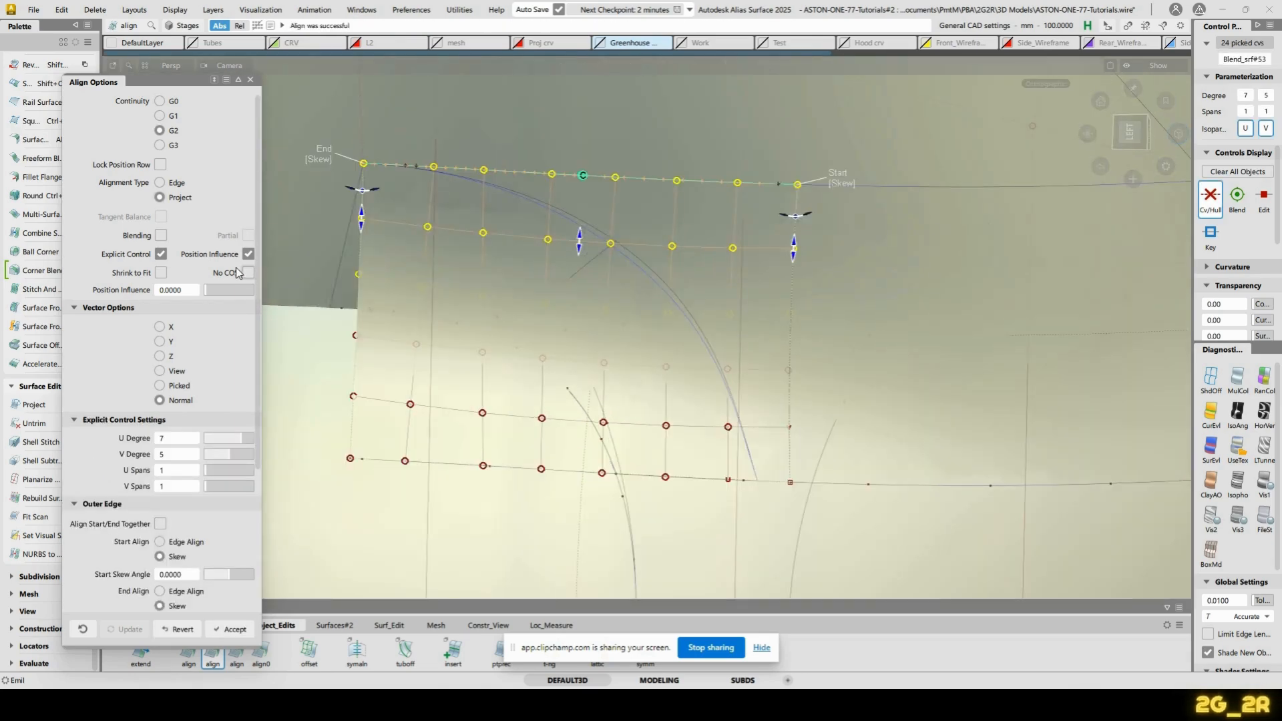
mouse_move(642, 387)
left_mouse_down("alt+shift")
mouse_move(710, 259)
mouse_move(656, 395)
left_mouse_up("alt+shift")
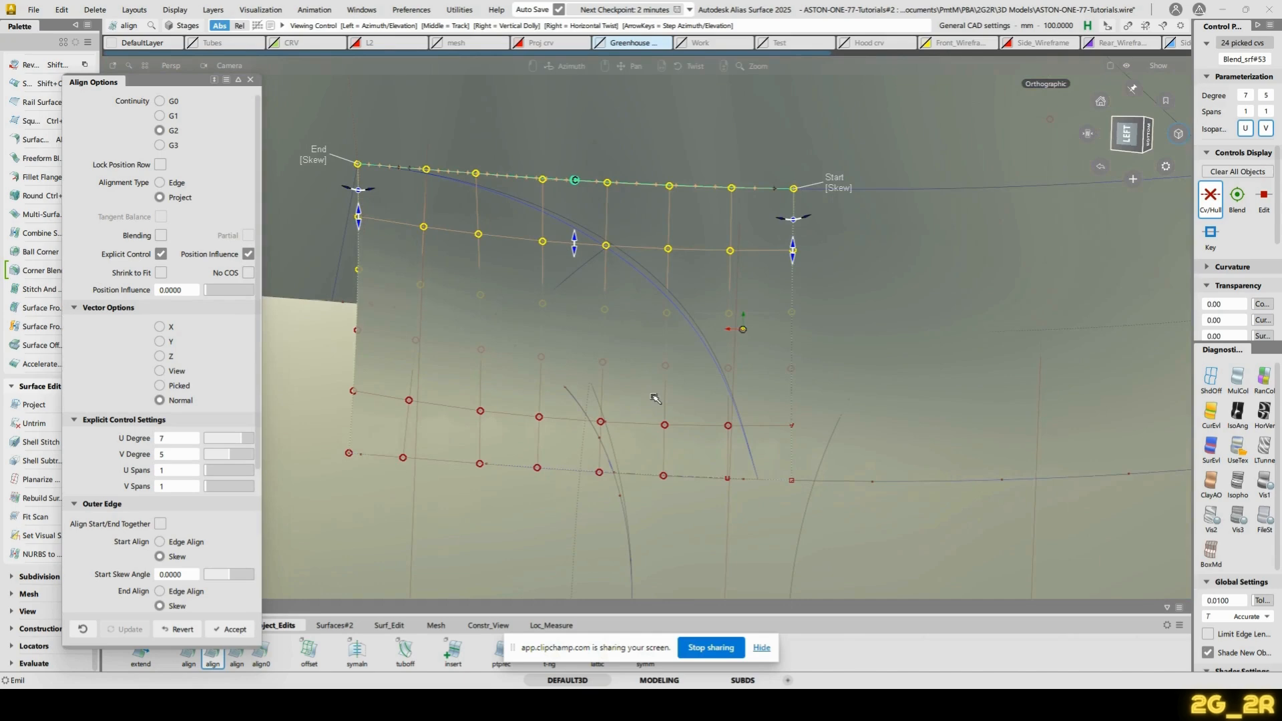
left_click(901, 236)
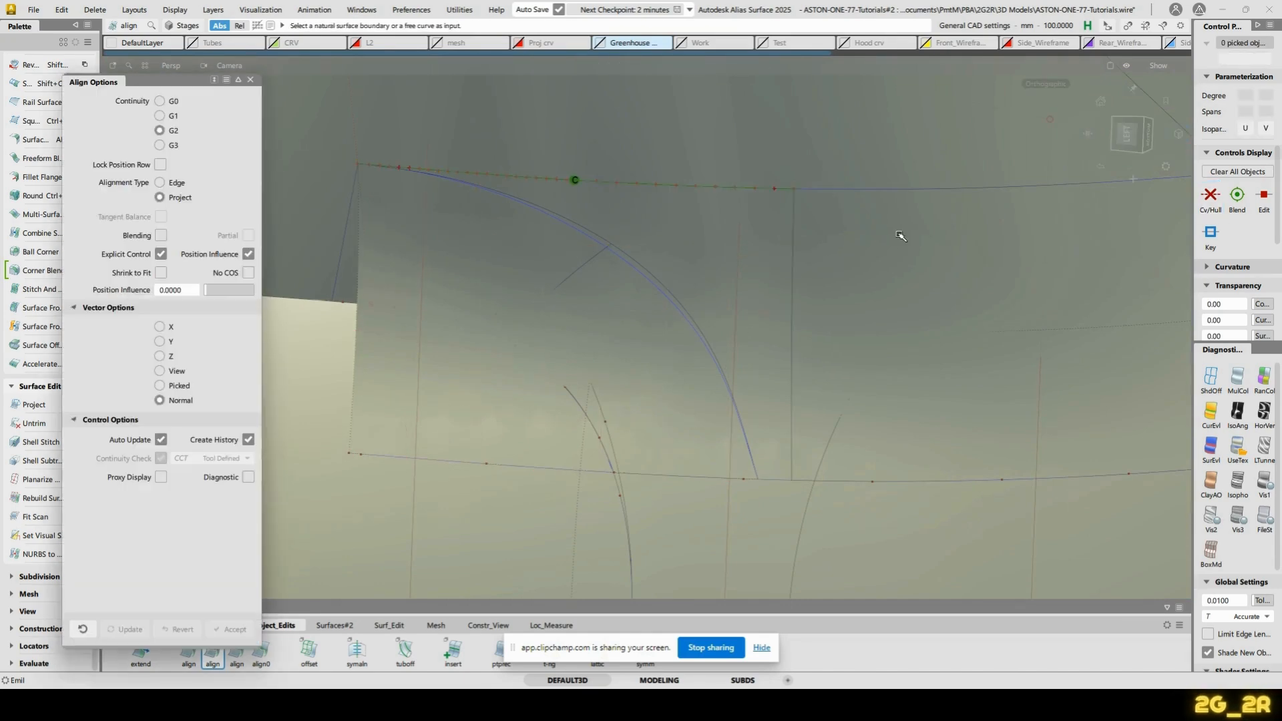
Align the upper edge of the neighbouring patch Blend_srf#51 to the large surface with G2 Project alignment along Normal
left_click(904, 191)
left_click(910, 191)
right_click_drag(739, 330, 675, 329, "alt+shift")
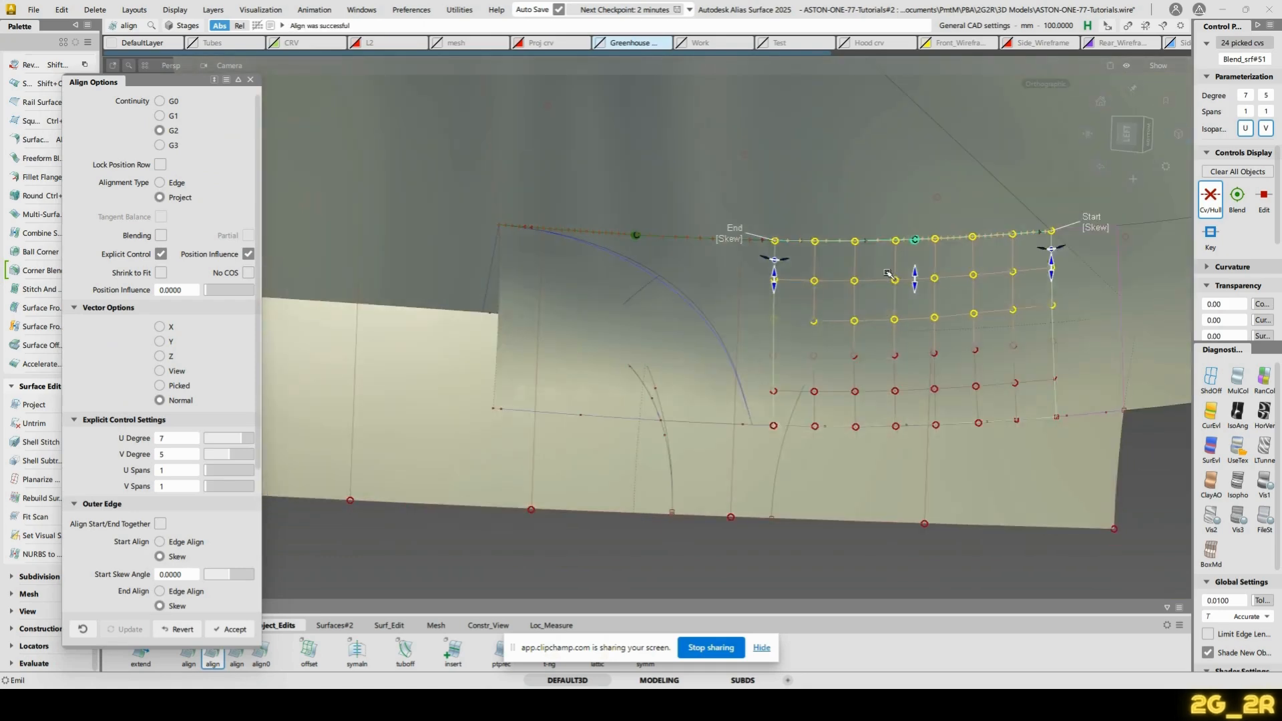
Align the lower edges of Blend_srf#51 and the end patch to the fillet surface with G2 Project alignment along Normal
left_click_drag(888, 274, 885, 380, "ctrl+shift")
left_click(875, 430)
left_click(873, 428)
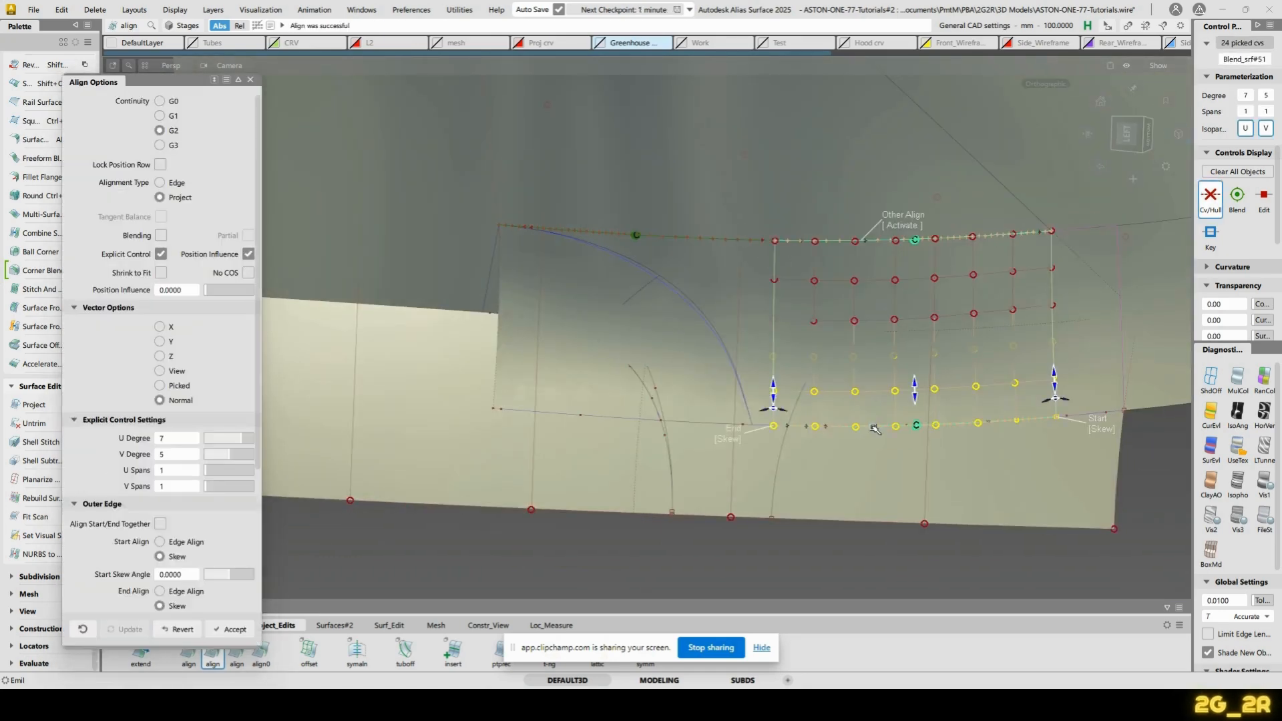
left_click(838, 418)
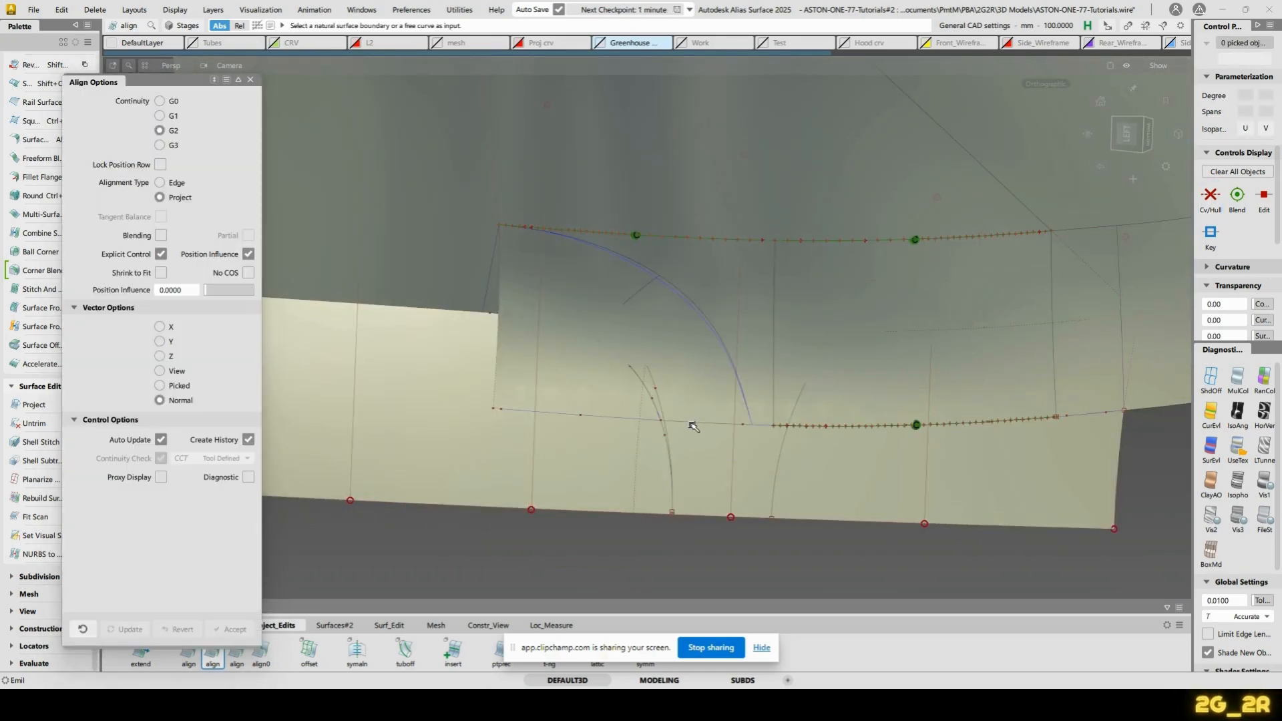
left_click(558, 418)
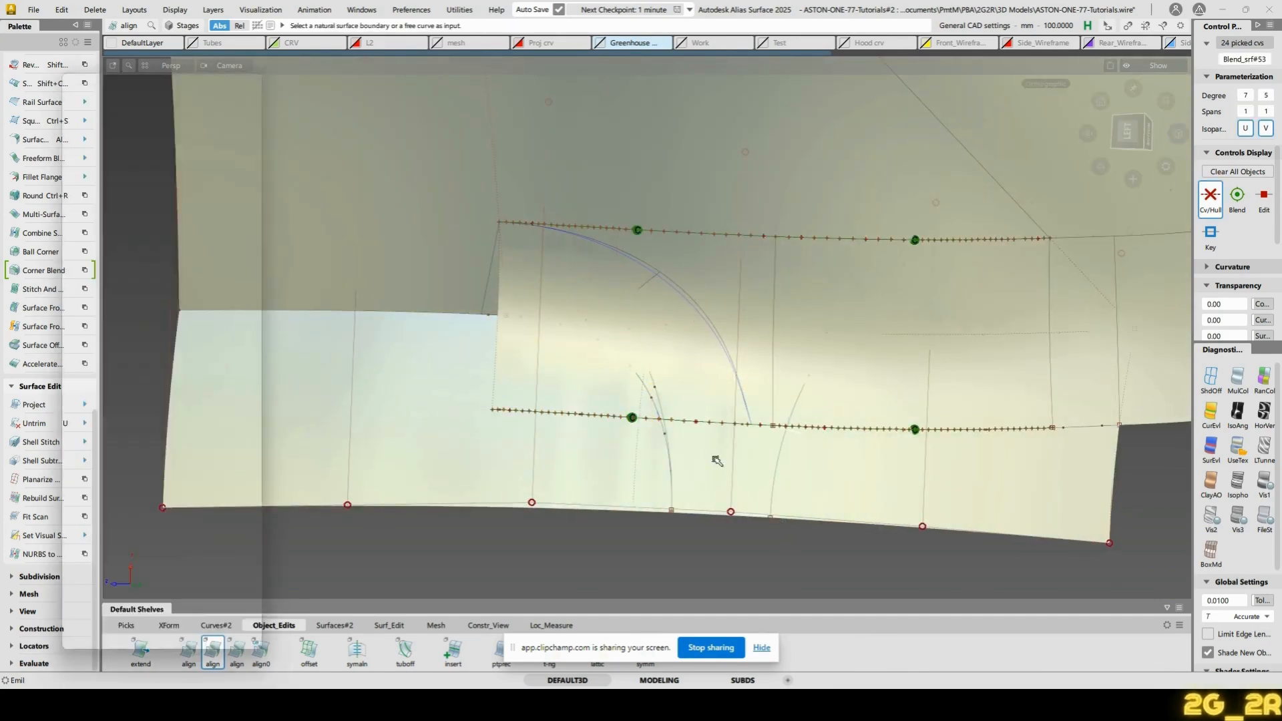
Trim the fillet surface to keep only the region between the two curves below the end patch
key("t")
left_click(708, 459)
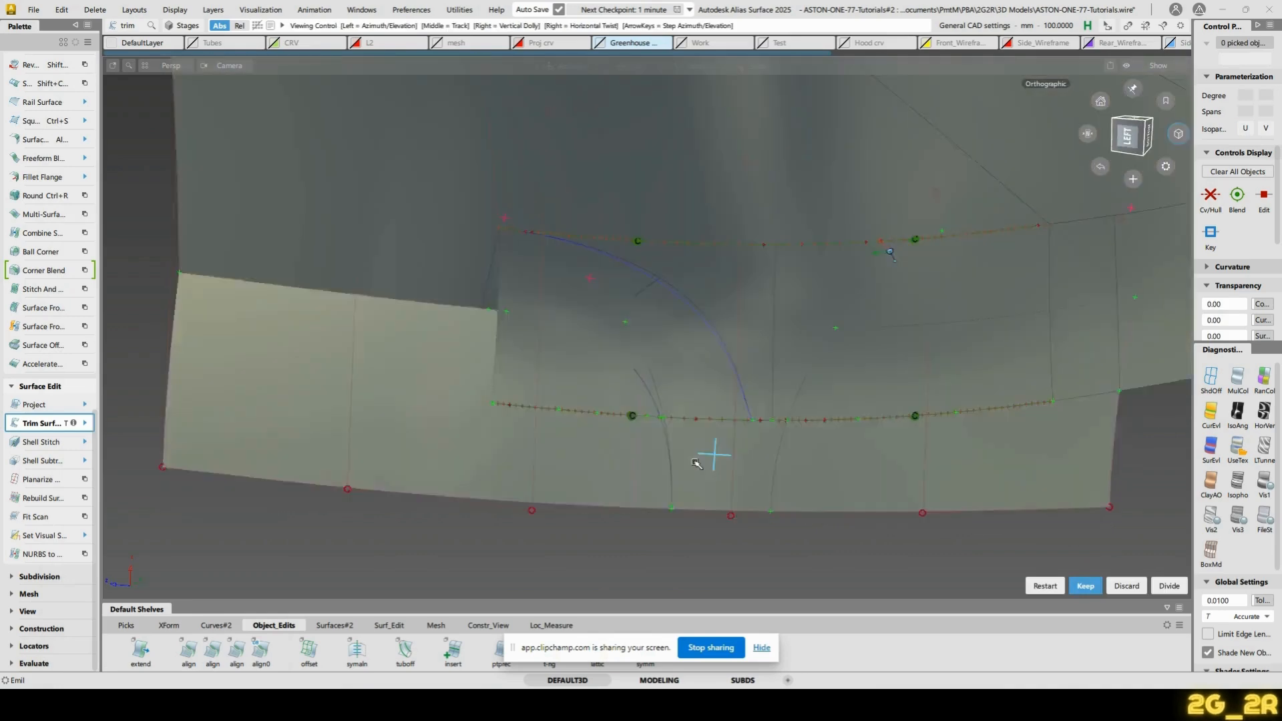
scroll(668, 460, "up", 5)
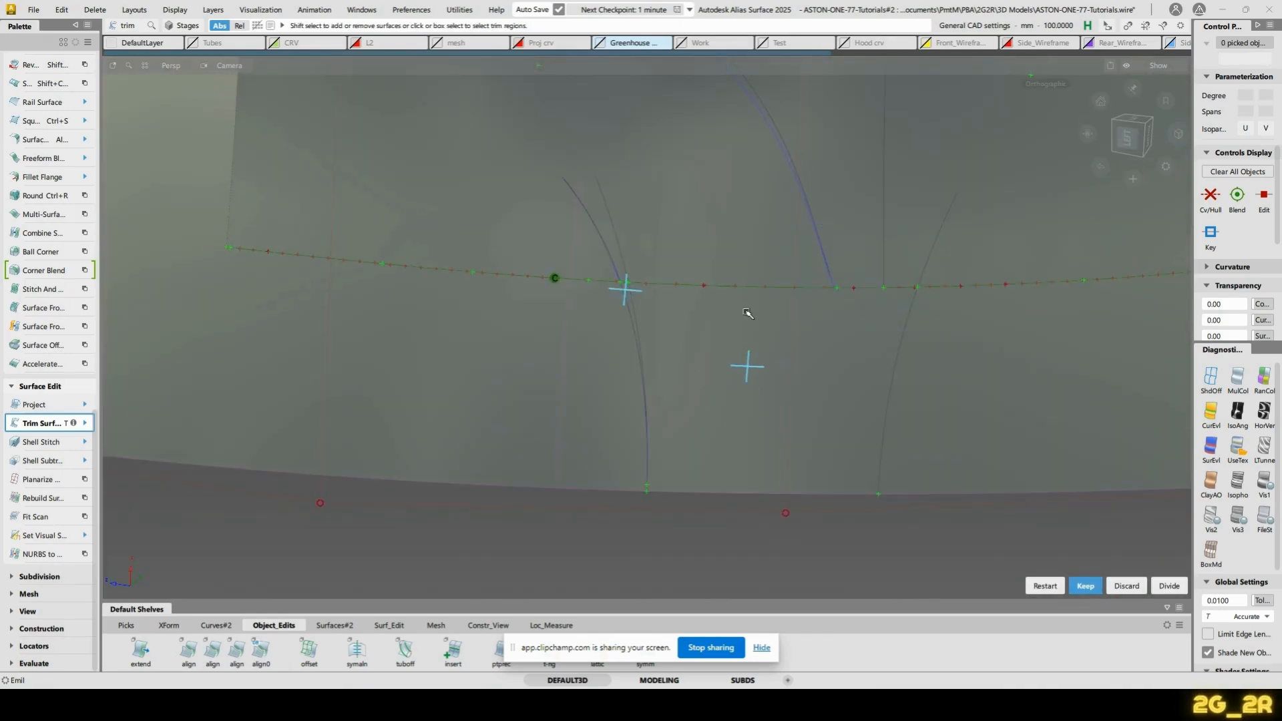
key("space")
scroll(801, 224, "down", 3)
middle_click_drag(801, 224, 756, 446, "alt+shift")
Try Edge alignment with Partial enabled and position influence 1 on the lower edge of the end patch Blend_srf#53
key("q")
left_click(495, 427)
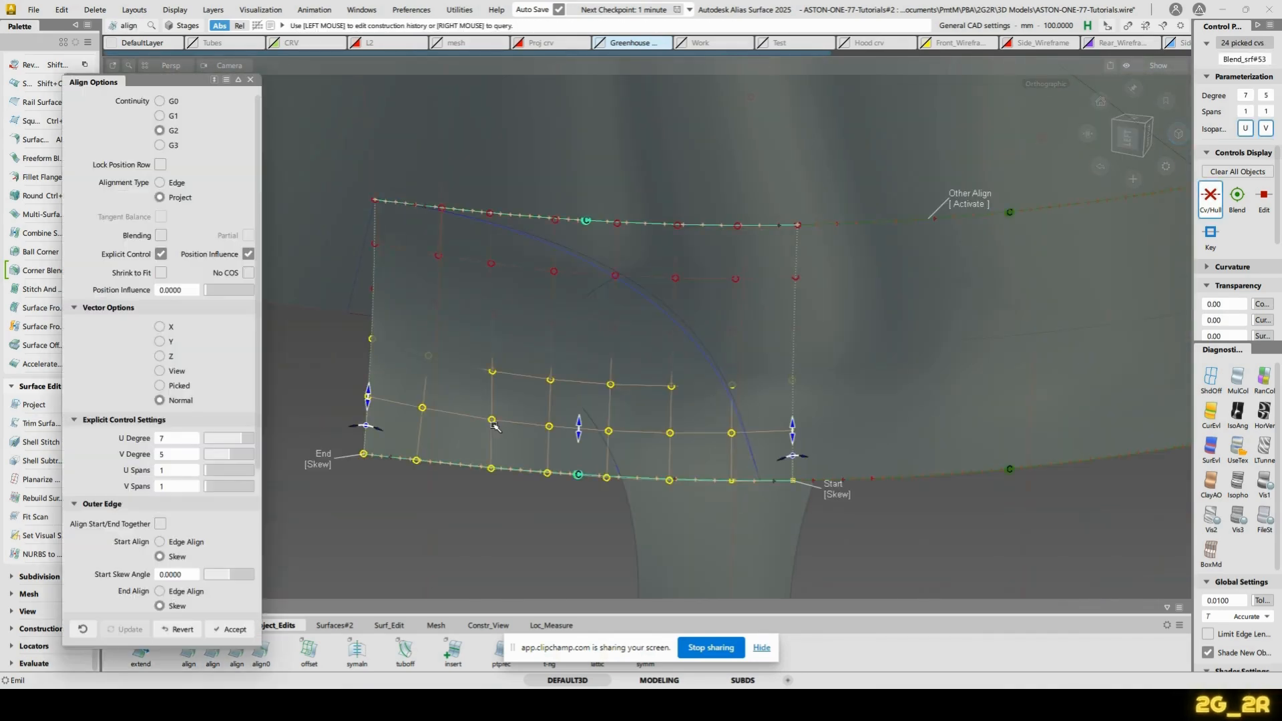
left_click(170, 184)
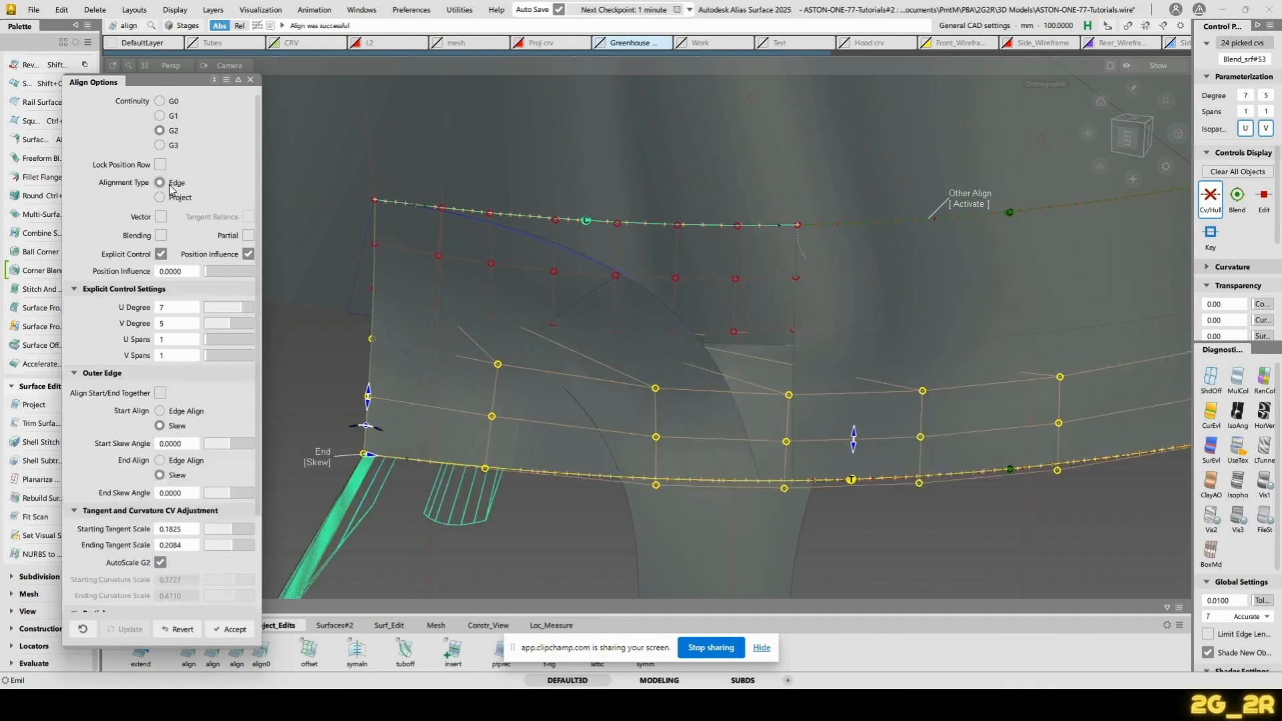
left_click(248, 236)
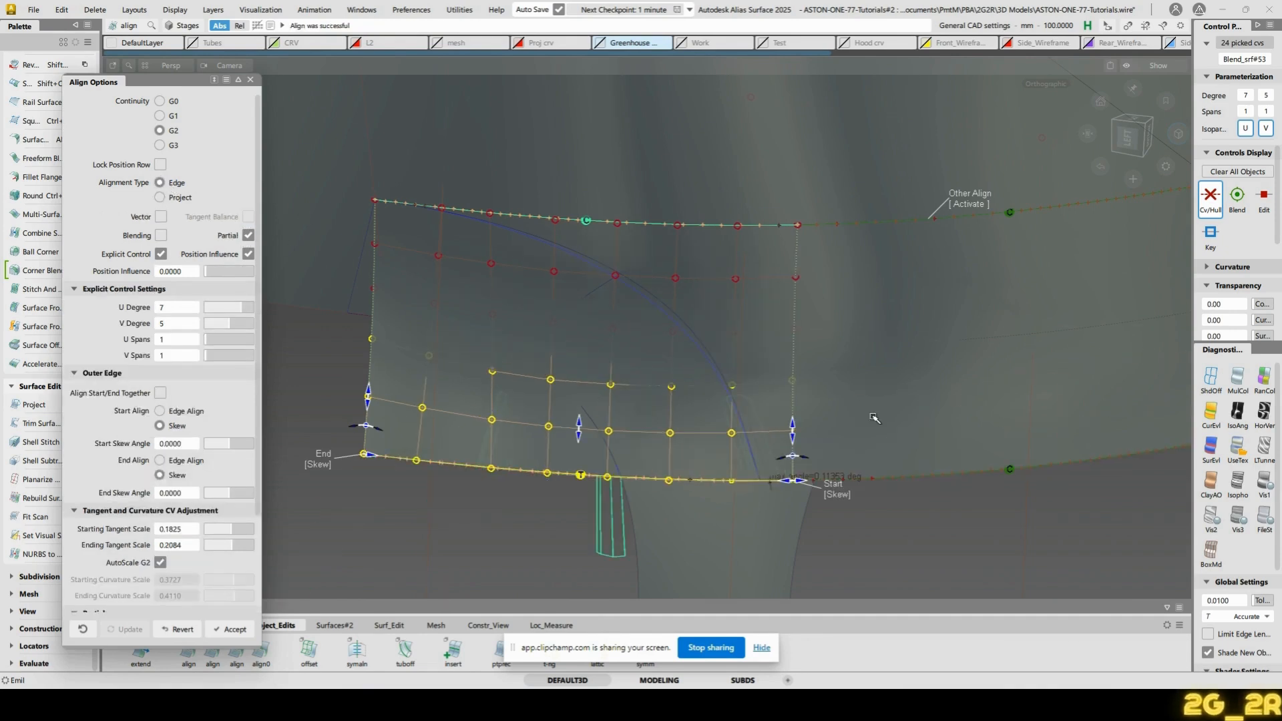
left_click_drag(205, 274, 665, 321)
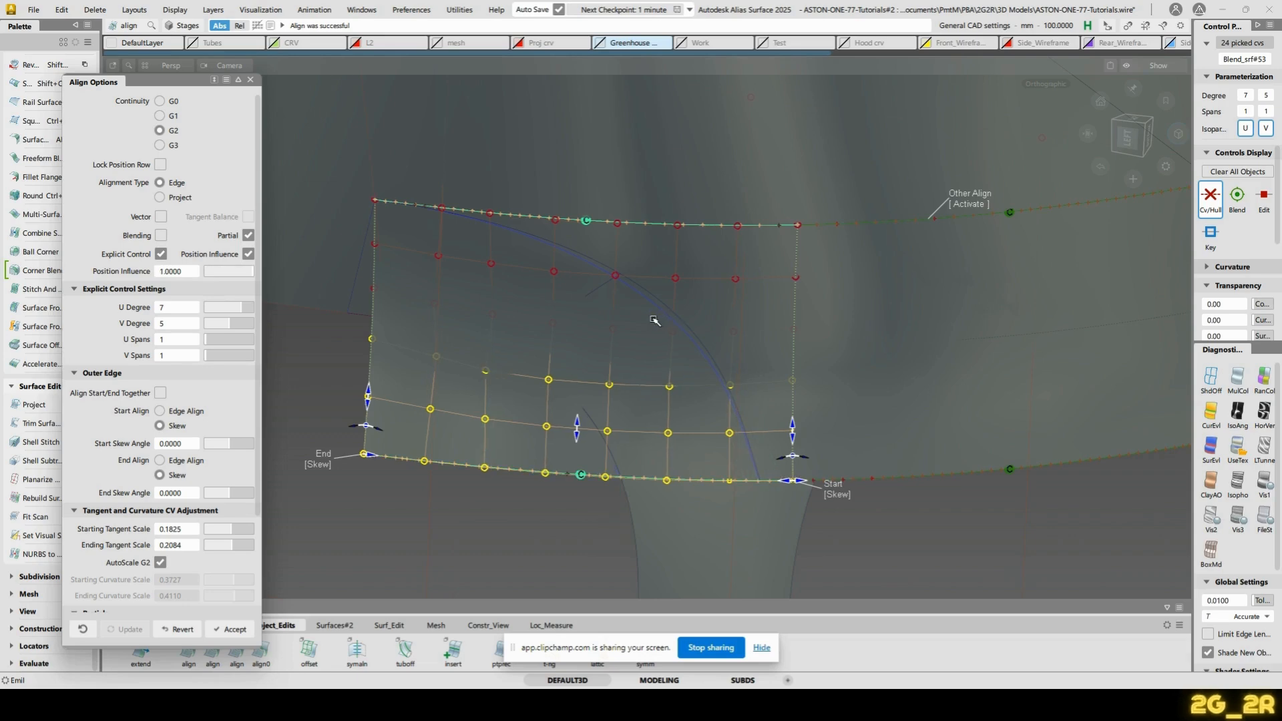
Try Edge alignment with Partial enabled and position influence 1 on the lower edge of the neighbouring patch Blend_srf#51
key("q")
left_click(988, 447)
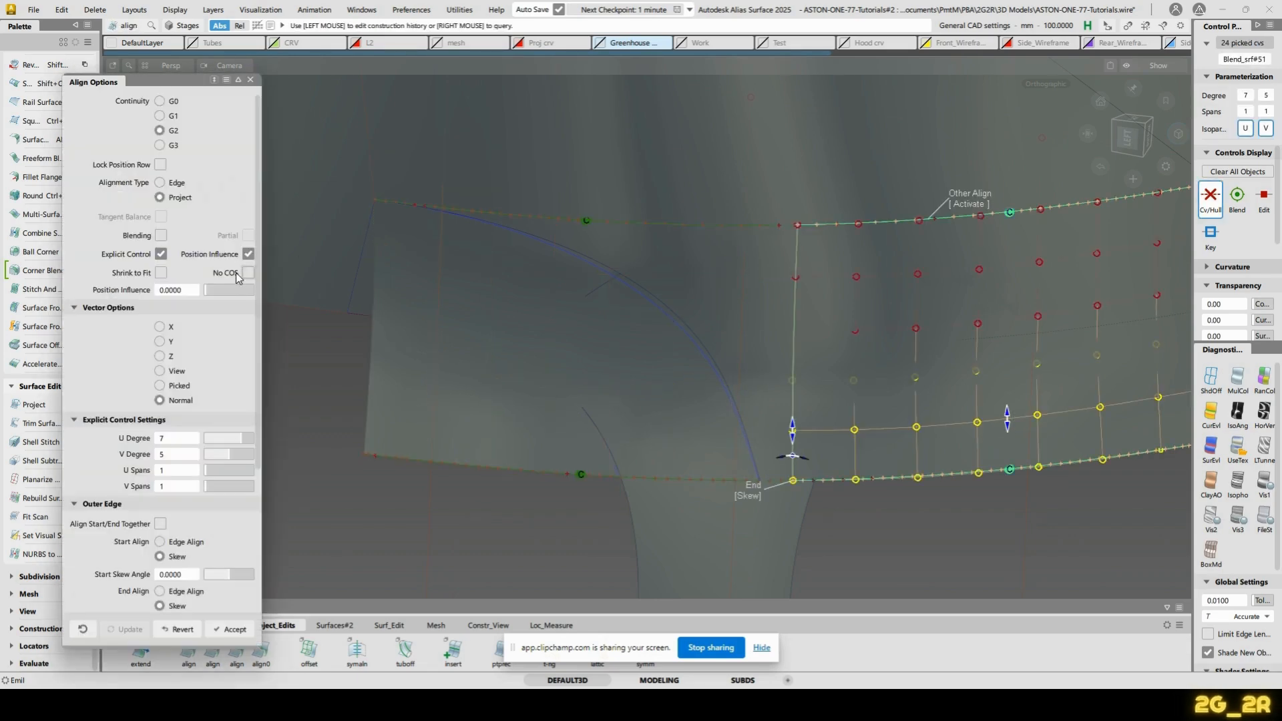
left_click(160, 182)
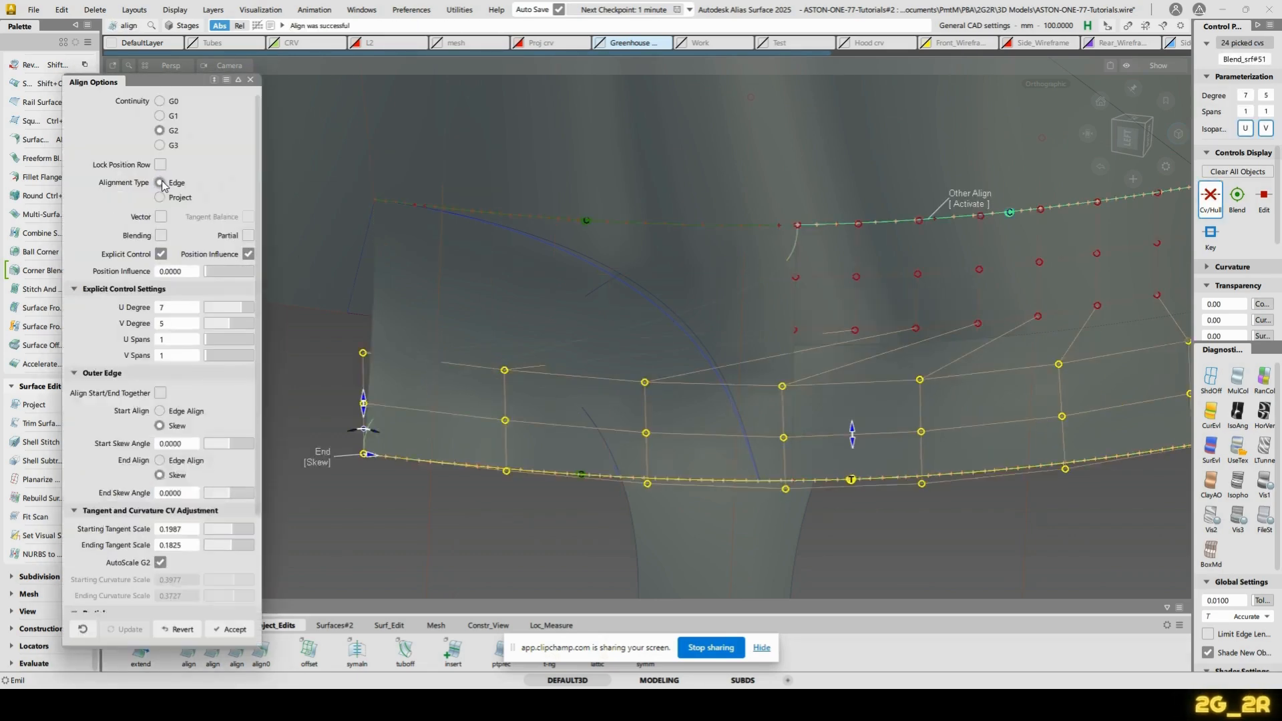
left_click(249, 236)
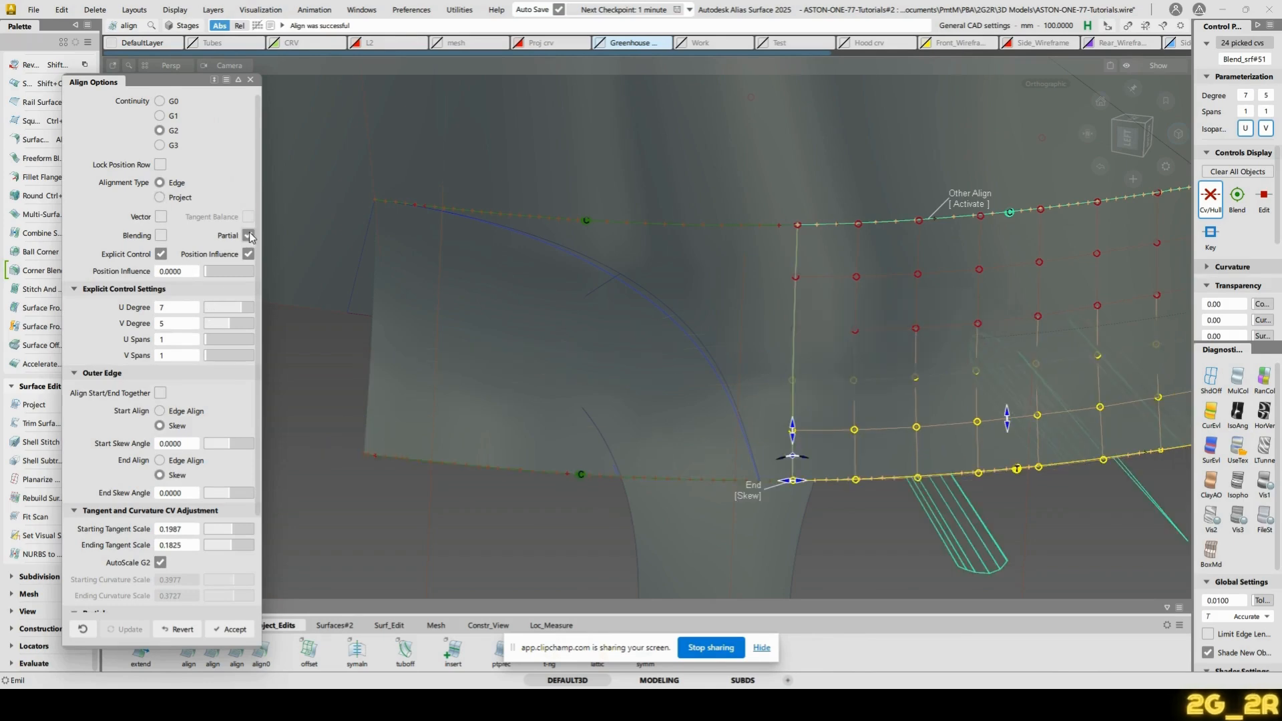
left_click_drag(205, 271, 720, 279)
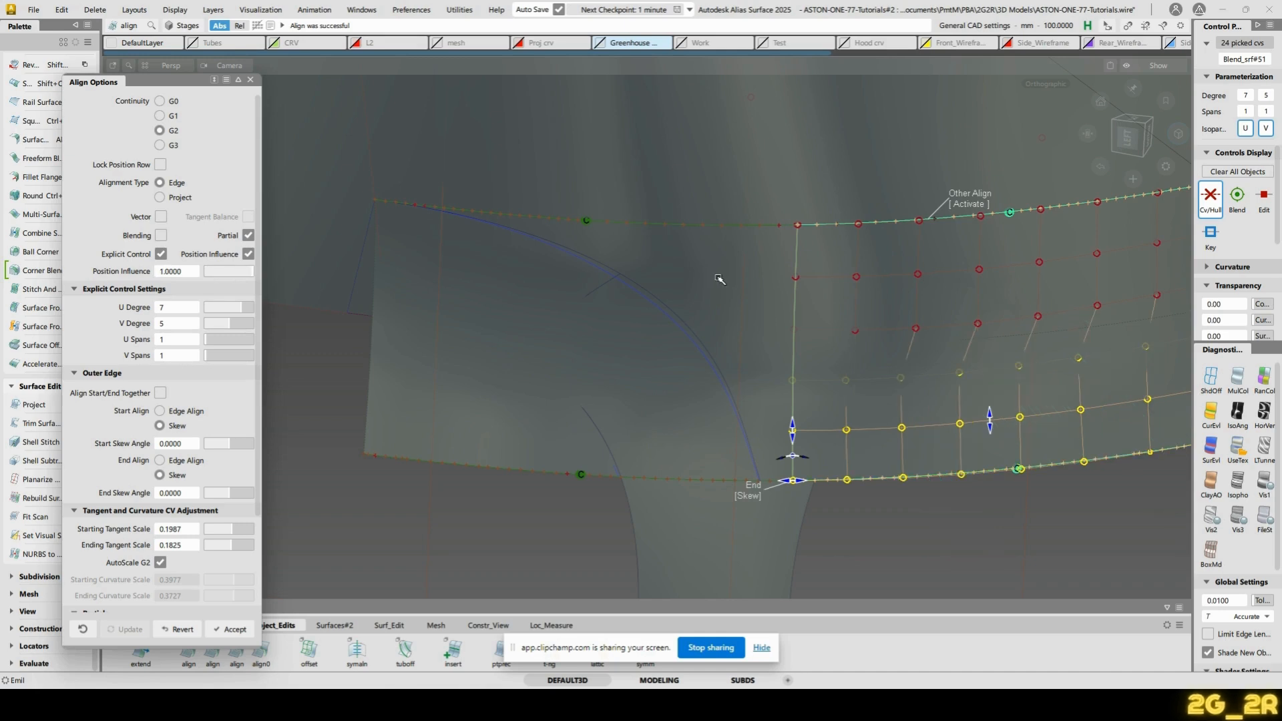
Reset Blend_srf#51's position influence to 0 and return the lower-edge alignments of Blend_srf#51 and Blend_srf#53 to Project
left_click_drag(253, 271, 204, 271)
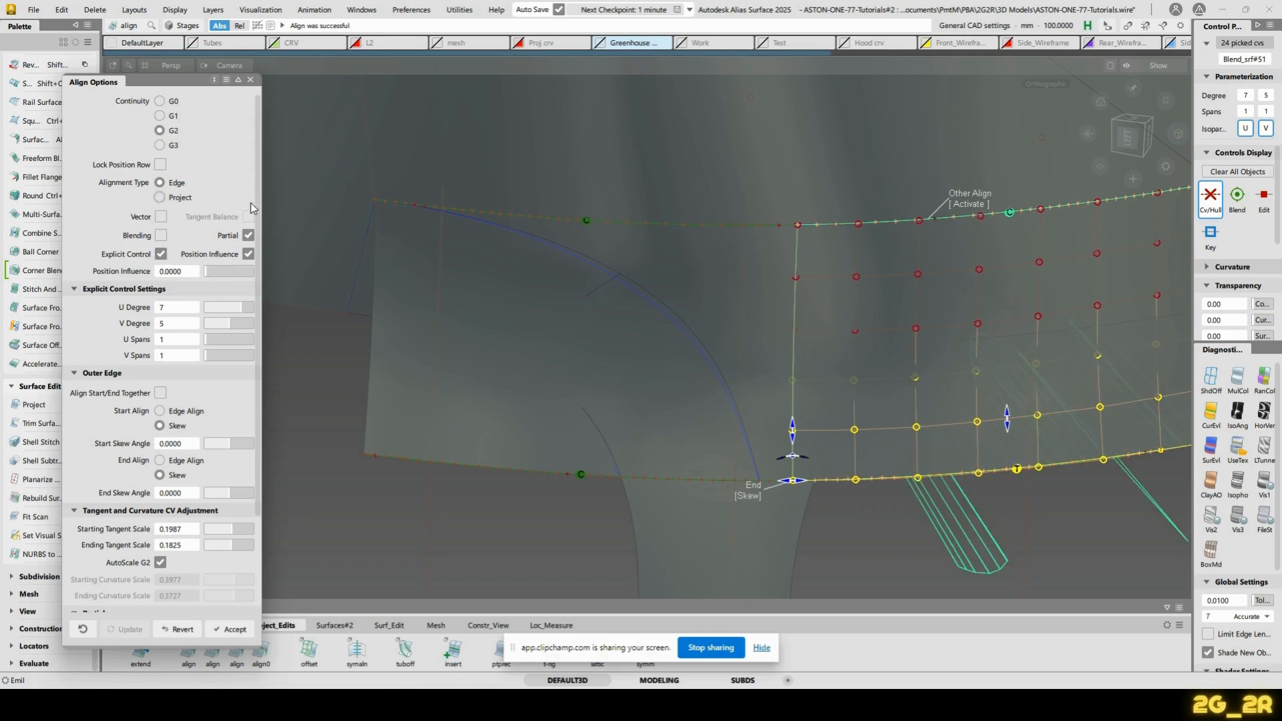
left_click(160, 198)
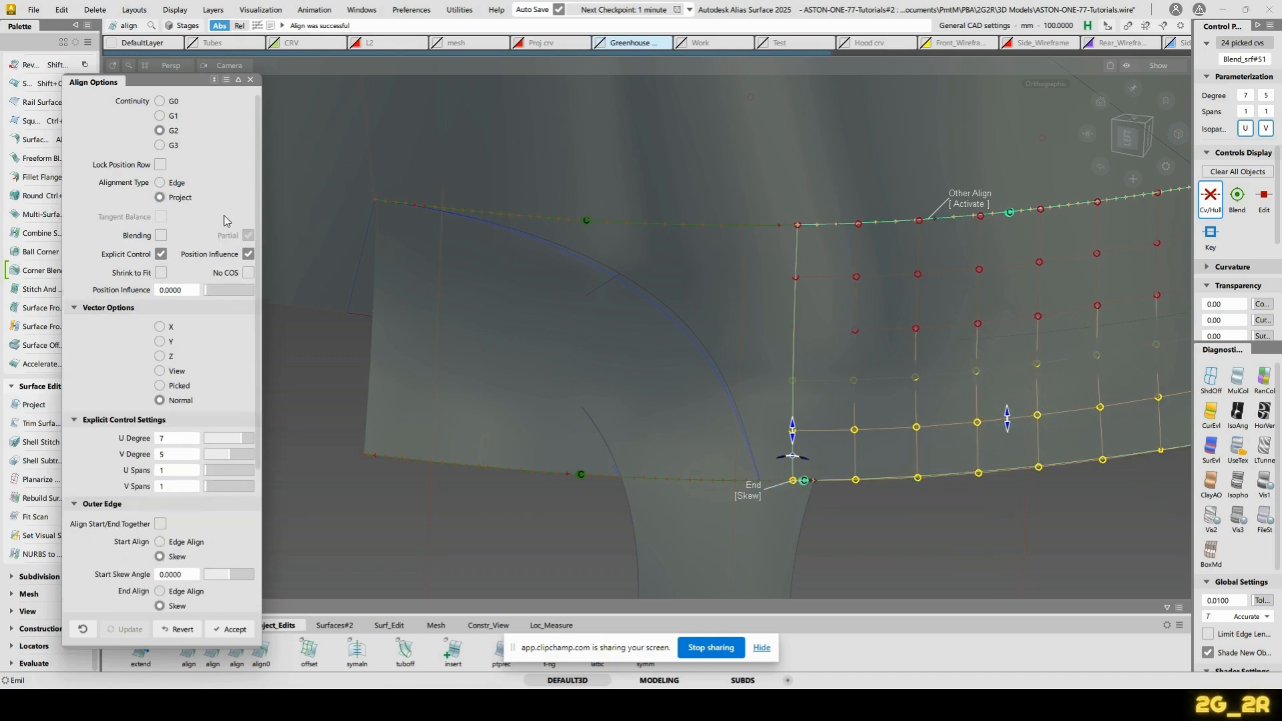
left_click(185, 185)
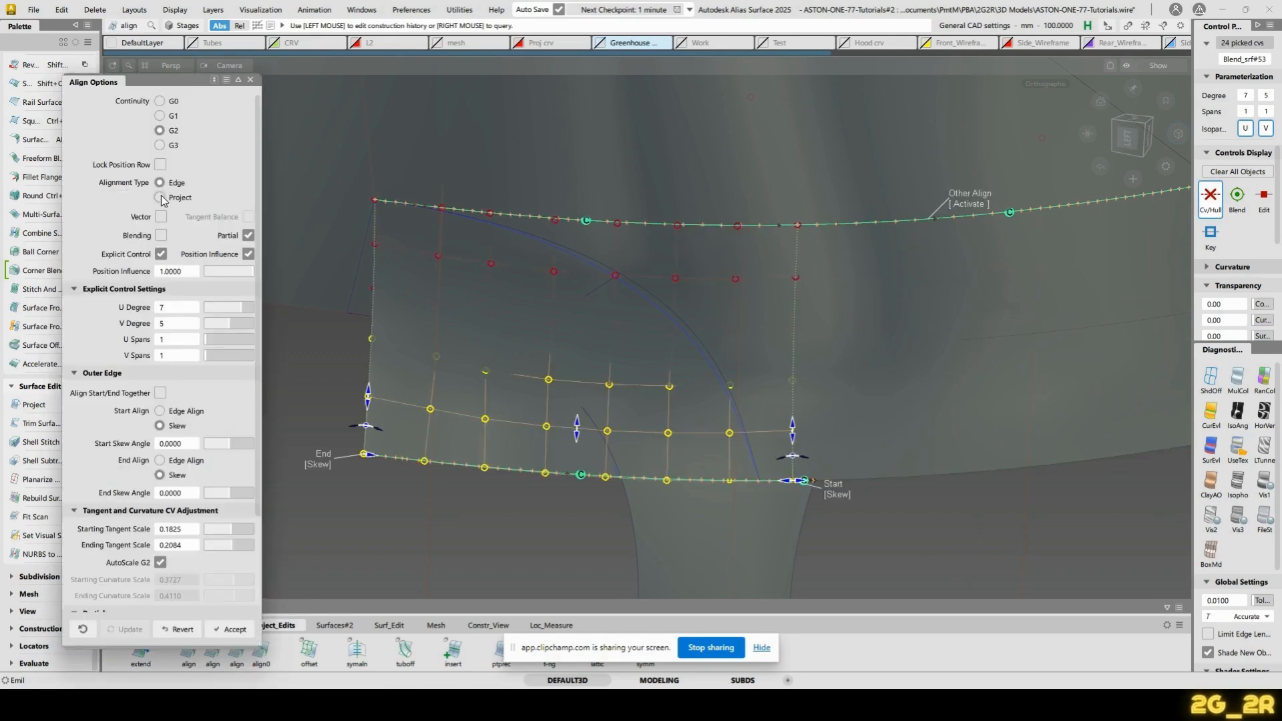
left_click(159, 198)
Untrim the fillet surface and delete its old curve on surface Fillet_srf#5.cos9 along the patches' lower edges
left_click_drag(601, 415, 728, 415, "alt+shift")
left_click(903, 358)
left_click_drag(917, 412, 812, 398, "alt+shift")
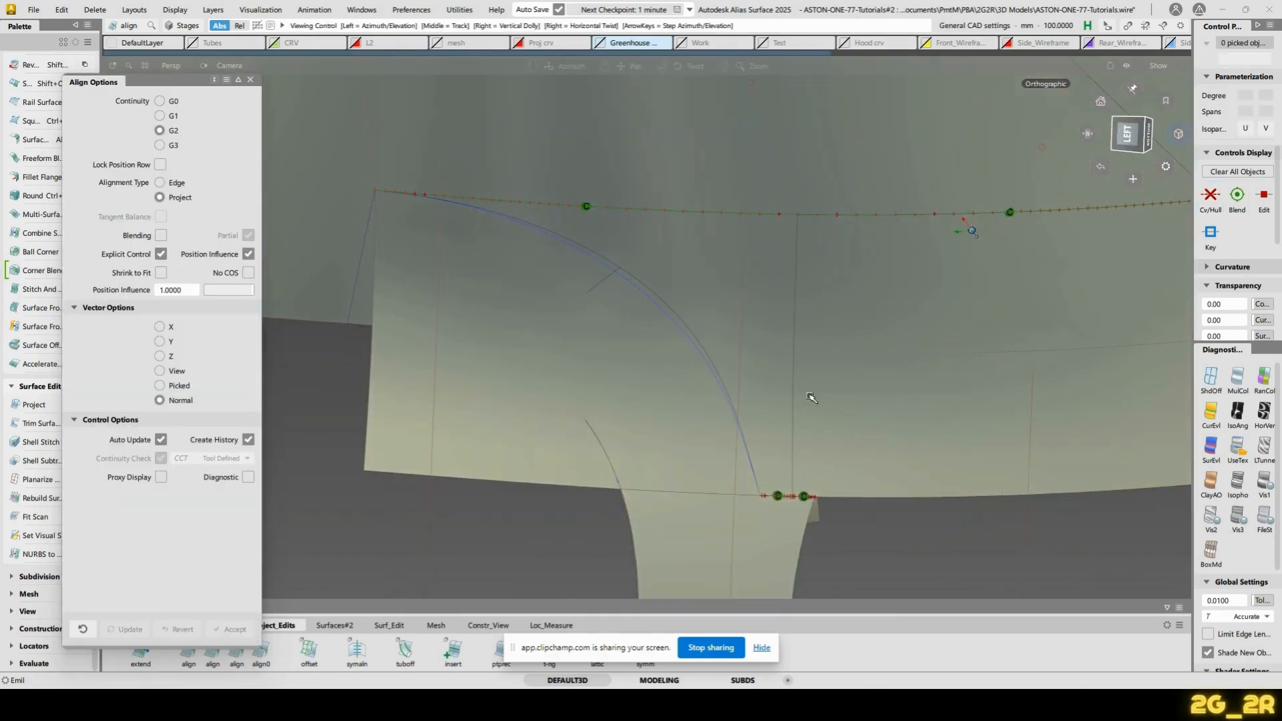
left_click_drag(687, 470, 686, 497, "ctrl+shift")
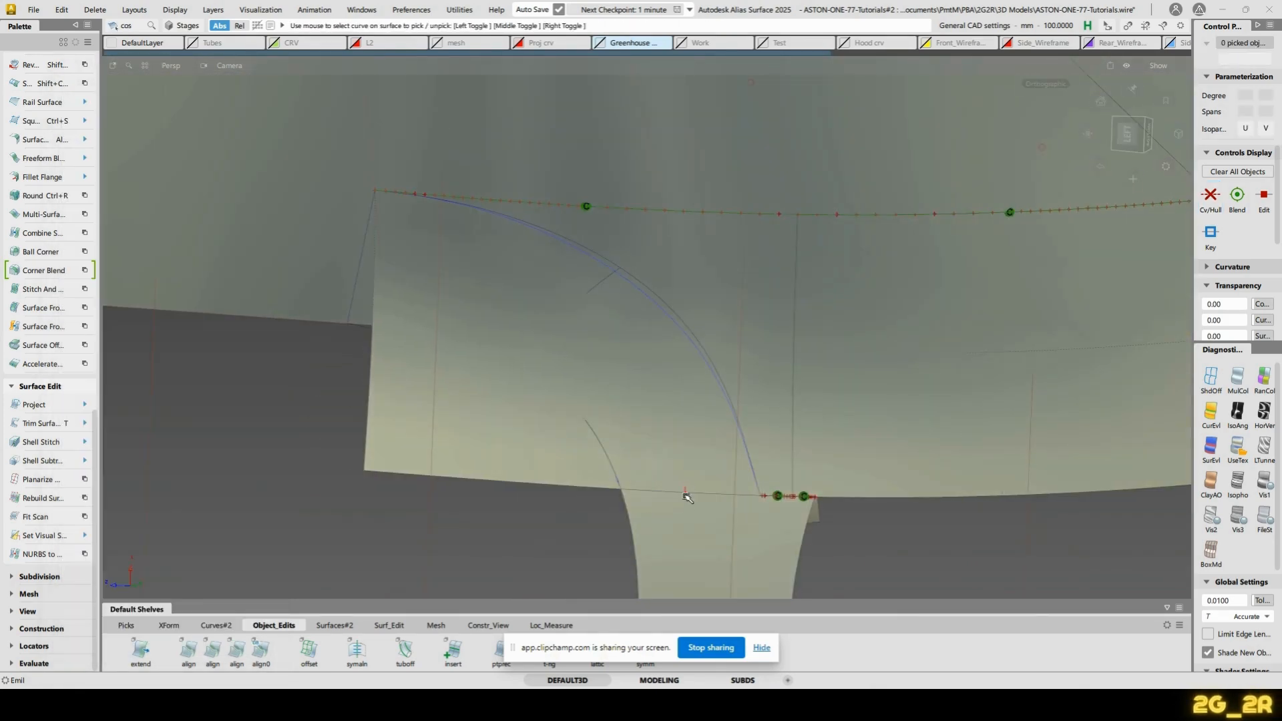
left_click(703, 533)
mouse_move(690, 490)
left_mouse_down("ctrl+shift")
mouse_move(688, 515)
mouse_move(694, 508)
left_mouse_up("ctrl+shift")
left_click(733, 501)
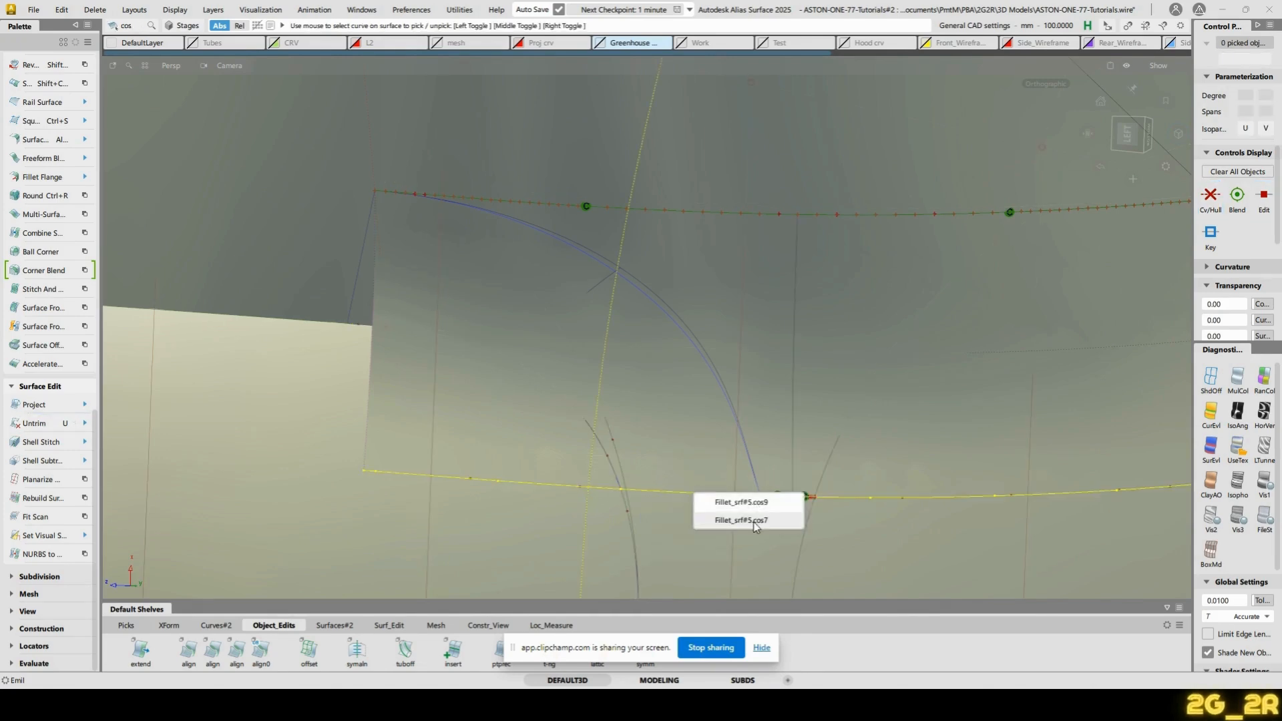
left_click(756, 503)
key("Delete")
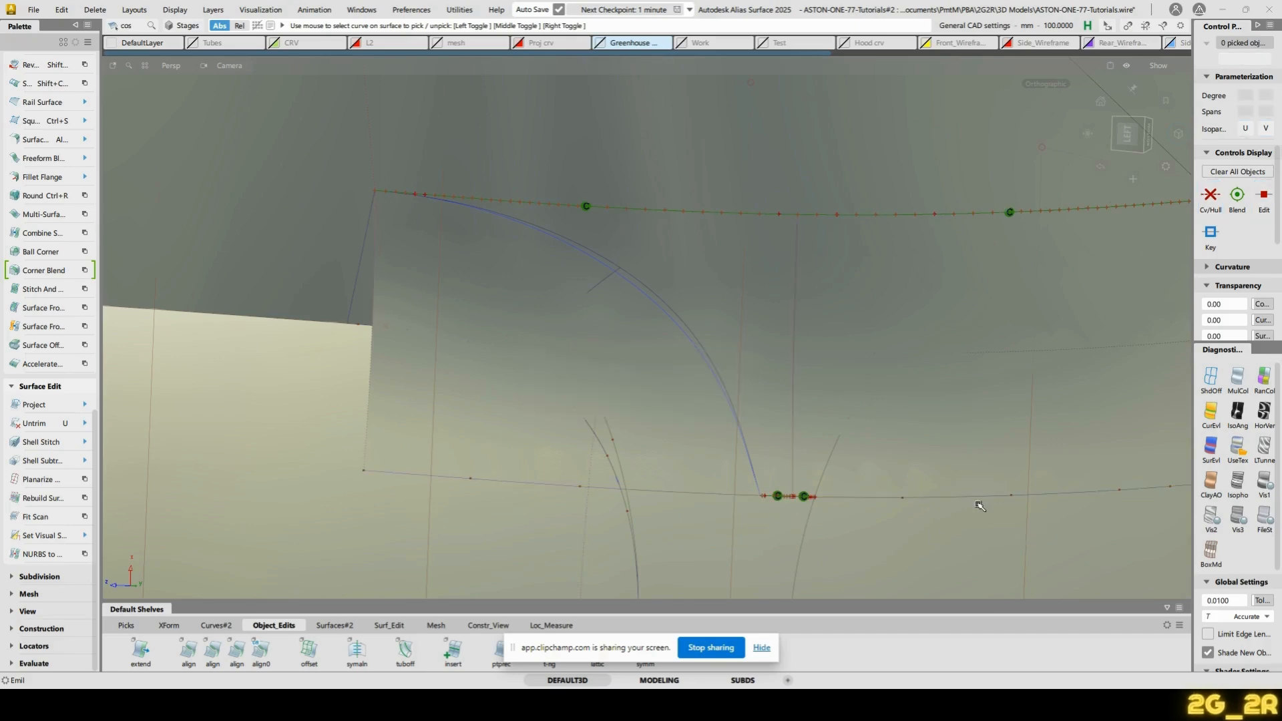
Trim the fillet surface again, keeping the strip between the two side curves and the small sliver at its upper corner
key("t")
left_click(708, 538)
left_click(1045, 586)
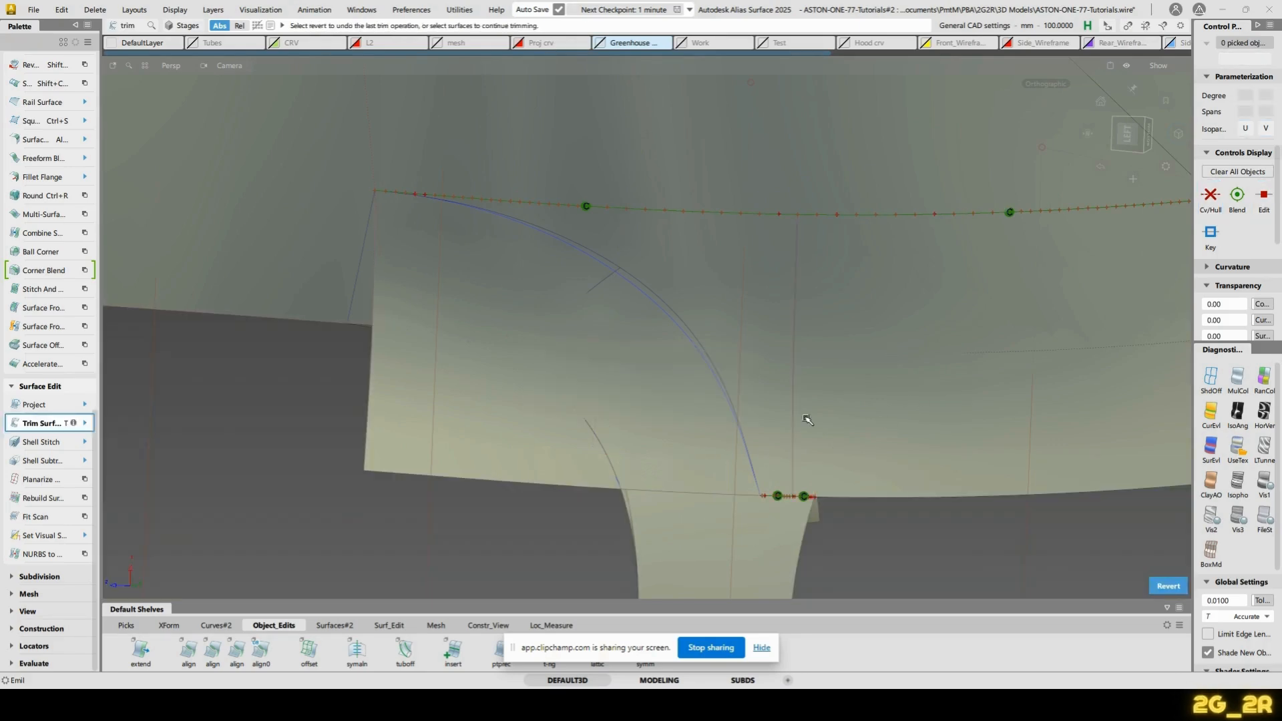
right_click_drag(664, 515, 647, 449, "alt+shift")
middle_click_drag(648, 450, 705, 364, "alt+shift")
left_click(642, 374)
left_click(632, 383)
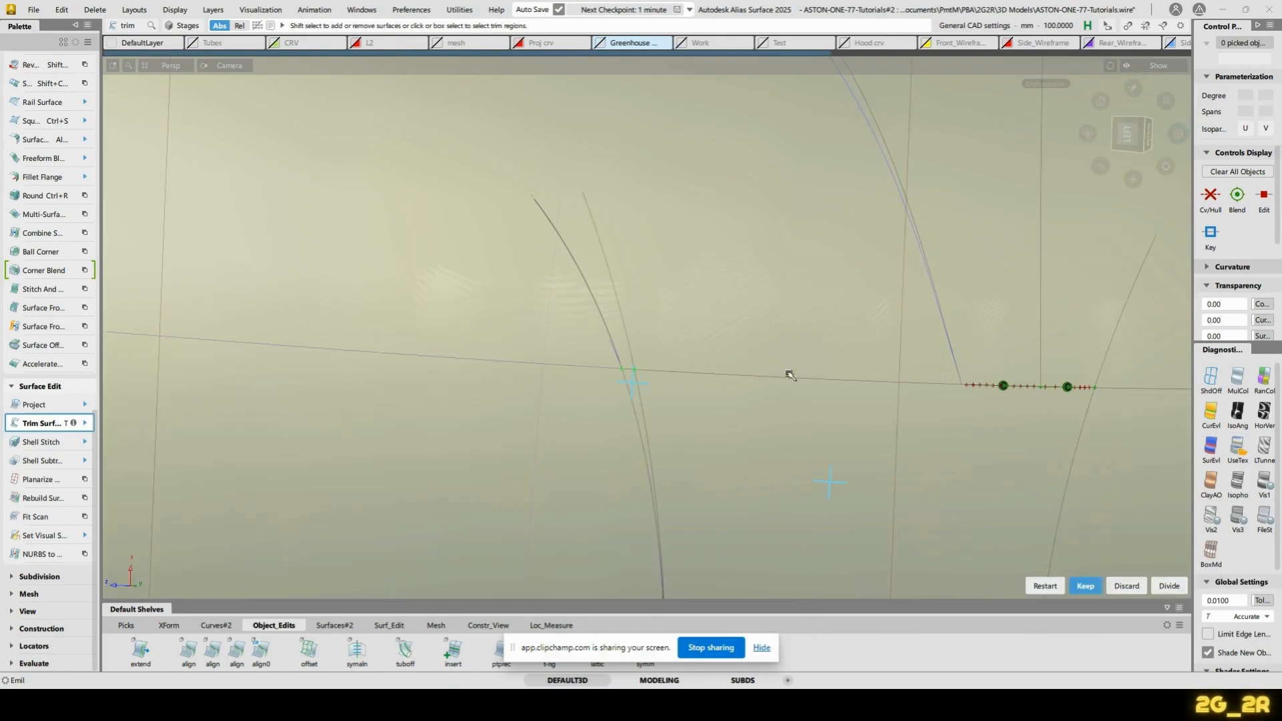
left_click(1086, 586)
left_click(666, 267)
left_click(716, 279)
Delete the old curves on surface along the end patch's arc and along the patches' upper edges on the large surface
right_click_drag(721, 229, 748, 371, "alt+shift")
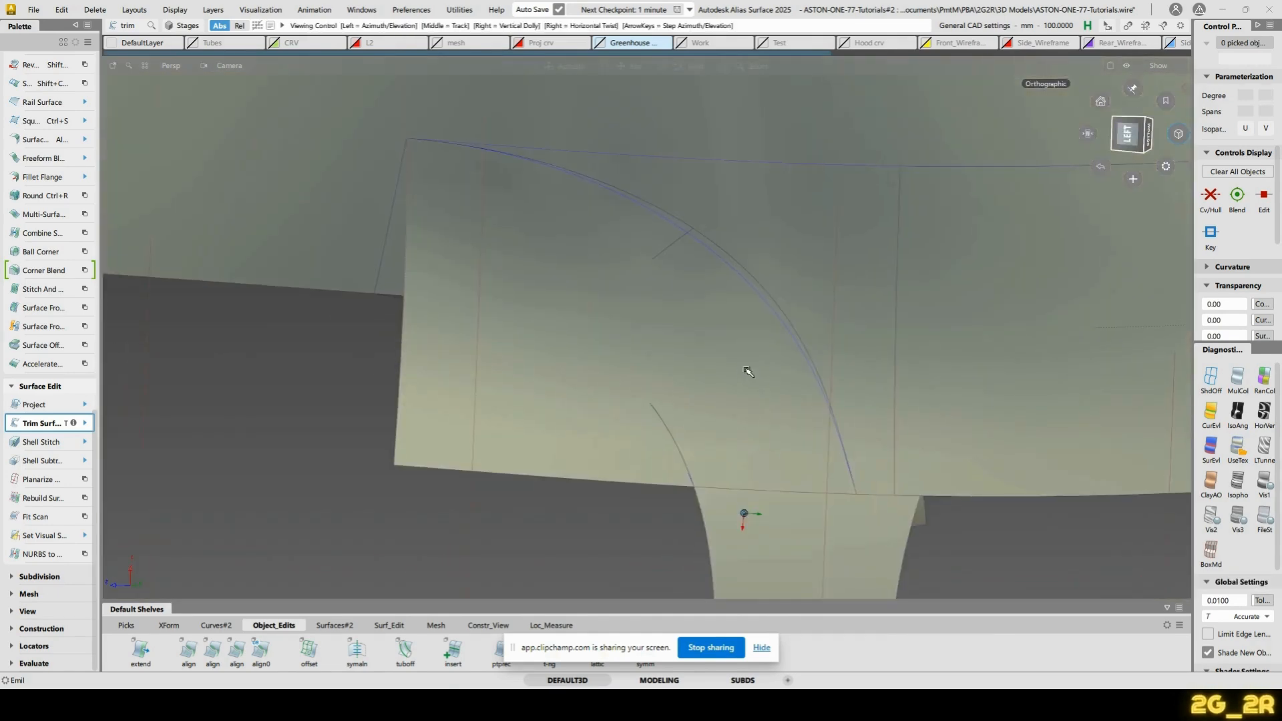
left_click_drag(748, 372, 753, 269, "alt+shift")
left_click_drag(653, 227, 653, 256, "ctrl+shift")
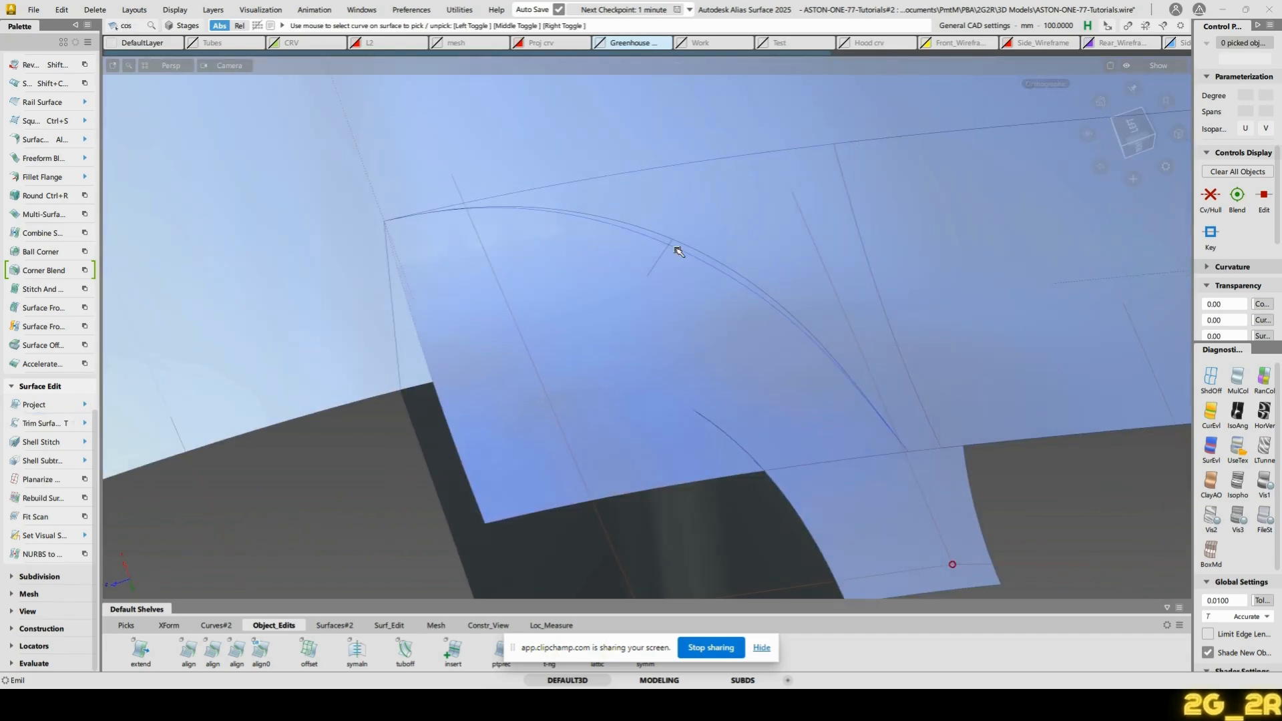
left_click(676, 248)
left_click(713, 159)
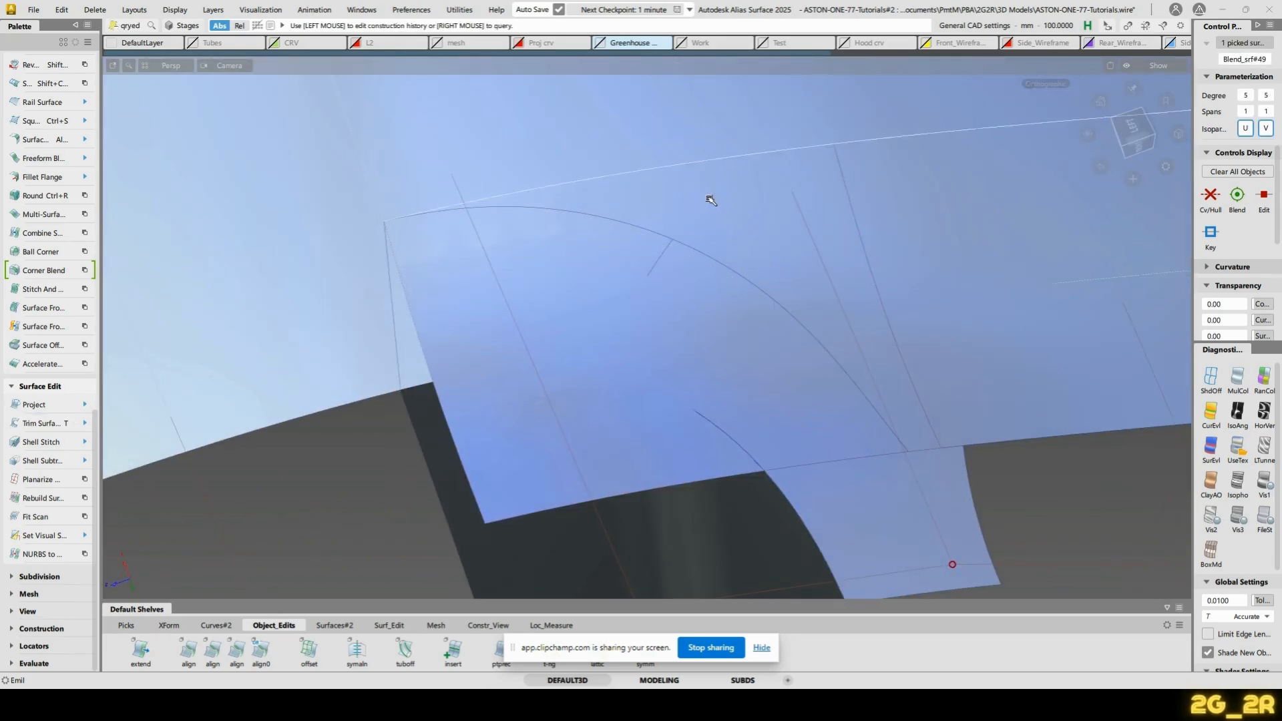
left_click_drag(769, 173, 789, 227, "alt+shift")
left_click(730, 203)
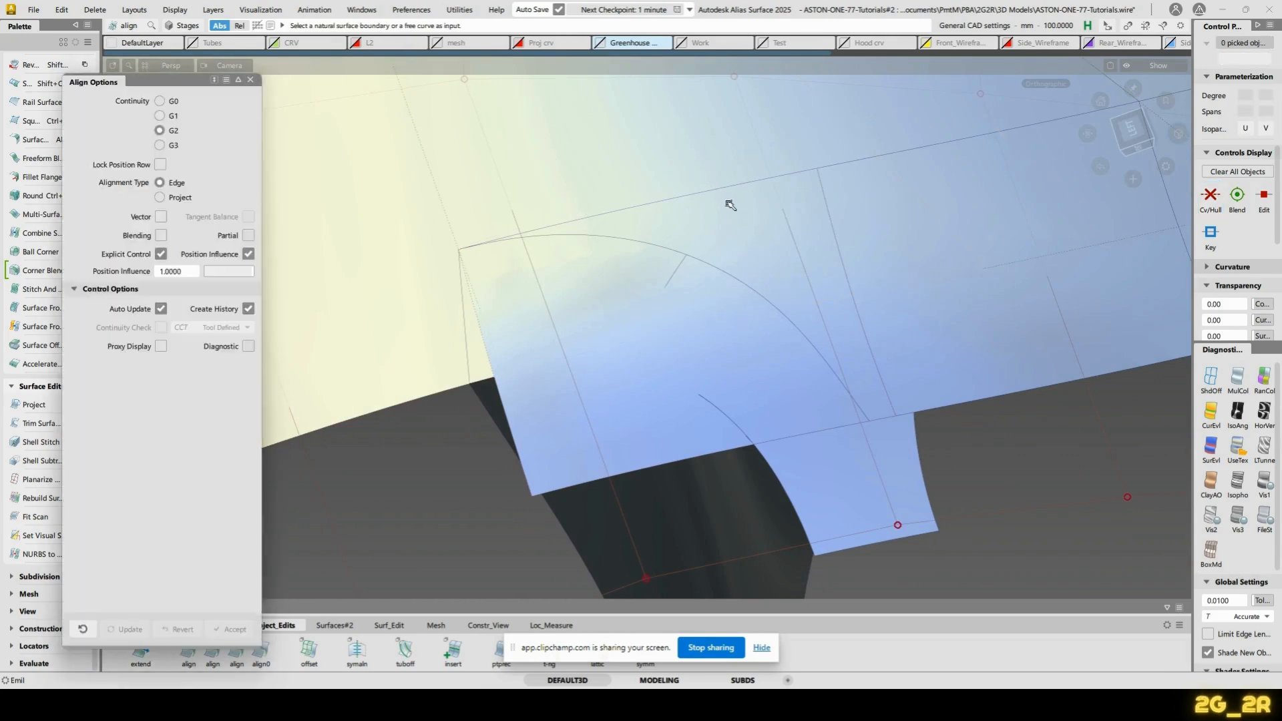
left_click(727, 189)
left_click_drag(727, 189, 827, 251, "alt+shift")
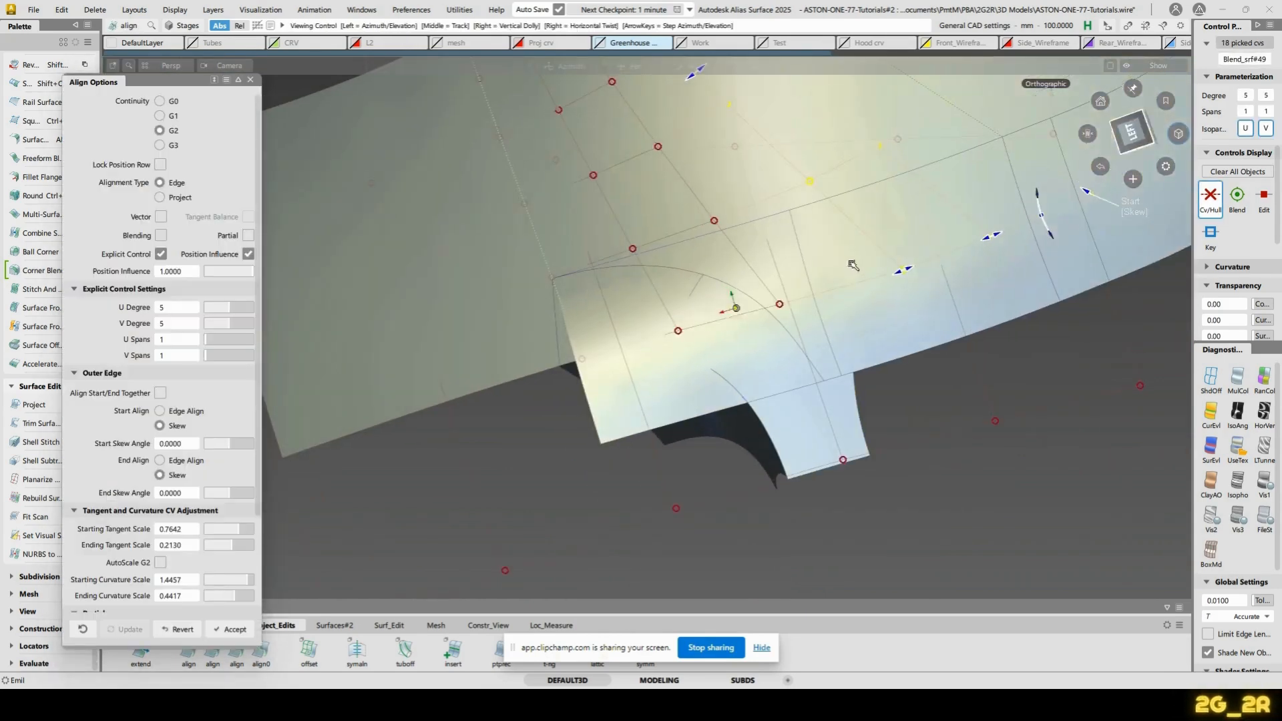
left_click(827, 252)
mouse_move(771, 212)
left_mouse_down("ctrl+shift")
mouse_move(771, 245)
mouse_move(888, 215)
left_mouse_up("ctrl+shift")
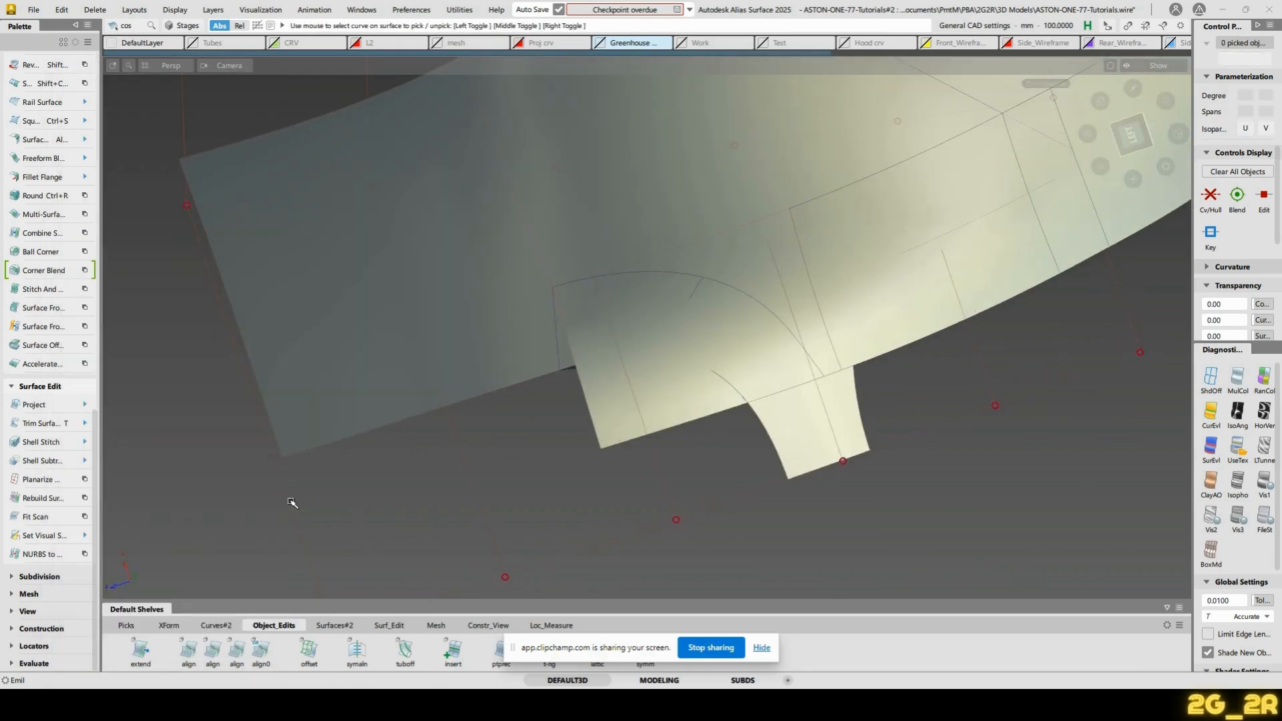
Align the upper edges of both patches to the large surface with G2 Project alignment along Normal and Shrink to Fit enabled
double_click(239, 650)
left_click(860, 178)
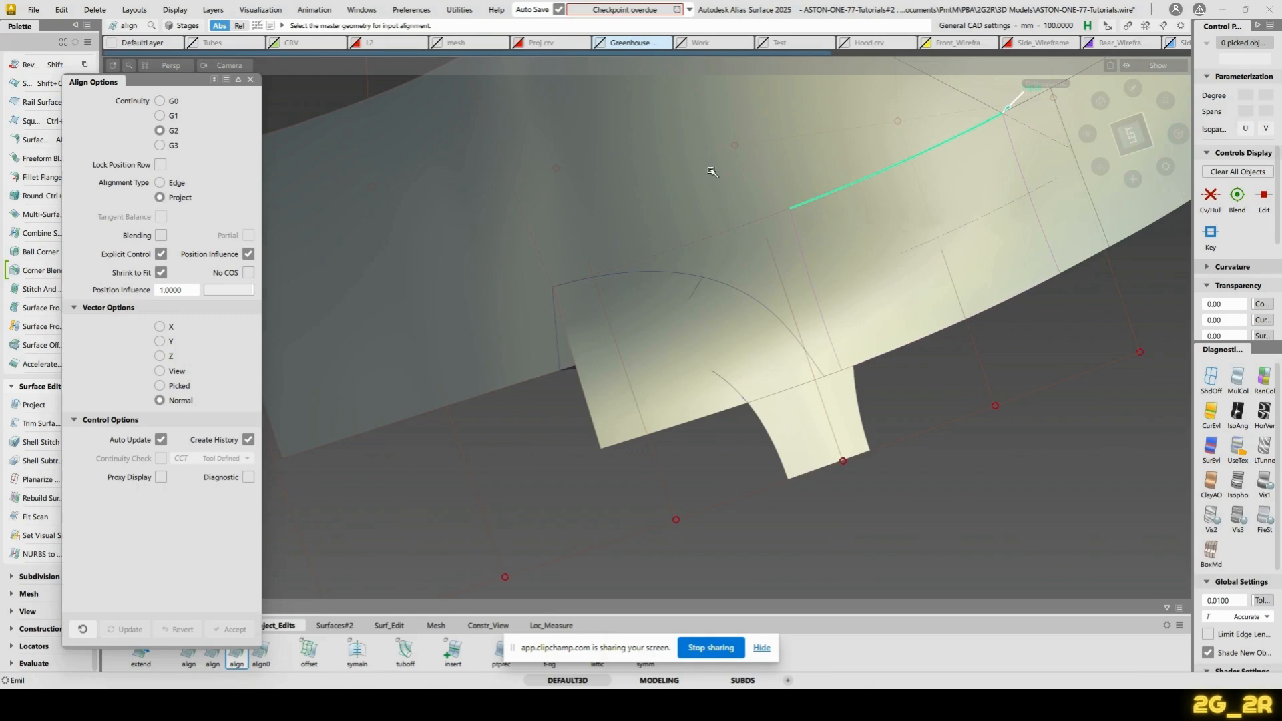
left_click(841, 178)
left_click(707, 244)
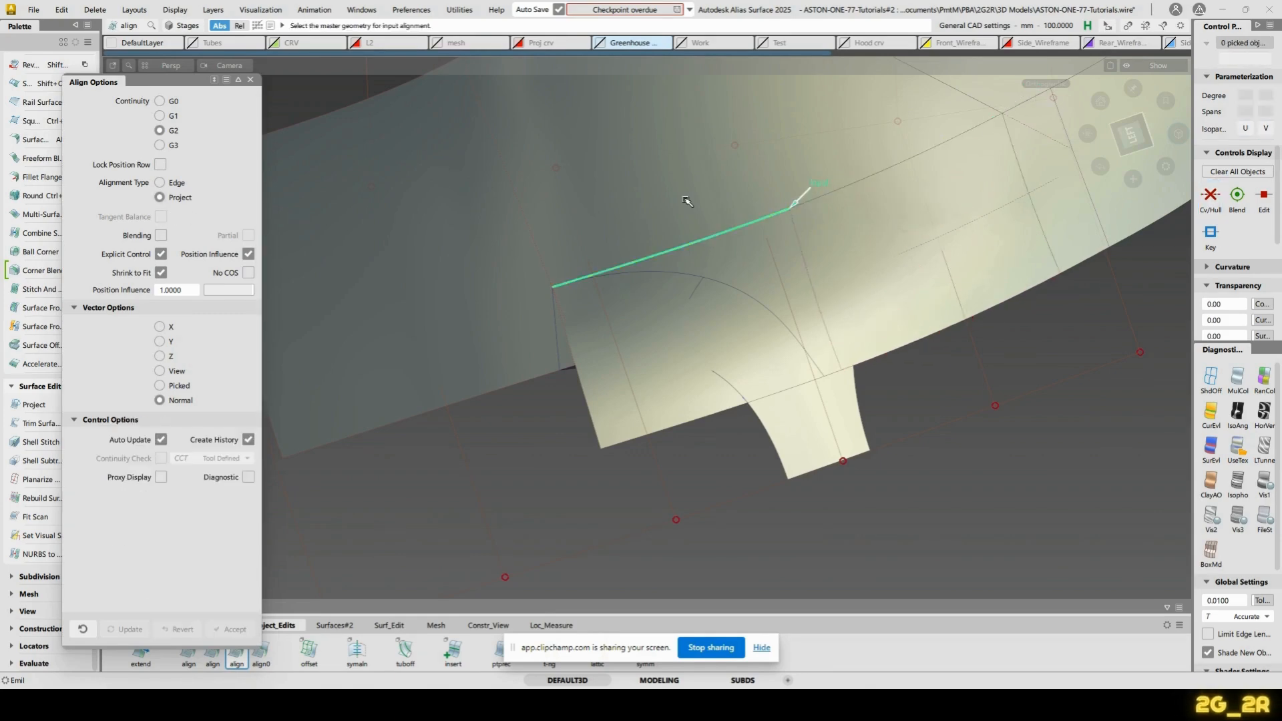
left_click(687, 201)
left_click_drag(738, 309, 675, 215, "alt+shift")
Trim the large surface along the patches' upper edges, keeping the region above them
left_click(670, 177)
key("t")
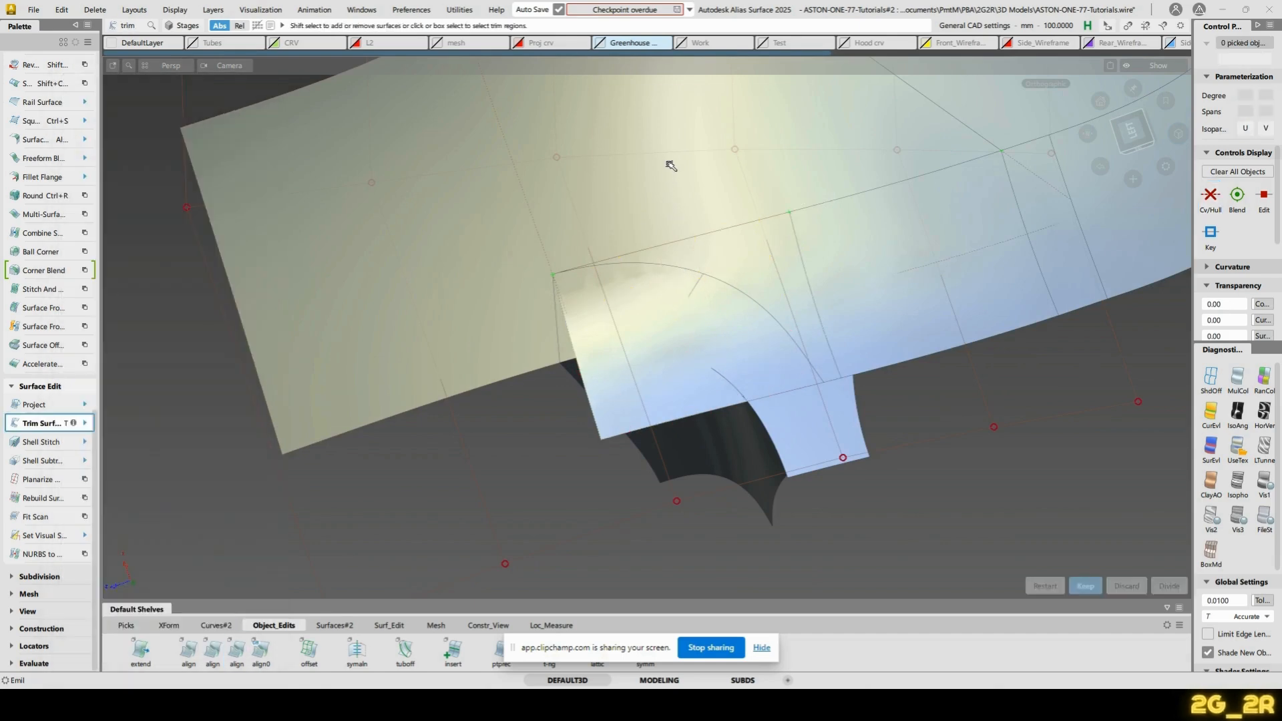
right_click_drag(816, 155, 822, 149, "alt+shift")
left_click_drag(822, 149, 661, 264, "alt+shift")
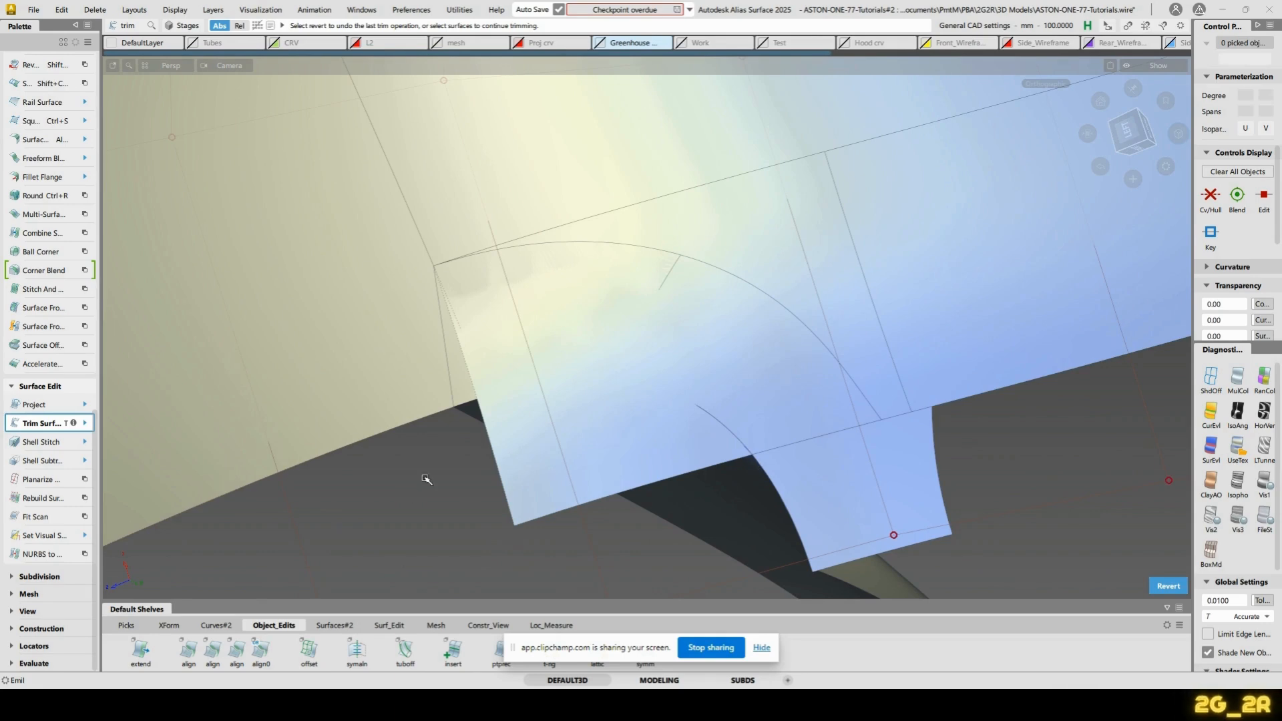
Align the two surface edges forming the arc to the end patch with G2 Project alignment along Normal and Shrink to Fit
left_click_drag(670, 337, 597, 412, "alt+shift")
left_click(535, 395, "ctrl+shift")
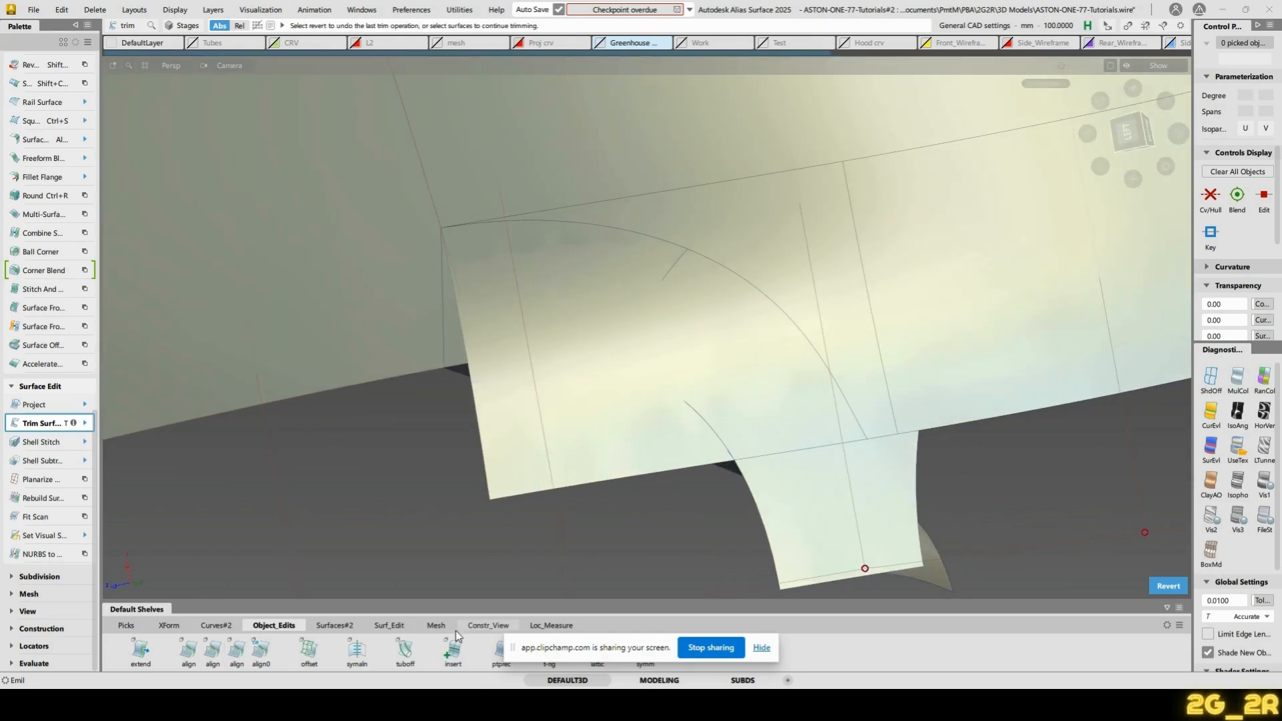
left_click(762, 648)
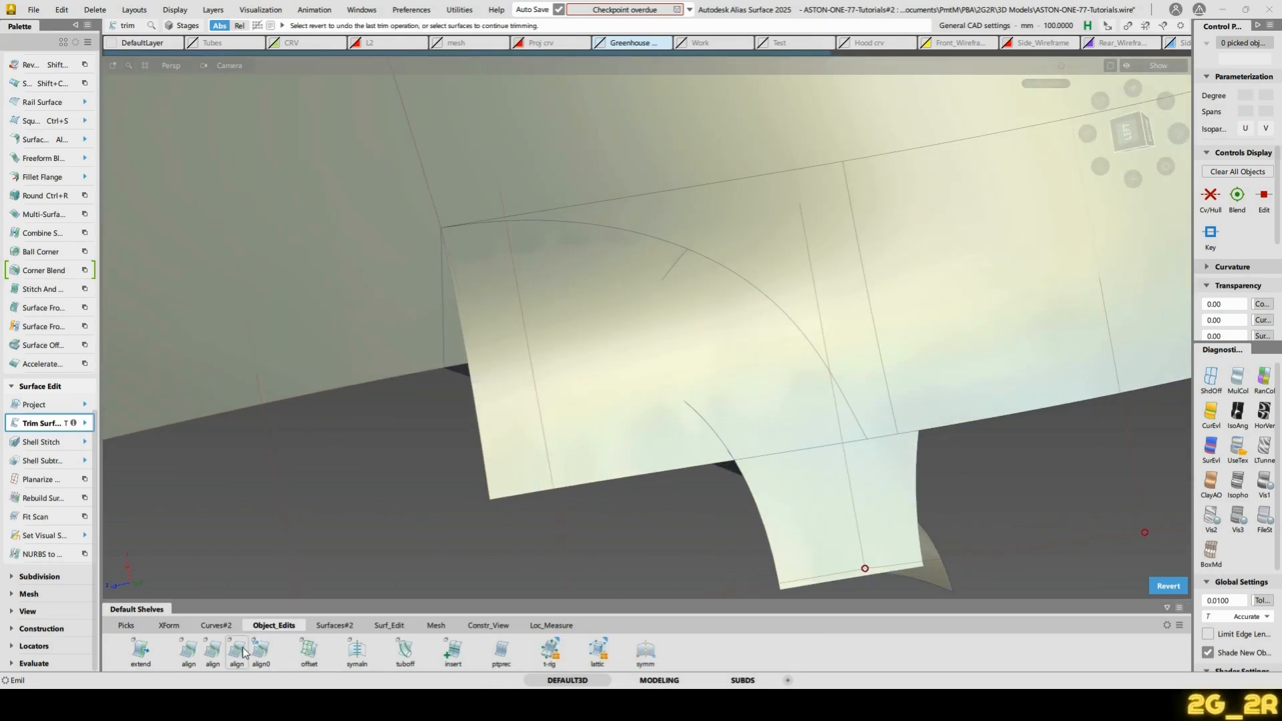
key("a")
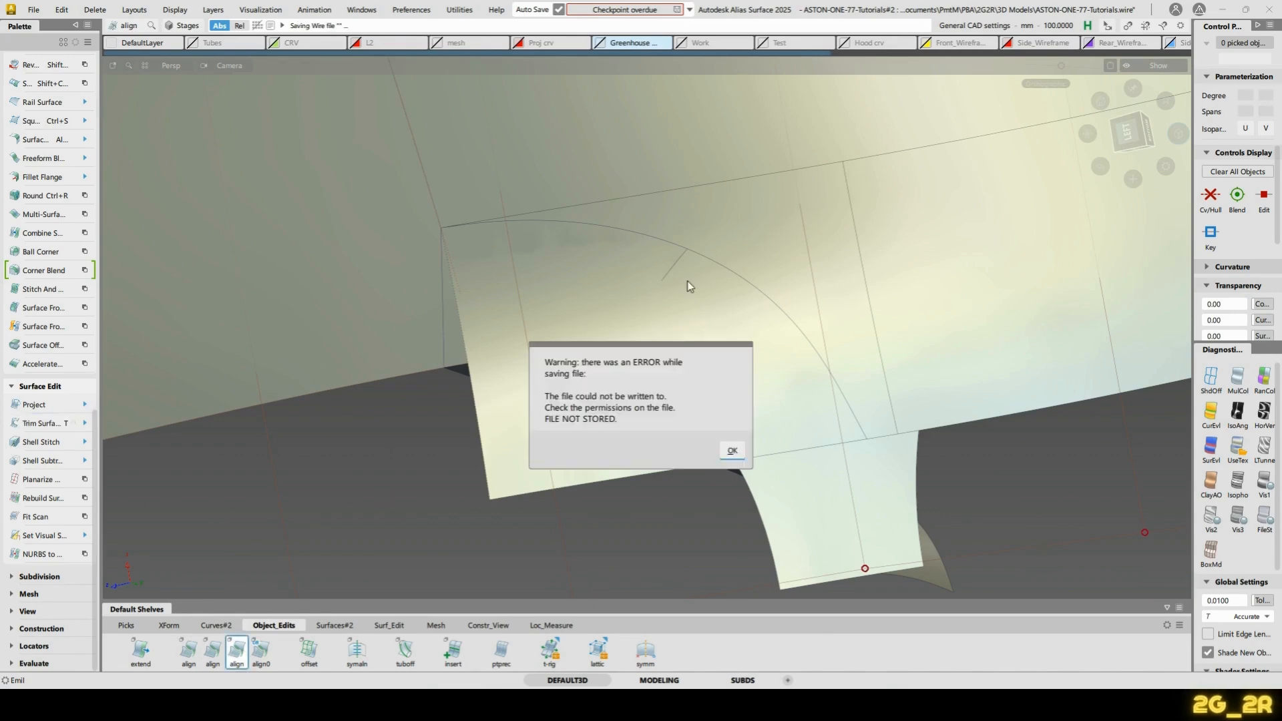
left_click(731, 451)
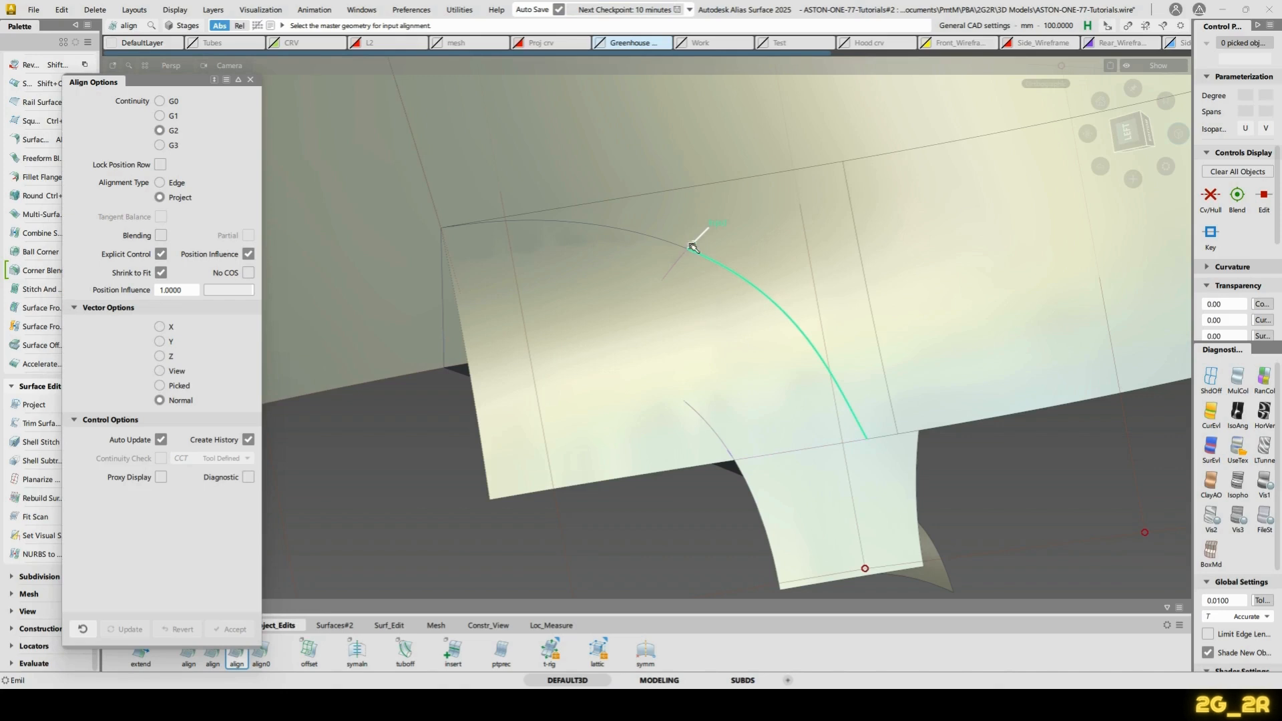
left_click(719, 232)
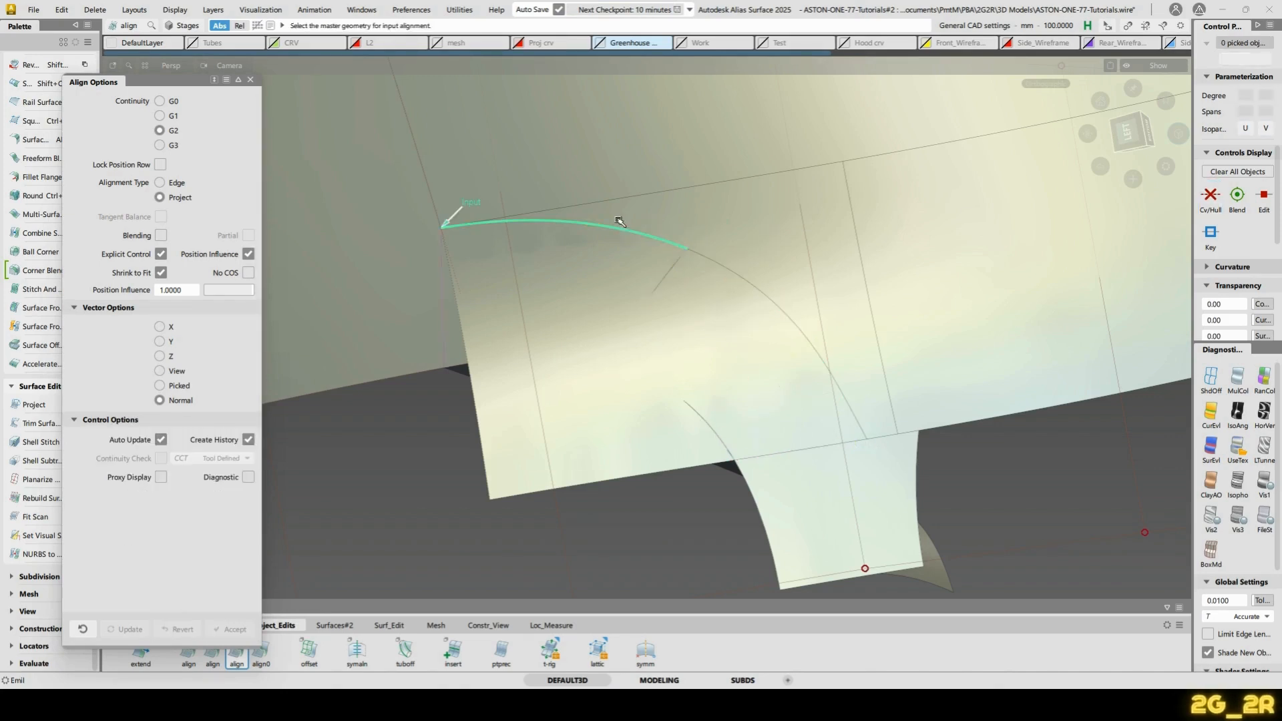
left_click(658, 219)
key("space")
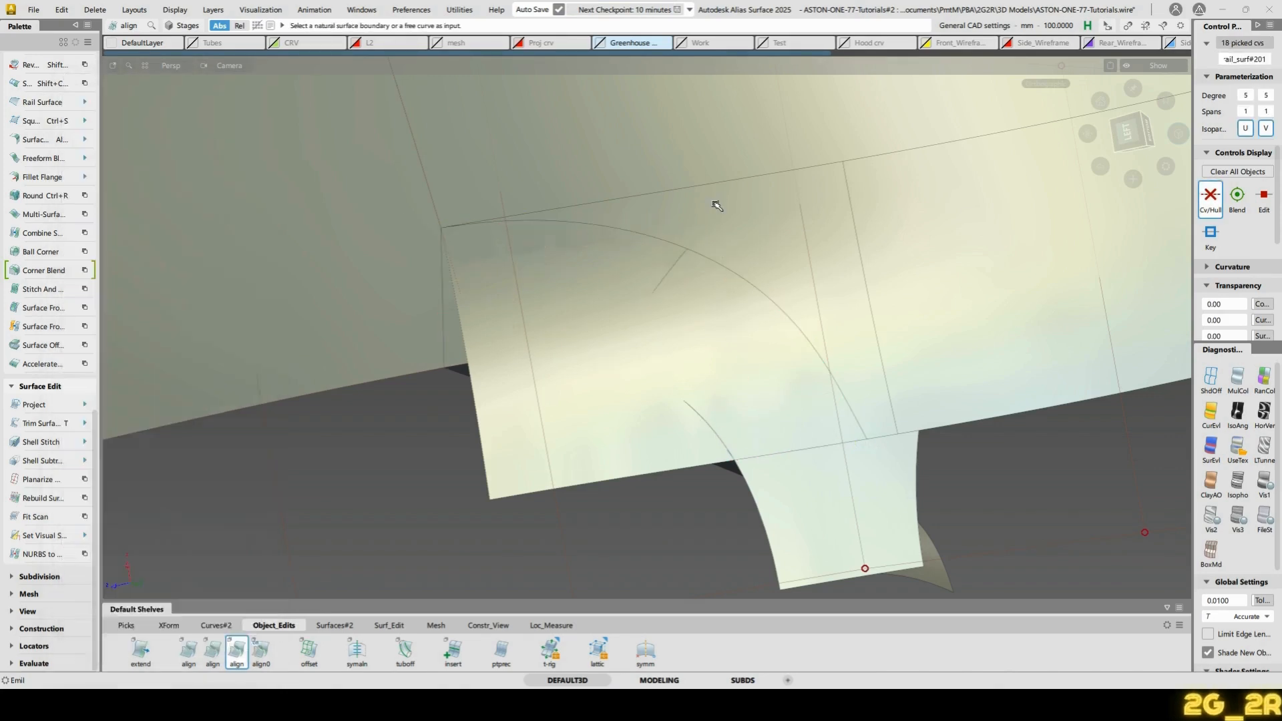
Trim the end patch along the arc, keeping the region outside it
key("t")
left_click(704, 200)
left_click(700, 200)
key("space")
mouse_move(877, 398)
left_mouse_down("alt+shift")
mouse_move(836, 283)
mouse_move(839, 352)
mouse_move(728, 298)
mouse_move(764, 404)
mouse_move(790, 277)
mouse_move(766, 218)
mouse_move(793, 334)
left_mouse_up("alt+shift")
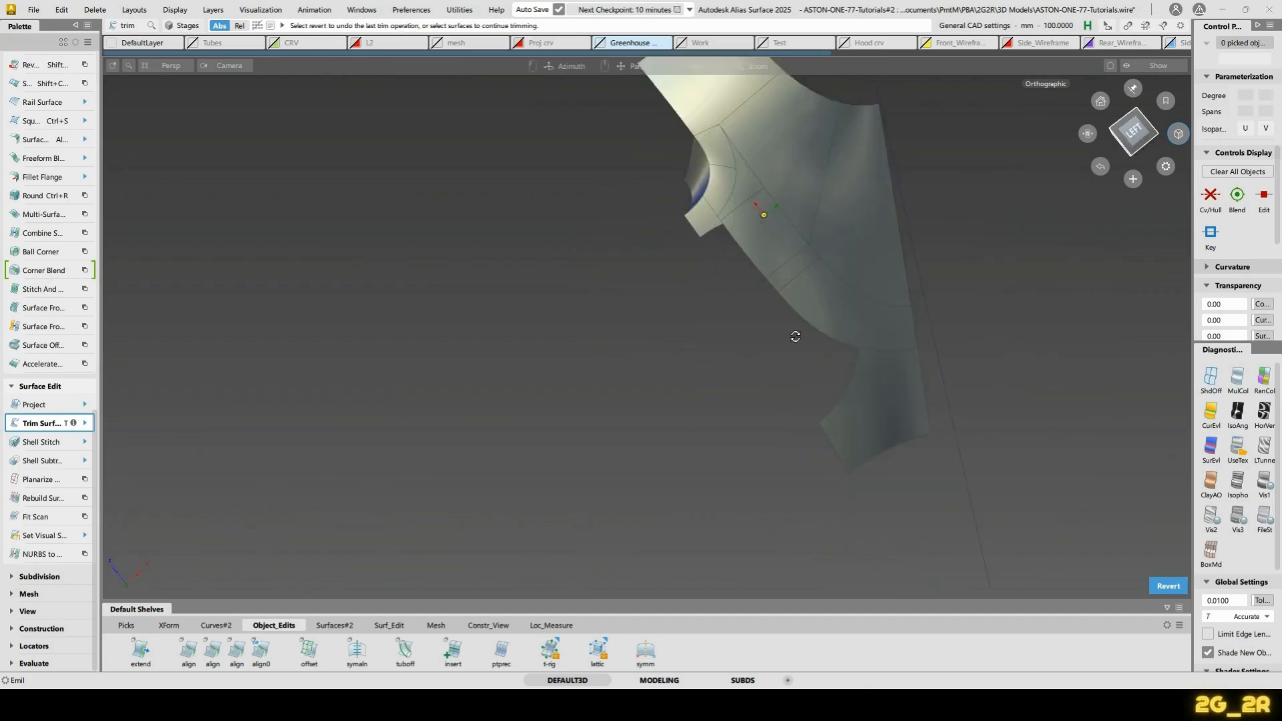
right_click_drag(793, 334, 678, 145, "alt+shift")
left_click_drag(676, 143, 703, 144, "ctrl+shift")
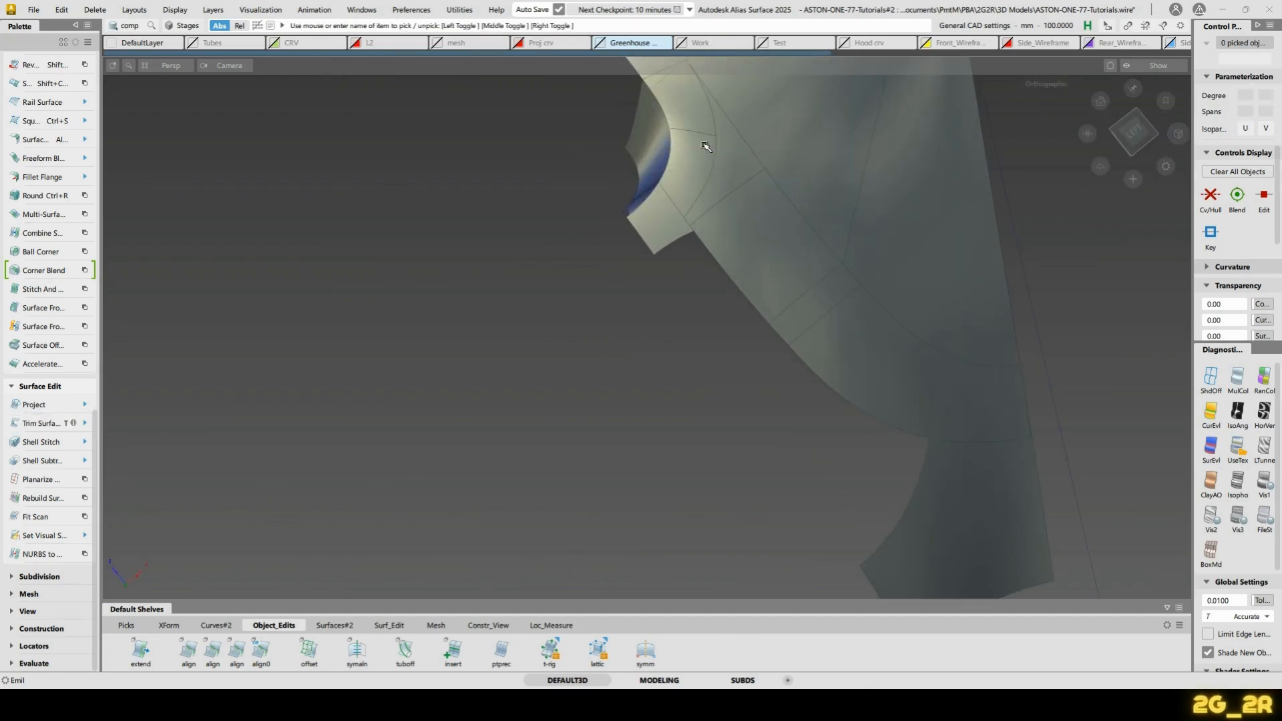
Pick the realigned greenhouse end patches, fillet and corner surfaces and remove their Align construction history
left_click(705, 100)
left_click(695, 118)
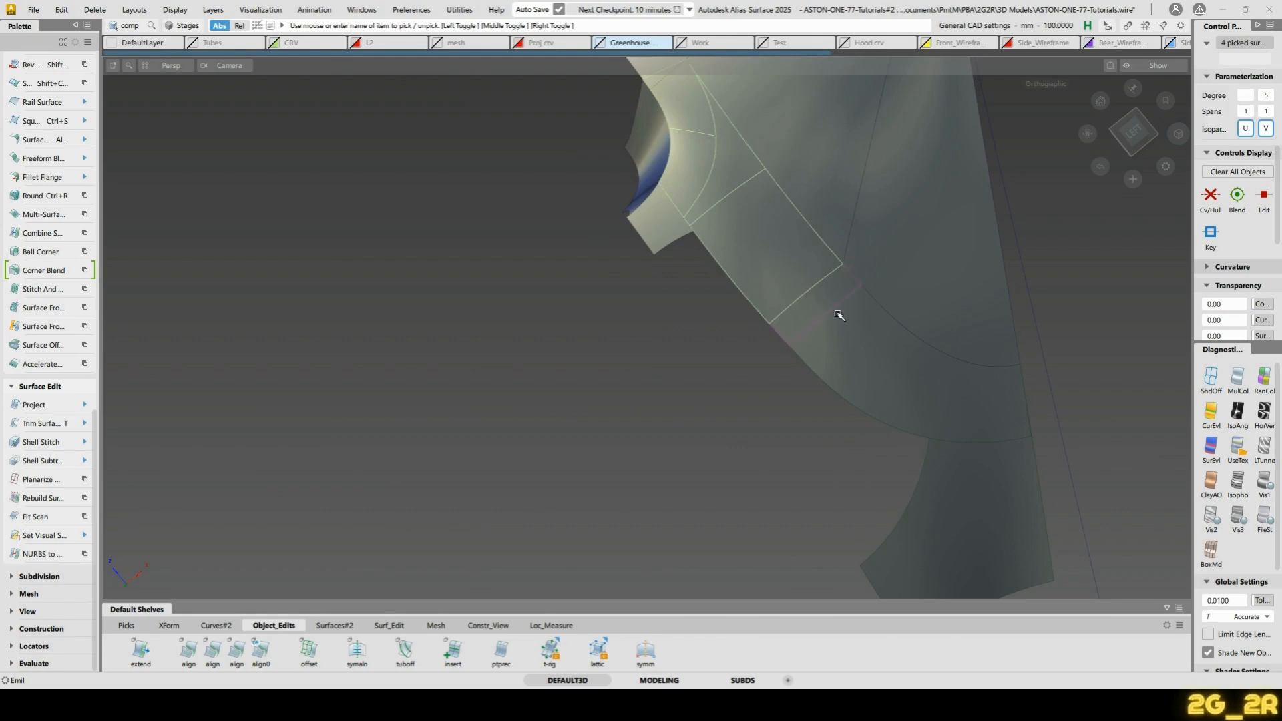
mouse_move(856, 356)
left_mouse_down("alt+shift")
mouse_move(895, 287)
mouse_move(922, 415)
mouse_move(1015, 379)
mouse_move(842, 129)
mouse_move(925, 329)
mouse_move(848, 344)
left_mouse_up("alt+shift")
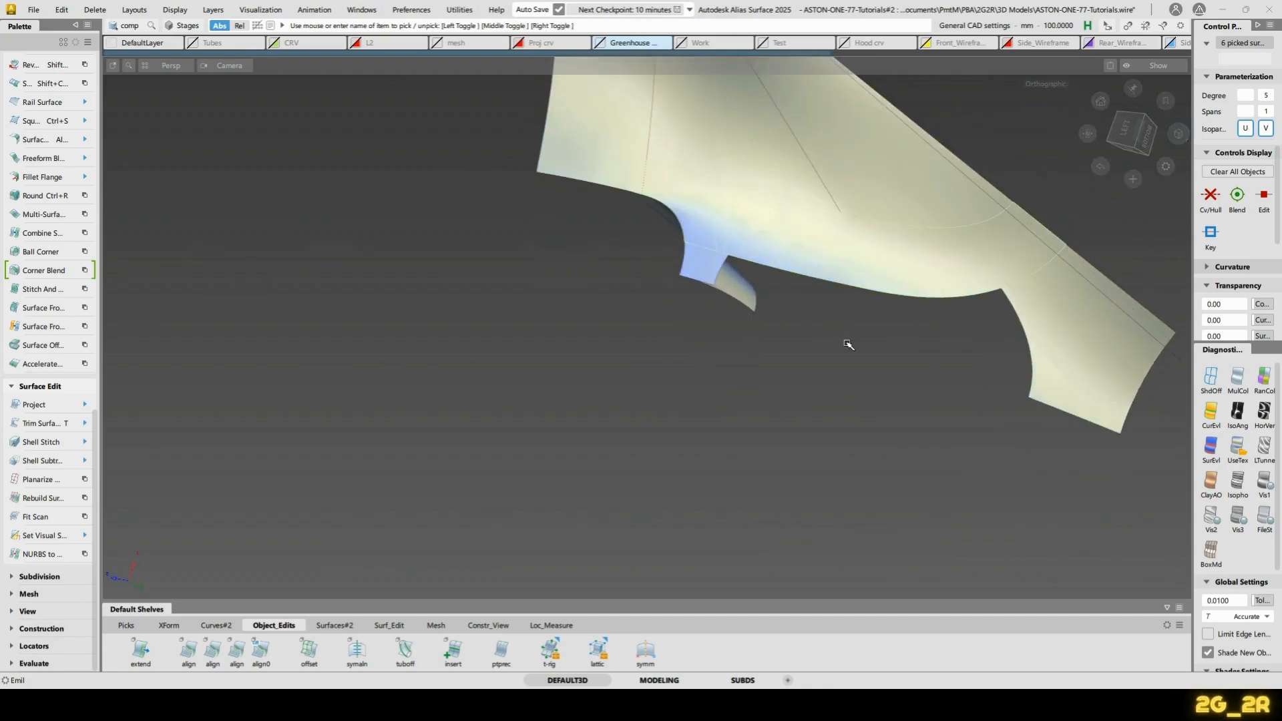
left_click(849, 345)
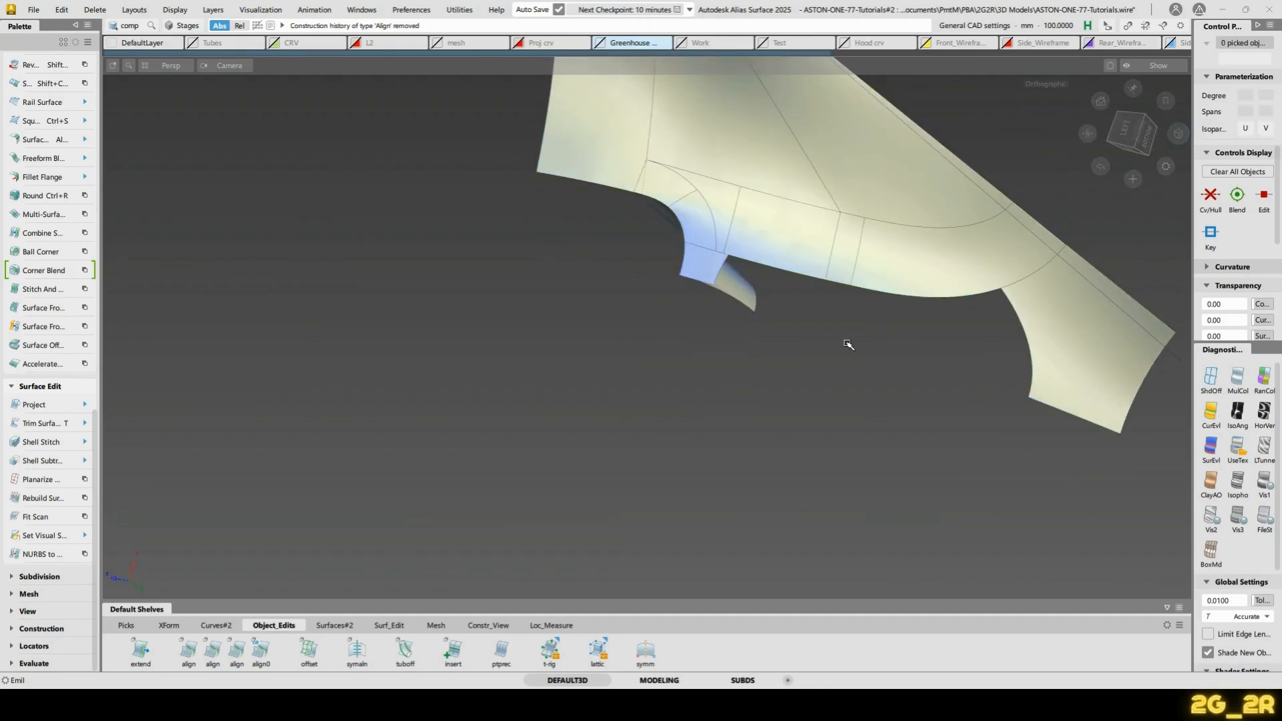
Isolate the shaded wheel rim with its construction curves, hiding the tyre wireframes and other objects around it
mouse_move(861, 278)
left_mouse_down("alt+shift")
mouse_move(851, 277)
mouse_move(882, 381)
mouse_move(880, 327)
left_mouse_up("alt+shift")
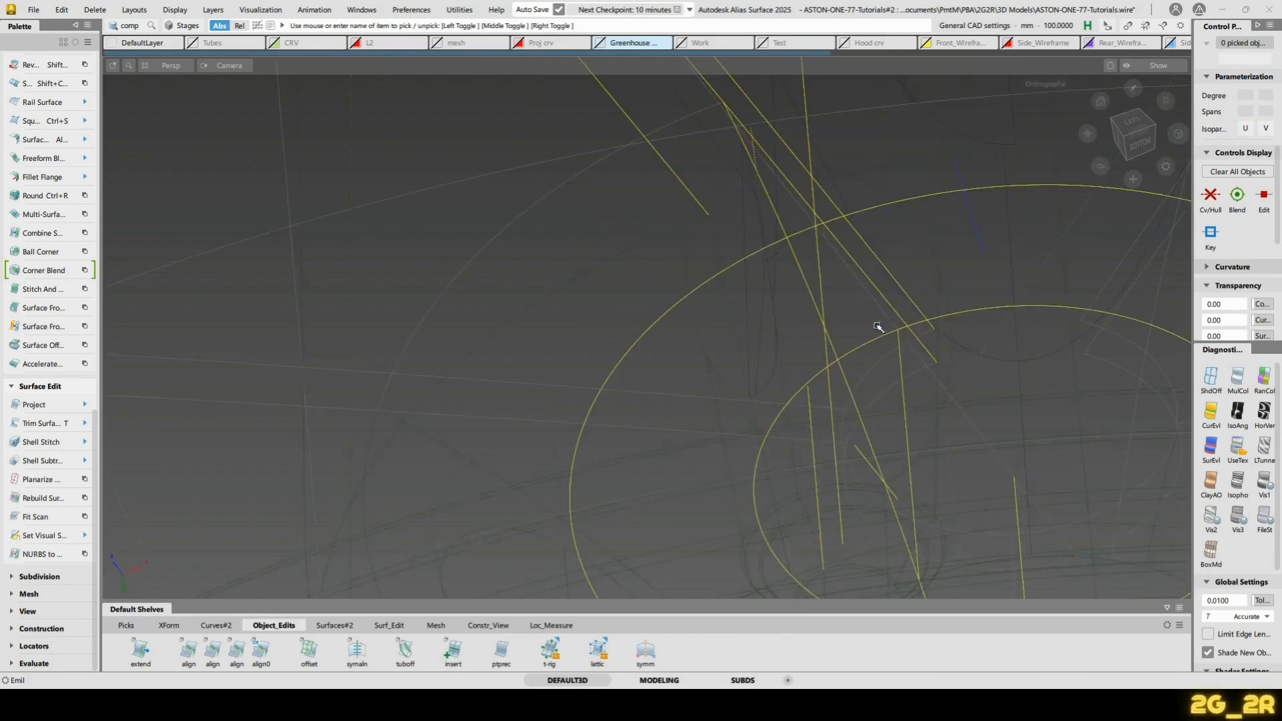
left_click(1235, 446)
left_click_drag(610, 269, 986, 241, "alt+shift")
right_click_drag(984, 241, 790, 180, "alt+shift")
left_click_drag(711, 142, 1050, 451)
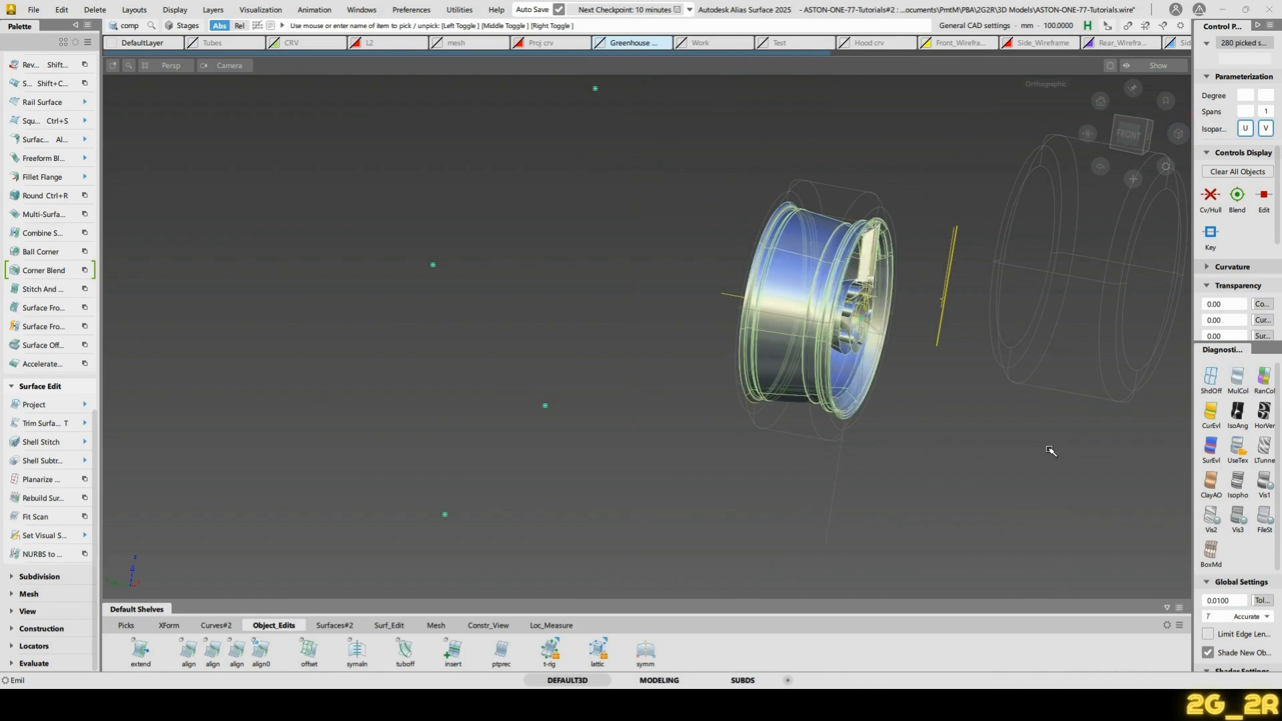
key("alt+h")
left_click_drag(726, 233, 724, 203, "ctrl+shift")
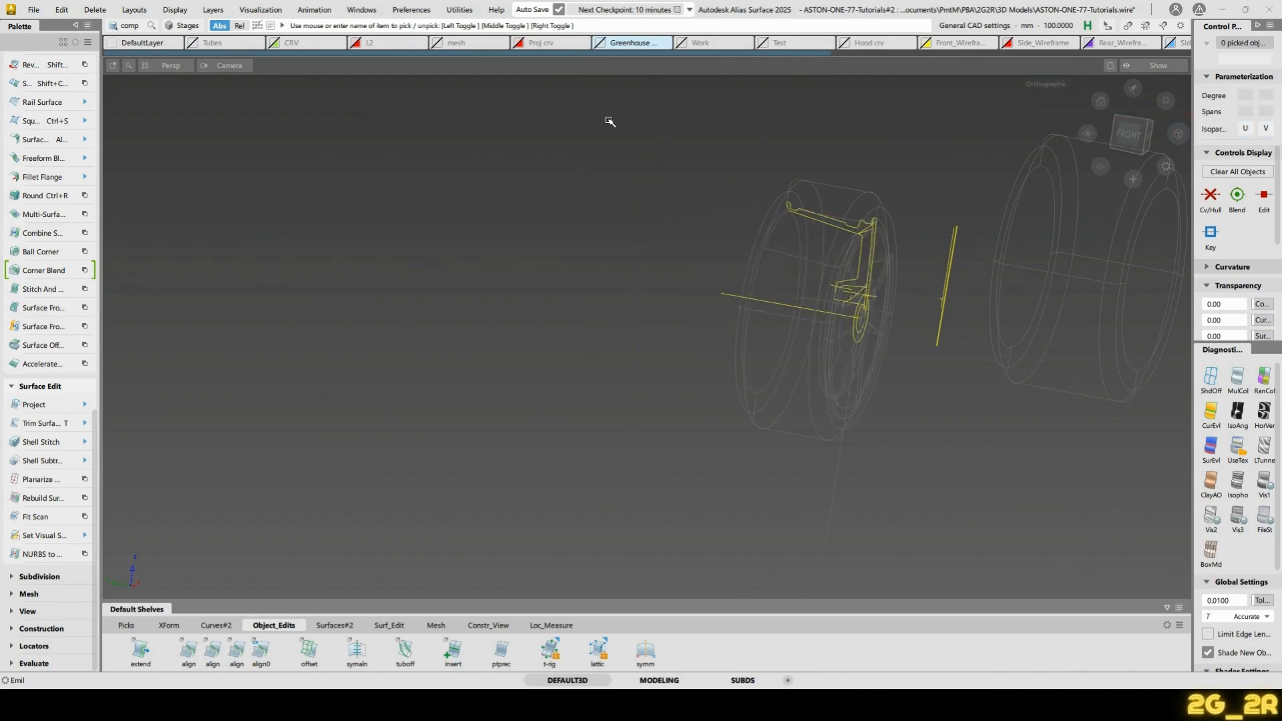
left_click_drag(608, 118, 944, 427)
key("alt+h")
key("alt+s")
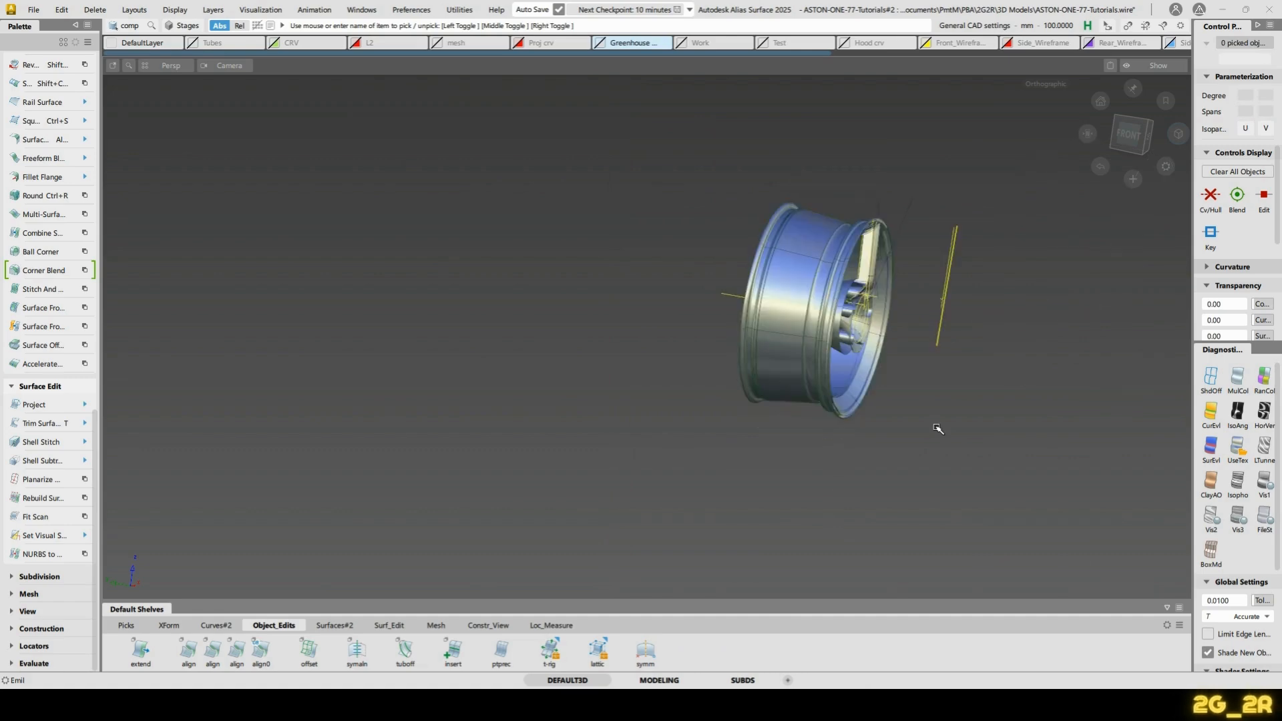
Untrim the revolved lug cylinder that crosses the realigned spoke patches
left_click_drag(1042, 354, 922, 368, "alt+shift")
right_click_drag(922, 367, 995, 391, "alt+shift")
left_click_drag(995, 390, 902, 288, "alt+shift")
right_click_drag(902, 287, 949, 441, "alt+shift")
left_click_drag(949, 441, 855, 407, "alt+shift")
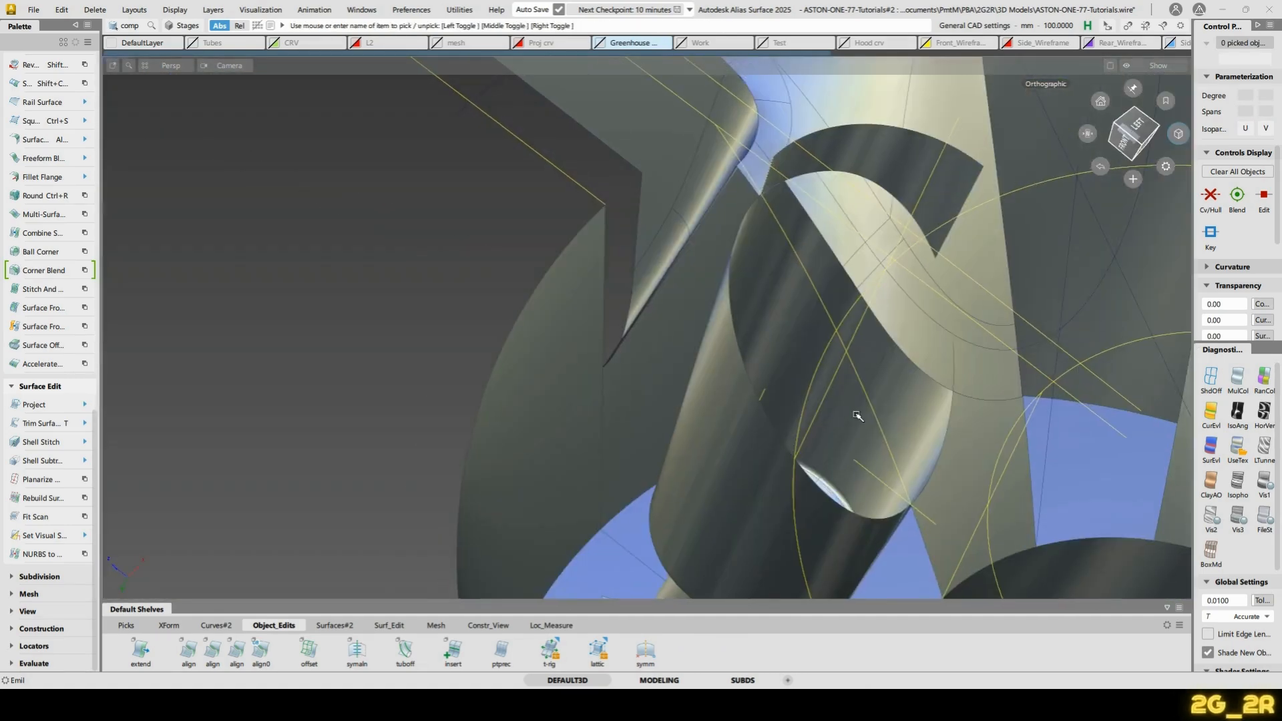
left_click_drag(938, 400, 863, 317, "alt+shift")
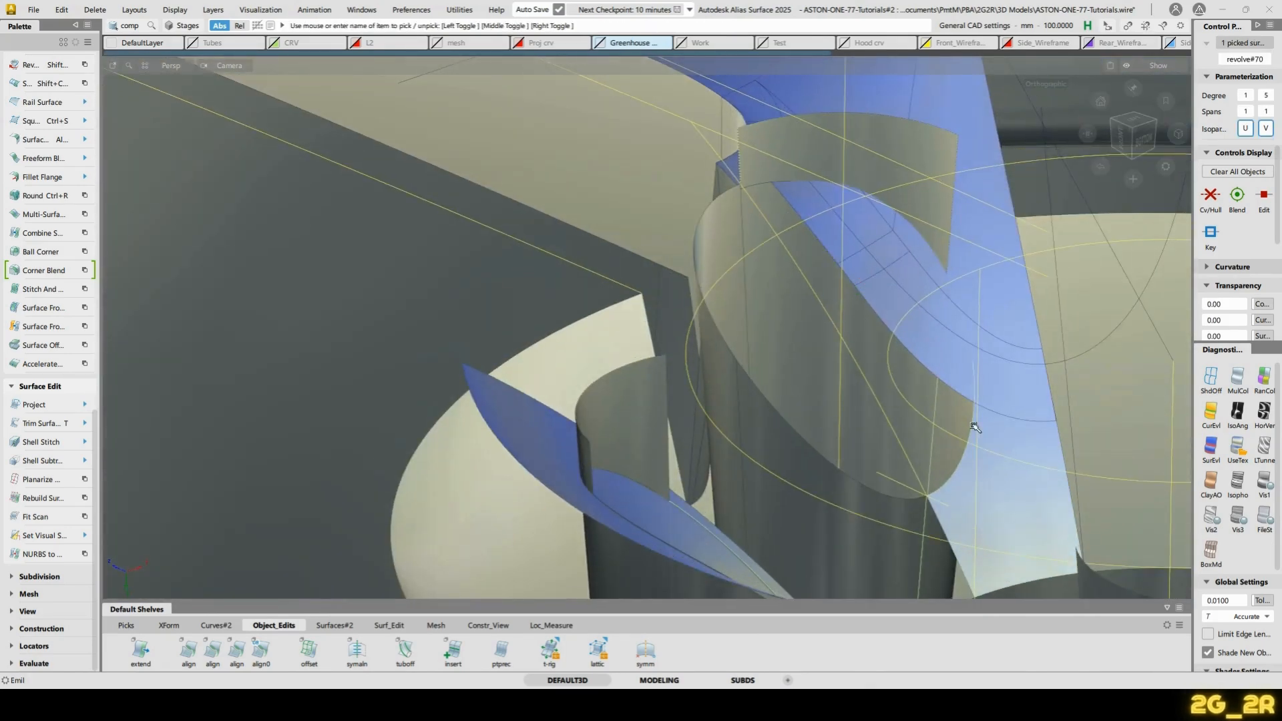
left_click(389, 625)
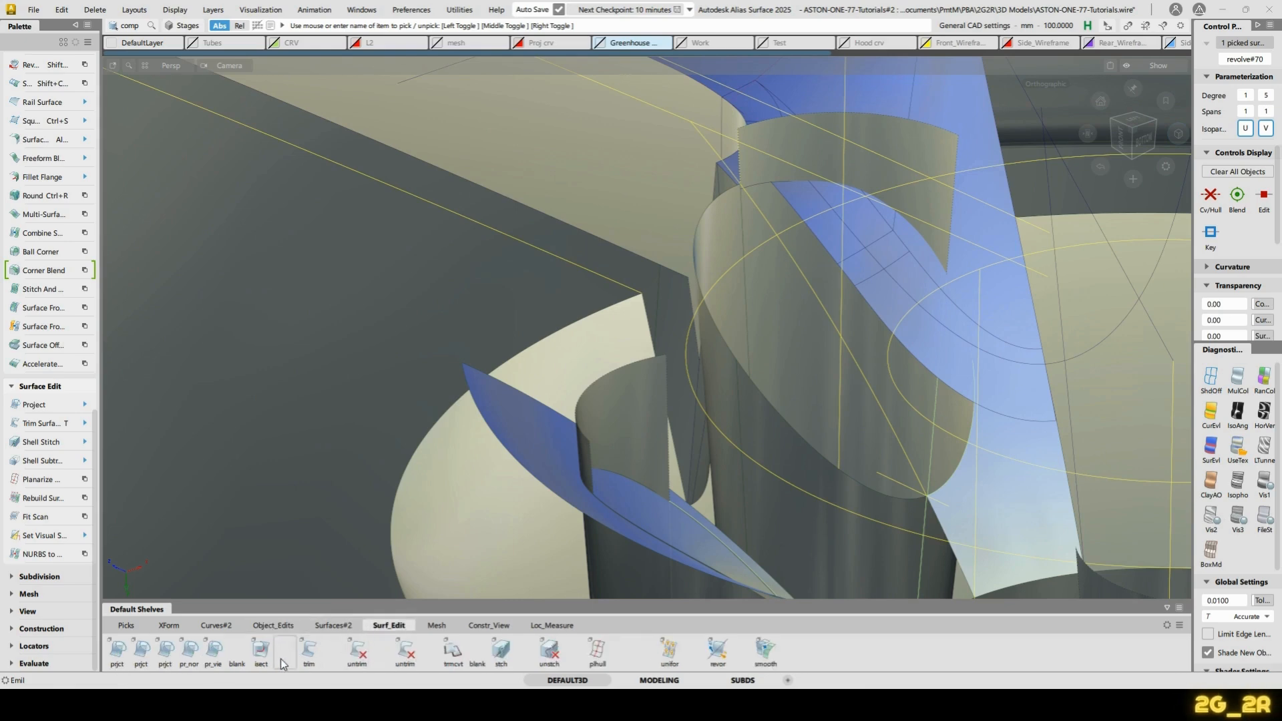
left_click(357, 651)
left_click_drag(748, 321, 967, 410, "alt+shift")
right_click_drag(868, 287, 966, 230, "alt+shift")
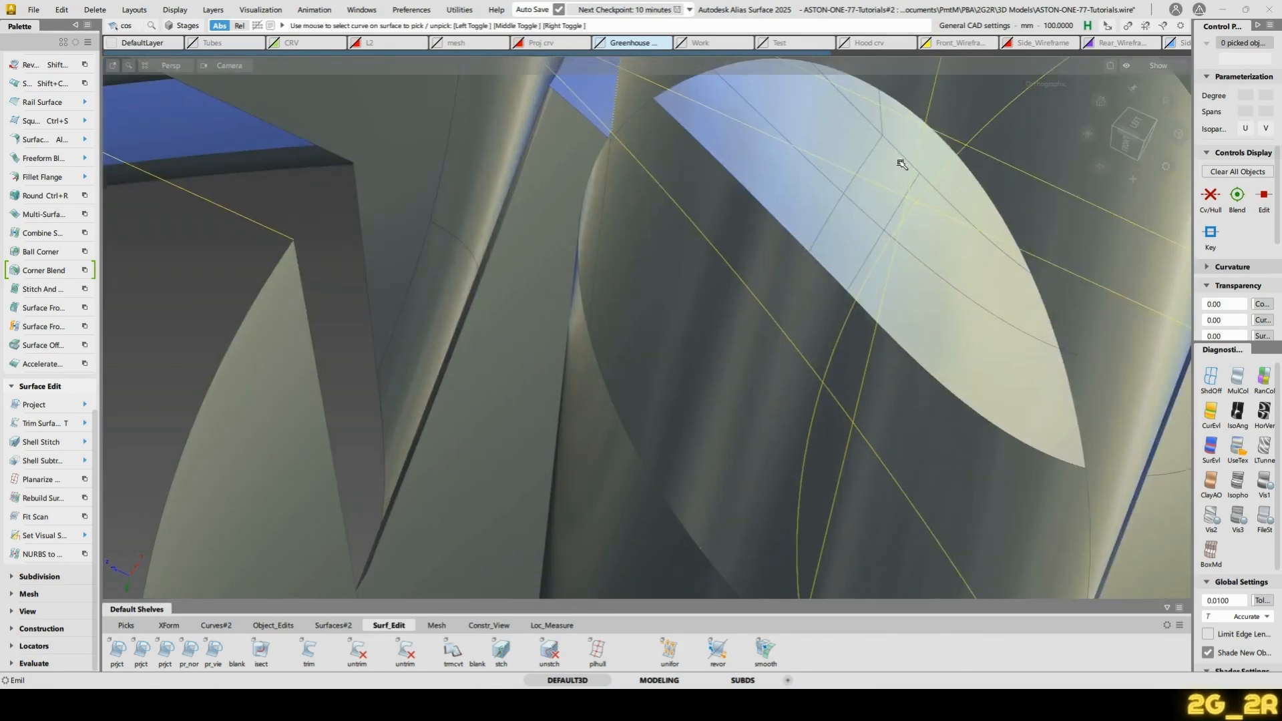
Intersect the five realigned patches with the lug cylinder to create fresh curves on surface
middle_click_drag(720, 76, 720, 269, "alt+shift")
left_click_drag(705, 269, 896, 322, "ctrl+shift")
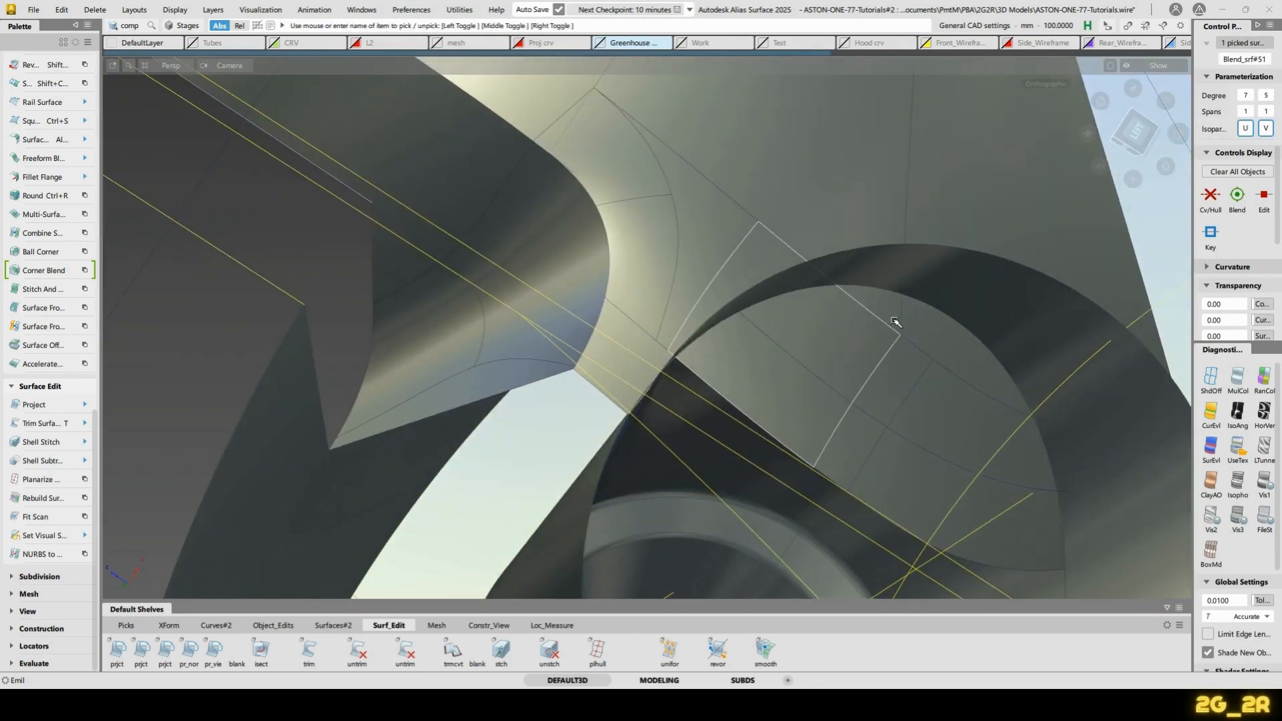
left_click(945, 421)
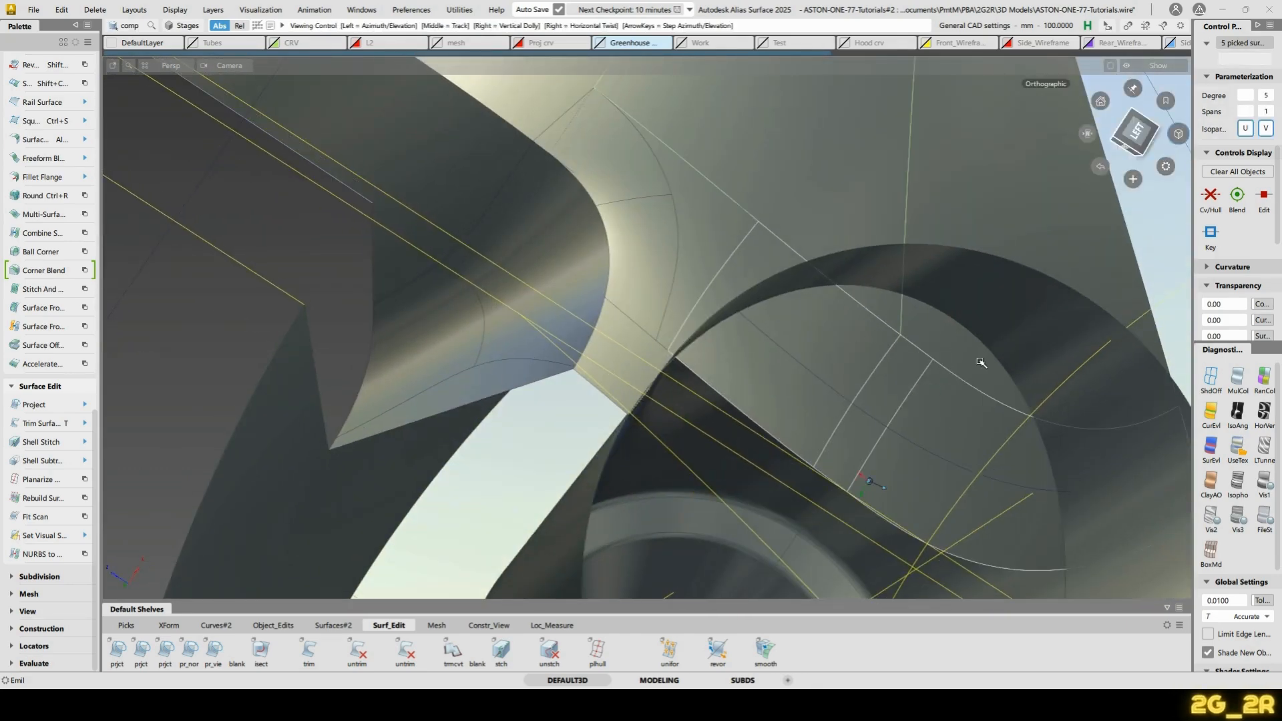
right_click_drag(982, 364, 950, 414, "alt+shift")
middle_click_drag(950, 414, 922, 310, "alt+shift")
left_click_drag(922, 309, 991, 319, "alt+shift")
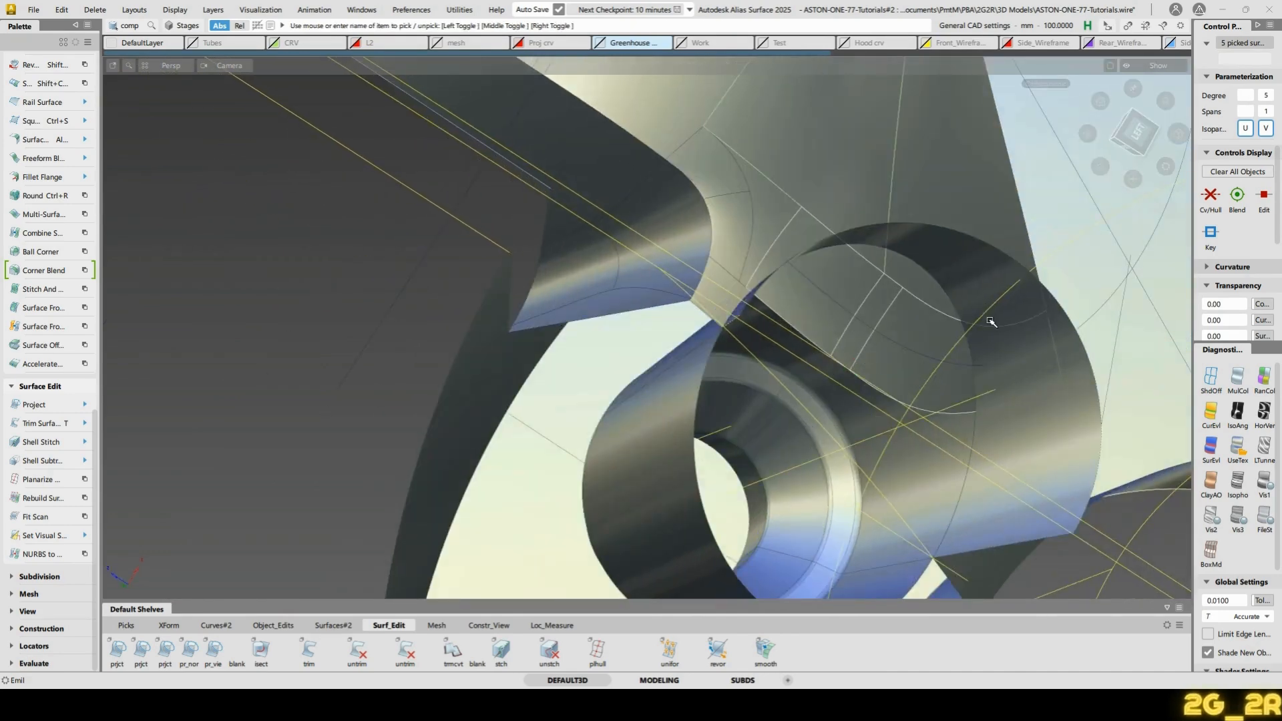
key("alt+i")
Trim the patches along the new intersection curves, keeping the regions outside the lug cylinder
left_click_drag(947, 380, 810, 163, "alt+shift")
key("t")
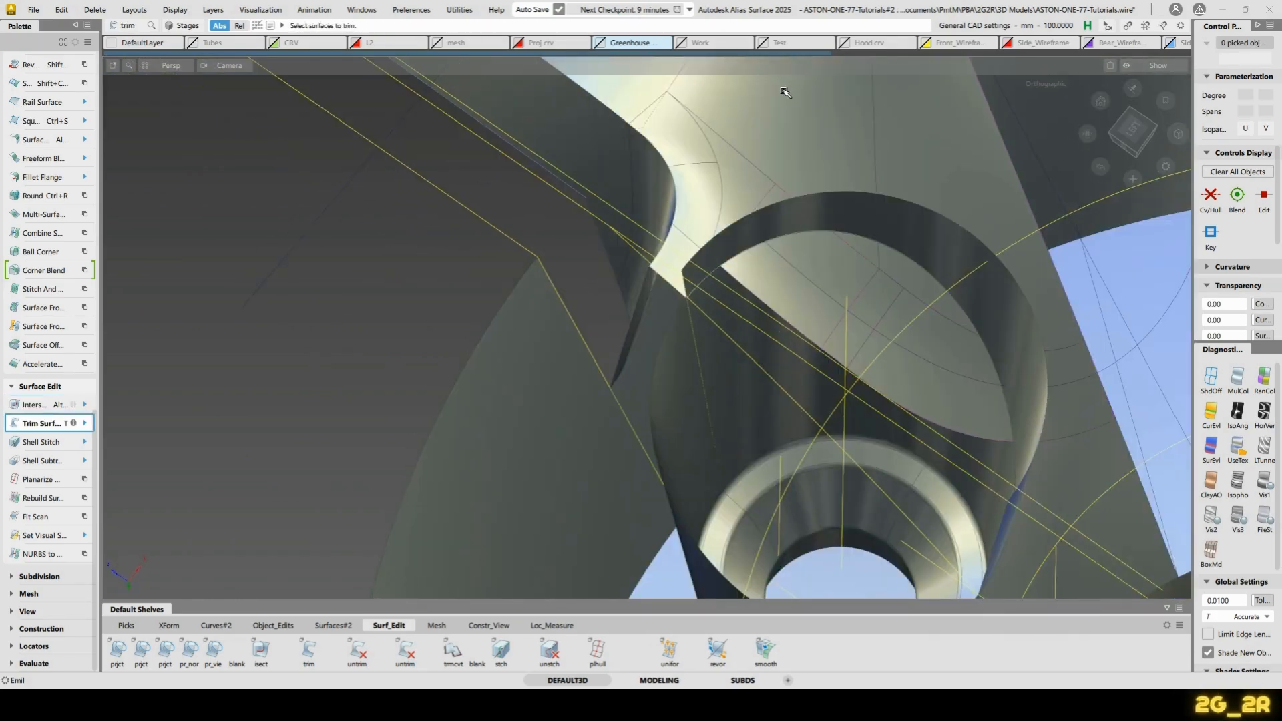
left_click(779, 197)
key("space")
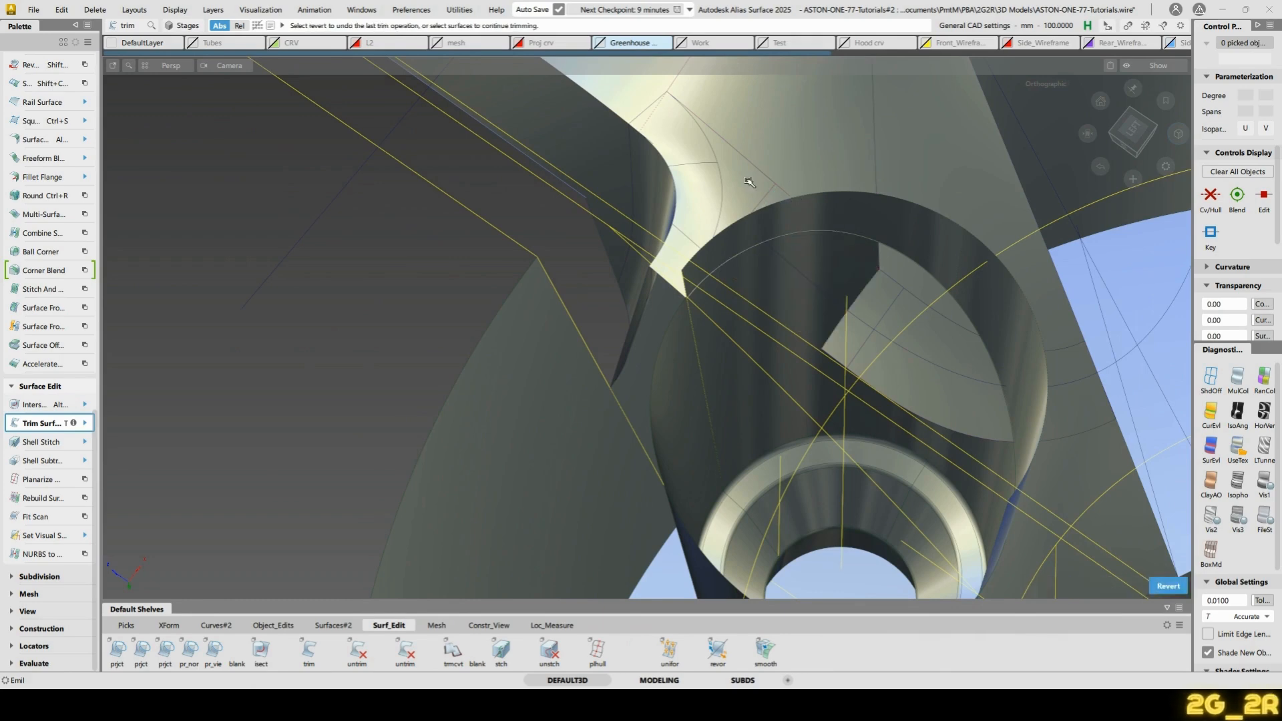
left_click_drag(940, 305, 923, 270, "alt+shift")
left_click(930, 161)
key("space")
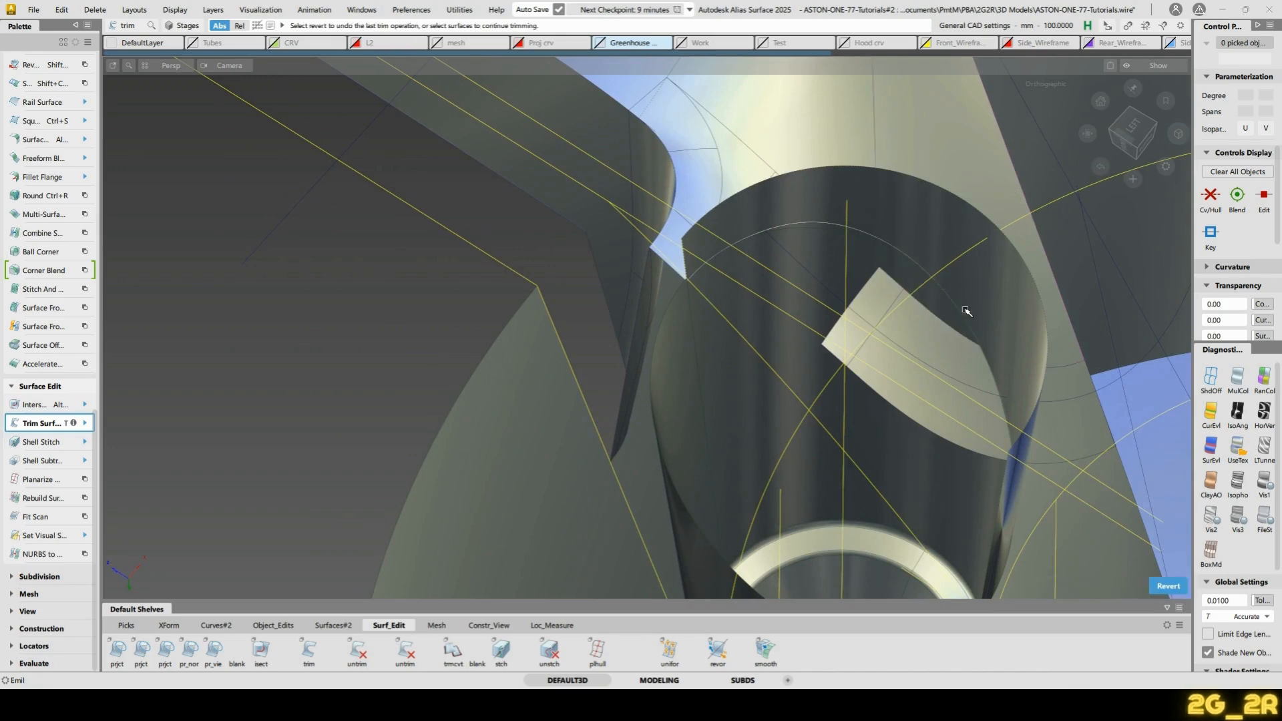
left_click_drag(1136, 359, 1059, 415, "alt+shift")
left_click(1063, 423)
key("space")
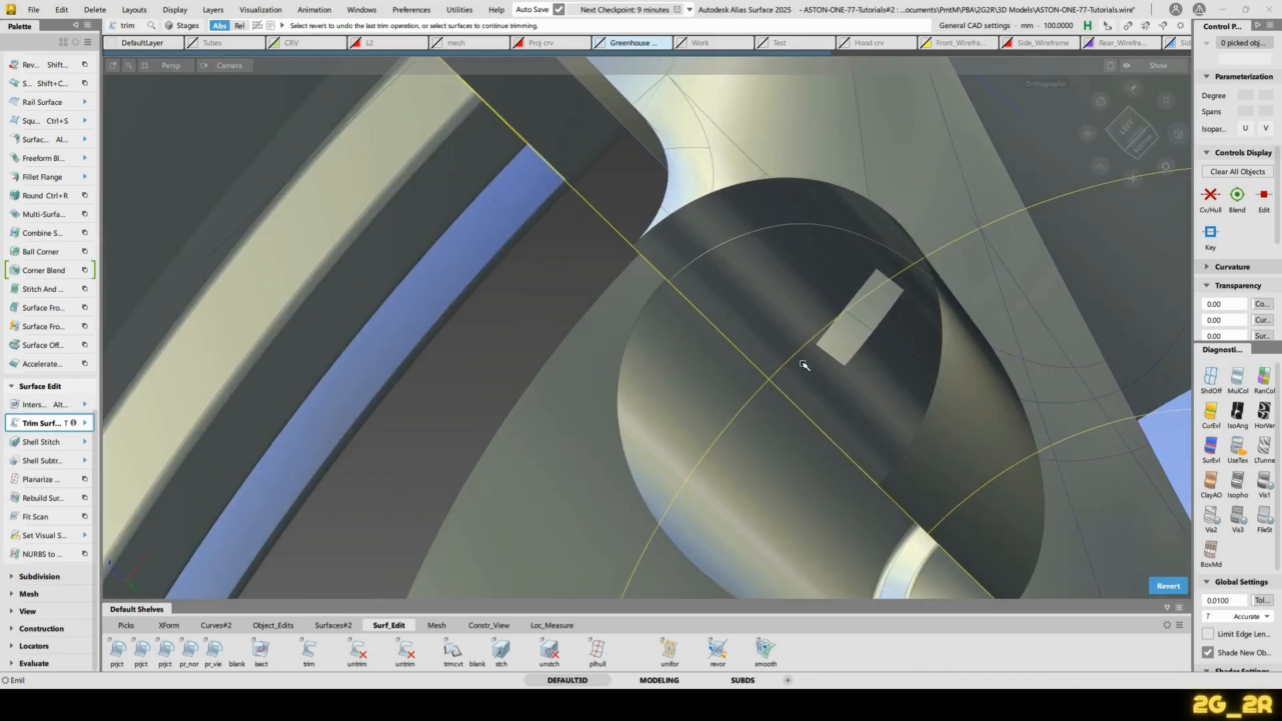
Remove the small blend patch lying wholly inside the lug cylinder
left_click_drag(806, 367, 983, 390, "alt+shift")
left_click_drag(983, 390, 933, 260, "ctrl+shift")
key("super")
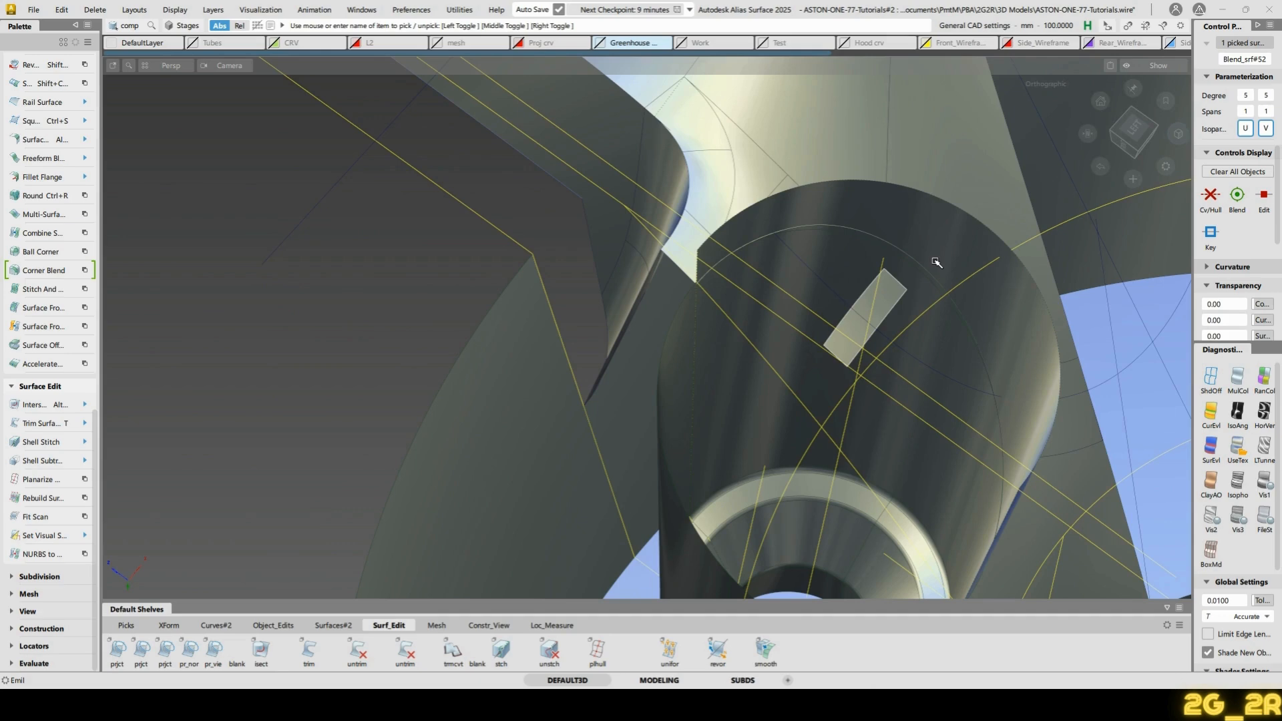
left_click(937, 263)
left_click_drag(926, 379, 853, 266, "alt+shift")
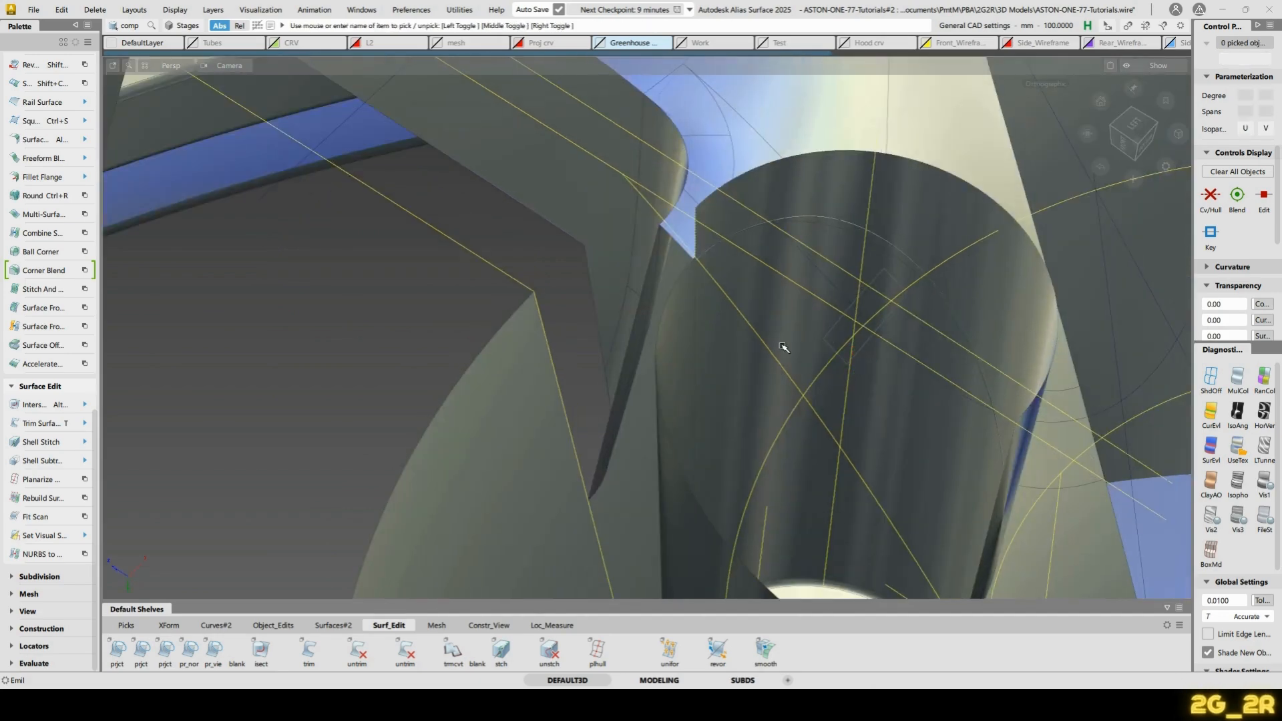
Decline the automatic untrim of surfaces with failed trims and untrim the lug cylinder individually
left_click(813, 186)
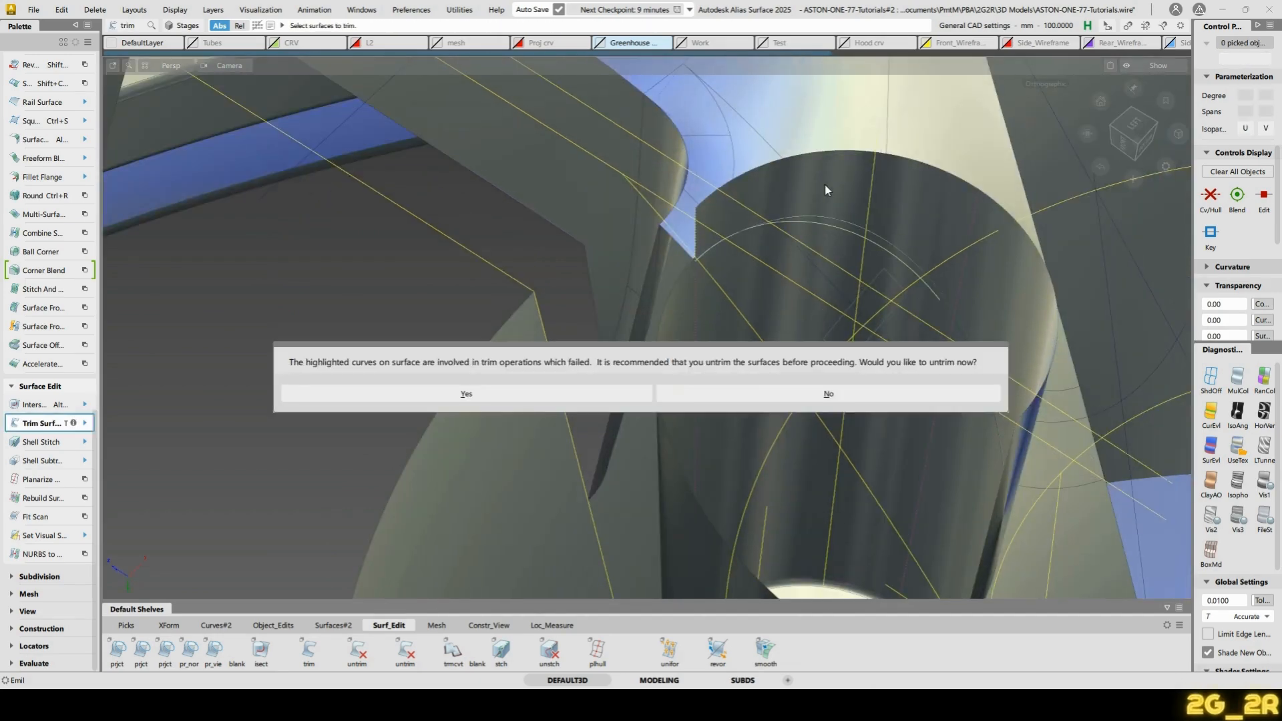
left_click(829, 394)
left_click(759, 373)
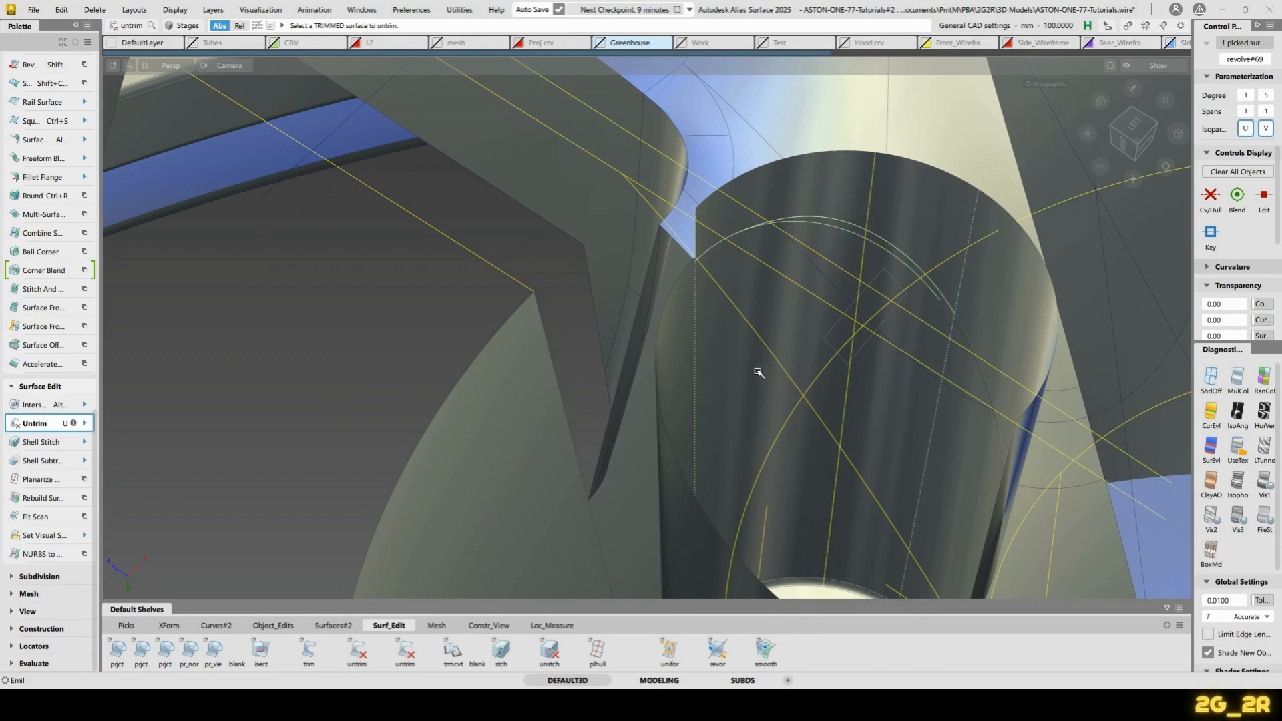
Try to trim the lug cylinder by discarding its region above the intersection arc
key("t")
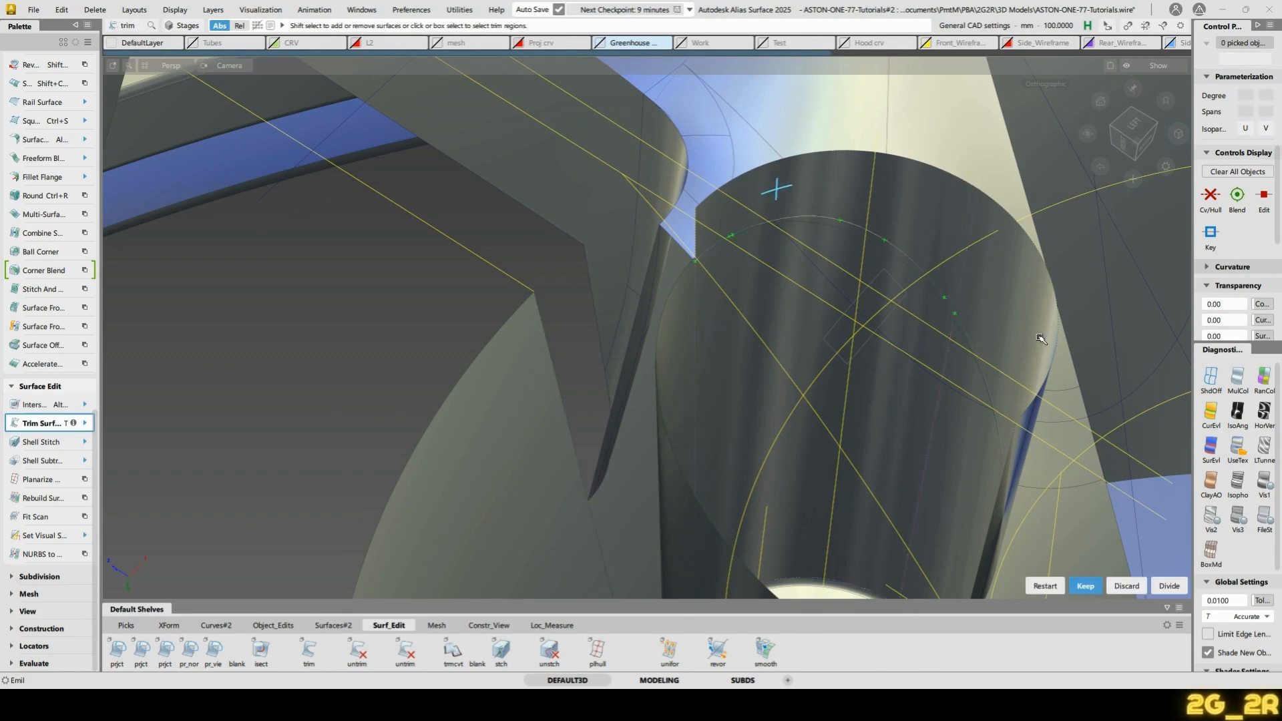
left_click(1128, 585)
left_click_drag(799, 298, 853, 278, "alt+shift")
key("ctrl+z")
Limit component picking to curves only in the pick component options
right_click_drag(852, 278, 884, 218, "alt+shift")
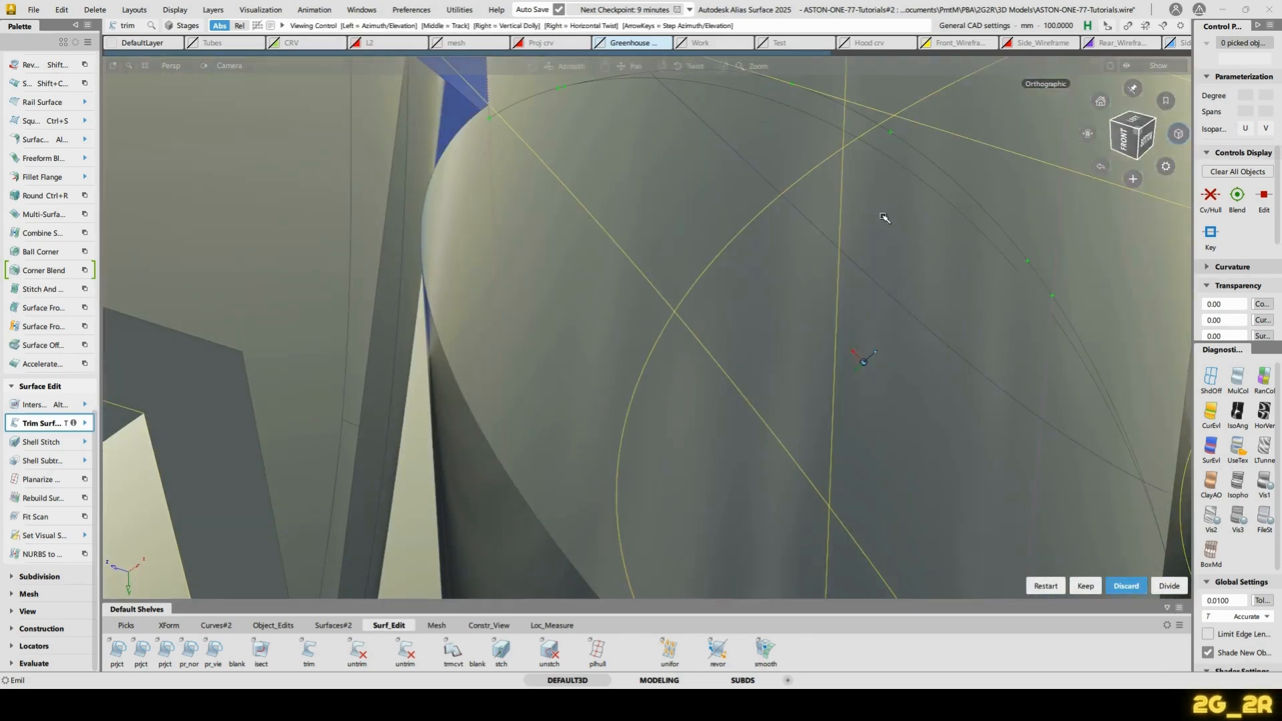
left_click(777, 230, "ctrl+shift")
left_click_drag(775, 229, 799, 201, "ctrl+shift")
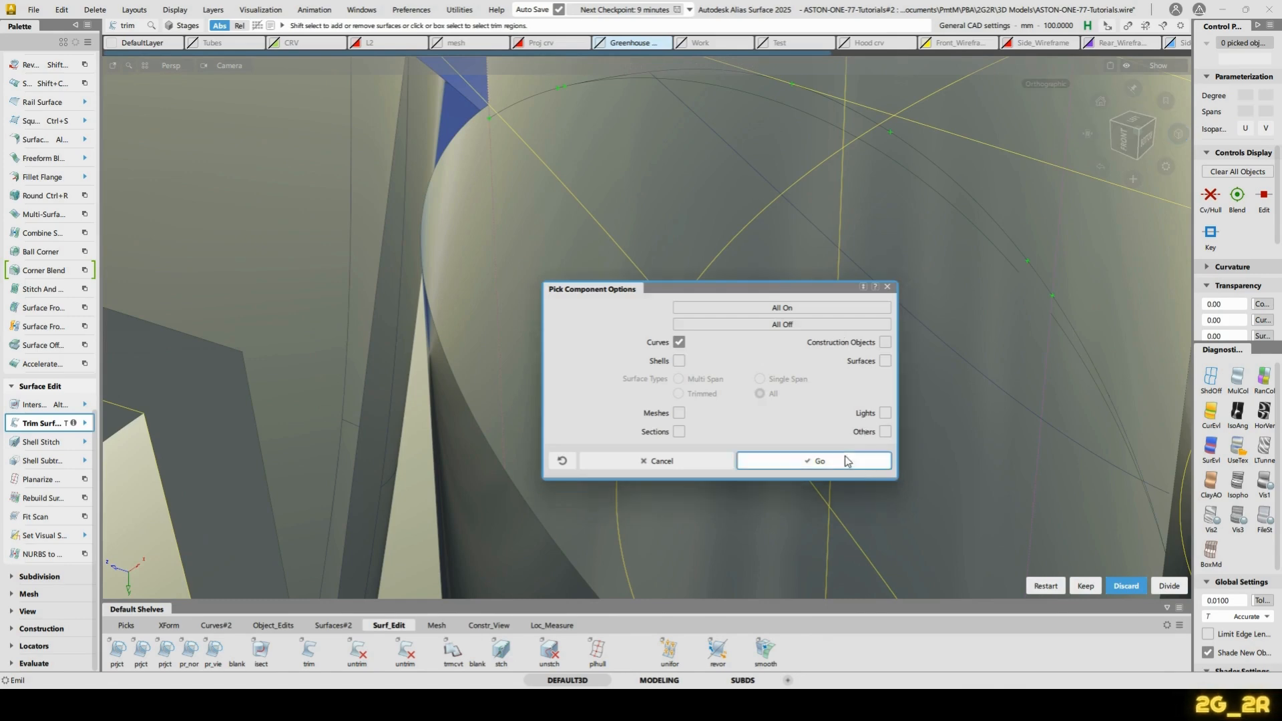
left_click(846, 460)
Trim the lug cylinder along the intersection arc, keeping the region below it, and try trimming the cylinder again inside the arc
left_click(675, 146)
middle_click_drag(705, 168, 706, 272, "alt+shift")
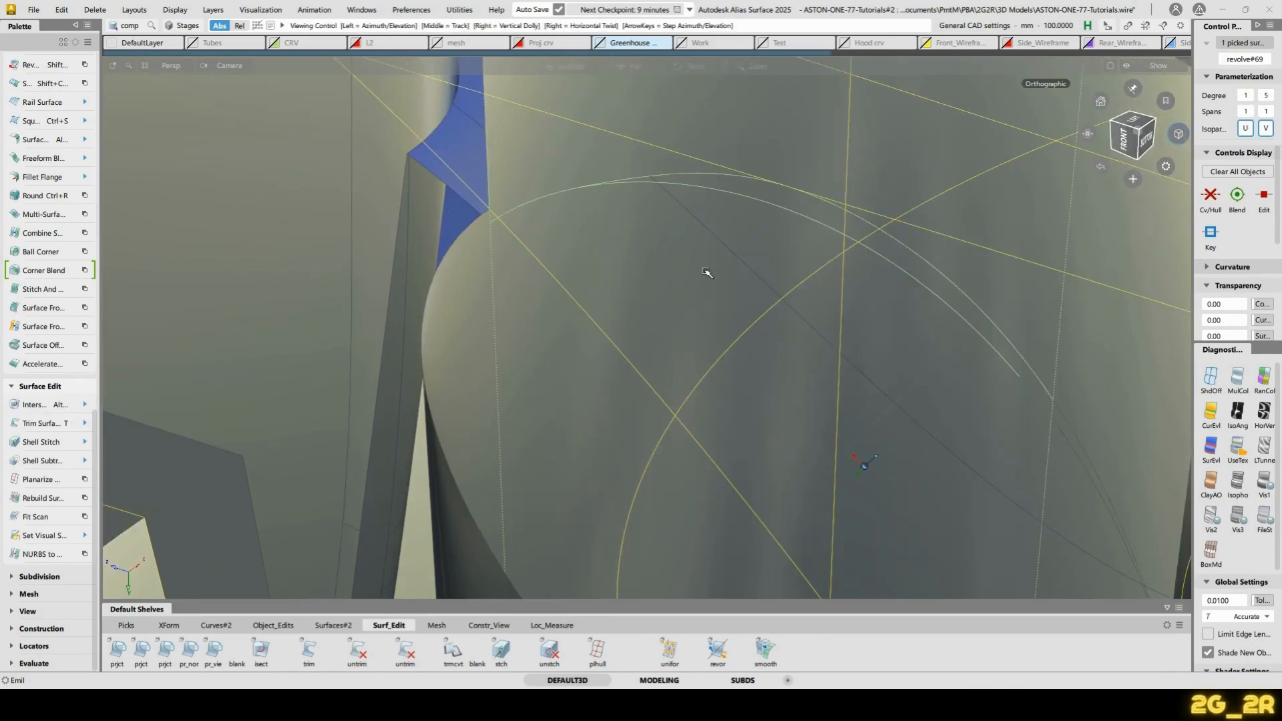
left_click_drag(705, 271, 707, 278, "alt+shift")
key("t")
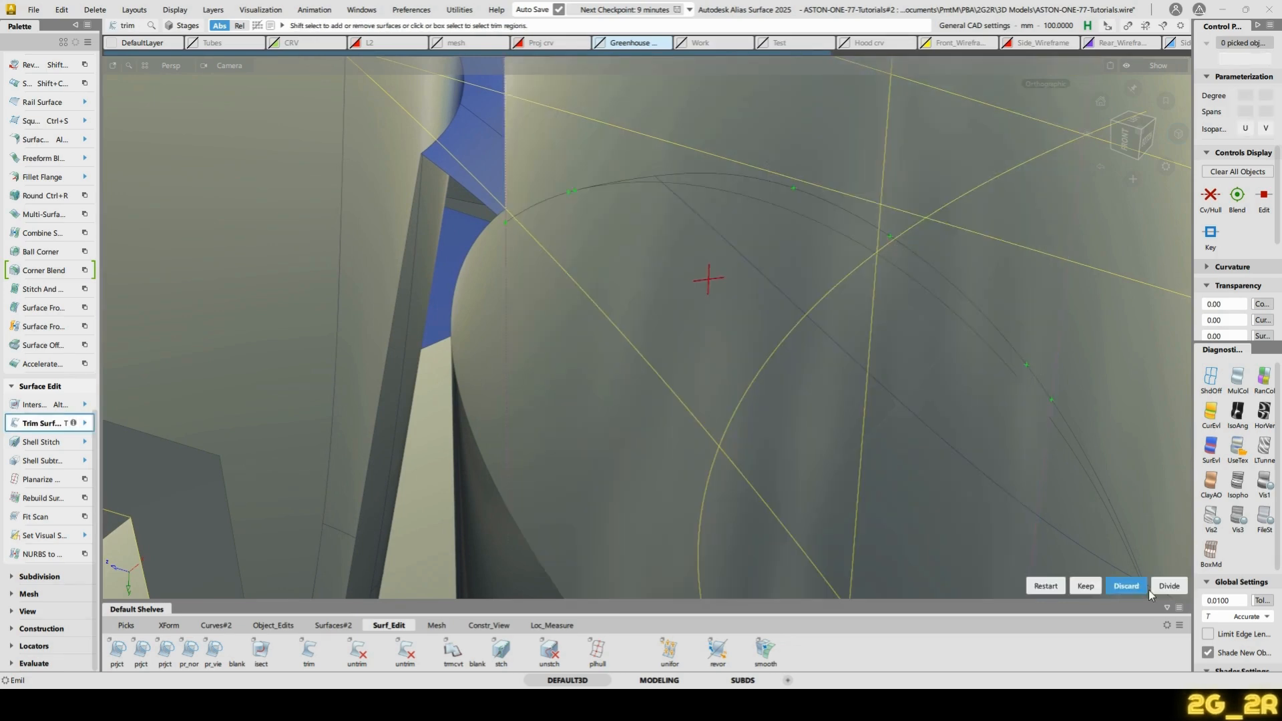
left_click(1094, 587)
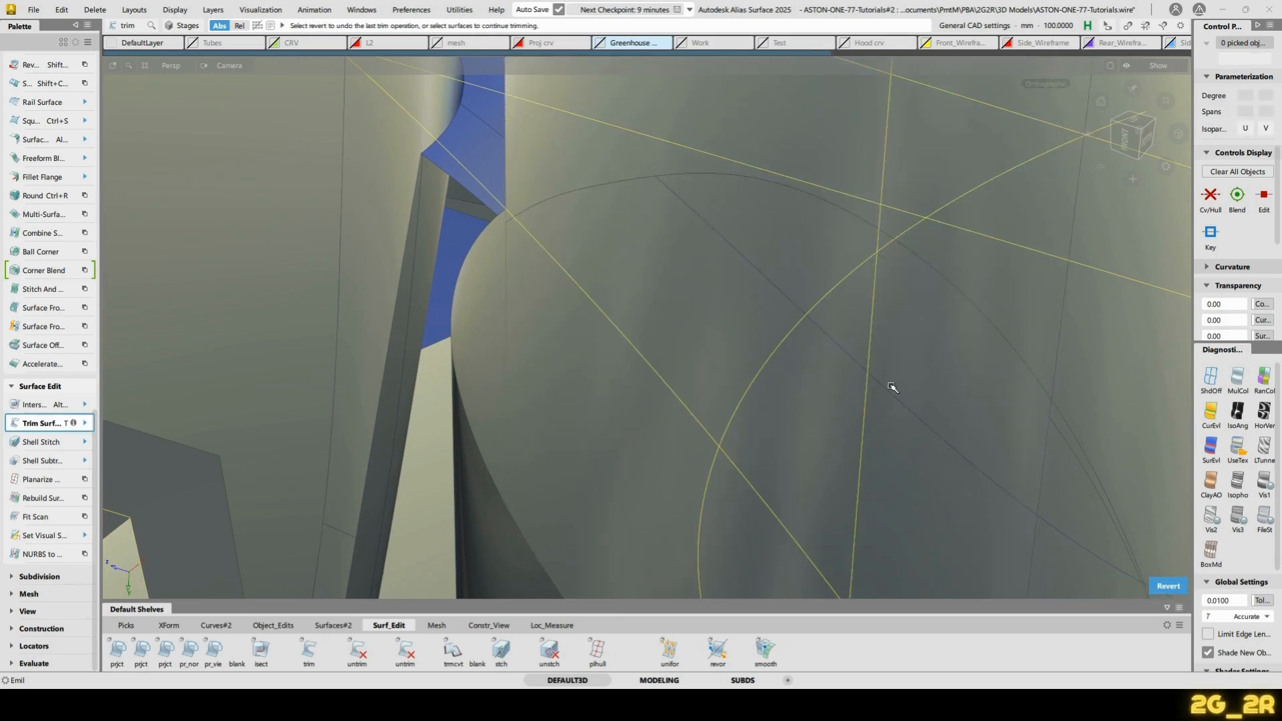
left_click(699, 247)
key("space")
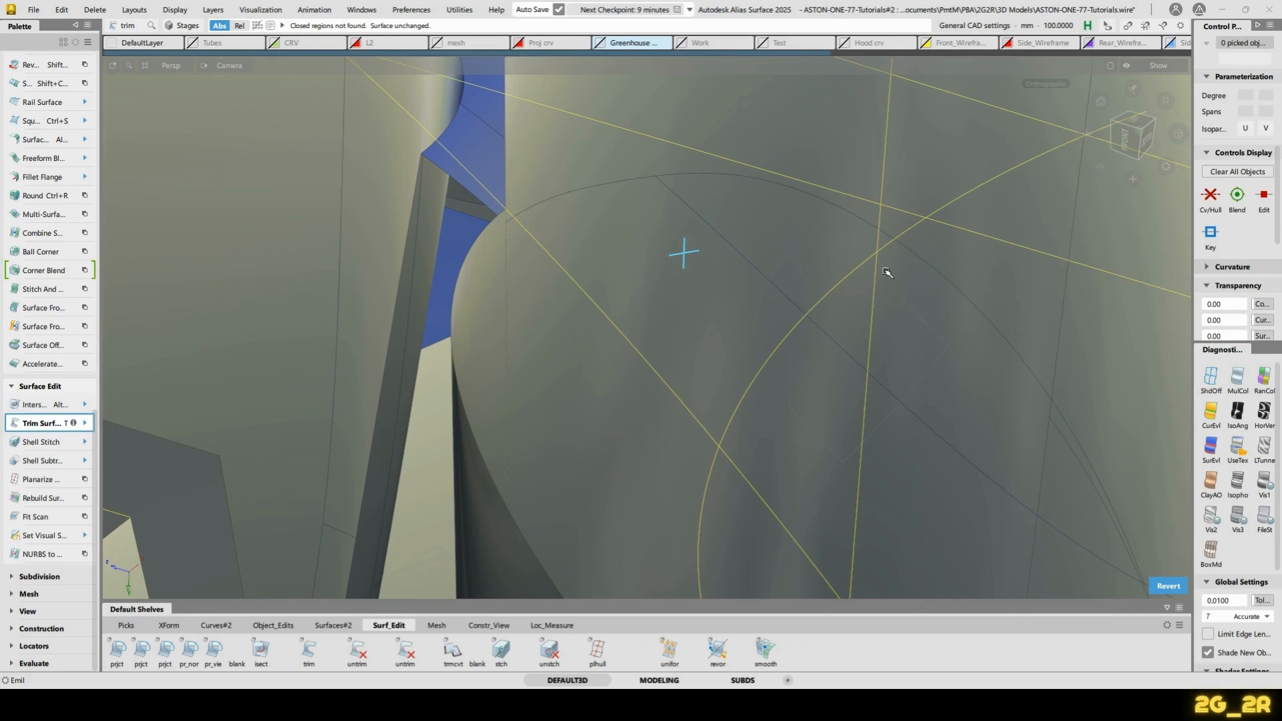
Untrim the lug cylinder next to the spoke's foot
right_click_drag(830, 202, 693, 515, "alt+shift")
left_click_drag(800, 336, 864, 312, "alt+shift")
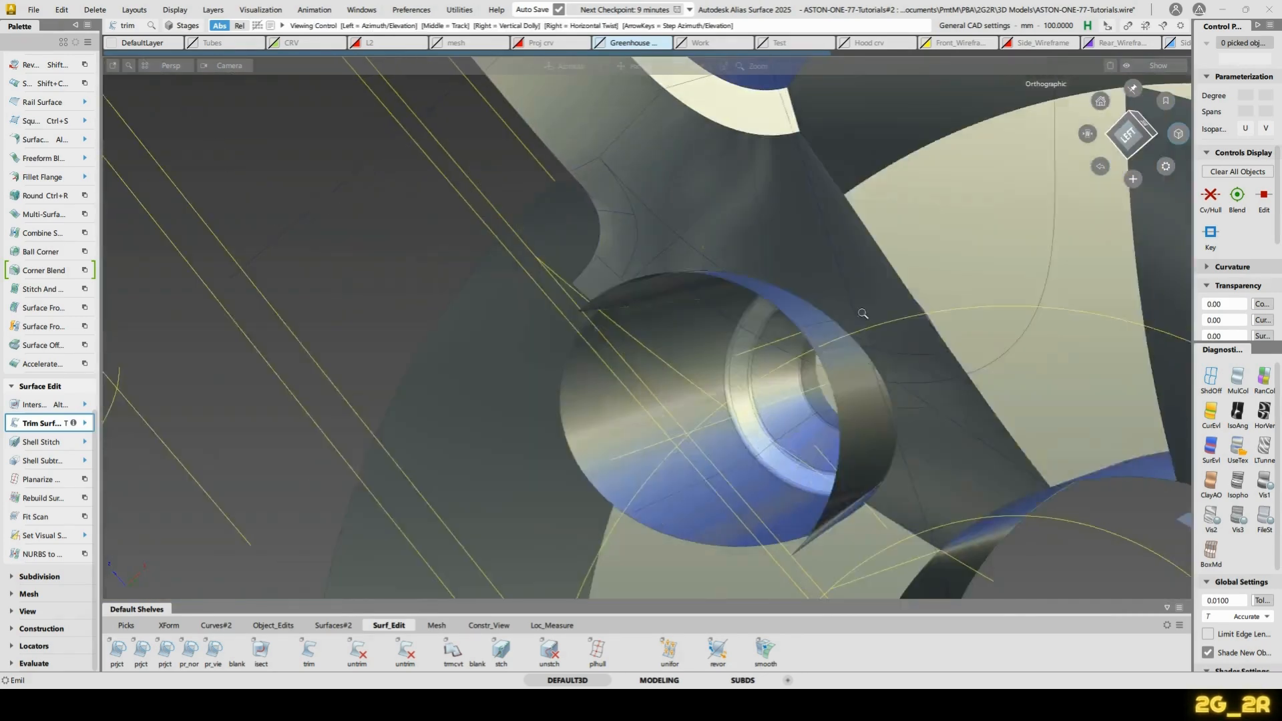
right_click_drag(865, 312, 844, 318, "alt+shift")
left_click_drag(844, 318, 696, 281, "alt+shift")
right_click_drag(695, 281, 722, 128, "alt+shift")
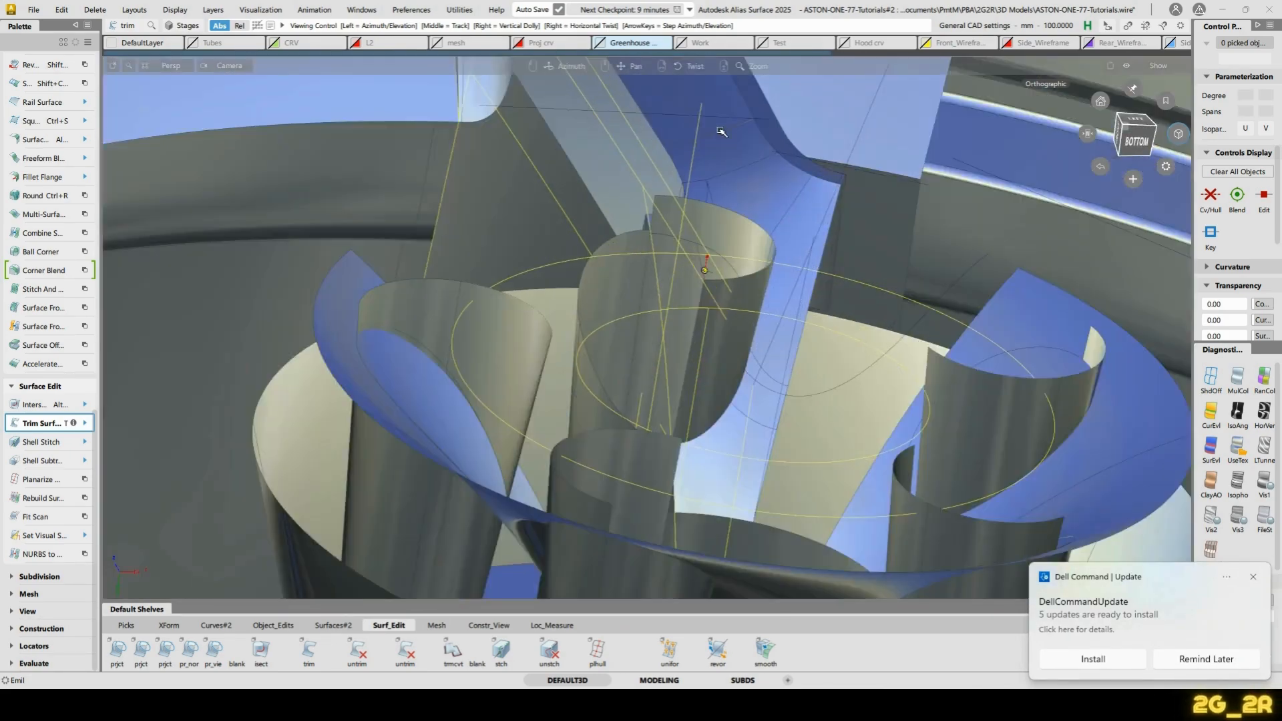
left_click_drag(721, 129, 859, 327, "alt+shift")
right_click_drag(858, 327, 823, 148, "alt+shift")
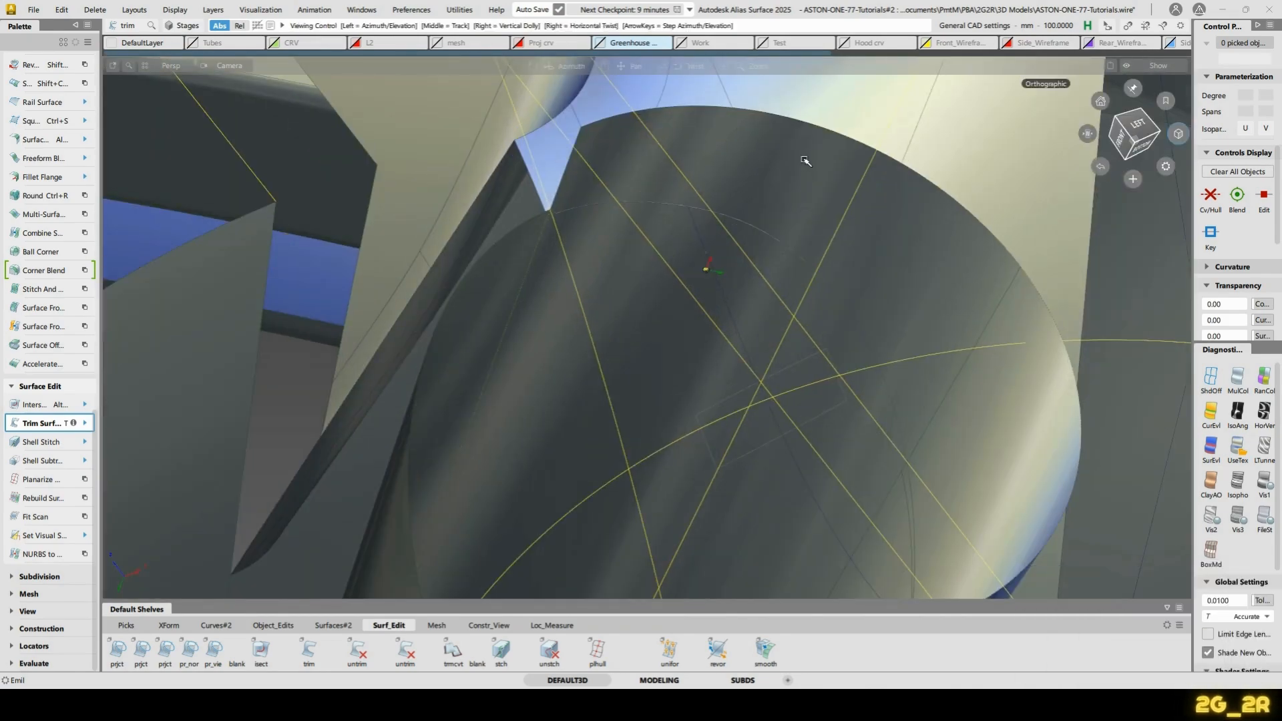
left_click_drag(806, 160, 624, 134, "alt+shift")
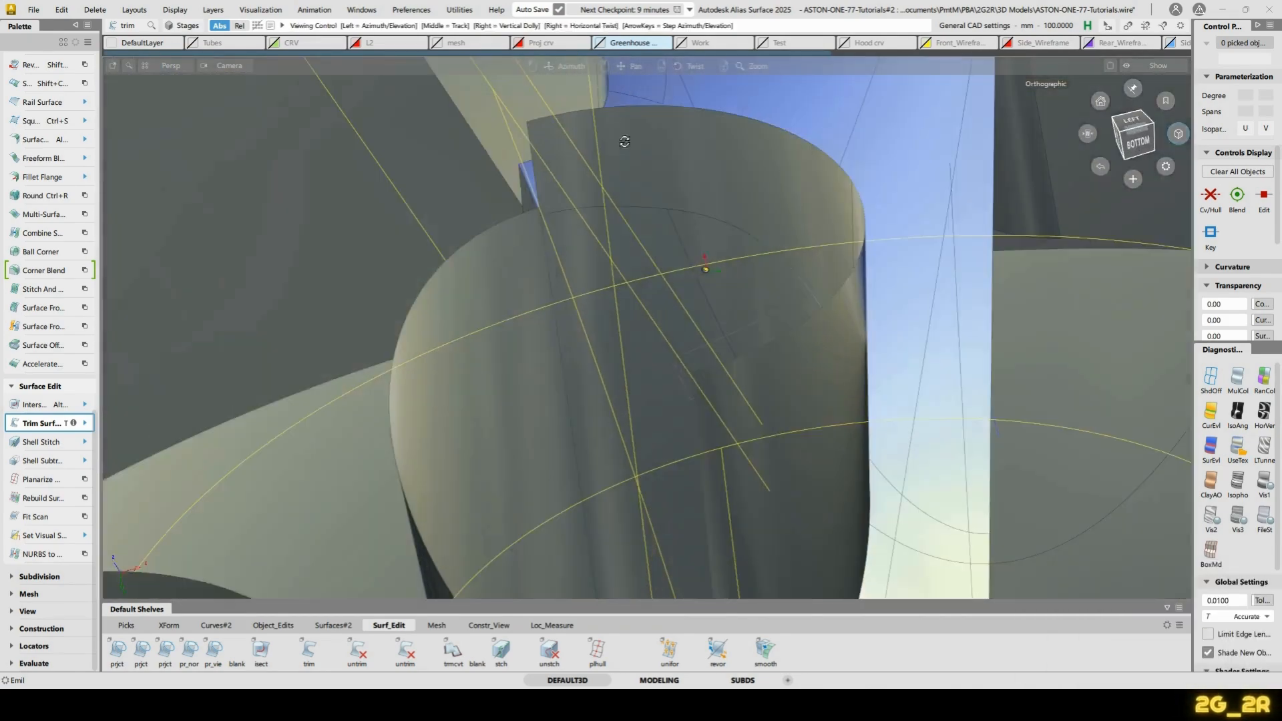
left_click(358, 651)
left_click(470, 289)
left_click_drag(506, 189, 690, 410, "alt+shift")
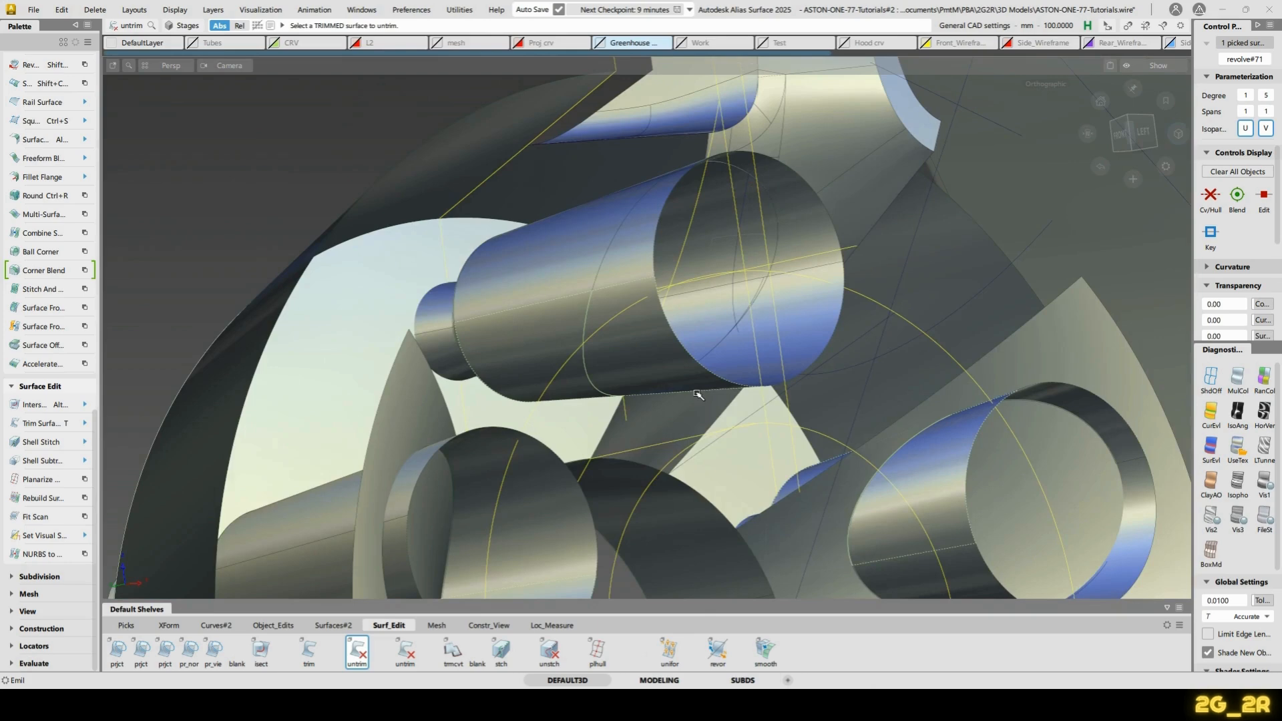
left_click_drag(724, 247, 528, 269, "alt+shift")
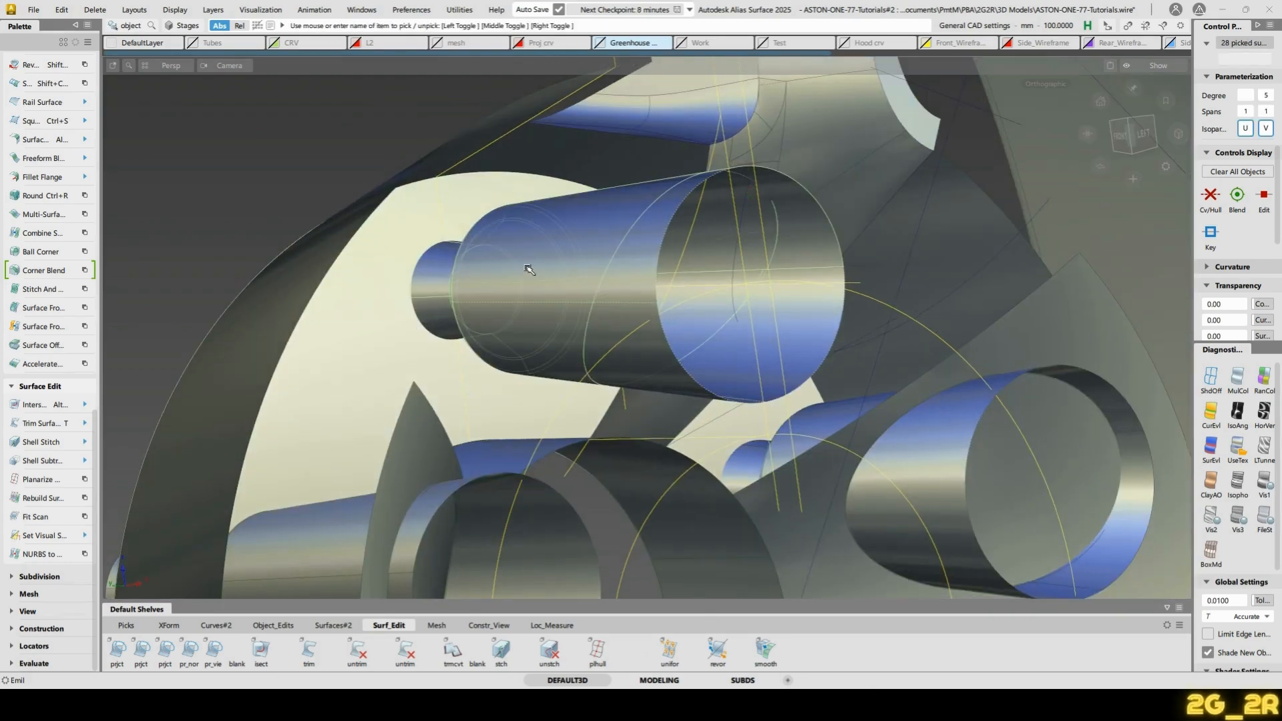
key("ctrl+h")
left_click_drag(876, 349, 767, 354, "alt+shift")
key("ctrl+z")
Hide the lug cylinder at the spoke and the other four lug cylinders around the hub
left_click(569, 246)
key("ctrl+h")
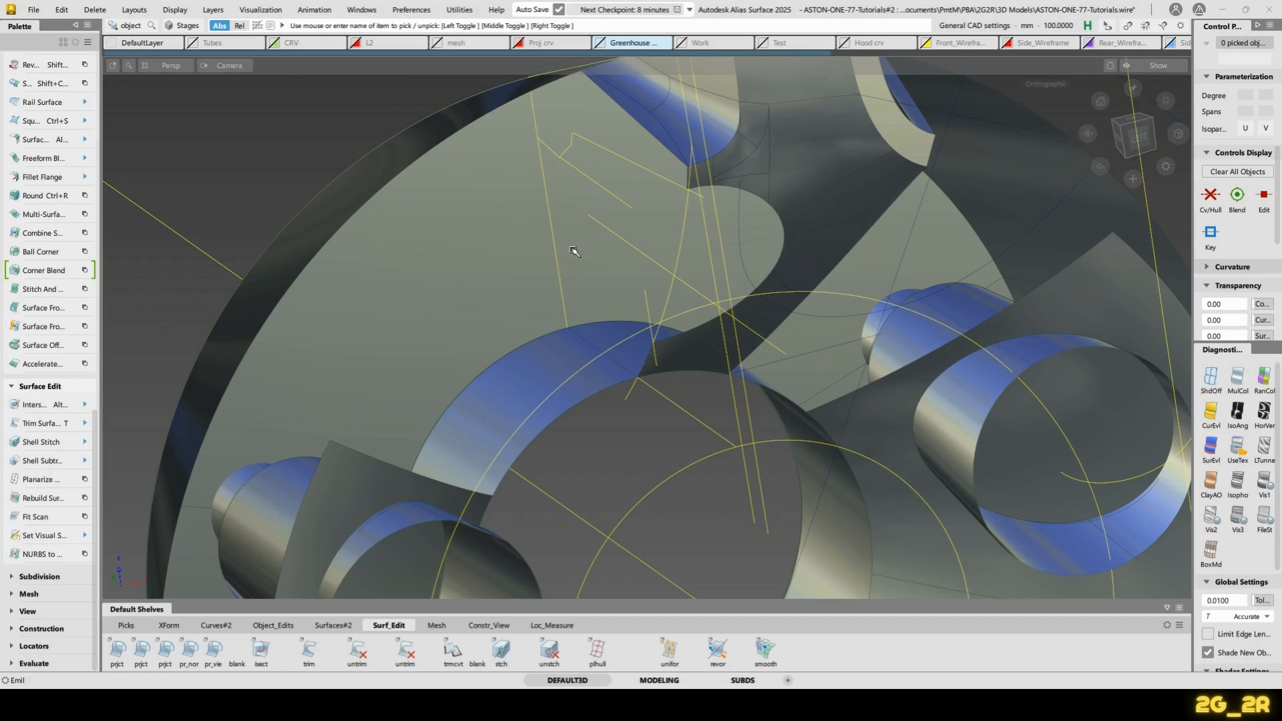
left_click(982, 398)
right_click_drag(982, 397, 831, 474, "alt+shift")
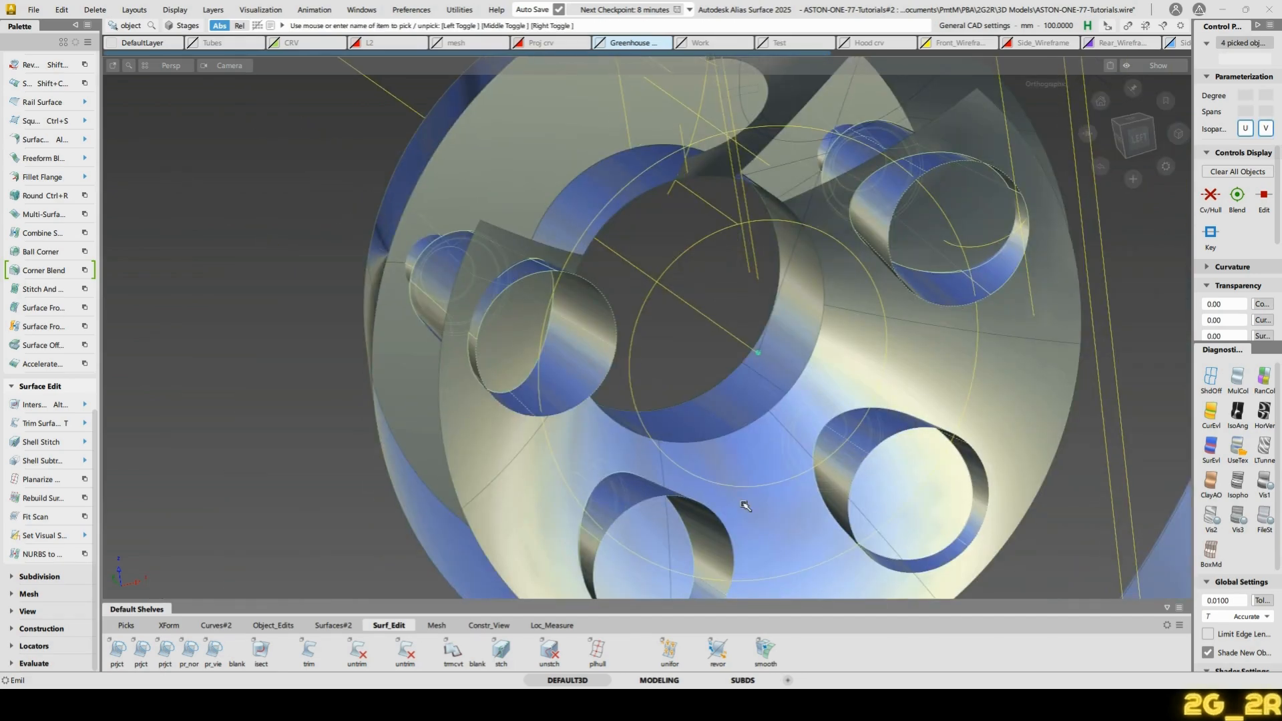
key("ctrl+h")
Untrim the revolved hub surface beneath the foot of the spoke
left_click_drag(458, 310, 514, 307, "ctrl+shift")
middle_click_drag(855, 218, 779, 392, "alt+shift")
left_click_drag(779, 392, 739, 355, "alt+shift")
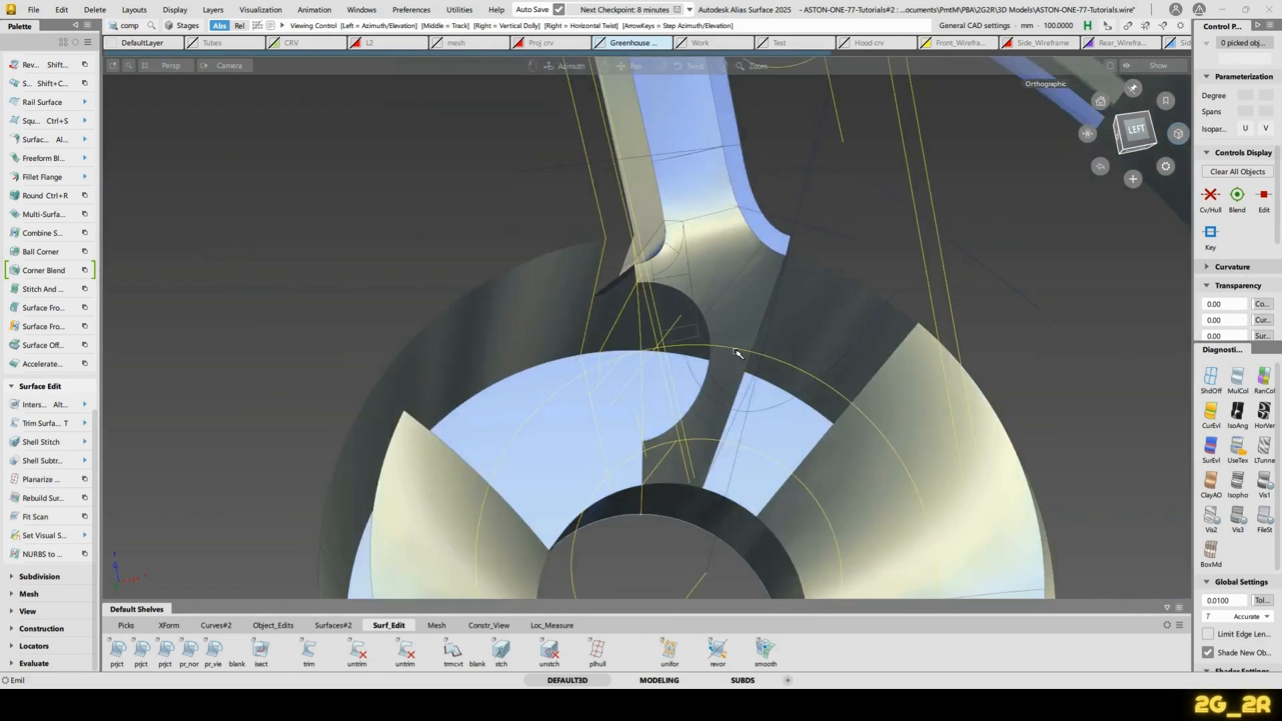
right_click_drag(739, 355, 764, 295, "alt+shift")
left_click_drag(764, 294, 859, 381, "alt+shift")
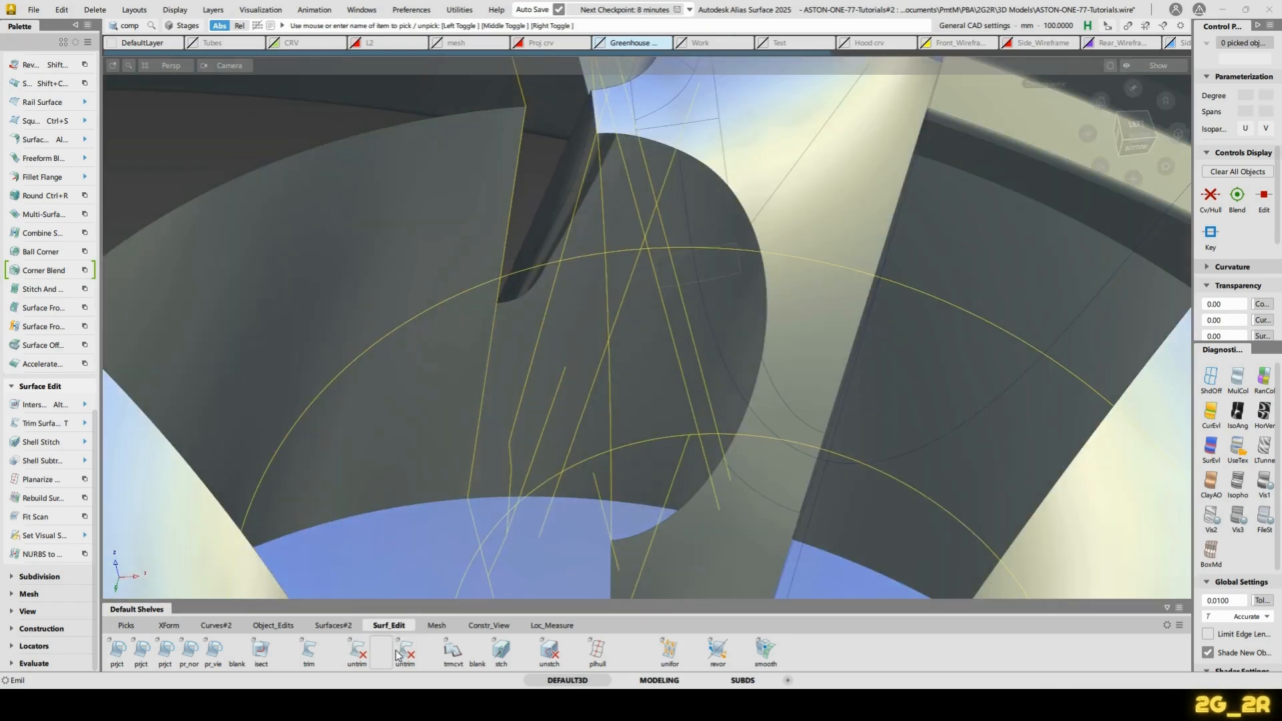
left_click(363, 654)
middle_click_drag(743, 537, 718, 347, "alt+shift")
left_click(718, 346)
left_click_drag(702, 315, 724, 354, "alt+shift")
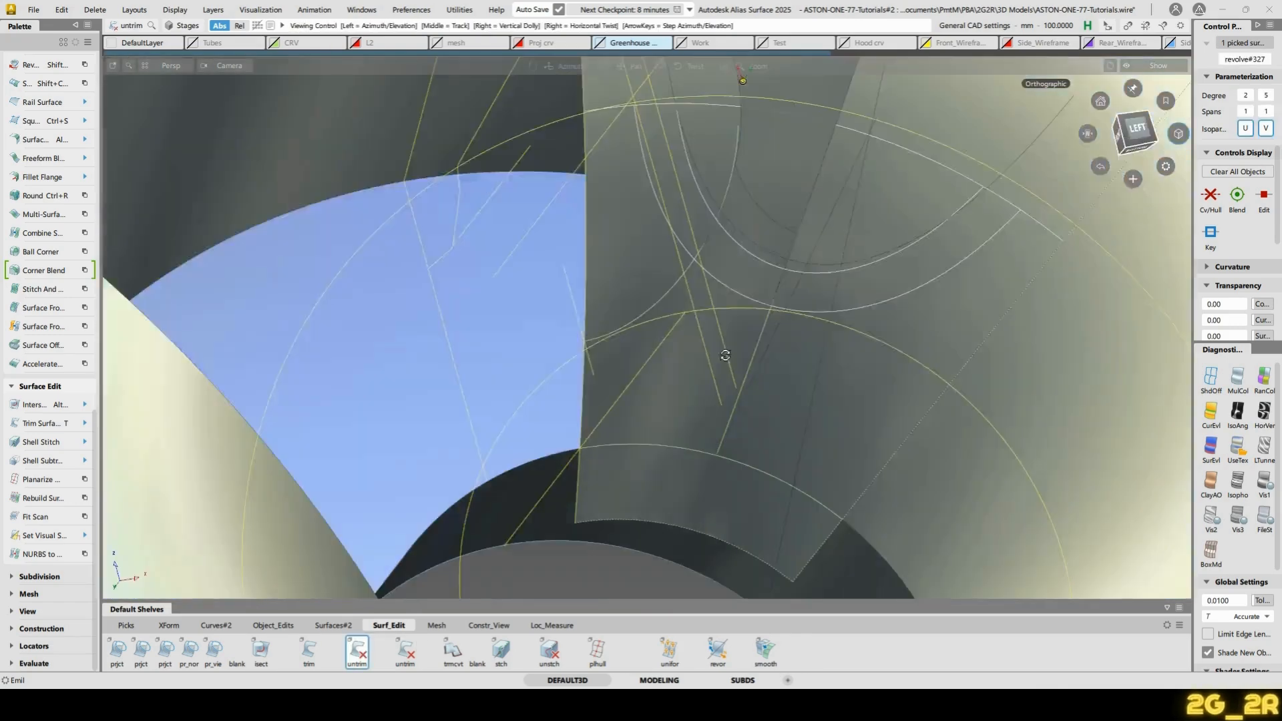
Trim the revolved hub surface back to the spoke's side boundary, keeping the region under the spoke
middle_click_drag(750, 288, 728, 420, "alt+shift")
left_click_drag(729, 420, 644, 417, "alt+shift")
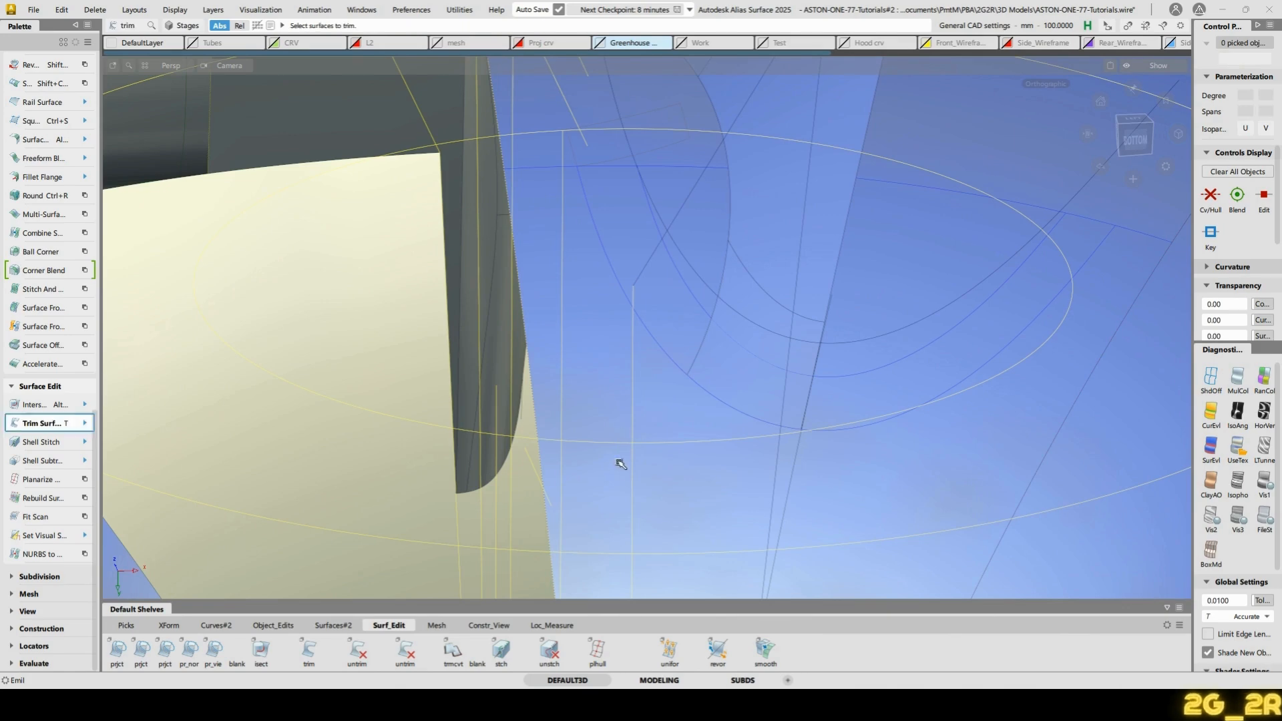
key("space")
Untrim the U-shaped blend surface around the lower part of the spoke's foot
left_click_drag(551, 158, 746, 347, "alt+shift")
key("u")
left_click(754, 358)
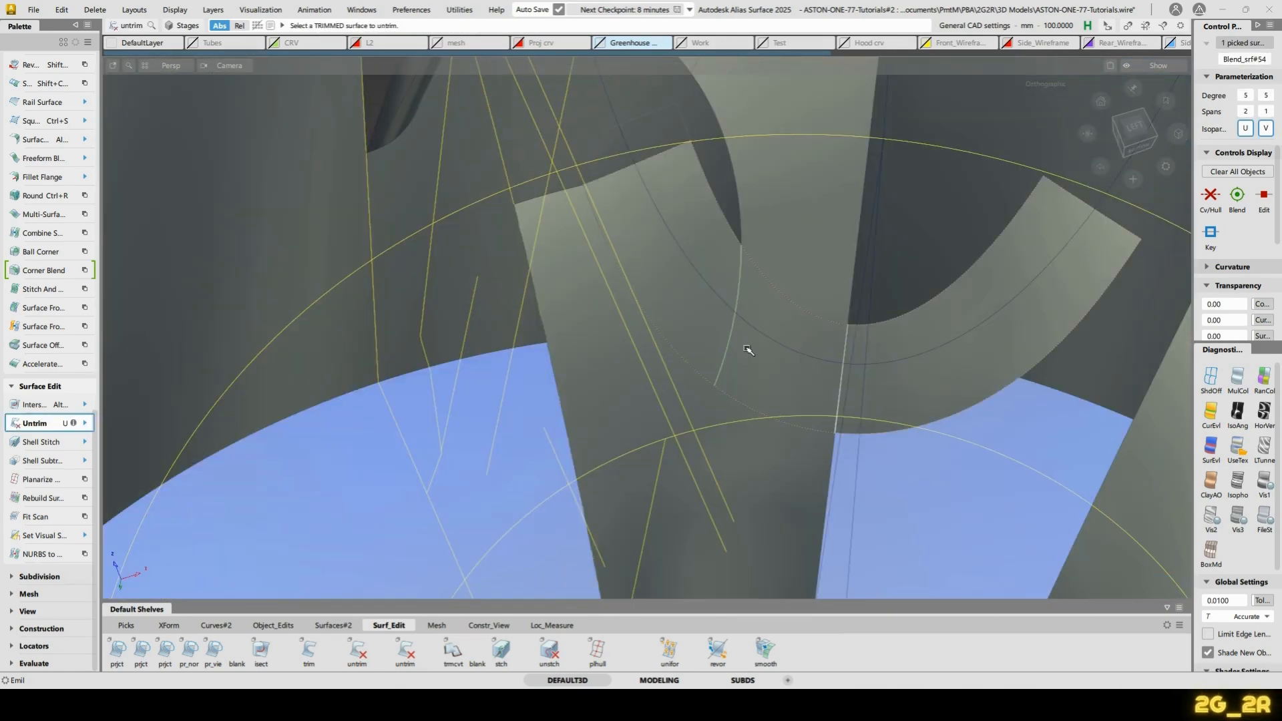
middle_click_drag(735, 311, 730, 366, "alt+shift")
Remove the old lug intersection curve from the U-shaped blend surface and retrim it to the spoke's side edge
left_click_drag(731, 359, 728, 387, "ctrl+shift")
left_click(724, 393)
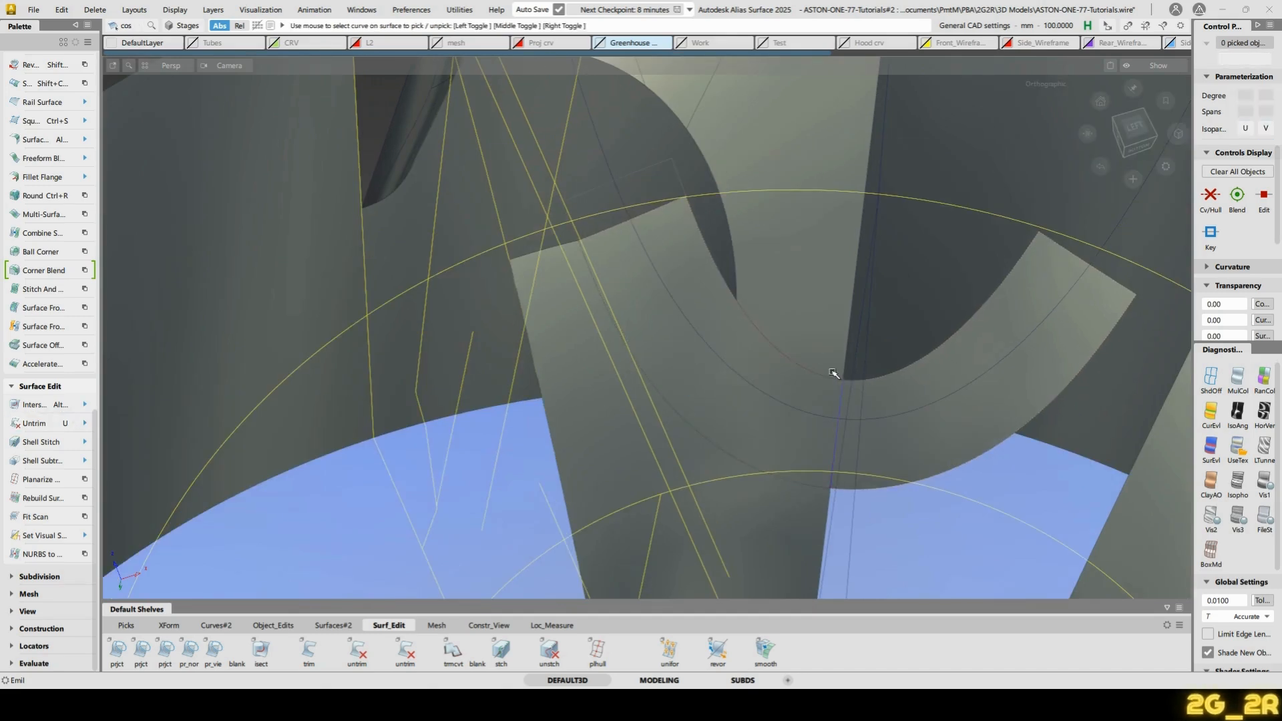
left_click(721, 377)
key("space")
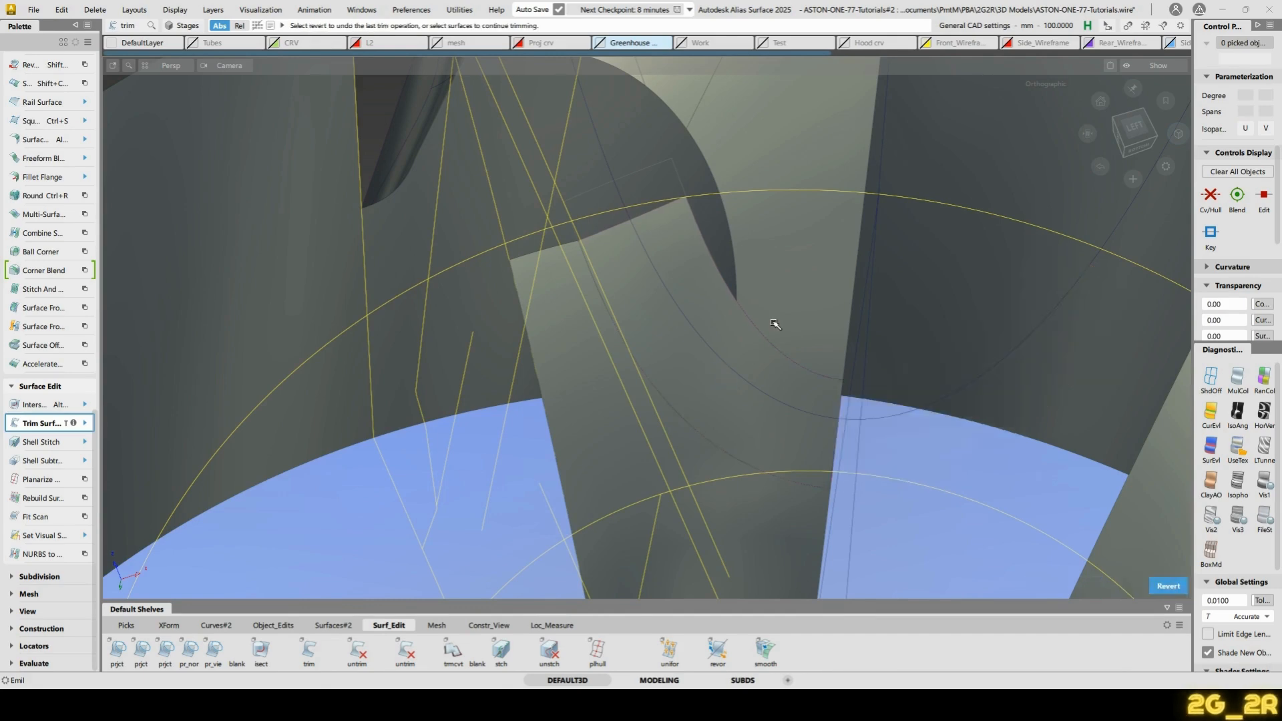
Untrim the large blend surface above the U-shaped one and delete its leftover lug intersection curve
middle_click_drag(771, 223, 777, 329, "alt+shift")
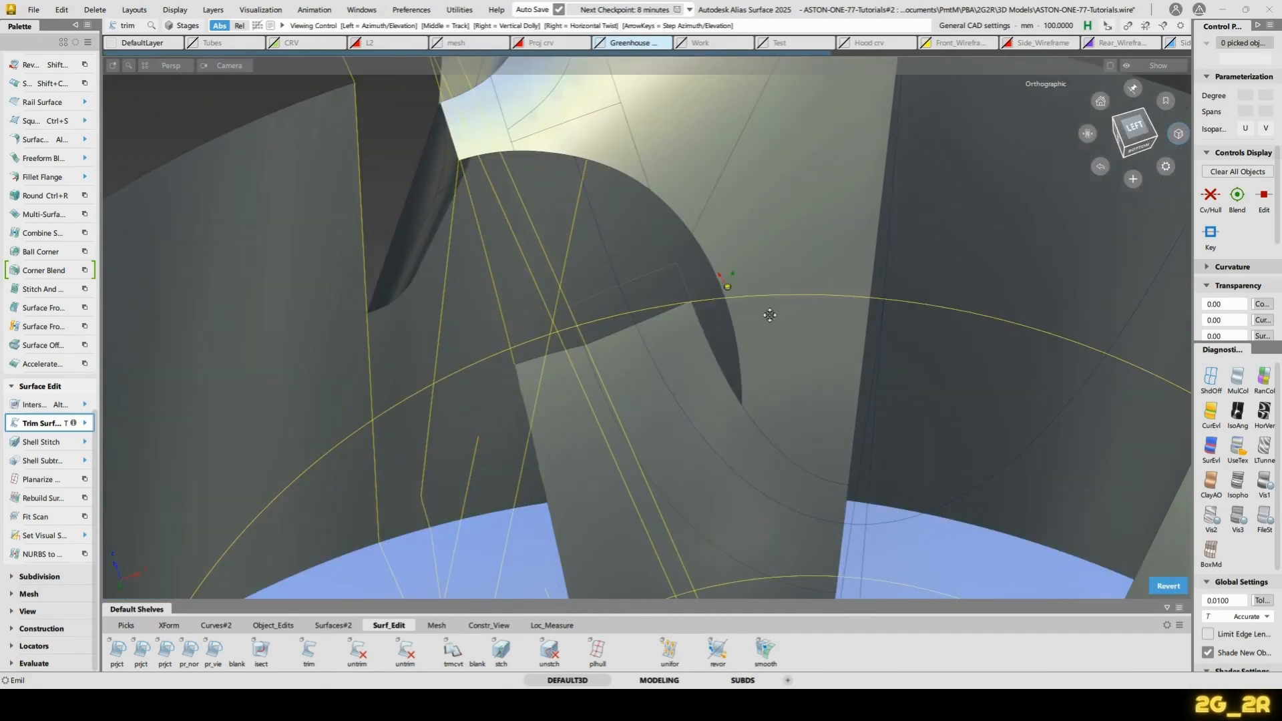
left_click(359, 661)
left_click(776, 373)
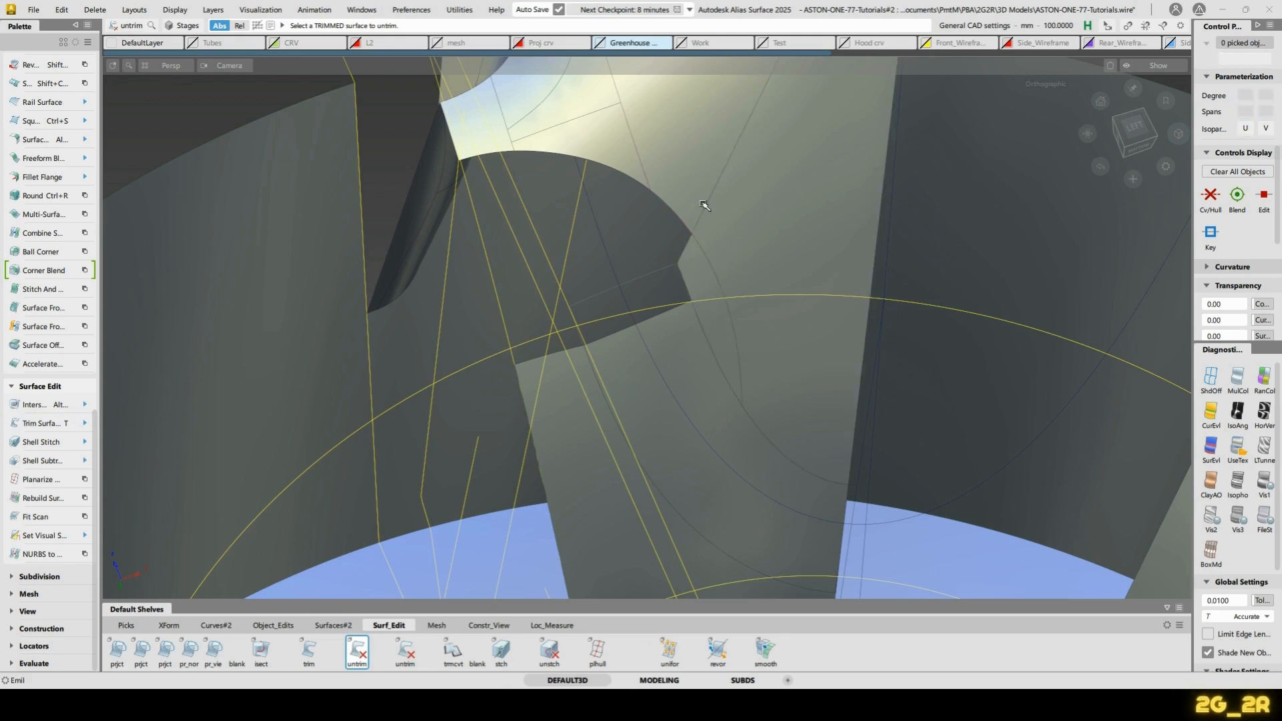
left_click_drag(706, 207, 706, 236, "ctrl+shift")
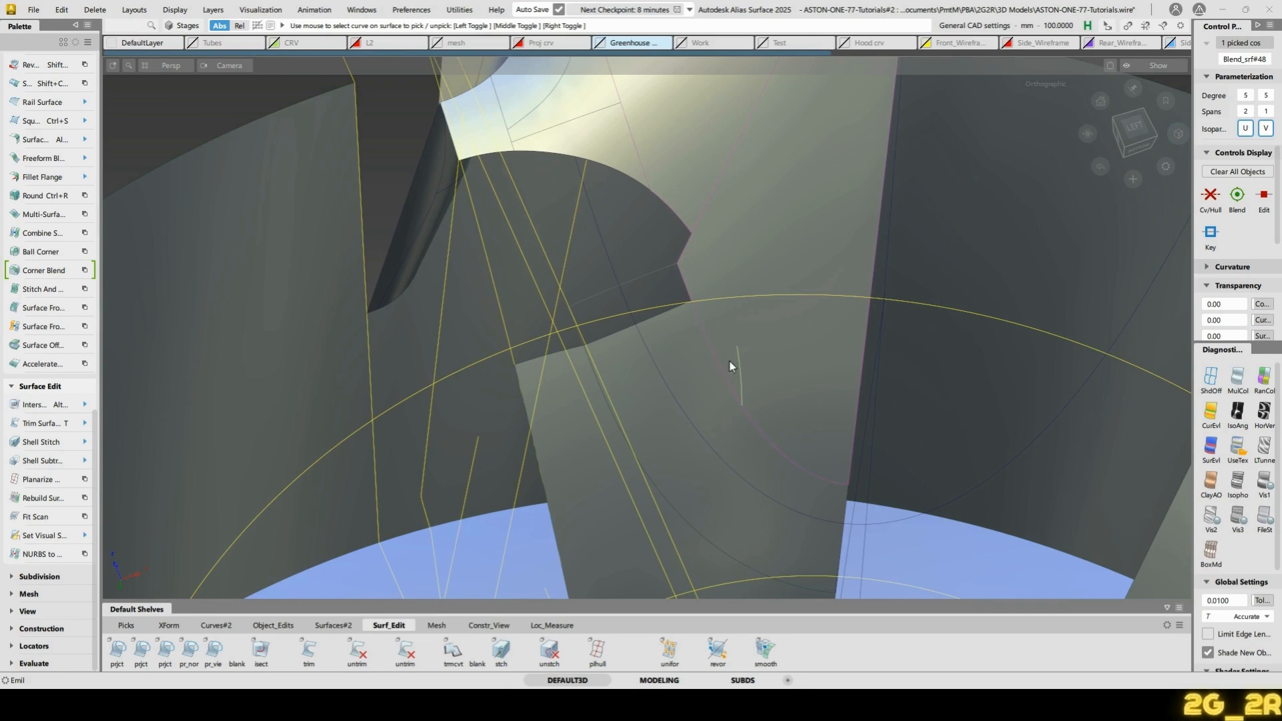
key("Delete")
Untrim the two upper blend surfaces along the lug arc and the narrow fillet surface at the spoke's edge
middle_click_drag(557, 131, 627, 286, "alt+shift")
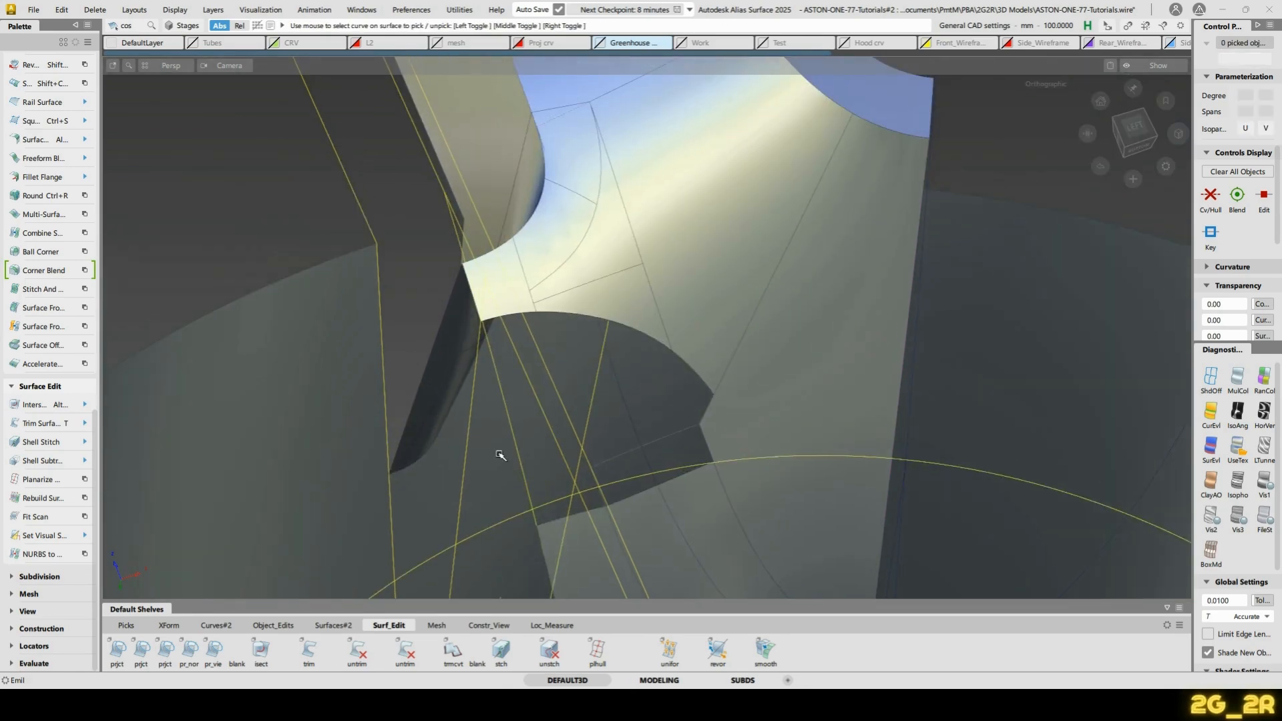
left_click(702, 303)
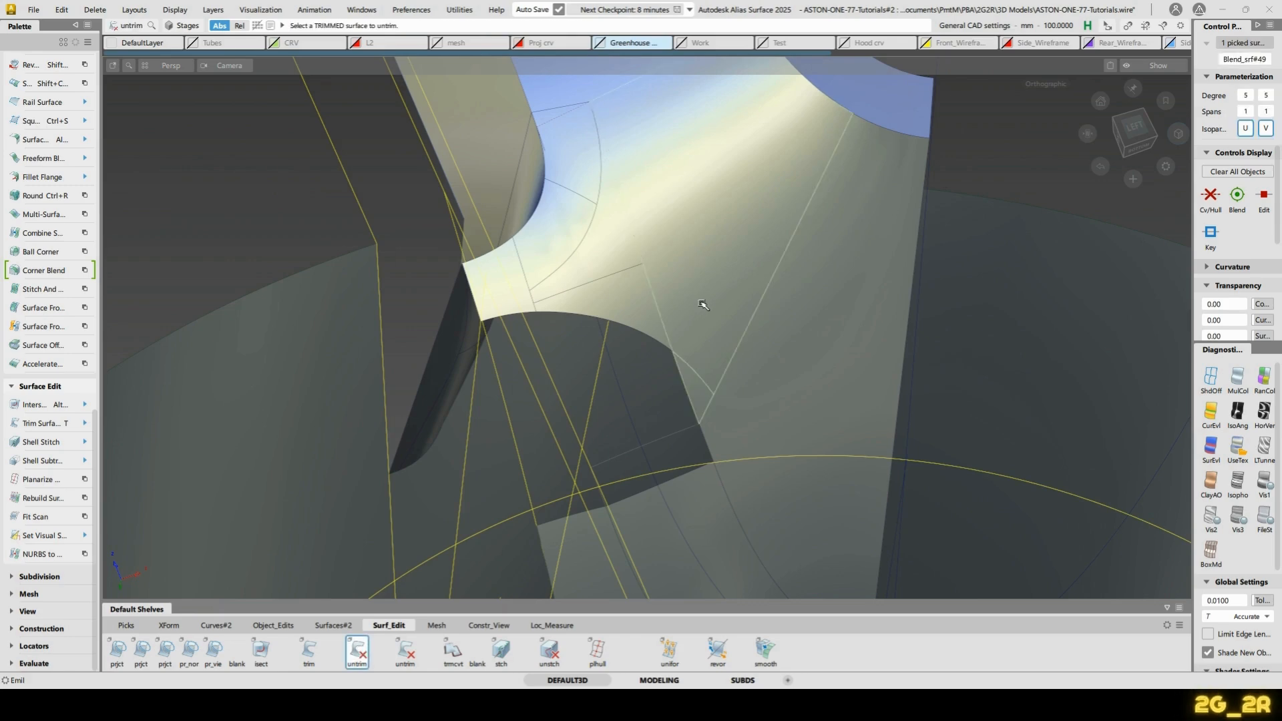
left_click(622, 285)
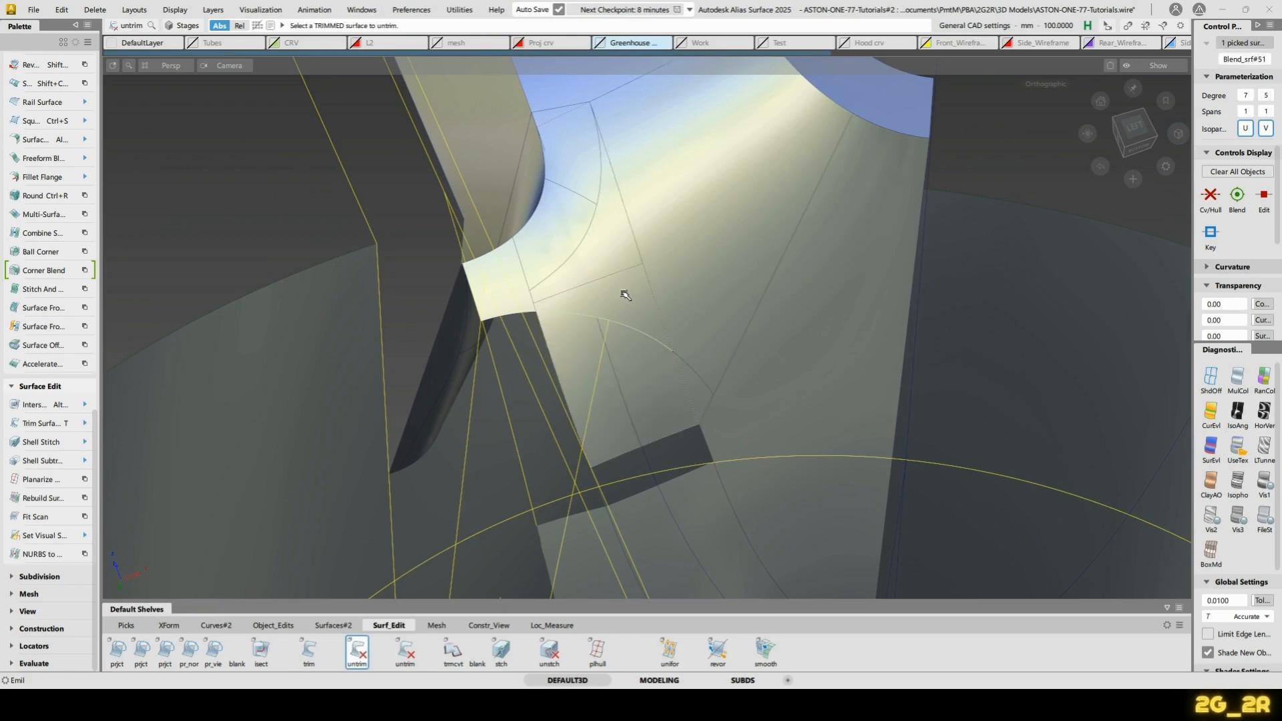
left_click_drag(485, 220, 589, 306, "alt+shift")
left_click(530, 324)
right_click_drag(589, 306, 807, 429, "alt+shift")
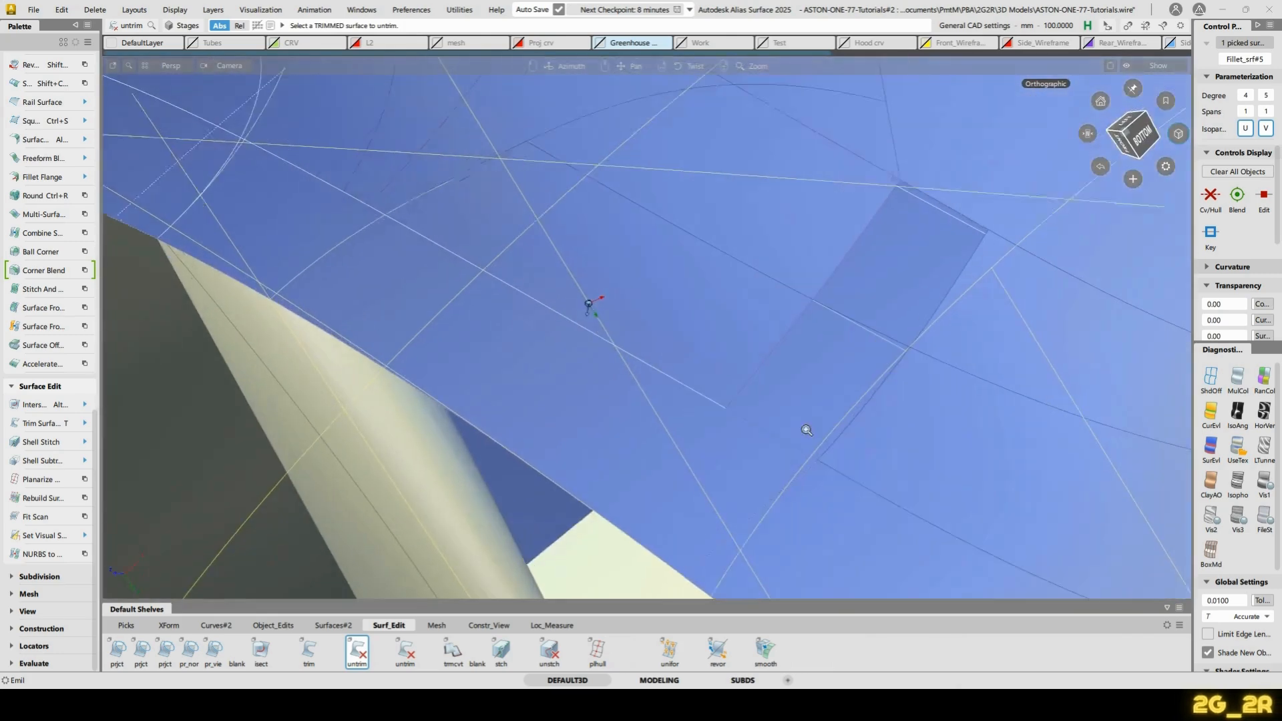
left_click_drag(808, 430, 705, 349, "alt+shift")
Restore the templated patch filling the gap between the blends and project the patch edge along the normal onto the fillet surface
left_click(704, 349)
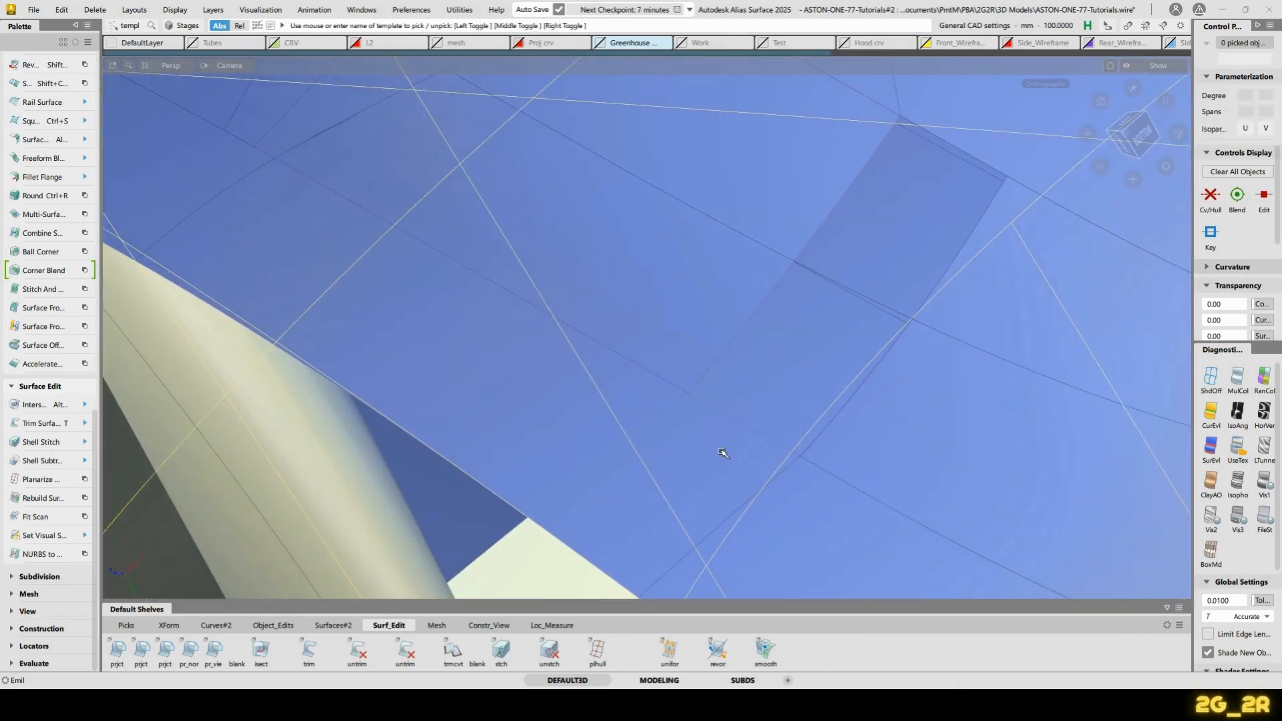
left_click(847, 418)
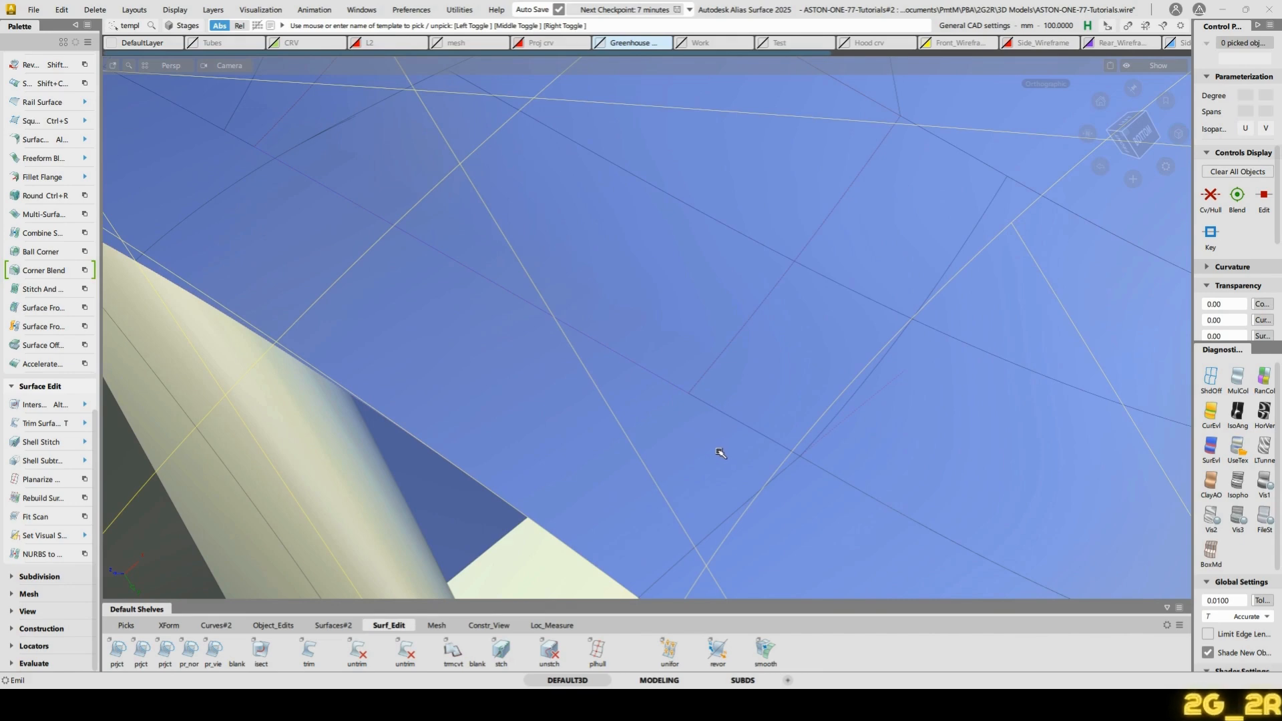
key("p")
left_click(728, 427)
left_click(733, 421)
key("space")
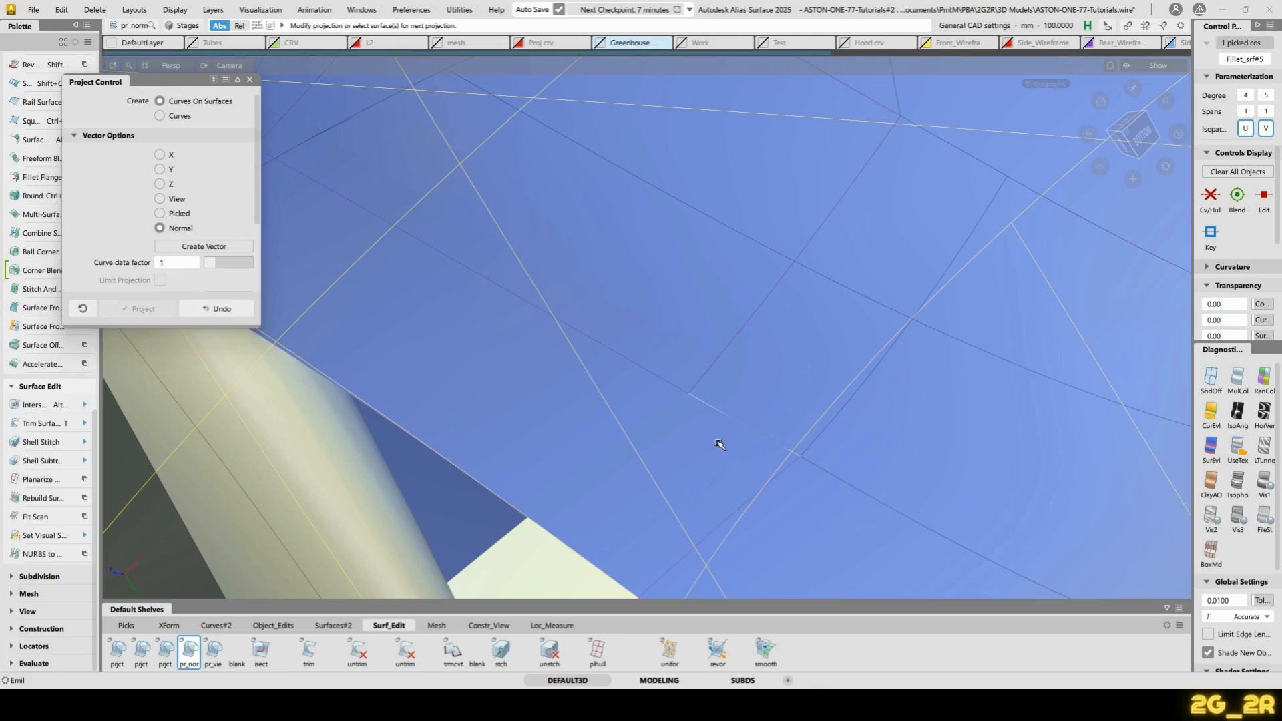
Trim the fillet surface at the spoke's edge along the projected curve on surface
key("Escape")
key("t")
left_click_drag(844, 352, 579, 363, "alt+shift")
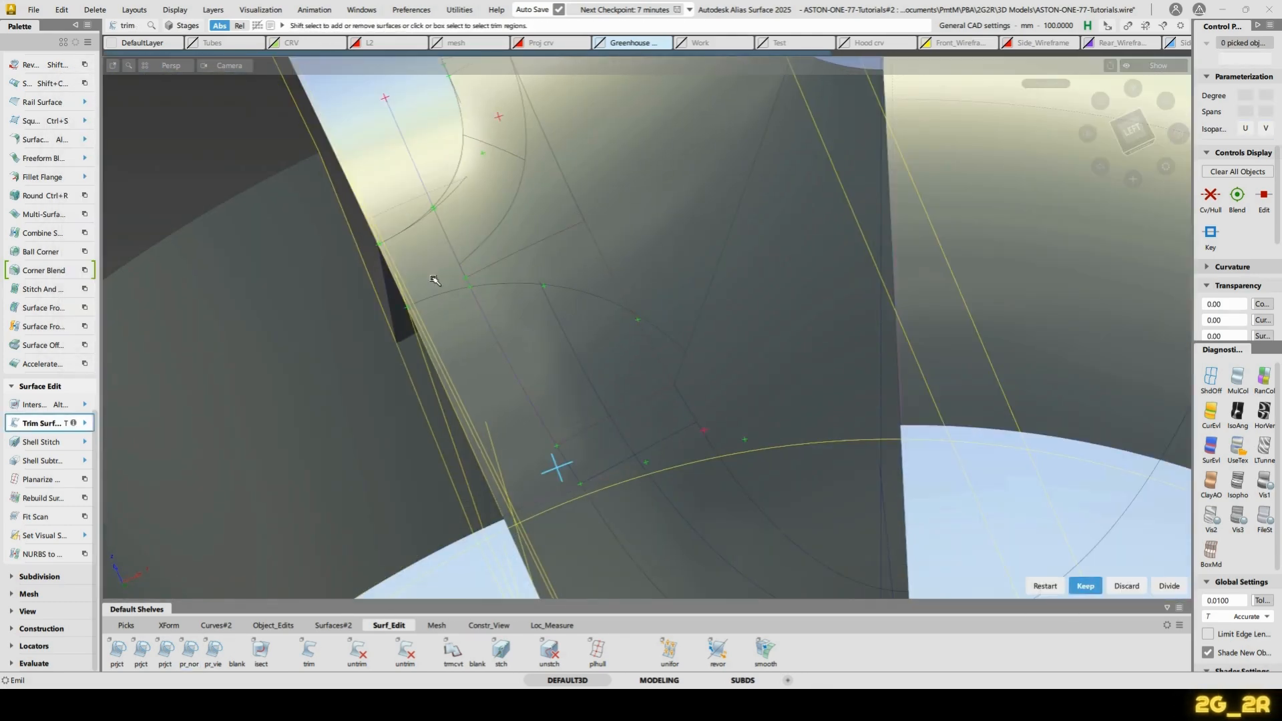
left_click_drag(647, 270, 620, 413, "alt+shift")
left_click(458, 355)
scroll(468, 216, "up", 3)
middle_click_drag(493, 217, 510, 149, "alt+shift")
key("space")
scroll(526, 443, "down", 3)
Delete the leftover lug intersection arc segments from the spoke's fillet and blend surfaces
left_click_drag(537, 309, 543, 341, "ctrl+shift")
left_click(680, 352)
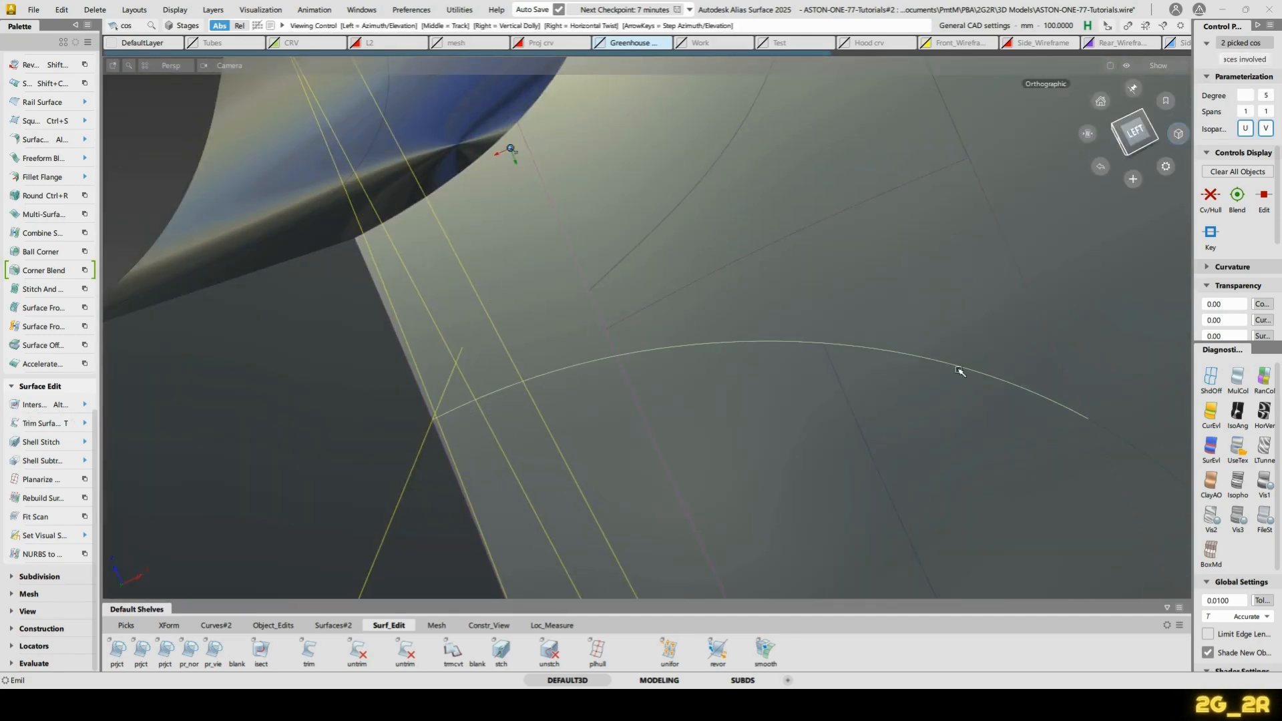
left_click_drag(959, 366, 795, 235, "alt+shift")
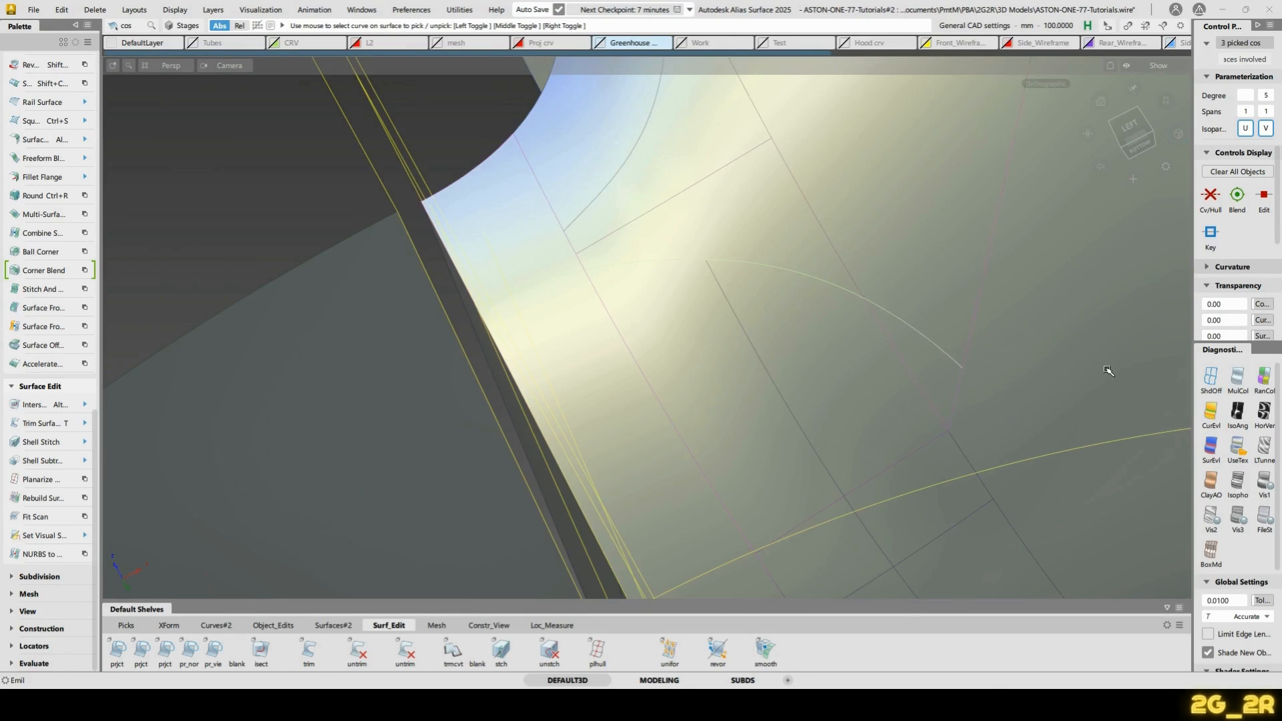
Extend the spoke surface edge at the open seam by about 0.25 mm to close the narrow gap
right_click_drag(1108, 371, 668, 341, "alt+shift")
left_click_drag(667, 340, 600, 490, "alt+shift")
left_click_drag(758, 247, 485, 248, "alt+shift")
middle_click_drag(486, 249, 846, 358, "alt+shift")
left_click_drag(846, 358, 720, 307, "alt+shift")
middle_click_drag(720, 307, 688, 567, "alt+shift")
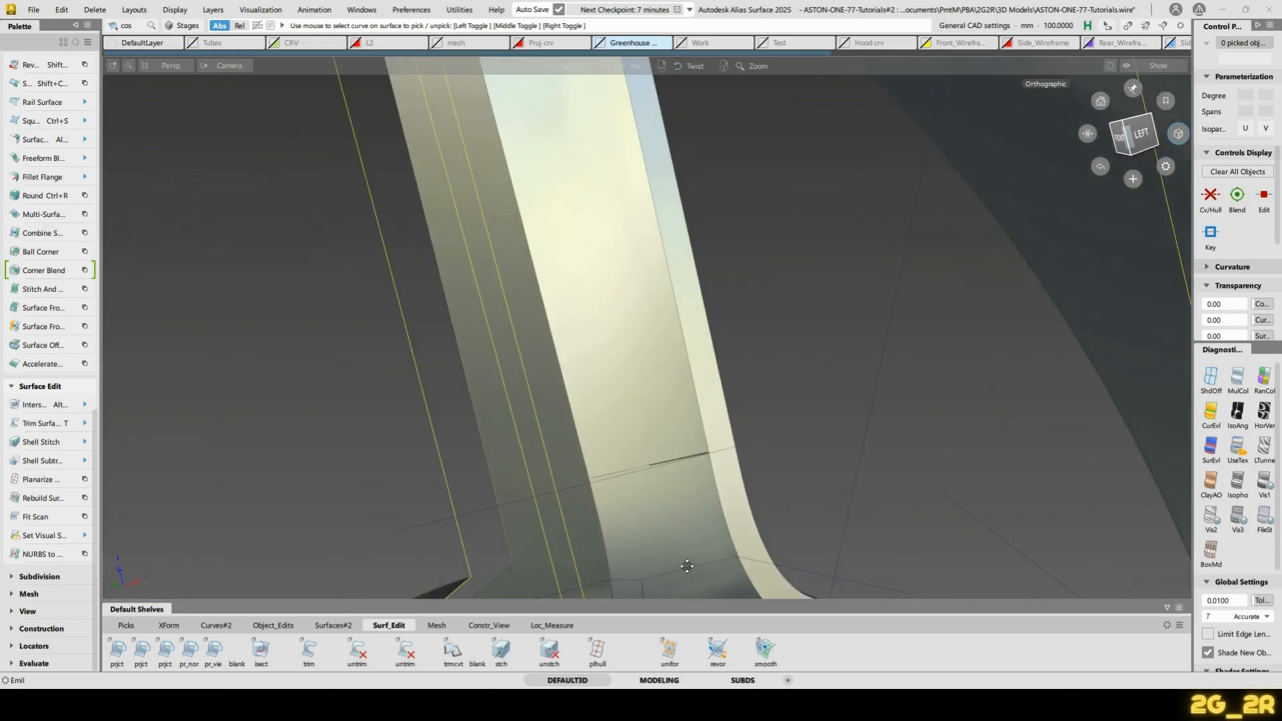
left_click_drag(671, 478, 788, 212, "alt+shift")
middle_click_drag(770, 195, 773, 204, "ctrl+shift")
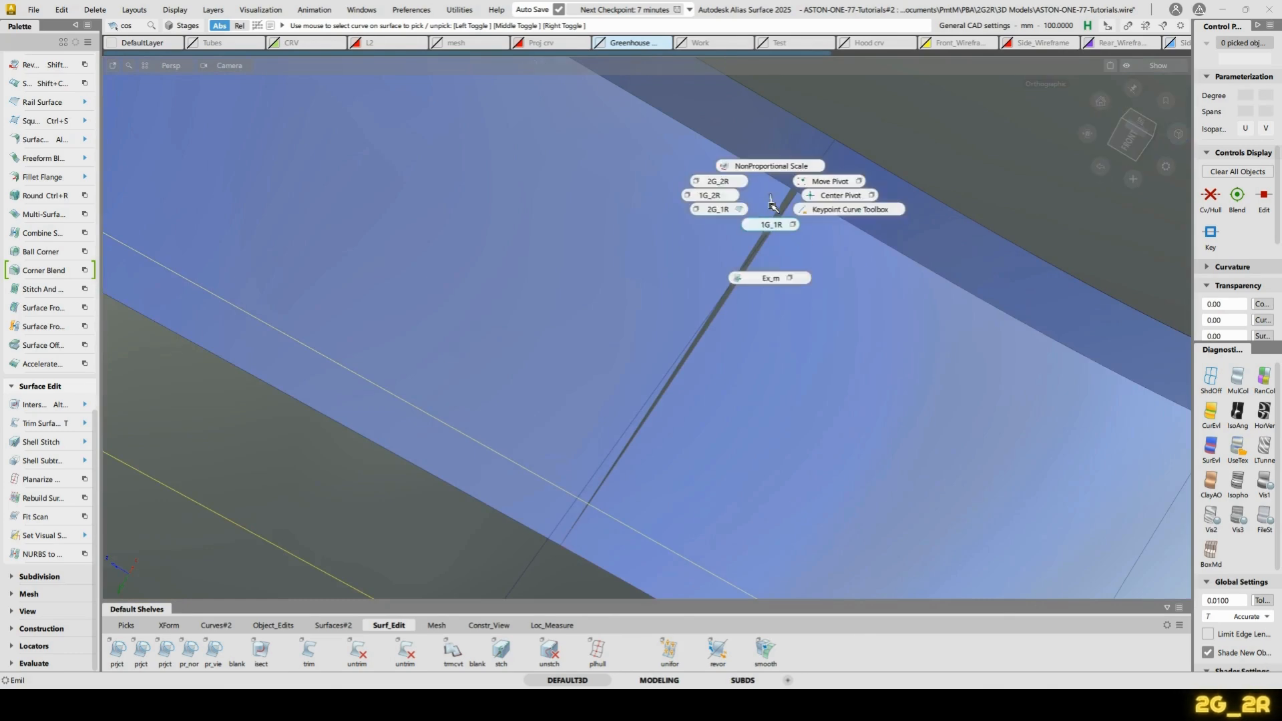
middle_click_drag(772, 278, 772, 279, "ctrl+shift")
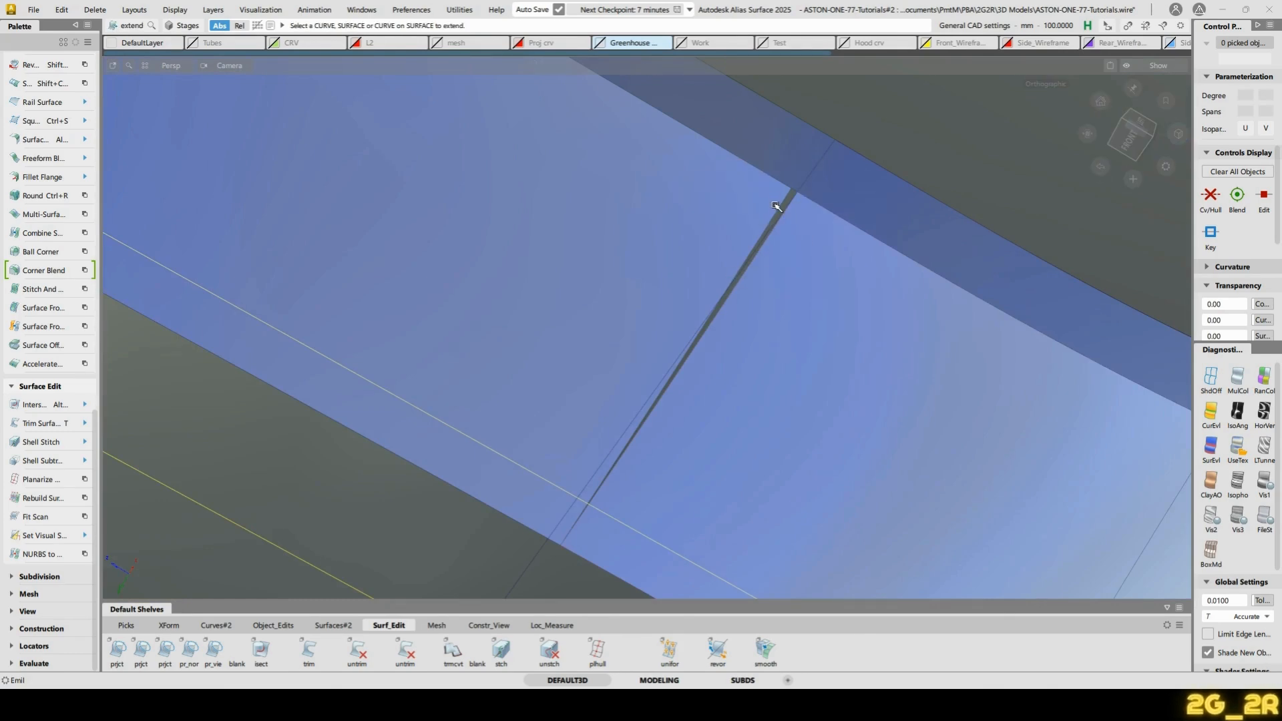
left_click(790, 203)
key("Return")
left_click(790, 211)
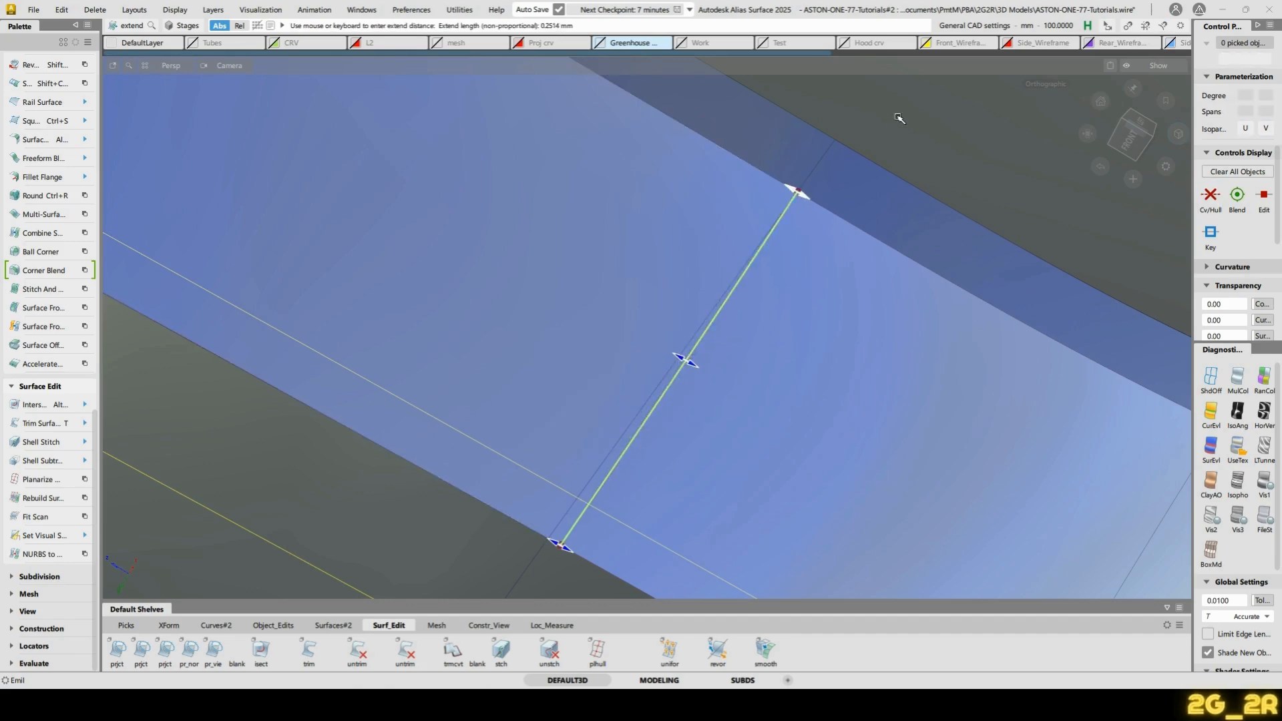
left_click_drag(807, 352, 619, 212, "alt+shift")
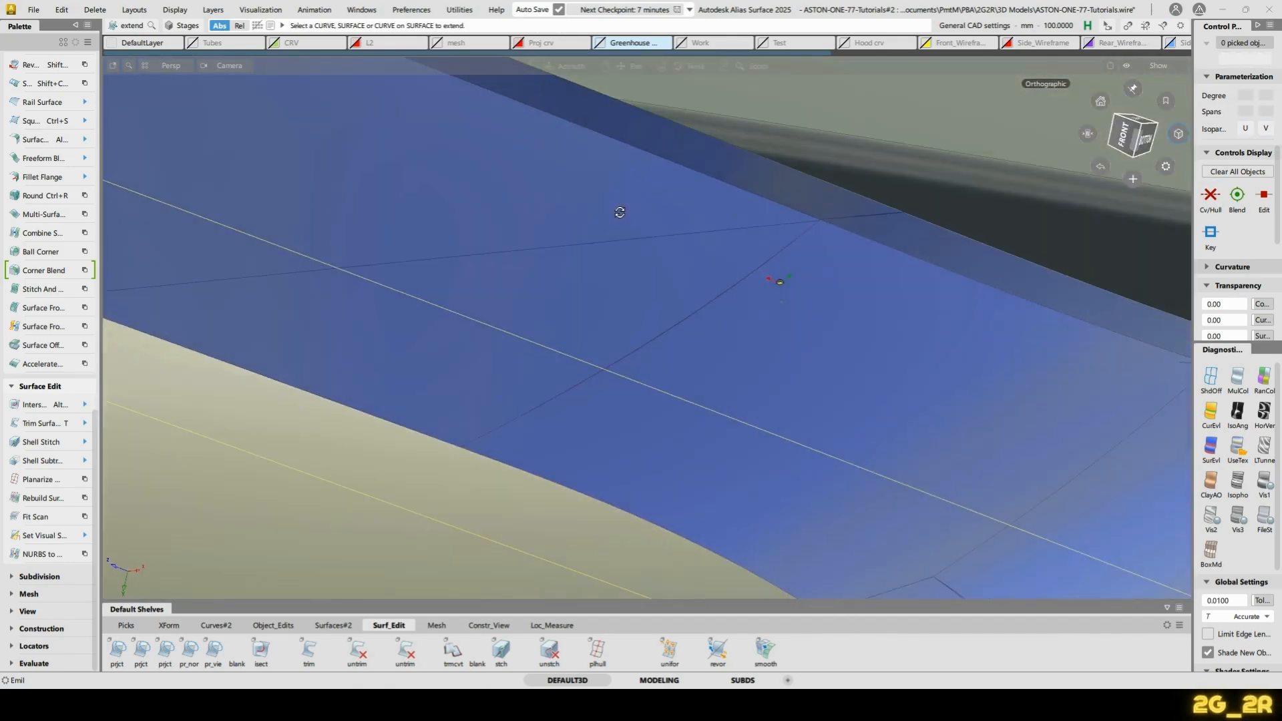
Align the spoke surface edge to the neighbouring surface with G2 continuity and the Edge alignment type, and hide all CVs
left_click(251, 628)
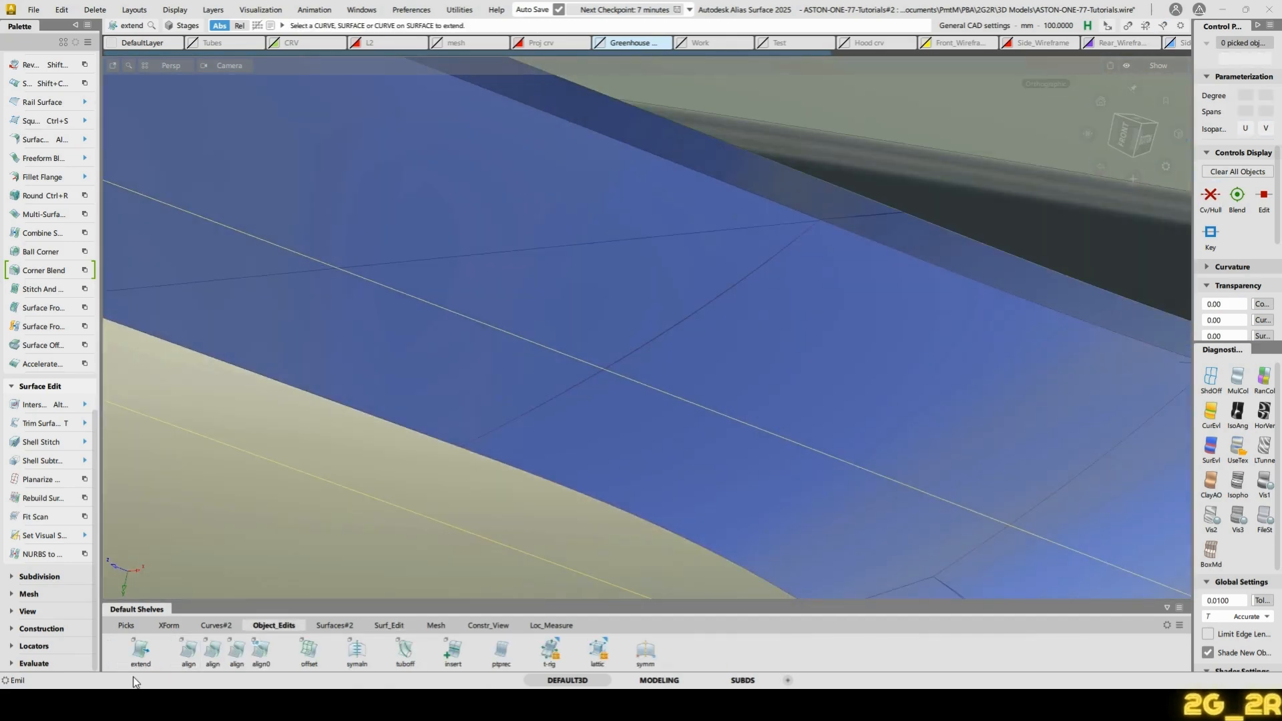
double_click(218, 656)
left_click(672, 329)
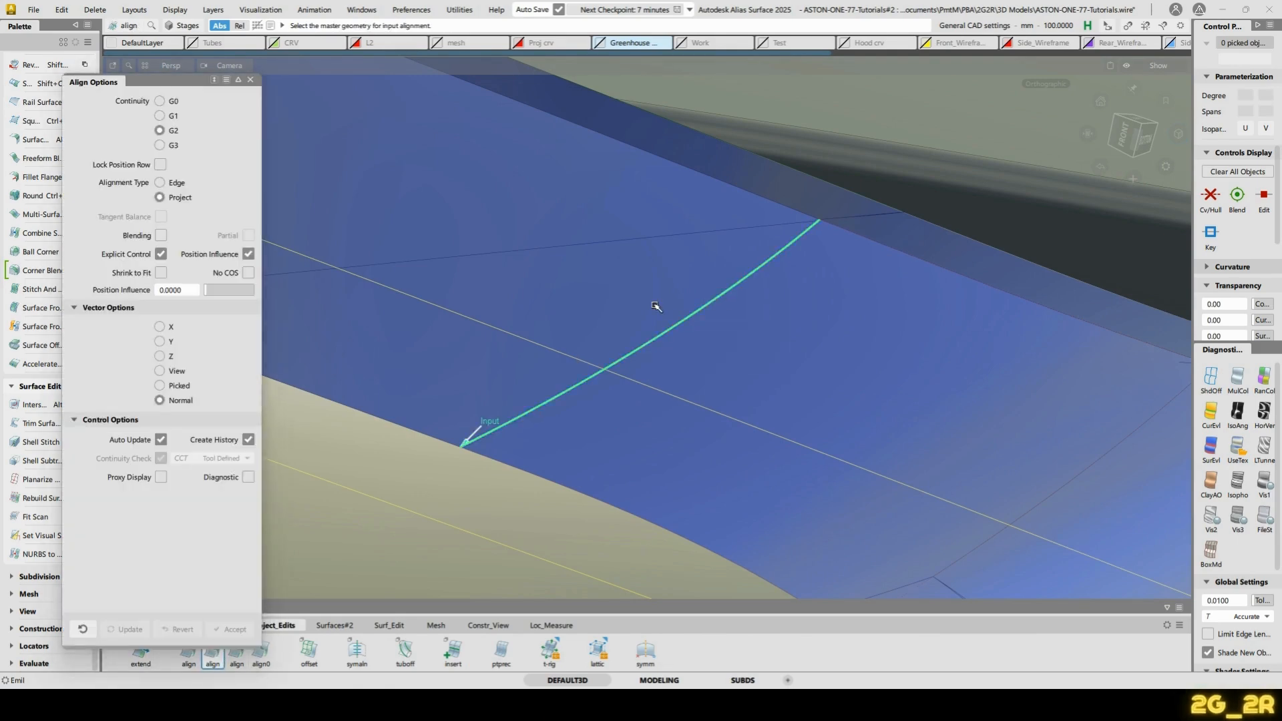
left_click(655, 304)
left_click(162, 183)
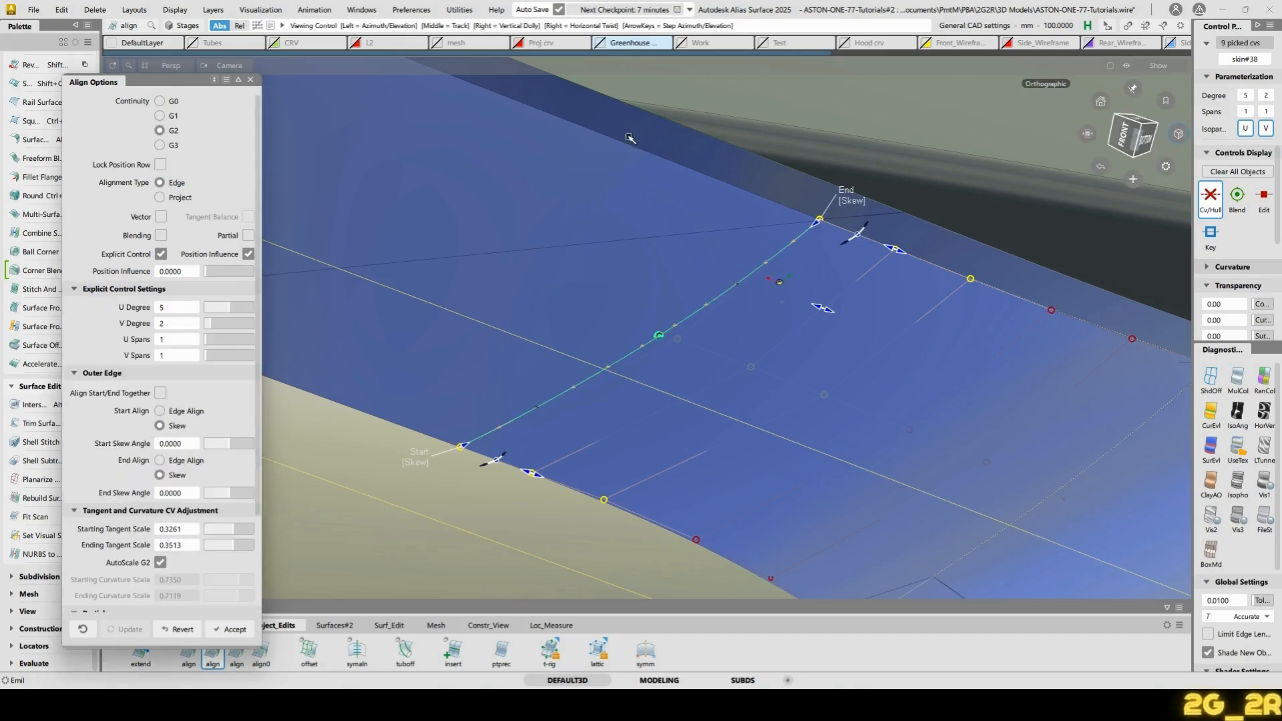
left_click_drag(630, 137, 732, 403, "alt+shift")
left_click(492, 252)
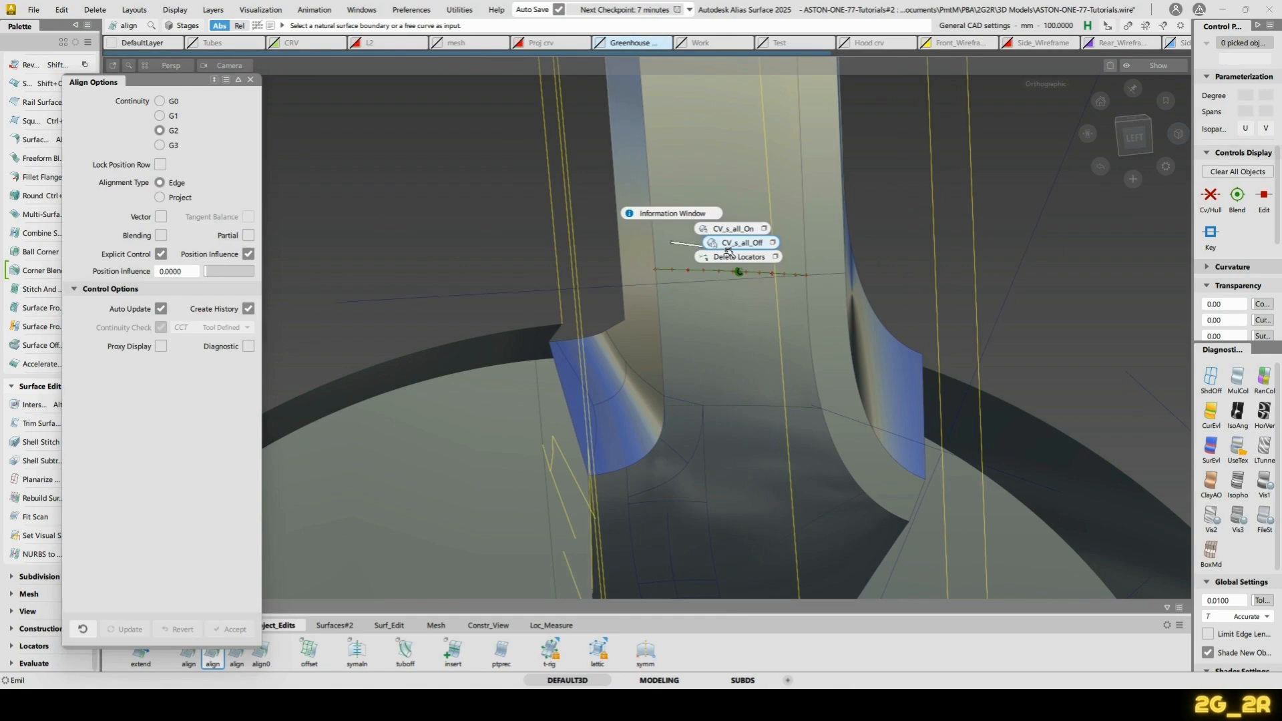
Project the spoke's edge along the Y axis onto the hub's revolved surface as a curve on surface
left_click_drag(758, 120, 850, 355, "alt+shift")
left_click_drag(934, 298, 781, 289, "alt+shift")
right_click_drag(782, 290, 893, 324, "alt+shift")
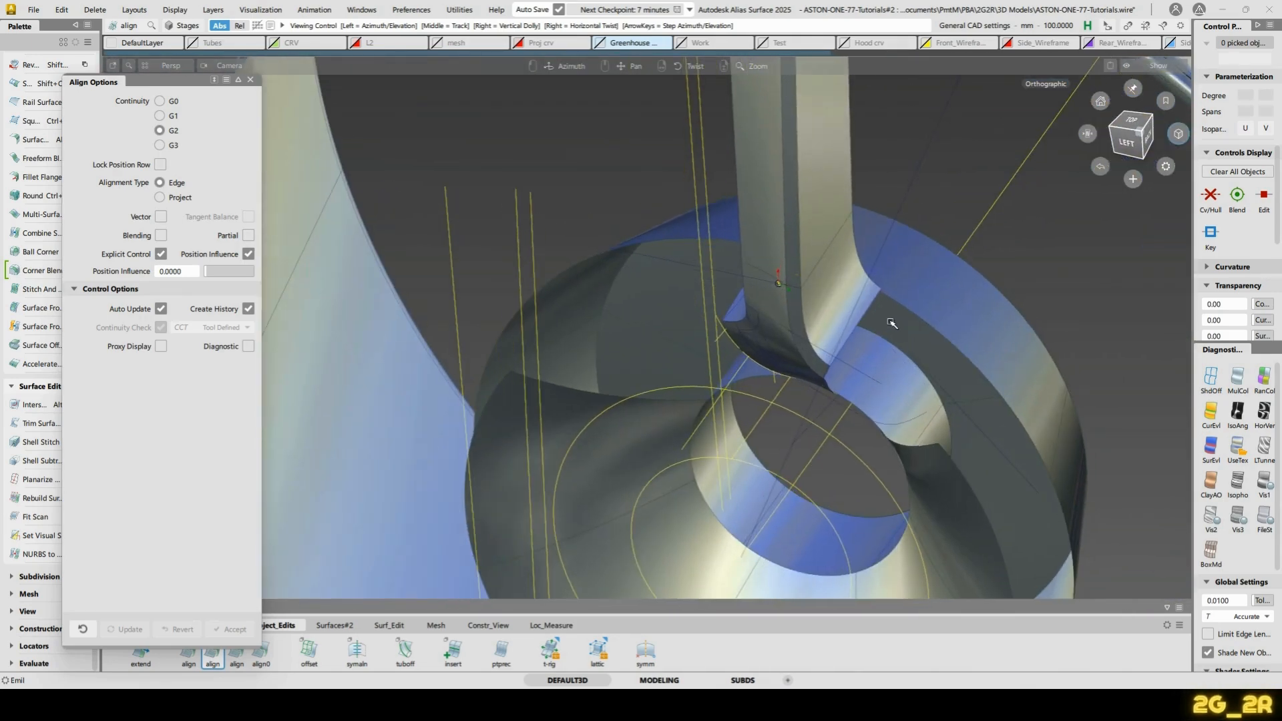
key("p")
left_click(930, 306)
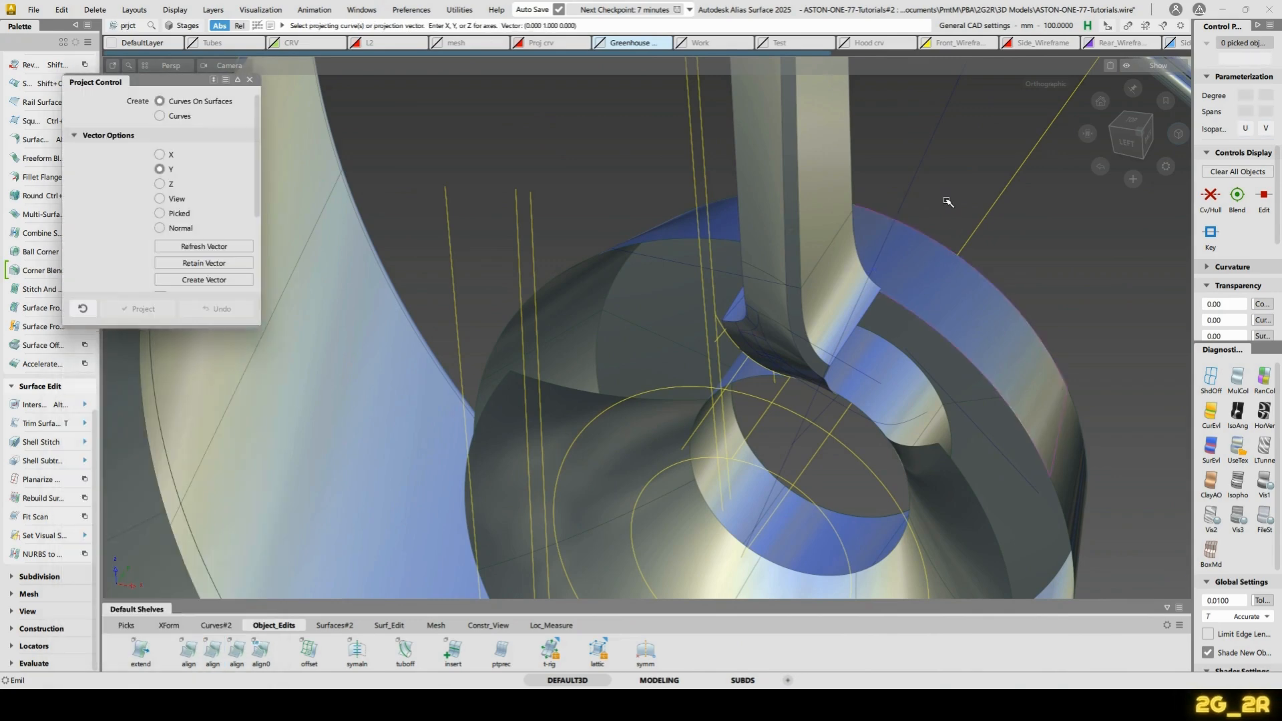
key("space")
left_click_drag(941, 191, 226, 258, "alt+shift")
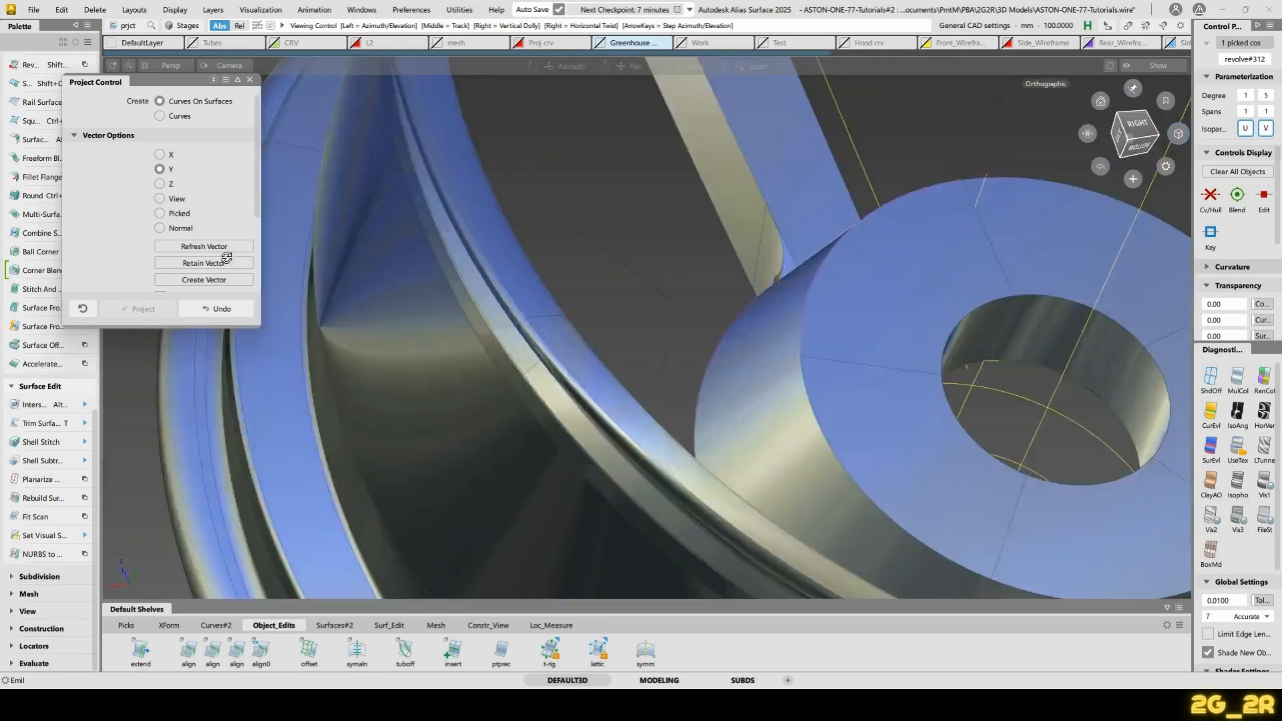
Select the curves on the hub's revolved surface beside the spoke and trim away the surface portion beyond the spoke
left_click_drag(822, 294, 732, 354, "alt+shift")
left_click(731, 382, "ctrl+shift")
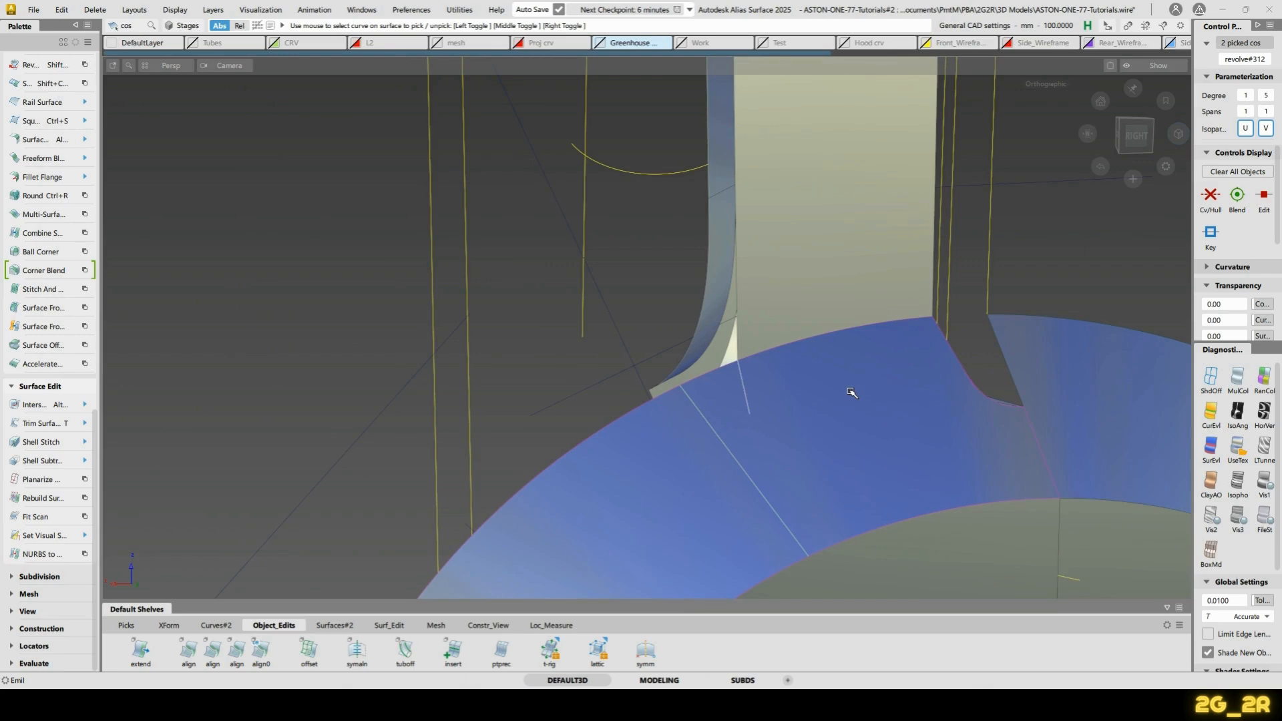
left_click(747, 396)
left_click_drag(746, 396, 830, 366, "alt+shift")
left_click(811, 403)
key("space")
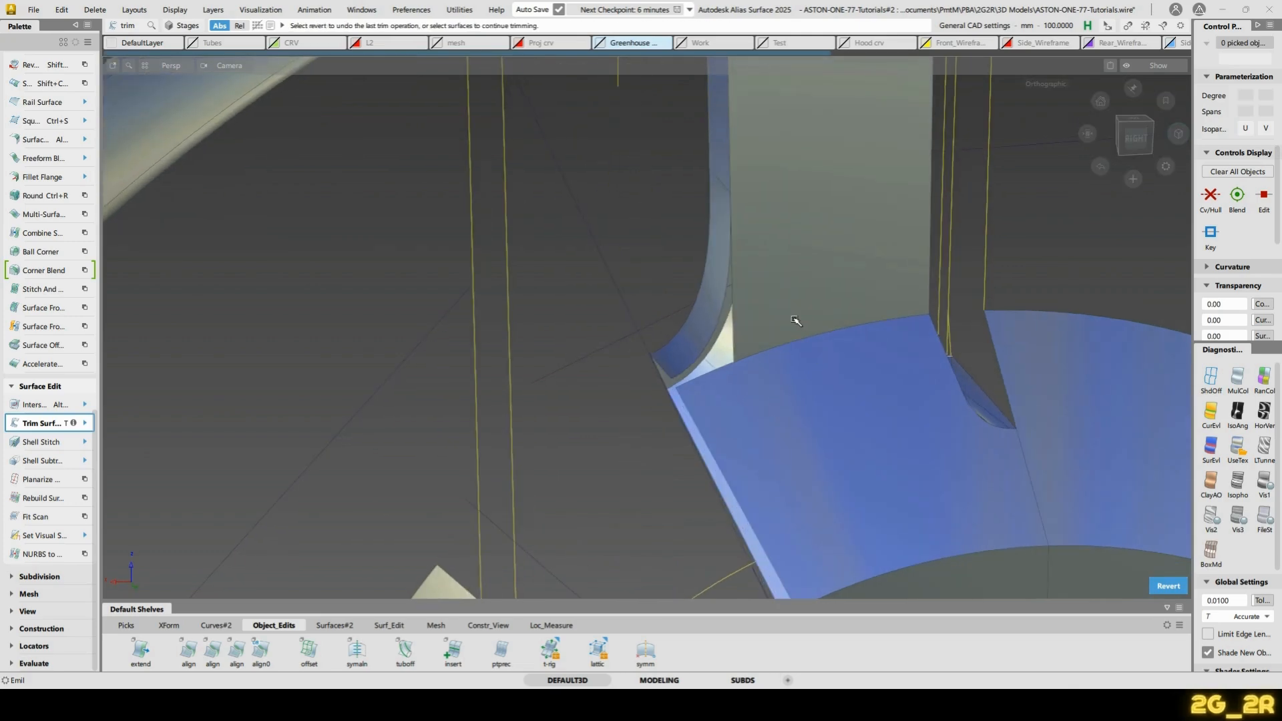
Untrim the spoke's back surface where it meets the hub
key("u")
left_click(794, 320)
right_click_drag(816, 292, 761, 285, "alt+shift")
left_click_drag(726, 314, 687, 363, "alt+shift")
right_click_drag(688, 364, 686, 279, "alt+shift")
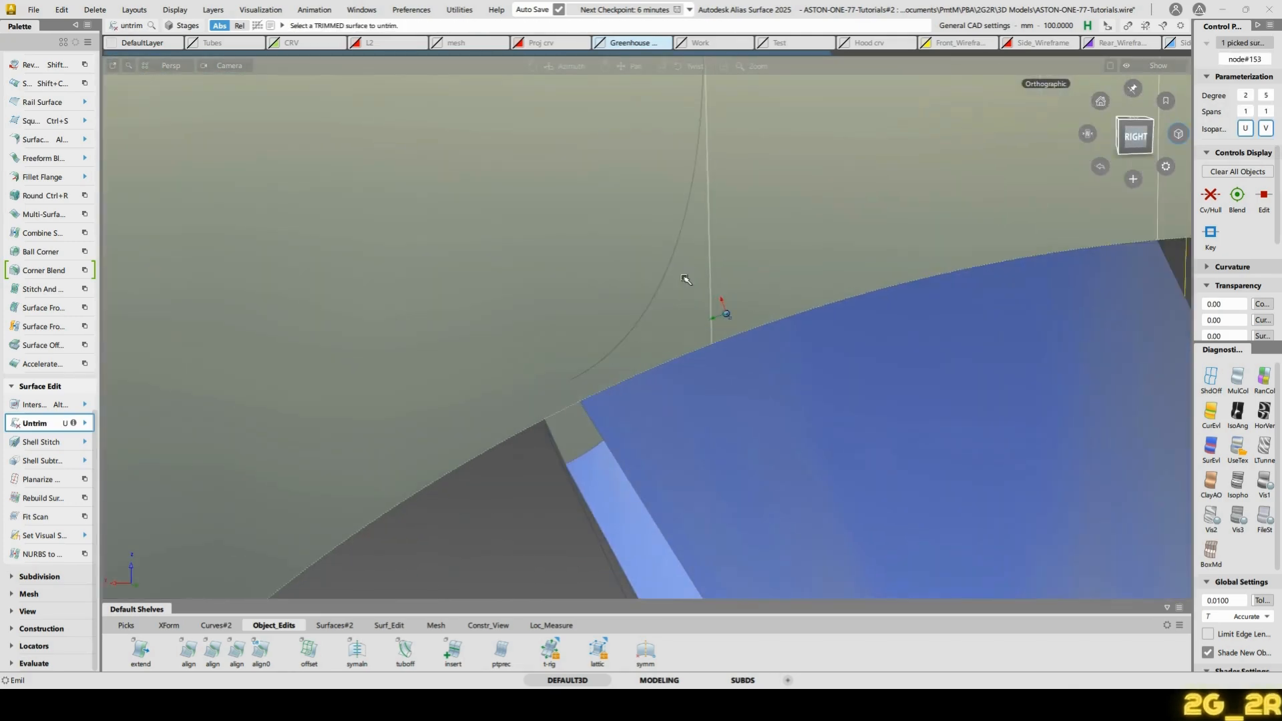
mouse_move(661, 332)
left_mouse_down("alt+shift")
mouse_move(764, 289)
mouse_move(764, 306)
left_mouse_up("alt+shift")
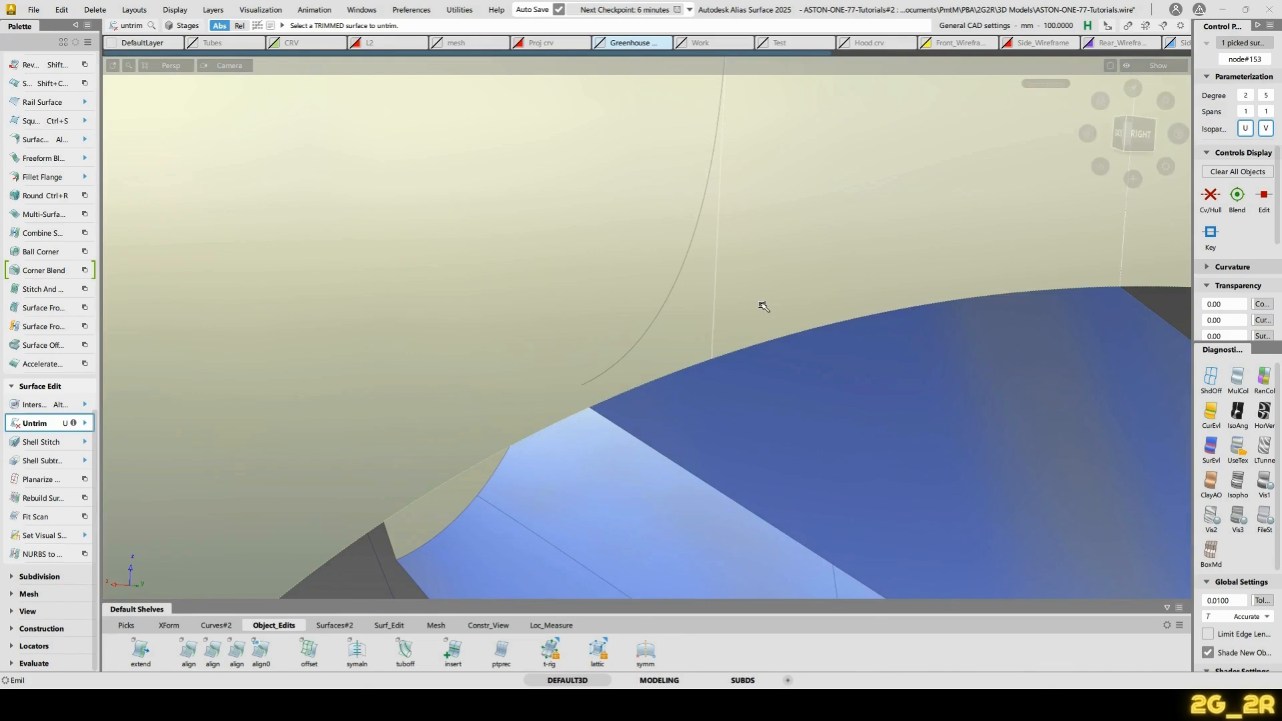
Try to project the curved edge along the normal onto the untrimmed spoke surface
key("p")
left_click(660, 318)
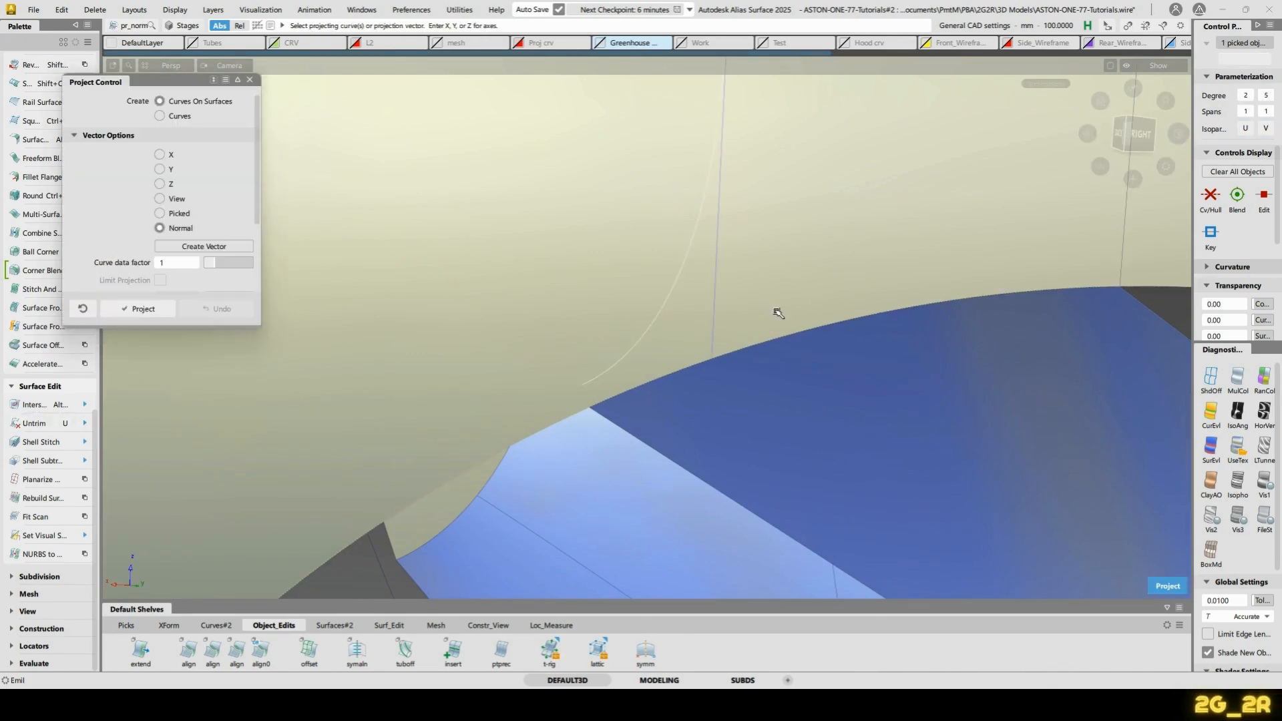
key("space")
left_click_drag(727, 329, 692, 336, "alt+shift")
key("ctrl+z")
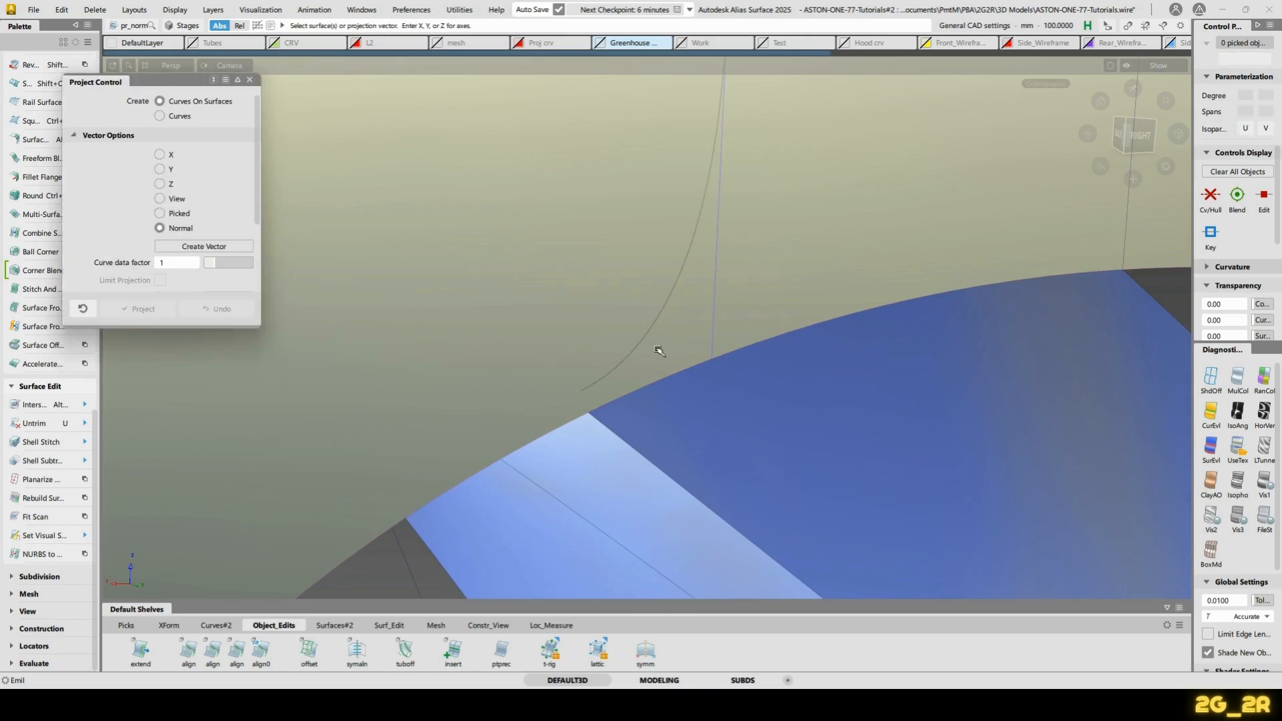
Project the spoke outline along the Y axis onto the untrimmed back surface and trim that surface to it
key("alt+p")
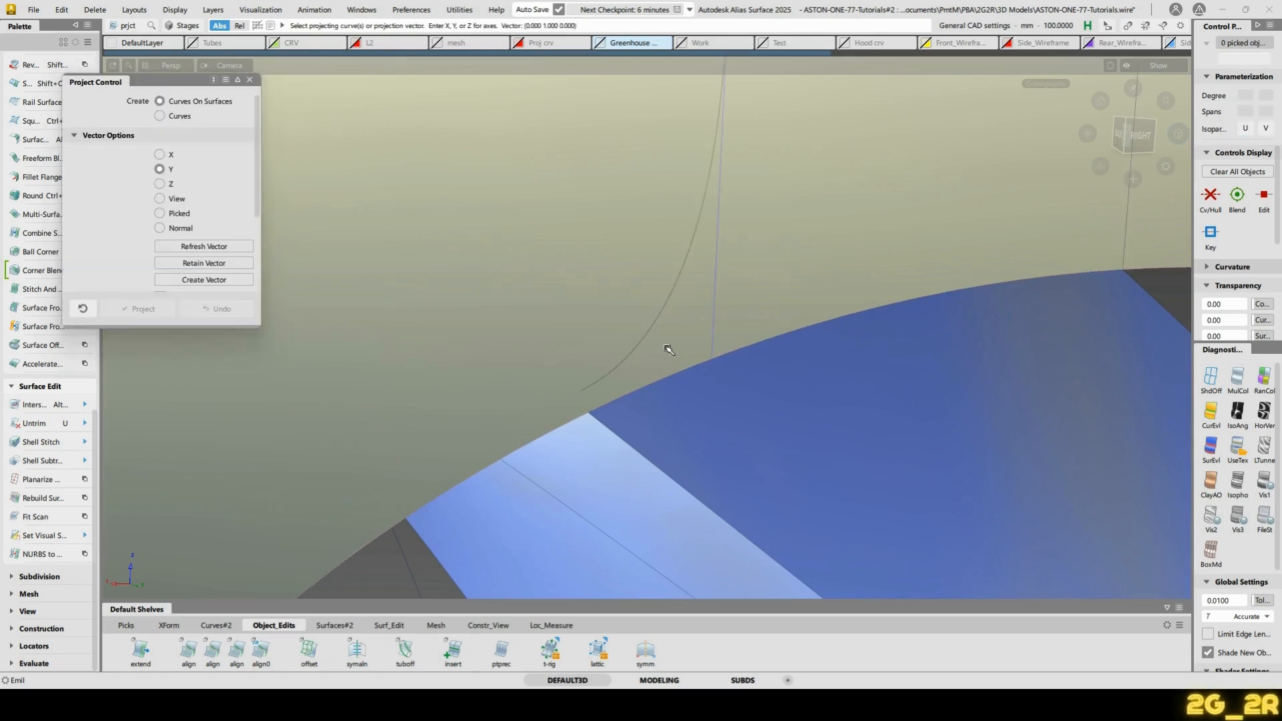
left_click_drag(670, 347, 782, 265, "alt+shift")
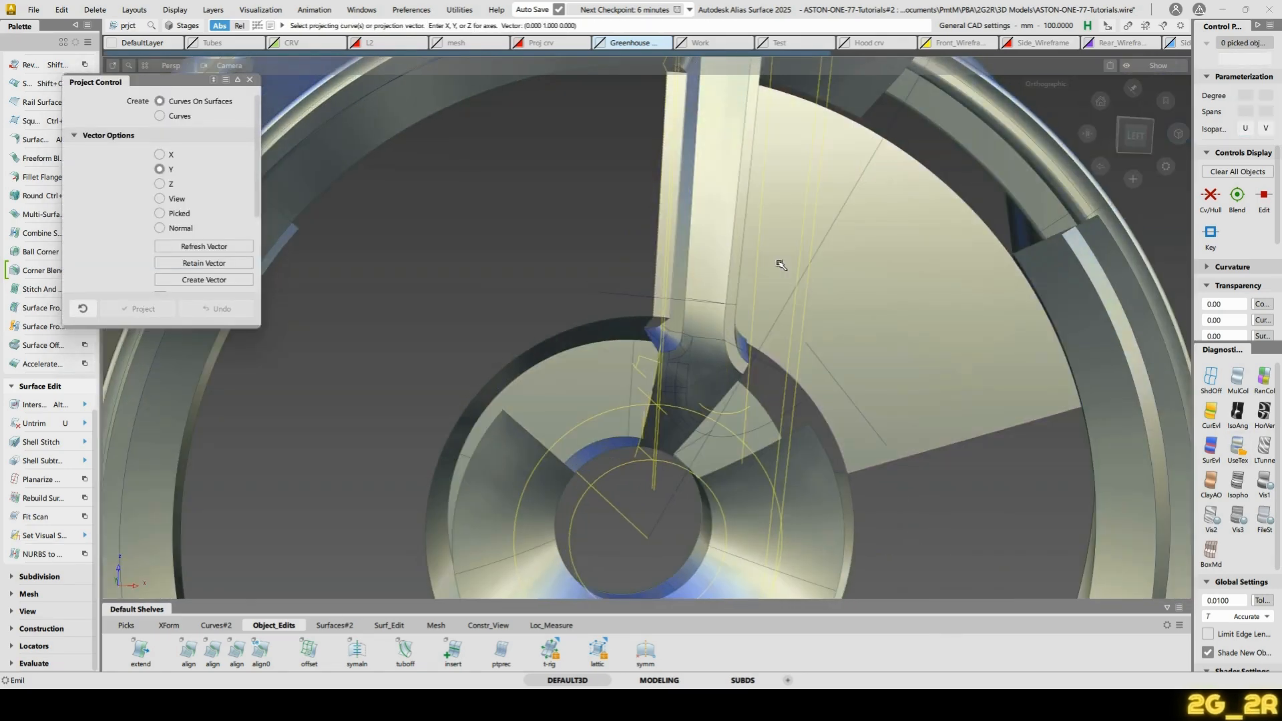
left_click_drag(1039, 332, 774, 274, "alt+shift")
key("t")
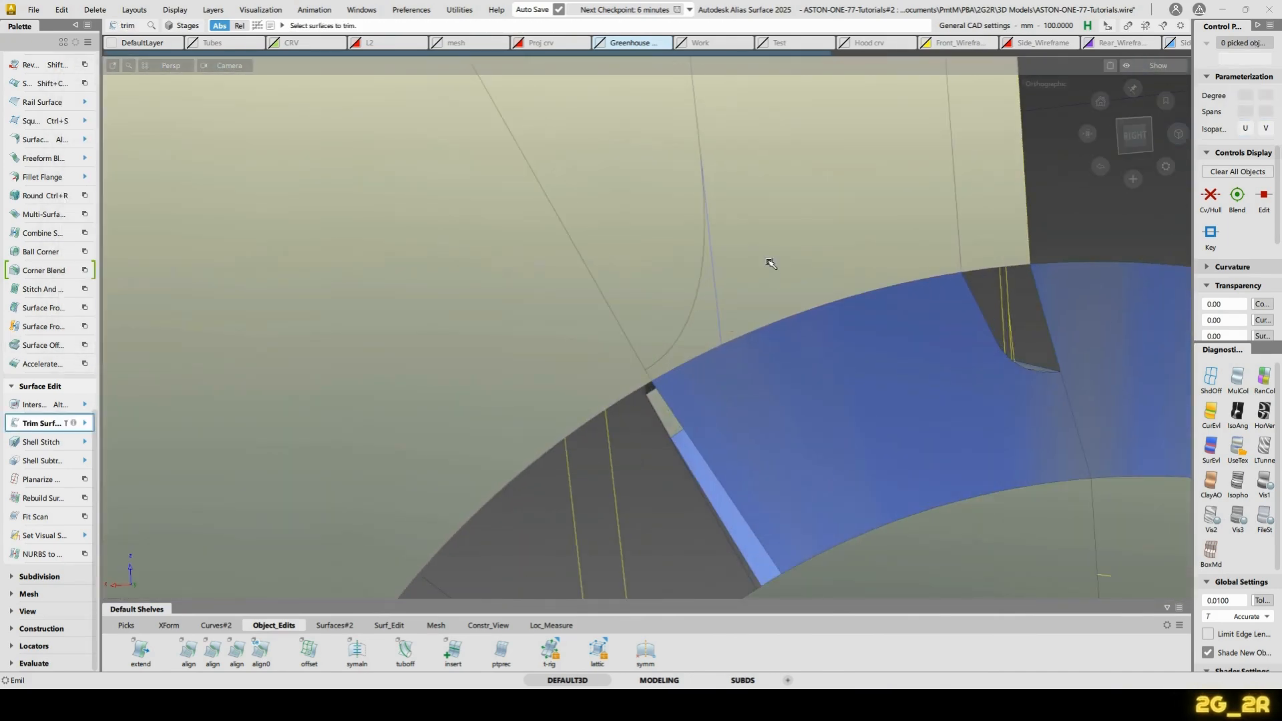
key("space")
Create a G2 chordal surface fillet between the trimmed hub surface and the spoke's back surface
right_click_drag(873, 174, 766, 334, "alt+shift")
left_click_drag(816, 399, 758, 324, "alt+shift")
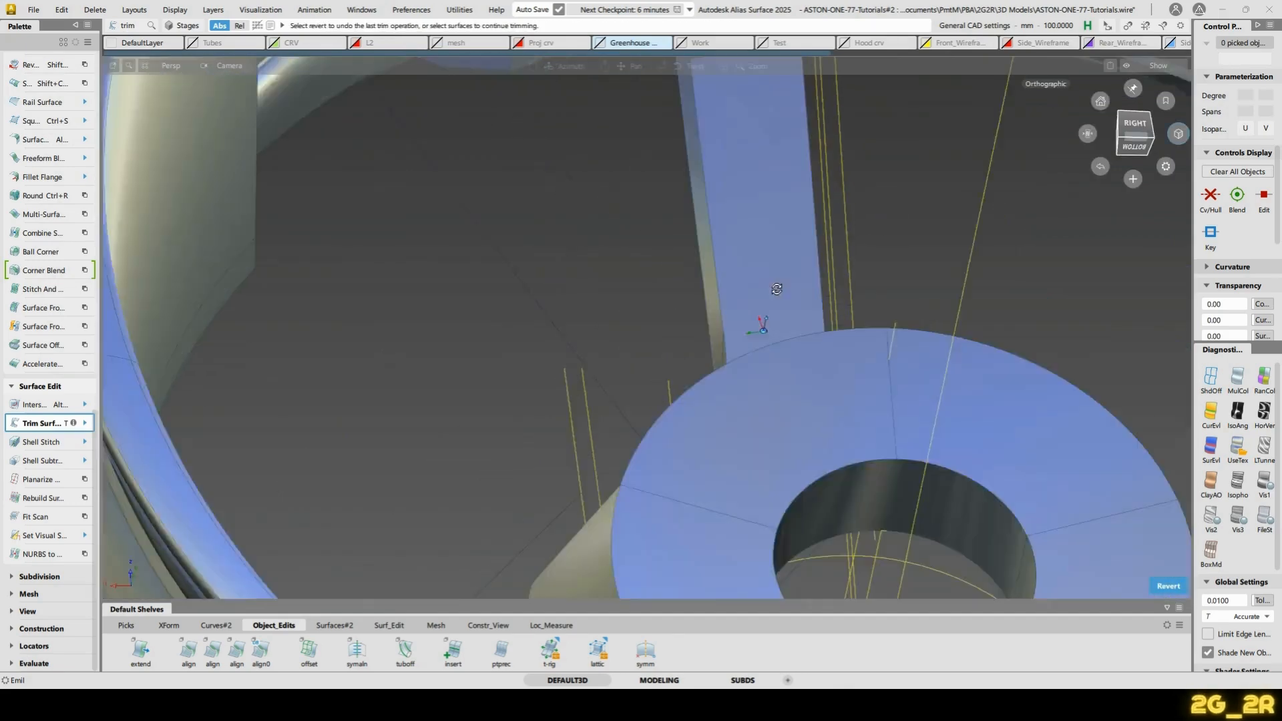
middle_click_drag(759, 323, 755, 442, "alt+shift")
left_click_drag(757, 443, 383, 313, "alt+shift")
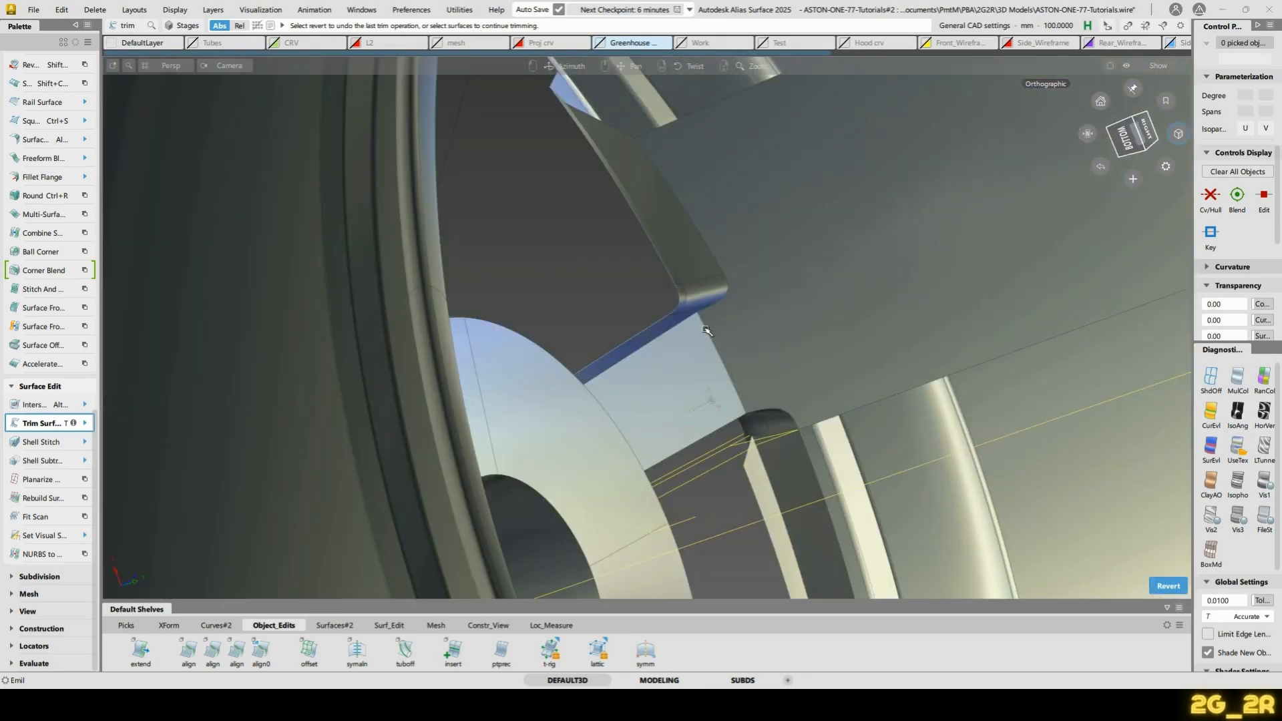
left_click_drag(706, 330, 733, 457, "alt+shift")
right_click_drag(734, 457, 743, 350, "alt+shift")
right_click_drag(679, 399, 695, 334, "alt+shift")
left_click_drag(695, 334, 687, 307, "alt+shift")
middle_click_drag(687, 307, 828, 143, "alt+shift")
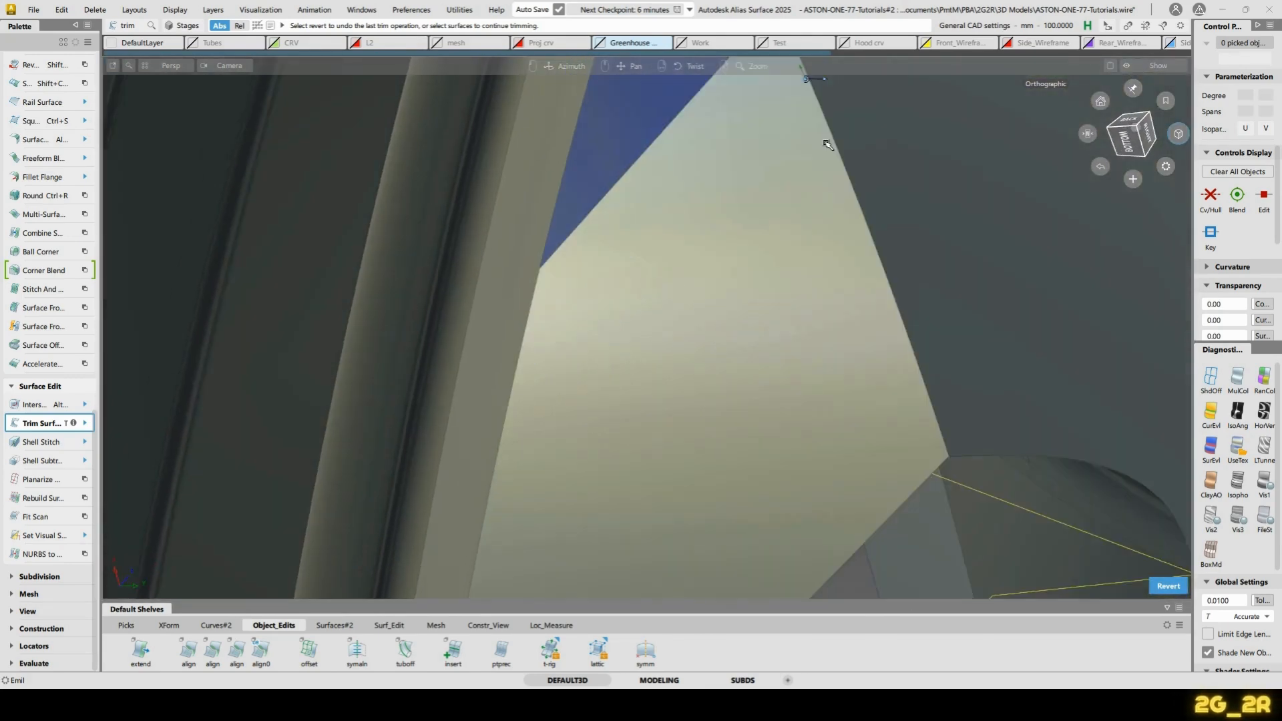
left_click_drag(827, 143, 699, 192, "alt+shift")
right_click_drag(791, 185, 755, 395, "alt+shift")
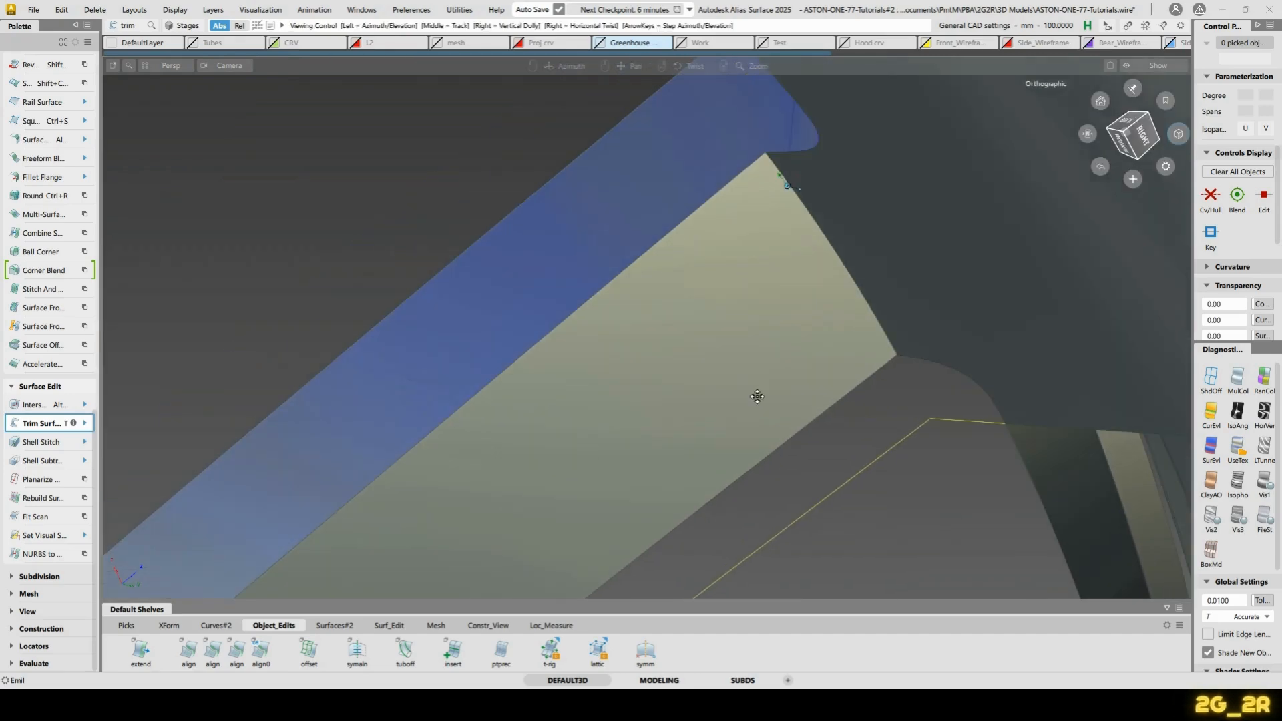
key("alt+f")
left_click(770, 323)
left_click(853, 225)
mouse_move(853, 226)
left_mouse_down("alt+shift")
mouse_move(810, 251)
mouse_move(800, 220)
mouse_move(865, 235)
left_mouse_up("alt+shift")
key("space")
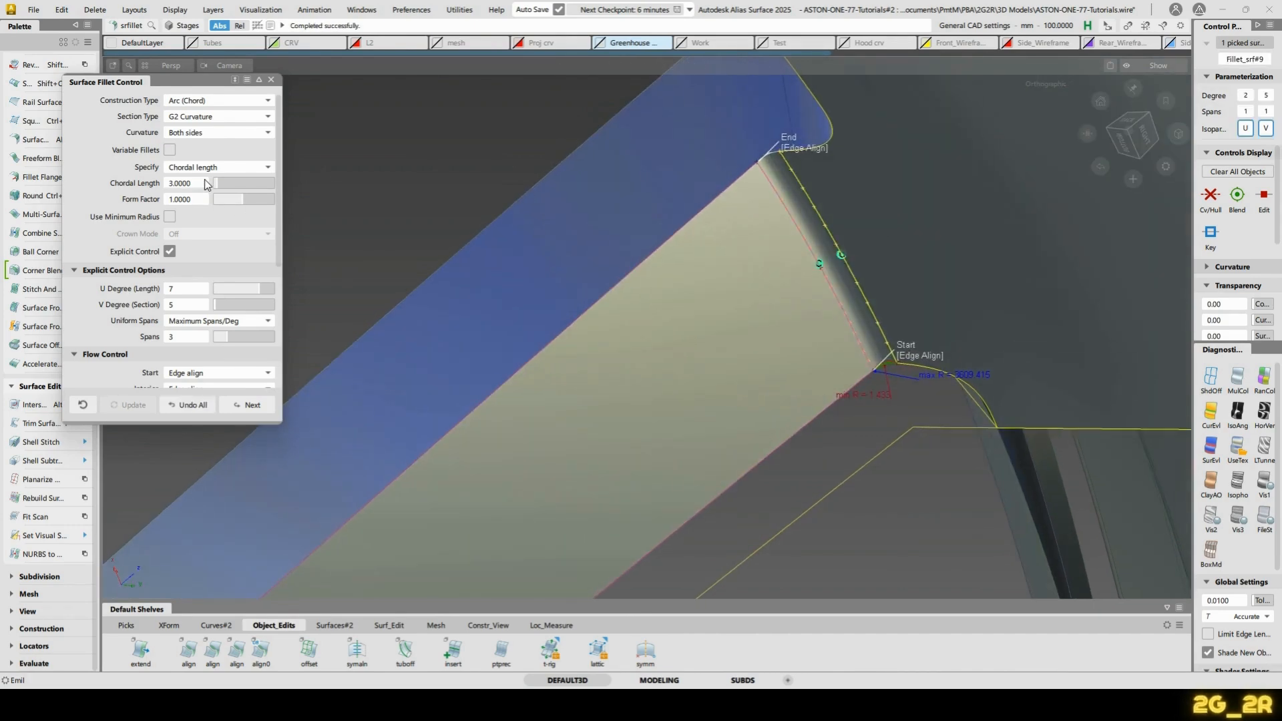
Set the surface fillet's chordal length to 5 mm and finish the fillet
left_click(206, 184)
type("5")
key("Return")
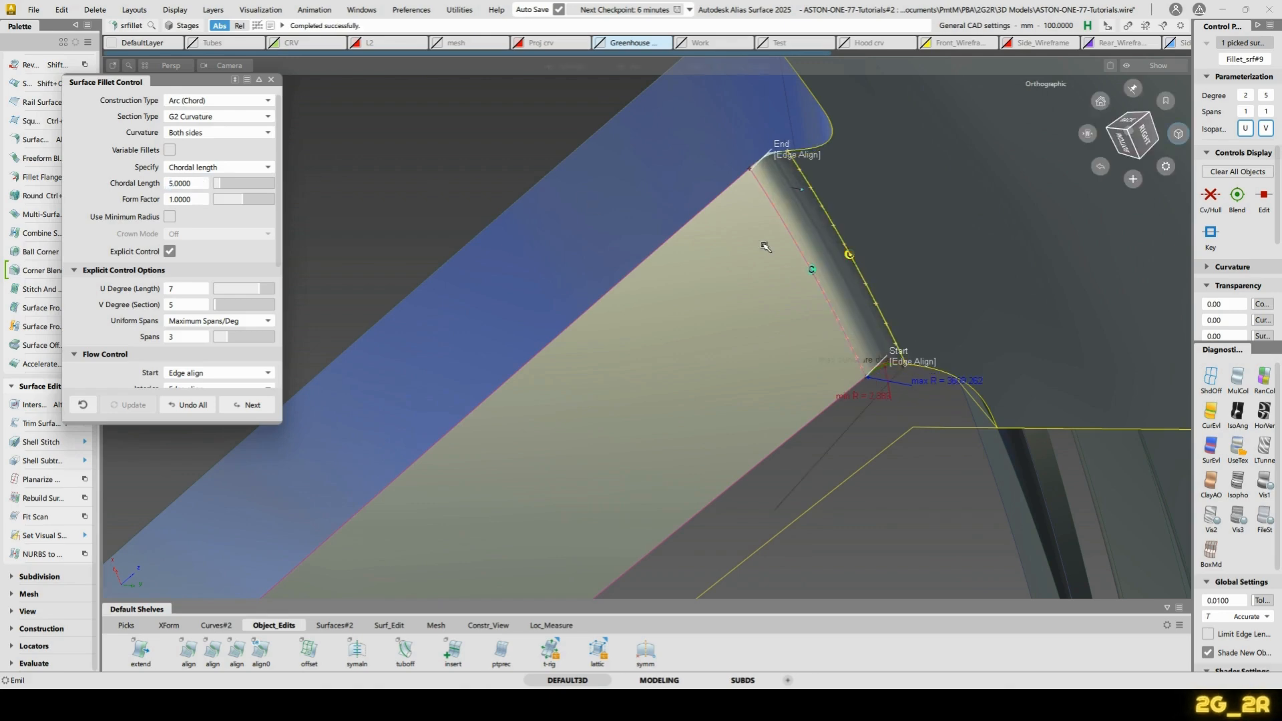
left_click_drag(766, 247, 802, 267, "alt+shift")
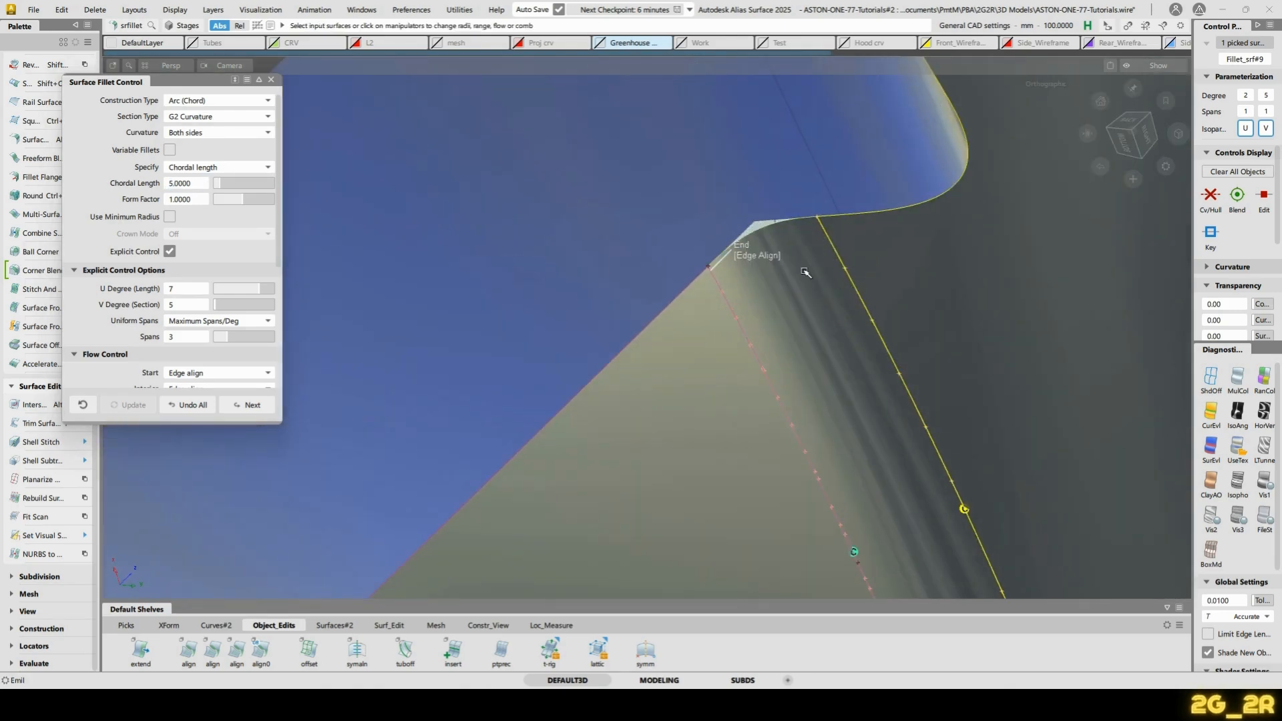
key("space")
key("Escape")
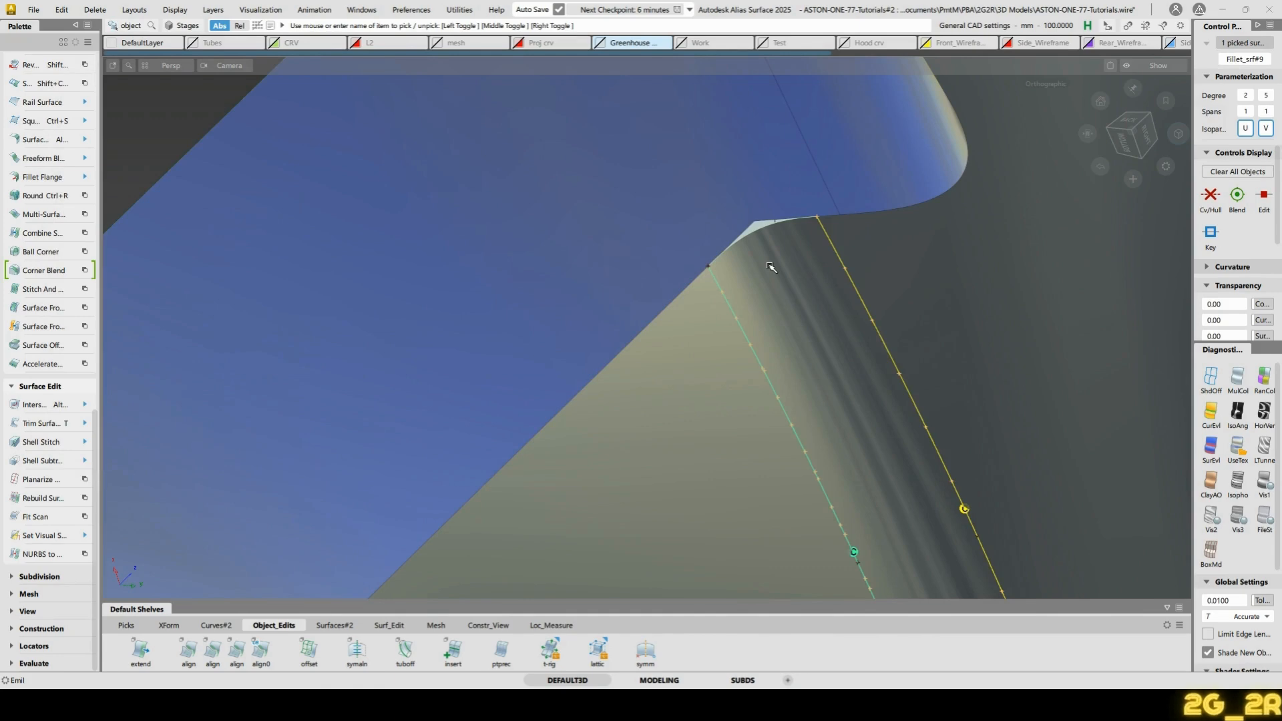
Untrim the side surface next to the new fillet and try projecting the fillet's end edge onto it along the normal
key("u")
left_click(718, 182)
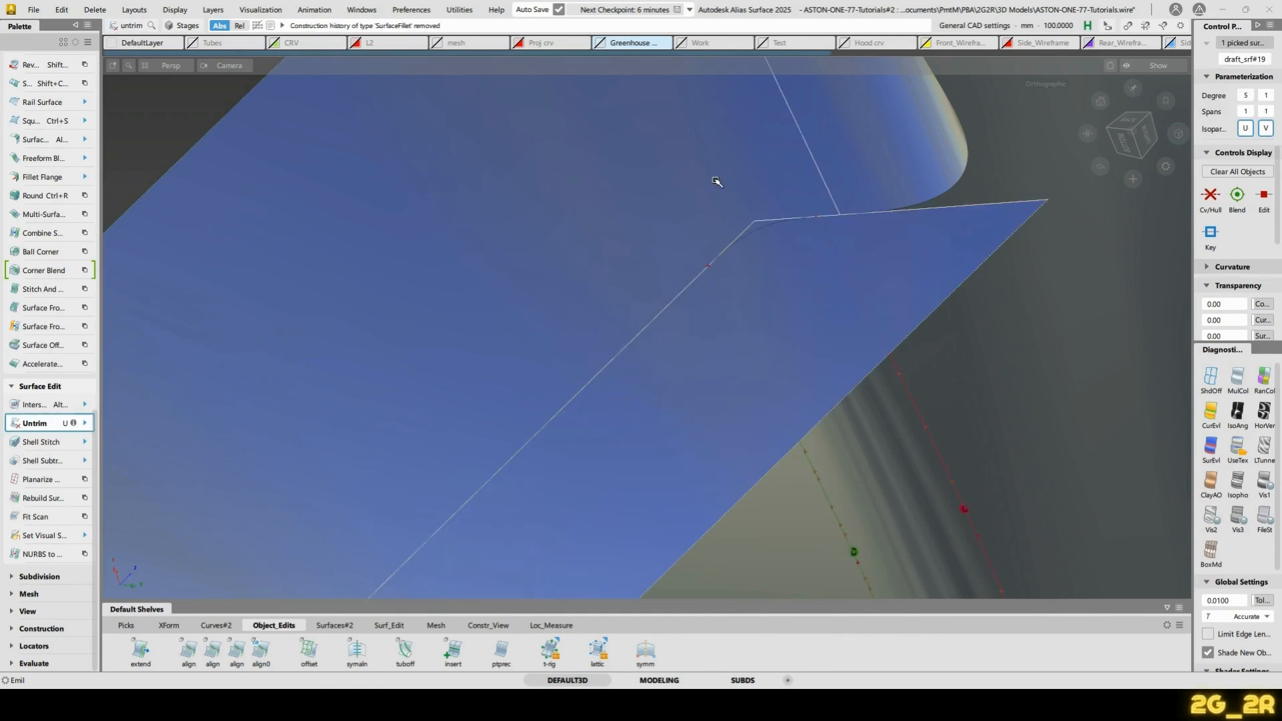
key("alt+p")
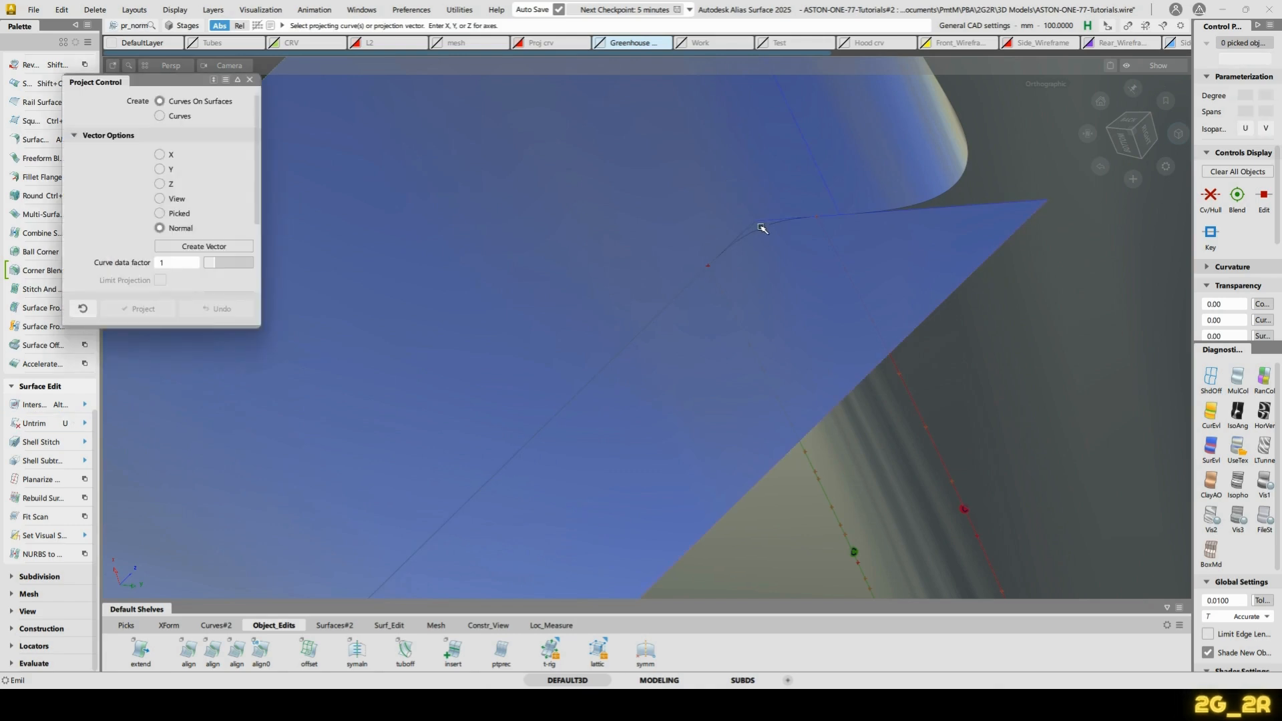
left_click(761, 227)
right_click_drag(922, 246, 808, 263, "alt+shift")
middle_click_drag(807, 263, 767, 314, "alt+shift")
key("ctrl+z")
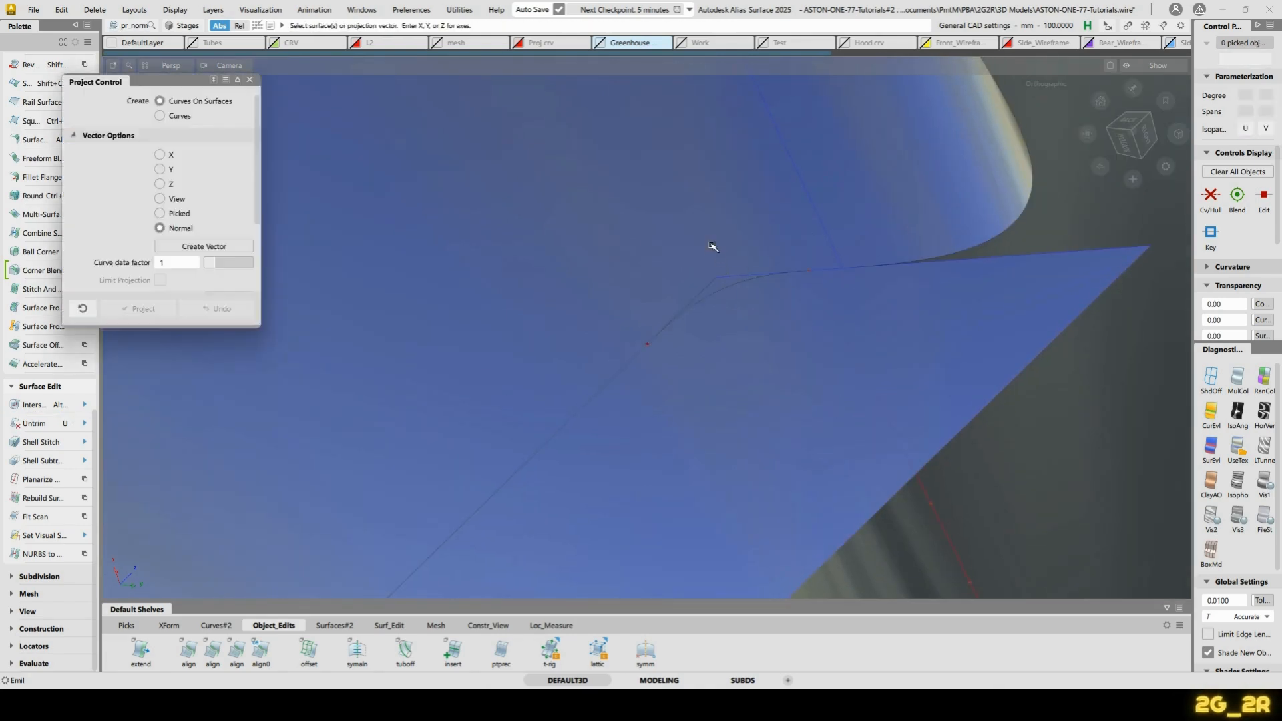
Extend the curves on the side surface at the new fillet's corner and at the opposite end beside the upper fillet
left_click_drag(713, 246, 714, 284, "ctrl+shift")
left_click_drag(716, 331, 716, 331, "ctrl+shift")
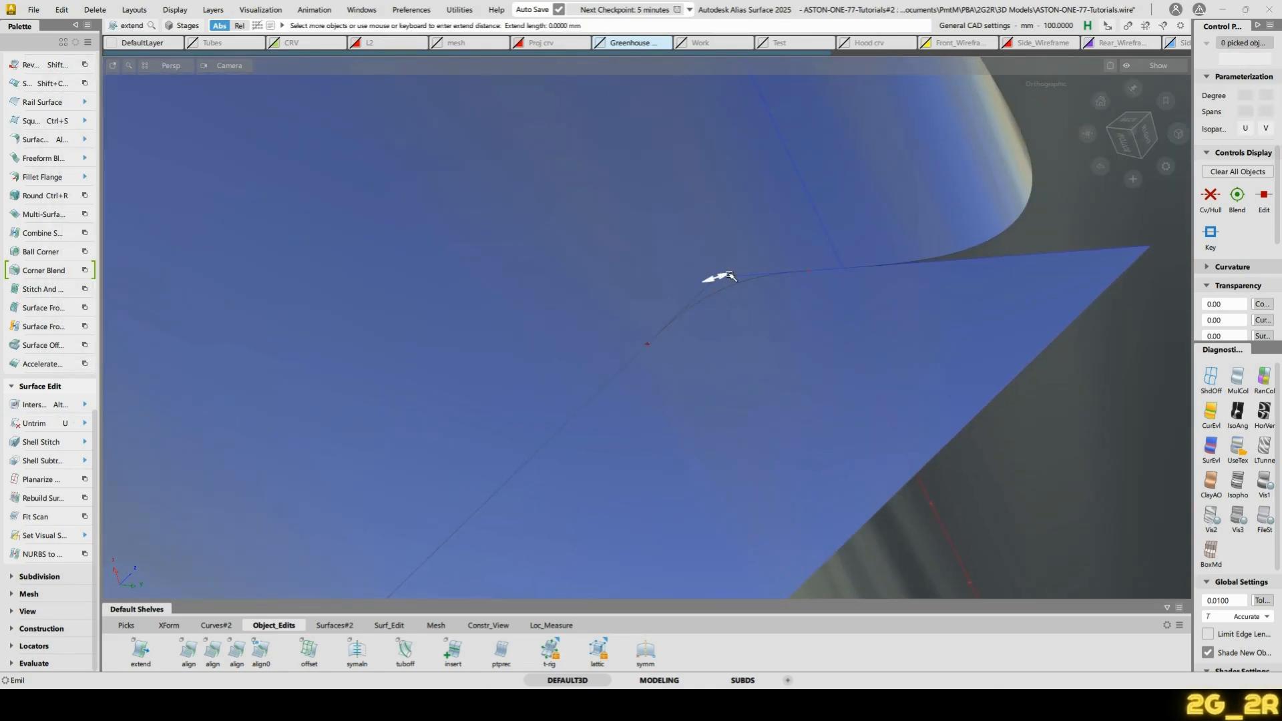
right_click_drag(710, 180, 681, 194, "alt+shift")
left_click_drag(681, 195, 993, 367)
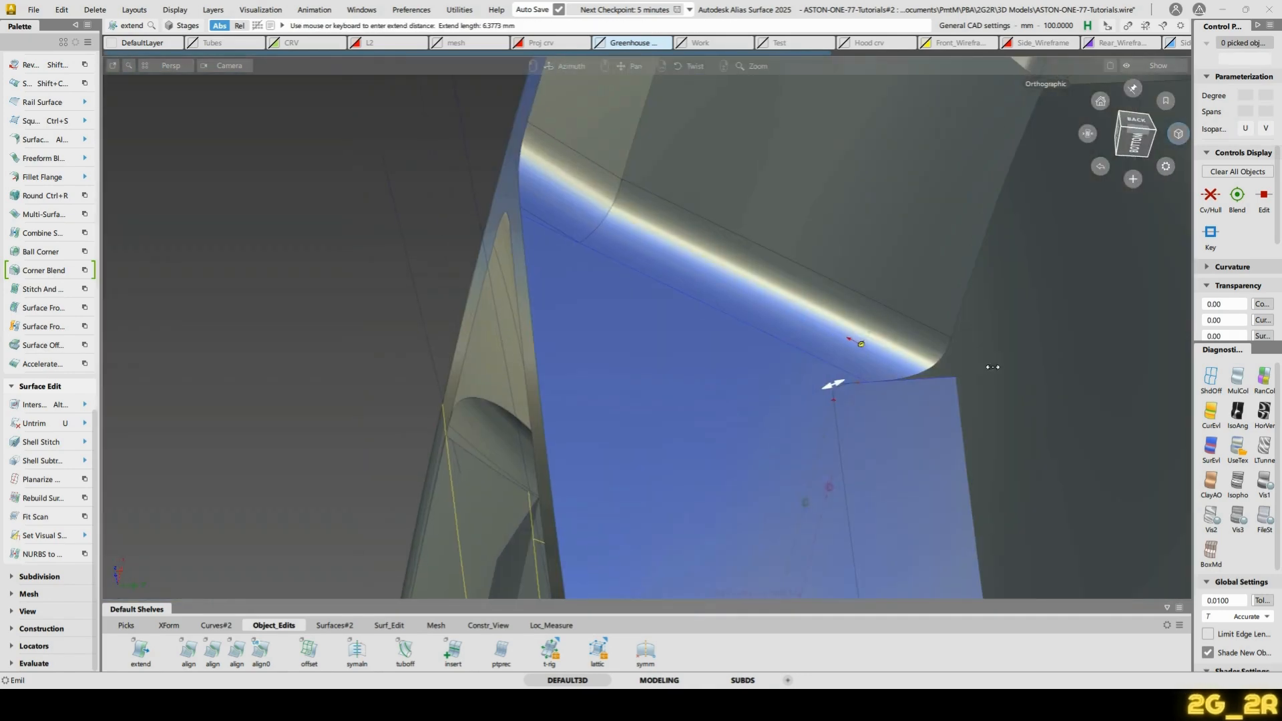
left_click(522, 227)
left_click_drag(556, 259, 640, 341, "alt+shift")
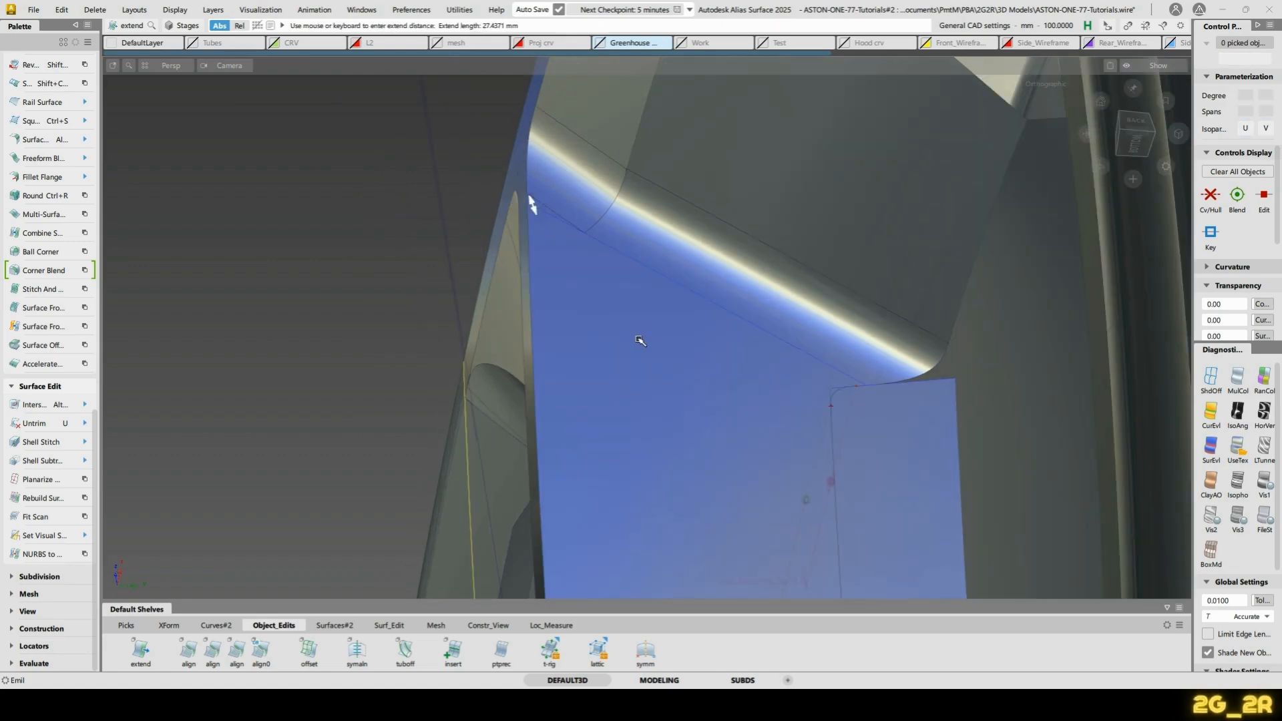
left_click_drag(859, 280, 565, 203, "alt+shift")
left_click(1086, 586)
Select the curve on surface draft_srf#19.cos4 beside the upper fillet for extending
left_click_drag(959, 372, 783, 340, "alt+shift")
right_click_drag(671, 375, 732, 350, "alt+shift")
middle_click_drag(428, 306, 654, 360, "alt+shift")
left_click_drag(477, 175, 487, 258, "ctrl+shift")
left_click(487, 216)
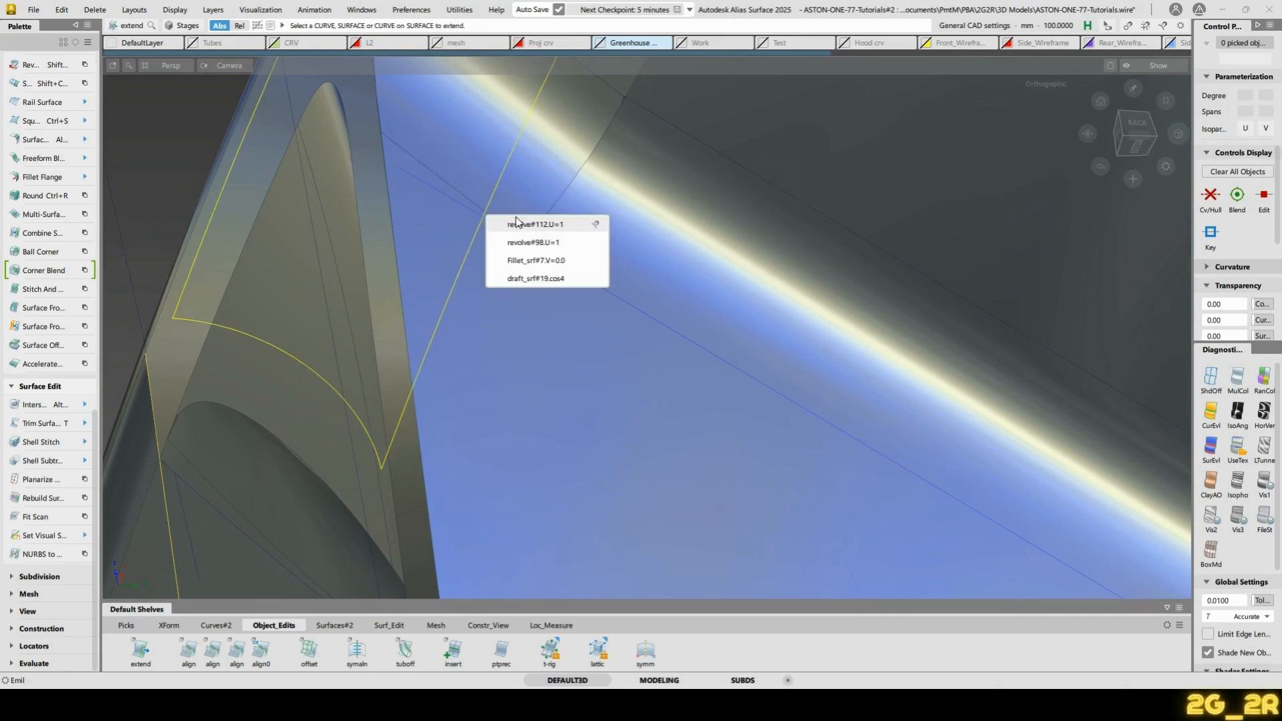
left_click(537, 279)
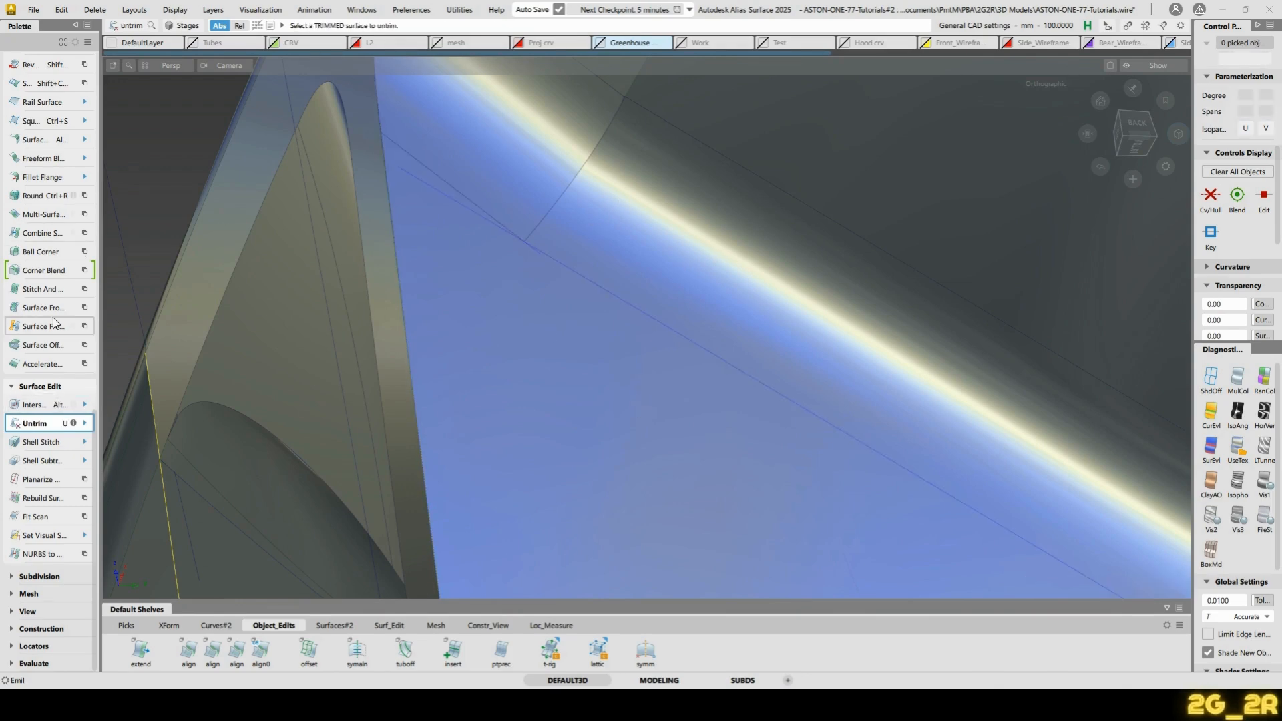
scroll(53, 199, "up", 20)
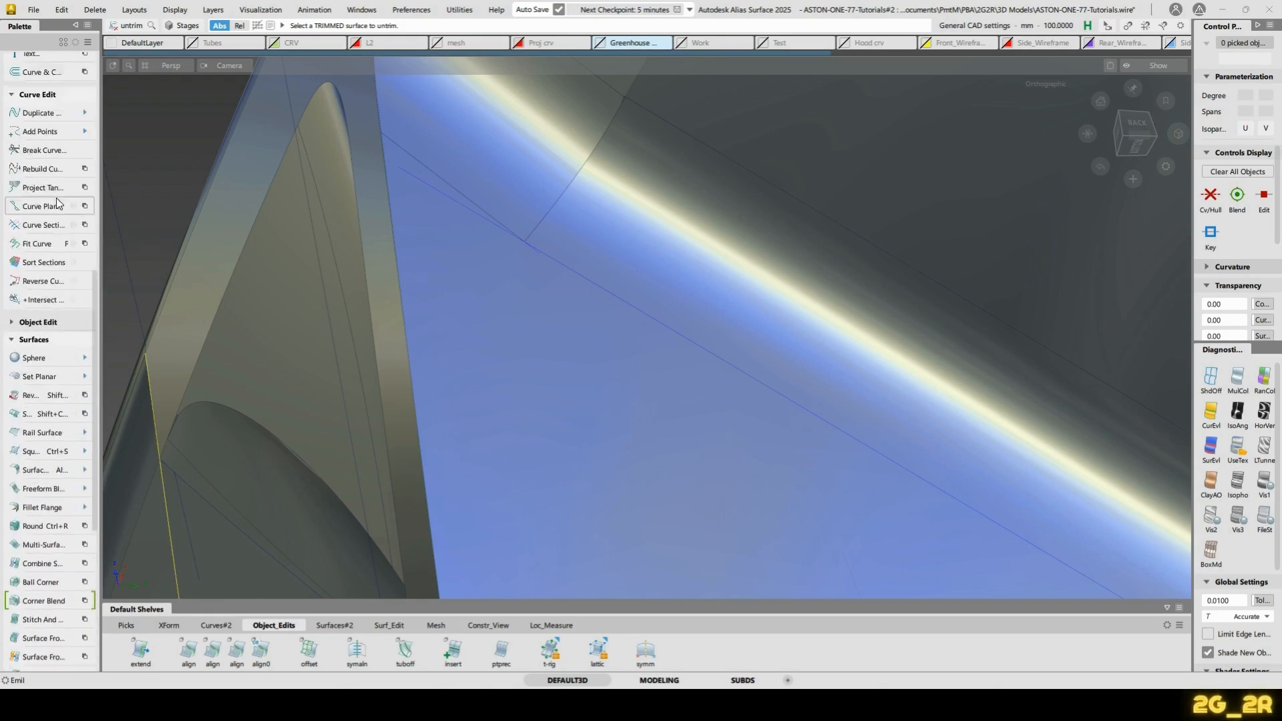
scroll(61, 195, "up", 5)
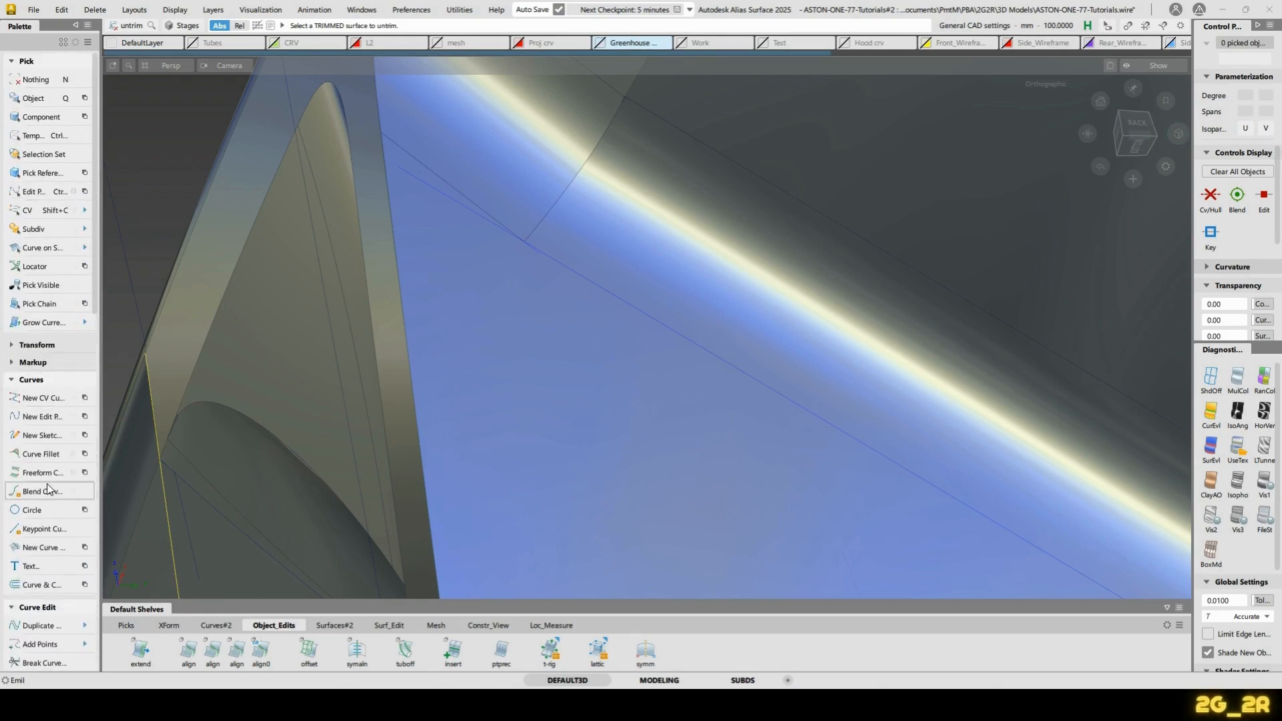
double_click(44, 454)
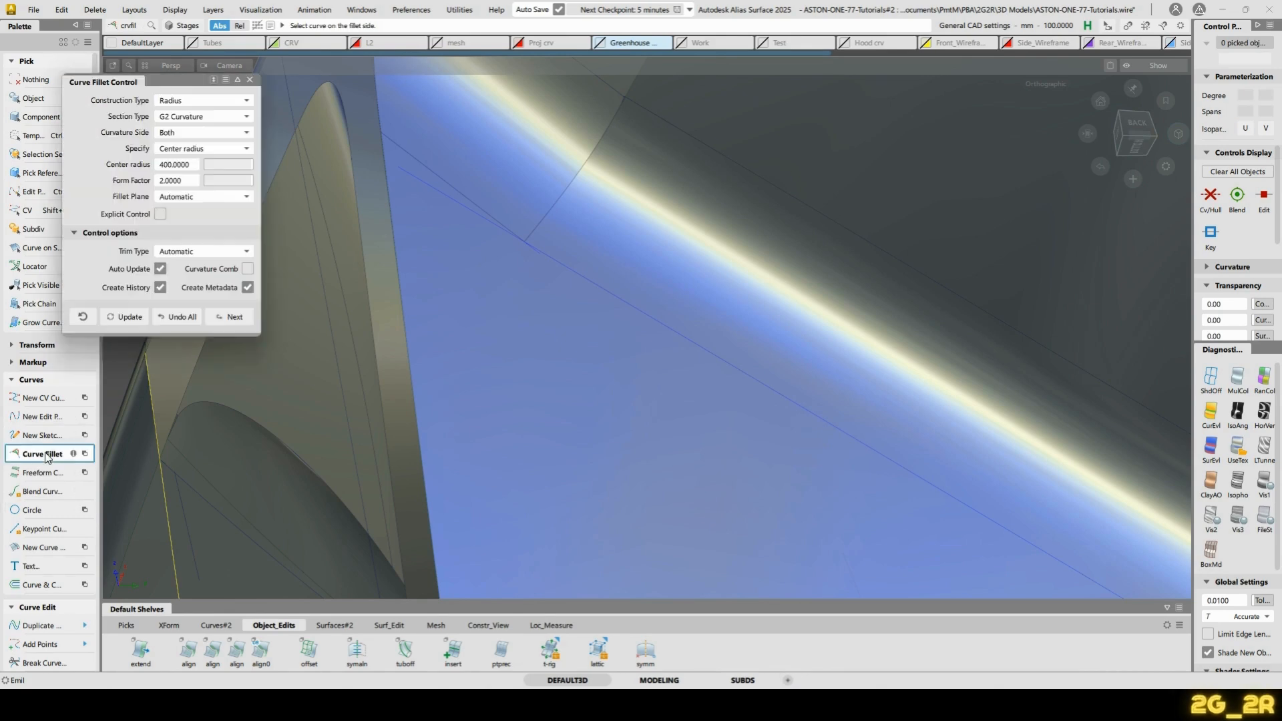
left_click(252, 78)
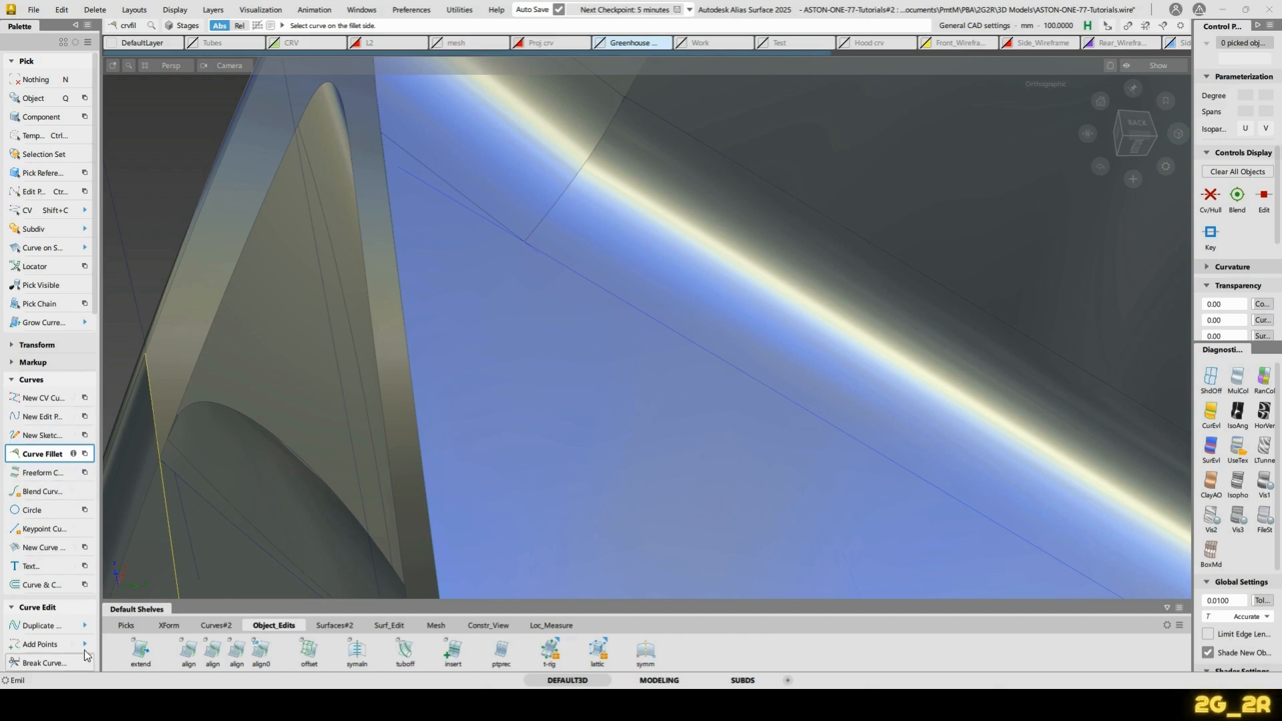
Use Curve Section to trim the two crossing curves on the side surface beside the upper fillet against each other
scroll(12, 612, "down", 3)
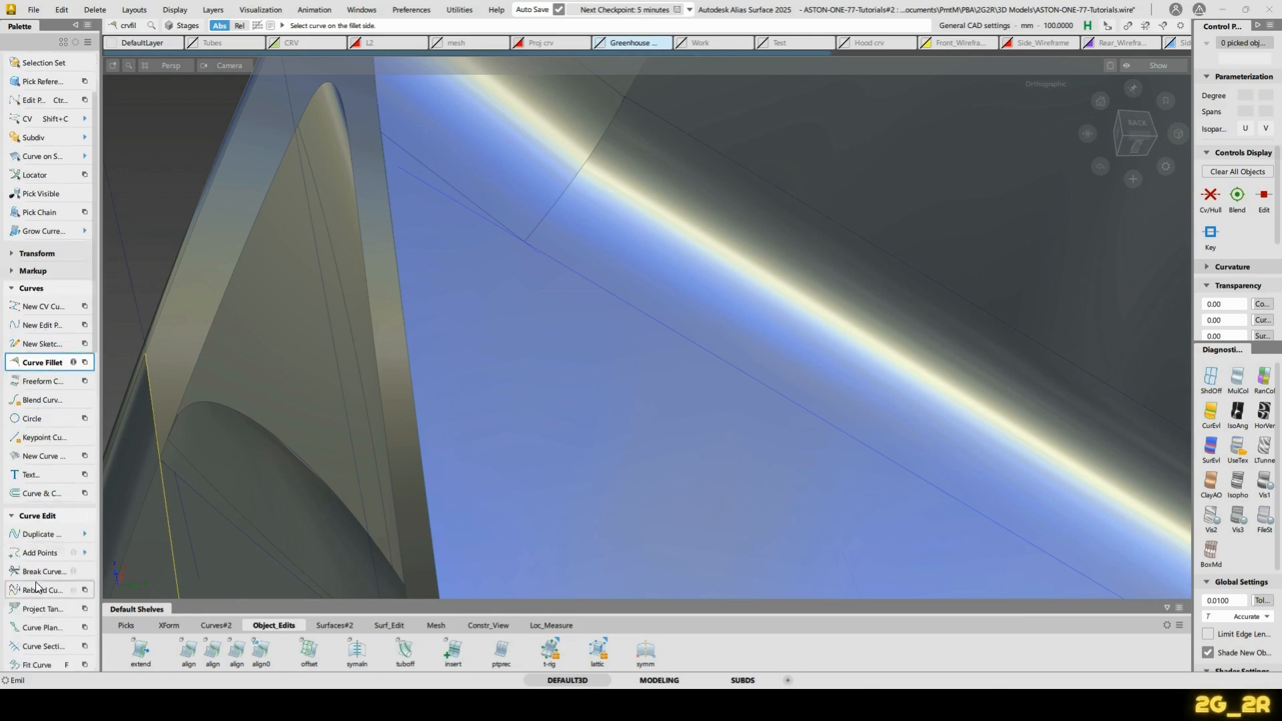
left_click(43, 611)
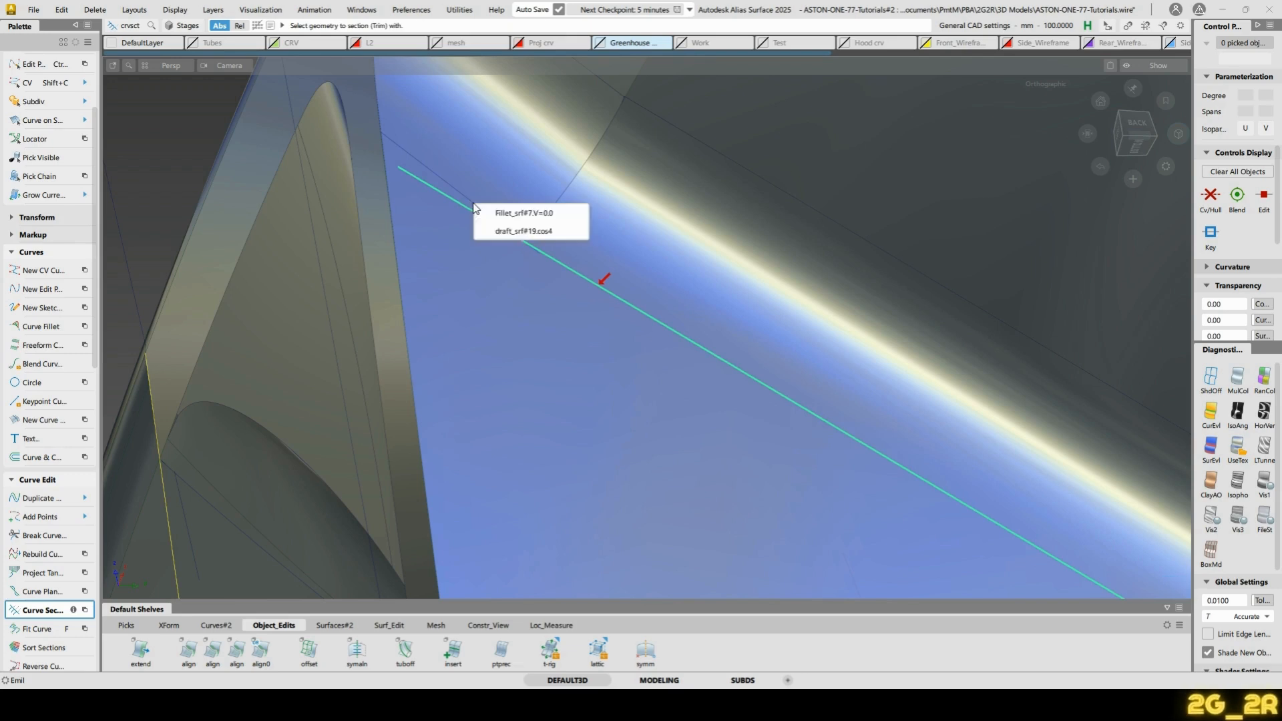
left_click(535, 215)
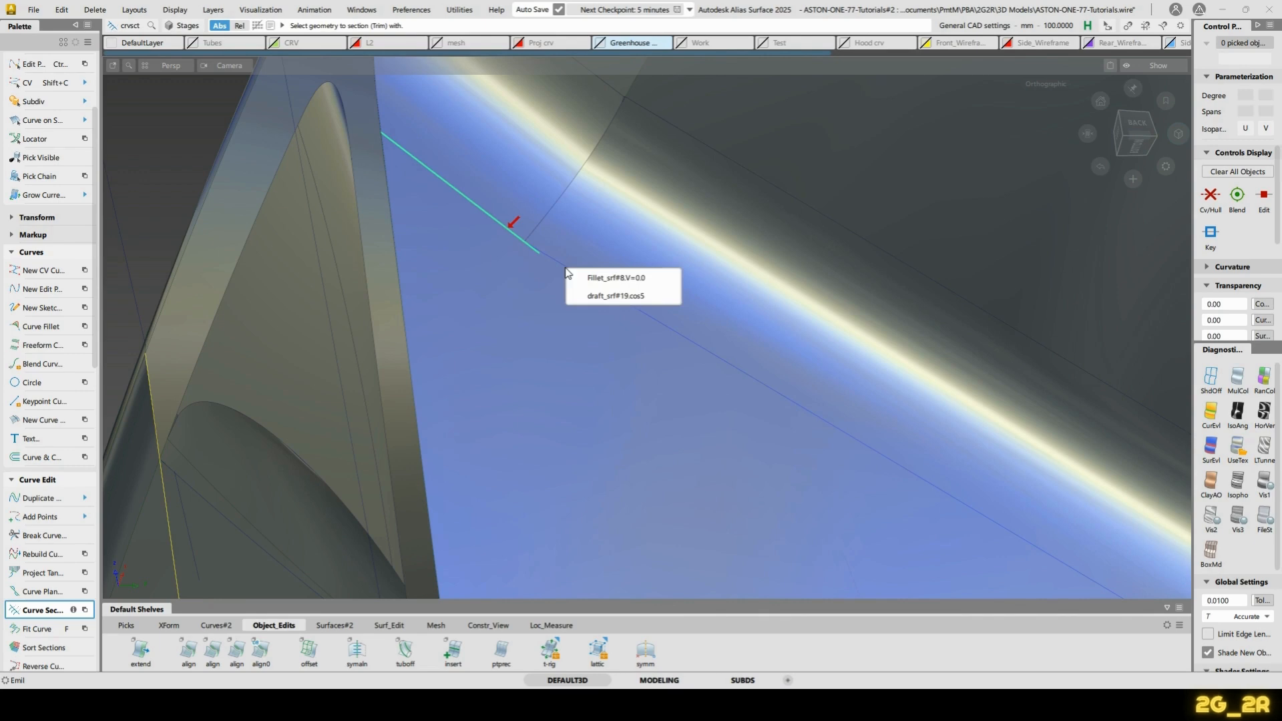
left_click(615, 296)
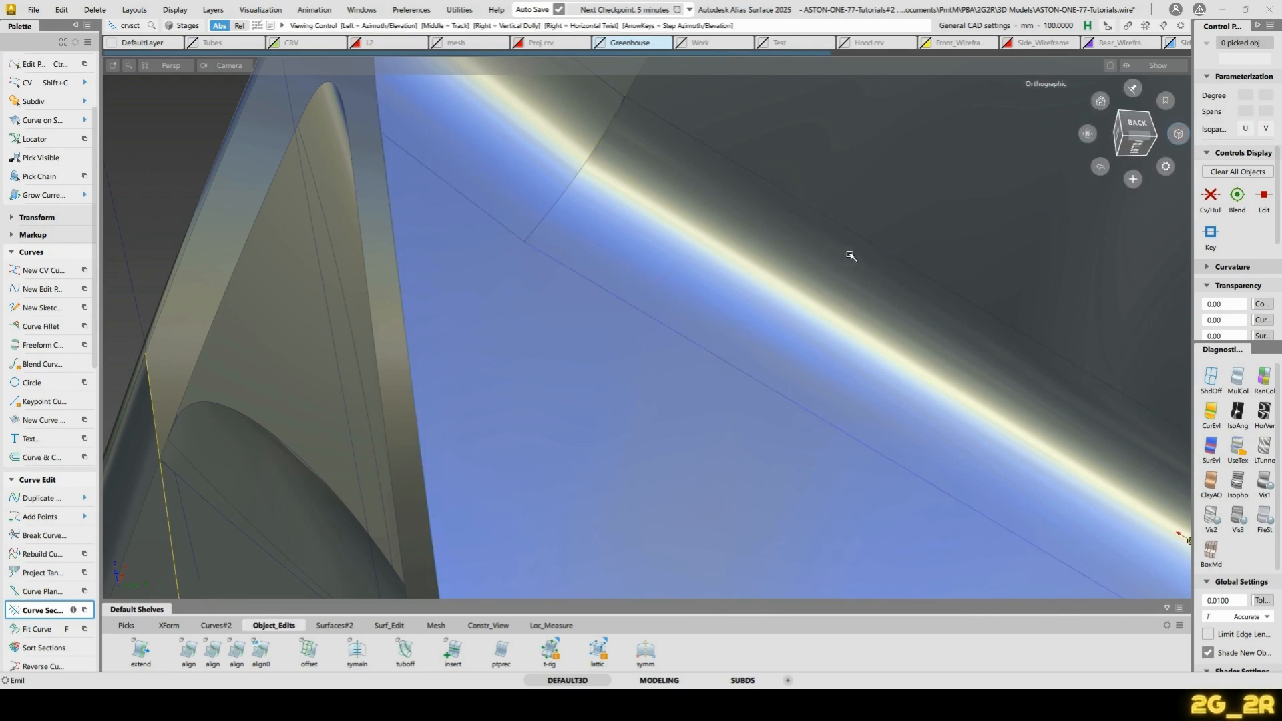
Section the crossing curves at the side surface's opposite corner, using draft_srf#19.cos6 as the sectioning curve
left_click_drag(850, 258, 871, 330, "alt+shift")
right_click_drag(988, 455, 895, 391, "alt+shift")
middle_click_drag(895, 391, 862, 401, "alt+shift")
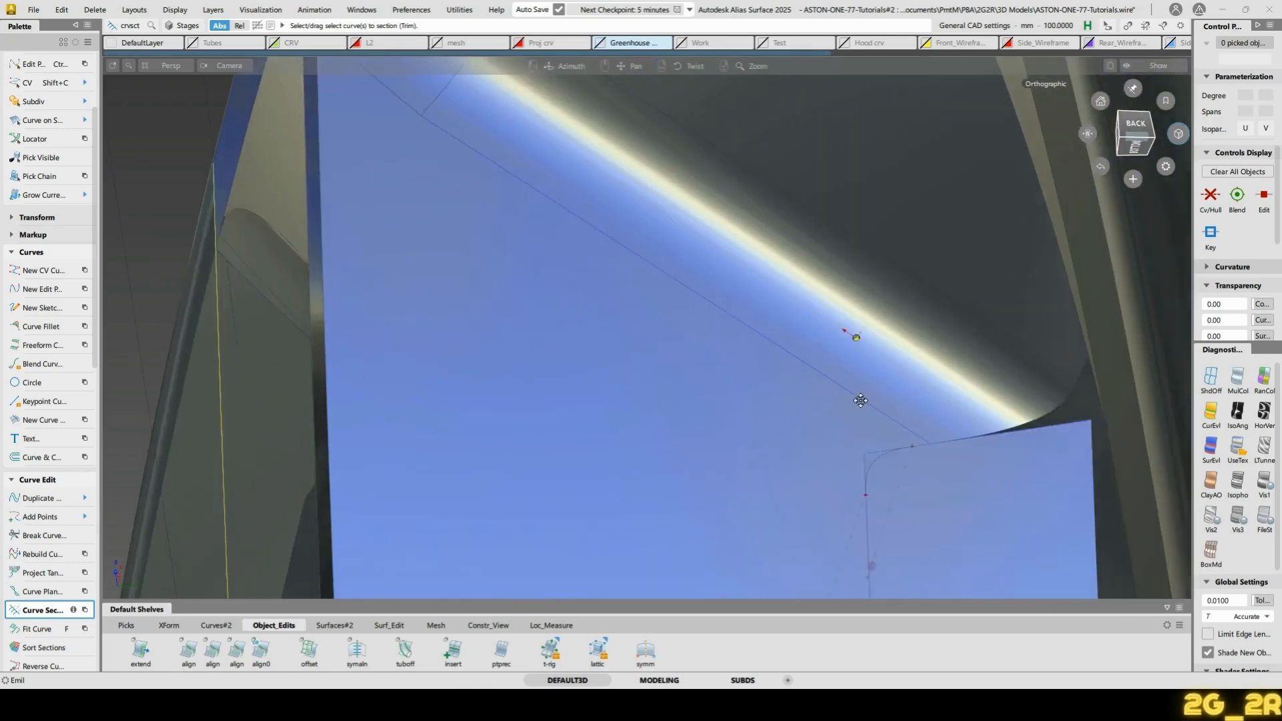
right_click_drag(862, 401, 879, 358, "alt+shift")
middle_click_drag(879, 358, 847, 303, "alt+shift")
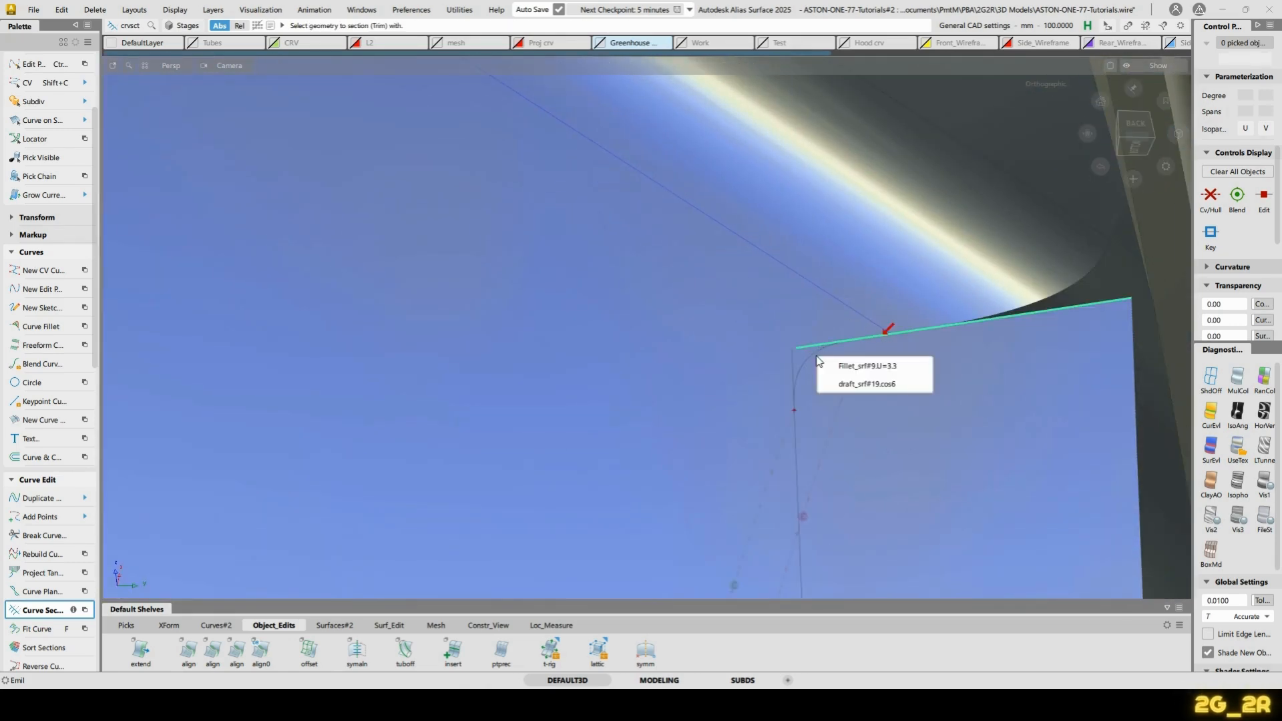
left_click(884, 384)
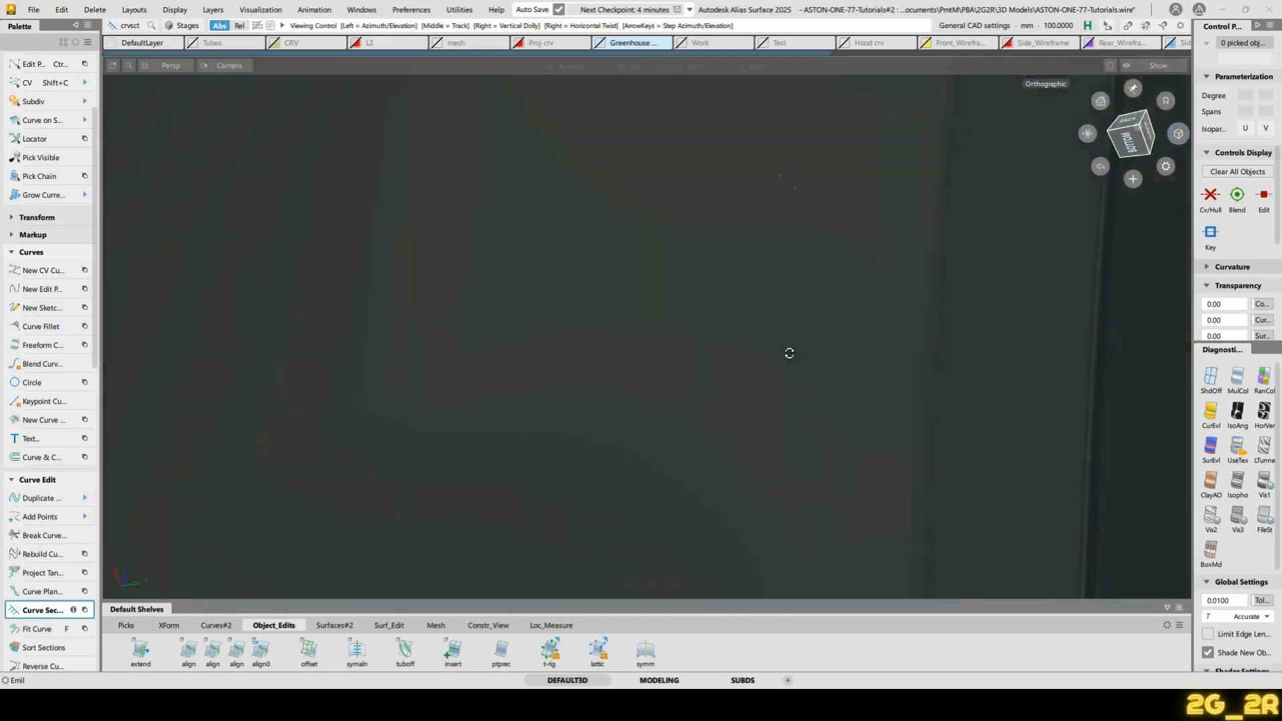
Trim away the excess region of the side surface beyond the sectioned curves at the fillet's corner
key("Escape")
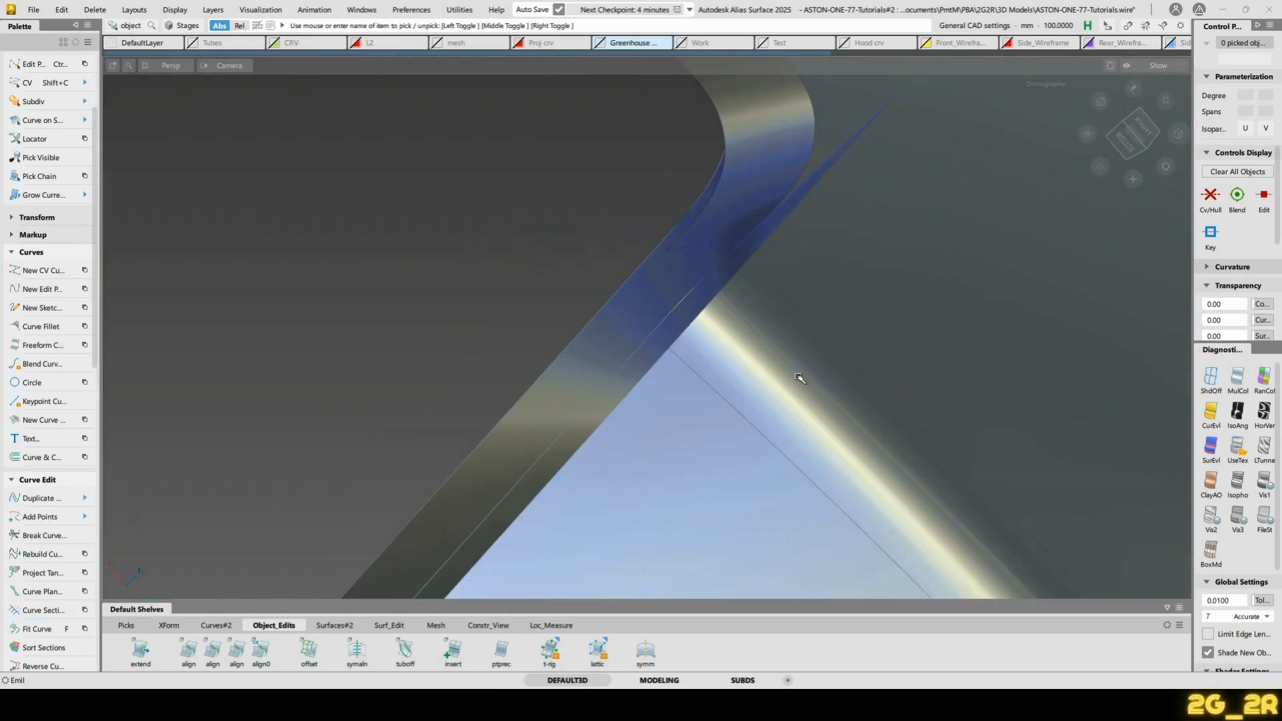
left_click_drag(733, 333, 788, 336, "ctrl+shift")
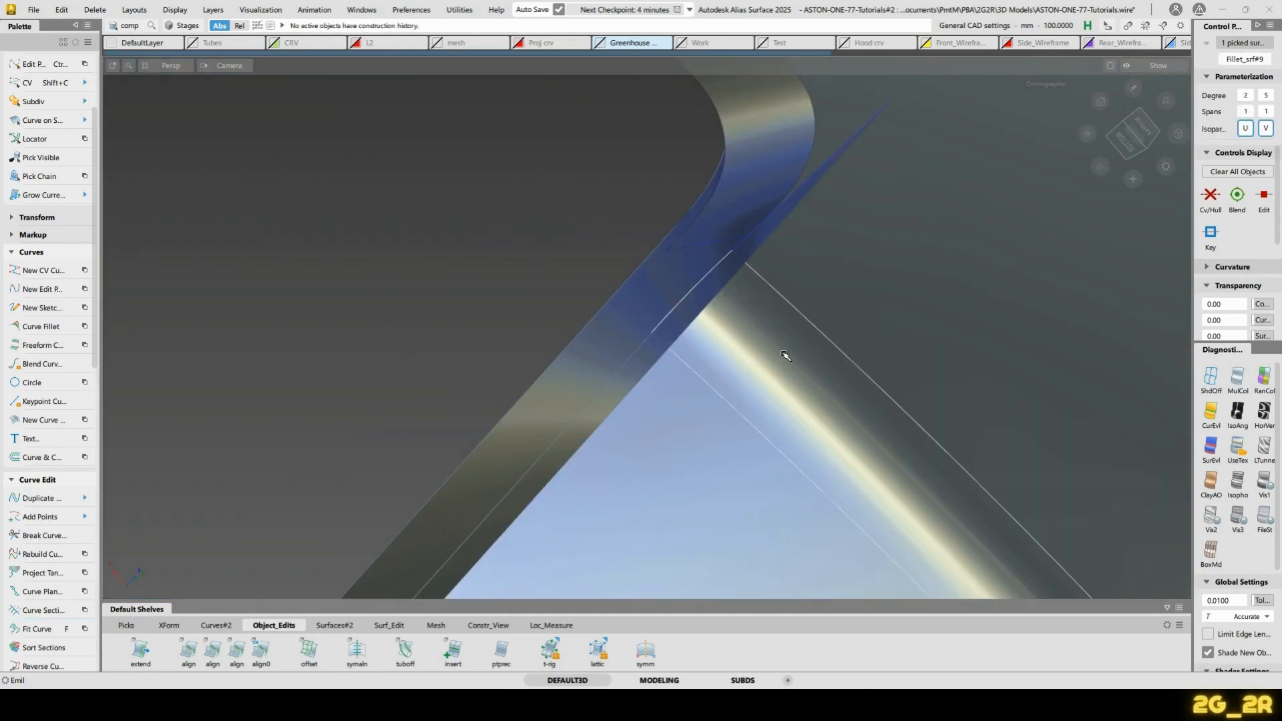
left_click_drag(583, 321, 853, 378, "alt+shift")
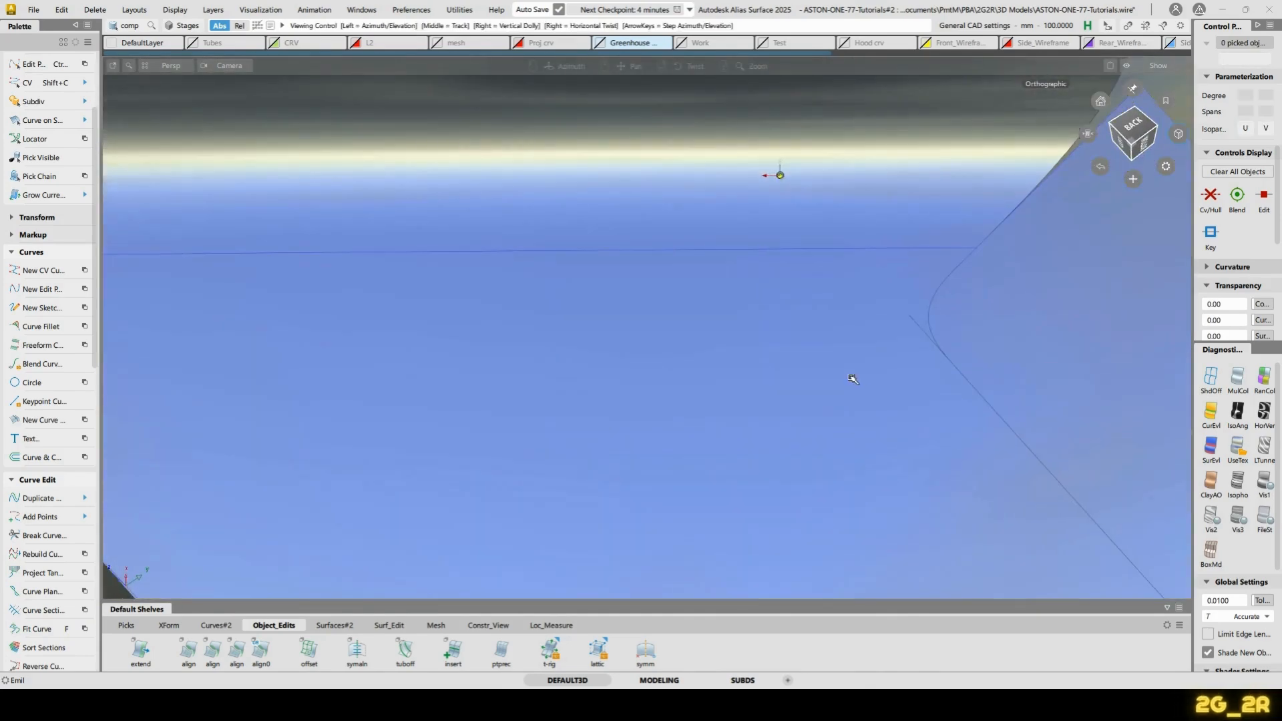
left_click(949, 358)
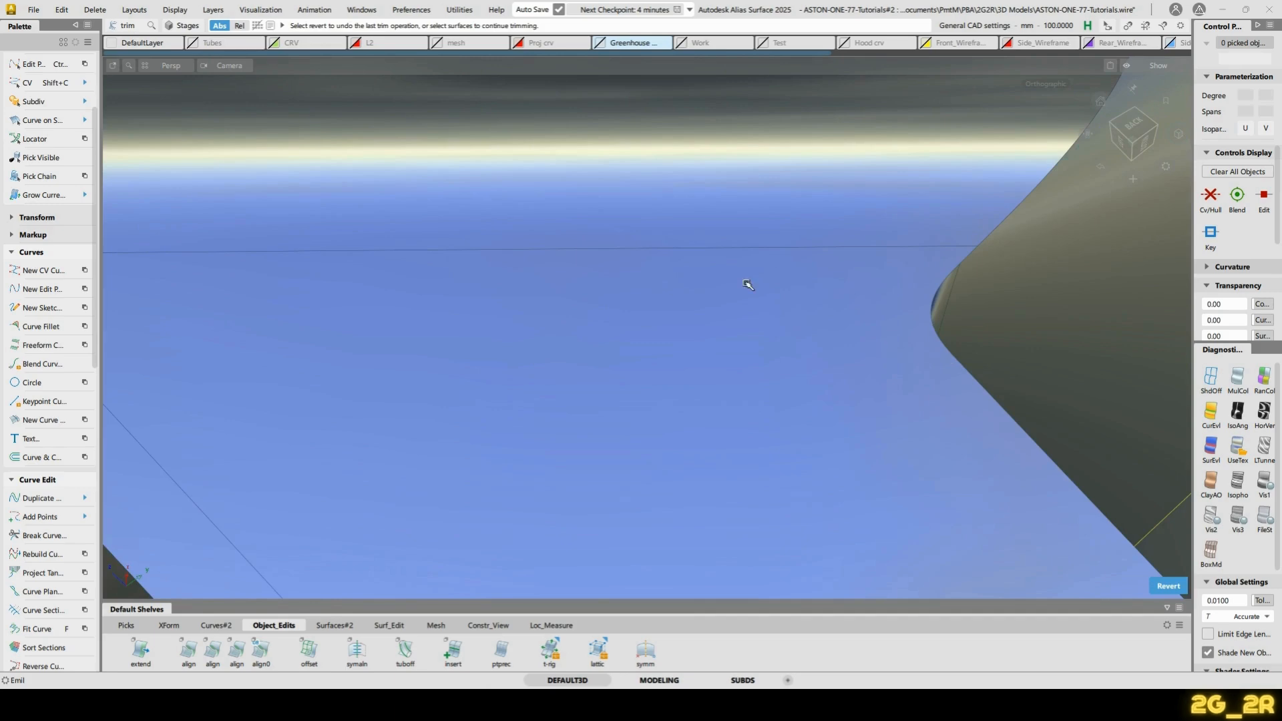
Remove the hub's conical and outer ring surfaces around the spoke base from the shaded display
left_click_drag(748, 285, 621, 166, "alt+shift")
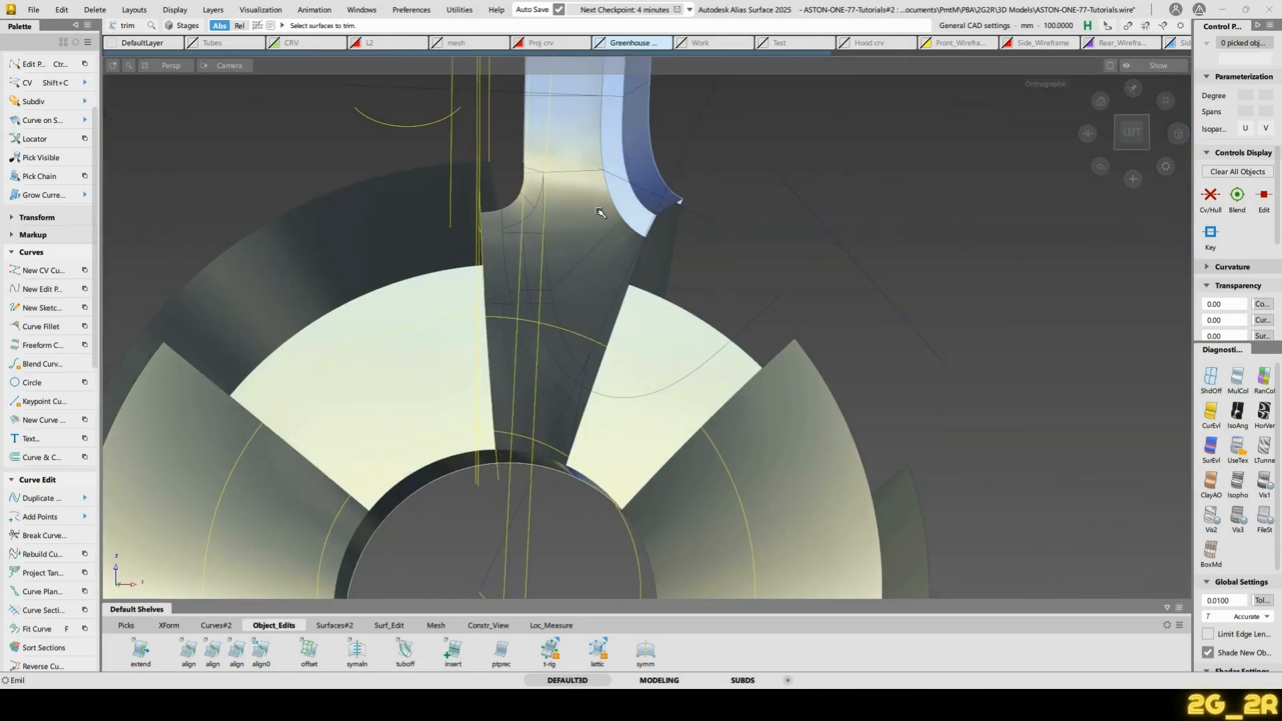
left_click_drag(269, 225, 319, 241, "ctrl+shift")
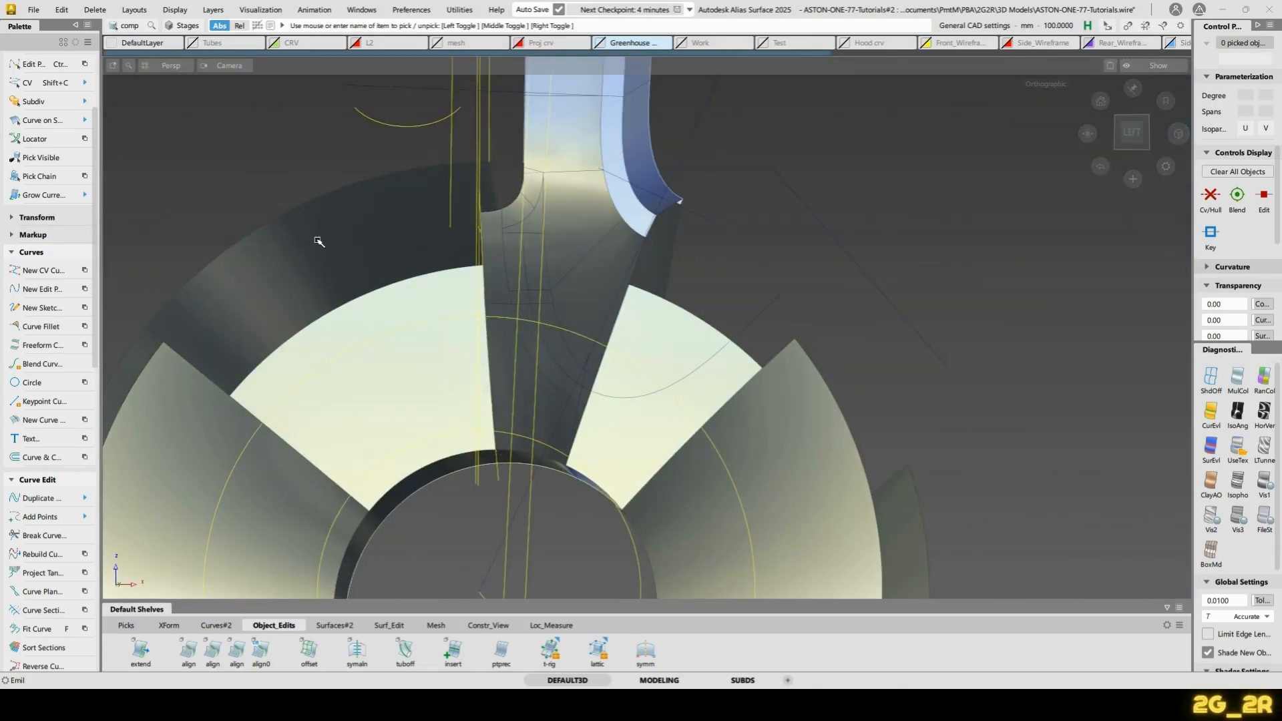
left_click(319, 242)
right_click_drag(711, 132, 588, 323, "alt+shift")
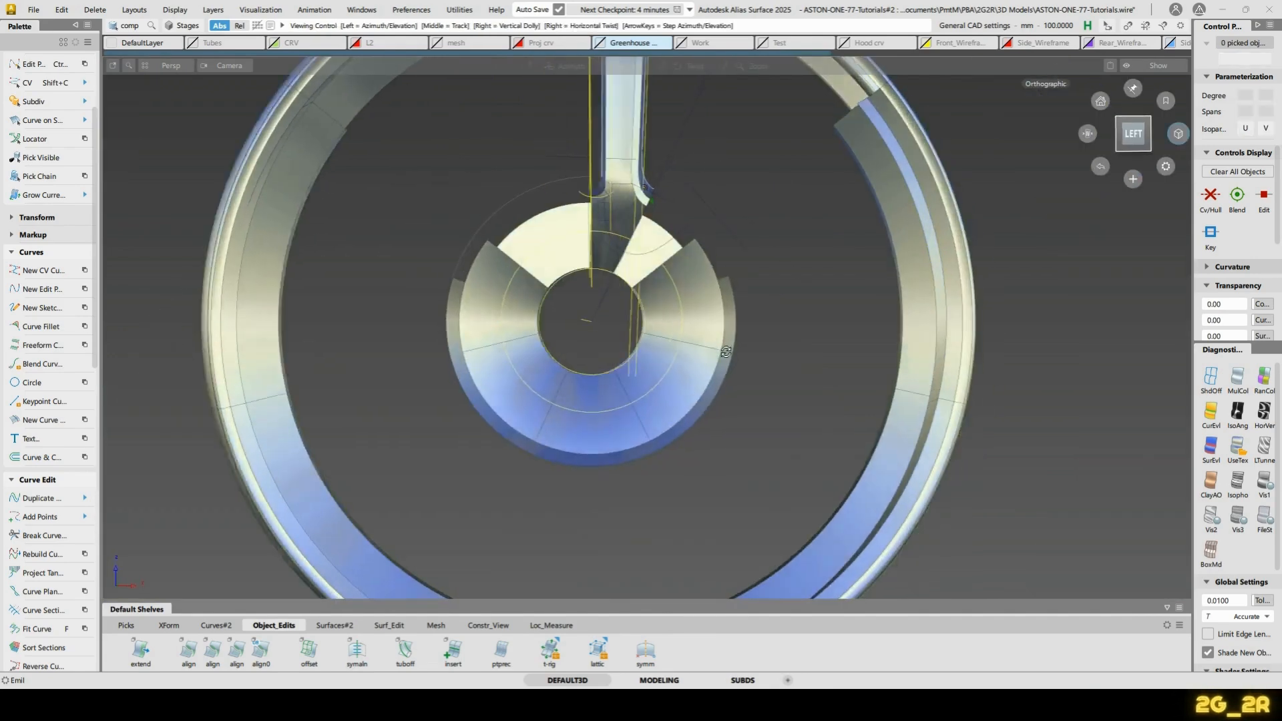
left_click_drag(588, 323, 707, 381, "alt+shift")
right_click_drag(707, 380, 492, 343, "alt+shift")
middle_click_drag(492, 343, 493, 288, "alt+shift")
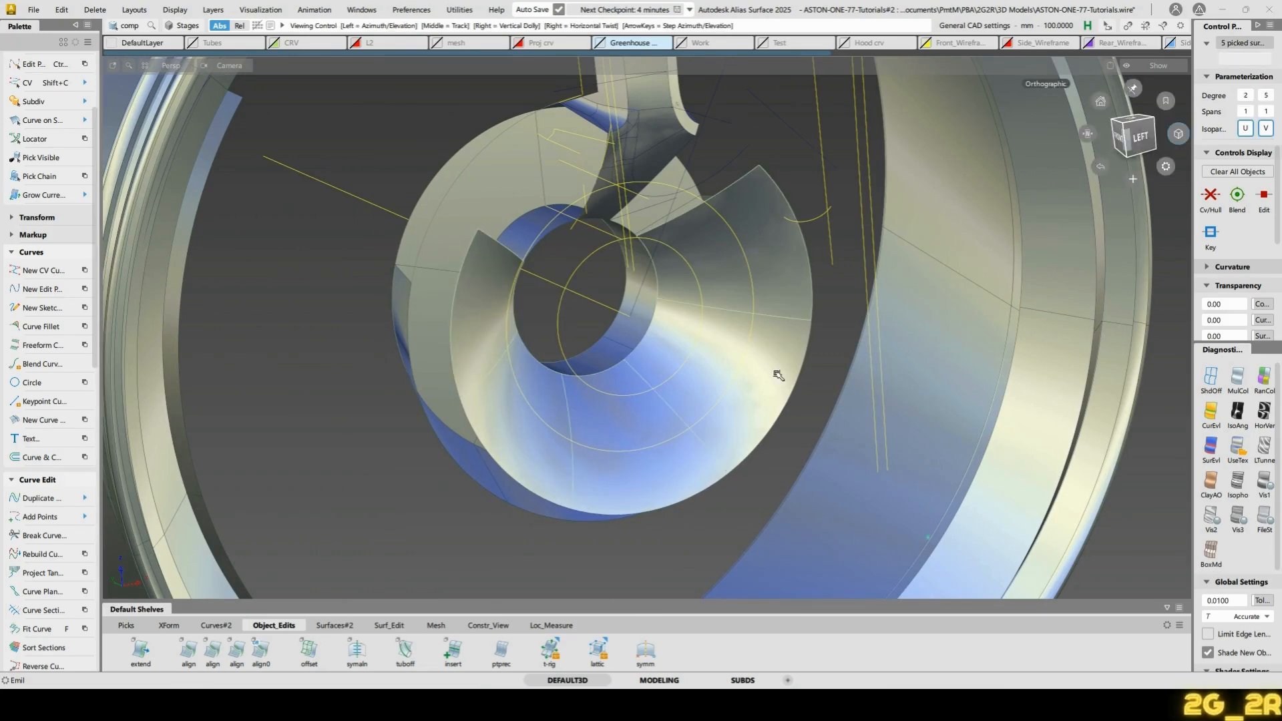
left_click_drag(778, 375, 542, 428, "alt+shift")
left_click_drag(701, 499, 883, 447, "alt+shift")
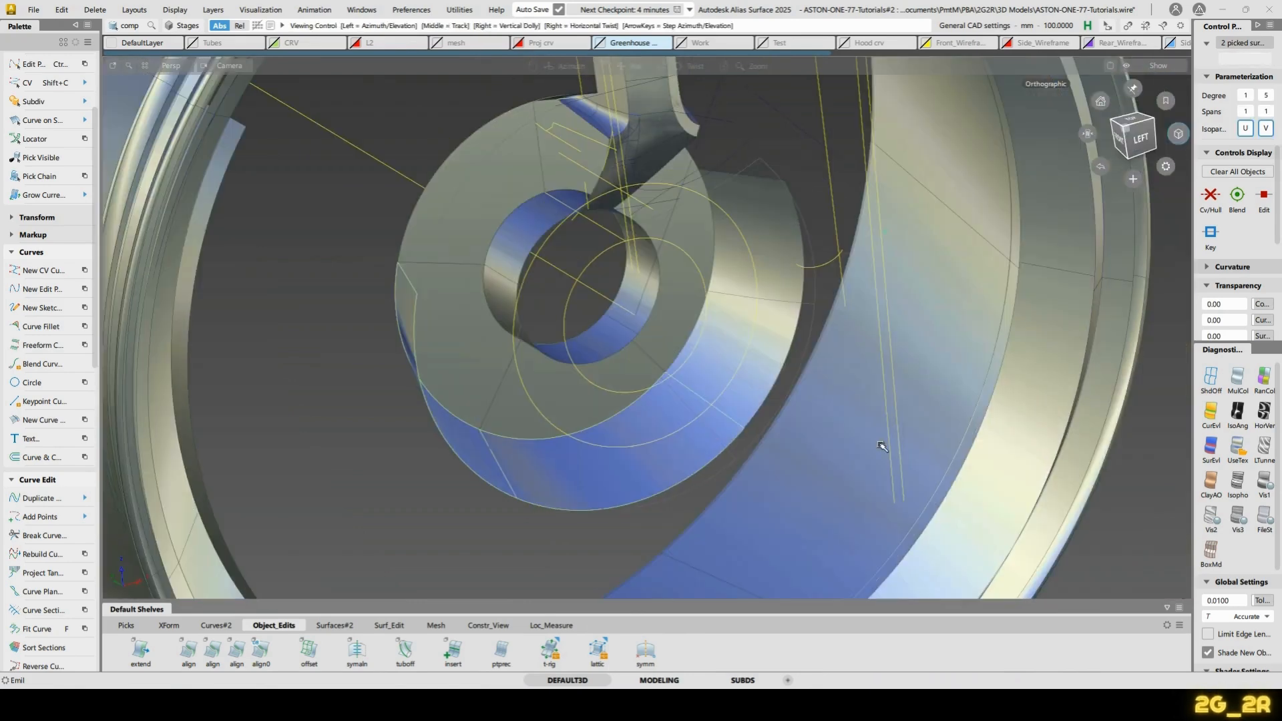
left_click_drag(831, 376, 796, 354, "alt+shift")
key("Delete")
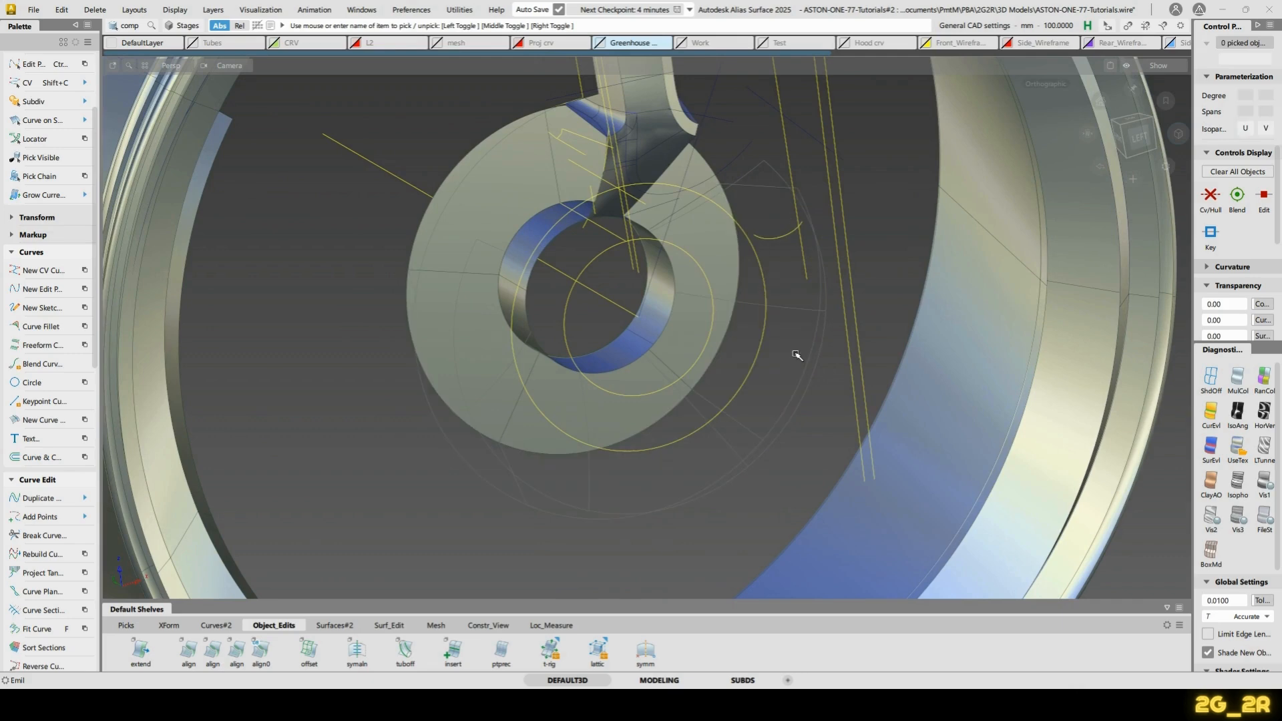
Create a G2 surface fillet with 5 mm chordal length between the spoke's back face and the adjoining surface leading to the hub
left_click_drag(588, 171, 514, 185, "alt+shift")
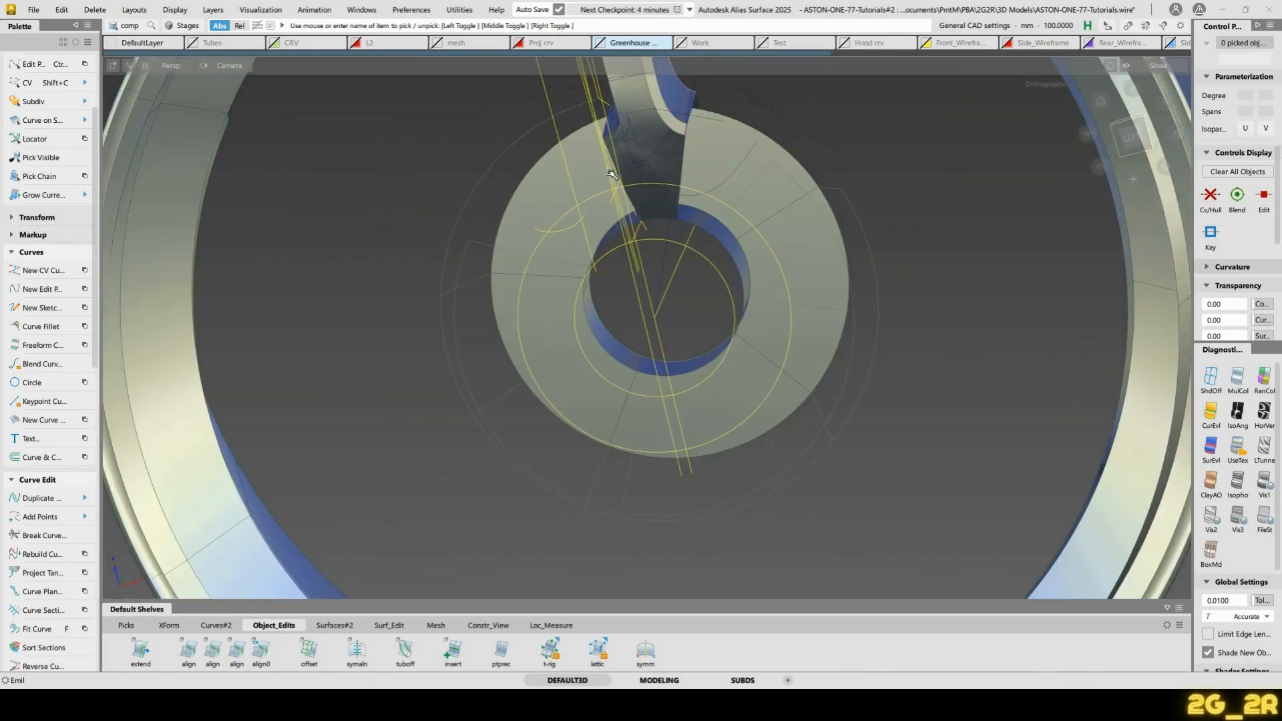
left_click_drag(613, 175, 520, 406, "alt+shift")
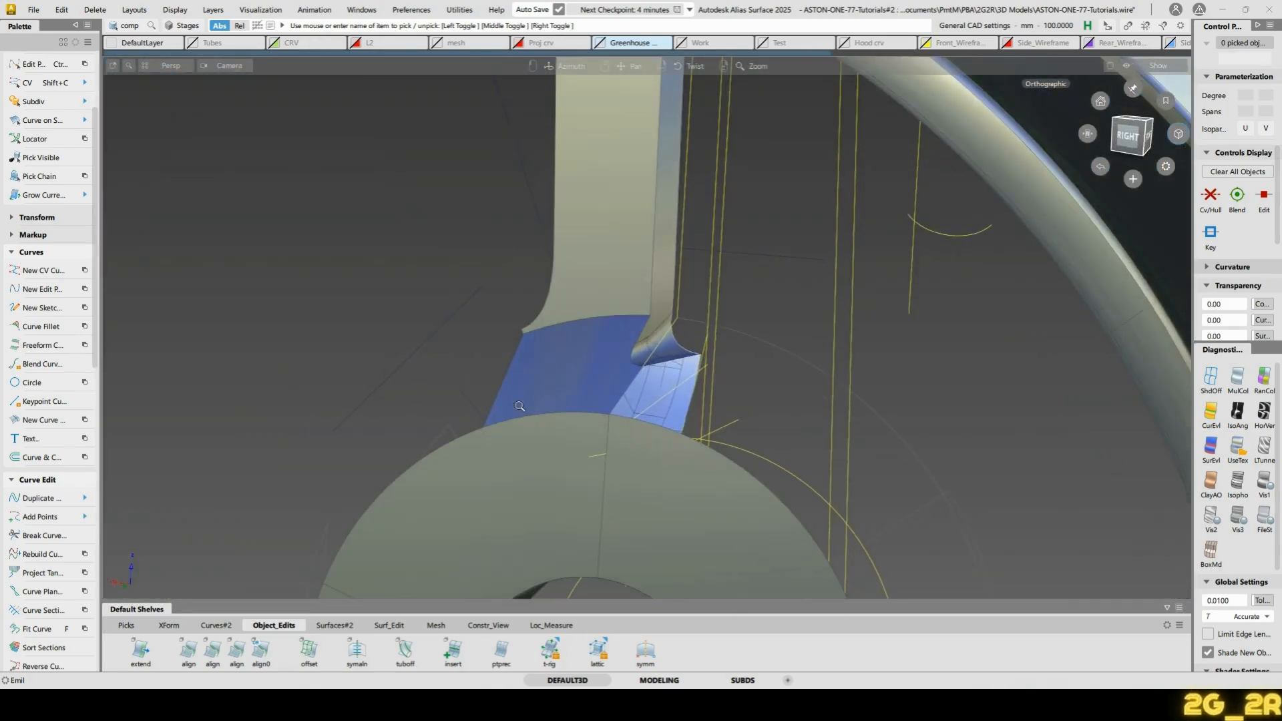
right_click_drag(520, 406, 748, 298, "alt+shift")
left_click_drag(747, 298, 635, 263, "alt+shift")
right_click_drag(635, 263, 701, 290, "alt+shift")
left_click_drag(702, 289, 529, 309, "alt+shift")
key("ctrl+f")
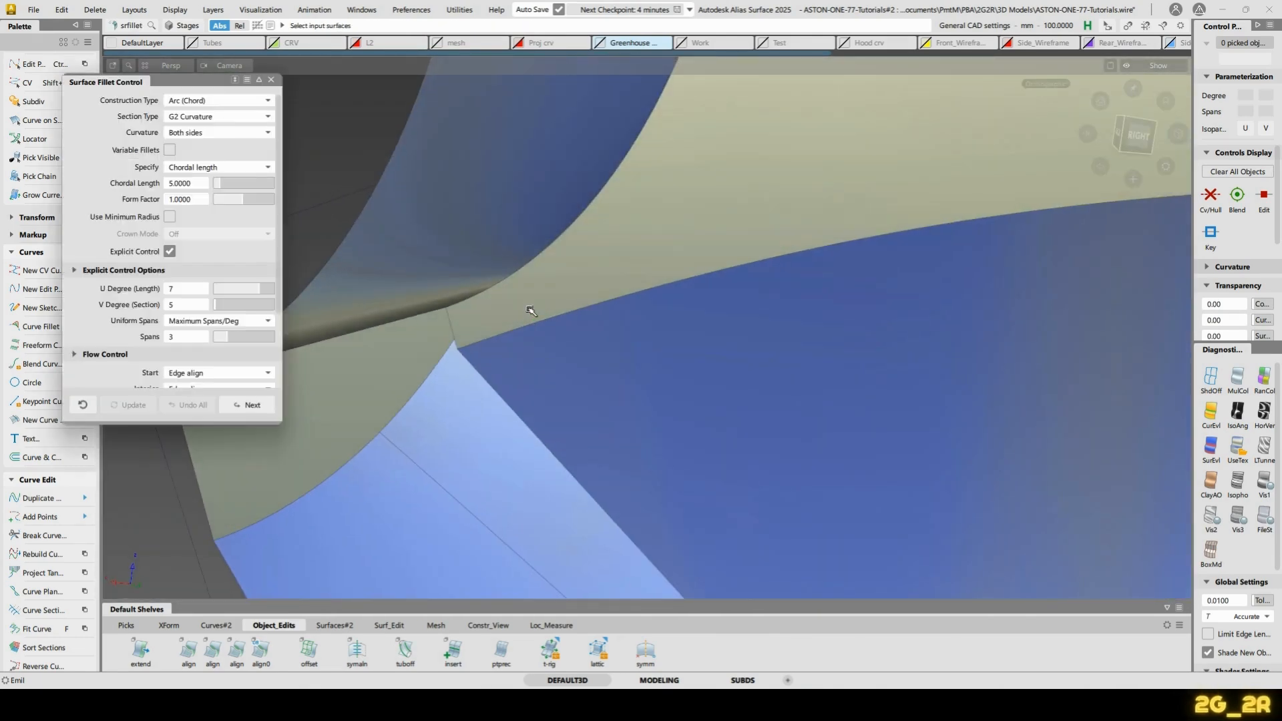
left_click_drag(683, 186, 678, 281, "alt+shift")
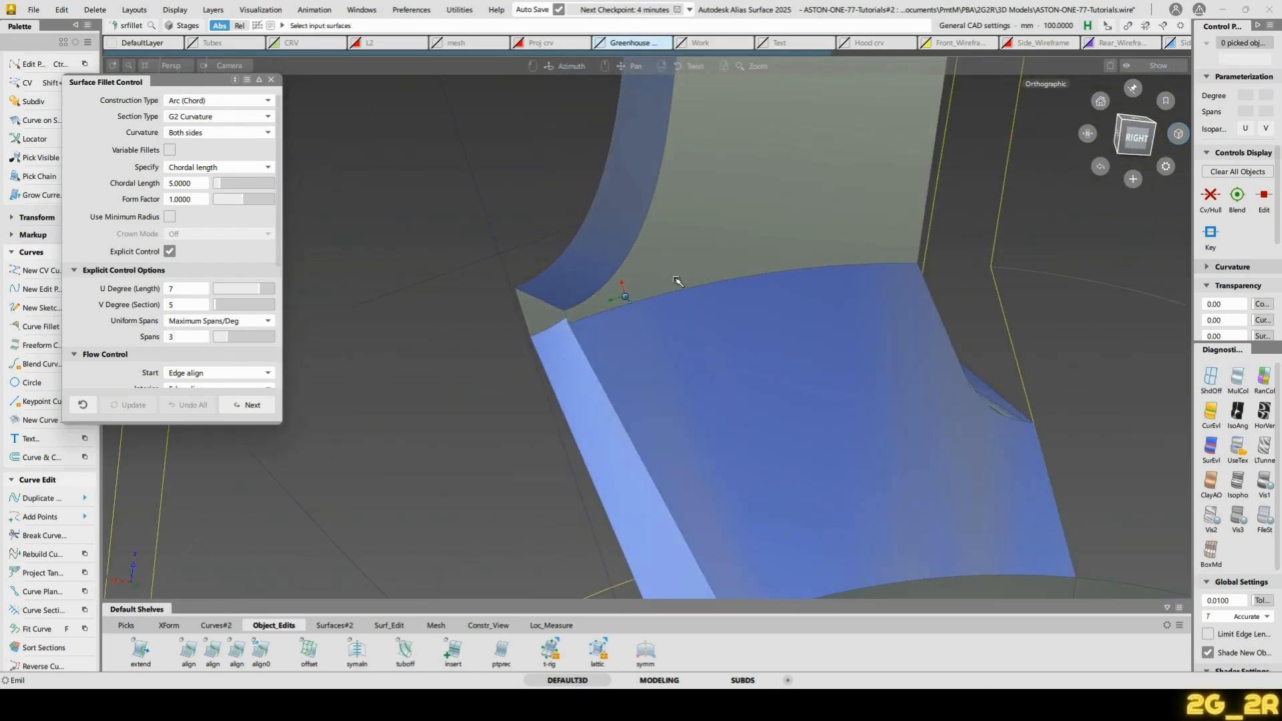
left_click(664, 343)
left_click_drag(665, 342, 711, 348, "alt+shift")
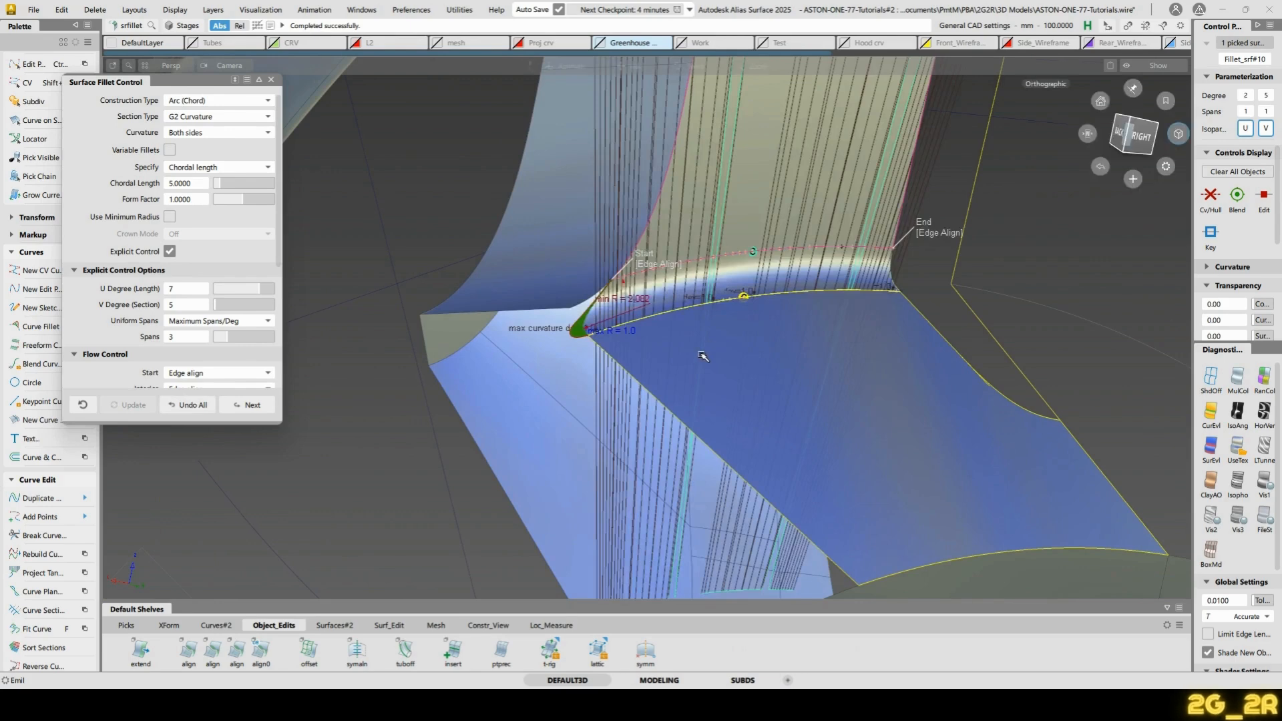
right_click_drag(703, 356, 662, 331, "alt+shift")
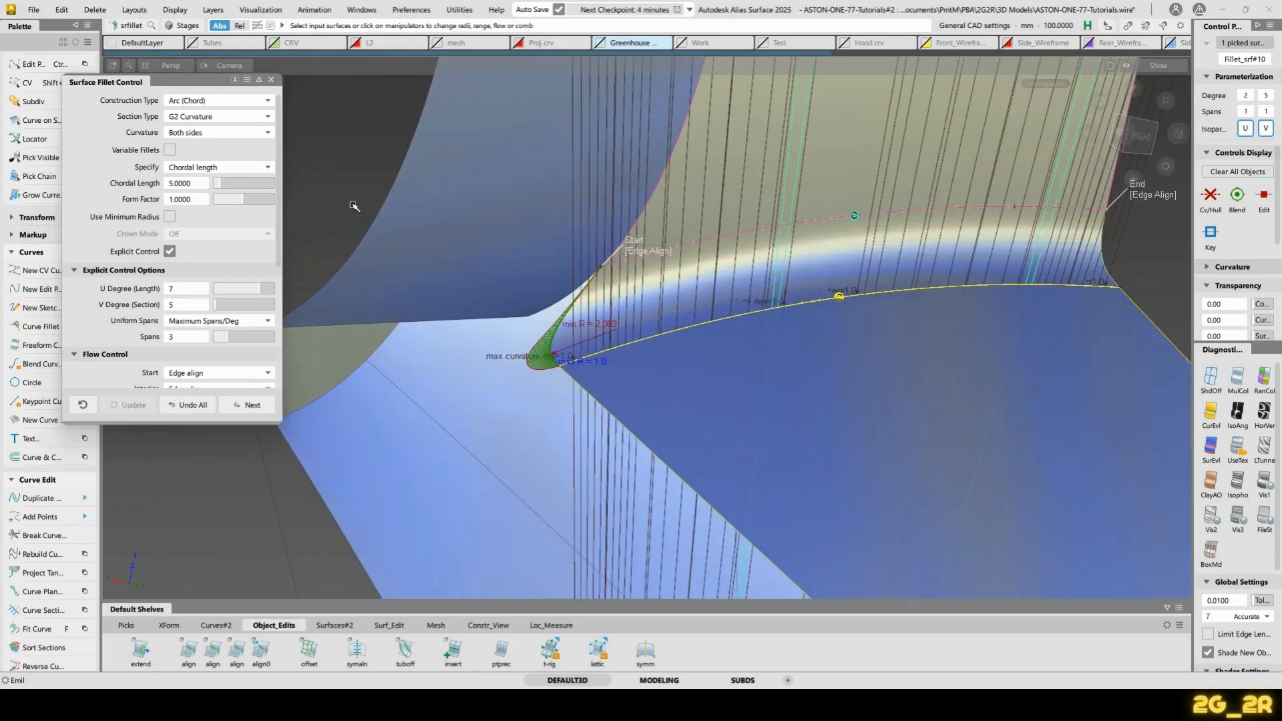
Set the new fillet's start flow control to Auto and finish the fillet
left_click(640, 251)
left_click(639, 252)
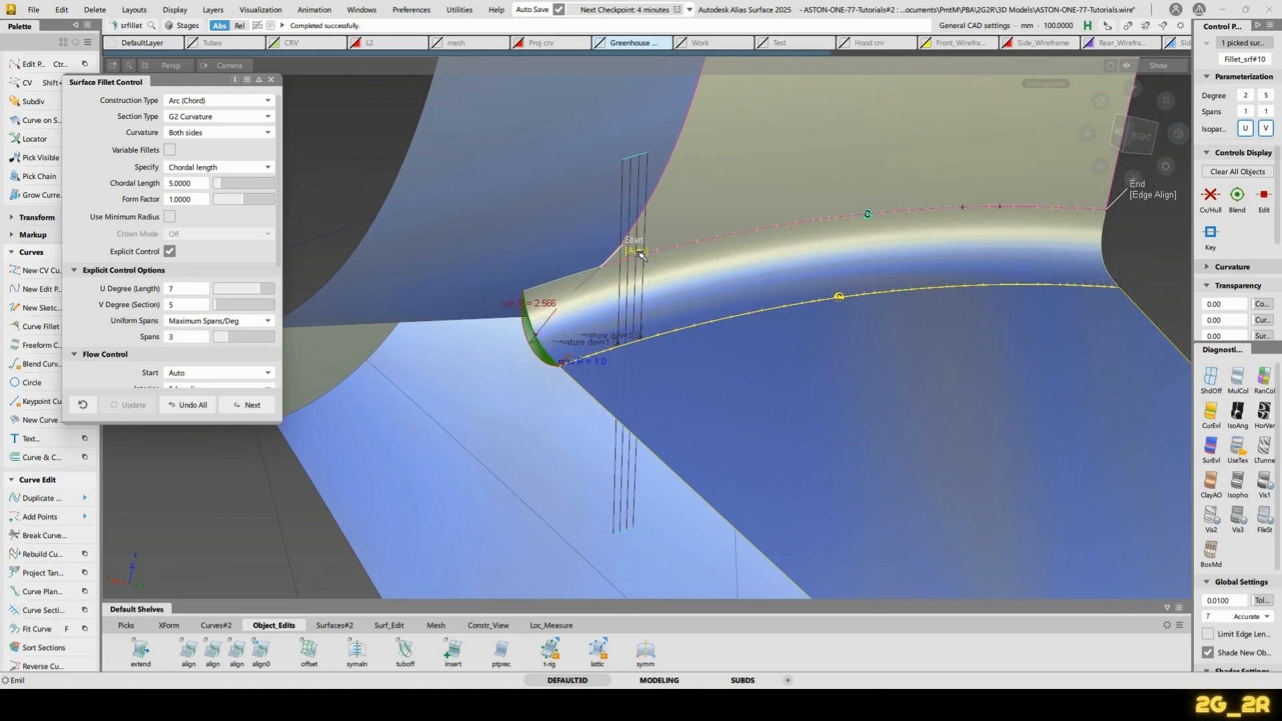
left_click_drag(639, 251, 501, 365, "alt+shift")
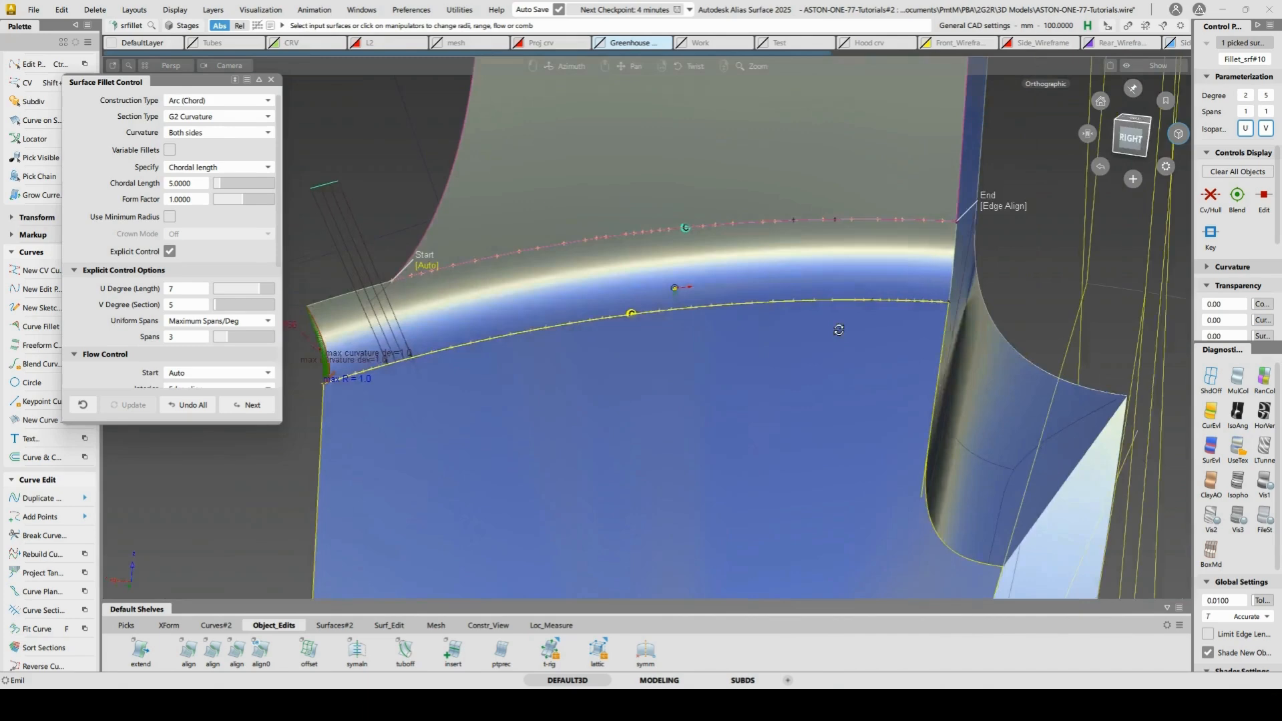
left_click_drag(517, 314, 527, 314, "ctrl+shift")
left_click(355, 327, "alt+shift")
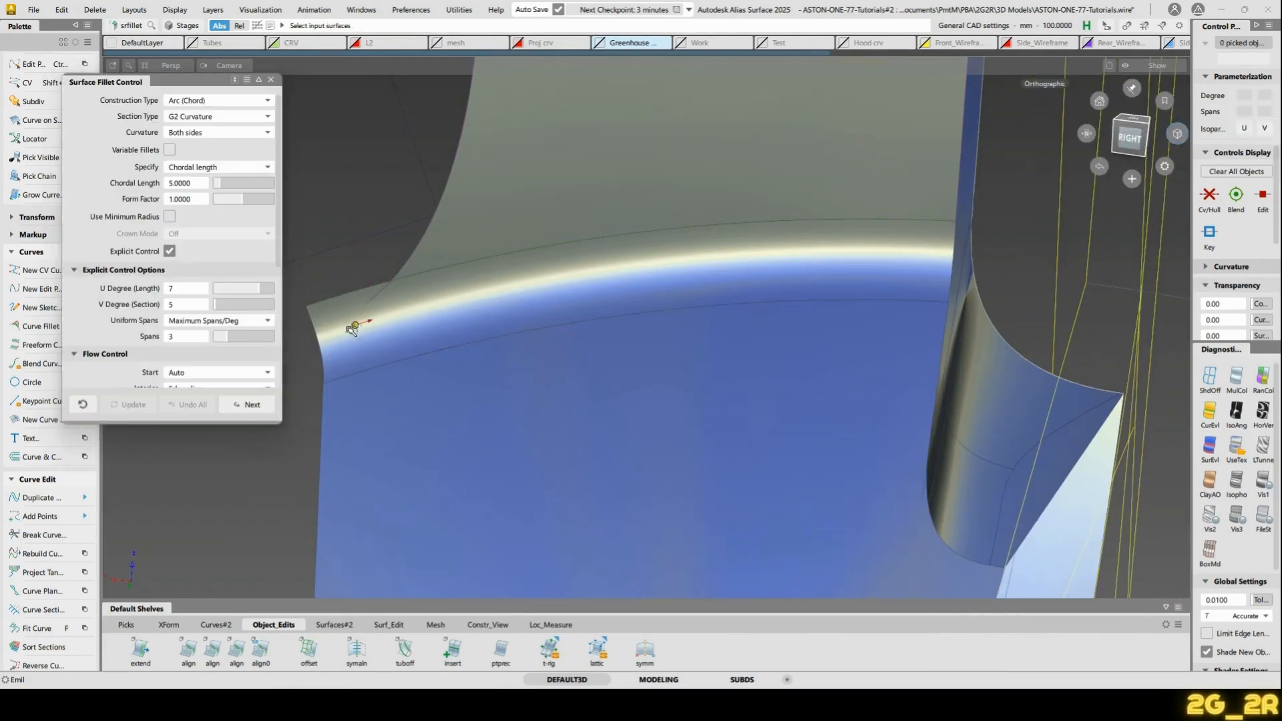
Untrim the narrow fillet strip Fillet_srf#4 along the spoke's edge beside the new fillet's corner
middle_click_drag(367, 332, 716, 355, "alt+shift")
left_click_drag(716, 355, 588, 229, "alt+shift")
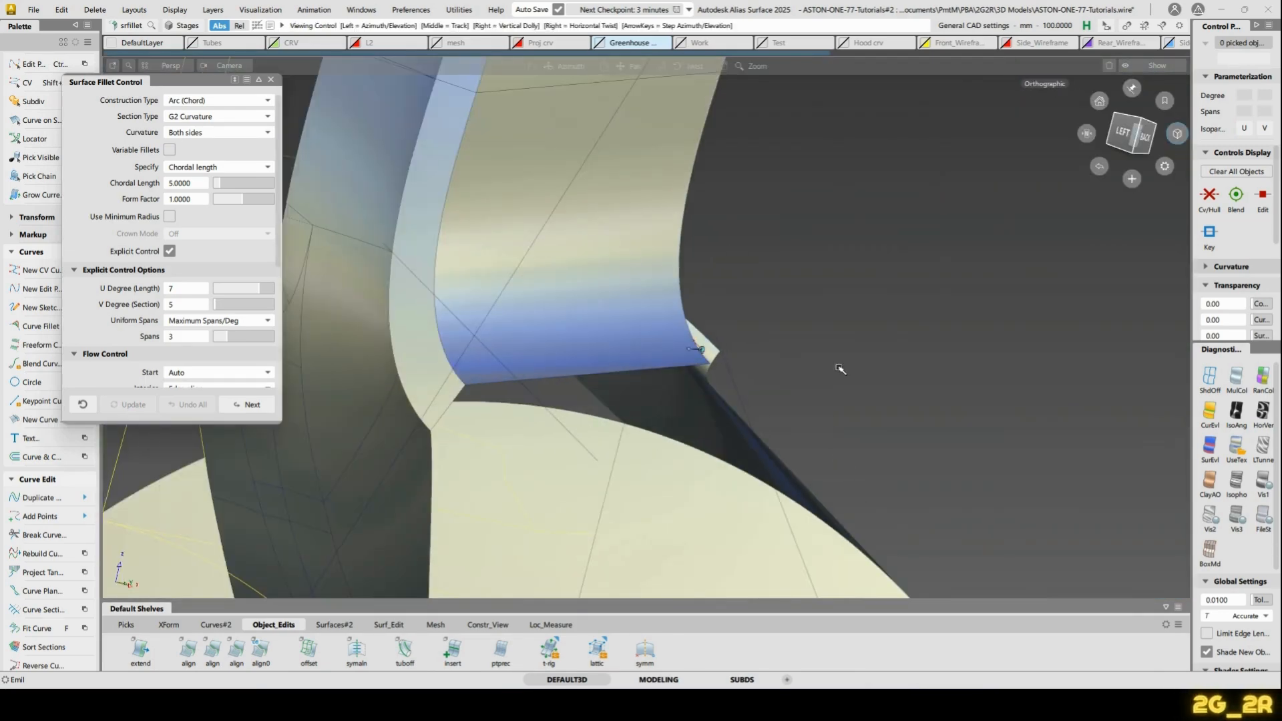
left_click_drag(839, 368, 709, 259, "alt+shift")
right_click_drag(710, 259, 696, 252, "alt+shift")
left_click_drag(695, 251, 615, 309, "alt+shift")
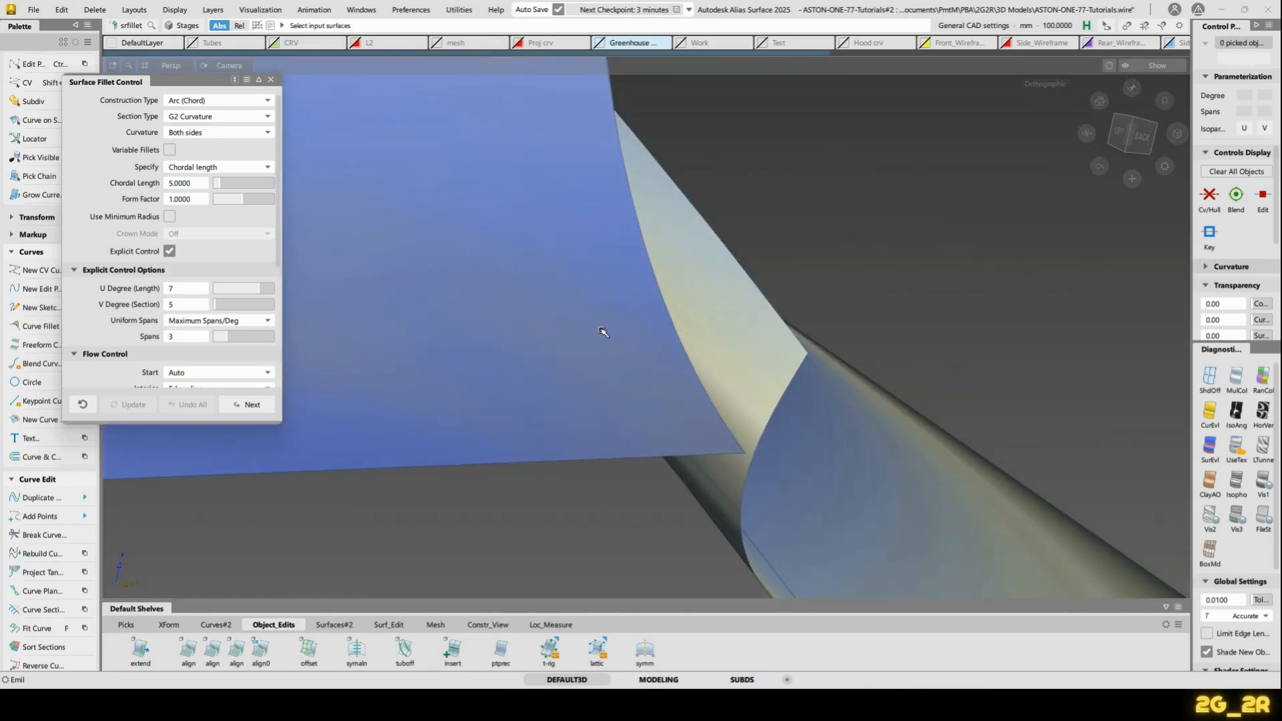
left_click(601, 332)
right_click_drag(601, 332, 624, 415, "alt+shift")
left_click_drag(449, 454, 495, 381, "alt+shift")
right_click_drag(495, 380, 725, 350, "alt+shift")
Extend the untrimmed fillet strip outward along its long edge at the new fillet's corner
middle_click_drag(680, 202, 681, 231, "ctrl+shift")
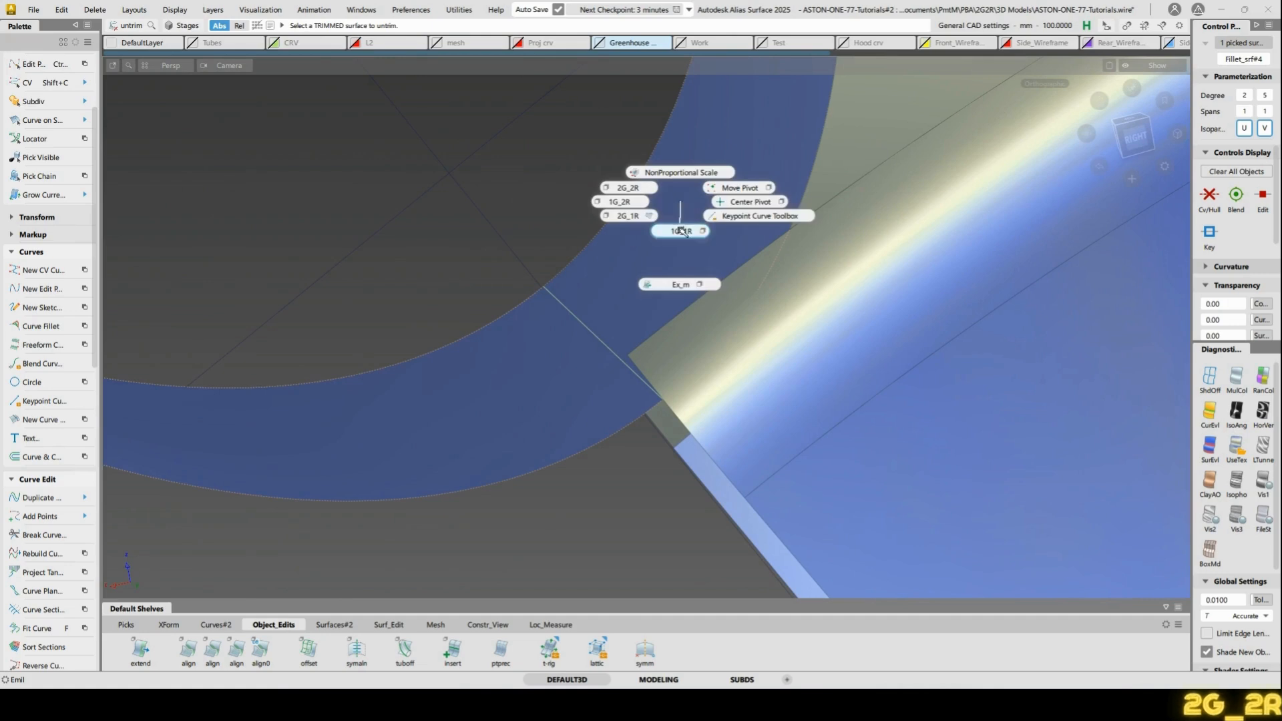
middle_click_drag(680, 285, 680, 284, "ctrl+shift")
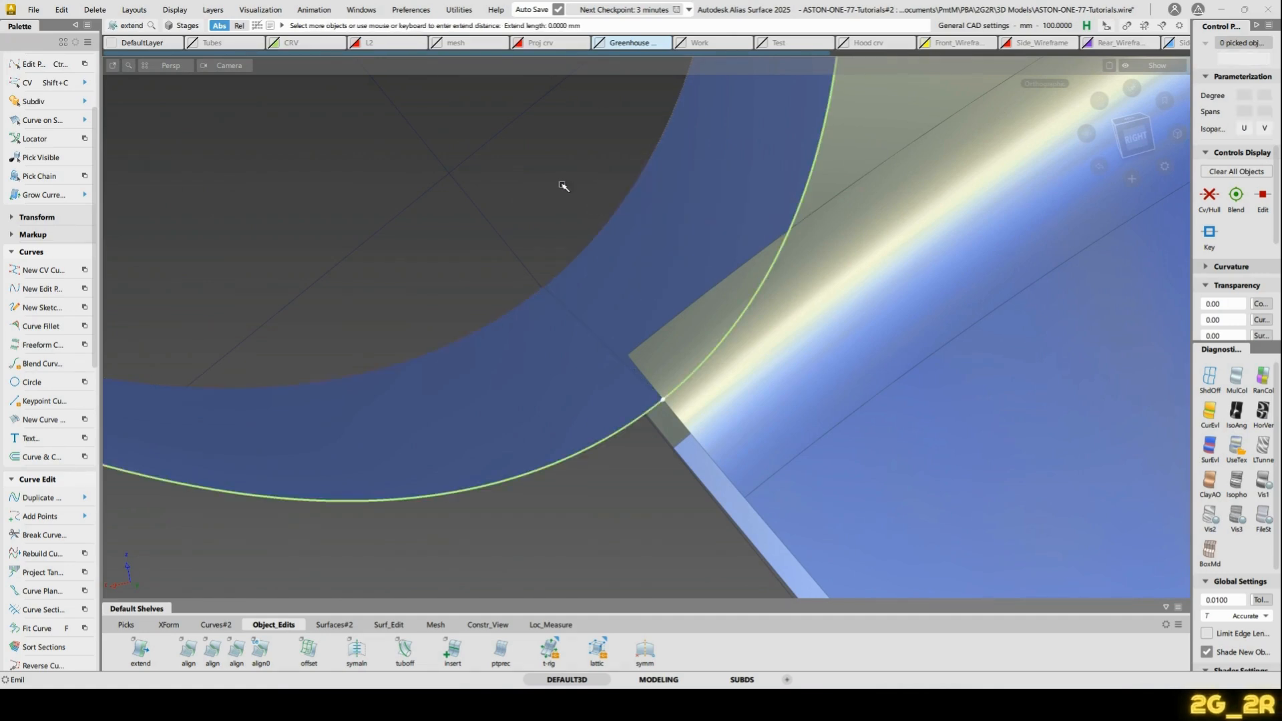
left_click_drag(563, 186, 581, 193)
left_click_drag(646, 339, 708, 337, "alt+shift")
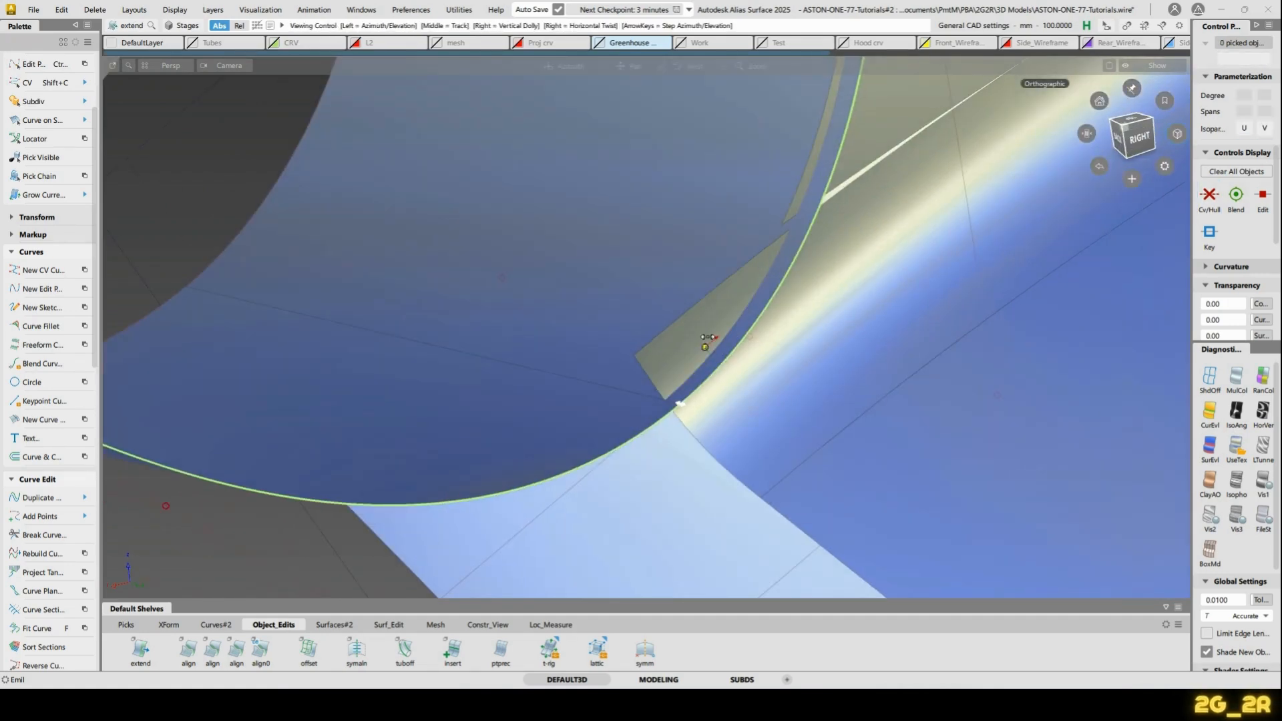
Undo the last extension of the fillet strip and try a 360° Revolve about the picked vector Vector#4 beside the spoke
key("ctrl+z")
left_click_drag(852, 182, 866, 242, "alt+shift")
left_click(831, 330)
left_click_drag(744, 315, 734, 381, "alt+shift")
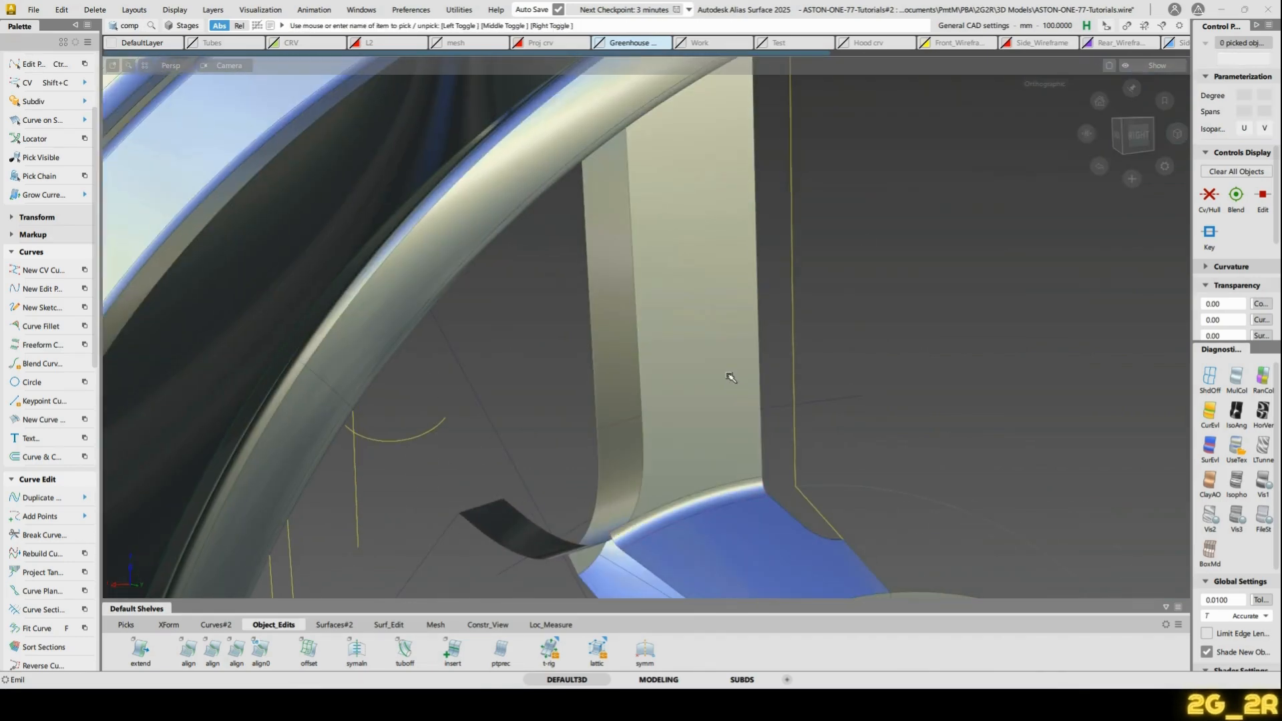
left_click(719, 377)
right_click_drag(739, 246, 648, 392, "alt+shift")
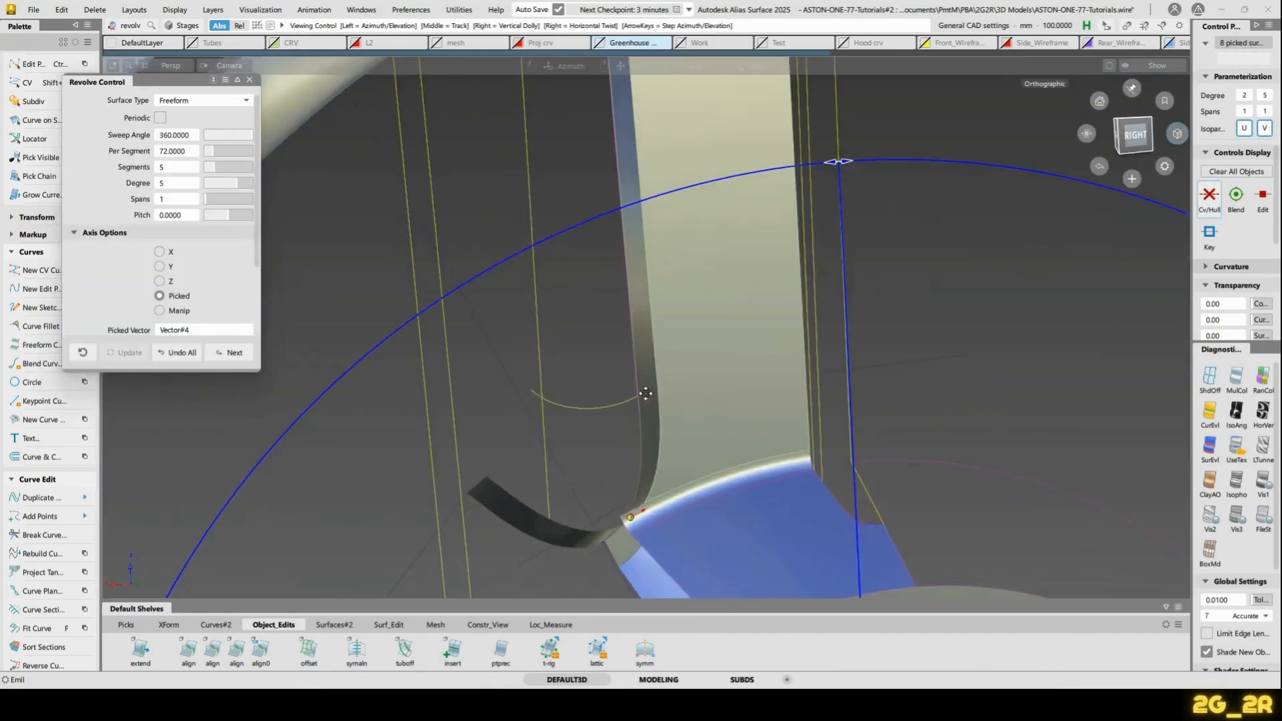
middle_click_drag(647, 392, 597, 462, "alt+shift")
left_click_drag(597, 462, 688, 369, "alt+shift")
key("ctrl+z")
Extend the narrow fillet strip outward along its long edge at the corner of the new G2 fillet
right_click_drag(904, 412, 755, 183, "alt+shift")
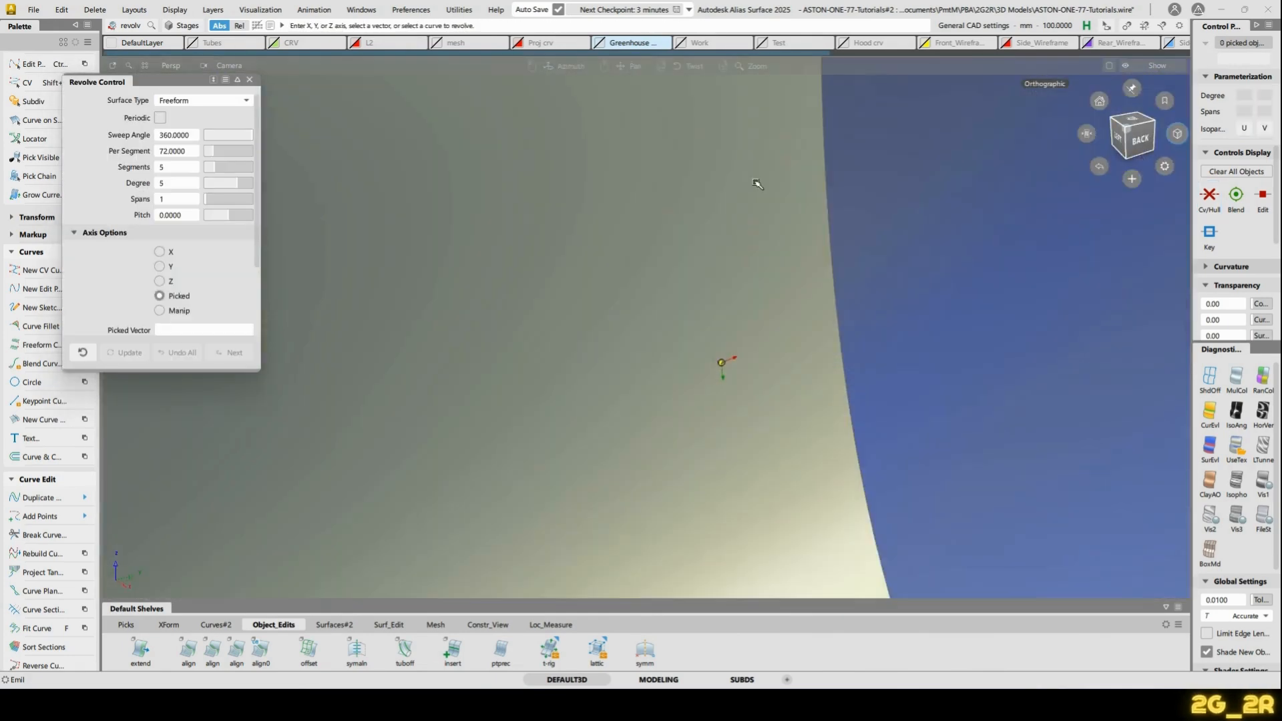
left_click_drag(756, 183, 709, 358, "alt+shift")
middle_click_drag(710, 359, 689, 320, "alt+shift")
left_click_drag(690, 320, 750, 292, "alt+shift")
middle_click_drag(750, 292, 728, 445, "alt+shift")
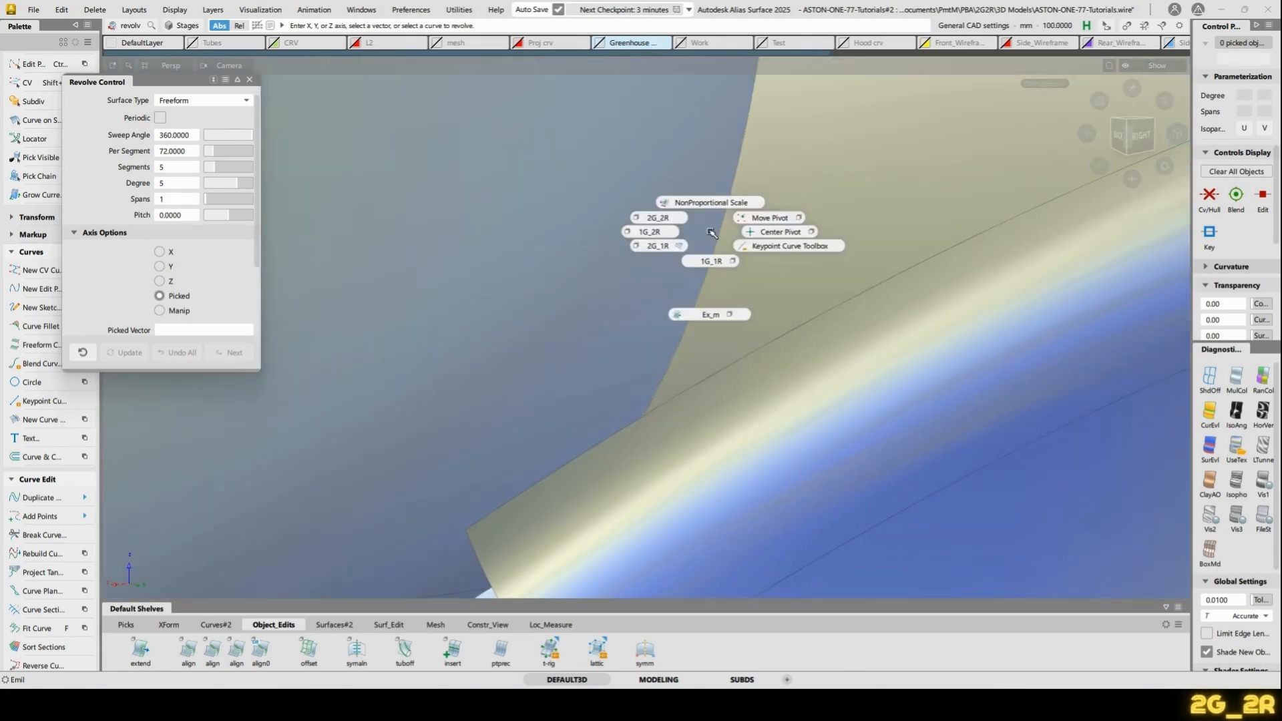
middle_click_drag(709, 315, 711, 318, "ctrl+shift")
right_click_drag(711, 318, 801, 518, "alt+shift")
left_click_drag(801, 518, 764, 314, "alt+shift")
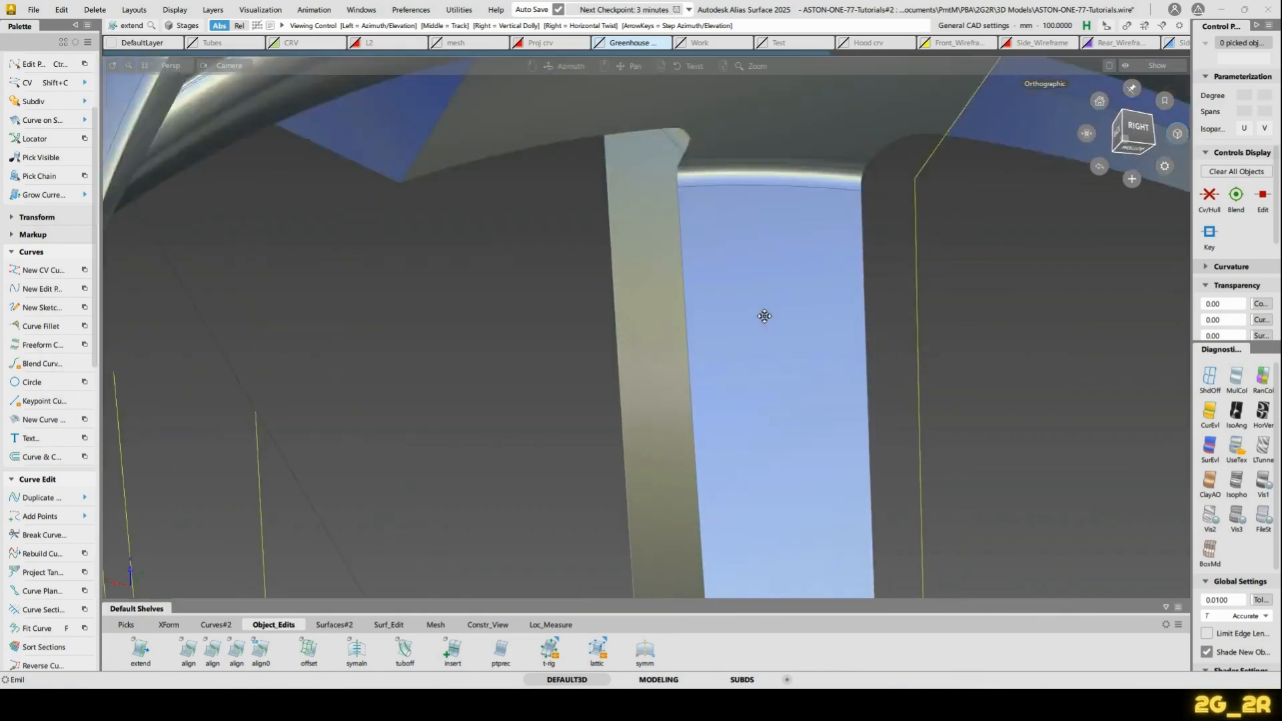
middle_click_drag(764, 314, 728, 206, "alt+shift")
right_click_drag(719, 183, 695, 321, "alt+shift")
middle_click_drag(694, 321, 686, 235, "alt+shift")
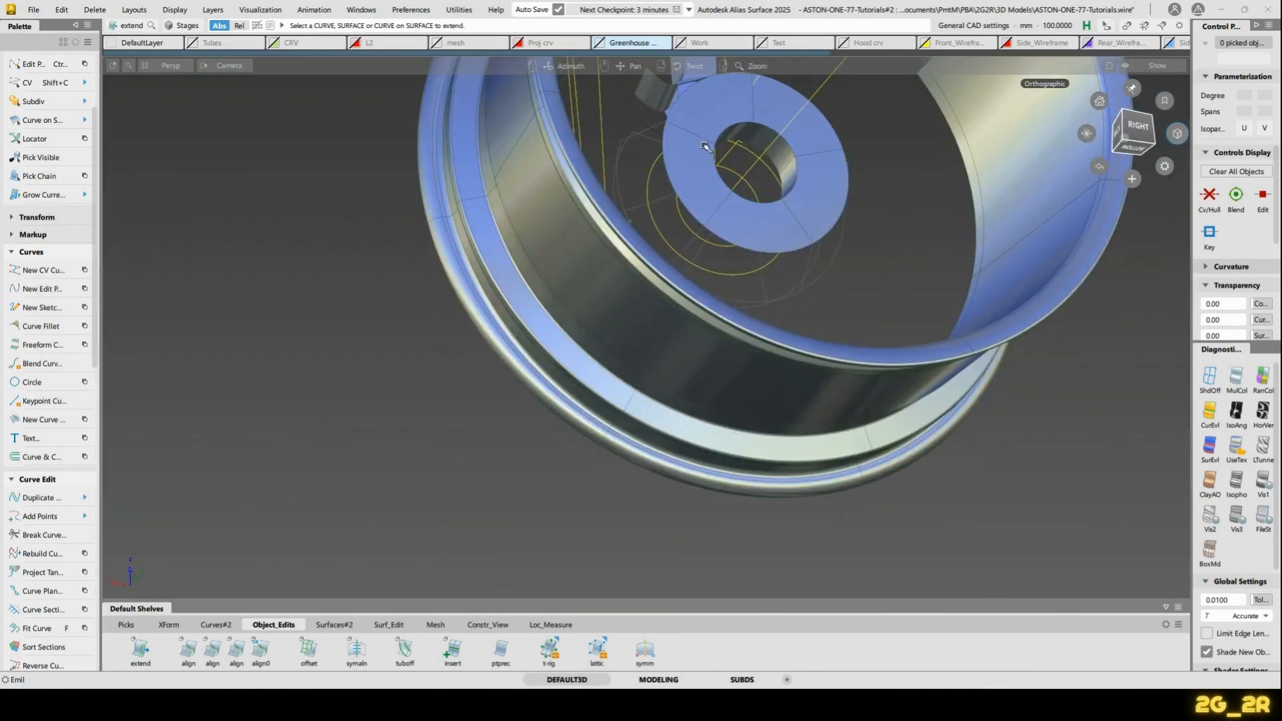
left_click_drag(730, 112, 718, 242, "alt+shift")
middle_click_drag(715, 132, 735, 263, "alt+shift")
right_click_drag(735, 263, 647, 158, "alt+shift")
middle_click_drag(280, 260, 538, 393, "alt+shift")
middle_click_drag(391, 263, 397, 344, "ctrl+shift")
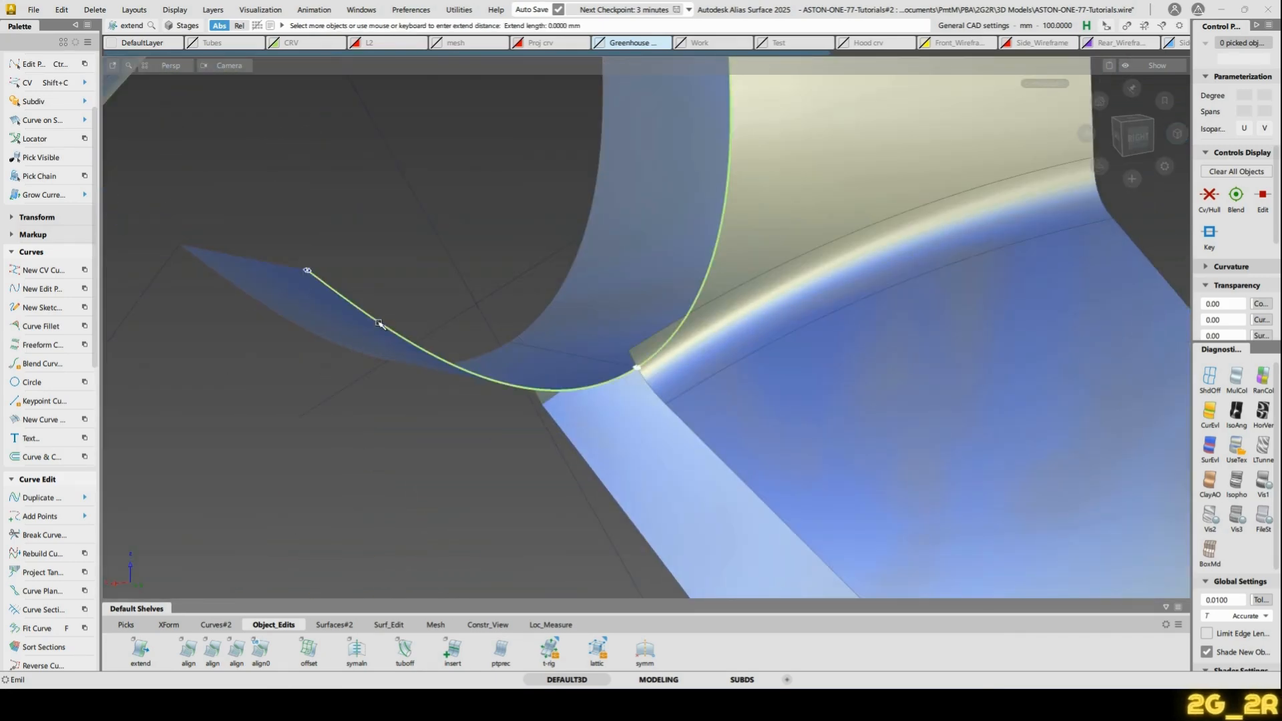
left_click_drag(379, 324, 681, 309)
Untrim the spoke's back face and intersect it with the extended fillet strip
left_click(635, 315)
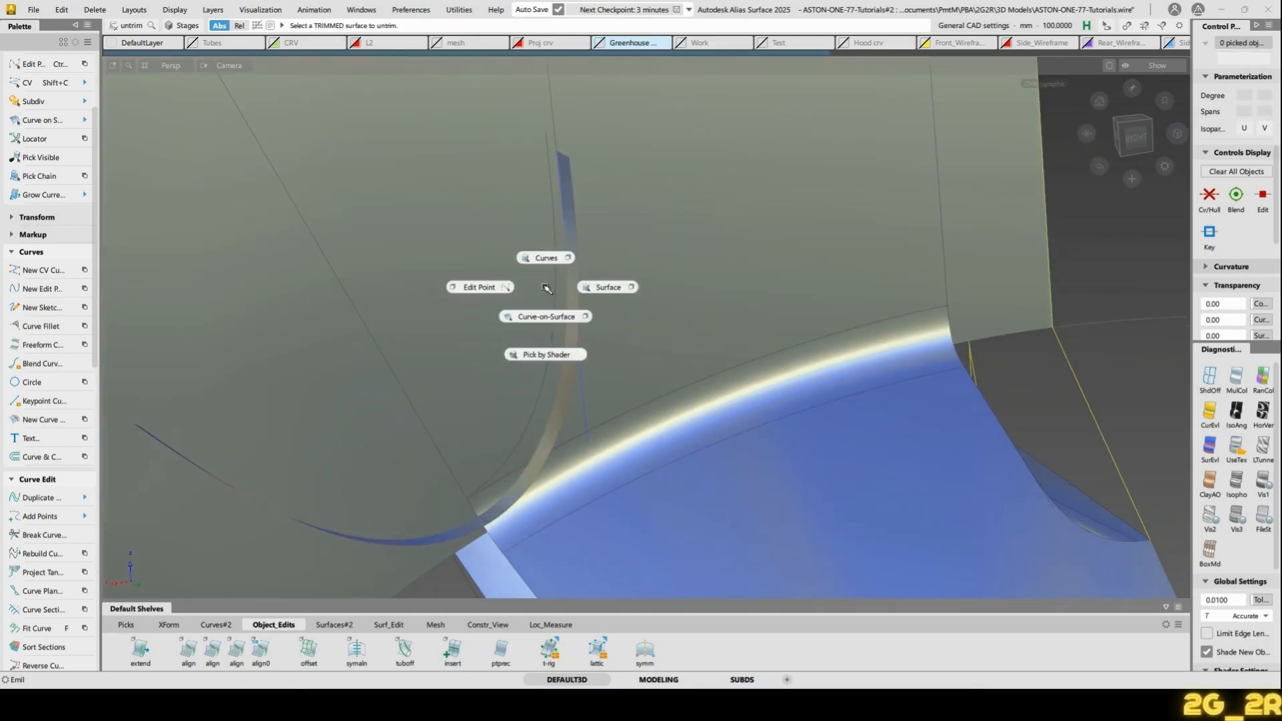
left_click_drag(547, 289, 547, 321, "ctrl+shift")
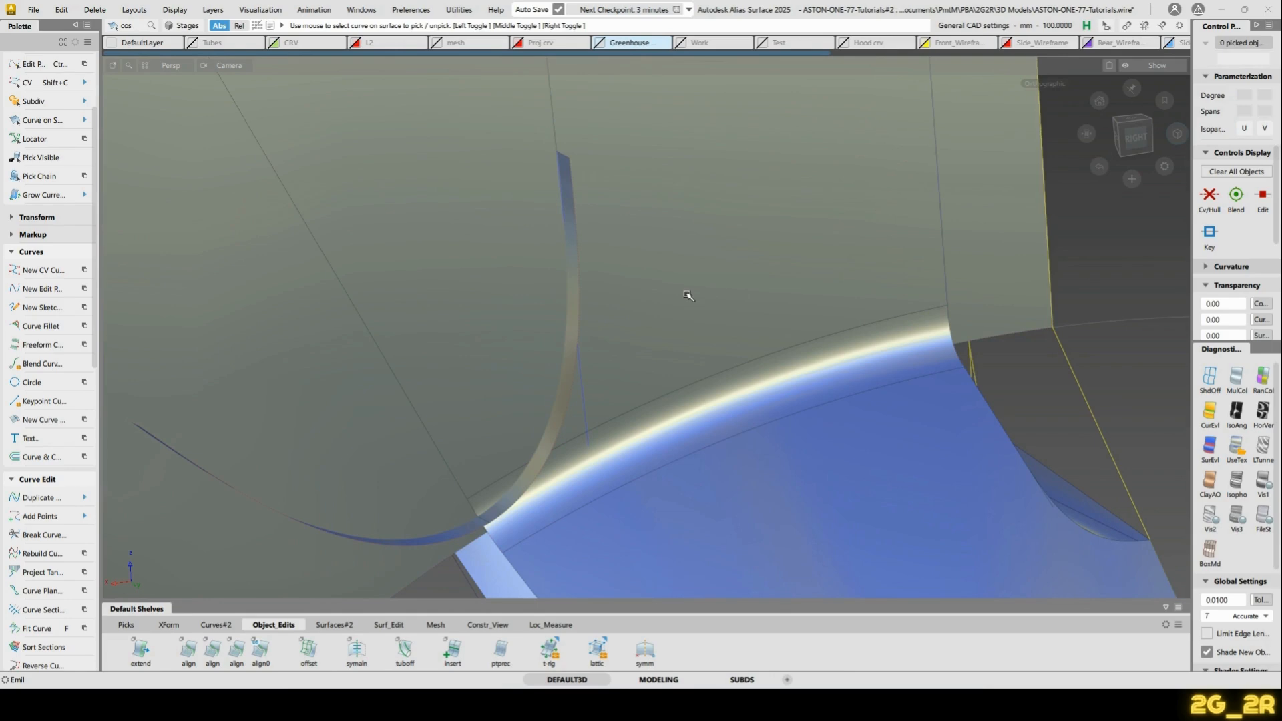
left_click_drag(529, 401, 581, 416, "alt+shift")
key("space")
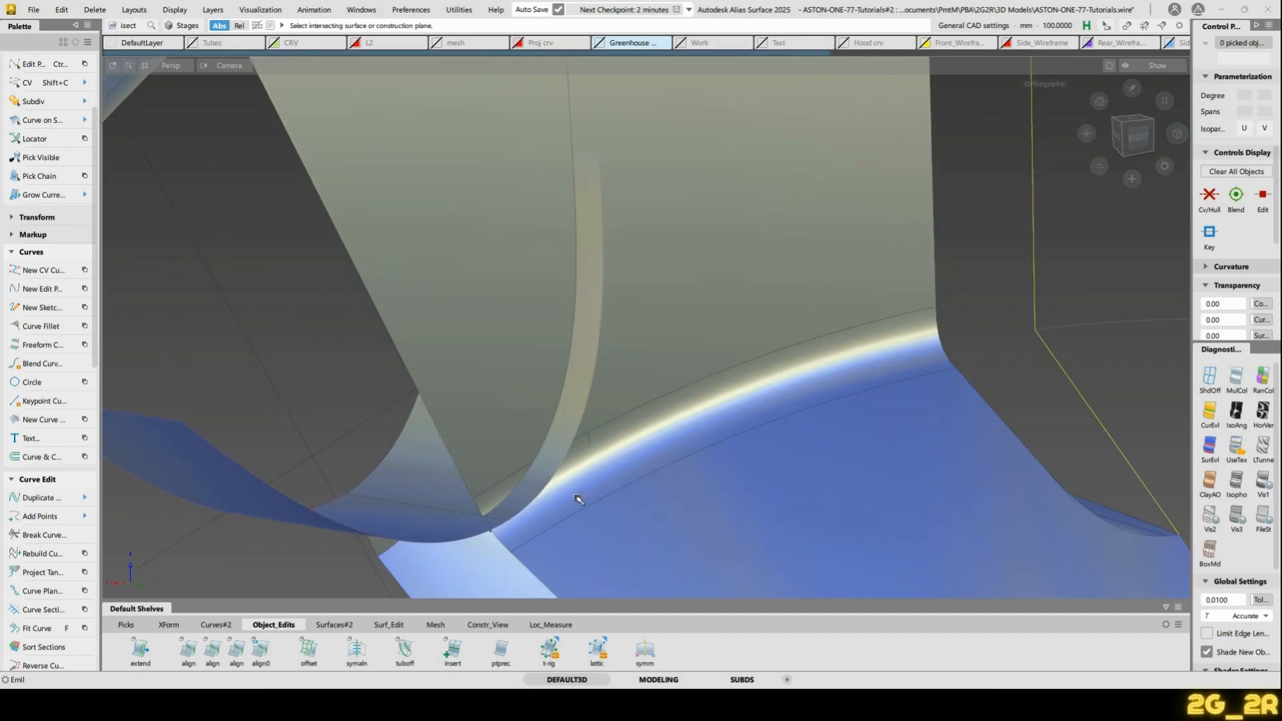
Trim the fillet strip and the spoke's back face at their intersection, keeping the back-face region above the G2 fillet
left_click_drag(781, 432, 678, 401, "alt+shift")
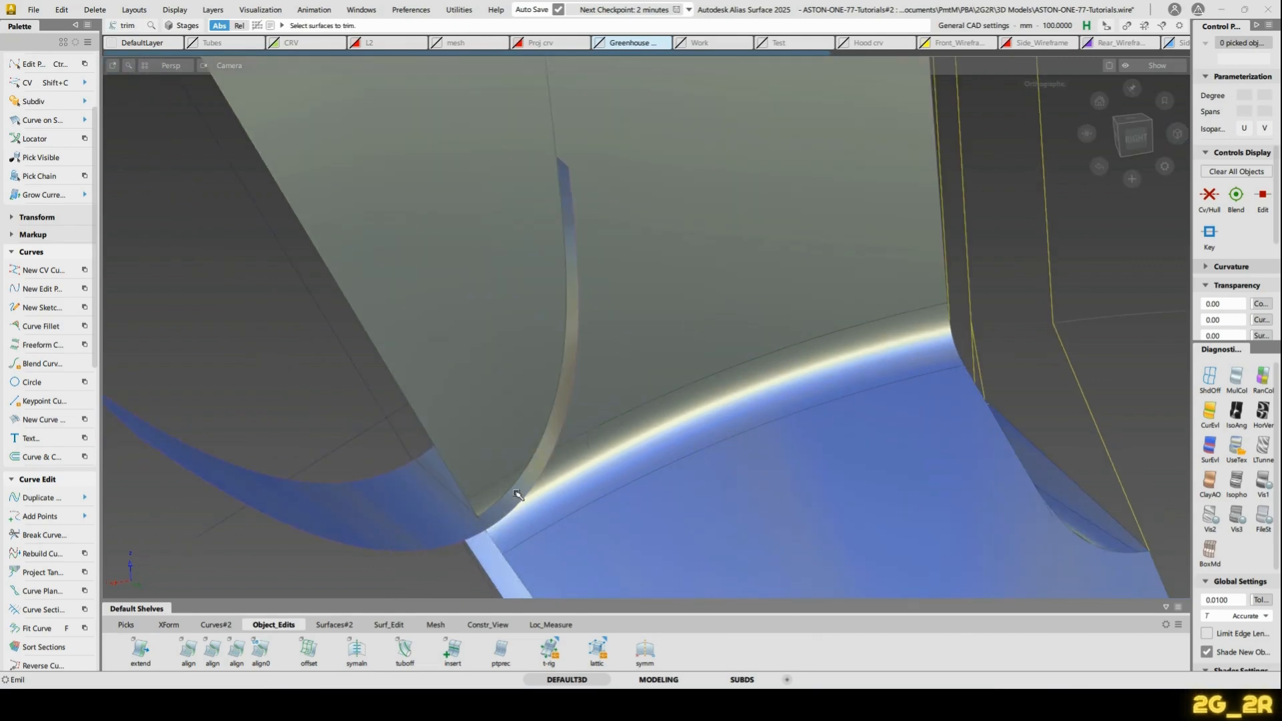
left_click_drag(479, 461, 530, 435, "alt+shift")
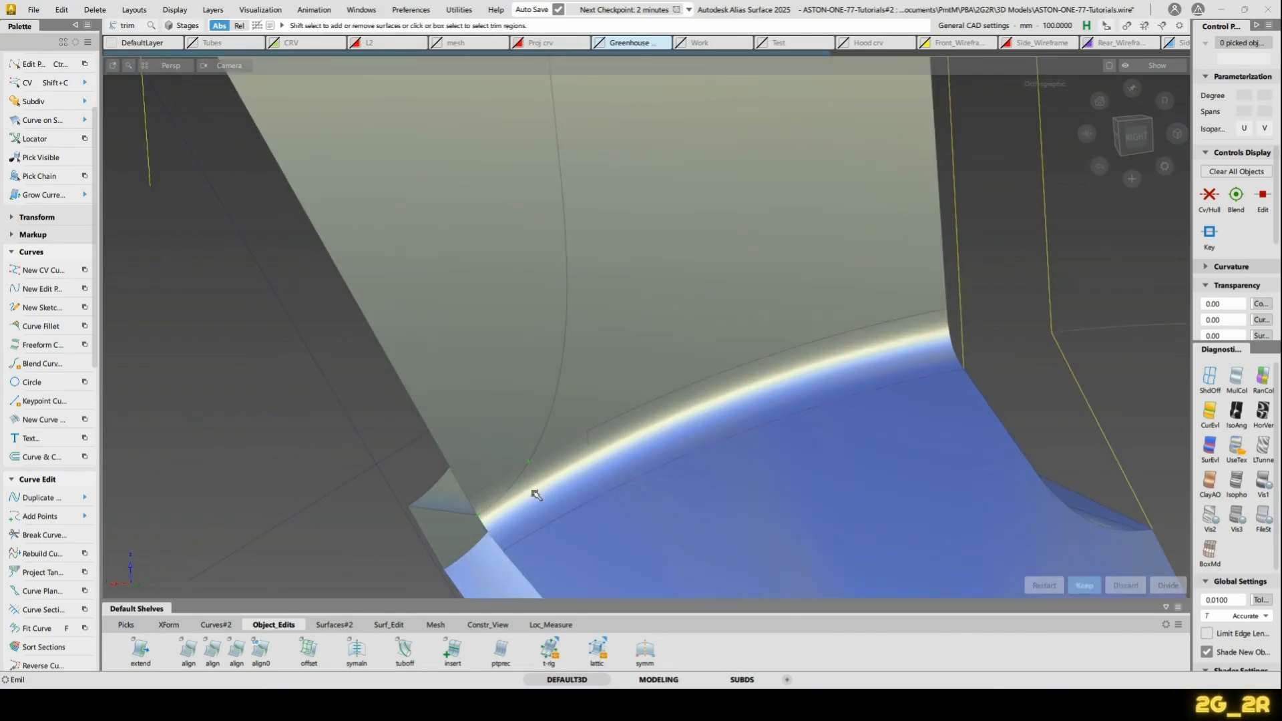
left_click(713, 304)
key("t")
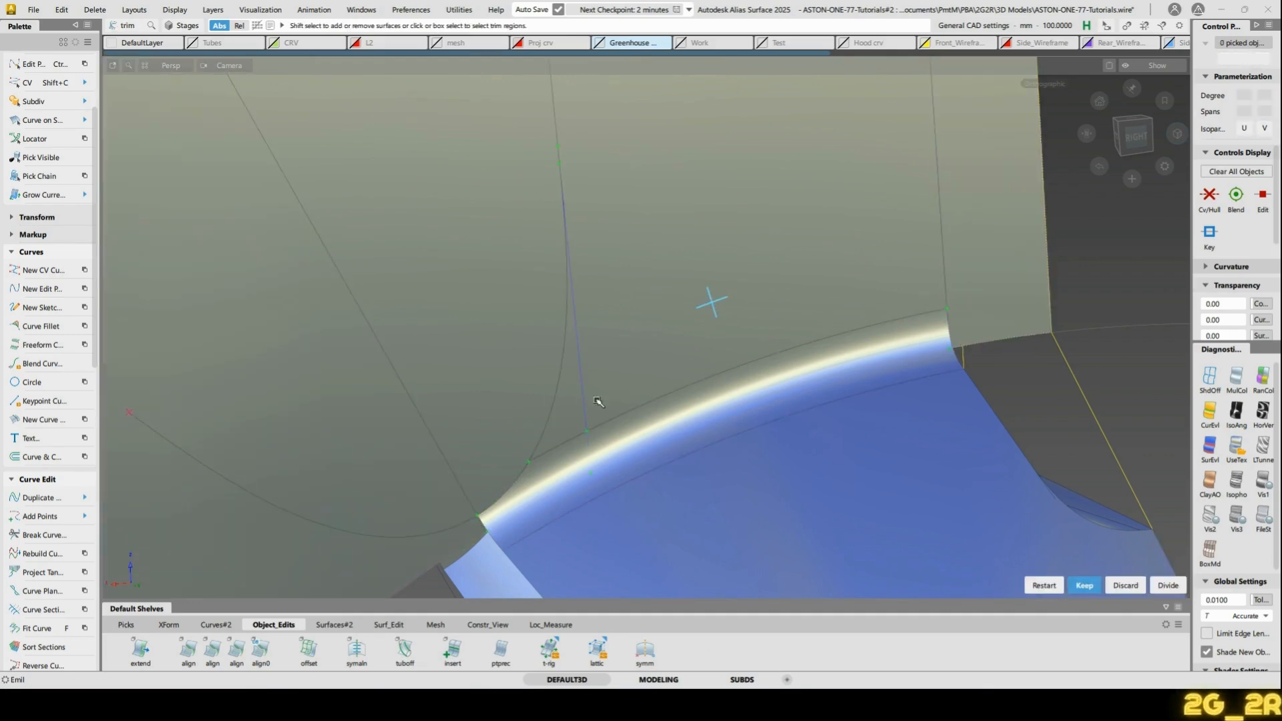
key("space")
Examine the trimmed spoke, its junction with the rim and the surrounding rim surfaces in left and oblique views
left_click_drag(710, 126, 984, 332, "alt+shift")
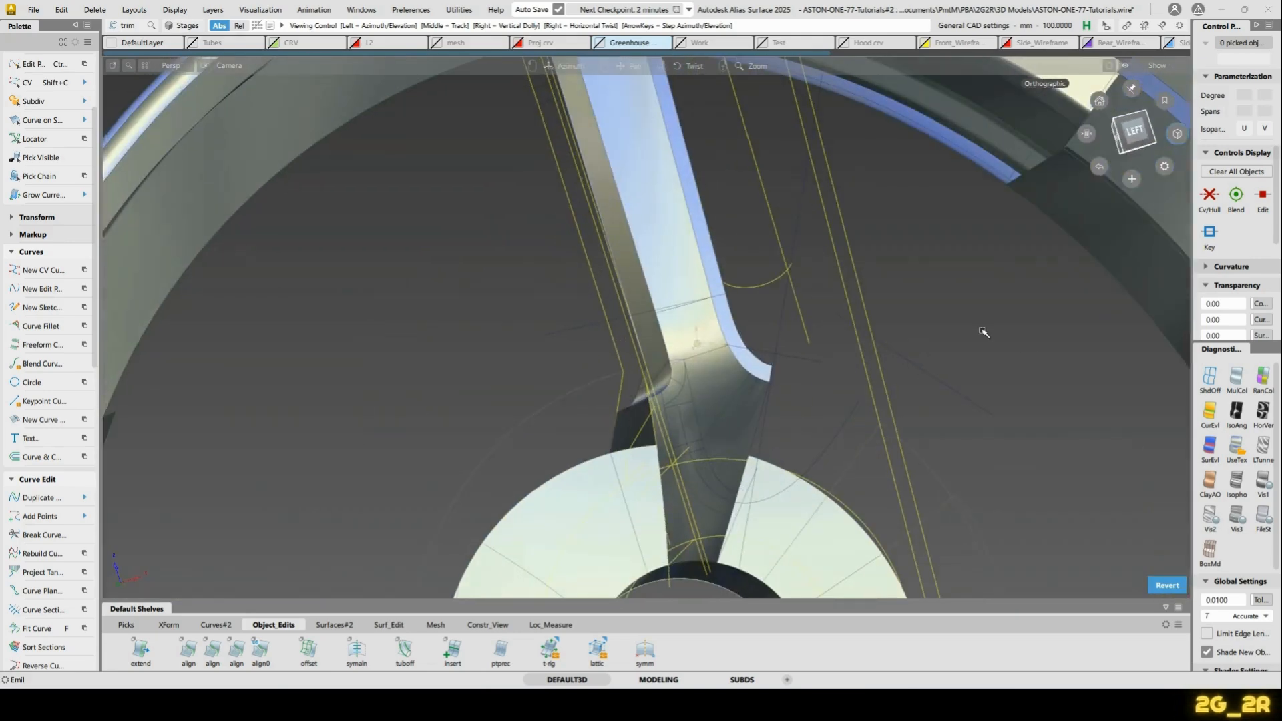
left_click(1149, 129)
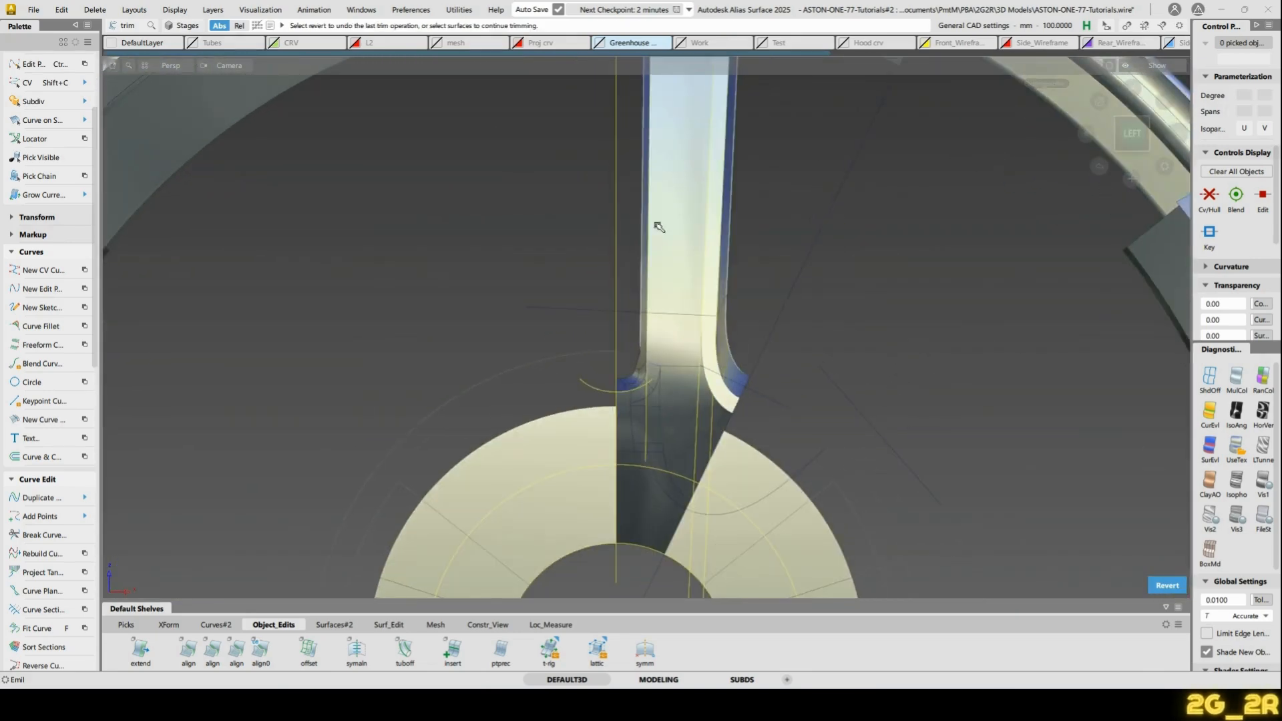
left_click_drag(695, 268, 835, 341, "alt+shift")
right_click_drag(835, 341, 793, 178, "alt+shift")
middle_click_drag(330, 131, 382, 269, "alt+shift")
left_click_drag(415, 343, 581, 289, "alt+shift")
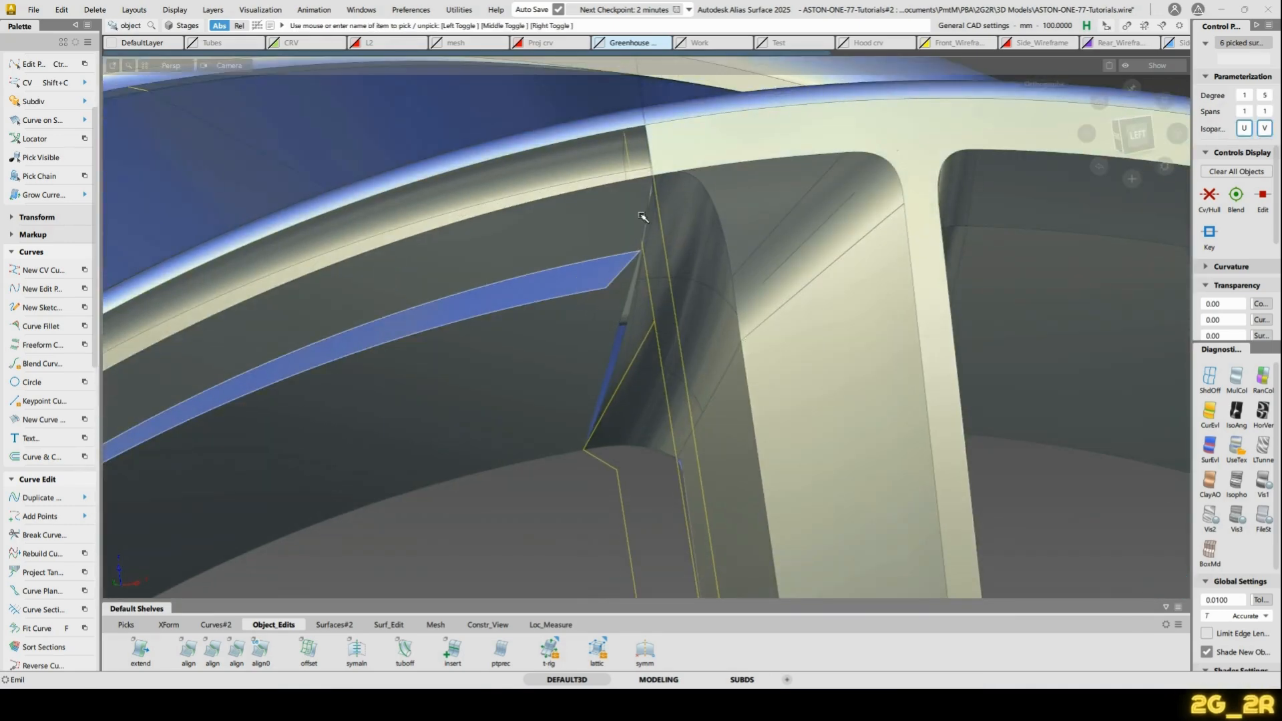
right_click_drag(642, 217, 581, 301, "alt+shift")
middle_click_drag(581, 301, 604, 278, "alt+shift")
left_click_drag(604, 278, 657, 351, "alt+shift")
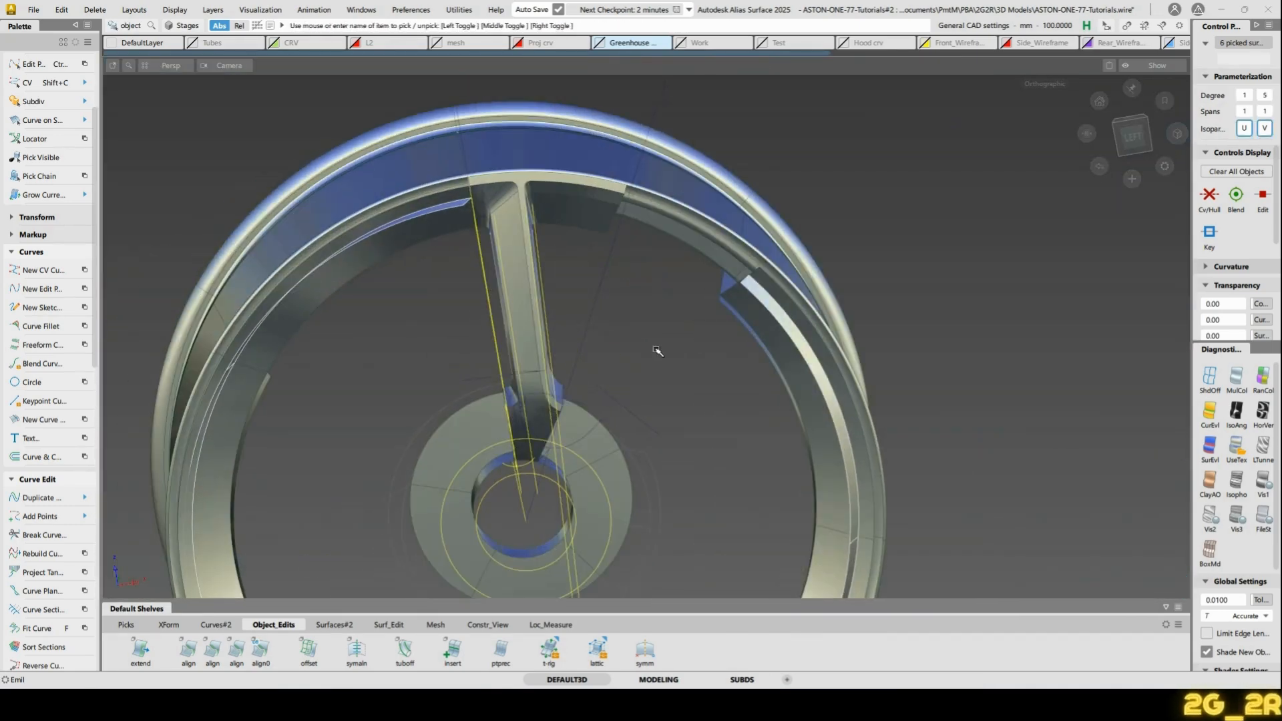
left_click(658, 350)
left_click_drag(674, 283, 558, 410, "alt+shift")
right_click_drag(558, 409, 648, 272, "alt+shift")
middle_click_drag(648, 272, 736, 532, "alt+shift")
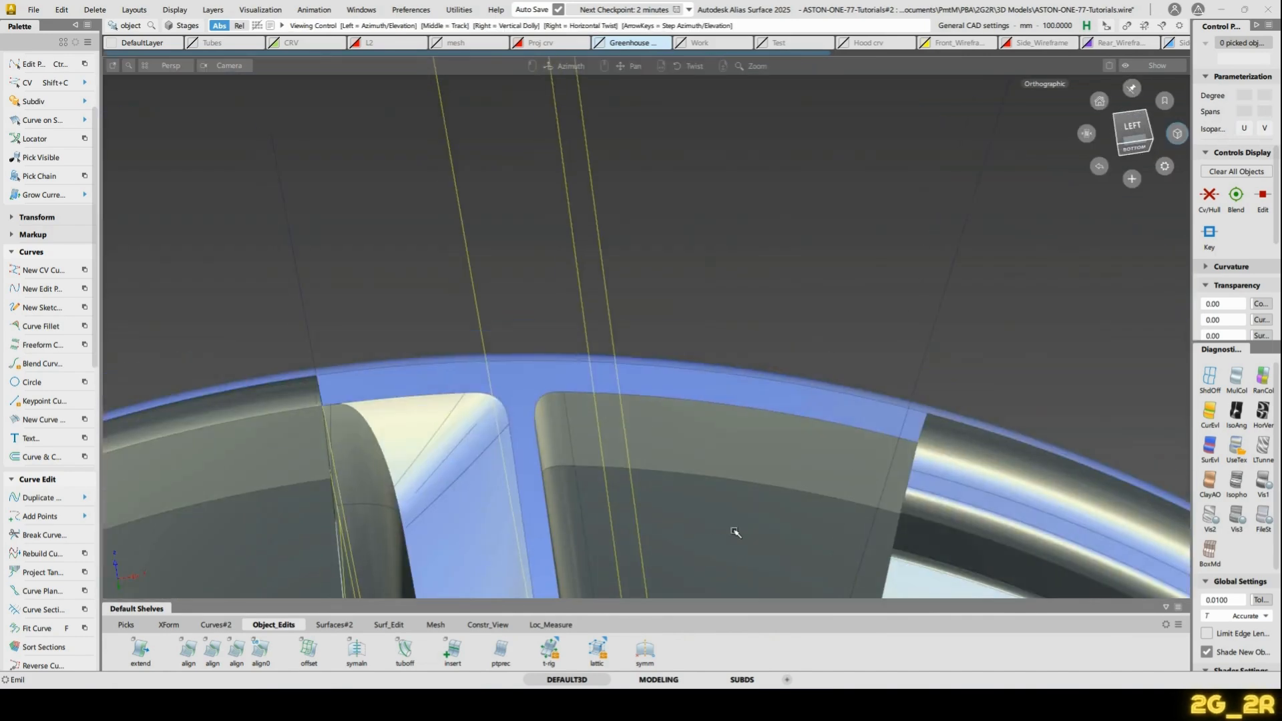
Try picking the inner rim surfaces beside the spoke and displaying their control vertices
middle_click_drag(639, 422, 728, 278, "alt+shift")
left_click_drag(725, 275, 567, 209, "alt+shift")
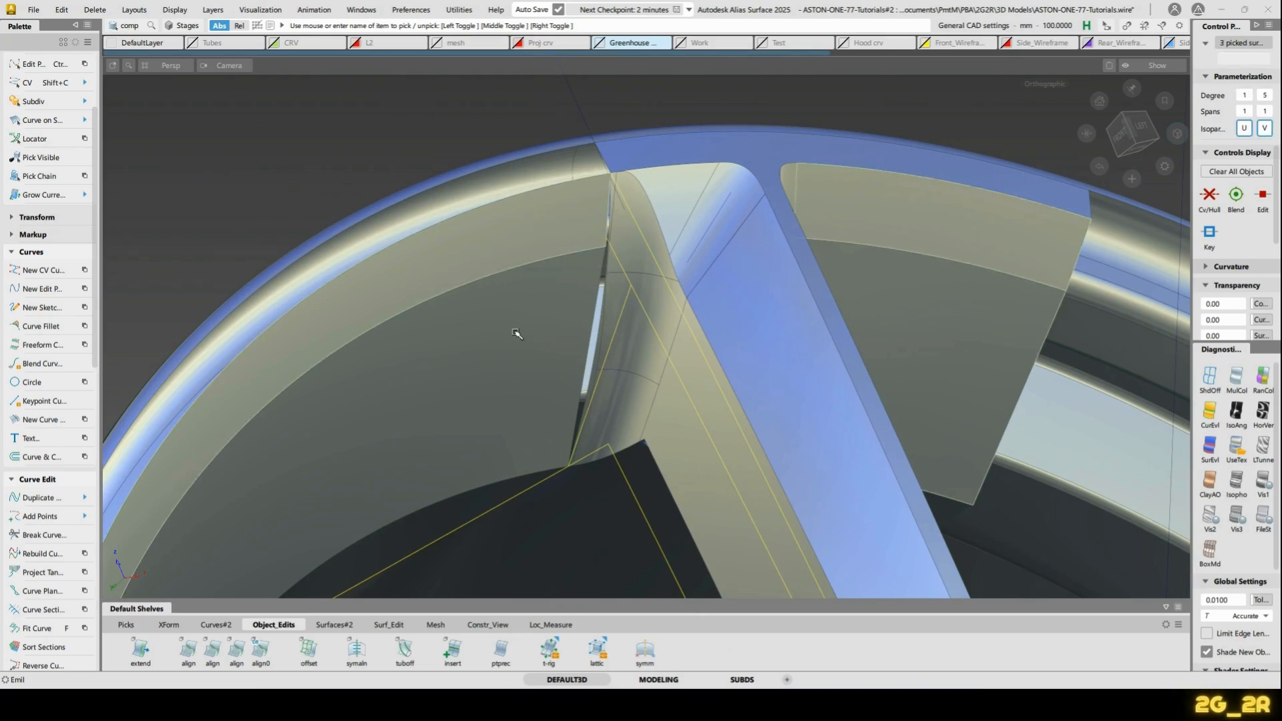
left_click(541, 320)
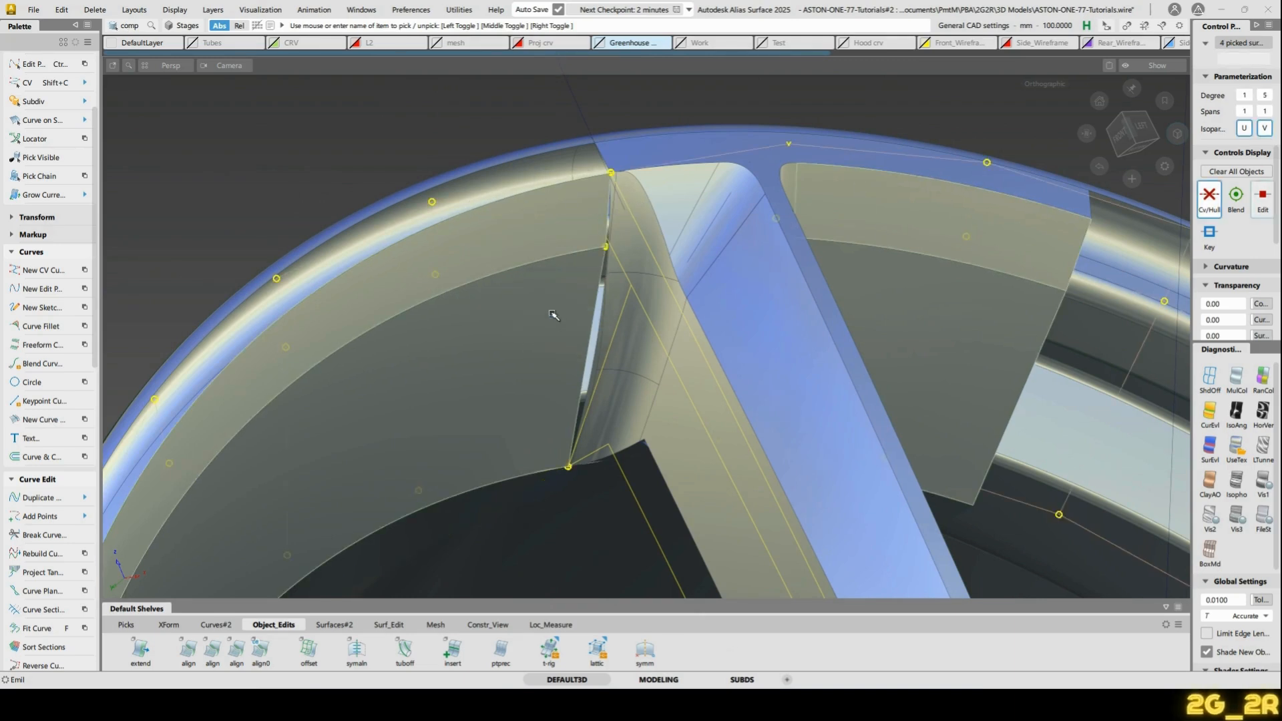
right_click_drag(574, 313, 585, 314, "ctrl+shift")
middle_click_drag(535, 336, 578, 292, "alt+shift")
key("Escape")
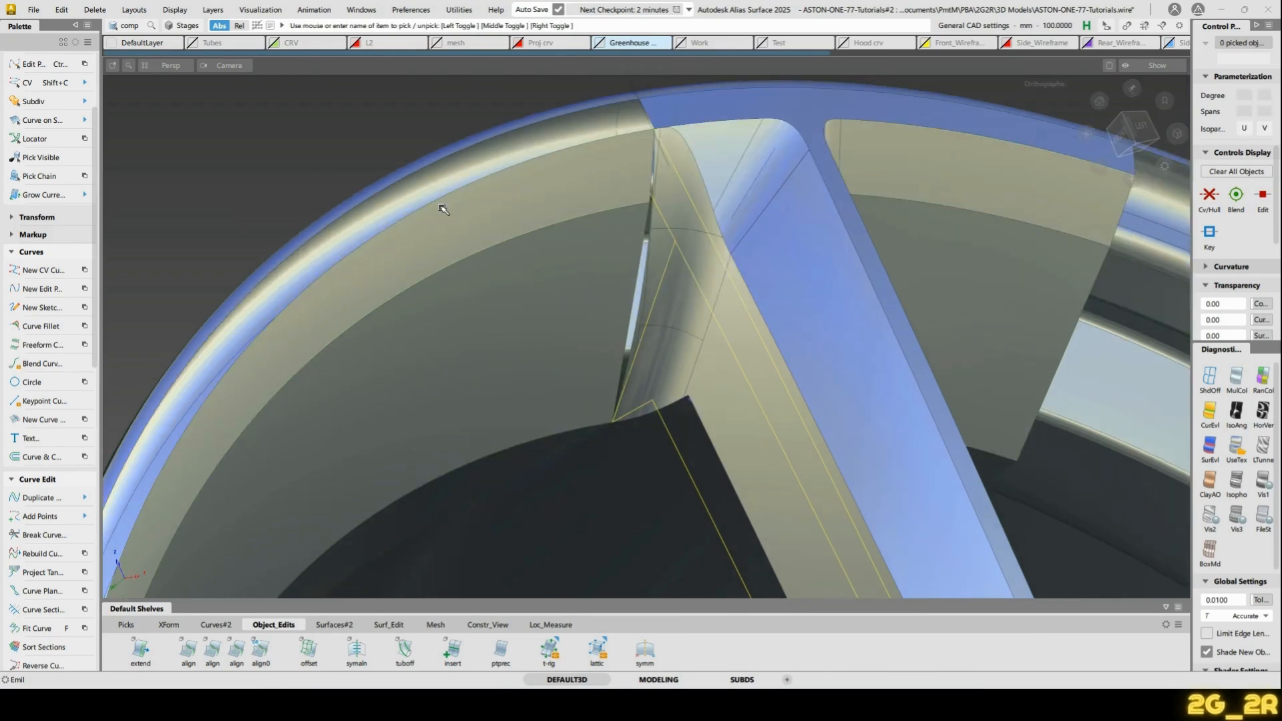
Delete the revolved front lip bands around the inside of the rim, leaving the segment attached to the spoke
left_click(472, 218)
left_click(524, 262)
left_click_drag(524, 261, 668, 310, "alt+shift")
right_click_drag(669, 309, 624, 233, "alt+shift")
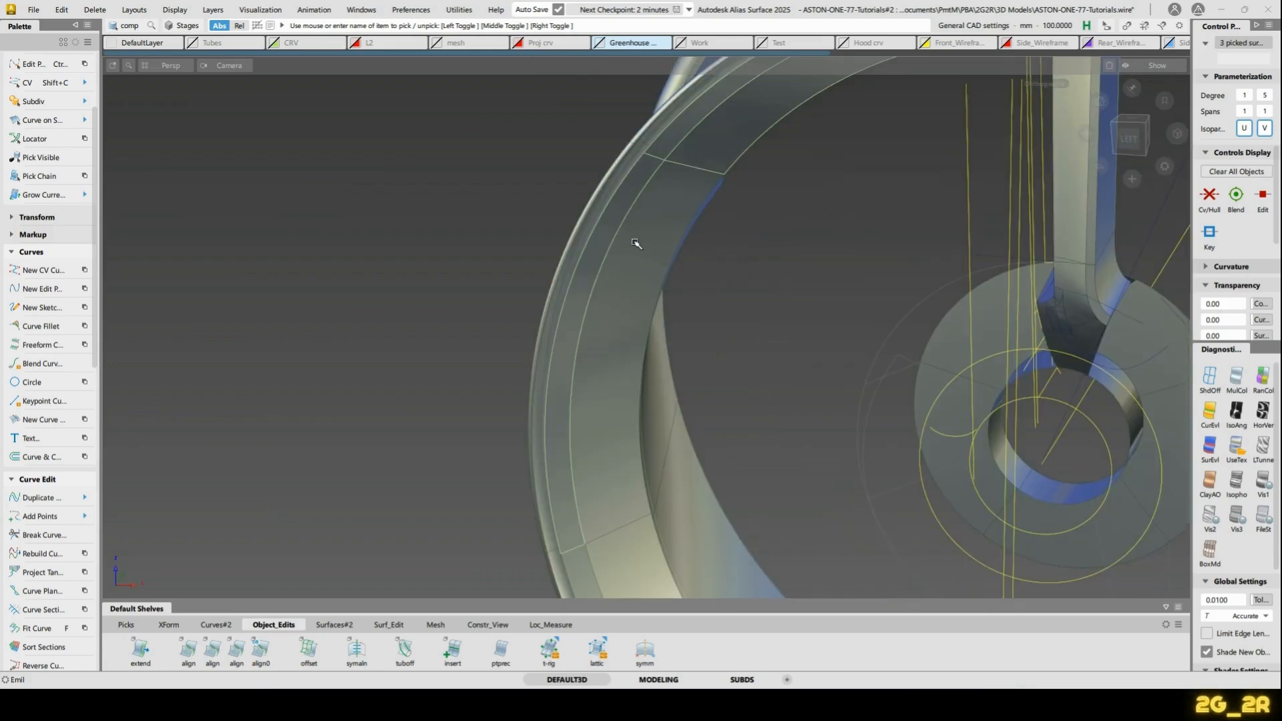
left_click(636, 243)
middle_click_drag(643, 464, 639, 280, "alt+shift")
left_click(594, 435)
left_click(651, 443)
middle_click_drag(708, 453, 312, 130, "alt+shift")
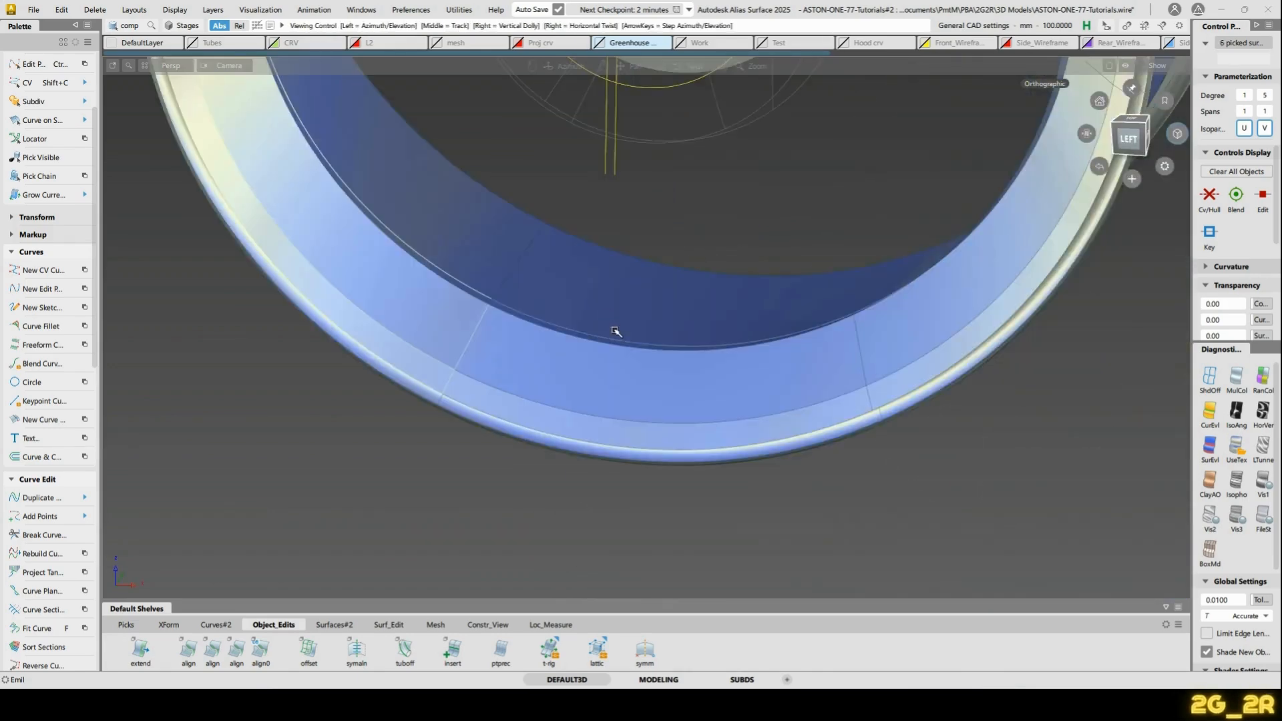
left_click_drag(615, 330, 733, 435, "alt+shift")
left_click(733, 435)
left_click(718, 401)
middle_click_drag(982, 295, 650, 424, "alt+shift")
left_click(660, 436)
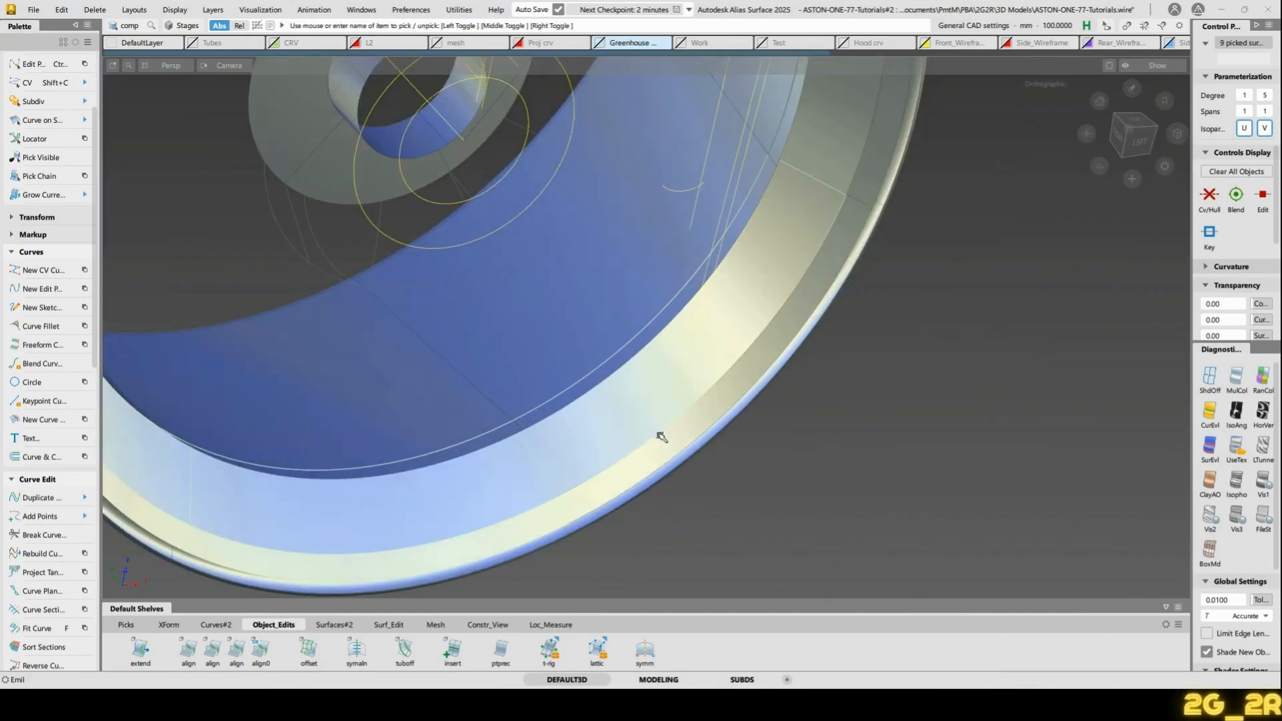
left_click_drag(733, 349, 830, 328, "alt+shift")
left_click(863, 263)
left_click(862, 172)
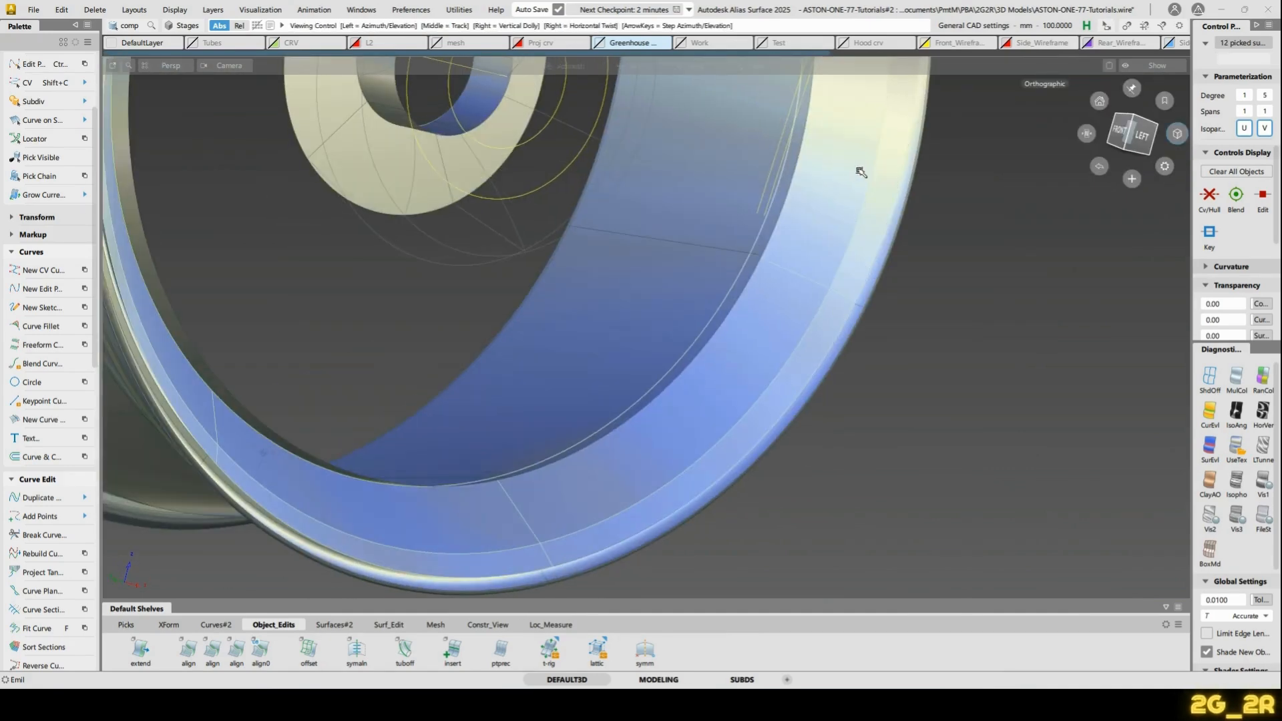
right_click_drag(862, 171, 841, 232, "alt+shift")
middle_click_drag(840, 232, 664, 393, "alt+shift")
left_click_drag(664, 392, 635, 356, "alt+shift")
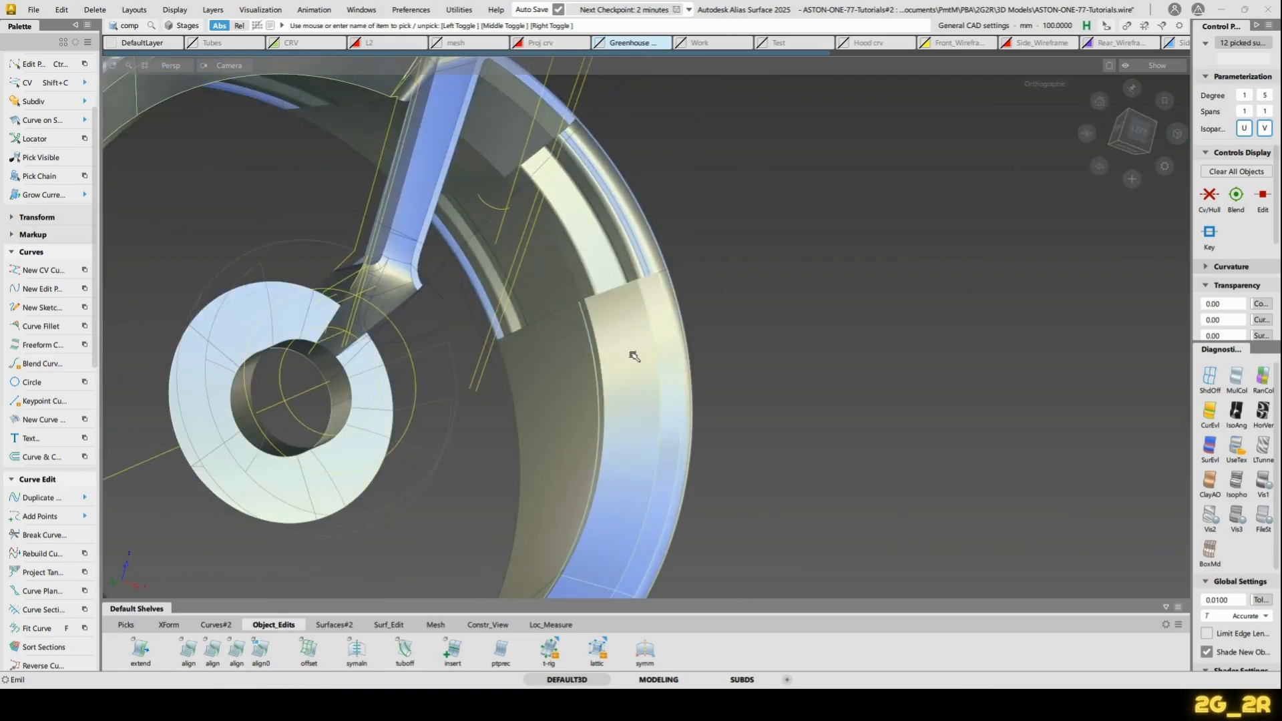
key("Delete")
Delete the wide revolved inner surfaces around the rim, leaving the surfaces beside the spoke
left_click_drag(476, 352, 573, 338, "alt+shift")
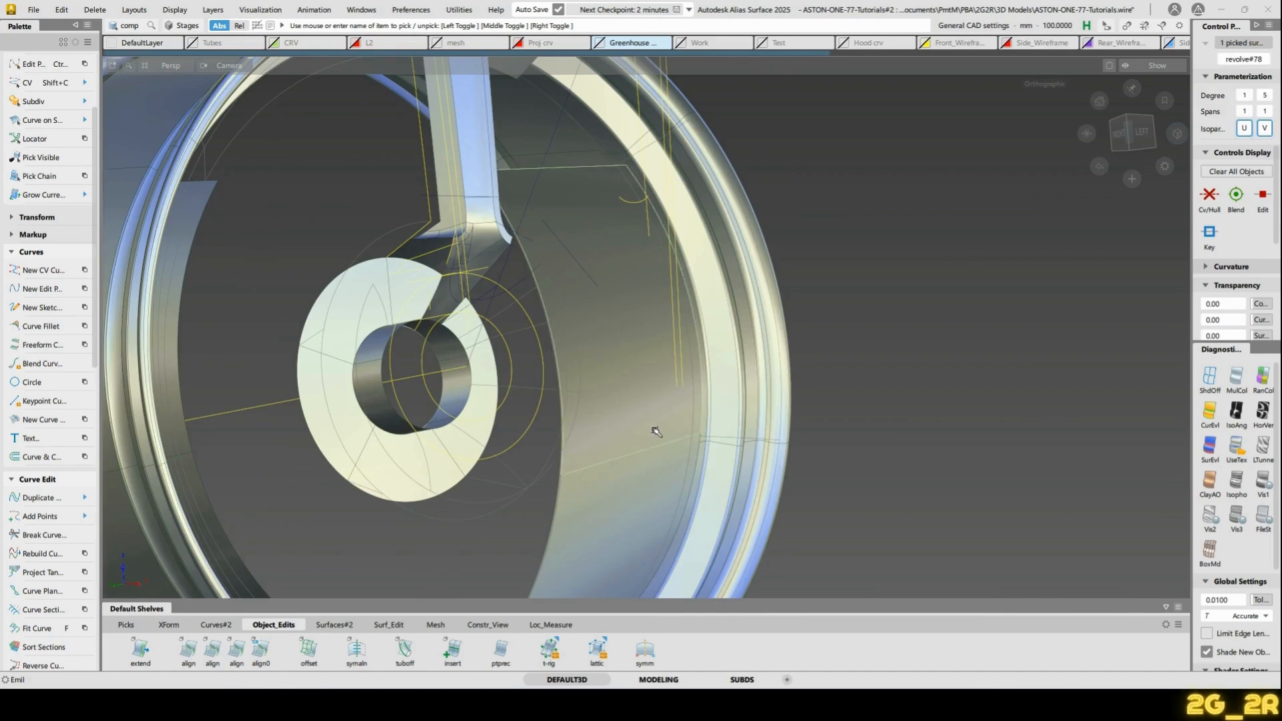
left_click(656, 485)
left_click_drag(602, 418, 616, 513, "alt+shift")
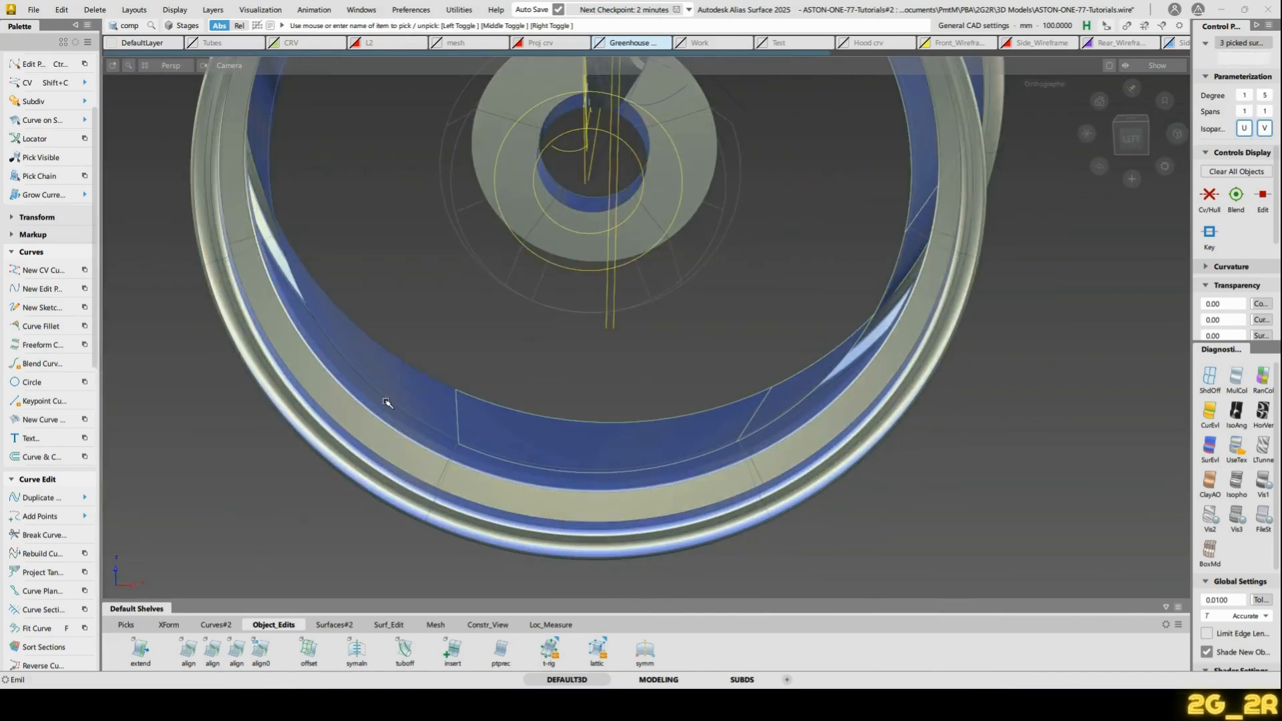
left_click(407, 386)
left_click_drag(407, 387, 765, 349, "alt+shift")
left_click(879, 335)
key("Delete")
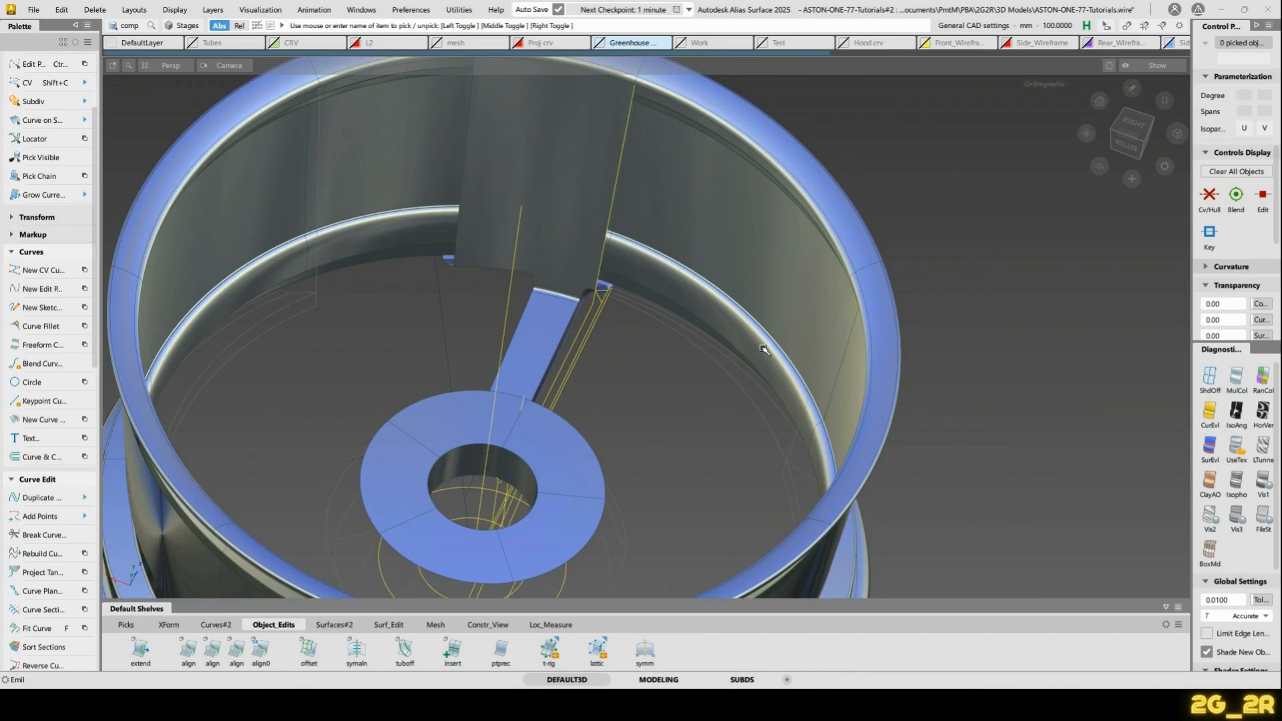
Delete the rim surfaces on the wheel's right side, next to the spoke segment, in the left orthographic view
left_click_drag(628, 243, 727, 275, "alt+shift")
left_click_drag(590, 219, 895, 280, "alt+shift")
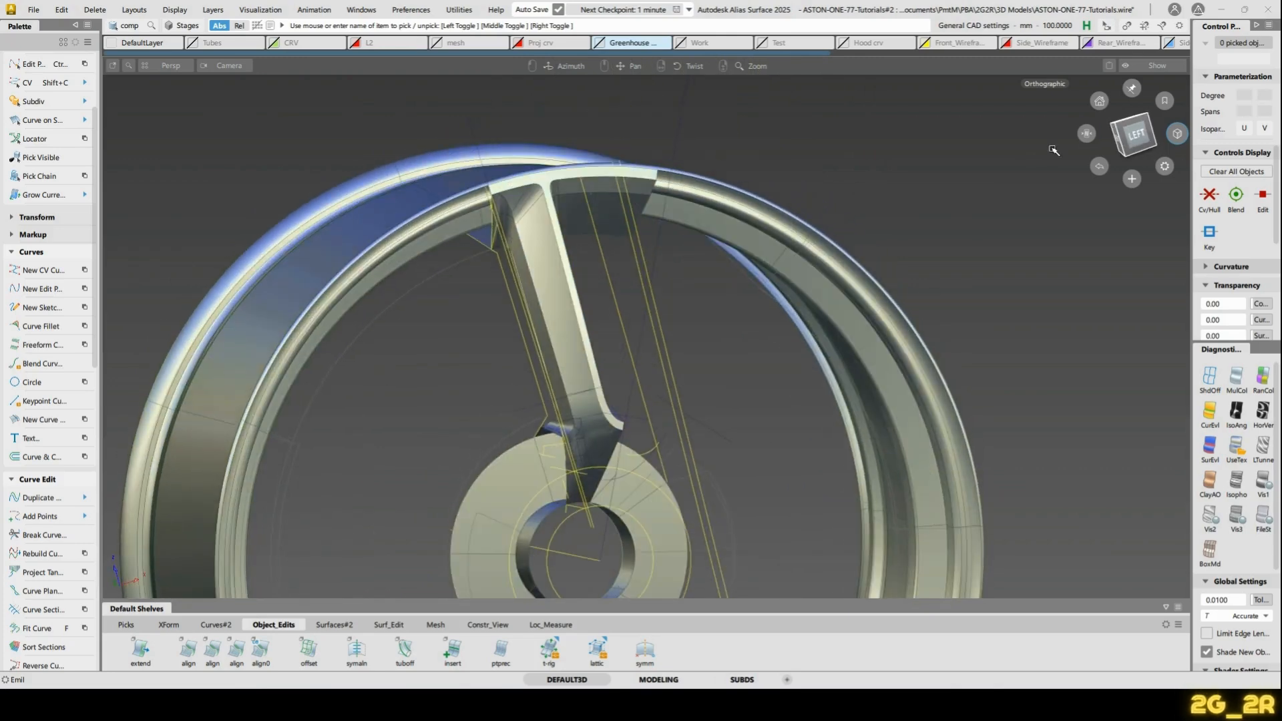
left_click(1130, 133)
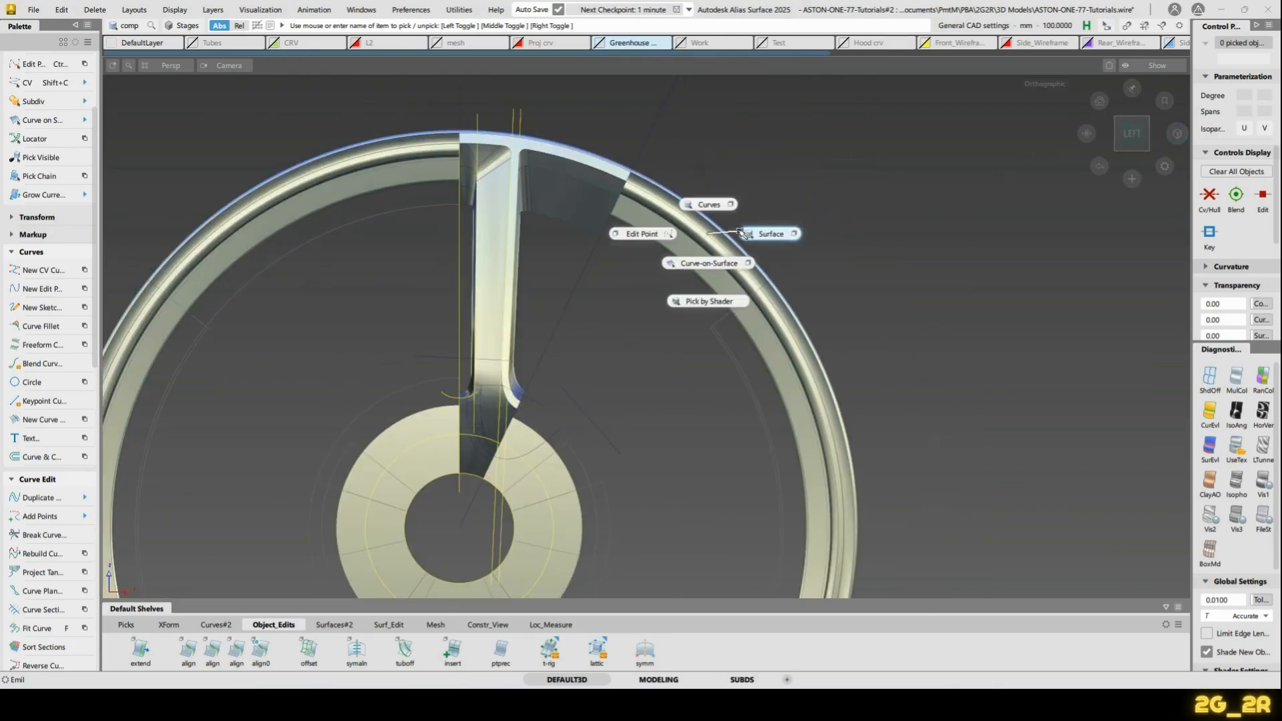
left_click_drag(673, 259, 669, 257)
middle_click_drag(861, 443, 1022, 355, "alt+shift")
key("Delete")
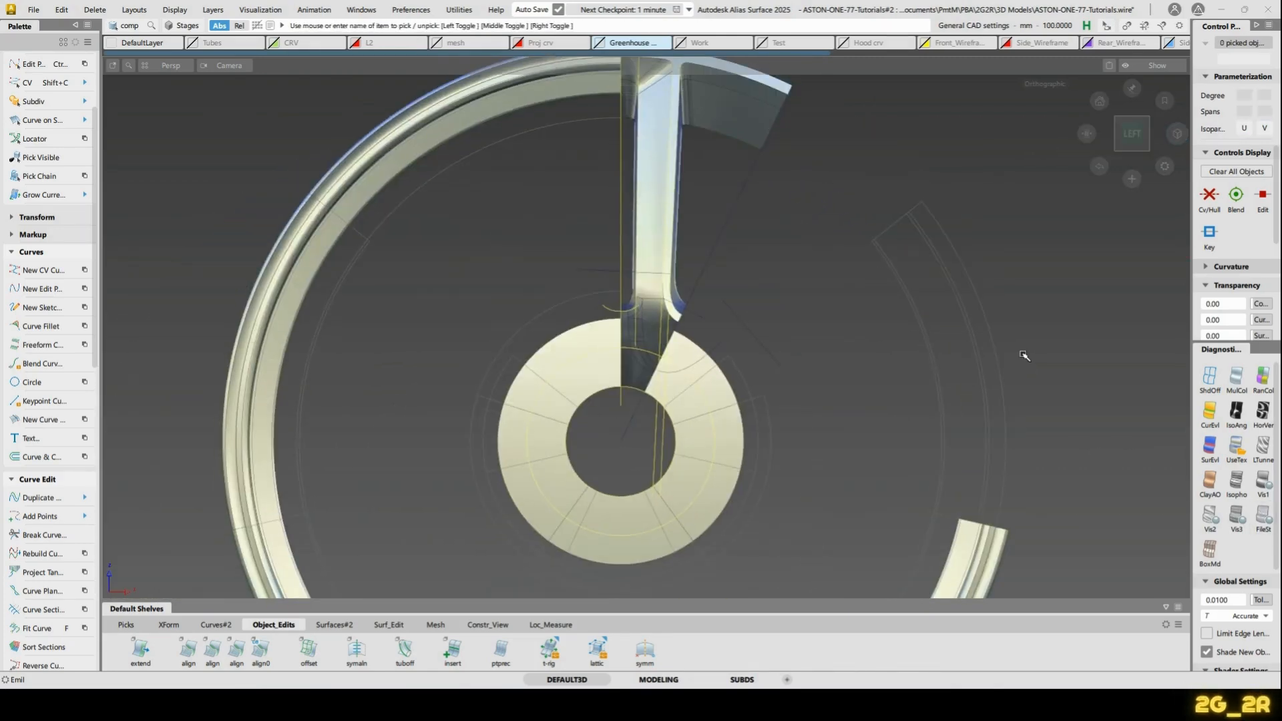
Delete the rim surfaces on the wheel's opposite side, left of the spoke segment
middle_click_drag(576, 259, 783, 364, "alt+shift")
left_click_drag(474, 250, 618, 396)
middle_click_drag(1047, 595, 1058, 362, "alt+shift")
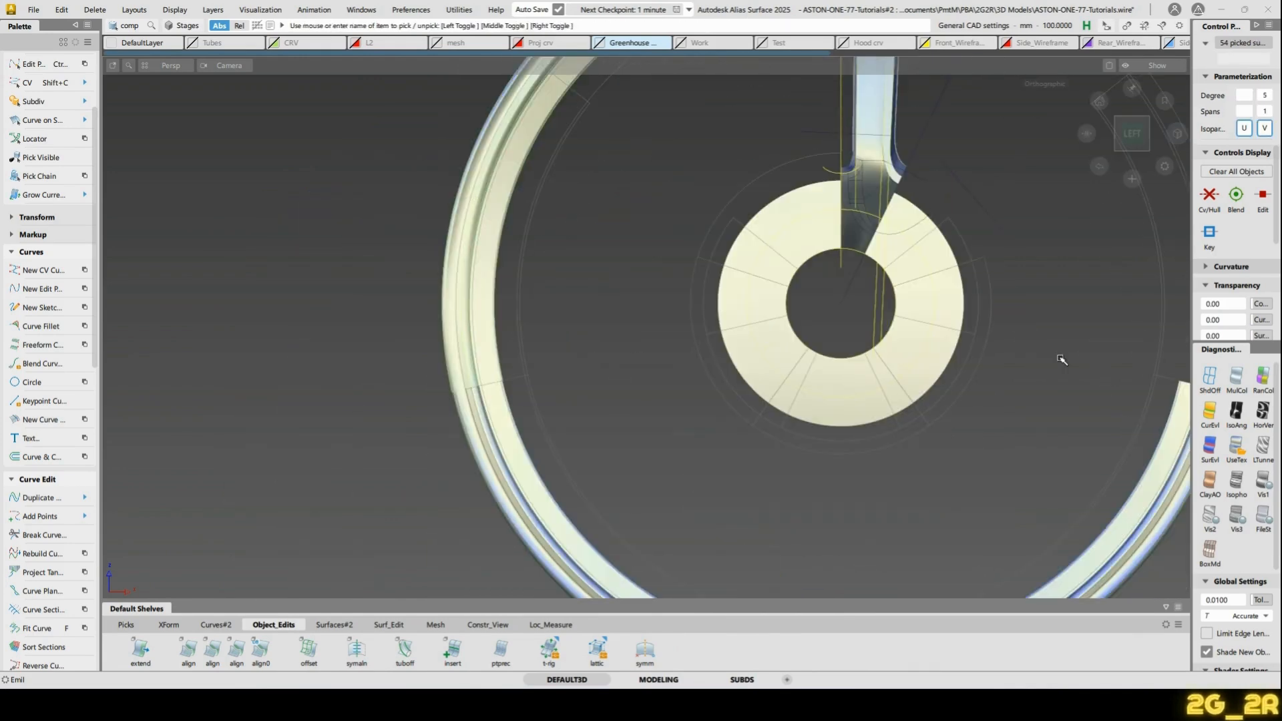
key("Delete")
Delete the remaining rim surfaces along the lower half of the wheel
right_click_drag(1082, 369, 730, 542, "alt+shift")
middle_click_drag(730, 542, 648, 423, "alt+shift")
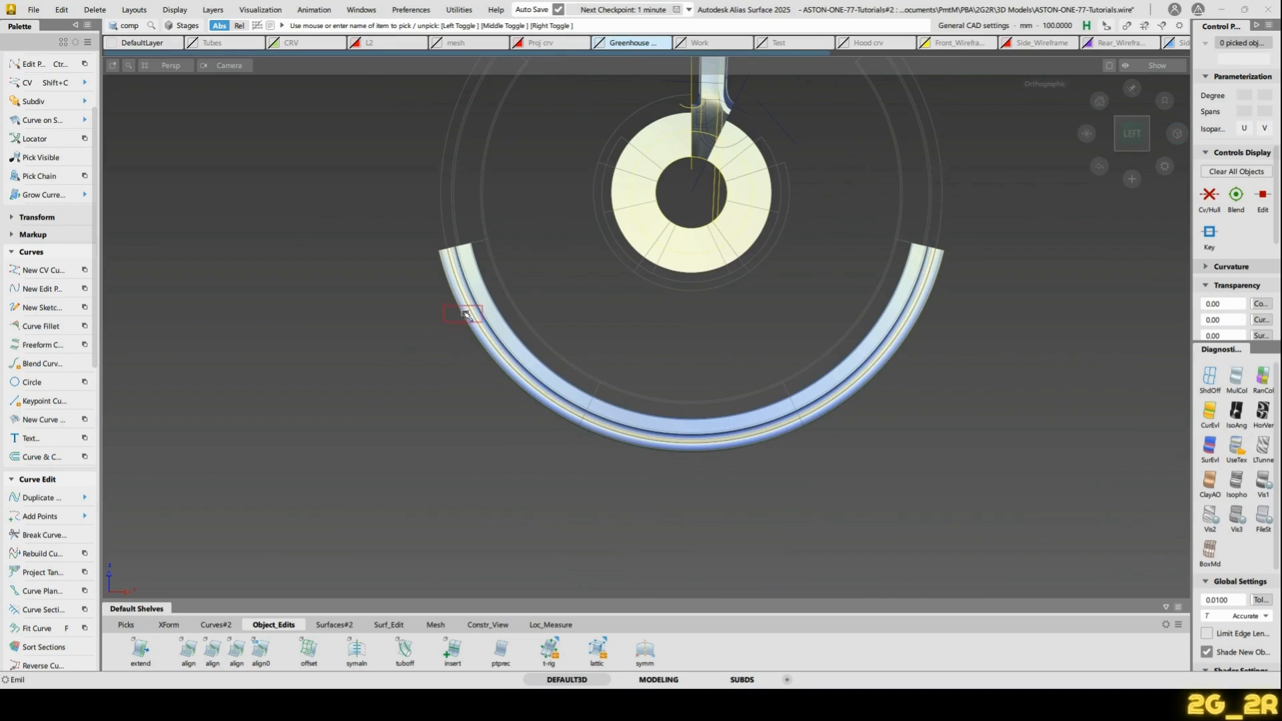
left_click_drag(465, 315, 1001, 497)
key("Delete")
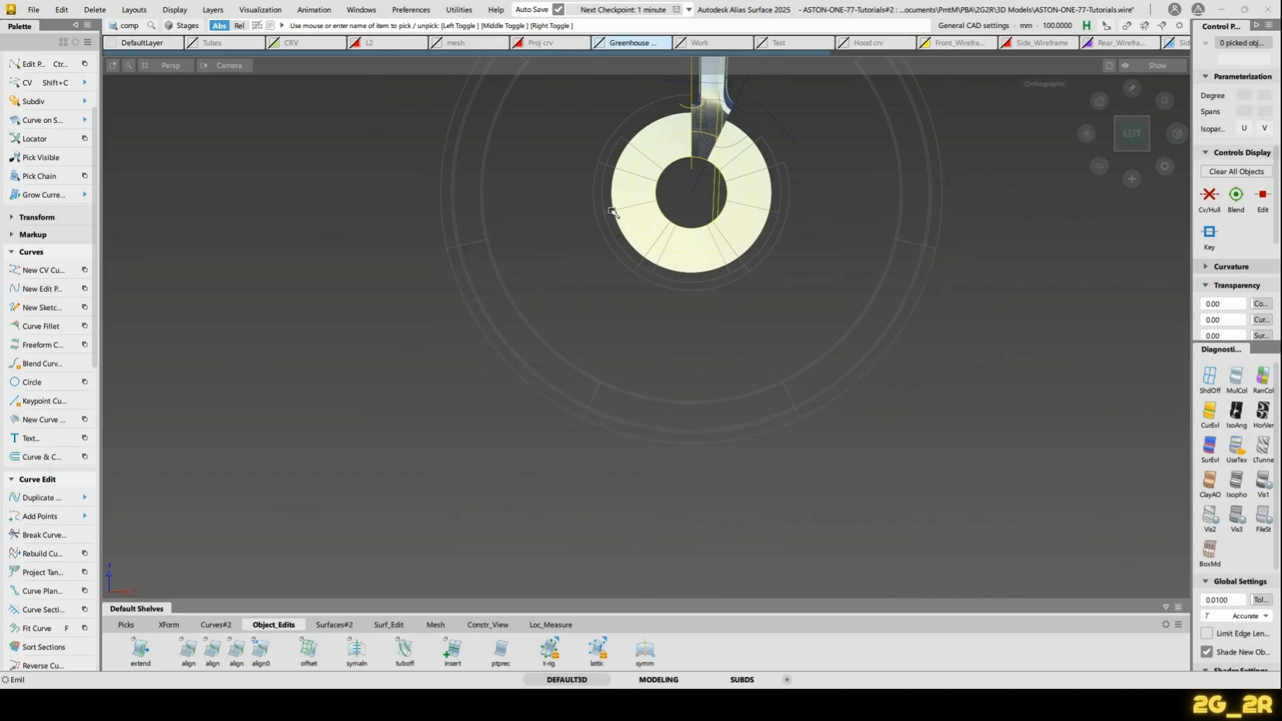
Project the segment's boundary line along Y onto the inner cylindrical surface of the hub
left_click_drag(661, 205, 874, 243, "alt+shift")
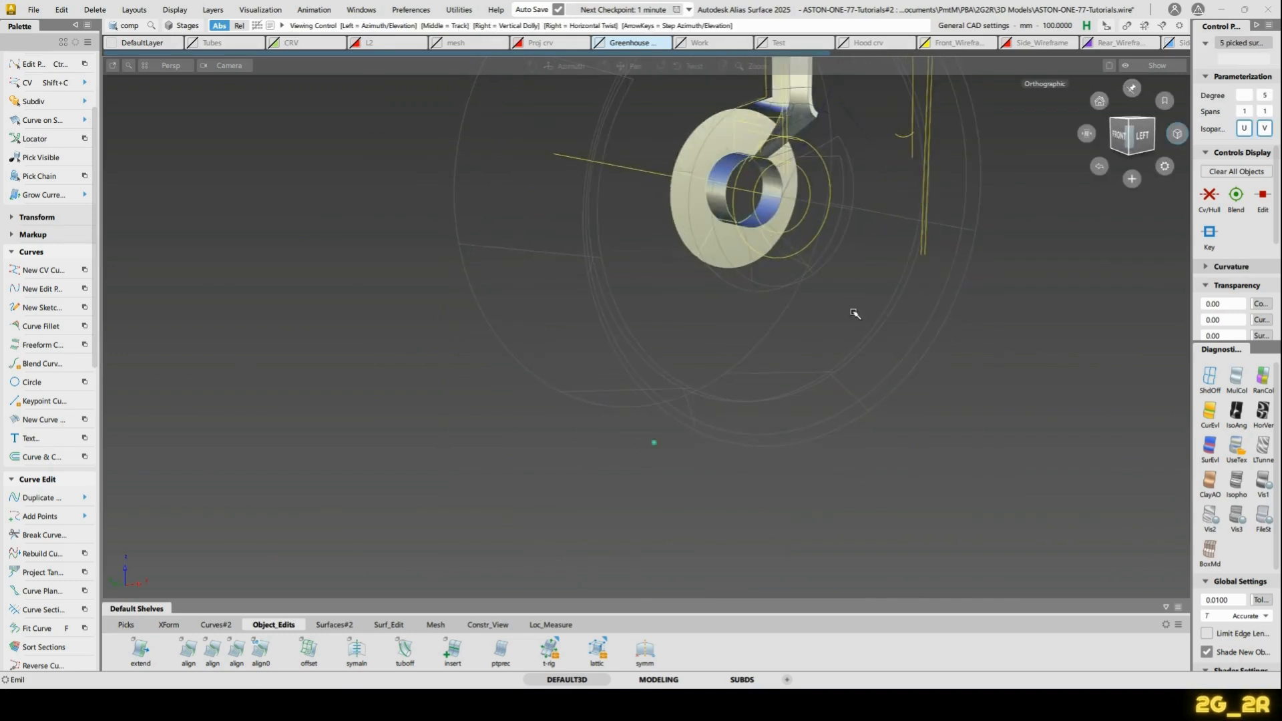
right_click_drag(856, 311, 843, 316, "alt+shift")
middle_click_drag(843, 316, 818, 362, "alt+shift")
right_click_drag(819, 362, 866, 251, "alt+shift")
middle_click_drag(866, 251, 746, 581, "alt+shift")
left_click_drag(751, 184, 804, 214, "alt+shift")
middle_click_drag(1061, 395, 811, 381, "alt+shift")
mouse_move(811, 380)
right_mouse_down("alt+shift")
mouse_move(847, 371)
mouse_move(805, 387)
right_mouse_up("alt+shift")
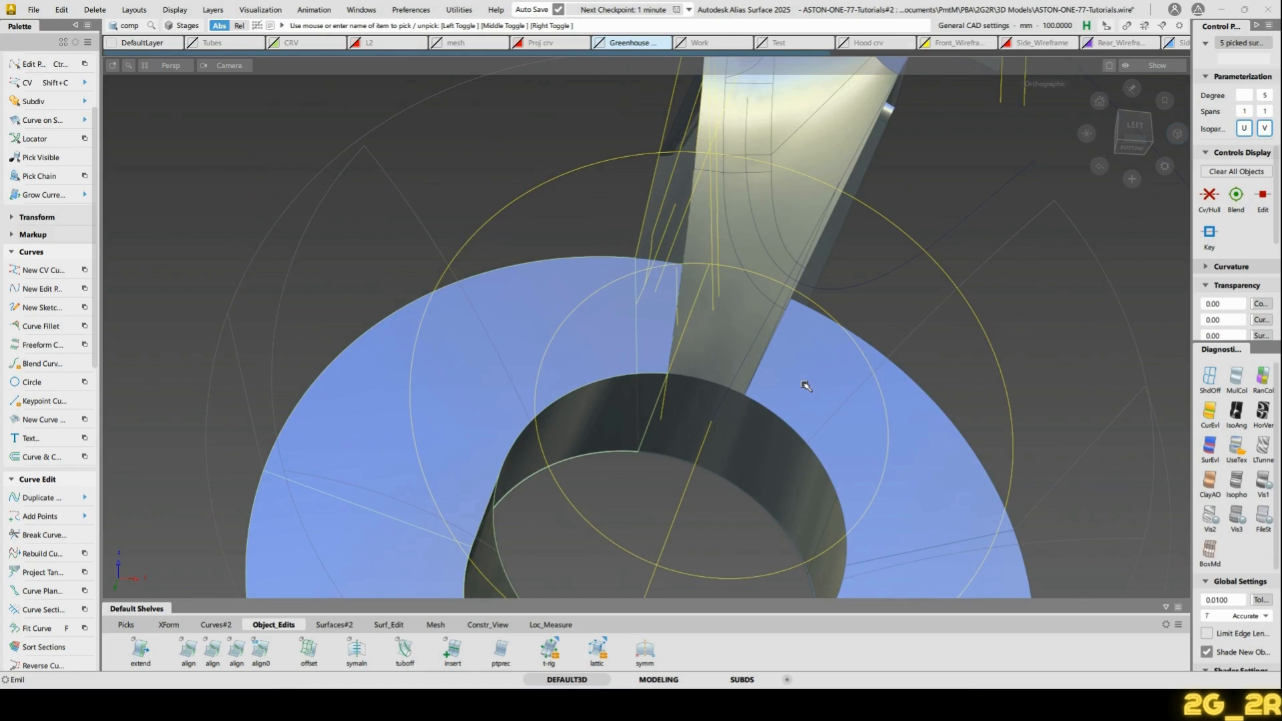
right_click_drag(895, 471, 859, 486, "alt+shift")
middle_click_drag(859, 486, 872, 445, "alt+shift")
left_click_drag(732, 390, 929, 461)
key("Escape")
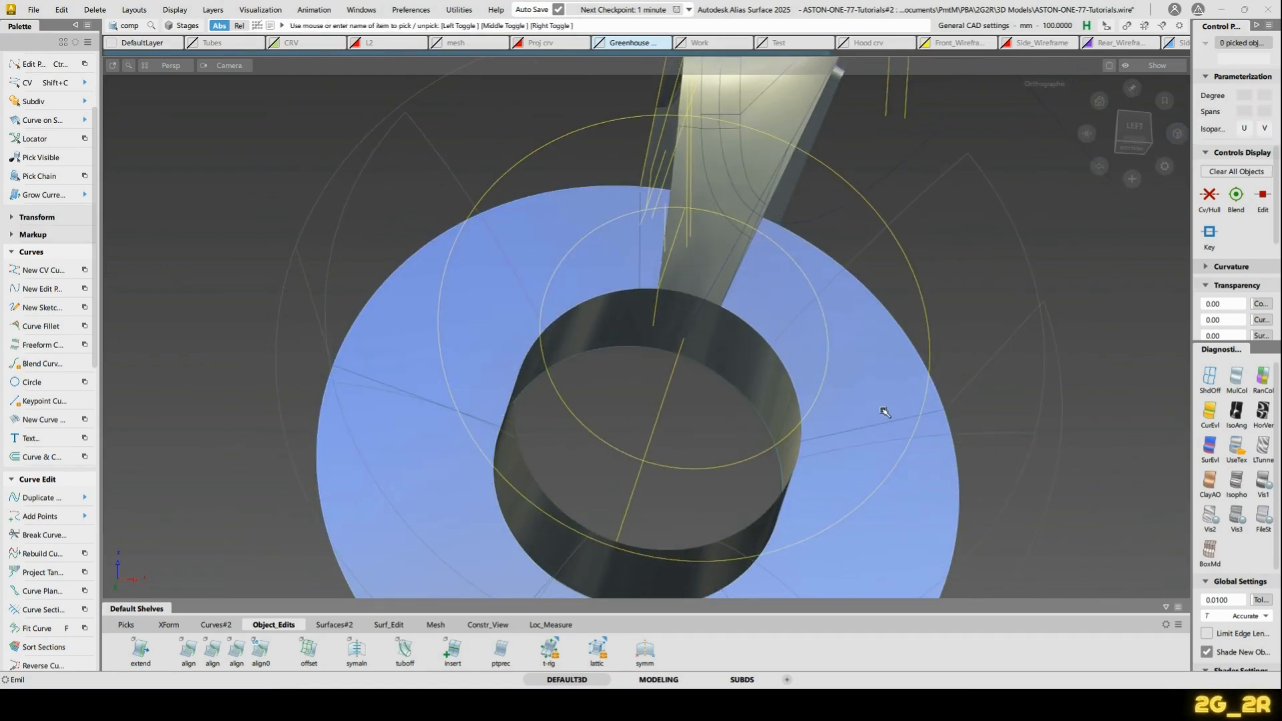
key("p")
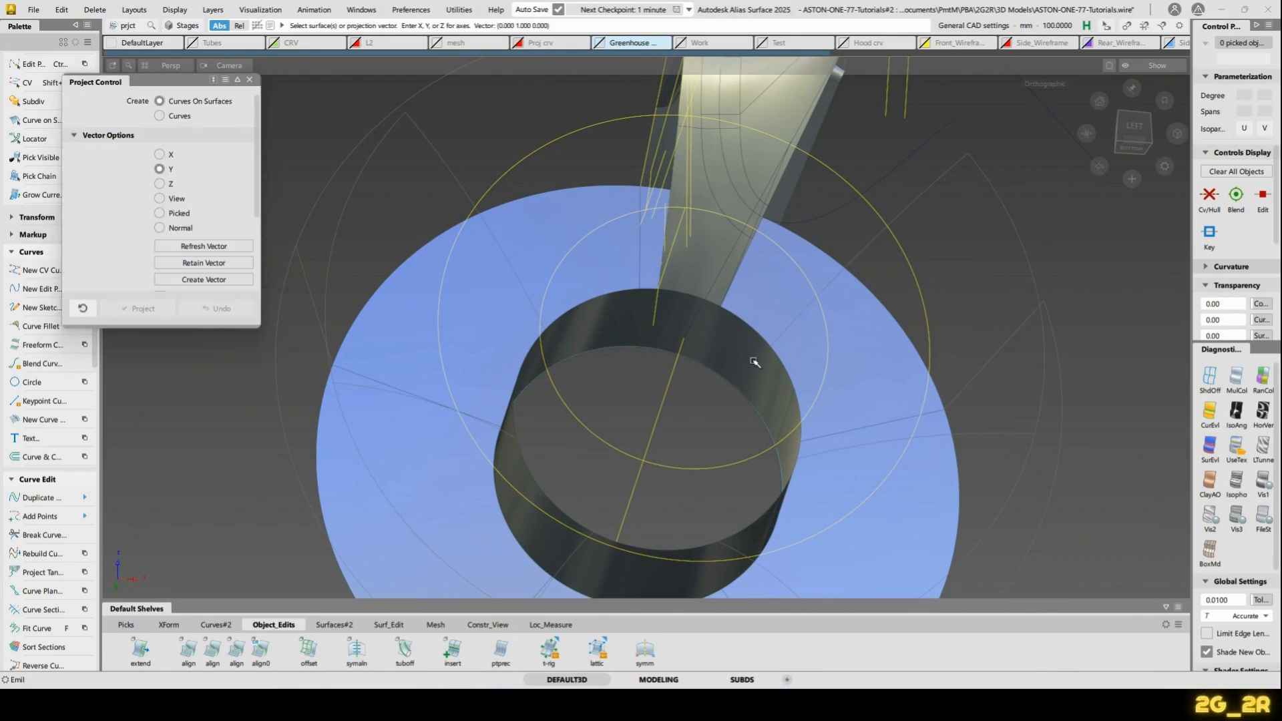
key("space")
Delete the flat ring surfaces of the hub around the base of the spoke
left_click_drag(767, 386, 744, 350, "alt+shift")
left_click_drag(744, 351, 694, 350, "ctrl+shift")
left_click(866, 399)
middle_click_drag(815, 471, 849, 387, "alt+shift")
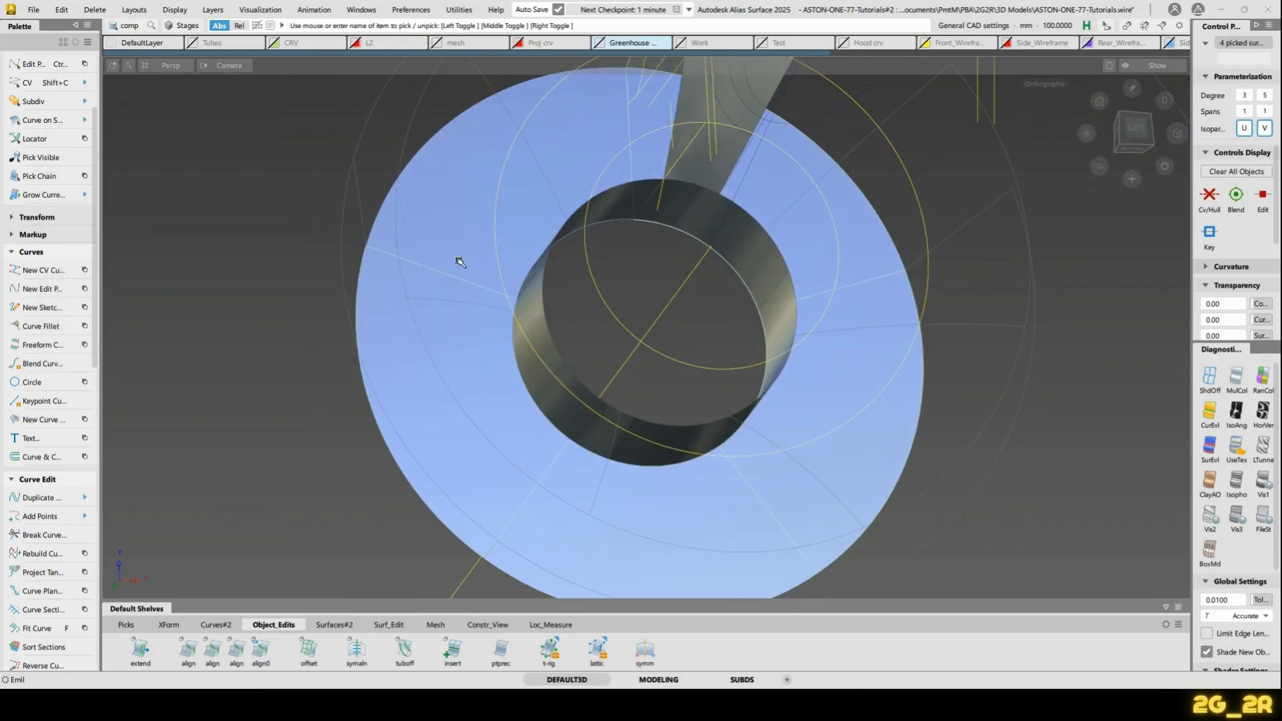
key("Delete")
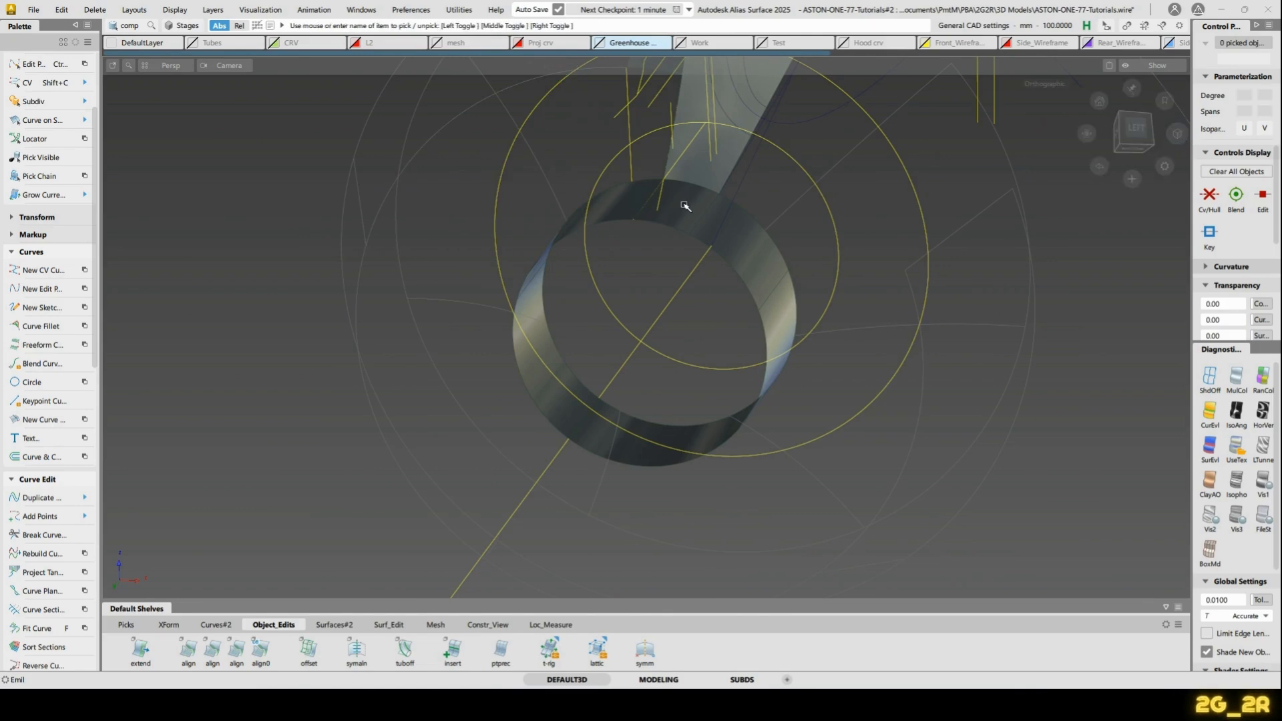
Trim the hub's inner cylinder at the segment boundary and delete its surplus surfaces, keeping the piece under the spoke
left_click(685, 206)
left_click_drag(896, 249, 542, 255, "alt+shift")
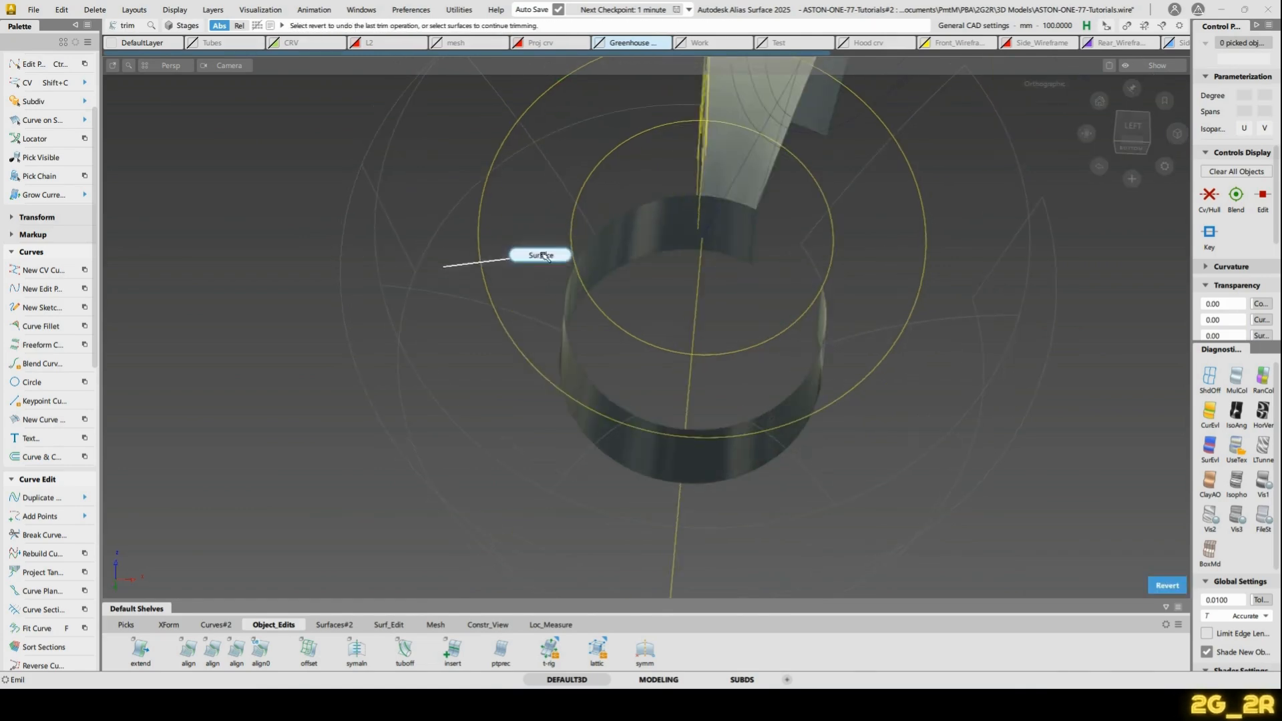
left_click_drag(603, 337, 719, 347)
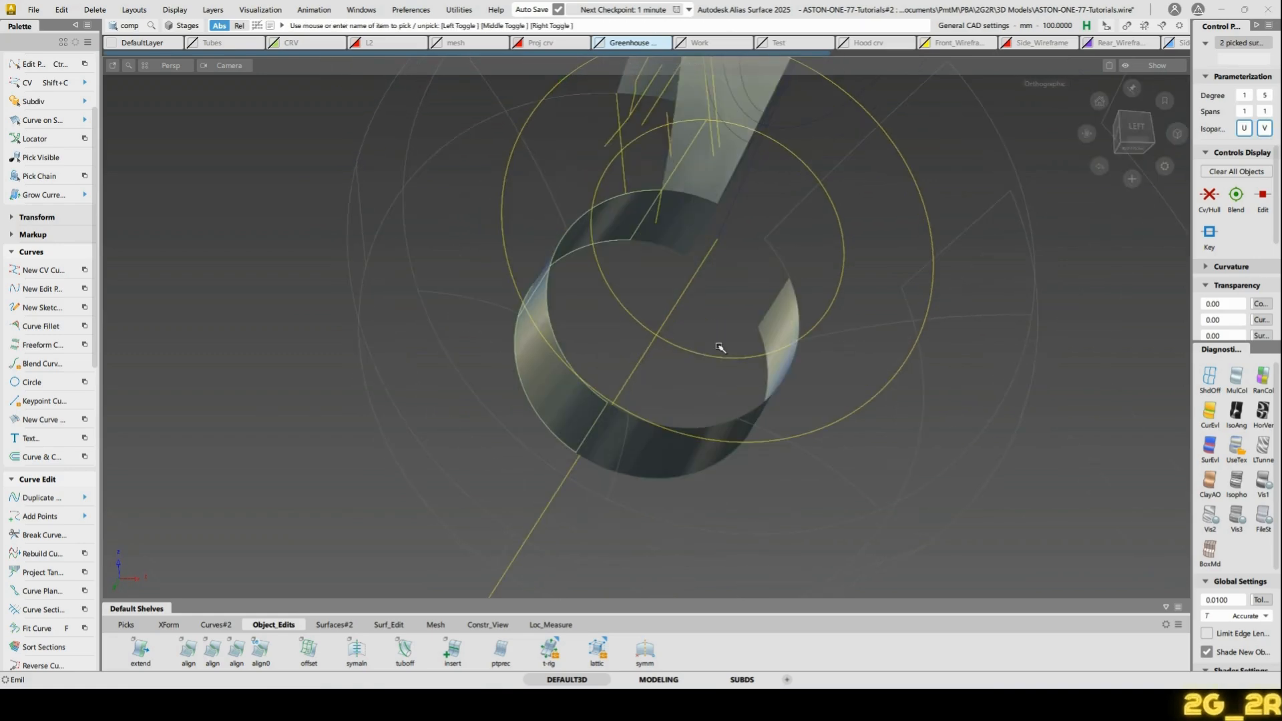
key("Delete")
Select all surfaces of the half spoke segment and snap their pivot to the axis line's end at the wheel centre
left_click_drag(824, 430, 607, 172, "alt+shift")
left_click_drag(487, 173, 558, 173, "ctrl+shift")
left_click_drag(444, 155, 963, 590)
left_click_drag(925, 492, 868, 467, "alt+shift")
right_click_drag(868, 468, 700, 356, "alt+shift")
middle_click_drag(699, 356, 713, 289, "alt+shift")
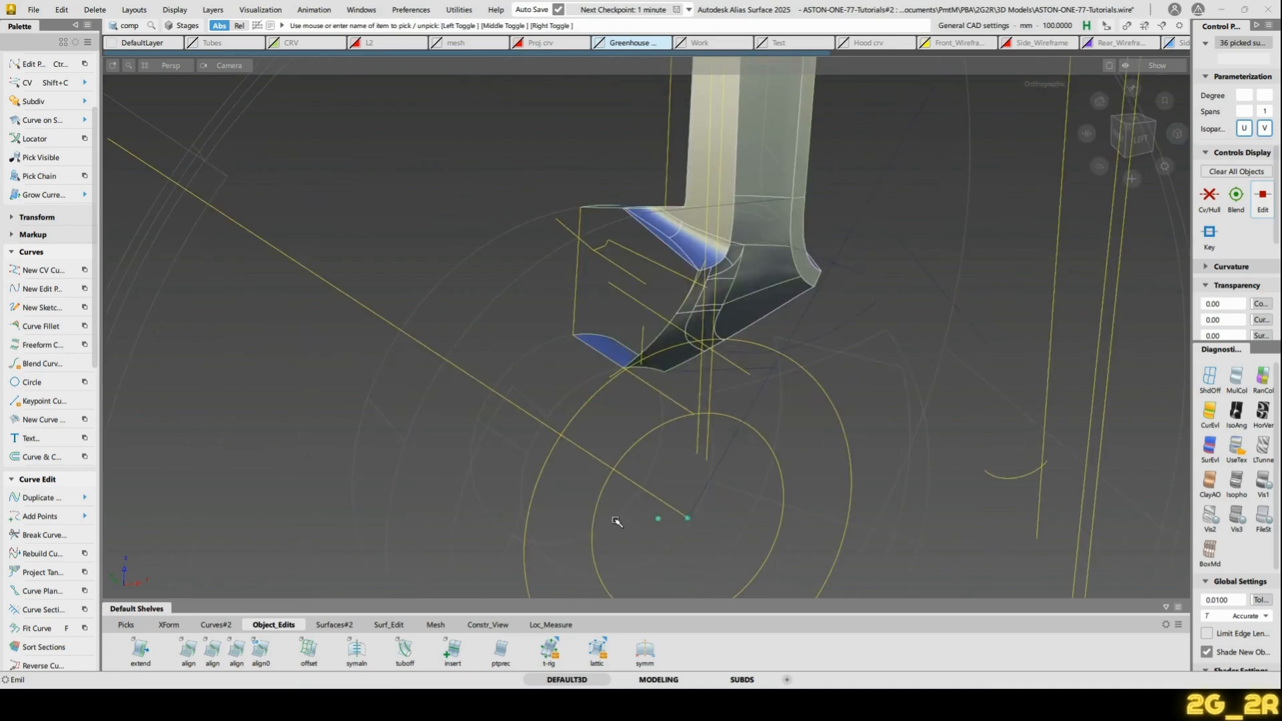
middle_click_drag(617, 521, 666, 508, "ctrl+shift")
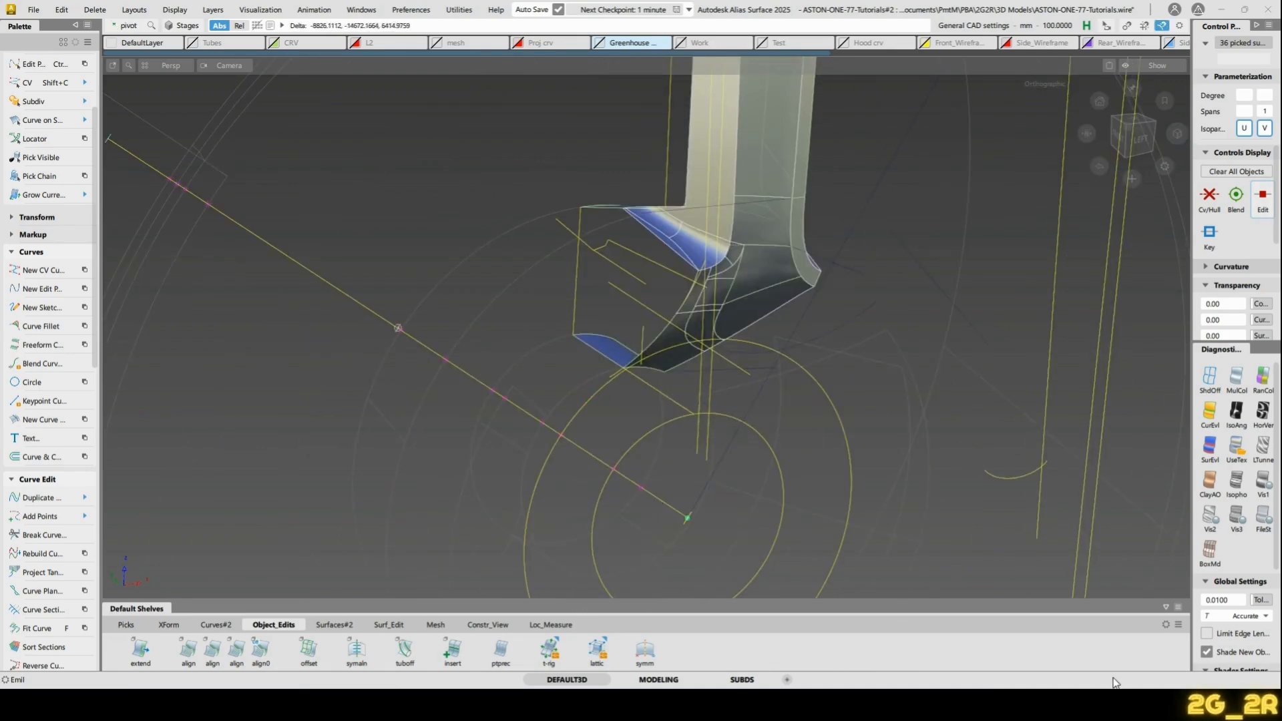
Duplicate the half segment once as a mirrored instance with scaling -1, 1, 1
right_click_drag(1069, 507, 952, 341, "alt+shift")
middle_click_drag(952, 341, 951, 430, "alt+shift")
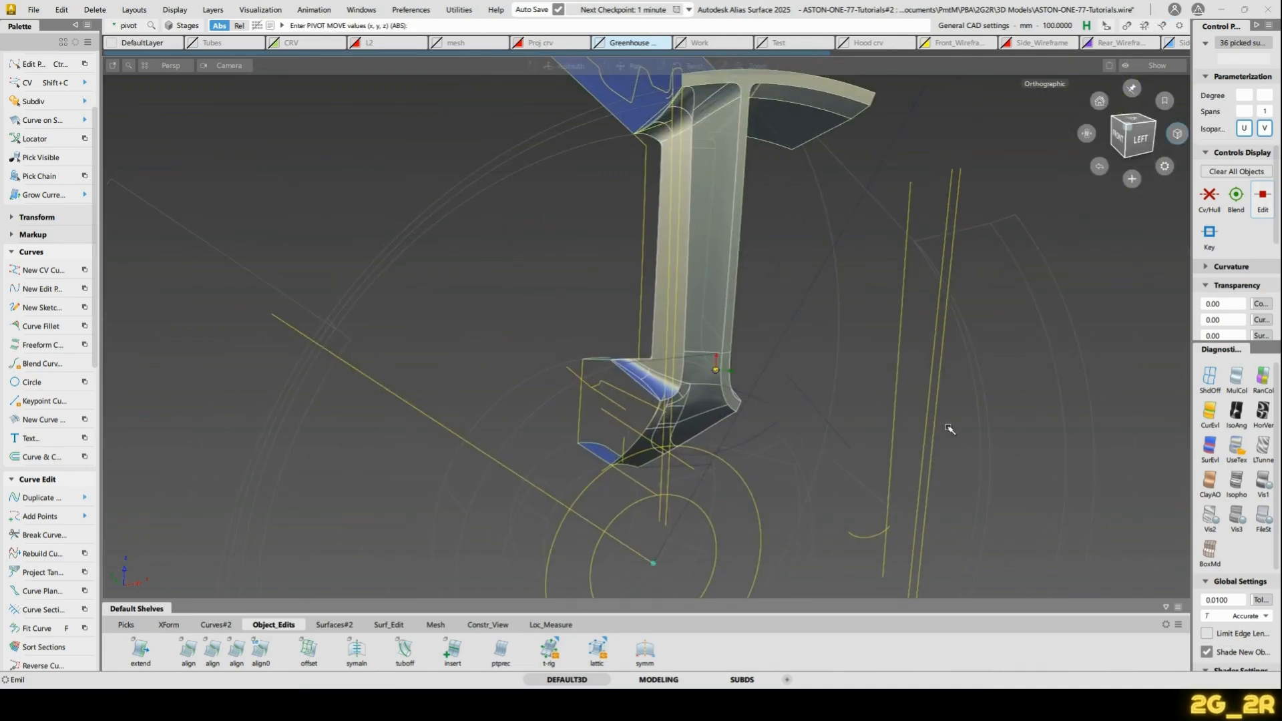
left_click(1135, 138)
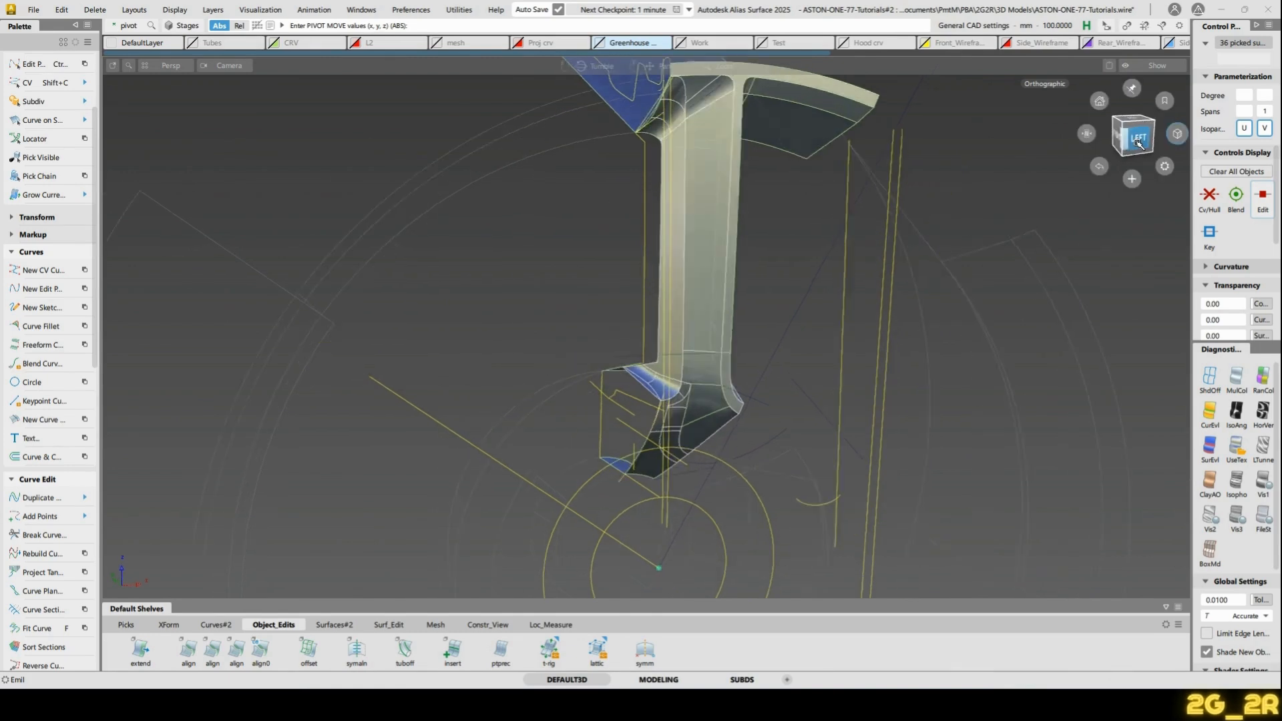
left_click(60, 11)
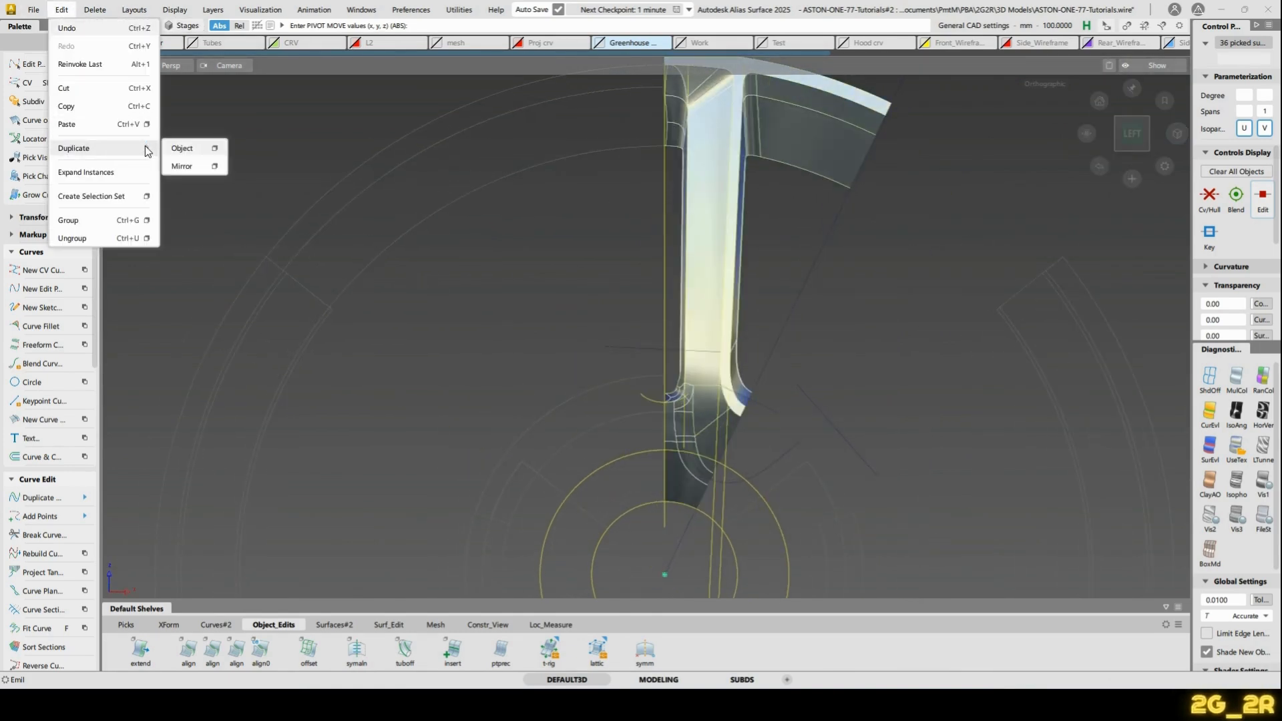
left_click(215, 148)
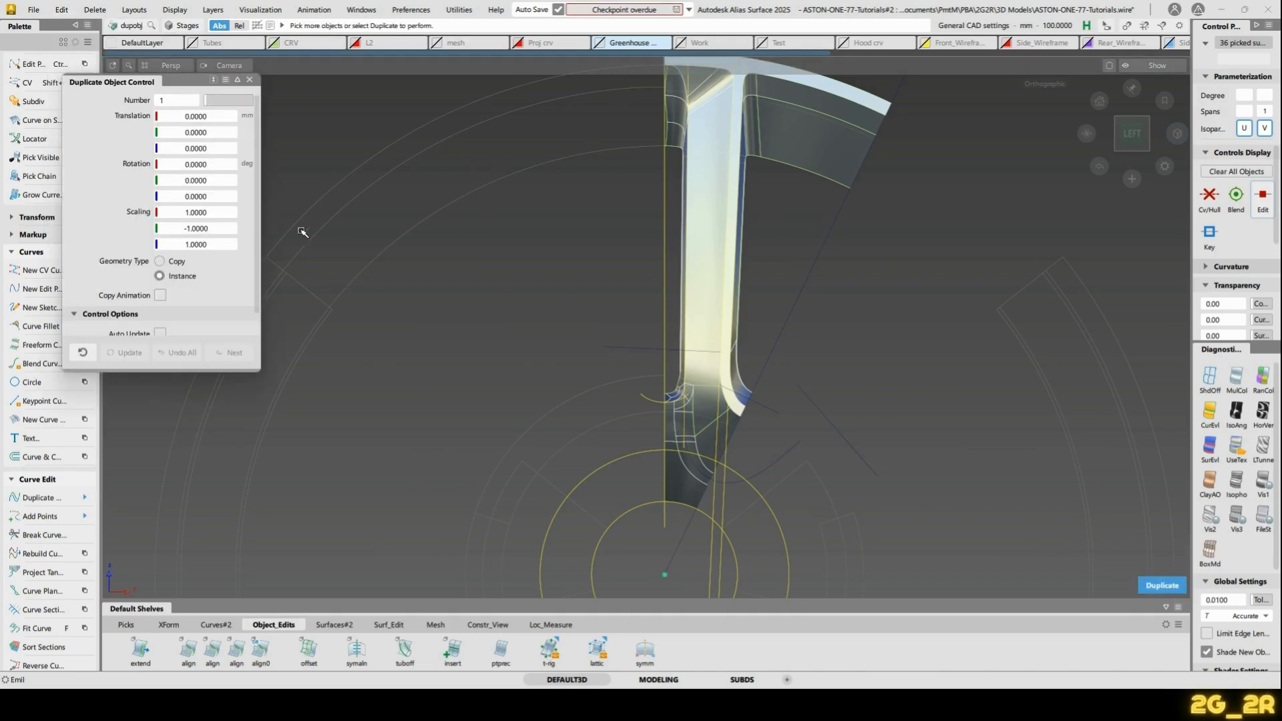
left_click(223, 227)
type("1")
key("Return")
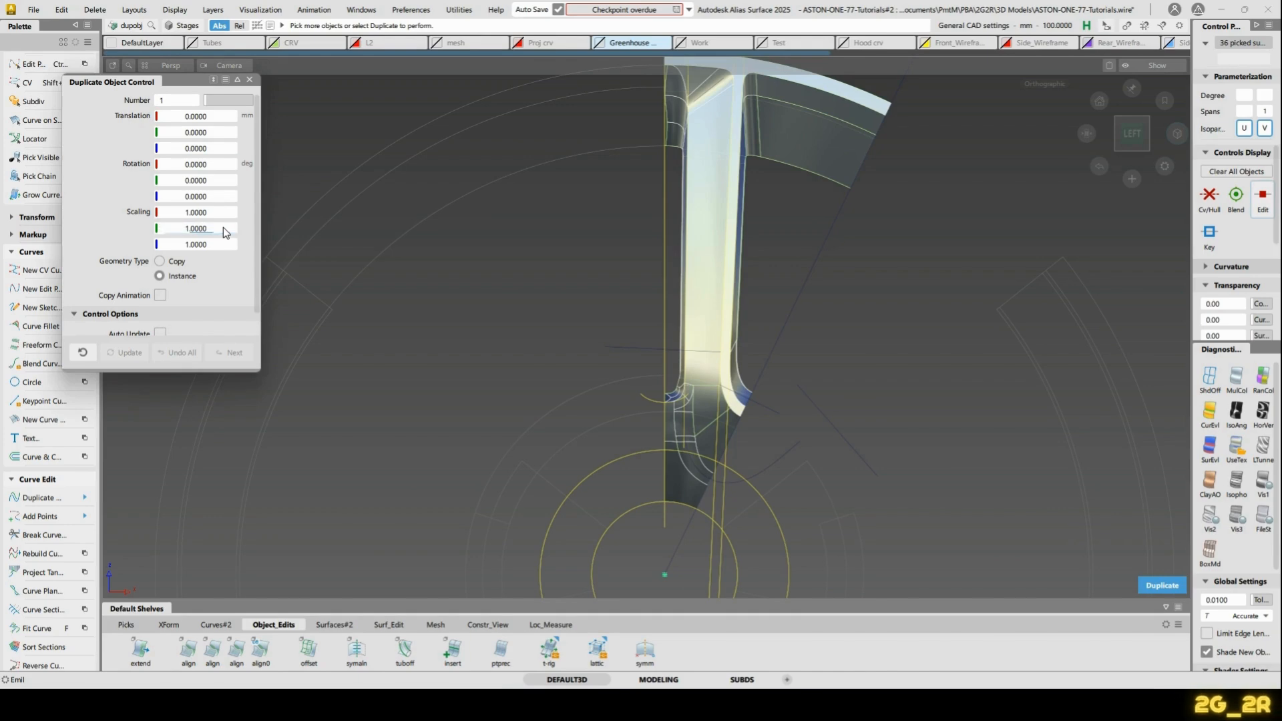
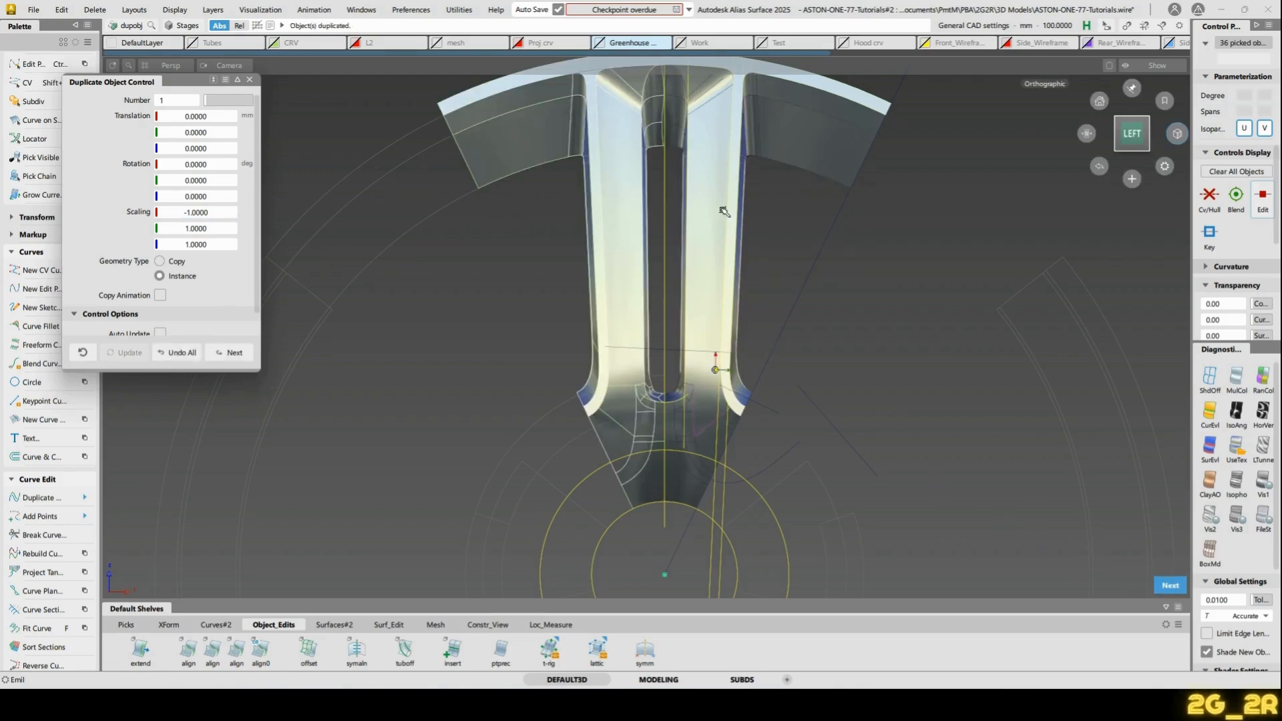
Examine the mirrored spoke segment, especially the seam at the rim and between both spoke halves, from several angles
left_click_drag(724, 211, 467, 275, "alt+shift")
right_click_drag(467, 274, 552, 252, "alt+shift")
left_click_drag(553, 252, 758, 237, "alt+shift")
key("Escape")
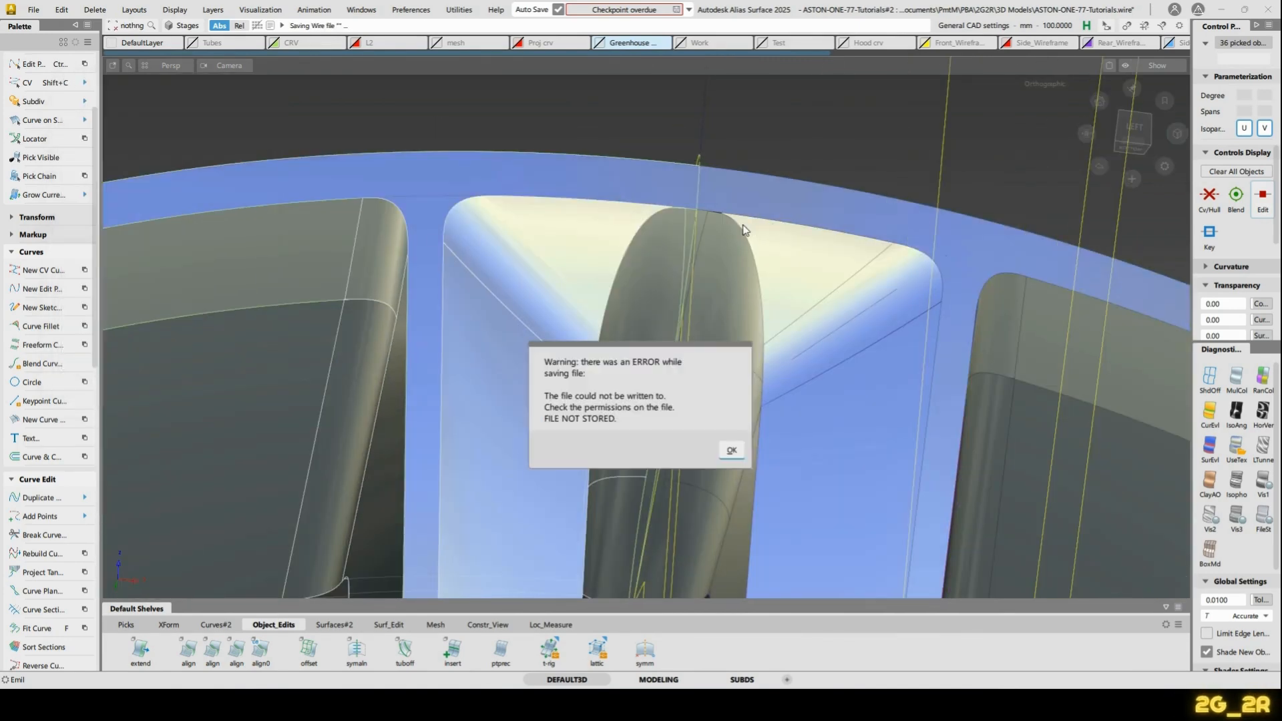
left_click(737, 453)
right_click_drag(730, 349, 764, 452, "alt+shift")
left_click_drag(660, 396, 372, 415, "alt+shift")
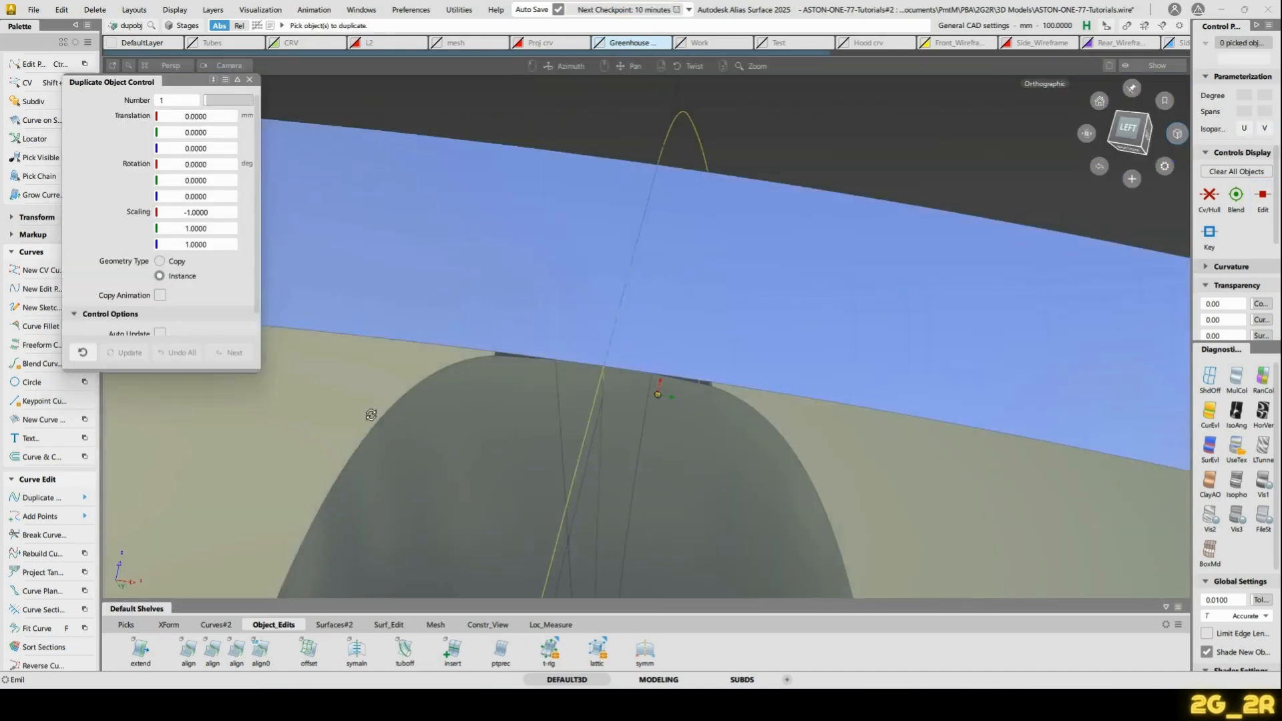
right_click_drag(371, 415, 733, 427, "alt+shift")
left_click_drag(733, 427, 712, 343, "alt+shift")
middle_click_drag(713, 343, 744, 187, "alt+shift")
right_click_drag(744, 186, 752, 332, "alt+shift")
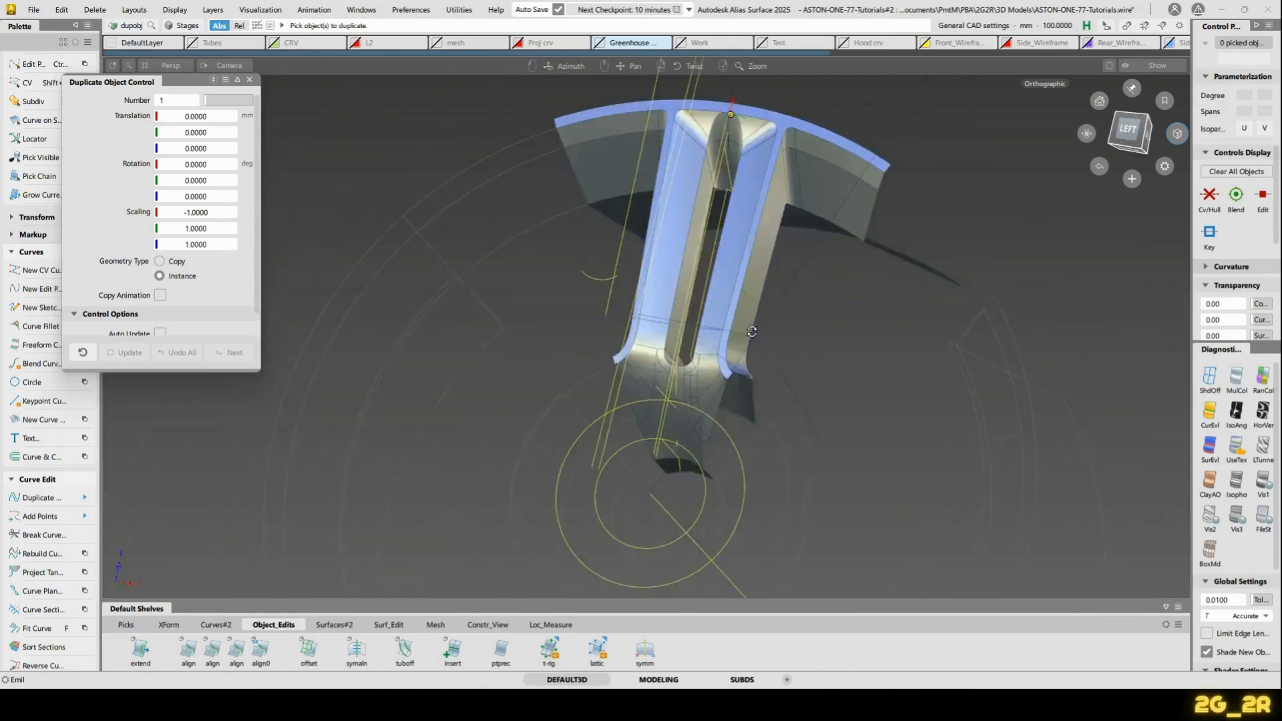
left_click_drag(752, 331, 731, 389, "alt+shift")
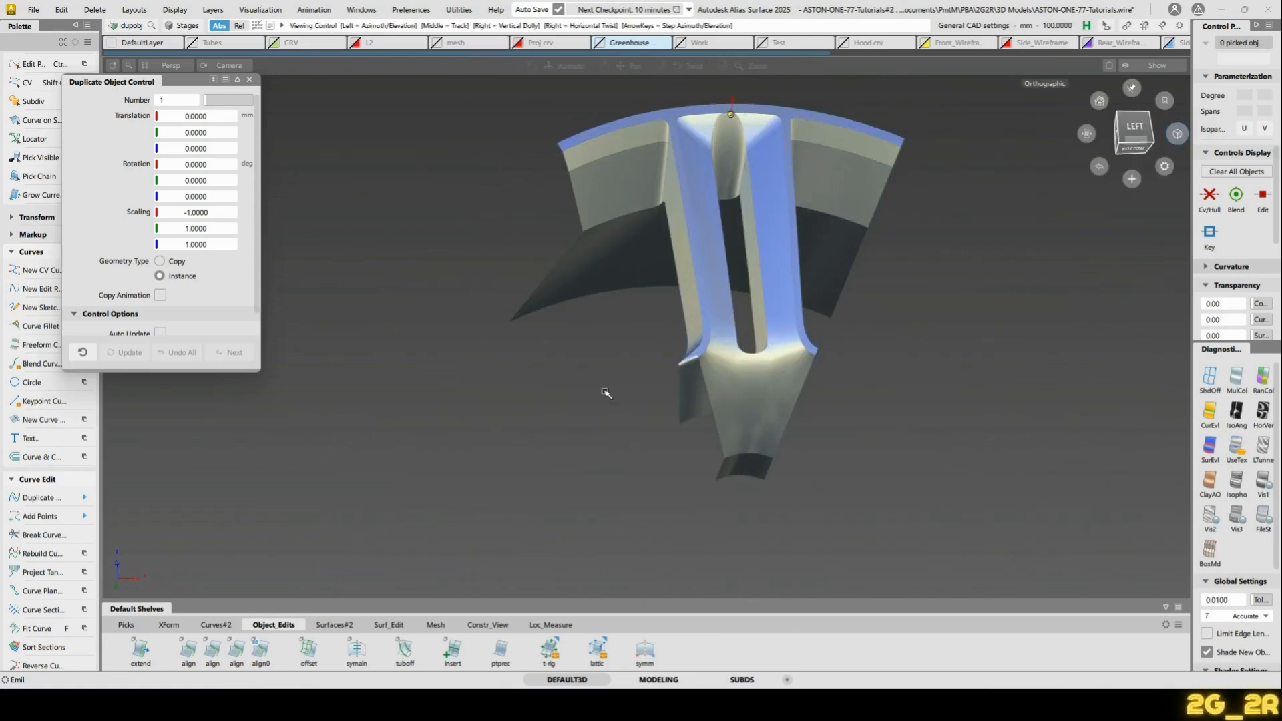
left_click_drag(607, 393, 1082, 474, "alt+shift")
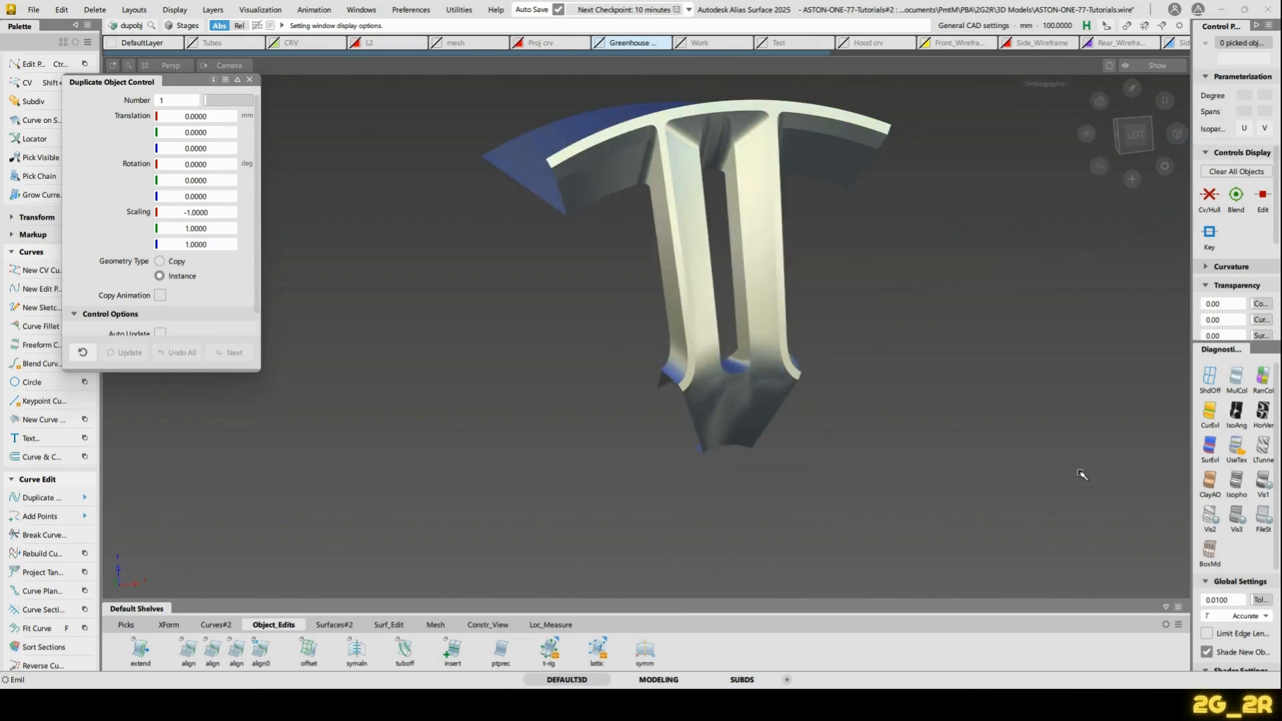
left_click(1144, 139, "alt+shift")
right_click_drag(740, 276, 628, 172, "alt+shift")
middle_click_drag(627, 172, 607, 214, "alt+shift")
left_click(608, 215, "ctrl+shift")
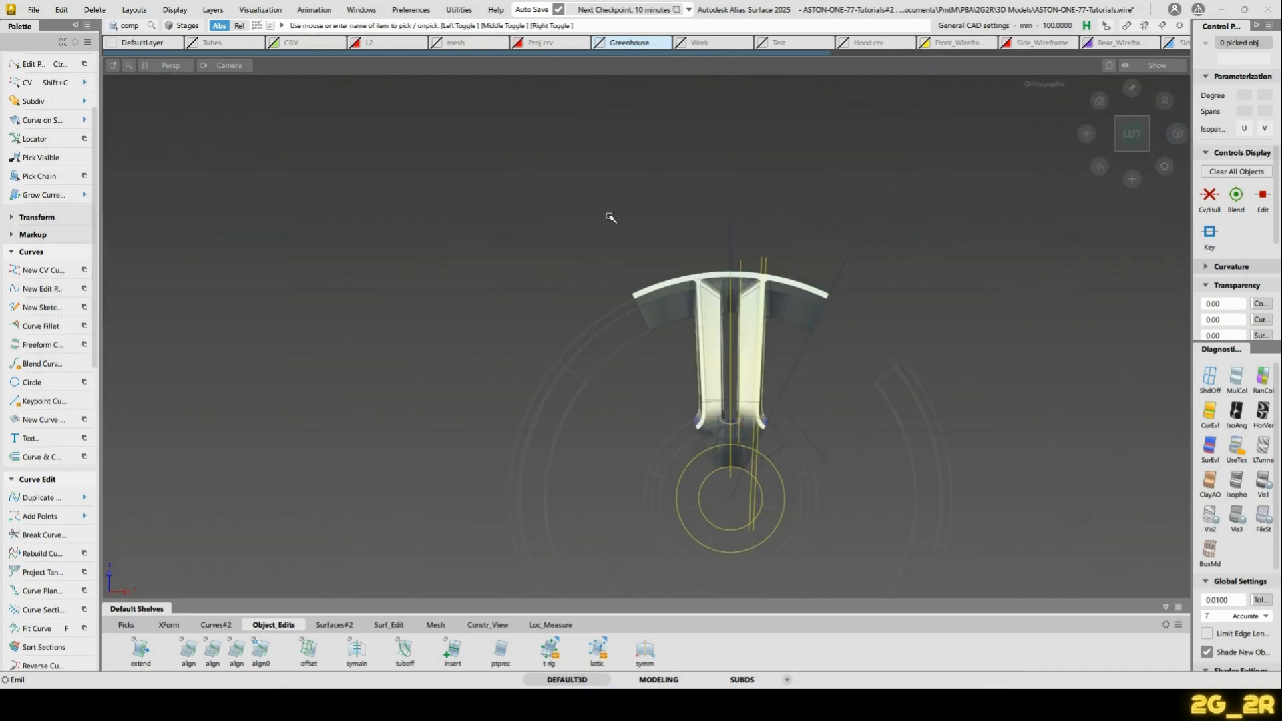
Select all surfaces of both spoke halves and put them on a new layer created from the selection
middle_click_drag(1069, 531, 871, 421, "alt+shift")
left_click_drag(553, 321, 581, 524, "alt+shift")
left_click(549, 108)
left_click_drag(513, 126, 539, 125, "ctrl+shift")
left_click_drag(538, 126, 1075, 505)
right_click_drag(911, 490, 814, 332, "alt+shift")
left_click(831, 366)
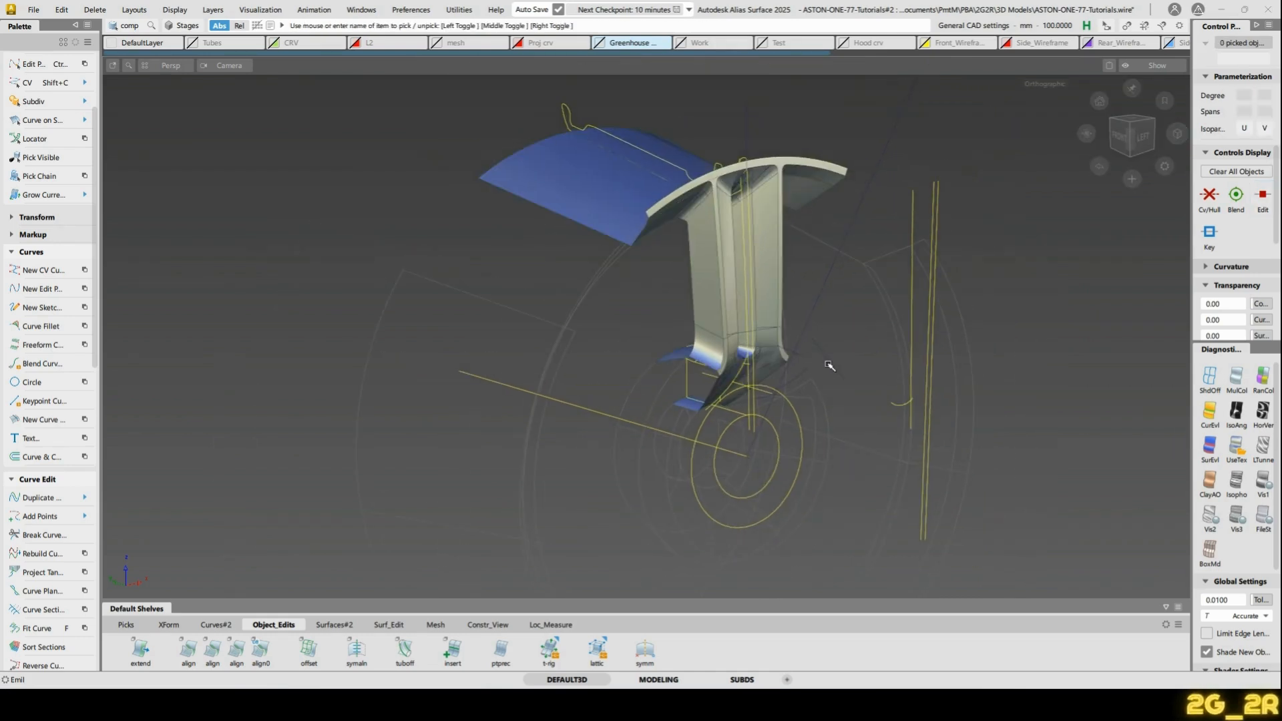
key("ctrl+v")
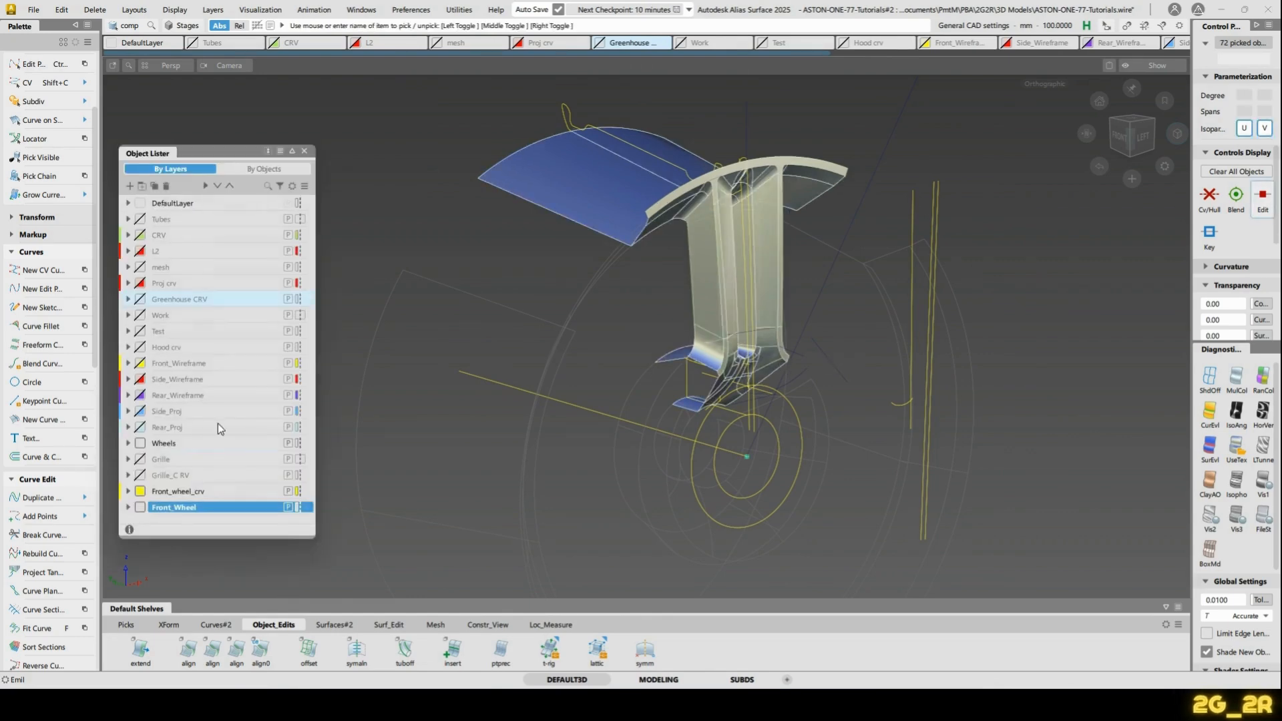
right_click(183, 508)
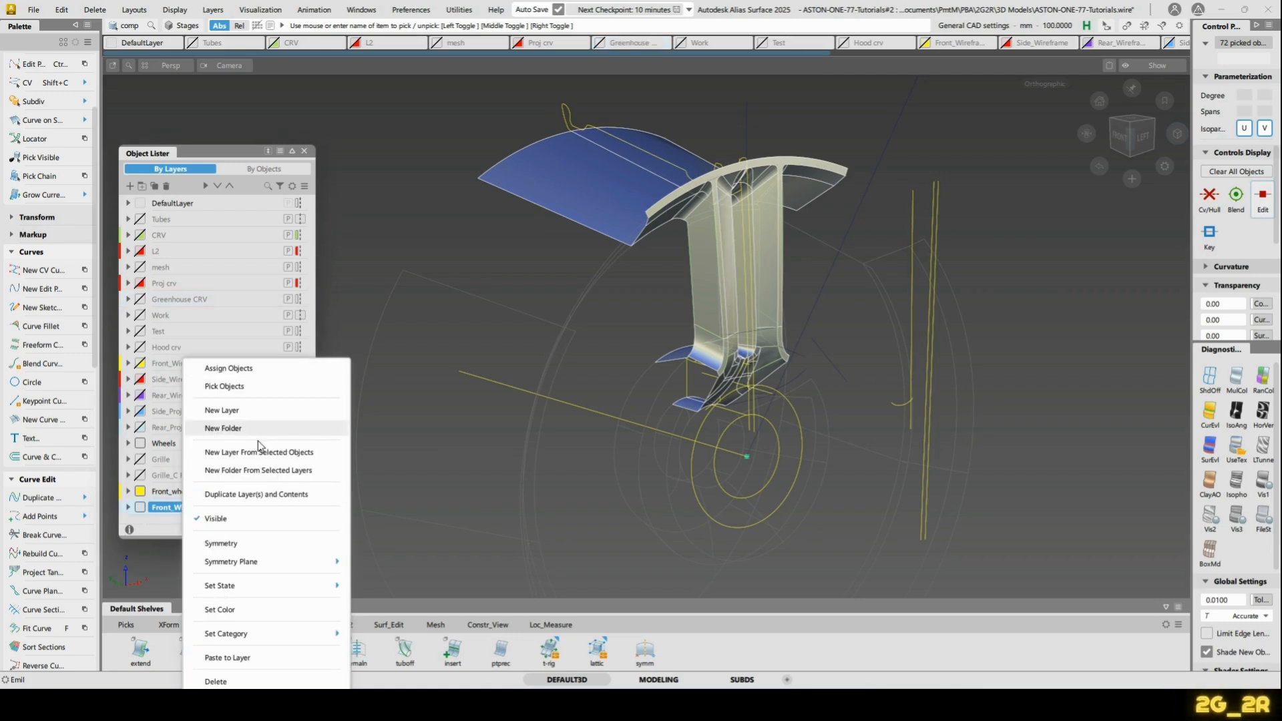
left_click(254, 454)
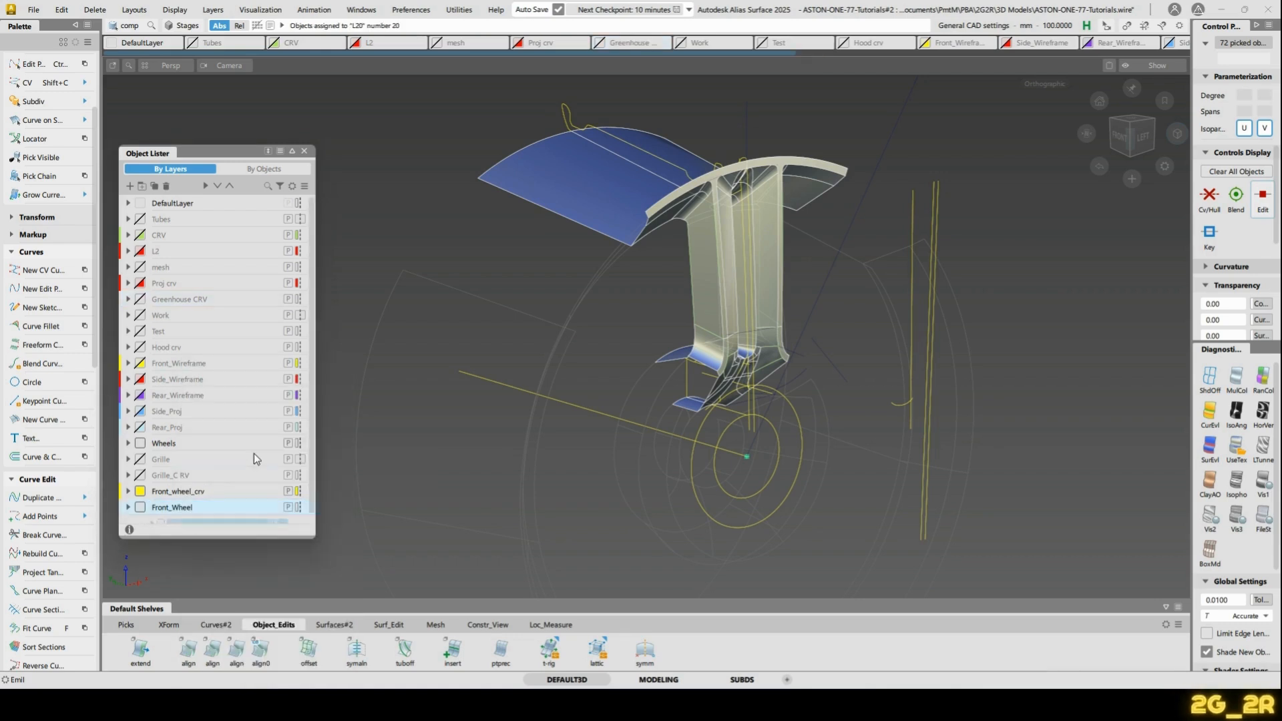
Hide the Front_Wheel and Front_wheel_crv layers and clear the selection
middle_click_drag(466, 418, 556, 249, "alt+shift")
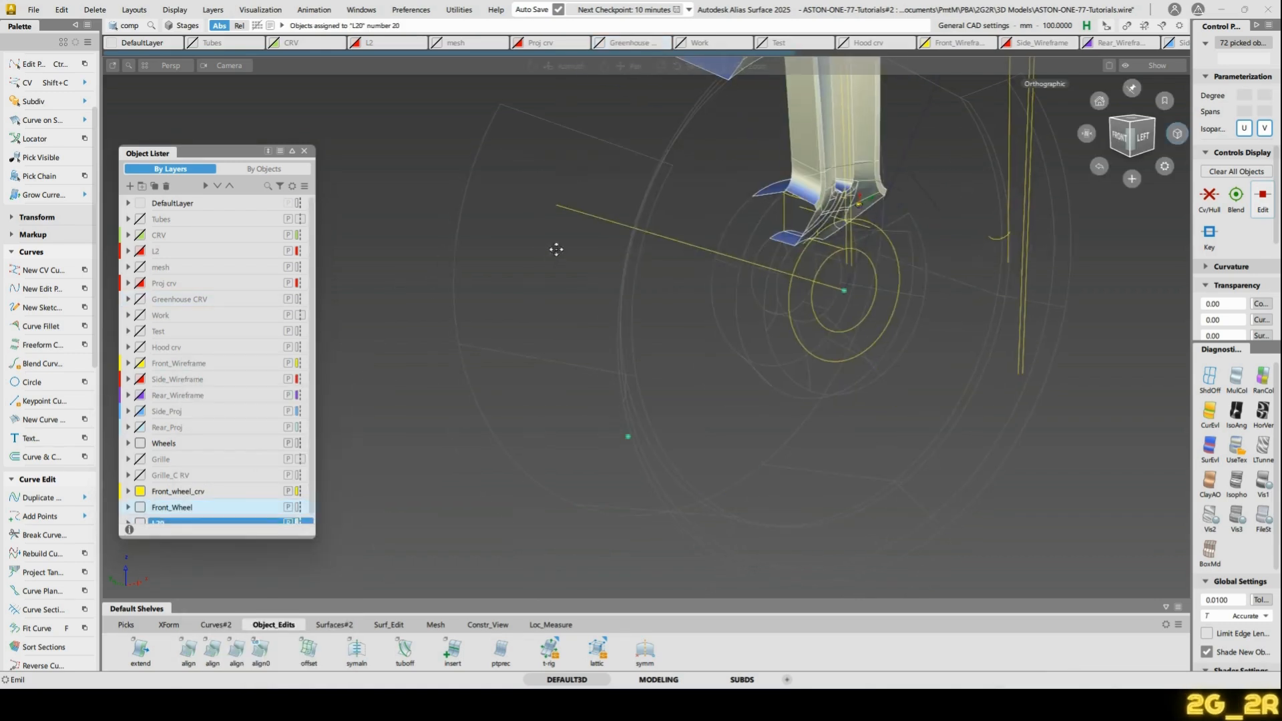
left_click(142, 507)
middle_click_drag(704, 261, 672, 366, "alt+shift")
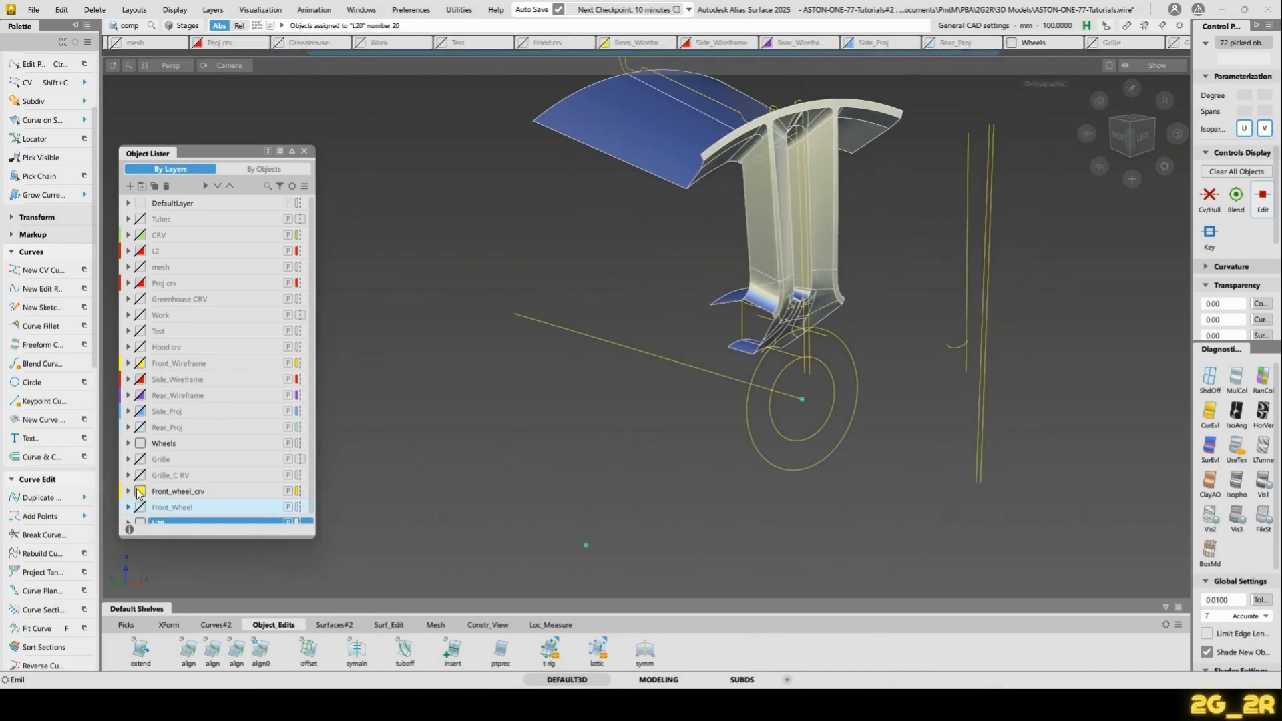
left_click(137, 491)
right_click_drag(704, 211, 707, 255, "alt+shift")
middle_click_drag(706, 255, 744, 155, "alt+shift")
scroll(180, 453, "down", 1)
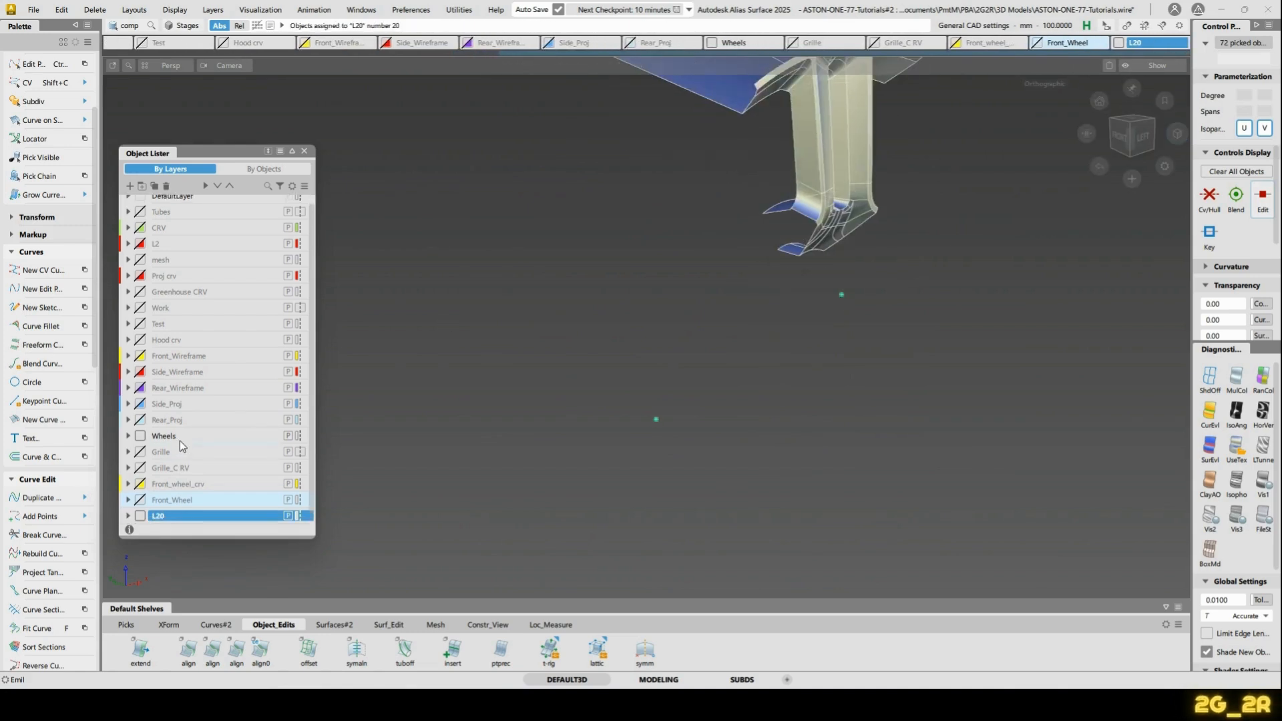
key("Escape")
Toggle the visibility of the L20 and Front_Wheel layers to check what each one contains
left_click(140, 515)
left_click(139, 515)
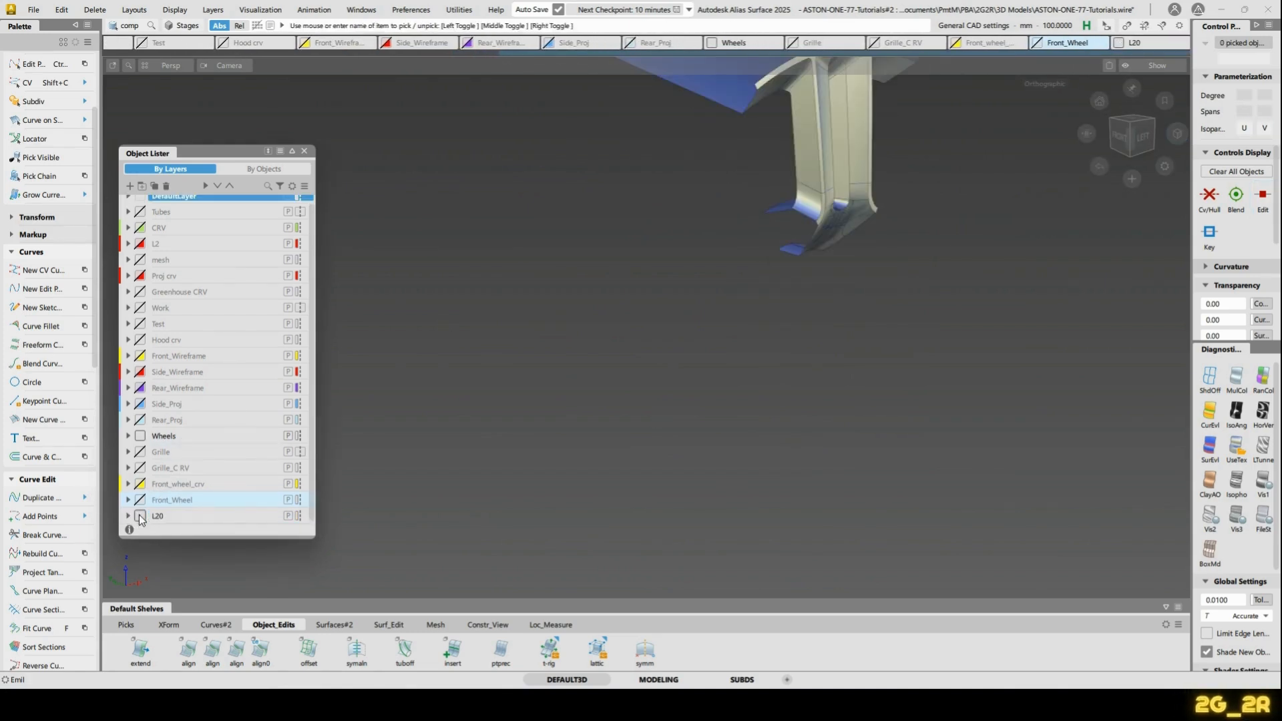
middle_click_drag(738, 197, 678, 392, "alt+shift")
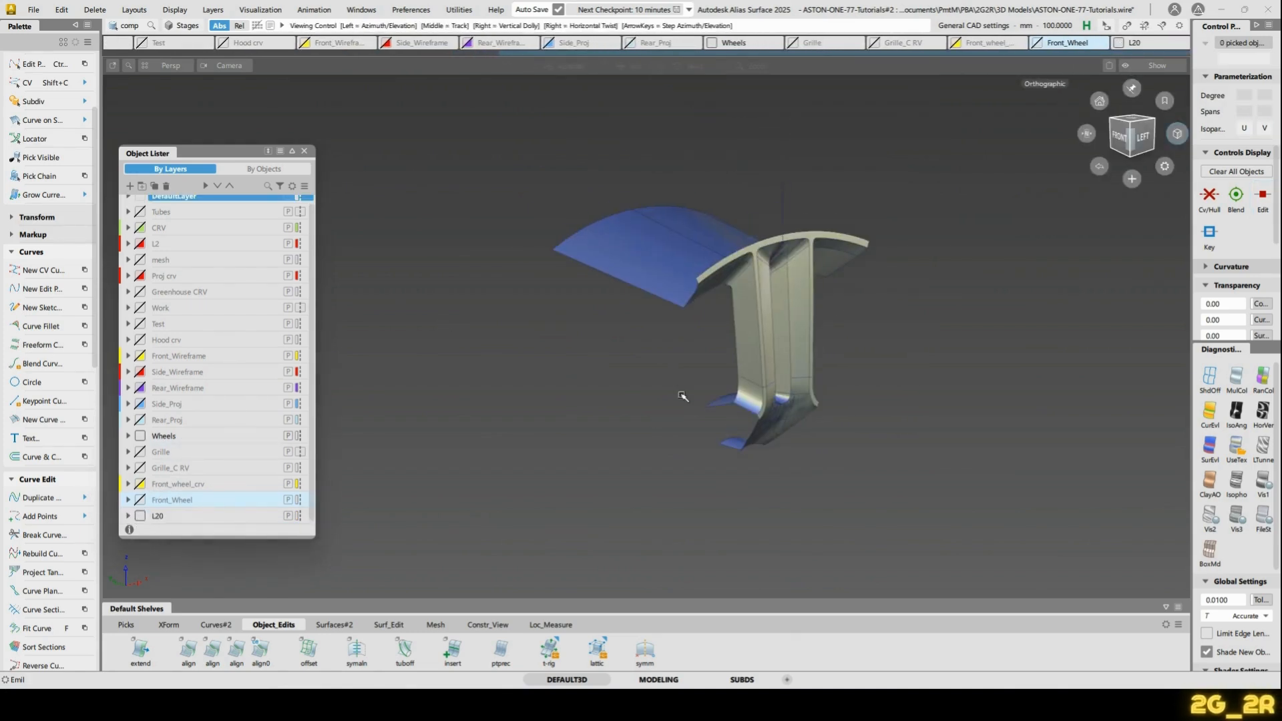
left_click(139, 513)
left_click(141, 501)
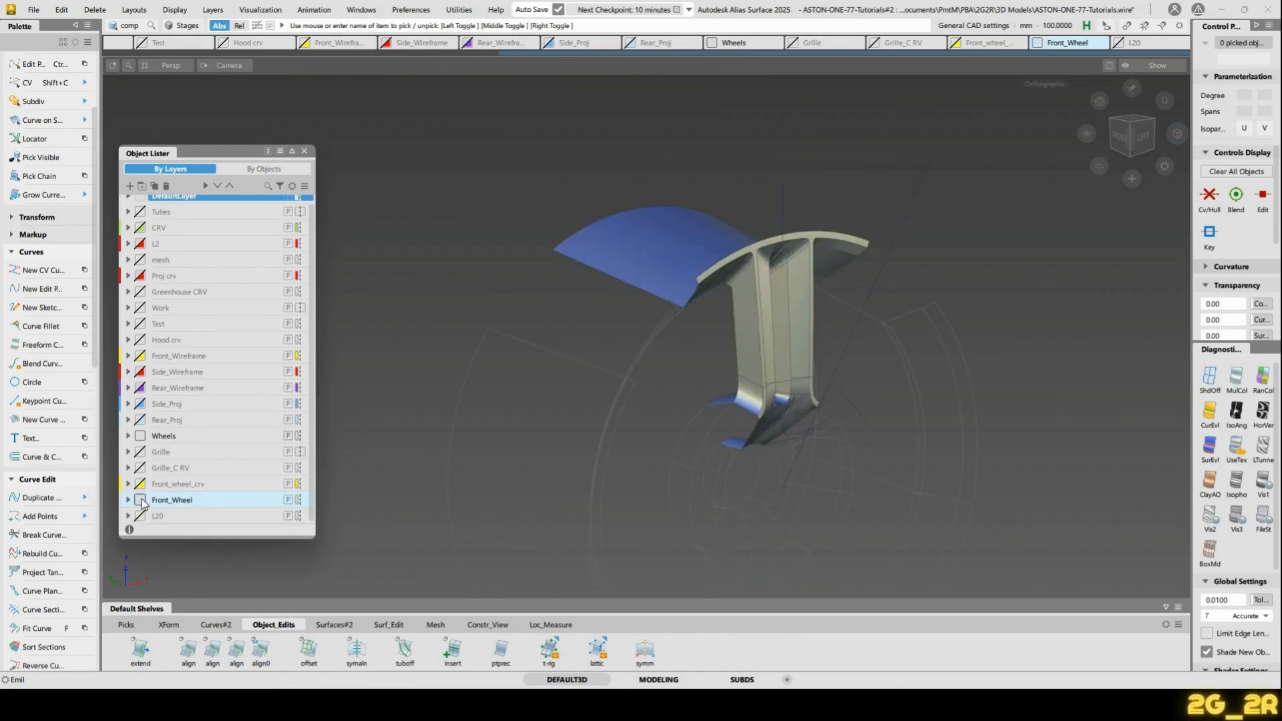
left_click(140, 500)
left_click(139, 515)
Delete the stray line at the top of the spoke and remove the construction history from all segment surfaces
left_click_drag(790, 312, 807, 346, "alt+shift")
left_click(734, 263, "ctrl+shift")
left_click_drag(734, 262, 734, 234, "ctrl+shift")
left_click_drag(619, 152, 940, 381)
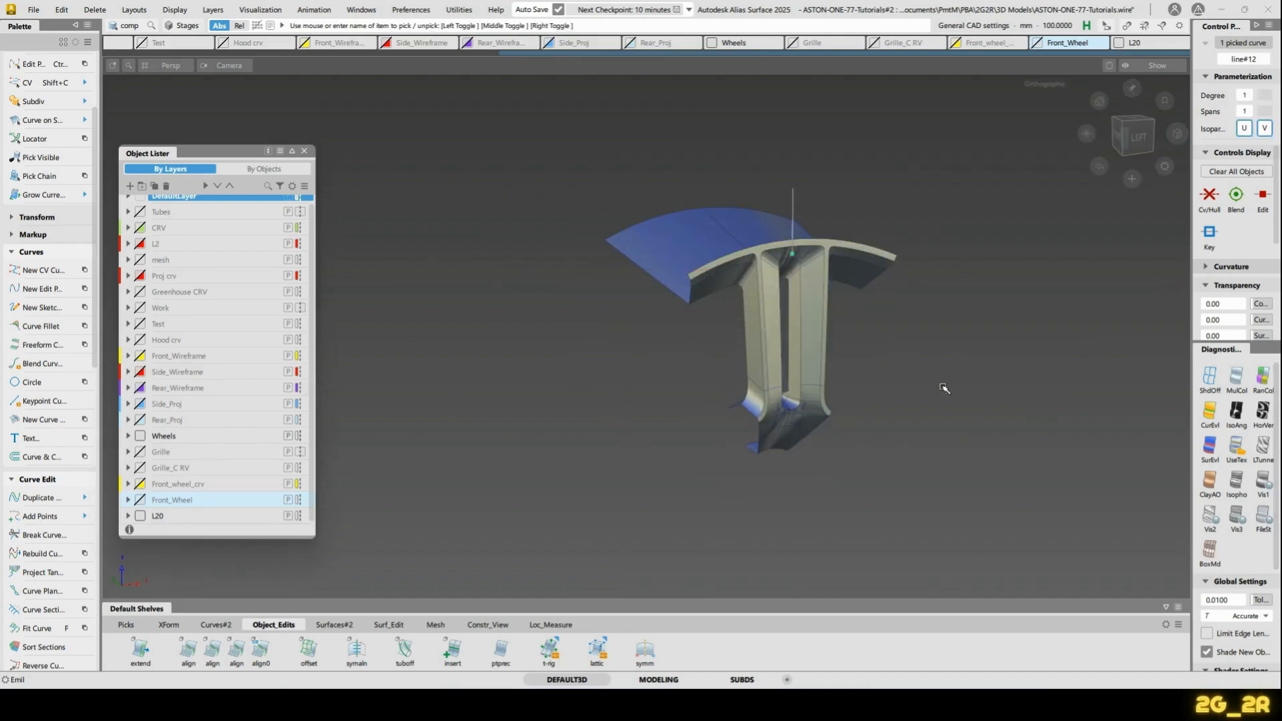
key("Delete")
left_click_drag(608, 204, 1057, 481)
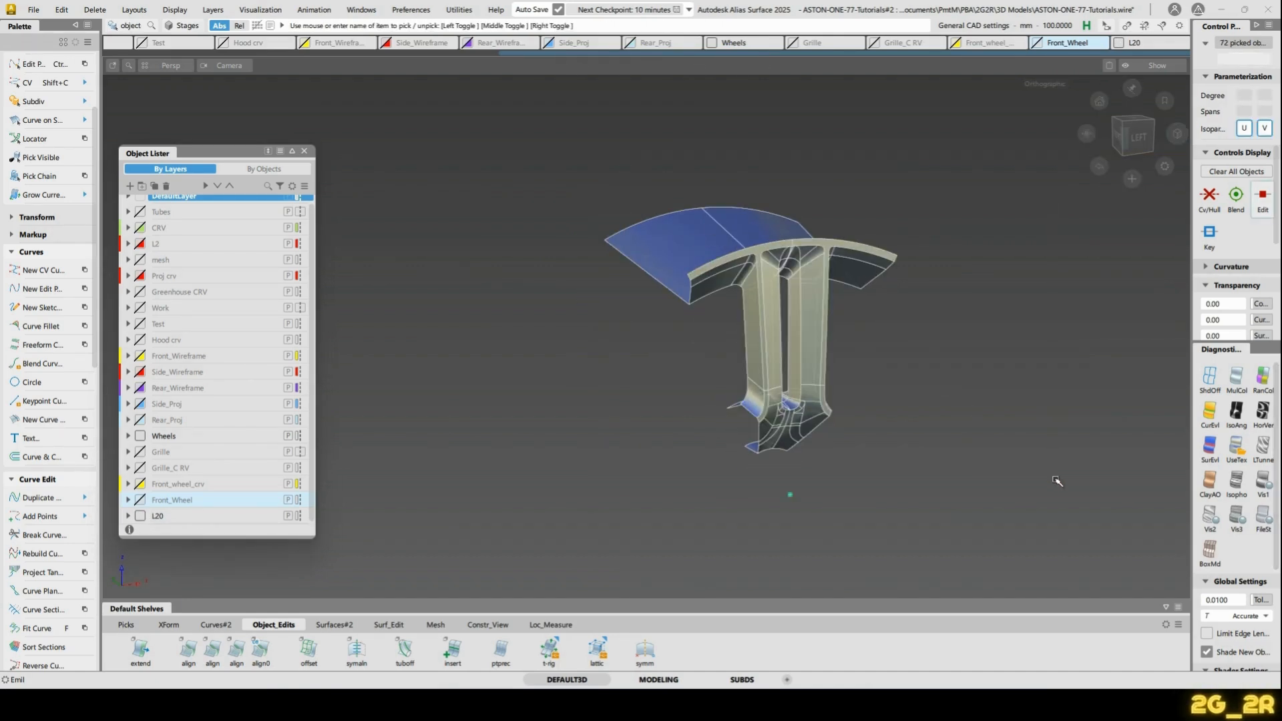
key("shift+Delete")
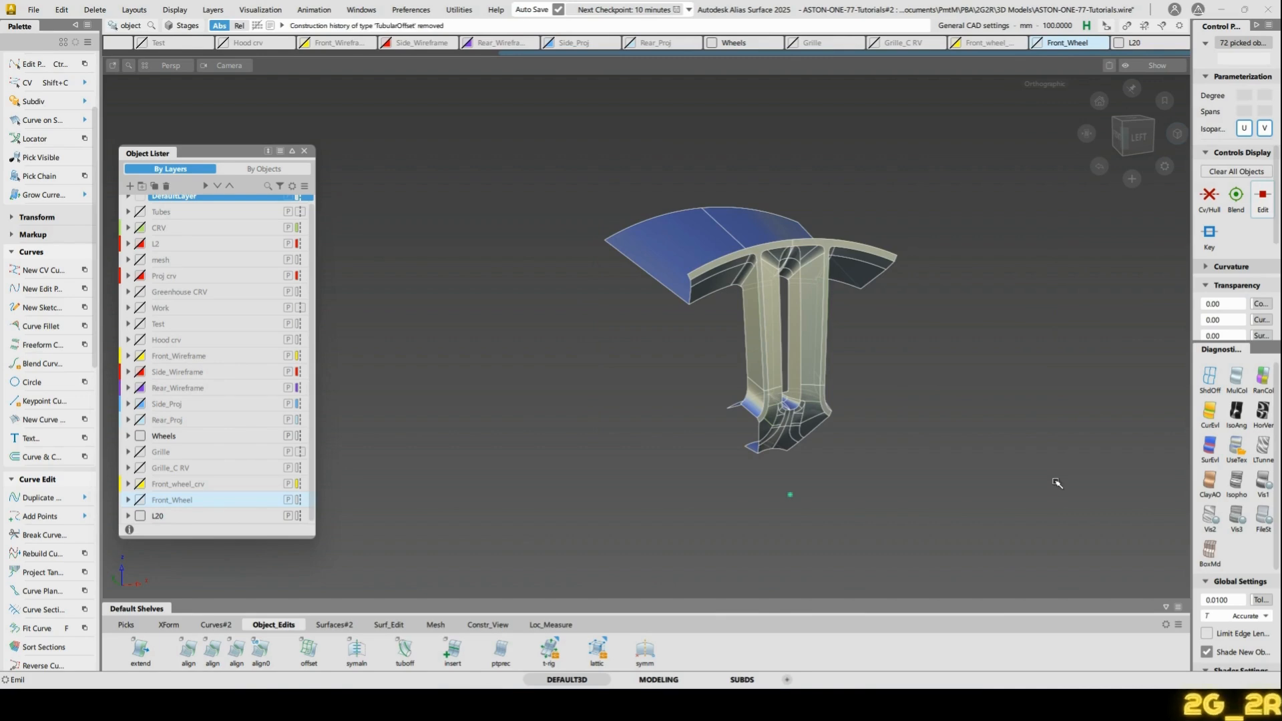
Ungroup all the spoke segment surfaces and clear the selection
key("ctrl+u")
left_click(1057, 483)
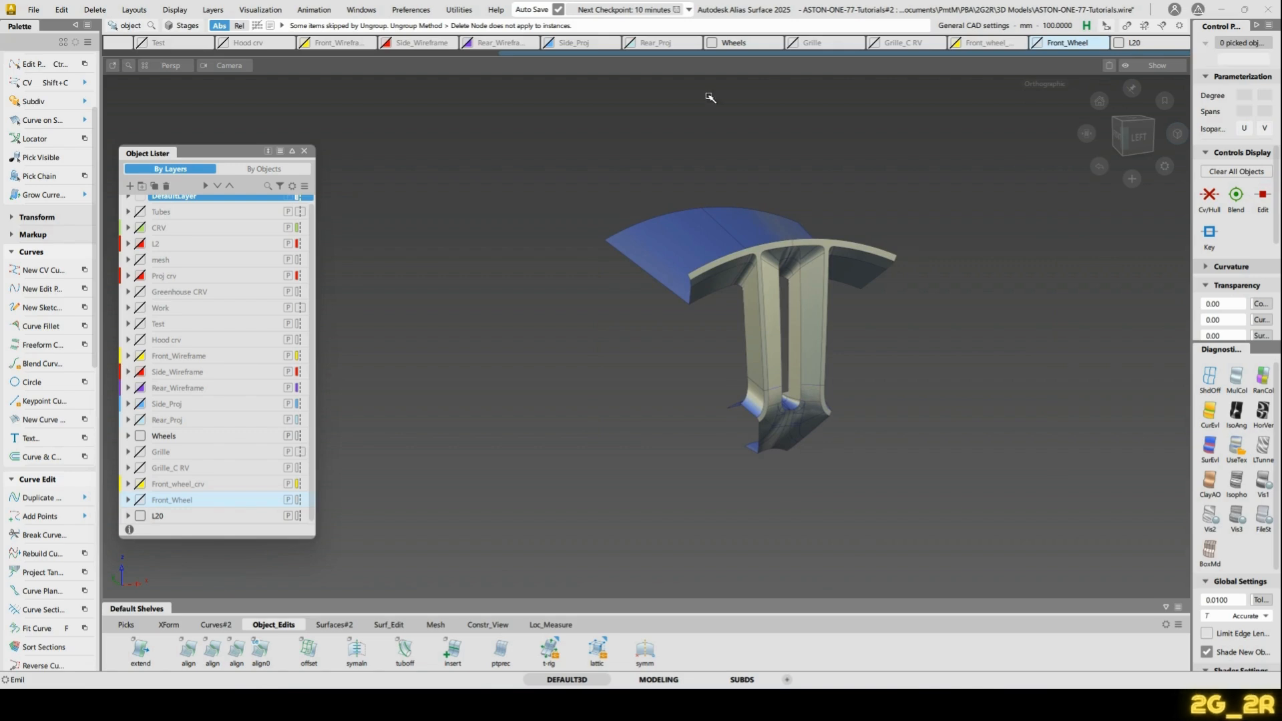
left_click_drag(1124, 558, 1124, 558)
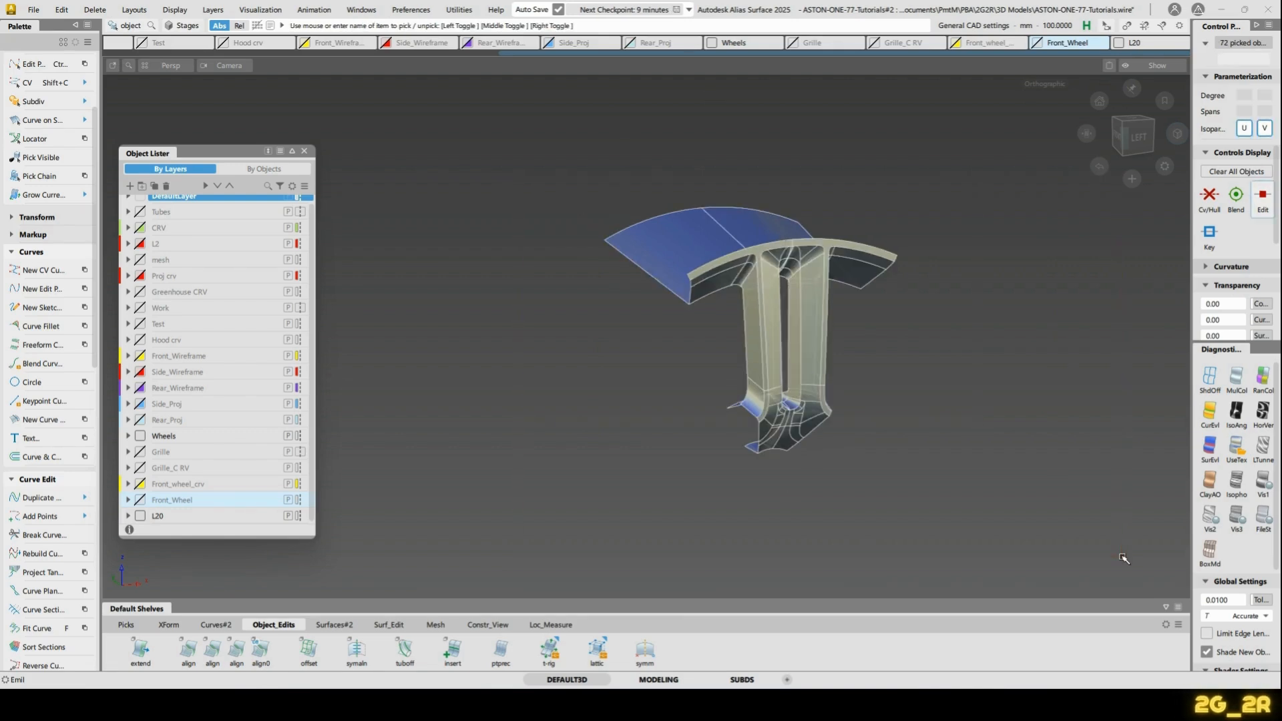
left_click(1088, 480)
Show the Front_wheel_crv construction curves and start the pivot tool to check the rotation centre at the hub circles
left_click(139, 484)
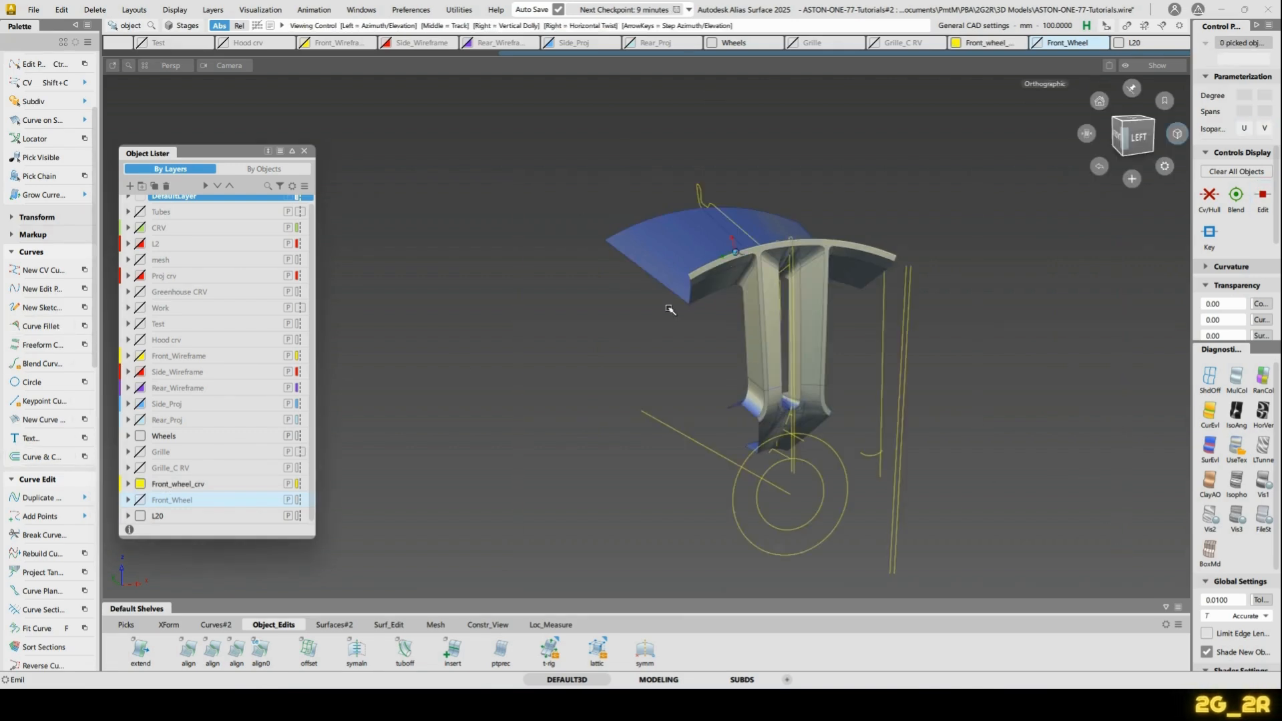
left_click_drag(669, 307, 739, 310, "alt+shift")
left_click(695, 265)
left_click_drag(777, 478, 821, 467, "ctrl+shift")
left_click(698, 387)
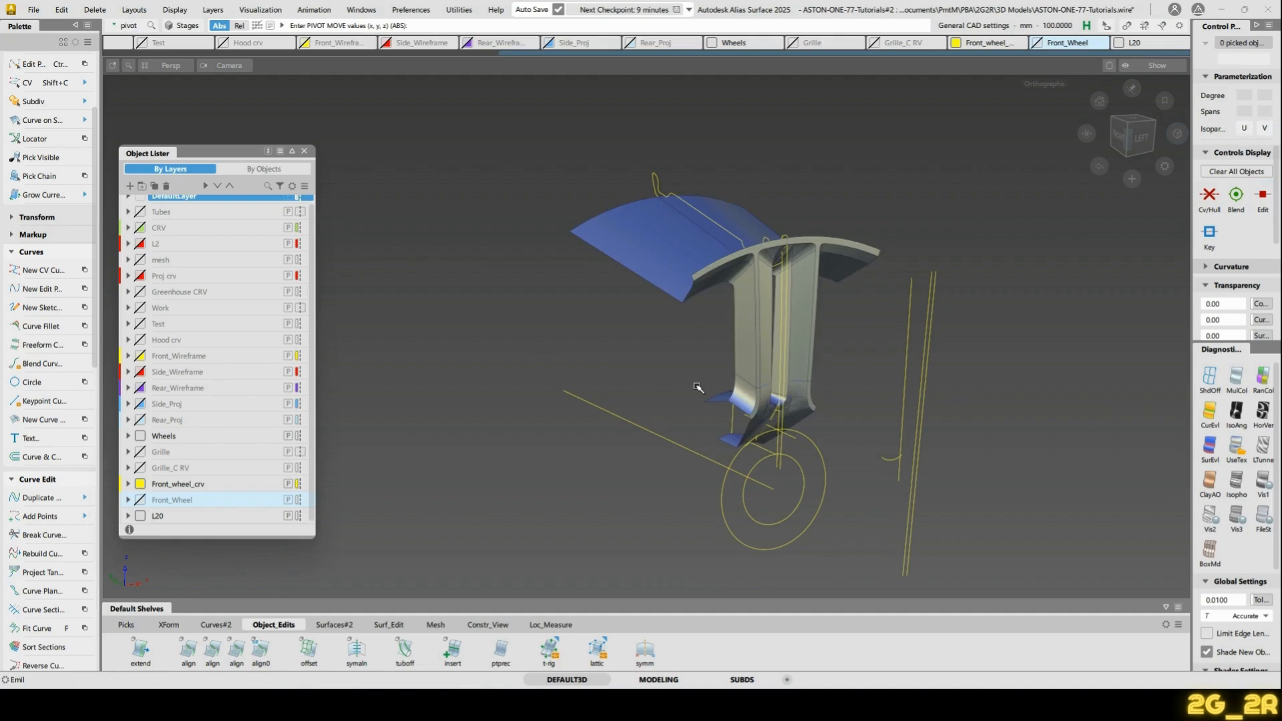
Show the Front_Wheel layer instead of L20 and query the revolved surface's construction settings for the angle per segment
left_click(142, 515)
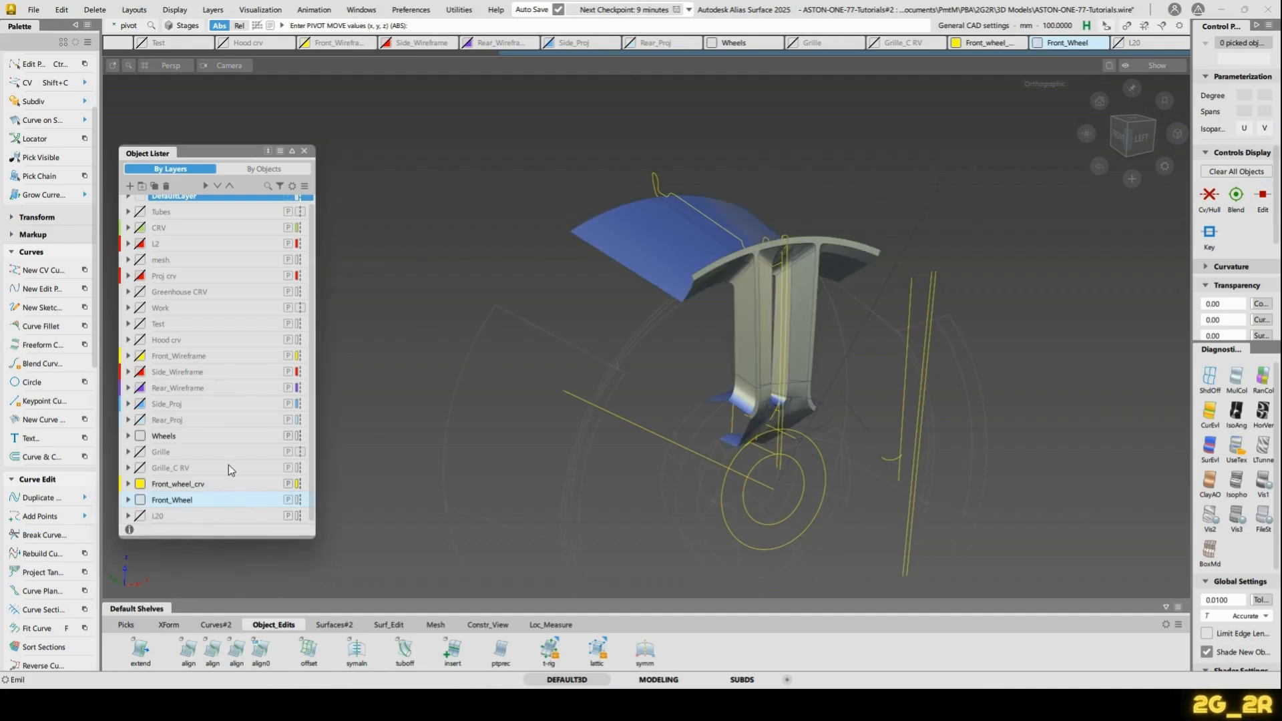
left_click_drag(810, 308, 828, 261, "alt+shift")
right_click_drag(828, 260, 947, 332, "alt+shift")
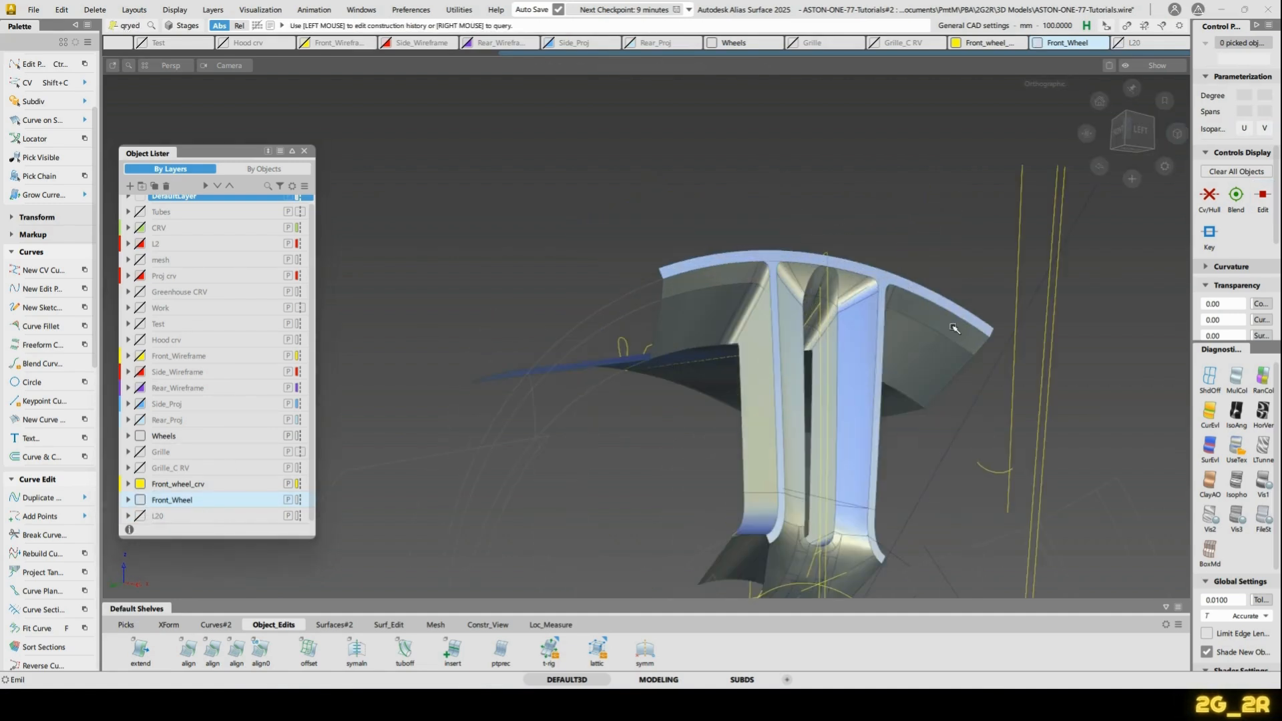
double_click(949, 332)
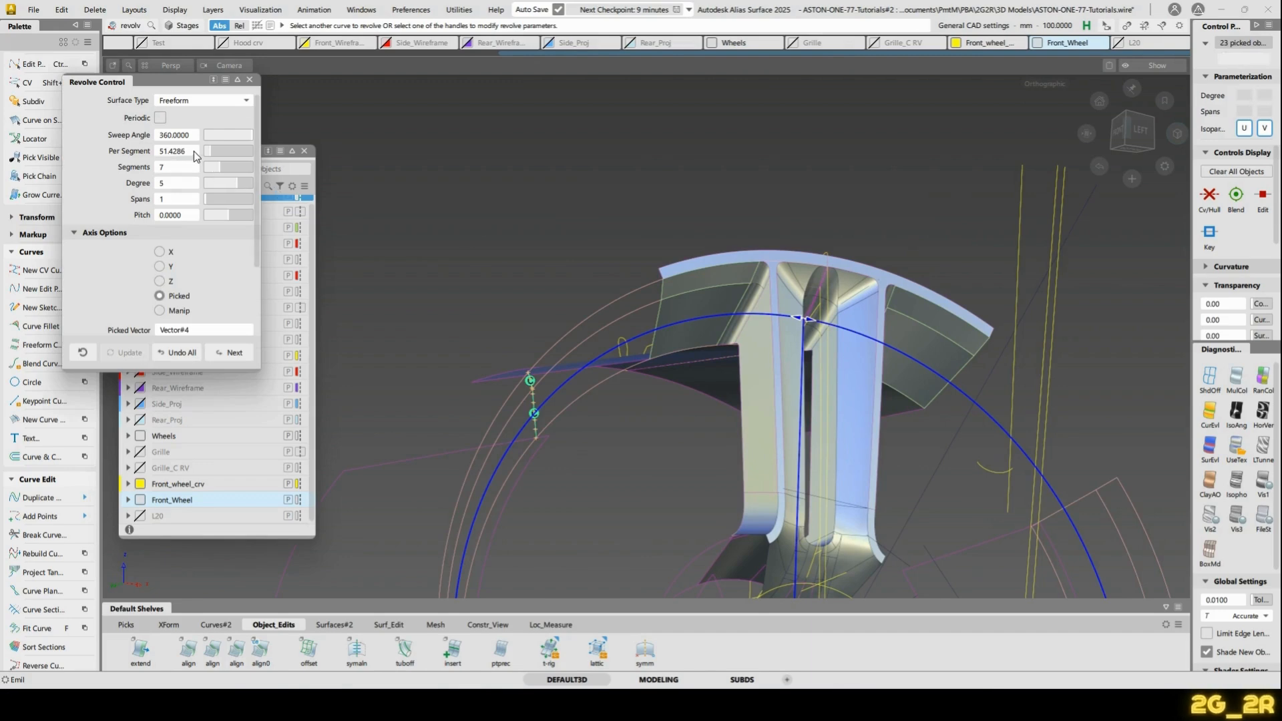
left_click(249, 79)
left_click_drag(673, 203, 739, 263, "alt+shift")
key("ctrl+z")
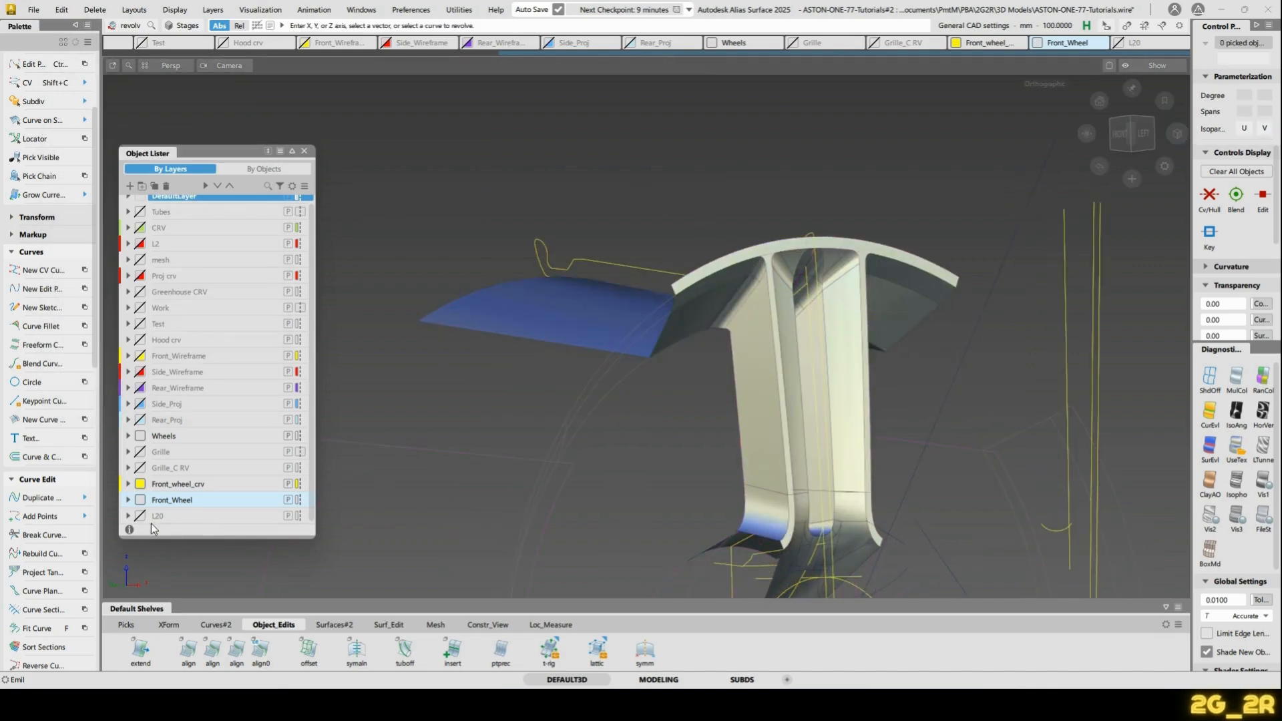
Hide the Front_Wheel layer, show L20 and make it the active layer
left_click(140, 499)
left_click(140, 516)
left_click(175, 516)
left_click_drag(721, 226, 633, 288, "alt+shift")
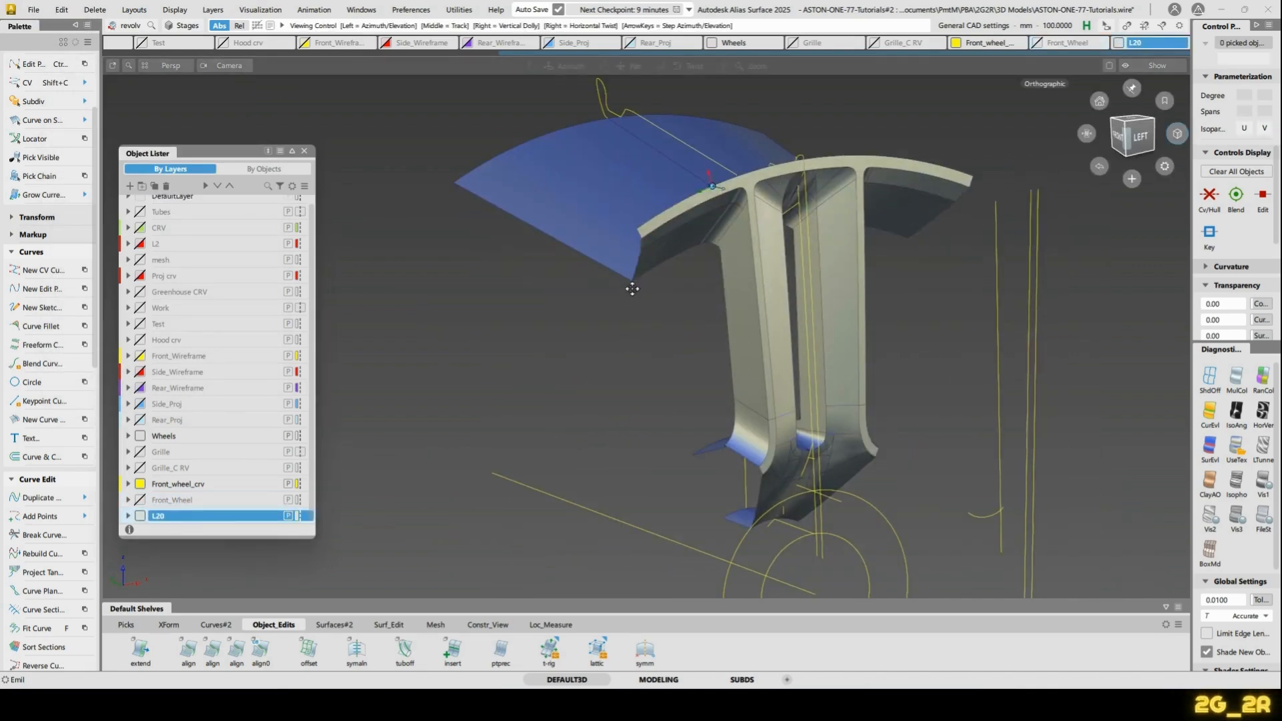
key("Escape")
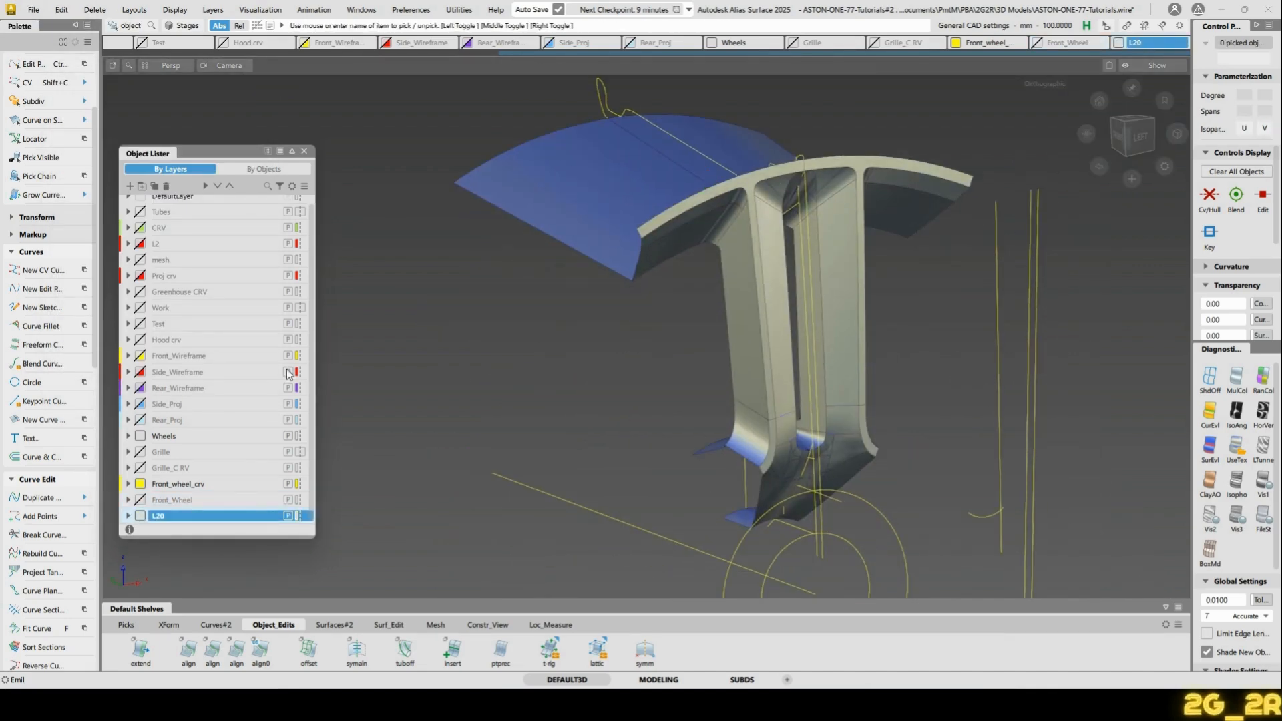
Select the whole spoke segment and duplicate it as 6 instances with a Y rotation of 51.4286 degrees
left_click(582, 229)
right_click_drag(768, 237, 702, 239, "alt+shift")
left_click_drag(701, 239, 776, 240, "alt+shift")
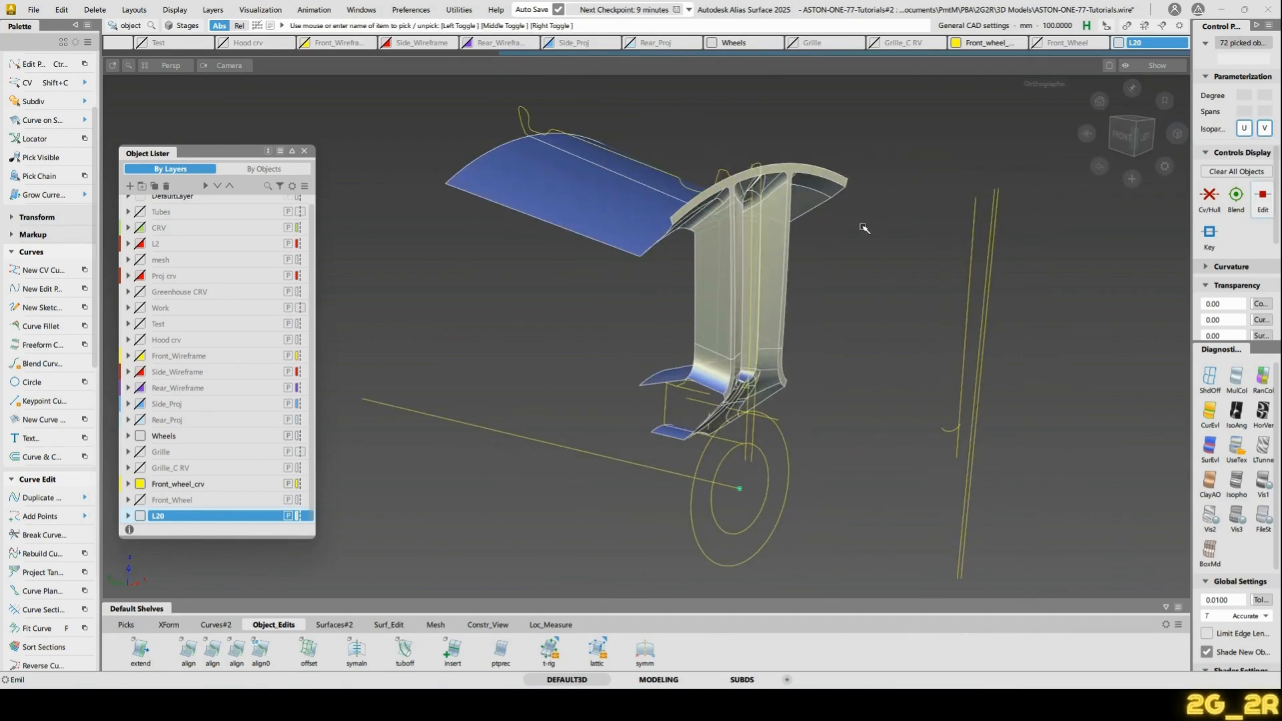
left_click(64, 10)
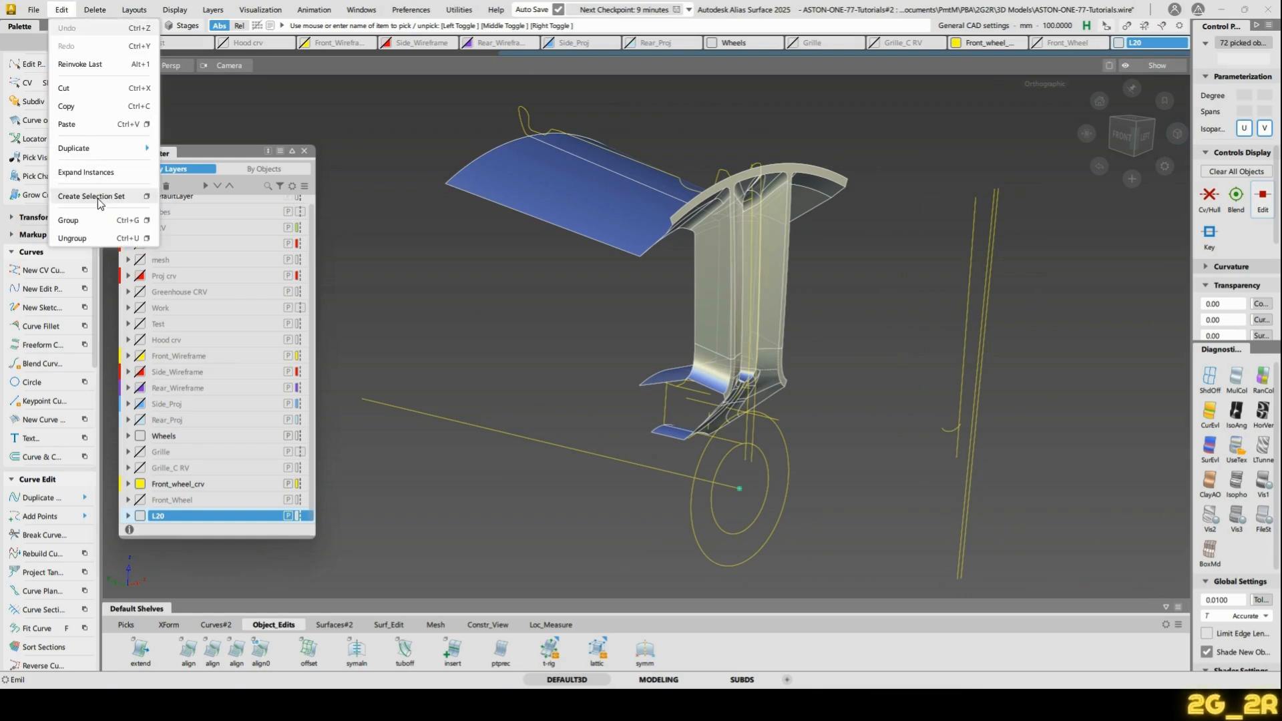
mouse_move(117, 150)
left_click(218, 149)
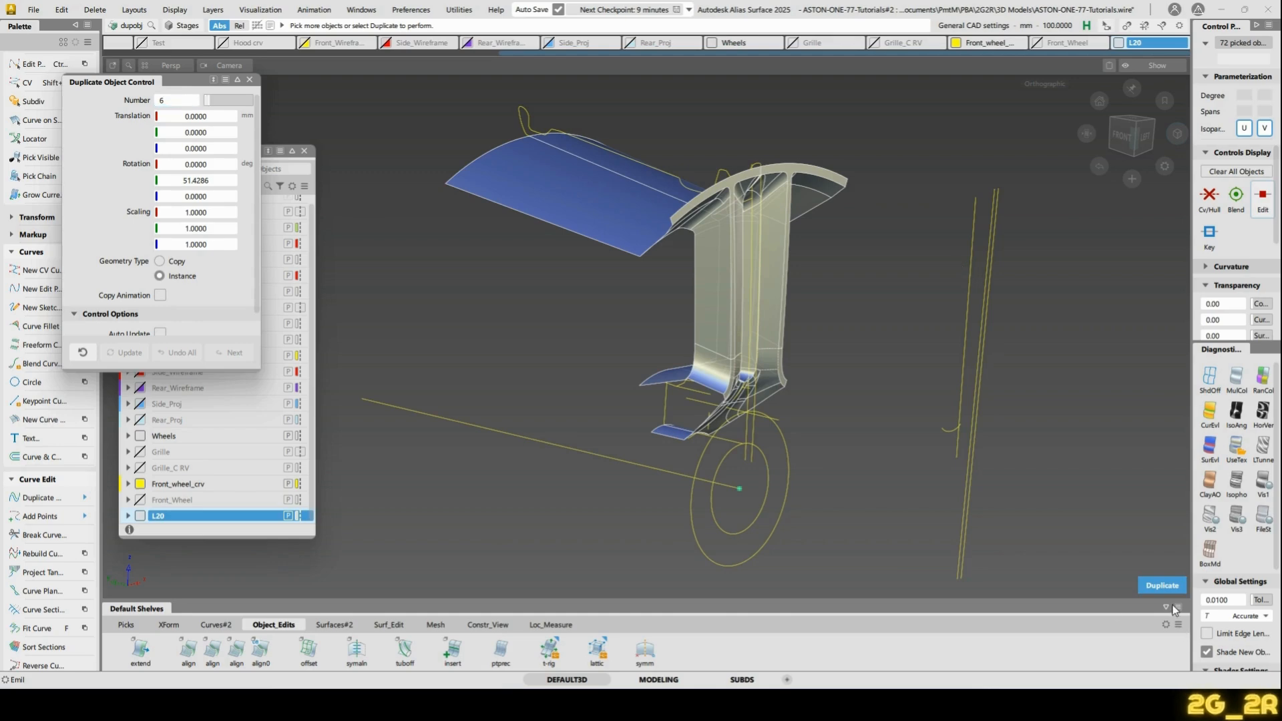
left_click(1166, 587)
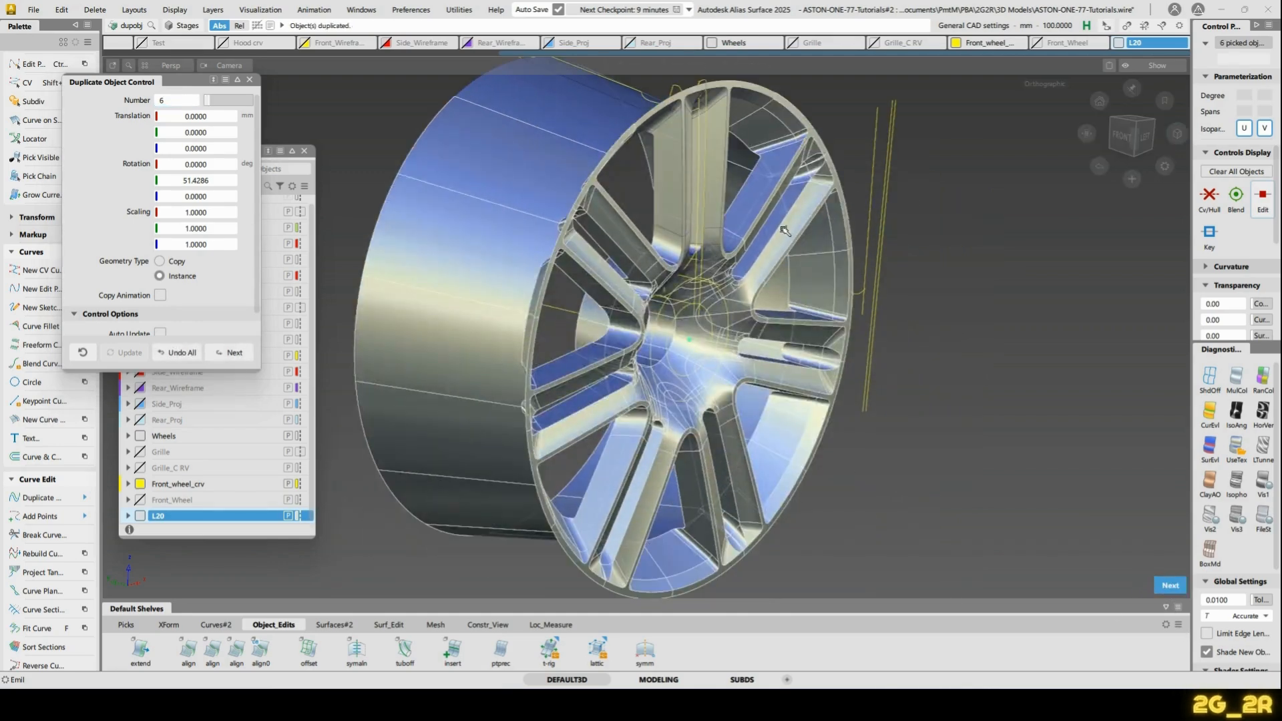
Clear the selection and examine the shaded wheel's hub and spoke transitions from several angles with curves hidden
key("space")
left_click_drag(786, 230, 658, 247, "alt+shift")
right_click_drag(658, 247, 788, 287, "alt+shift")
left_click_drag(789, 287, 934, 318, "alt+shift")
left_click_drag(662, 235, 766, 291, "alt+shift")
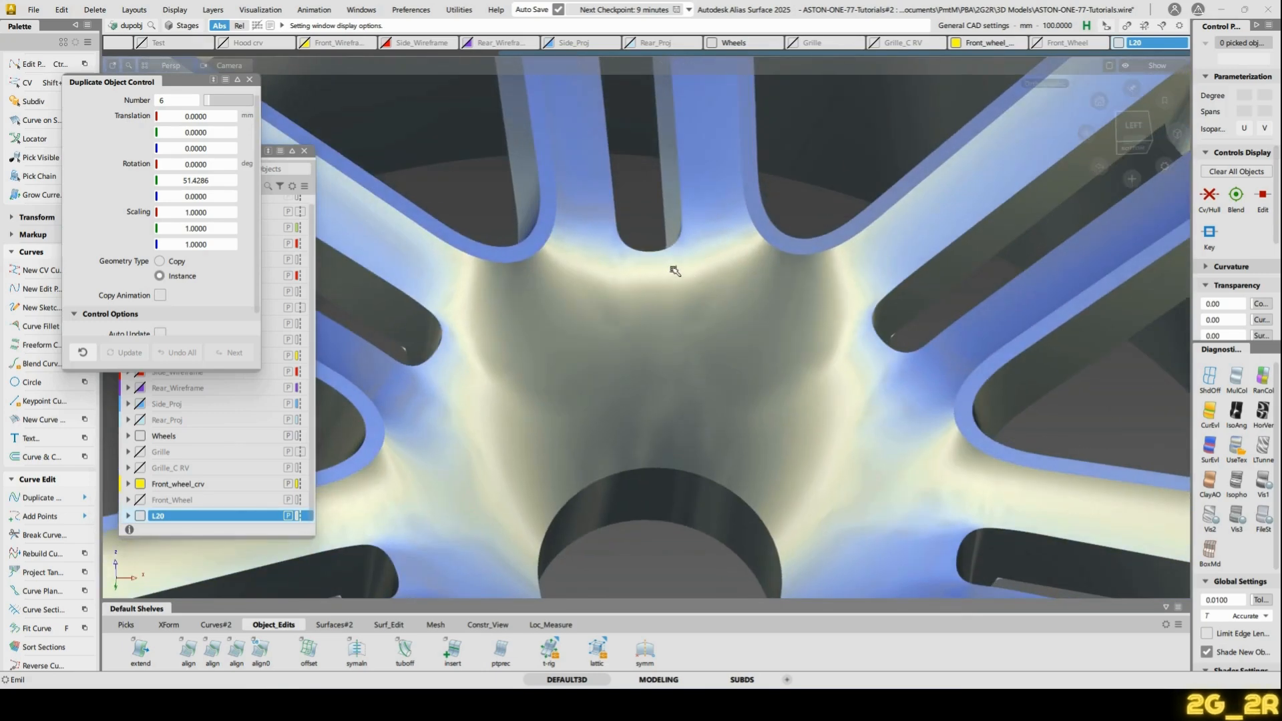
left_click_drag(653, 263, 670, 348, "alt+shift")
right_click_drag(670, 347, 667, 401, "alt+shift")
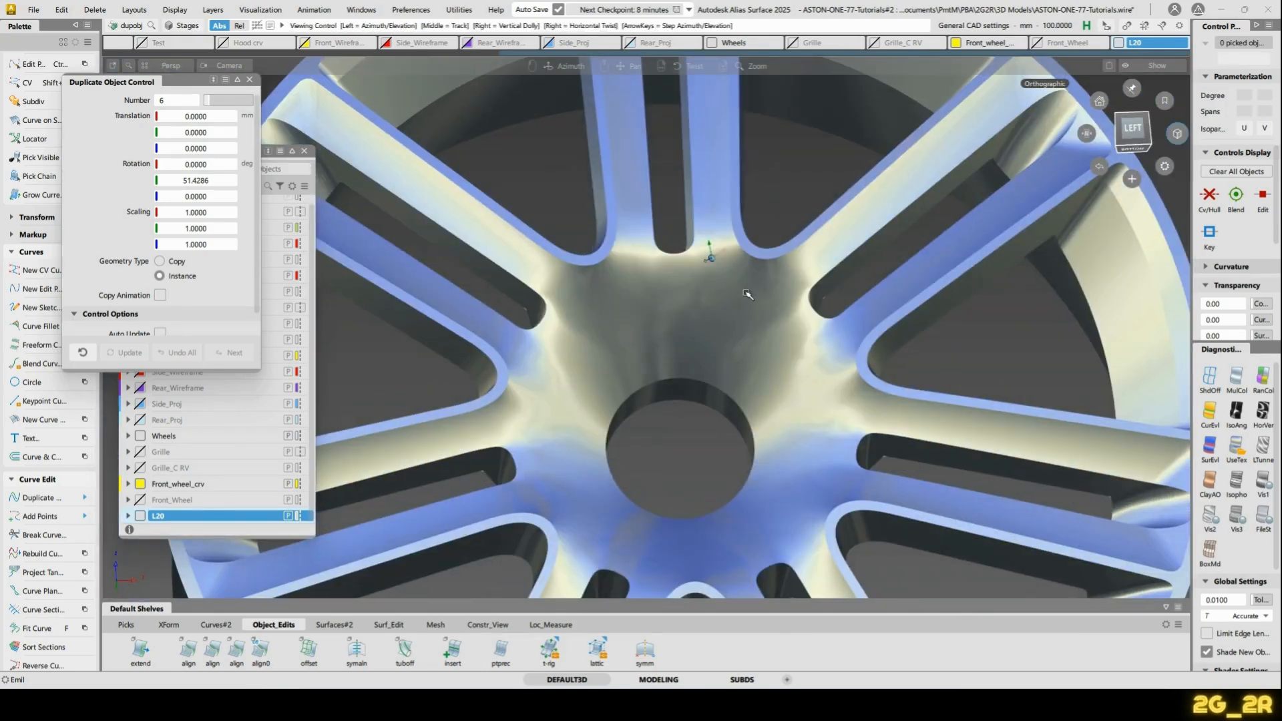
right_click_drag(748, 289, 728, 287, "alt+shift")
left_click_drag(728, 287, 645, 349, "alt+shift")
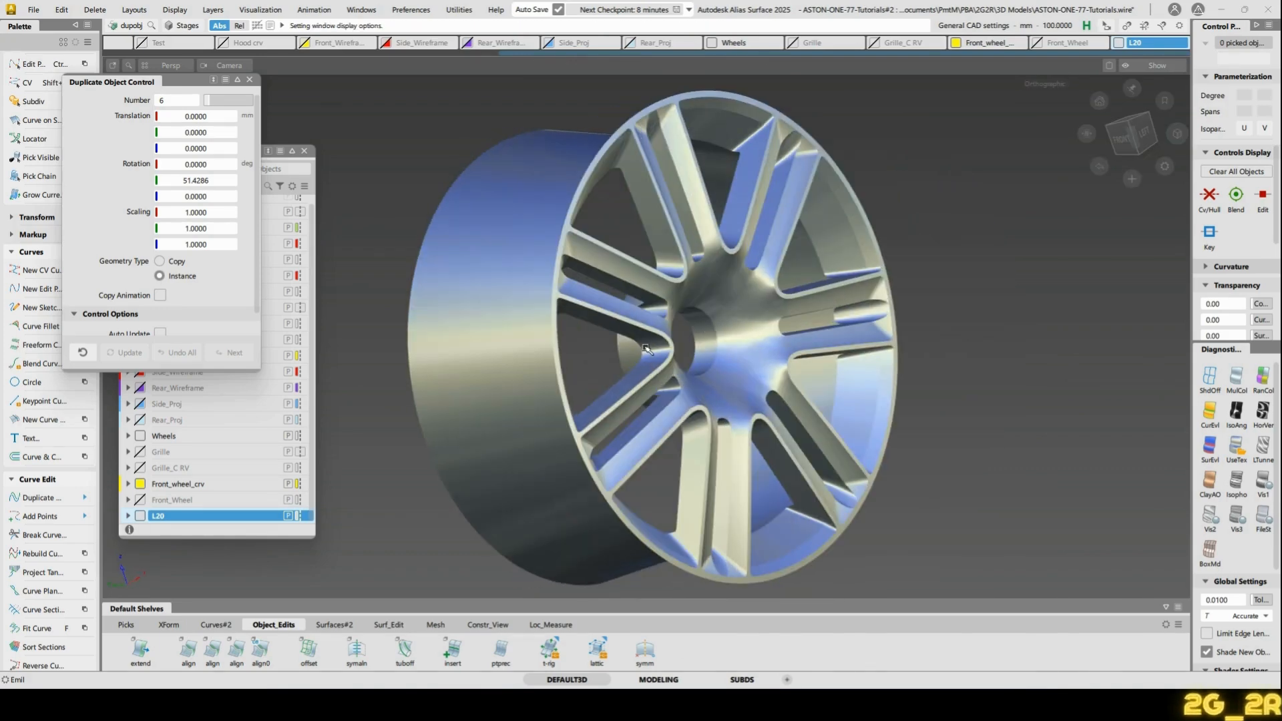
key("ctrl+m")
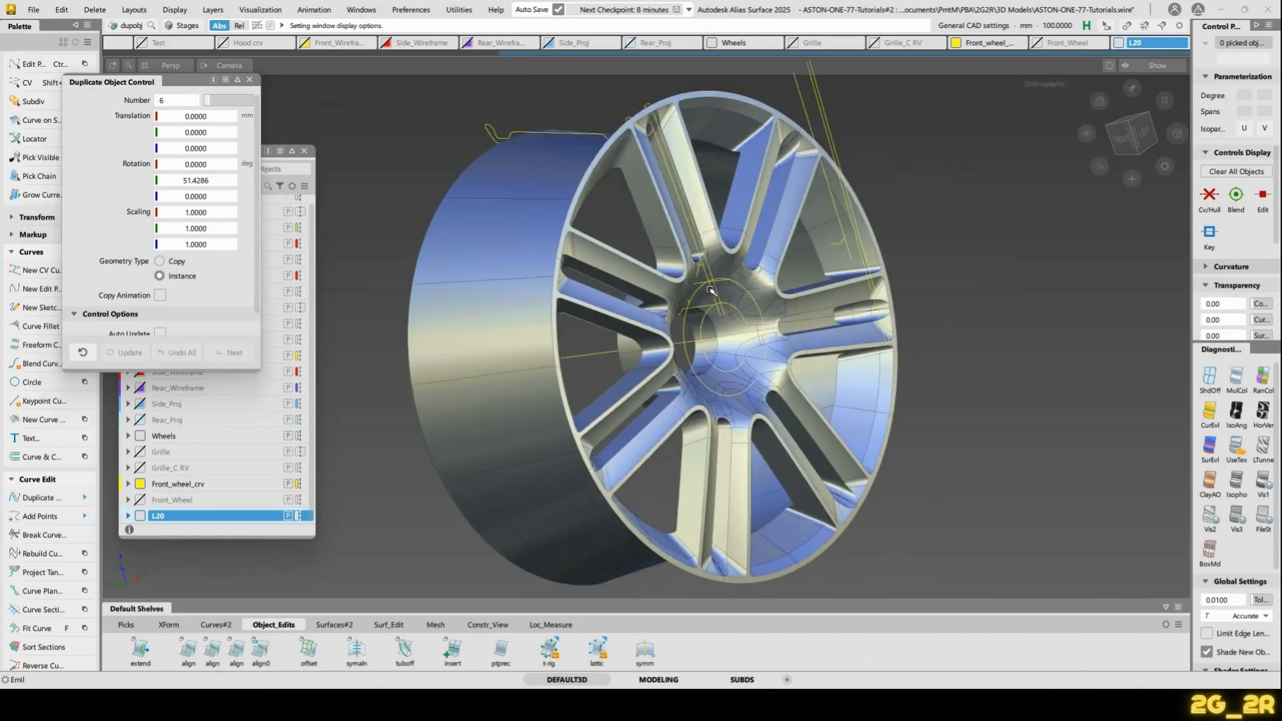
Hide the Front_wheel_crv and L20 layers and show the Front_Wheel layer
left_click_drag(711, 290, 707, 324, "alt+shift")
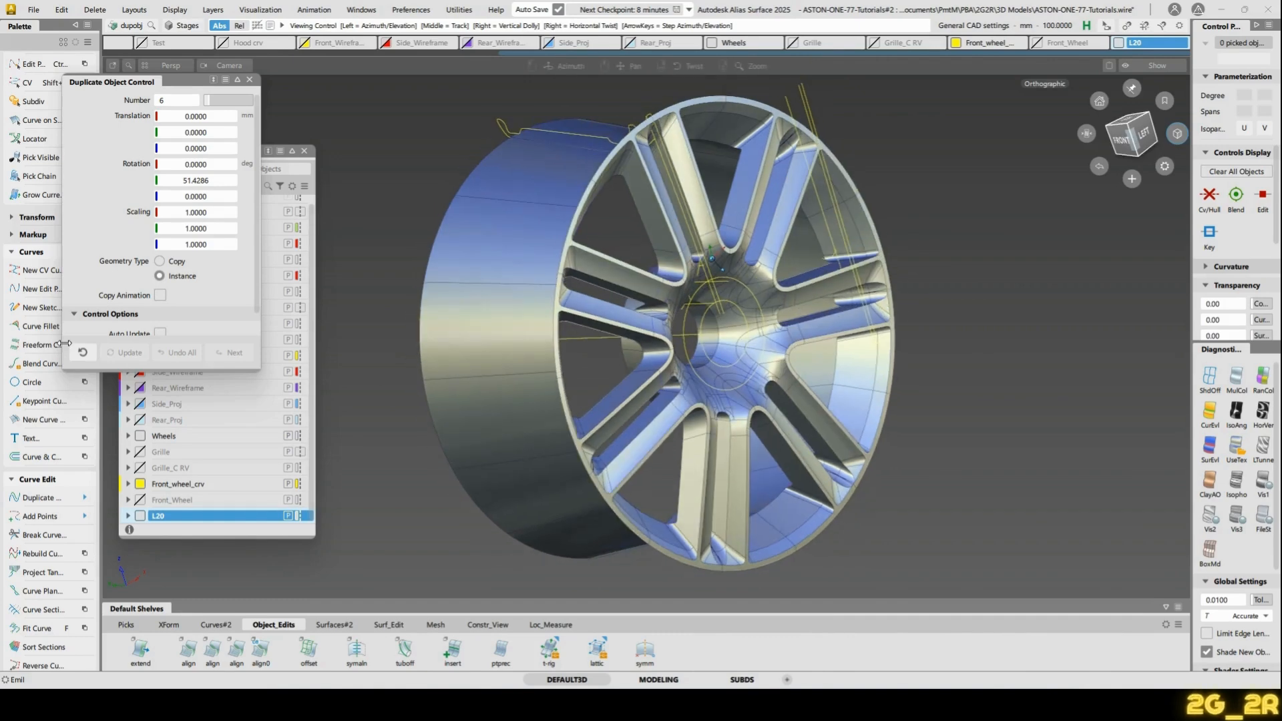
left_click(140, 484)
left_click_drag(511, 340, 545, 347, "alt+shift")
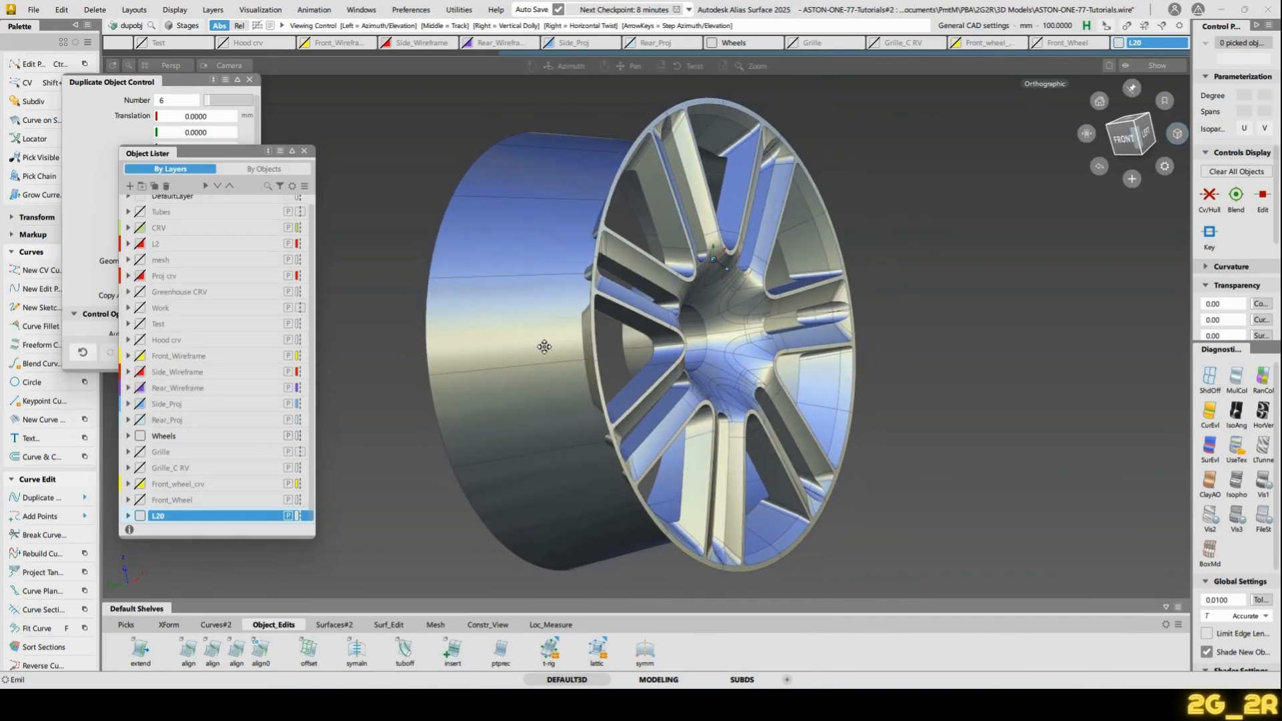
left_click(139, 516)
left_click(140, 500)
Select all rim, hub and bolt-hole geometry on the Front_Wheel layer
left_click_drag(548, 230, 615, 227, "alt+shift")
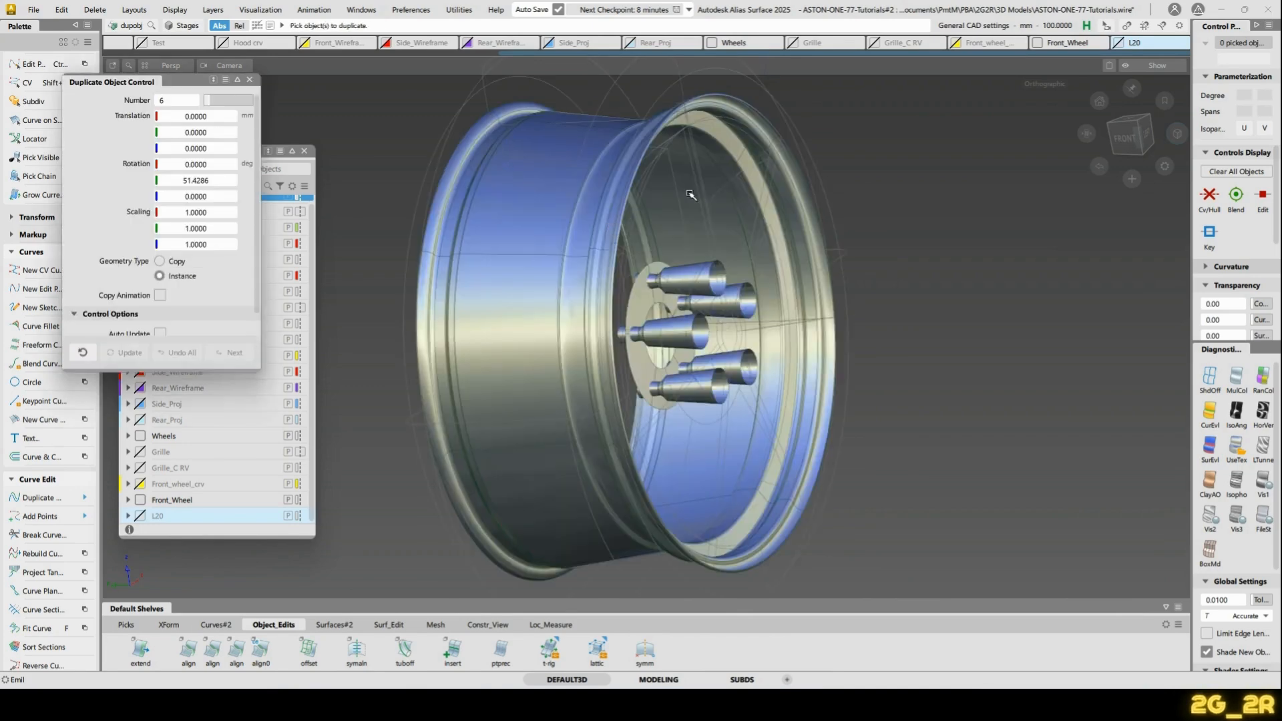
mouse_move(601, 224)
left_mouse_down("alt+shift")
mouse_move(543, 200)
mouse_move(485, 208)
mouse_move(479, 261)
left_mouse_up("alt+shift")
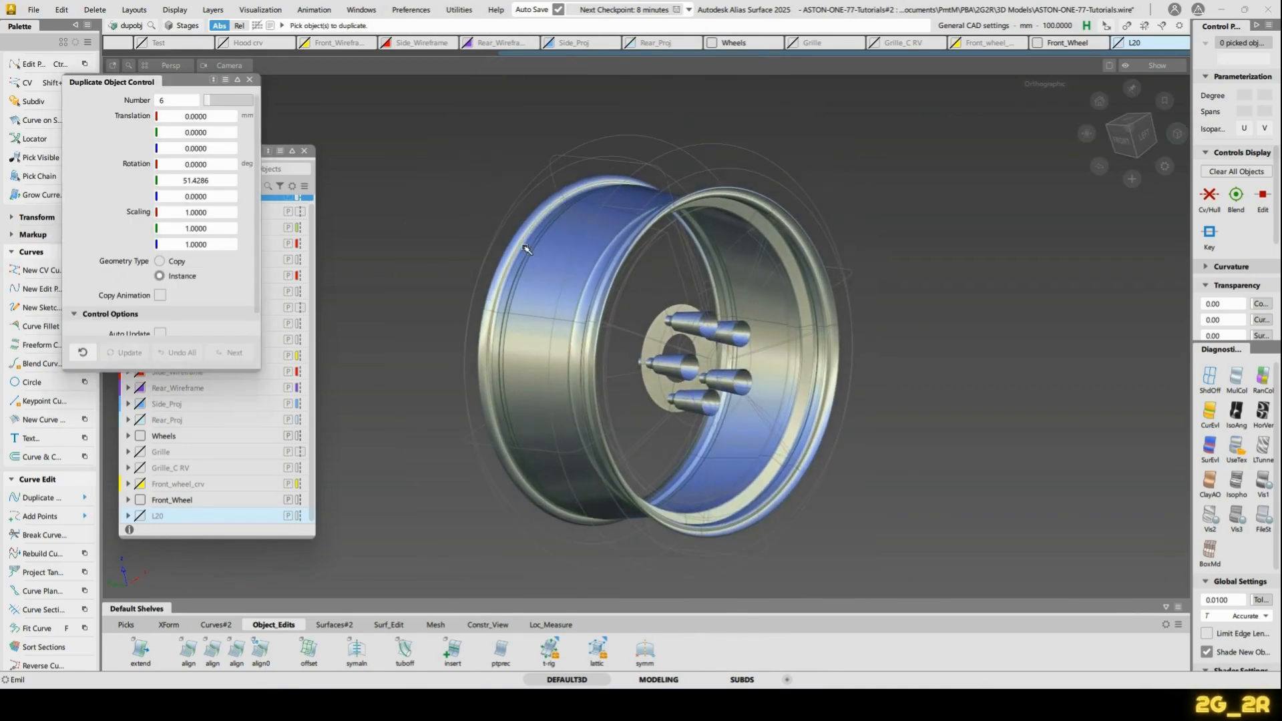
left_click(1130, 135)
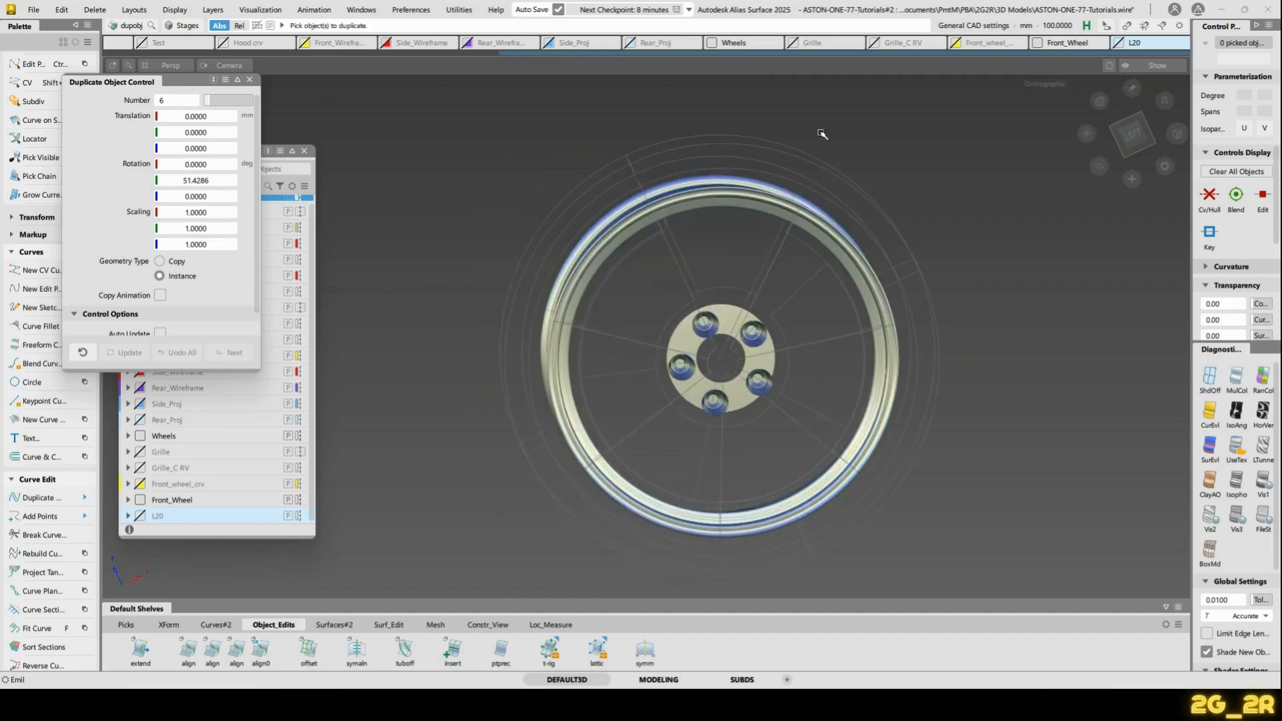
left_click_drag(468, 138, 1273, 664, "ctrl+shift")
left_click_drag(635, 375, 819, 422, "alt+shift")
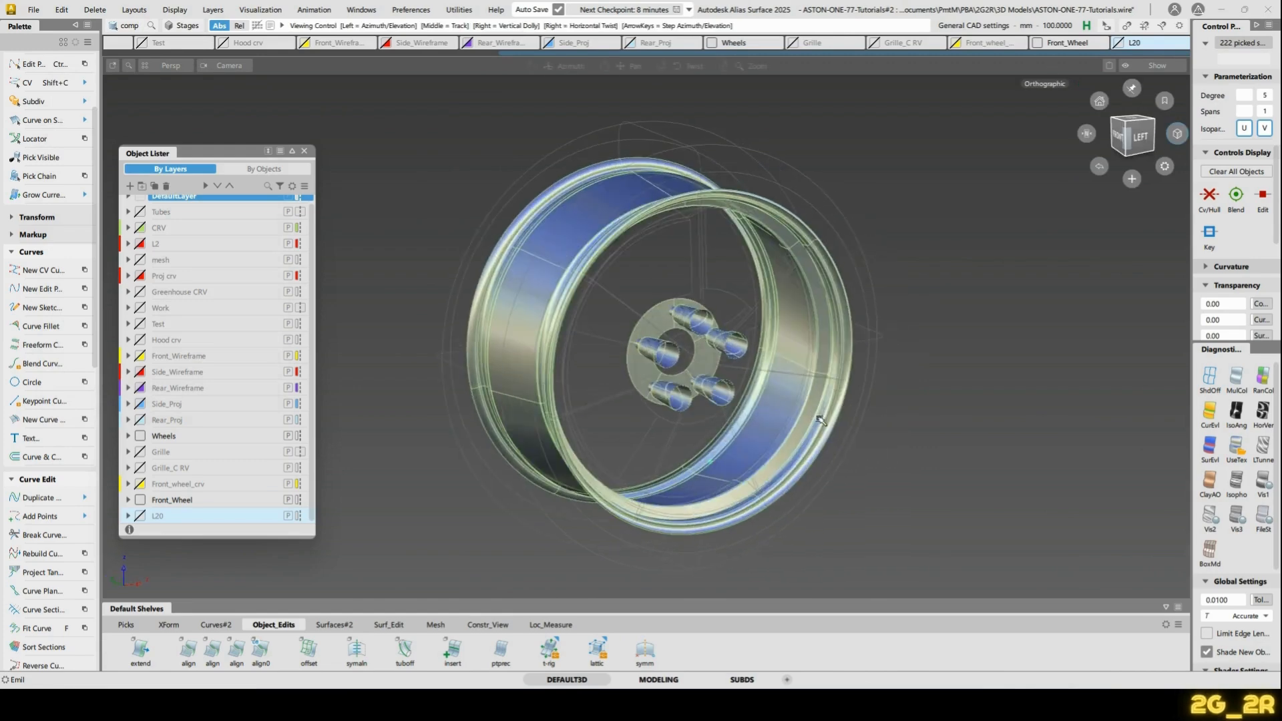
Duplicate the upper lug-hole surfaces of the wheel in place and assign the picked surfaces to layer L20
right_click_drag(819, 422, 807, 352, "alt+shift")
left_click_drag(763, 346, 652, 311, "ctrl+shift")
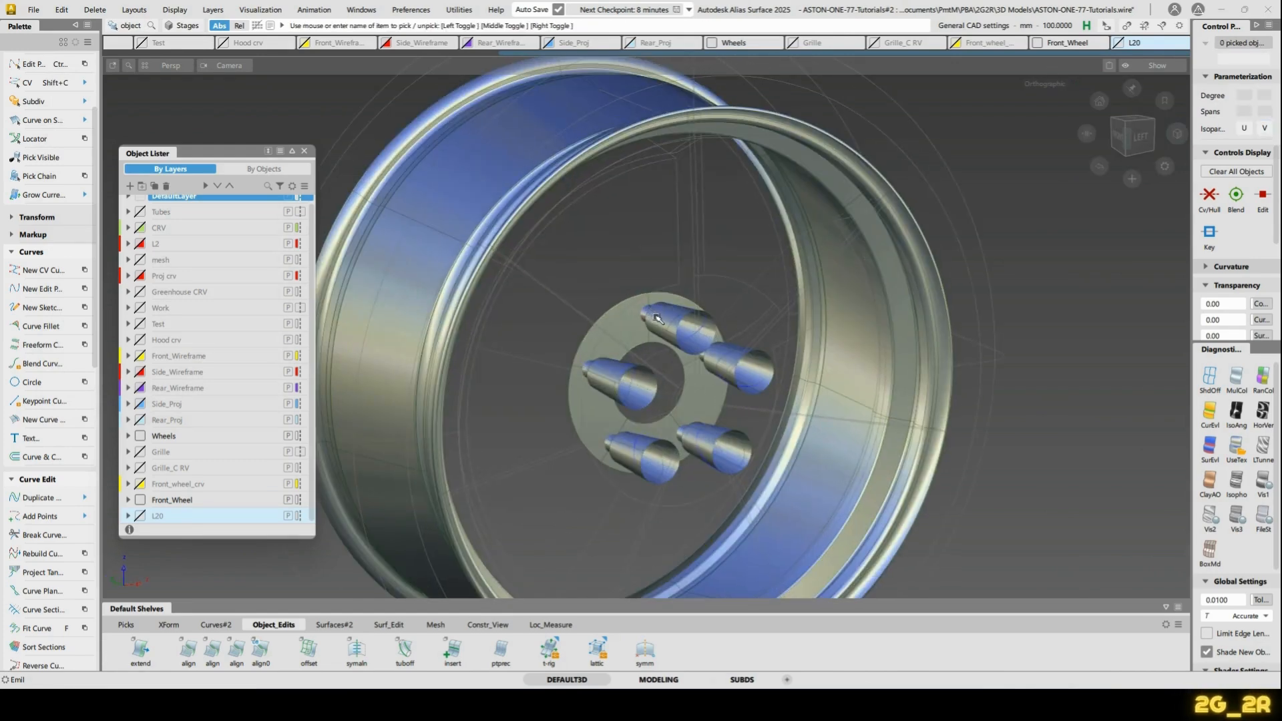
left_click(657, 318)
right_click_drag(657, 318, 721, 347, "alt+shift")
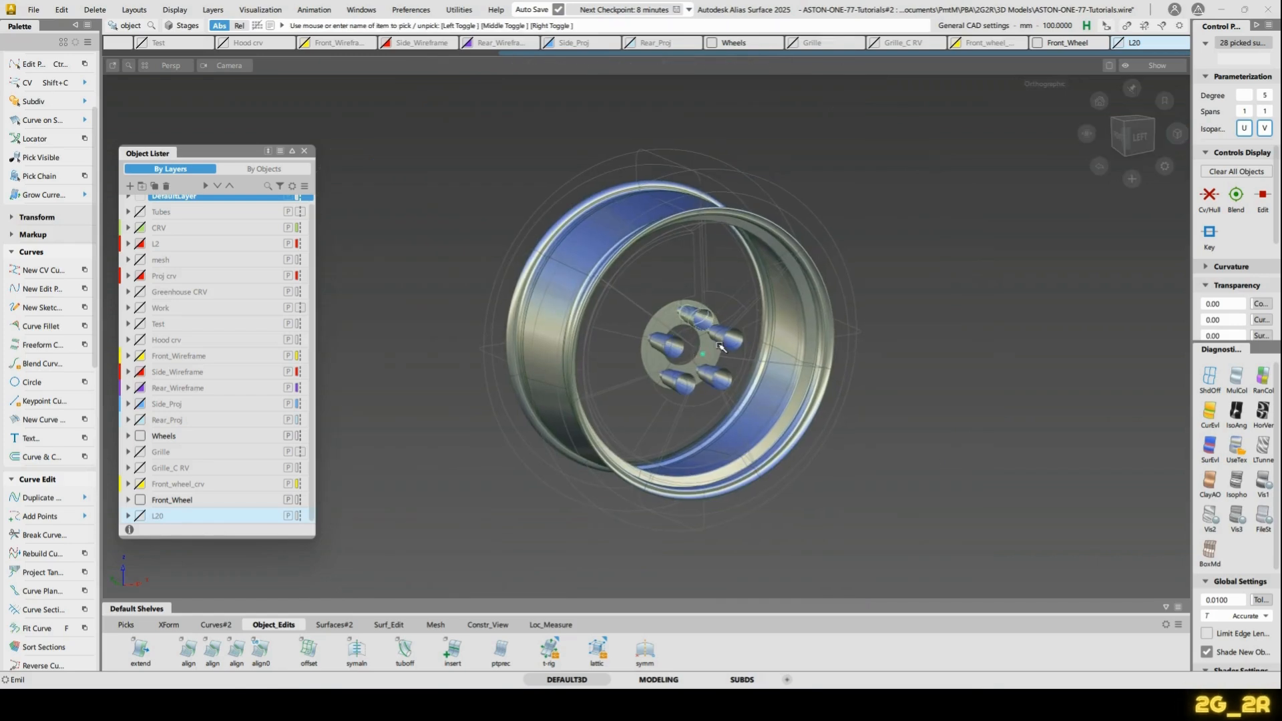
key("ctrl+v")
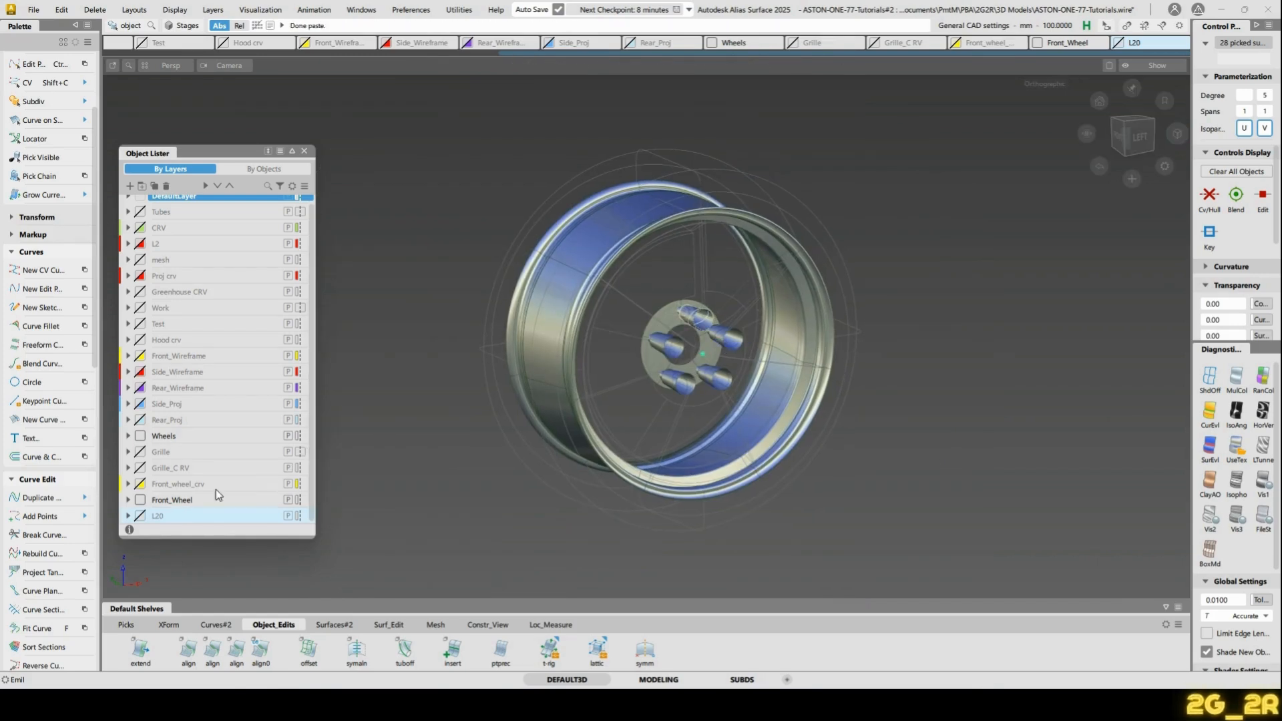
right_click(166, 519)
left_click(247, 367)
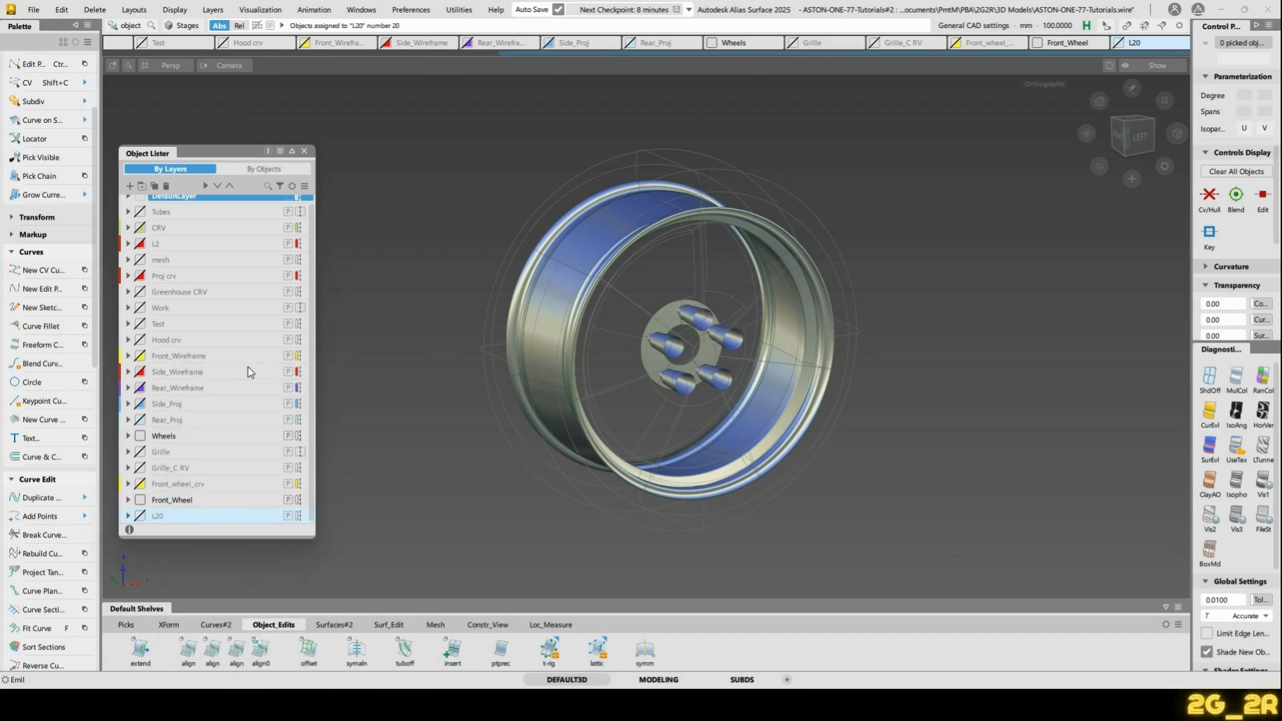
Delete the hub disc and all its lug-hole surfaces from the centre of the wheel
left_click_drag(643, 281, 682, 277, "ctrl+shift")
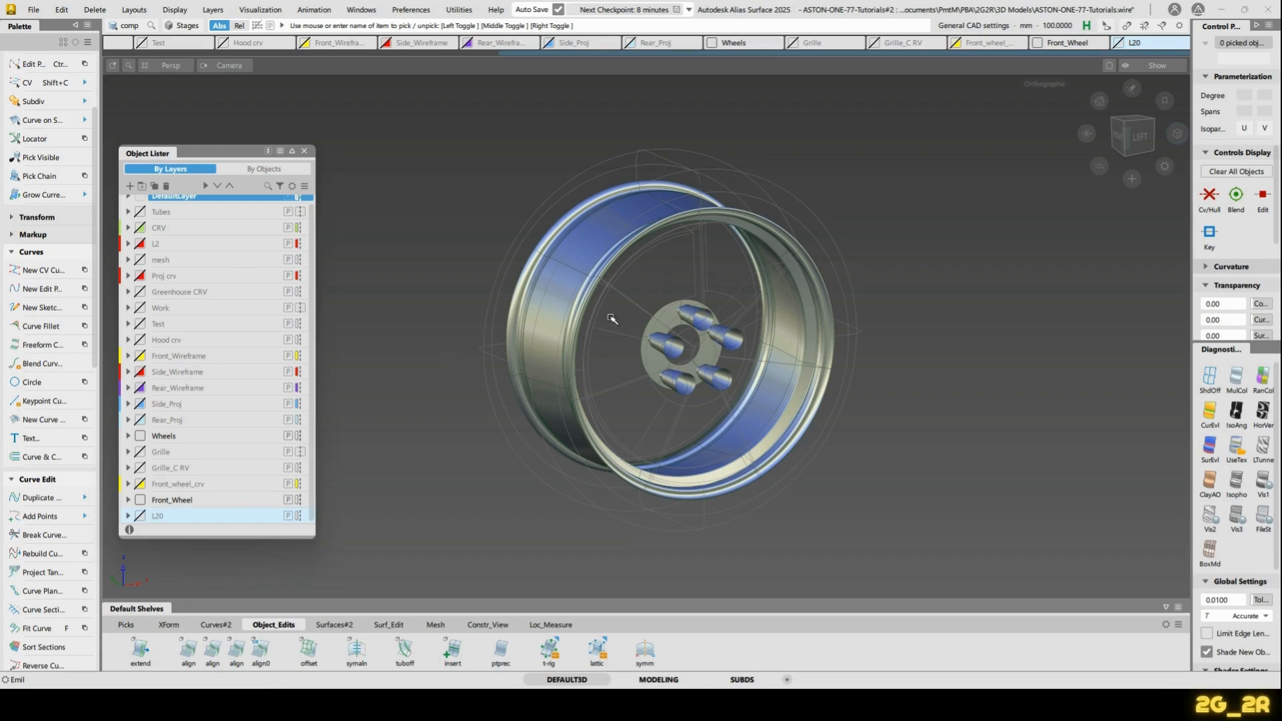
left_click_drag(609, 294, 645, 298, "ctrl+shift")
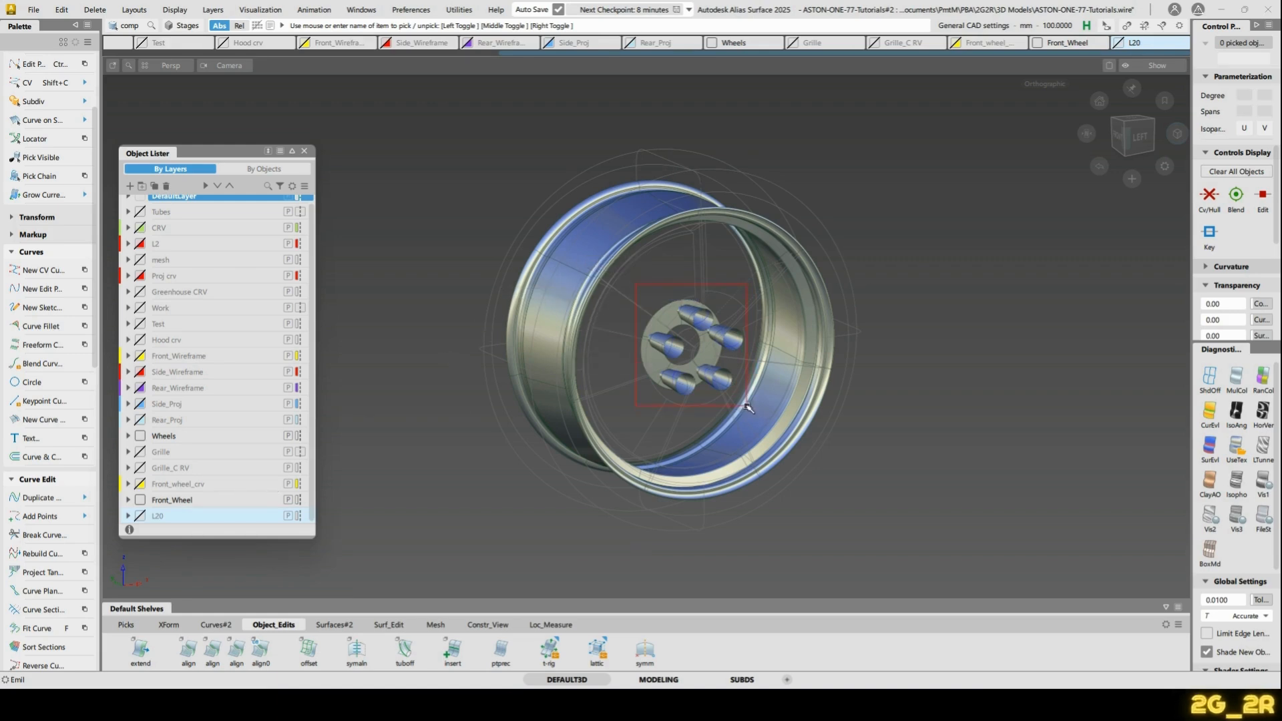
left_click_drag(747, 406, 819, 441)
right_click_drag(818, 441, 756, 366, "alt+shift")
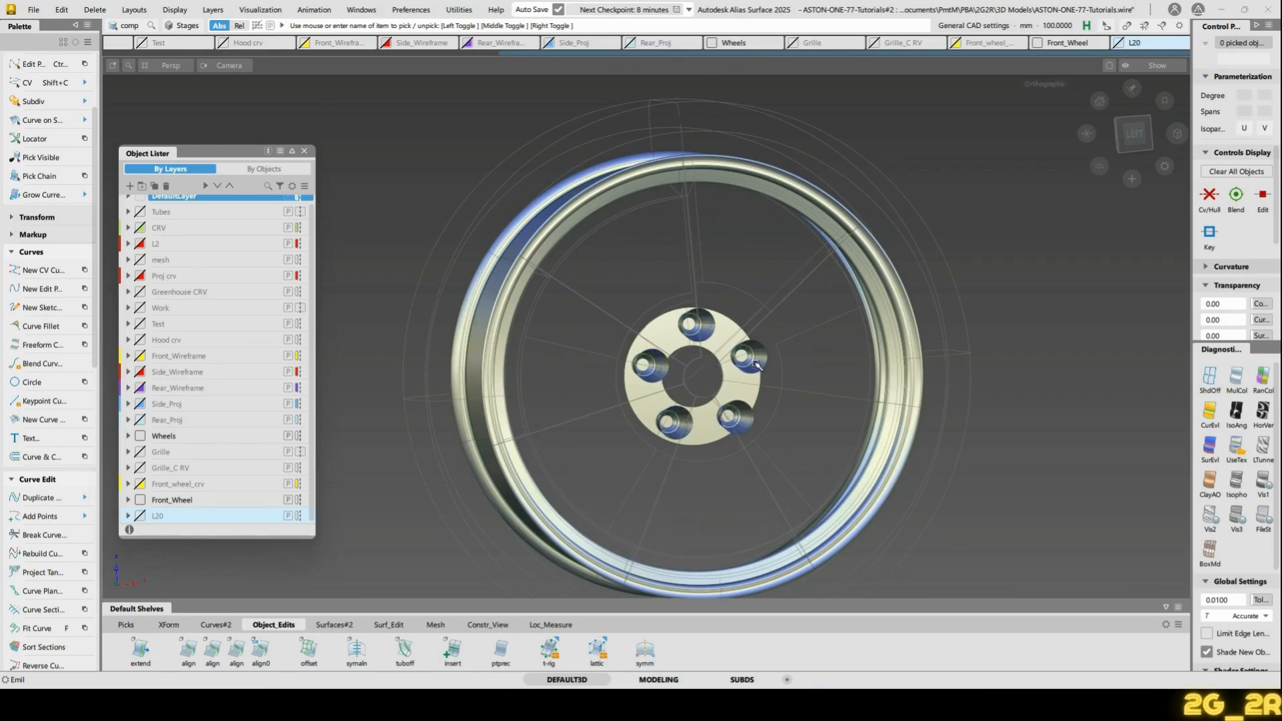
left_click_drag(649, 310, 701, 310, "ctrl+shift")
left_click_drag(808, 469, 806, 471)
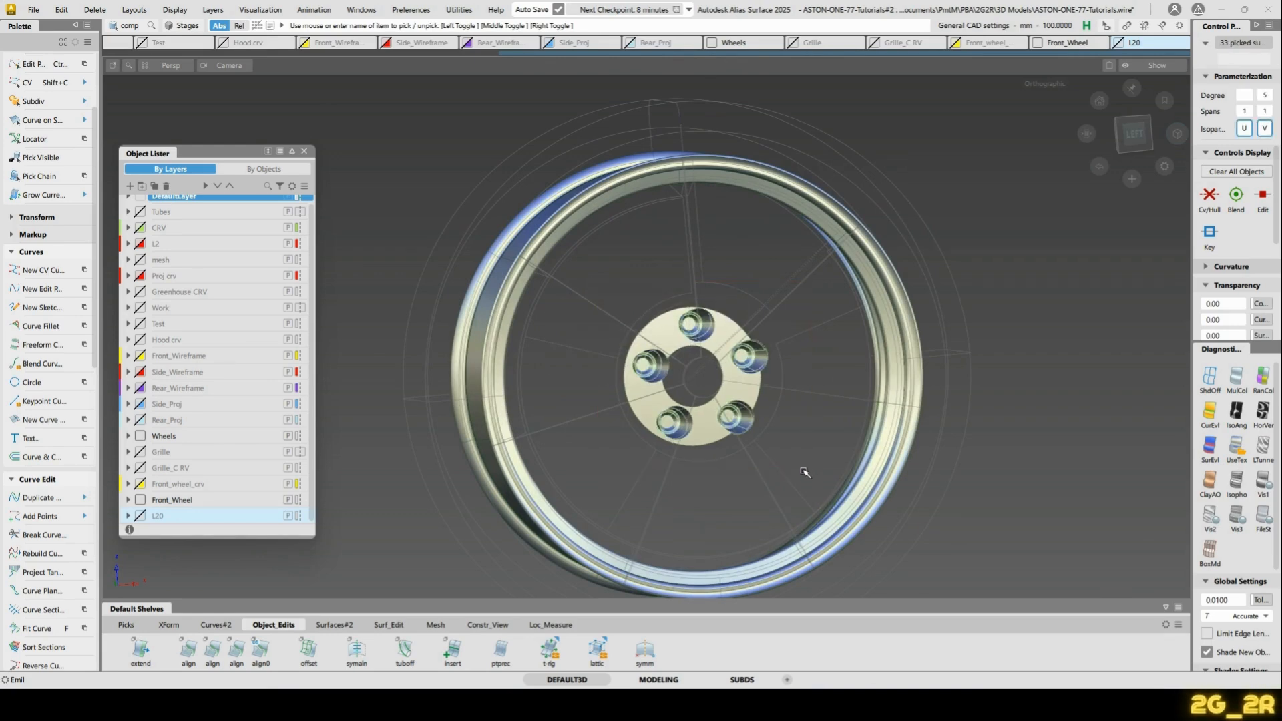
key("Delete")
Duplicate all the rim barrel surfaces in place and assign the picked surfaces to layer L20
left_click_drag(712, 280, 708, 320, "alt+shift")
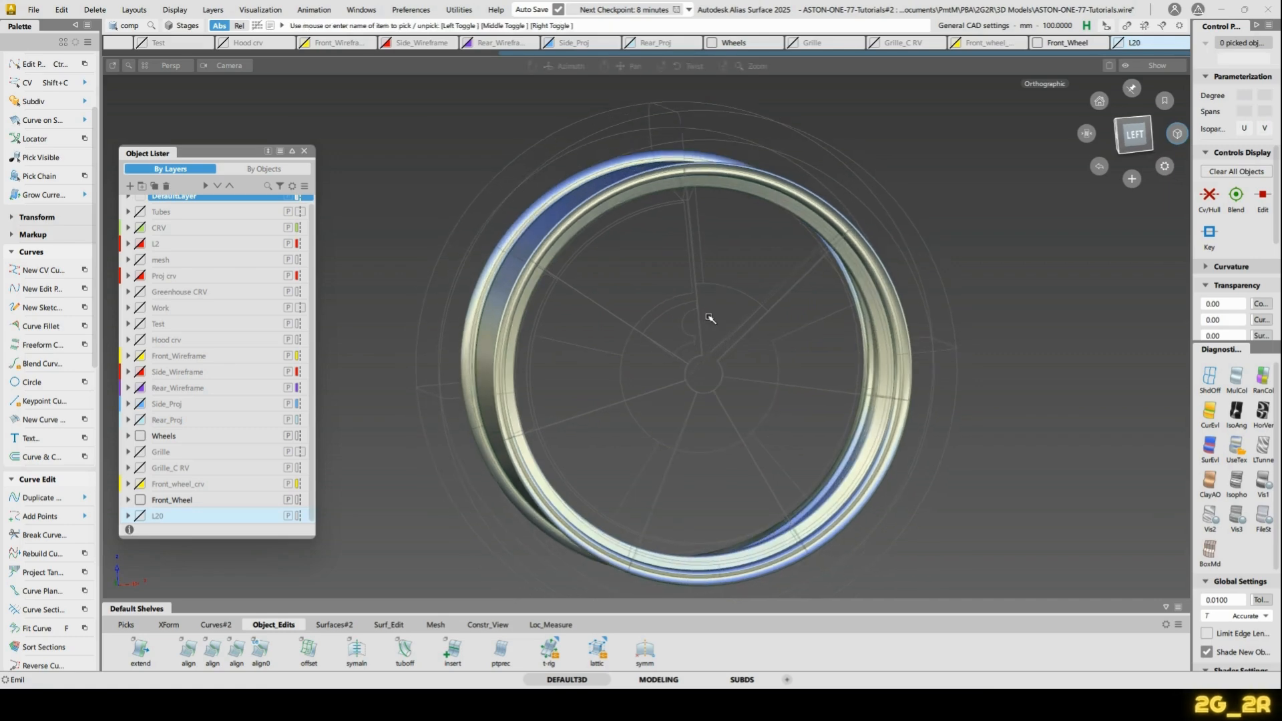
left_click_drag(627, 330, 646, 338, "alt+shift")
left_click_drag(428, 163, 494, 164, "ctrl+shift")
left_click_drag(1145, 647, 1145, 647)
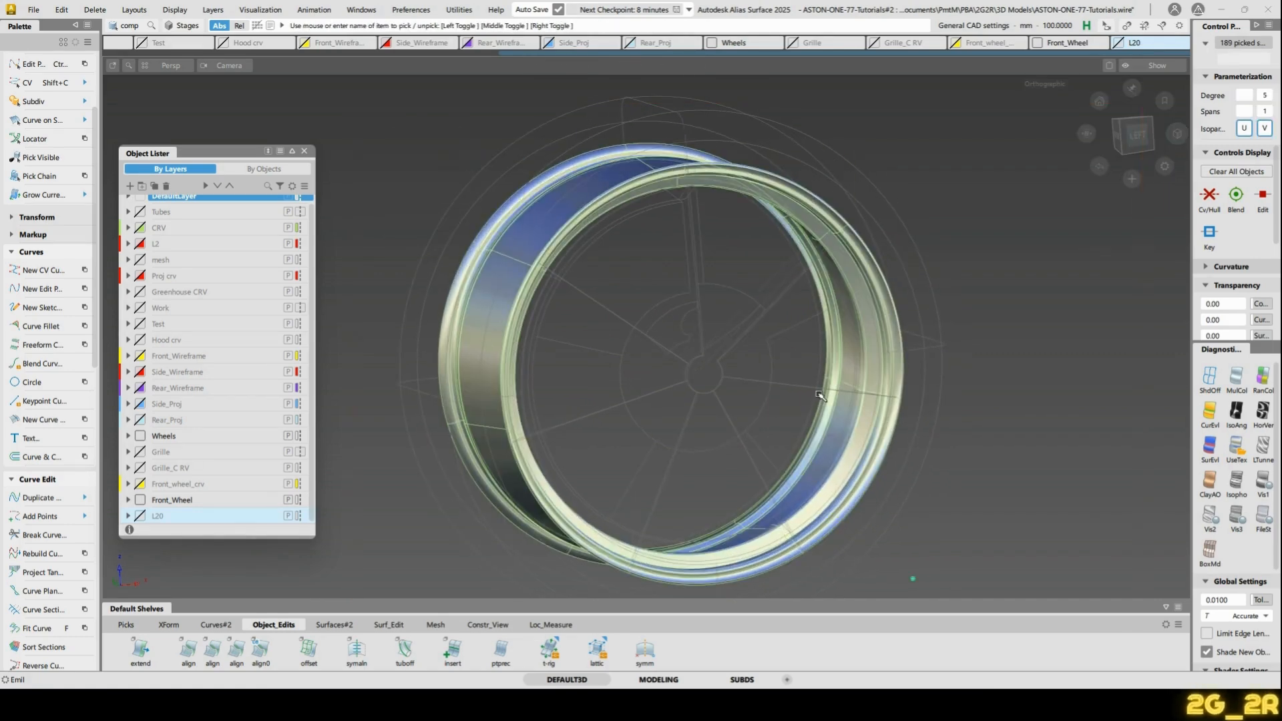
key("ctrl+v")
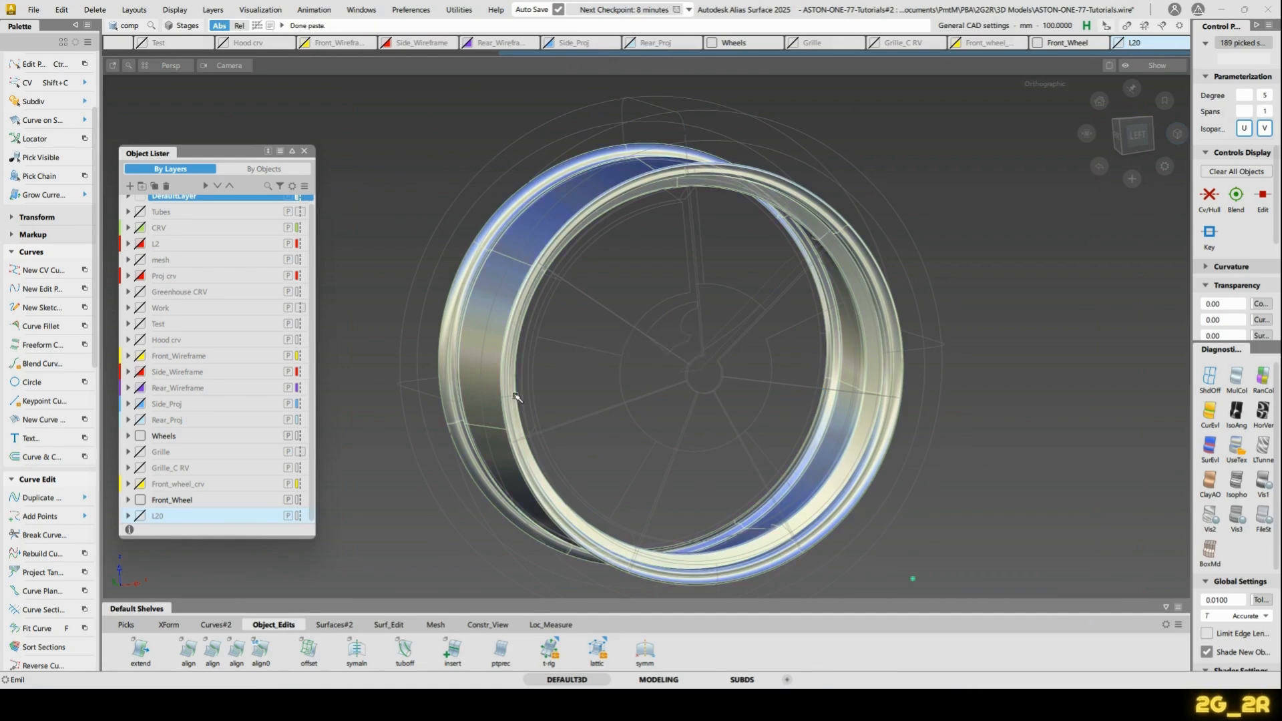
right_click(155, 518)
left_click(226, 368)
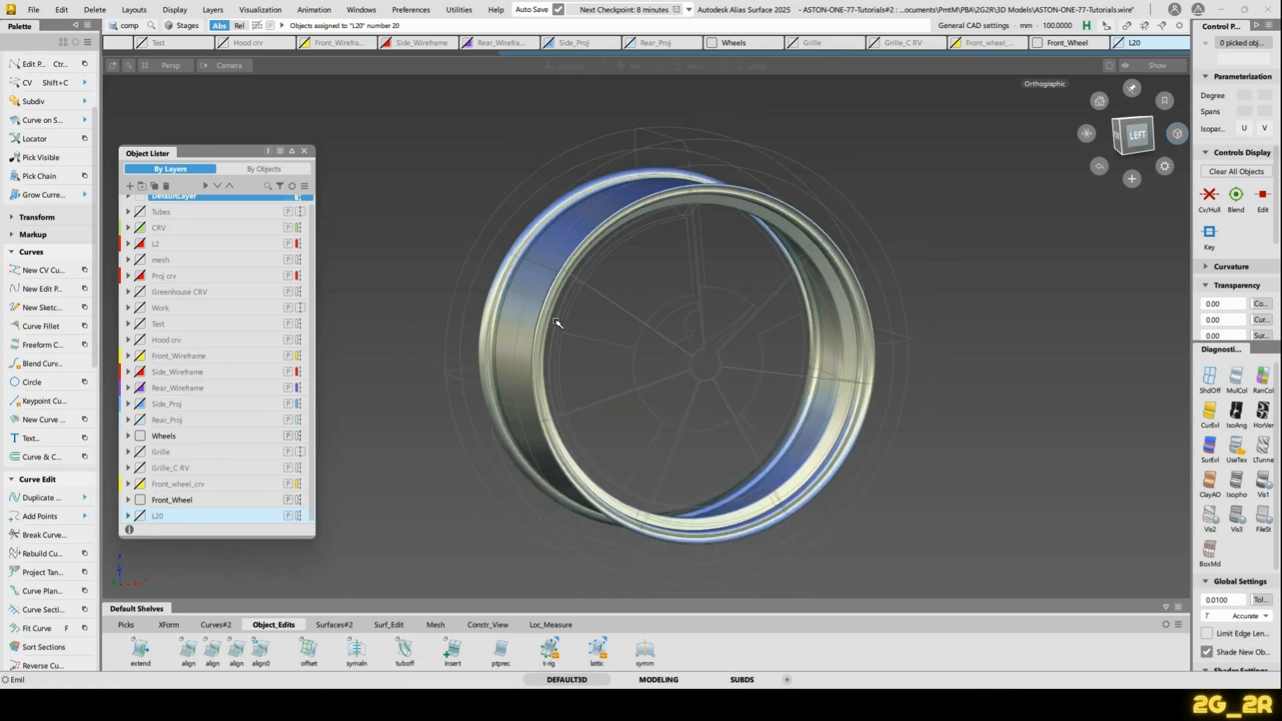
Hide the Front_Wheel layer and show layer L20
left_click_drag(557, 323, 713, 334, "alt+shift")
left_click(140, 501)
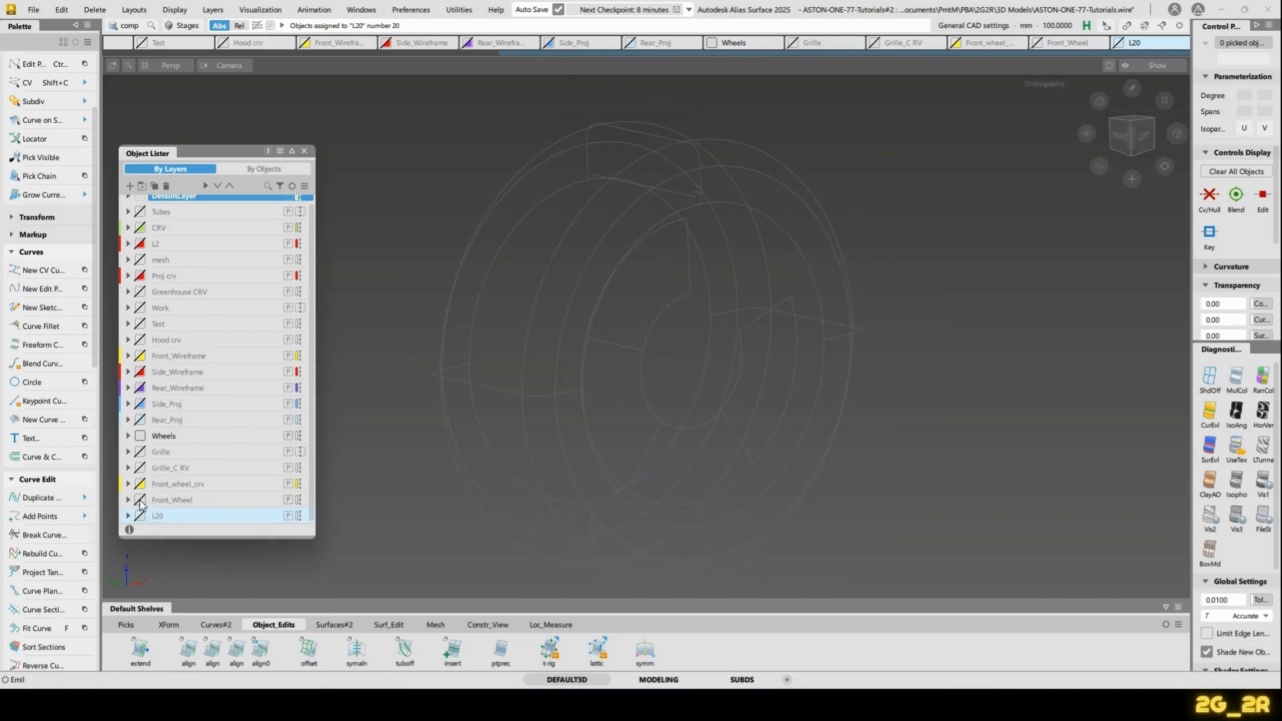
left_click(139, 517)
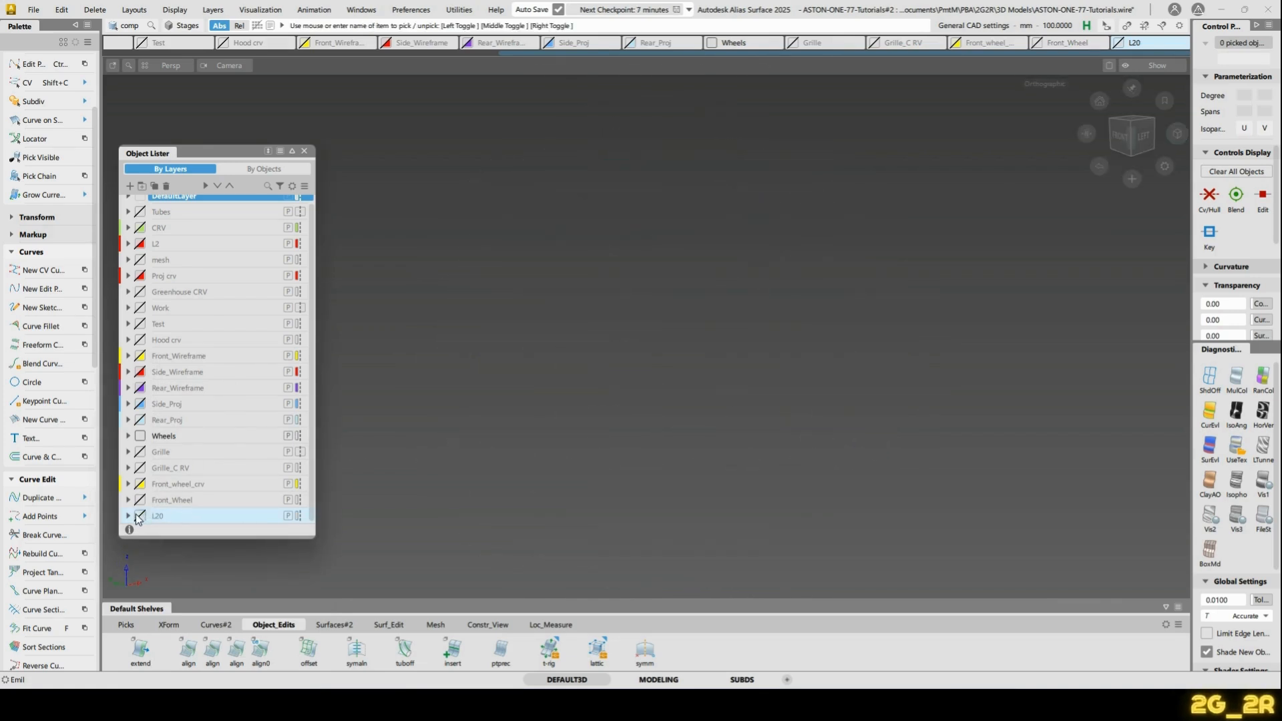
left_click(140, 516)
Delete the surfaces box-selected across the rear barrel of the wheel on layer L20
mouse_move(671, 300)
left_mouse_down("alt+shift")
mouse_move(595, 323)
mouse_move(605, 260)
left_mouse_up("alt+shift")
right_click_drag(605, 261, 651, 408, "alt+shift")
left_click_drag(651, 408, 610, 280, "alt+shift")
right_click_drag(610, 280, 690, 338, "alt+shift")
left_click_drag(690, 338, 735, 347, "alt+shift")
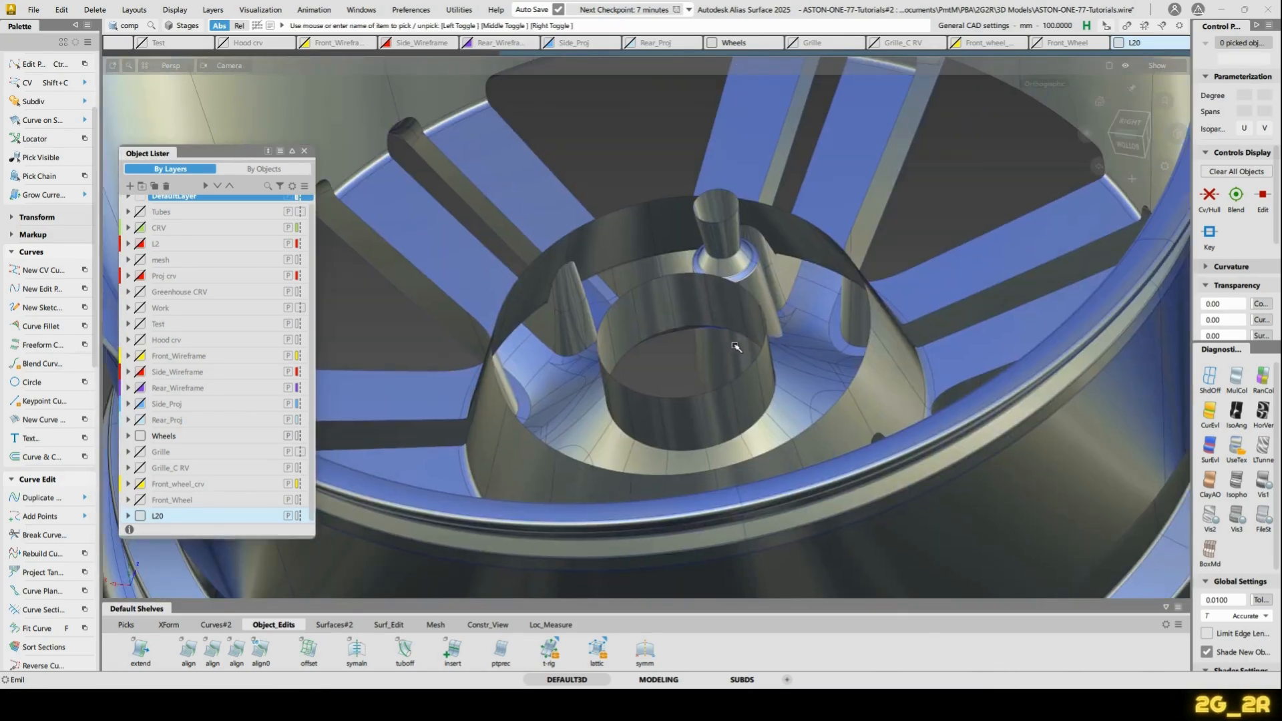
right_click_drag(754, 191, 591, 150, "alt+shift")
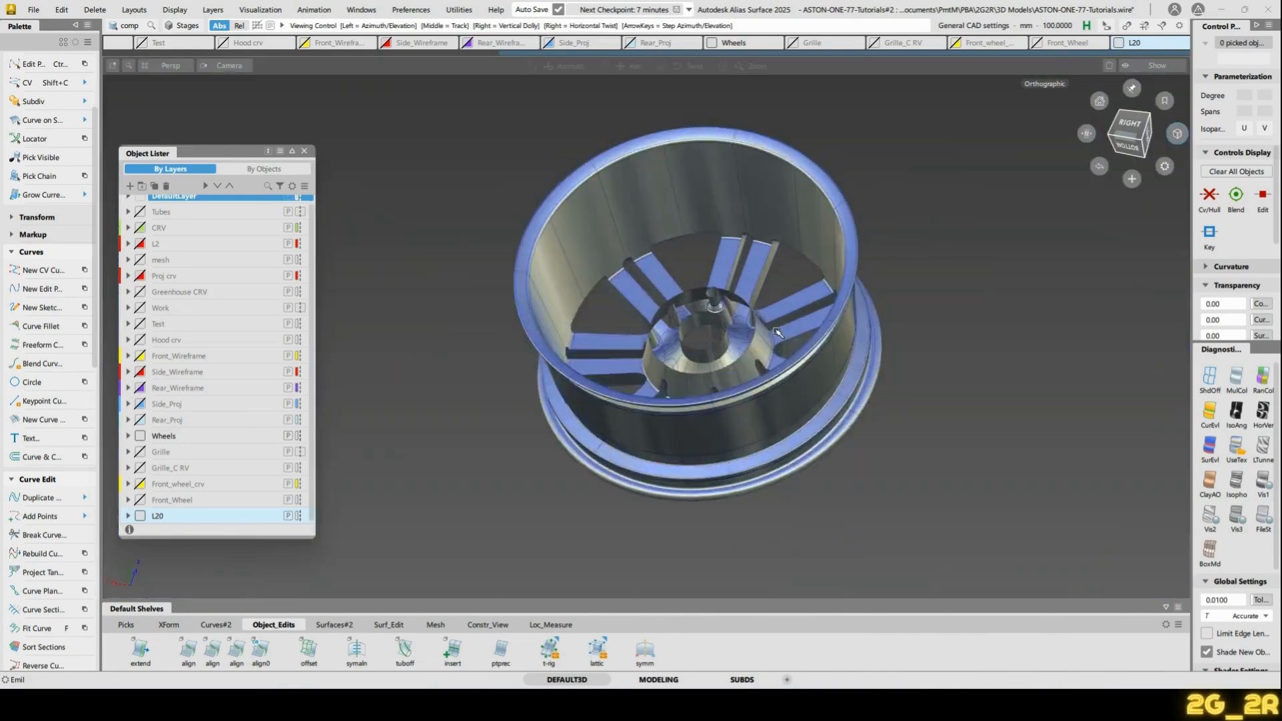
left_click_drag(590, 150, 647, 203, "alt+shift")
left_click_drag(517, 149, 893, 347)
key("Delete")
Delete the six repeated spoke sections around the wheel, keeping only the top double spoke
right_click_drag(765, 263, 669, 304, "alt+shift")
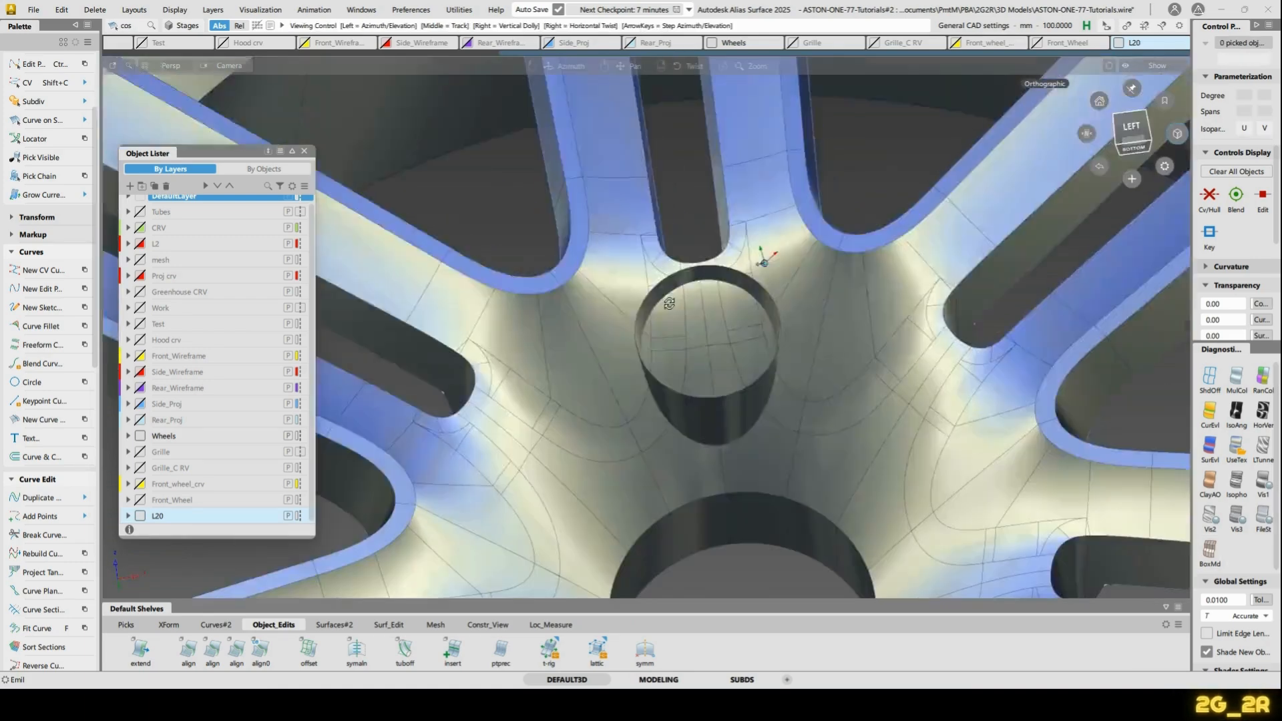
left_click_drag(669, 304, 981, 393, "alt+shift")
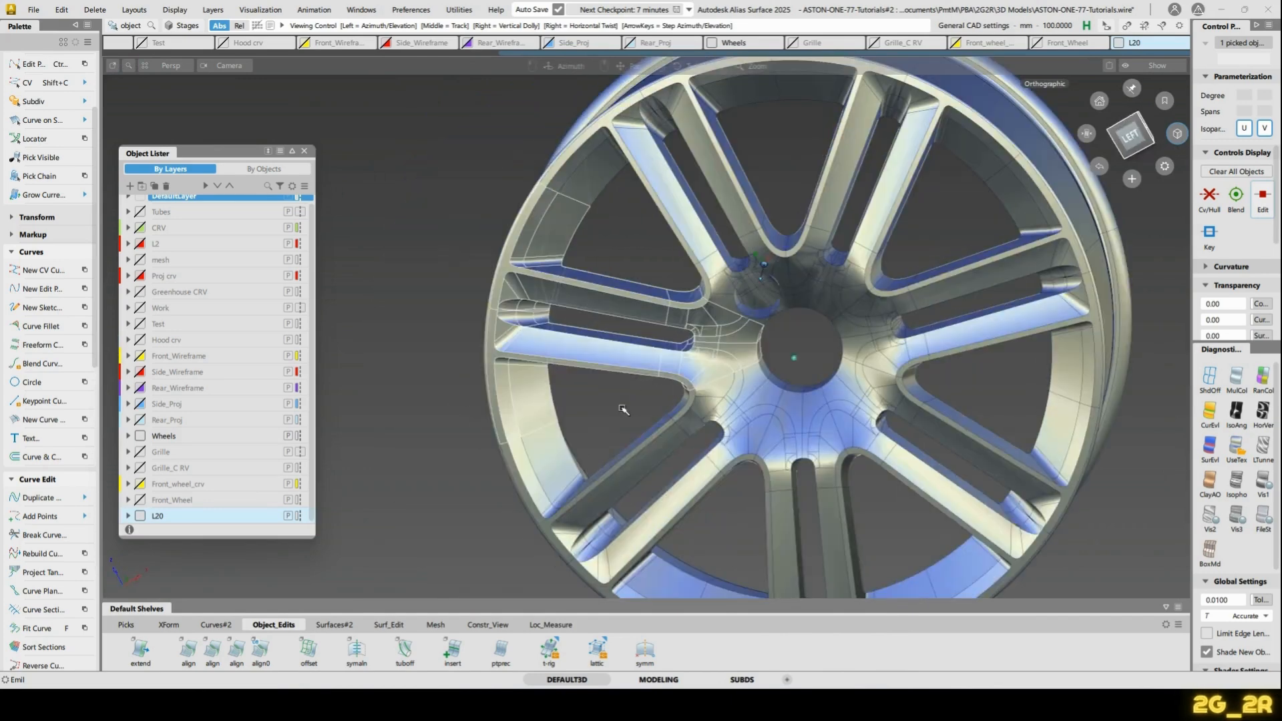
left_click(640, 459)
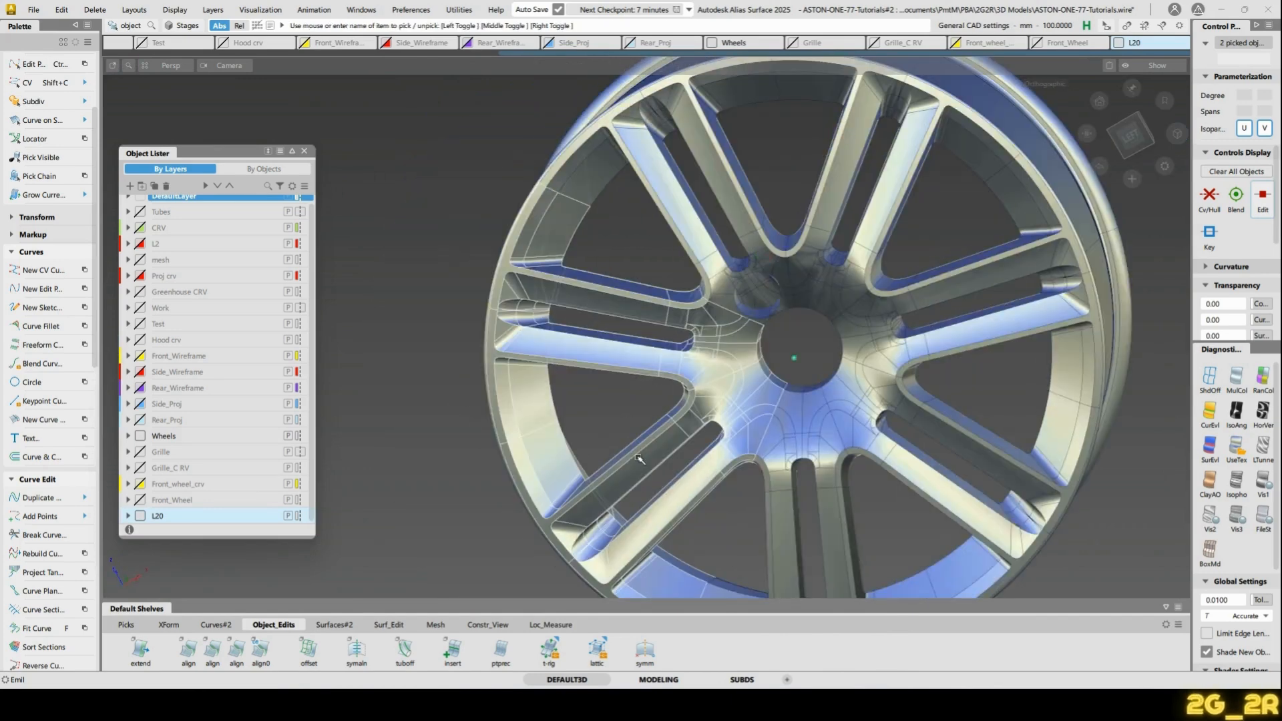
left_click(816, 521)
left_click(962, 421)
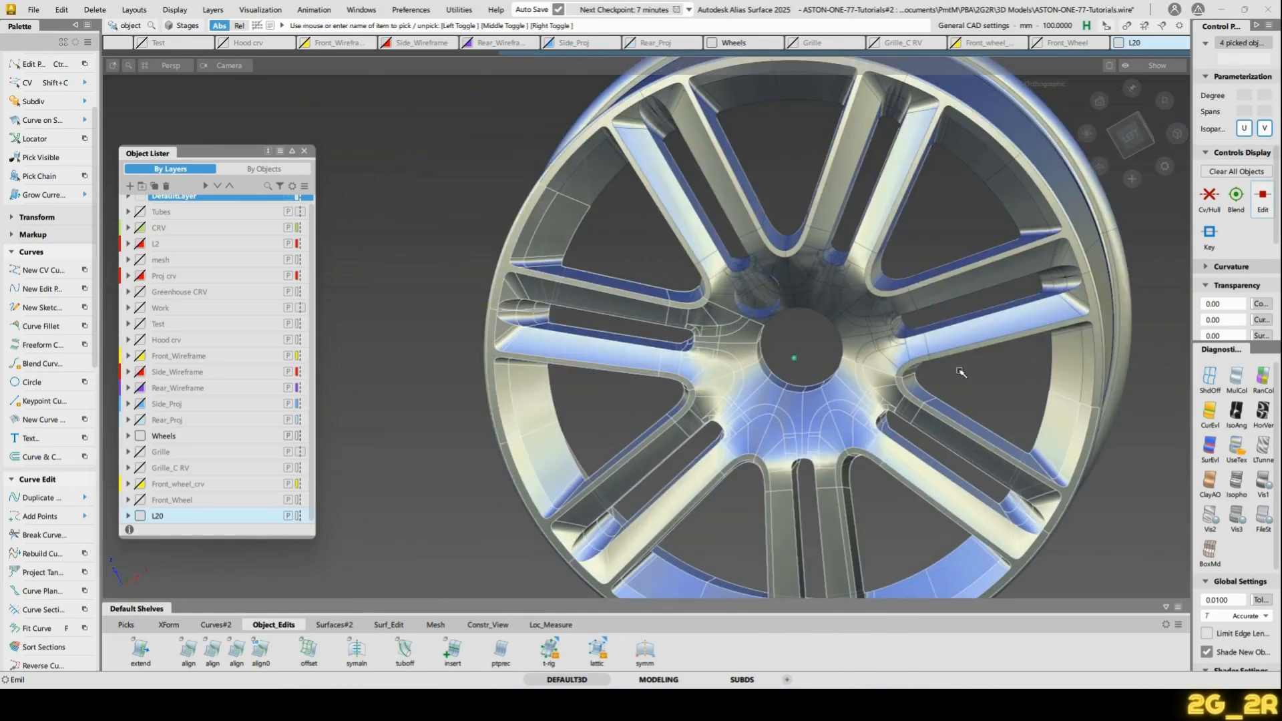
left_click(951, 273)
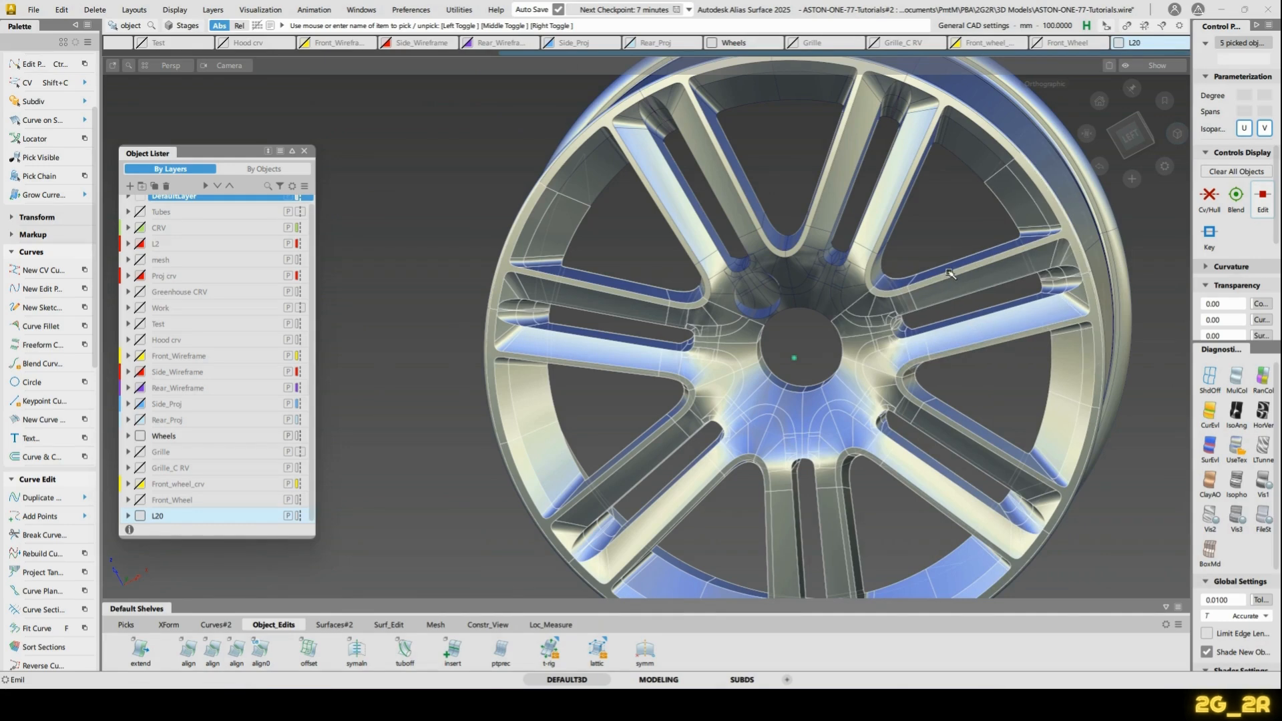
left_click(1131, 134)
left_click(896, 281)
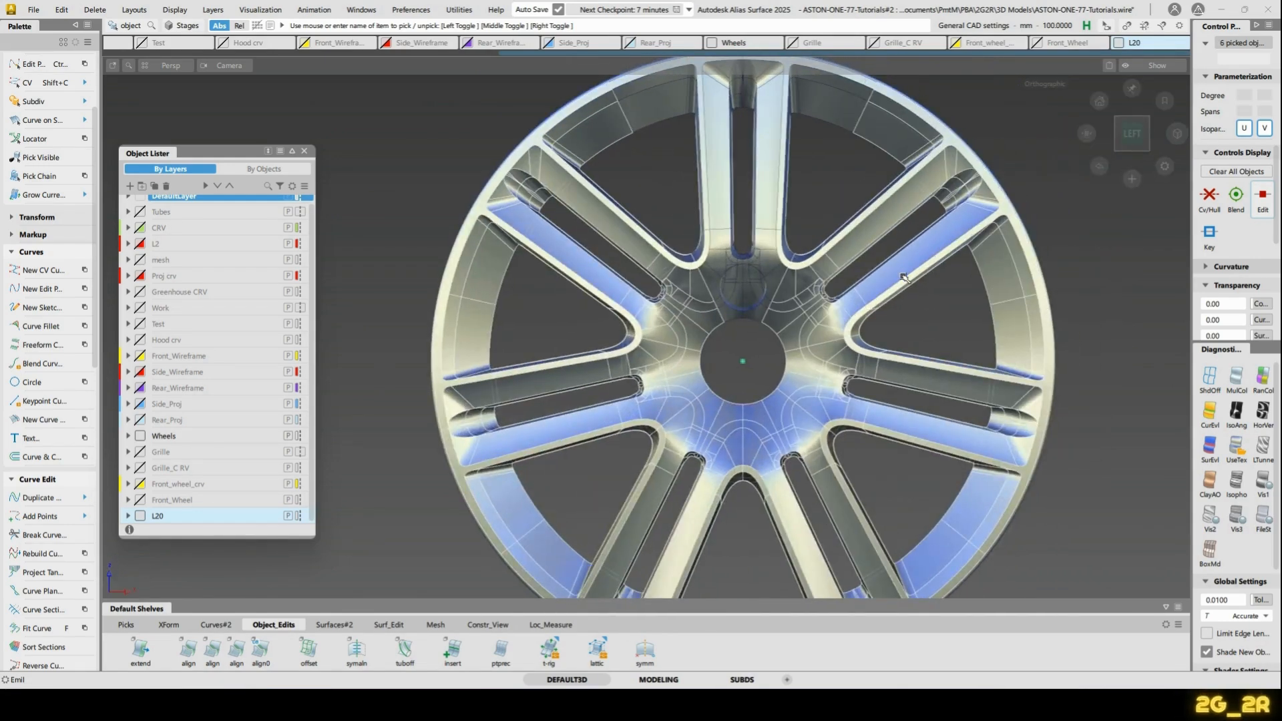
key("Delete")
Untrim the spoke-slot wall surface that meets the filleted edge on the back of the remaining spoke
left_click_drag(942, 261, 895, 338, "alt+shift")
right_click_drag(896, 338, 839, 211, "alt+shift")
middle_click_drag(839, 211, 701, 328, "alt+shift")
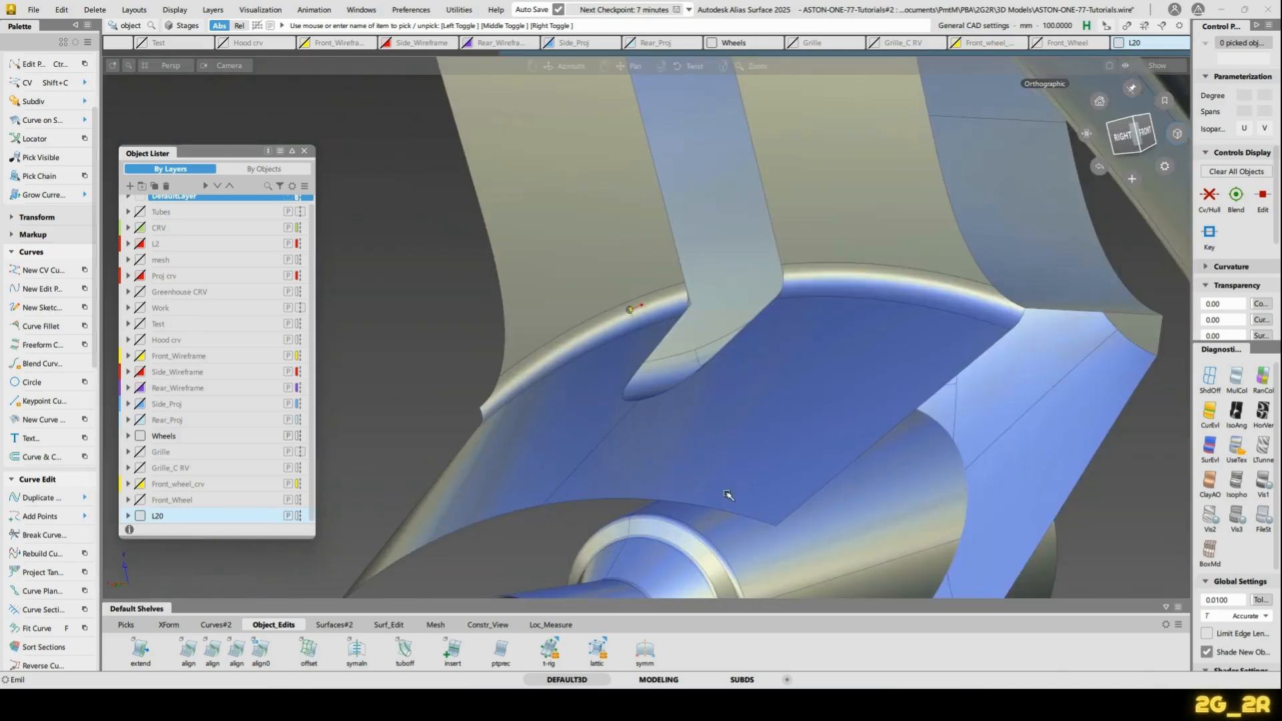
right_click_drag(727, 495, 490, 403, "alt+shift")
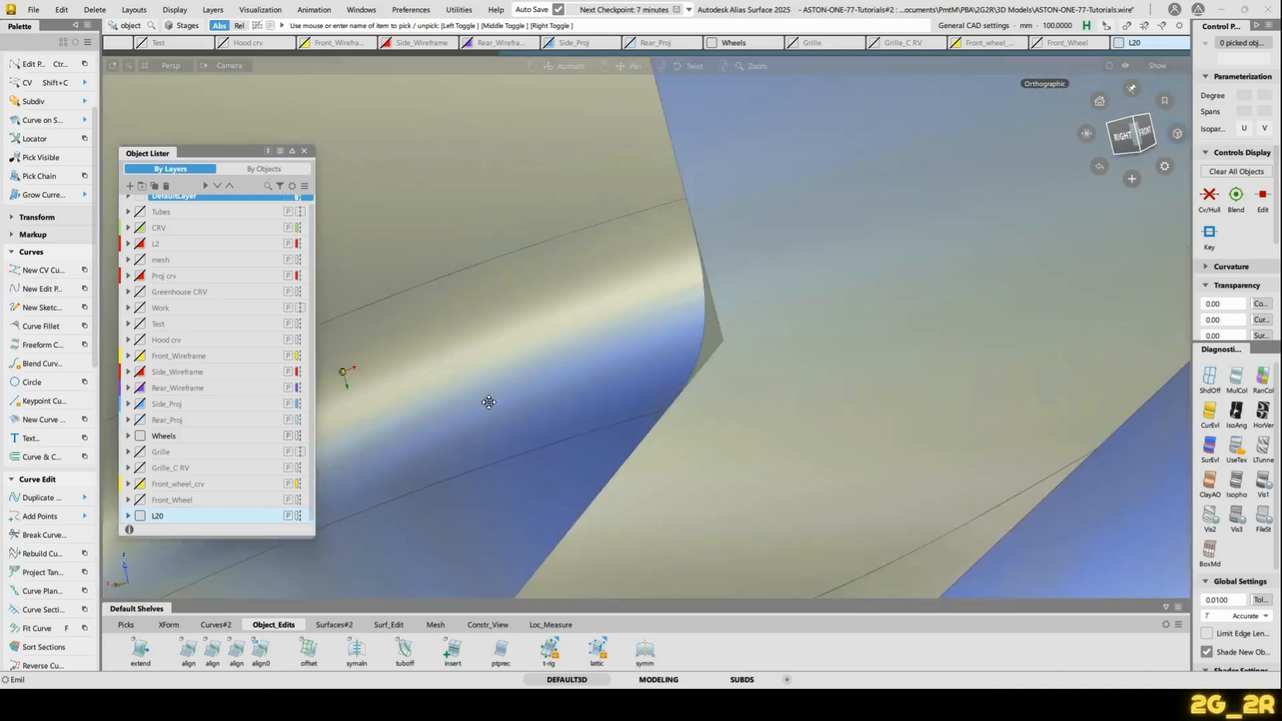
middle_click_drag(799, 363, 675, 301, "alt+shift")
key("u")
left_click(672, 299)
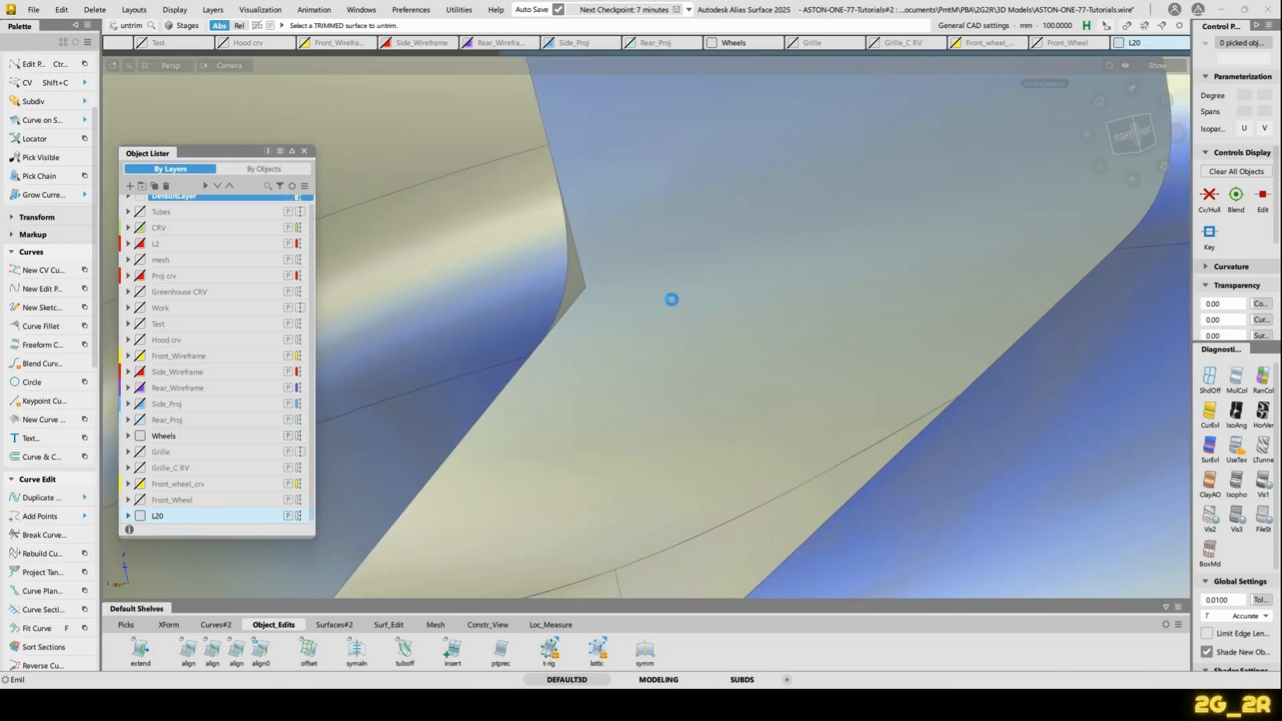
Adjust the ends of the two curves-on-surface at the corner of the untrimmed wall with Extend
left_click_drag(472, 286, 567, 283, "alt+shift")
right_click_drag(800, 345, 895, 404, "alt+shift")
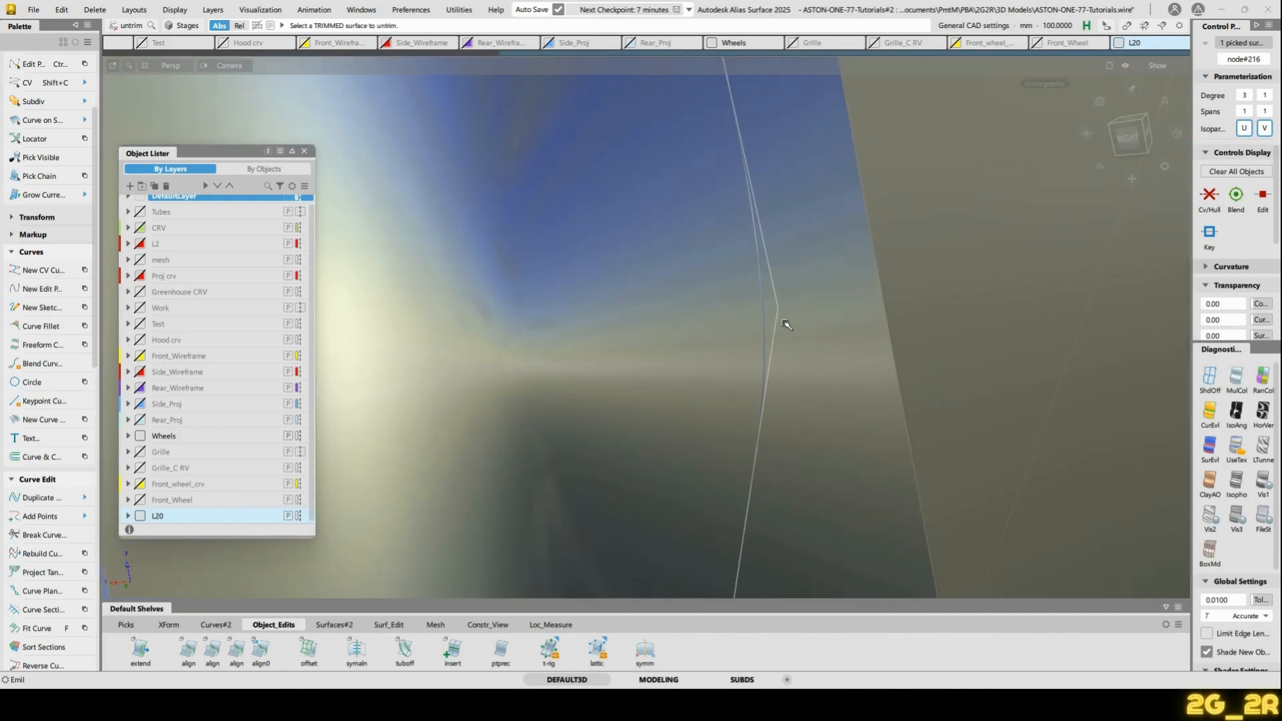
left_click_drag(784, 324, 781, 309, "ctrl+shift")
middle_click_drag(777, 272, 772, 356, "ctrl+shift")
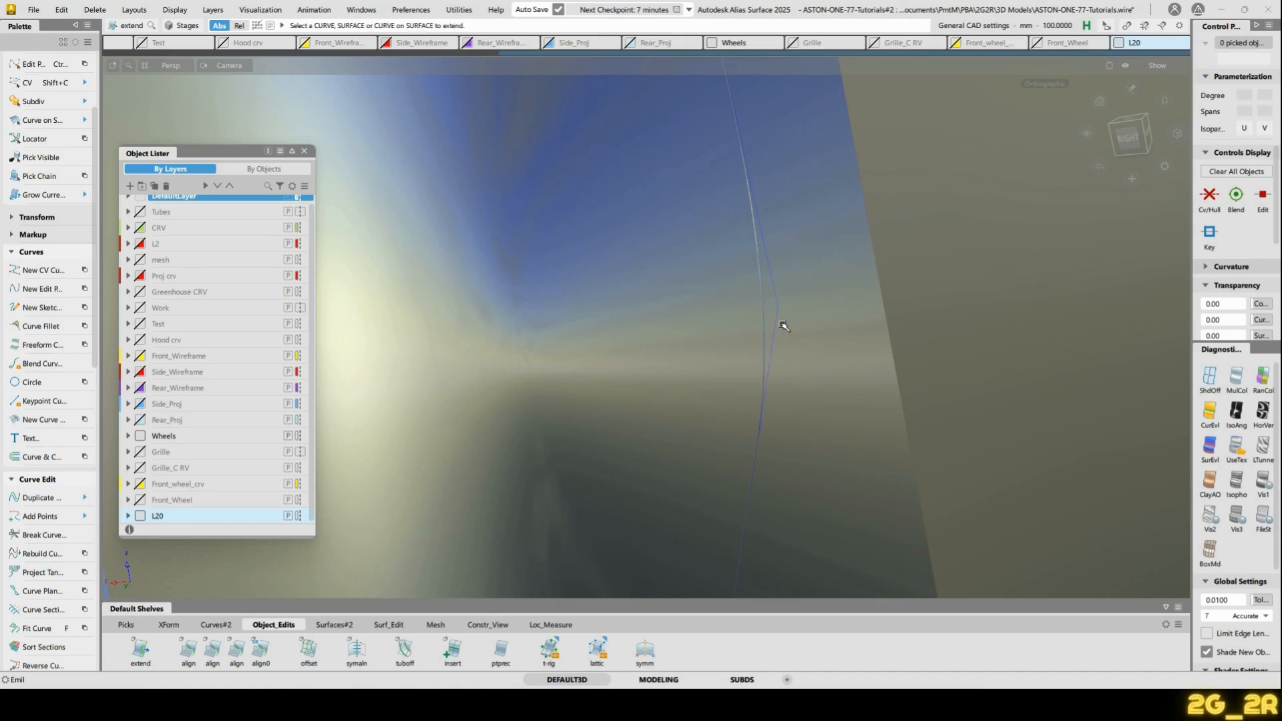
left_click(777, 305)
left_click_drag(815, 374, 853, 236)
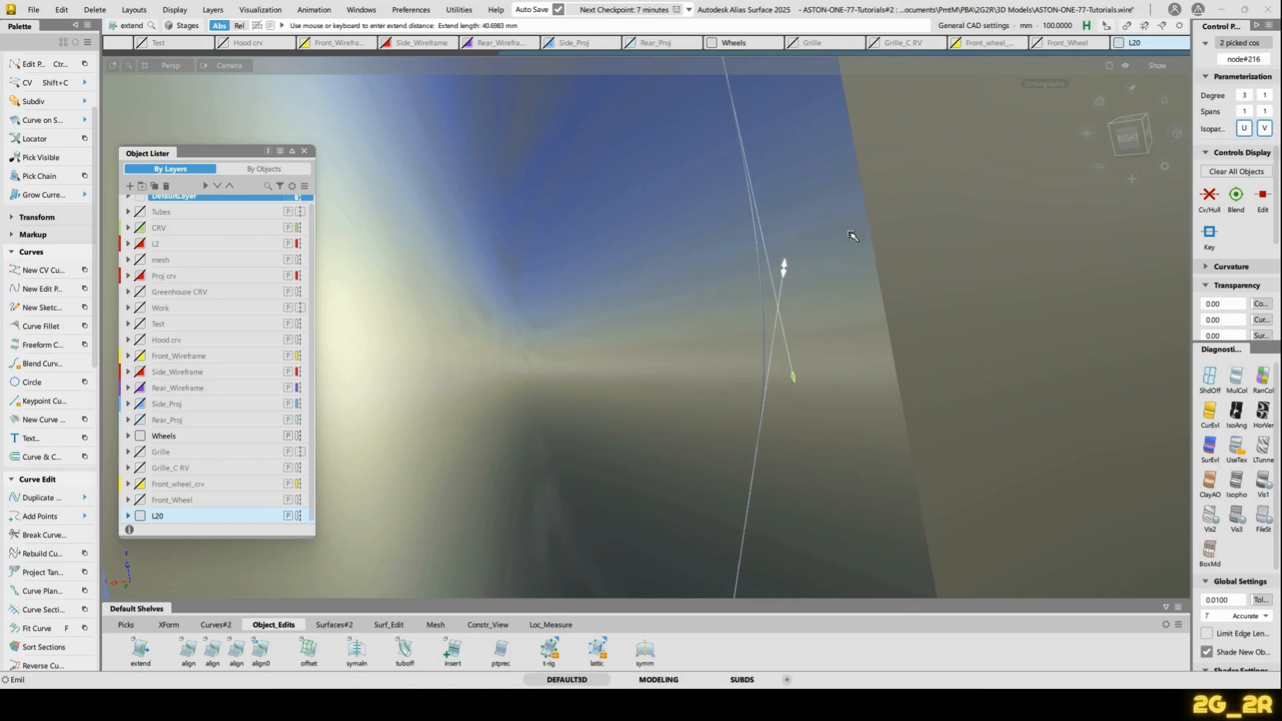
left_click_drag(708, 427, 696, 431)
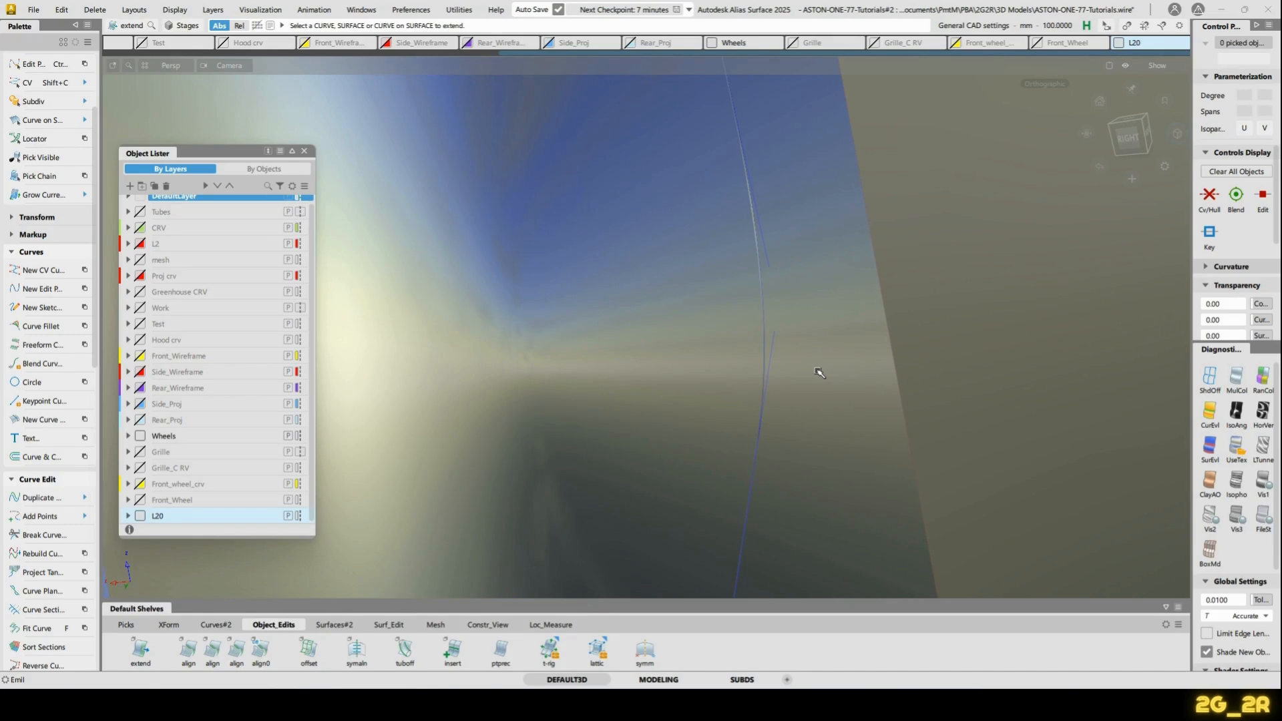
Project the fillet's edge curve onto the untrimmed wall surface along the surface normal
key("p")
left_click(792, 332)
left_click(767, 314)
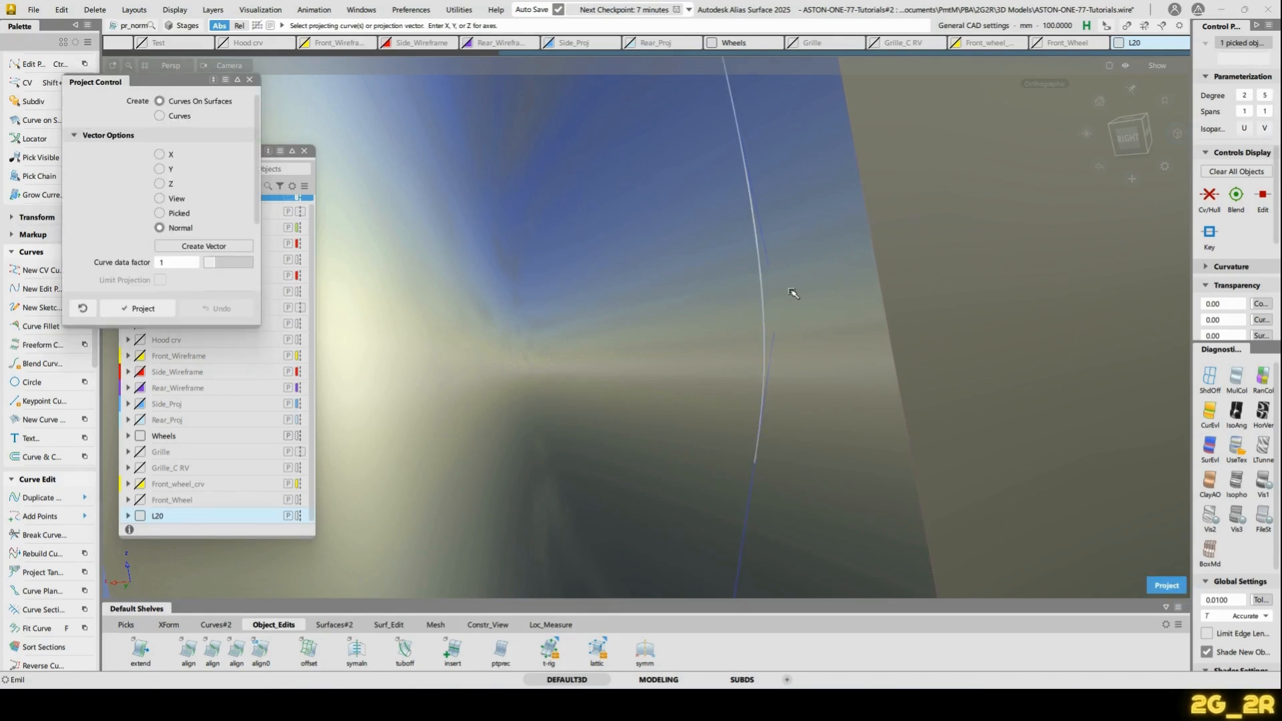
key("space")
Try trimming the wall surface along the projected curve and undo the trim
key("t")
left_click(891, 294)
key("space")
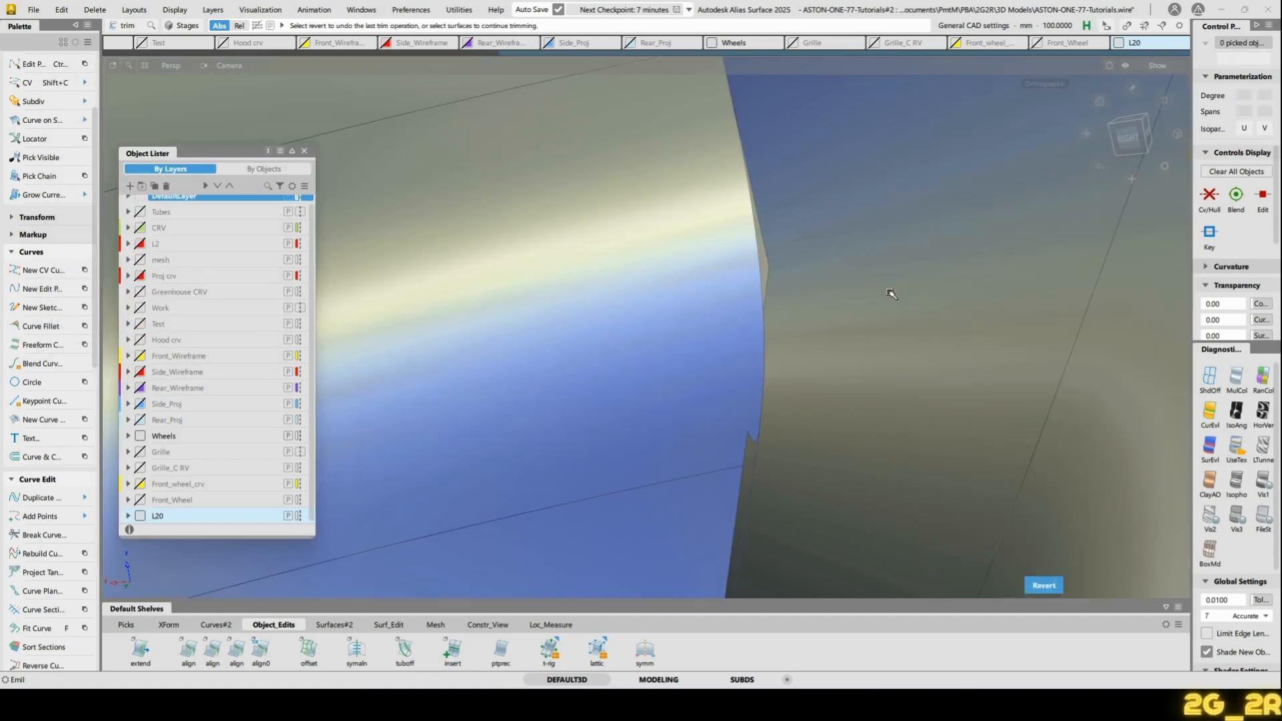
key("space")
left_click_drag(850, 203, 836, 295, "alt+shift")
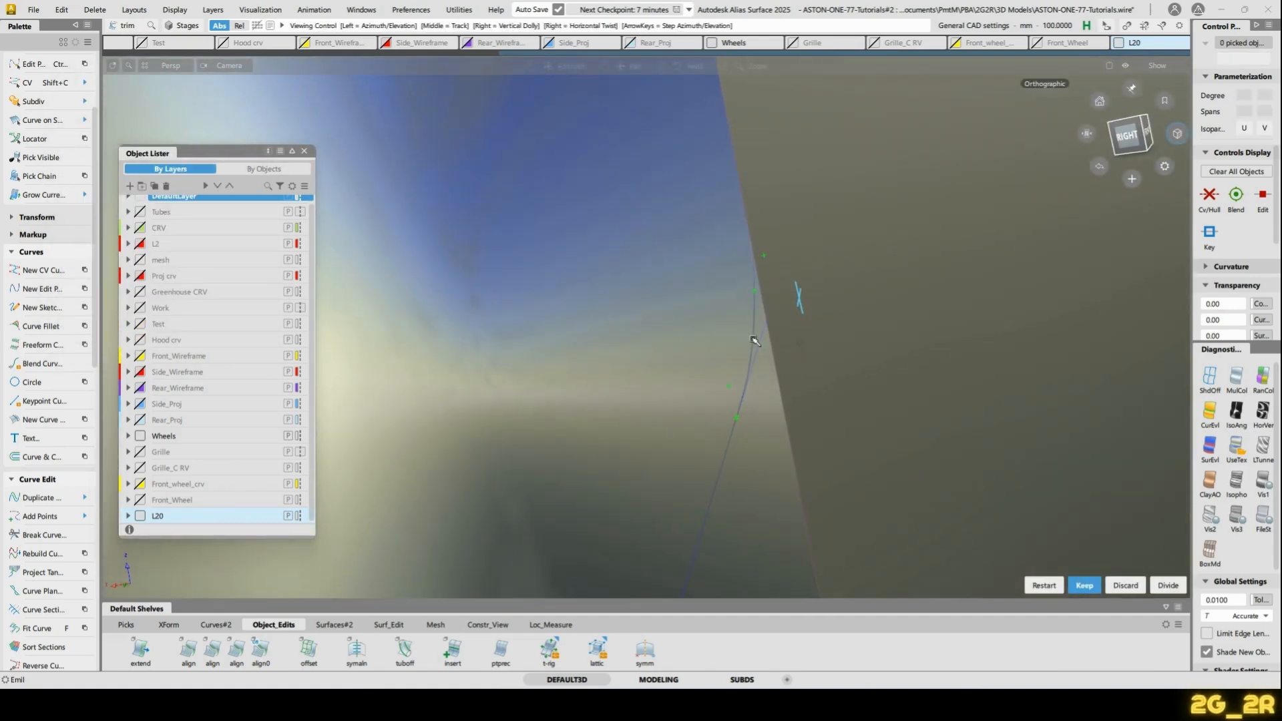
key("ctrl+z")
left_click_drag(741, 382, 798, 347, "alt+shift")
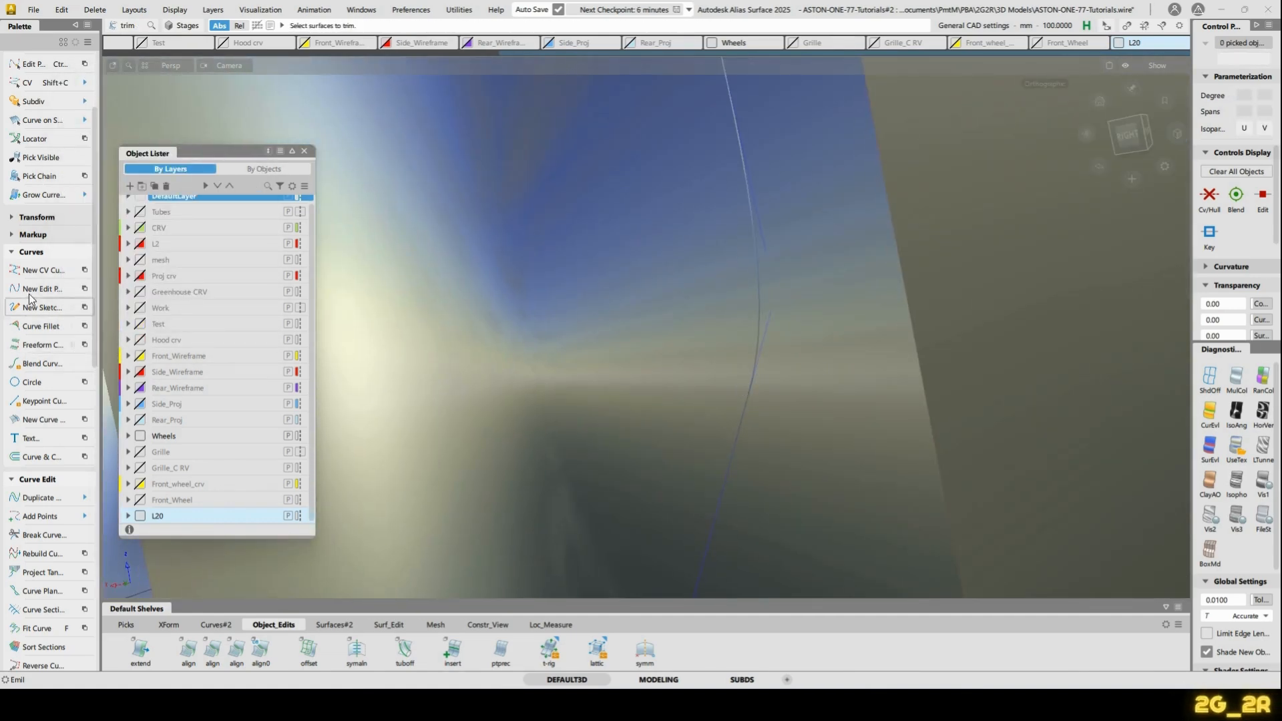
Delete the construction history of the projected curve-on-surface and close the Object Lister
left_click_drag(750, 214, 848, 217, "ctrl+shift")
left_click(833, 243)
key("shift+d")
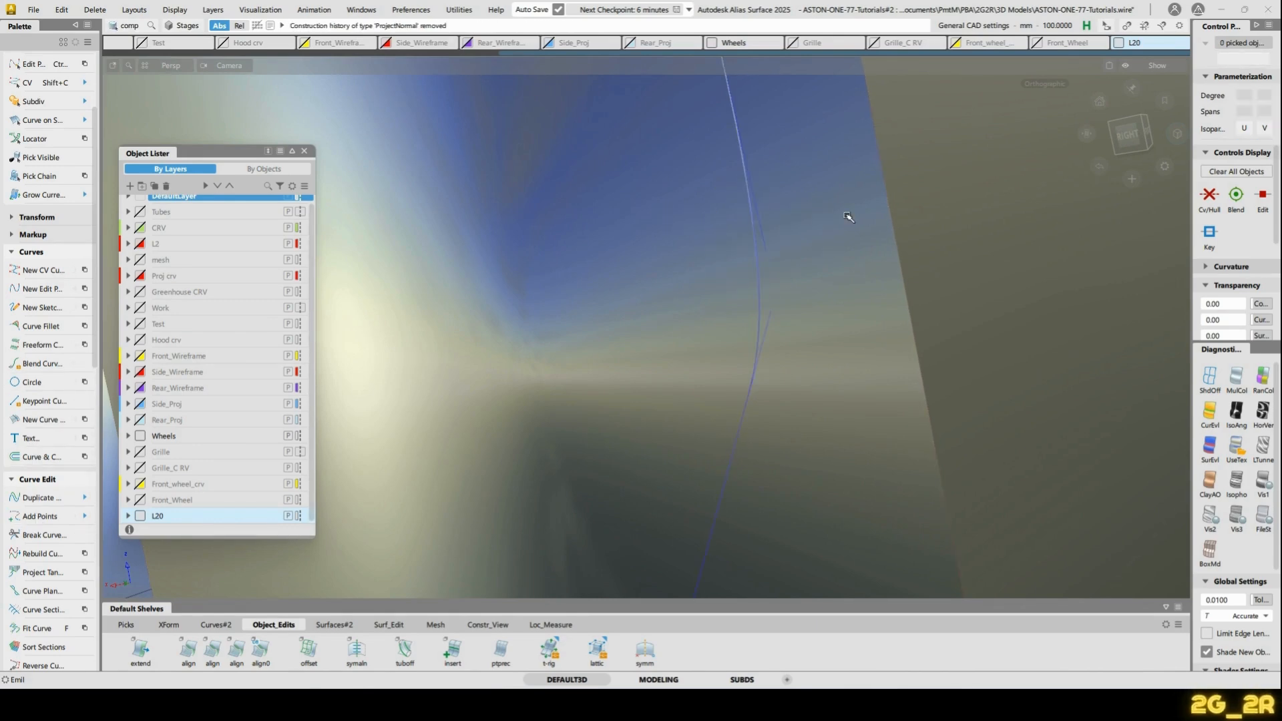
left_click(305, 151)
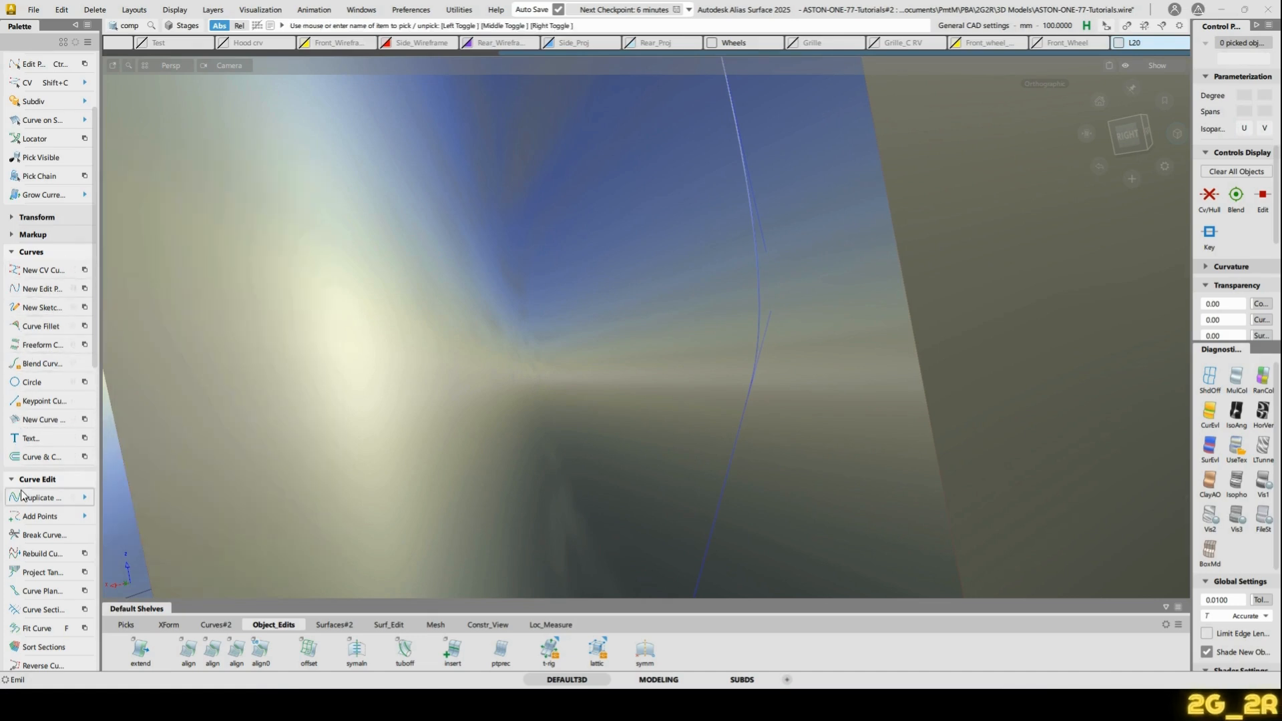
Section the upper and lower curves-on-surface against the projected curve between them to trim off their overlapping ends
left_click(42, 613)
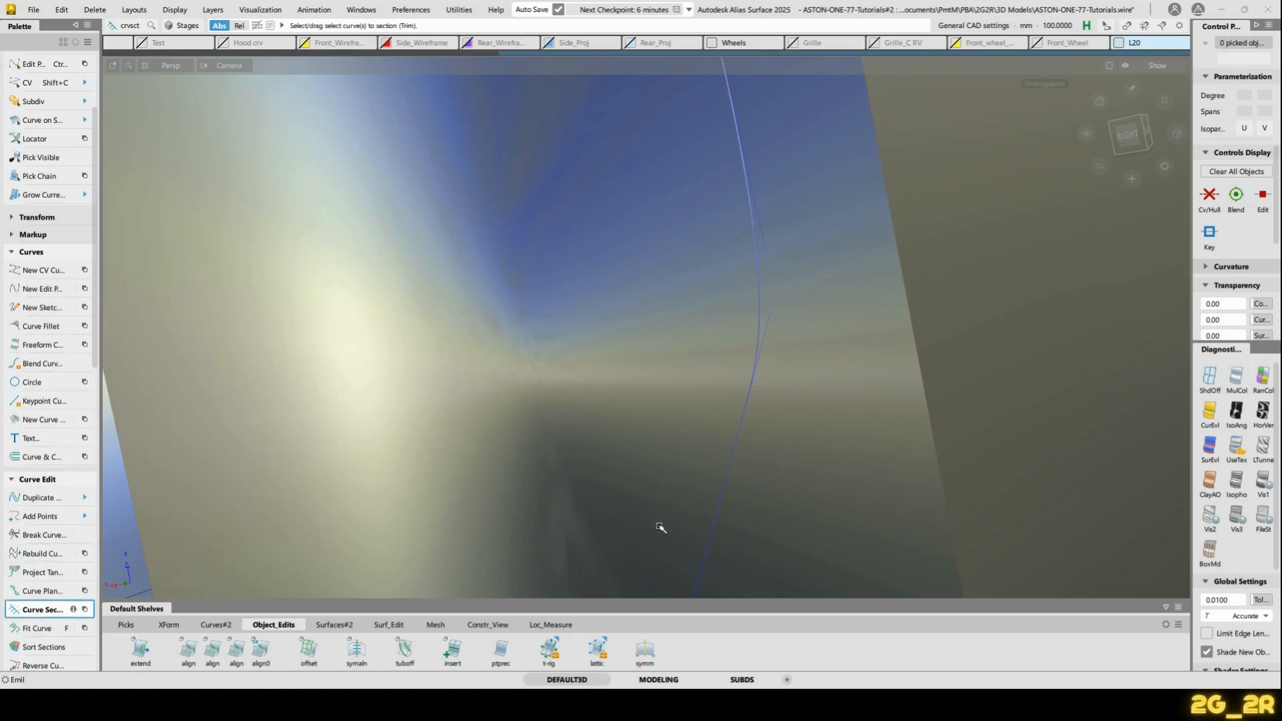
left_click(716, 523)
left_click_drag(801, 346, 750, 307, "alt+shift")
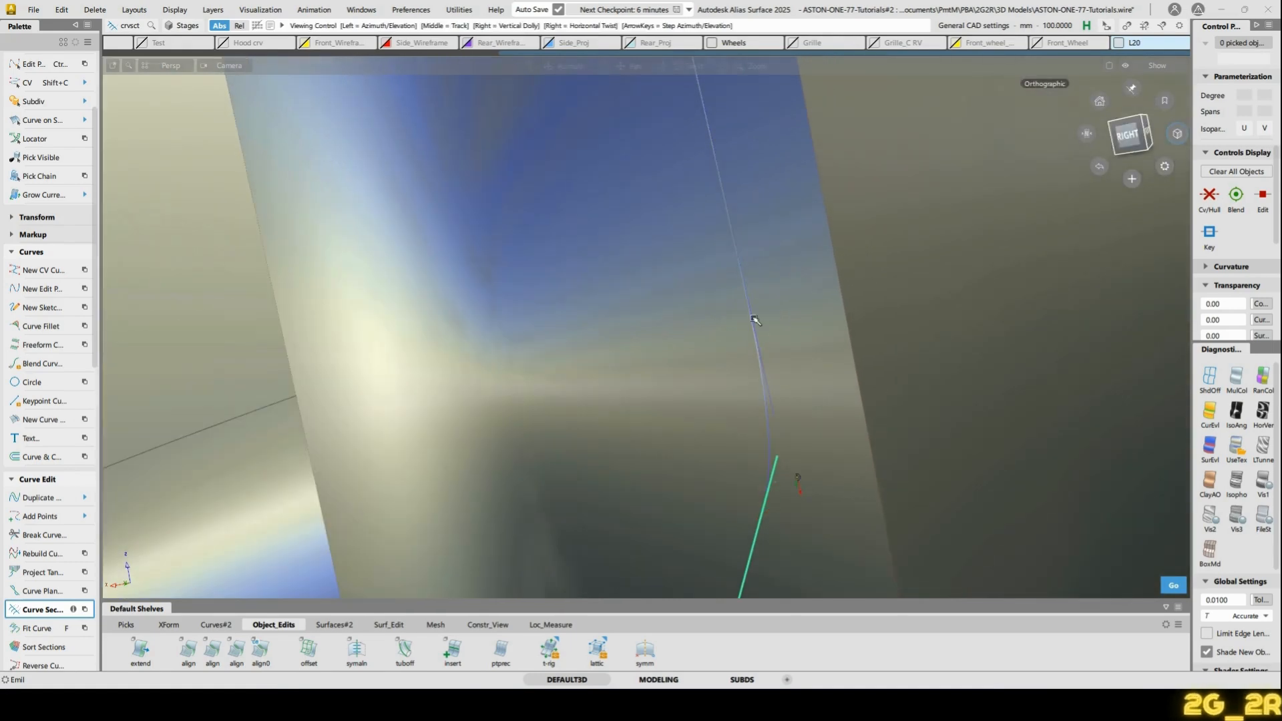
left_click(729, 214)
key("Return")
left_click(770, 436)
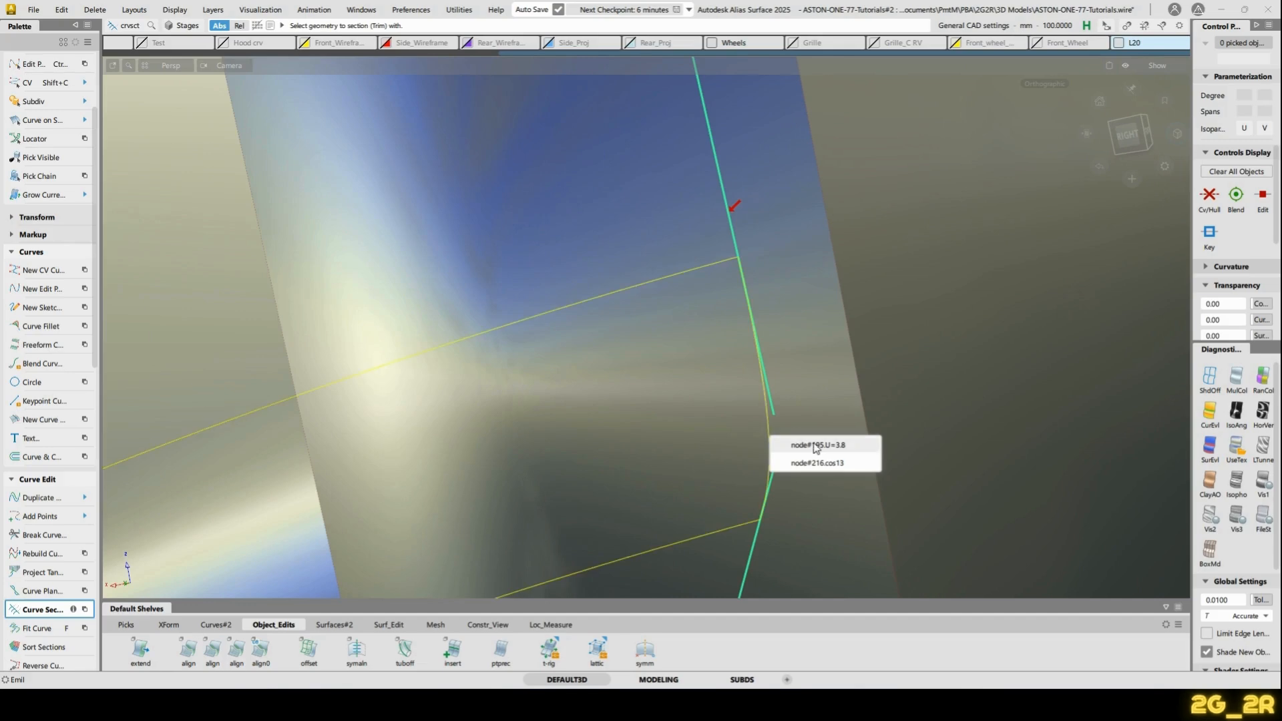
left_click(819, 470)
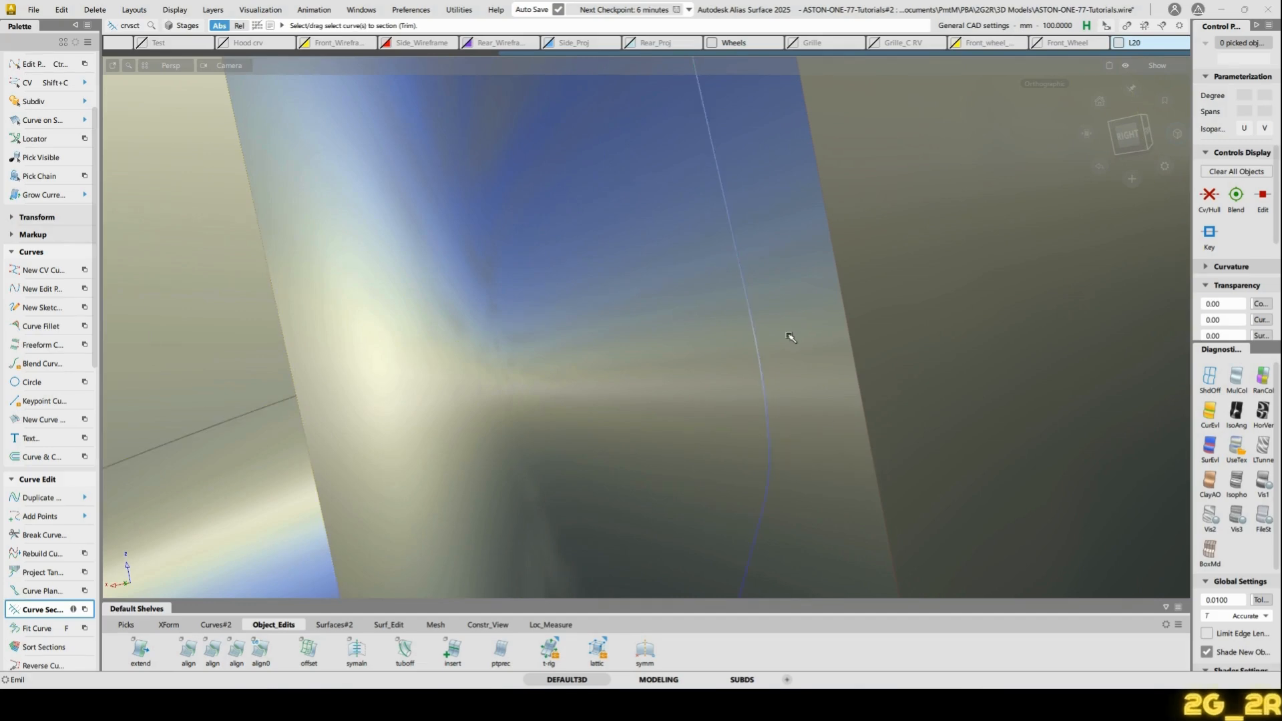
Trim the wall surface along the sectioned curves-on-surface
key("t")
left_click(788, 335)
key("space")
Examine the trimmed wall and the fillets around the base of the double spoke from several angles
right_click_drag(743, 315, 679, 449, "alt+shift")
left_click_drag(680, 449, 601, 354, "alt+shift")
left_click(610, 367)
left_click(610, 367)
right_click_drag(601, 354, 570, 358, "alt+shift")
left_click_drag(570, 359, 622, 310, "alt+shift")
left_click(613, 319)
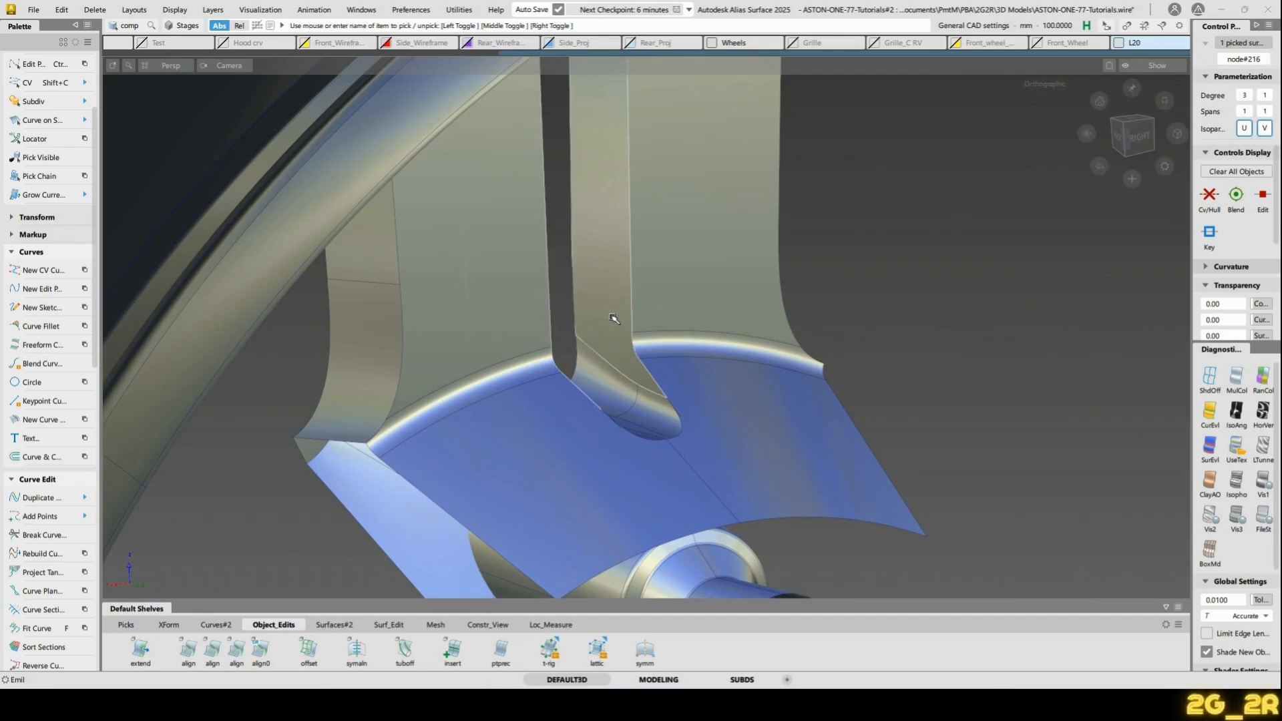
right_click_drag(613, 318, 535, 295, "alt+shift")
left_click_drag(535, 294, 350, 273, "alt+shift")
left_click(554, 236)
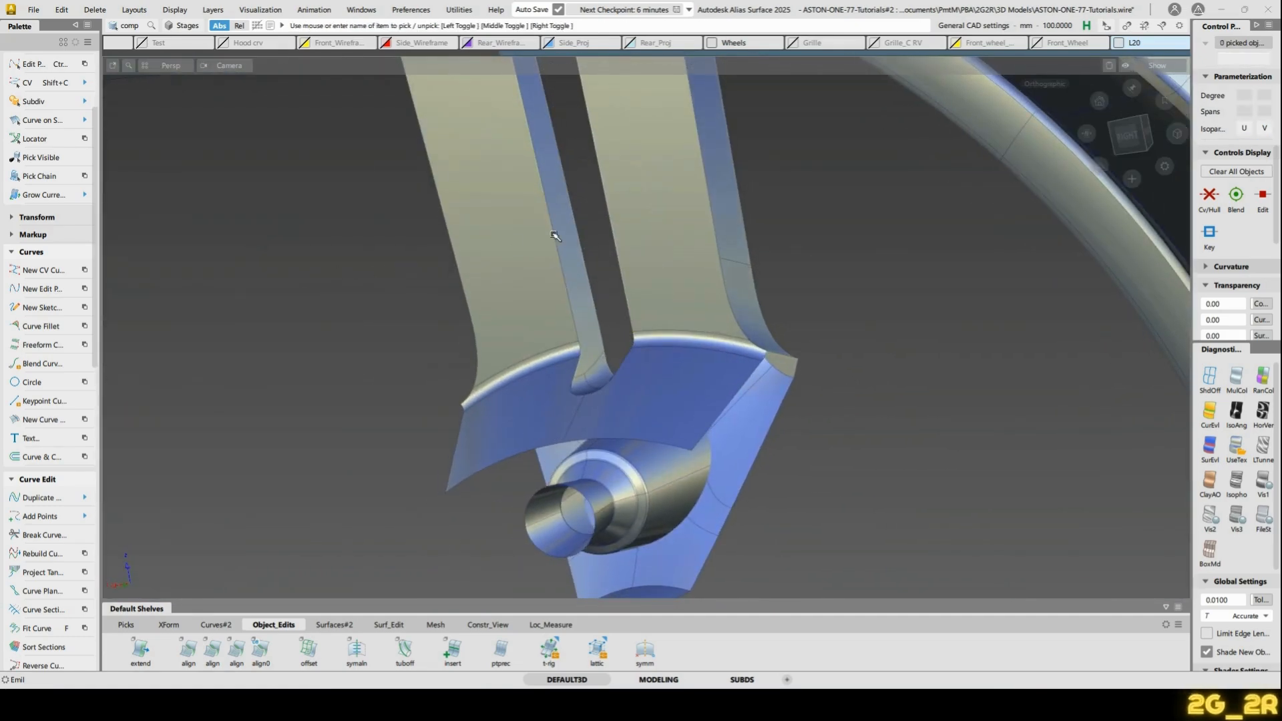
Hide the wheel rim surfaces and surrounding curves to isolate the double spoke
key("q")
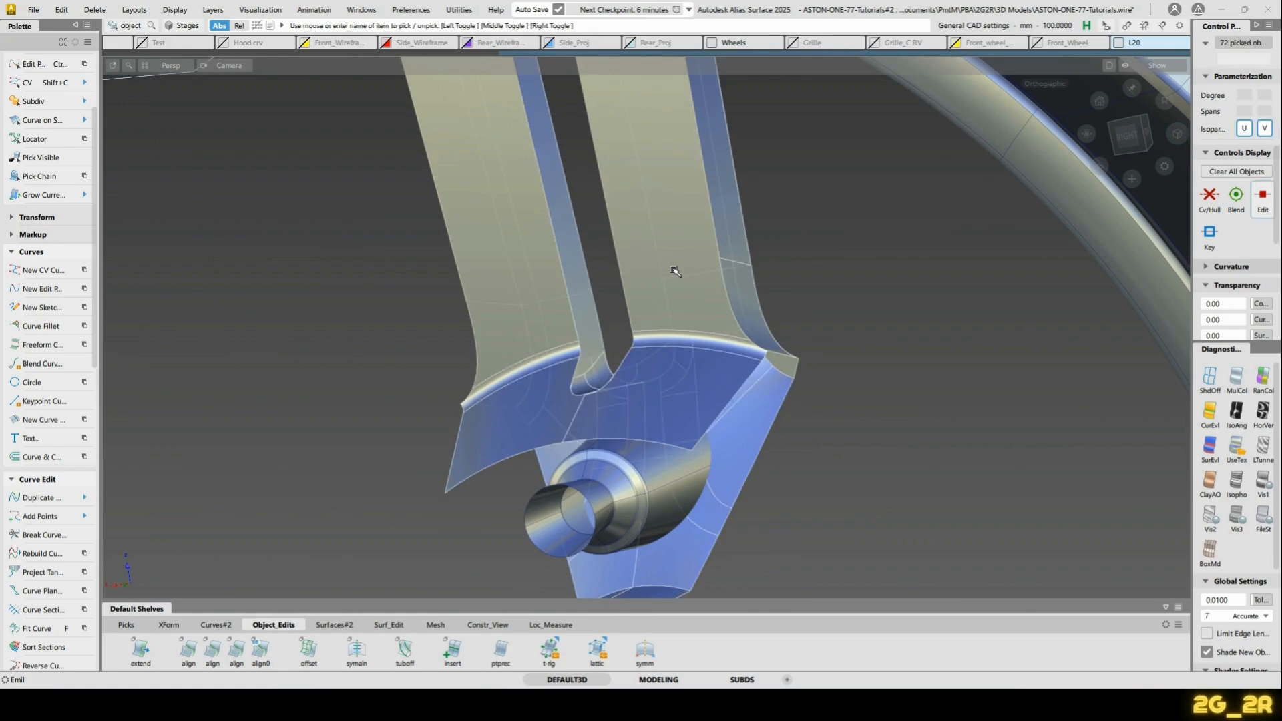
left_click_drag(684, 266, 655, 159, "alt+shift")
right_click_drag(655, 159, 604, 215, "alt+shift")
left_click_drag(604, 215, 553, 272, "alt+shift")
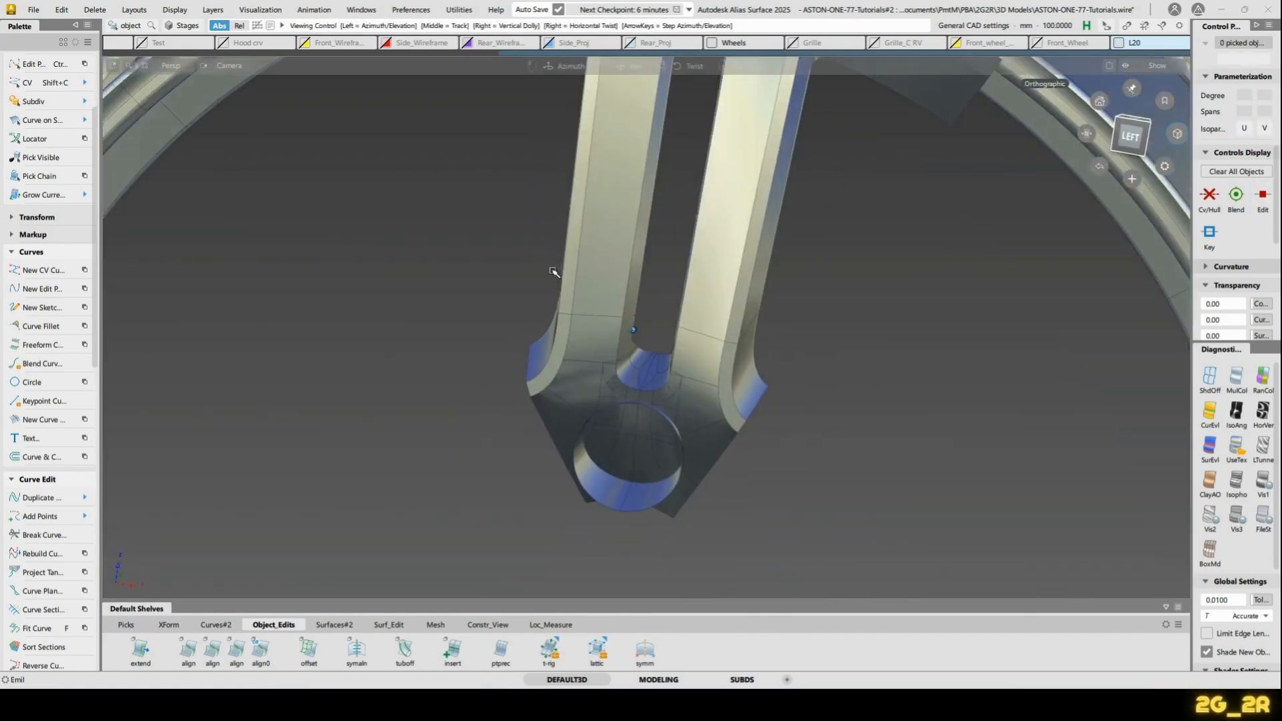
left_click(1127, 136)
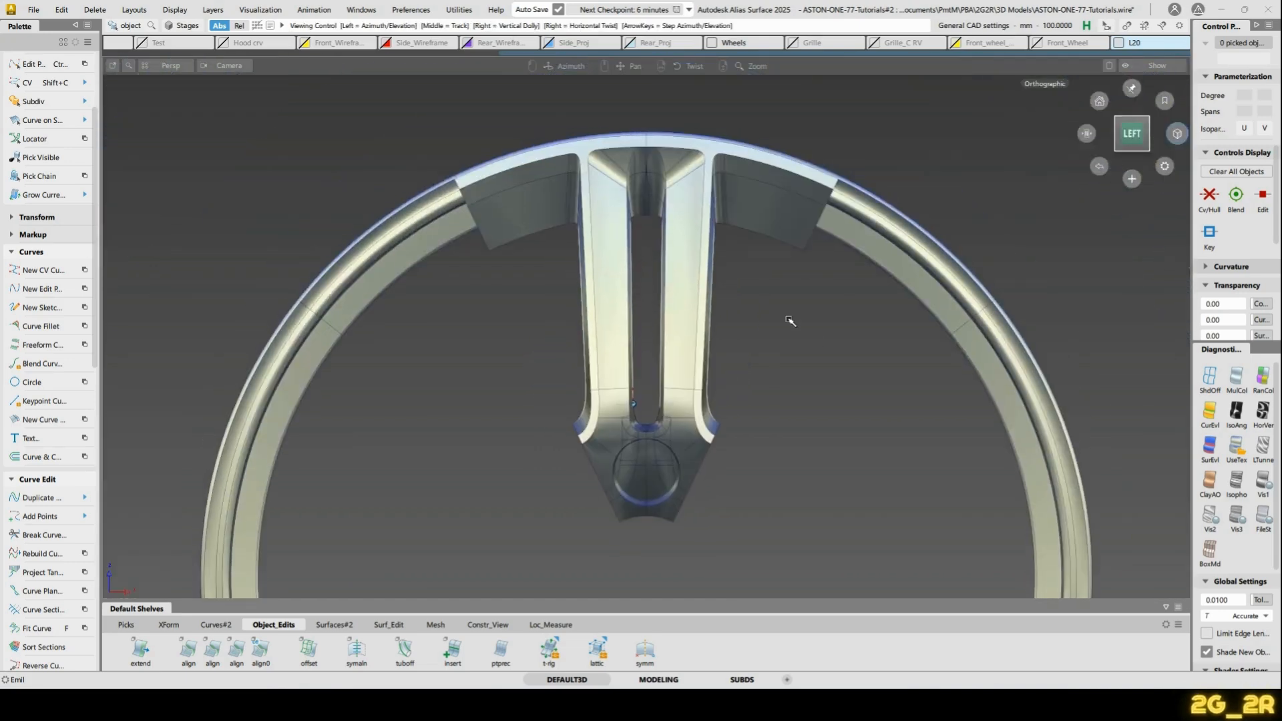
left_click(610, 296)
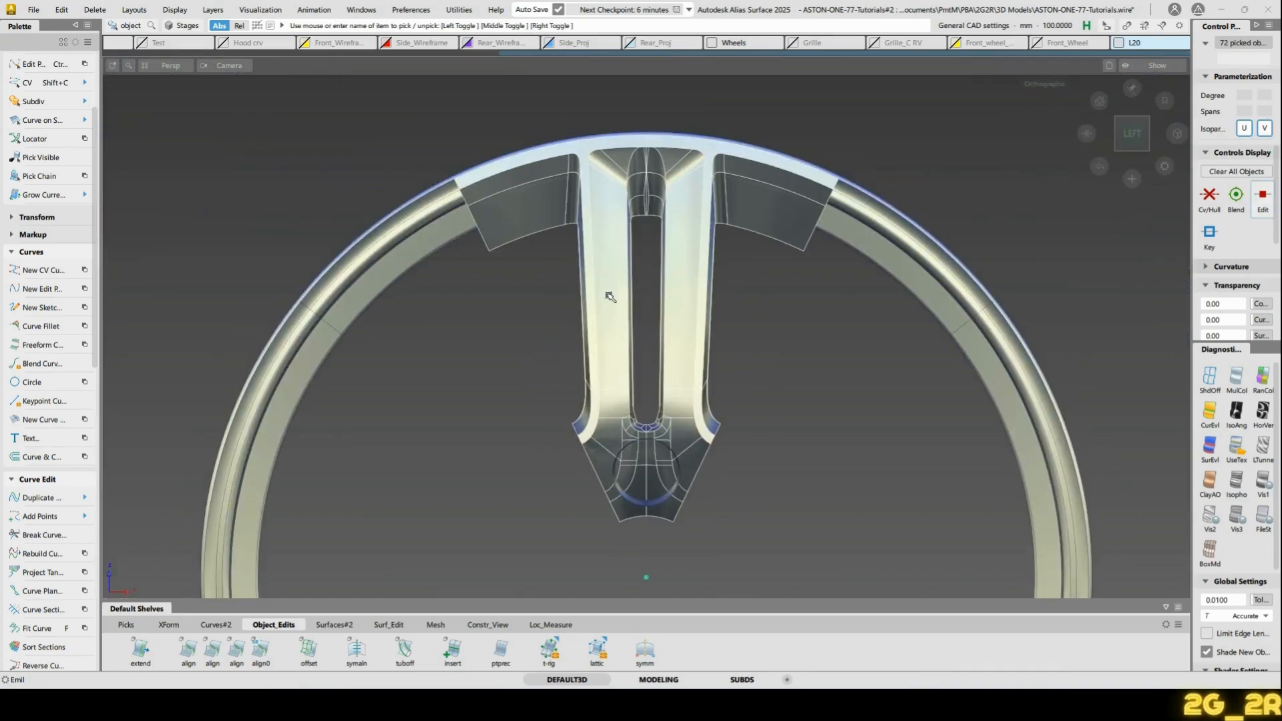
left_click(611, 296)
left_click_drag(605, 289, 354, 342, "ctrl+shift")
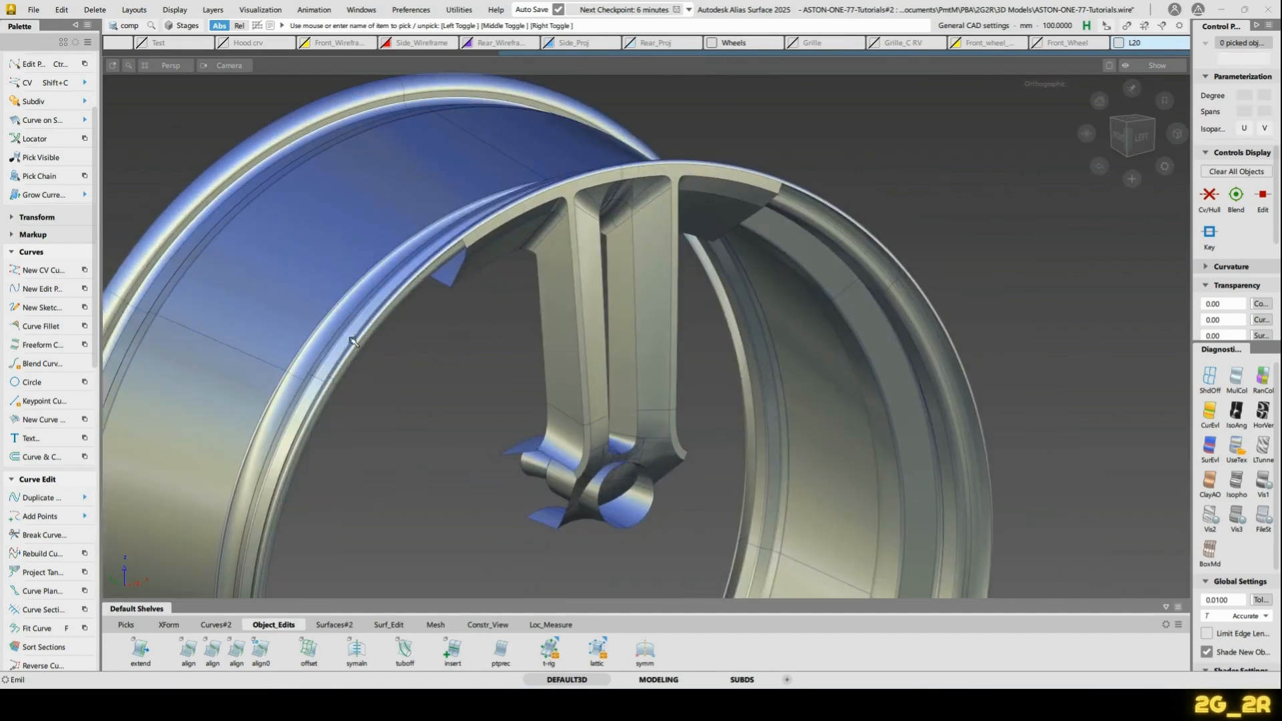
left_click(306, 354)
key("ctrl+h")
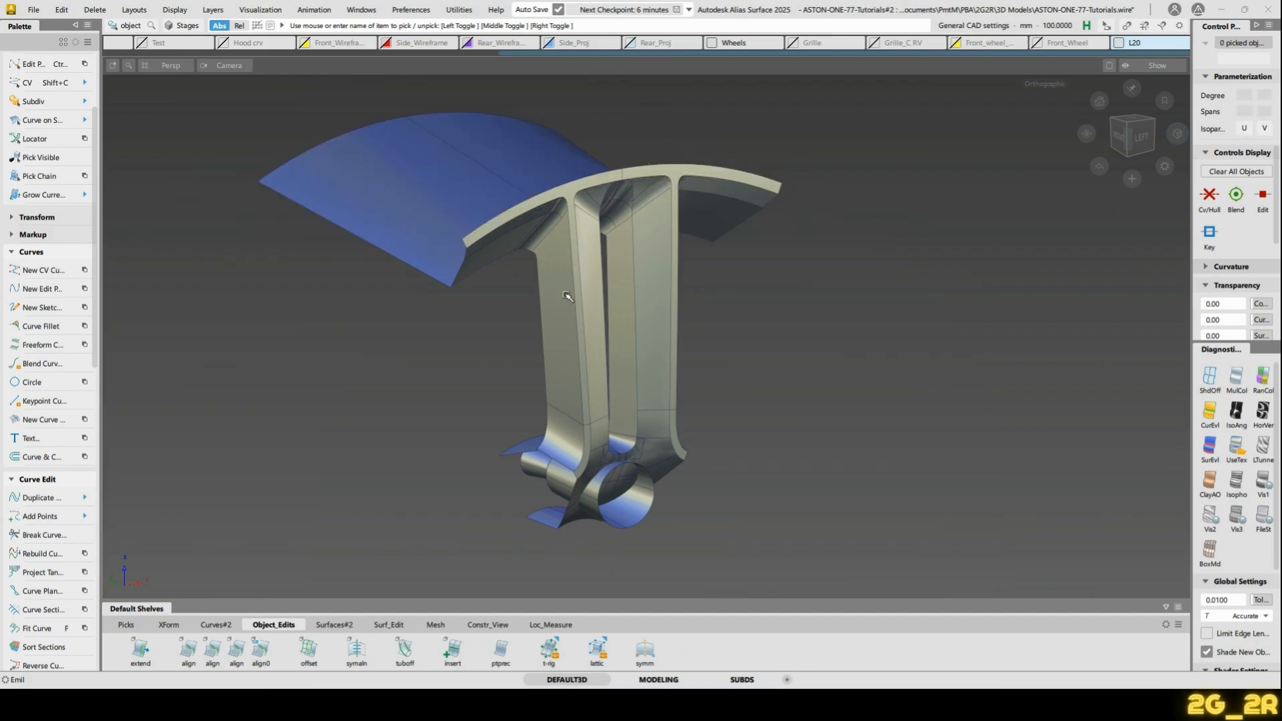
Try to ungroup the double spoke's surfaces with the Extract method
left_click(1132, 134)
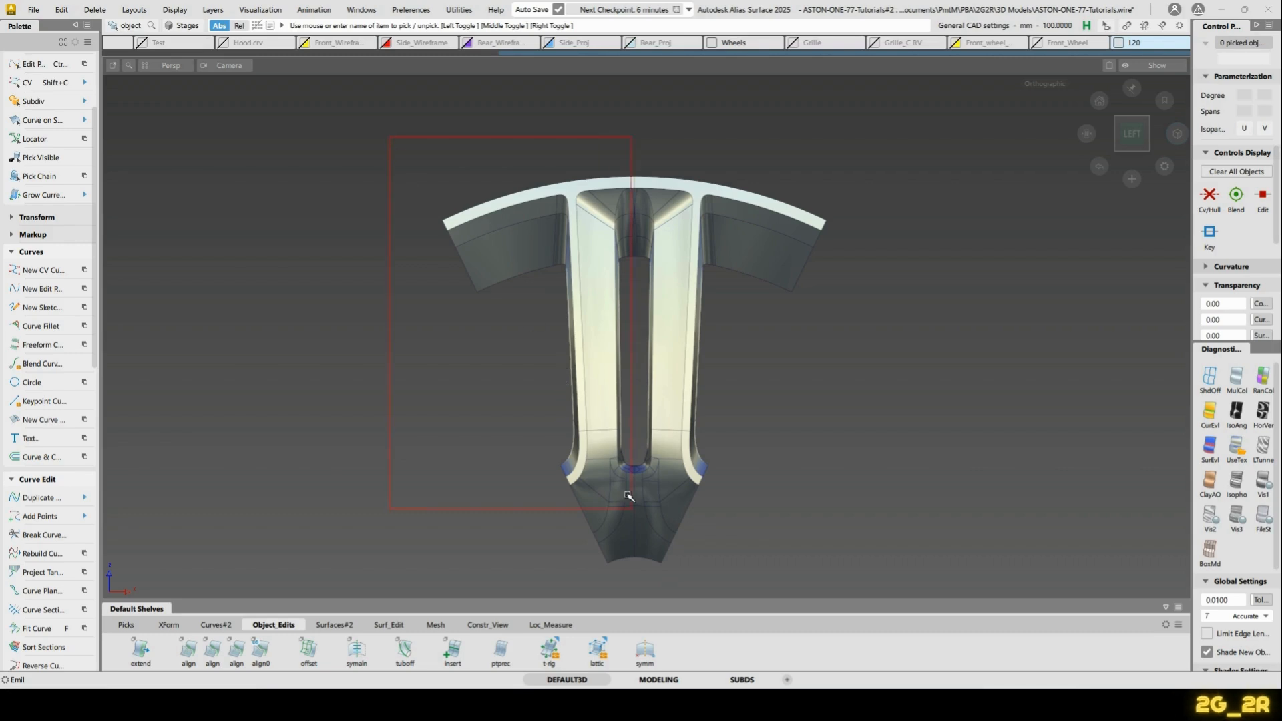
left_click_drag(634, 623, 632, 624)
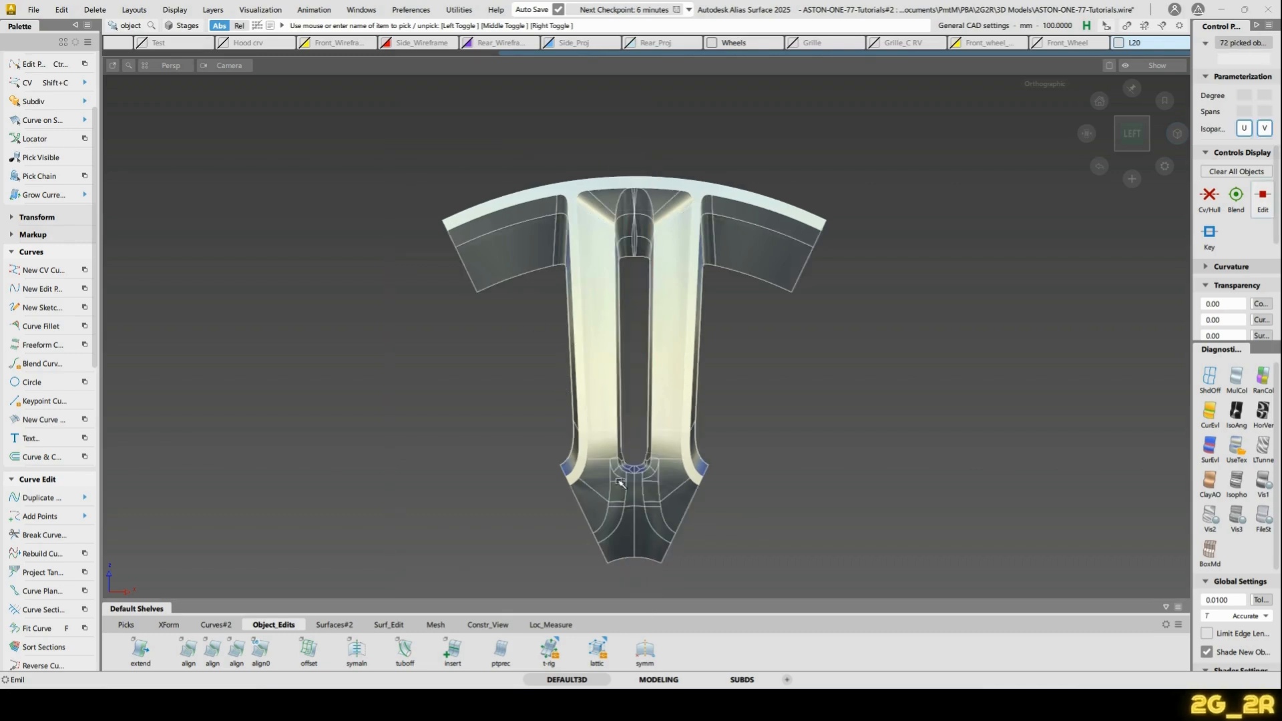
left_click(62, 10)
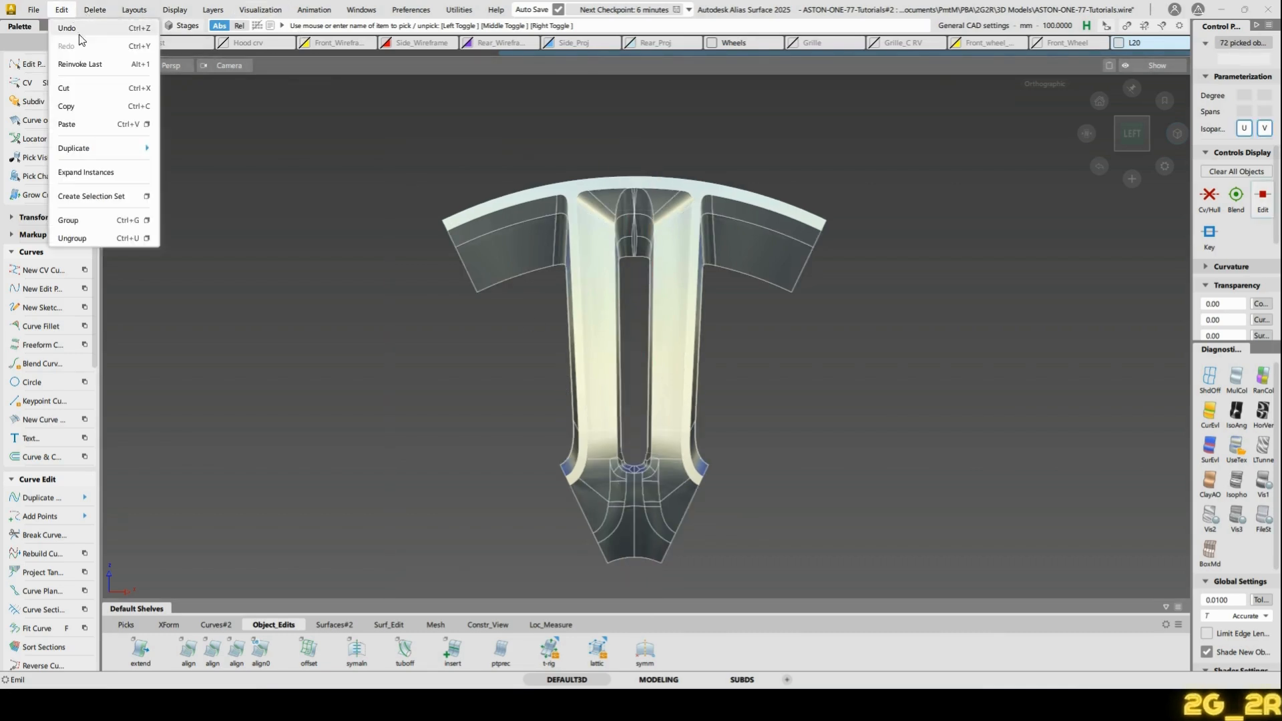
left_click(147, 238)
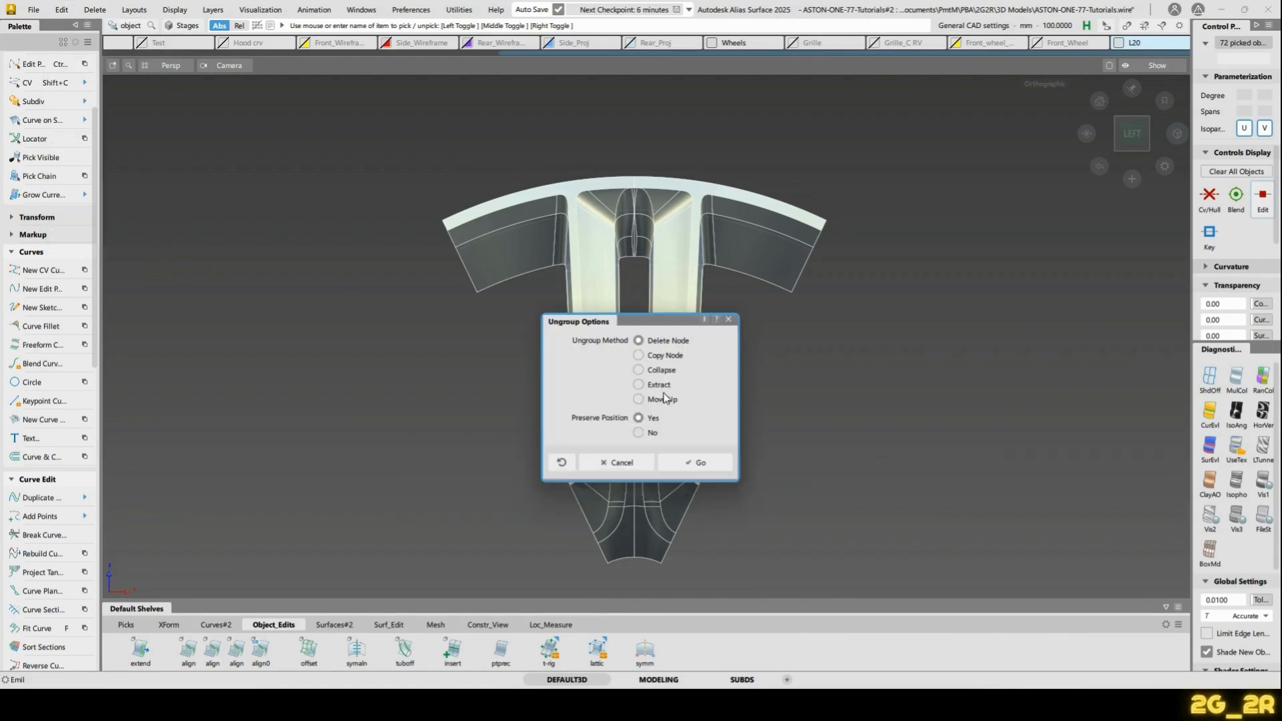
left_click(682, 460)
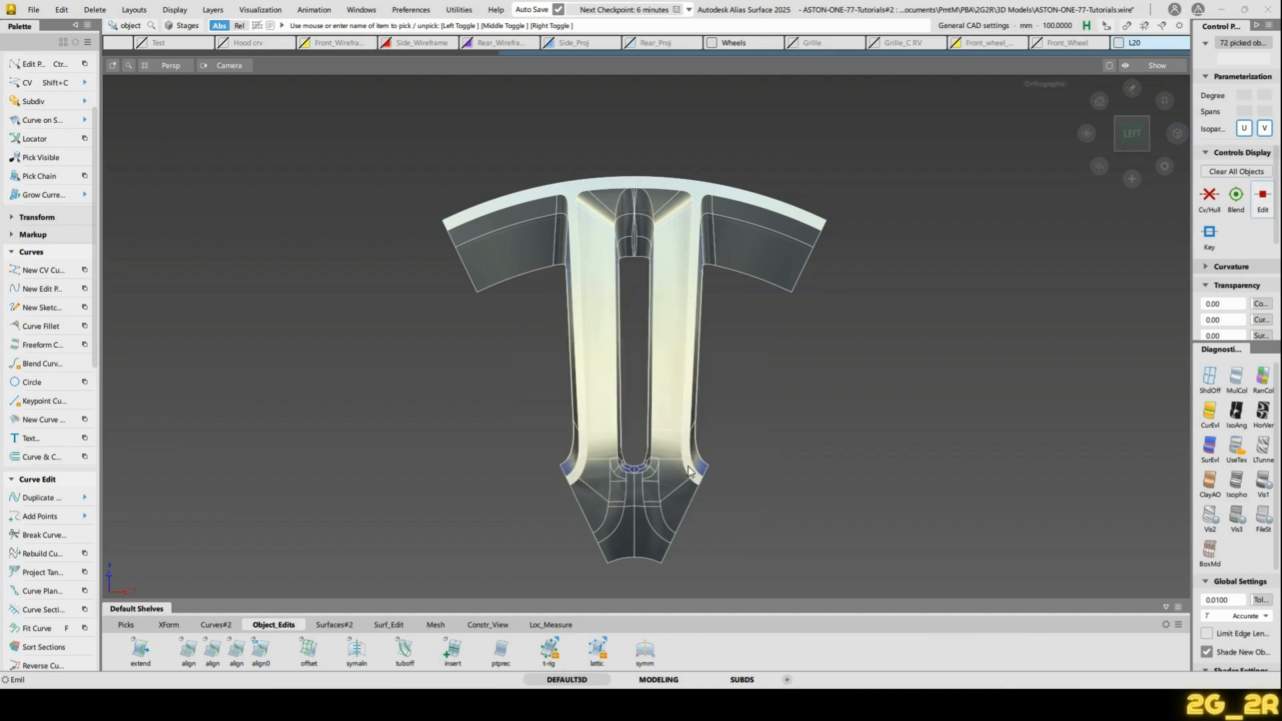
left_click(642, 441)
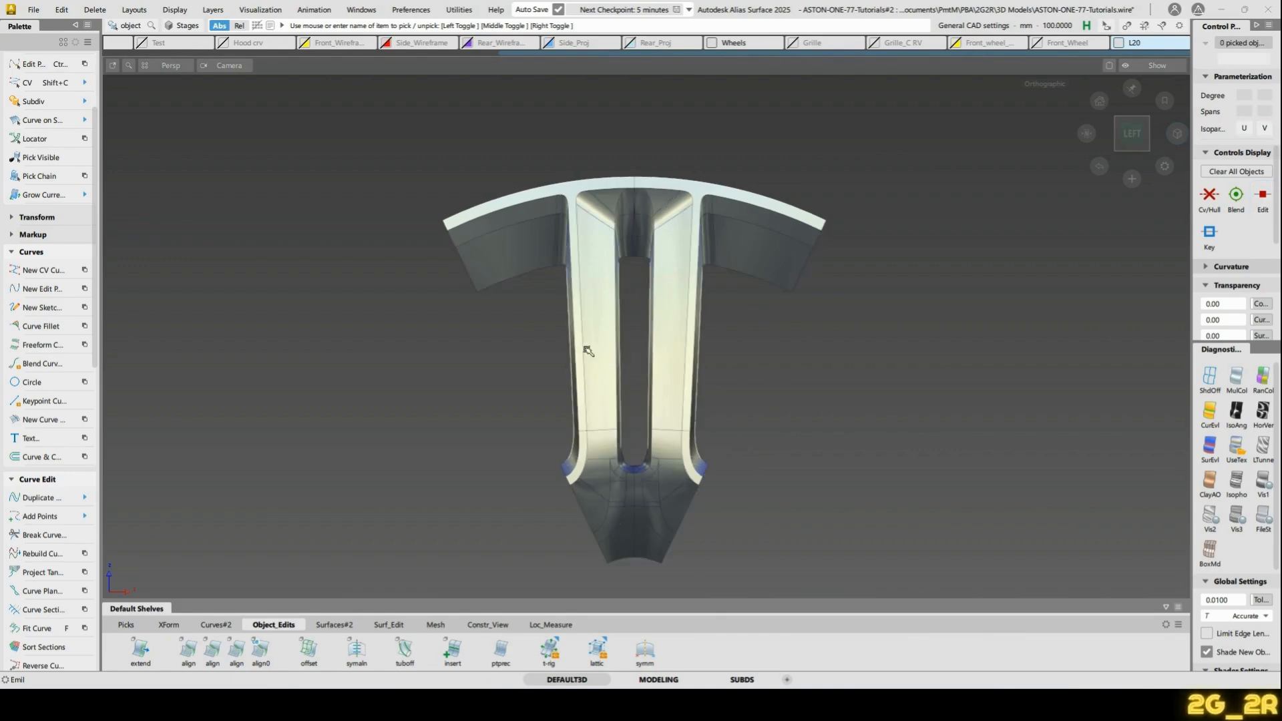
Try deleting the whole double spoke object and undo the change
left_click_drag(561, 340, 586, 341, "ctrl+shift")
left_click(587, 341)
left_click(586, 341)
left_click_drag(505, 260, 670, 300, "alt+shift")
left_click(669, 300)
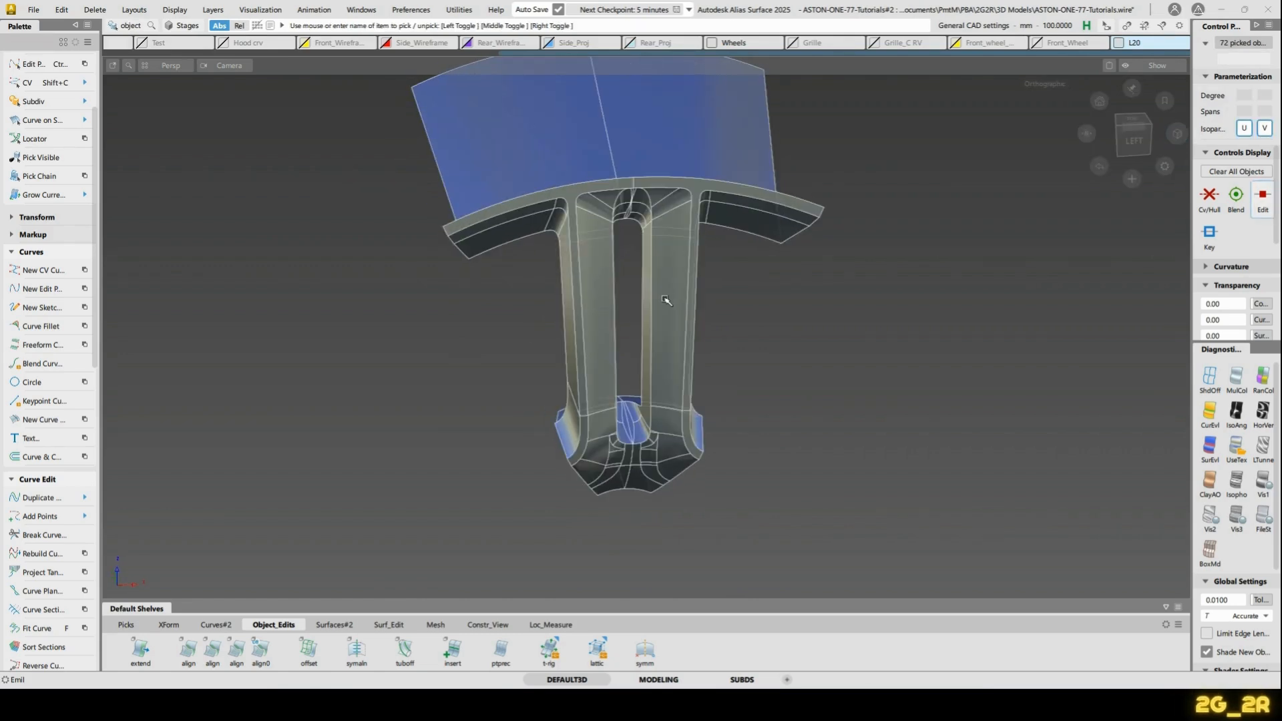
key("Delete")
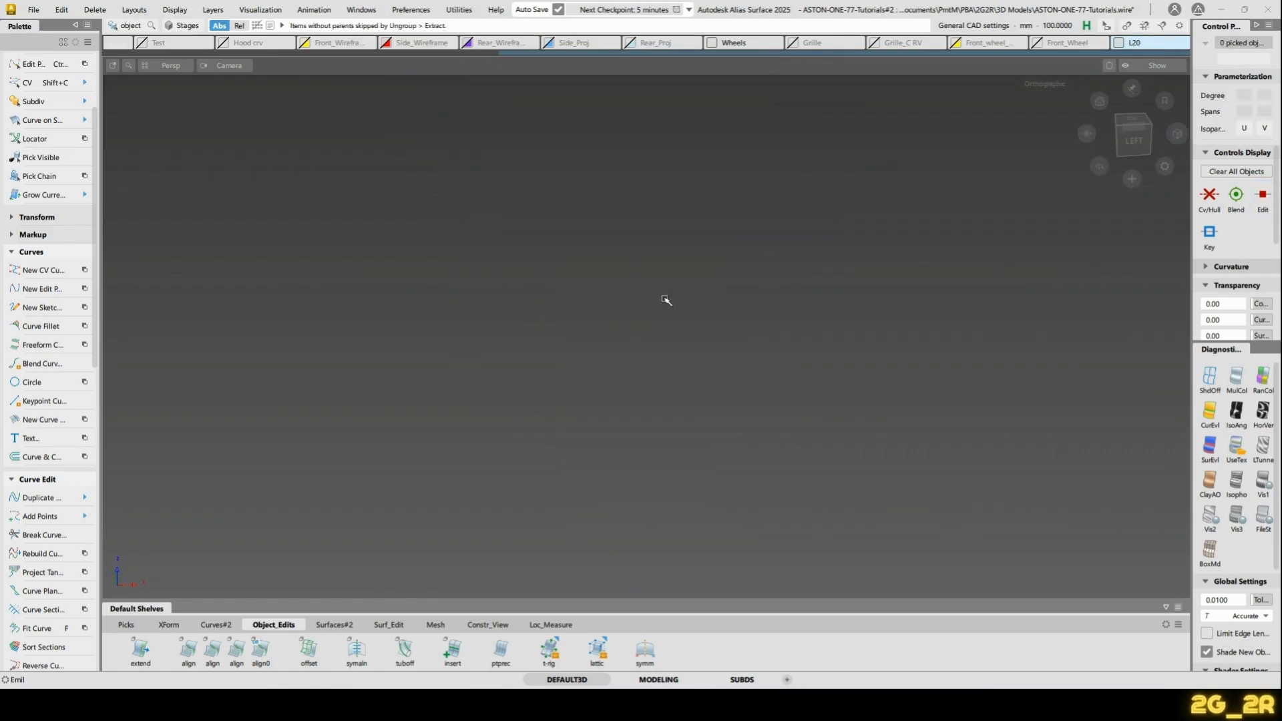
middle_click_drag(664, 298, 632, 394, "alt+shift")
key("ctrl+z")
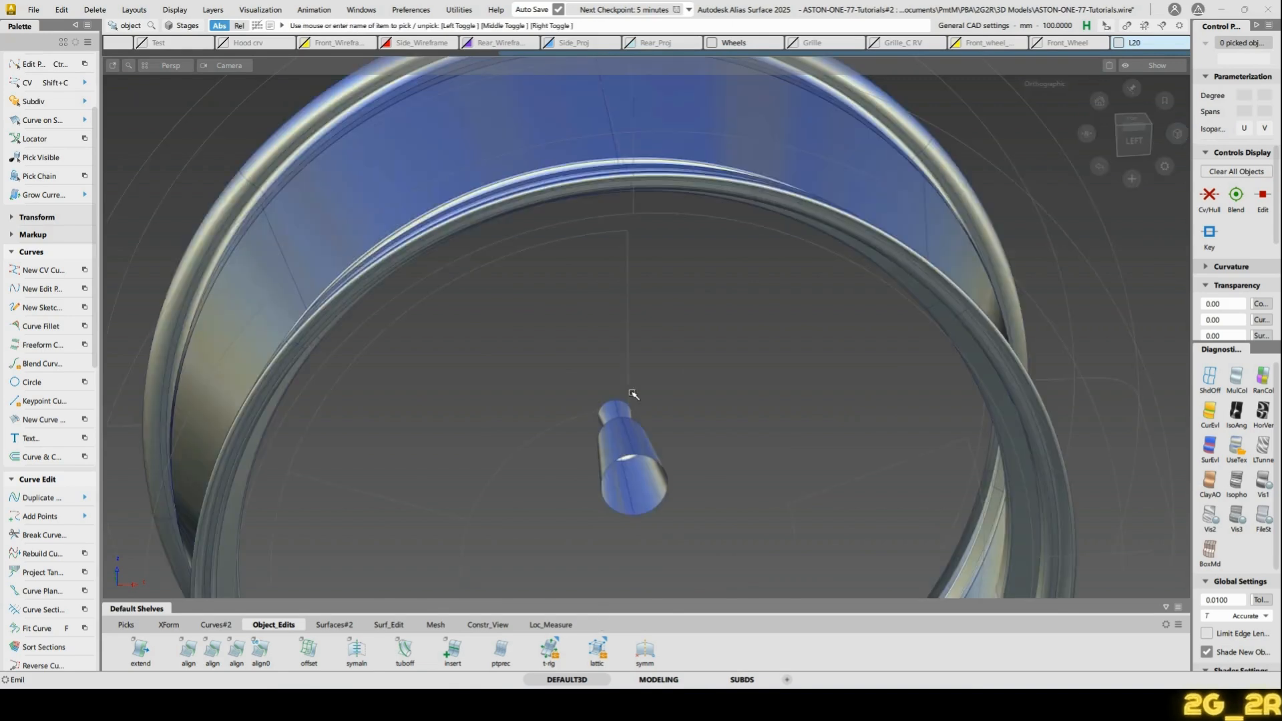
key("shift+alt")
key("shift+alt")
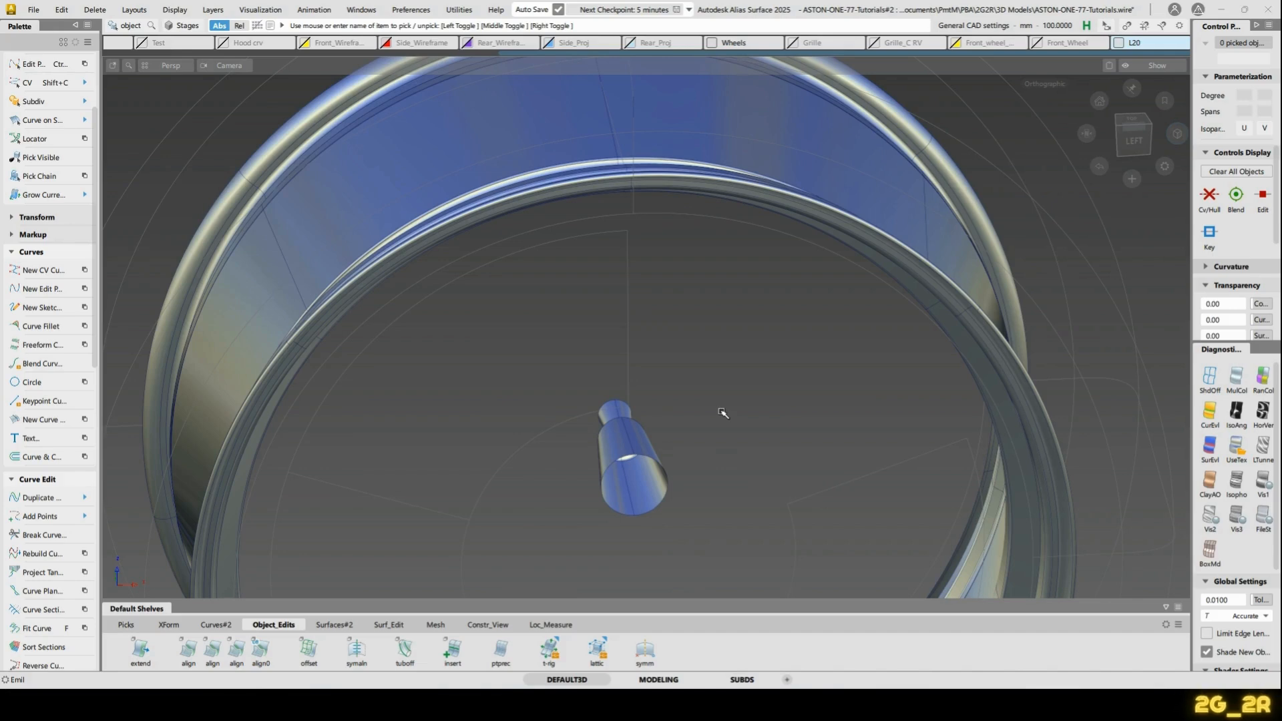
key("ctrl+m")
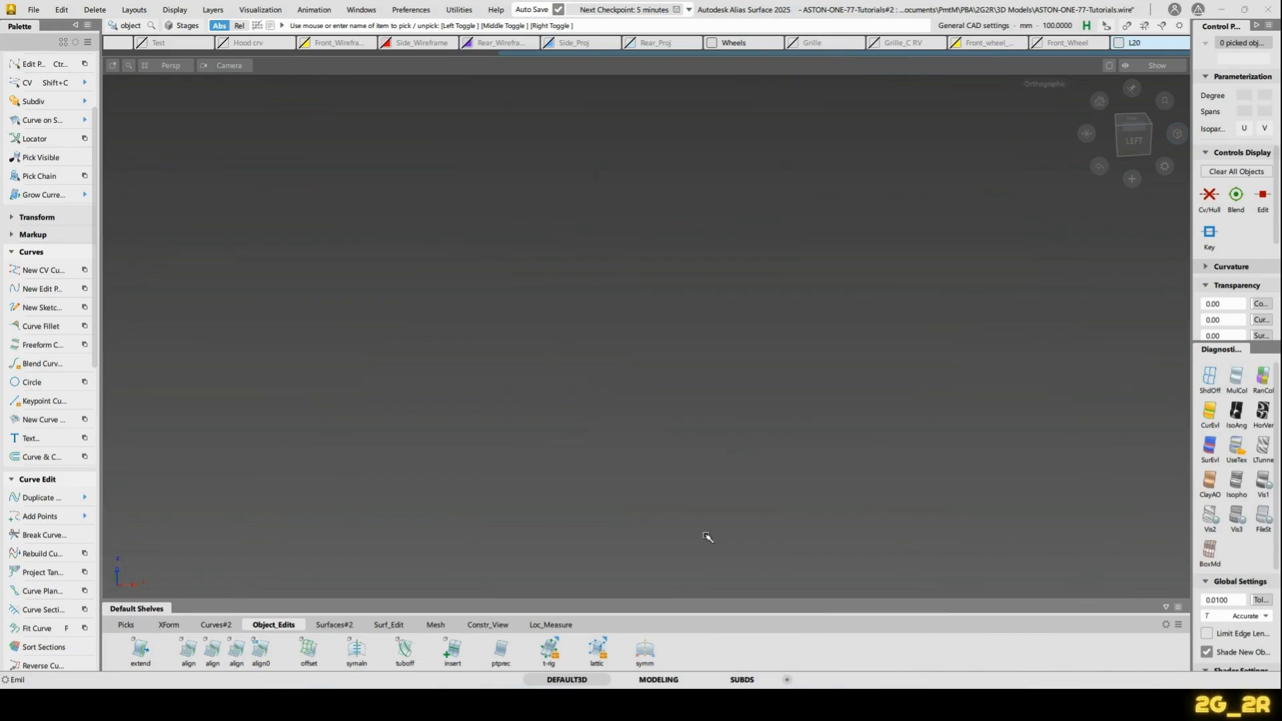
Examine the fillet corners at the spoke's base and the hub disc with its bolt-hole cylinders from front and back
key("shift+alt")
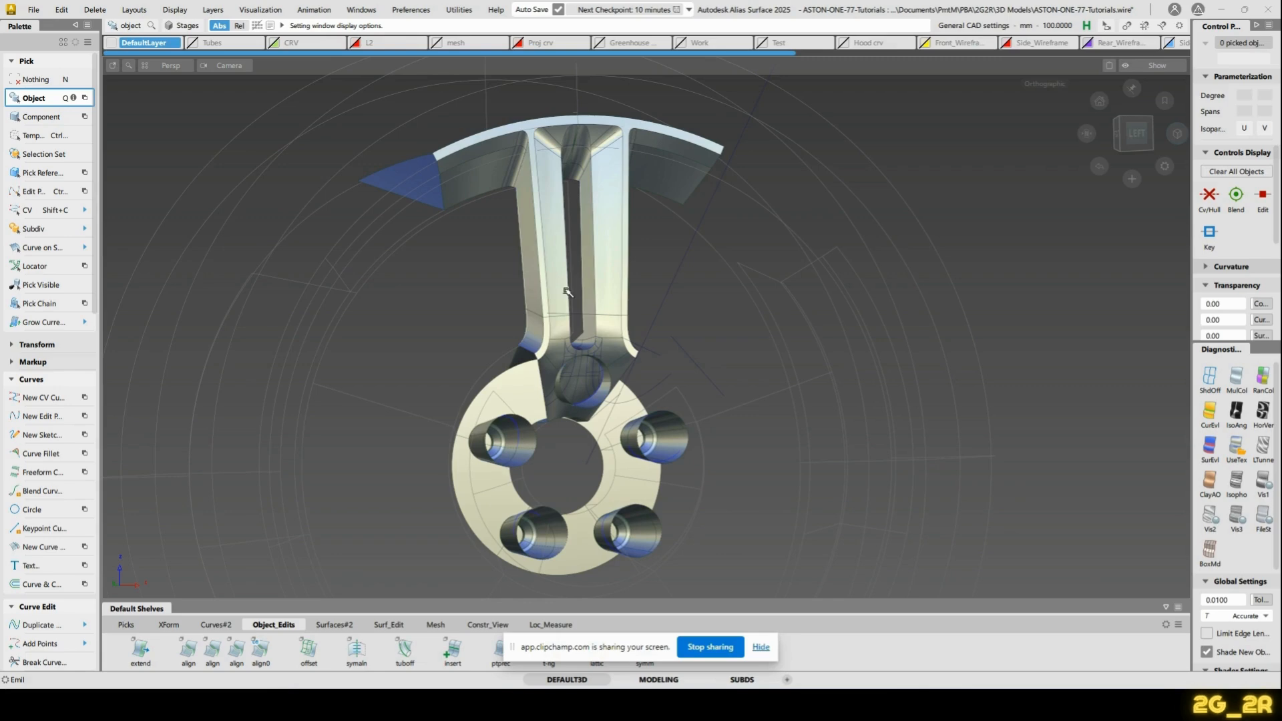
left_click_drag(567, 292, 547, 371, "alt+shift")
right_click_drag(559, 484, 408, 261, "alt+shift")
middle_click_drag(408, 261, 514, 346, "alt+shift")
left_click_drag(501, 340, 535, 367, "alt+shift")
right_click_drag(535, 367, 503, 157, "alt+shift")
middle_click_drag(234, 346, 558, 383, "alt+shift")
right_click_drag(555, 382, 538, 379, "alt+shift")
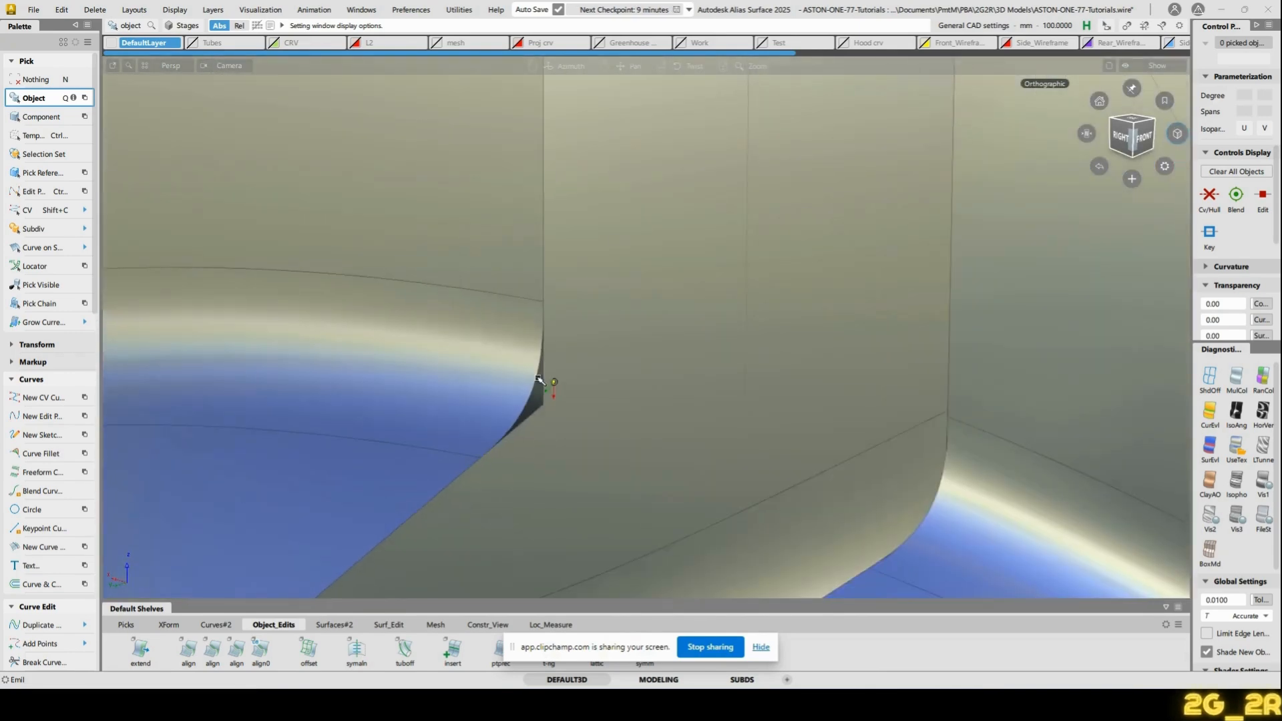
left_click_drag(539, 379, 569, 453, "alt+shift")
right_click_drag(570, 452, 572, 361, "alt+shift")
middle_click_drag(573, 361, 638, 312, "alt+shift")
mouse_move(638, 312)
right_mouse_down("alt+shift")
mouse_move(699, 258)
mouse_move(684, 301)
mouse_move(661, 314)
right_mouse_up("alt+shift")
left_click_drag(661, 314, 146, 323, "alt+shift")
left_click_drag(601, 374, 859, 486, "alt+shift")
middle_click_drag(859, 487, 779, 300, "alt+shift")
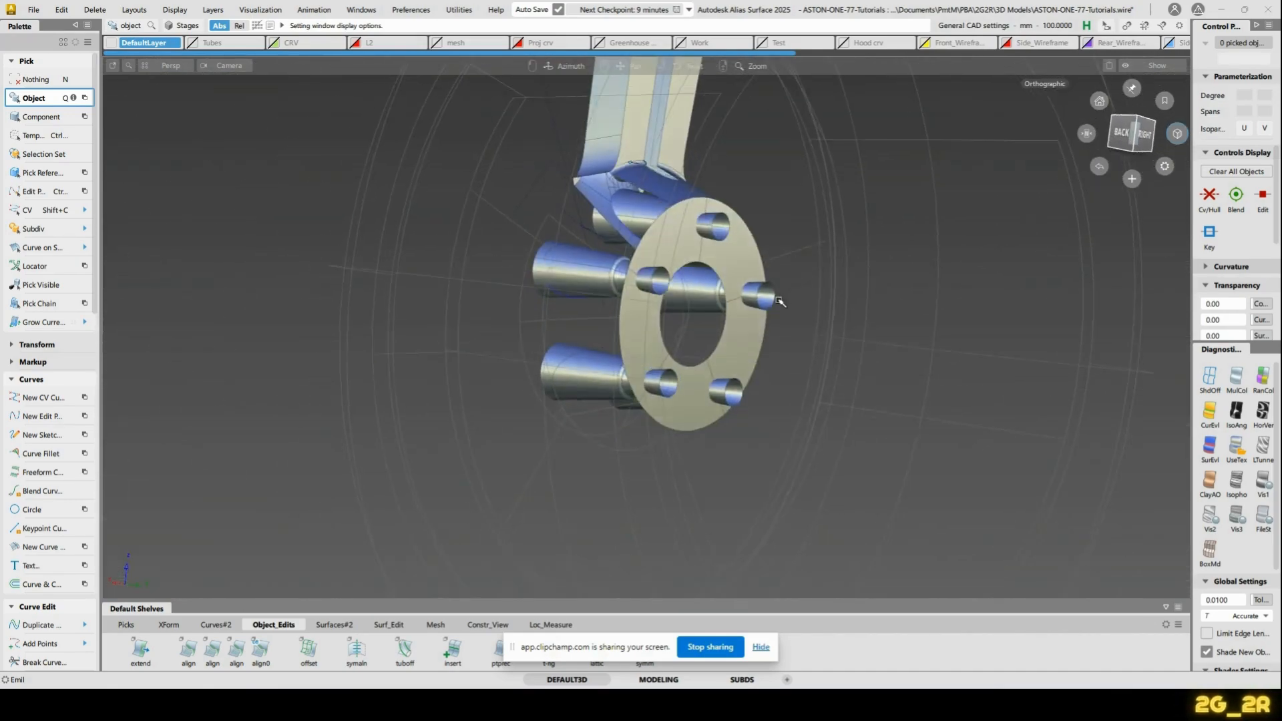
left_click_drag(779, 301, 692, 315, "alt+shift")
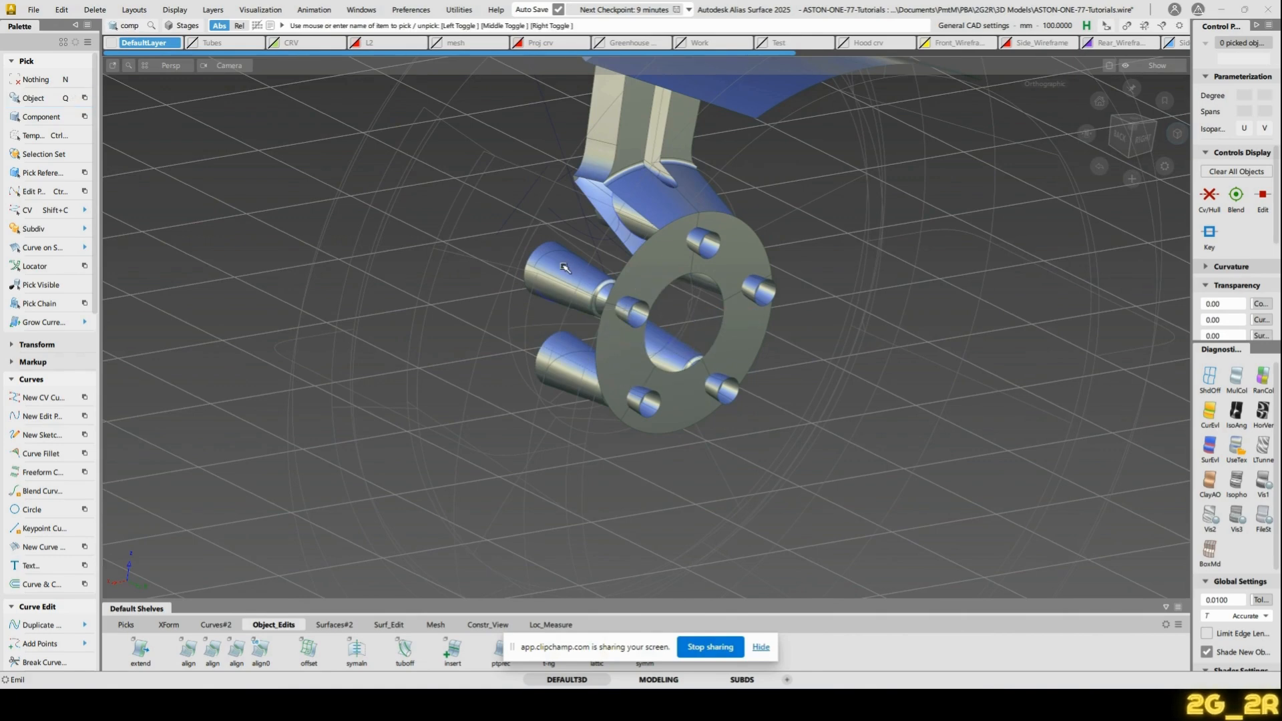
Delete all the bolt-hole cylinders around the hub disc, including the one at the spoke's base
key("q")
left_click(555, 302)
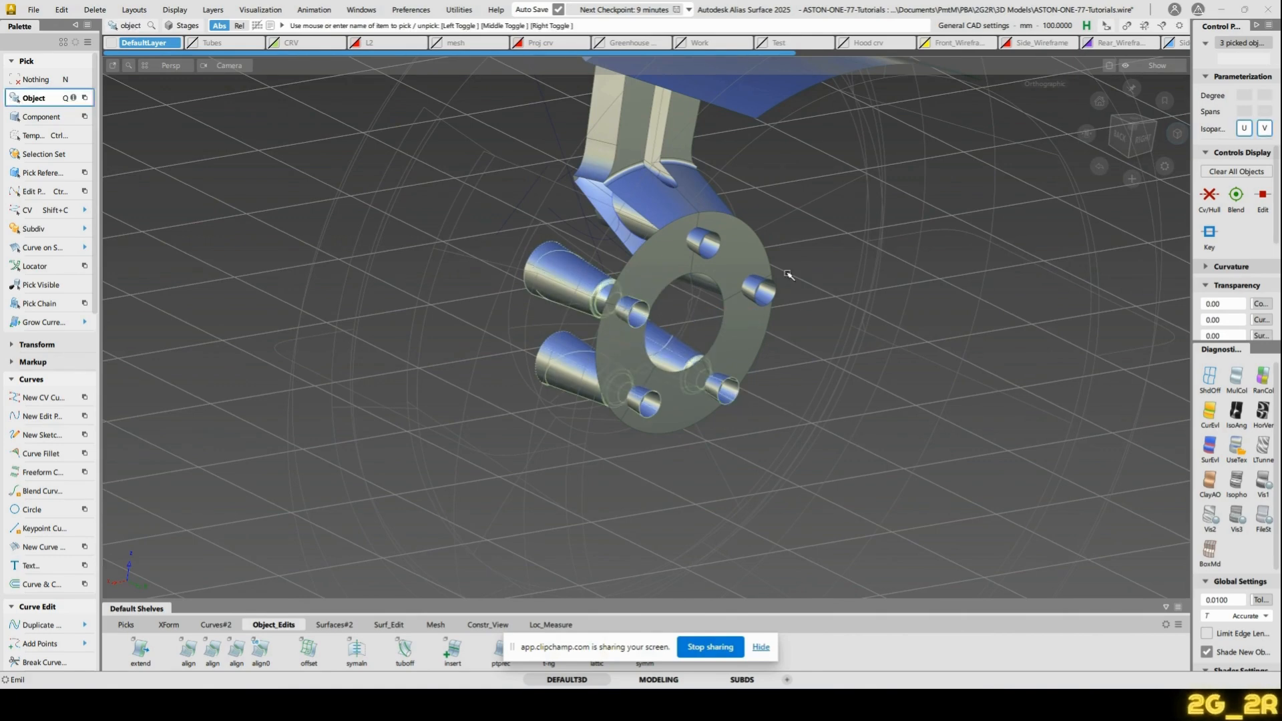
key("Delete")
left_click(768, 297)
key("Delete")
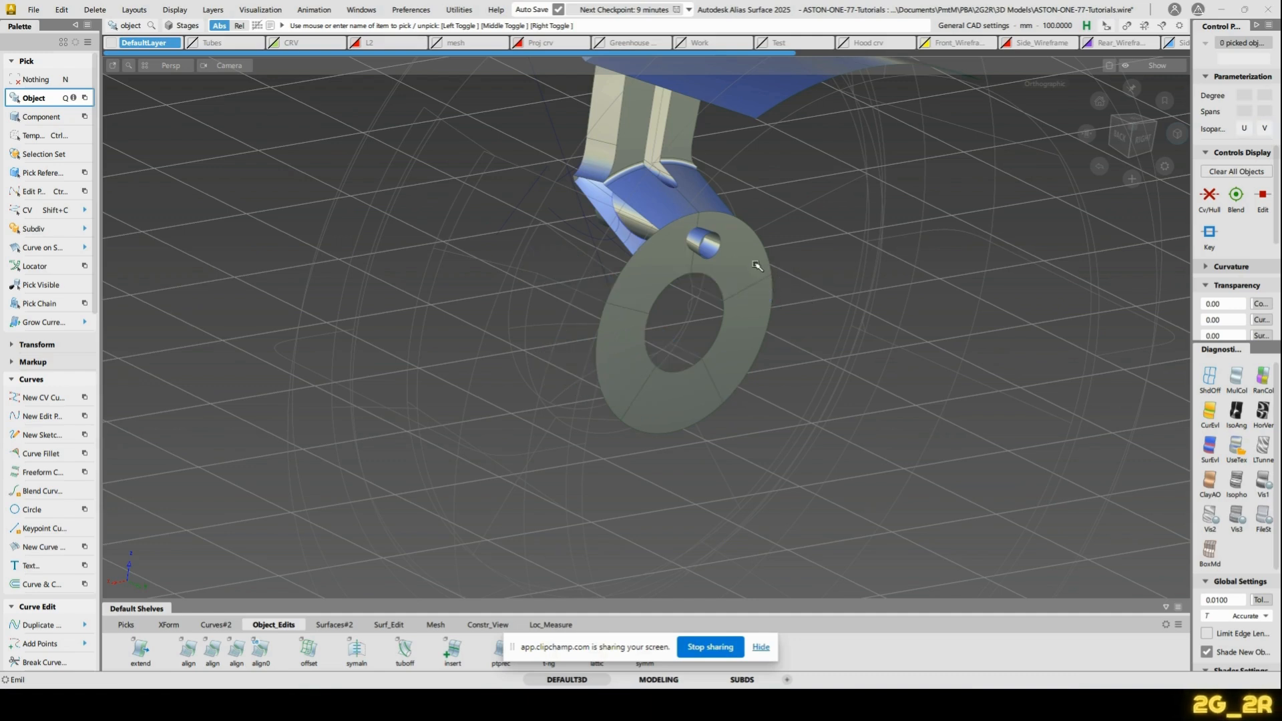
left_click(749, 256)
key("Delete")
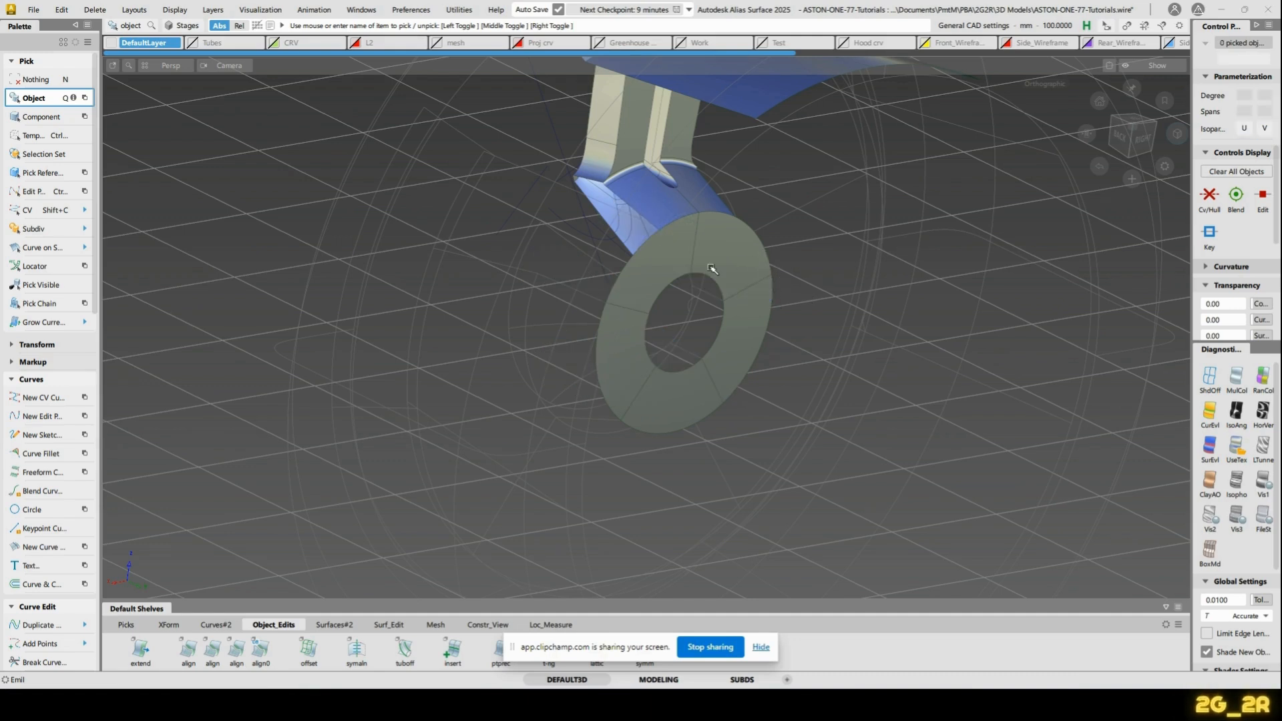
Delete the ring-shaped hub disc surfaces, leaving the double spoke
left_click(642, 385)
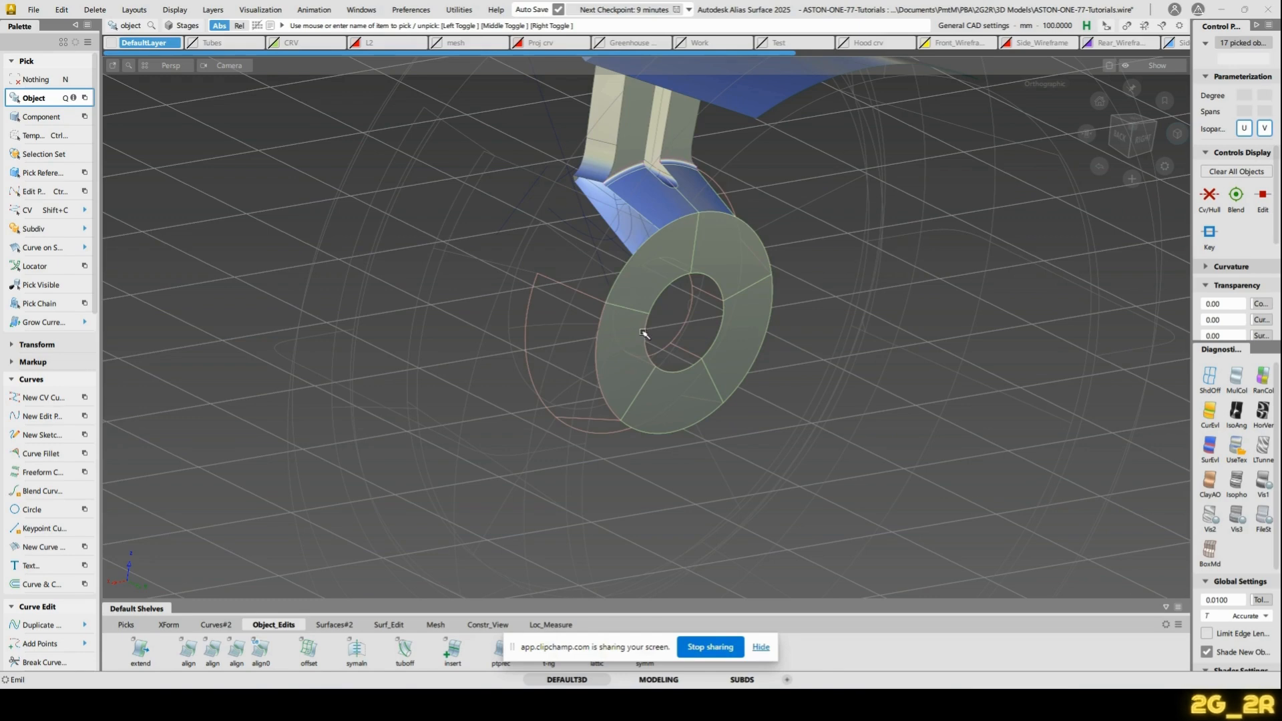
left_click(667, 324)
left_click_drag(625, 255, 688, 256, "ctrl+shift")
left_click(647, 298)
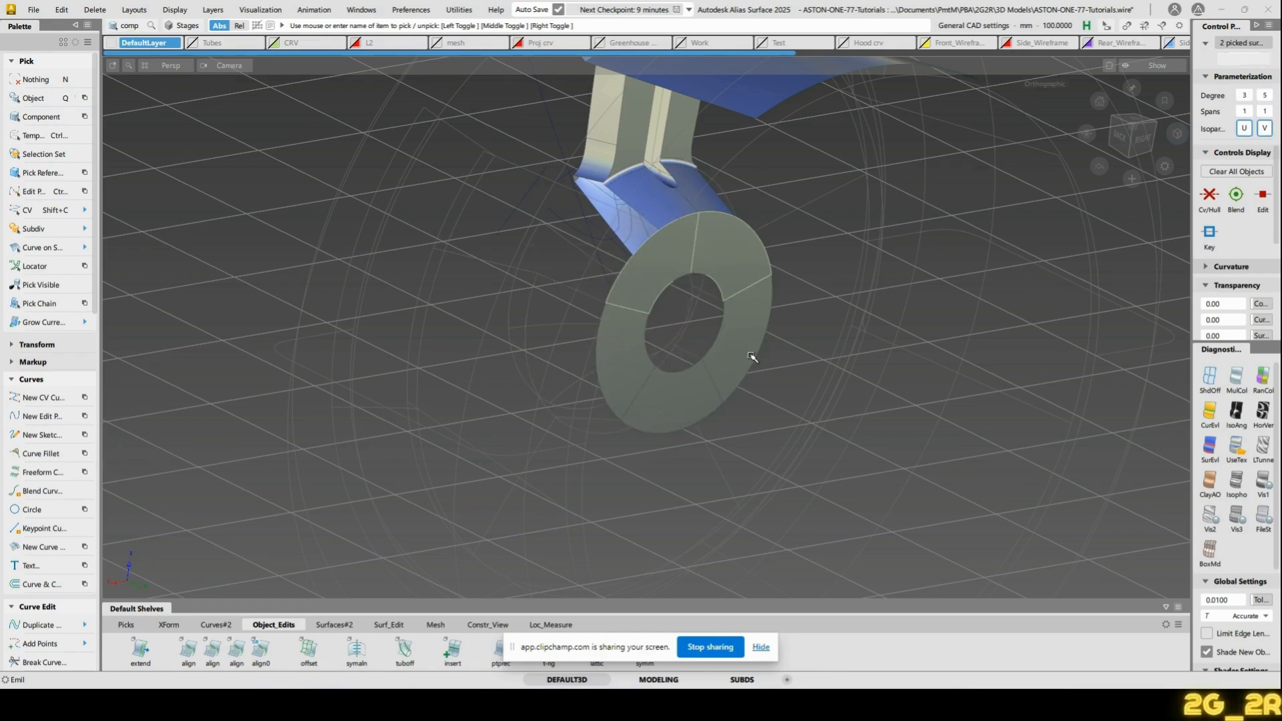
key("Delete")
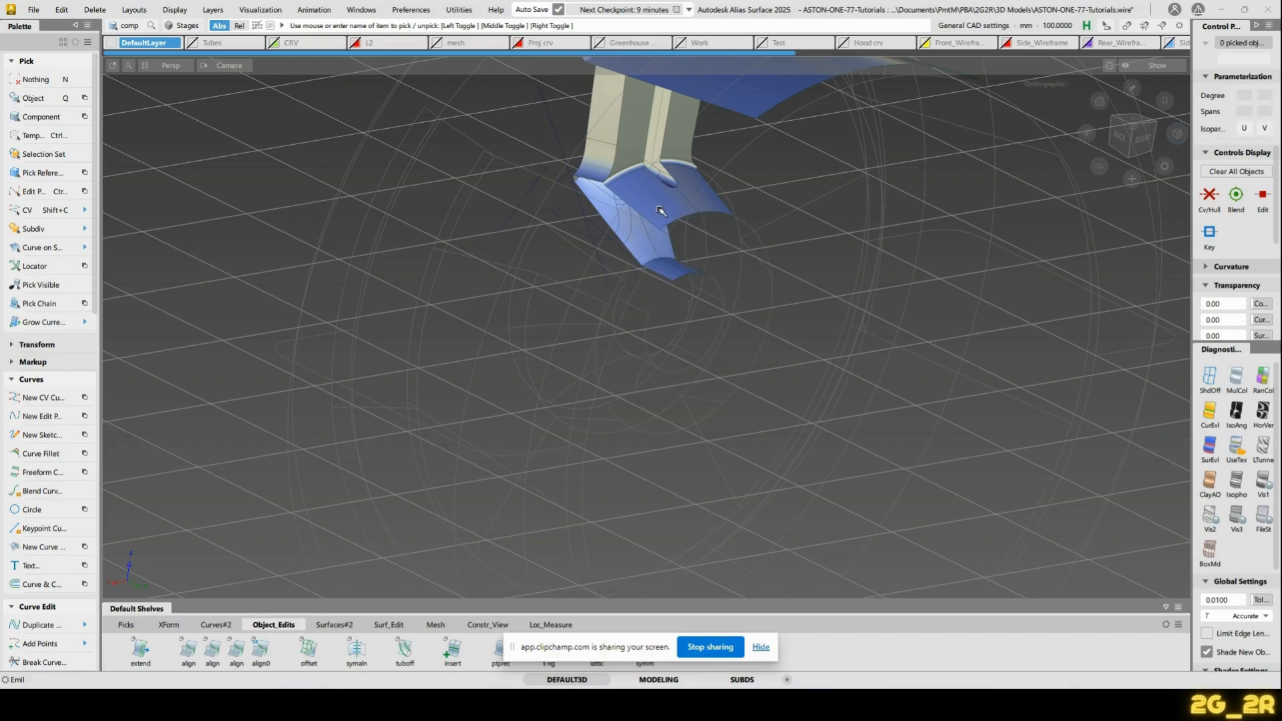
Copy and paste all the surfaces of the double spoke and open the Object Lister
left_click_drag(812, 376, 597, 220, "alt+shift")
left_click_drag(458, 173, 519, 173, "ctrl+shift")
left_click_drag(461, 182, 965, 542)
key("ctrl+c")
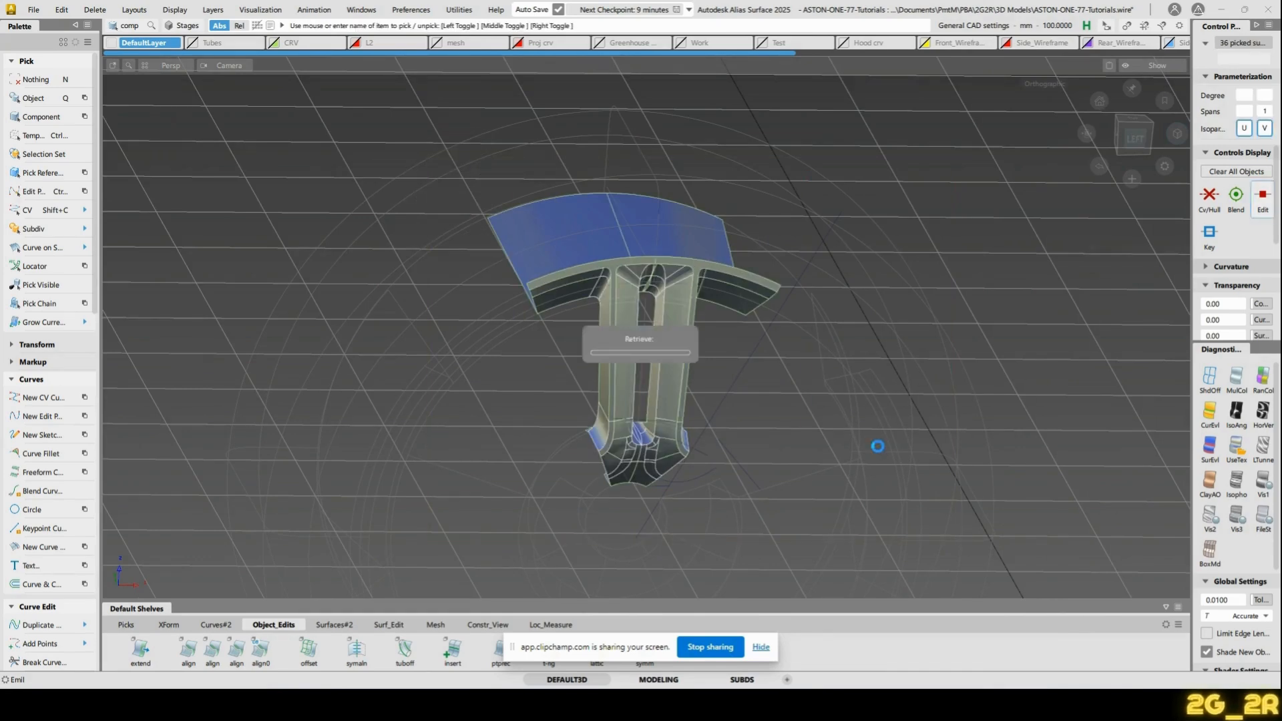
key("ctrl+v")
key("ctrl+l")
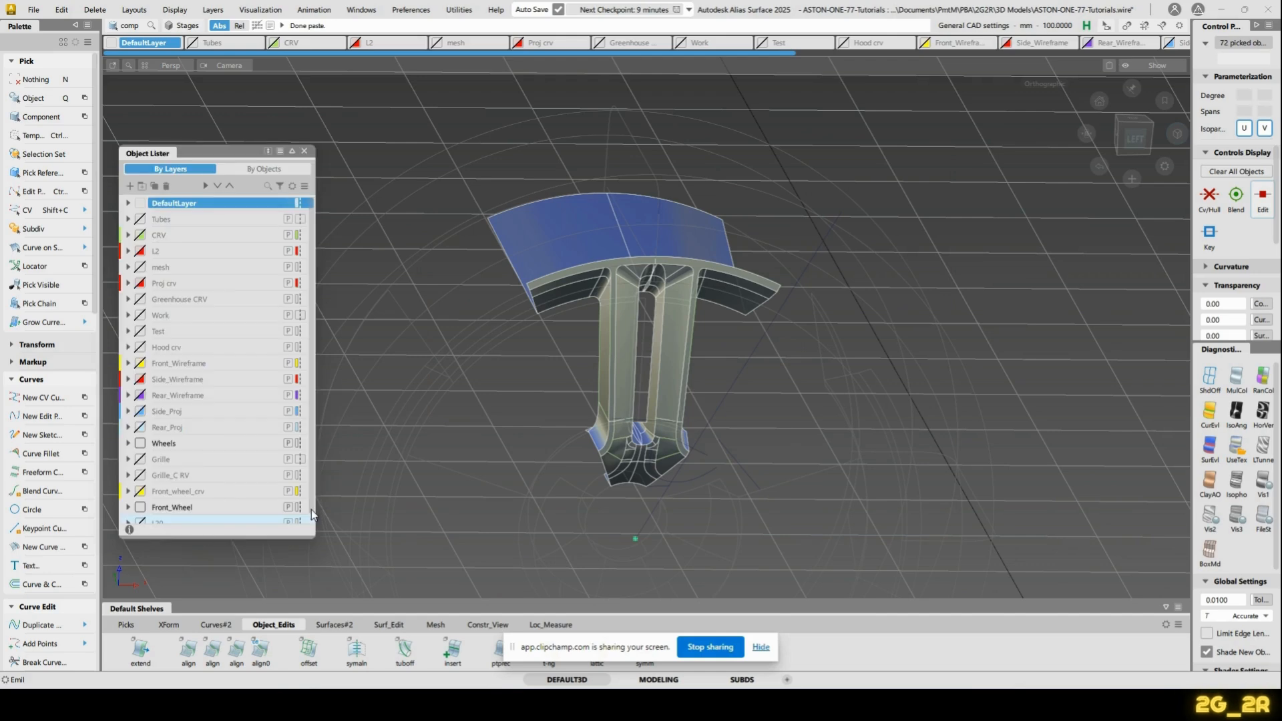
Assign the copied spoke surfaces to layer L20, hide the Front_Wheel layer, show L20 and close the Object Lister
right_click(170, 520)
left_click(237, 368)
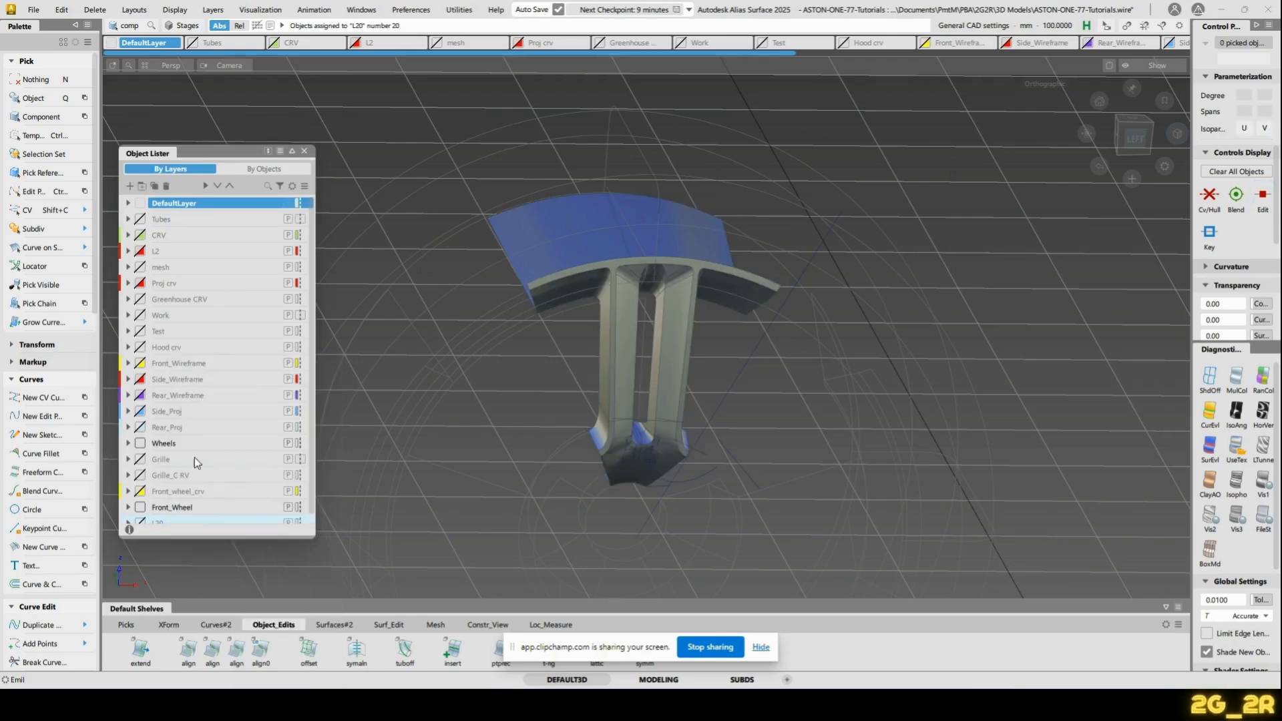
left_click(140, 507)
middle_click_drag(592, 415, 688, 300, "alt+shift")
scroll(152, 521, "down", 1)
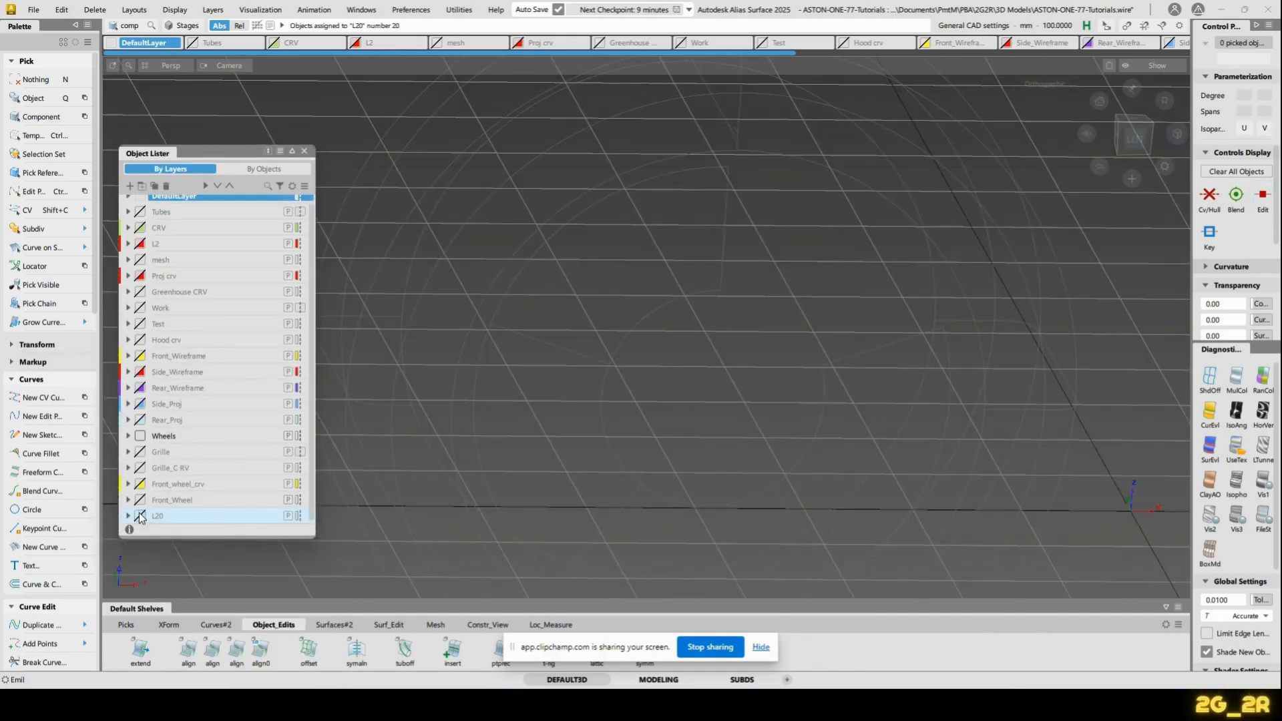
left_click(139, 516)
left_click_drag(719, 418, 347, 146, "alt+shift")
left_click(304, 151)
Delete the curves on surface across the whole copied double spoke
left_click_drag(668, 254, 715, 352, "alt+shift")
right_click_drag(716, 352, 724, 240, "alt+shift")
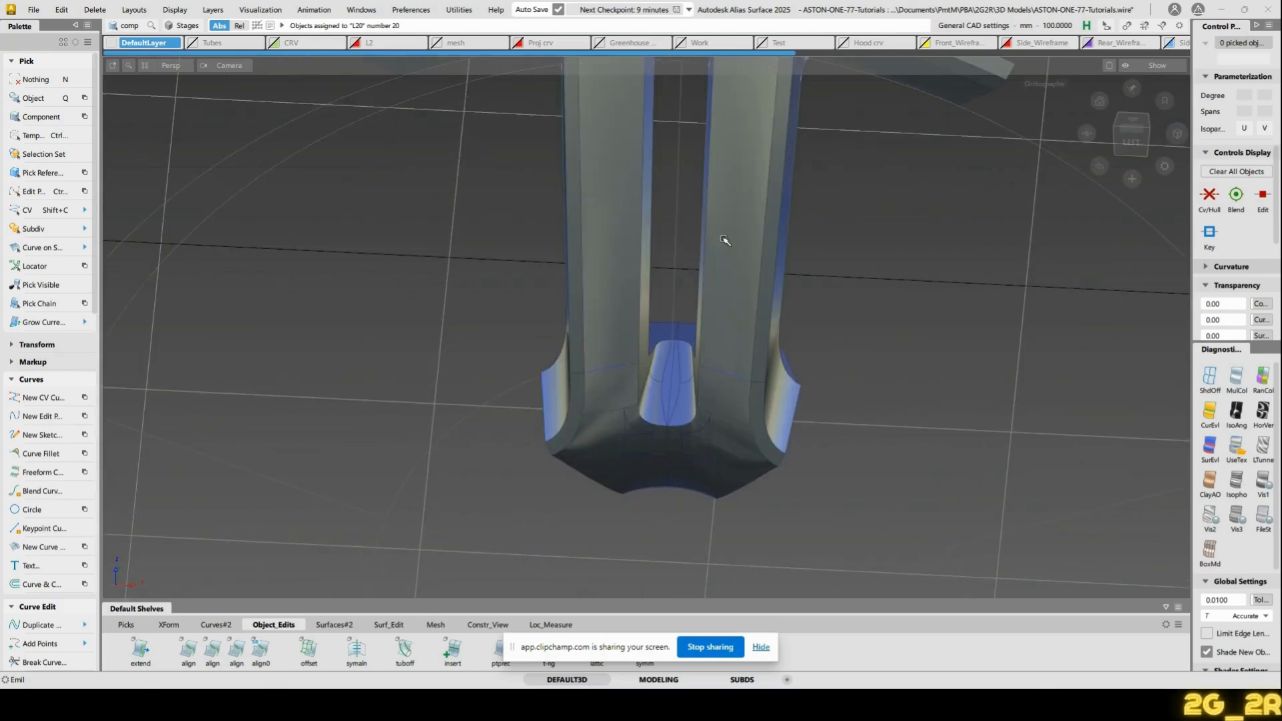
left_click_drag(726, 227, 766, 229, "ctrl+shift")
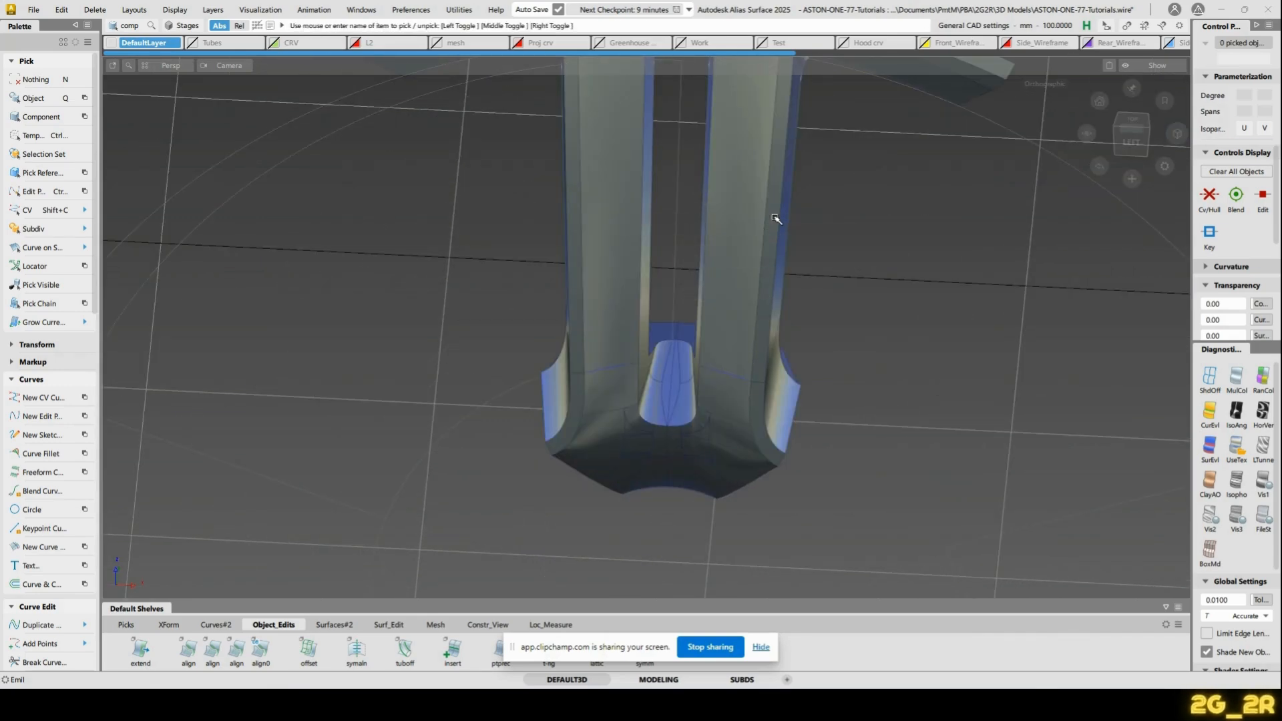
left_click_drag(552, 262, 533, 177, "alt+shift")
left_click_drag(491, 164, 952, 559)
key("n")
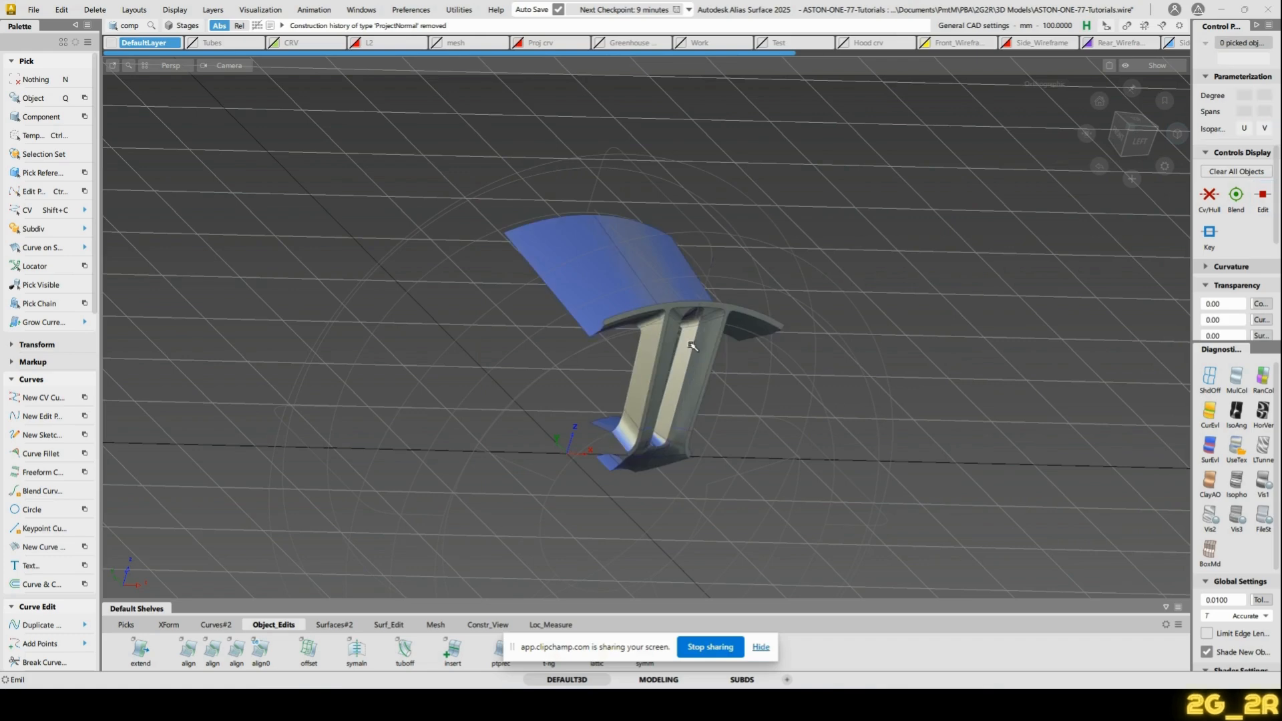
left_click_drag(609, 312, 607, 341, "ctrl+shift")
left_click_drag(533, 297, 1092, 571)
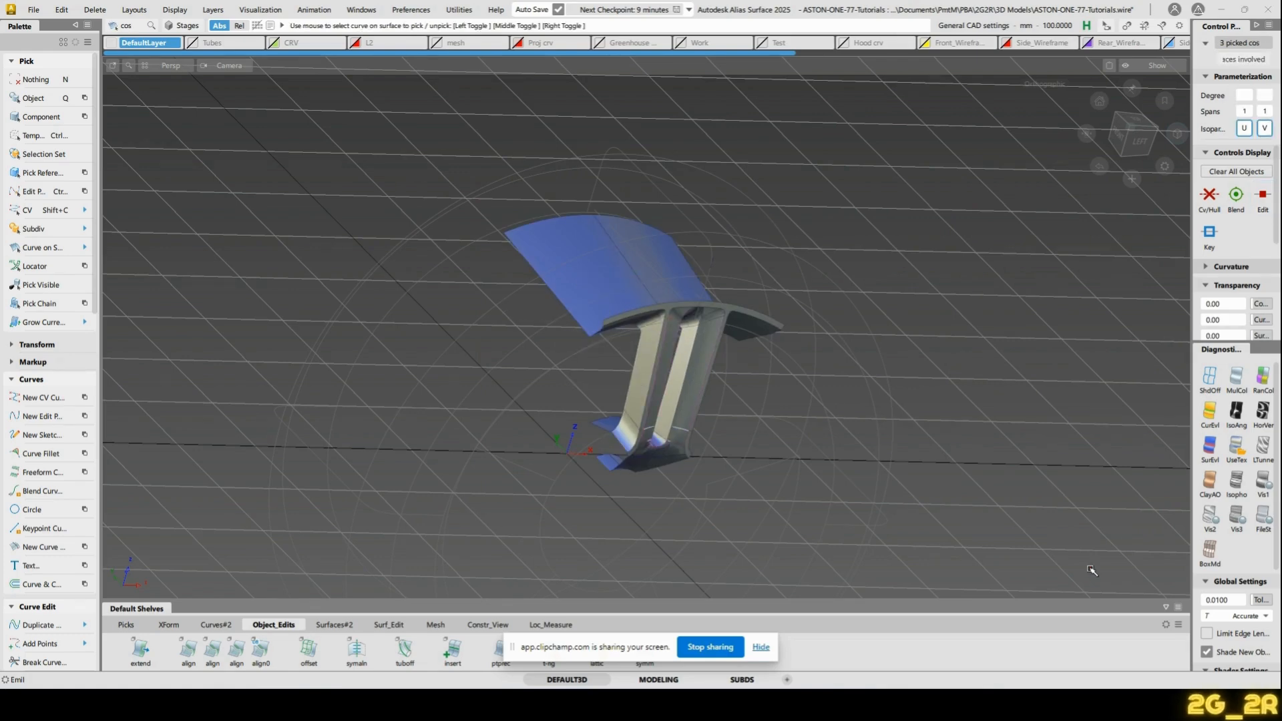
key("Delete")
Project the upper edge of the fillet corner patch beside the slot onto the adjoining spoke face, using the Normal direction
left_click(628, 458, "alt+shift")
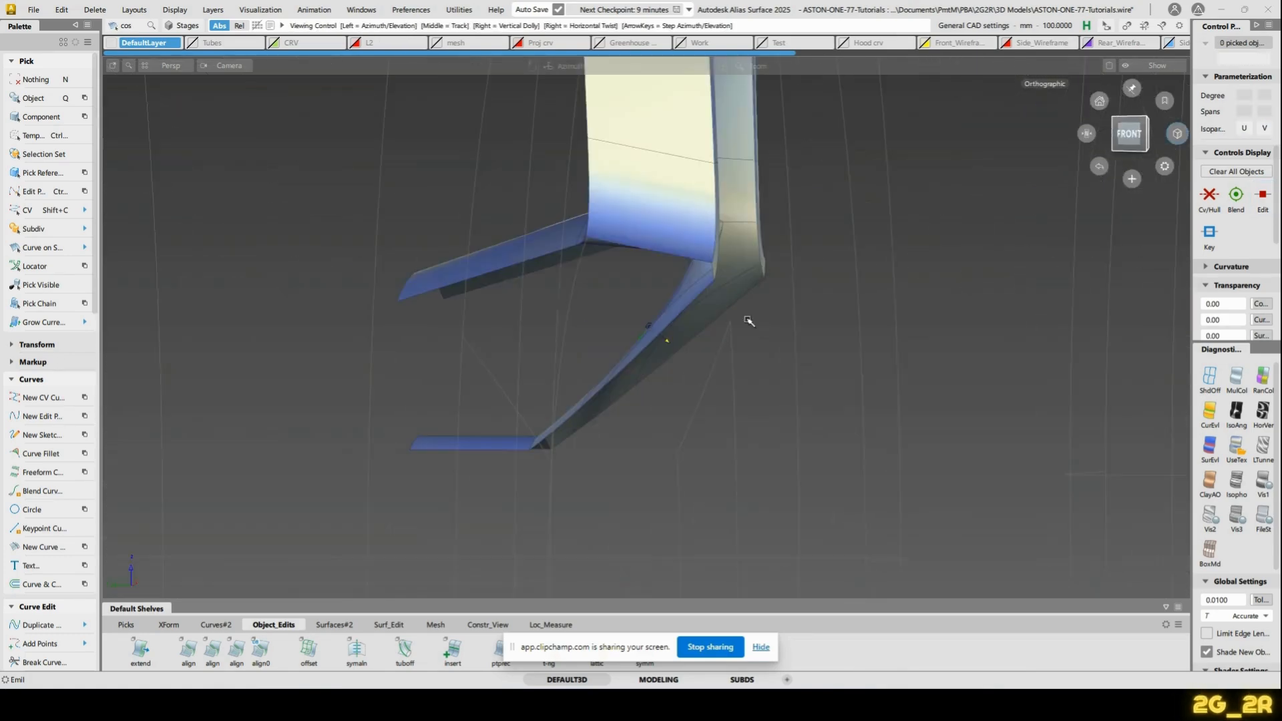
left_click_drag(470, 277, 885, 315, "alt+shift")
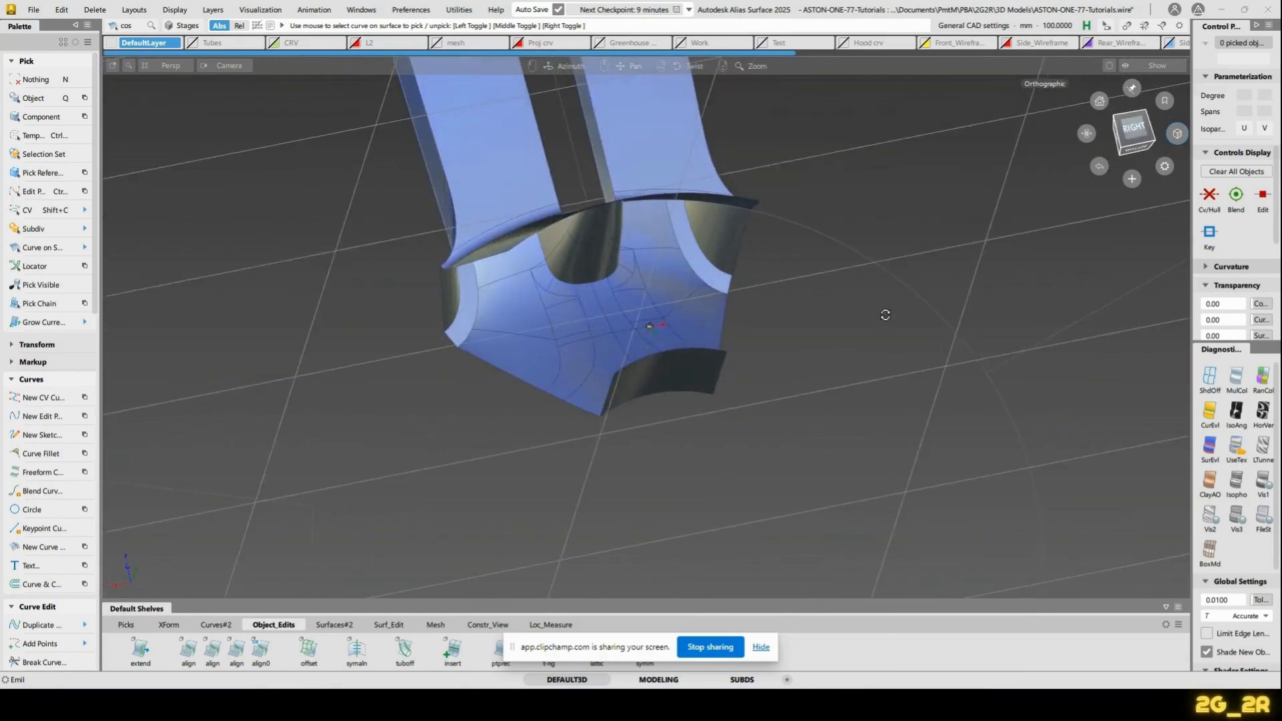
right_click_drag(884, 315, 449, 326, "alt+shift")
middle_click_drag(449, 326, 790, 352, "alt+shift")
right_click_drag(790, 352, 667, 461, "alt+shift")
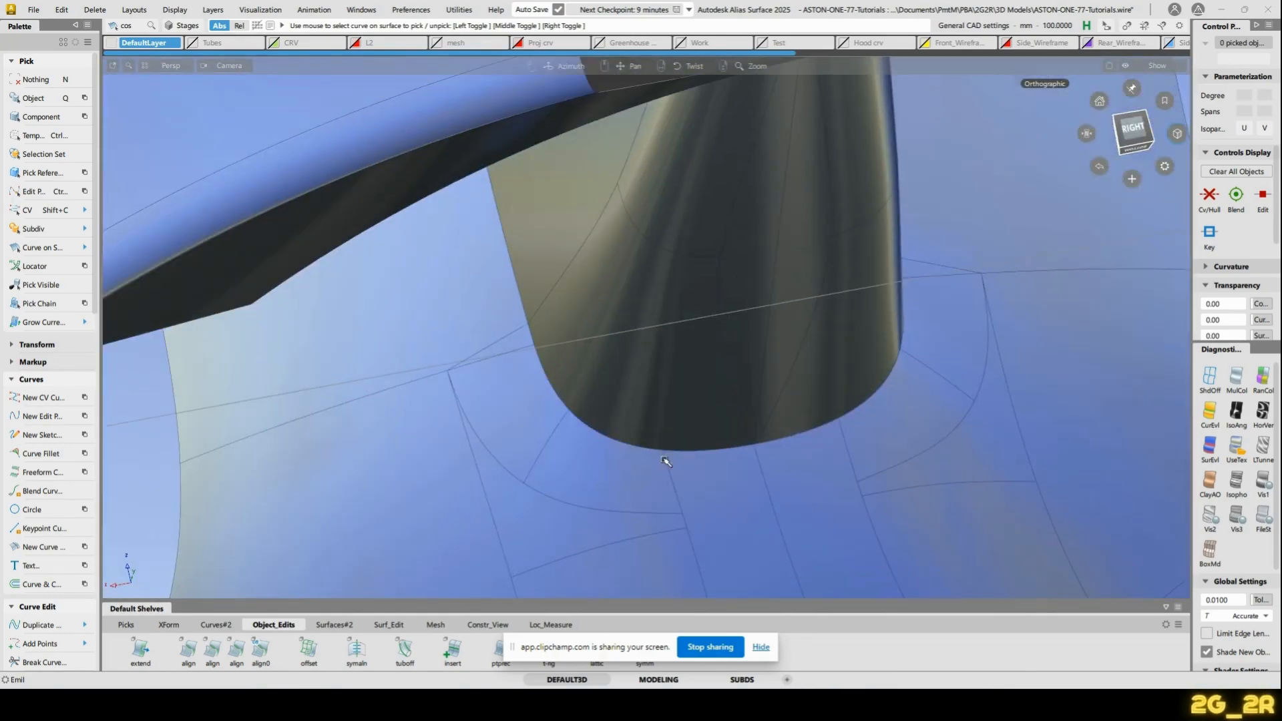
left_click_drag(402, 351, 673, 335, "ctrl+shift")
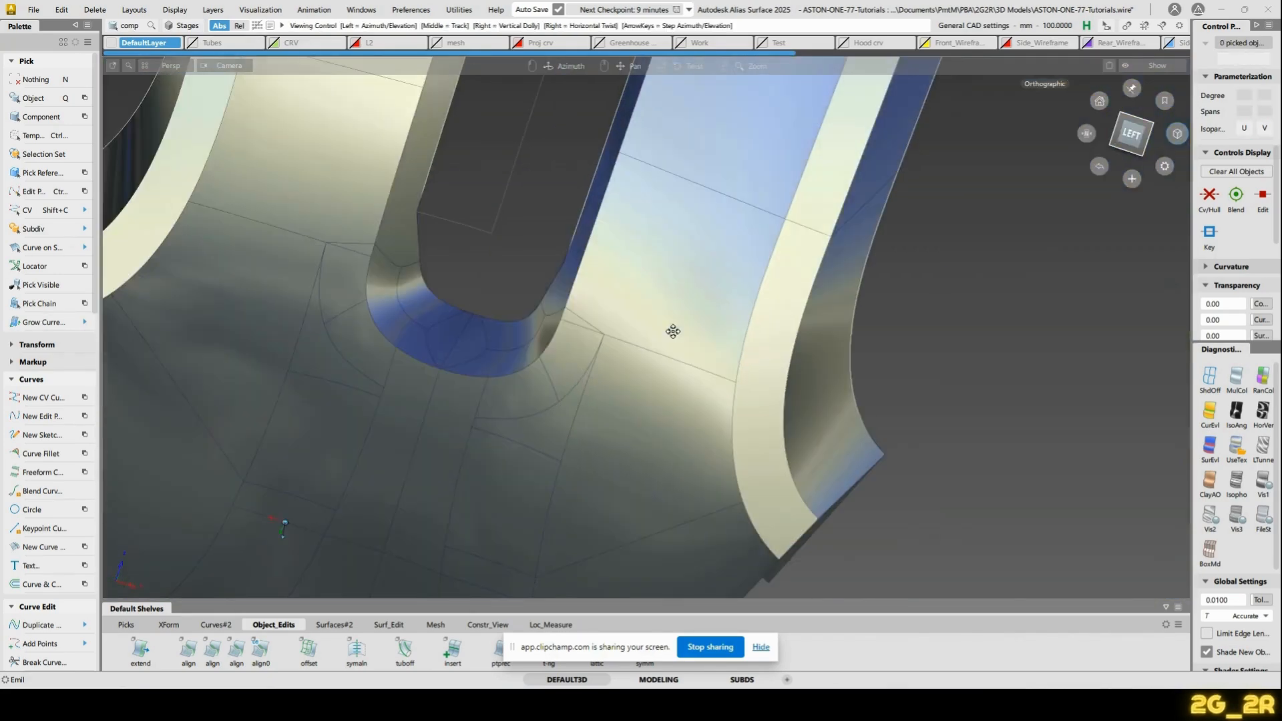
right_click_drag(624, 352, 661, 265, "alt+shift")
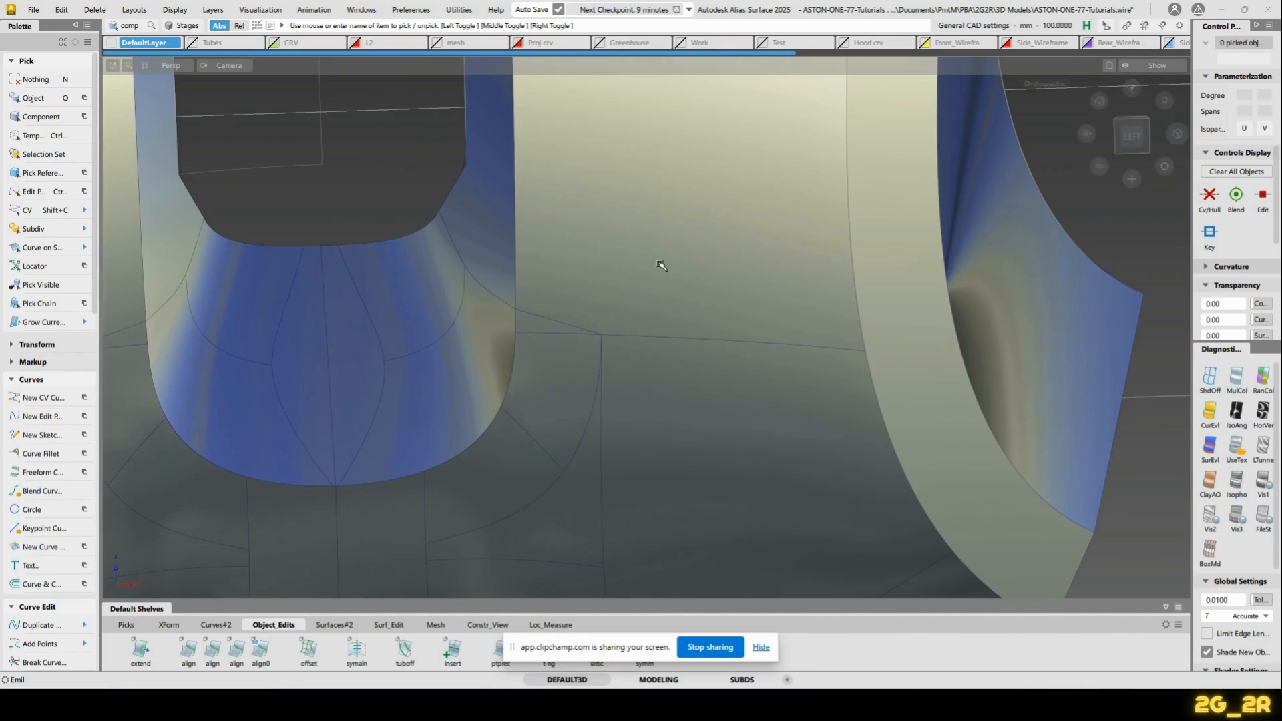
key("p")
left_click(590, 281)
key("space")
left_click(543, 318)
key("space")
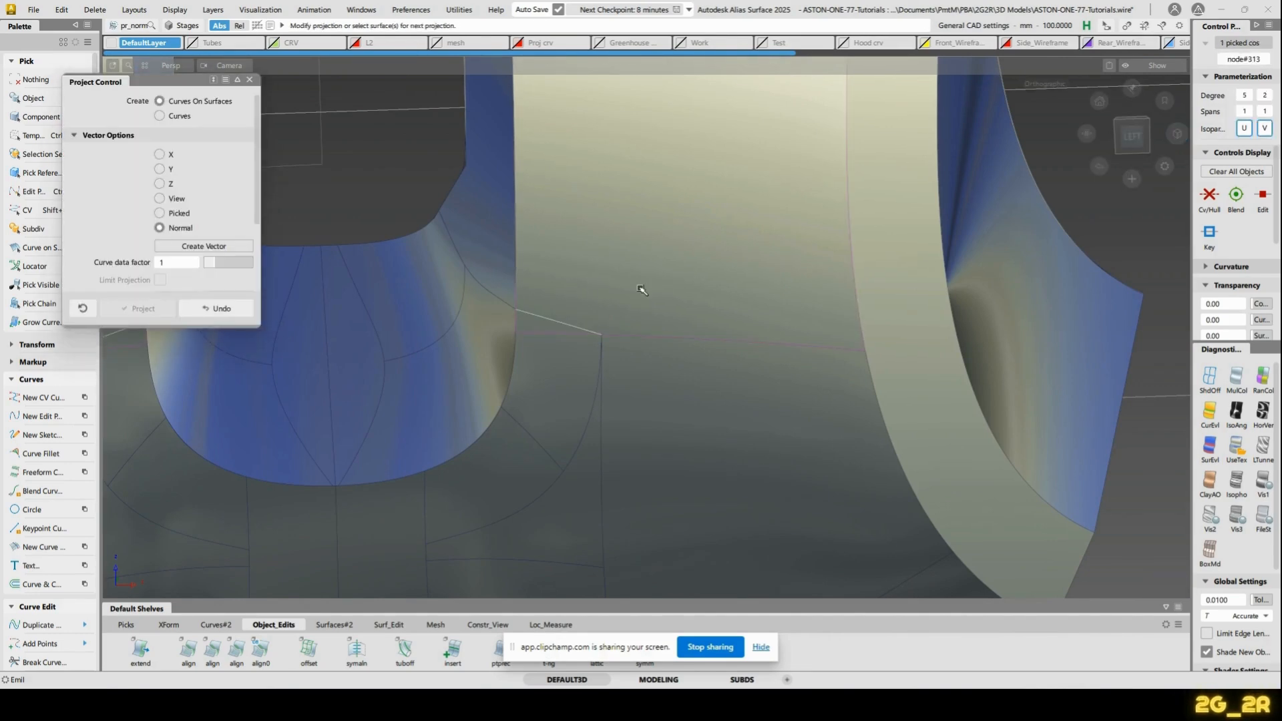
Trim the spoke face beside the slot along the newly projected curve
key("t")
left_click(624, 281)
key("space")
Untrim the spoke surface at the fillet corner and zoom in on its overlapping curves on surface
right_click_drag(745, 260, 579, 278, "alt+shift")
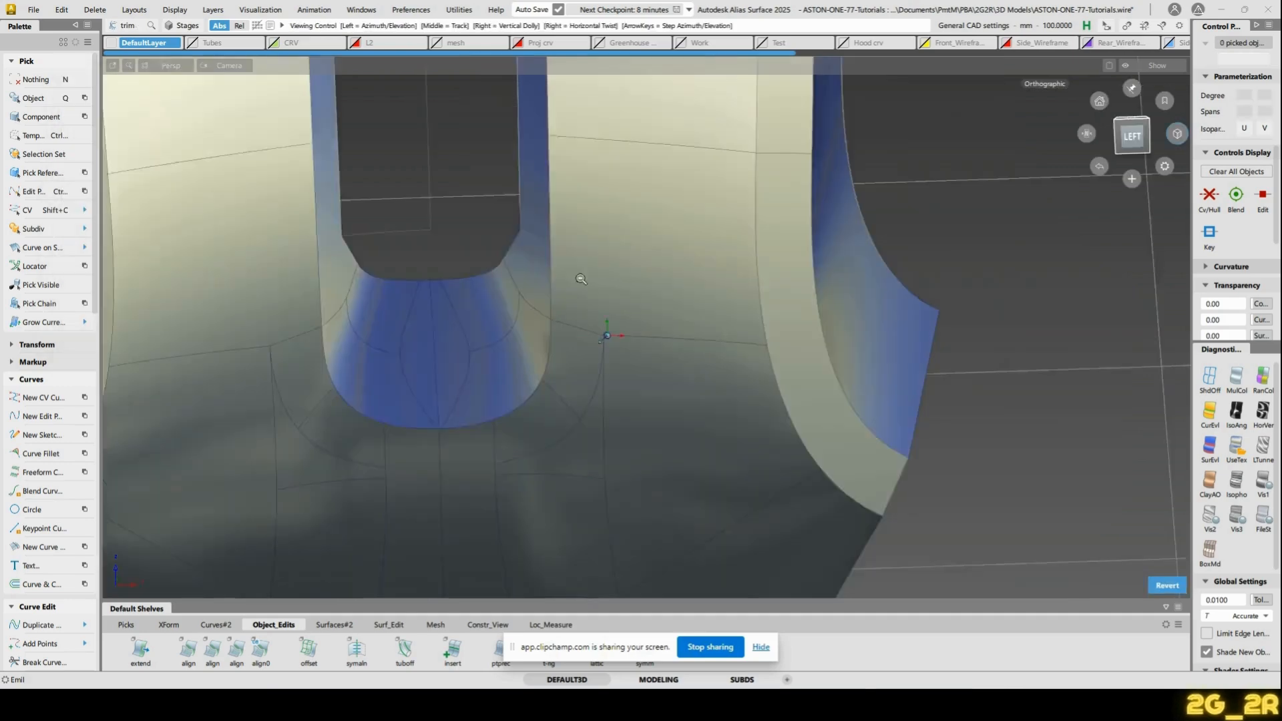
left_click_drag(578, 278, 561, 367, "alt+shift")
right_click_drag(475, 452, 552, 298, "alt+shift")
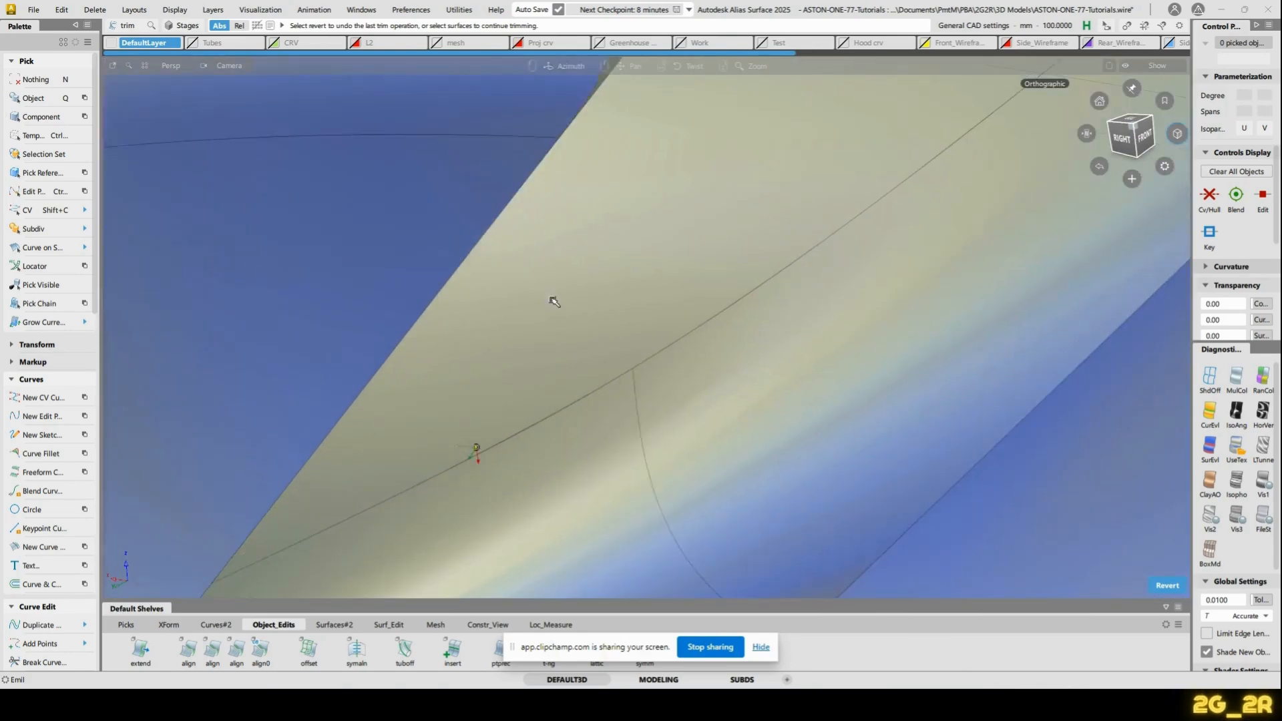
middle_click_drag(552, 298, 628, 285, "alt+shift")
key("u")
left_click(655, 211)
left_click_drag(604, 263, 499, 346, "alt+shift")
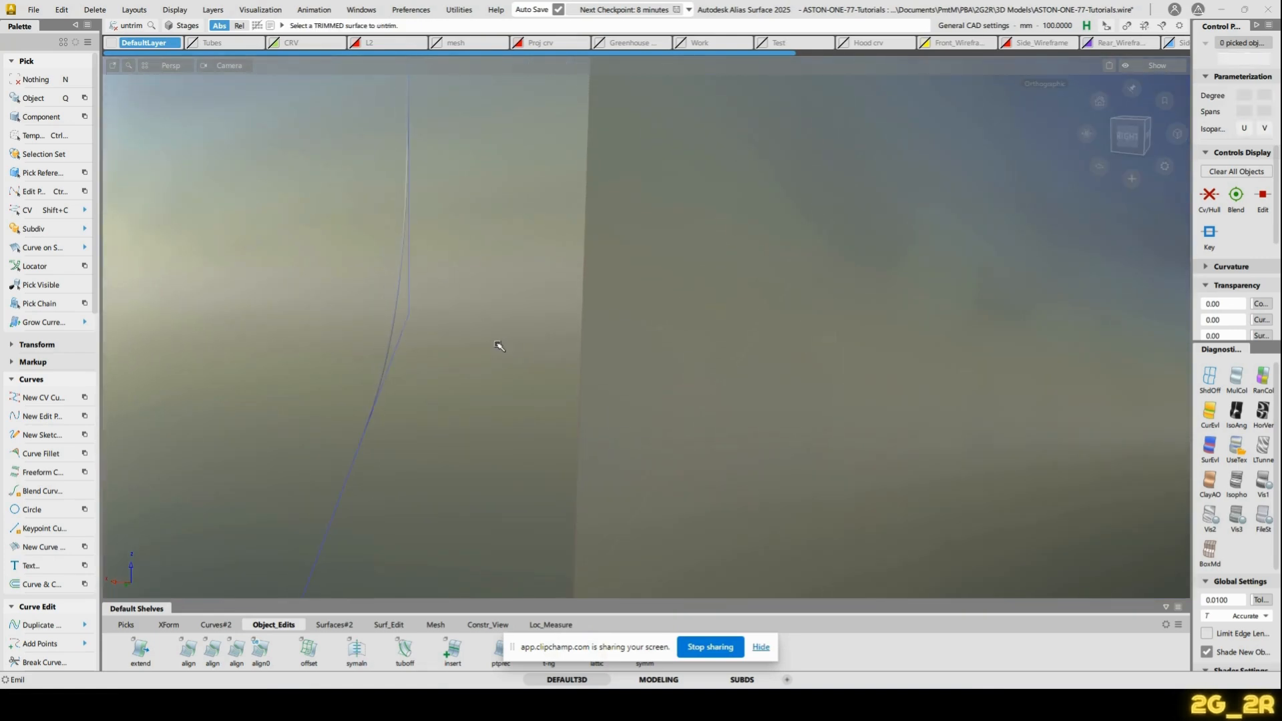
key("p")
left_click(499, 346)
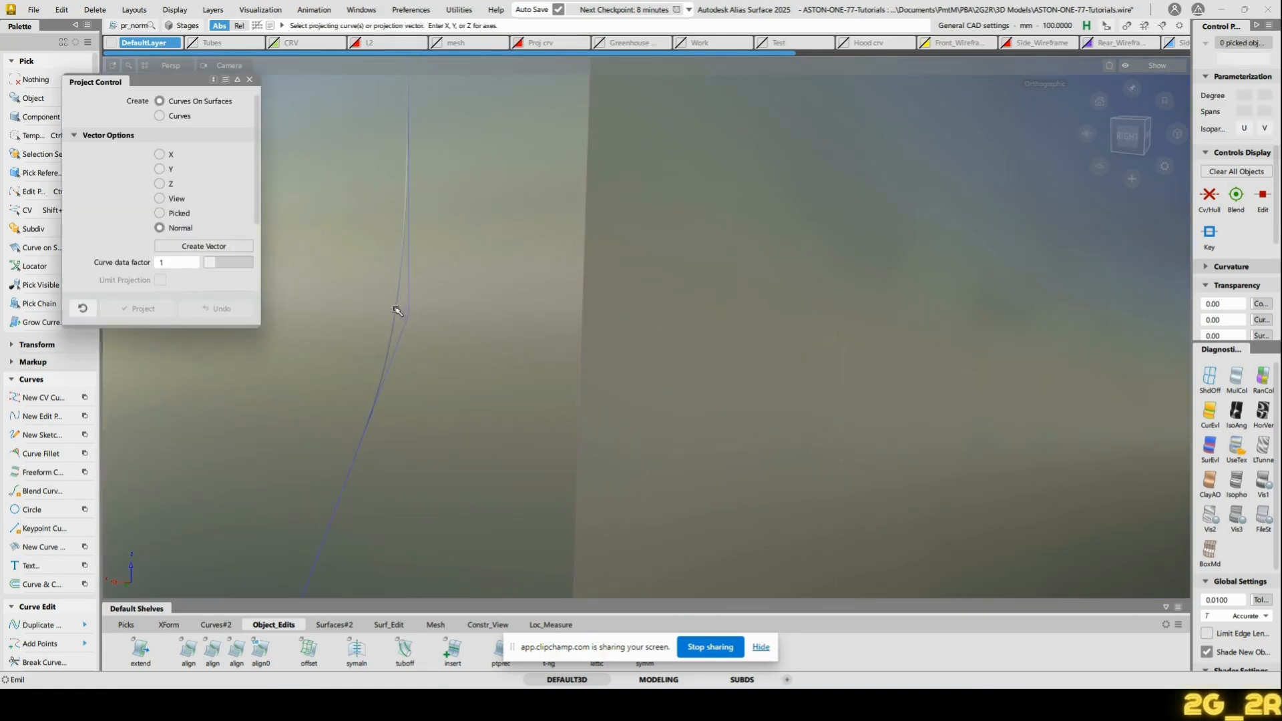
left_click(399, 308)
key("ctrl+z")
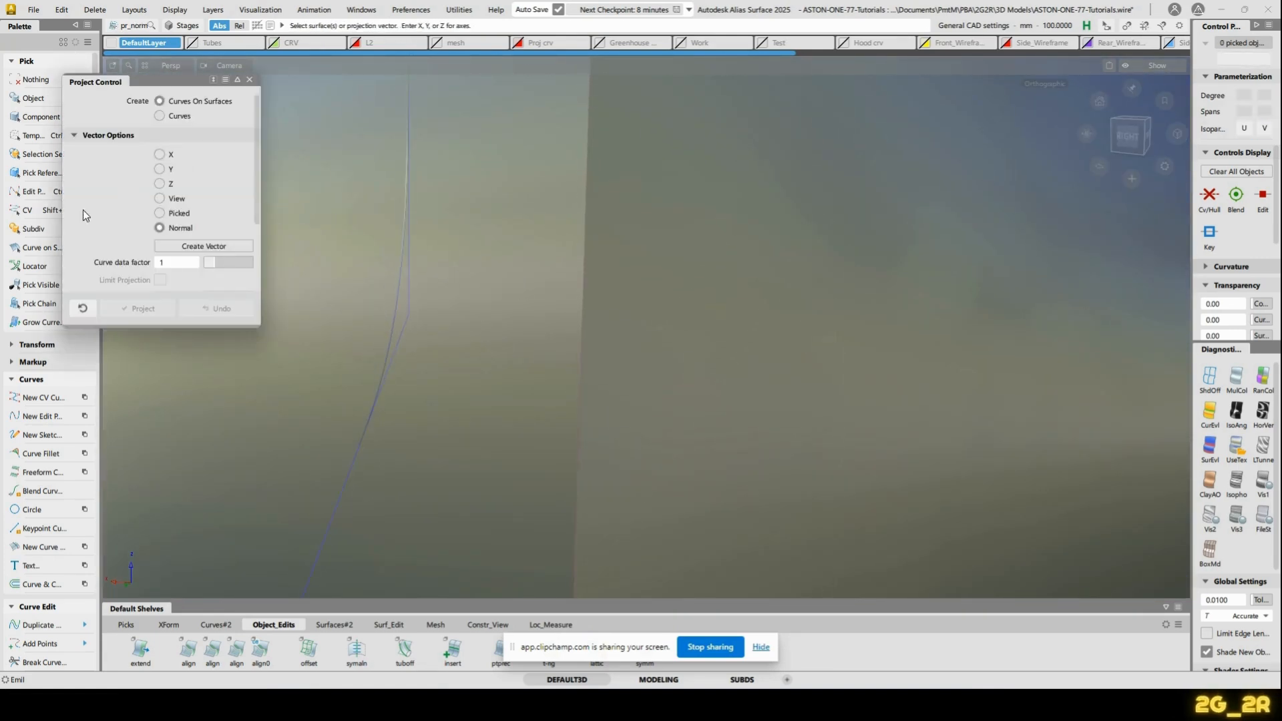
left_click(249, 79)
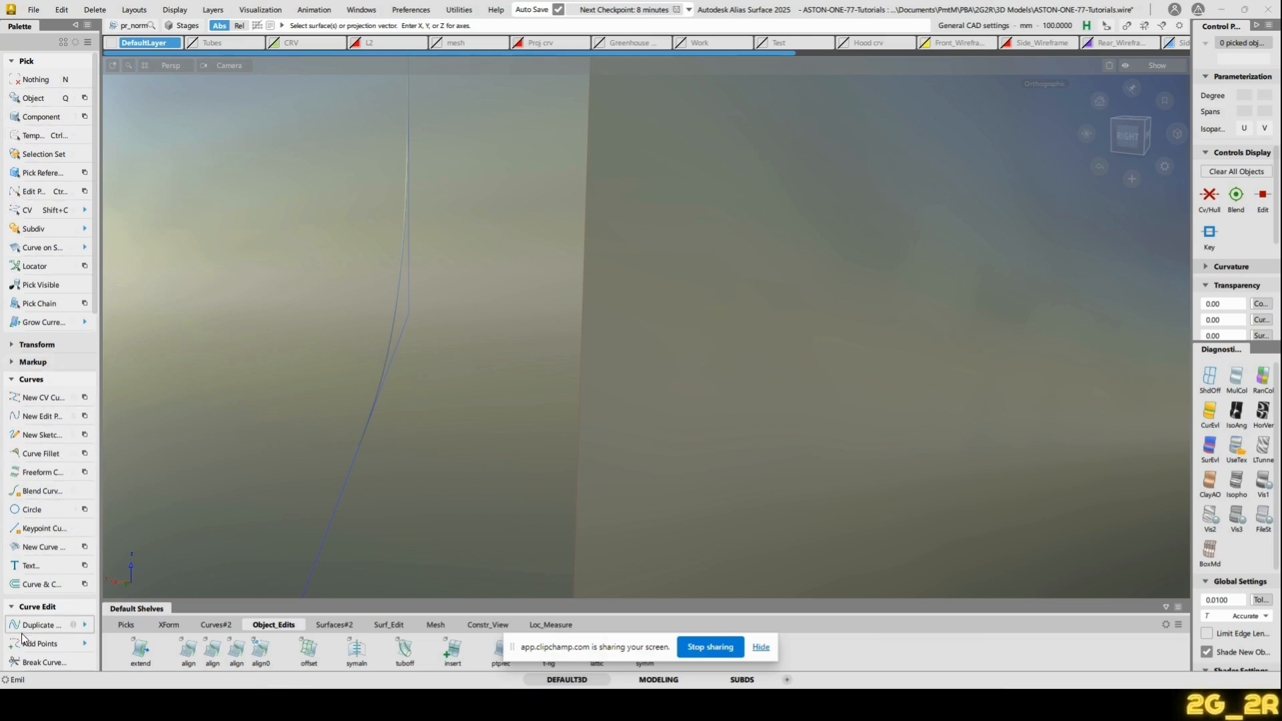
Section the two angled curves on surface at the corner against the smooth curve on surface with Curve Section
scroll(53, 544, "down", 5)
left_click(43, 543)
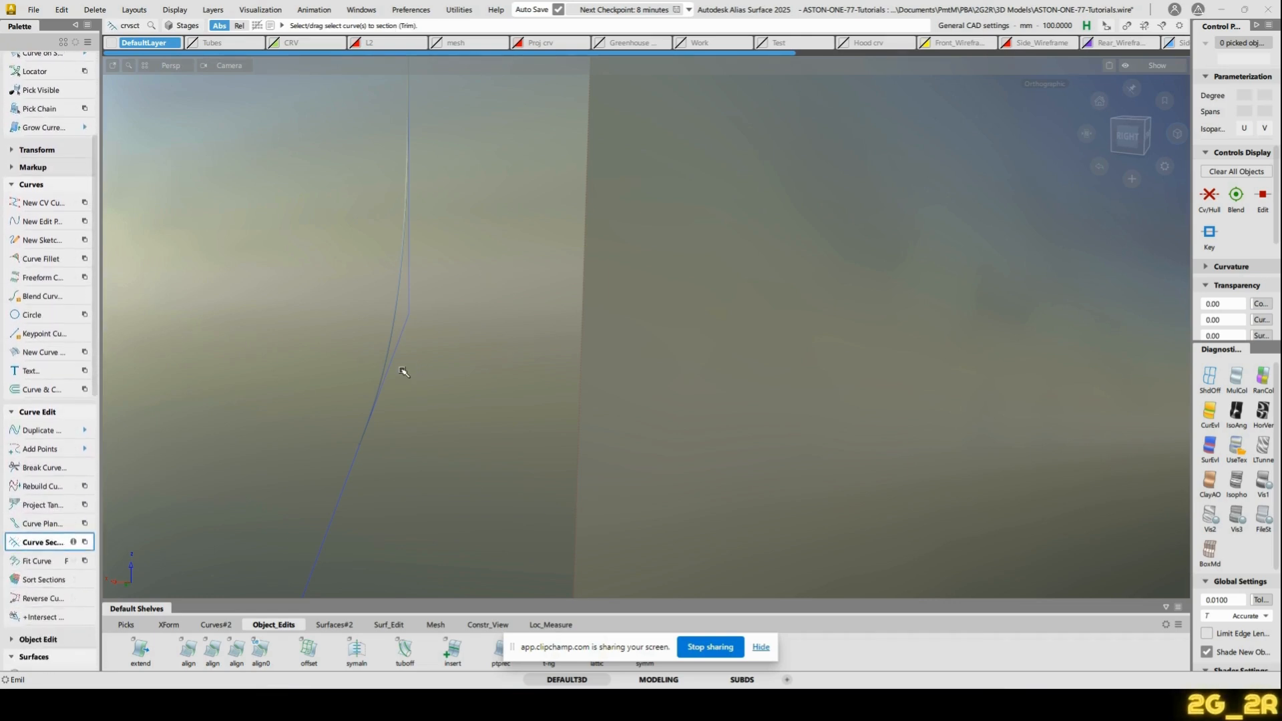
left_click(322, 541)
right_click_drag(355, 495, 458, 447, "alt+shift")
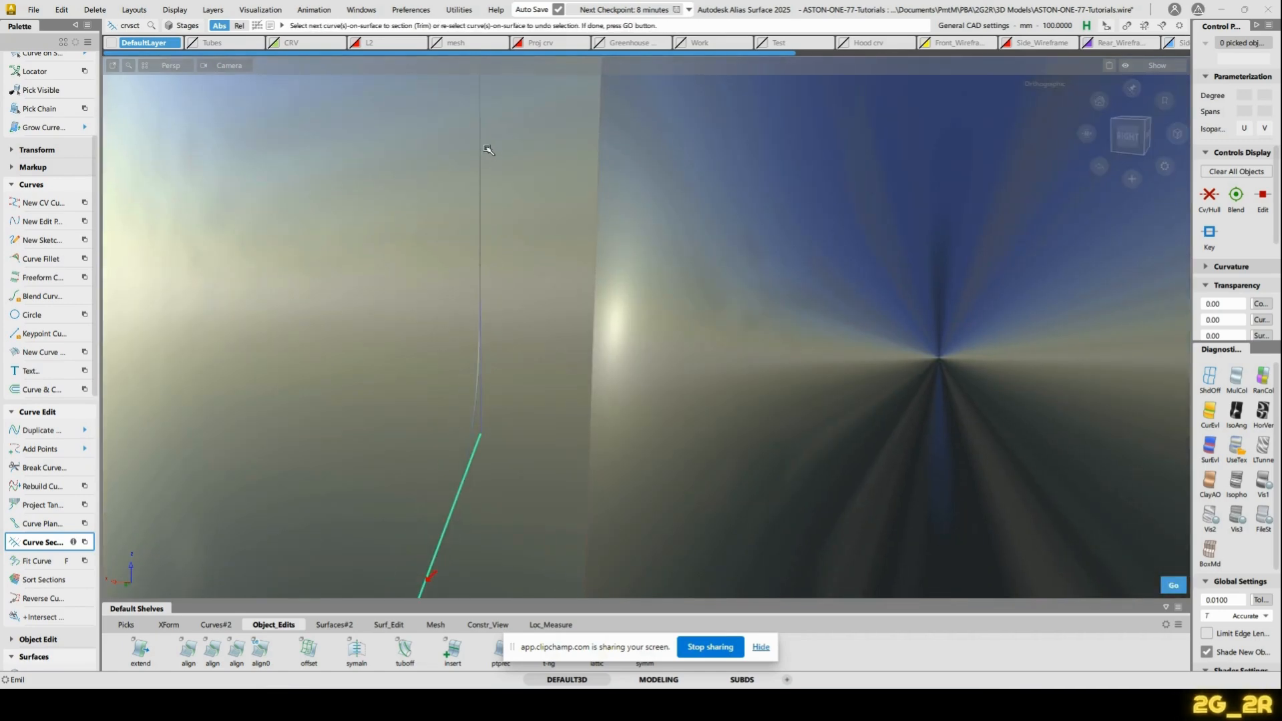
key("space")
left_click(477, 421)
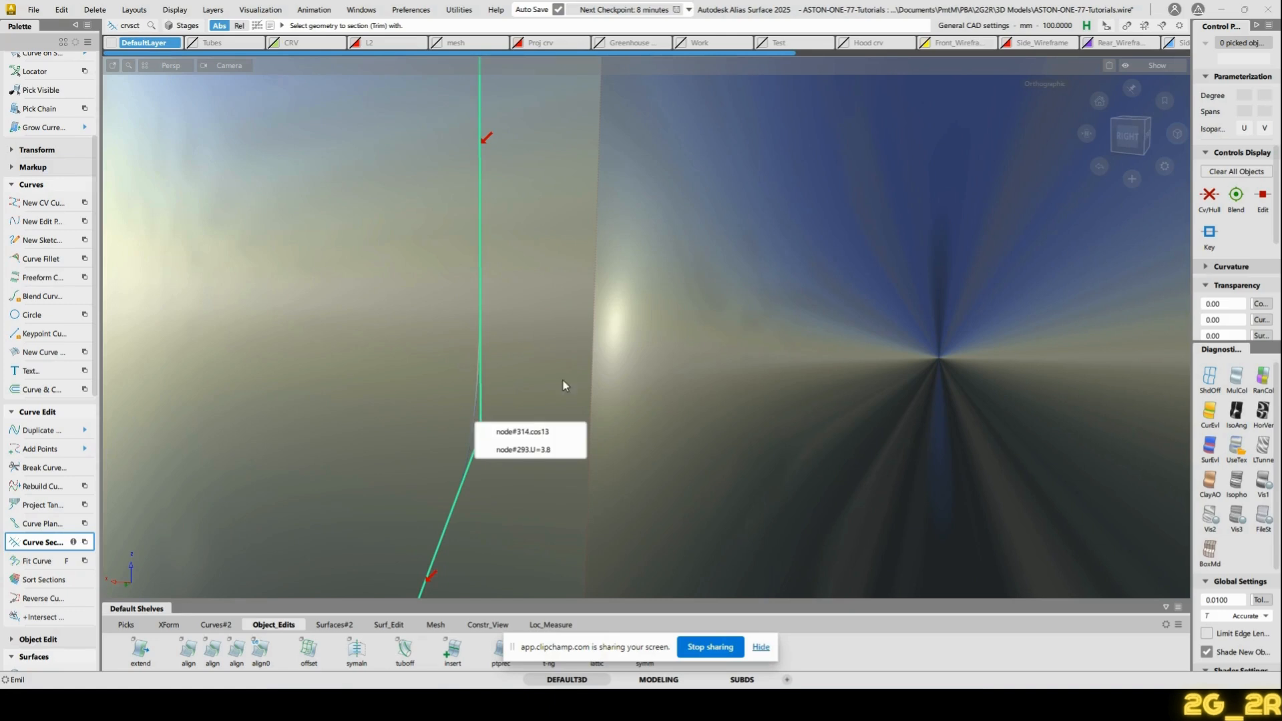
left_click(535, 450)
left_click(476, 444)
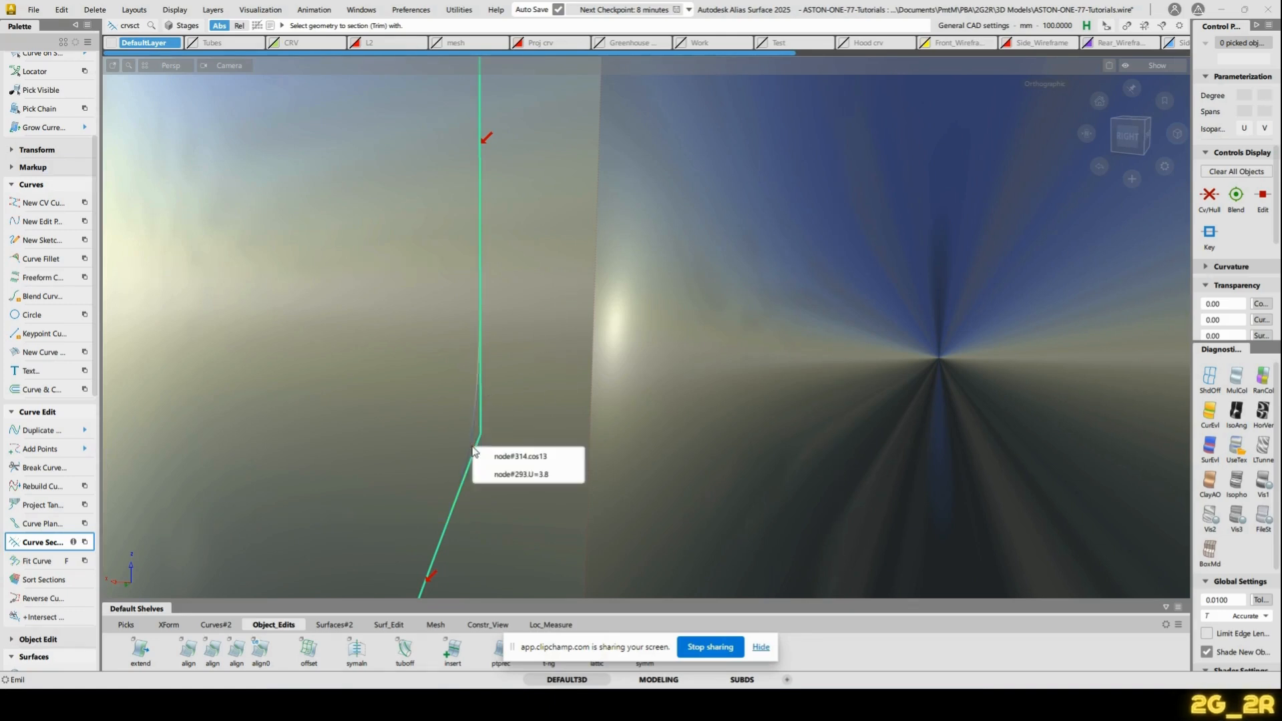
left_click(528, 454)
key("space")
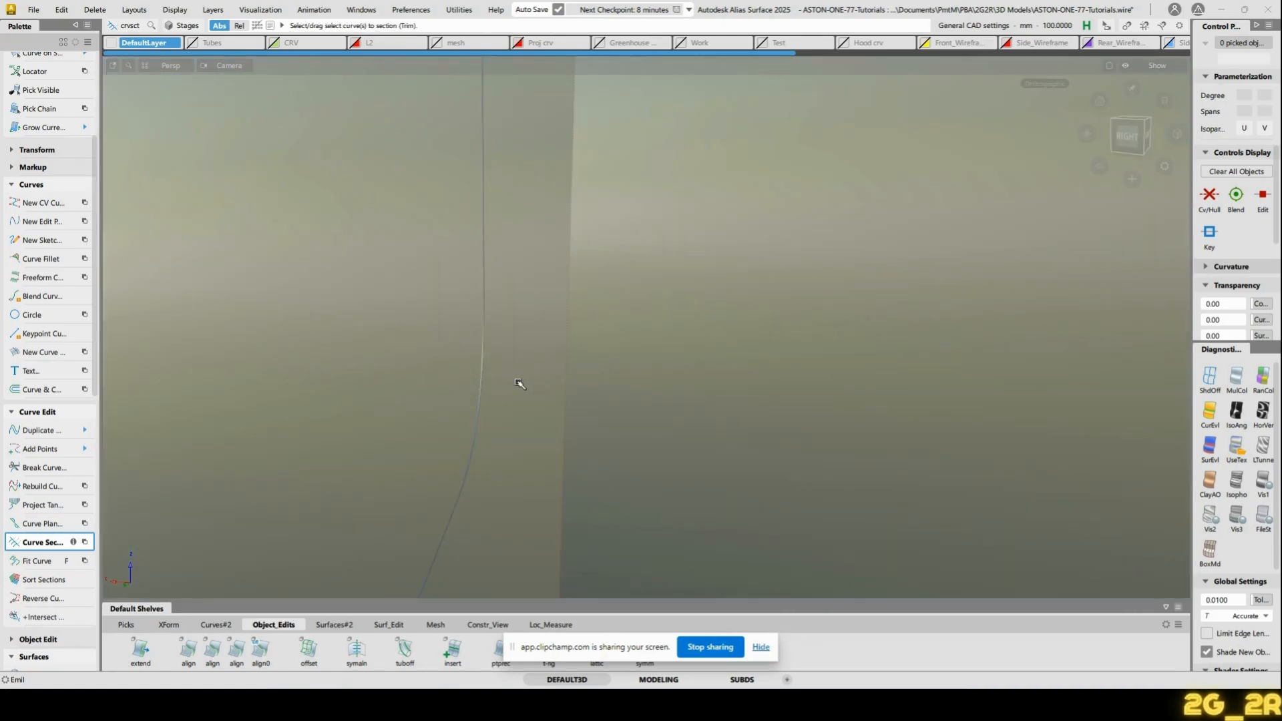
Trim the corner surface along the sectioned curves and save the file
key("t")
left_click(512, 405)
right_click_drag(624, 247, 611, 423, "alt+shift")
left_click_drag(611, 422, 714, 341, "alt+shift")
key("ctrl+s")
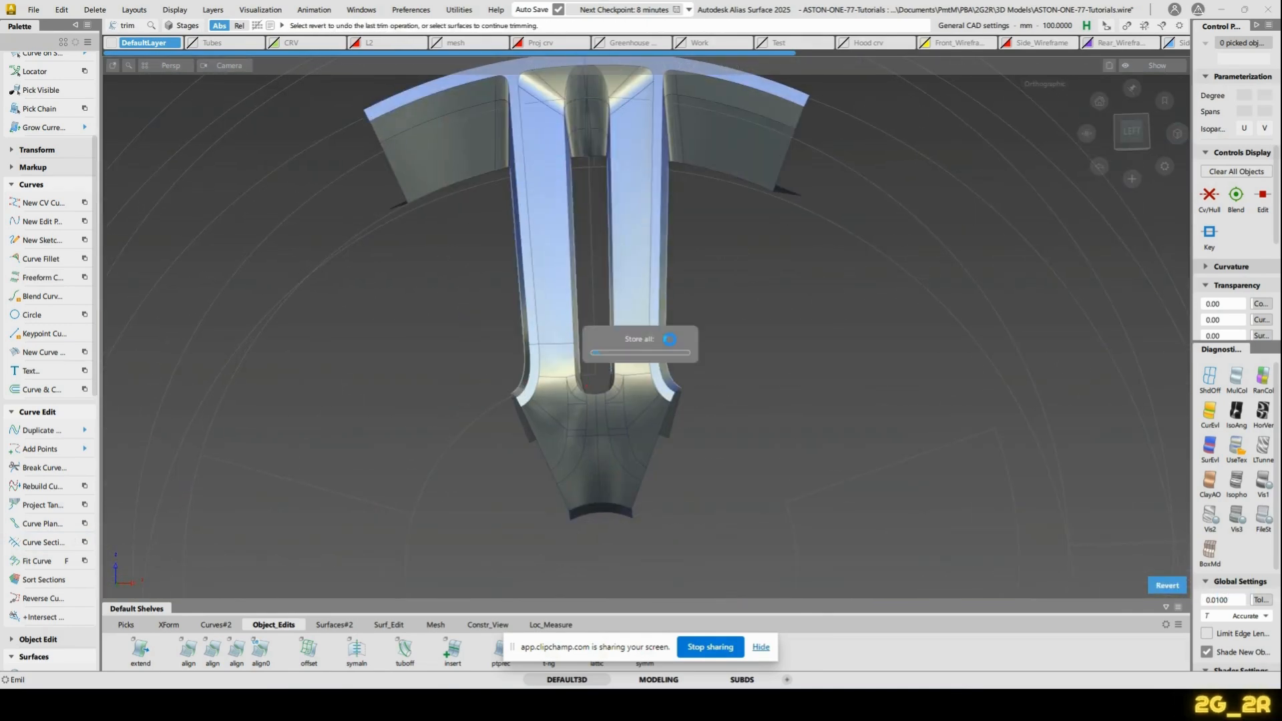
Pick the entire double spoke in the left view and expand its instances, continuing despite the construction history
left_click_drag(701, 235, 619, 295, "alt+shift")
middle_click_drag(618, 294, 656, 326, "alt+shift")
left_click_drag(586, 220, 474, 133, "alt+shift")
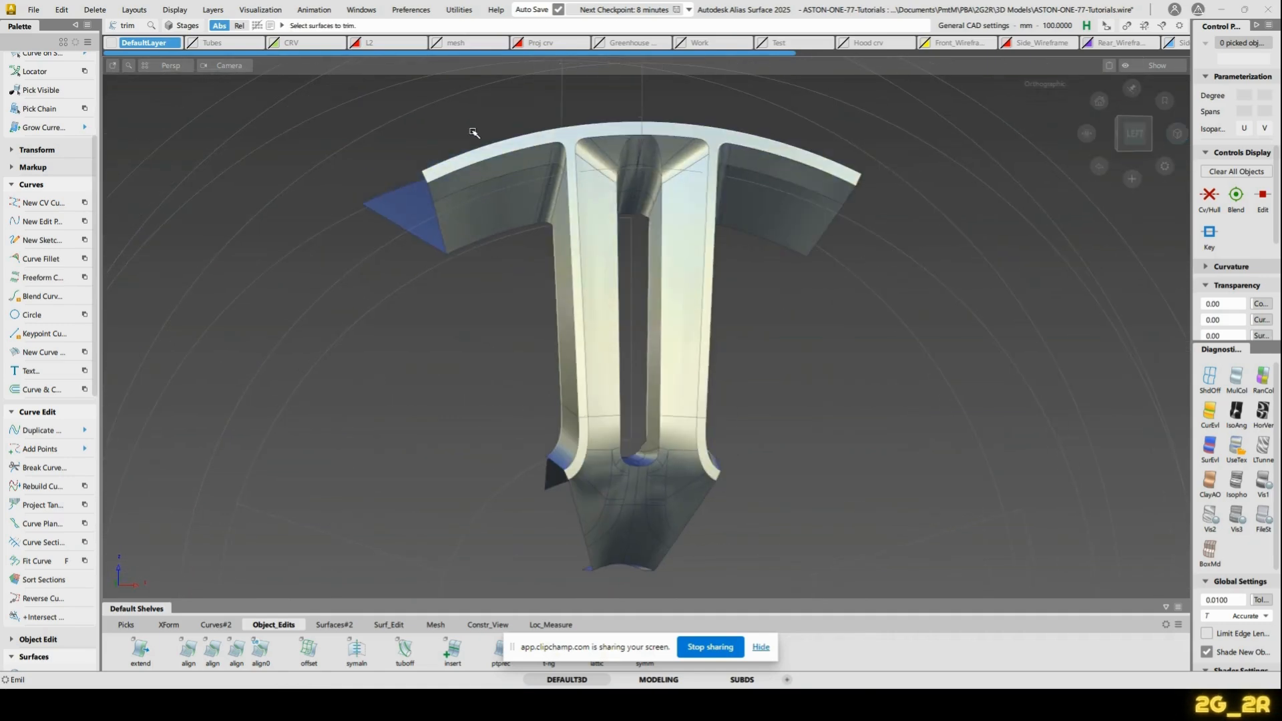
left_click(1133, 134)
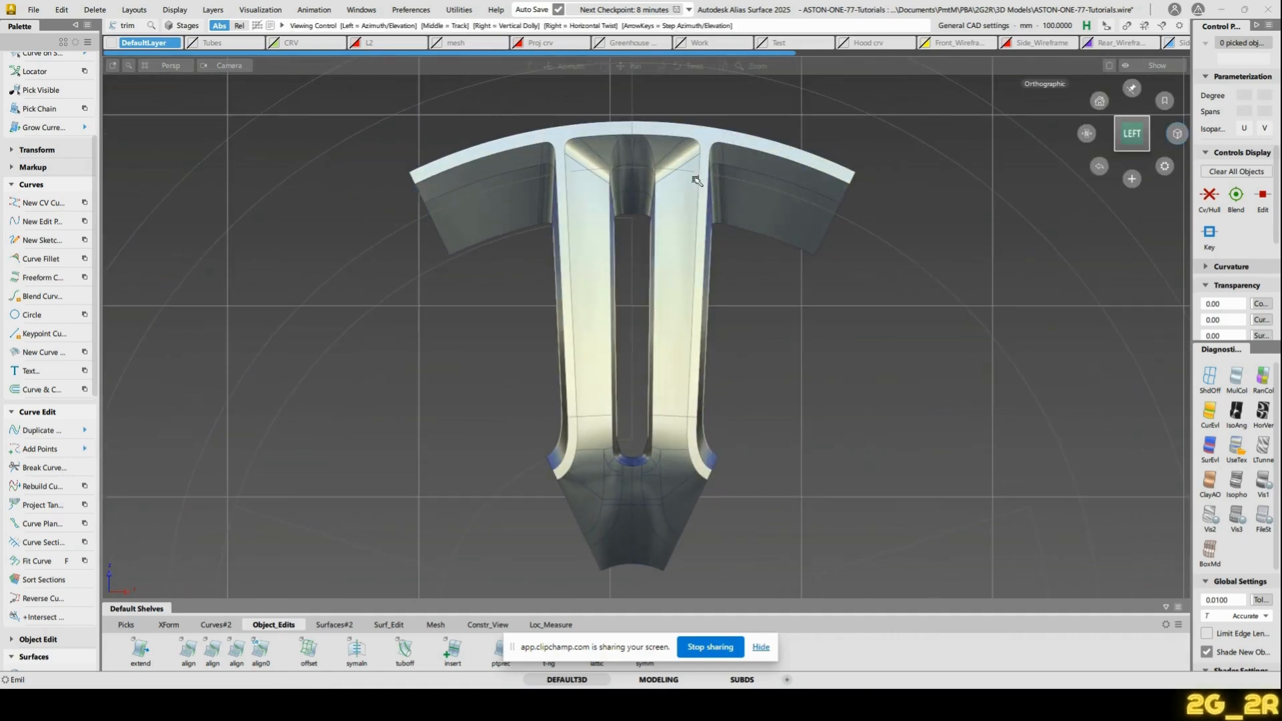
mouse_move(689, 194)
middle_mouse_down("alt+shift")
mouse_move(681, 182)
mouse_move(601, 195)
mouse_move(667, 141)
mouse_move(663, 189)
mouse_move(641, 211)
middle_mouse_up("alt+shift")
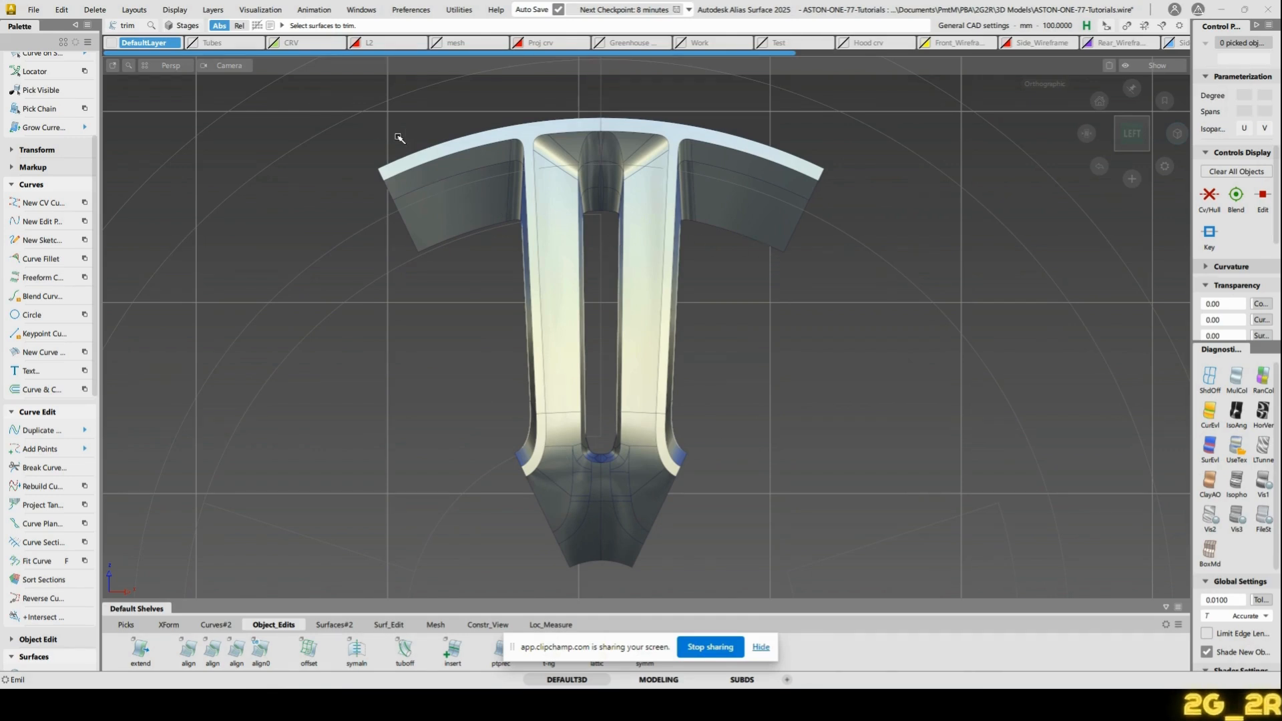
left_click_drag(380, 120, 316, 97, "ctrl+shift")
left_click_drag(316, 97, 976, 577)
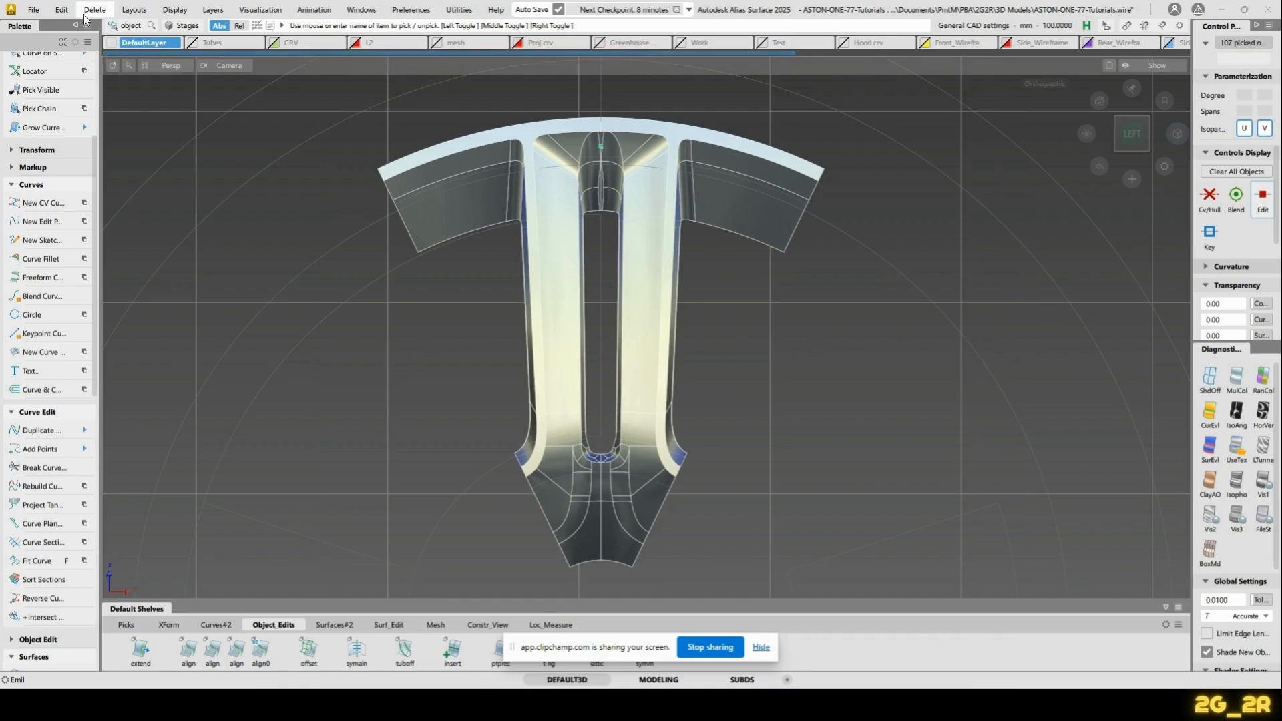
left_click(62, 10)
left_click(82, 171)
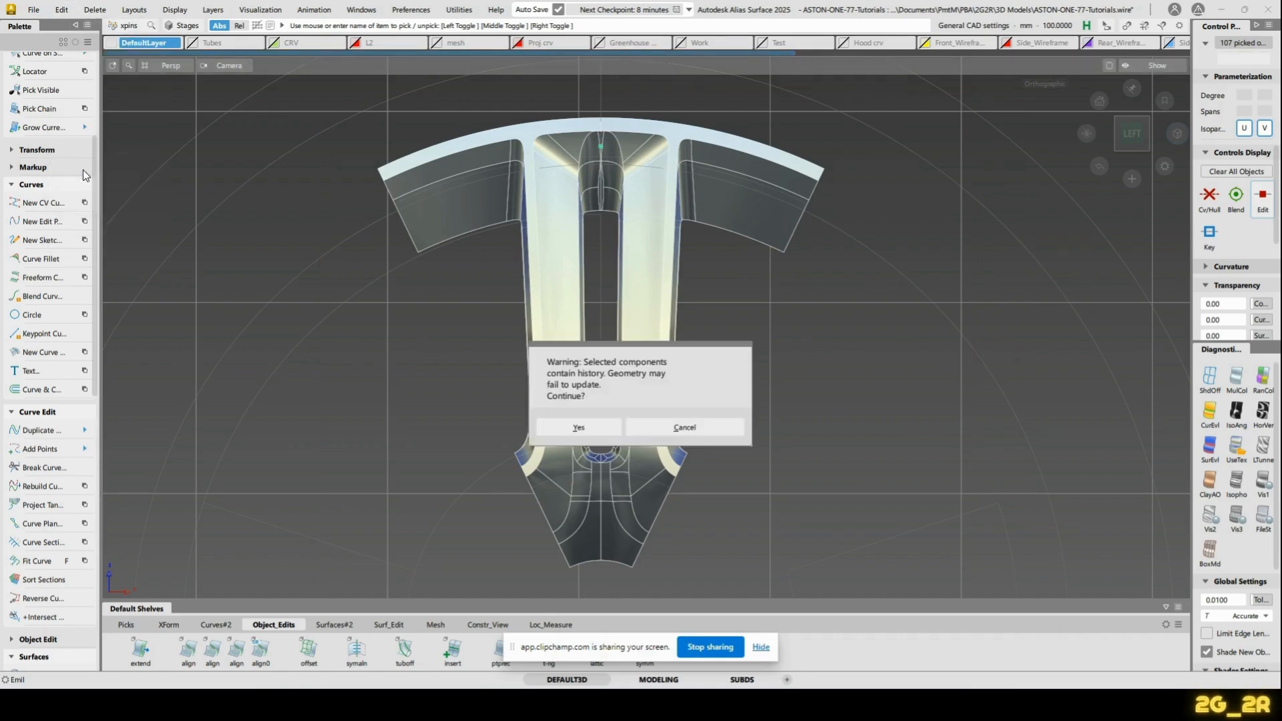
left_click(578, 427)
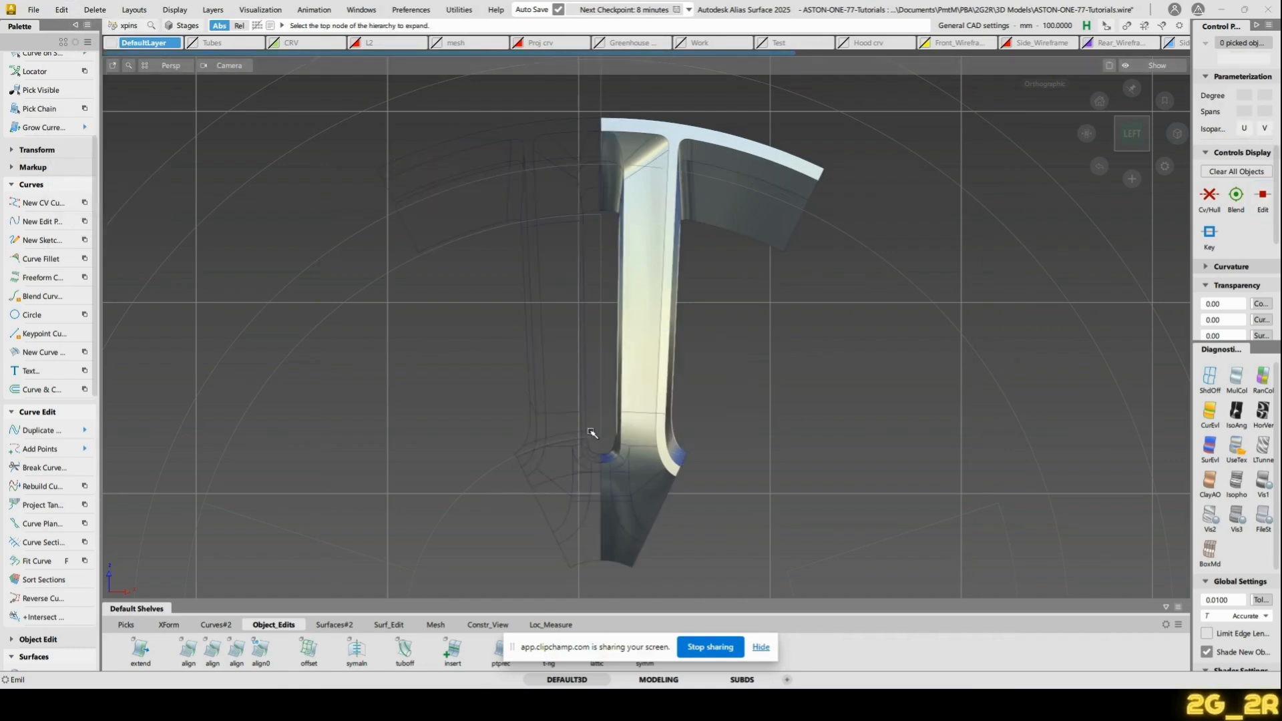
left_click_drag(545, 449, 588, 448, "ctrl+shift")
left_click(558, 376)
left_click(578, 328)
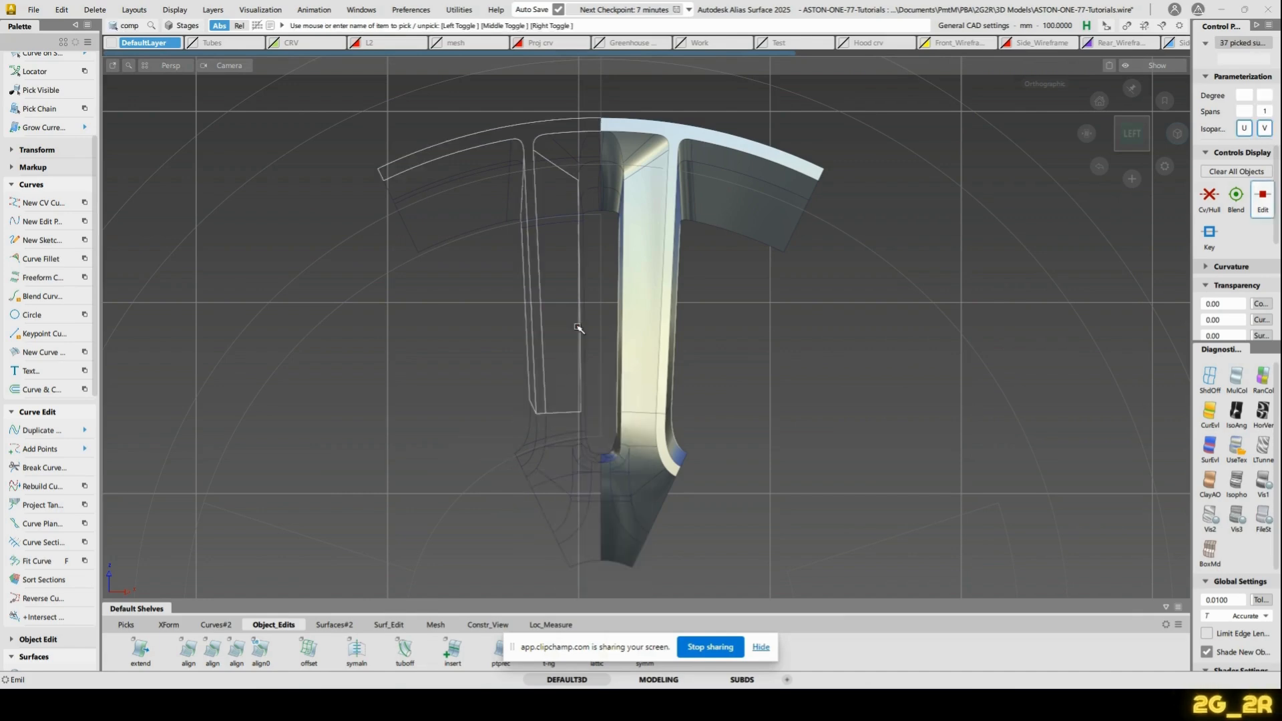
left_click(628, 280)
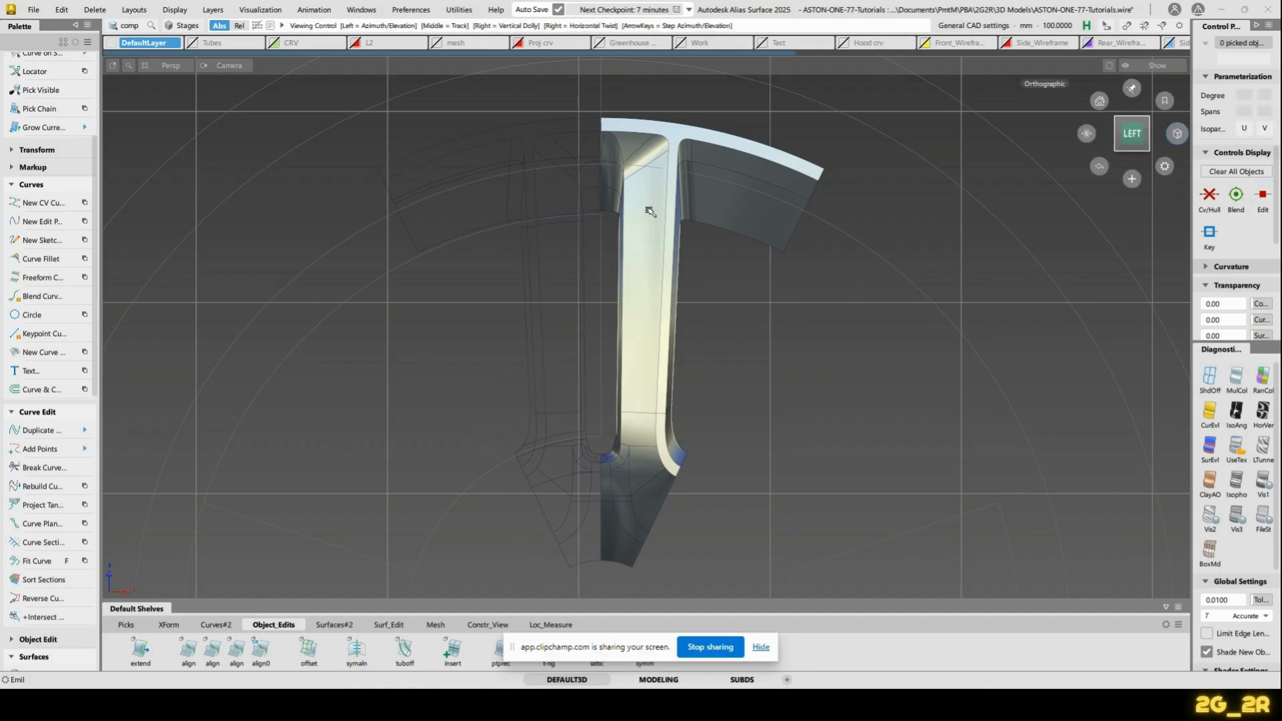
Delete all surfaces of the unshaded wireframe half of the double spoke
middle_click_drag(650, 212, 658, 235, "alt+shift")
left_click_drag(411, 140, 452, 142, "ctrl+shift")
left_click_drag(364, 112, 517, 483)
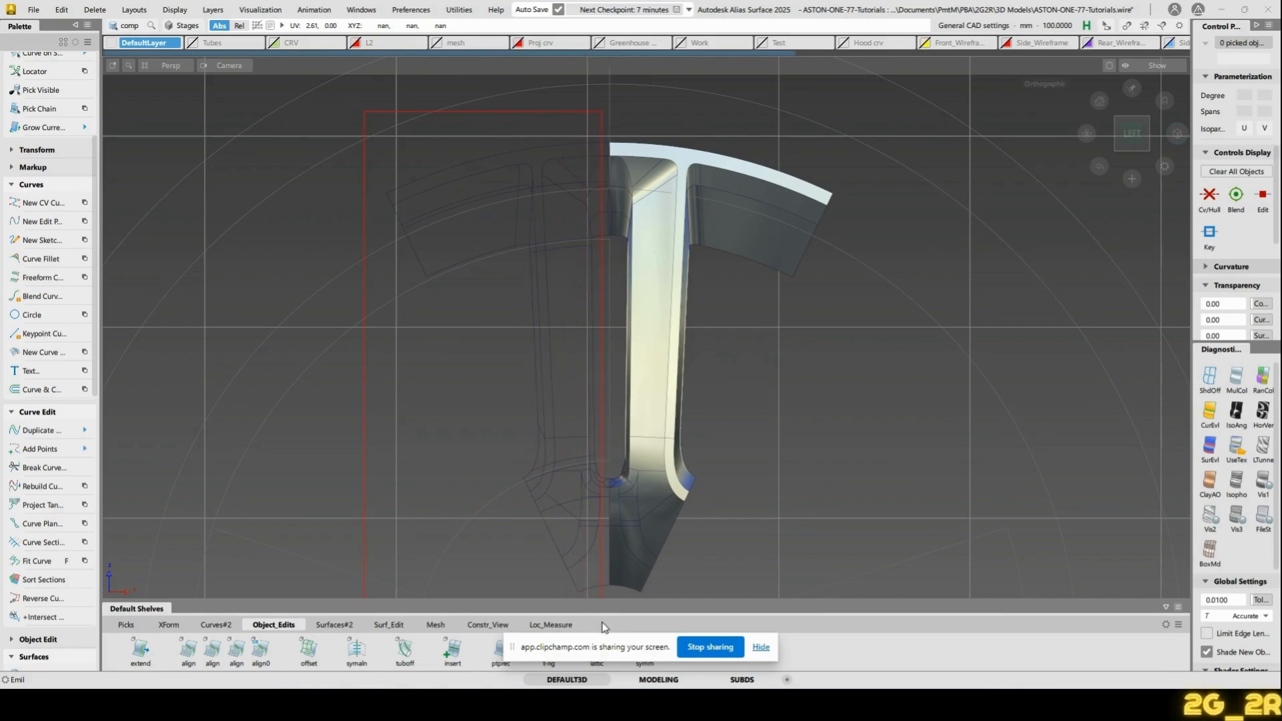
left_click_drag(607, 628, 607, 628)
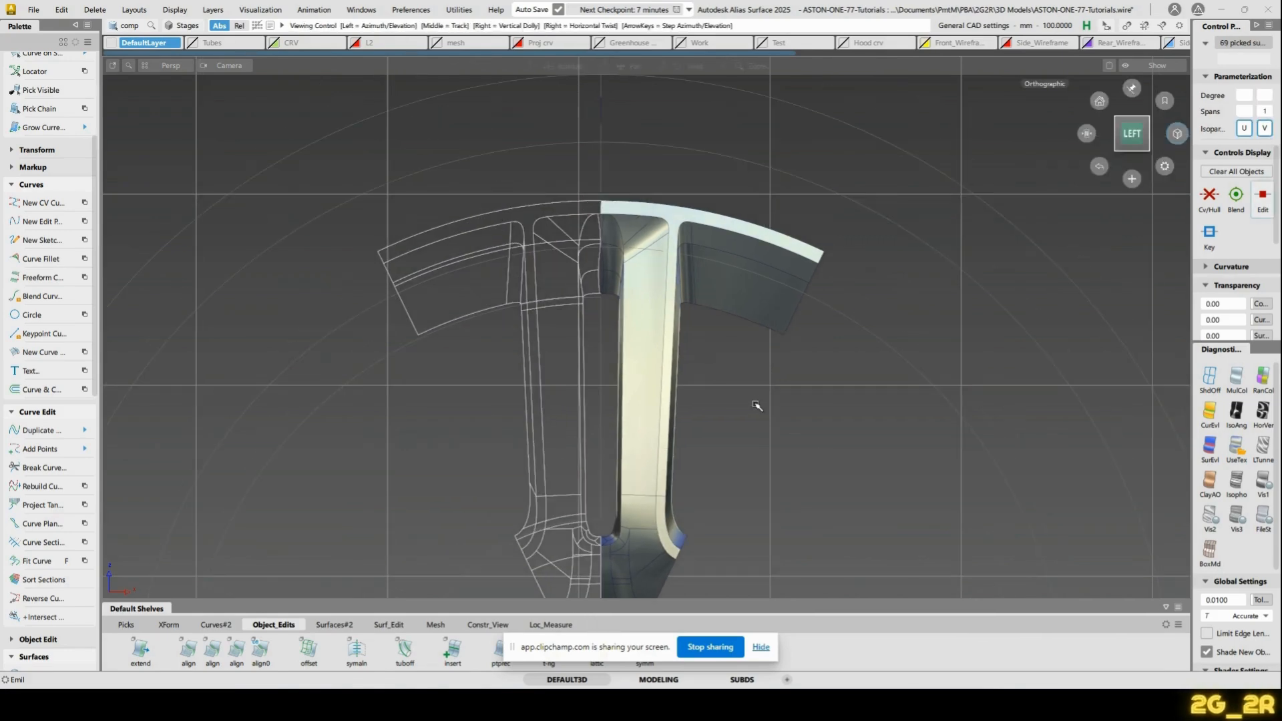
middle_click_drag(767, 344, 758, 406, "alt+shift")
key("Delete")
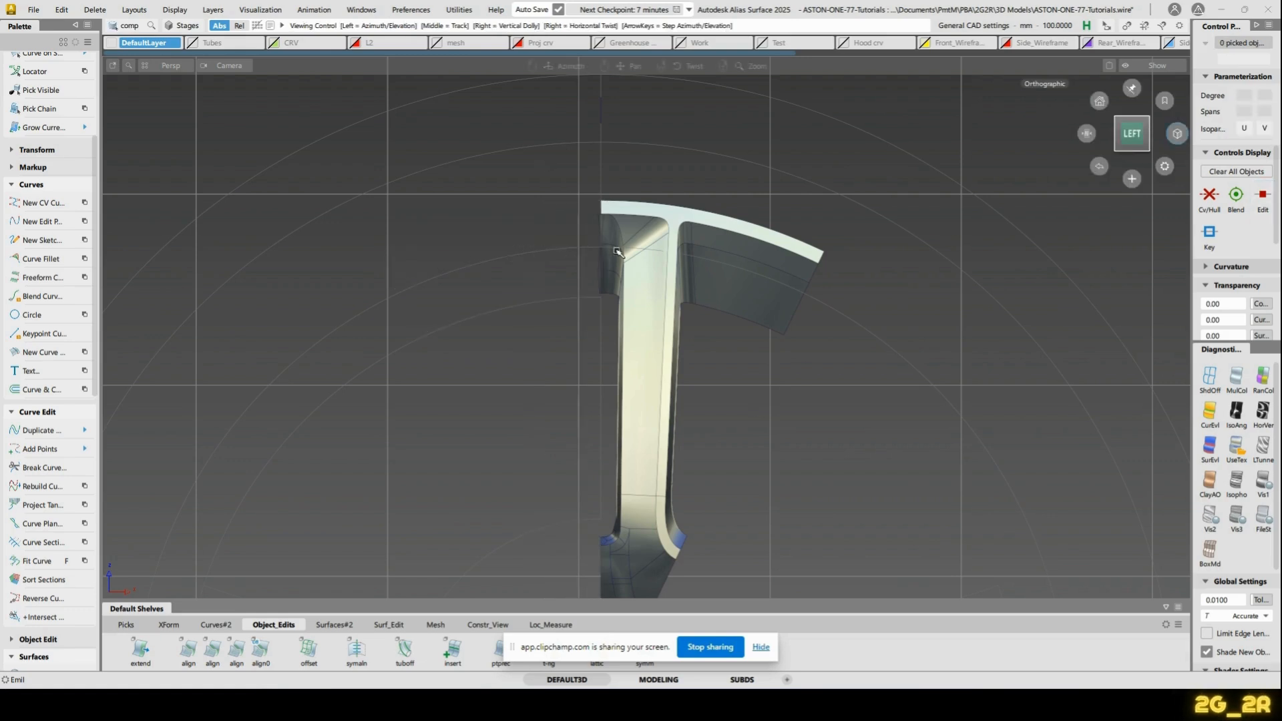
Delete the narrow leftover surface running along the cut centre edge of the remaining spoke half
scroll(618, 253, "up", 8)
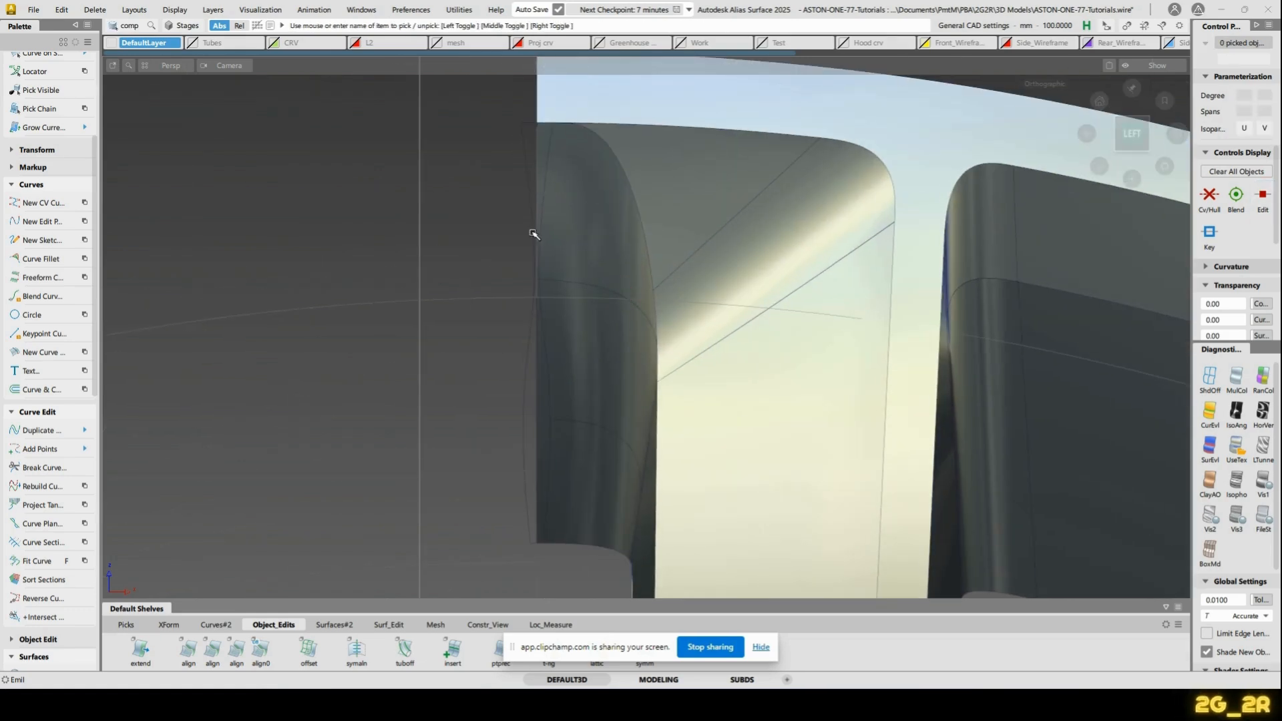
left_click(531, 157)
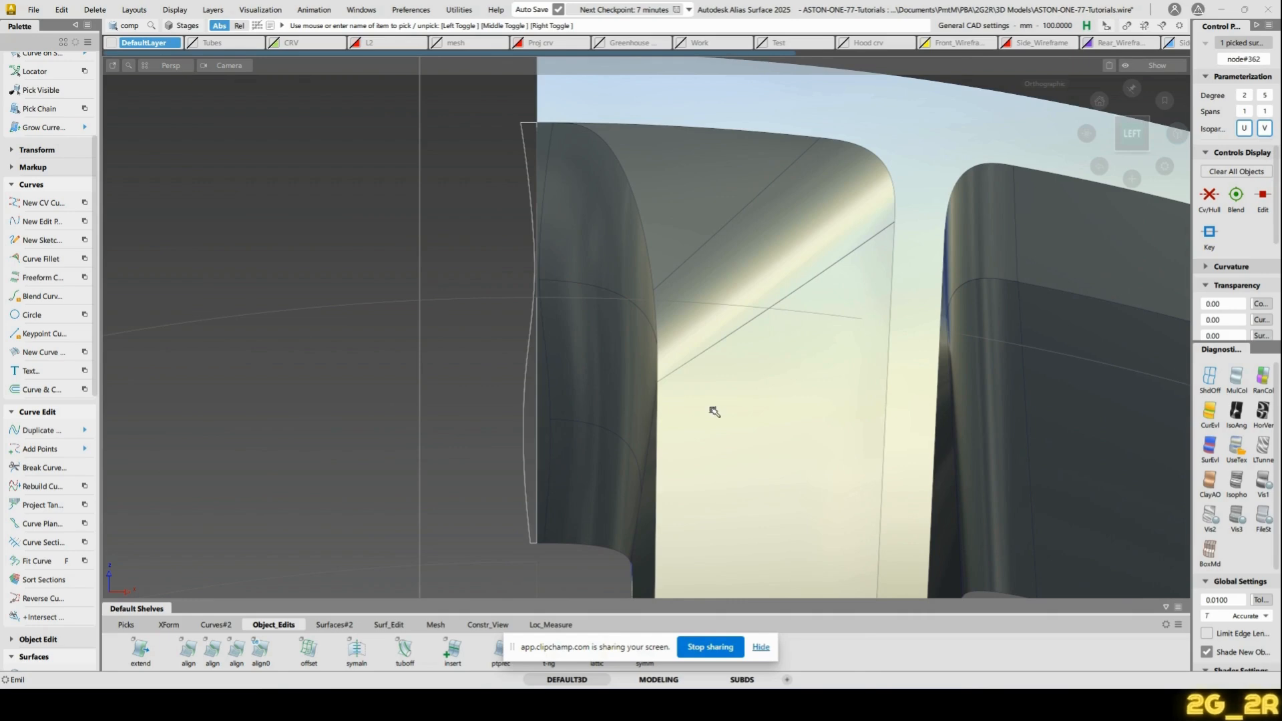
key("Delete")
right_click_drag(714, 411, 673, 374, "alt+shift")
left_click_drag(673, 374, 778, 379, "alt+shift")
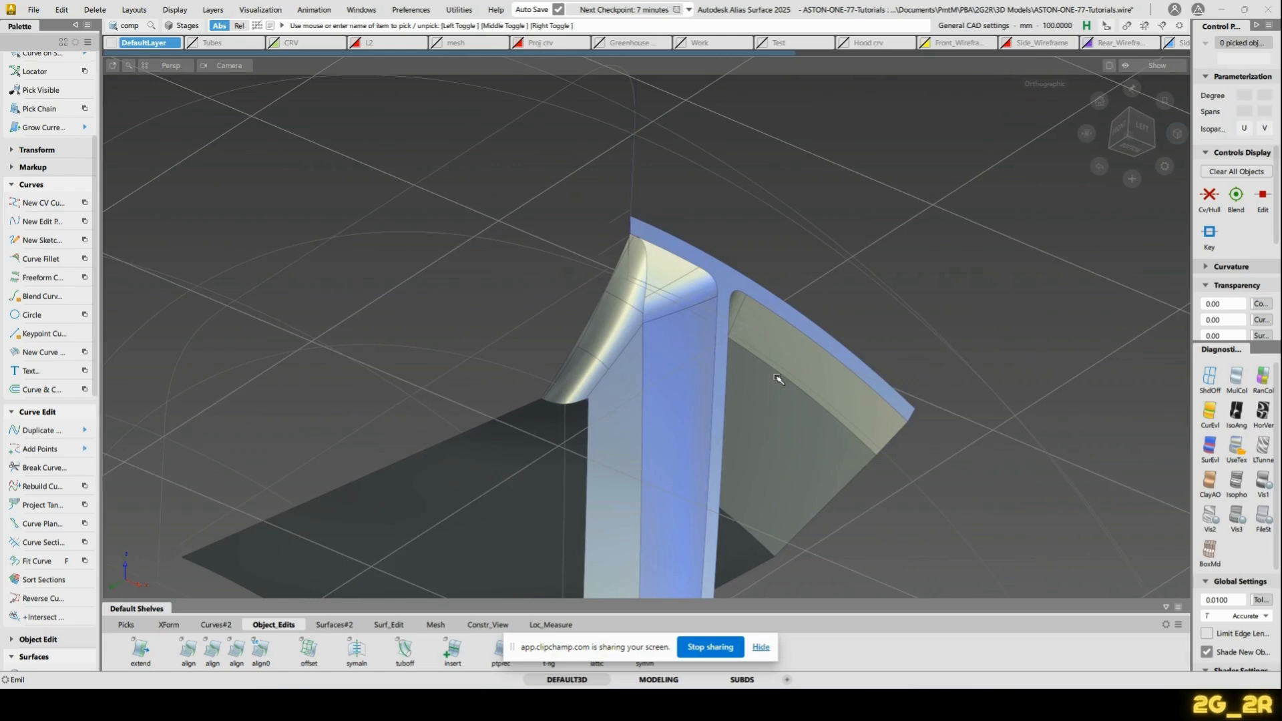
key("s")
left_click(631, 286, "alt+shift")
mouse_move(681, 203)
left_mouse_down("alt+shift")
mouse_move(738, 472)
mouse_move(1012, 267)
mouse_move(471, 354)
left_mouse_up("alt+shift")
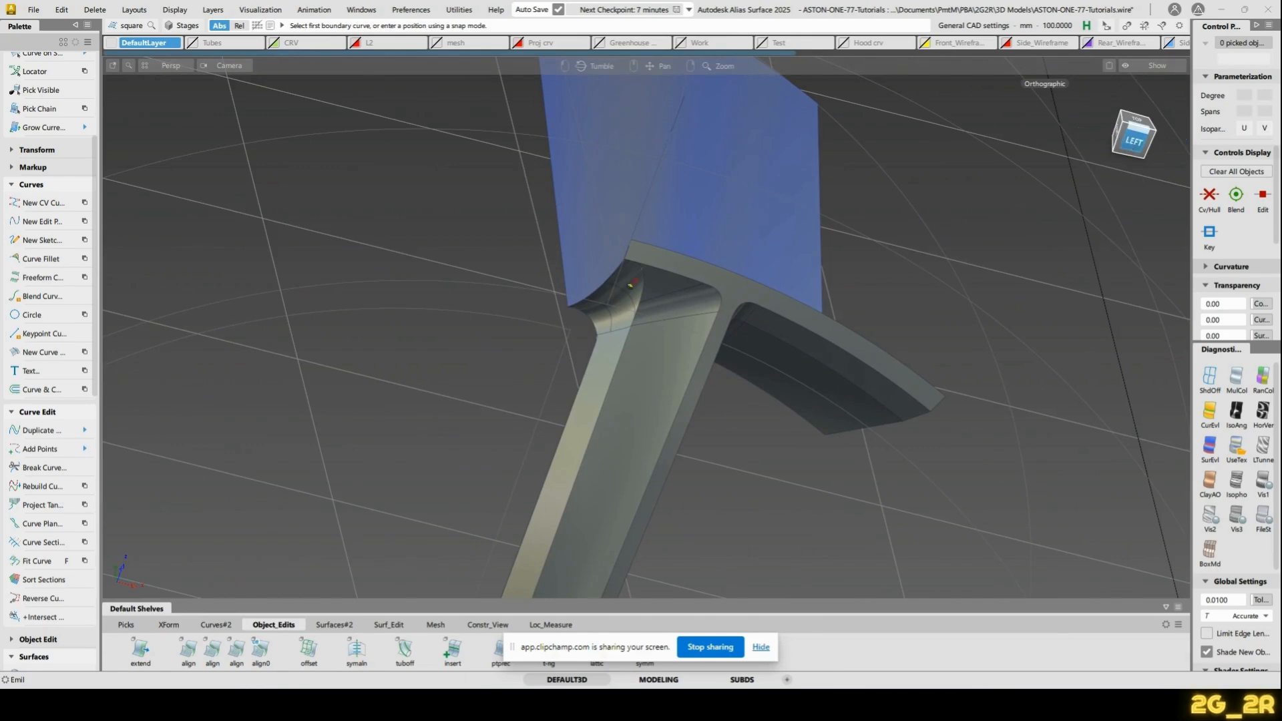
left_click(1134, 134)
left_click(510, 190, "ctrl+shift")
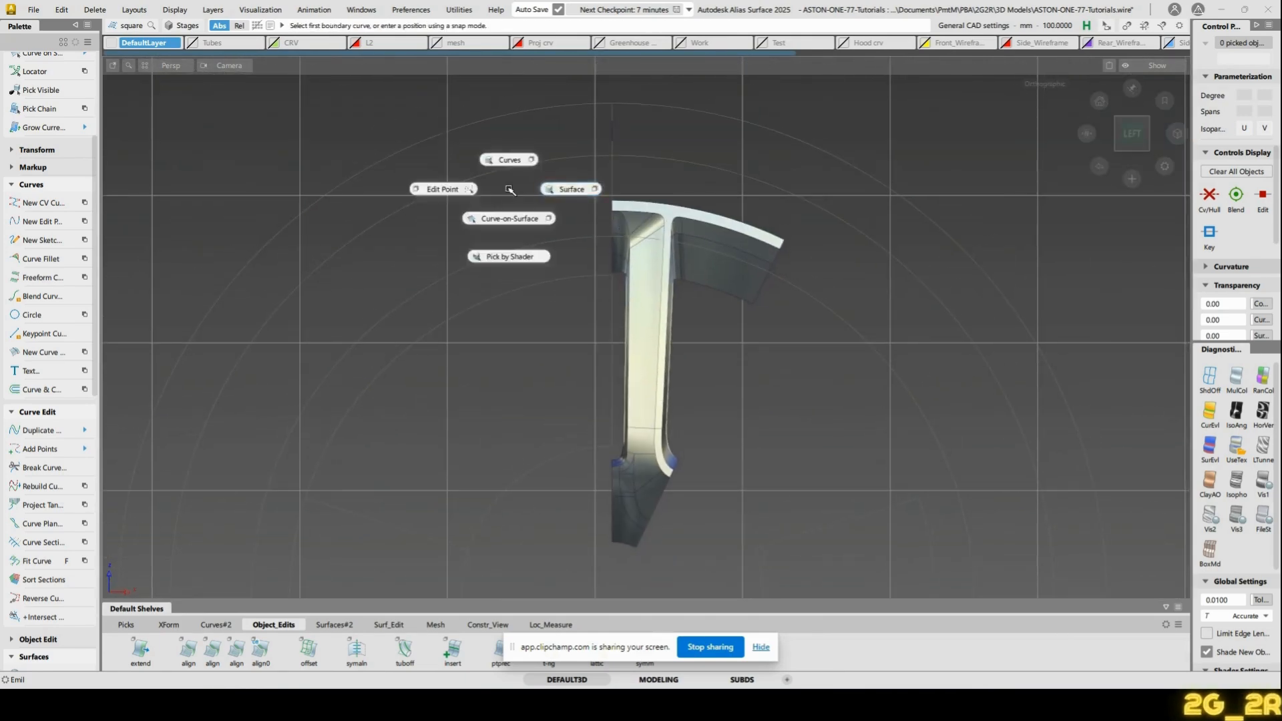
left_click(548, 190)
left_click_drag(344, 94, 991, 515)
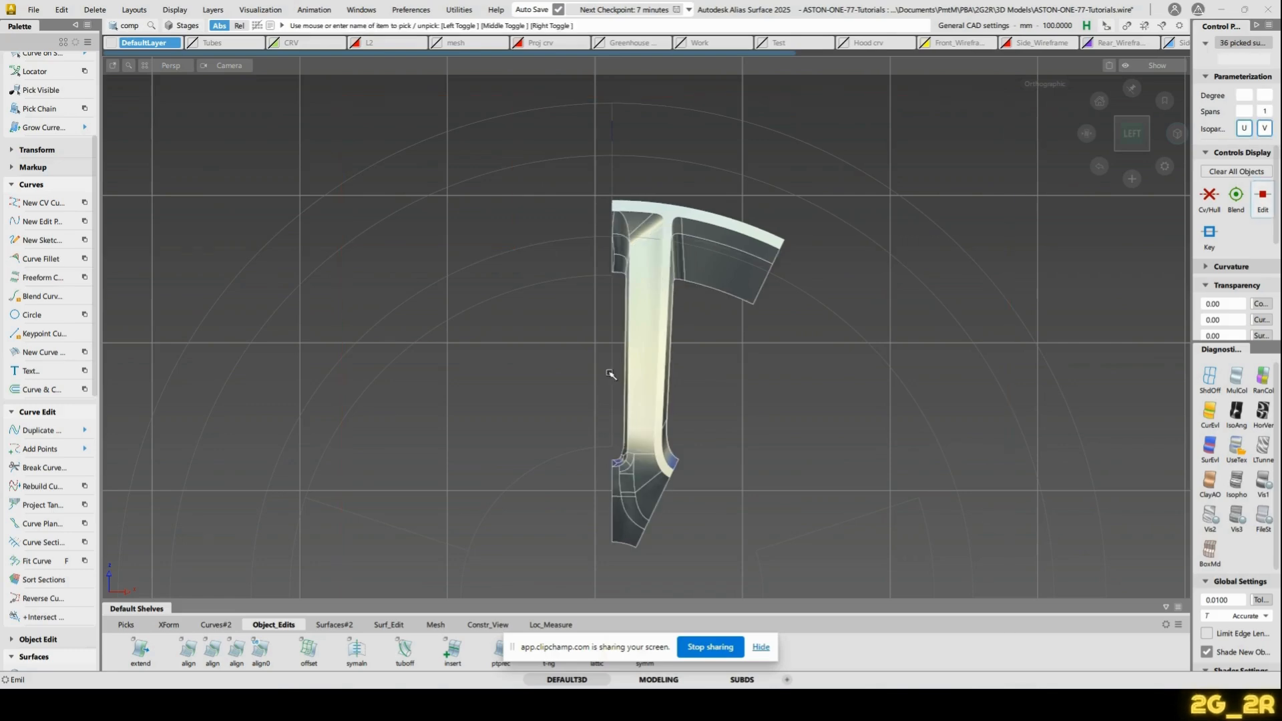
left_click_drag(610, 374, 844, 424, "alt+shift")
left_click(844, 424)
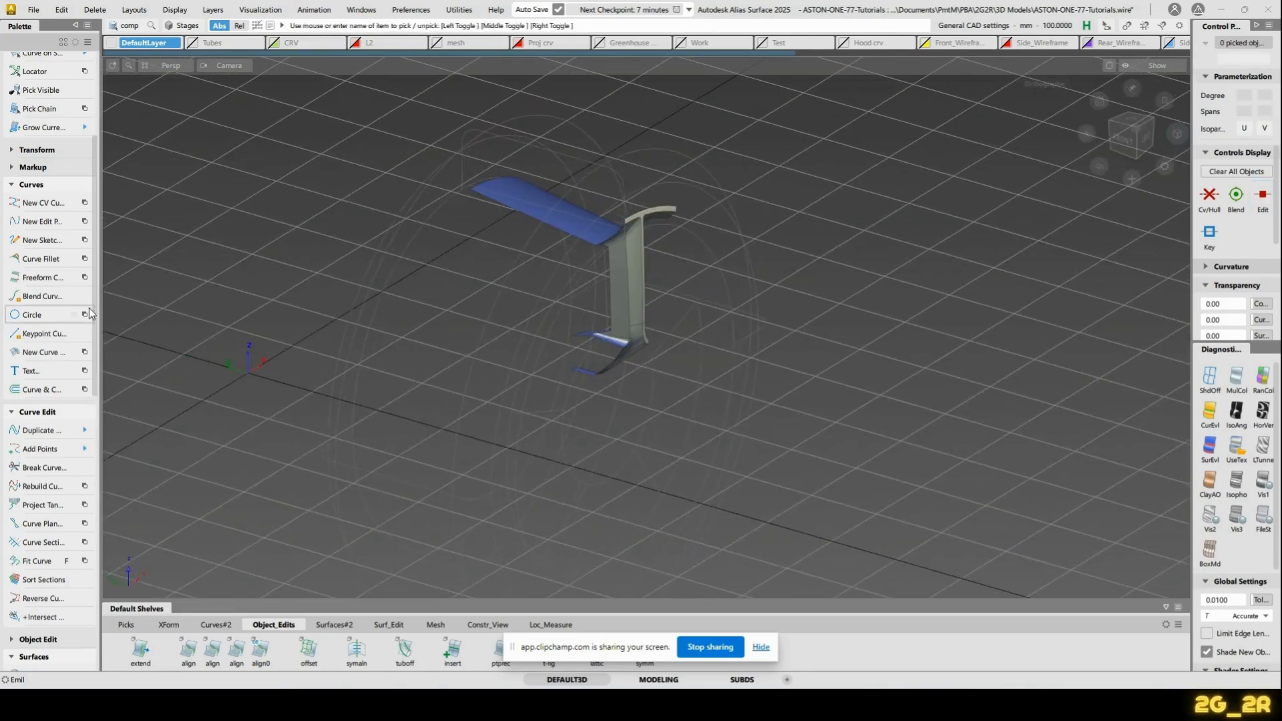
Show the Front_wheel_crv layer, pick all spoke half surfaces and set their pivot at the wheel centre end of the axis curve
key("ctrl+l")
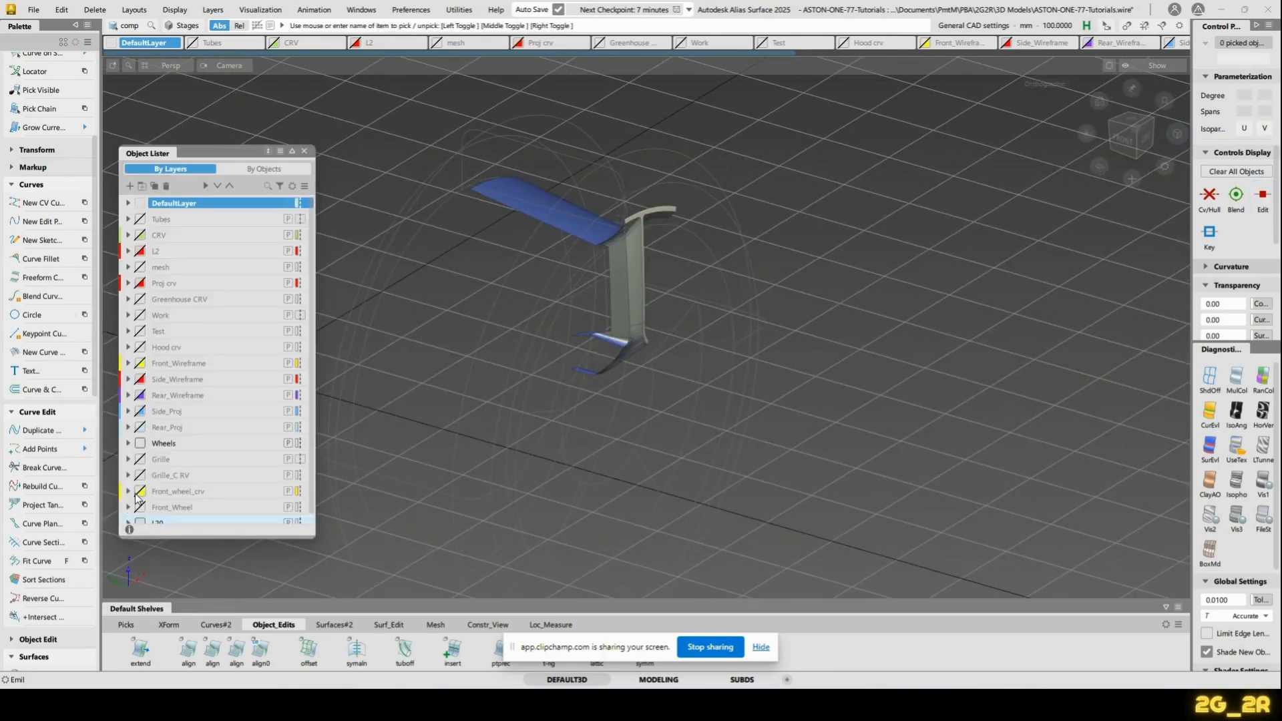
left_click(140, 491)
left_click_drag(433, 194, 756, 414, "ctrl+shift")
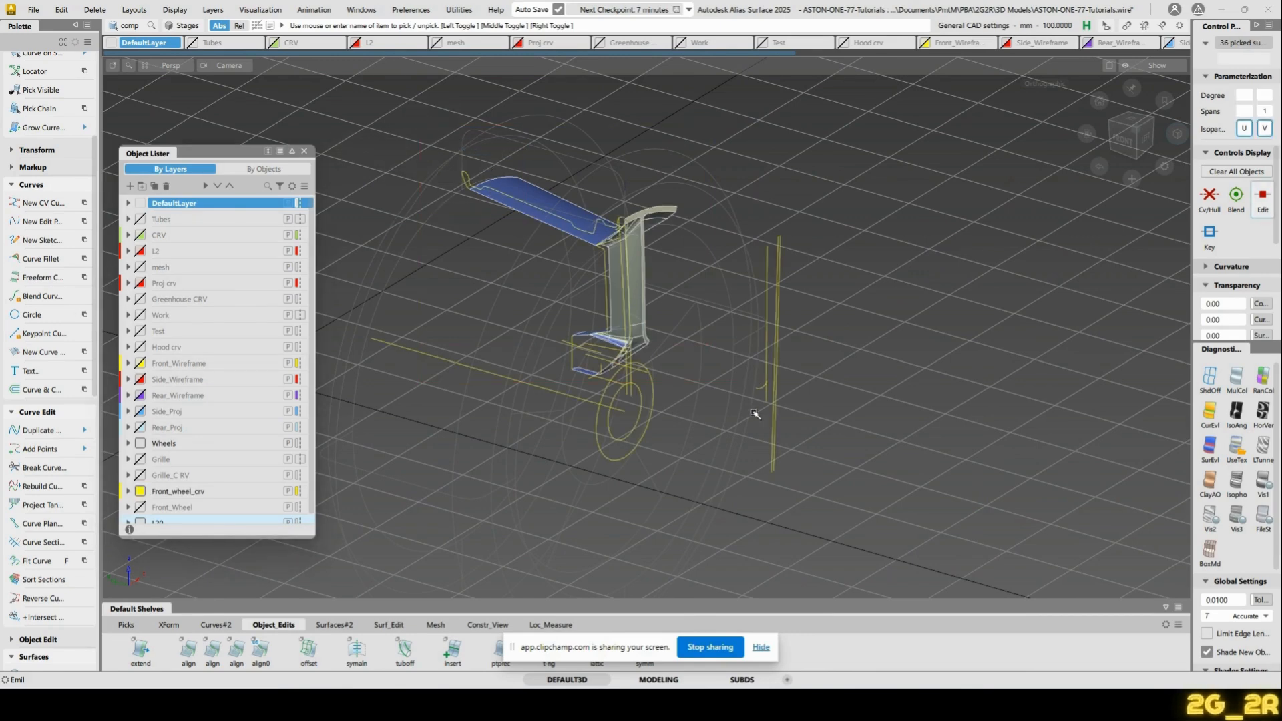
right_click_drag(738, 464, 719, 458, "alt+shift")
middle_click_drag(719, 458, 793, 319, "alt+shift")
left_click(510, 137)
left_click_drag(477, 124, 538, 124, "ctrl+shift")
left_click_drag(415, 89, 1057, 536)
right_click_drag(867, 439, 738, 488, "alt+shift")
middle_click_drag(738, 488, 779, 371, "alt+shift")
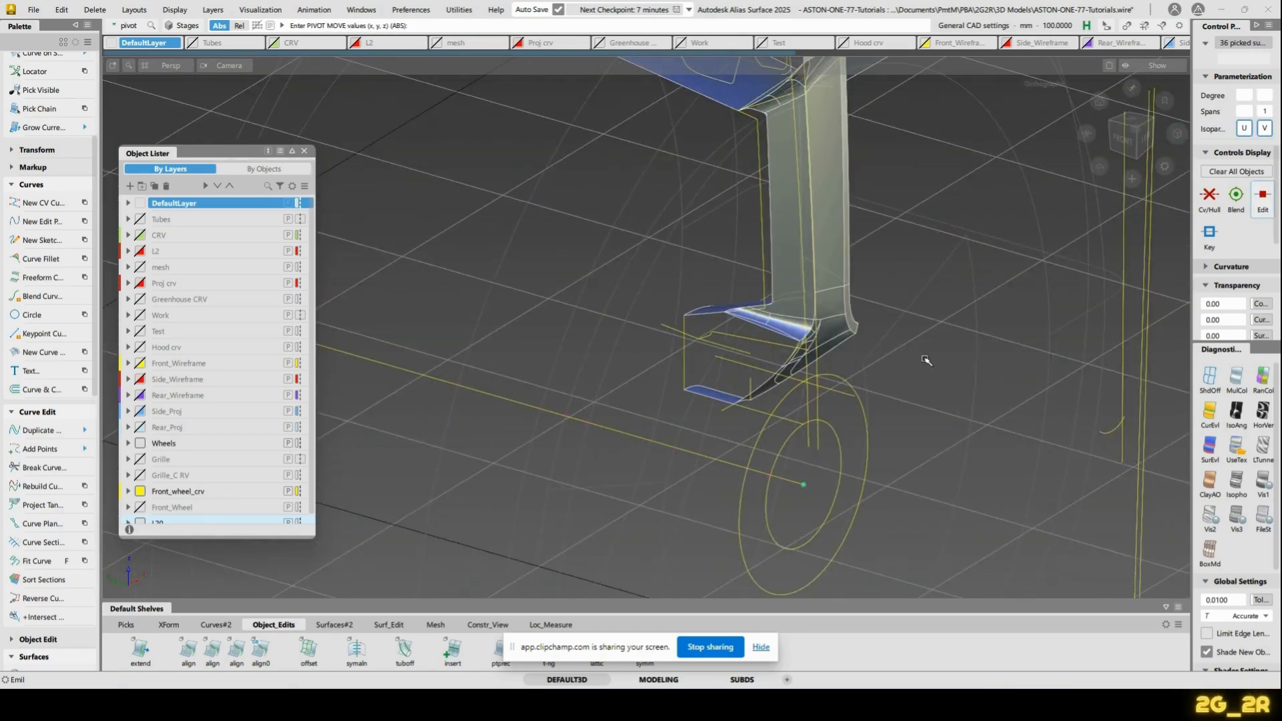
Unpick the spoke half and hide the Front_wheel_crv layer
left_click(665, 170)
left_click(305, 151)
mouse_move(836, 283)
left_mouse_down("alt+shift")
mouse_move(584, 289)
mouse_move(848, 387)
mouse_move(820, 334)
mouse_move(835, 364)
mouse_move(830, 289)
mouse_move(840, 375)
mouse_move(808, 485)
mouse_move(979, 467)
mouse_move(935, 507)
mouse_move(1036, 347)
left_mouse_up("alt+shift")
left_click(843, 383)
middle_click_drag(868, 73, 725, 281, "alt+shift")
left_click_drag(726, 249, 146, 421, "alt+shift")
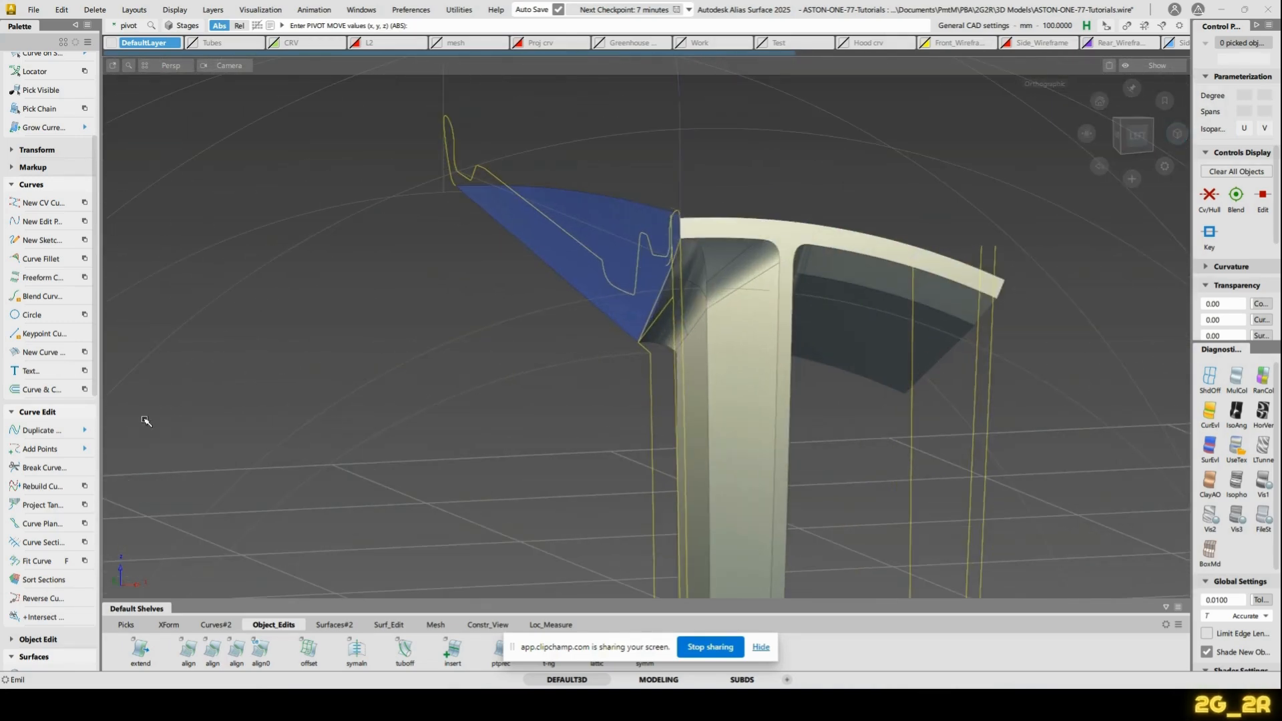
key("ctrl+l")
left_click(140, 492)
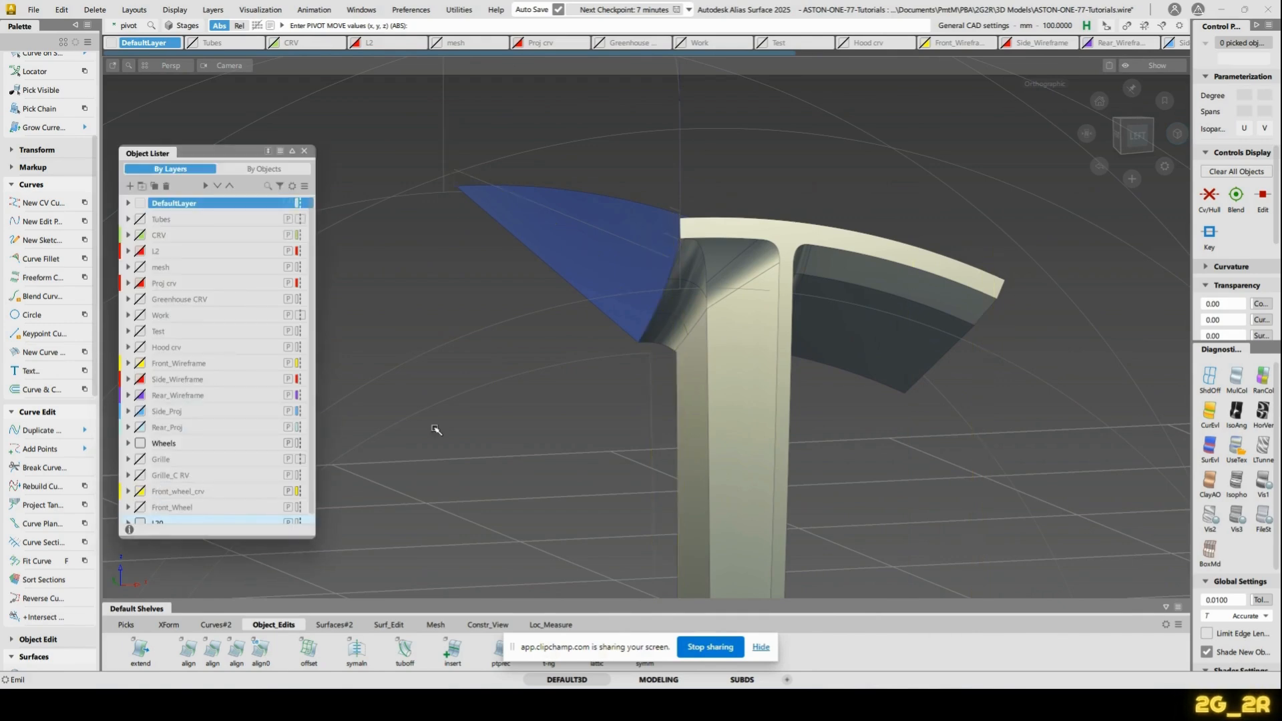
middle_click_drag(785, 308, 787, 188, "alt+shift")
middle_click_drag(730, 371, 755, 114, "alt+shift")
scroll(741, 298, "up", 5)
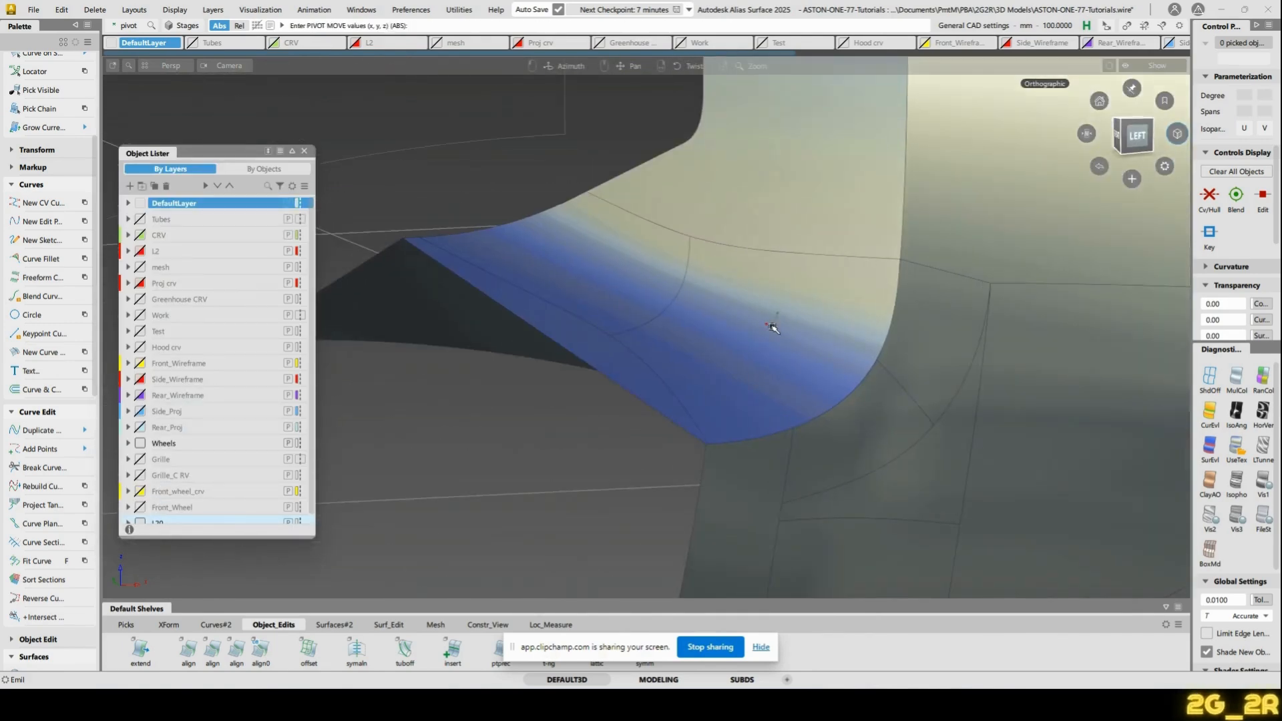
left_click_drag(771, 327, 658, 395, "alt+shift")
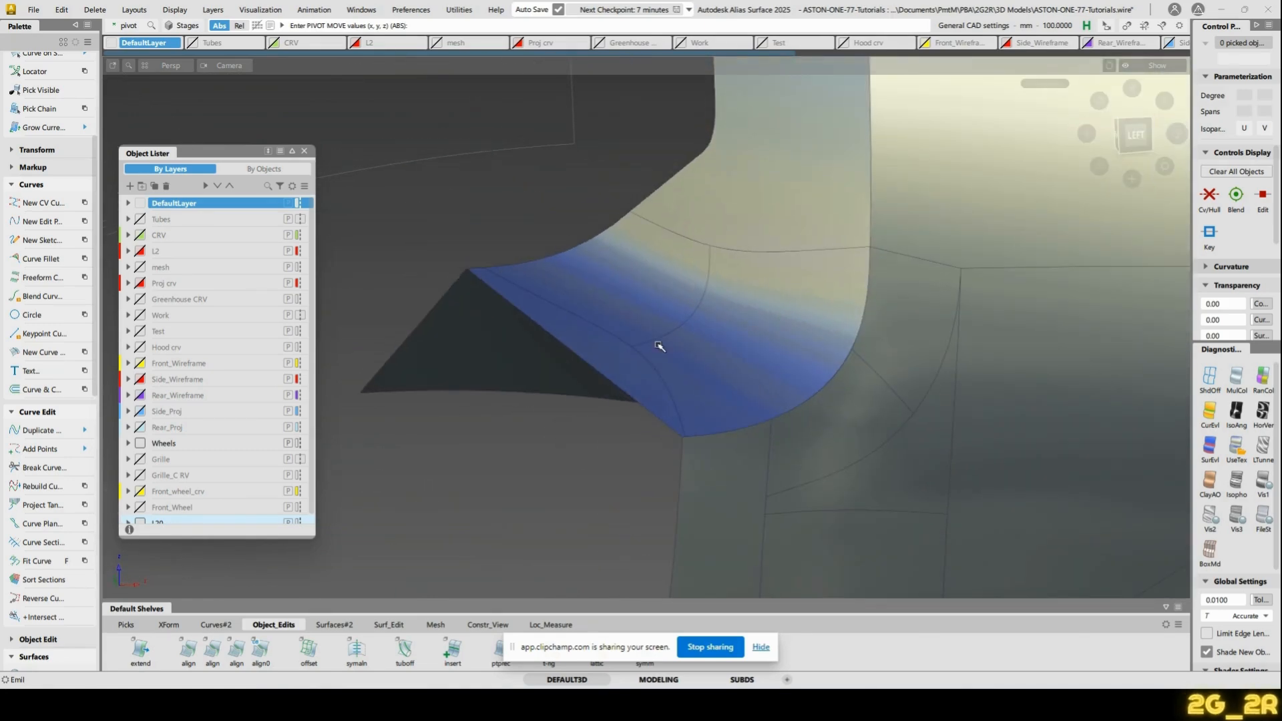
right_click_drag(658, 347, 741, 444, "ctrl+shift")
left_click(741, 444)
key("ctrl+z")
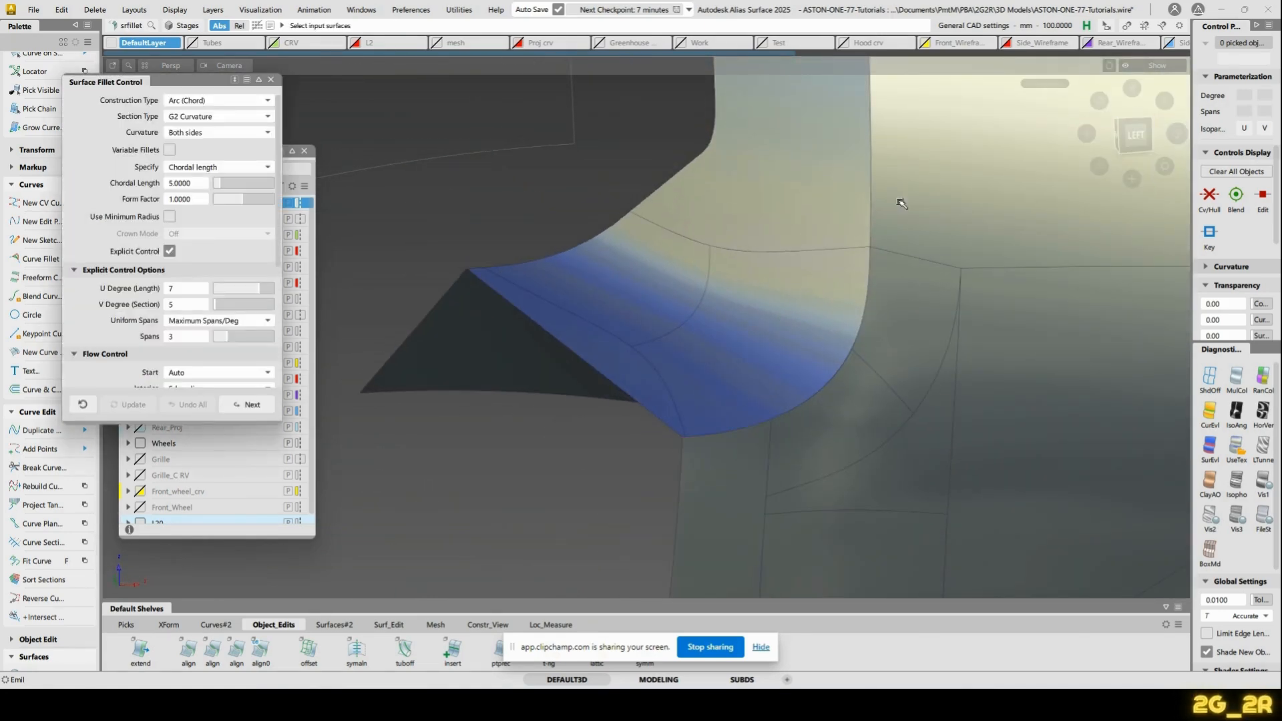
scroll(899, 200, "down", 5)
middle_click_drag(888, 300, 788, 615, "alt+shift")
middle_click_drag(822, 134, 856, 412, "alt+shift")
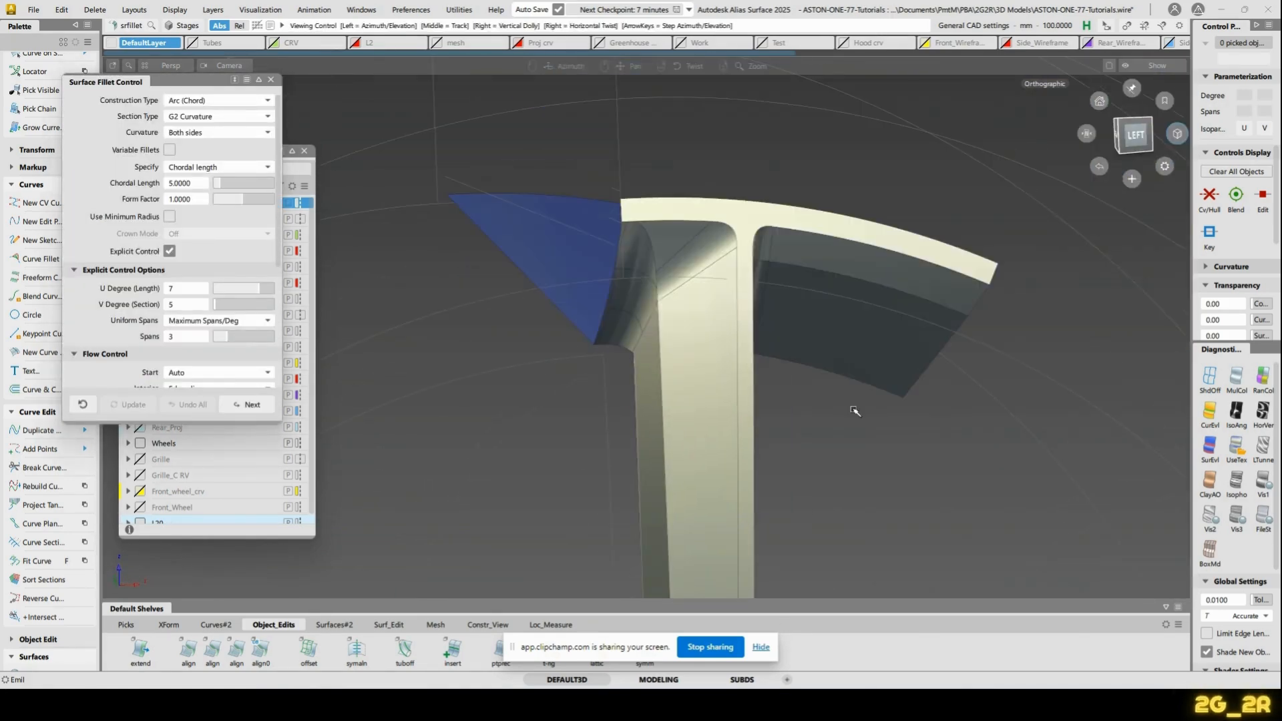
Pick all surfaces of the spoke half, starting from the left view
left_click(1140, 128)
scroll(651, 303, "up", 4)
middle_click_drag(652, 303, 690, 381, "alt+shift")
left_click(709, 194)
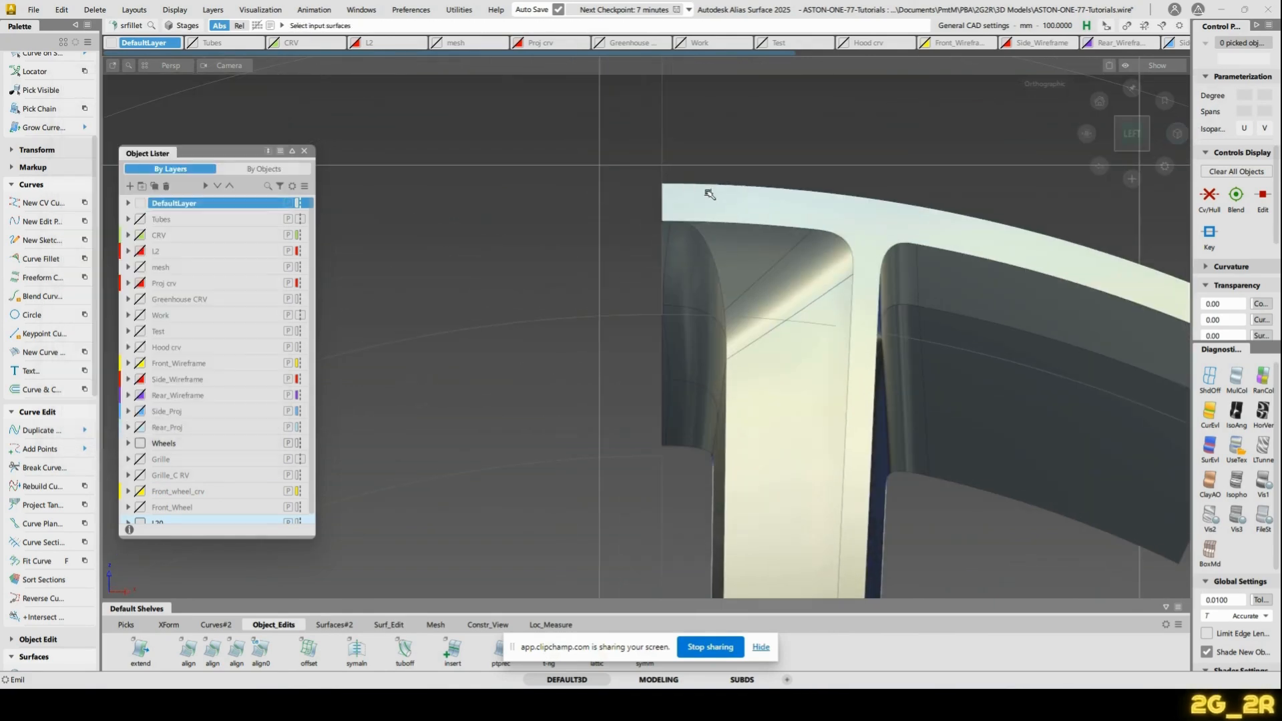
left_click_drag(709, 194, 649, 240, "ctrl+shift")
left_click_drag(686, 188, 733, 186, "ctrl+shift")
left_click_drag(733, 186, 735, 187, "ctrl+shift")
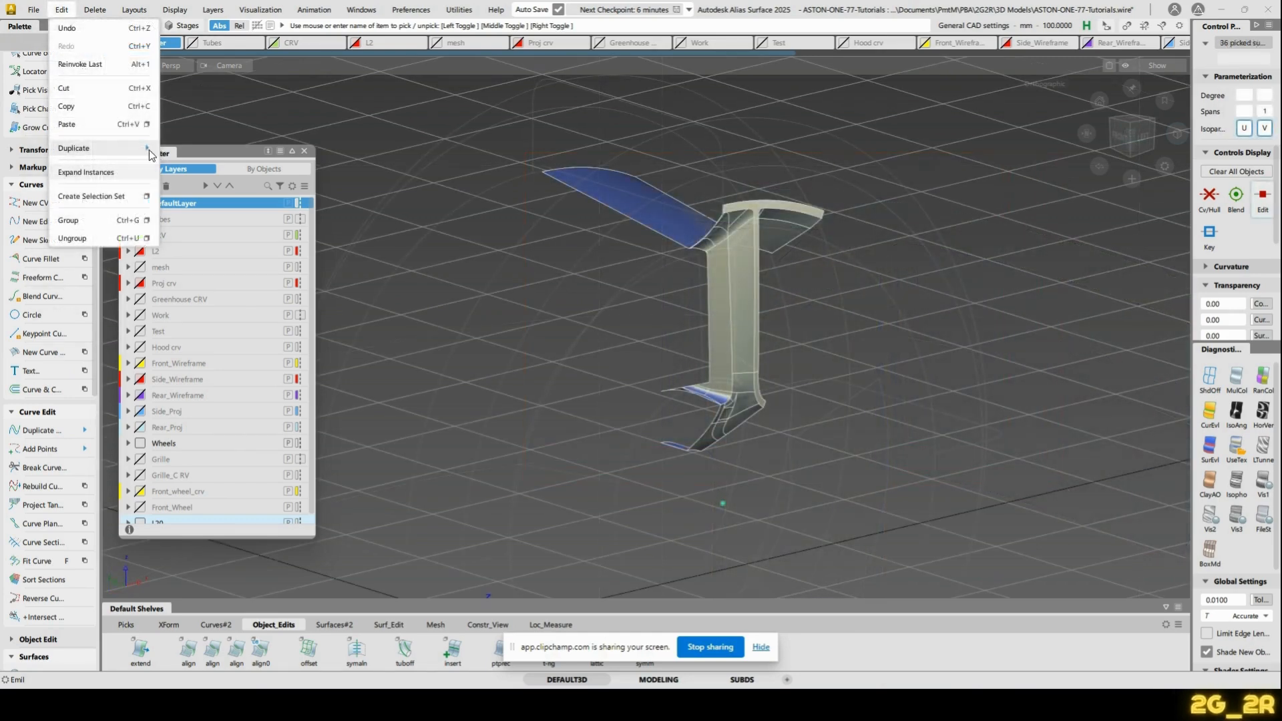
Try to mirror the spoke half with Duplicate Object as one instance, with Y rotation 0 and X scaling -1
mouse_move(150, 149)
left_click(218, 147)
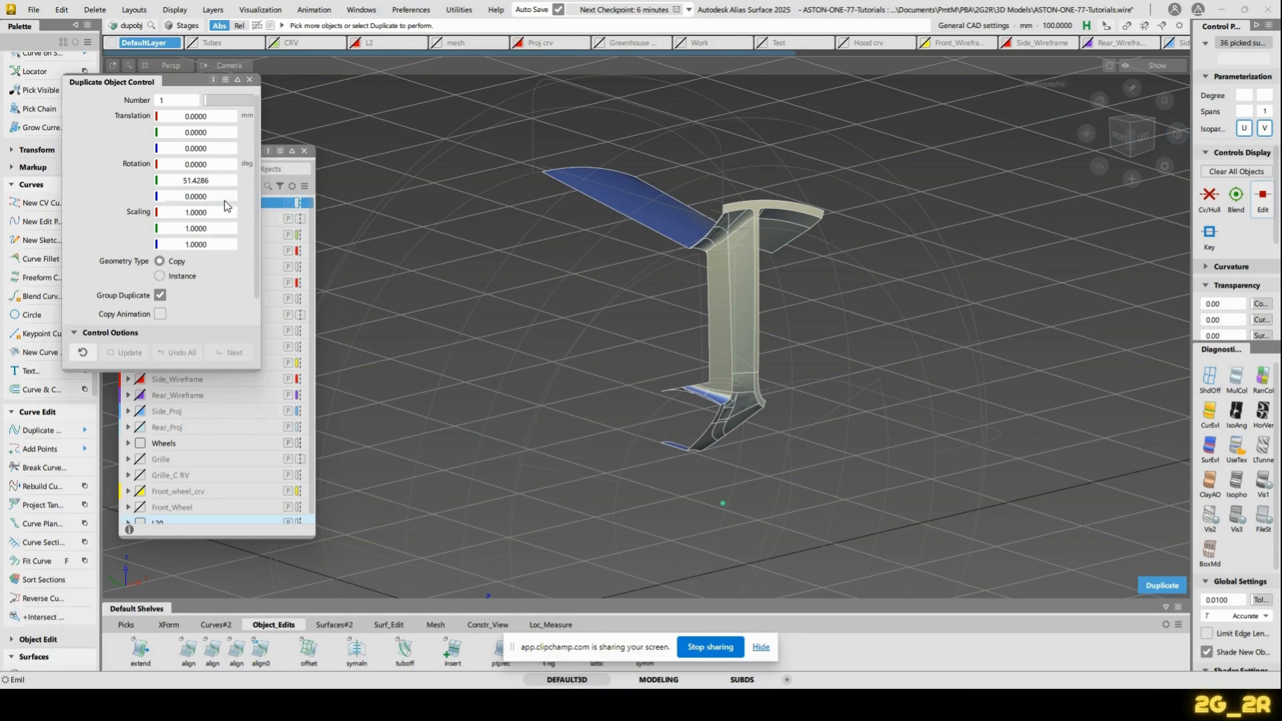
left_click(223, 181)
type("0")
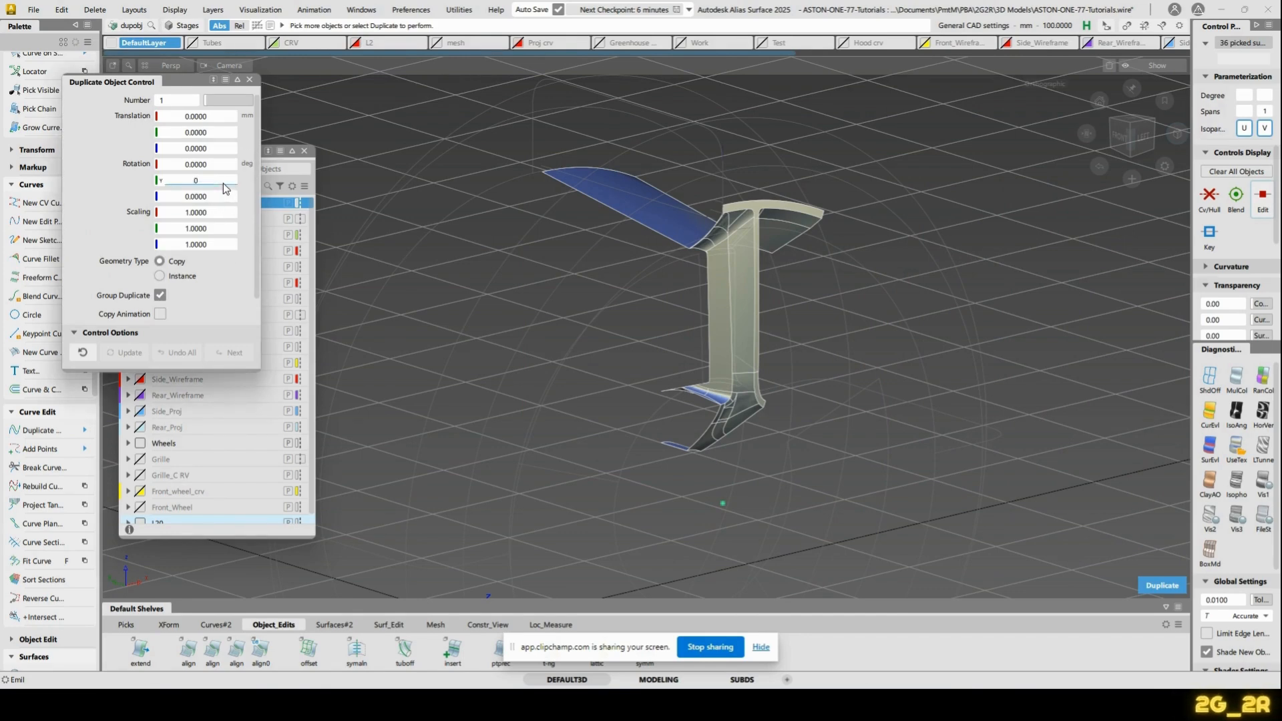
left_click(160, 276)
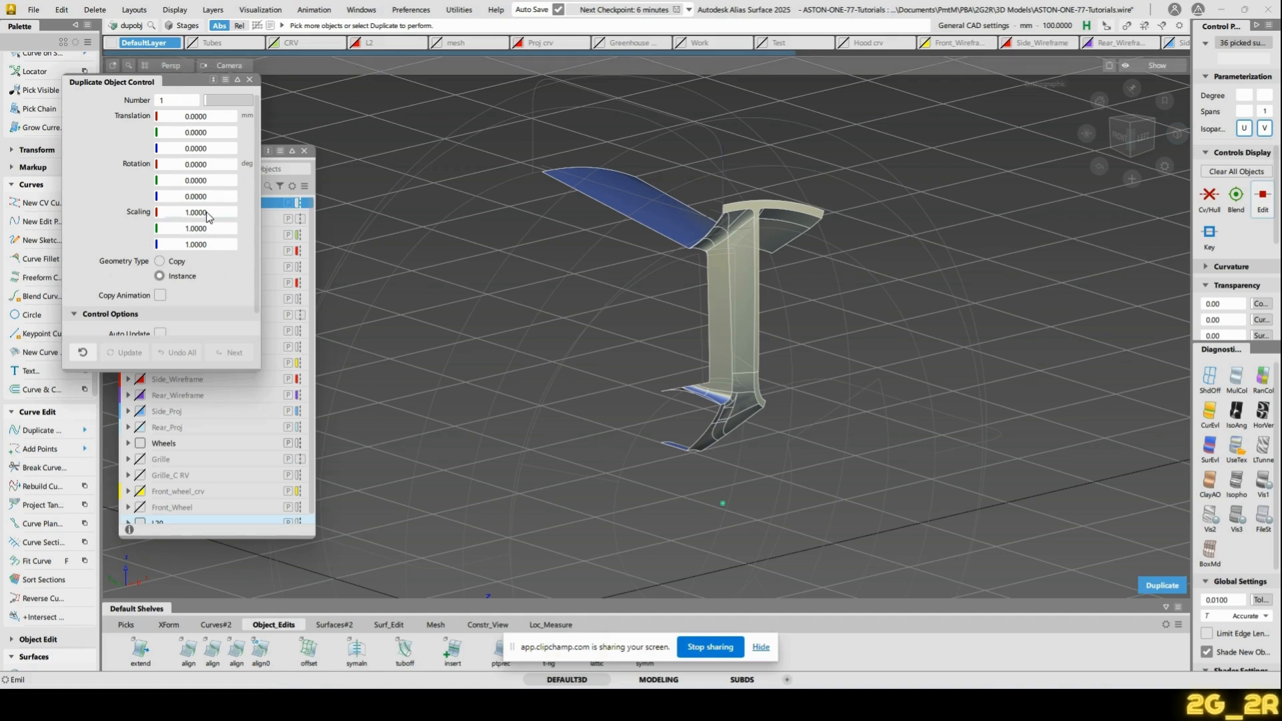
type("-1")
key("Return")
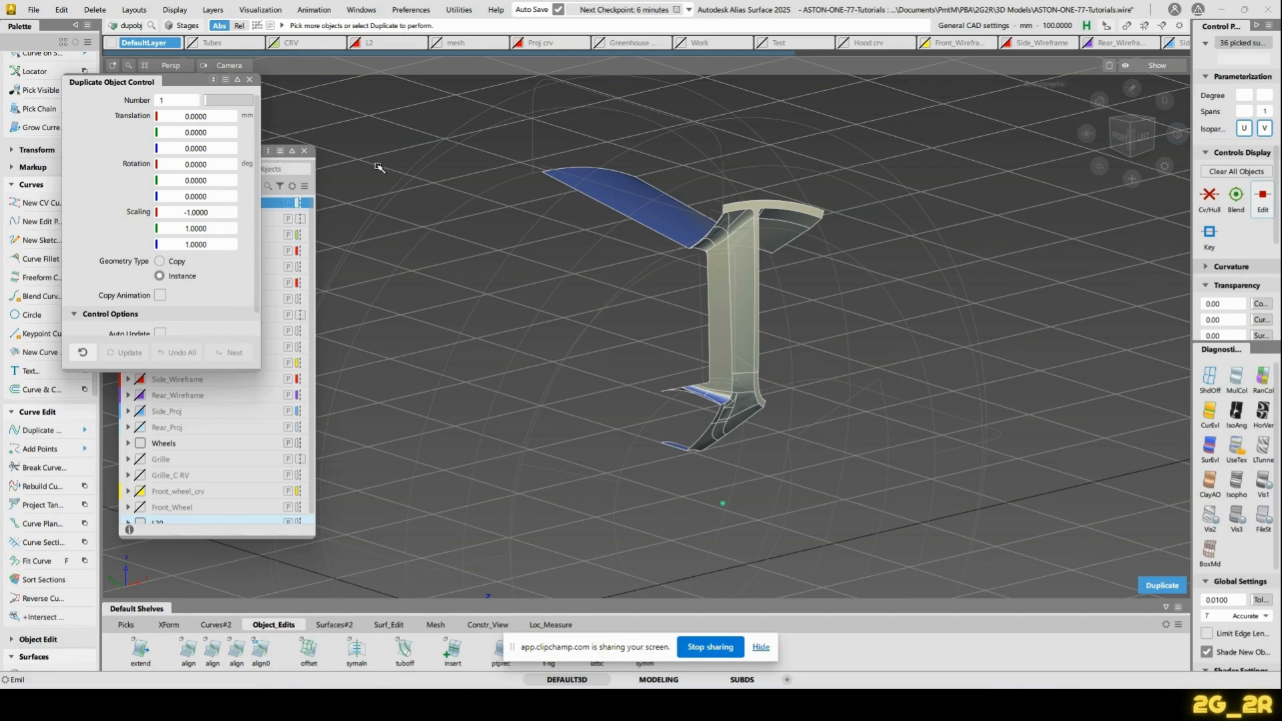
left_click_drag(1122, 514, 1082, 545, "alt+shift")
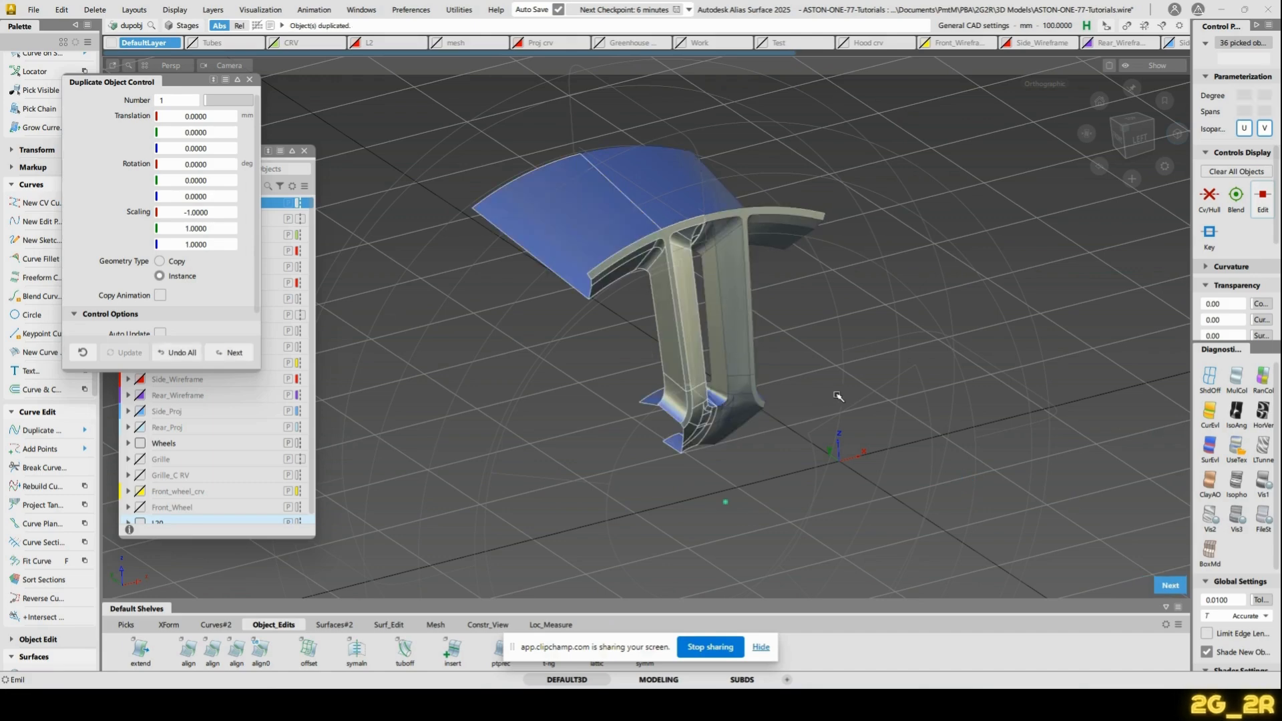
key("ctrl+z")
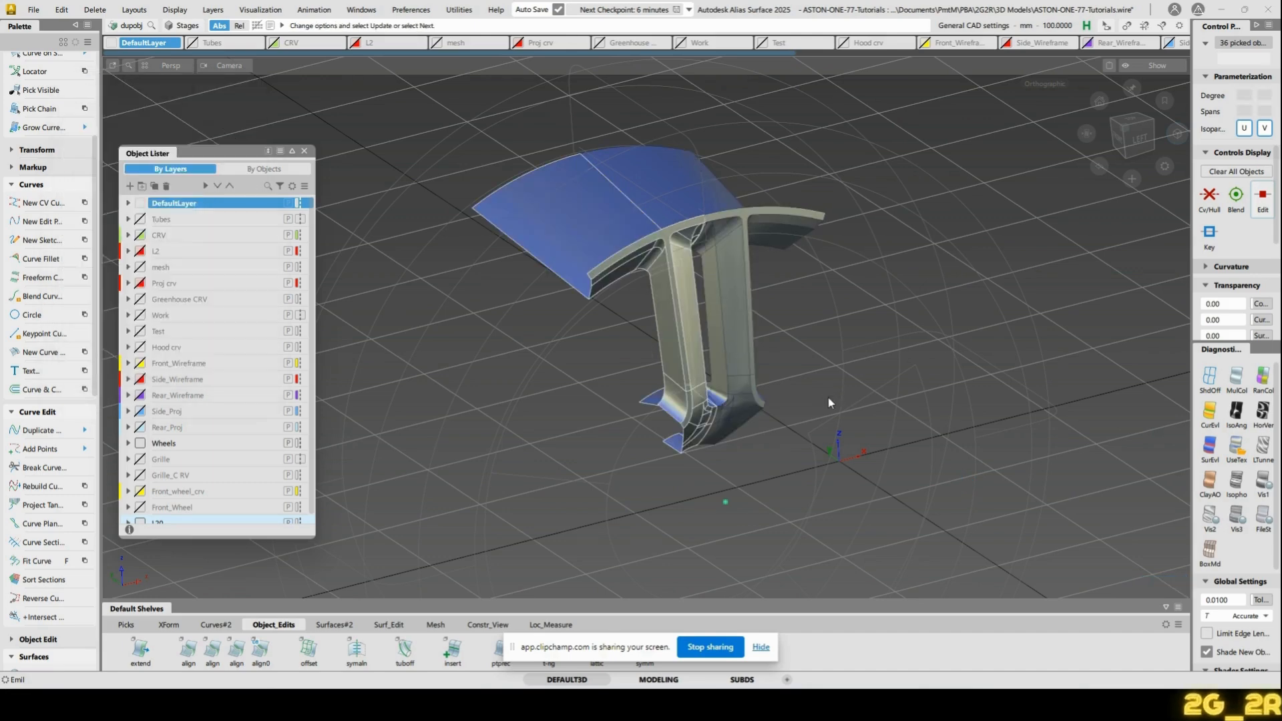
Pick the entire spoke half again and duplicate it once as a grouped copy with X scaling -1
left_click_drag(626, 180, 685, 183, "ctrl+shift")
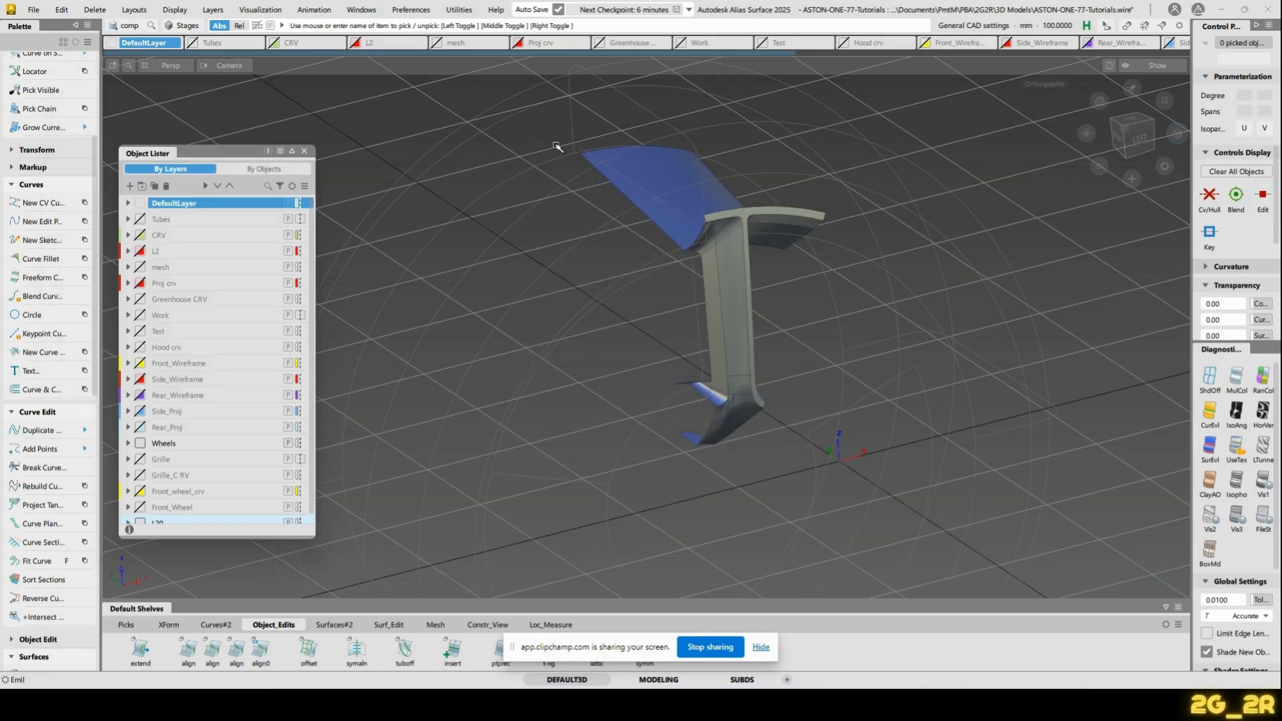
left_click_drag(555, 145, 1008, 557)
left_click(33, 10)
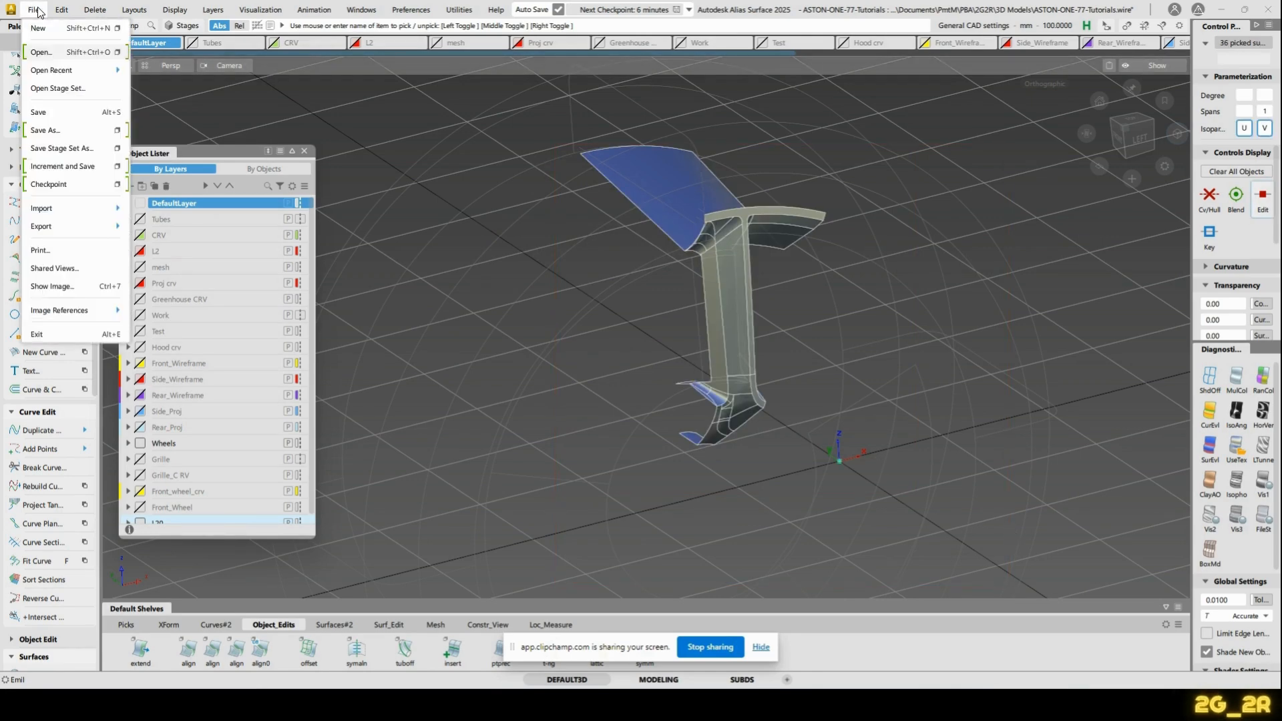
left_click(61, 10)
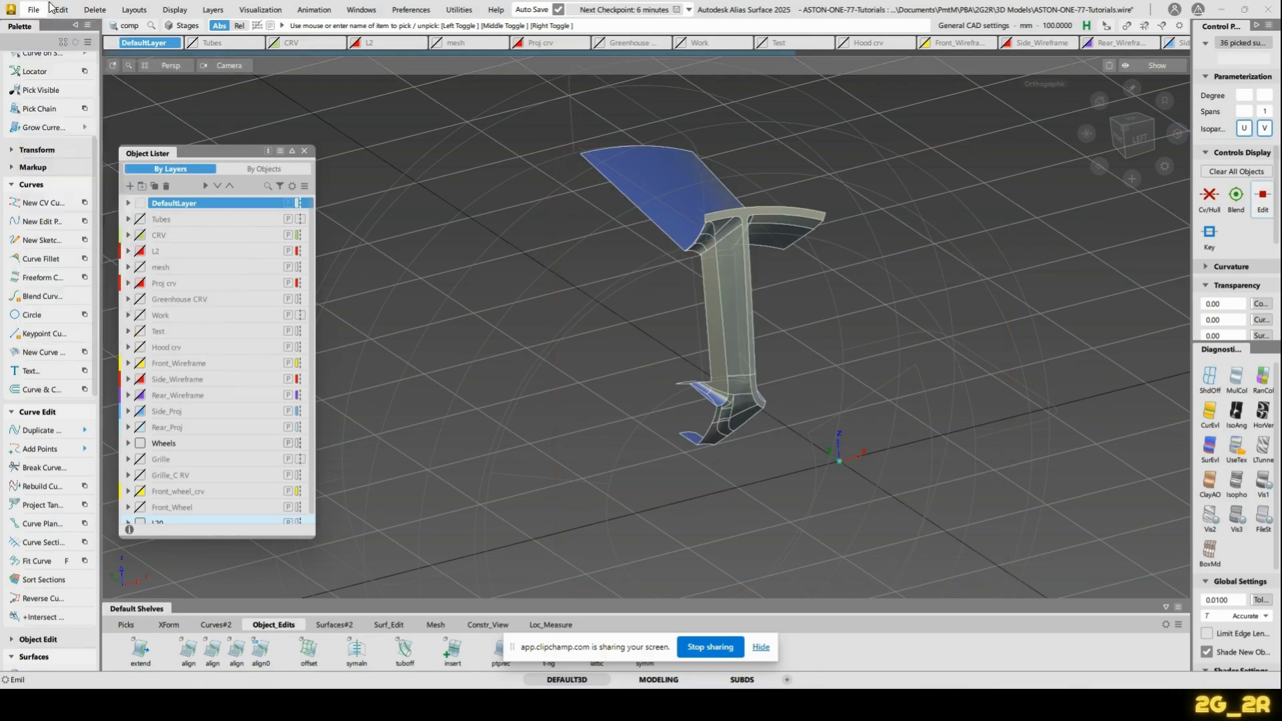
mouse_move(129, 156)
left_click(213, 147)
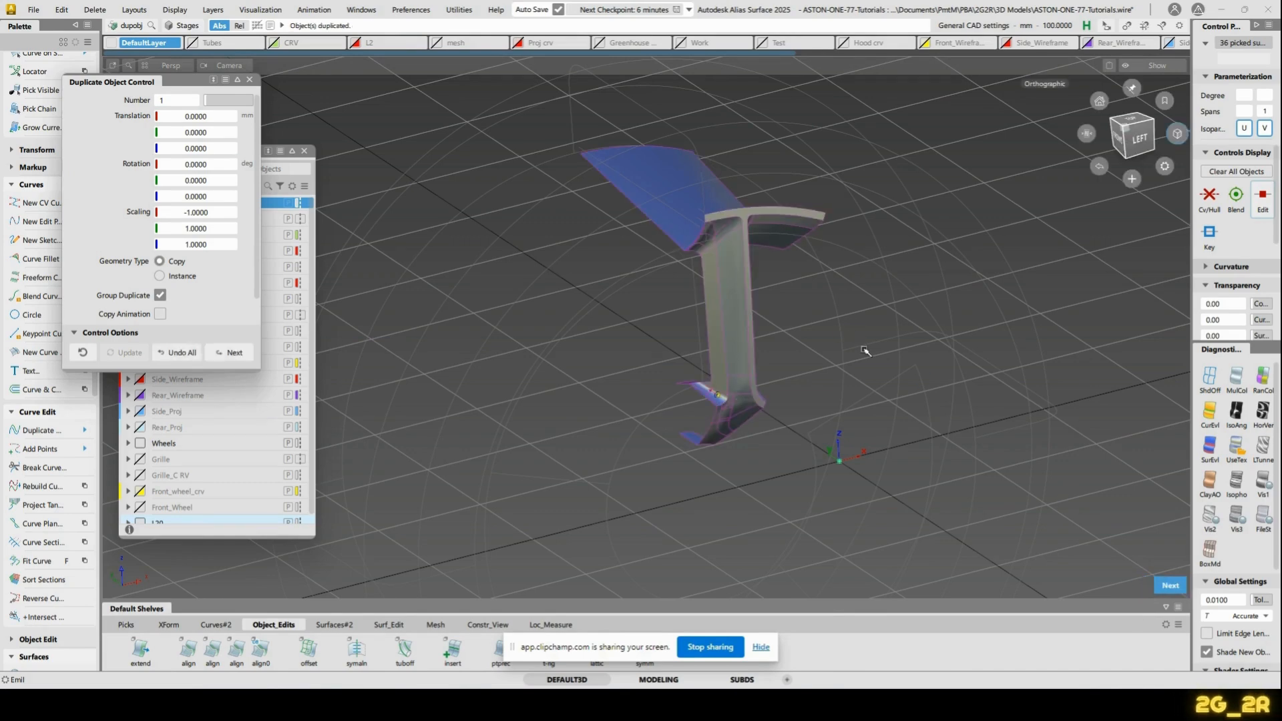
Set the mirrored copy's pivot on its lower inner corner, working in the left view
right_click_drag(827, 268, 798, 492, "alt+shift")
right_click_drag(884, 395, 746, 382, "alt+shift")
right_click_drag(1011, 242, 925, 301, "alt+shift")
left_click_drag(1065, 369, 948, 344, "alt+shift")
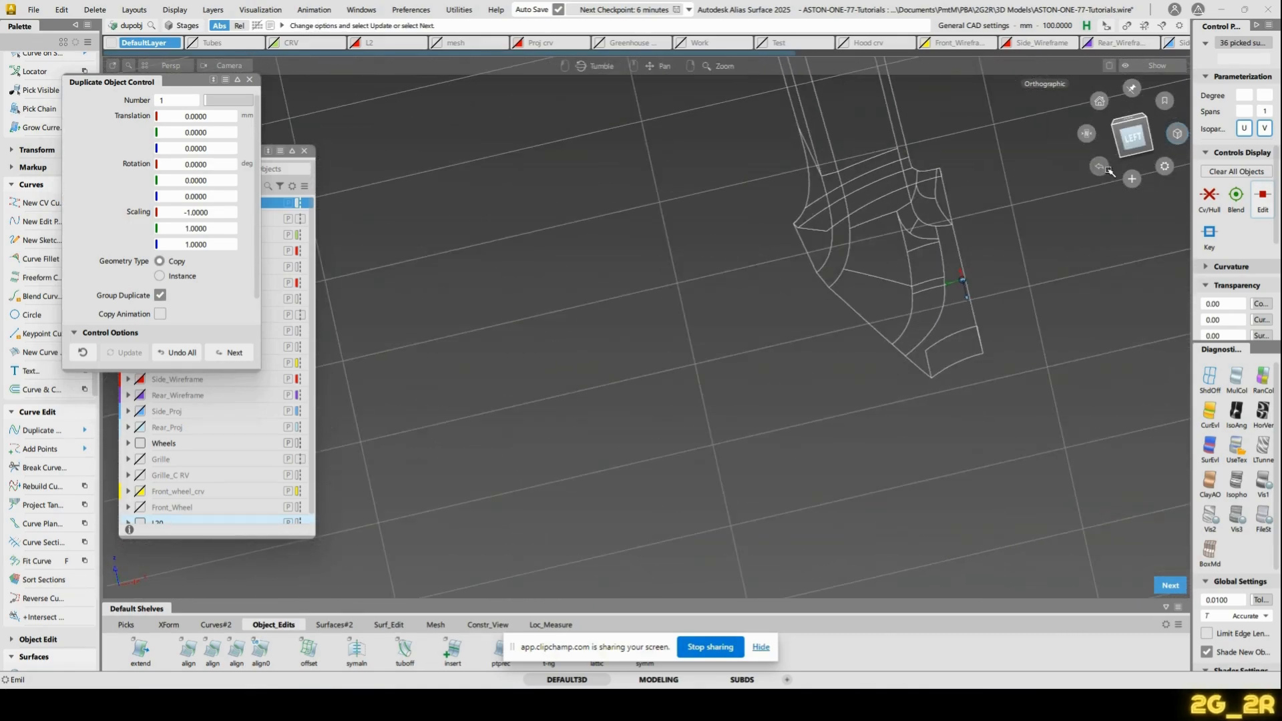
left_click(1134, 136)
middle_click_drag(982, 294, 1034, 284, "ctrl+shift")
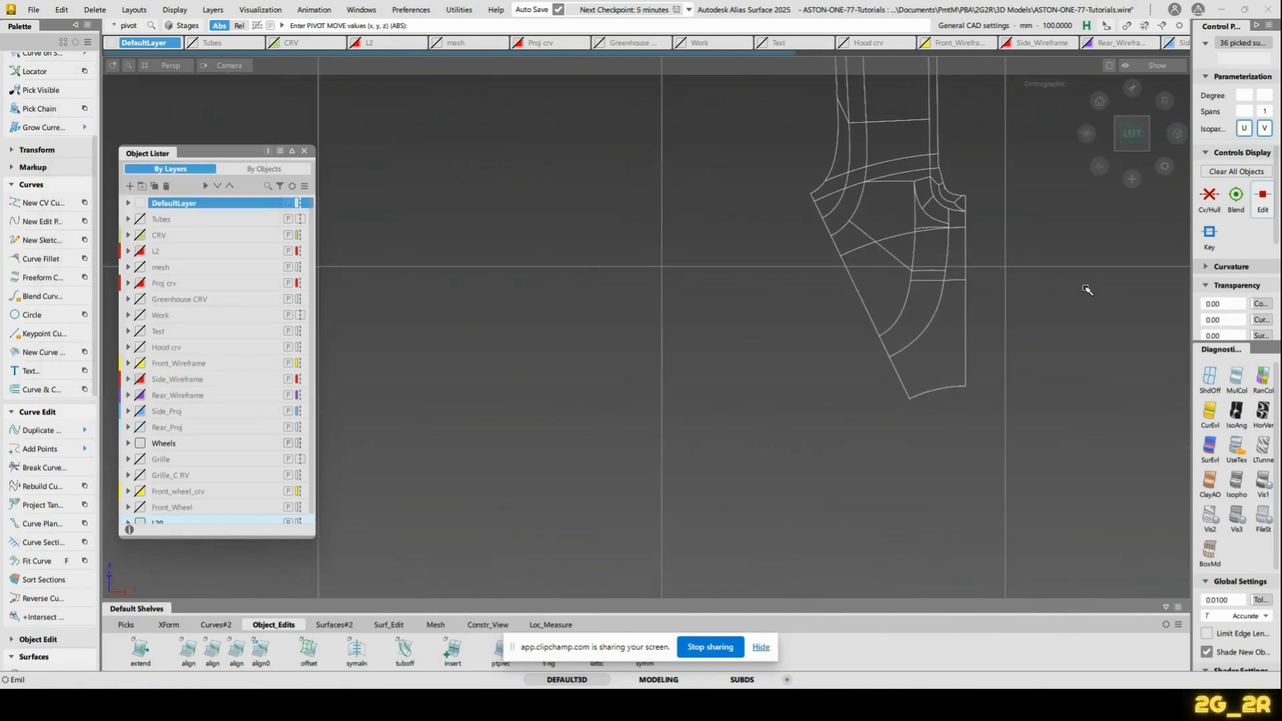
Move the mirrored copy by its pivot onto the original half's lower inner corner, unpick it and show the left view
left_click_drag(1088, 286, 980, 325, "alt+shift")
right_click_drag(1103, 587, 933, 472, "alt+shift")
middle_click_drag(738, 316, 894, 357, "alt+shift")
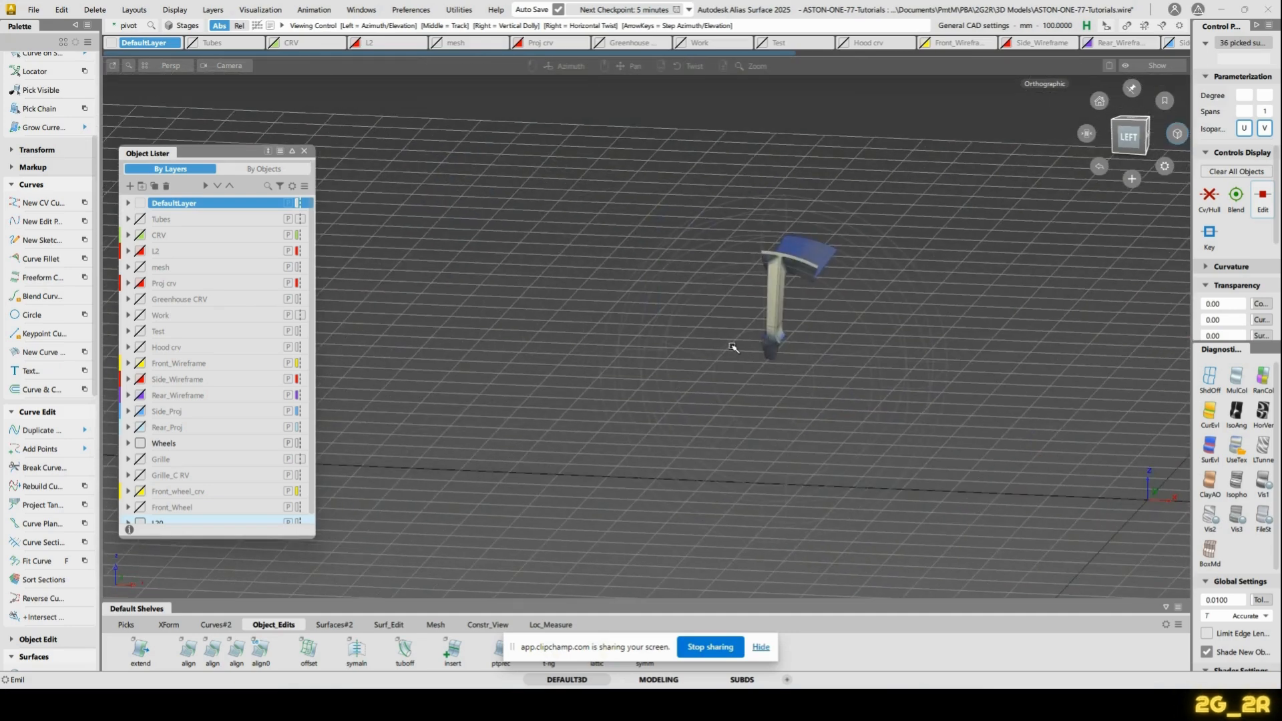
left_click_drag(756, 352, 931, 392, "alt+shift")
right_click_drag(930, 391, 893, 384, "alt+shift")
middle_click_drag(893, 384, 681, 375, "alt+shift")
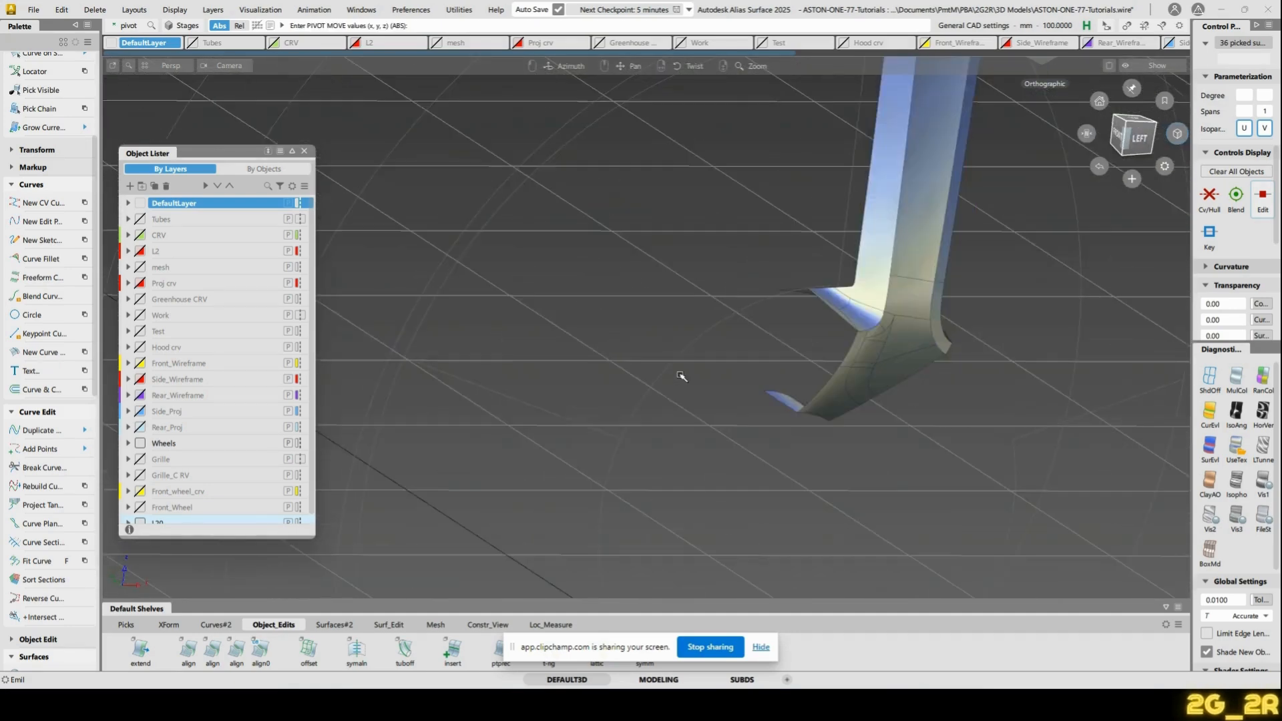
right_click_drag(681, 375, 913, 457, "alt+shift")
middle_click_drag(1008, 482, 982, 477, "ctrl+shift")
left_click_drag(933, 487, 906, 467, "ctrl+alt")
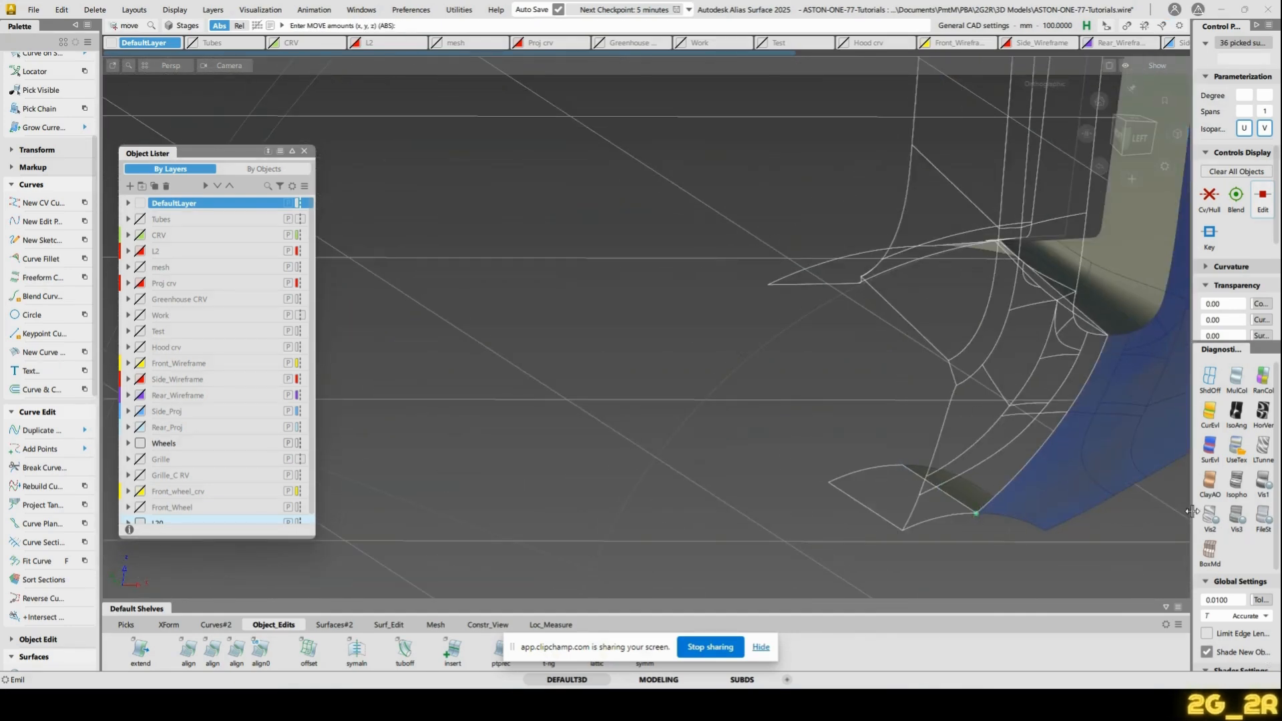
right_click_drag(1042, 374, 974, 296, "alt+shift")
left_click_drag(973, 297, 723, 343, "alt+shift")
left_click_drag(892, 325, 1091, 146, "ctrl+shift")
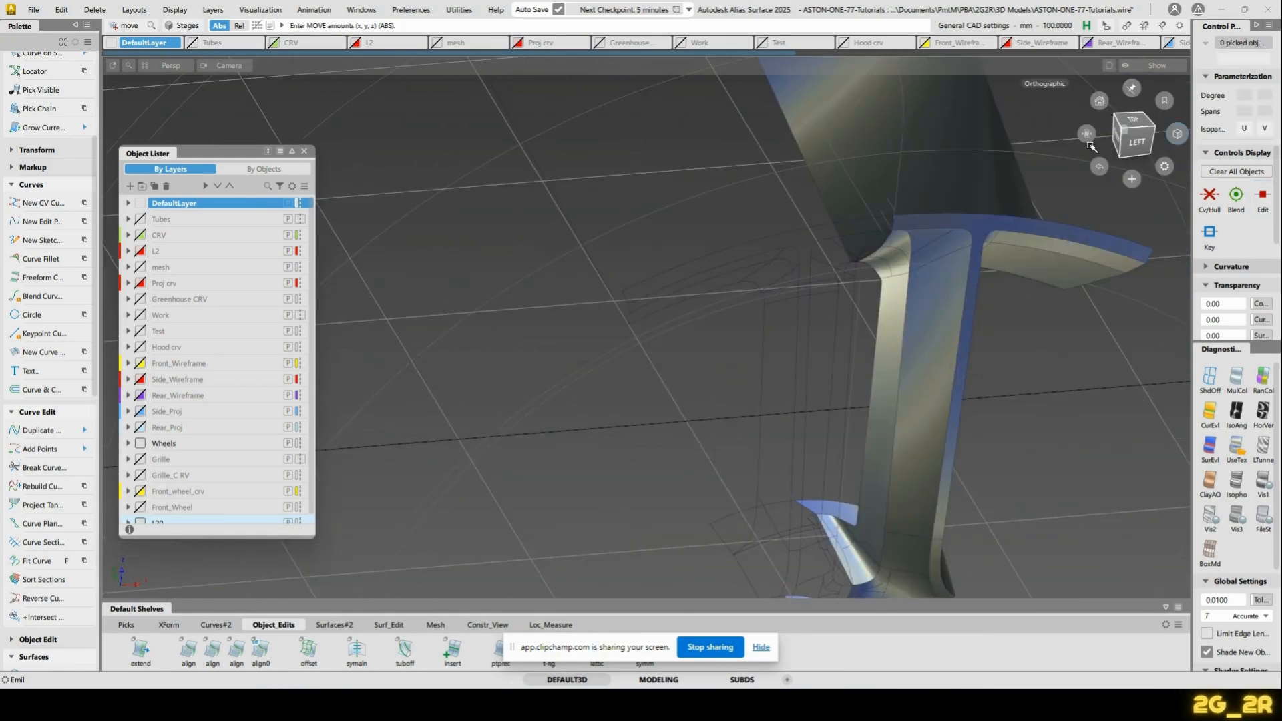
left_click(1134, 133)
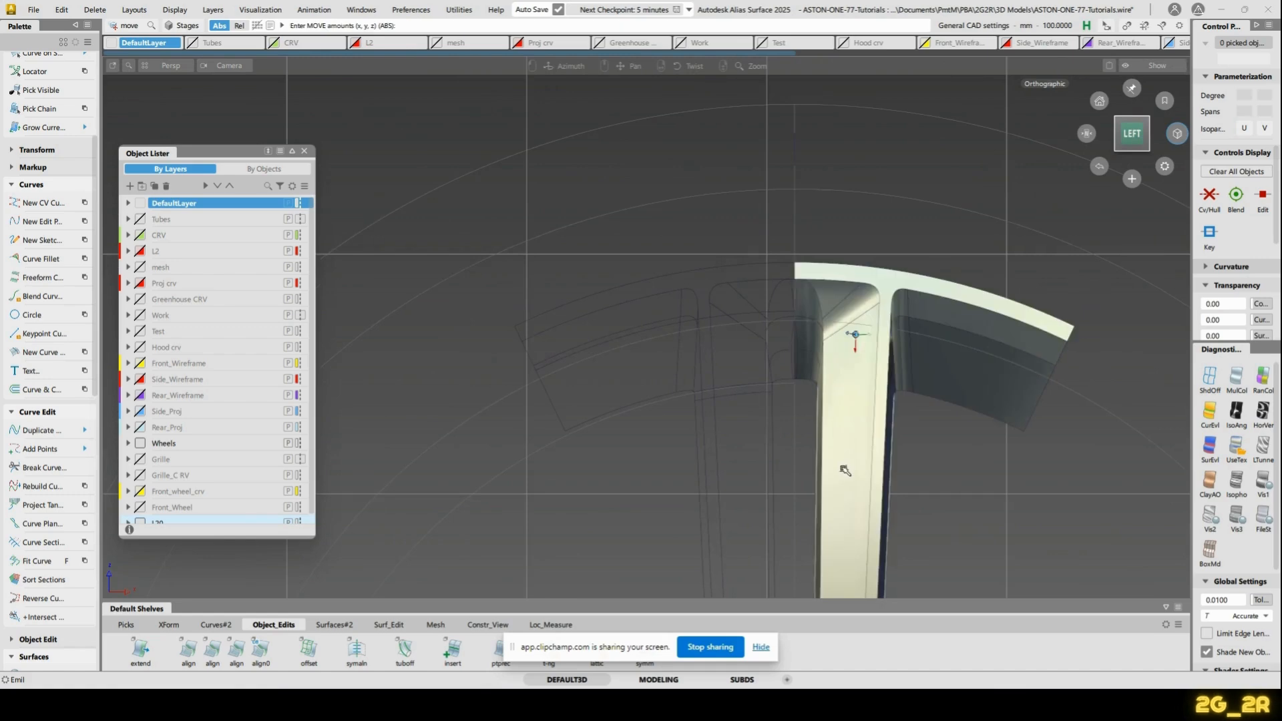
Shade the mirrored spoke half in the same Multi Color display as the original half
left_click(1237, 379)
middle_click_drag(613, 291, 624, 274, "alt+shift")
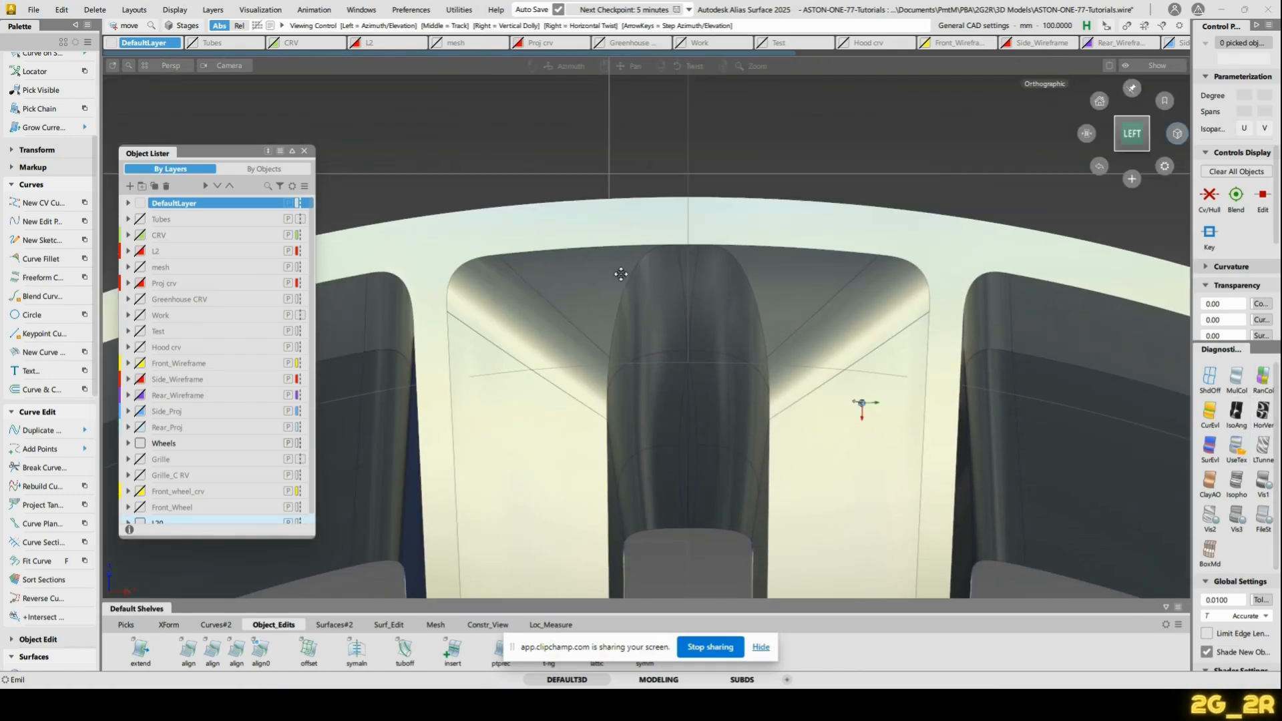
right_click_drag(690, 229, 693, 321, "alt+shift")
middle_click_drag(692, 320, 682, 257, "alt+shift")
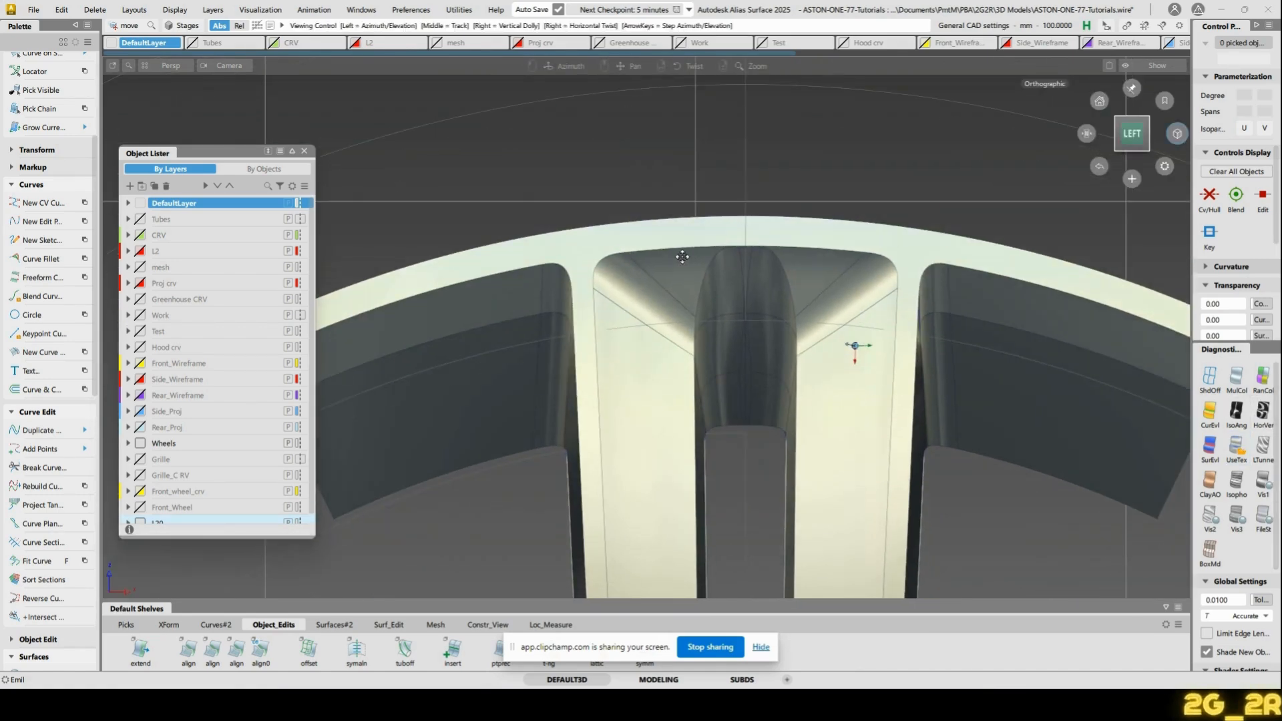
Copy and paste the inner rim surface left of the spoke, untrim the pasted copy and unpick it
left_click_drag(488, 298, 455, 310, "ctrl+shift")
left_click(455, 309)
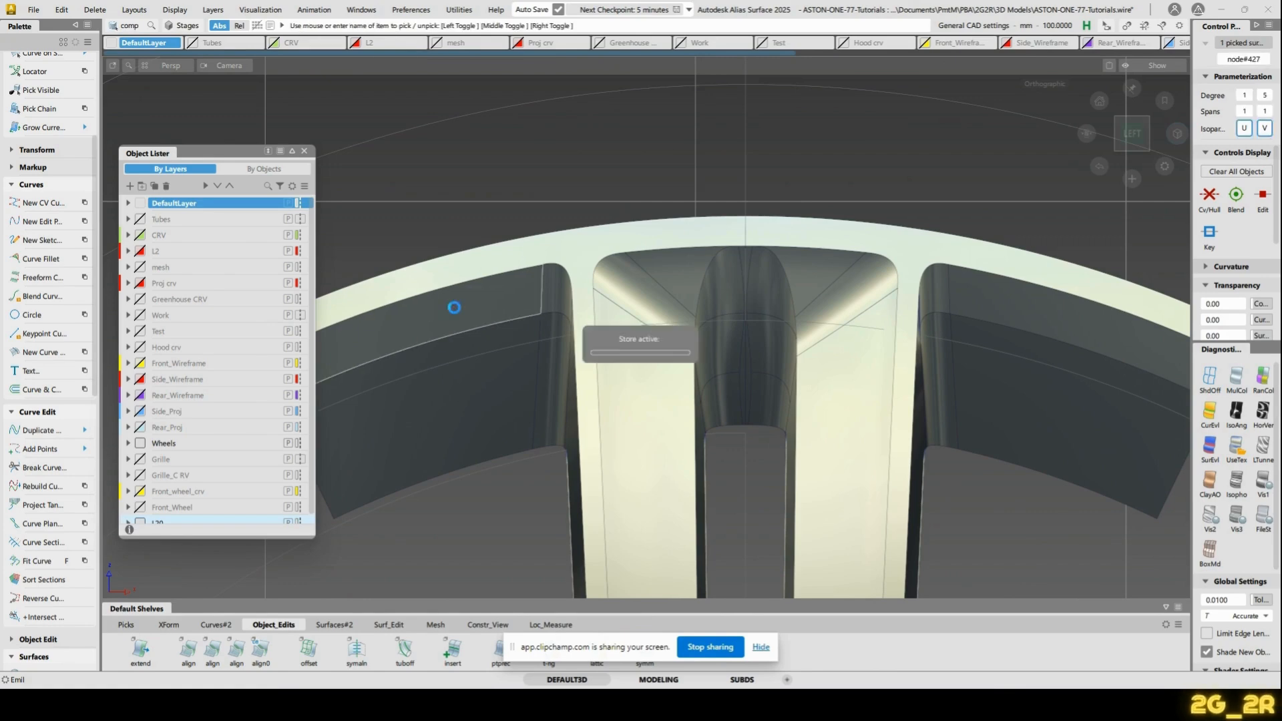
key("ctrl+c")
key("ctrl+v")
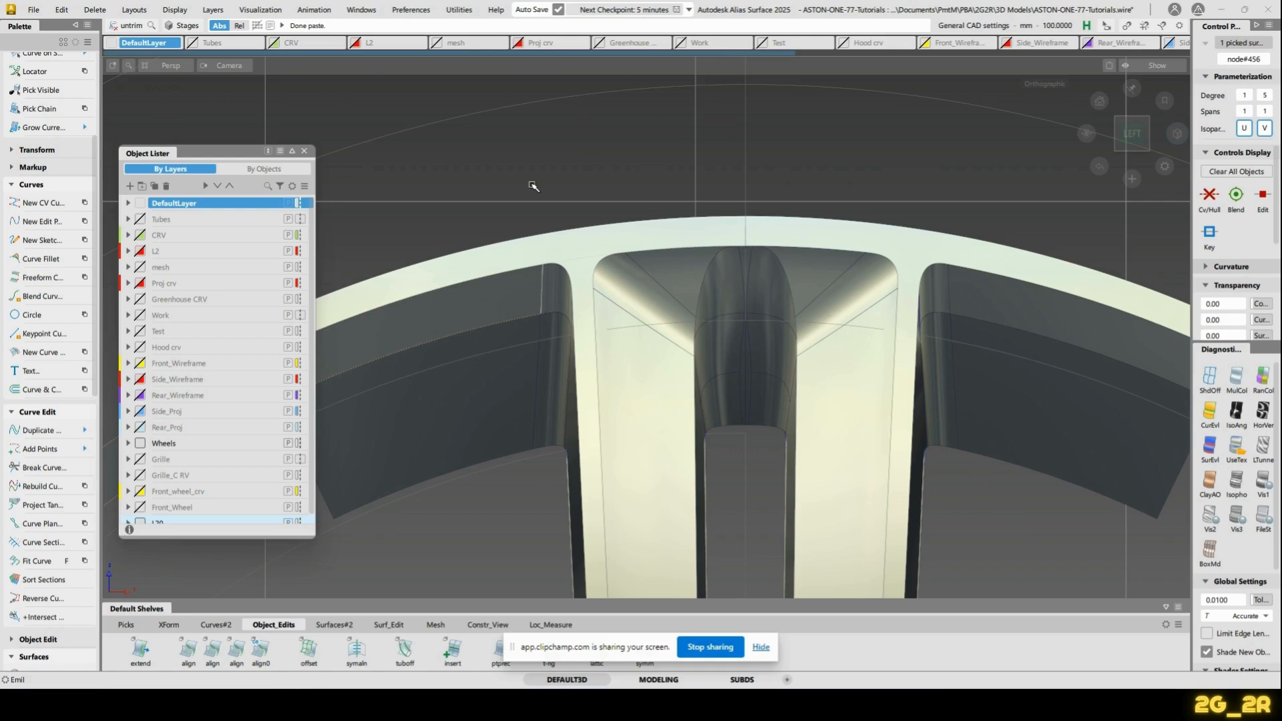
right_click_drag(533, 186, 594, 171, "ctrl+shift")
right_click_drag(594, 175, 576, 238, "alt+shift")
middle_click_drag(576, 238, 622, 197, "alt+shift")
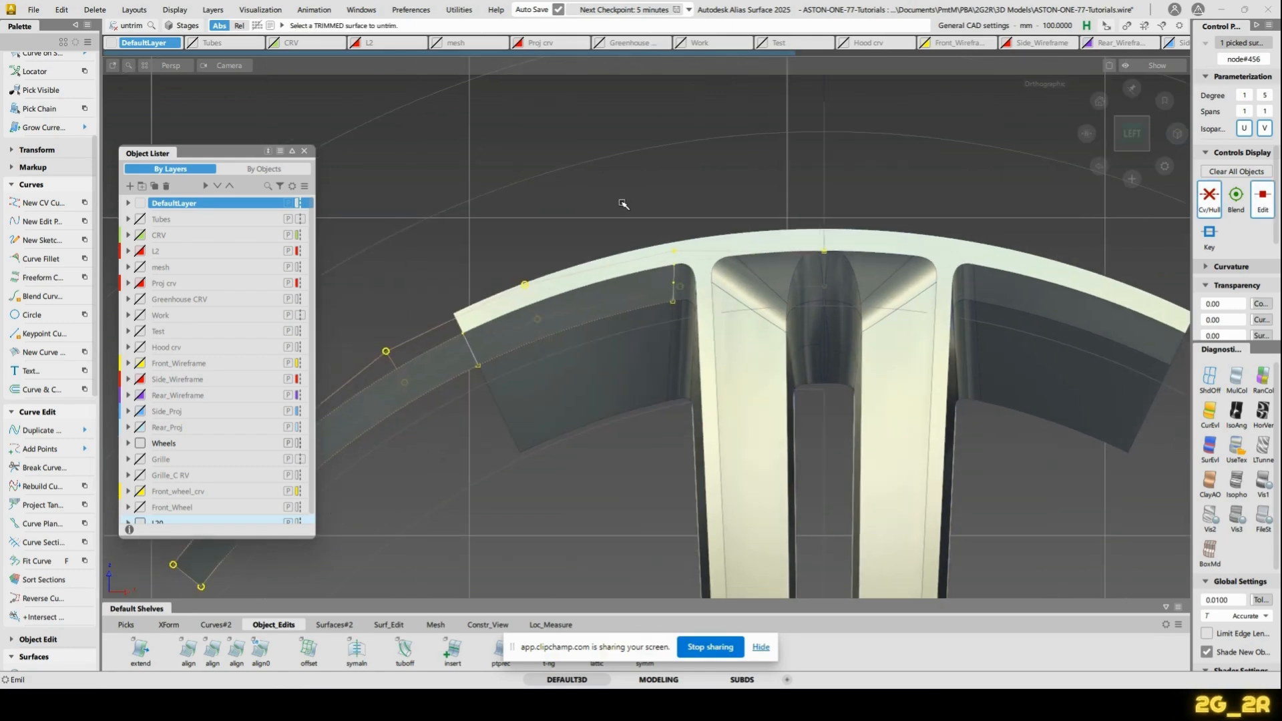
left_click(630, 211)
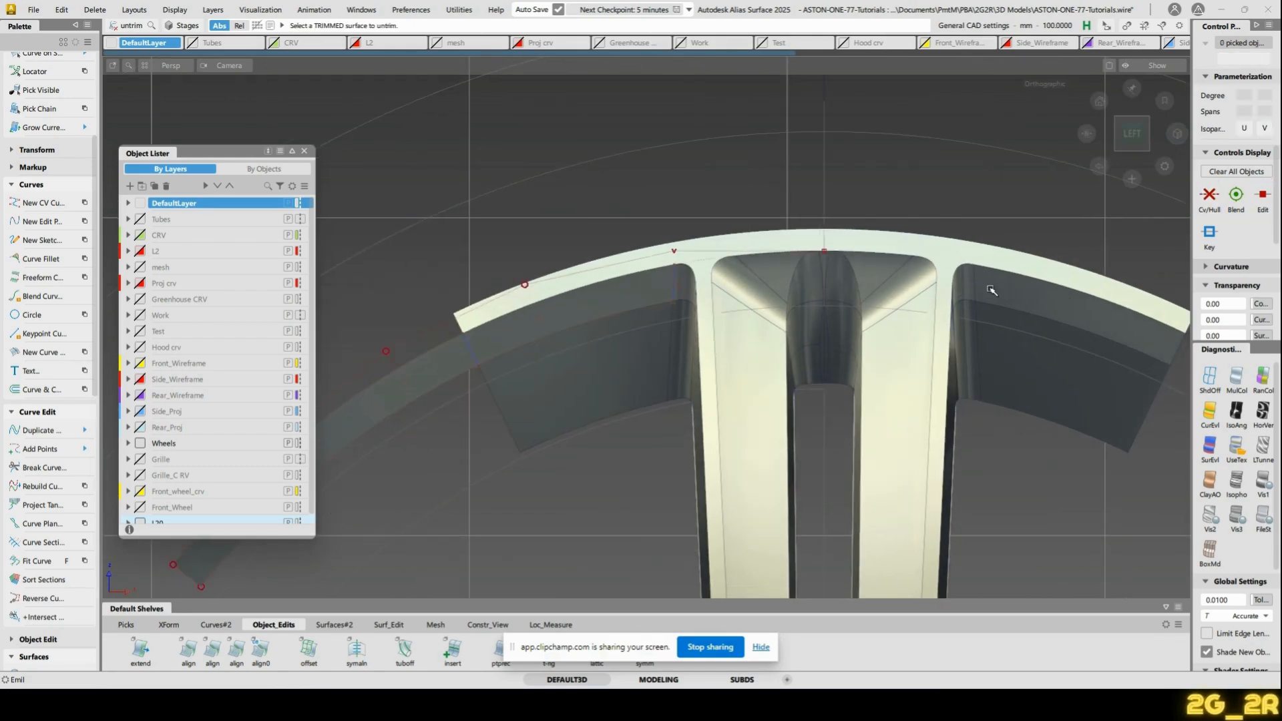
Copy and paste the matching inner rim surface right of the spoke and untrim that copy
left_click(1047, 310)
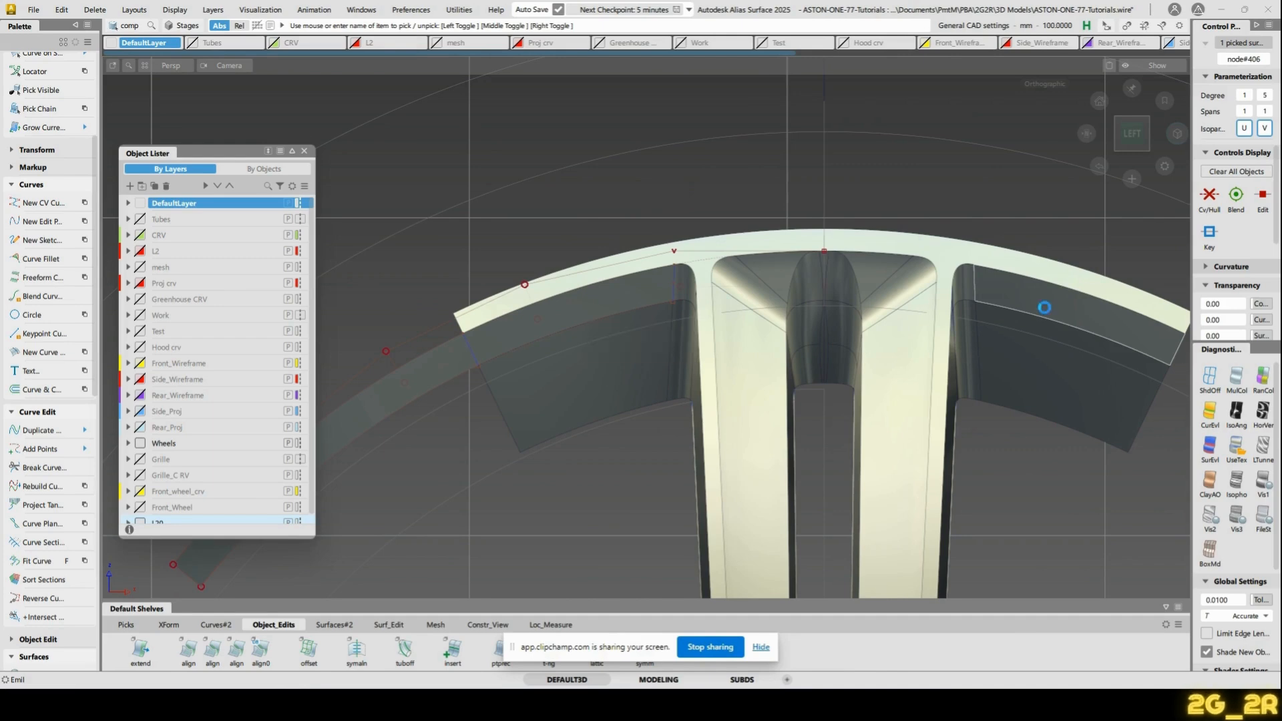
key("ctrl+v")
right_click_drag(834, 152, 833, 231, "alt+shift")
middle_click_drag(833, 230, 750, 206, "alt+shift")
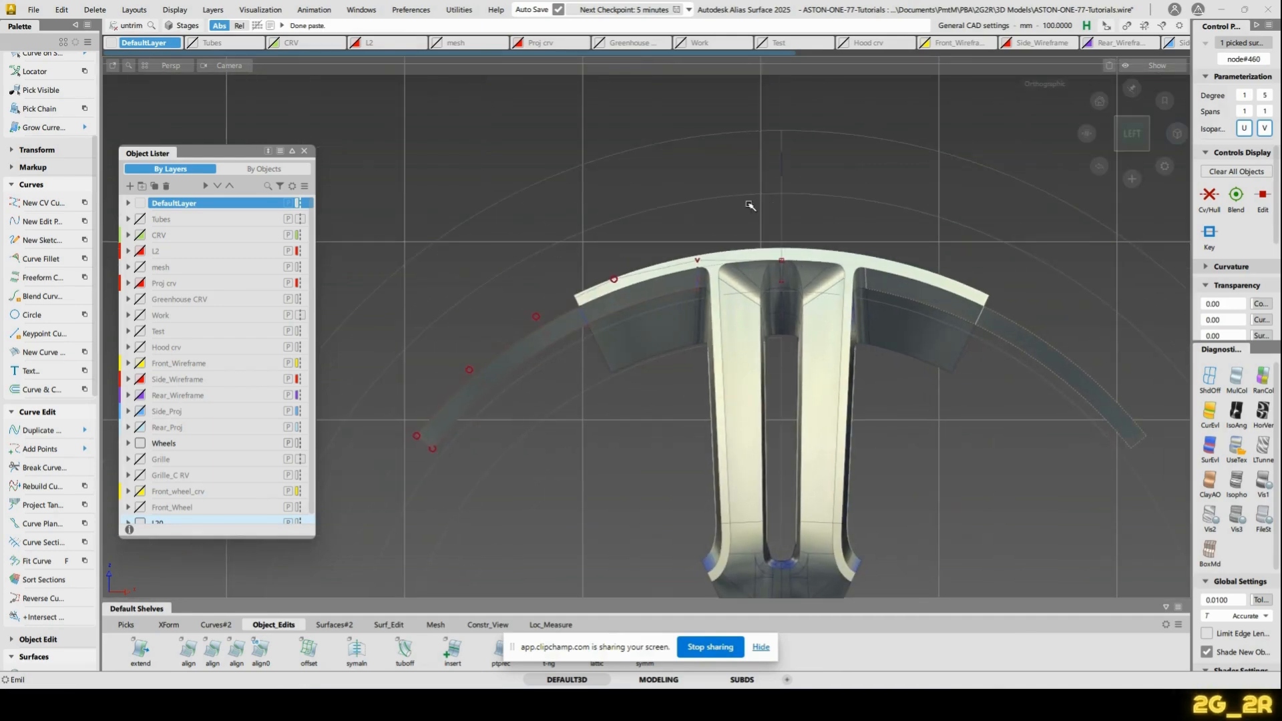
Extend the lower edges of both untrimmed rim surfaces together by about 19.14 mm, past the inner ends of the spoke recess
middle_click_drag(608, 172, 608, 171, "ctrl+shift")
middle_click_drag(608, 227, 610, 330, "ctrl+shift")
left_click(554, 348)
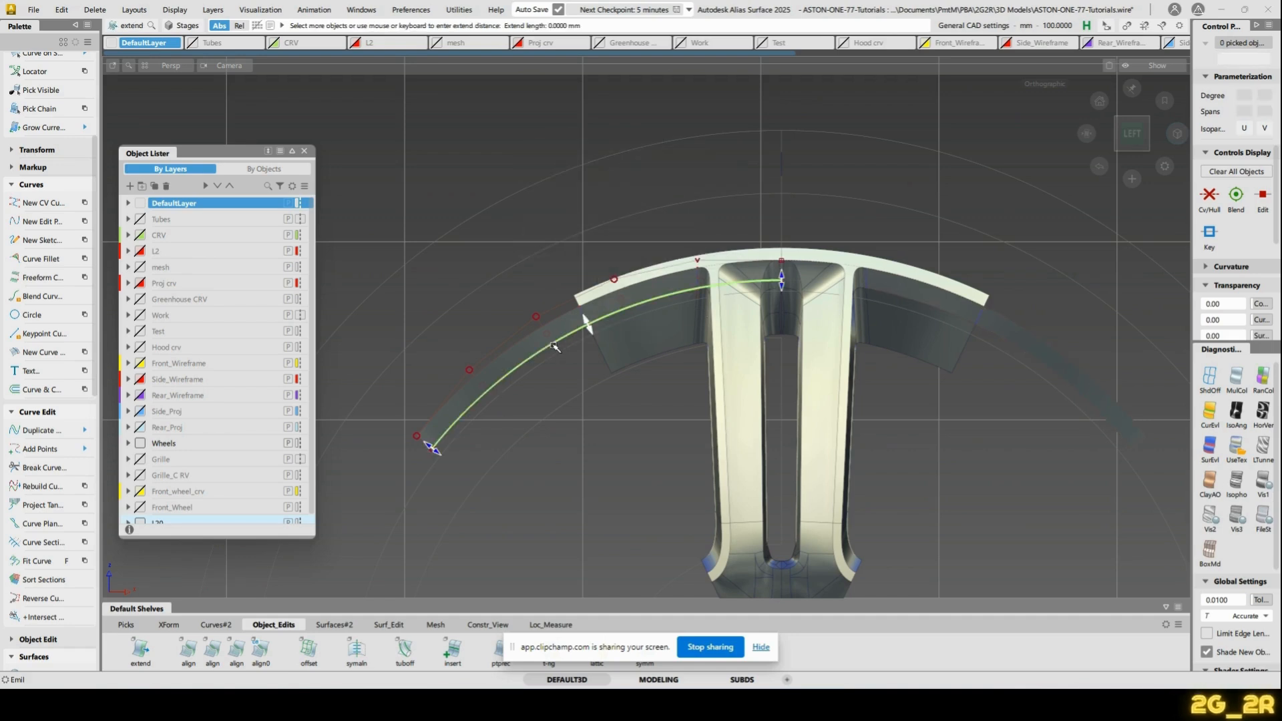
left_click(1008, 346)
left_click_drag(1085, 240, 1074, 267)
left_click_drag(1082, 206, 1064, 252)
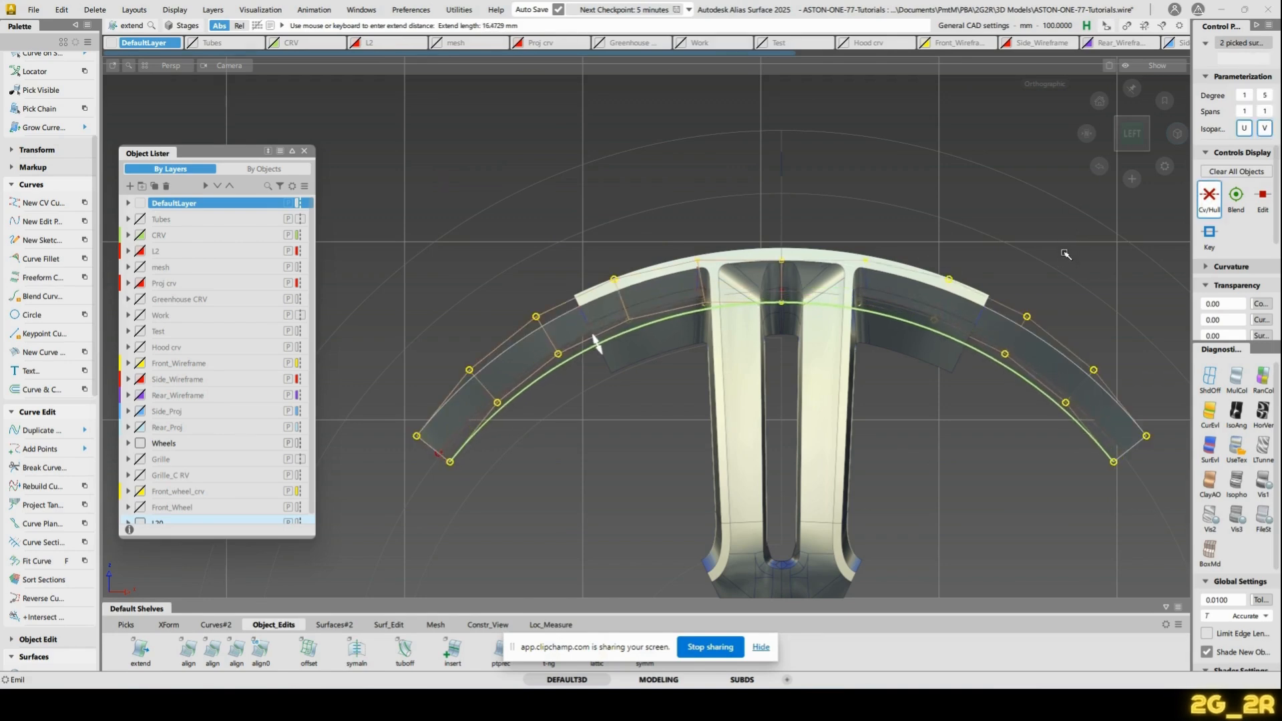
right_click_drag(830, 298, 696, 314, "alt+shift")
left_click_drag(718, 316, 680, 339)
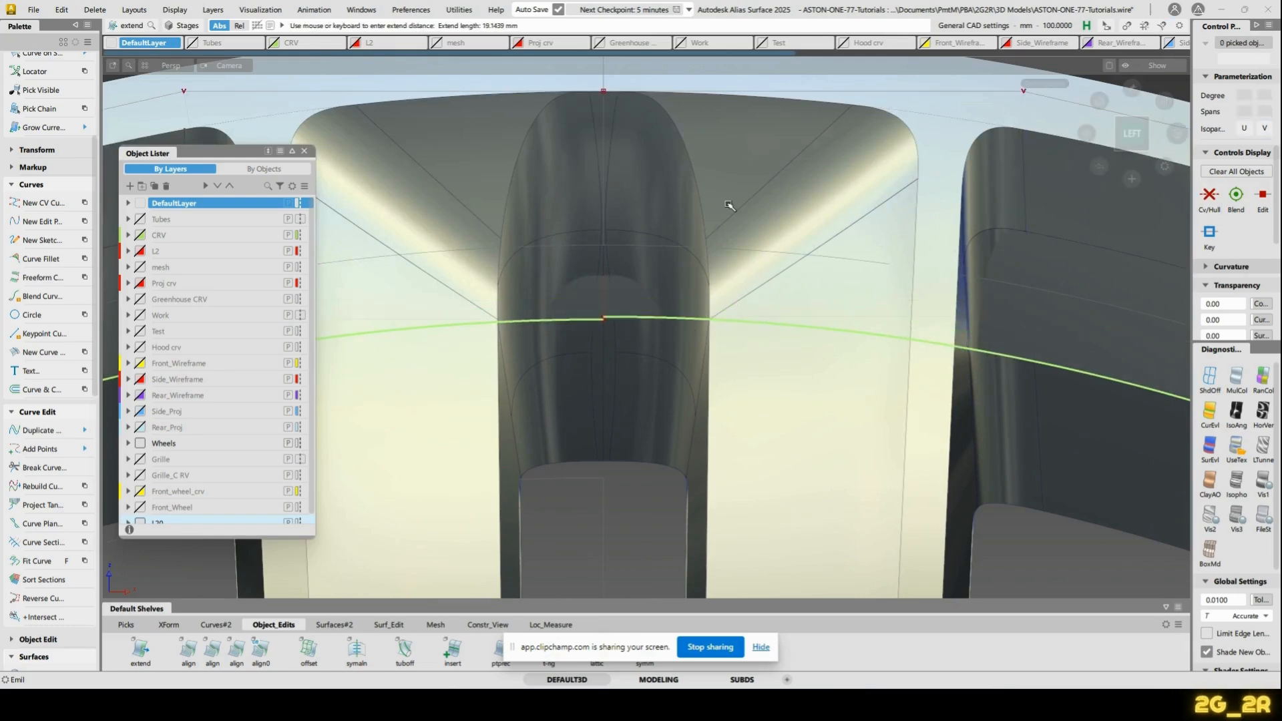
right_click_drag(728, 204, 675, 240, "alt+shift")
right_click_drag(626, 343, 652, 256, "alt+shift")
middle_click_drag(652, 255, 765, 278, "alt+shift")
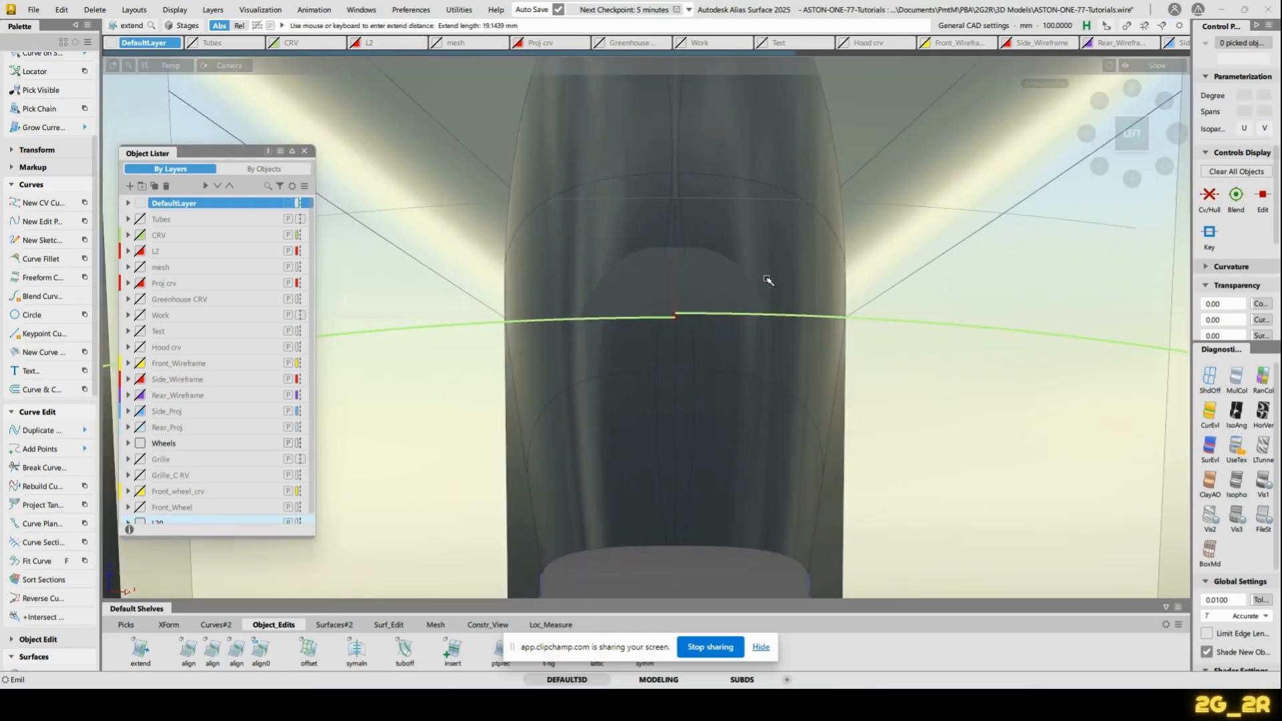
key("Escape")
Extend the left rim surface's lower edge by about -0.4 mm to line it up with the right one at the spoke's centre
right_click_drag(609, 324, 681, 347, "alt+shift")
left_click(675, 319)
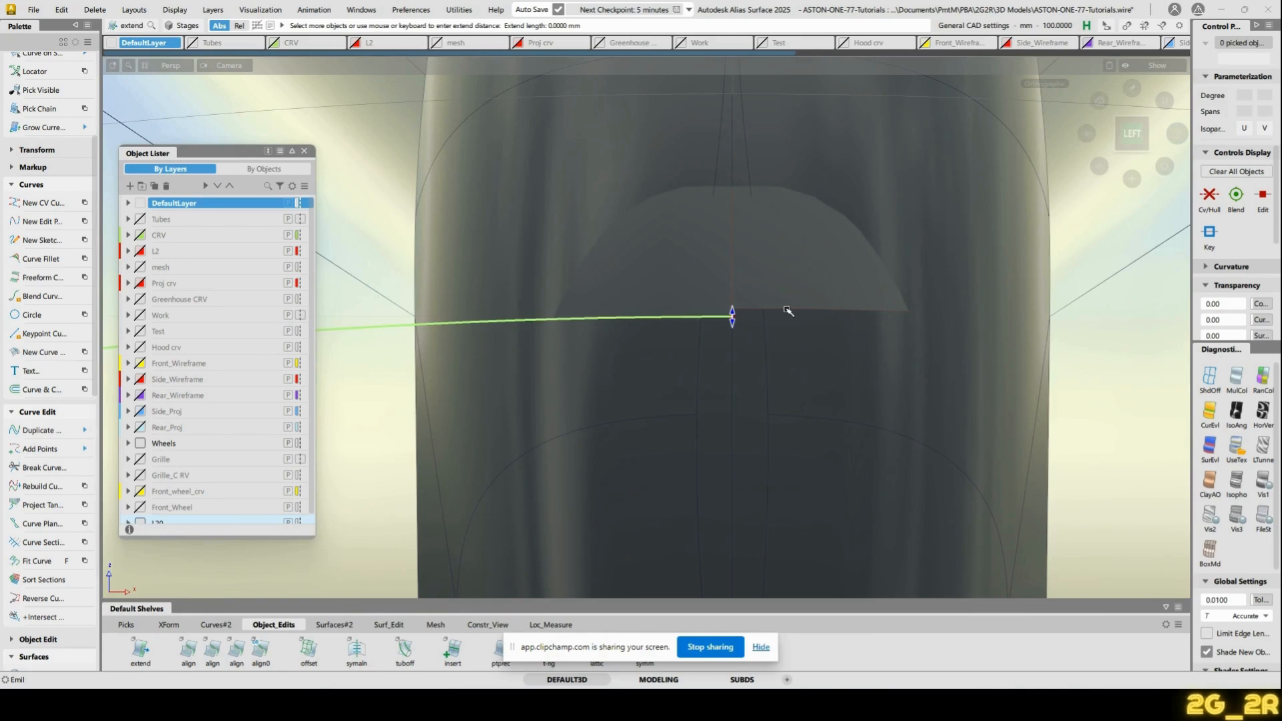
left_click_drag(788, 311, 553, 335)
right_click_drag(730, 131, 646, 250, "alt+shift")
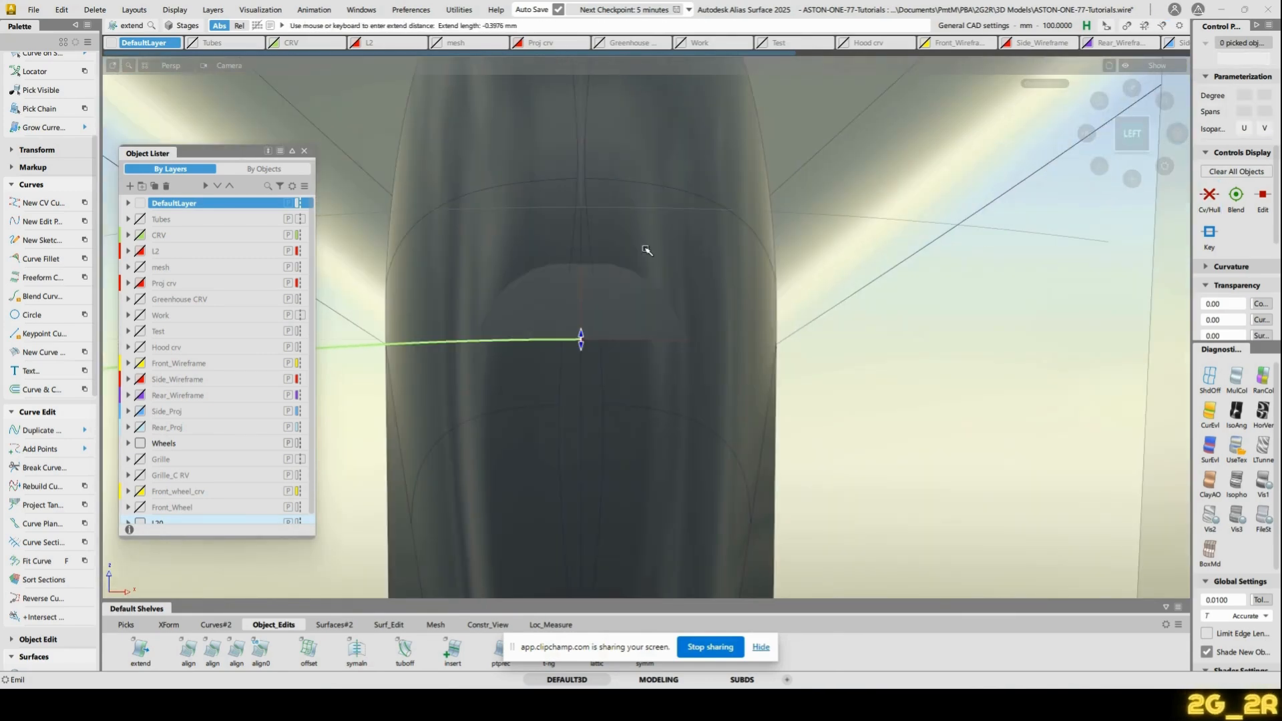
key("Escape")
Project the lower edges of the two extended rim surfaces along the Y axis onto both front spoke faces, then unpick everything
right_click_drag(621, 175, 668, 260, "alt+shift")
key("p")
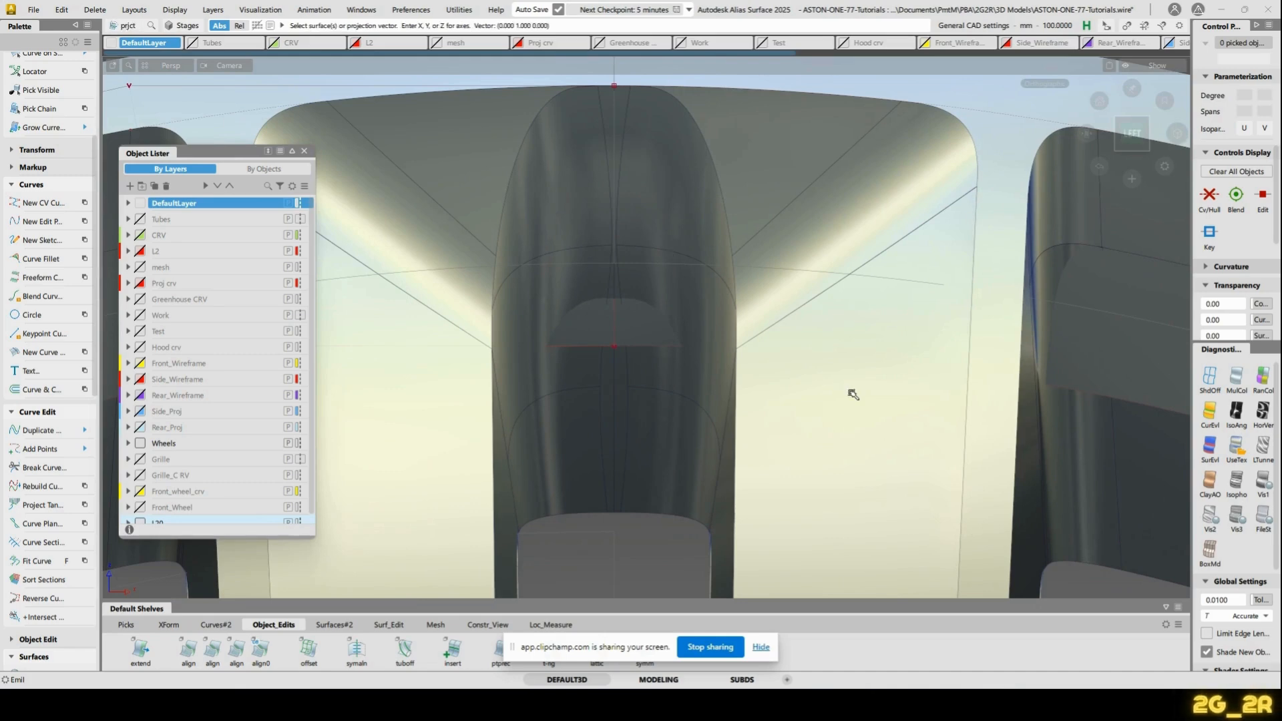
left_click(853, 395)
left_click(345, 442)
key("space")
left_click(579, 346)
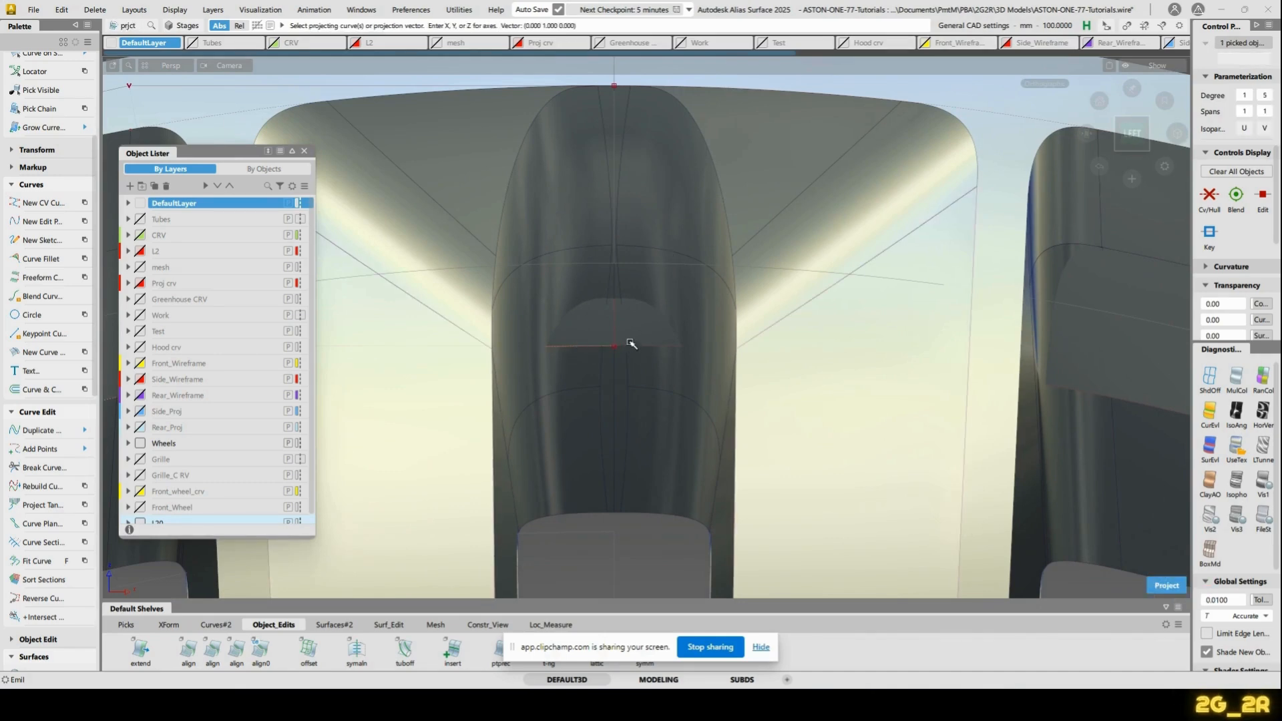
key("space")
right_click_drag(739, 312, 644, 386, "alt+shift")
left_click_drag(643, 387, 827, 417, "alt+shift")
right_click_drag(827, 417, 829, 389, "alt+shift")
left_click_drag(802, 363, 804, 374, "alt+shift")
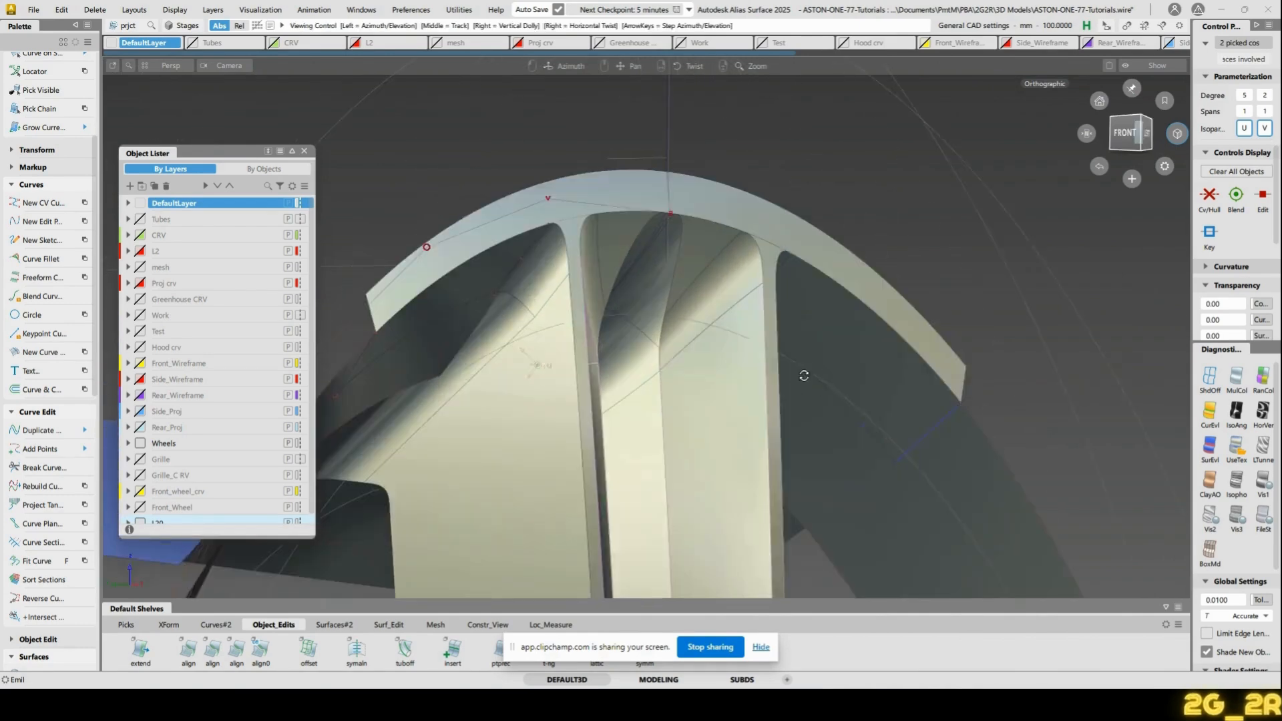
right_click_drag(804, 375, 774, 302, "alt+shift")
left_click(830, 242)
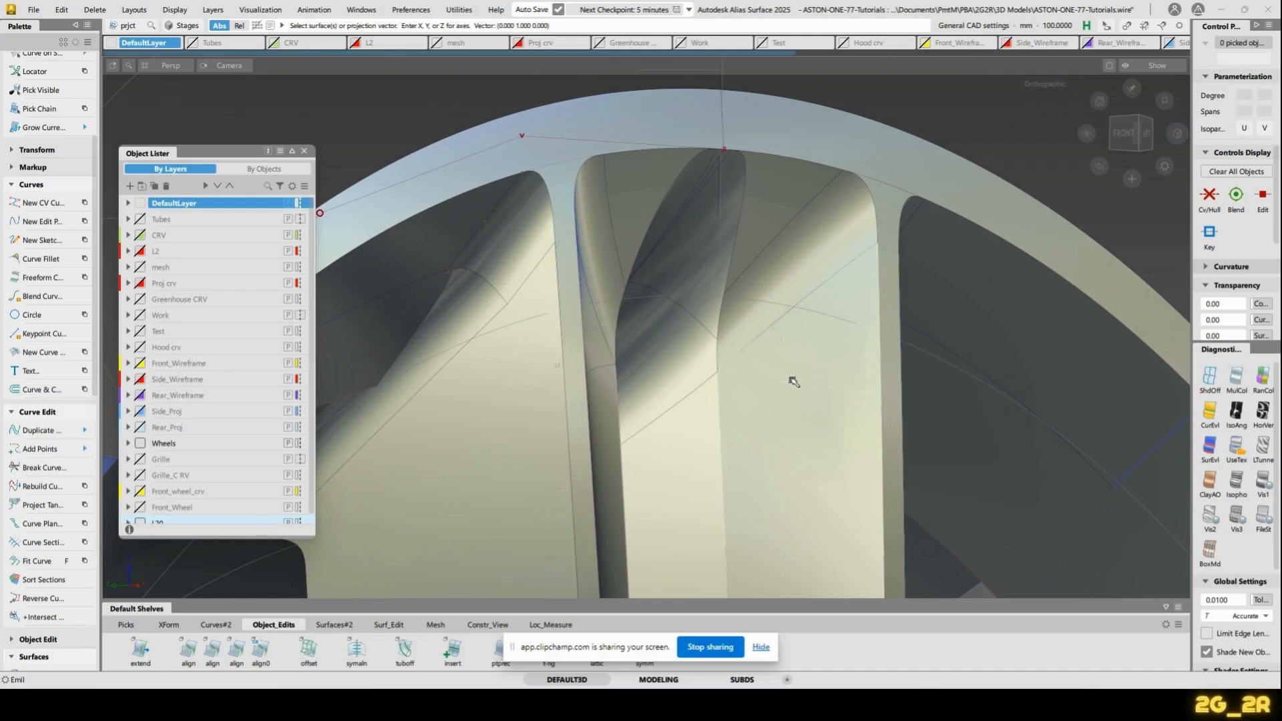
Create a freeform blend from the right spoke face's projected curve to the extended rim surface's upper edge, with G2 Curvature and G0 Position
left_click(332, 625)
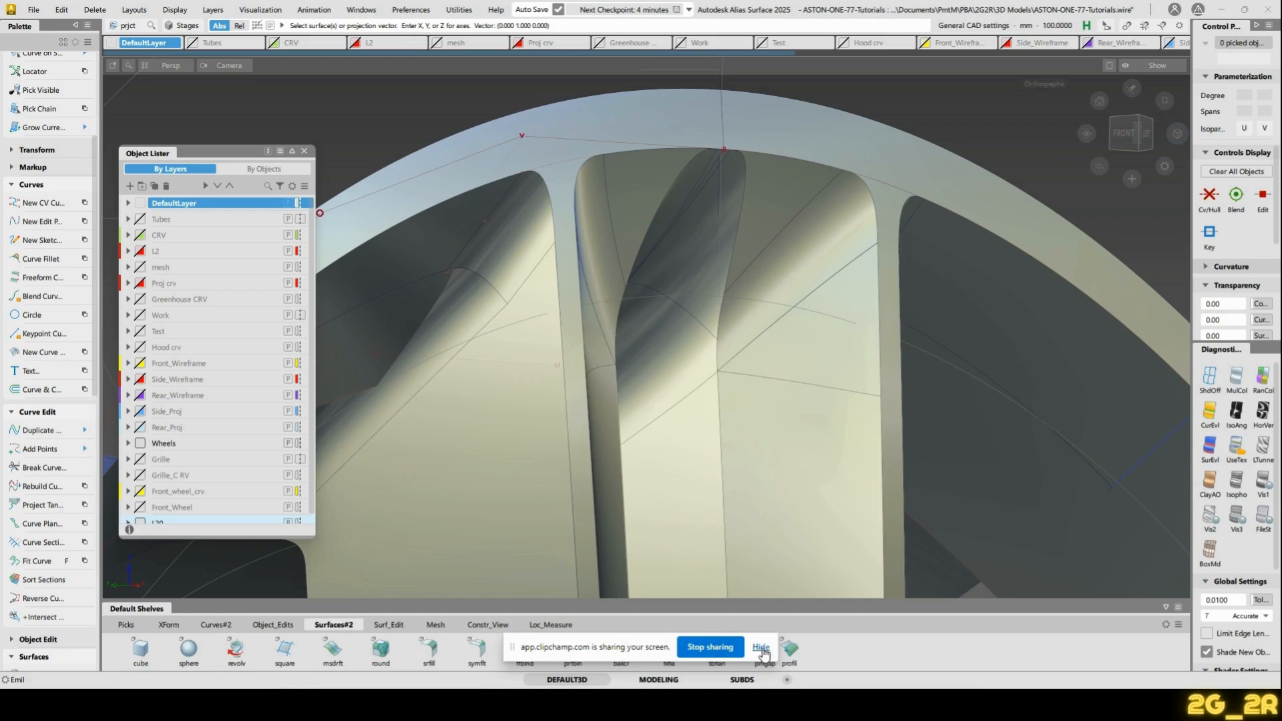
left_click(762, 648)
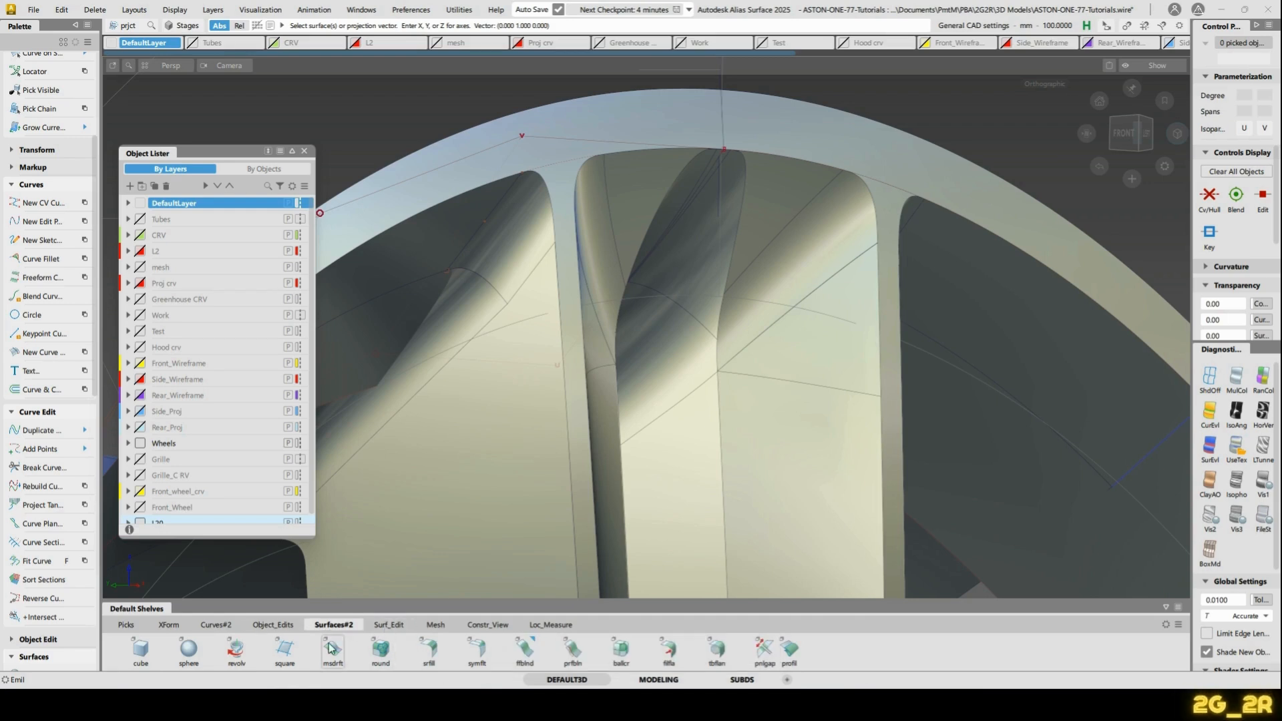
left_click(523, 648)
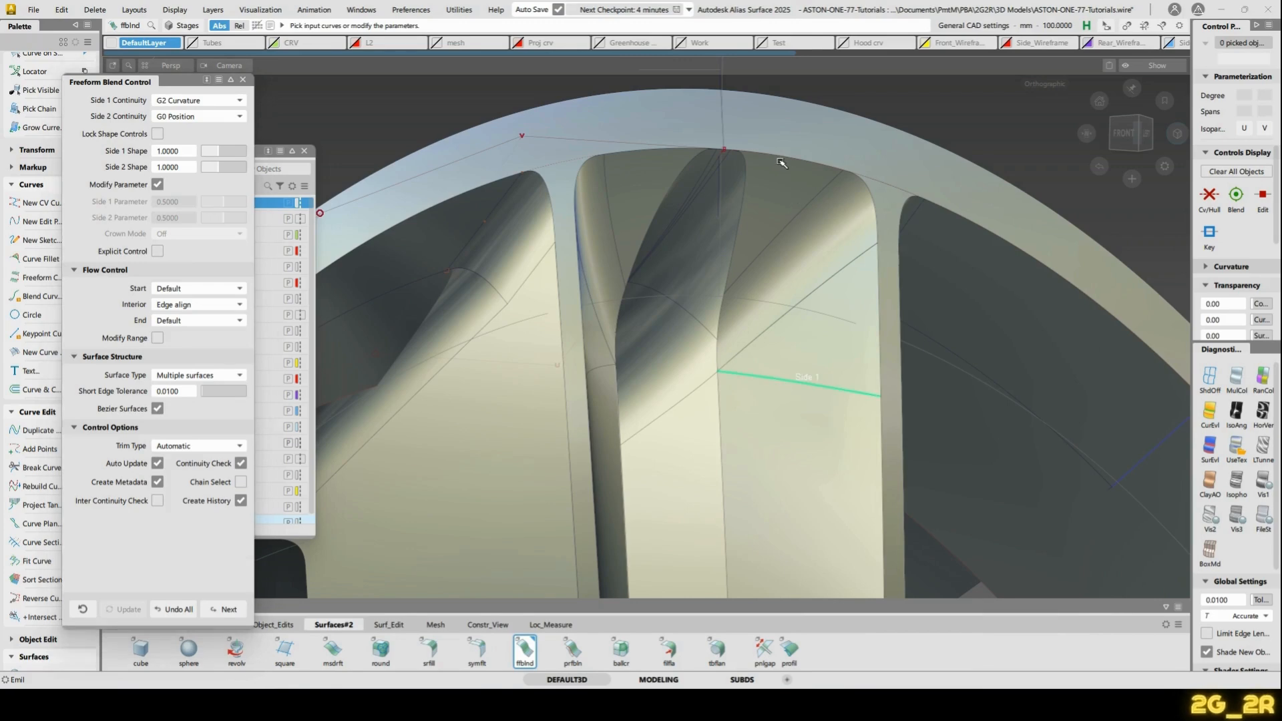
left_click(781, 163)
left_click(822, 165)
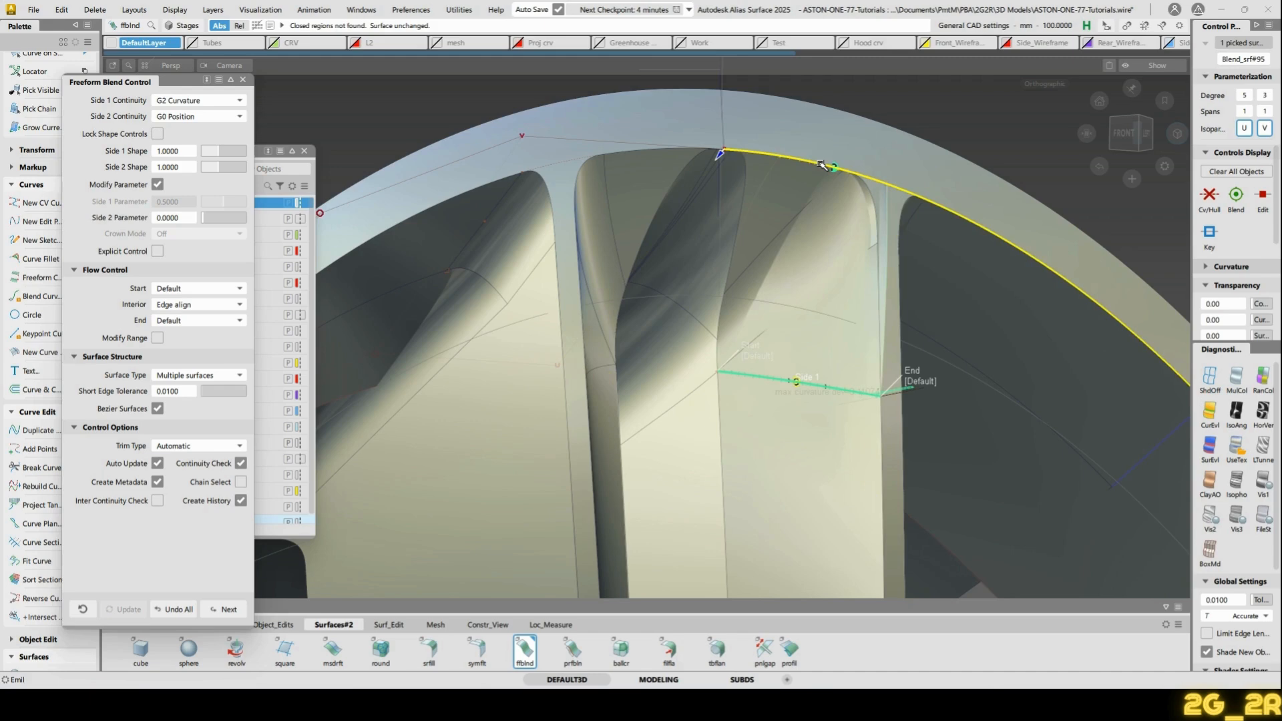
left_click_drag(853, 191, 624, 315, "alt+shift")
left_click_drag(728, 367, 737, 389, "alt+shift")
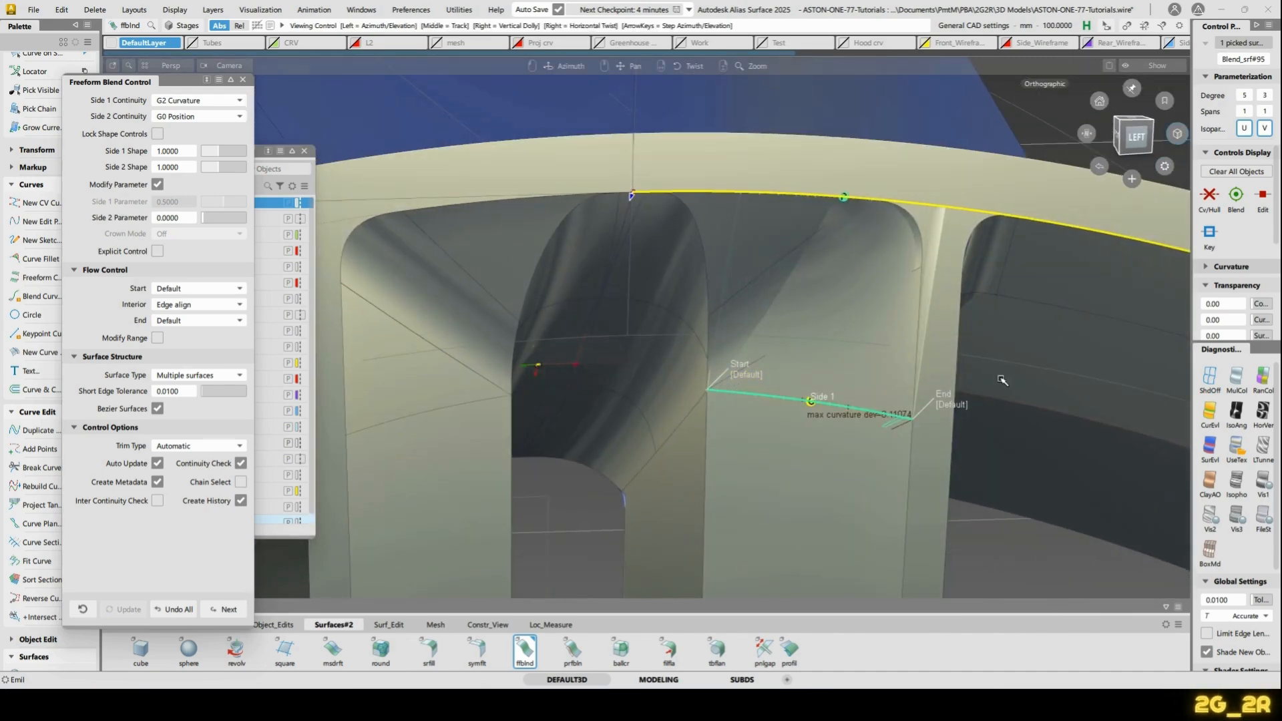
left_click_drag(1001, 380, 976, 324, "alt+shift")
left_click_drag(900, 364, 930, 206, "alt+shift")
key("space")
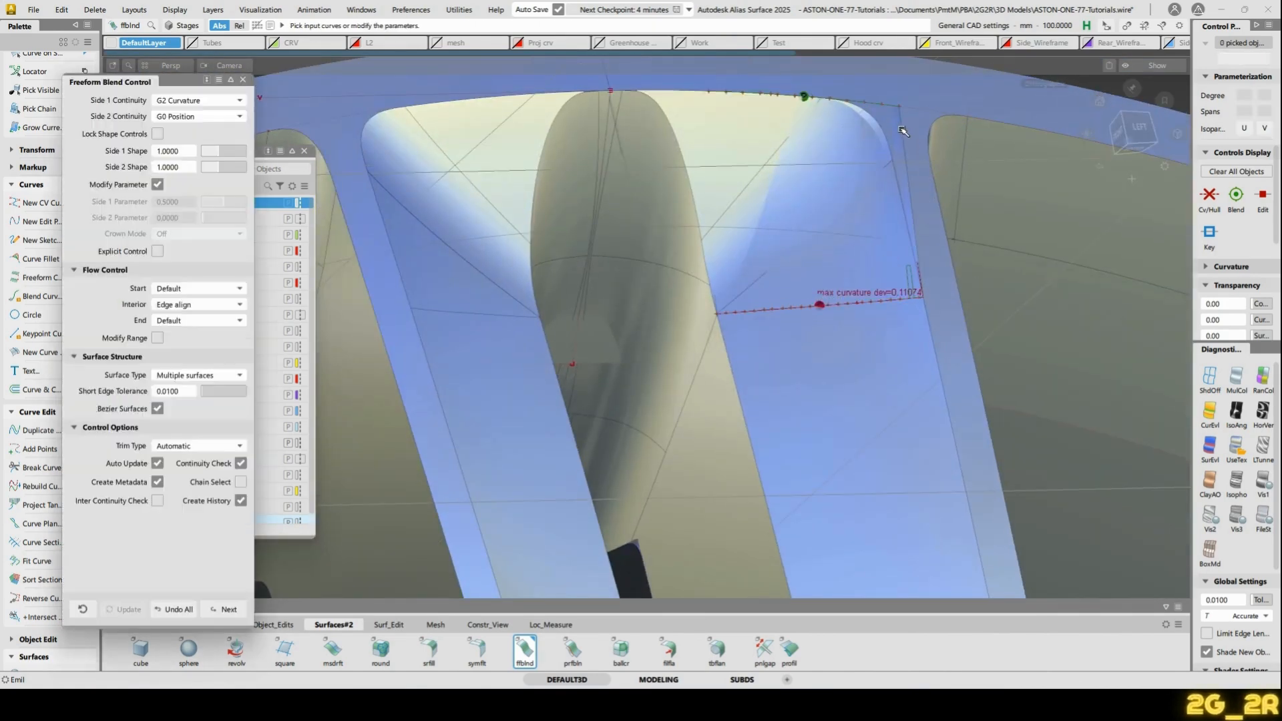
left_click(904, 132)
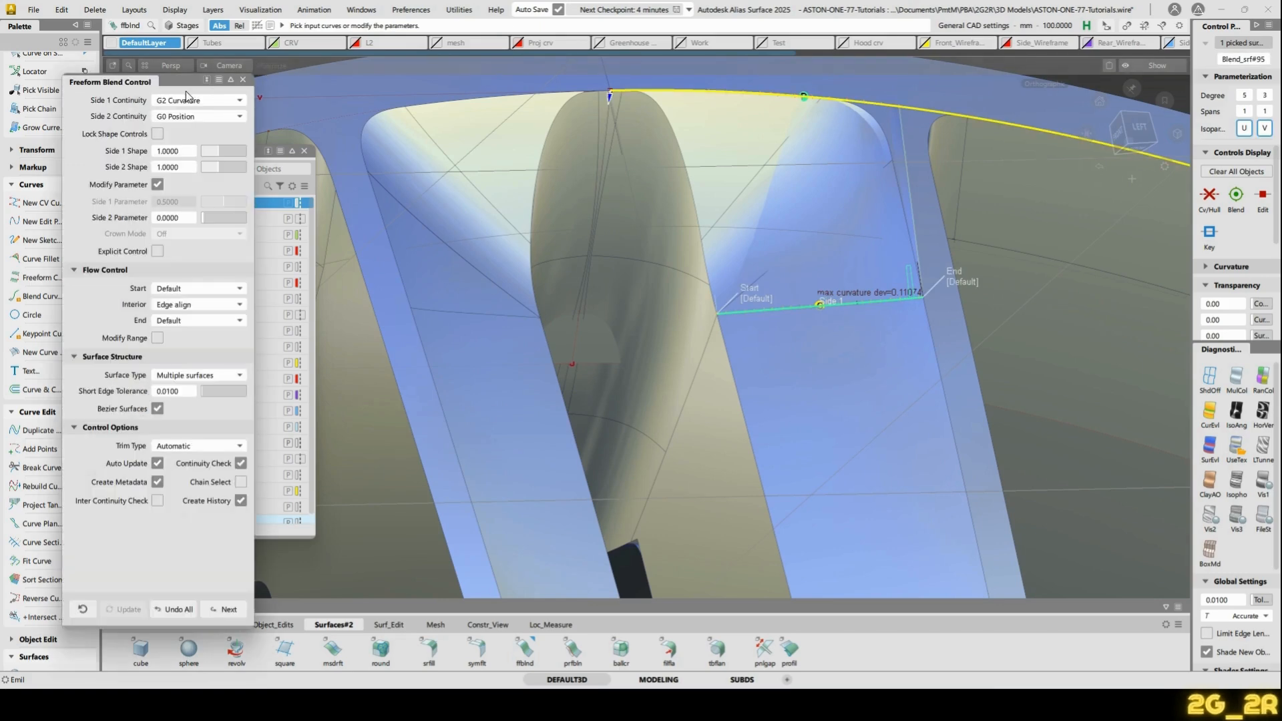
left_click_drag(842, 282, 849, 144, "alt+shift")
right_click_drag(849, 144, 912, 131, "ctrl+shift")
left_click_drag(912, 131, 799, 149, "alt+shift")
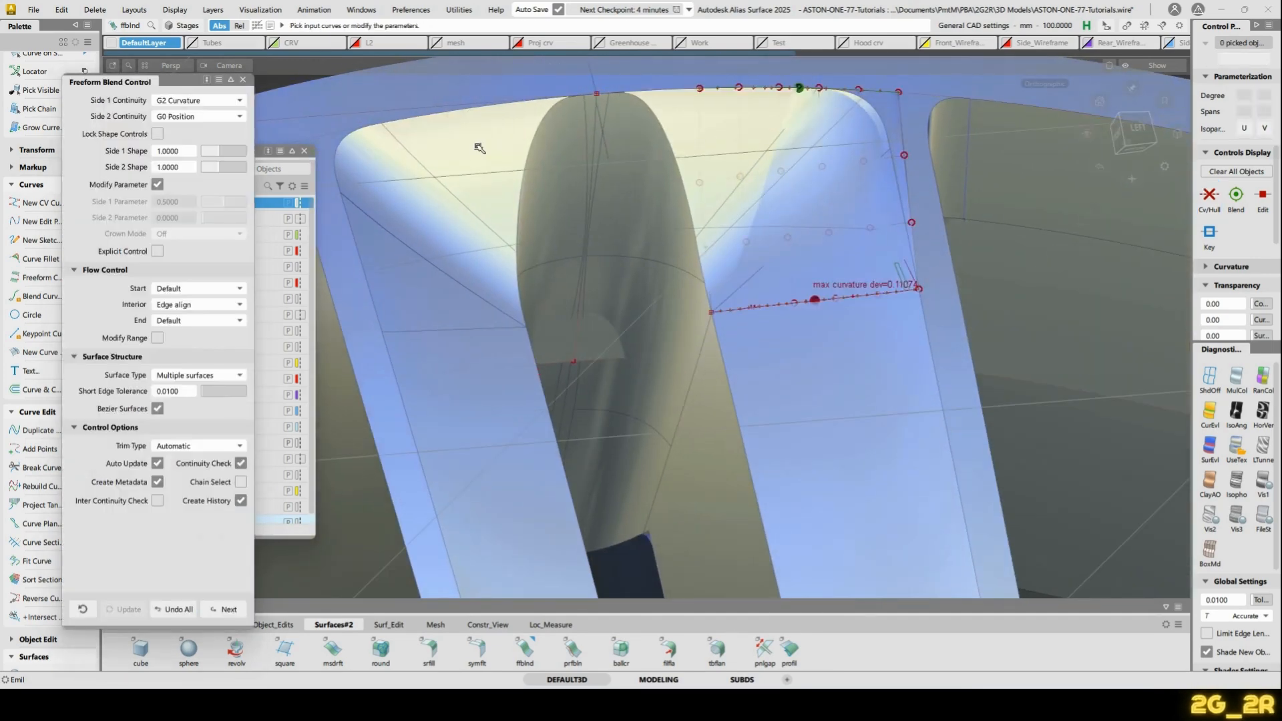
Delete the old transition surfaces between the spoke faces and the rim
left_click_drag(478, 194, 498, 150, "ctrl+shift")
left_click(498, 149)
left_click(427, 200)
left_click_drag(621, 260, 635, 327, "alt+shift")
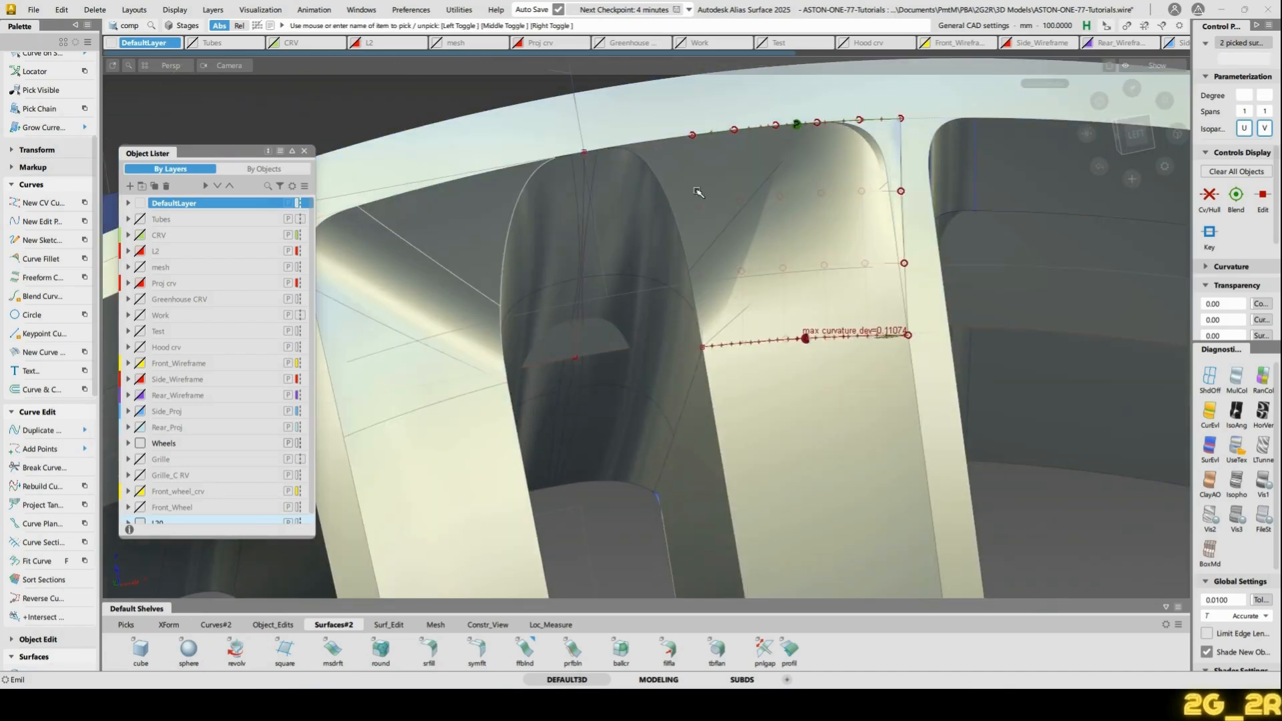
mouse_move(719, 311)
left_mouse_down("alt+shift")
mouse_move(744, 335)
mouse_move(648, 250)
left_mouse_up("alt+shift")
key("Delete")
mouse_move(612, 298)
left_mouse_down("alt+shift")
mouse_move(592, 243)
mouse_move(718, 312)
left_mouse_up("alt+shift")
Reopen the right freeform blend in the left view and set its flow control start to Connect ends
left_click(1135, 126)
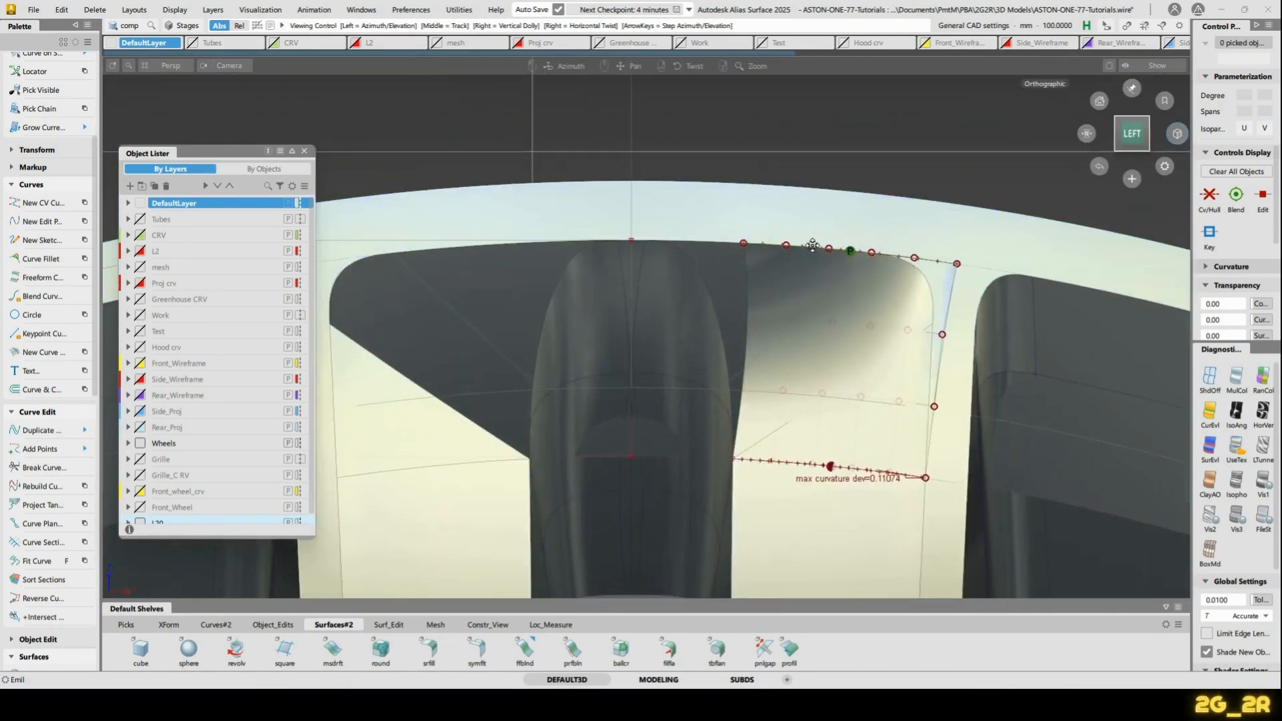
left_click(797, 268)
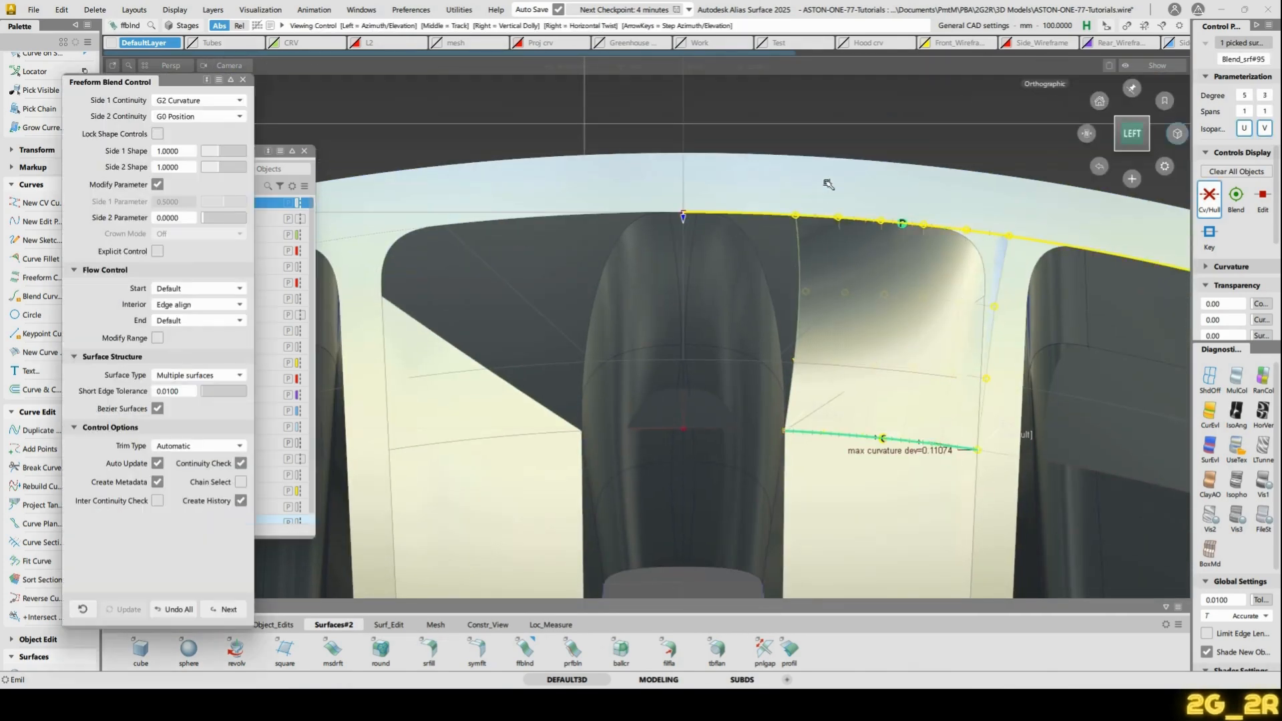
left_click_drag(827, 184, 826, 220, "alt+shift")
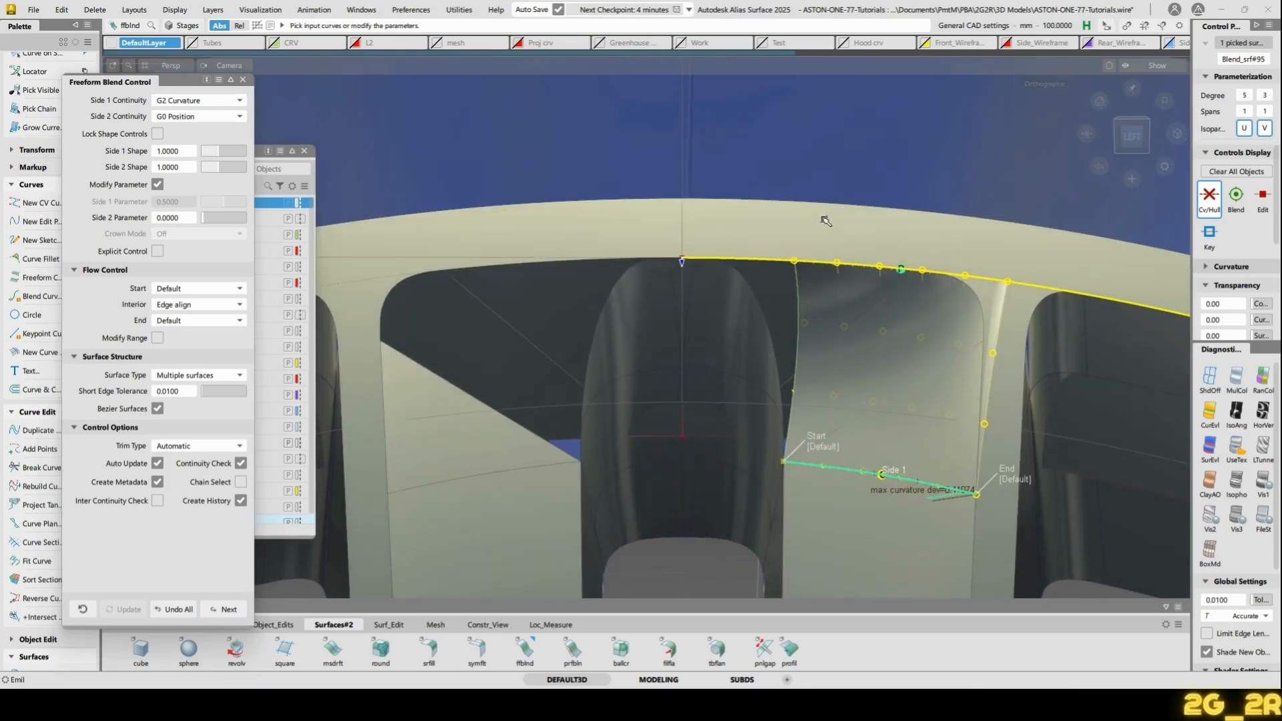
left_click(823, 445)
left_click(821, 446)
left_click_drag(821, 446, 842, 298, "alt+shift")
left_click(1133, 123)
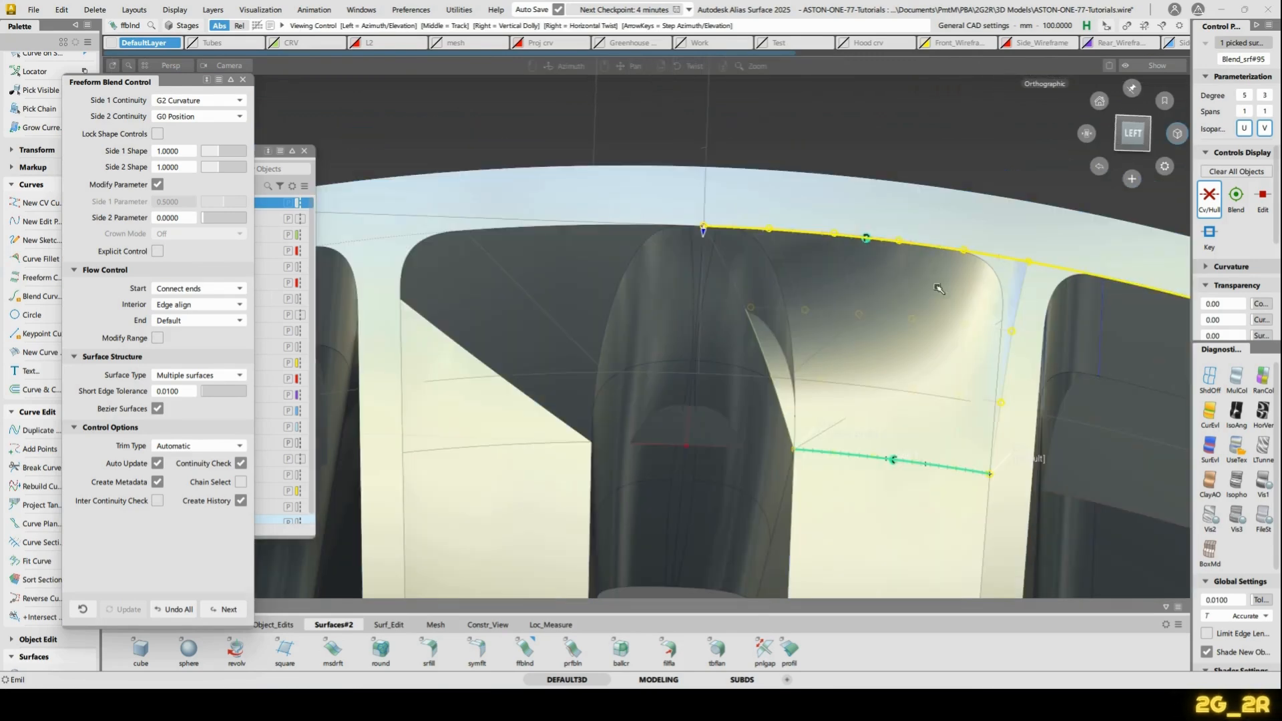
middle_click_drag(714, 225, 770, 226, "alt+shift")
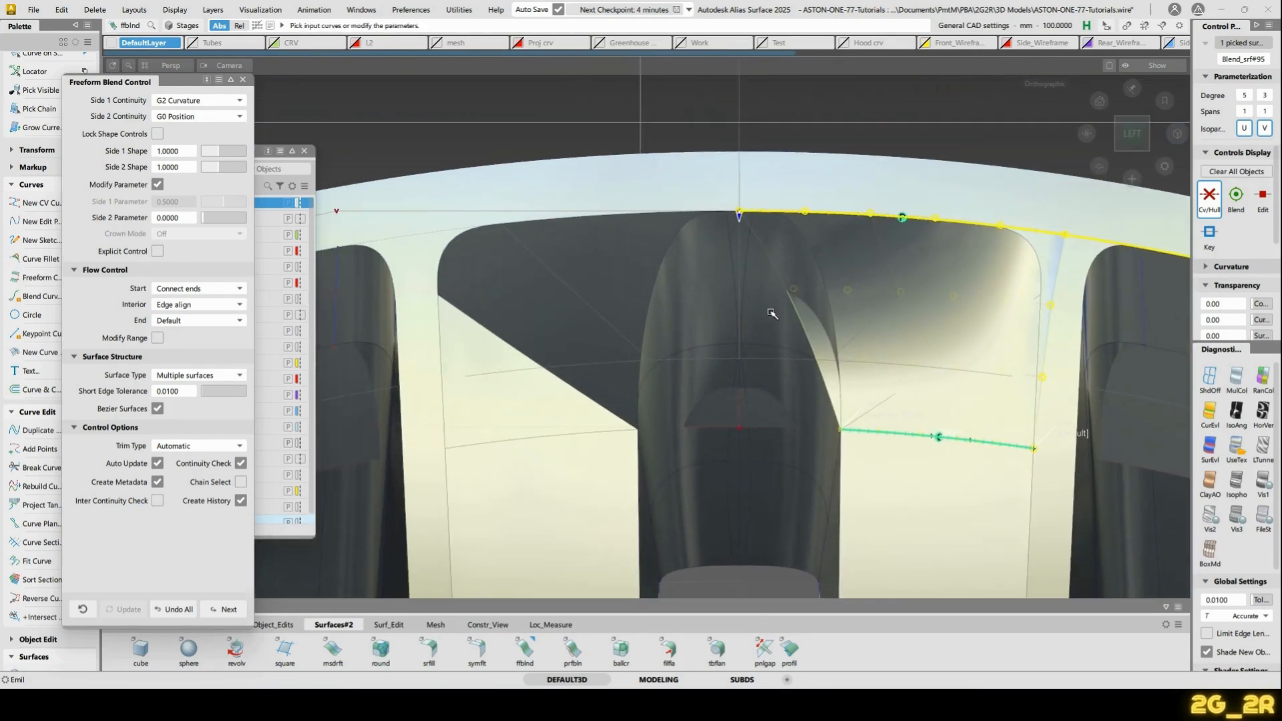
key("space")
Try to create a matching freeform blend from the left spoke face's projected curve to the trimmed upper rim edge
left_click(564, 437)
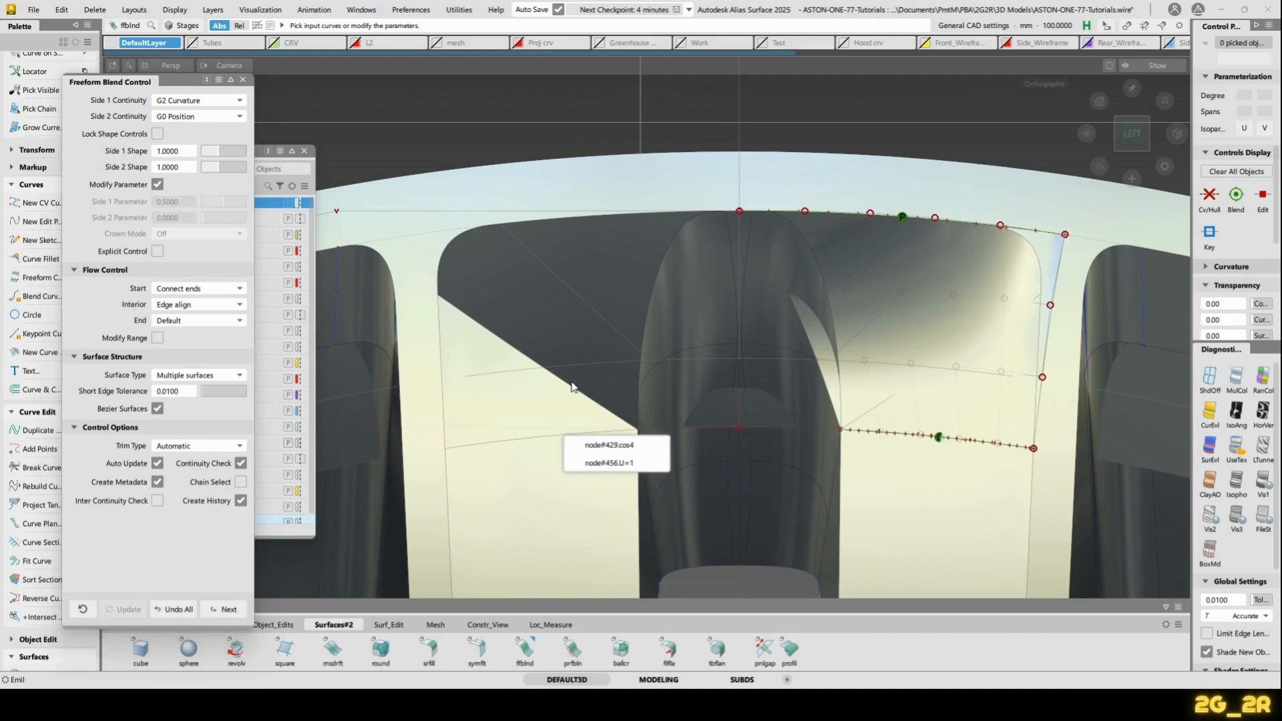
left_click(613, 445)
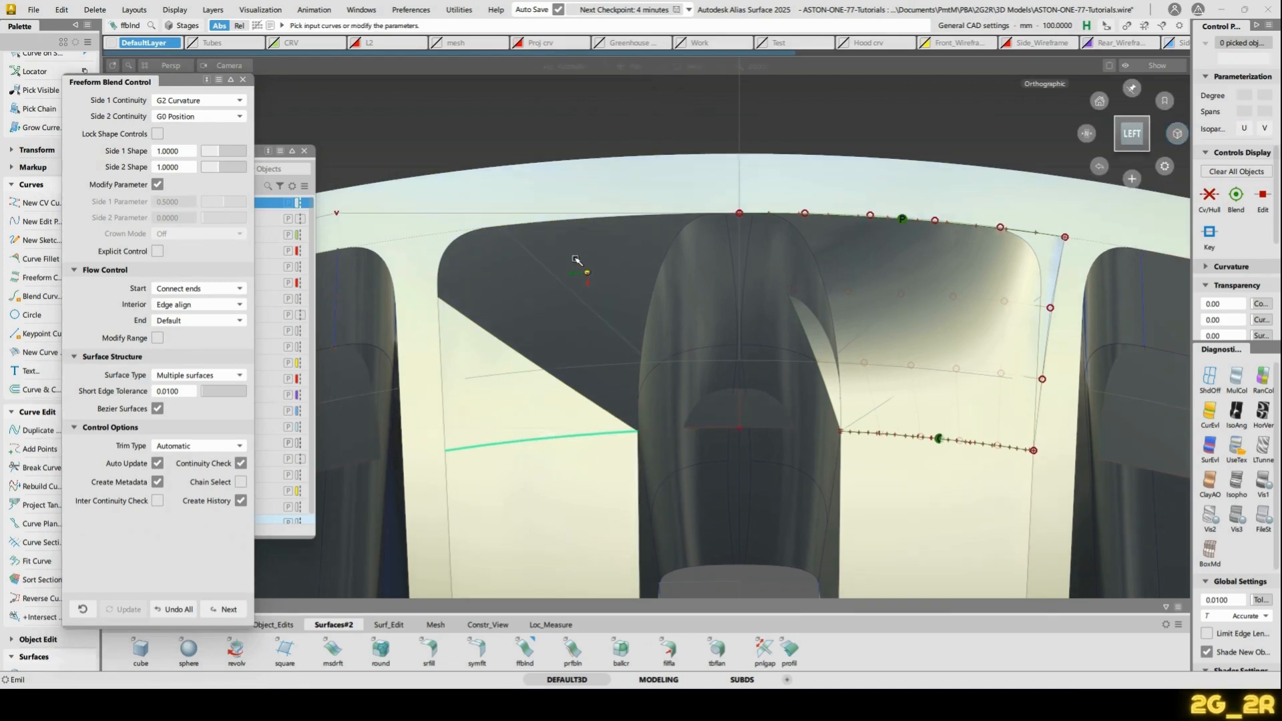
left_click(552, 224)
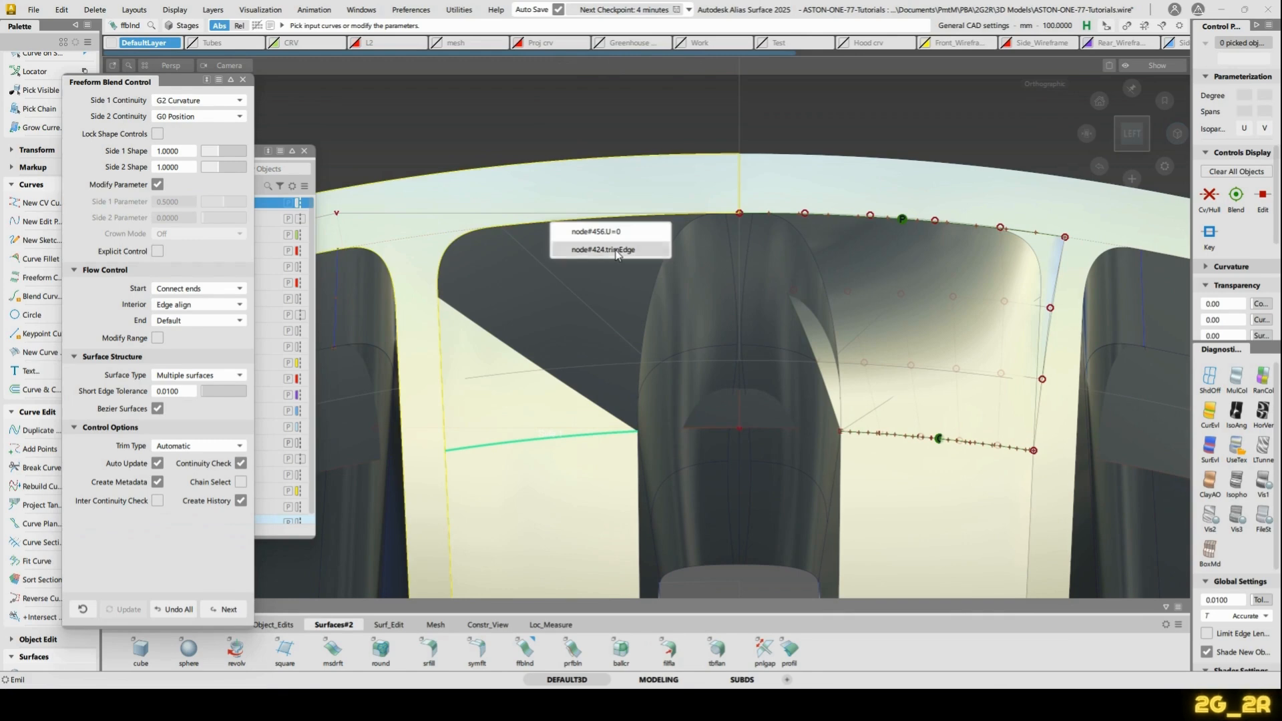
left_click(617, 250)
middle_click_drag(605, 289, 605, 297, "alt+shift")
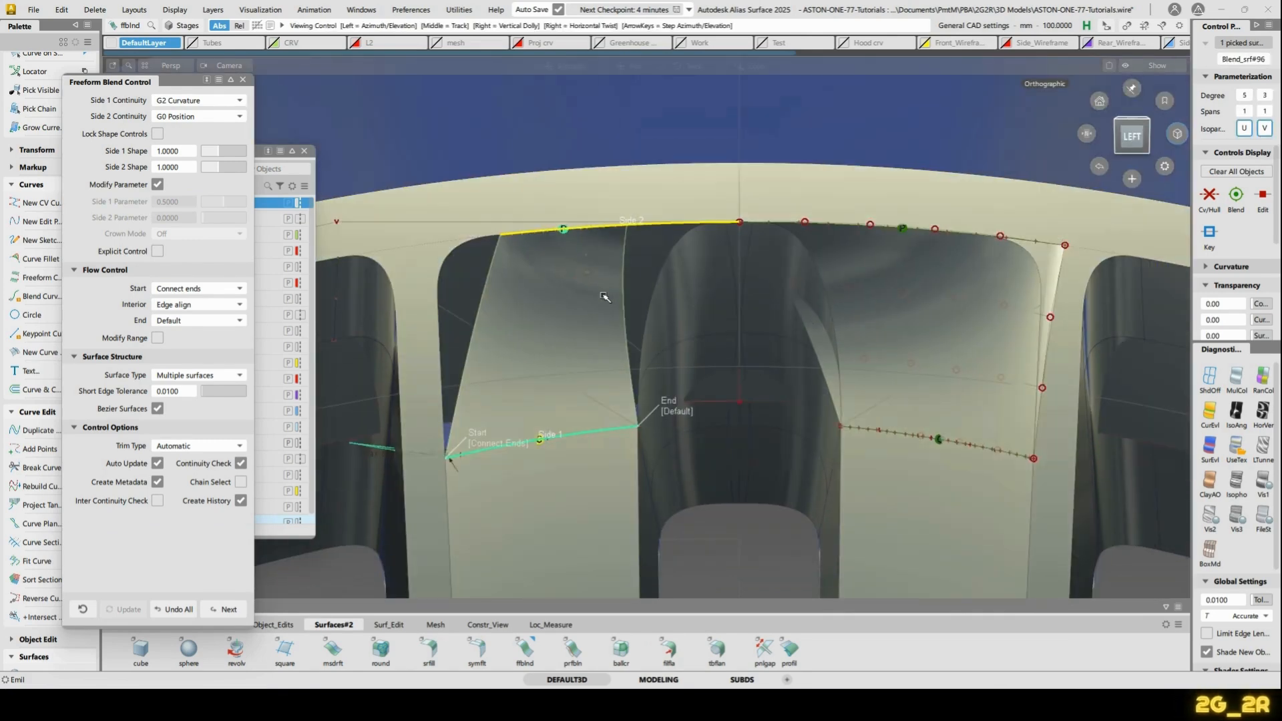
left_click(500, 443)
left_click(175, 609)
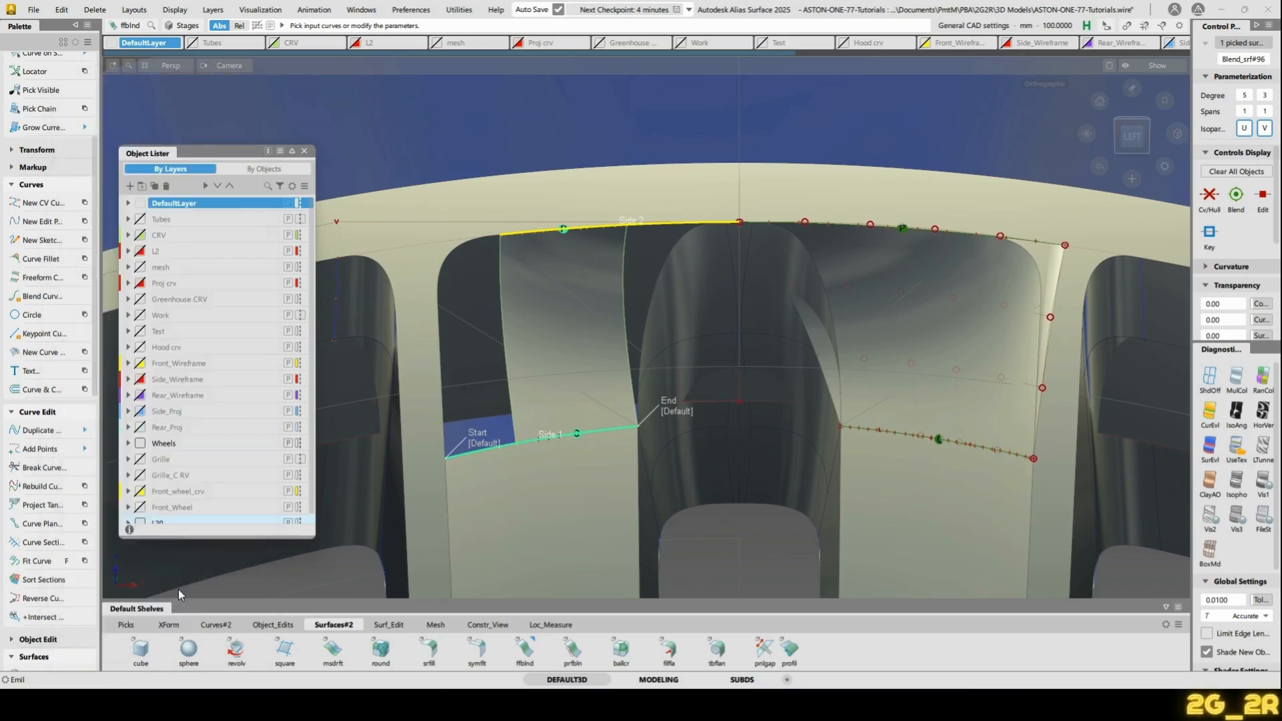
left_click_drag(697, 244, 768, 294, "alt+shift")
right_click_drag(768, 294, 675, 343, "alt+shift")
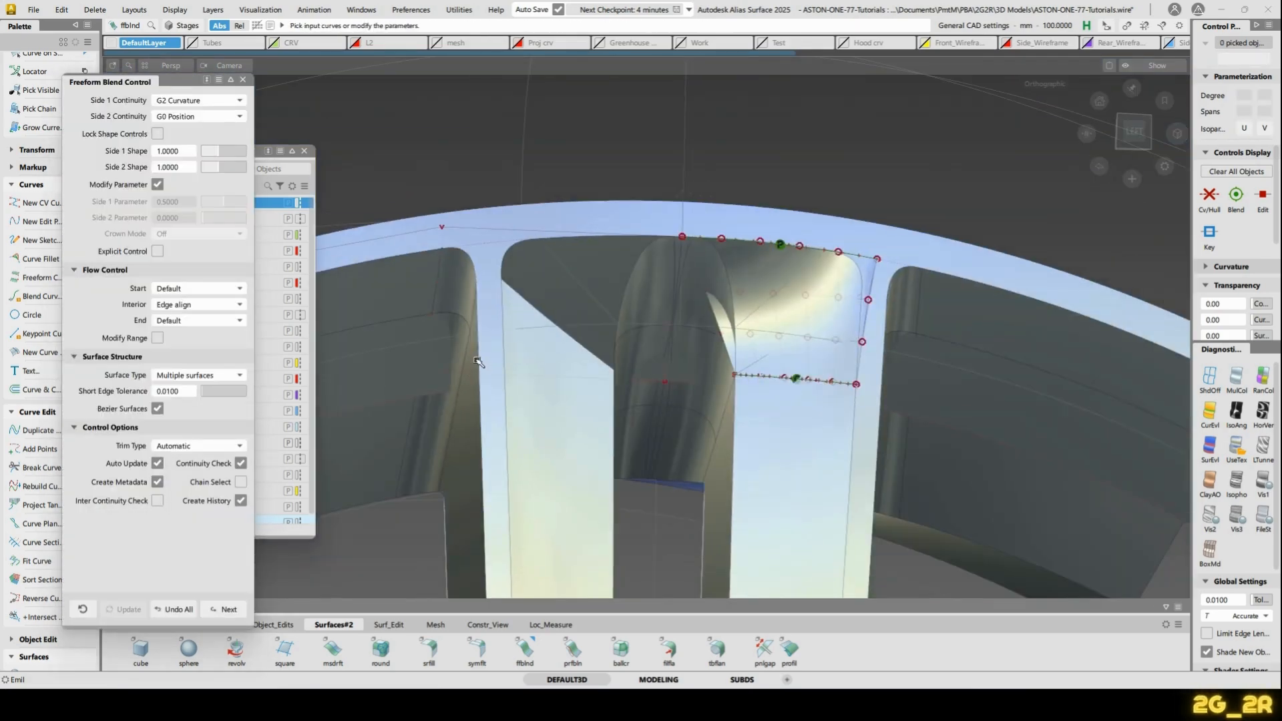
key("p")
left_click(533, 434)
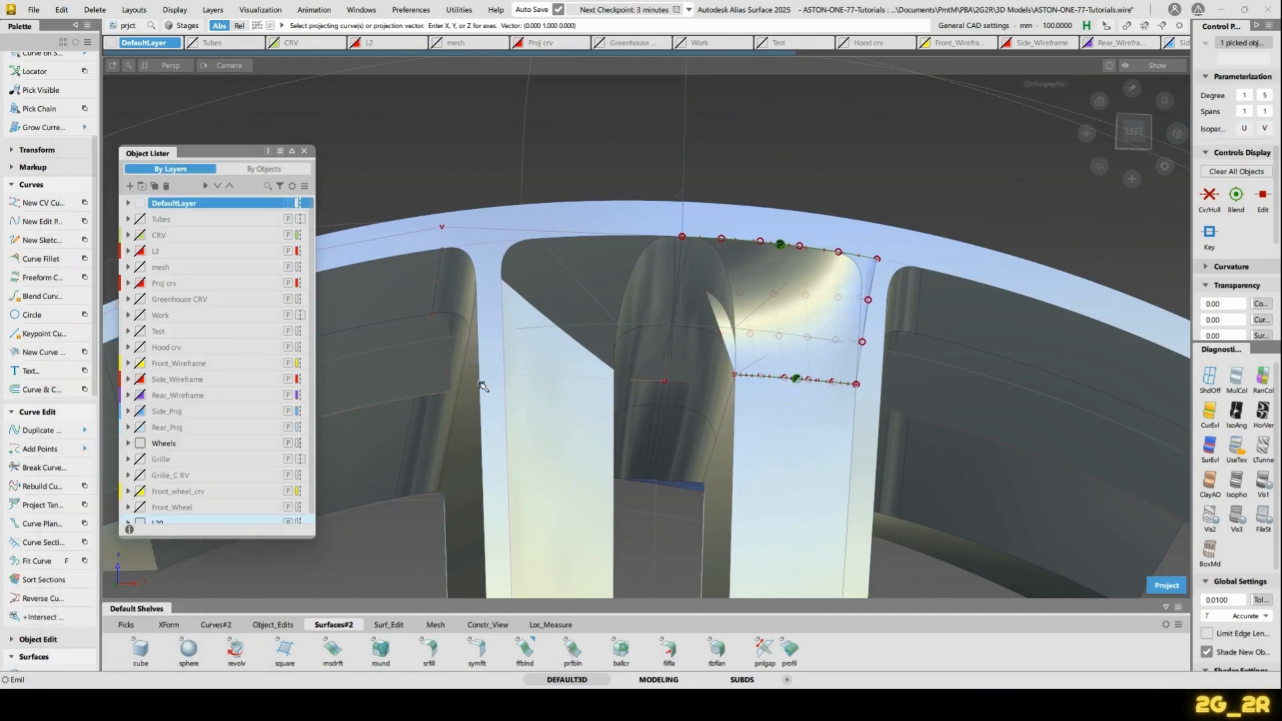
key("space")
left_click_drag(613, 283, 613, 354, "alt+shift")
right_click_drag(612, 354, 652, 266, "alt+shift")
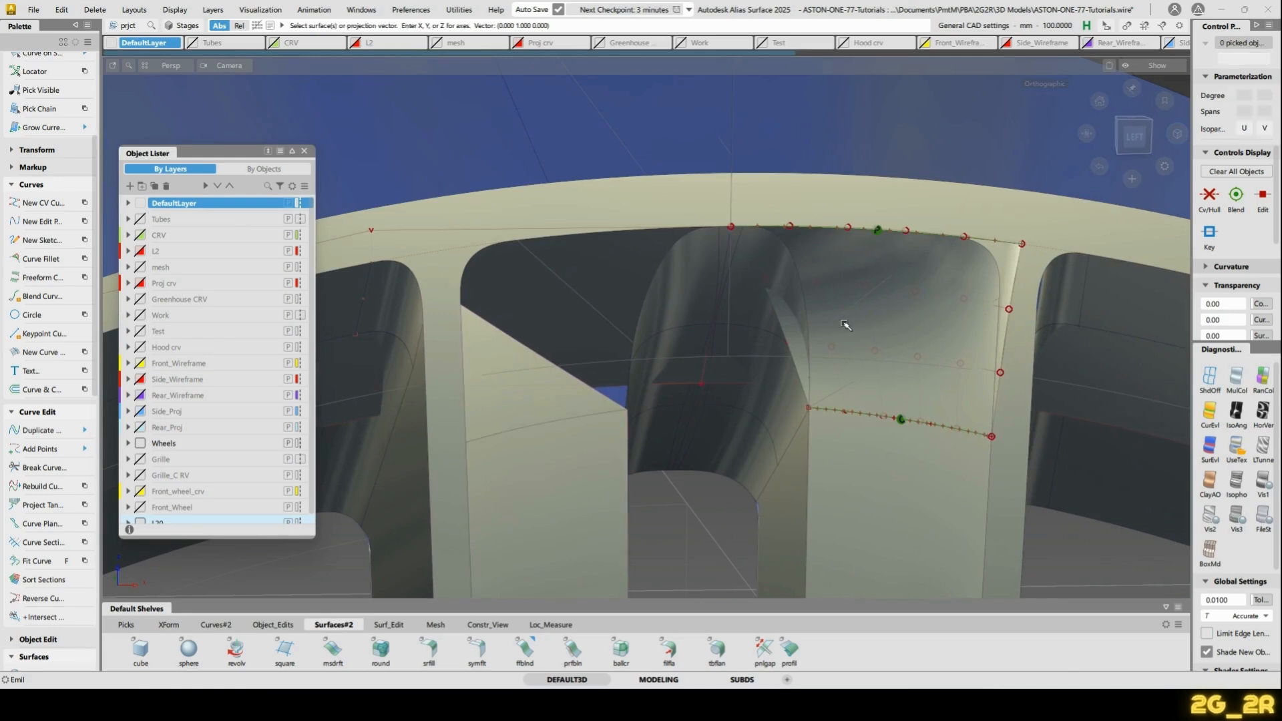
Reopen the right freeform blend and set its trim type to Off
left_click(1014, 260)
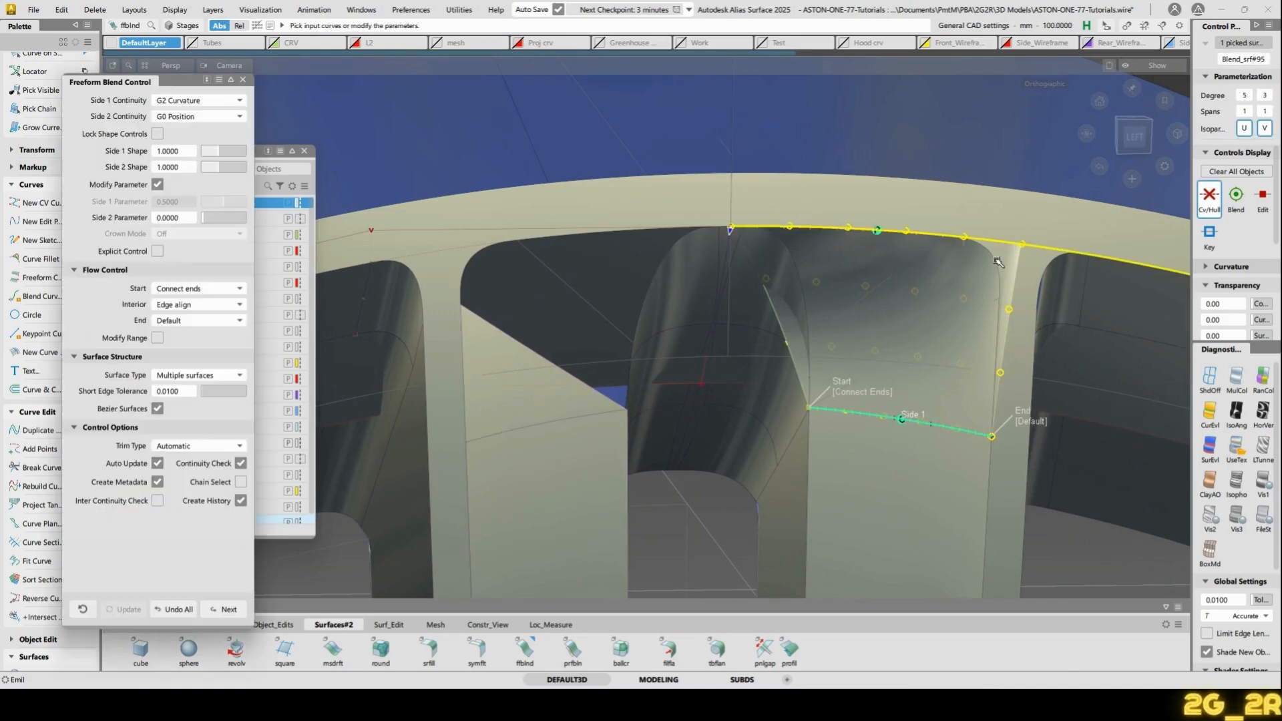
left_click(199, 445)
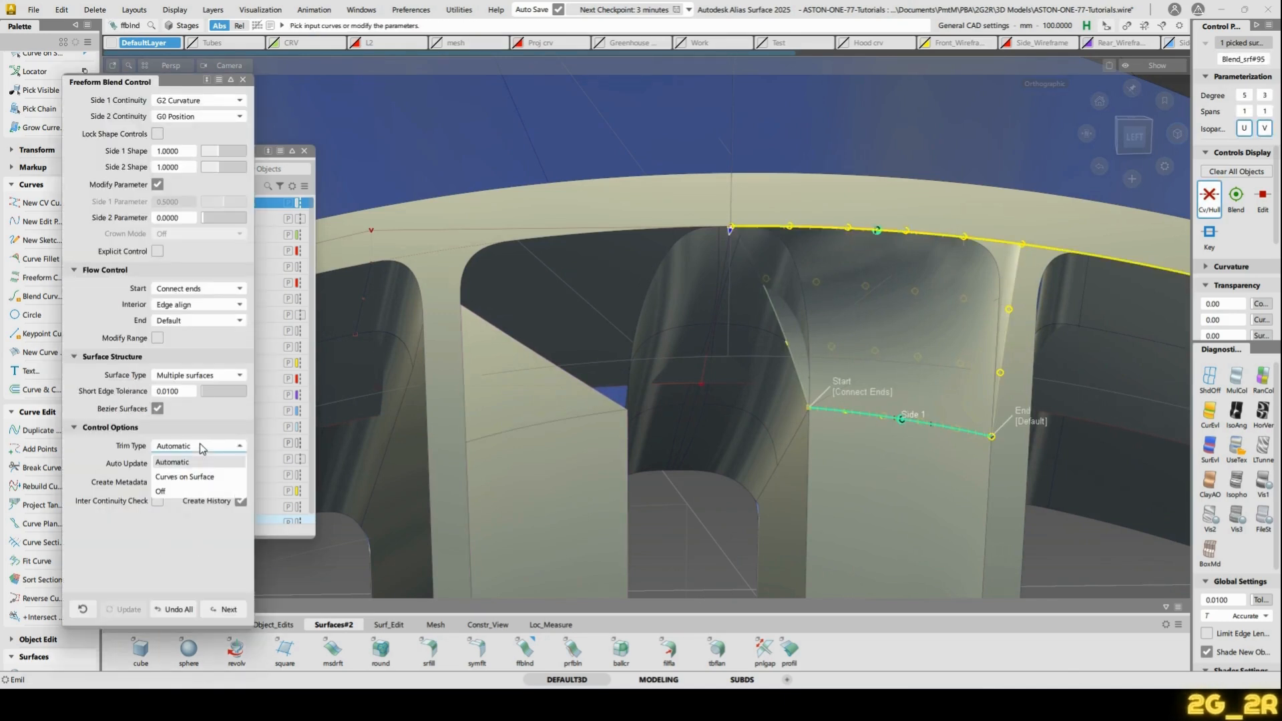
left_click(194, 490)
left_click(227, 610)
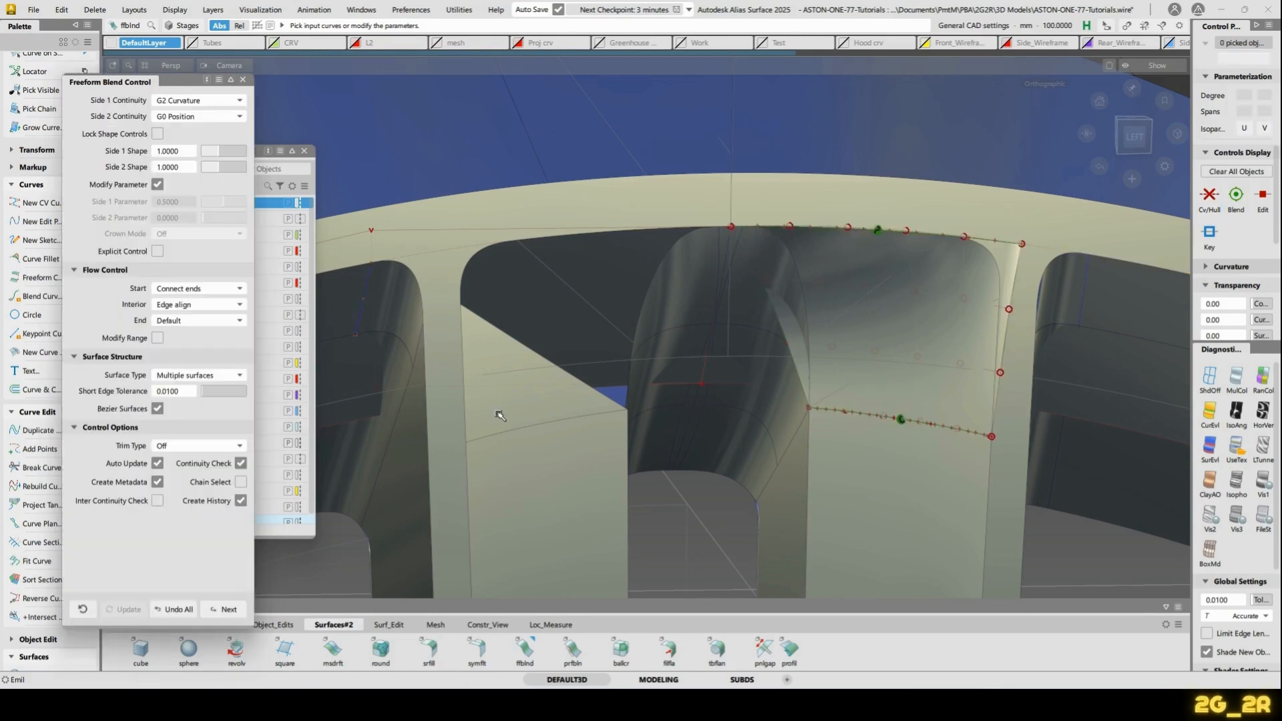
Create the left freeform blend from the spoke face's projected curve to the rim edge, with flow control start set to Default
left_click(459, 252)
right_click_drag(481, 289, 546, 378, "alt+shift")
middle_click_drag(546, 378, 849, 251, "alt+shift")
left_click_drag(804, 207, 811, 237, "alt+shift")
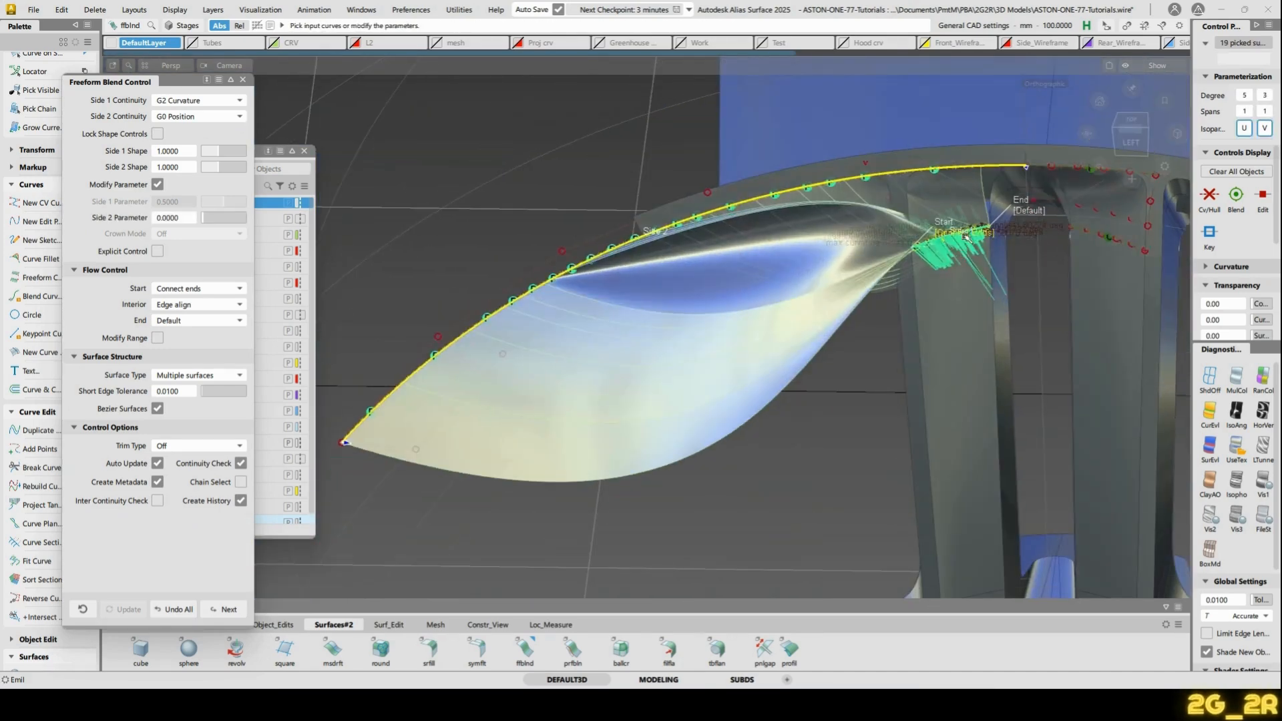
right_click_drag(944, 237, 990, 224, "alt+shift")
left_click_drag(991, 223, 947, 300, "alt+shift")
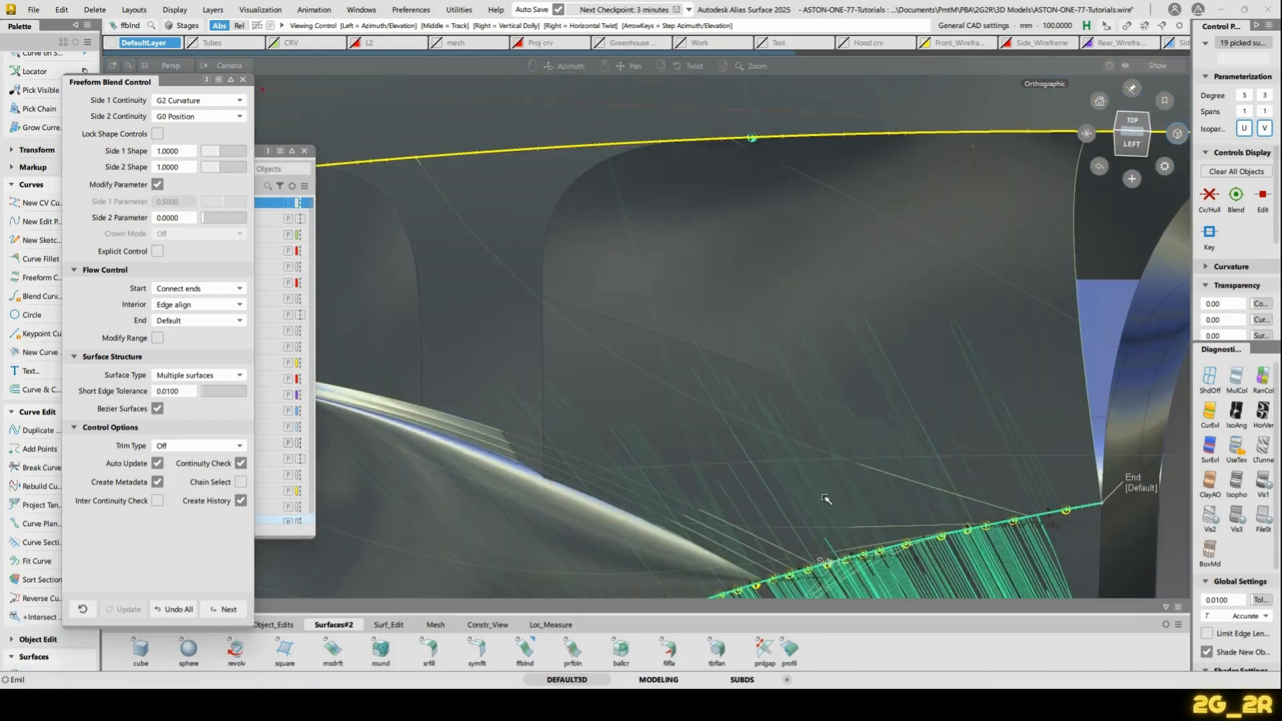
middle_click_drag(826, 499, 788, 269, "alt+shift")
left_click_drag(768, 392, 746, 193, "alt+shift")
left_click(559, 259)
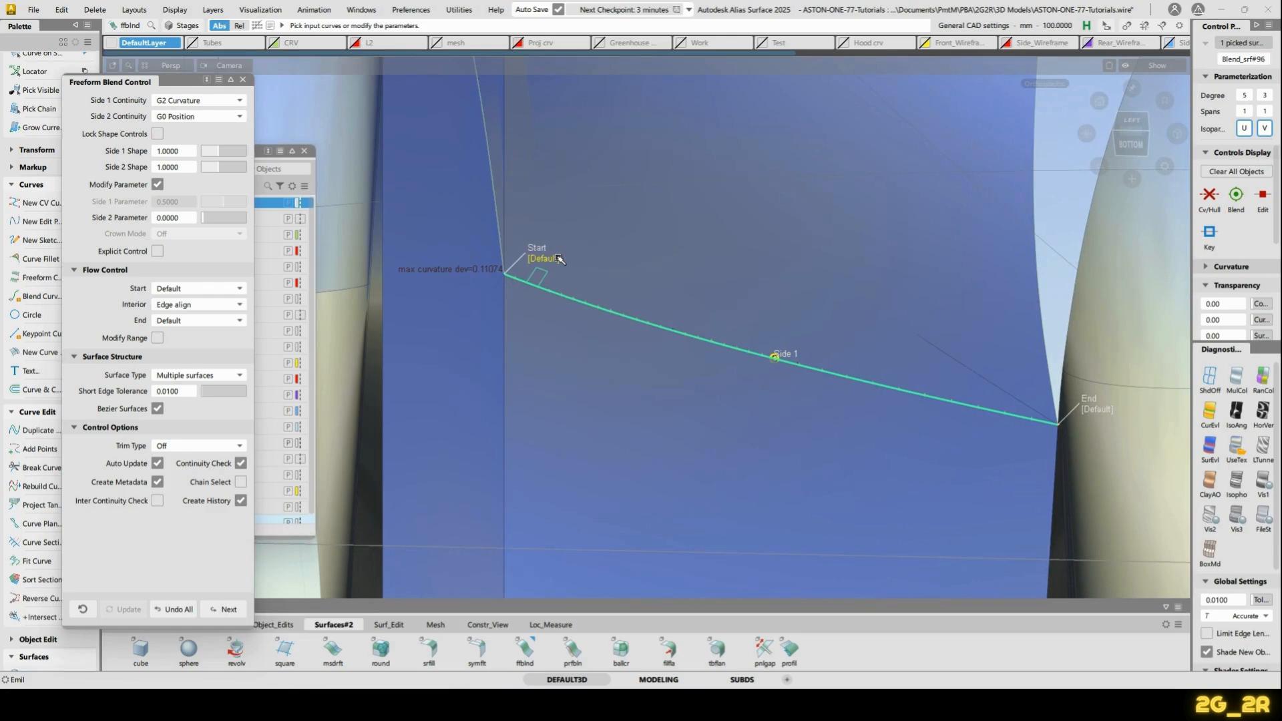
Set the left freeform blend's flow control end to Connect ends
right_click_drag(770, 393, 681, 198, "alt+shift")
left_click_drag(682, 197, 678, 451, "alt+shift")
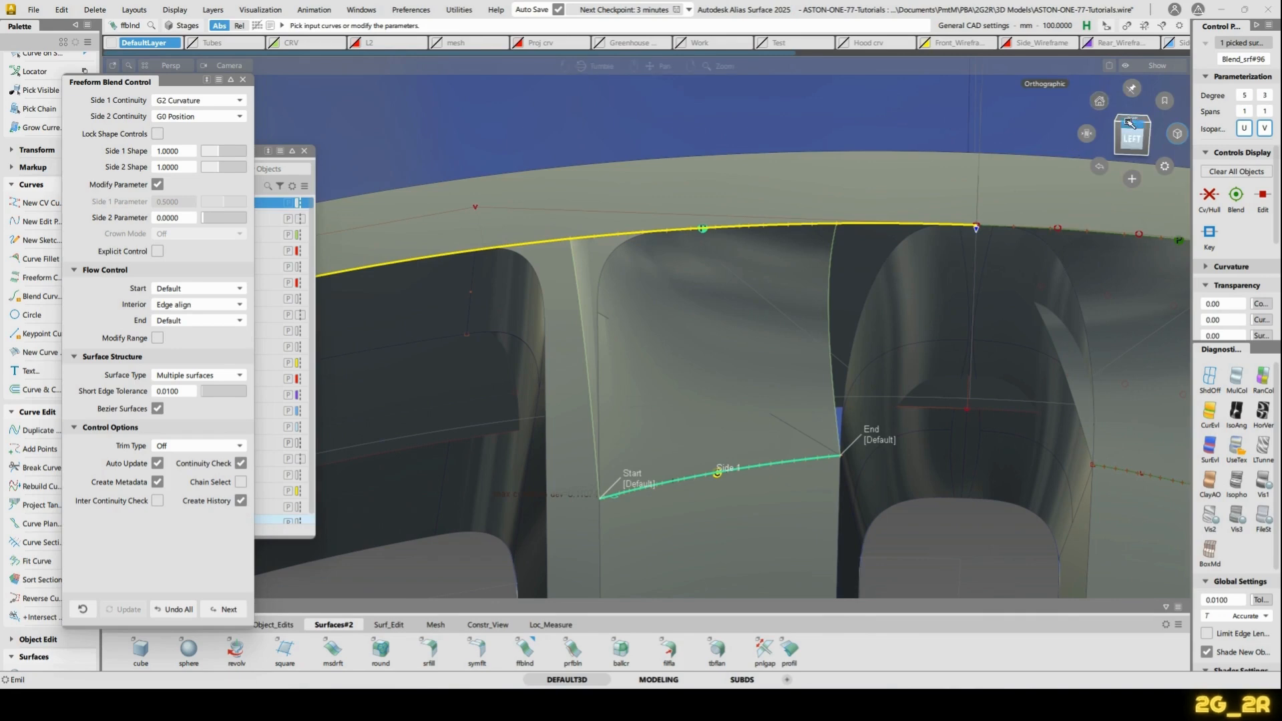
left_click(1129, 122)
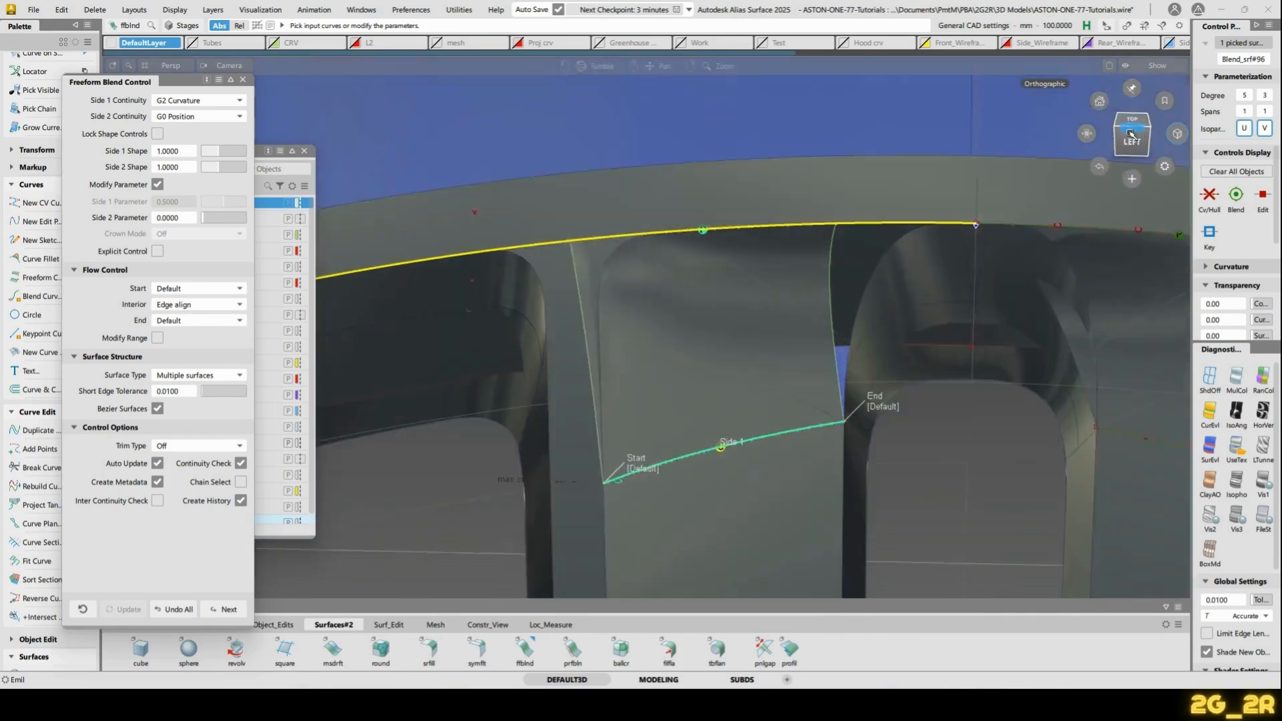
middle_click_drag(1057, 276, 807, 305, "alt+shift")
mouse_move(807, 306)
left_mouse_down("alt+shift")
mouse_move(787, 203)
mouse_move(790, 512)
left_mouse_up("alt+shift")
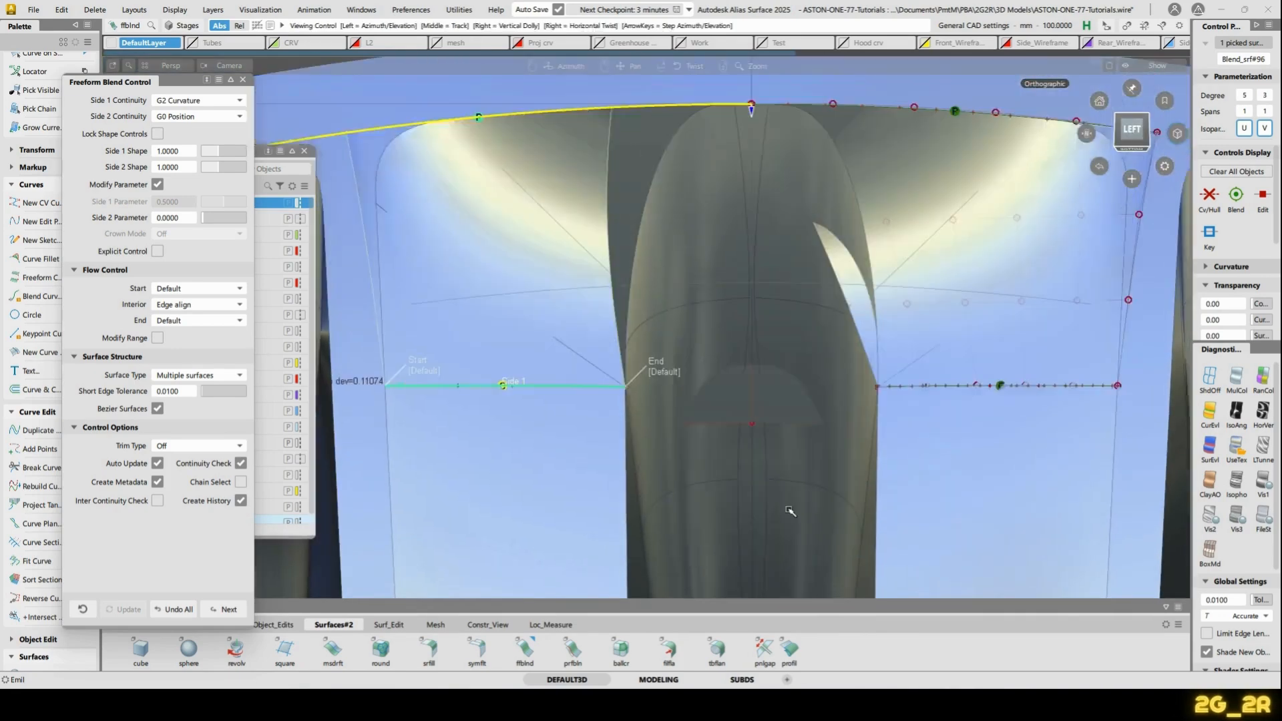
right_click_drag(780, 266, 775, 286, "alt+shift")
left_click(775, 286, "alt+shift")
mouse_move(808, 378)
left_mouse_down("alt+shift")
mouse_move(828, 189)
mouse_move(790, 318)
mouse_move(579, 360)
mouse_move(942, 323)
left_mouse_up("alt+shift")
left_click(1139, 137)
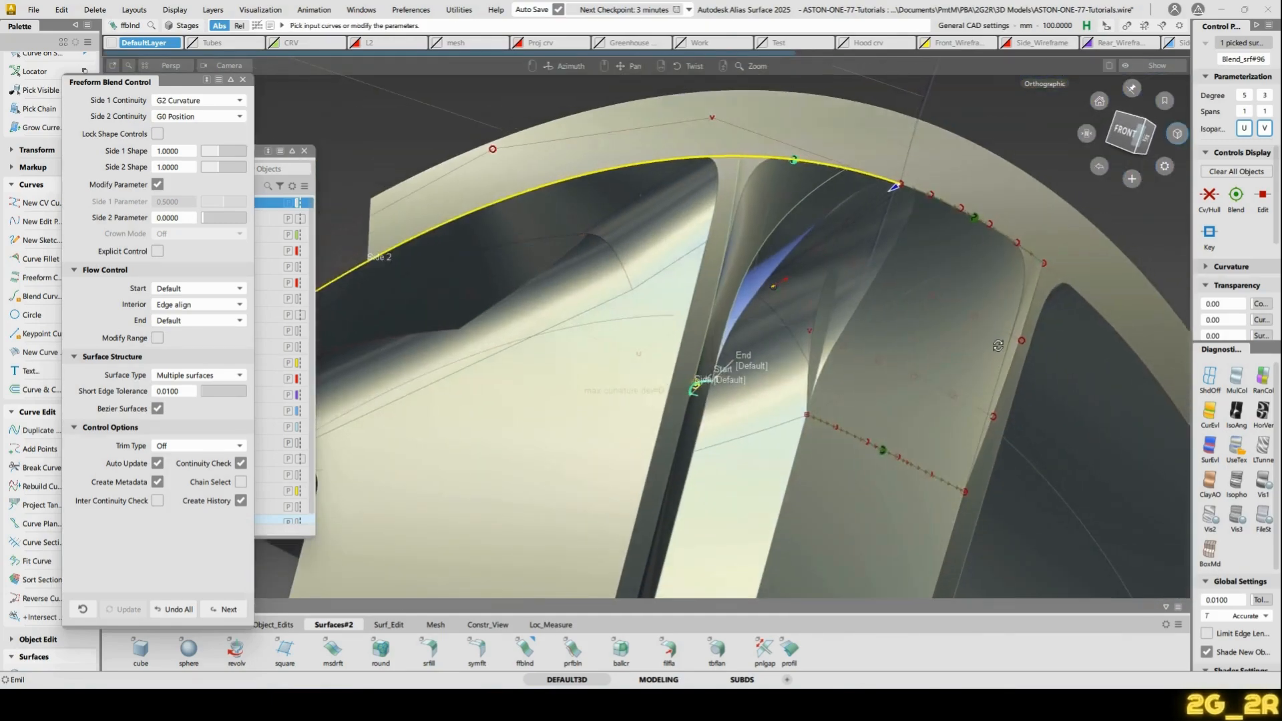
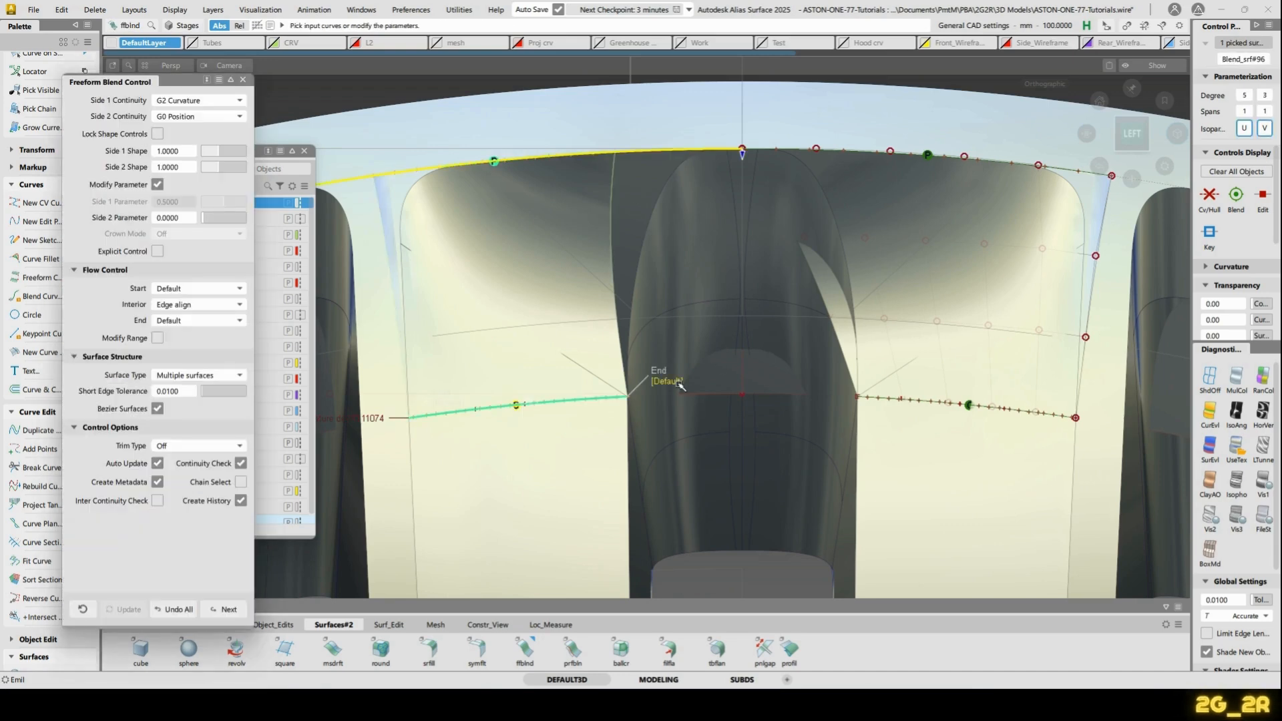
left_click(680, 386)
left_click(680, 386)
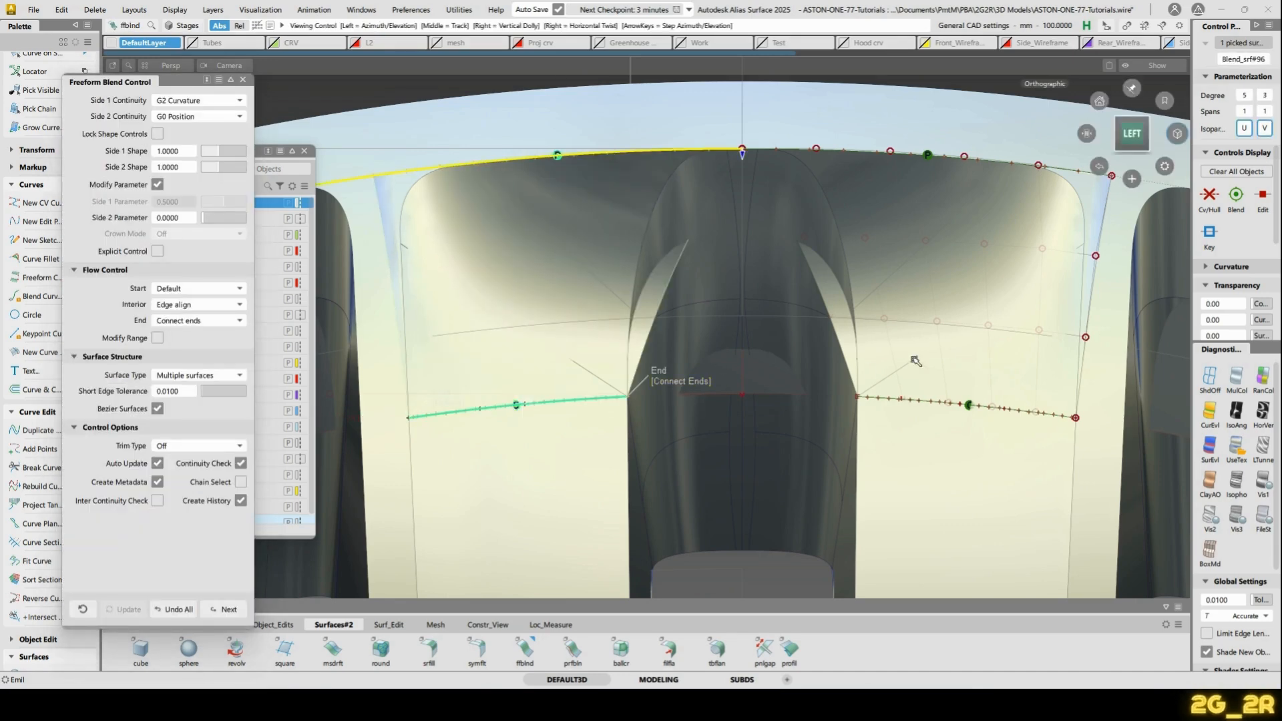
Duplicate the inner side surfaces of the two spokes in place and untrim the copies
left_click_drag(816, 166, 894, 456, "alt+shift")
left_click(661, 450)
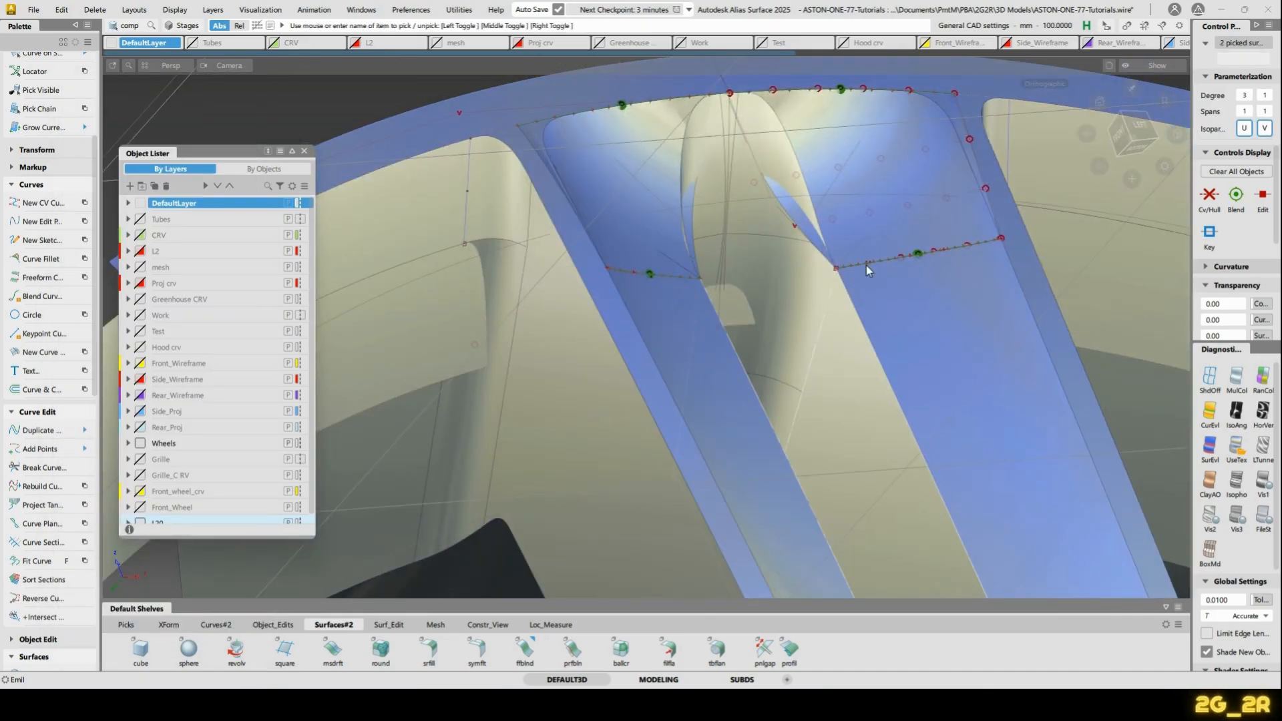
key("ctrl+v")
right_click_drag(922, 212, 895, 256, "alt+shift")
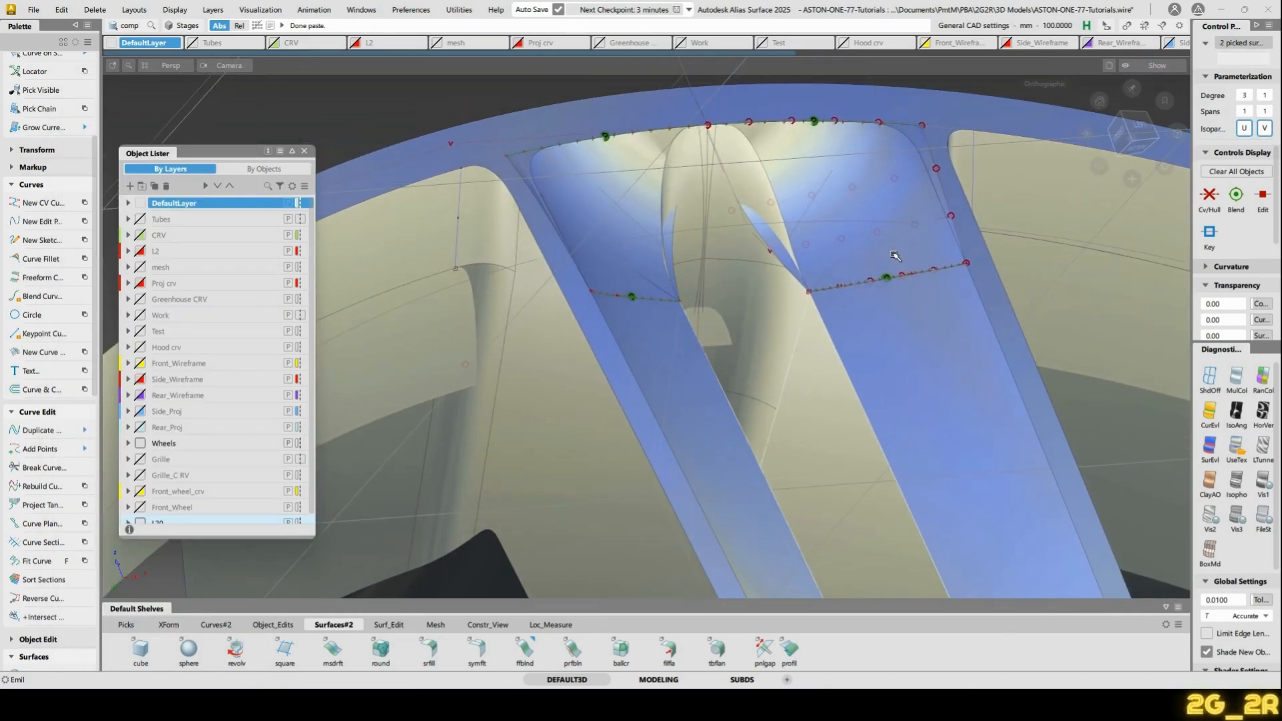
key("u")
left_click(571, 424)
Extend the upper ends of both untrimmed spoke side surfaces outward past the rim
left_click_drag(822, 403, 784, 126, "alt+shift")
middle_click_drag(634, 117, 634, 118, "ctrl+shift")
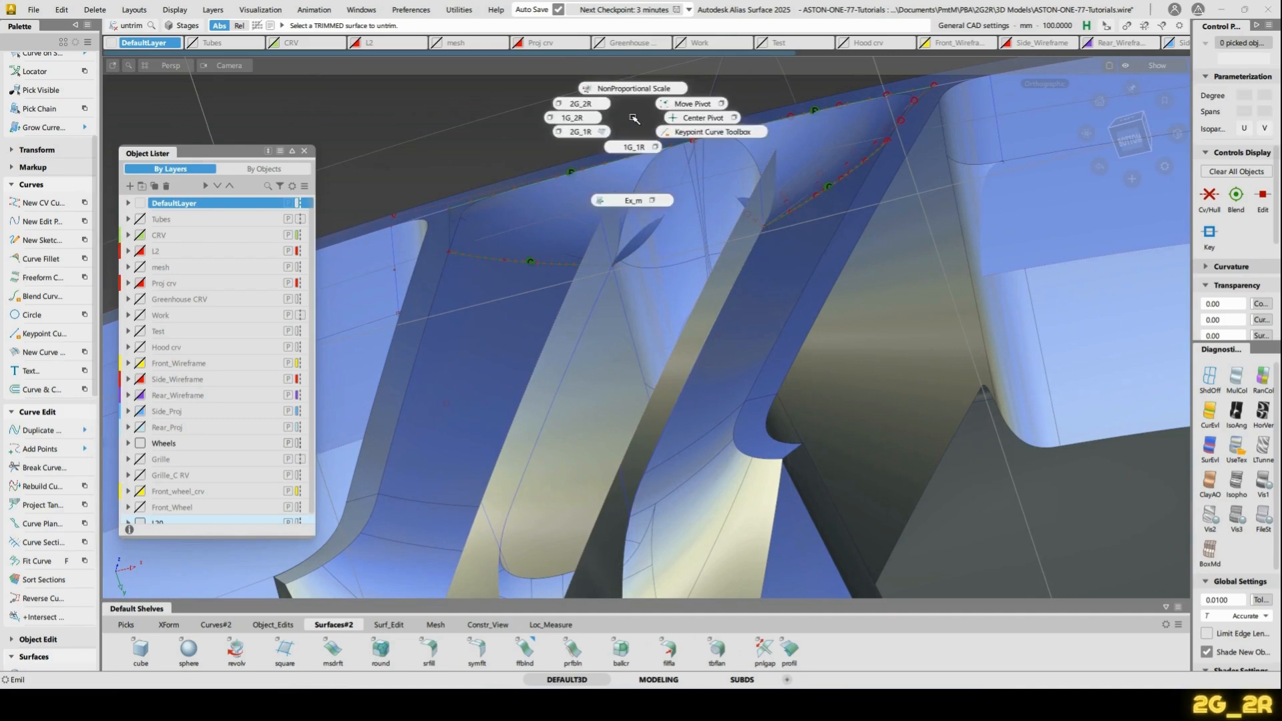
middle_click_drag(633, 200, 632, 203, "ctrl+shift")
left_click(607, 209)
left_click_drag(532, 223, 778, 182, "alt+shift")
left_click(745, 160)
middle_click_drag(506, 112, 510, 189, "alt+shift")
left_click_drag(485, 130, 461, 75)
mouse_move(826, 145)
left_mouse_down("alt+shift")
mouse_move(510, 274)
mouse_move(754, 285)
mouse_move(642, 400)
left_mouse_up("alt+shift")
left_click(782, 316)
left_click_drag(566, 310, 758, 280, "alt+shift")
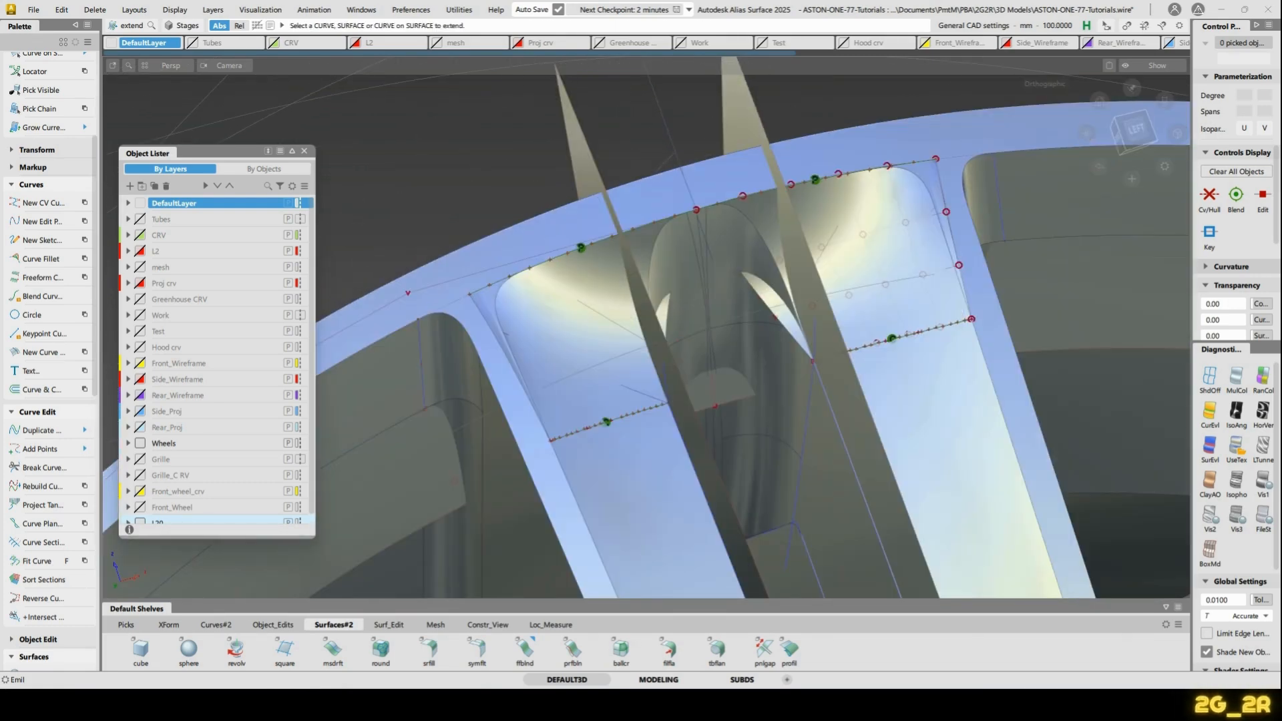
Try to trim-convert the left blend surface with 3D Trimming set to Intersect
left_click(398, 625)
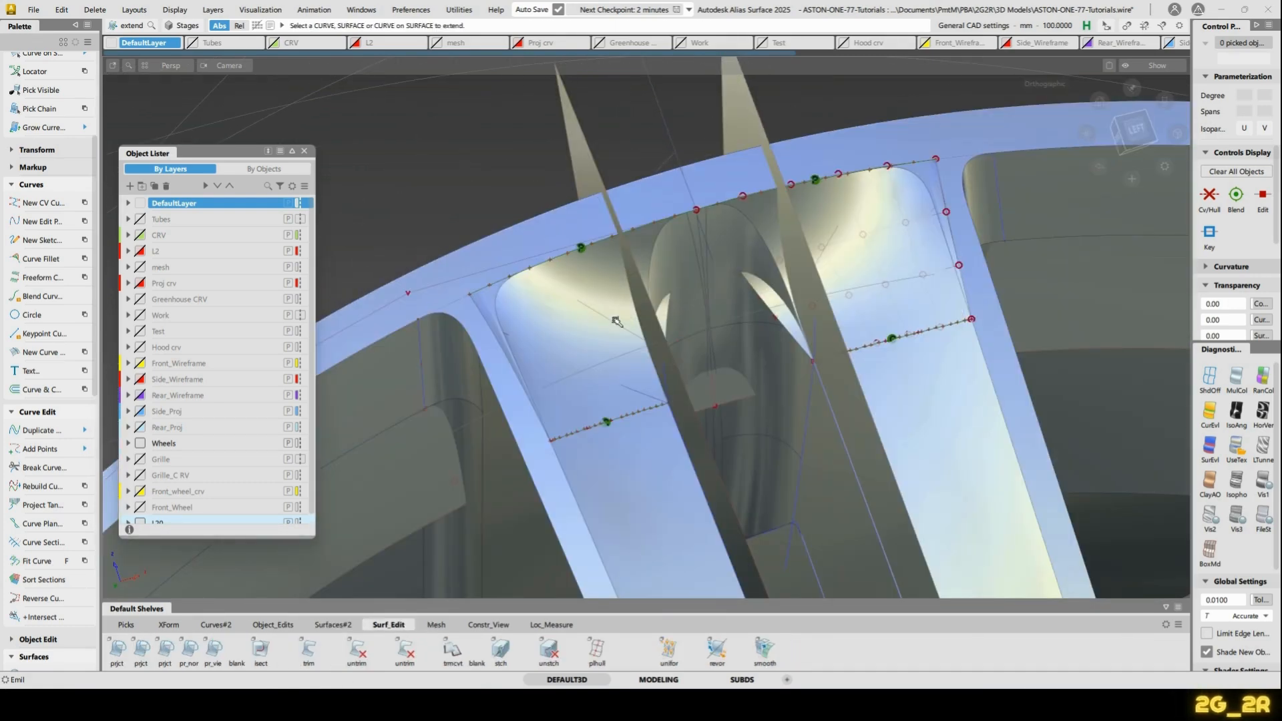
left_click_drag(461, 435, 559, 426, "alt+shift")
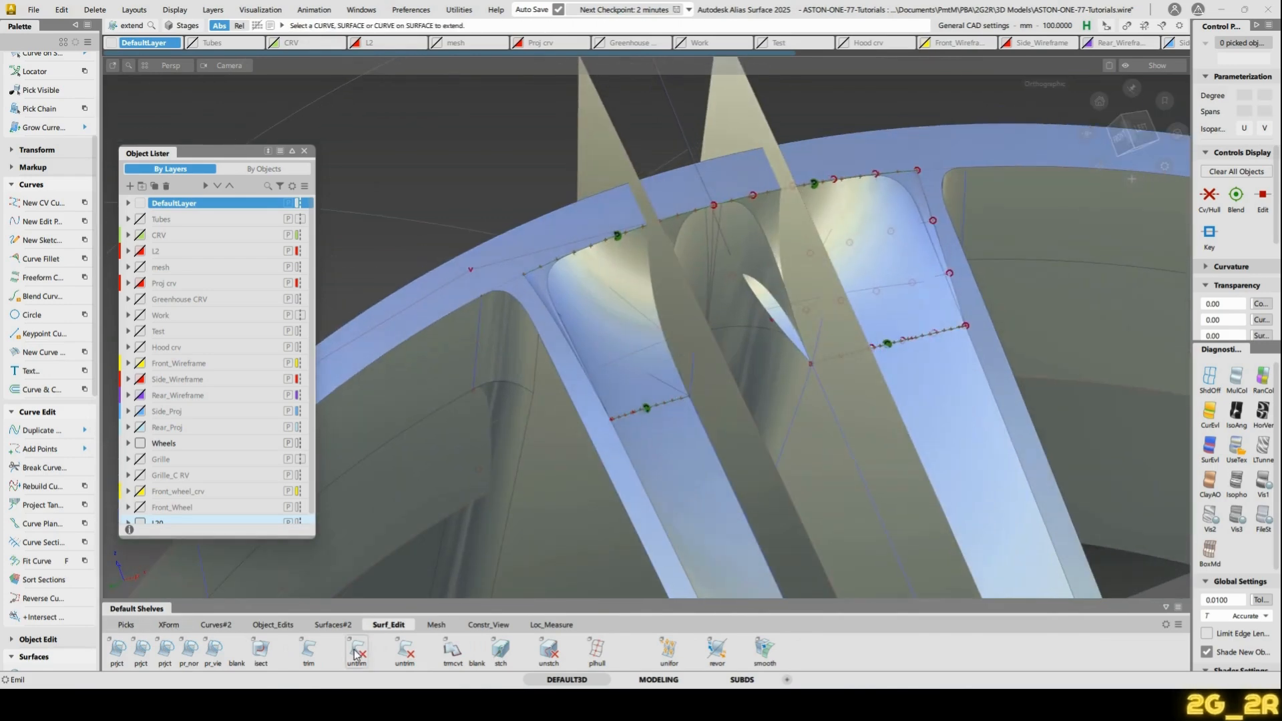
double_click(453, 651)
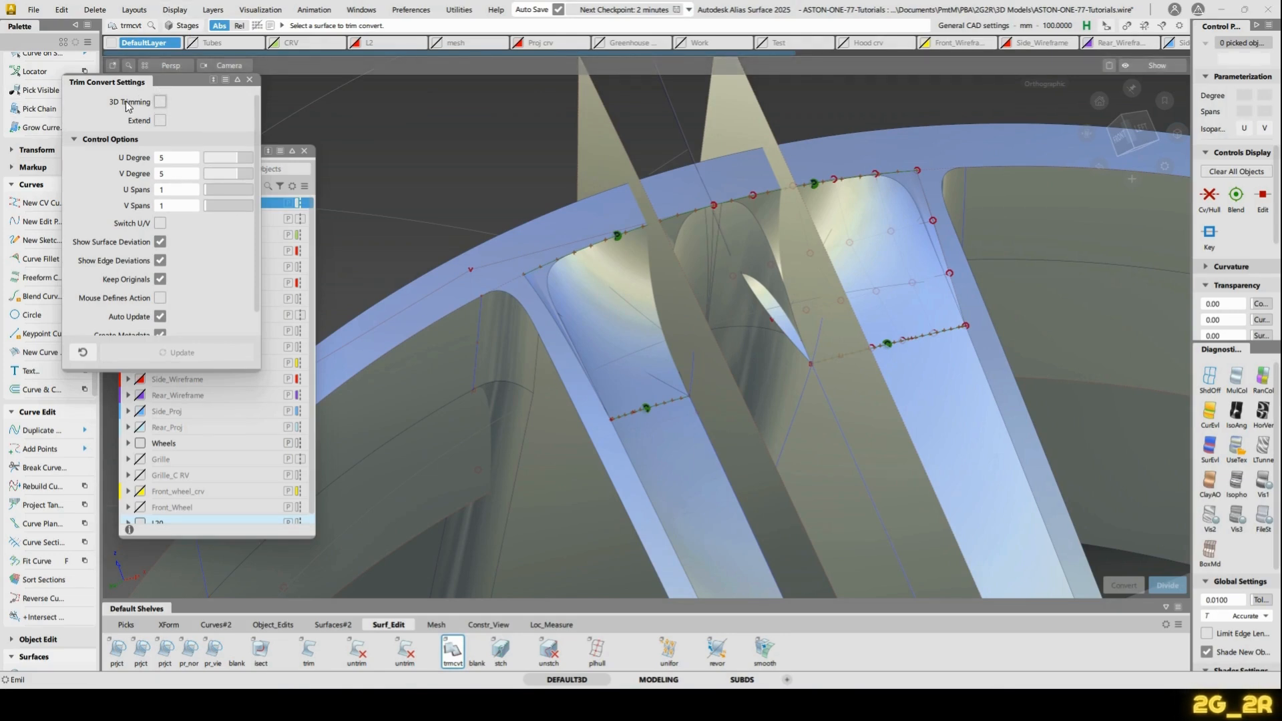
left_click(160, 101)
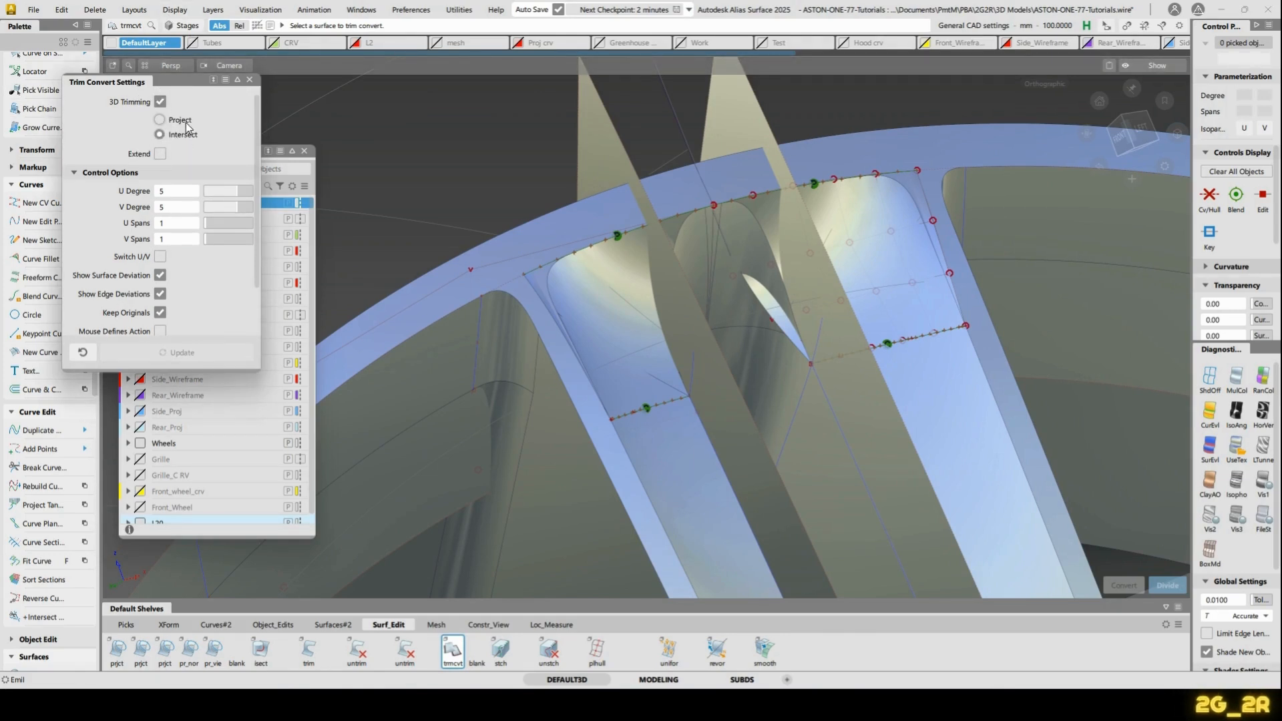
left_click(596, 319)
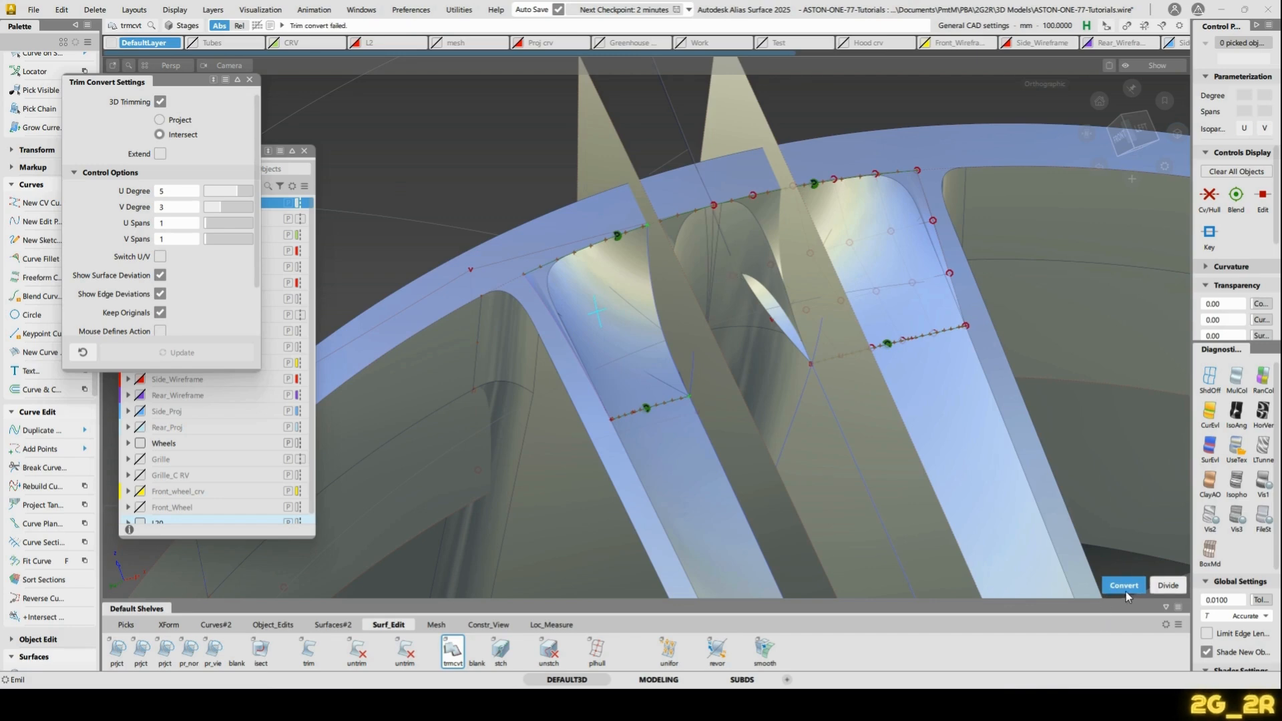
Extend the inner edges of both freeform blends toward each other, past the extended spoke side surfaces
left_click_drag(868, 434, 842, 429, "alt+shift")
right_click_drag(842, 429, 832, 327, "alt+shift")
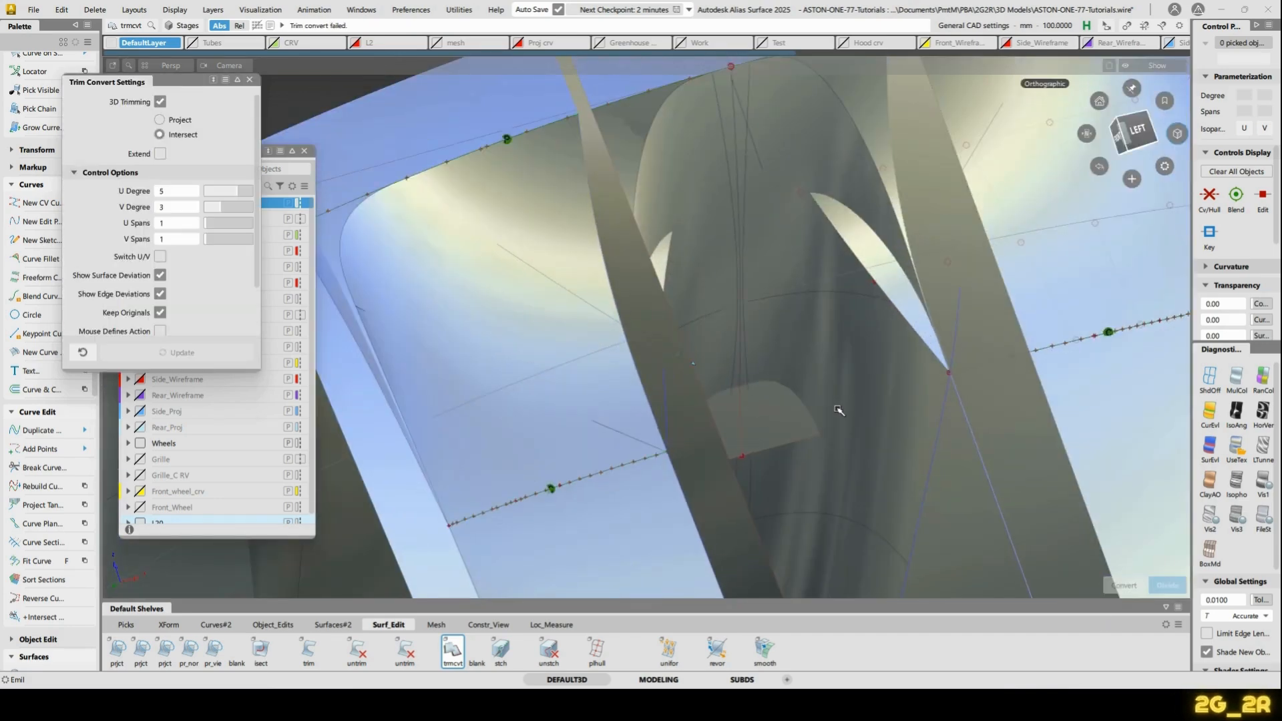
left_click_drag(839, 409, 664, 483, "alt+shift")
middle_click(656, 362, "ctrl+shift")
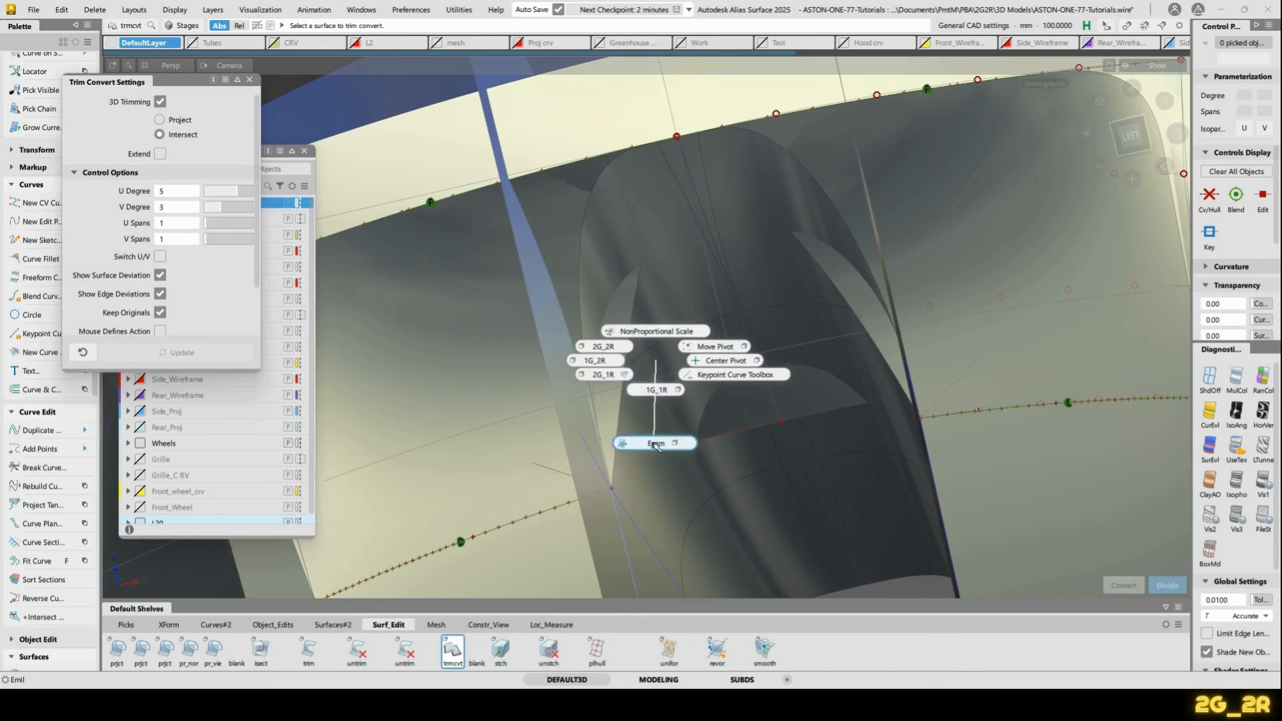
middle_click_drag(654, 444, 656, 446, "ctrl+shift")
left_click(615, 438)
left_click(582, 442)
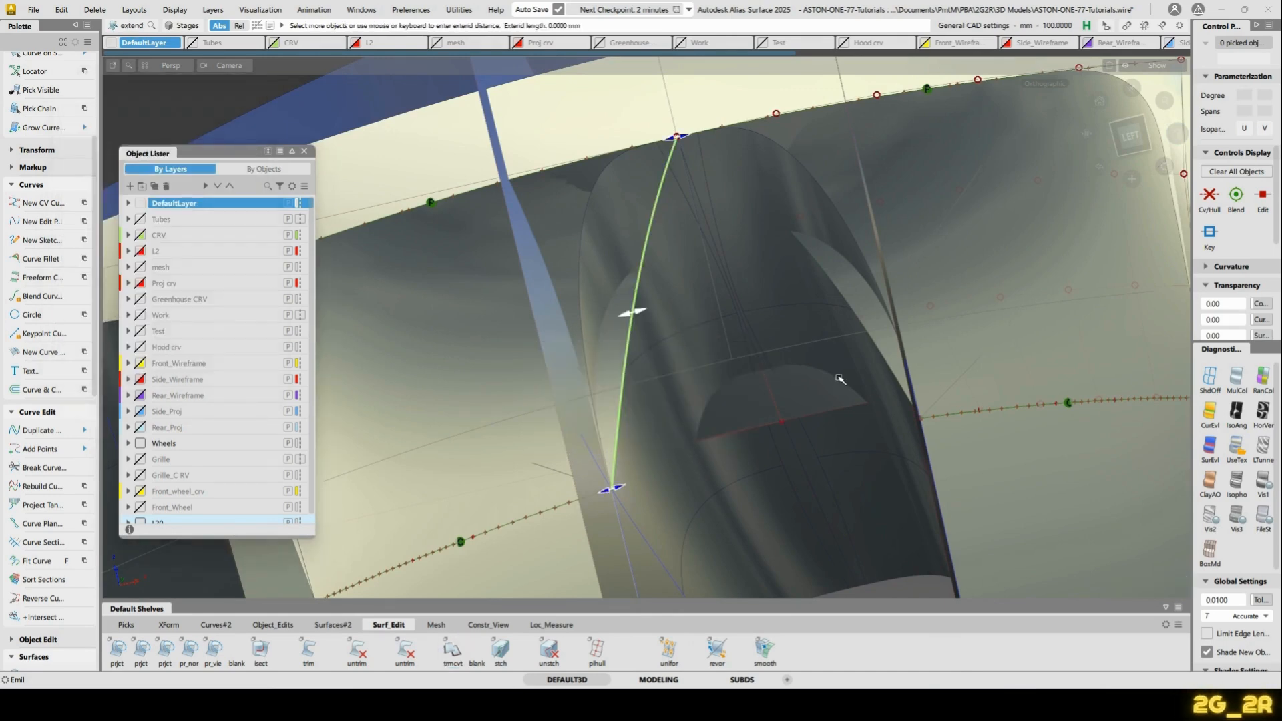
left_click(885, 356)
key("Return")
middle_click_drag(634, 203, 684, 372, "alt+shift")
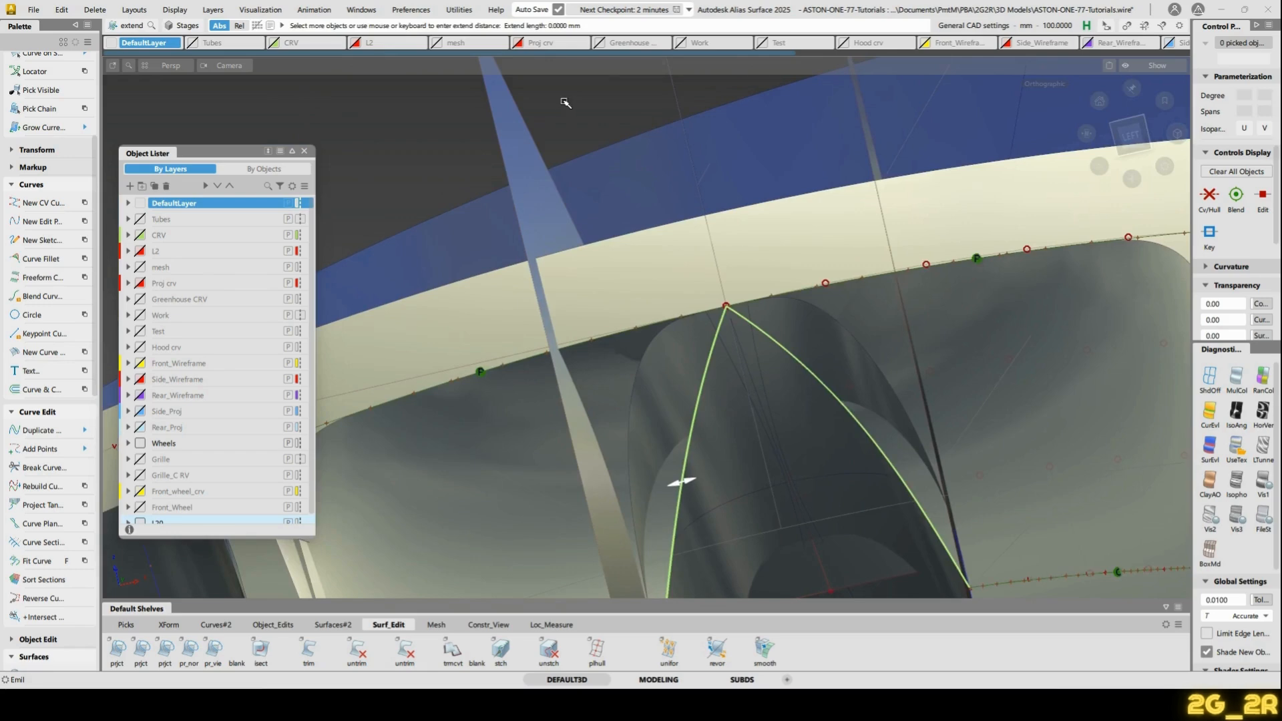
left_click_drag(564, 101, 623, 92)
middle_click_drag(781, 487, 793, 317, "alt+shift")
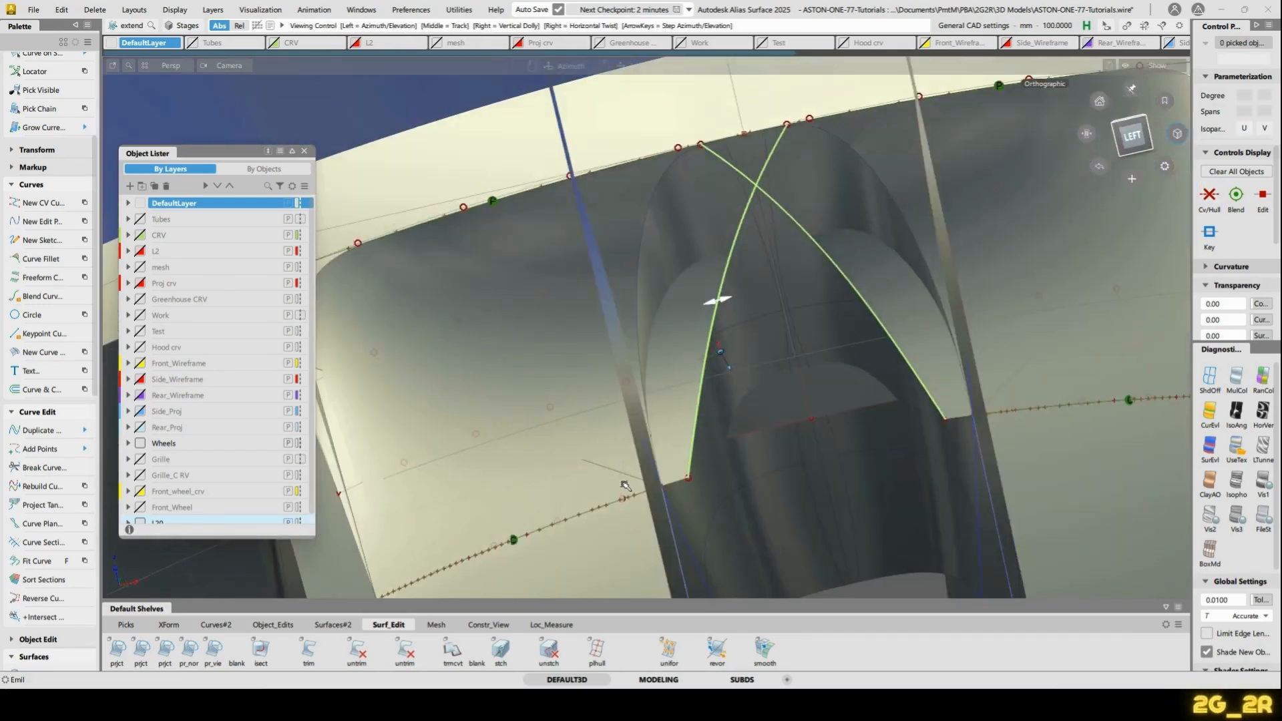
left_click_drag(625, 485, 784, 424, "alt+shift")
key("ctrl+z")
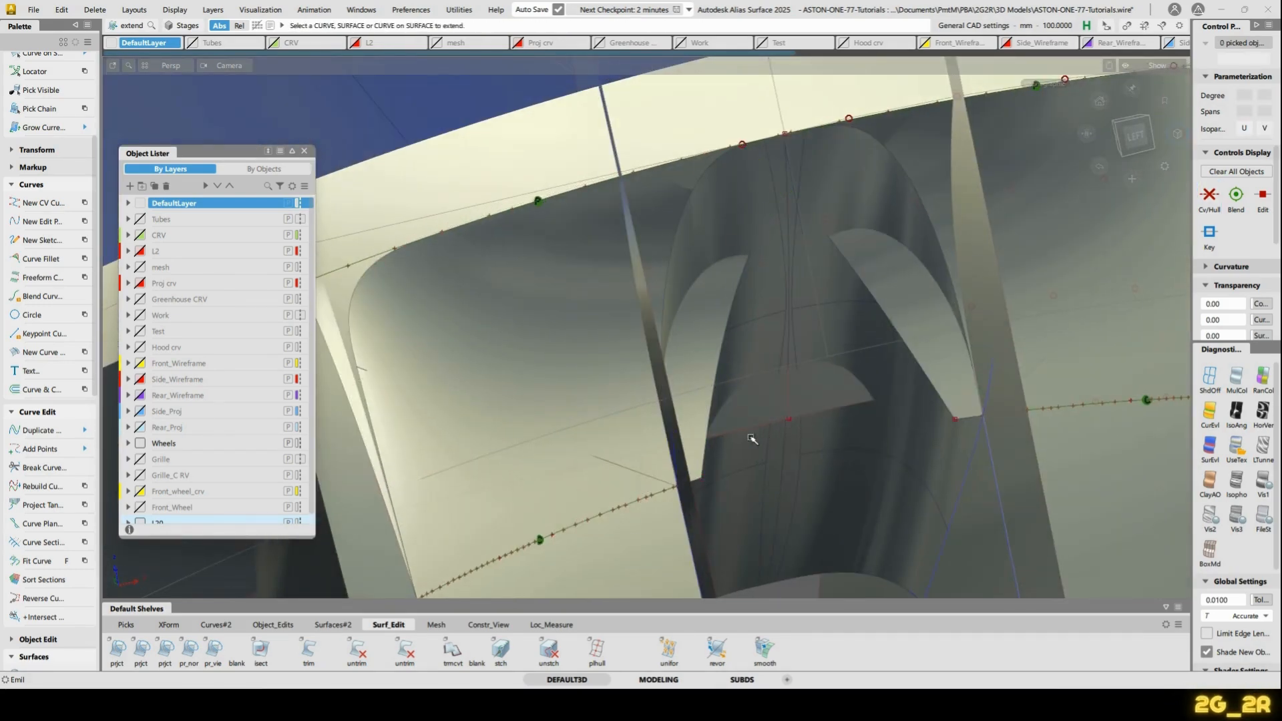
Trim-convert both freeform blends against the extended spoke side surfaces using 3D Trimming set to Intersect
double_click(454, 651)
left_click_drag(699, 461, 781, 406, "alt+shift")
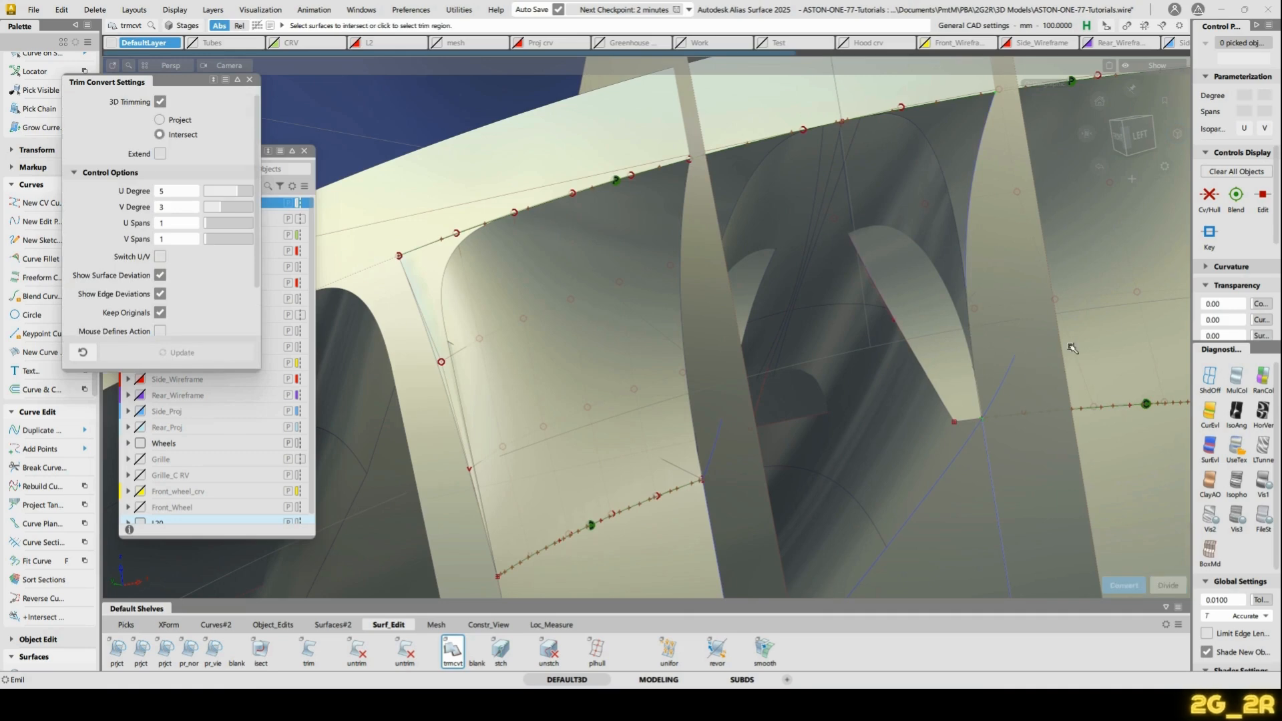
left_click_drag(1003, 192, 893, 234, "alt+shift")
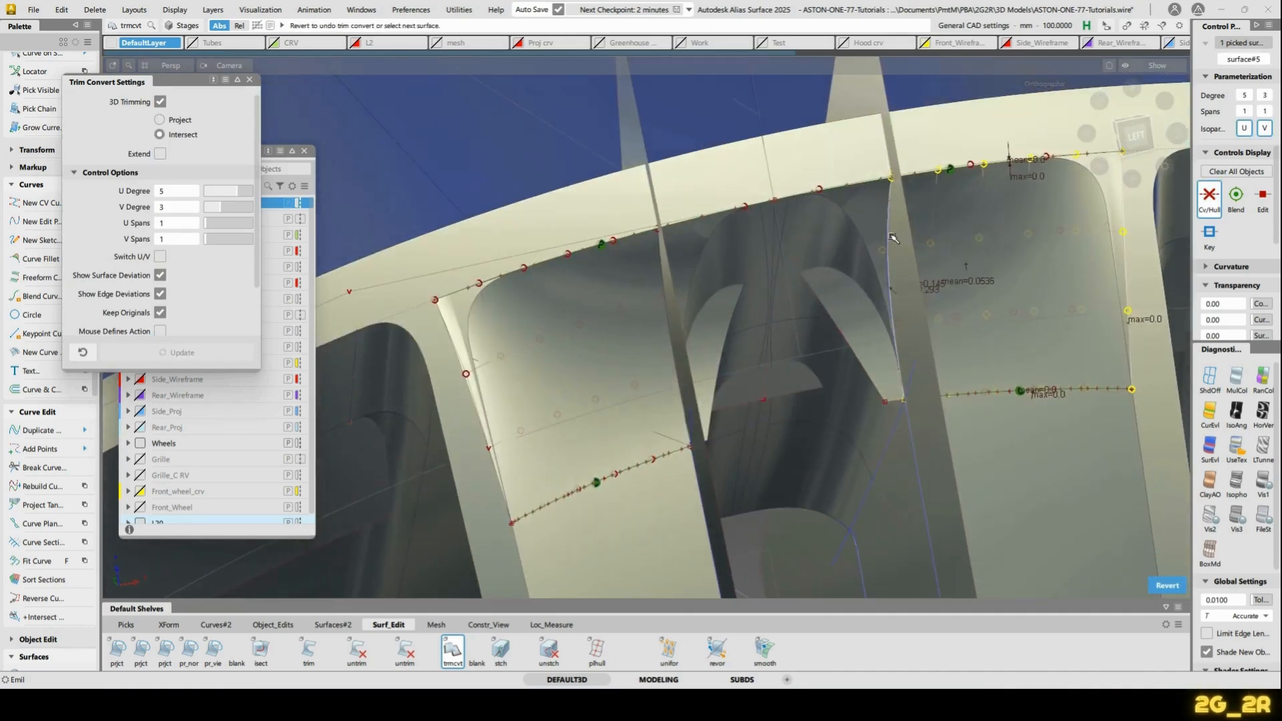
Delete the two original blend surfaces that reach past the spoke sides, keeping the trim-converted ones
left_click_drag(655, 306, 713, 305, "ctrl+shift")
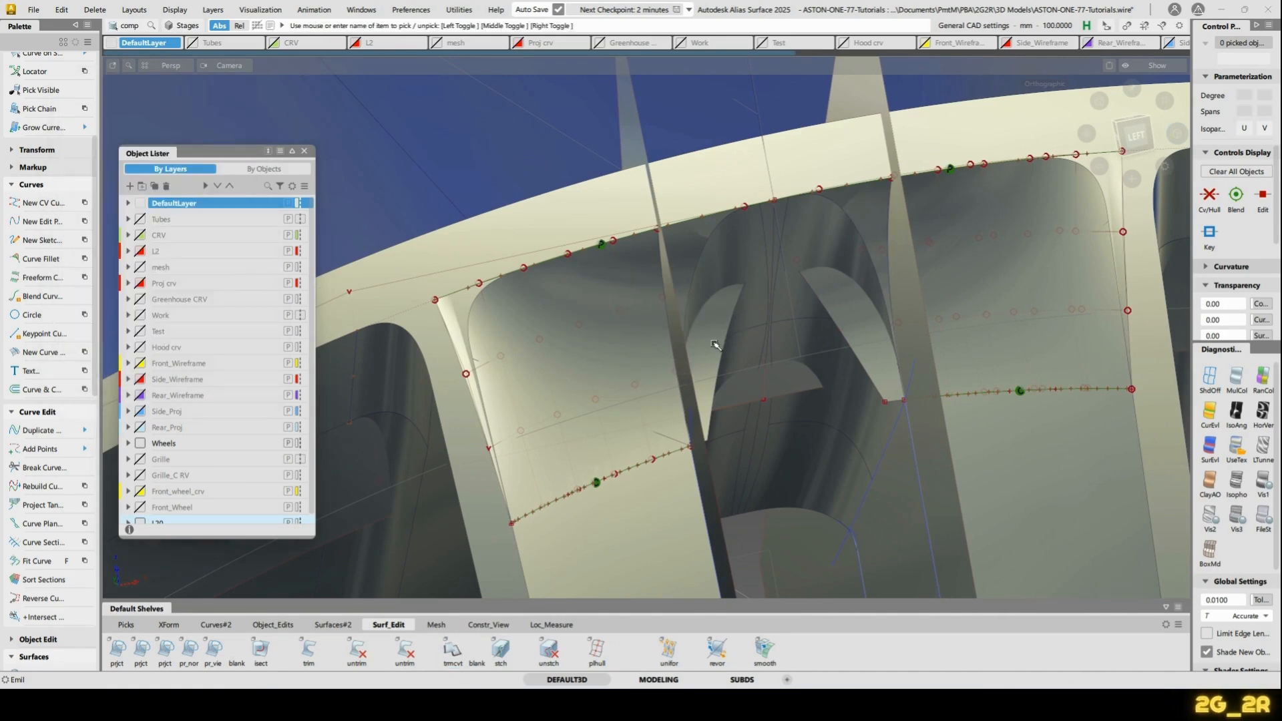
left_click(716, 344)
left_click(975, 336)
key("Delete")
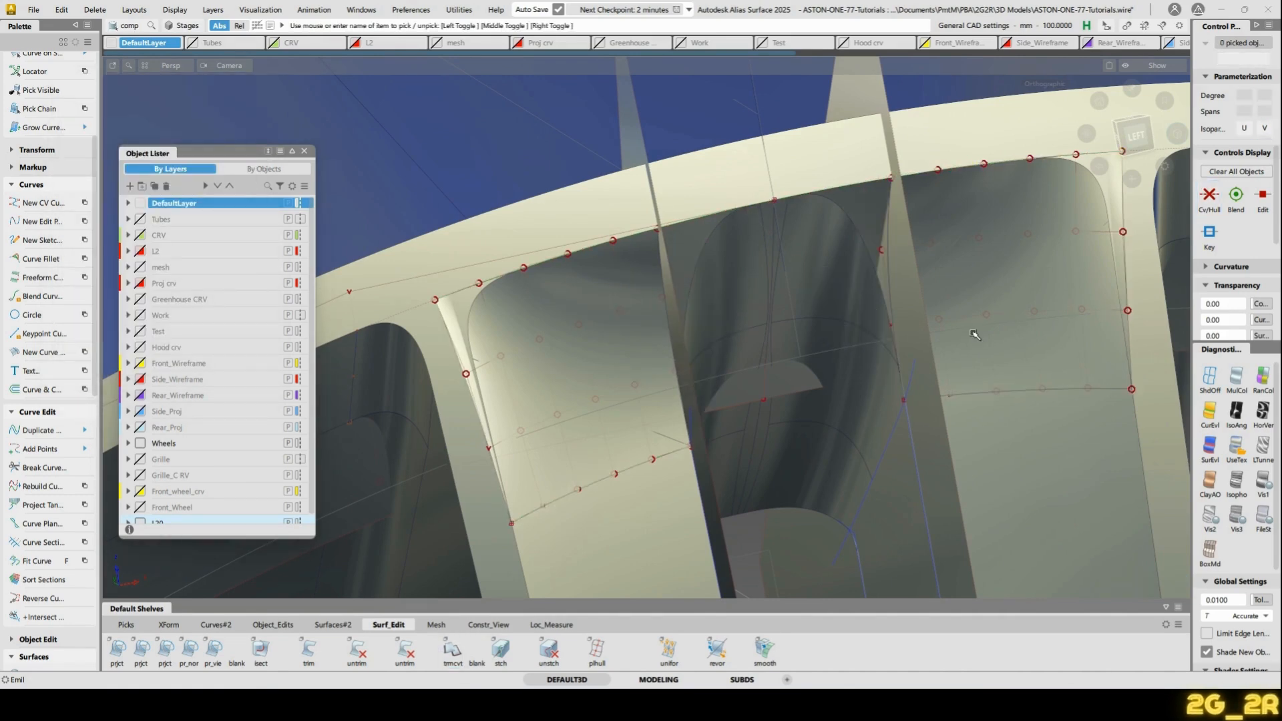
left_click_drag(973, 332, 451, 394, "alt+shift")
middle_click_drag(451, 394, 547, 320, "alt+shift")
left_click_drag(548, 320, 750, 332, "alt+shift")
left_click(591, 471, "ctrl+shift")
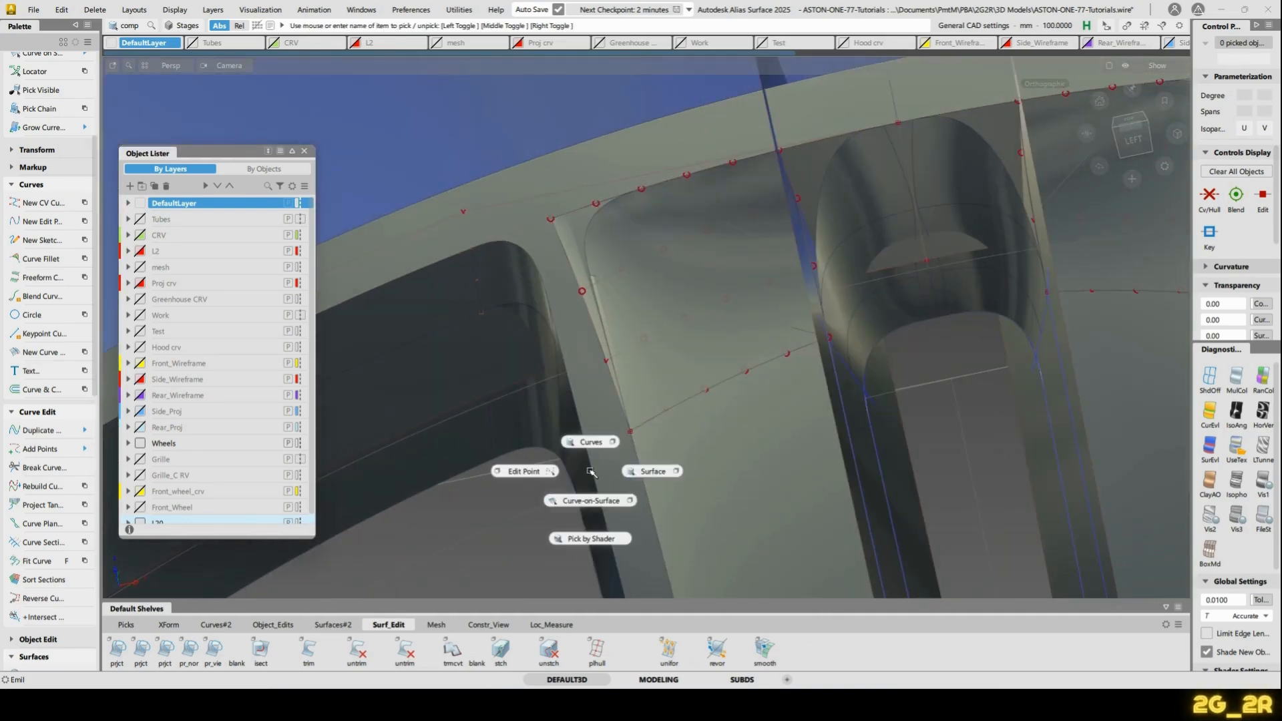
left_click(632, 470)
middle_click_drag(569, 212, 590, 297, "ctrl+shift")
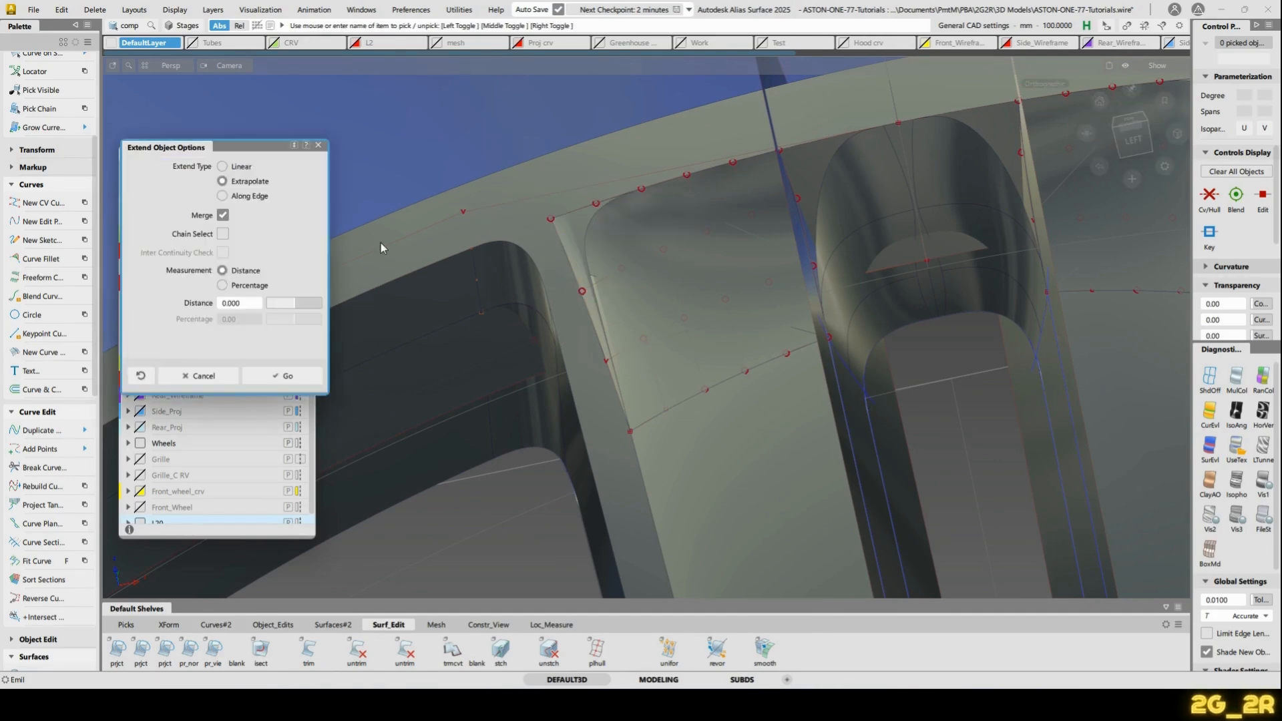
left_click(282, 376)
Delete the two extended spoke side surfaces and the two leftover surfaces behind the spoke openings
left_click_drag(605, 294, 702, 245, "alt+shift")
left_click_drag(702, 245, 759, 244, "ctrl+shift")
left_click(810, 246)
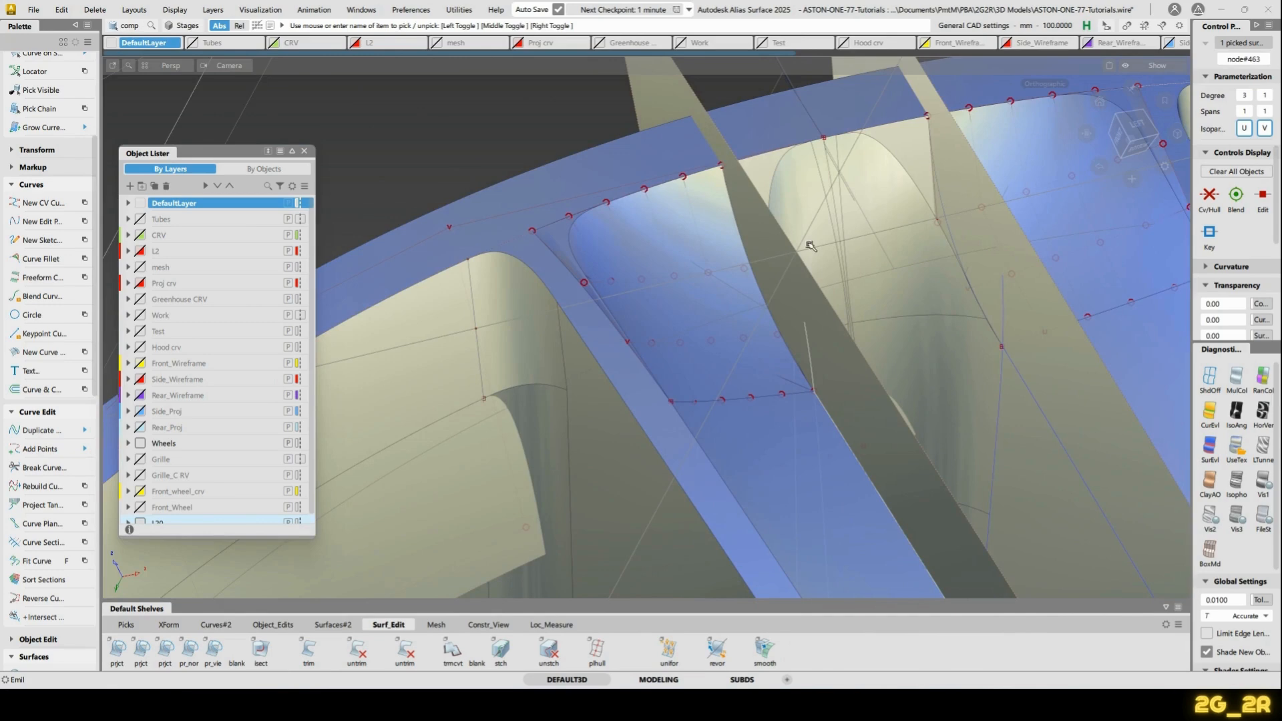
key("Delete")
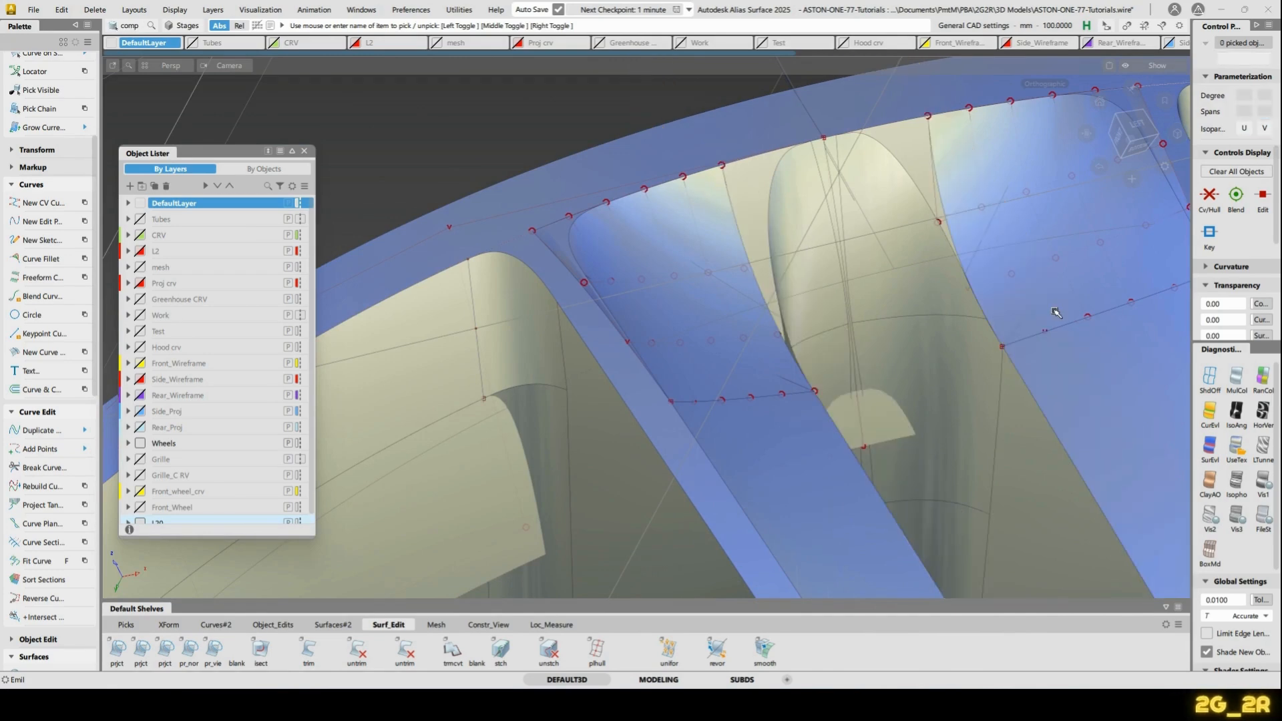
left_click_drag(1017, 322, 836, 358, "alt+shift")
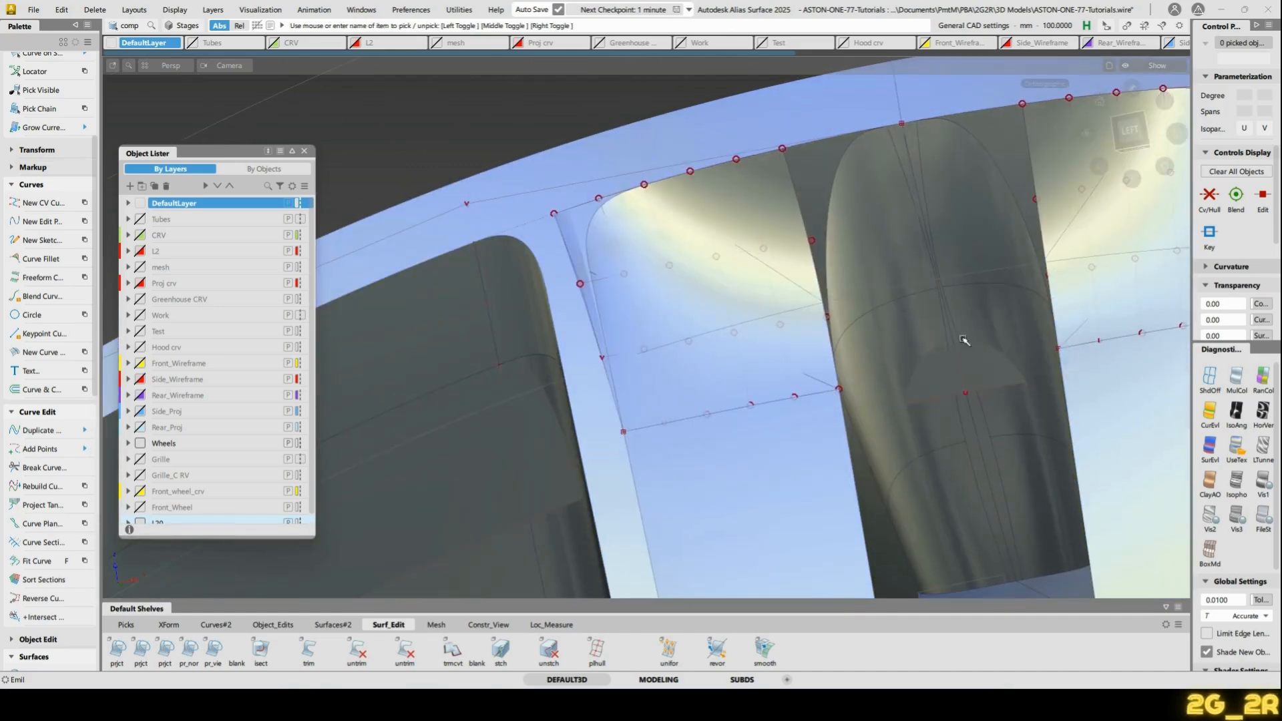
left_click_drag(938, 388, 970, 374)
right_click_drag(1007, 363, 951, 362, "alt+shift")
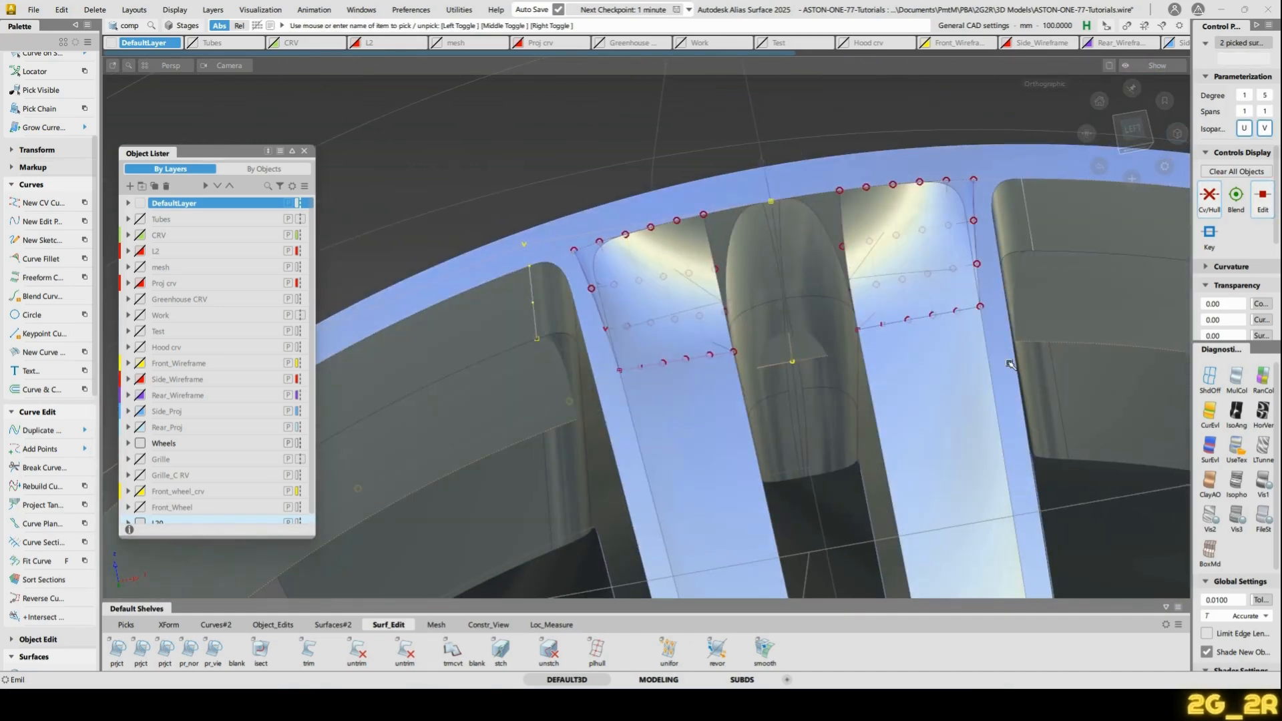
key("Delete")
Untrim the front face surfaces of both spokes so they run past the rim
left_click_drag(992, 340, 967, 432, "alt+shift")
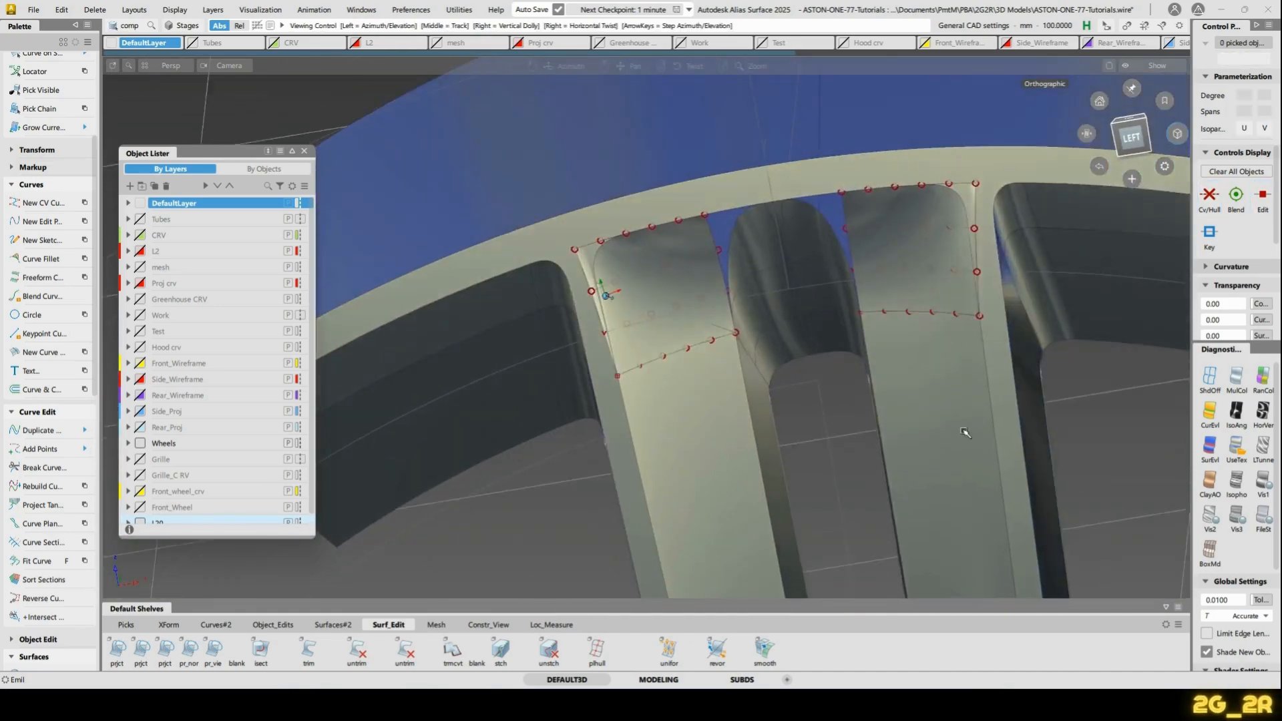
right_click_drag(573, 326, 626, 326, "alt+shift")
right_click_drag(635, 424, 647, 374, "alt+shift")
left_click_drag(625, 379, 695, 435, "alt+shift")
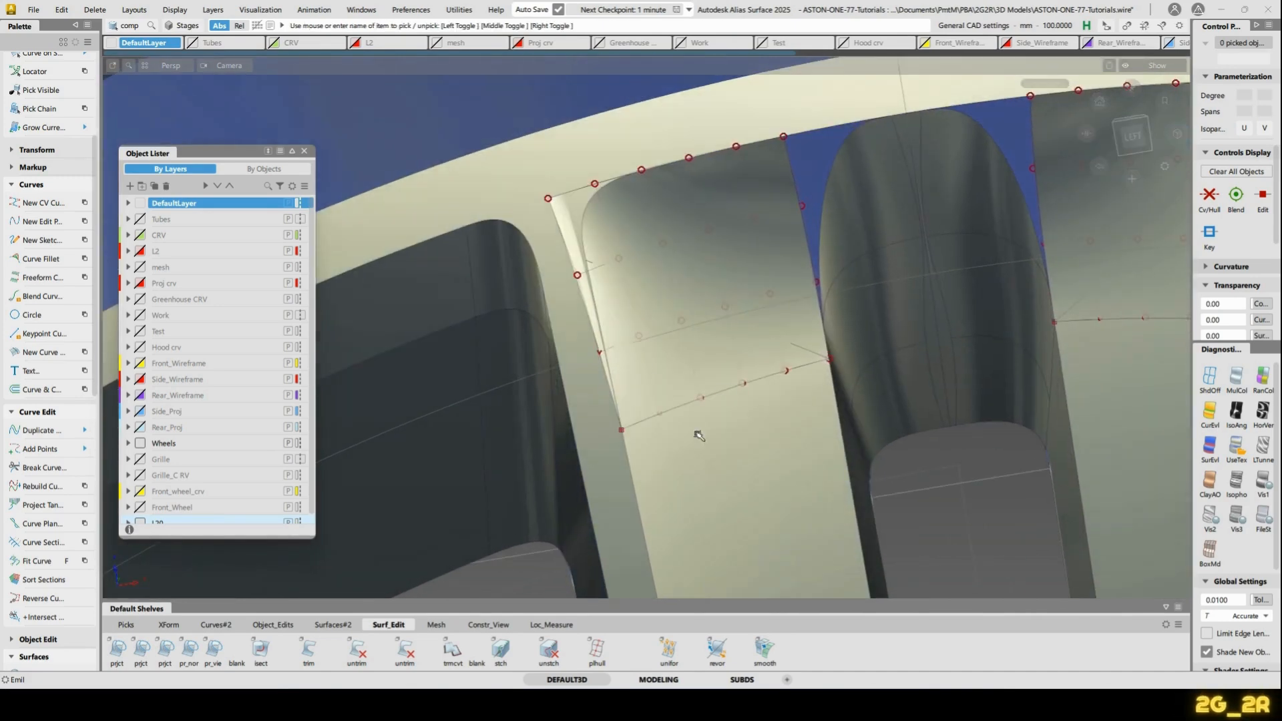
left_click_drag(623, 478, 686, 479, "ctrl+shift")
left_click(718, 468)
left_click(1134, 405)
right_click_drag(1134, 405, 982, 401, "alt+shift")
left_click_drag(982, 401, 782, 371, "alt+shift")
right_click_drag(783, 371, 834, 361, "ctrl+shift")
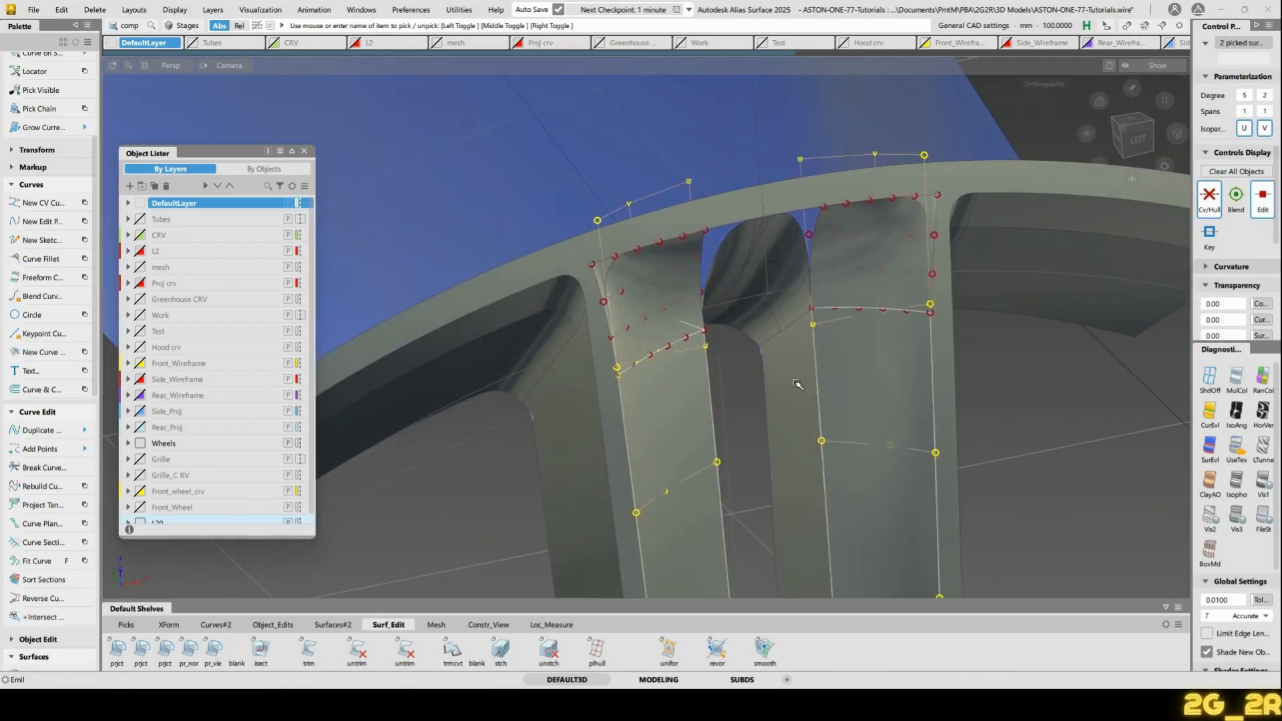
left_click_drag(797, 385, 678, 416, "alt+shift")
key("u")
right_click_drag(678, 416, 704, 416, "alt+shift")
left_click_drag(704, 416, 727, 363, "alt+shift")
left_click(729, 366)
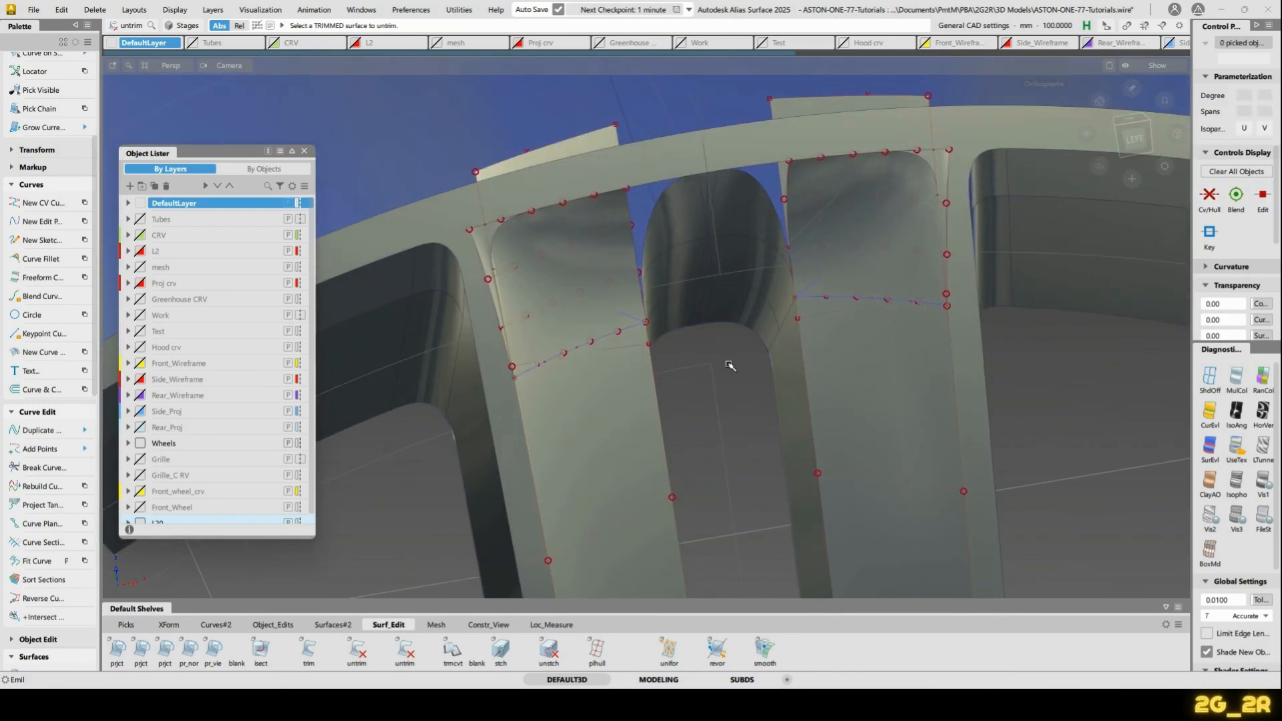
left_click_drag(887, 285, 867, 295, "alt+shift")
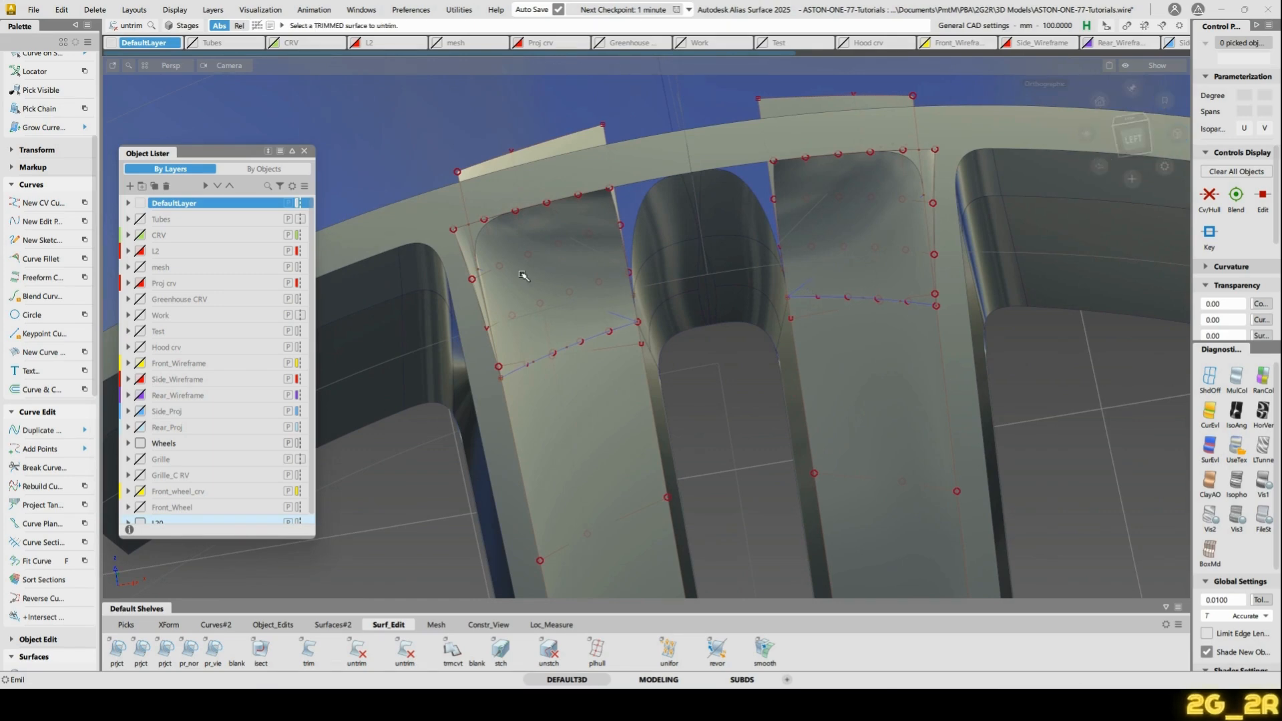
Project the outer edges of the untrimmed spoke faces onto both freeform blends, and extend the blends' outer edges slightly outward
left_click_drag(584, 392, 591, 422, "alt+shift")
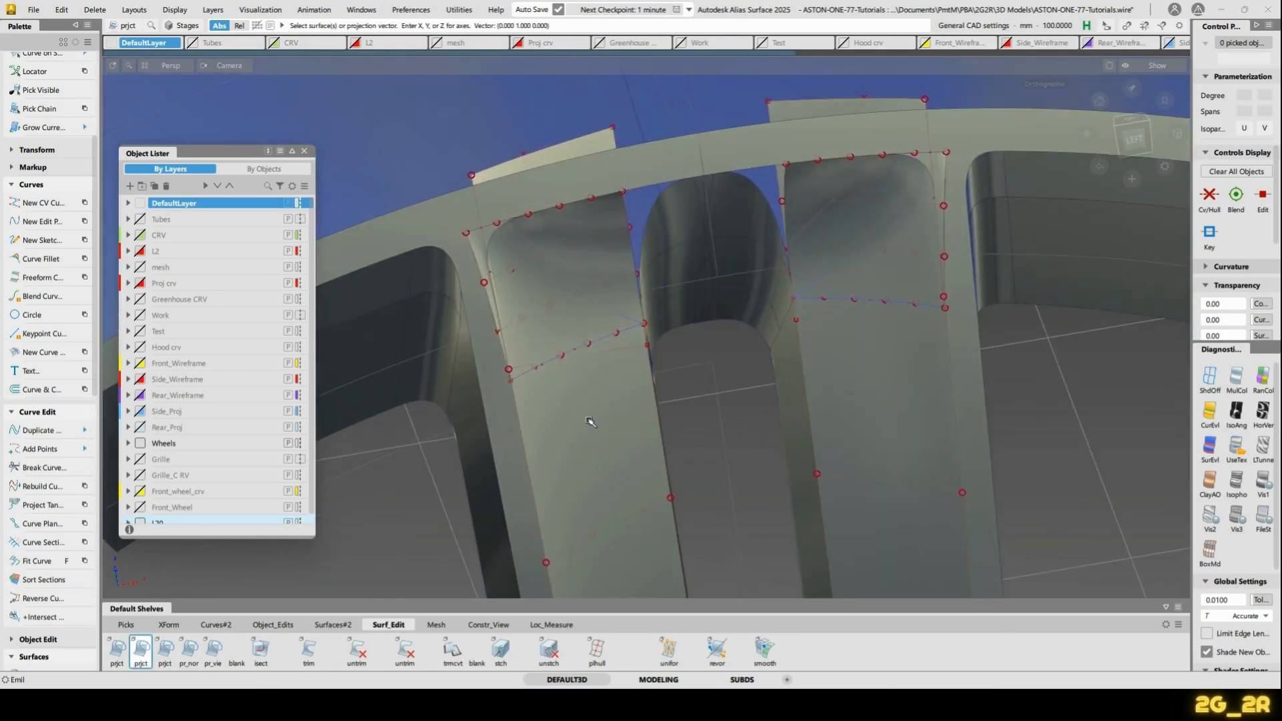
left_click(469, 244)
left_click(948, 176)
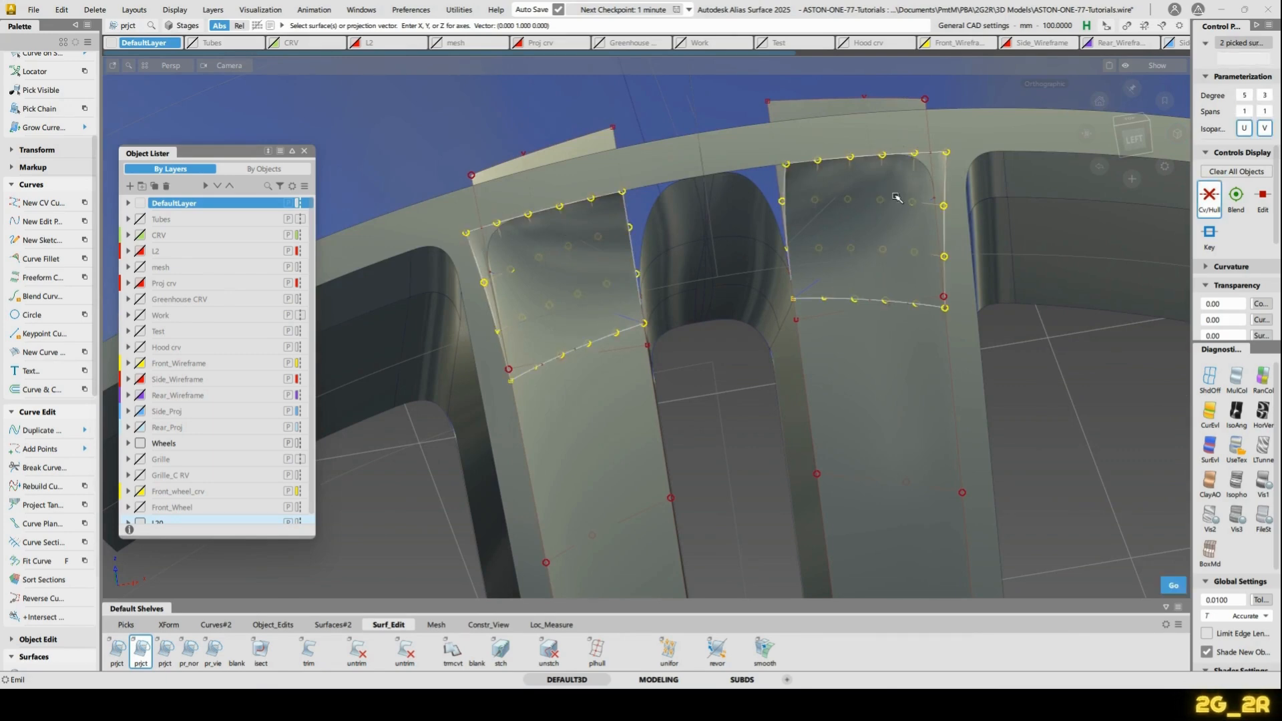
key("Return")
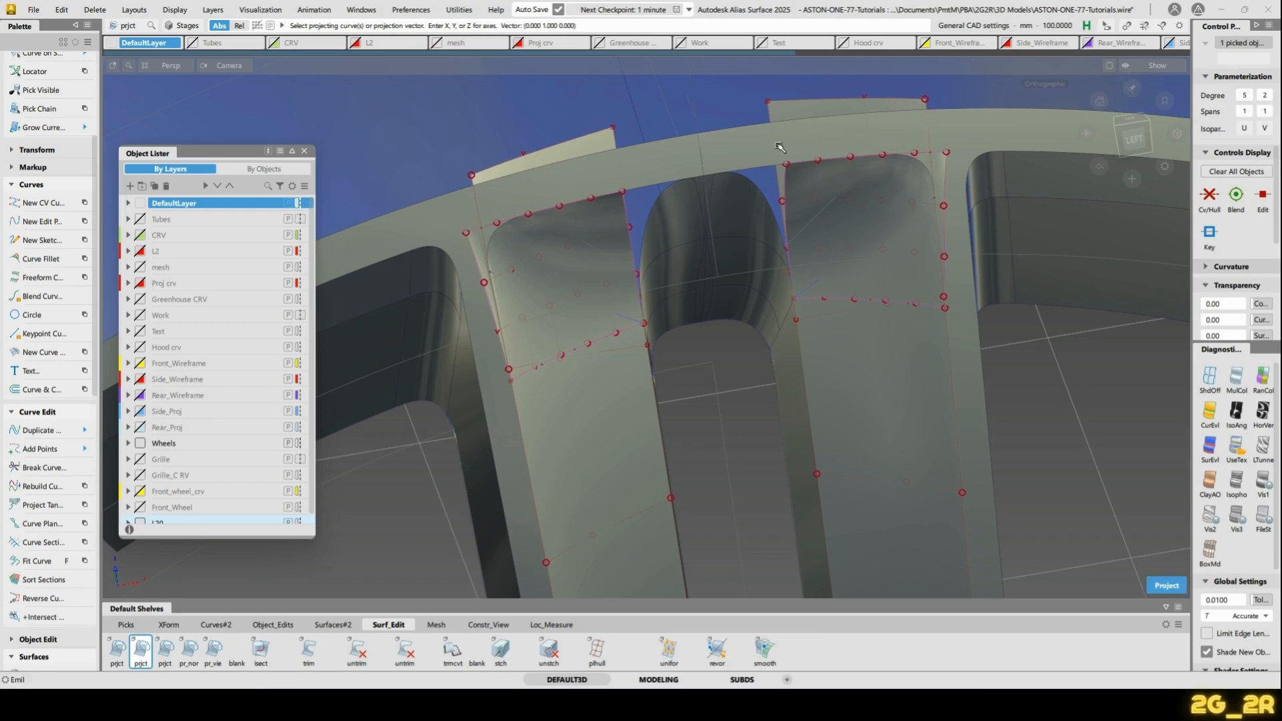
key("space")
left_click_drag(614, 203, 559, 318, "alt+shift")
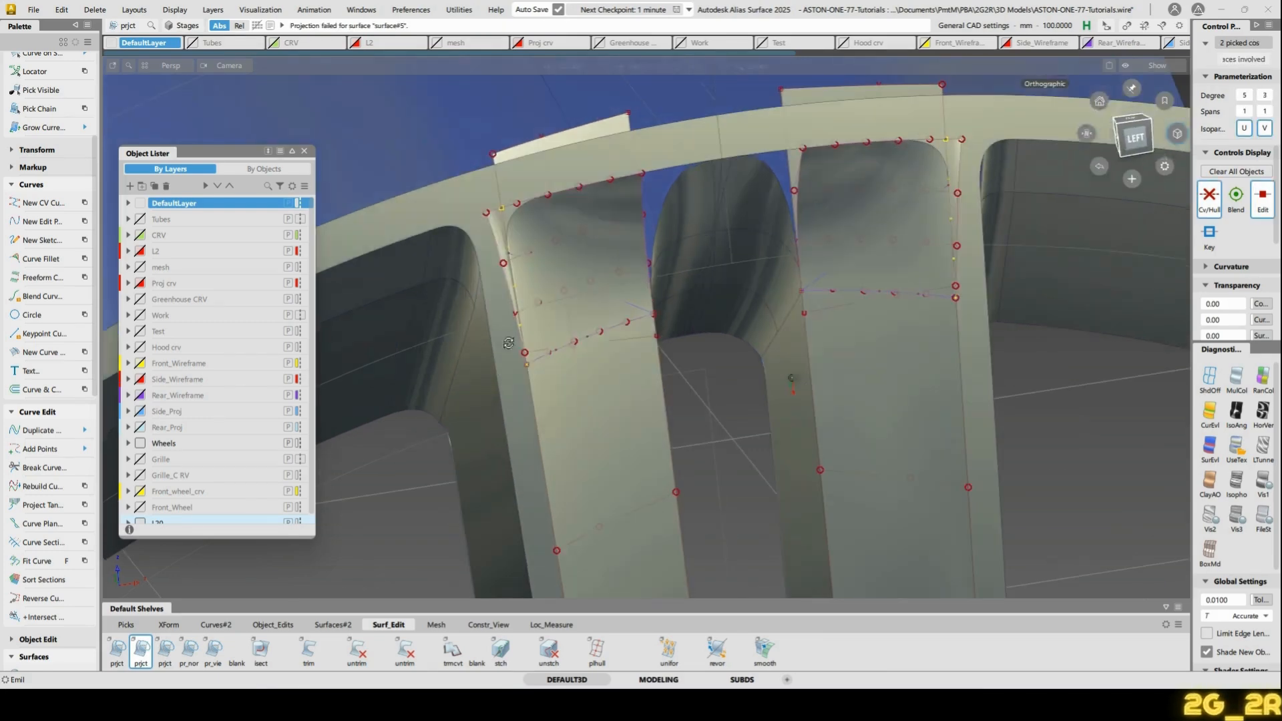
middle_click_drag(520, 220, 509, 273, "ctrl+shift")
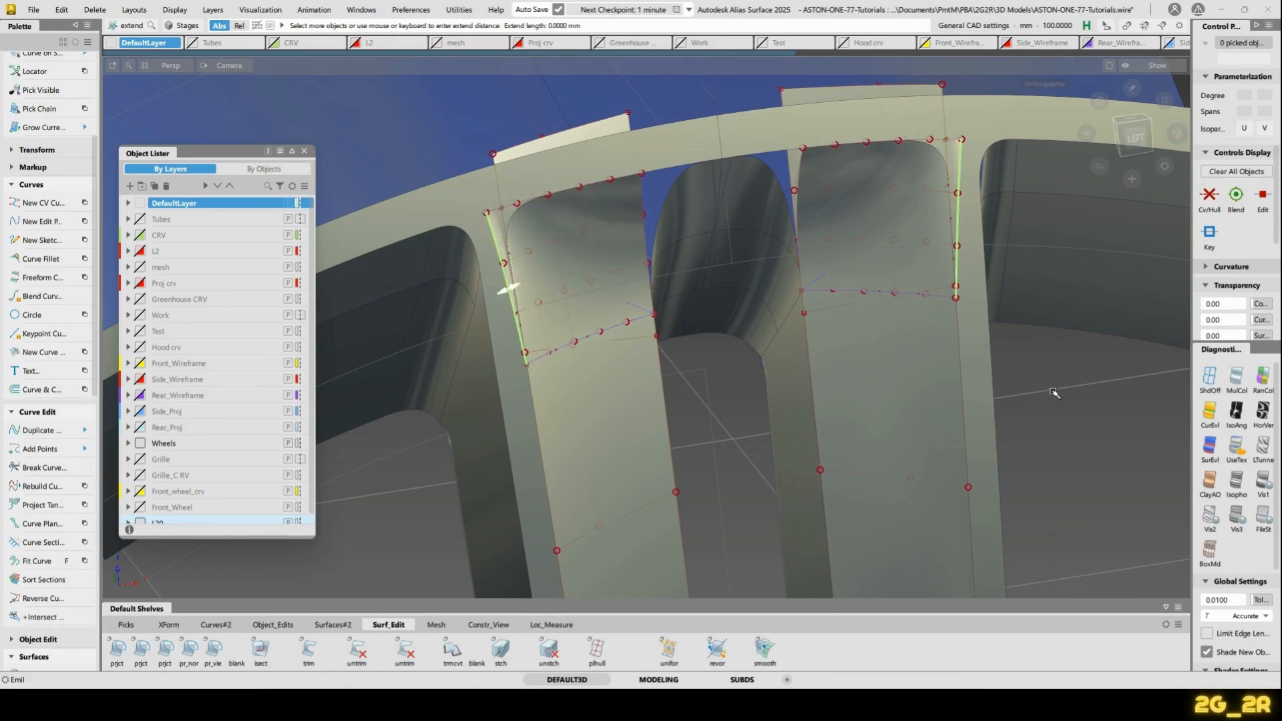
left_click_drag(1054, 393, 1044, 400)
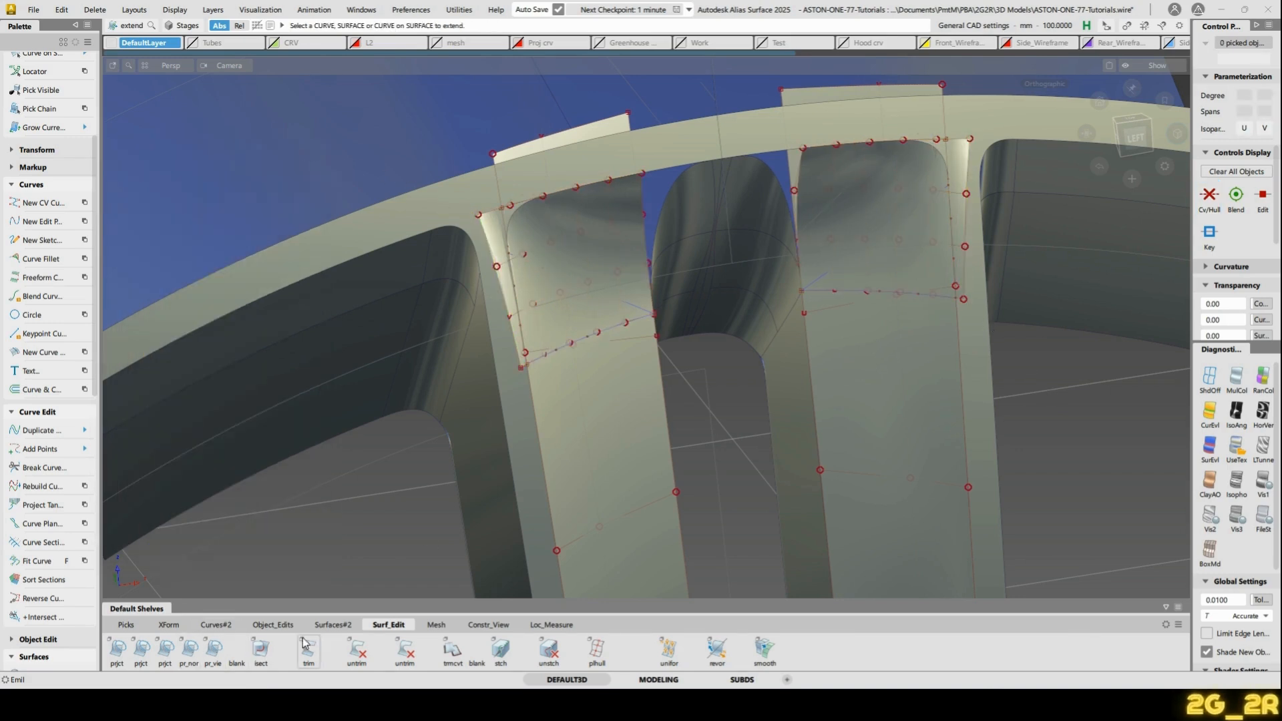
Trim-convert both extended blends along their projected curves with 3D Trimming turned off
double_click(458, 663)
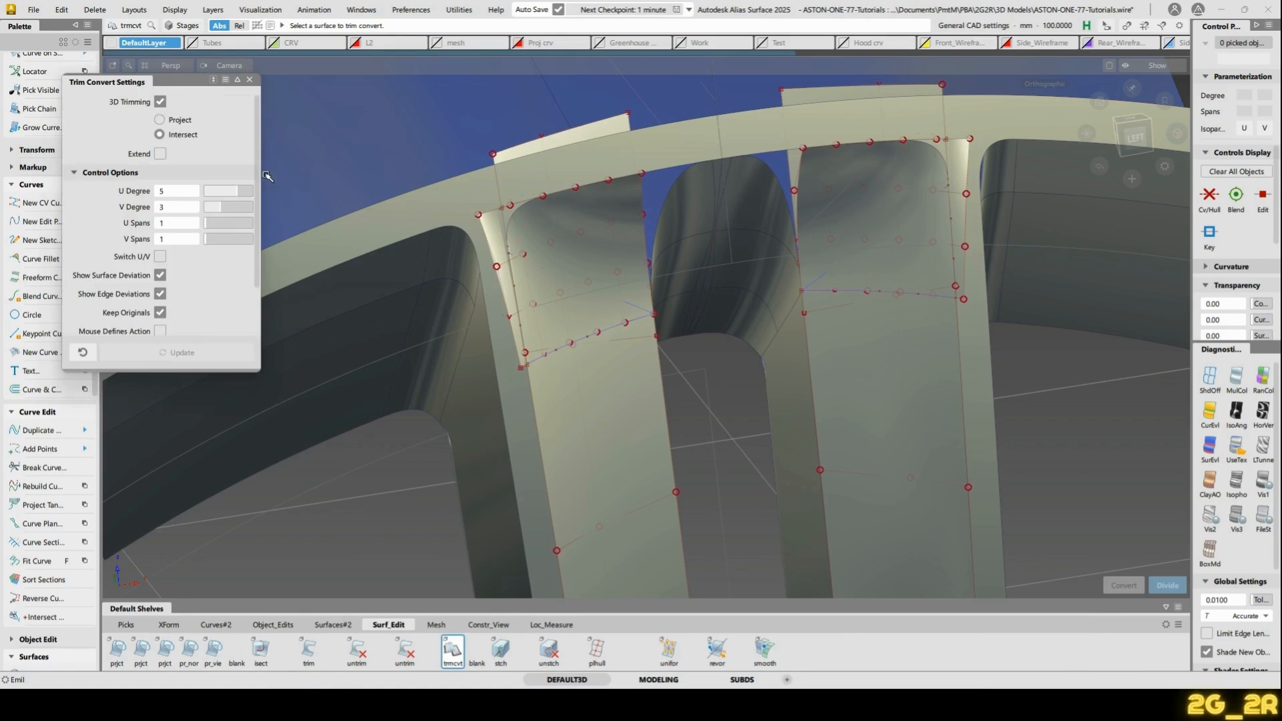
left_click(160, 102)
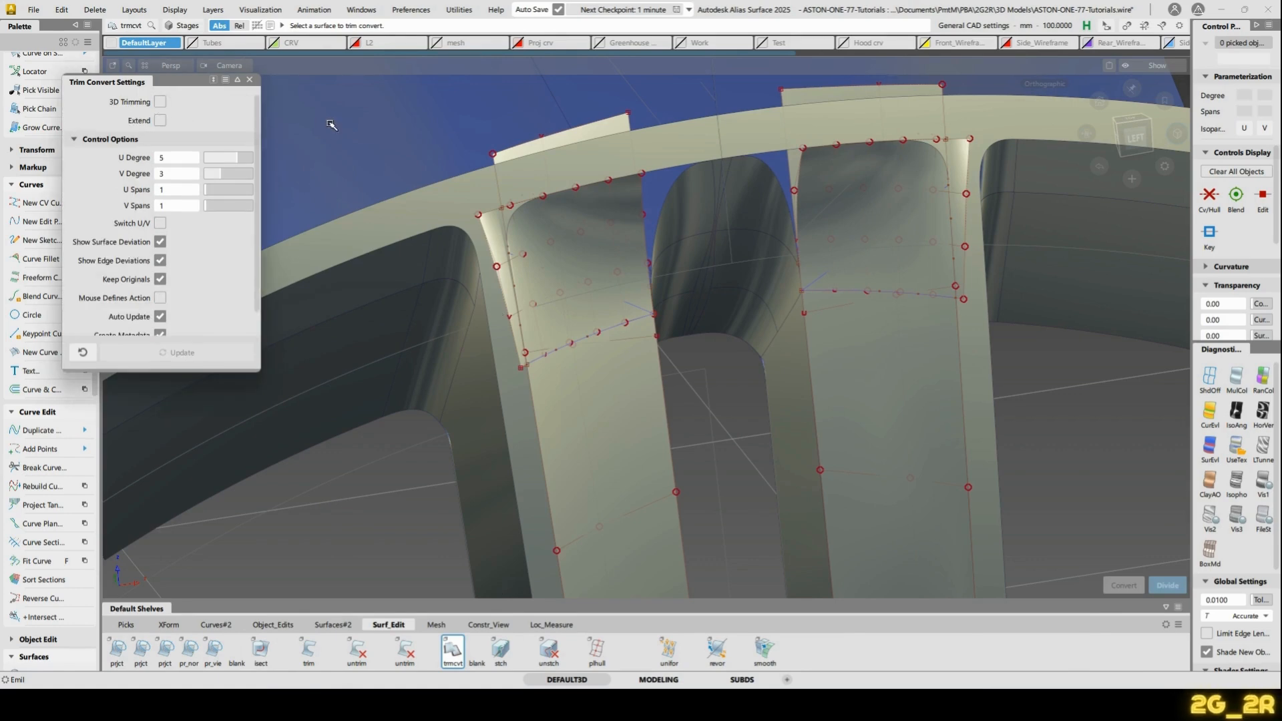
left_click(495, 241)
key("space")
key("space")
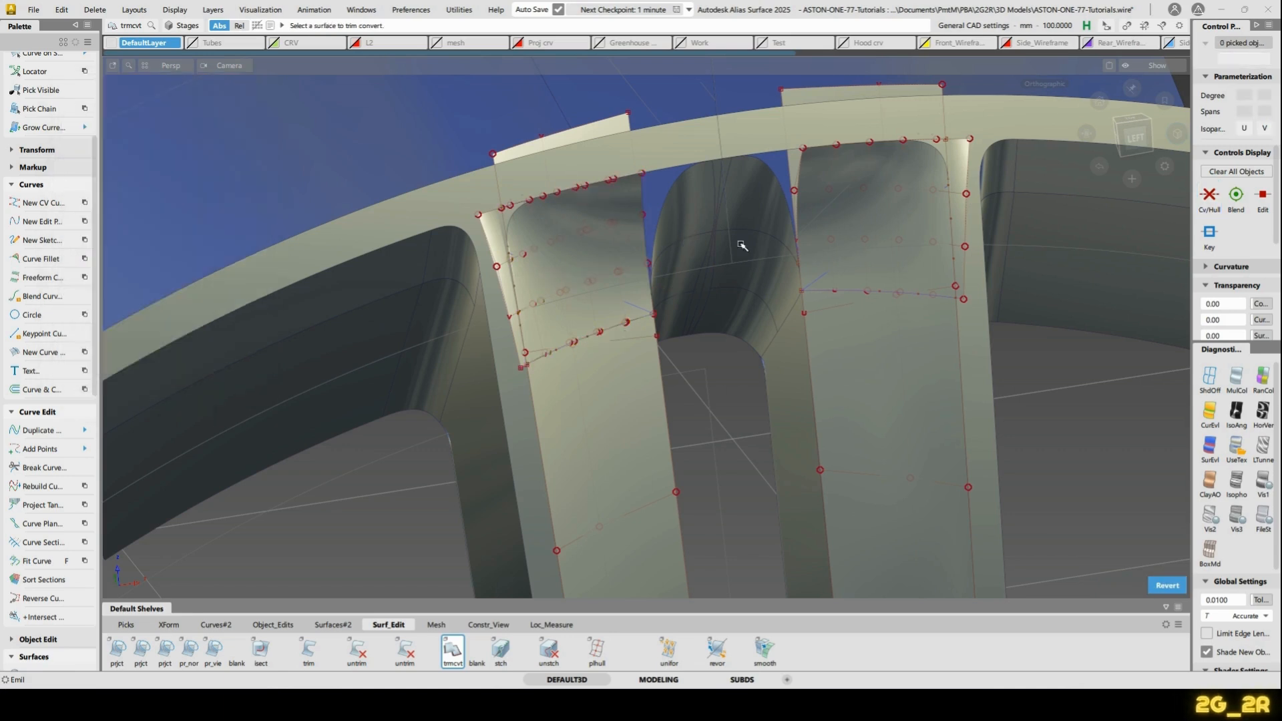
left_click(963, 173)
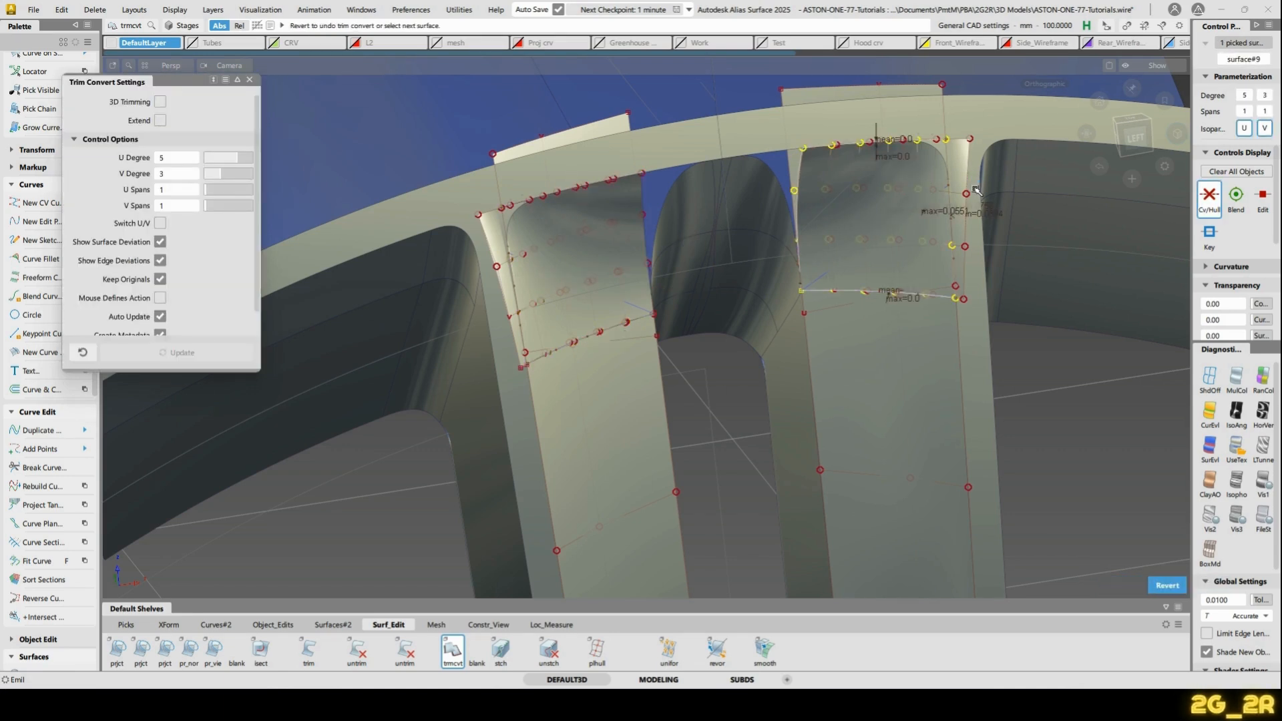
key("space")
Delete the two original extended blends, leaving only the newly converted surfaces
left_click_drag(879, 153, 924, 156, "ctrl+shift")
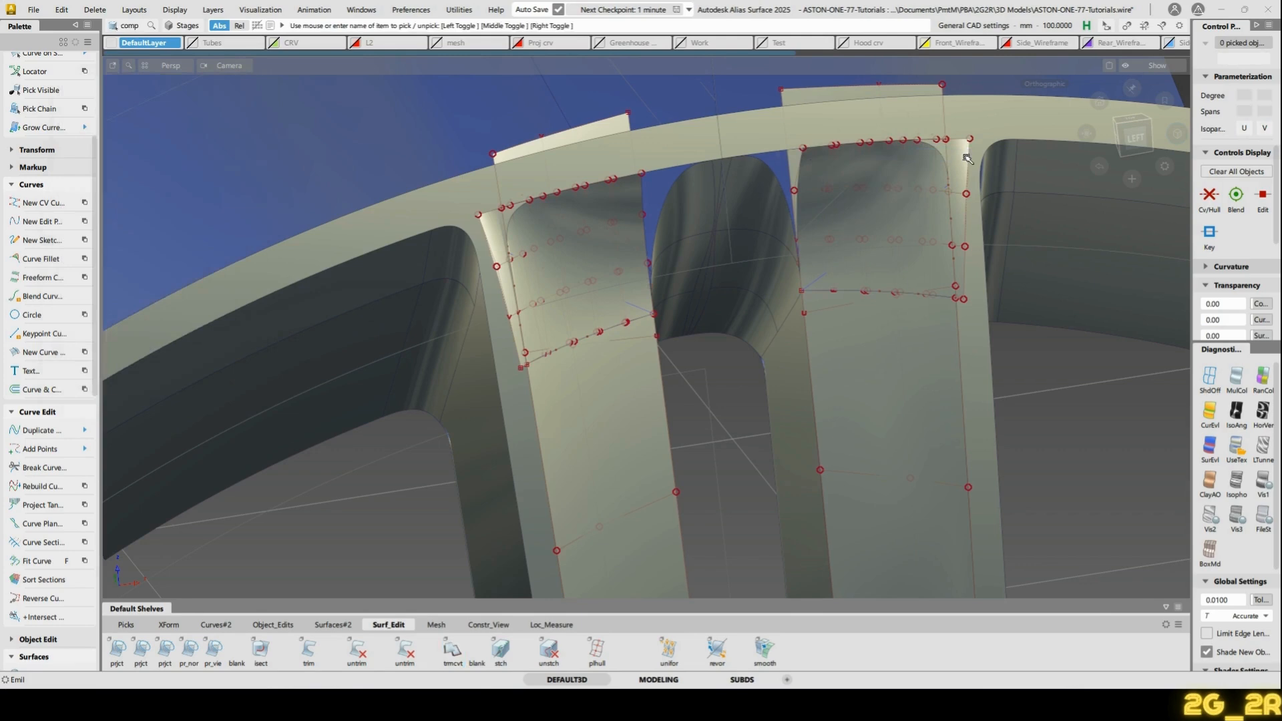
left_click(965, 155)
left_click(500, 234)
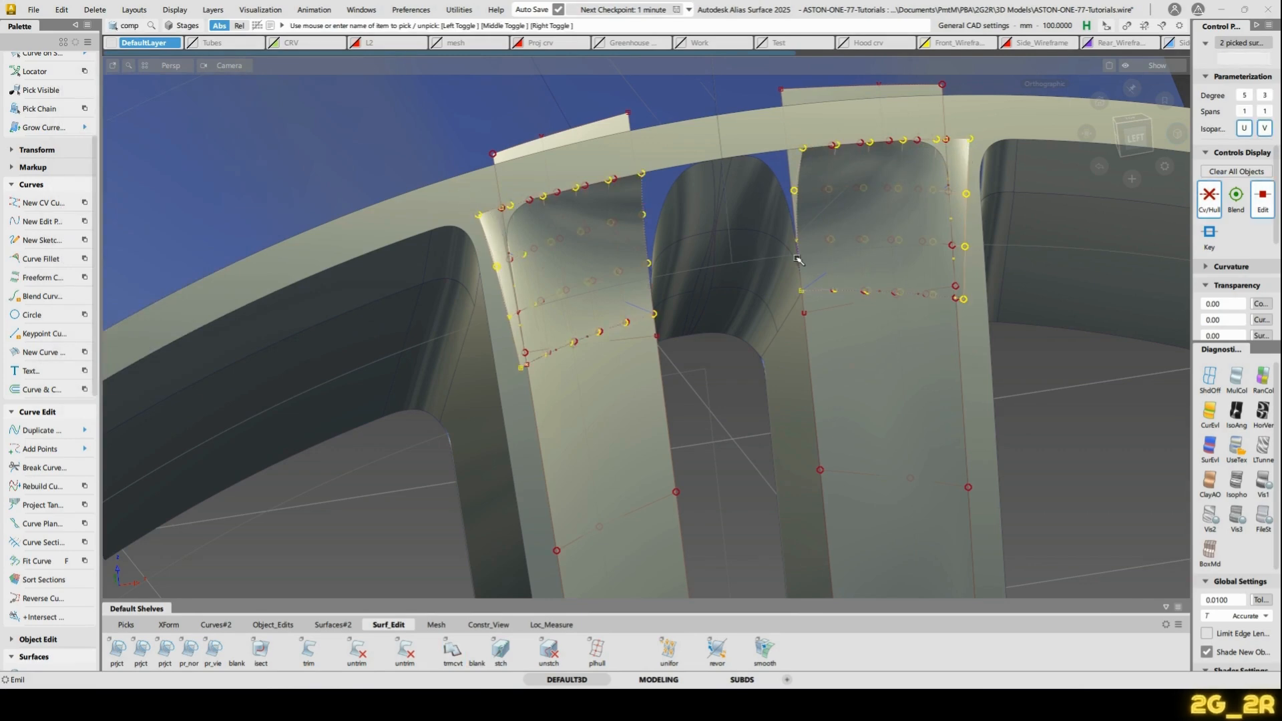
key("Delete")
left_click_drag(793, 251, 532, 366, "alt+shift")
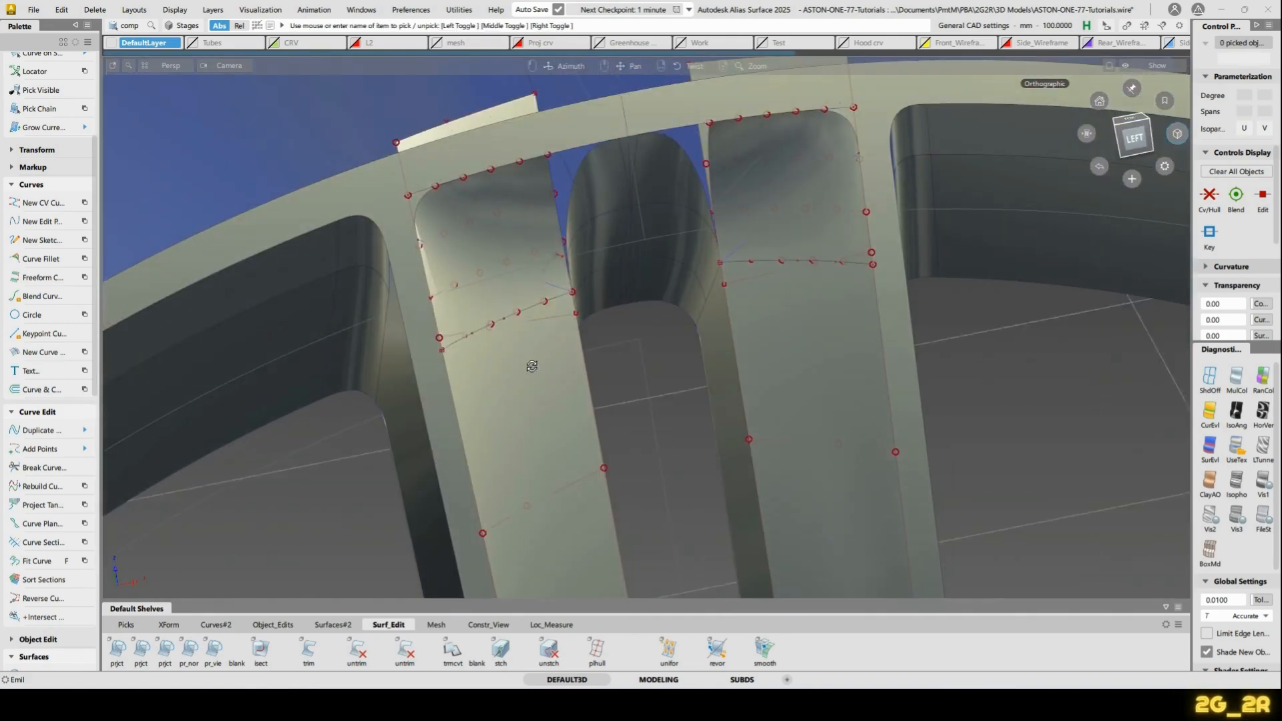
Align the left blend's outer edge to the outer edge of its untrimmed spoke face with G0 continuity and Partial enabled
key("t")
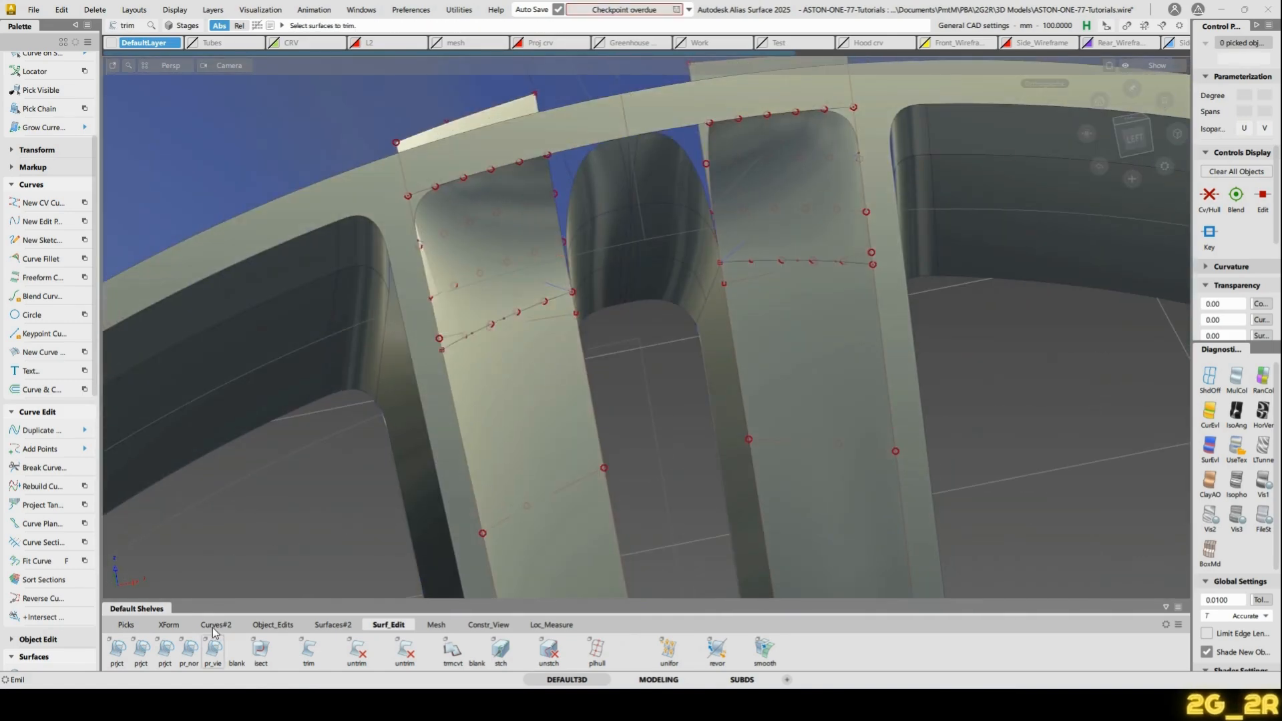
left_click(272, 624)
double_click(188, 650)
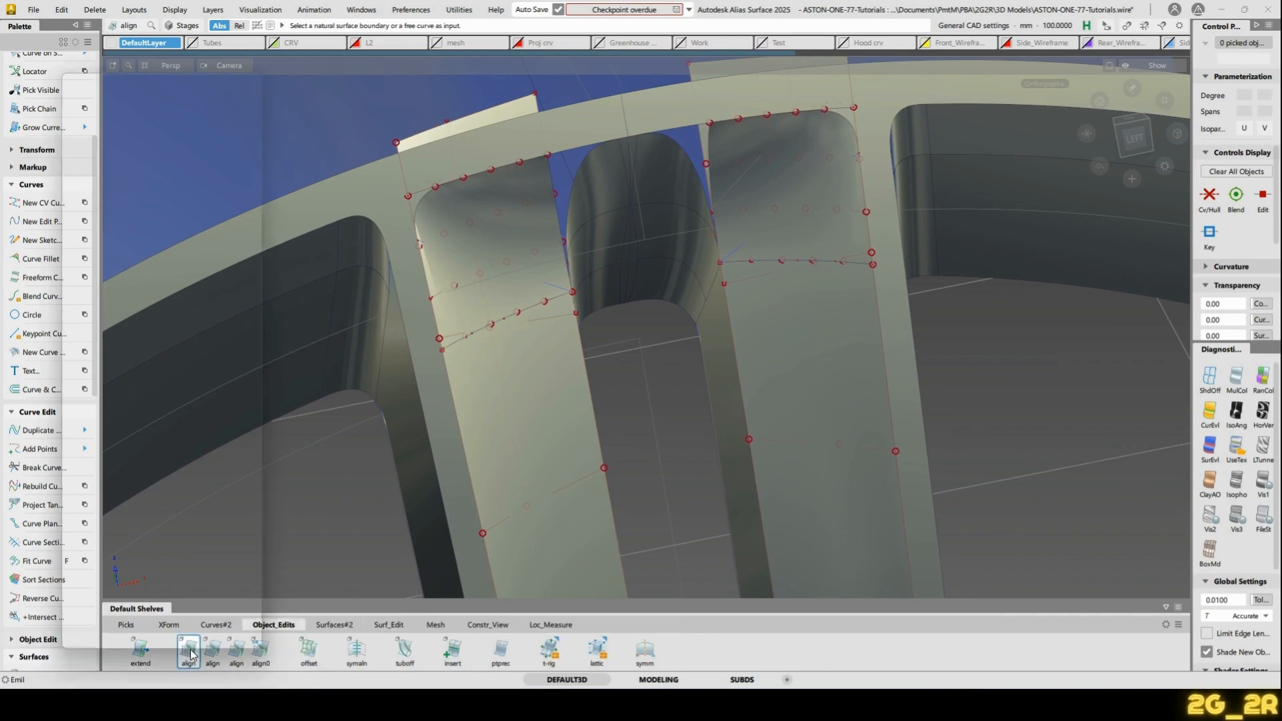
left_click(460, 285)
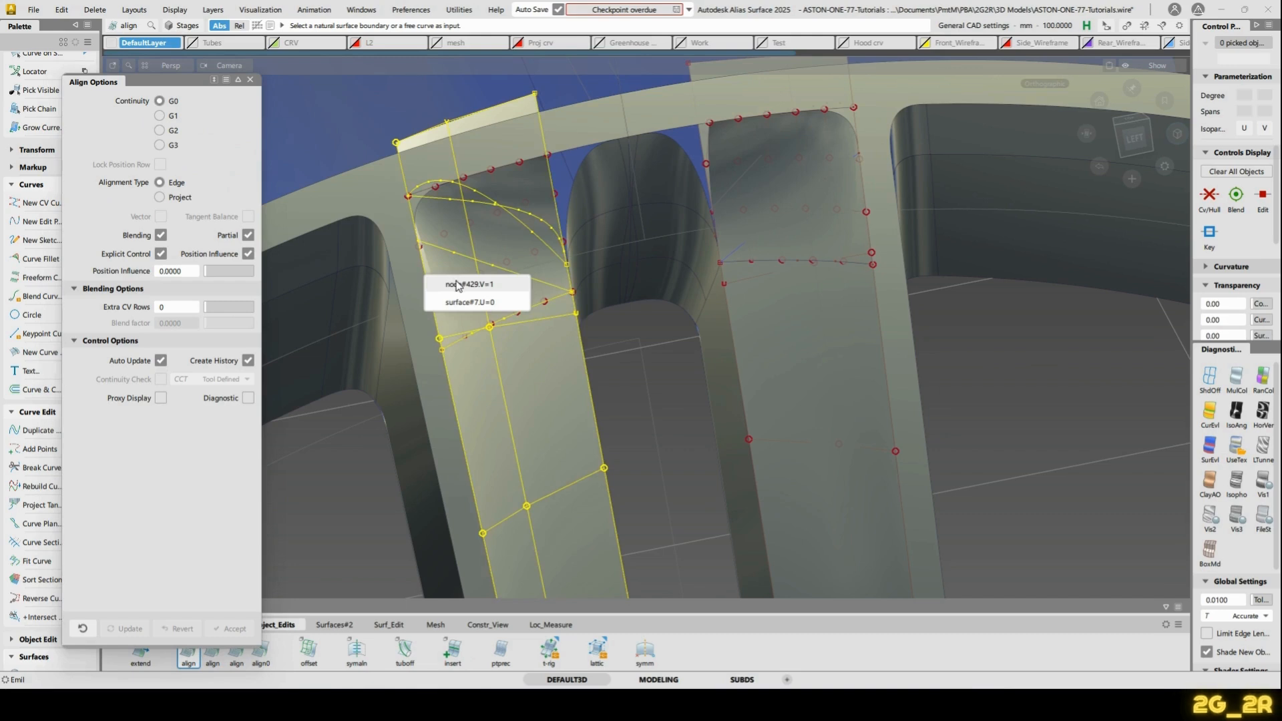
left_click(458, 302)
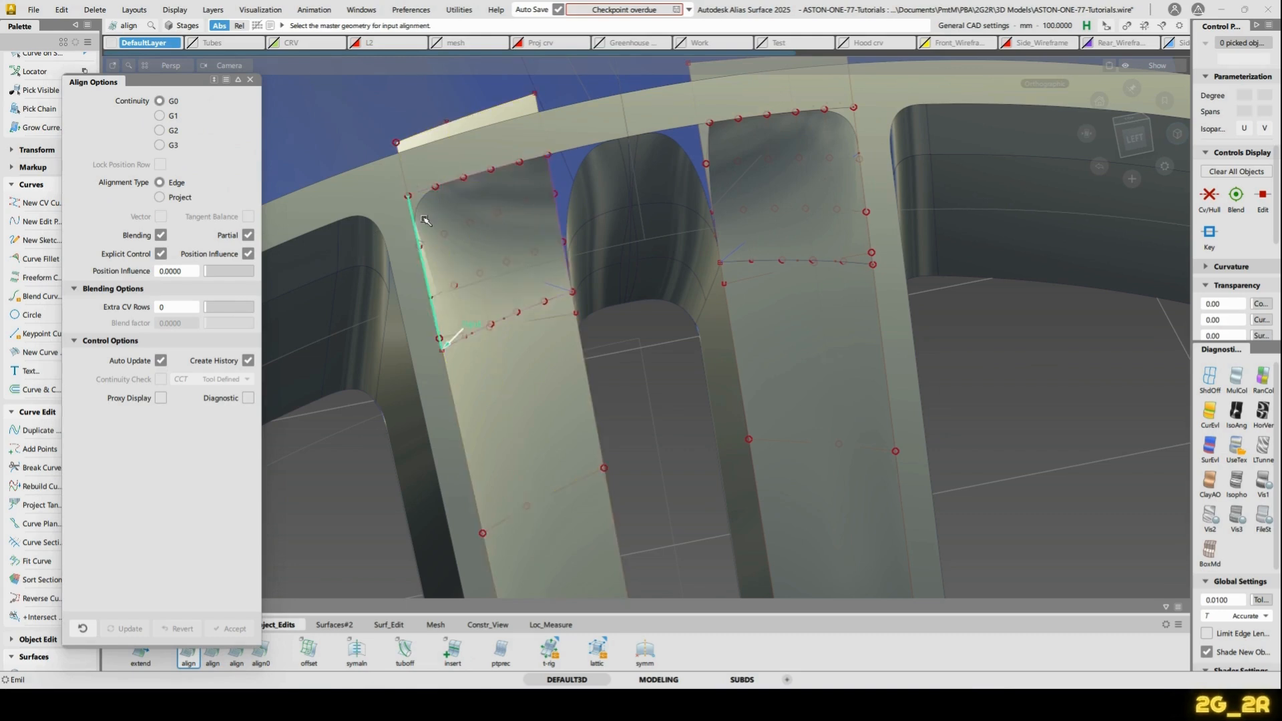
left_click(403, 174)
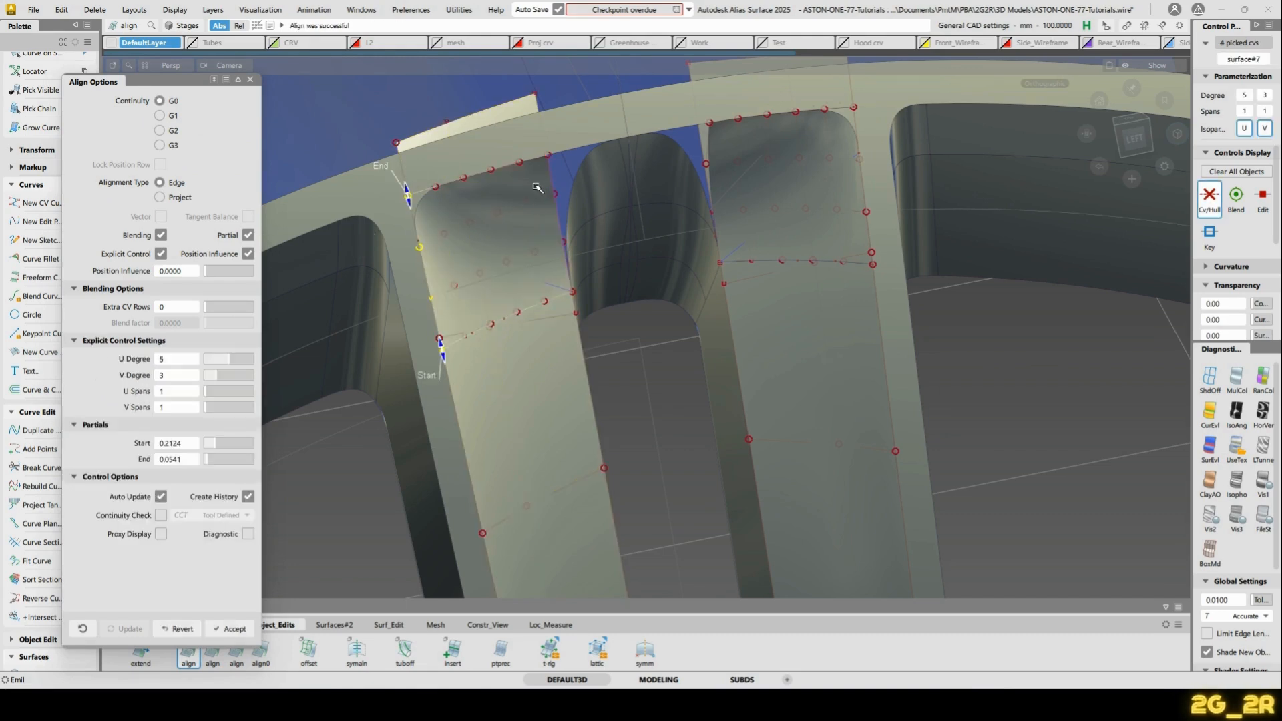
key("Escape")
Align the right blend's outer edge to the outer edge of its untrimmed spoke face with G0 continuity and Partial enabled
left_click(731, 450)
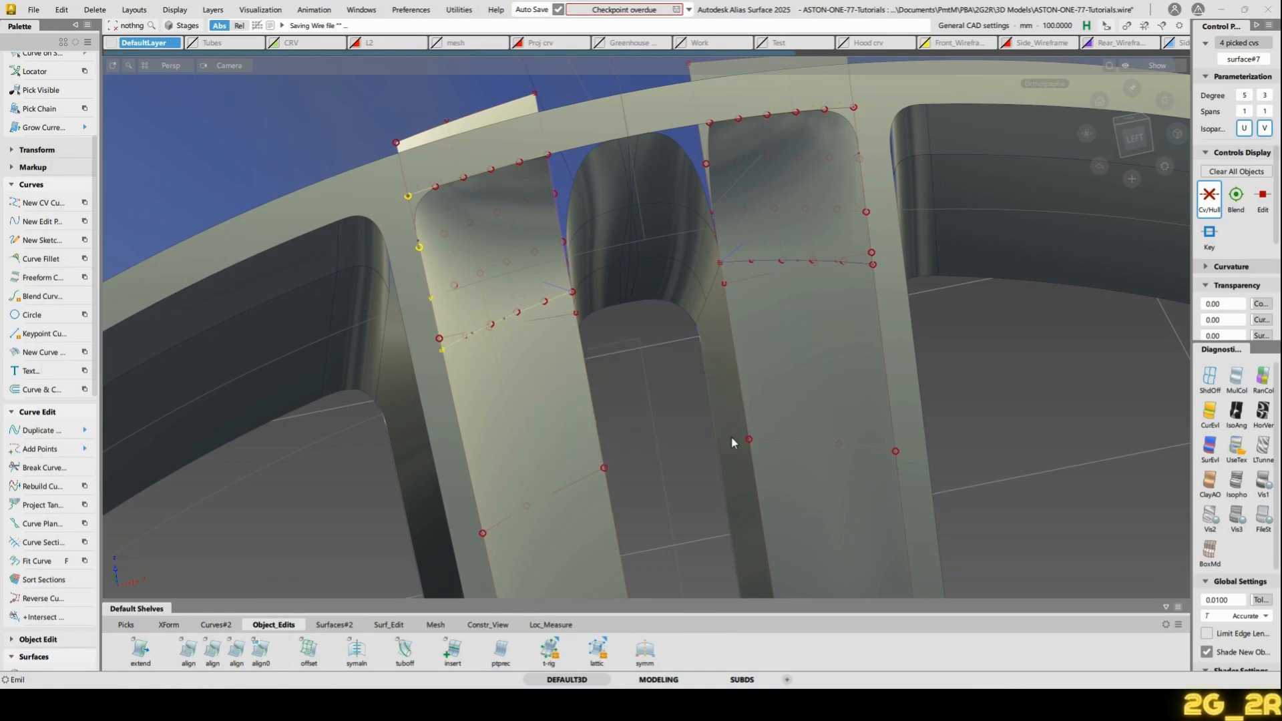
key("a")
left_click(855, 124)
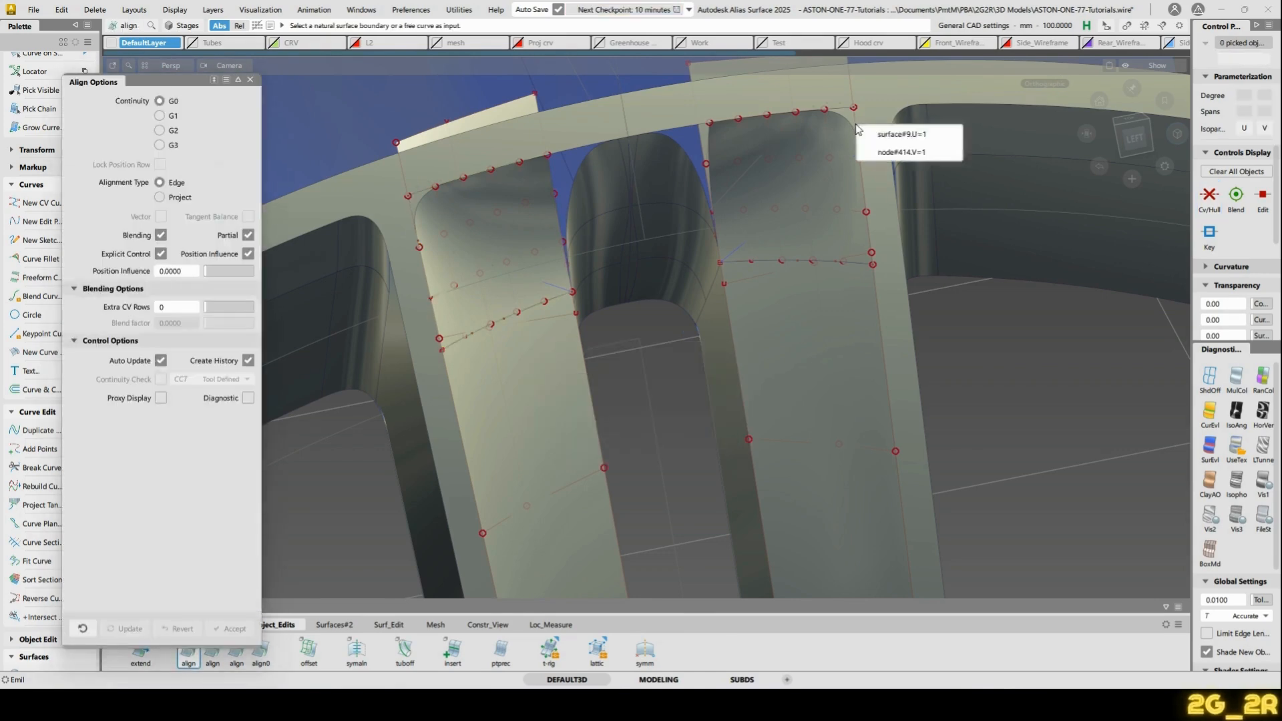
left_click(891, 135)
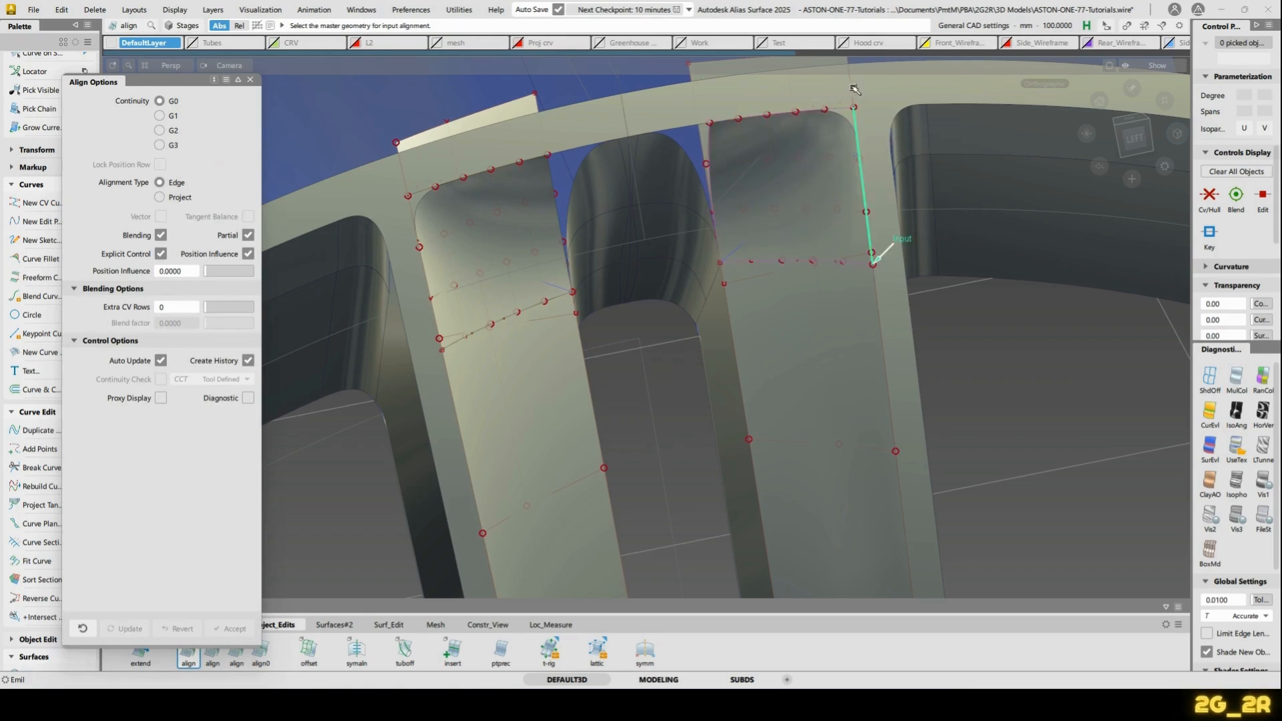
left_click(855, 89)
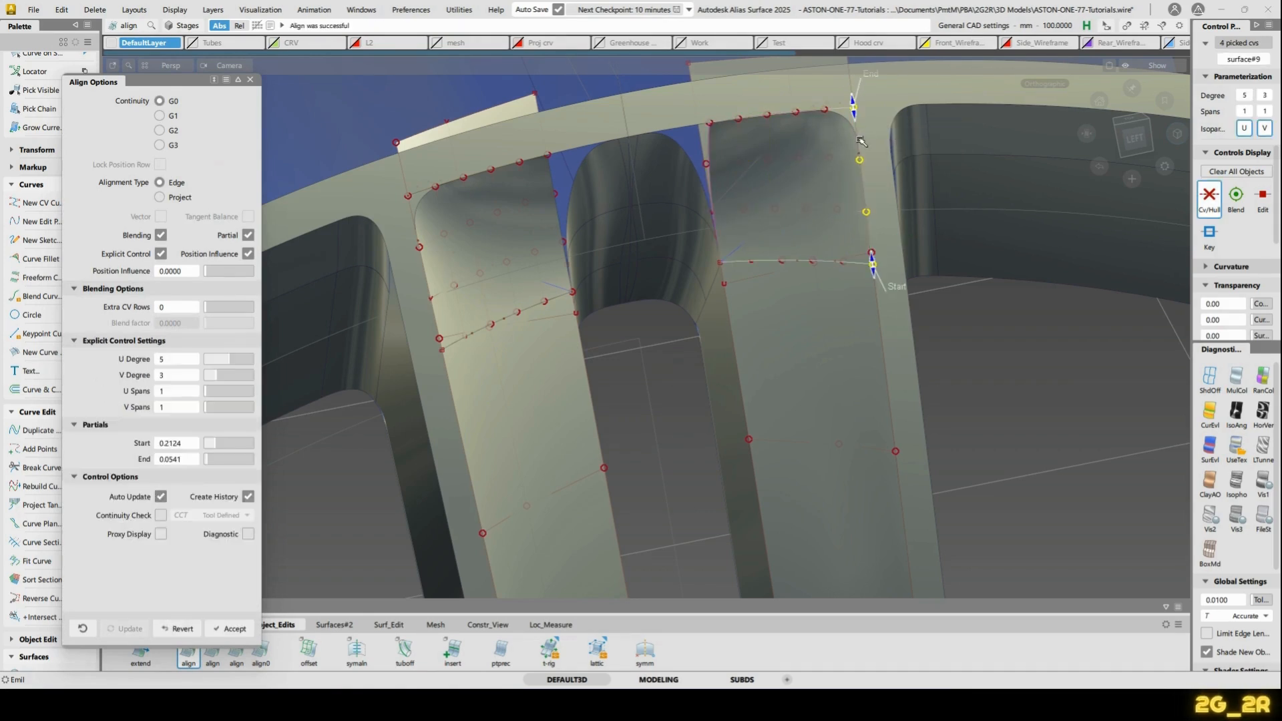
key("space")
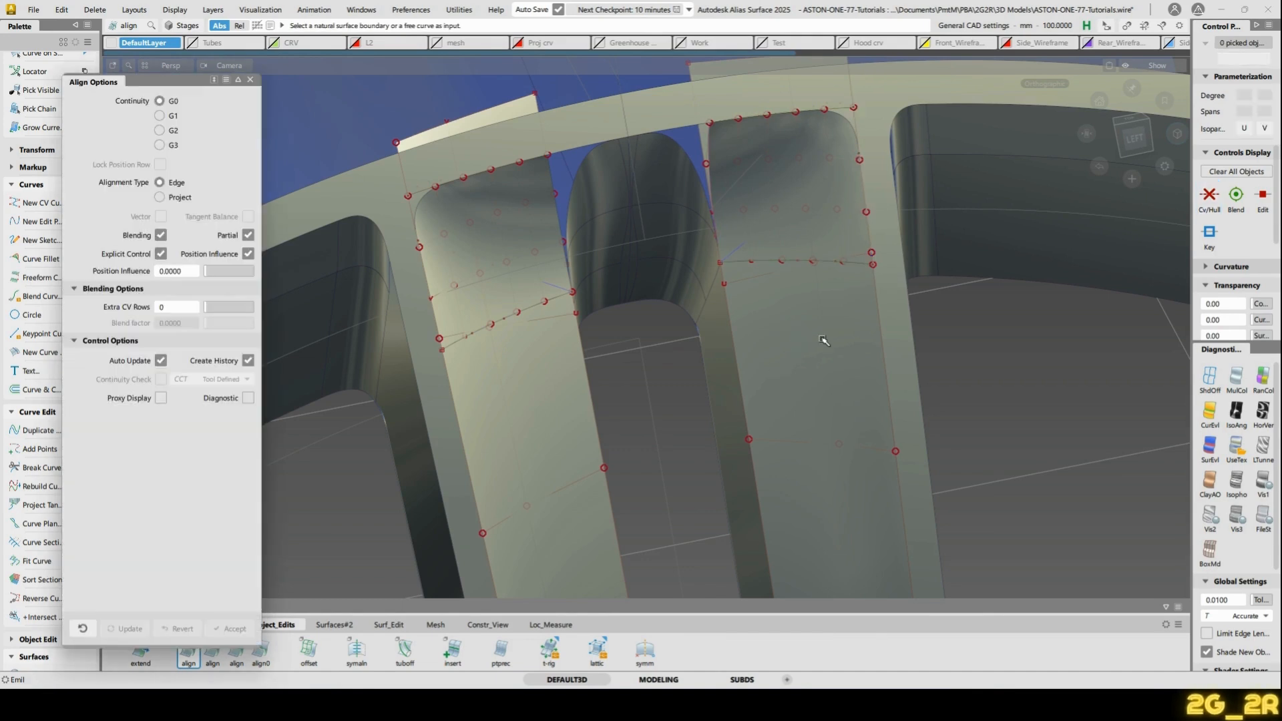
Trim both untrimmed spoke faces, keeping their lower portions below the transition blends
key("t")
left_click(819, 342)
key("space")
left_click(510, 420)
key("space")
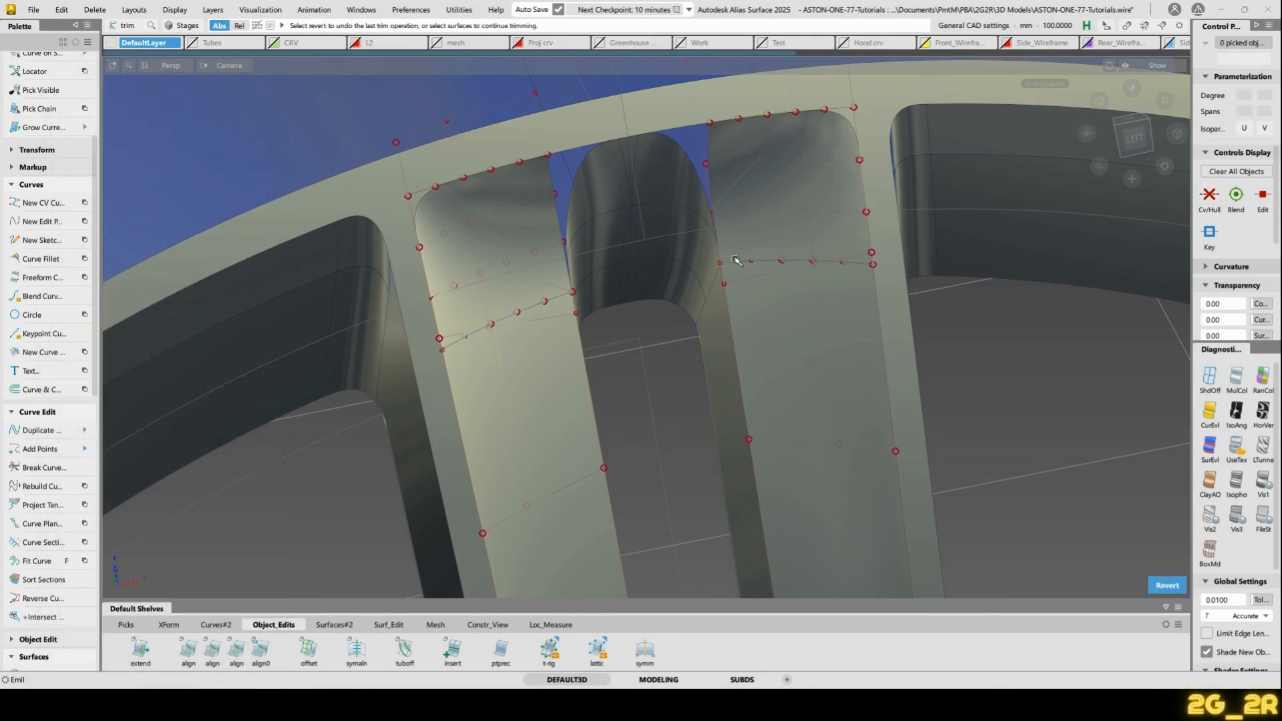
Pick both transition blends and delete their construction history
left_click_drag(442, 212, 508, 214, "ctrl+shift")
left_click(516, 232)
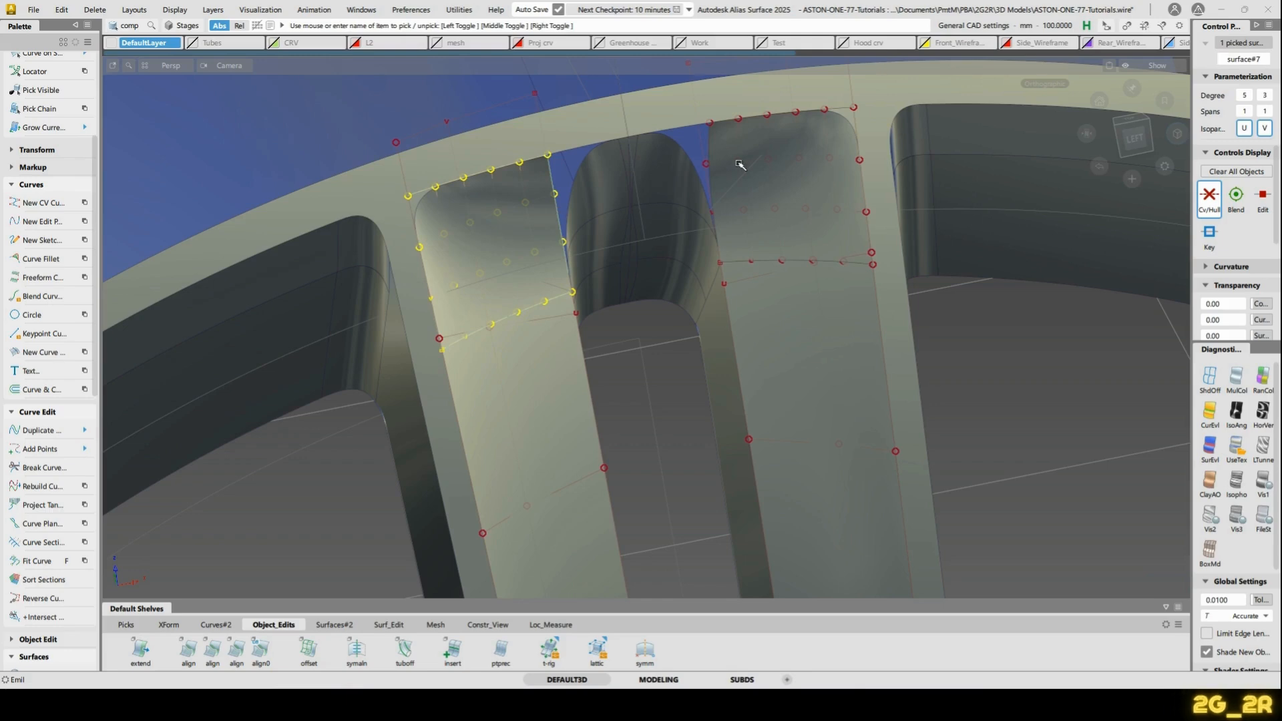
left_click(743, 166)
left_click_drag(754, 187, 786, 92, "alt+shift")
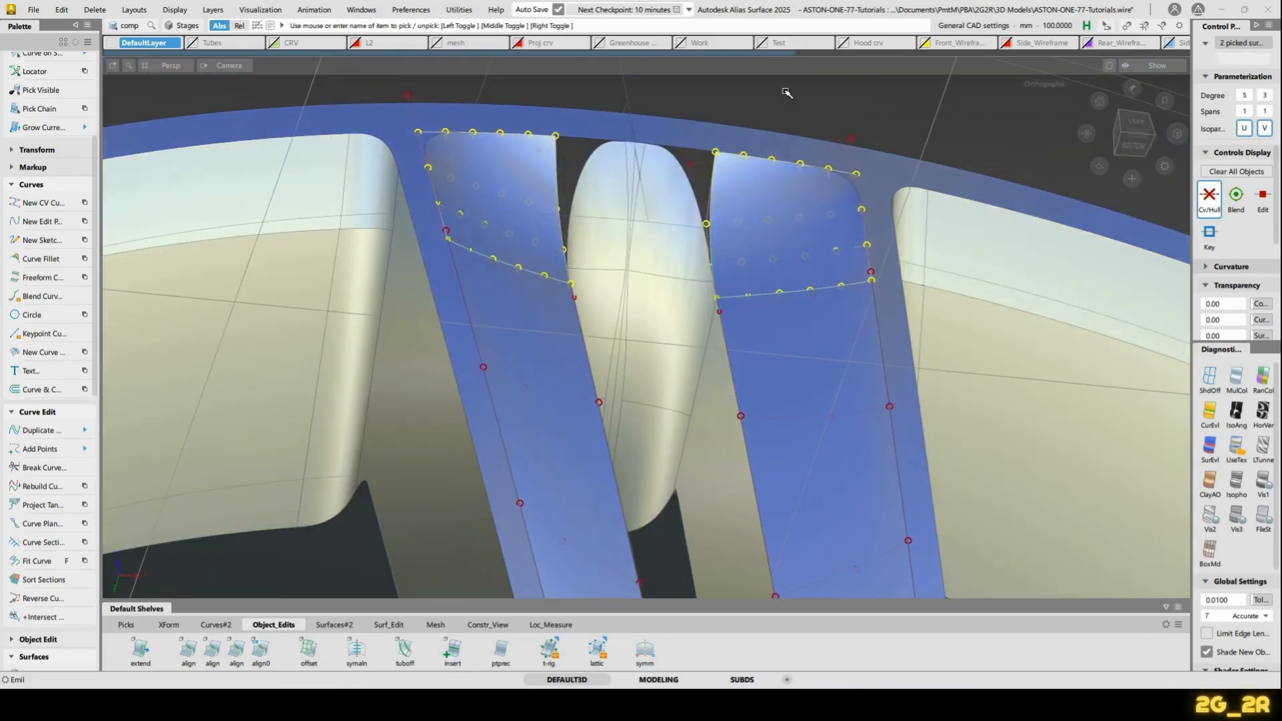
left_click(786, 92)
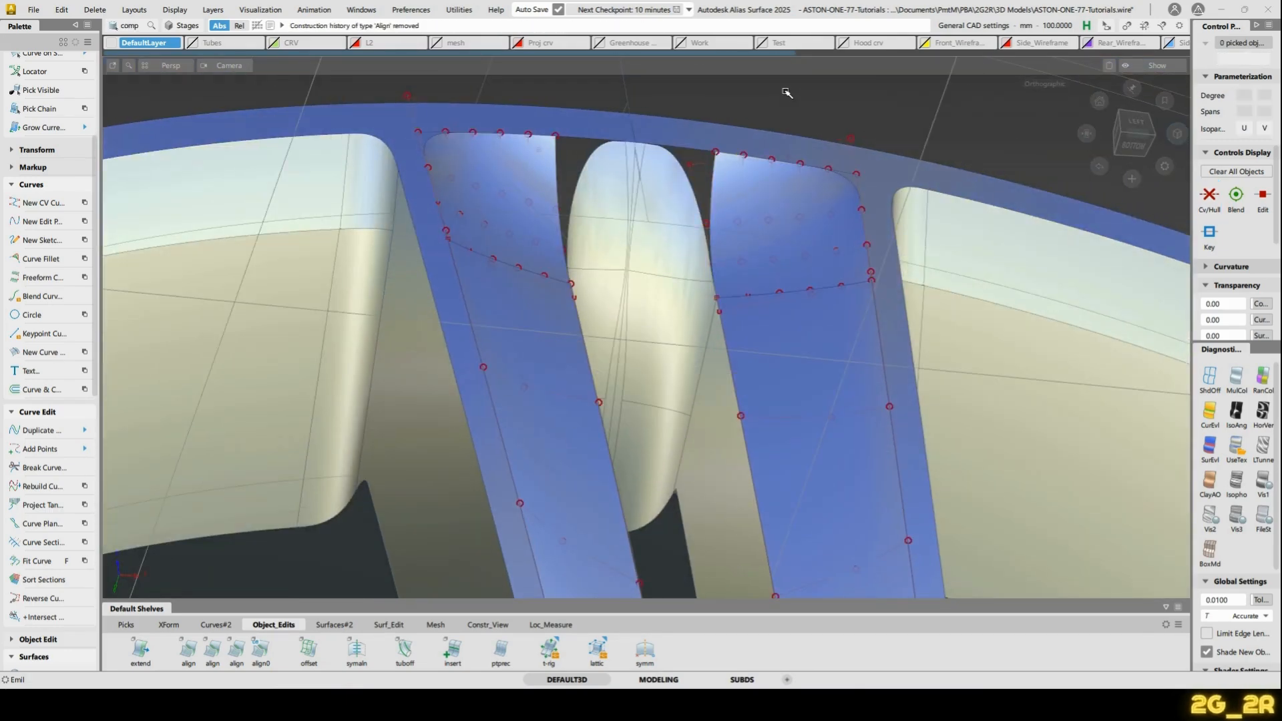
Create a freeform blend between the two transitions' inner edges with G2 on Side 1, G0 on Side 2, and Edge align start and end flow
mouse_move(796, 148)
left_mouse_down("alt+shift")
mouse_move(813, 234)
mouse_move(781, 295)
mouse_move(779, 172)
mouse_move(670, 270)
mouse_move(698, 366)
mouse_move(629, 438)
mouse_move(607, 423)
left_mouse_up("alt+shift")
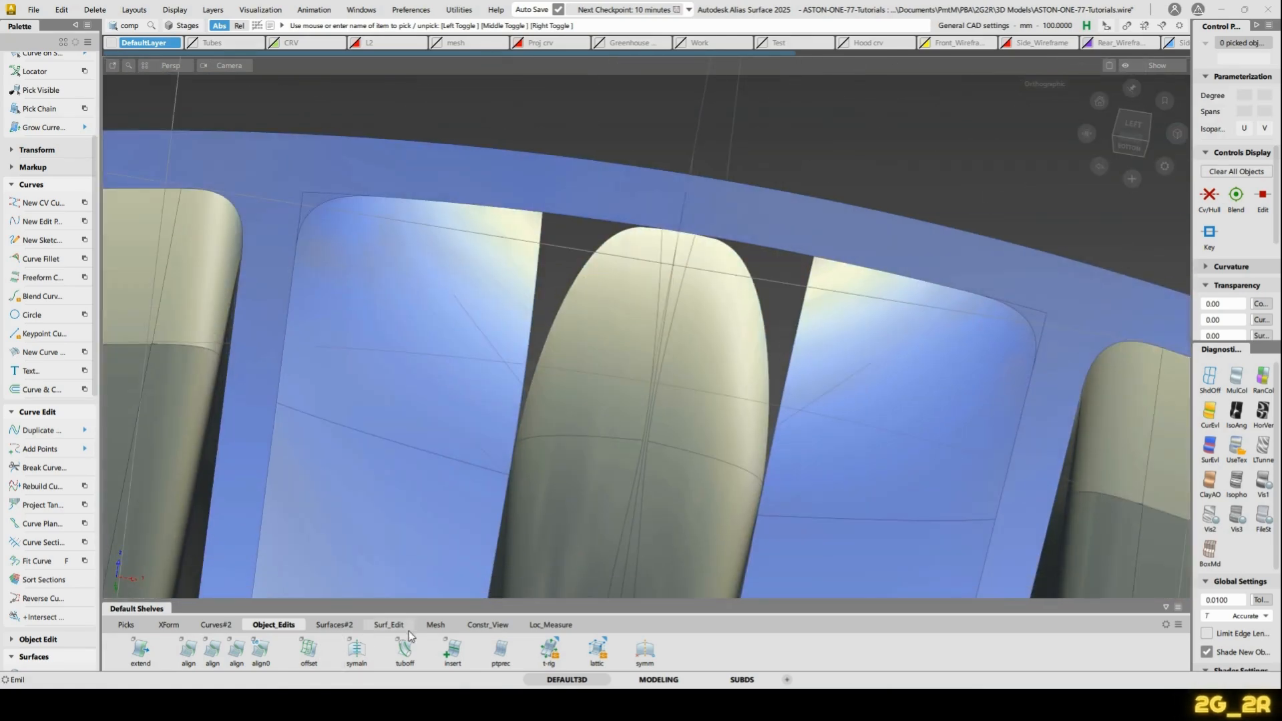
left_click(336, 626)
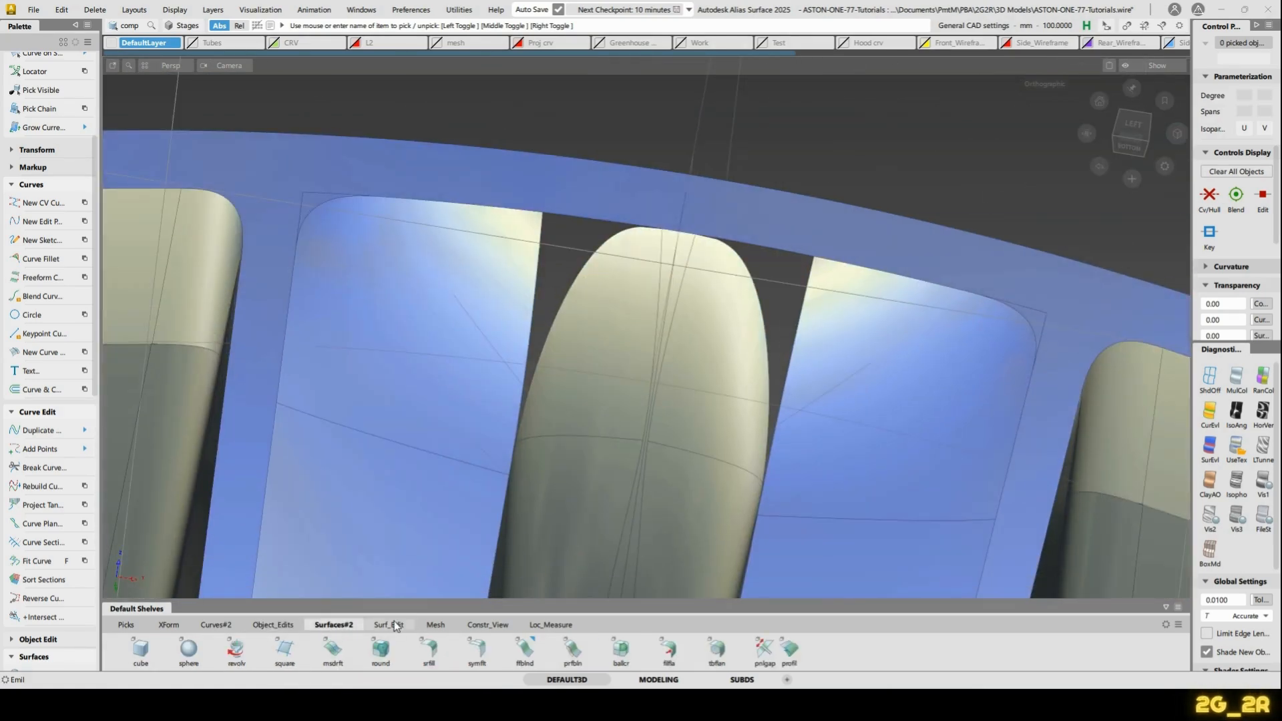
left_click(525, 648)
left_click(532, 283)
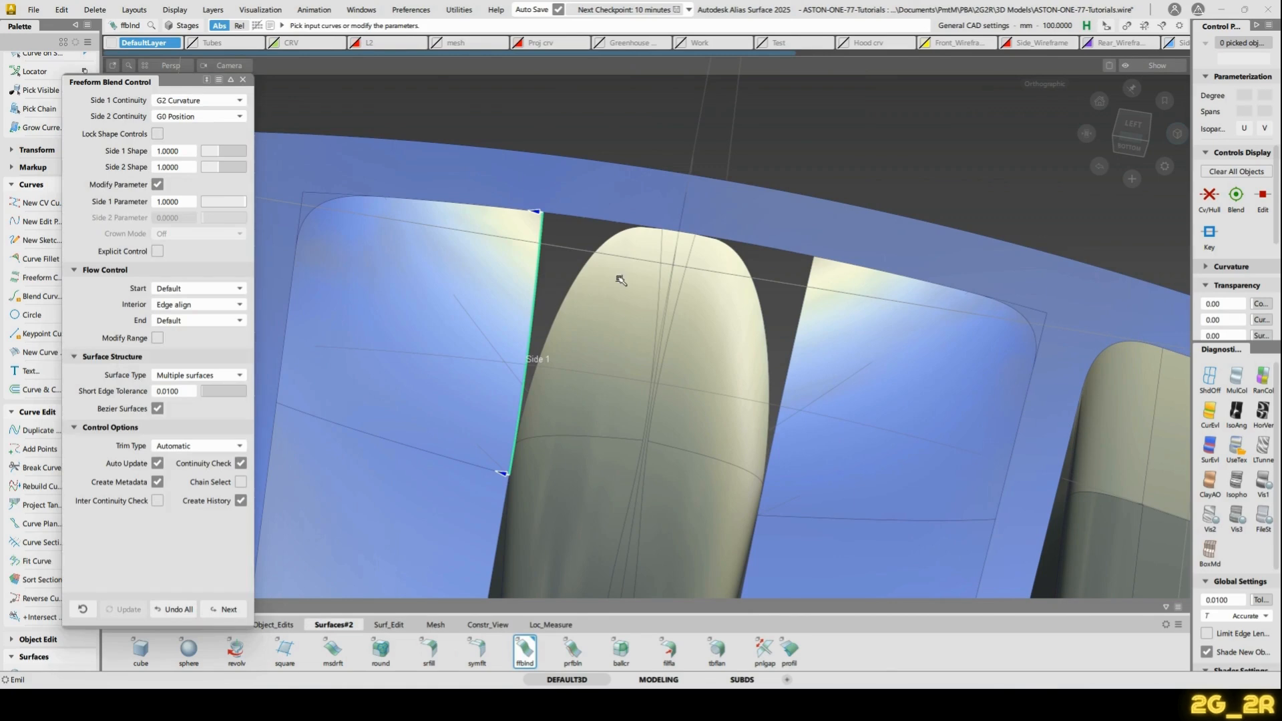
left_click(805, 314)
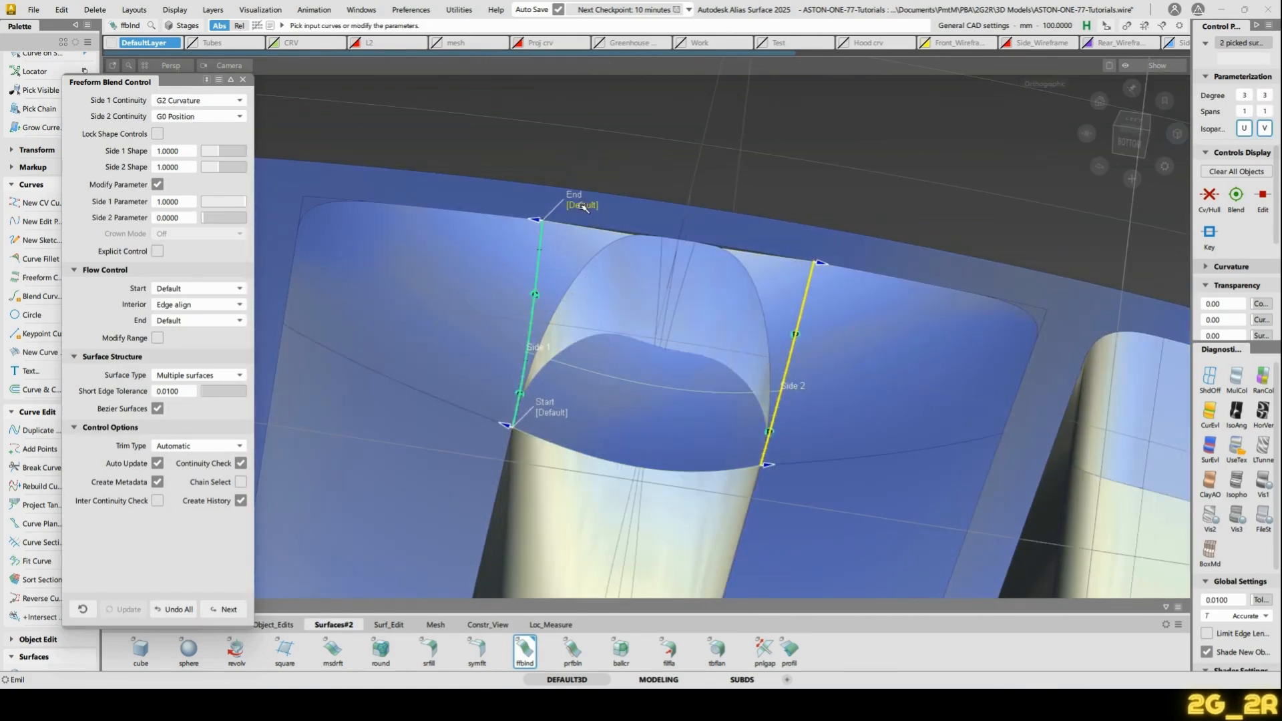
left_click_drag(587, 287, 596, 160, "alt+shift")
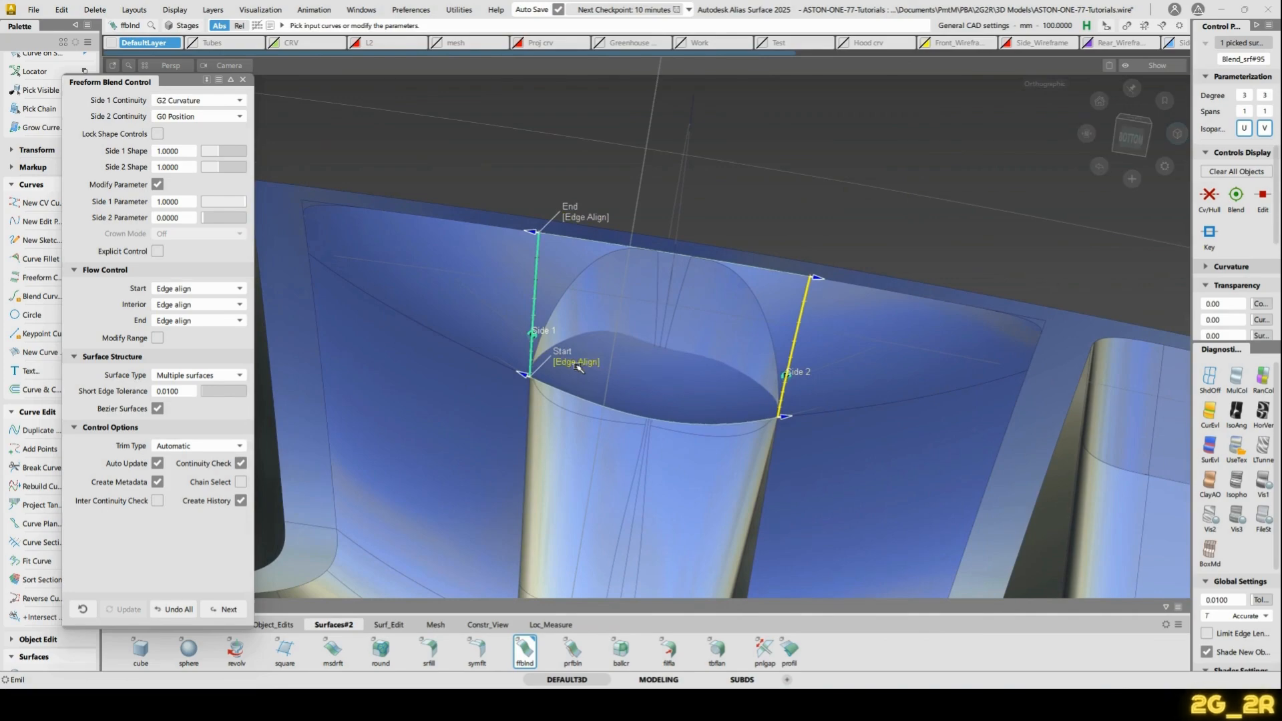
mouse_move(578, 368)
left_mouse_down("alt+shift")
mouse_move(610, 447)
mouse_move(641, 344)
mouse_move(643, 227)
mouse_move(687, 229)
mouse_move(653, 219)
mouse_move(567, 327)
mouse_move(664, 201)
mouse_move(623, 414)
mouse_move(651, 308)
left_mouse_up("alt+shift")
Display the CVs of both transitions and the central blend between them
left_click_drag(498, 251, 528, 256, "ctrl+shift")
left_click(528, 267)
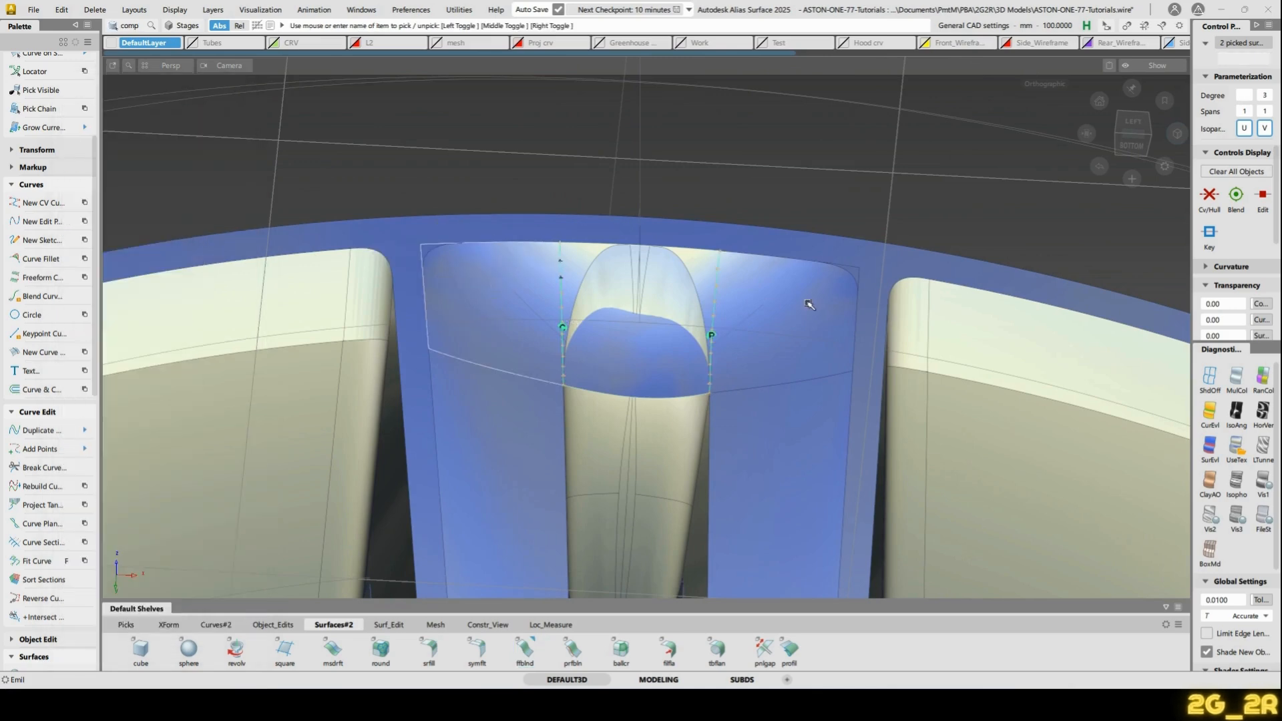
right_click_drag(794, 306, 801, 311, "ctrl+shift")
left_click_drag(767, 418, 767, 340, "alt+shift")
right_click_drag(737, 437, 744, 374, "alt+shift")
left_click(778, 454)
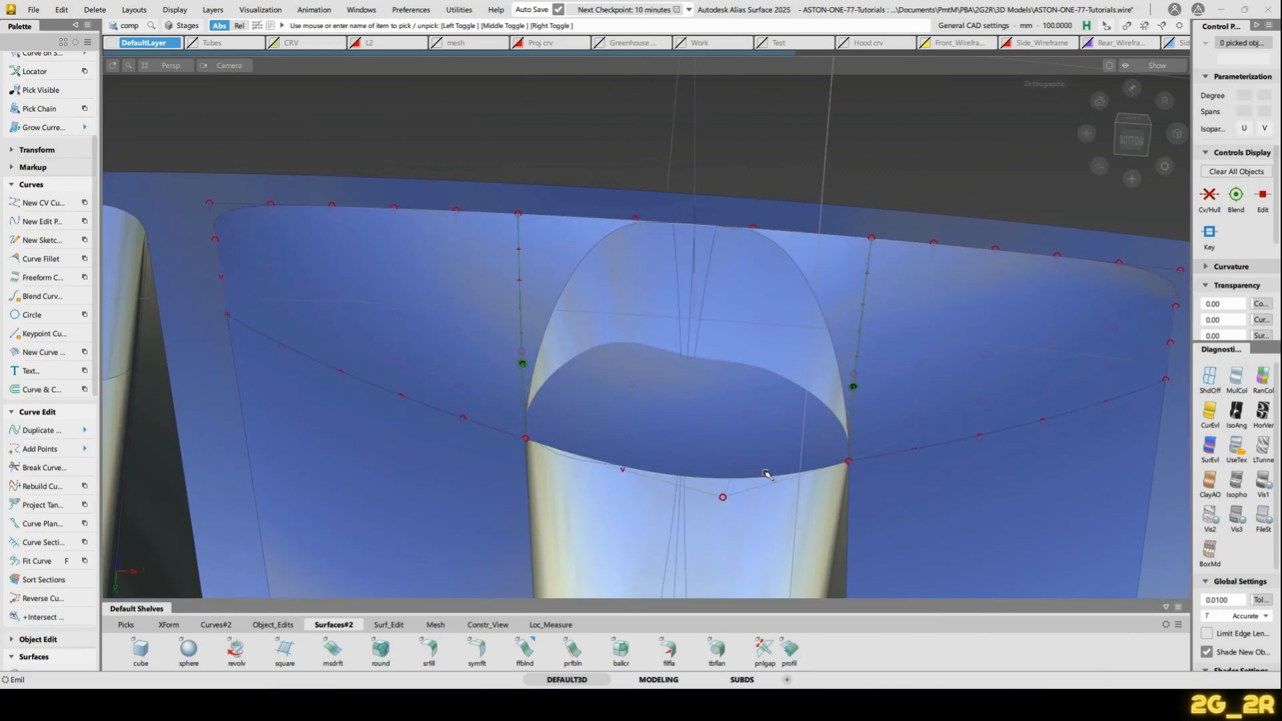
Set the central freeform blend's Side 2 continuity to G2 Curvature
left_click(661, 458)
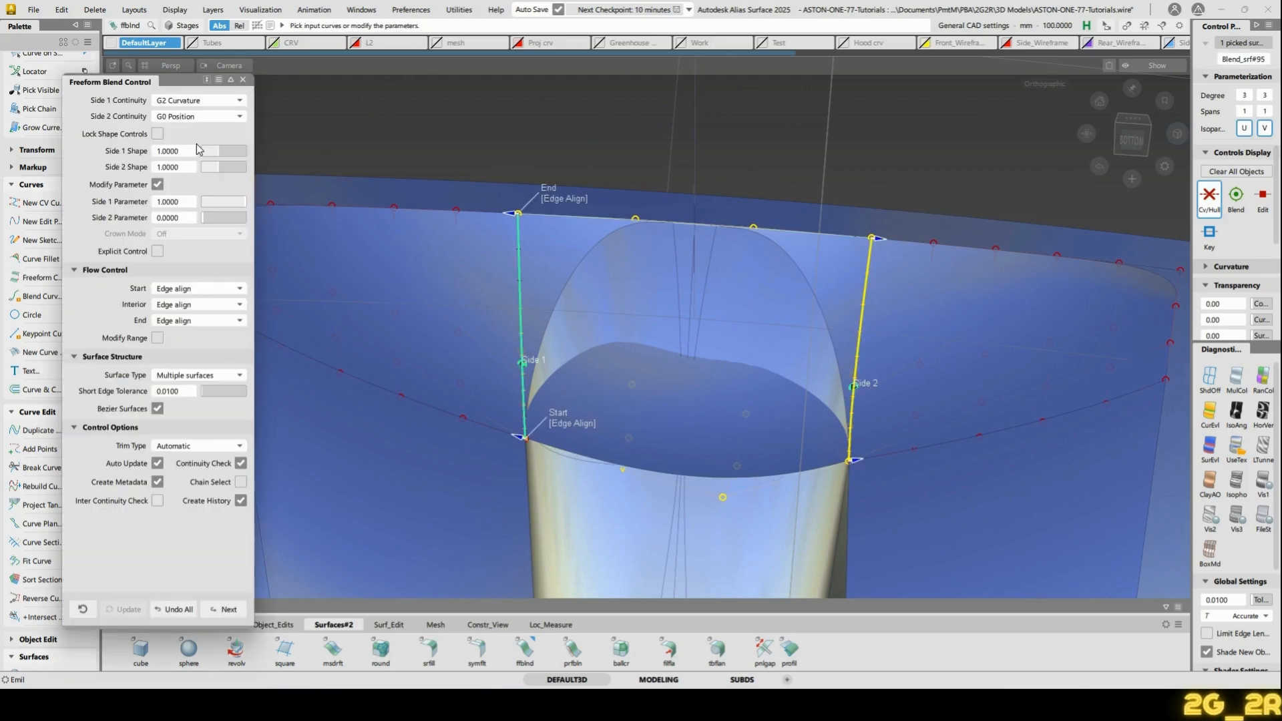
left_click(200, 118)
left_click(204, 171)
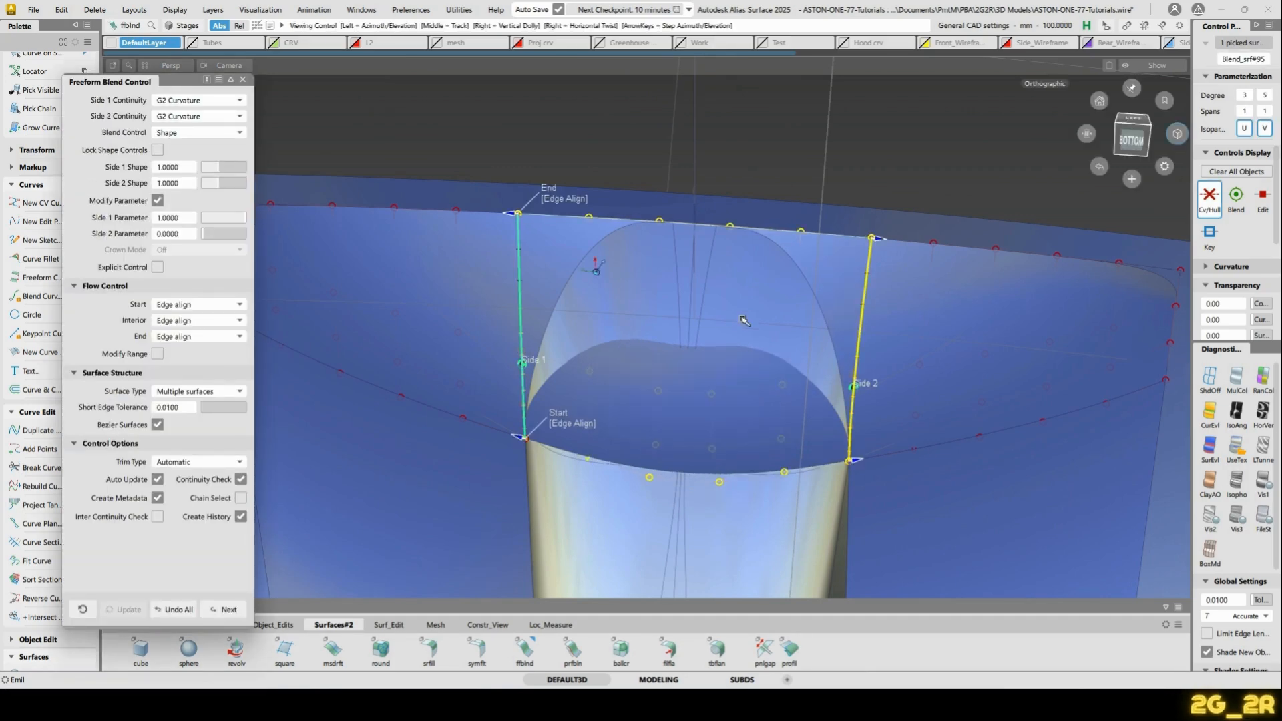
left_click_drag(725, 268, 694, 498, "alt+shift")
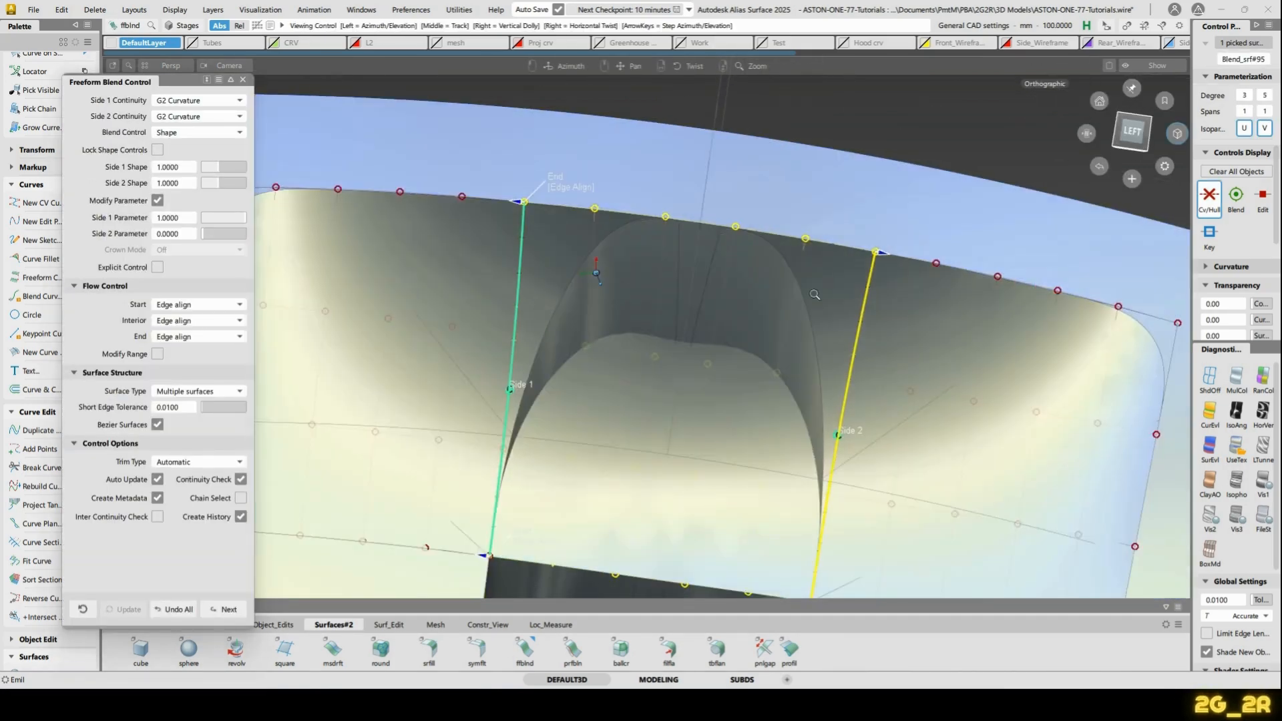
middle_click_drag(812, 294, 776, 221, "alt+shift")
right_click_drag(776, 220, 745, 295, "alt+shift")
left_click_drag(595, 208, 658, 206, "ctrl+shift")
left_click(673, 197)
left_click(700, 188)
left_click(728, 226)
right_click_drag(706, 315, 718, 133, "alt+shift")
middle_click_drag(717, 133, 730, 218, "alt+shift")
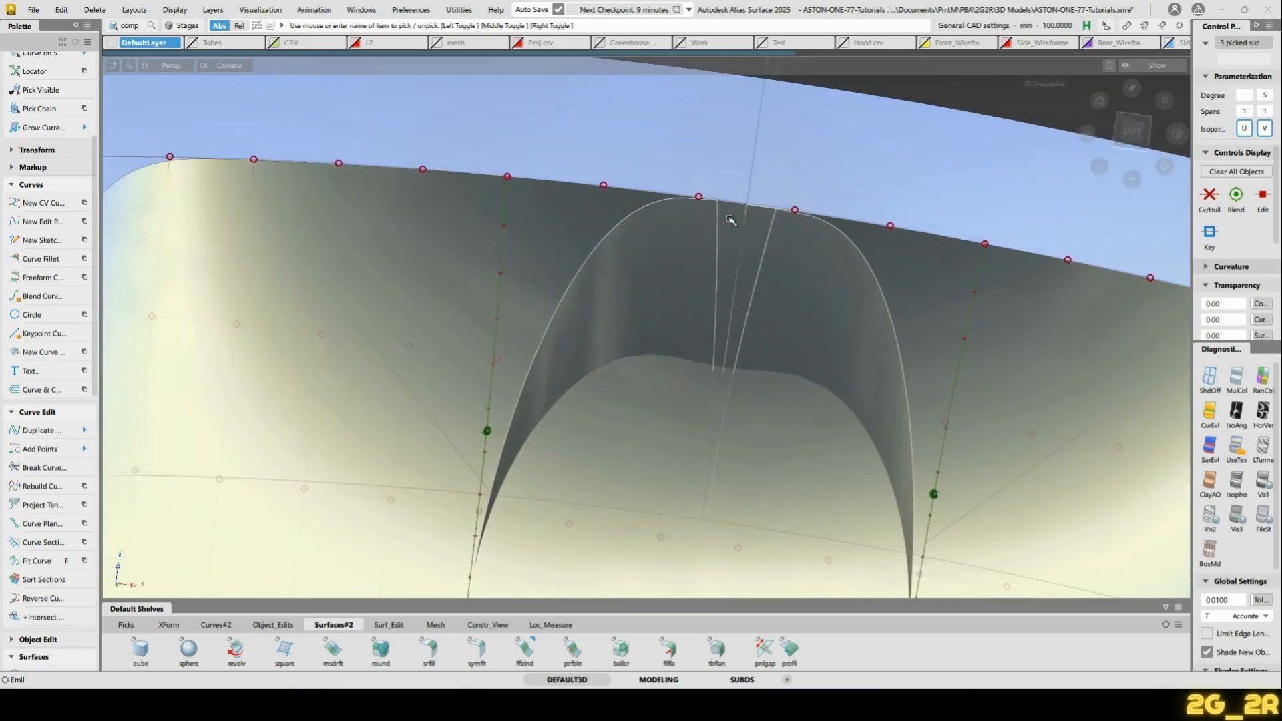
middle_click_drag(726, 334, 732, 213, "alt+shift")
left_click_drag(732, 213, 788, 239, "alt+shift")
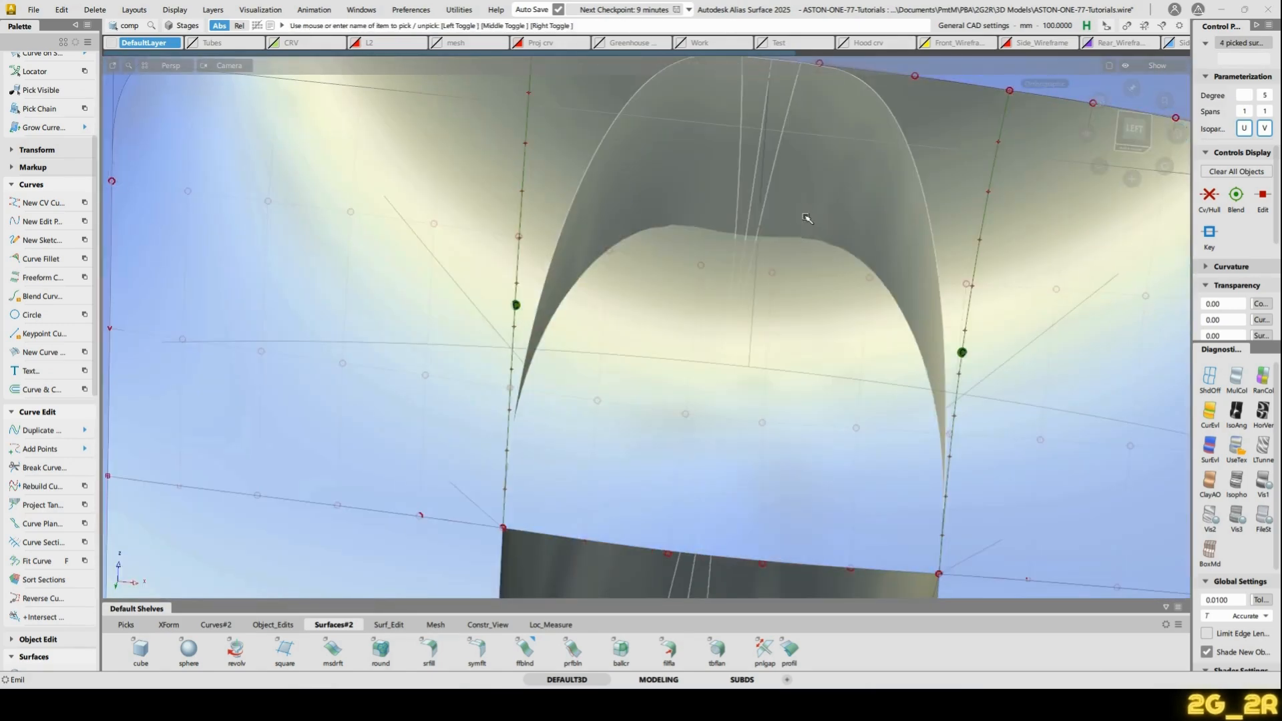
right_click_drag(801, 220, 769, 200, "alt+shift")
middle_click_drag(769, 201, 740, 278, "alt+shift")
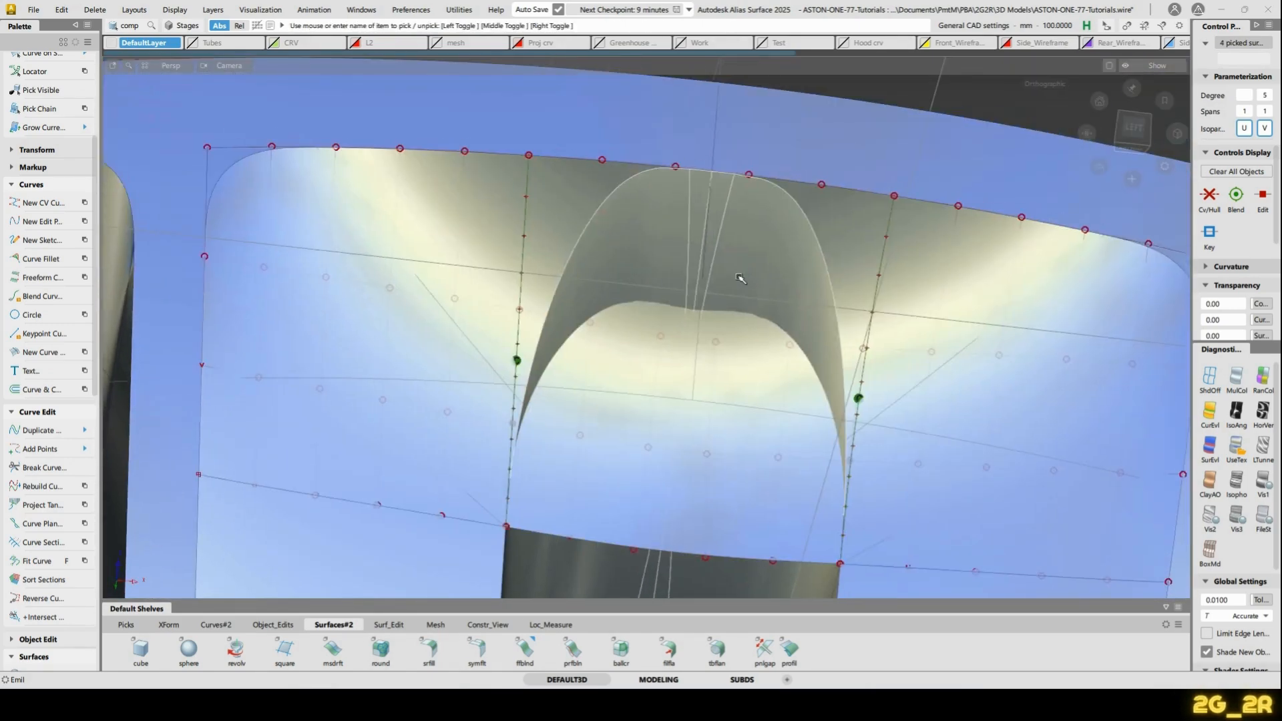
key("Escape")
Project the slot's center line onto the central blend, and trim the blend to keep only its right half
left_click(859, 222)
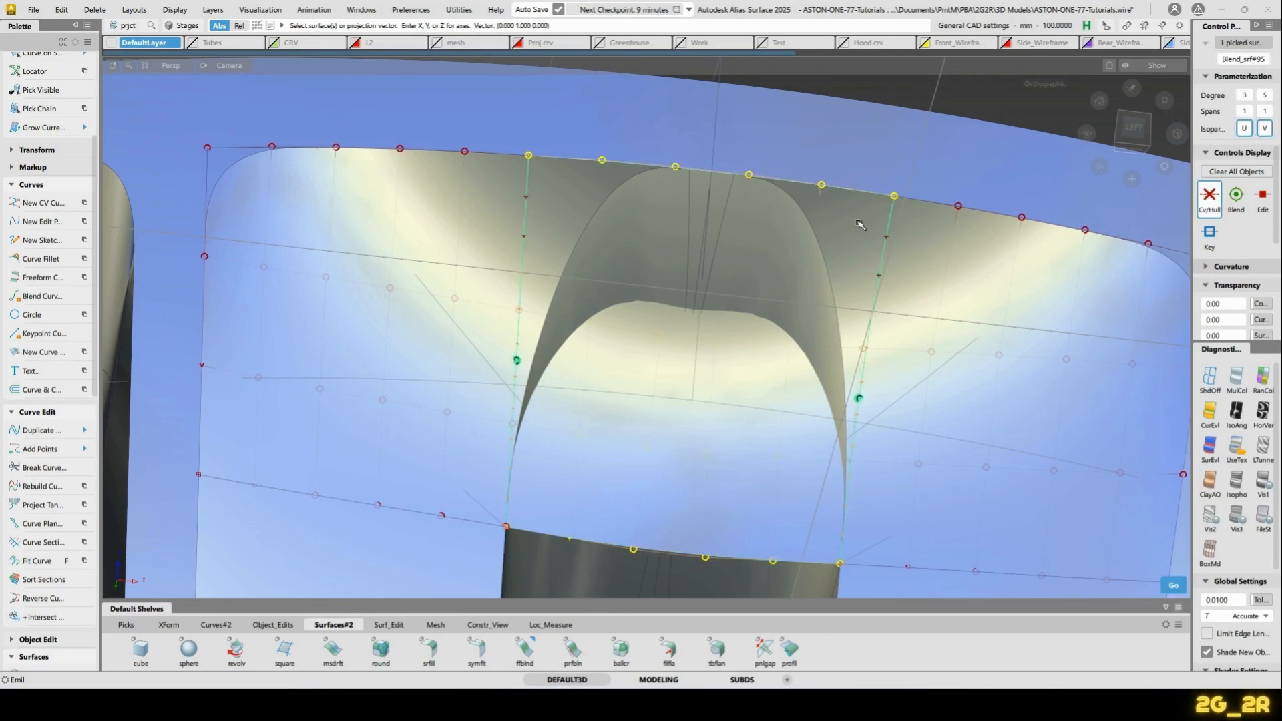
left_click(708, 212)
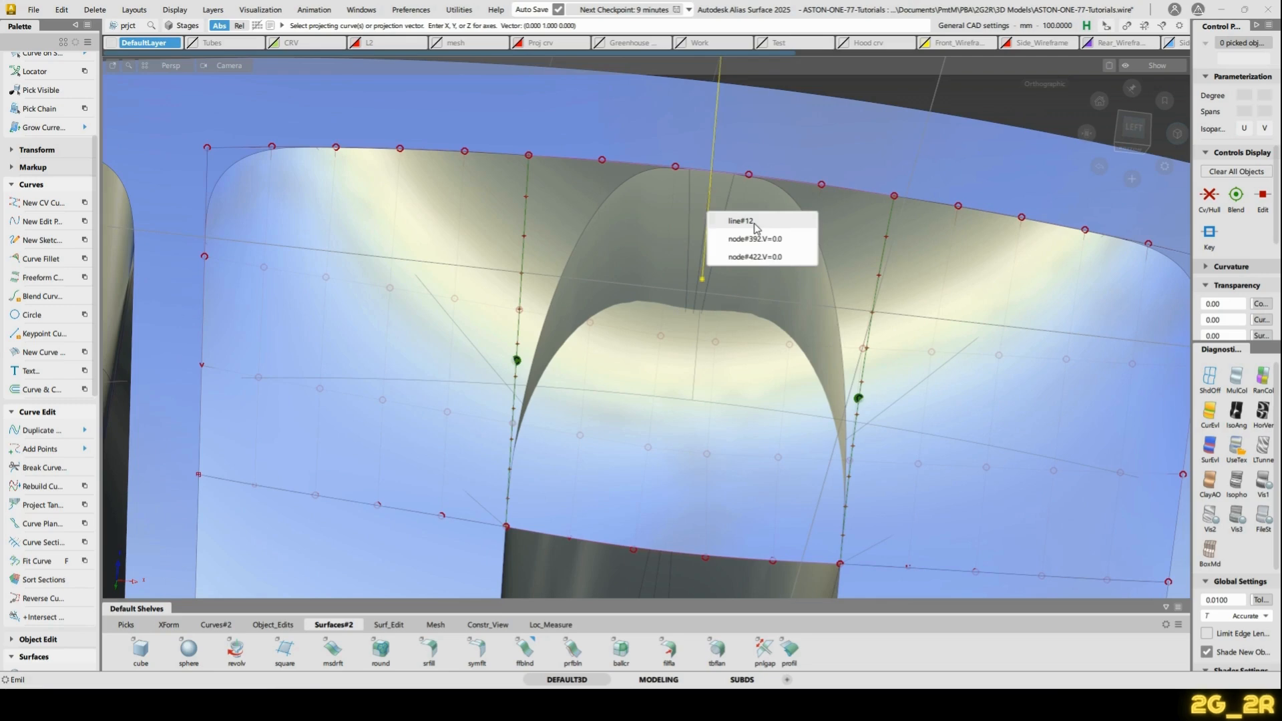
left_click(755, 242)
left_click_drag(639, 278, 831, 209, "alt+shift")
key("space")
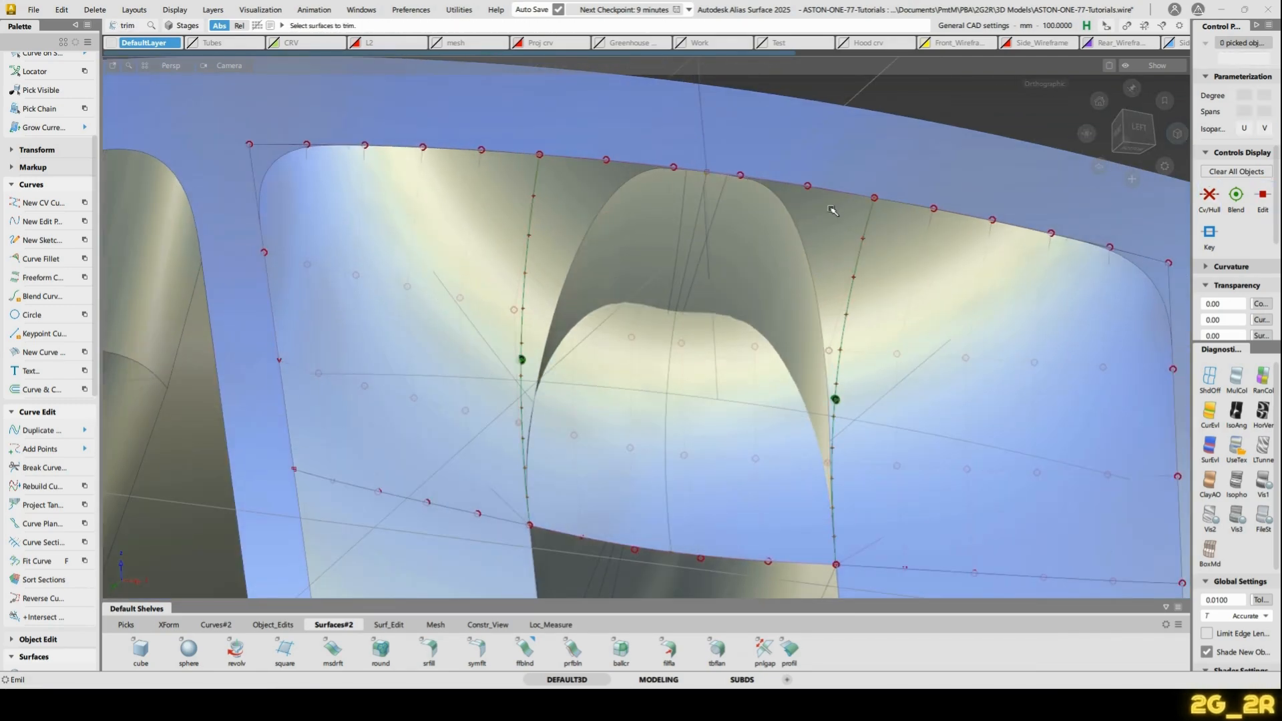
left_click(832, 208)
key("space")
left_click_drag(486, 269, 530, 266, "ctrl+shift")
left_click(449, 268)
left_click_drag(637, 254, 920, 189, "alt+shift")
key("Escape")
Move the right transition's upper outer corner CV along Y with proportional modification, using U and V falloff of 1.0
left_click_drag(1076, 294, 1003, 328, "alt+shift")
middle_click_drag(1003, 329, 684, 287, "alt+shift")
left_click_drag(684, 287, 783, 266, "ctrl+shift")
left_click(724, 266)
key("t")
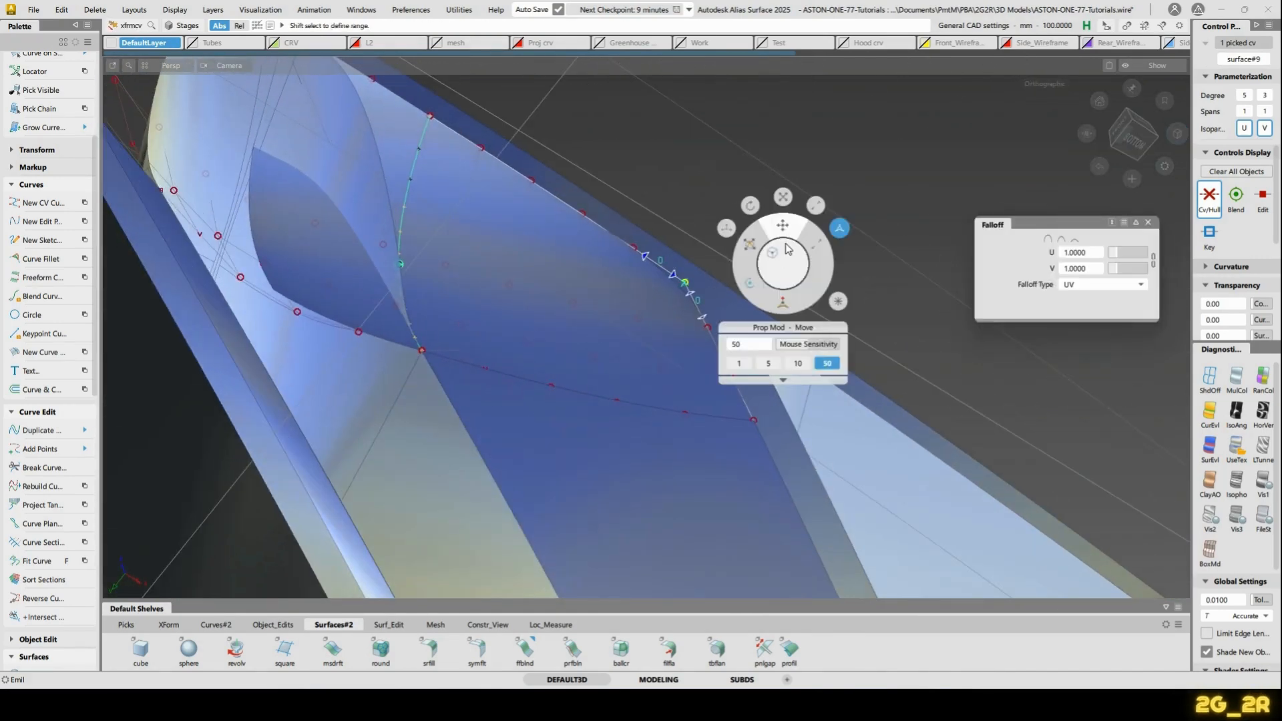
left_click(787, 228)
middle_click_drag(788, 228, 881, 100)
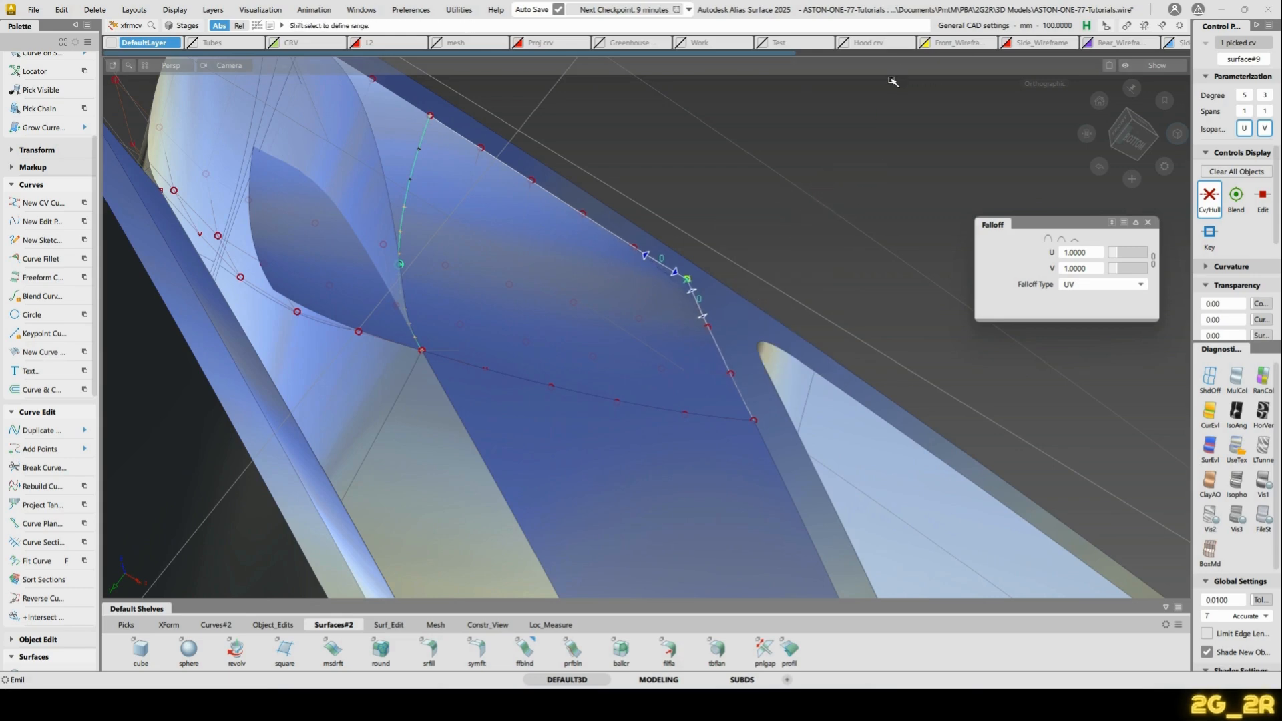
middle_click_drag(855, 148, 781, 261, "alt+shift")
left_click_drag(780, 261, 663, 459, "alt+shift")
middle_click_drag(784, 387, 741, 378)
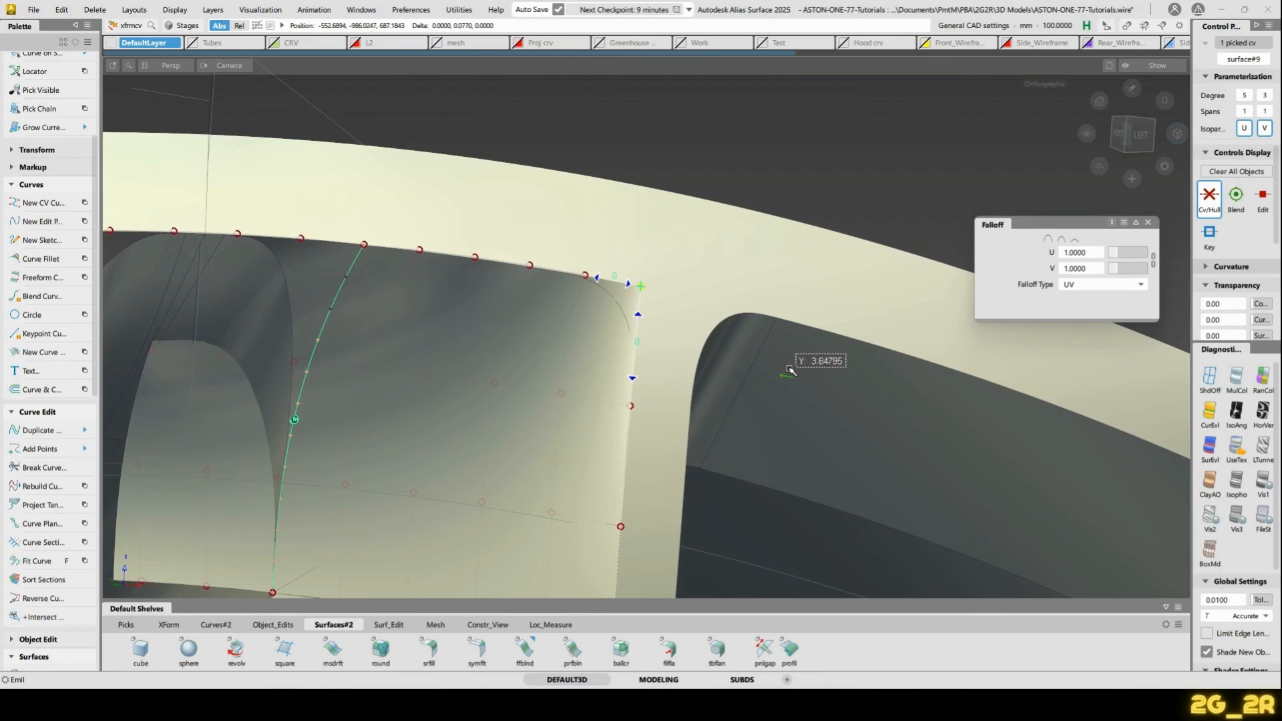
left_click_drag(785, 368, 573, 218, "alt+shift")
middle_click_drag(574, 218, 645, 281, "alt+shift")
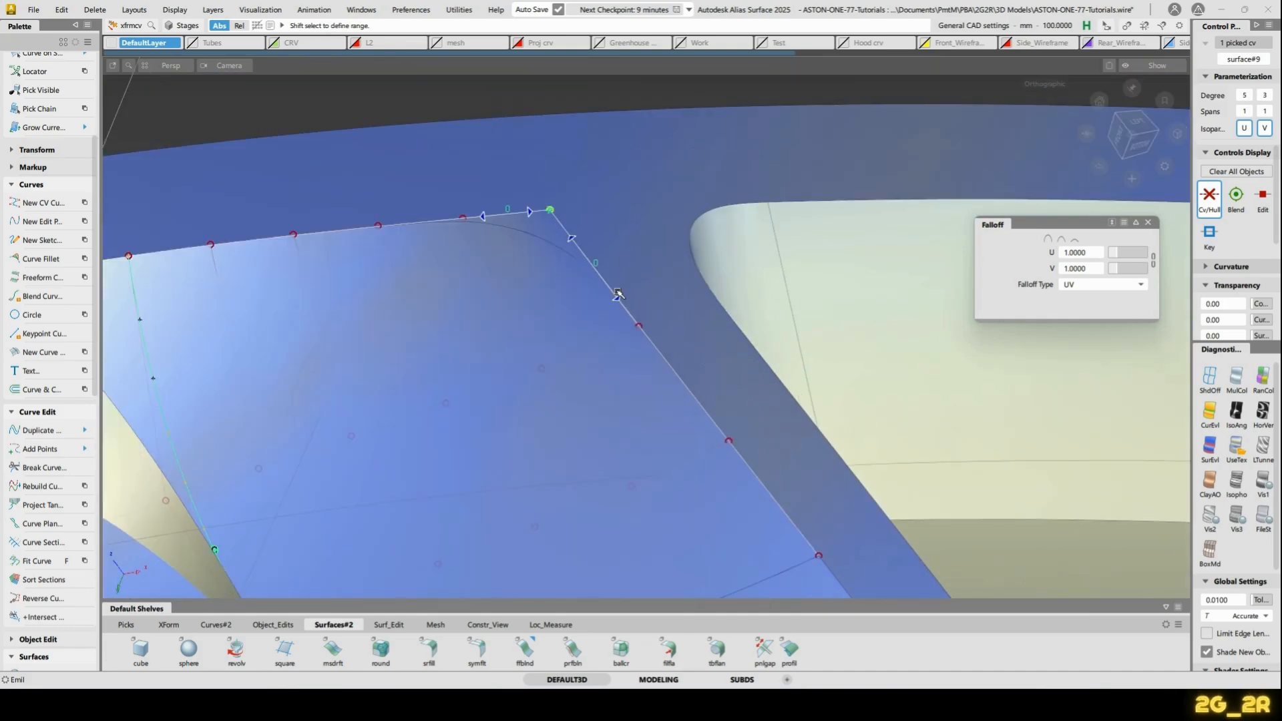
left_click(646, 280)
Untrim the rim face and delete its rounded trim curve at the right transition's upper outer corner
key("u")
left_click(612, 222)
left_click_drag(584, 252, 616, 261, "alt+shift")
left_click(618, 273)
mouse_move(526, 212)
left_mouse_down("ctrl+shift")
mouse_move(526, 233)
mouse_move(525, 208)
left_mouse_up("ctrl+shift")
left_click(526, 234)
key("Delete")
Intersect the untrimmed rim face with the right transition, and trim off the transition's protruding corner
left_click(516, 228)
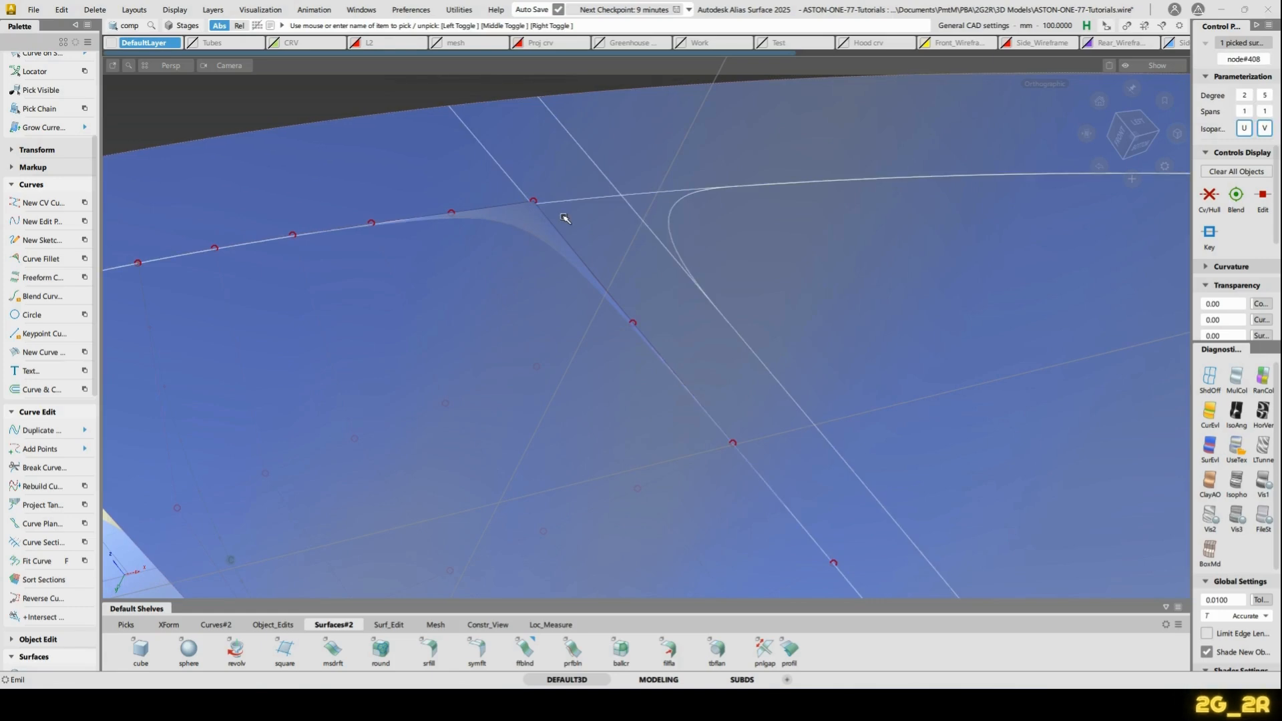
right_click_drag(570, 215, 557, 213, "ctrl+shift")
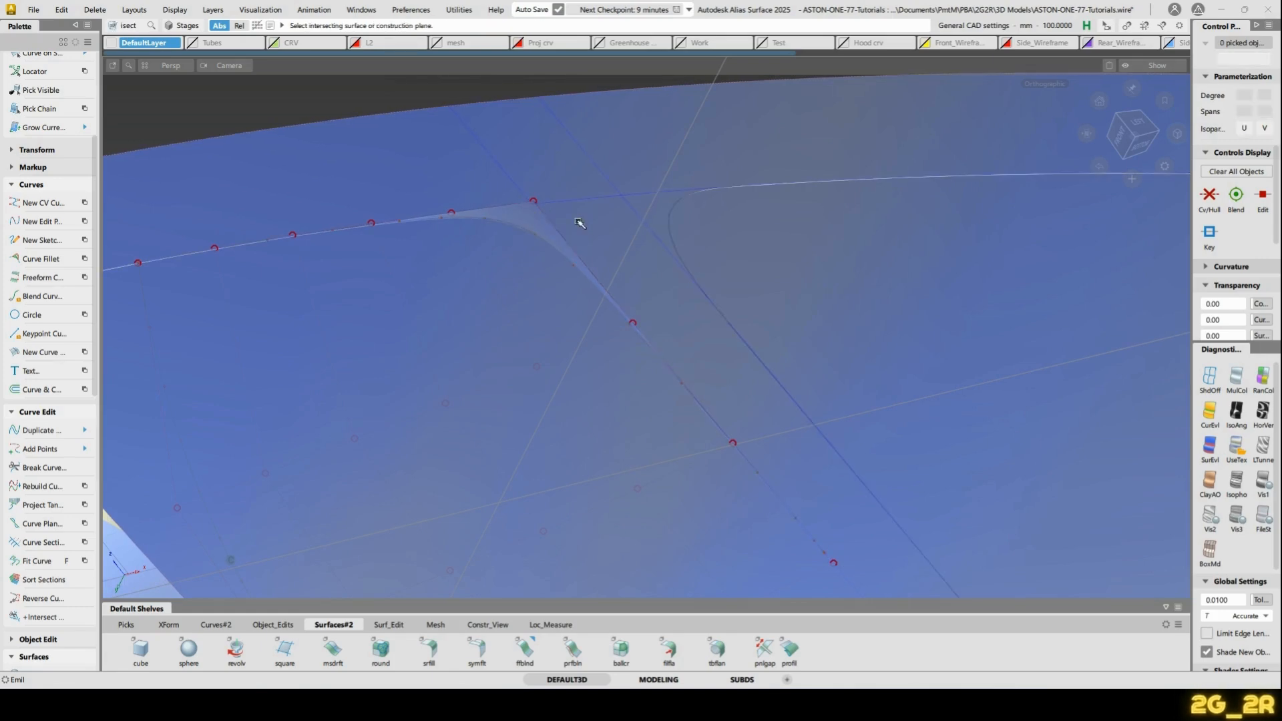
mouse_move(580, 223)
left_mouse_down("alt+shift")
mouse_move(627, 355)
mouse_move(610, 240)
mouse_move(598, 241)
left_mouse_up("alt+shift")
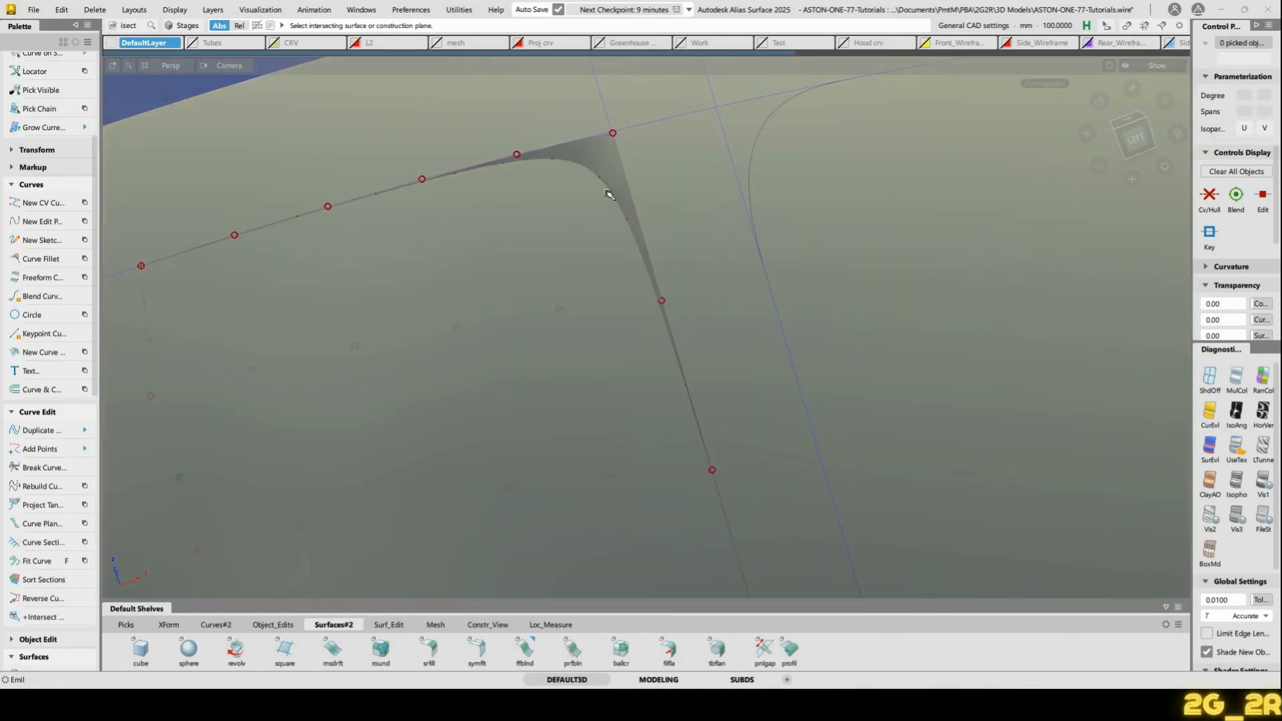
left_click(602, 162)
left_click(555, 206)
key("space")
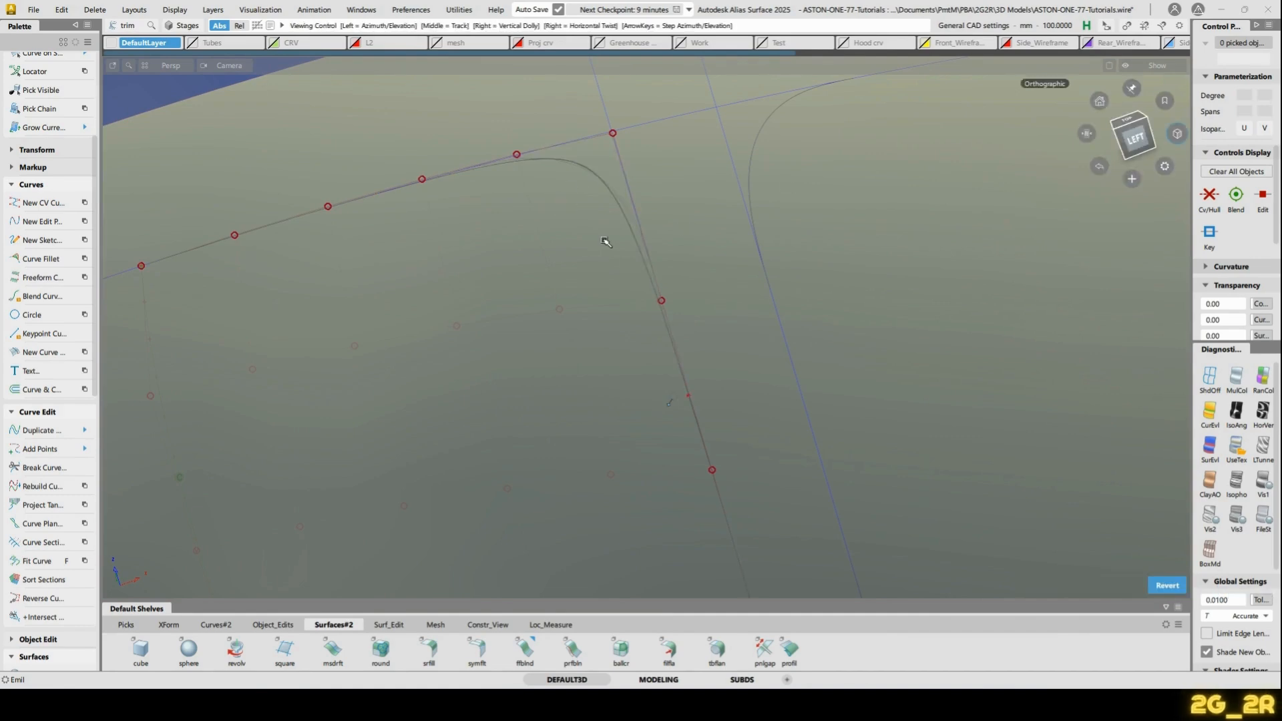
right_click_drag(607, 241, 627, 205, "alt+shift")
middle_click_drag(628, 206, 630, 247, "alt+shift")
left_click(660, 250)
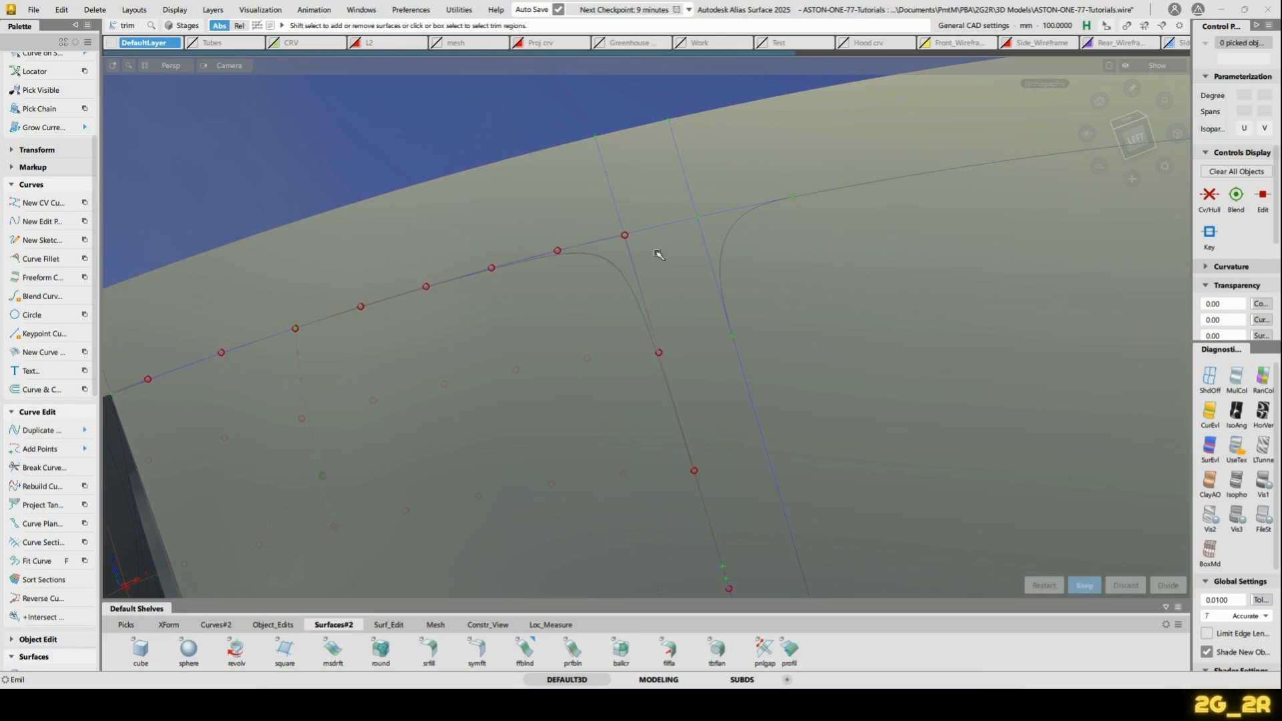
left_click(655, 253)
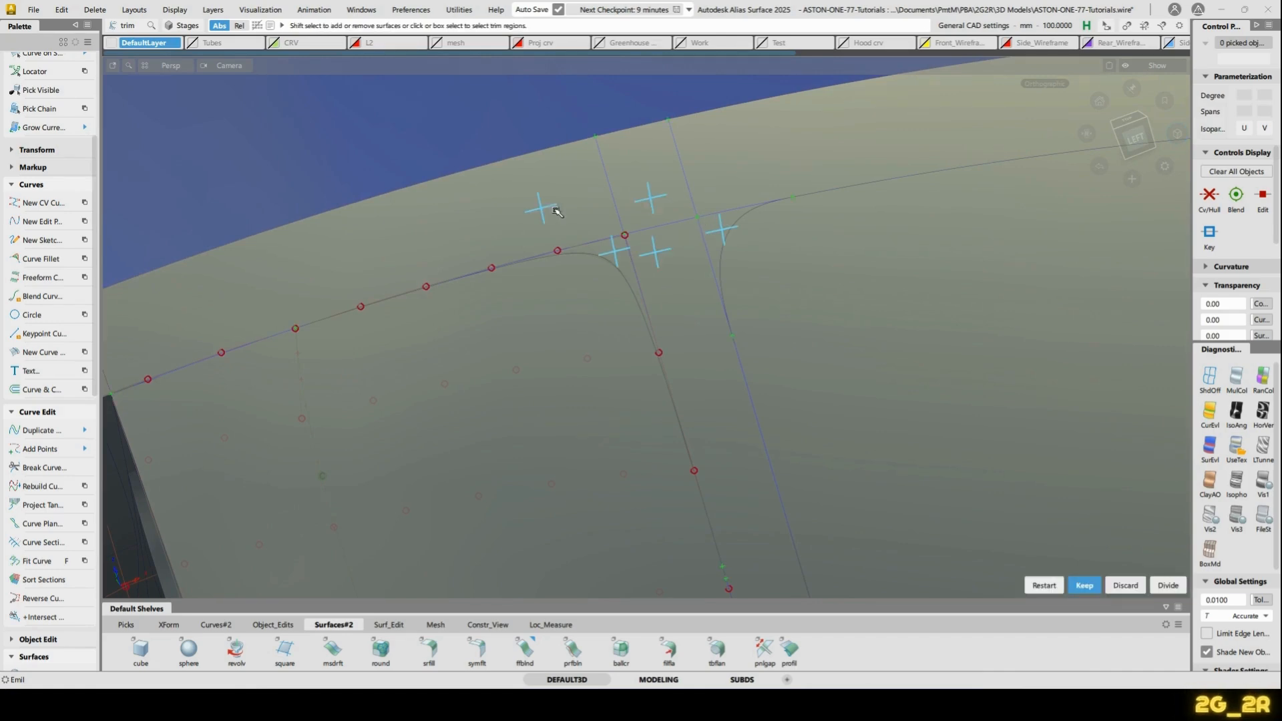
left_click_drag(557, 211, 777, 308, "alt+shift")
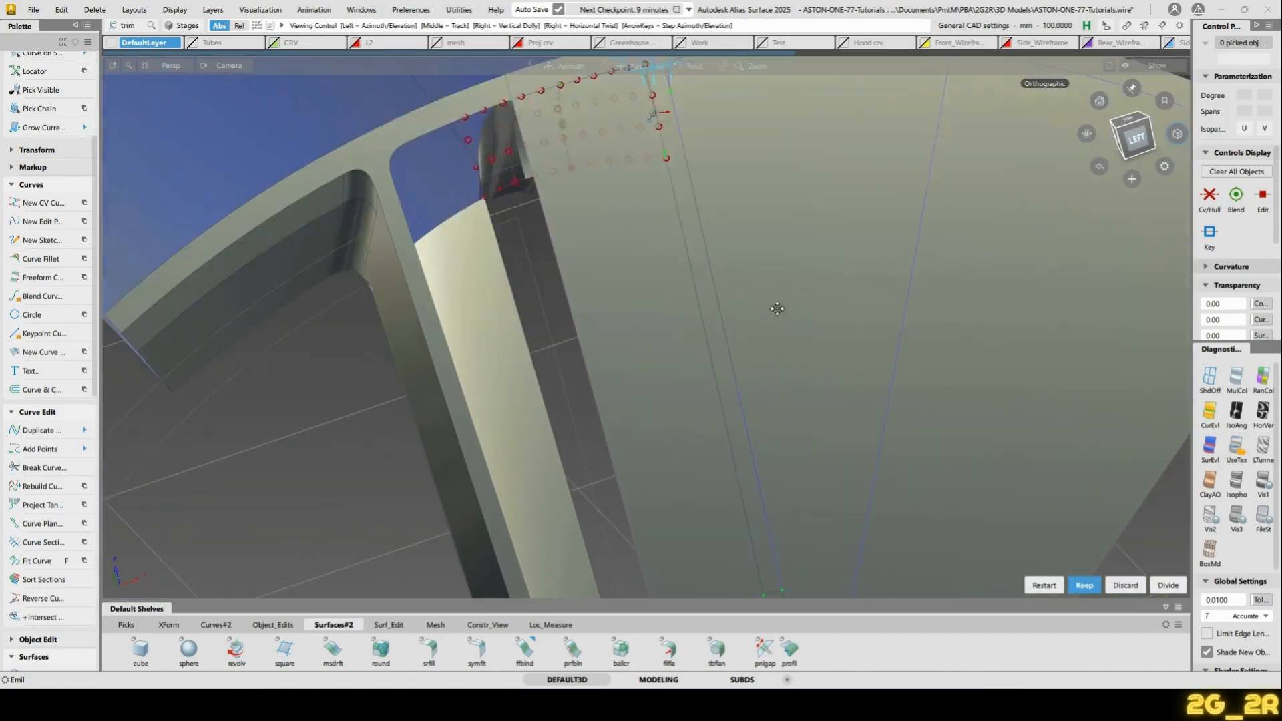
mouse_move(778, 309)
middle_mouse_down("alt+shift")
mouse_move(775, 233)
mouse_move(725, 199)
mouse_move(759, 372)
middle_mouse_up("alt+shift")
key("space")
left_click(758, 372)
middle_click_drag(644, 189, 666, 453, "alt+shift")
left_click(651, 392)
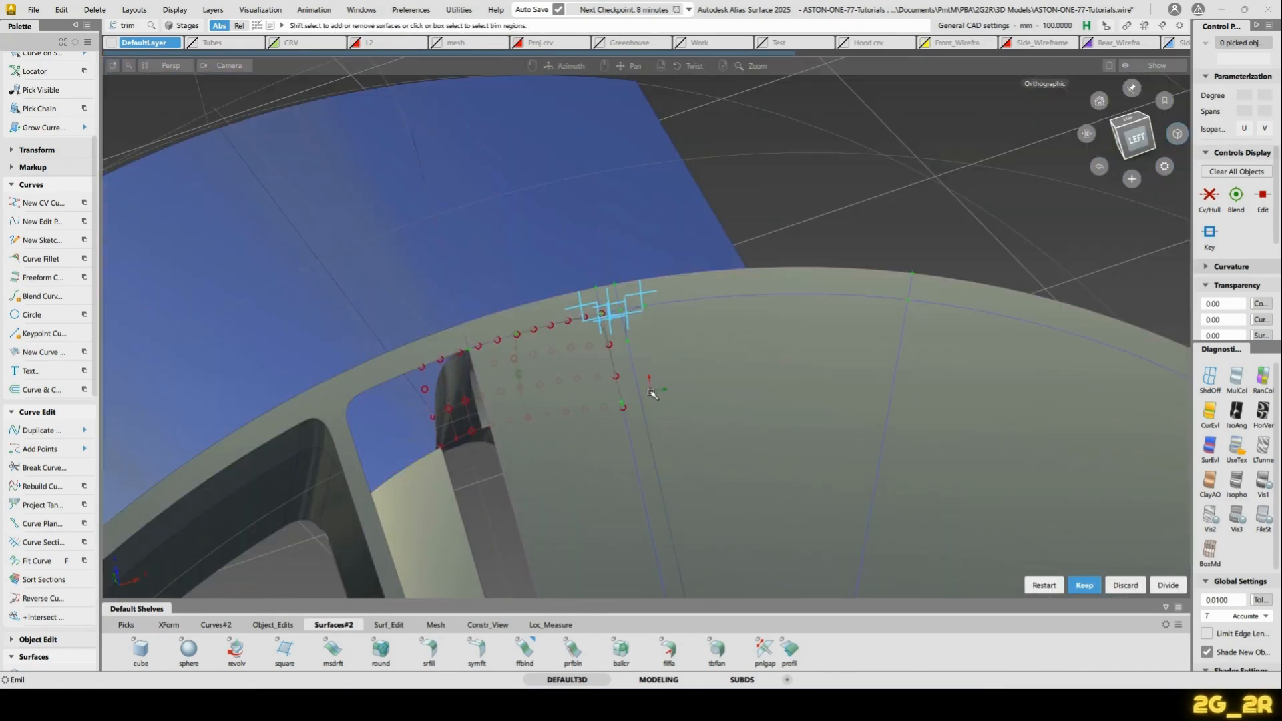
right_click_drag(695, 426, 670, 177, "alt+shift")
middle_click_drag(670, 177, 744, 537, "alt+shift")
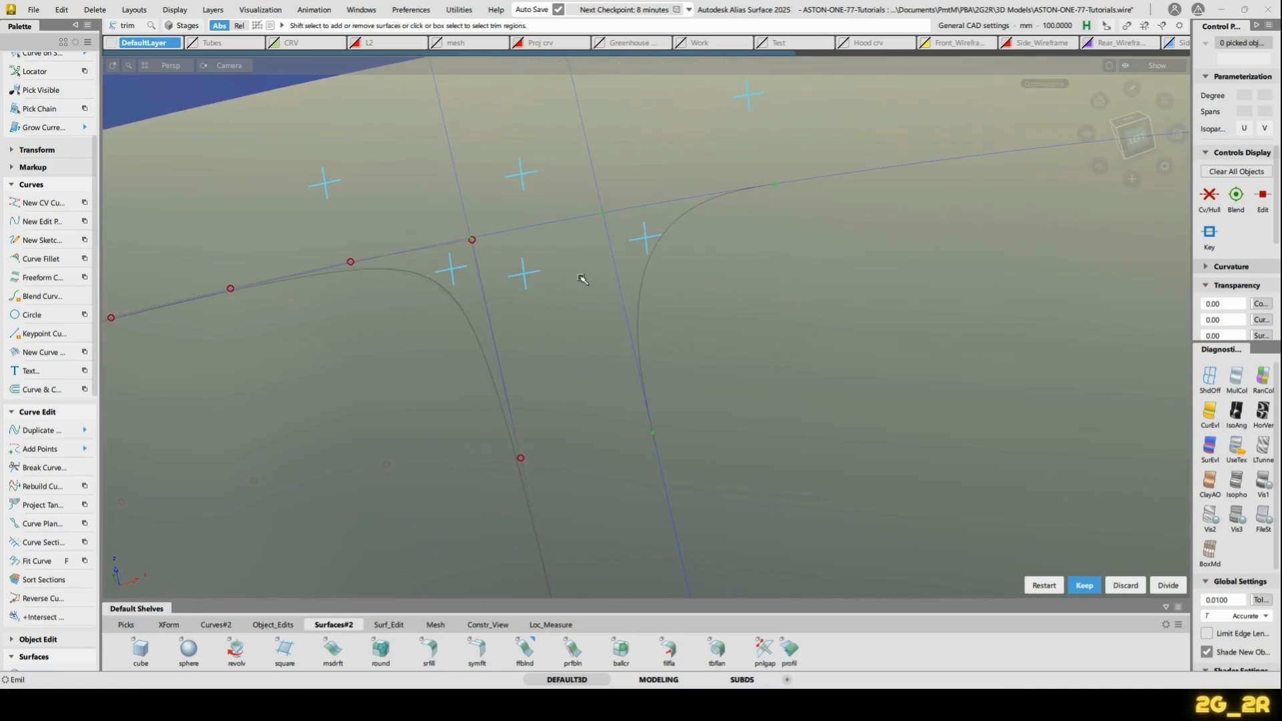
key("b")
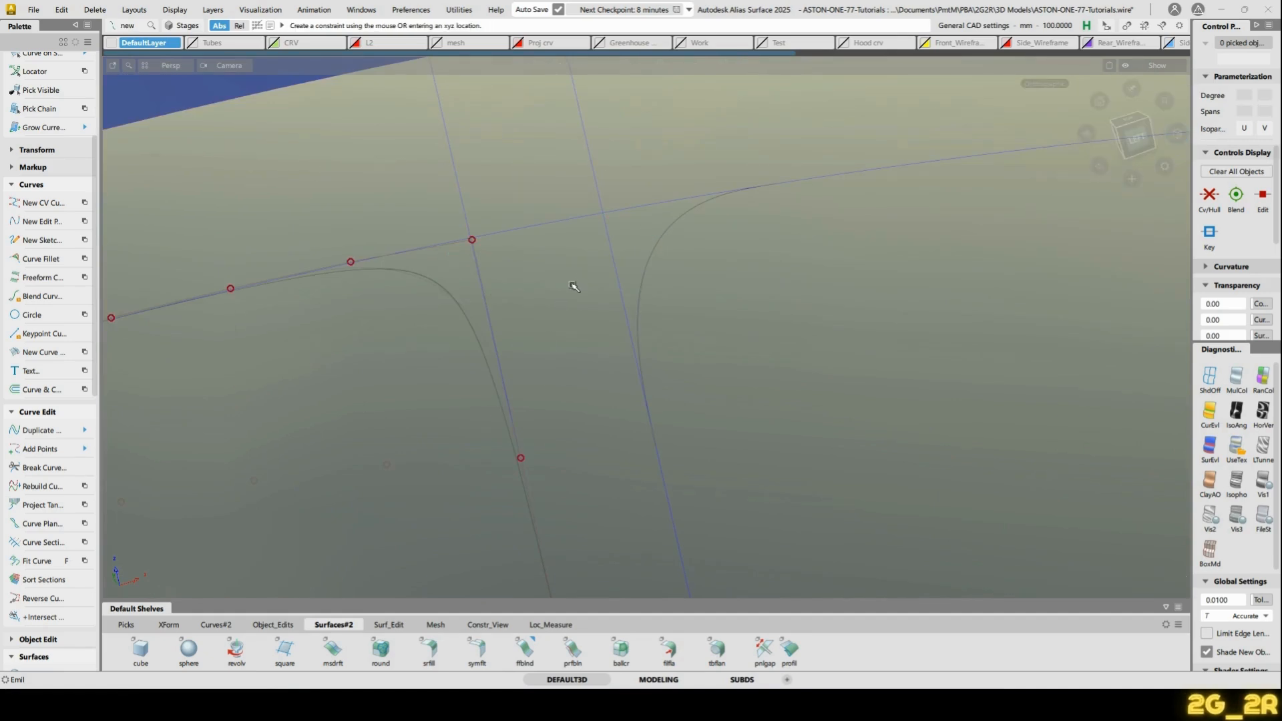
Trim the two spoke edge curves on the rim face back to the rounded corner curves at their upper ends
left_click(44, 544)
right_click_drag(670, 492, 636, 375, "alt+shift")
middle_click_drag(635, 375, 622, 255, "alt+shift")
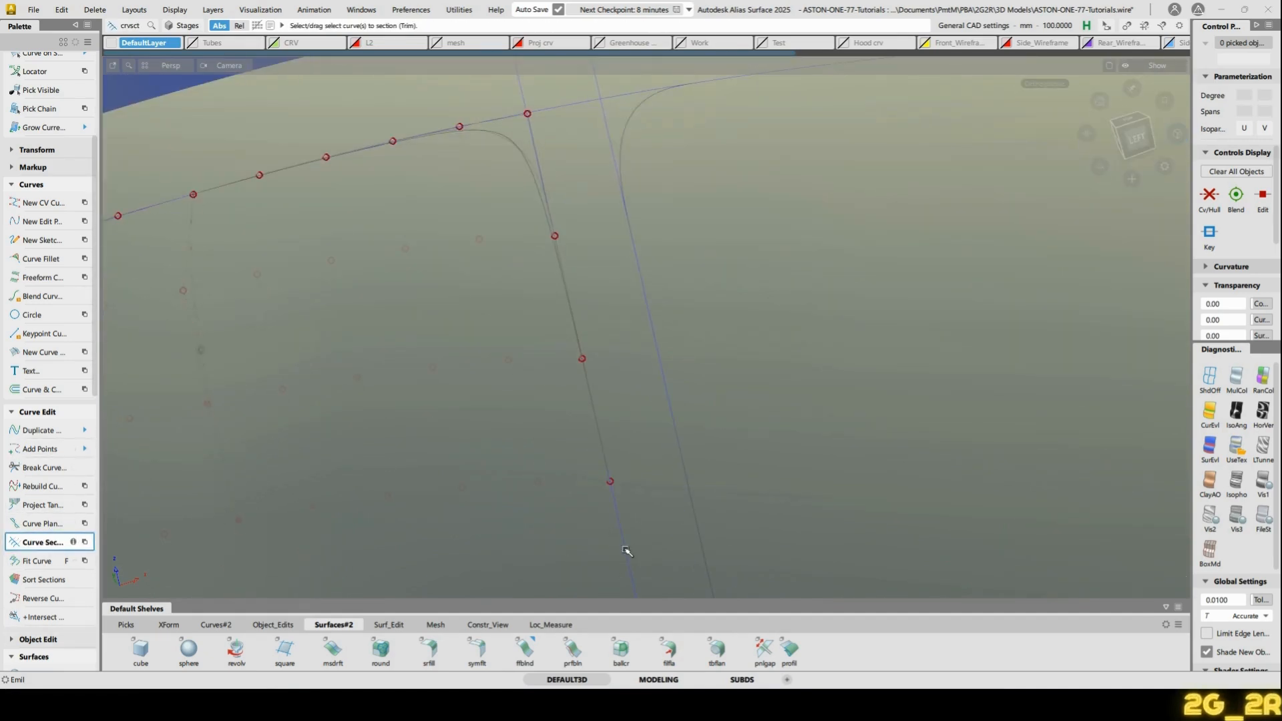
left_click(627, 551)
left_click(697, 528)
left_click(533, 179)
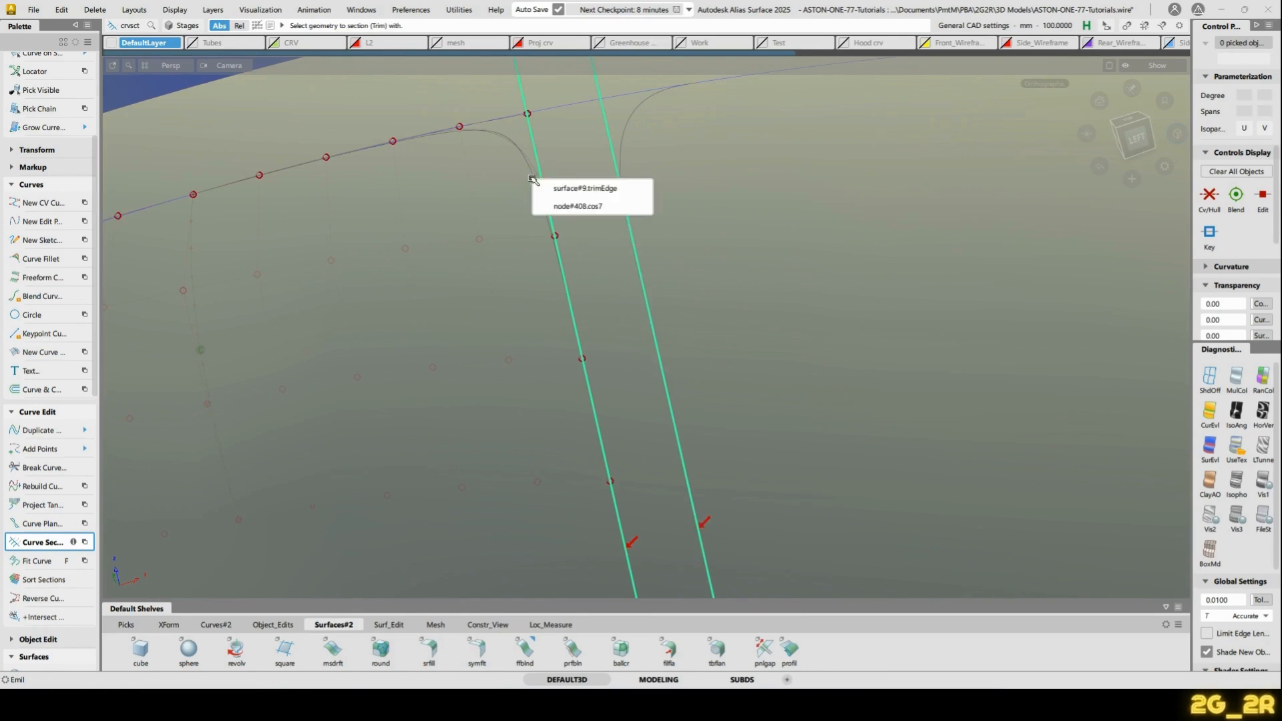
left_click(578, 206)
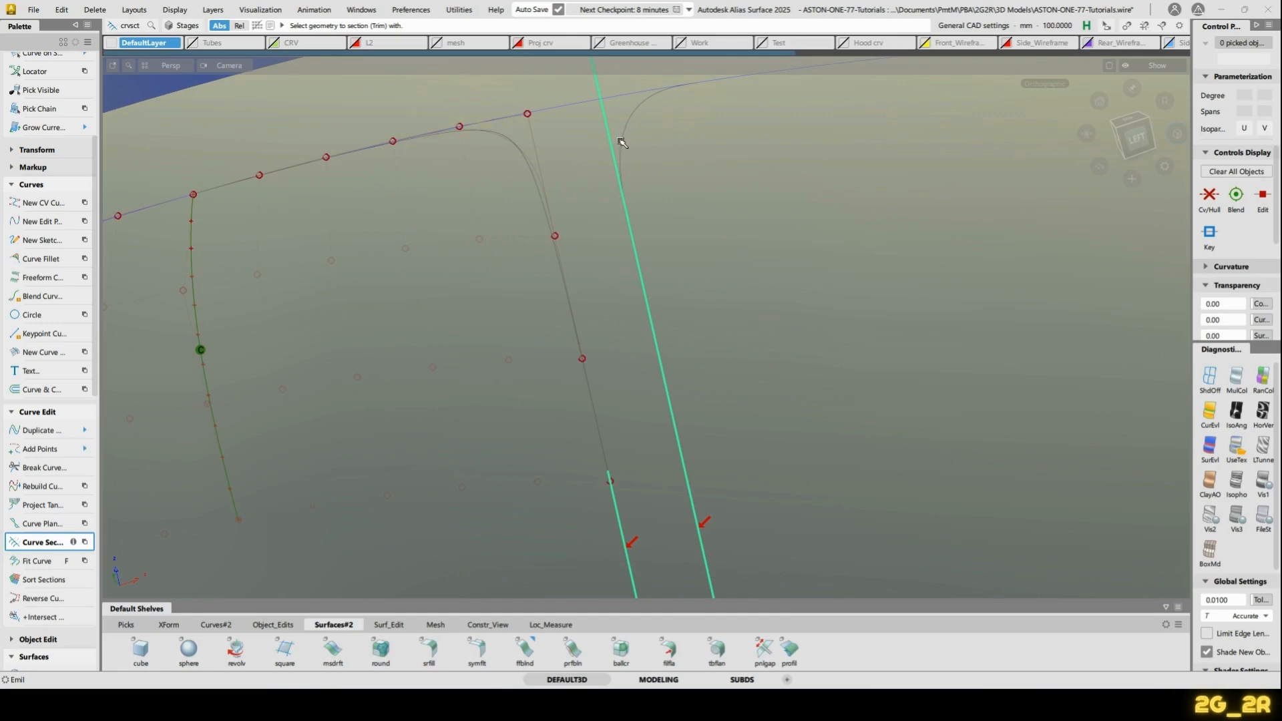
left_click(622, 142)
left_click(684, 172)
Set Curve Section to Segment mode and segment the outer rim arc at the two rounded corner curves
left_click_drag(688, 144, 719, 209, "alt+shift")
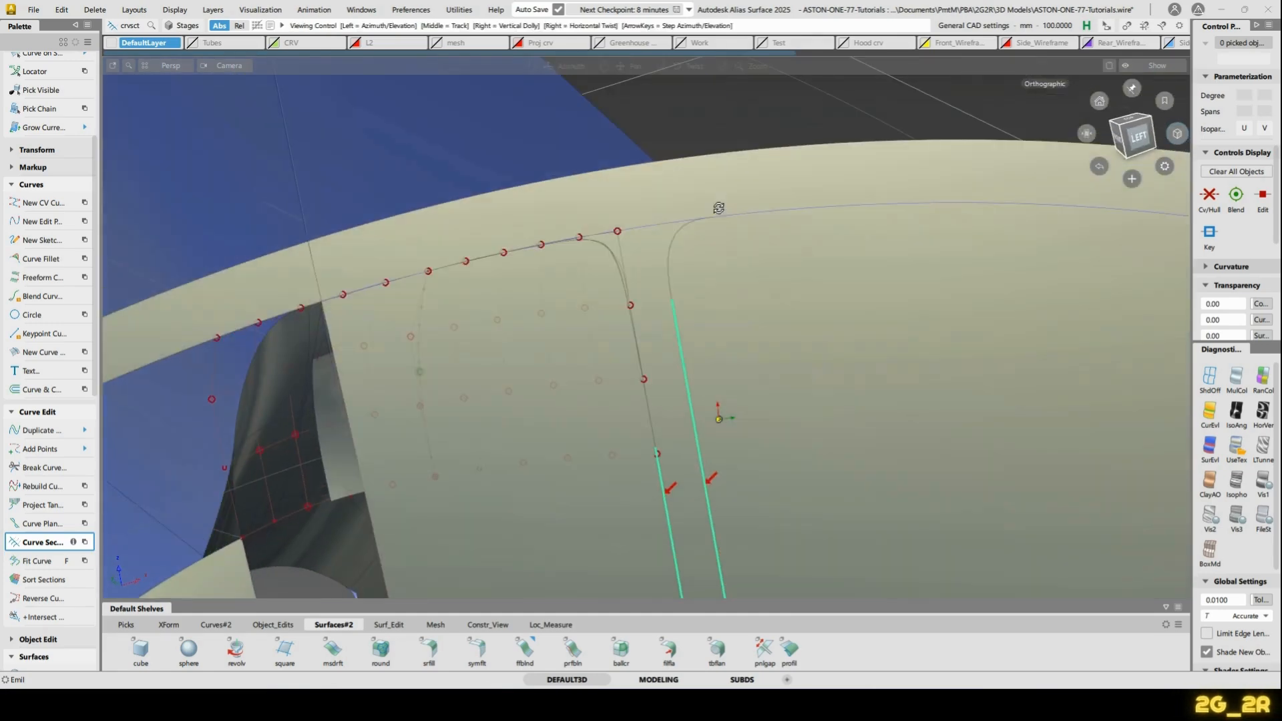
left_click(651, 225)
left_click_drag(645, 229, 646, 249, "alt+shift")
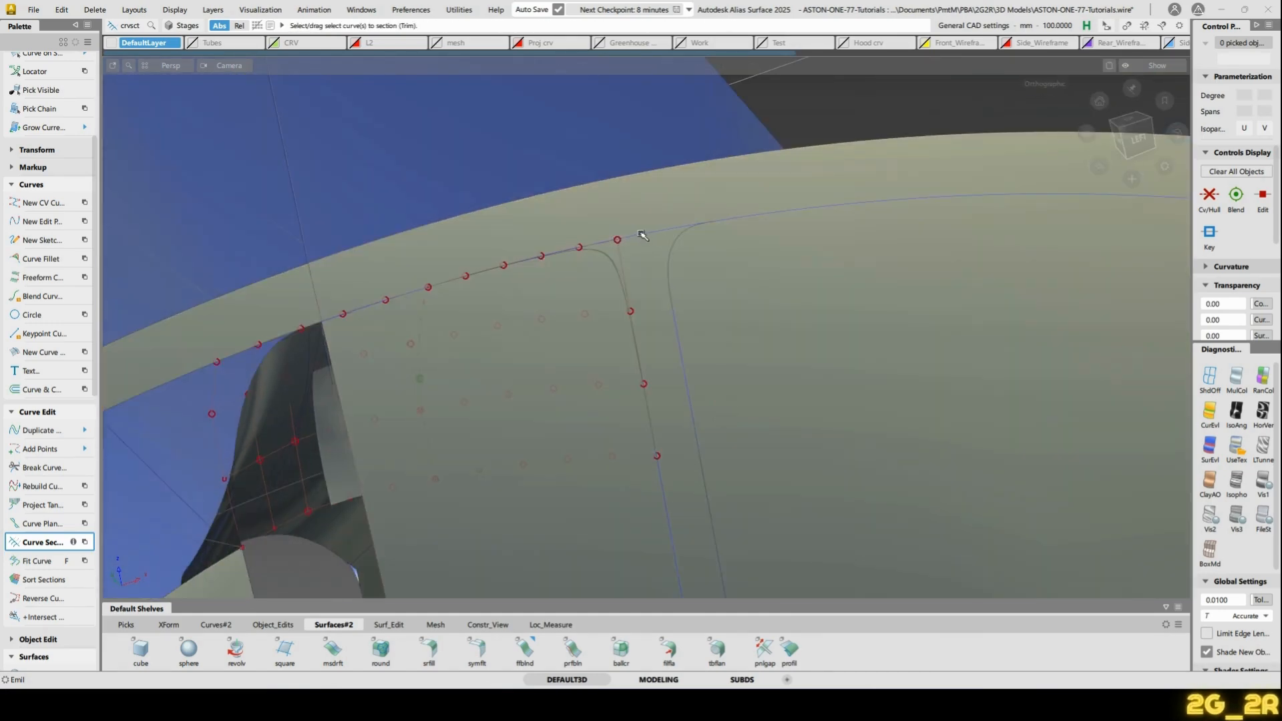
double_click(46, 545)
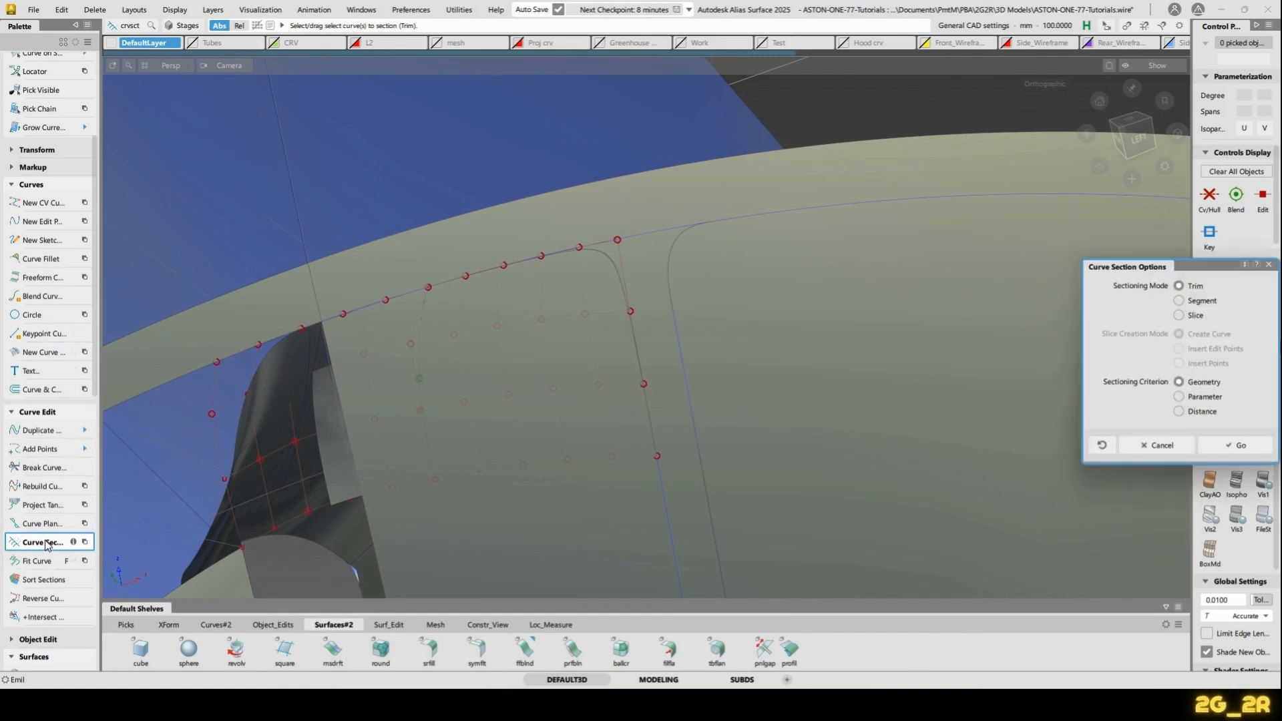
left_click(1242, 447)
left_click(645, 237)
left_click(608, 259)
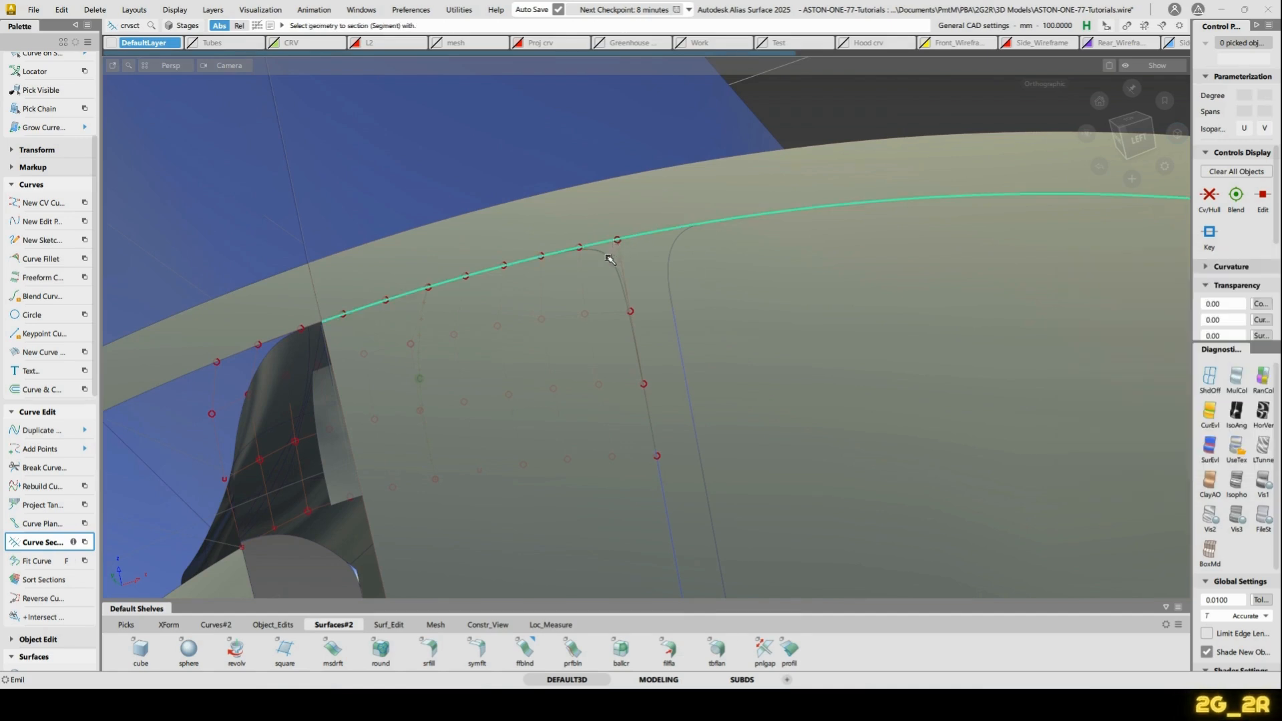
left_click(647, 285)
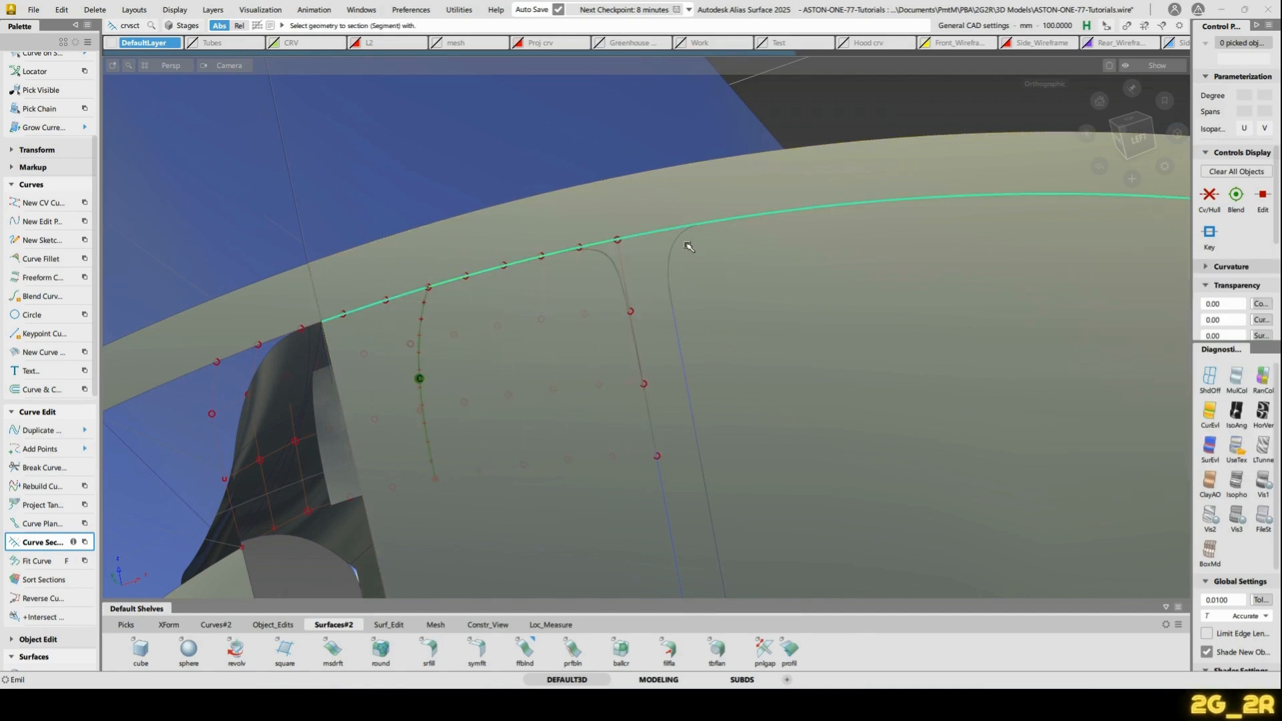
left_click(682, 242)
left_click(736, 272)
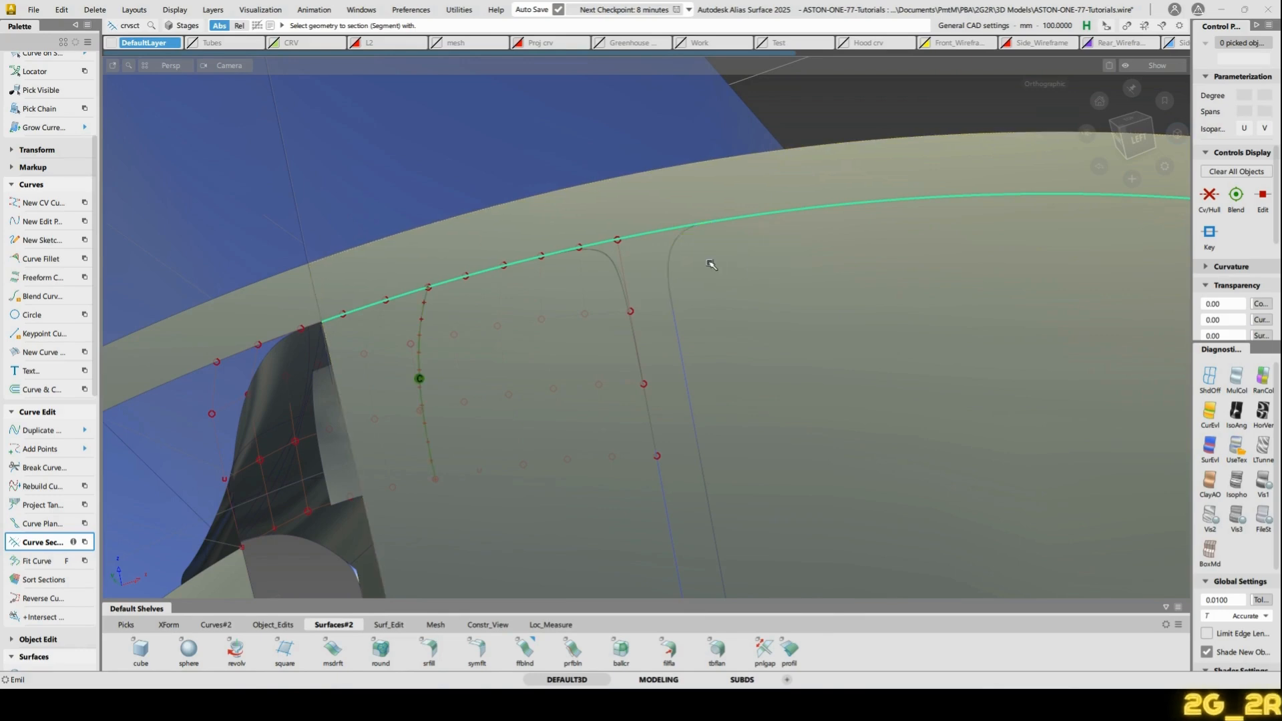
Delete the outer arc segment lying between the two rounded corners
left_click_drag(640, 242, 642, 266, "ctrl+shift")
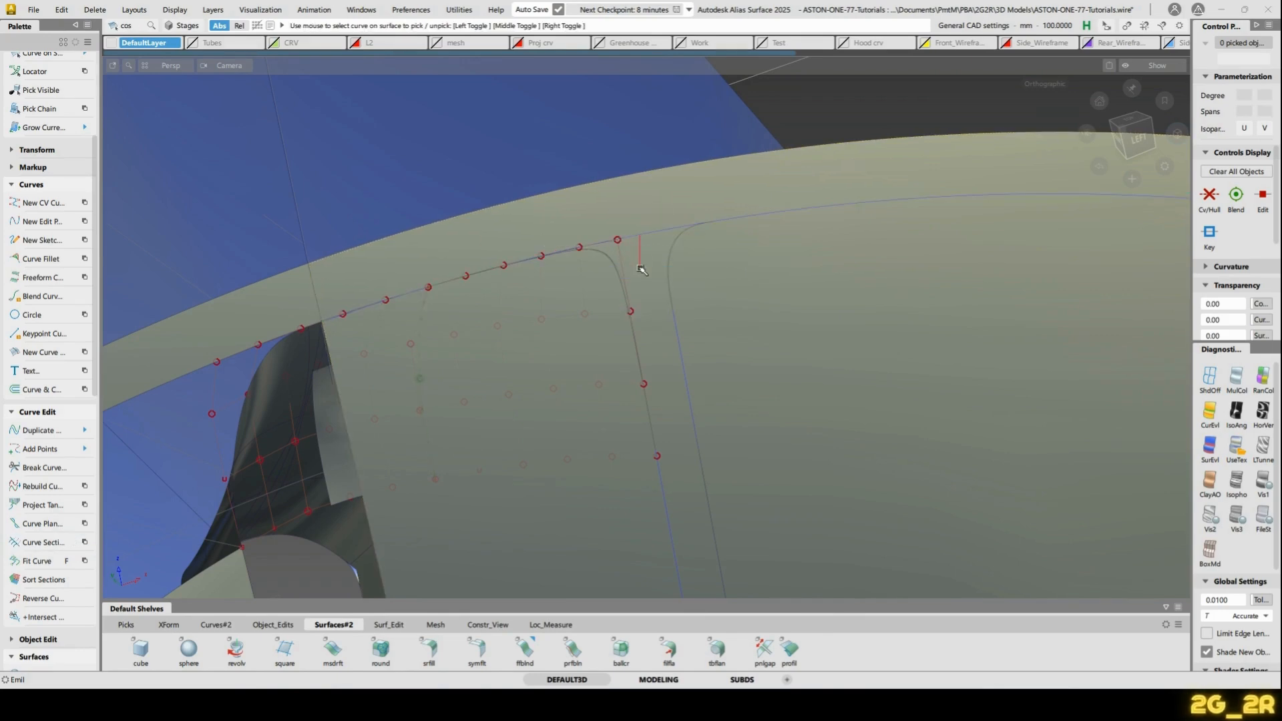
left_click(646, 259)
left_click(682, 253)
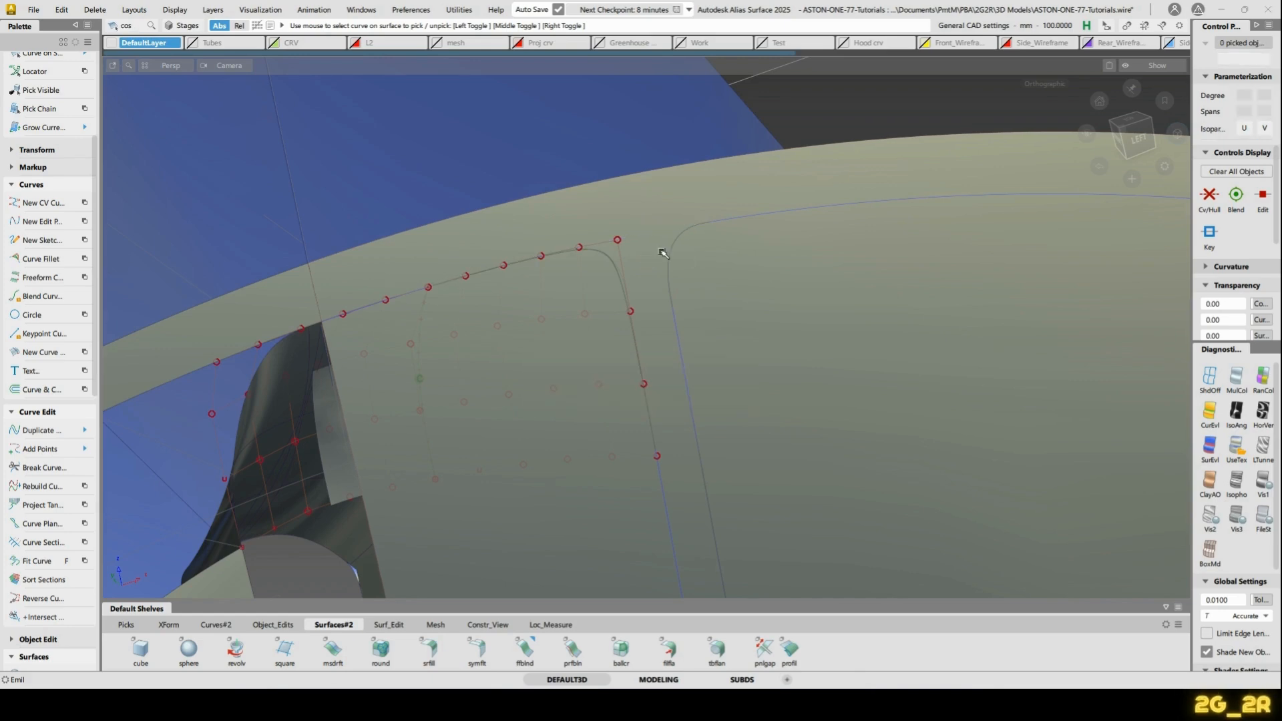
Try to trim the rim face to its outer band and the strip between the rounded corners, and revert the trim
left_click(652, 212)
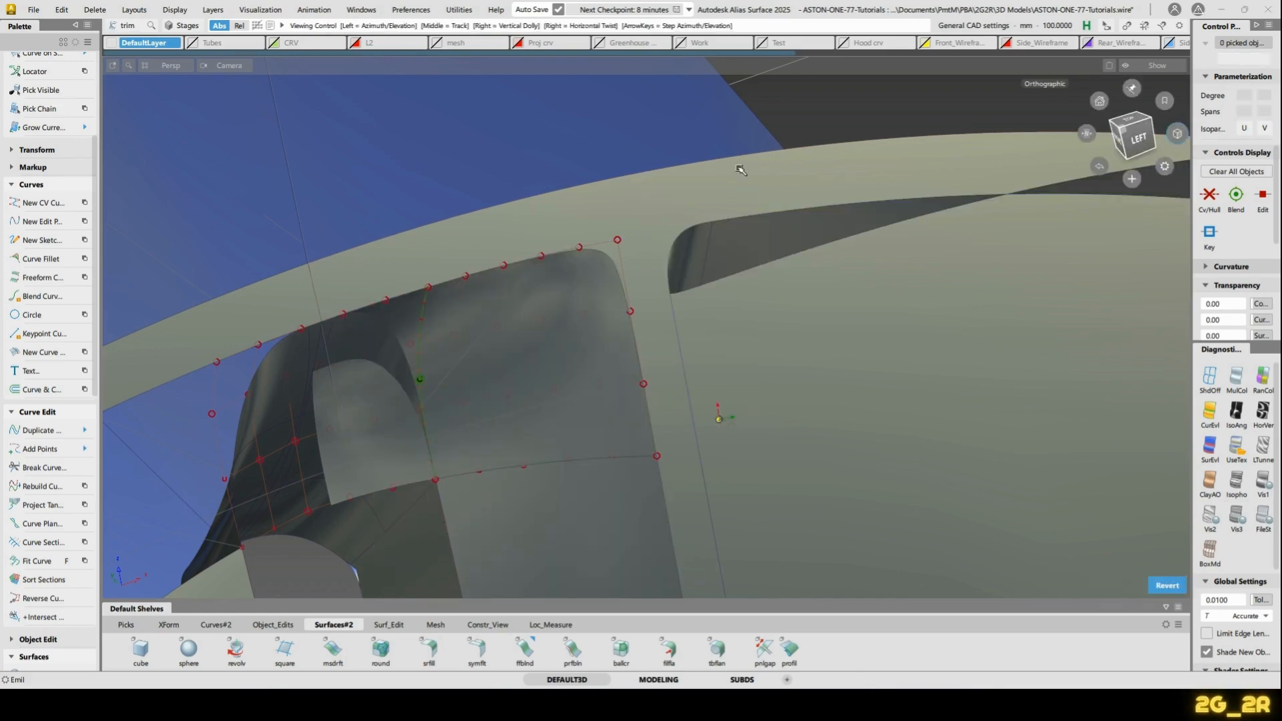
left_click_drag(817, 177, 611, 277, "alt+shift")
left_click(672, 243, "shift")
mouse_move(633, 218)
left_mouse_down("ctrl+shift")
mouse_move(631, 198)
mouse_move(623, 236)
left_mouse_up("ctrl+shift")
left_click(623, 228)
key("Delete")
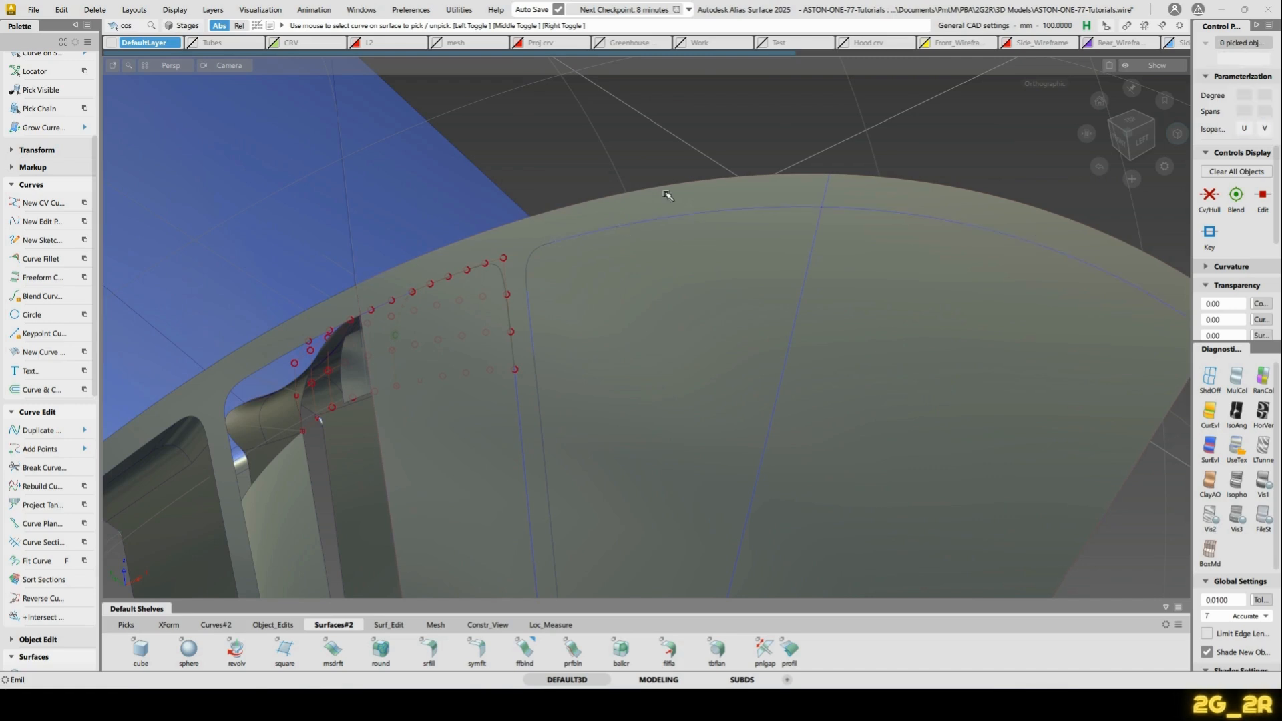
Set Curve Section to Trim mode, and trim the outer arc and the center line against each other at their crossing
left_click(40, 546)
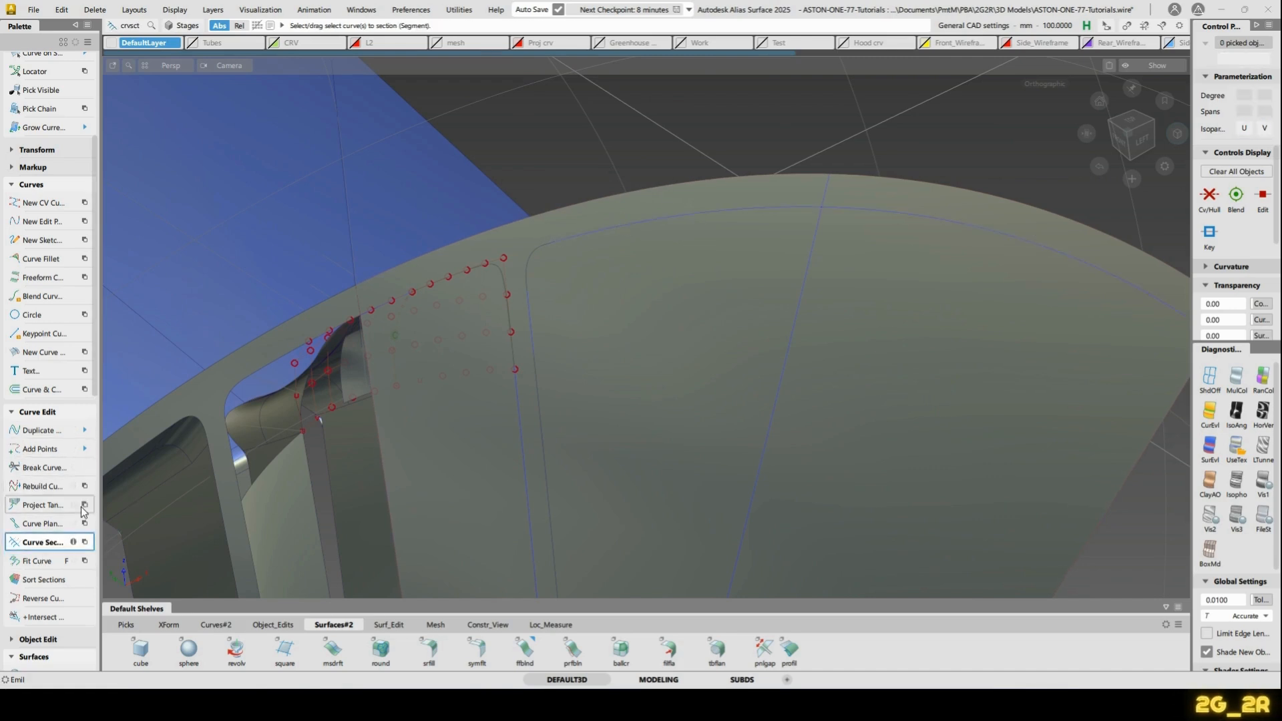
double_click(45, 542)
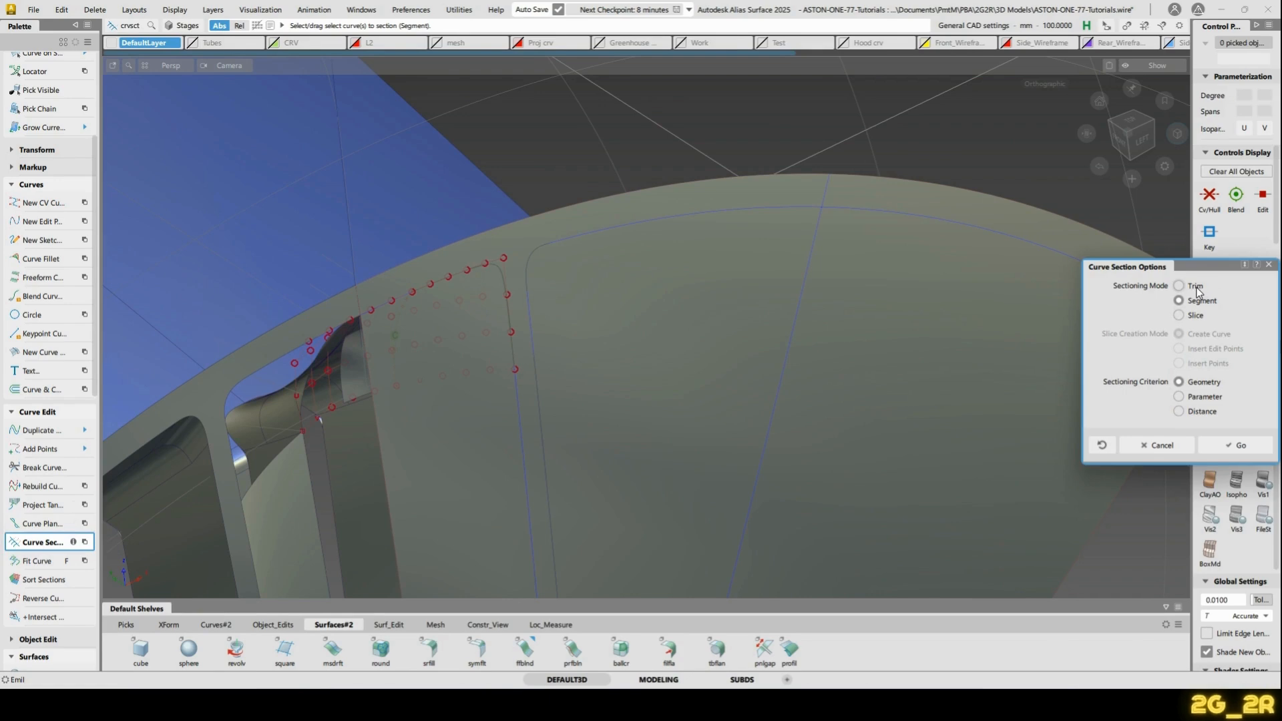
left_click(1243, 451)
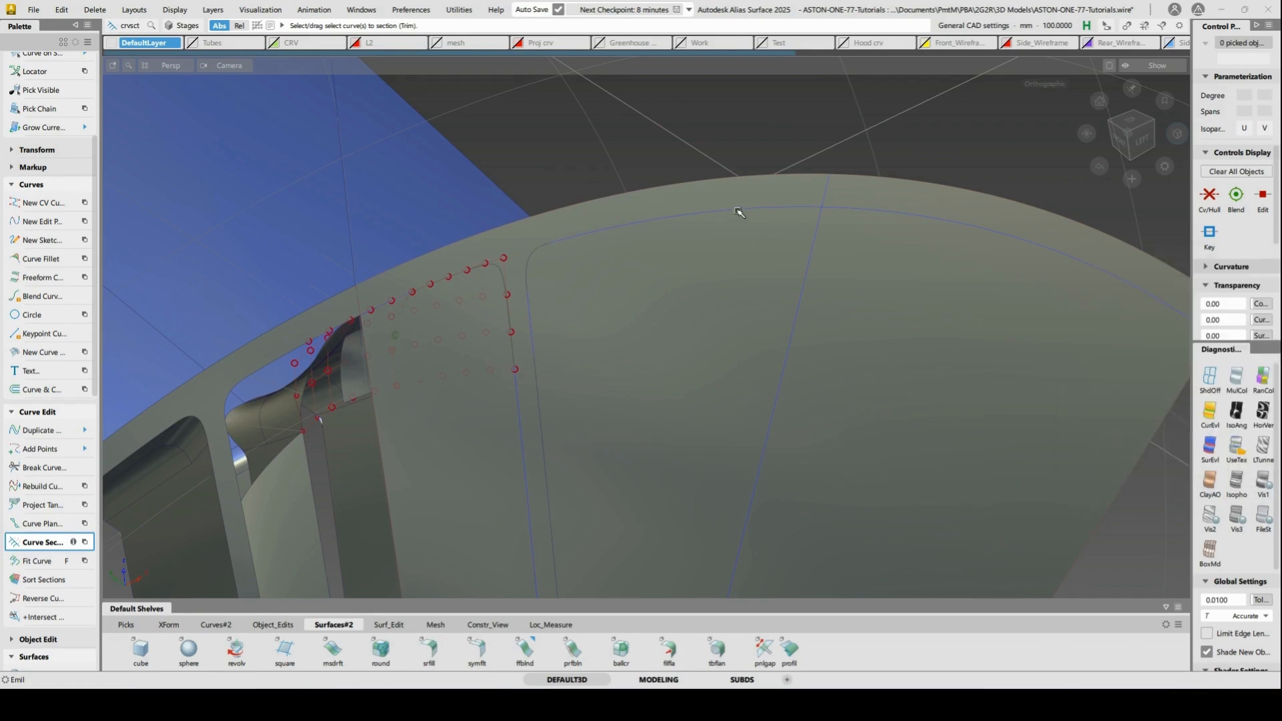
left_click(738, 210)
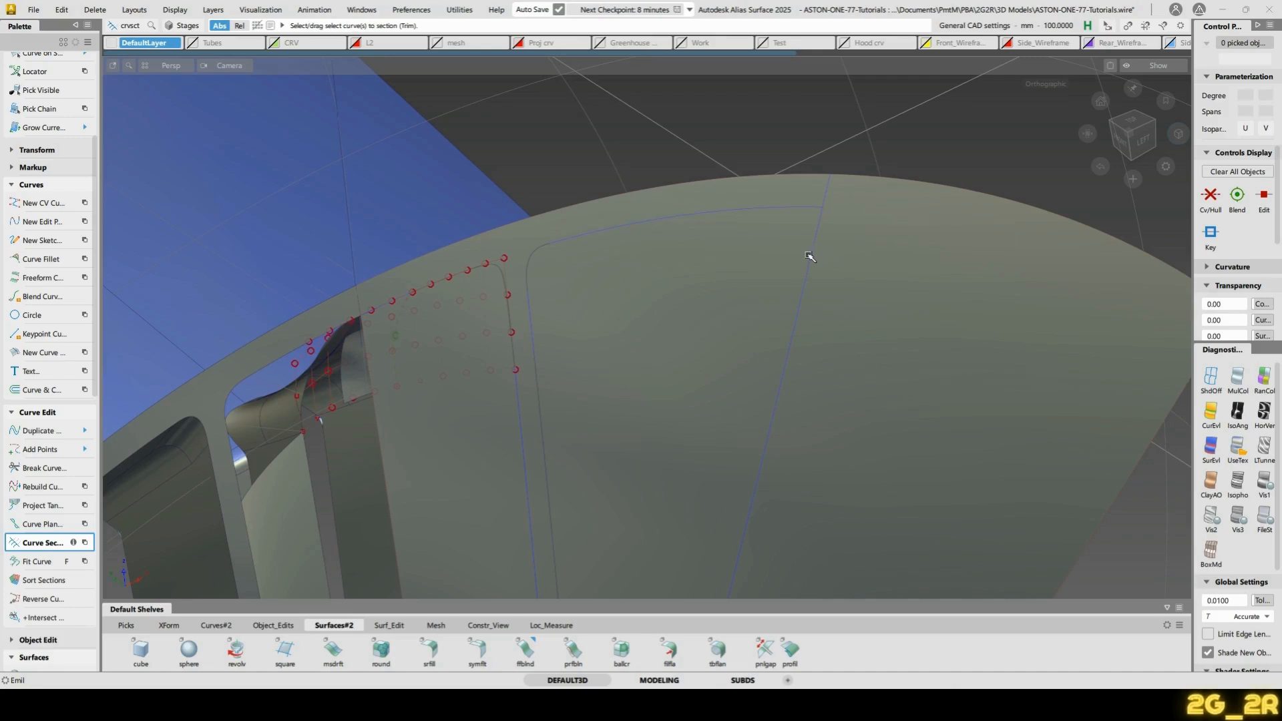
right_click_drag(835, 197, 796, 246, "alt+shift")
middle_click_drag(796, 246, 798, 195, "alt+shift")
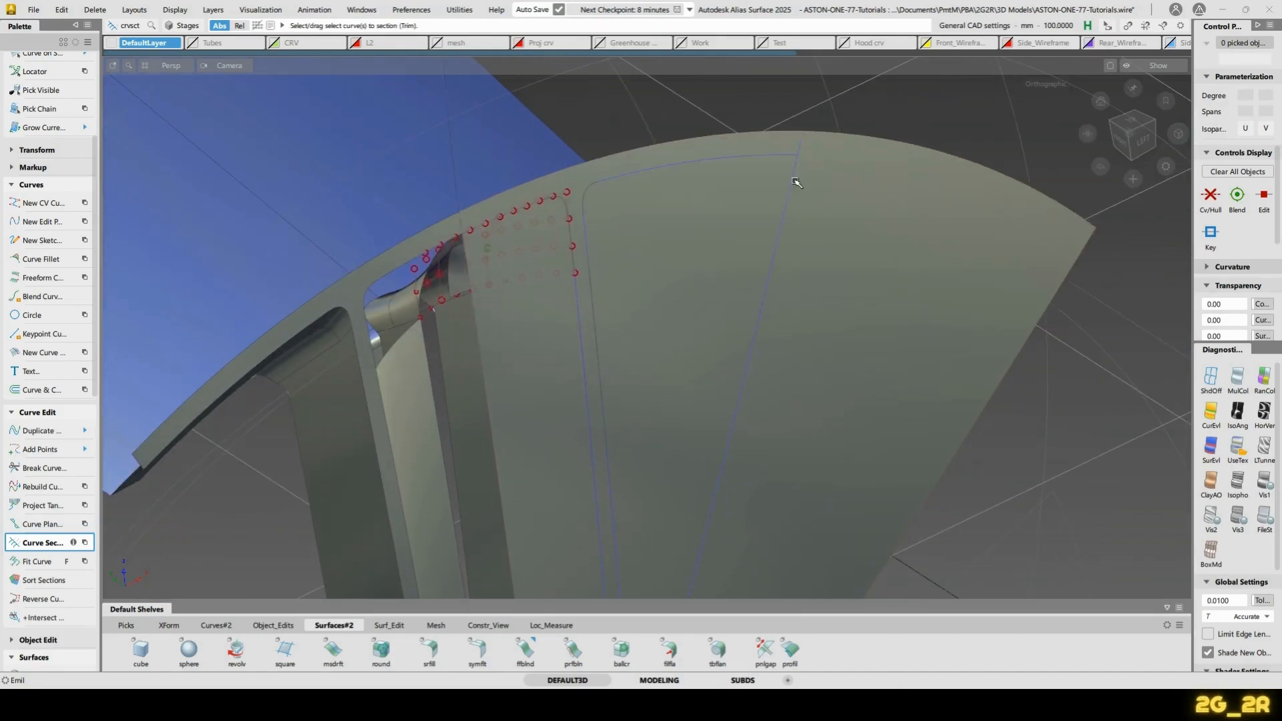
left_click(802, 141)
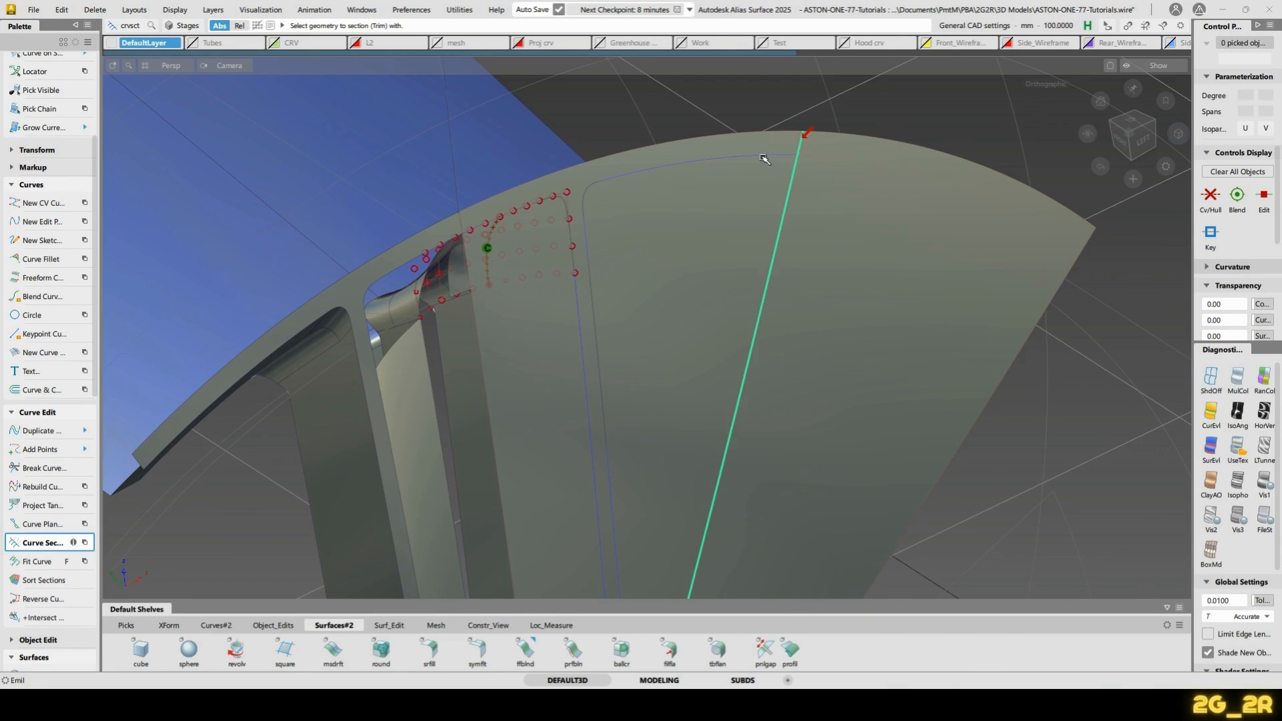
left_click(764, 159)
left_click(830, 182)
left_click_drag(833, 183, 788, 292, "alt+shift")
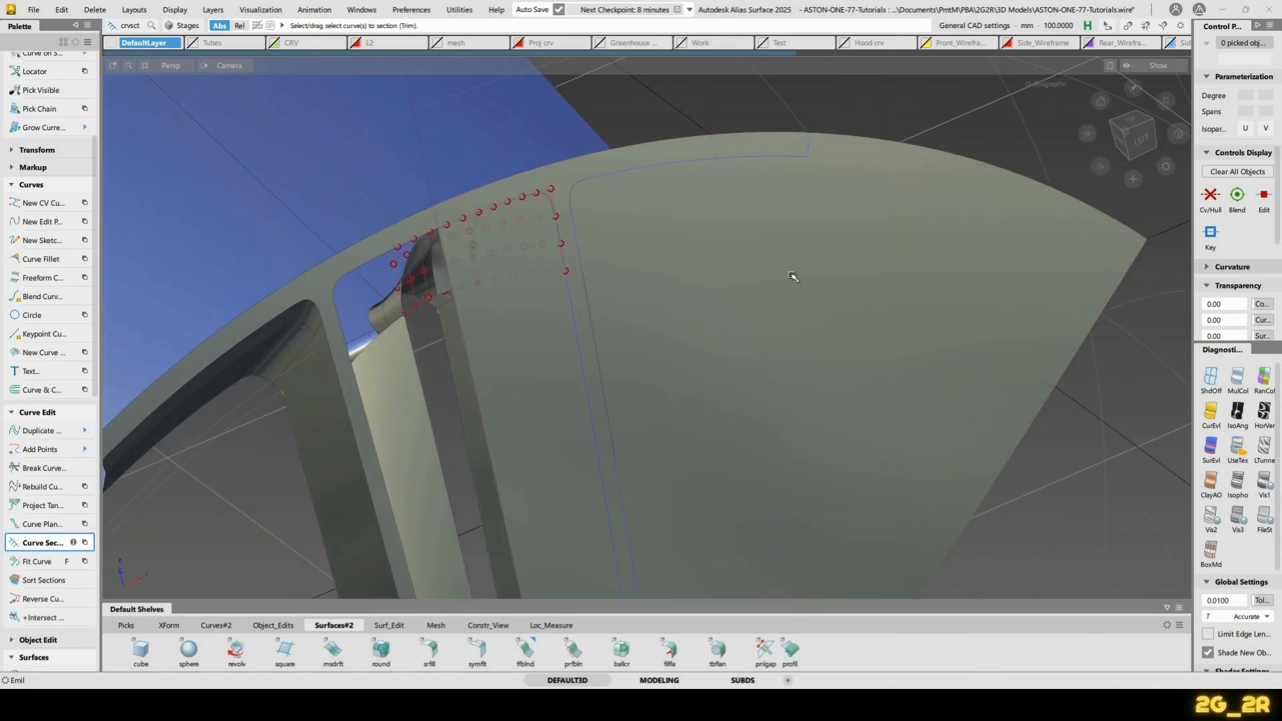
key("t")
left_click(680, 152)
left_click(855, 152)
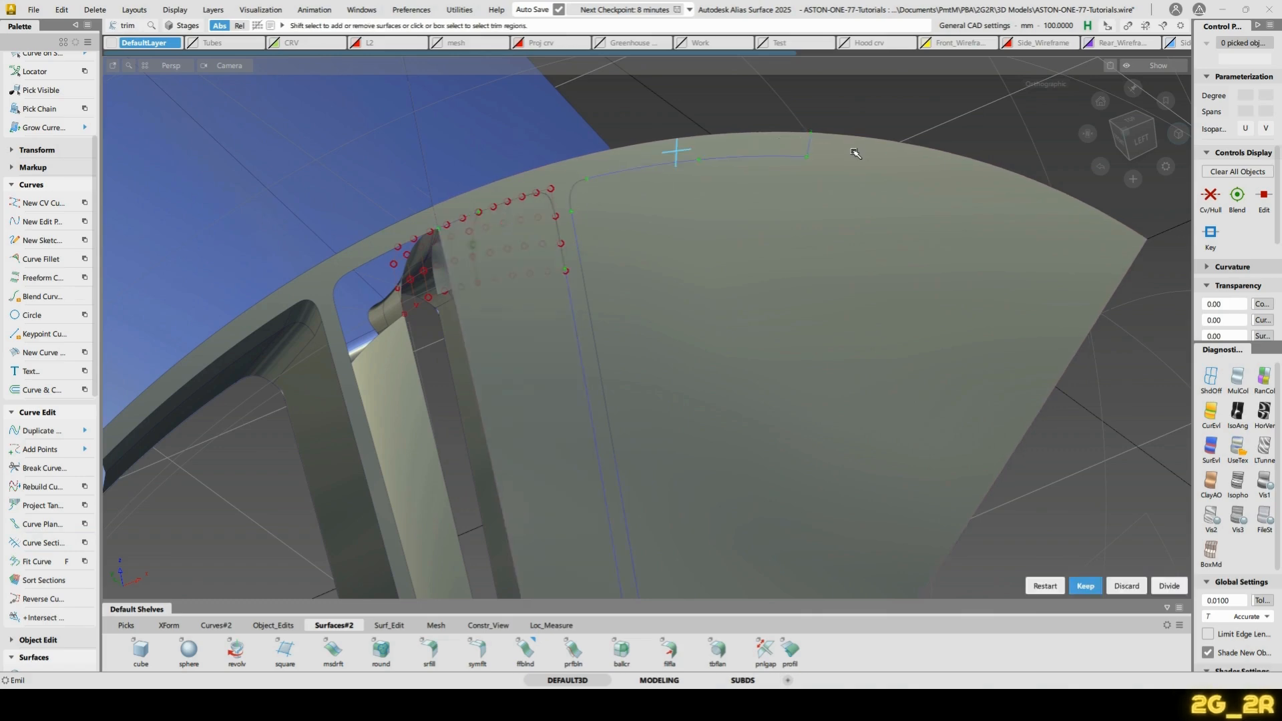
left_click_drag(706, 256, 675, 267, "alt+shift")
middle_click_drag(665, 594, 624, 340, "alt+shift")
right_click_drag(565, 449, 567, 315, "alt+shift")
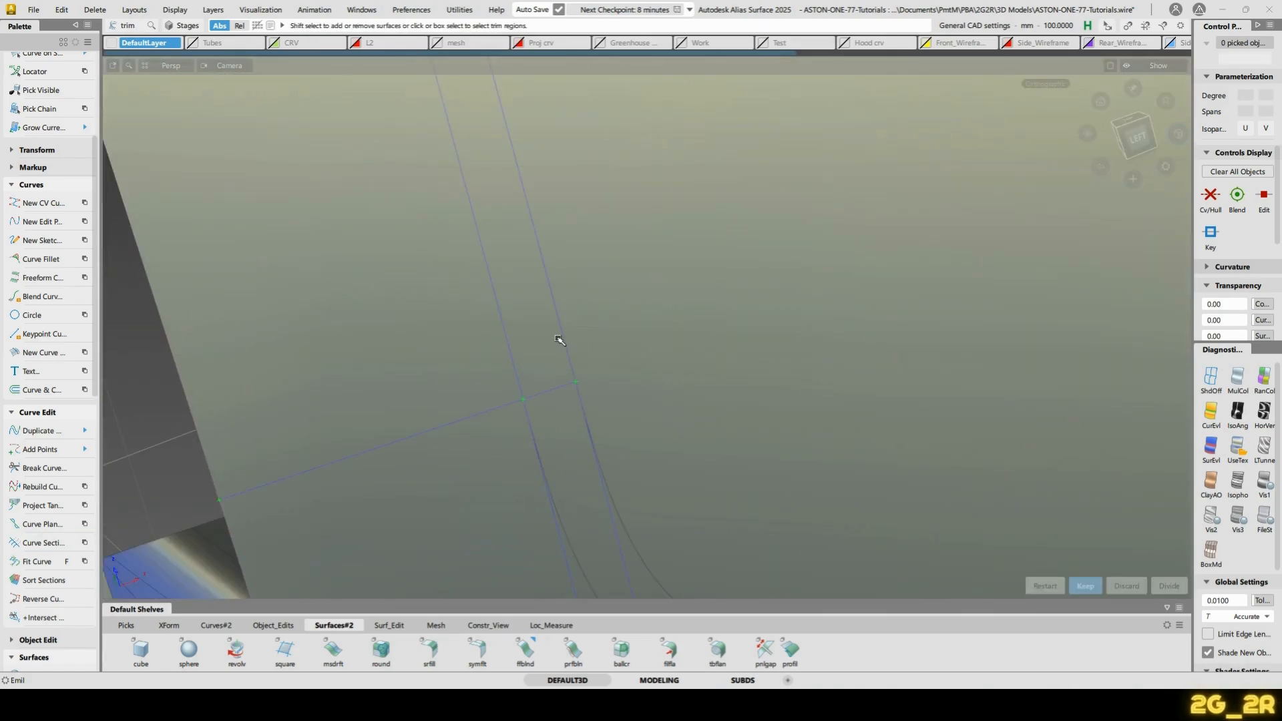
key("ctrl+z")
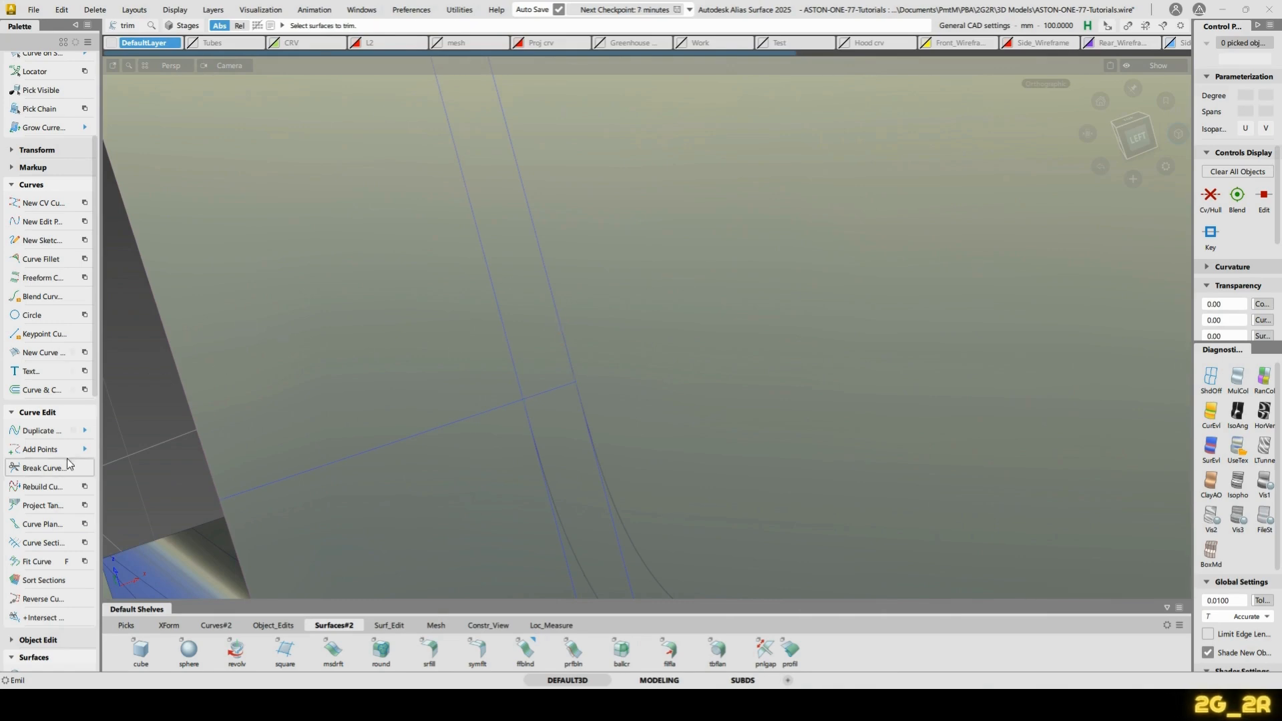
Trim the two spoke edge curves at the lower cross curve, and cut the cross curve back to the left edge curve
left_click(46, 544)
left_click(512, 319)
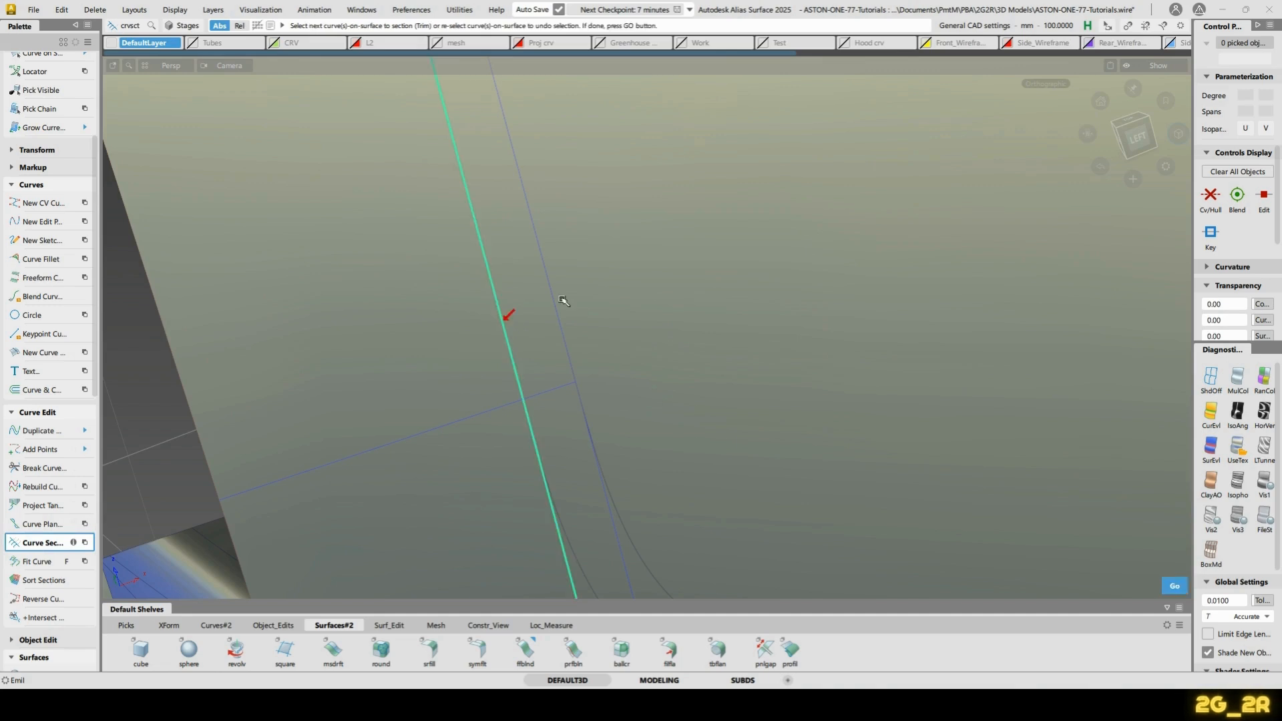
left_click(546, 394)
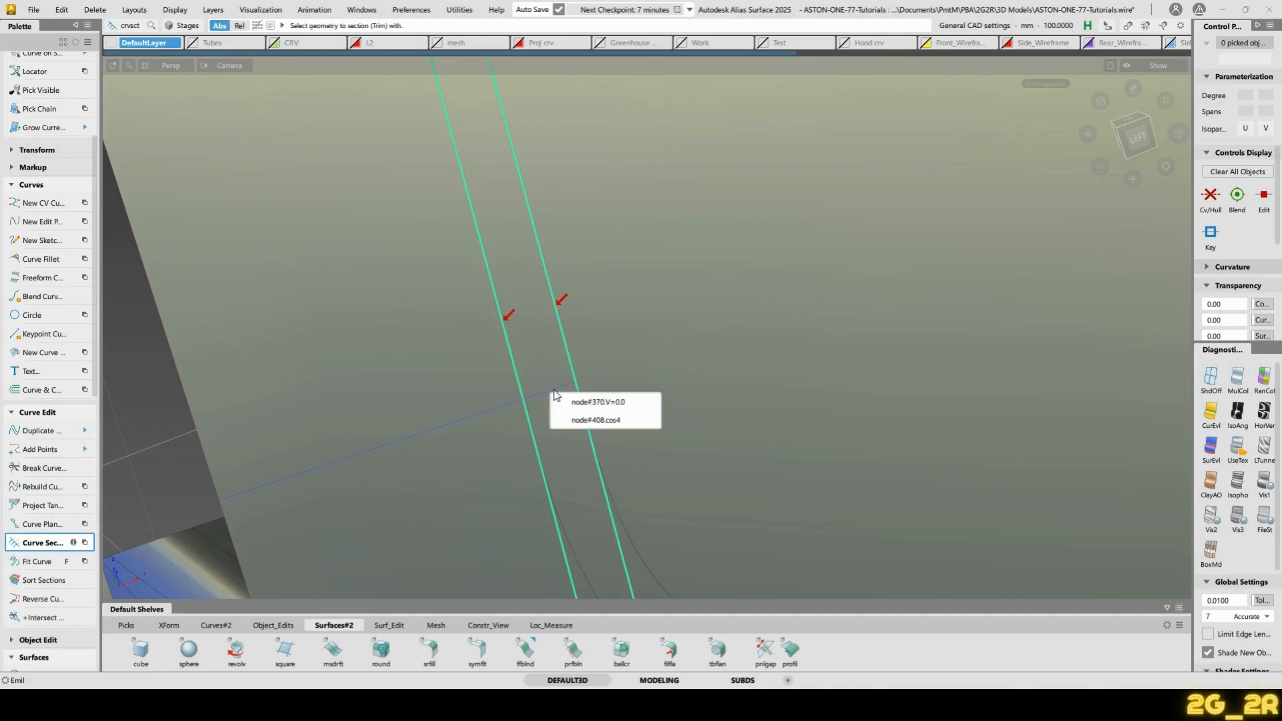
left_click(605, 422)
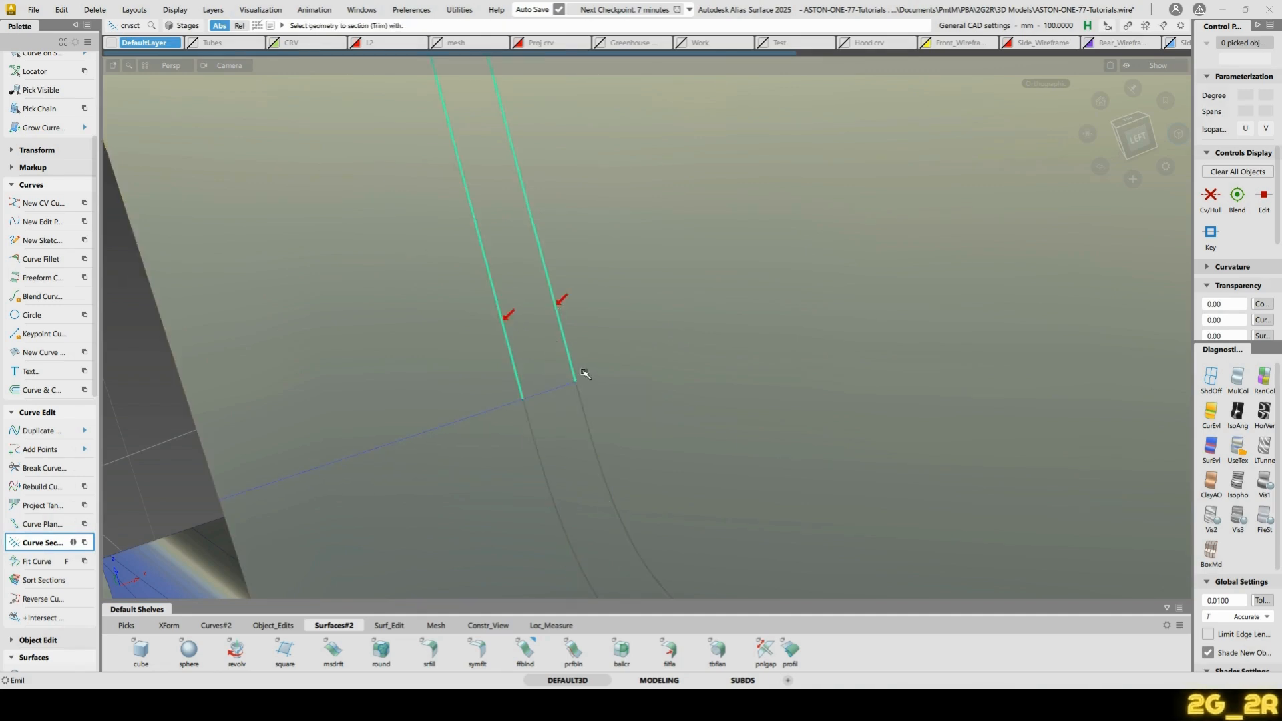
left_click(542, 394)
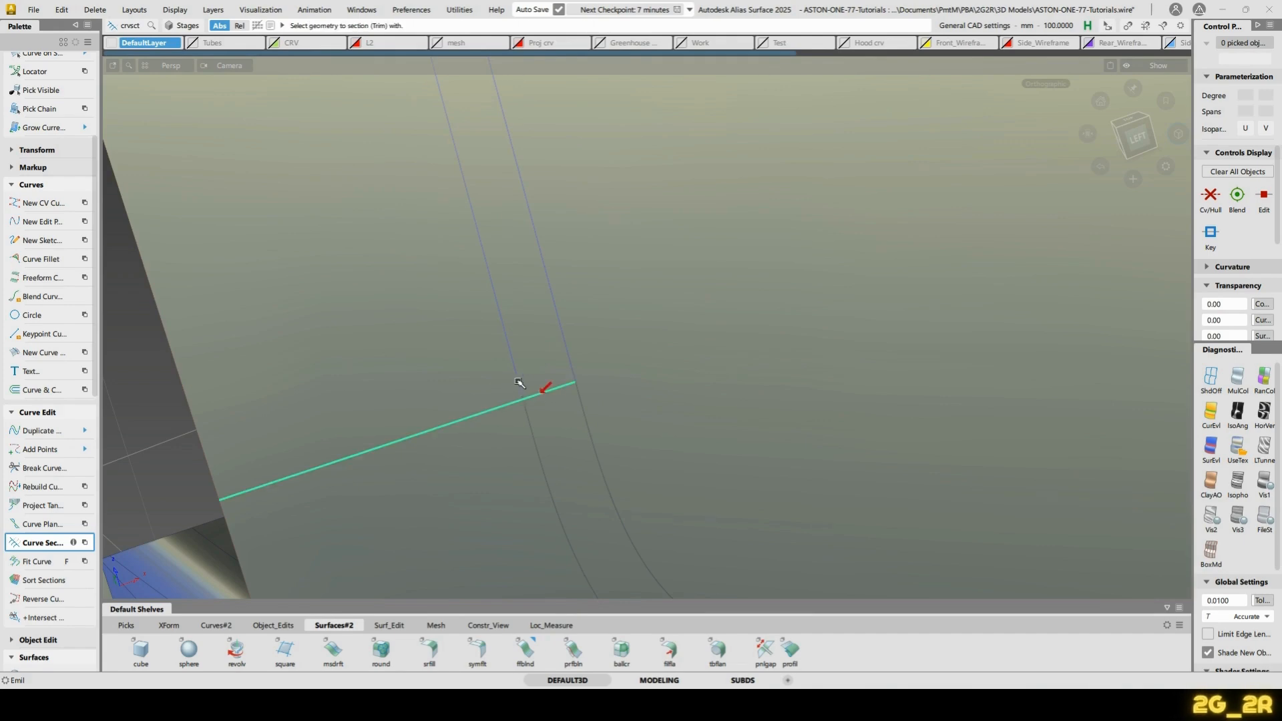
left_click(519, 382)
left_click(598, 409)
Try to trim the rim face along the spoke's edge curves and the outer arc
right_click_drag(646, 242, 534, 220, "alt+shift")
middle_click_drag(534, 220, 644, 373, "alt+shift")
right_click_drag(638, 412, 624, 298, "alt+shift")
middle_click_drag(625, 299, 641, 353, "alt+shift")
key("t")
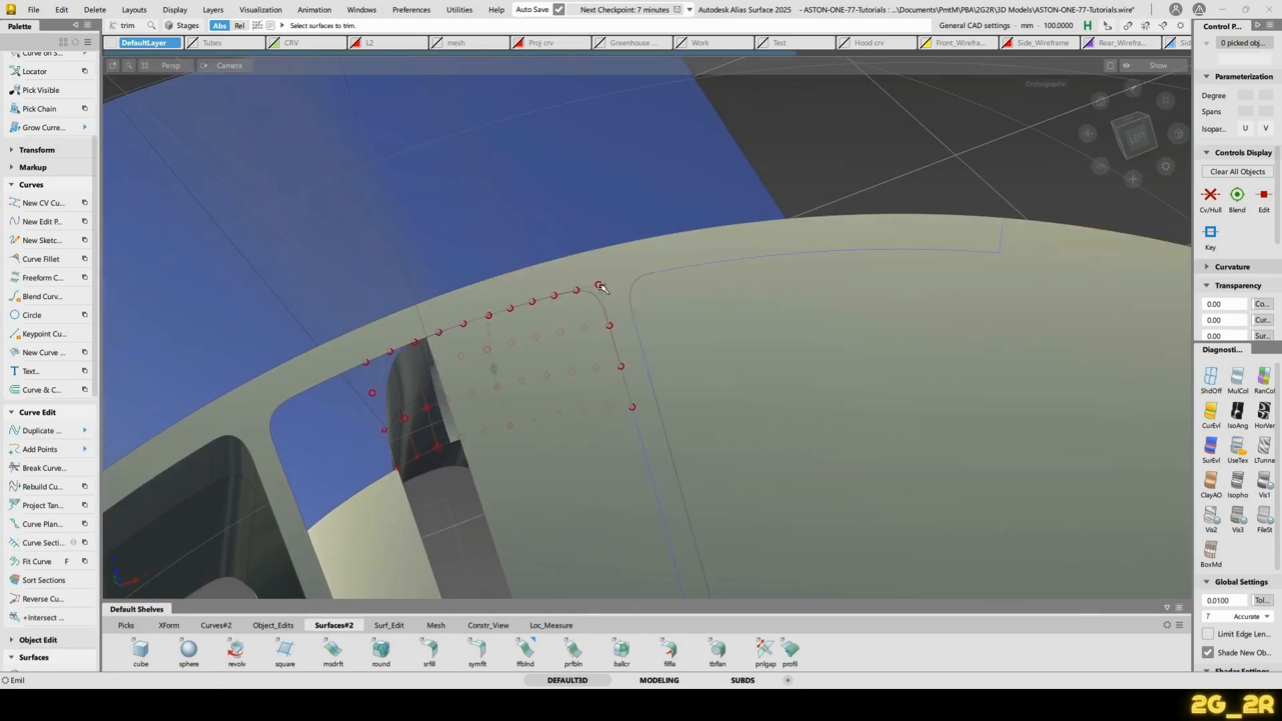
left_click(609, 270)
key("space")
key("space")
Select the rim face's existing curves-on-surface around the rounded corners and at the center line, and clear them from the face
left_click_drag(600, 287, 603, 317, "ctrl+shift")
left_click_drag(519, 228, 762, 419)
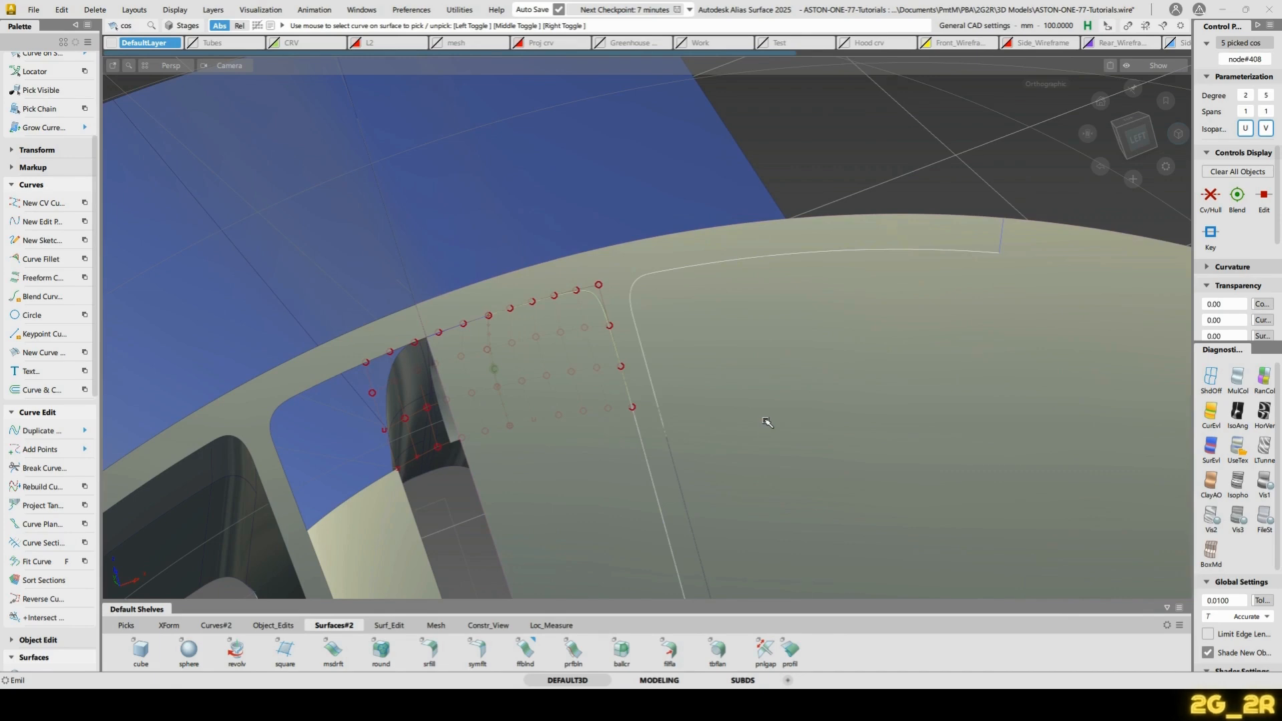
left_click(766, 421)
middle_click_drag(773, 541, 753, 284, "alt+shift")
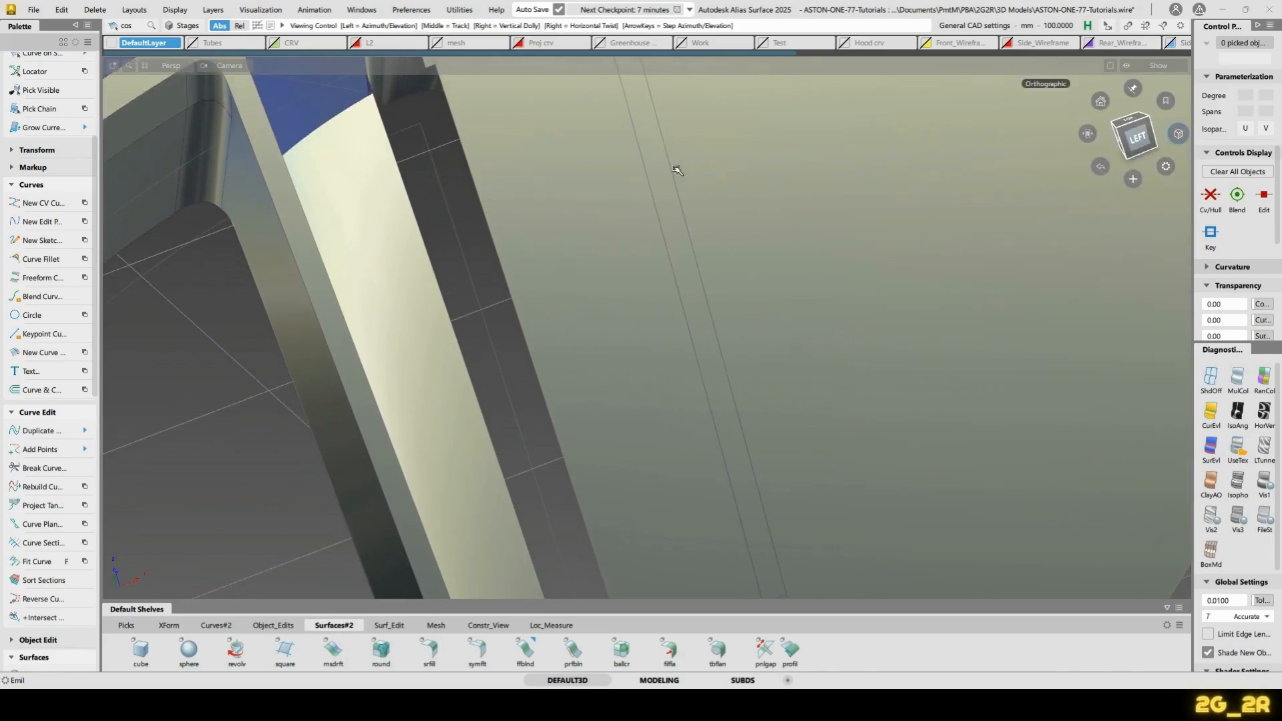
middle_click_drag(673, 171, 604, 260, "alt+shift")
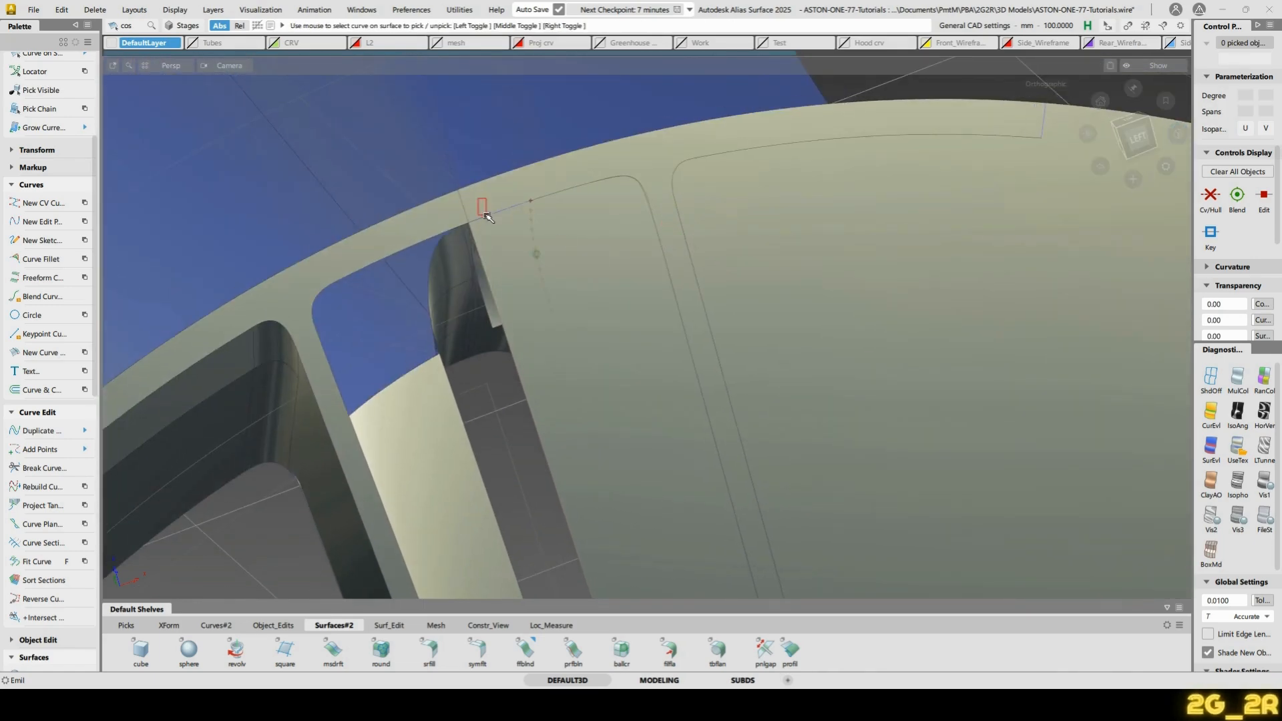
left_click_drag(487, 215, 487, 216)
right_click_drag(527, 309, 779, 334, "alt+shift")
left_click(778, 336)
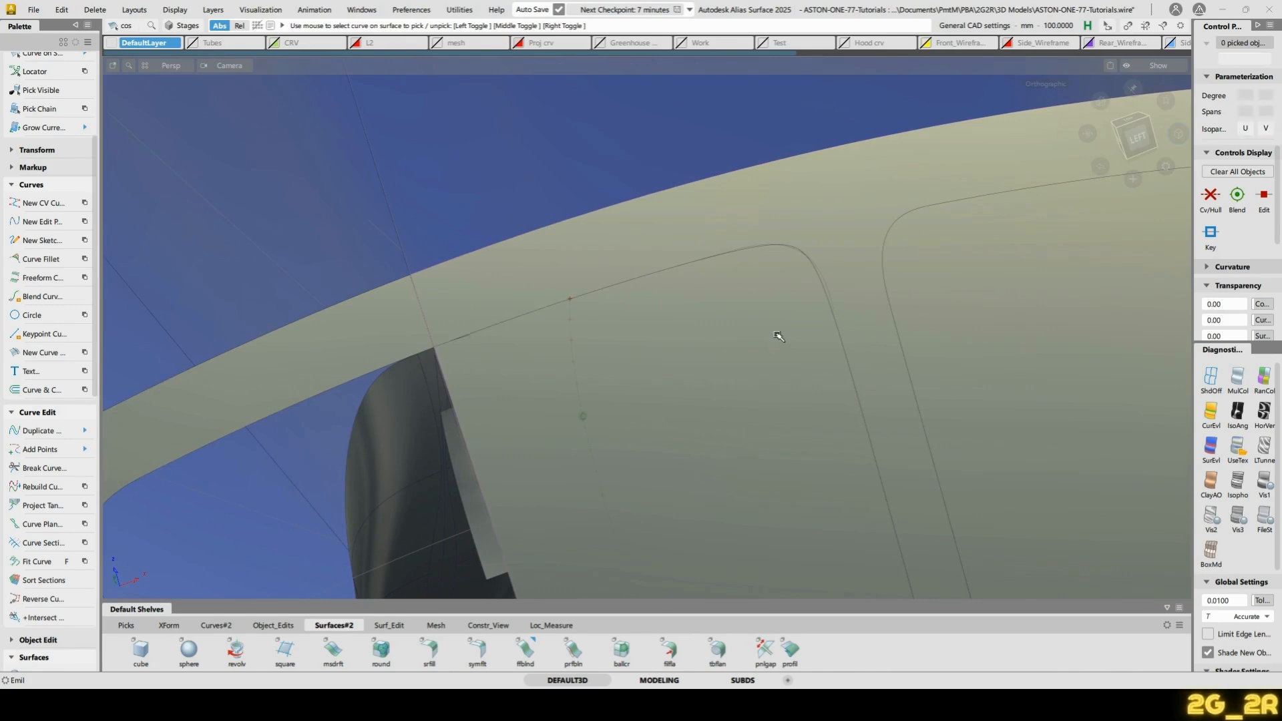
mouse_move(777, 335)
left_mouse_down("alt+shift")
mouse_move(708, 314)
mouse_move(579, 338)
mouse_move(595, 357)
left_mouse_up("alt+shift")
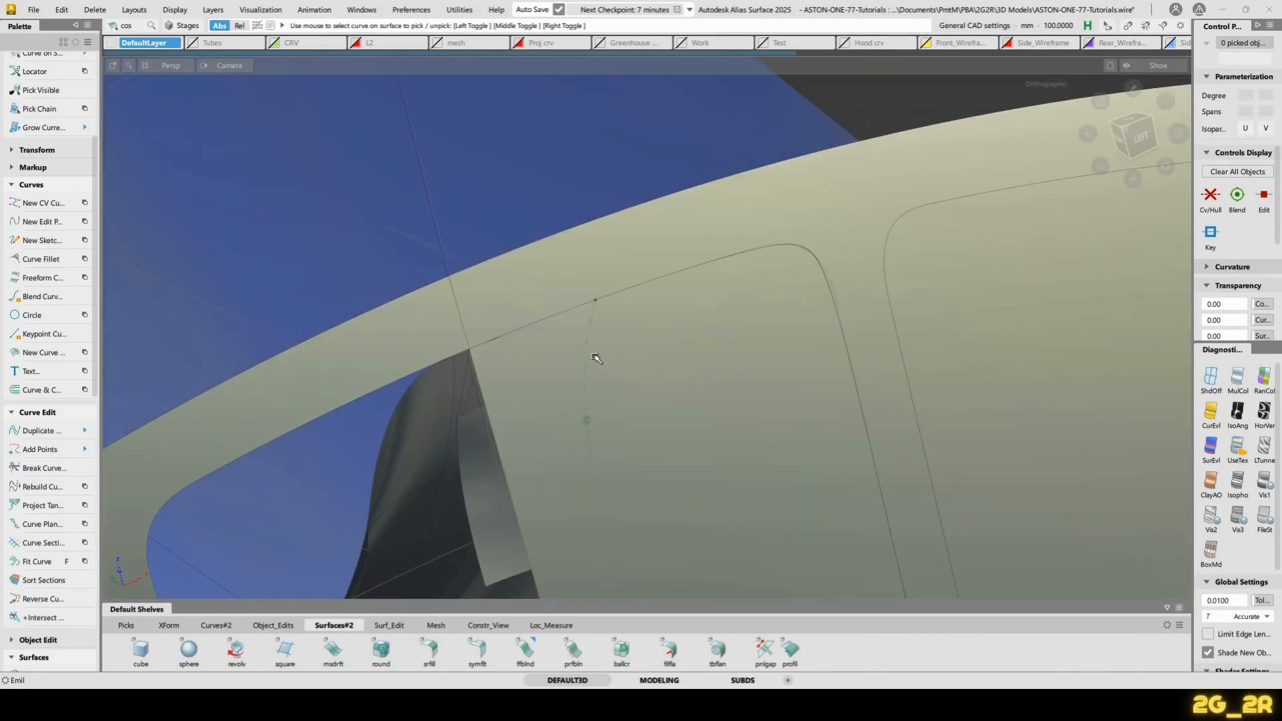
Project the double spoke's upper transition and side edge curves onto the rim face along the vector 0, 1, 0
left_click(631, 243)
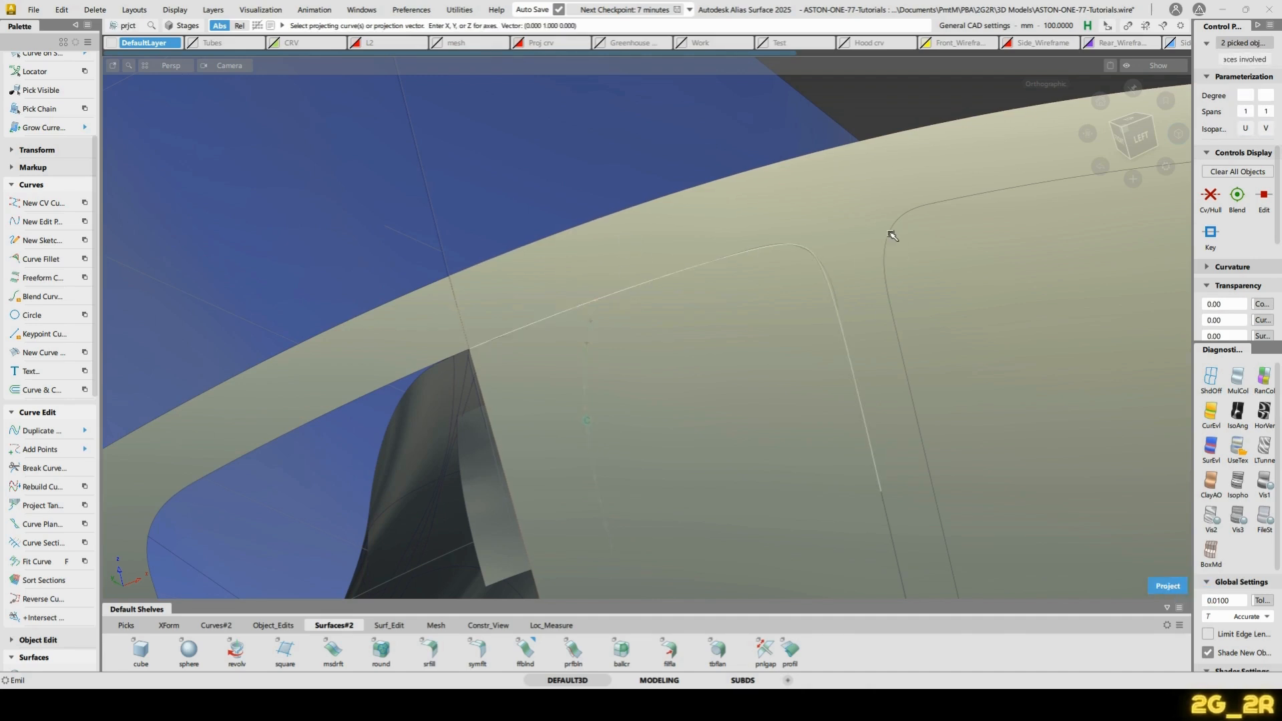
middle_click_drag(925, 458, 898, 340, "alt+shift")
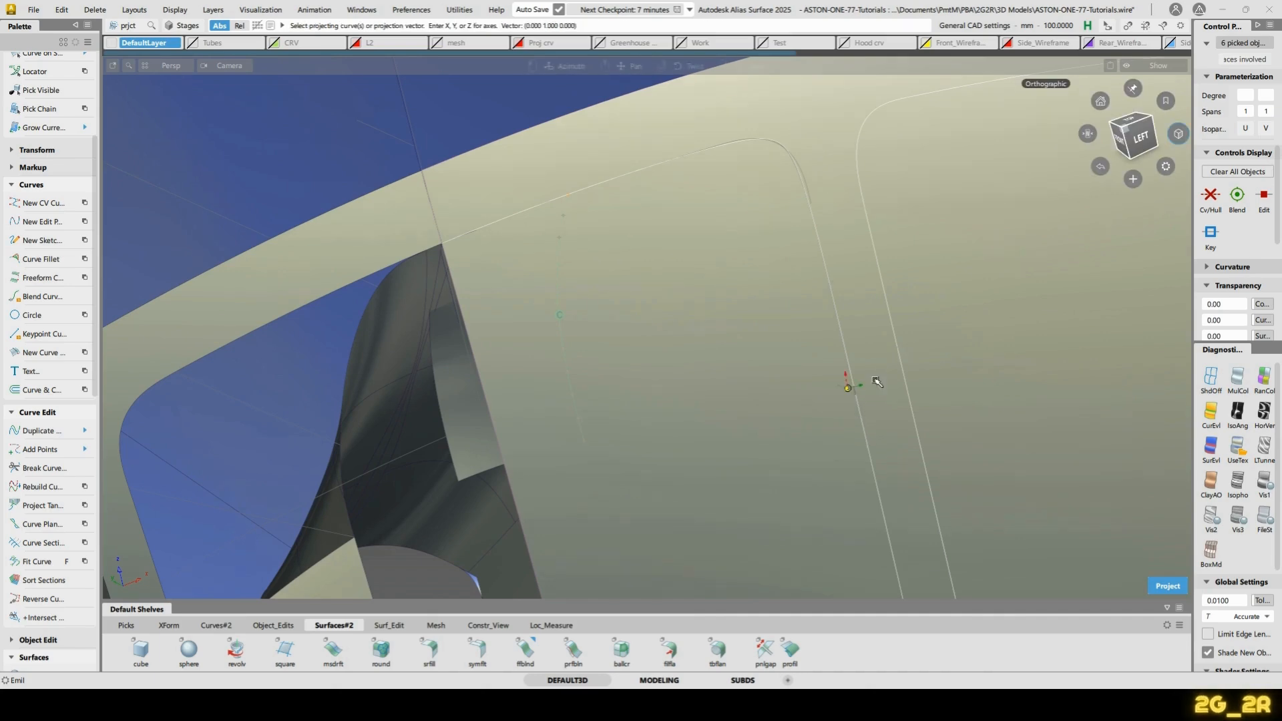
right_click_drag(876, 382, 839, 380, "alt+shift")
middle_click_drag(838, 381, 799, 173, "alt+shift")
middle_click_drag(836, 450, 755, 335, "alt+shift")
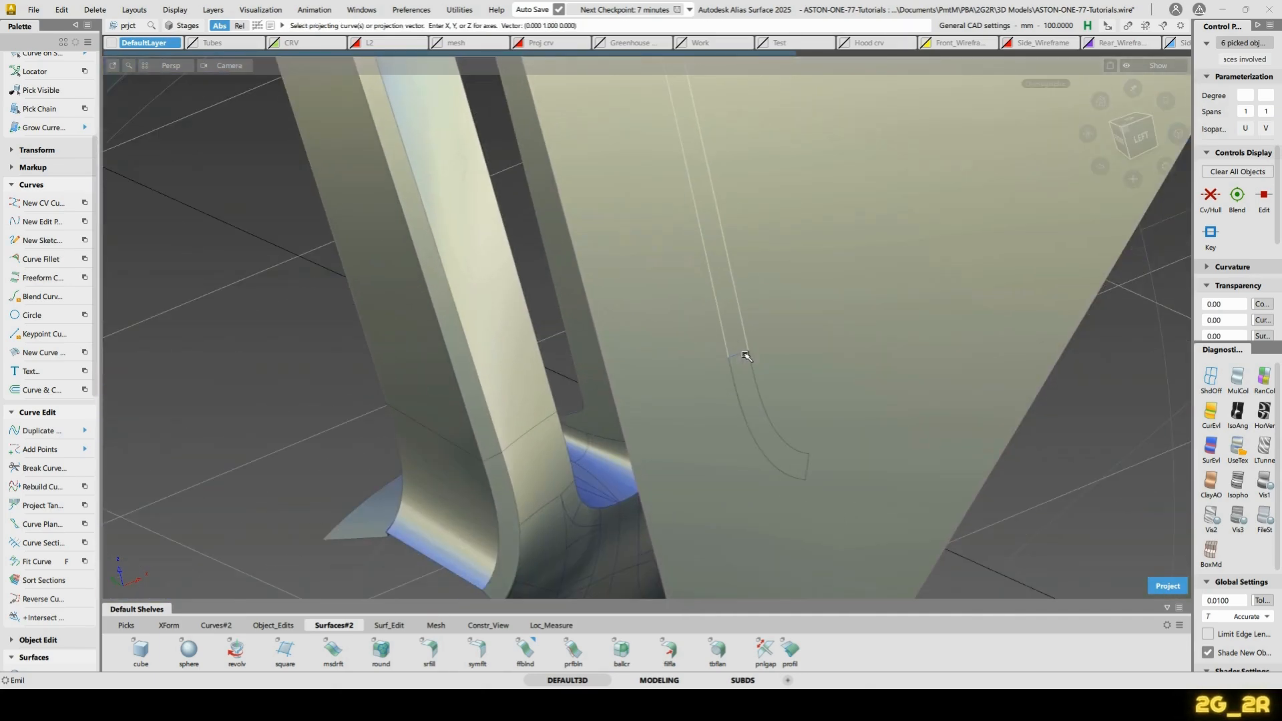
middle_click_drag(678, 120, 719, 420, "alt+shift")
right_click_drag(748, 372, 730, 267, "alt+shift")
middle_click_drag(730, 267, 701, 380, "alt+shift")
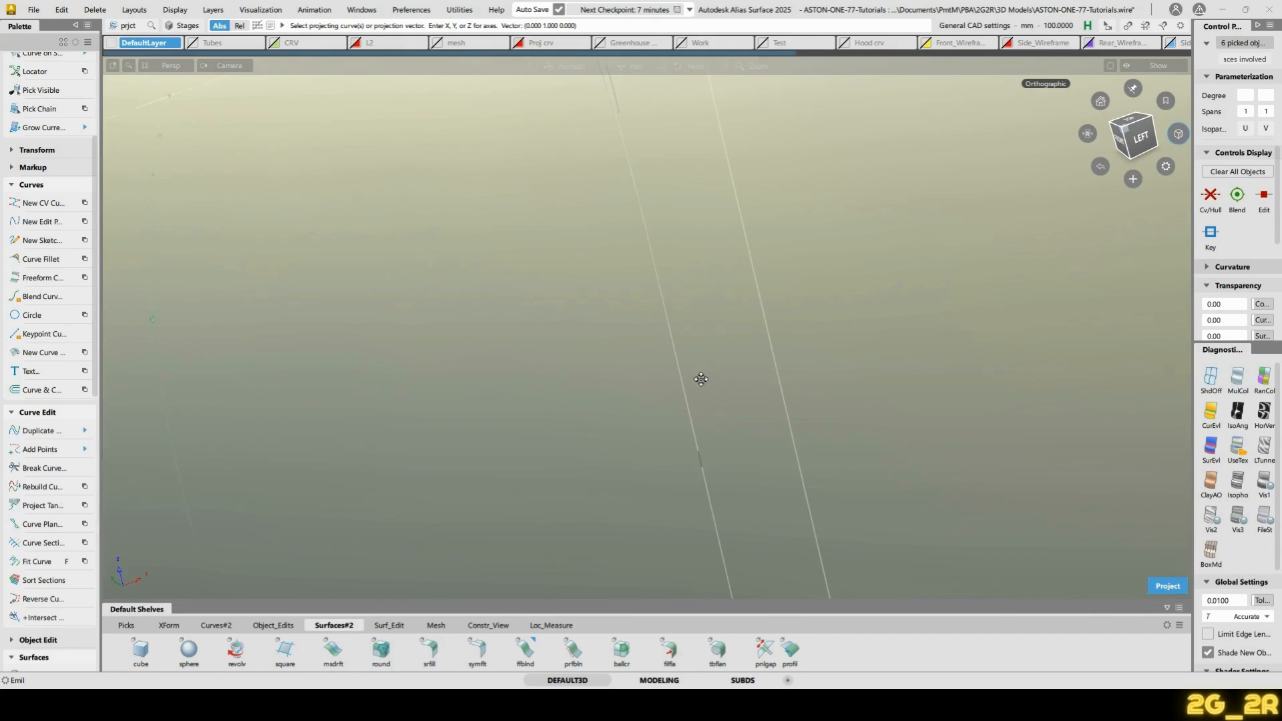
right_click_drag(704, 394, 726, 431, "alt+shift")
middle_click_drag(726, 430, 726, 320, "alt+shift")
key("space")
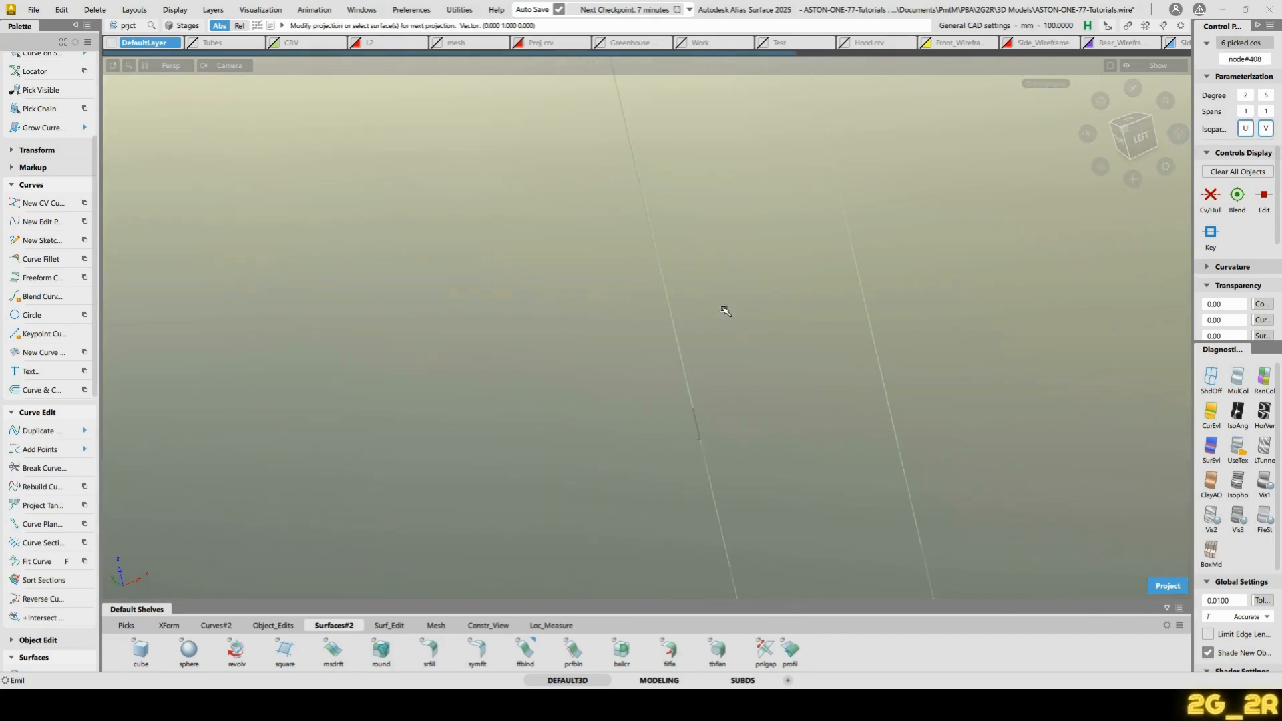
Extend the projected curve-on-surface at the small break along the spoke's inner side edge to close the gap
middle_click(714, 362, "ctrl+shift")
middle_click(716, 442, "ctrl+shift")
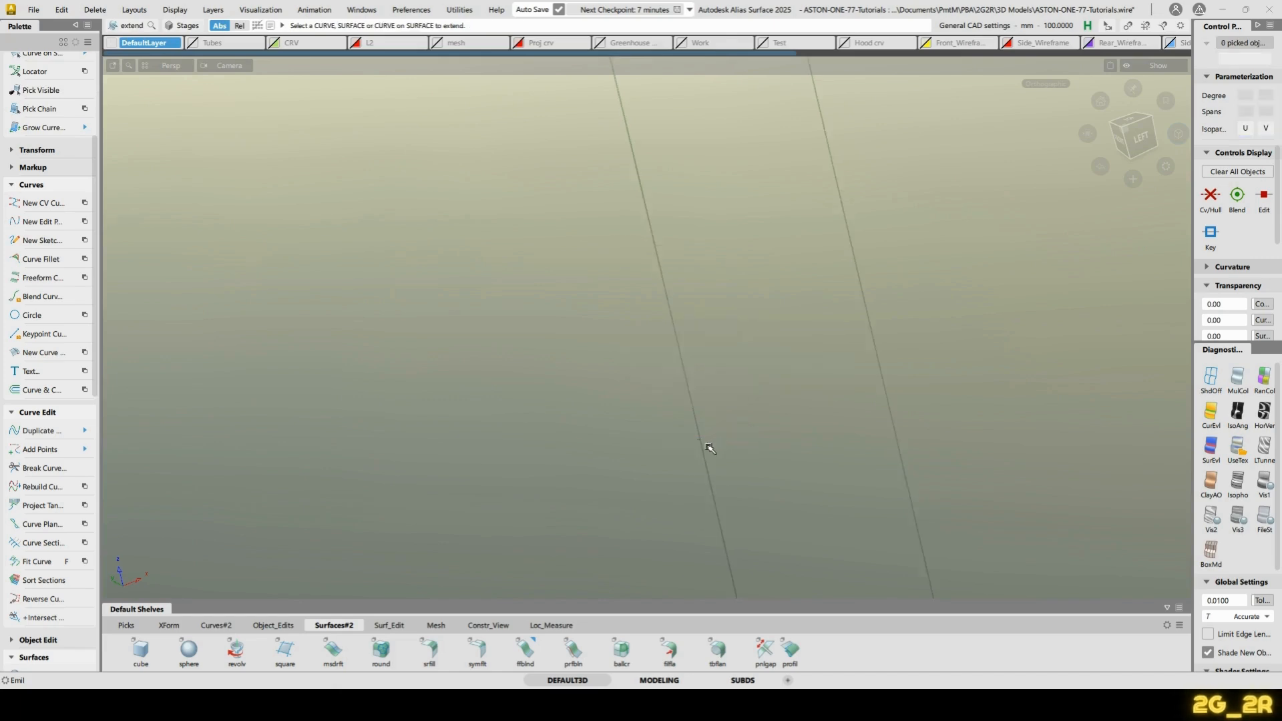
left_click(703, 447)
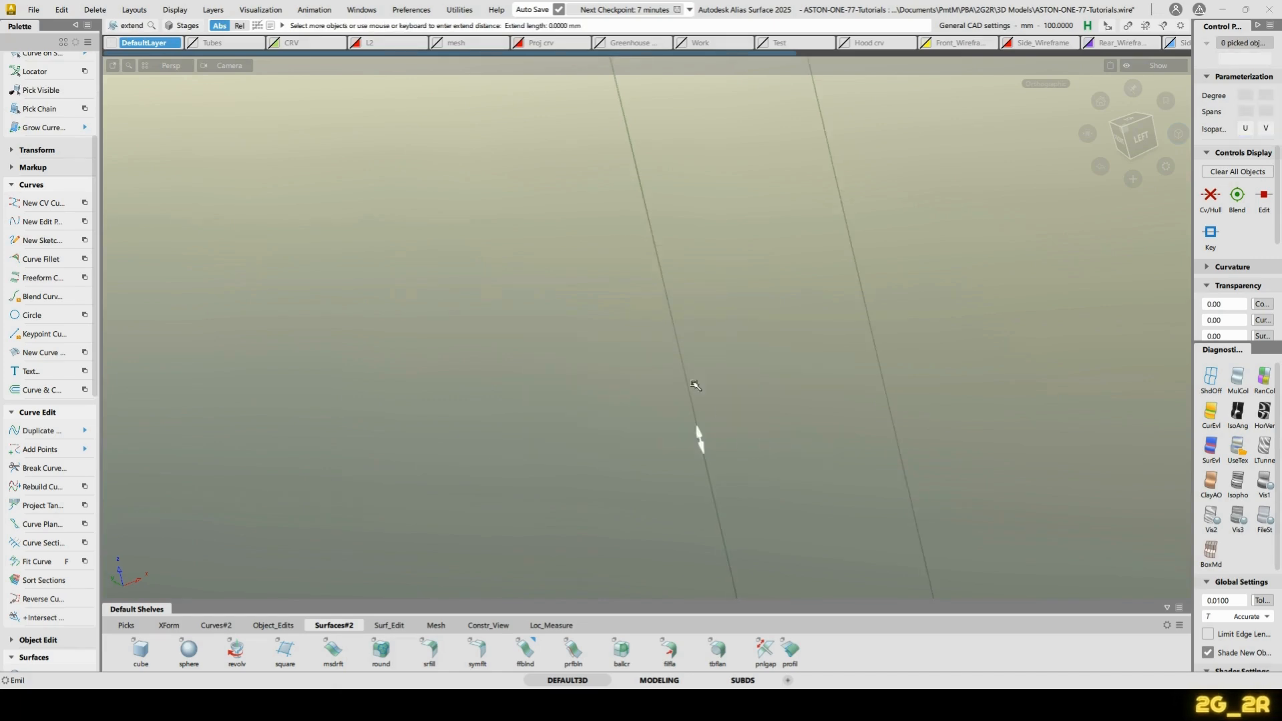
mouse_move(695, 386)
left_mouse_down()
mouse_move(684, 355)
mouse_move(699, 403)
left_mouse_up()
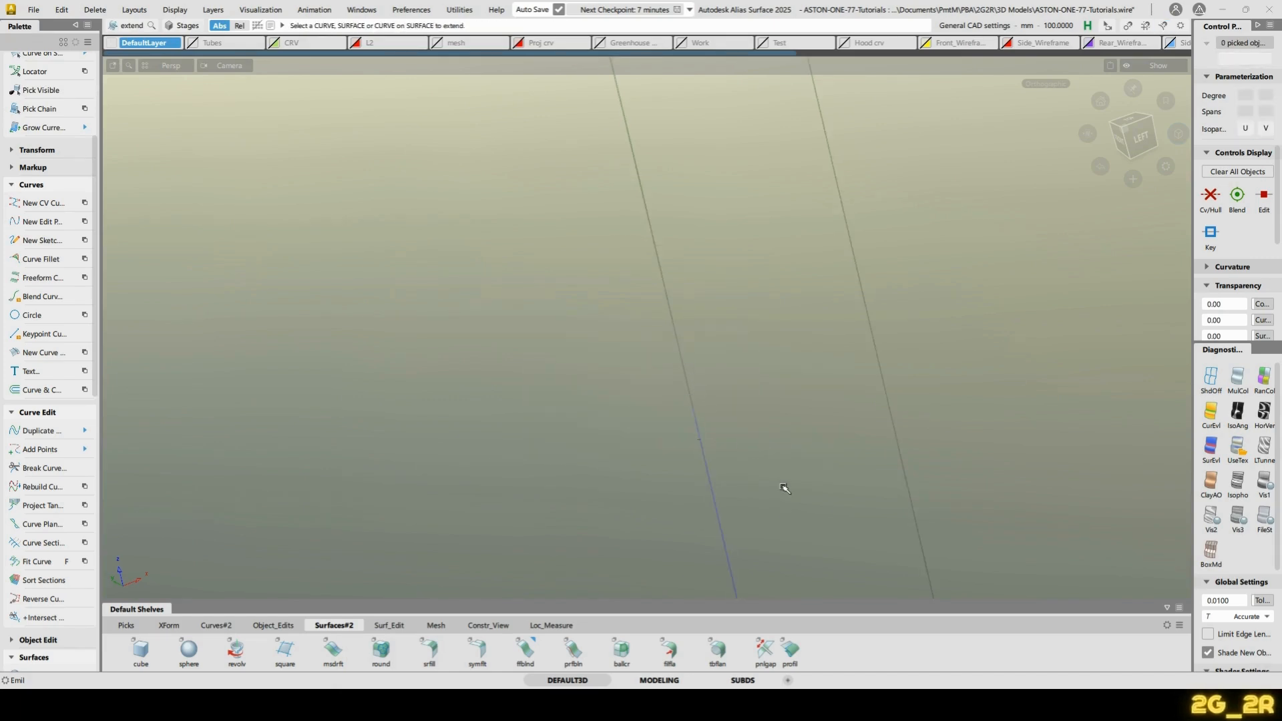
Trim the rim face along the projected curves, keeping the outer band and the narrow spoke strip
middle_click_drag(785, 488, 773, 463, "ctrl+shift")
left_click(773, 464)
left_click(771, 461)
key("space")
right_click_drag(864, 234, 861, 591, "alt+shift")
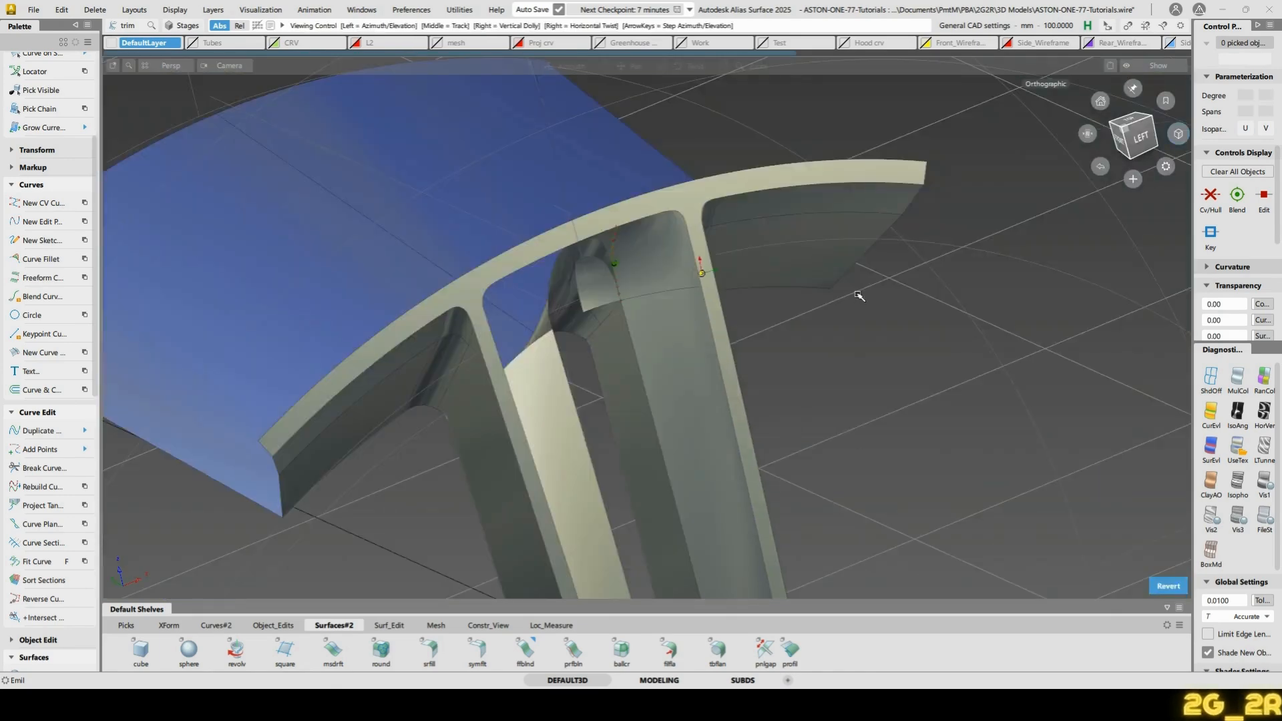
Try to intersect the spoke's upper blend surface with the adjoining recess surface and trim away the overlap
left_click_drag(859, 296, 661, 414, "alt+shift")
right_click_drag(662, 415, 558, 452, "alt+shift")
left_click_drag(541, 458, 575, 458, "ctrl+shift")
left_click(551, 508)
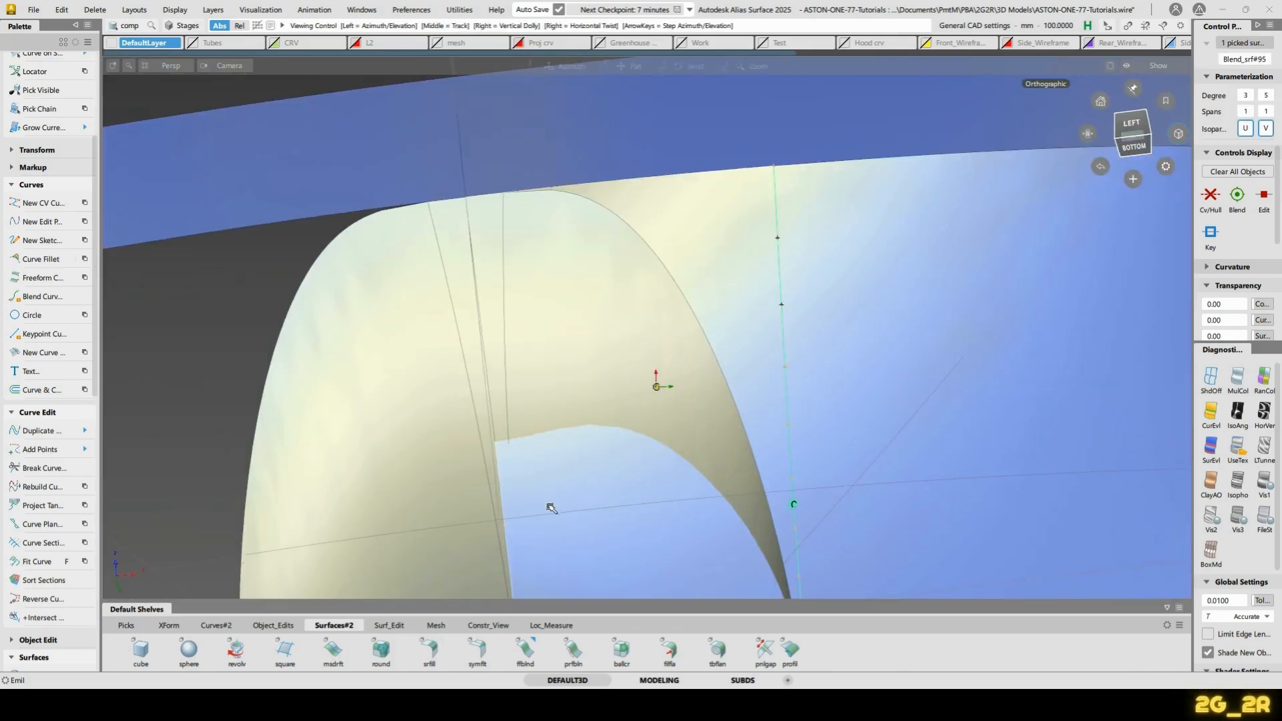
left_click_drag(551, 507, 646, 396, "alt+shift")
key("i")
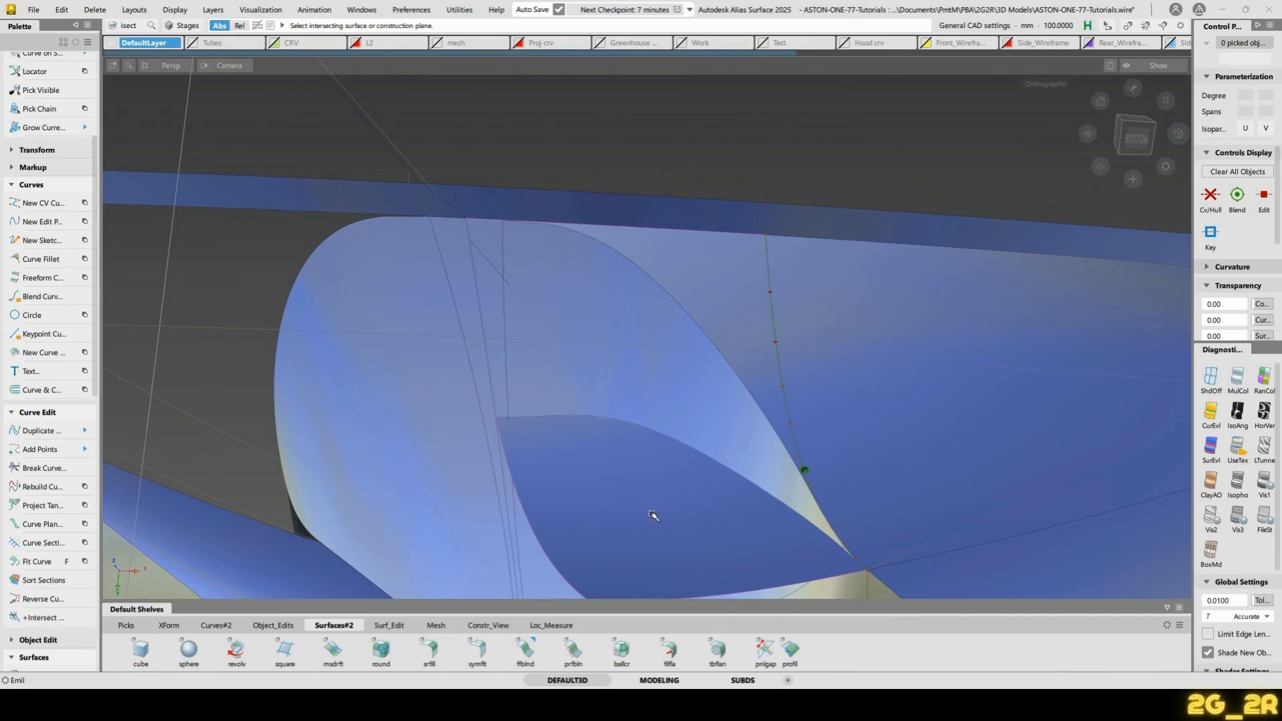
key("t")
left_click(642, 531)
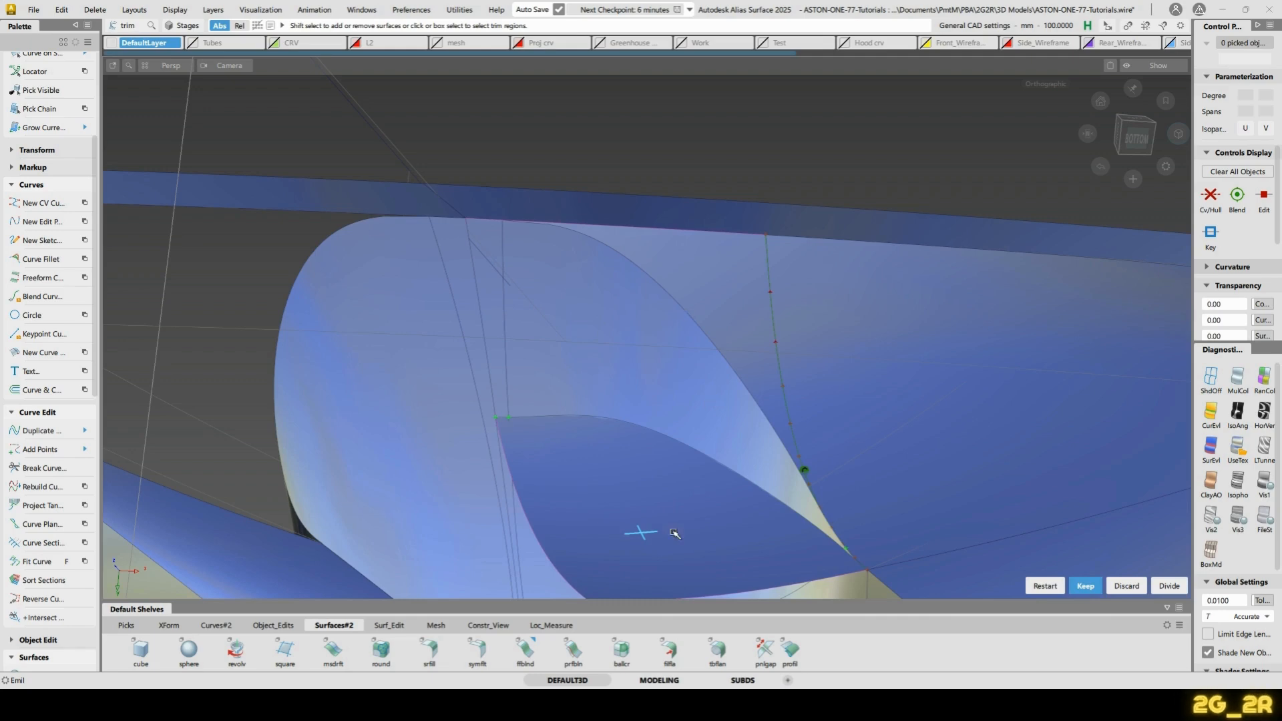
left_click_drag(678, 295, 696, 281)
key("space")
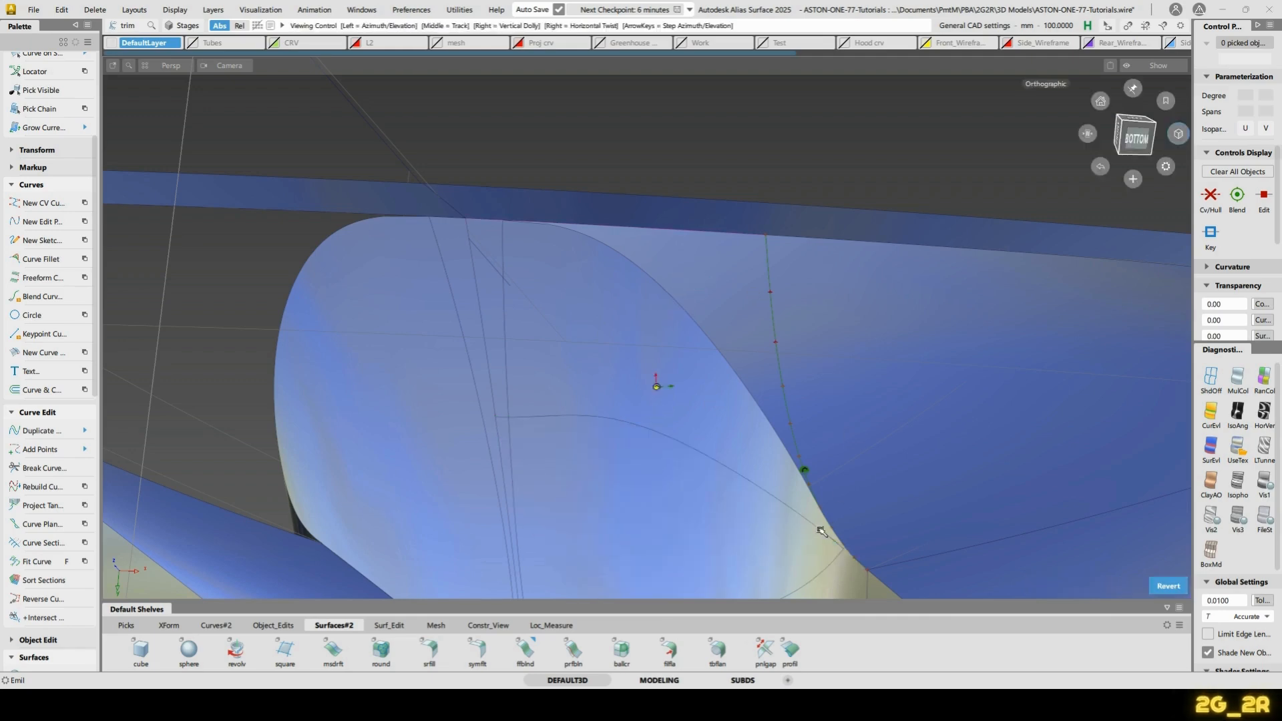
middle_click_drag(930, 570, 804, 310, "alt+shift")
mouse_move(805, 309)
left_mouse_down("alt+shift")
mouse_move(783, 326)
mouse_move(802, 329)
left_mouse_up("alt+shift")
right_click_drag(801, 329, 791, 251, "alt+shift")
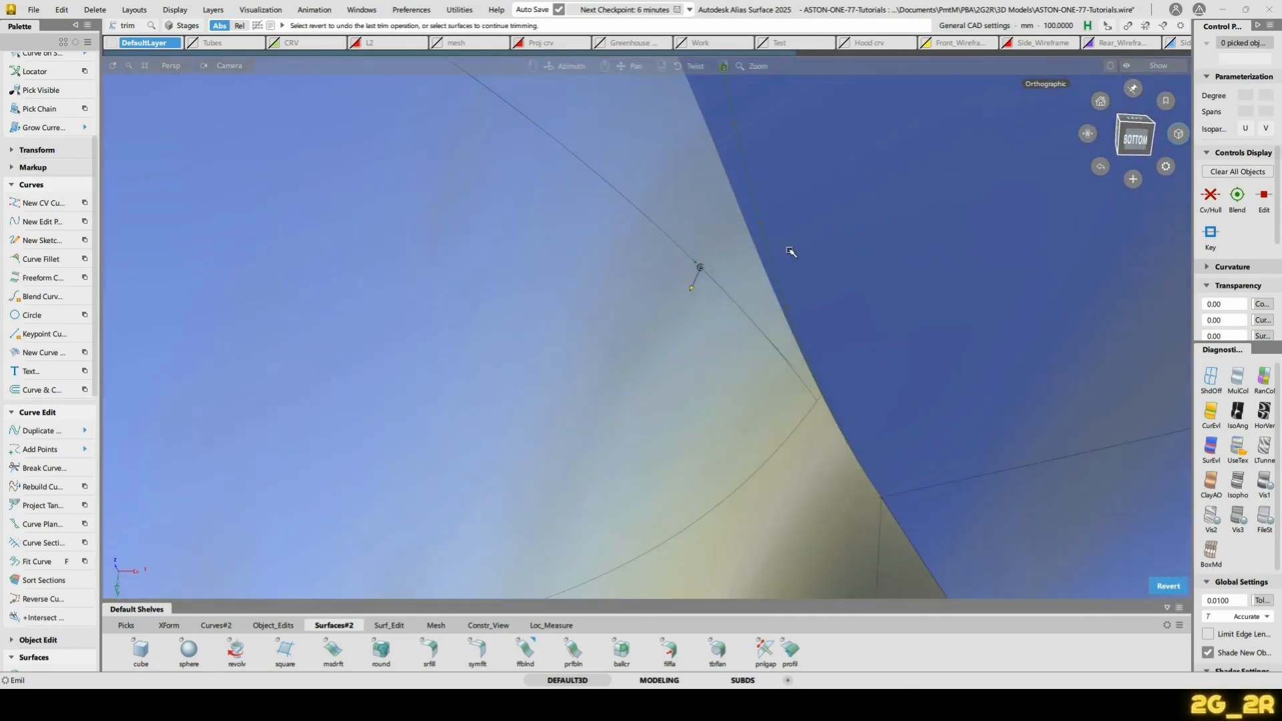
left_click_drag(883, 418, 980, 353, "alt+shift")
Intersect the recess surface with the spoke's upper blend surface again, and trim the overlap where they cross
left_click(917, 372)
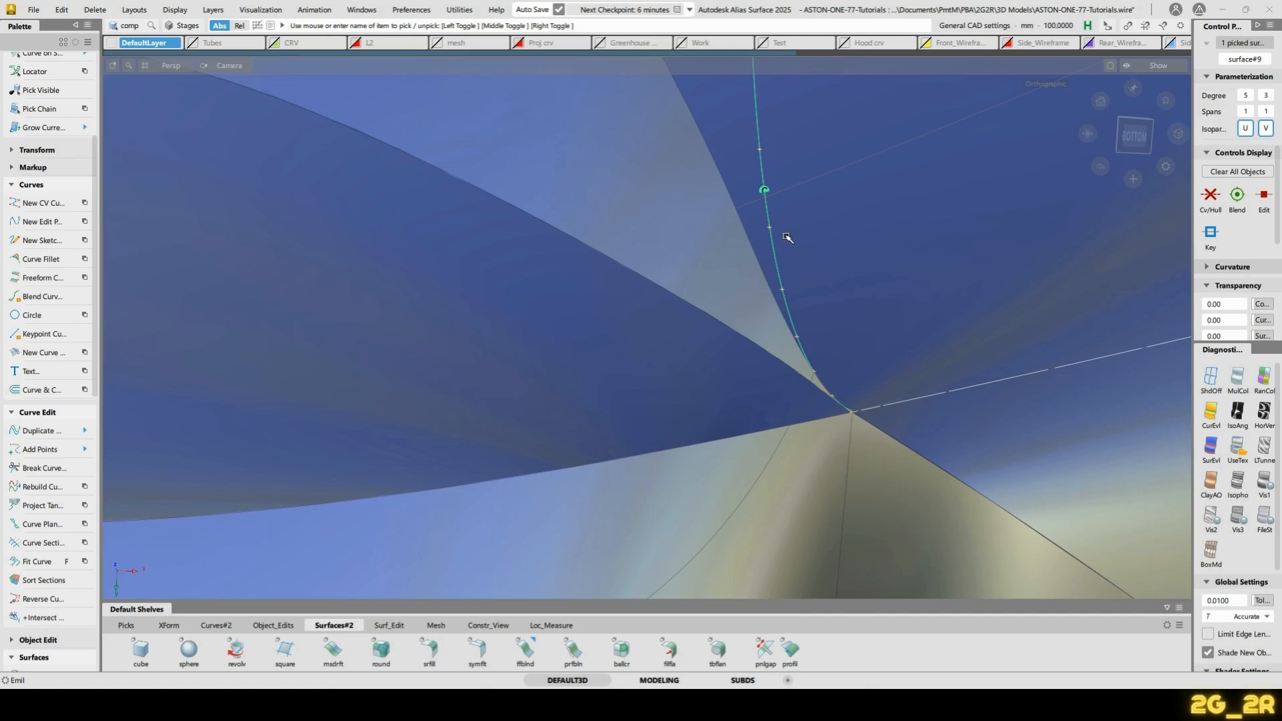
left_click(667, 395)
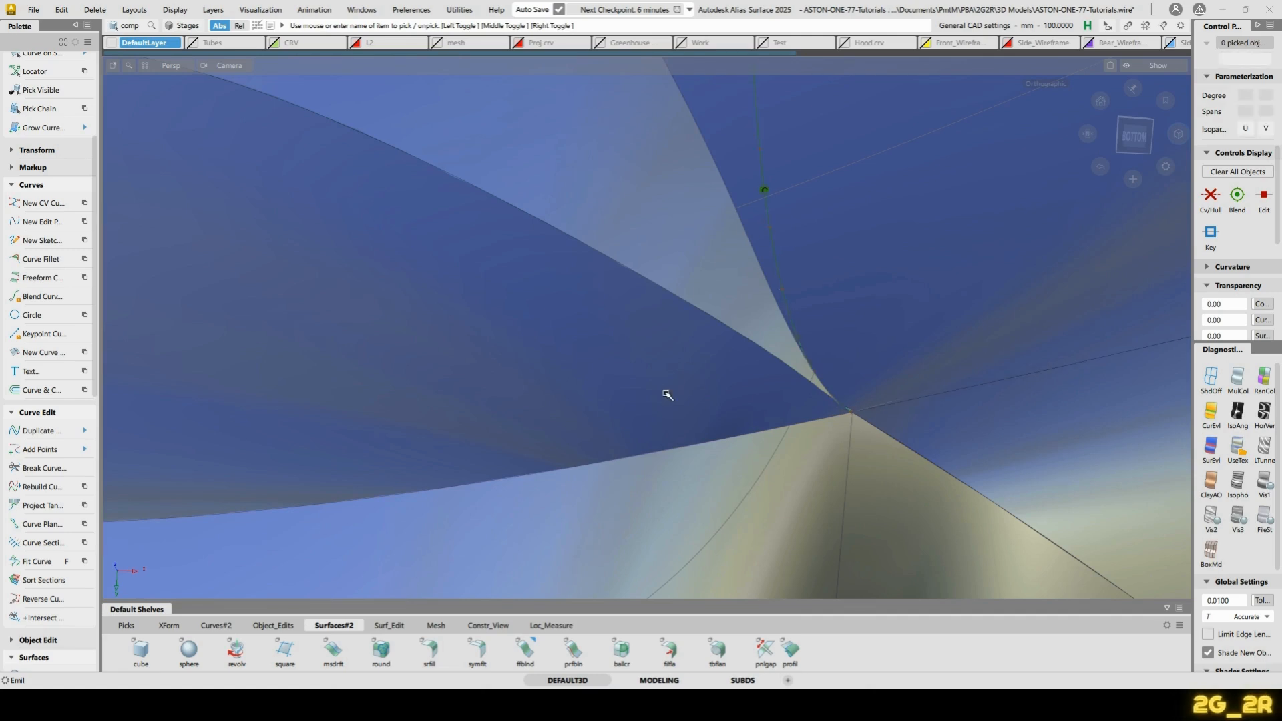
left_click(668, 431)
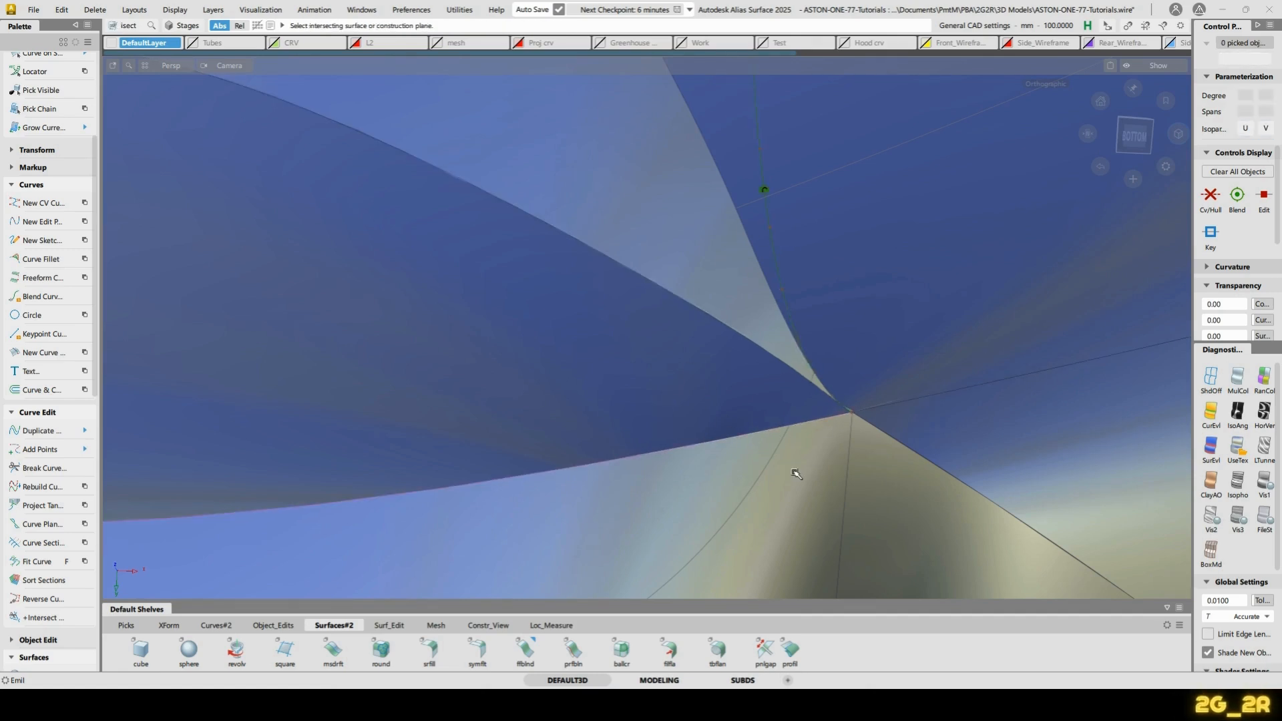
left_click(720, 430)
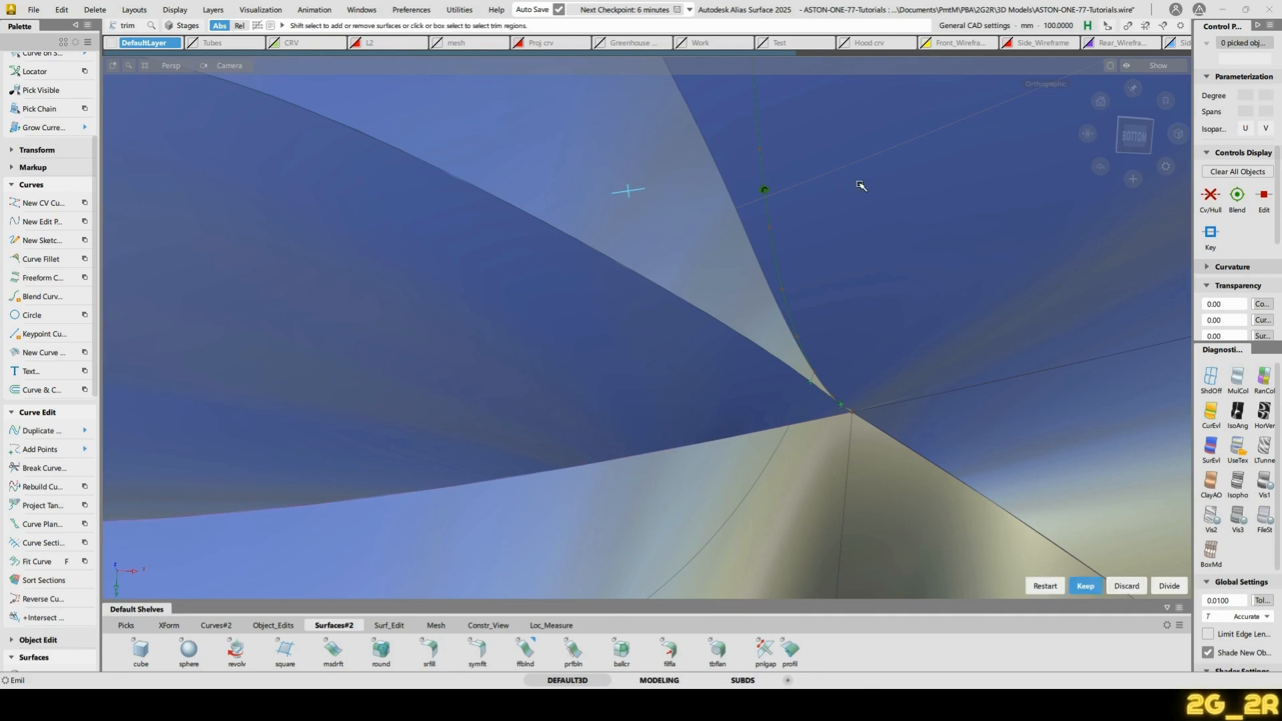
left_click(802, 486)
key("space")
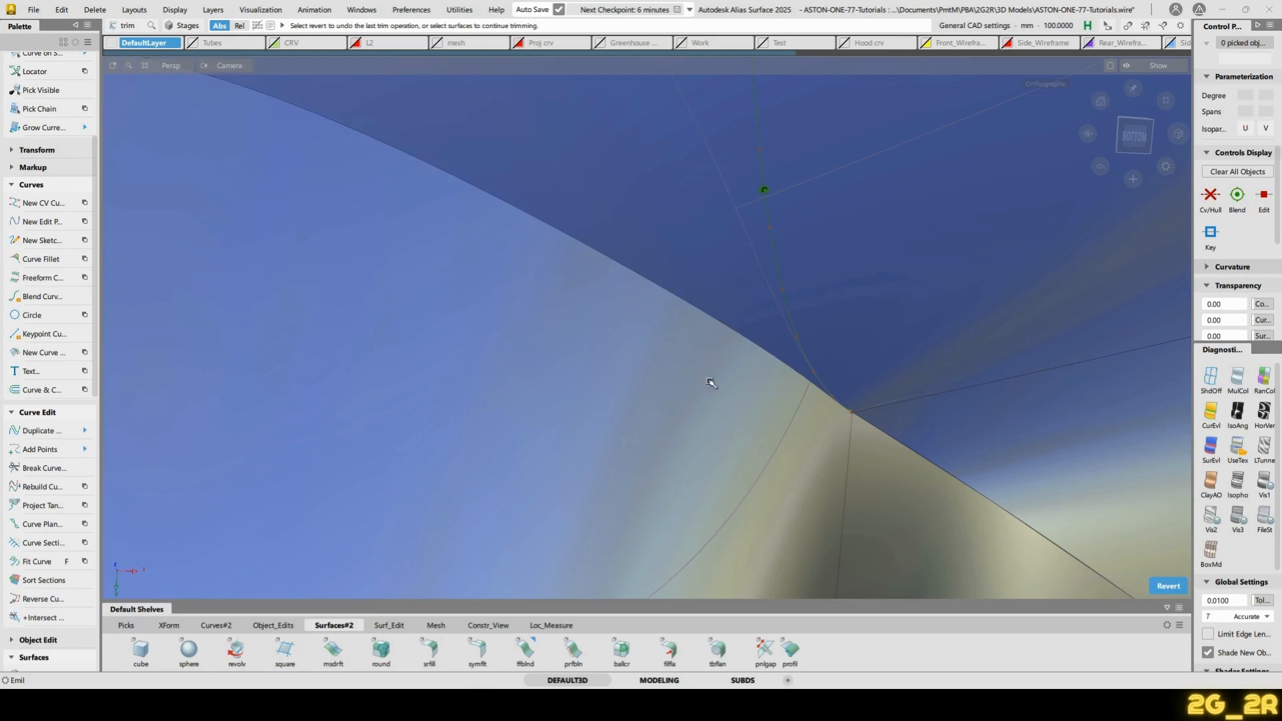
Show the control points of the trimmed surface beside the spoke and examine the transition where the blend surfaces meet
left_click_drag(710, 382, 546, 382, "alt+shift")
left_click_drag(649, 187, 701, 232, "alt+shift")
left_click_drag(605, 301, 658, 301, "ctrl+shift")
left_click(661, 309)
right_click_drag(658, 302, 708, 288, "ctrl+shift")
left_click_drag(797, 327, 712, 172, "alt+shift")
left_click(754, 179)
left_click_drag(778, 120, 762, 284, "alt+shift")
right_click_drag(761, 284, 783, 348, "alt+shift")
middle_click_drag(835, 274, 809, 282, "alt+shift")
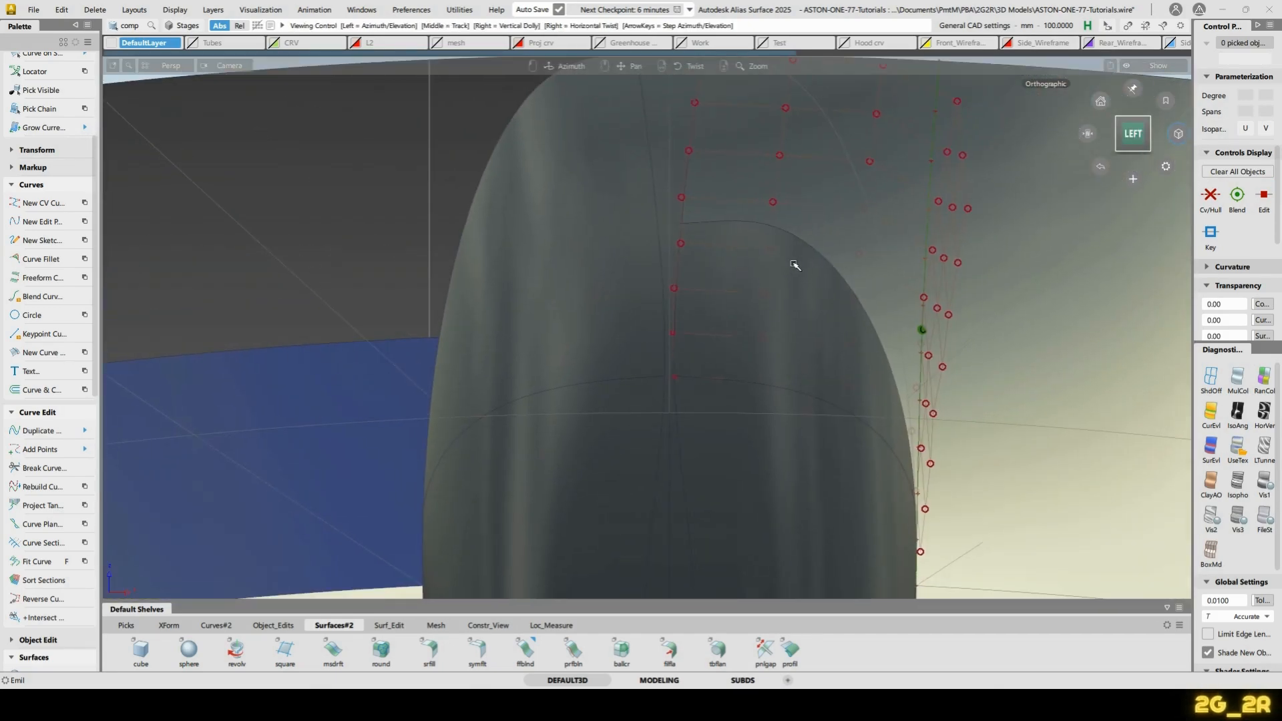
right_click_drag(795, 265, 784, 258, "alt+shift")
mouse_move(764, 303)
left_mouse_down("alt+shift")
mouse_move(750, 280)
mouse_move(767, 134)
mouse_move(738, 364)
mouse_move(699, 332)
mouse_move(684, 273)
mouse_move(701, 392)
mouse_move(754, 227)
mouse_move(687, 394)
mouse_move(647, 195)
mouse_move(602, 165)
left_mouse_up("alt+shift")
mouse_move(681, 151)
left_mouse_down("alt+shift")
mouse_move(799, 272)
mouse_move(710, 240)
left_mouse_up("alt+shift")
Trim the surface beside the spoke's center line at the upper transition, keeping the marked region
key("t")
left_click(668, 166)
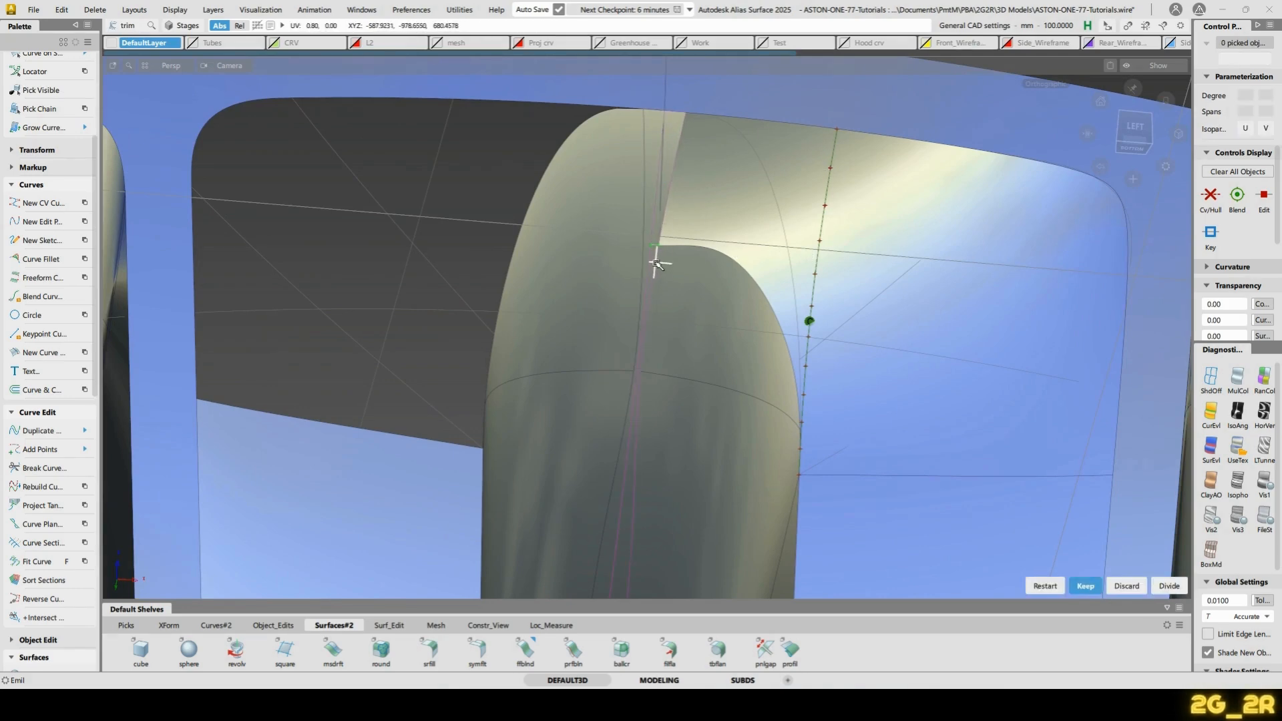
key("space")
Examine the trimmed upper transition and the spoke's inner opening from the front and from oblique angles
right_click_drag(750, 223, 807, 234, "alt+shift")
left_click_drag(807, 234, 779, 275, "alt+shift")
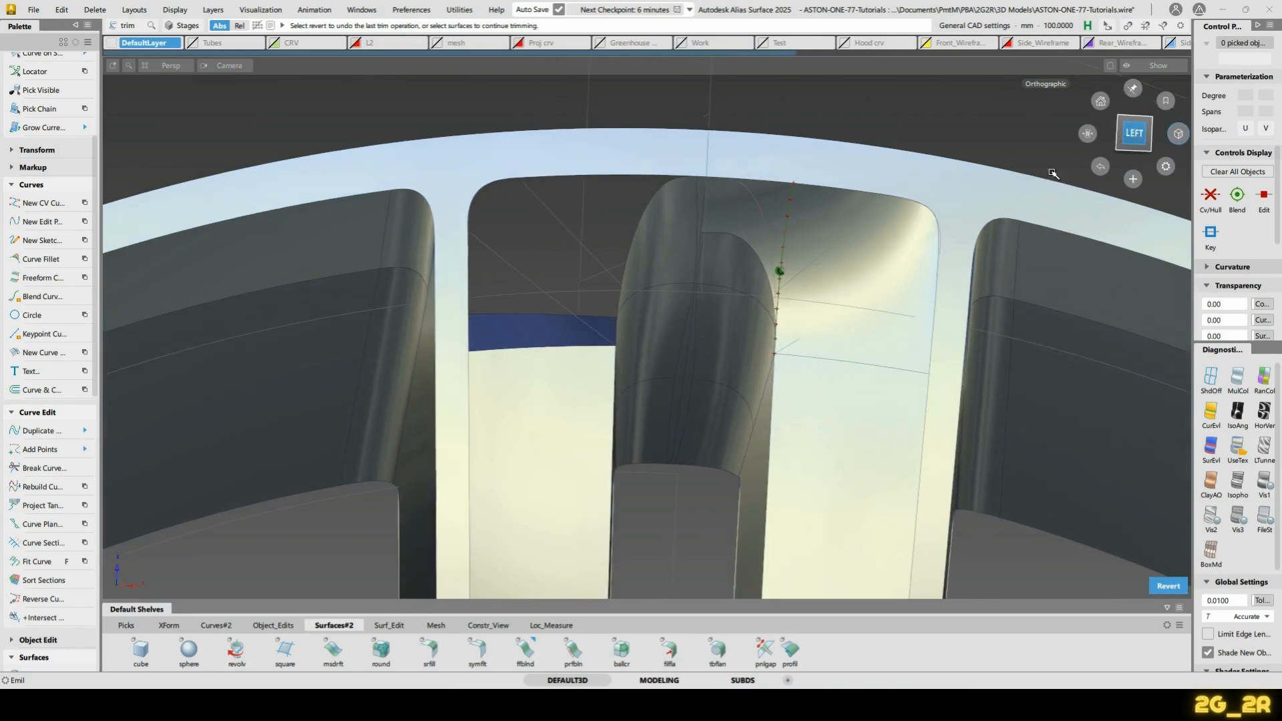
right_click_drag(606, 172, 725, 273, "alt+shift")
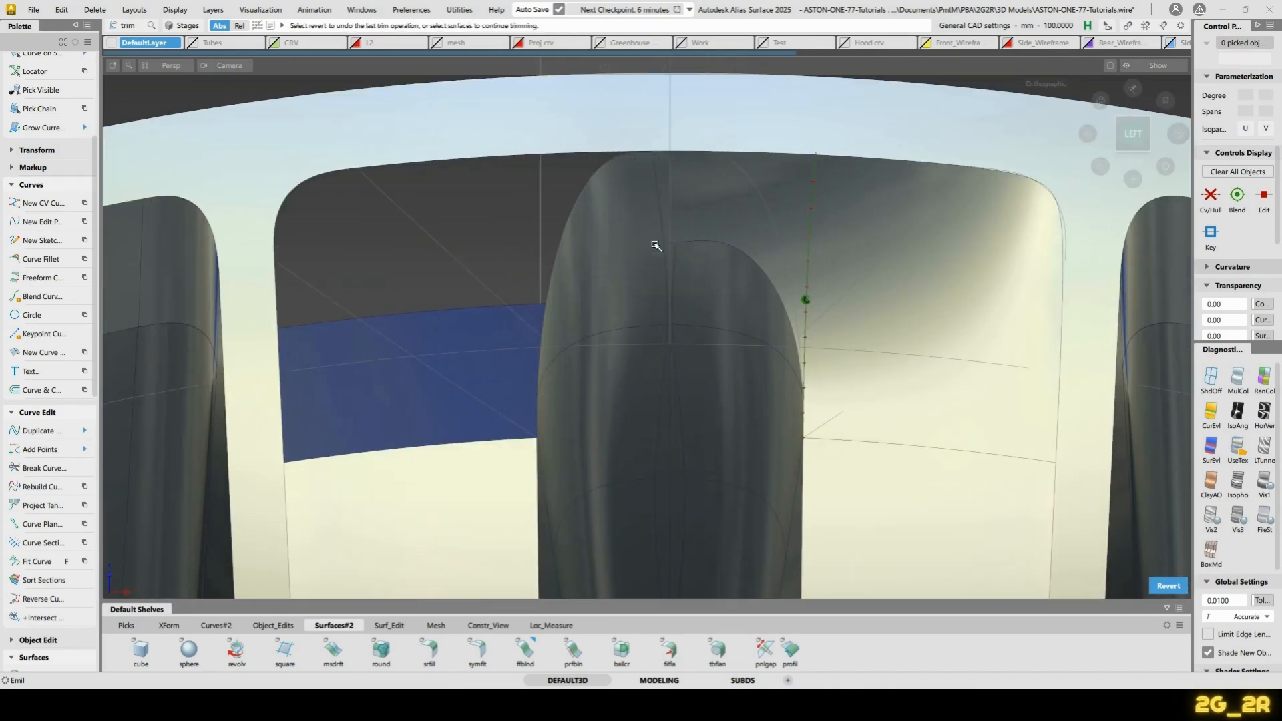
right_click_drag(591, 268, 665, 207, "alt+shift")
left_click_drag(664, 207, 642, 302, "alt+shift")
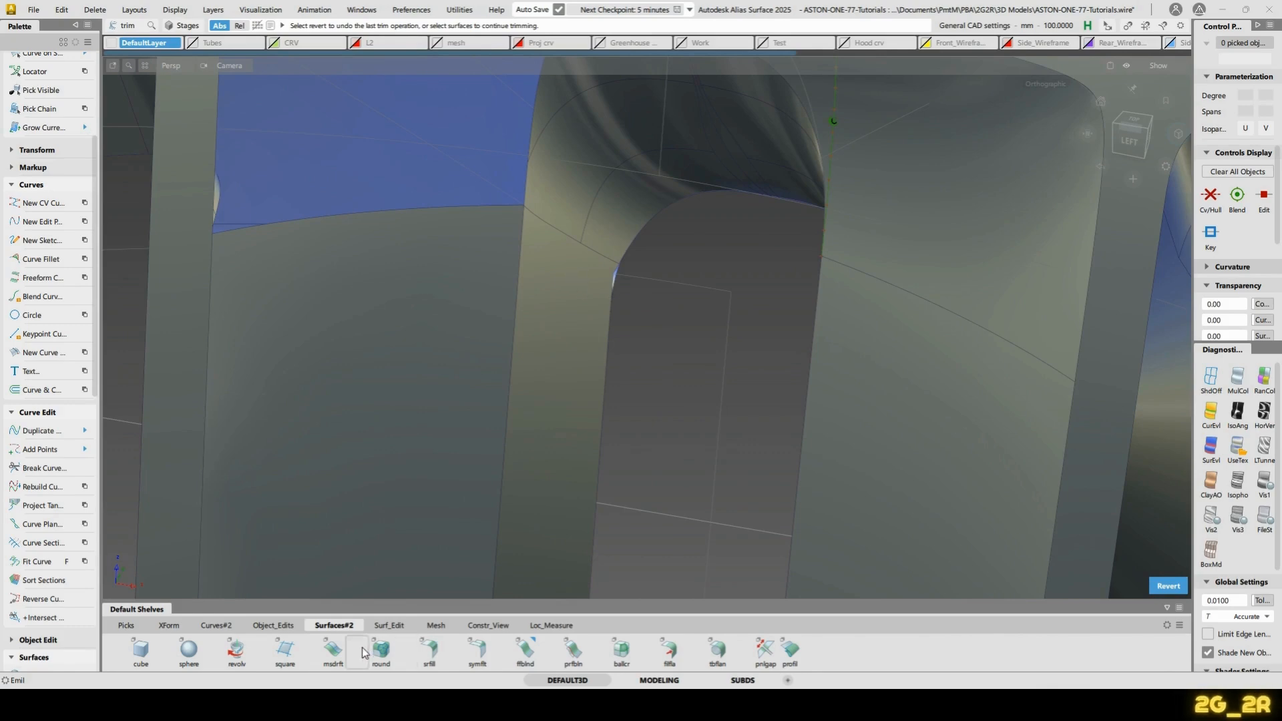
left_click_drag(521, 374, 694, 401, "alt+shift")
right_click_drag(695, 401, 638, 398, "alt+shift")
Select the eight surfaces forming the middle spoke's rounded upper transition and delete them
left_click_drag(605, 287, 564, 292, "ctrl+shift")
left_click(578, 296)
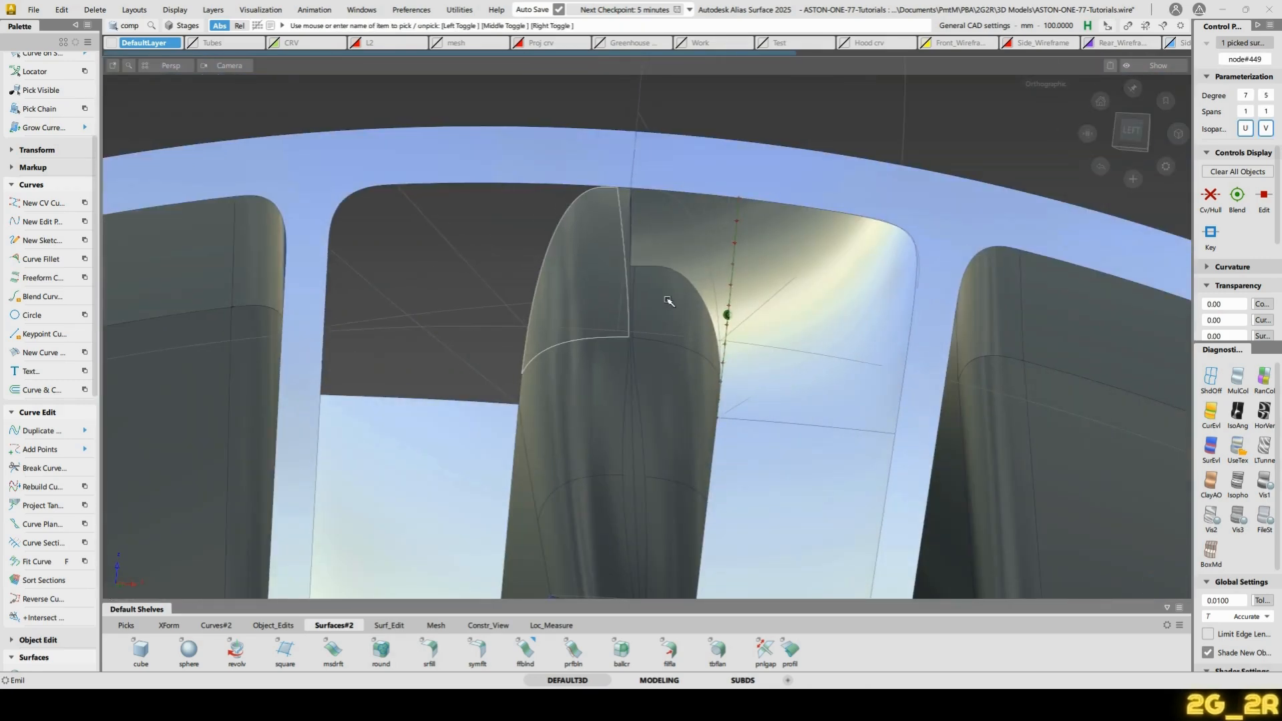
left_click(668, 300)
left_click_drag(669, 300, 619, 367, "alt+shift")
right_click_drag(618, 367, 631, 254, "alt+shift")
right_click_drag(727, 62, 682, 220, "alt+shift")
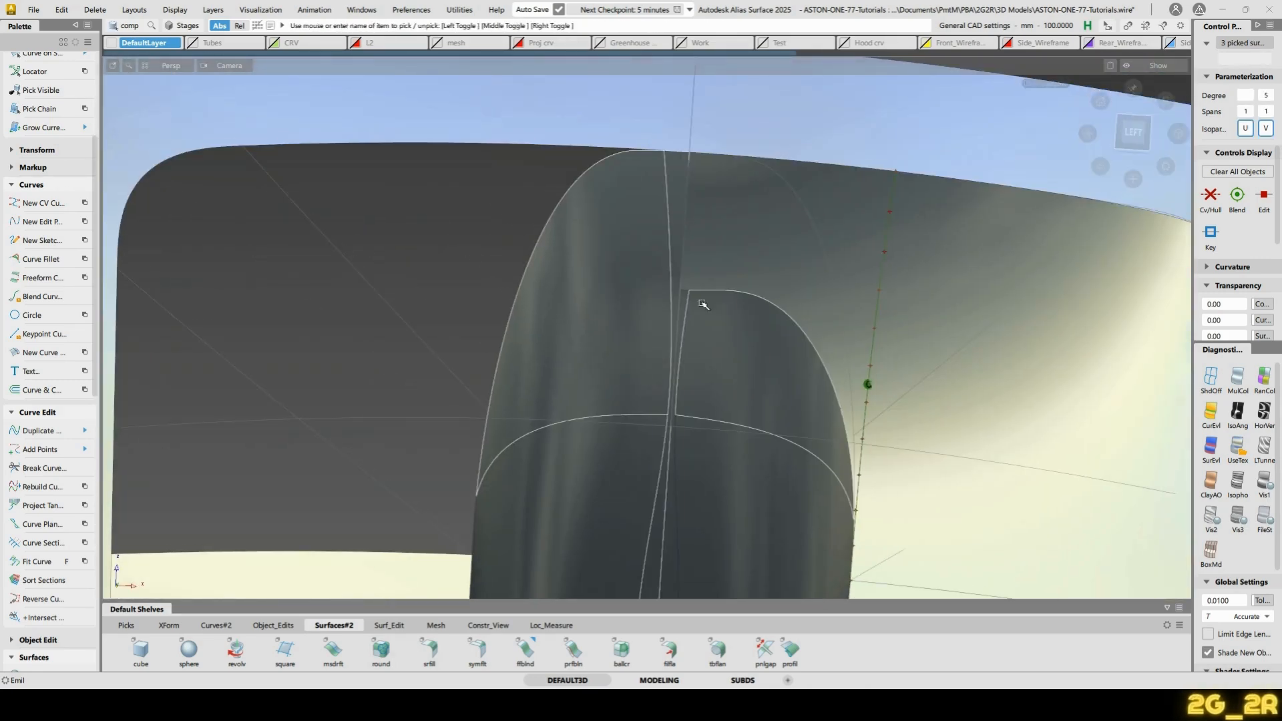
left_click_drag(704, 304, 620, 395, "alt+shift")
left_click(666, 394)
left_click(725, 383)
right_click_drag(730, 383, 741, 363, "alt+shift")
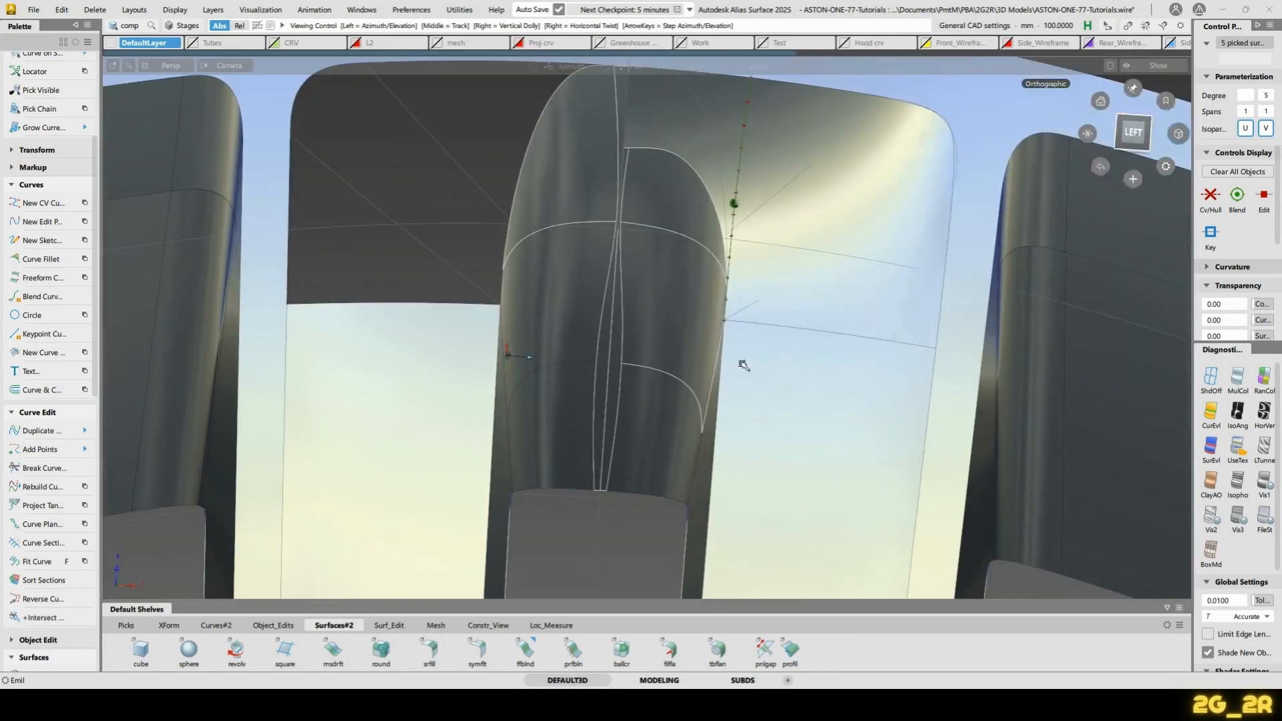
left_click(656, 413)
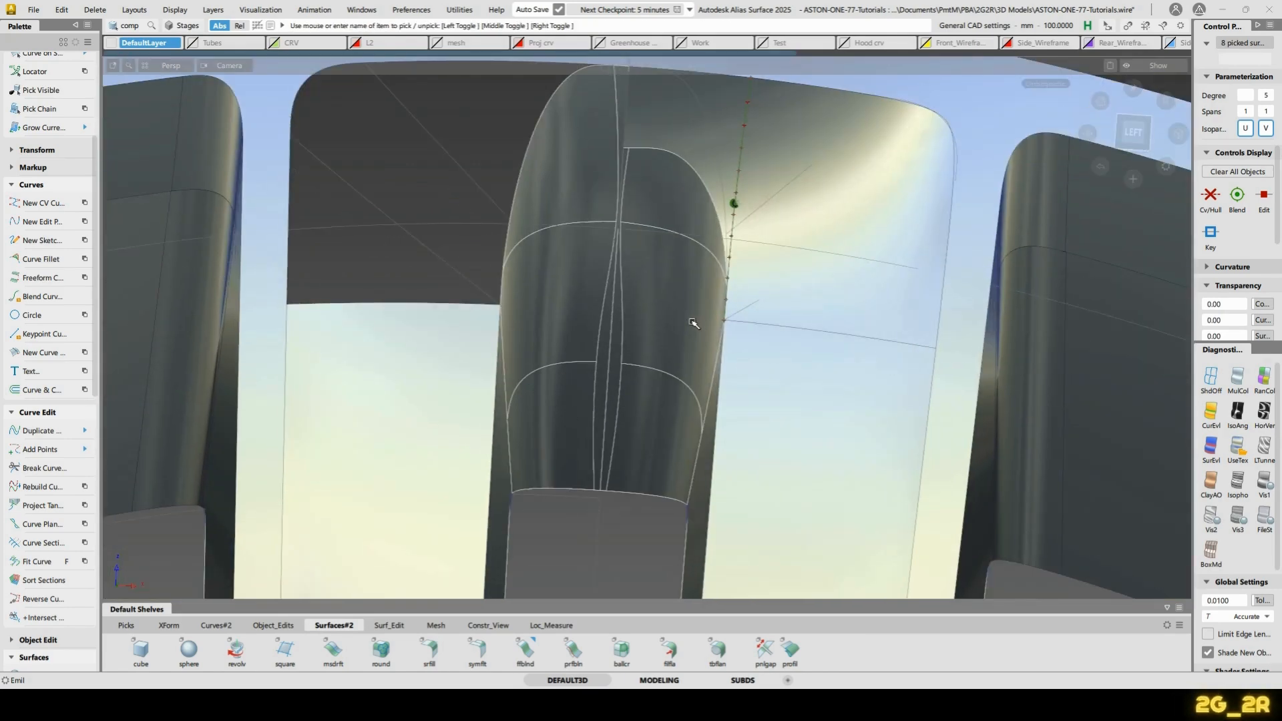
key("Delete")
left_click_drag(615, 335, 675, 424, "alt+shift")
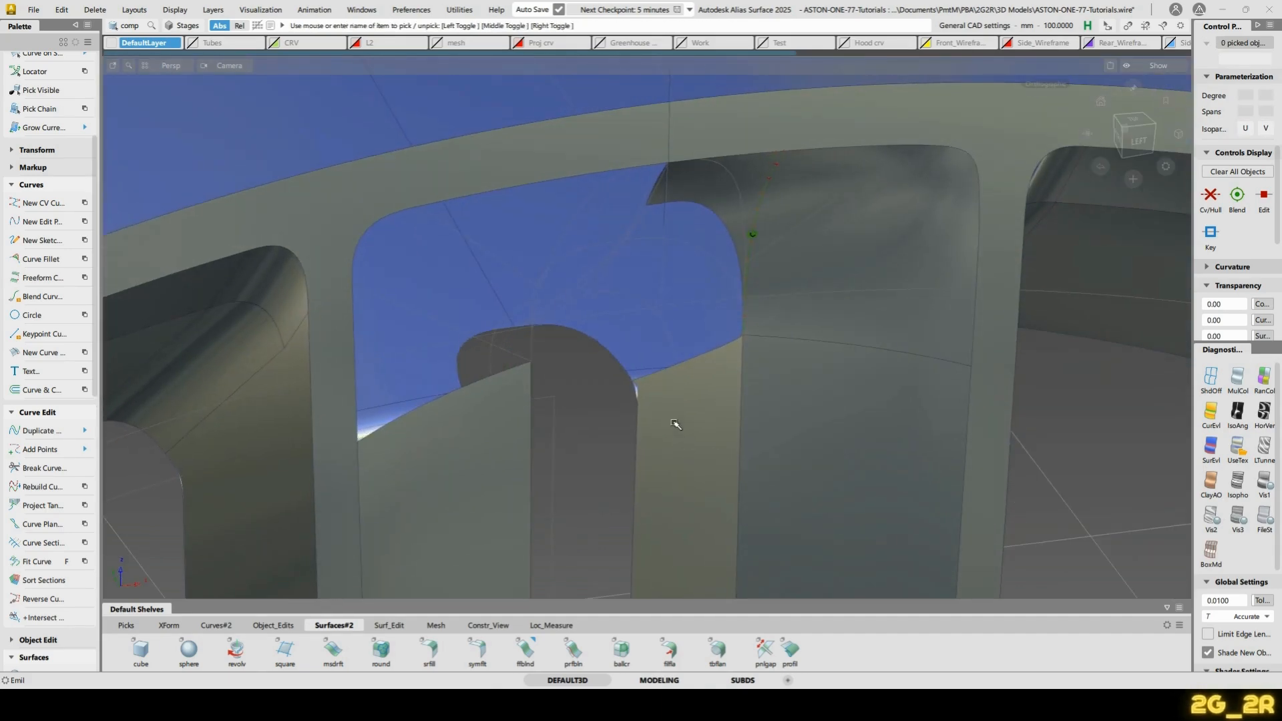
Draw a straight edit-point line across the upper end of each side wall of the middle spoke's opening
middle_click_drag(675, 424, 660, 383, "ctrl+shift")
left_click(657, 371)
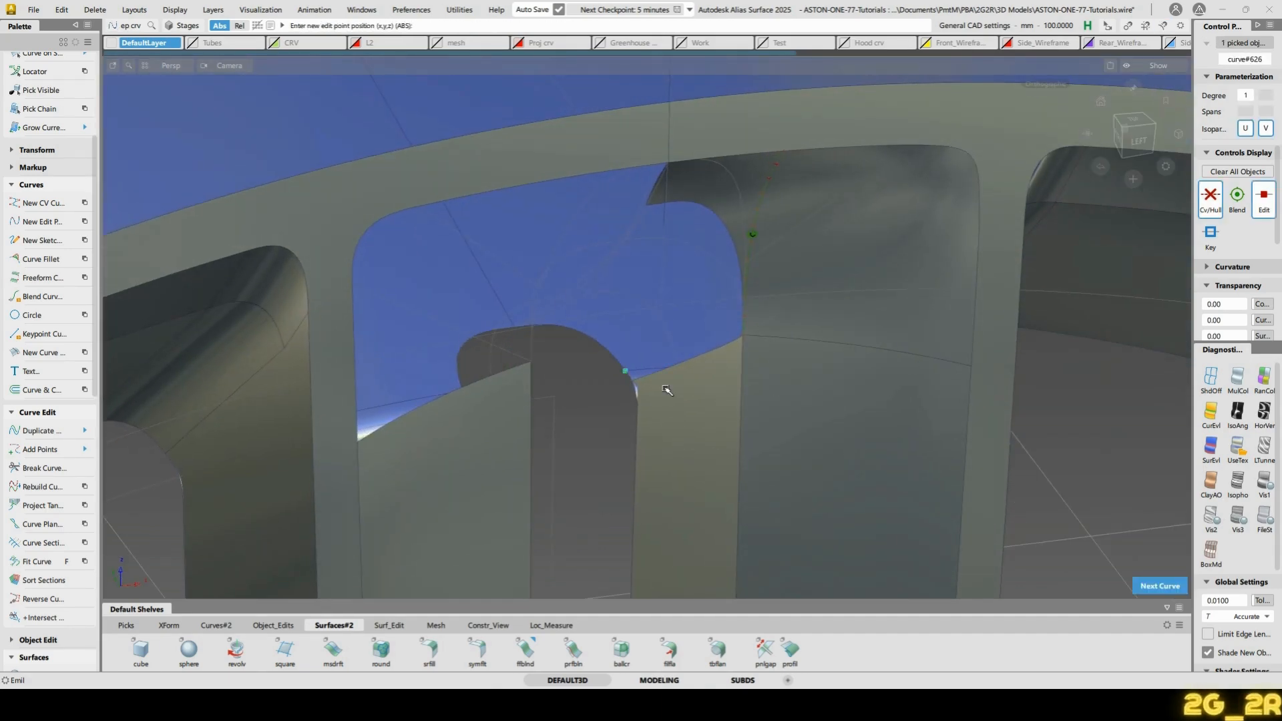
key("ctrl+z")
left_click(644, 380)
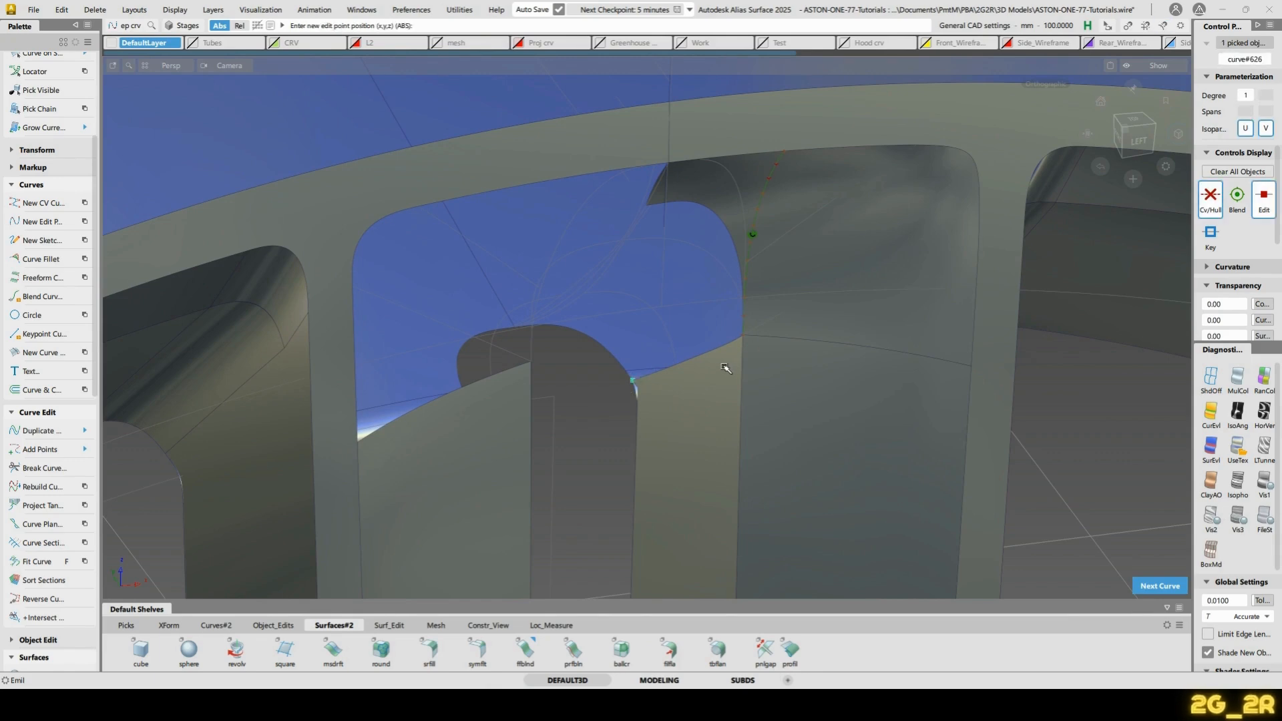
key("ctrl+z")
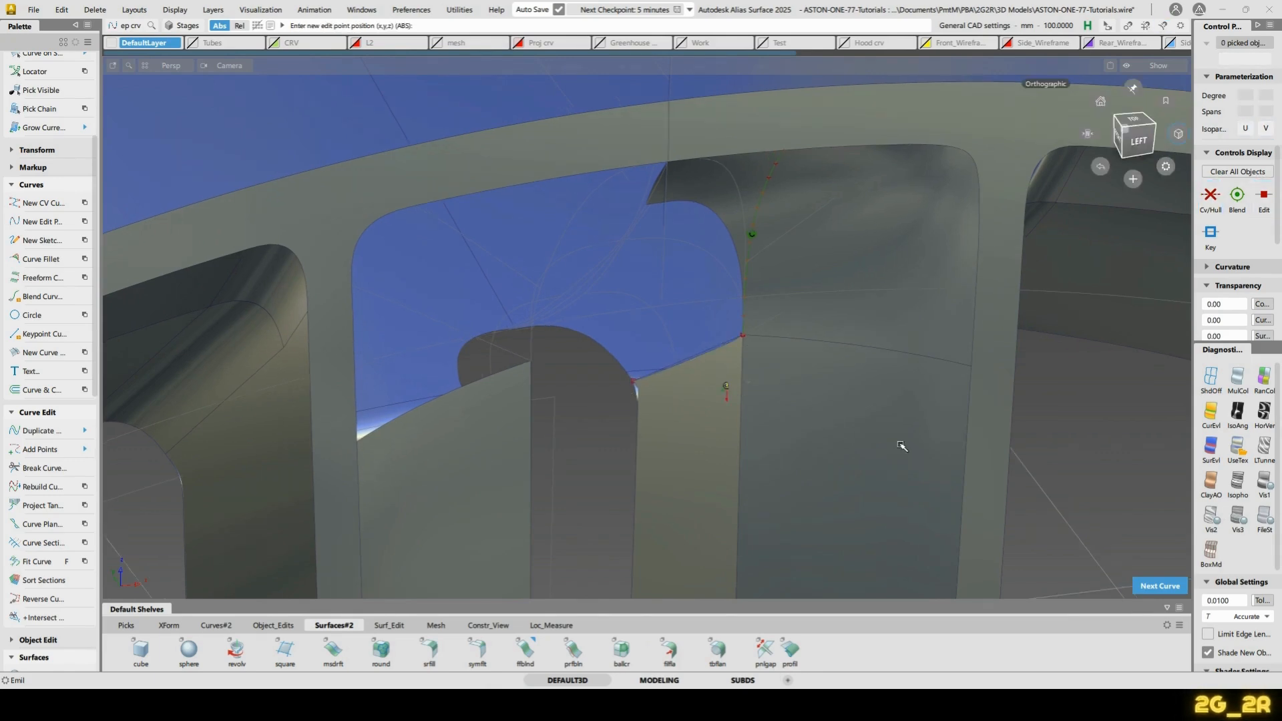
left_click_drag(901, 446, 603, 361, "alt+shift")
left_click(653, 354)
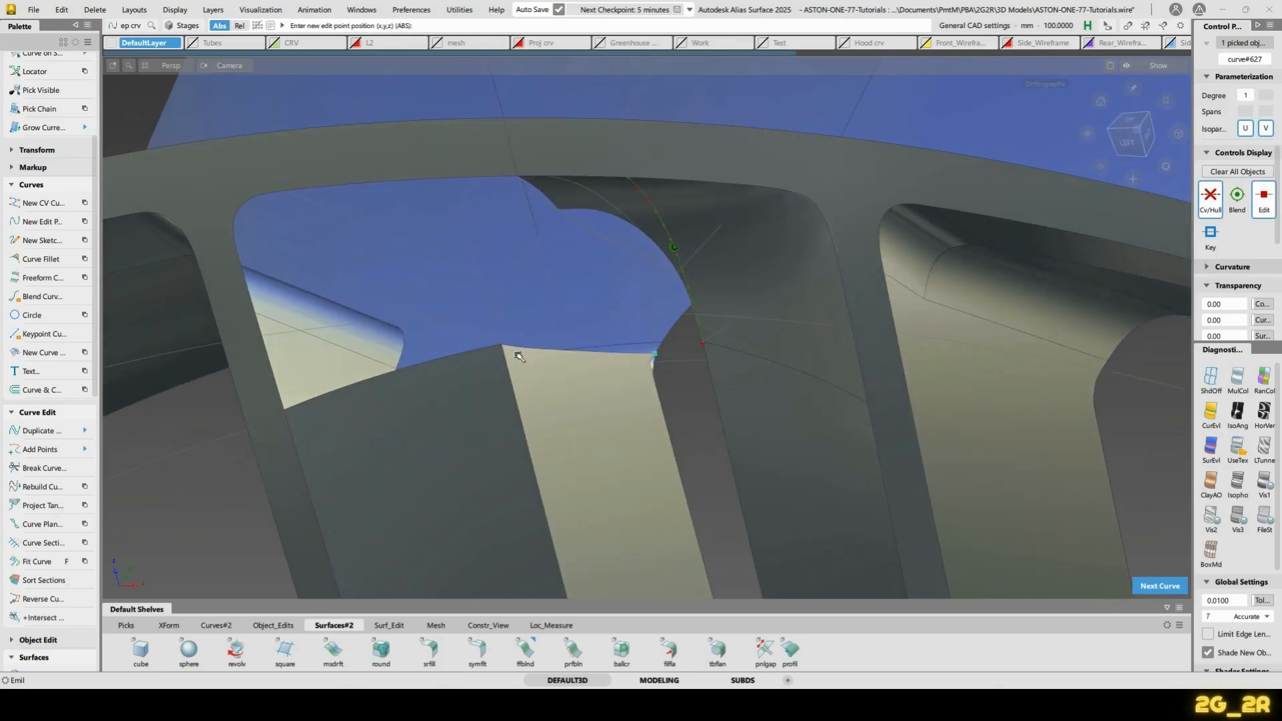
key("space")
Untrim the side wall surfaces of the middle spoke's opening so they extend past the rim
left_click_drag(638, 382, 684, 434, "alt+shift")
key("u")
left_click(889, 426)
left_click(599, 420)
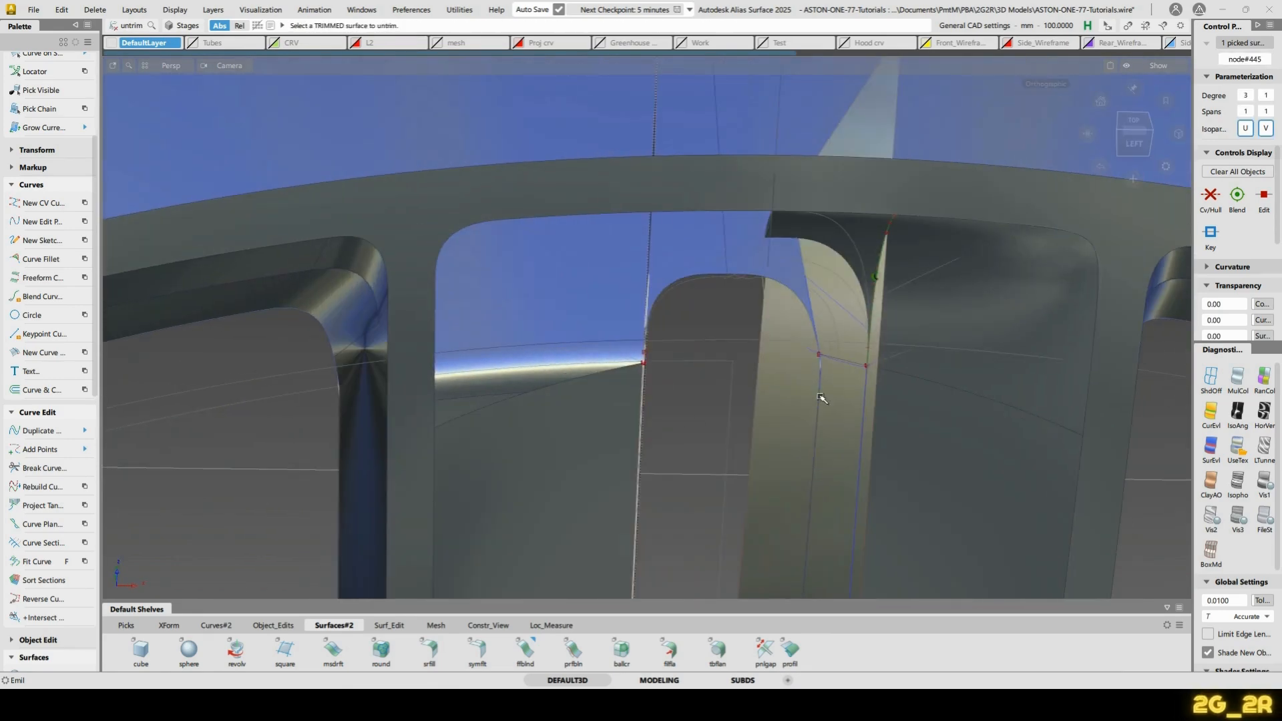
left_click(871, 430)
Pick the four old curves-on-surface across the untrimmed side walls and delete them
left_click_drag(811, 340, 420, 363, "ctrl+shift")
left_click(578, 352)
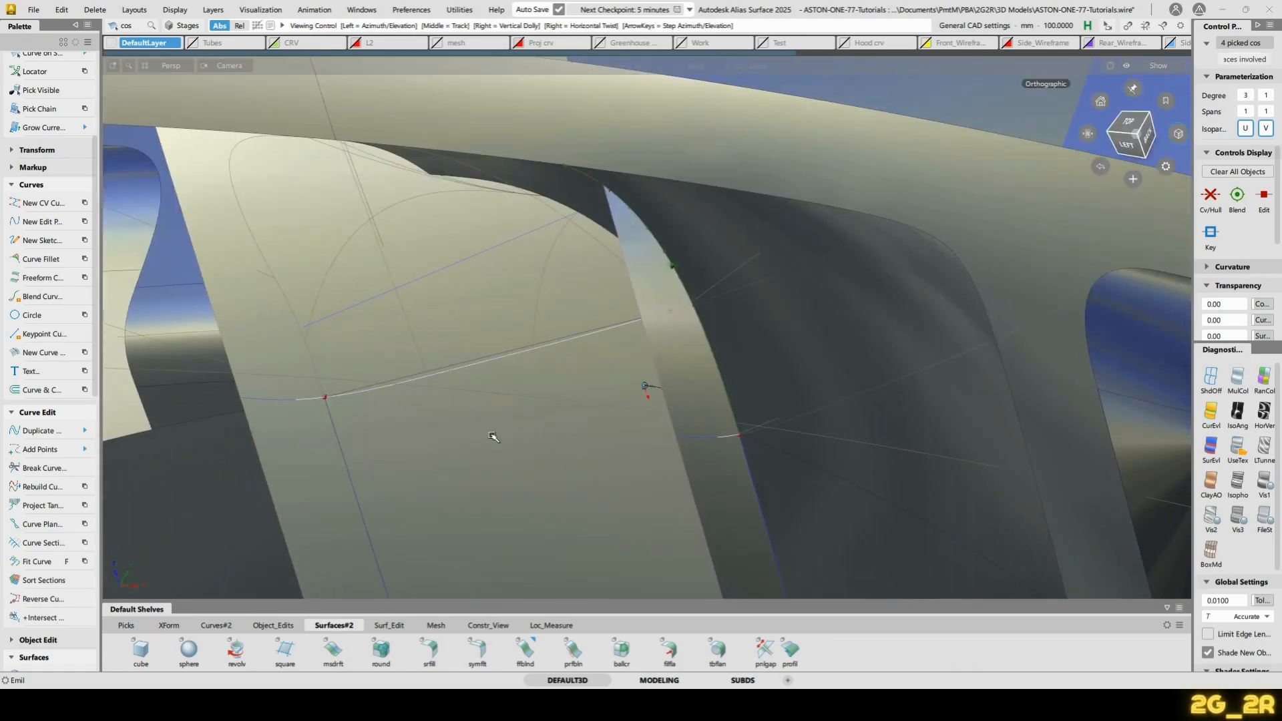
left_click_drag(577, 353, 552, 414, "alt+shift")
key("Delete")
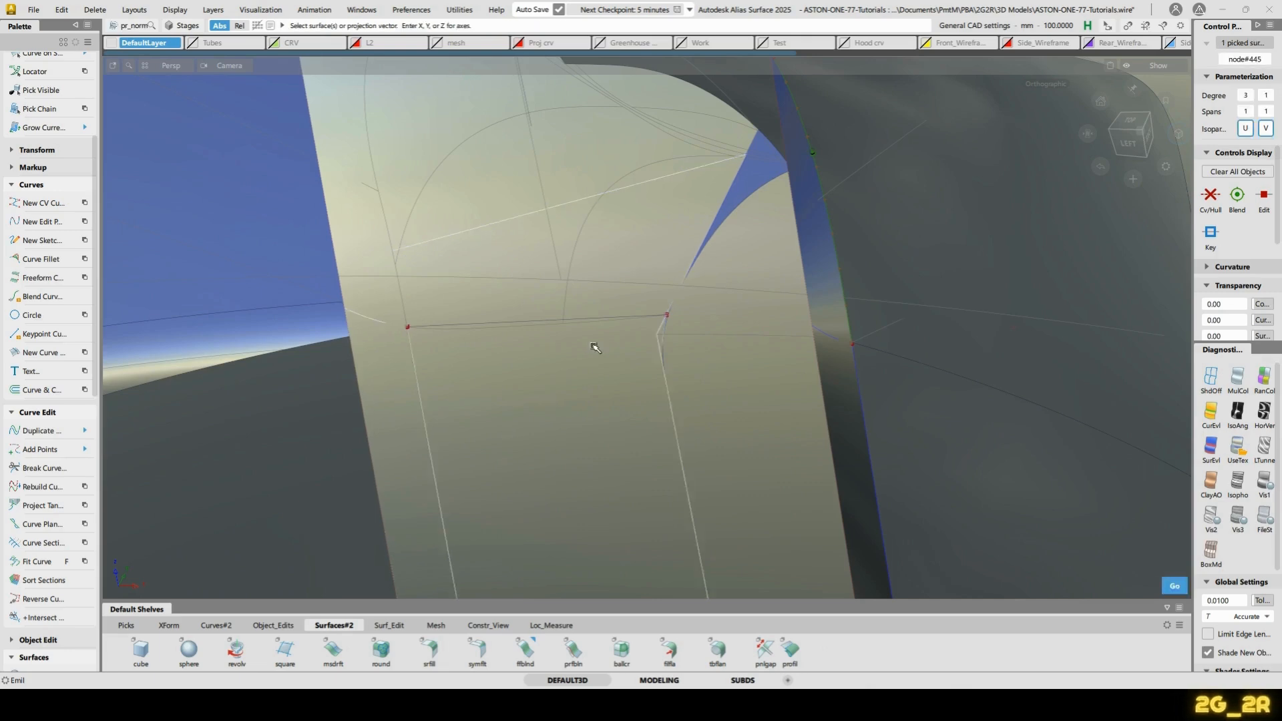
Project the straight line on each side wall of the spoke opening onto its wall surface, normal to the surface
left_click(610, 316)
left_click_drag(690, 352, 613, 380, "alt+shift")
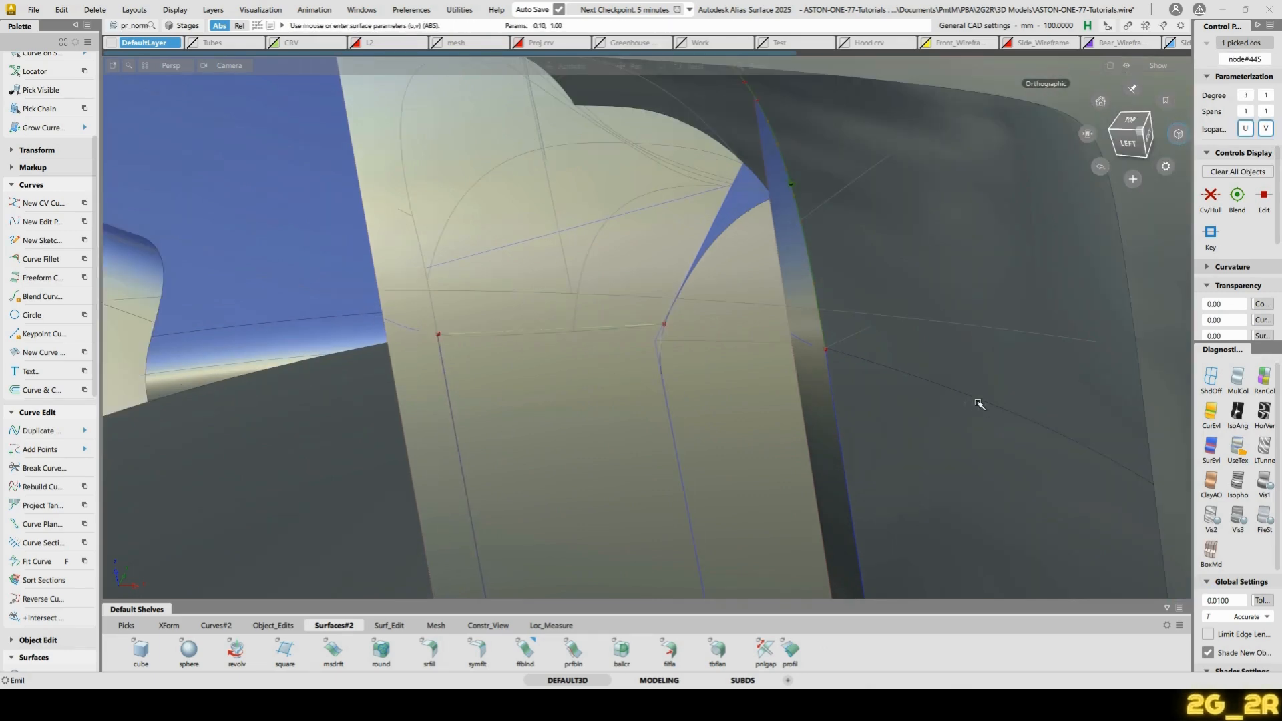
left_click_drag(979, 403, 589, 349, "alt+shift")
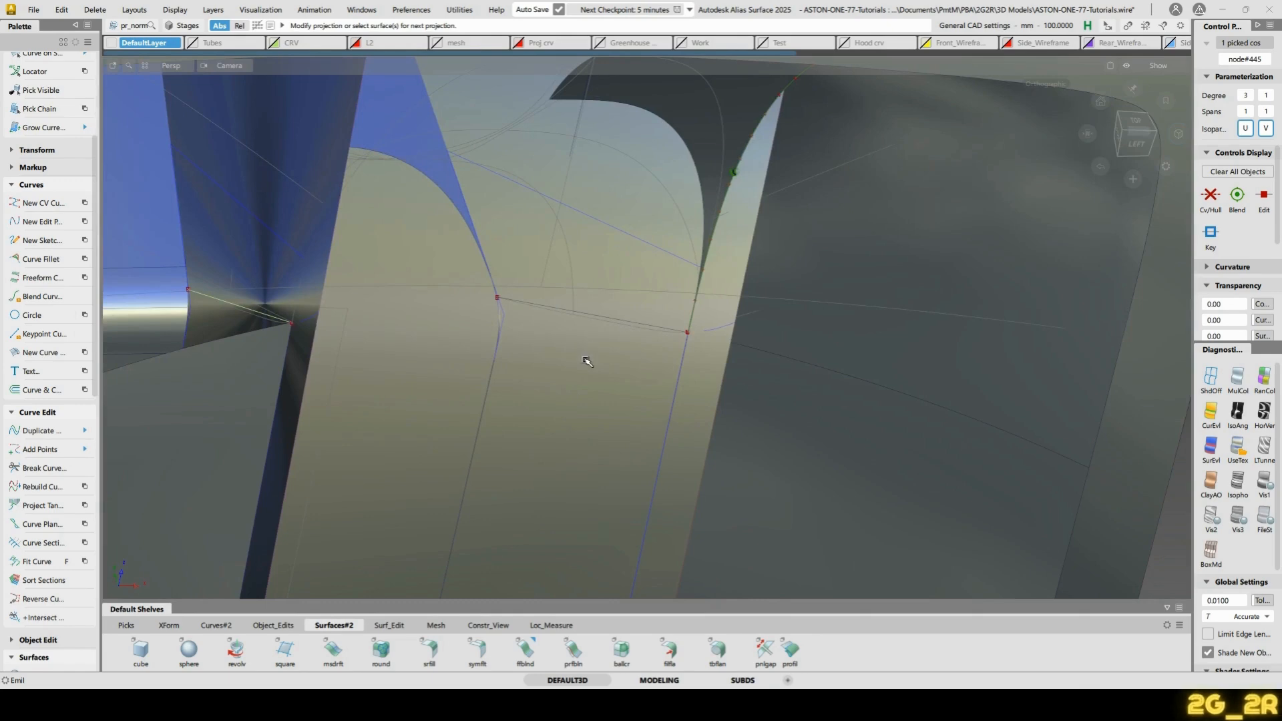
key("Delete")
left_click(589, 355)
left_click(605, 323)
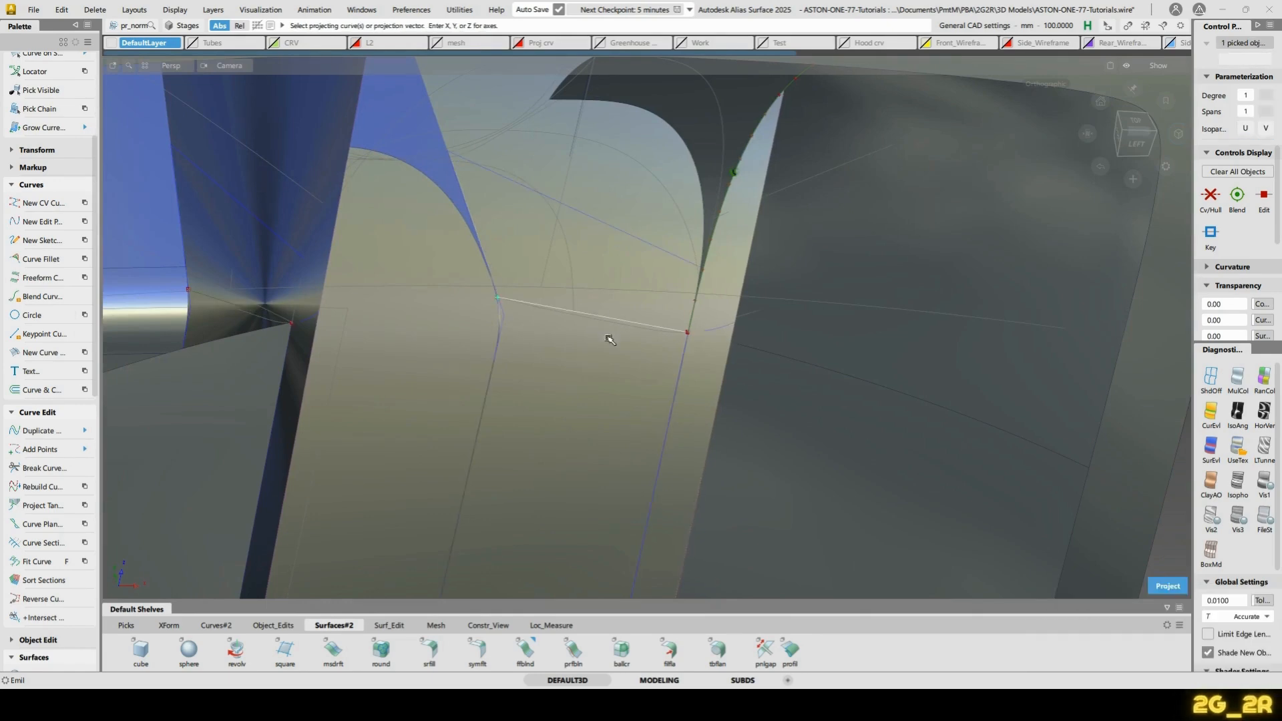
key("space")
Check the projected curves from the front and remove the straight construction lines from both side walls
left_click_drag(573, 213, 709, 219, "alt+shift")
left_click(1131, 142)
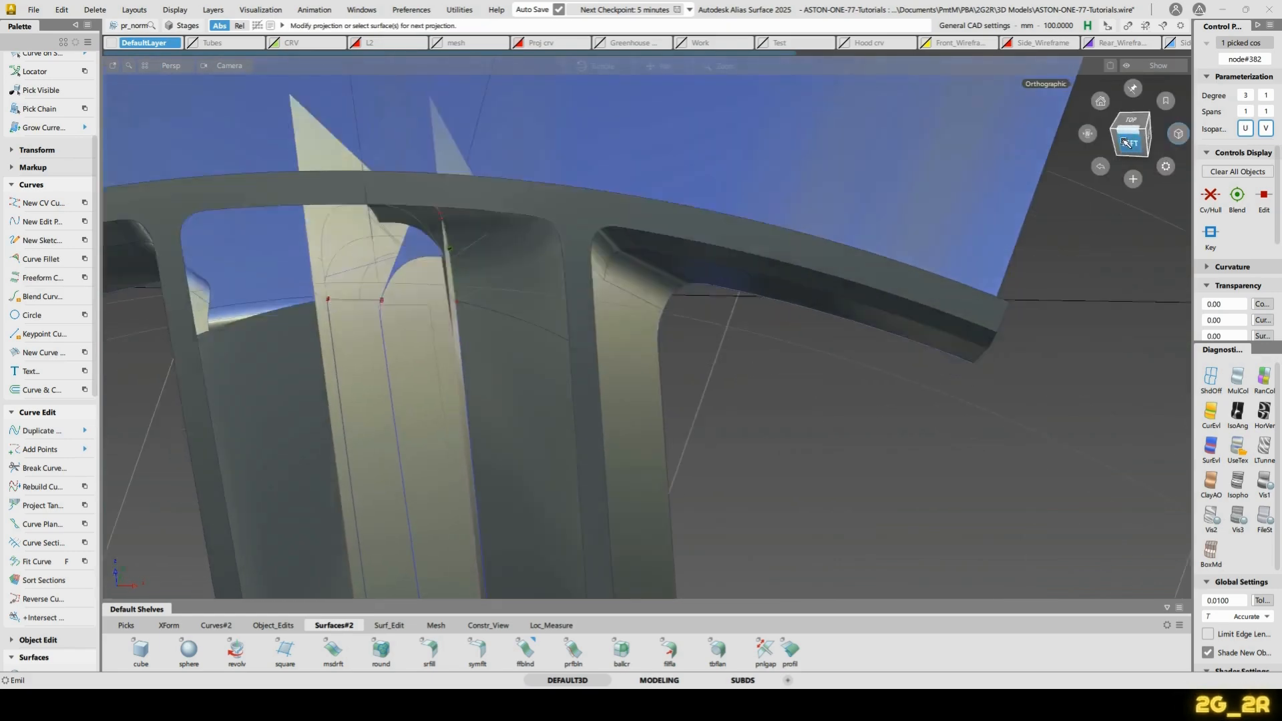
middle_click_drag(633, 183, 666, 355, "alt+shift")
left_click_drag(539, 288, 556, 295, "alt+shift")
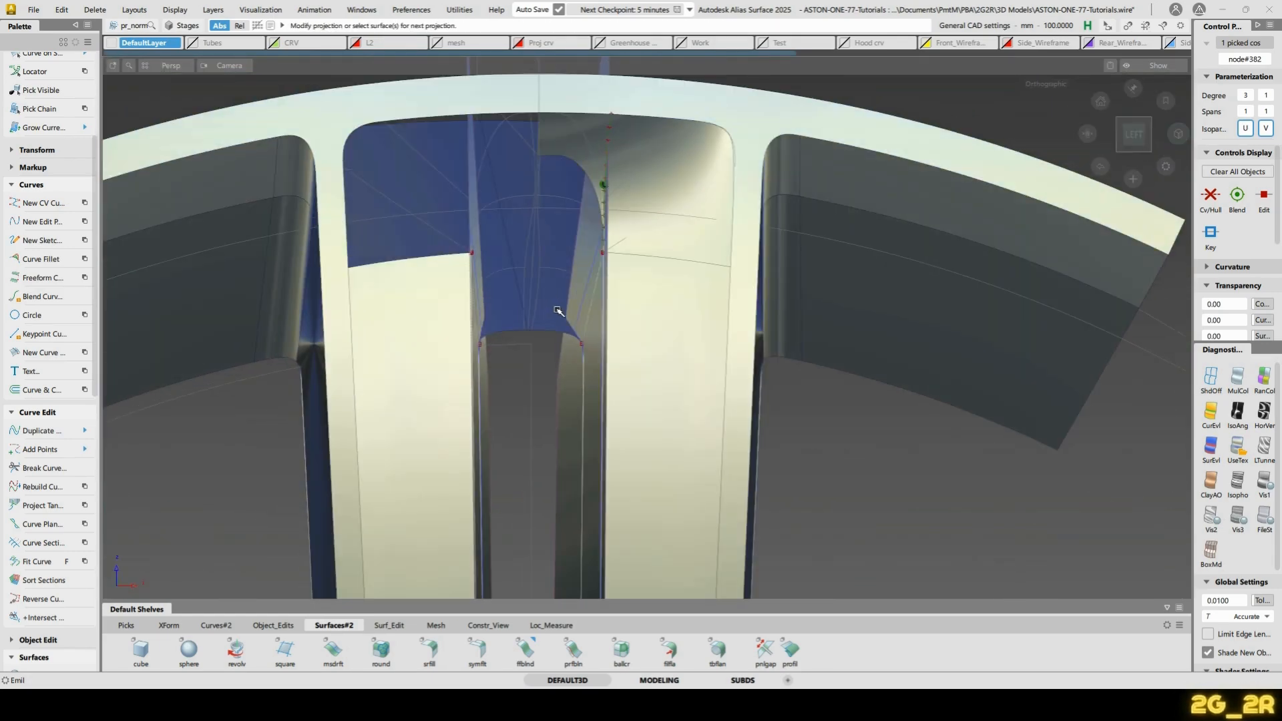
key("space")
left_click_drag(472, 290, 438, 233, "ctrl+shift")
left_click_drag(696, 372, 561, 426)
left_click(695, 374)
right_click_drag(561, 427, 495, 375, "alt+shift")
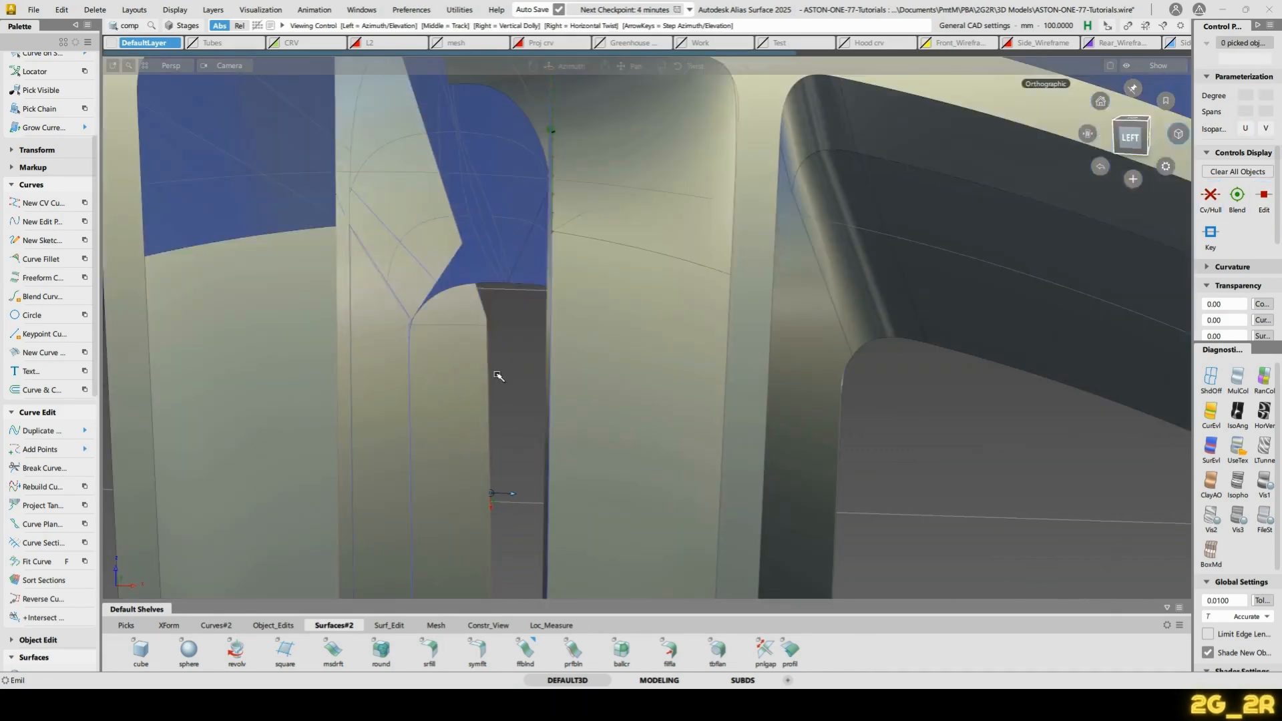
Create a freeform blend between the projected curves on the two side walls, with G2 Curvature continuity on both sides
left_click(524, 652)
left_click(395, 301)
left_click_drag(395, 300, 458, 315, "alt+shift")
left_click(723, 348)
left_click(193, 121)
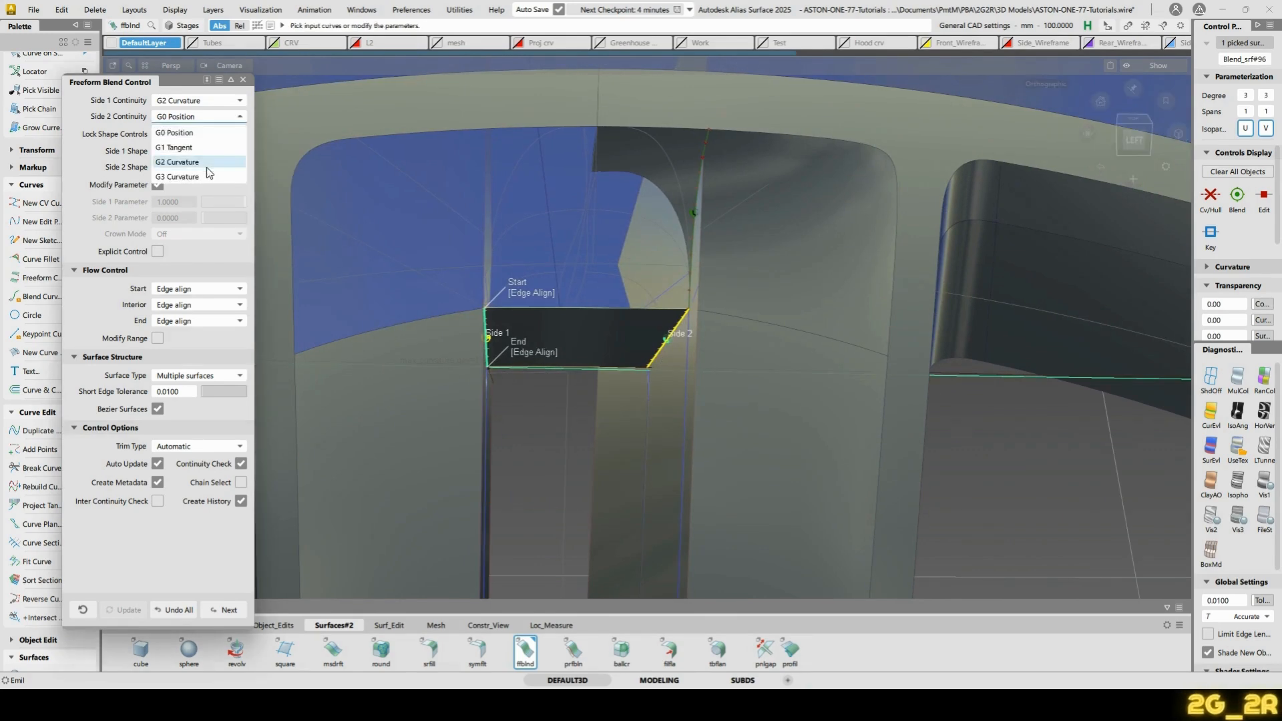
left_click(181, 158)
Lock the blend's shape controls, set both side shapes to 2.5, and set the start flow to Default
left_click_drag(547, 287, 699, 285, "alt+shift")
right_click_drag(509, 263, 578, 249, "ctrl+shift")
left_click_drag(578, 314, 536, 333, "alt+shift")
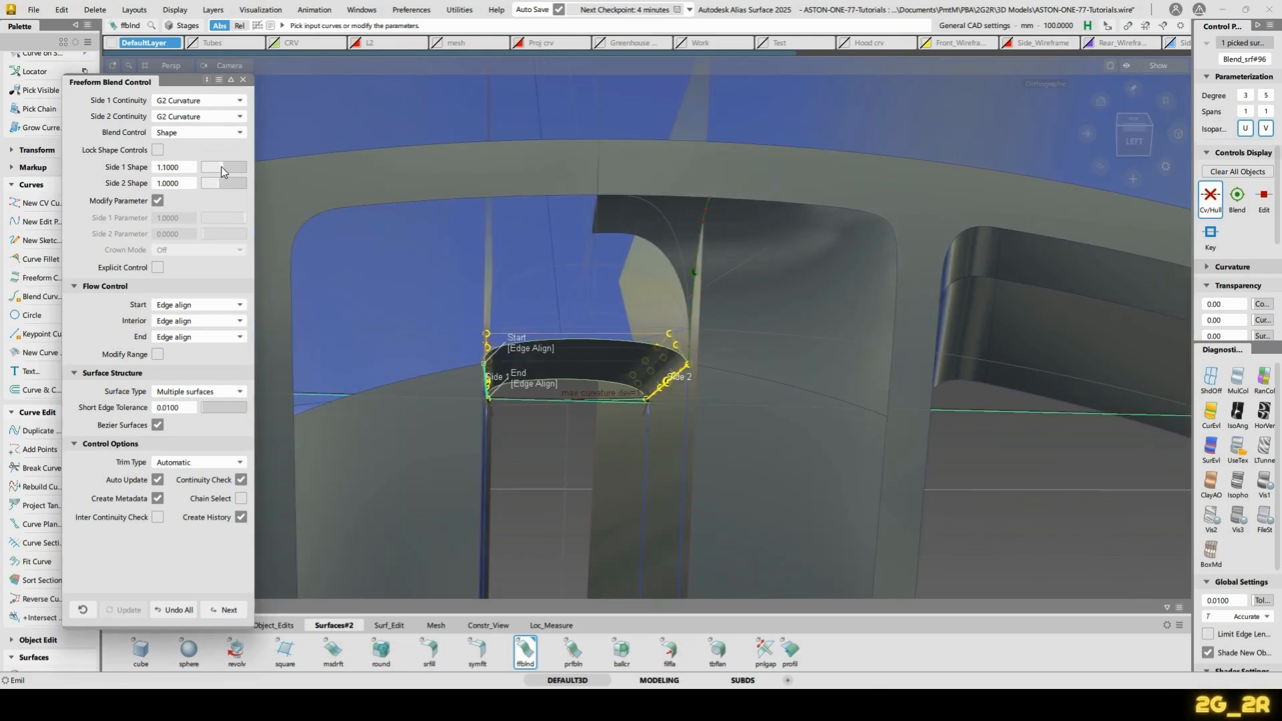
left_click_drag(222, 166, 238, 171)
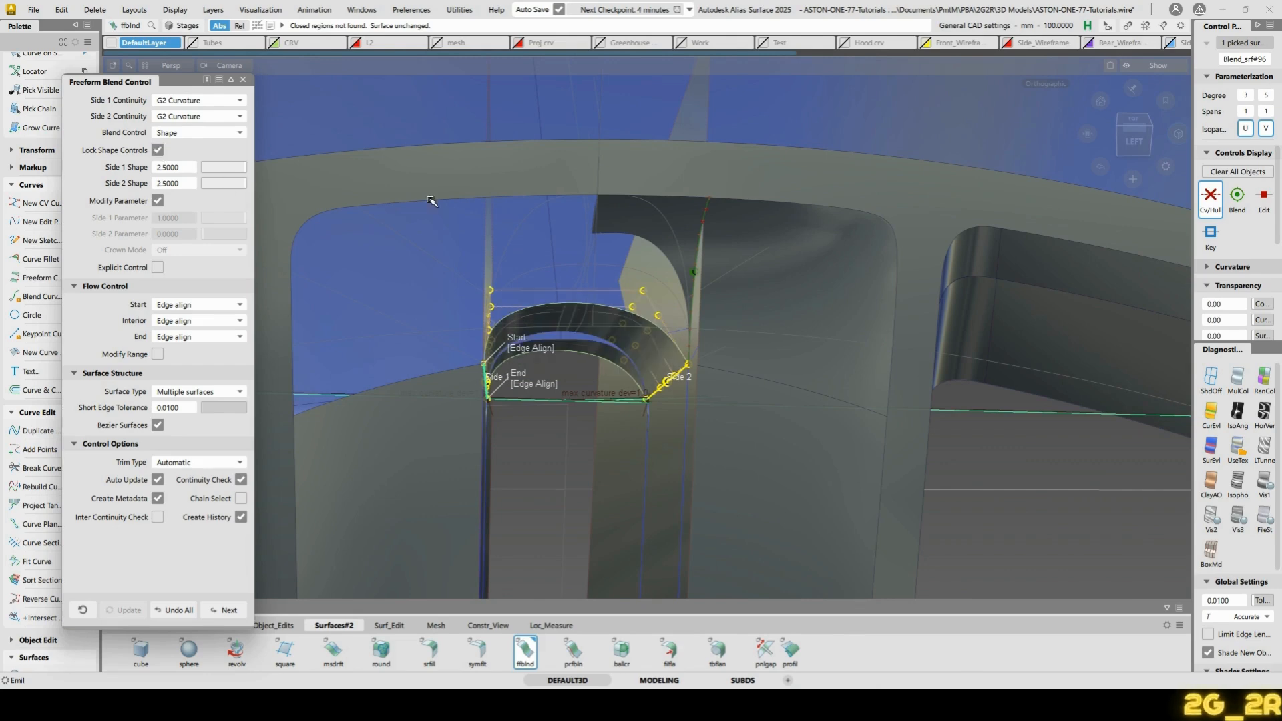
left_click_drag(690, 270, 631, 277, "alt+shift")
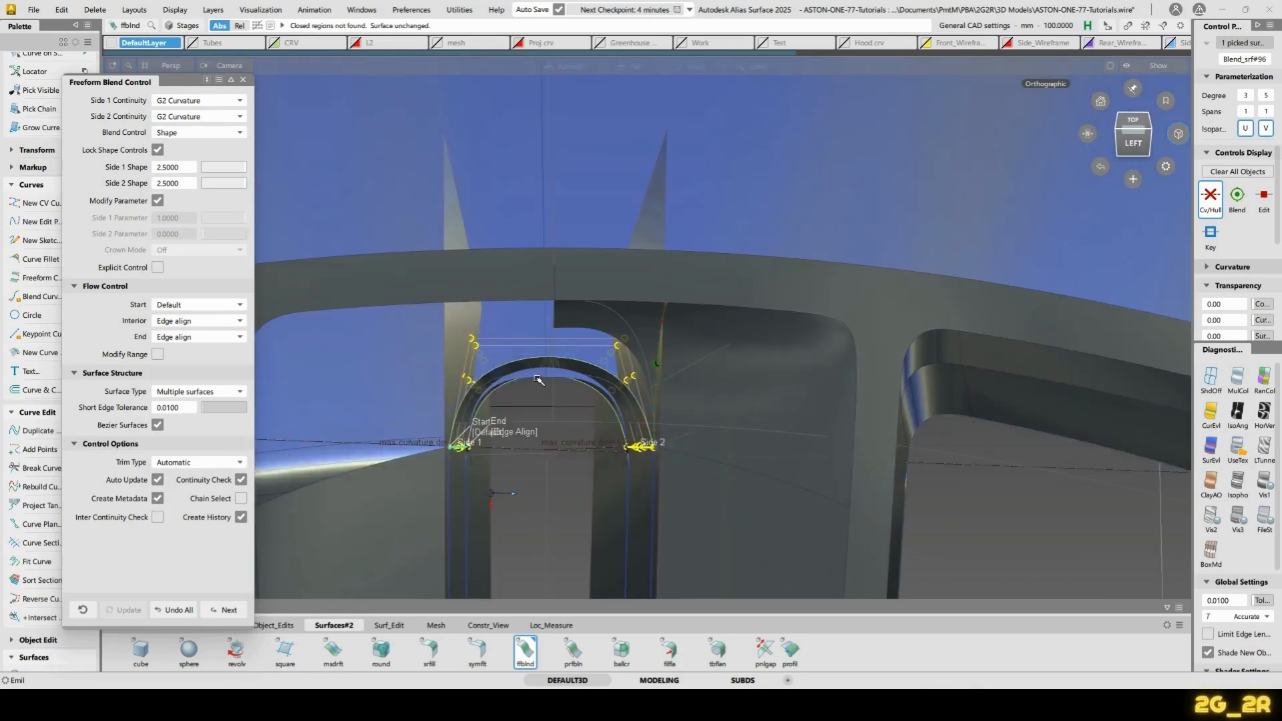
left_click_drag(560, 386, 646, 347, "alt+shift")
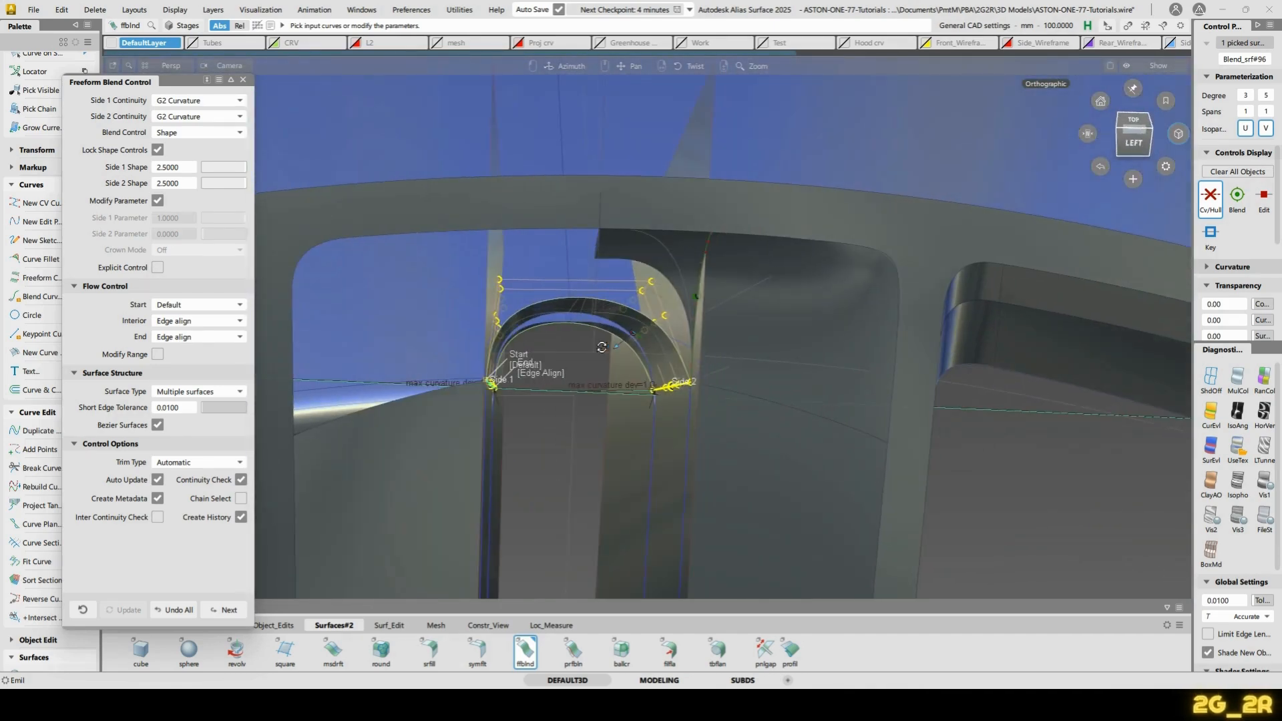
left_click(1133, 143)
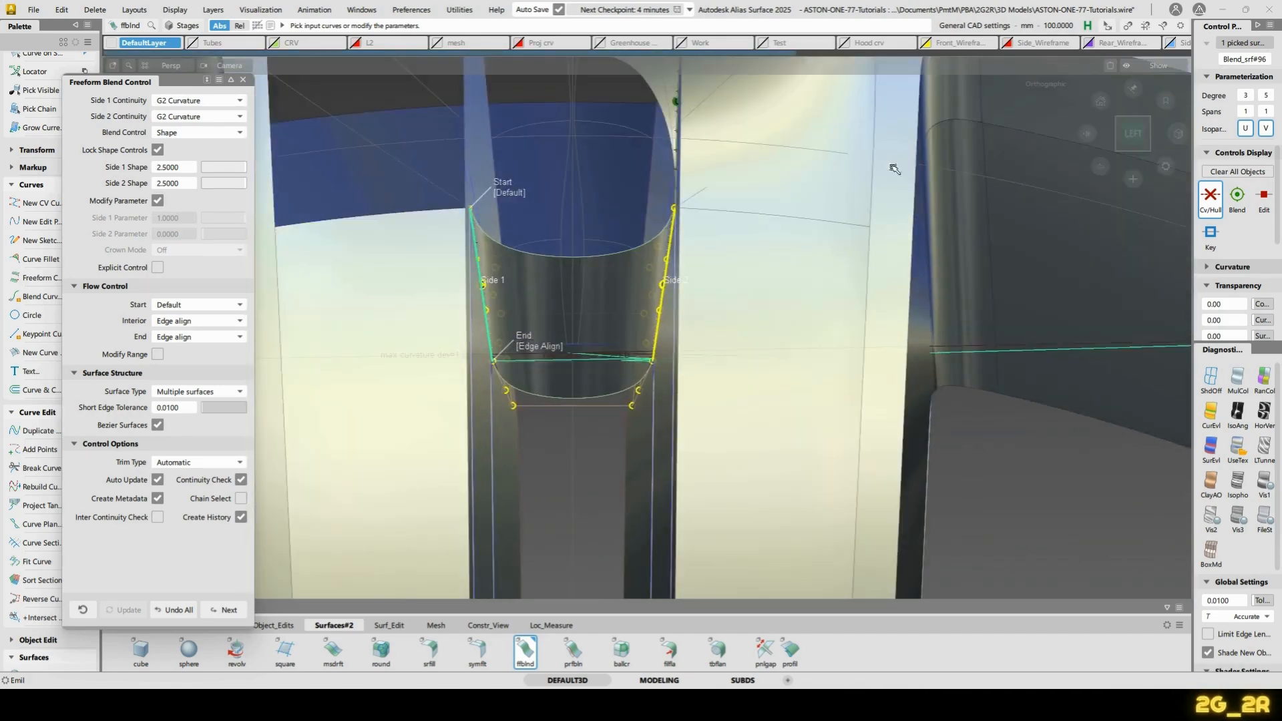
Finish the freeform blend between the two spoke sides and extend the blend surface's outer end past the rim face
right_click_drag(893, 166, 635, 195, "alt+shift")
left_click_drag(635, 195, 612, 378, "alt+shift")
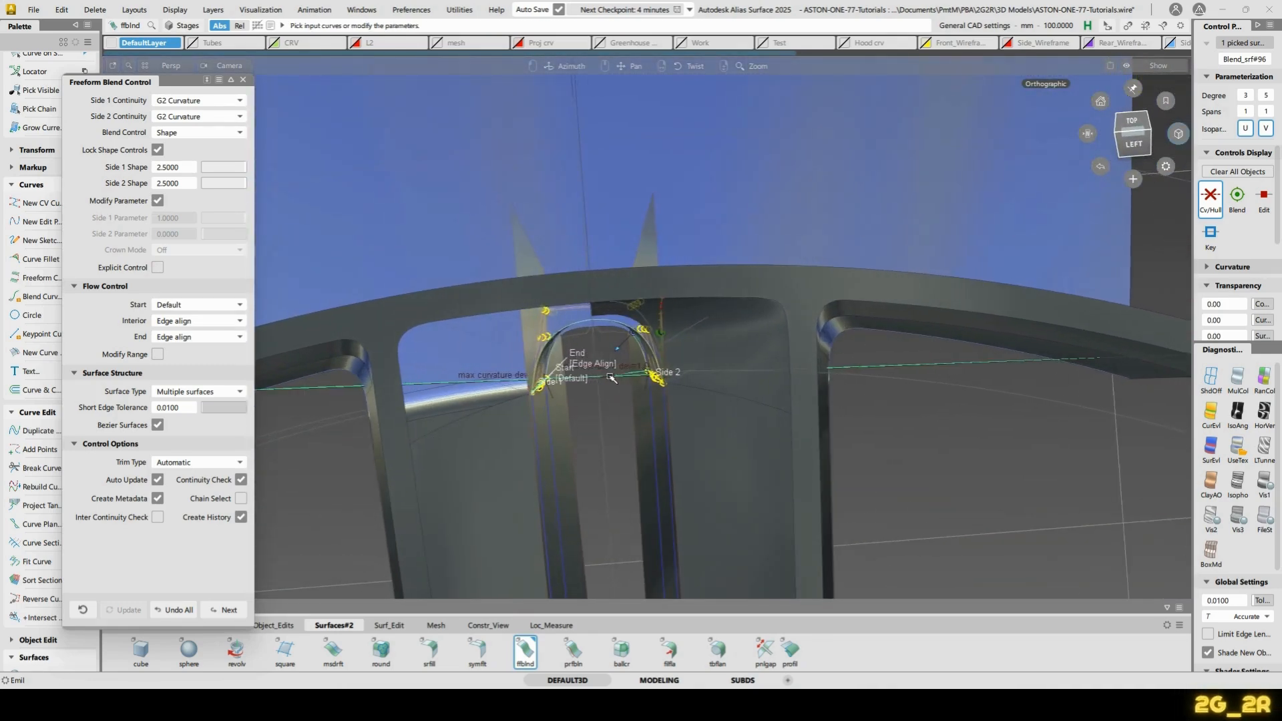
left_click_drag(629, 285, 592, 283, "alt+shift")
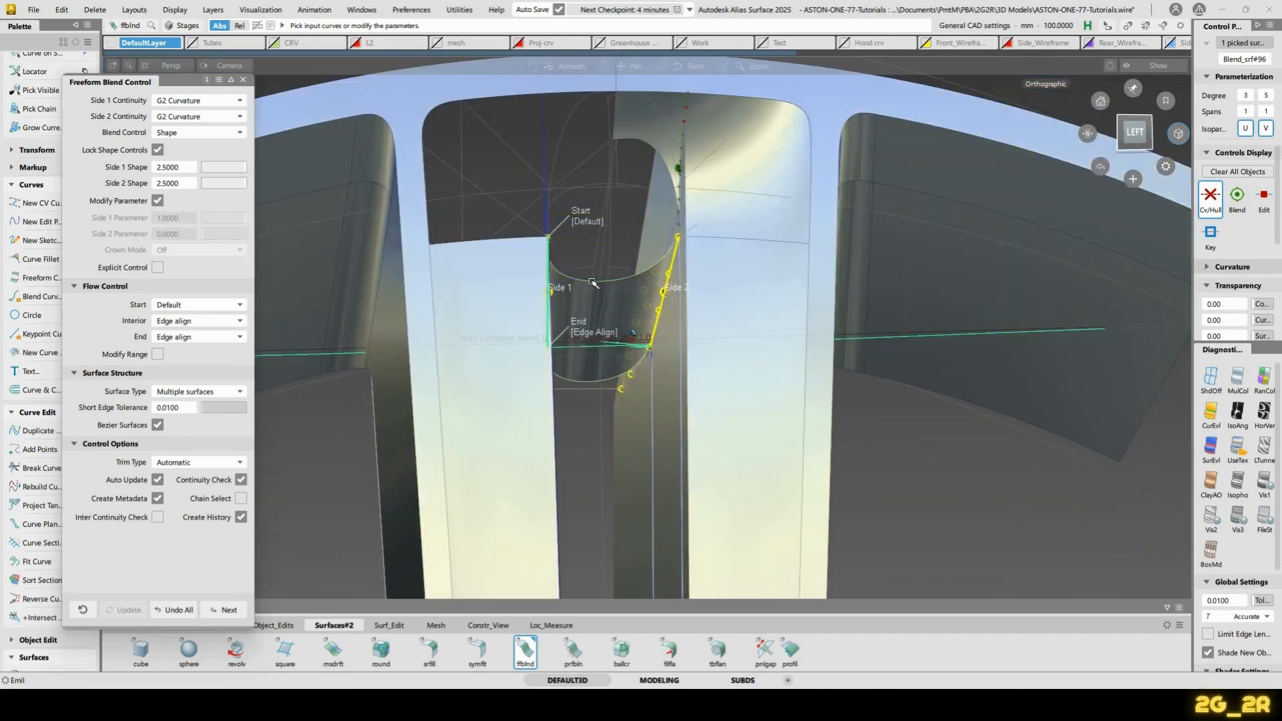
left_click_drag(755, 361, 651, 340, "alt+shift")
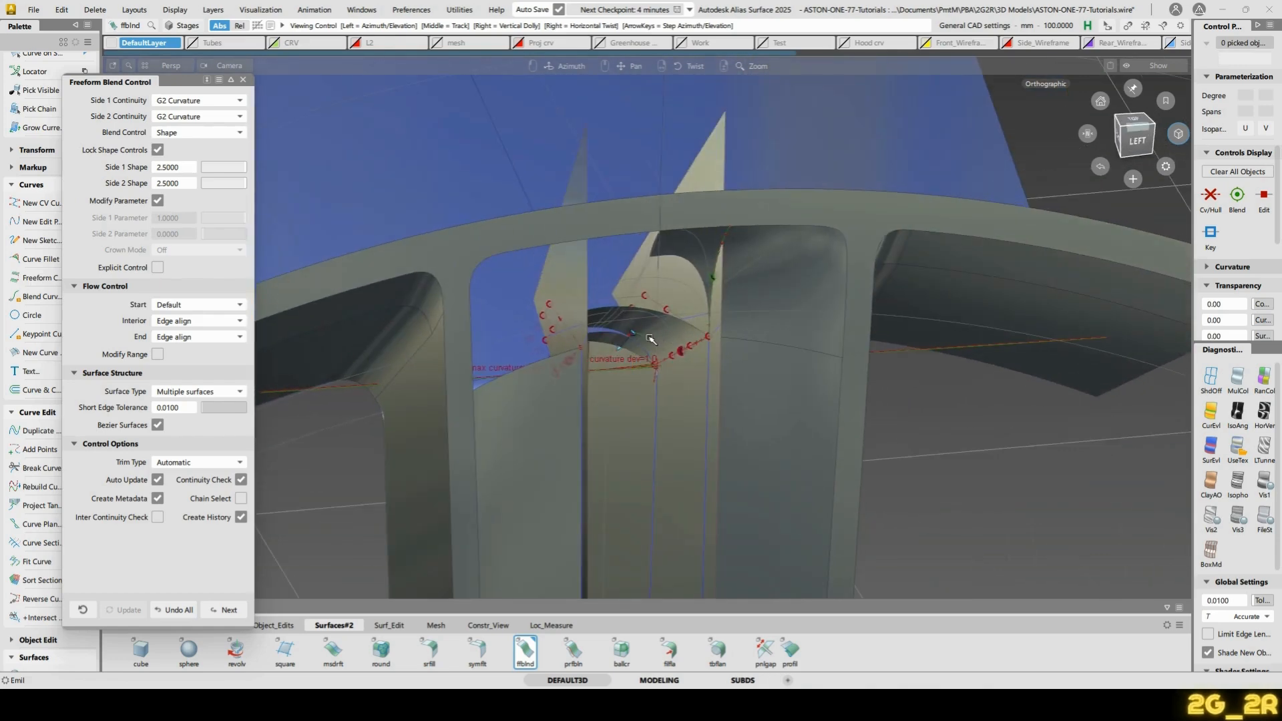
left_click_drag(572, 327, 547, 290, "ctrl+shift")
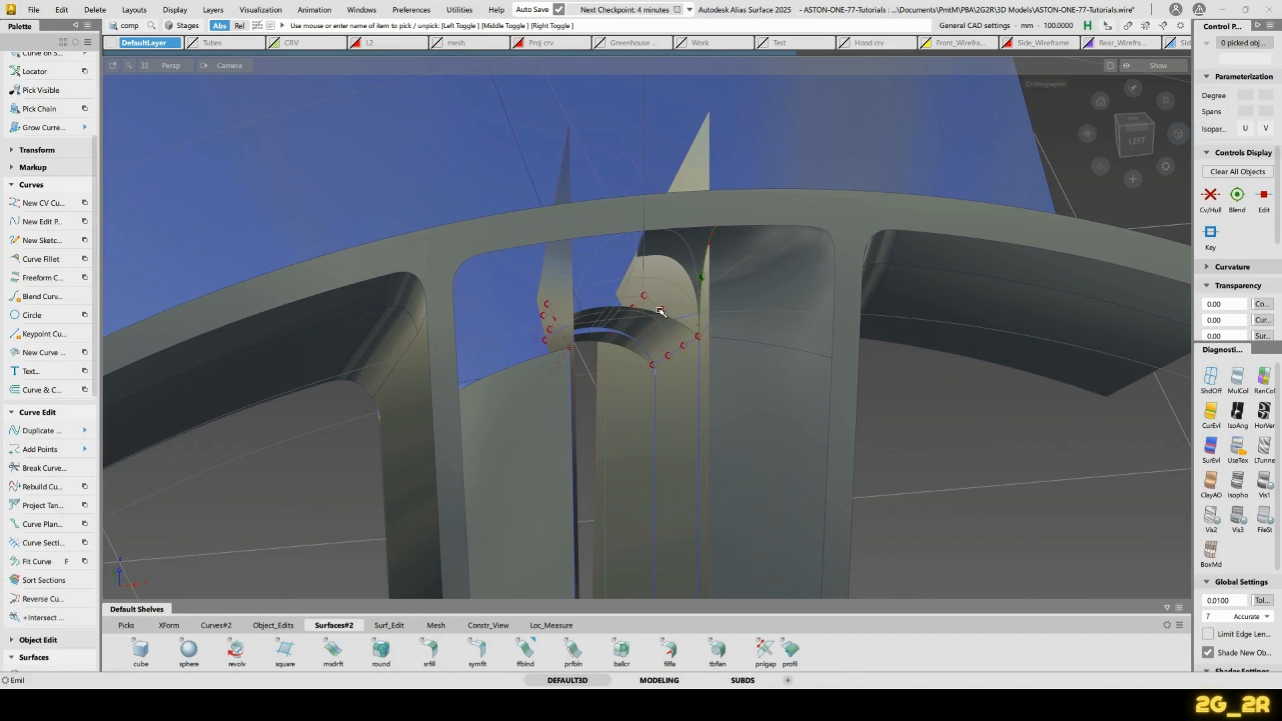
left_click_drag(661, 311, 622, 298, "alt+shift")
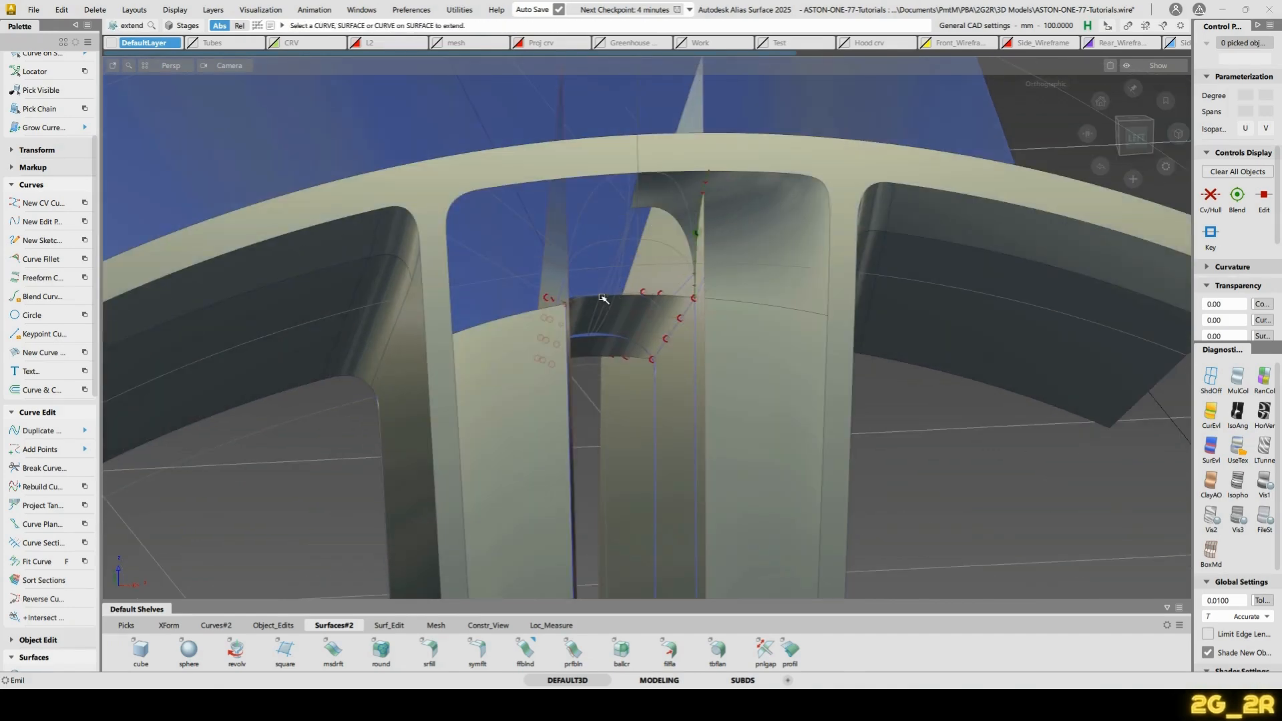
left_click_drag(583, 426, 671, 281, "alt+shift")
left_click_drag(527, 284, 570, 415, "alt+shift")
middle_click_drag(569, 415, 608, 315, "alt+shift")
left_click_drag(575, 395, 622, 288, "alt+shift")
left_click(1134, 135)
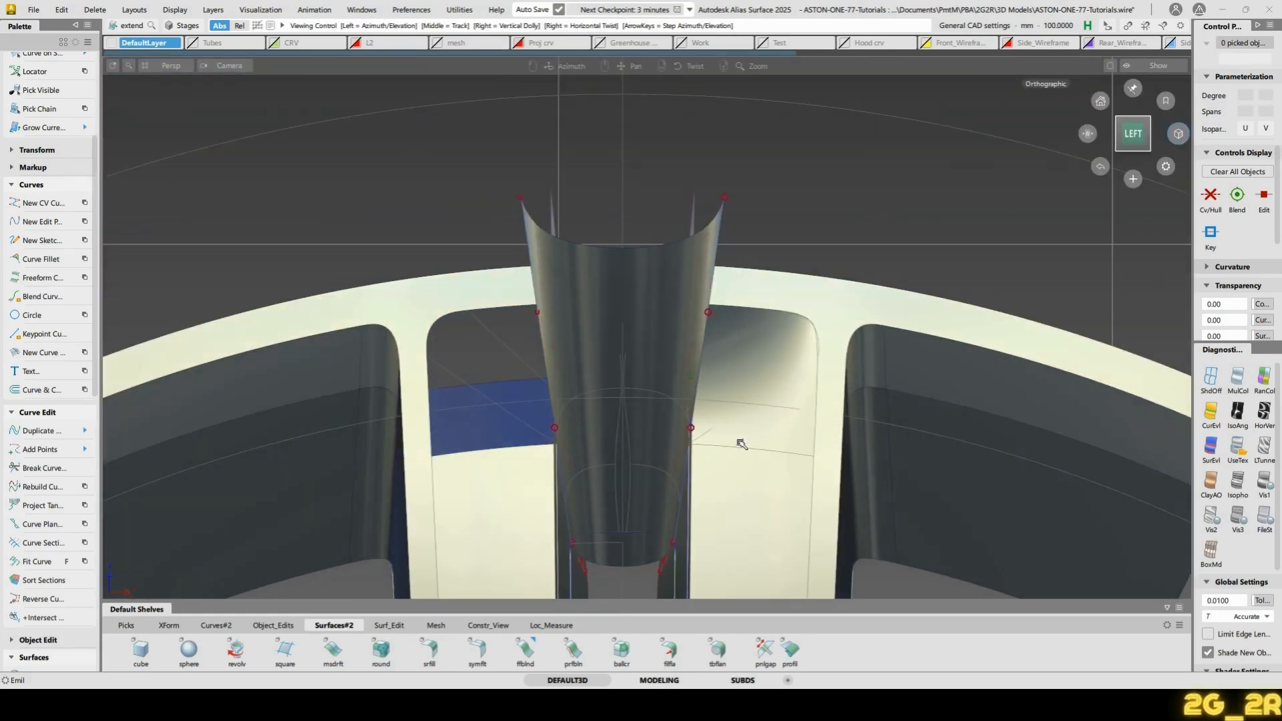
Select the extended blend surface between the spokes and turn off its shading
right_click_drag(741, 443, 760, 392, "alt+shift")
middle_click_drag(759, 392, 782, 260, "alt+shift")
left_click_drag(503, 295, 710, 276, "ctrl+shift")
left_click(700, 286)
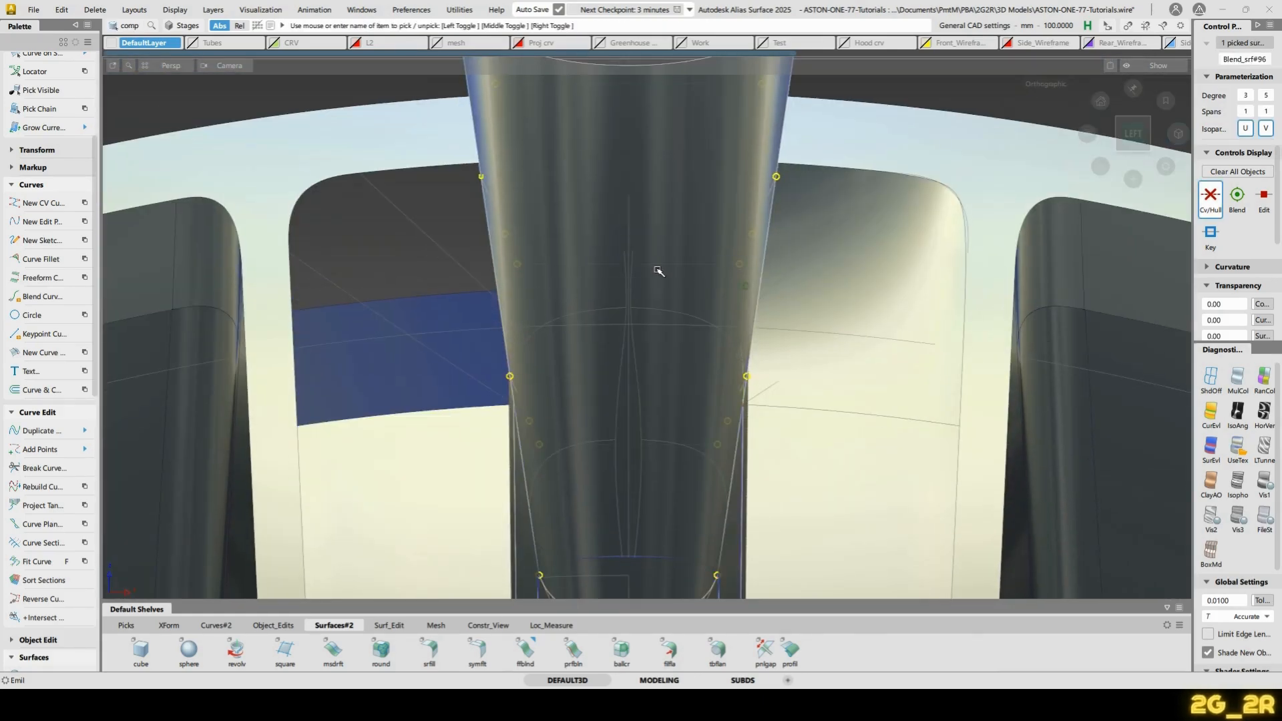
left_click(1220, 390)
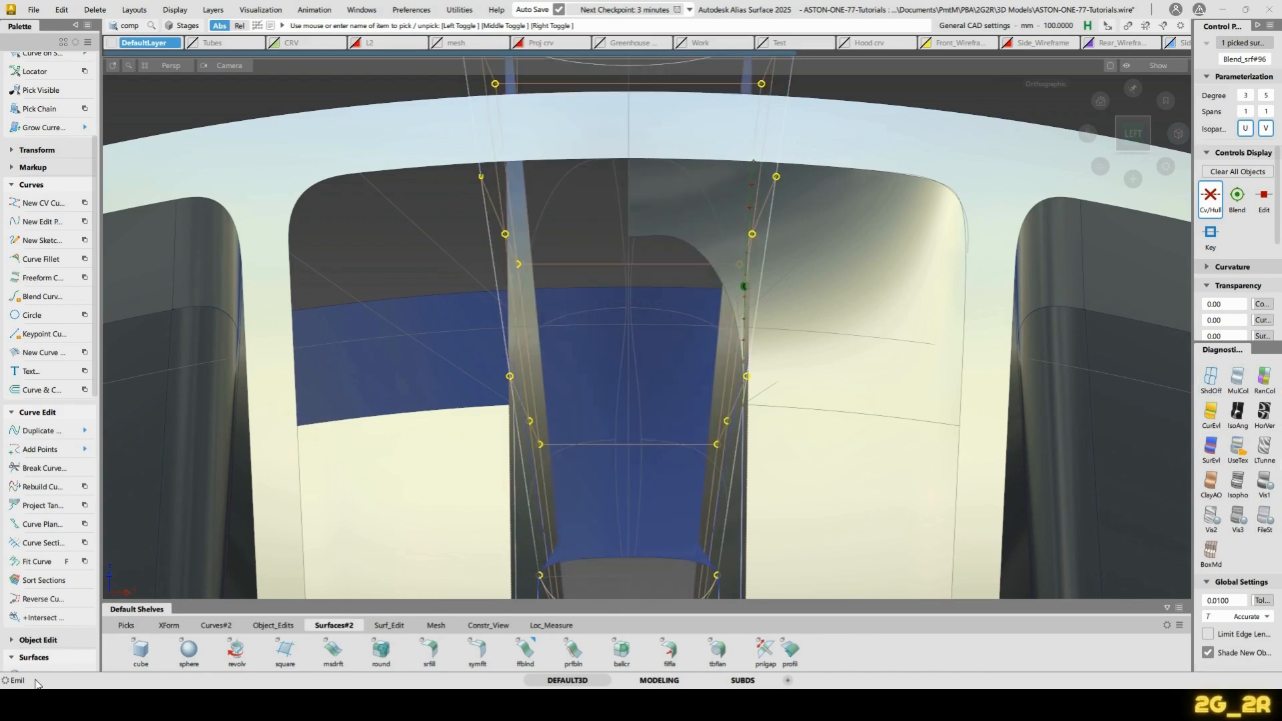
right_click_drag(691, 552, 667, 475, "alt+shift")
middle_click_drag(661, 447, 659, 425, "alt+shift")
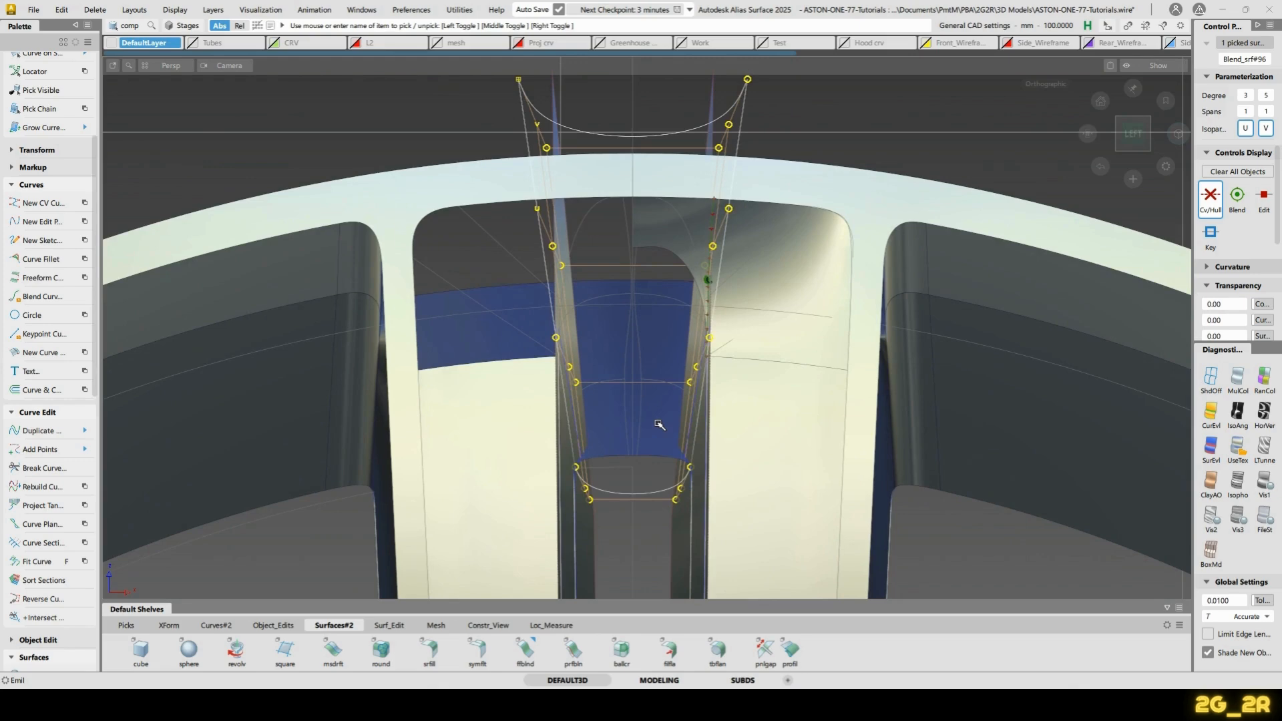
left_click(659, 425)
Draw a straight vertical edit point curve from the middle of the rim barrel's lower edge up to the outer circle
key("e")
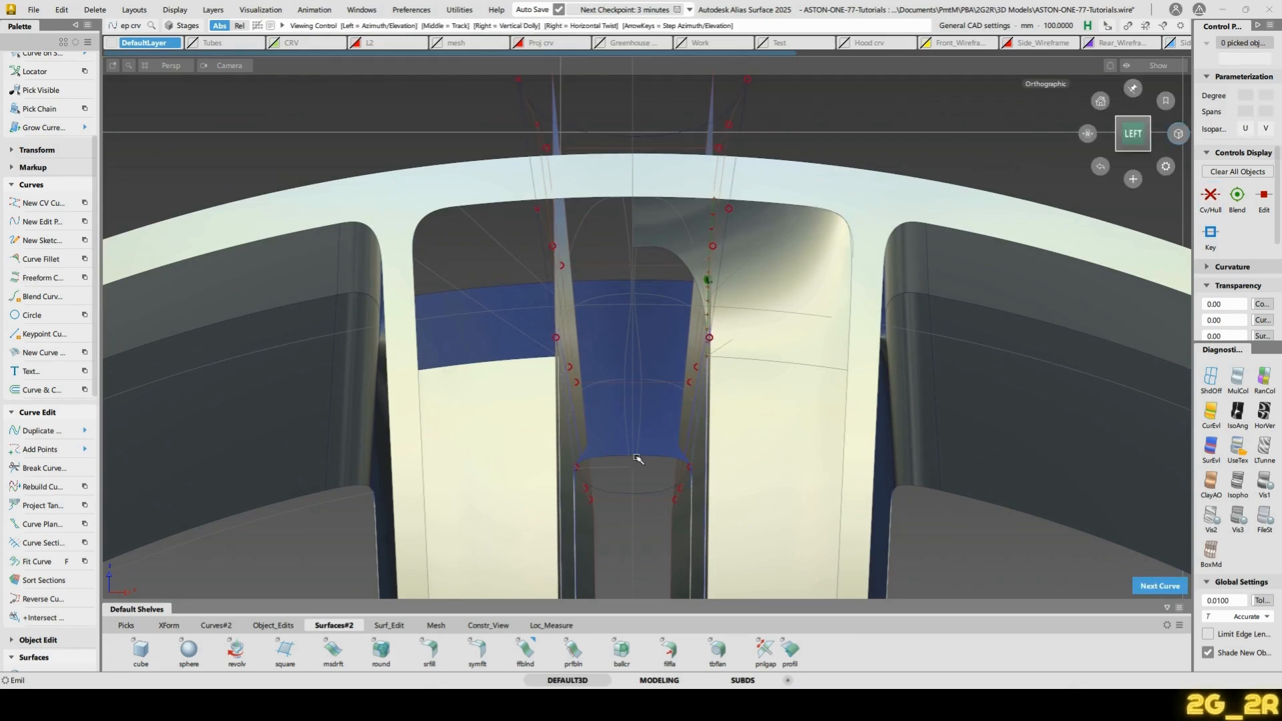
right_click_drag(634, 458, 644, 344, "alt+shift")
left_click(637, 452)
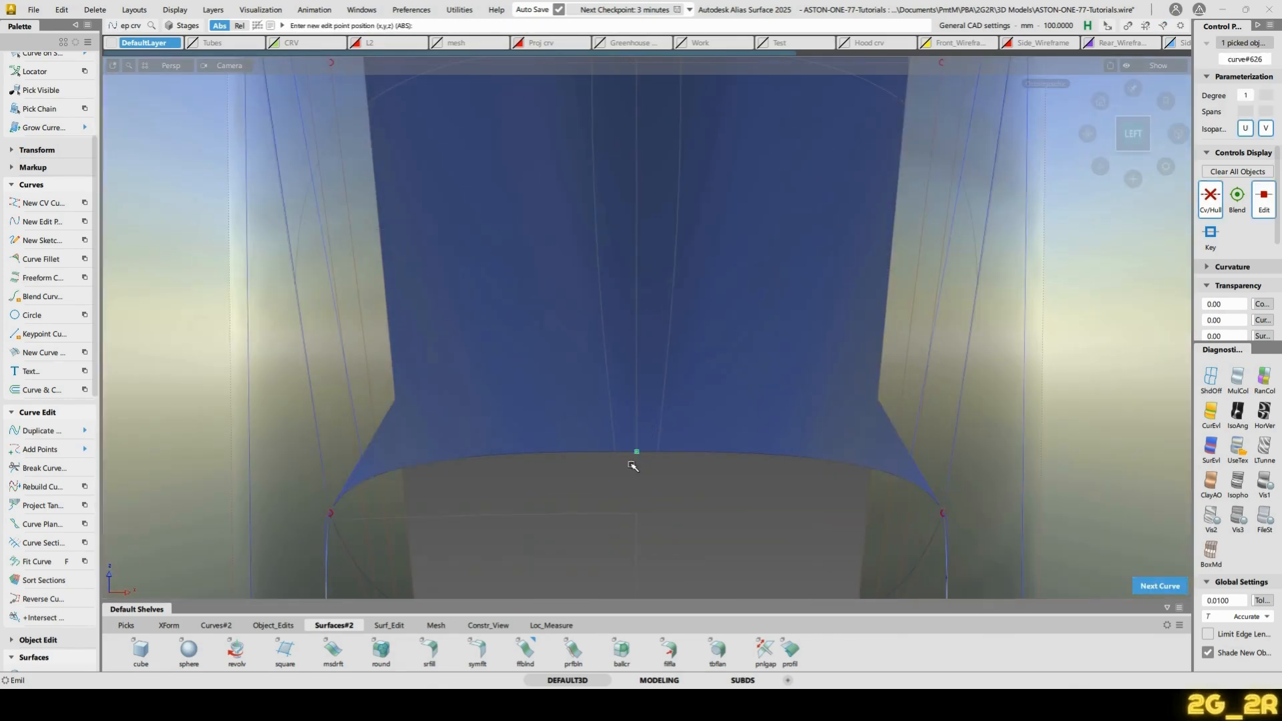
right_click_drag(635, 455, 688, 367, "alt+shift")
left_click(637, 140)
key("space")
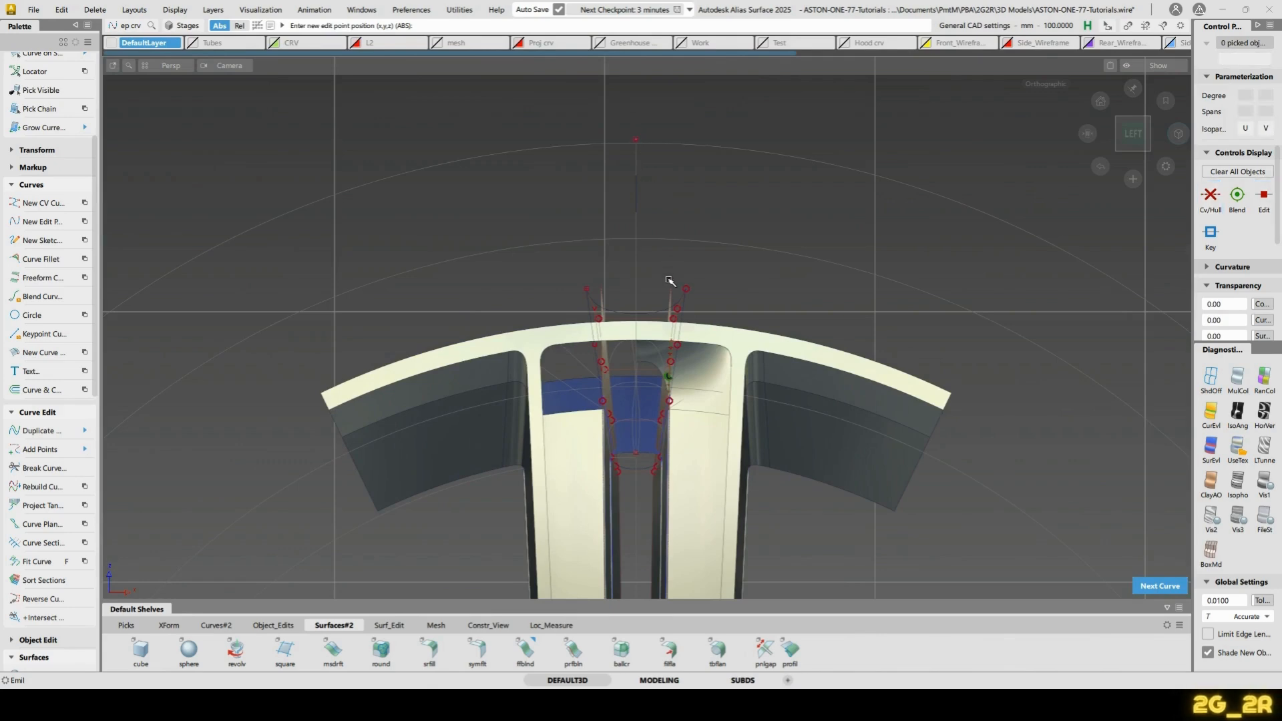
Move the vertical line down so it crosses the whole blend surface, and project it onto the blend
left_click_drag(667, 194, 641, 148, "ctrl+shift")
left_click(638, 142)
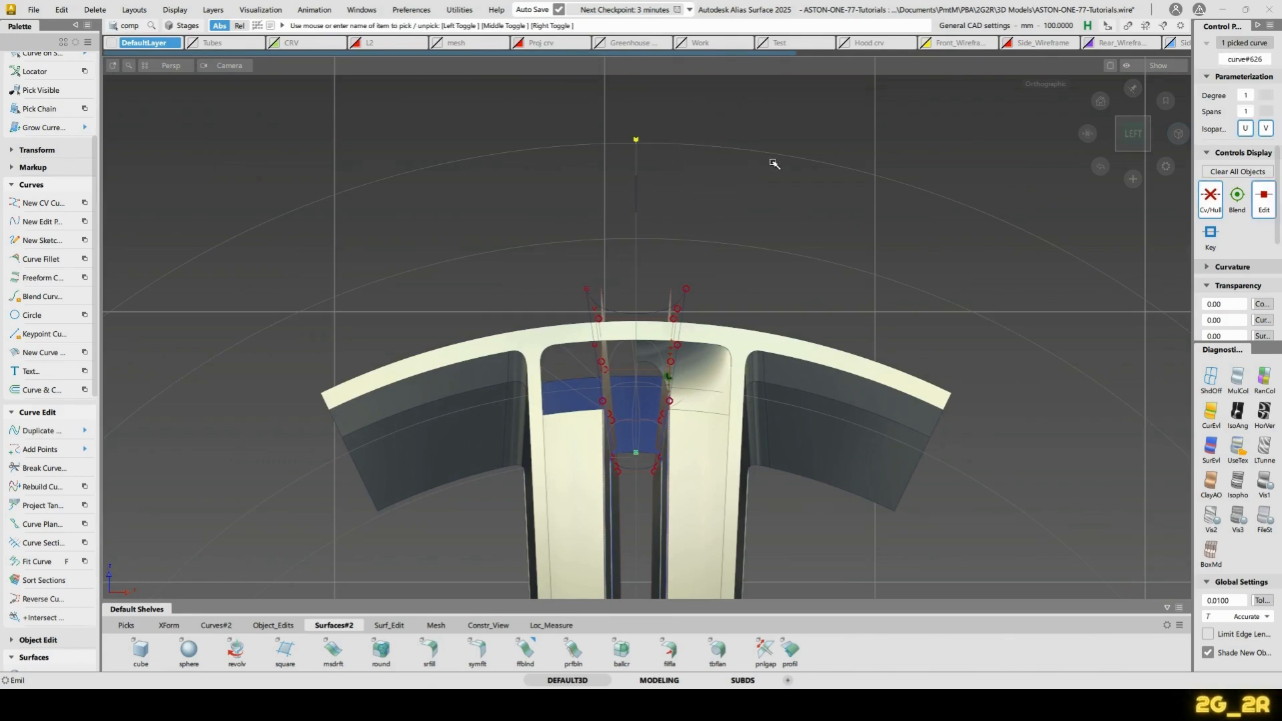
left_click(809, 202)
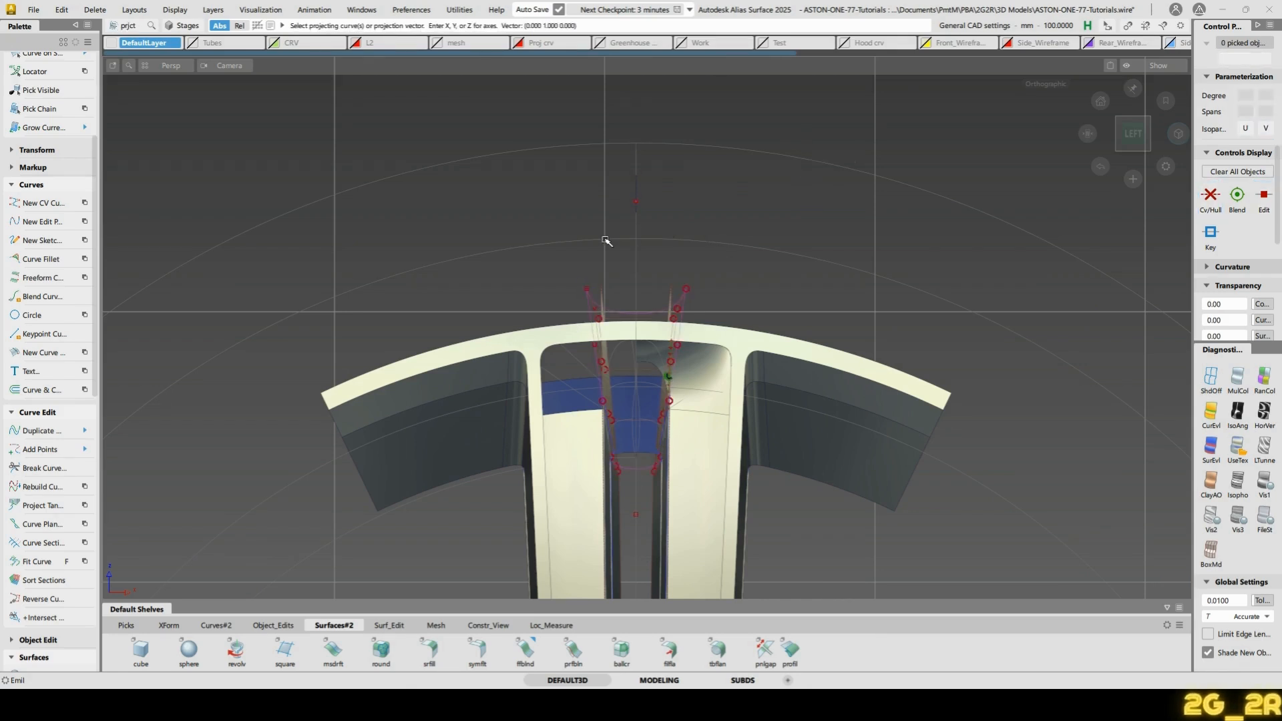
left_click(636, 241)
left_click_drag(638, 288, 663, 295, "alt+shift")
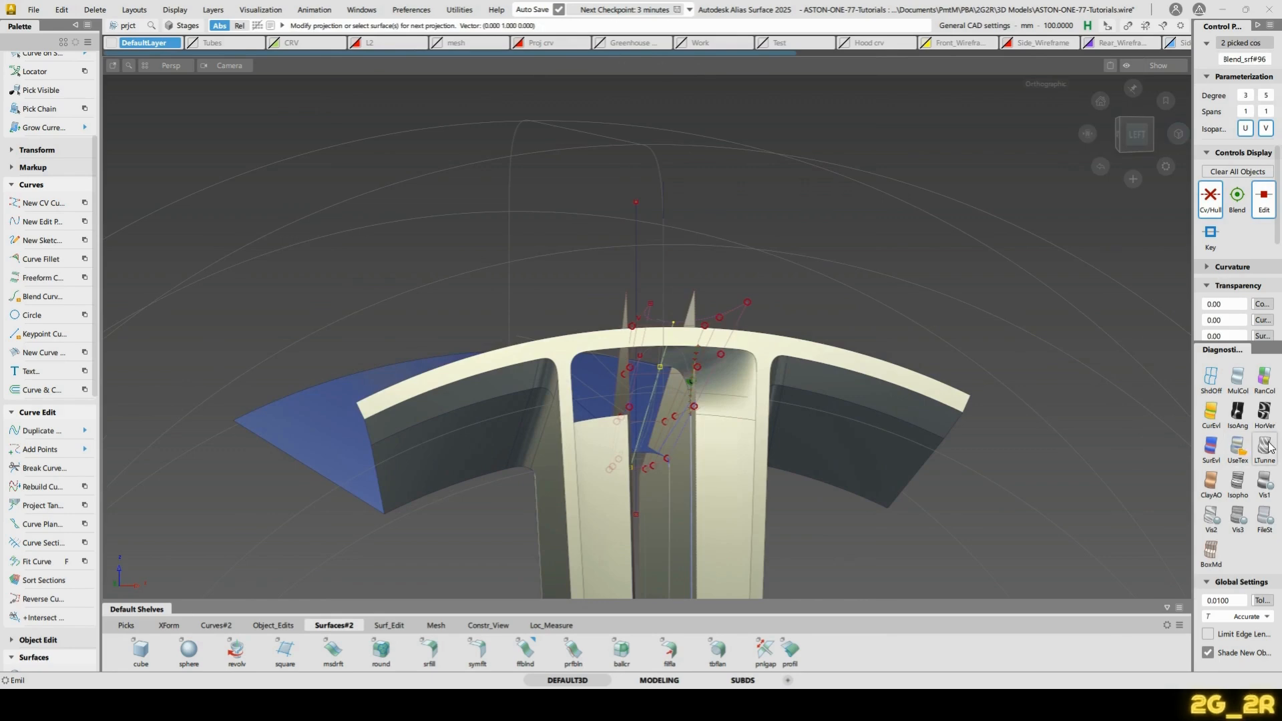
Restore the surface shading and trim away one half of the blend along the projected centre curve
key("ctrl+z")
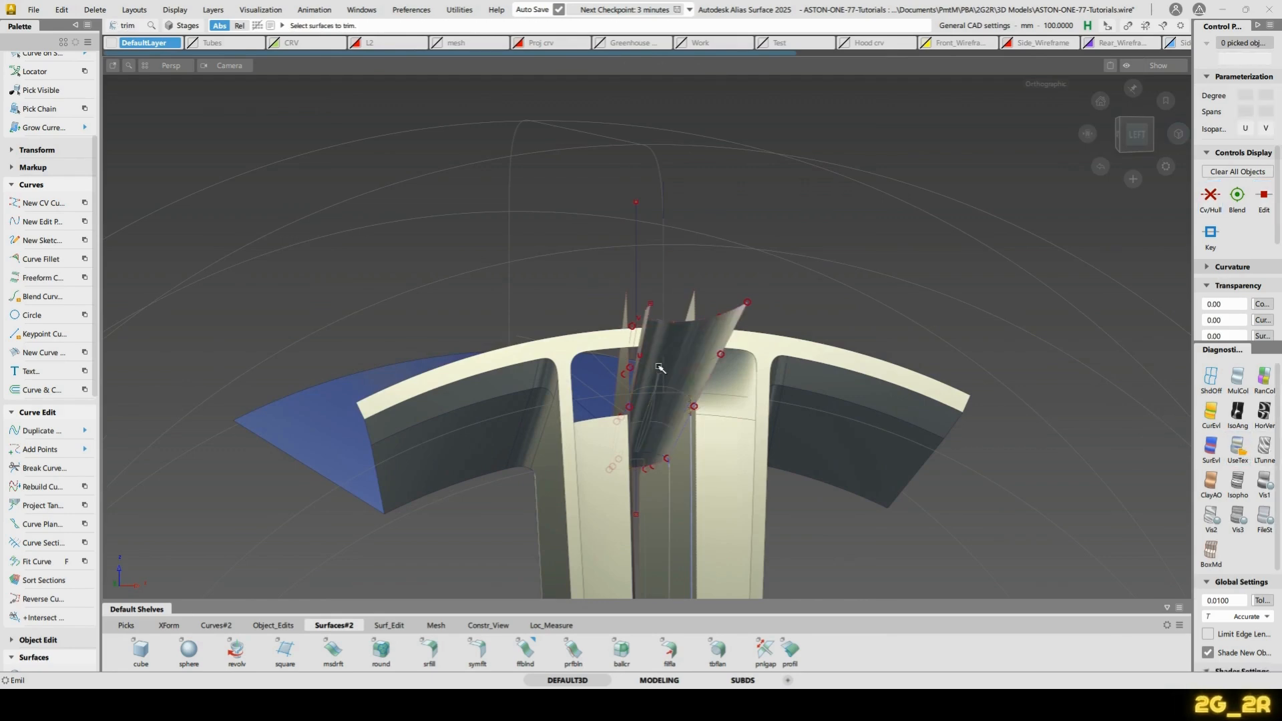
left_click(669, 414)
key("space")
Intersect the remaining blend half with the rim barrel surface and try to trim the blend along the intersection
left_click_drag(831, 436, 713, 444, "alt+shift")
right_click_drag(712, 443, 621, 448, "alt+shift")
middle_click_drag(621, 449, 641, 322, "alt+shift")
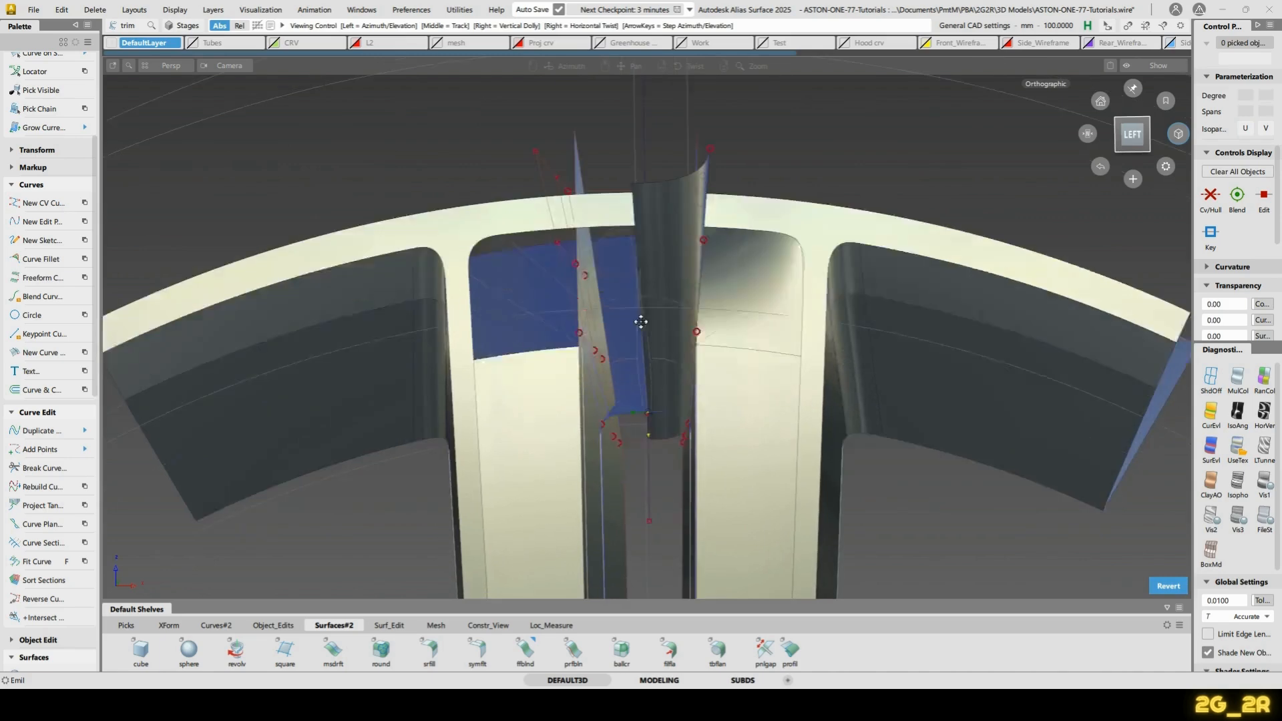
left_click_drag(641, 321, 602, 320, "alt+shift")
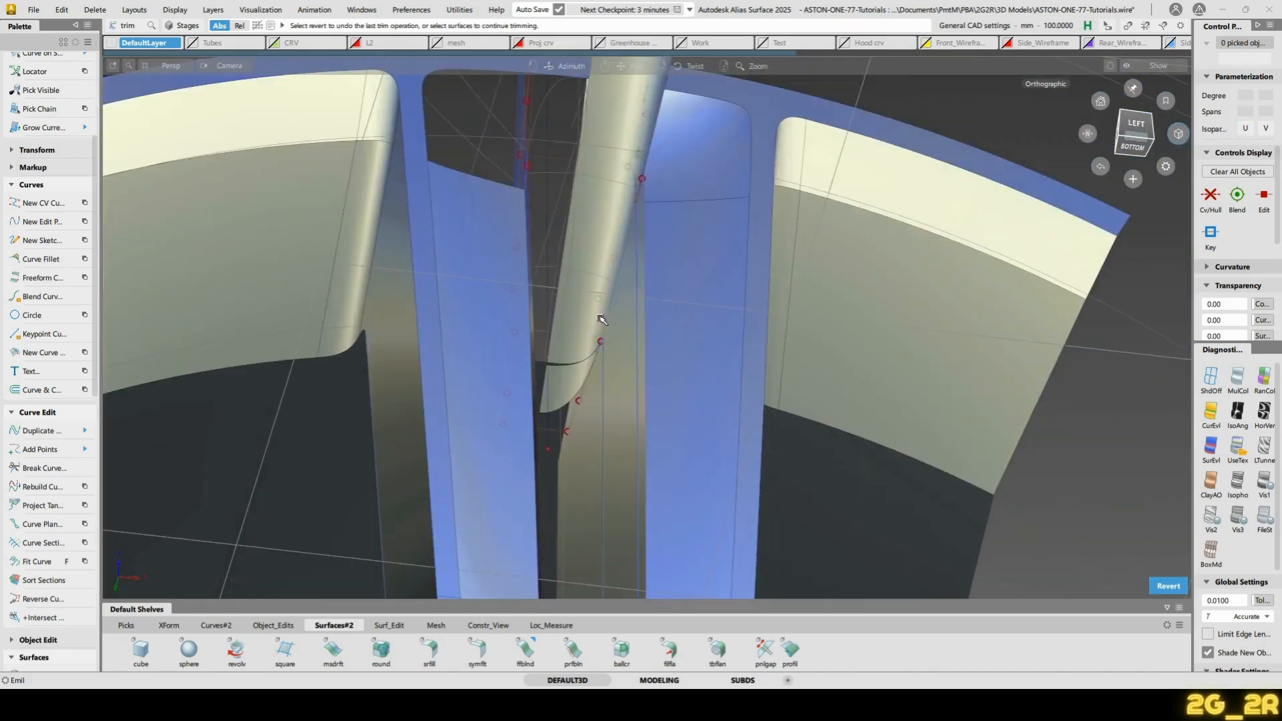
left_click_drag(638, 412, 577, 348, "alt+shift")
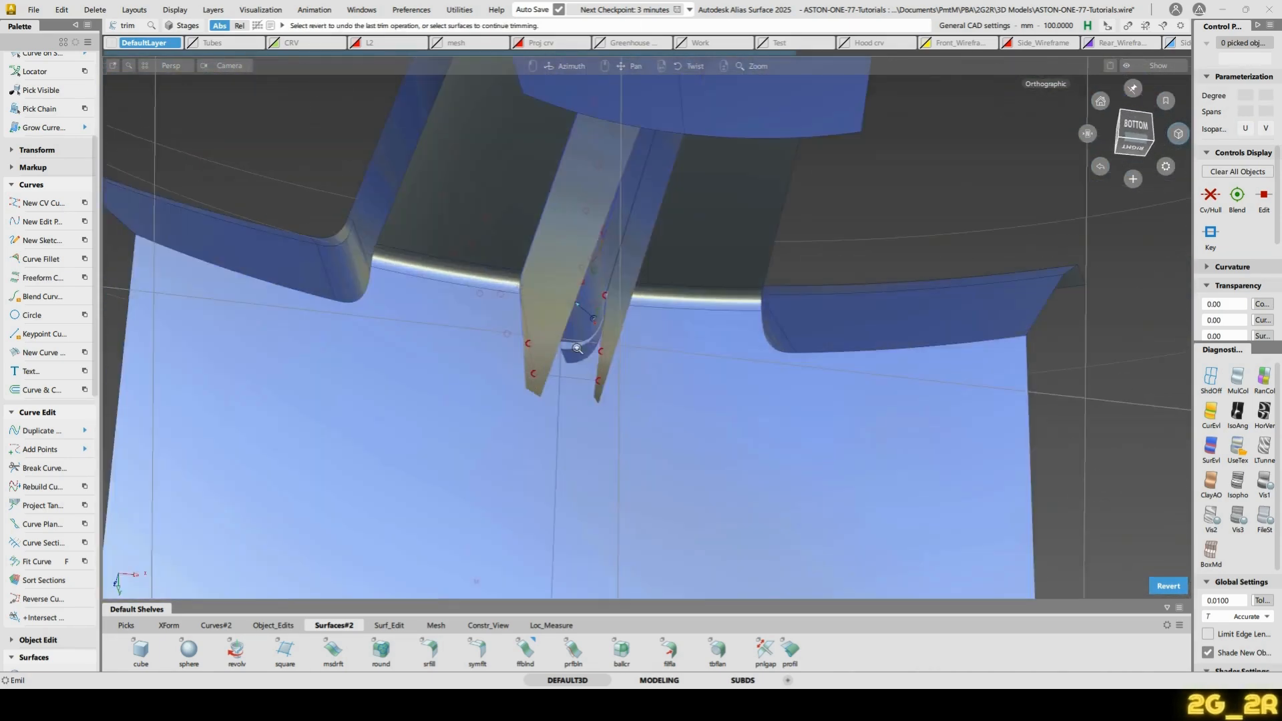
right_click_drag(577, 348, 634, 320, "alt+shift")
left_click_drag(635, 321, 593, 260, "alt+shift")
left_click_drag(578, 363, 628, 365, "ctrl+shift")
left_click(553, 383)
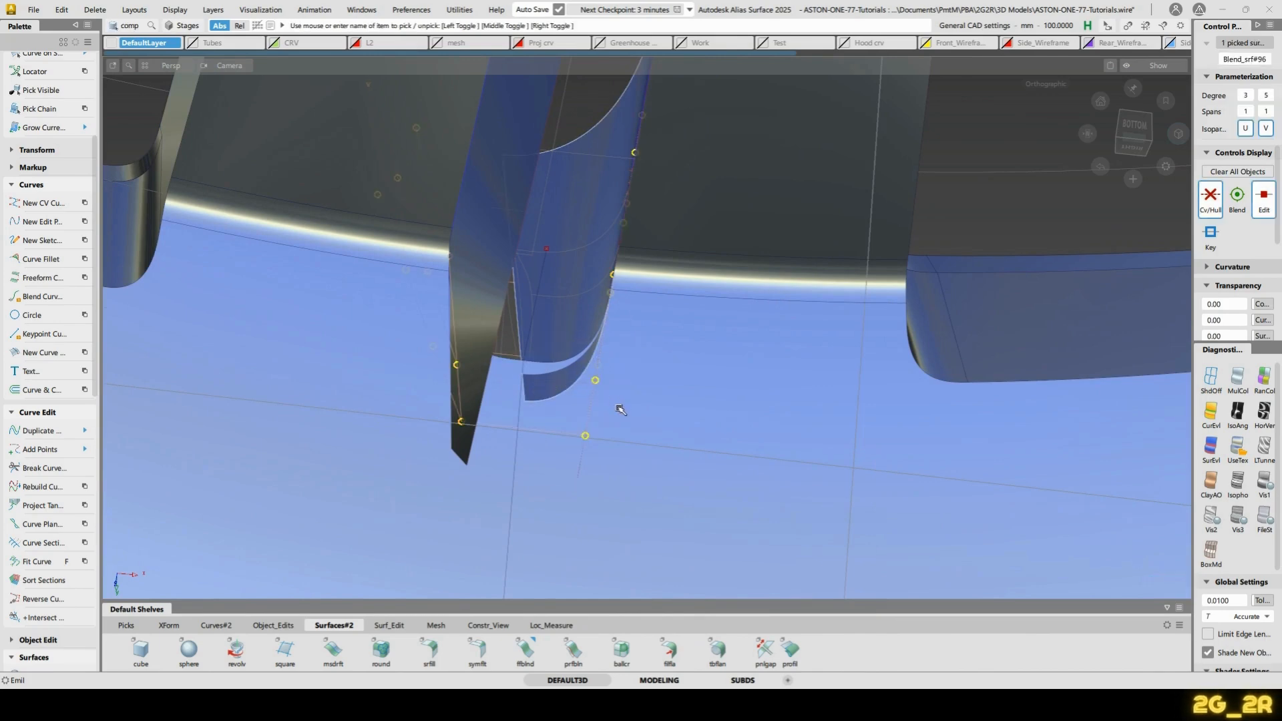
right_click_drag(617, 406, 583, 511, "ctrl+shift")
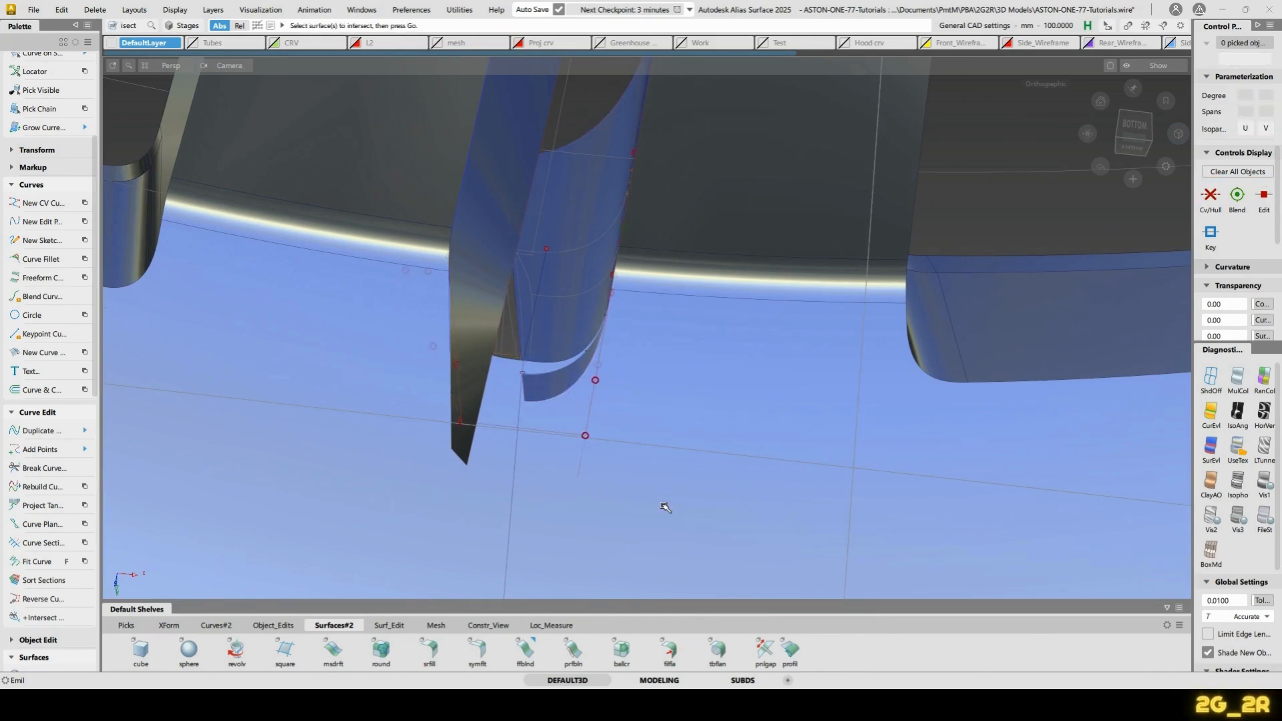
left_click(623, 336)
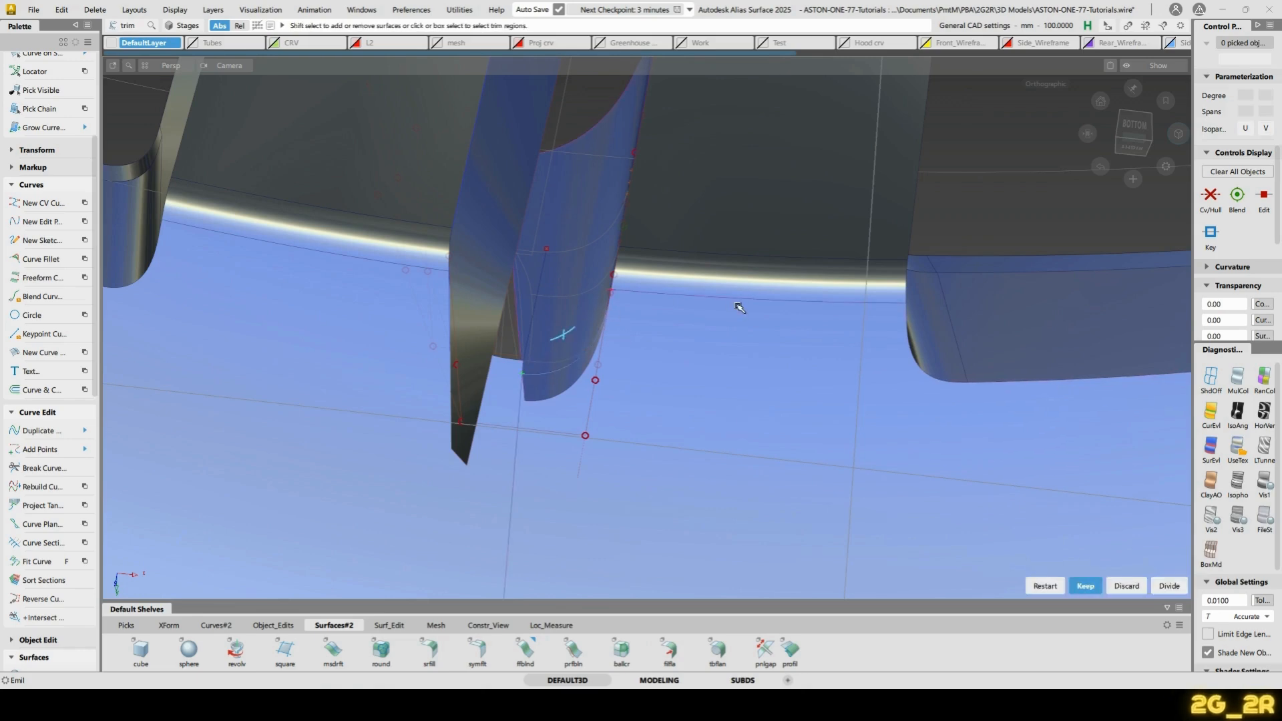
Extend the side edge of the blend half slightly past the adjoining spoke side surface
left_click_drag(802, 346, 745, 261, "alt+shift")
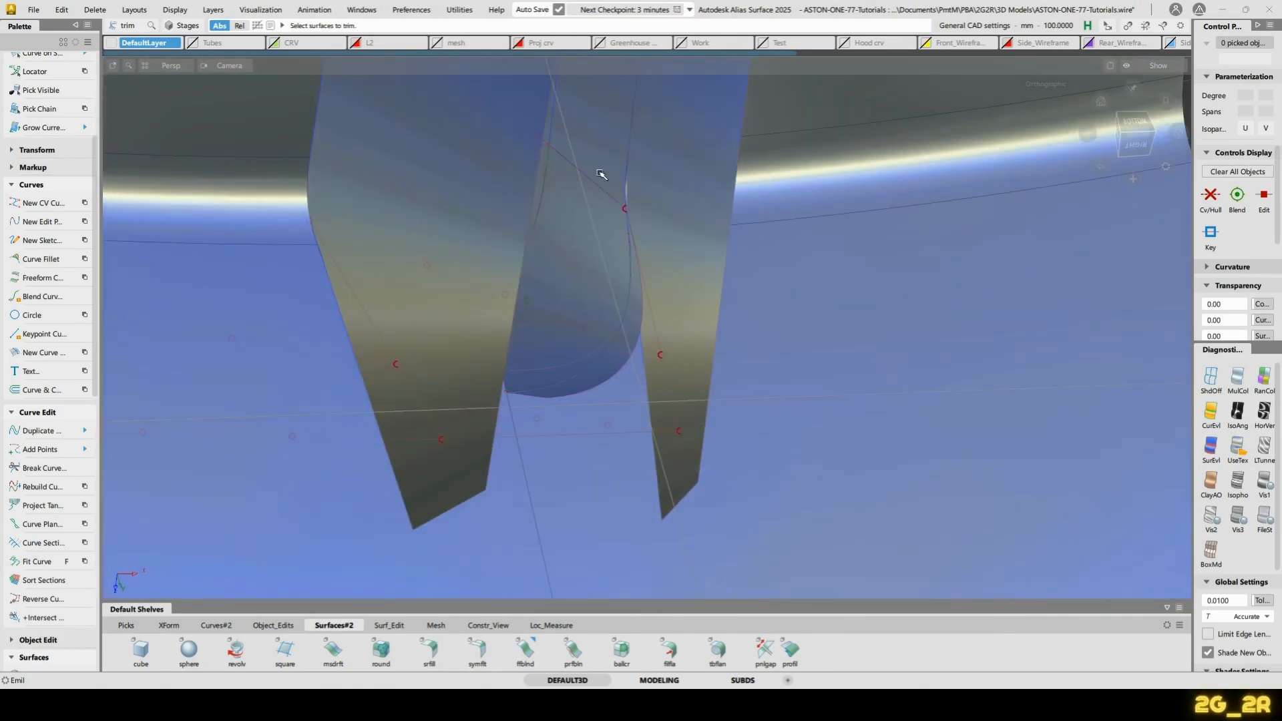
middle_click(526, 137, "ctrl+shift")
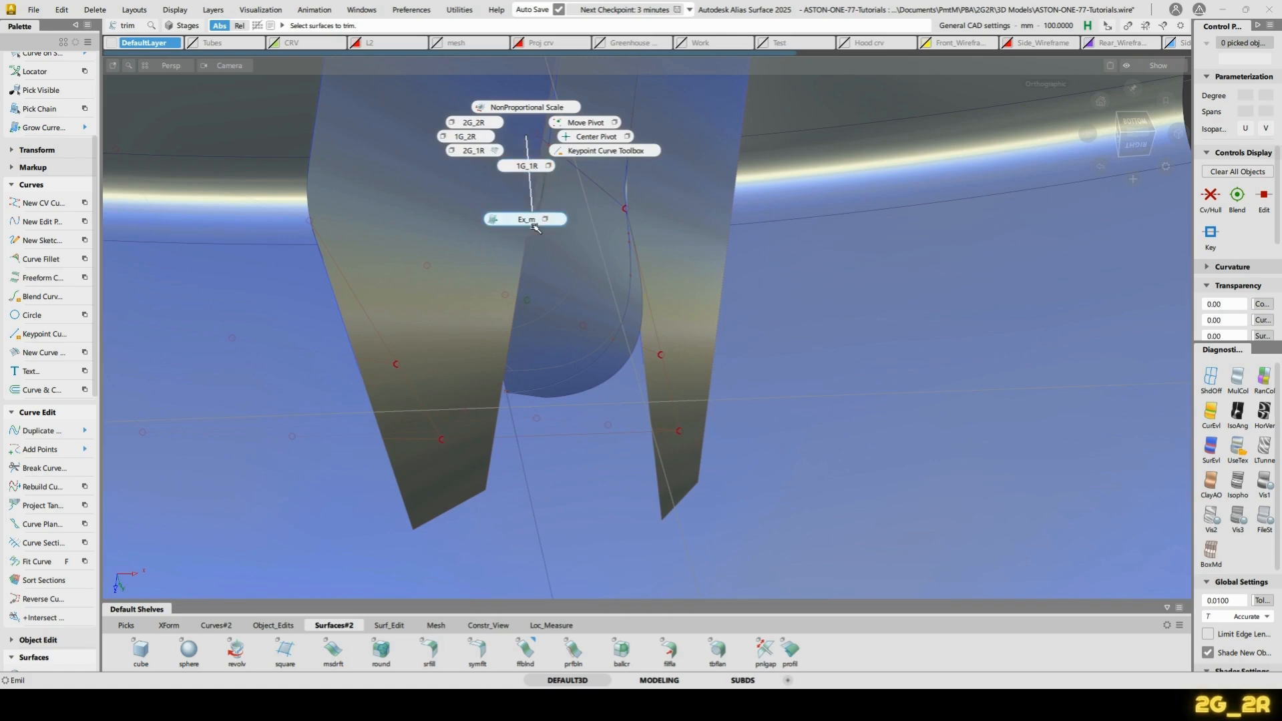
middle_click_drag(534, 228, 537, 228, "ctrl+shift")
right_click_drag(742, 223, 673, 301, "alt+shift")
middle_click_drag(673, 300, 725, 411, "alt+shift")
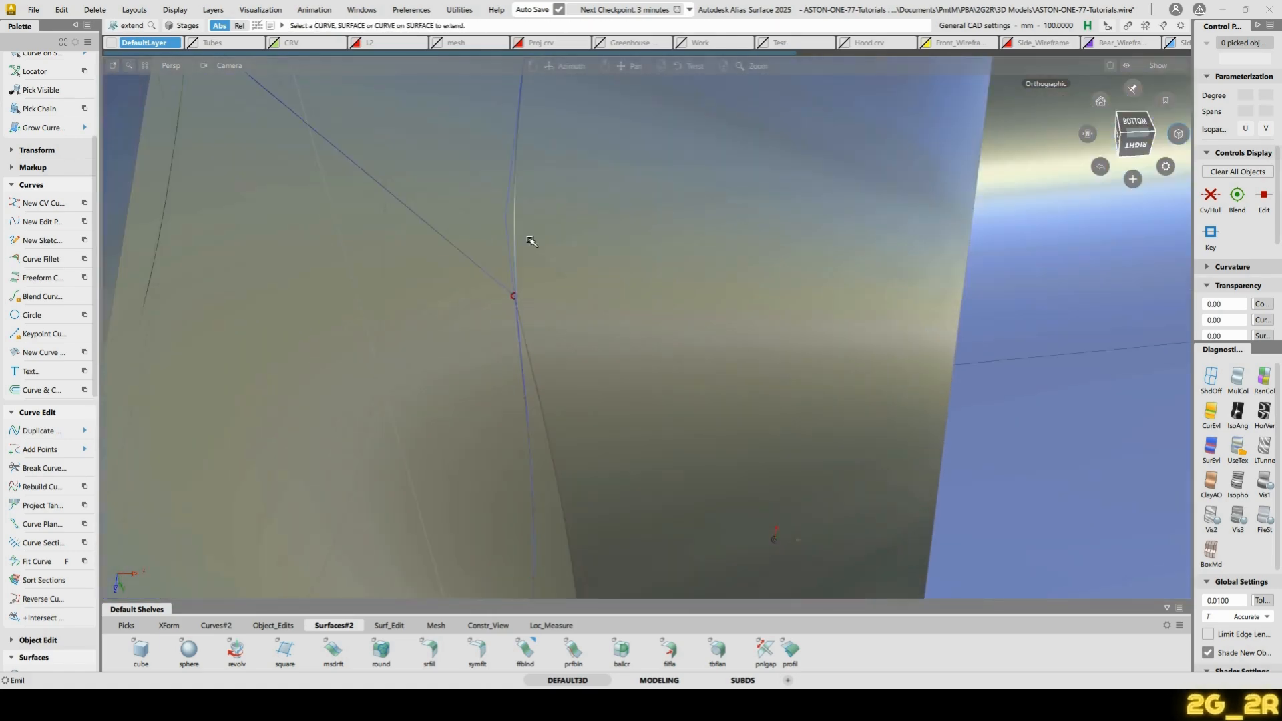
left_click_drag(525, 255, 493, 381, "alt+shift")
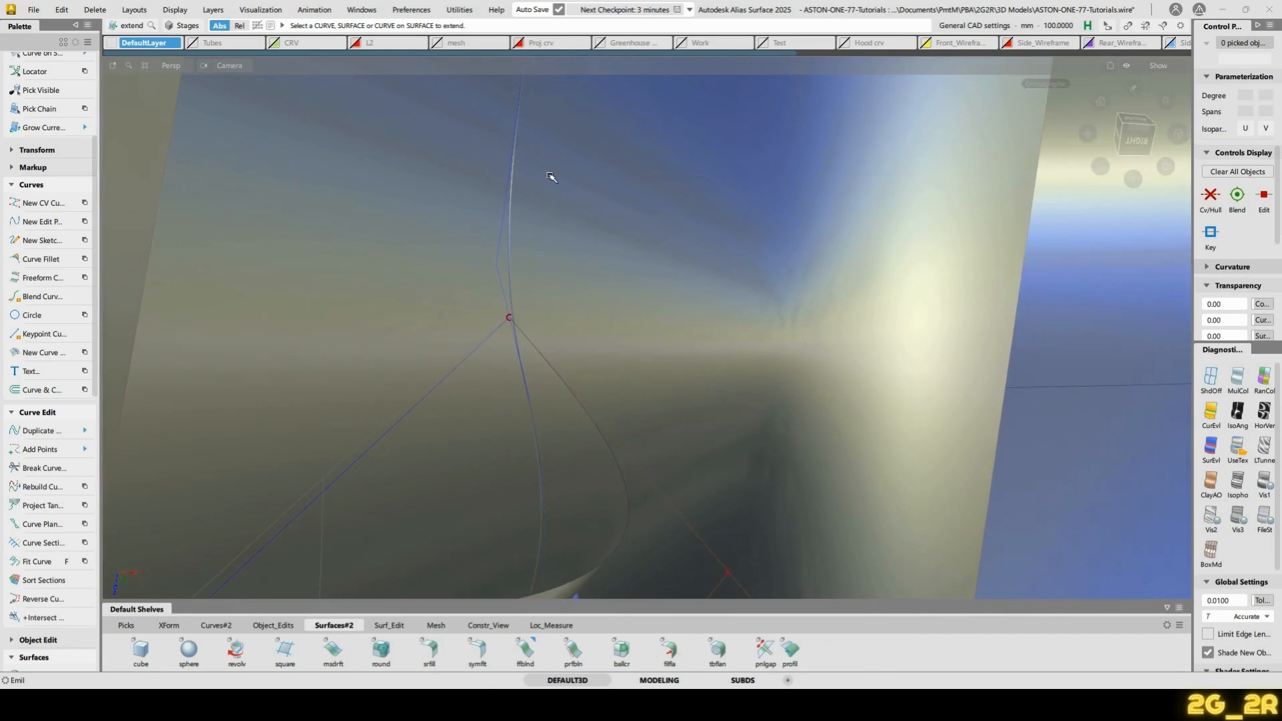
middle_click_drag(540, 154, 541, 193, "ctrl+shift")
middle_click_drag(541, 236, 538, 237, "ctrl+shift")
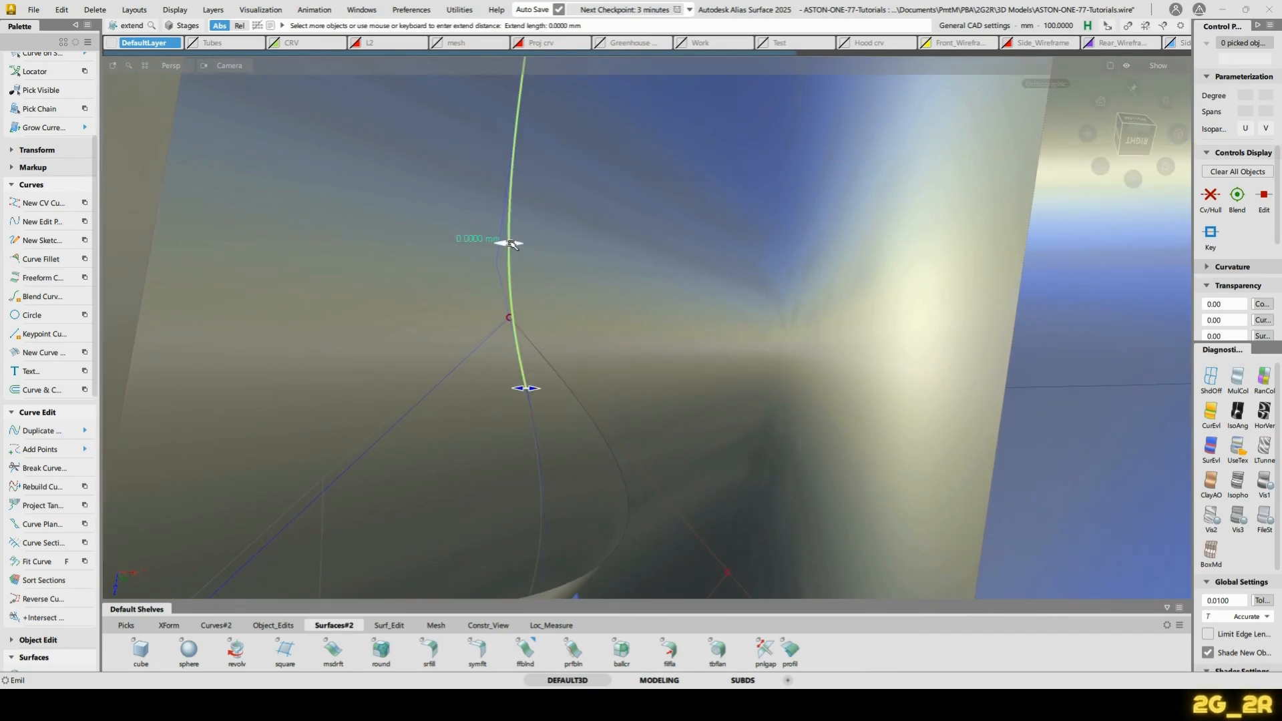
left_click_drag(931, 282, 773, 270)
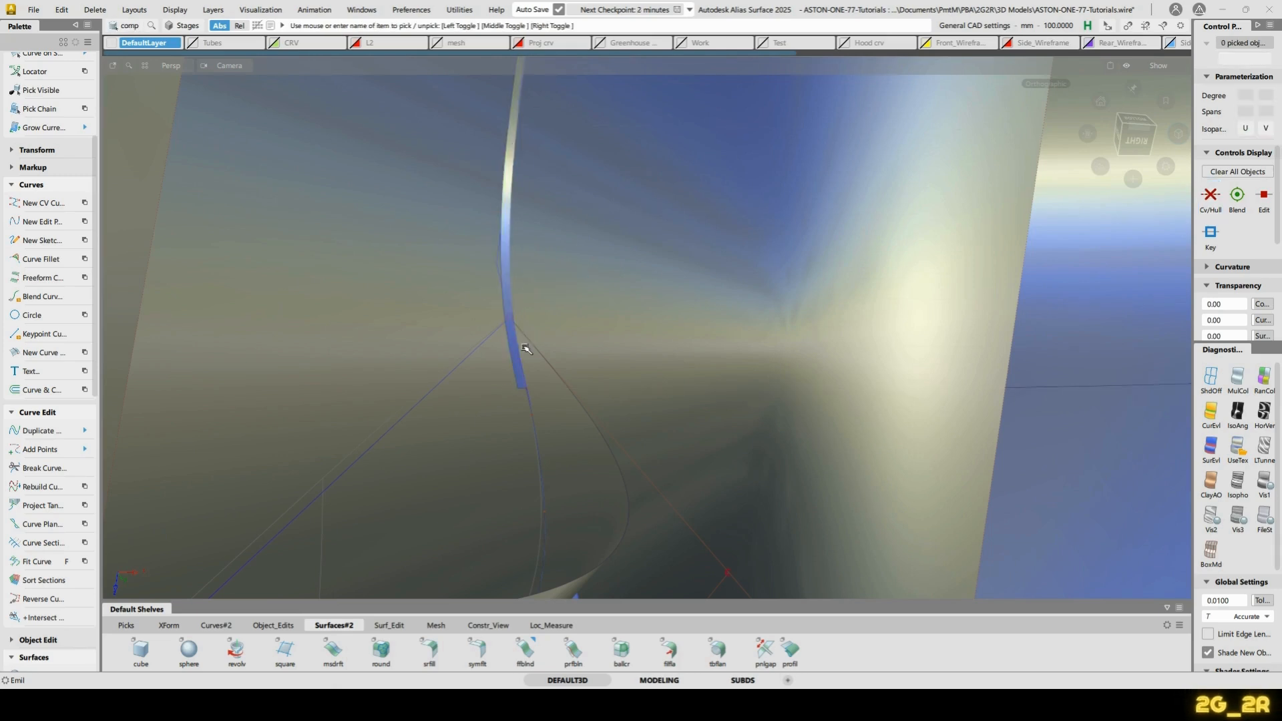
Intersect the extended blend with the rim barrel and spoke side surfaces, and trim the excess along the intersections
key("i")
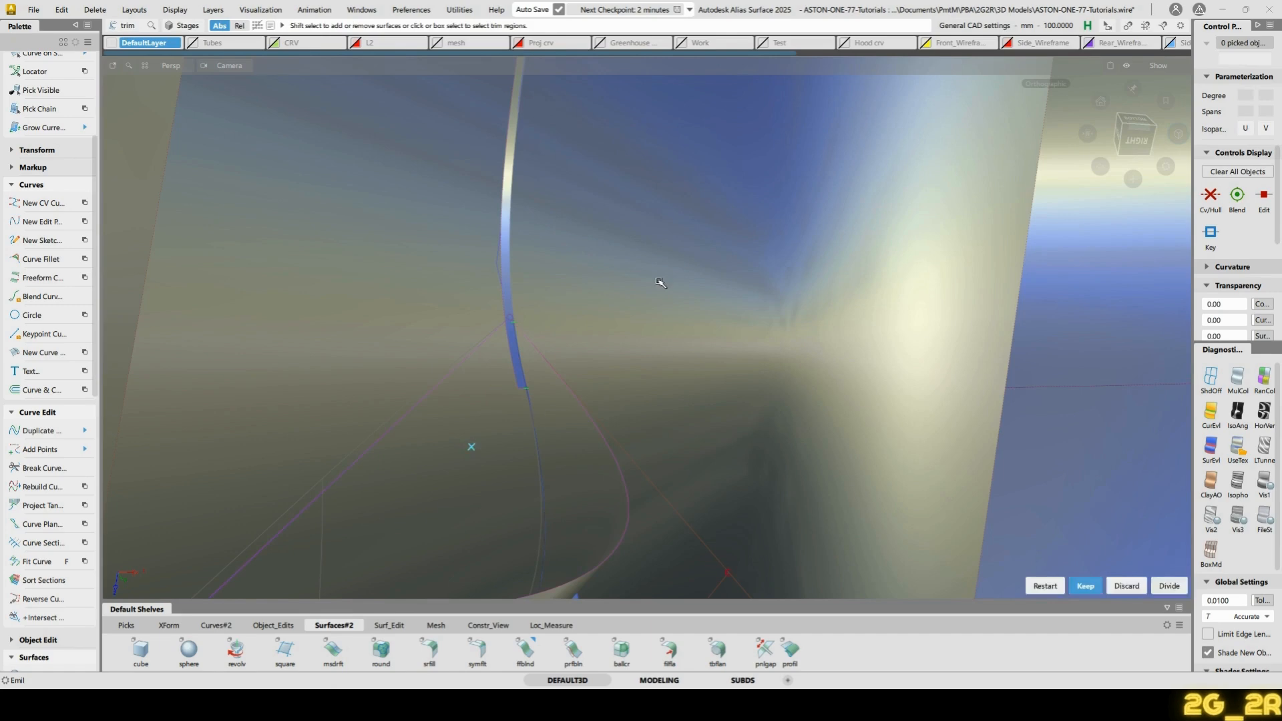
left_click_drag(679, 149, 572, 276, "alt+shift")
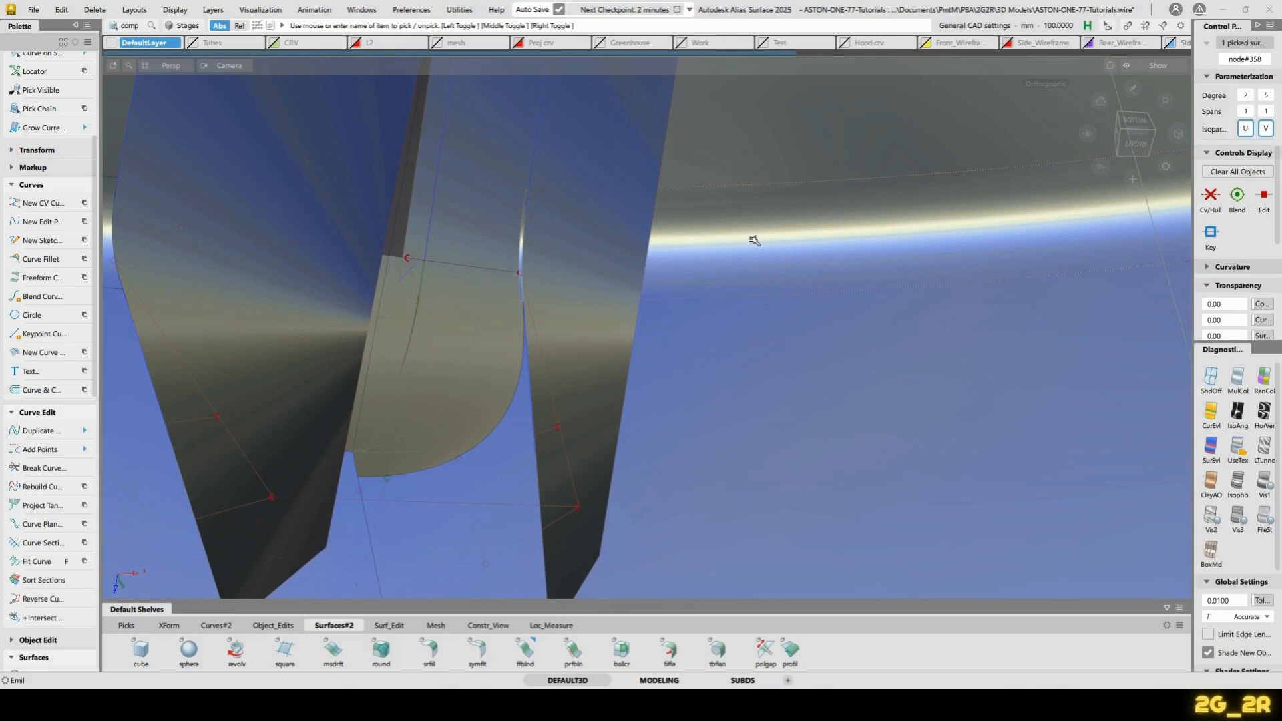
key("i")
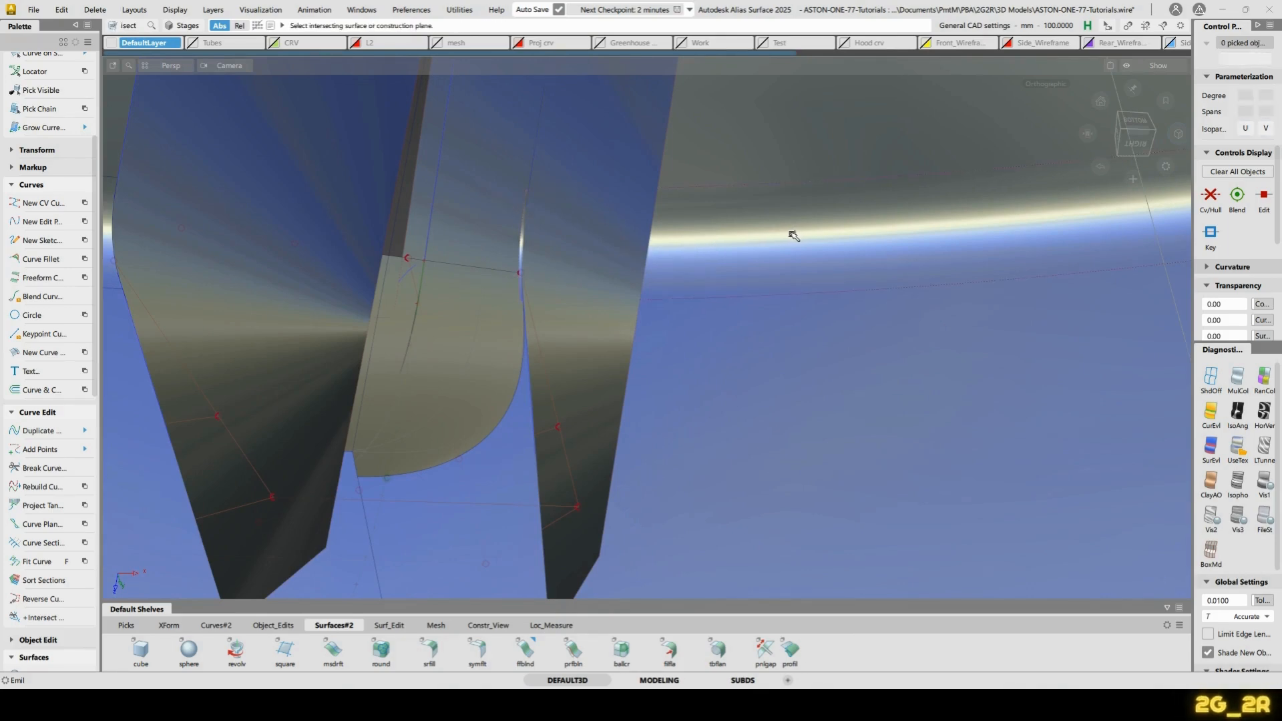
key("space")
left_click_drag(872, 225, 547, 232, "alt+shift")
right_click_drag(547, 232, 564, 306, "alt+shift")
left_click(508, 318)
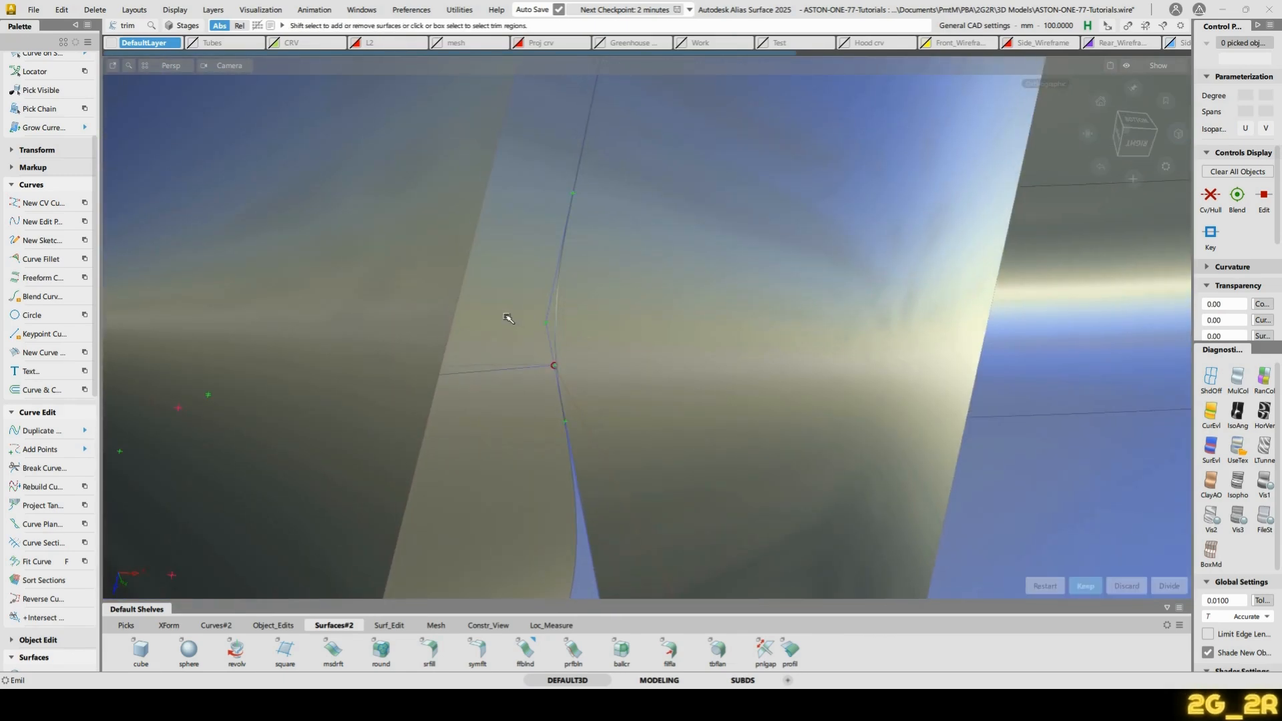
key("space")
Examine the trimmed blend, spokes and rim barrel from the front and from behind
left_click_drag(672, 295, 787, 7, "alt+shift")
left_click_drag(669, 392, 567, 223, "alt+shift")
right_click_drag(567, 223, 450, 435, "alt+shift")
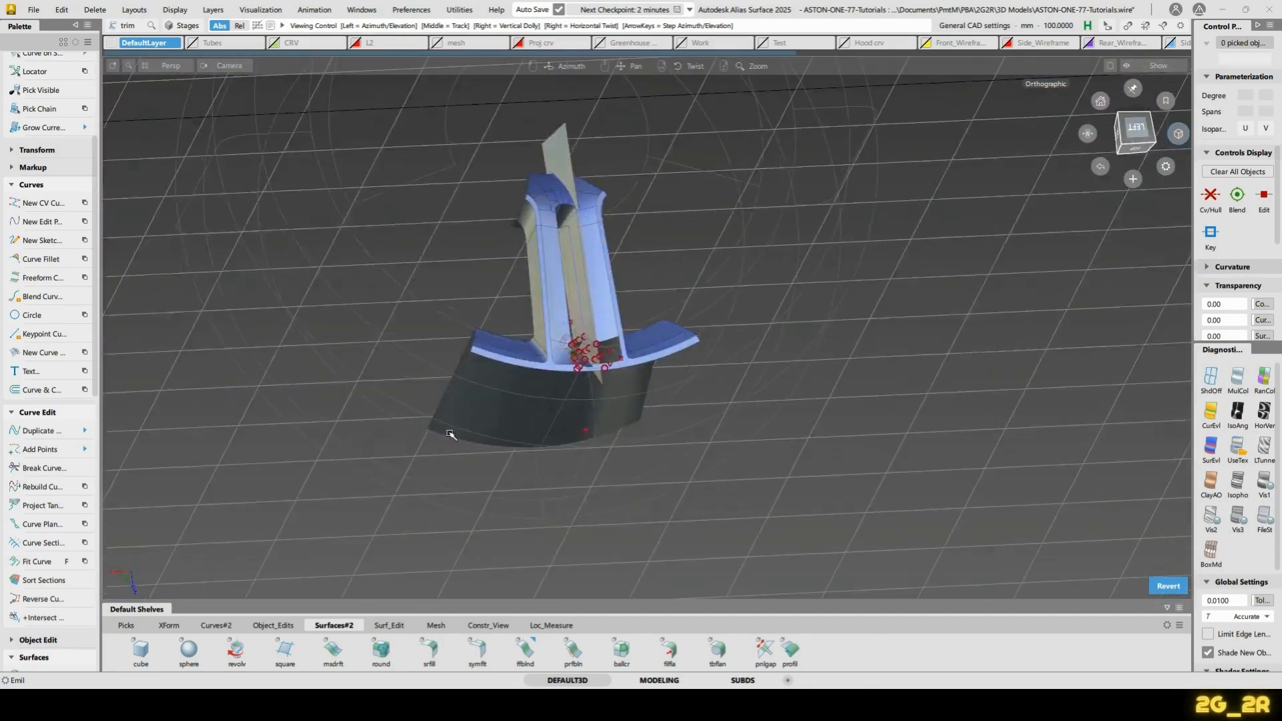
left_click_drag(450, 435, 692, 380, "alt+shift")
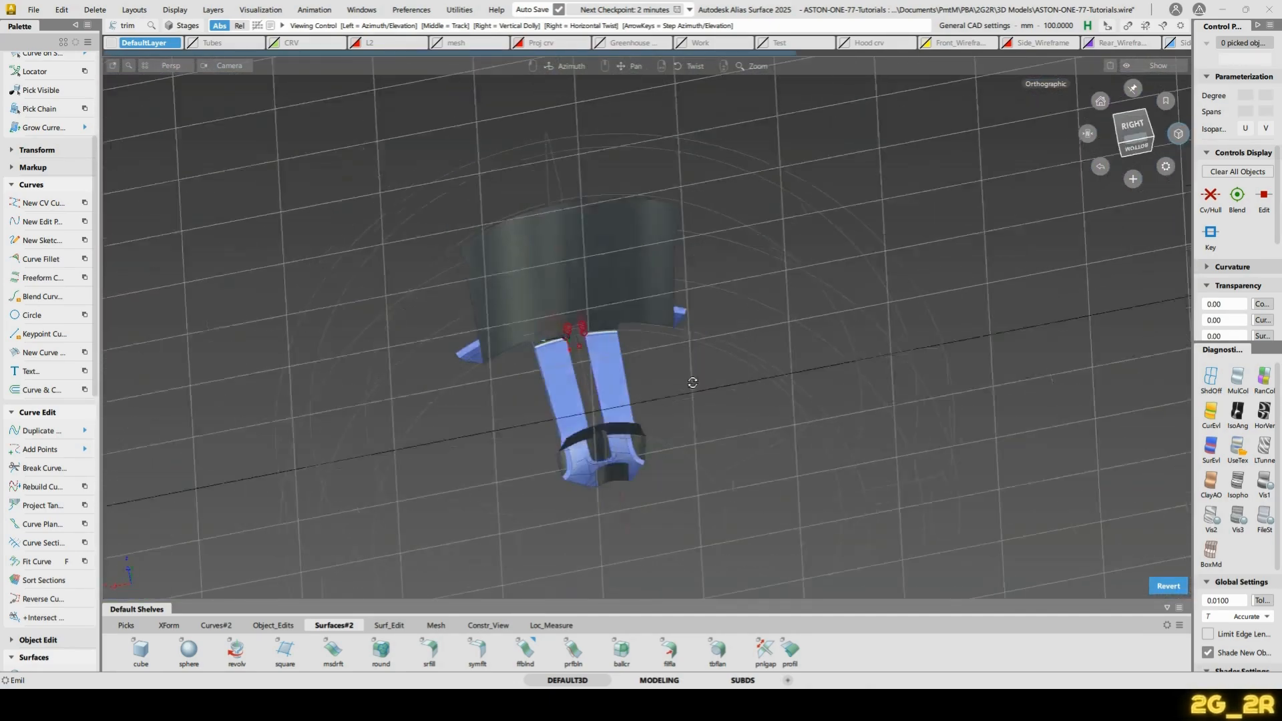
right_click_drag(693, 380, 659, 315, "alt+shift")
left_click_drag(658, 314, 679, 183, "alt+shift")
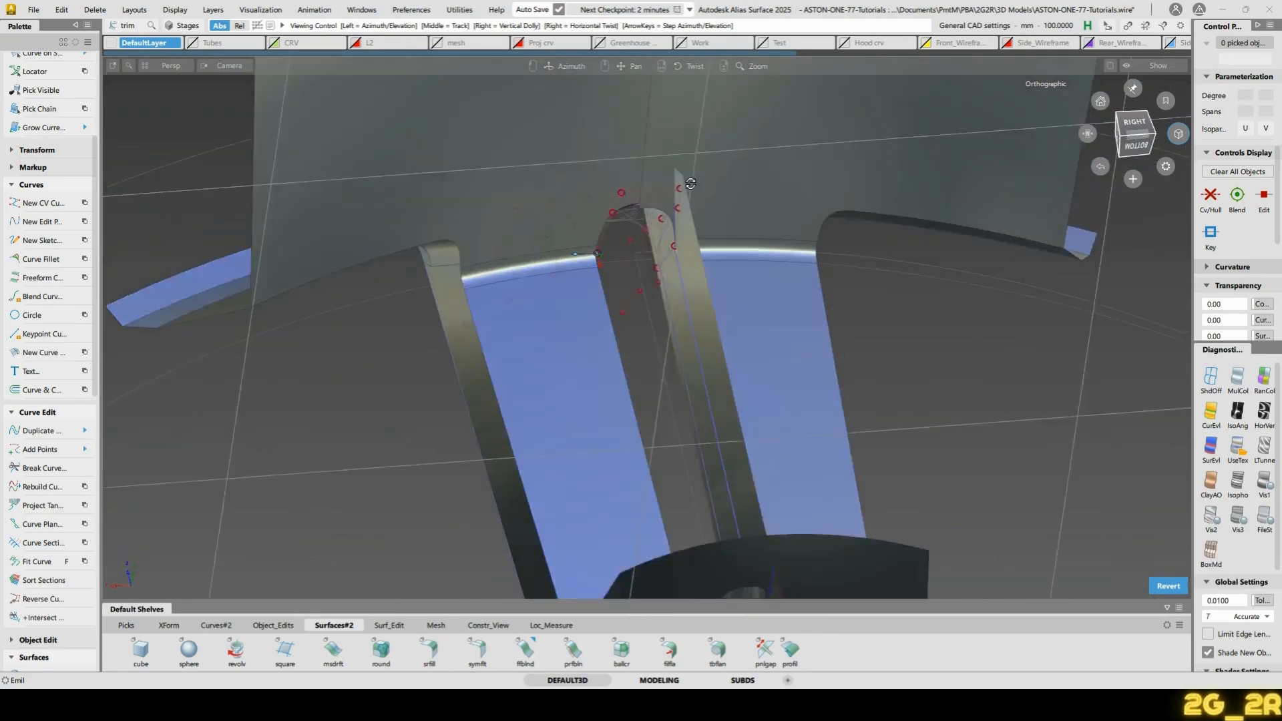
Untrim the inner rim surface between the twin spokes and try to retrim it along its intersection with the blend
right_click_drag(678, 183, 682, 247, "alt+shift")
left_click_drag(681, 247, 621, 332, "alt+shift")
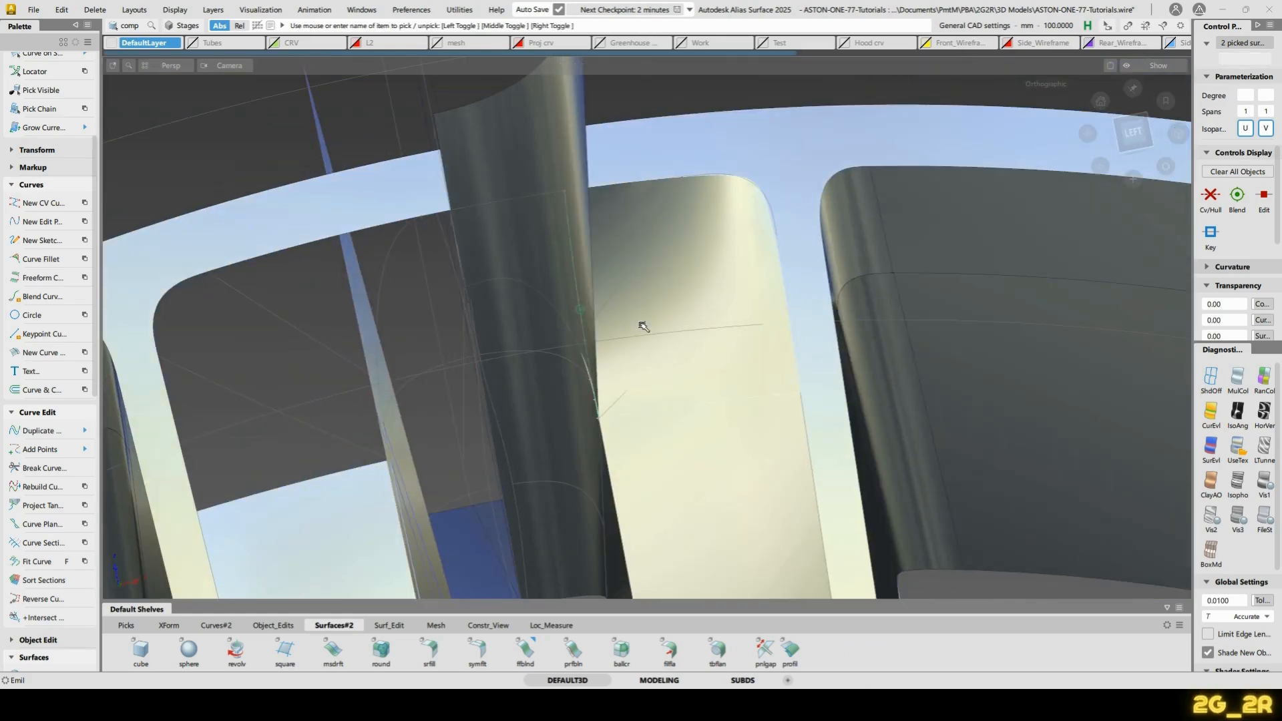
right_click_drag(643, 327, 492, 386, "ctrl+shift")
left_click_drag(492, 386, 599, 335, "alt+shift")
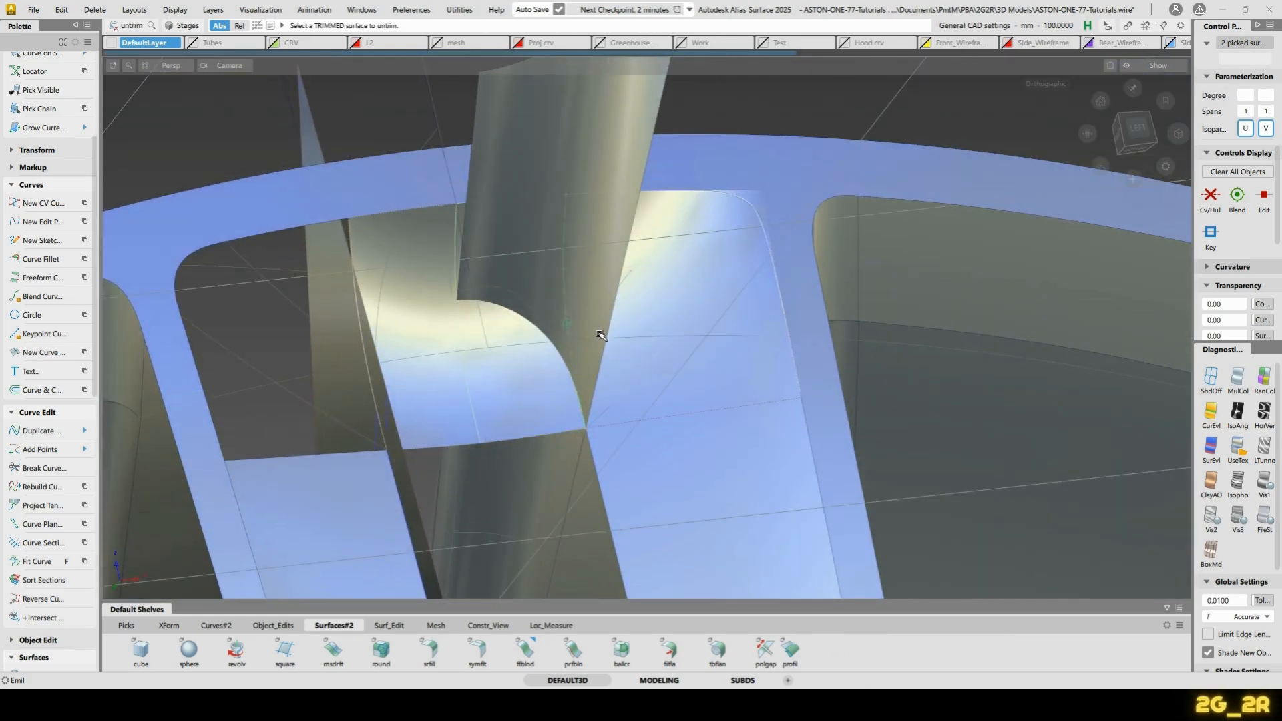
key("i")
left_click_drag(518, 286, 508, 362, "alt+shift")
left_click(519, 375)
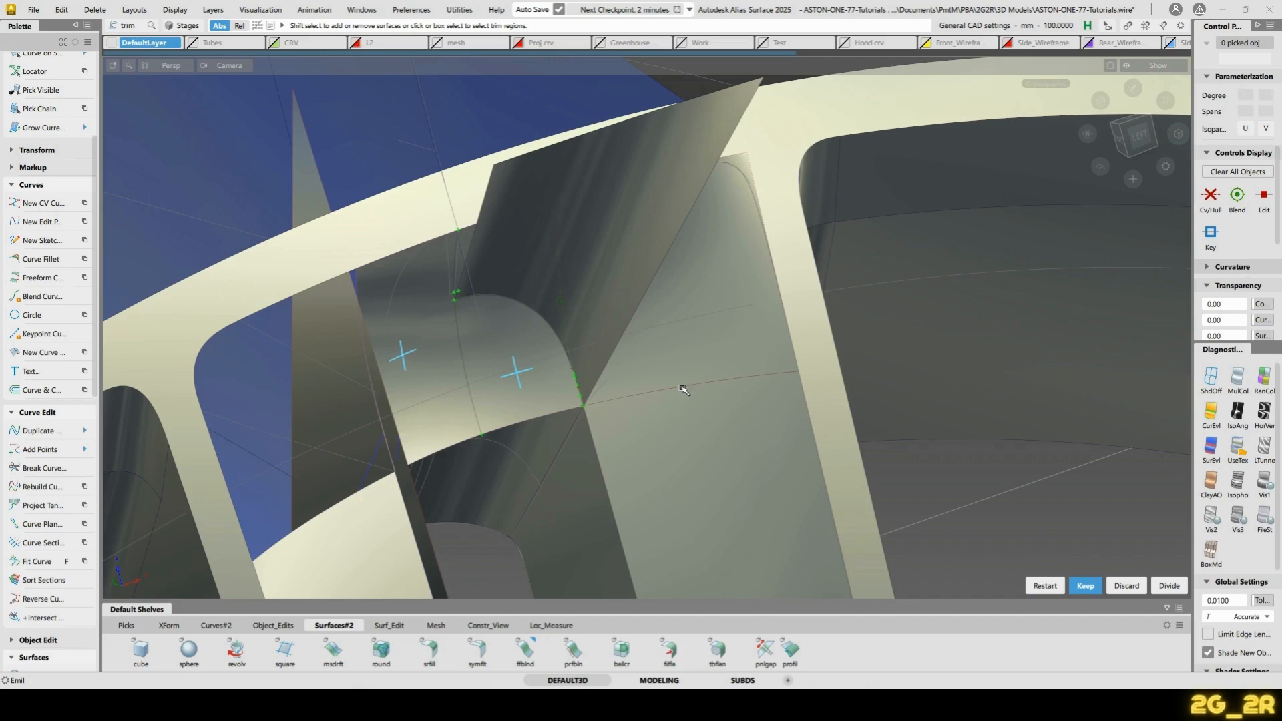
key("space")
left_click_drag(520, 237, 674, 242, "alt+shift")
right_click_drag(674, 242, 600, 178, "alt+shift")
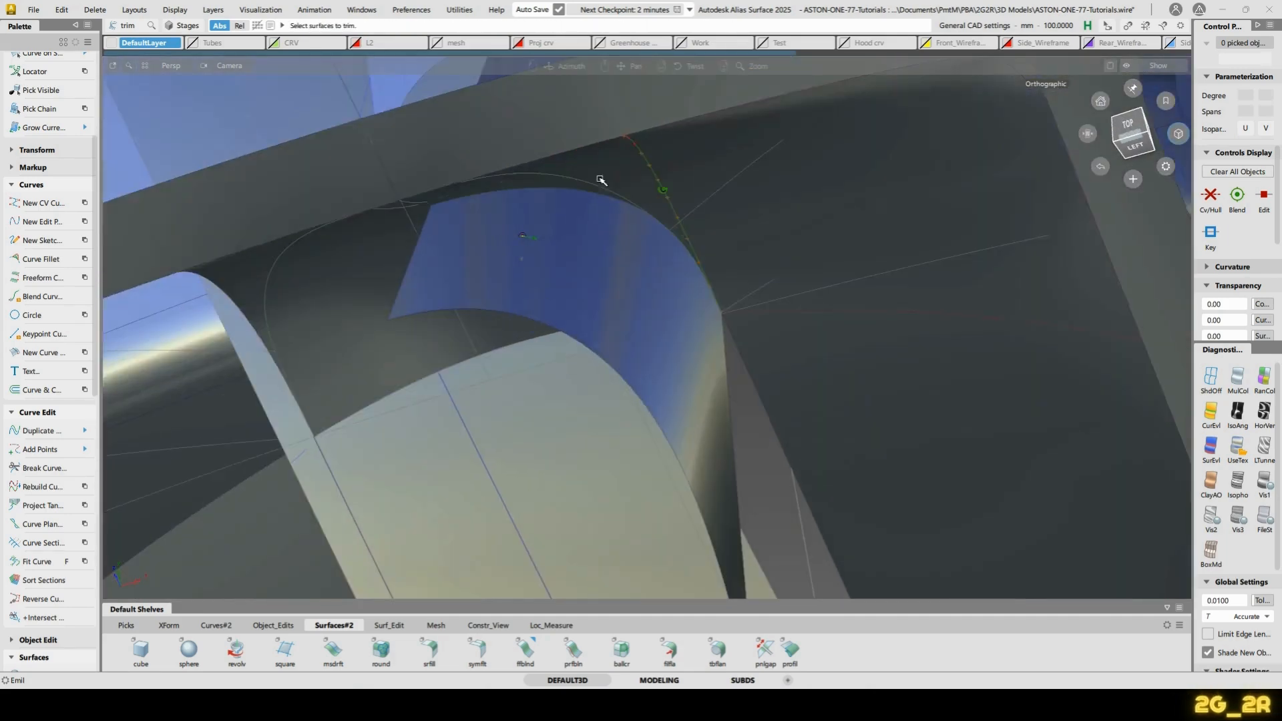
Delete the surplus curve on surface from the inner rim surface and trim away the excess bounded by the blend
left_click_drag(599, 179, 607, 139, "alt+shift")
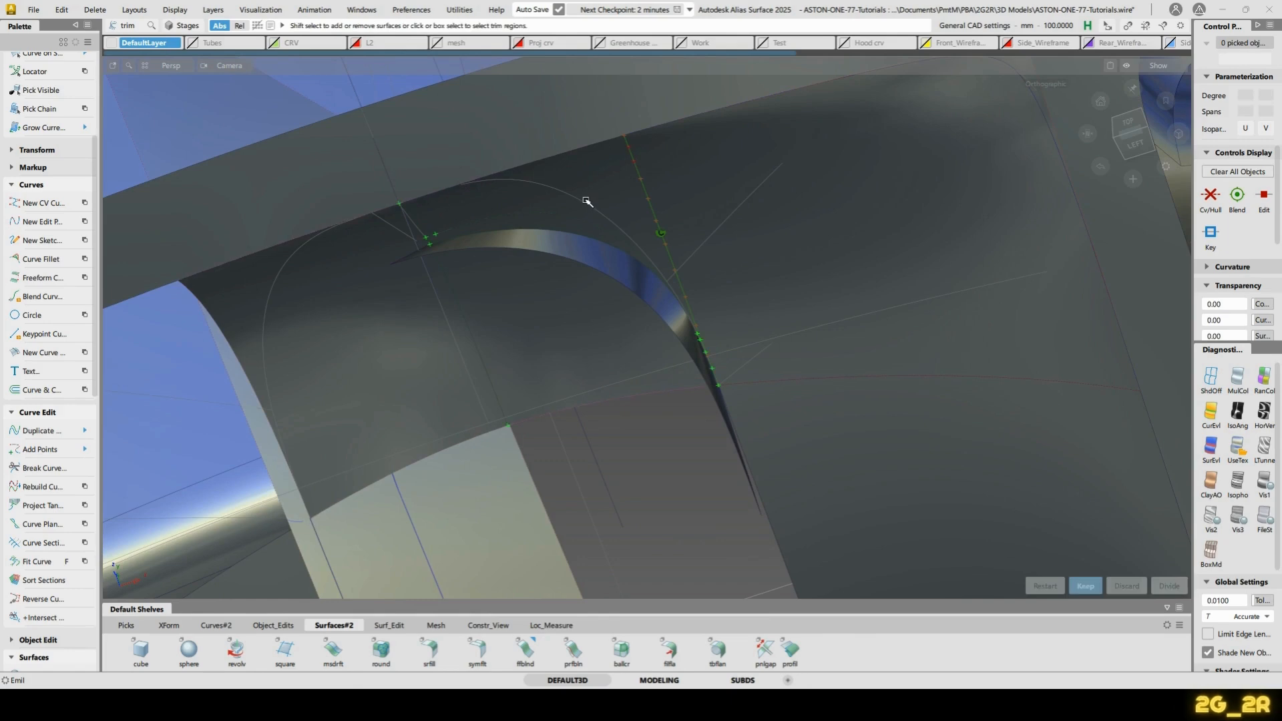
left_click_drag(515, 213, 567, 239, "ctrl+shift")
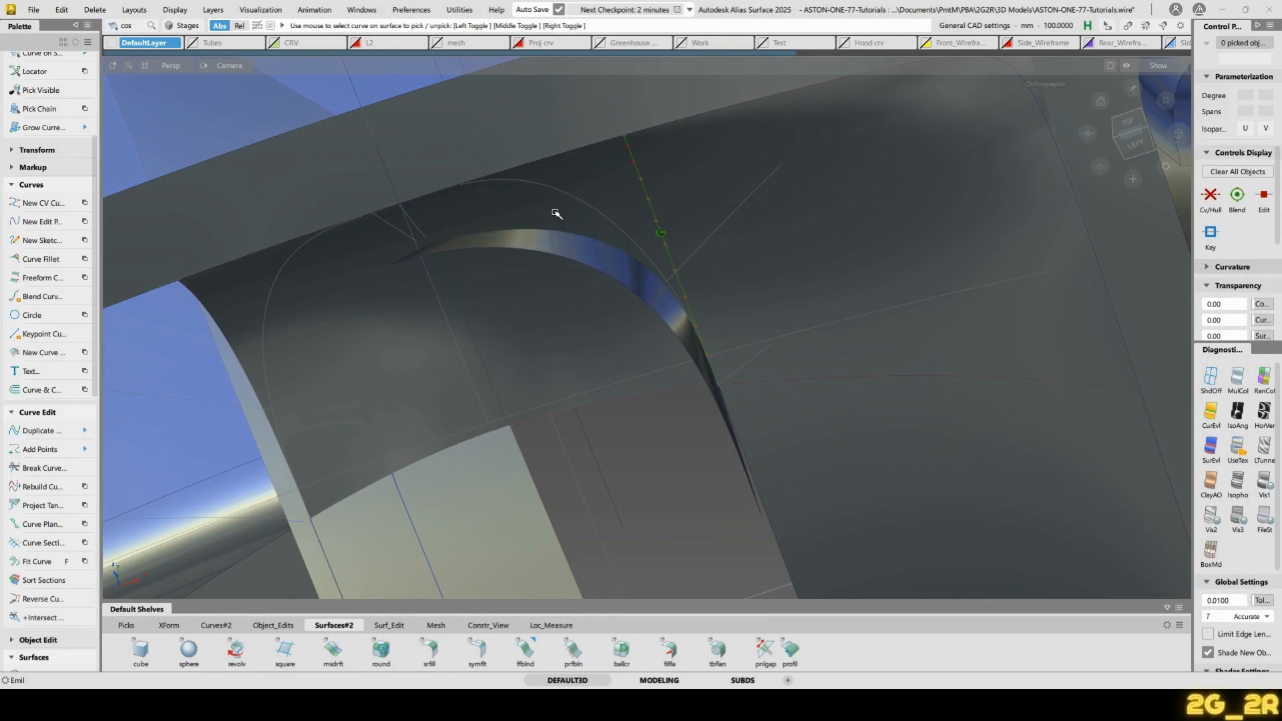
left_click(450, 227)
key("Delete")
left_click_drag(591, 186, 566, 363, "alt+shift")
middle_click_drag(566, 362, 615, 86, "alt+shift")
left_click(504, 375)
key("space")
Turn off all CVs and delete every surface on the left side of the wheel segment's centre line
left_click_drag(661, 366, 706, 391, "alt+shift")
left_click(694, 314)
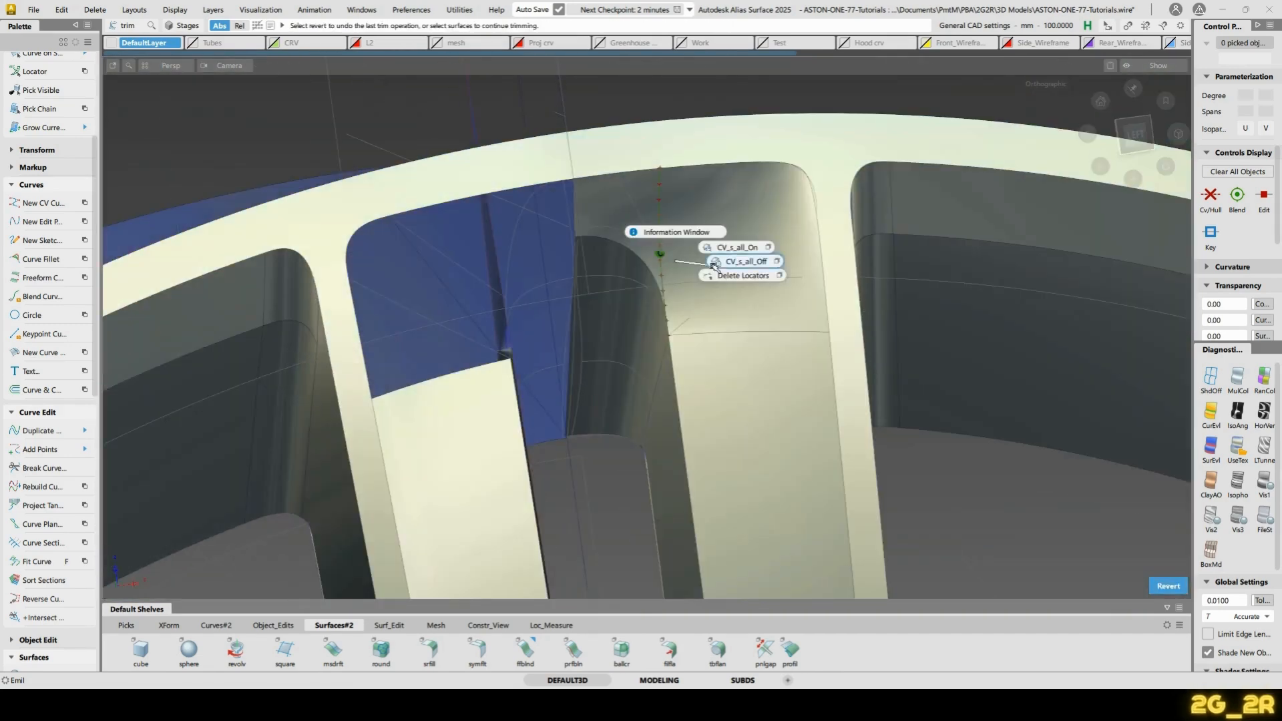
left_click_drag(785, 249, 630, 375, "alt+shift")
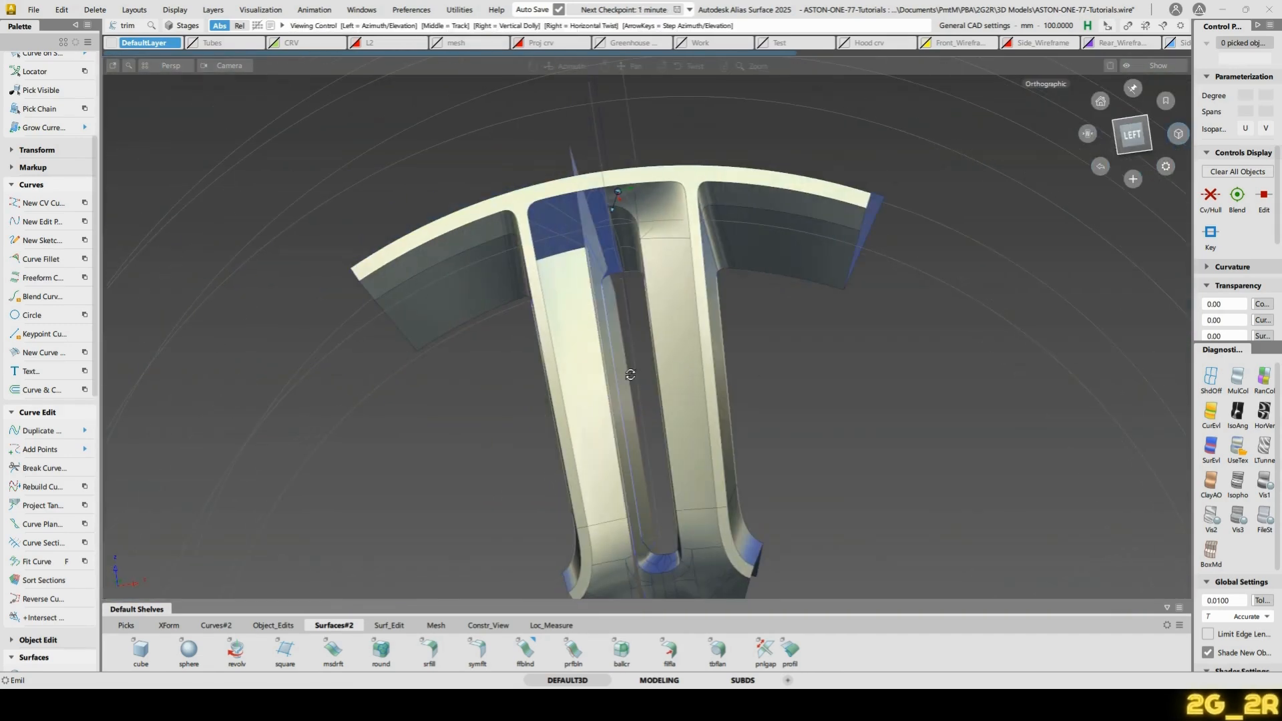
left_click(1134, 133)
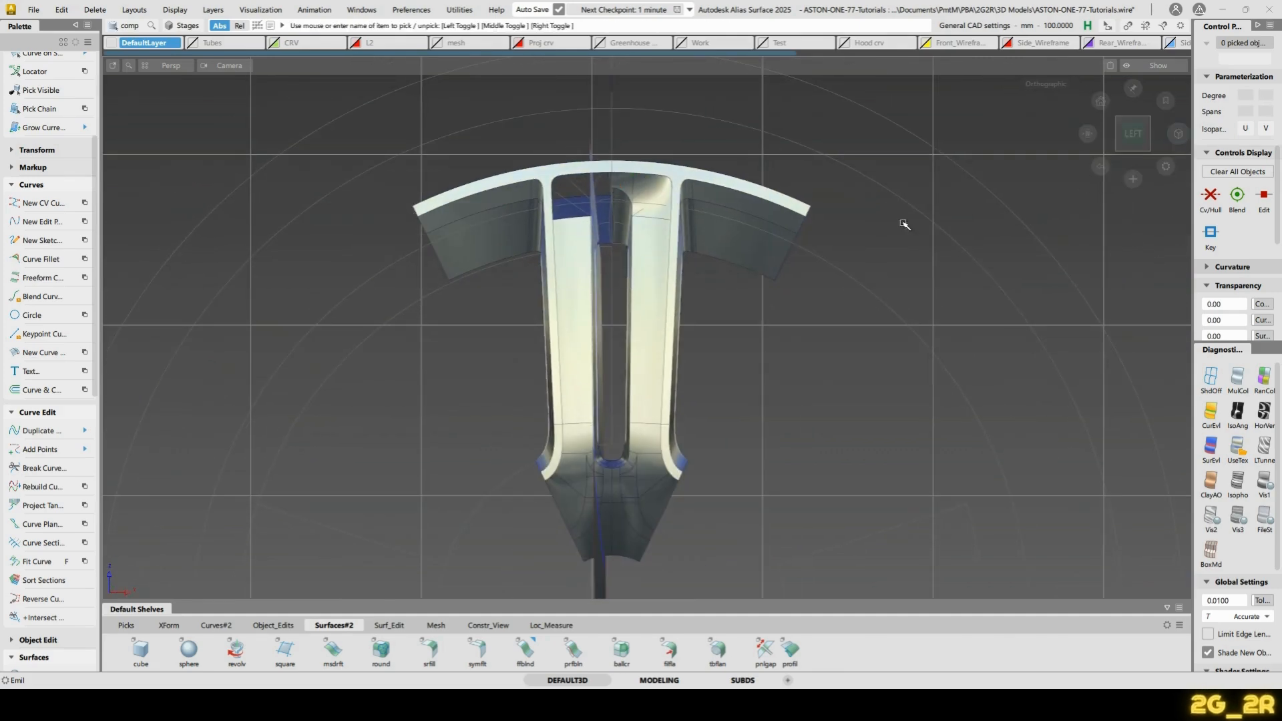
right_click_drag(559, 195, 576, 189, "alt+shift")
left_click_drag(432, 163, 396, 140, "ctrl+shift")
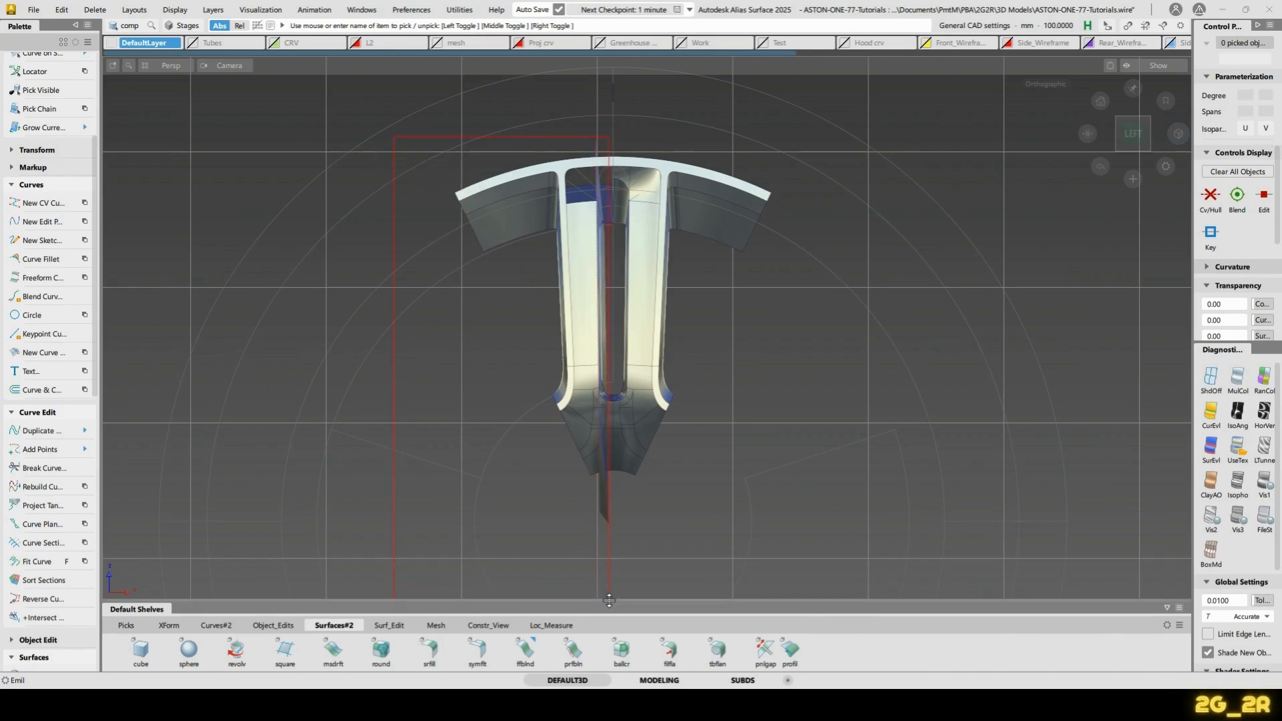
left_click_drag(610, 601, 609, 600, "ctrl+shift")
key("Delete")
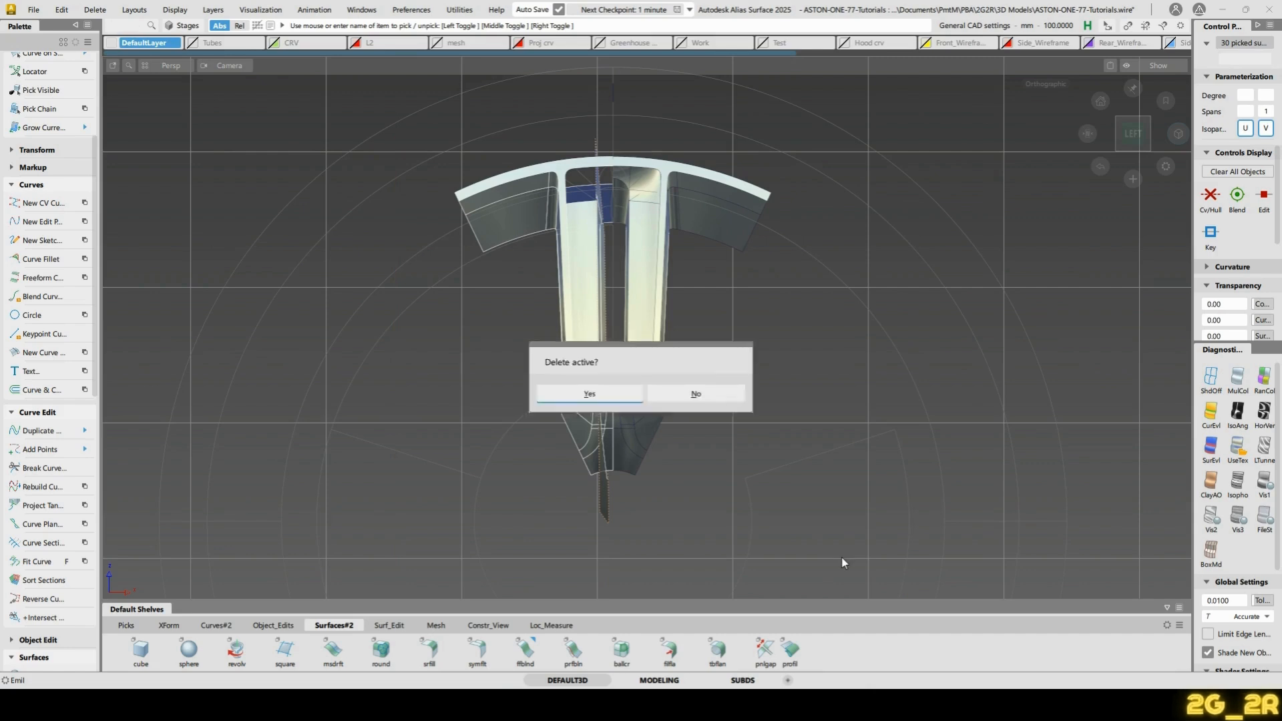
key("Return")
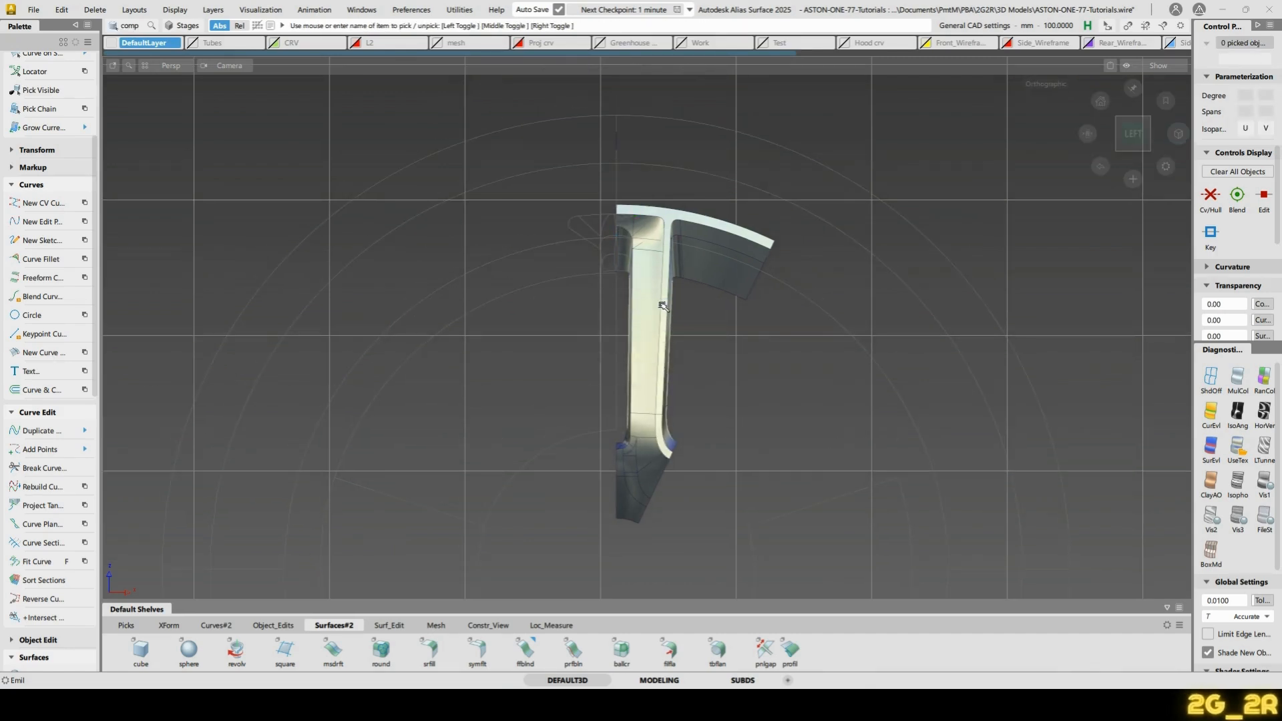
Ungroup the remaining half of the wheel segment and pick only its surfaces
left_click_drag(524, 201, 1028, 686)
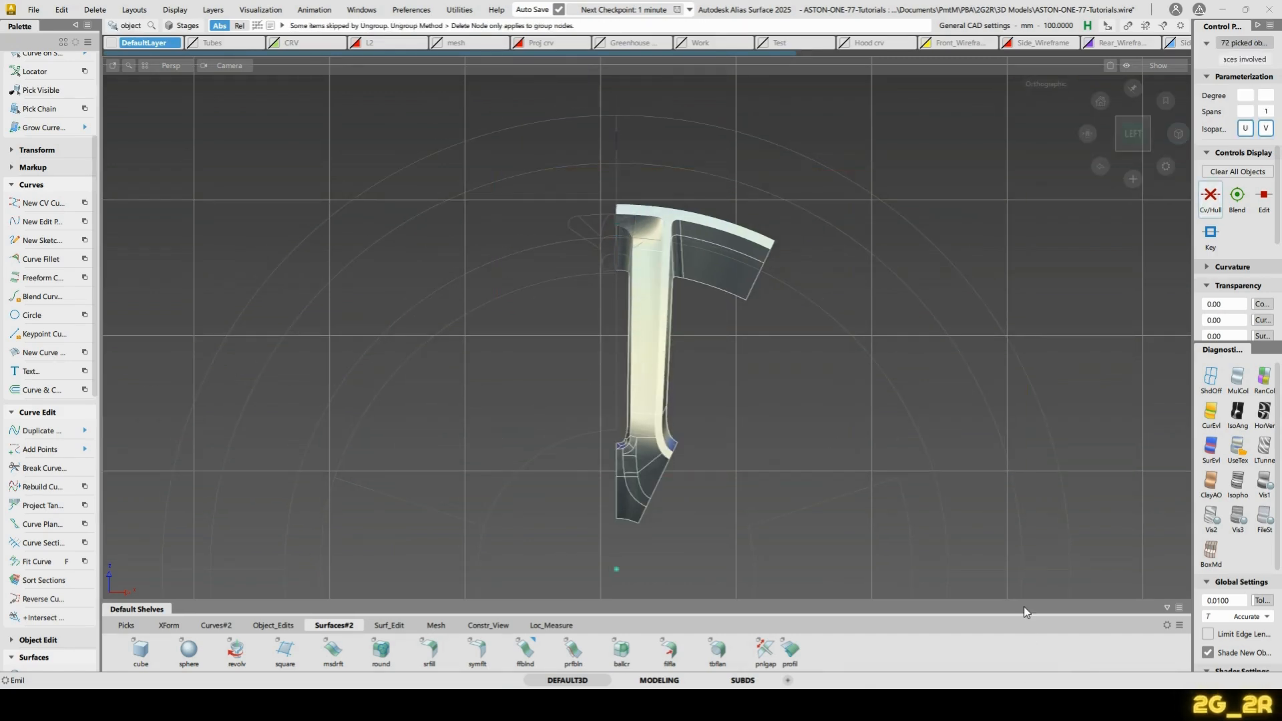
key("Escape")
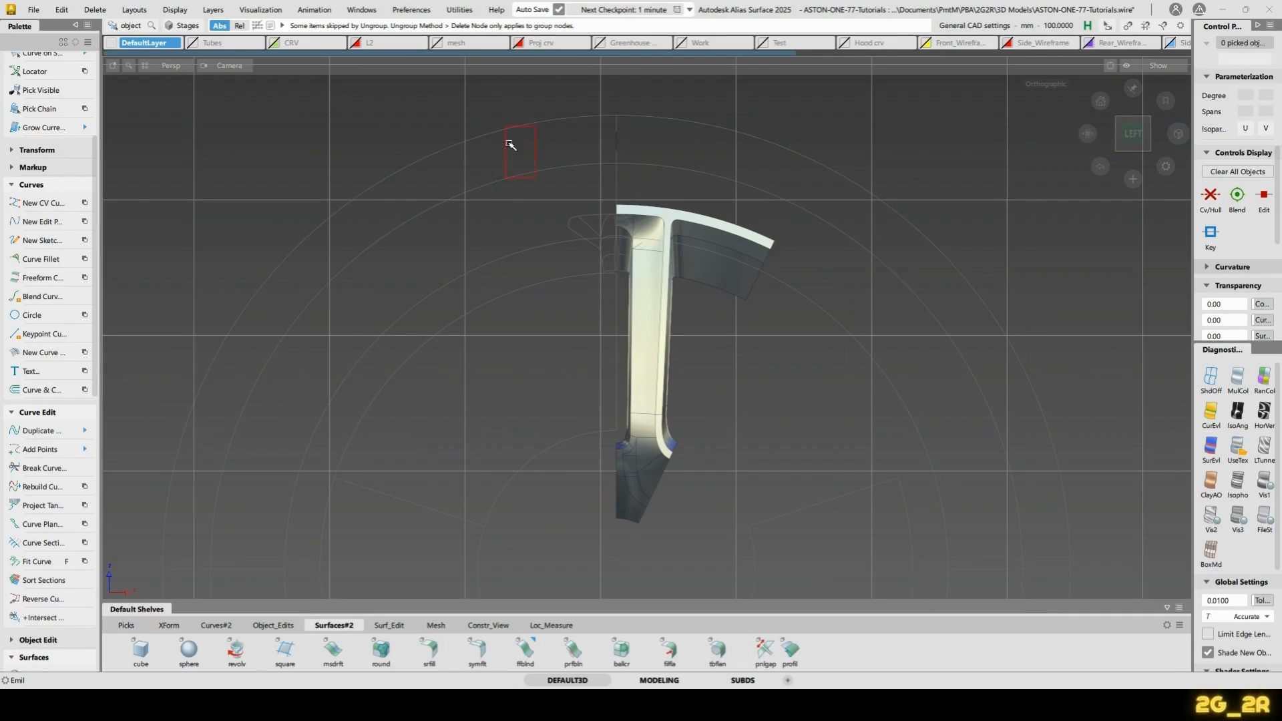
left_click_drag(510, 146, 1085, 632)
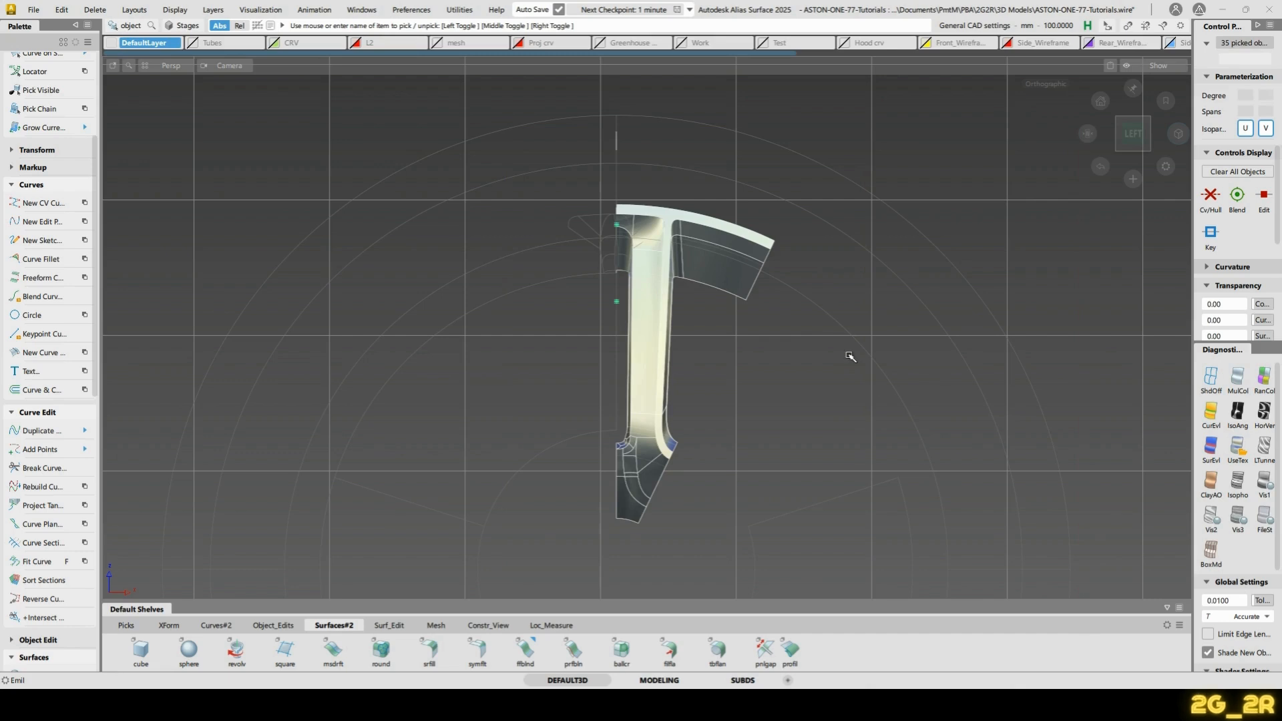
key("Escape")
left_click_drag(640, 388, 643, 344, "ctrl+shift")
left_click_drag(479, 142, 1053, 688)
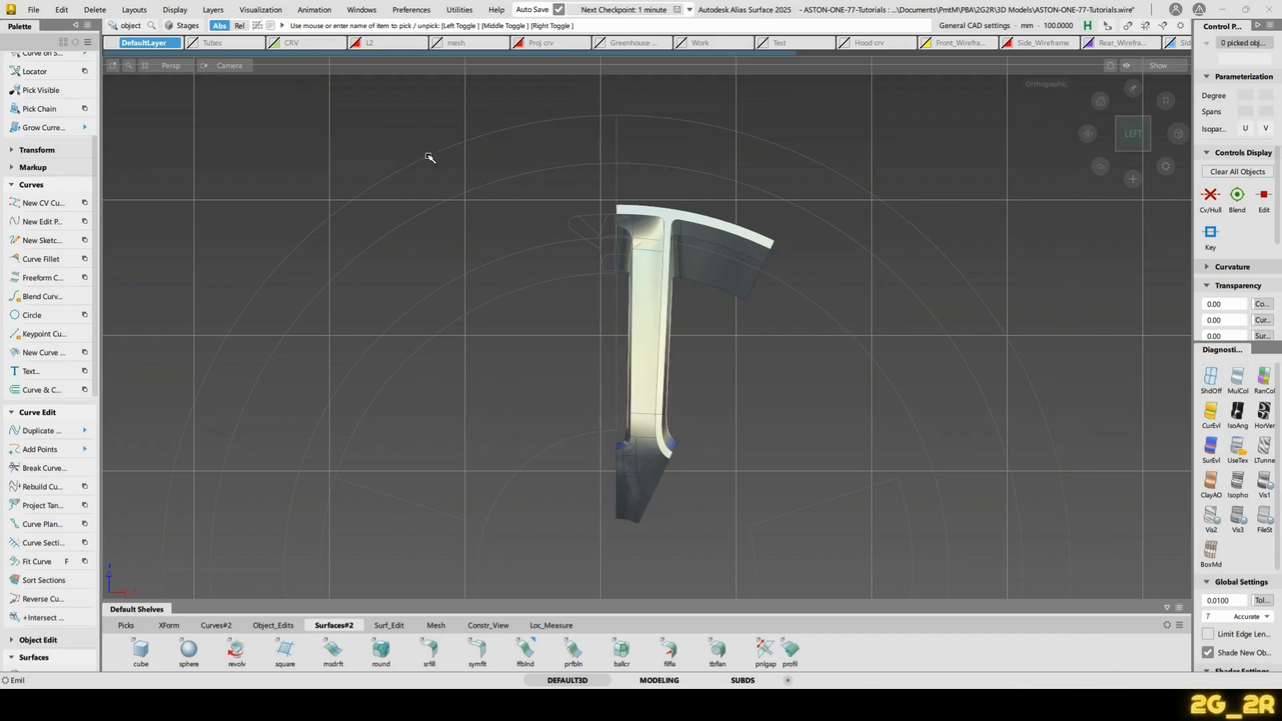
left_click_drag(1019, 560, 1022, 563)
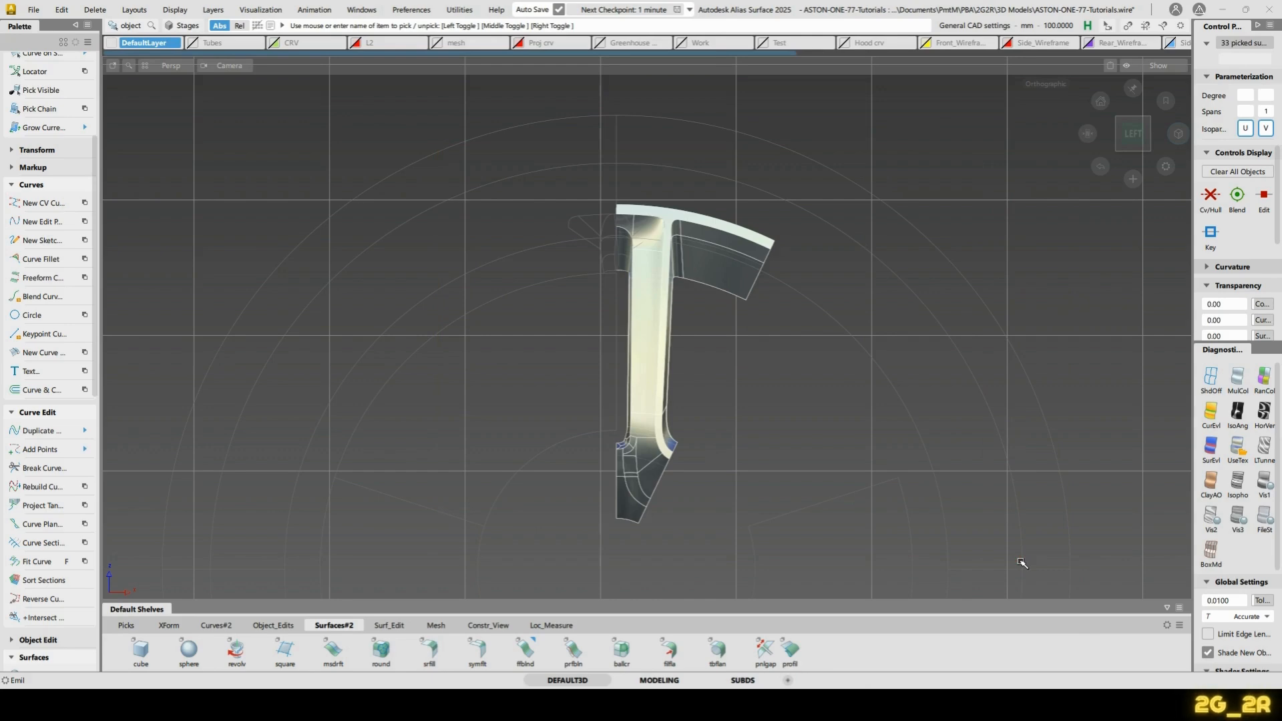
Show the Front_wheel_crv layer and place the pivot of the spoke half's surfaces at the centre of the wheel circles
right_click_drag(1021, 562, 641, 302, "alt+shift")
left_click_drag(641, 302, 755, 381, "alt+shift")
right_click_drag(755, 381, 854, 405, "alt+shift")
left_click(372, 339)
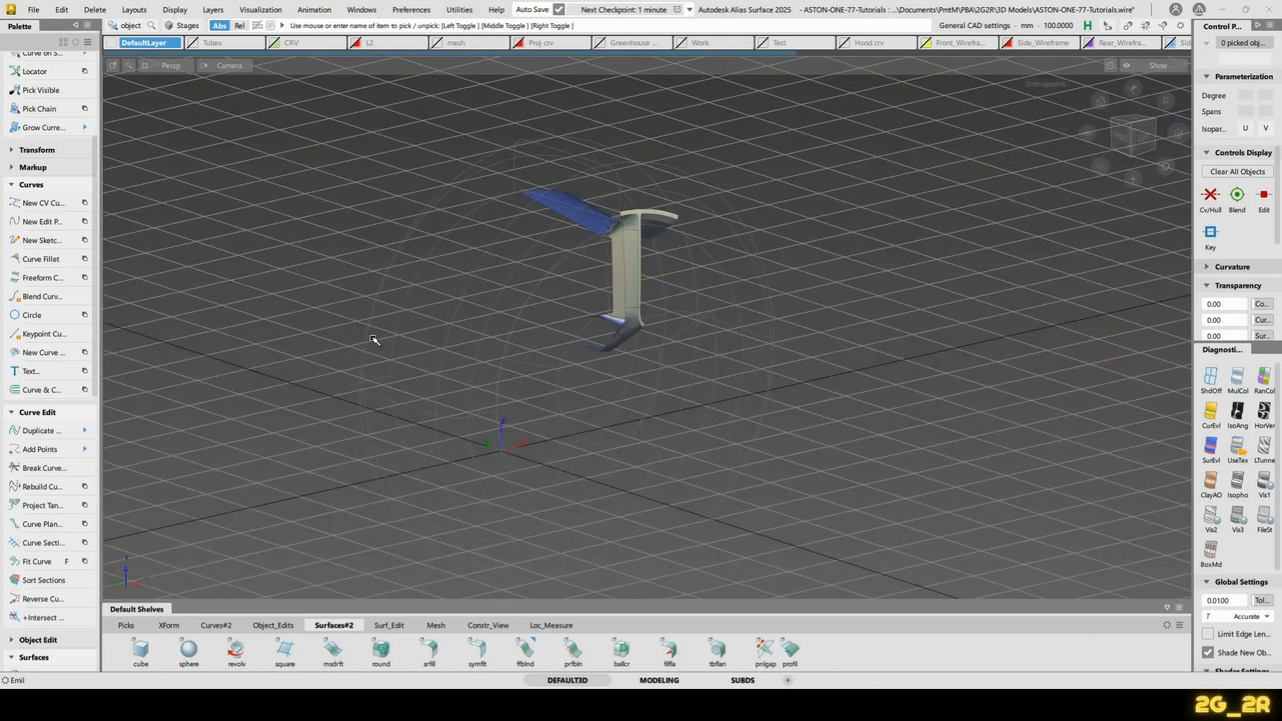
key("ctrl+l")
left_click(141, 492)
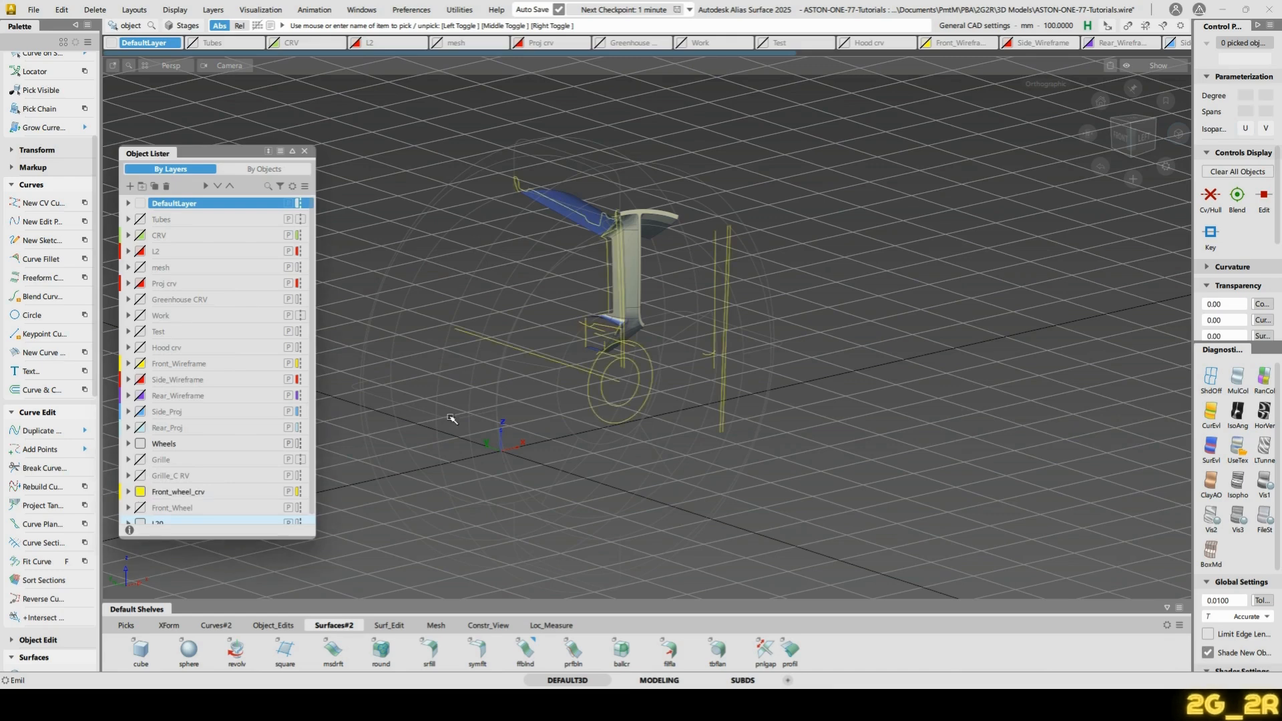
left_click_drag(452, 421, 658, 394, "alt+shift")
right_click_drag(658, 394, 675, 312, "alt+shift")
left_click(644, 332)
middle_click_drag(693, 441, 734, 292, "alt+shift")
middle_click_drag(645, 391, 699, 377, "ctrl+shift")
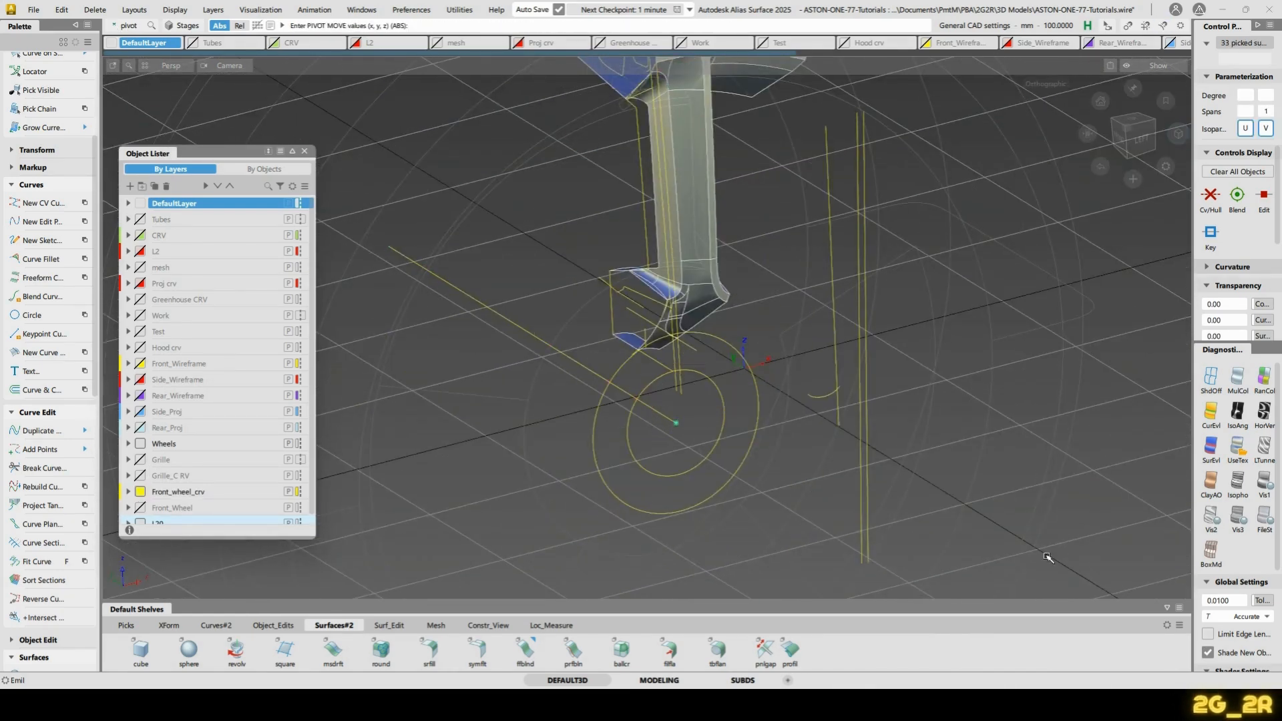
left_click_drag(797, 219, 464, 129, "ctrl+shift")
left_click(305, 151)
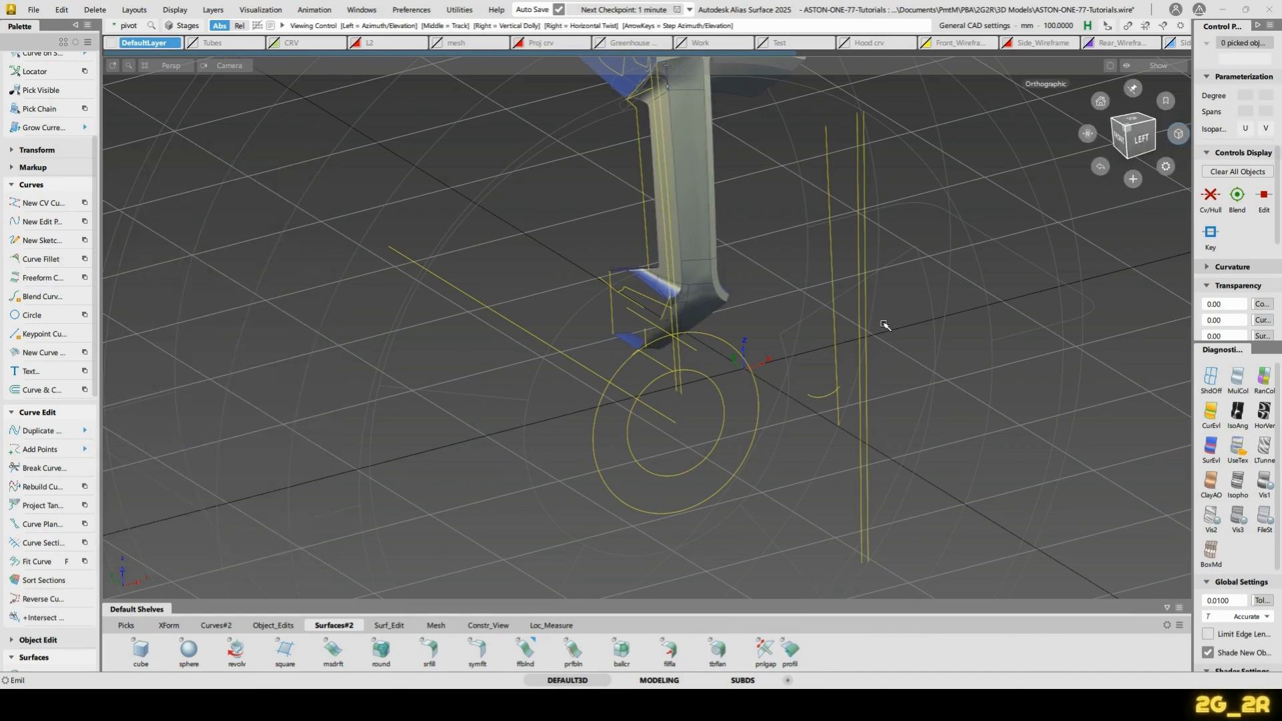
Hide the Front_wheel_crv layer and mirror the spoke half across the centre line as one grouped copy with X scaling -1
left_click_drag(1139, 137, 1117, 139)
left_click(1146, 136)
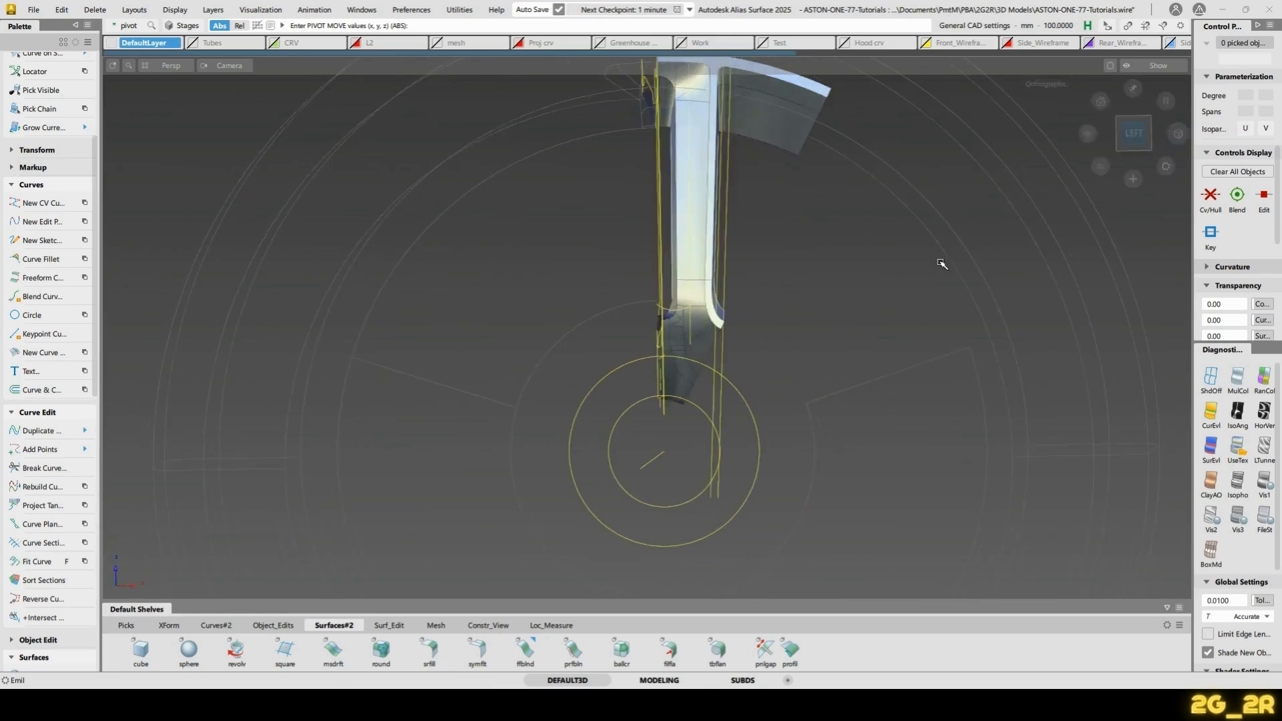
key("ctrl+l")
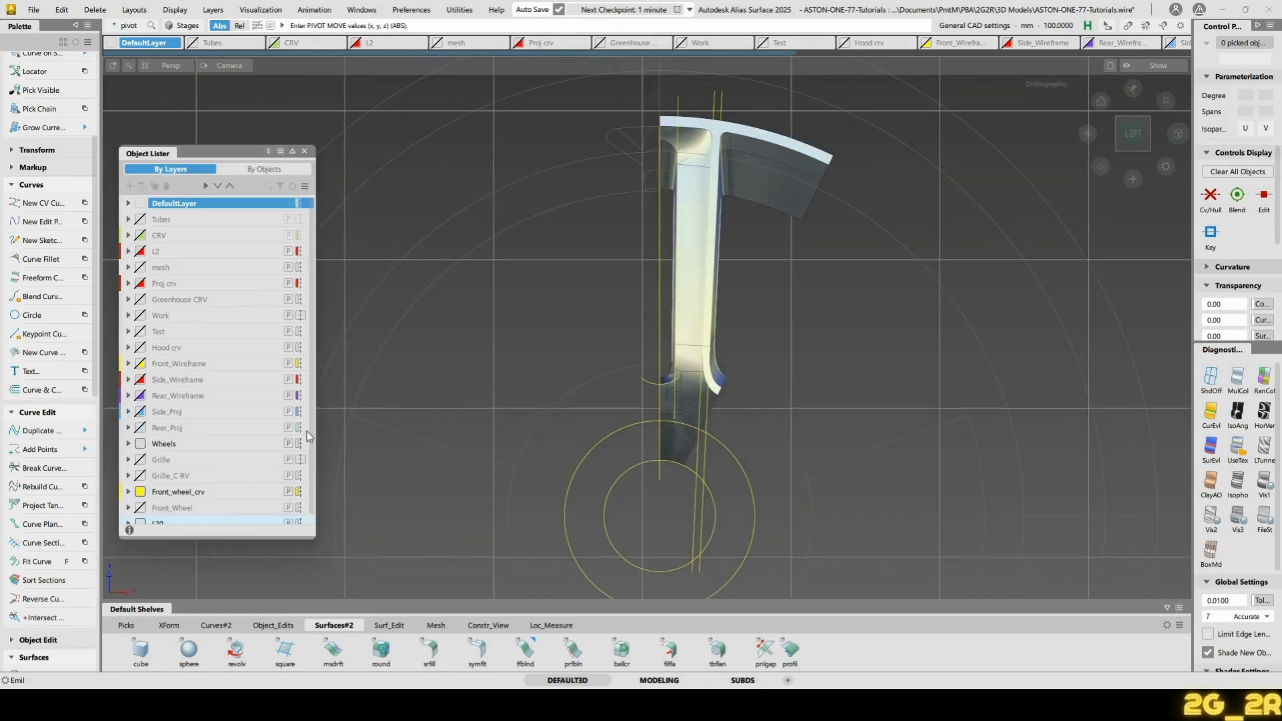
left_click(141, 491)
left_click_drag(709, 296, 698, 308, "ctrl+shift")
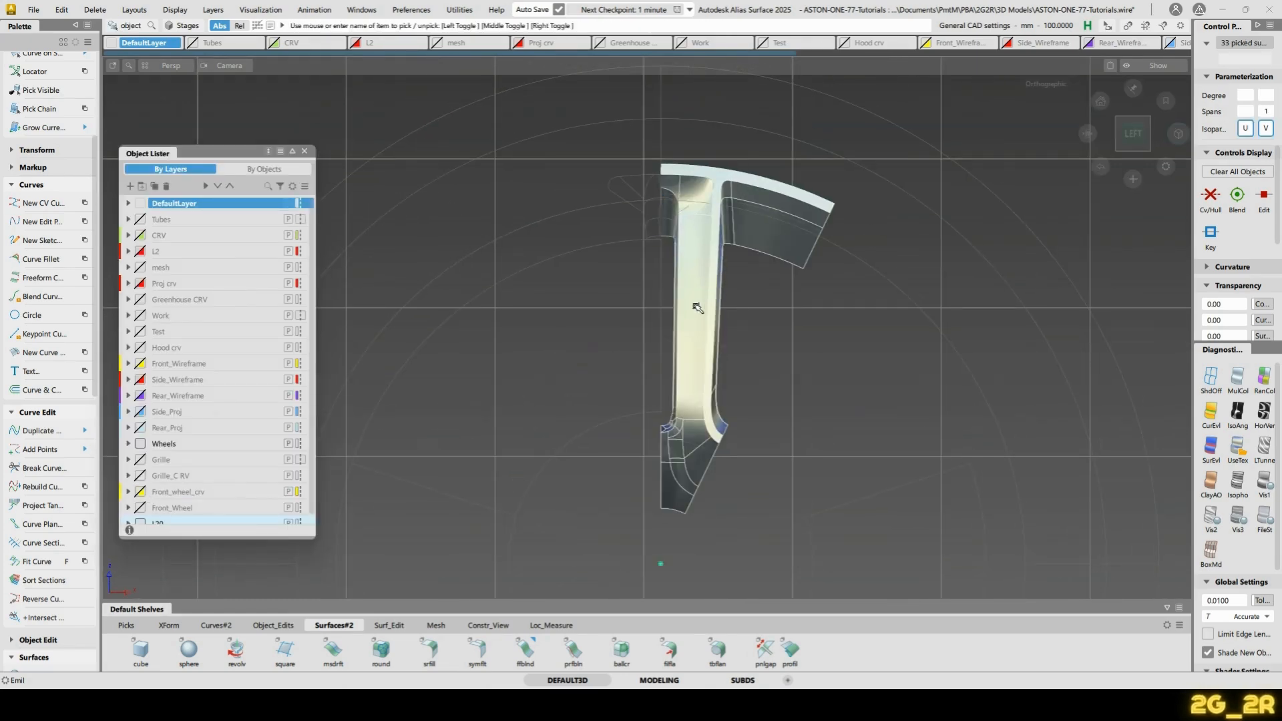
left_click(62, 10)
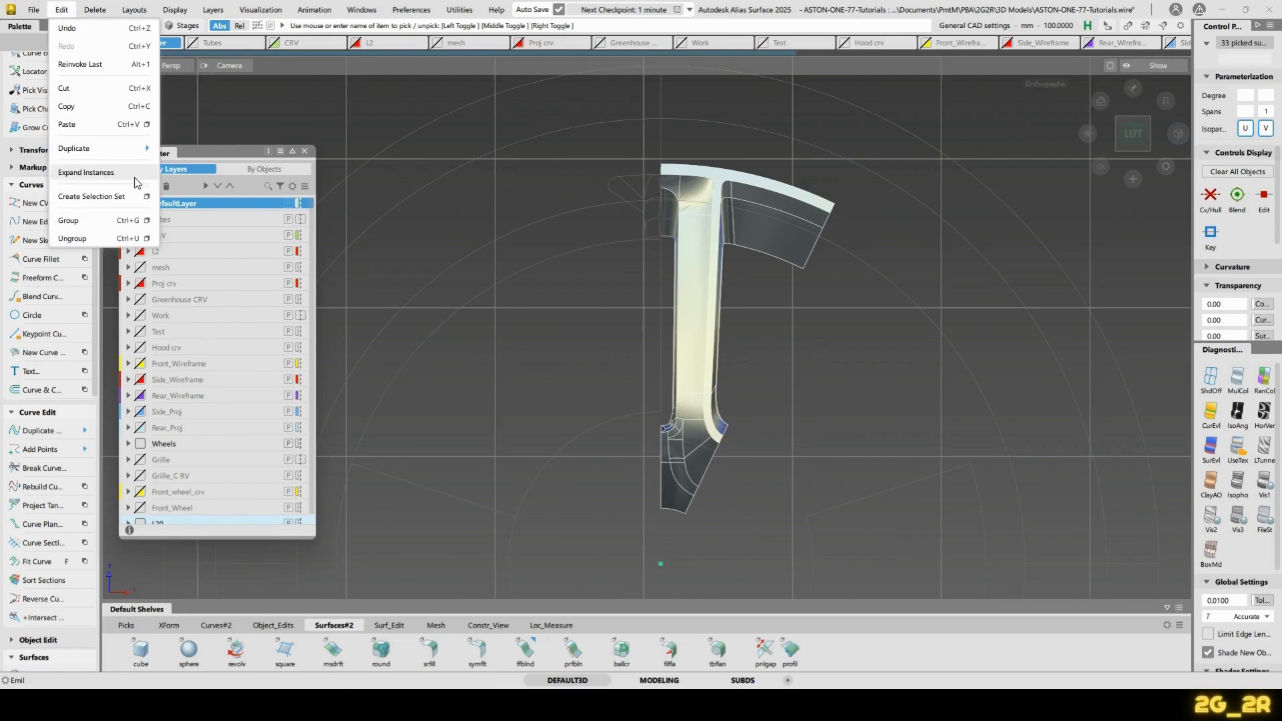
mouse_move(147, 153)
left_click(232, 146)
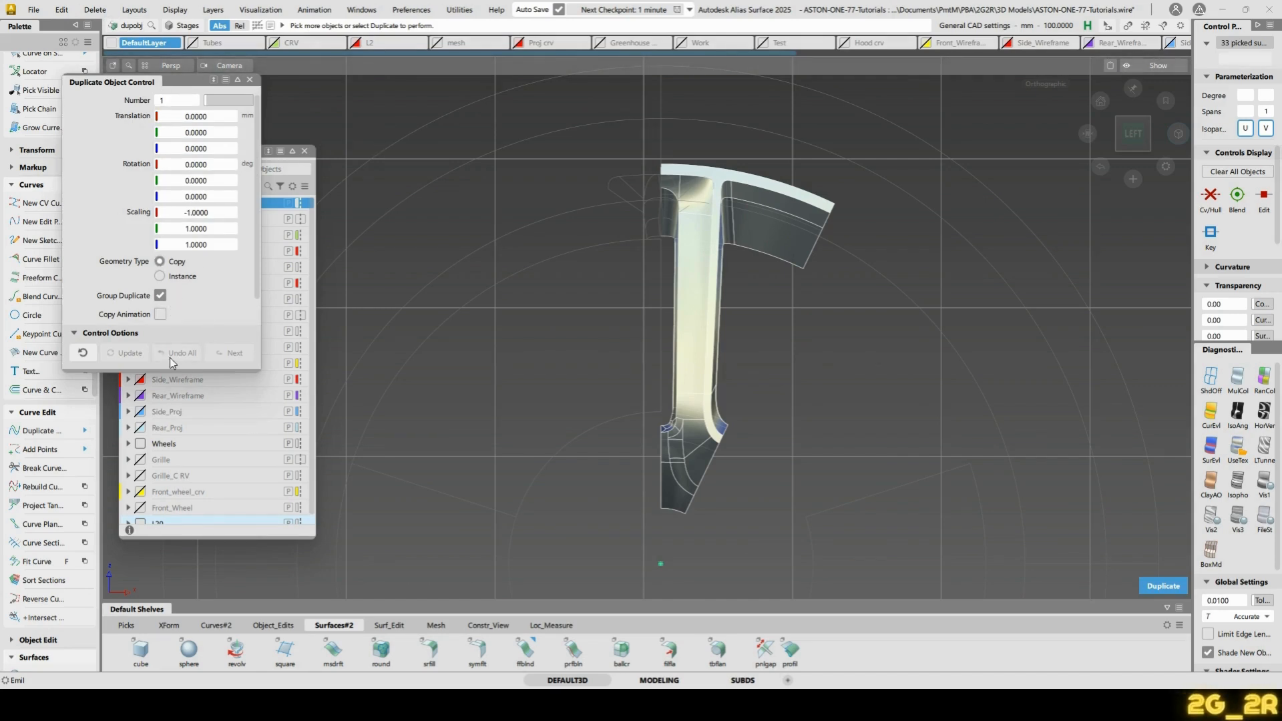
key("space")
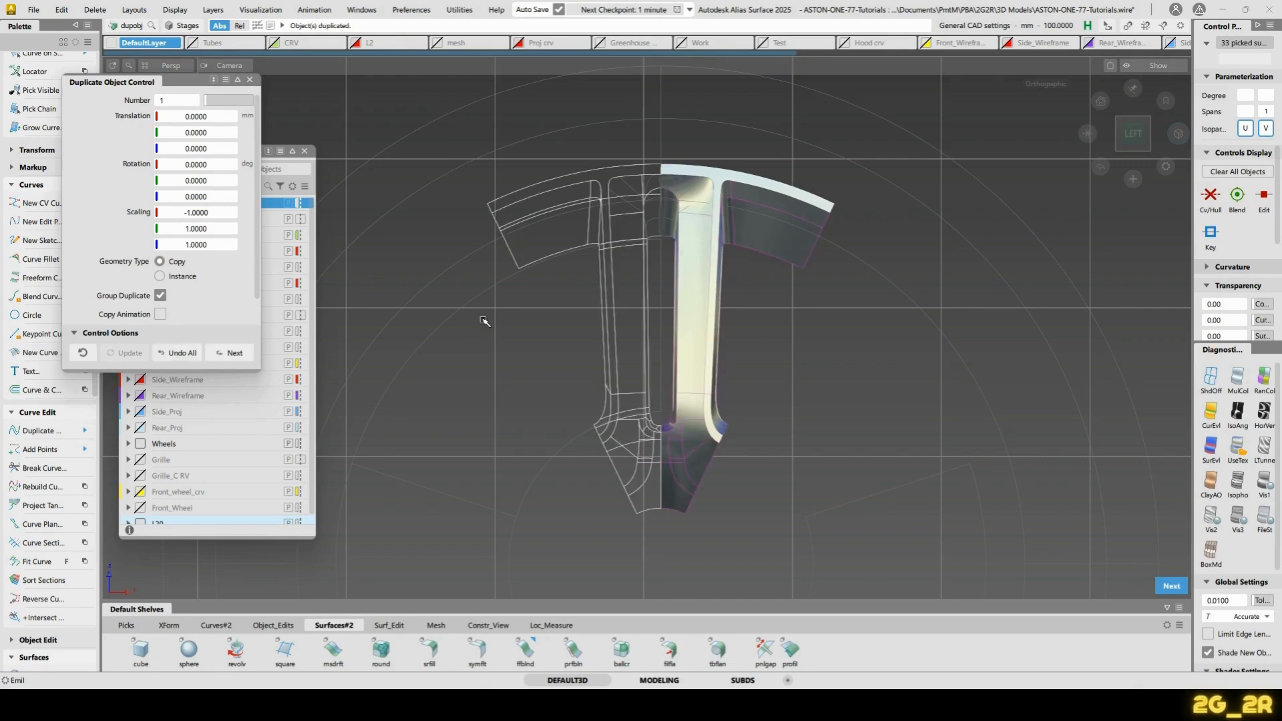
key("Escape")
Pick the mirrored and original spoke halves to check them, clear the selection, and apply diagnostic shading to the surfaces
left_click(631, 465)
left_click(632, 465)
left_click(681, 466)
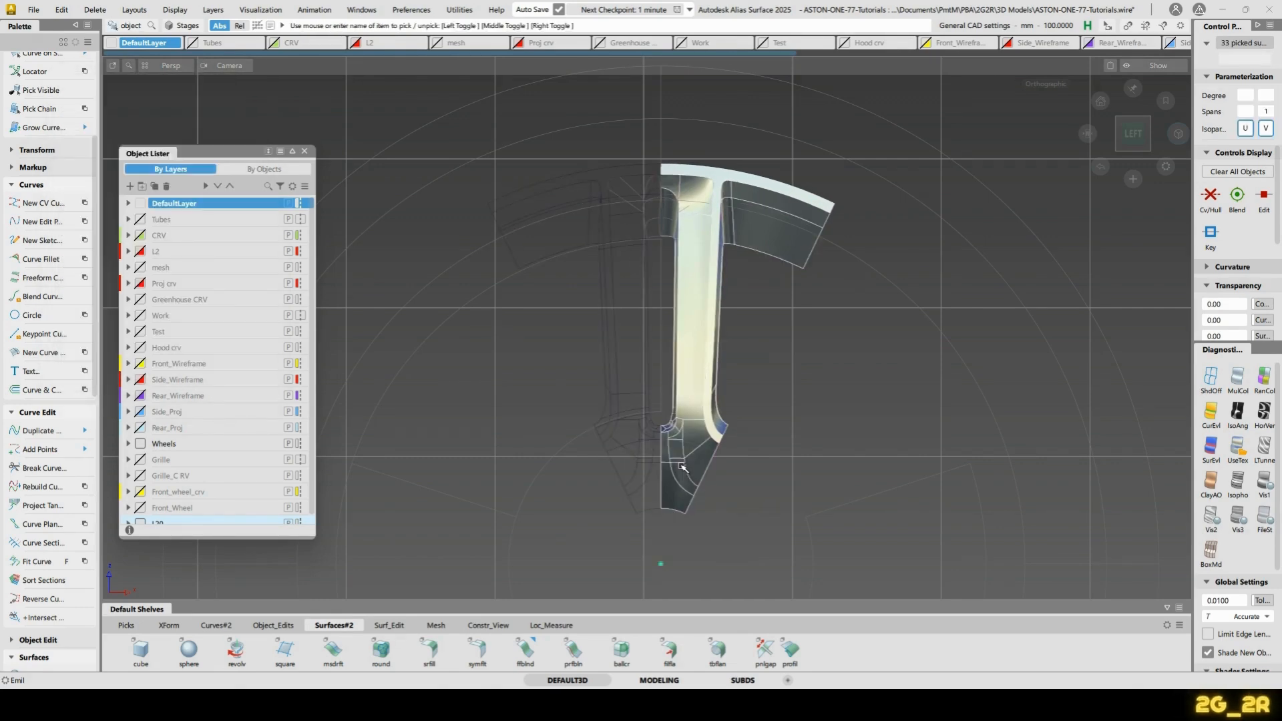
left_click(681, 467)
left_click(635, 466)
left_click(685, 465)
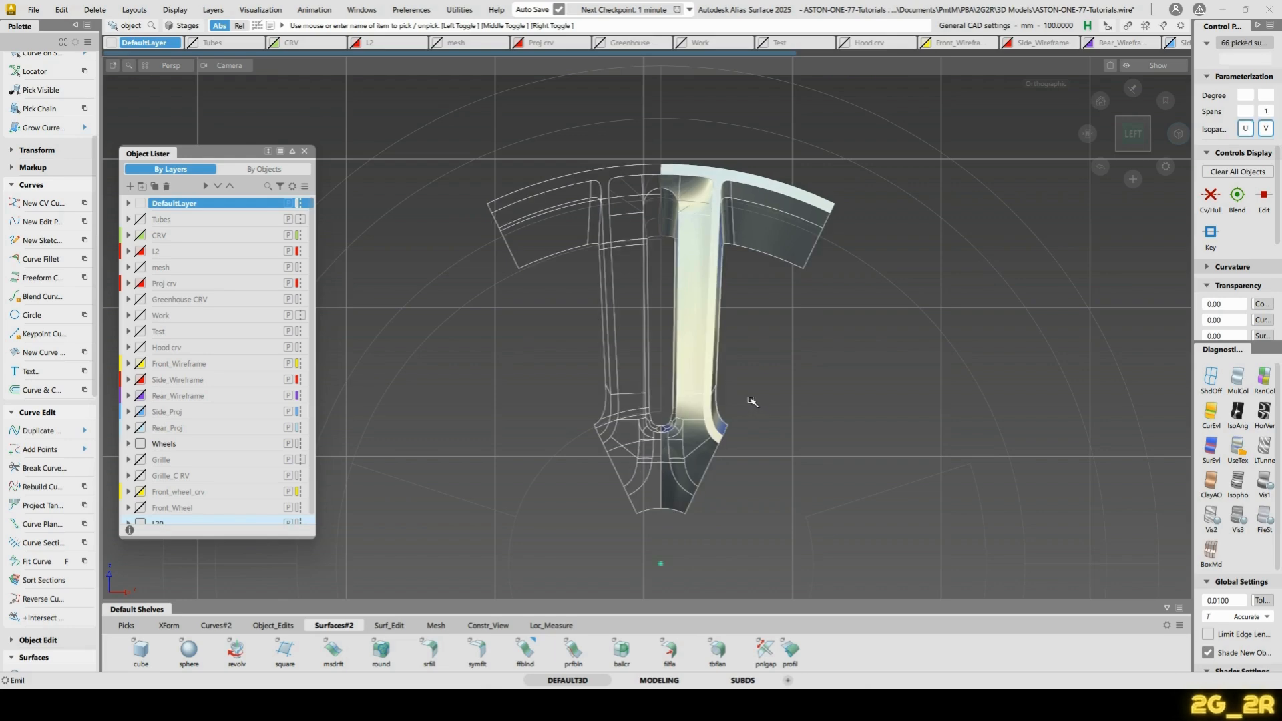
left_click(924, 400)
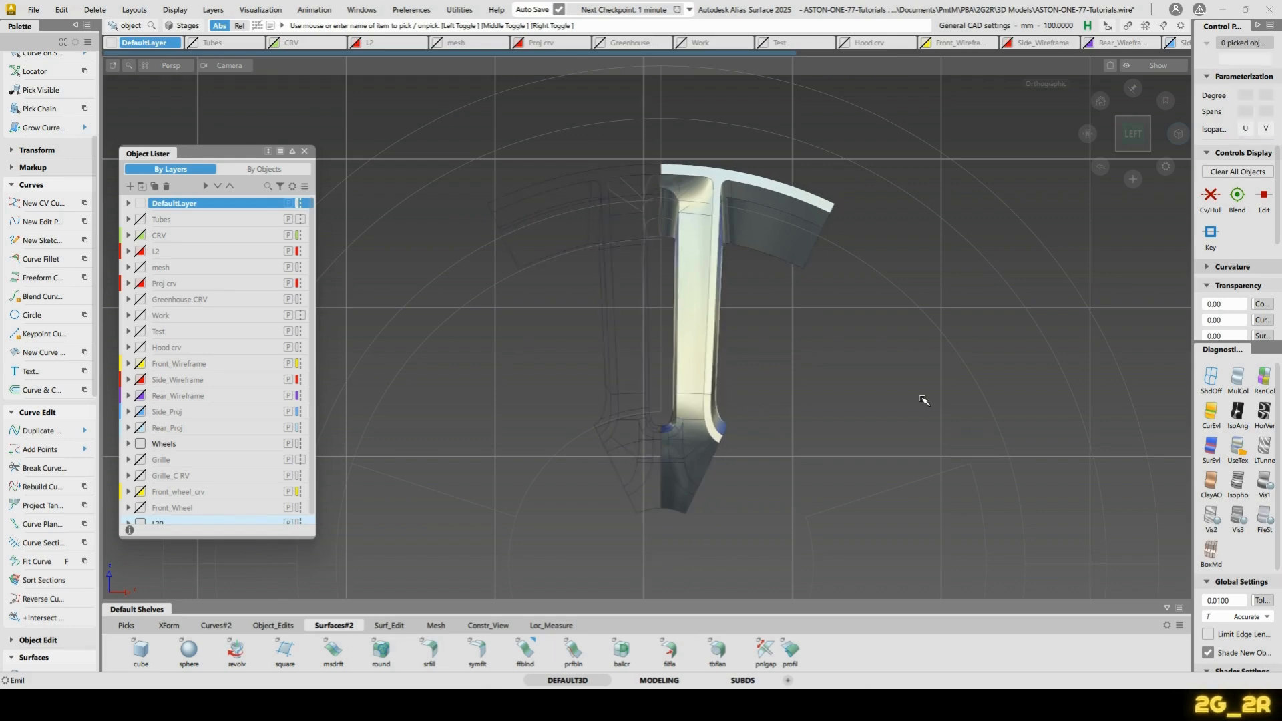
left_click(1246, 462)
Check curvature continuity across the centre seam between the two halves, from the hub up to the slot between the spokes
left_click_drag(661, 481, 644, 419, "alt+shift")
right_click_drag(642, 414, 706, 394, "alt+shift")
middle_click_drag(655, 591, 631, 468, "alt+shift")
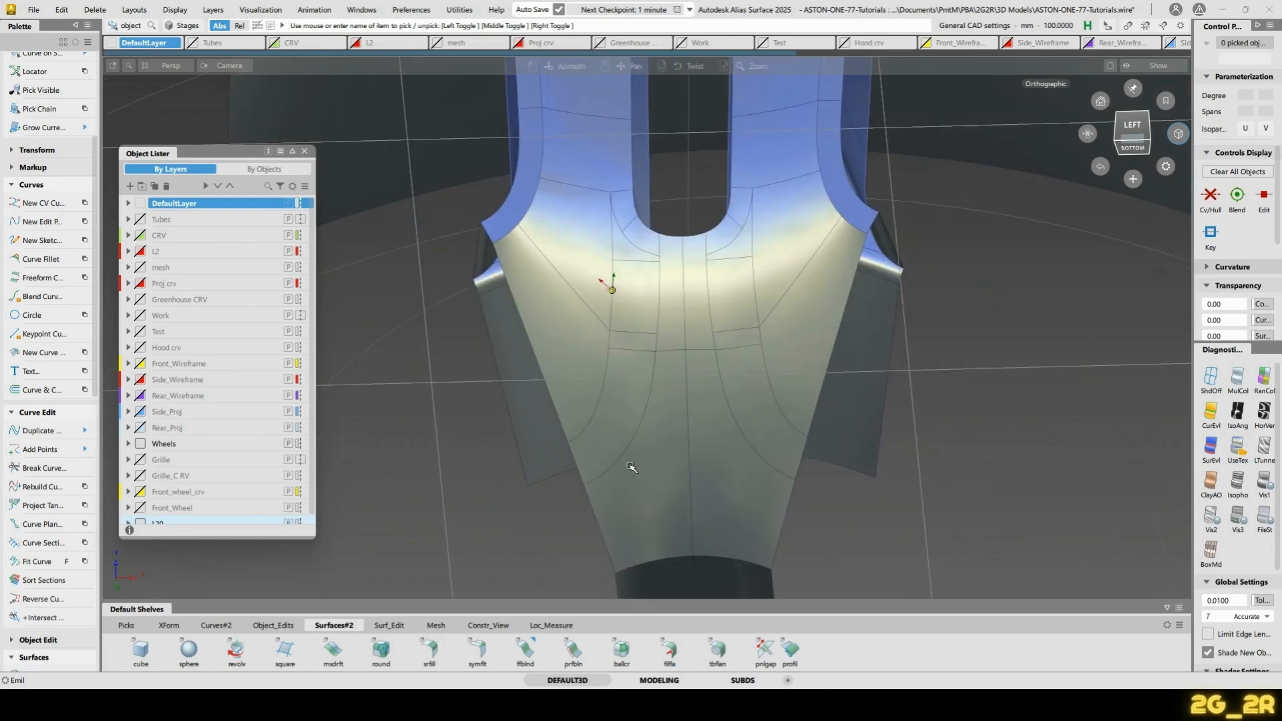
left_click(549, 625)
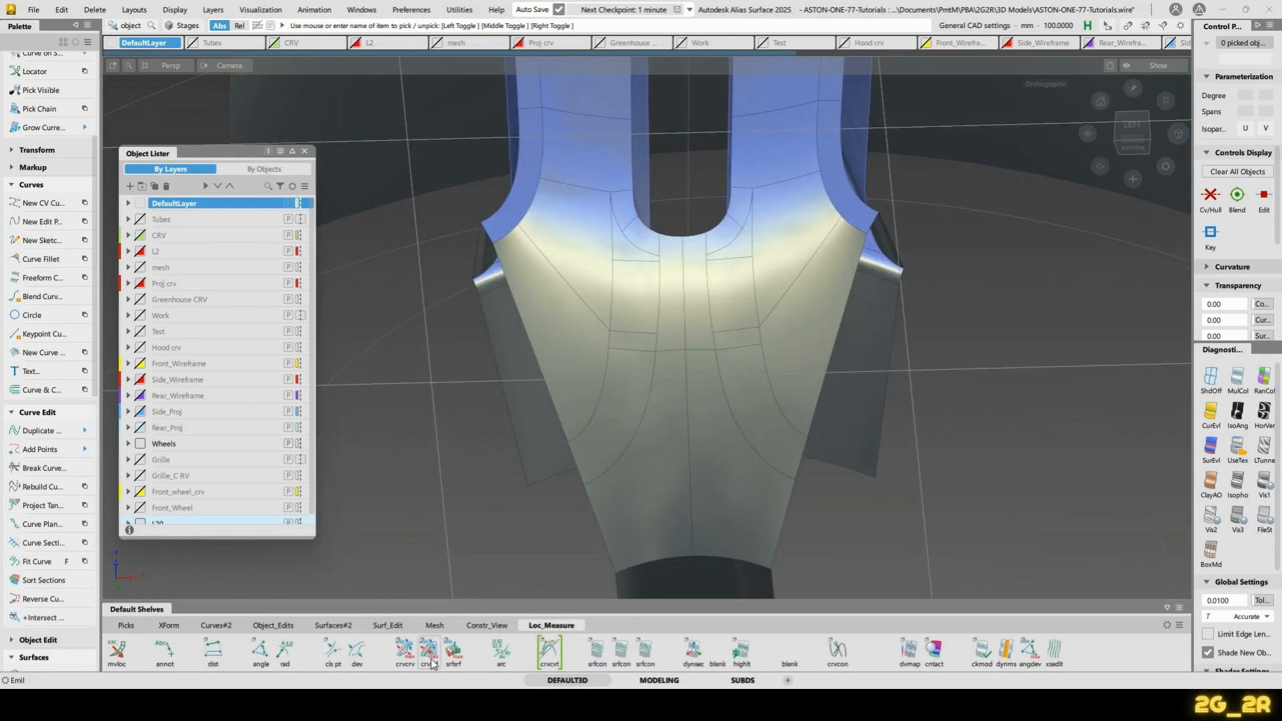
left_click(621, 651)
left_click(687, 364)
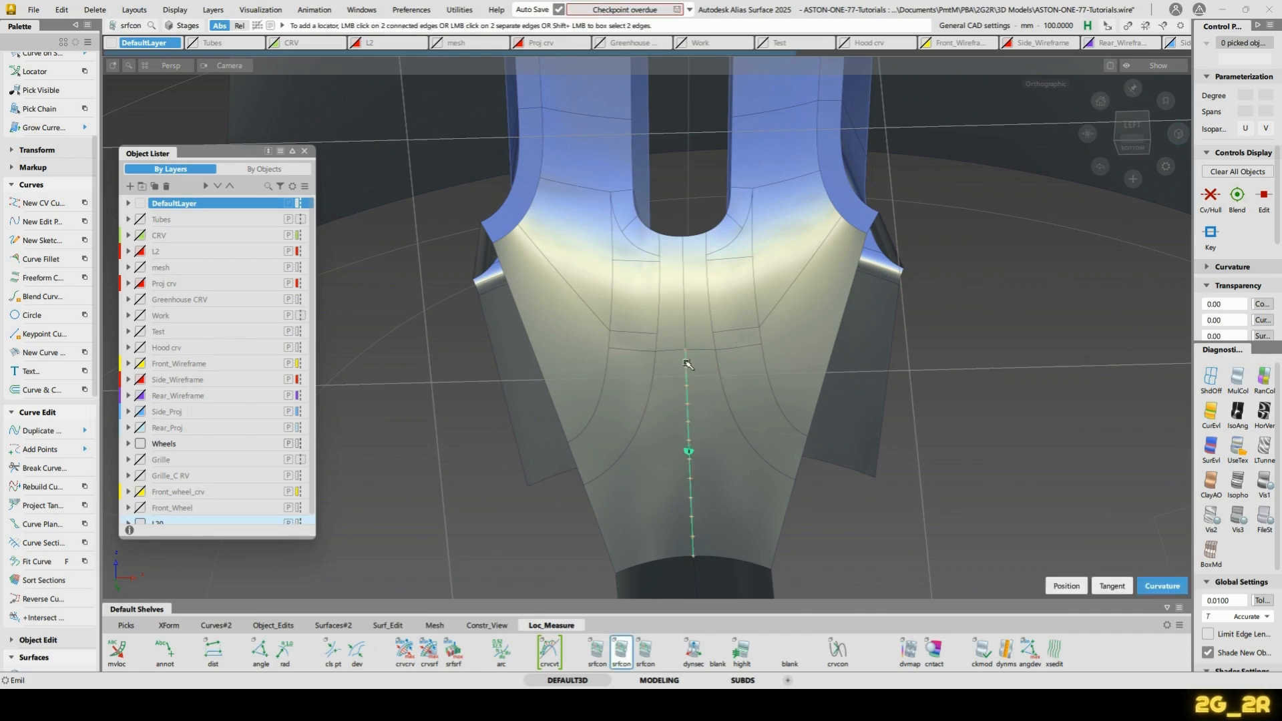
left_click(686, 328)
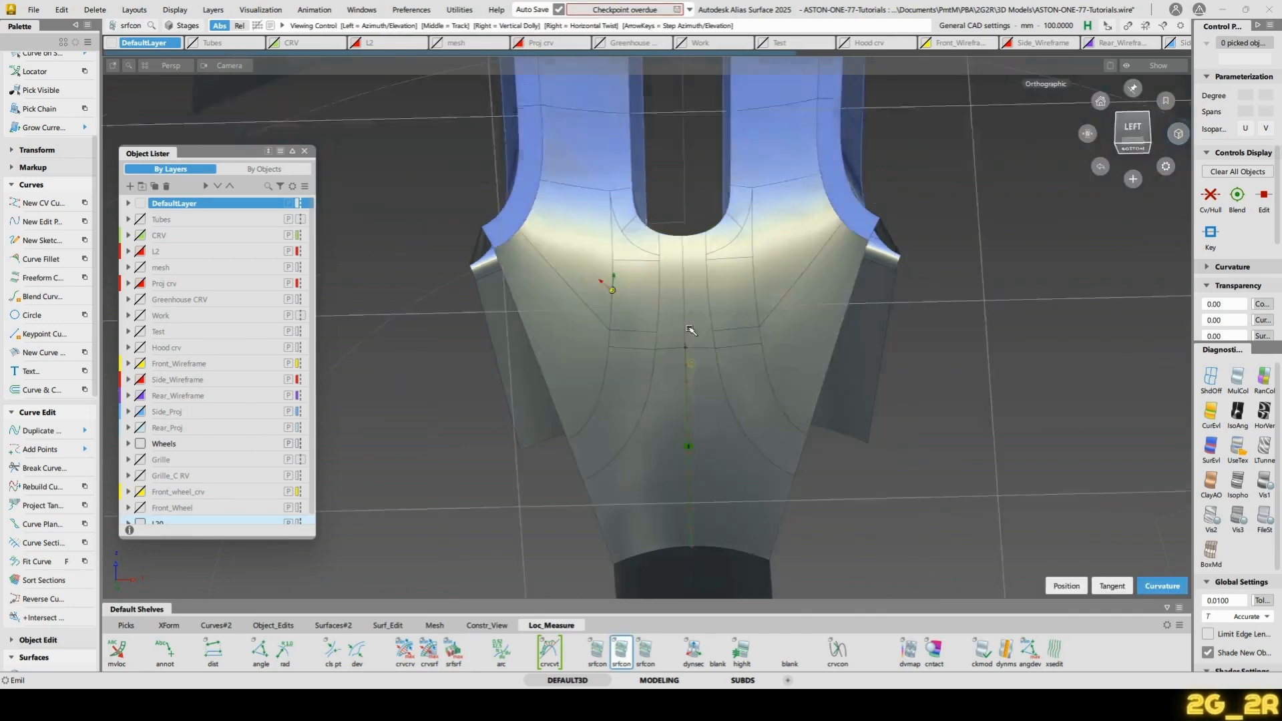
right_click_drag(690, 332, 718, 218, "alt+shift")
middle_click_drag(948, 349, 853, 345, "alt+shift")
left_click(846, 340)
middle_click_drag(846, 208, 836, 366, "alt+shift")
right_click_drag(859, 204, 933, 223, "ctrl+shift")
left_click_drag(920, 182, 840, 209, "alt+shift")
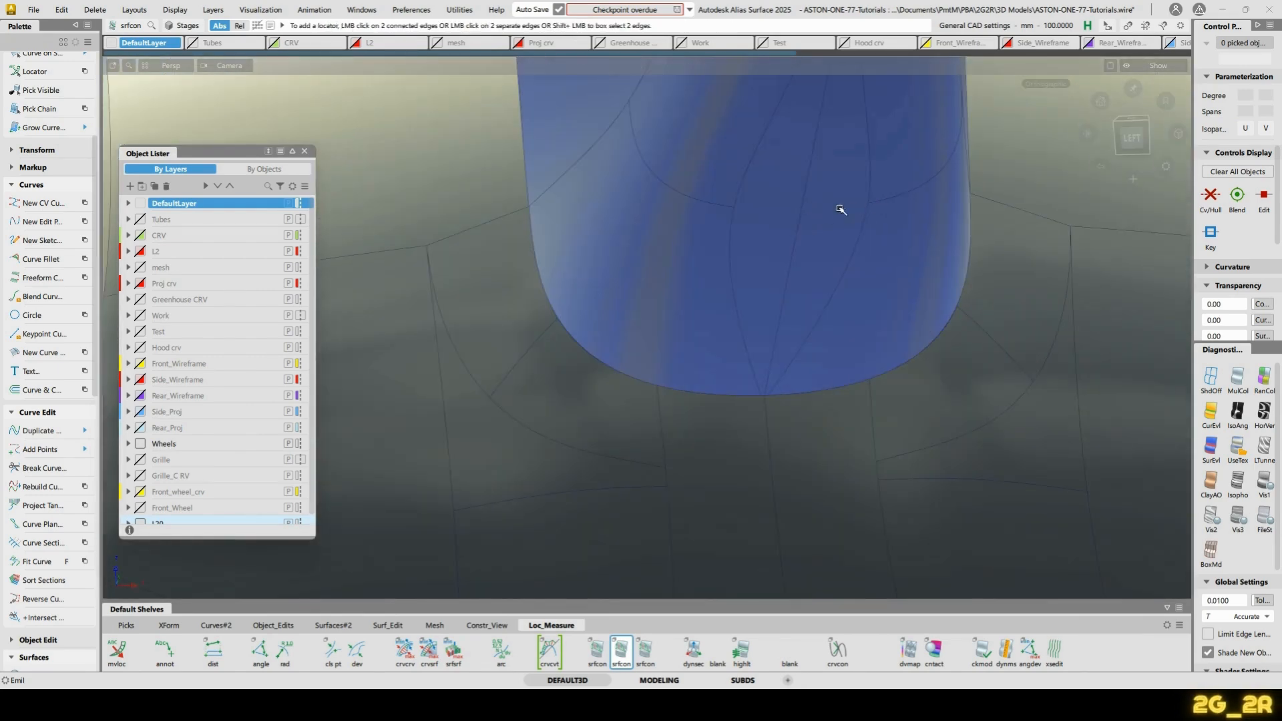
Finish the surface continuity check around the slot's lower end and examine the complete twin spoke from the front
left_click(800, 222)
right_click_drag(831, 126, 802, 200, "alt+shift")
left_click_drag(801, 201, 791, 215, "alt+shift")
right_click_drag(790, 213, 852, 234, "ctrl+shift")
left_click(738, 452)
left_click_drag(738, 452, 748, 281, "alt+shift")
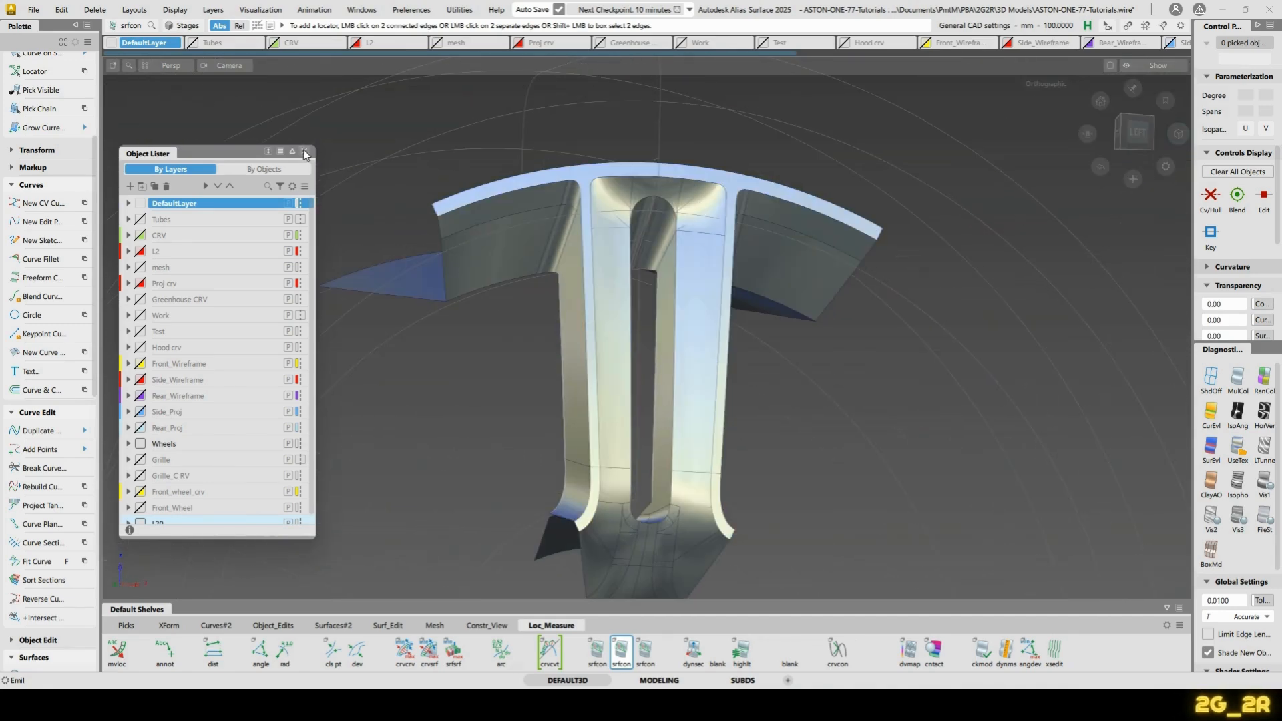
Close the layer list and pick all surfaces of the mirrored twin spoke in the left view
left_click(304, 152)
left_click(1134, 133)
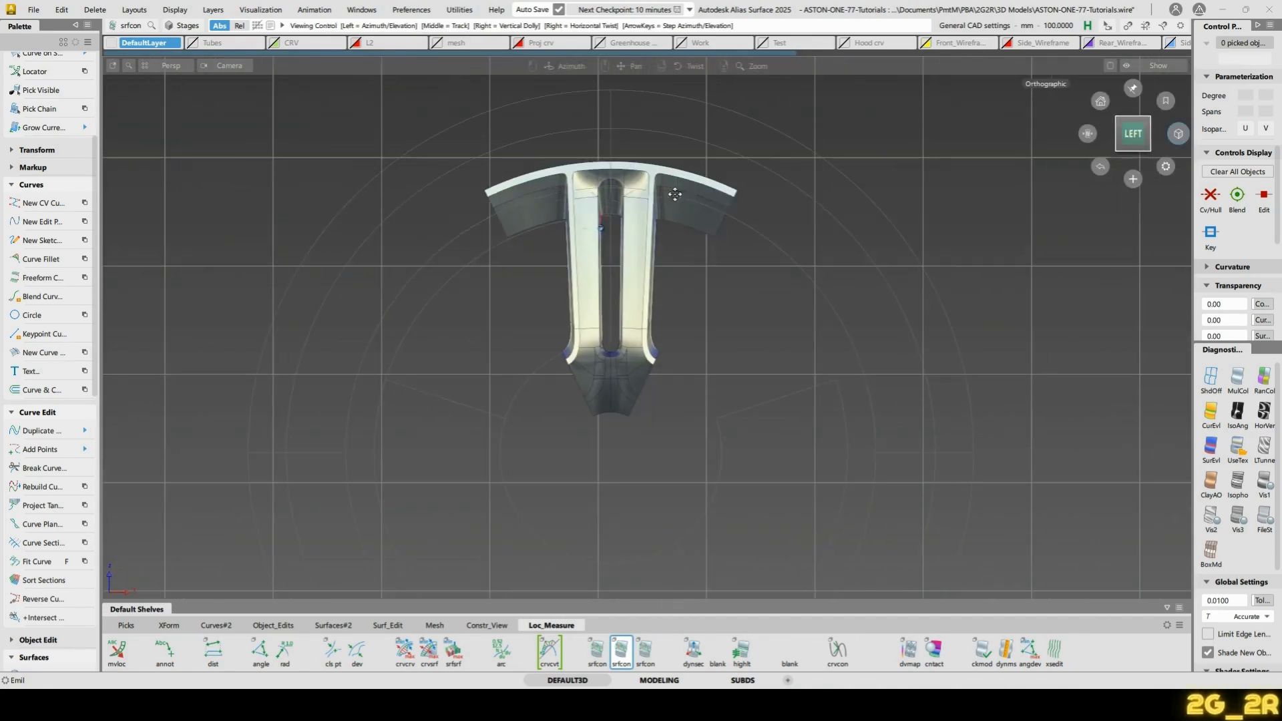
left_click_drag(675, 194, 628, 375, "ctrl+shift")
left_click(630, 375)
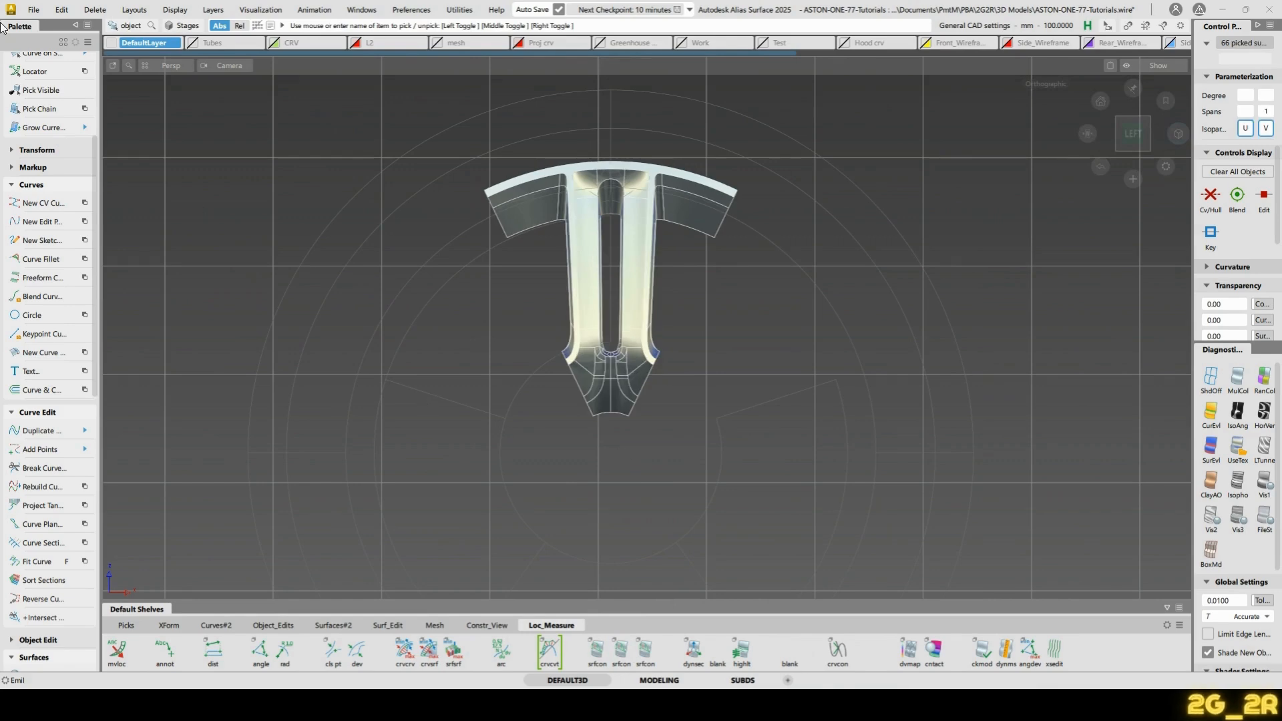
left_click_drag(475, 391, 446, 264, "alt+shift")
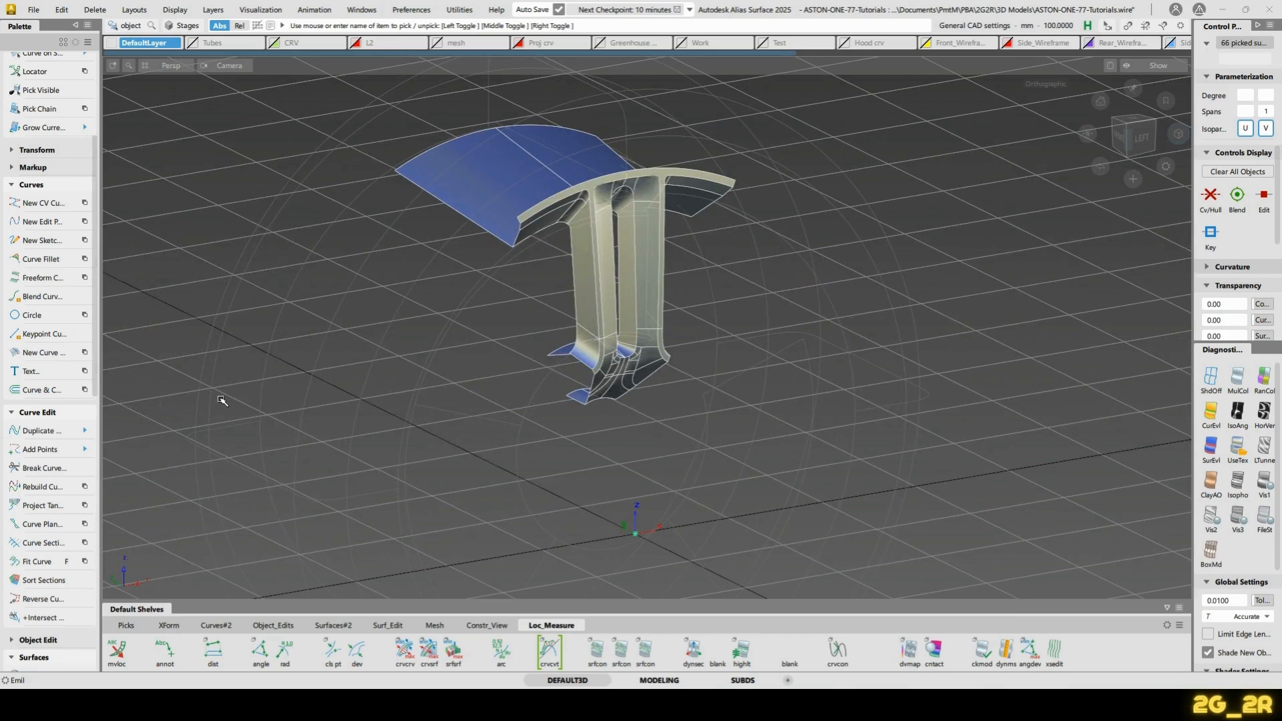
Show the Front_wheel_crv layer and set the pivot of the whole twin spoke at the centre of the wheel circles
key("ctrl+l")
left_click(140, 492)
middle_click_drag(581, 462, 605, 312, "alt+shift")
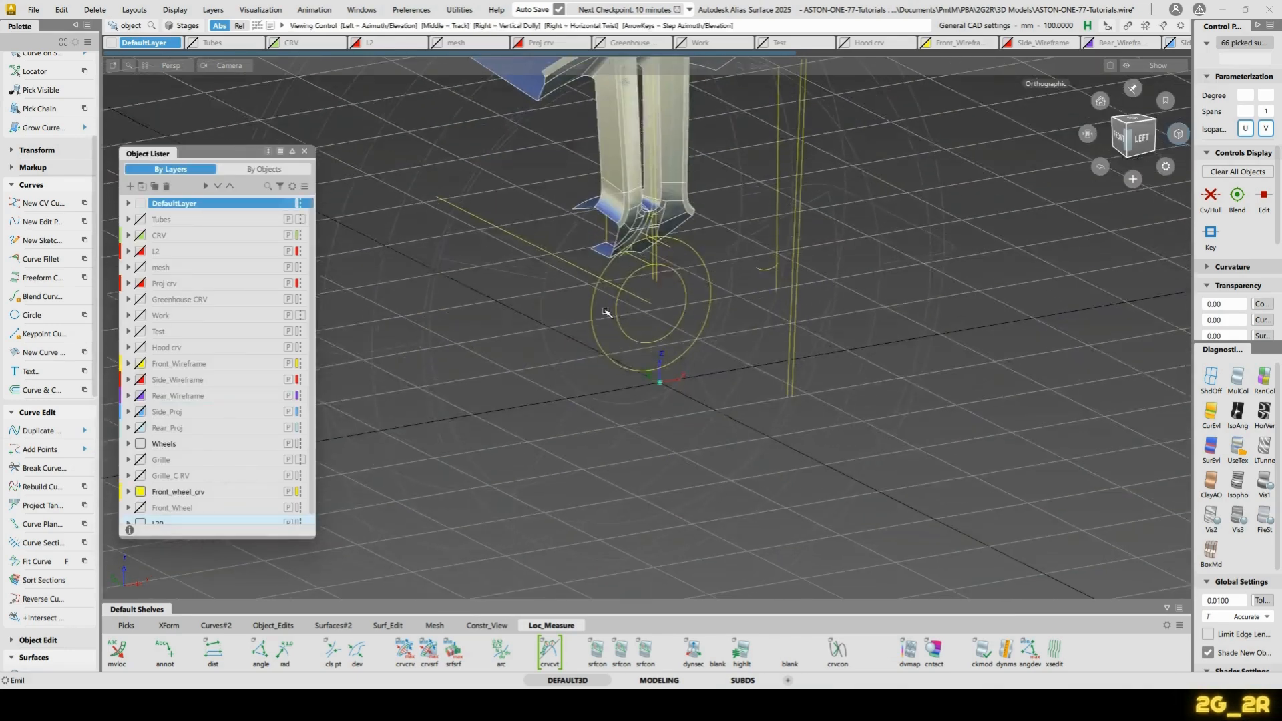
right_click_drag(605, 312, 652, 255, "alt+shift")
middle_click_drag(647, 363, 679, 348, "ctrl+shift")
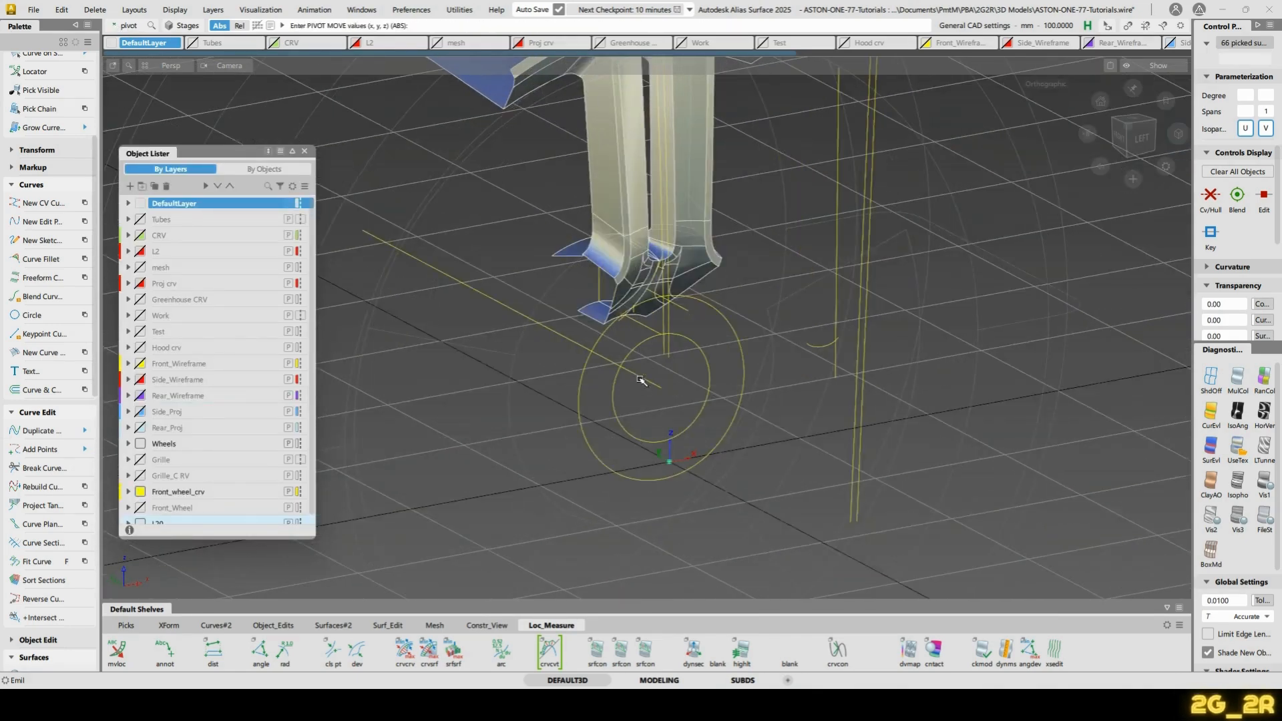
right_click_drag(939, 272, 862, 354, "alt+shift")
left_click_drag(862, 354, 768, 343, "ctrl+shift")
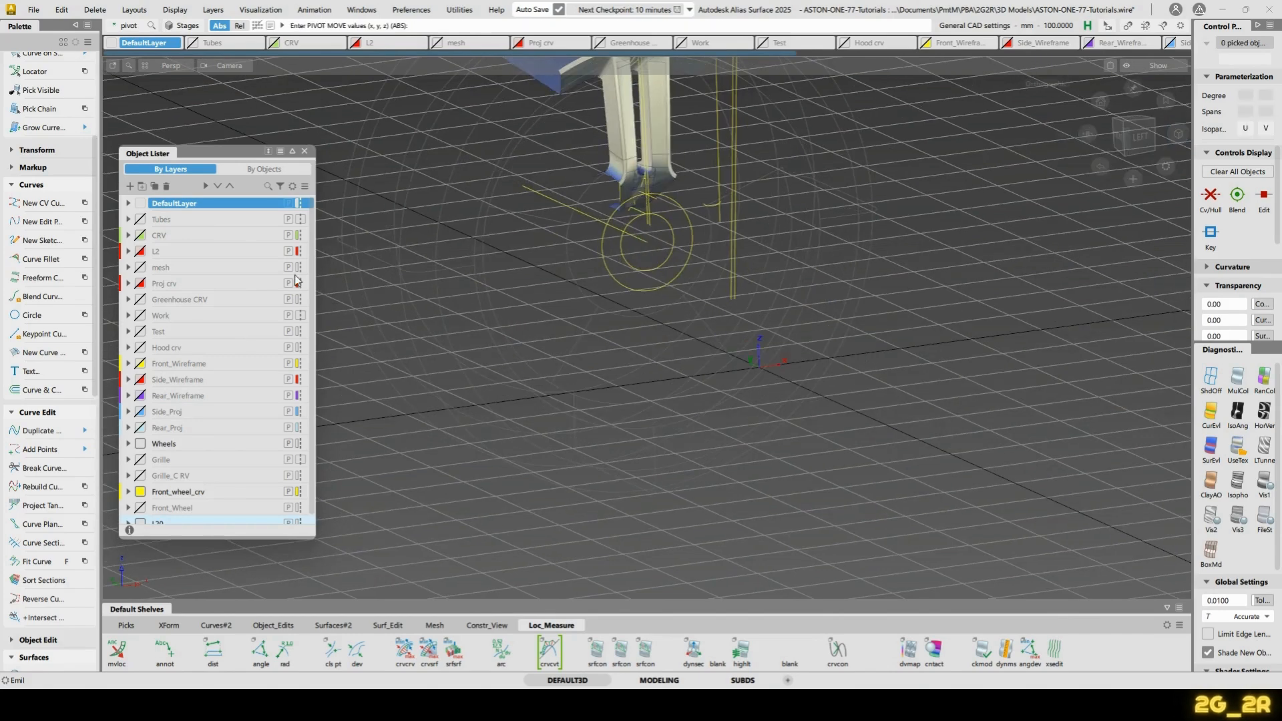
Hide the Front_wheel_crv layer and pick all surfaces of the twin spoke again
left_click(140, 492)
middle_click_drag(588, 188, 583, 305, "alt+shift")
left_click_drag(582, 304, 583, 220, "ctrl+shift")
left_click(583, 200)
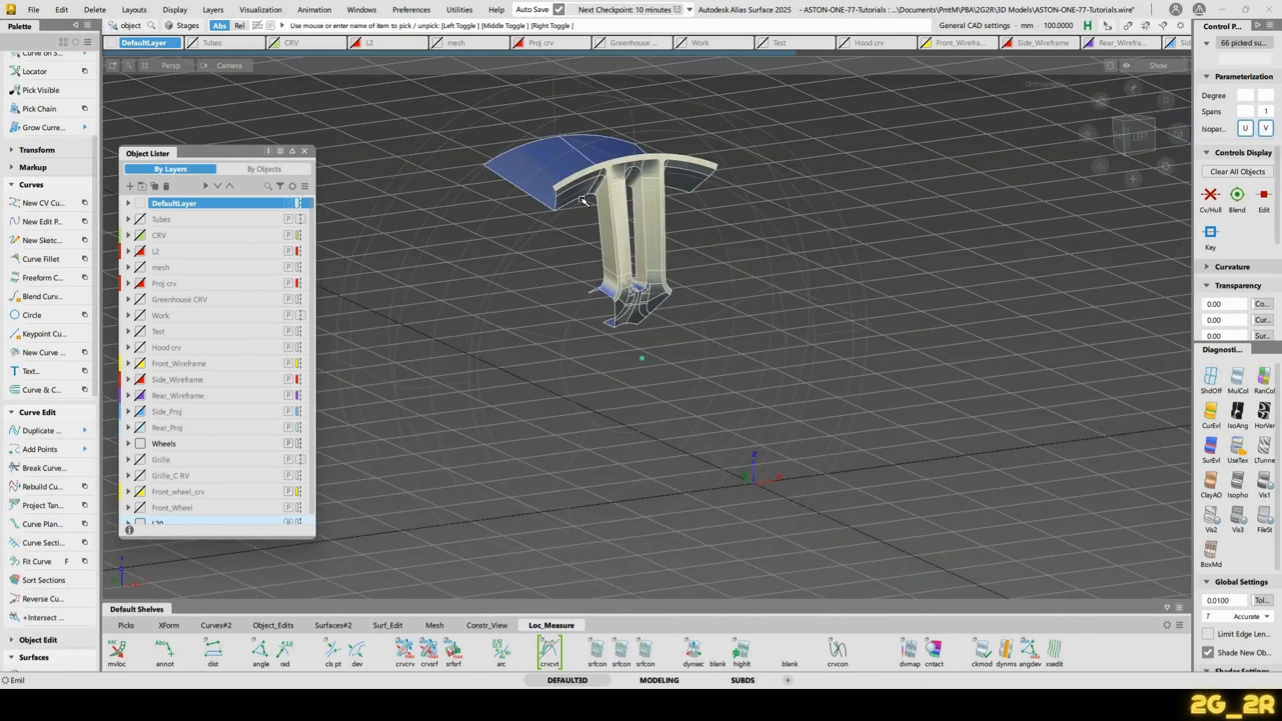
left_click(584, 201)
left_click(563, 202)
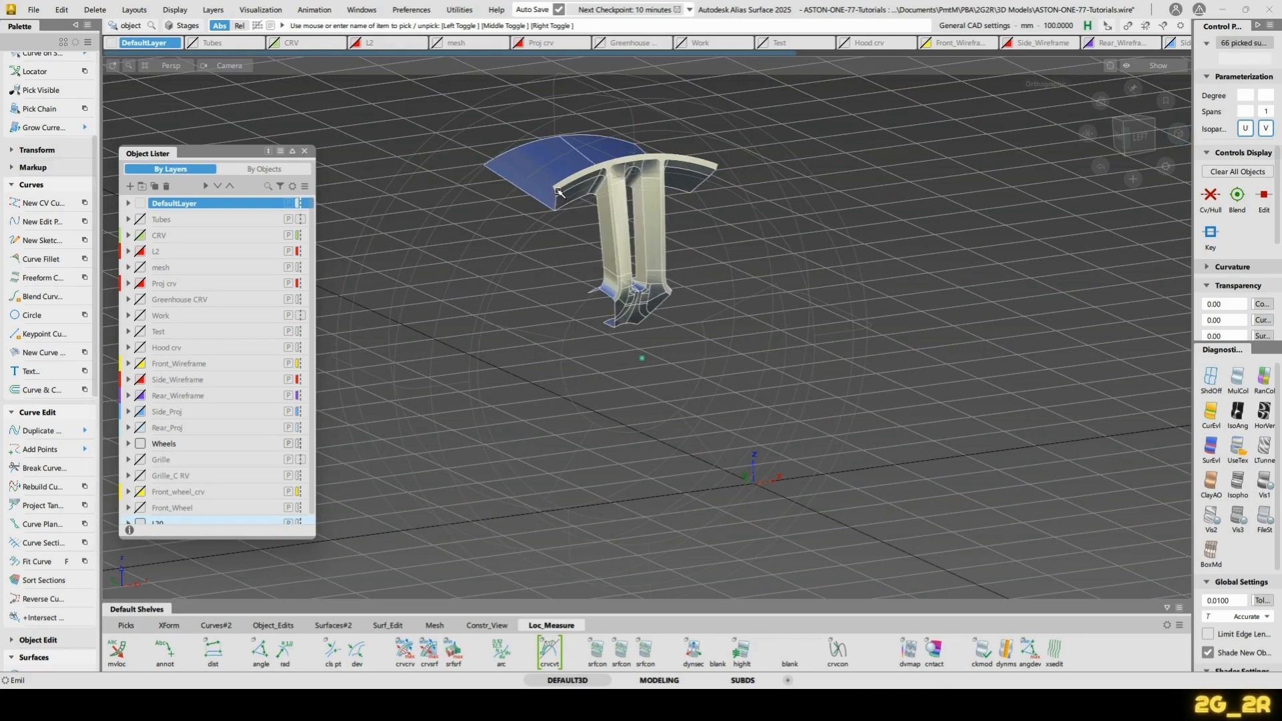
Set the Duplicate Object options to Instance geometry with X scaling 1
left_click(54, 10)
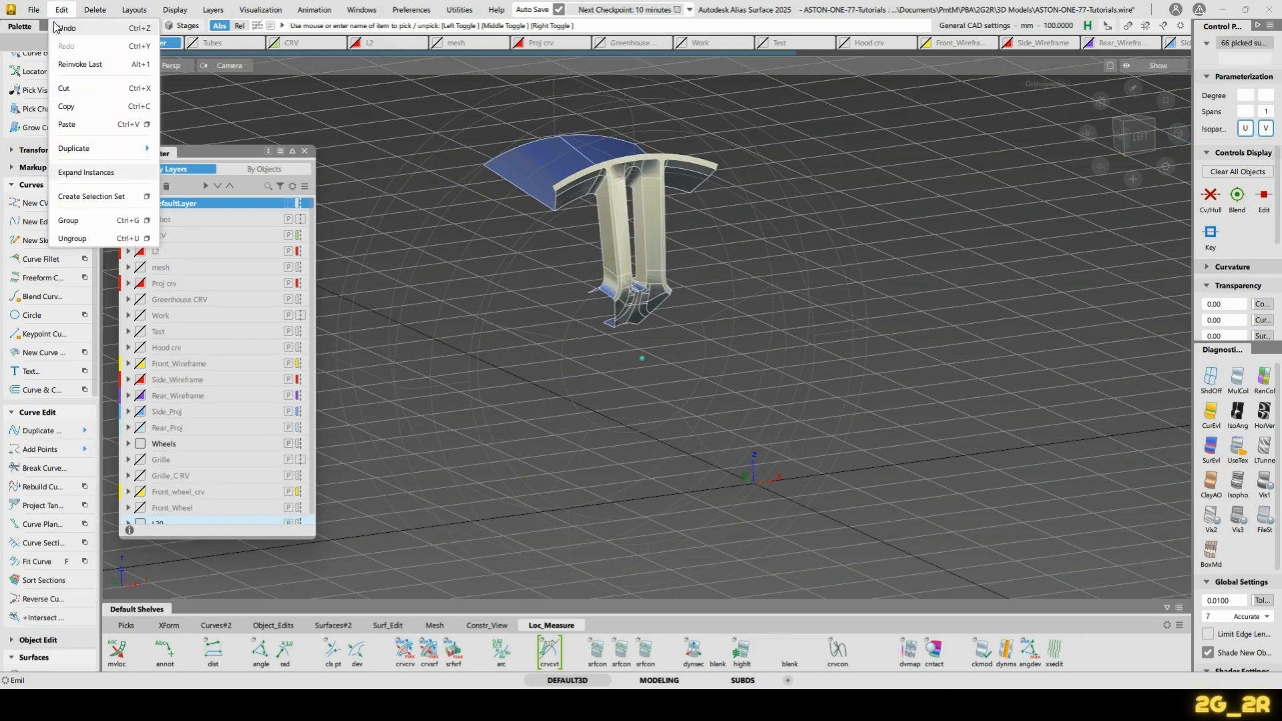
mouse_move(135, 149)
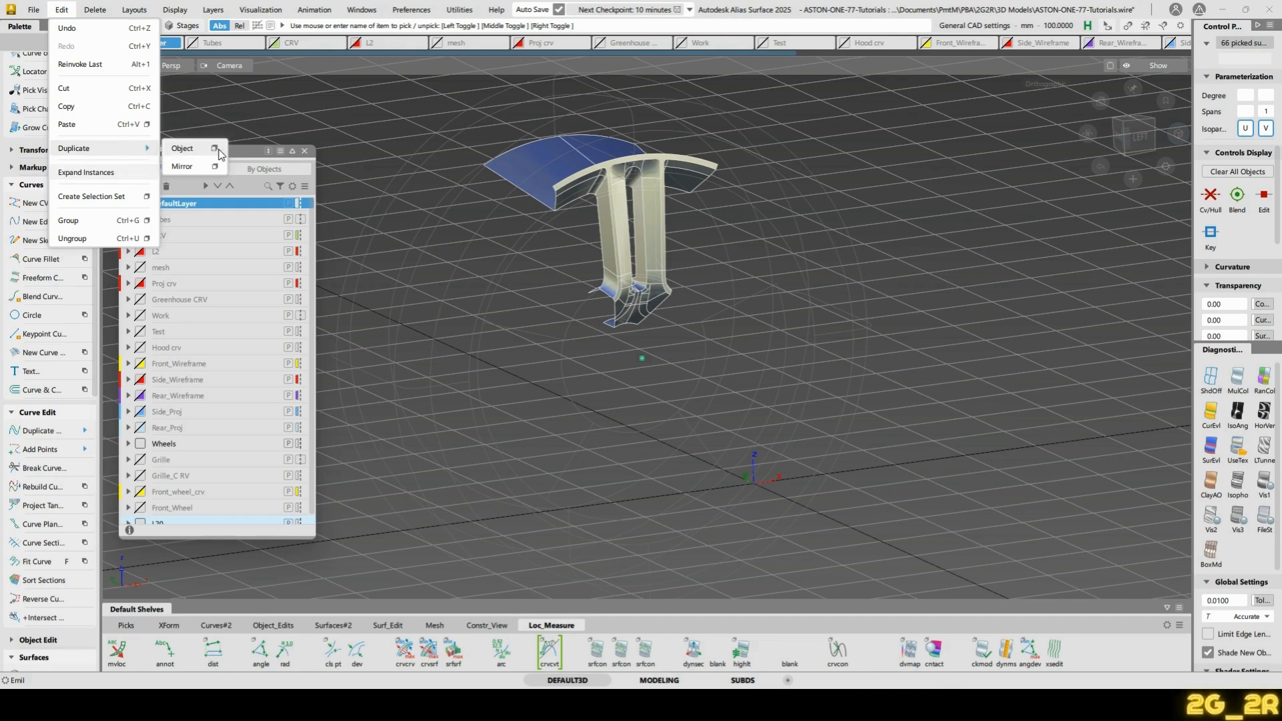
left_click(217, 149)
left_click(213, 211)
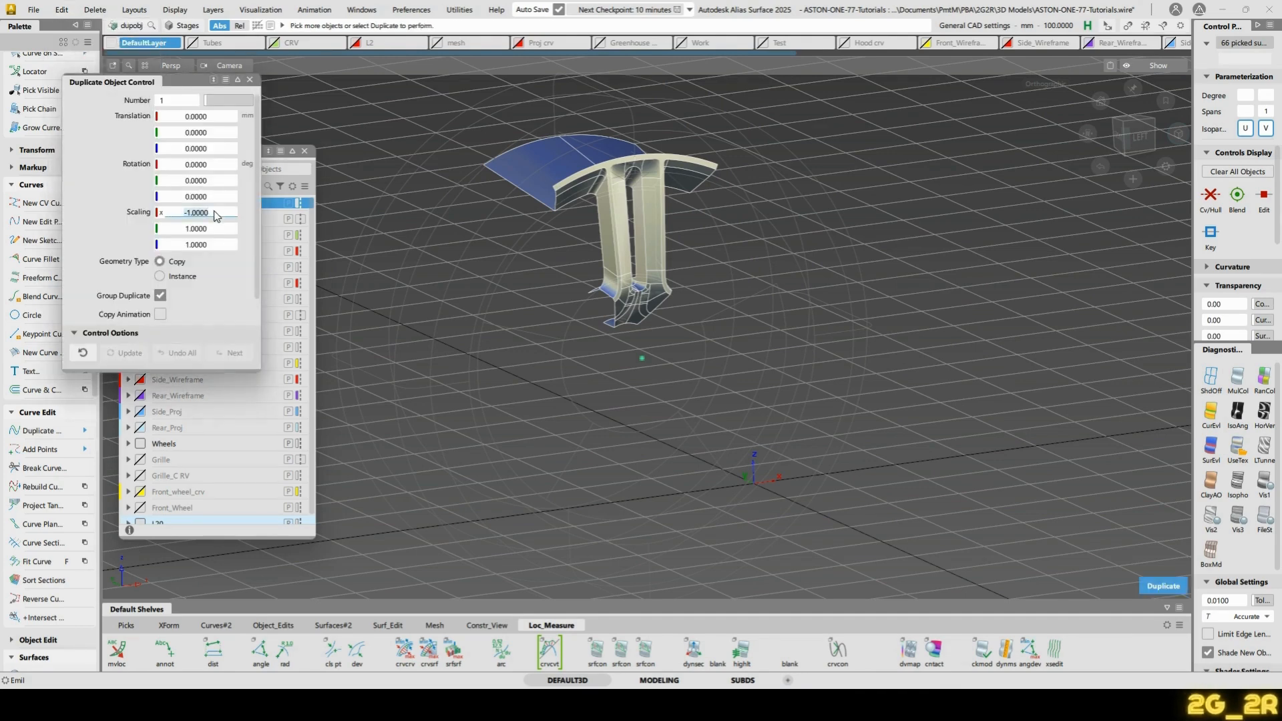
left_click(211, 278)
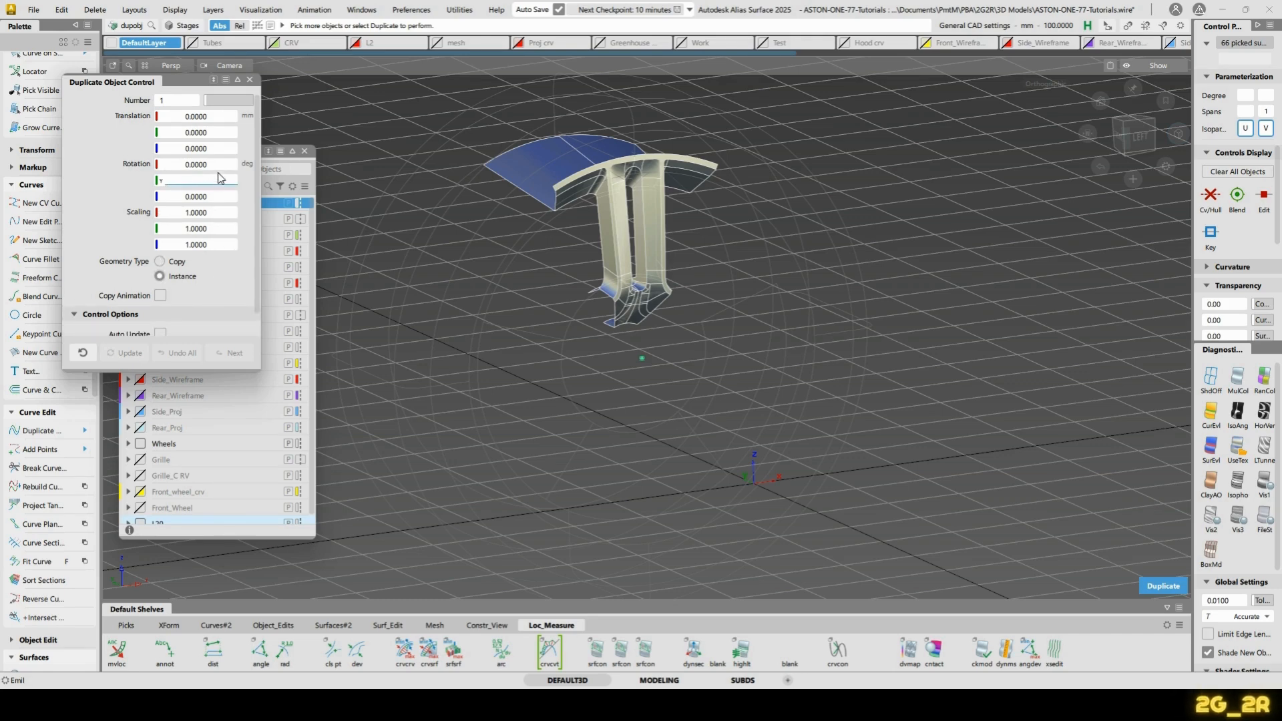
left_click_drag(536, 357, 478, 348, "alt+shift")
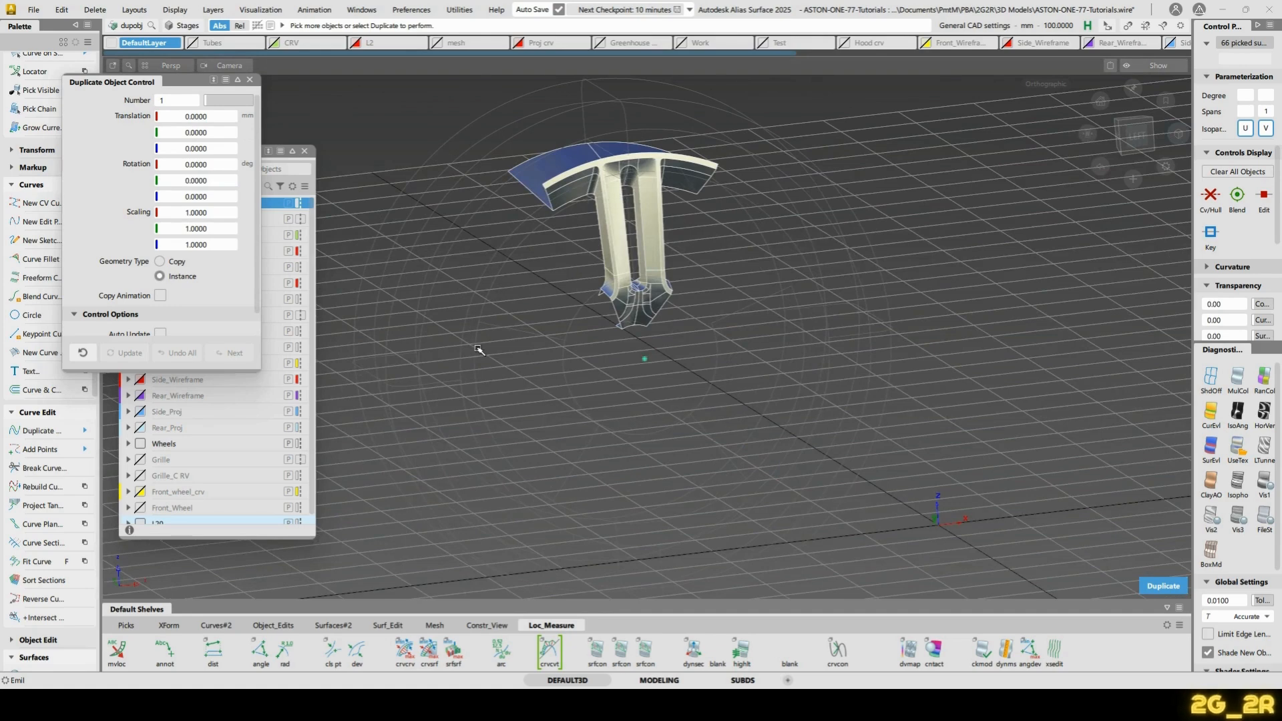
left_click_drag(361, 177, 527, 249, "alt+shift")
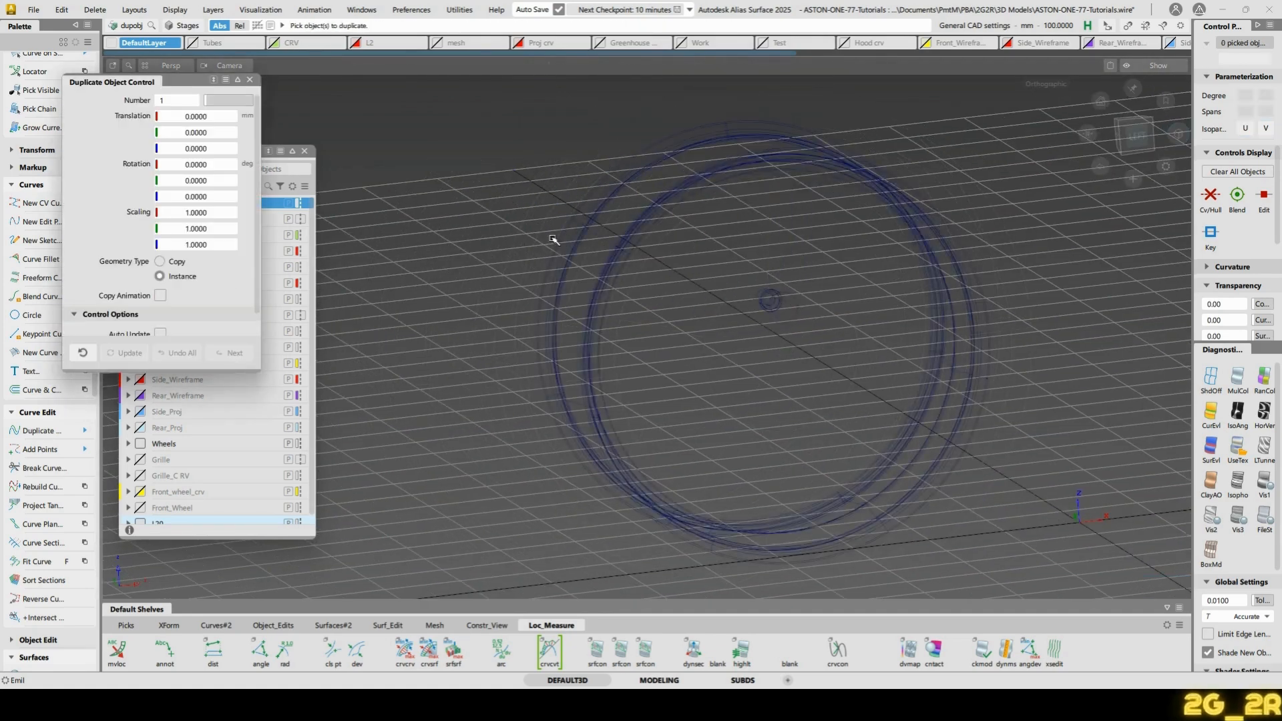
Show the Front_Wheel layer, query the revolved rim surface for its per-segment angle, and hide the layer again
key("ctrl+l")
key("ctrl+l")
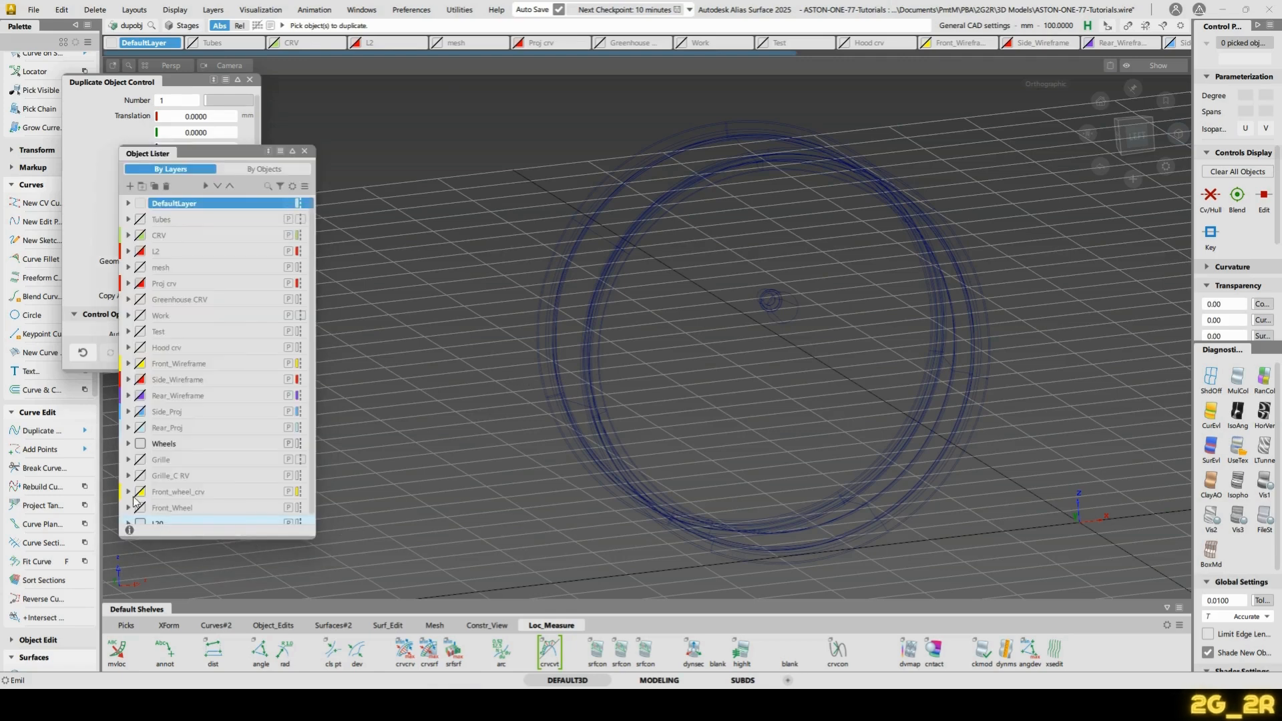
left_click(139, 506)
key("ctrl+q")
left_click(814, 173)
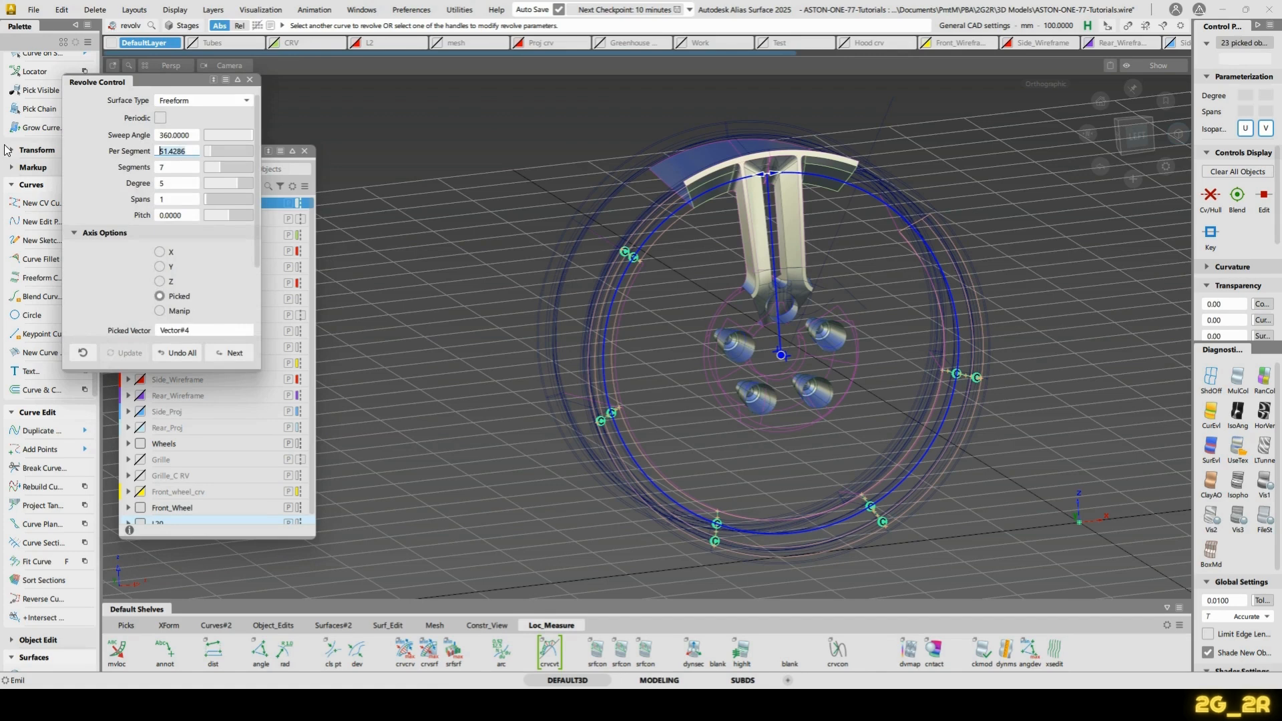
left_click(250, 79)
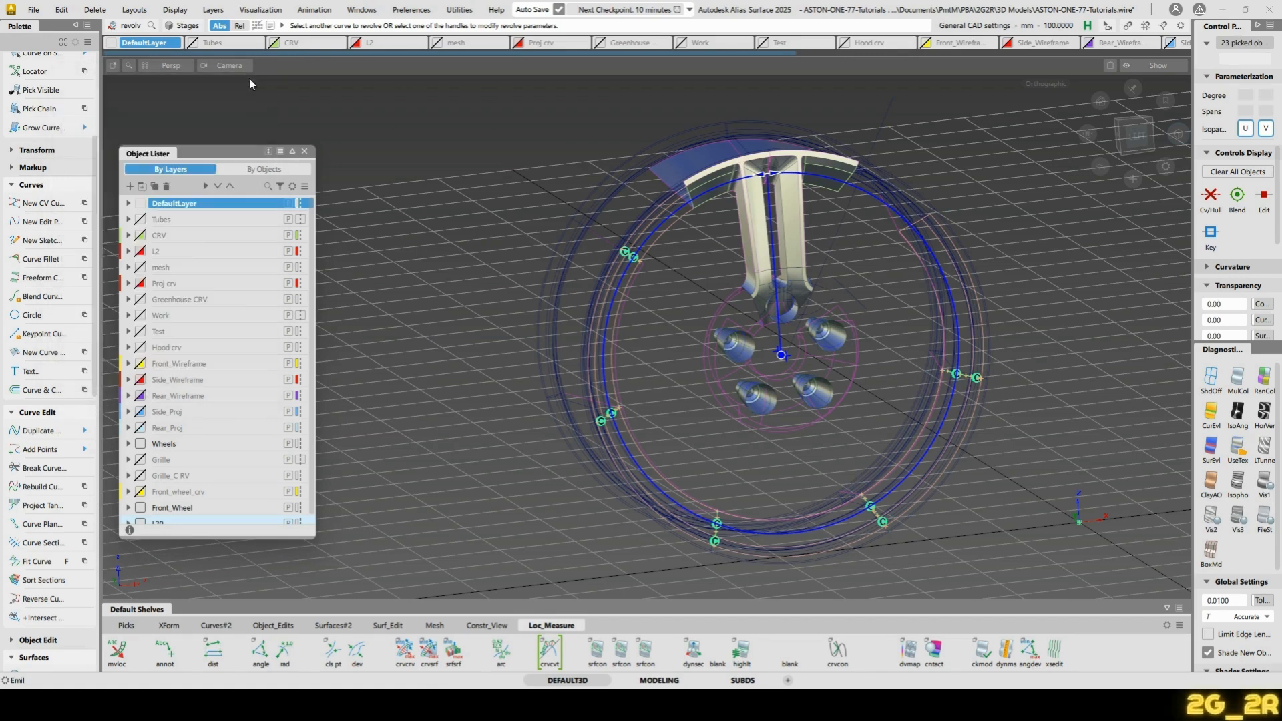
left_click(141, 508)
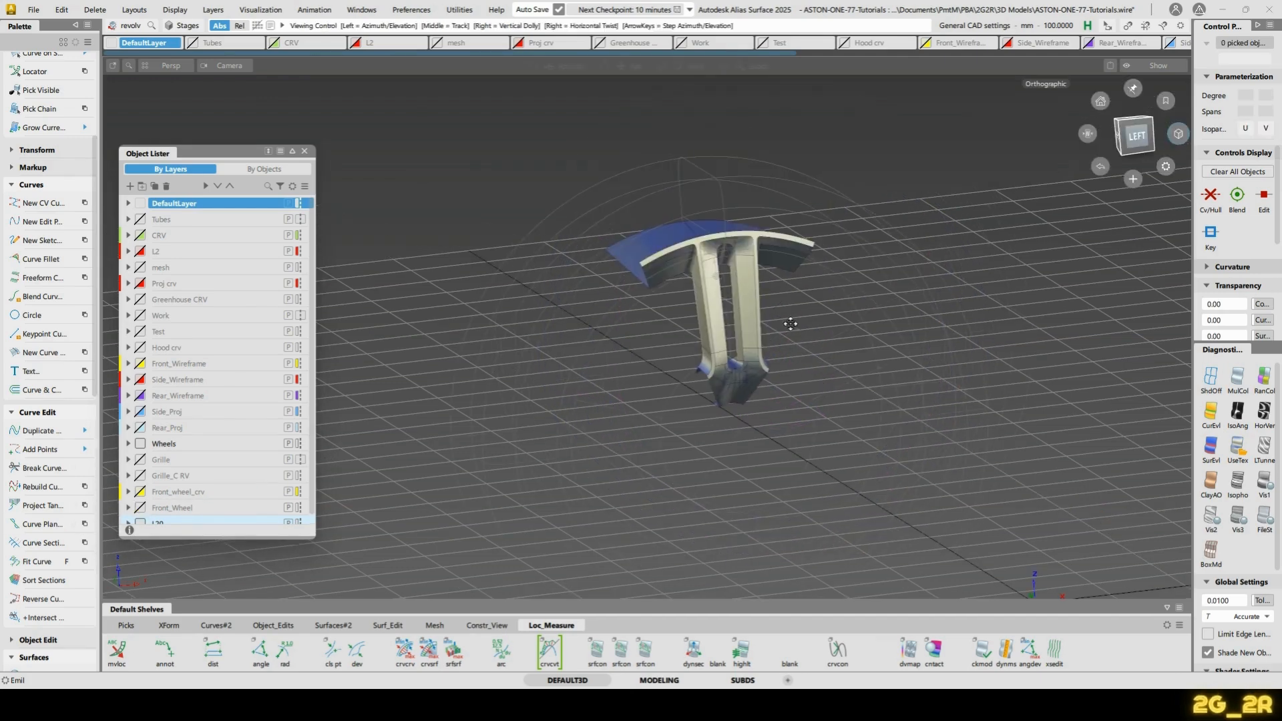
Duplicate the twin spoke around the wheel centre as 6 instances with a Y rotation of 51.4286 degrees
left_click(62, 9)
mouse_move(129, 150)
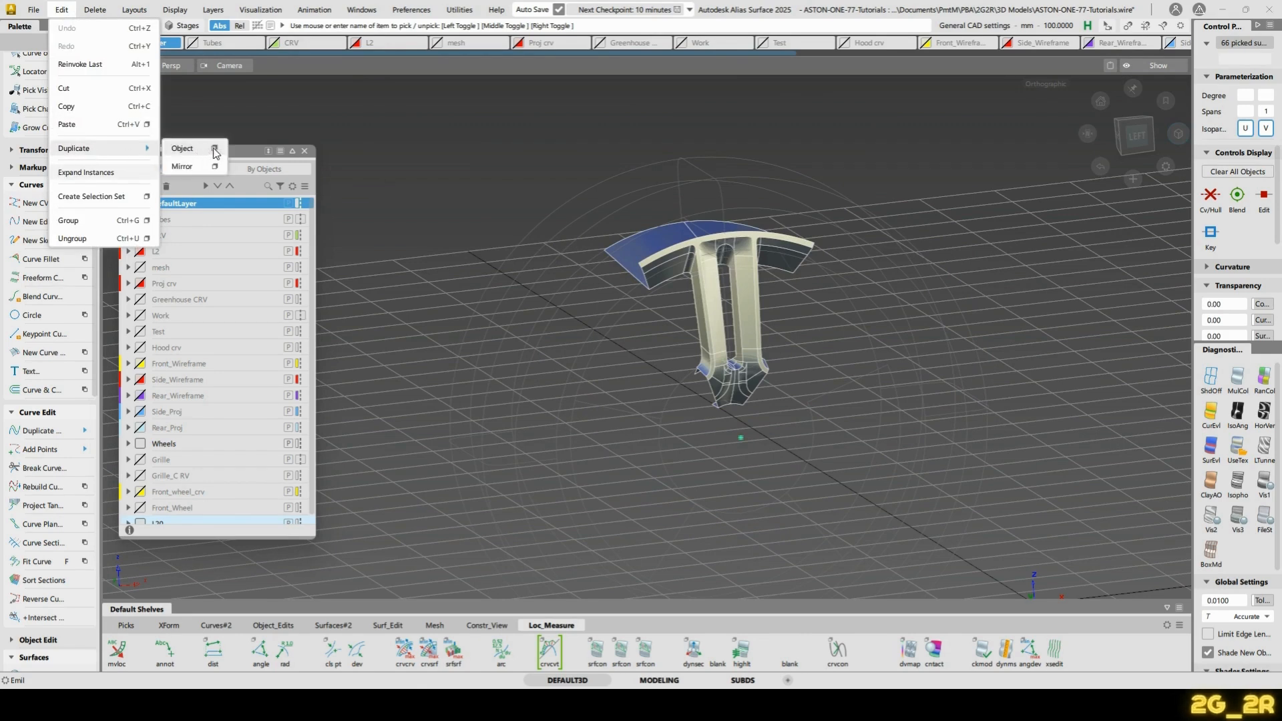
left_click(214, 149)
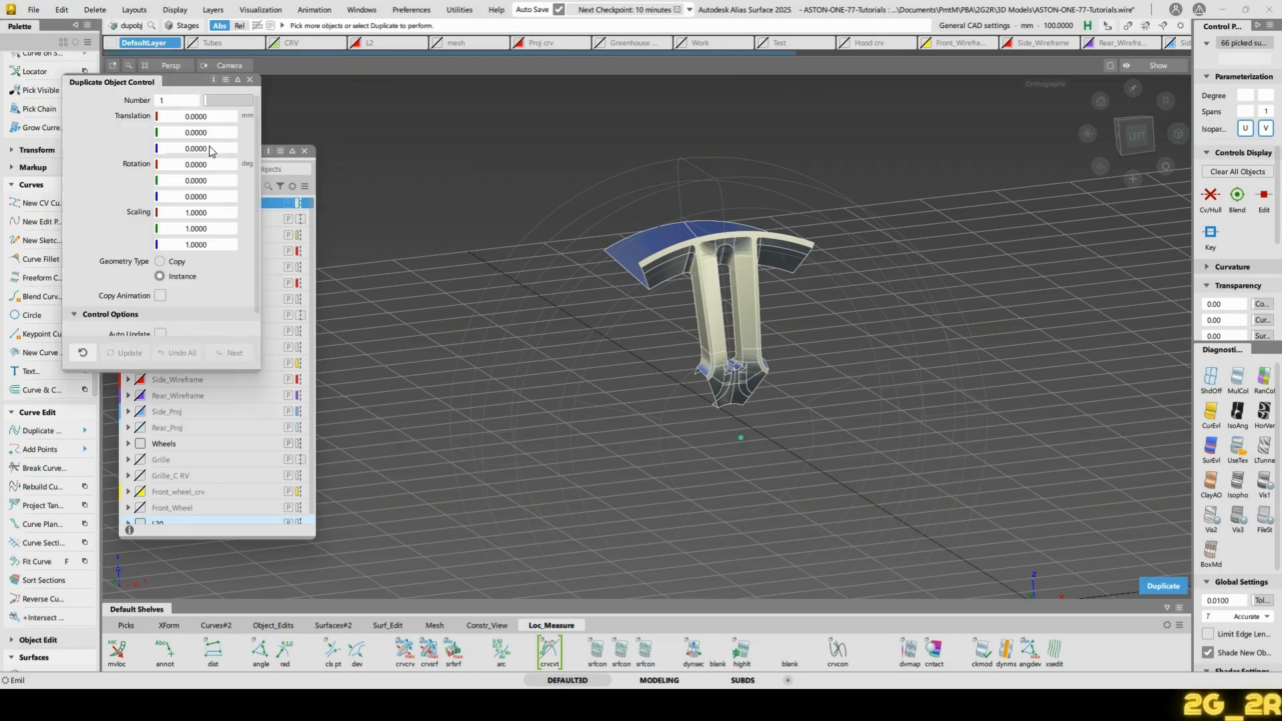
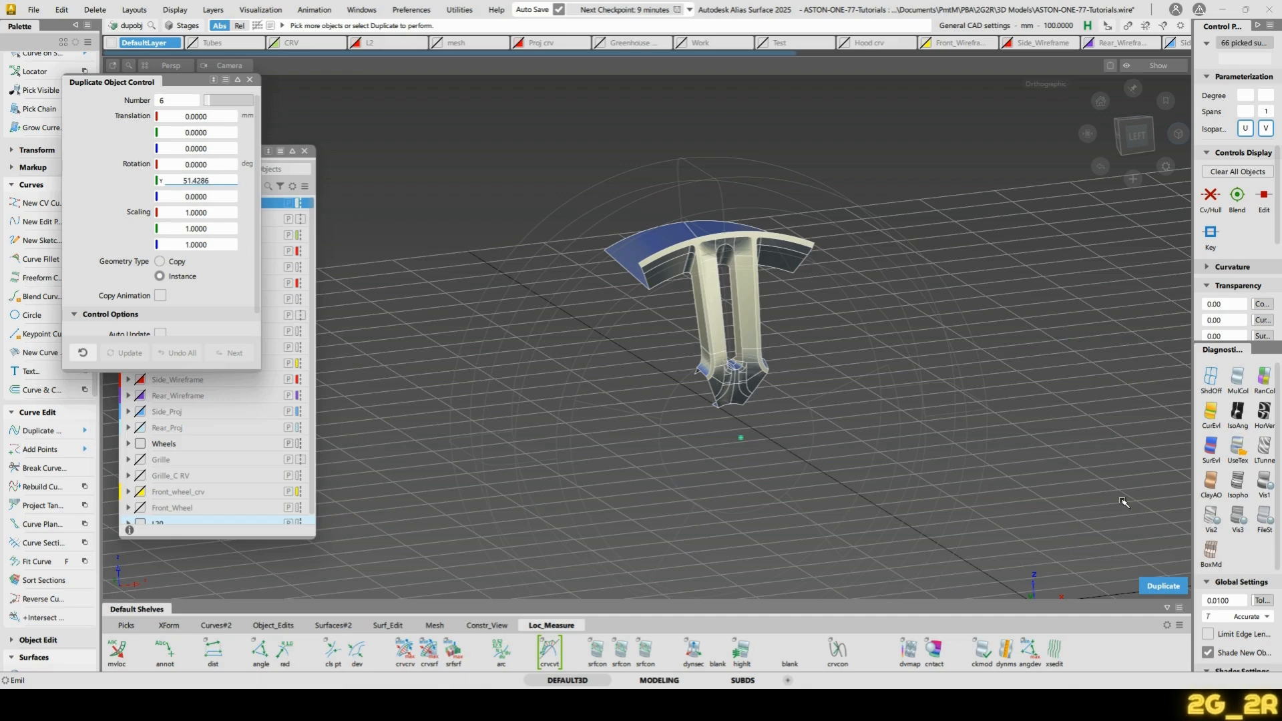
left_click(1169, 587)
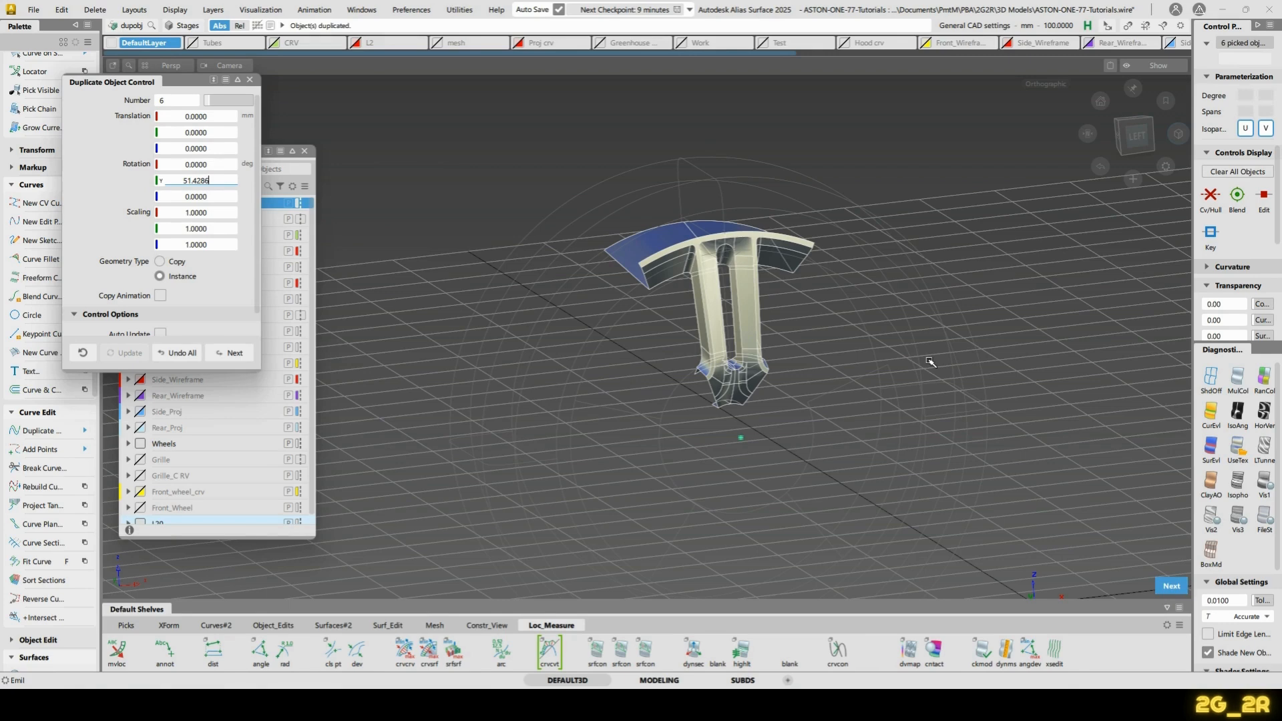
key("Return")
left_click_drag(930, 362, 856, 385, "alt+shift")
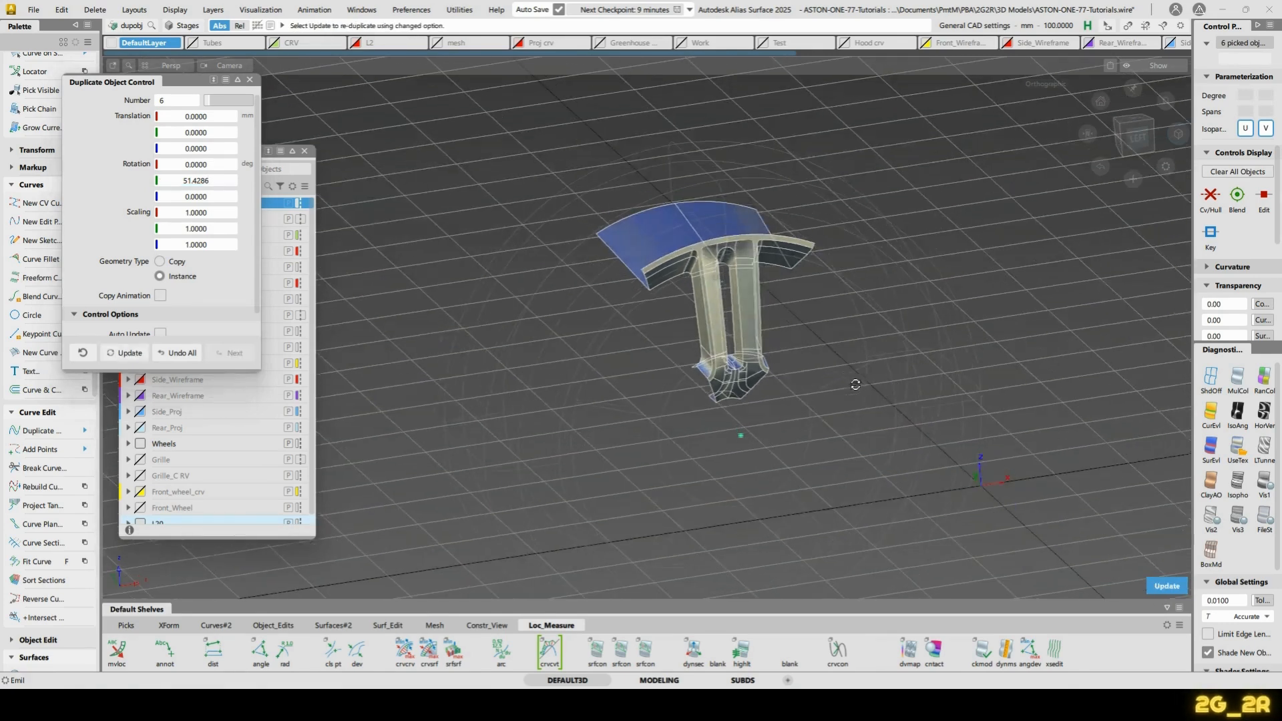
left_click(1166, 586)
Clear the selection and examine the complete shaded wheel from the left view and at an angle, with and without surface wireframe
left_click(1135, 137)
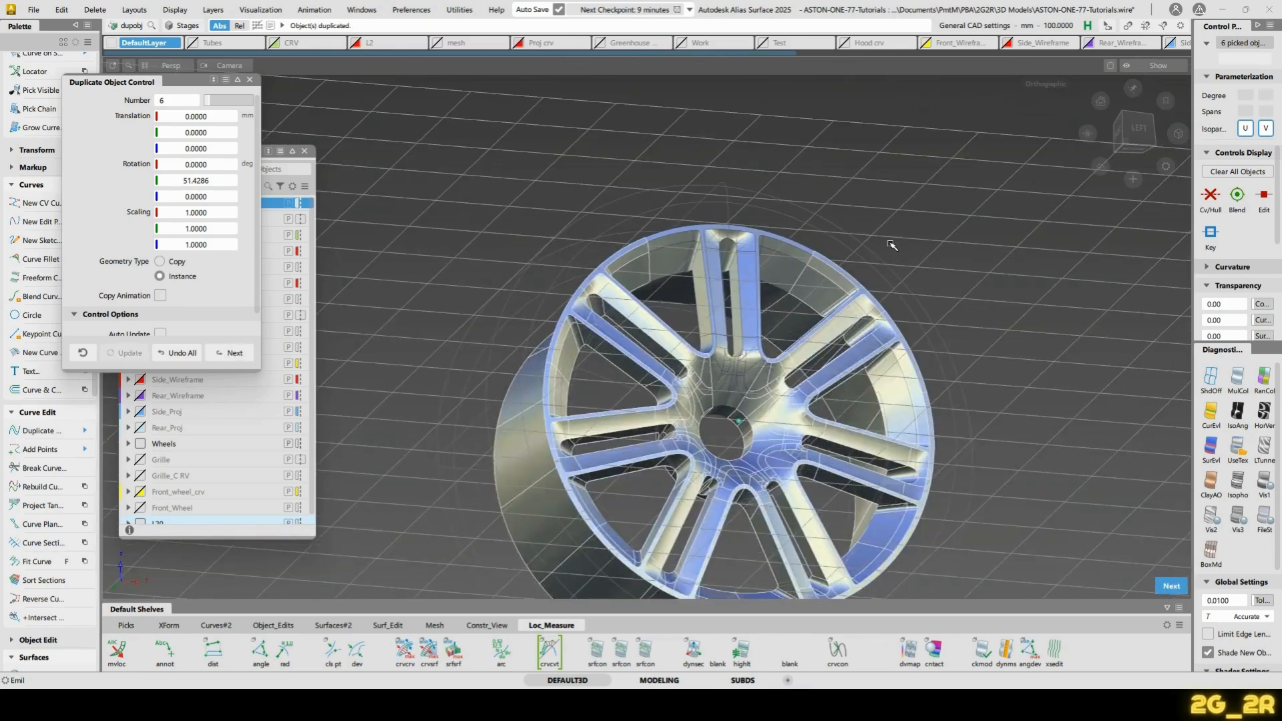
key("space")
left_click(1134, 133)
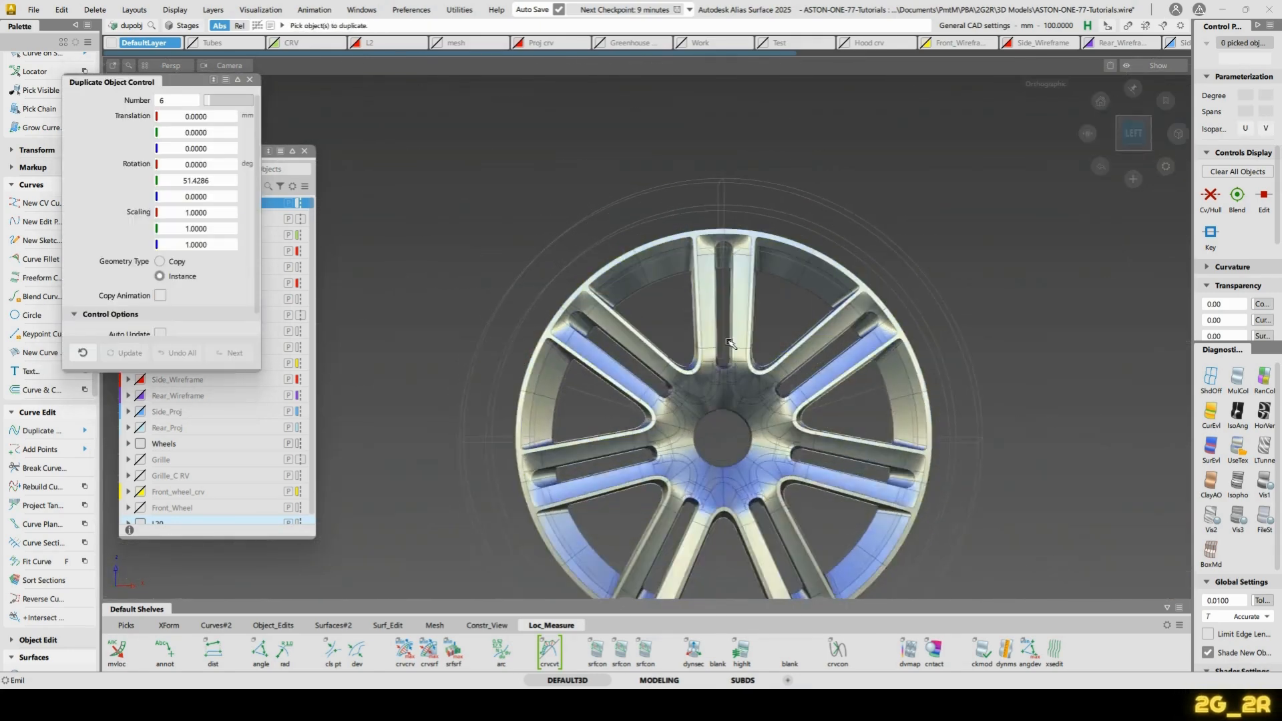
scroll(730, 343, "up", 5)
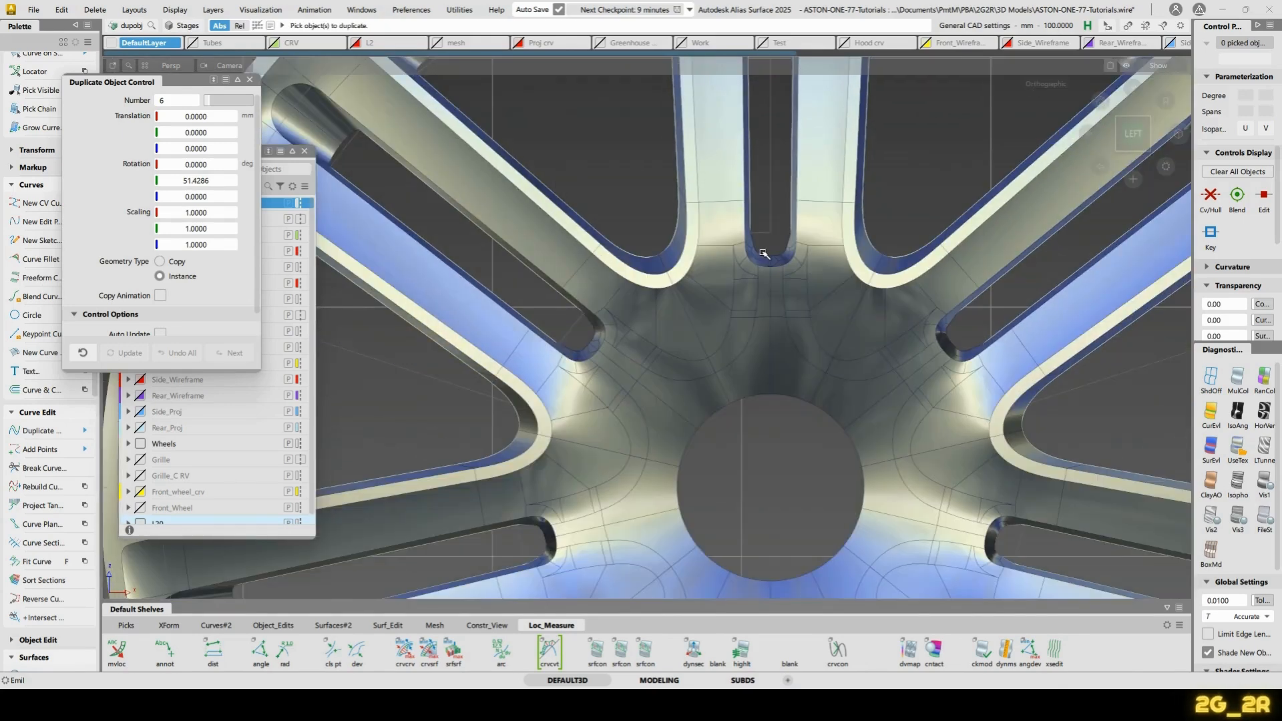
key("alt+t")
right_click_drag(766, 252, 756, 297, "alt+shift")
left_click_drag(755, 298, 521, 379, "alt+shift")
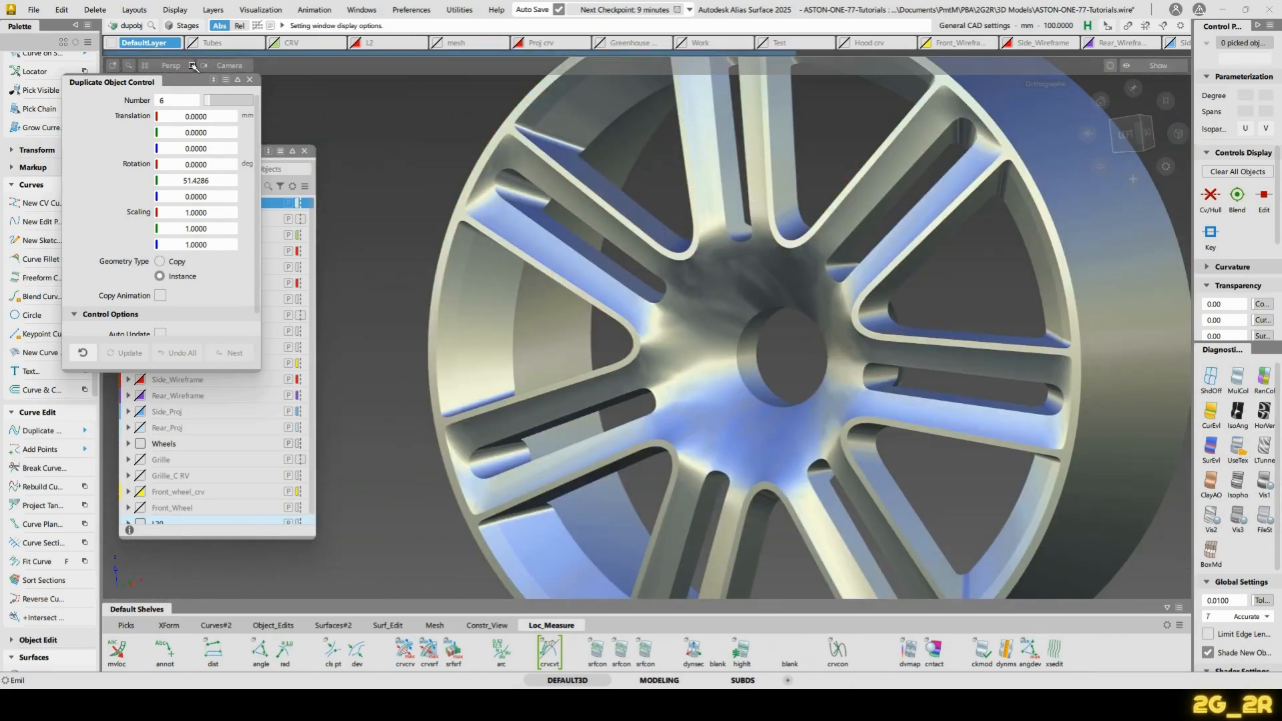
left_click(251, 79)
left_click_drag(1004, 398, 944, 355, "alt+shift")
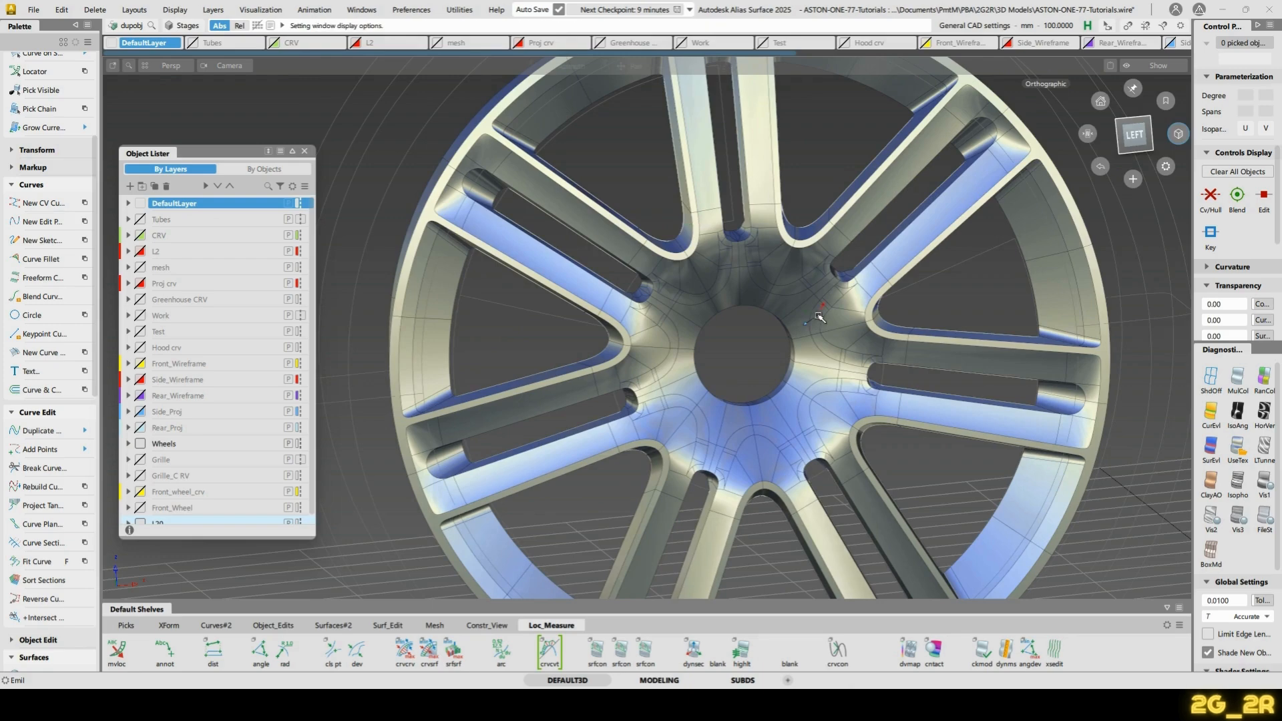
Examine the hub surfaces up close for gaps or overlaps along the seam between neighbouring spoke instances
right_click_drag(816, 315, 830, 263, "alt+shift")
left_click_drag(831, 263, 828, 222, "alt+shift")
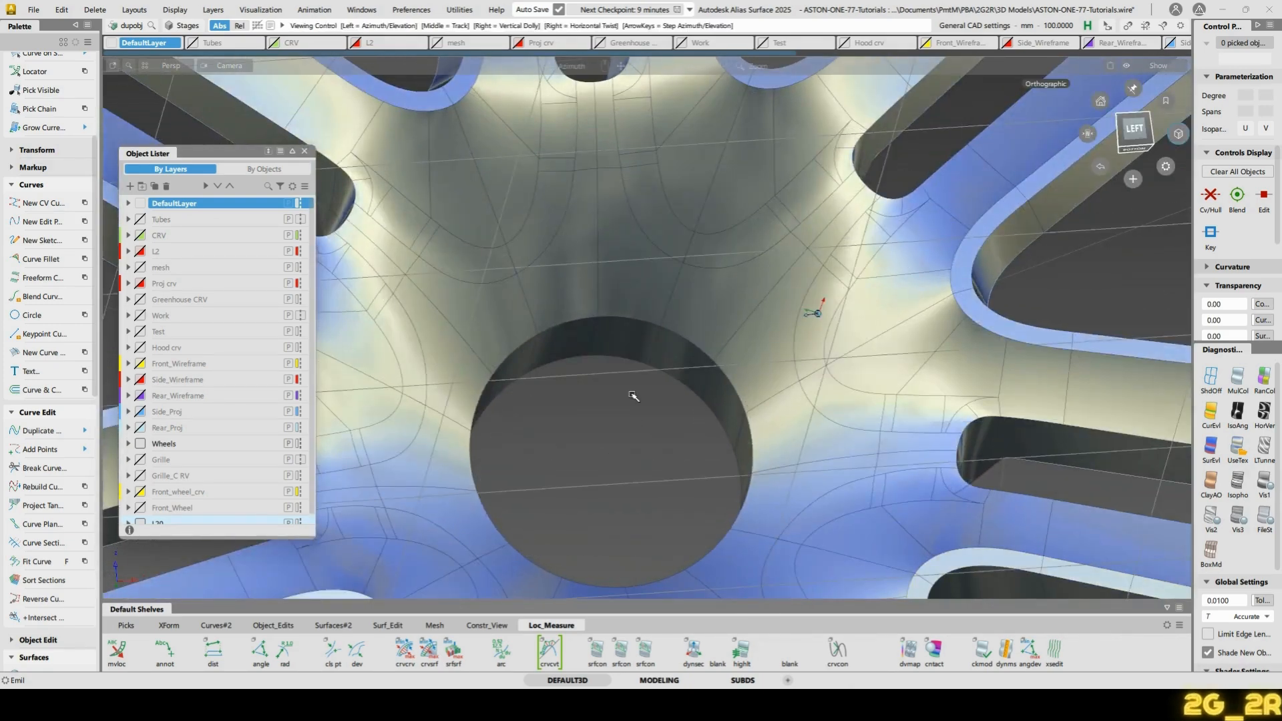
right_click_drag(607, 229, 600, 284, "alt+shift")
left_click_drag(600, 285, 596, 308, "alt+shift")
left_click_drag(606, 498, 774, 527, "alt+shift")
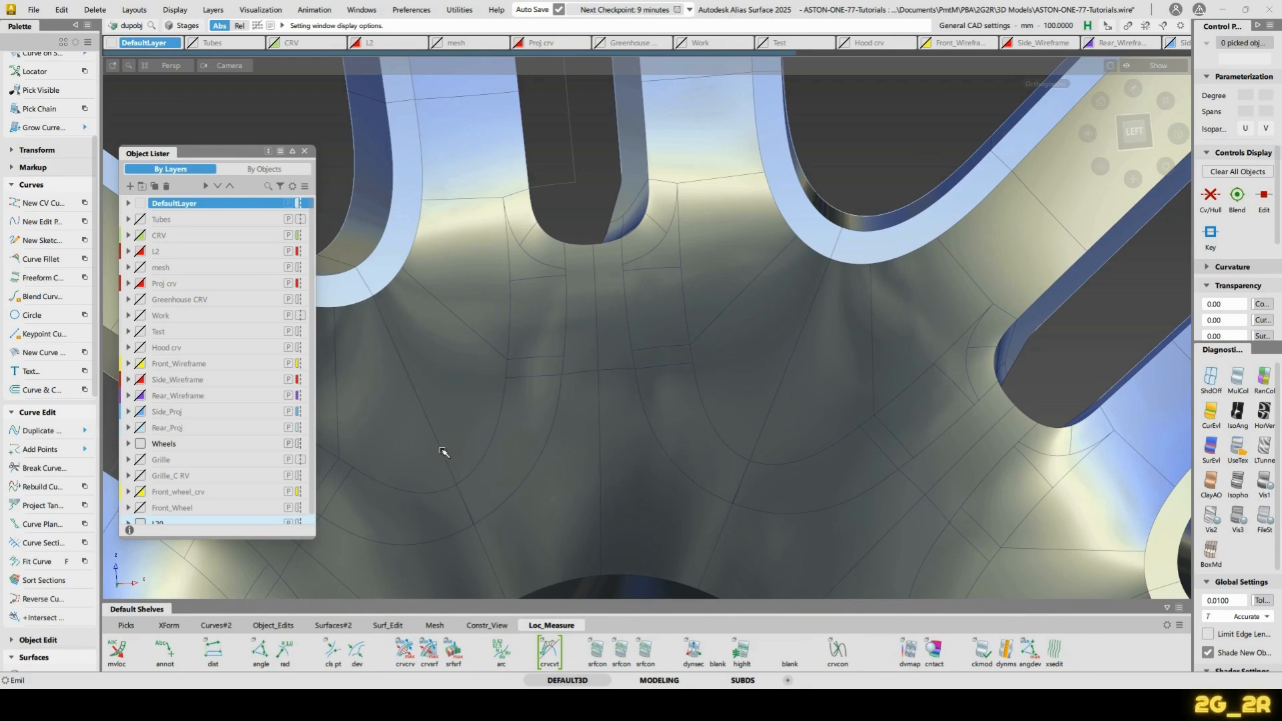
left_click(304, 151)
middle_click_drag(527, 424, 420, 168, "alt+shift")
left_click_drag(403, 212, 414, 296, "alt+shift")
right_click_drag(414, 296, 805, 313, "alt+shift")
right_click_drag(813, 253, 790, 380, "alt+shift")
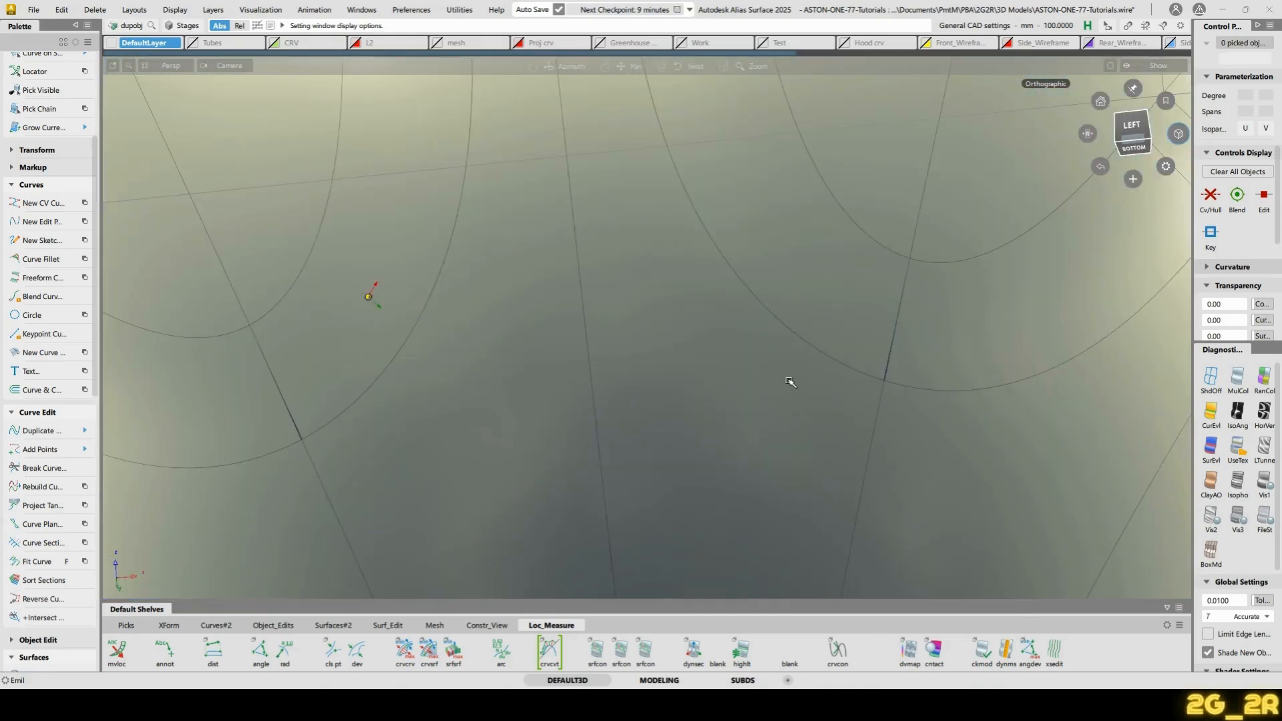
middle_click_drag(790, 380, 696, 378, "alt+shift")
right_click_drag(803, 371, 788, 258, "alt+shift")
right_click_drag(487, 379, 454, 475, "alt+shift")
middle_click_drag(453, 474, 1016, 387, "alt+shift")
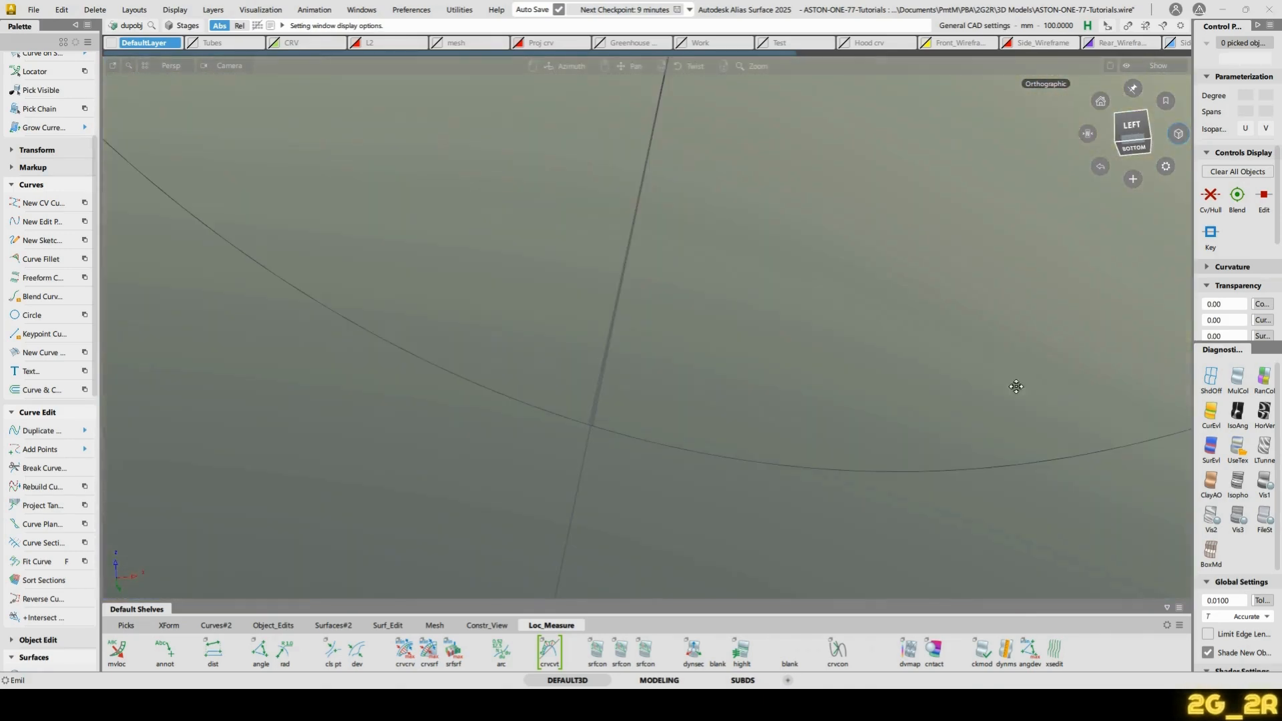
left_click_drag(621, 394, 563, 452, "alt+shift")
right_click_drag(564, 452, 419, 332, "alt+shift")
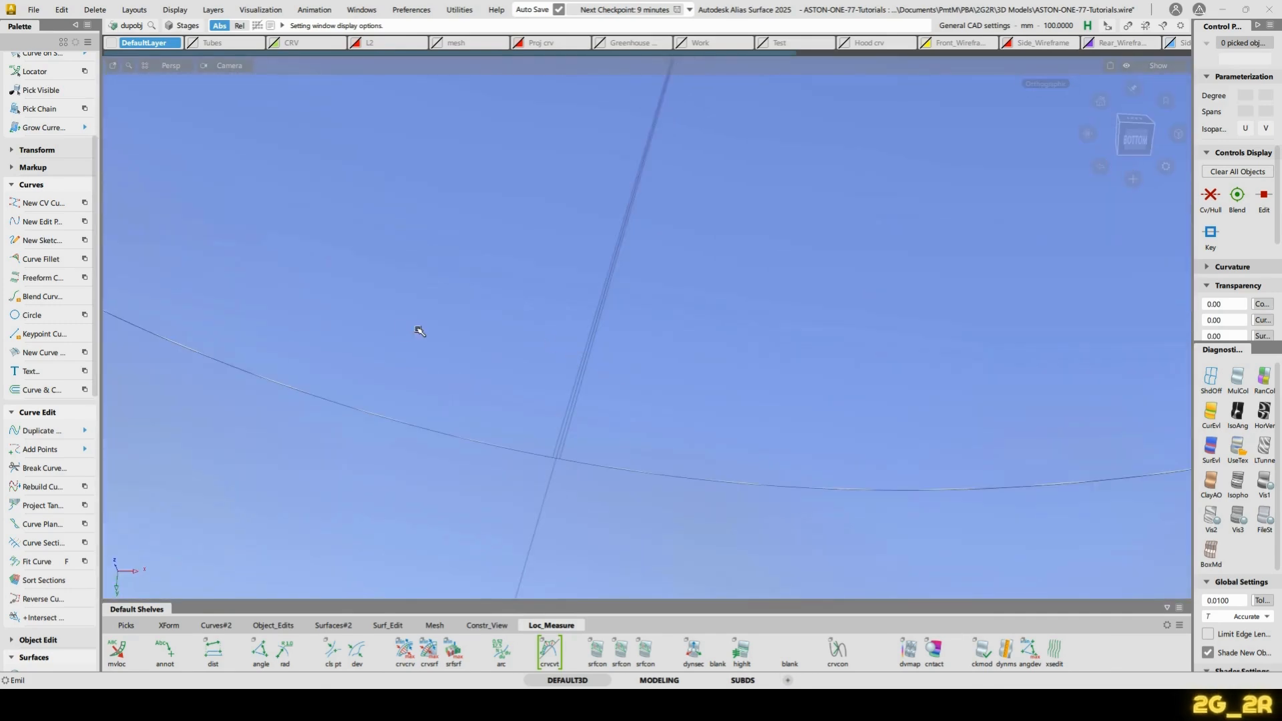
Check the curvature continuity across the hub seam between neighbouring spoke instances, clear the check, and examine the surrounding spokes
left_click_drag(402, 332, 462, 334, "ctrl+shift")
left_click(479, 336)
left_click(480, 337)
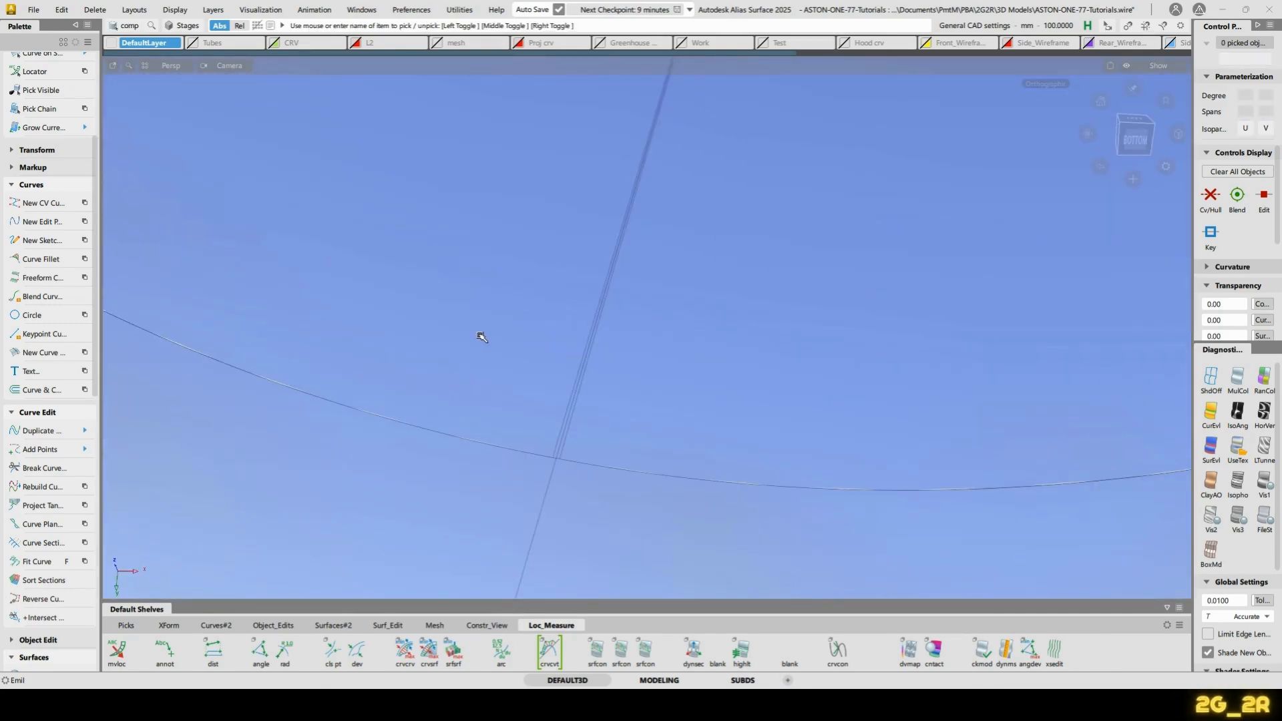
left_click_drag(624, 395, 565, 397, "alt+shift")
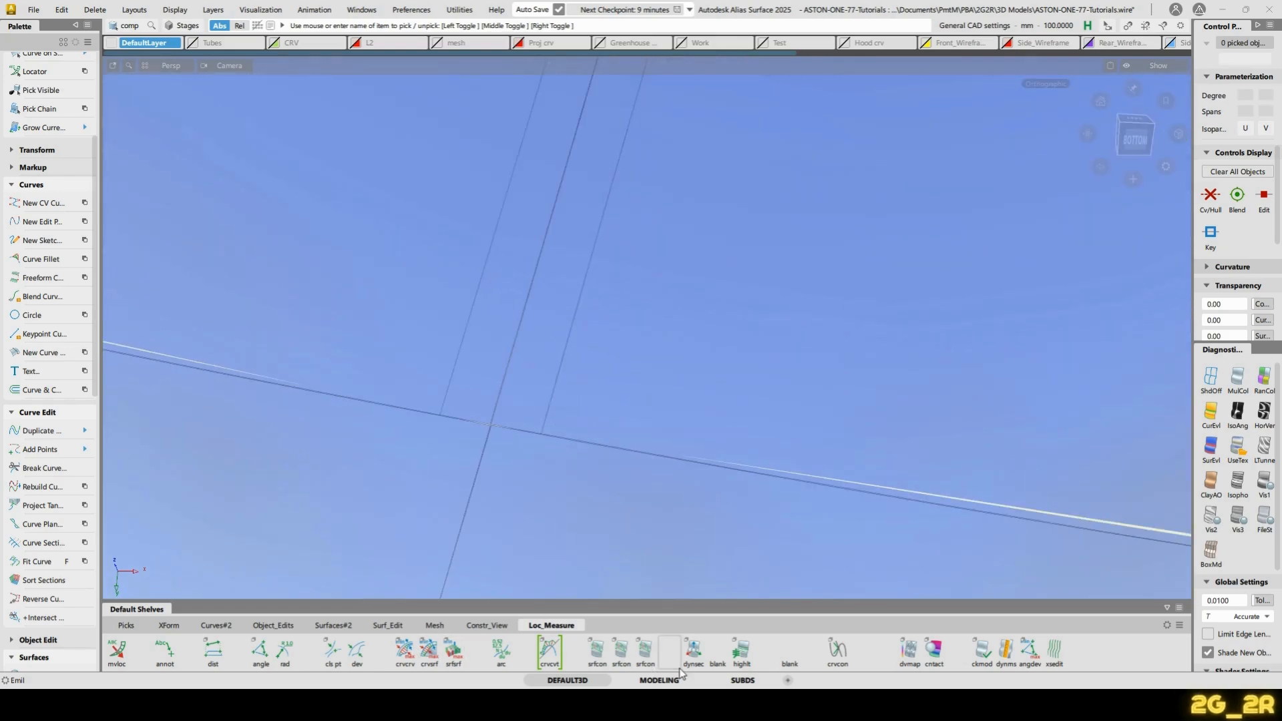
left_click(622, 651)
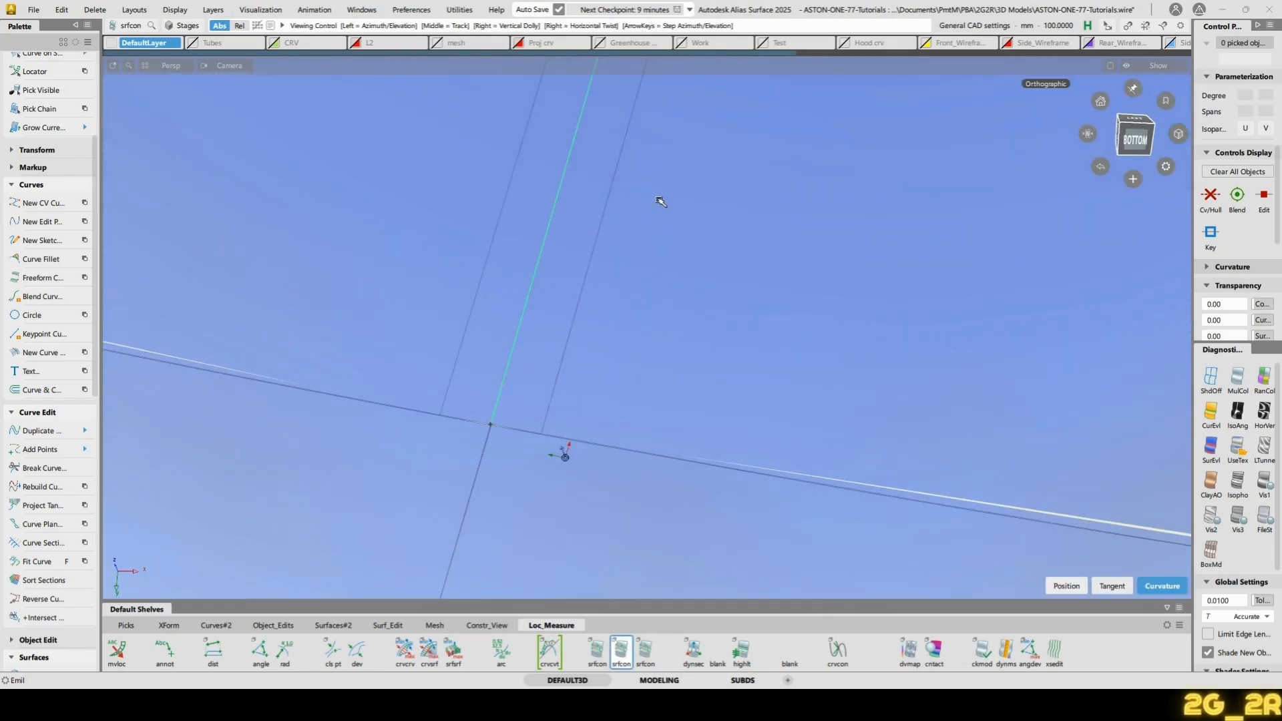
right_click_drag(661, 200, 577, 497, "alt+shift")
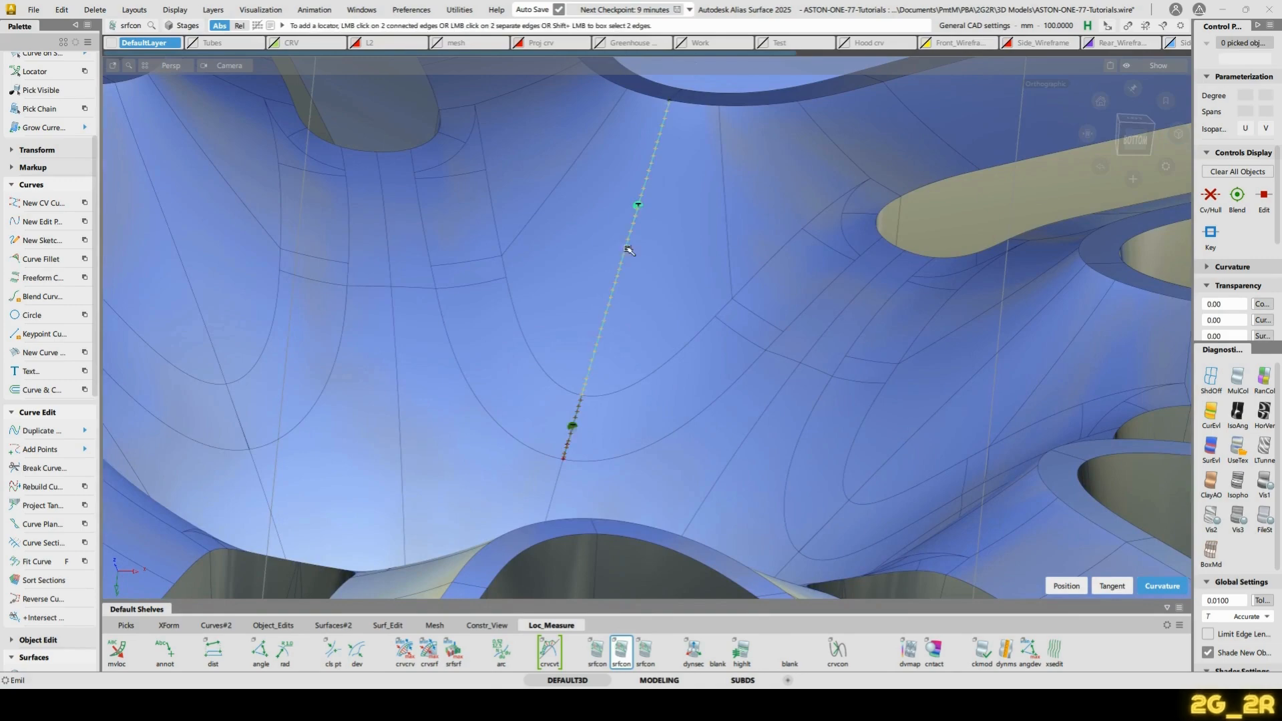
left_click_drag(592, 366, 426, 364, "alt+shift")
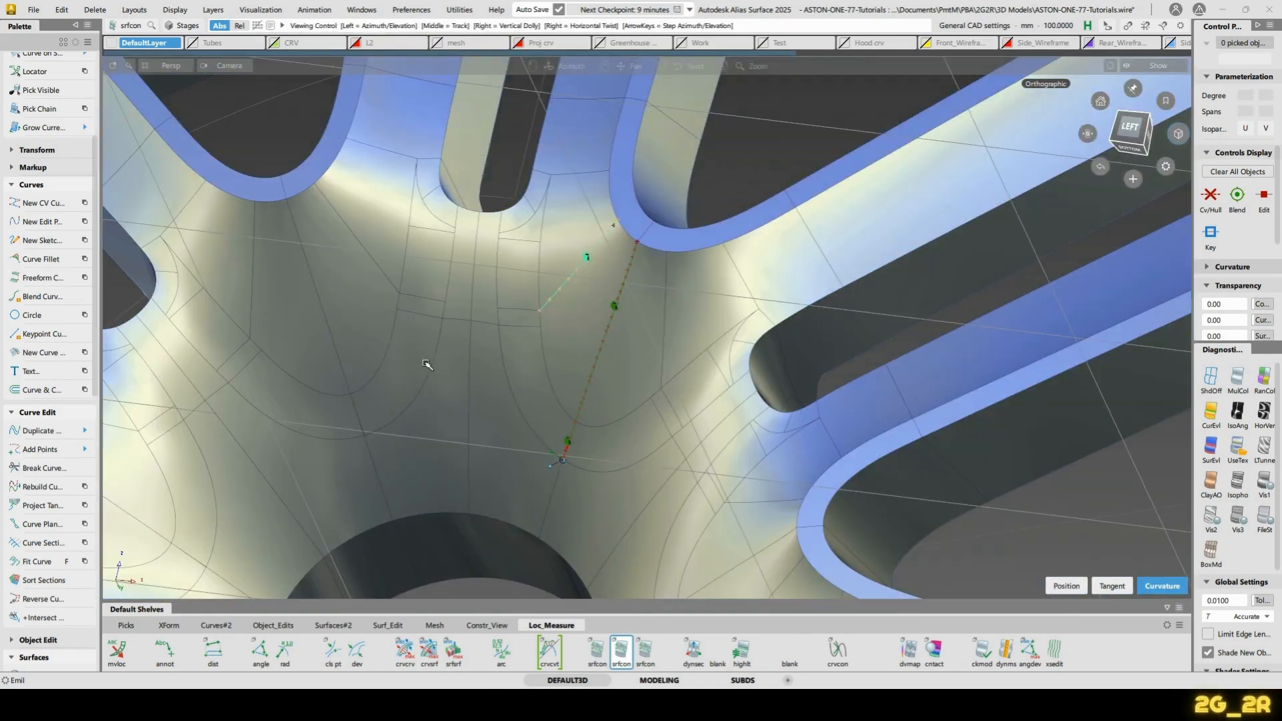
left_click(330, 324)
right_click_drag(424, 293, 428, 384, "ctrl+shift")
left_click_drag(563, 460, 525, 266, "alt+shift")
left_click_drag(579, 318, 673, 467, "alt+shift")
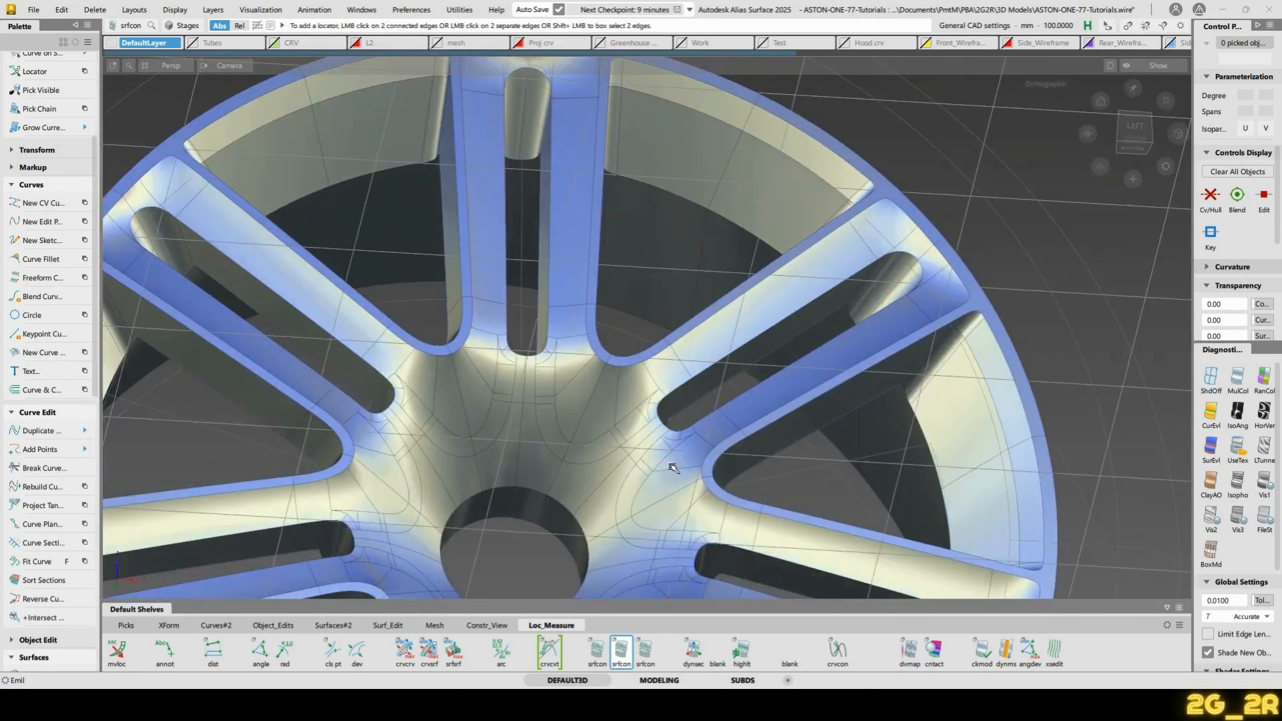
Face the wheel from the left view and swap the visible objects so only the lug hole and circular wheel wireframes show
left_click(1135, 130)
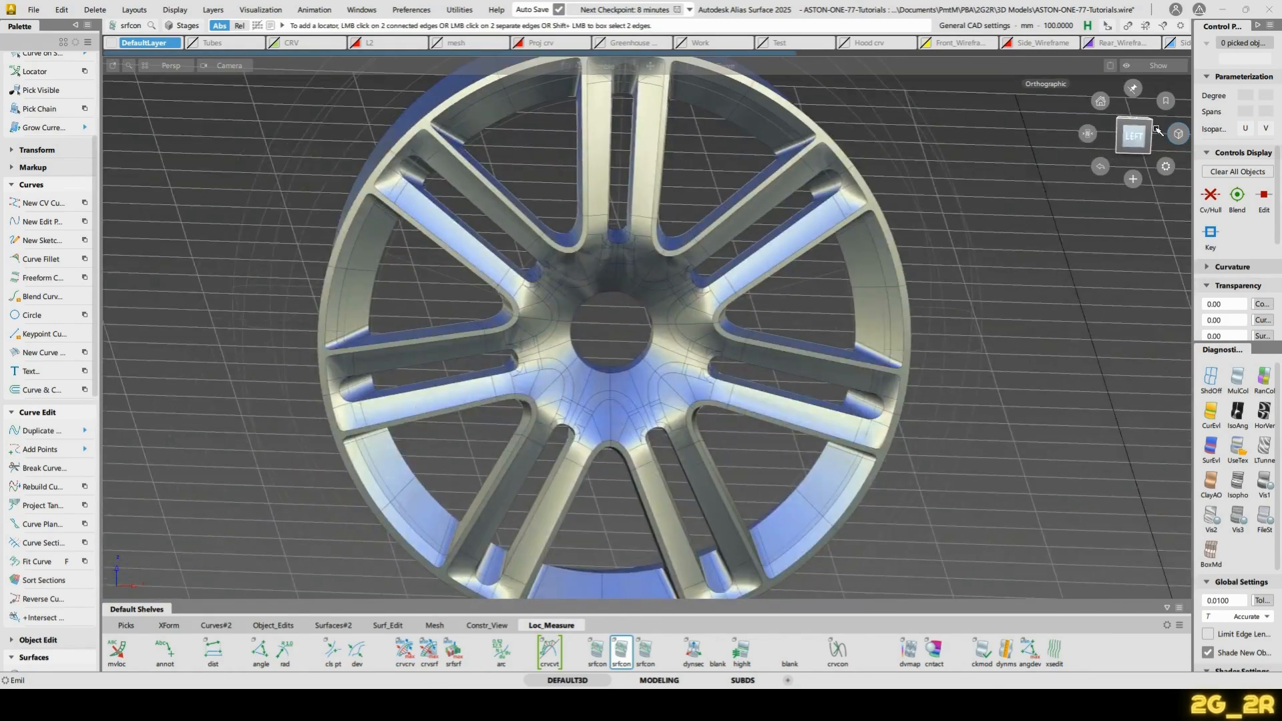
left_click(1134, 136)
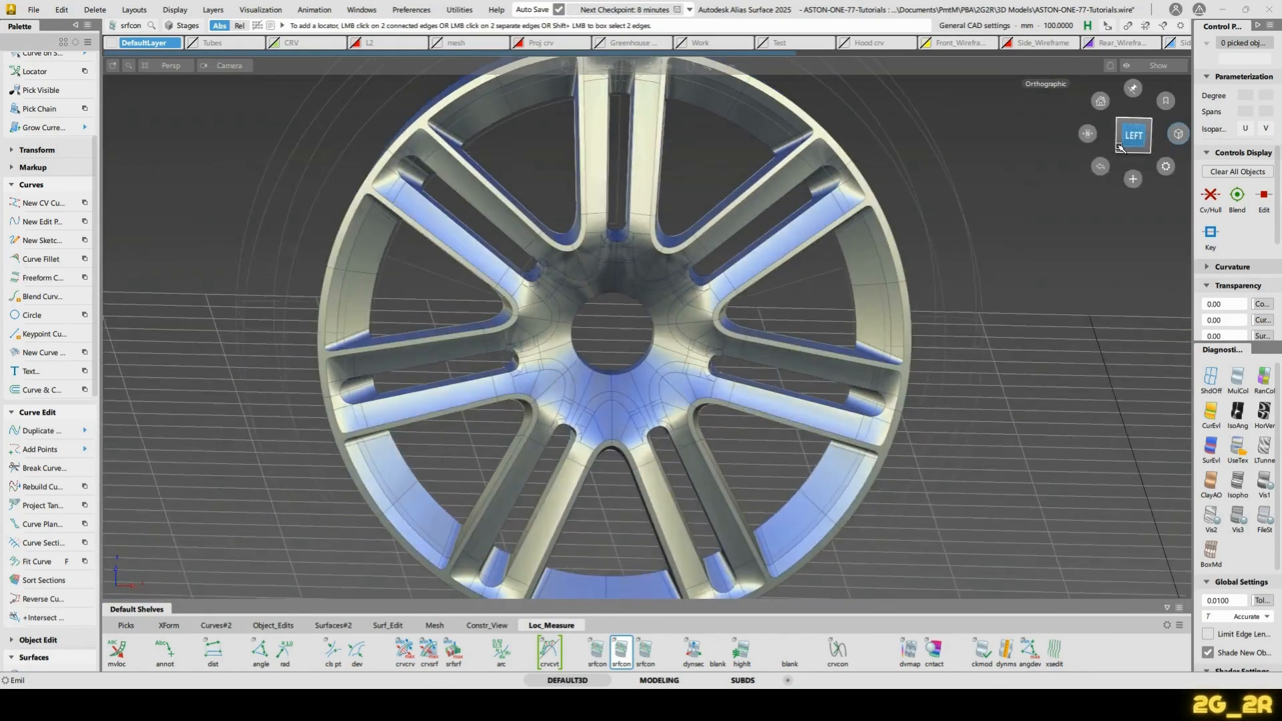
left_click_drag(321, 405, 444, 408, "alt+shift")
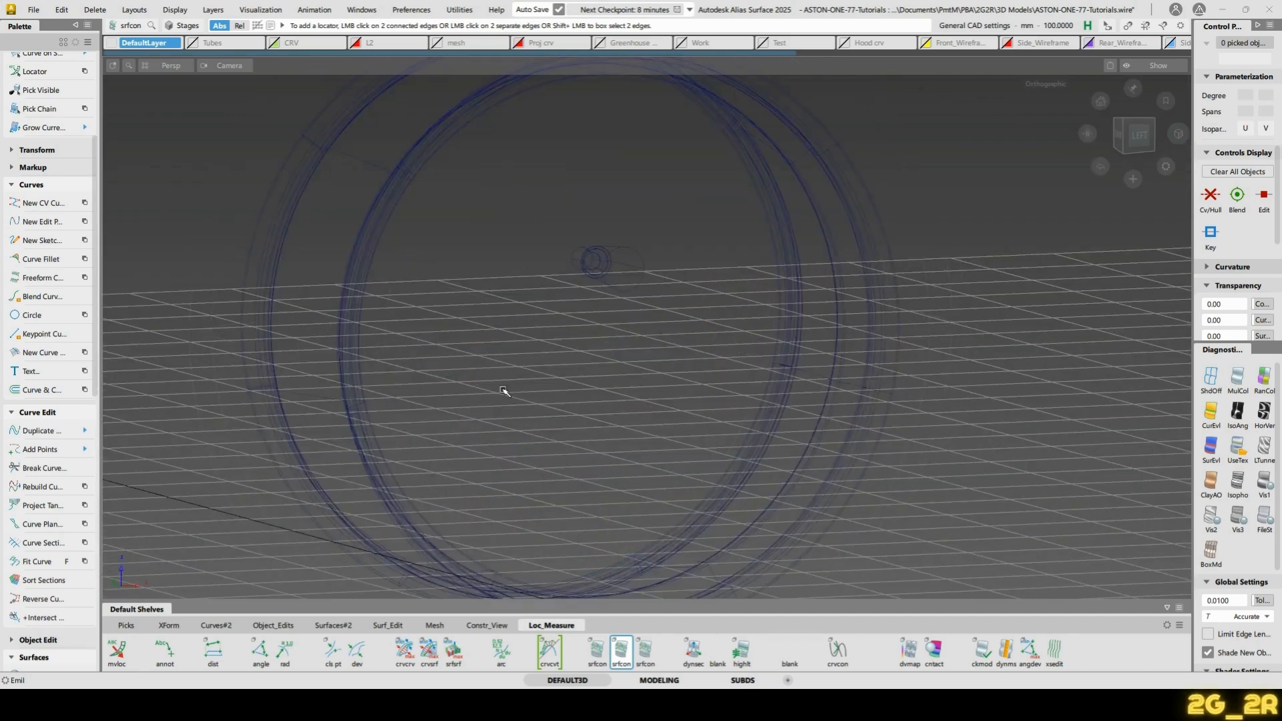
left_click_drag(501, 392, 601, 274, "alt+shift")
Try duplicating the lug hole group around the wheel centre as 4 instances with a Y rotation of 72 degrees
left_click(605, 287)
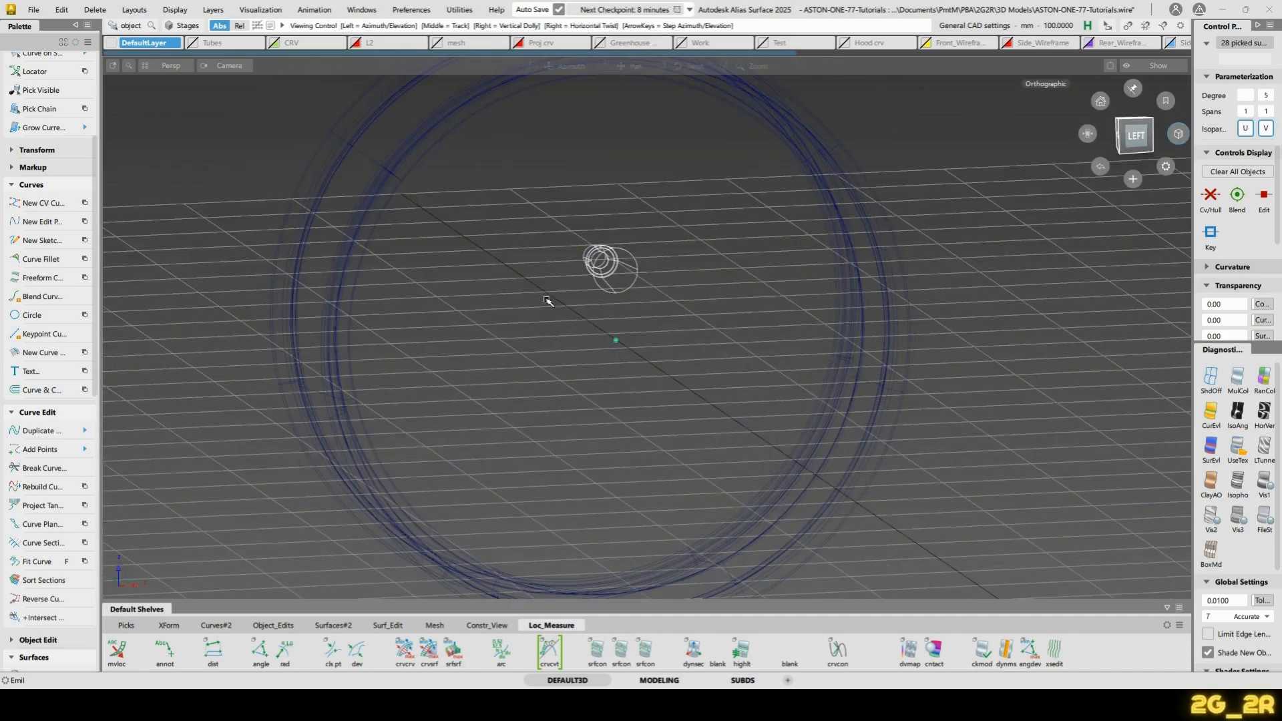
left_click(62, 9)
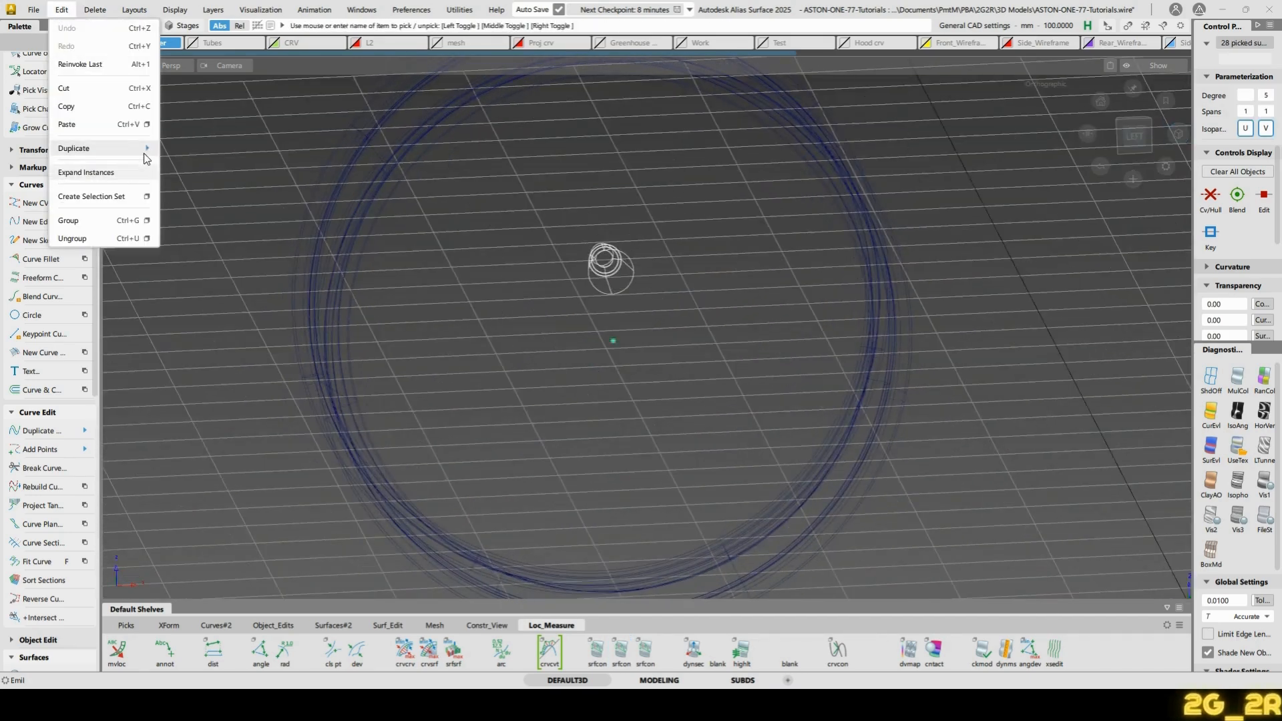
mouse_move(148, 153)
left_click(215, 149)
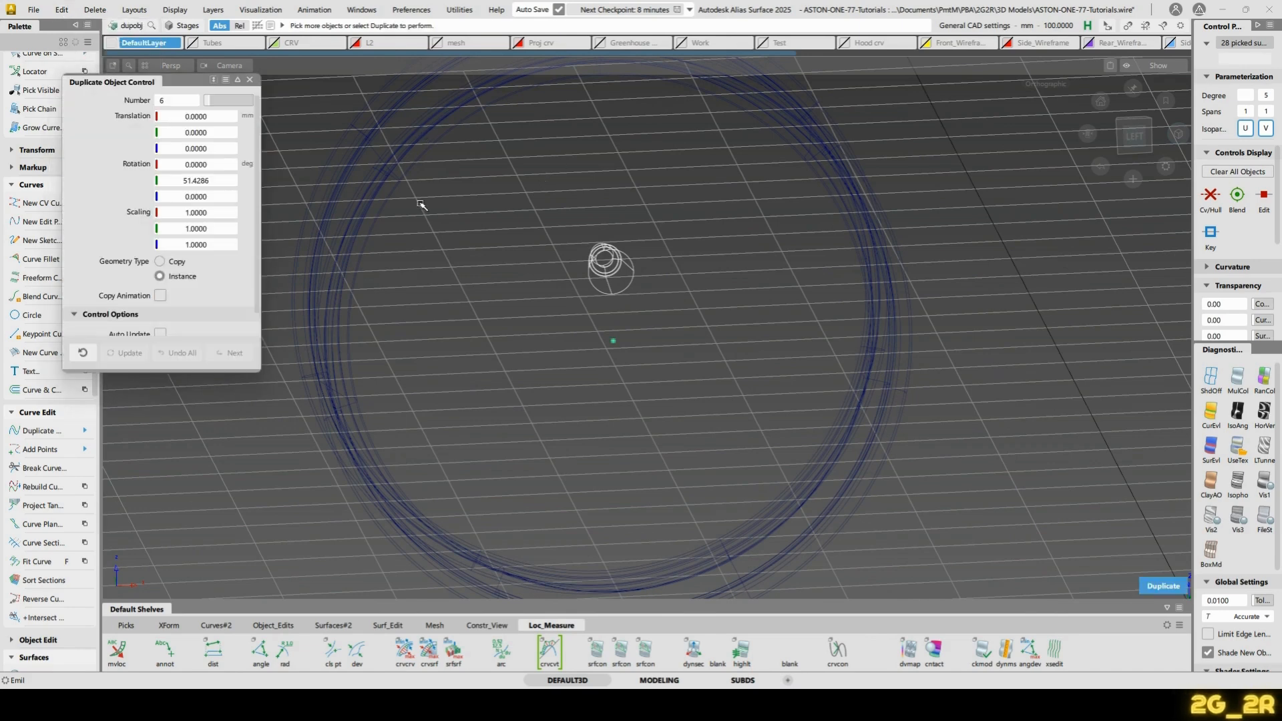
left_click(218, 181)
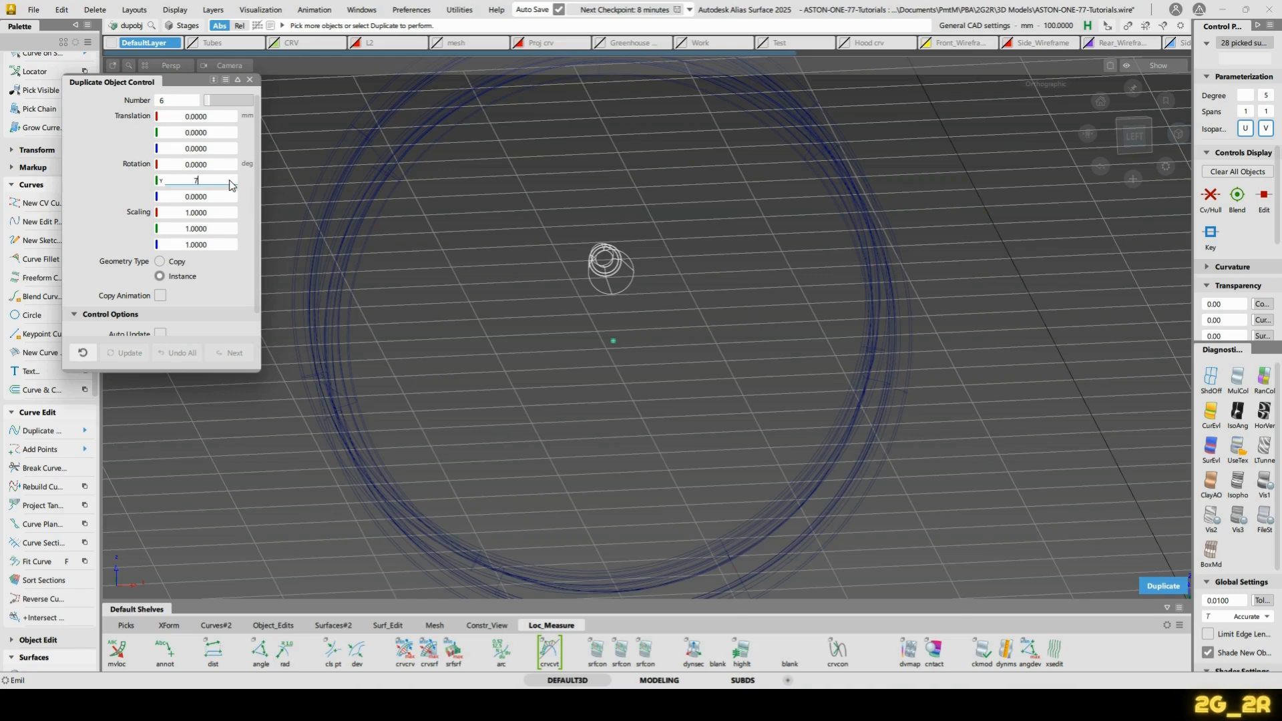
type("72")
key("Return")
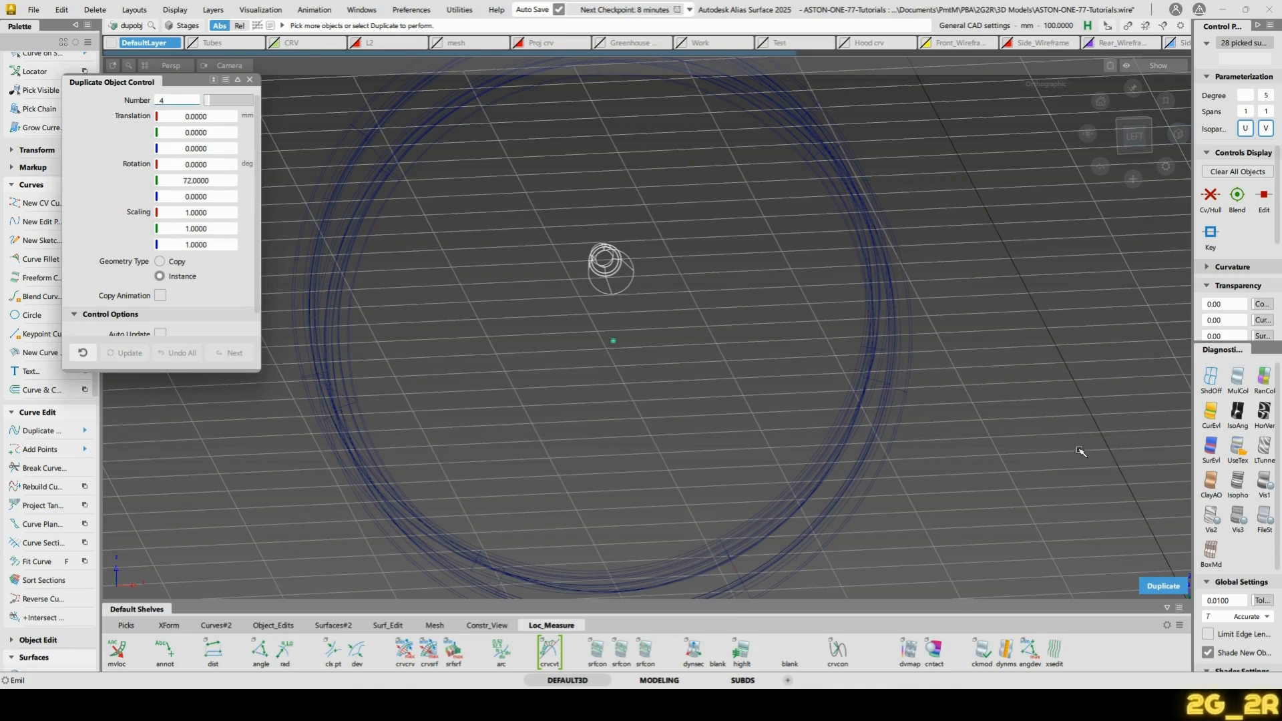
left_click(1157, 584)
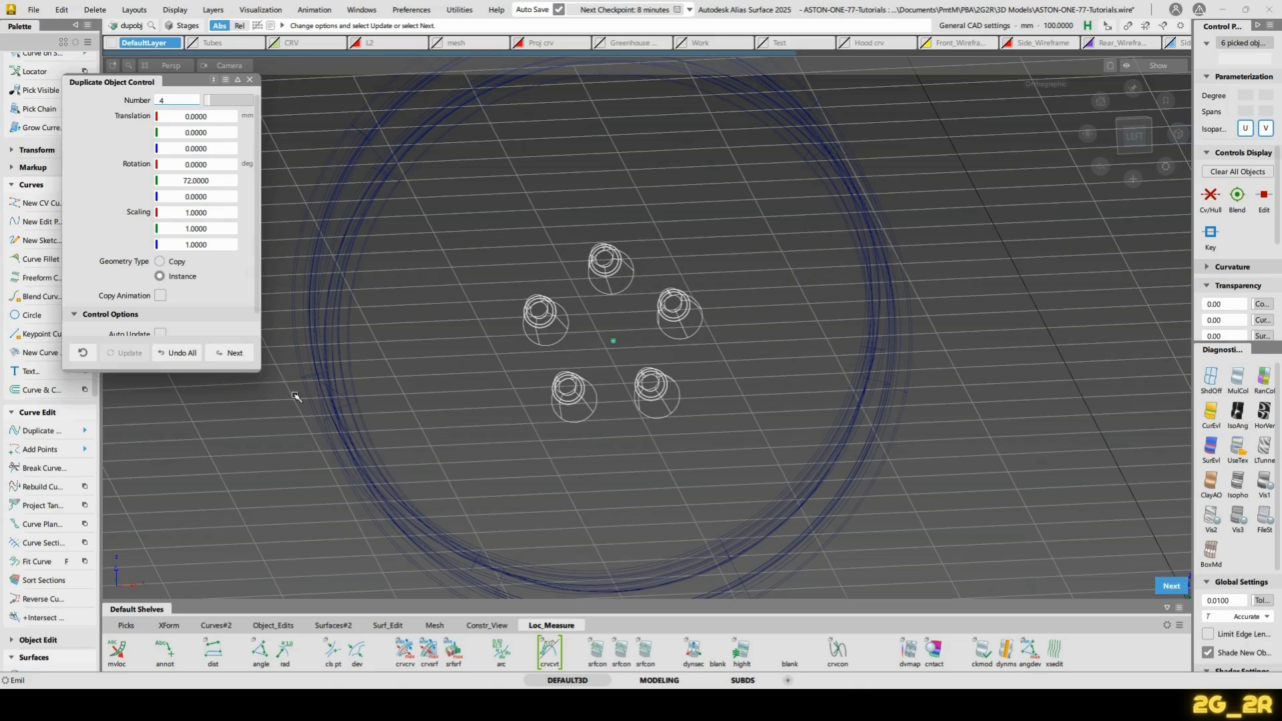
left_click_drag(658, 401, 701, 401, "alt+shift")
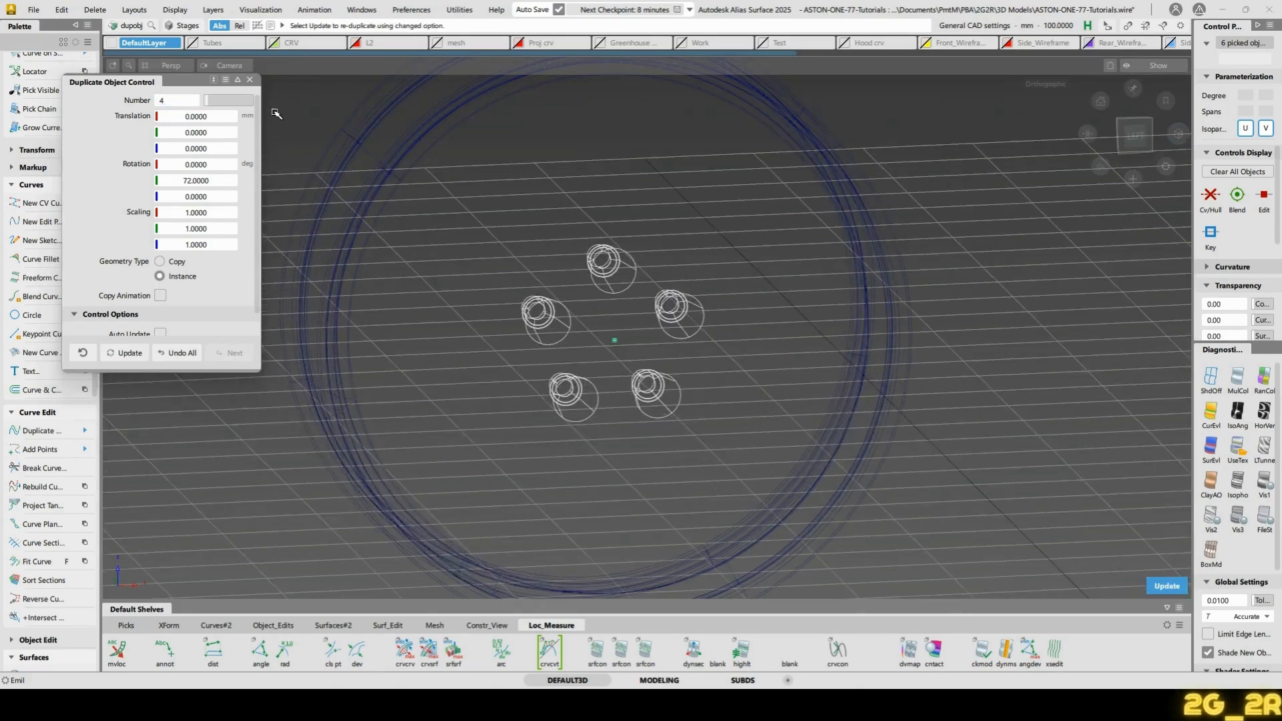
left_click(251, 79)
key("ctrl+z")
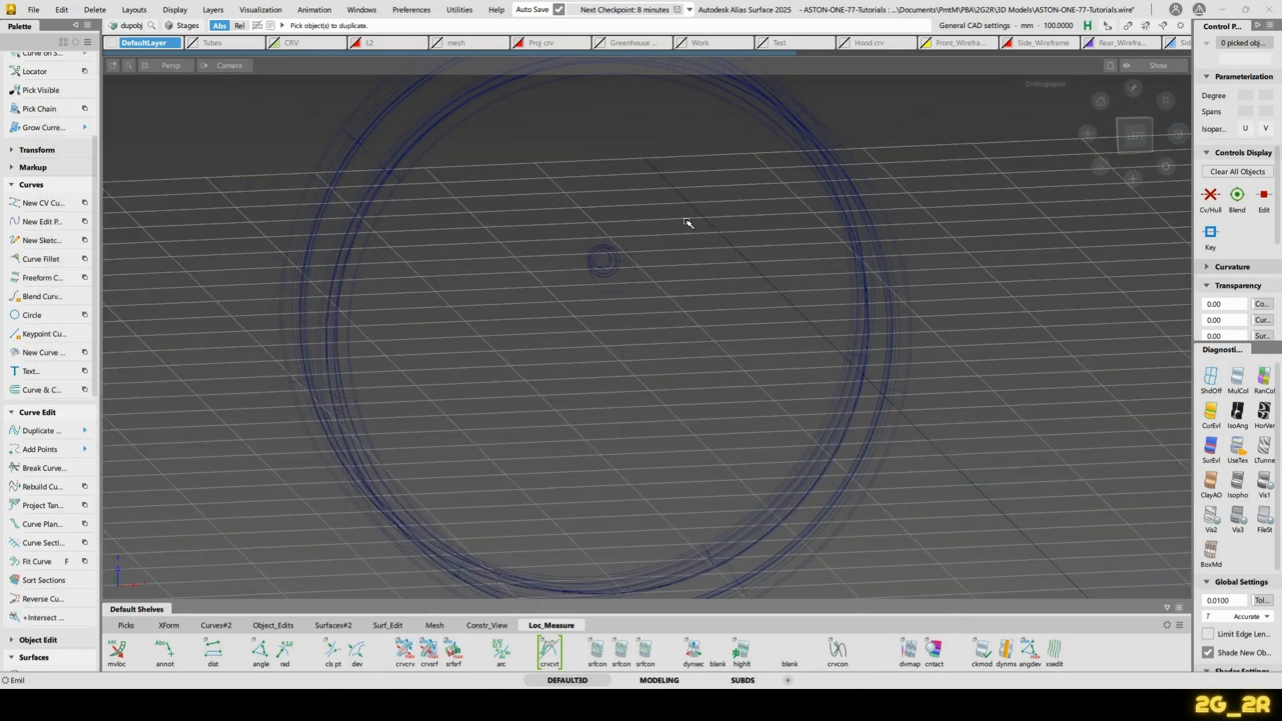
Bring back the shaded spokes and examine how the lug holes sit in the wheel hub
left_click(625, 289)
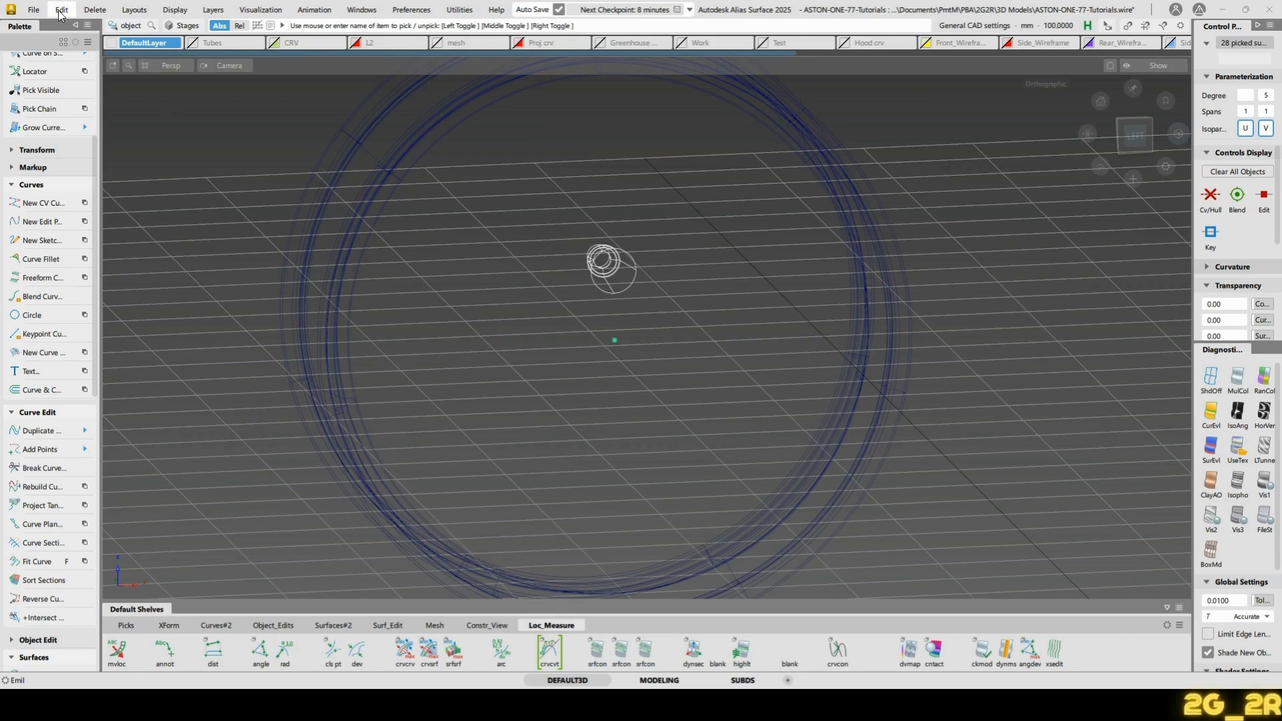
left_click_drag(844, 500, 675, 409, "alt+shift")
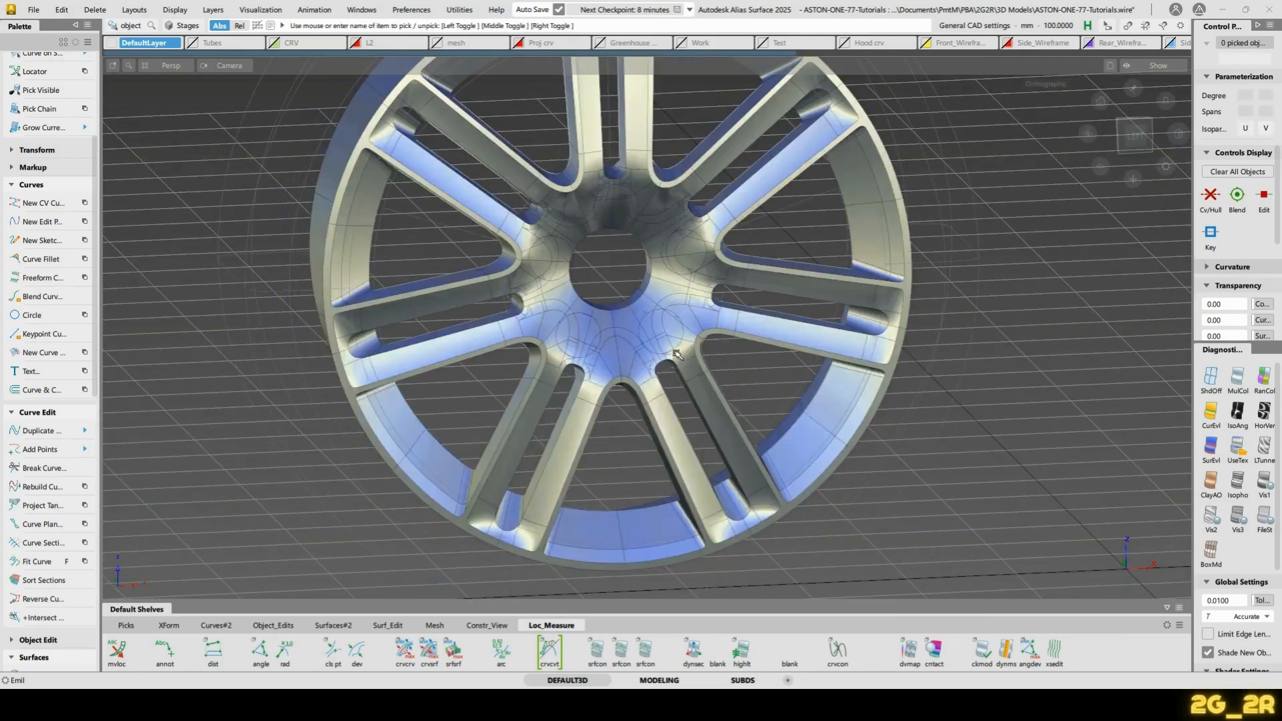
left_click_drag(676, 354, 565, 289, "alt+shift")
key("ctrl+z")
mouse_move(804, 444)
left_mouse_down("alt+shift")
mouse_move(810, 407)
mouse_move(801, 448)
left_mouse_up("alt+shift")
right_click_drag(802, 446, 815, 399, "alt+shift")
left_click(675, 322)
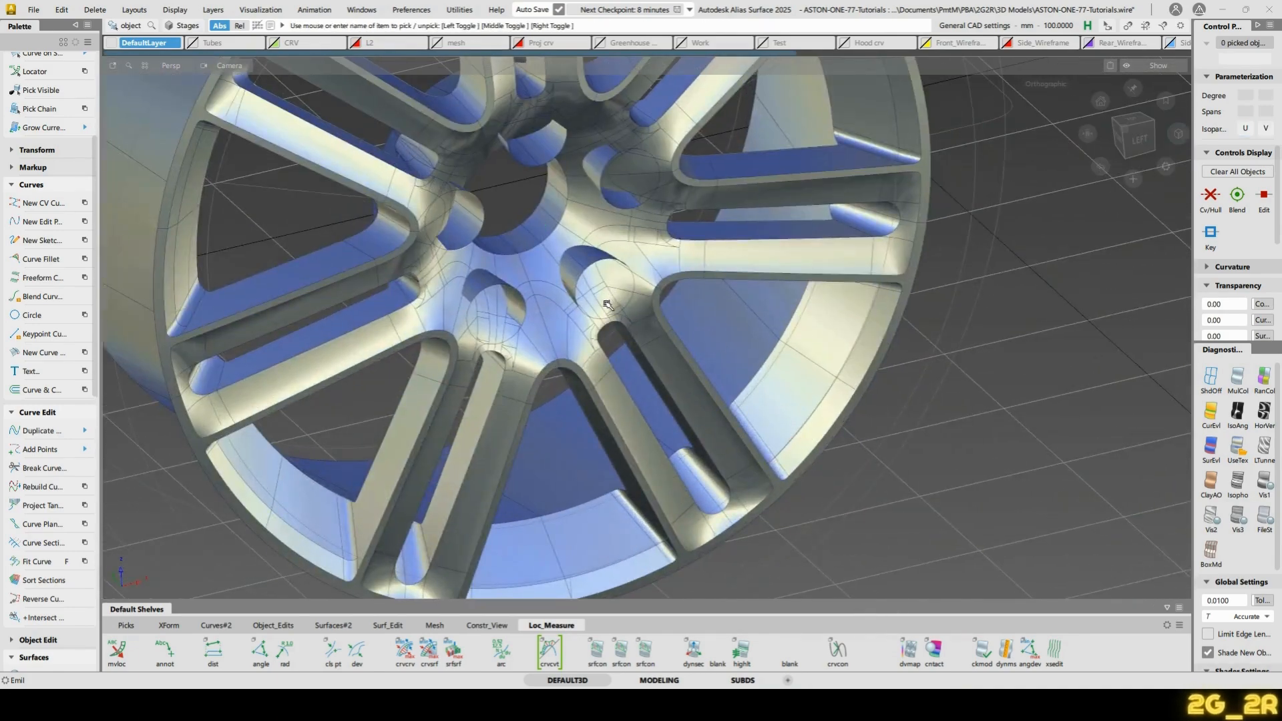
key("ctrl+z")
left_click_drag(624, 306, 605, 294, "alt+shift")
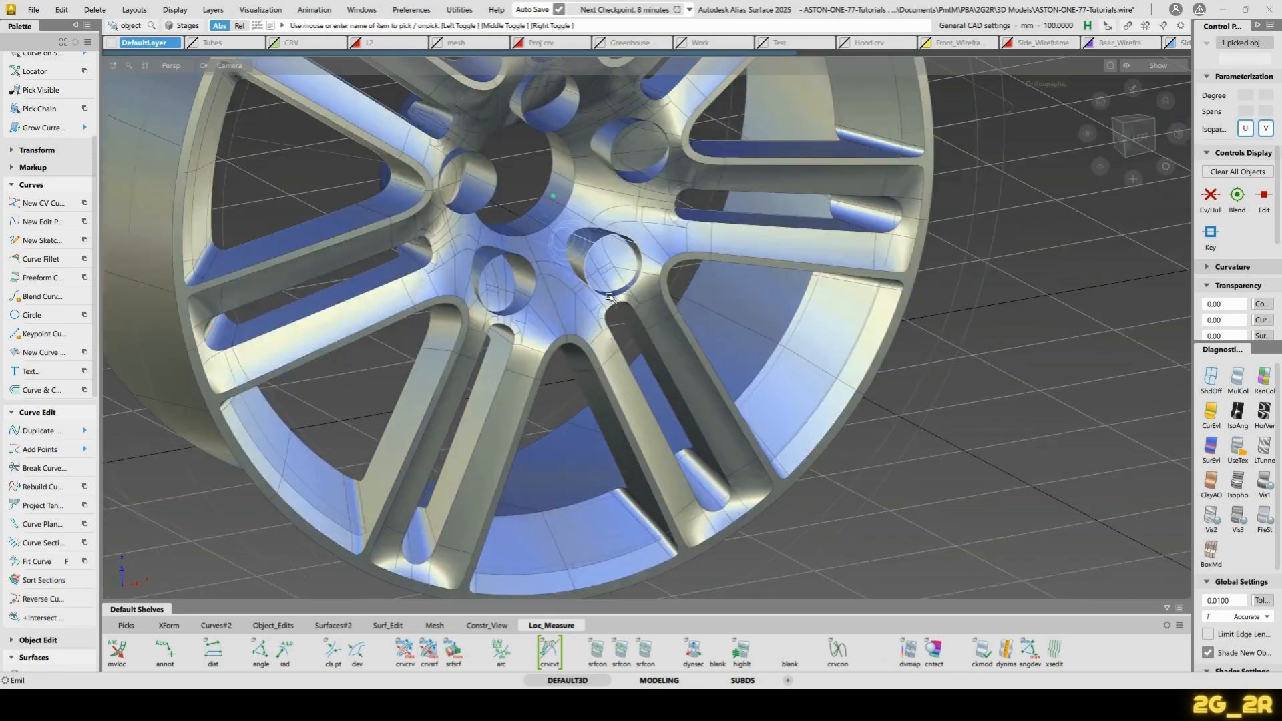
left_click(605, 294)
middle_click_drag(507, 209, 494, 294, "alt+shift")
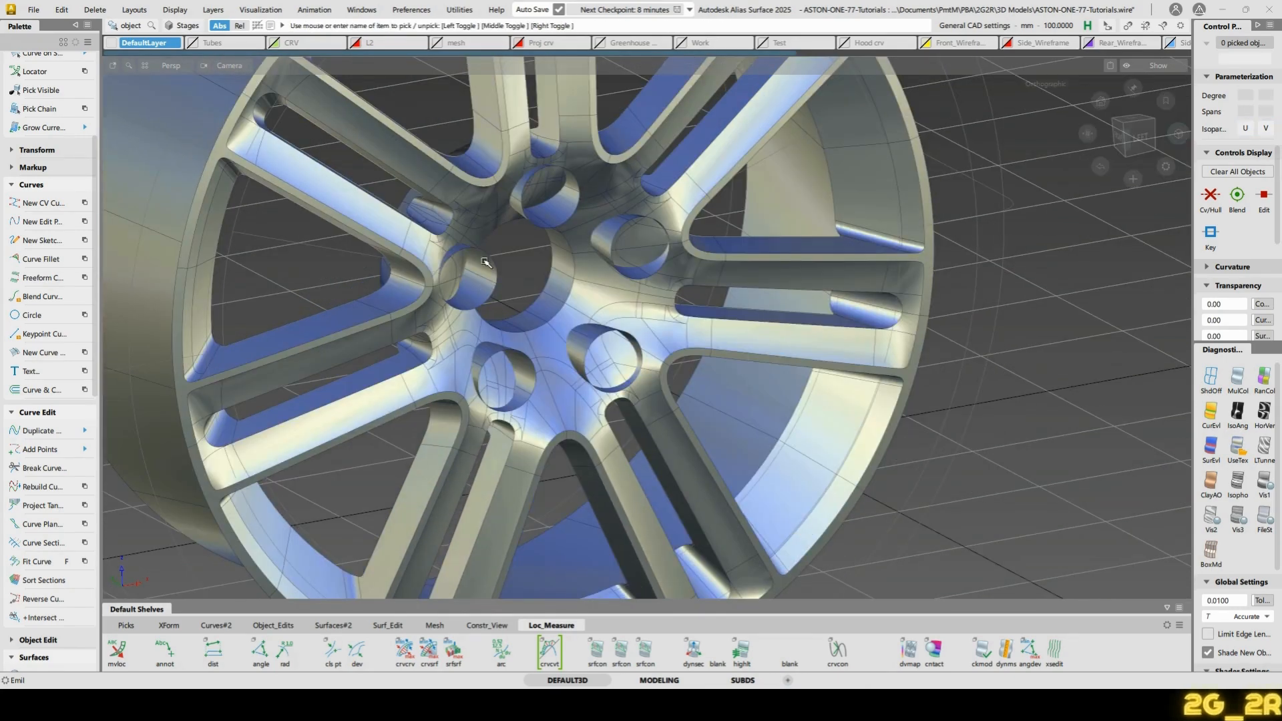
left_click_drag(483, 260, 524, 288, "ctrl+shift")
left_click(495, 263)
left_click_drag(543, 299, 530, 314, "alt+shift")
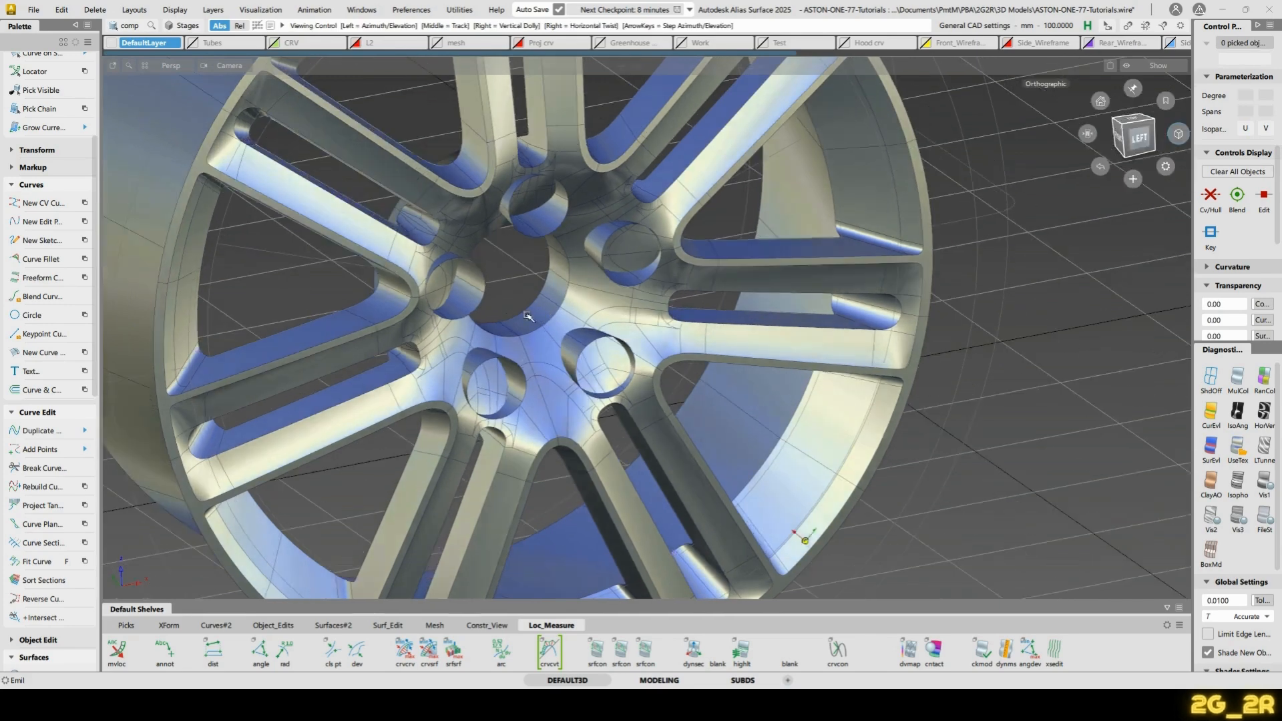
Select the five lug hole objects shown around the hub and delete them
left_click(473, 280)
left_click(519, 235)
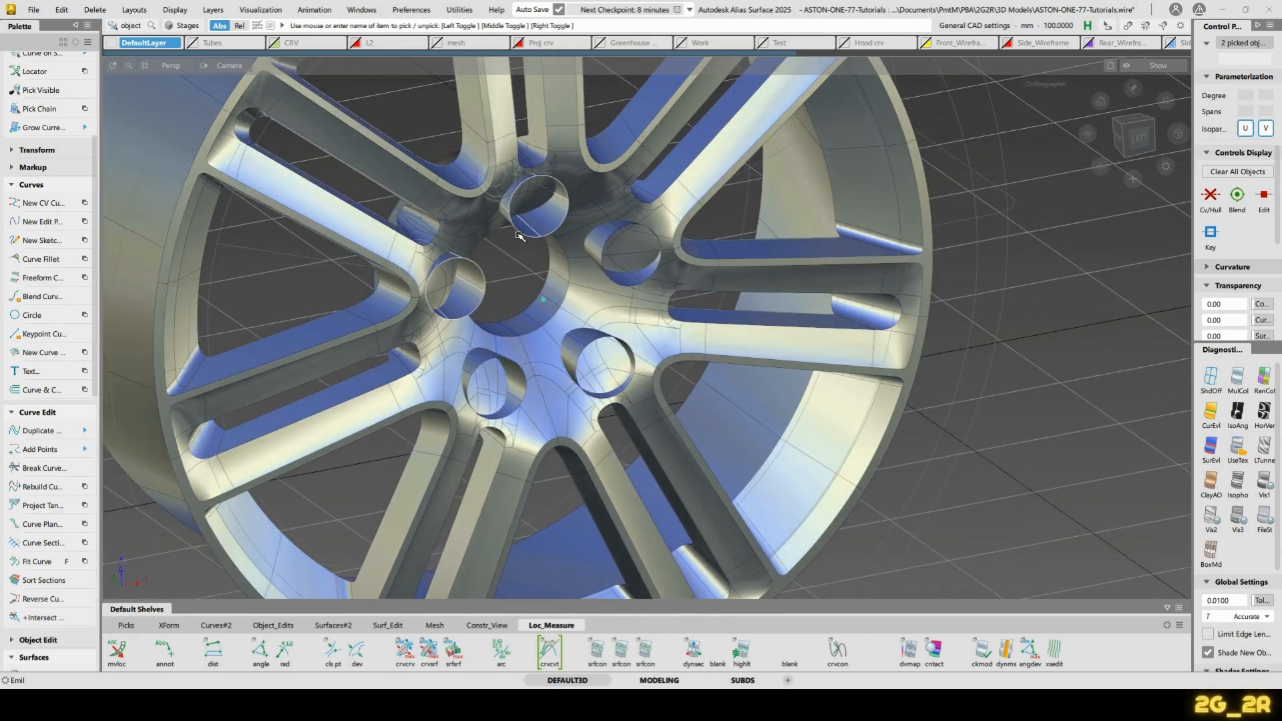
left_click(599, 251)
left_click(598, 363)
left_click_drag(771, 318, 737, 339, "alt+shift")
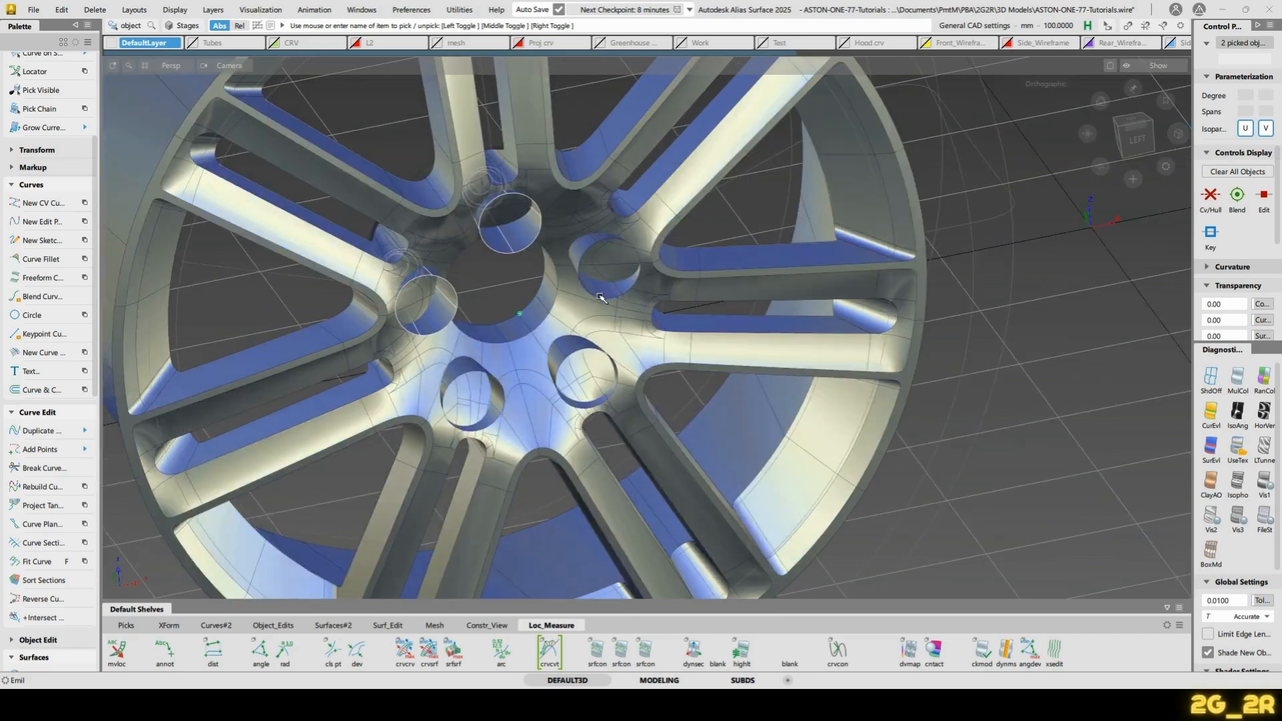
left_click(601, 298)
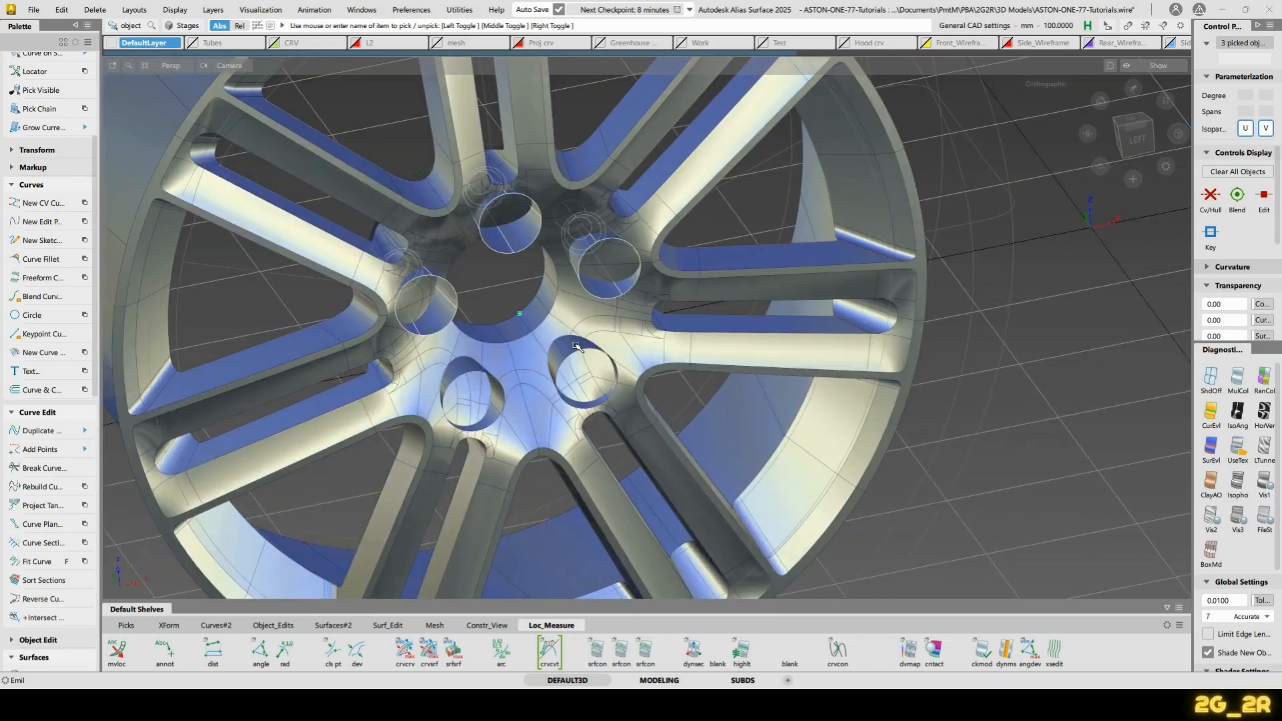
left_click(472, 372)
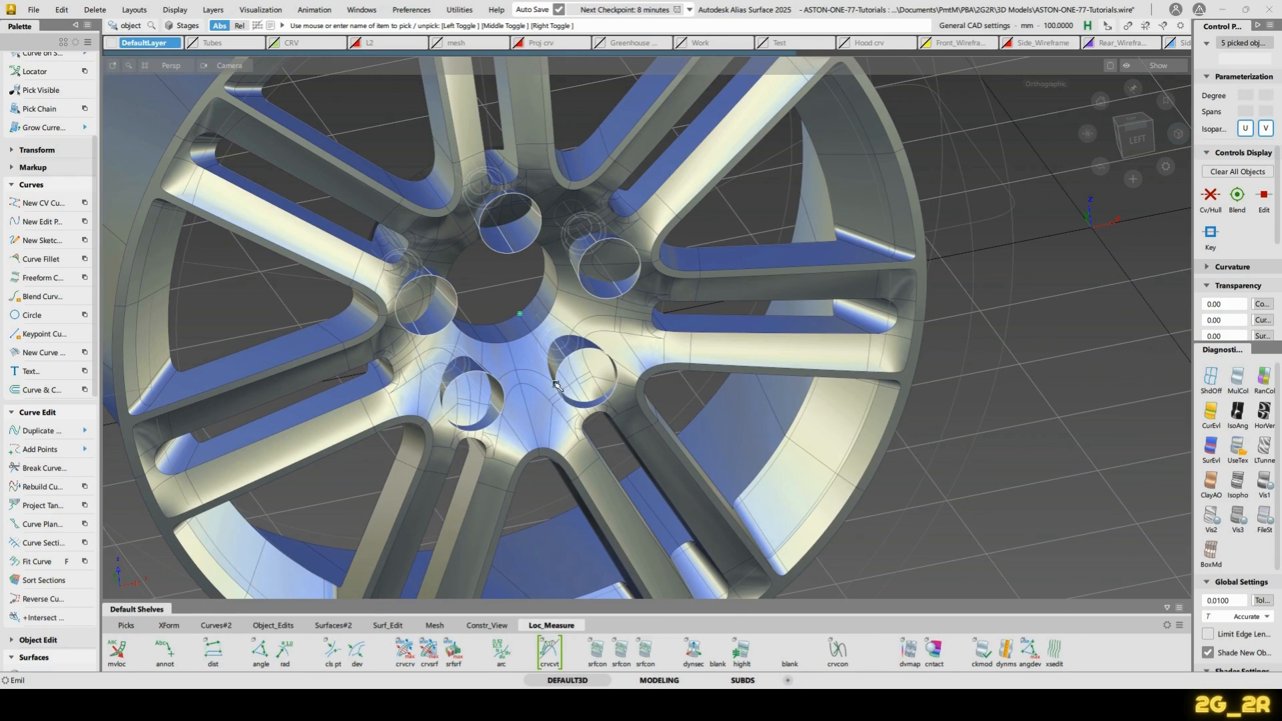
key("Delete")
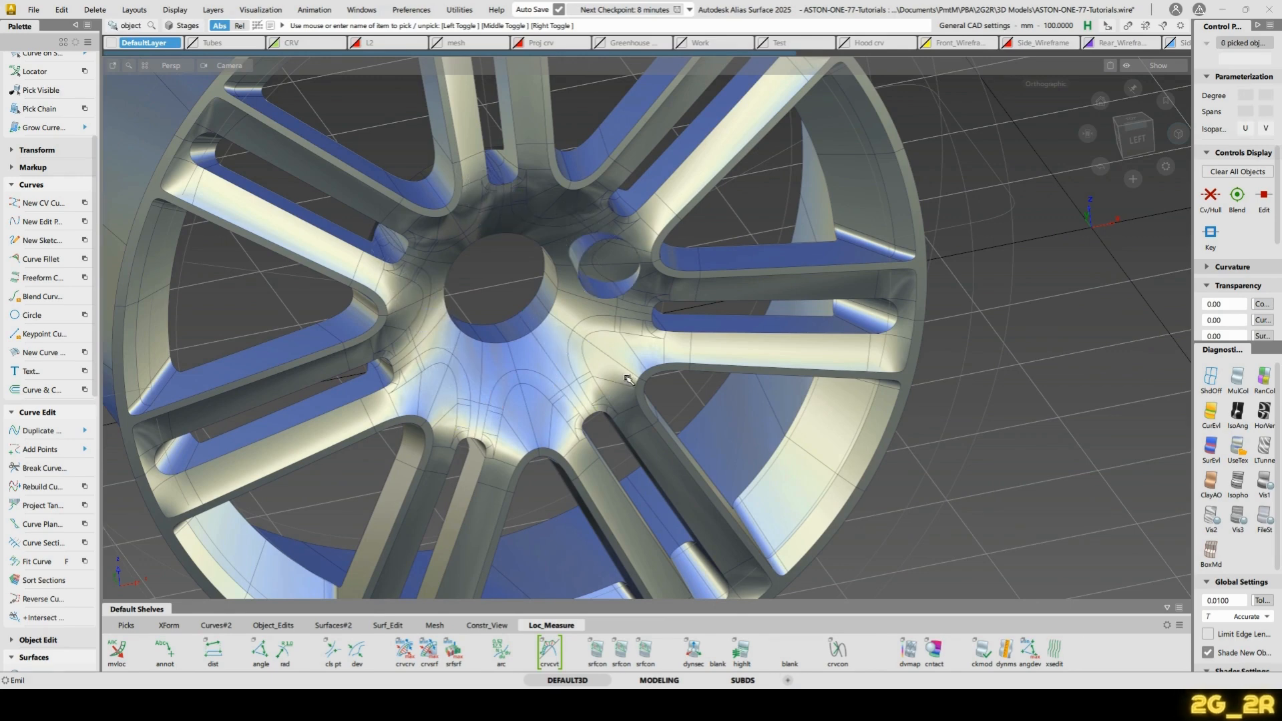
left_click(585, 292)
key("Delete")
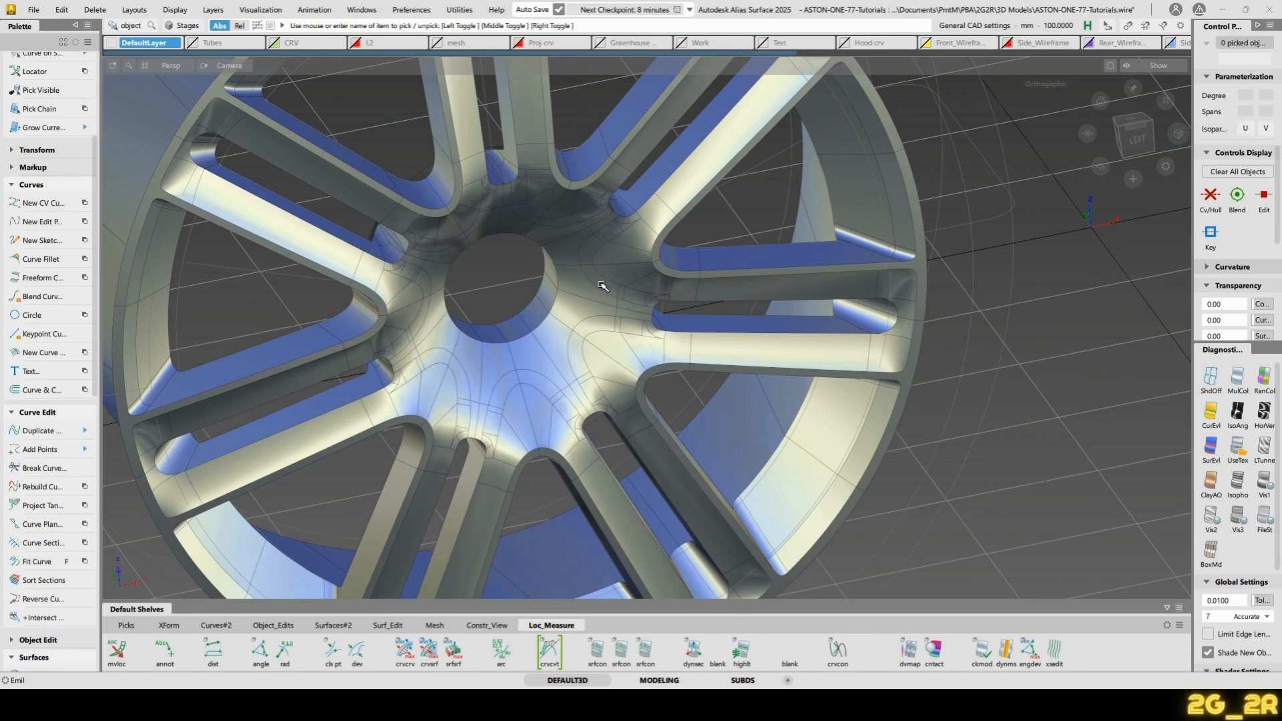
Isolate the lug hole and duplicate its group around the wheel centre as 4 copies with a Y rotation of 72 degrees
key("ctrl+h")
left_click(520, 239)
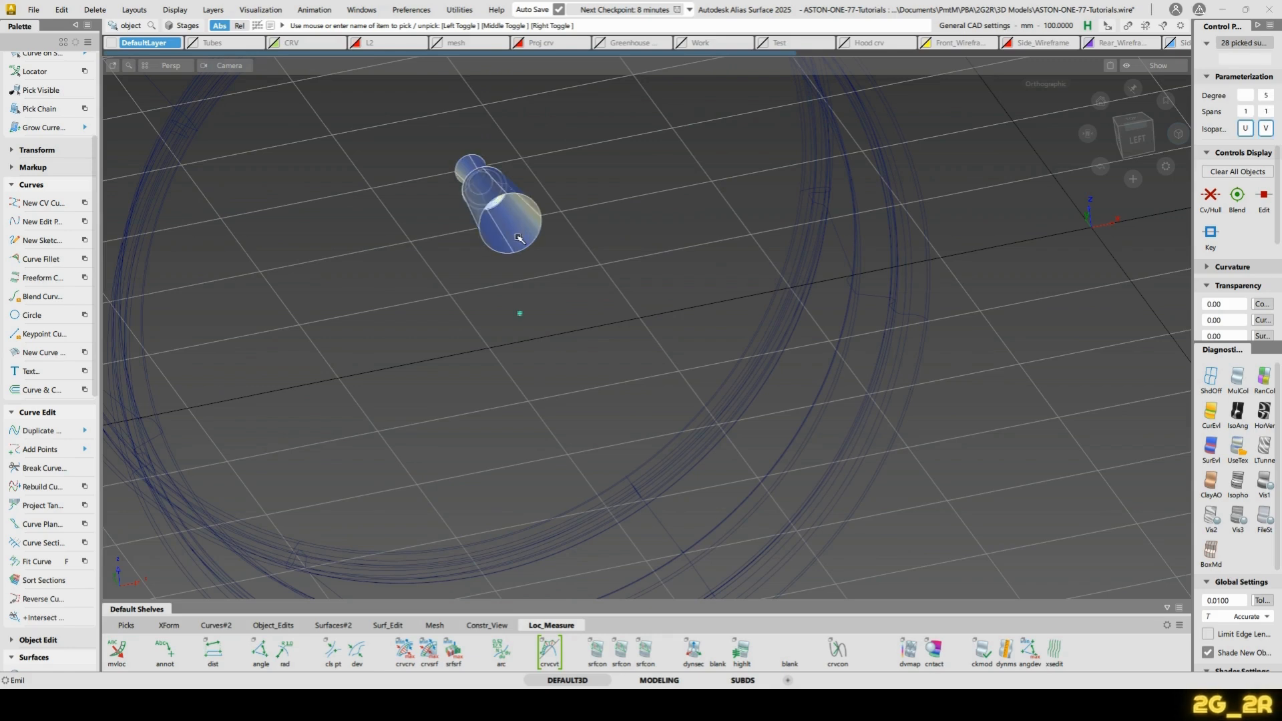
left_click(581, 167)
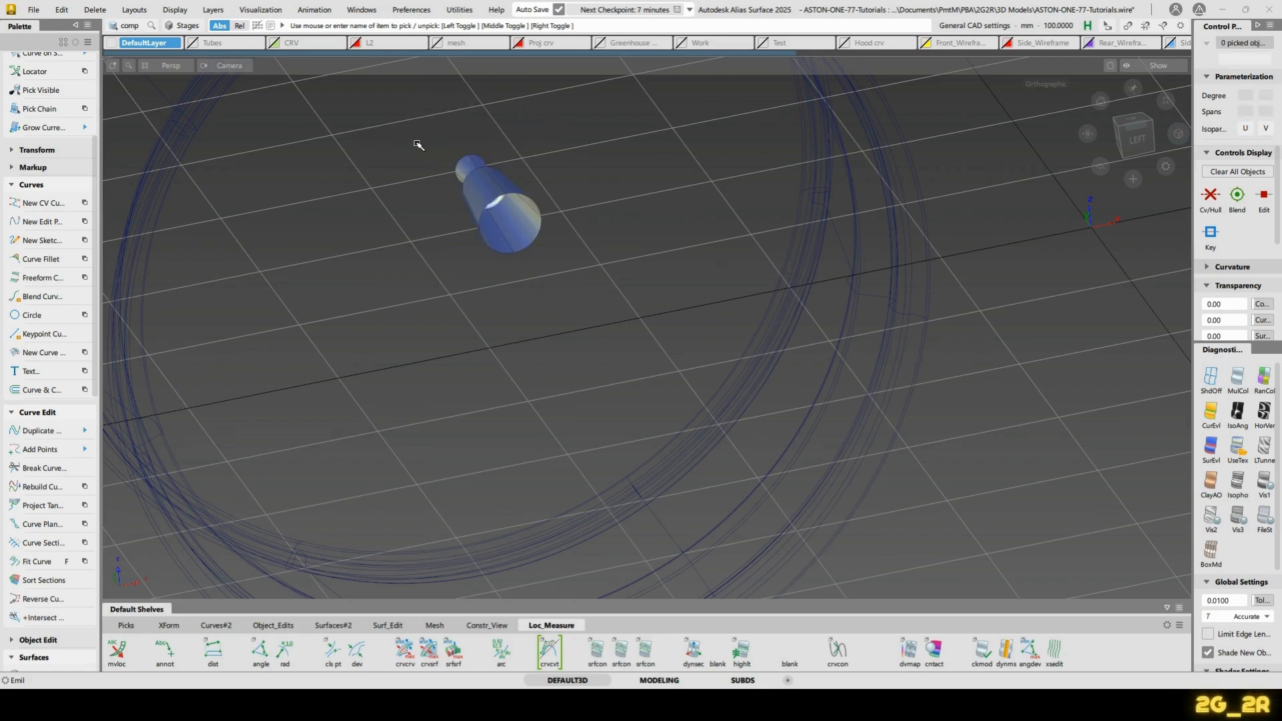
left_click_drag(415, 149, 644, 340)
left_click(530, 291)
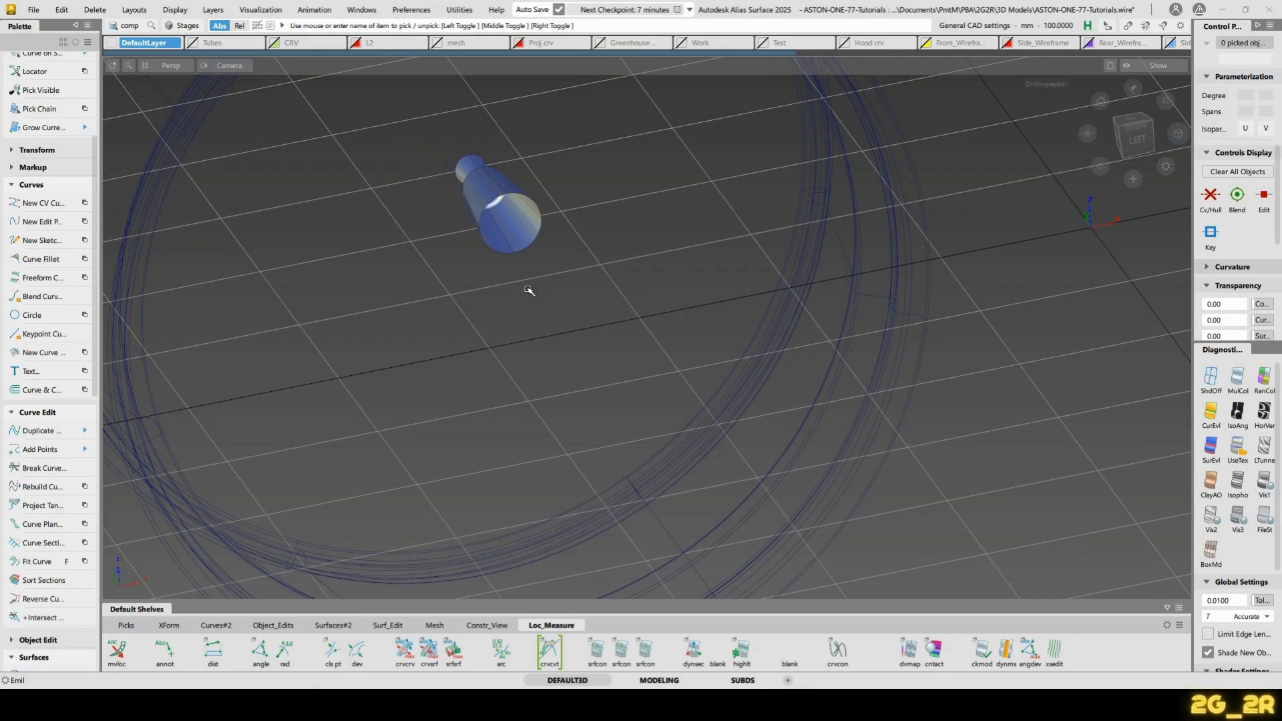
left_click(498, 243)
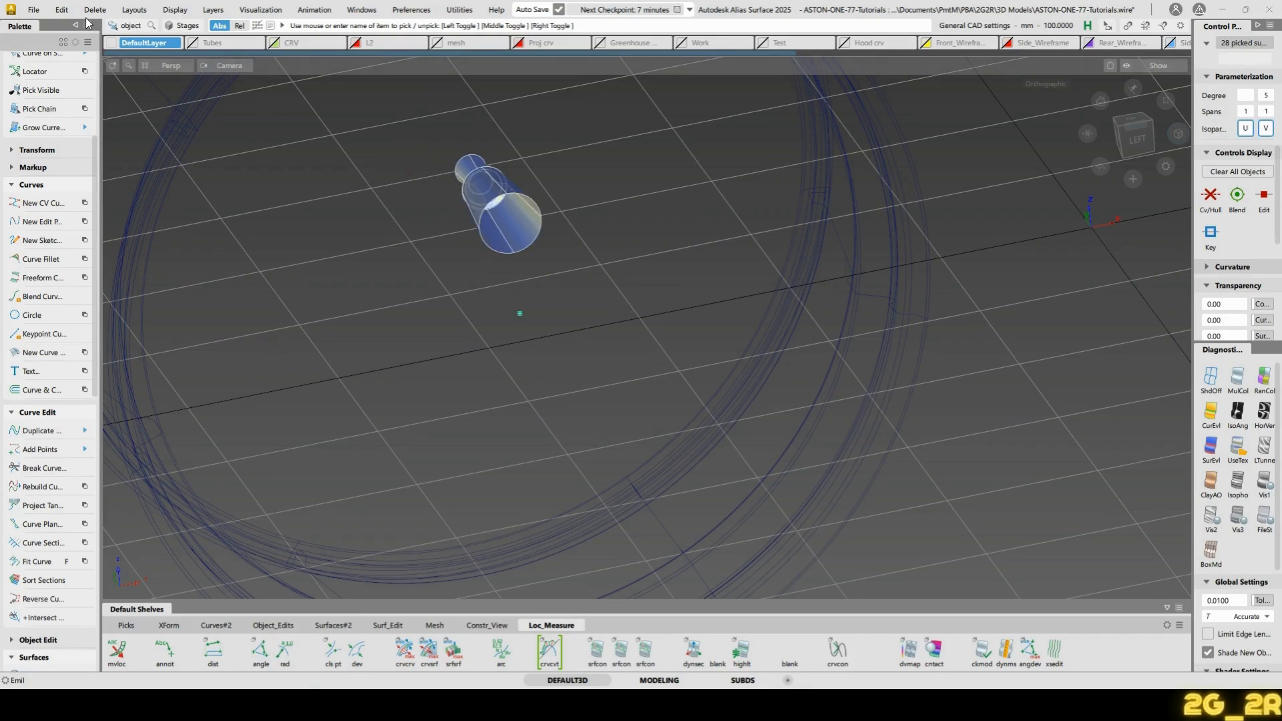
left_click(62, 10)
mouse_move(136, 156)
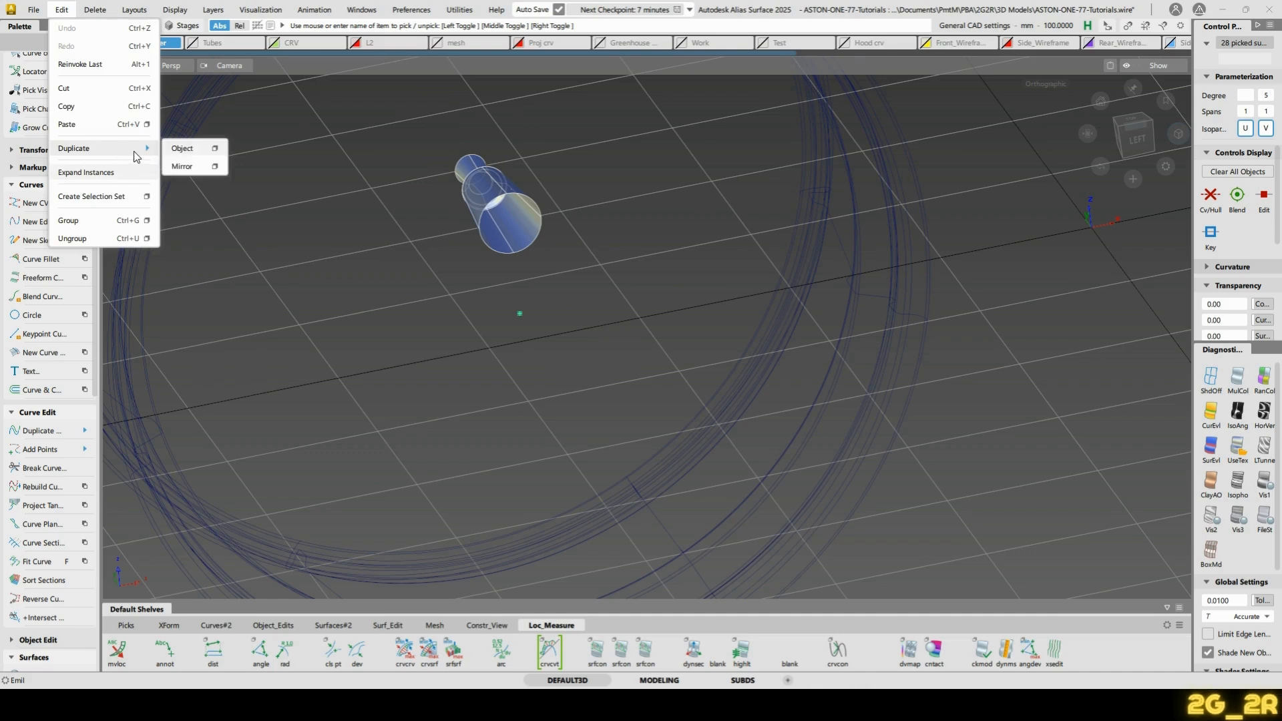
left_click(219, 152)
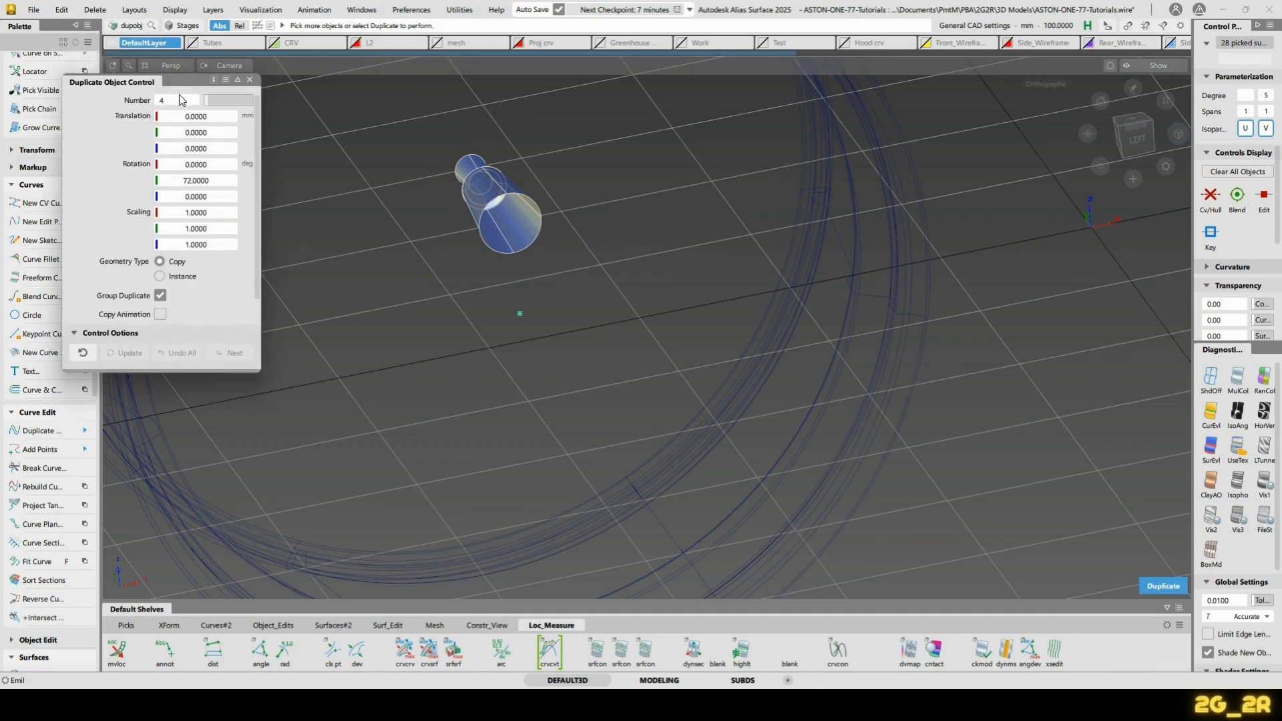
left_click(1157, 587)
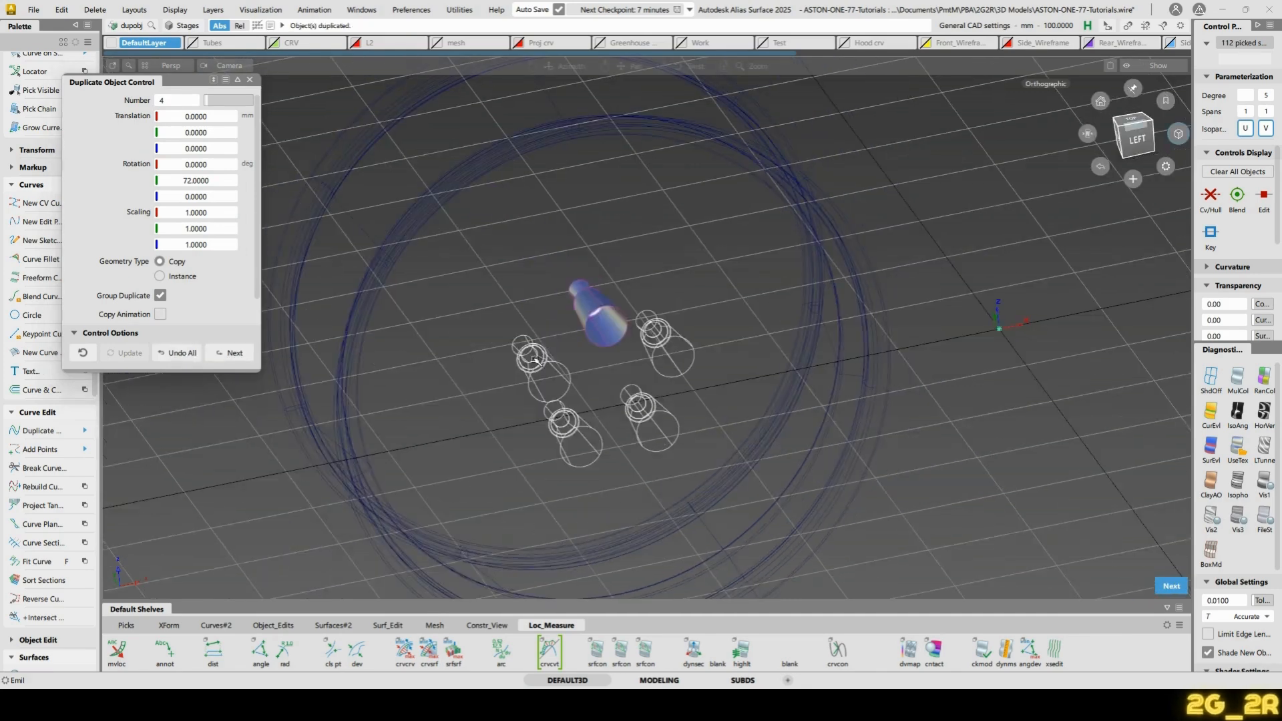
key("space")
Shade the copied lug holes, bring back the wheel spokes and examine the hub from behind
left_click_drag(596, 345, 566, 319, "ctrl+shift")
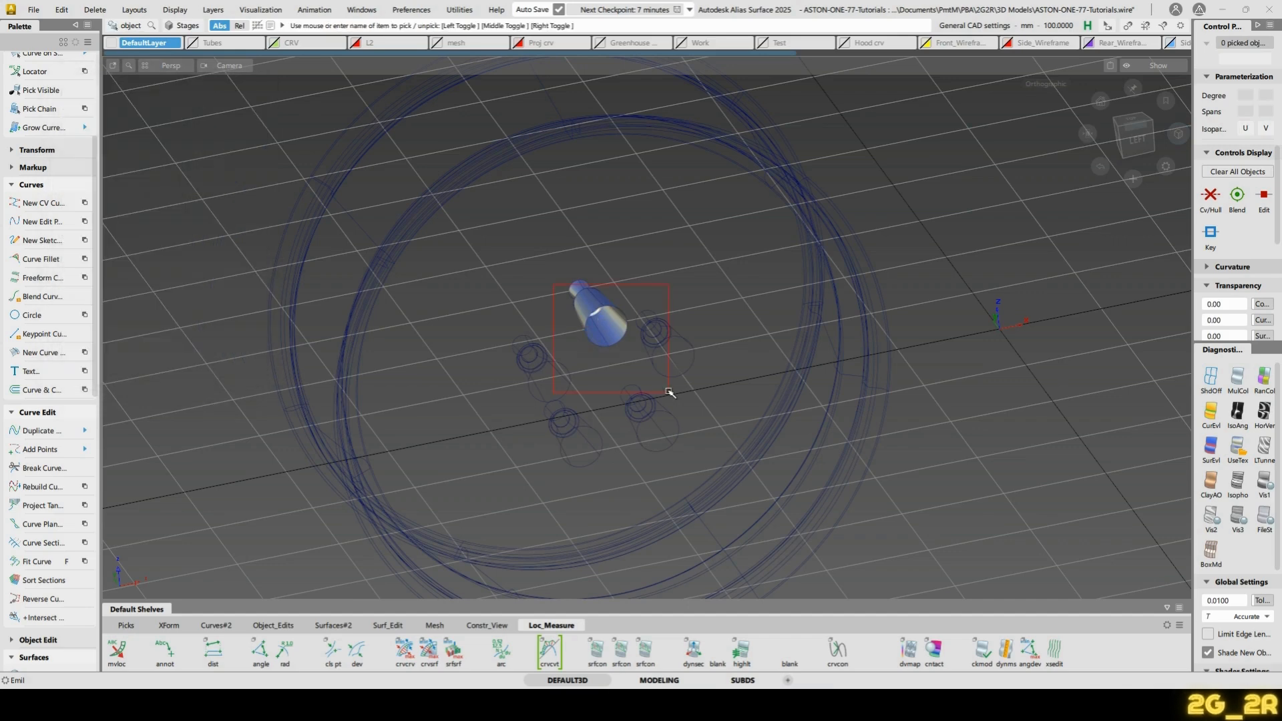
left_click_drag(669, 392, 676, 443)
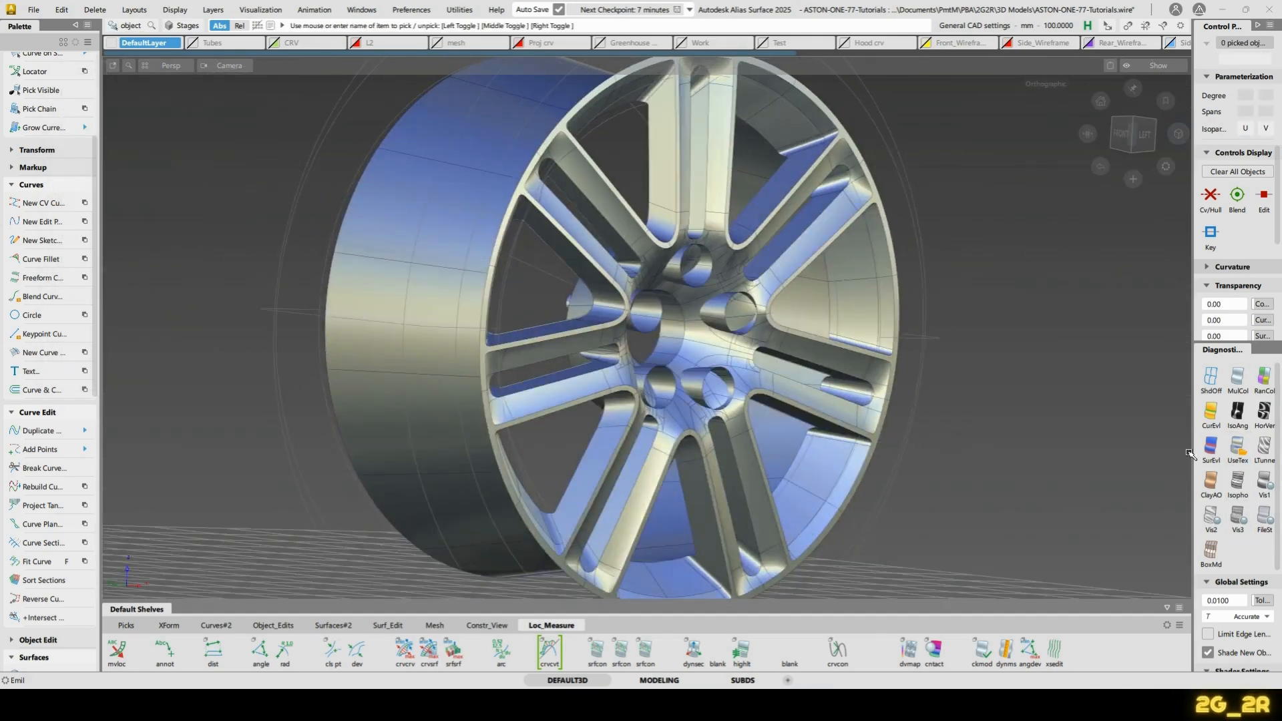
left_click_drag(320, 321, 696, 401, "alt+shift")
right_click_drag(695, 401, 788, 281, "alt+shift")
middle_click_drag(789, 281, 868, 256, "alt+shift")
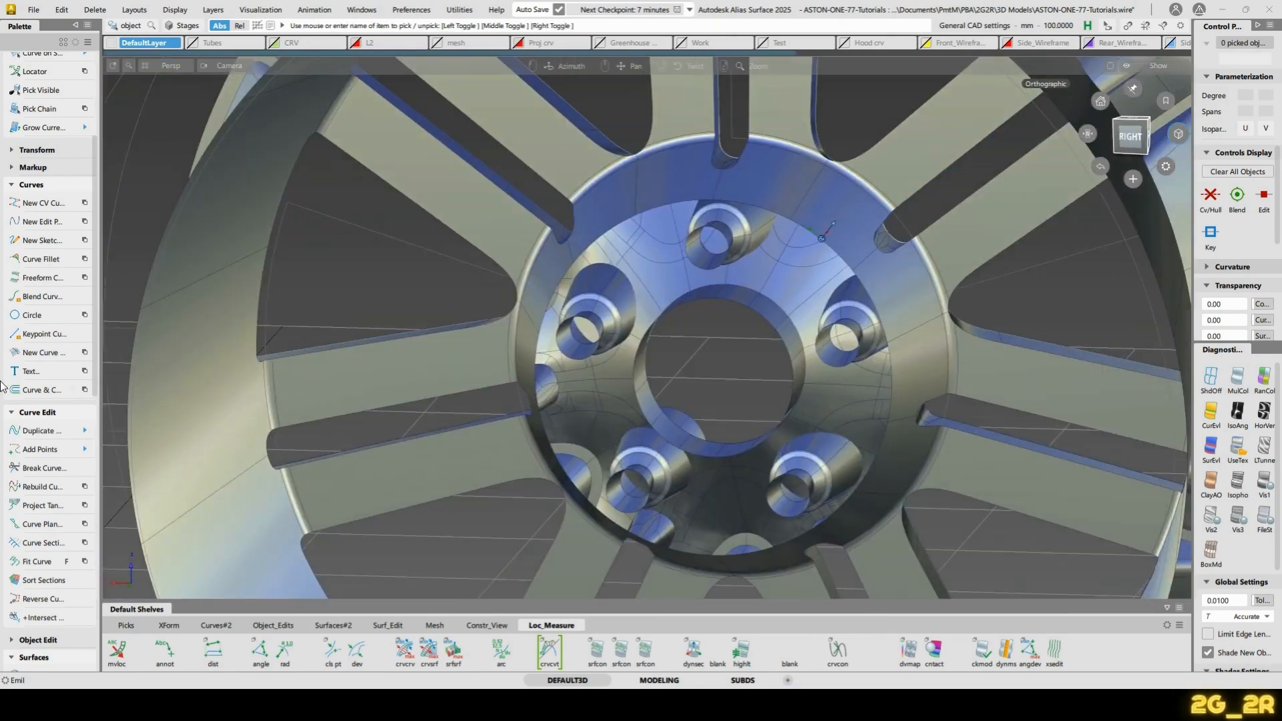
scroll(67, 608, "down", 8)
scroll(71, 601, "down", 3)
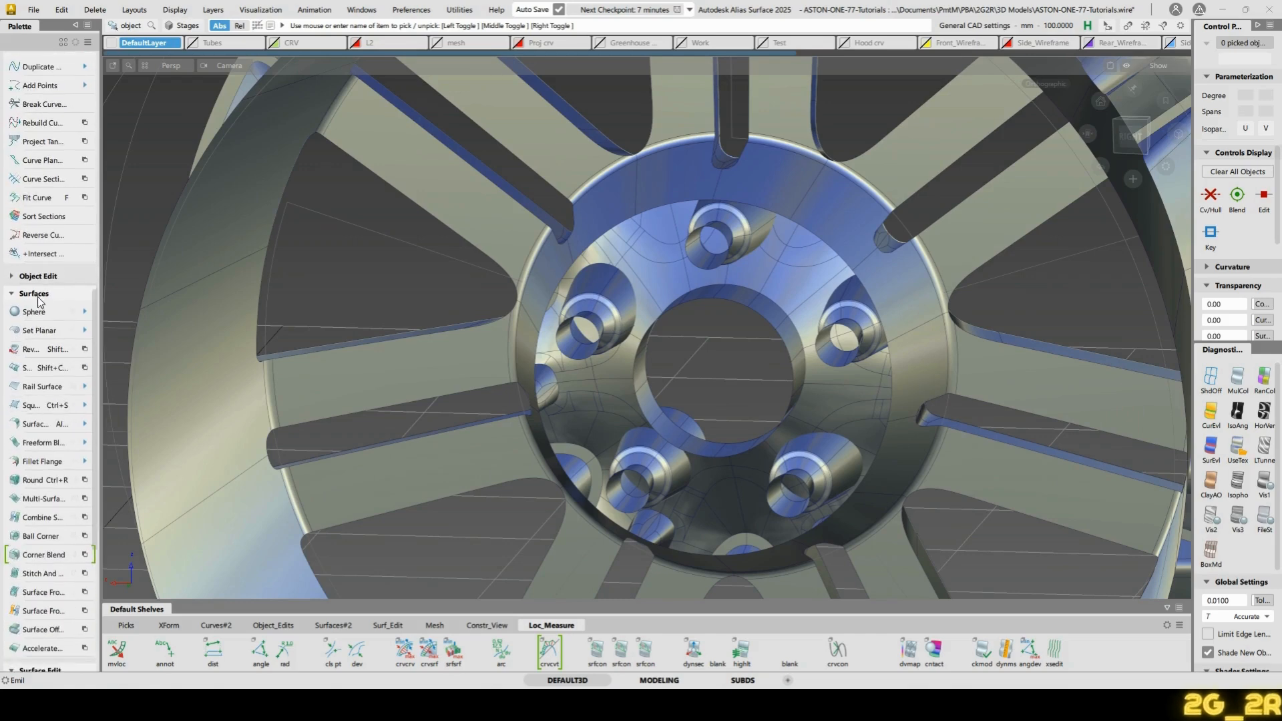
left_click(40, 330)
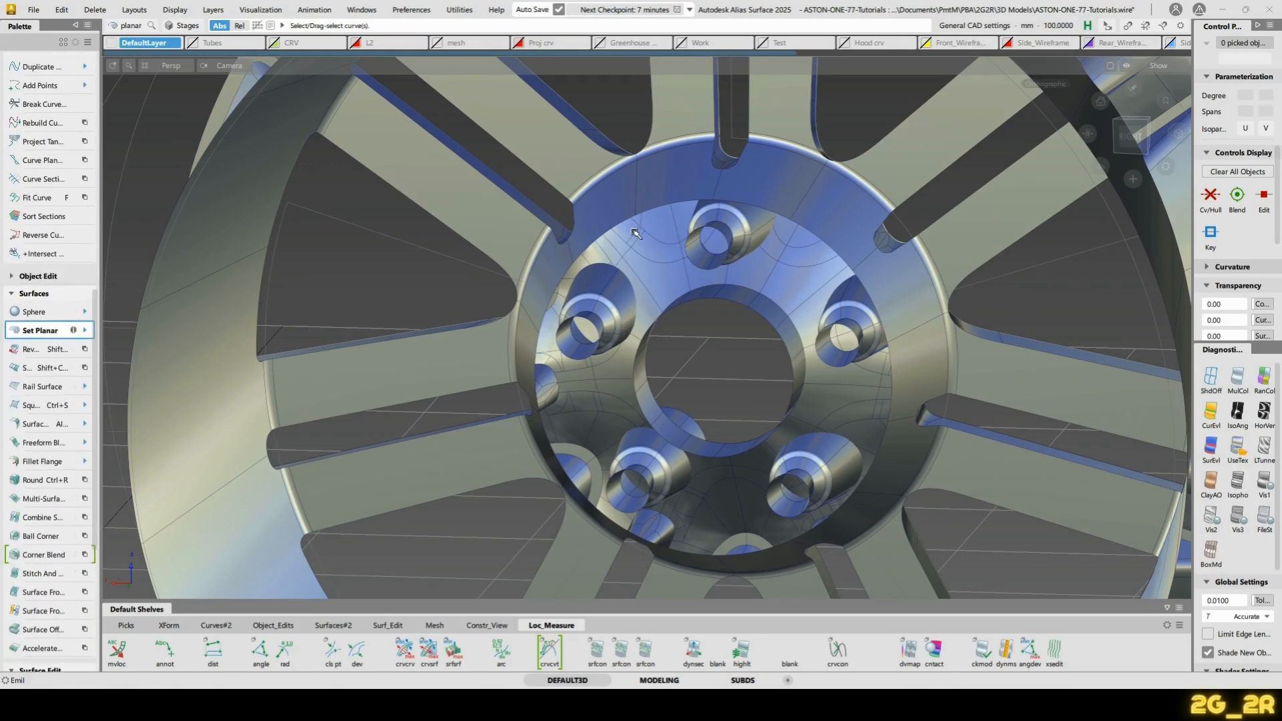
left_click_drag(635, 232, 581, 231, "alt+shift")
double_click(36, 331)
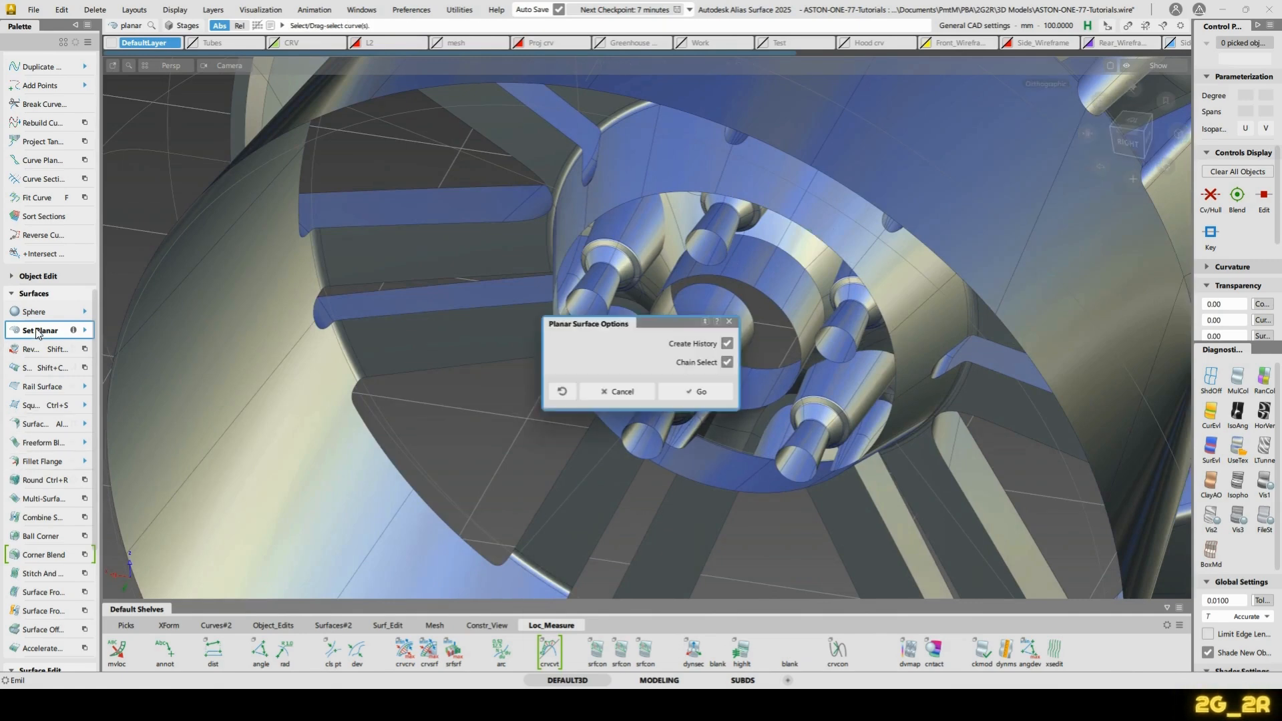
left_click(698, 392)
left_click_drag(698, 401, 752, 579, "alt+shift")
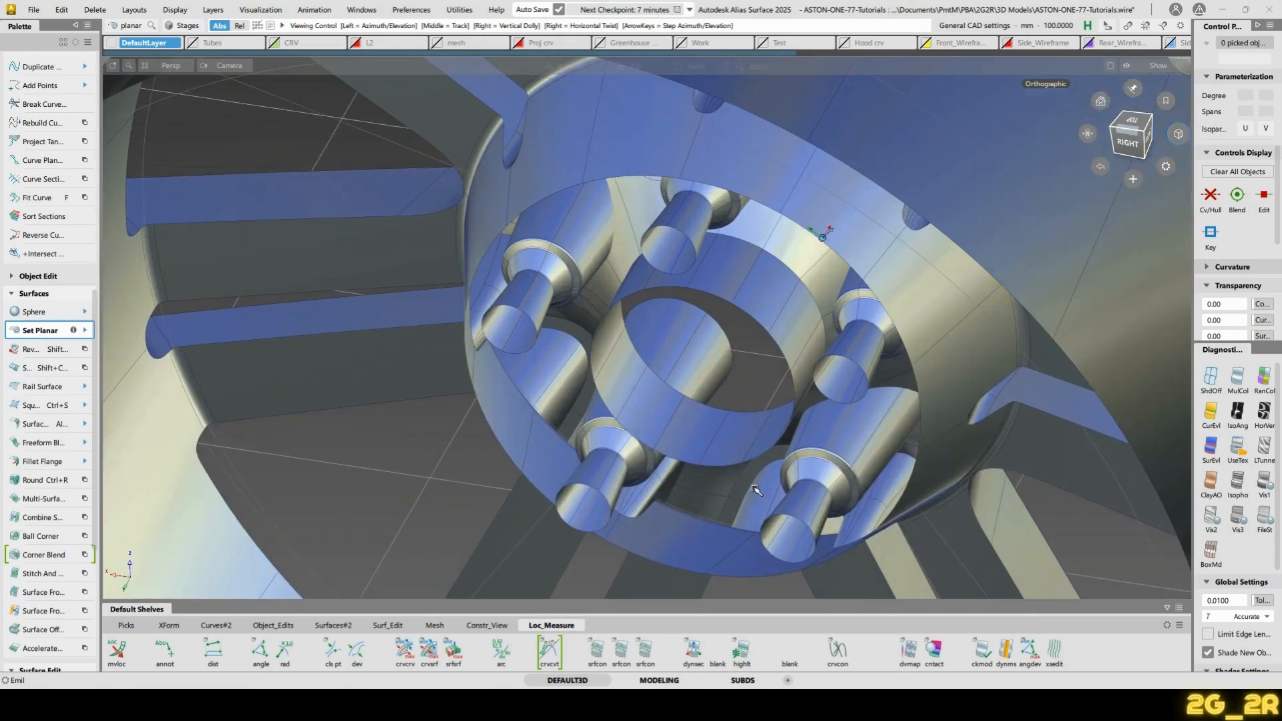
left_click_drag(694, 433, 731, 328, "alt+shift")
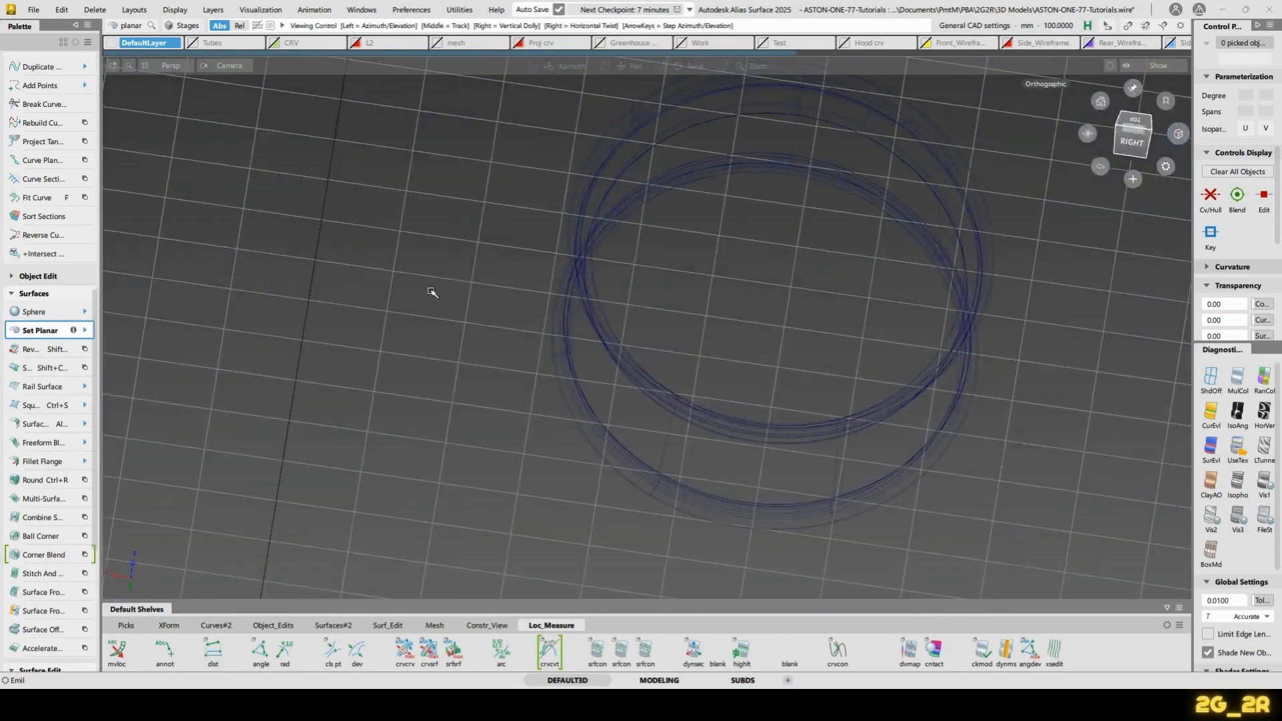
Make the Front_Wheel layer visible and display its surfaces shaded around the five lug holes
key("ctrl+l")
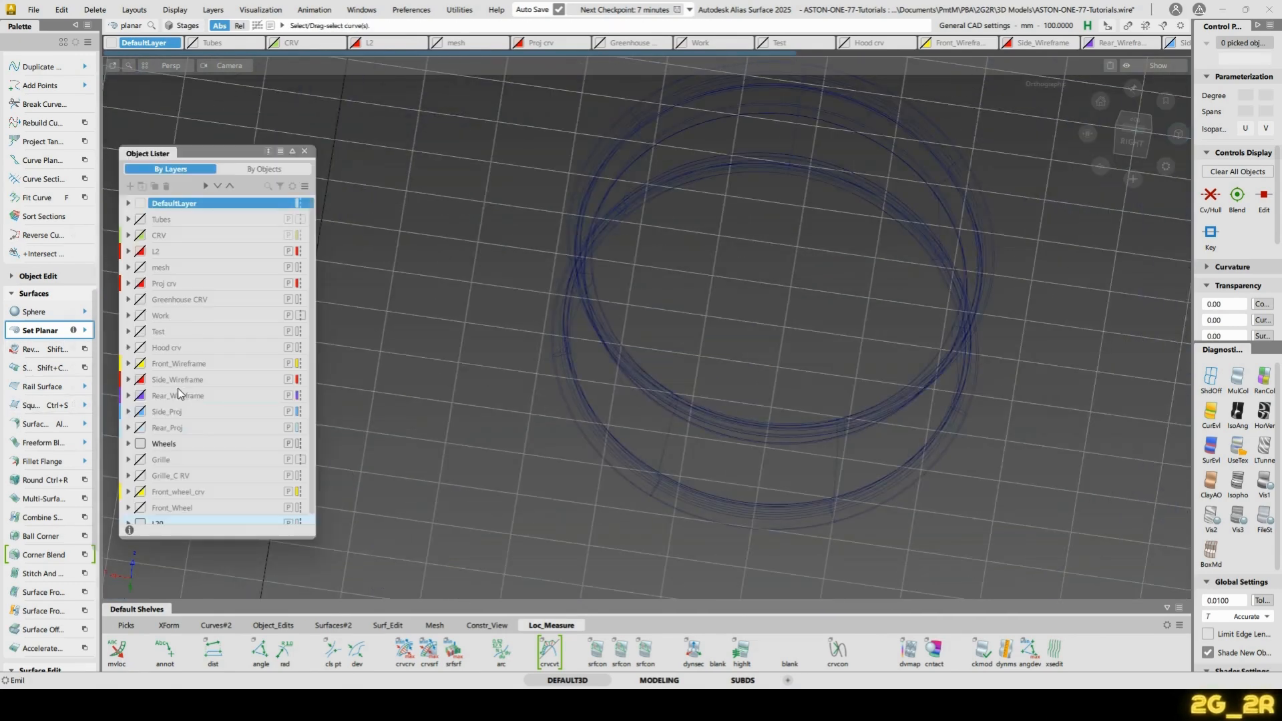
scroll(198, 450, "down", 1)
left_click(140, 501)
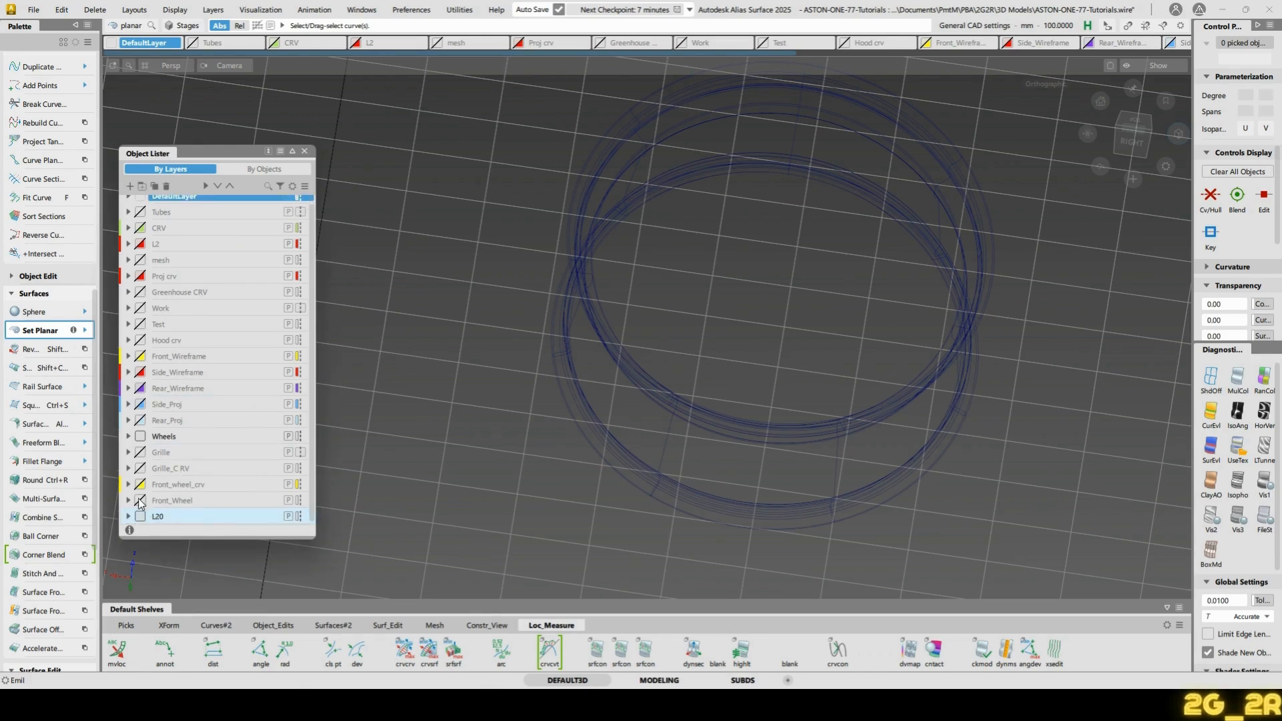
left_click(1240, 457)
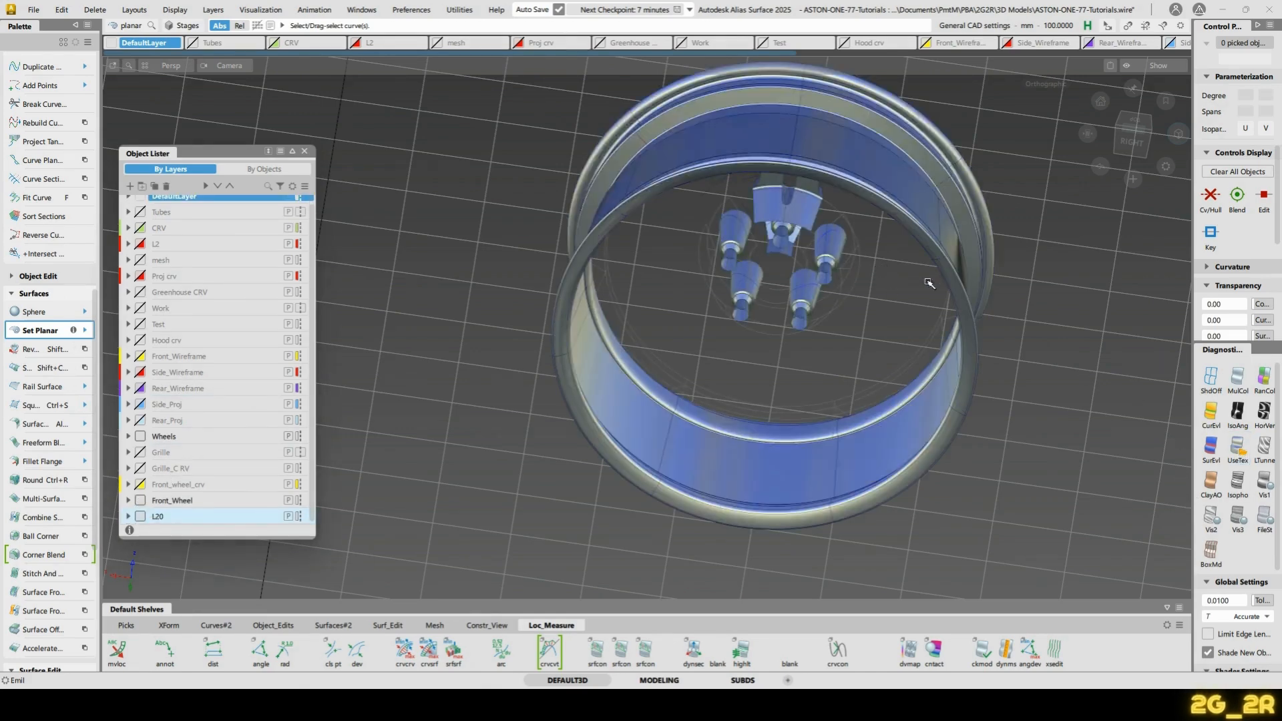
mouse_move(930, 283)
left_mouse_down("alt+shift")
mouse_move(887, 209)
mouse_move(584, 278)
mouse_move(483, 378)
left_mouse_up("alt+shift")
right_click_drag(482, 378, 879, 338, "alt+shift")
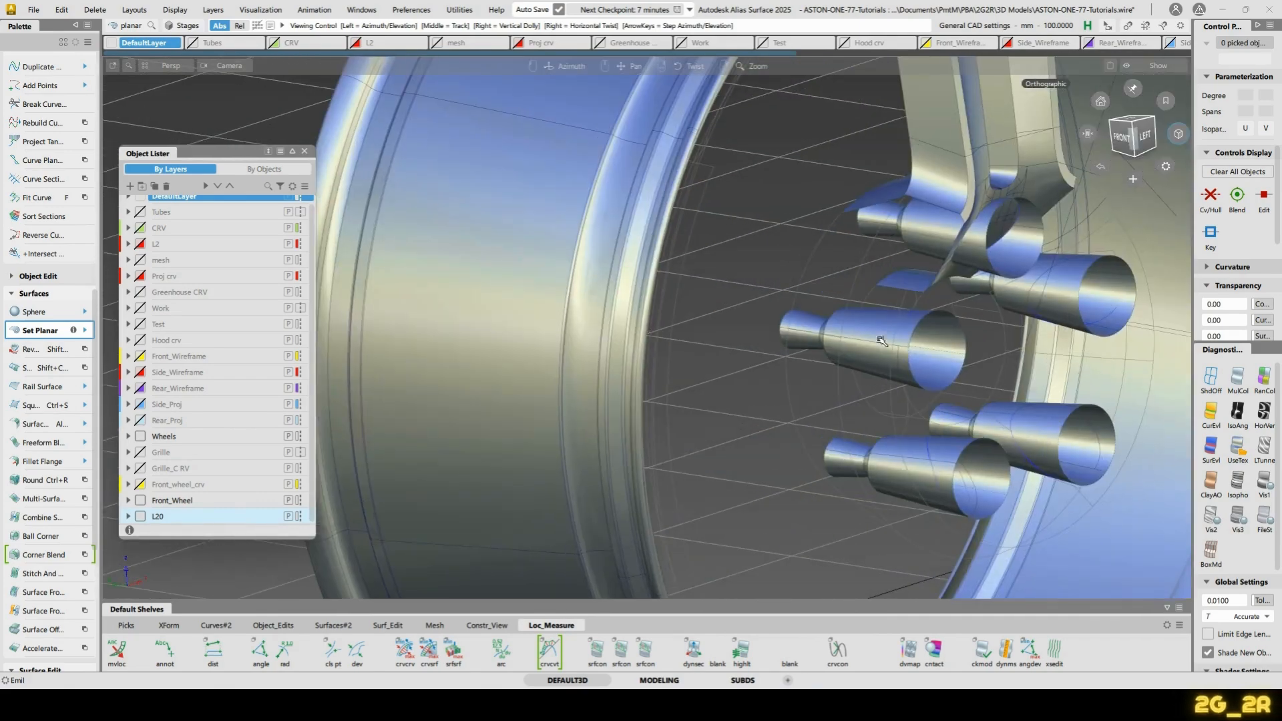
middle_click_drag(879, 338, 816, 331, "alt+shift")
left_click_drag(777, 324, 765, 275, "ctrl+shift")
left_click(750, 265)
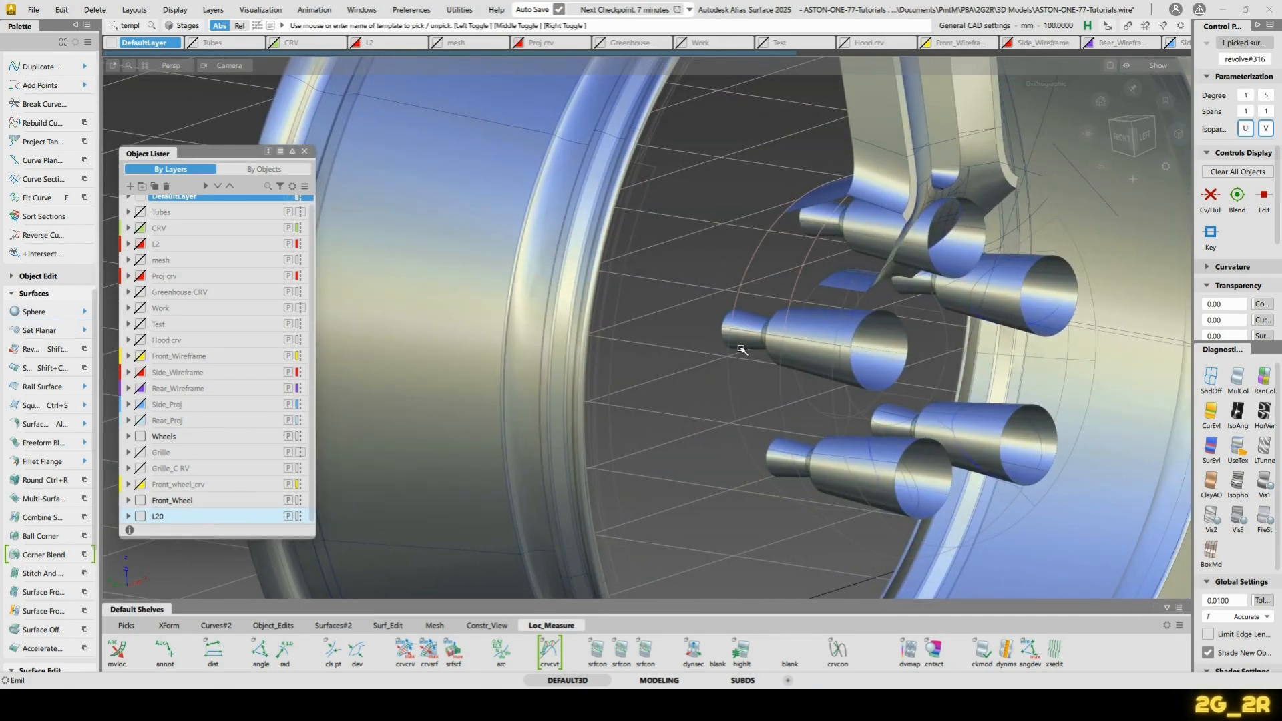
mouse_move(742, 350)
left_mouse_down("alt+shift")
mouse_move(705, 381)
mouse_move(662, 366)
mouse_move(641, 324)
mouse_move(587, 291)
mouse_move(890, 366)
mouse_move(656, 392)
mouse_move(903, 348)
mouse_move(807, 333)
left_mouse_up("alt+shift")
key("ctrl+z")
Try picking the flat rear hub face as a template and as a whole object
left_click_drag(706, 310, 614, 281, "alt+shift")
left_click_drag(536, 310, 577, 305, "ctrl+shift")
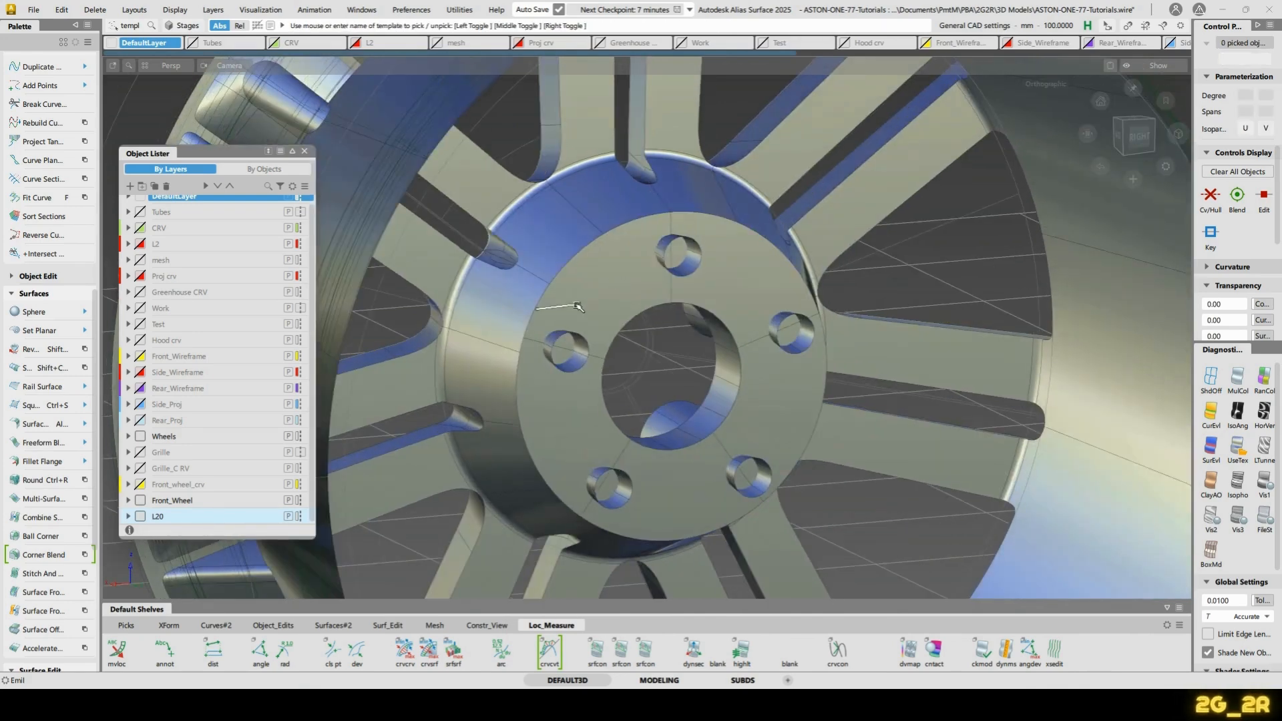
left_click(697, 274)
left_click(610, 292)
key("q")
left_click(605, 292)
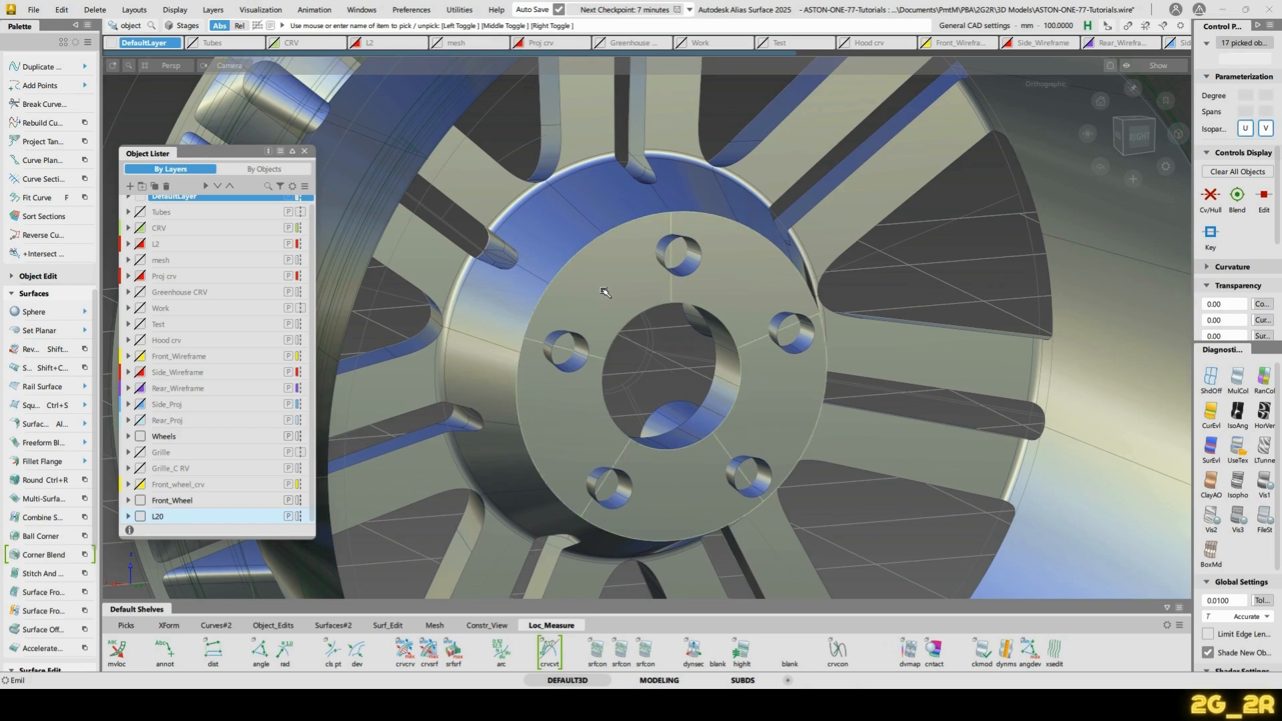
Pick the five surfaces of the flat rear hub face, assign them to layer L20 and hide the Front_Wheel layer
left_click(615, 250)
left_click_drag(573, 264, 635, 263, "ctrl+shift")
left_click(628, 271)
left_click(725, 282)
left_click(545, 430)
left_click(688, 469)
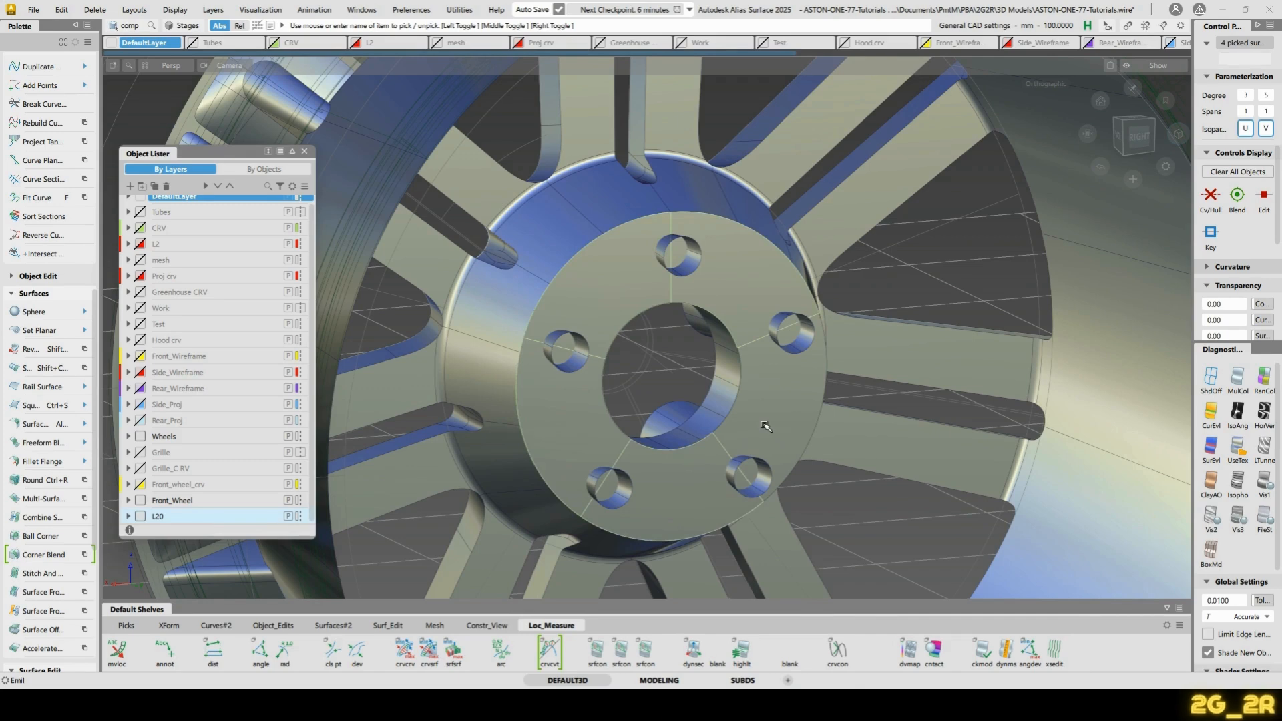
left_click(763, 370)
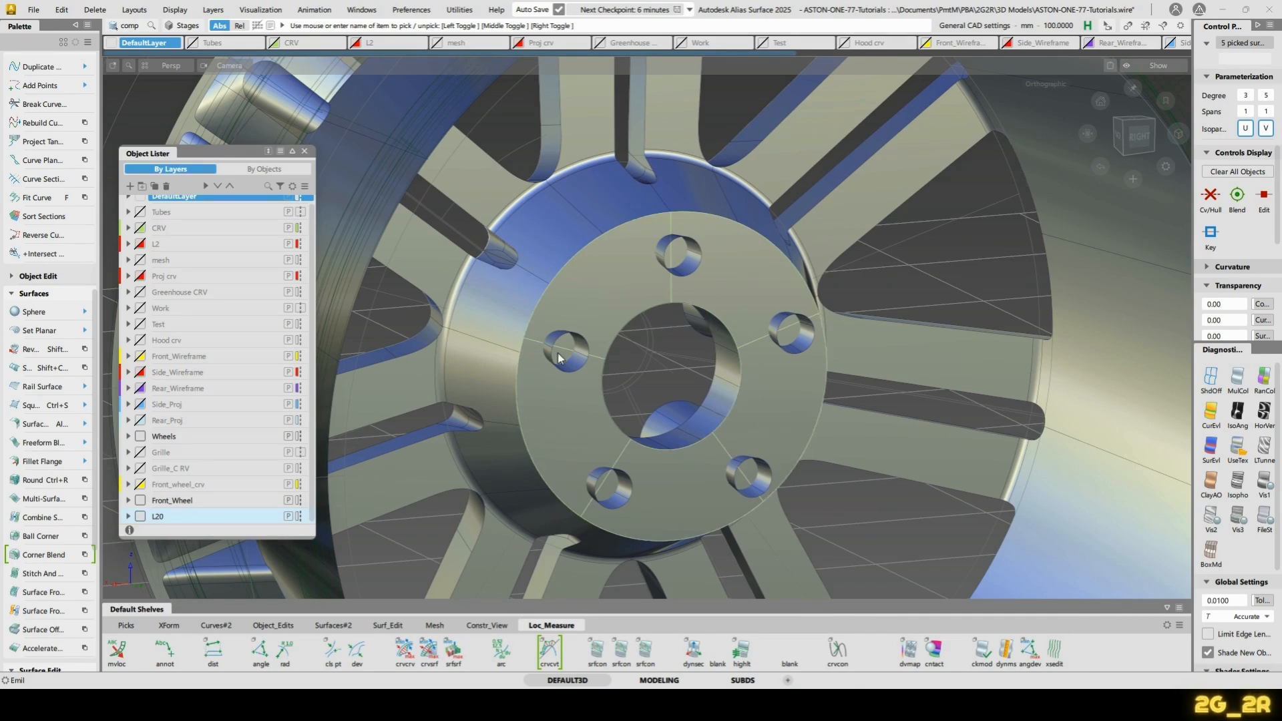
key("ctrl+v")
right_click(183, 522)
left_click(220, 365)
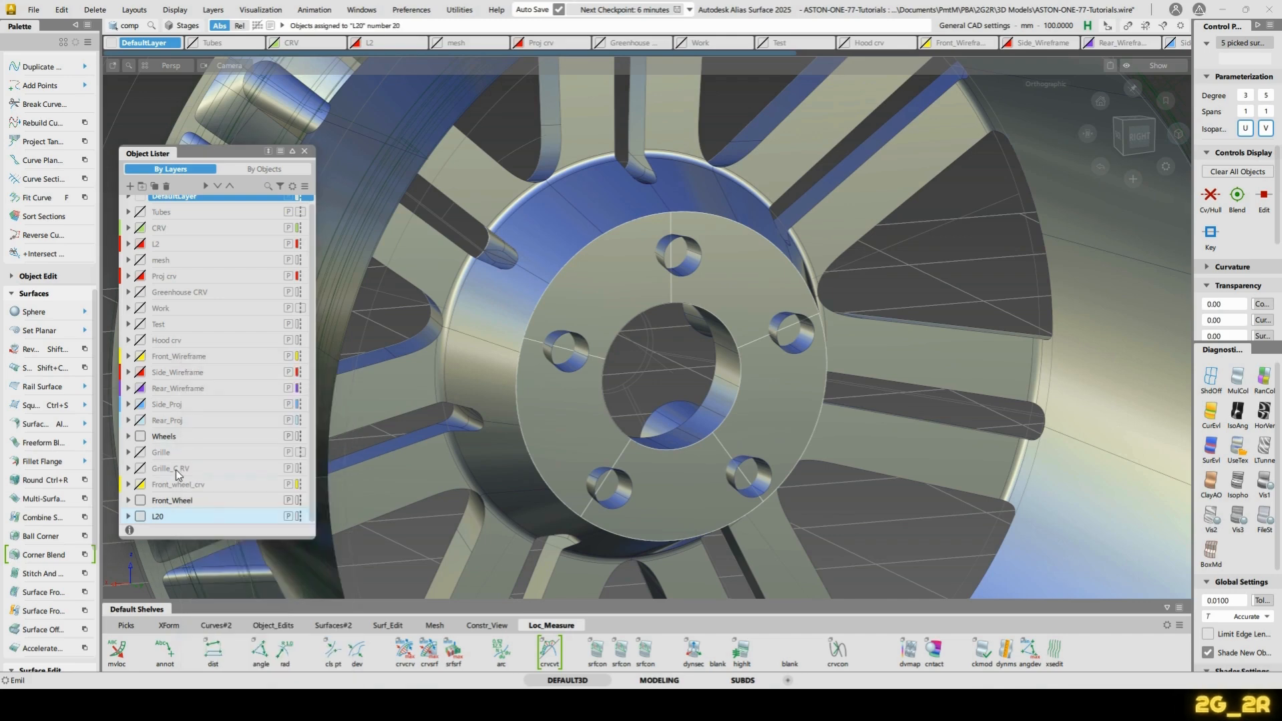
left_click_drag(489, 306, 524, 295, "alt+shift")
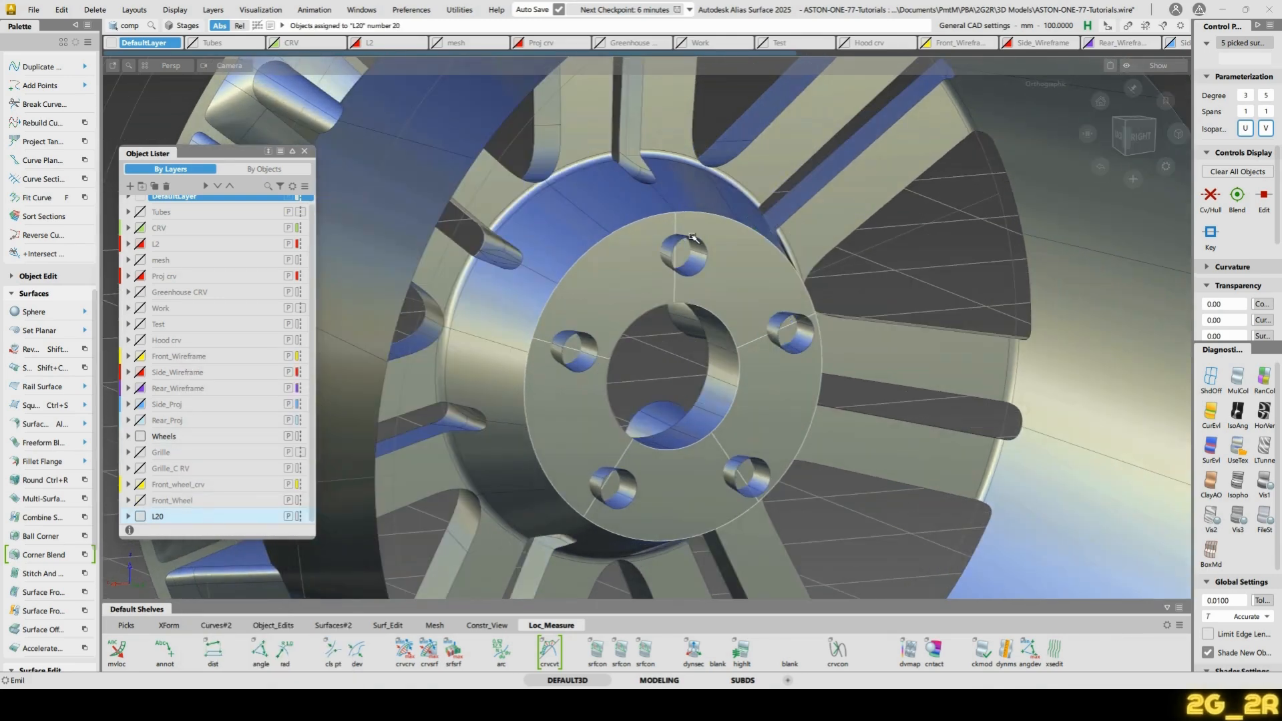
Pick all five lug hole groups and start intersecting them with the flat rear hub face
key("Escape")
left_click_drag(751, 312, 599, 259, "alt+shift")
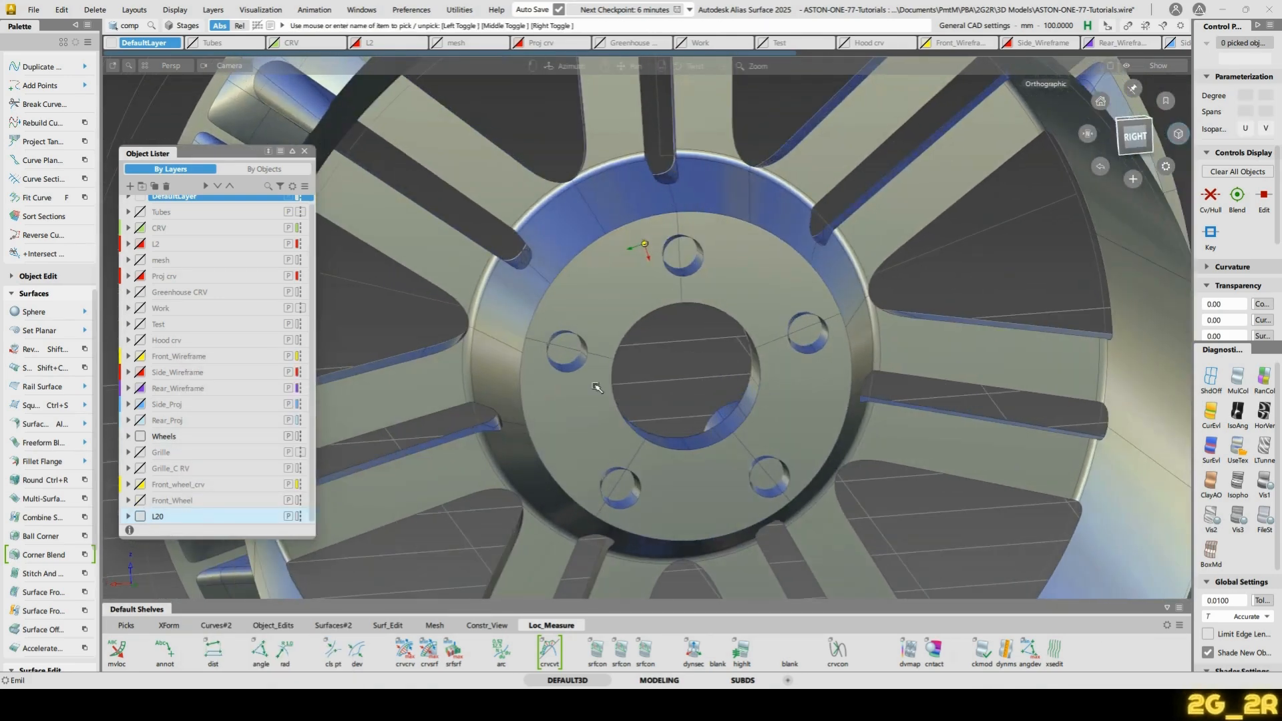
right_click_drag(596, 387, 624, 329, "alt+shift")
left_click_drag(623, 330, 819, 150, "alt+shift")
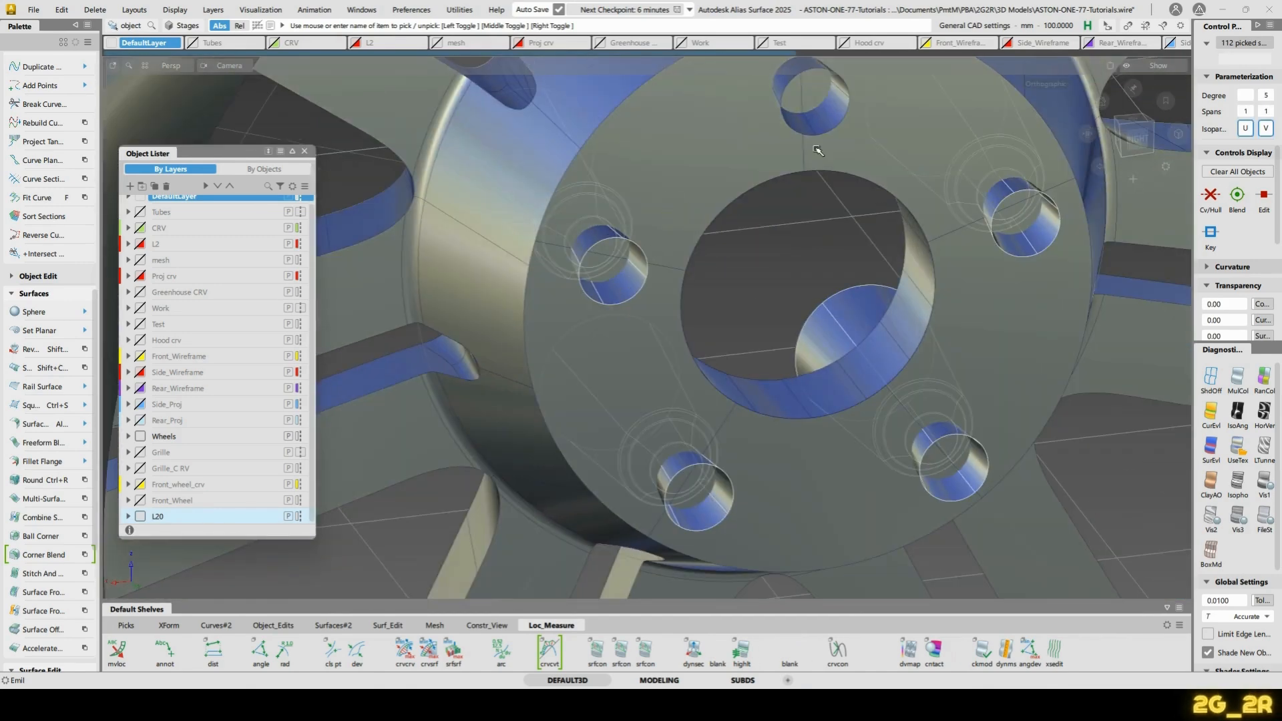
left_click(825, 129)
middle_click_drag(854, 115, 832, 204, "alt+shift")
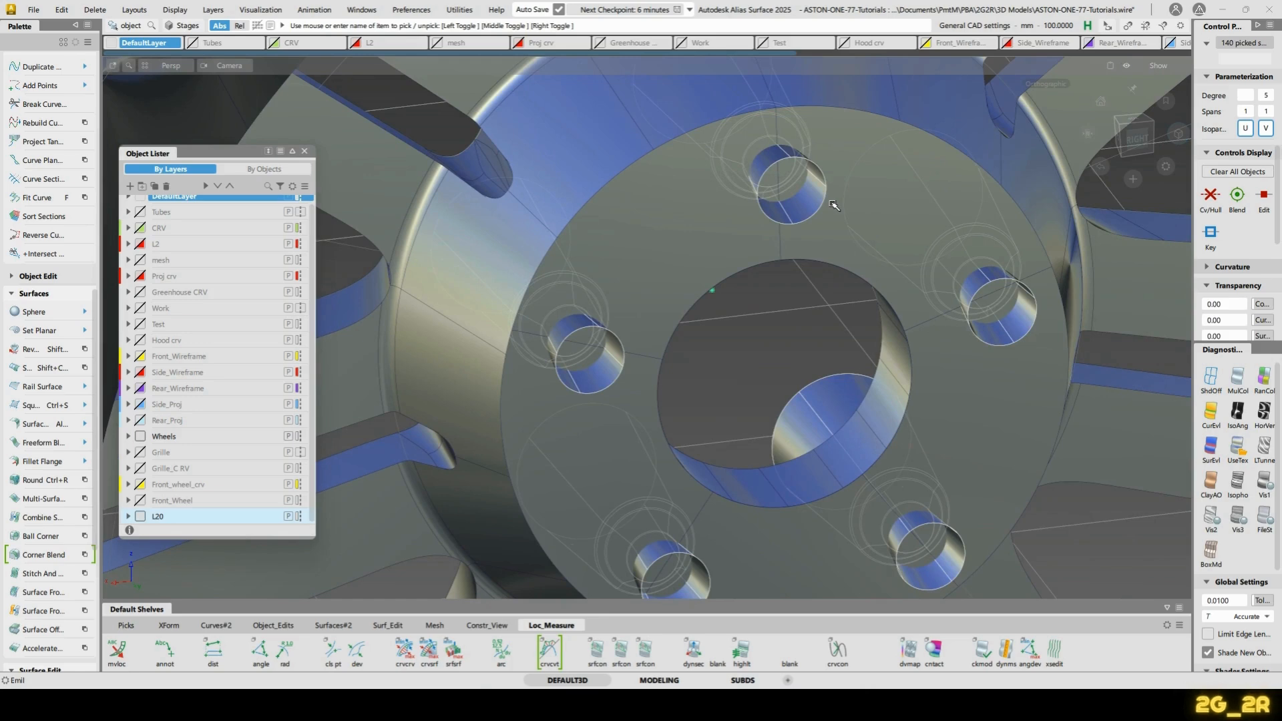
key("i")
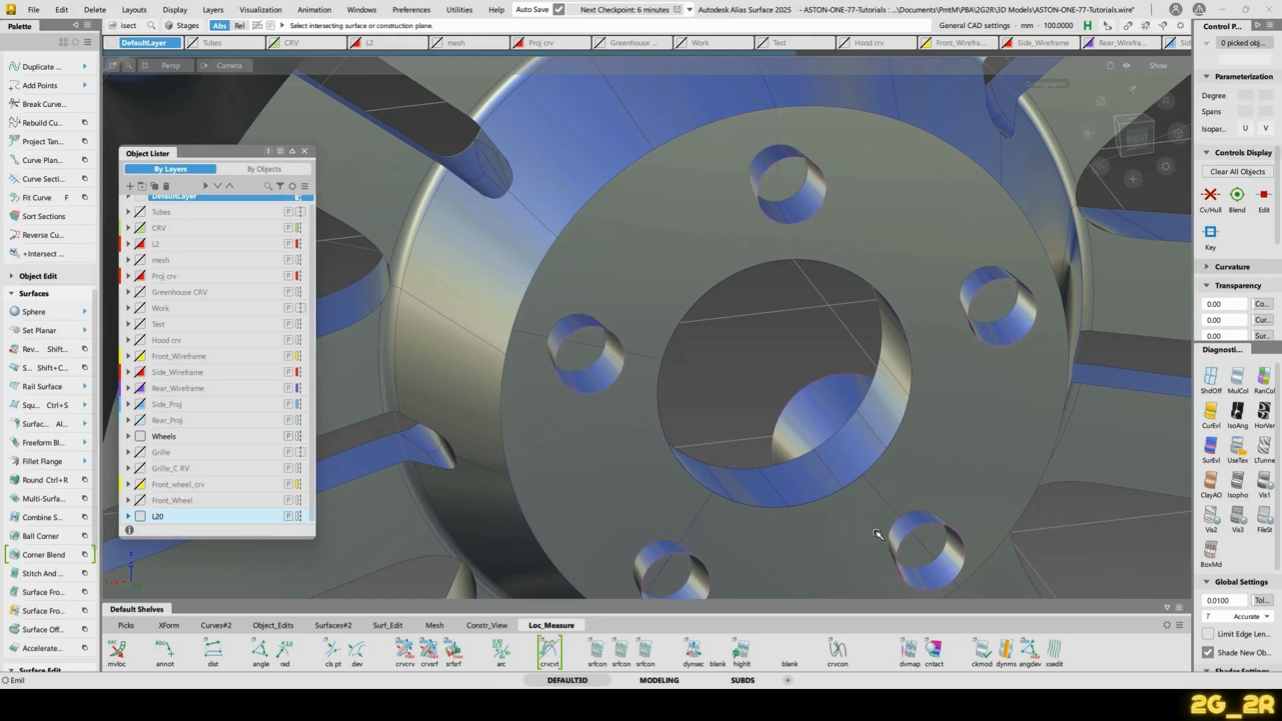
Trim the lug hole openings out of the flat rear hub face, keeping the surface around them
left_click_drag(580, 429, 657, 278, "alt+shift")
left_click(658, 267)
key("space")
left_click(774, 167)
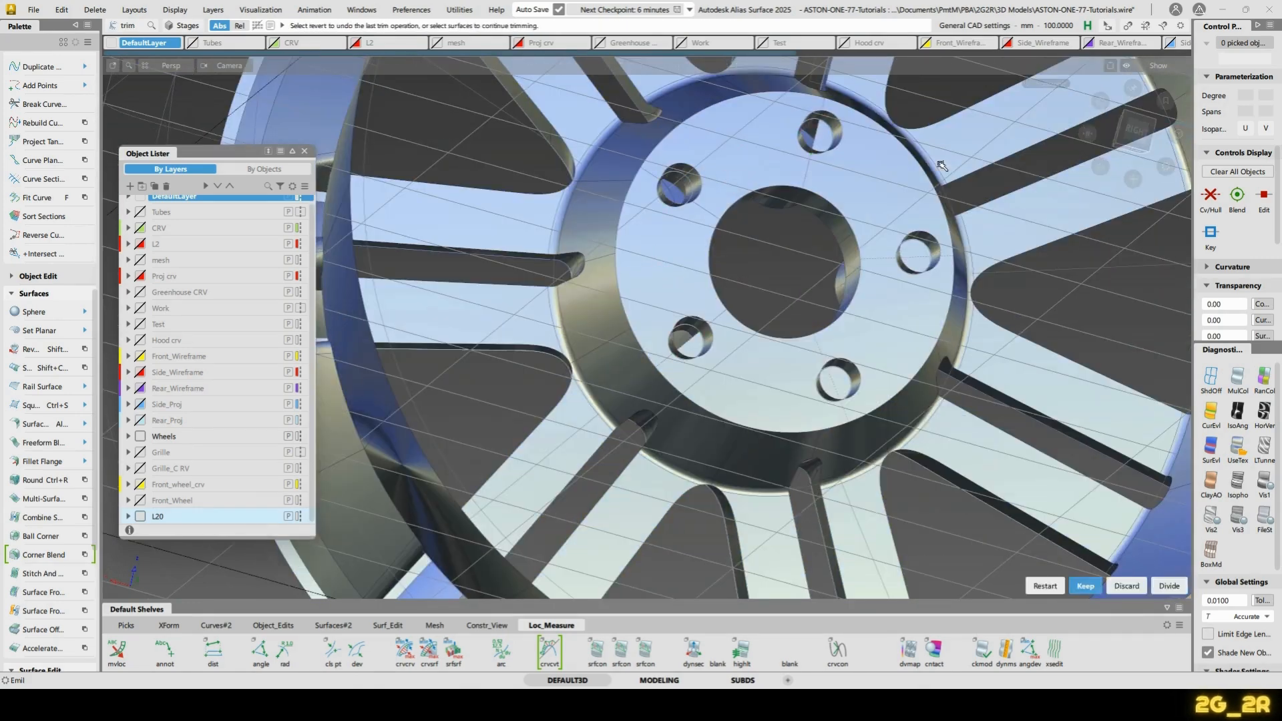
key("space")
left_click(879, 189)
key("space")
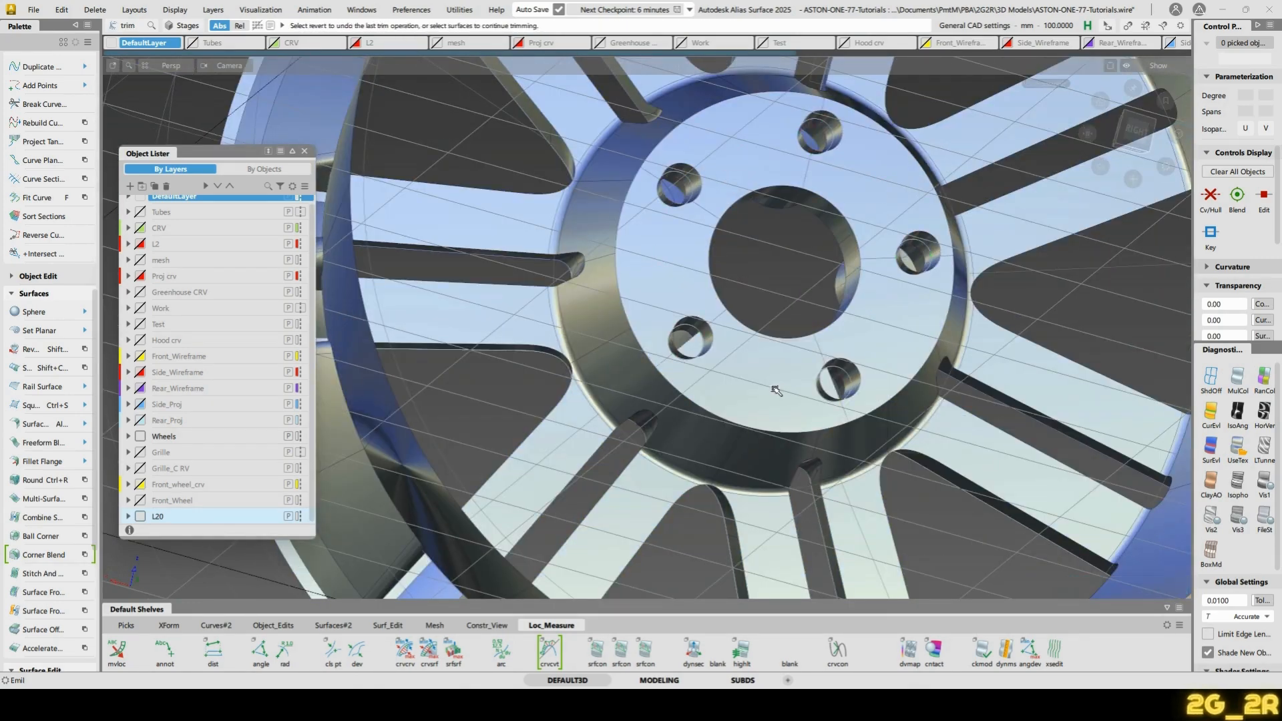
Trim away the lug hole ends that stick out past the flat rear hub face, discarding the boxed regions
left_click_drag(824, 386, 1102, 297, "alt+shift")
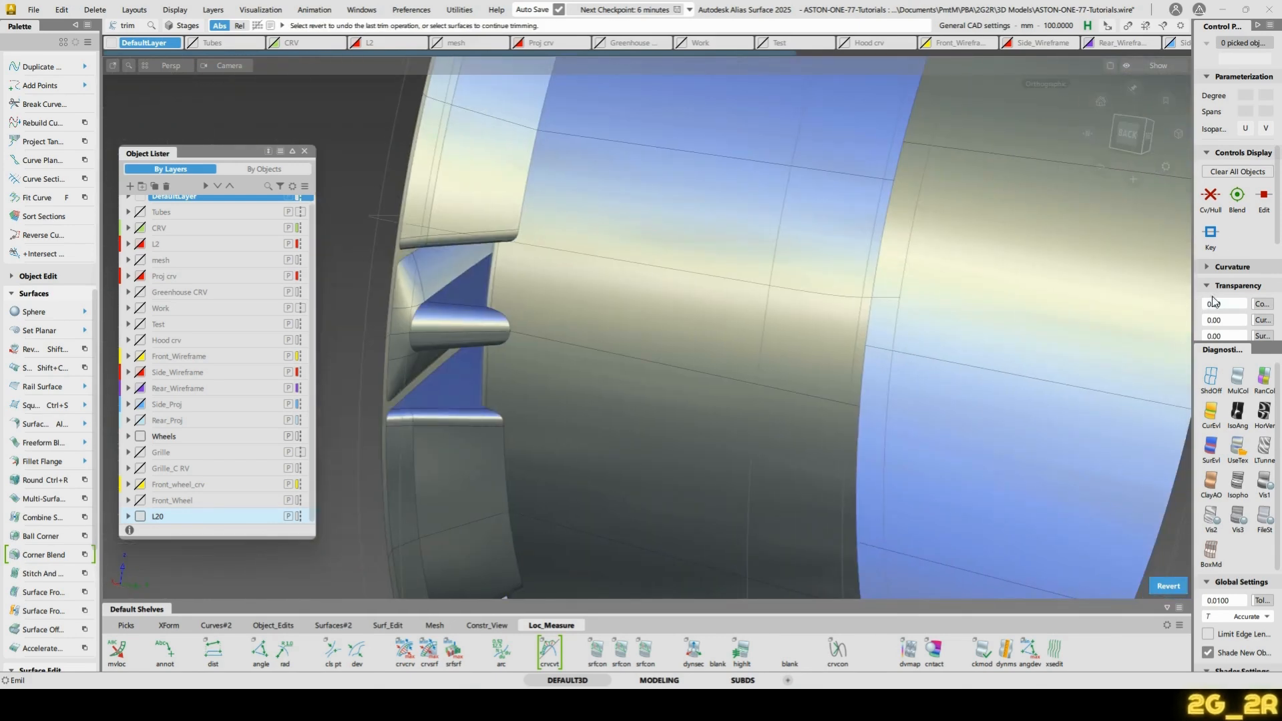
left_click(1212, 377)
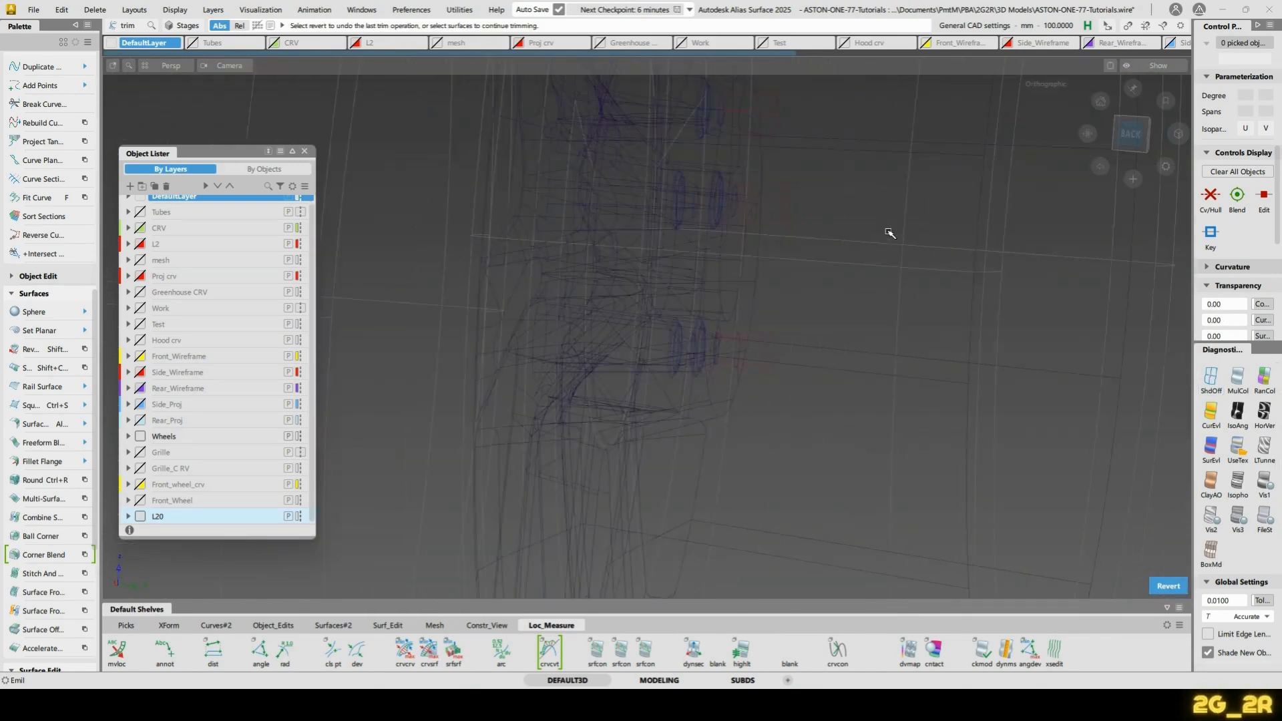
left_click_drag(840, 291, 754, 284, "alt+shift")
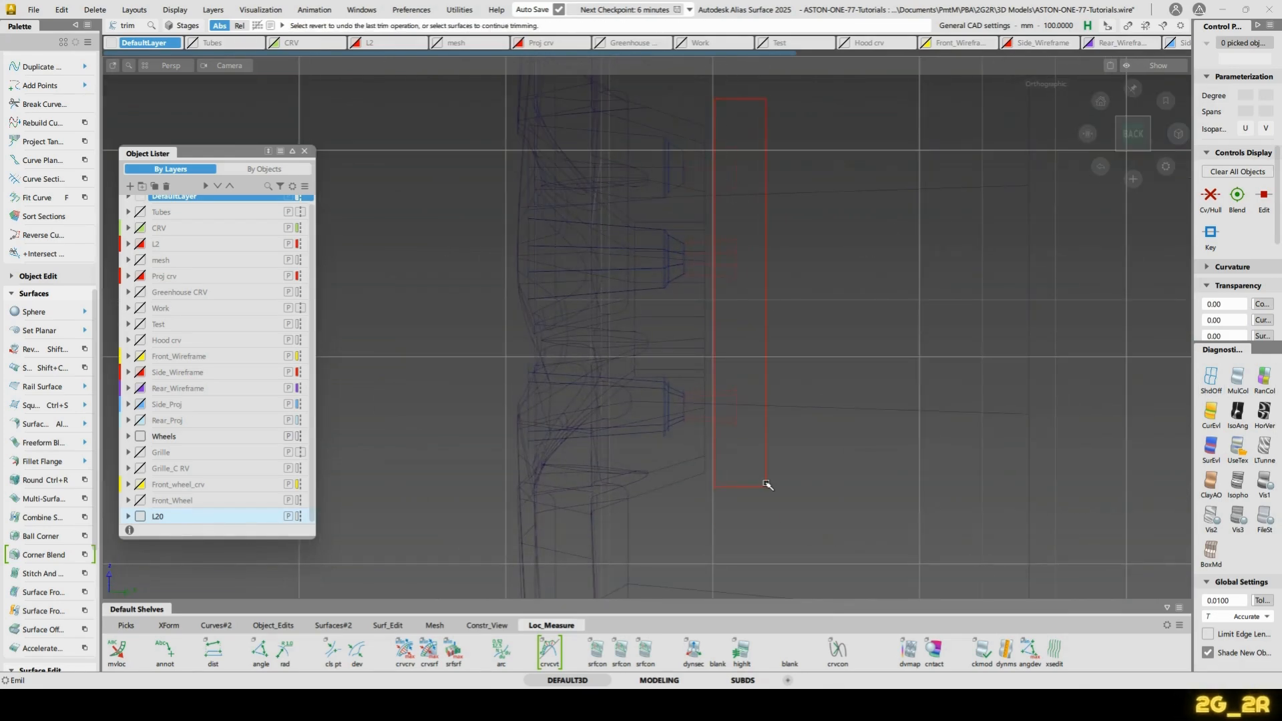
left_click_drag(768, 486, 768, 485)
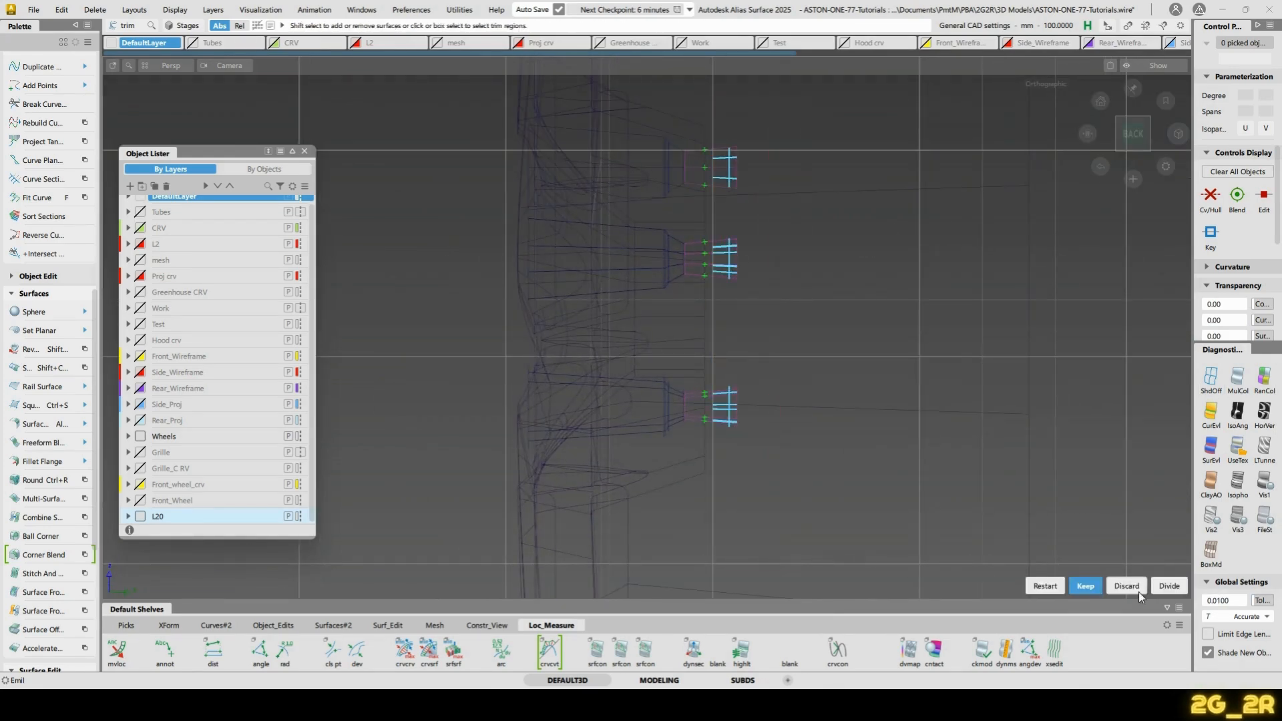
left_click(1127, 585)
left_click(1238, 452)
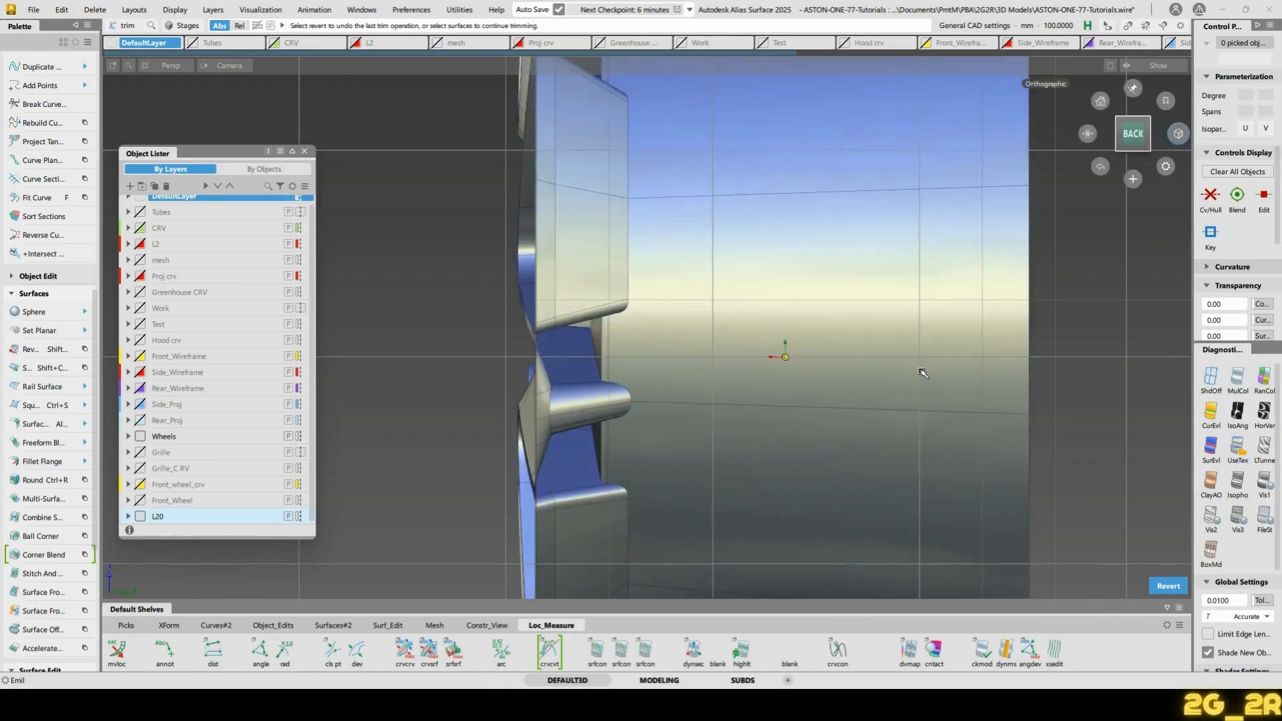
Pick the spoke groups one by one around the front side of the hub
mouse_move(922, 372)
left_mouse_down("alt+shift")
mouse_move(871, 321)
mouse_move(652, 341)
mouse_move(706, 338)
mouse_move(598, 321)
mouse_move(805, 379)
mouse_move(664, 355)
mouse_move(537, 360)
mouse_move(524, 349)
mouse_move(511, 367)
mouse_move(407, 390)
mouse_move(402, 355)
mouse_move(598, 400)
left_mouse_up("alt+shift")
left_click(509, 369)
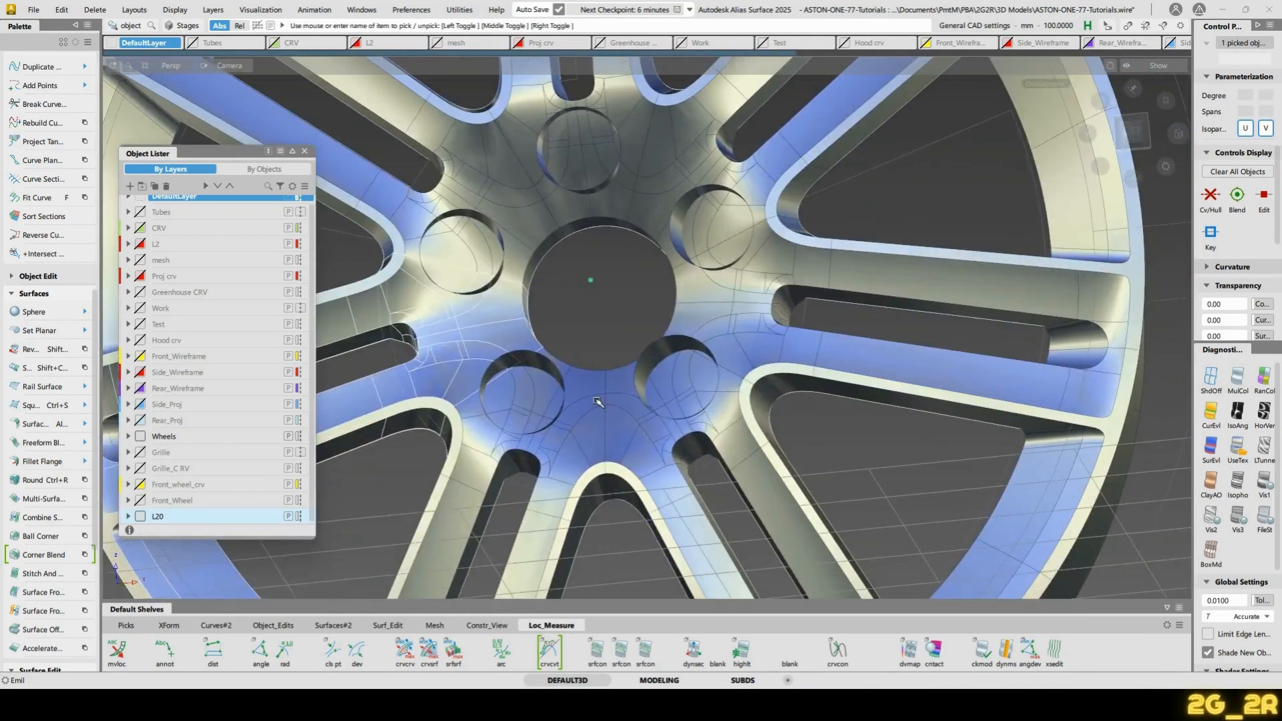
left_click_drag(625, 449, 661, 433, "alt+shift")
left_click(683, 416)
left_click(724, 370)
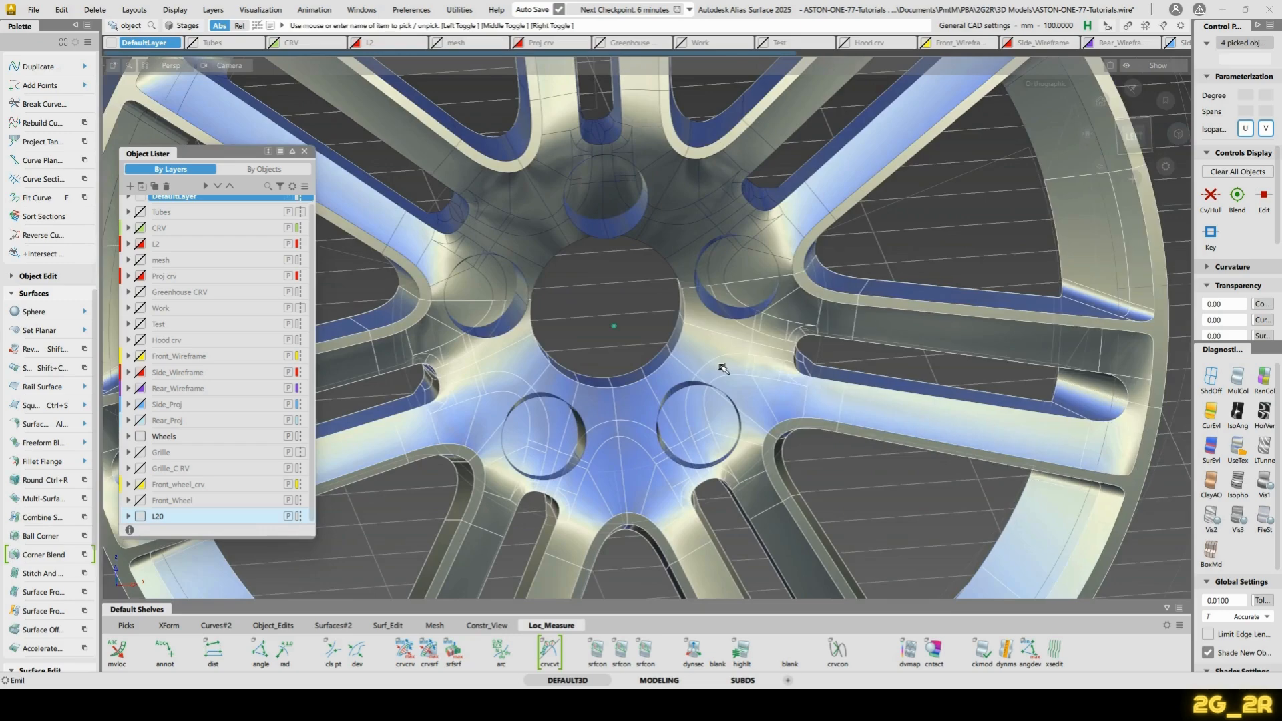
left_click_drag(724, 369, 768, 281, "alt+shift")
left_click(784, 228)
left_click_drag(784, 228, 668, 200, "alt+shift")
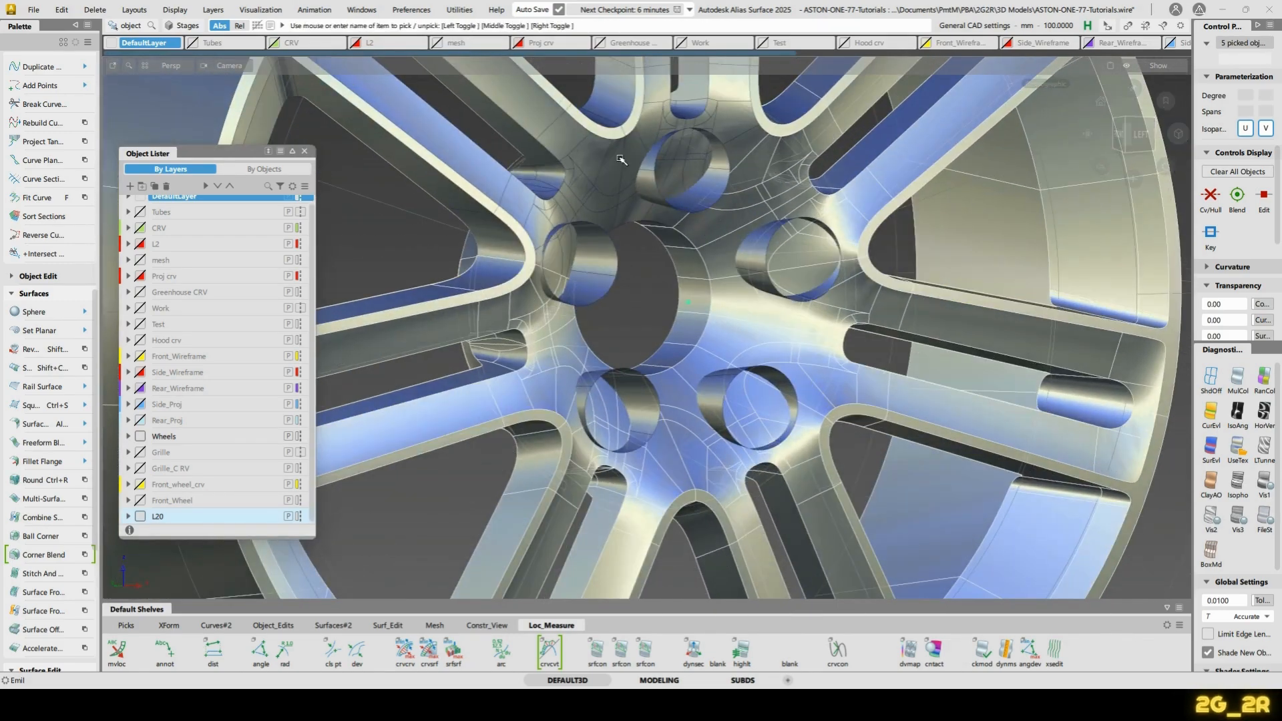
left_click(621, 160)
left_click_drag(621, 160, 564, 374, "alt+shift")
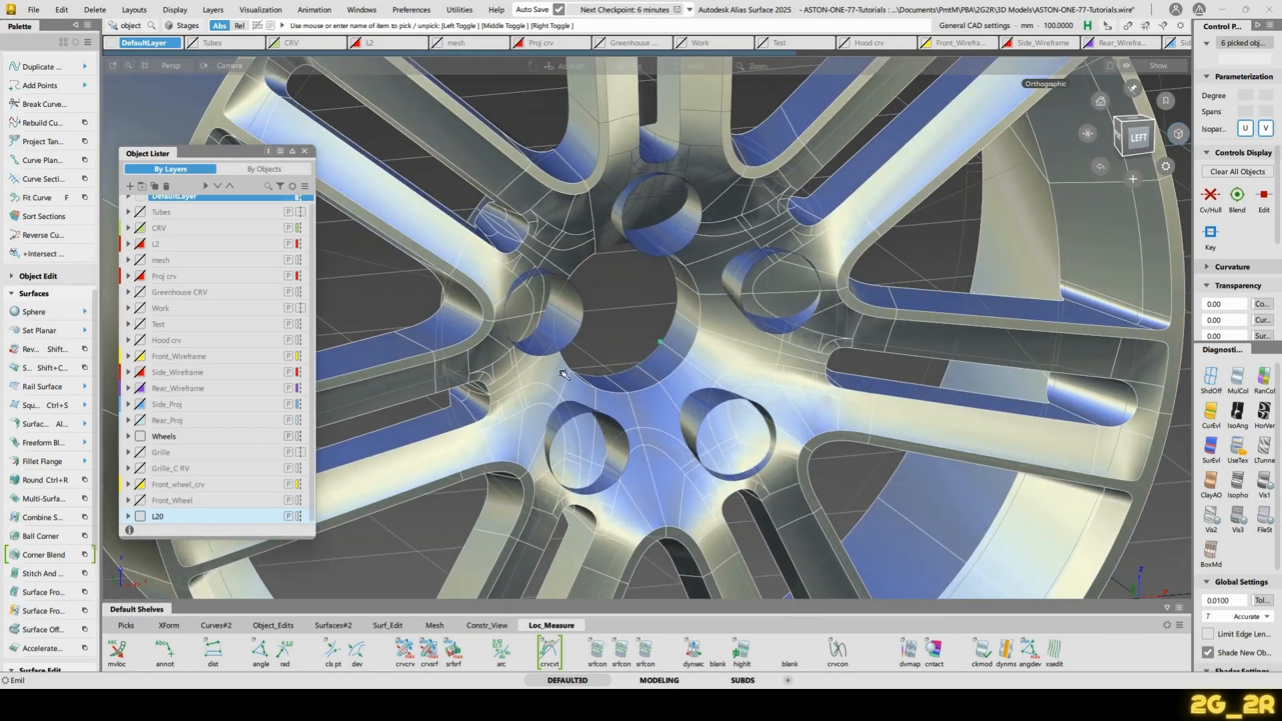
left_click(609, 183)
left_click_drag(609, 183, 805, 324, "alt+shift")
left_click(806, 324)
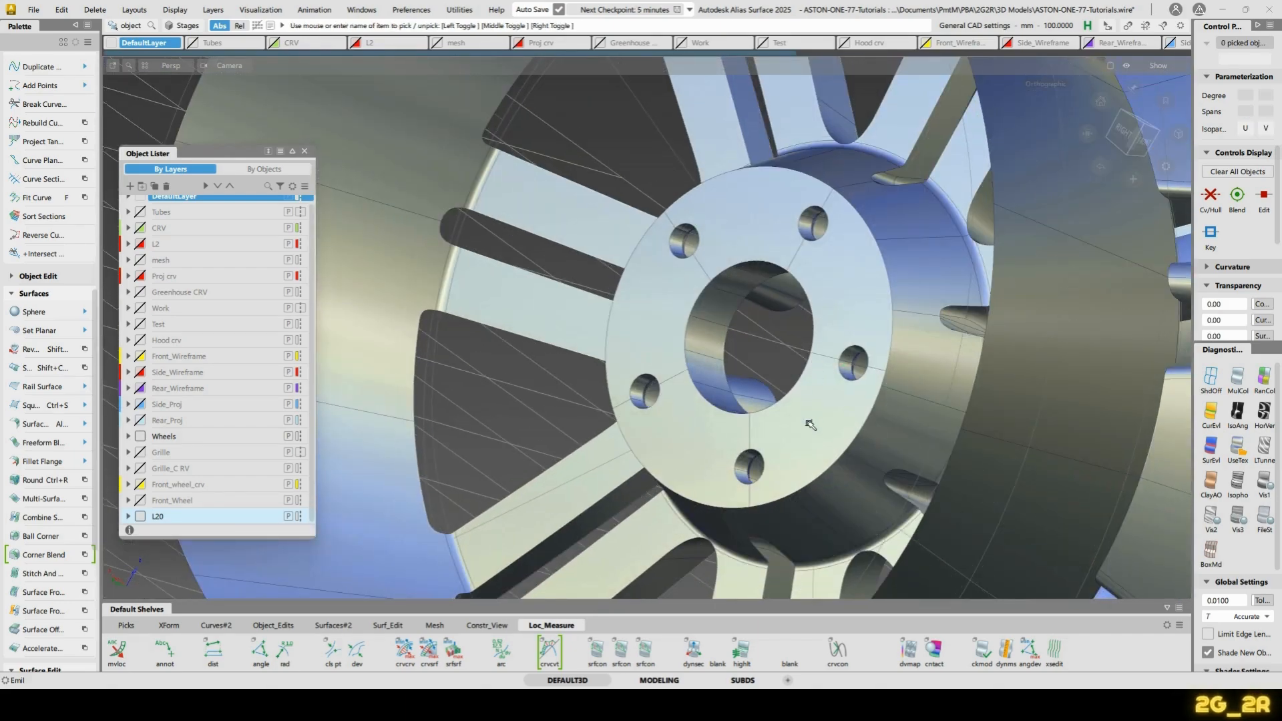
left_click(811, 425)
key("Delete")
Pick the spoke groups surrounding the five lug holes as the surfaces to intersect
left_click_drag(894, 252, 267, 274, "alt+shift")
left_click(796, 319)
left_click(747, 179)
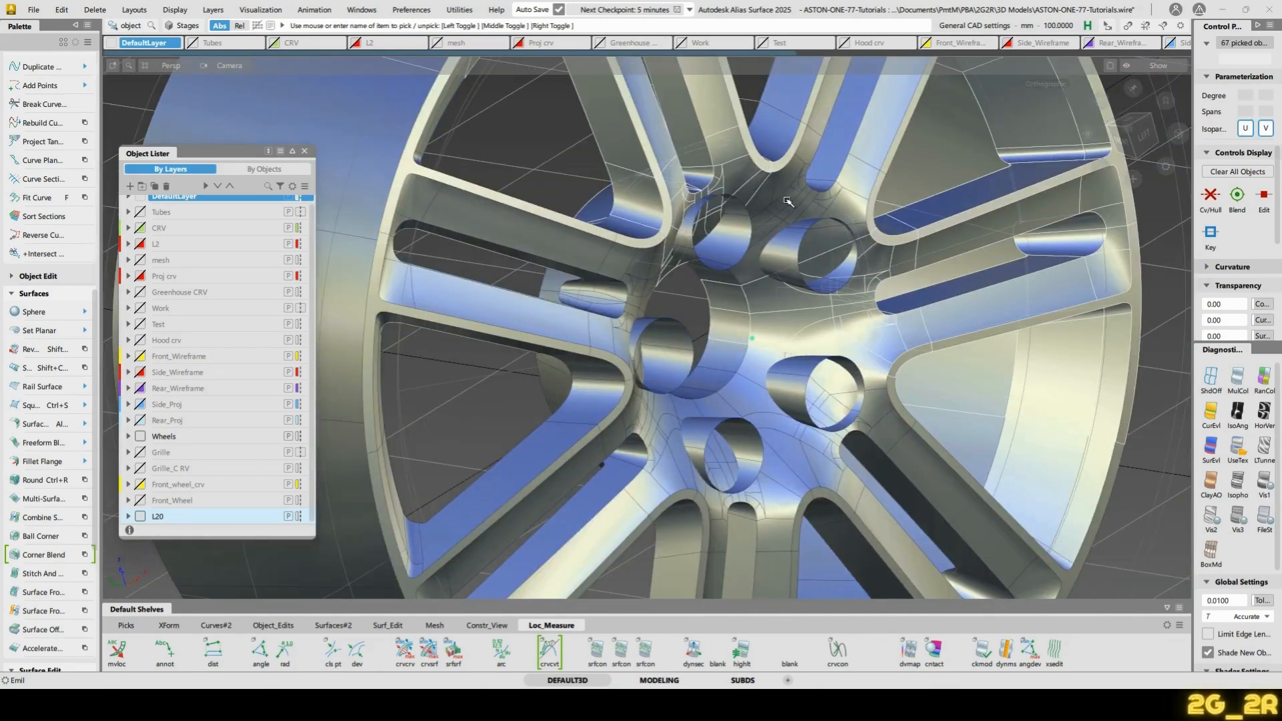
left_click_drag(782, 199, 728, 200, "alt+shift")
left_click(728, 201)
left_click(579, 306)
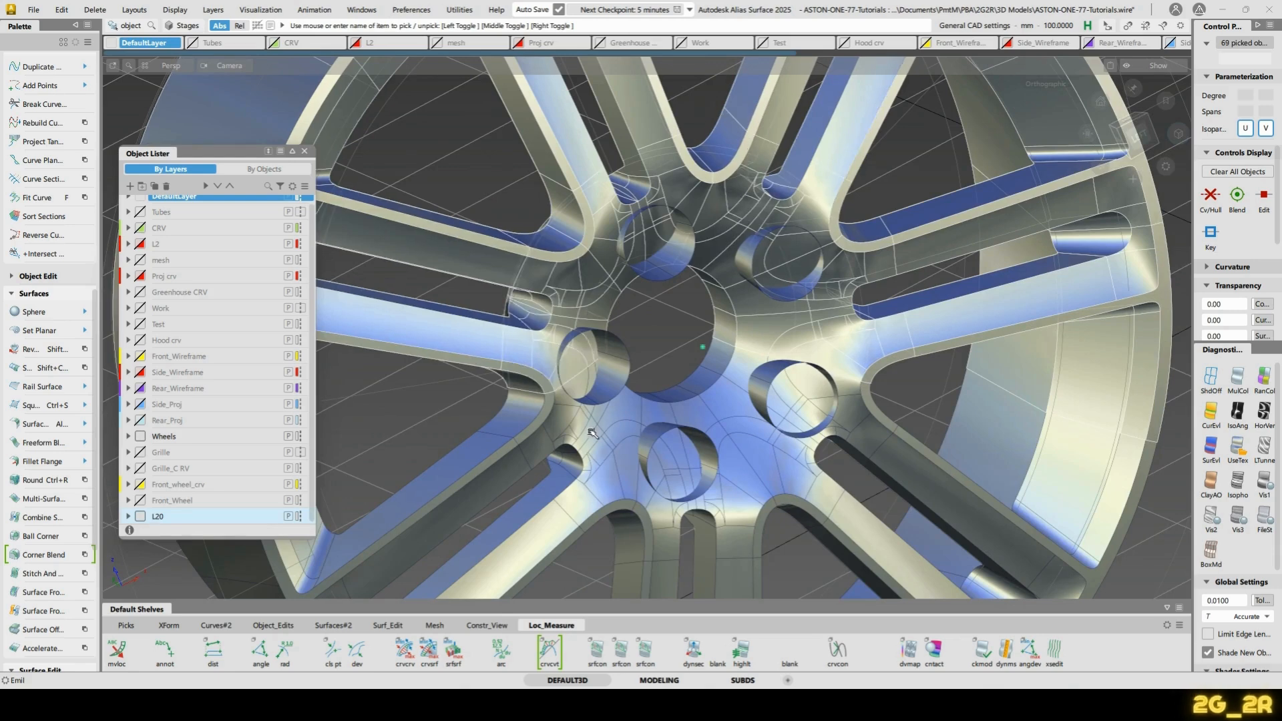
left_click(641, 500)
left_click(739, 501)
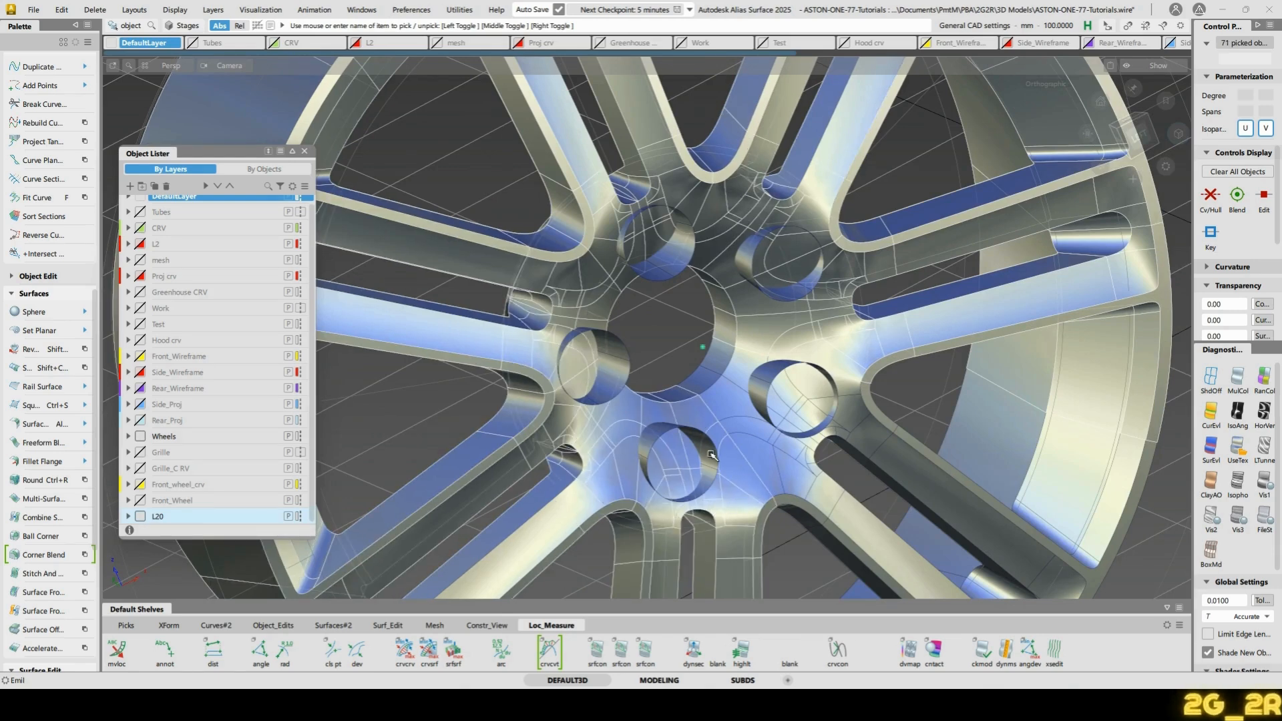
left_click(737, 403)
left_click_drag(737, 404, 736, 324, "alt+shift")
Intersect the picked spoke groups with everything in the hub area, boxed in the left view
key("i")
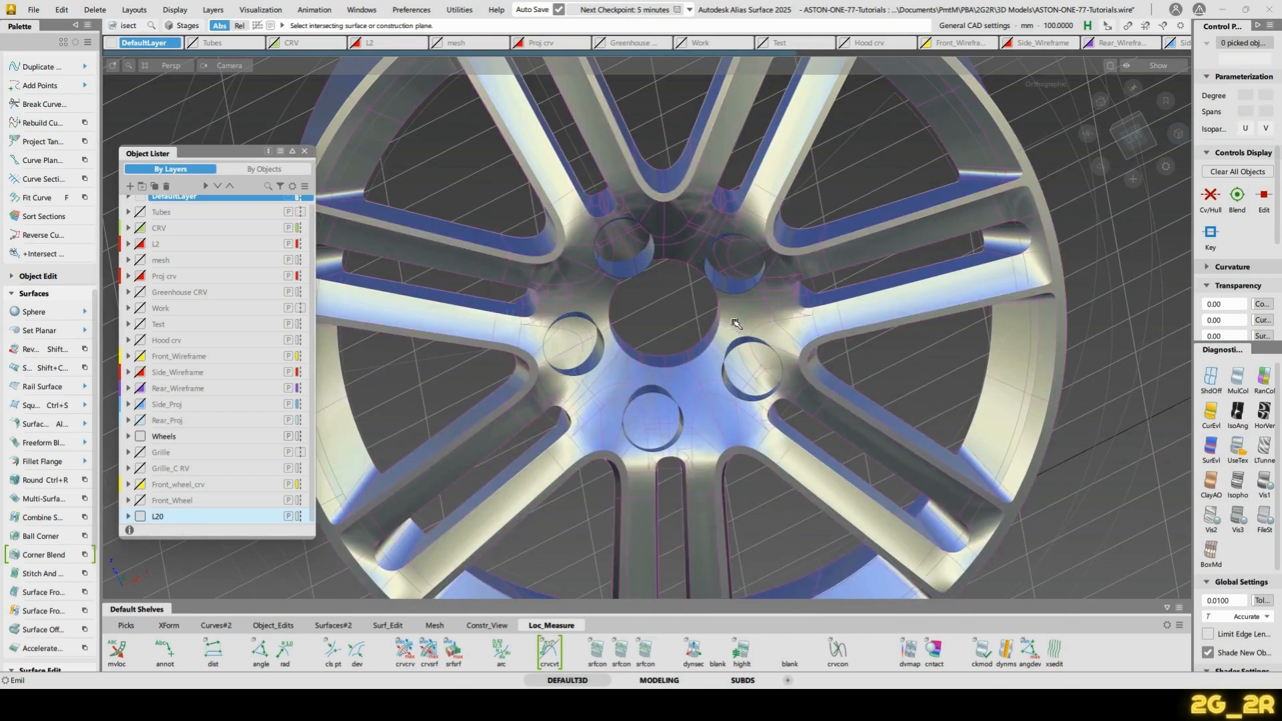
left_click(1132, 139)
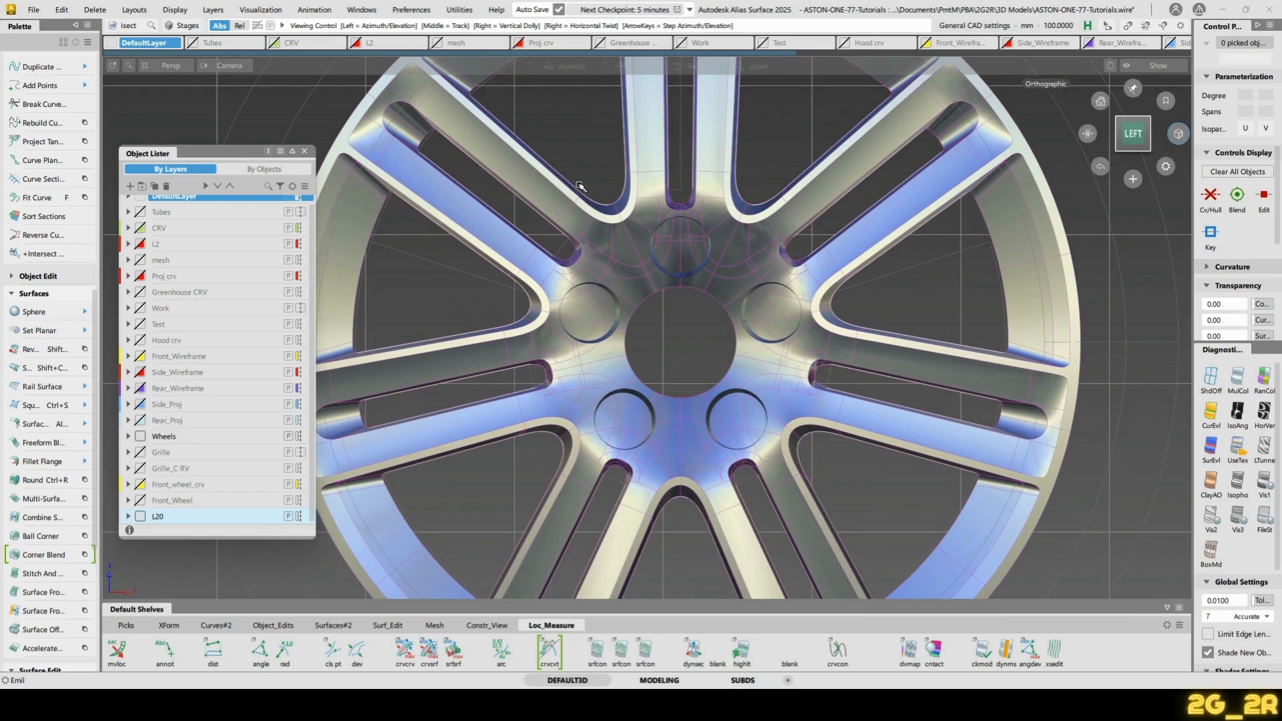
left_click_drag(518, 114, 873, 518)
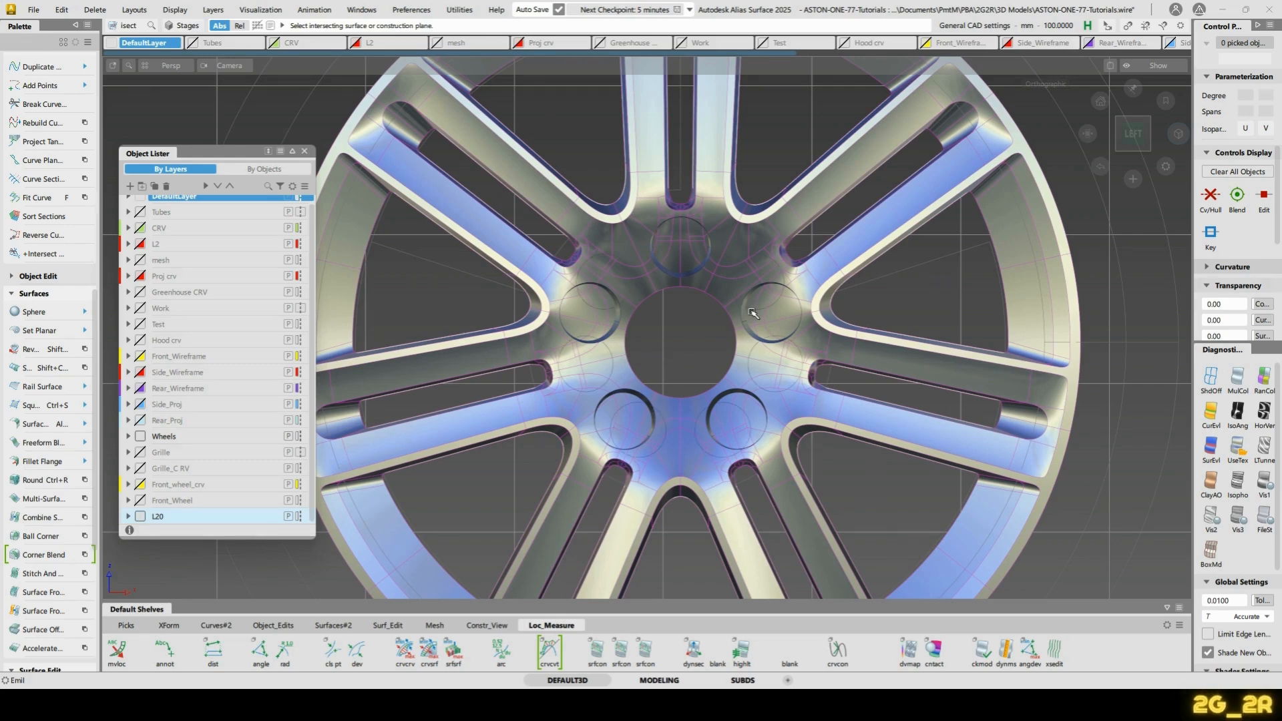
Close the Object Lister and try picking individual curves-on-surface near the lug holes
left_click(305, 151)
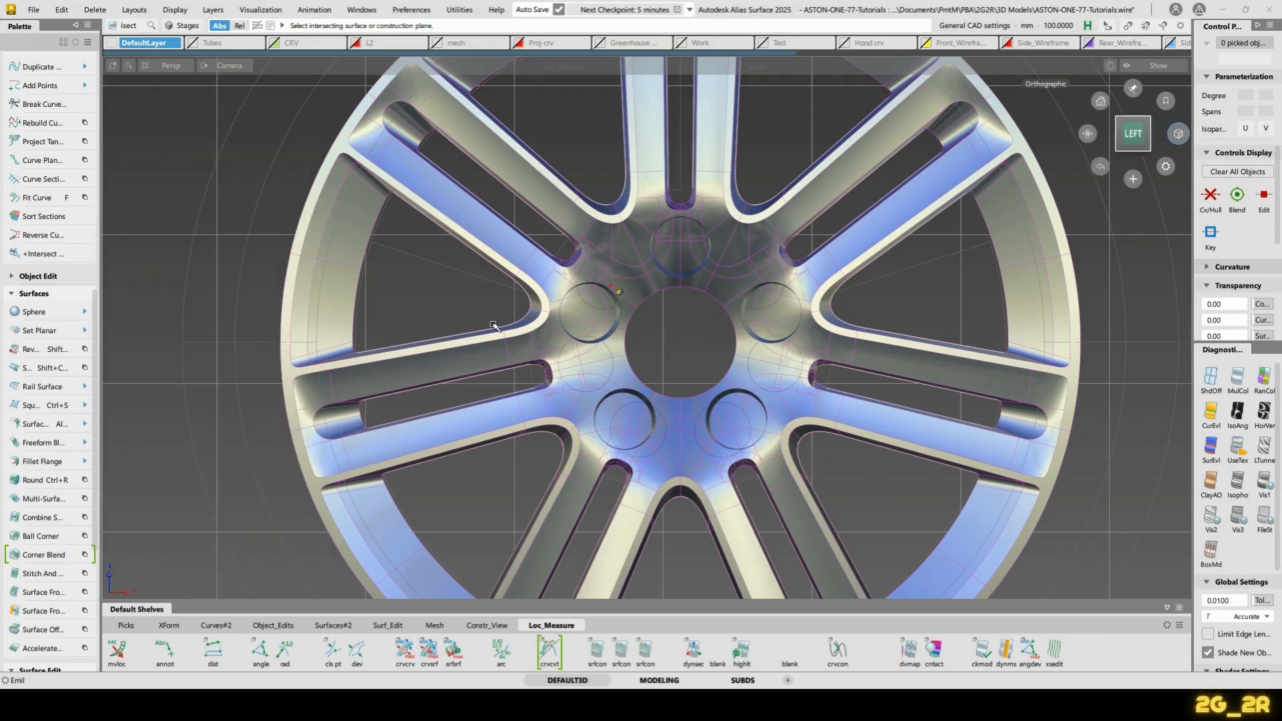
left_click_drag(589, 301, 652, 310, "alt+shift")
left_click(588, 277, "ctrl+shift")
mouse_move(588, 276)
left_mouse_down("ctrl+shift")
mouse_move(695, 277)
mouse_move(562, 385)
mouse_move(567, 412)
left_mouse_up("ctrl+shift")
left_click(583, 401)
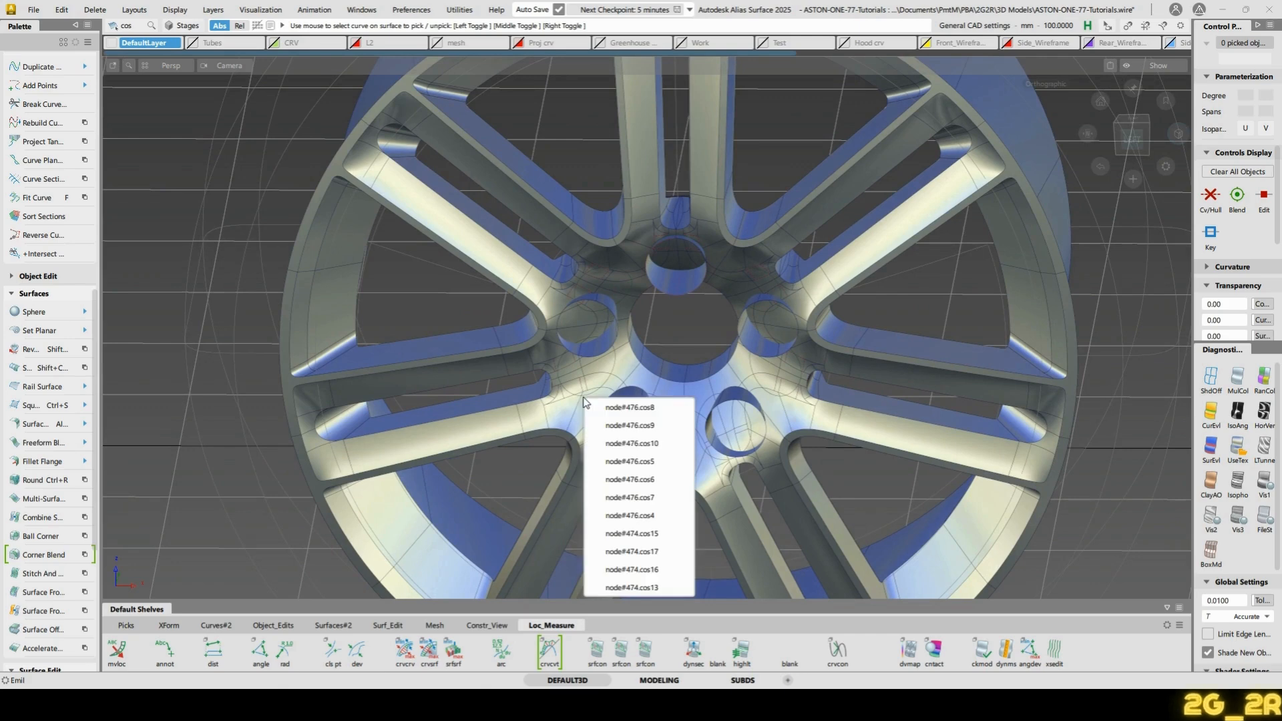
left_click(618, 368)
left_click(605, 367)
left_click_drag(605, 367, 676, 286, "alt+shift")
left_click(674, 276)
Pick all curves-on-surface across the hub area and delete them
left_click_drag(572, 204, 574, 230, "ctrl+shift")
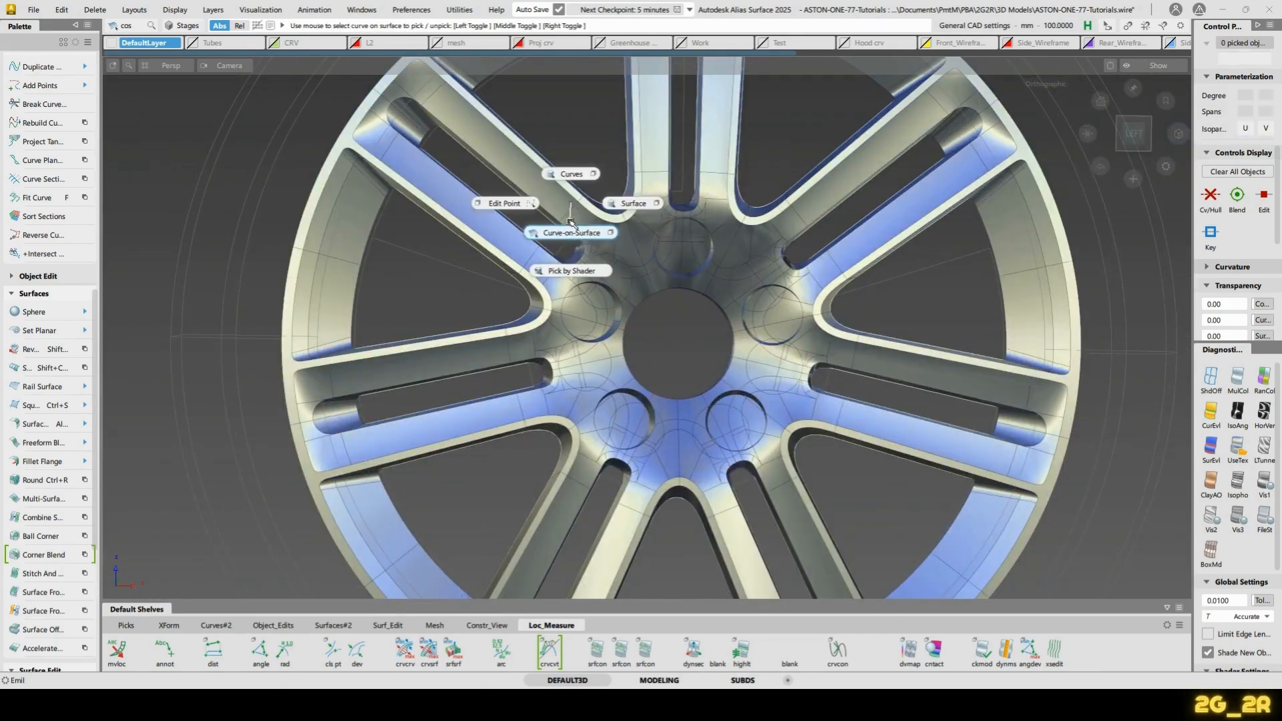
left_click_drag(523, 197, 954, 528)
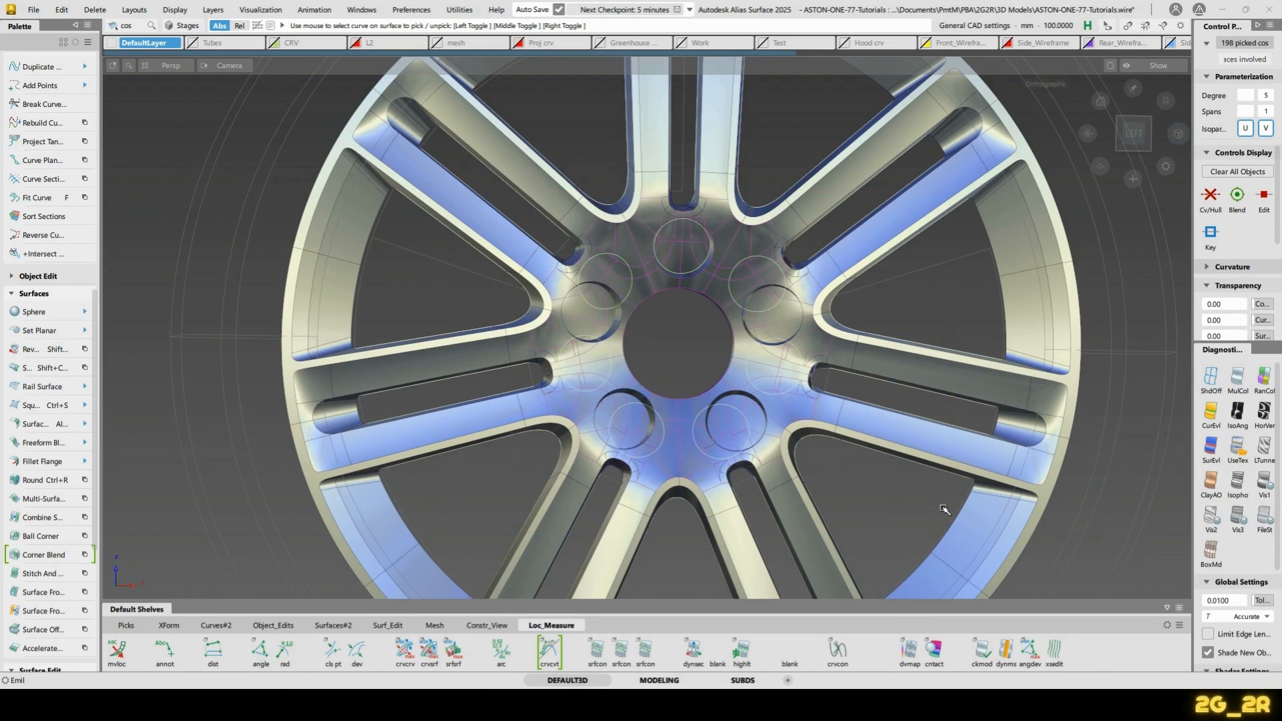
left_click(1133, 136)
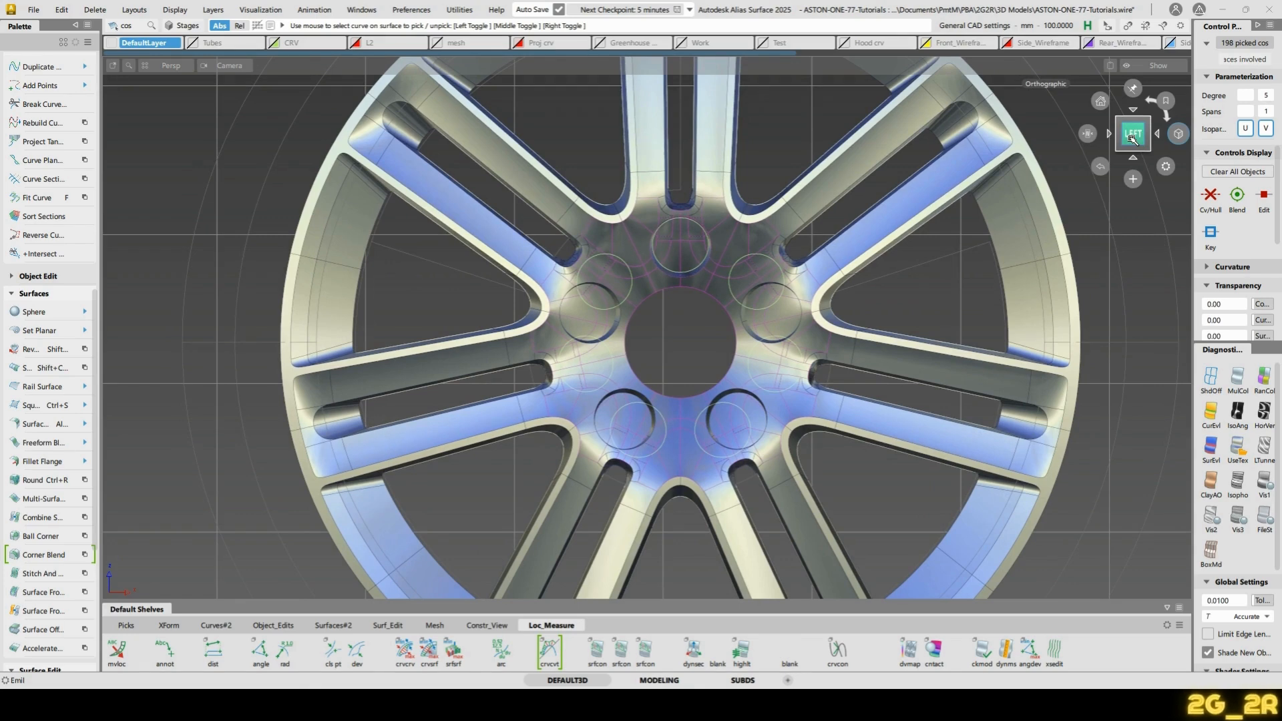
key("Delete")
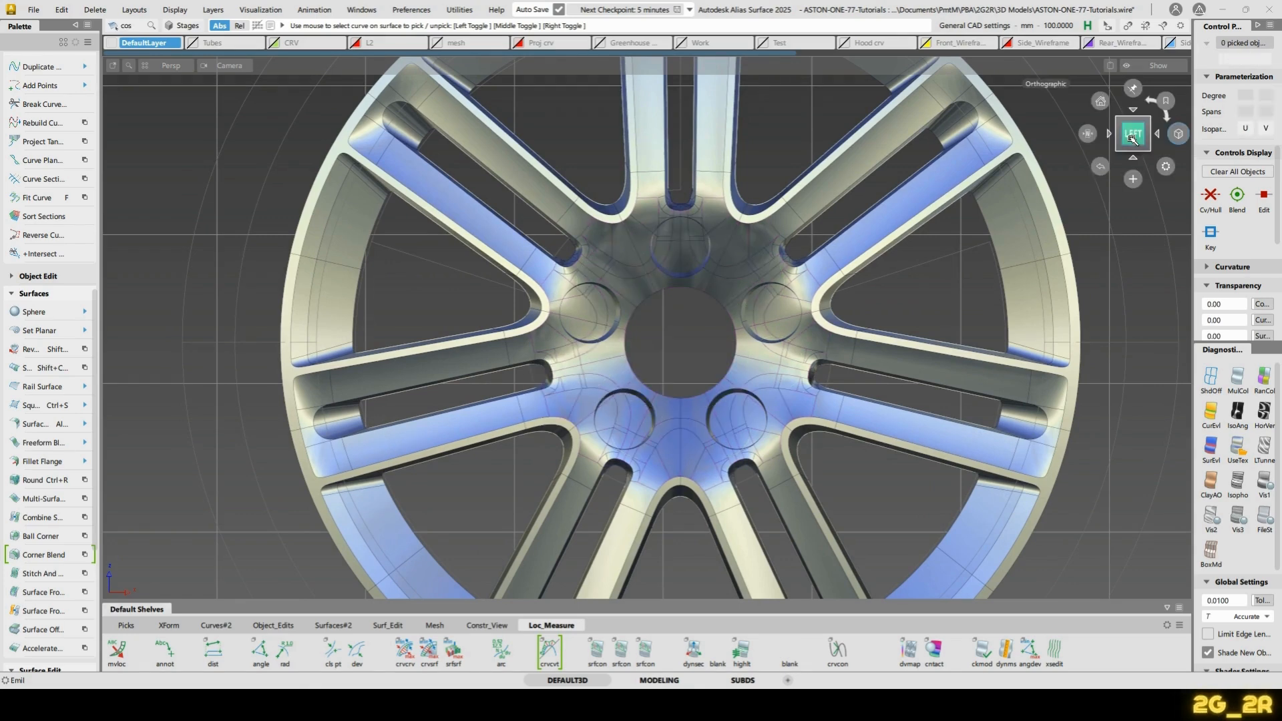
Pick the surfaces of all five lug holes and intersect them with the surfaces boxed around the hub in the left view
left_click_drag(427, 288, 708, 253, "alt+shift")
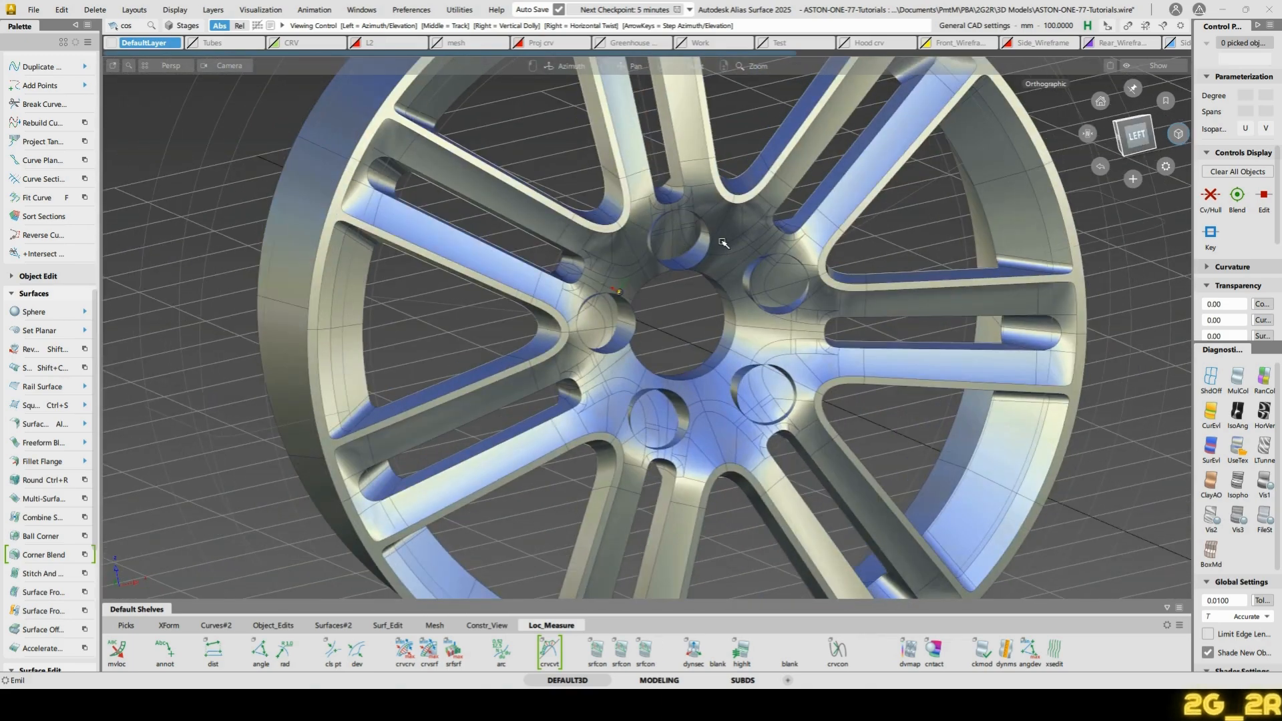
left_click(703, 255)
left_click(703, 255)
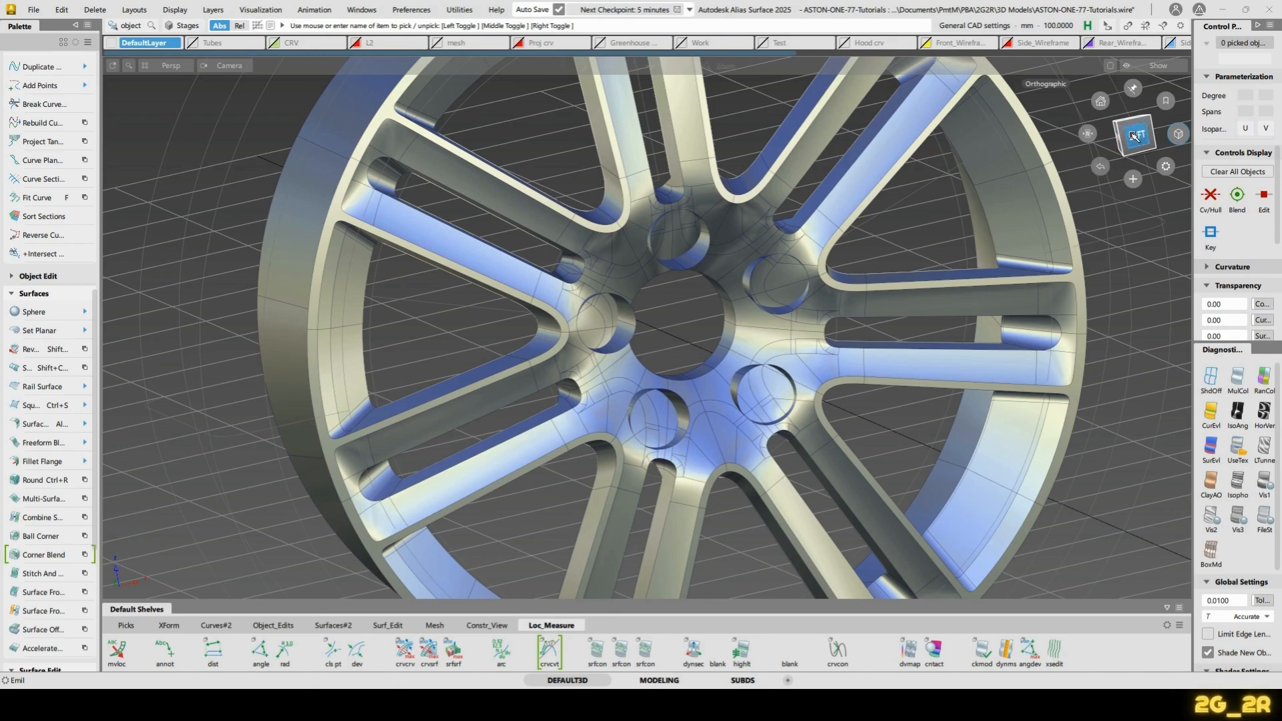
left_click(628, 335)
left_click(694, 261)
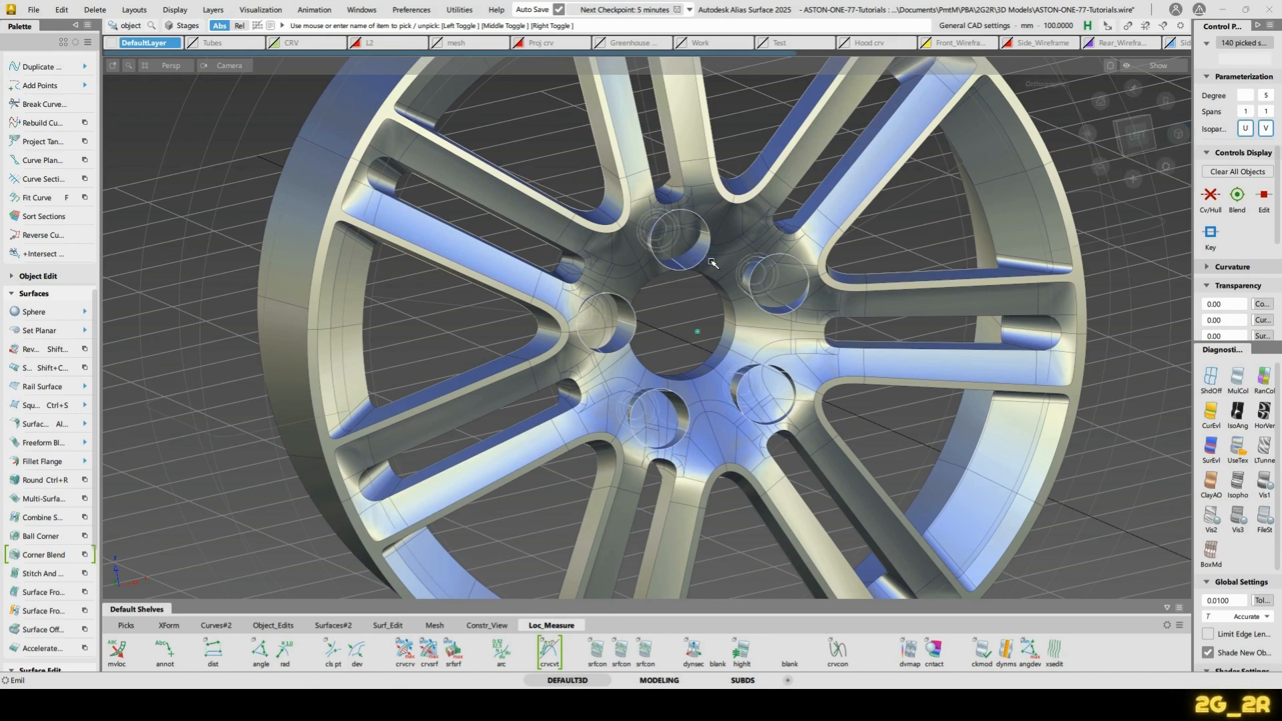
left_click_drag(793, 417, 821, 415, "alt+shift")
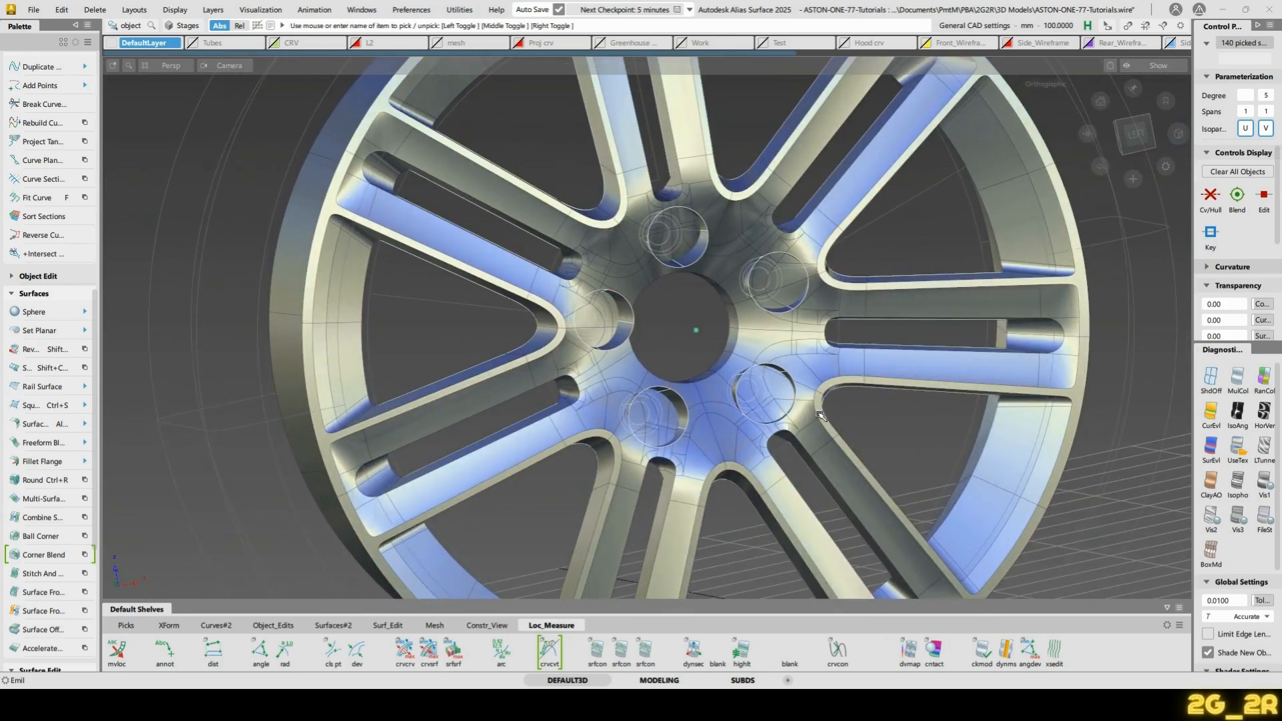
key("ctrl+i")
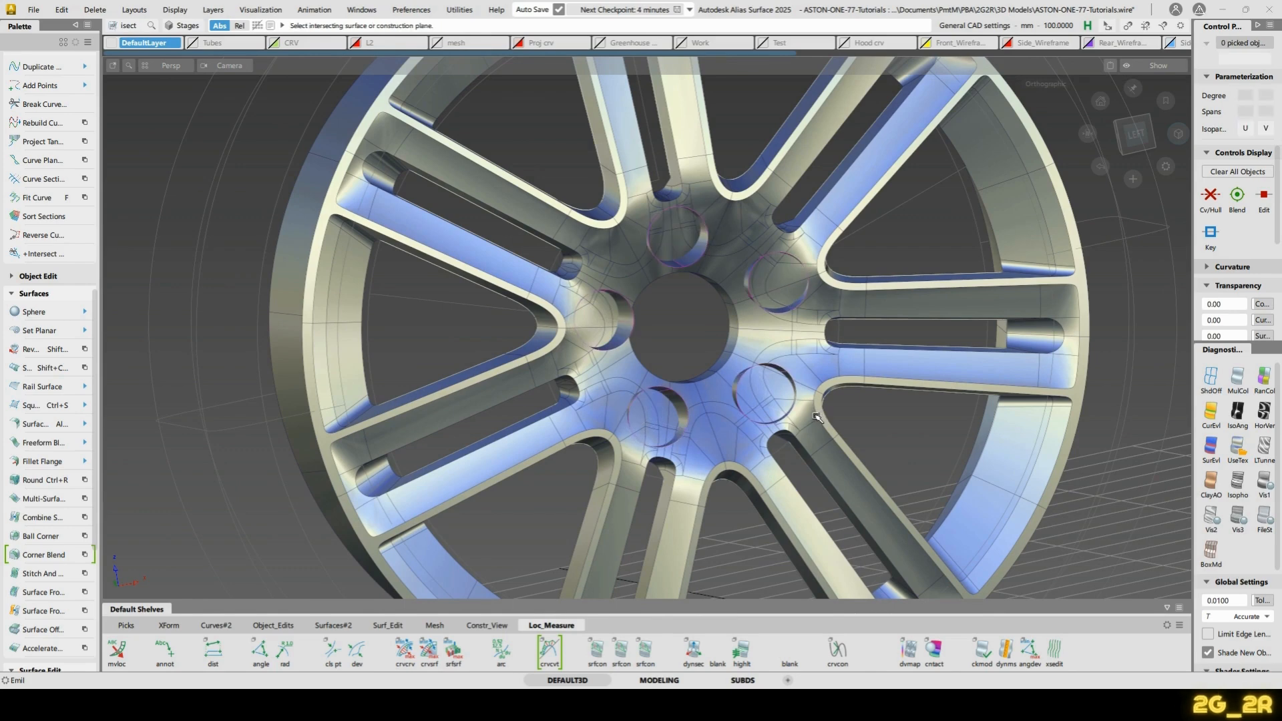
left_click(1135, 133)
left_click_drag(470, 162, 870, 516)
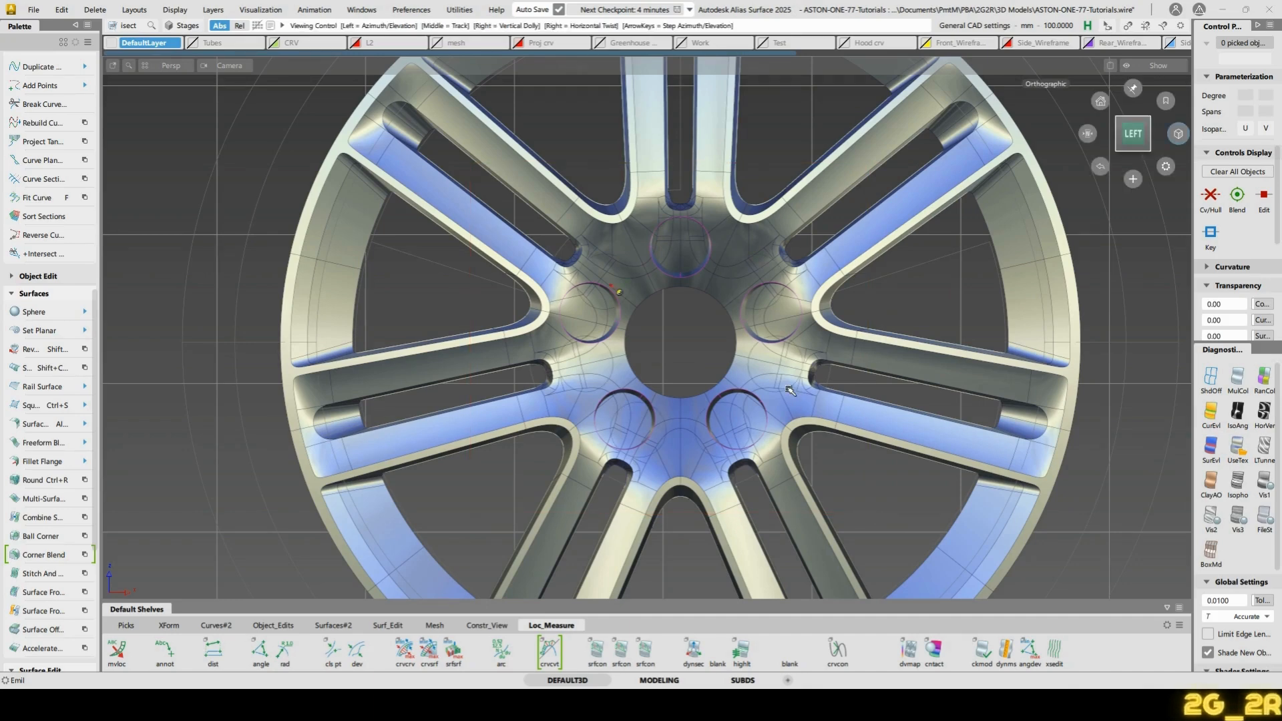
Examine the lug holes up close for intersection curves and try picking a curve-on-surface beside one of them
left_click_drag(647, 425, 824, 507, "alt+shift")
right_click_drag(824, 507, 590, 324, "alt+shift")
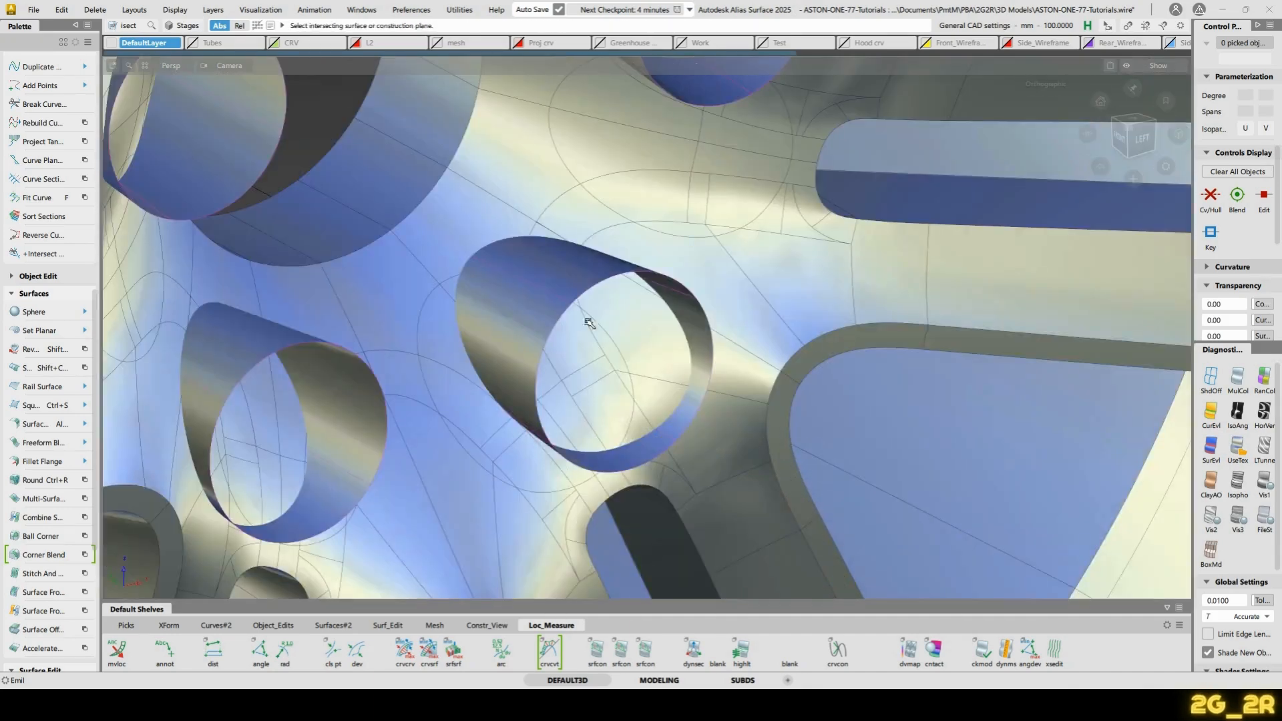
left_click(362, 231, "ctrl+shift")
left_click(417, 231, "ctrl+shift")
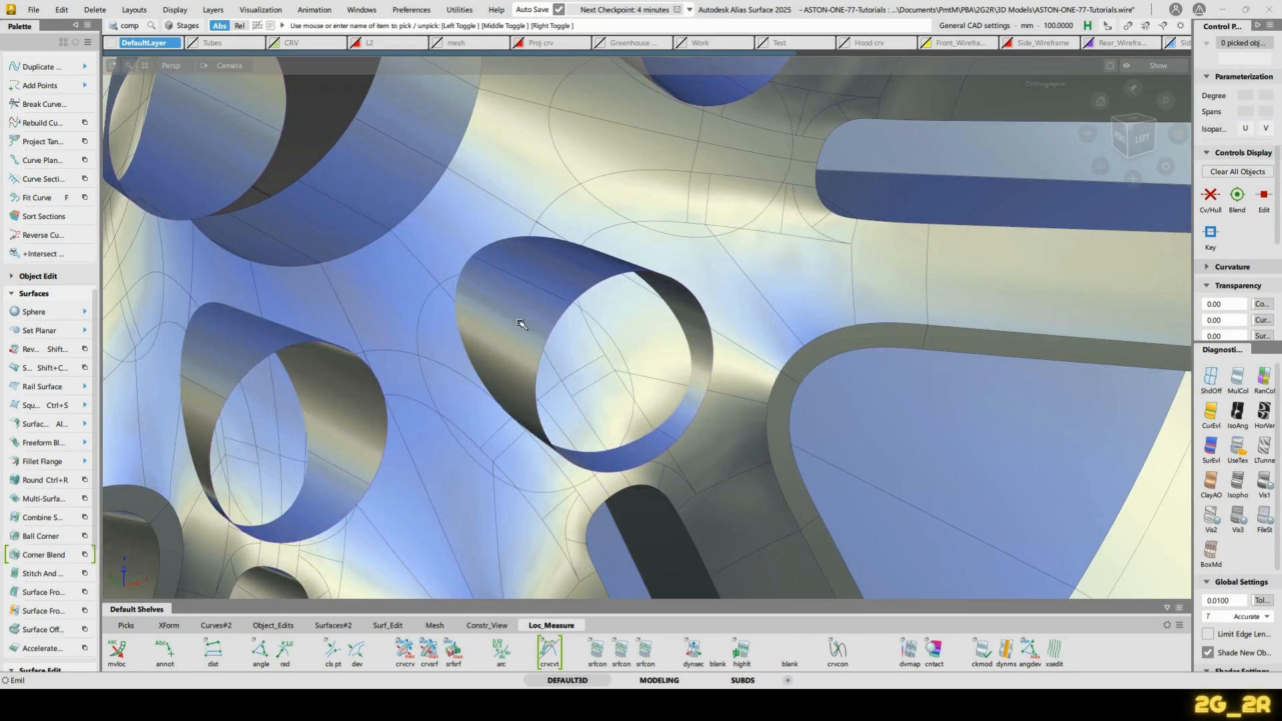
left_click(410, 304, "ctrl+shift")
left_click(410, 332)
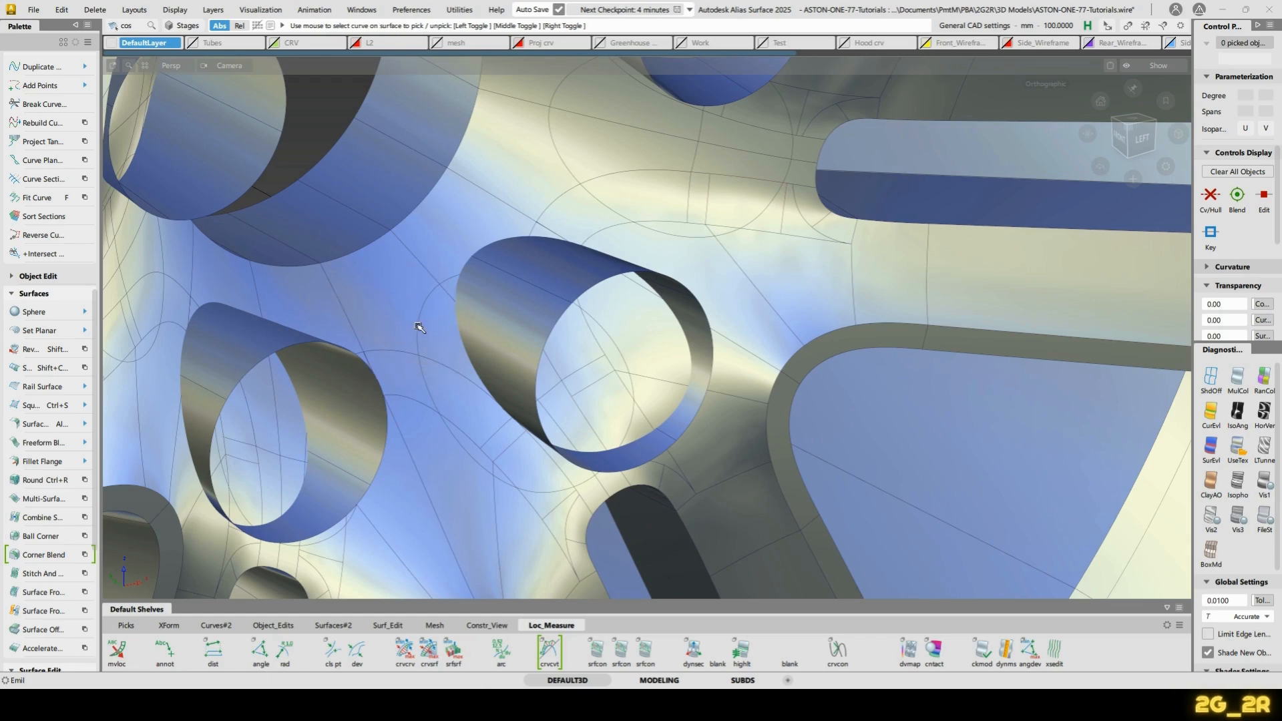
left_click(420, 324)
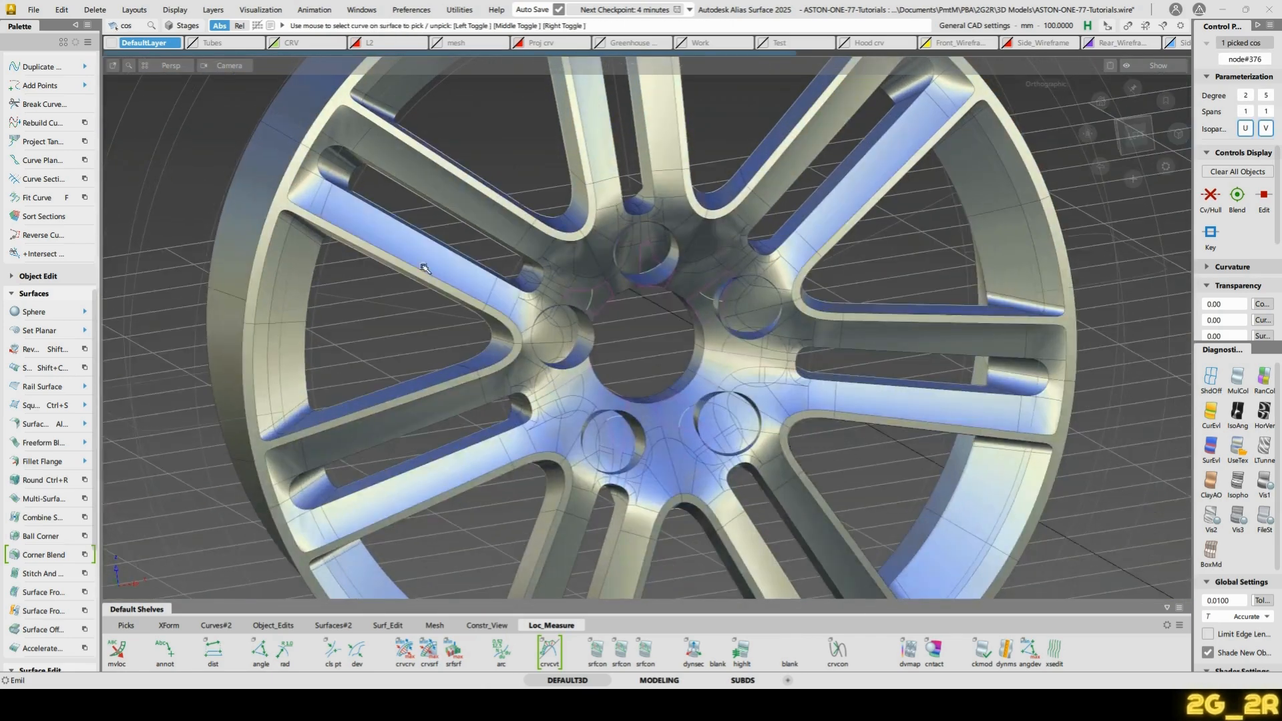
left_click(653, 314)
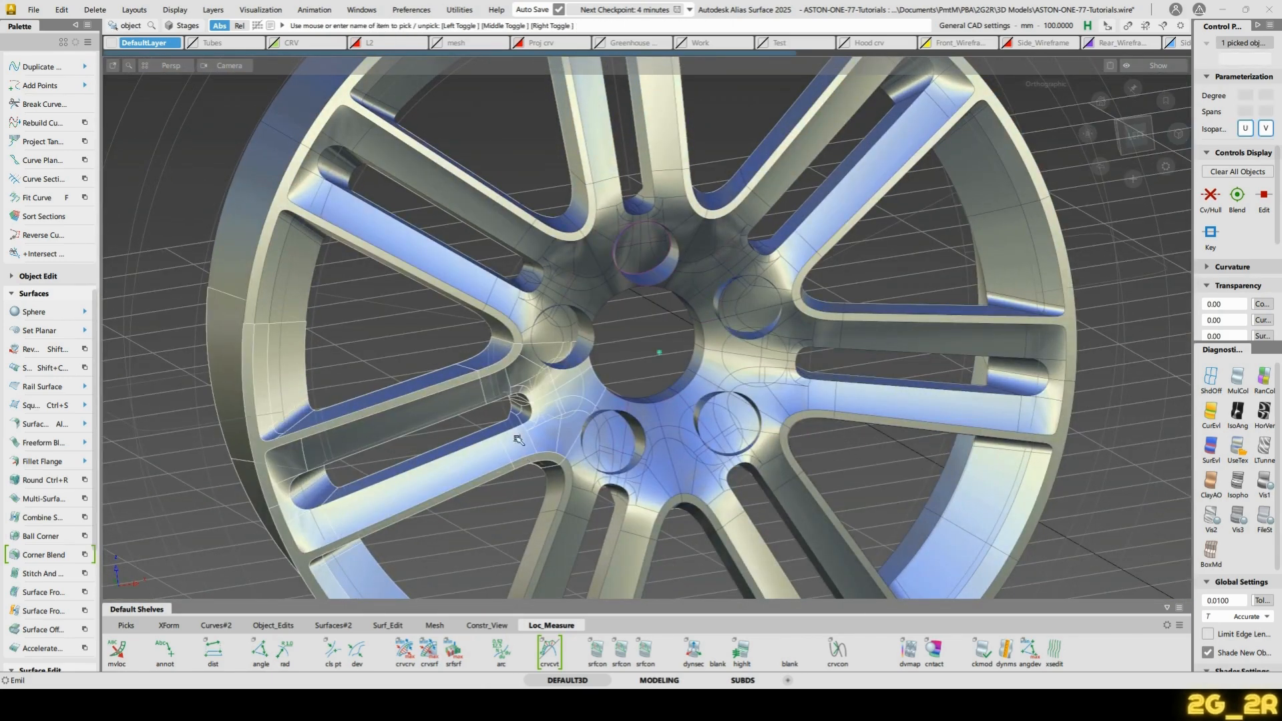
left_click(501, 223)
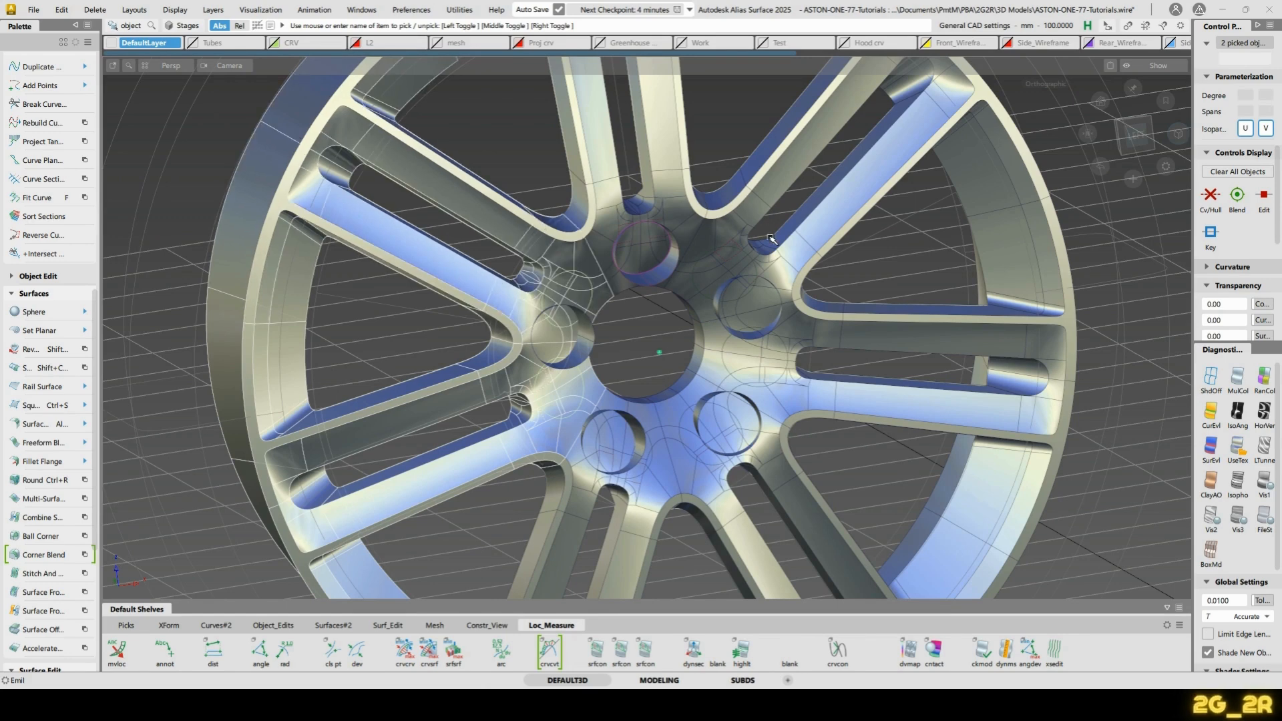
left_click(737, 251)
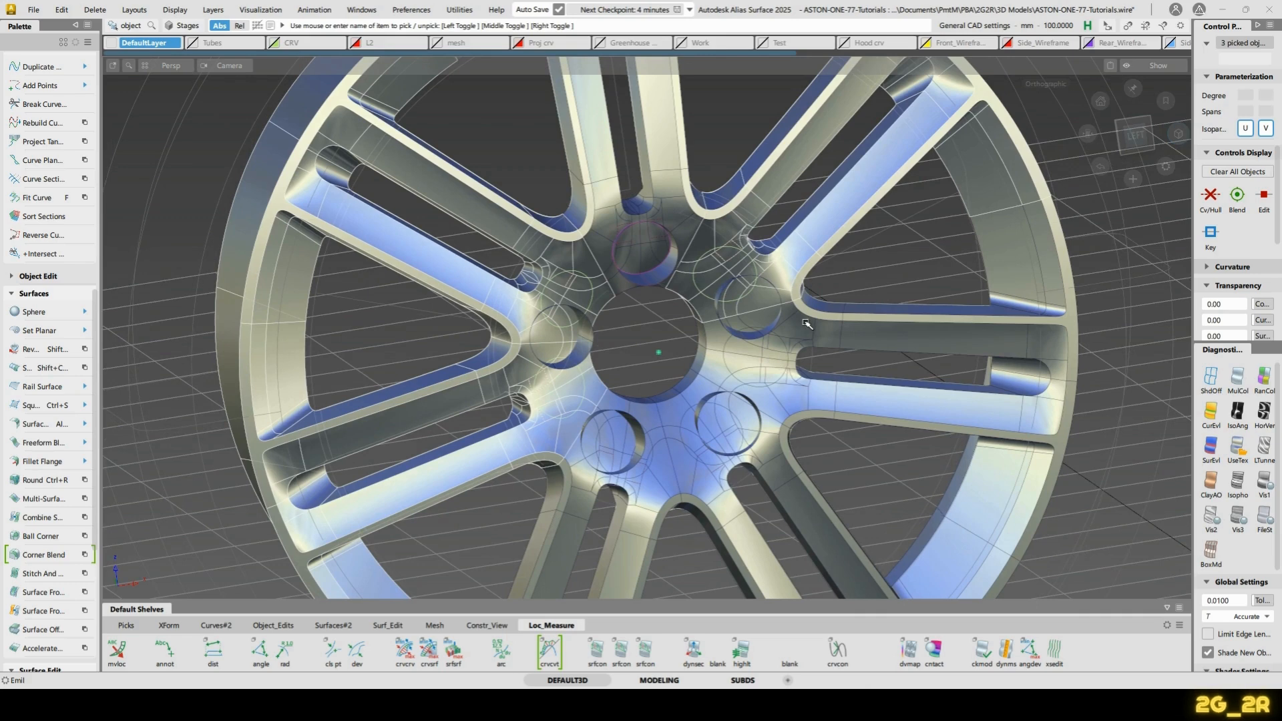
left_click(807, 326)
left_click(634, 195)
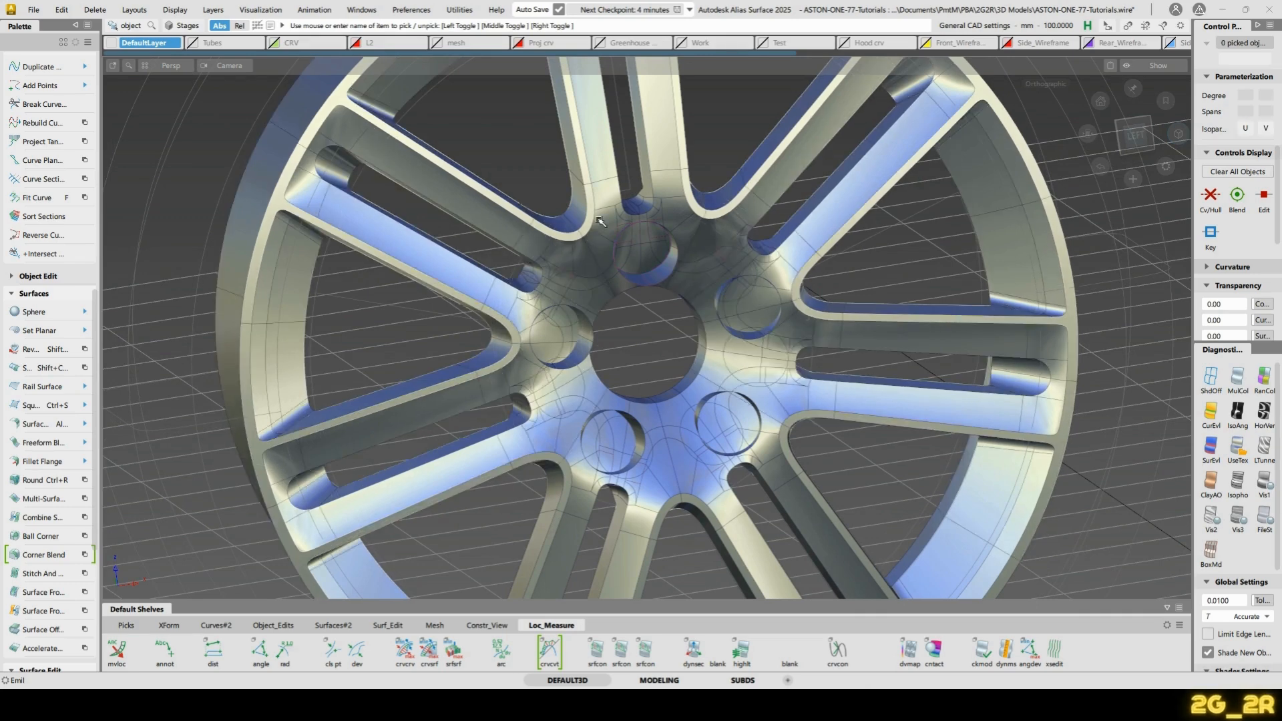
left_click_drag(599, 220, 600, 238, "ctrl+shift")
left_click(602, 245)
left_click(602, 246)
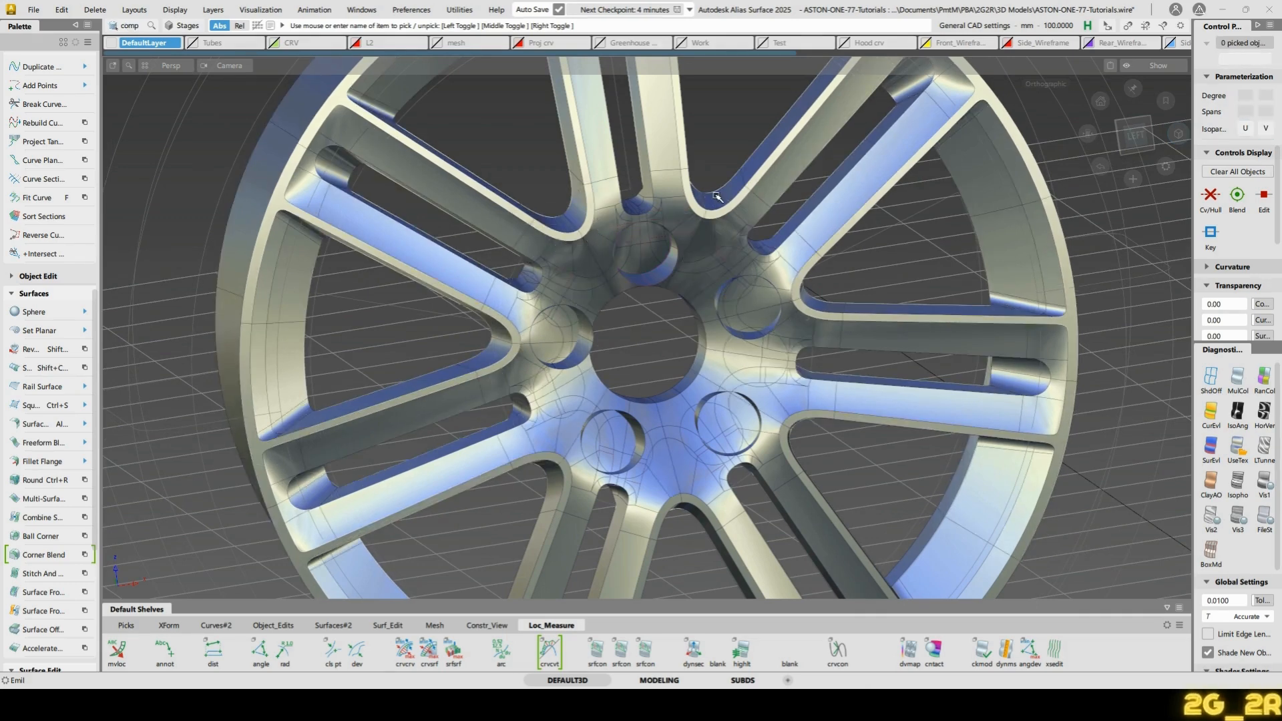
left_click_drag(716, 196, 676, 214, "alt+shift")
left_click_drag(582, 272, 558, 272, "ctrl+shift")
left_click(559, 273)
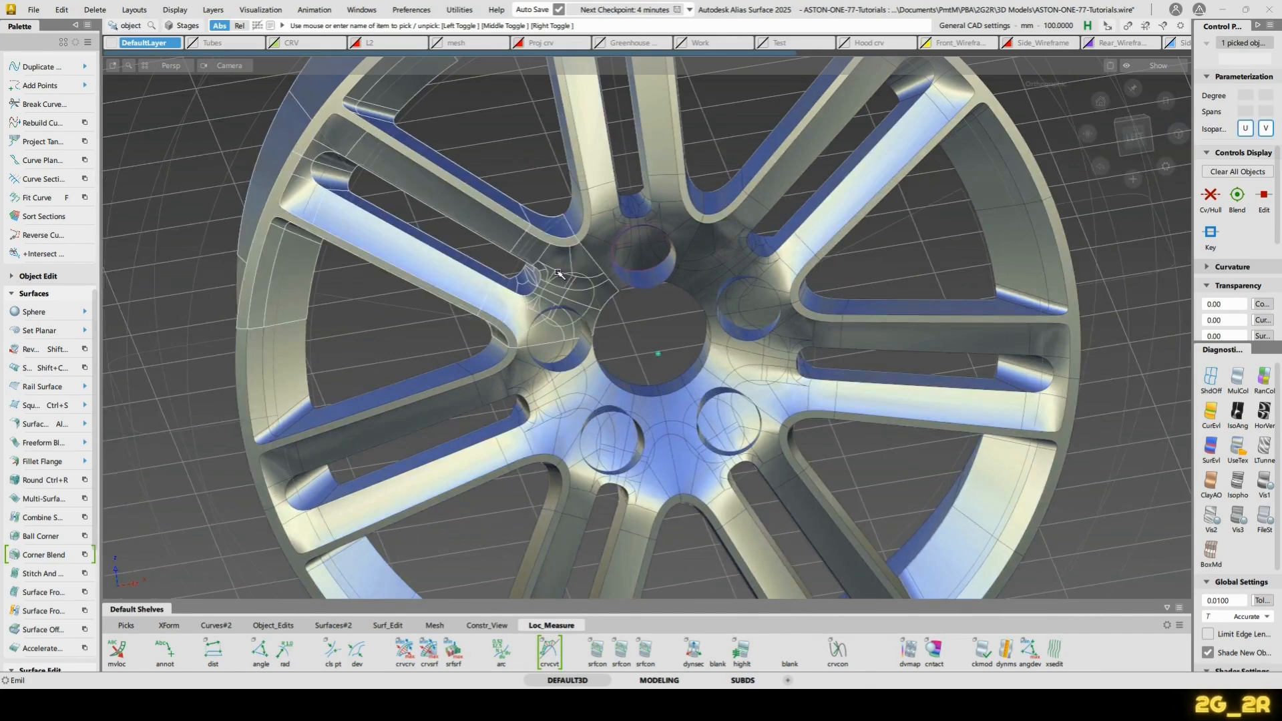
left_click(677, 238)
Box-pick the curves-on-surface around the hub and lug holes and delete them
left_click_drag(497, 214, 493, 242, "ctrl+shift")
left_click_drag(430, 214, 1081, 565)
key("Delete")
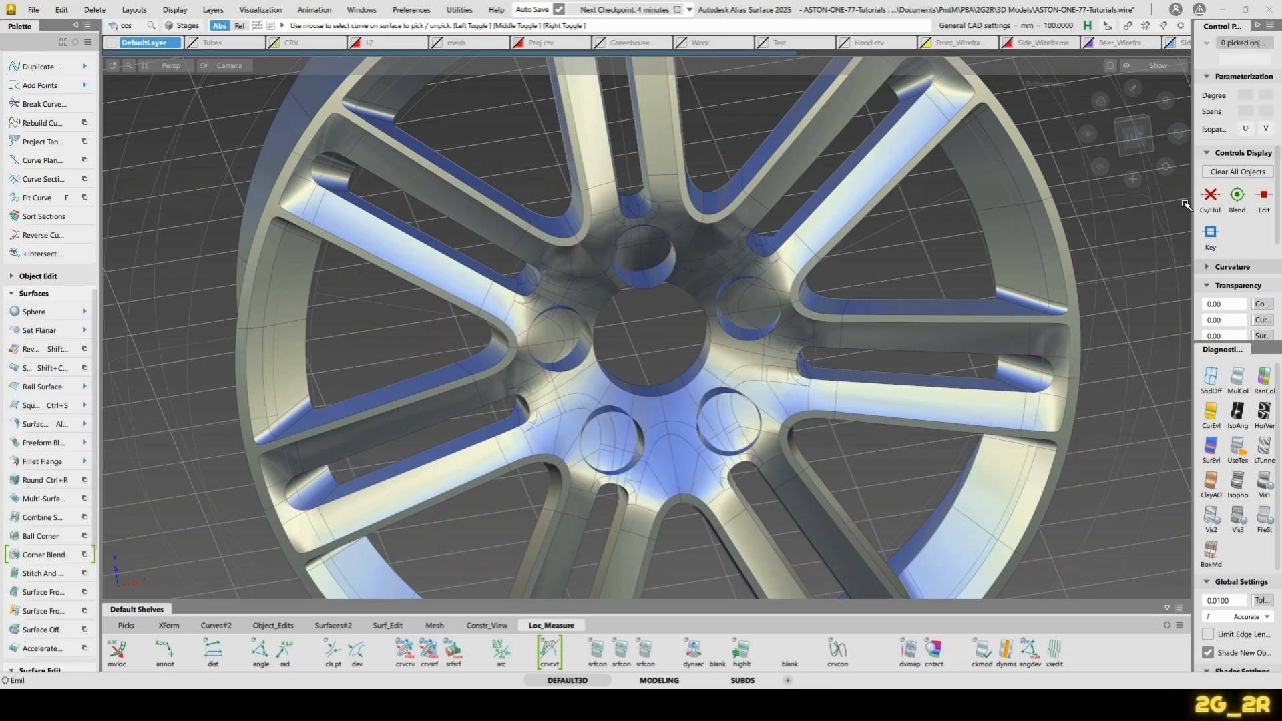
Pick all the repeated spoke groups in the left view and expand their instances into independent geometry, accepting the history warning
left_click(1133, 134)
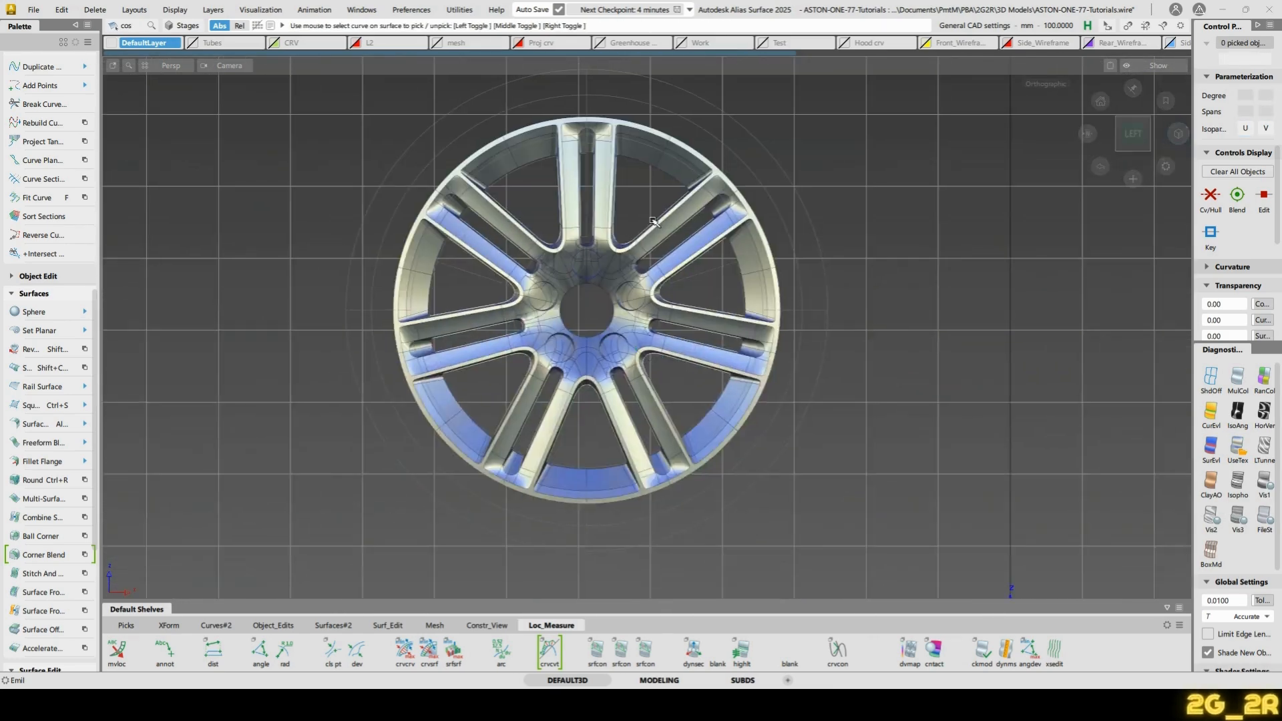
left_click_drag(446, 221, 366, 202, "ctrl+shift")
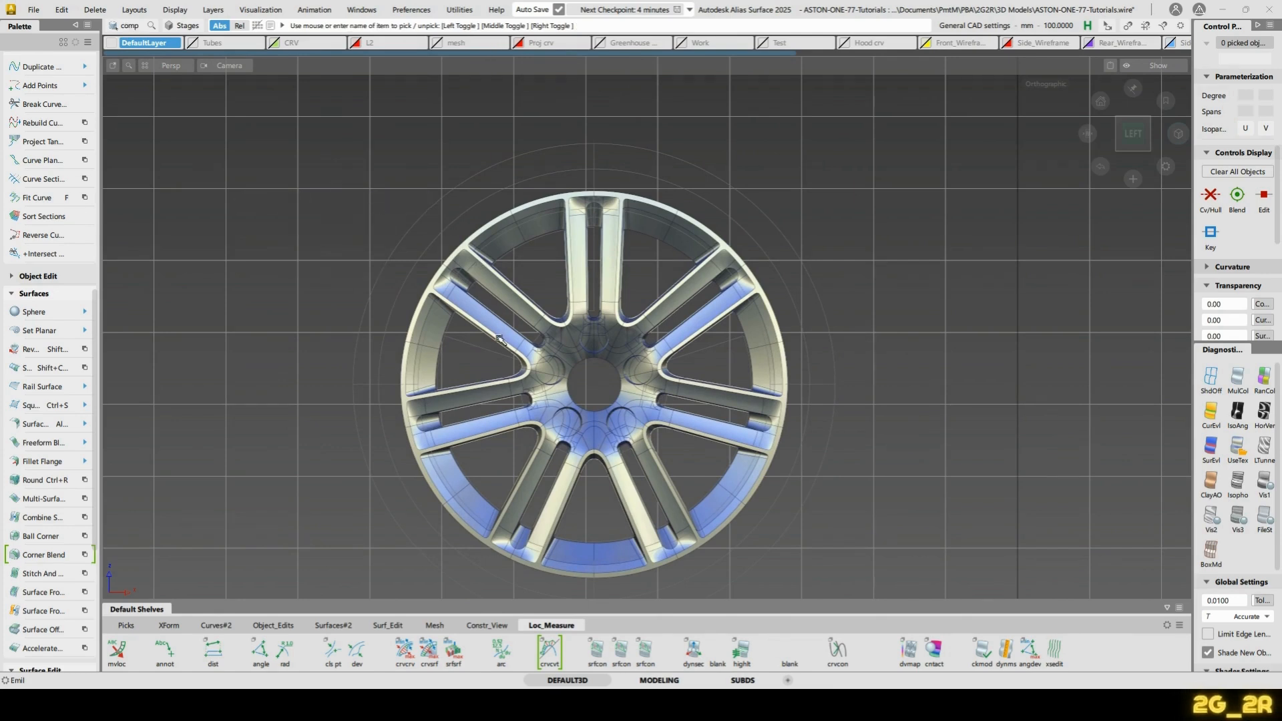
left_click(571, 296)
left_click(513, 305)
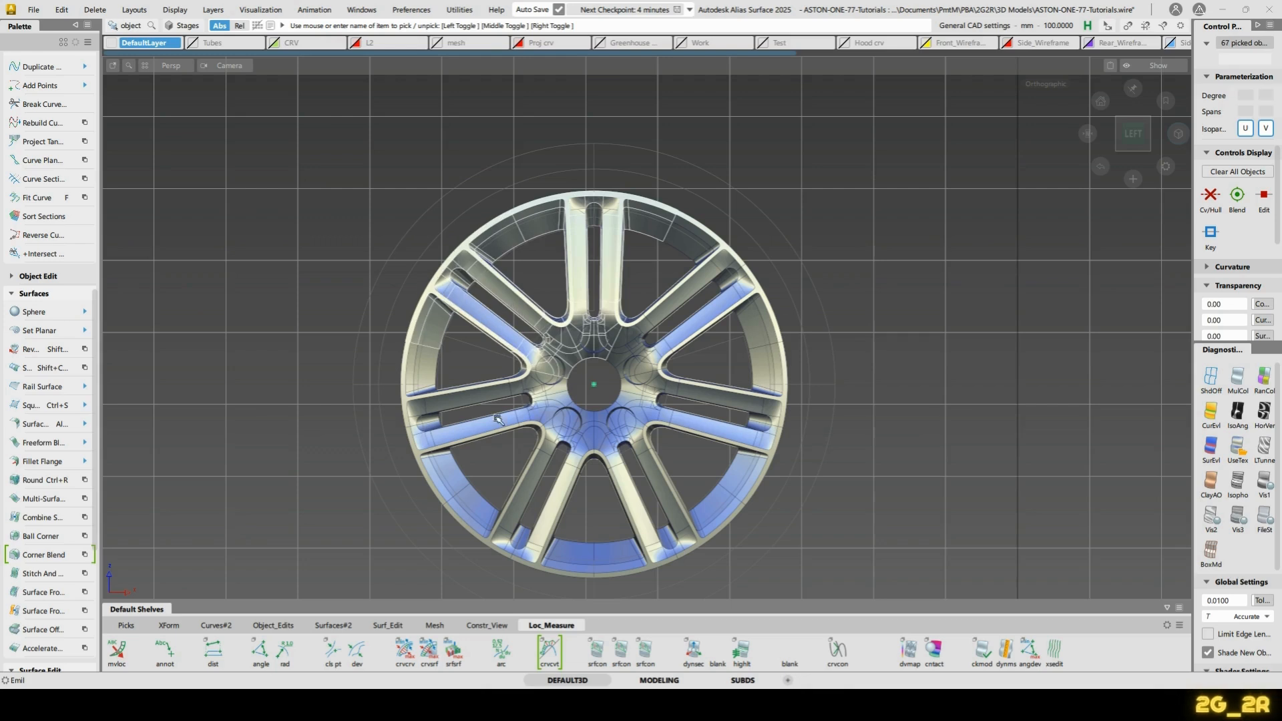
left_click(494, 436)
left_click(526, 485)
left_click(658, 466)
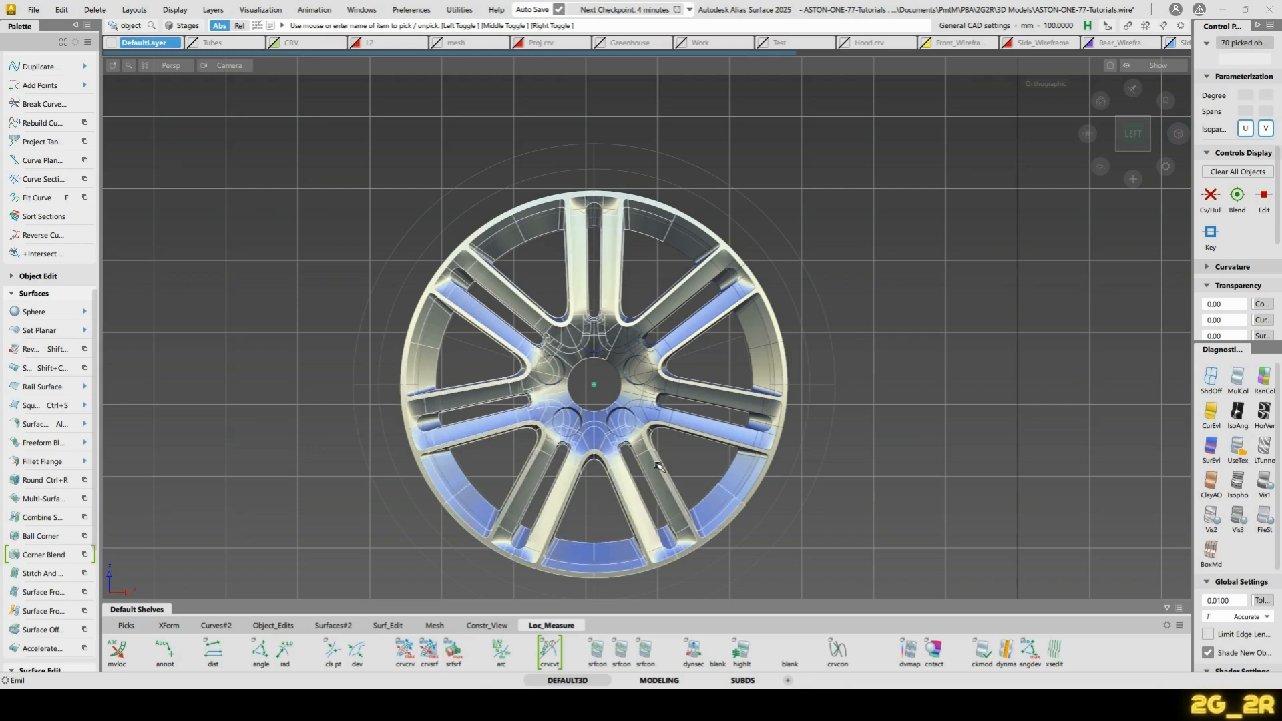
left_click(688, 396)
left_click(679, 346)
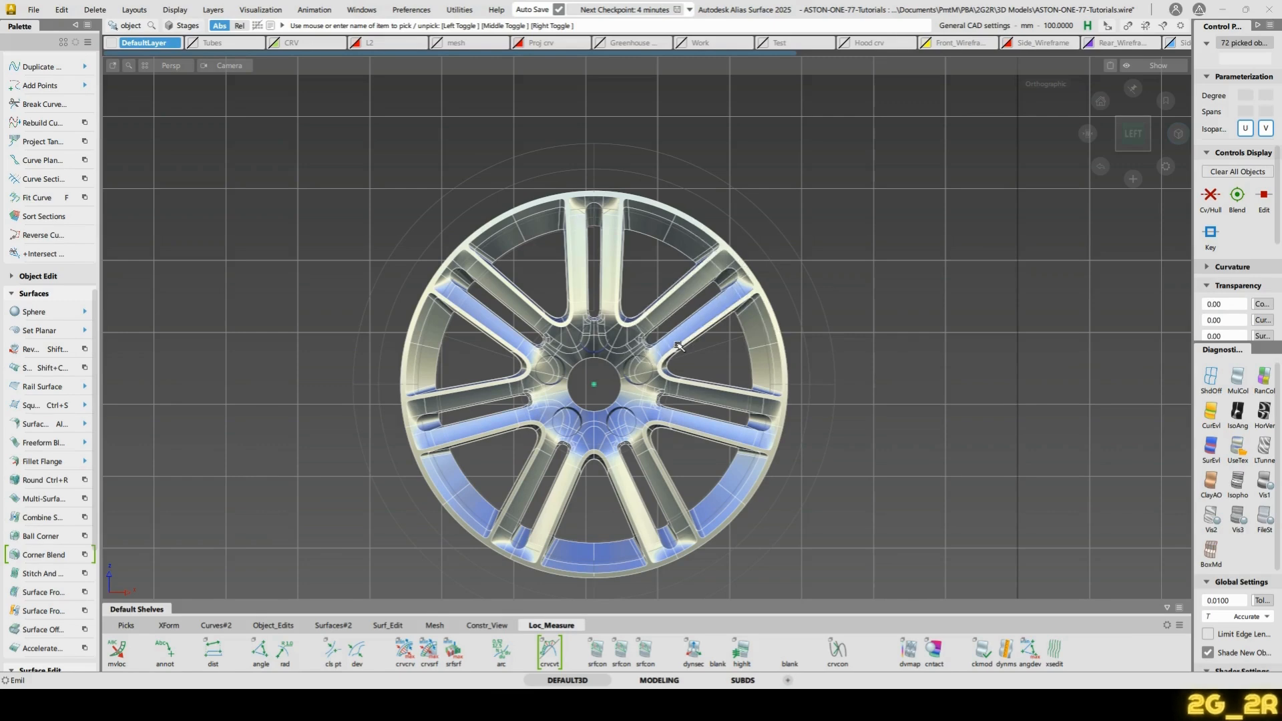
left_click(62, 10)
left_click(122, 173)
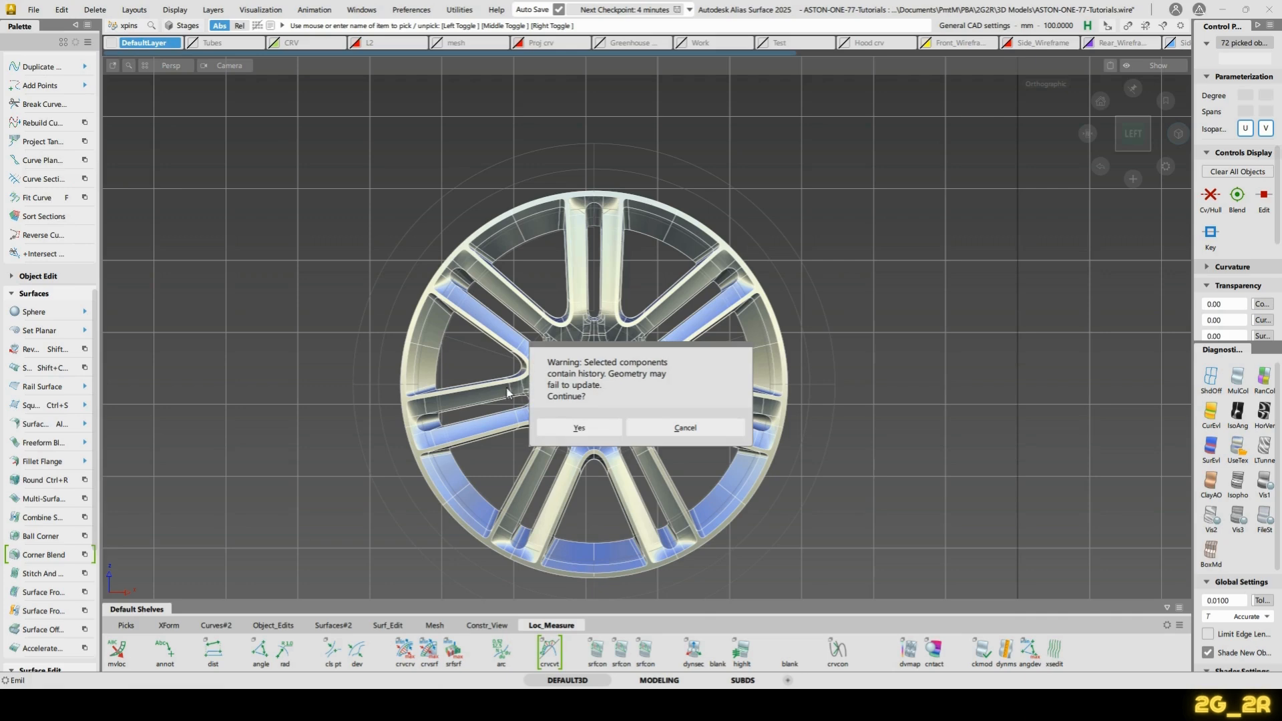
left_click(578, 429)
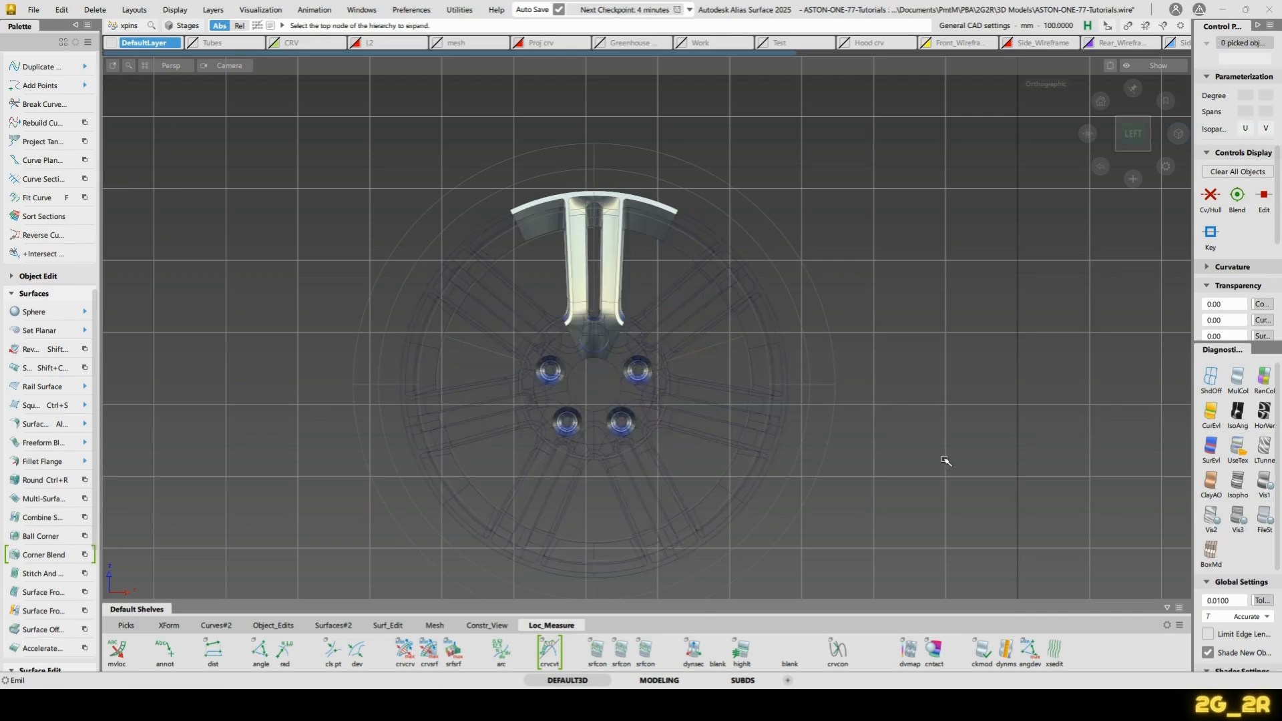
Reapply the diagnostic shading to the whole wheel and test picking a single surface beside a lower spoke
left_click(1243, 446)
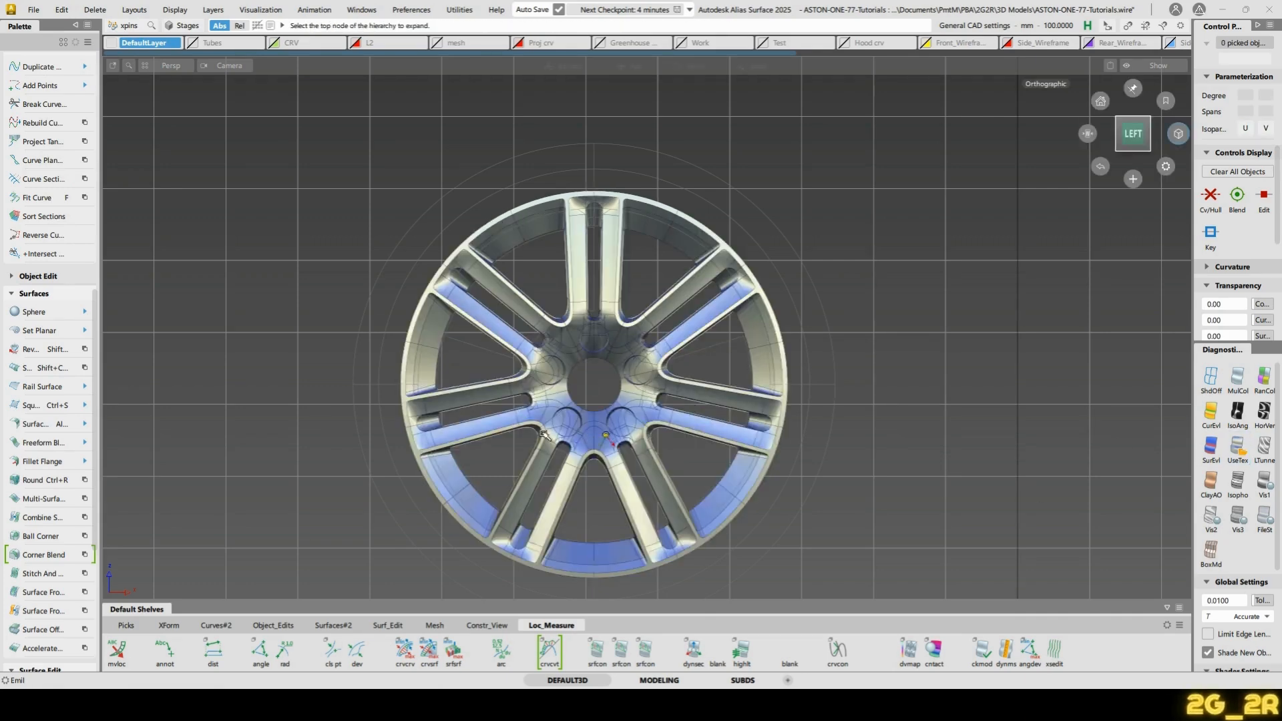
left_click_drag(692, 406, 601, 441, "alt+shift")
right_click_drag(601, 441, 538, 473, "alt+shift")
left_click_drag(521, 479, 546, 487, "ctrl+shift")
left_click(547, 486)
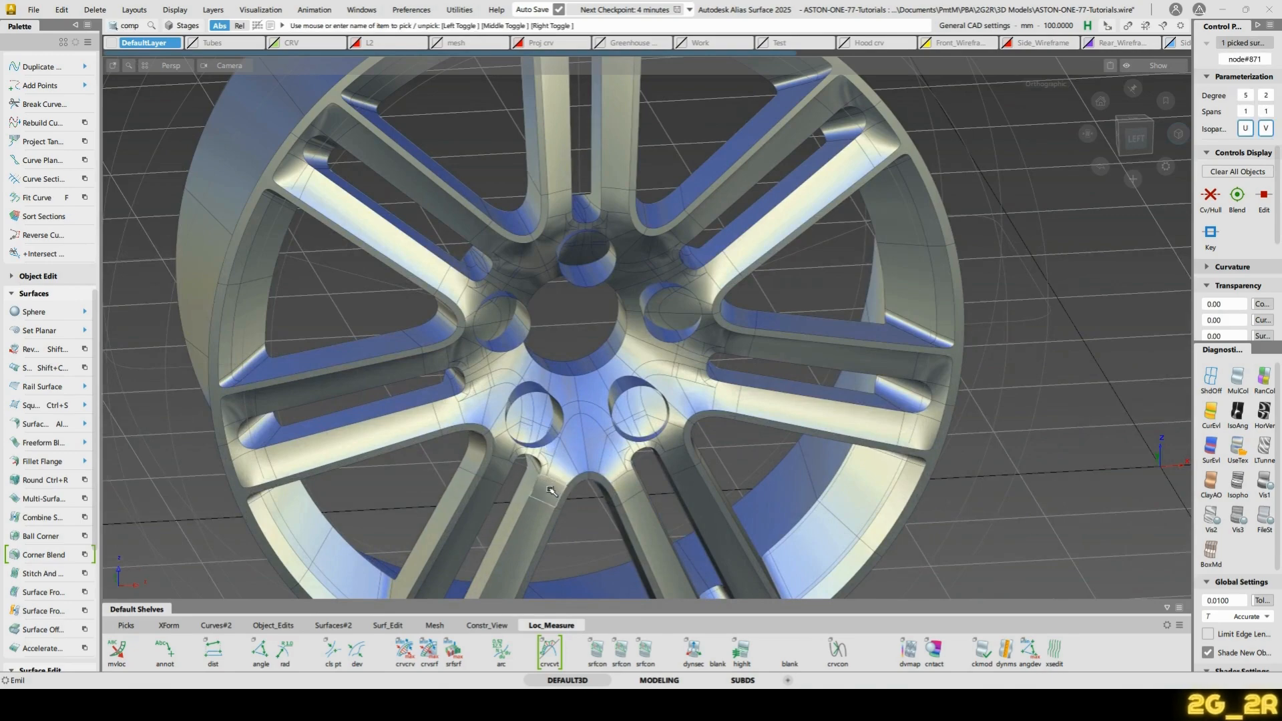
left_click(601, 310)
left_click_drag(602, 310, 628, 347, "alt+shift")
right_click_drag(628, 347, 487, 262, "alt+shift")
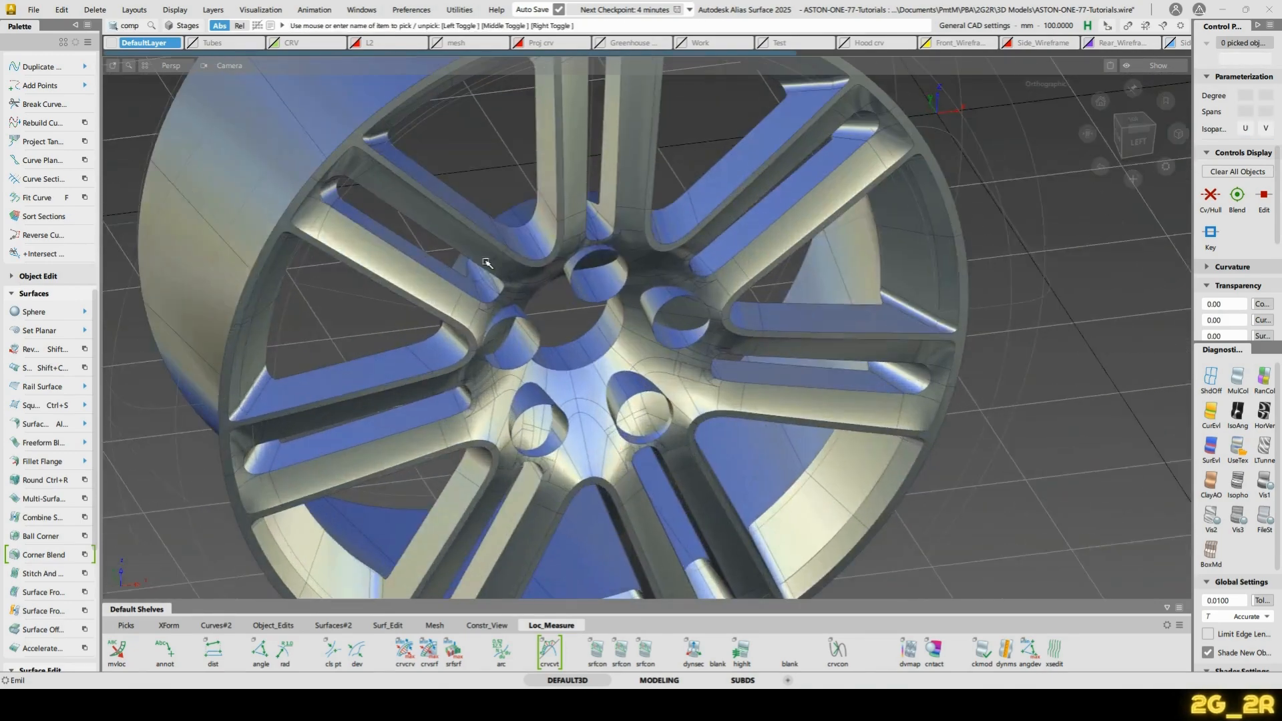
Pick the surfaces of all the spoke groups around the hub and intersect them with the lug hole surfaces
left_click(458, 315)
left_click(390, 391)
left_click(506, 496)
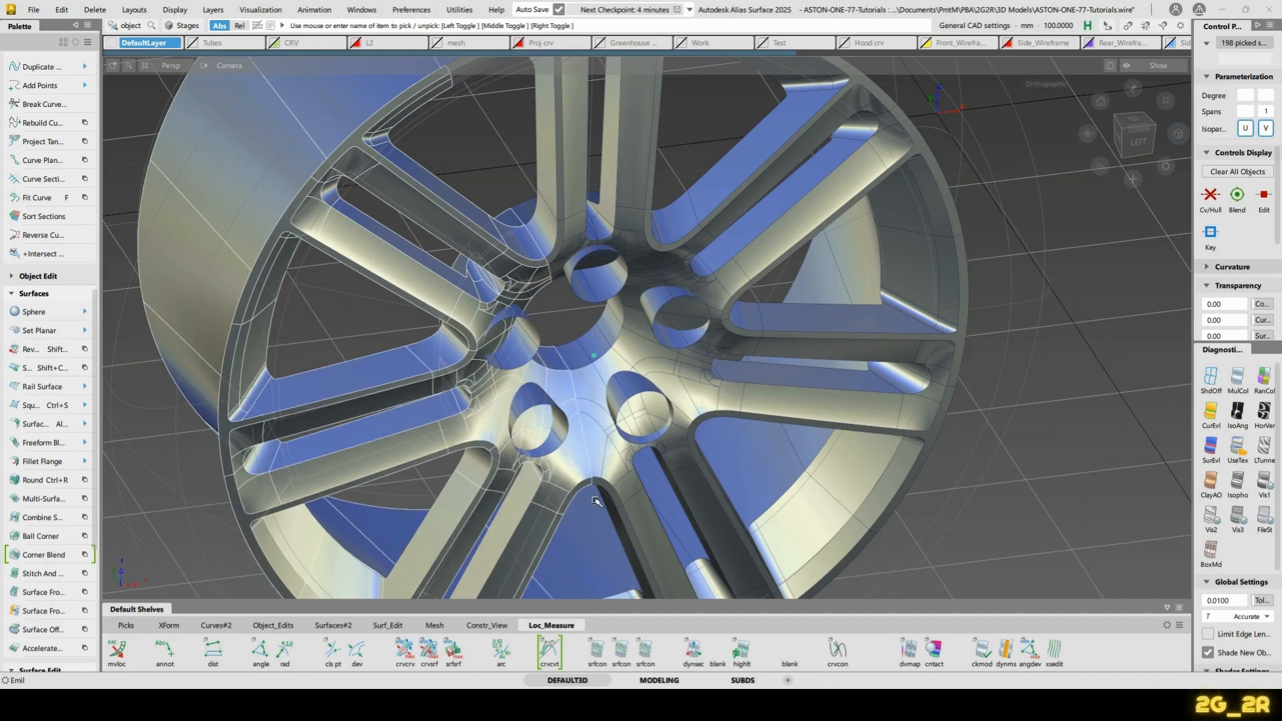
left_click(668, 438)
left_click(748, 406)
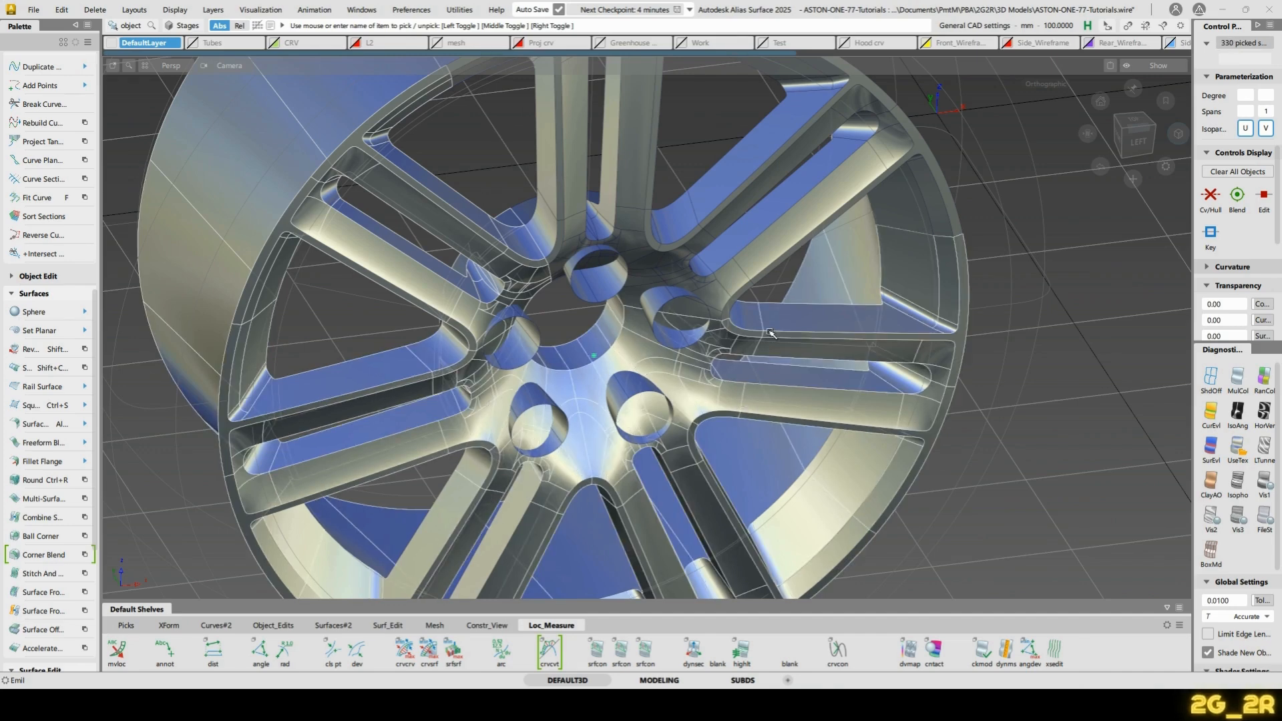
left_click(732, 286)
left_click(635, 242)
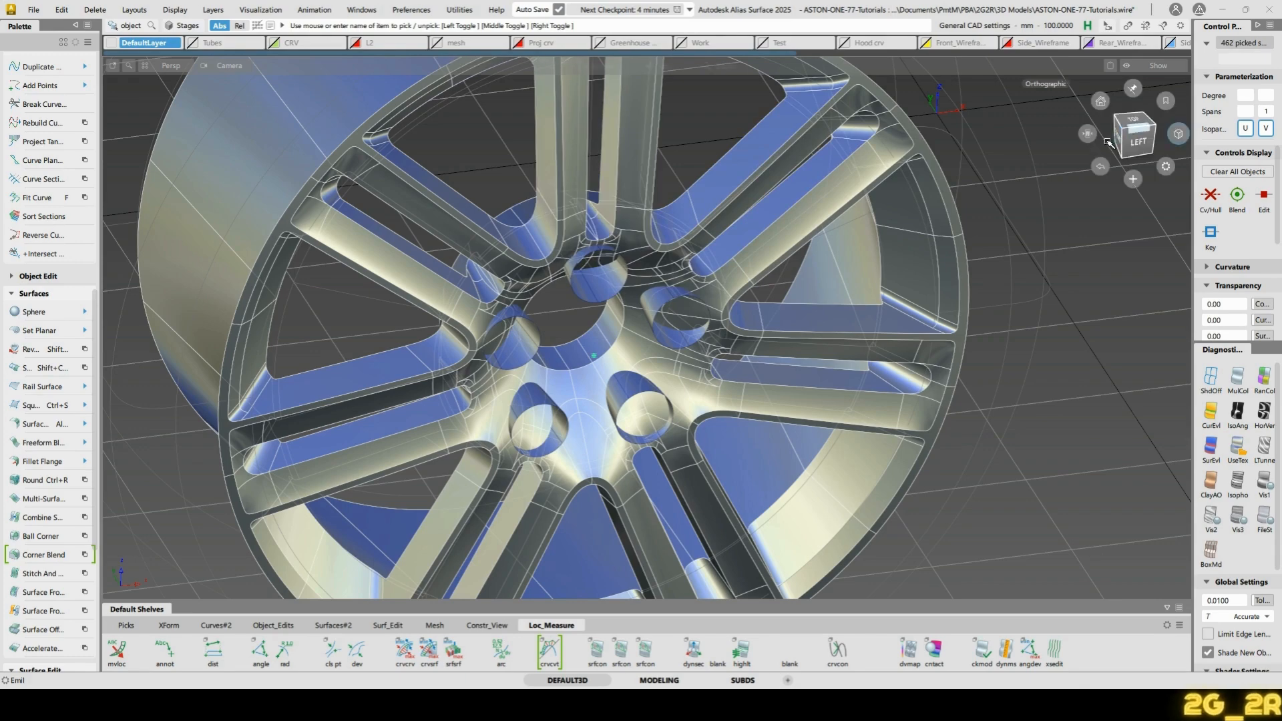
left_click(1135, 137)
right_click_drag(618, 199, 600, 241, "alt+shift")
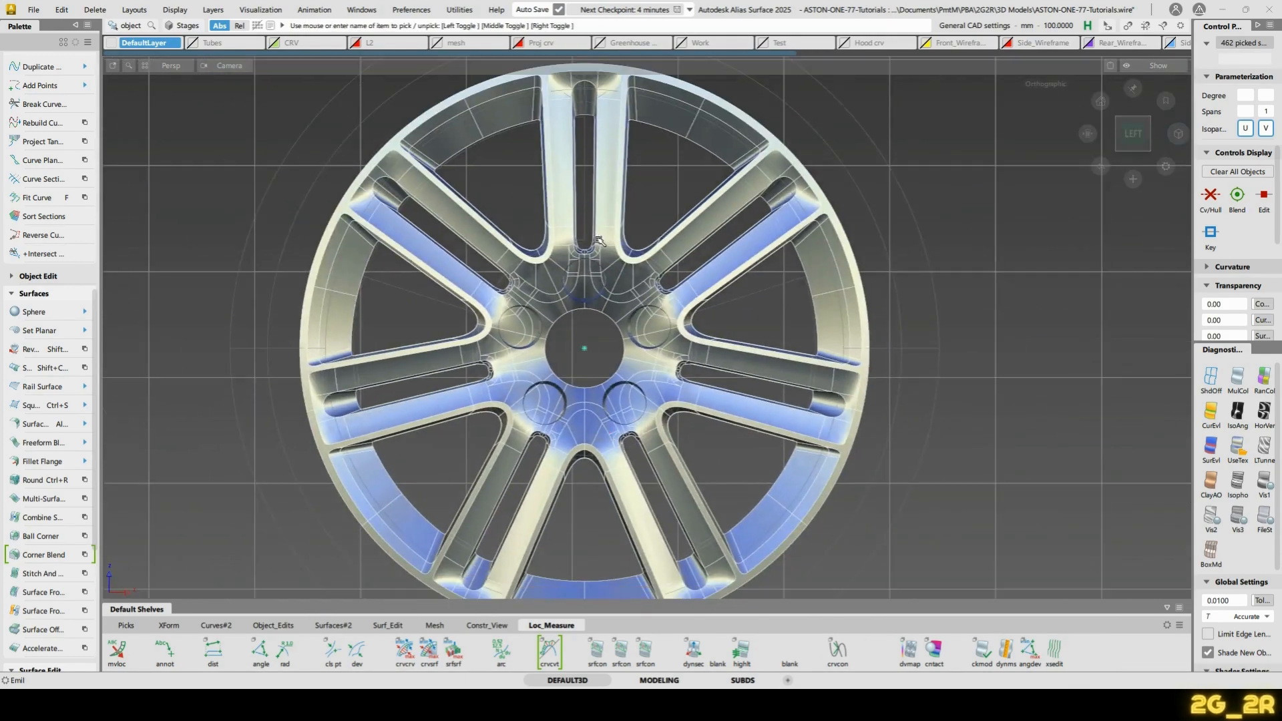
key("i")
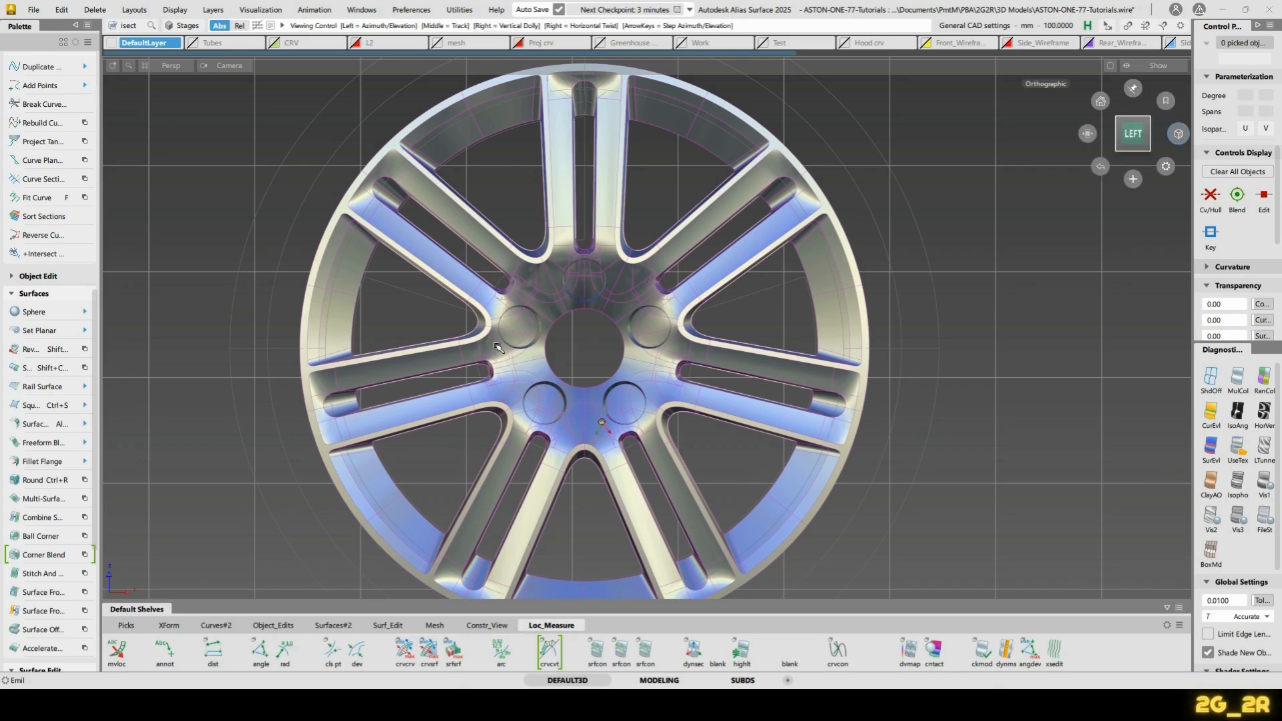
Pick the surplus intersection curves-on-surface across the wheel and delete them
left_click_drag(421, 412, 548, 414, "alt+shift")
left_click(497, 230, "ctrl+shift")
left_click(498, 258)
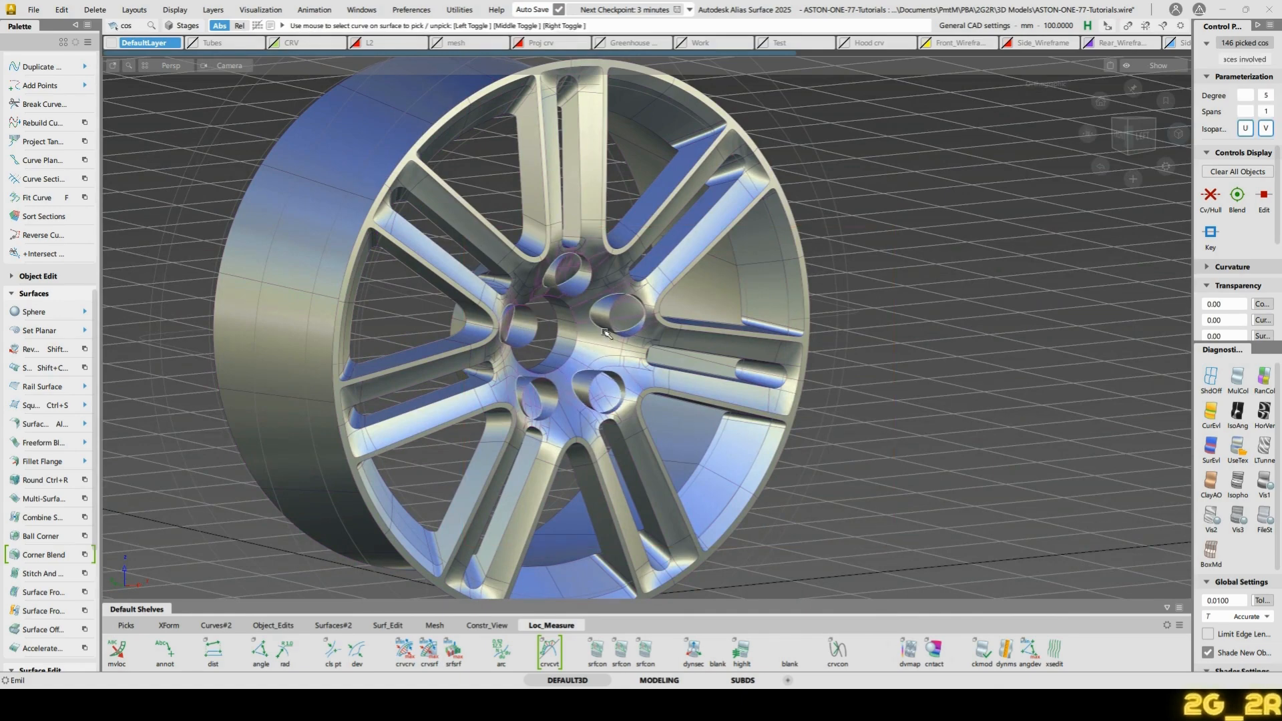
right_click_drag(571, 342, 723, 177, "alt+shift")
middle_click_drag(722, 177, 695, 270, "alt+shift")
key("Delete")
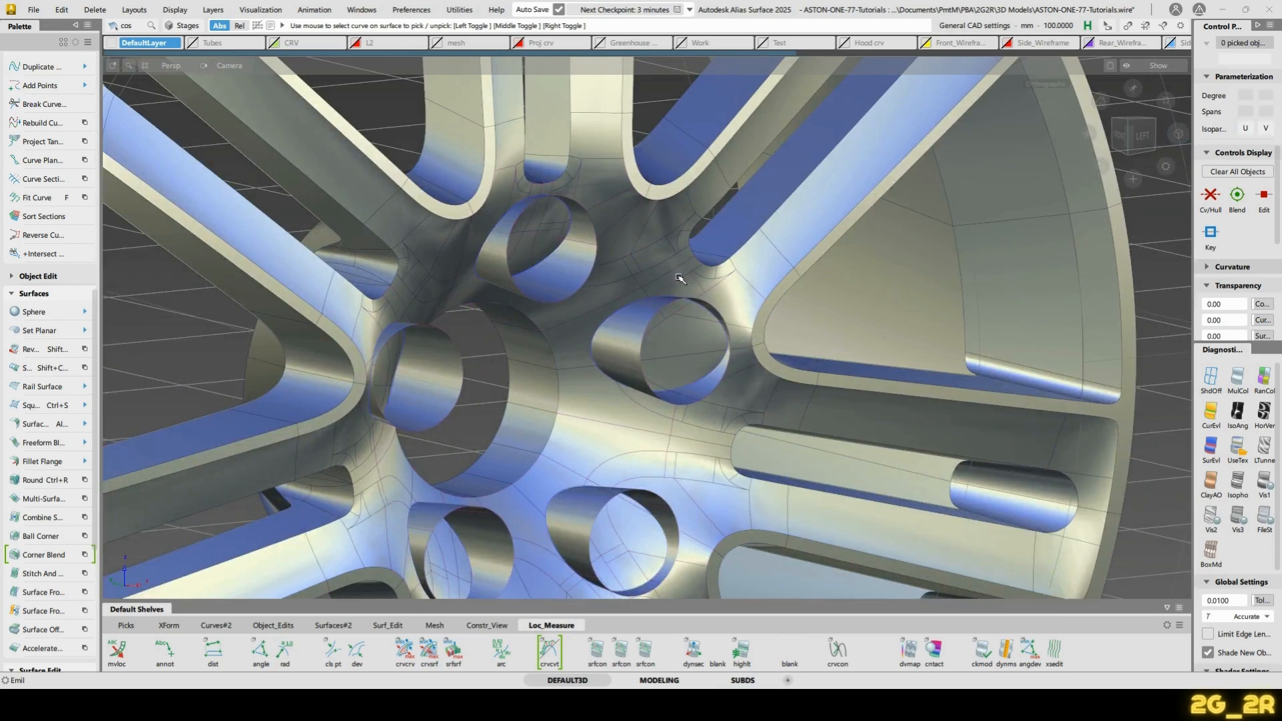
Trim the upper-right lug hole tube flush with the front hub face by discarding each of its protruding segments
key("t")
left_click(620, 337)
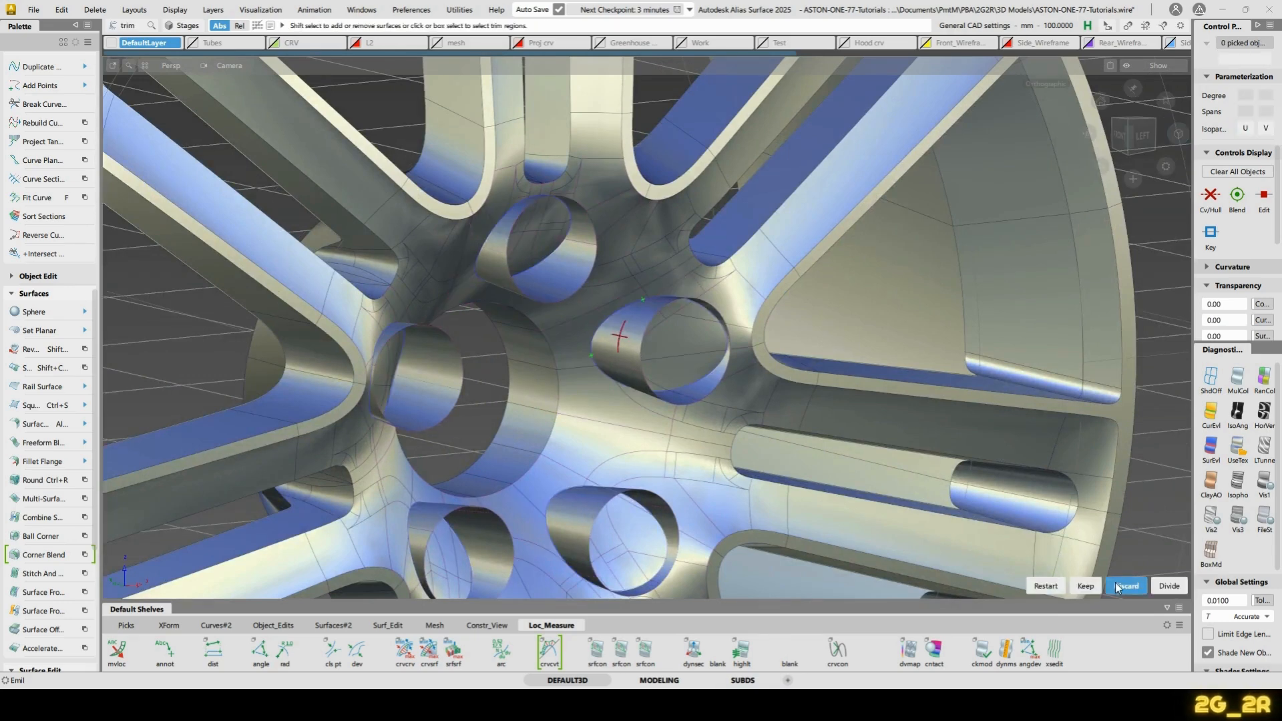
left_click(1117, 588)
right_click_drag(554, 409, 632, 329, "alt+shift")
left_click_drag(633, 329, 704, 292, "alt+shift")
left_click(697, 309)
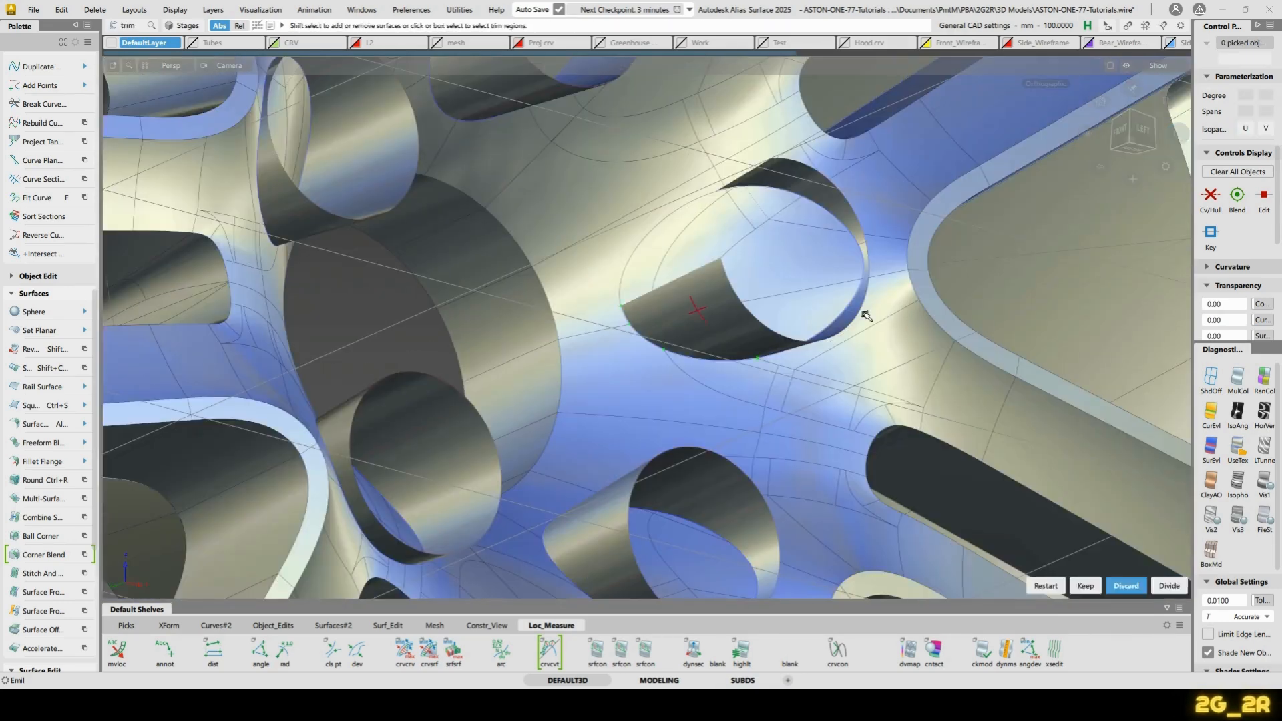
key("space")
left_click_drag(942, 344, 822, 266, "alt+shift")
left_click(696, 258)
key("space")
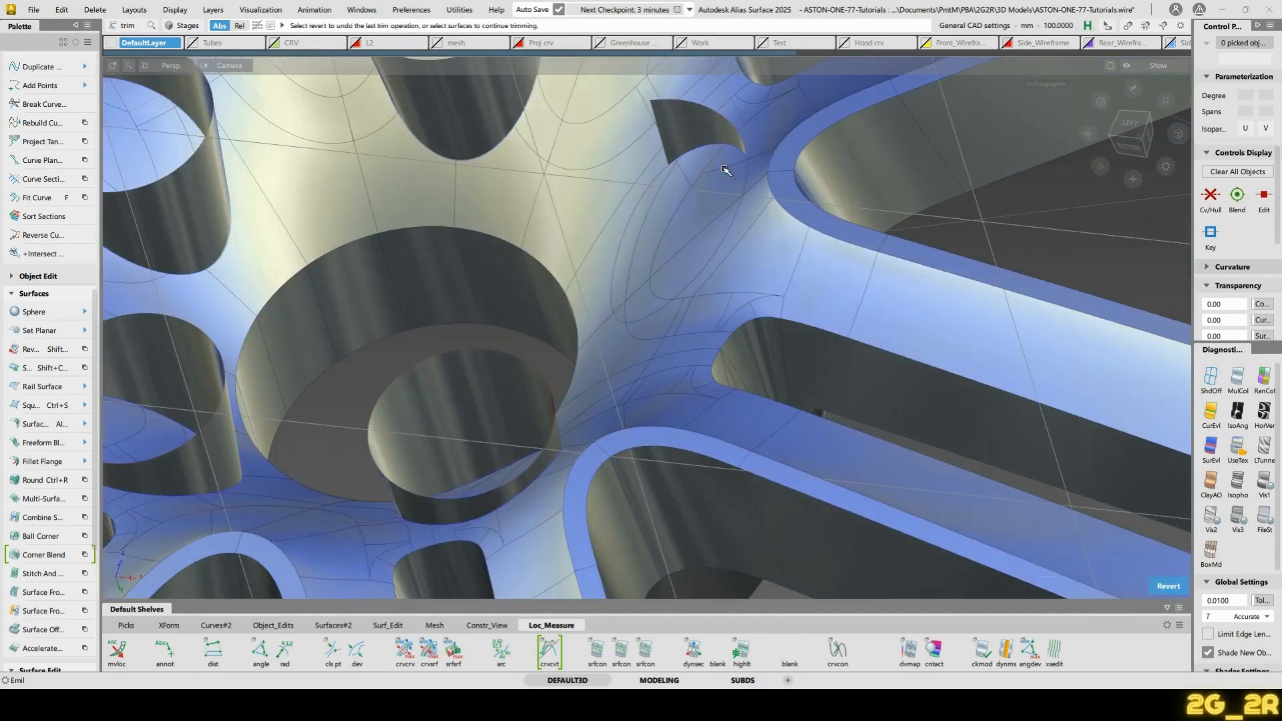
left_click(702, 127)
key("space")
Trim the hub patches along the inner and upper rim of the upper-right lug hole, keeping the regions outside its intersection curve
left_click_drag(630, 157, 575, 264, "alt+shift")
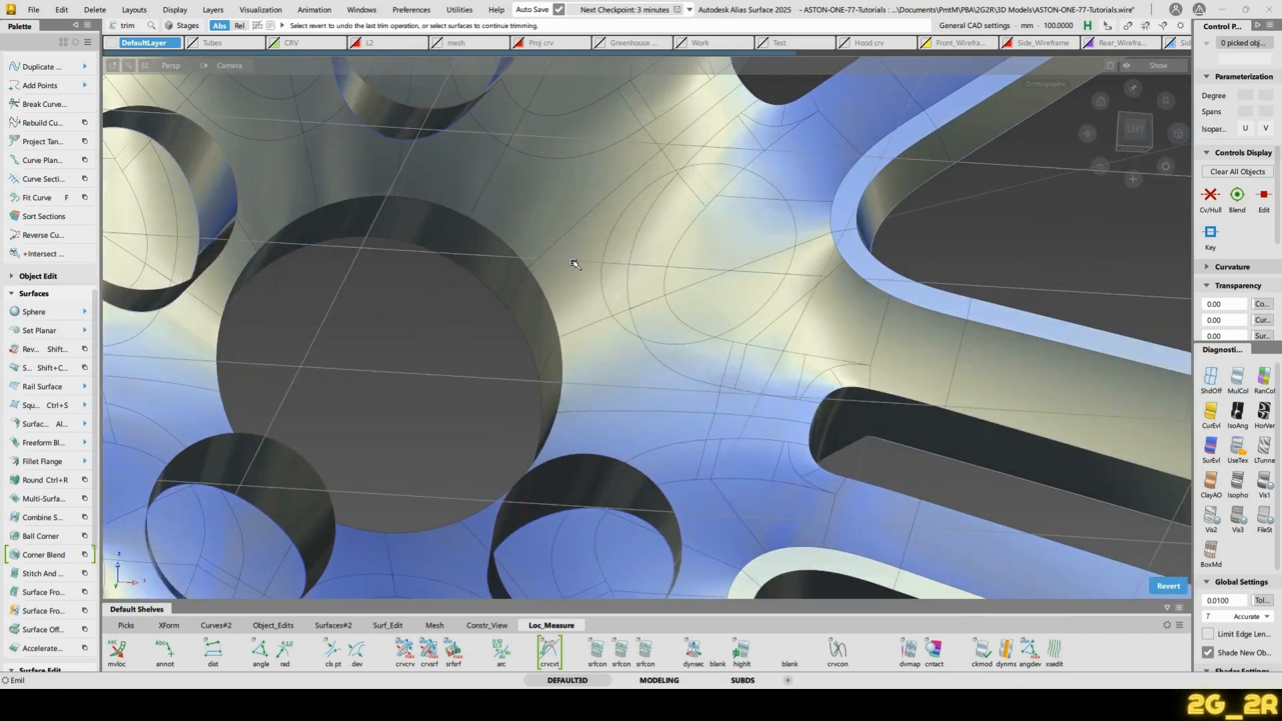
left_click(579, 265)
left_click(592, 266)
left_click(1078, 586)
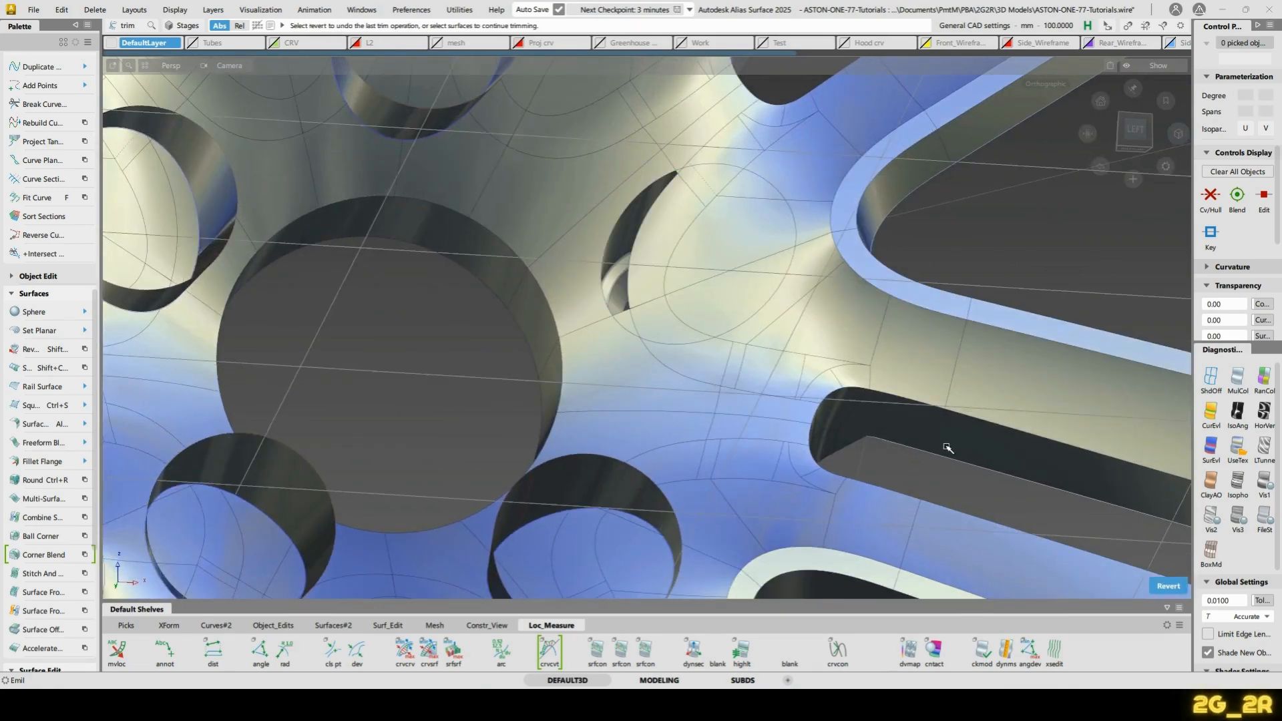
scroll(692, 334, "up", 5)
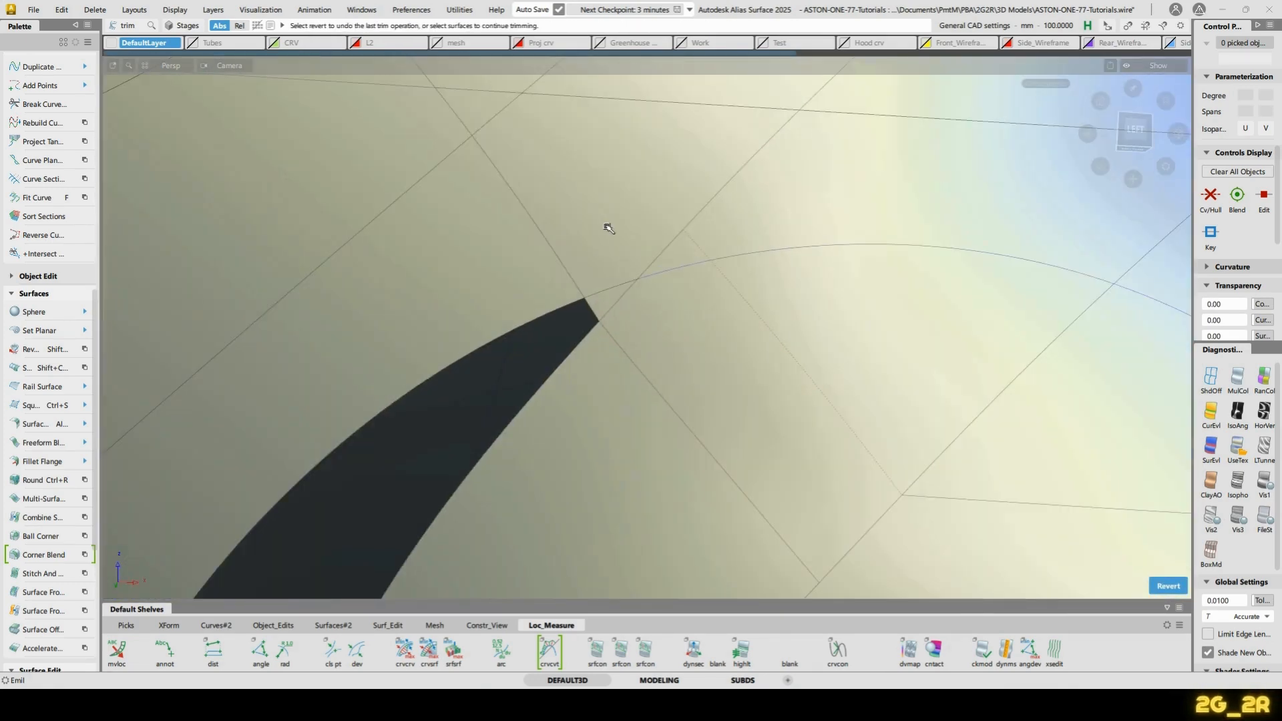
scroll(701, 247, "down", 5)
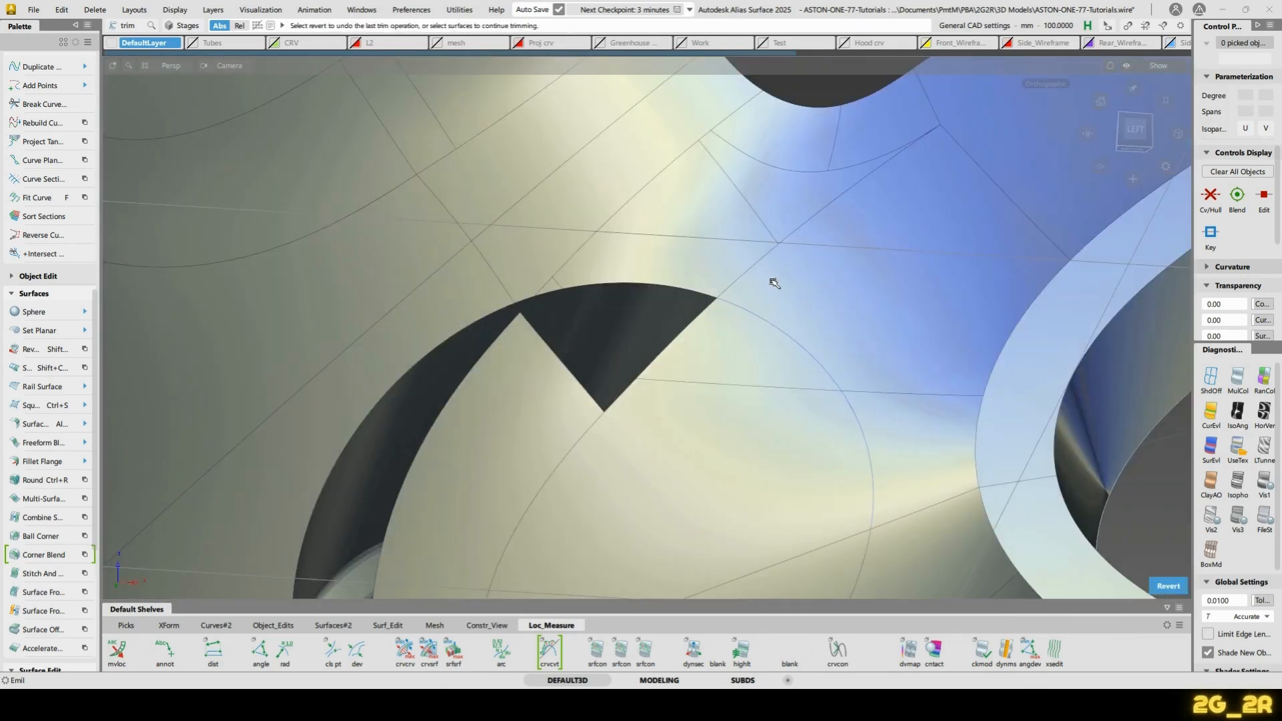
left_click(772, 282)
key("space")
left_click(886, 464)
key("space")
Trim the remaining hub patches around the lower rim of the upper-right lug hole to finish opening it
middle_click_drag(887, 566, 873, 358, "alt+shift")
left_click(873, 382)
key("space")
middle_click_drag(620, 540, 705, 442, "alt+shift")
left_click(694, 470)
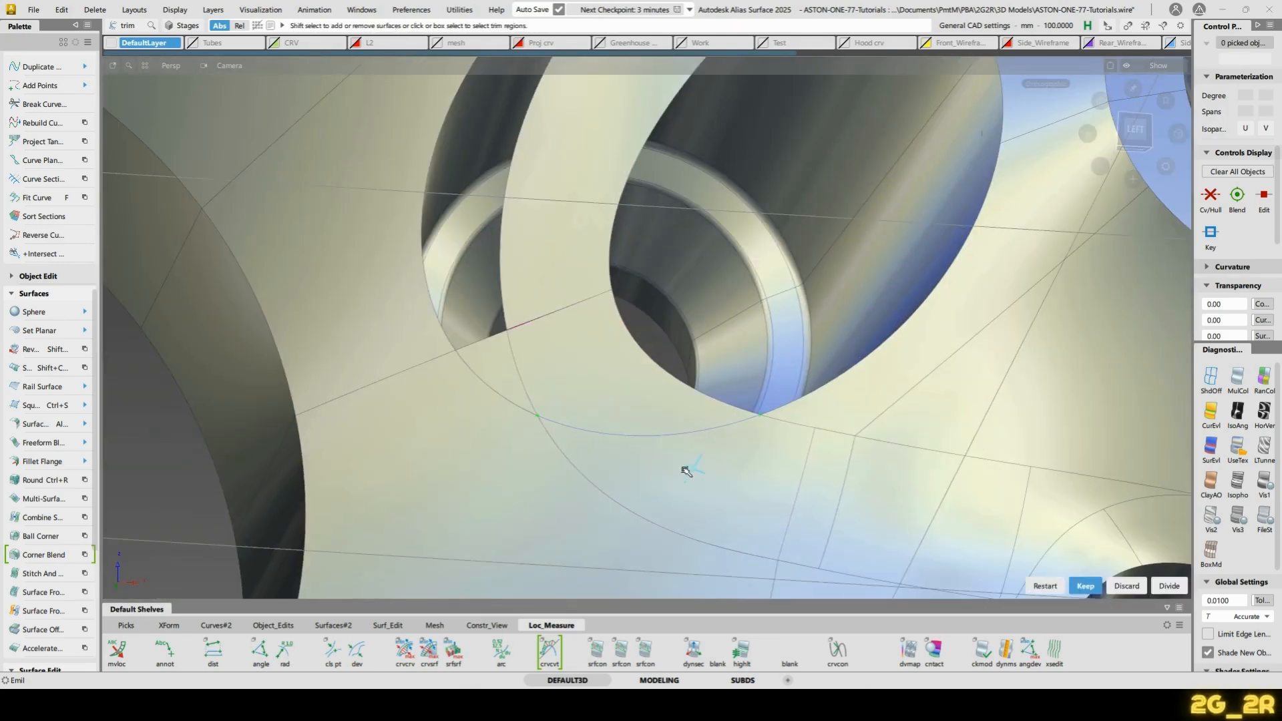
key("space")
left_click(426, 453)
key("space")
Pick the leftover geometry at the lower edge of the topmost lug hole, delete it, and restart the Trim tool
scroll(624, 229, "down", 3)
middle_click_drag(608, 246, 572, 464, "alt+shift")
left_click_drag(590, 371, 653, 421, "ctrl+shift")
left_click(685, 350)
left_click(609, 356)
key("Delete")
middle_click_drag(652, 419, 650, 447, "ctrl+shift")
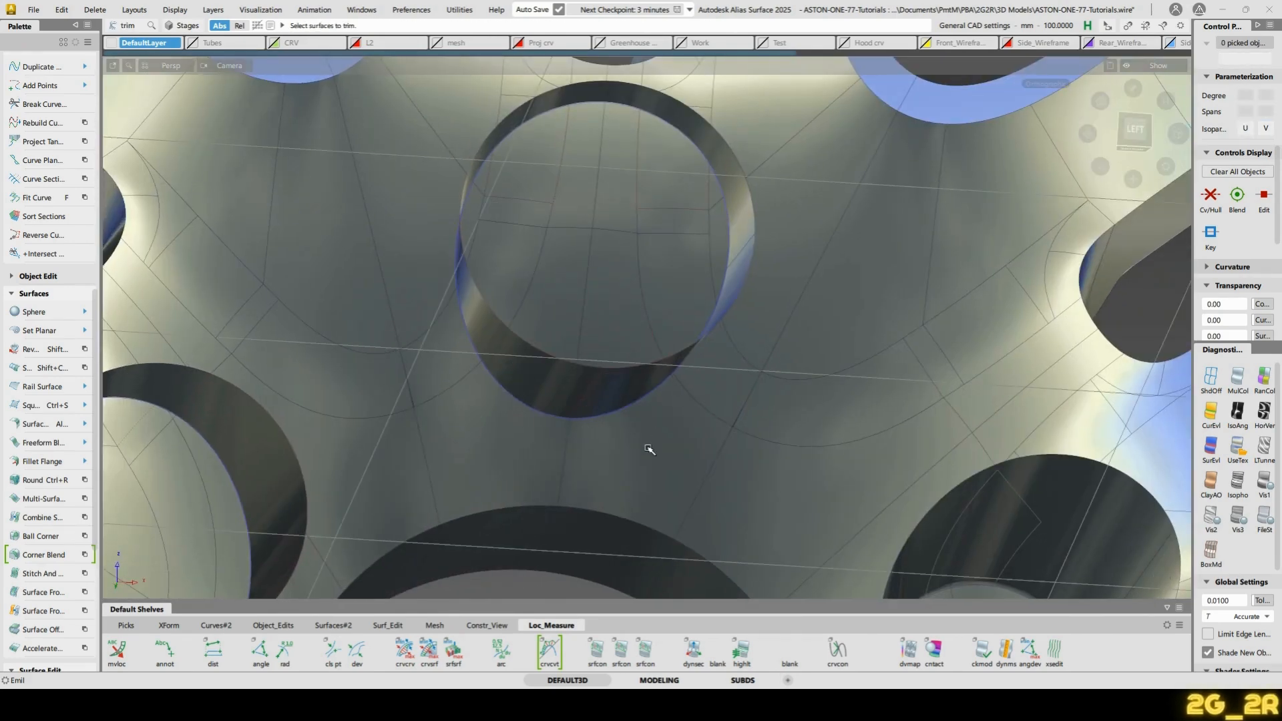
Trim the hub patches around the lower and lower-left rim of the topmost lug hole, keeping the regions outside its intersection curve
left_click(650, 447)
left_click(650, 448)
key("space")
left_click(482, 475)
left_click(482, 475)
key("space")
left_click(449, 376)
key("space")
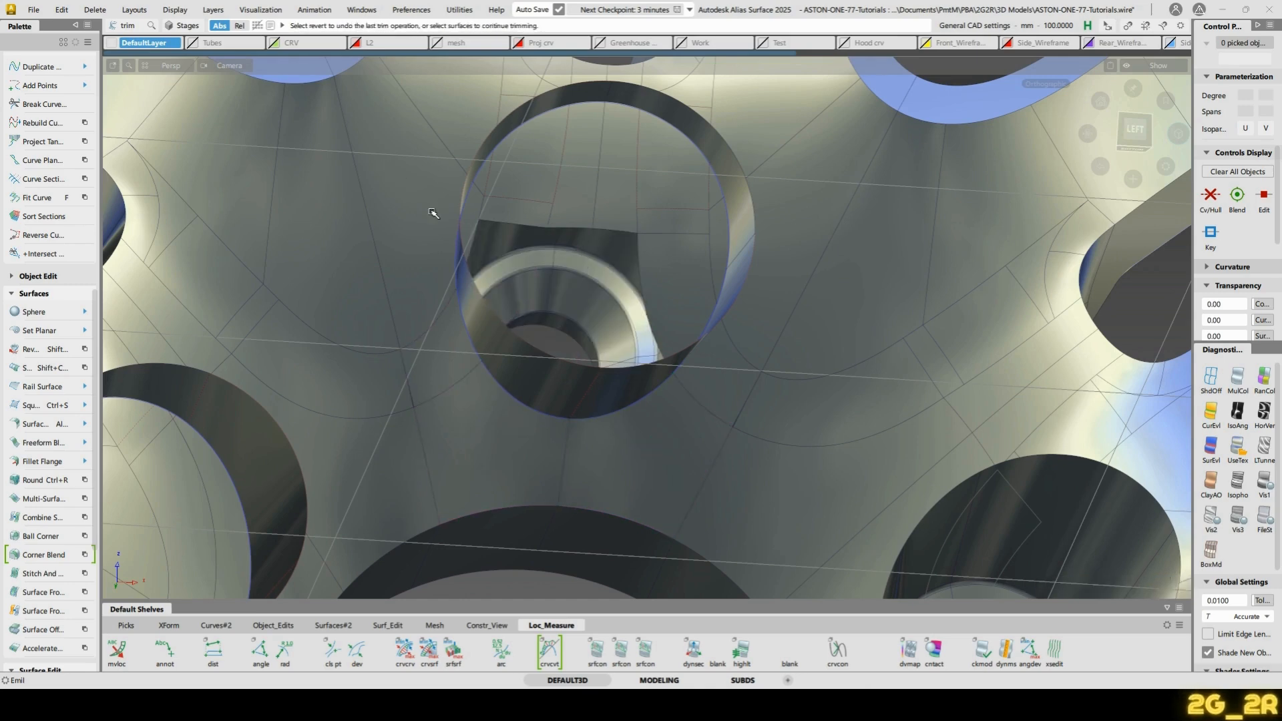
Trim the hub patches along the upper-left and upper rim of the topmost lug hole, keeping the outer regions
left_click_drag(710, 218, 565, 361, "alt+shift")
left_click(507, 288)
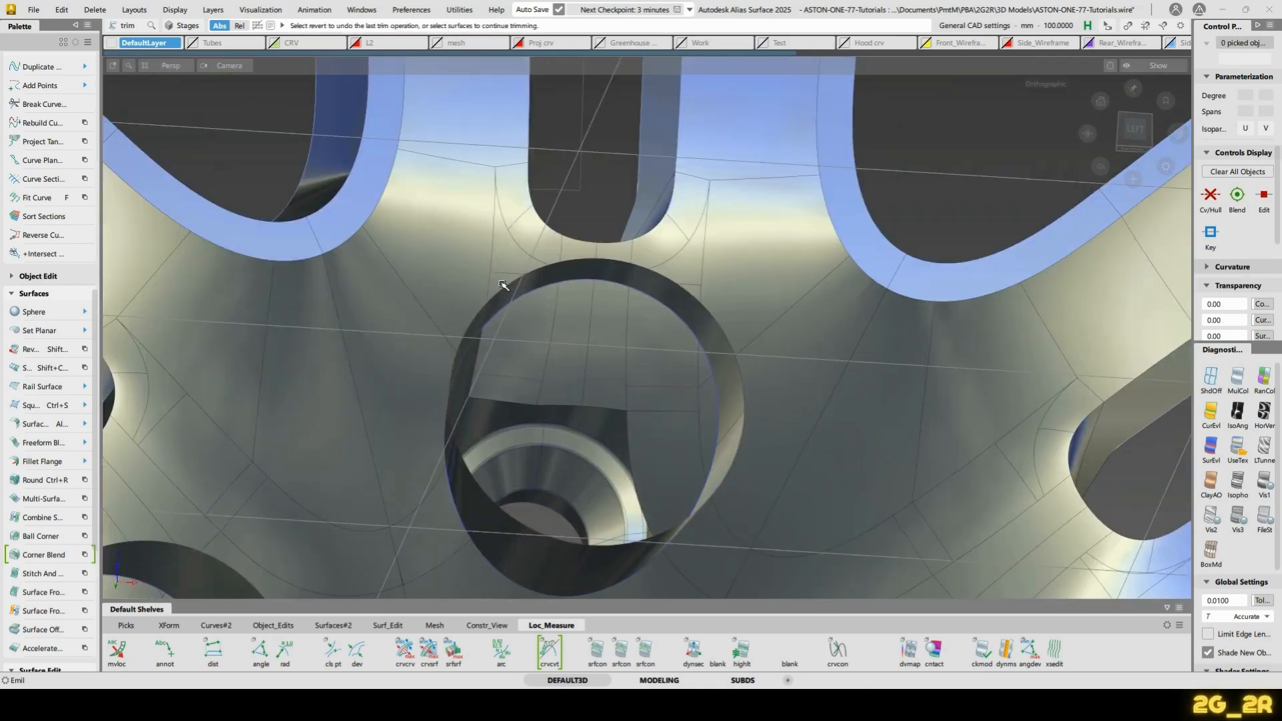
key("space")
left_click(509, 260)
left_click_drag(626, 284, 562, 320, "alt+shift")
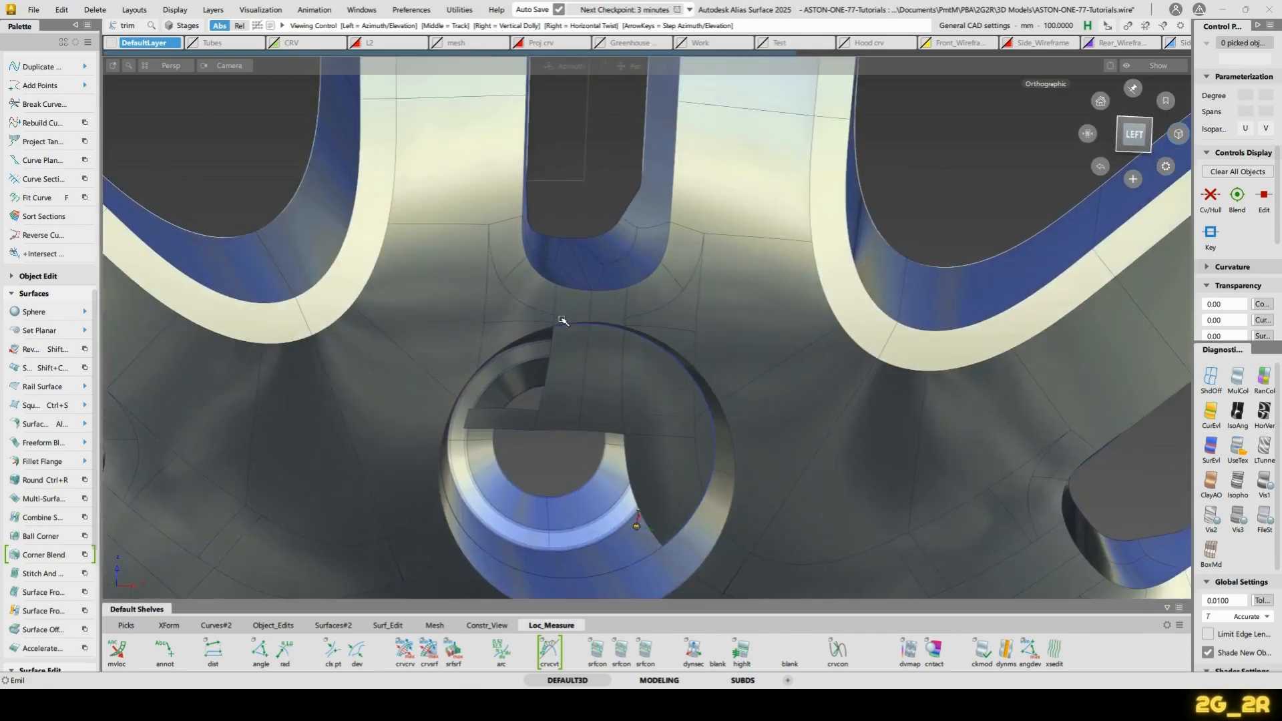
scroll(562, 321, "up", 2)
left_click(584, 309)
key("space")
left_click(638, 312)
key("space")
Trim the remaining hub patches on the upper-right and right side of the topmost lug hole
left_click(701, 346)
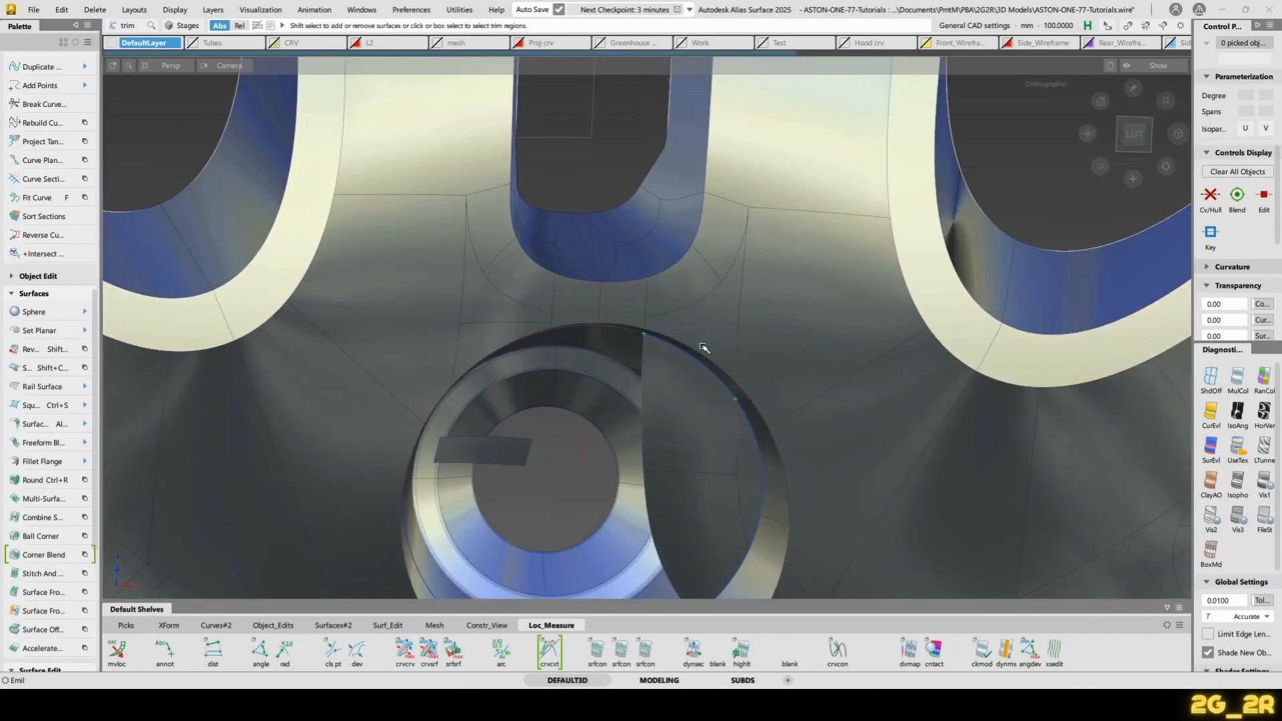
key("space")
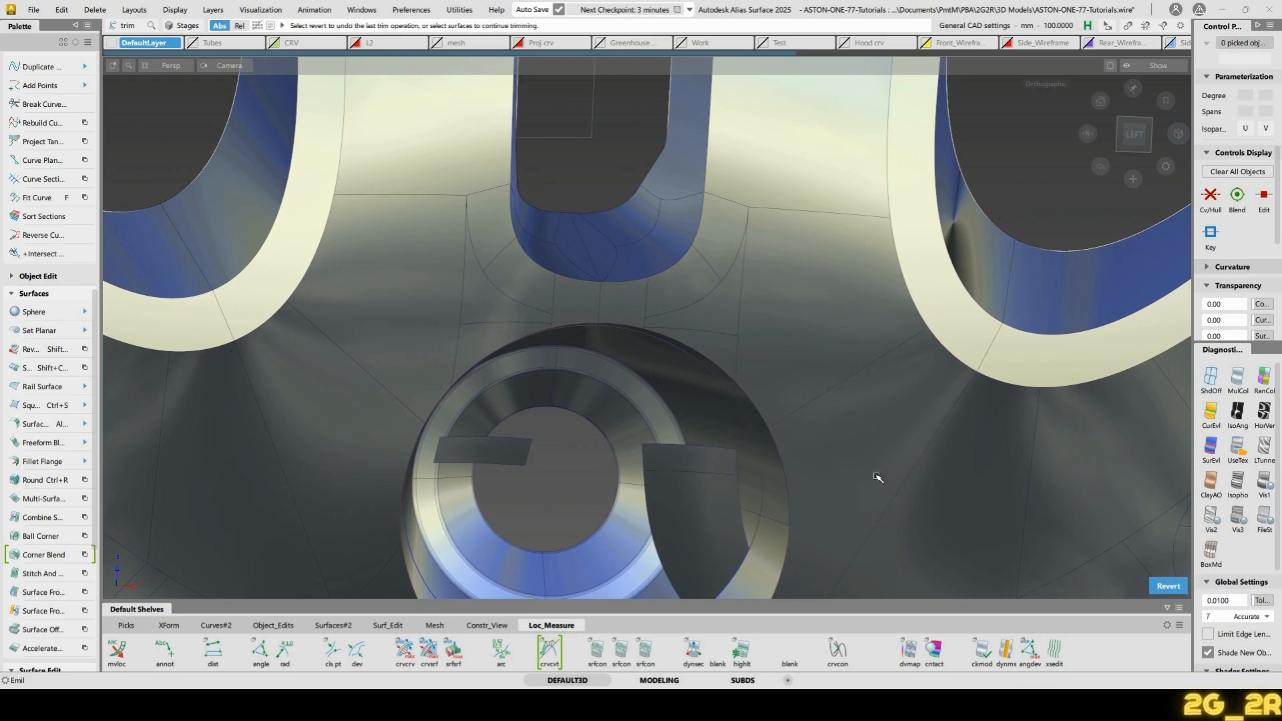
middle_click_drag(794, 508, 821, 254, "alt+shift")
left_click(758, 314)
key("space")
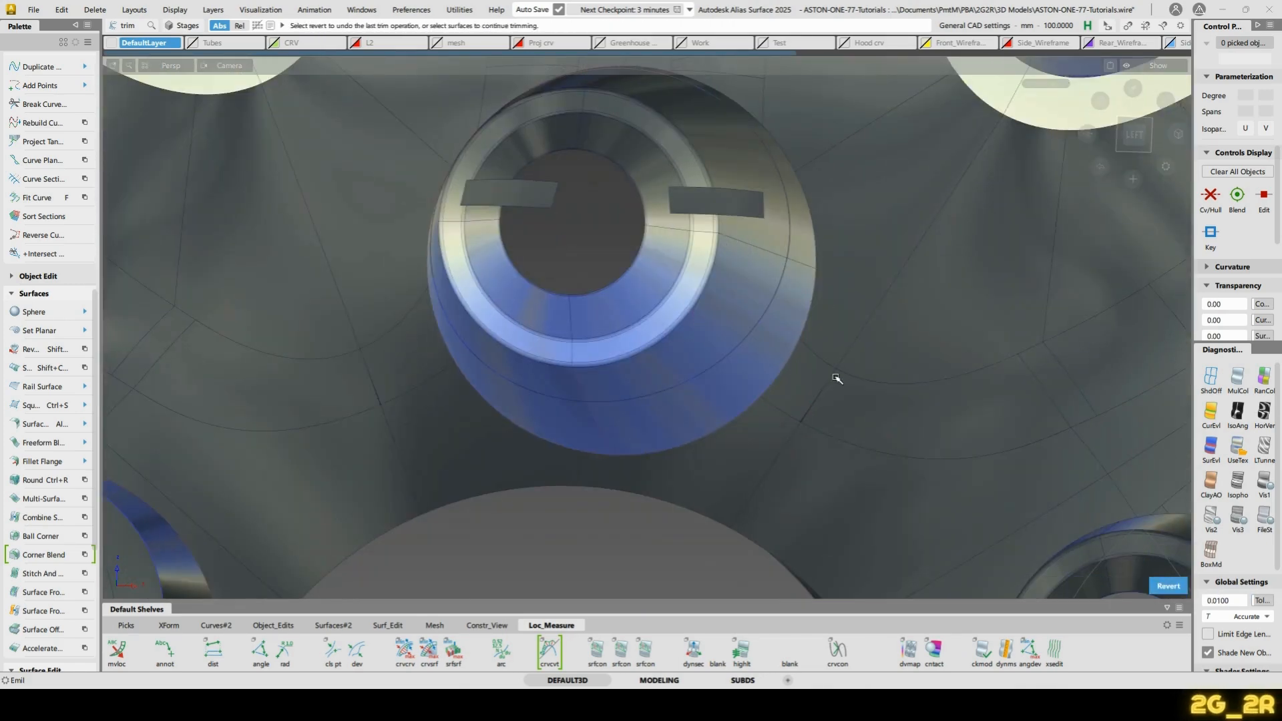
Pick the two small leftover surface strips inside the topmost lug hole and delete them
key("Escape")
left_click(545, 199)
left_click(714, 204)
right_click_drag(715, 205, 790, 254, "alt+shift")
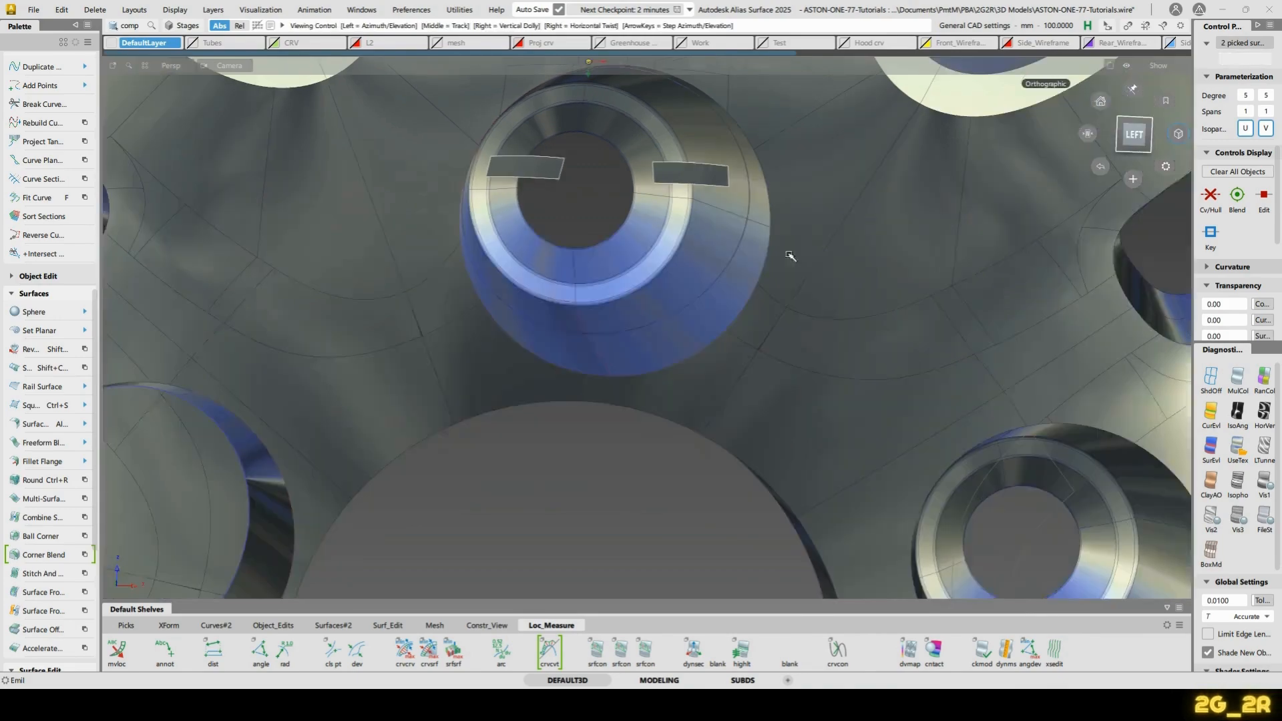
middle_click_drag(790, 255, 795, 271, "alt+shift")
key("Delete")
Restart the Trim tool and trim the hub patches along the upper and inner rim of the upper-left lug hole, keeping the outer regions
right_click_drag(796, 270, 588, 298, "alt+shift")
middle_click_drag(588, 298, 816, 220, "alt+shift")
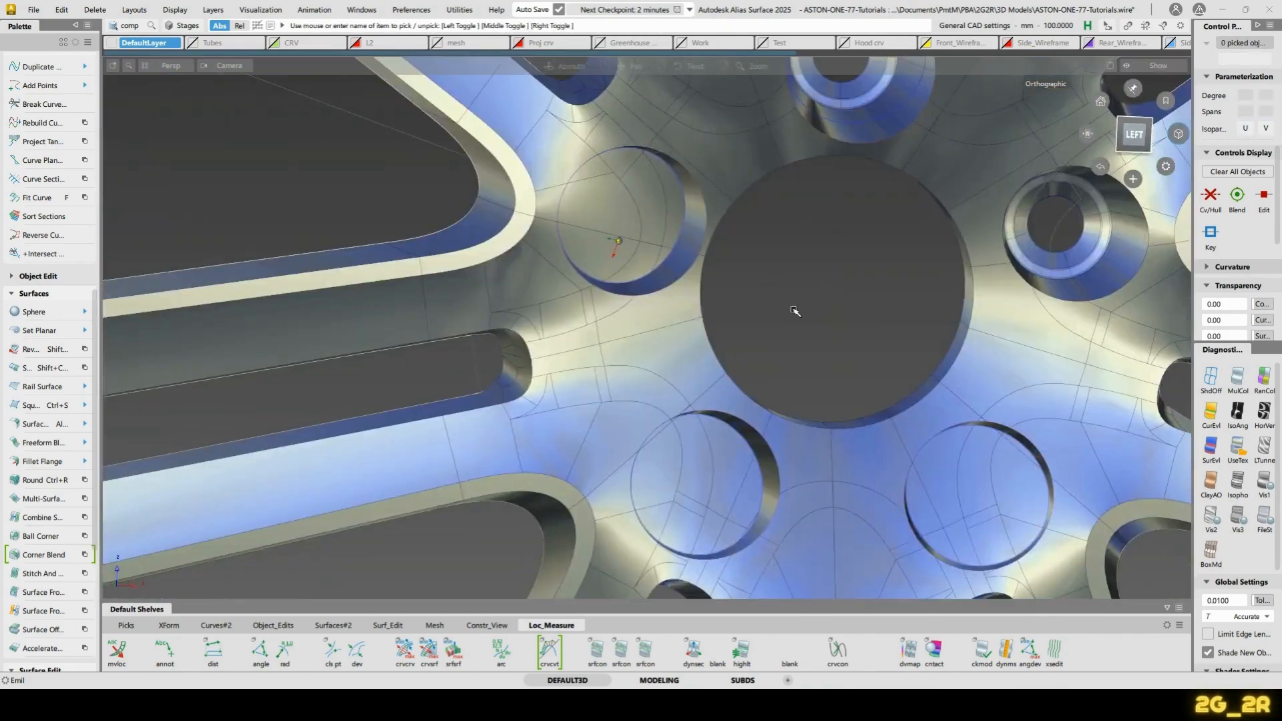
left_click_drag(618, 240, 673, 265, "alt+shift")
middle_click_drag(673, 266, 656, 480, "alt+shift")
key("ctrl+t")
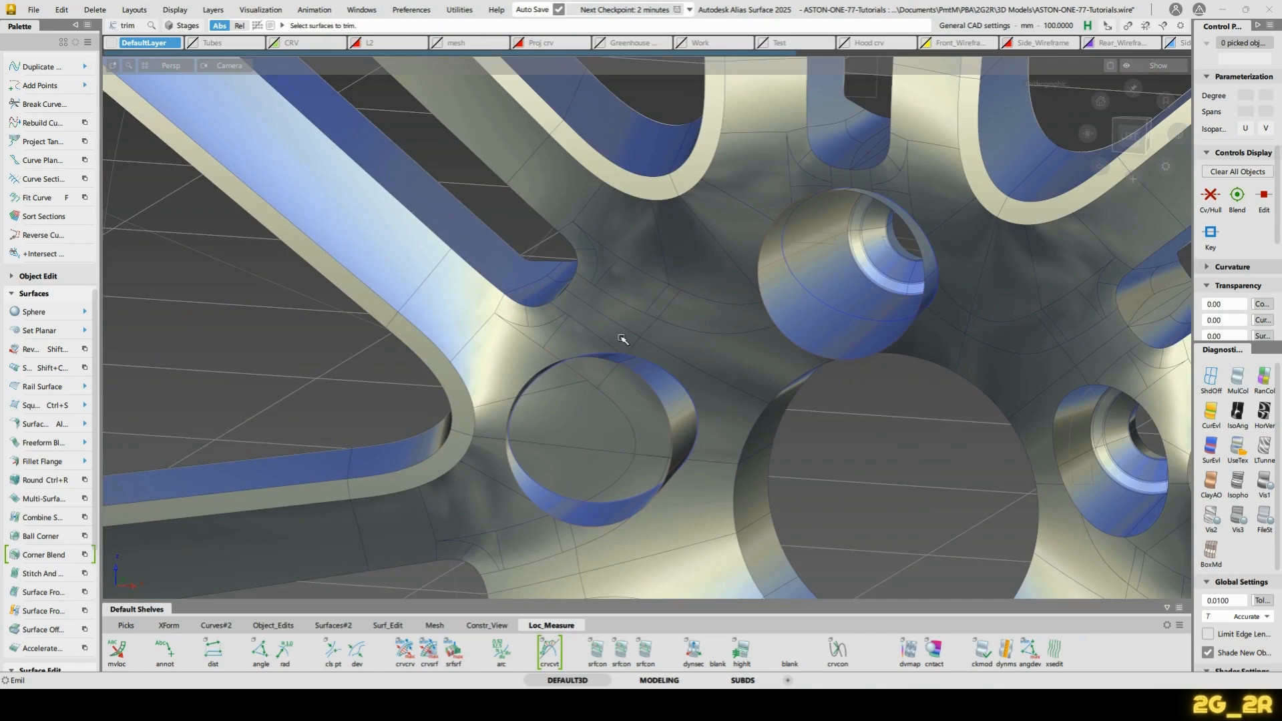
left_click(497, 363)
left_click(574, 342)
left_click(654, 357)
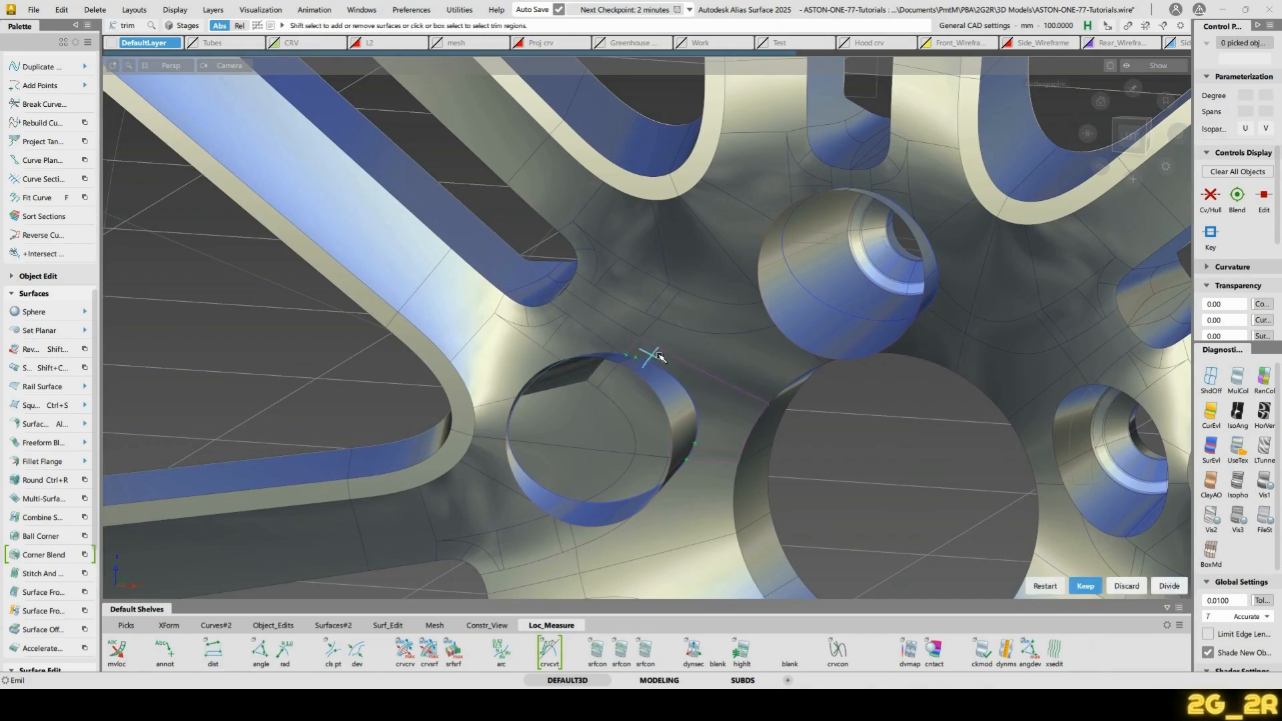
key("space")
right_click_drag(618, 342, 590, 370, "alt+shift")
left_click(579, 425)
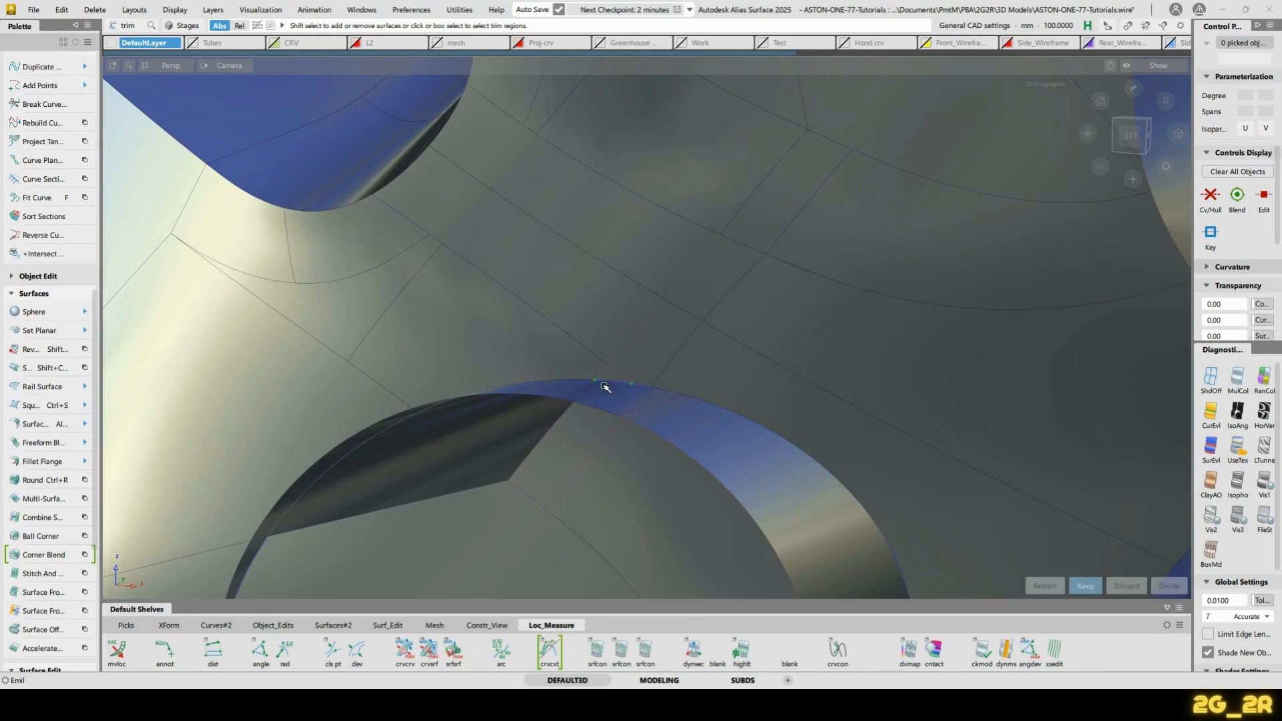
key("space")
Trim the large hub patch covering the outer and lower side of the upper-left lug hole
right_click_drag(839, 375, 667, 439, "alt+shift")
left_click_drag(667, 438, 758, 509, "alt+shift")
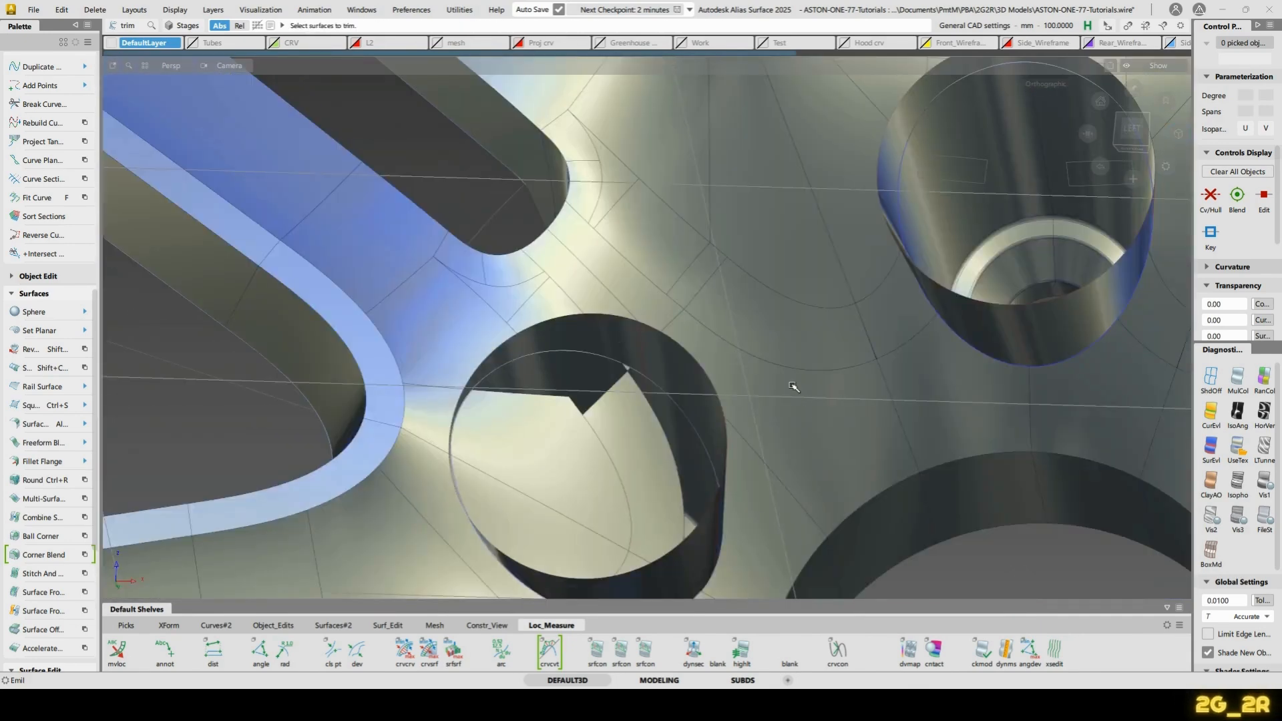
left_click_drag(795, 388, 739, 214, "alt+shift")
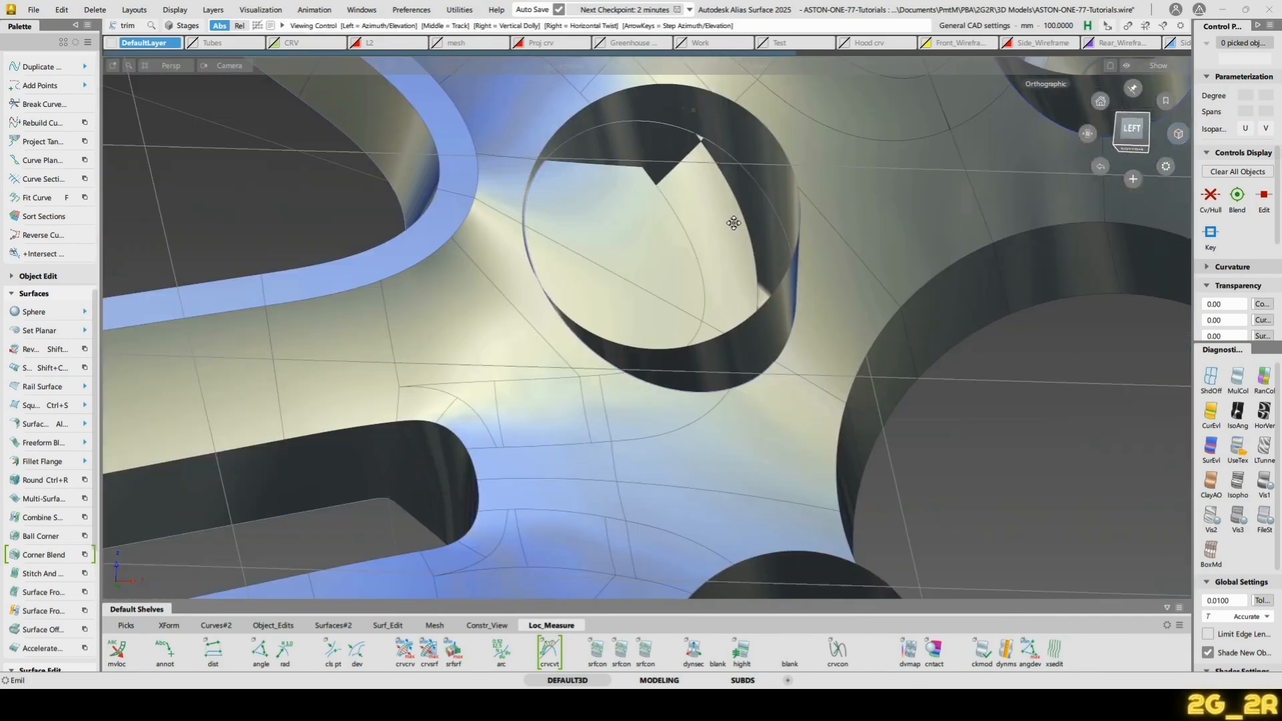
left_click(571, 354)
key("space")
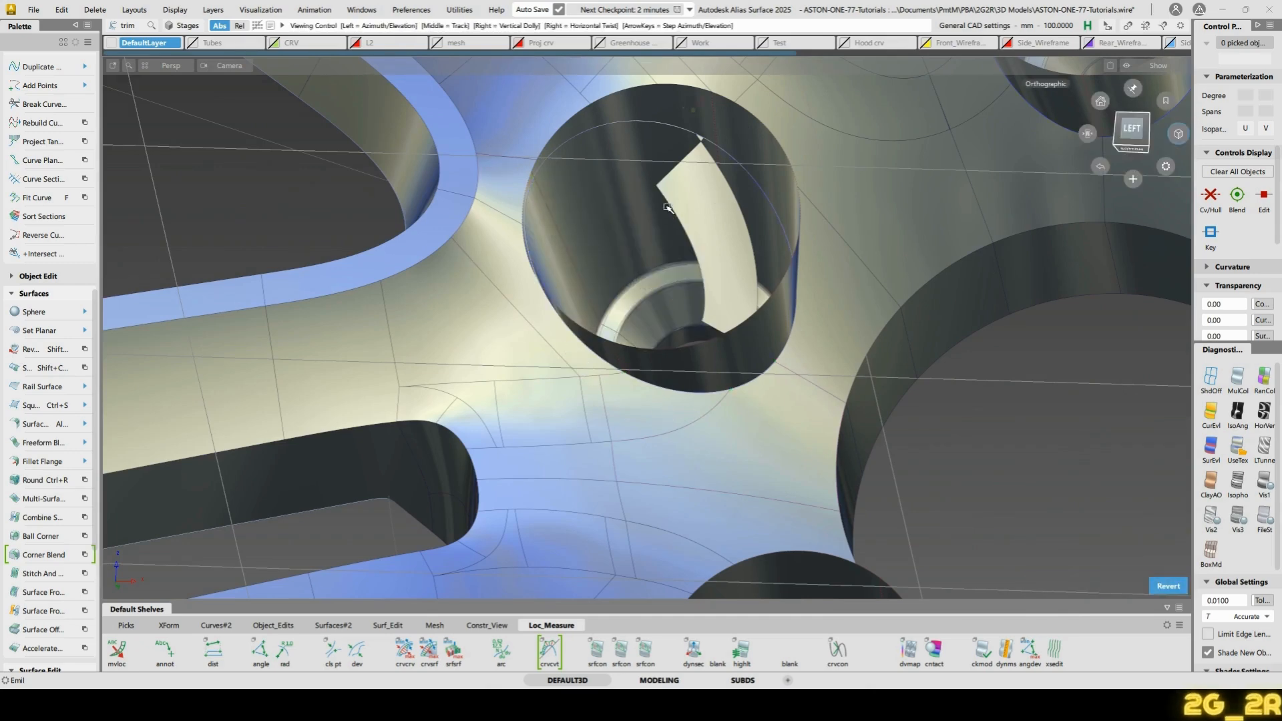
Pick the leftover curved patch inside the upper-left lug hole and delete it
right_click_drag(667, 206, 669, 249, "alt+shift")
left_click_drag(670, 249, 668, 295, "alt+shift")
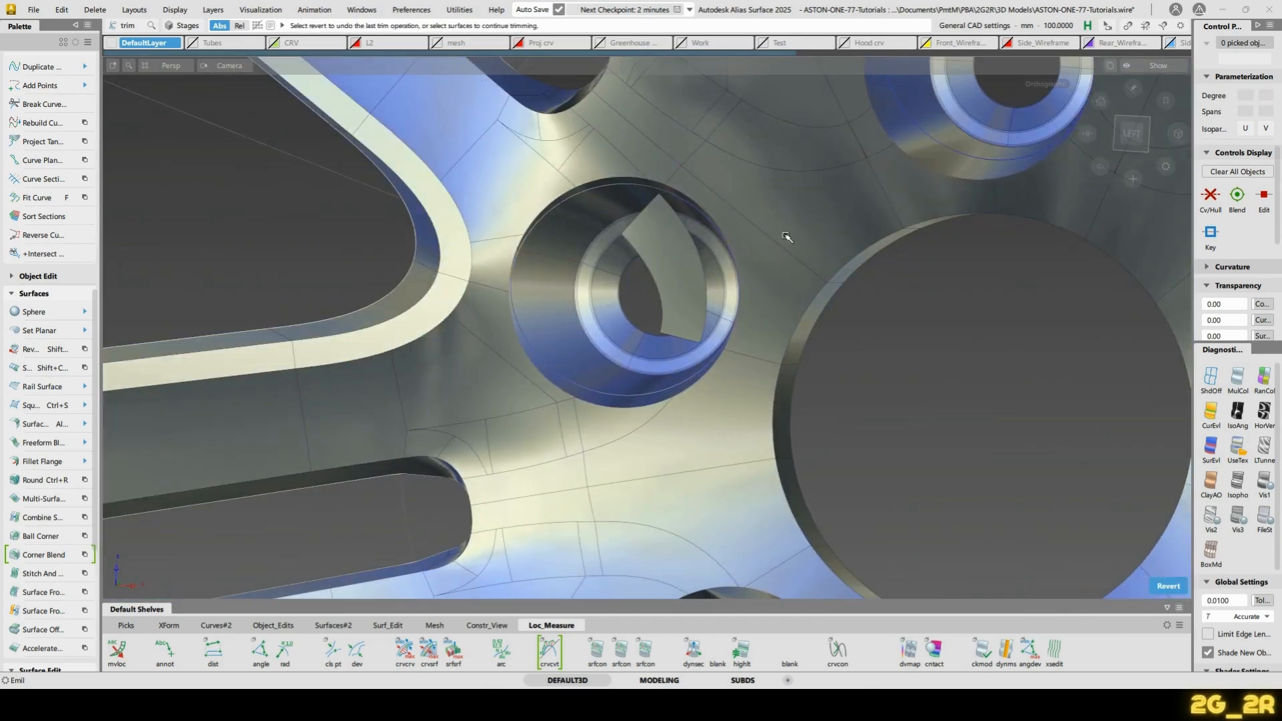
left_click(690, 280)
key("Delete")
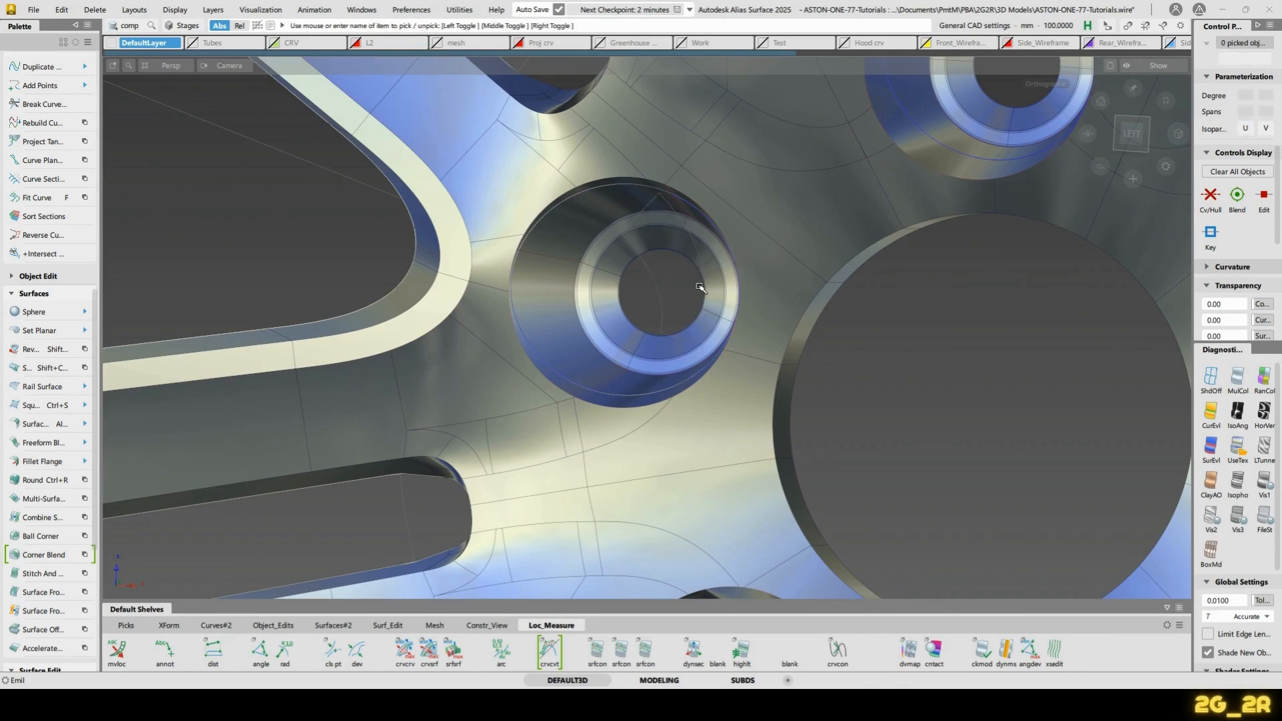
Trim the upper-left lug hole's tube flush with the front hub face by removing its protruding segments
left_click_drag(698, 287, 604, 363, "alt+shift")
left_click(604, 326)
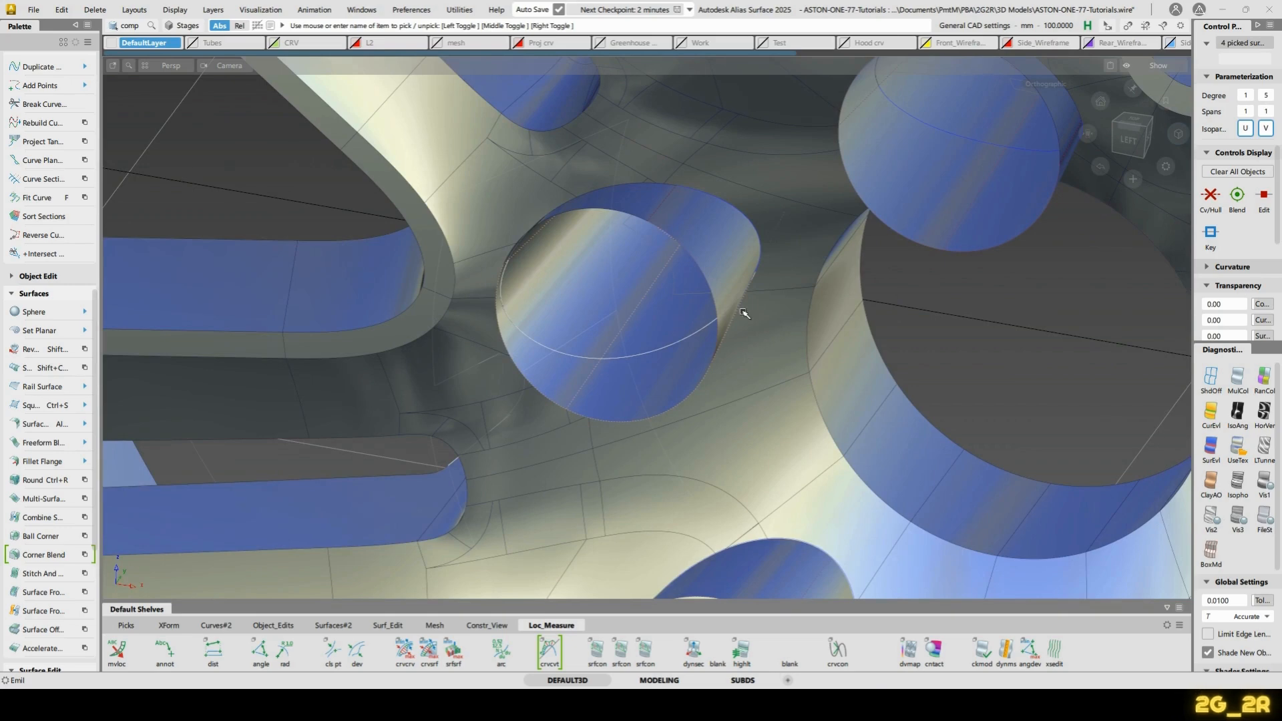
key("Escape")
key("t")
left_click(618, 295)
key("space")
left_click(681, 321)
key("space")
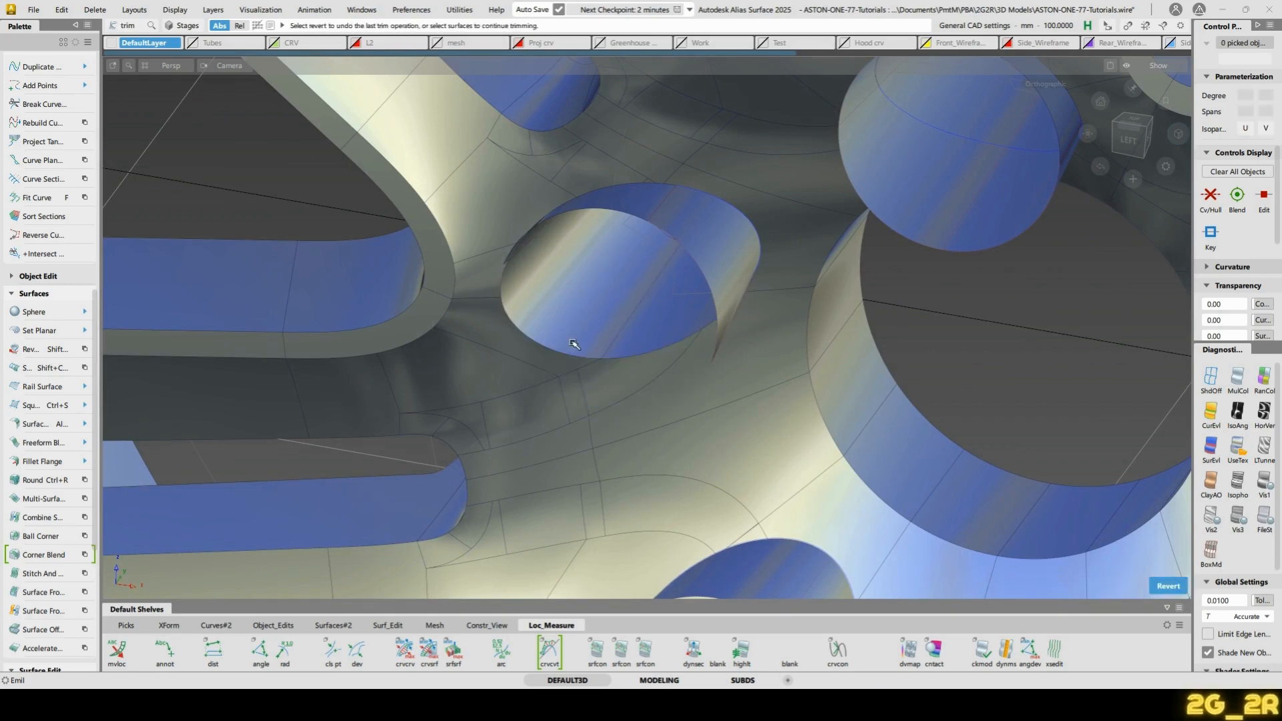
Trim the protruding segments of the topmost lug hole's tube flush with the front hub face
left_click_drag(574, 344, 764, 218, "alt+shift")
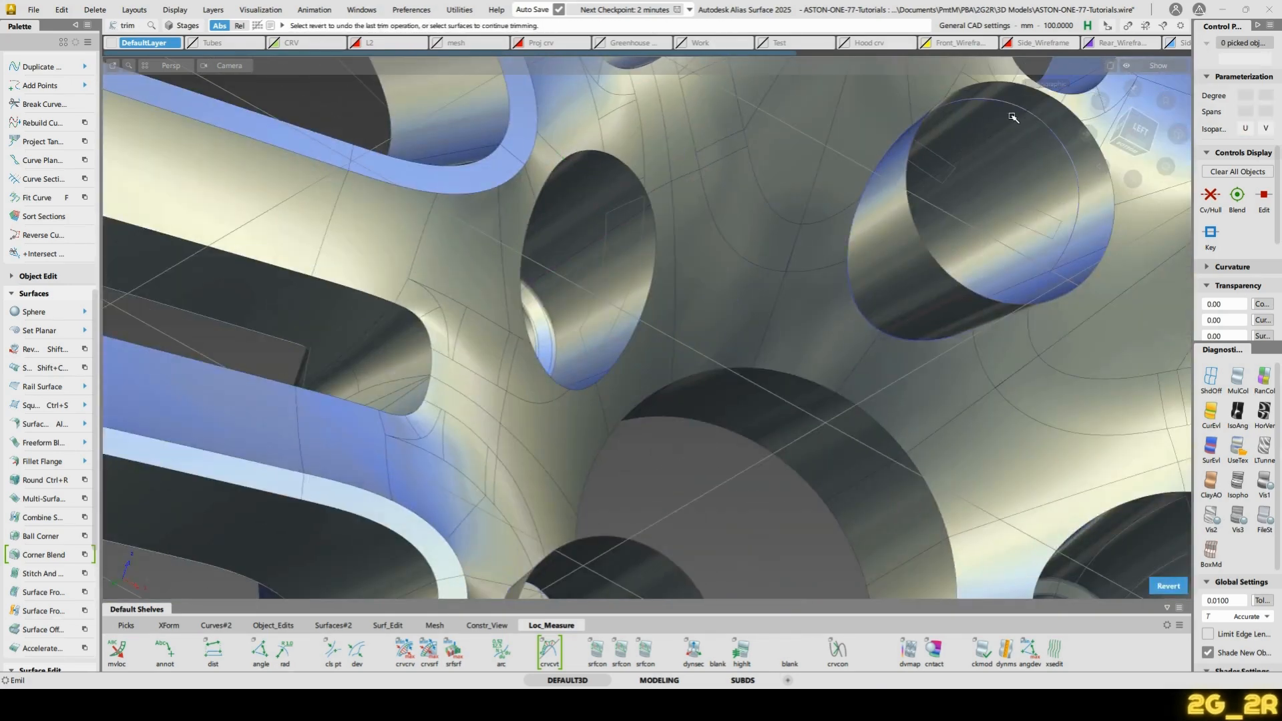
left_click_drag(1016, 158, 842, 246, "alt+shift")
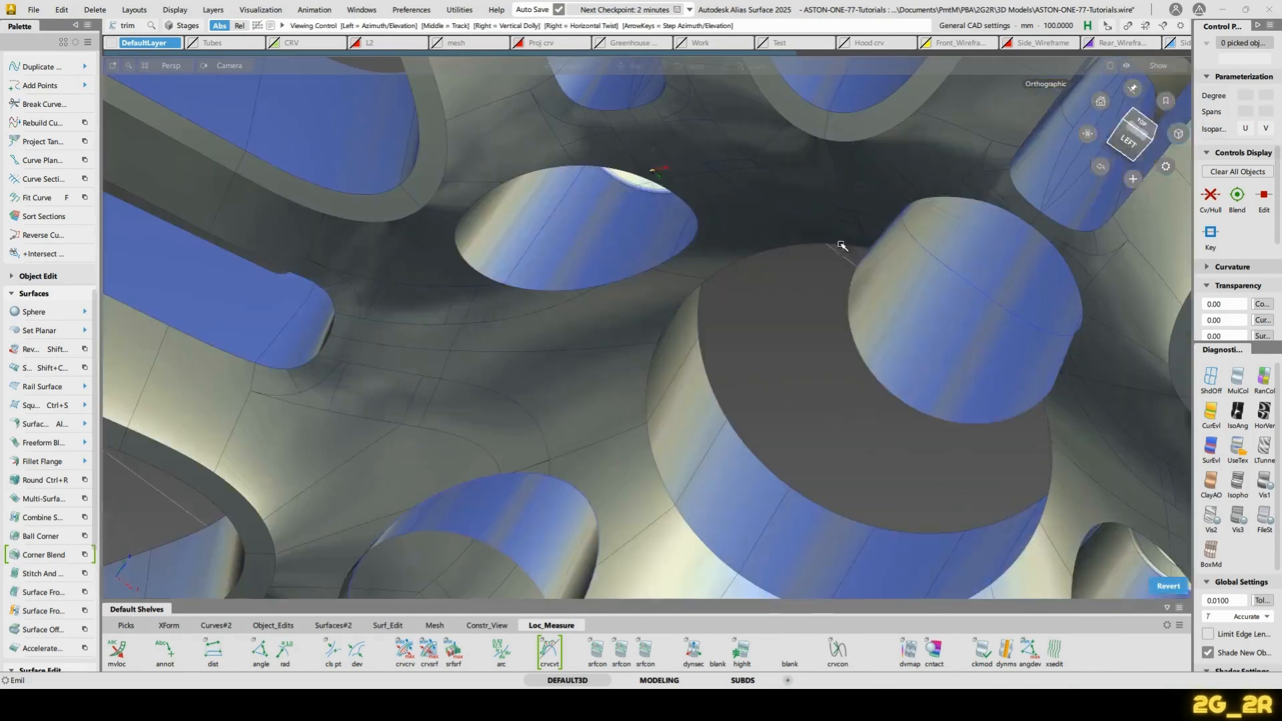
left_click(979, 236)
key("space")
left_click(1016, 283)
key("space")
Align the view to the wheel's front face and trim the hub patches along the outer side of the lower-left lug hole
right_click_drag(1015, 283, 677, 265, "alt+shift")
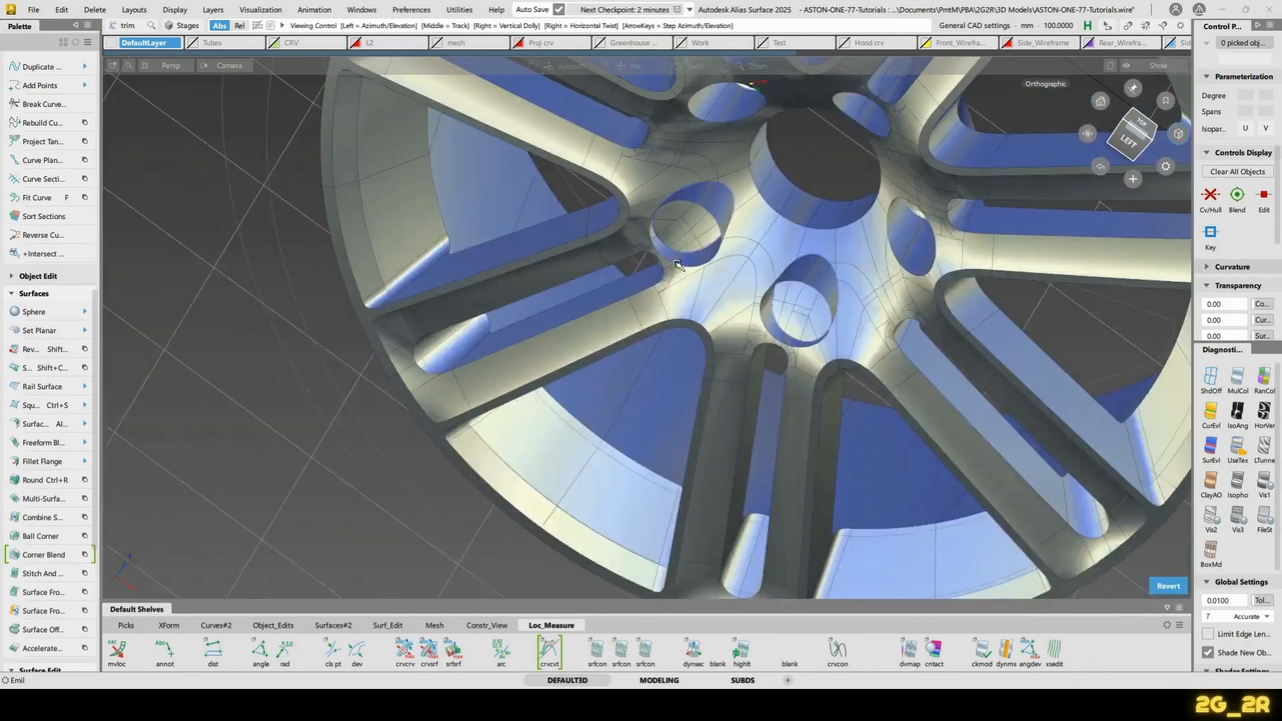
left_click(687, 240)
left_click_drag(699, 110, 694, 194, "alt+shift")
right_click_drag(694, 194, 728, 133, "alt+shift")
middle_click_drag(728, 133, 682, 266, "alt+shift")
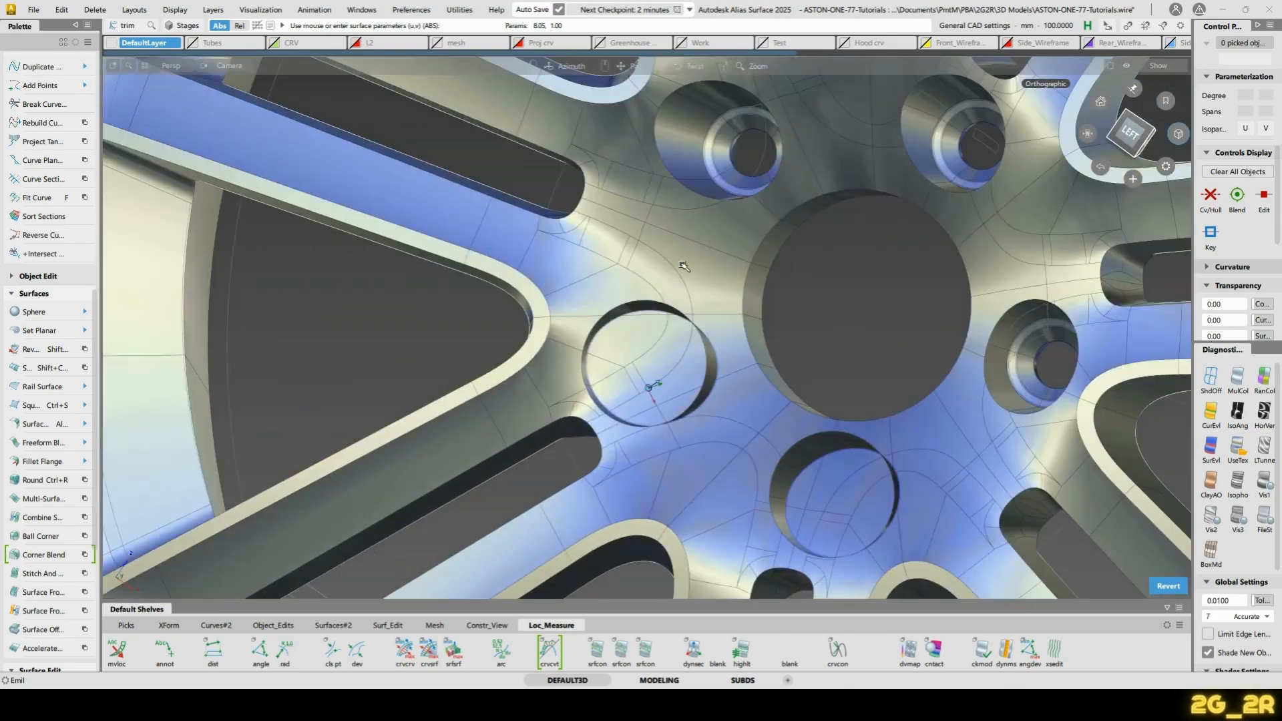
left_click_drag(683, 266, 702, 247, "alt+shift")
left_click(1130, 133)
right_click_drag(508, 427, 568, 406, "alt+shift")
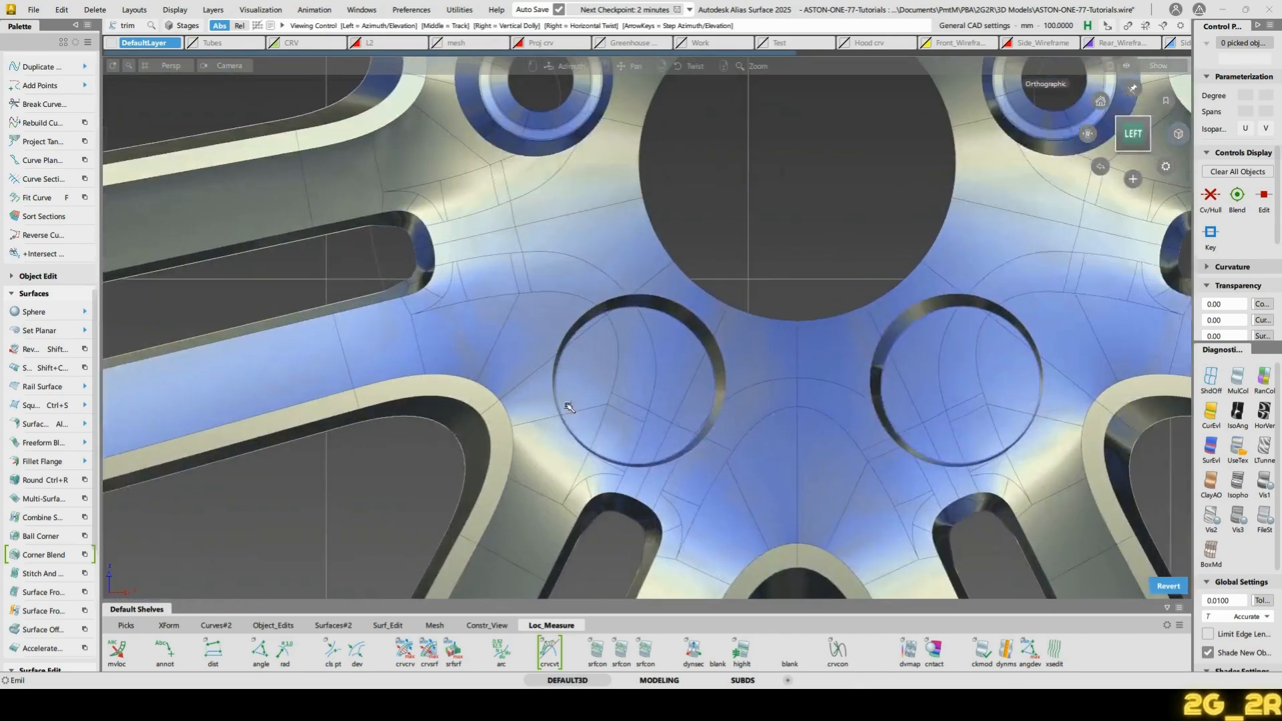
middle_click_drag(569, 408, 471, 389, "alt+shift")
left_click(467, 320)
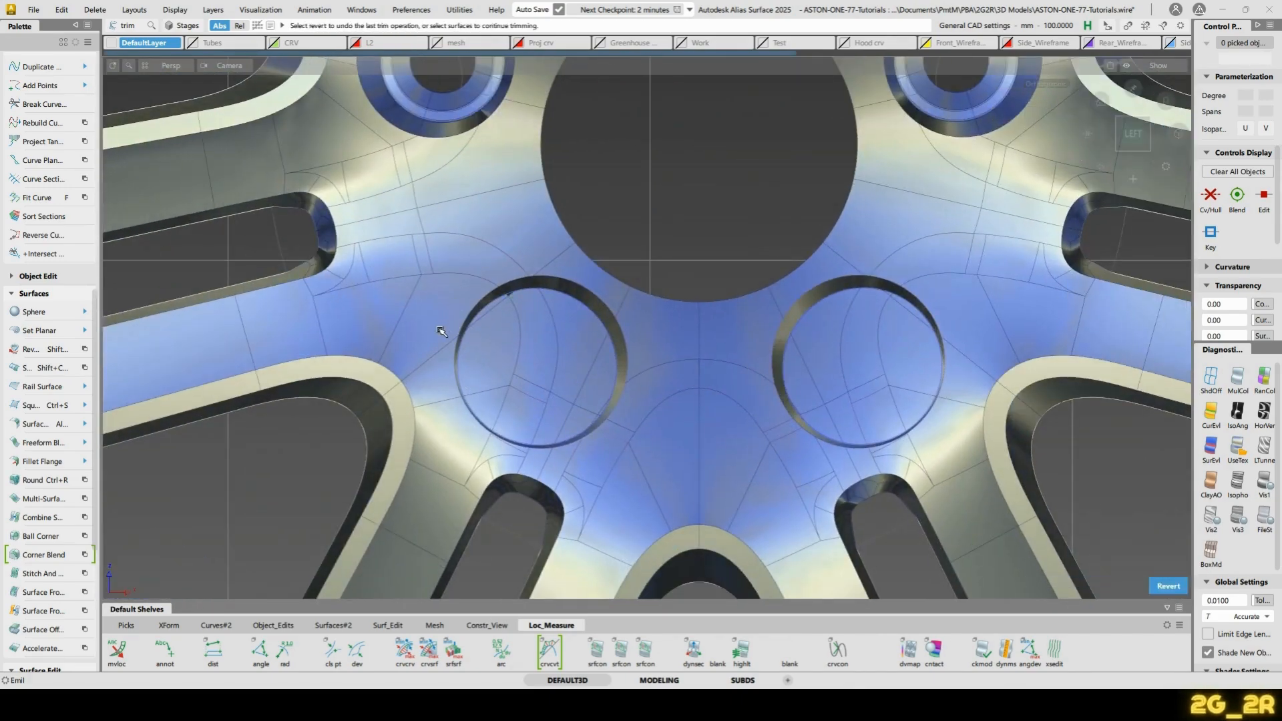
left_click(493, 317)
left_click(465, 364)
left_click(461, 441)
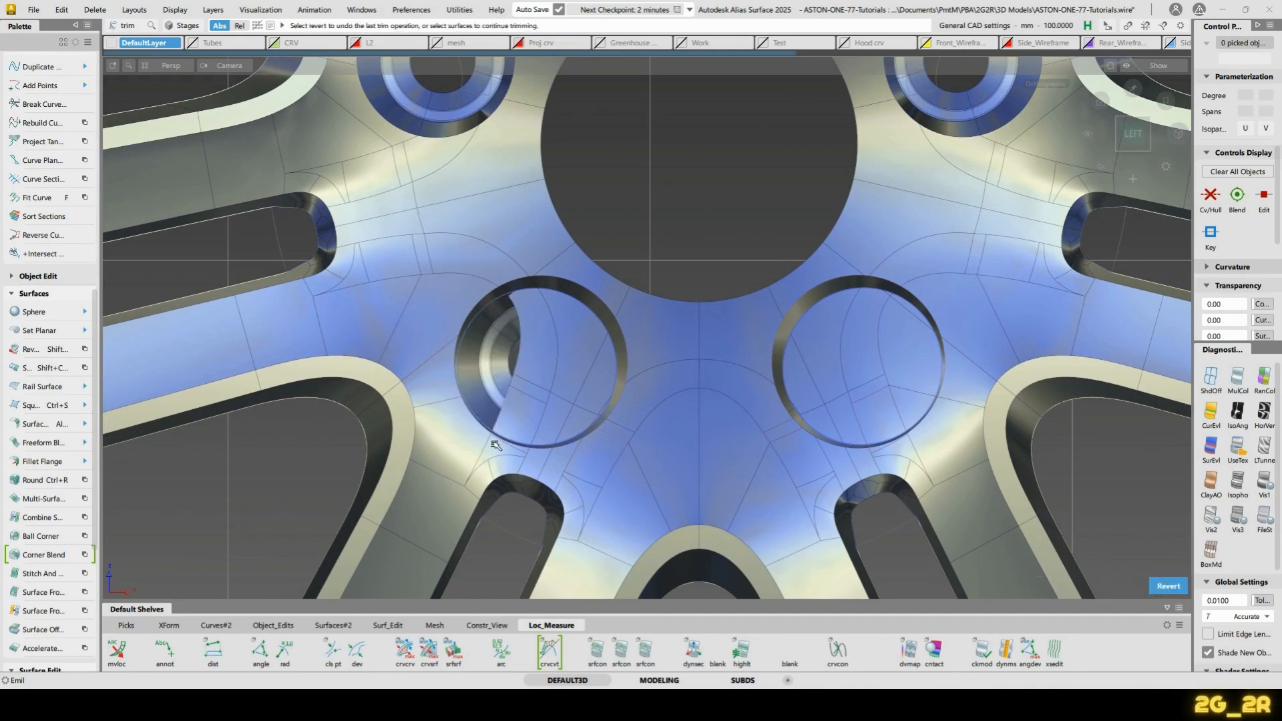
Trim the hub patches around the lower and inner rim of the lower-left lug hole, keeping the regions outside its intersection curve
right_click_drag(521, 454, 604, 403, "alt+shift")
middle_click_drag(426, 478, 575, 300, "alt+shift")
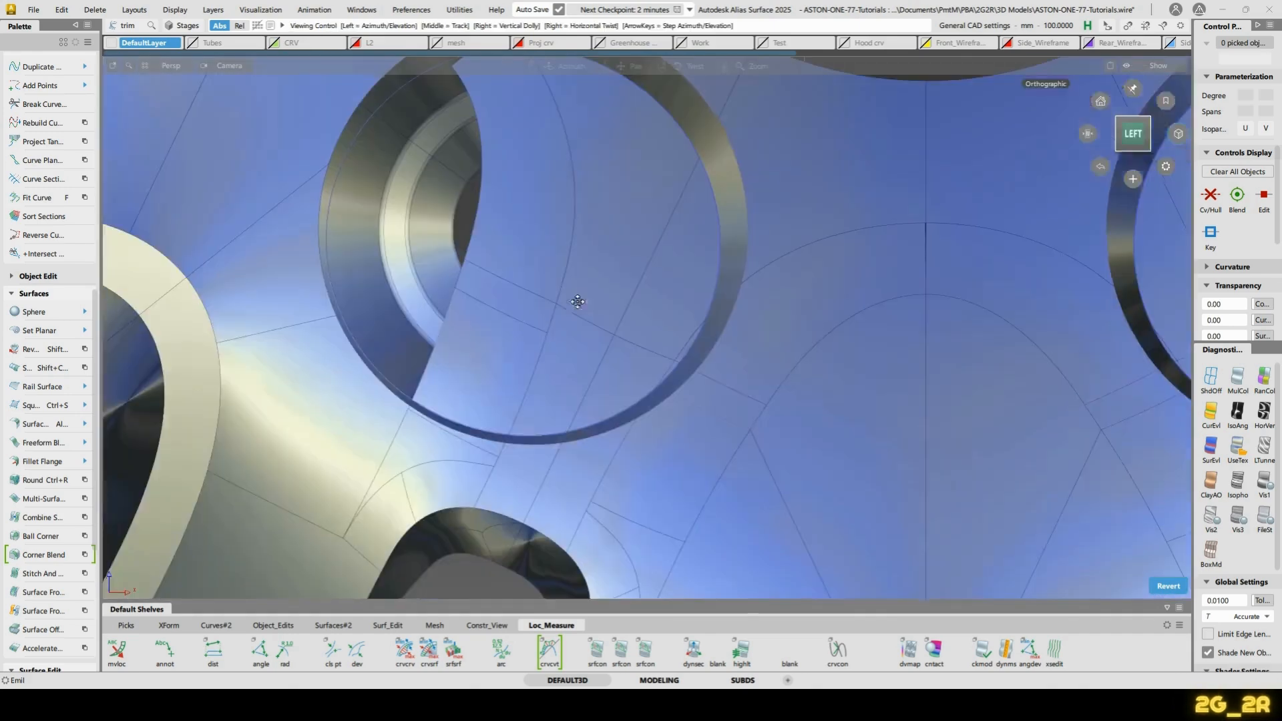
left_click(491, 443)
left_click(591, 461)
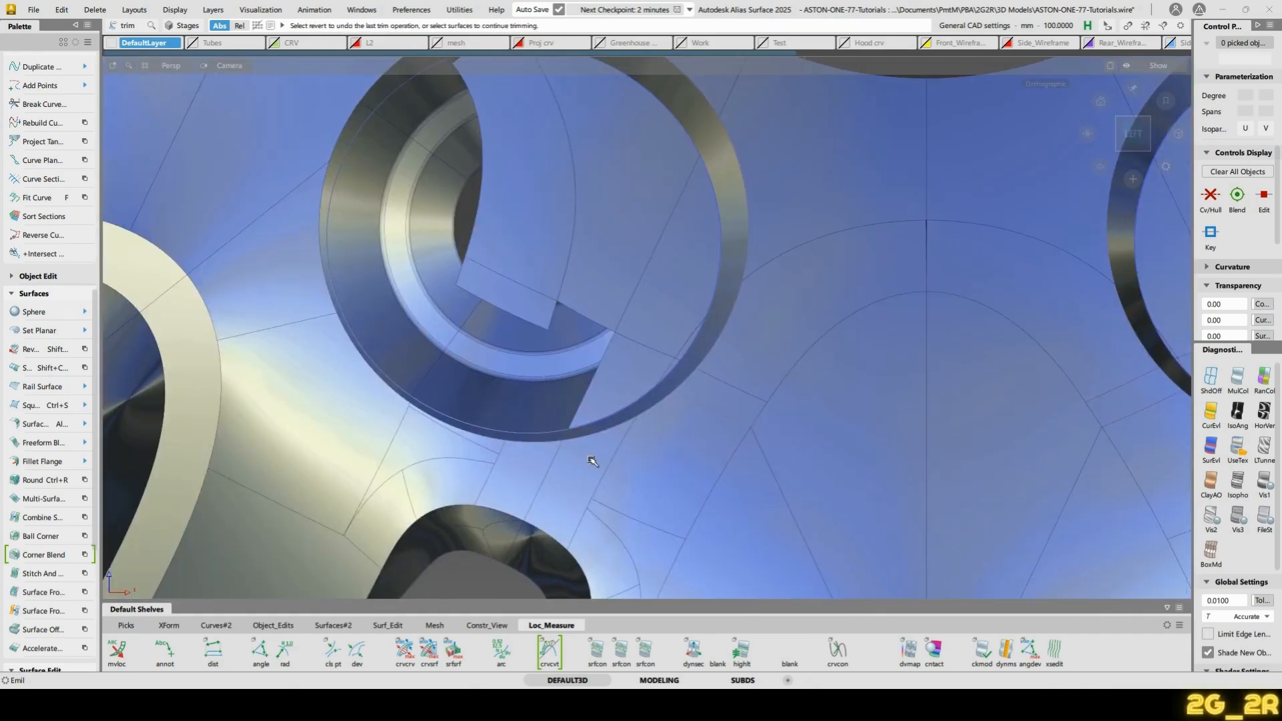
left_click(686, 434)
left_click(725, 382)
left_click(770, 321)
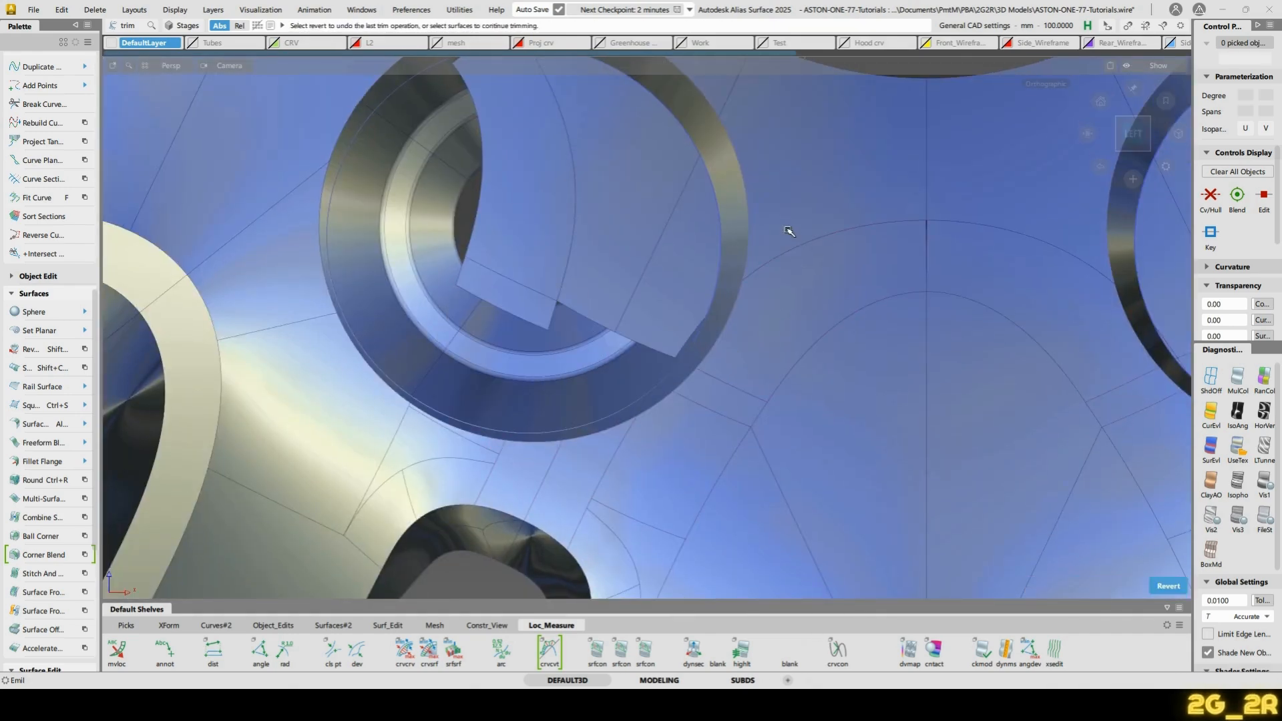
left_click(792, 228)
Trim the last curved patch at the upper rim of the lower-left lug hole and delete the leftover fragment inside it
middle_click_drag(782, 153, 721, 247, "alt+shift")
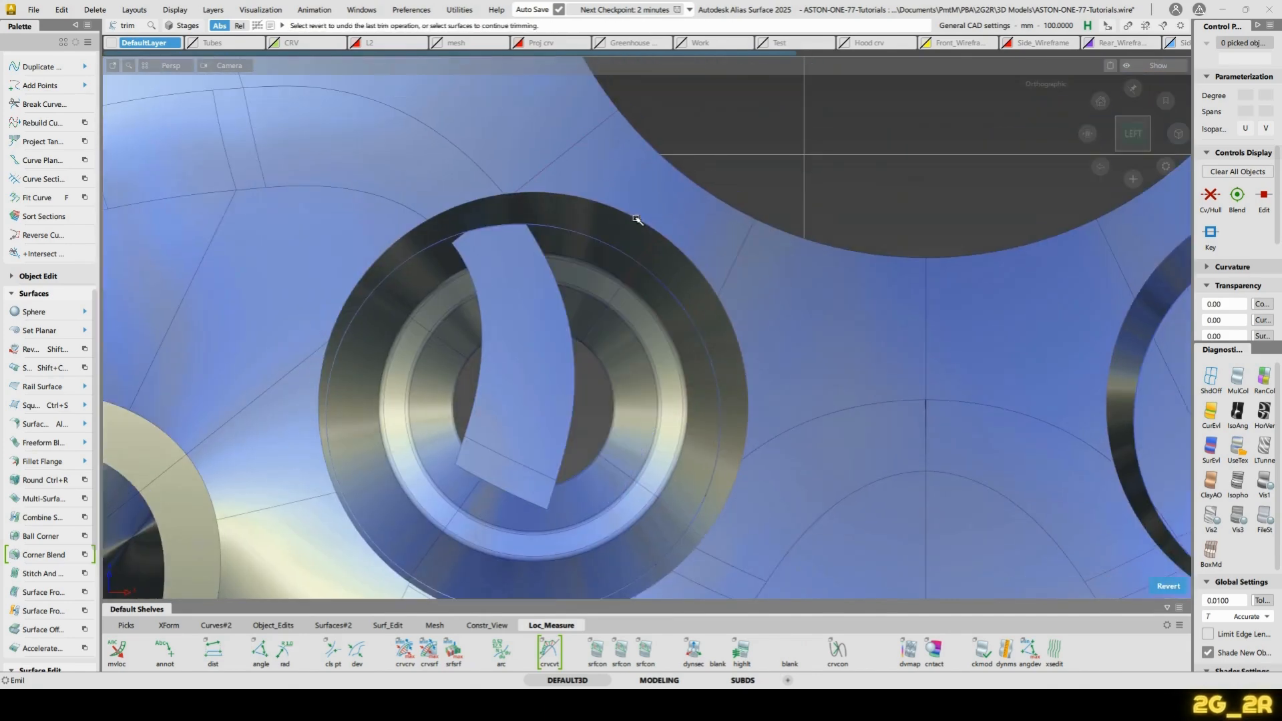
left_click(508, 227)
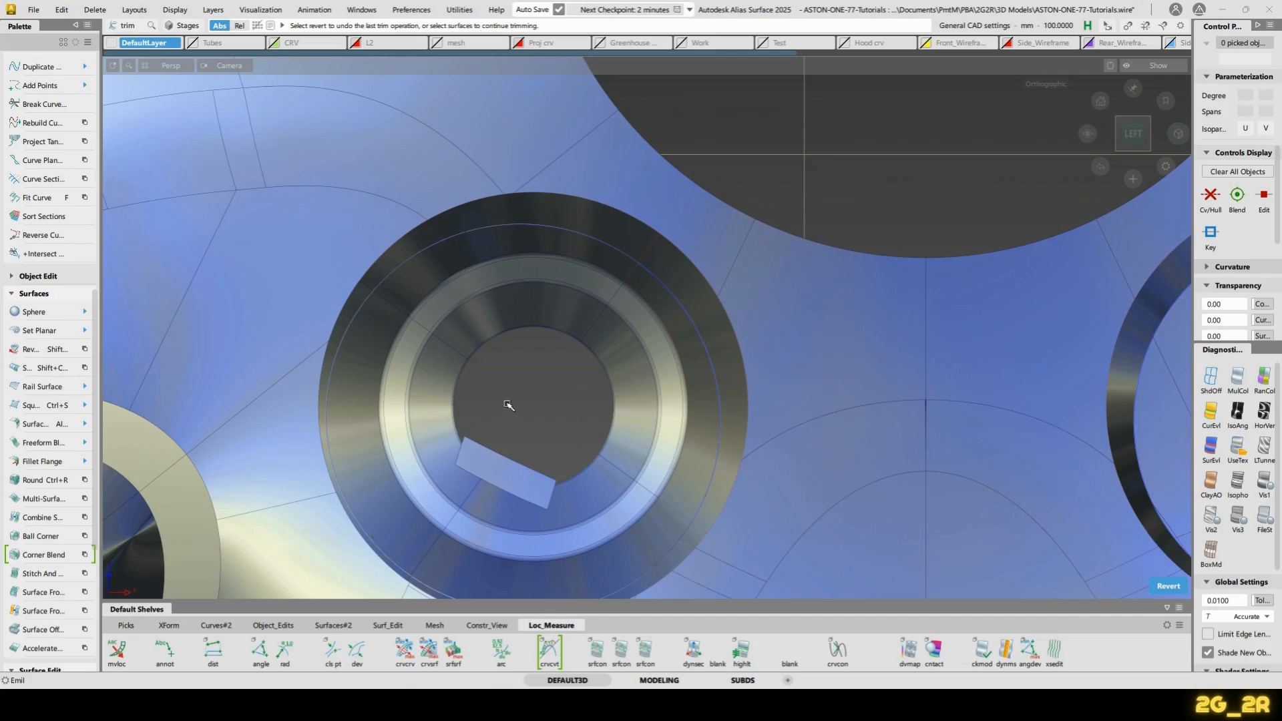
left_click_drag(449, 440, 492, 456, "ctrl+shift")
left_click(490, 484)
key("Delete")
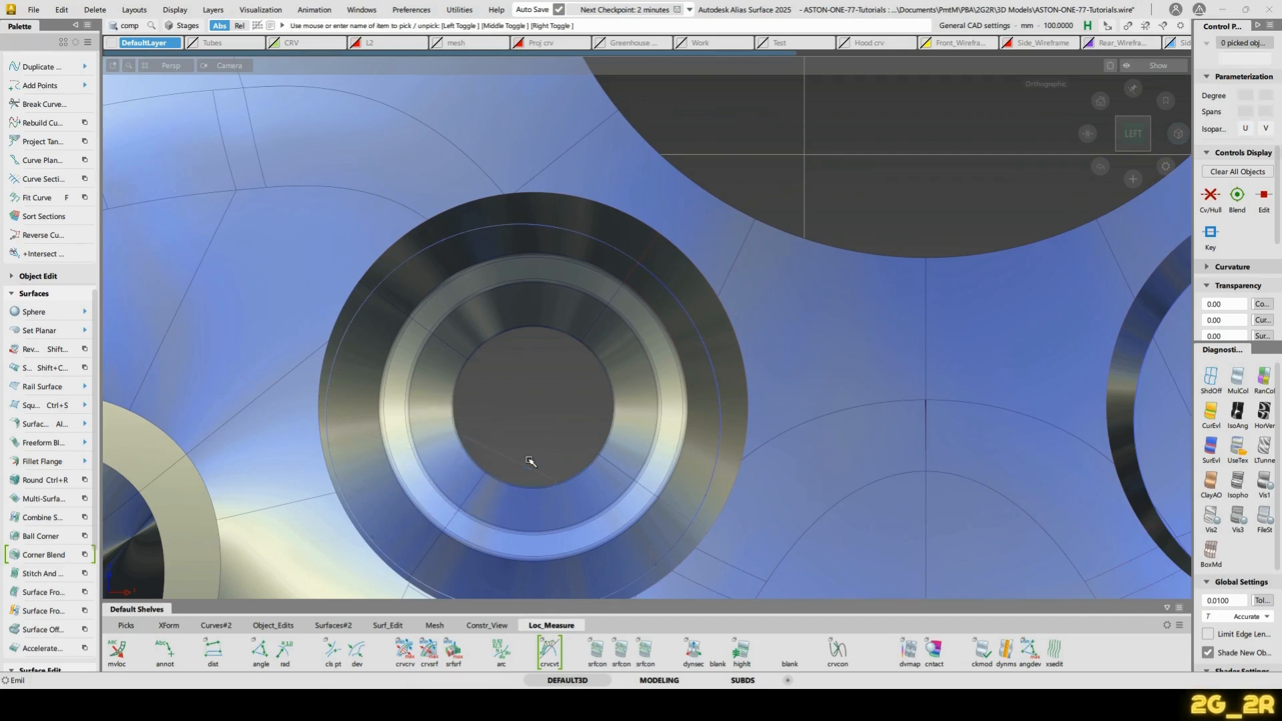
Trim the protruding tube segments of the lower-left lug hole flush with the front hub face
key("ctrl+t")
left_click(445, 261)
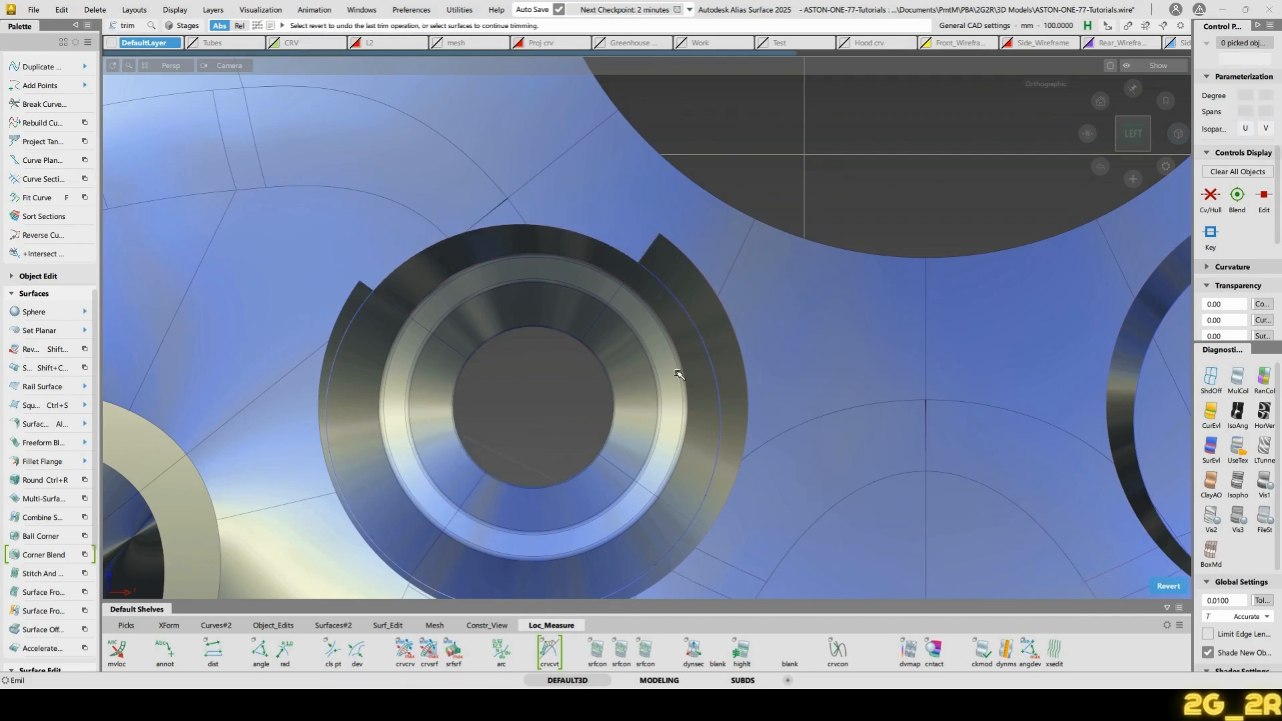
left_click(692, 379)
left_click(372, 481)
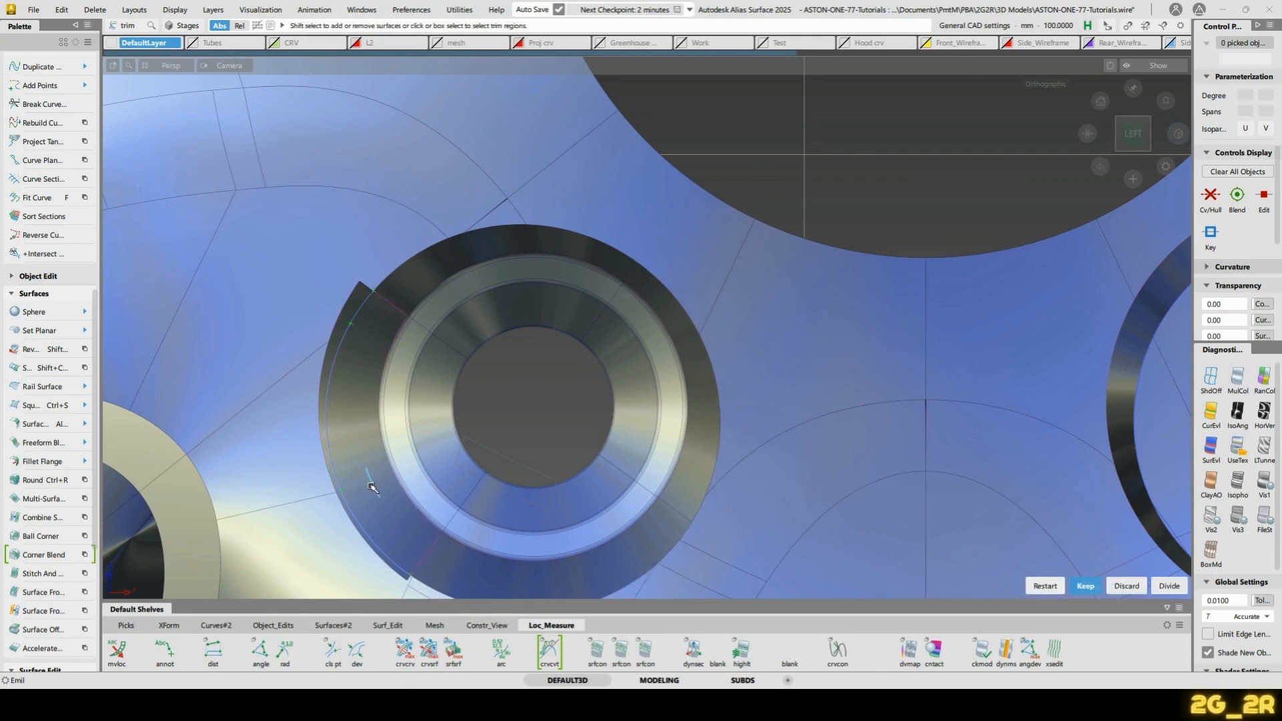
Trim the hub patches along the inner side of the lower-right lug hole, keeping the regions outside its intersection curve
right_click_drag(768, 294, 741, 285, "alt+shift")
middle_click_drag(741, 286, 166, 240, "alt+shift")
left_click(435, 306)
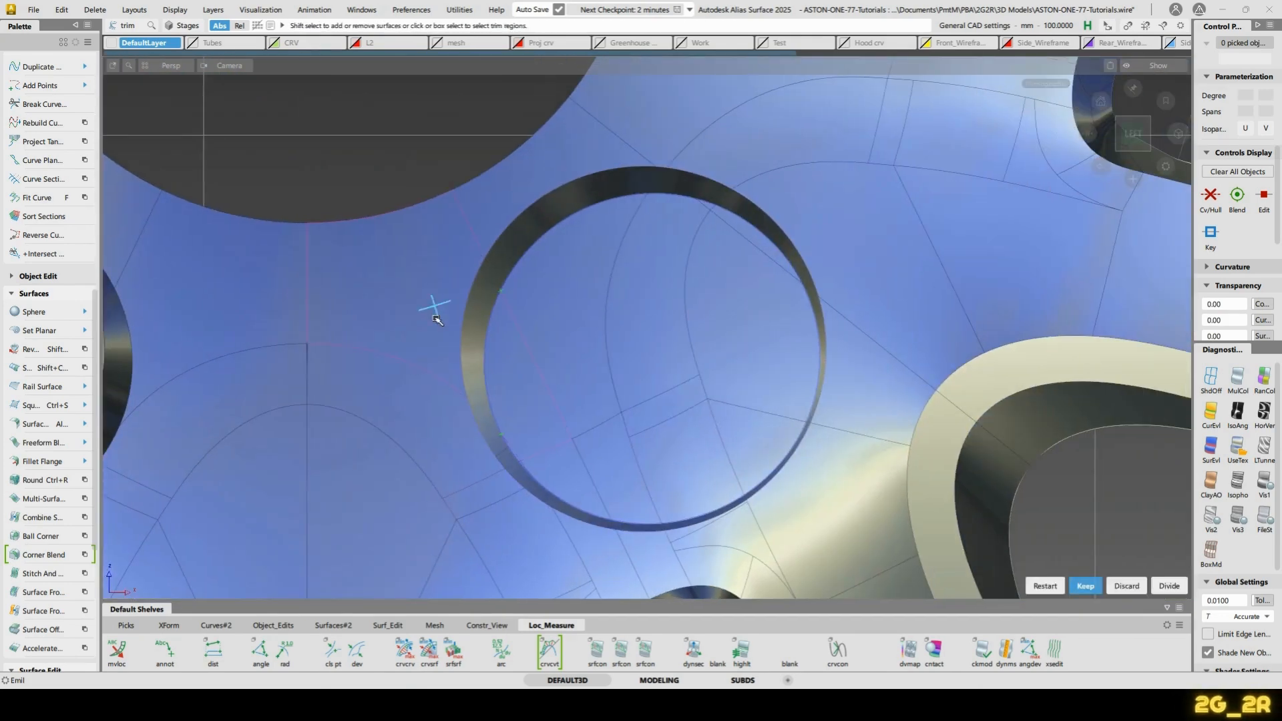
key("space")
left_click(438, 398)
key("space")
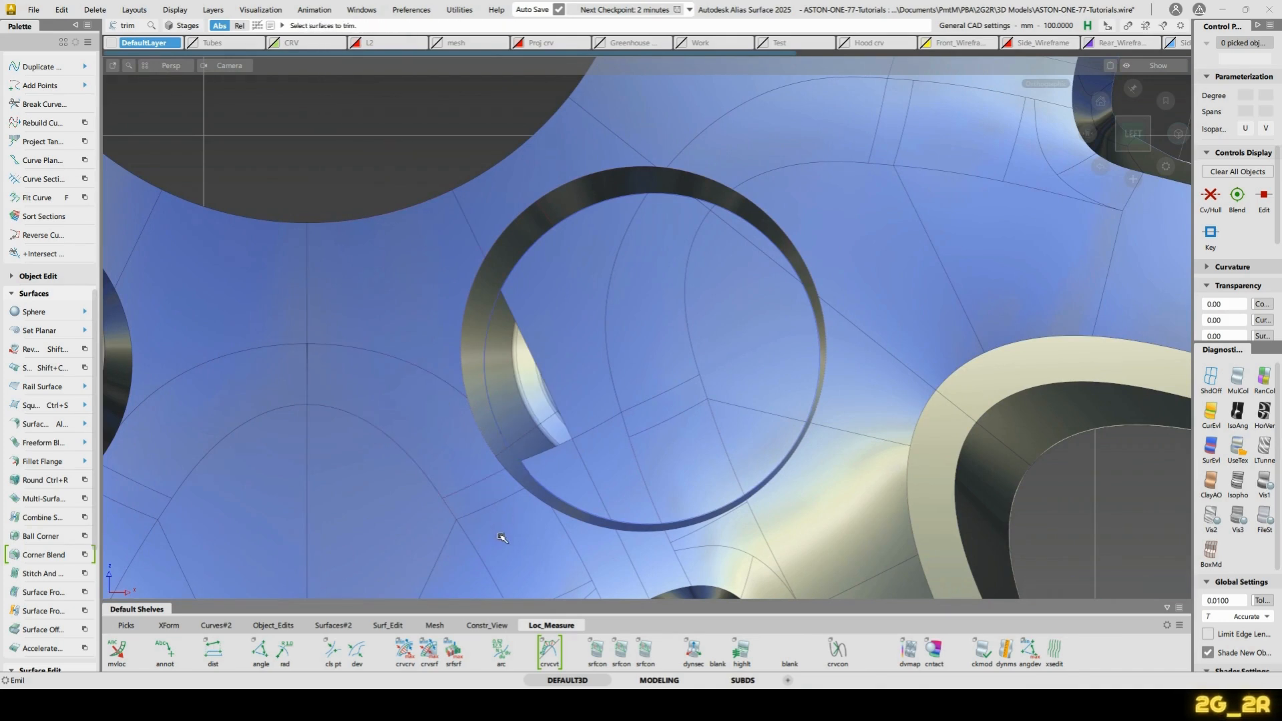
Trim the hub patches along the lower and outer rim of the lower-right lug hole, keeping the regions outside its intersection curve
left_click(609, 553)
key("space")
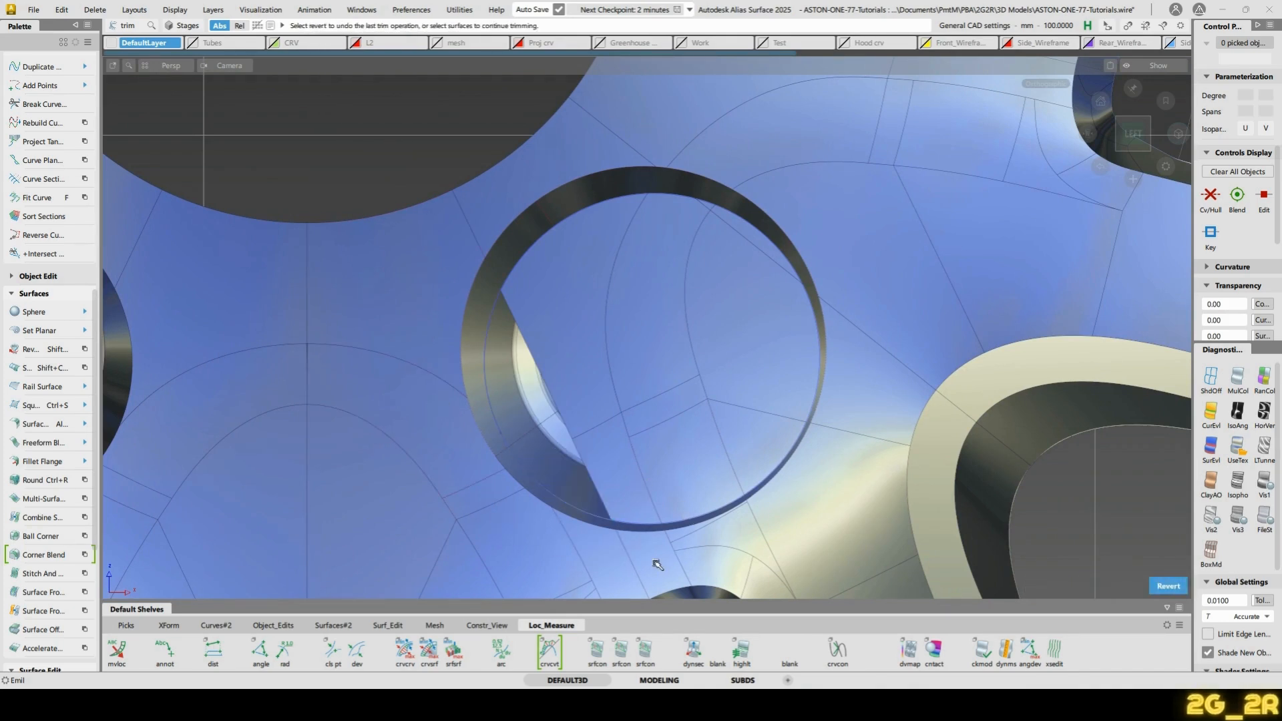
left_click(695, 522)
left_click(677, 539)
key("space")
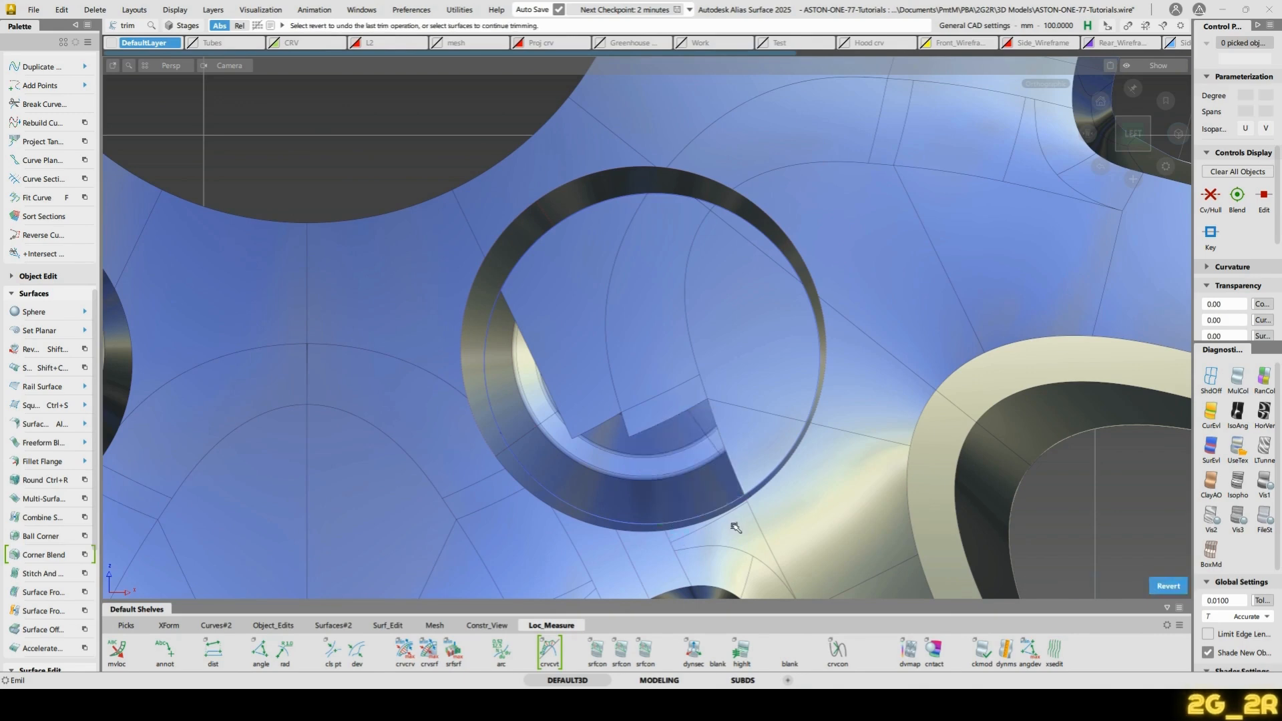
left_click(772, 481)
left_click(850, 458)
key("space")
left_click(862, 370)
left_click(863, 368)
key("space")
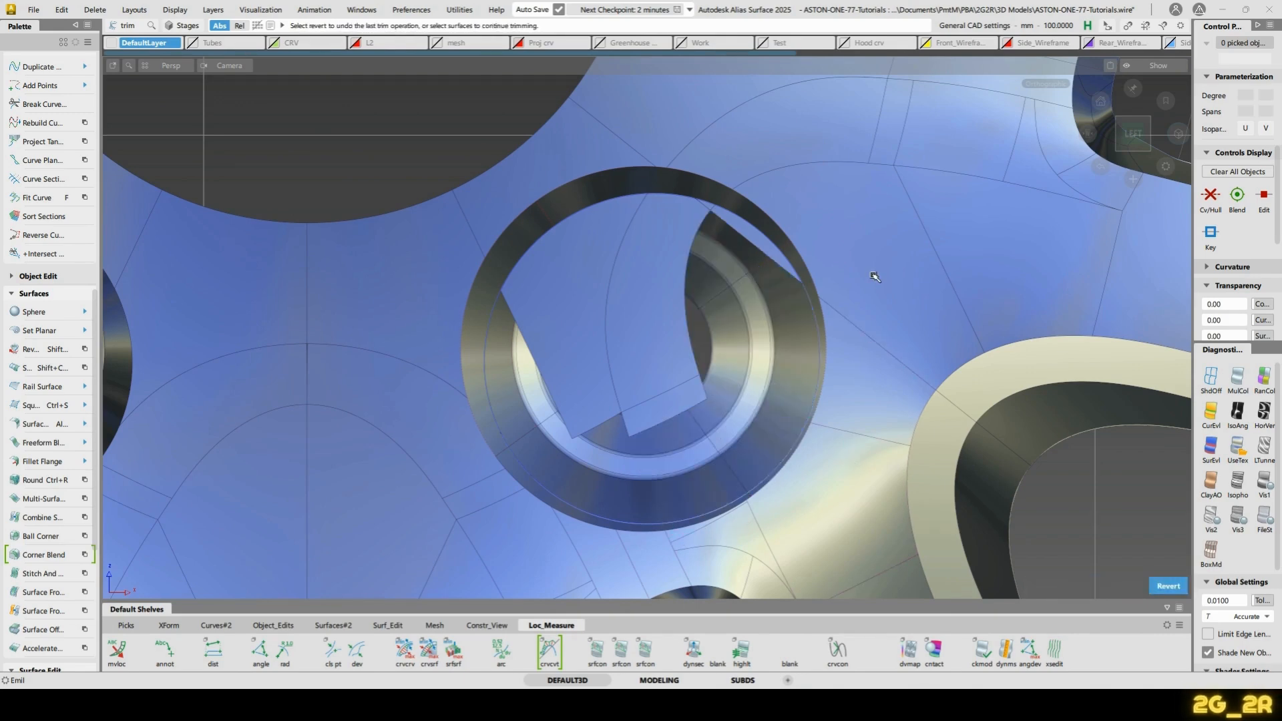
Trim the remaining hub patches along the upper rim of the lower-right lug hole and delete the leftover fragment inside it
left_click(873, 278)
left_click(871, 264)
key("space")
left_click(616, 126)
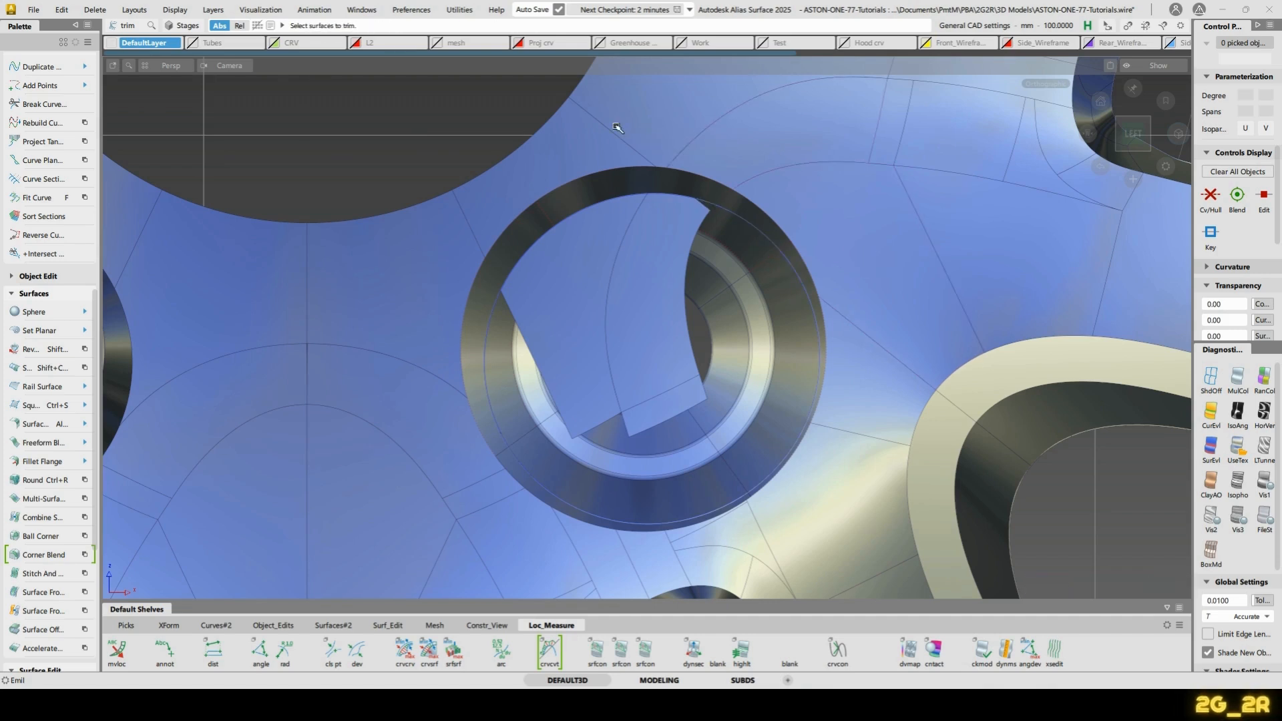
left_click(583, 158)
key("space")
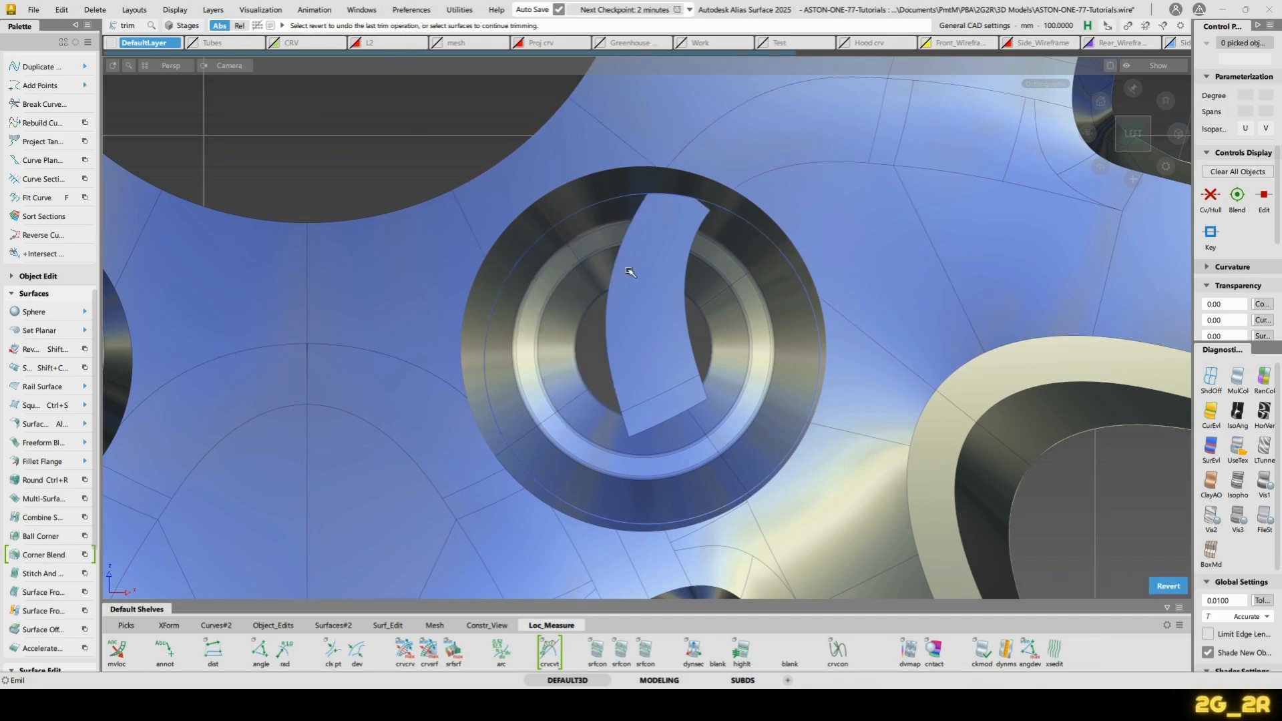
left_click(664, 306)
left_click(670, 189)
key("space")
left_click_drag(639, 421, 649, 406, "ctrl+shift")
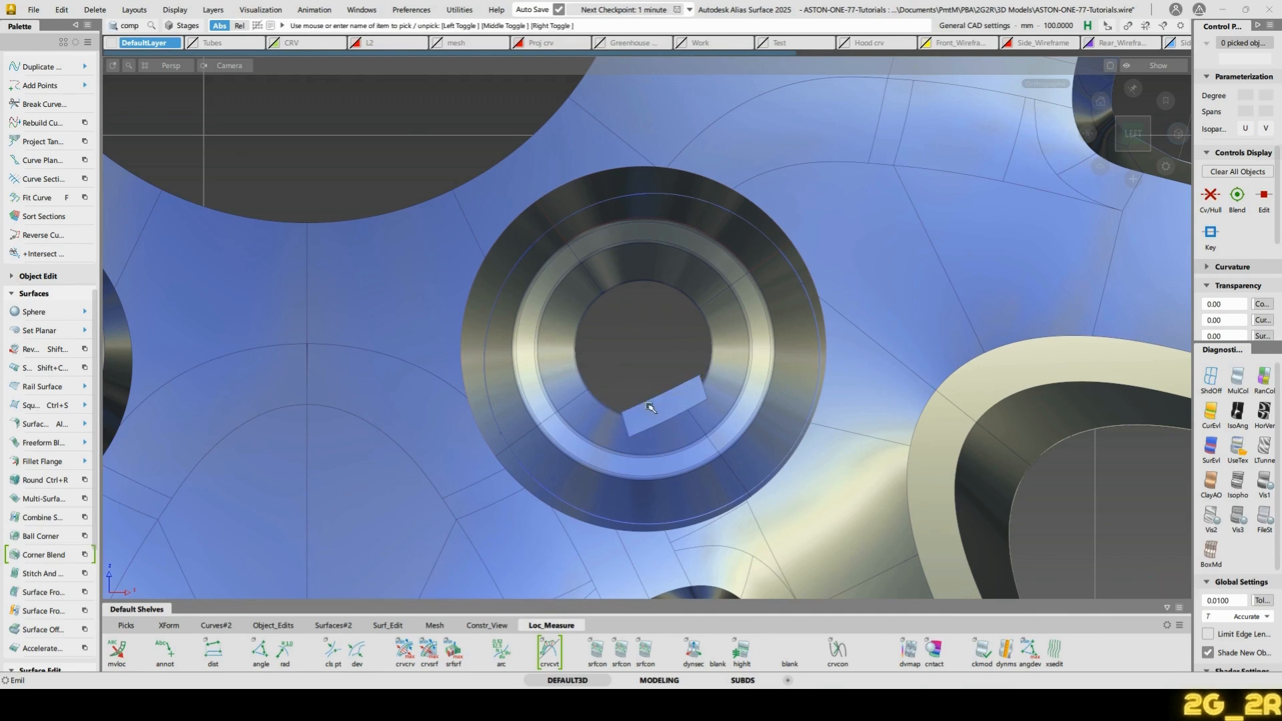
left_click(651, 408)
key("Delete")
Trim the protruding tube segments of the lower-right lug hole flush with the front hub face
right_click_drag(804, 240, 759, 370, "alt+shift")
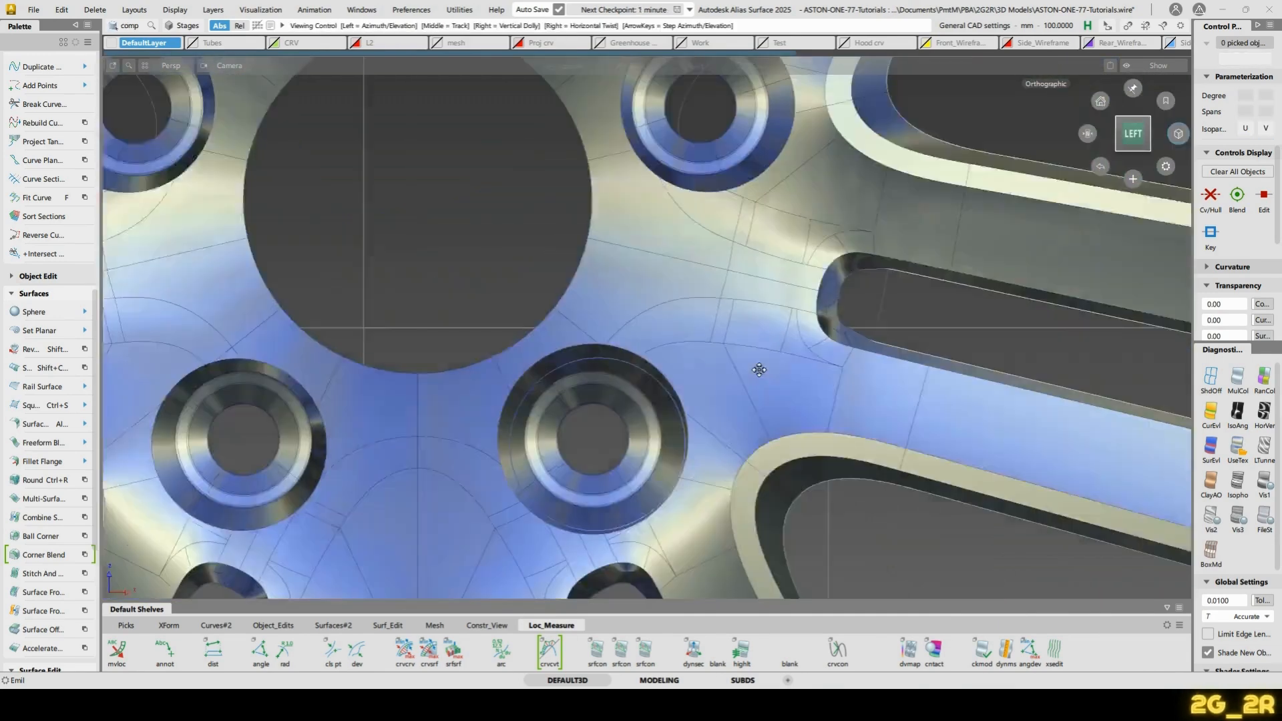
middle_click_drag(759, 370, 561, 594, "alt+shift")
right_click_drag(501, 323, 550, 364, "alt+shift")
middle_click_drag(550, 364, 720, 323, "alt+shift")
right_click_drag(776, 286, 682, 428, "alt+shift")
left_click_drag(682, 428, 658, 463, "alt+shift")
right_click_drag(658, 464, 670, 372, "alt+shift")
key("ctrl+t")
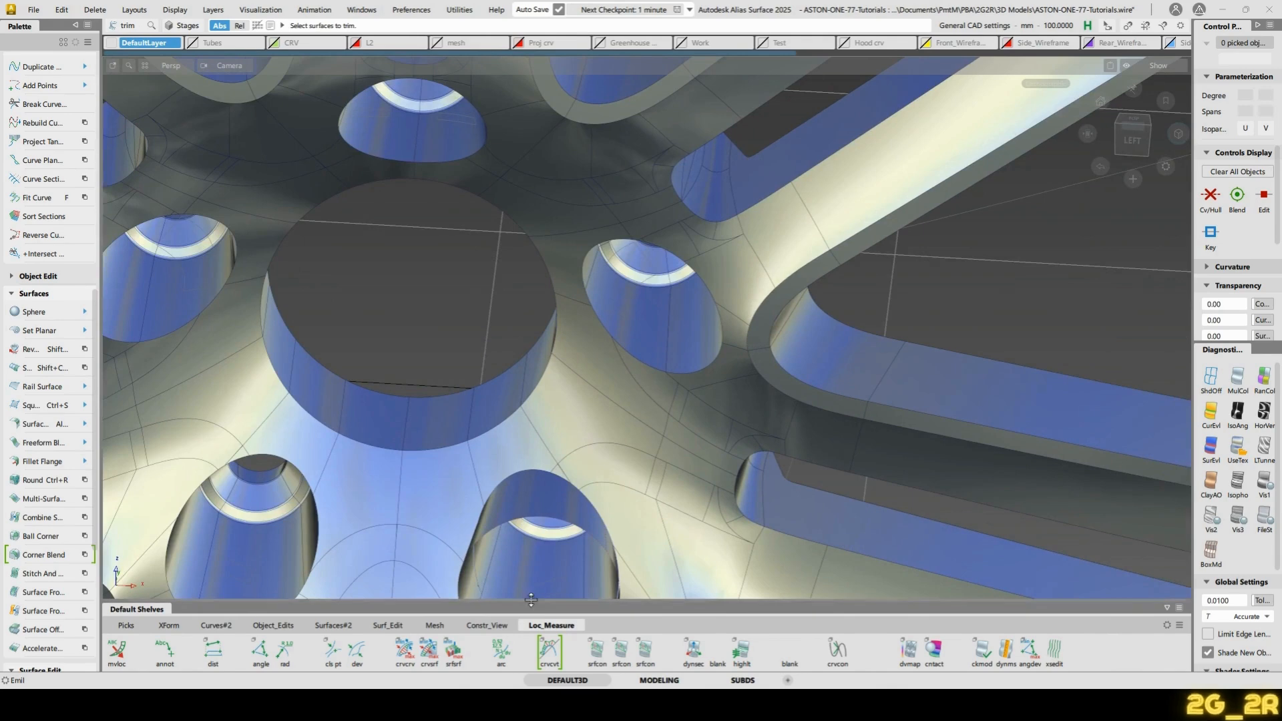
left_click(529, 569)
left_click_drag(609, 503, 587, 354, "alt+shift")
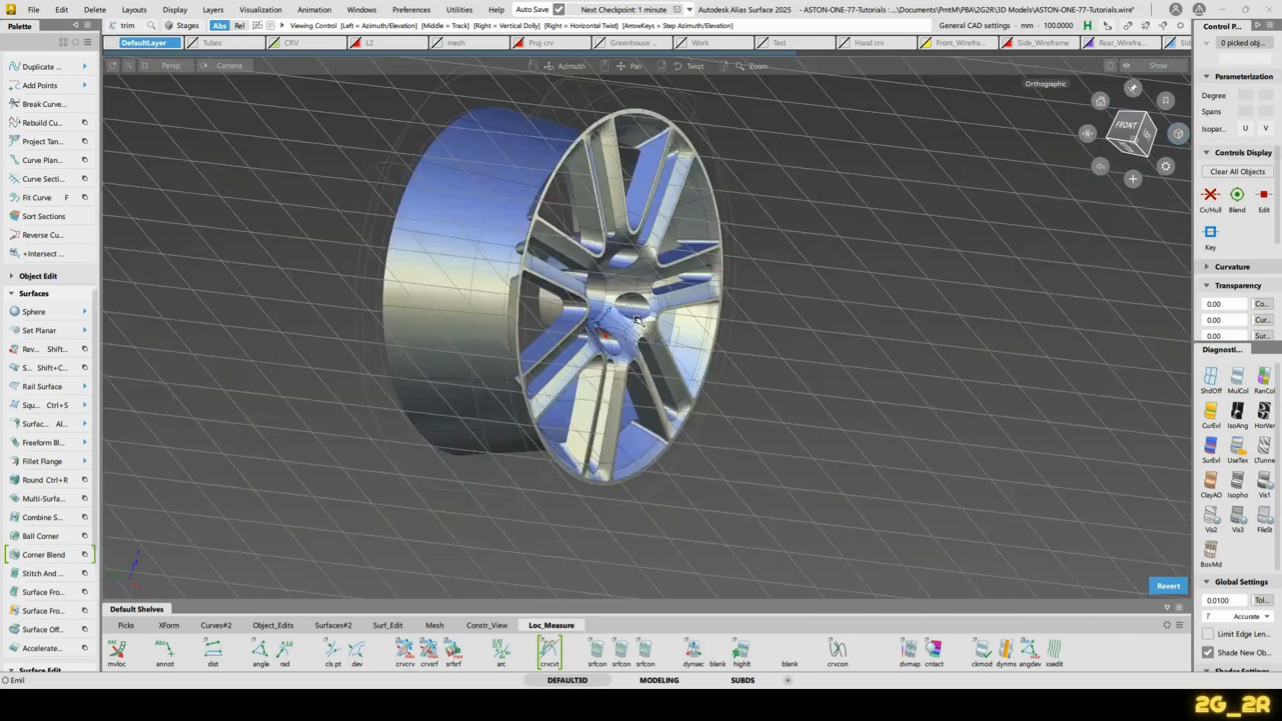
Bring back the hidden rim barrel and hub surfaces so the complete wheel is displayed
left_click_drag(894, 316, 433, 287, "alt+shift")
right_click_drag(580, 141, 452, 216, "alt+shift")
left_click_drag(444, 215, 501, 217, "ctrl+shift")
left_click_drag(317, 136, 888, 531)
middle_click_drag(825, 537, 861, 451, "alt+shift")
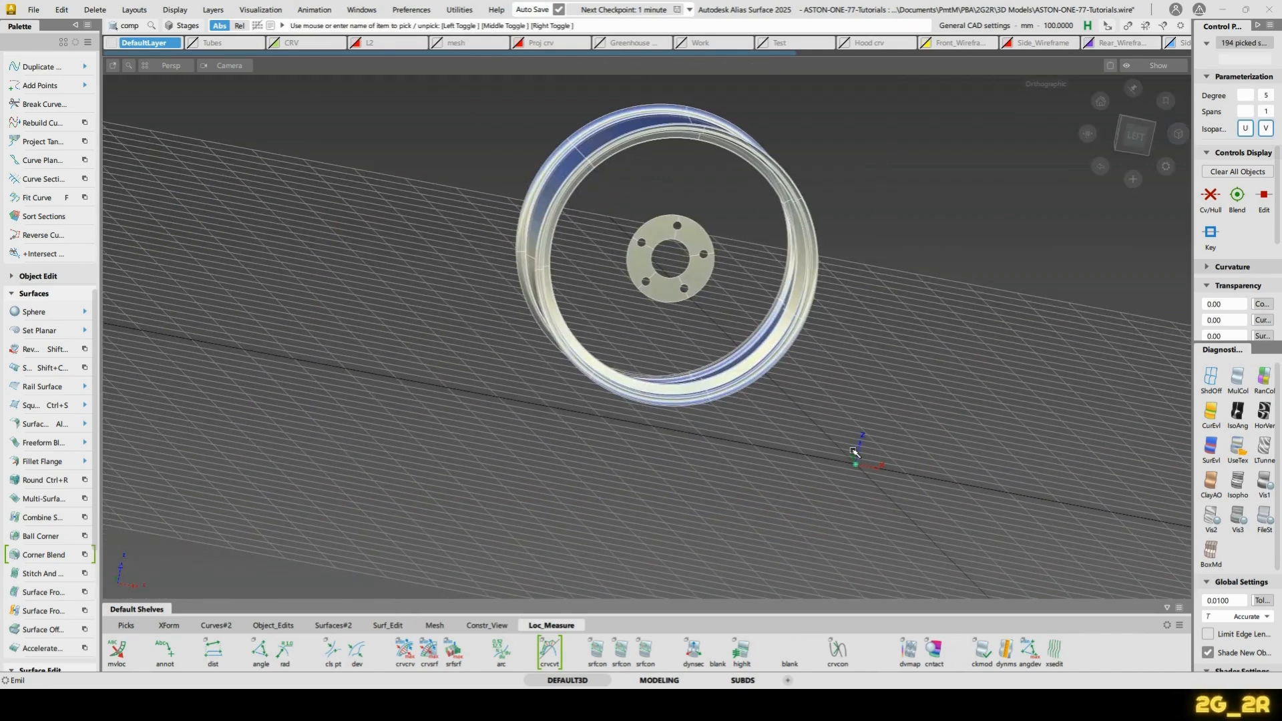
key("ctrl+h")
key("ctrl+shift+h")
middle_click_drag(841, 398, 838, 453, "alt+shift")
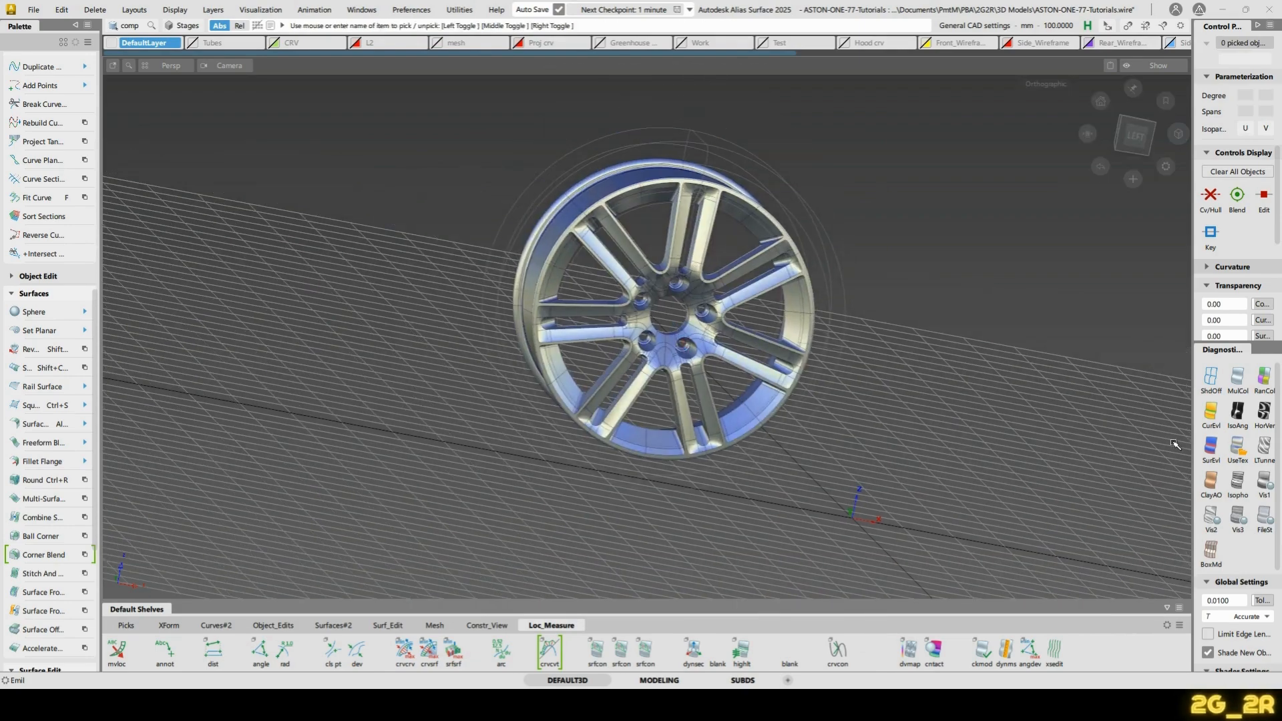
Ungroup all of the wheel's objects and hide the construction grid
left_click_drag(652, 341, 802, 394, "alt+shift")
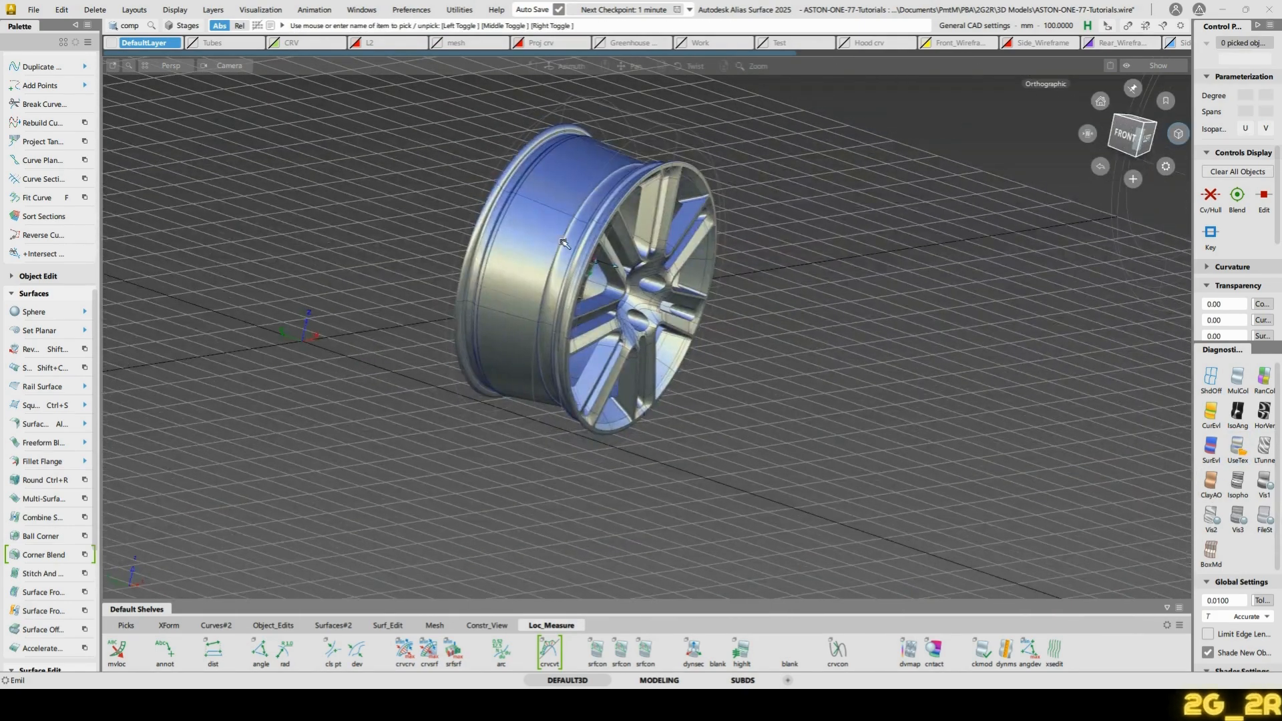
left_click_drag(588, 241, 664, 242, "ctrl+shift")
right_click_drag(595, 203, 667, 214, "alt+shift")
left_click_drag(668, 214, 579, 121, "alt+shift")
right_click_drag(580, 121, 576, 267, "alt+shift")
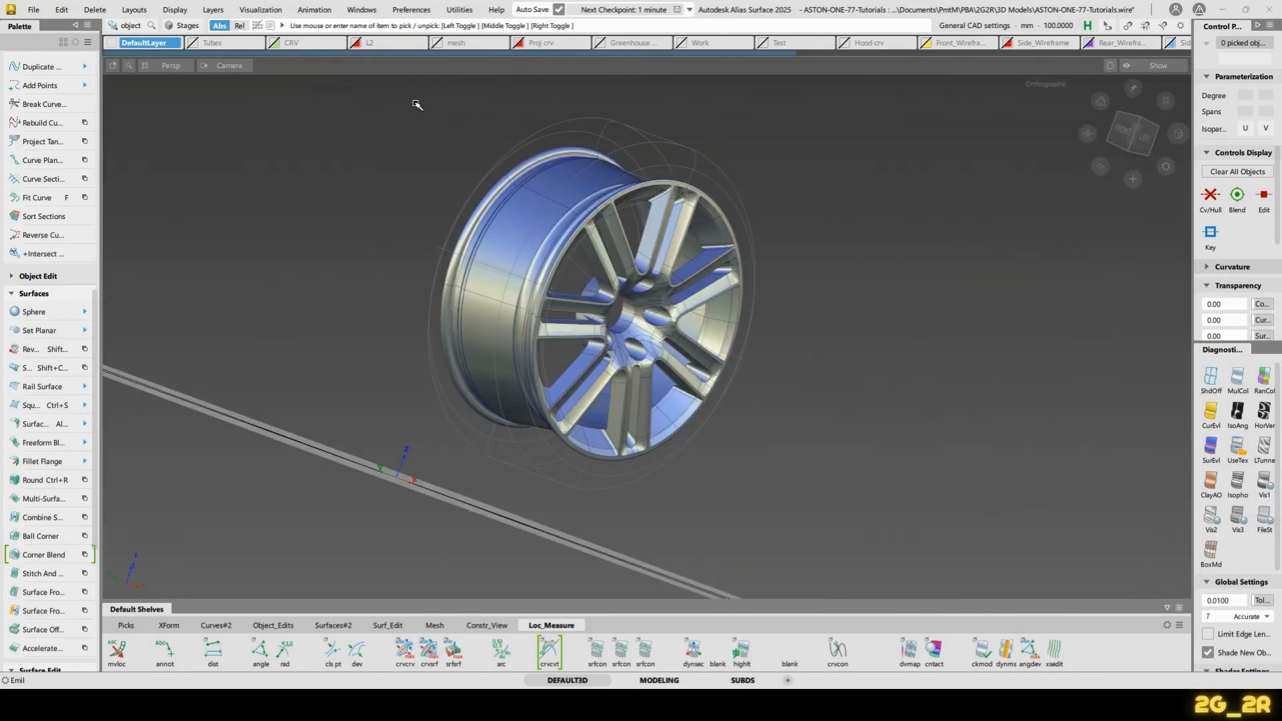
left_click_drag(905, 523, 905, 523)
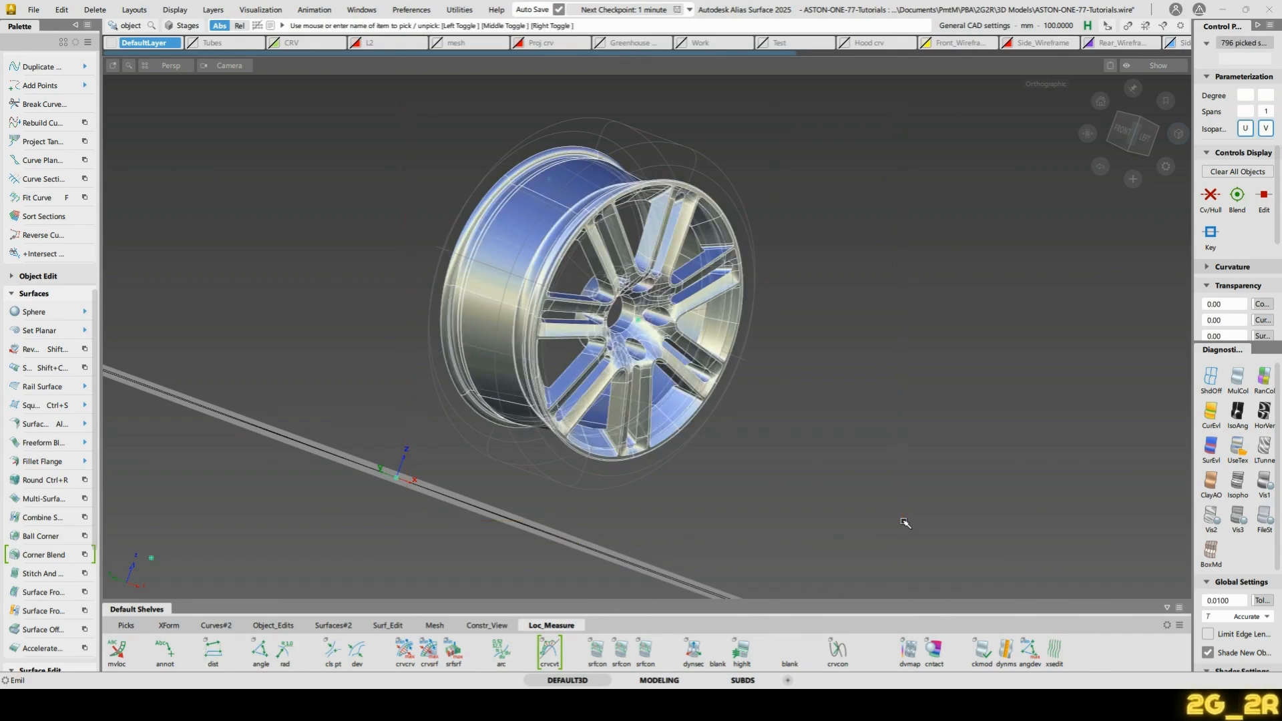
key("ctrl+shift+g")
left_click_drag(904, 522, 628, 352, "alt+shift")
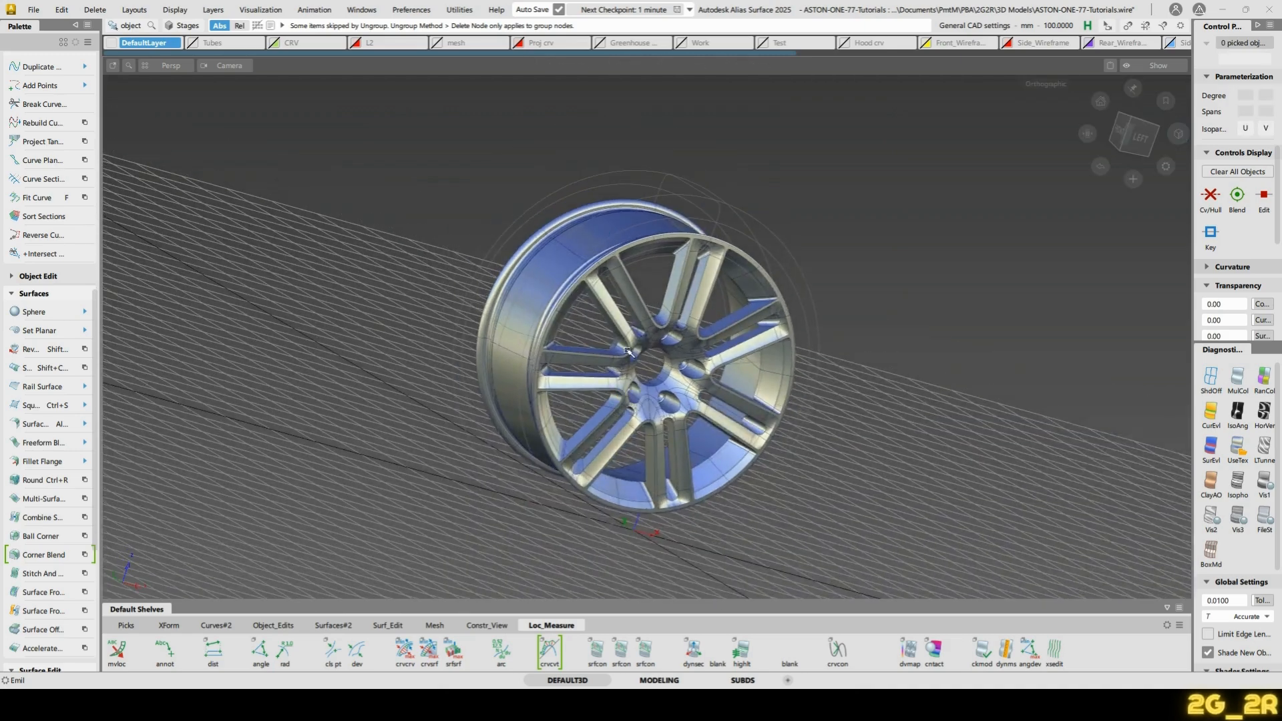
key("g")
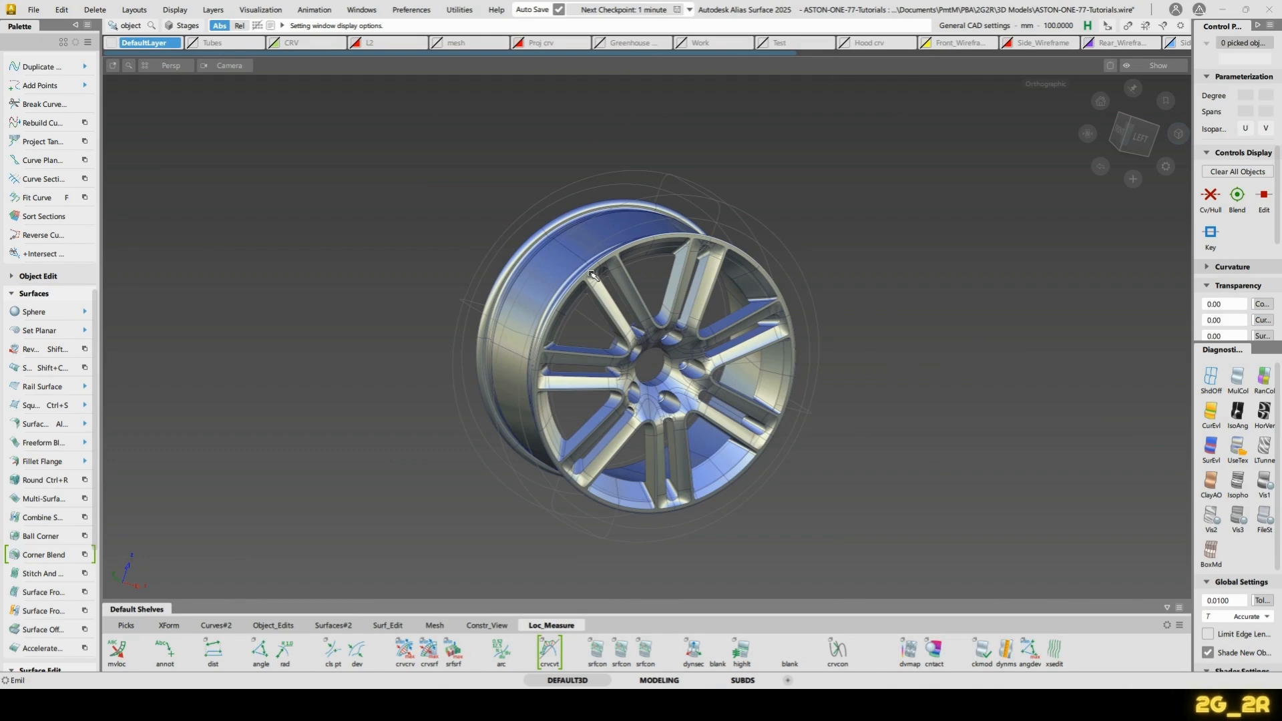
left_click_drag(983, 591, 983, 591)
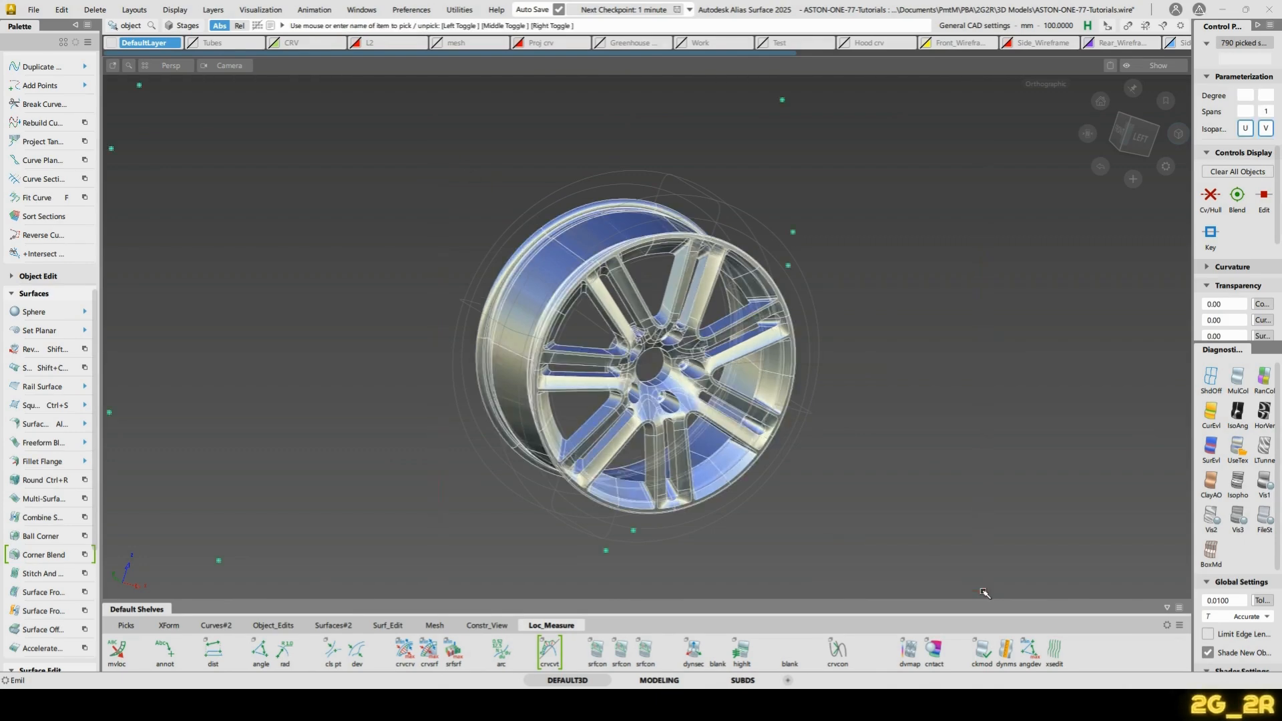
left_click_drag(575, 364, 463, 355, "alt+shift")
left_click_drag(585, 351, 701, 308, "ctrl+shift")
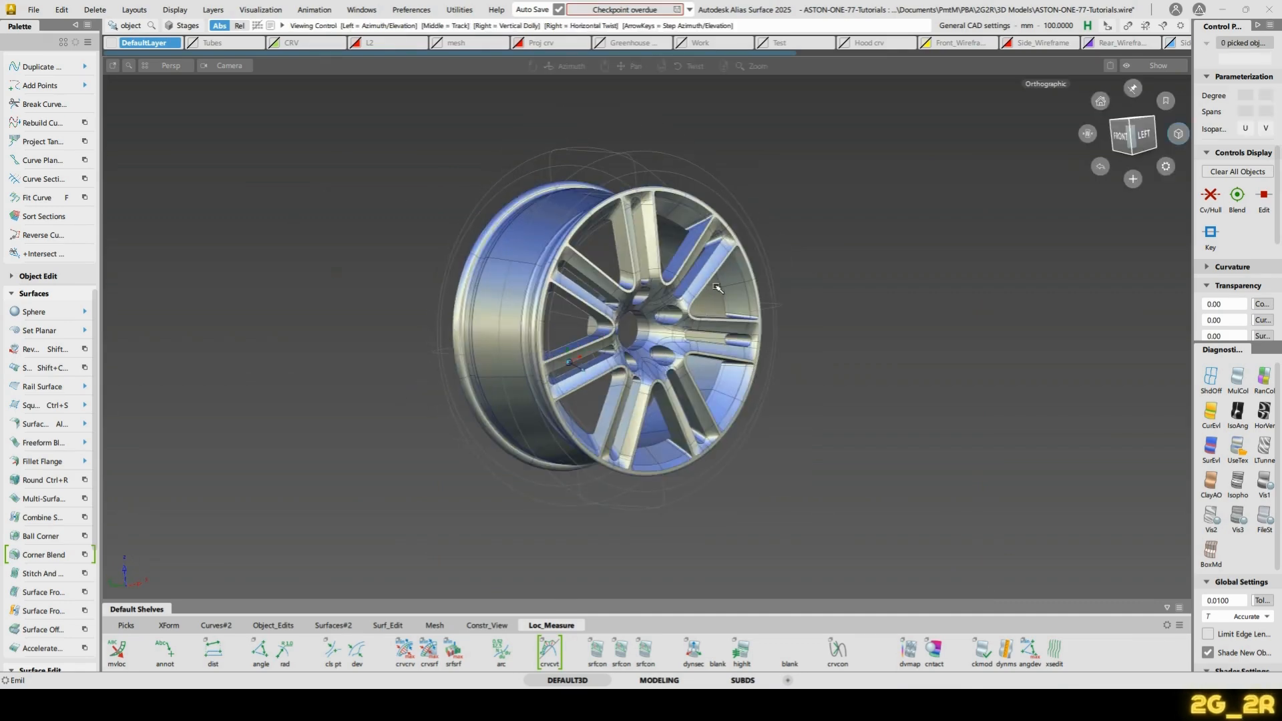
Set the visual orientation of all wheel surfaces toward the camera in the left view
left_click_drag(679, 352, 600, 261, "alt+shift")
left_click(1133, 131)
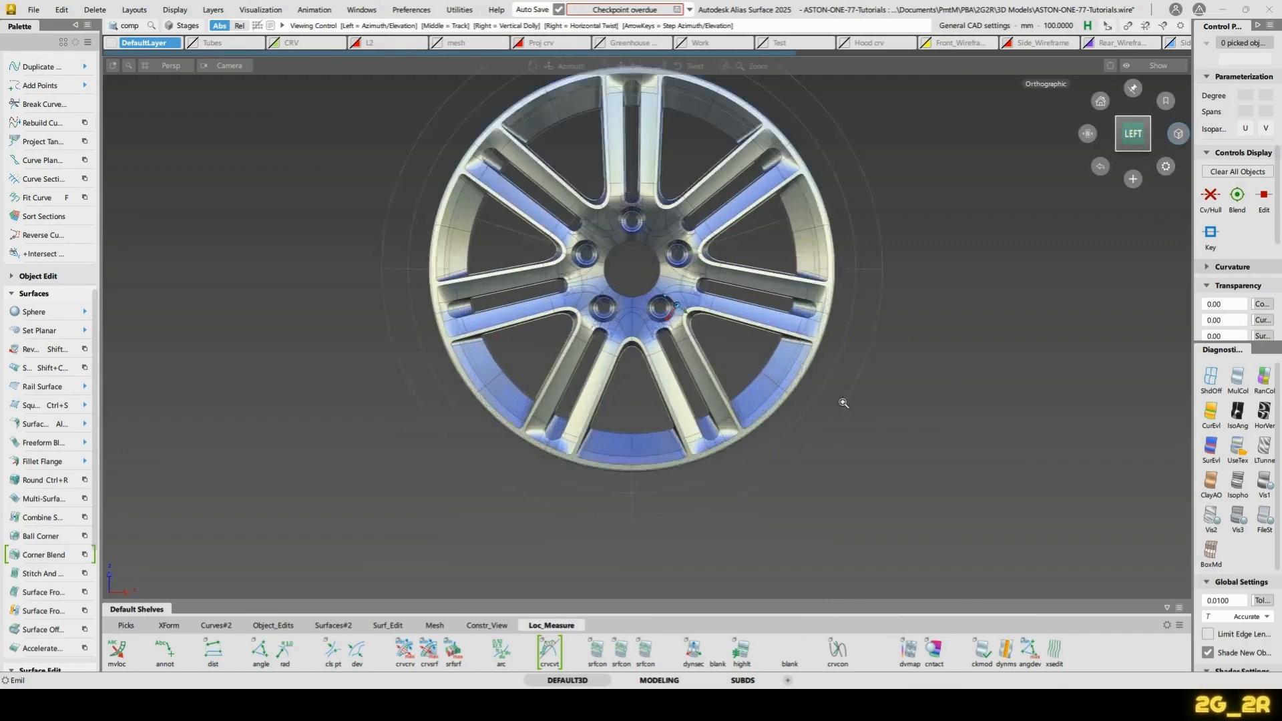
scroll(46, 604, "down", 5)
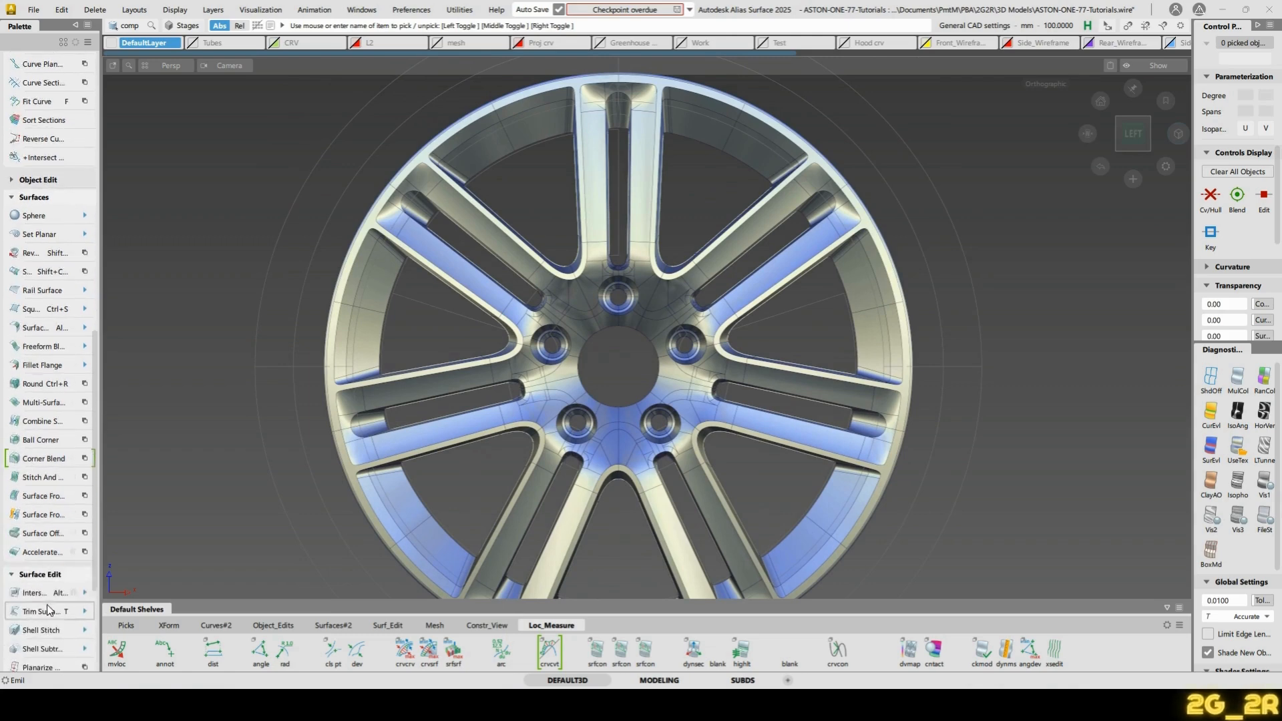
left_click(41, 540)
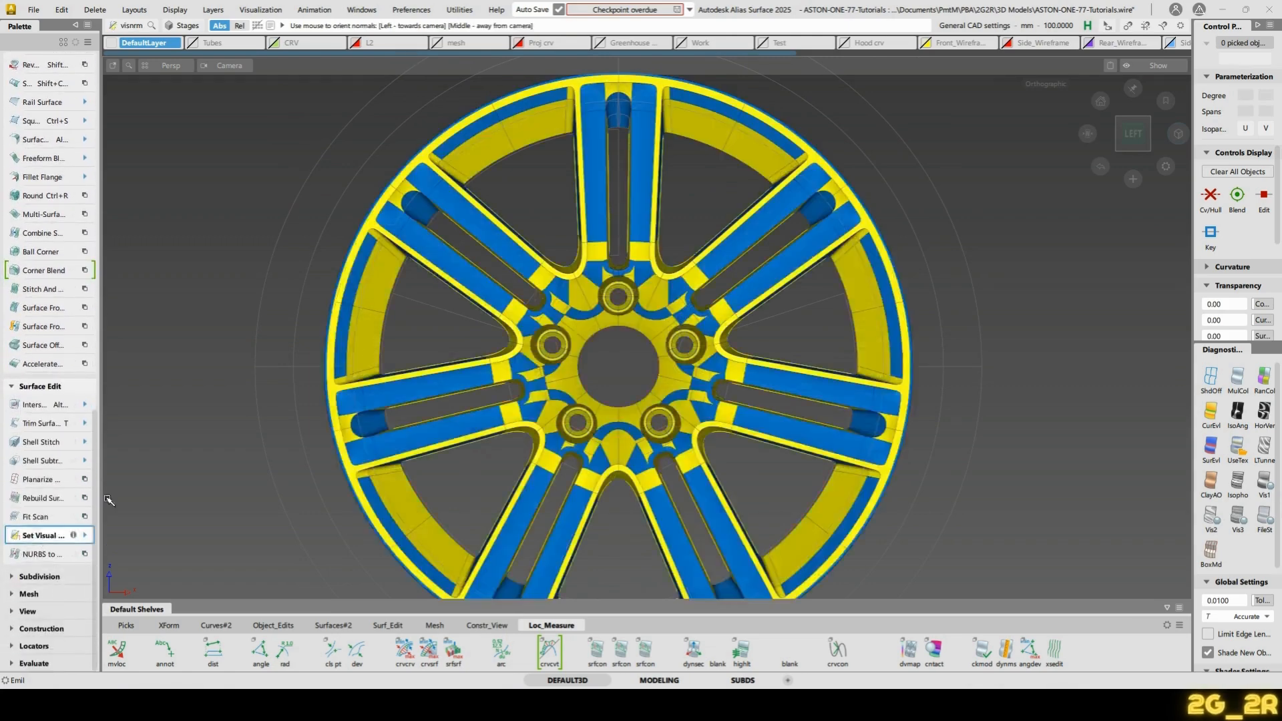
scroll(408, 137, "down", 4)
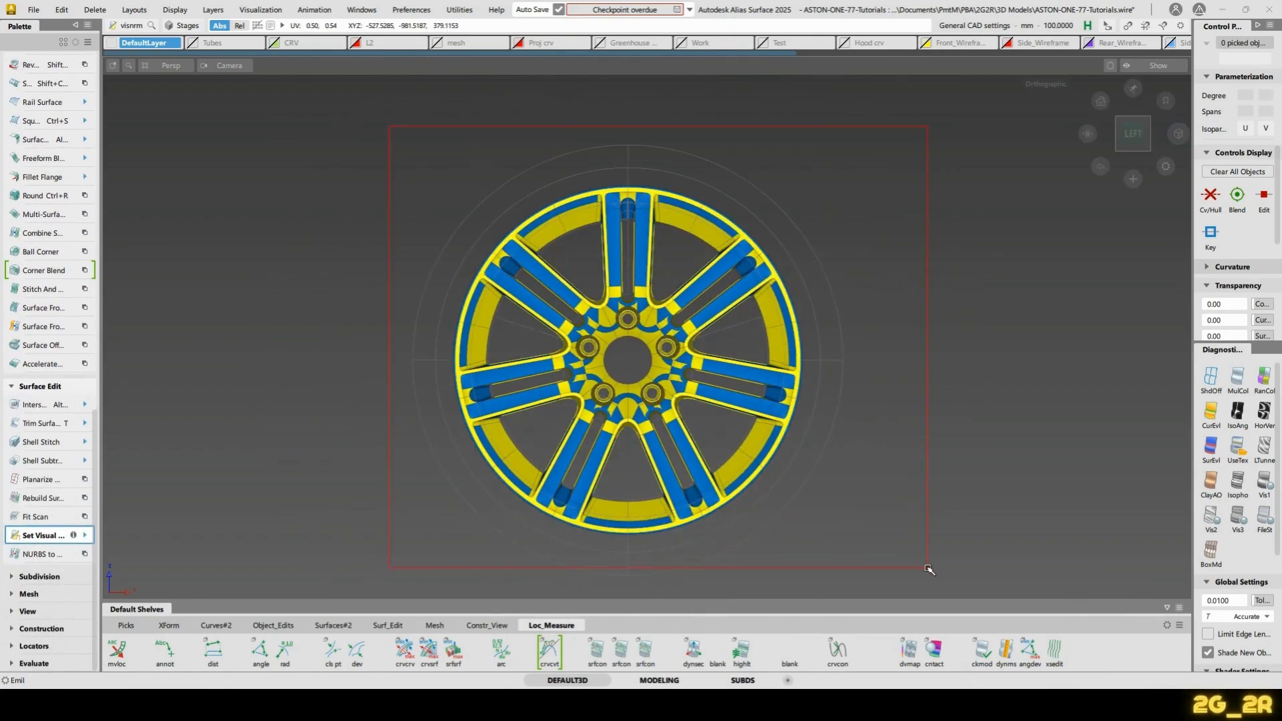
Orient the surfaces of the slot end beside the right lug hole and of the right and upper lug holes toward the camera
scroll(664, 334, "up", 8)
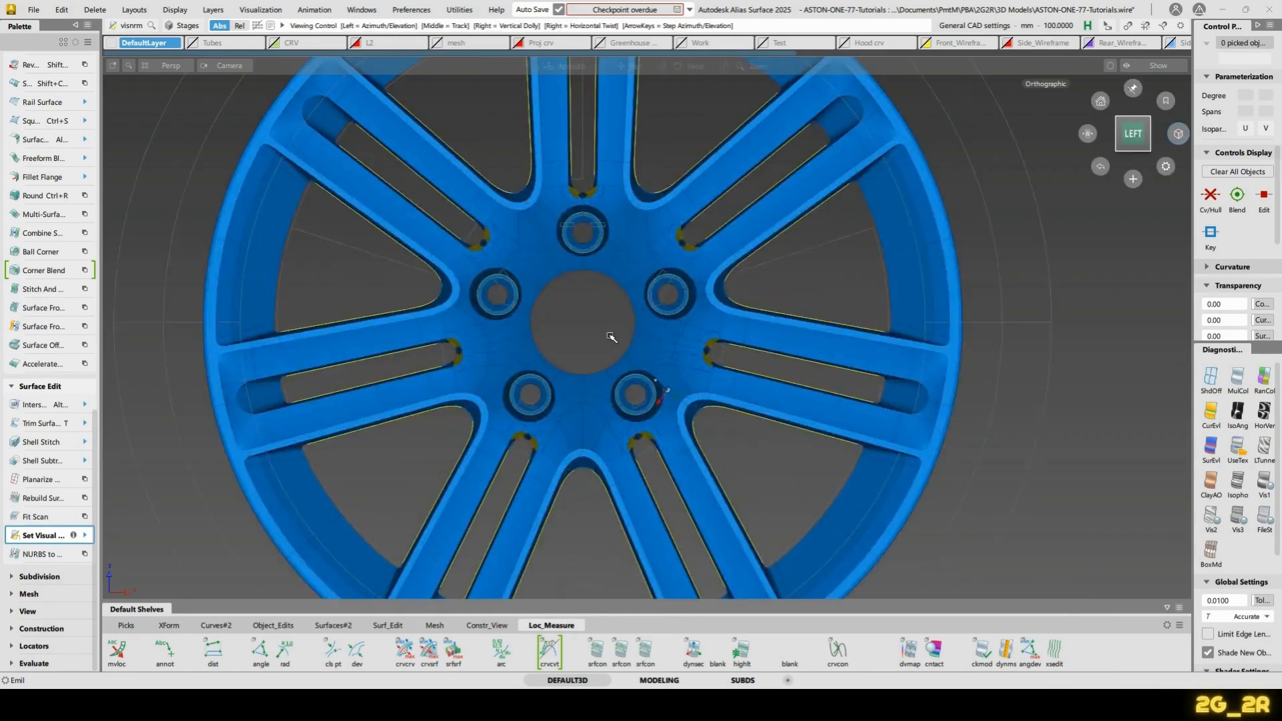
left_click_drag(724, 256, 904, 401)
middle_click_drag(799, 307, 799, 506, "alt+shift")
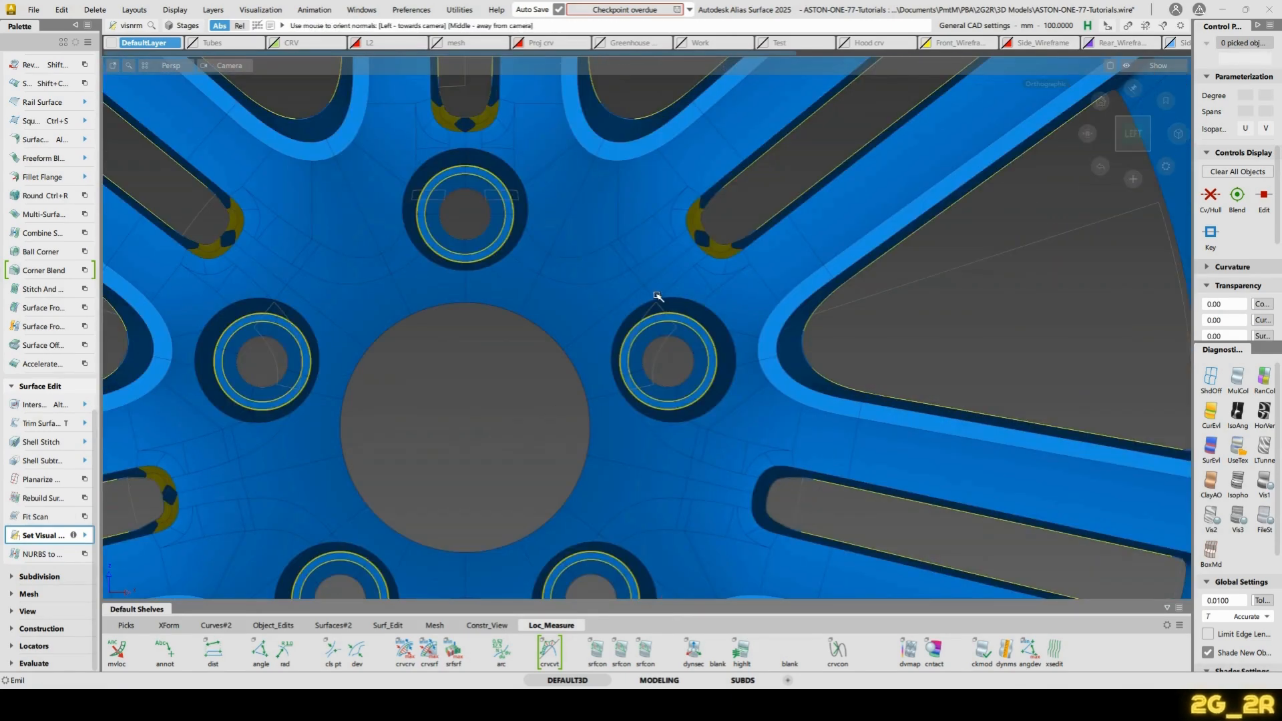
scroll(776, 438, "up", 2)
middle_click_drag(727, 427, 950, 720, "alt+shift")
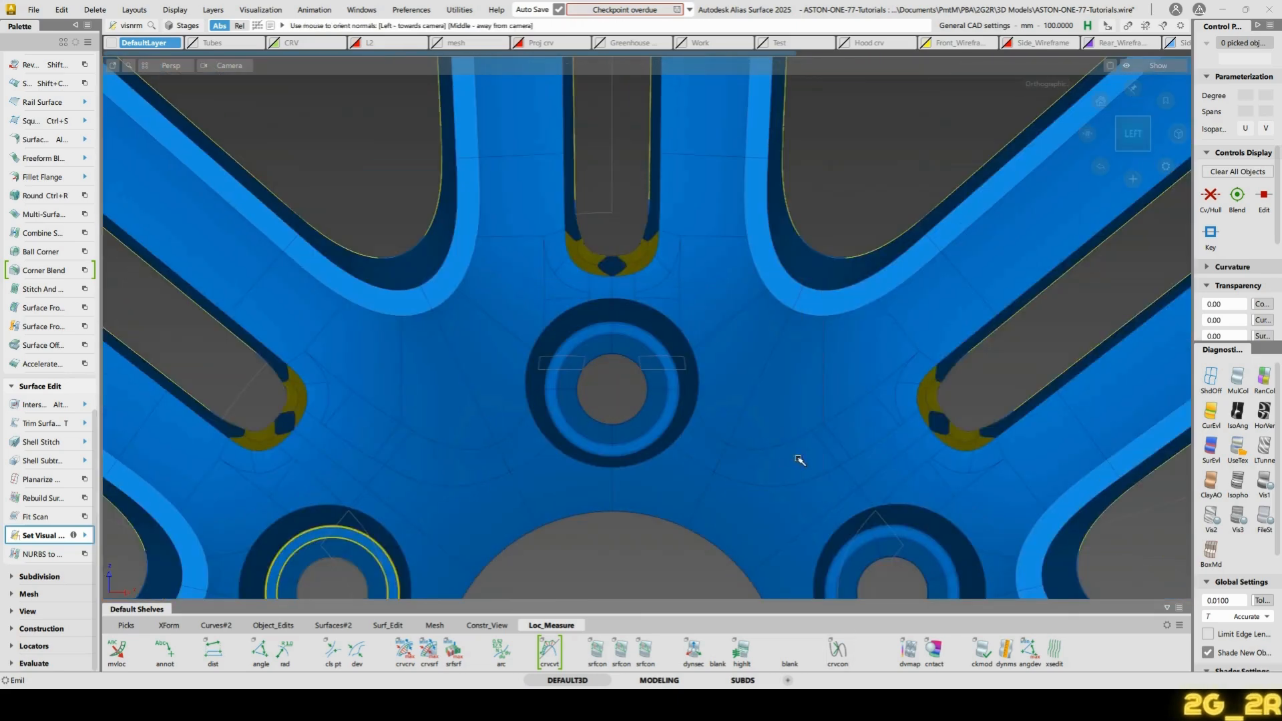
middle_click_drag(689, 481, 964, 306, "alt+shift")
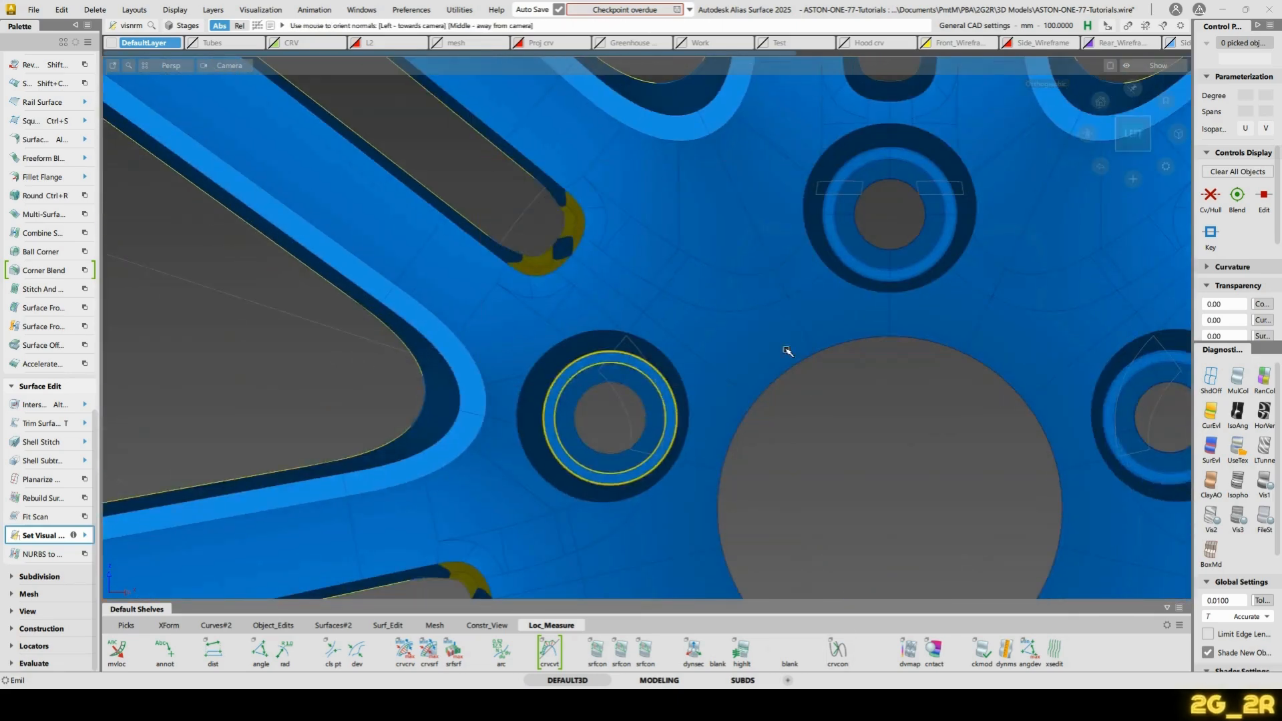
Orient the reversed surfaces of the upper-left and lower-left lug holes and their neighbouring slot ends toward the camera
left_click_drag(771, 549, 771, 549)
middle_click_drag(582, 568, 732, 411, "alt+shift")
left_click_drag(547, 374, 762, 551)
middle_click_drag(751, 561, 529, 119, "alt+shift")
middle_click_drag(525, 69, 506, 168, "alt+shift")
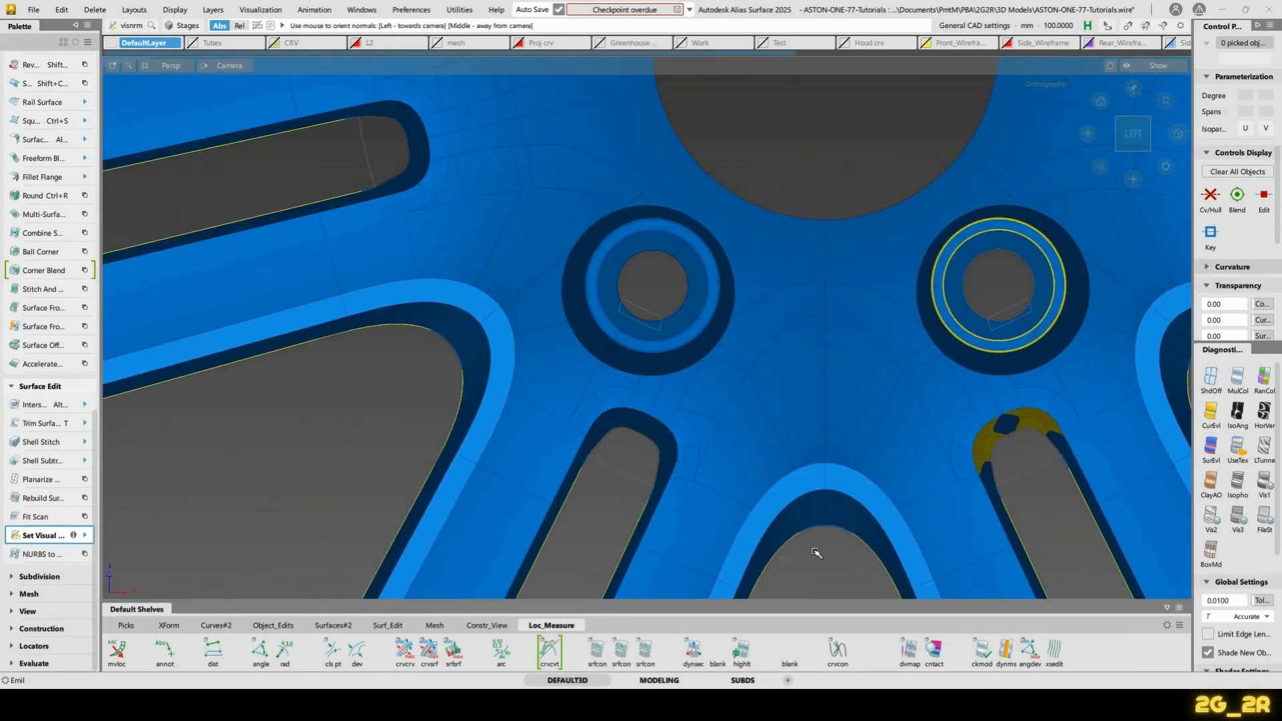
Orient the reversed surfaces at the inner end of the lower-right spoke slot toward the camera and check the remaining hub openings
middle_click_drag(843, 531, 686, 433, "alt+shift")
left_click_drag(794, 288, 1036, 401)
right_click_drag(1038, 401, 827, 237, "alt+shift")
middle_click_drag(827, 236, 527, 392, "alt+shift")
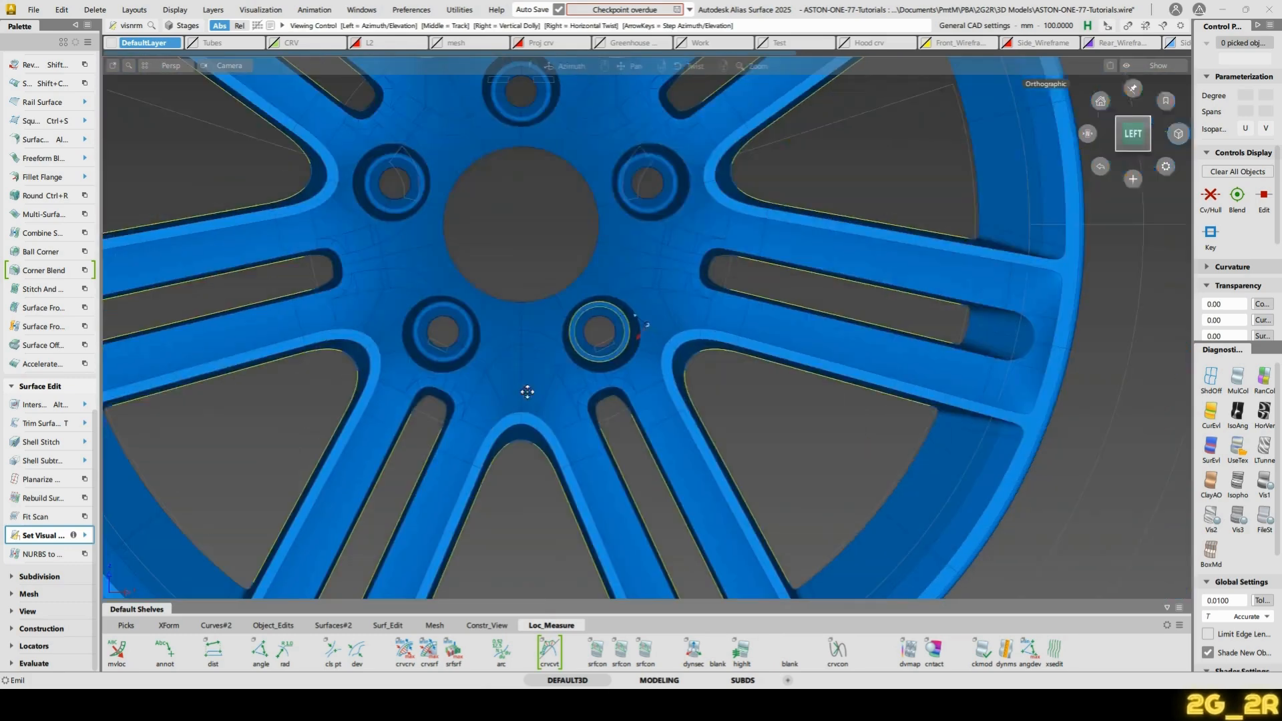
right_click_drag(733, 415, 655, 401, "alt+shift")
middle_click_drag(655, 401, 657, 579, "alt+shift")
middle_click_drag(580, 594, 669, 354, "alt+shift")
Orient the reversed strips on the front-facing side of the rim barrel outward
left_click_drag(562, 370, 875, 411, "alt+shift")
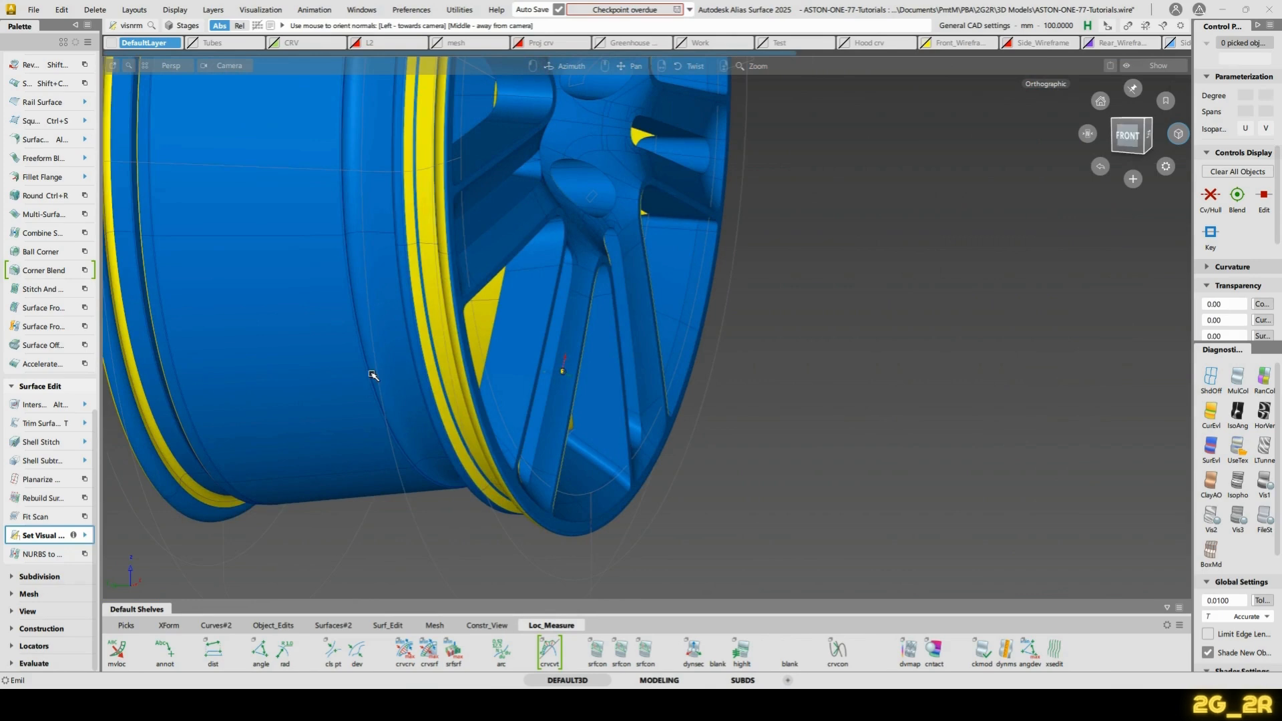
left_click_drag(394, 375, 498, 372)
middle_click_drag(358, 361, 553, 403, "alt+shift")
left_click_drag(316, 408, 388, 299)
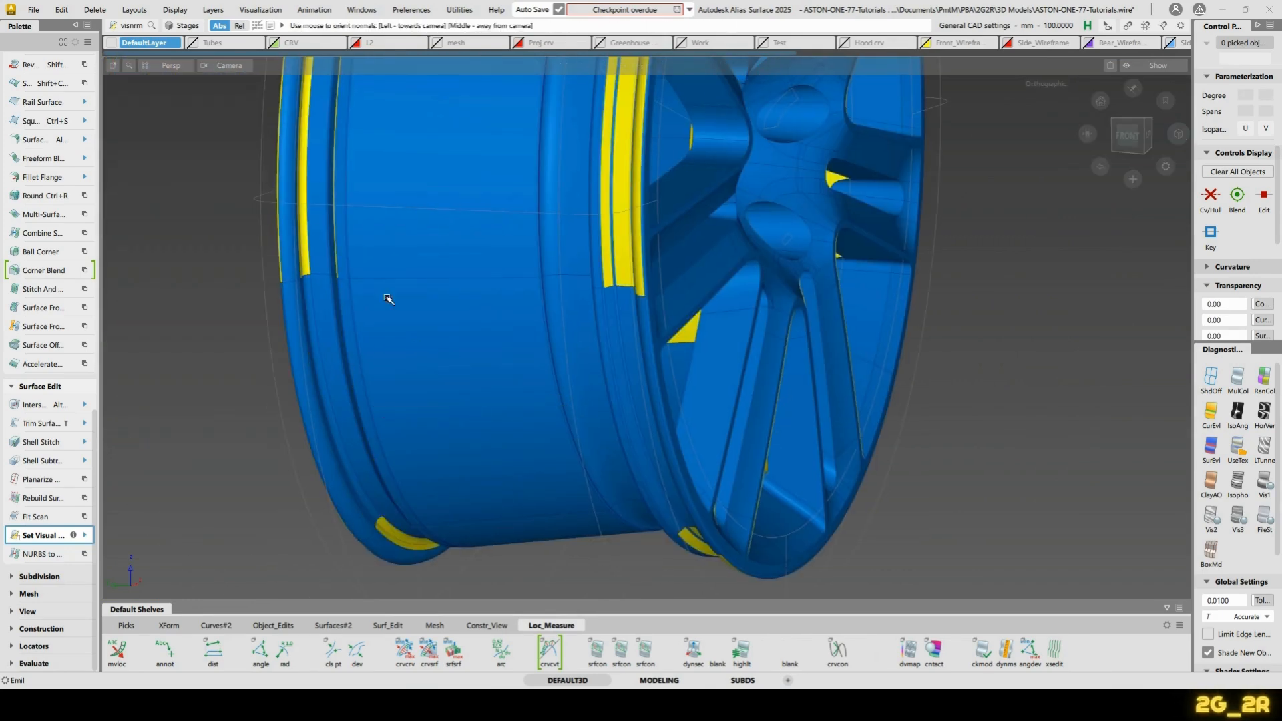
left_click_drag(531, 223, 673, 217)
middle_click_drag(552, 437, 719, 309, "alt+shift")
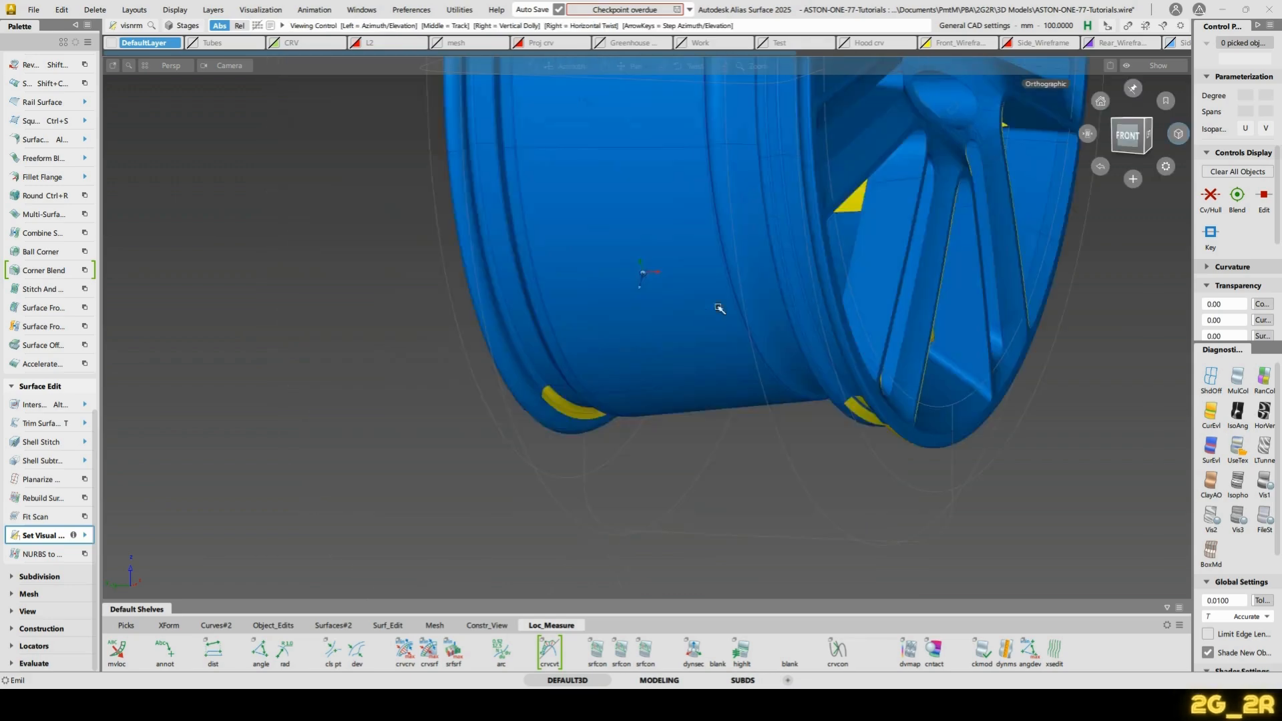
Orient the reversed bead and flange strips along the underside of the rim barrel outward
left_click_drag(718, 309, 711, 455, "alt+shift")
middle_click_drag(711, 455, 731, 366, "alt+shift")
left_click_drag(672, 344, 942, 446)
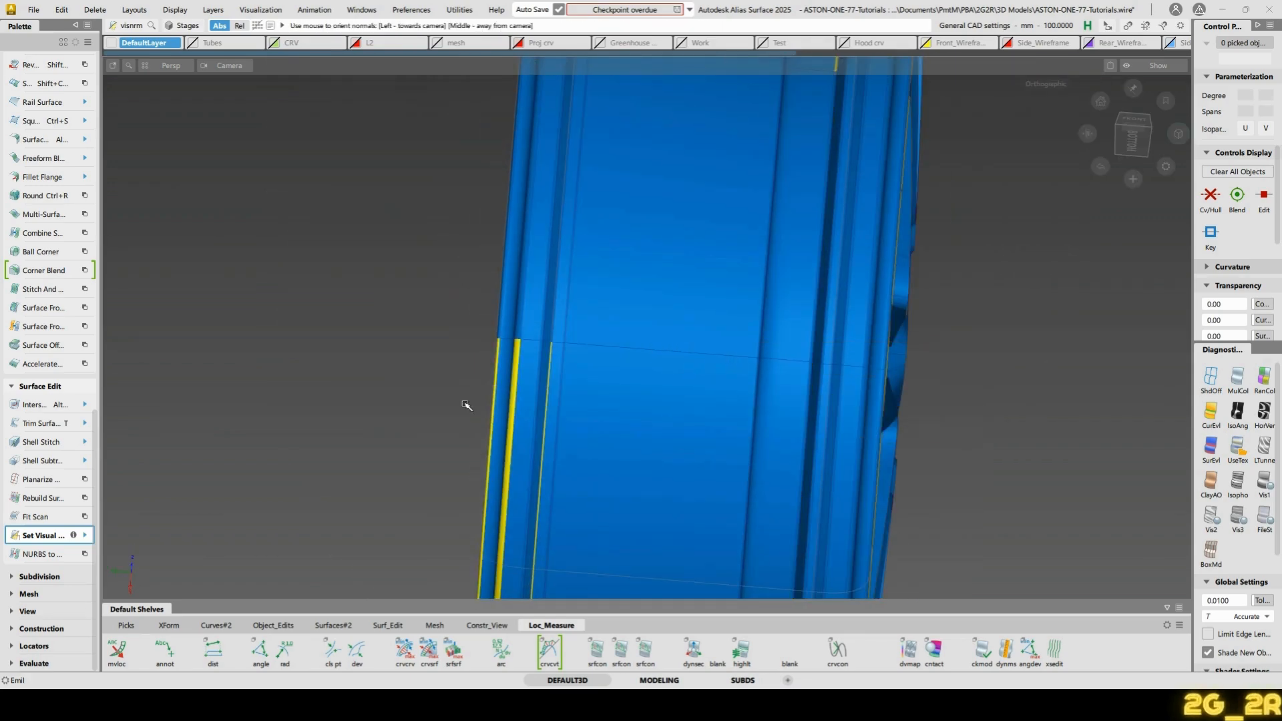
left_click_drag(692, 430, 598, 451, "alt+shift")
left_click_drag(361, 381, 1005, 439)
Orient the reversed bead and flange strips around the back side of the rim barrel outward
left_click_drag(708, 321, 538, 367, "alt+shift")
left_click_drag(335, 319, 720, 467)
middle_click_drag(535, 455, 602, 244, "alt+shift")
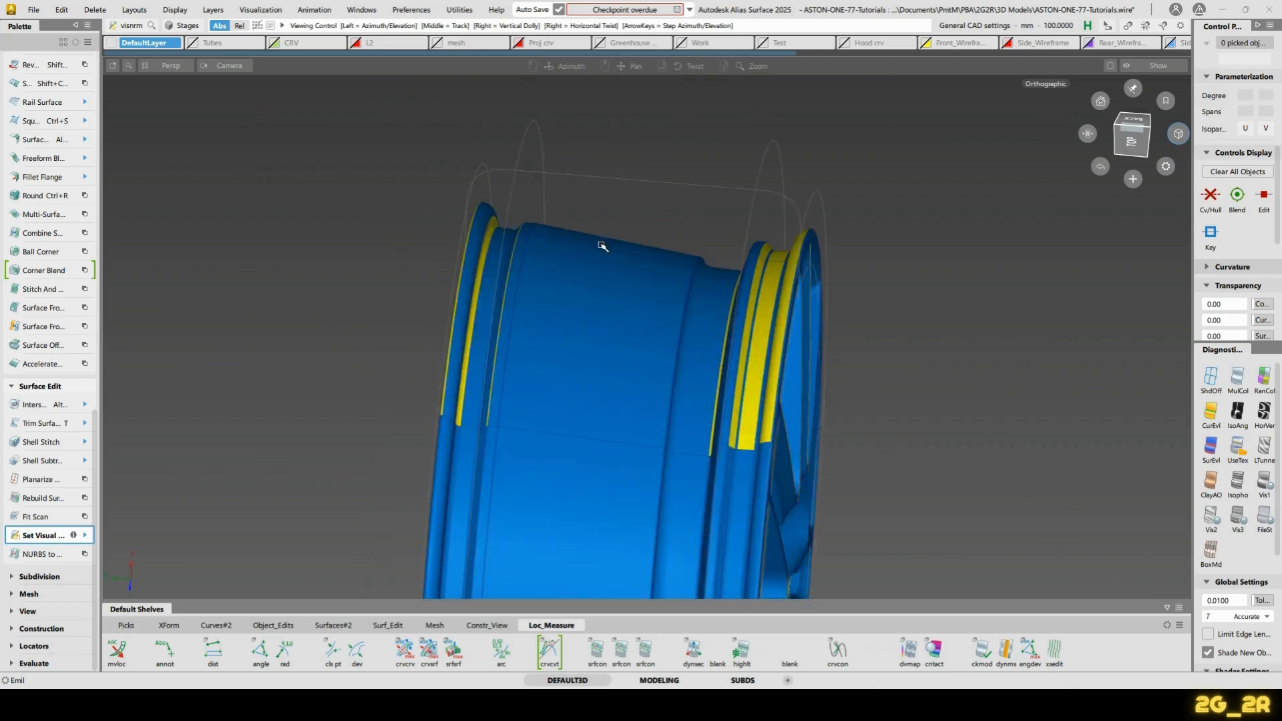
left_click_drag(426, 361, 587, 434)
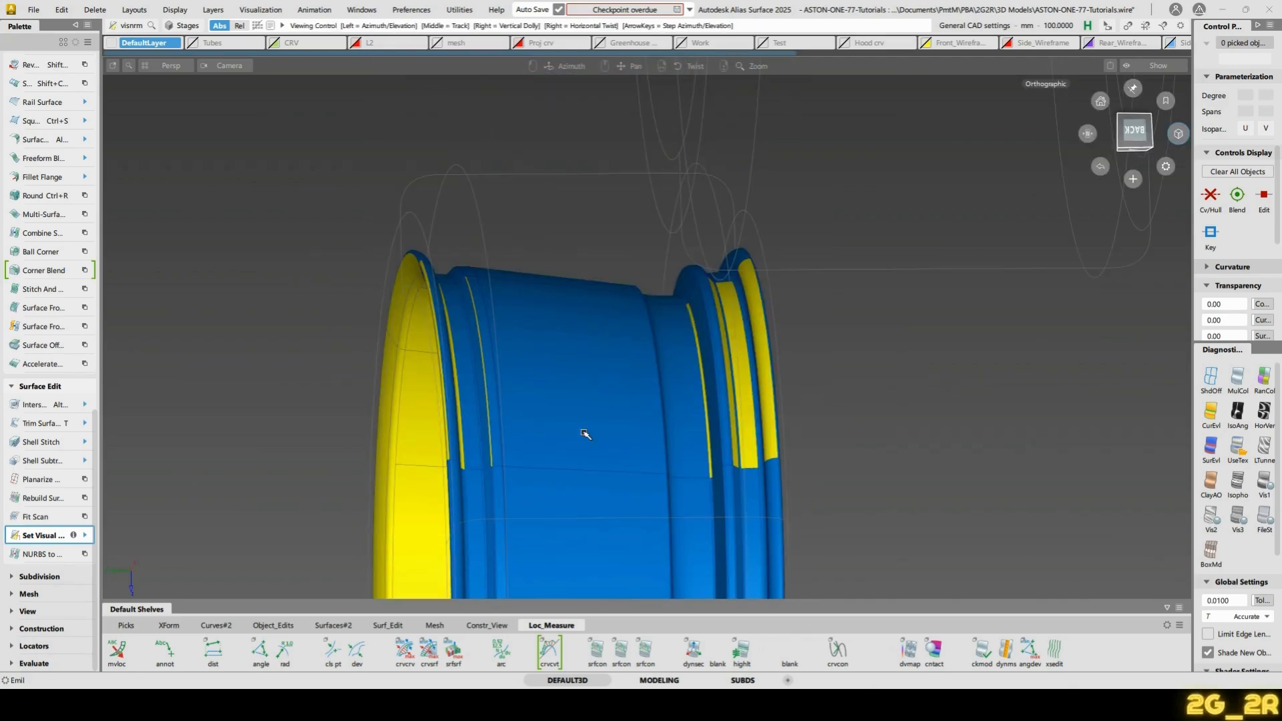
left_click_drag(271, 269, 956, 367)
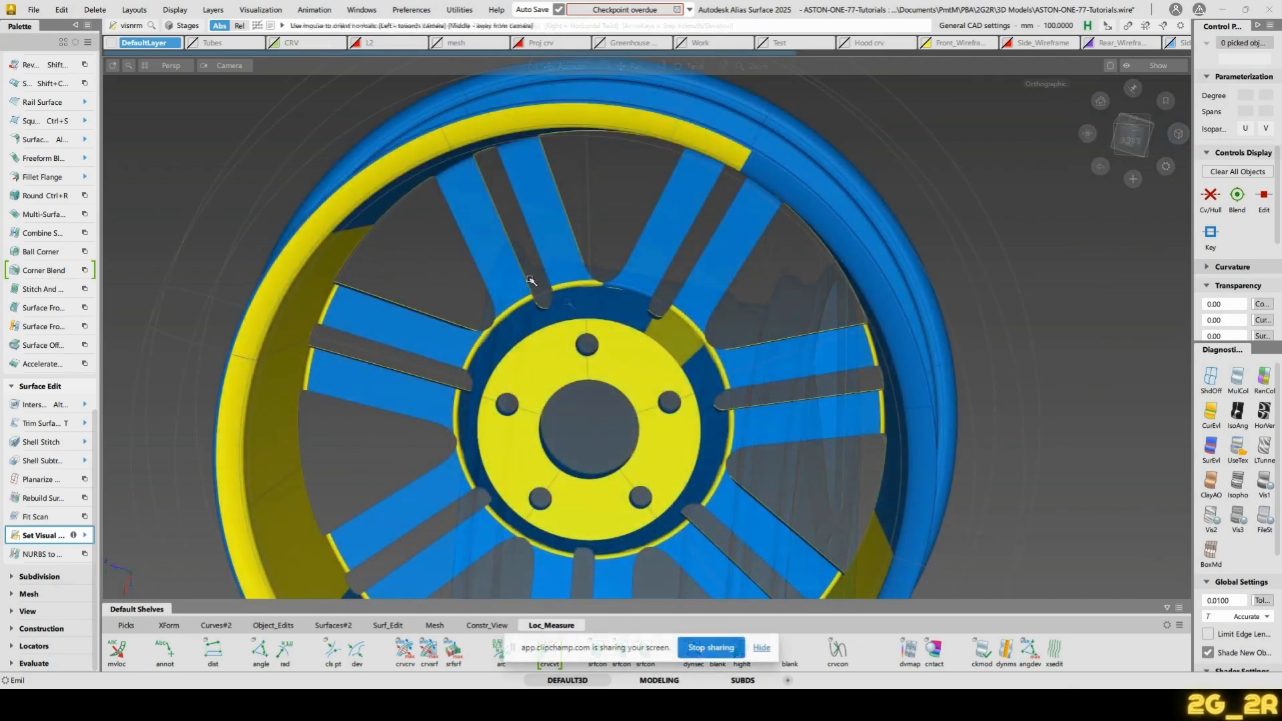
Orient the reversed hub face surfaces and the adjoining edge strips around the hub toward the camera
left_click_drag(555, 341, 668, 434)
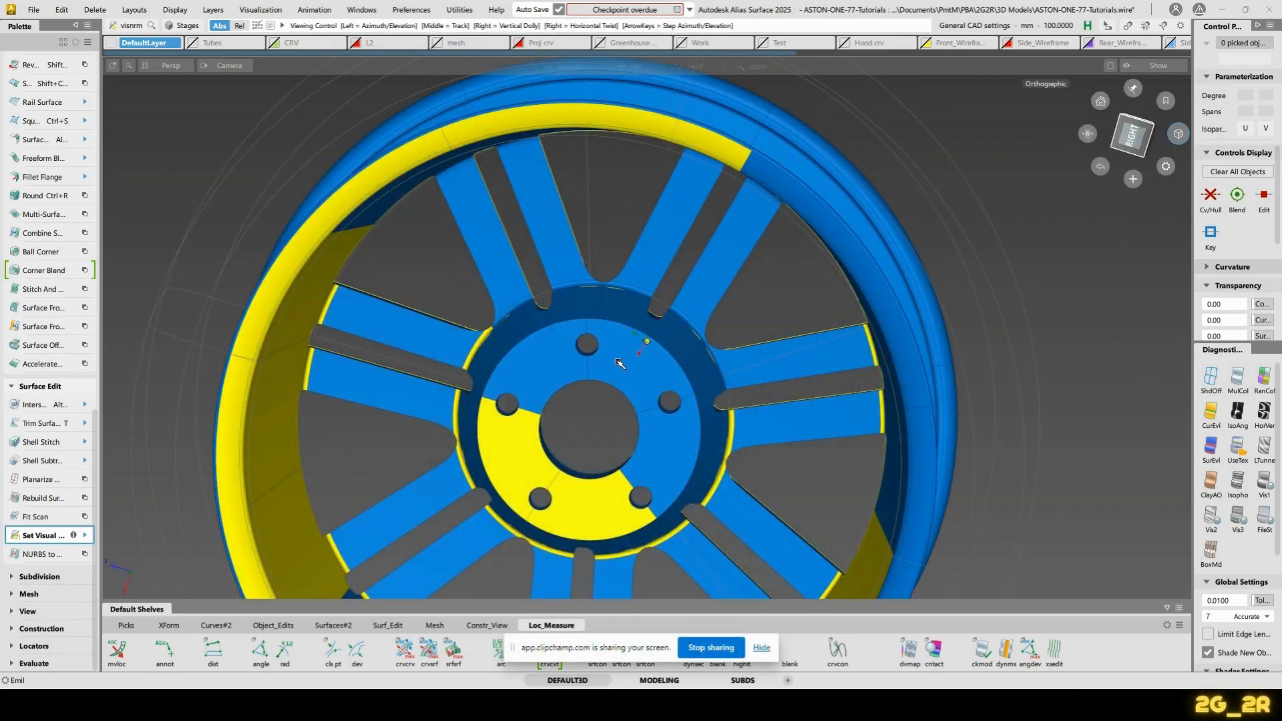
left_click_drag(620, 364, 595, 391, "alt+shift")
left_click_drag(430, 343, 604, 529)
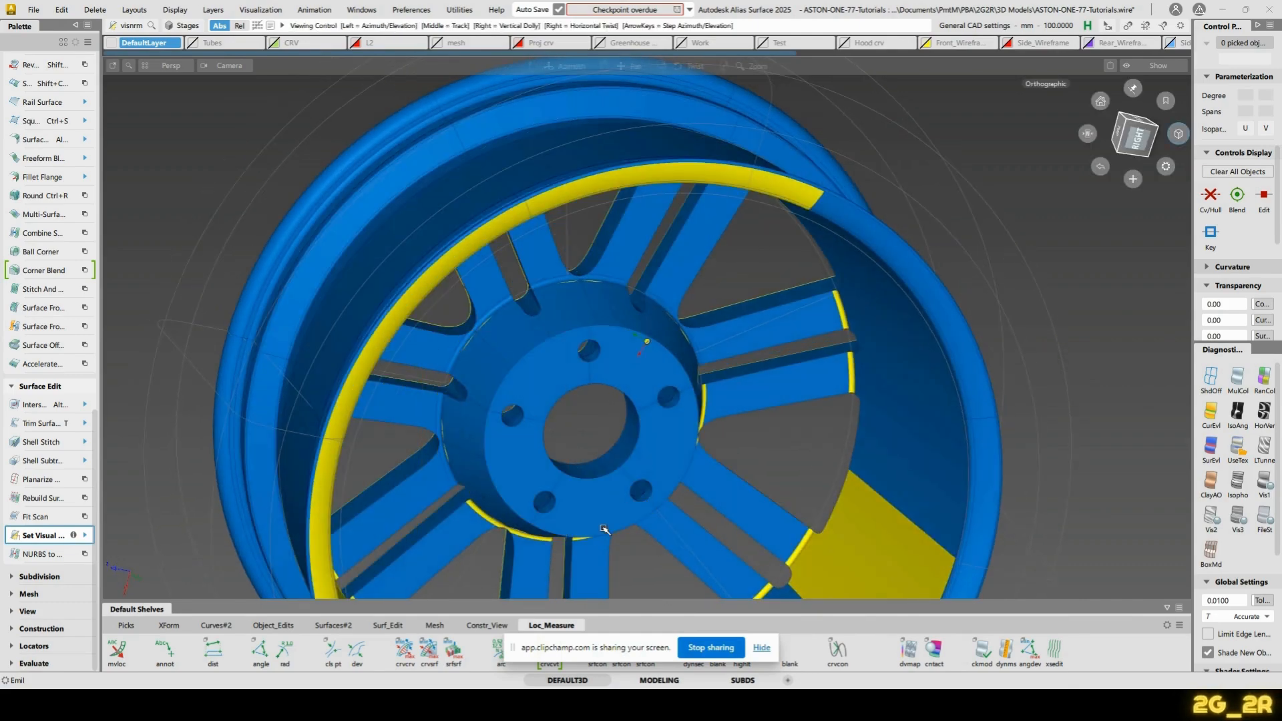
middle_click_drag(478, 522, 520, 381, "alt+shift")
left_click_drag(520, 381, 507, 335, "alt+shift")
left_click(552, 386)
left_click_drag(561, 391, 777, 323, "alt+shift")
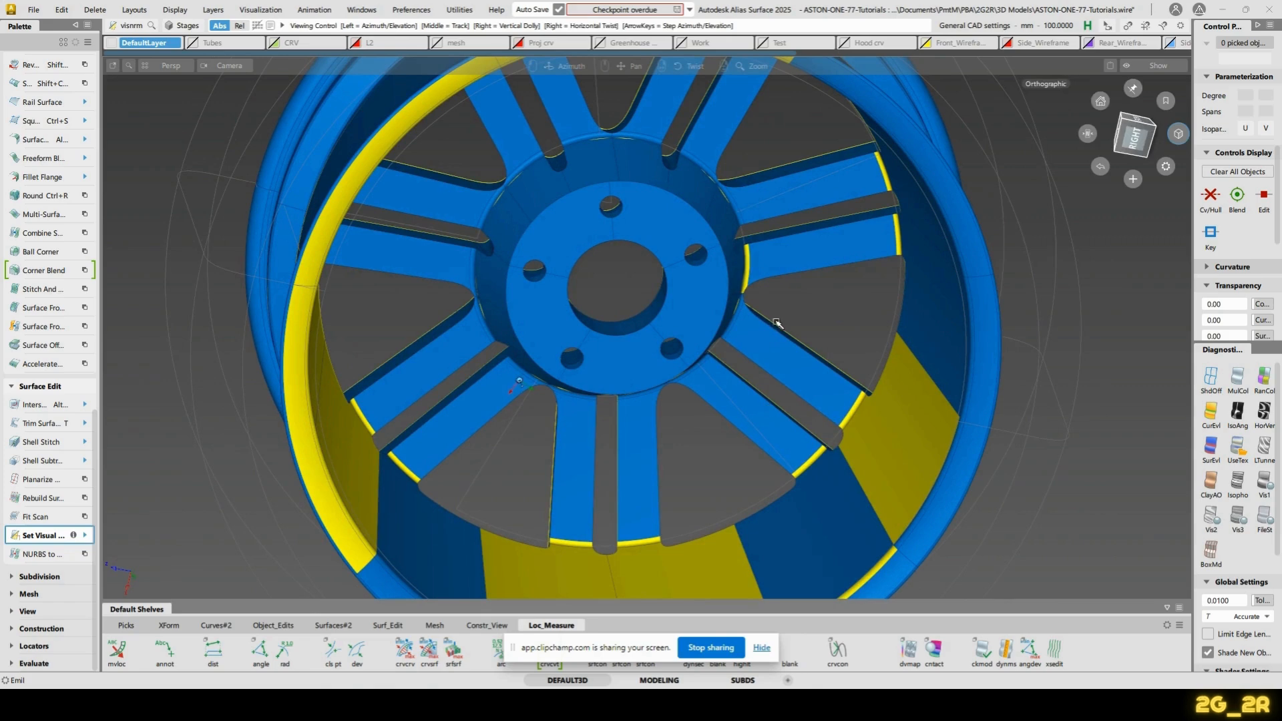
Orient the reversed panels on the inside of the rim barrel and the strips at the spoke ends toward the camera
left_click_drag(946, 292, 778, 368, "alt+shift")
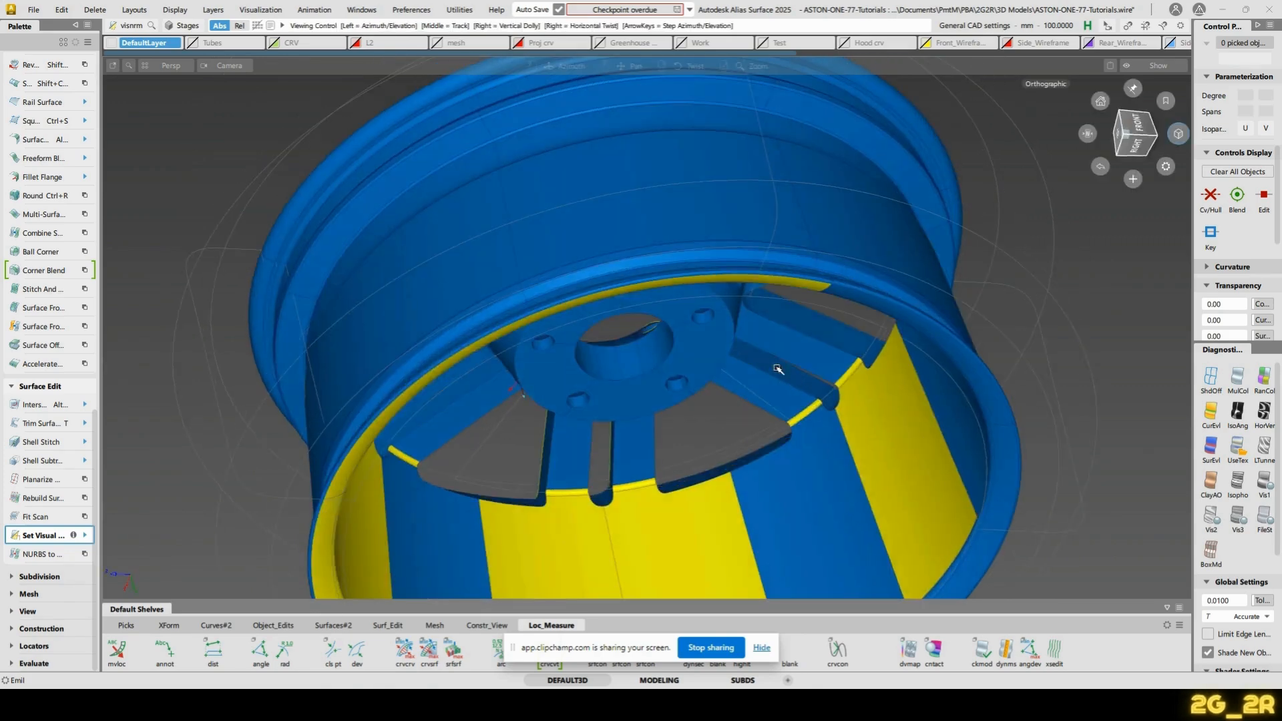
left_click(965, 494)
left_click_drag(962, 493, 722, 427, "alt+shift")
left_click_drag(741, 380, 935, 467)
left_click_drag(999, 407, 534, 467, "alt+shift")
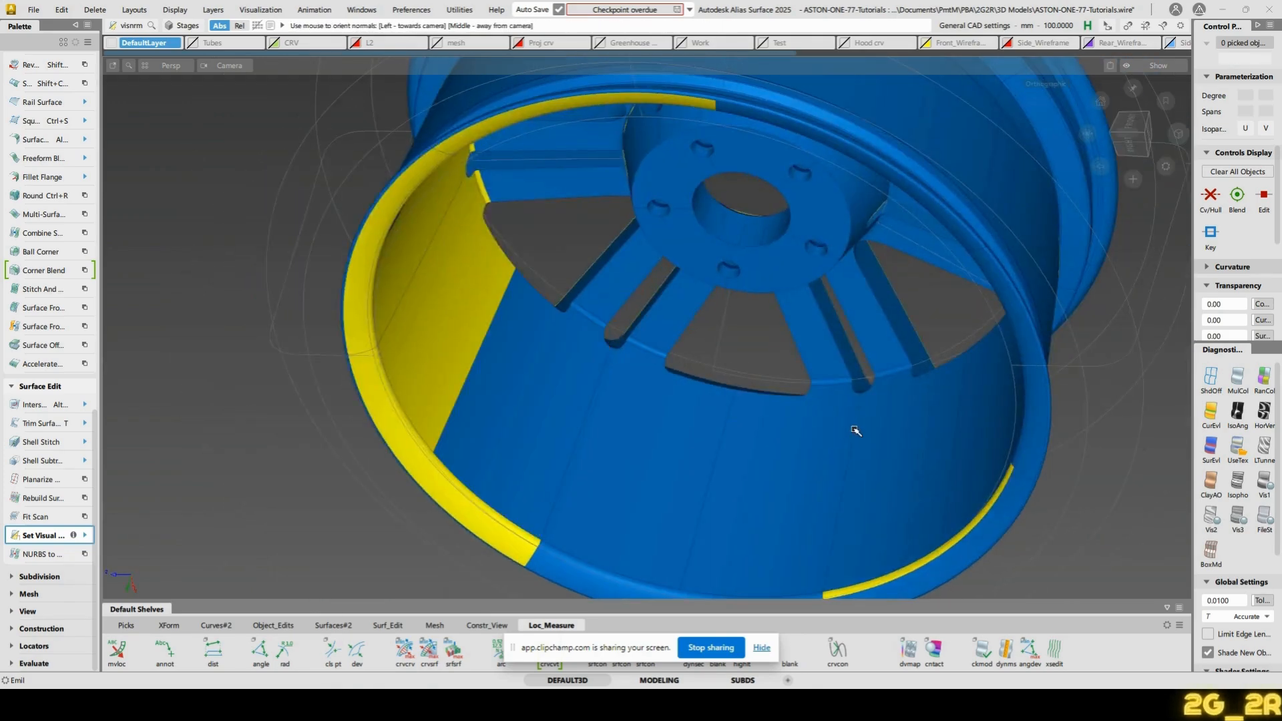
Orient the remaining reversed lip and inner barrel surfaces toward the camera and check the back of the wheel
left_click_drag(855, 430, 732, 335, "alt+shift")
left_click(396, 303)
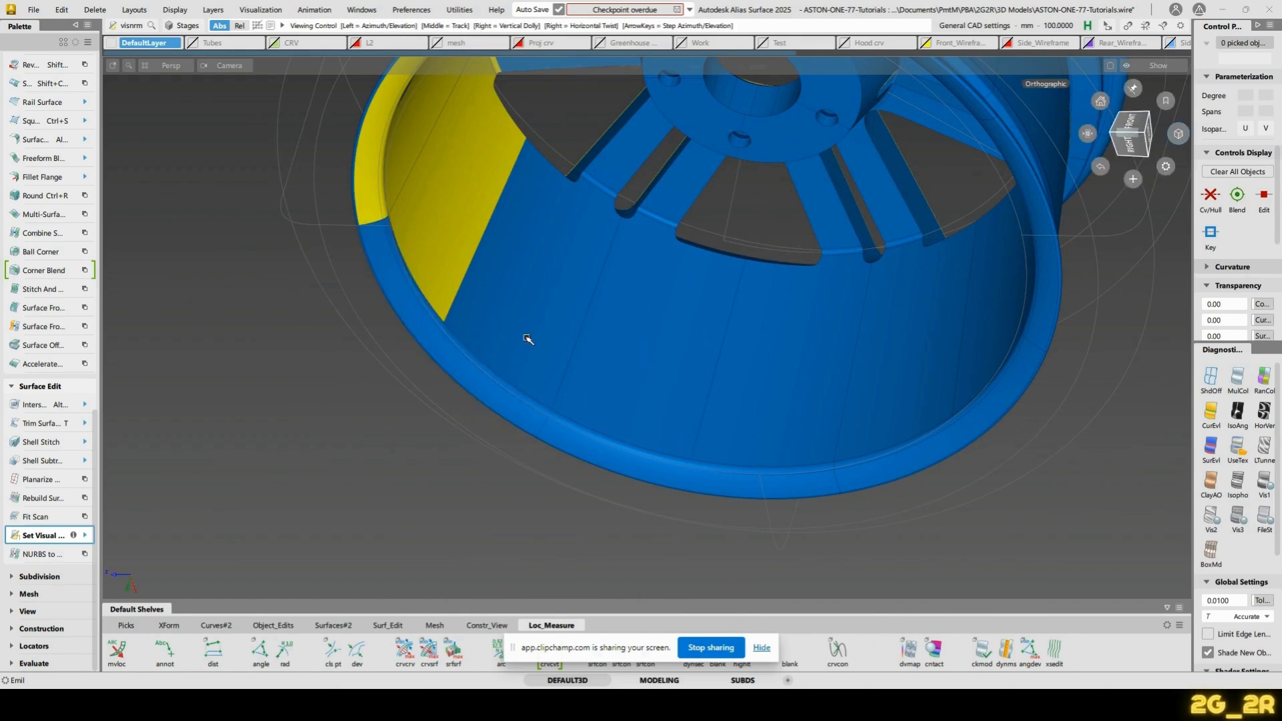
left_click_drag(526, 338, 371, 251, "alt+shift")
left_click_drag(371, 250, 636, 424)
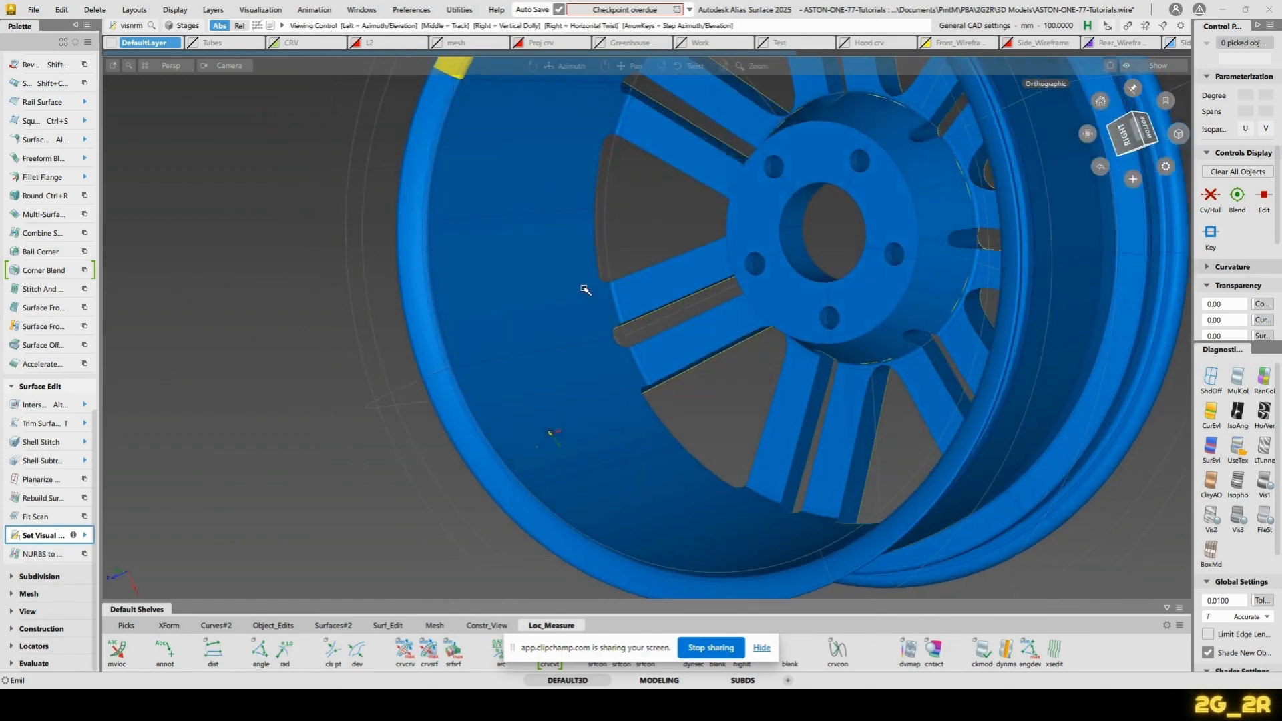
left_click_drag(587, 287, 458, 296, "alt+shift")
left_click_drag(628, 348, 594, 307, "alt+shift")
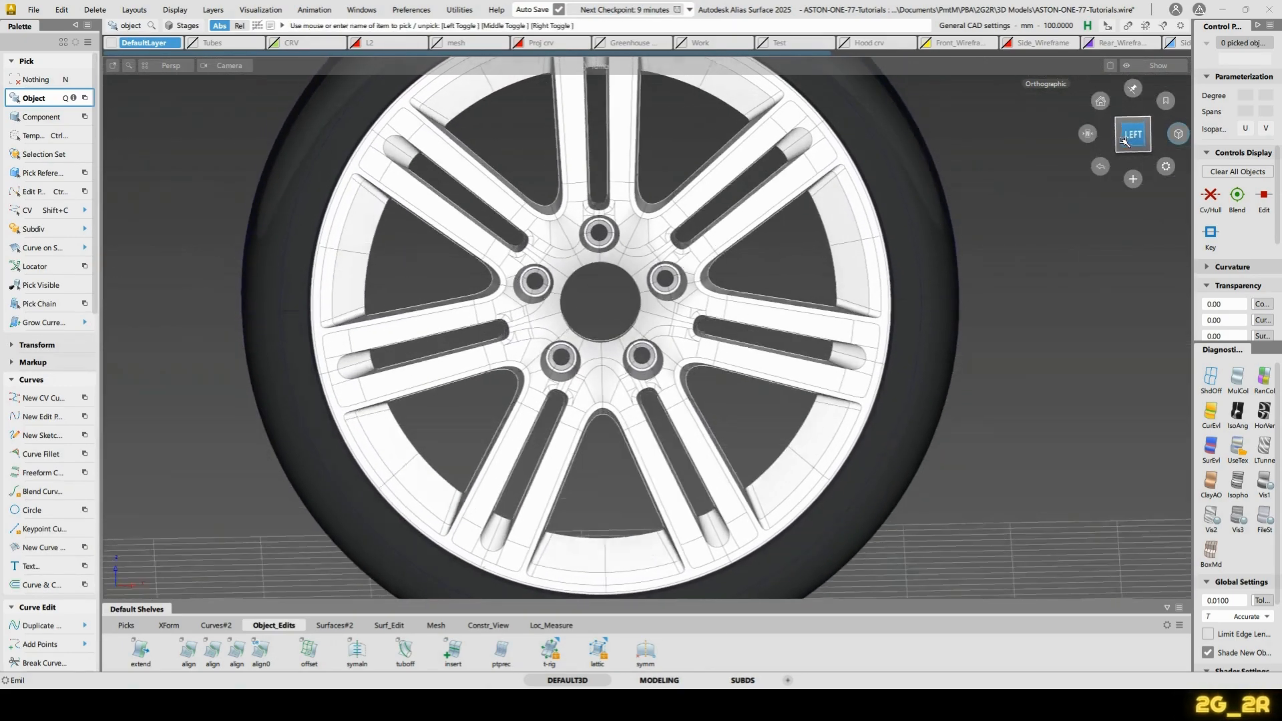
Examine the finished wheel's spokes, lug holes and slots up close and from several angles
scroll(651, 244, "up", 5)
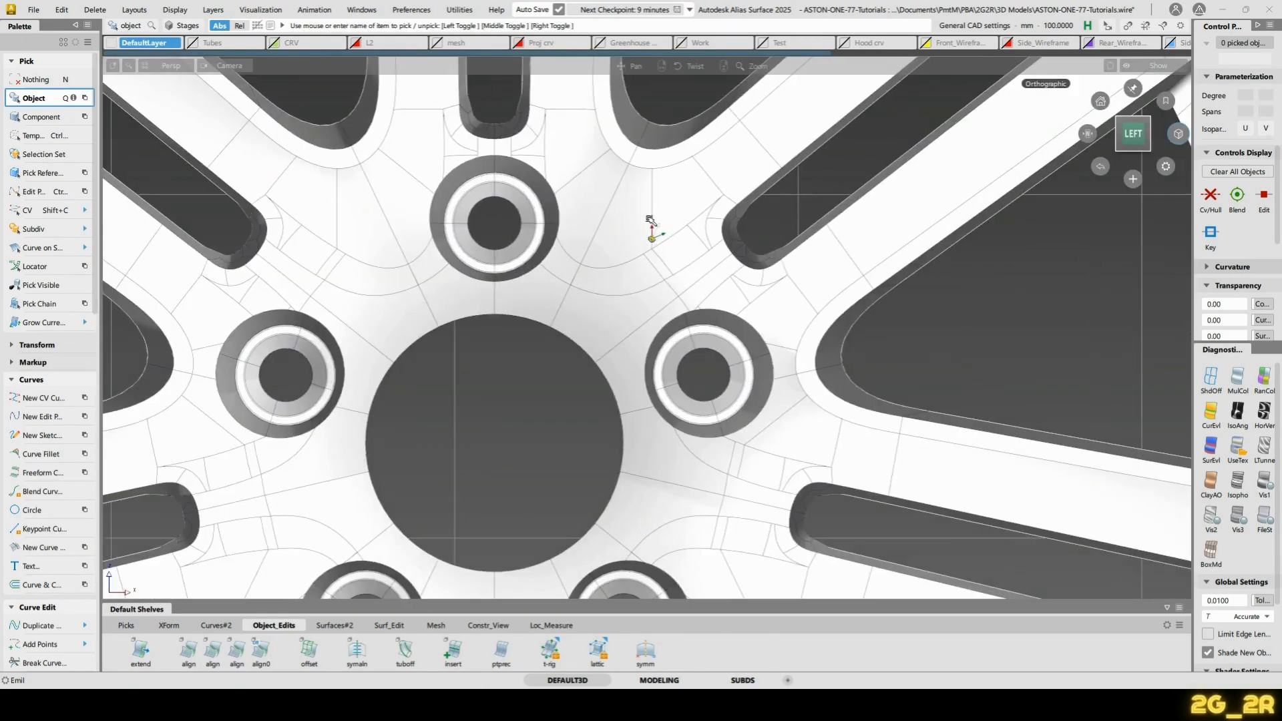
middle_click_drag(651, 220, 823, 240, "alt+shift")
right_click_drag(863, 275, 862, 312, "alt+shift")
left_click_drag(820, 216, 853, 314, "alt+shift")
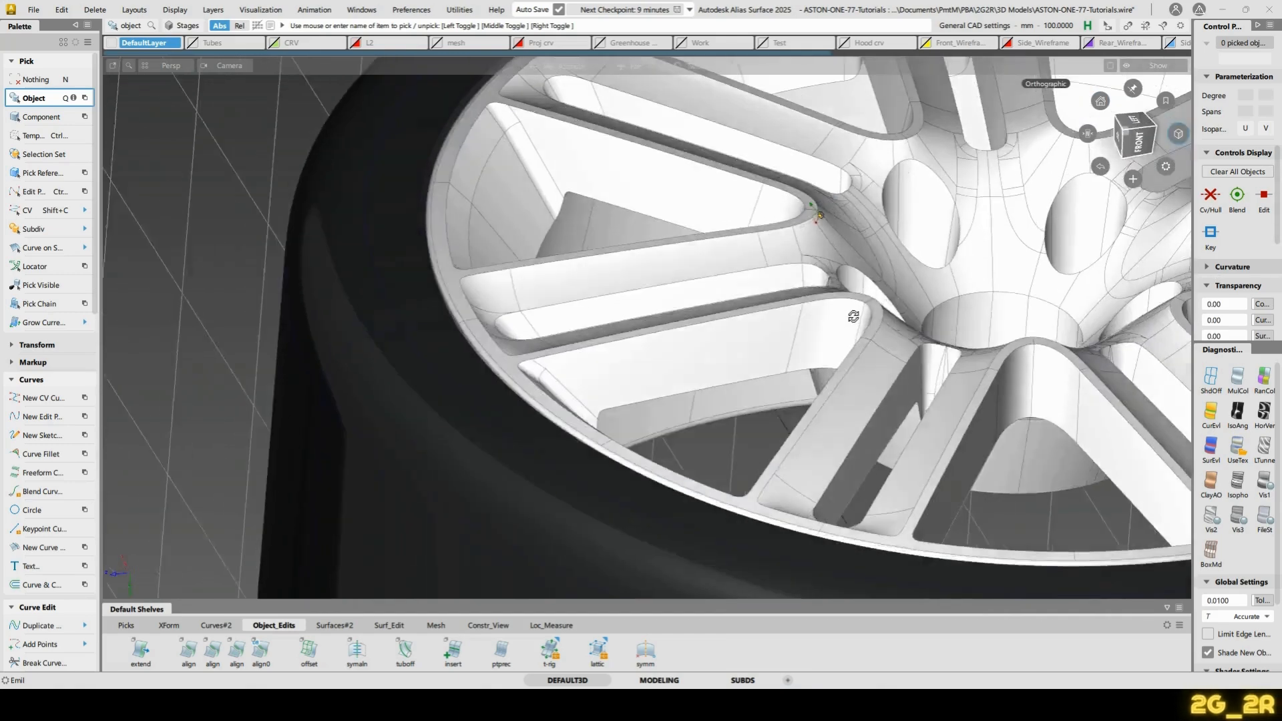
right_click_drag(853, 314, 895, 284, "alt+shift")
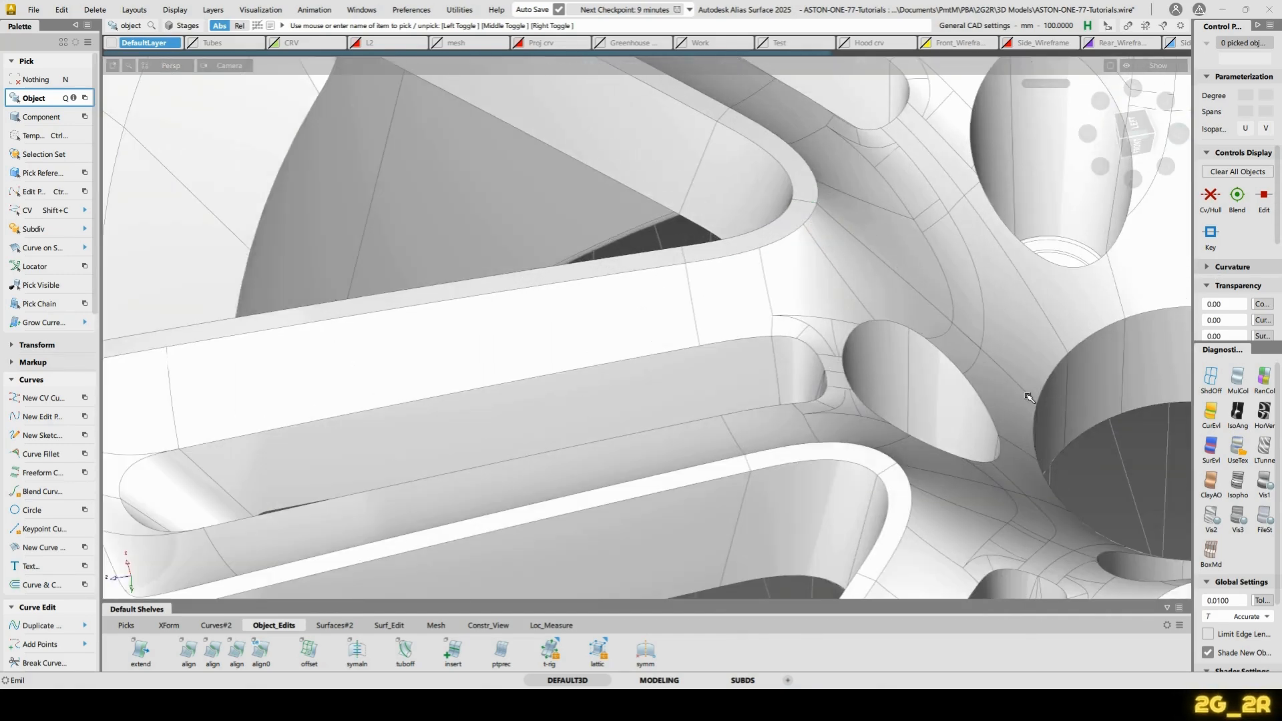
left_click_drag(792, 192, 876, 330, "alt+shift")
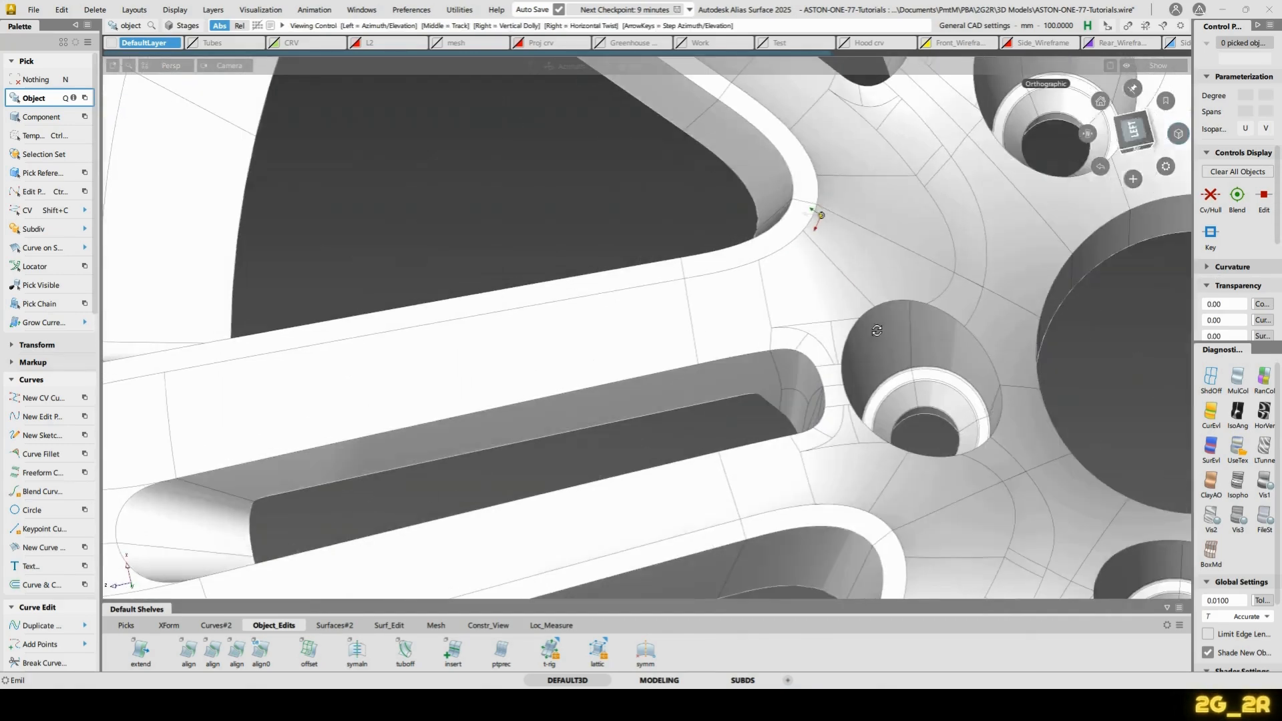
left_click_drag(1013, 362, 879, 358, "alt+shift")
left_click_drag(779, 292, 954, 183, "alt+shift")
right_click_drag(954, 183, 755, 267, "alt+shift")
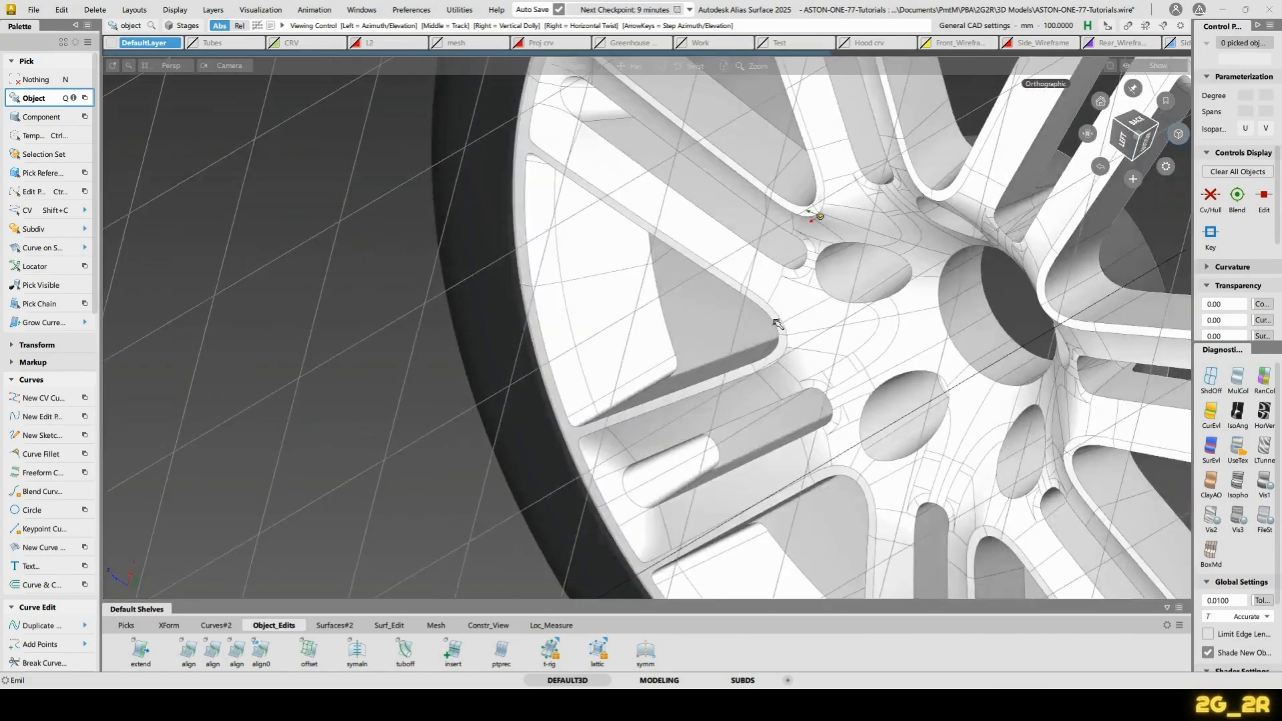
left_click_drag(755, 267, 991, 278, "alt+shift")
right_click_drag(991, 277, 1096, 147, "alt+shift")
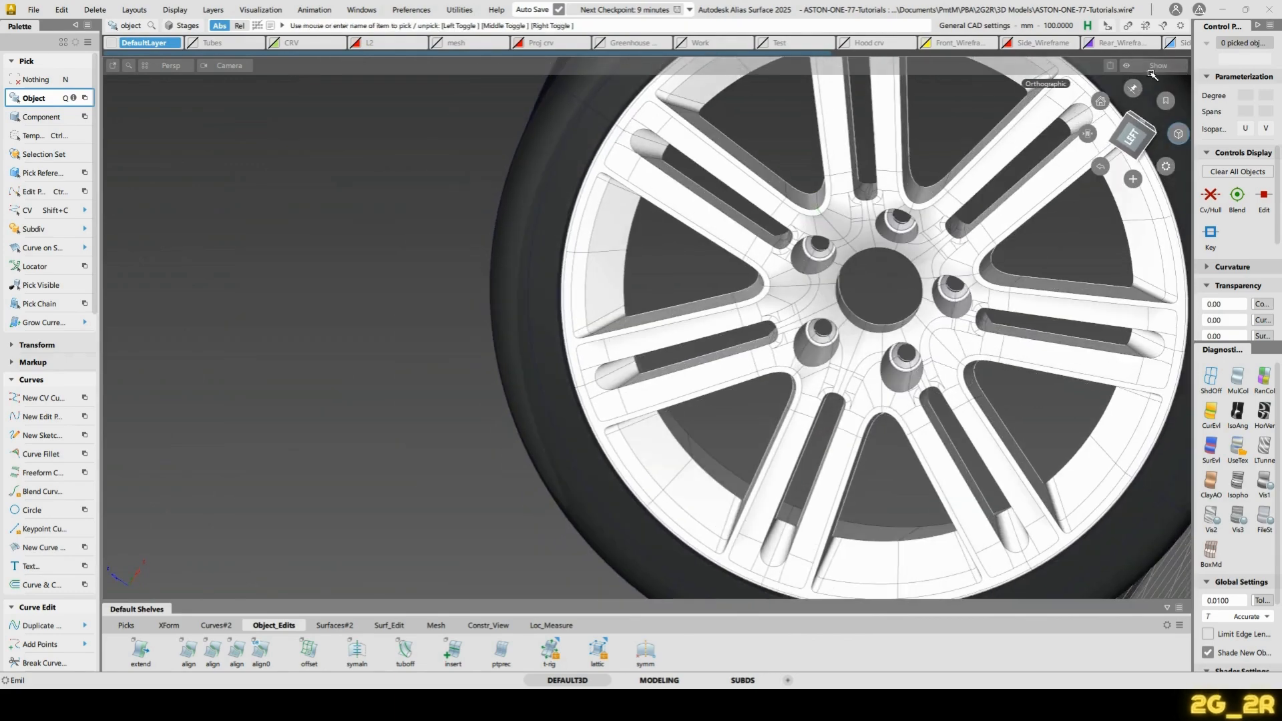
Switch to the left view, hide the grid and review the complete wheel and tyre from several angles
left_click(1133, 128)
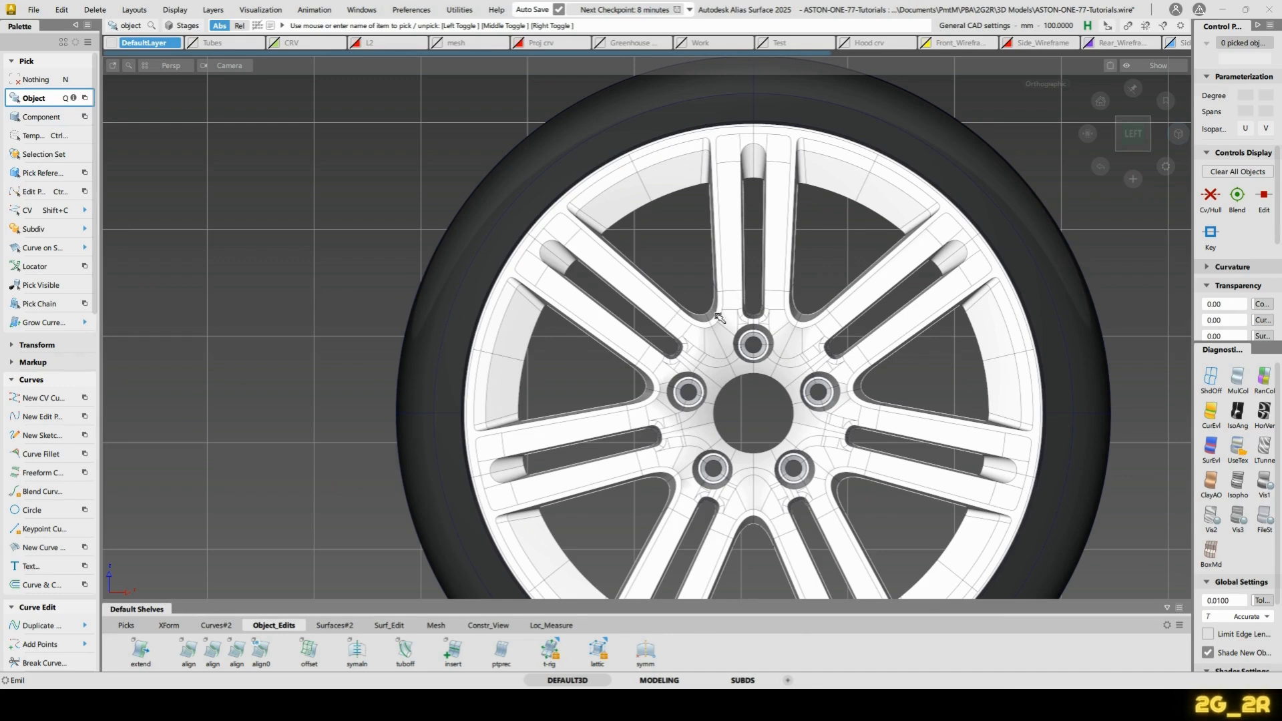
key("g")
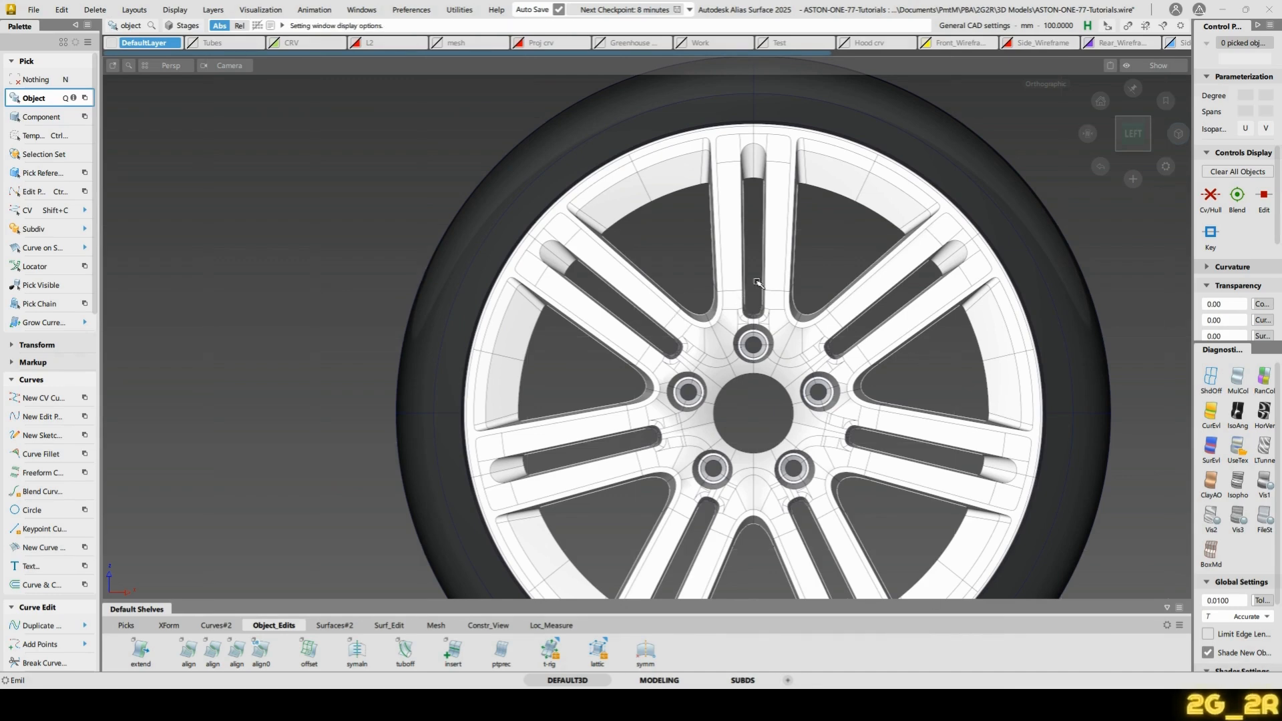
left_click_drag(758, 282, 515, 445, "alt+shift")
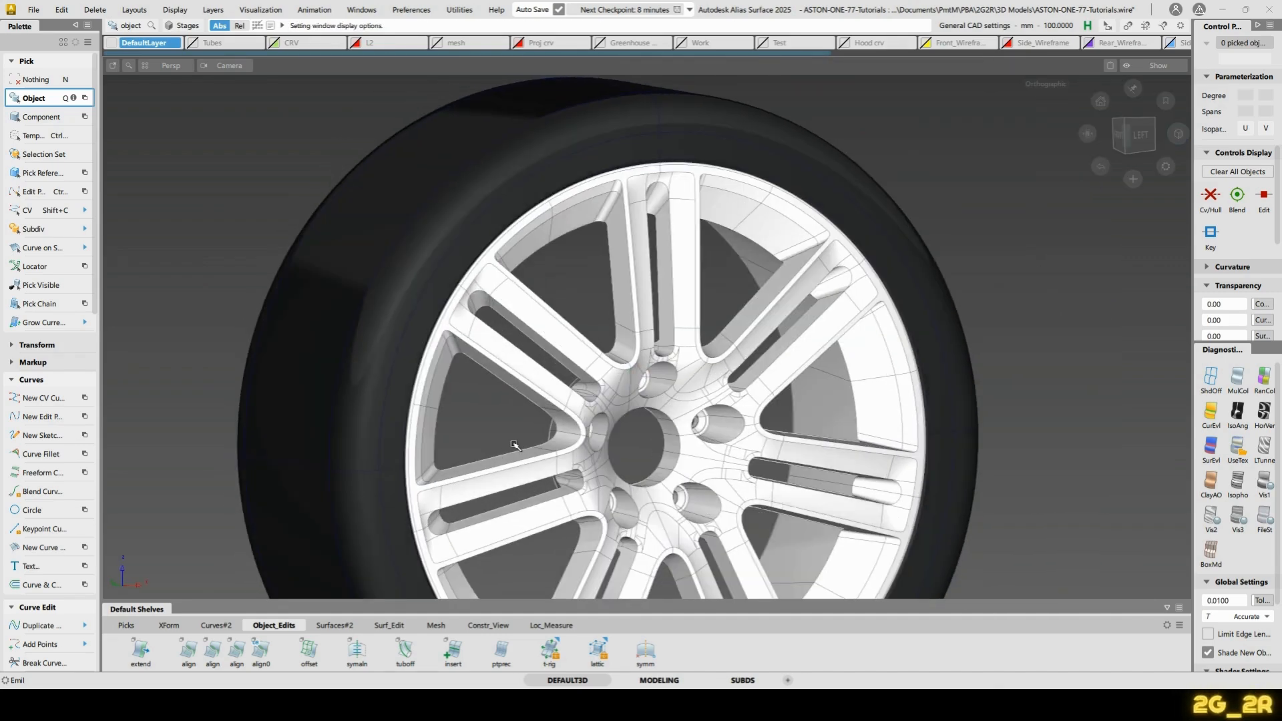
left_click_drag(541, 442, 487, 391, "alt+shift")
middle_click_drag(702, 498, 691, 349, "alt+shift")
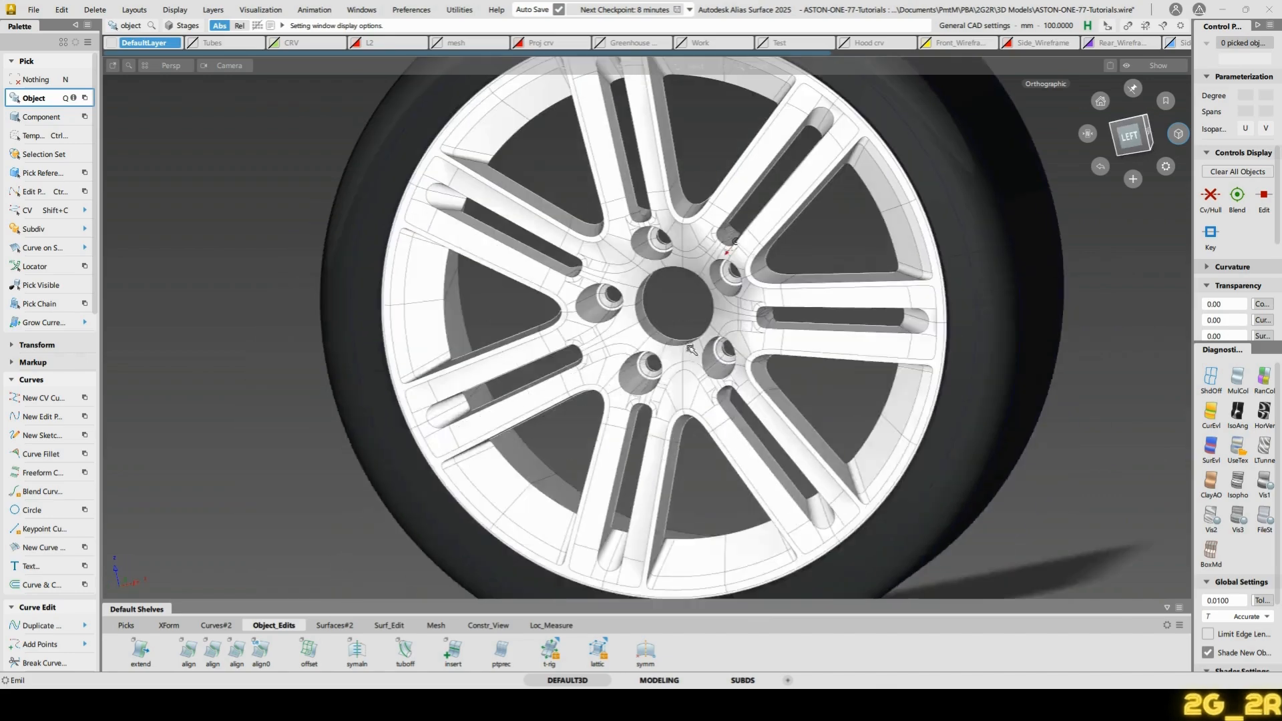
left_click_drag(569, 443, 605, 431, "alt+shift")
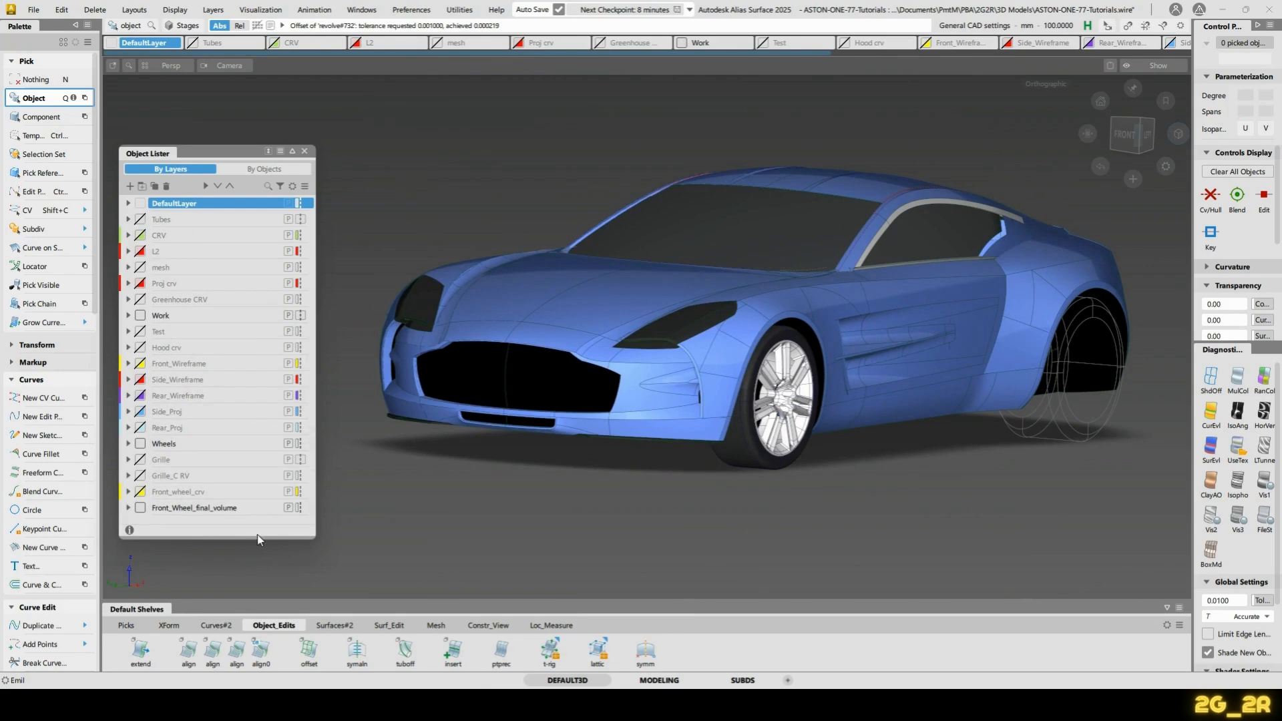
Turn on symmetry for the Front_Wheel_final_volume layer and close the Object Lister
left_click(175, 508)
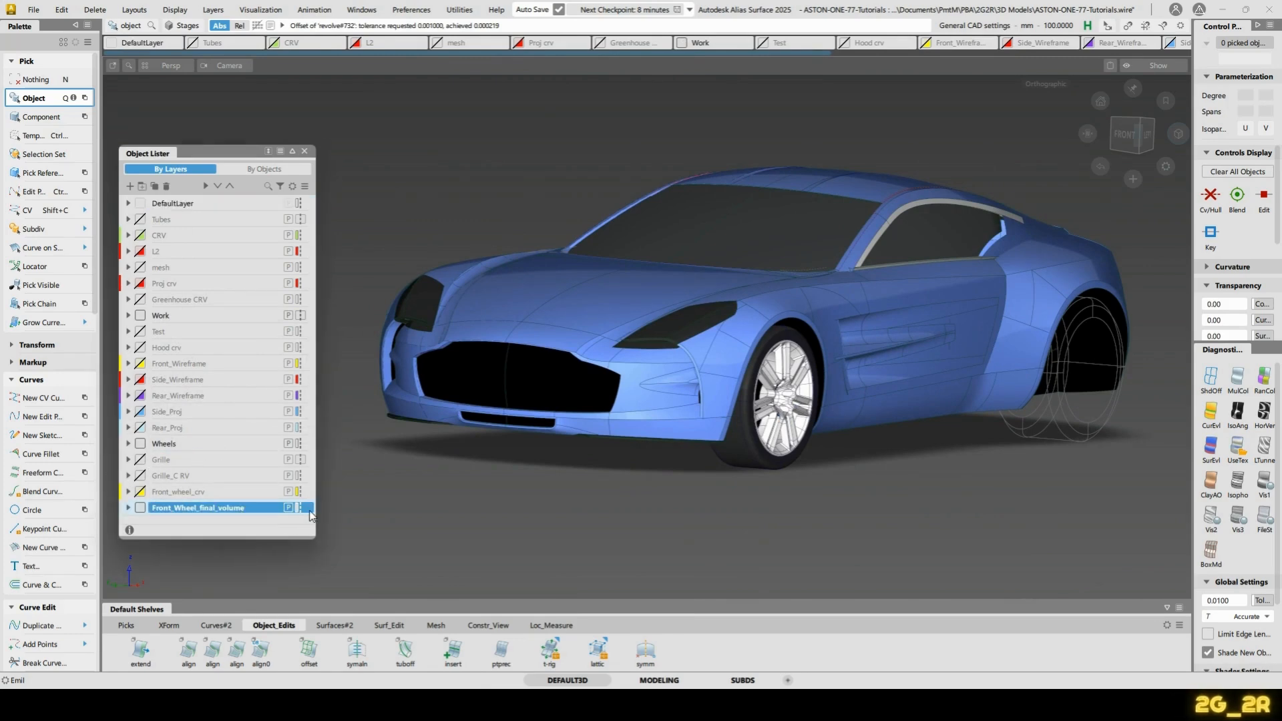
left_click(301, 508)
left_click_drag(848, 428, 343, 208, "alt+shift")
left_click(305, 152)
Pick the front wheel rim and hide it, checking it by swapping the hidden and visible objects
left_click_drag(766, 248, 613, 274, "alt+shift")
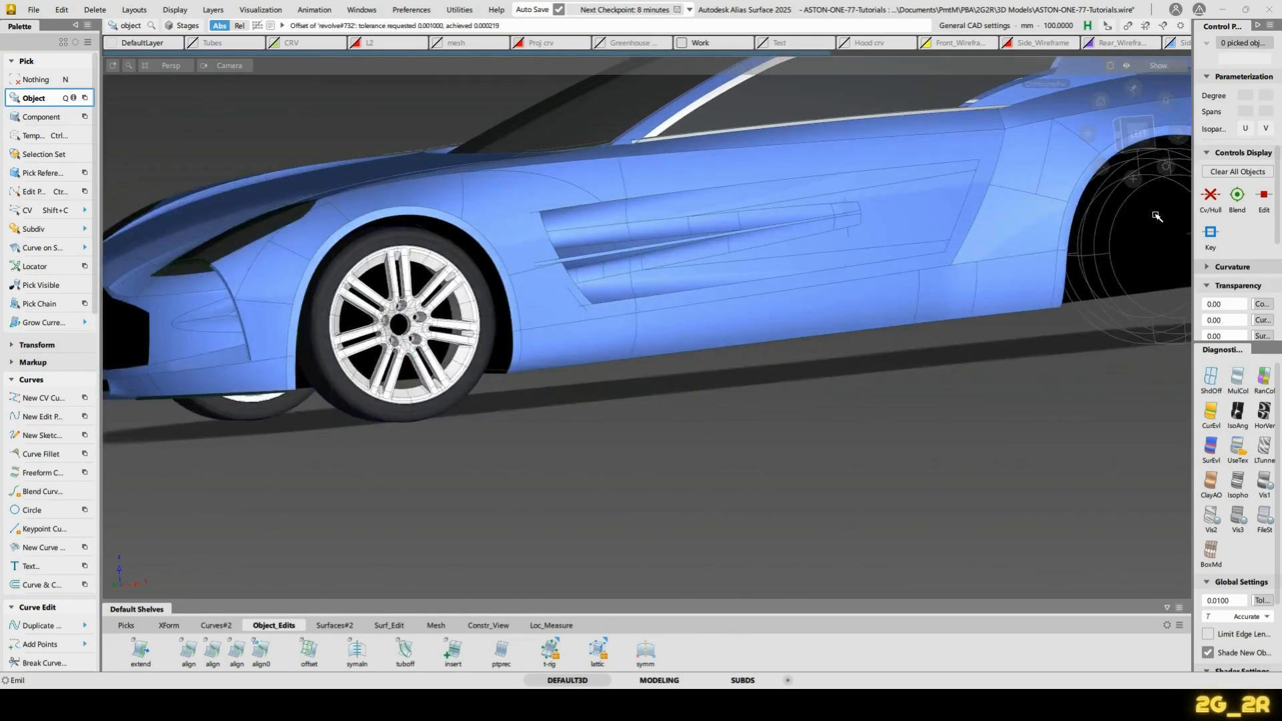
left_click_drag(956, 171, 408, 456, "alt+shift")
left_click(408, 456)
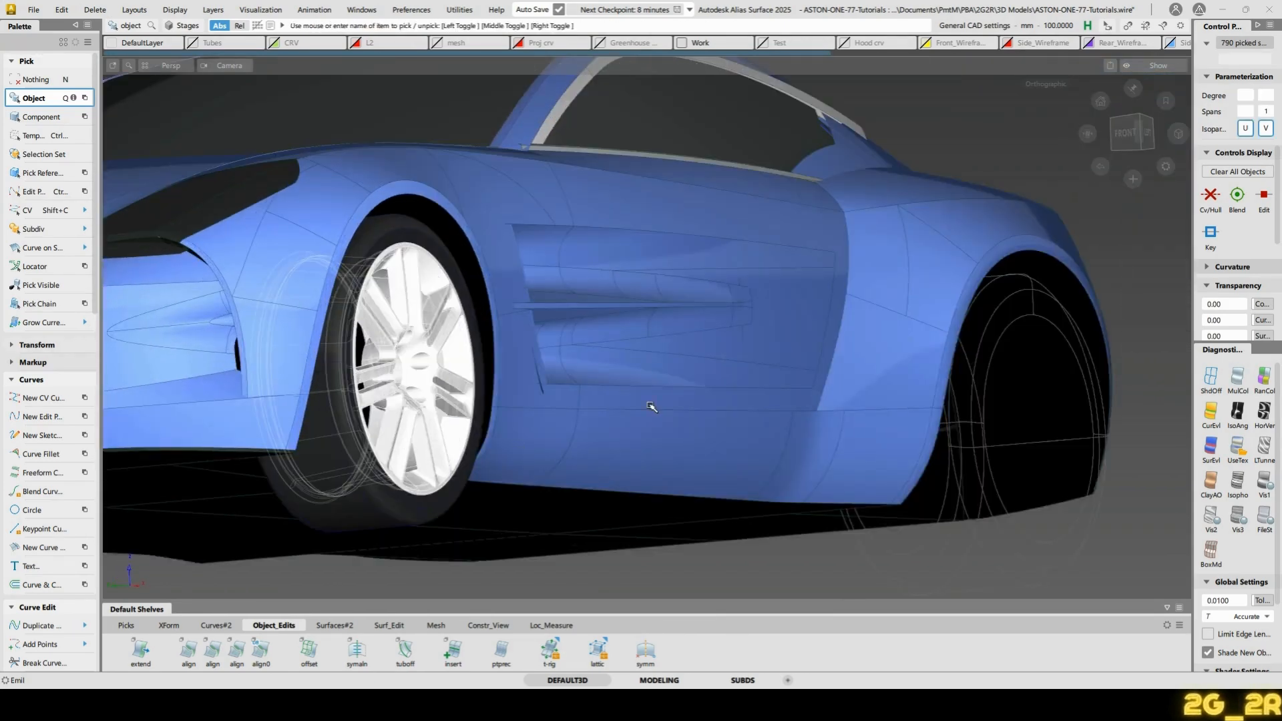
left_click_drag(652, 407, 515, 466, "alt+shift")
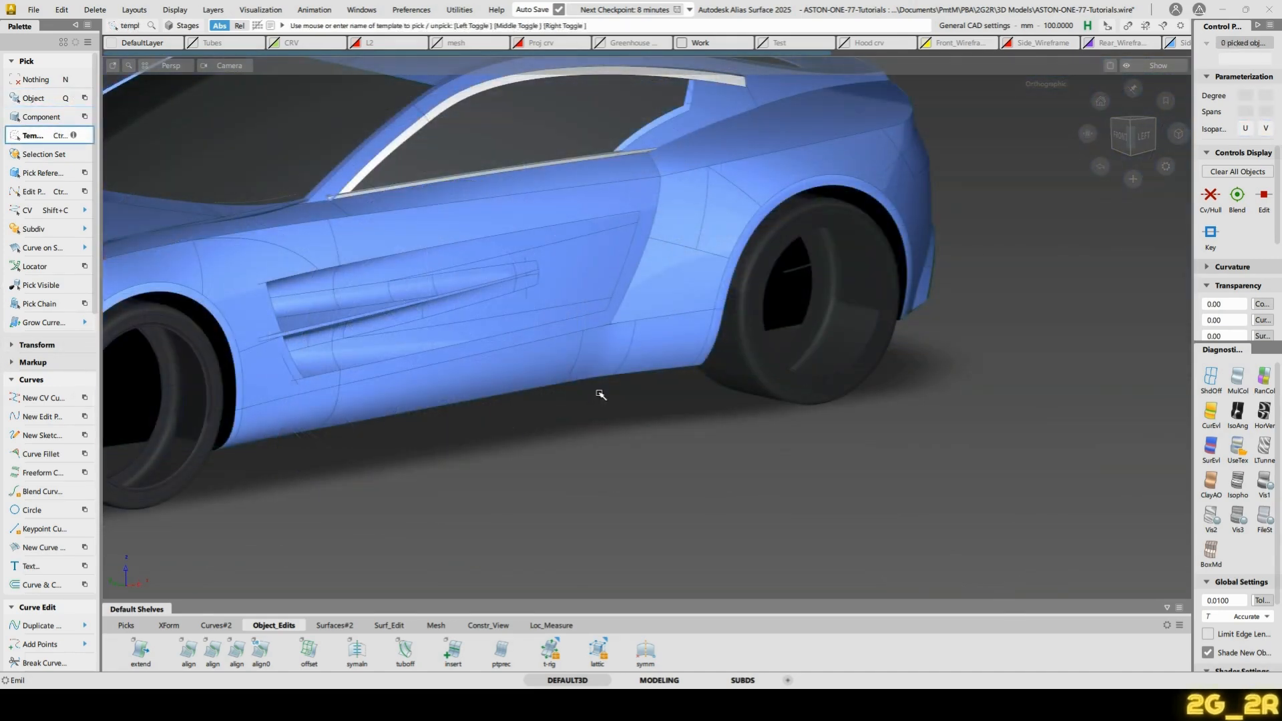
key("ctrl+h")
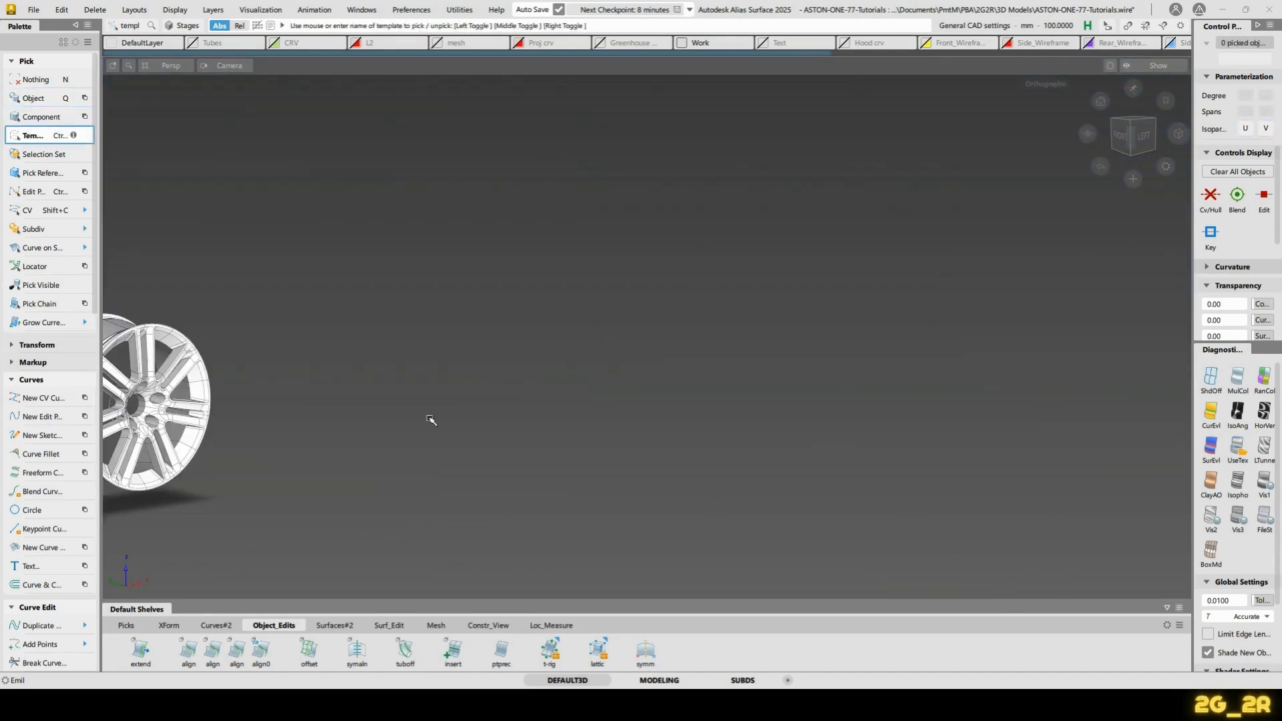
key("ctrl+h")
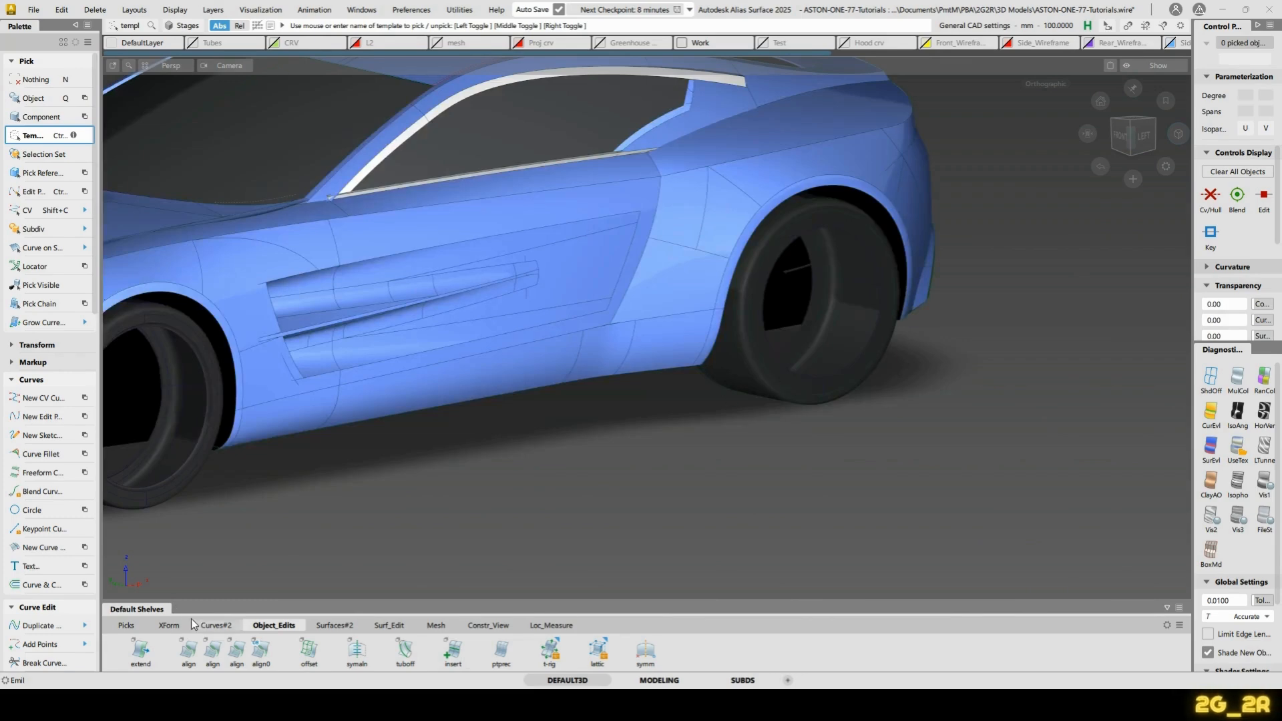
Measure the radius of the rear tyre's inner opening edge
left_click(551, 626)
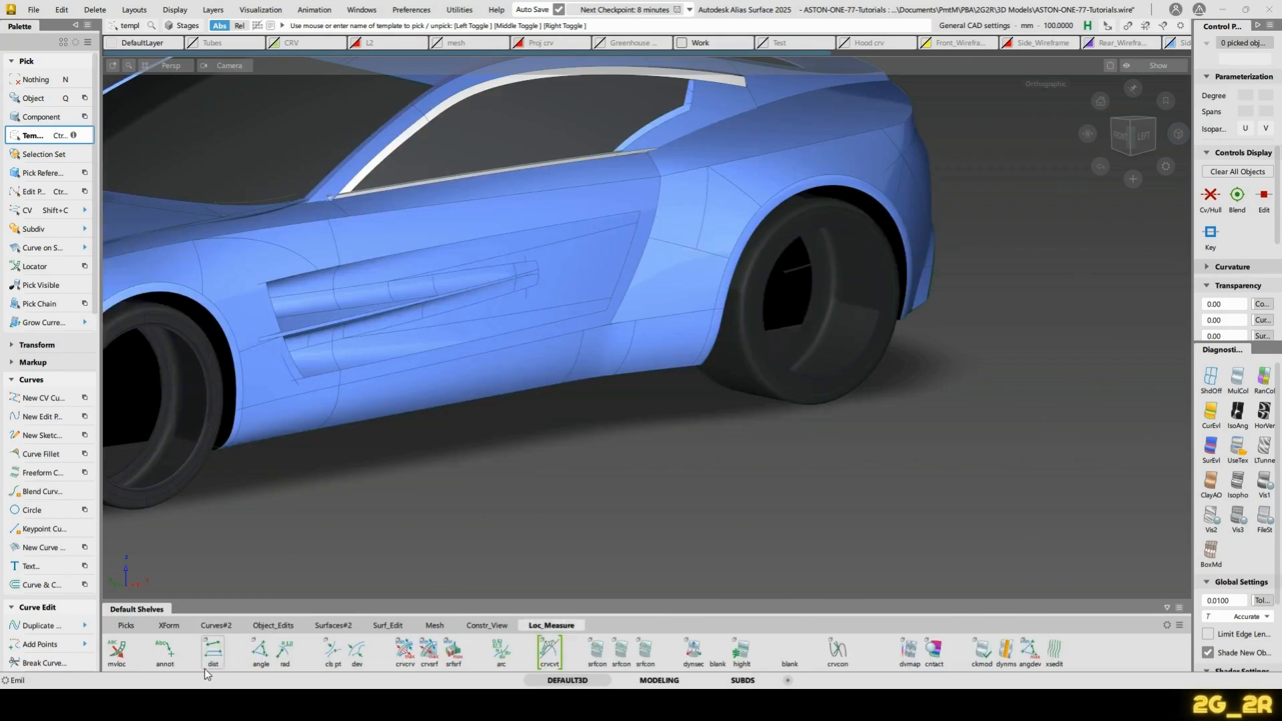
left_click(281, 658)
left_click_drag(824, 355, 904, 532, "alt+shift")
right_click_drag(904, 532, 895, 313, "alt+shift")
middle_click_drag(839, 549, 840, 324, "alt+shift")
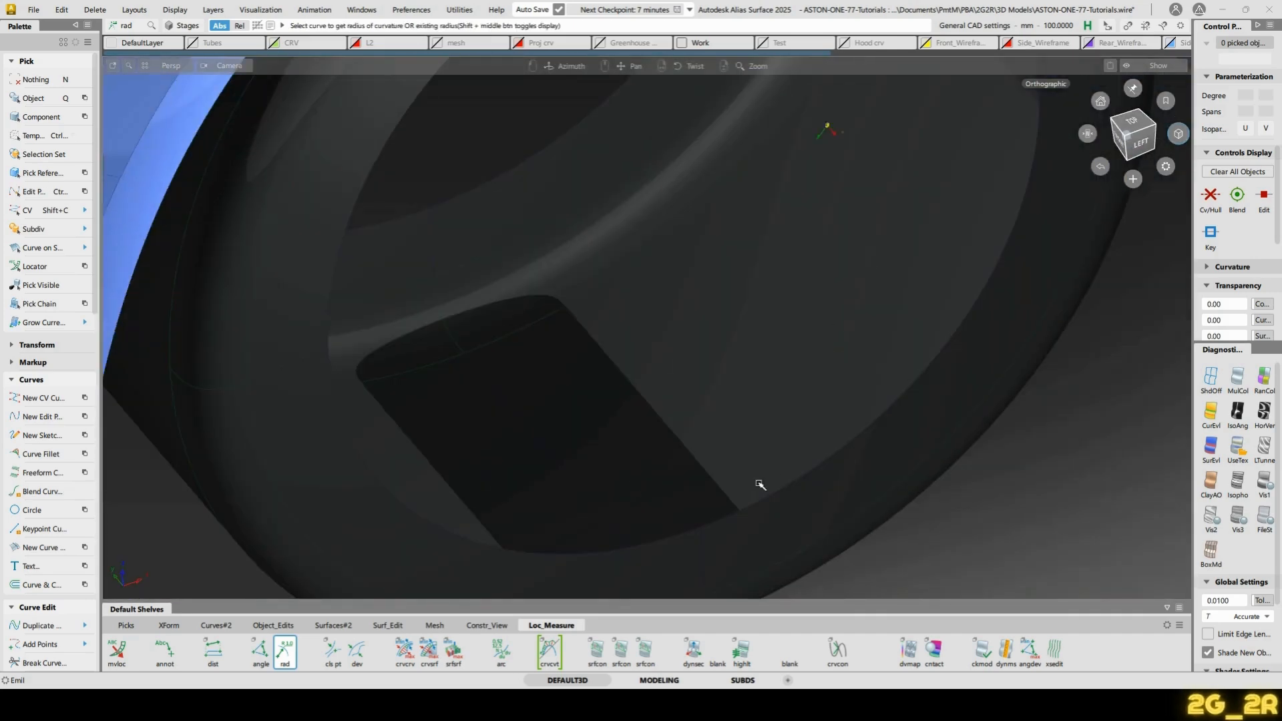
middle_click_drag(760, 484, 813, 452, "alt+shift")
left_click_drag(838, 388, 893, 192, "alt+shift")
right_click_drag(860, 539, 767, 547, "alt+shift")
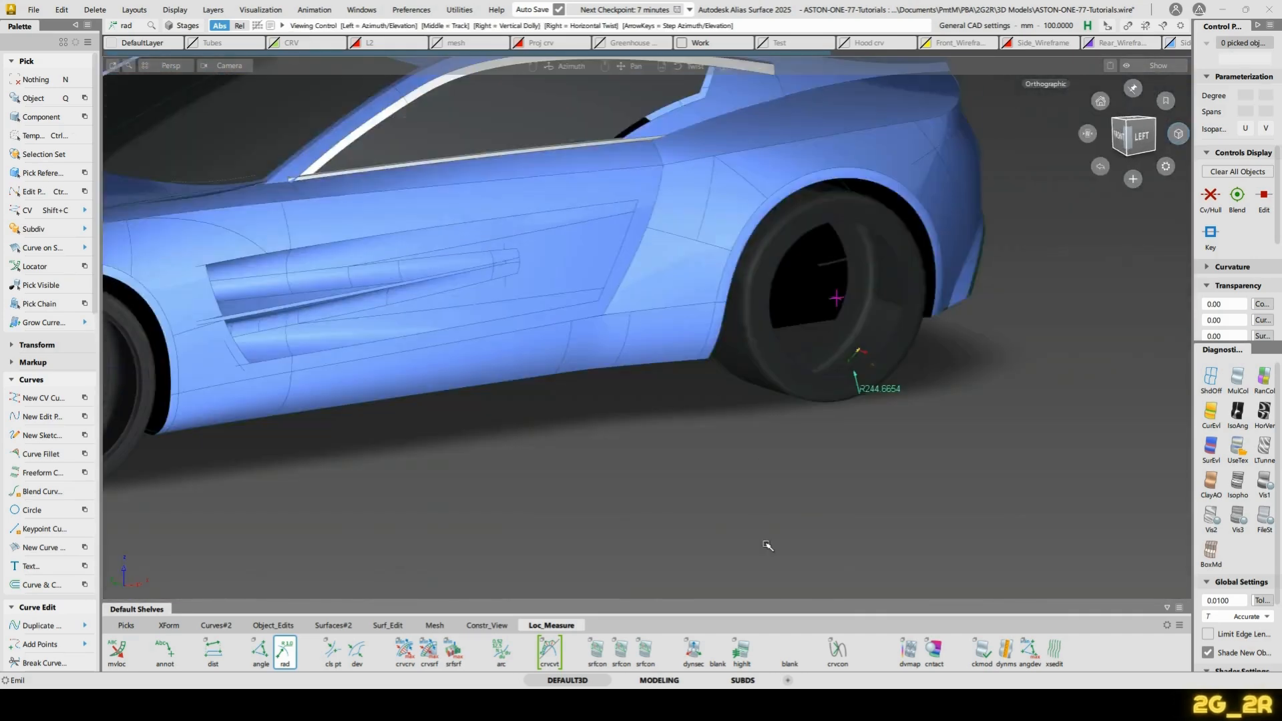
Swap visibility to show the front wheel rim and measure the radius of a curve along its outer lip
middle_click_drag(637, 319, 910, 285, "alt+shift")
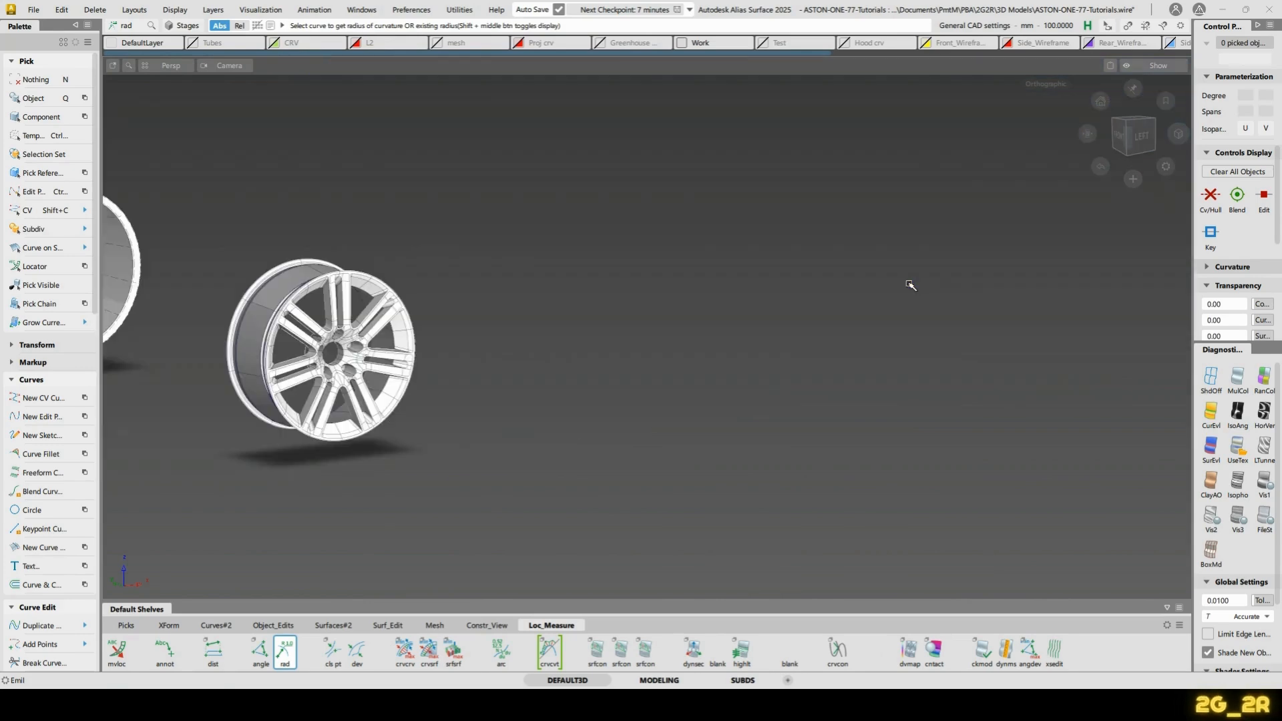
right_click_drag(910, 283, 768, 220, "alt+shift")
middle_click_drag(768, 220, 504, 181, "alt+shift")
left_click_drag(504, 181, 502, 172, "alt+shift")
right_click_drag(502, 172, 502, 111, "alt+shift")
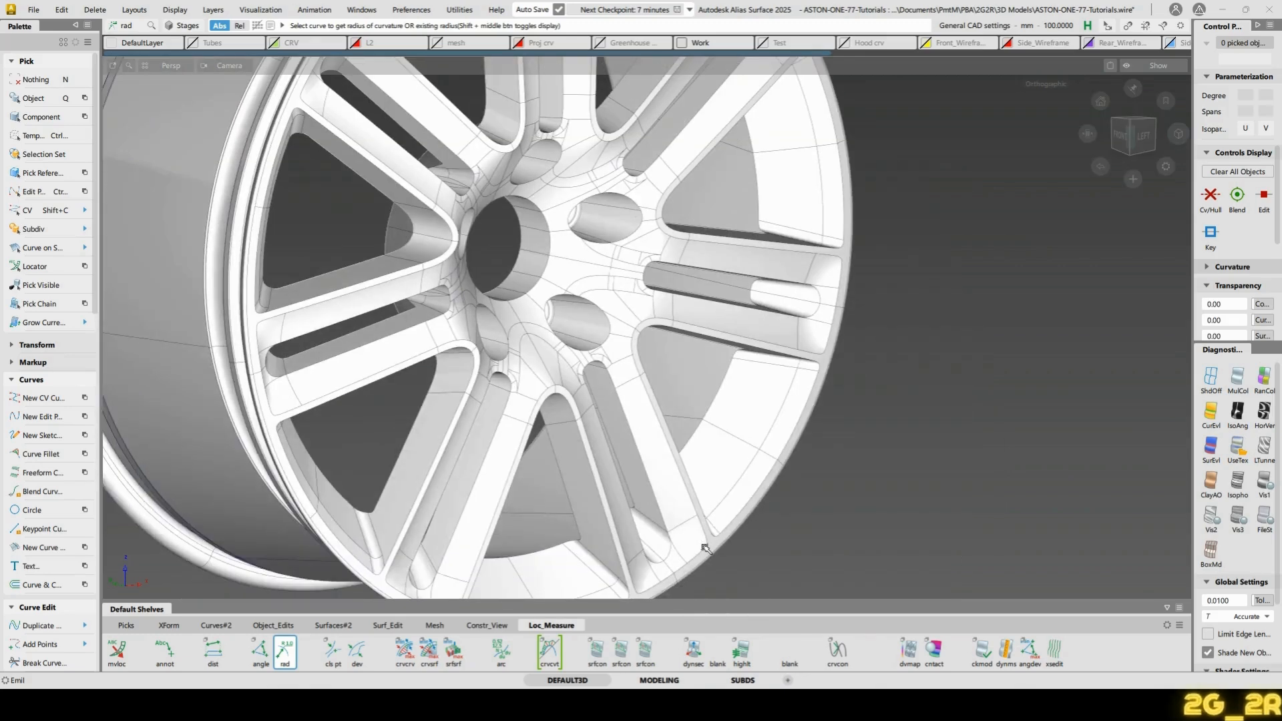
middle_click_drag(685, 569, 667, 363, "alt+shift")
right_click_drag(667, 363, 615, 375, "alt+shift")
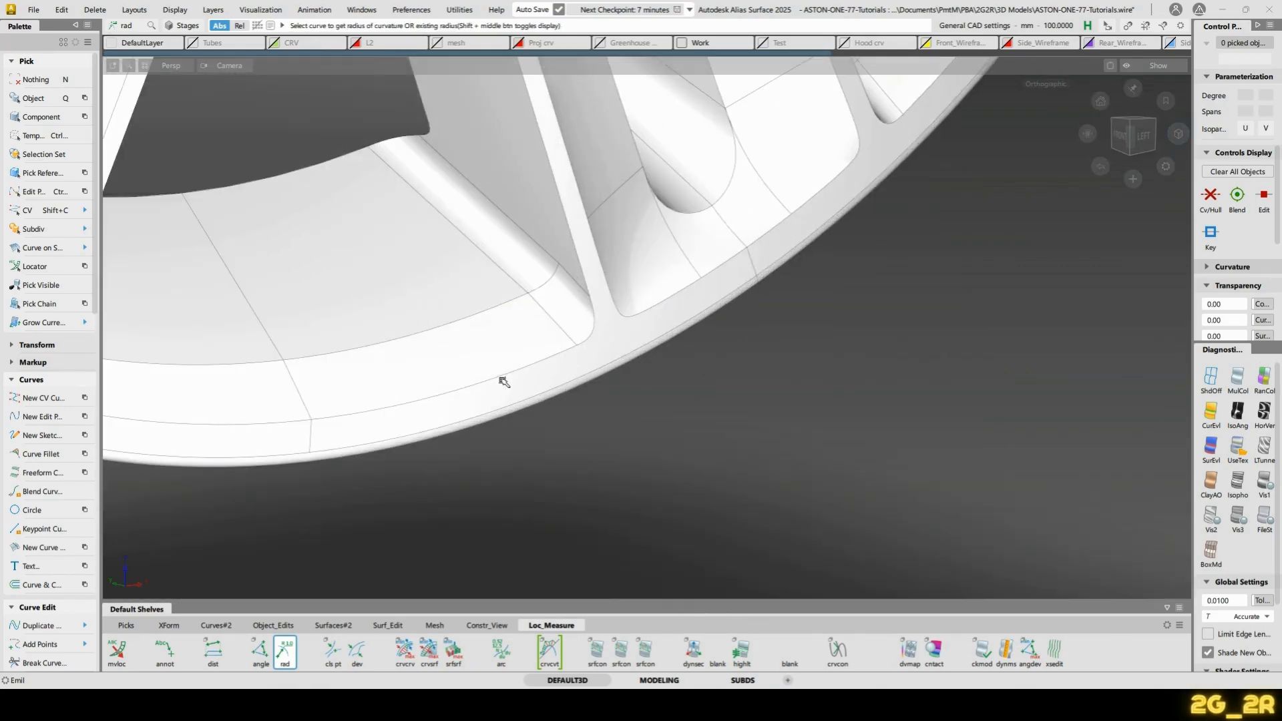
left_click(563, 382)
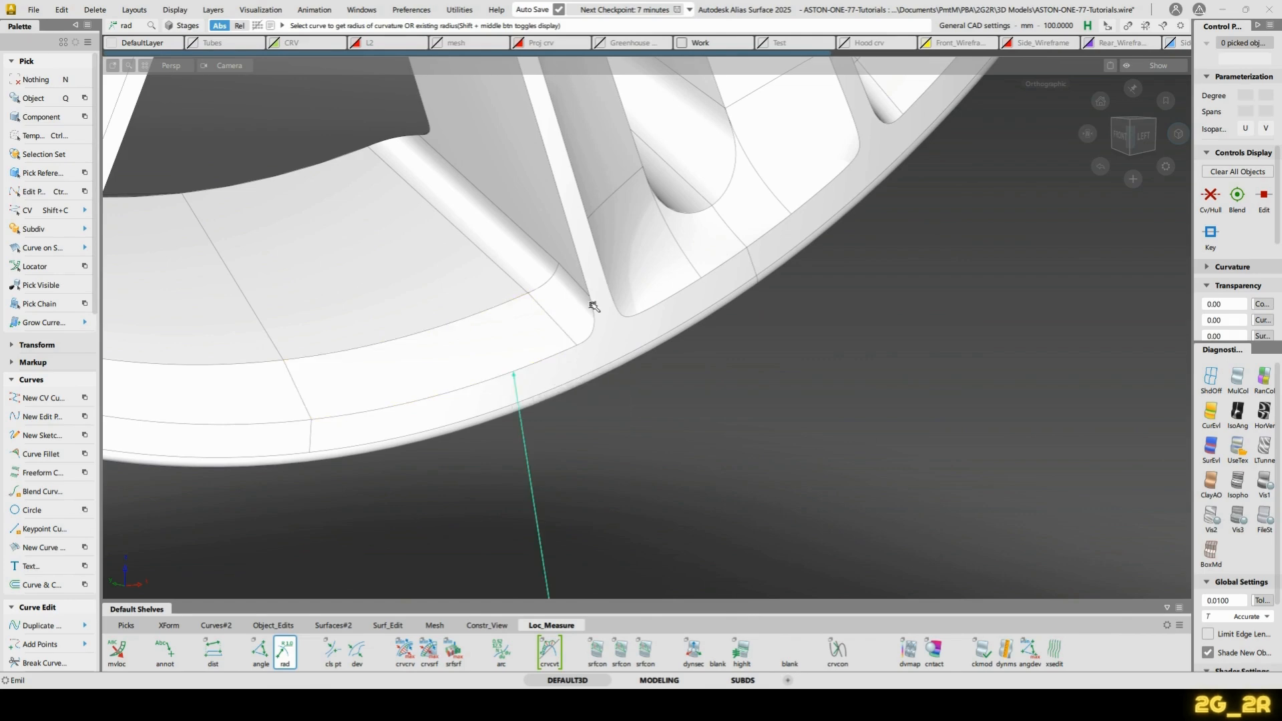
right_click_drag(590, 303, 677, 311, "alt+shift")
middle_click_drag(676, 311, 635, 402, "alt+shift")
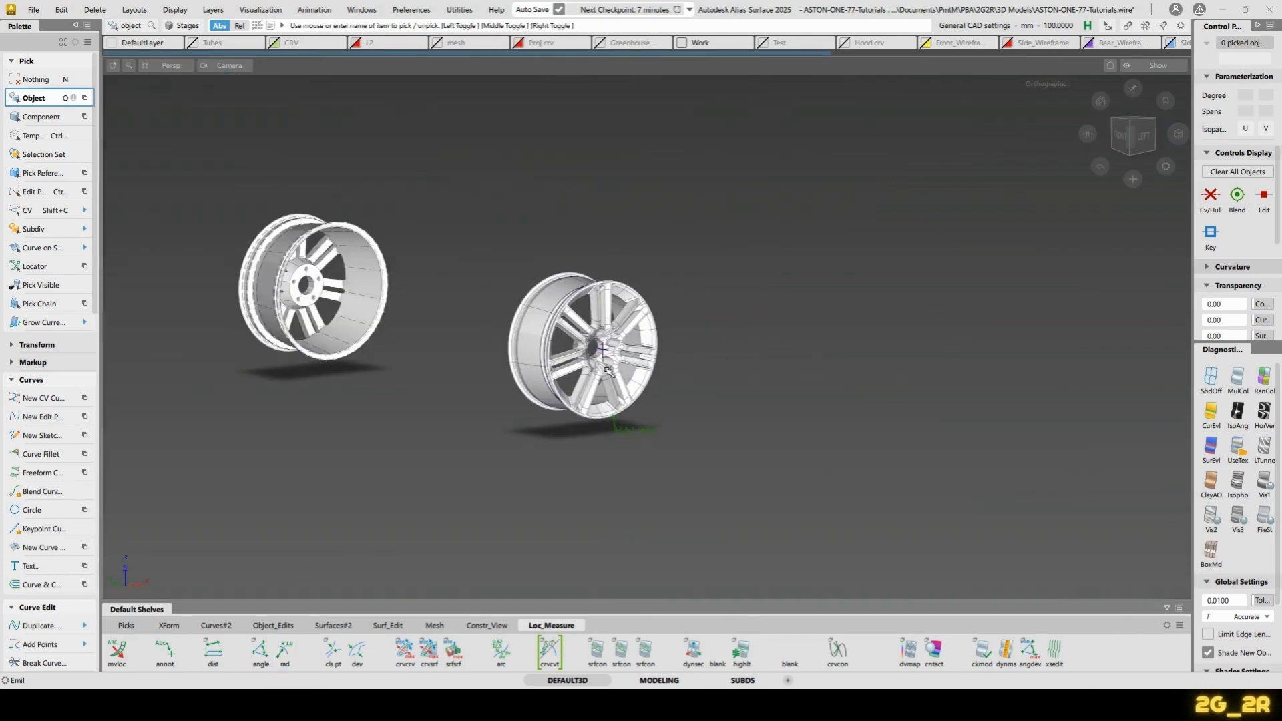
Duplicate the front wheel rim with its radius measurement and move the copy rearward along the car
left_click(604, 358)
right_click_drag(737, 427, 726, 358, "alt+shift")
left_click(649, 354)
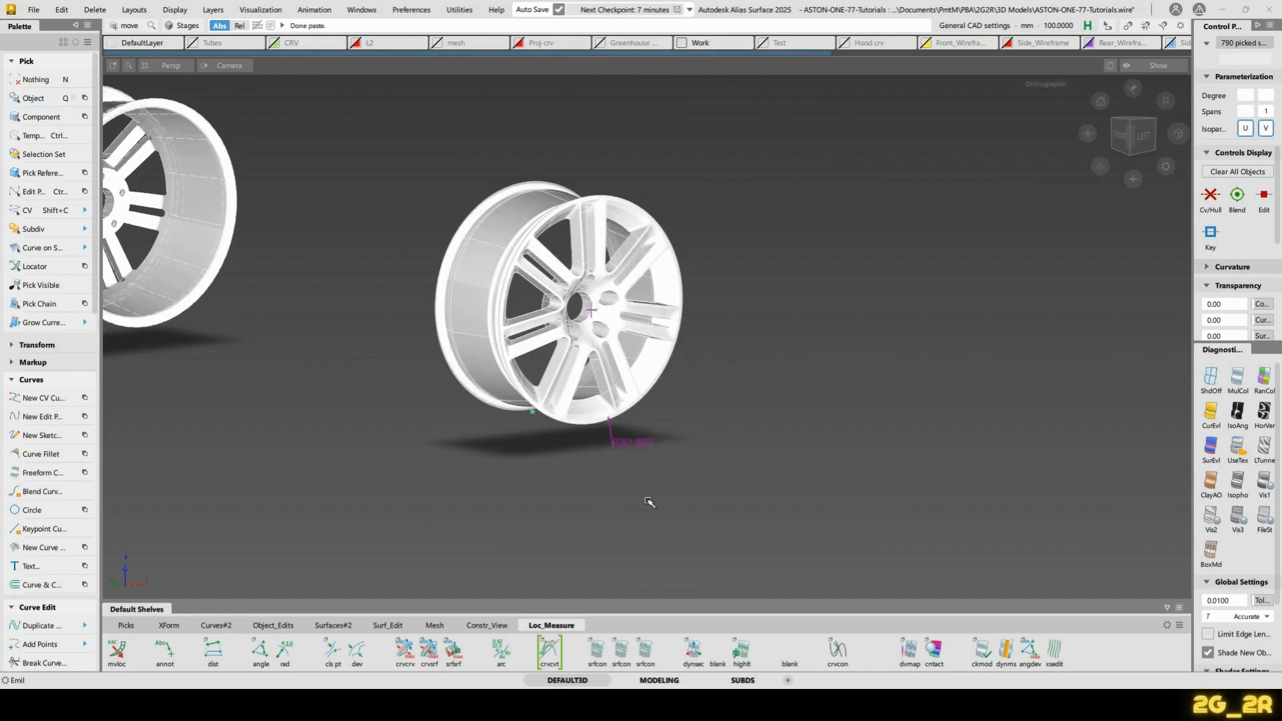
left_click_drag(594, 516, 1084, 408)
middle_click_drag(1083, 409, 892, 469, "alt+shift")
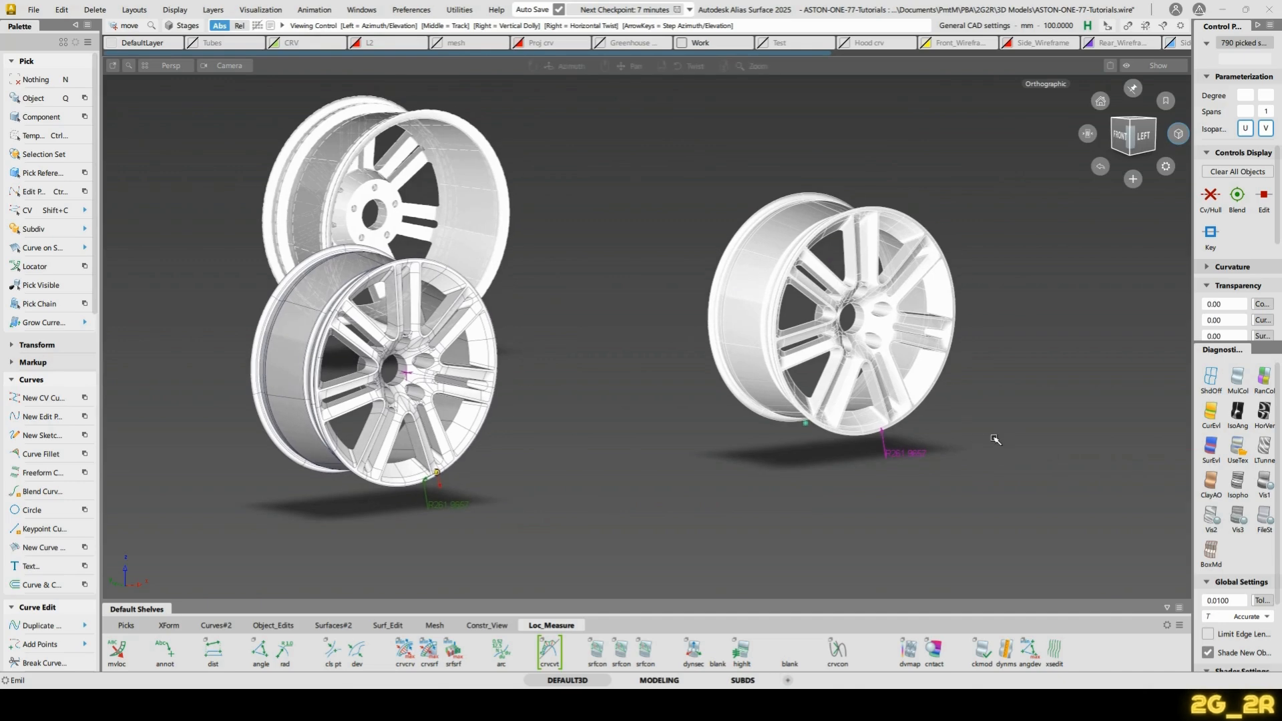
Measure the radius of the duplicated rim's outer edge and look closely at the measured rim
key("n")
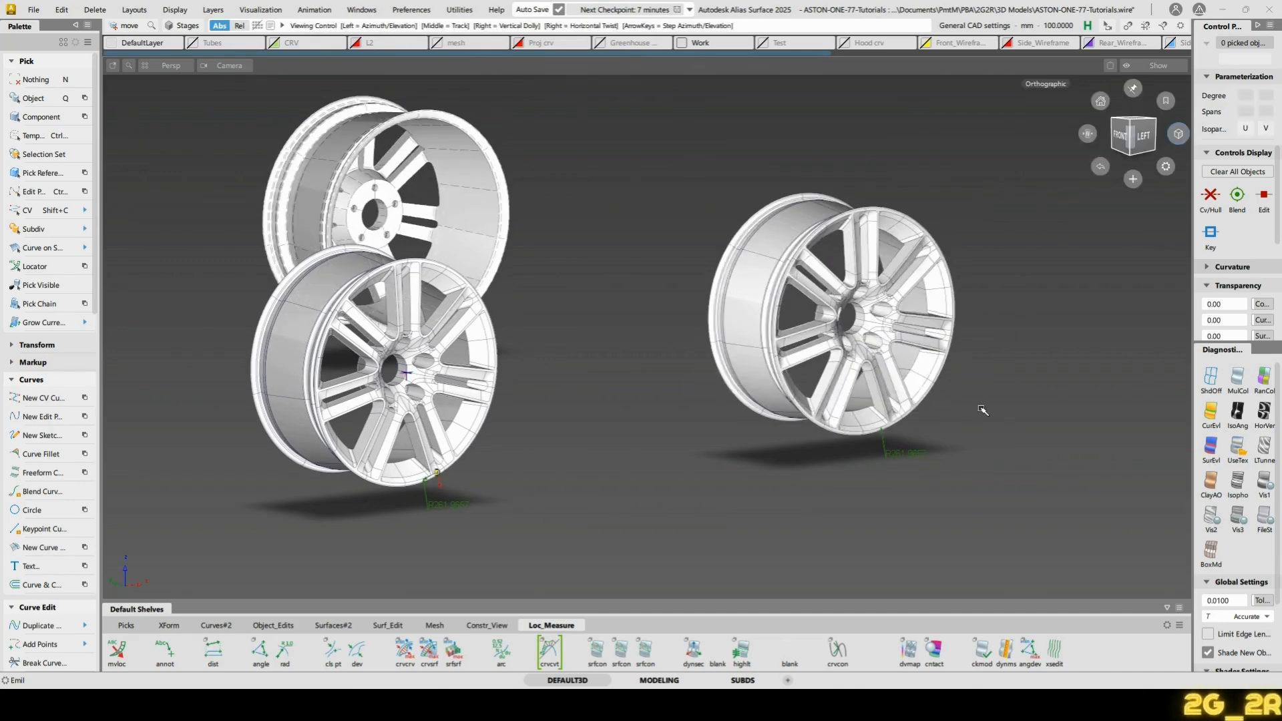
left_click_drag(982, 410, 963, 411, "alt+shift")
right_click_drag(963, 411, 795, 364, "alt+shift")
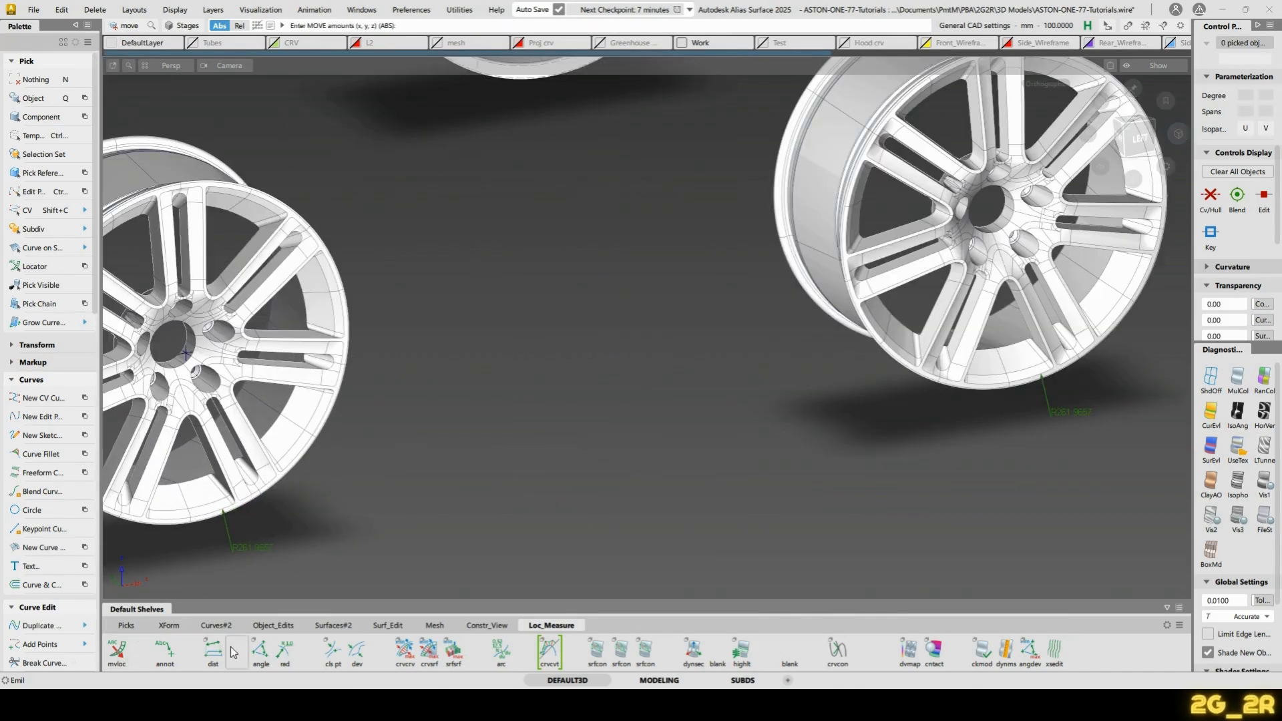
left_click(1000, 387)
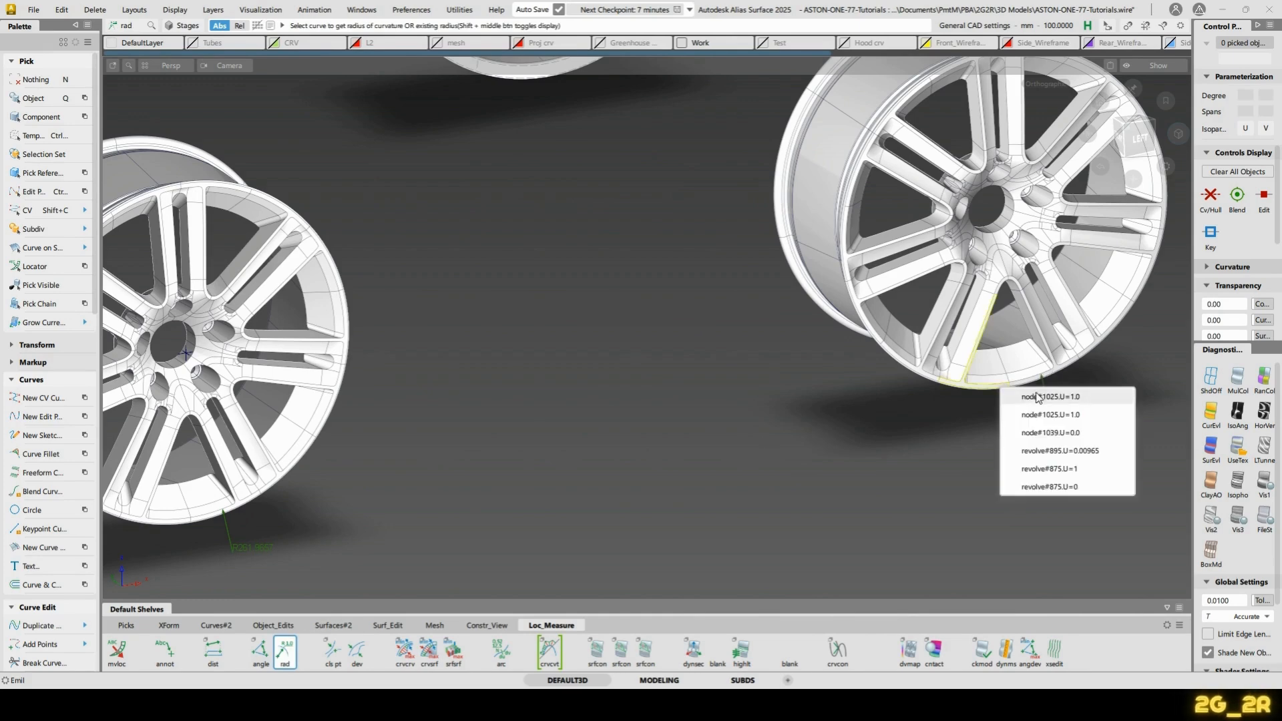
left_click(1038, 396)
middle_click_drag(1037, 394, 778, 504, "alt+shift")
right_click_drag(778, 504, 818, 438, "alt+shift")
left_click_drag(817, 435, 875, 433, "alt+shift")
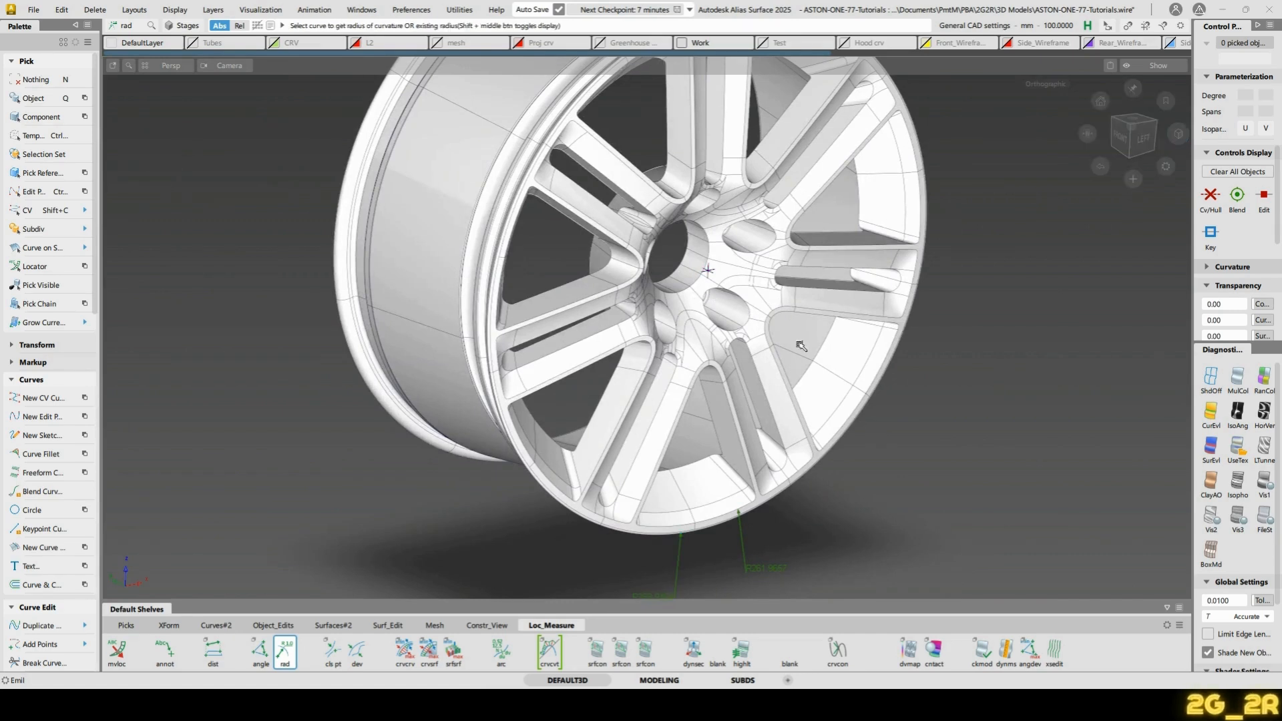
Pick the duplicated rim with its radius measurements, activate its pivot, and show the hidden car in left view
left_click(746, 355)
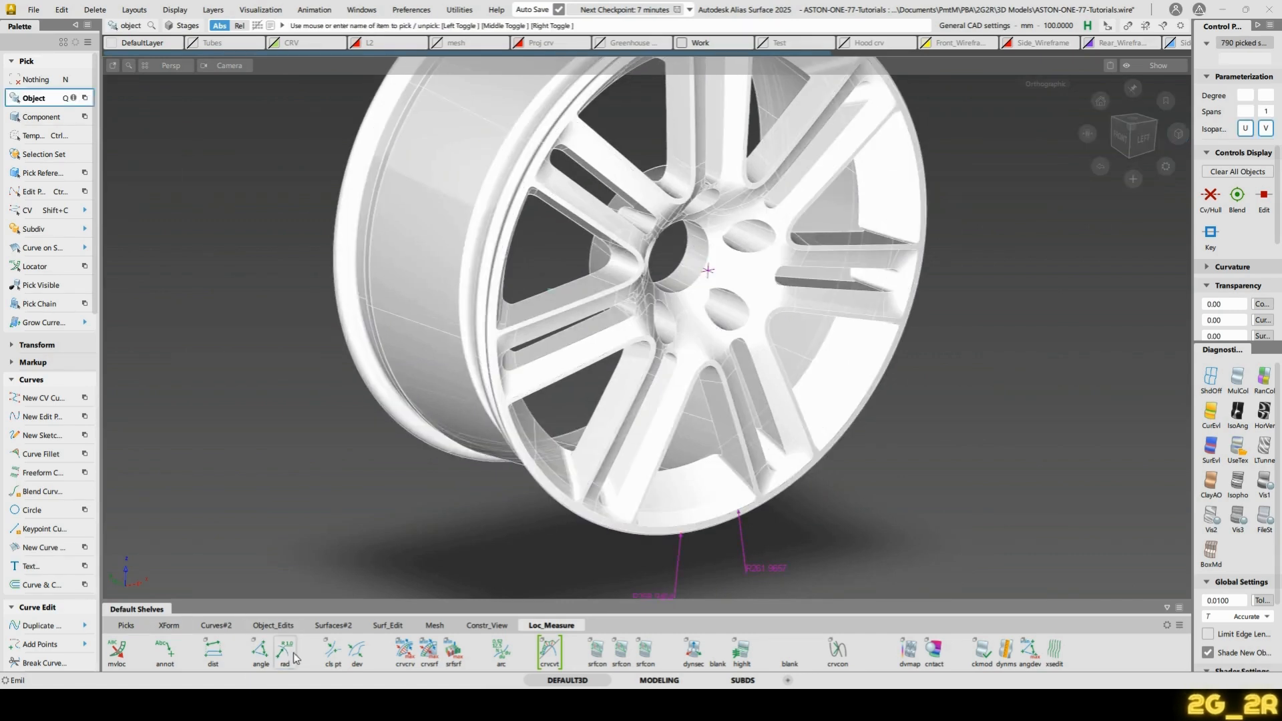
middle_click_drag(742, 336, 801, 322, "ctrl+shift")
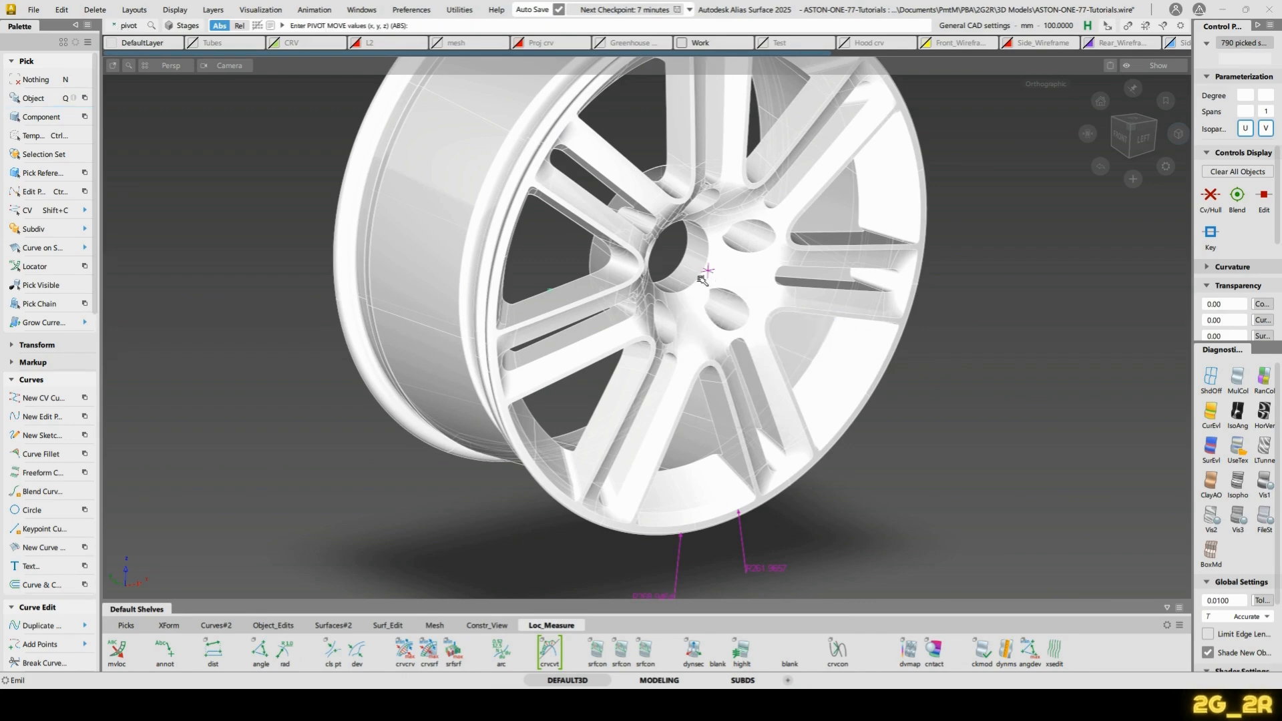
right_click_drag(685, 272, 901, 389, "alt+shift")
left_click_drag(902, 389, 733, 460, "alt+shift")
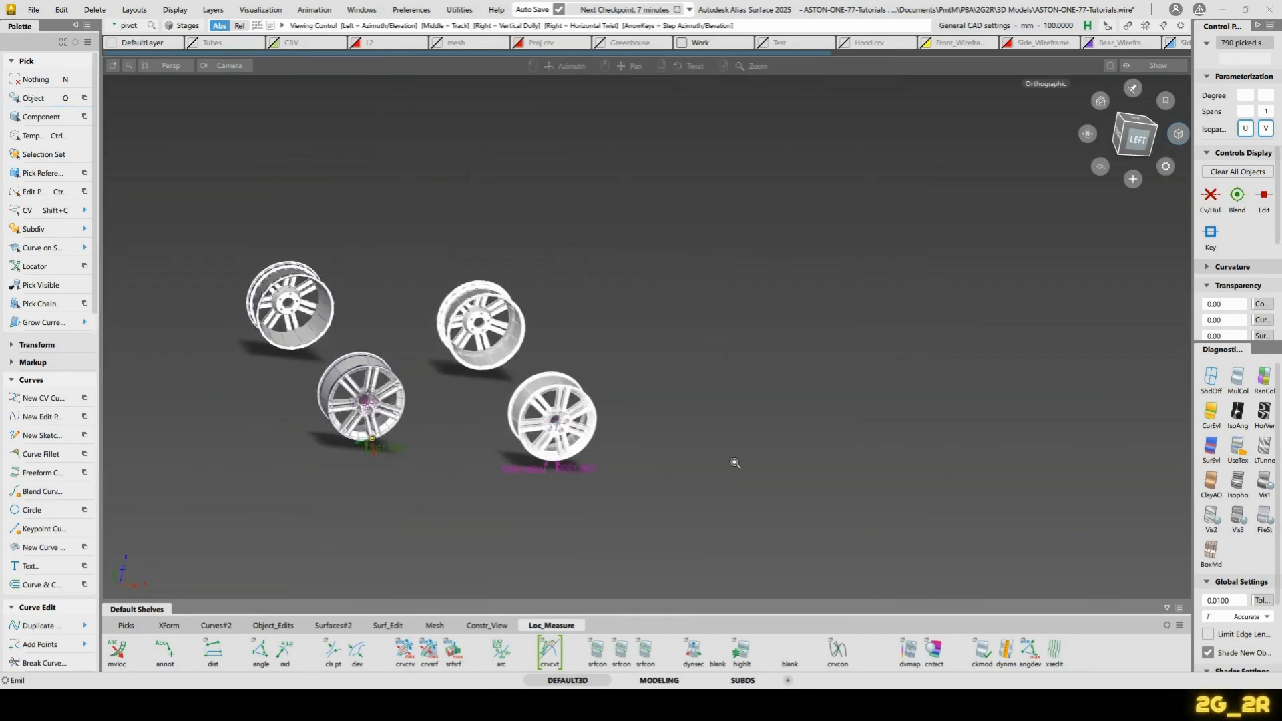
right_click_drag(733, 461, 756, 390, "alt+shift")
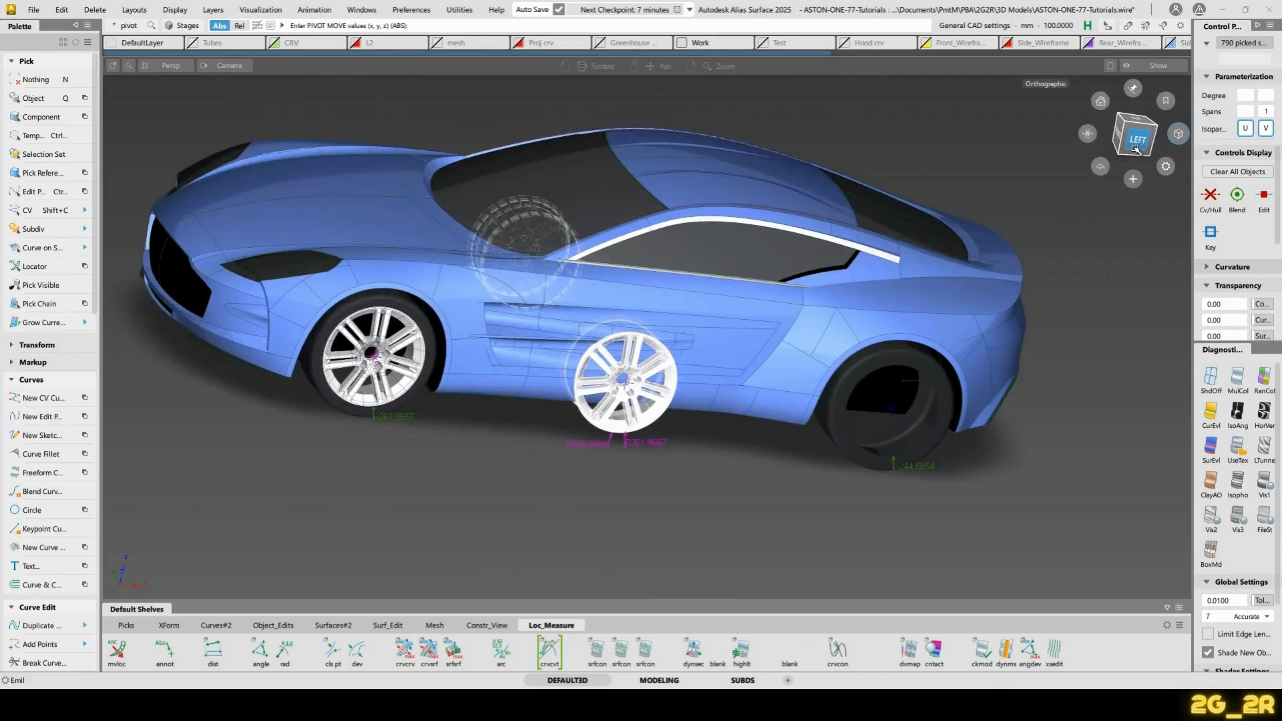
left_click(1134, 133)
middle_click_drag(1013, 470, 896, 478, "alt+shift")
right_click_drag(895, 478, 1202, 424, "alt+shift")
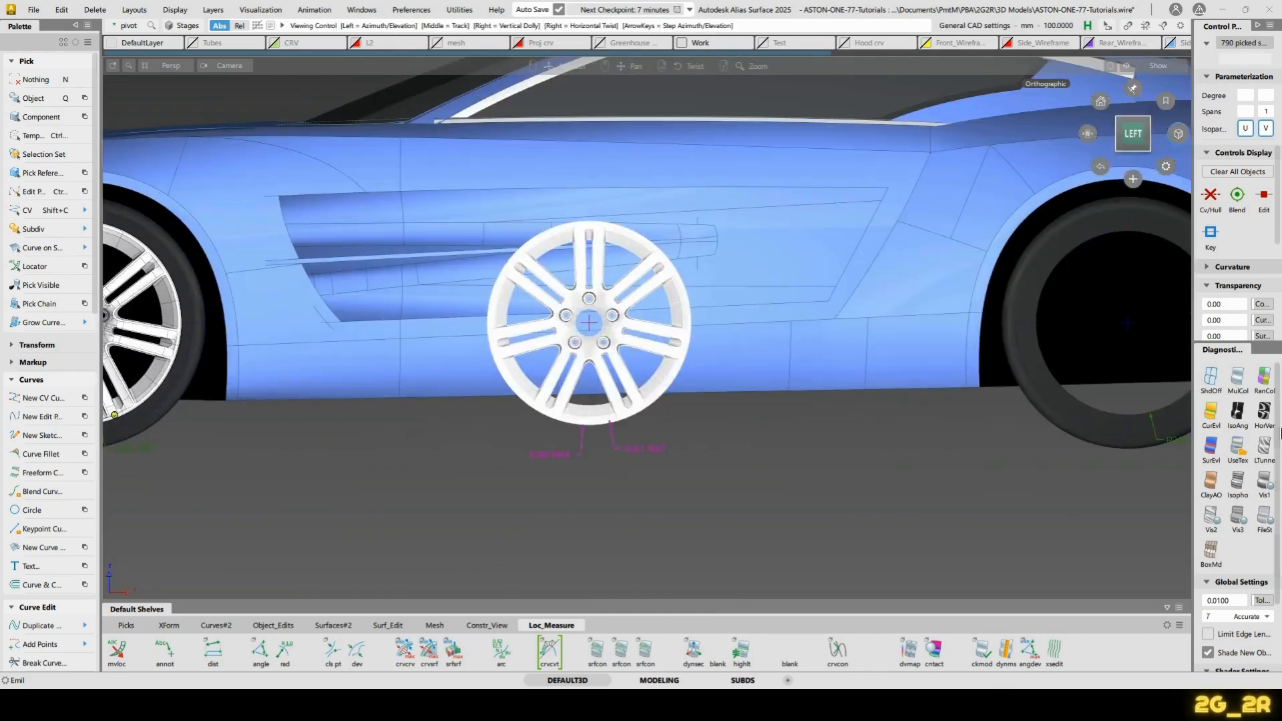
Turn shading off and move the duplicated rim onto the centre of the rear tyre, then clear the selection
left_click(1211, 380)
middle_click_drag(1106, 414, 867, 415, "alt+shift")
key("w")
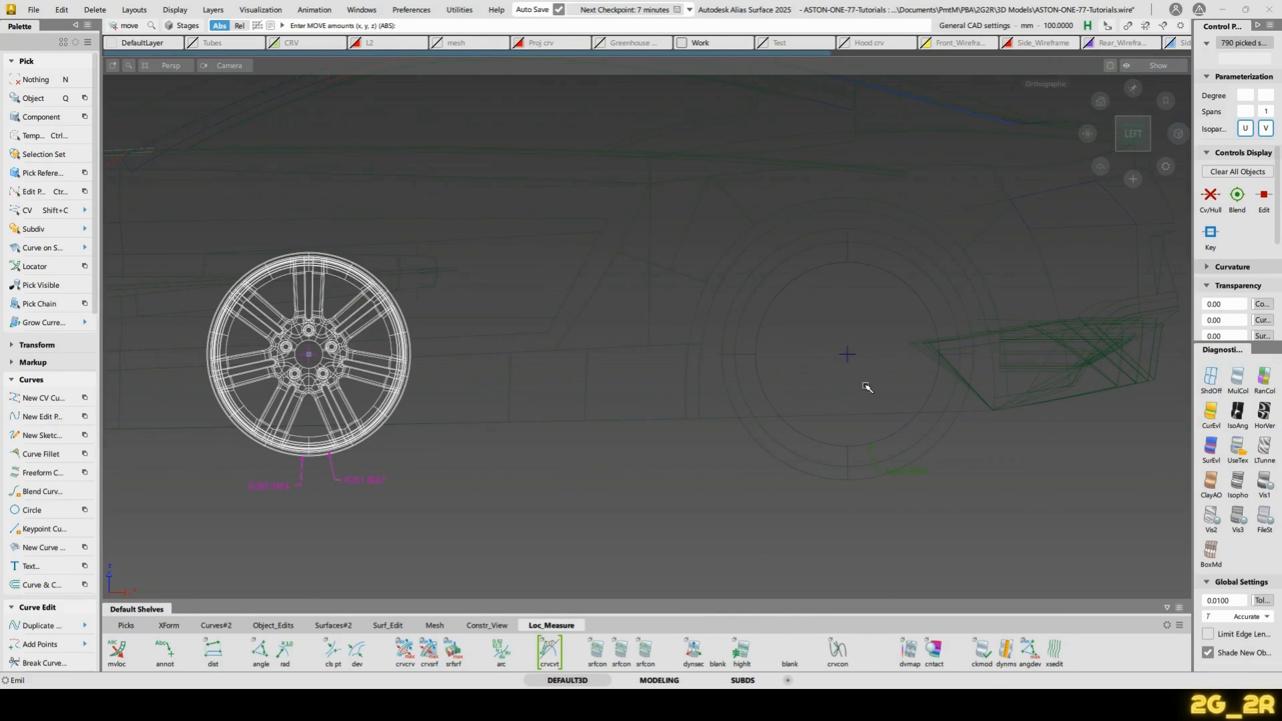
left_click(865, 386, "ctrl")
key("n")
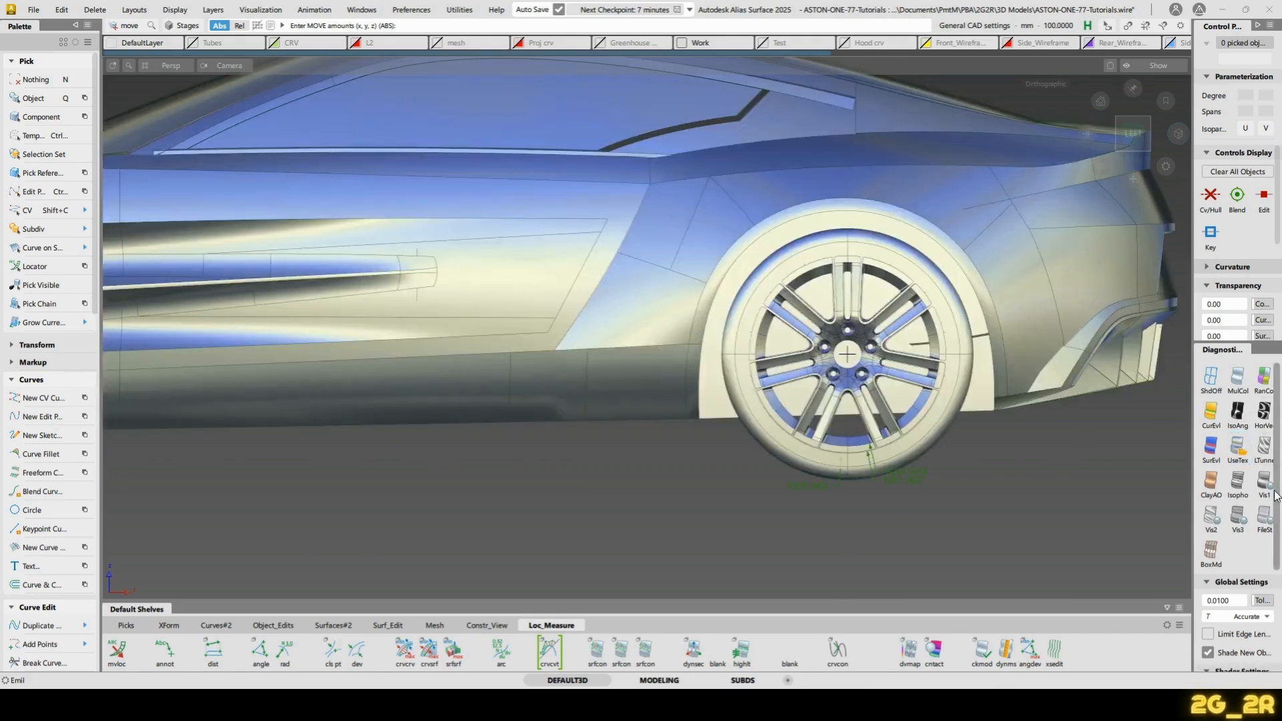
Inspect the rim's fit inside the rear tyre from both sides and turn the Work layer back on
left_click(1259, 485)
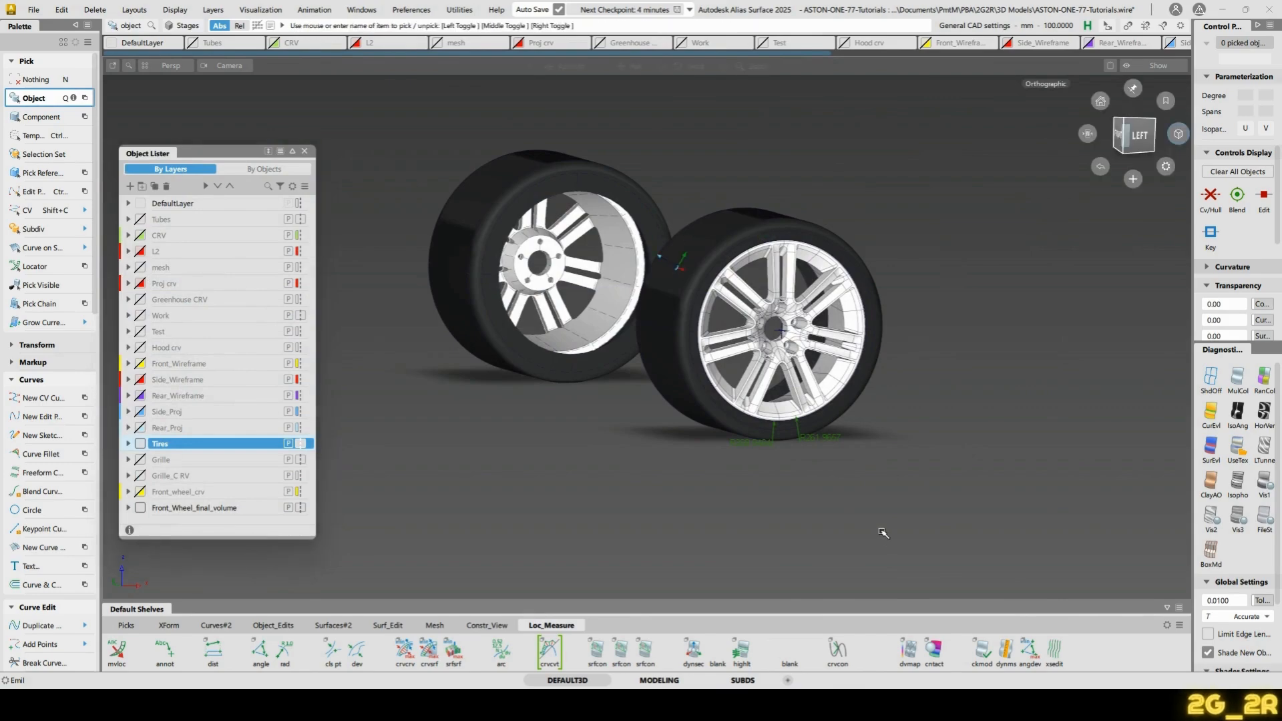
right_click_drag(882, 532, 935, 374, "alt+shift")
left_click_drag(935, 374, 493, 375, "alt+shift")
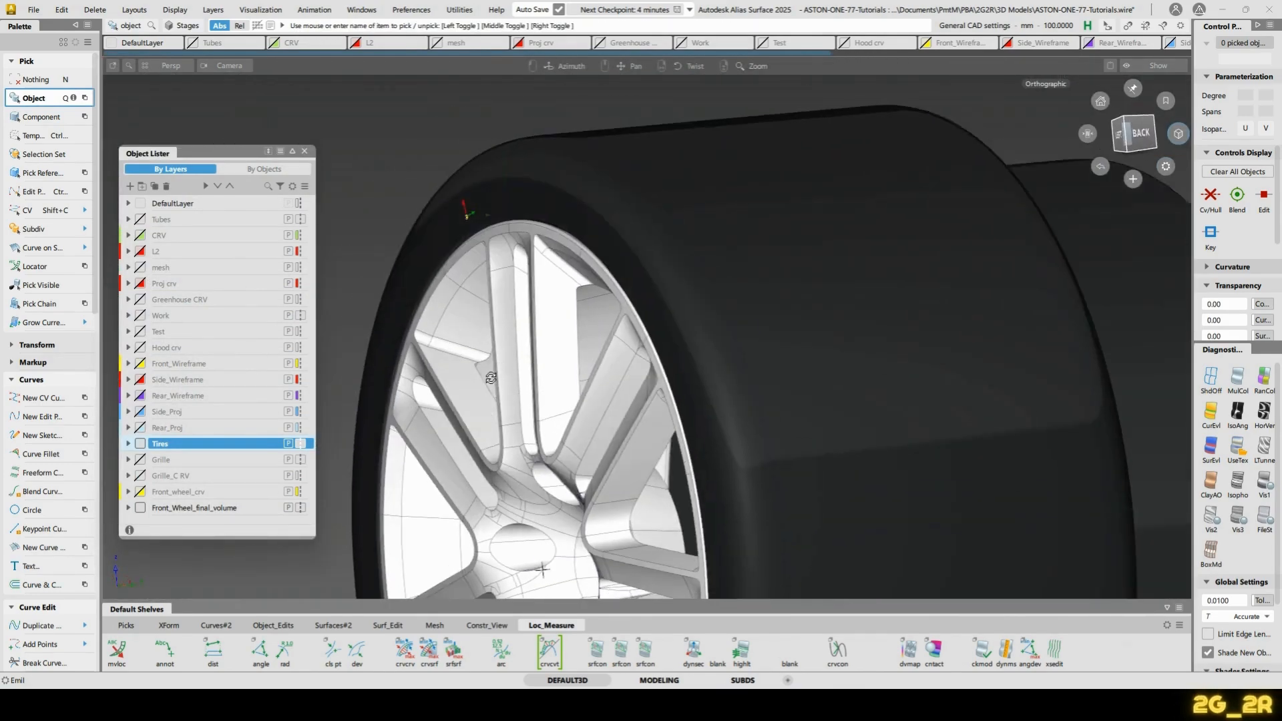
right_click_drag(492, 374, 710, 447, "alt+shift")
left_click_drag(710, 447, 761, 423, "alt+shift")
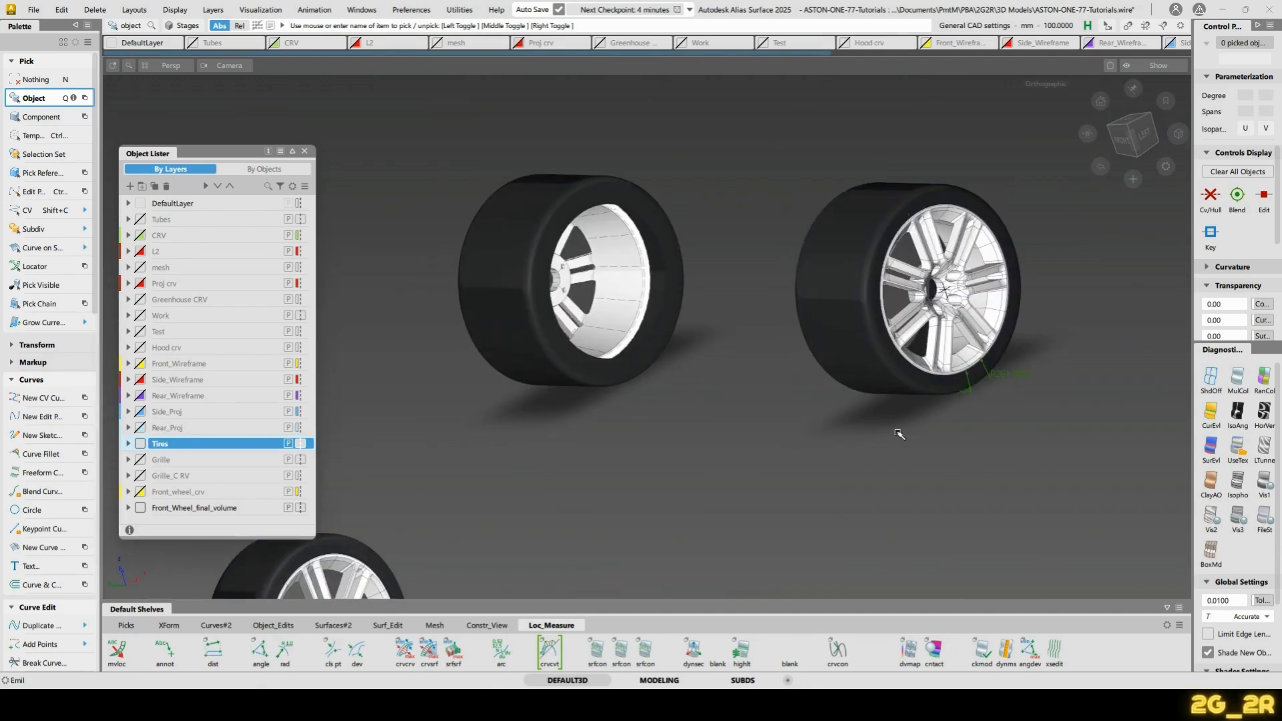
middle_click_drag(665, 435, 787, 428, "alt+shift")
left_click(140, 315)
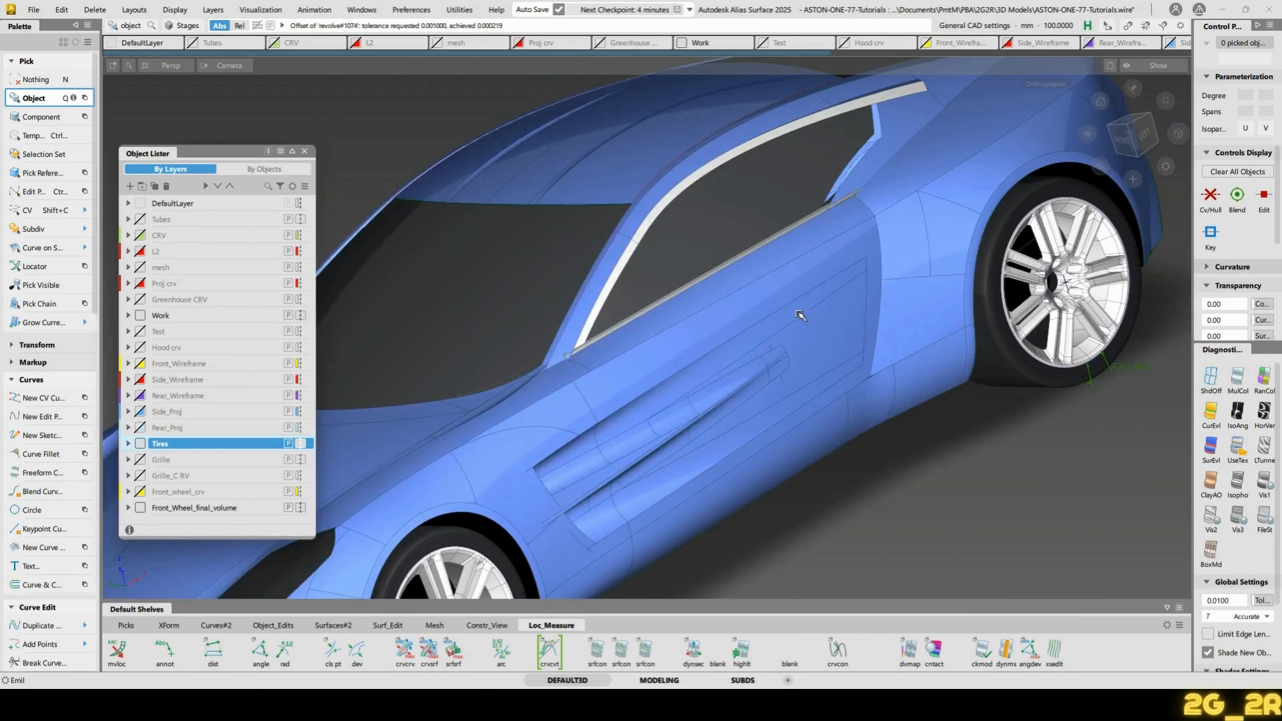
left_click(306, 153)
Examine the whole car with its front and rear wheels from the front and the side
middle_click_drag(628, 401, 862, 194, "alt+shift")
right_click_drag(862, 194, 788, 200, "alt+shift")
left_click_drag(789, 200, 911, 183, "alt+shift")
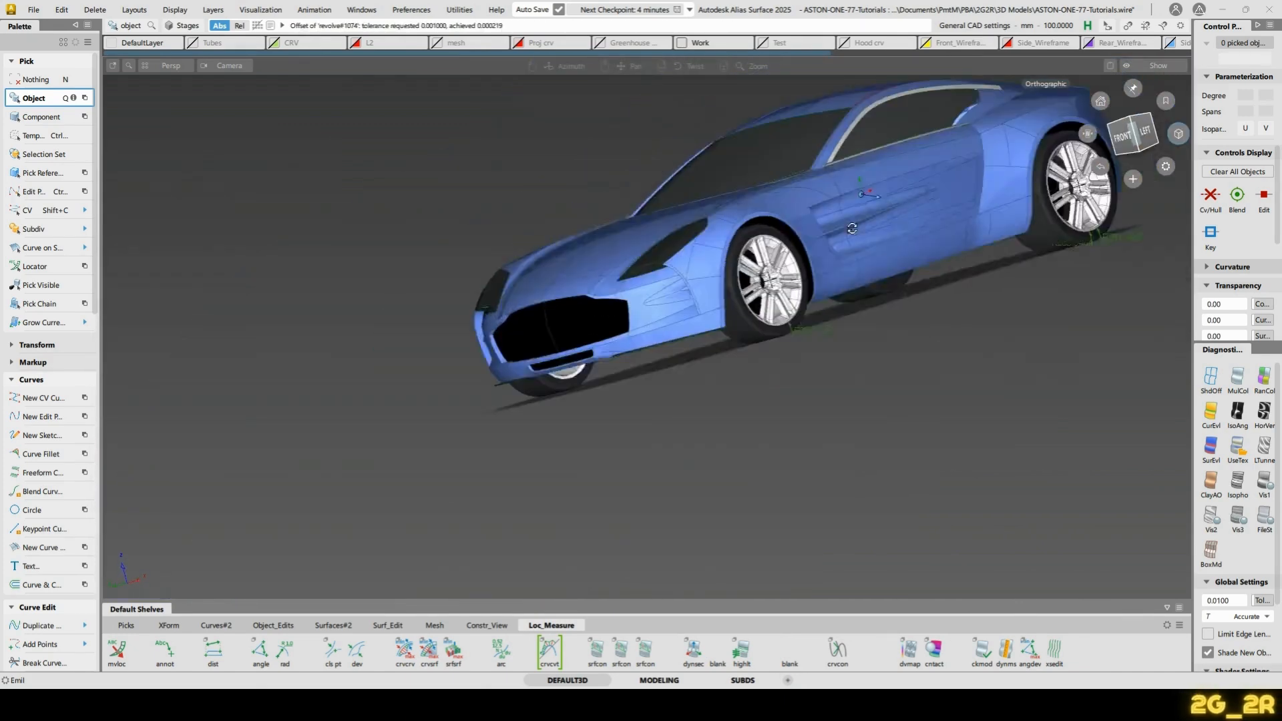
right_click_drag(912, 183, 910, 243, "alt+shift")
left_click_drag(910, 243, 822, 347, "alt+shift")
right_click_drag(822, 322, 872, 336, "ctrl+shift")
right_click_drag(755, 321, 935, 124, "alt+shift")
middle_click_drag(935, 124, 744, 340, "alt+shift")
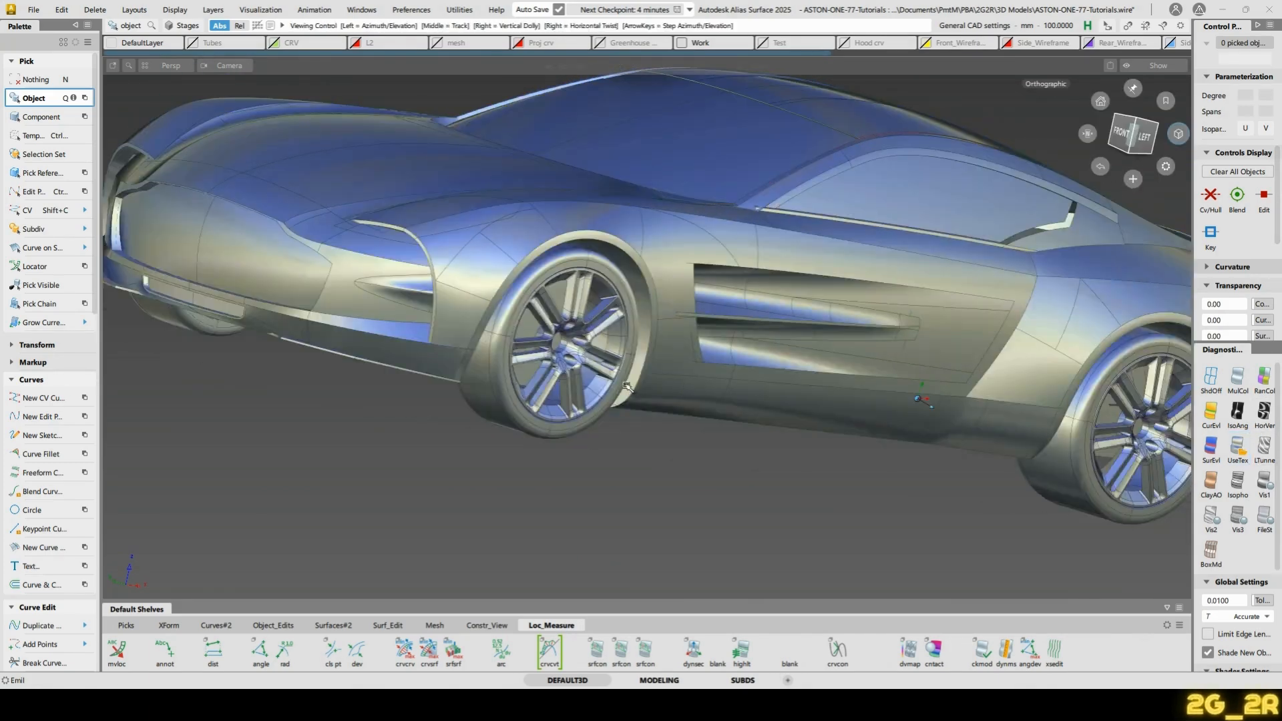
mouse_move(718, 389)
left_mouse_down("alt+shift")
mouse_move(693, 398)
mouse_move(704, 394)
left_mouse_up("alt+shift")
Switch the view to perspective and frame the whole car in a front three-quarter view
left_click(1179, 133, "alt+shift")
left_click_drag(942, 384, 917, 391, "alt+shift")
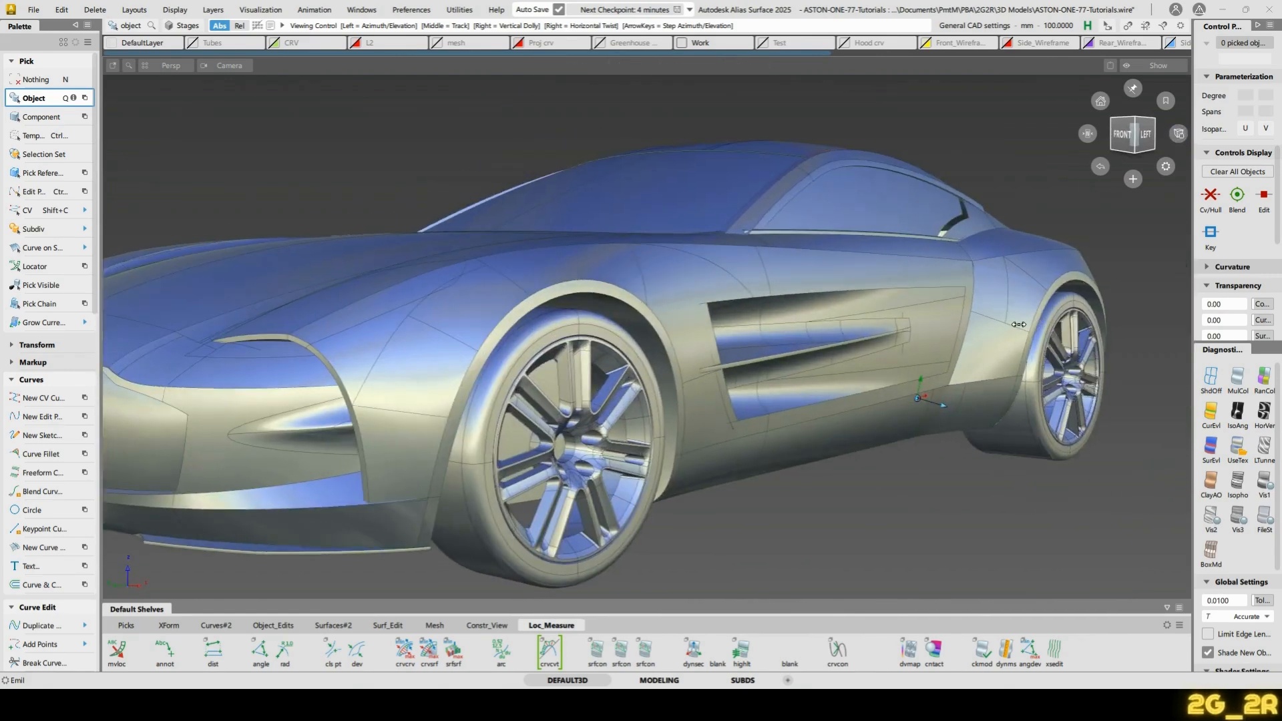
middle_click_drag(916, 390, 1019, 406, "alt+shift")
right_click_drag(1032, 401, 1011, 386, "alt+shift")
middle_click_drag(1080, 370, 1042, 373, "alt+shift")
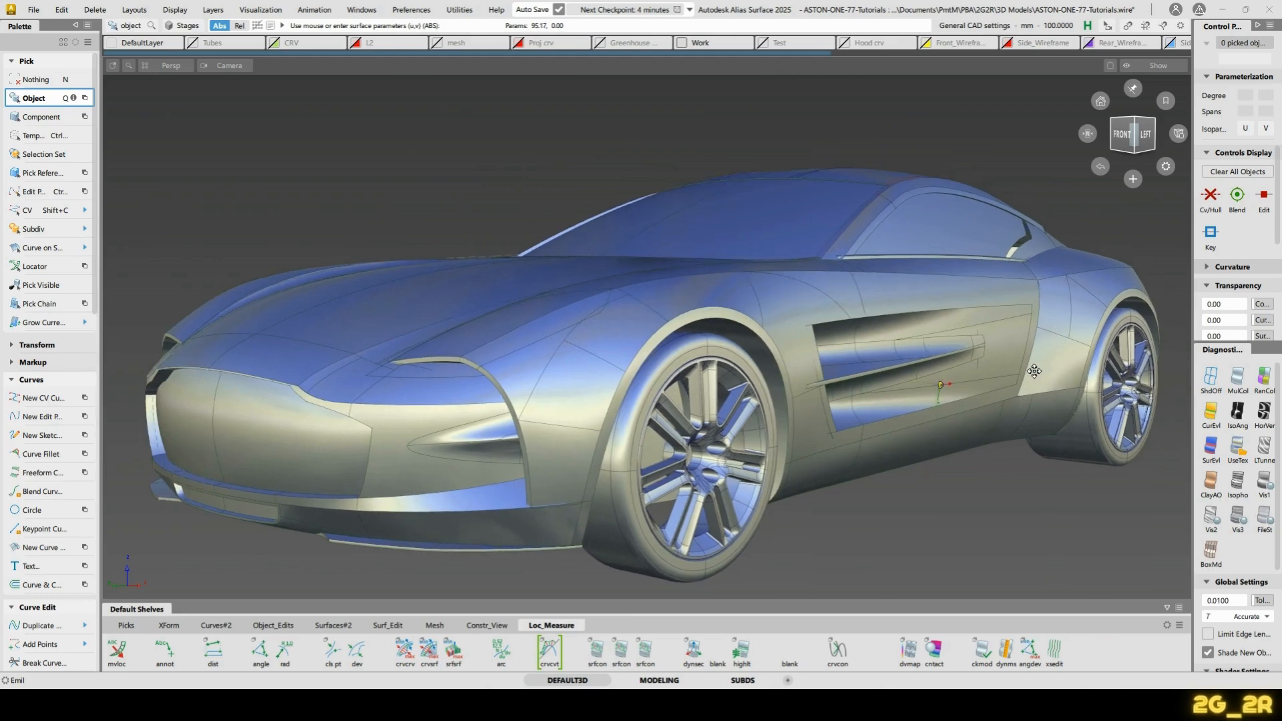
left_click_drag(1049, 369, 1028, 376, "alt+shift")
middle_click_drag(1112, 414, 1034, 411, "alt+shift")
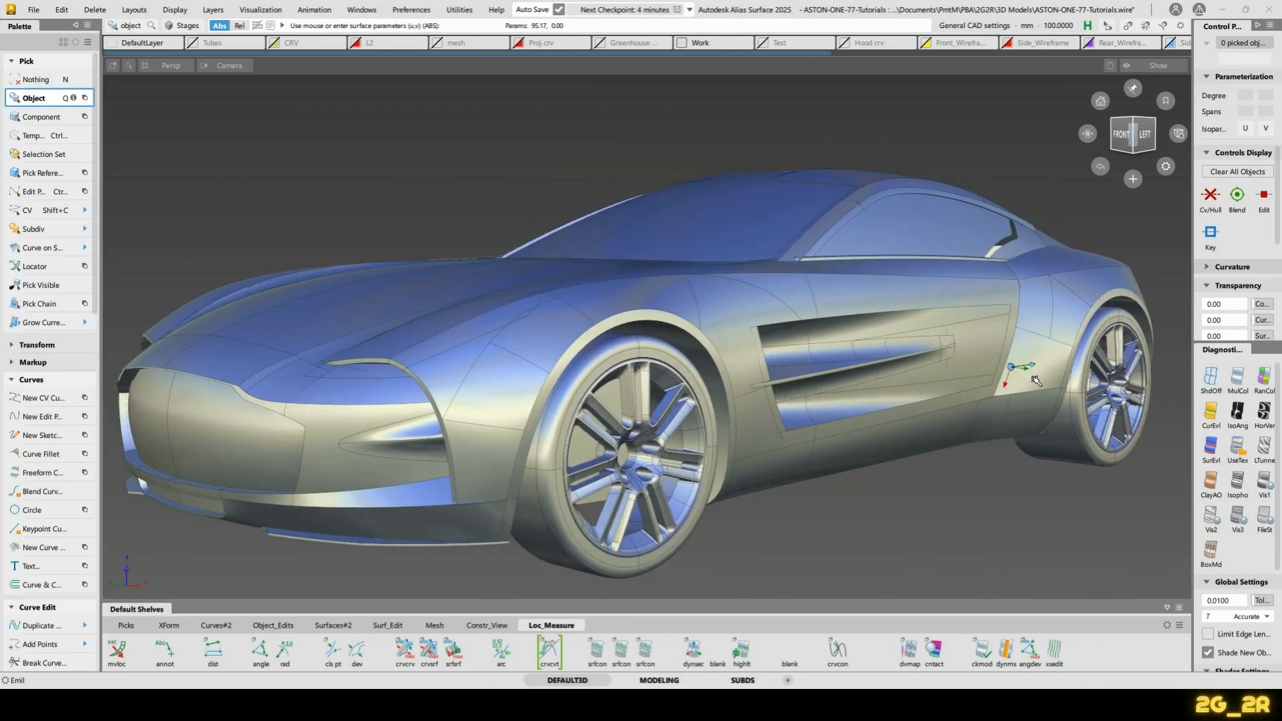
Turn on the Grille layer and display the whole car with Visual State 1 shading
key("ctrl+l")
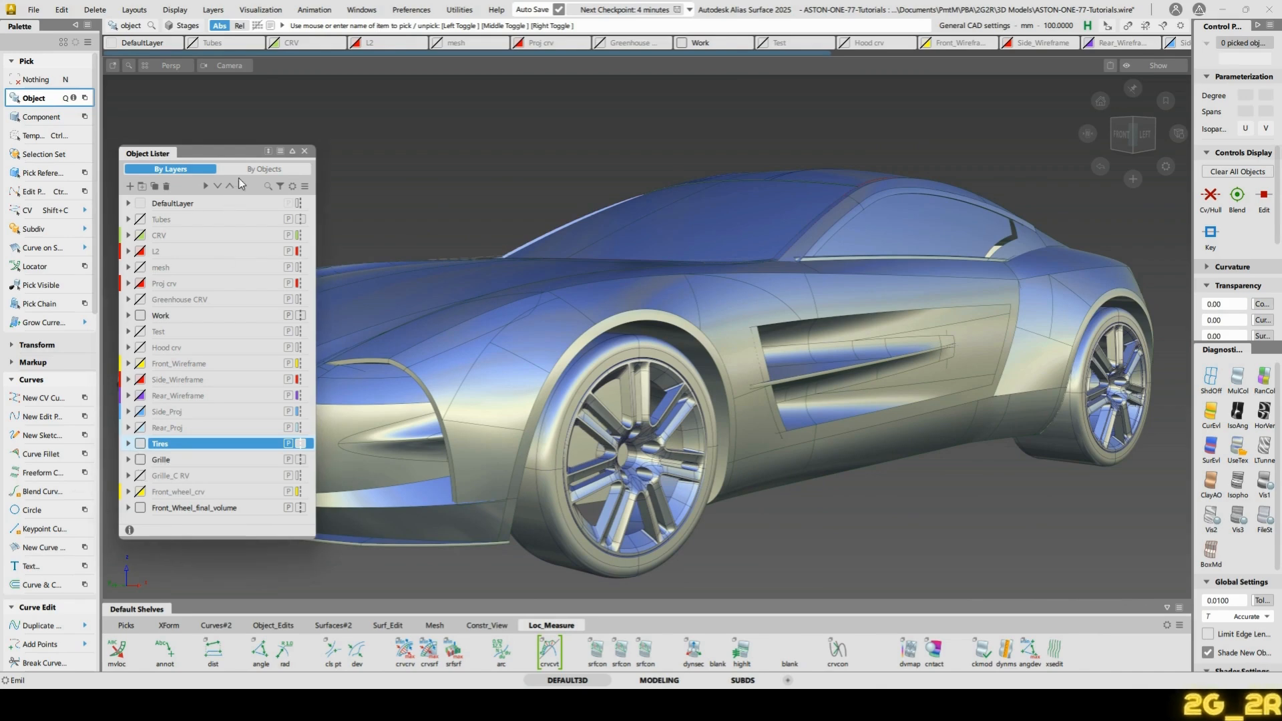
left_click_drag(247, 158, 656, 176)
left_click(715, 169)
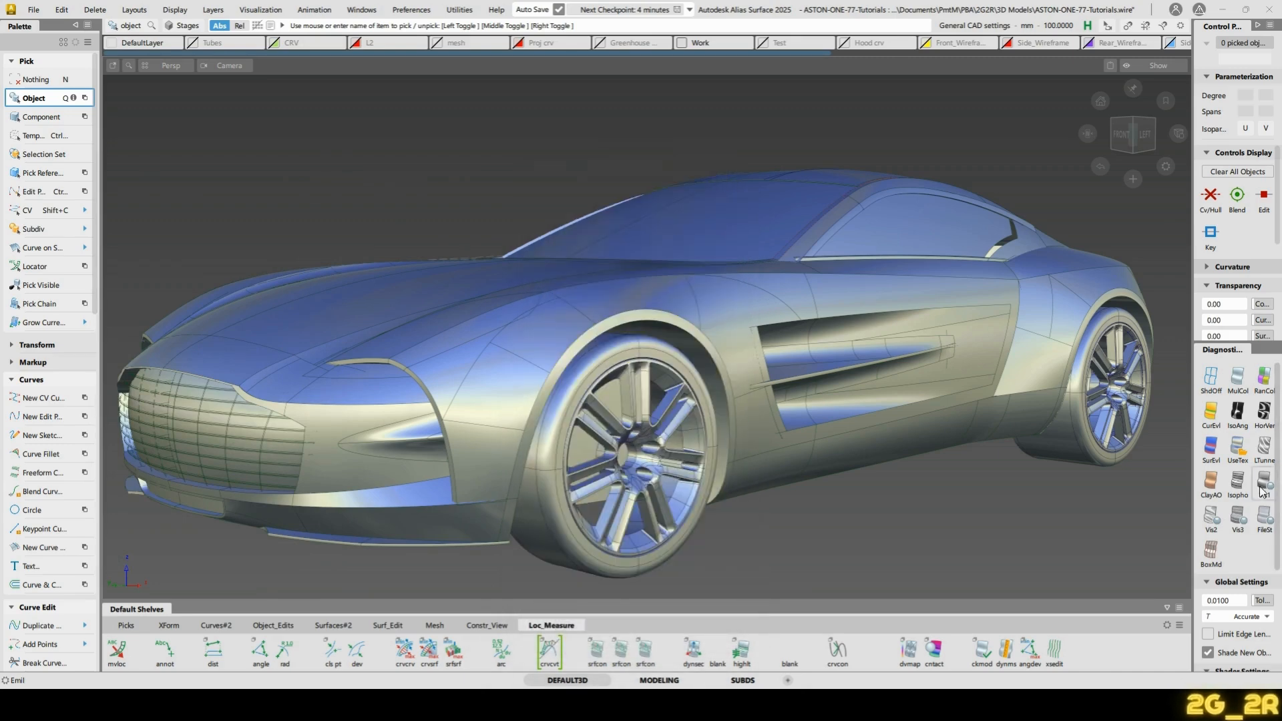
left_click(1237, 449)
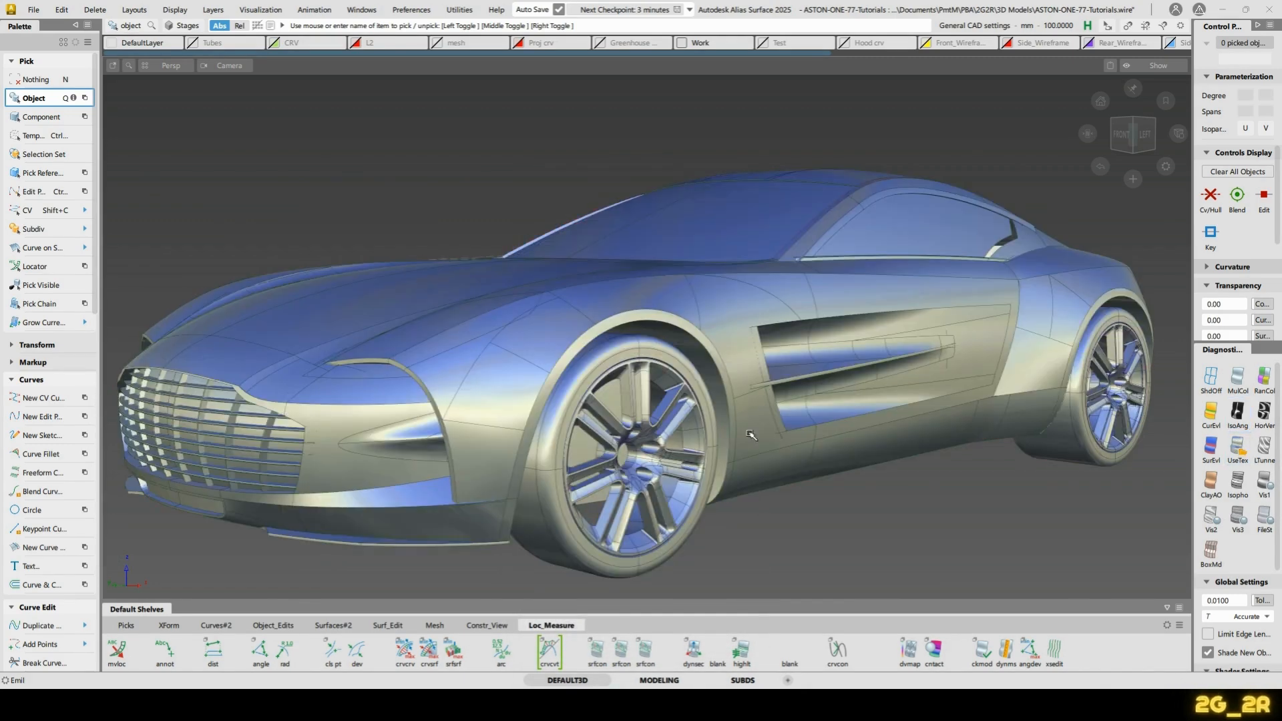
left_click(1260, 480)
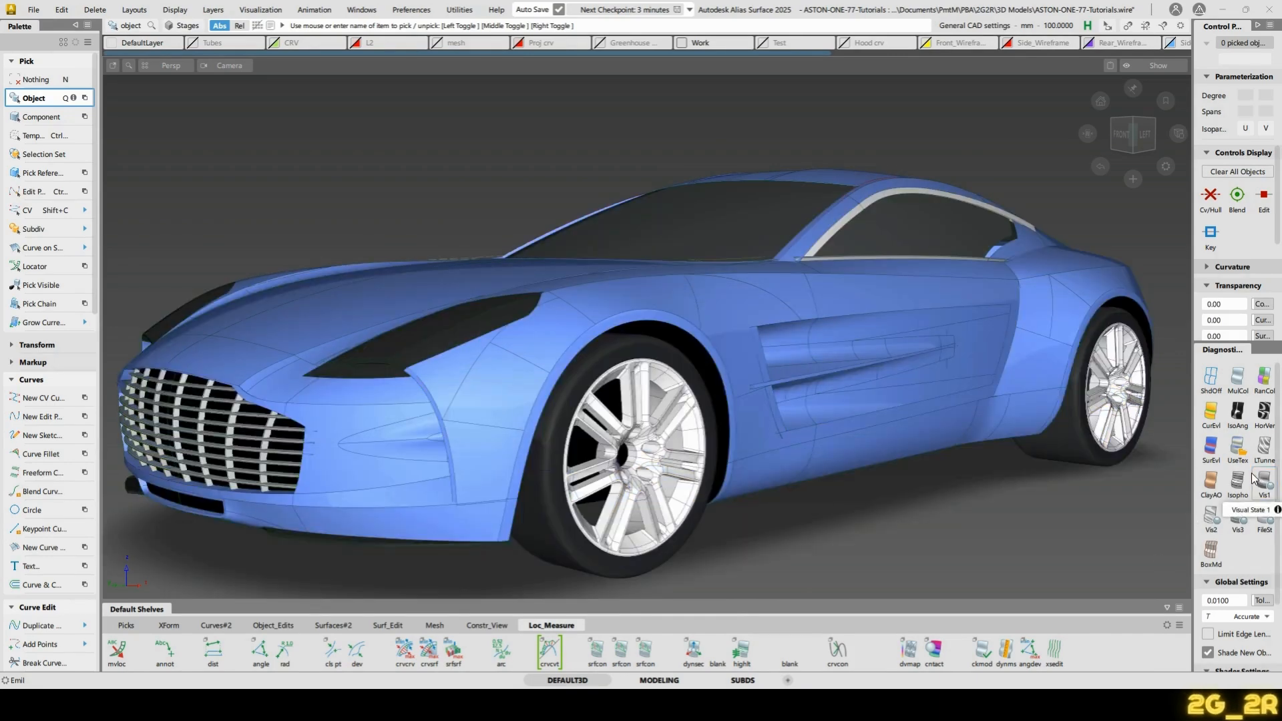